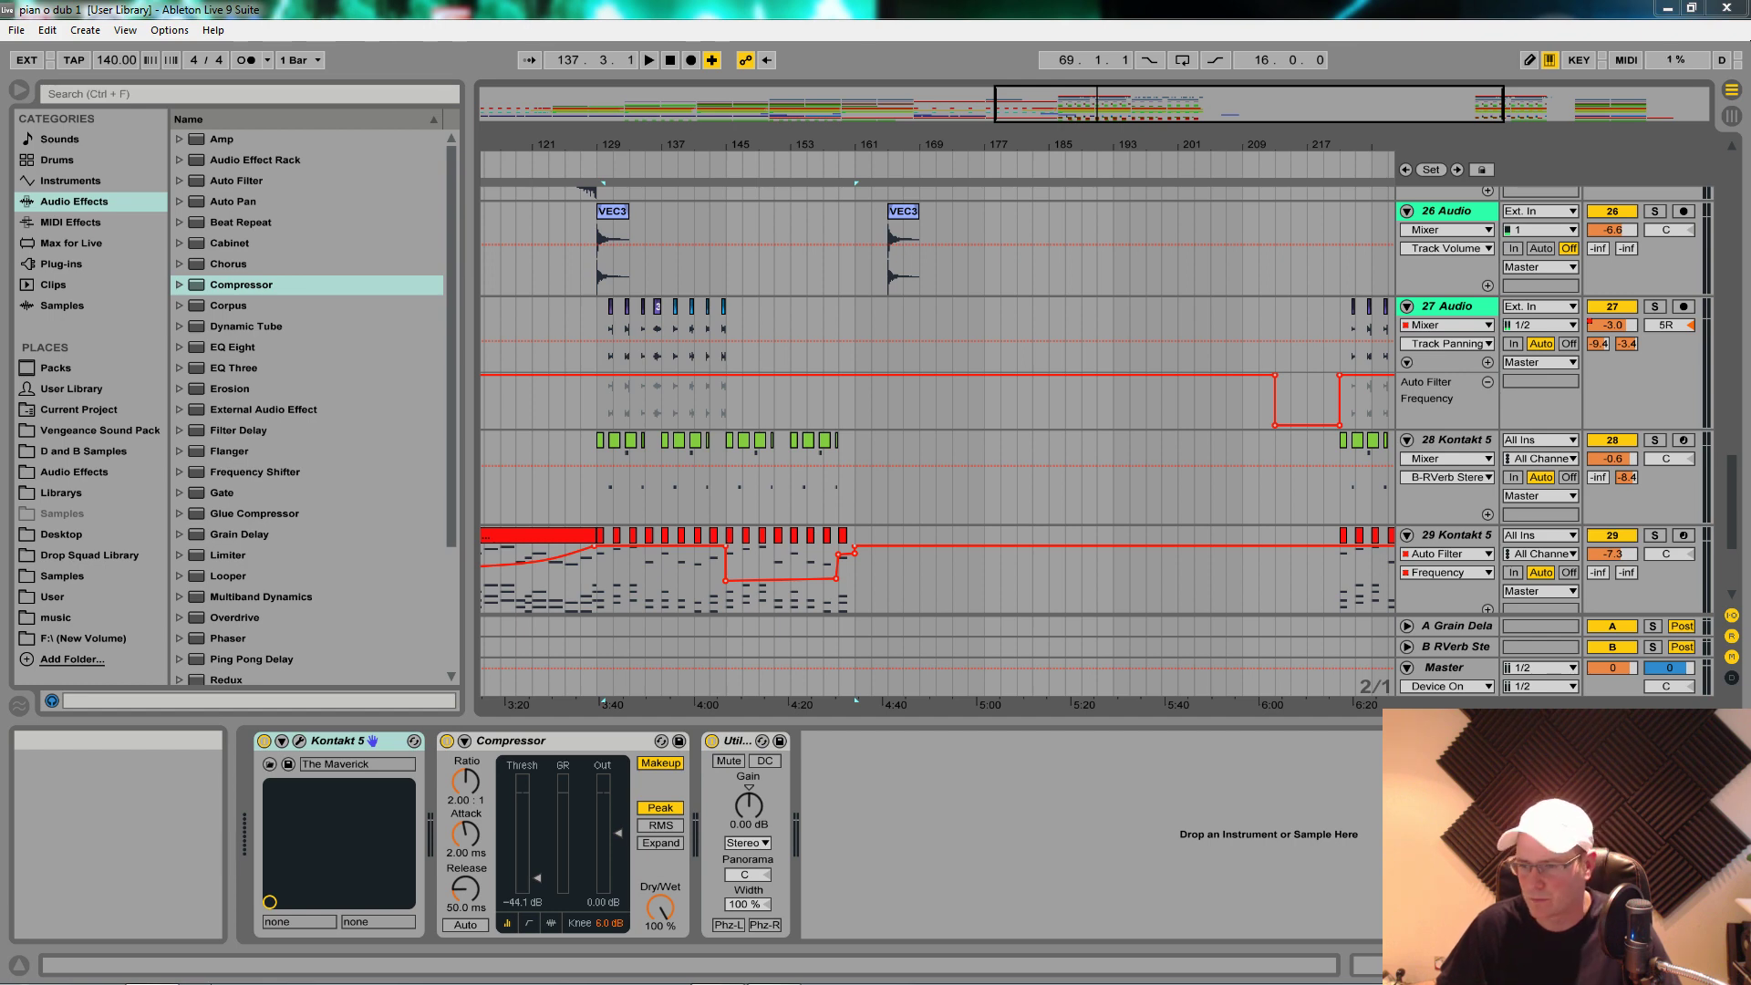
Step: Restart playback from the beginning of the song and hide the browser
{"action": "mouse_move", "coordinate": [127, 977]}
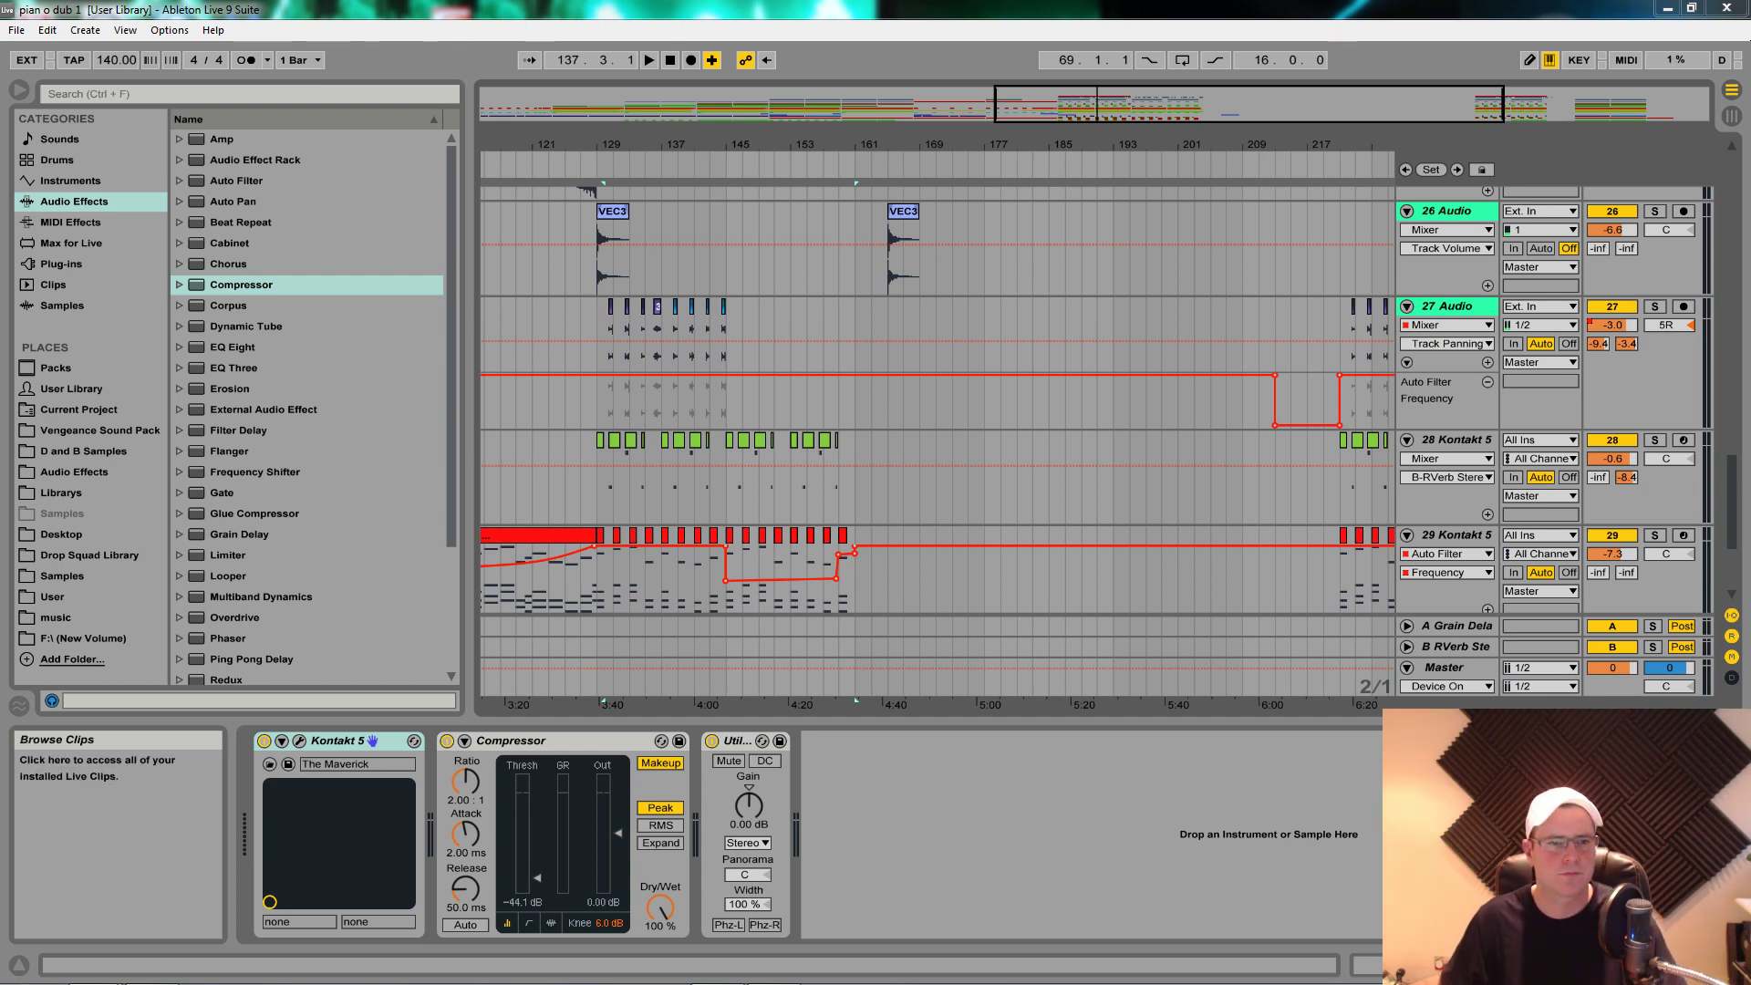
{"action": "left_click", "coordinate": [670, 61]}
{"action": "left_click", "coordinate": [649, 60]}
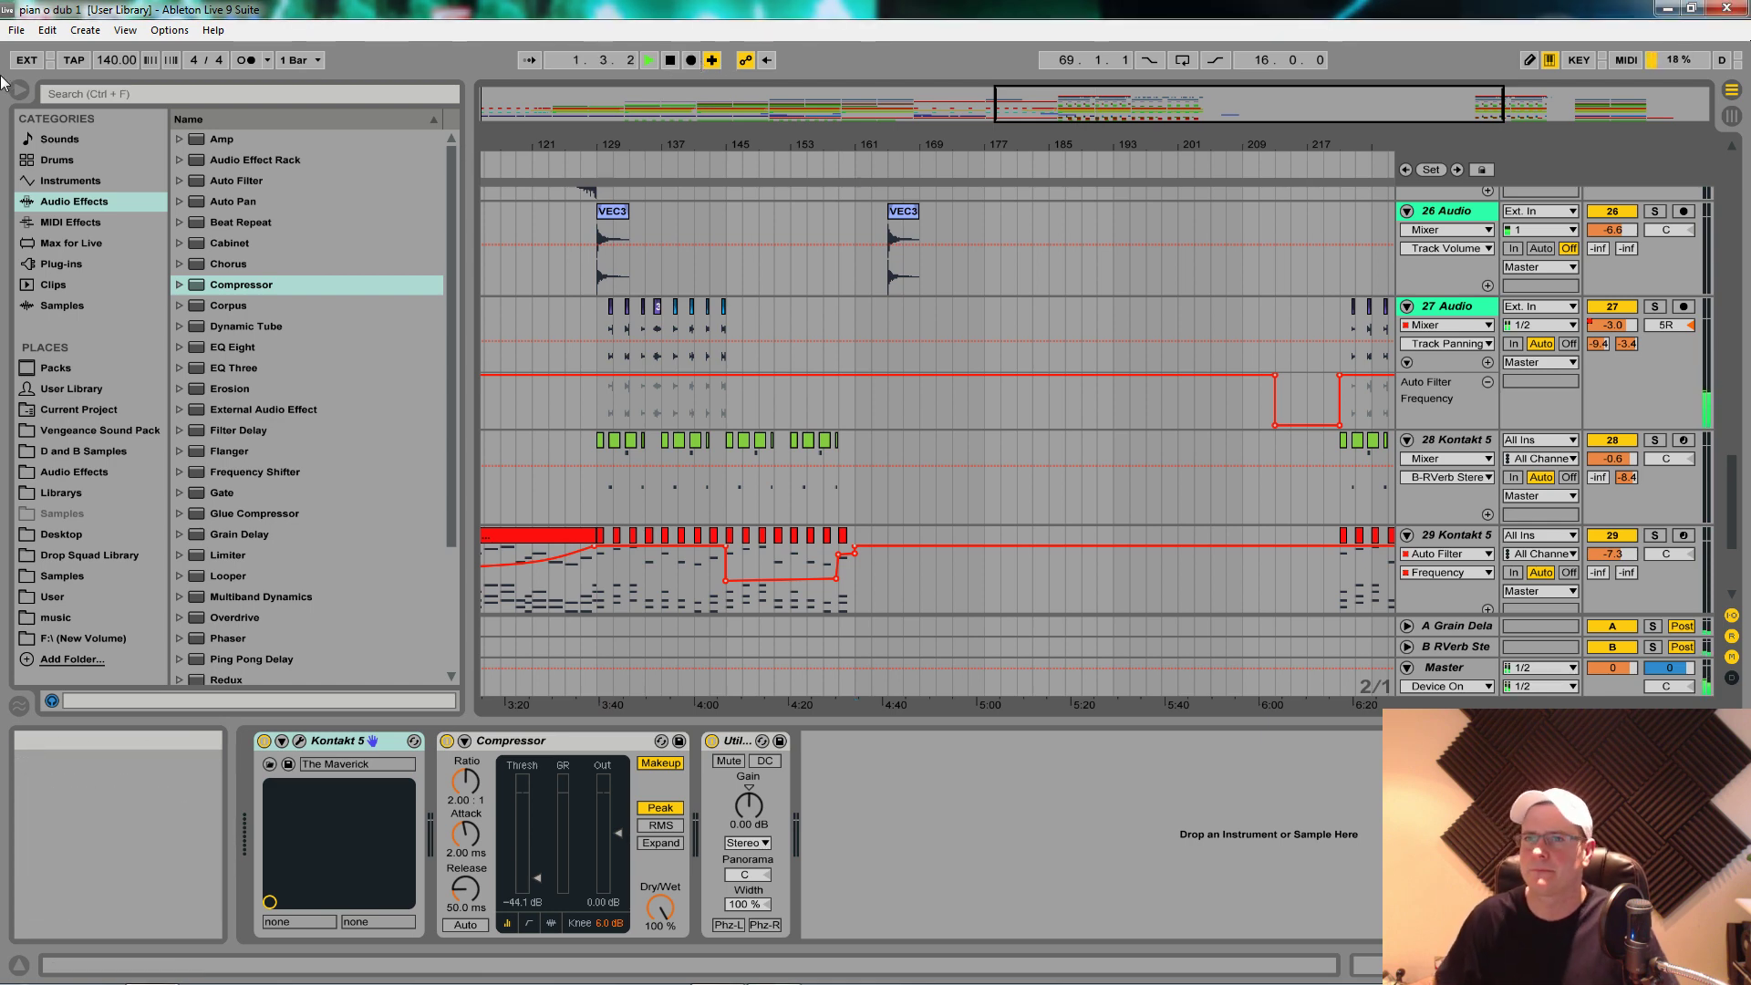
{"action": "left_click", "coordinate": [26, 87]}
Step: Show the Master track's device chain while the song plays
{"action": "scroll", "coordinate": [304, 445], "scroll_direction": "down", "scroll_amount": 4}
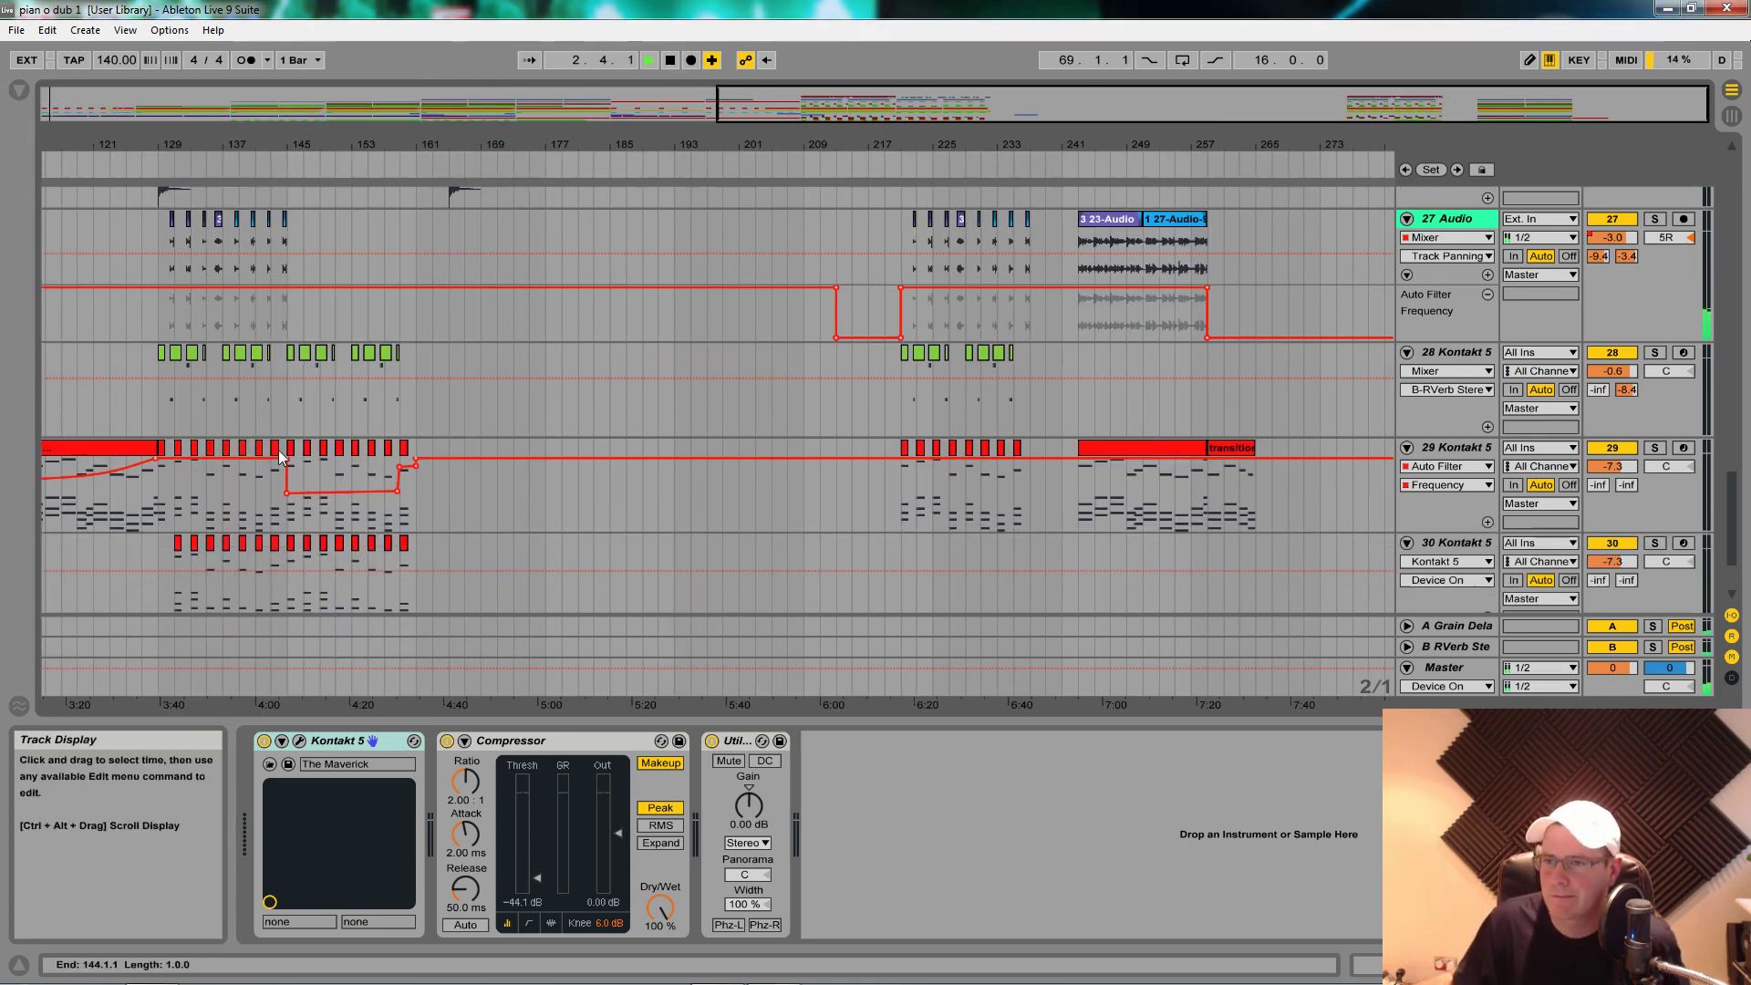
{"action": "scroll", "coordinate": [260, 388], "scroll_direction": "down", "scroll_amount": 1}
{"action": "scroll", "coordinate": [232, 392], "scroll_direction": "up", "scroll_amount": 2}
{"action": "scroll", "coordinate": [231, 400], "scroll_direction": "down", "scroll_amount": 2}
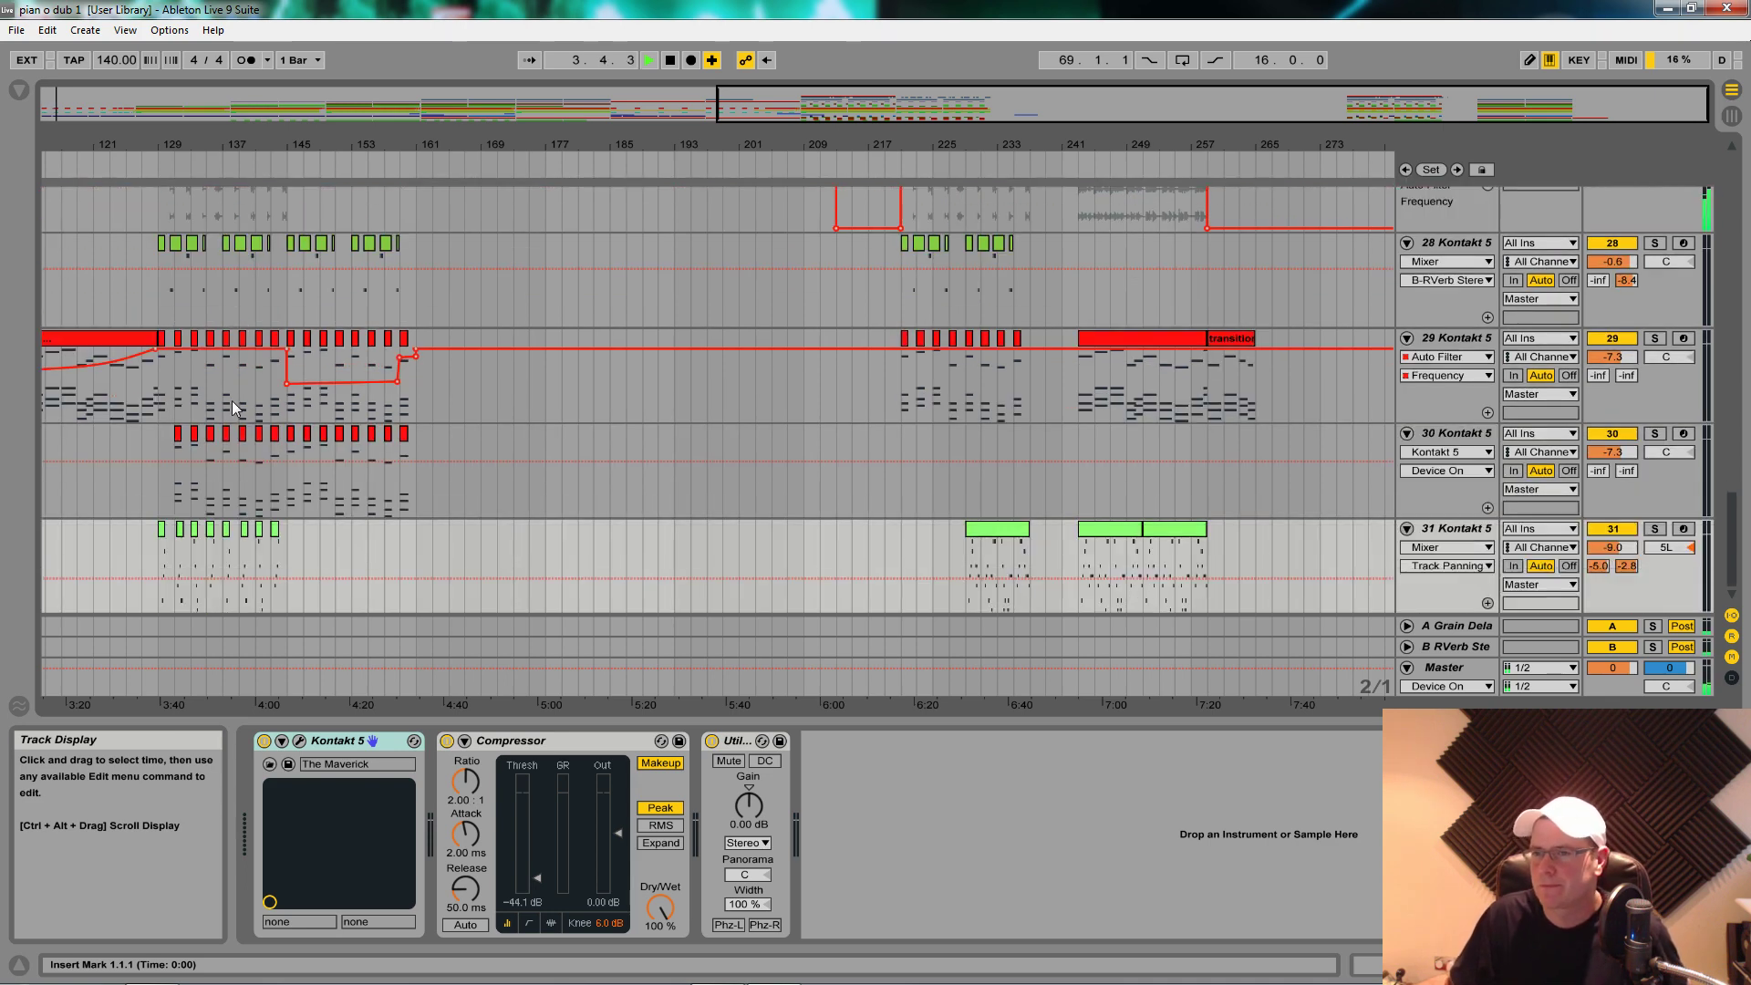
{"action": "scroll", "coordinate": [215, 395], "scroll_direction": "up", "scroll_amount": 2}
{"action": "scroll", "coordinate": [1205, 571], "scroll_direction": "down", "scroll_amount": 1}
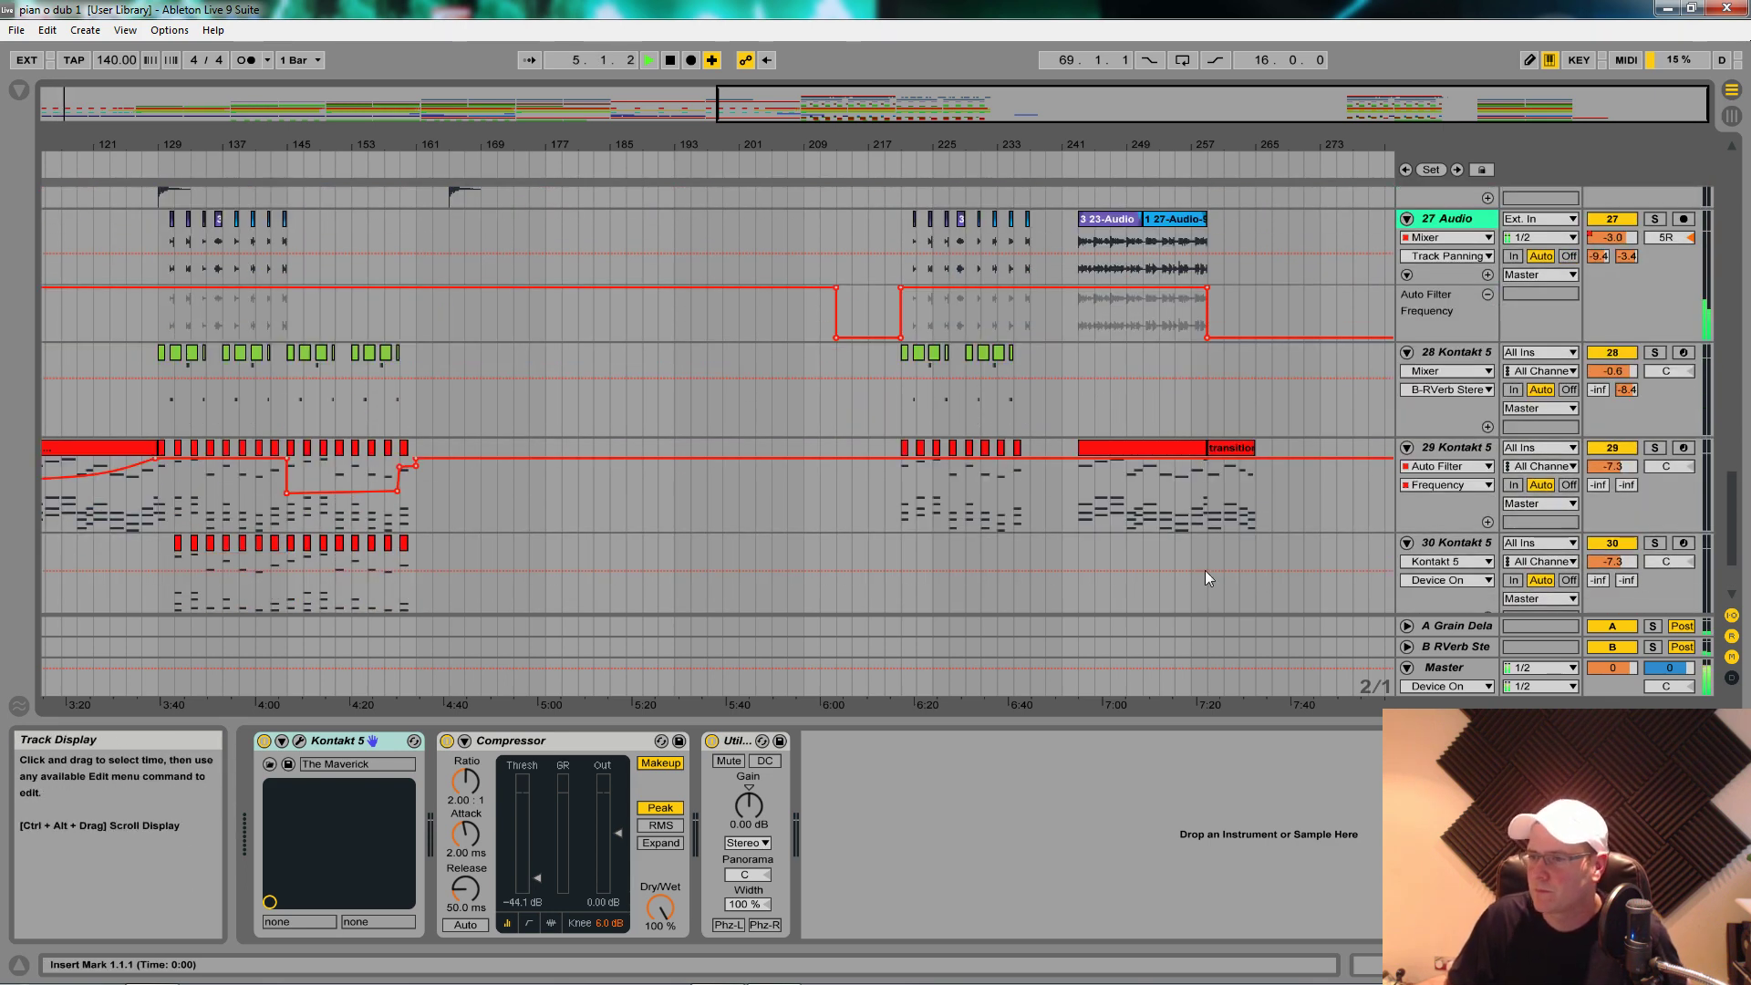
{"action": "left_click", "coordinate": [1453, 666]}
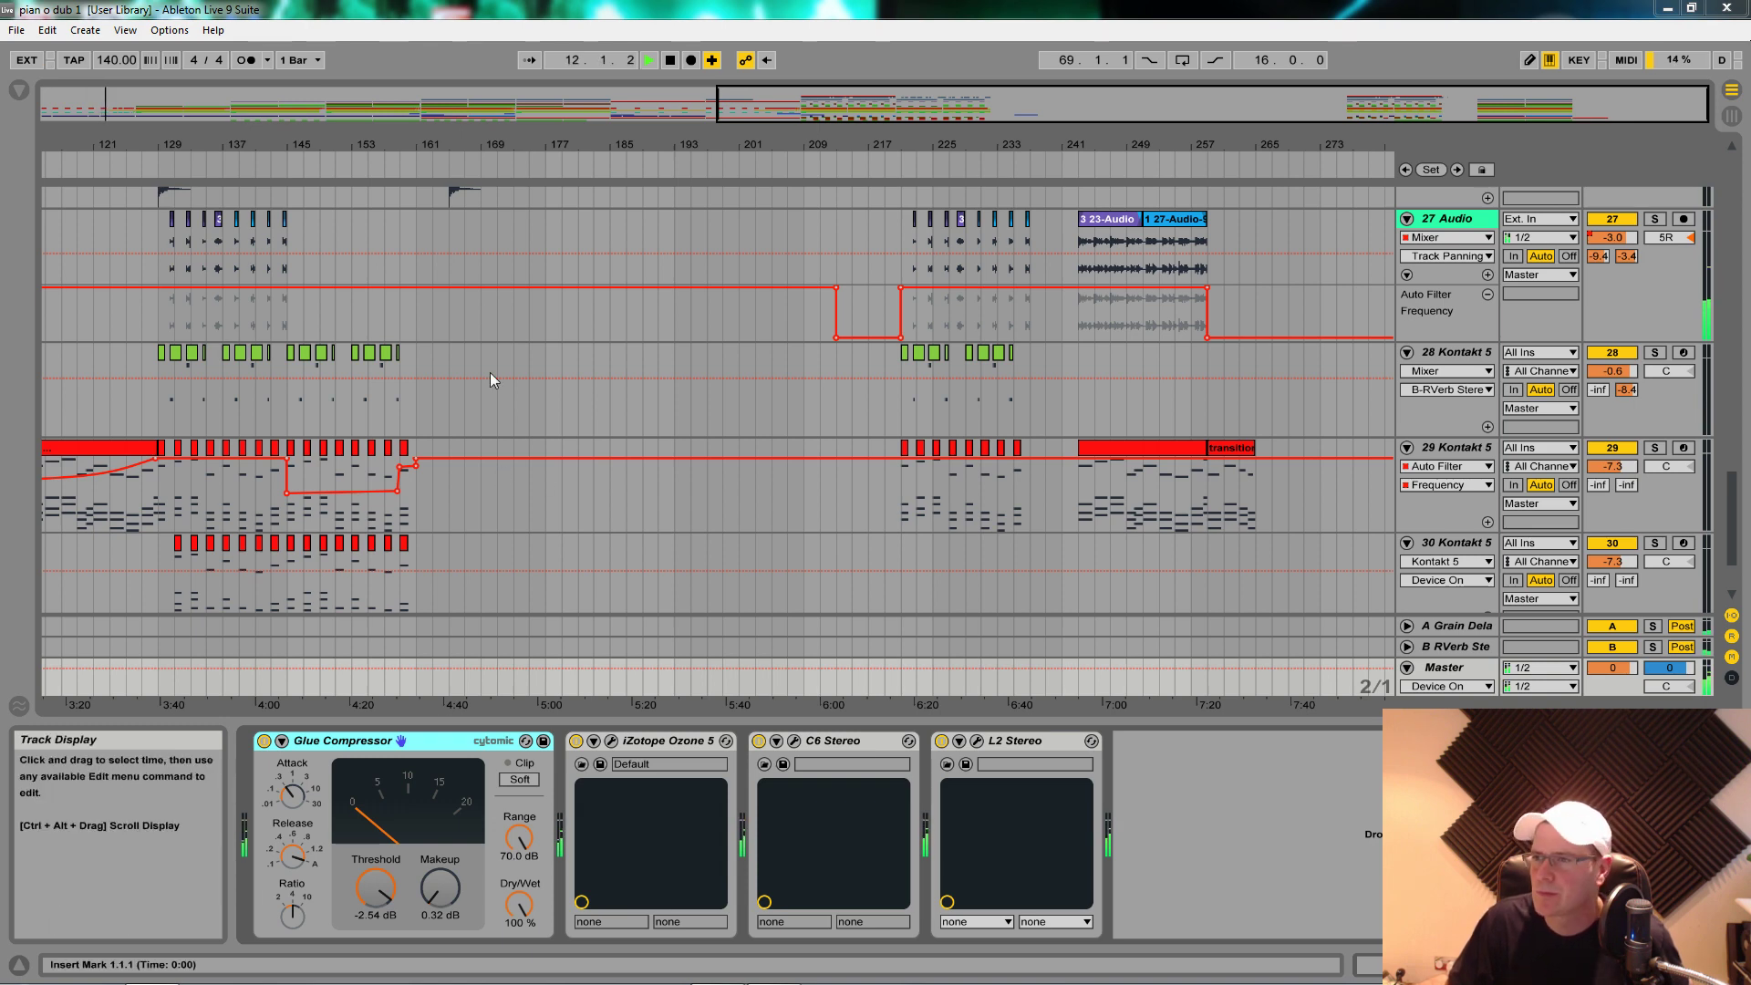
Step: Look through the track lanes from the Kontakt tracks up to 9 Massive, examining the clips from bar 121 onward
{"action": "left_click", "coordinate": [849, 396]}
{"action": "scroll", "coordinate": [693, 415], "scroll_direction": "up", "scroll_amount": 10}
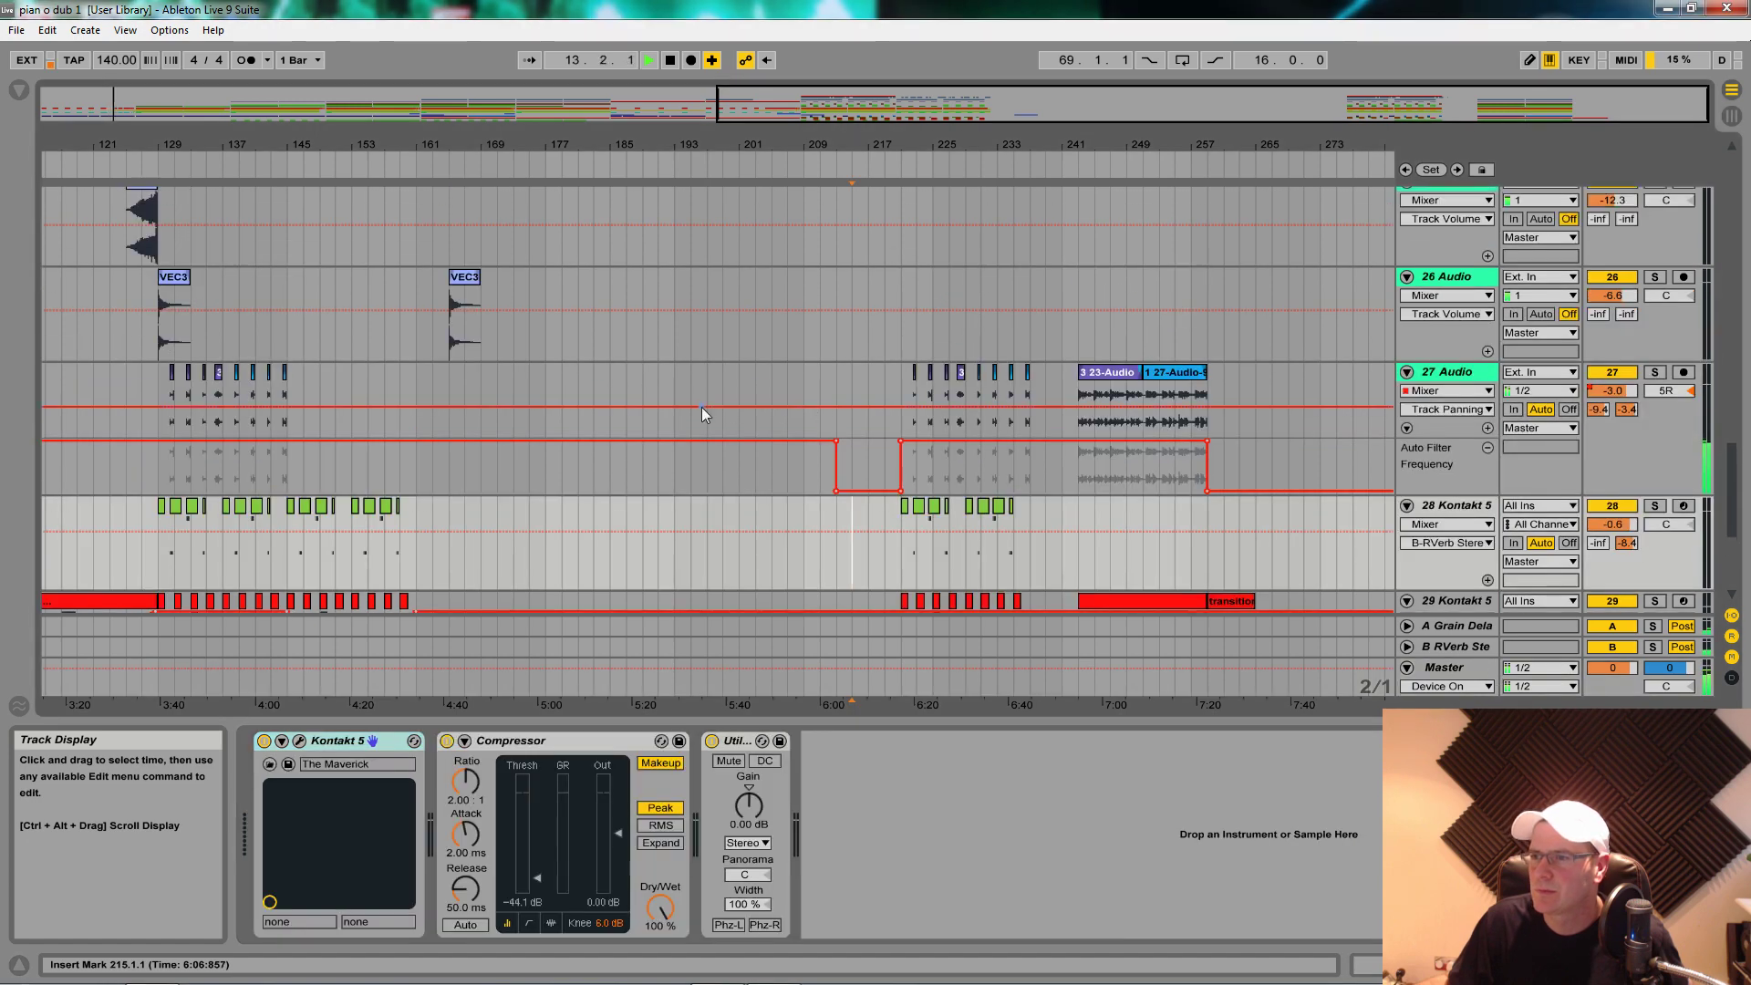
{"action": "scroll", "coordinate": [670, 415], "scroll_direction": "up", "scroll_amount": 8}
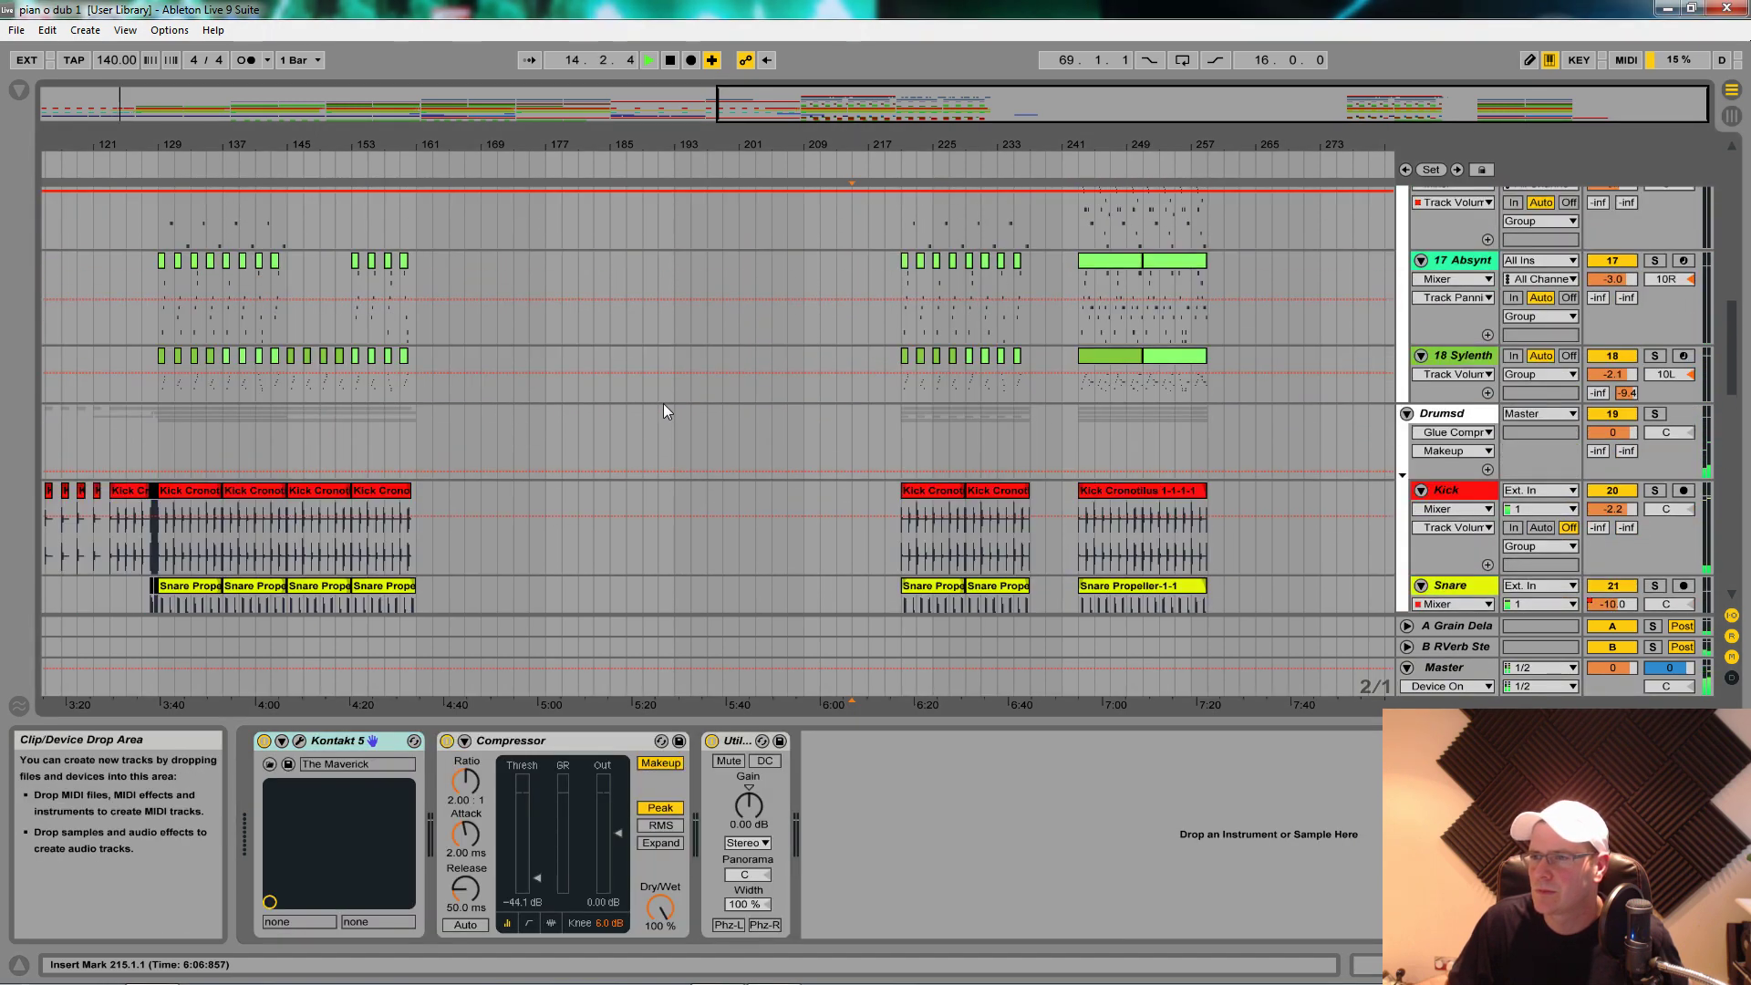
{"action": "scroll", "coordinate": [662, 404], "scroll_direction": "up", "scroll_amount": 5}
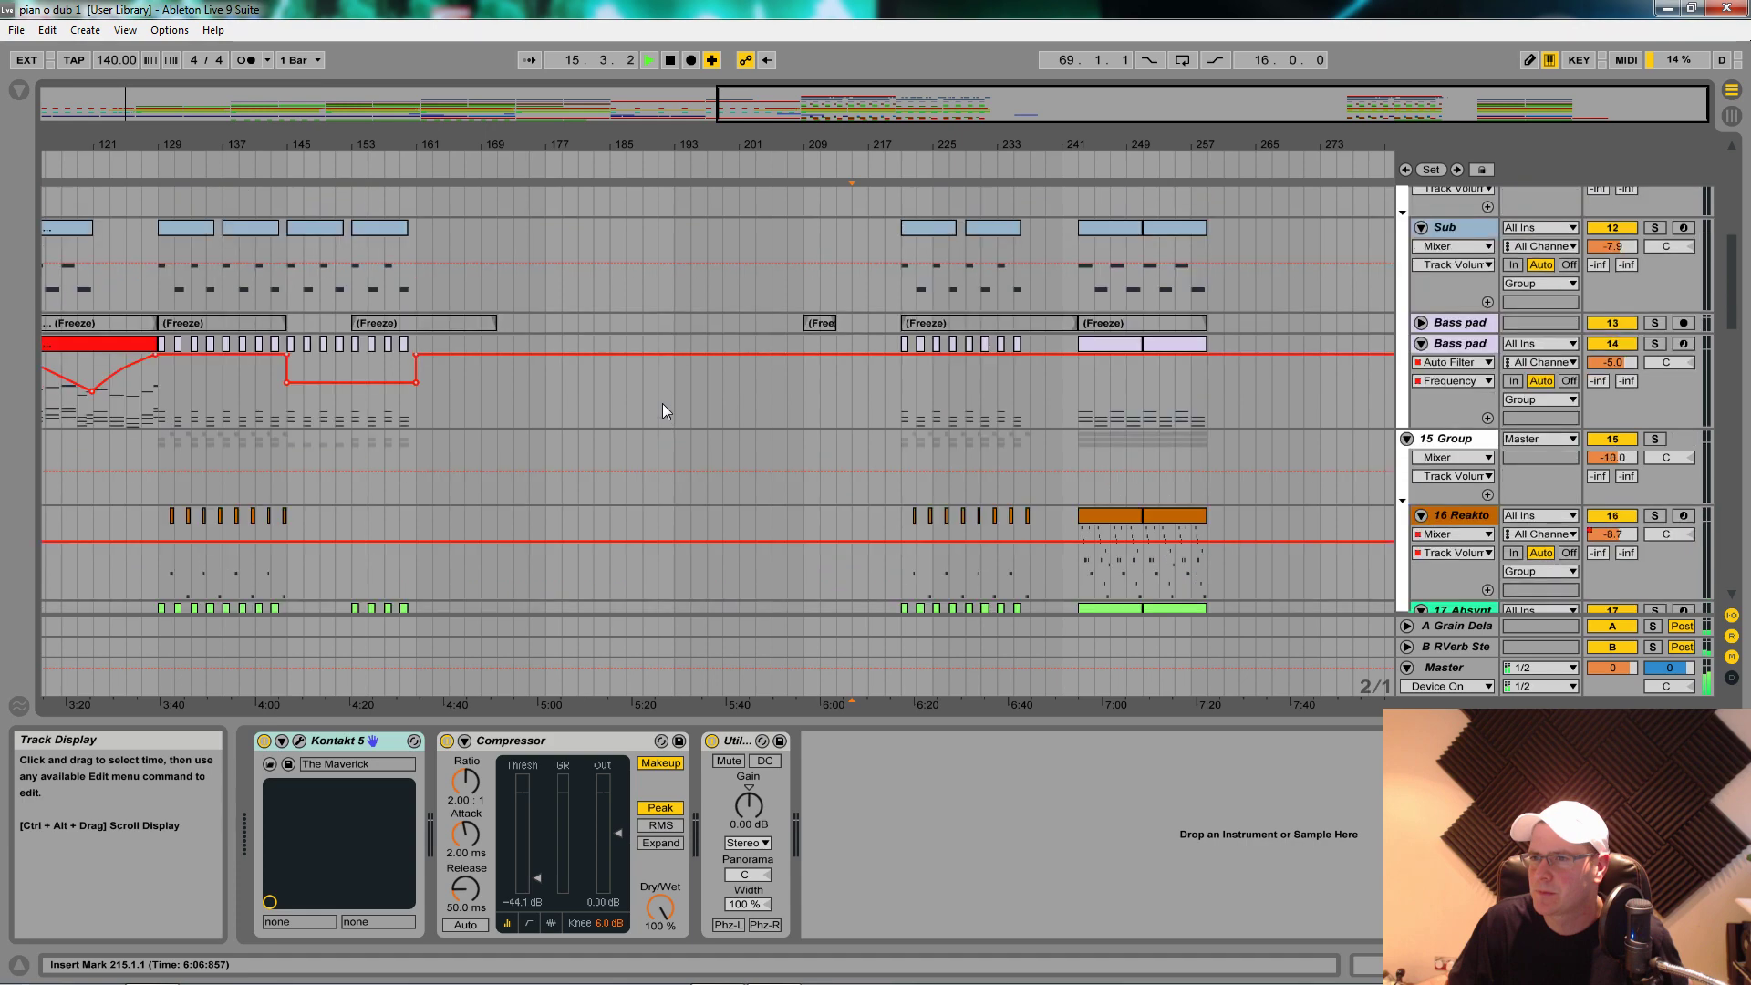
{"action": "scroll", "coordinate": [659, 406], "scroll_direction": "down", "scroll_amount": 5}
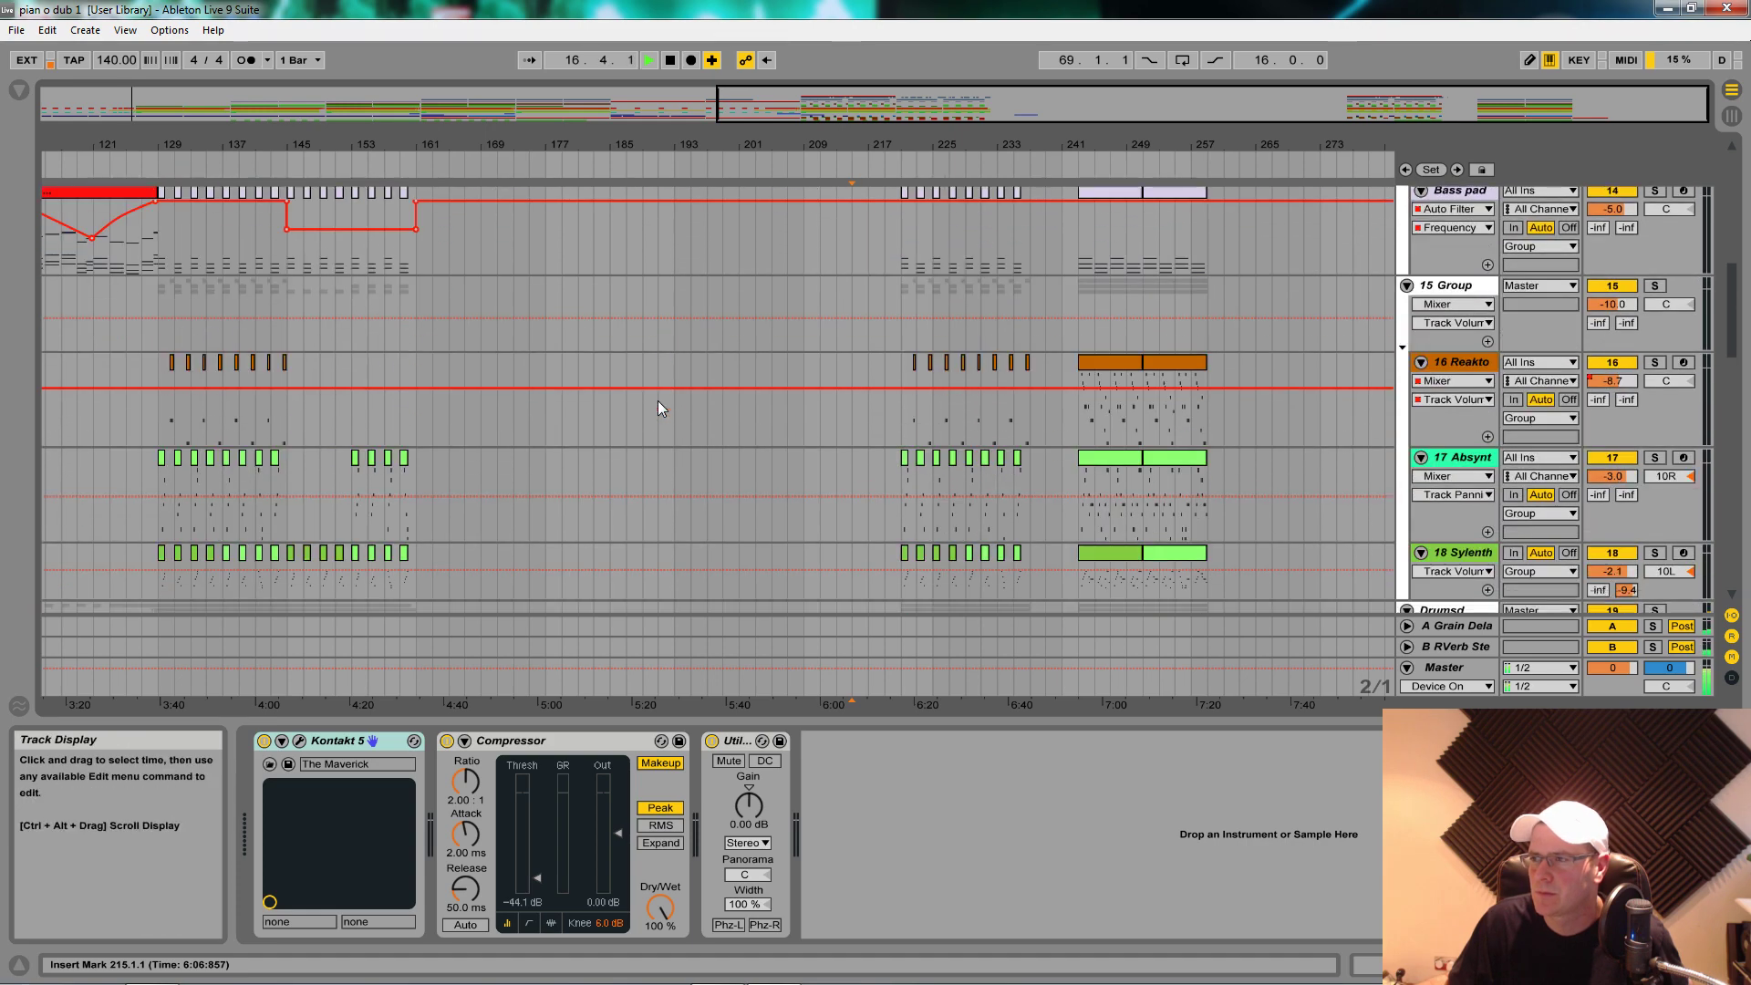
{"action": "scroll", "coordinate": [563, 407], "scroll_direction": "down", "scroll_amount": 8}
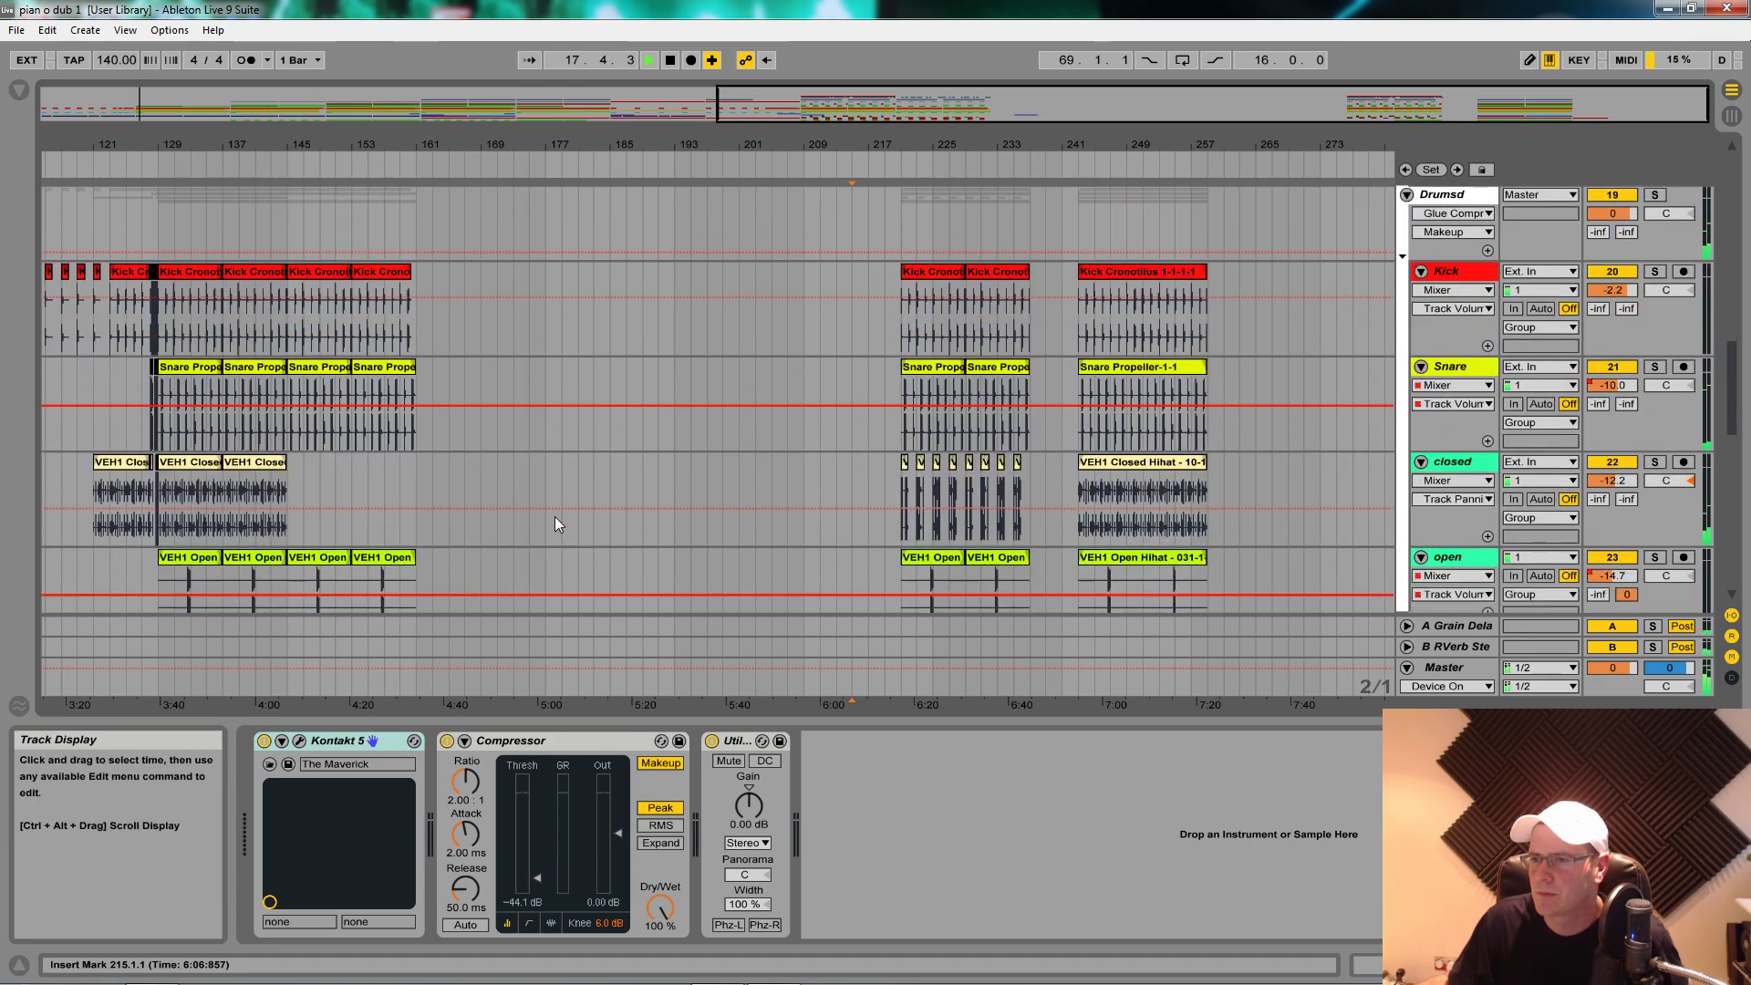
{"action": "scroll", "coordinate": [546, 486], "scroll_direction": "up", "scroll_amount": 15}
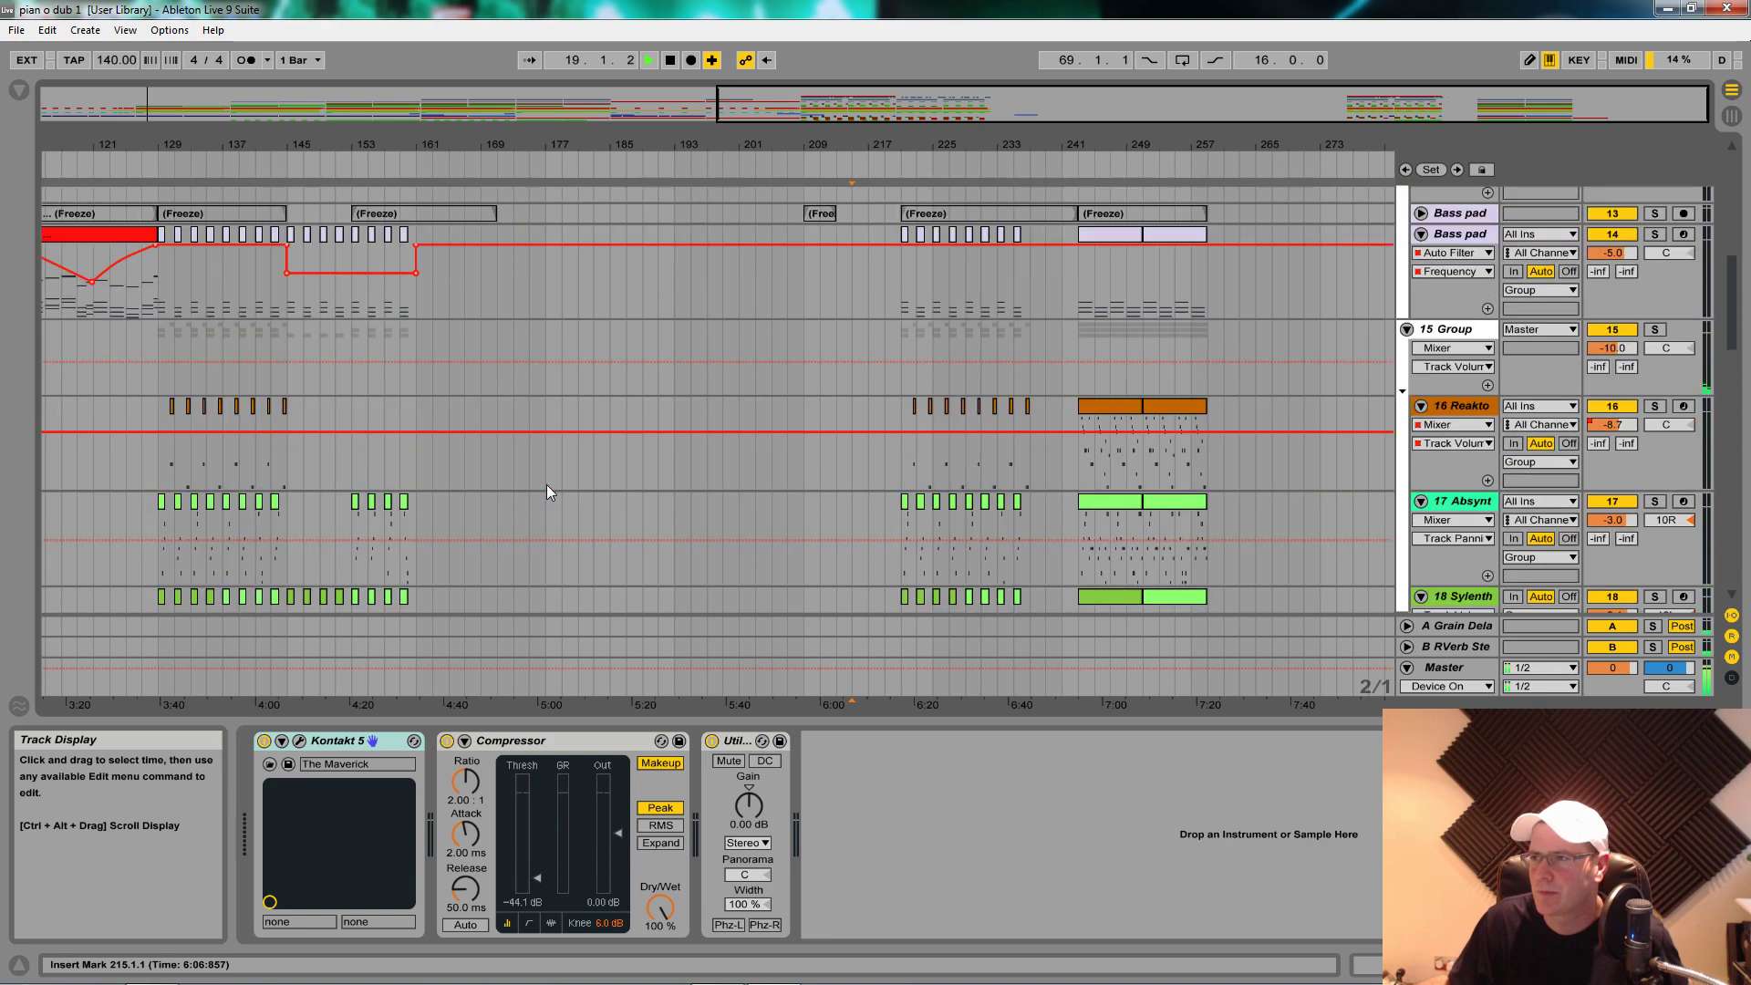
{"action": "scroll", "coordinate": [545, 484], "scroll_direction": "down", "scroll_amount": 5}
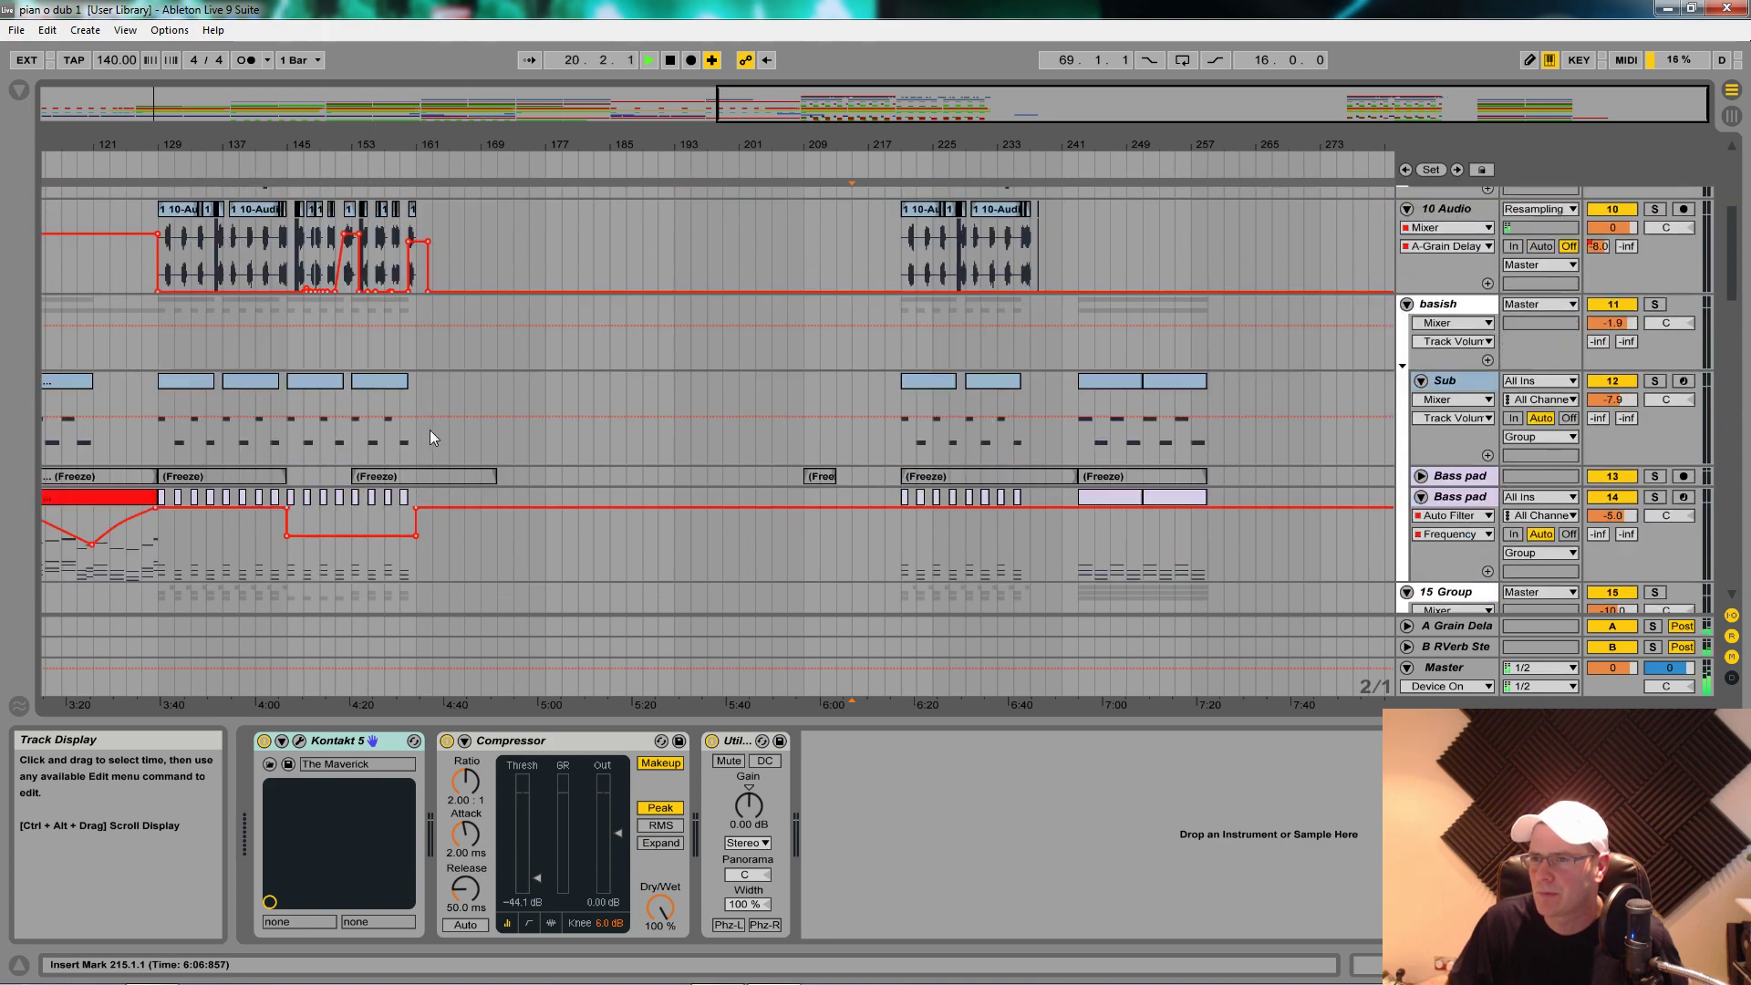
{"action": "scroll", "coordinate": [430, 365], "scroll_direction": "up", "scroll_amount": 5}
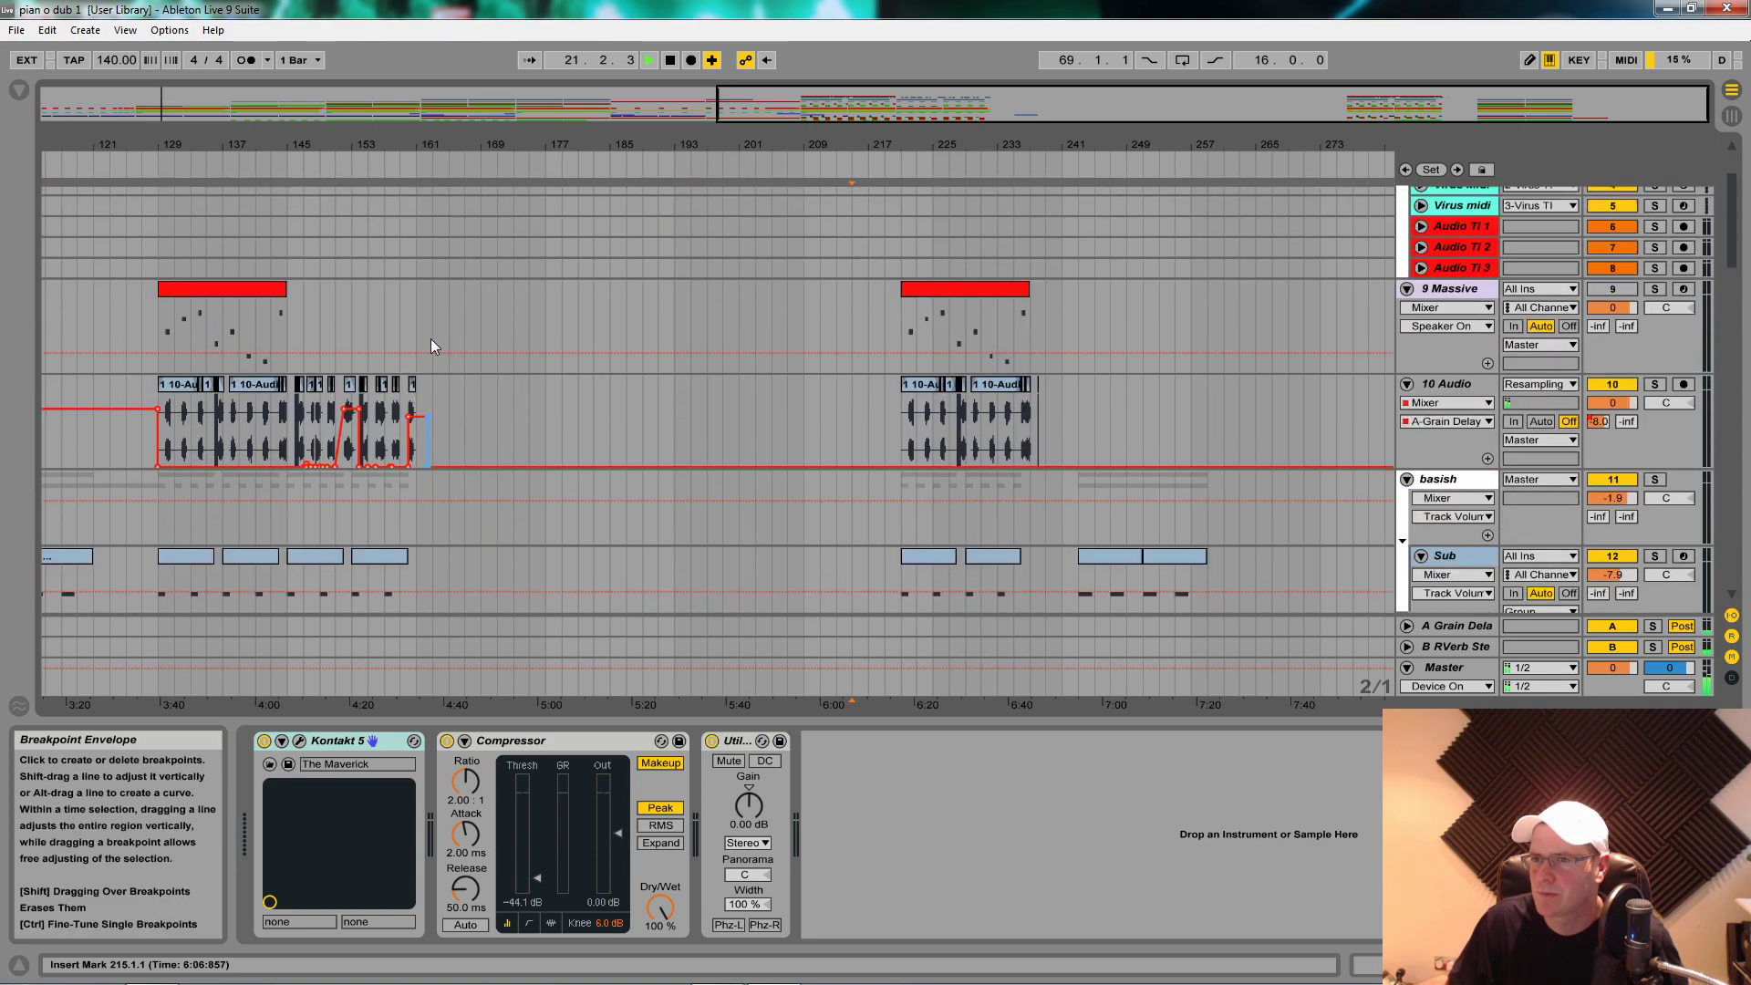
Step: View the whole arrangement from bar 1 and examine the bass, synth and drum tracks' clips
{"action": "left_click_drag", "start_coordinate": [145, 148], "coordinate": [601, 155]}
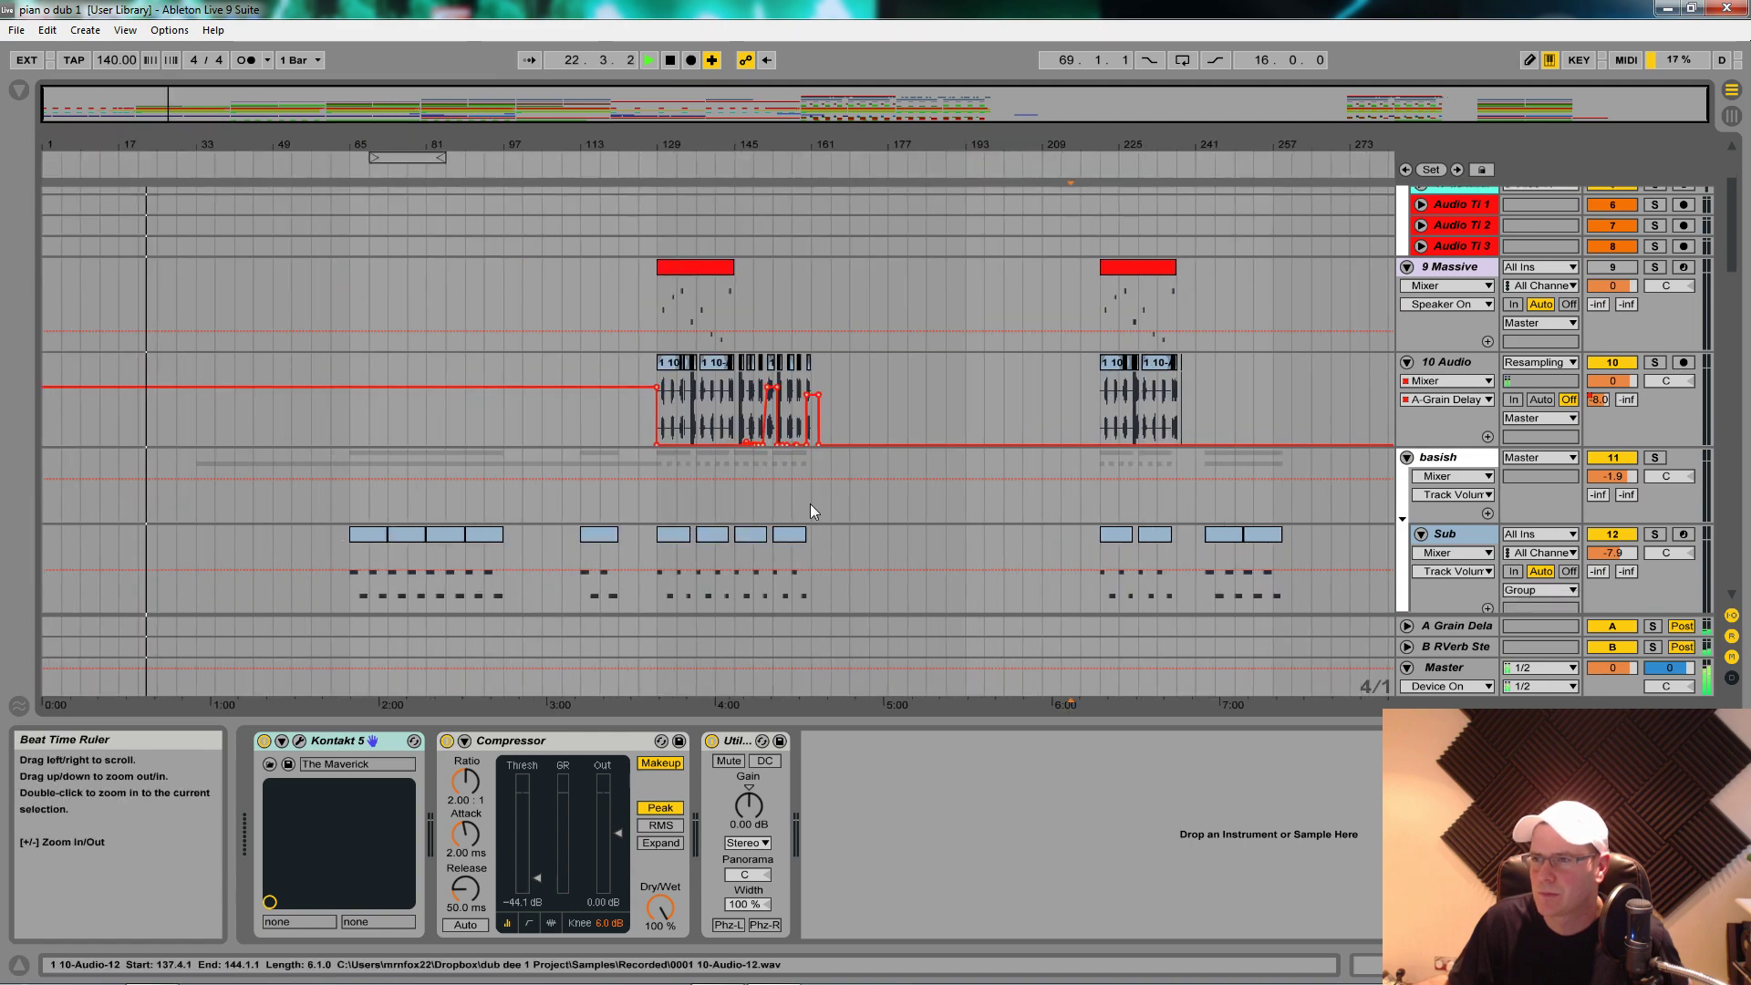
{"action": "scroll", "coordinate": [451, 444], "scroll_direction": "down", "scroll_amount": 5}
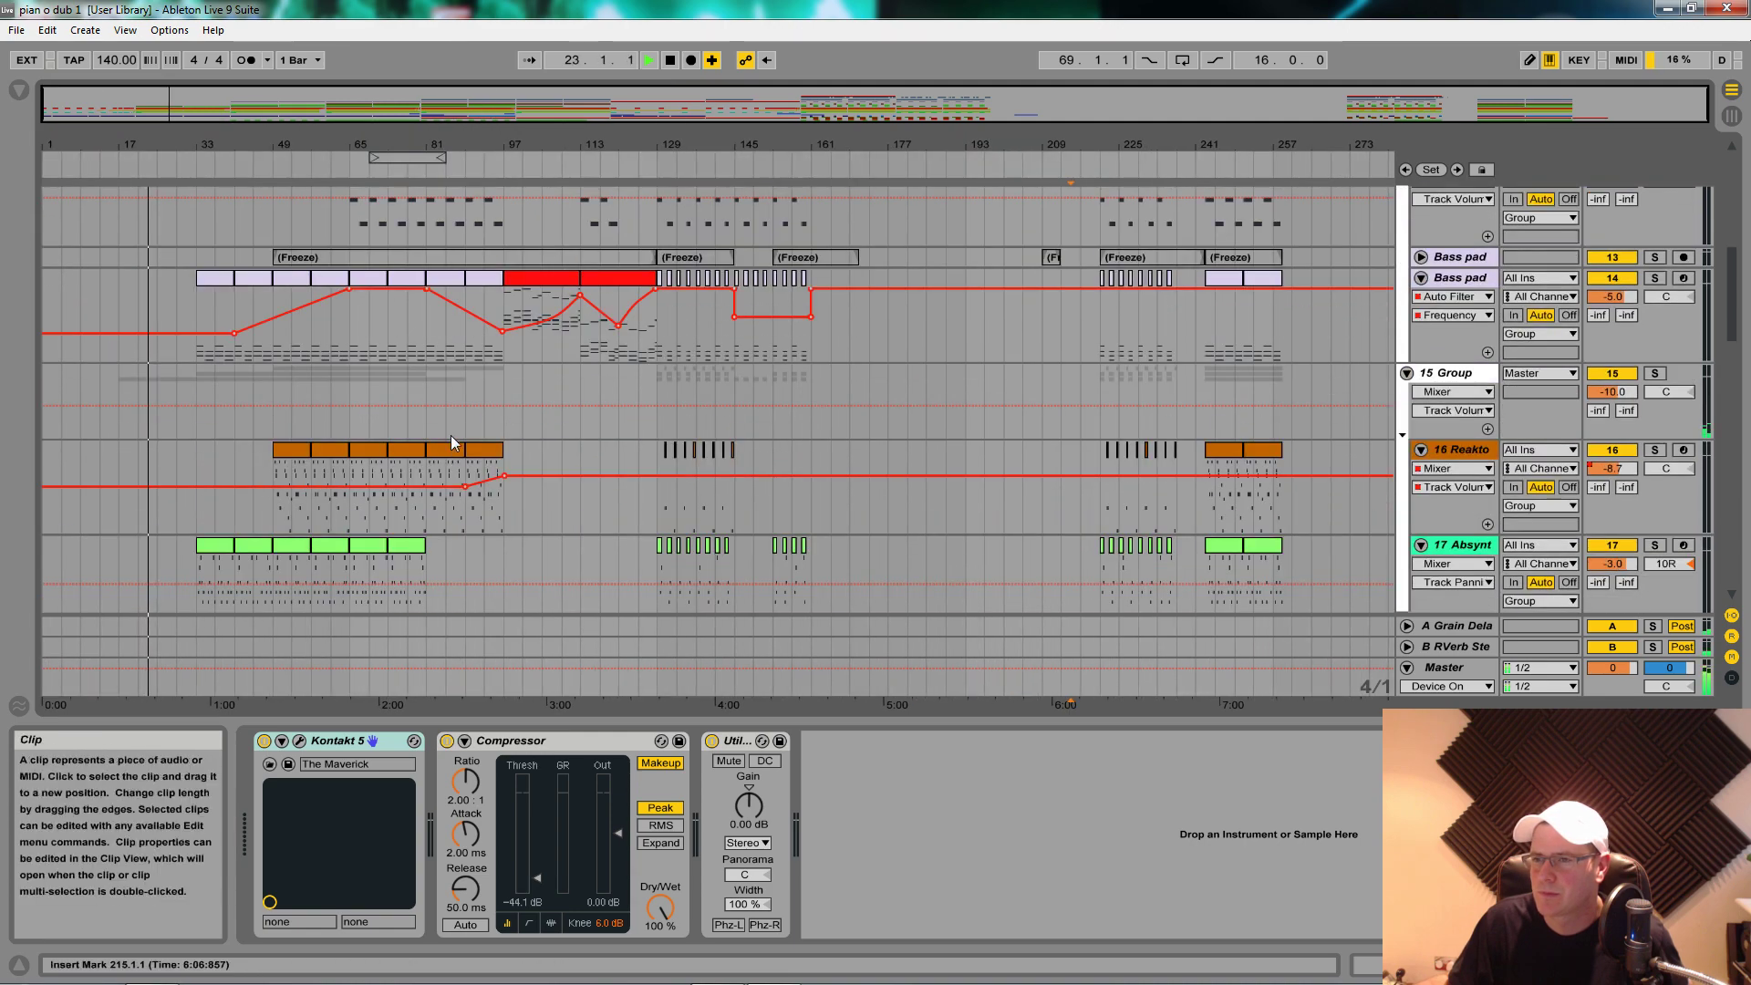
{"action": "scroll", "coordinate": [451, 435], "scroll_direction": "down", "scroll_amount": 5}
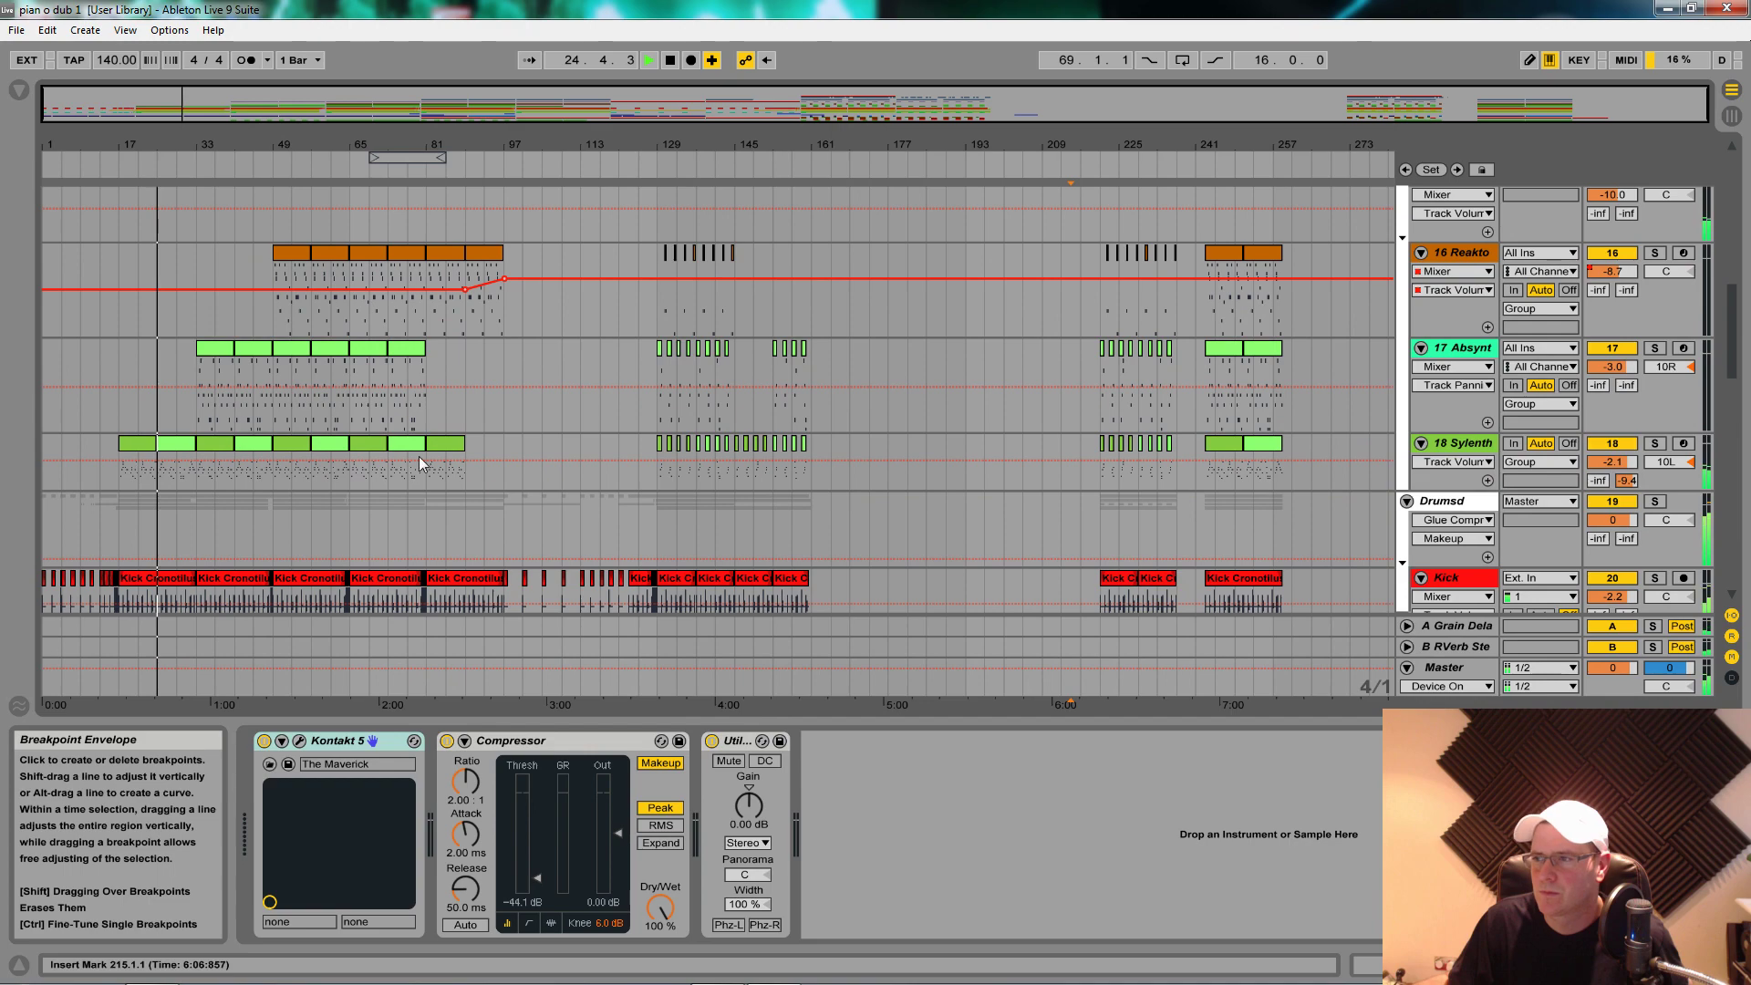
{"action": "scroll", "coordinate": [785, 424], "scroll_direction": "down", "scroll_amount": 6}
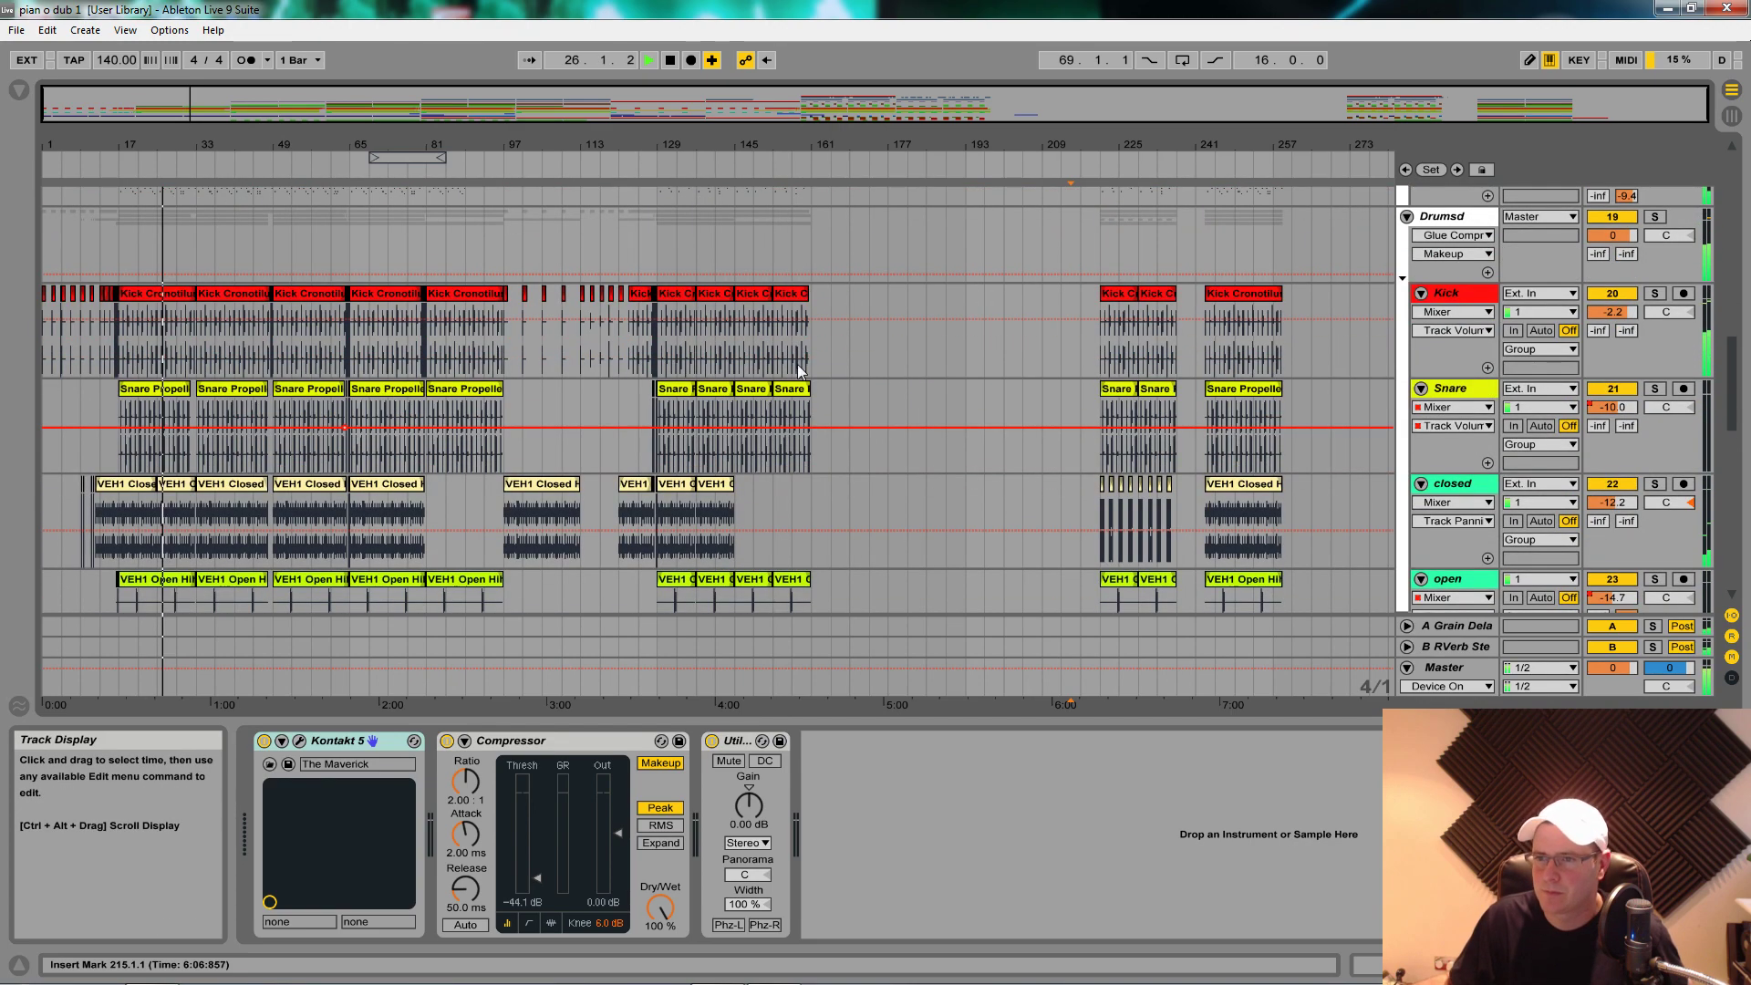
{"action": "scroll", "coordinate": [843, 347], "scroll_direction": "up", "scroll_amount": 2}
{"action": "scroll", "coordinate": [842, 390], "scroll_direction": "down", "scroll_amount": 2}
{"action": "scroll", "coordinate": [841, 399], "scroll_direction": "up", "scroll_amount": 2}
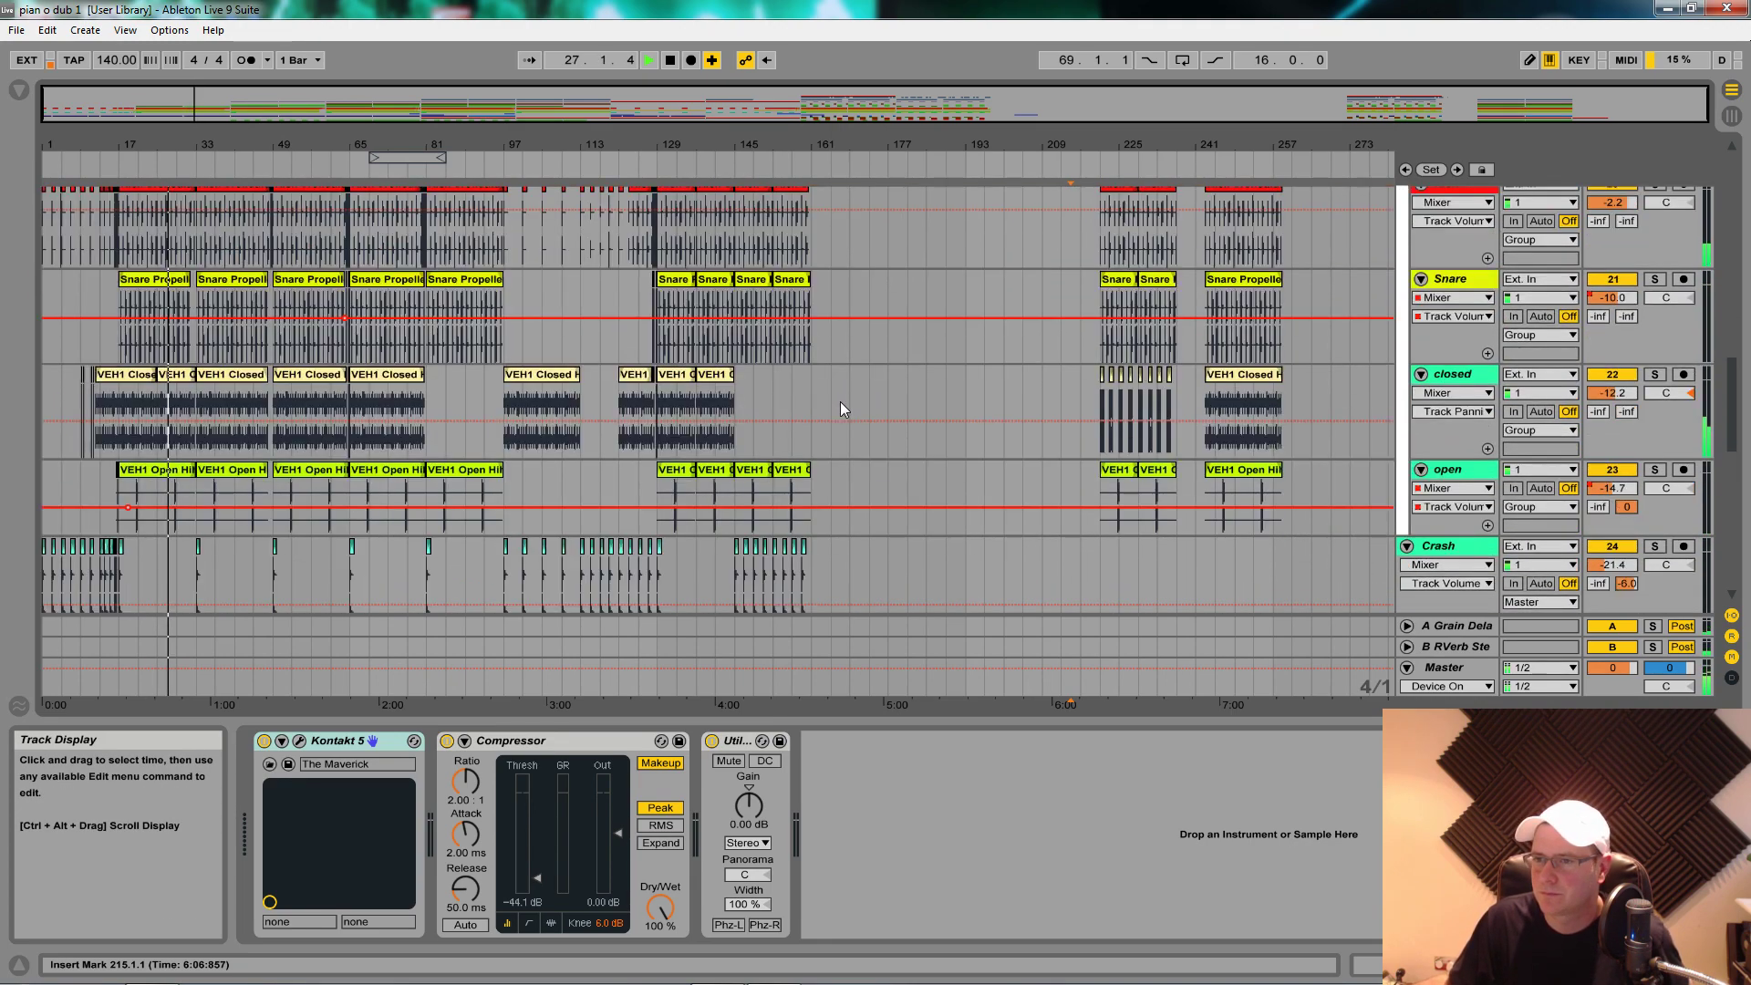
{"action": "scroll", "coordinate": [839, 399], "scroll_direction": "up", "scroll_amount": 6}
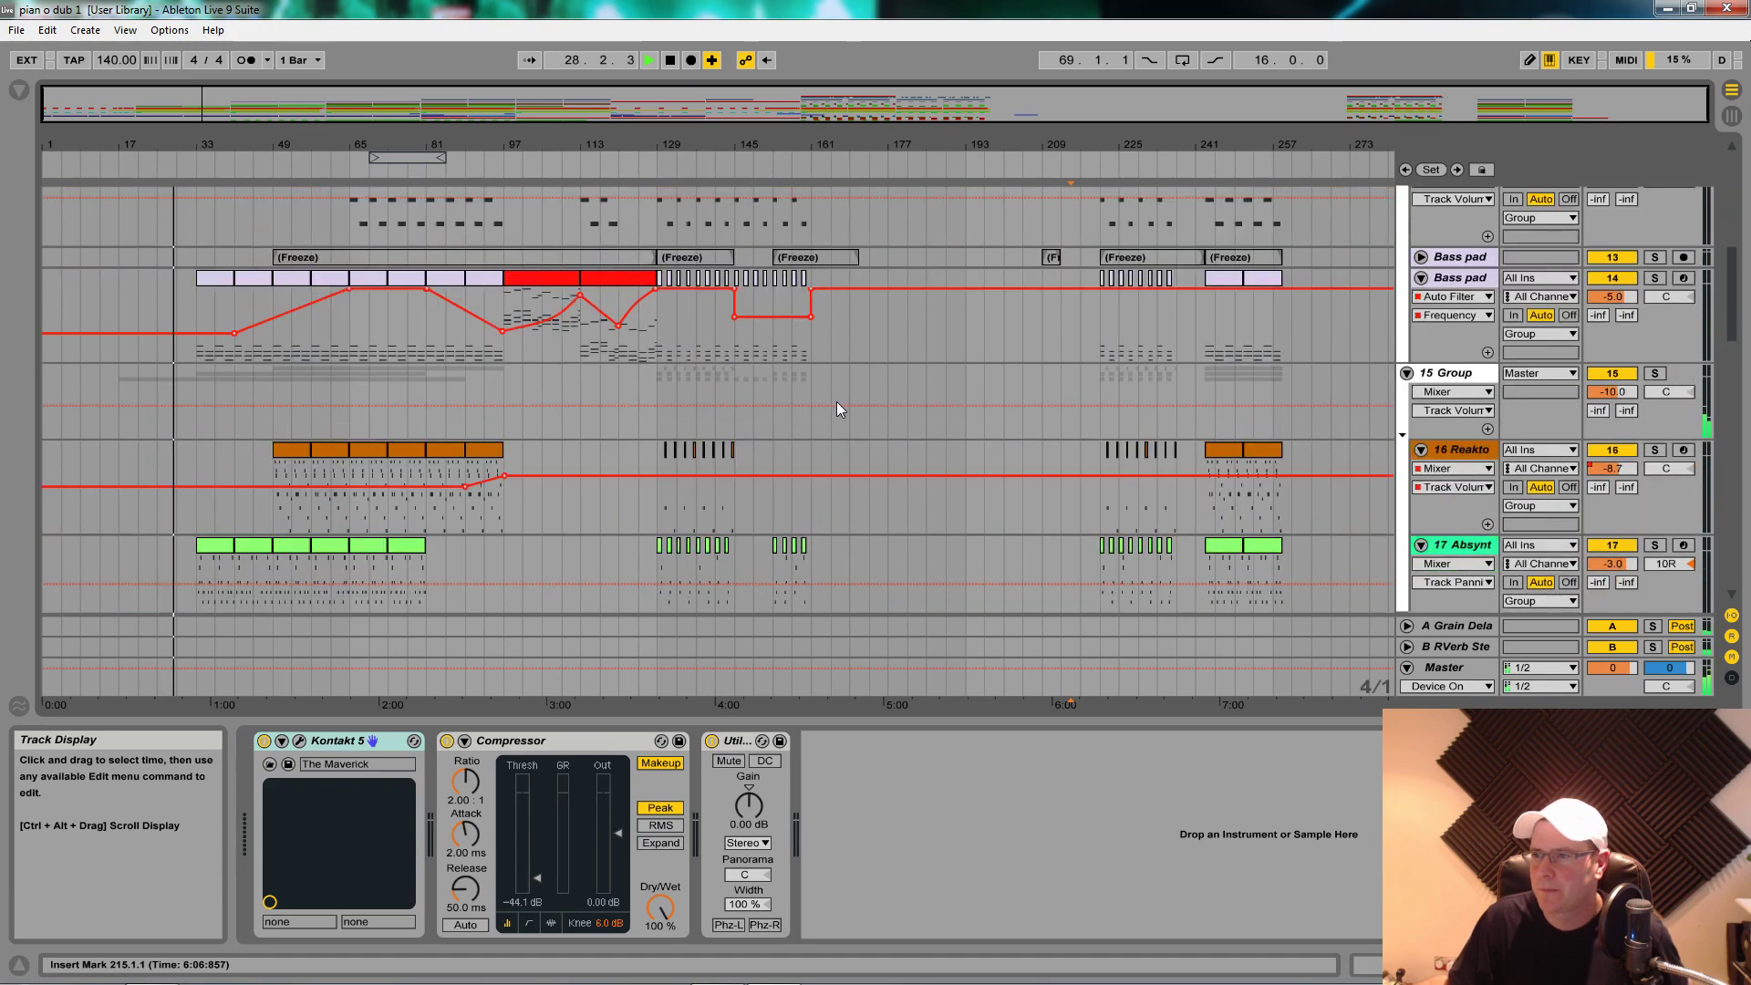
{"action": "scroll", "coordinate": [775, 310], "scroll_direction": "up", "scroll_amount": 3}
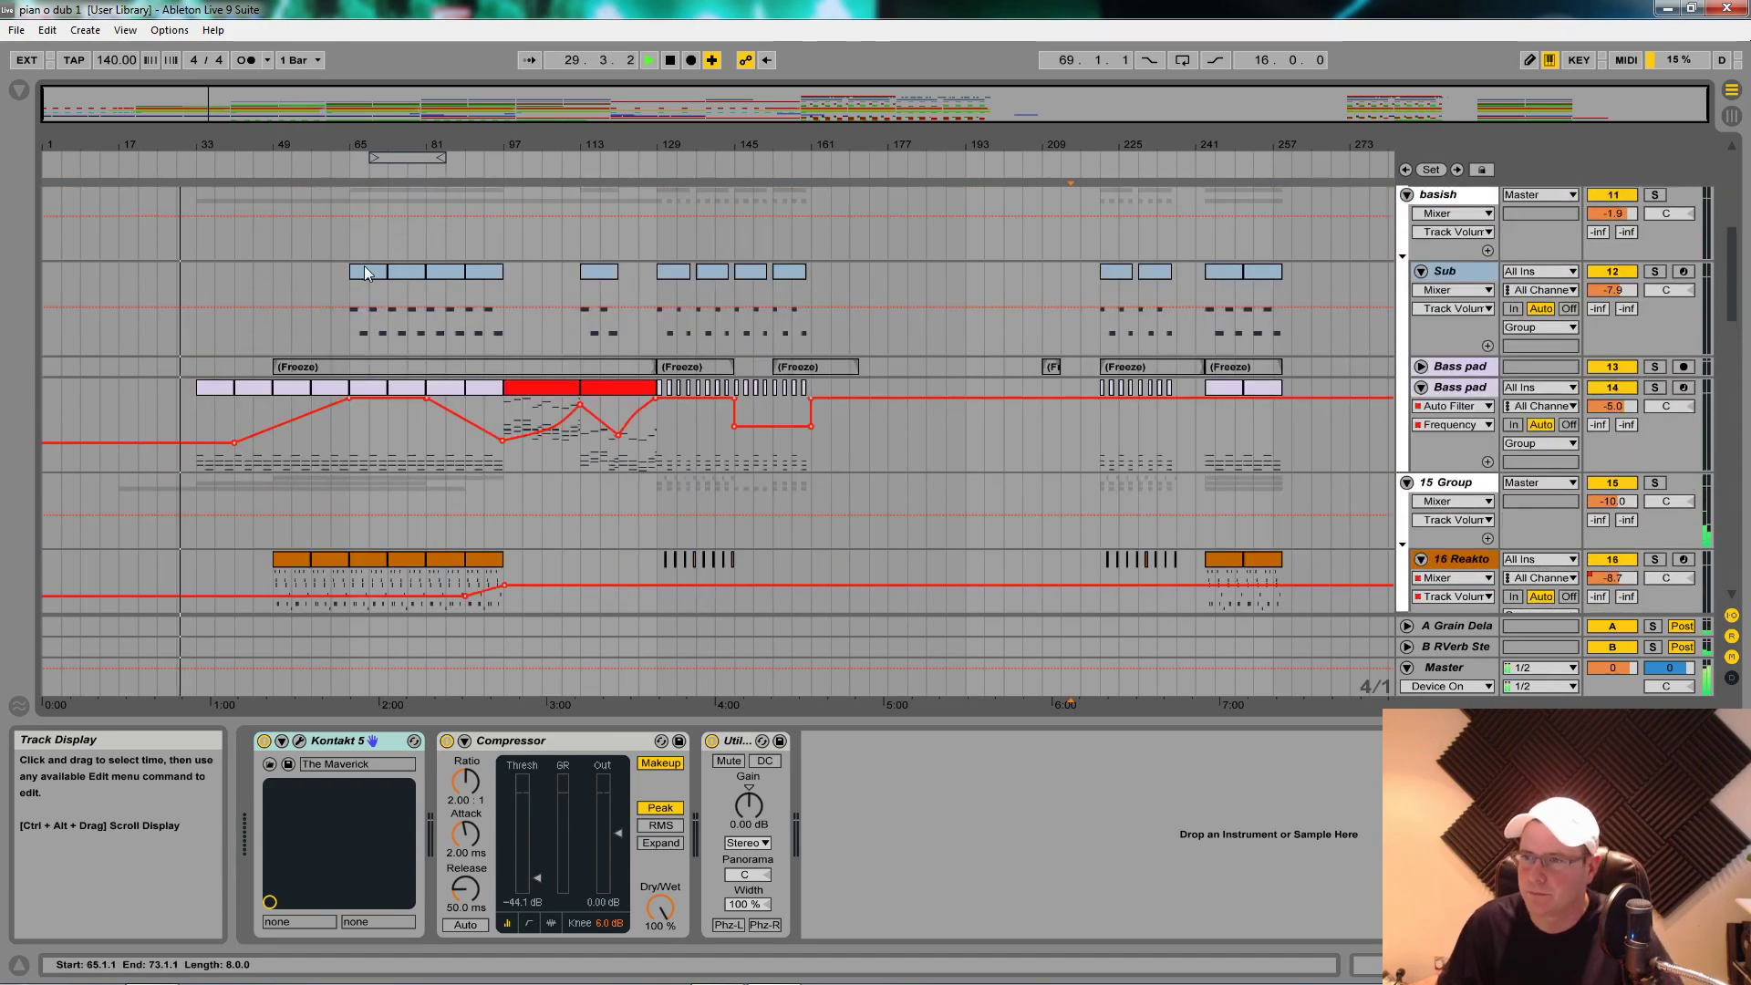
{"action": "scroll", "coordinate": [386, 282], "scroll_direction": "up", "scroll_amount": 7}
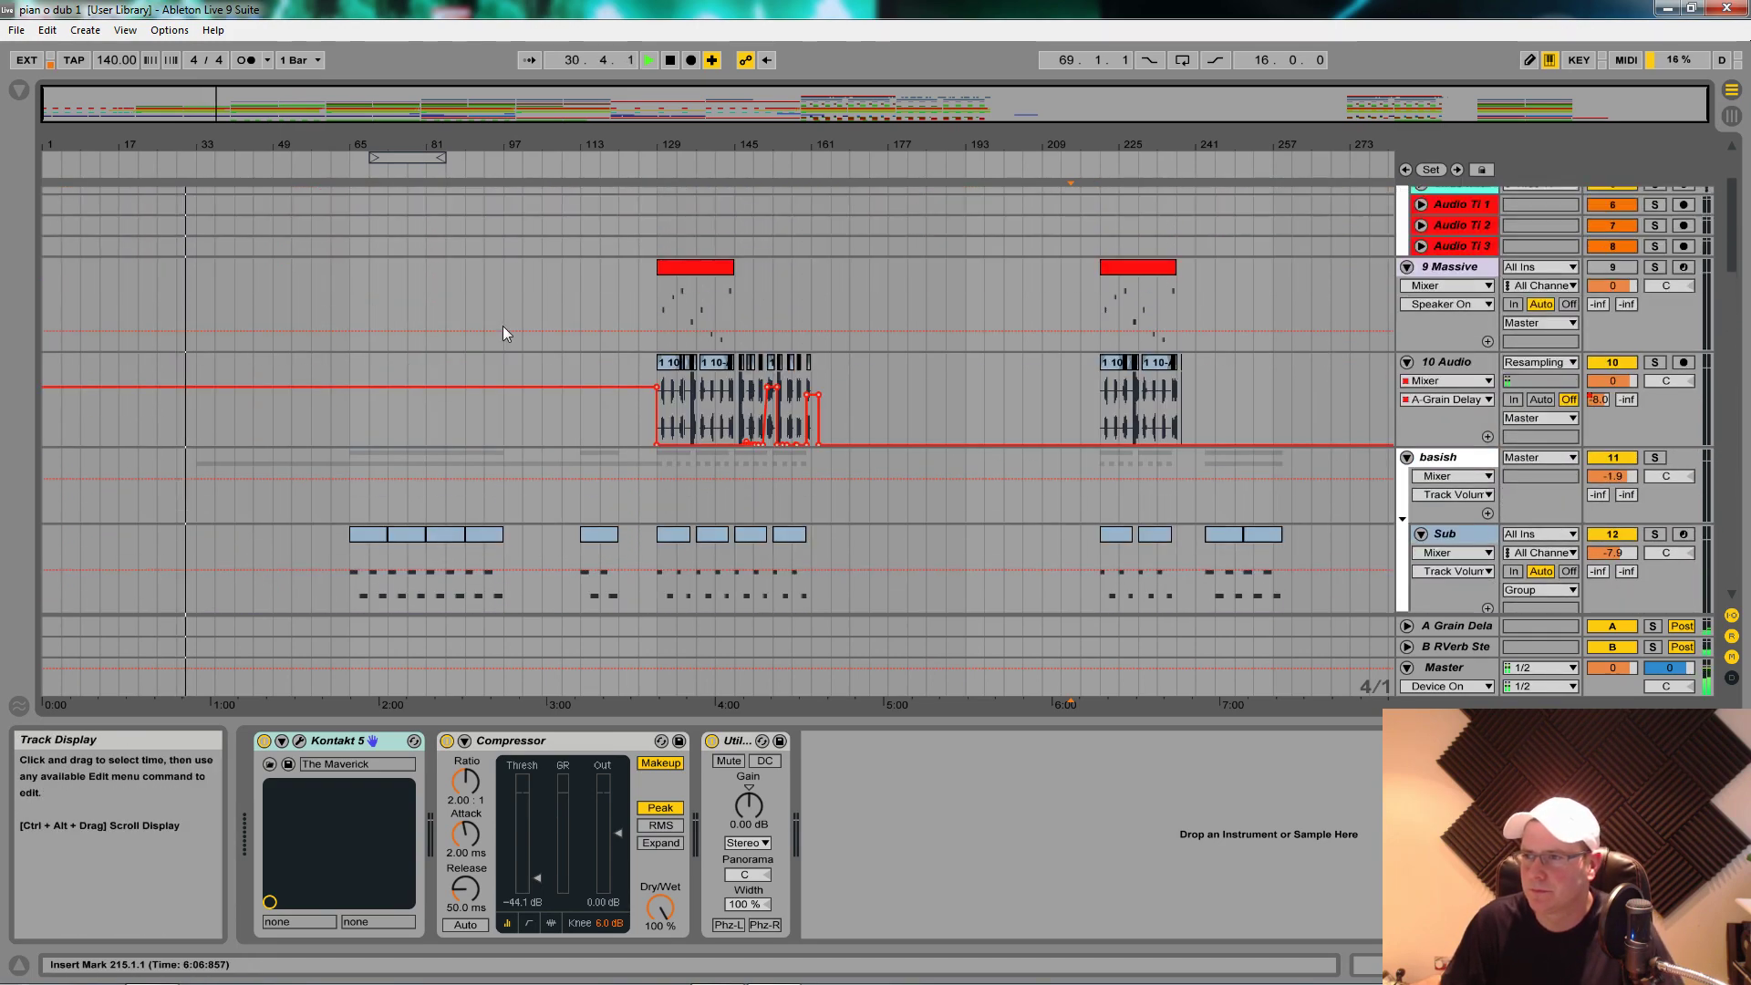
Step: Audition the chopped 10-Audio-12 clips on the 10 Audio track around bars 222 to 228
{"action": "left_click_drag", "start_coordinate": [879, 144], "coordinate": [508, 180]}
{"action": "left_click_drag", "start_coordinate": [962, 146], "coordinate": [931, 292]}
{"action": "left_click", "coordinate": [345, 403]}
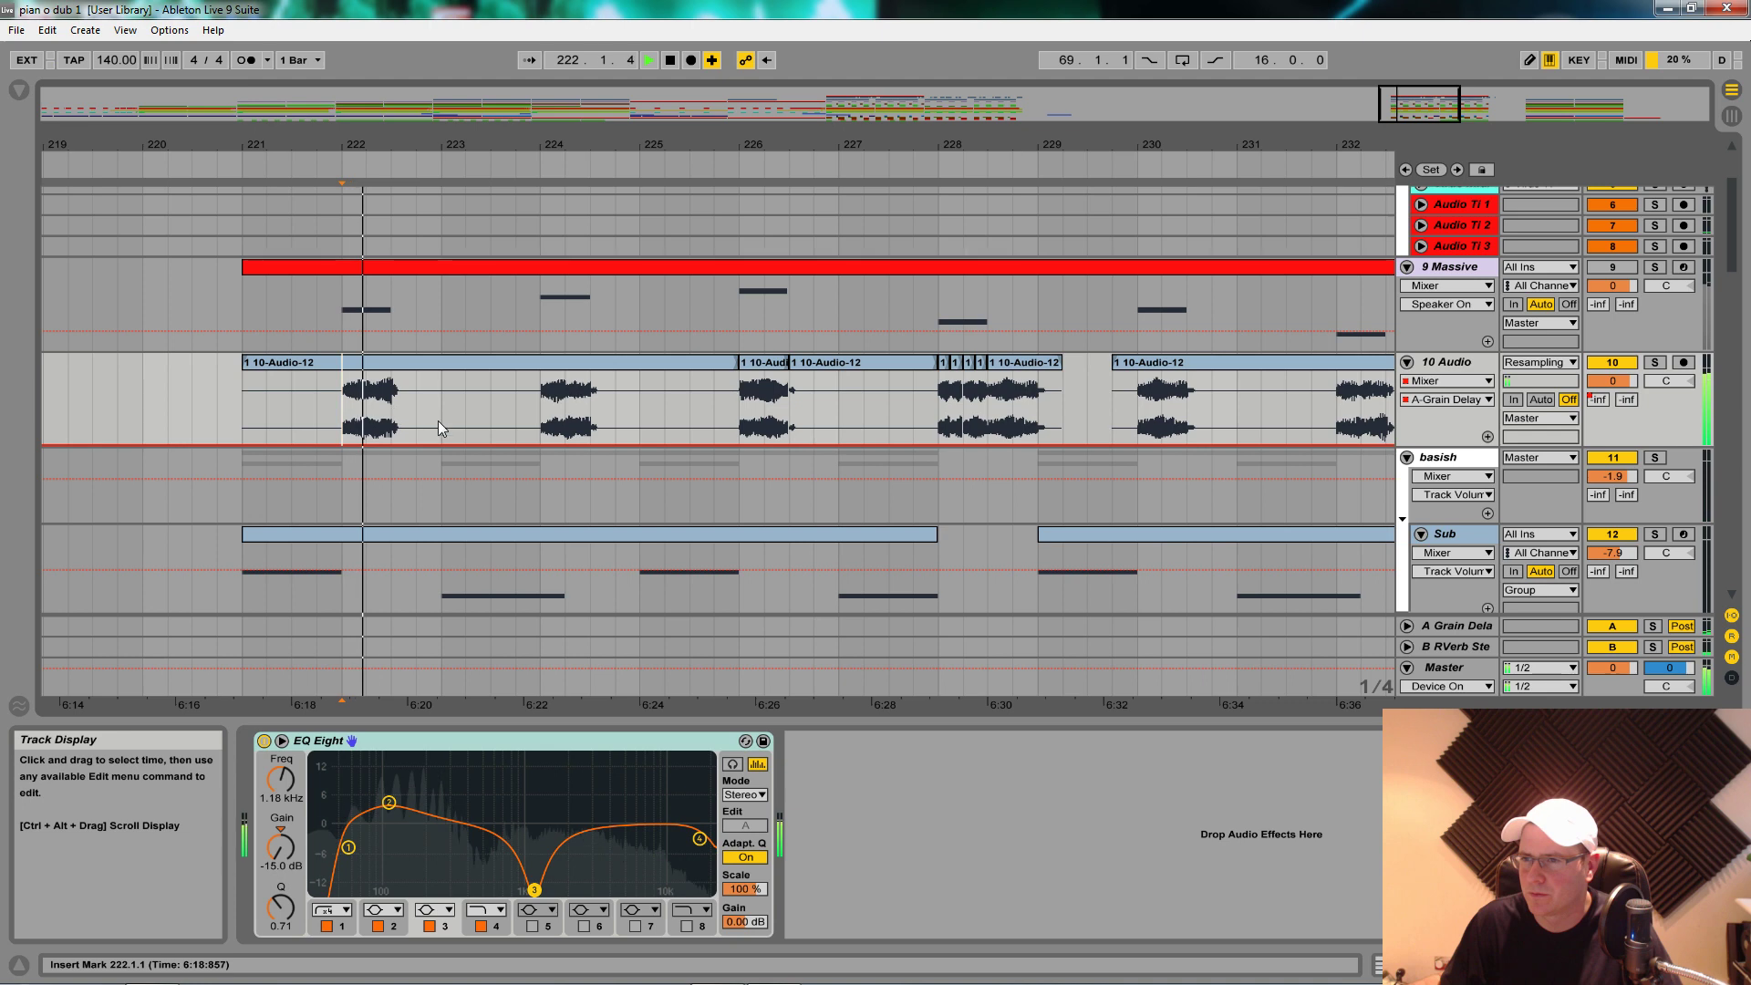
{"action": "key", "text": "space"}
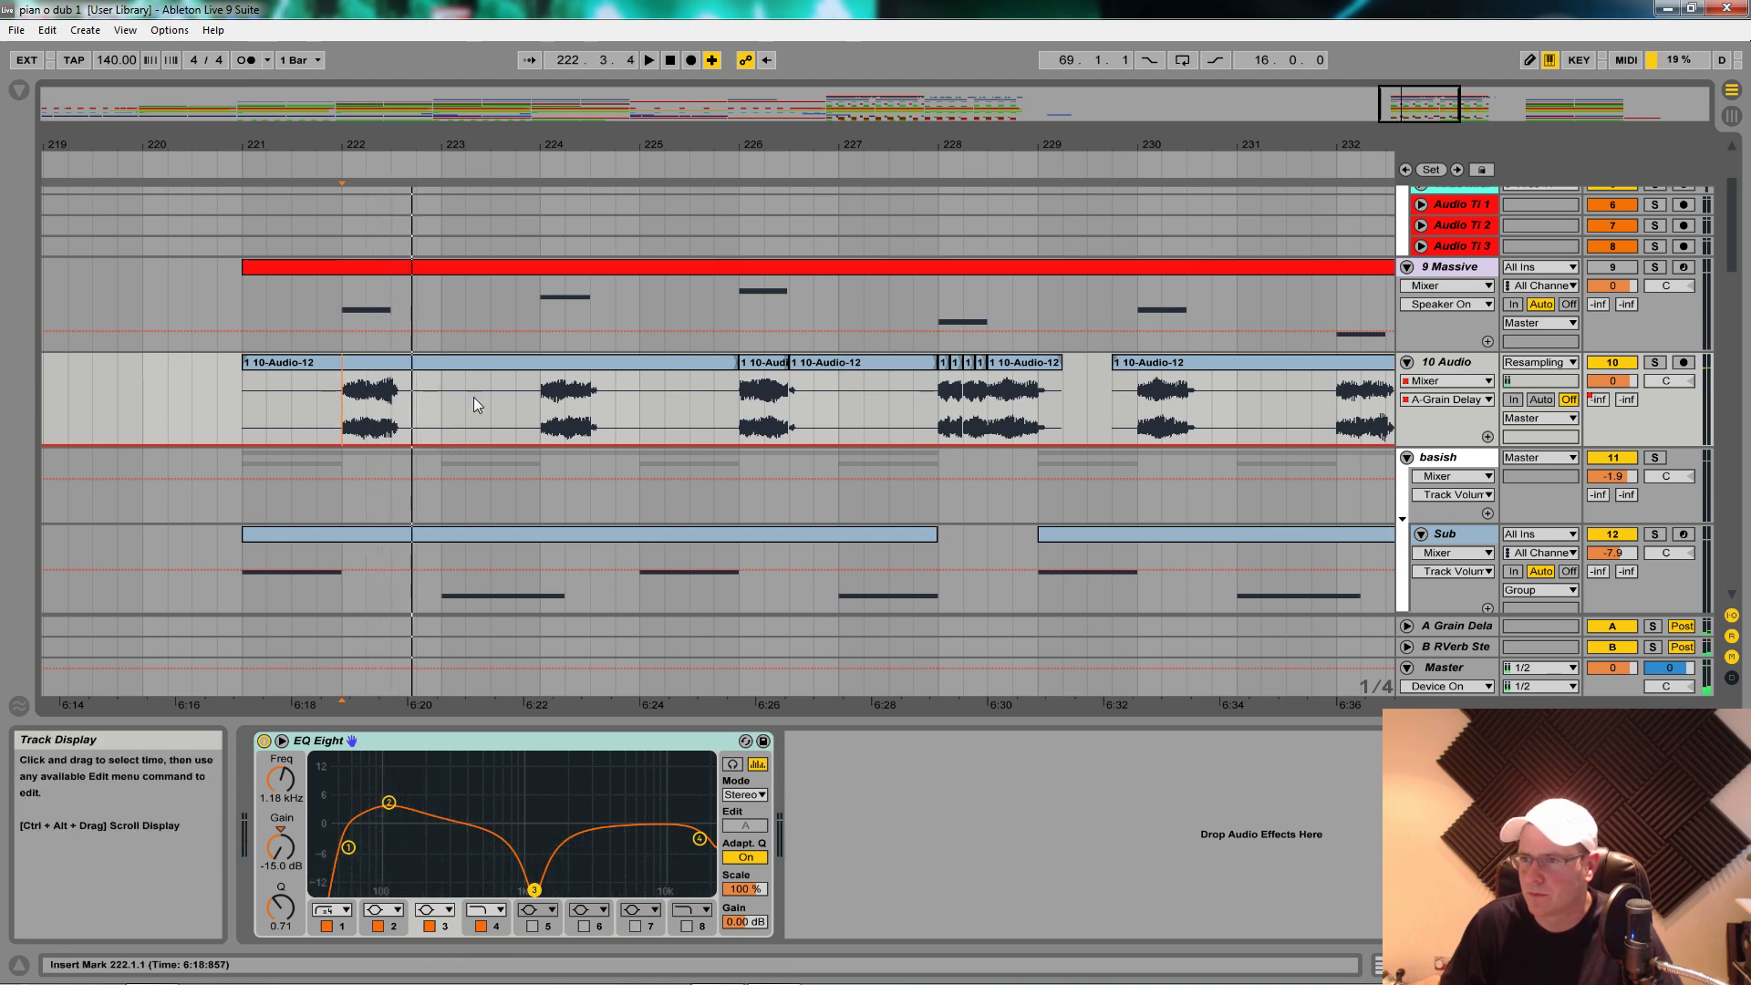
{"action": "left_click", "coordinate": [533, 406]}
{"action": "left_click", "coordinate": [742, 405]}
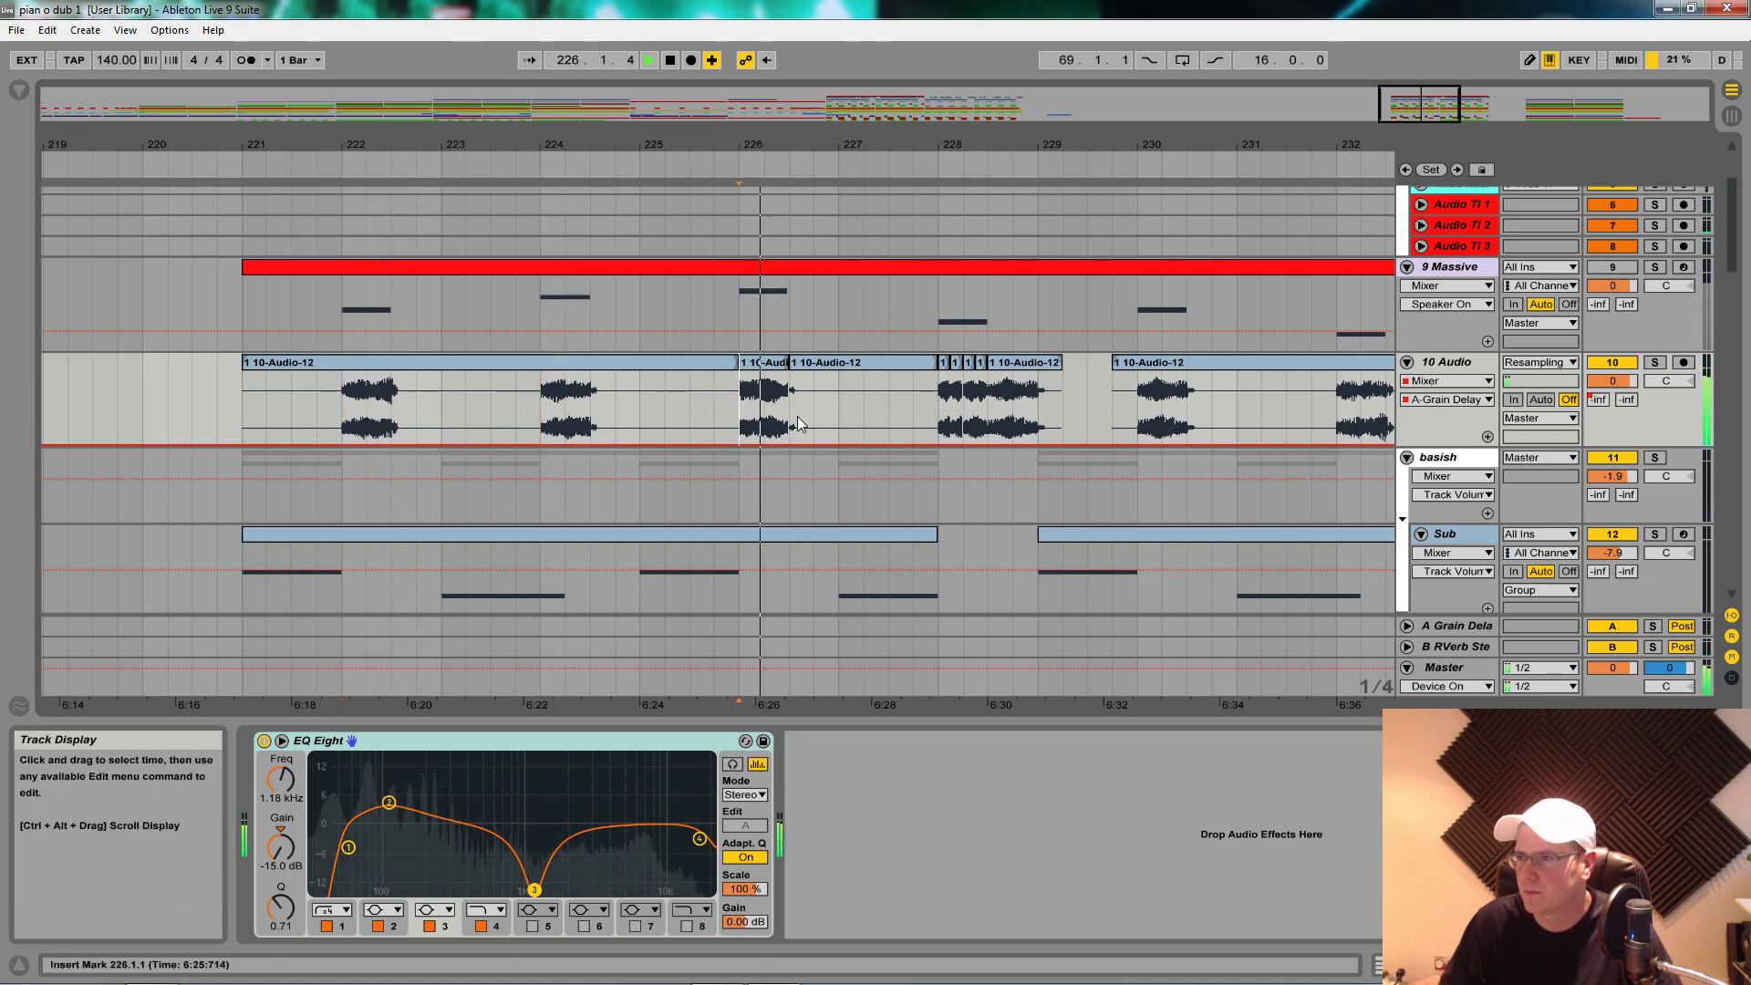
{"action": "left_click", "coordinate": [987, 408]}
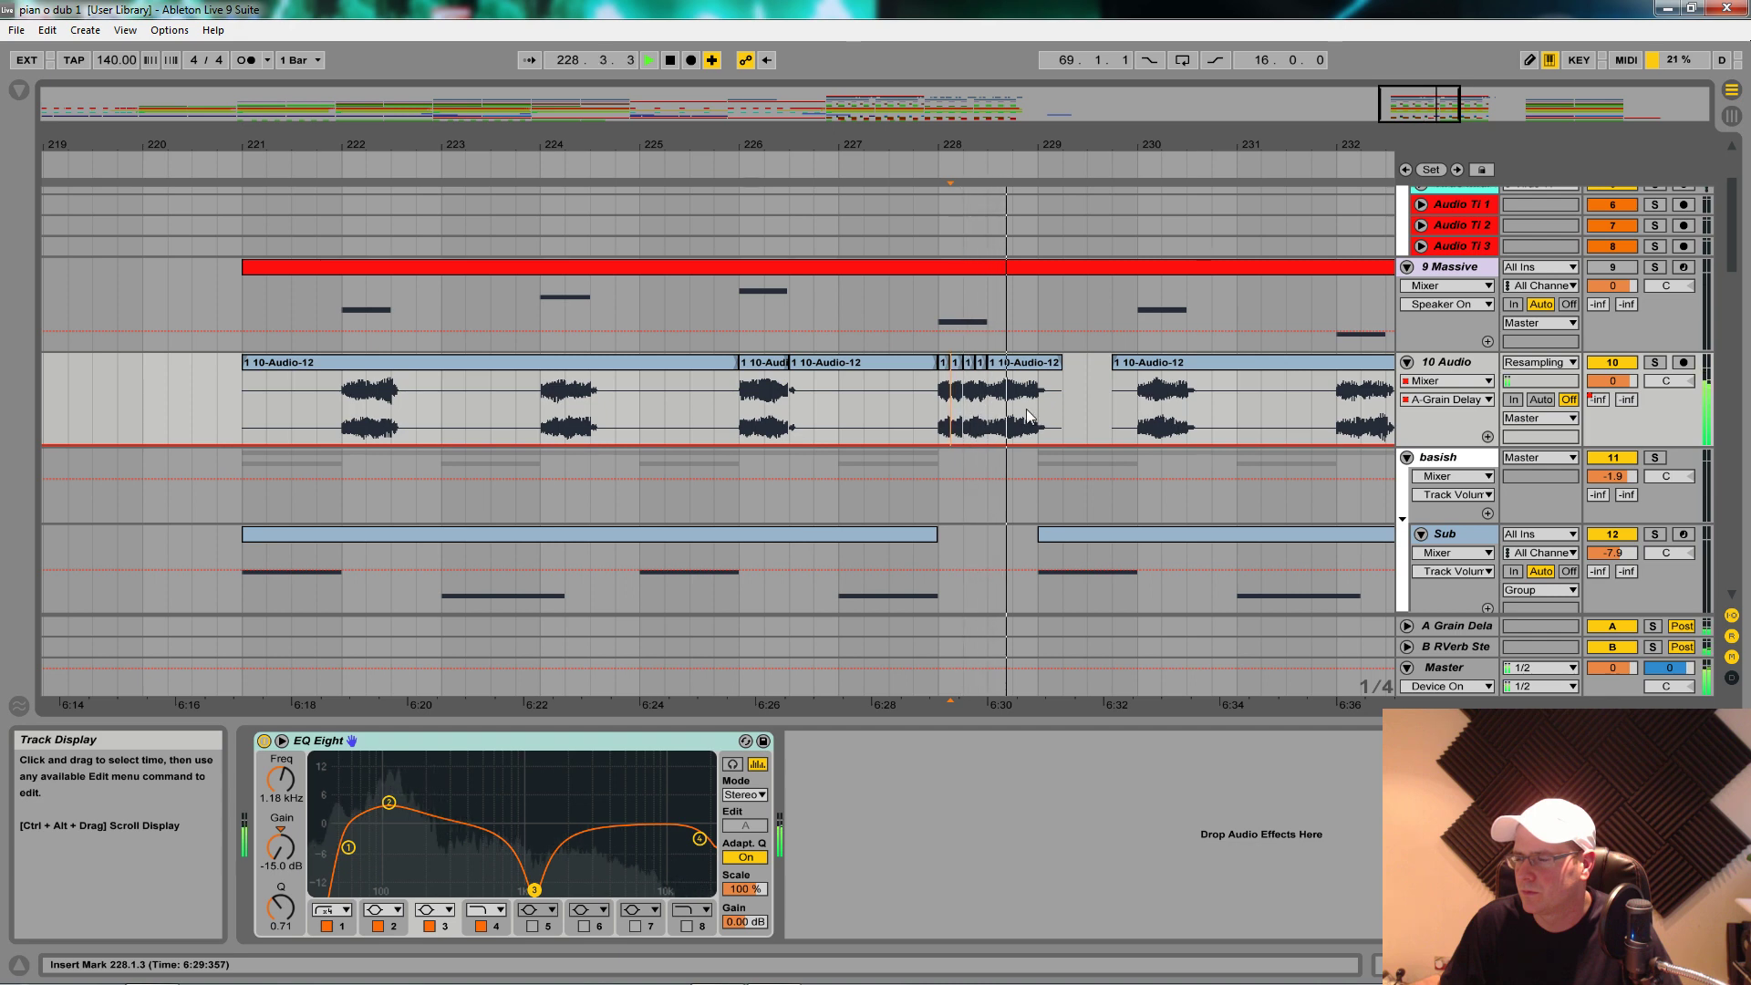
{"action": "key", "text": "space"}
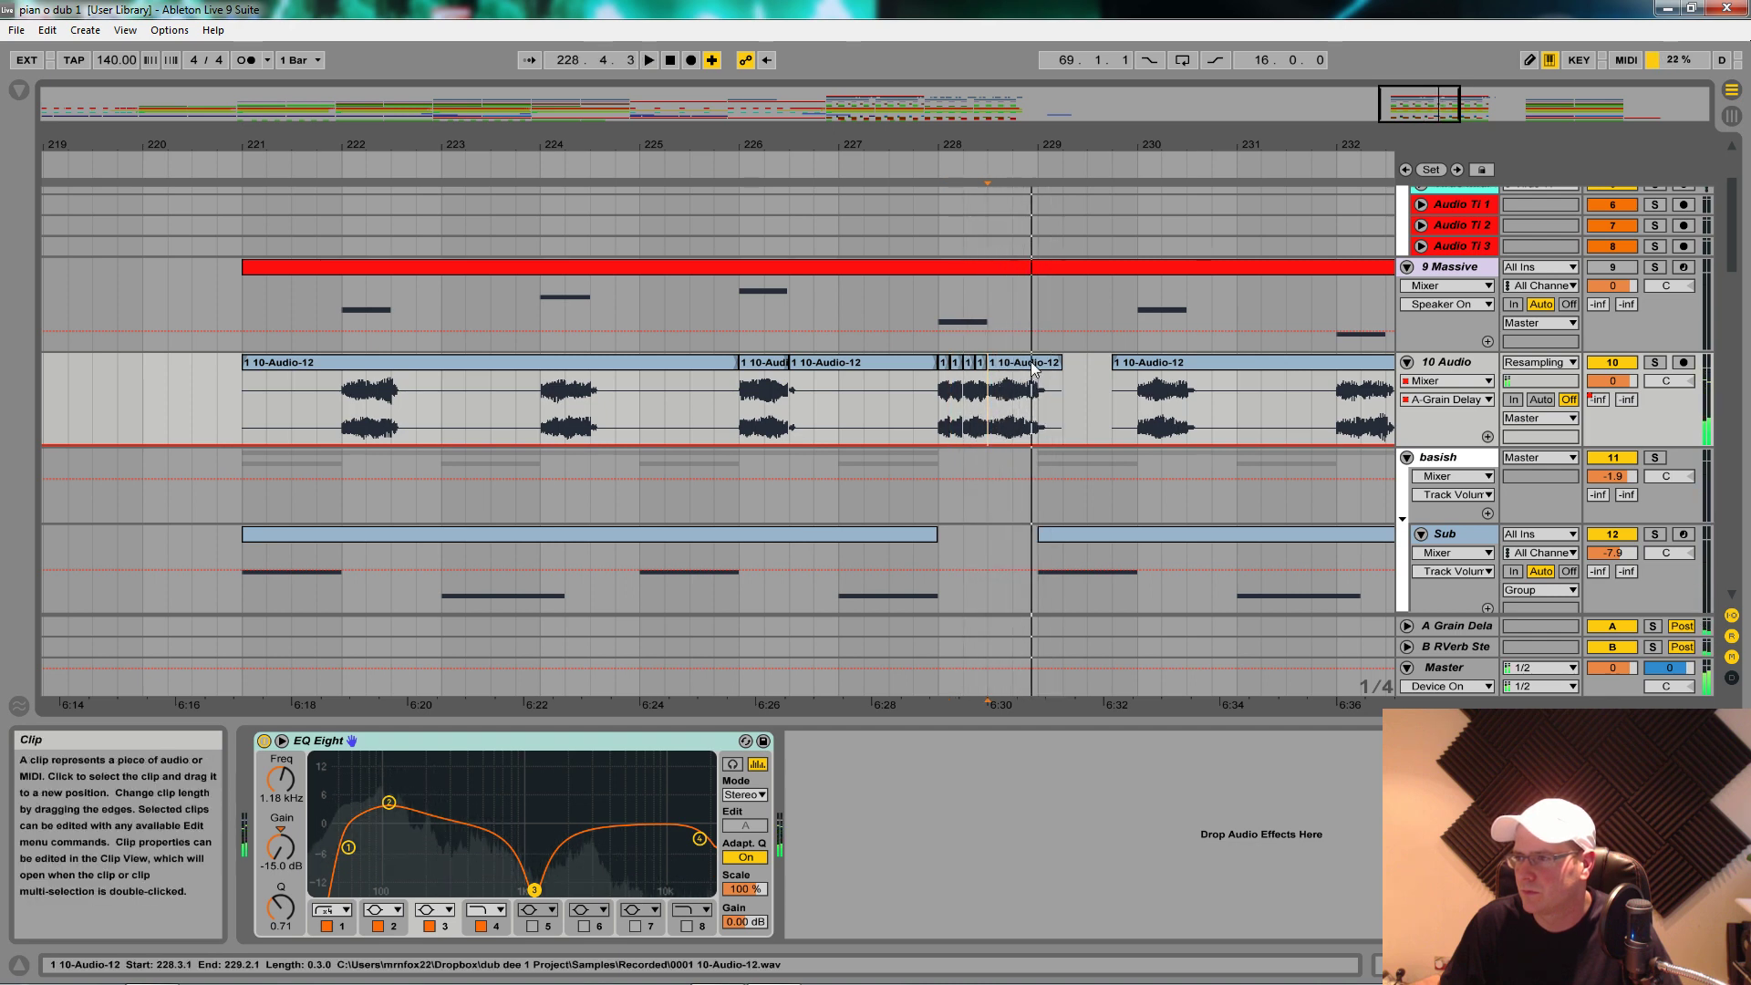
{"action": "key", "text": "space"}
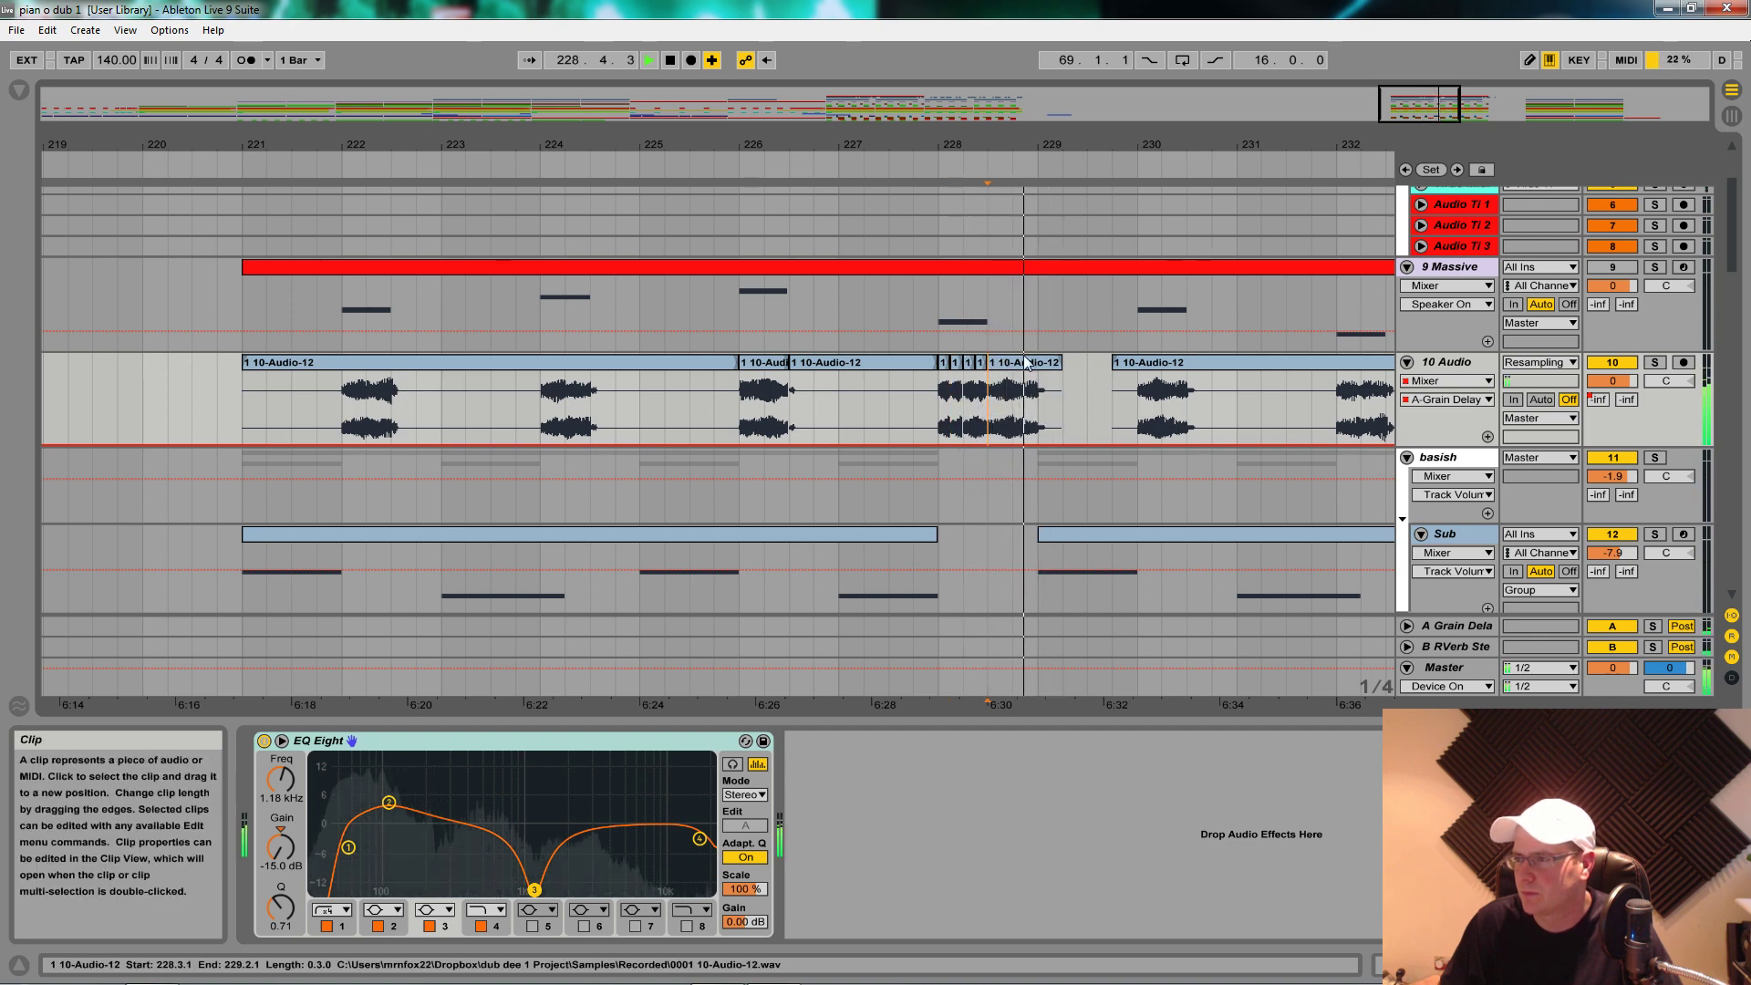
{"action": "key", "text": "space"}
Step: Copy the 10-Audio-12 clip that starts at 228.3.1 on the 10 Audio track
{"action": "left_click", "coordinate": [1026, 365]}
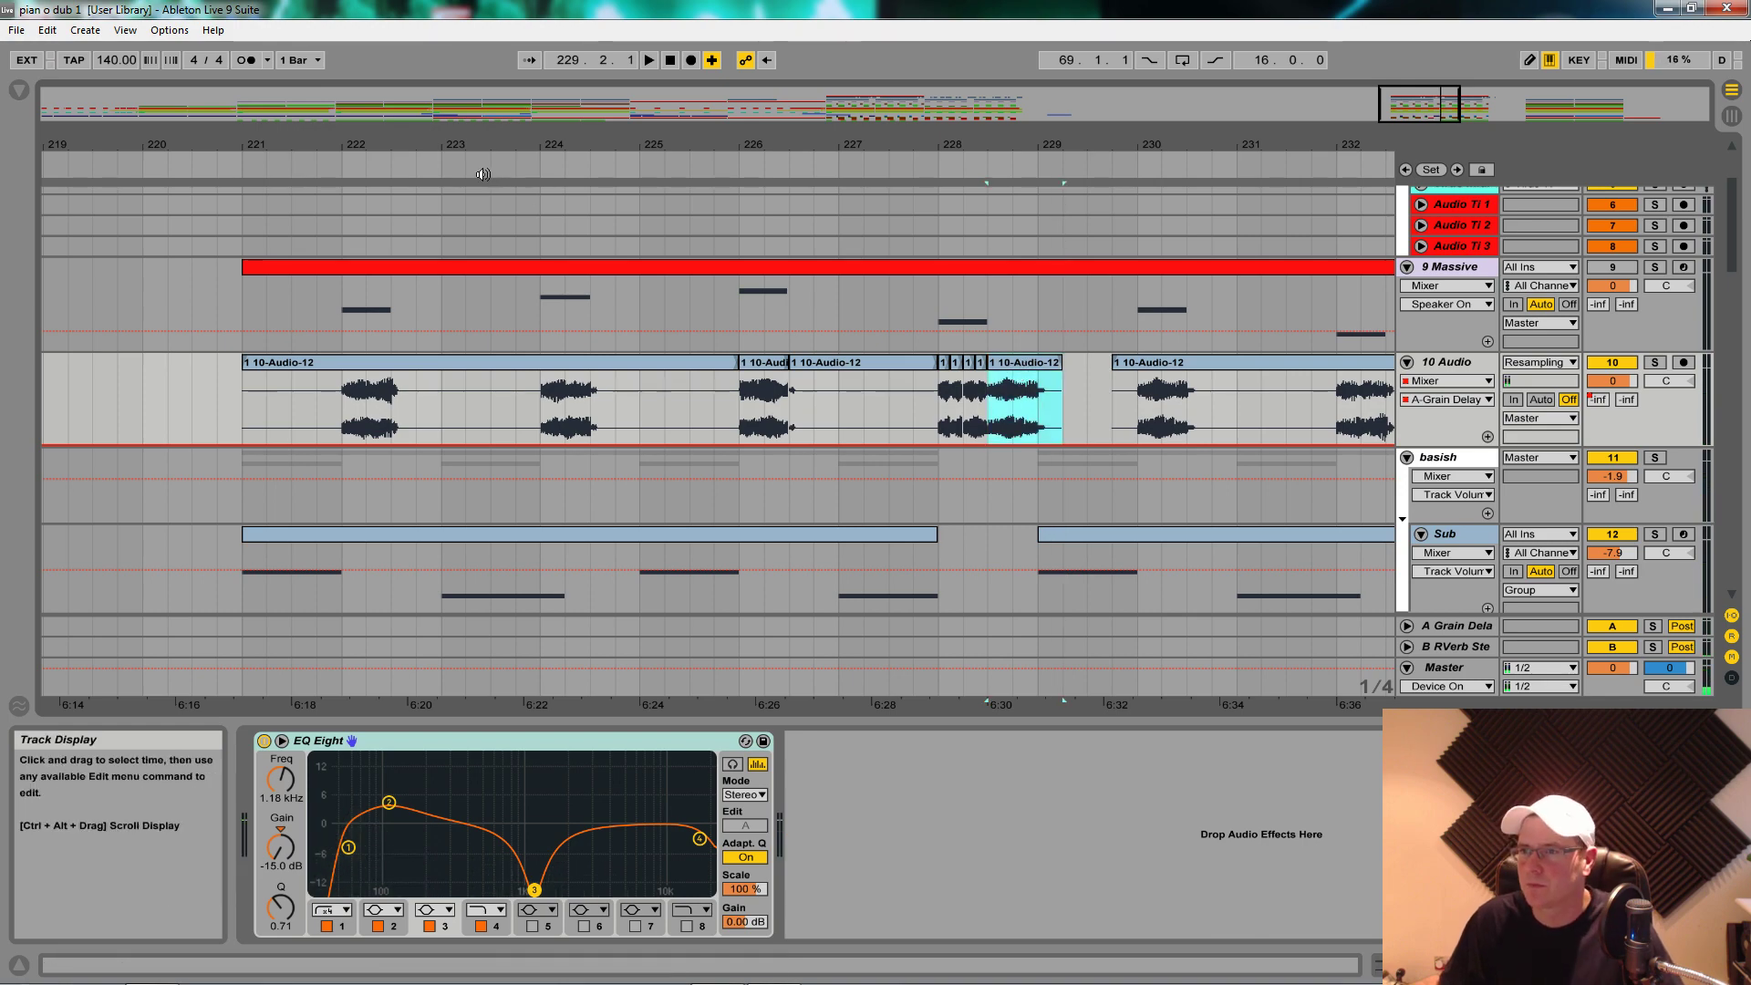
{"action": "left_click_drag", "start_coordinate": [481, 144], "coordinate": [914, 64]}
{"action": "scroll", "coordinate": [508, 380], "scroll_direction": "down", "scroll_amount": 2}
{"action": "left_click_drag", "start_coordinate": [212, 148], "coordinate": [764, 123]}
{"action": "scroll", "coordinate": [292, 438], "scroll_direction": "up", "scroll_amount": 1}
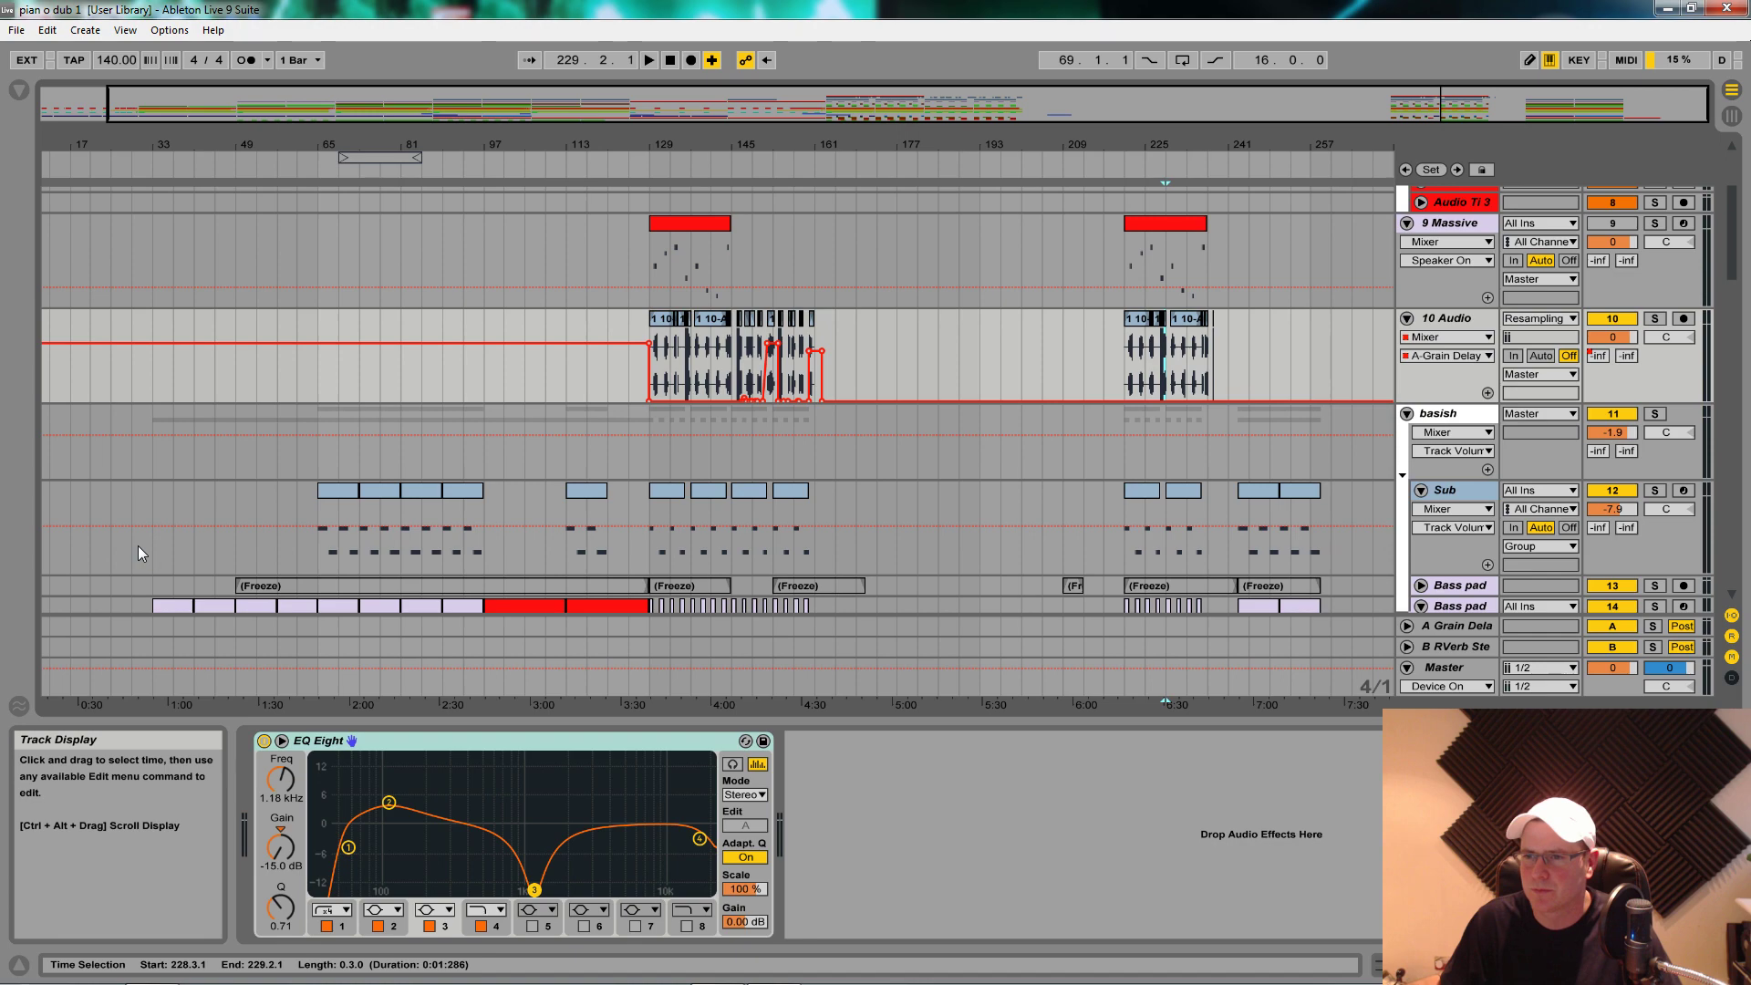
Step: Play the arrangement from bar 33 to check the spot on the 10 Audio track
{"action": "left_click", "coordinate": [153, 551]}
{"action": "key", "text": "space"}
{"action": "scroll", "coordinate": [151, 550], "scroll_direction": "down", "scroll_amount": 1}
{"action": "scroll", "coordinate": [287, 479], "scroll_direction": "down", "scroll_amount": 1}
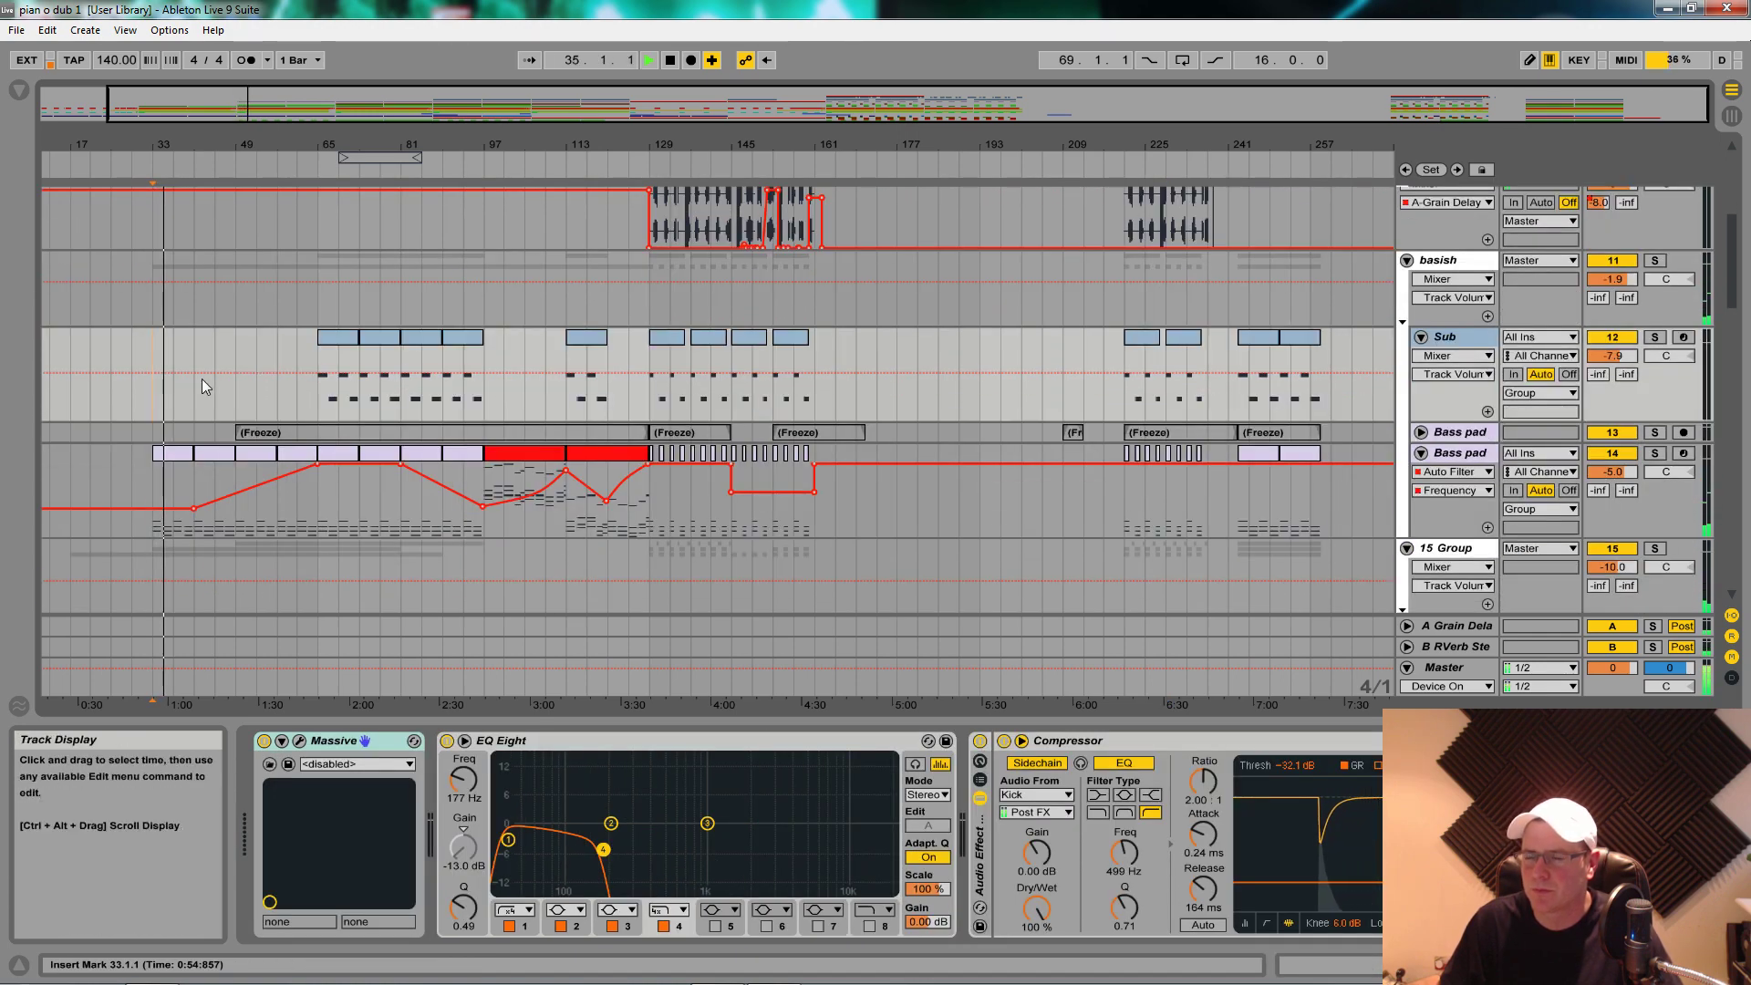
{"action": "scroll", "coordinate": [195, 375], "scroll_direction": "down", "scroll_amount": 1}
{"action": "scroll", "coordinate": [203, 329], "scroll_direction": "up", "scroll_amount": 3}
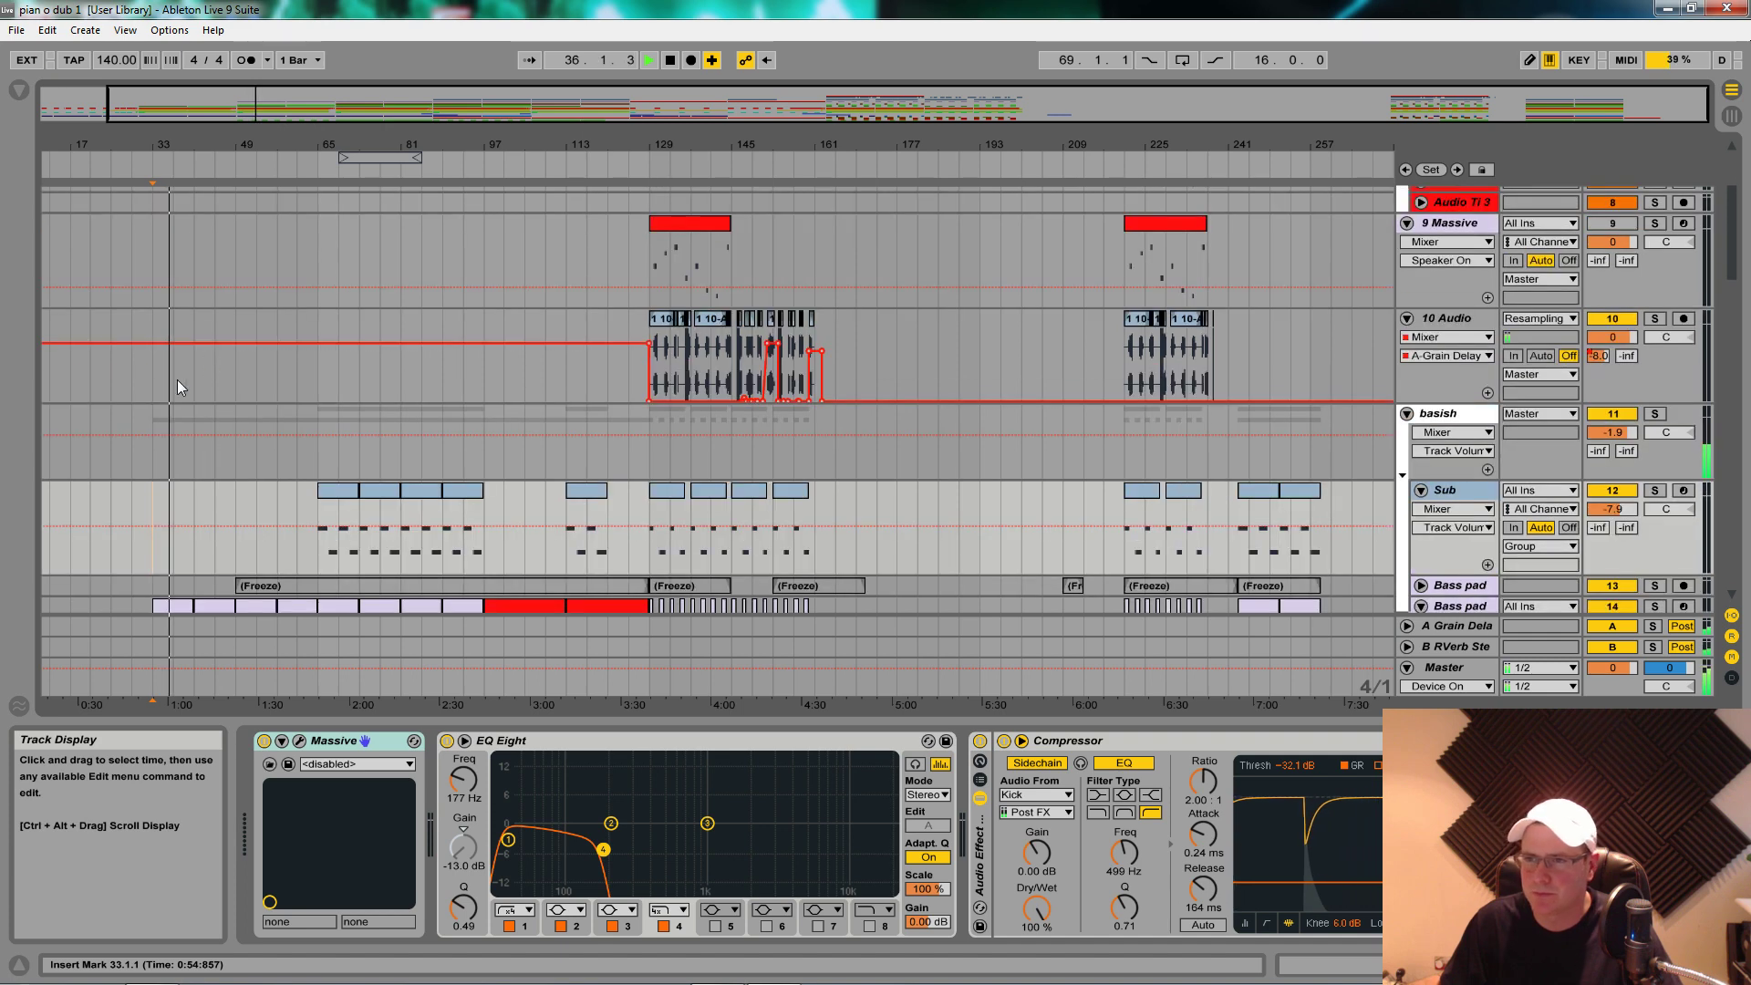
Step: Paste the copied clip at bar 33 on the 10 Audio track and play it back
{"action": "left_click", "coordinate": [156, 372]}
{"action": "key", "text": "ctrl+v"}
{"action": "key", "text": "space"}
{"action": "key", "text": "space"}
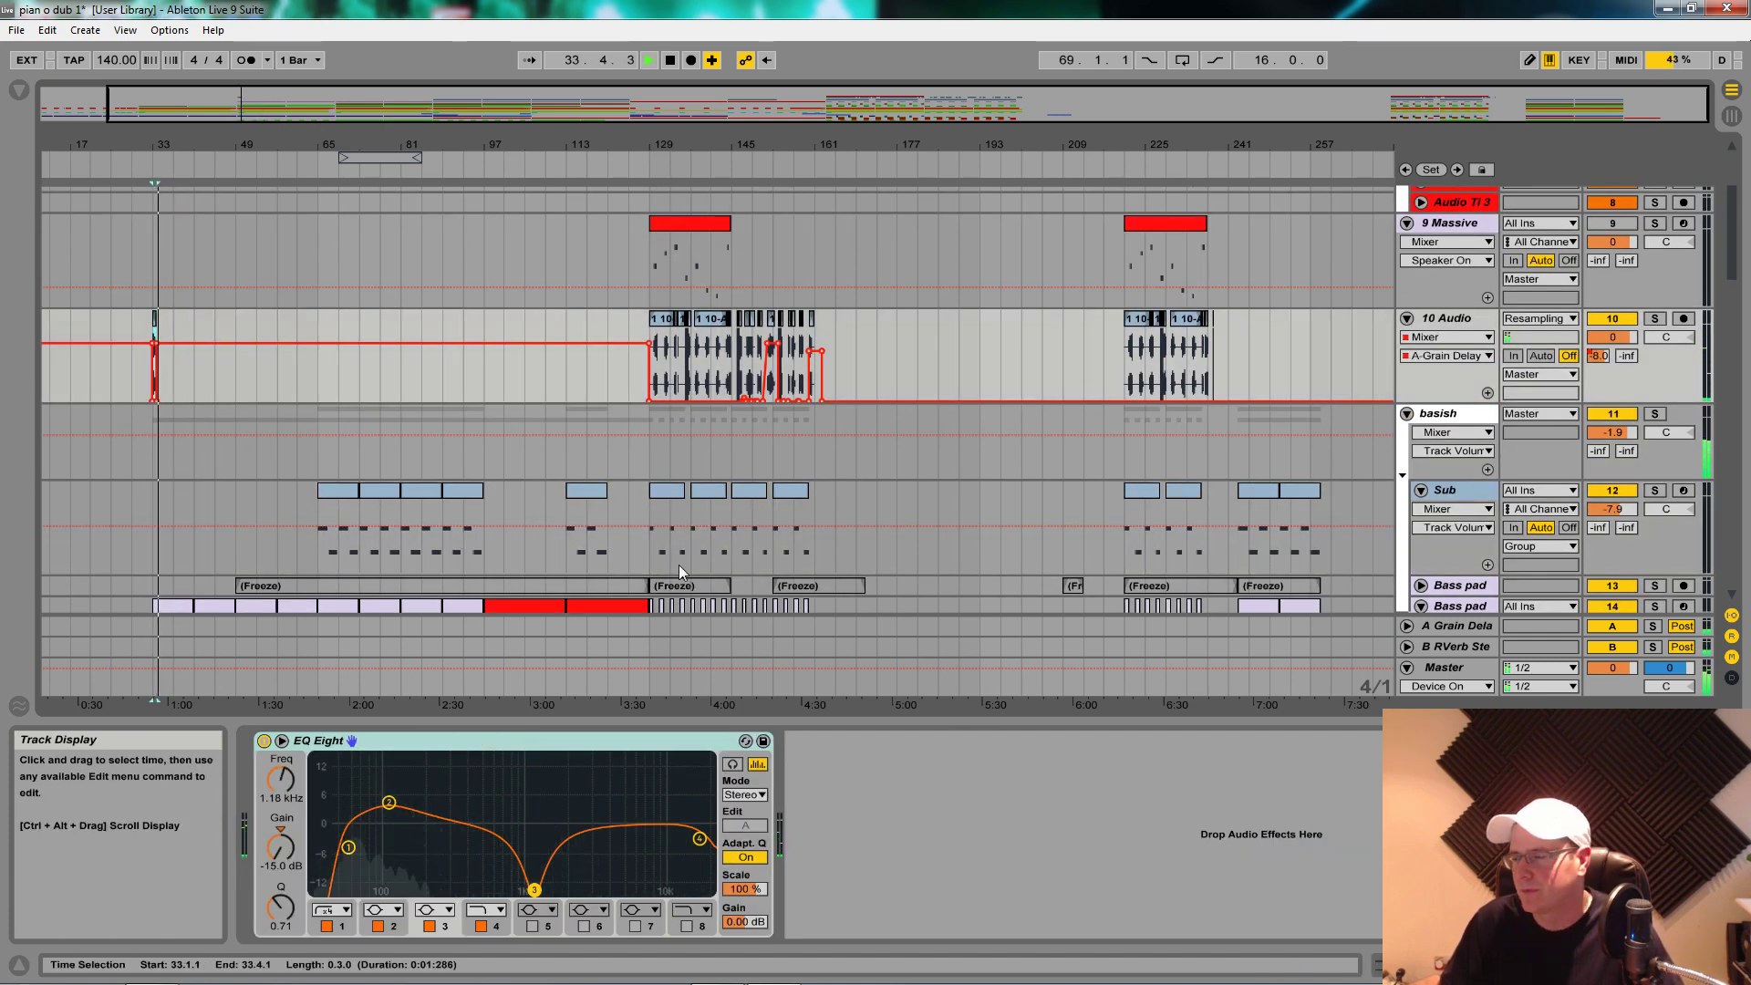
Step: Solo the 10 Audio track and replay the pasted clip from bar 33
{"action": "left_click", "coordinate": [1654, 318]}
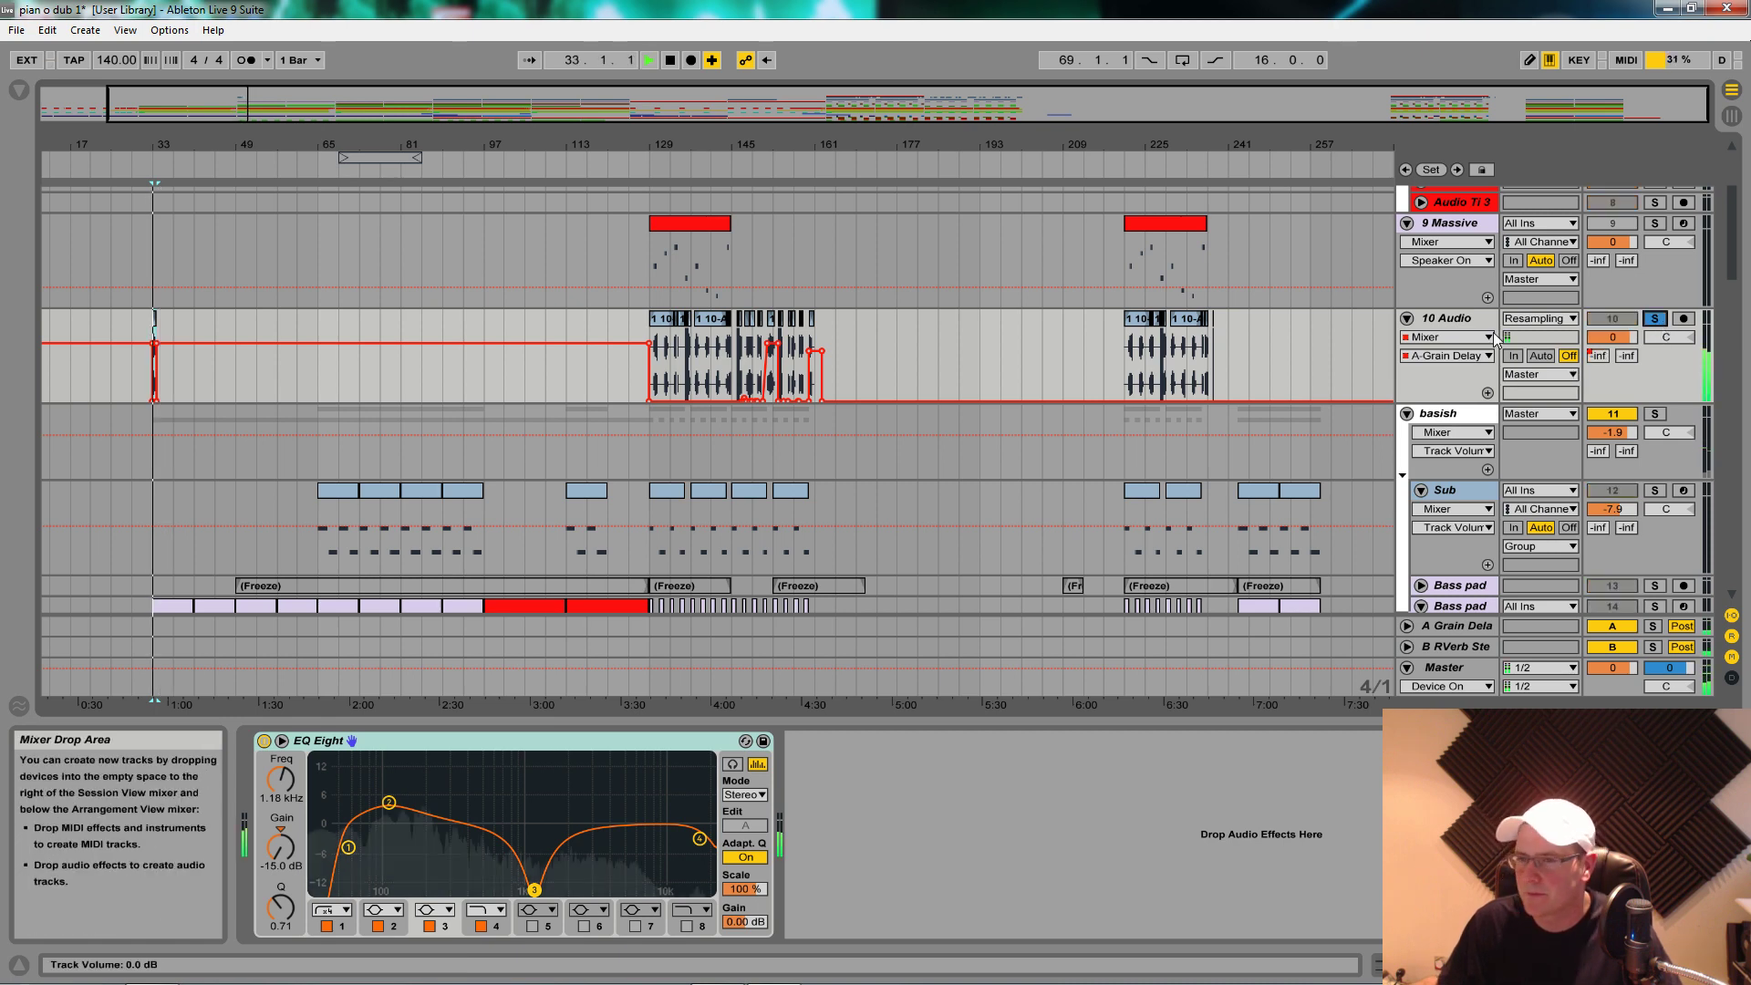
{"action": "key", "text": "space"}
{"action": "key", "text": "space"}
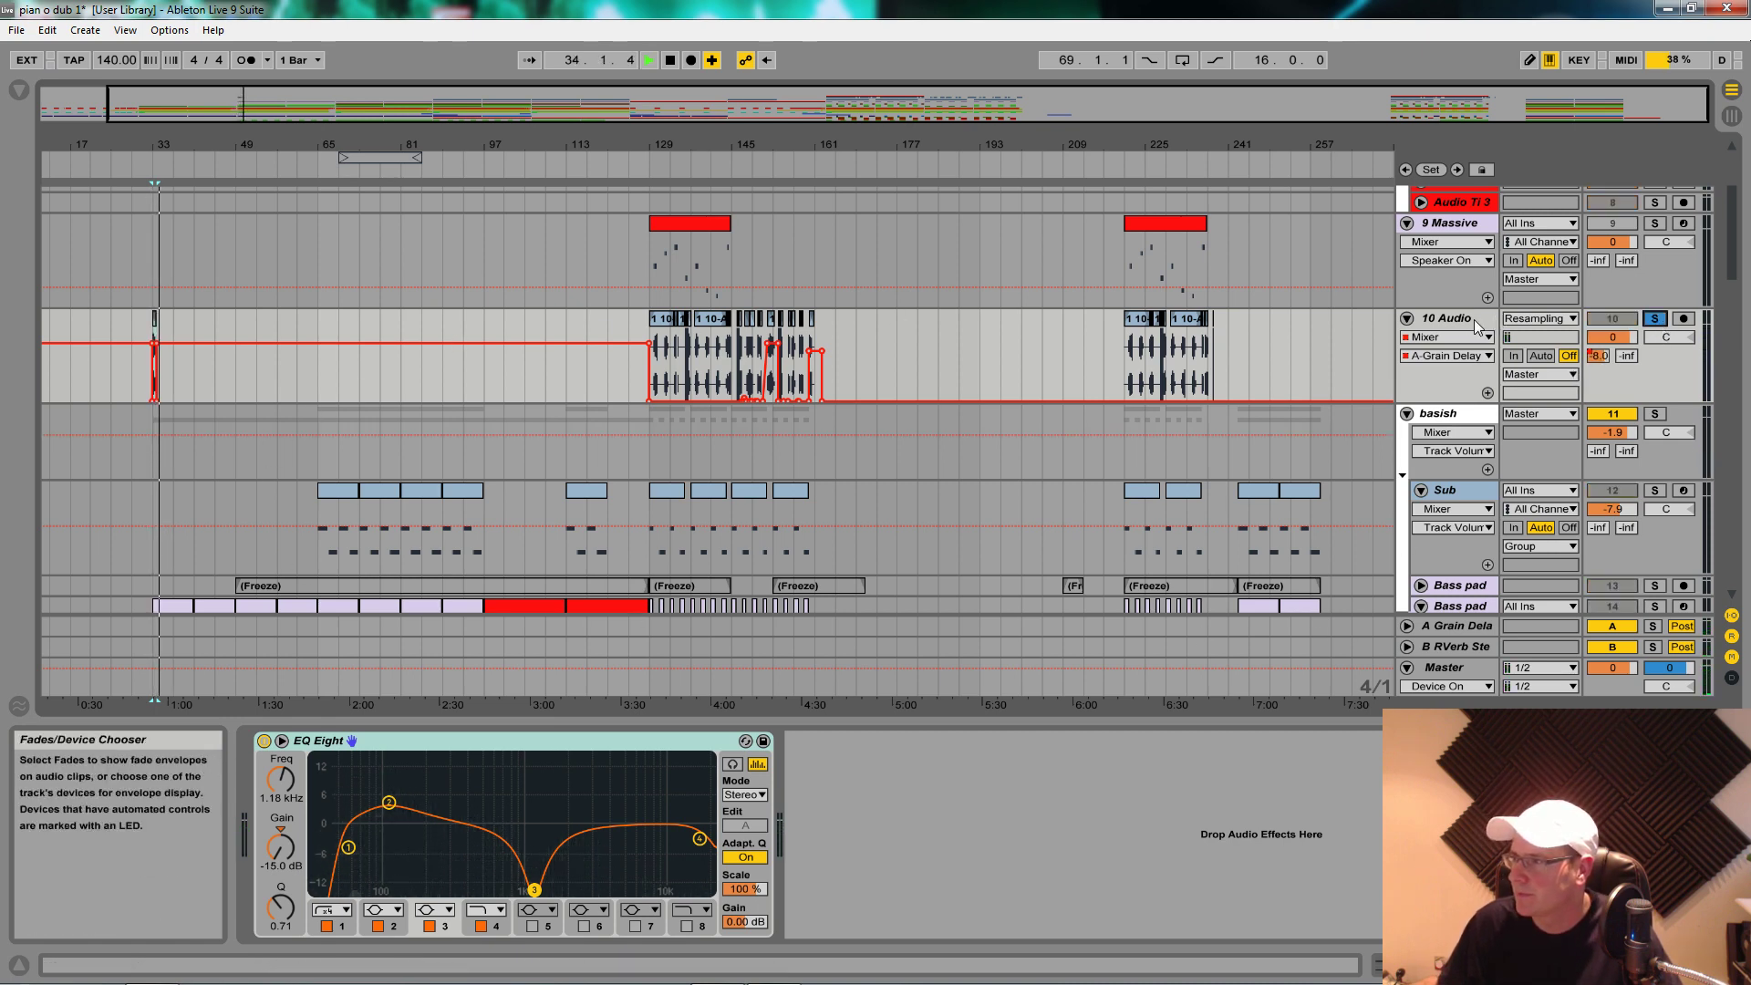
Step: Set EQ Eight's band 2 on the 10 Audio track to 100 Hz and 4.09 dB, replaying the clip from bar 33
{"action": "key", "text": "space"}
{"action": "key", "text": "space"}
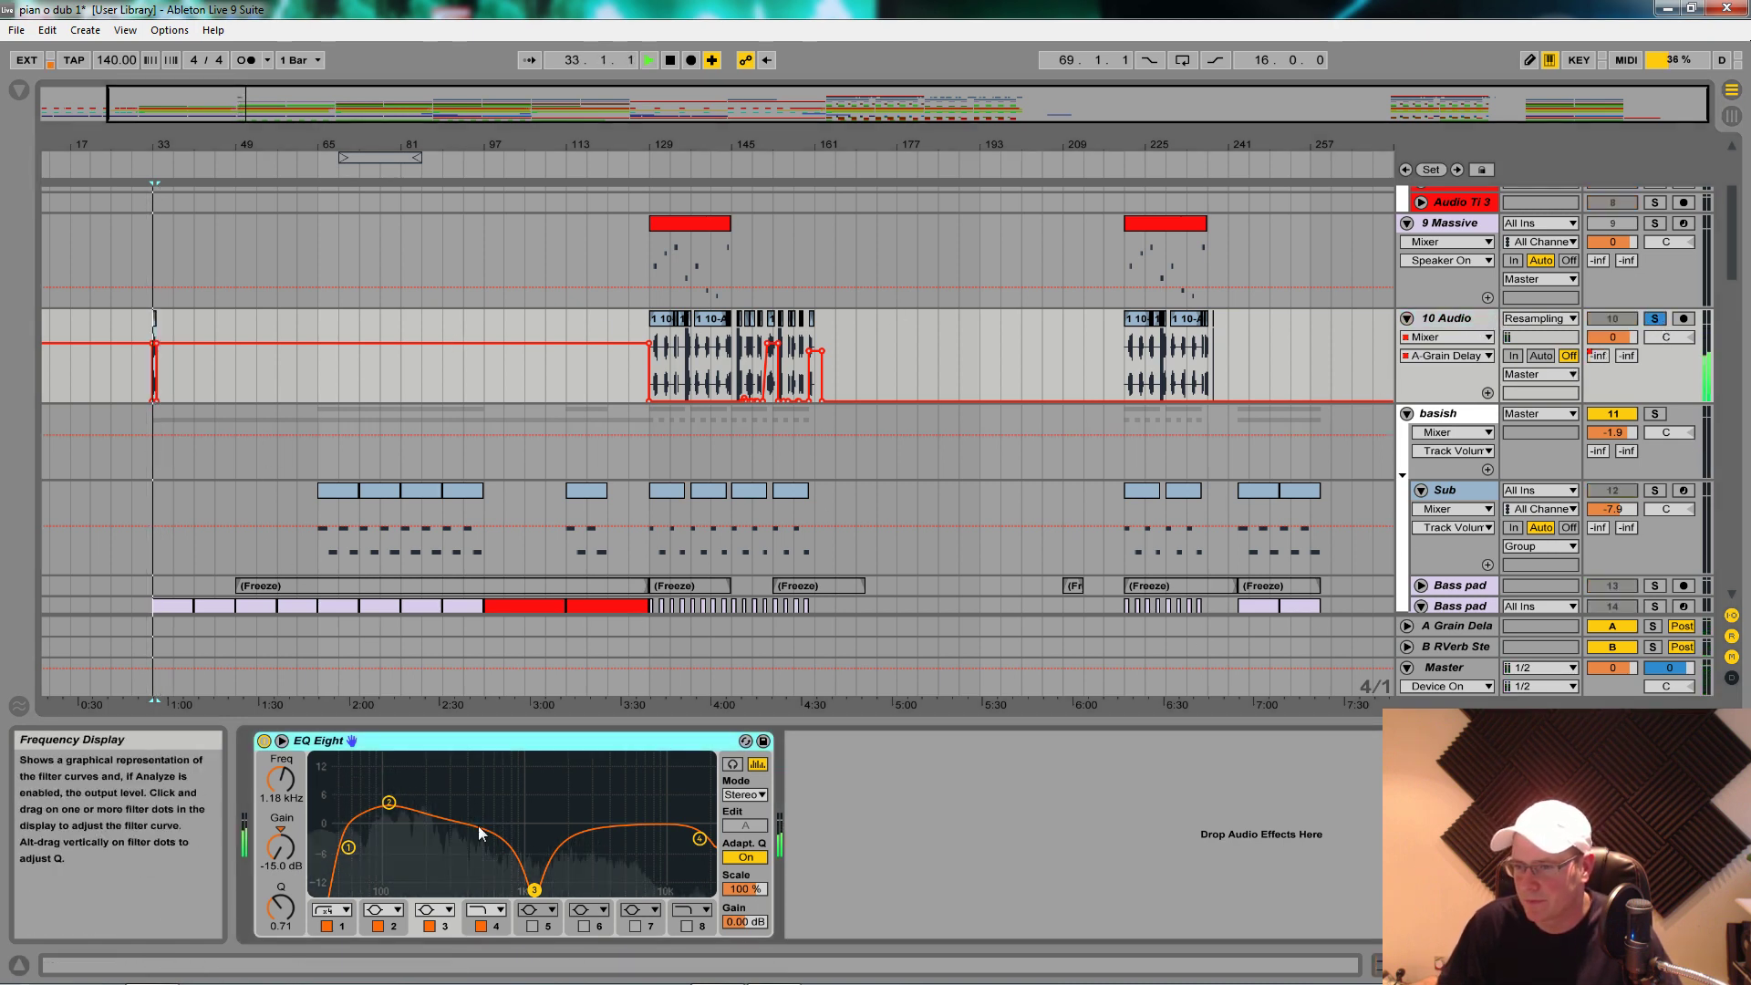
{"action": "left_click", "coordinate": [388, 802]}
{"action": "left_click_drag", "start_coordinate": [386, 803], "coordinate": [387, 806]}
{"action": "key", "text": "space"}
{"action": "key", "text": "space"}
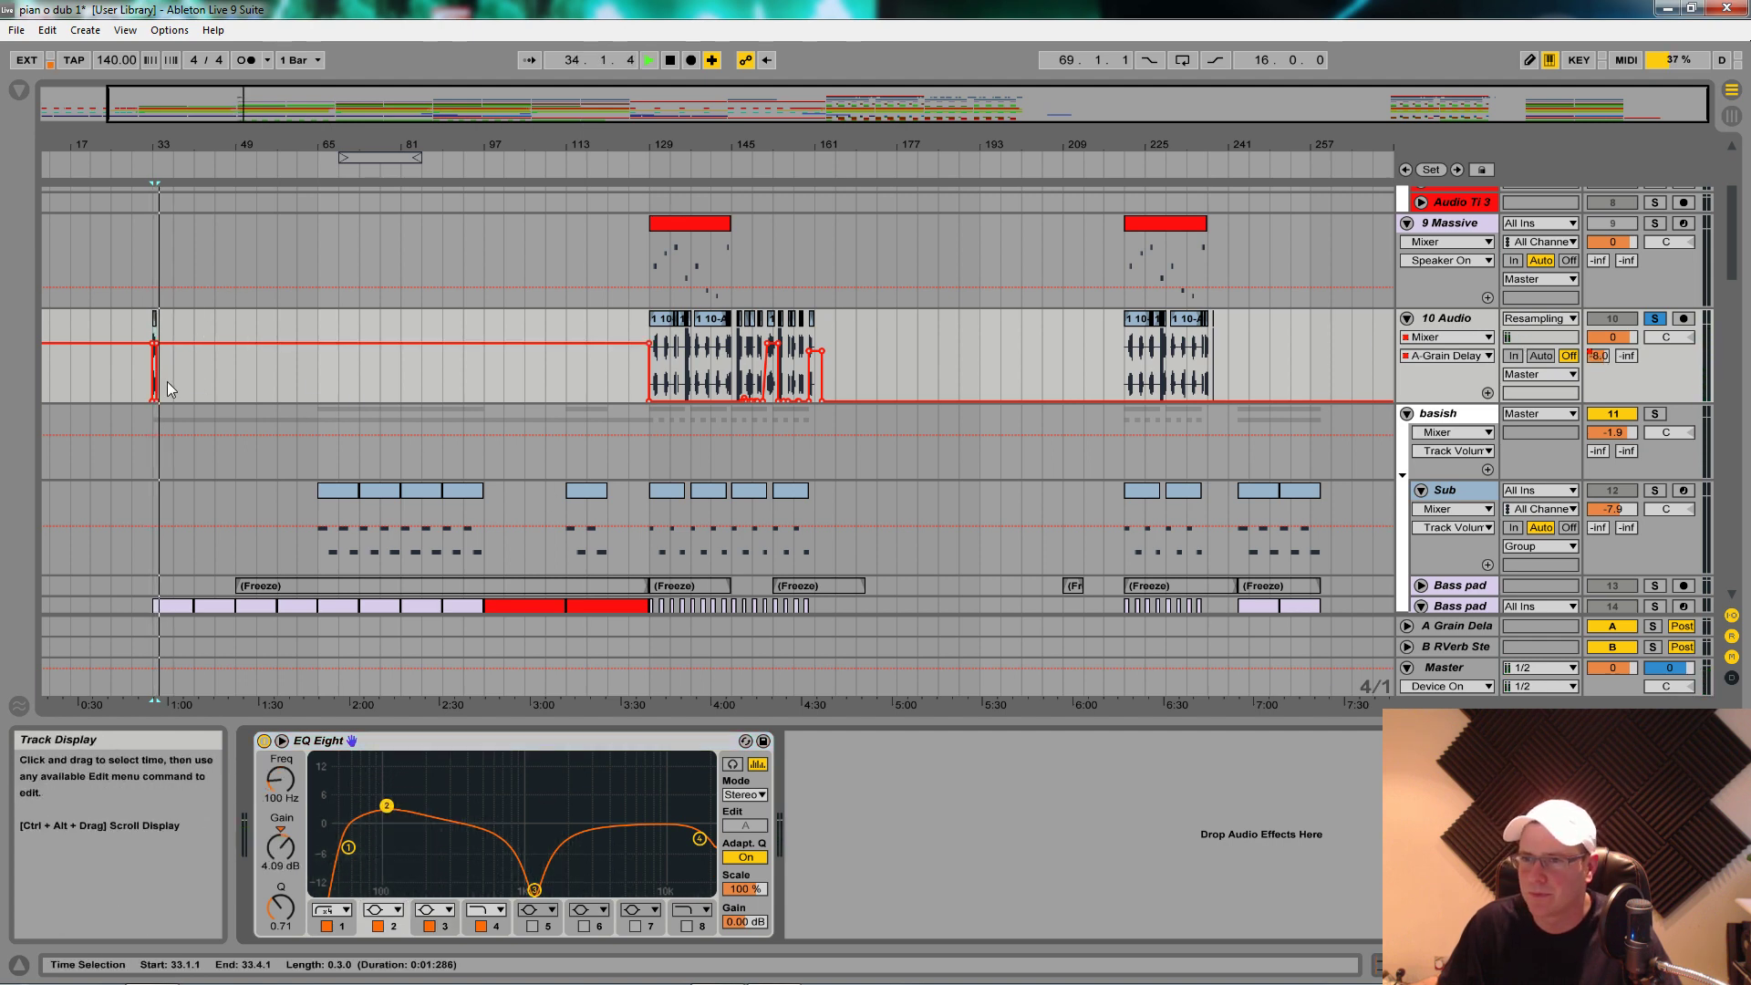
Step: Reshape the A-Grain Delay send automation around the bar 33 clip into ramps from -8.0 dB, between about bars 29 and 35
{"action": "left_click_drag", "start_coordinate": [178, 143], "coordinate": [523, 181]}
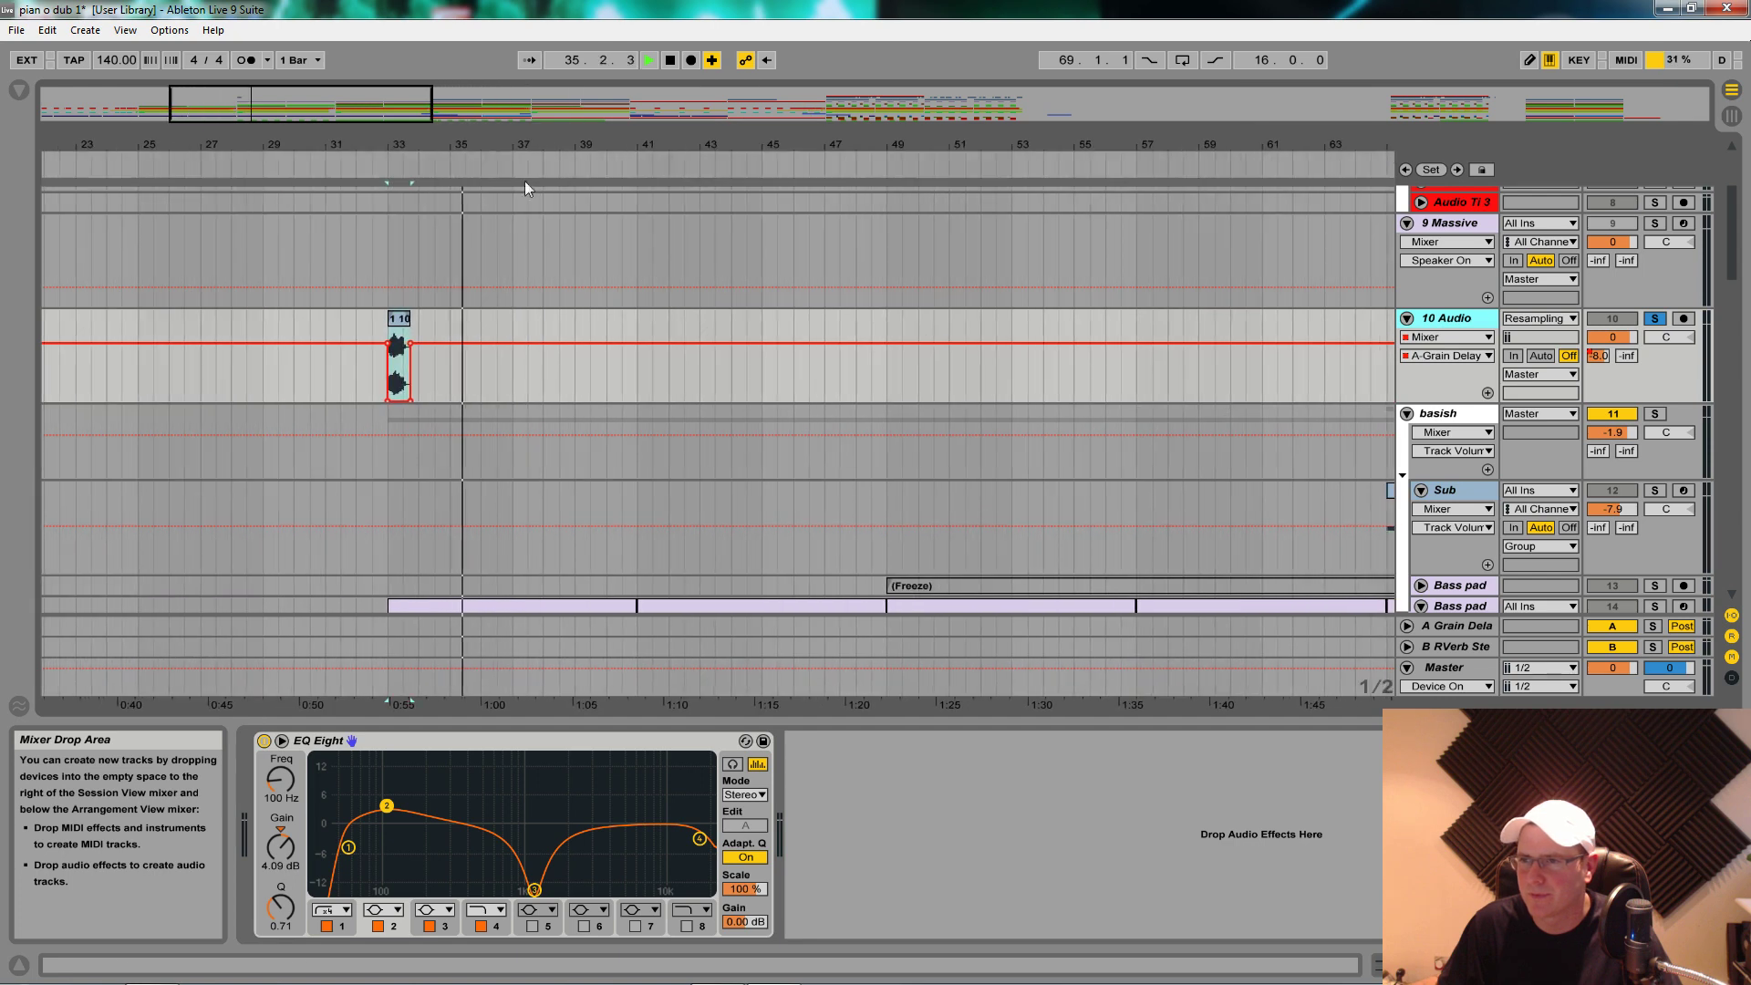
{"action": "left_click", "coordinate": [467, 343]}
{"action": "left_click", "coordinate": [411, 343]}
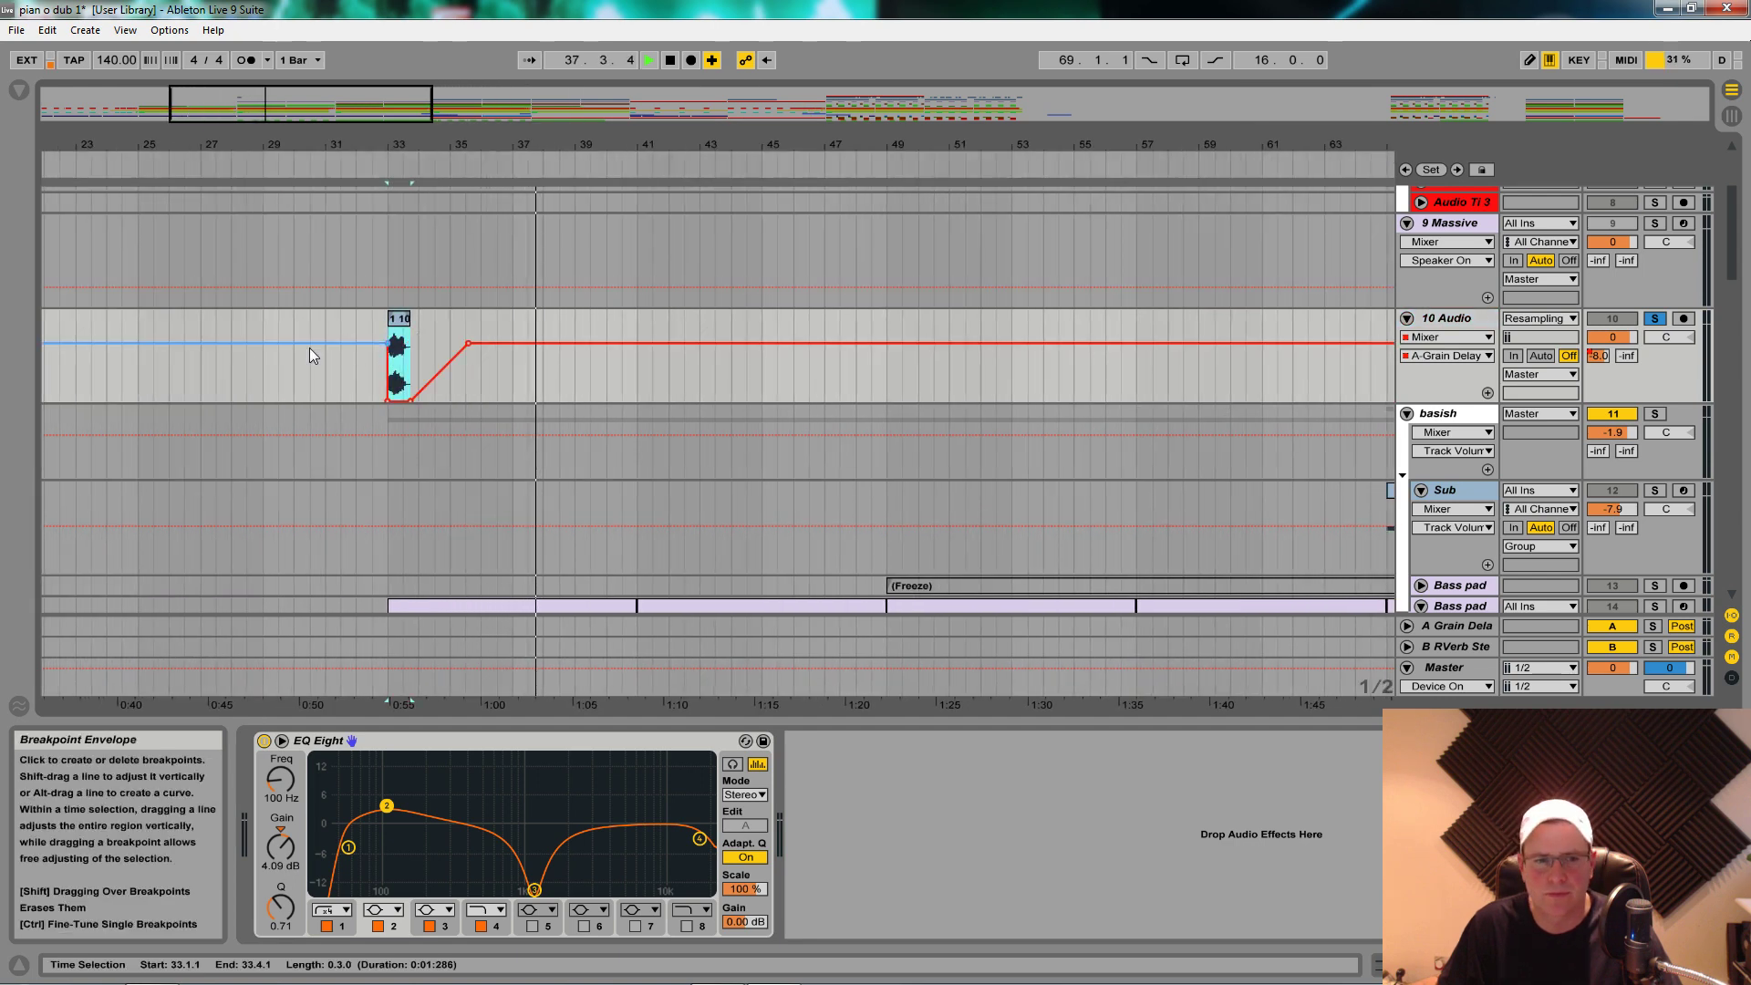
{"action": "left_click", "coordinate": [284, 343]}
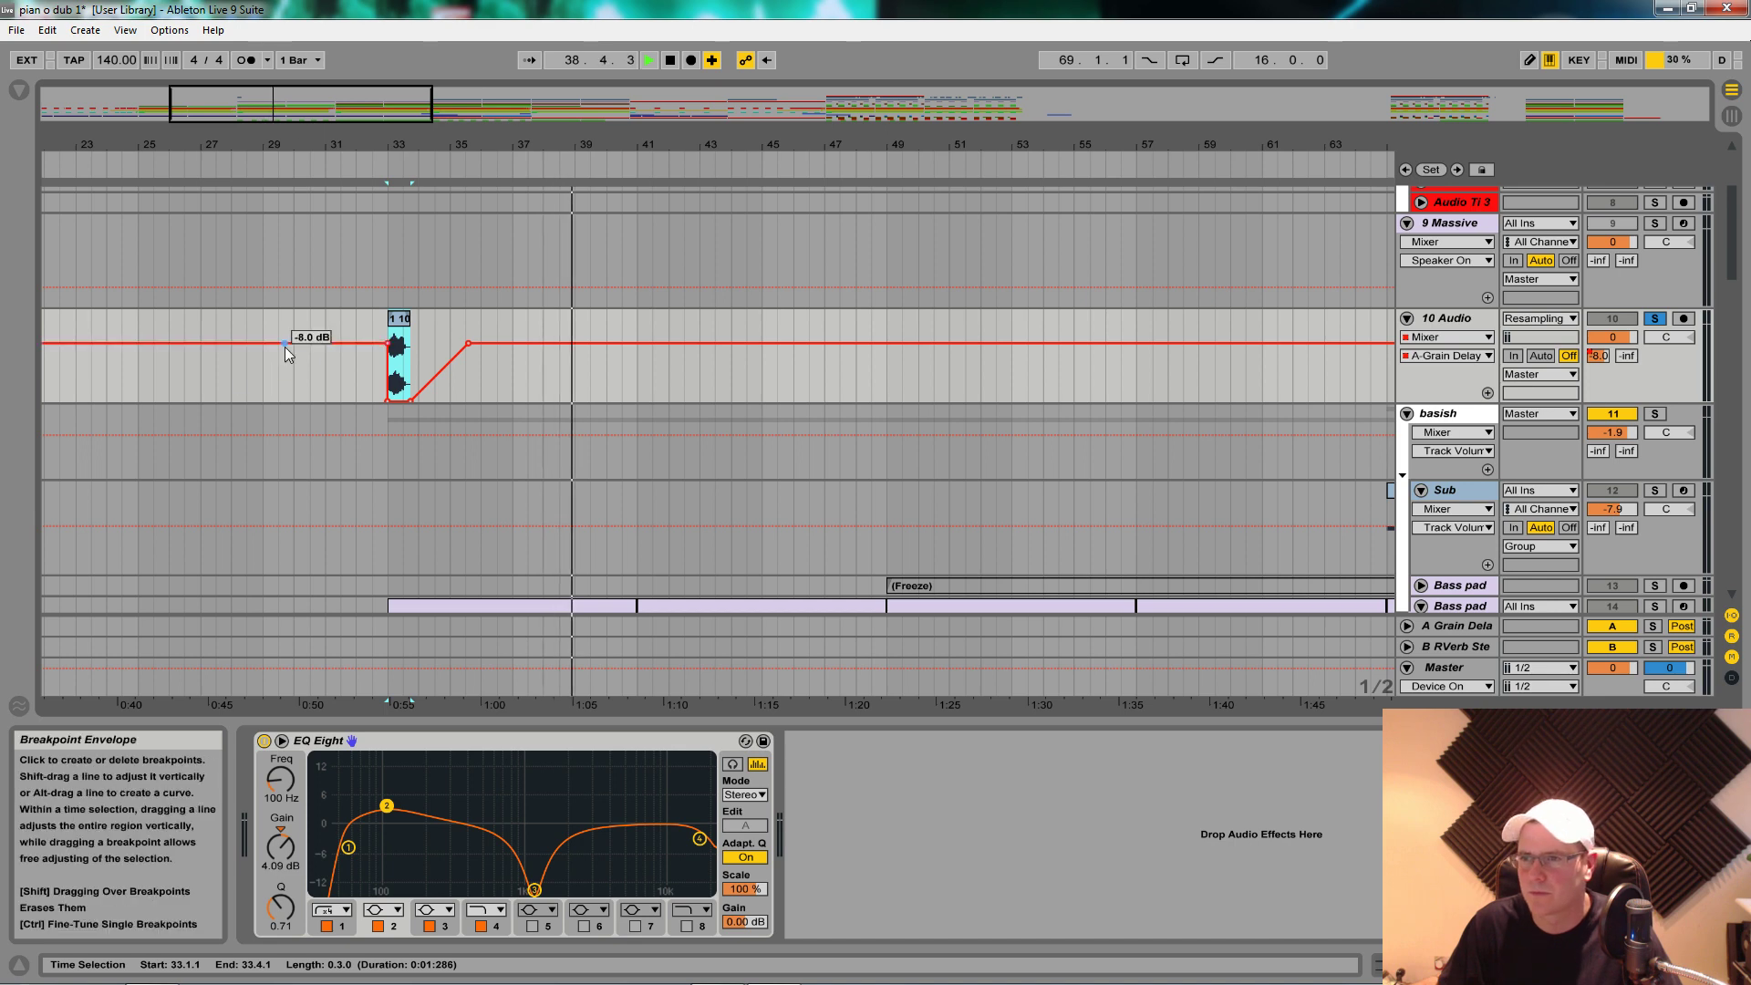
{"action": "left_click", "coordinate": [388, 342]}
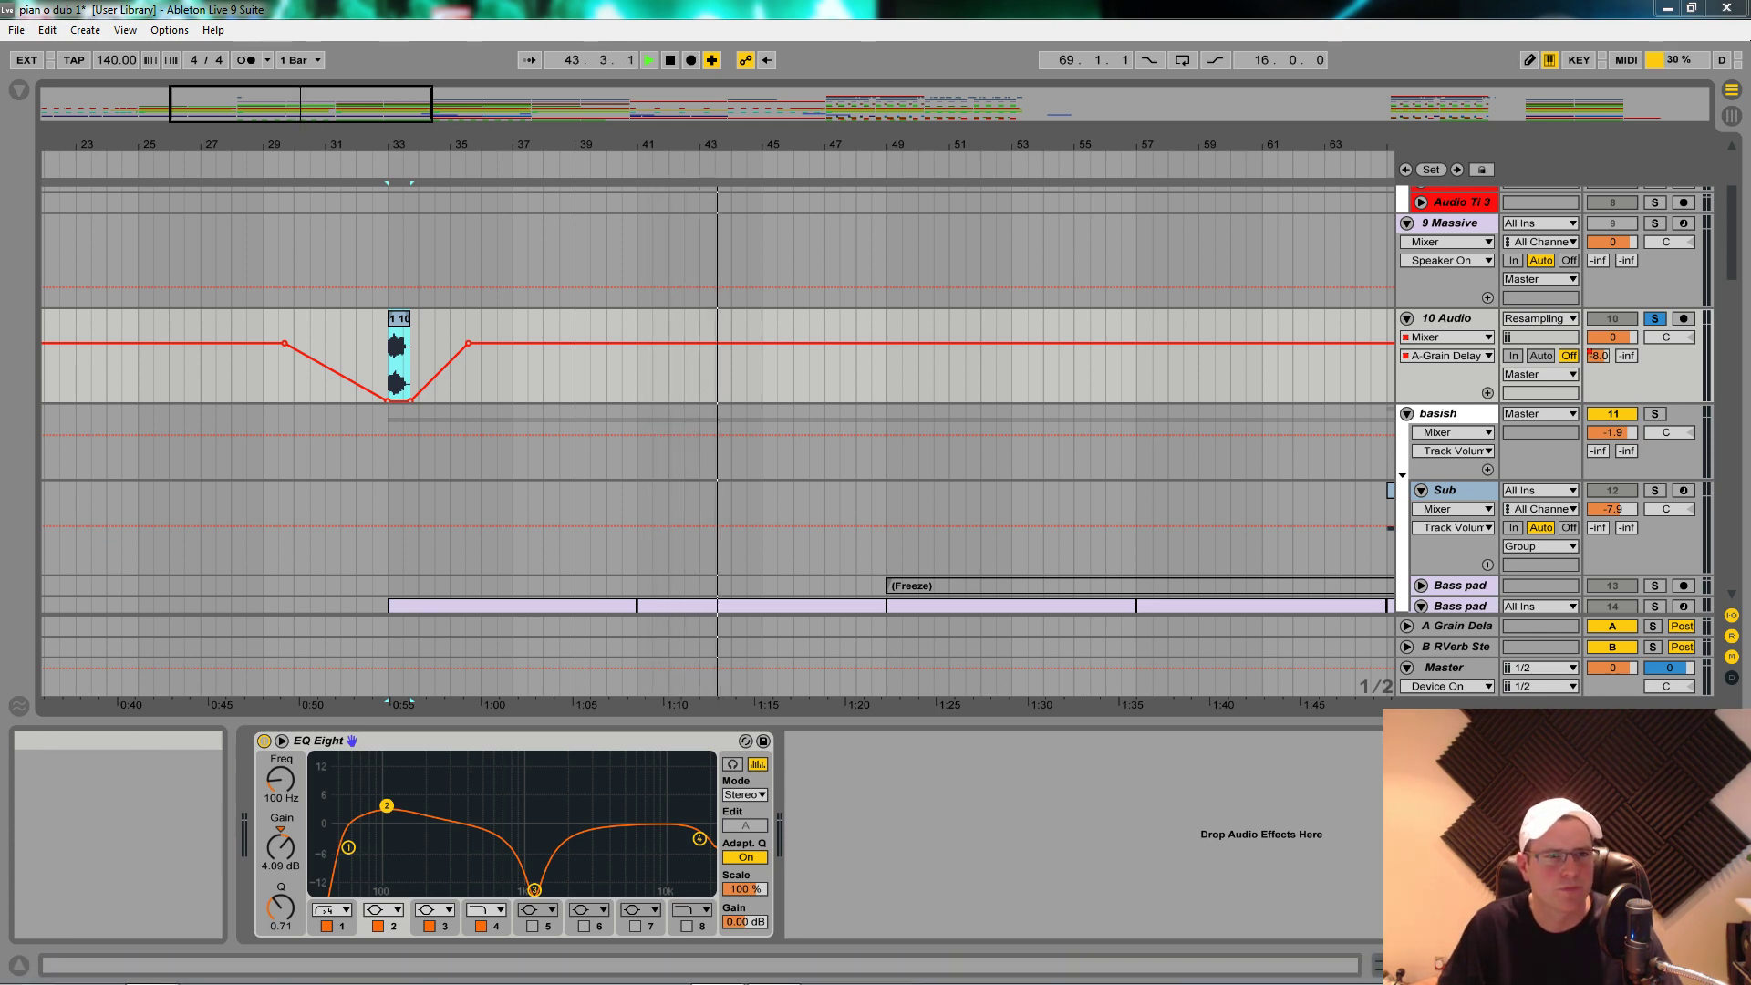
Step: Play the soloed 10 Audio track from 28.3.1 to check the reshaped send automation
{"action": "left_click", "coordinate": [385, 372]}
{"action": "key", "text": "space"}
{"action": "key", "text": "space"}
{"action": "left_click", "coordinate": [247, 429]}
{"action": "key", "text": "space"}
{"action": "key", "text": "space"}
{"action": "scroll", "coordinate": [485, 474], "scroll_direction": "up", "scroll_amount": 1}
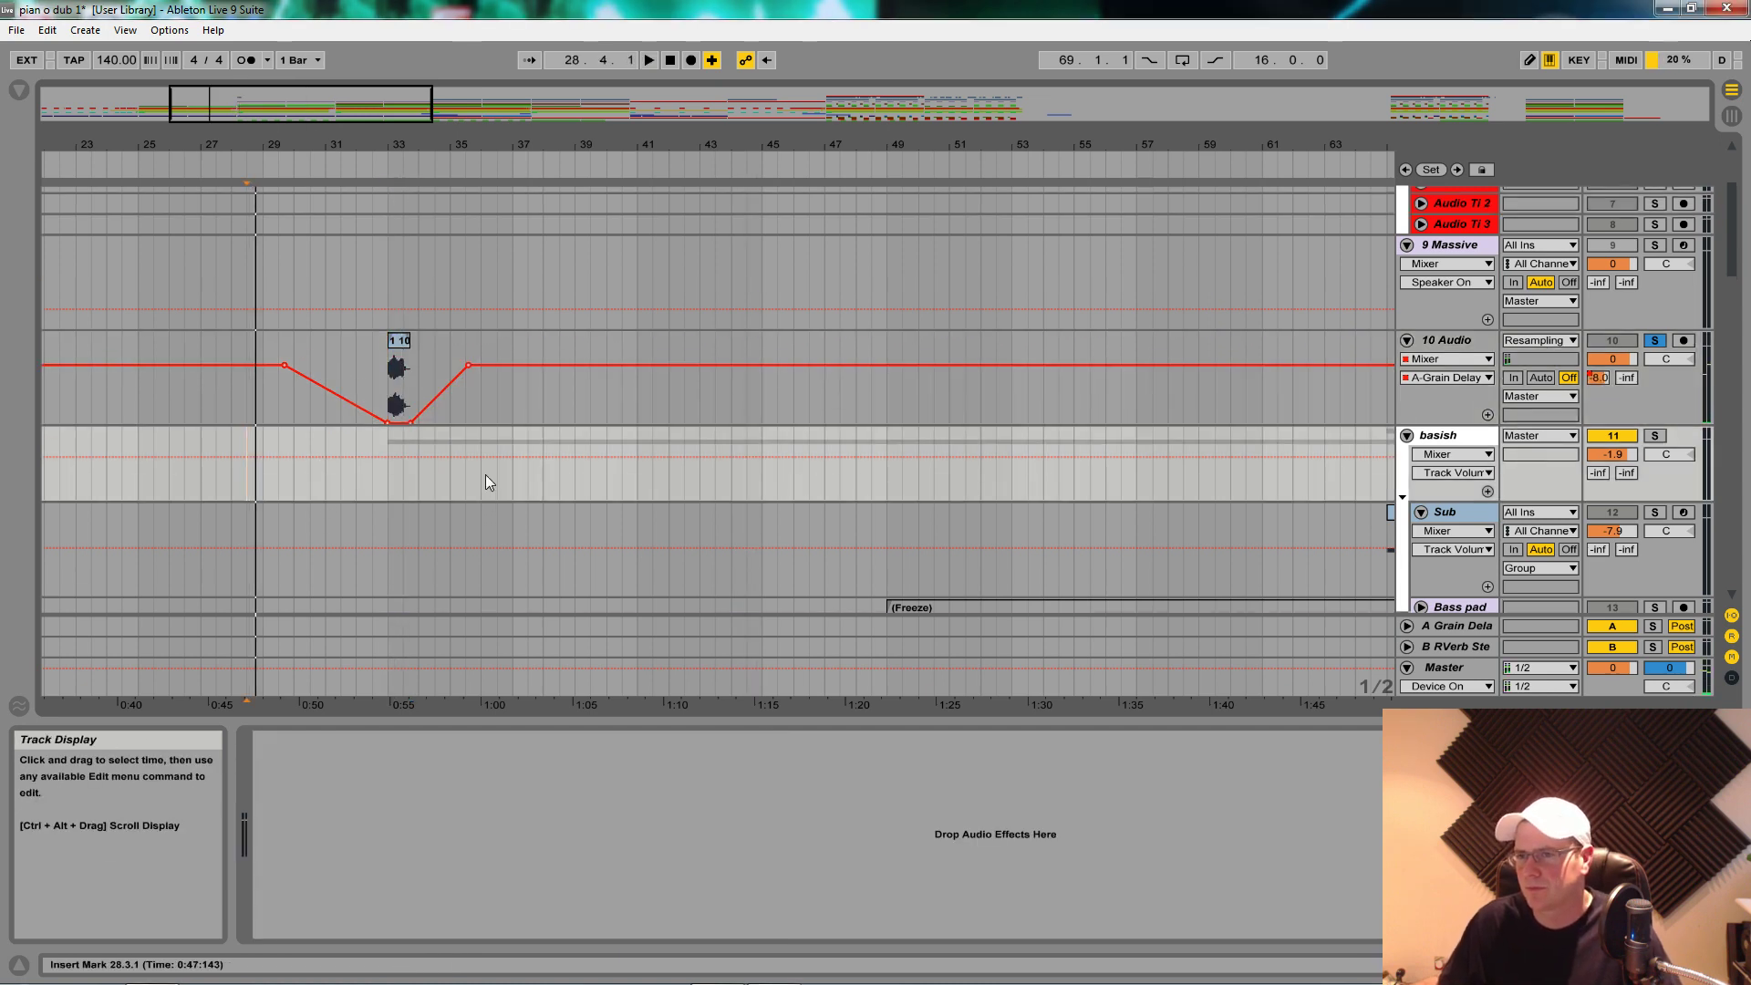
Step: Unsolo the 10 Audio track and play the full mix from 32.1.1
{"action": "left_click", "coordinate": [1654, 340]}
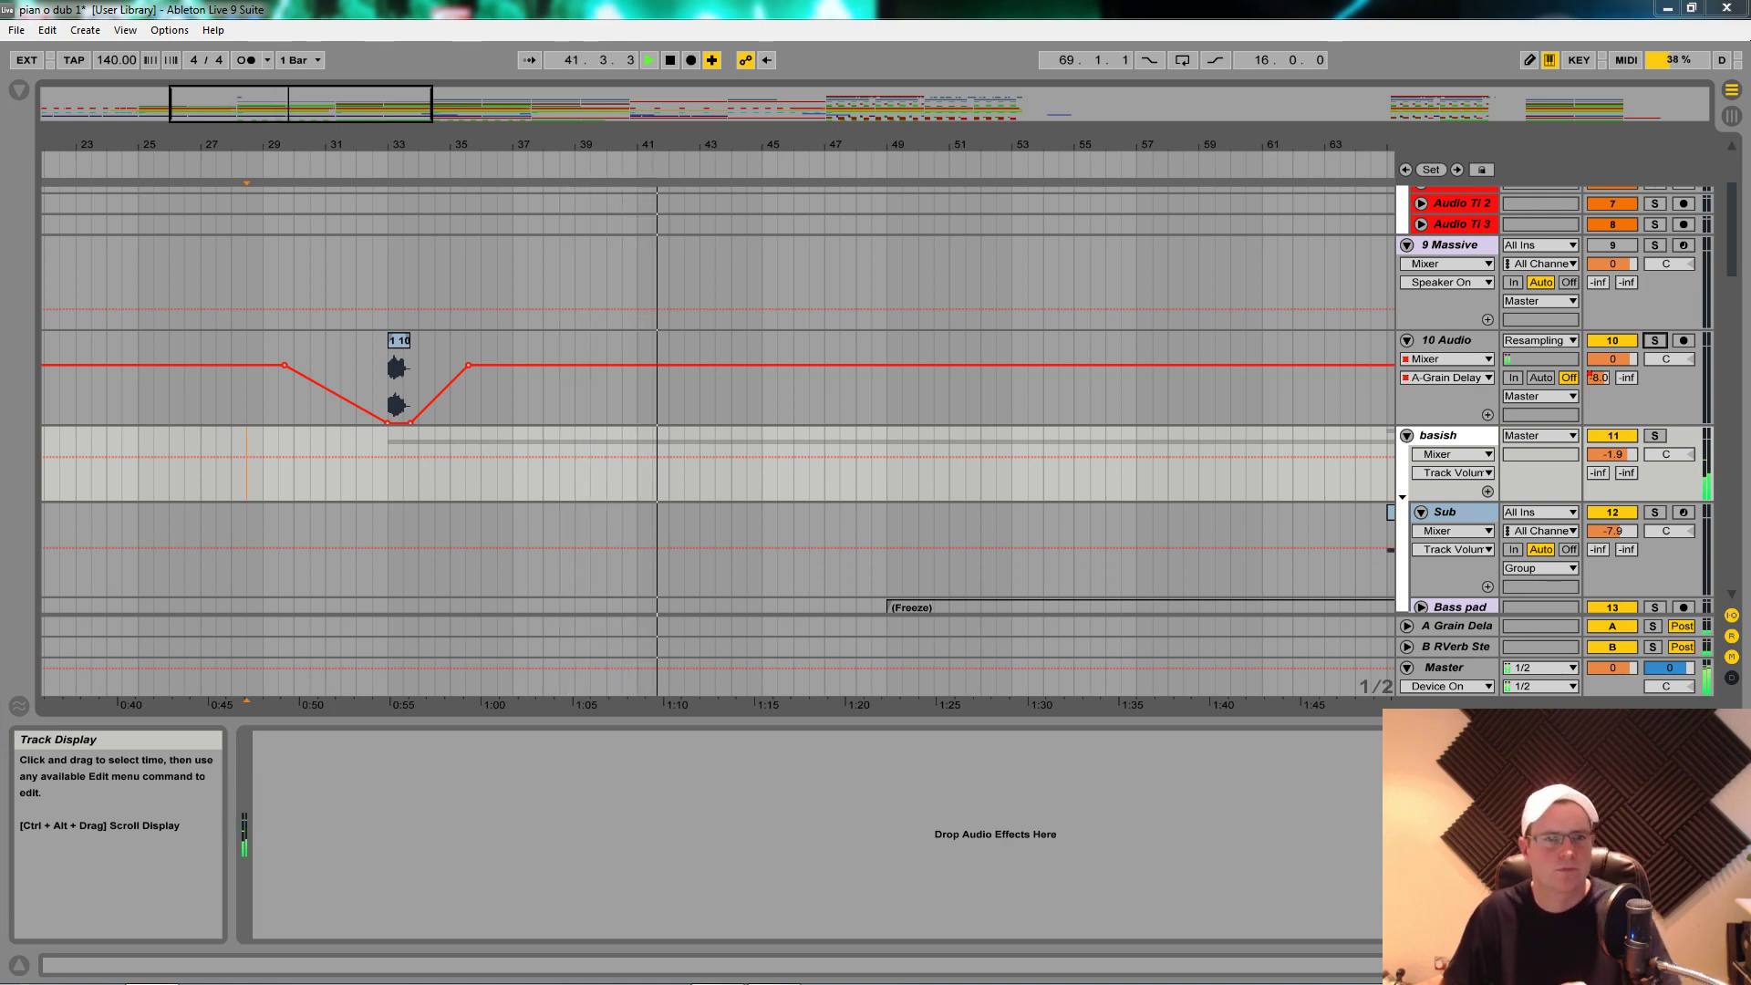
{"action": "left_click", "coordinate": [355, 472]}
{"action": "key", "text": "space"}
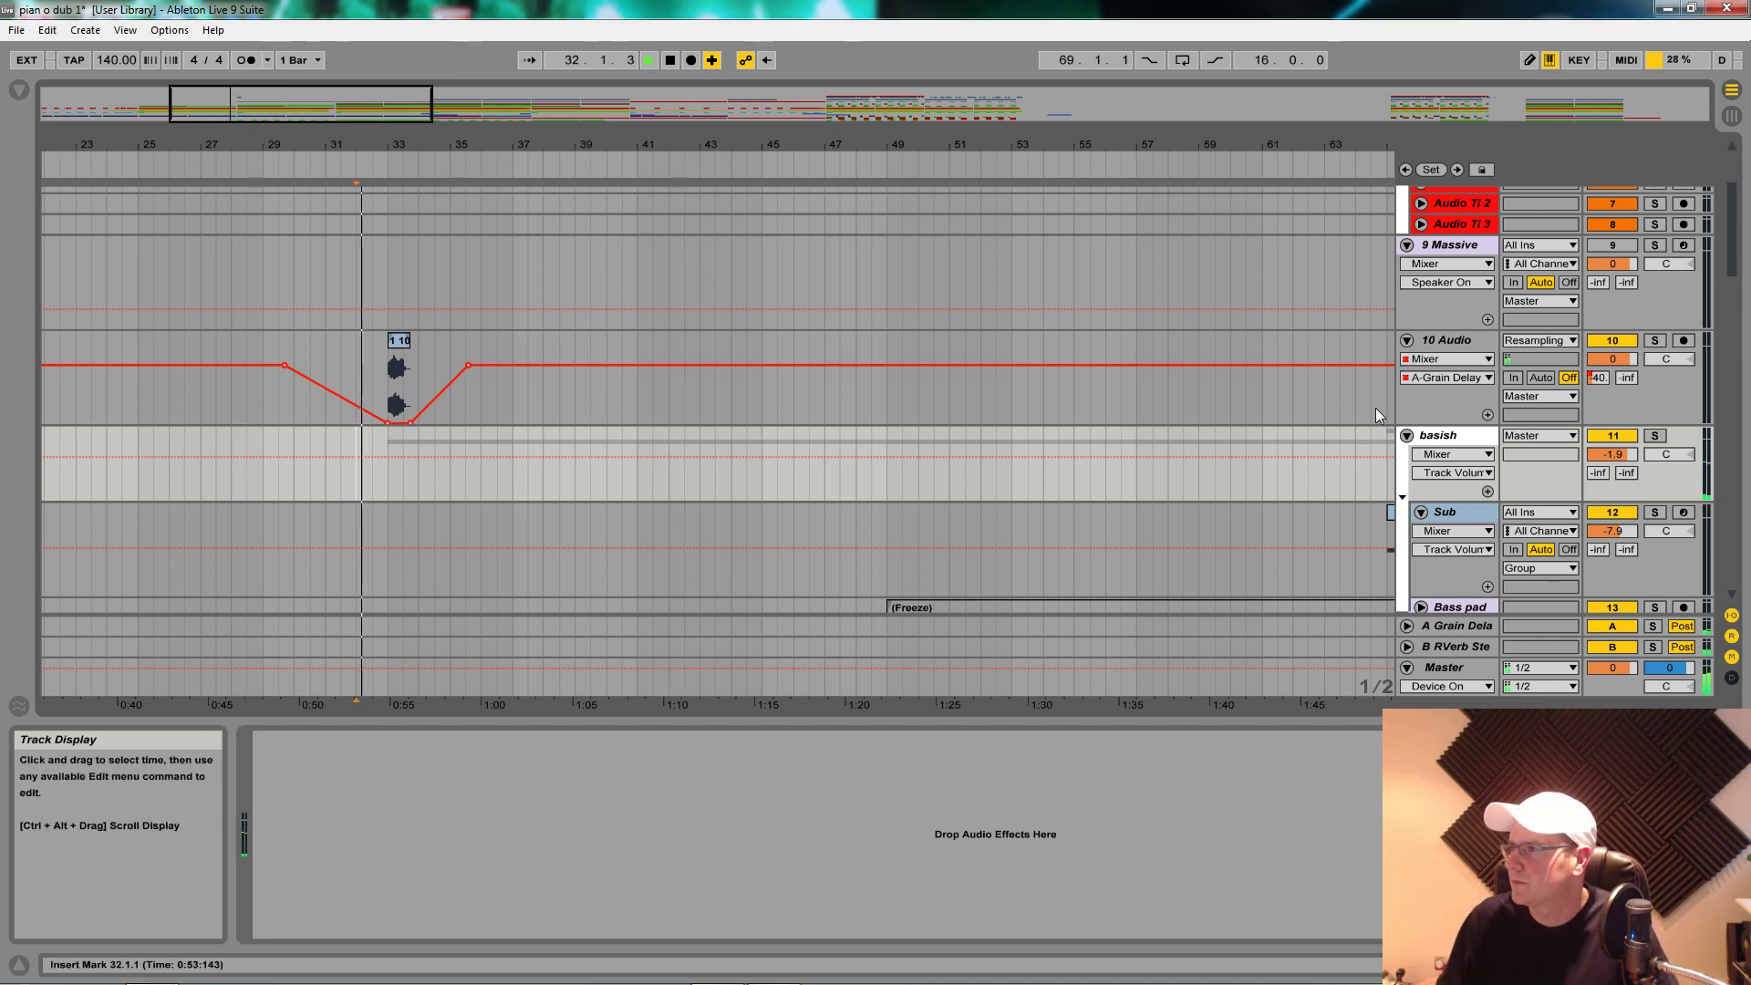
{"action": "key", "text": "space"}
Step: Add a Utility audio effect and place it after EQ Eight on the 10 Audio track
{"action": "left_click", "coordinate": [24, 92]}
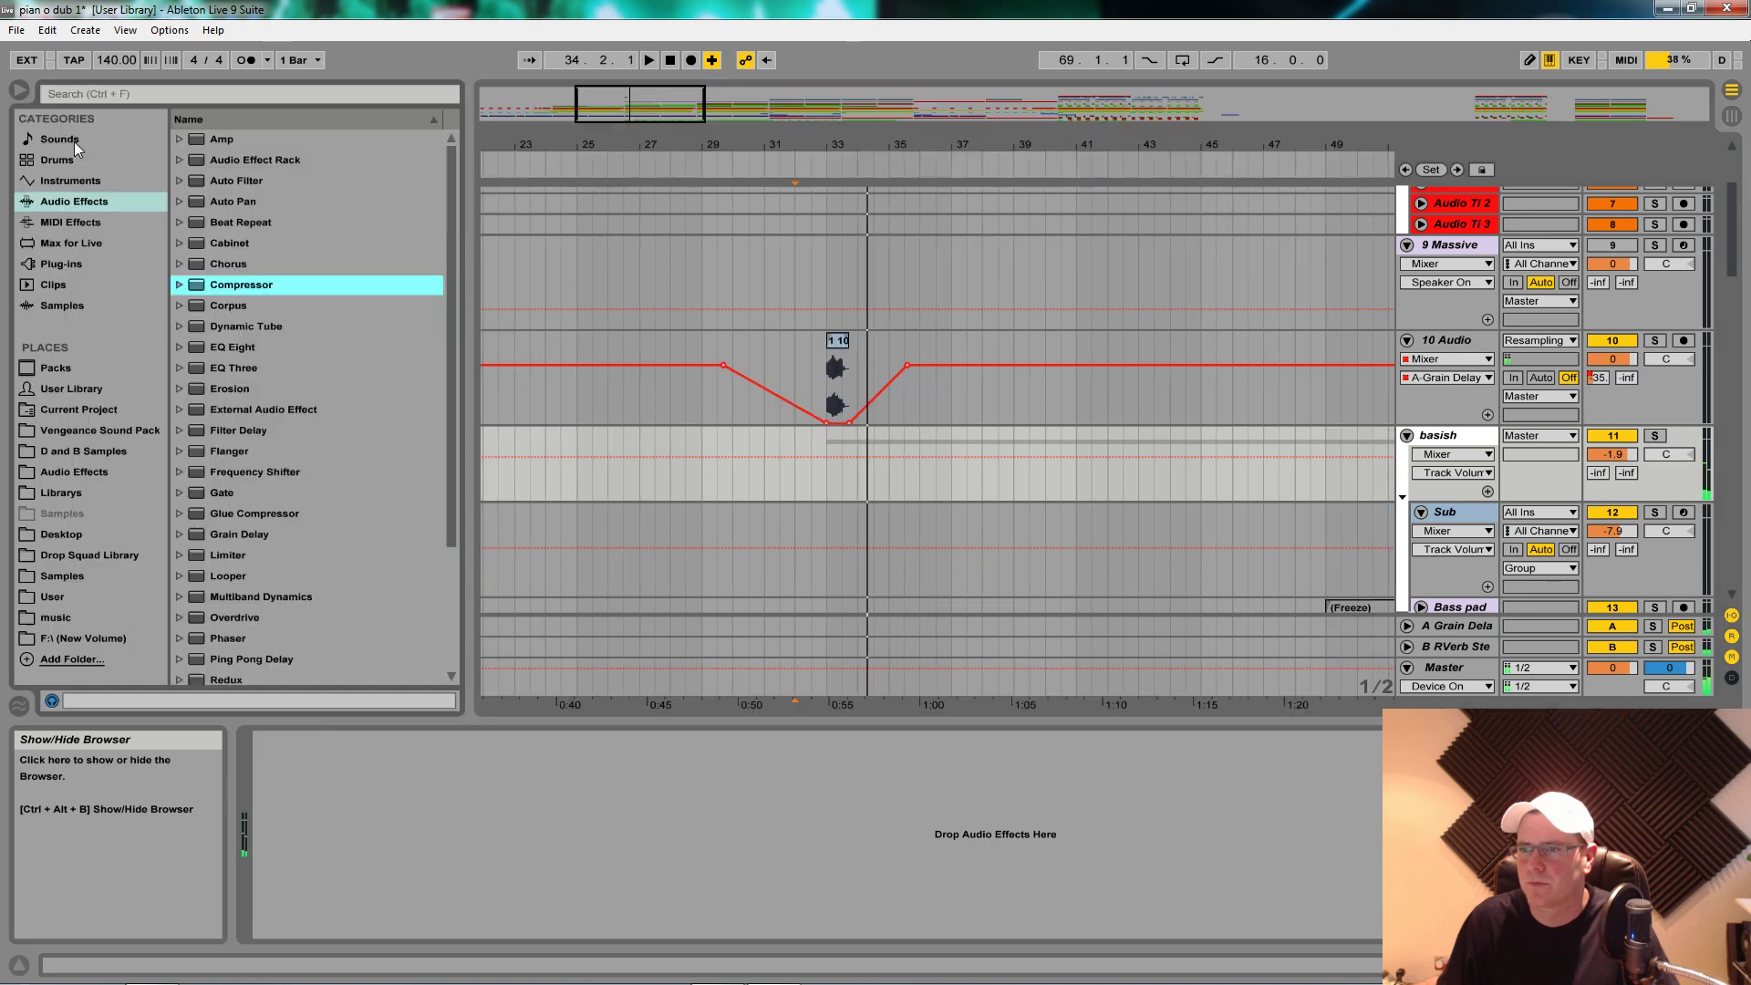
{"action": "scroll", "coordinate": [254, 510], "scroll_direction": "down", "scroll_amount": 3}
{"action": "double_click", "coordinate": [228, 631]}
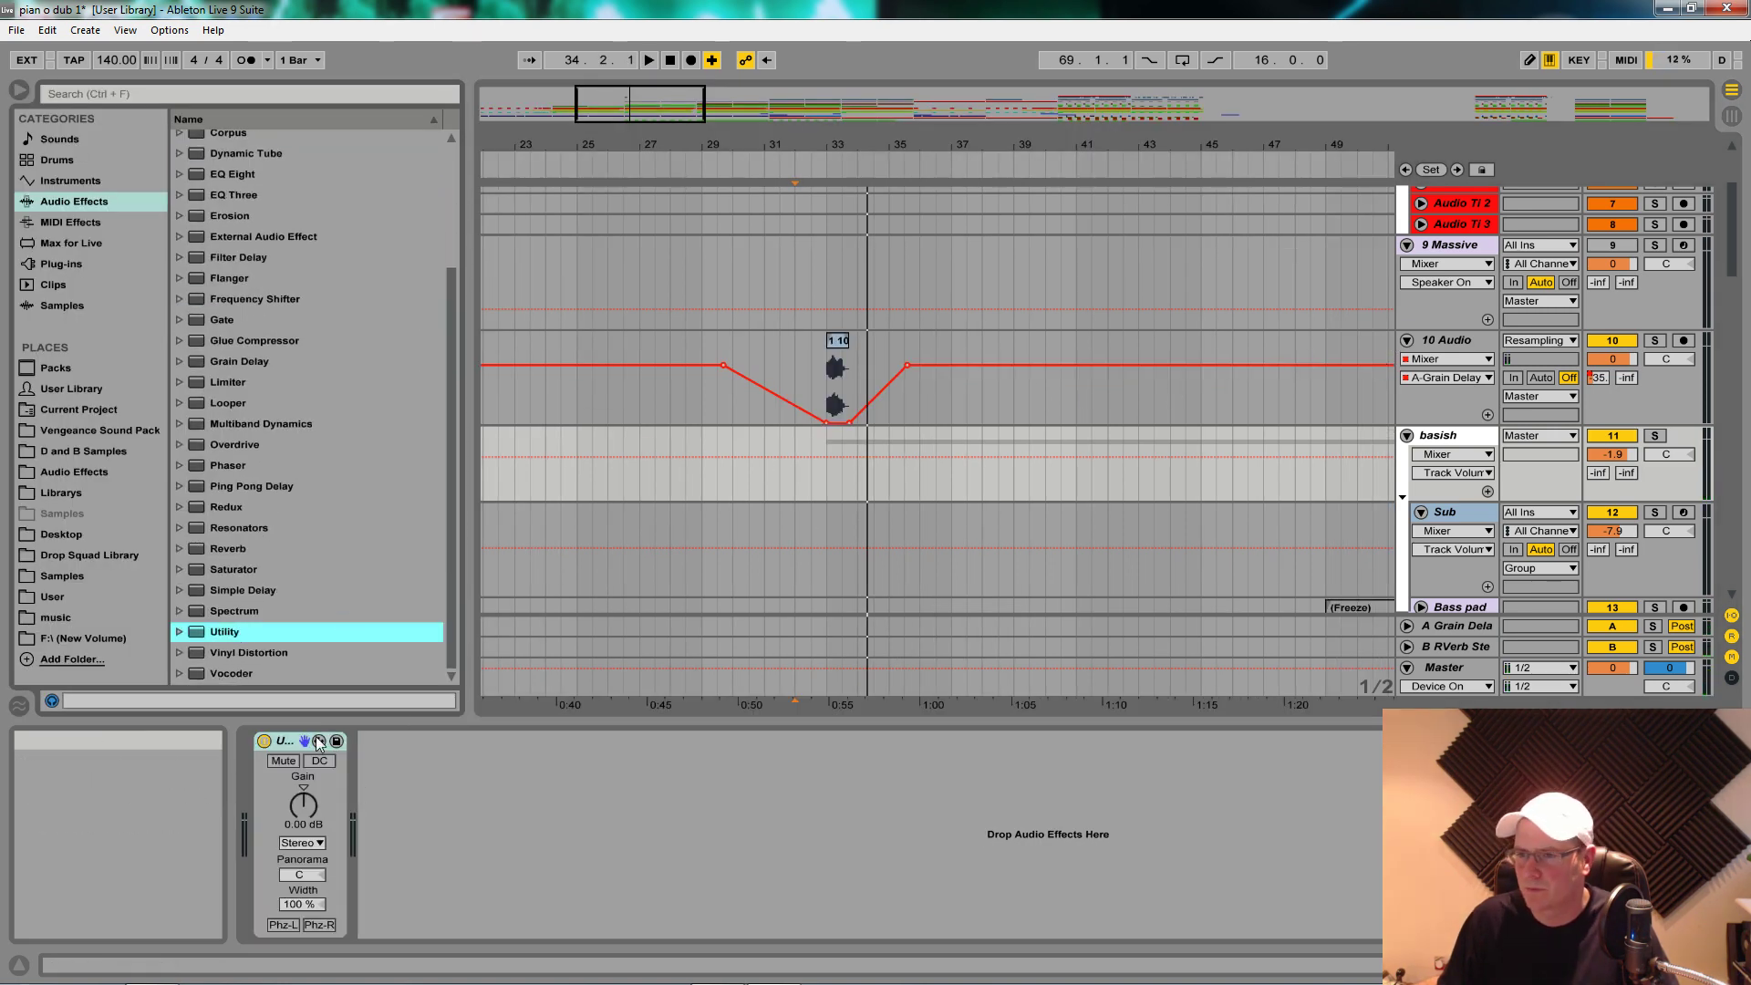
{"action": "left_click_drag", "start_coordinate": [284, 741], "coordinate": [842, 681]}
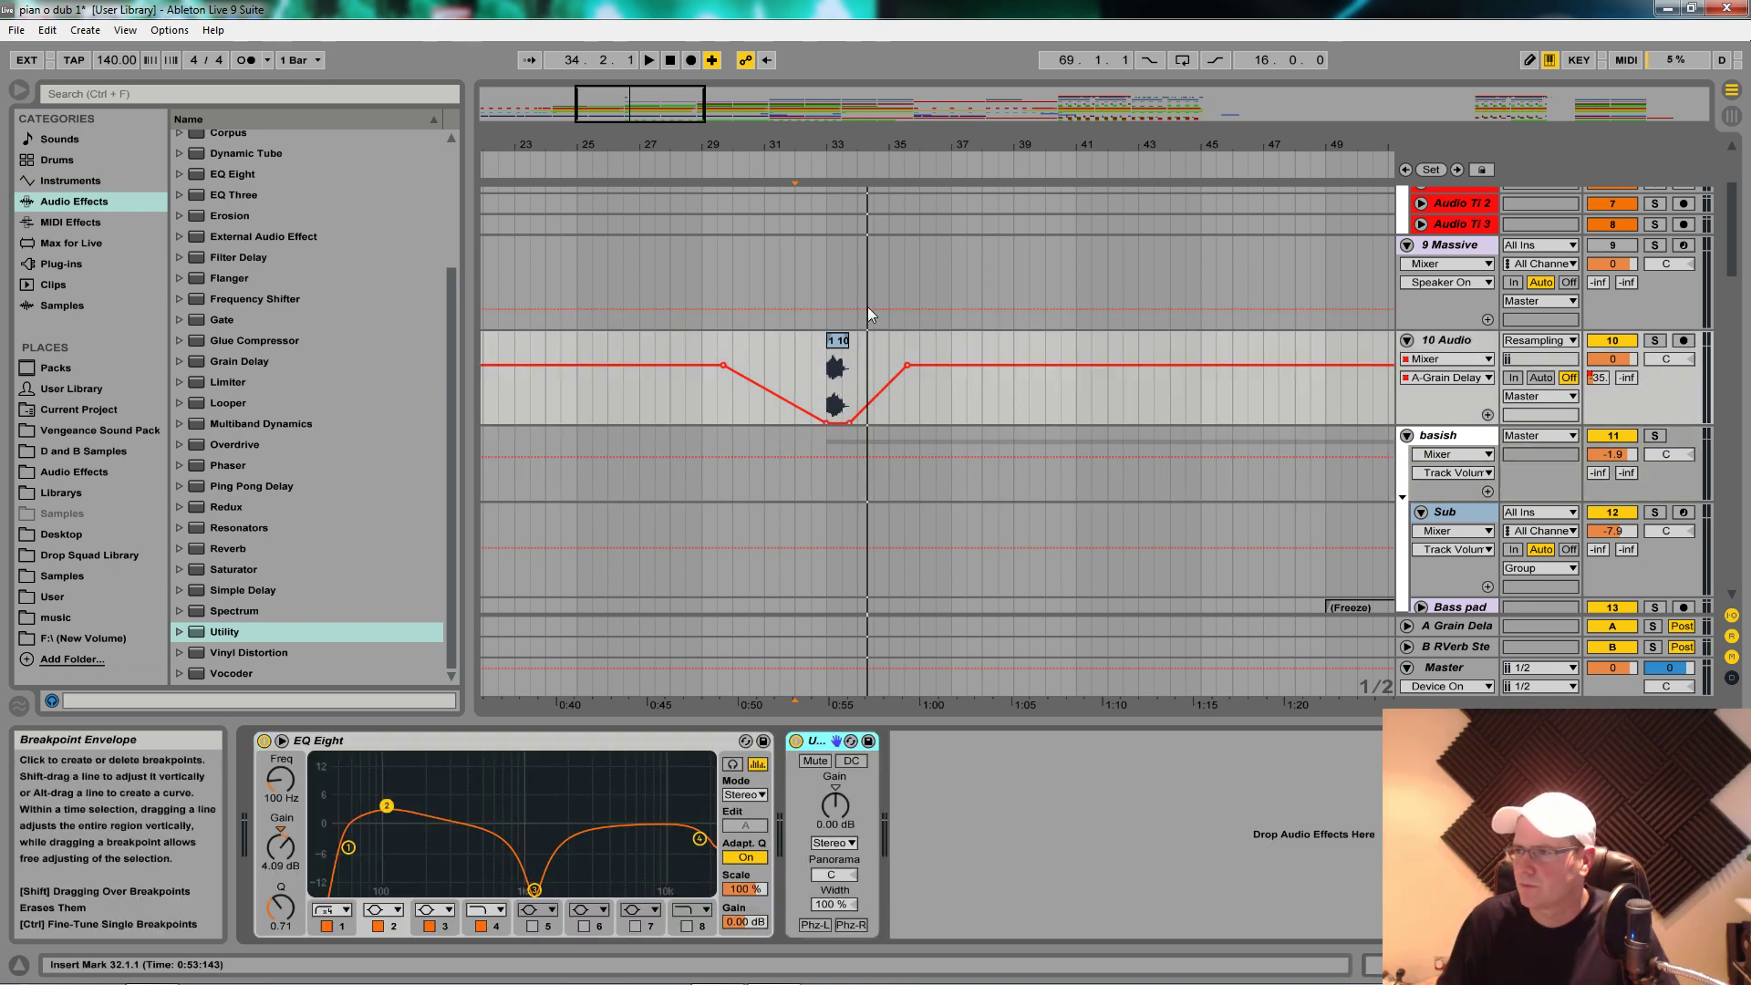
Step: Automate the Utility gain on 10 Audio down to -9.55 dB between 33.1.1 and 34.3.1, checking it by playback
{"action": "left_click", "coordinate": [837, 342]}
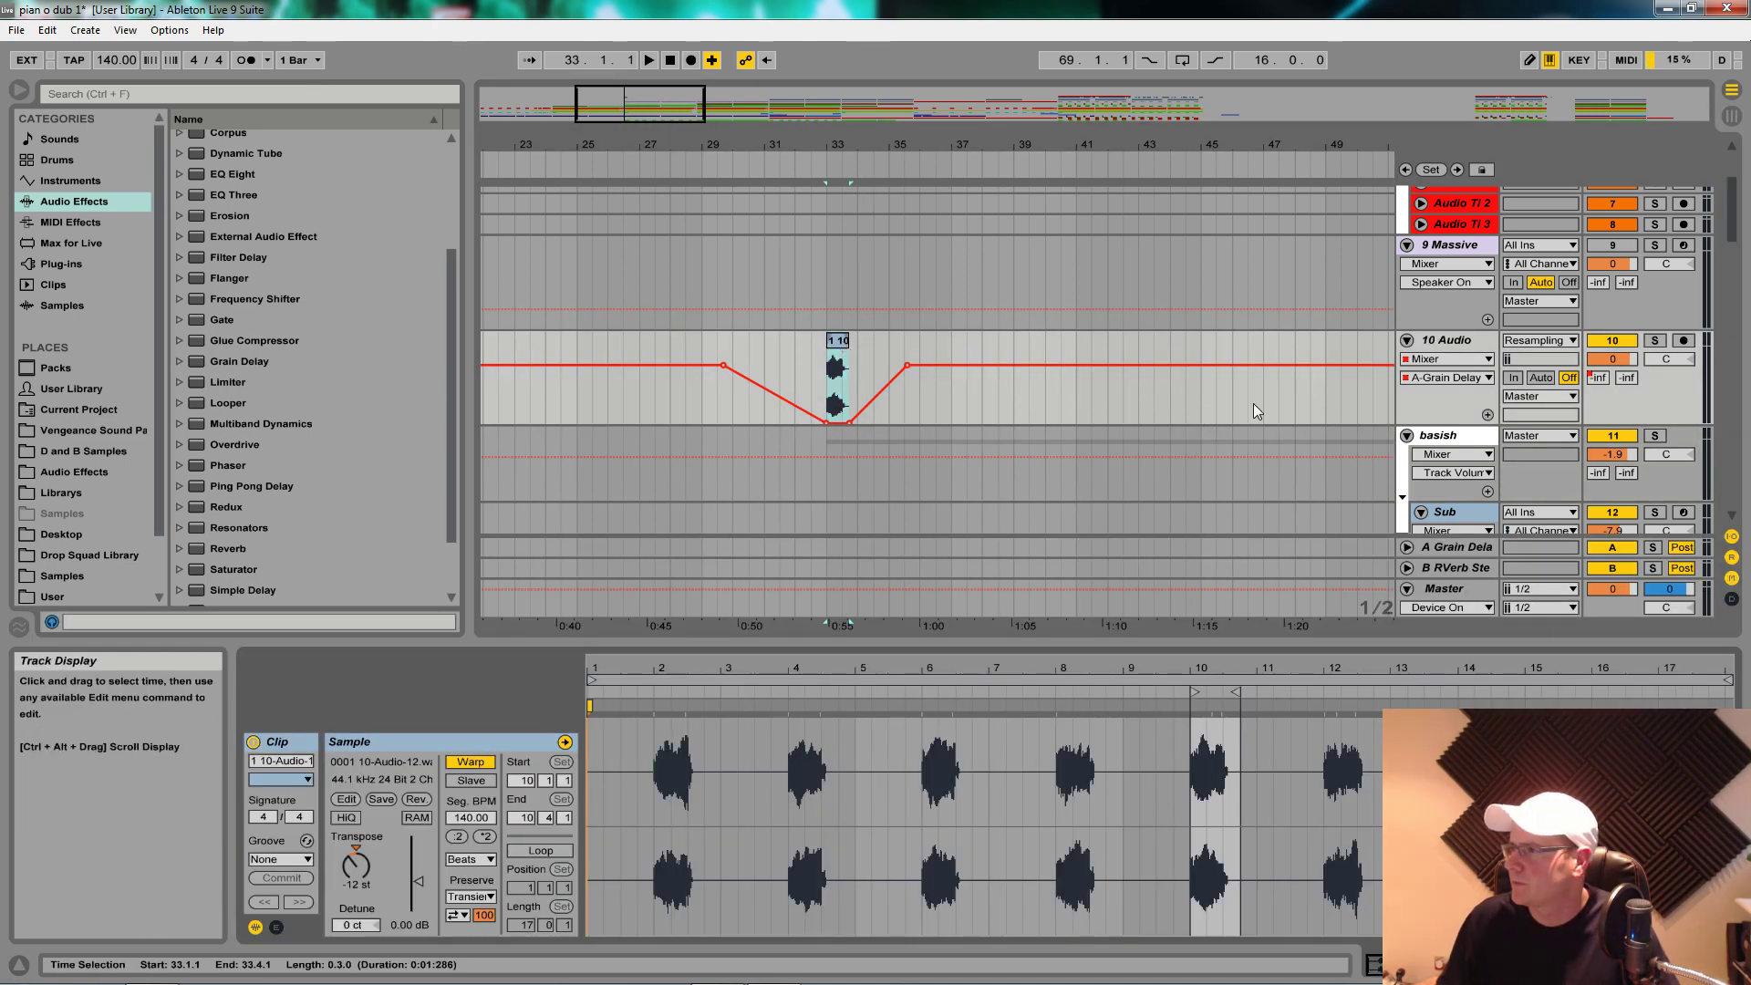
{"action": "double_click", "coordinate": [1446, 340]}
{"action": "left_click", "coordinate": [834, 806]}
{"action": "left_click_drag", "start_coordinate": [827, 406], "coordinate": [871, 410]}
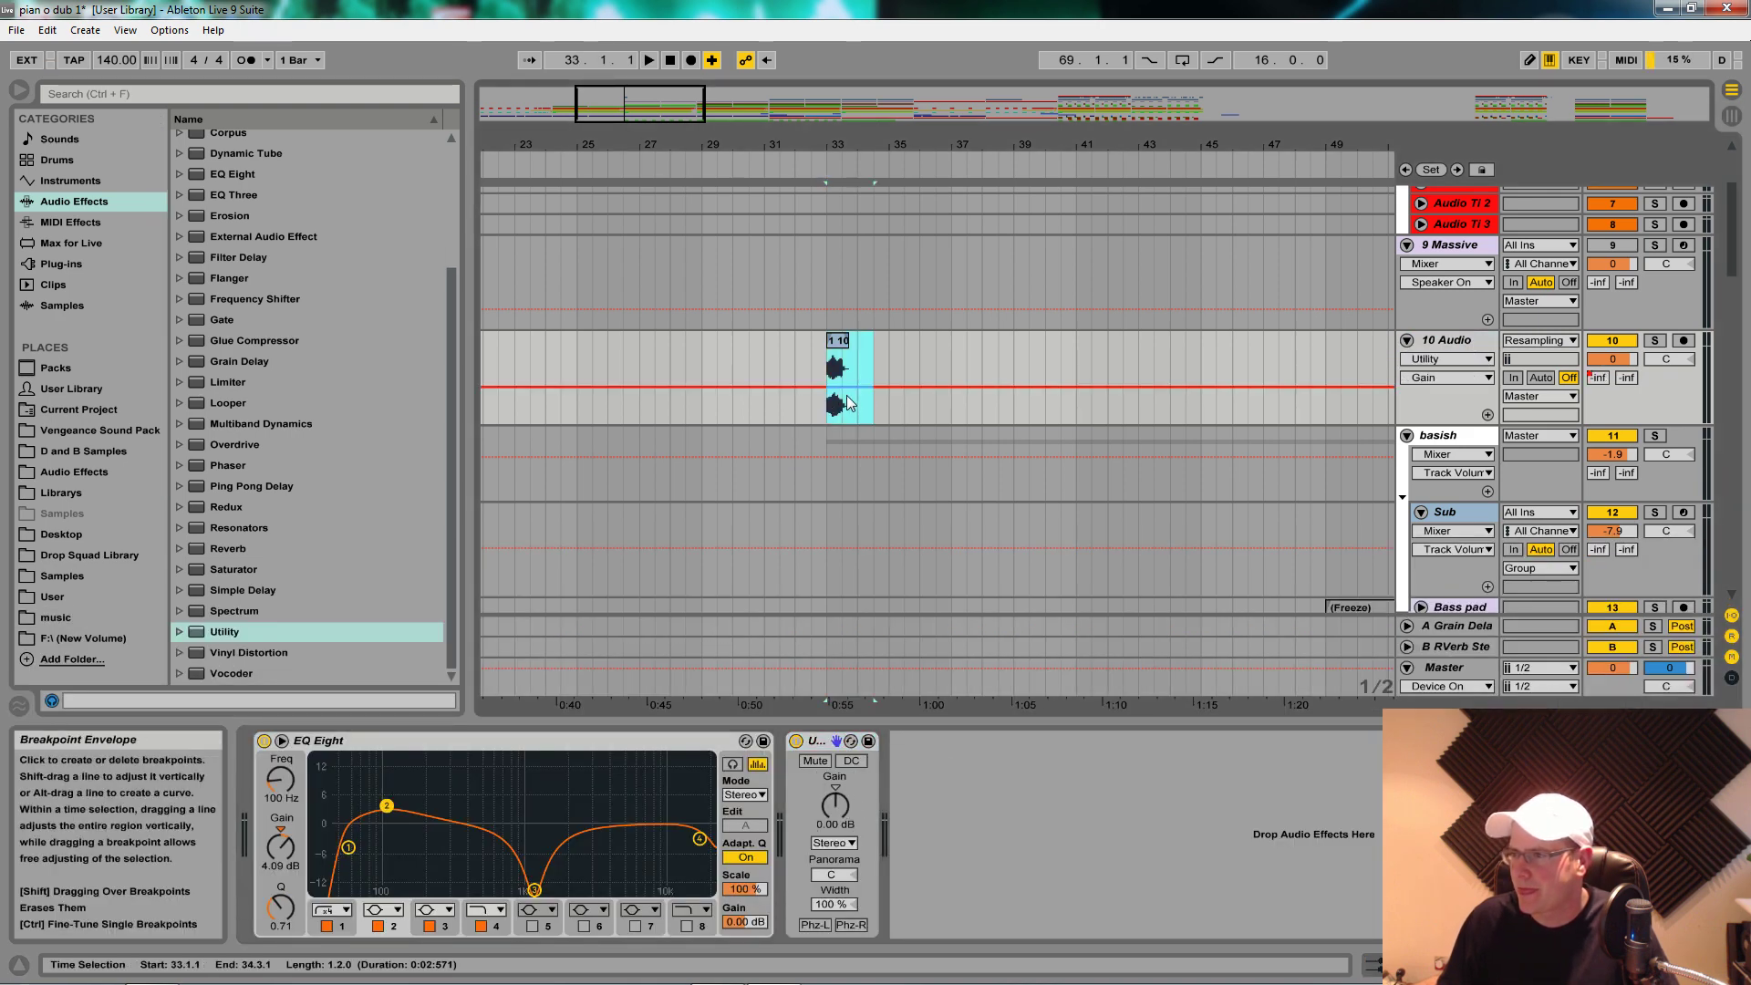
{"action": "key", "text": "space"}
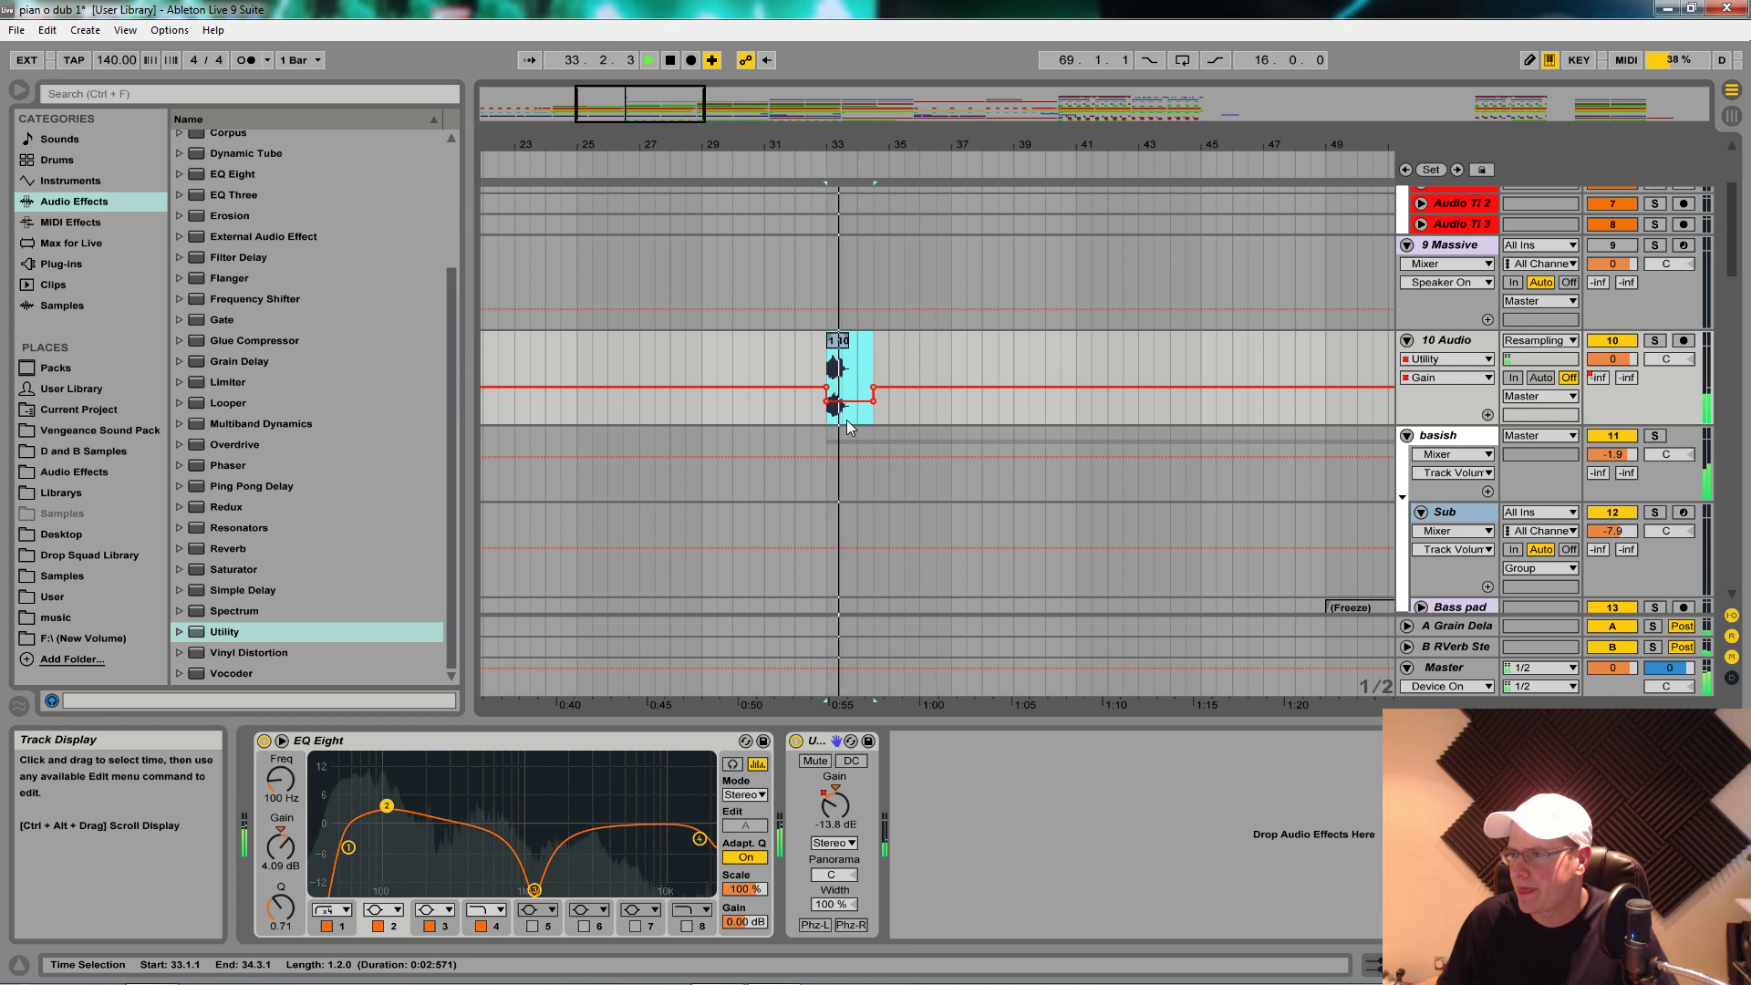
{"action": "left_click_drag", "start_coordinate": [843, 409], "coordinate": [846, 405]}
{"action": "key", "text": "space"}
{"action": "key", "text": "space"}
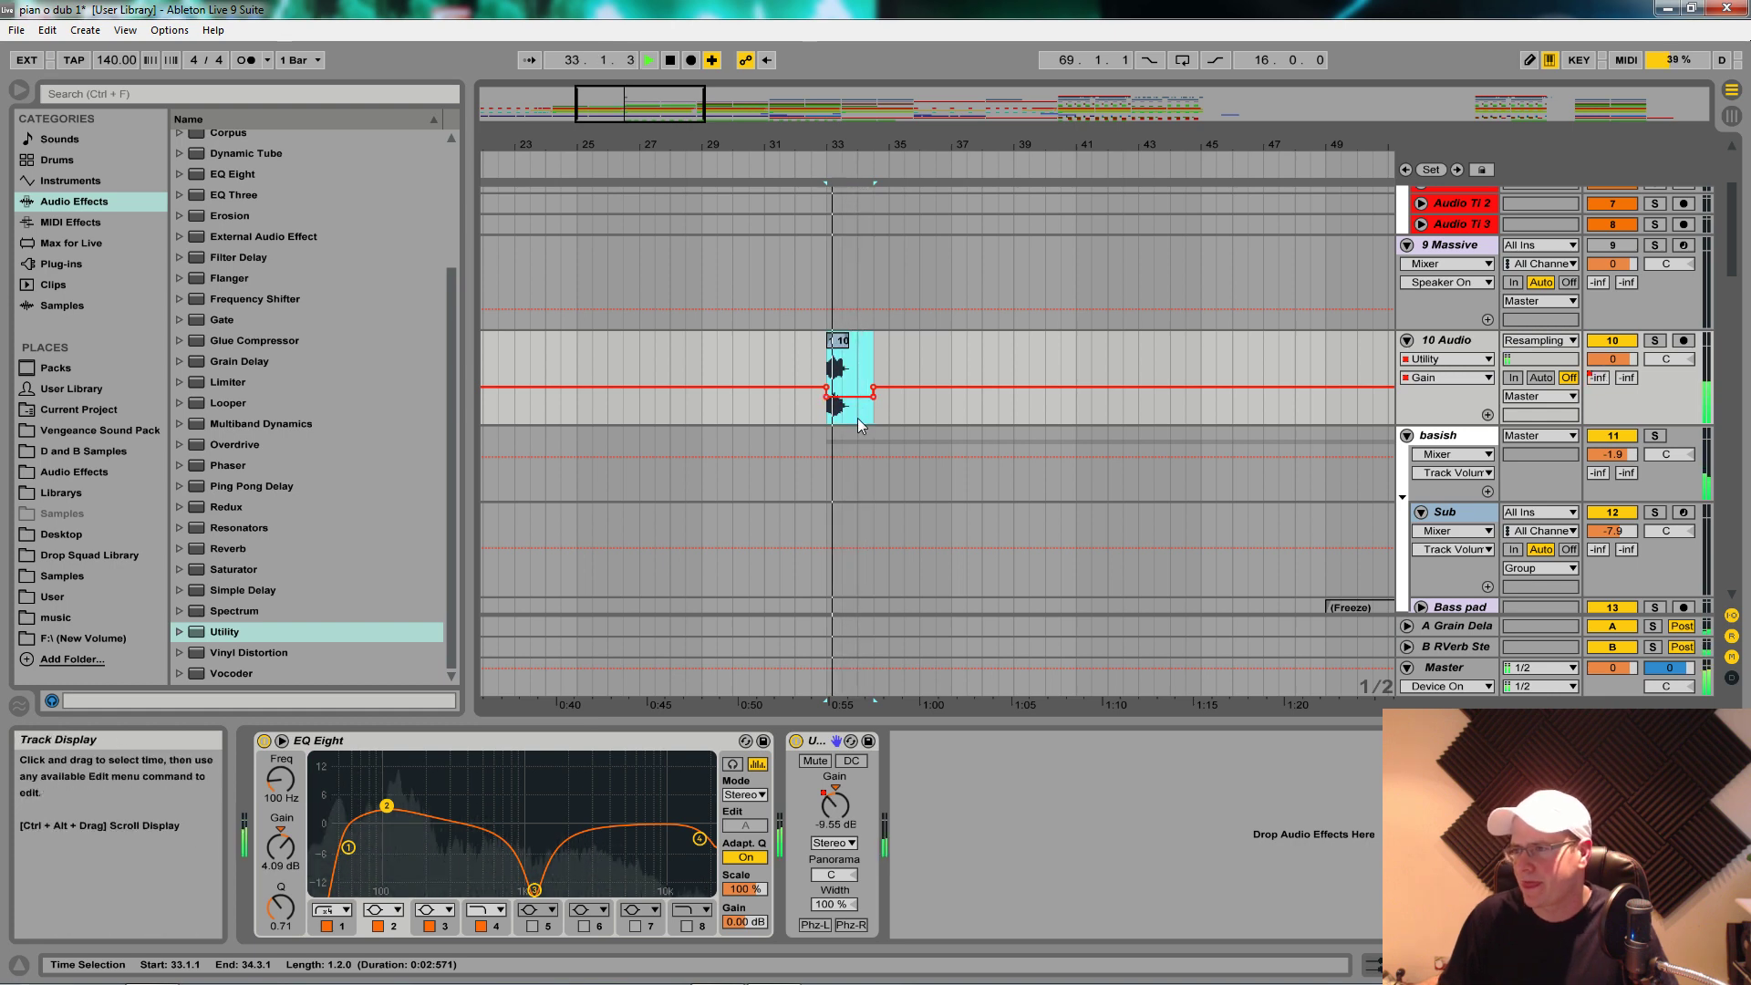
Step: Copy the bar 33 clip to bar 49 on 10 Audio and shift its sample region to run from 8.2.1 to 9.1.1
{"action": "left_click_drag", "start_coordinate": [901, 146], "coordinate": [688, 96]}
{"action": "scroll", "coordinate": [836, 391], "scroll_direction": "down", "scroll_amount": 2}
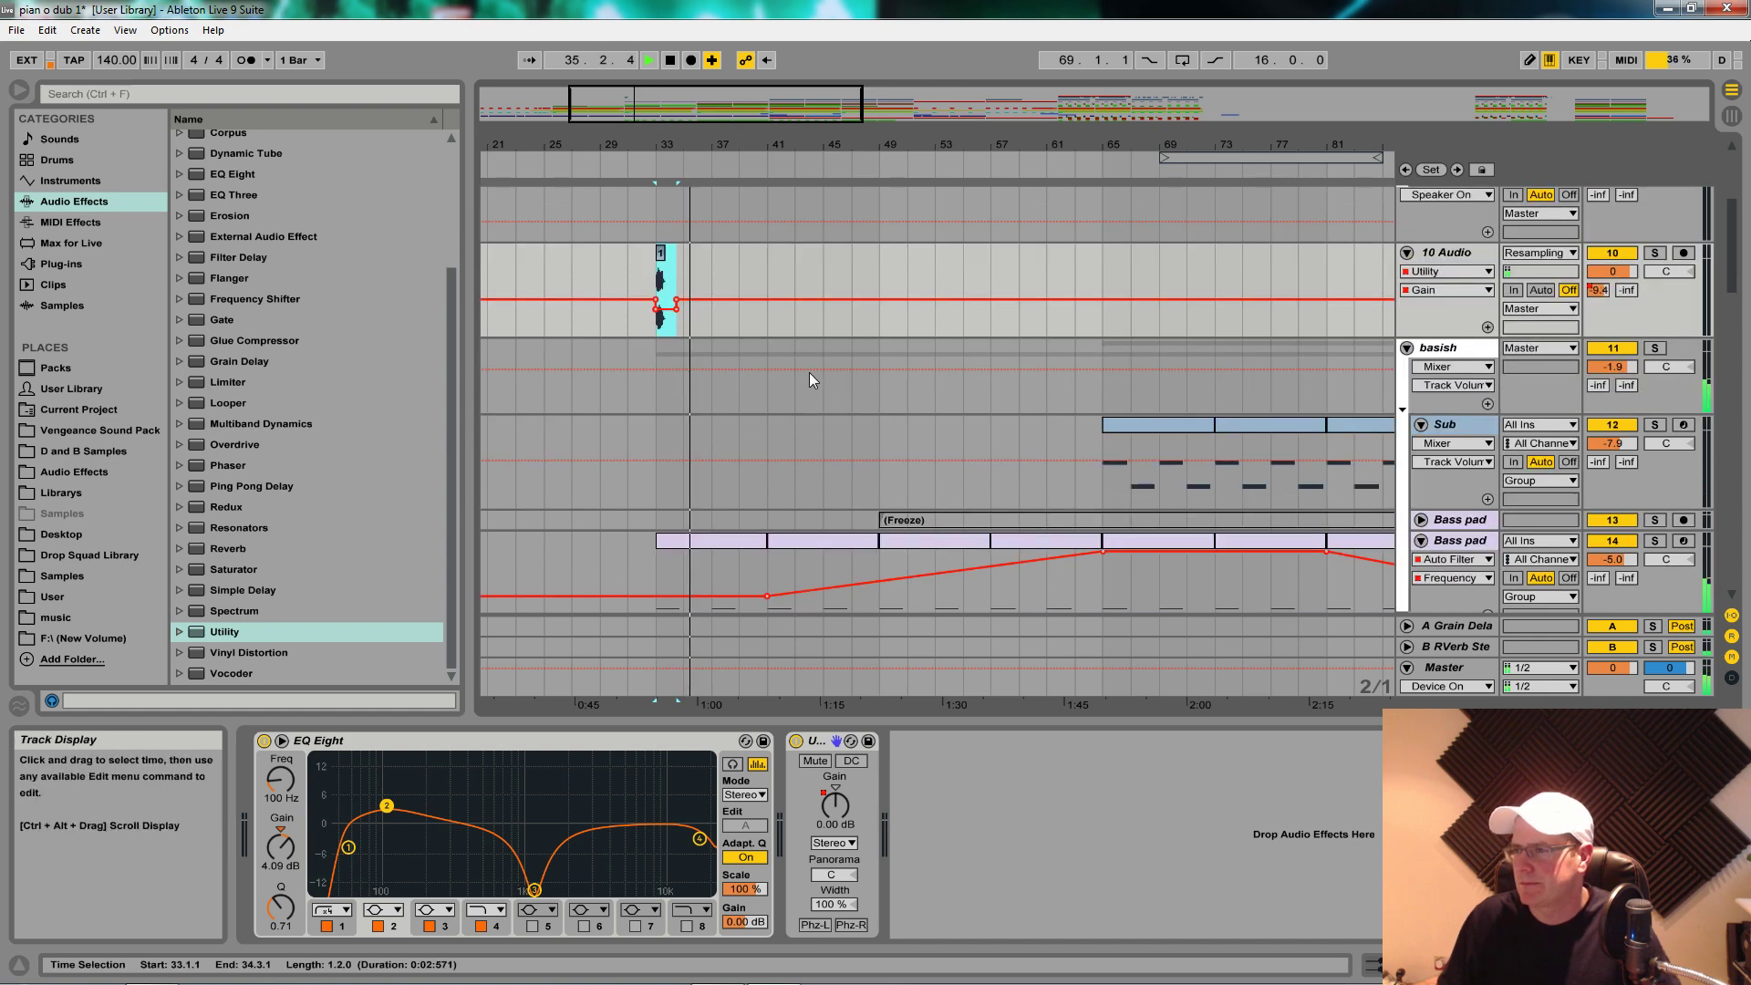
{"action": "left_click_drag", "start_coordinate": [663, 262], "coordinate": [884, 260]}
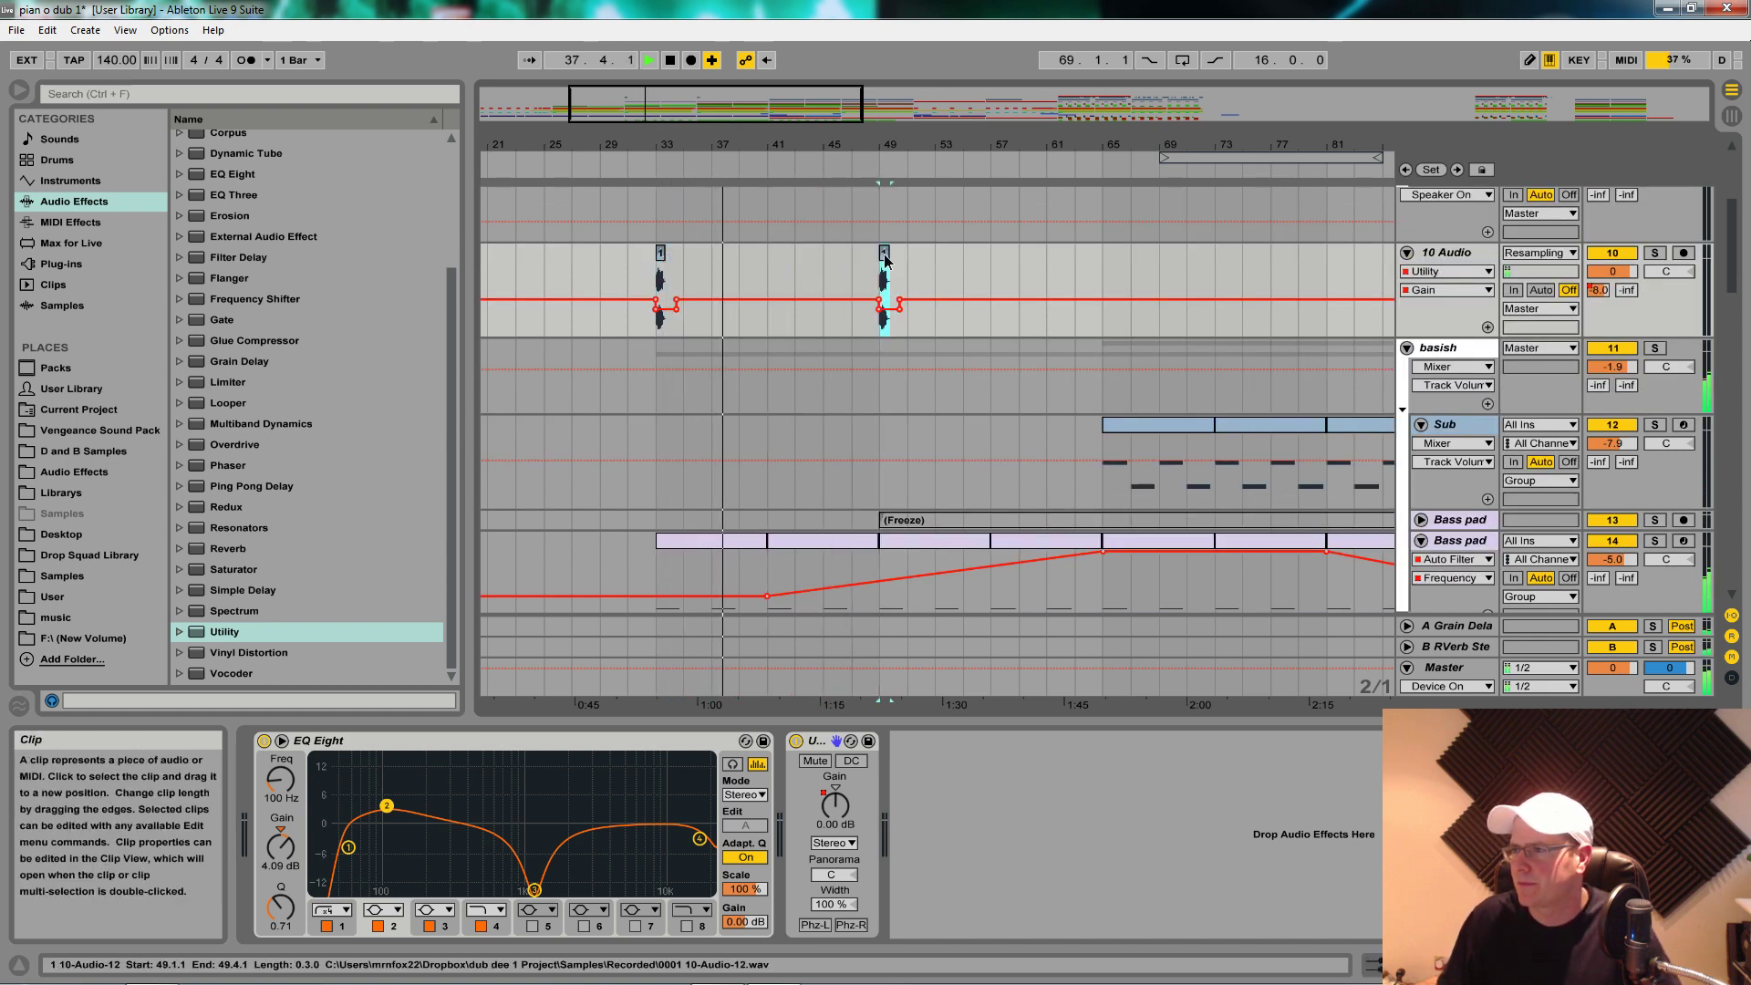
{"action": "double_click", "coordinate": [884, 260]}
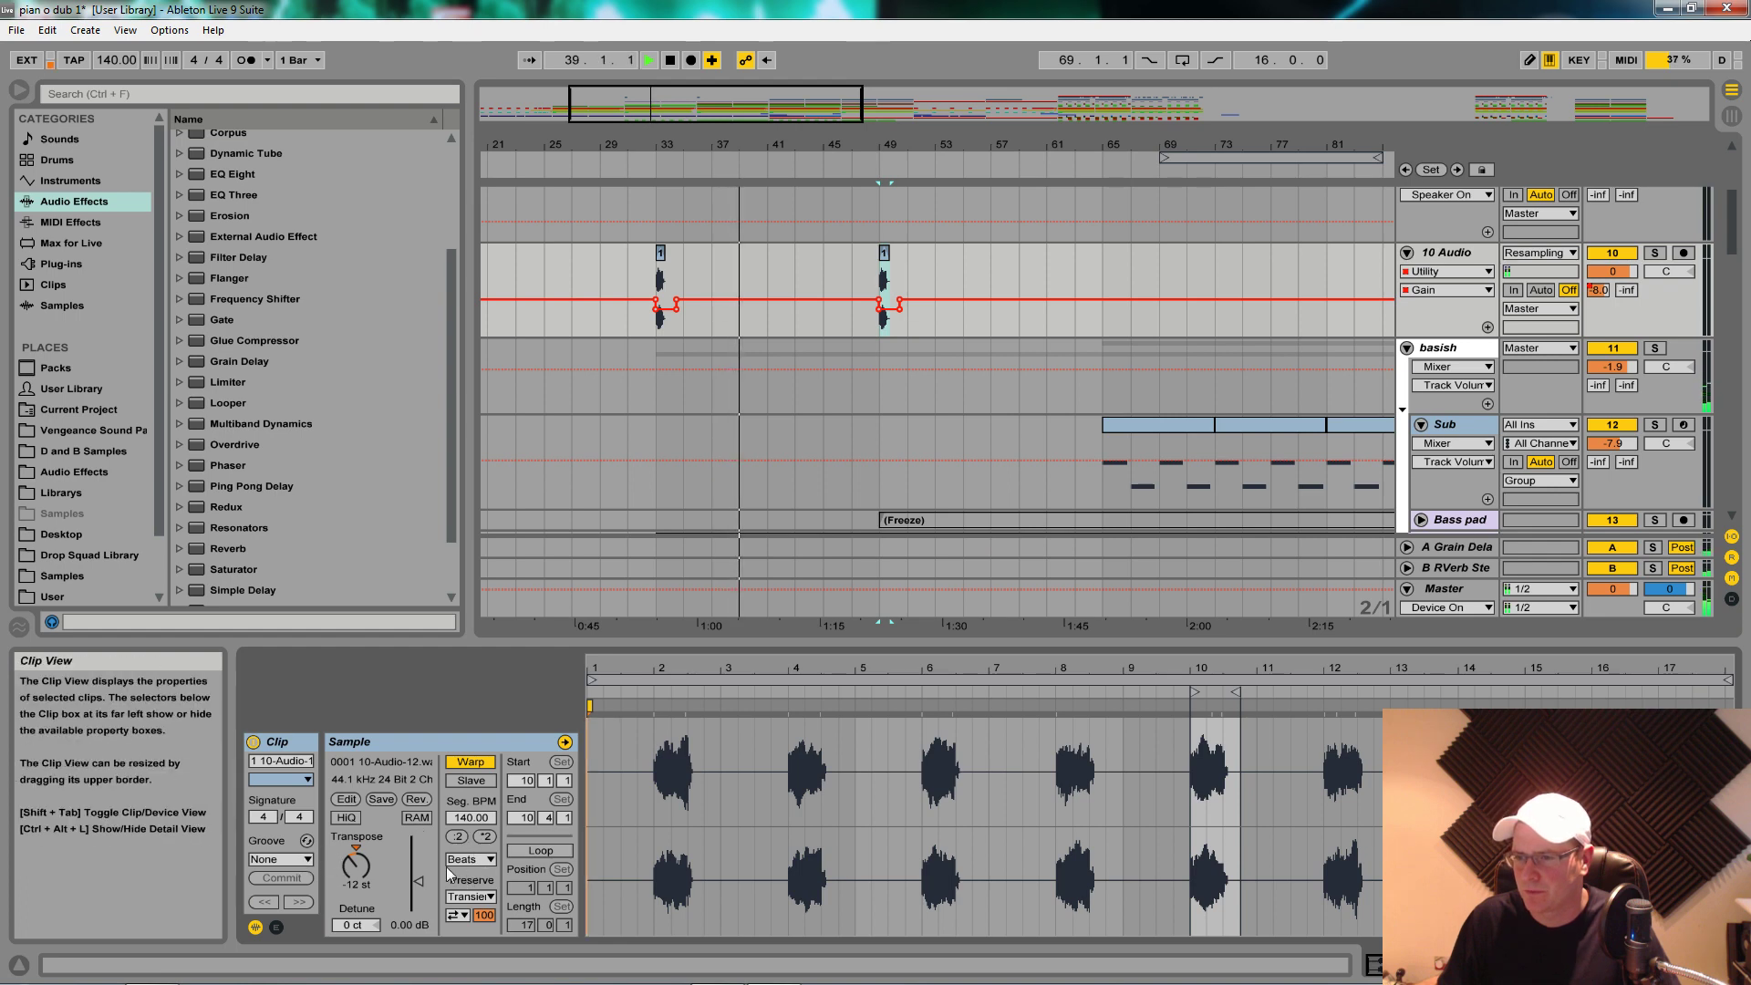
{"action": "left_click_drag", "start_coordinate": [1214, 692], "coordinate": [1094, 692]}
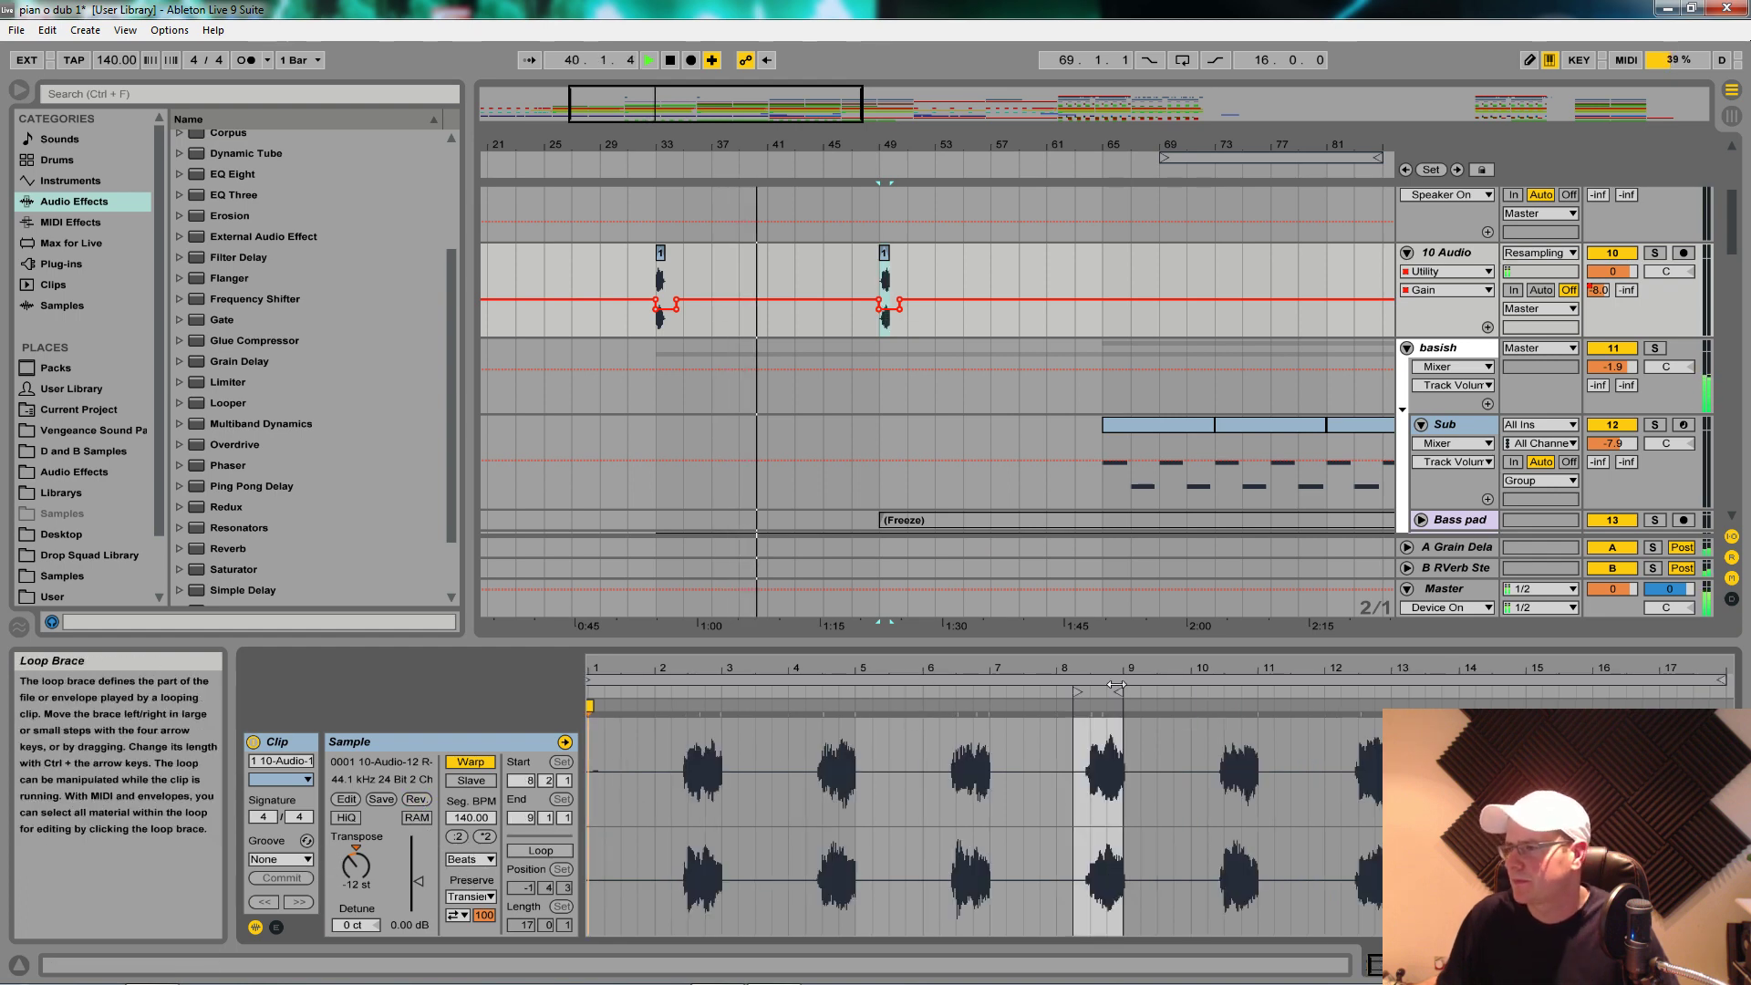
Step: Trim the copied clip's sample start to 8.2.3 and position it at 48.4.4, removing the low gain breakpoint after it
{"action": "mouse_move", "coordinate": [880, 144]}
{"action": "left_mouse_down"}
{"action": "mouse_move", "coordinate": [881, 209]}
{"action": "mouse_move", "coordinate": [929, 264]}
{"action": "mouse_move", "coordinate": [914, 261]}
{"action": "left_mouse_up"}
{"action": "left_click_drag", "start_coordinate": [916, 137], "coordinate": [918, 144]}
{"action": "left_click_drag", "start_coordinate": [900, 257], "coordinate": [865, 261]}
{"action": "left_click_drag", "start_coordinate": [863, 144], "coordinate": [865, 90]}
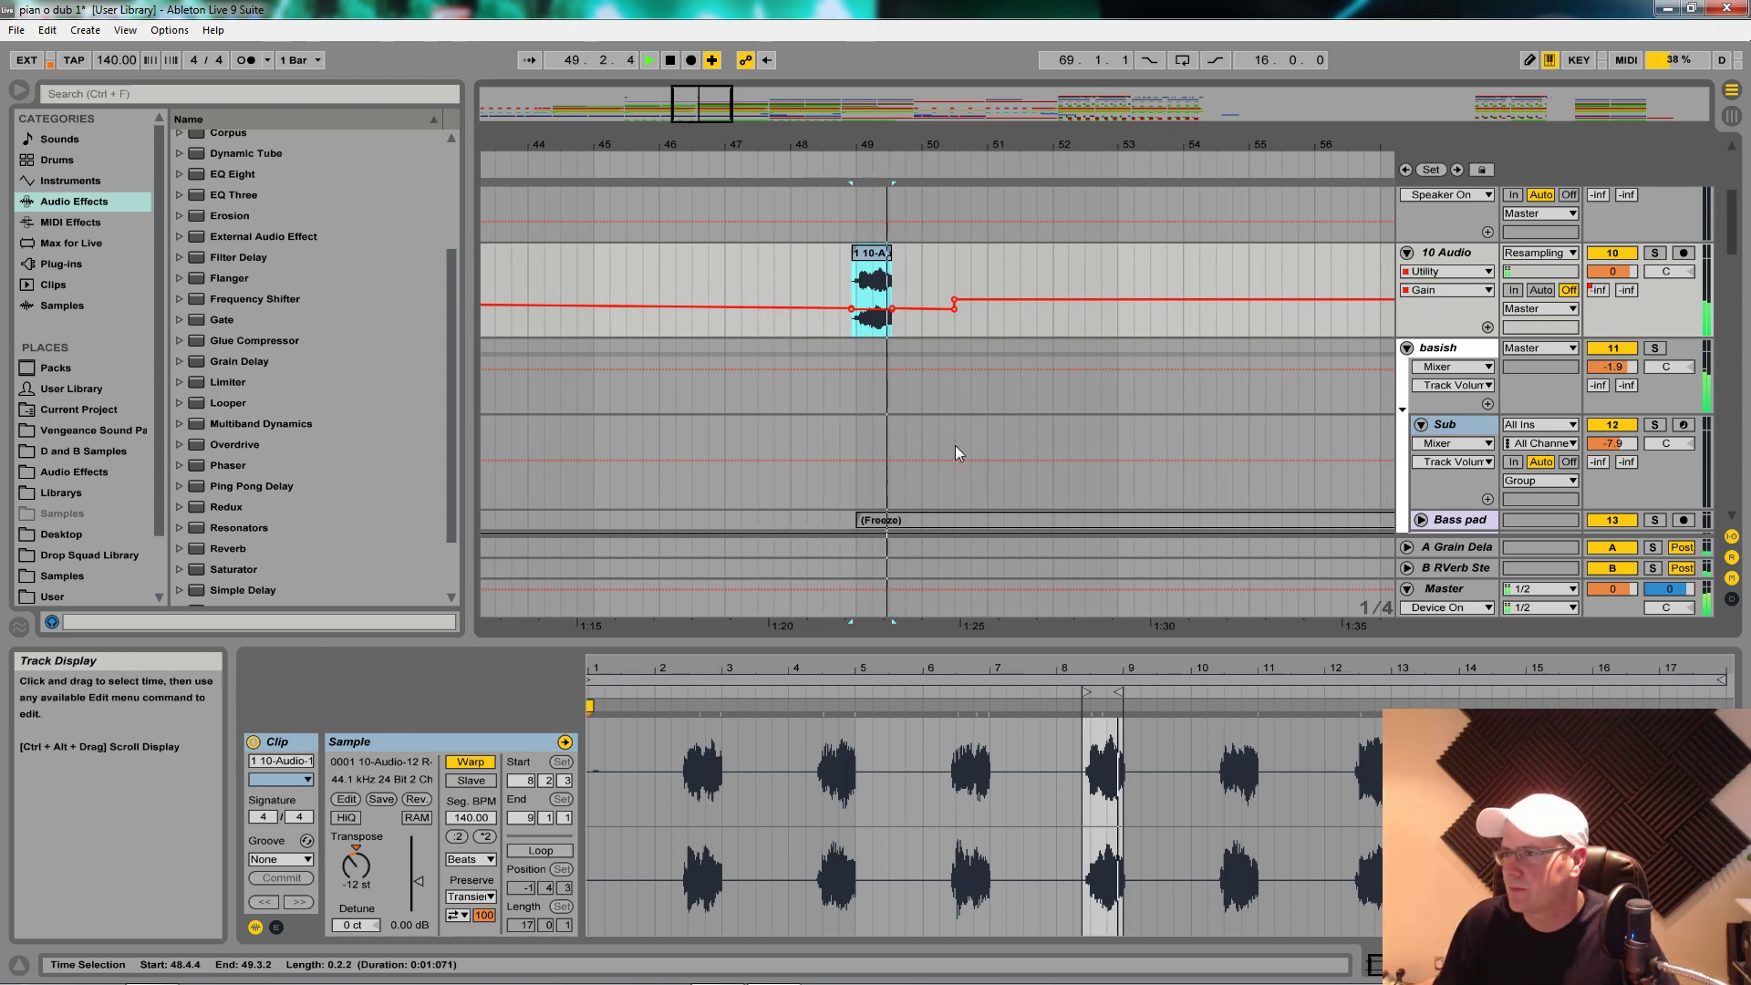
{"action": "left_click", "coordinate": [953, 309]}
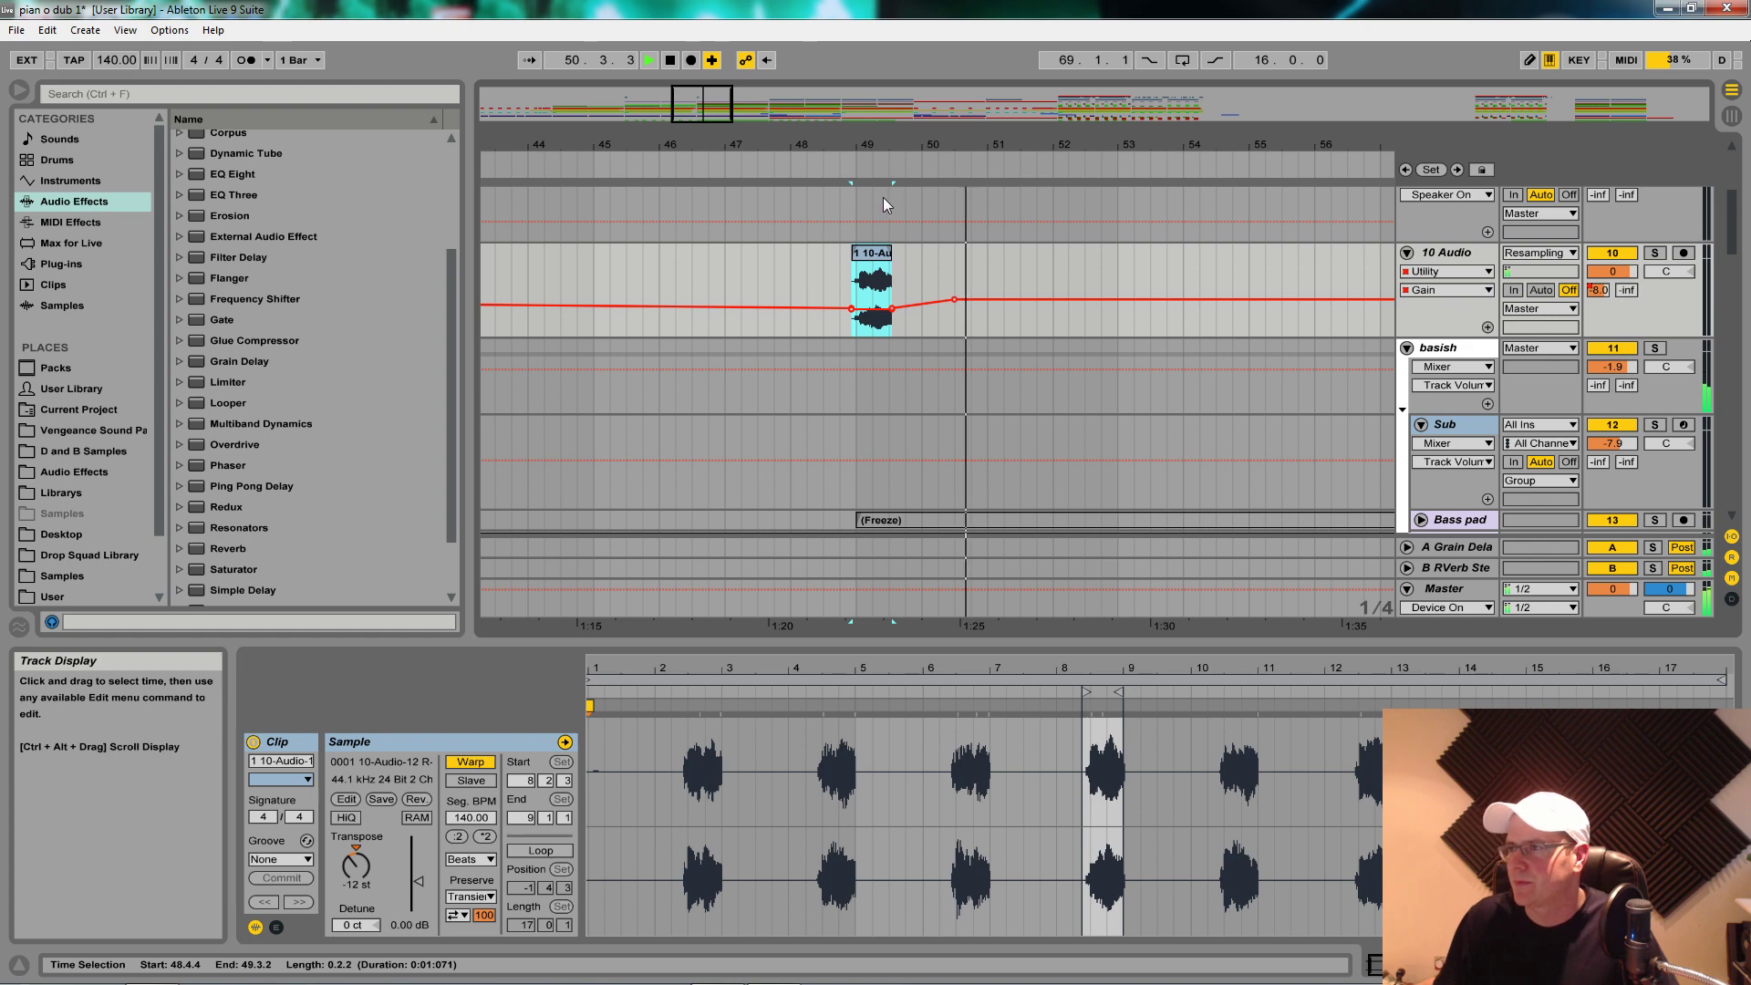
Step: Examine the arrangement across the bass, synth and drum tracks during playback, with the browser and clip detail hidden
{"action": "left_click_drag", "start_coordinate": [911, 145], "coordinate": [868, 99]}
{"action": "scroll", "coordinate": [868, 332], "scroll_direction": "down", "scroll_amount": 5}
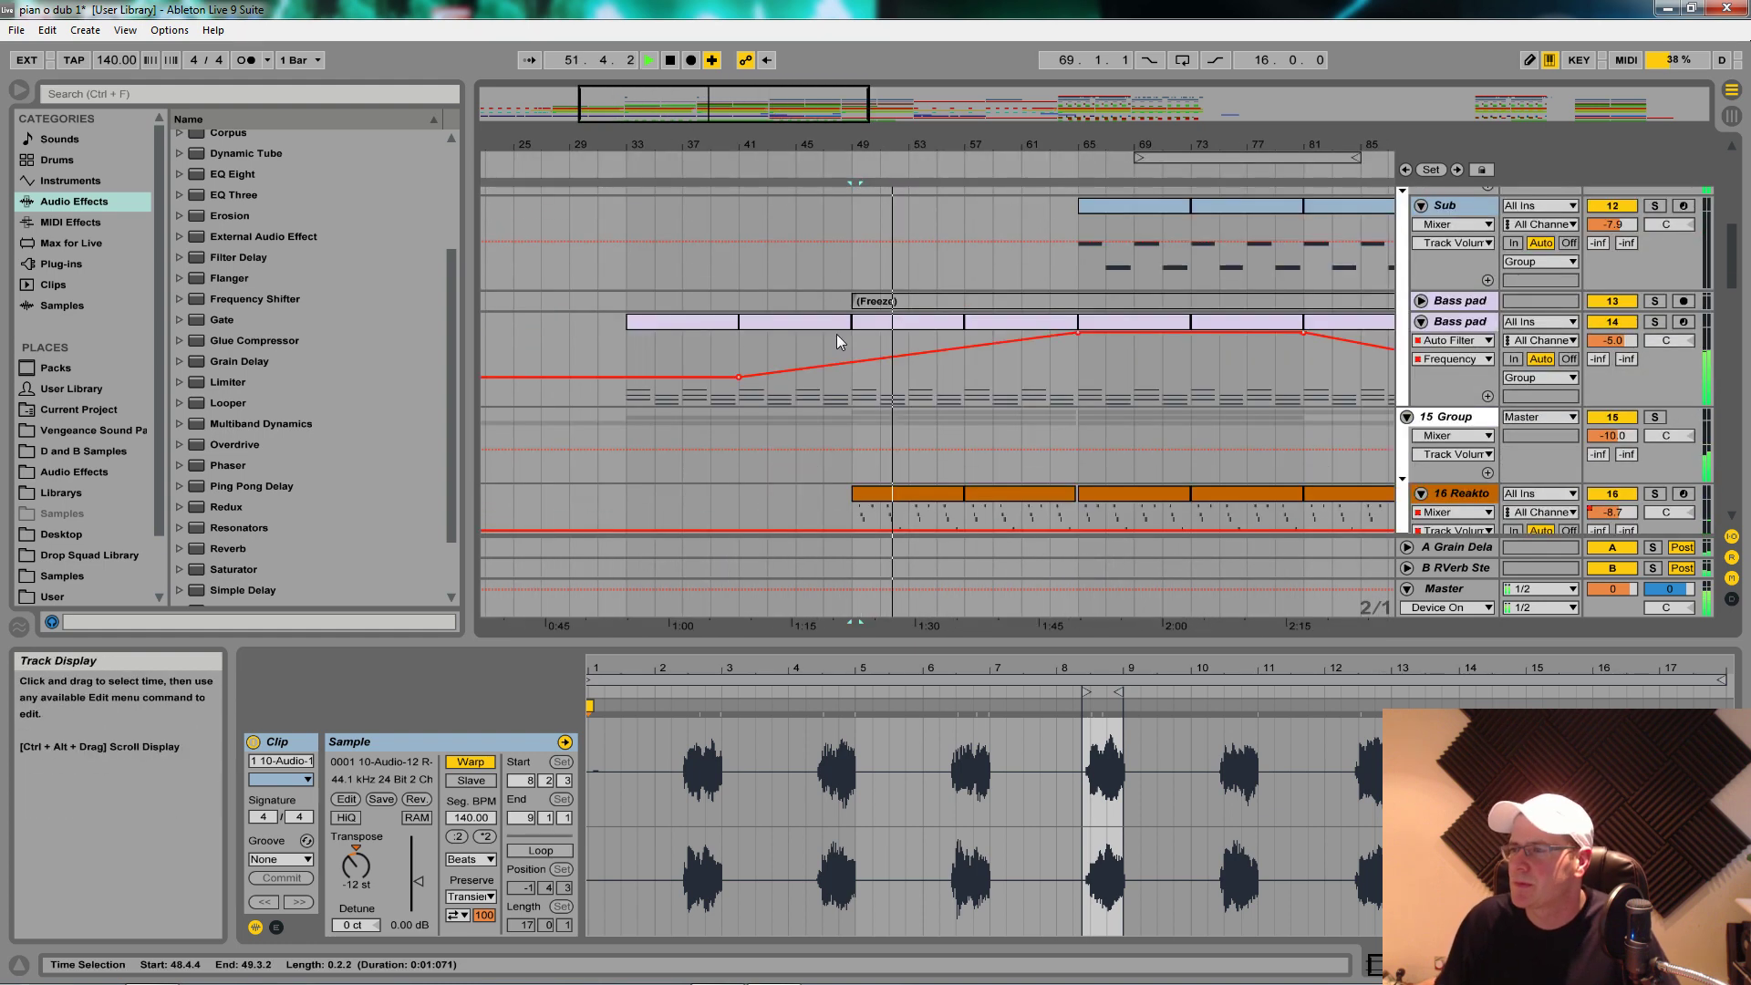
{"action": "scroll", "coordinate": [784, 308], "scroll_direction": "up", "scroll_amount": 3}
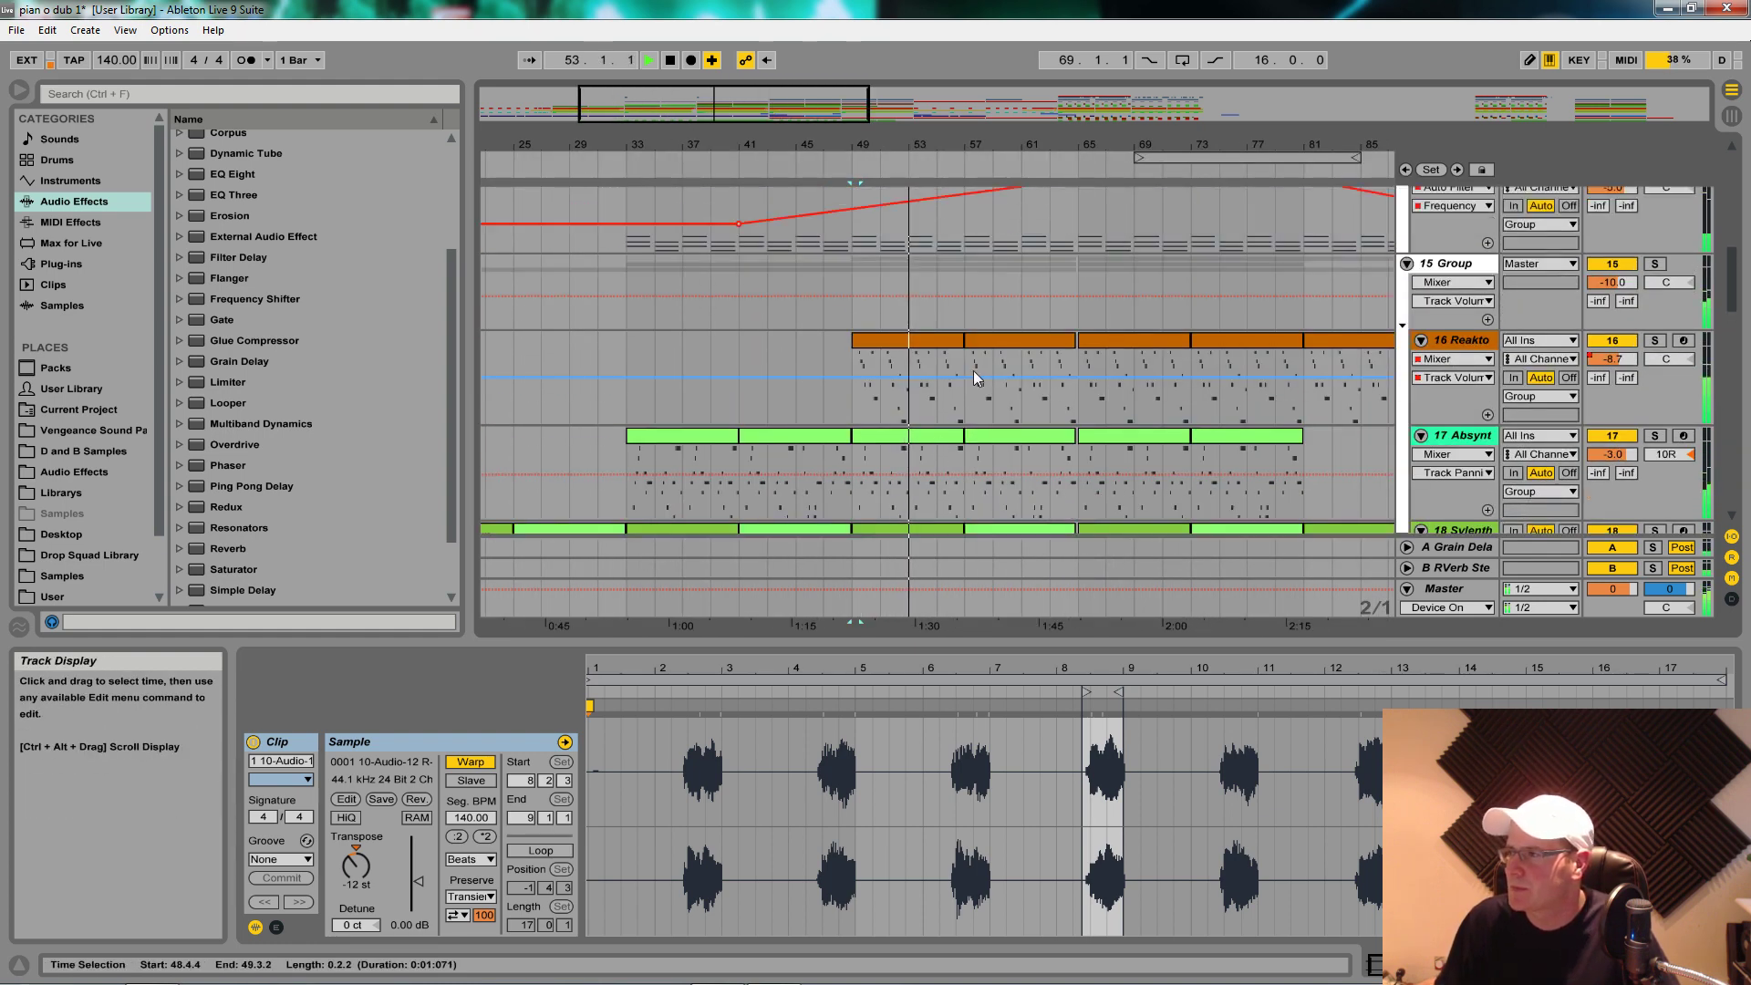
{"action": "left_click_drag", "start_coordinate": [851, 150], "coordinate": [848, 98]}
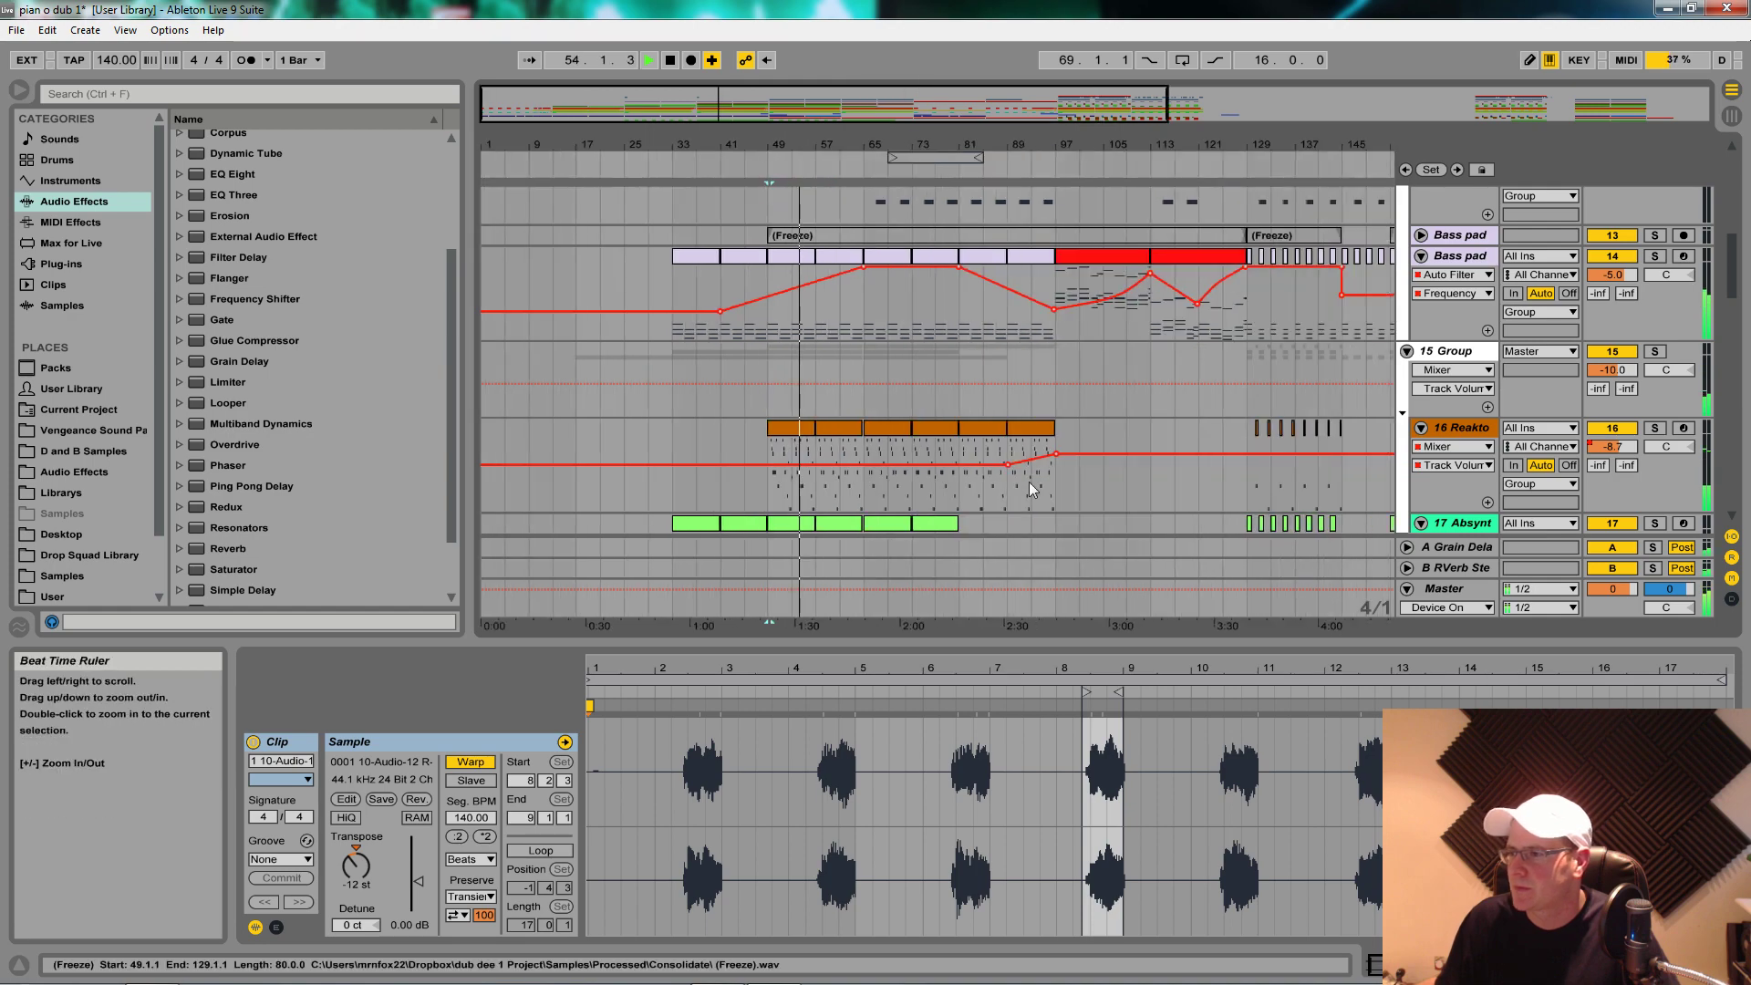
{"action": "left_click", "coordinate": [1732, 965]}
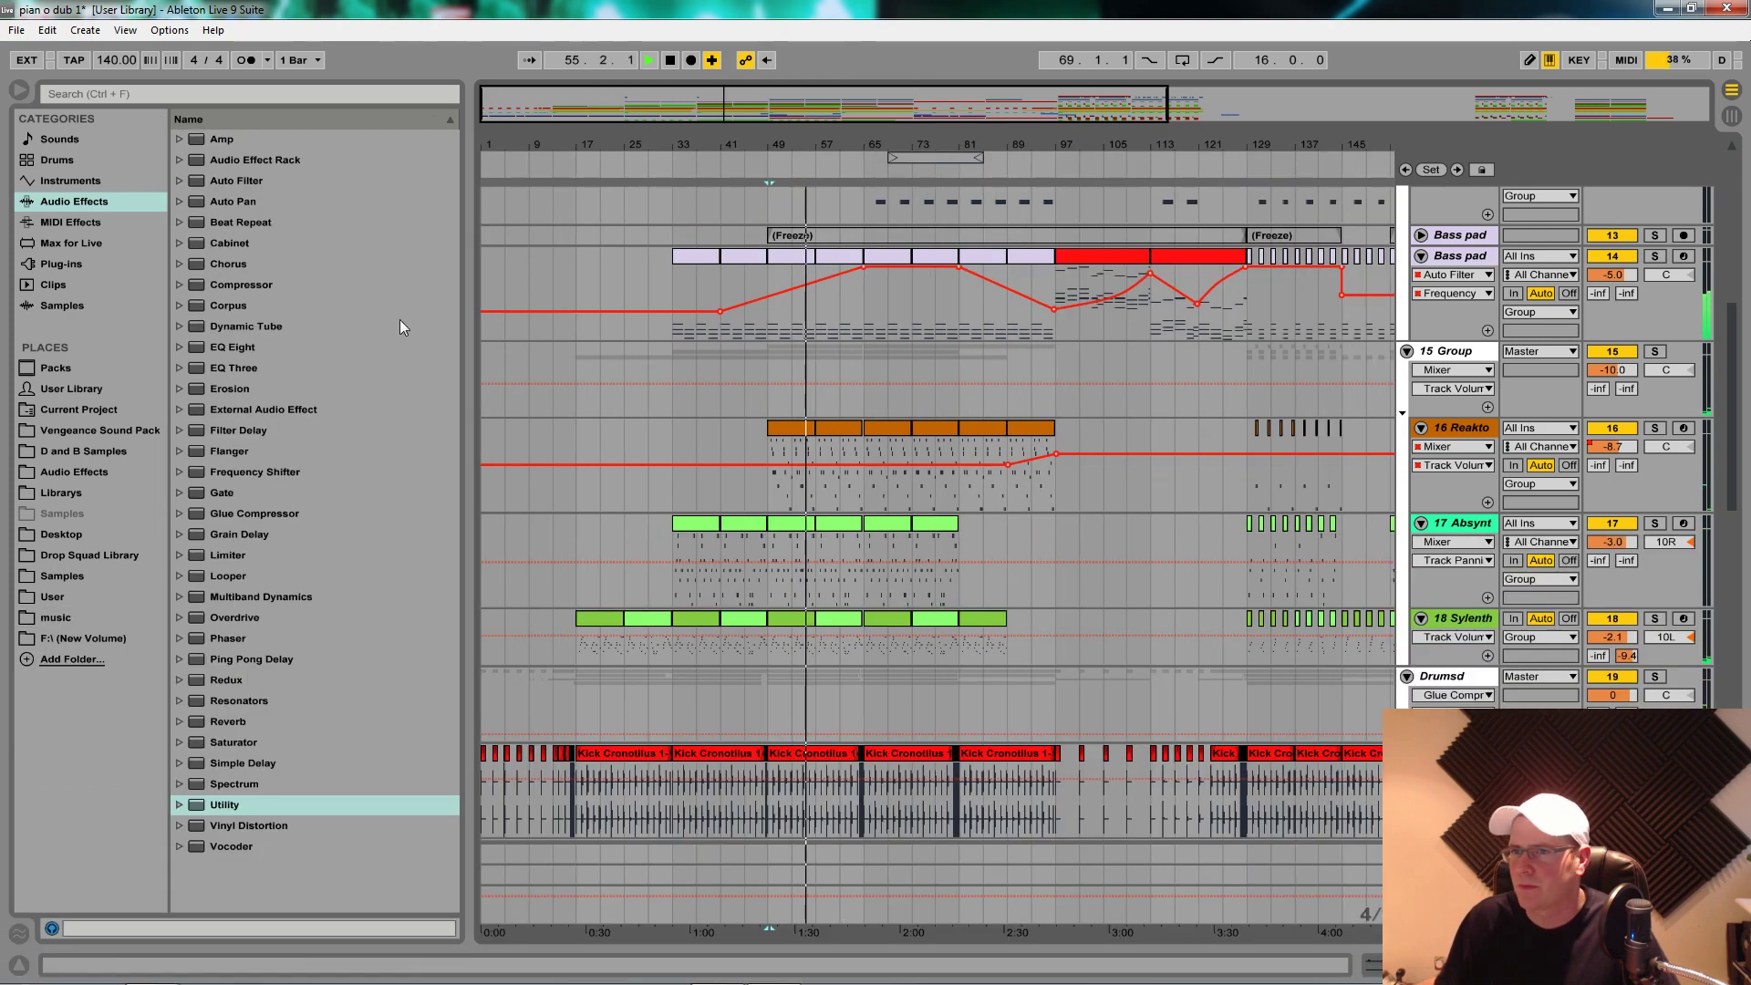
{"action": "left_click", "coordinate": [18, 91]}
{"action": "scroll", "coordinate": [660, 456], "scroll_direction": "up", "scroll_amount": 2}
{"action": "scroll", "coordinate": [657, 456], "scroll_direction": "down", "scroll_amount": 2}
{"action": "scroll", "coordinate": [649, 461], "scroll_direction": "down", "scroll_amount": 6}
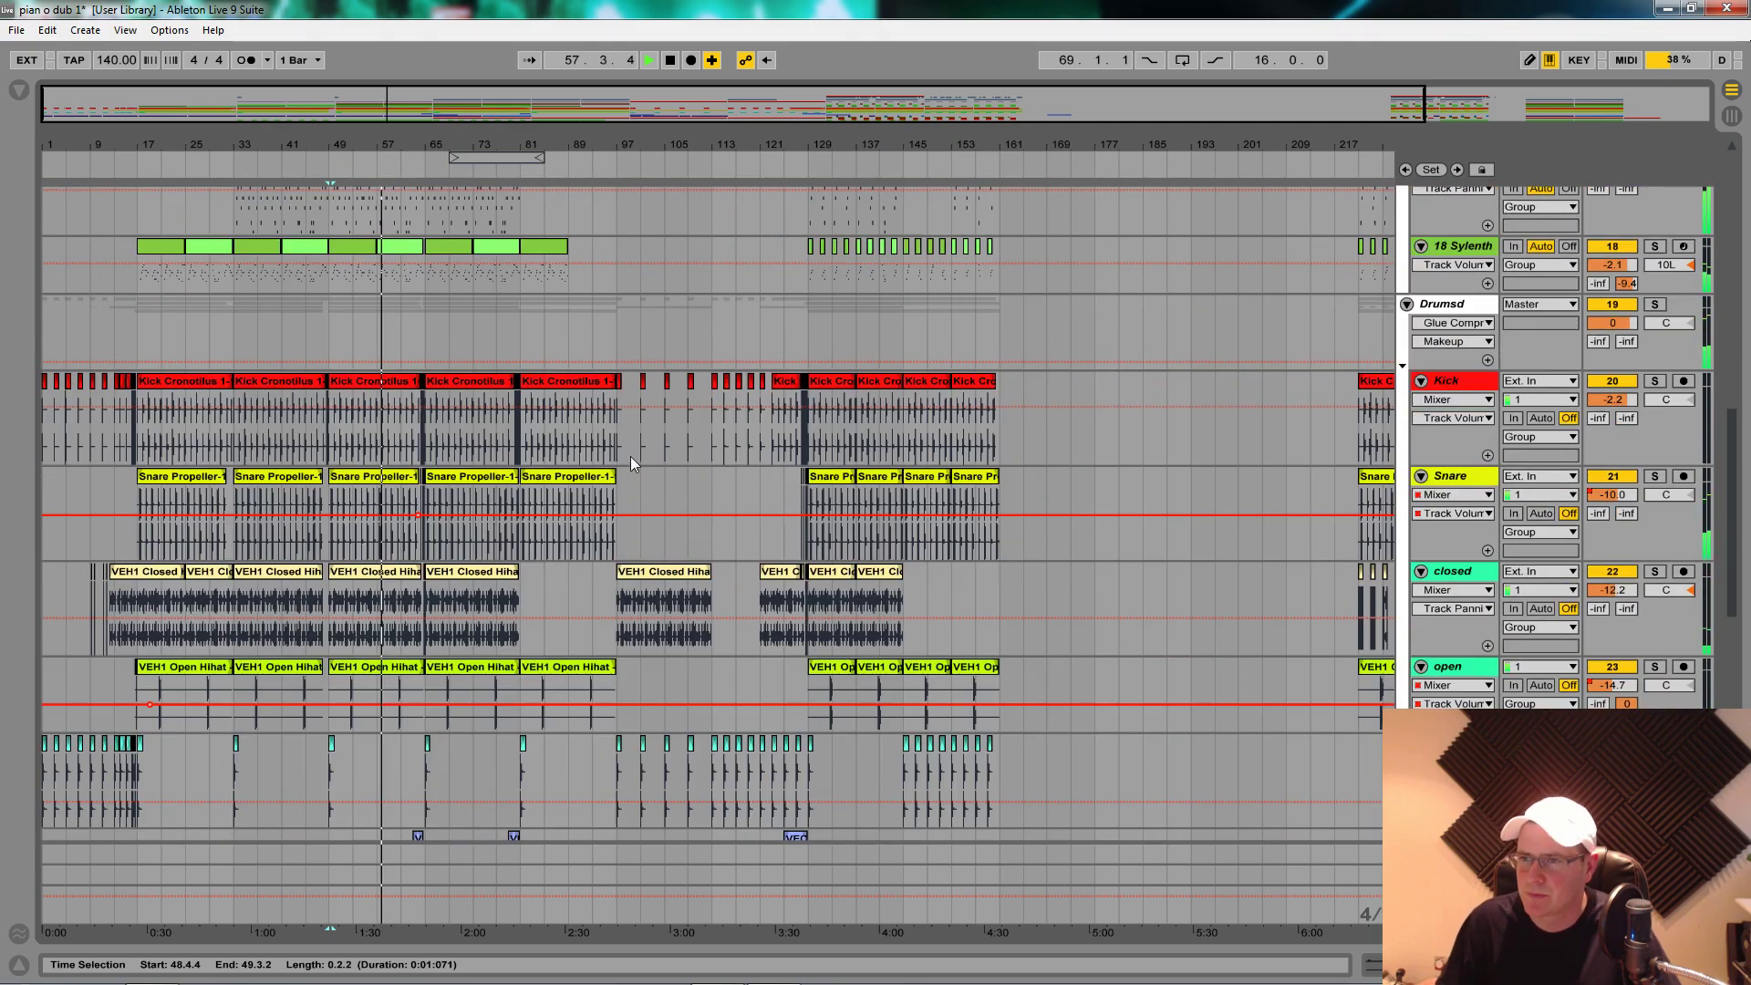
{"action": "mouse_move", "coordinate": [370, 148]}
{"action": "left_mouse_down"}
{"action": "mouse_move", "coordinate": [397, 249]}
{"action": "mouse_move", "coordinate": [369, 139]}
{"action": "left_mouse_up"}
{"action": "scroll", "coordinate": [538, 571], "scroll_direction": "down", "scroll_amount": 4}
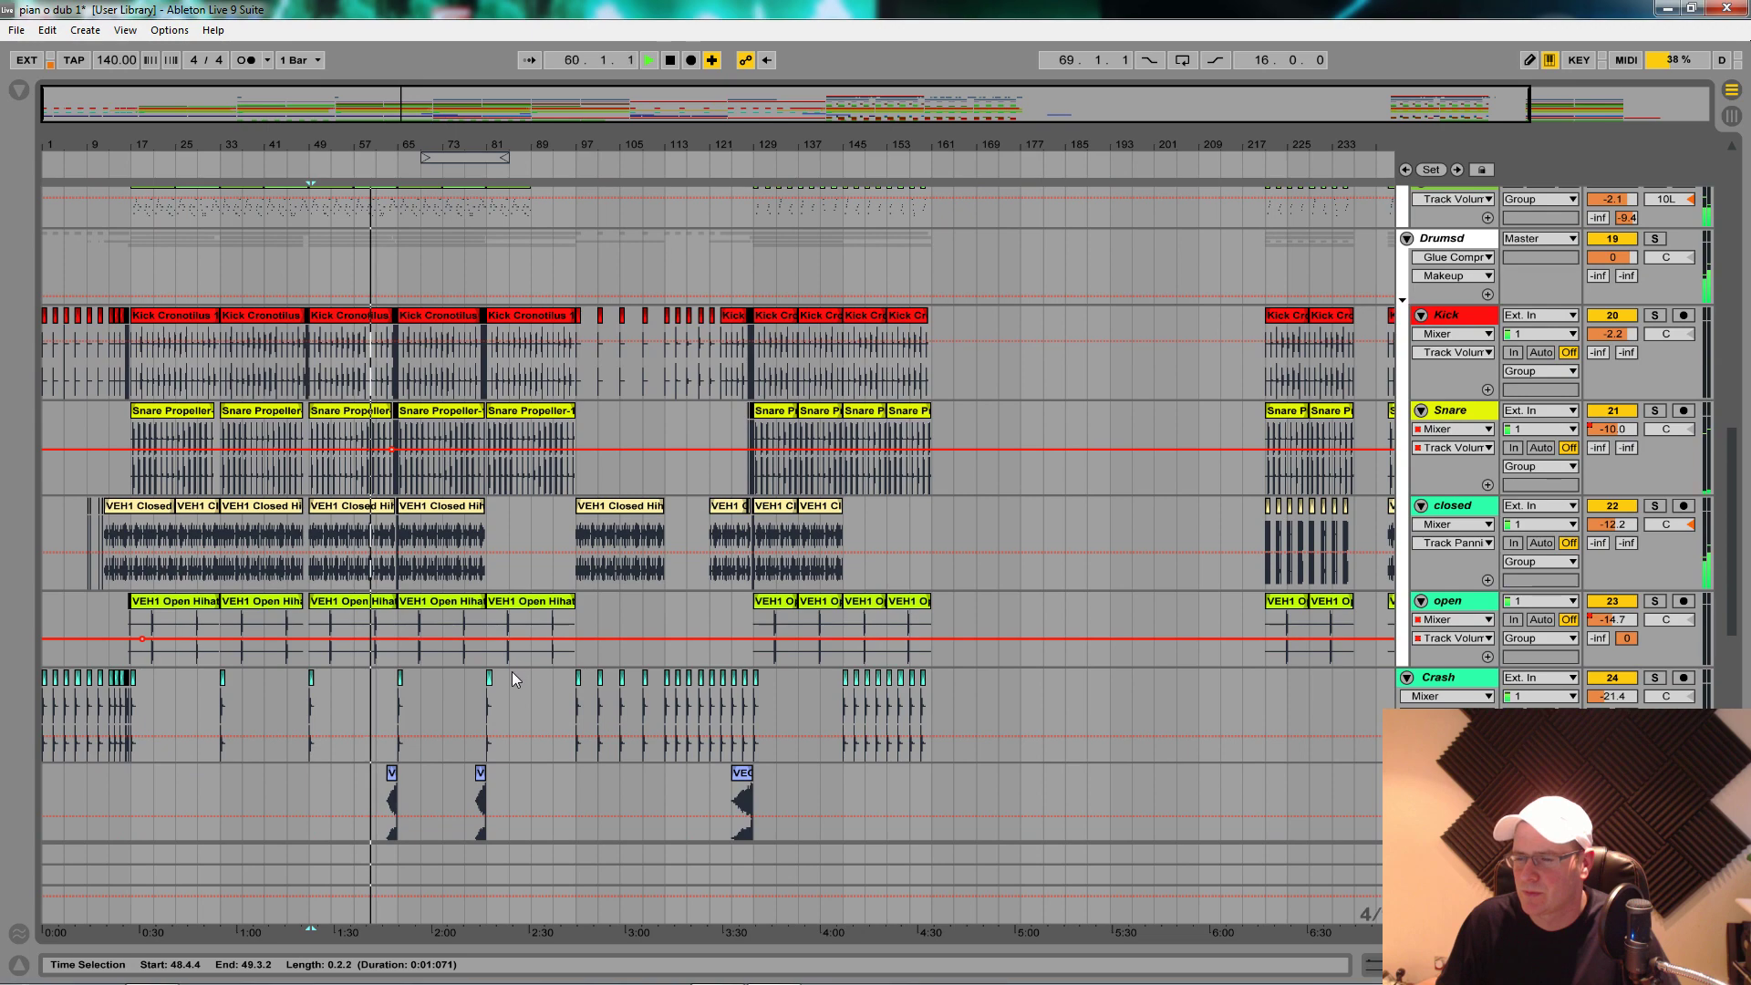
{"action": "scroll", "coordinate": [440, 397], "scroll_direction": "up", "scroll_amount": 10}
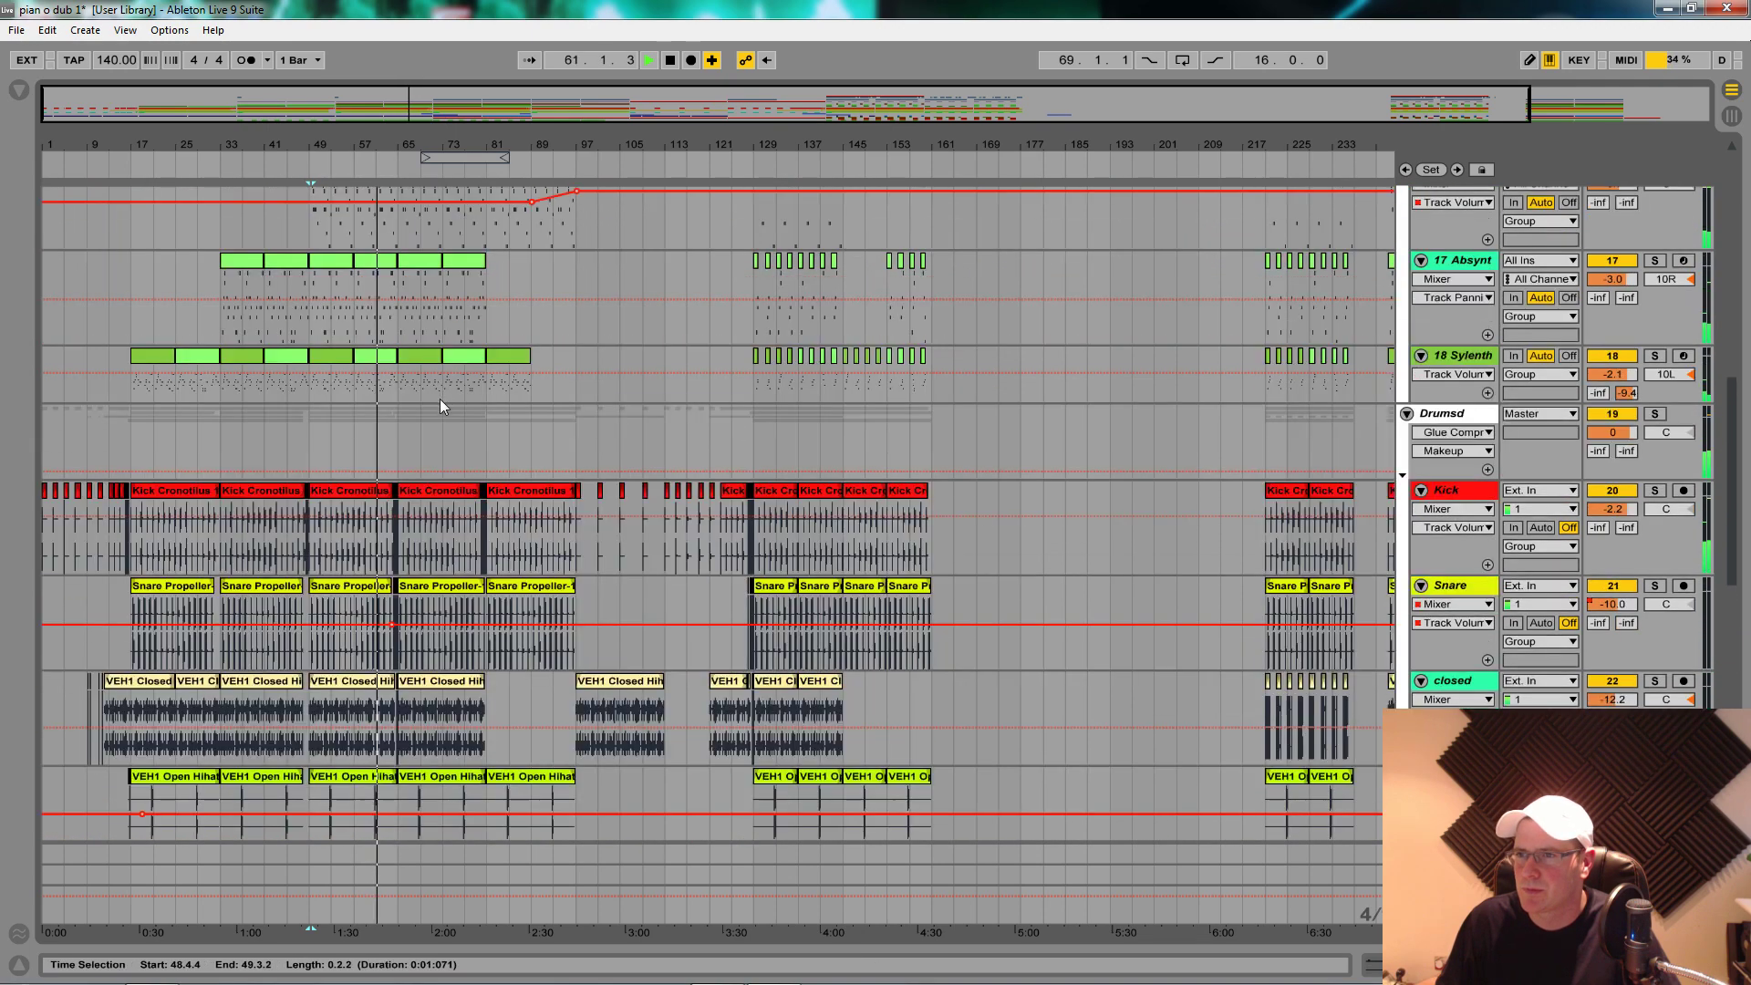
{"action": "scroll", "coordinate": [447, 395], "scroll_direction": "up", "scroll_amount": 5}
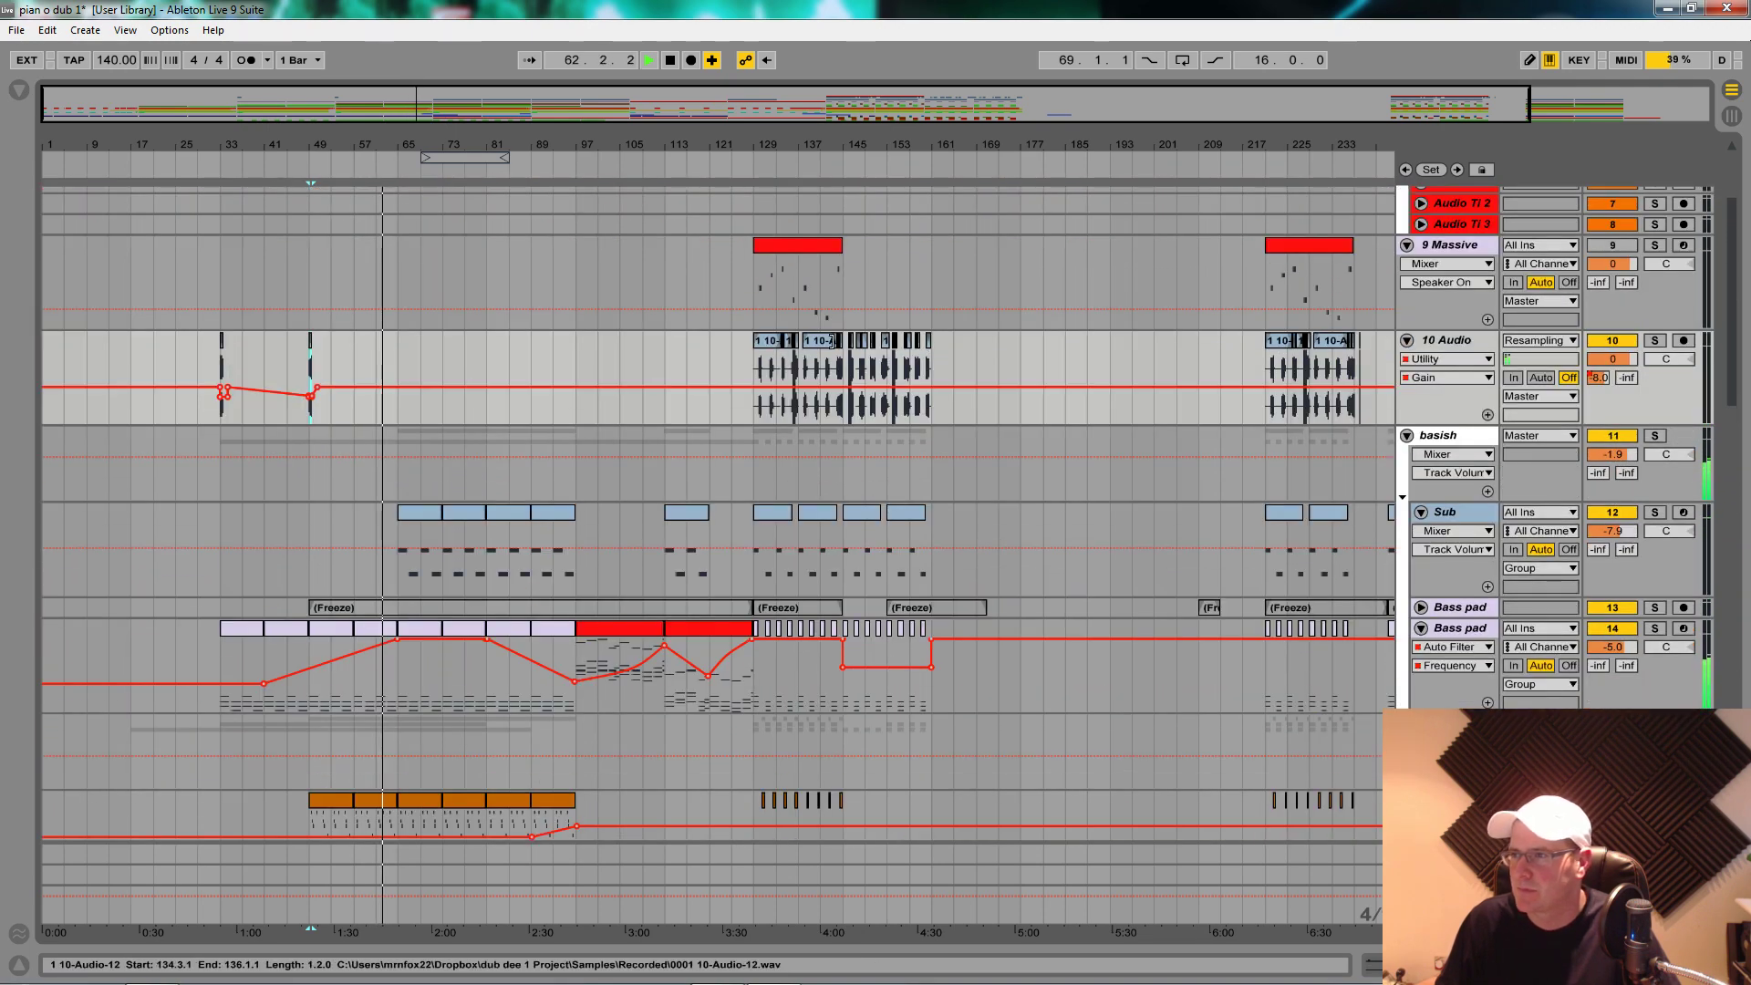
Step: Copy the chopped 10 Audio section from 154.1.1 to 154.3.1 and paste it at 64.1.1 on the same track
{"action": "left_click_drag", "start_coordinate": [901, 144], "coordinate": [901, 374]}
{"action": "left_click_drag", "start_coordinate": [747, 367], "coordinate": [804, 384]}
{"action": "left_click_drag", "start_coordinate": [403, 144], "coordinate": [941, 55]}
{"action": "left_click_drag", "start_coordinate": [410, 150], "coordinate": [560, 342]}
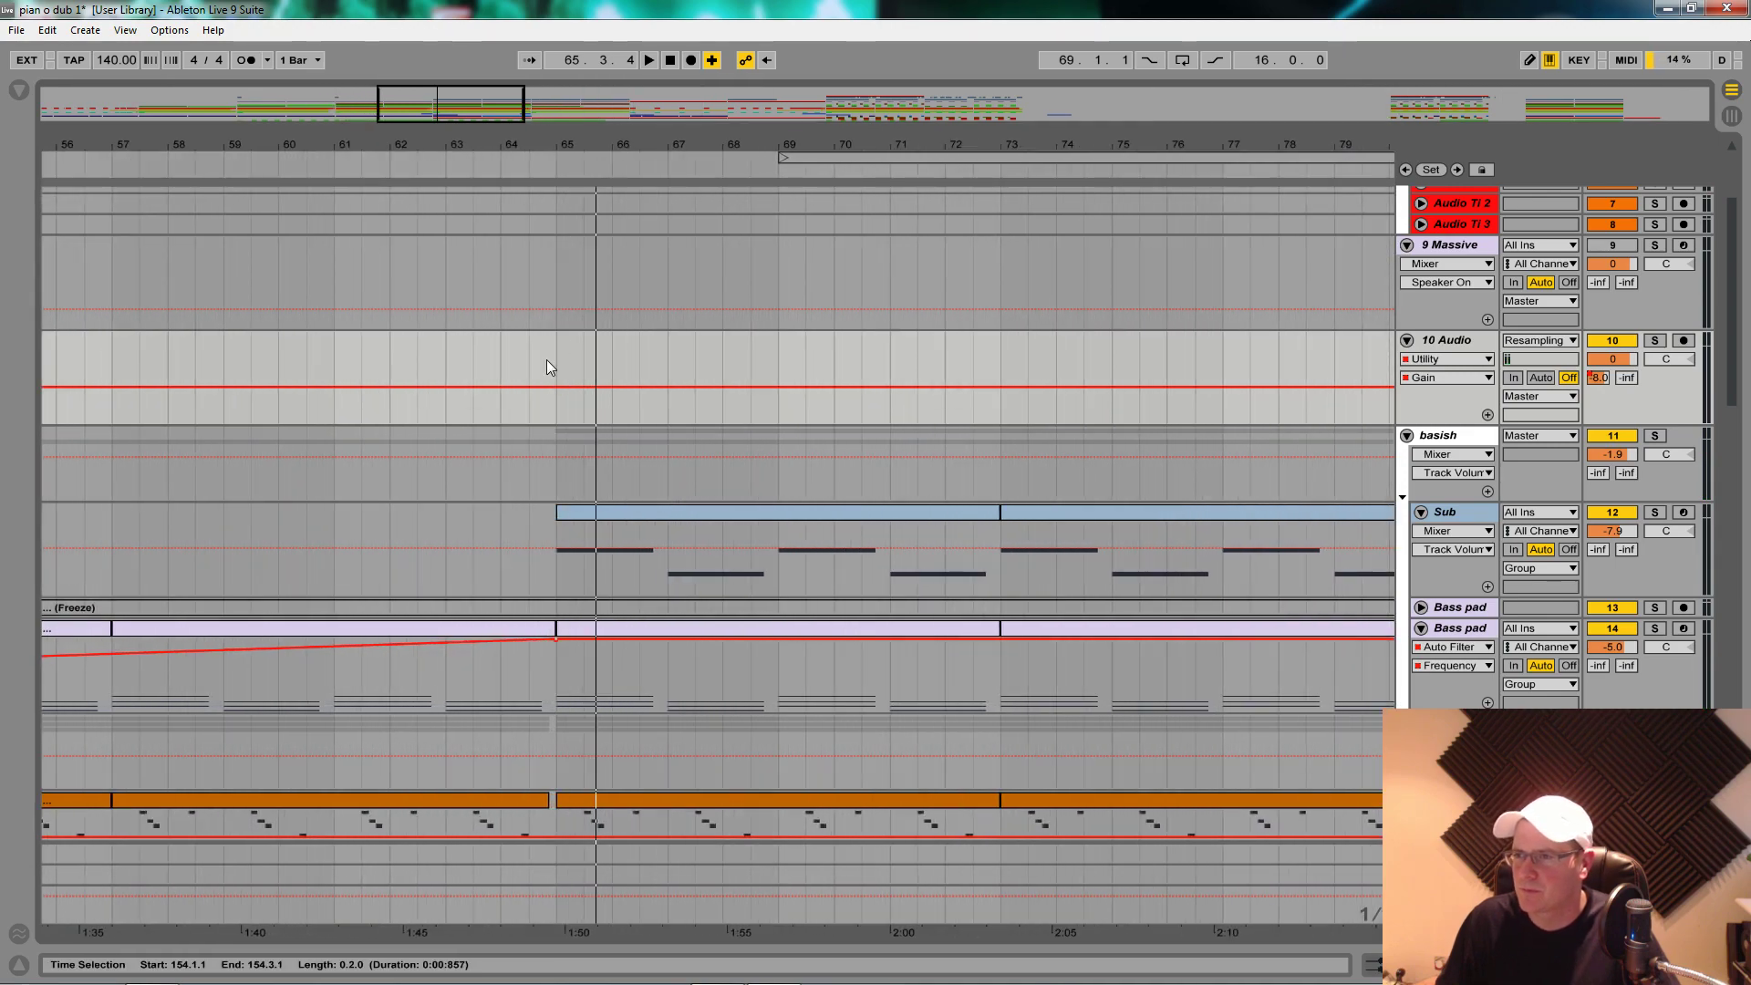
{"action": "left_click", "coordinate": [500, 361]}
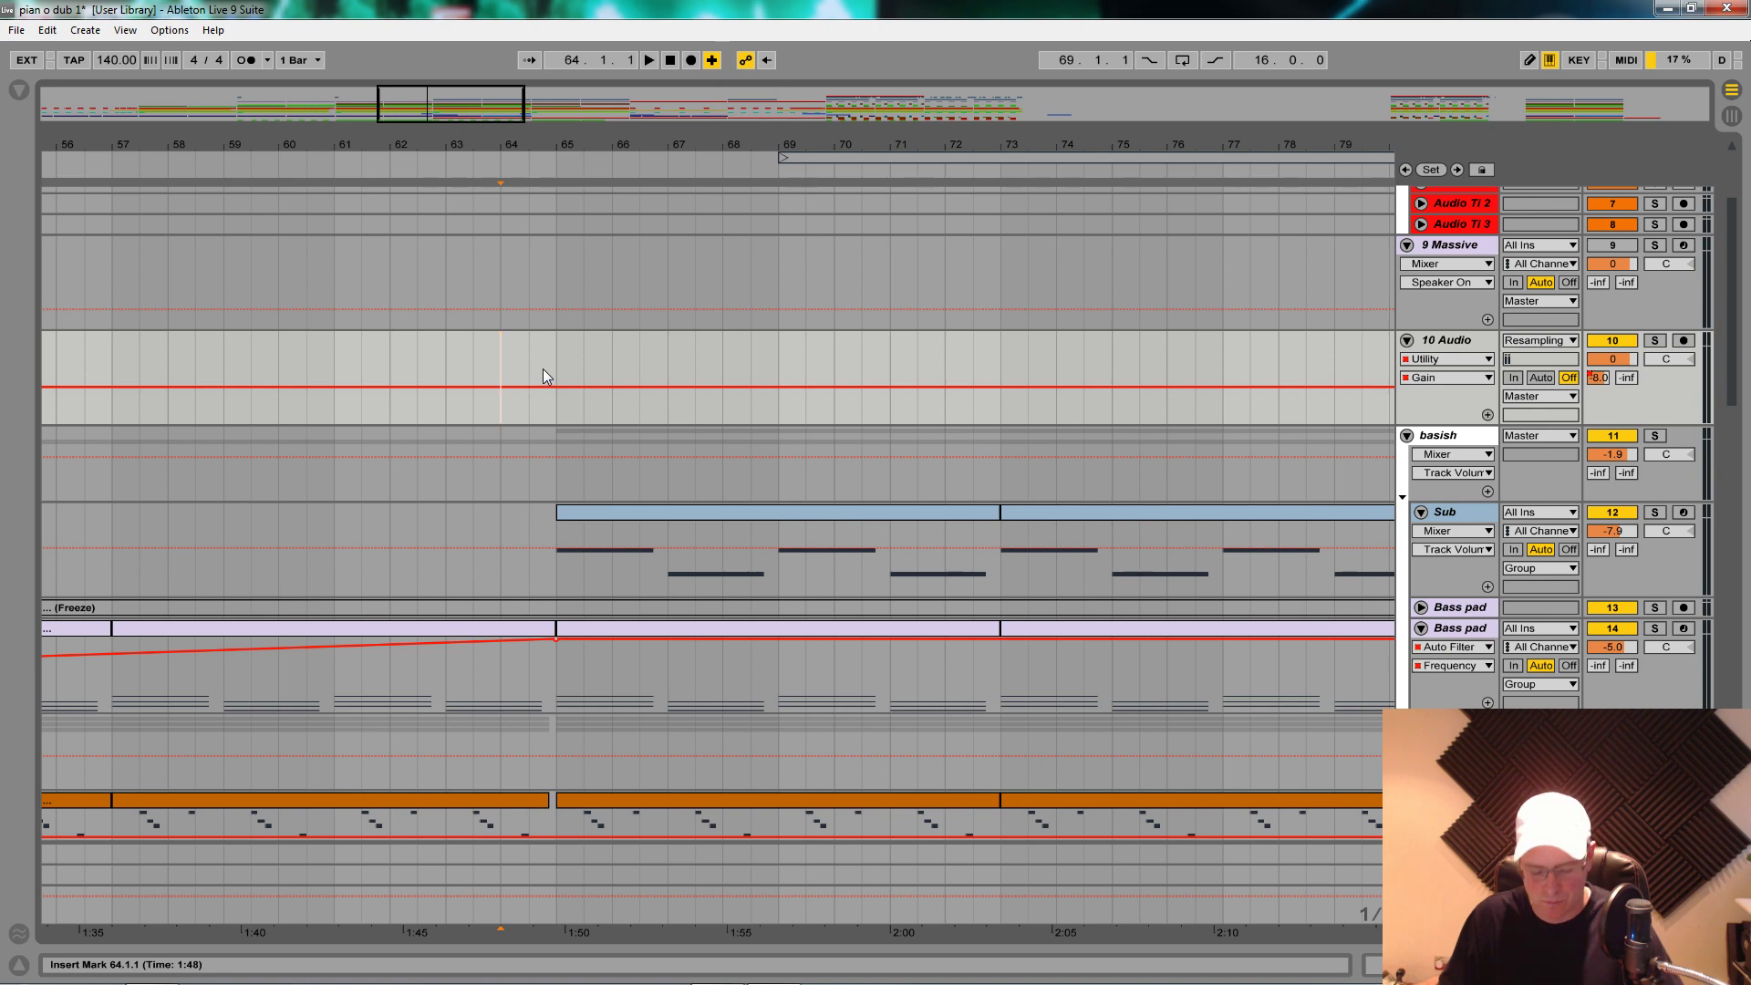
{"action": "key", "text": "ctrl+v"}
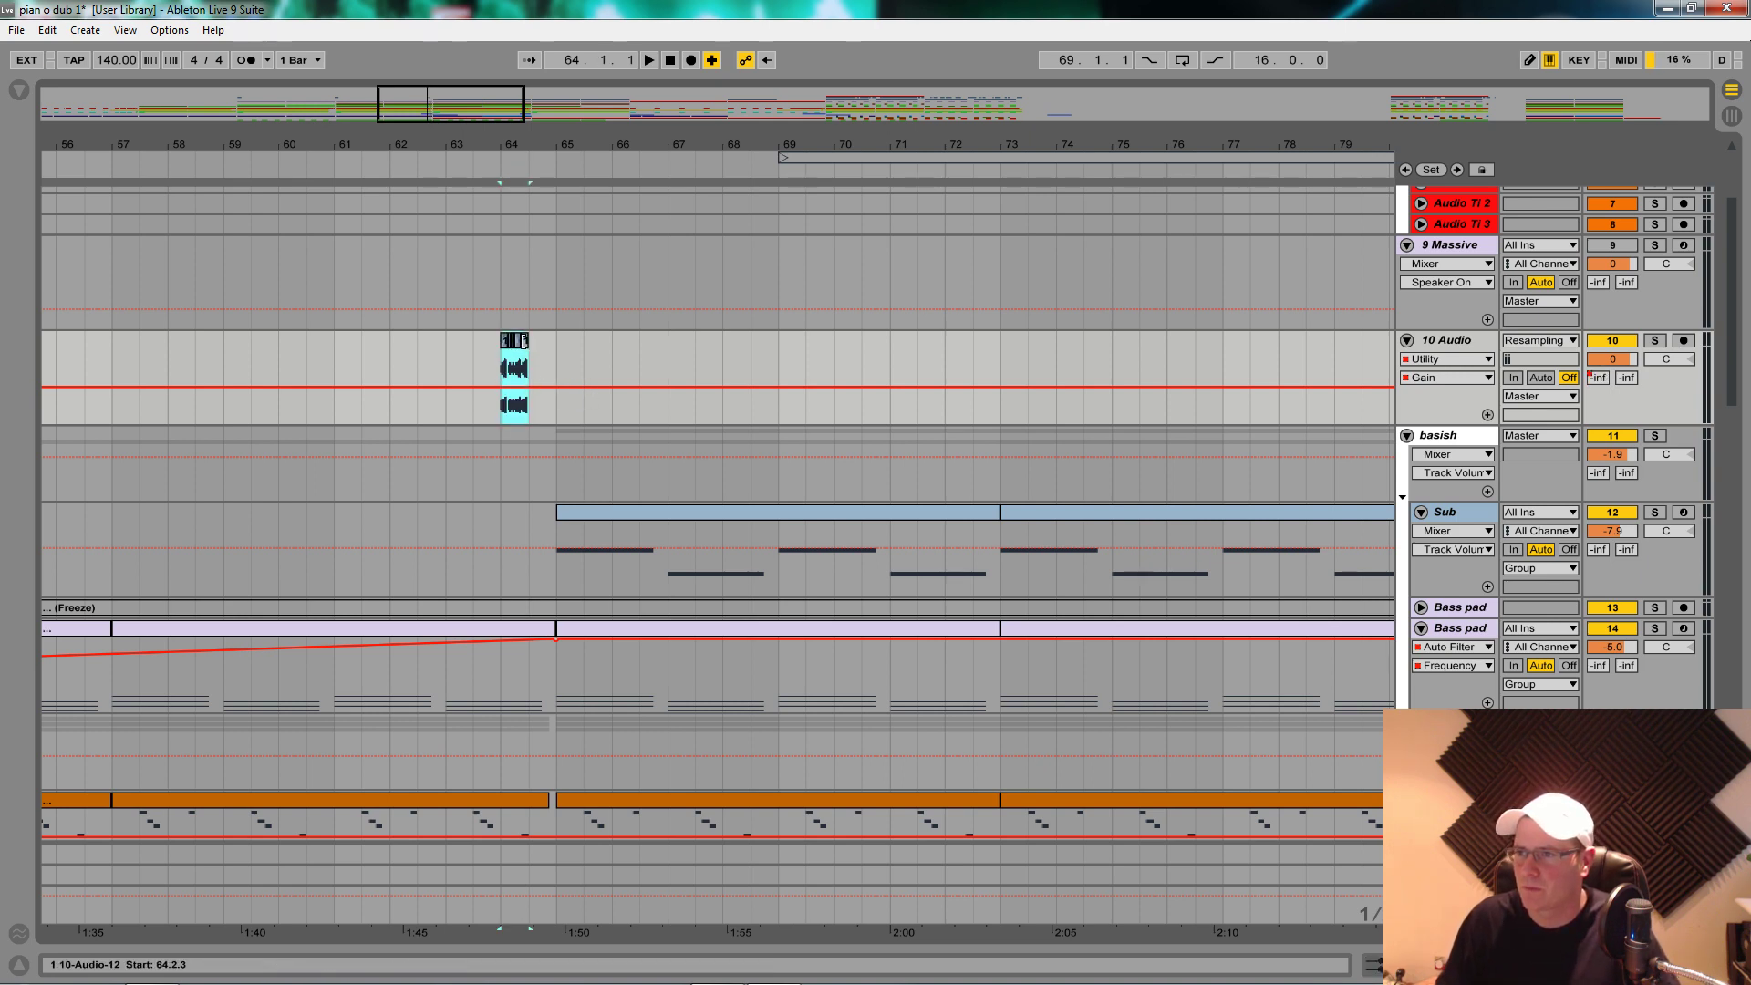
Step: Move the pasted chops to span 64.3.1 to 65.1.1 with their Utility gain lowered, and play them back
{"action": "left_click_drag", "start_coordinate": [501, 145], "coordinate": [503, 178]}
{"action": "left_click_drag", "start_coordinate": [532, 340], "coordinate": [575, 355]}
{"action": "key", "text": "space"}
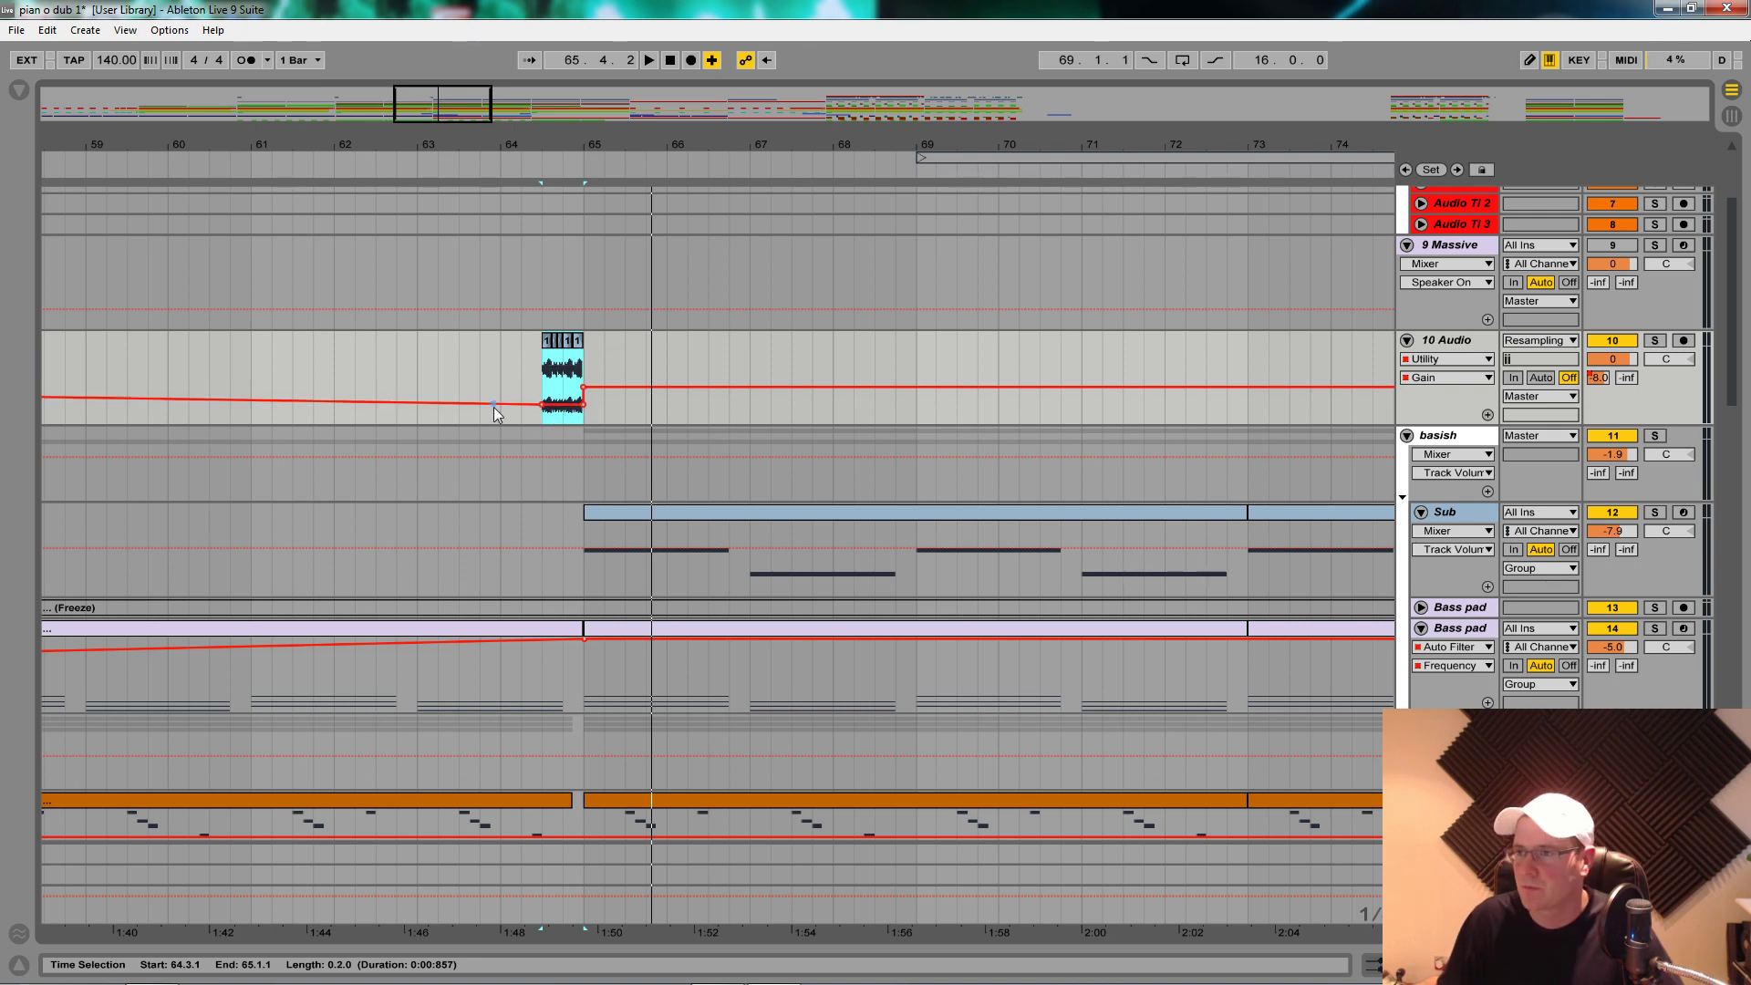
Step: Add a gain breakpoint just before the chops at 64.3.1, remove the low one at bar 65, and replay
{"action": "left_click_drag", "start_coordinate": [495, 403], "coordinate": [531, 388]}
{"action": "left_click", "coordinate": [585, 401]}
{"action": "key", "text": "space"}
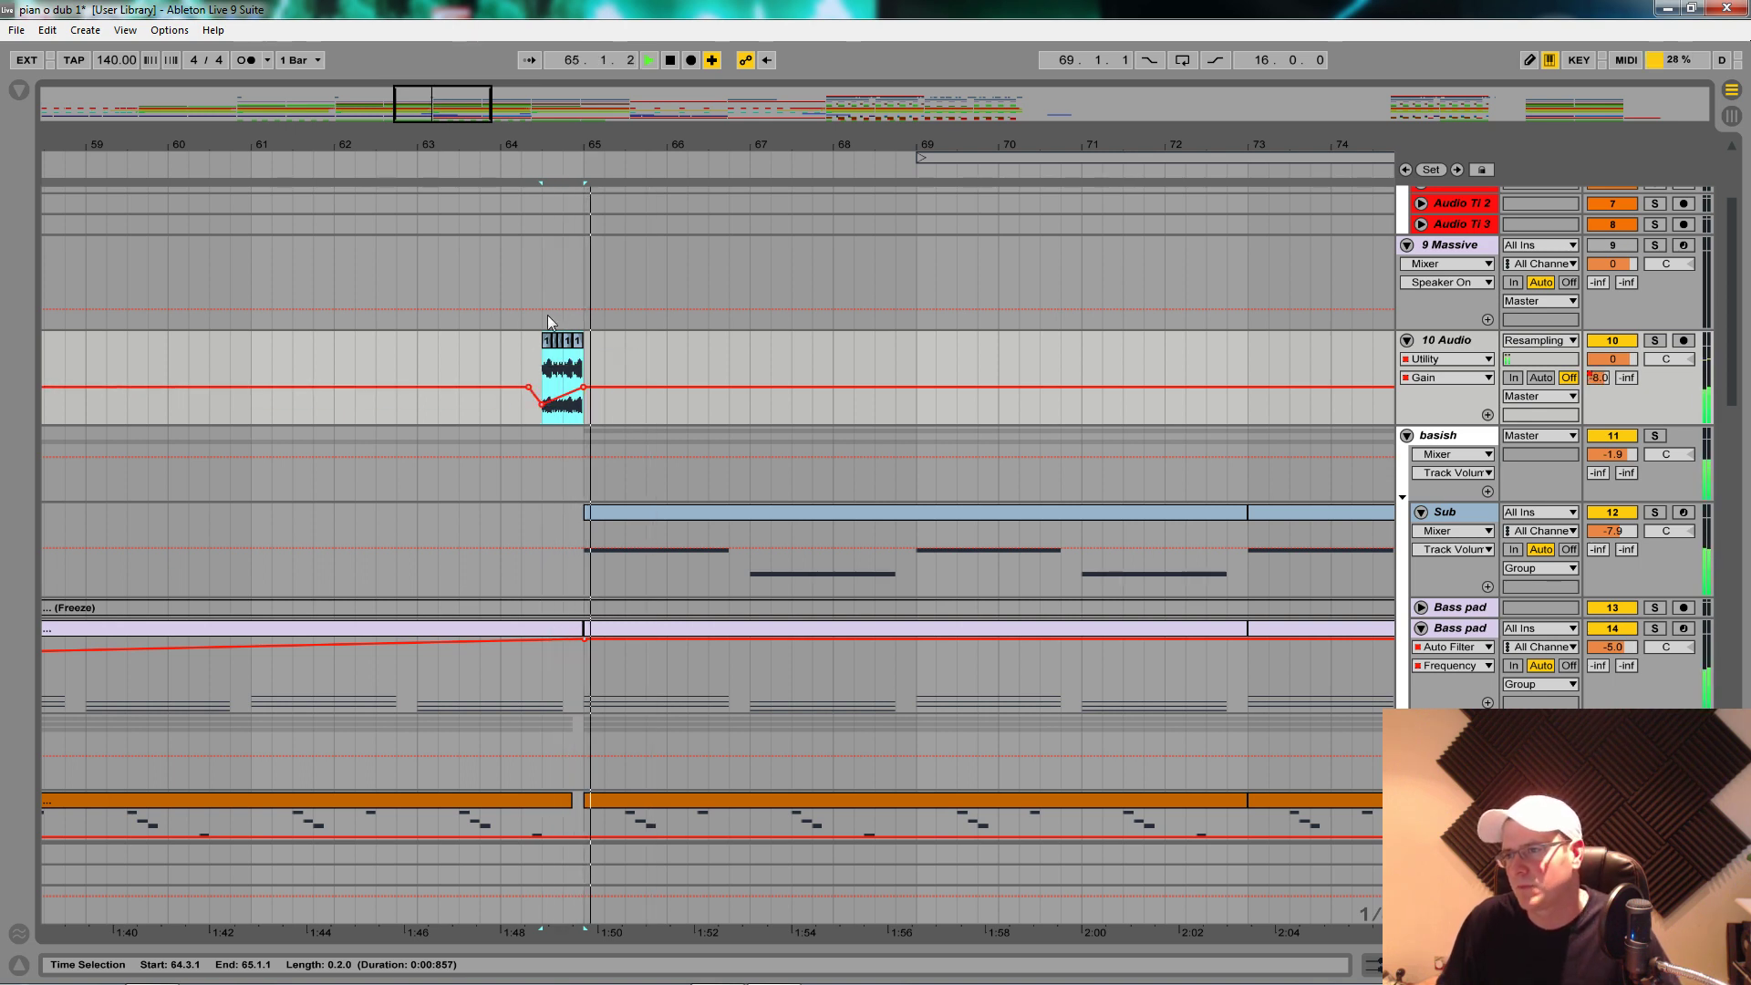
Step: Show the B-RVerb Stereo send automation for 10 Audio, solo the track and play the chops before bar 65
{"action": "left_click", "coordinate": [1628, 378]}
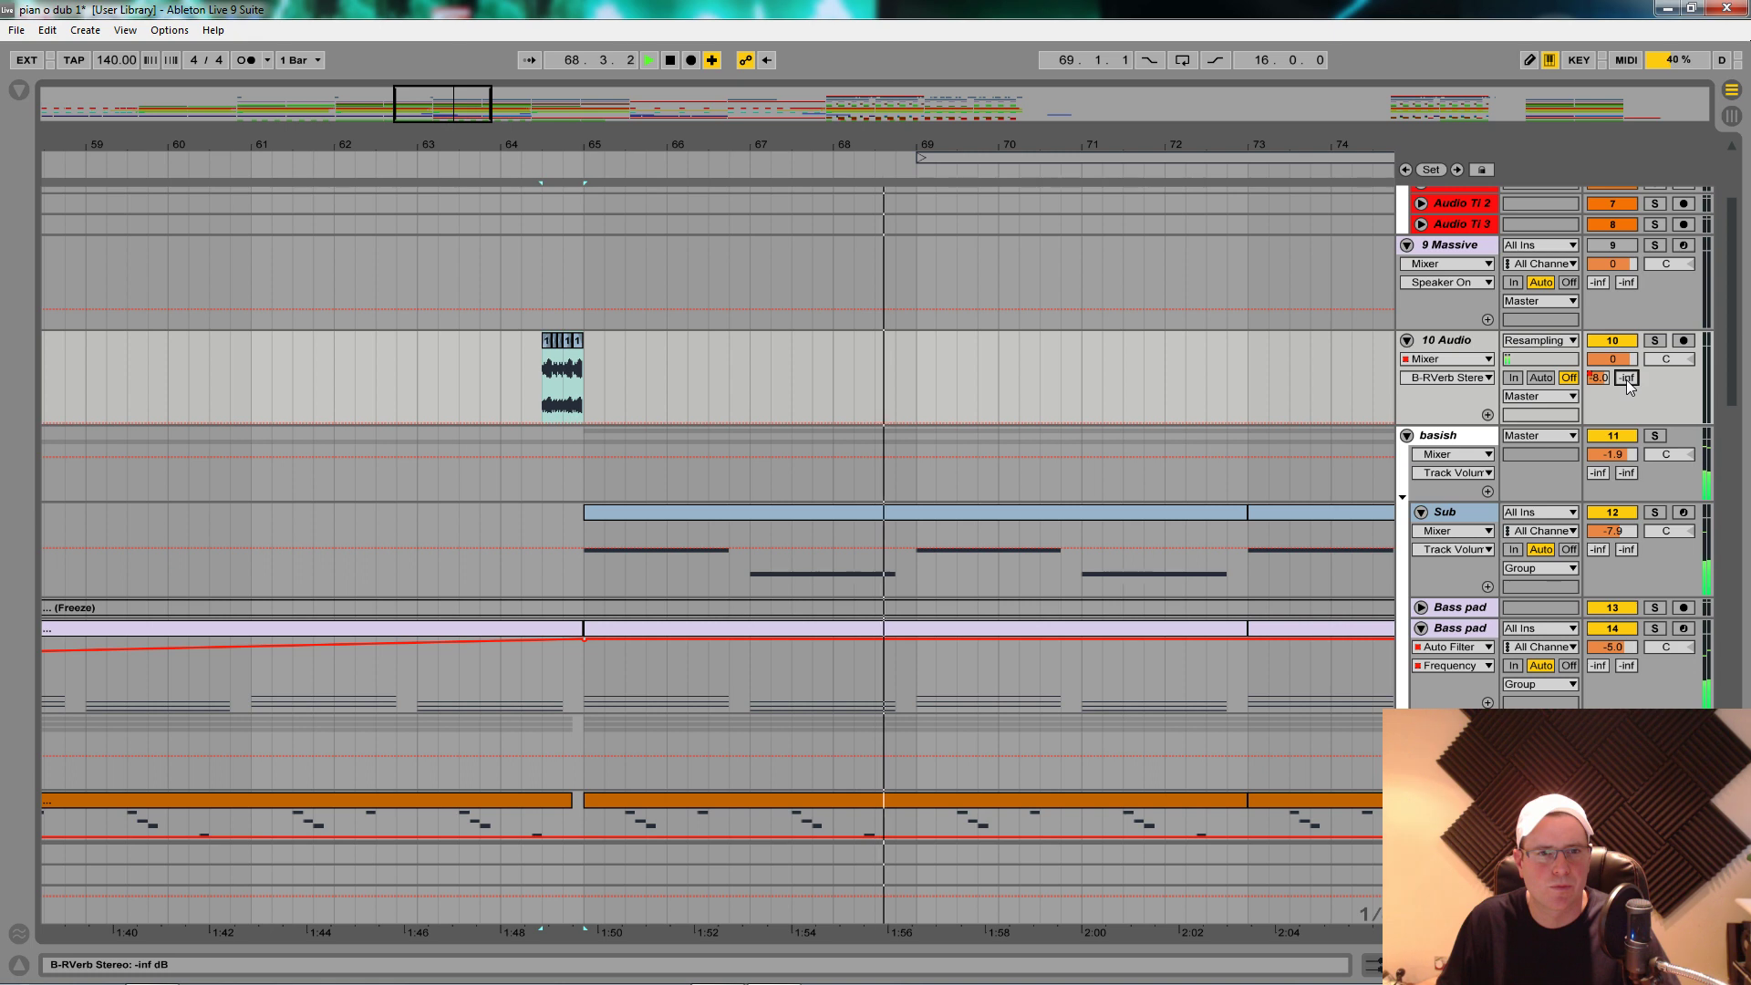
{"action": "key", "text": "space"}
{"action": "key", "text": "space"}
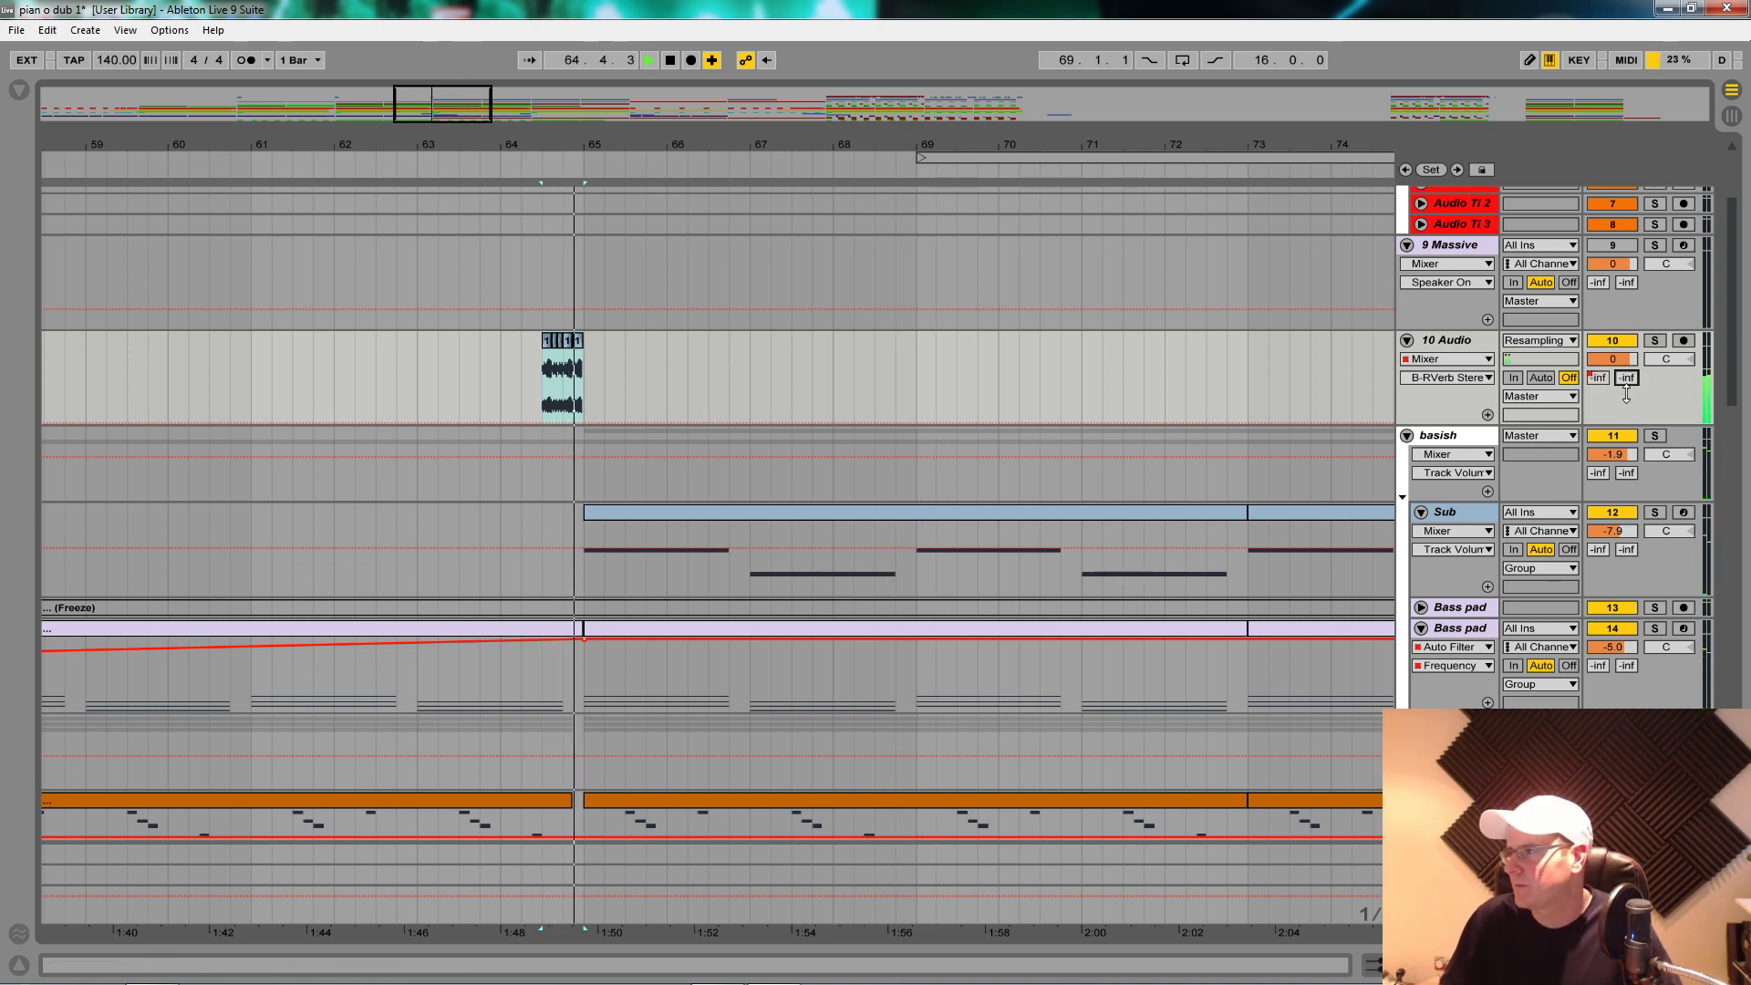
{"action": "key", "text": "space"}
{"action": "left_click", "coordinate": [1654, 341]}
{"action": "key", "text": "space"}
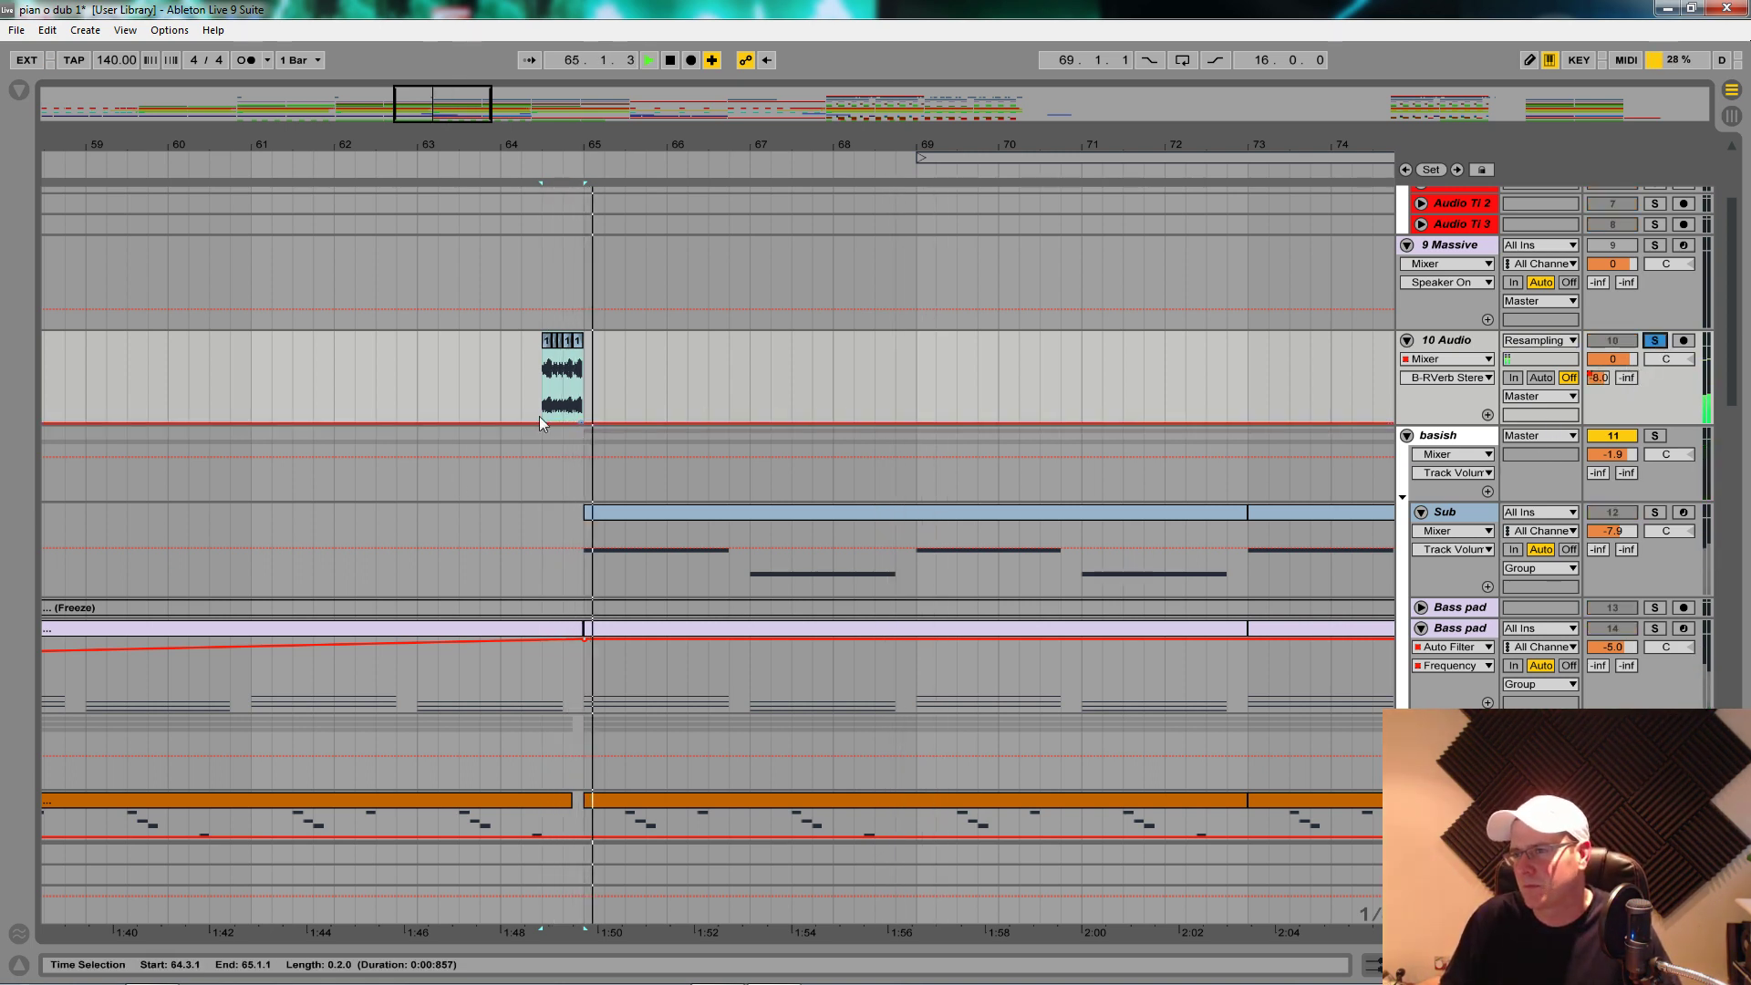
{"action": "key", "text": "space"}
{"action": "key", "text": "space"}
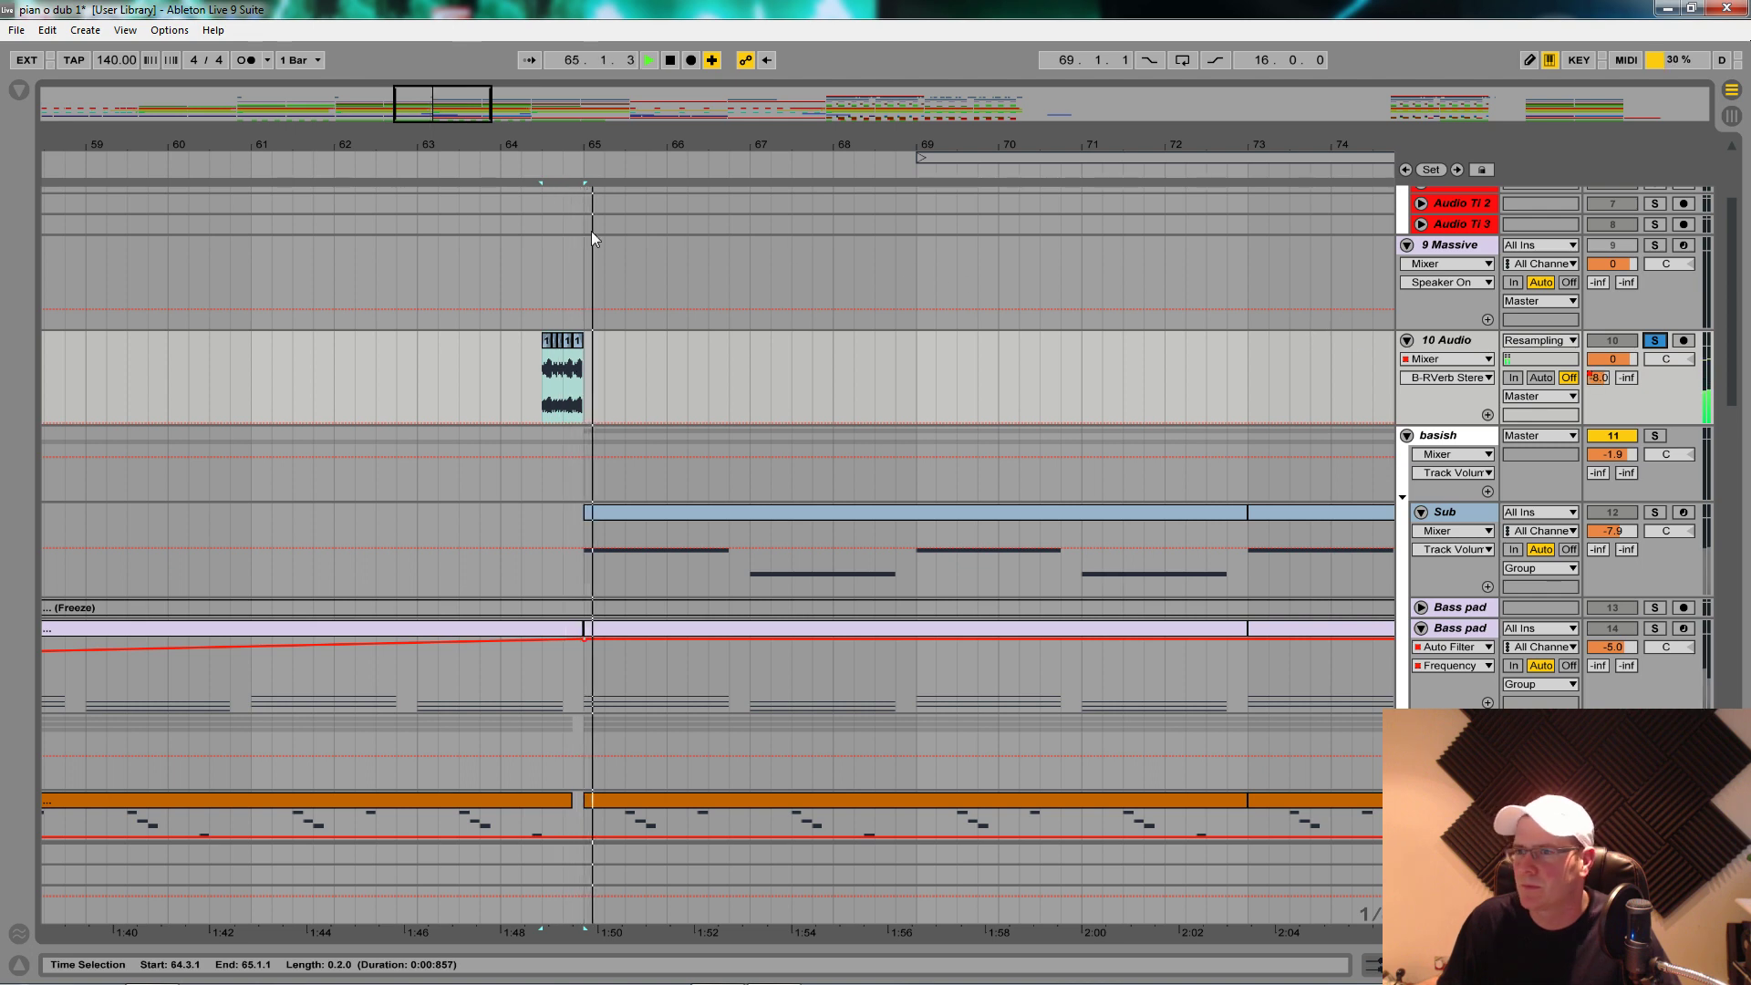
Step: Try raising 10 Audio's reverb send automation to -14.0 dB and audition the chops
{"action": "left_click", "coordinate": [1654, 853]}
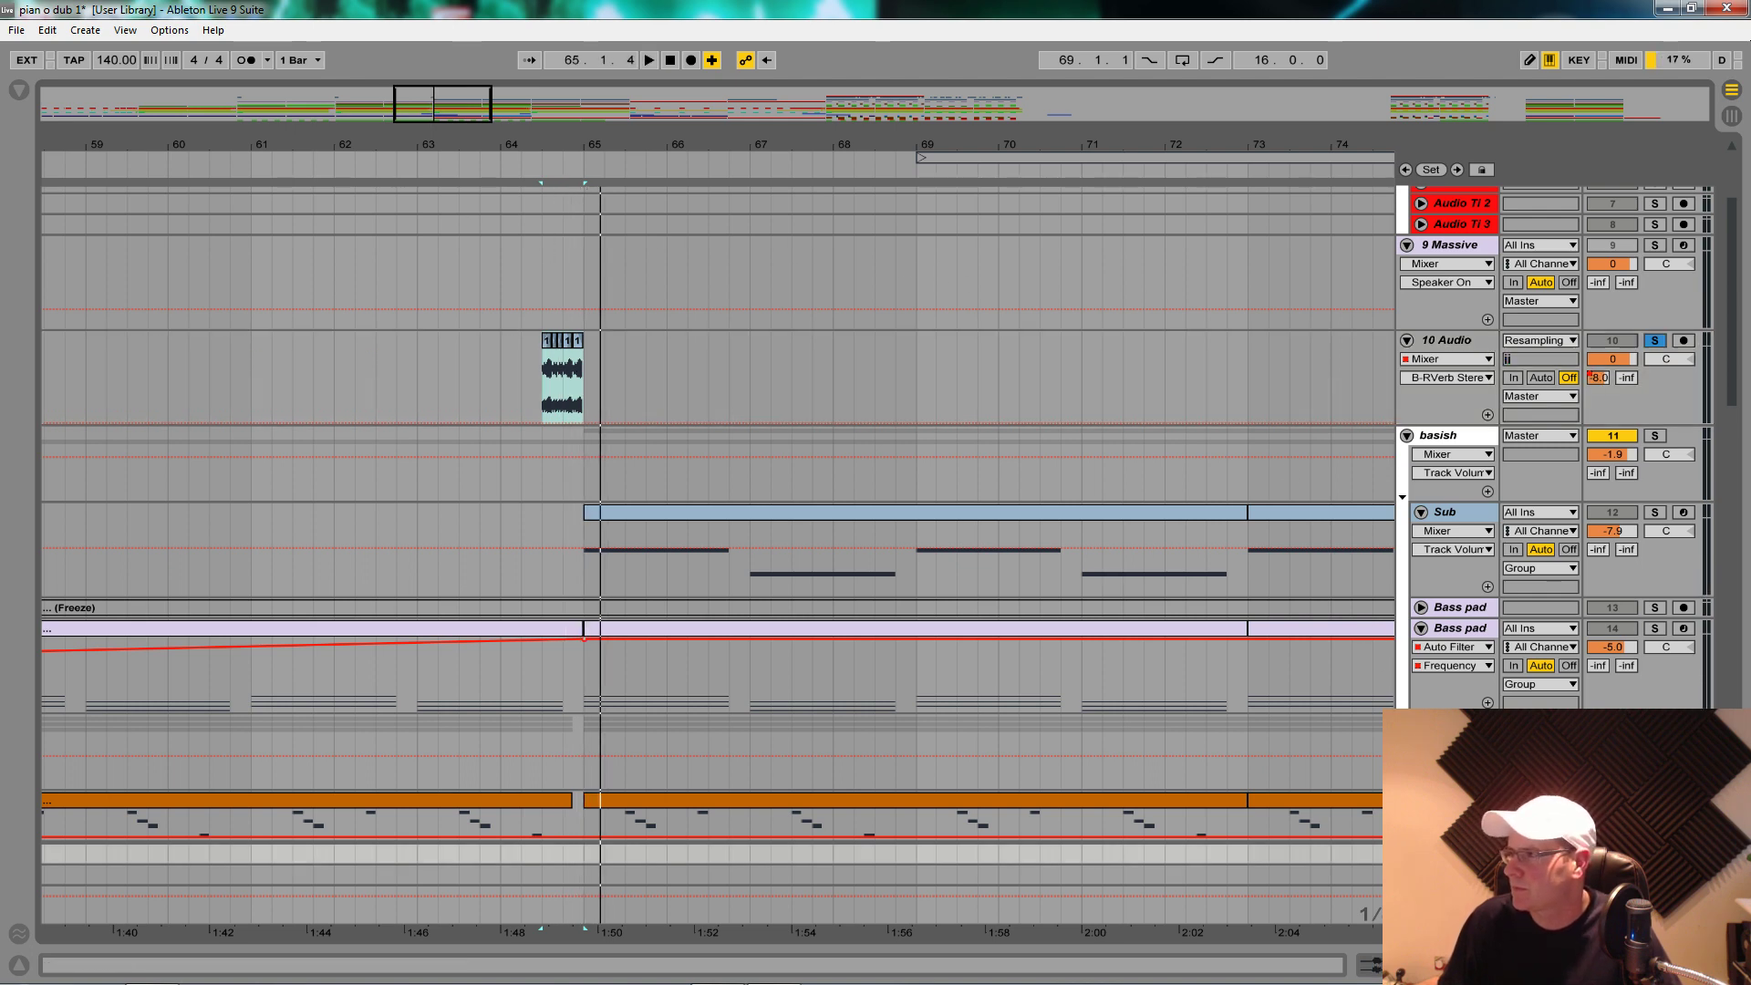
{"action": "left_click_drag", "start_coordinate": [544, 401], "coordinate": [575, 375]}
{"action": "key", "text": "space"}
{"action": "key", "text": "space"}
{"action": "key", "text": "space"}
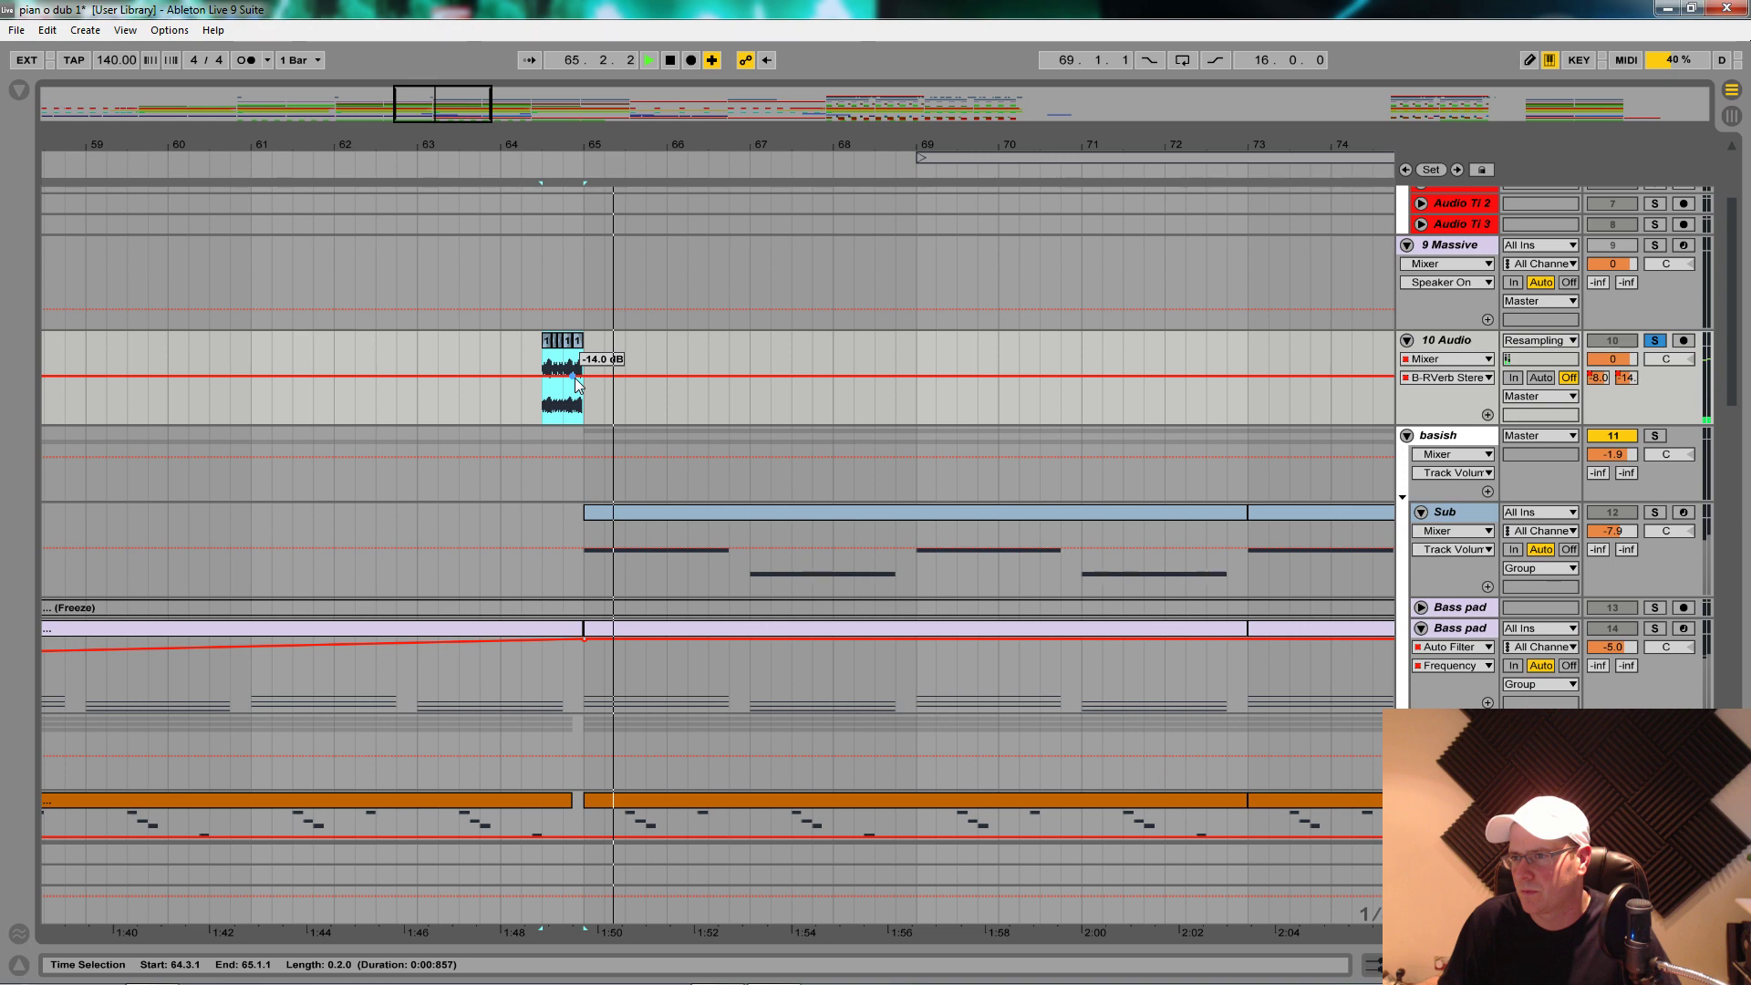
{"action": "left_click_drag", "start_coordinate": [575, 378], "coordinate": [576, 428]}
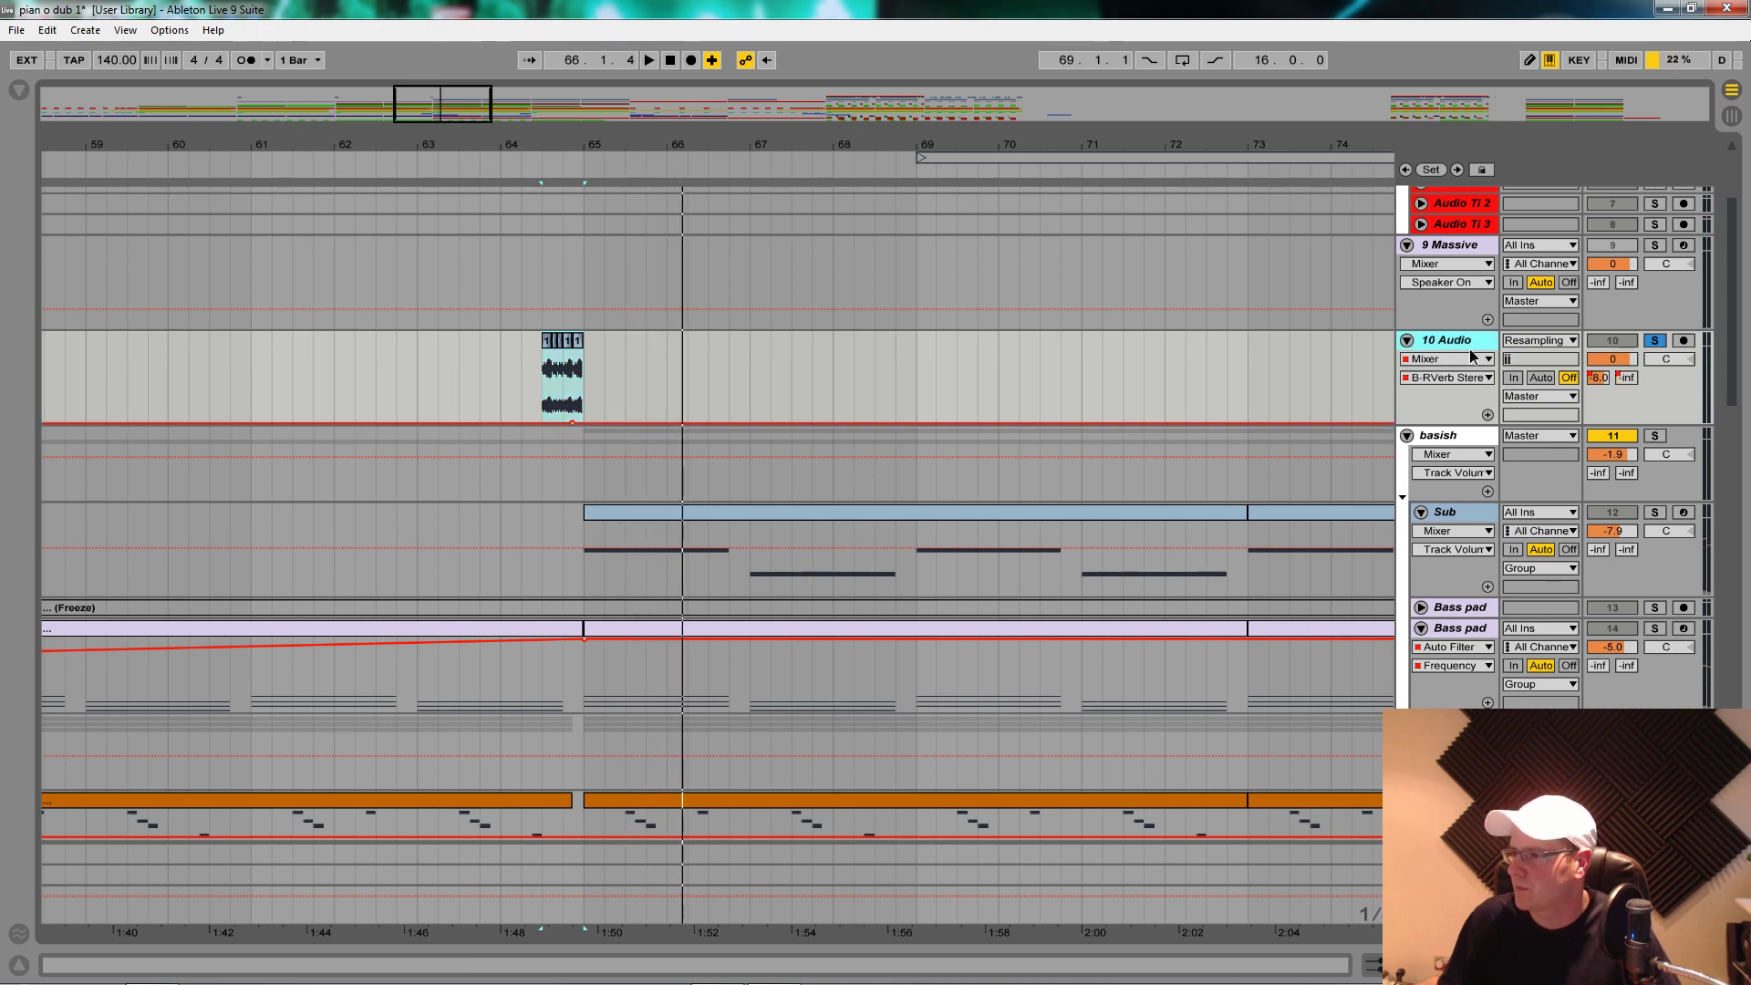
Step: Add a Simple Delay after the Utility device on the 10 Audio track
{"action": "double_click", "coordinate": [1470, 348]}
{"action": "left_click", "coordinate": [19, 90]}
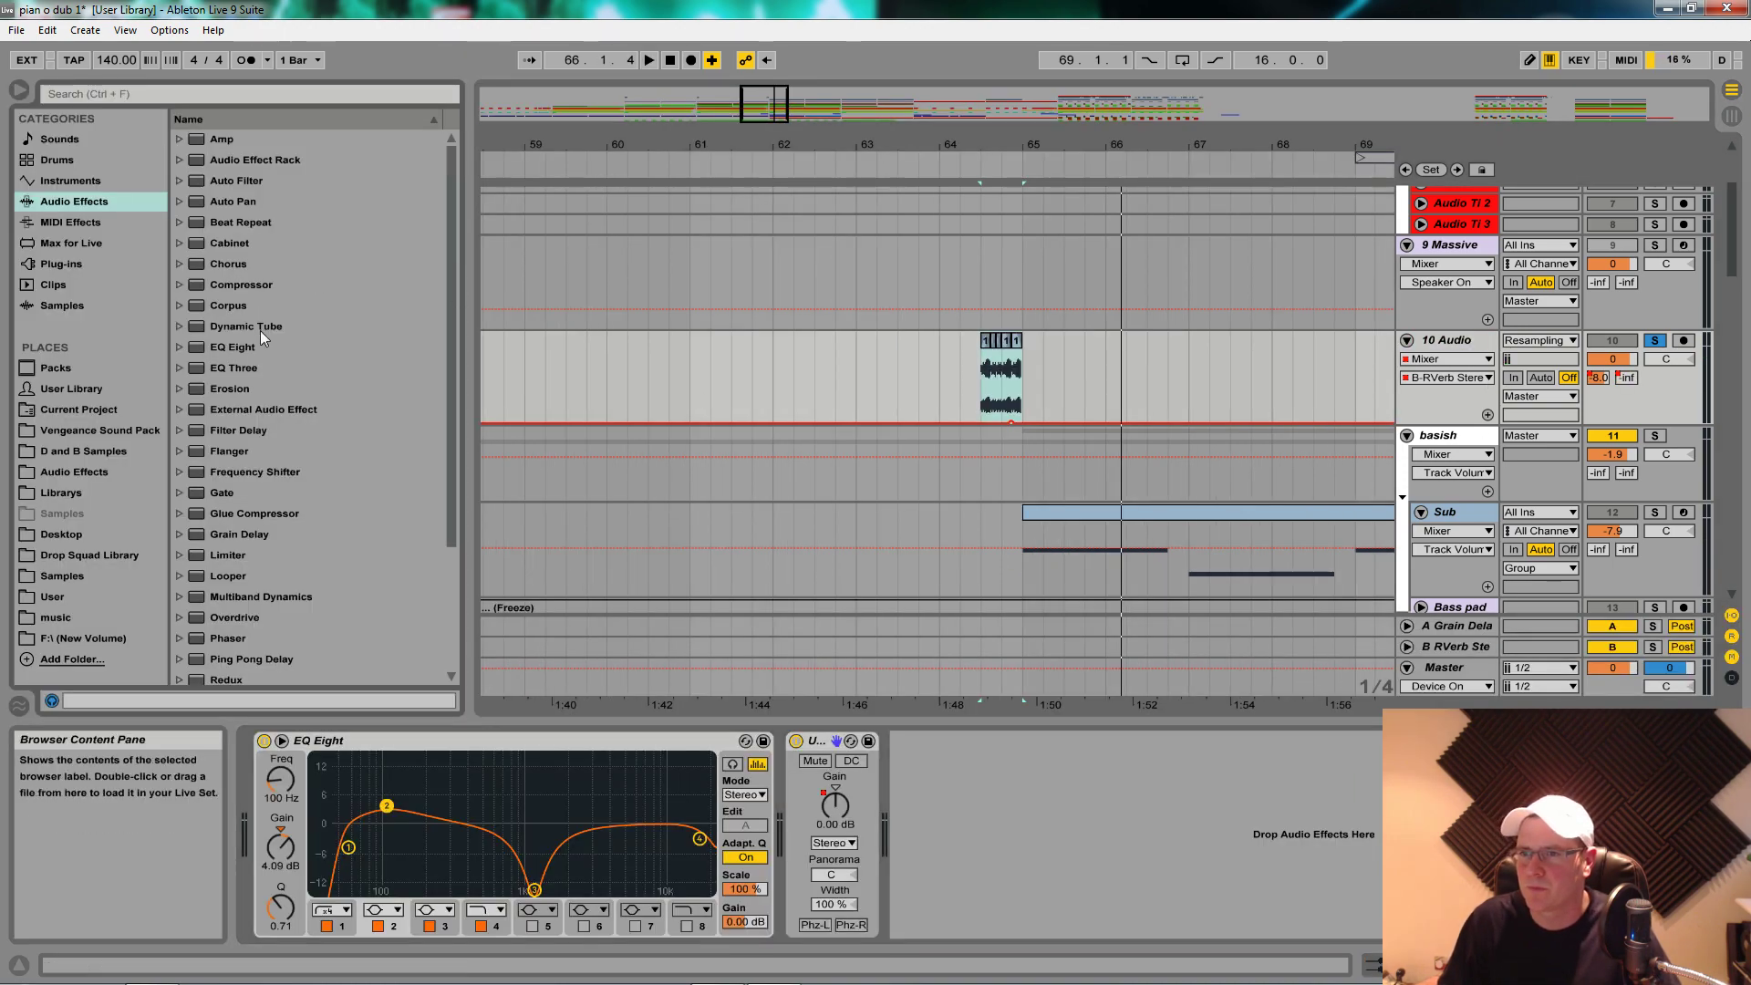
{"action": "scroll", "coordinate": [248, 658], "scroll_direction": "down", "scroll_amount": 2}
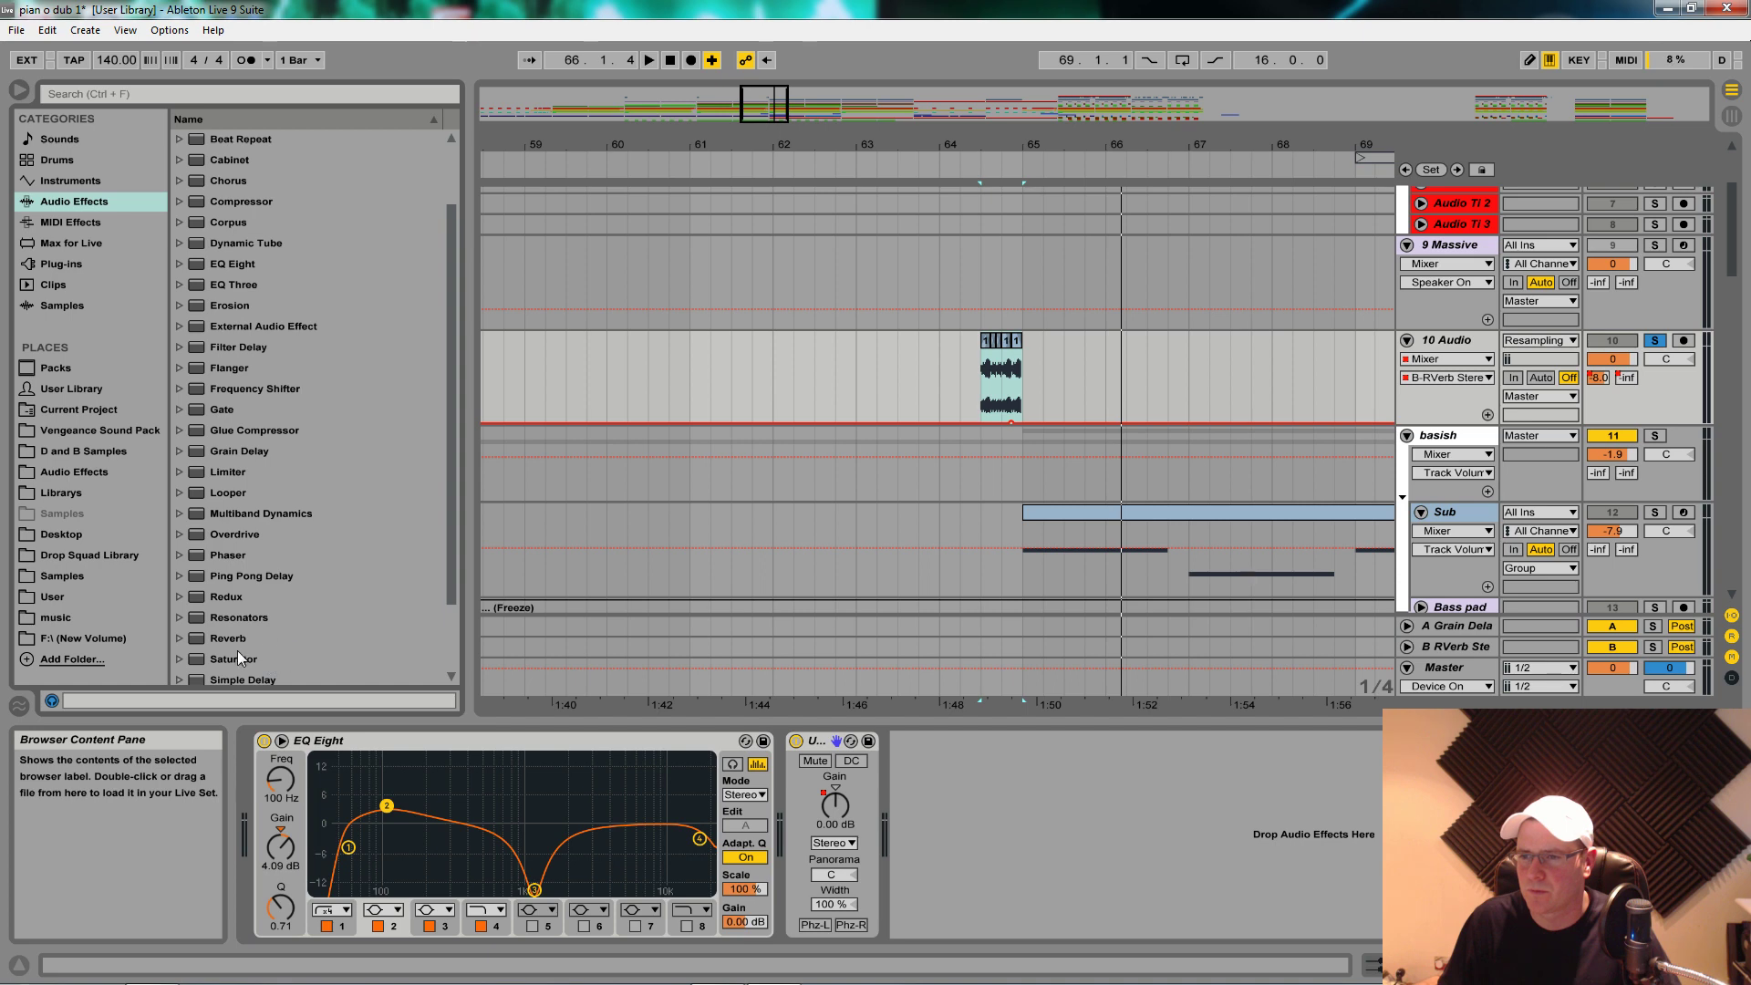
{"action": "scroll", "coordinate": [255, 659], "scroll_direction": "down", "scroll_amount": 1}
{"action": "left_click_drag", "start_coordinate": [256, 659], "coordinate": [909, 818]}
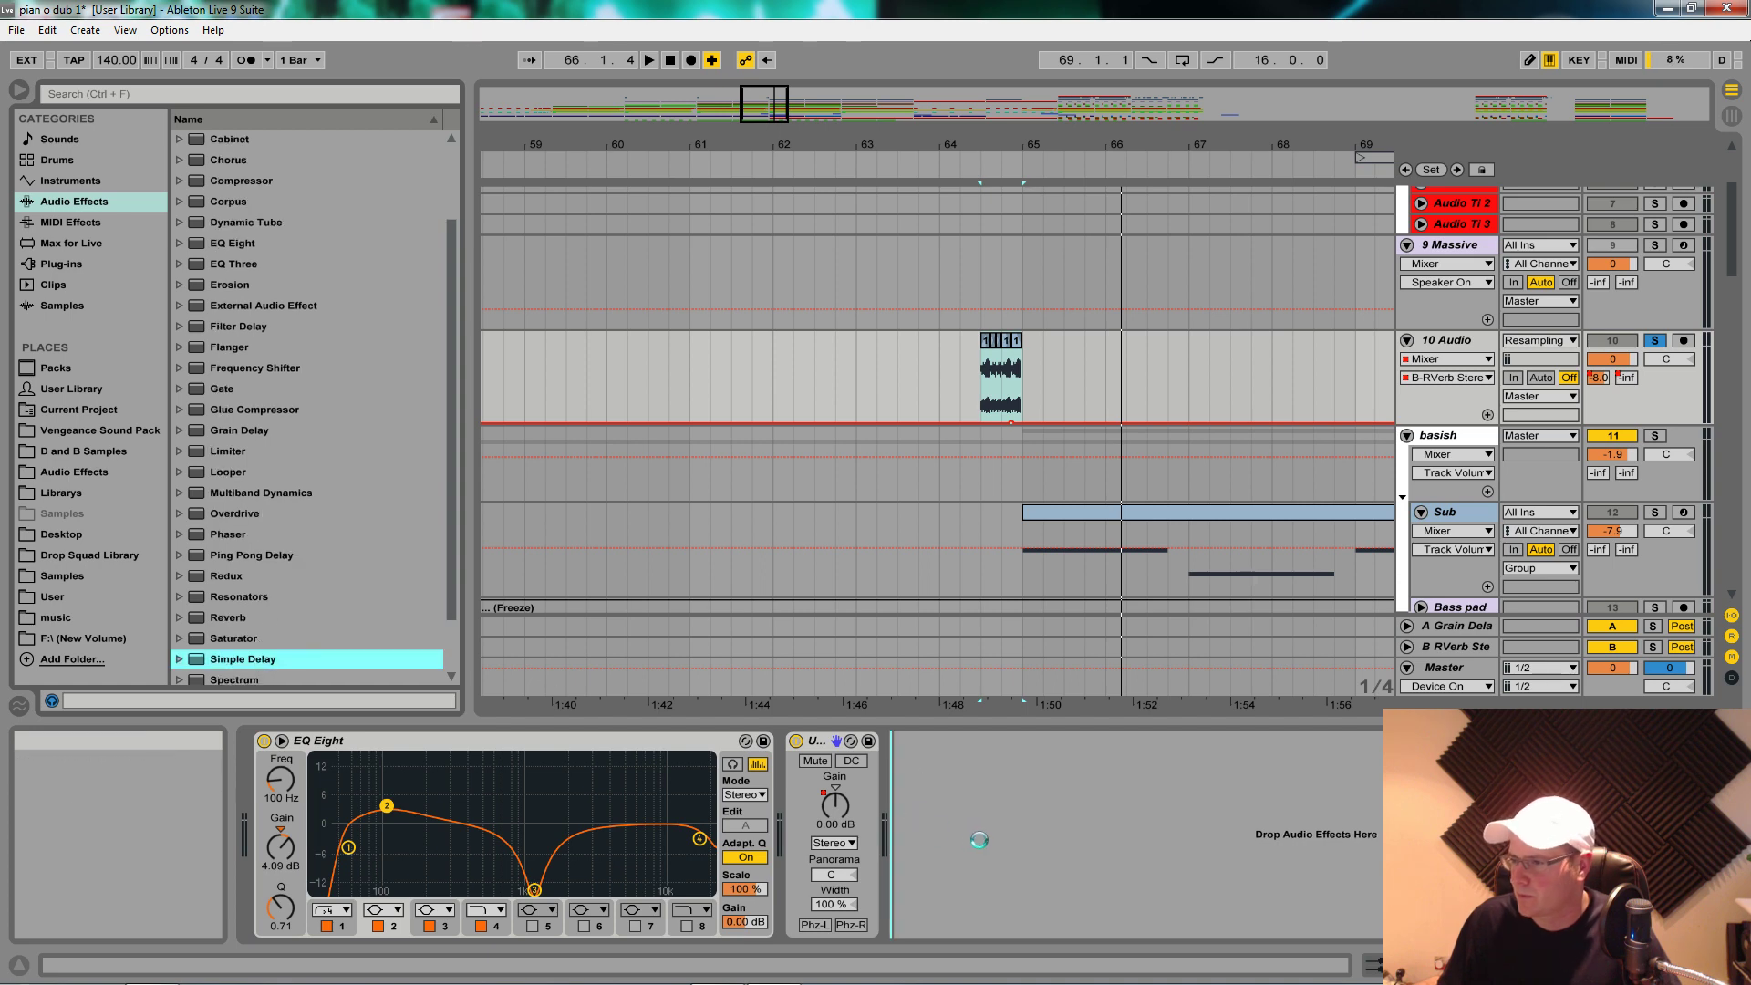
Step: Set the Simple Delay to beat division 2 left and 3 right, feedback 17% and Dry/Wet 28% during playback
{"action": "key", "text": "space"}
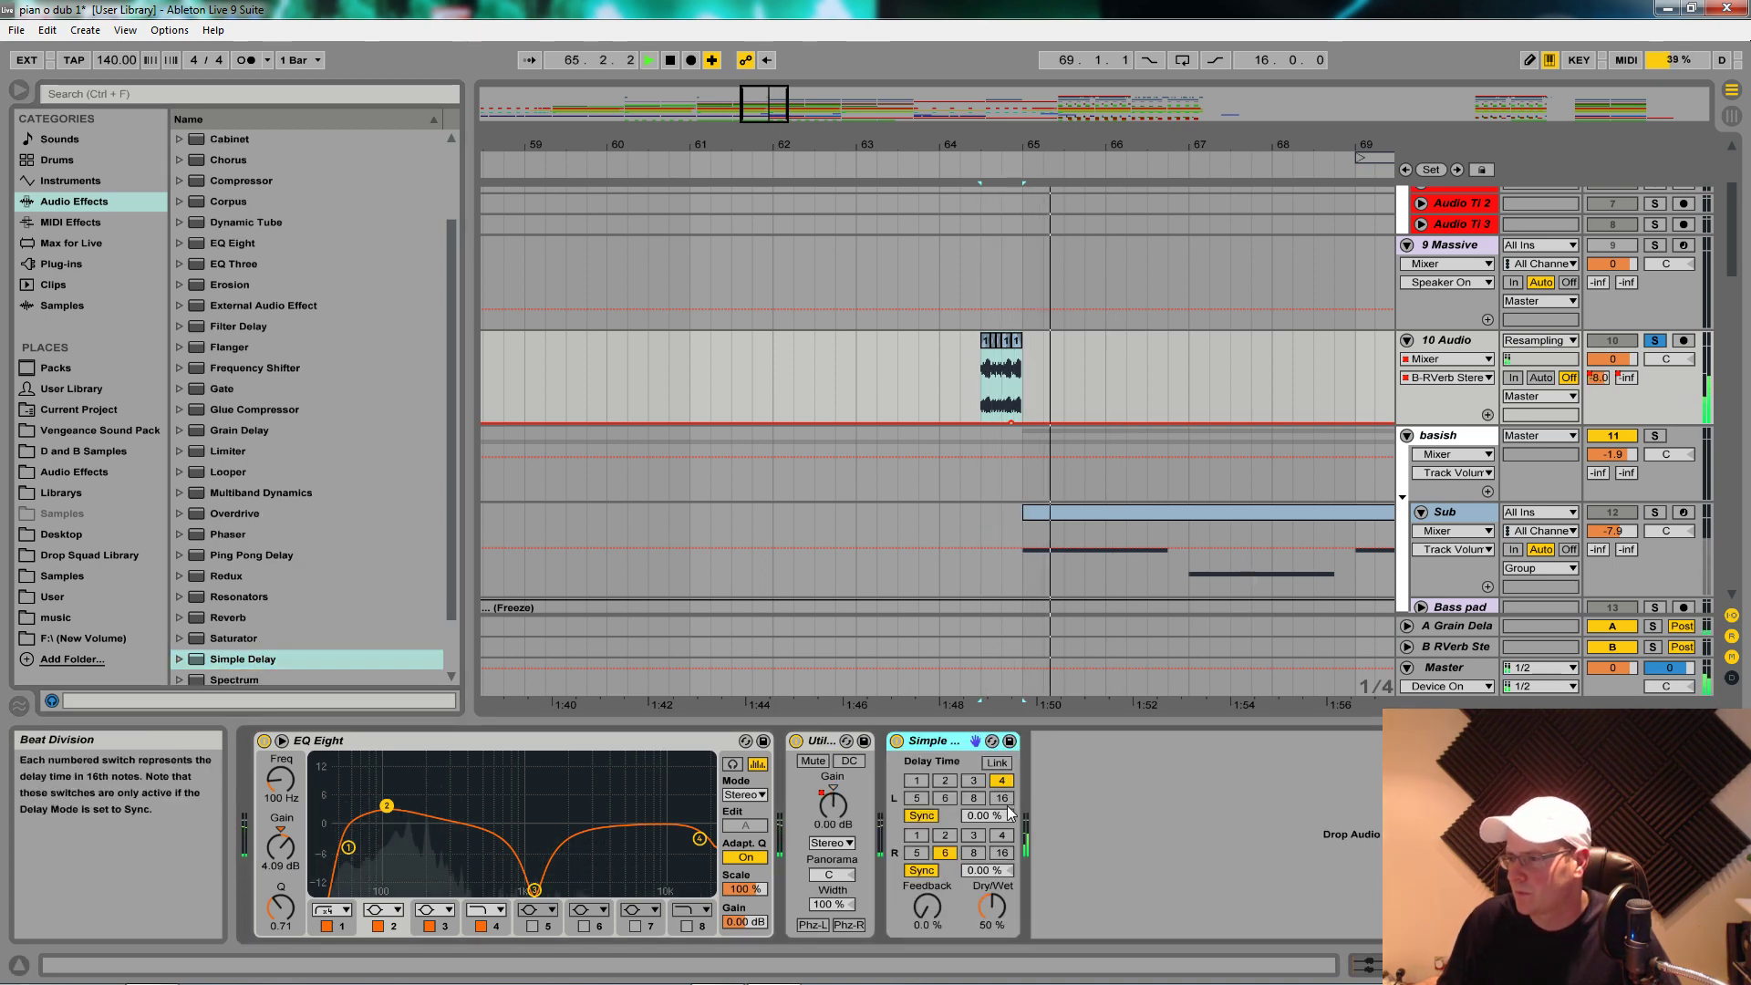
{"action": "left_click", "coordinate": [973, 835]}
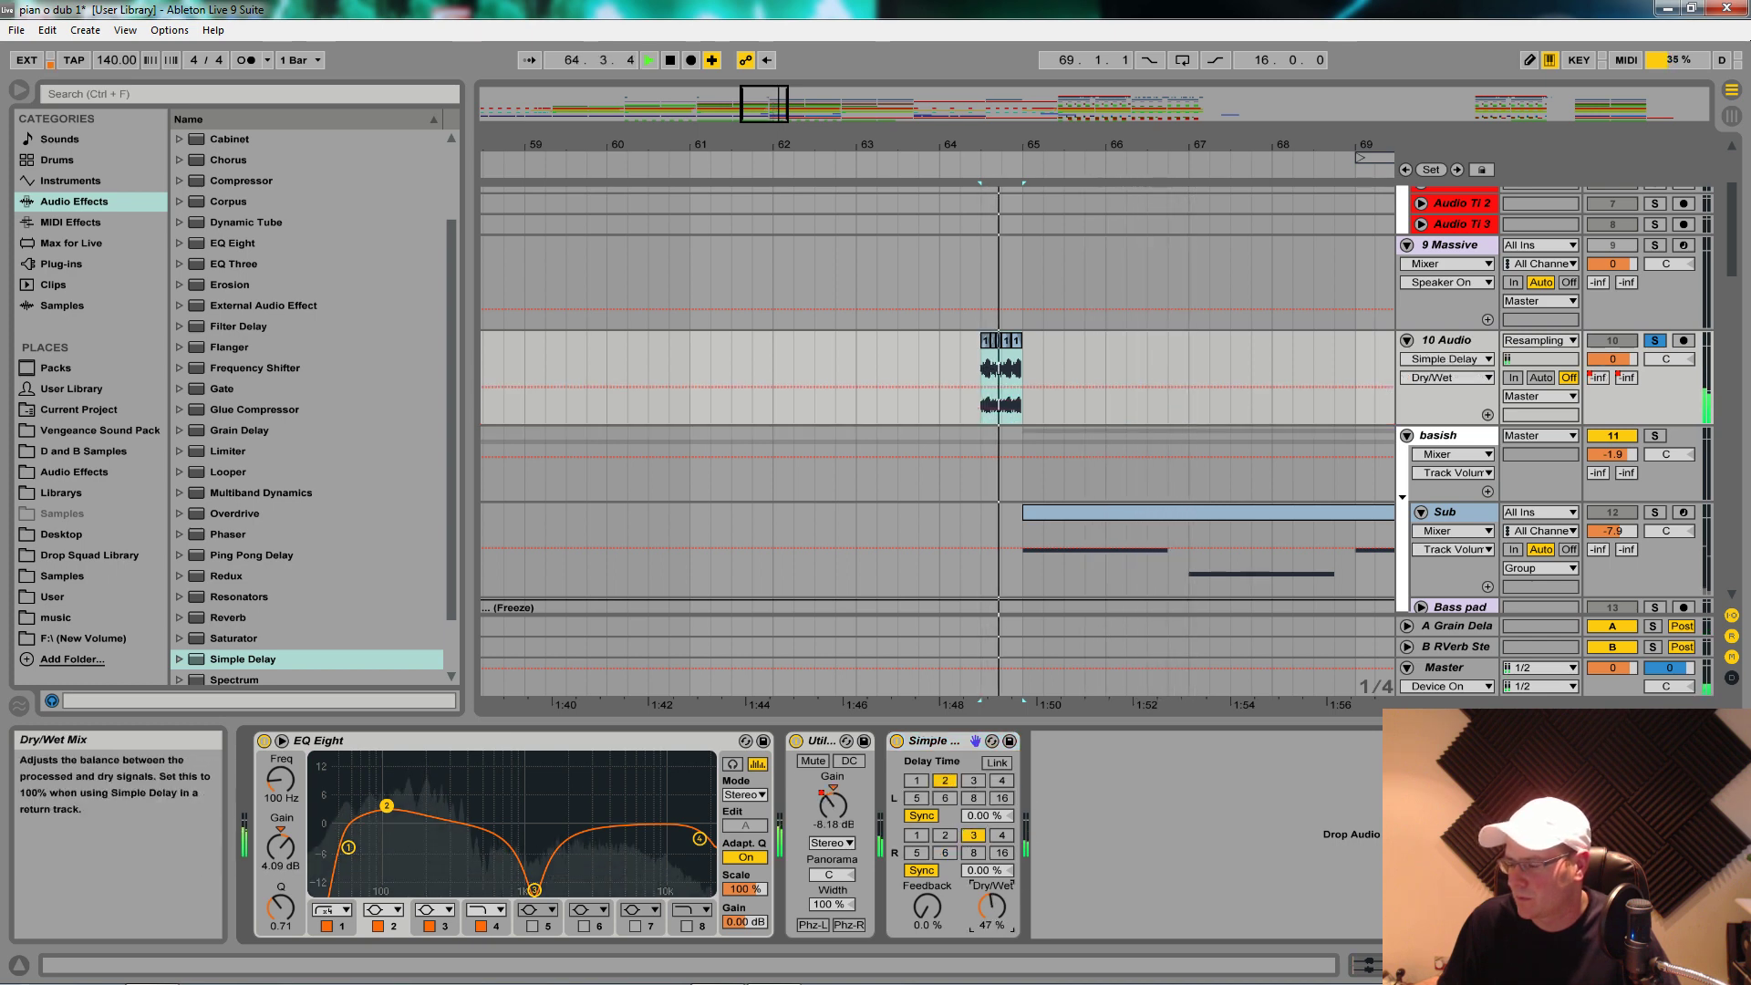
{"action": "left_click_drag", "start_coordinate": [992, 905], "coordinate": [946, 916]}
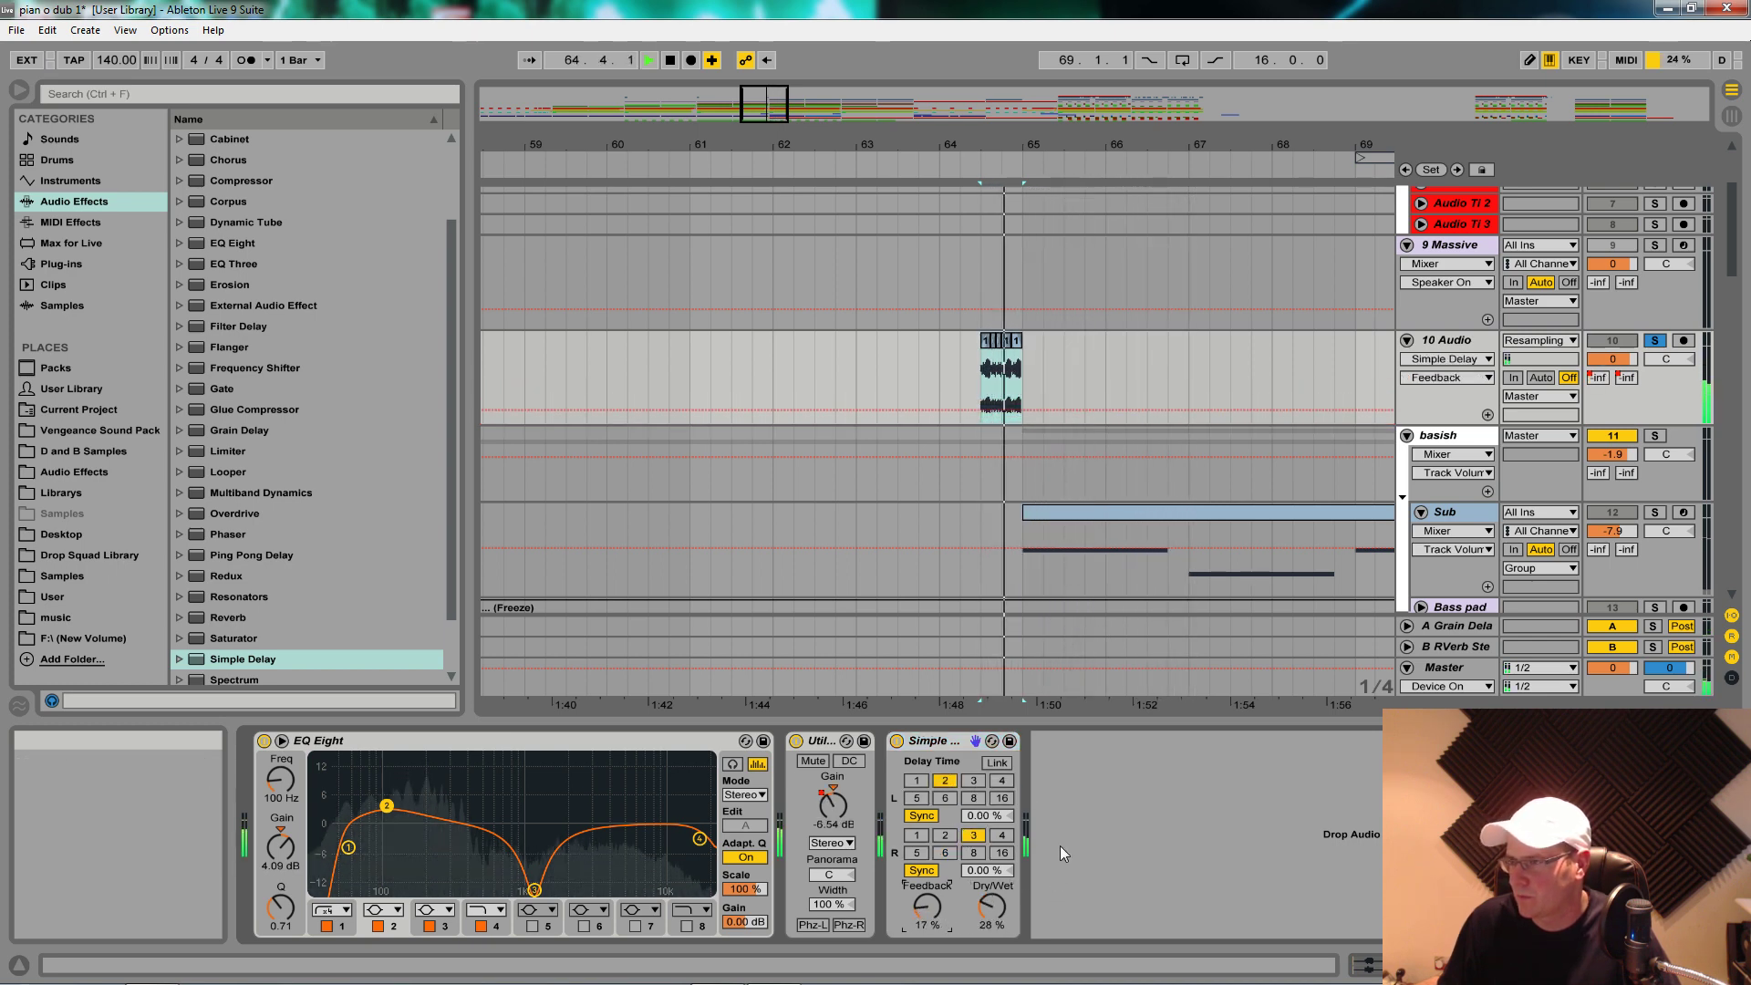
Step: Automate the Simple Delay Dry/Wet to drop near zero at 64.3.1 and rise across the chops, and replay them unsoloed
{"action": "left_click", "coordinate": [992, 910]}
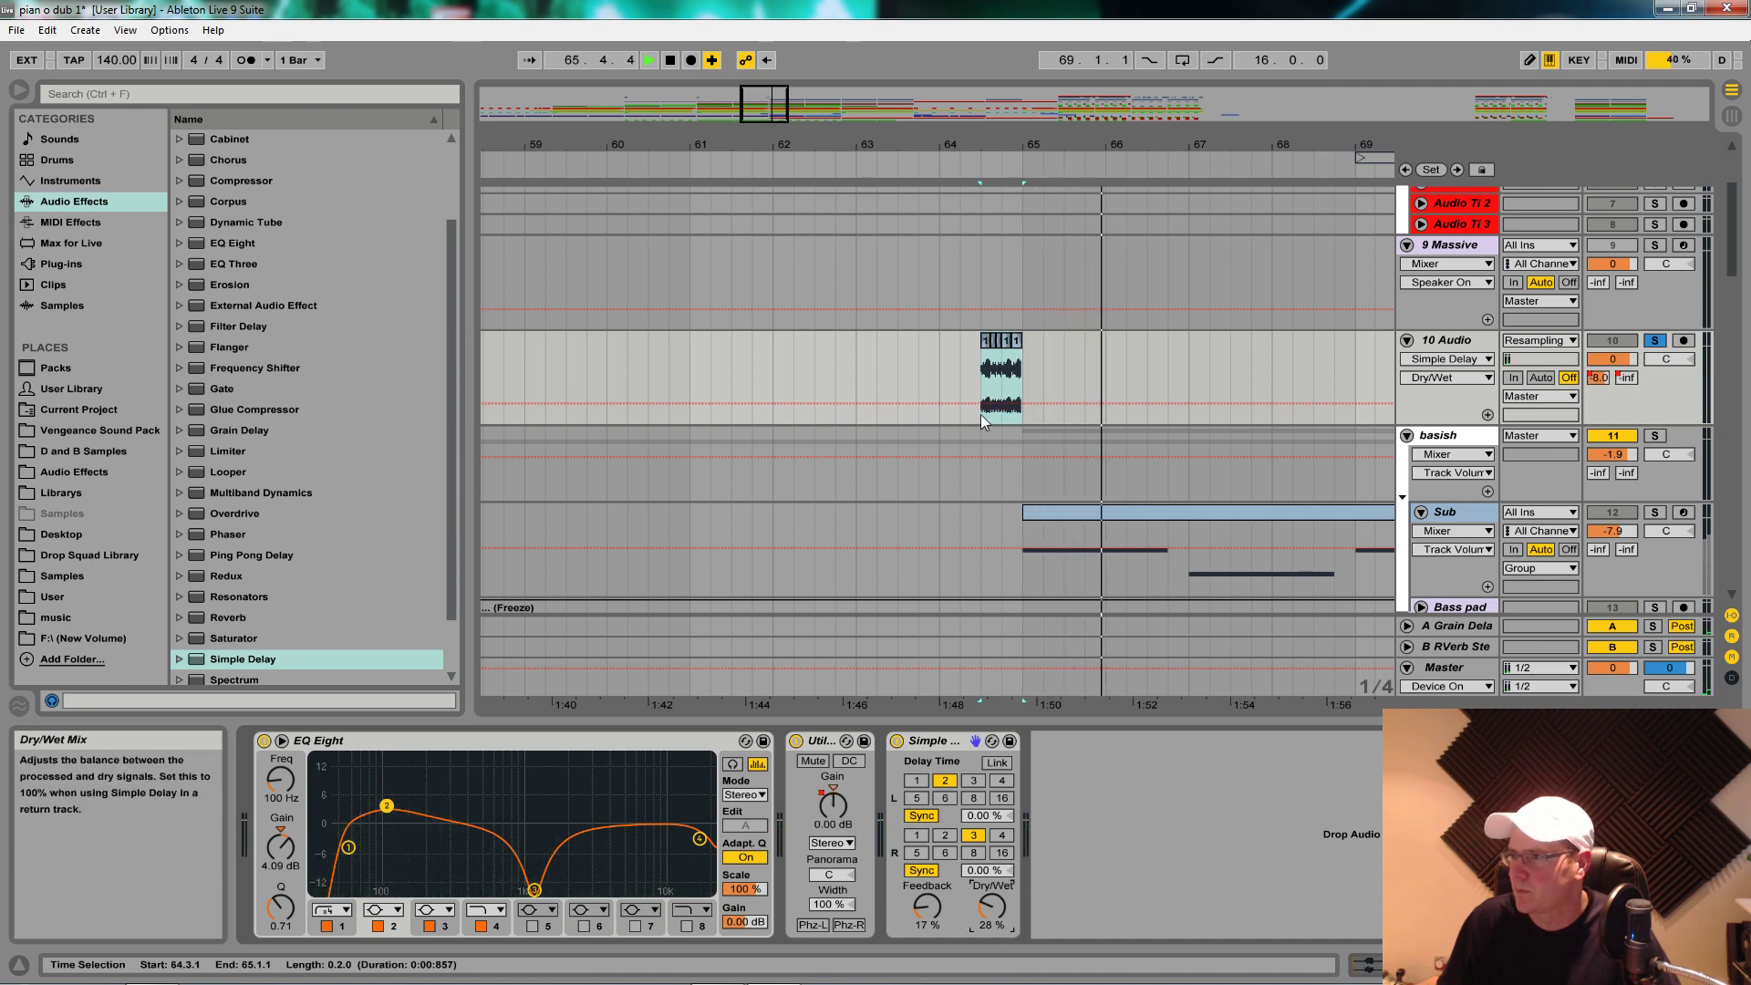
{"action": "left_click", "coordinate": [983, 408]}
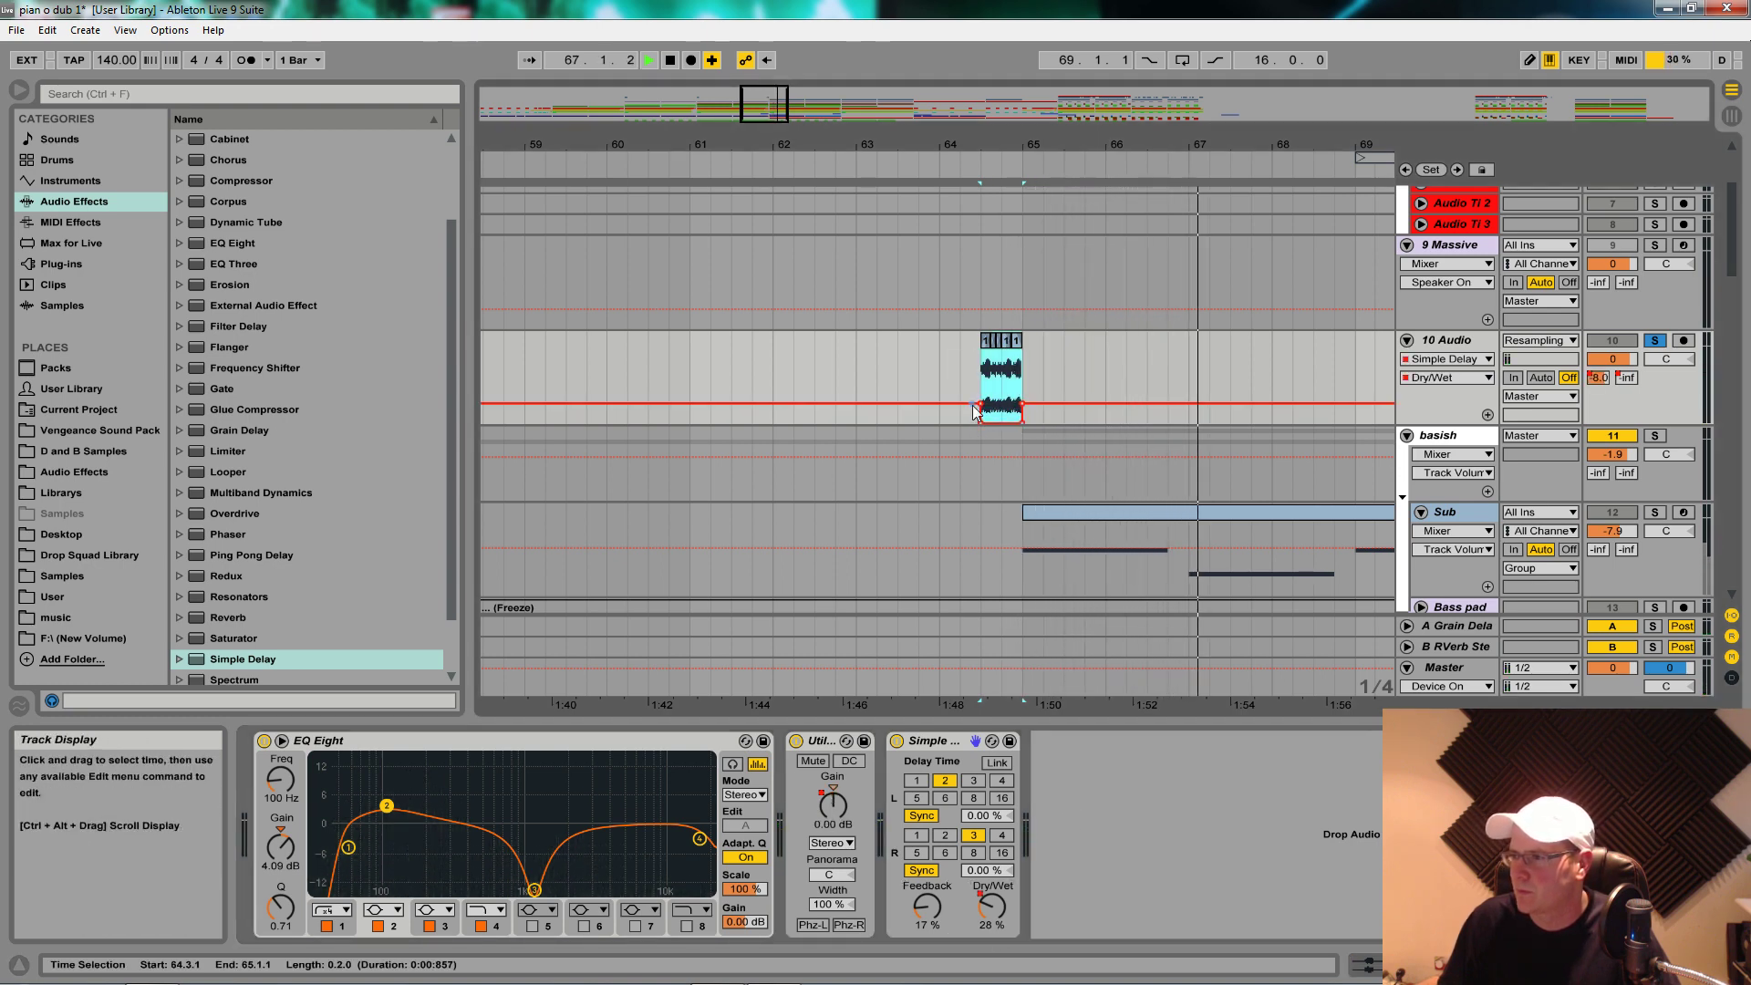
{"action": "left_click_drag", "start_coordinate": [983, 415], "coordinate": [981, 421]}
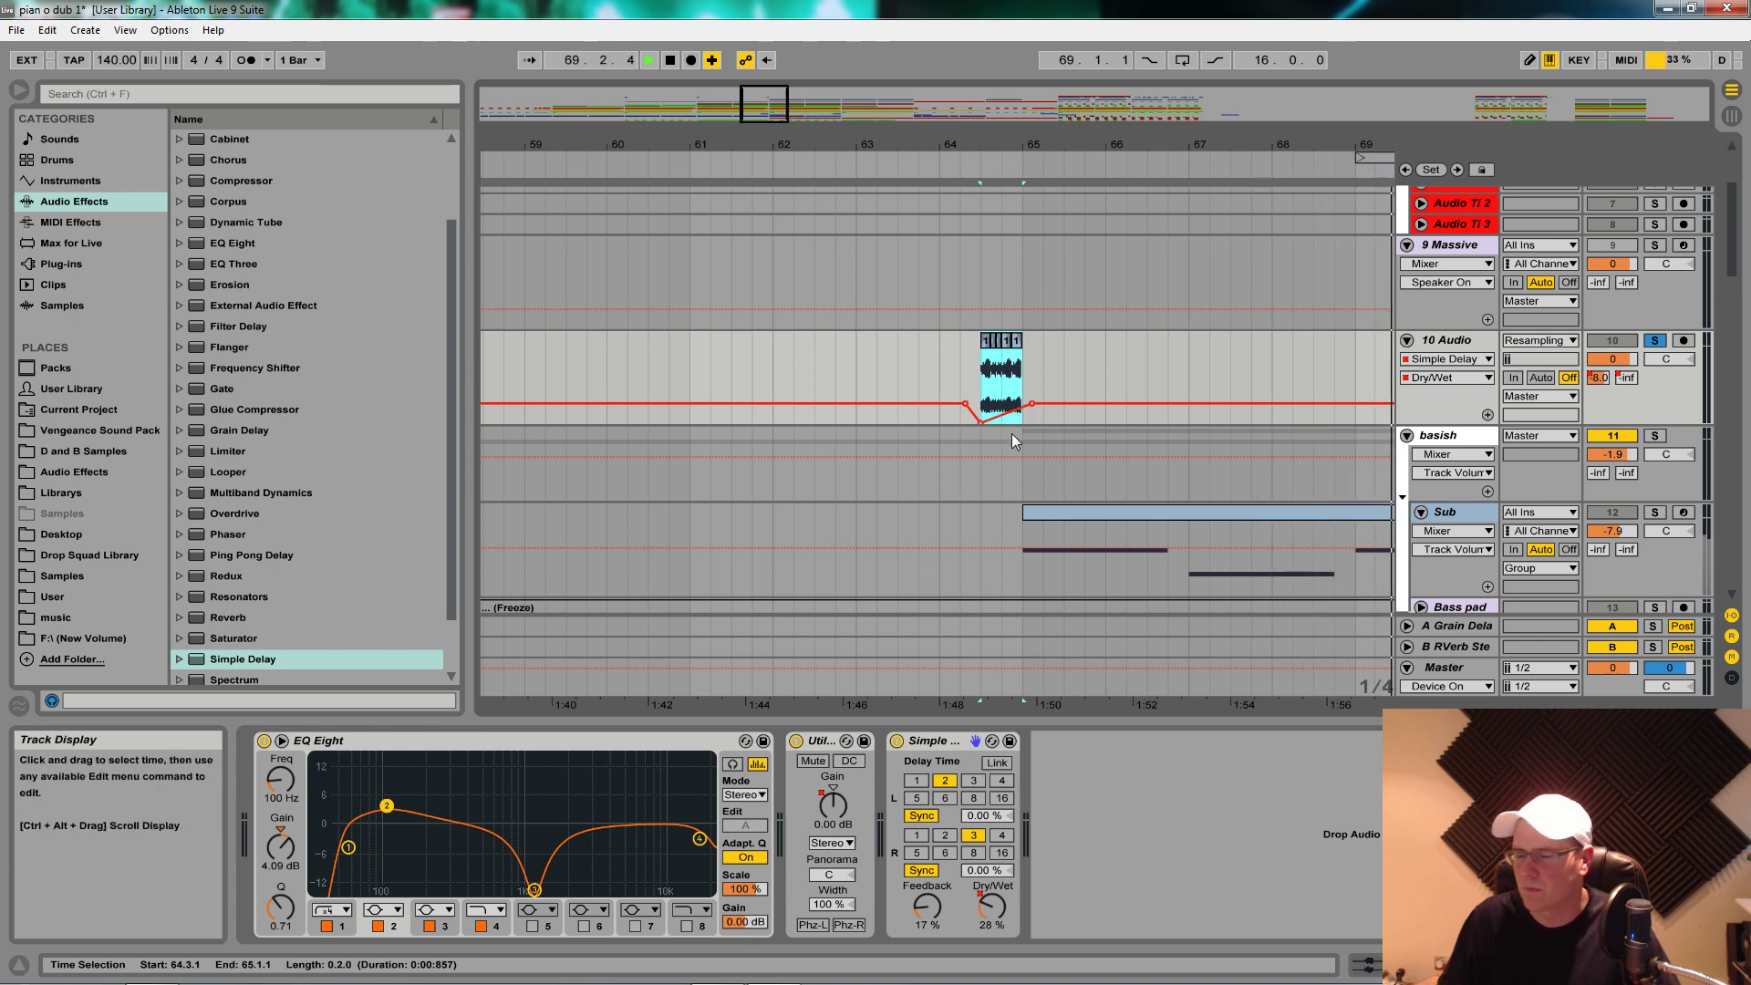
{"action": "key", "text": "space"}
{"action": "key", "text": "space"}
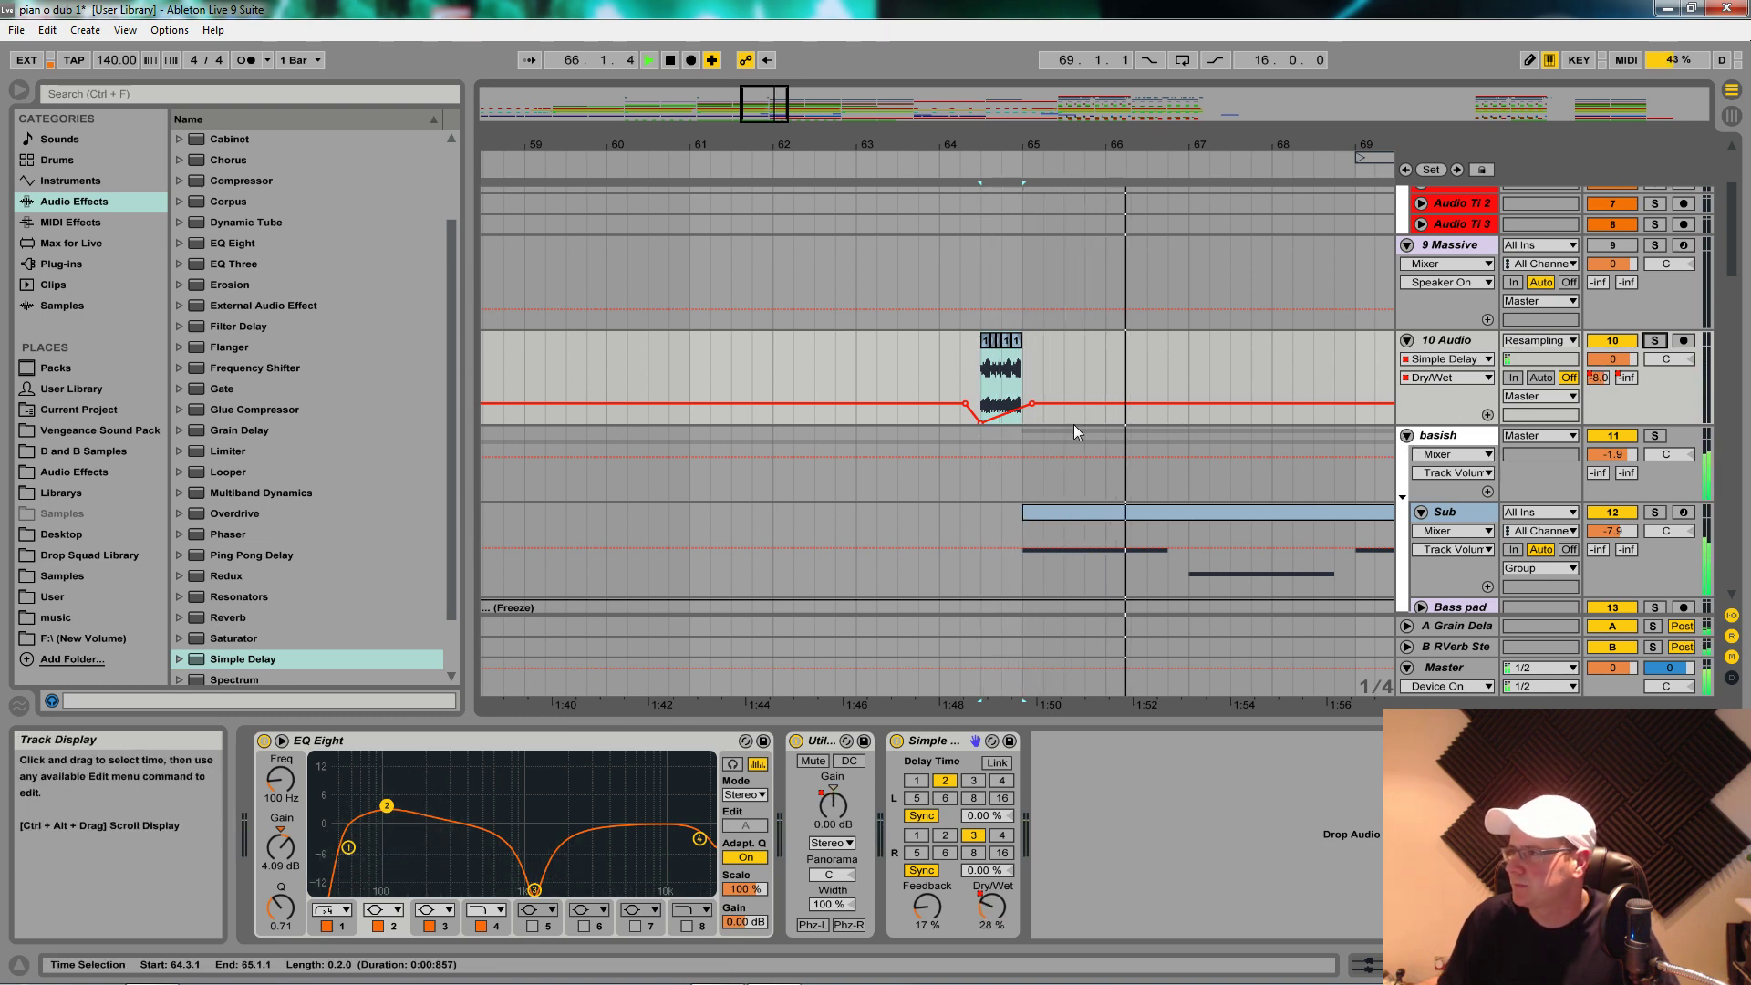
Step: Raise the chops' Utility gain automation at 64.3.1 slightly and at 65.1.1 to about 8.48 dB, and replay
{"action": "left_click", "coordinate": [833, 804]}
{"action": "left_click_drag", "start_coordinate": [1023, 386], "coordinate": [1023, 376]}
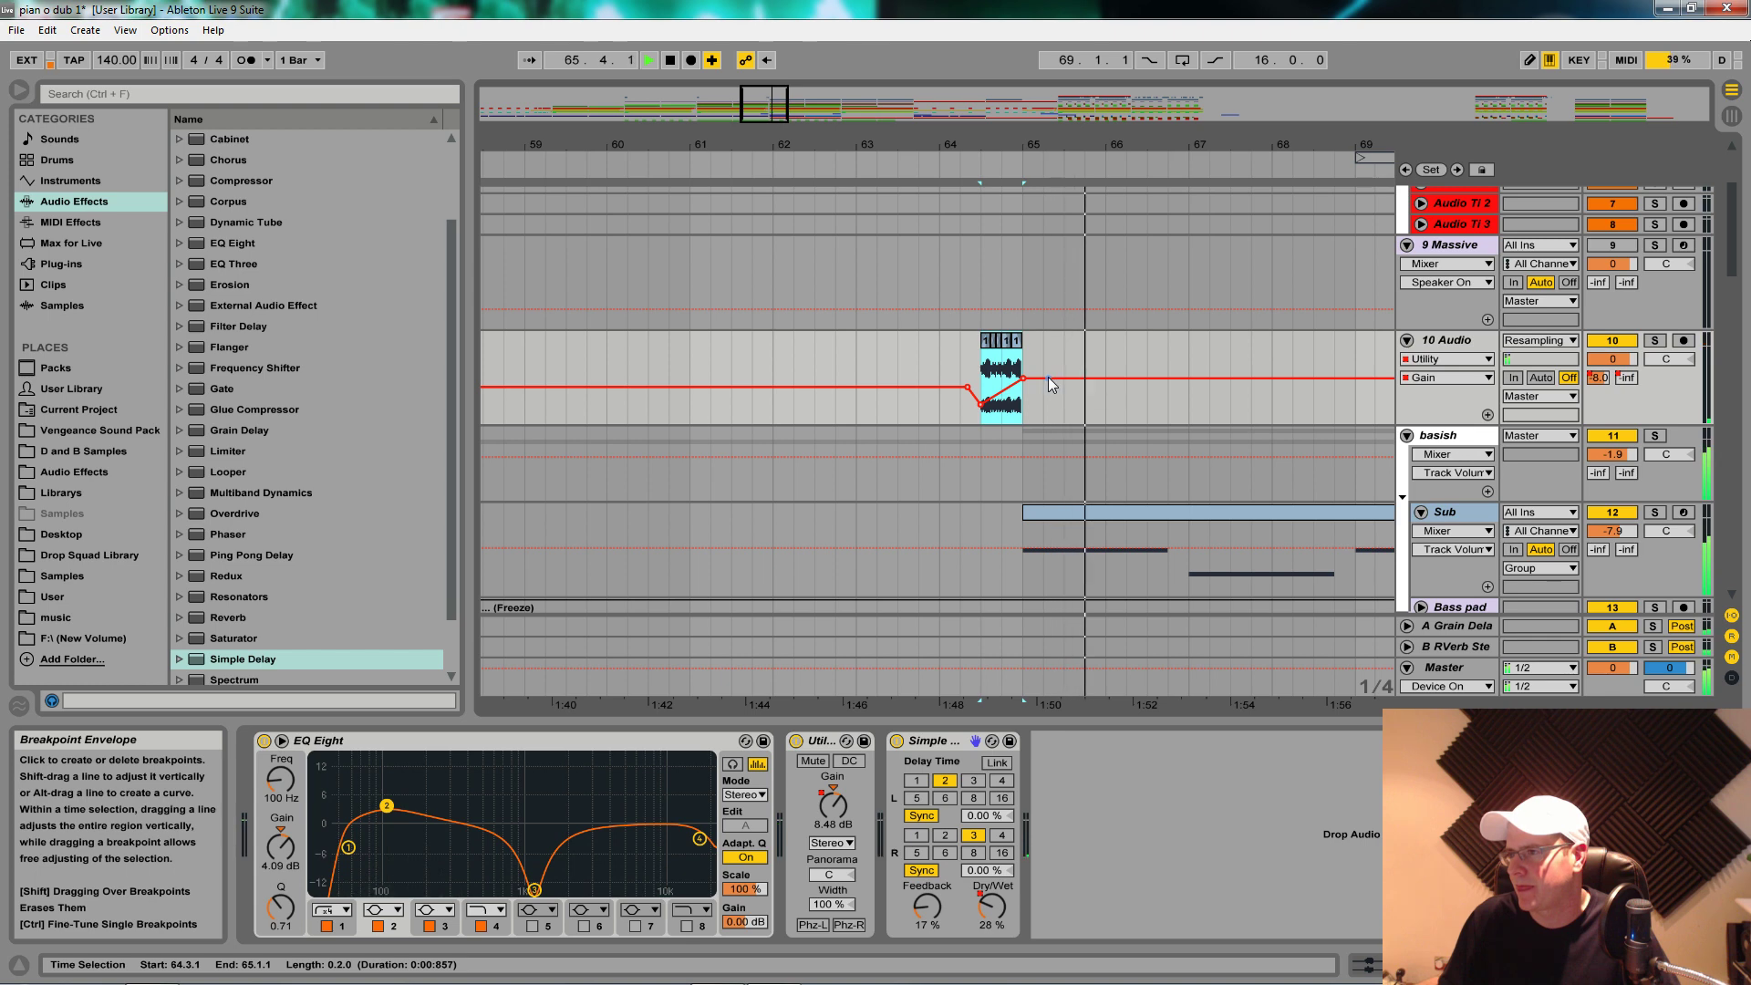
{"action": "left_click_drag", "start_coordinate": [982, 405], "coordinate": [980, 403]}
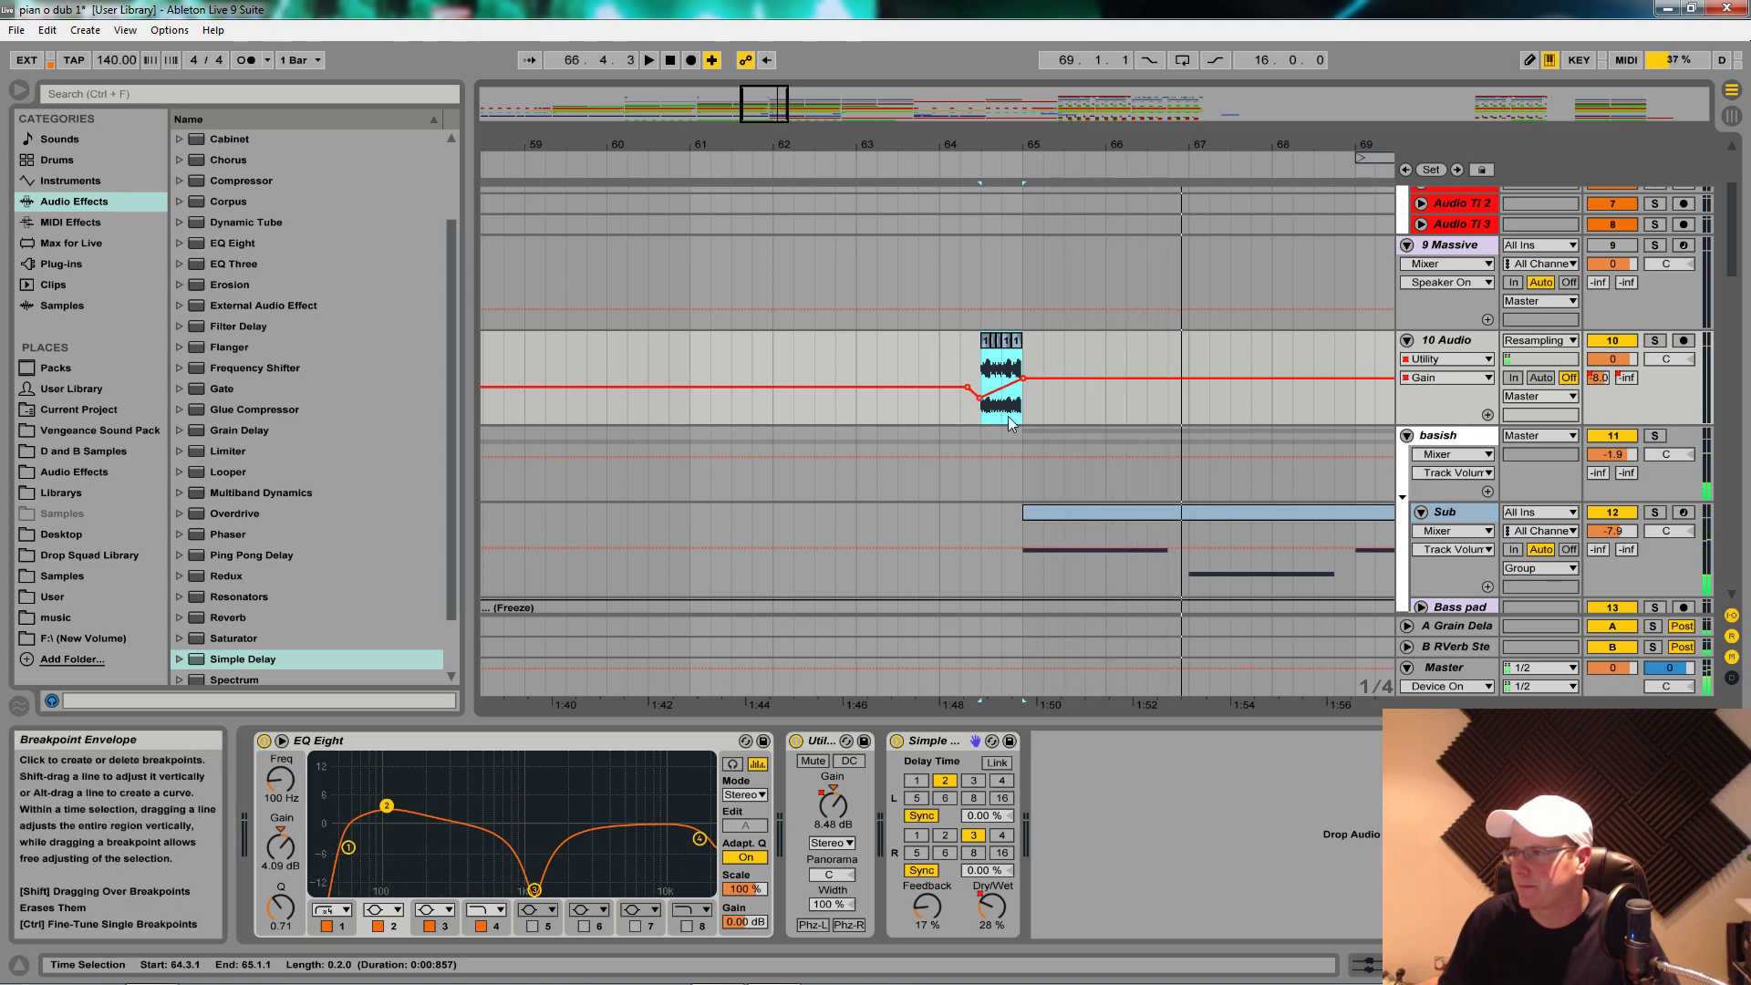
{"action": "key", "text": "space"}
Step: Shape a Utility gain dip after the chops, falling to a low point near bar 66 and recovering before bar 67
{"action": "left_click_drag", "start_coordinate": [1041, 377], "coordinate": [1063, 381]}
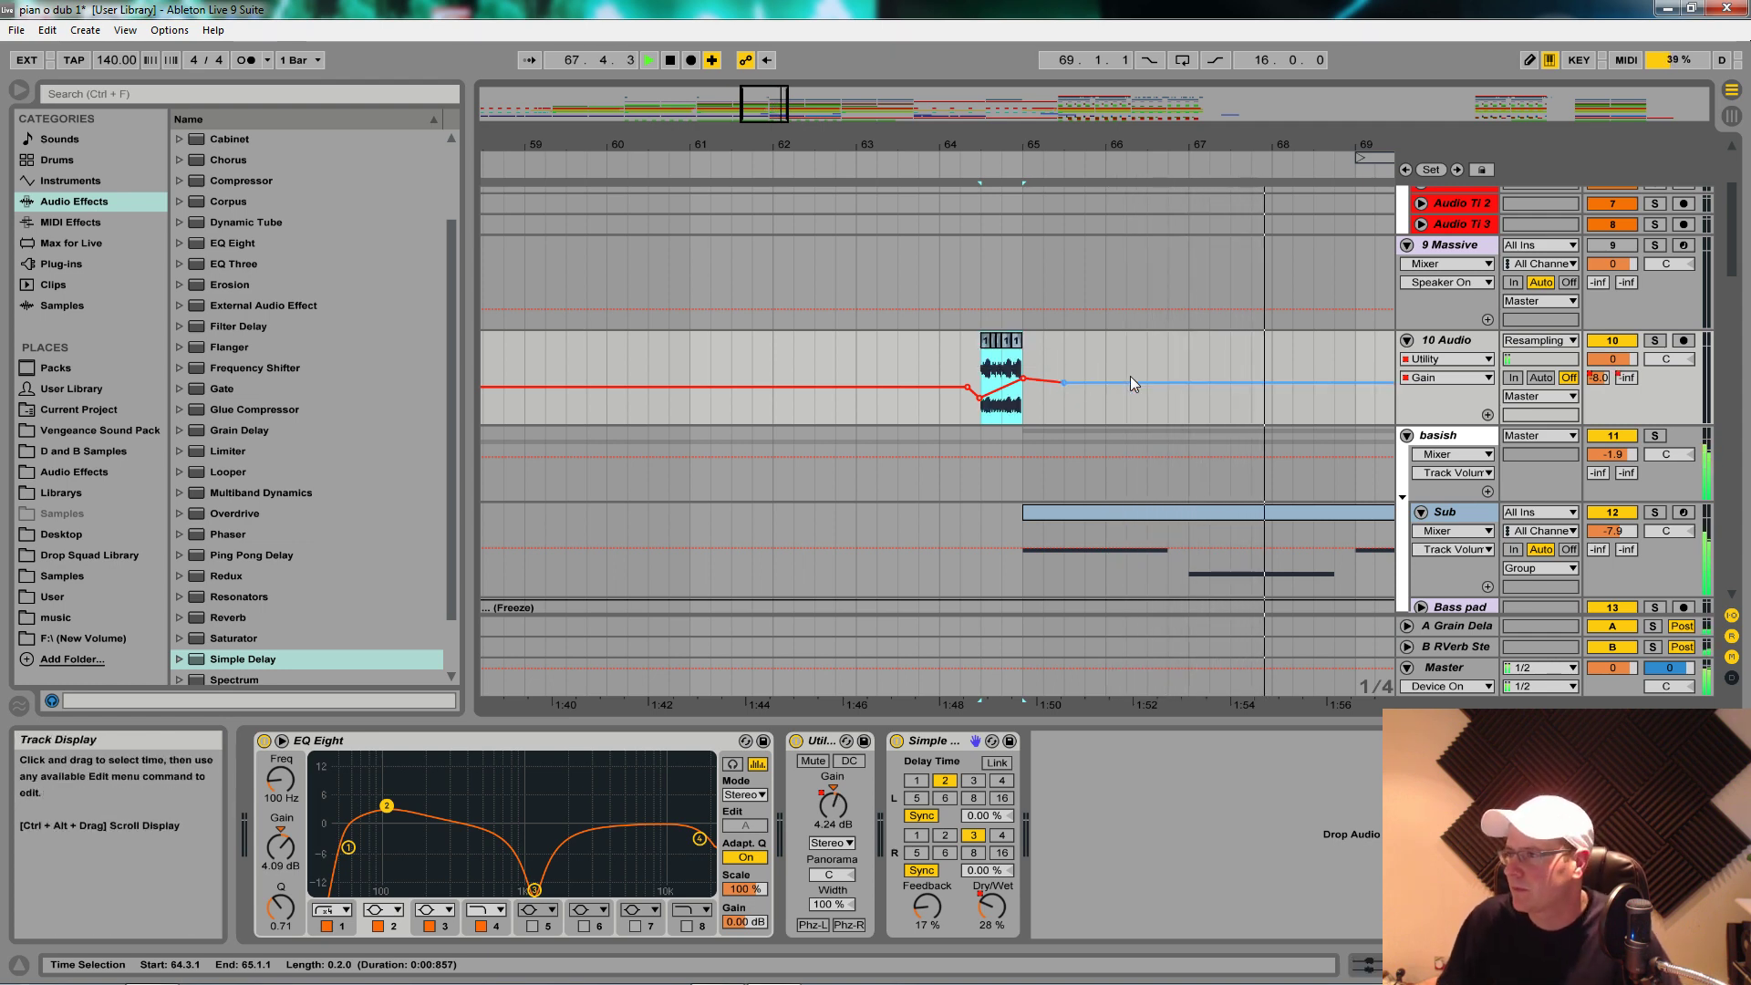
{"action": "left_click", "coordinate": [1063, 383]}
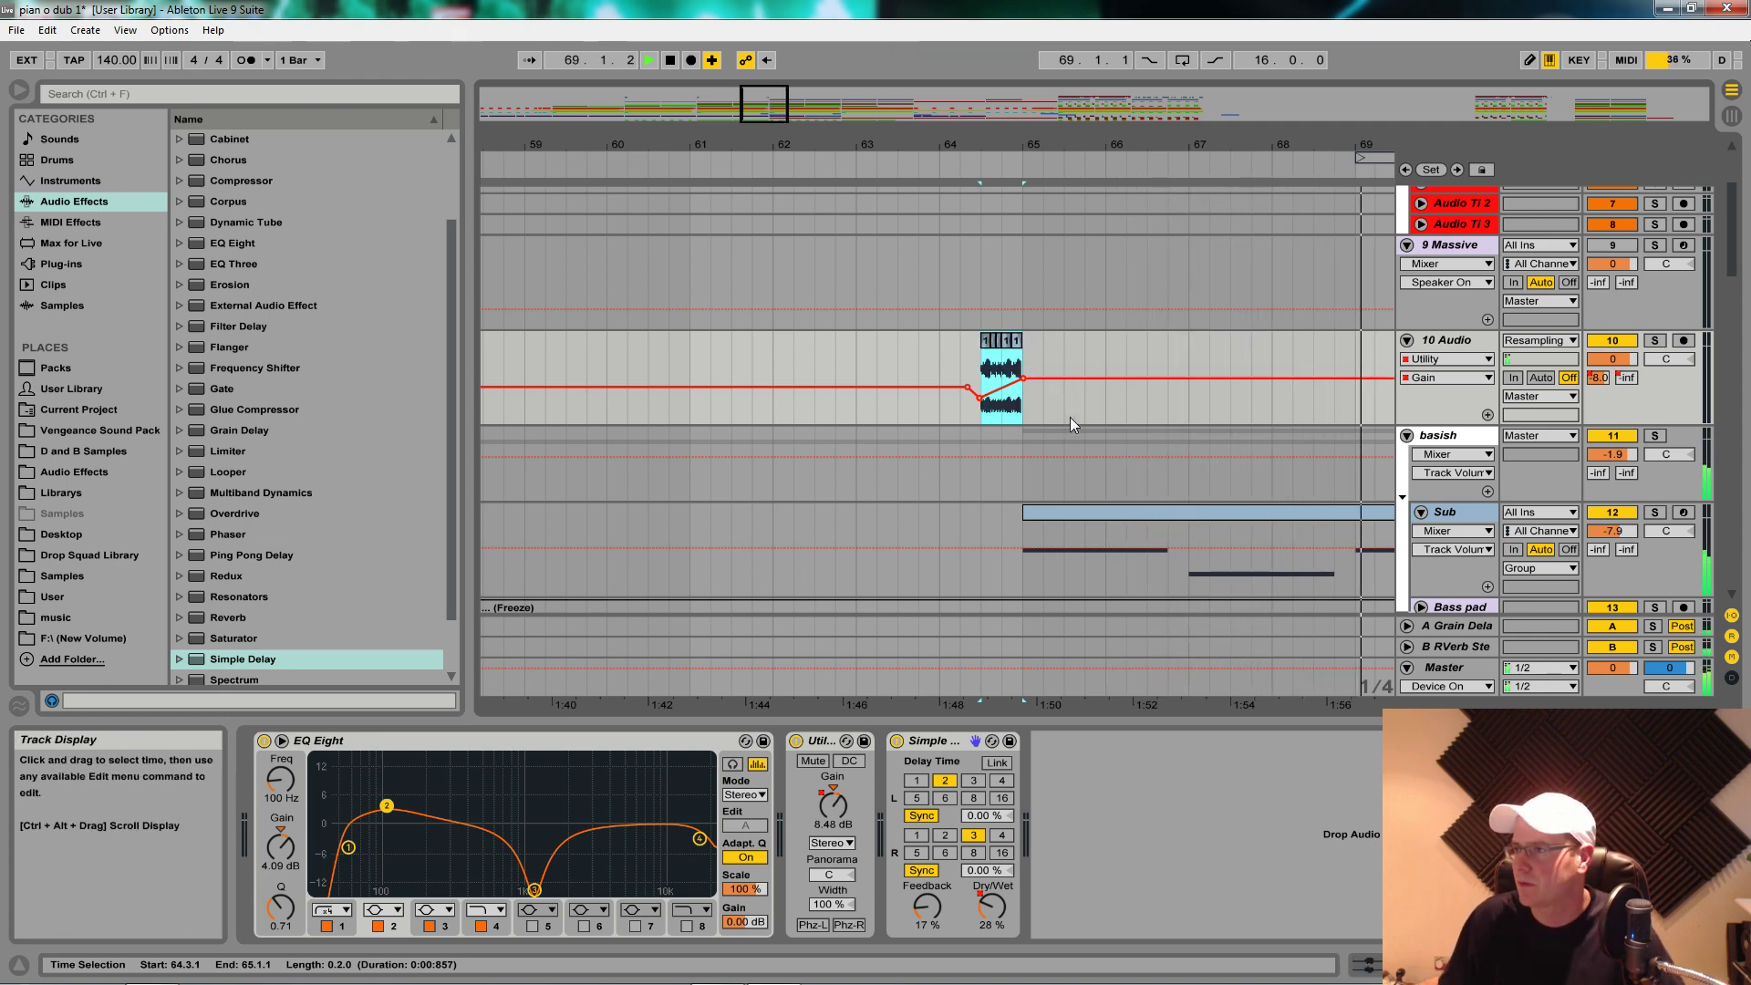
{"action": "left_click", "coordinate": [1167, 378]}
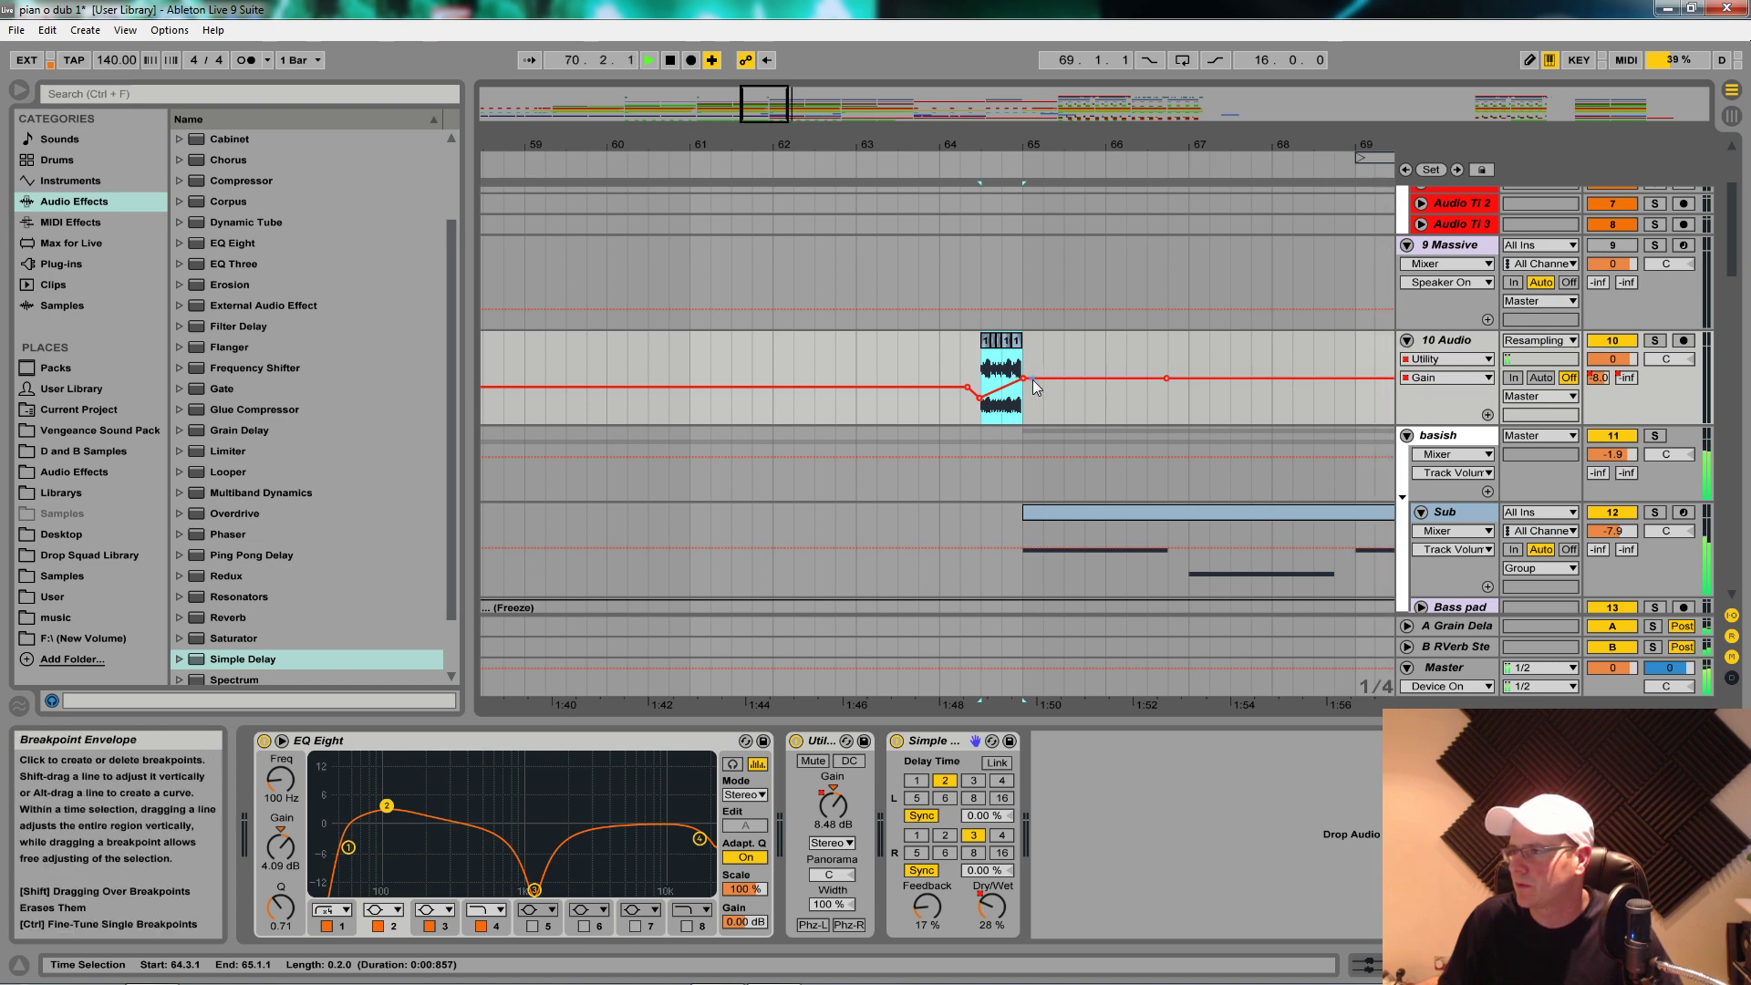
{"action": "left_click_drag", "start_coordinate": [1099, 379], "coordinate": [1107, 413]}
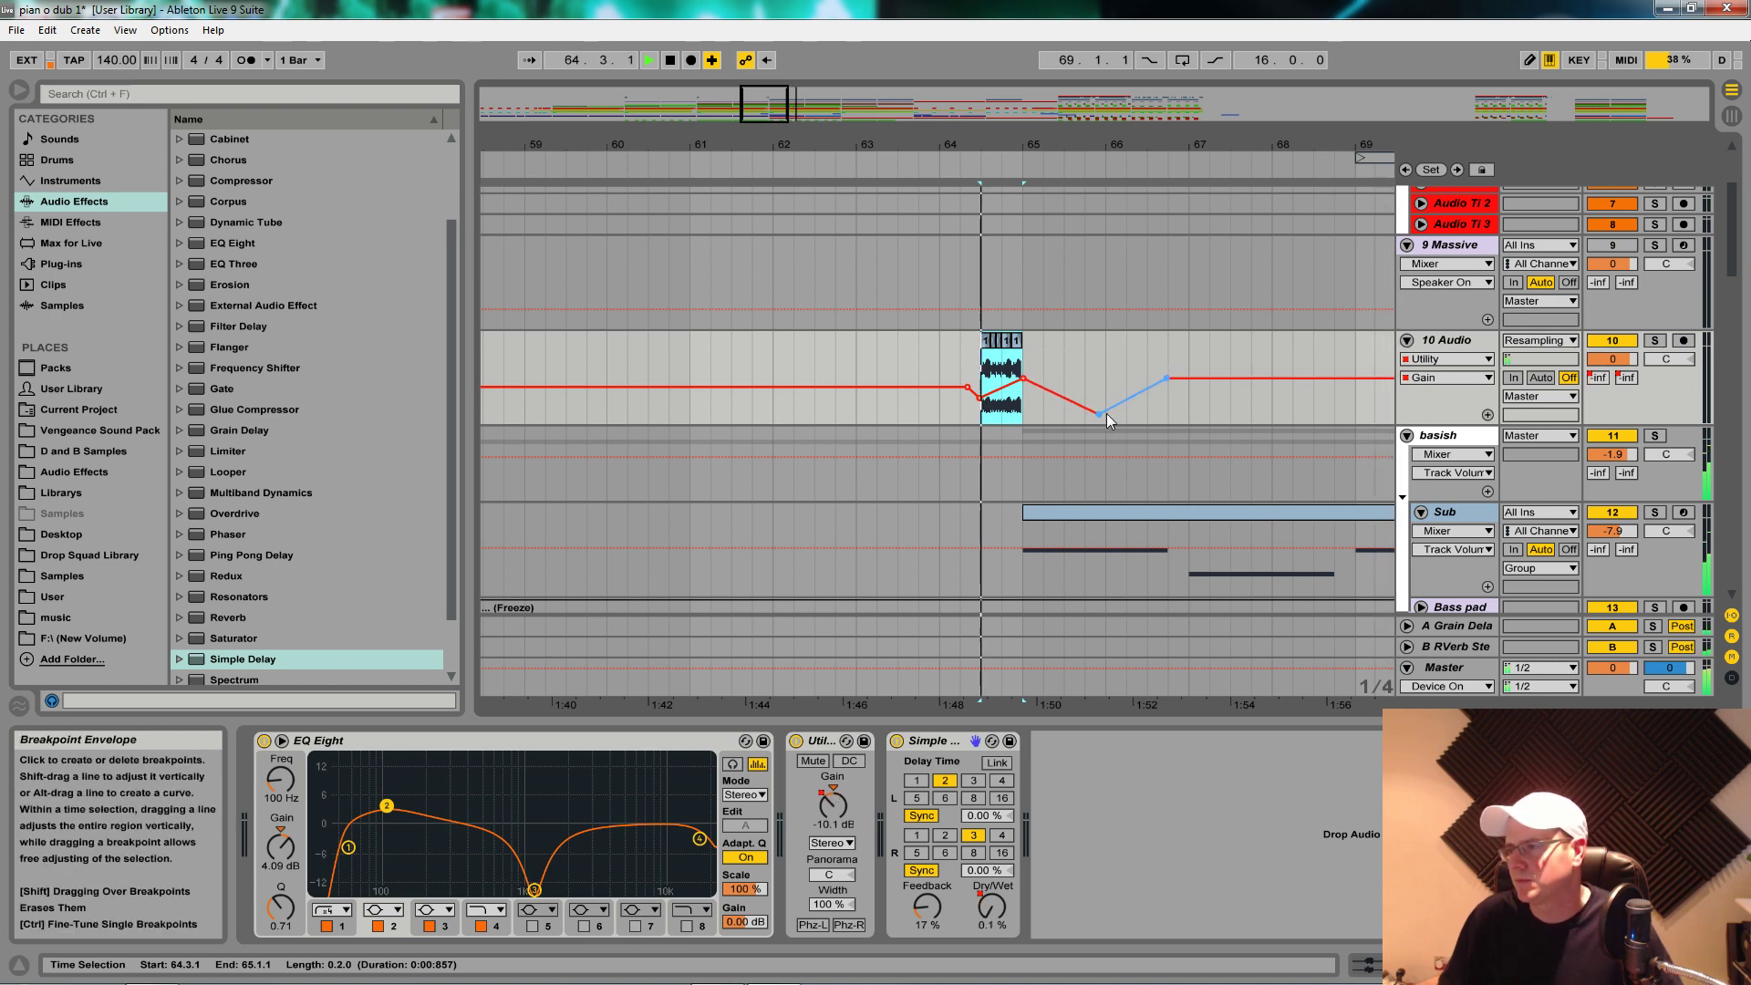
{"action": "key", "text": "space"}
Step: Examine the whole arrangement with the browser hidden, briefly soloing the second Bass pad track
{"action": "left_click_drag", "start_coordinate": [955, 146], "coordinate": [917, 126]}
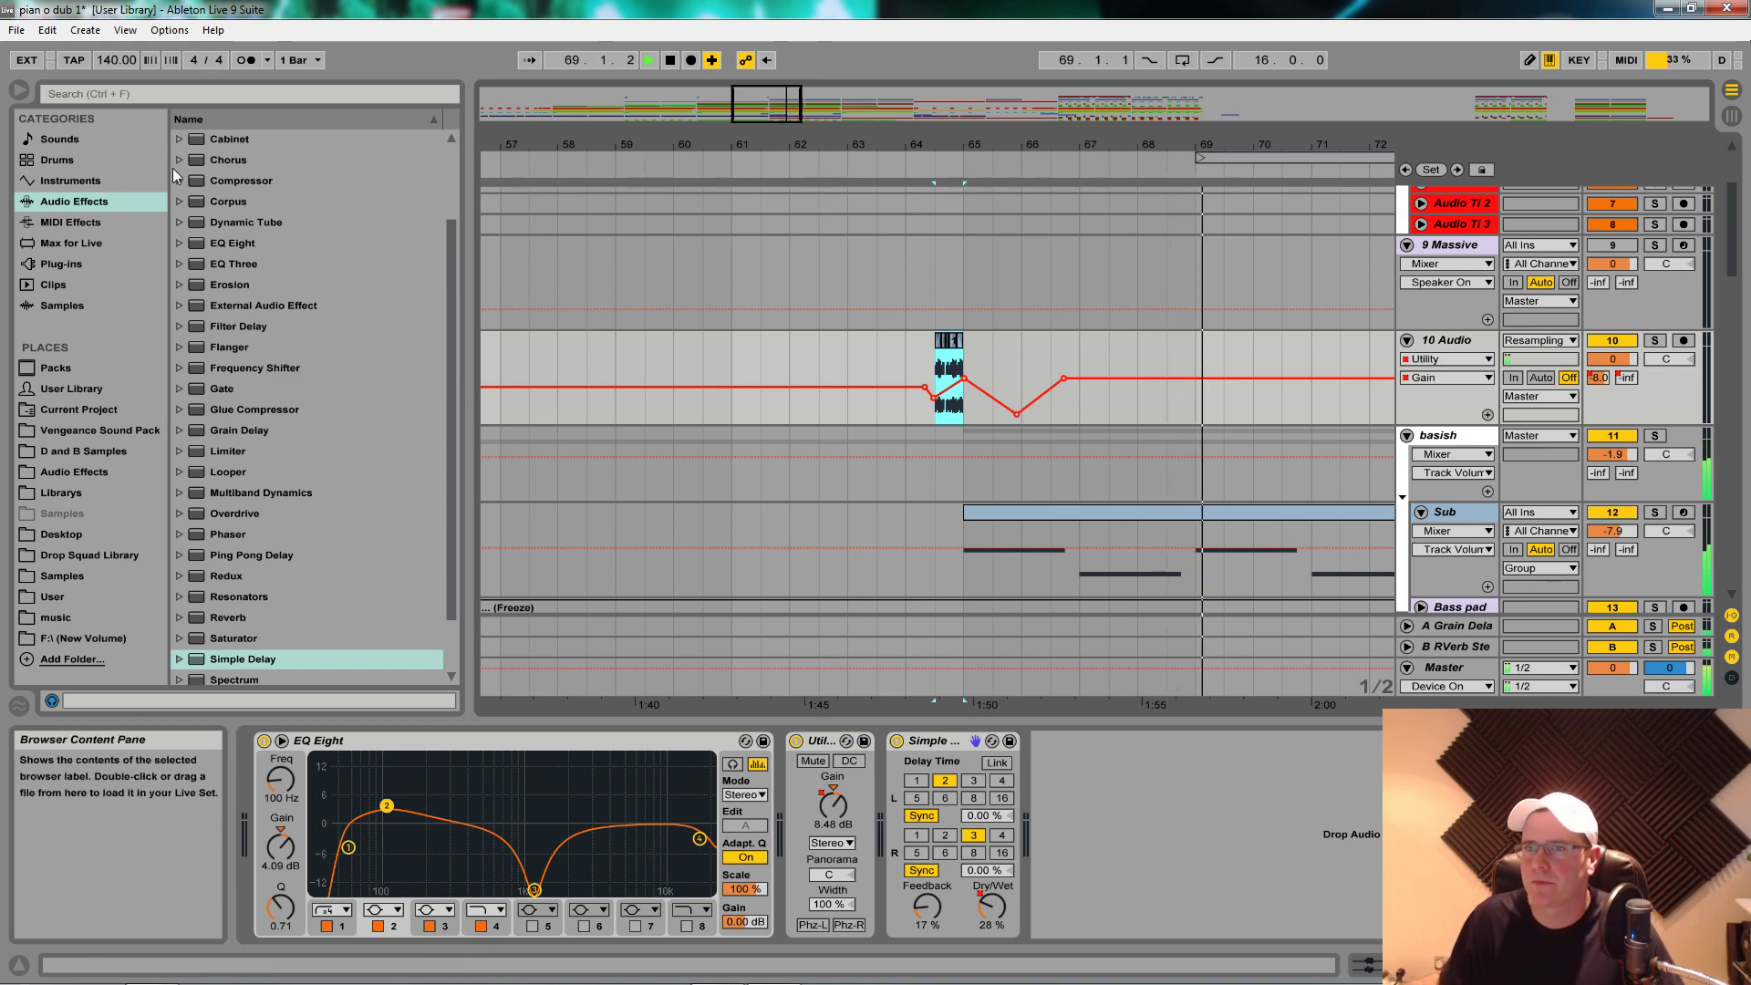
{"action": "left_click", "coordinate": [26, 91]}
{"action": "left_click_drag", "start_coordinate": [704, 168], "coordinate": [564, 162]}
{"action": "scroll", "coordinate": [629, 424], "scroll_direction": "down", "scroll_amount": 6}
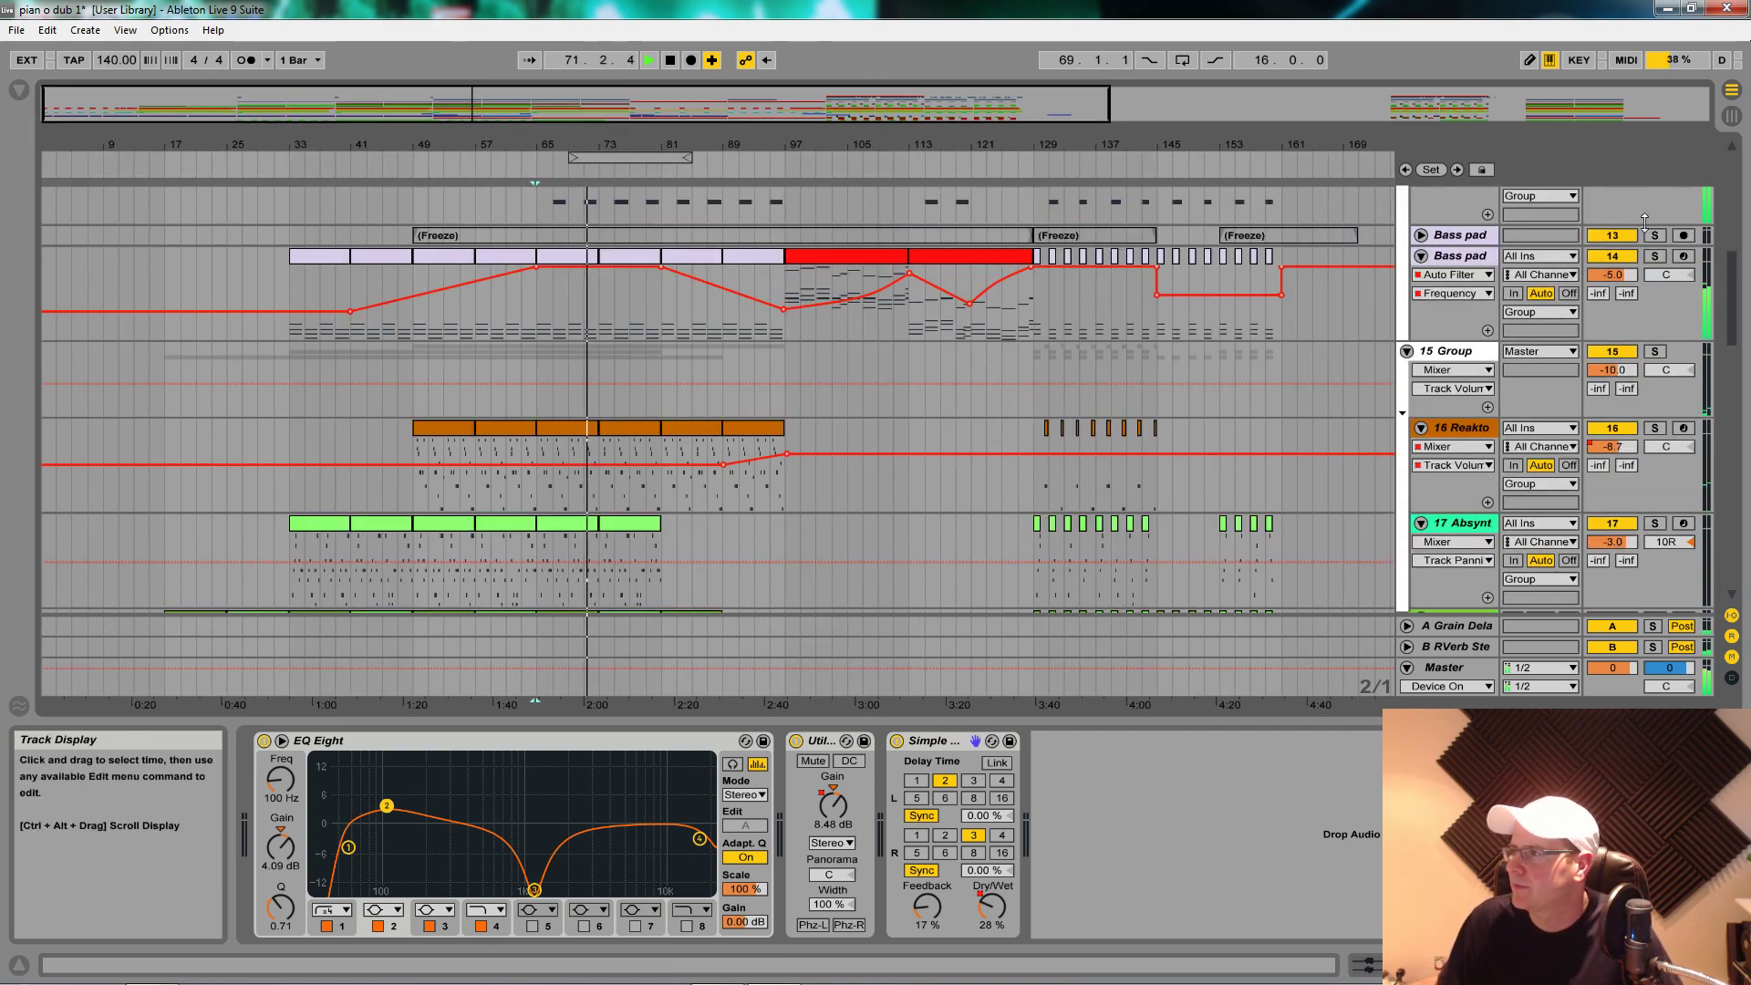
{"action": "left_click", "coordinate": [1653, 257]}
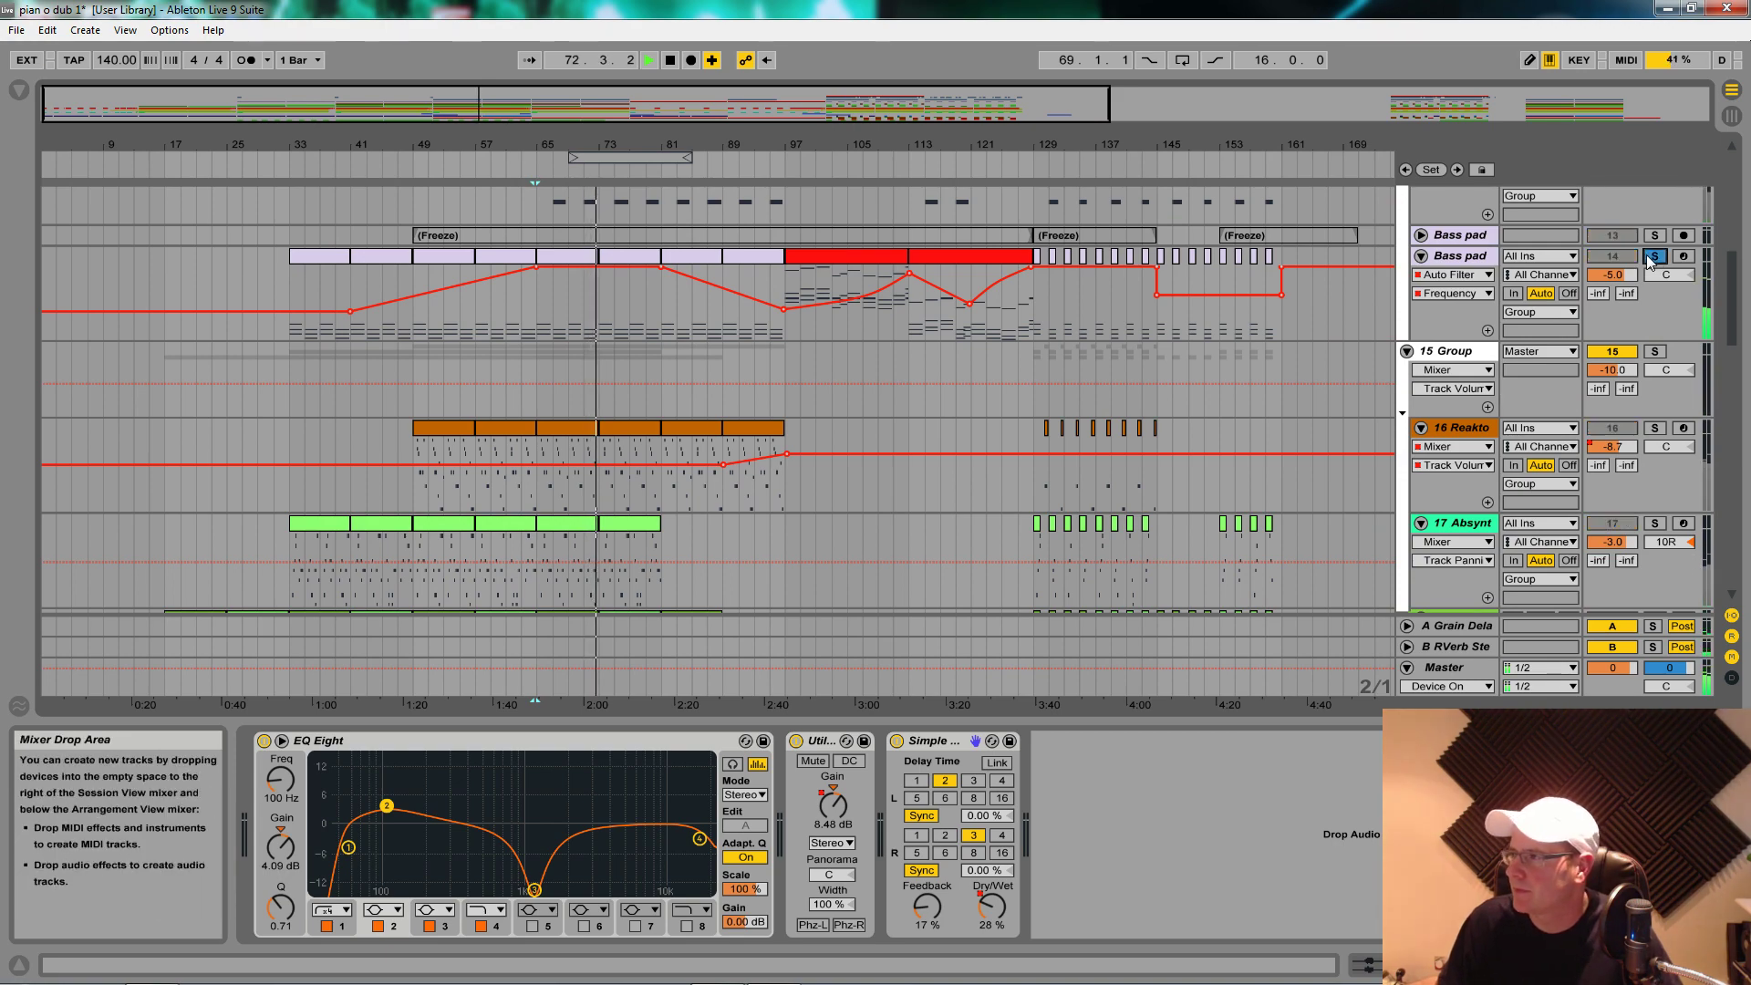
{"action": "left_click", "coordinate": [1652, 257]}
{"action": "scroll", "coordinate": [972, 374], "scroll_direction": "up", "scroll_amount": 5}
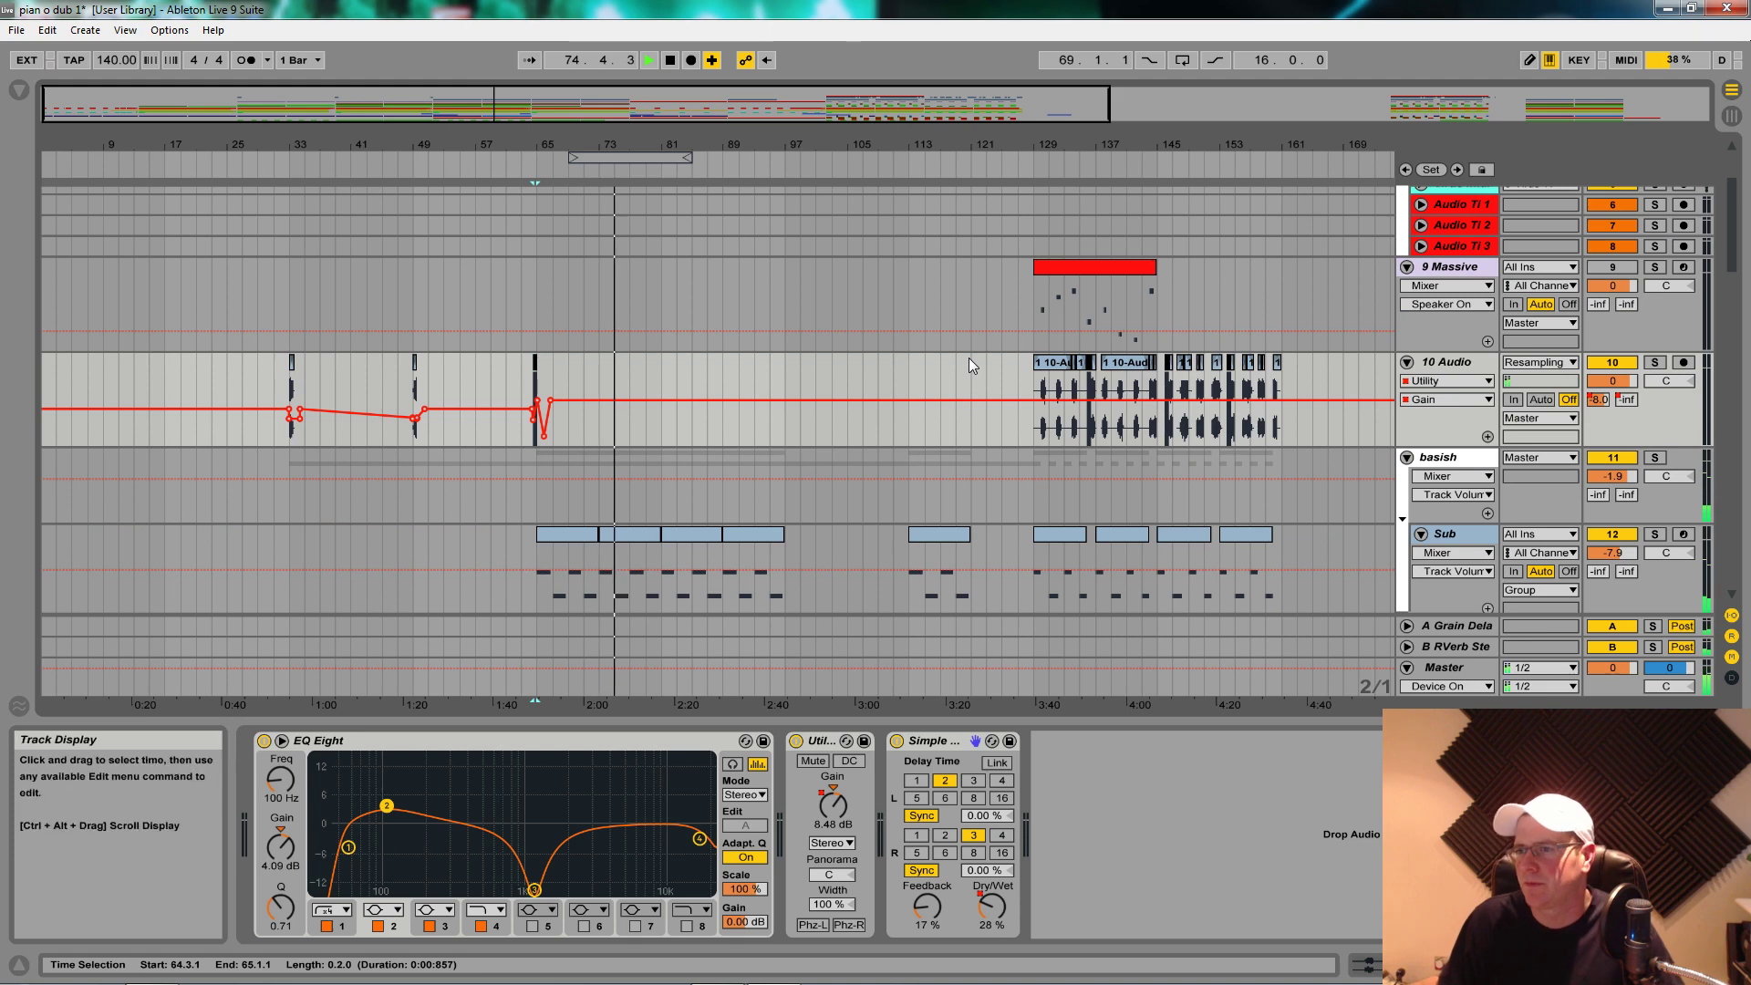
{"action": "scroll", "coordinate": [968, 360], "scroll_direction": "down", "scroll_amount": 2}
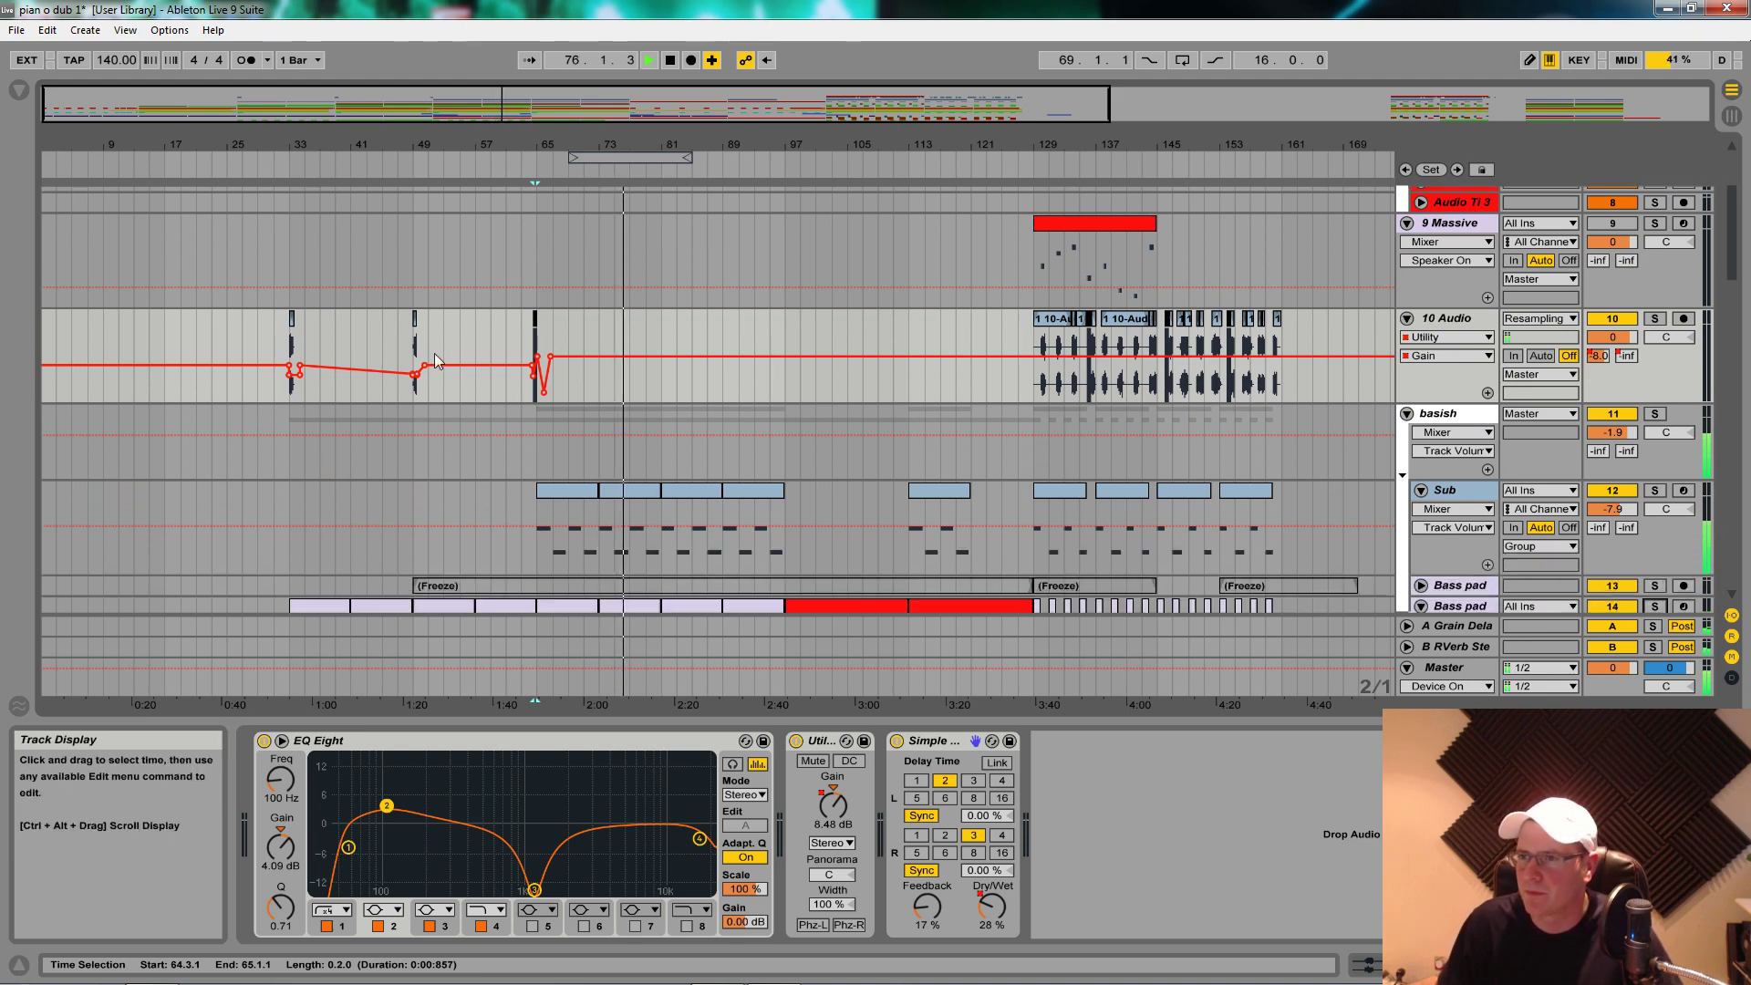
Step: Copy the 10 Audio section from 33.1.1 to 65.1.1 and paste it at 81.1.1 on the same track
{"action": "left_click_drag", "start_coordinate": [289, 348], "coordinate": [542, 363]}
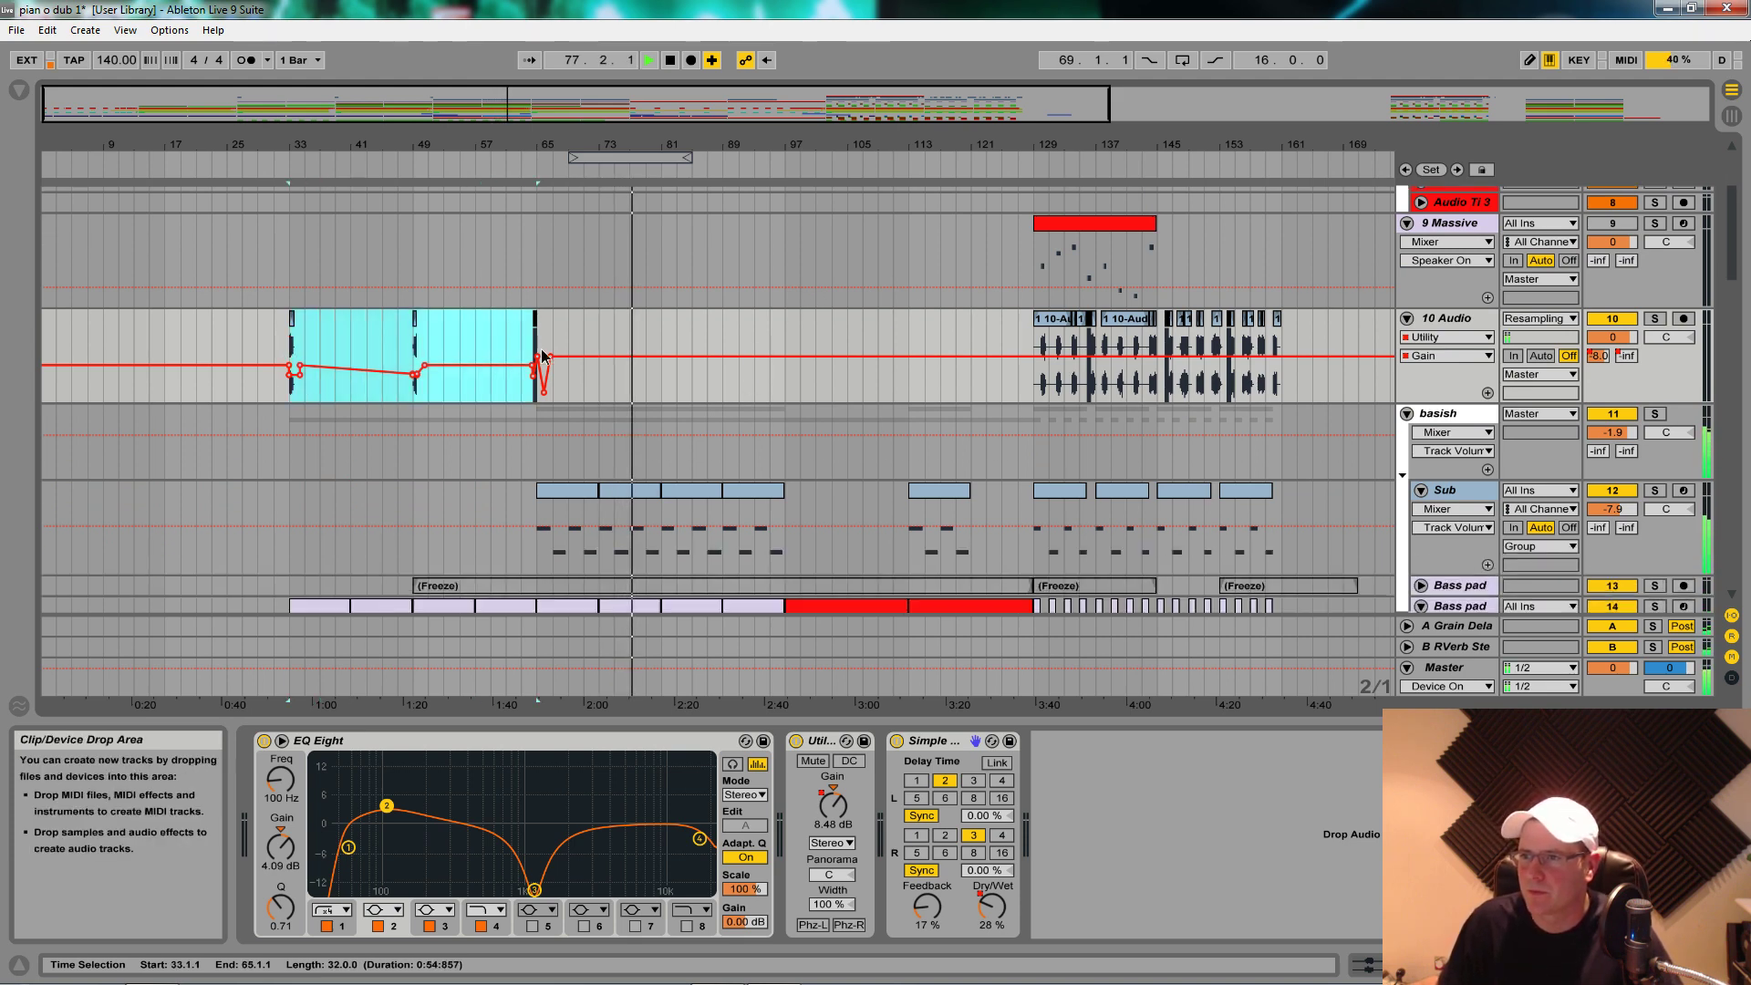
{"action": "left_click", "coordinate": [659, 339]}
{"action": "key", "text": "ctrl+v"}
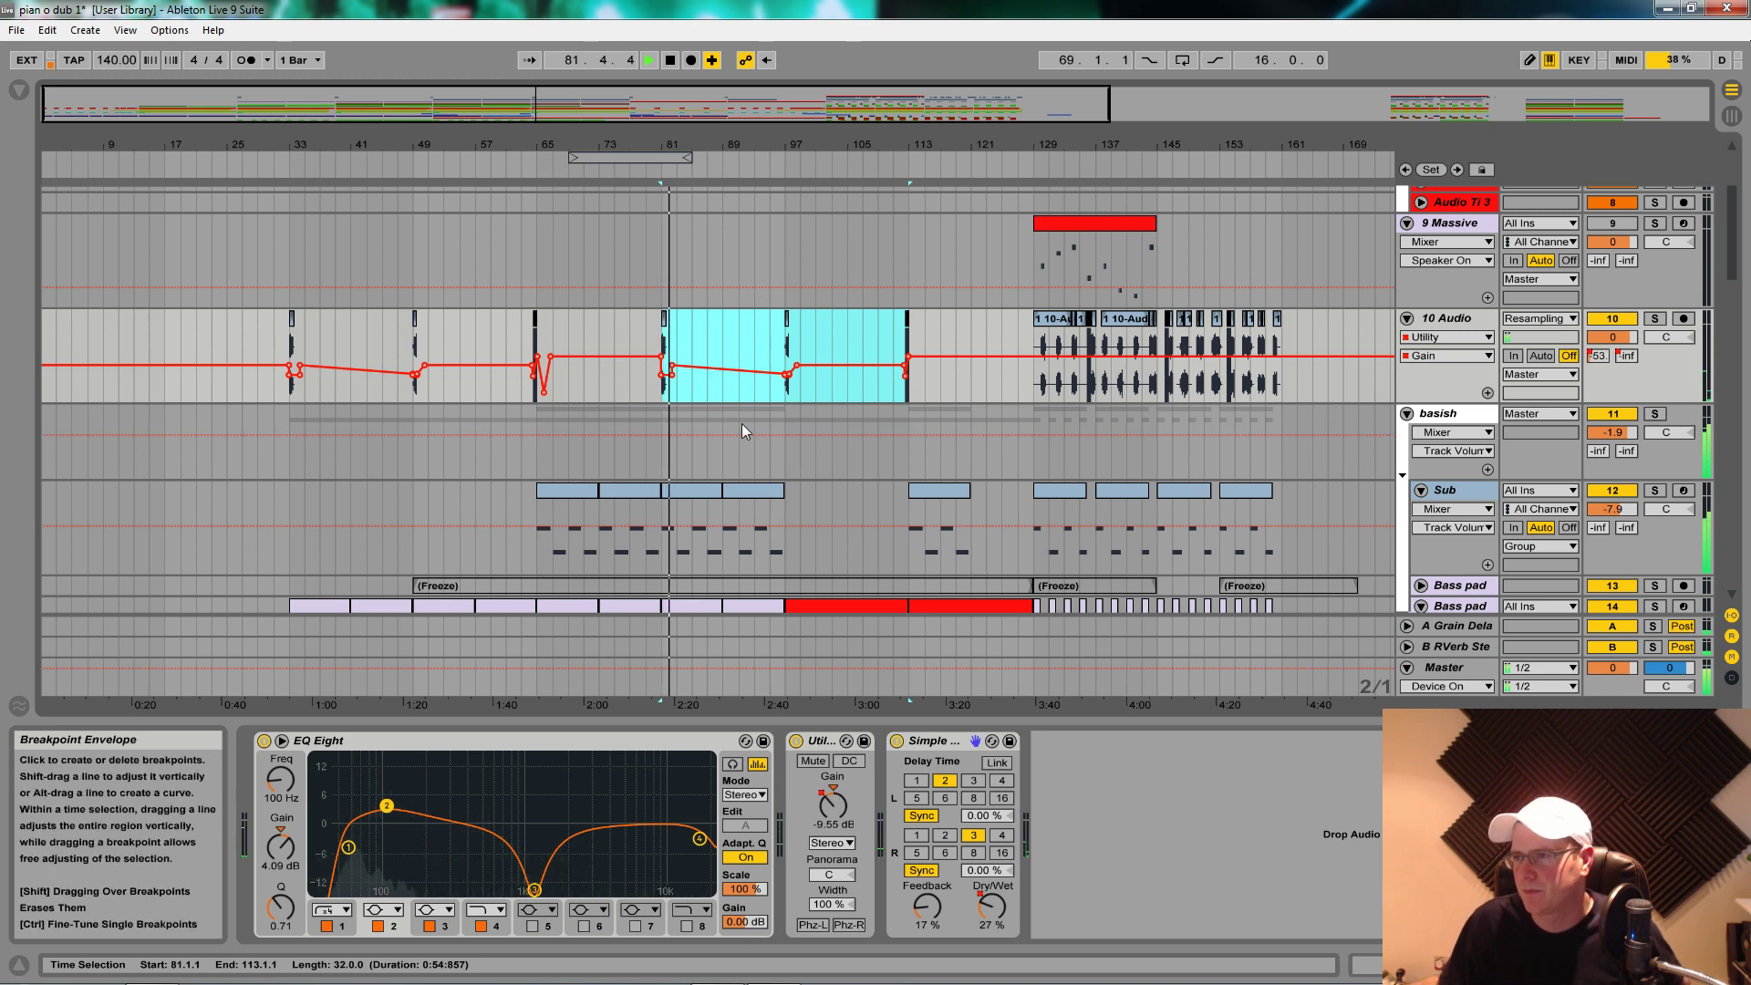
Step: Place a copy of the short 10 Audio clip from bar 97 at bar 83, and play from 81.1.1
{"action": "left_click_drag", "start_coordinate": [784, 343], "coordinate": [669, 340]}
{"action": "key", "text": "space"}
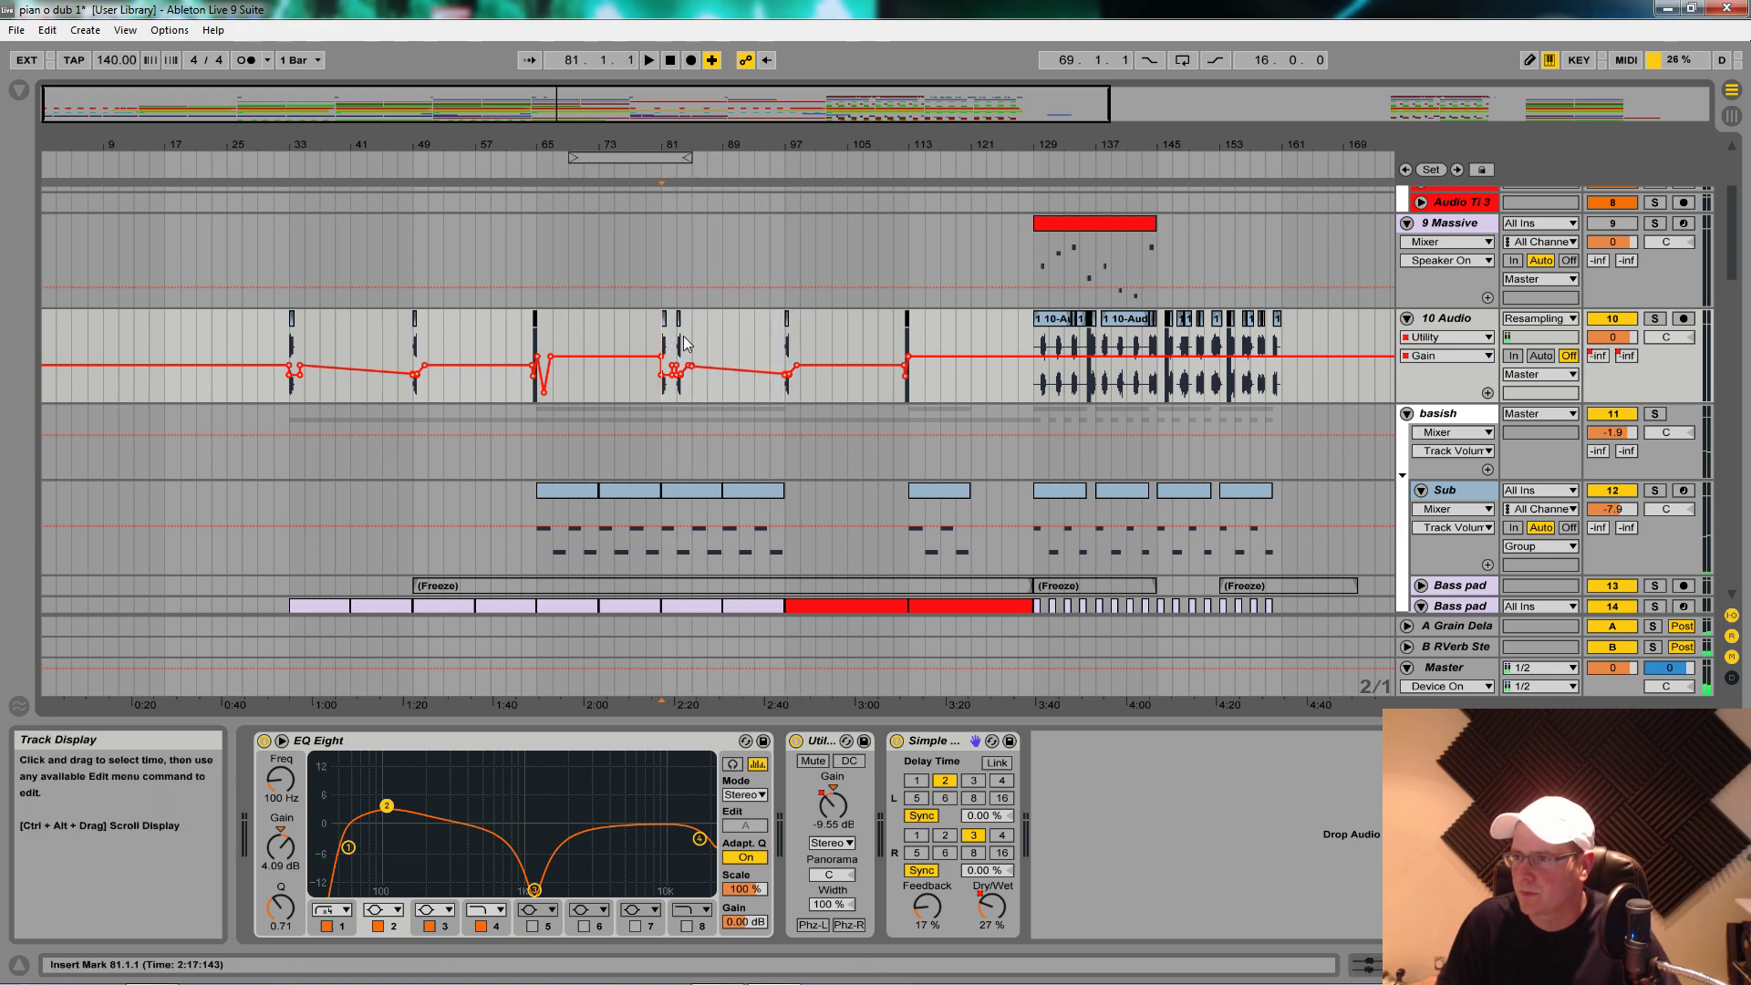
{"action": "key", "text": "space"}
Step: Remove the Utility gain breakpoints around the clips between bars 81 and 85 and level the gain after 81.1.1
{"action": "left_click_drag", "start_coordinate": [702, 145], "coordinate": [701, 144]}
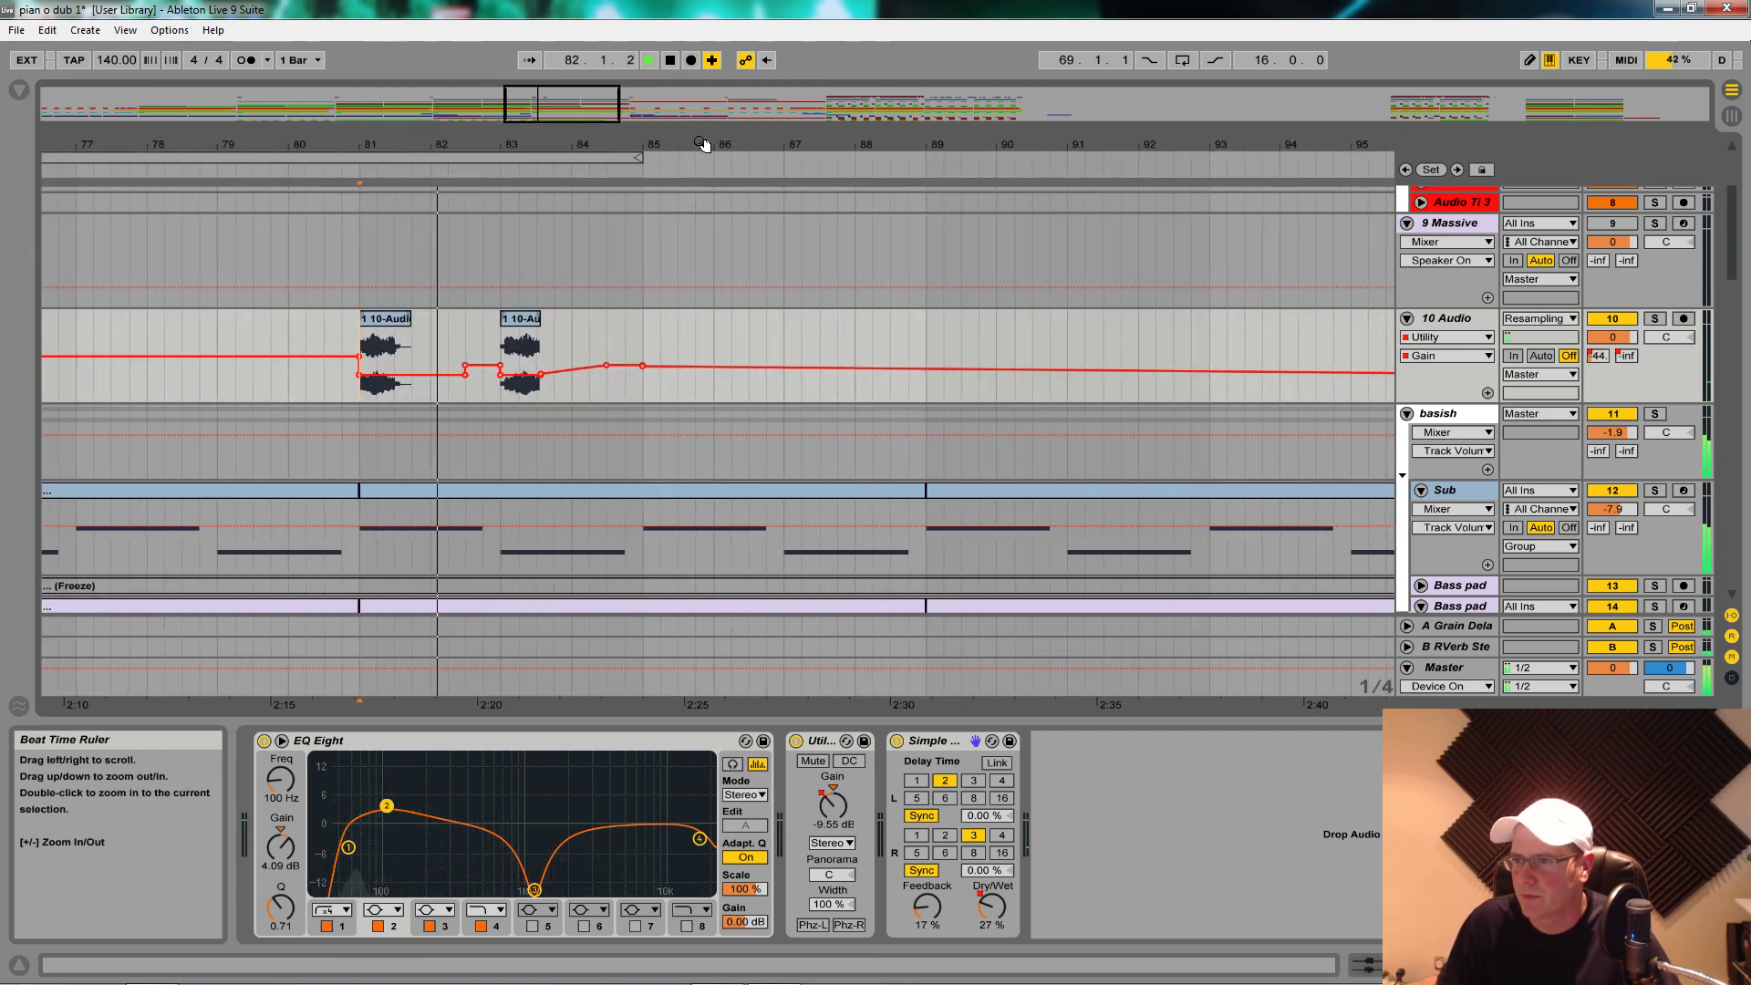
{"action": "left_click", "coordinate": [468, 375]}
{"action": "left_click", "coordinate": [542, 374]}
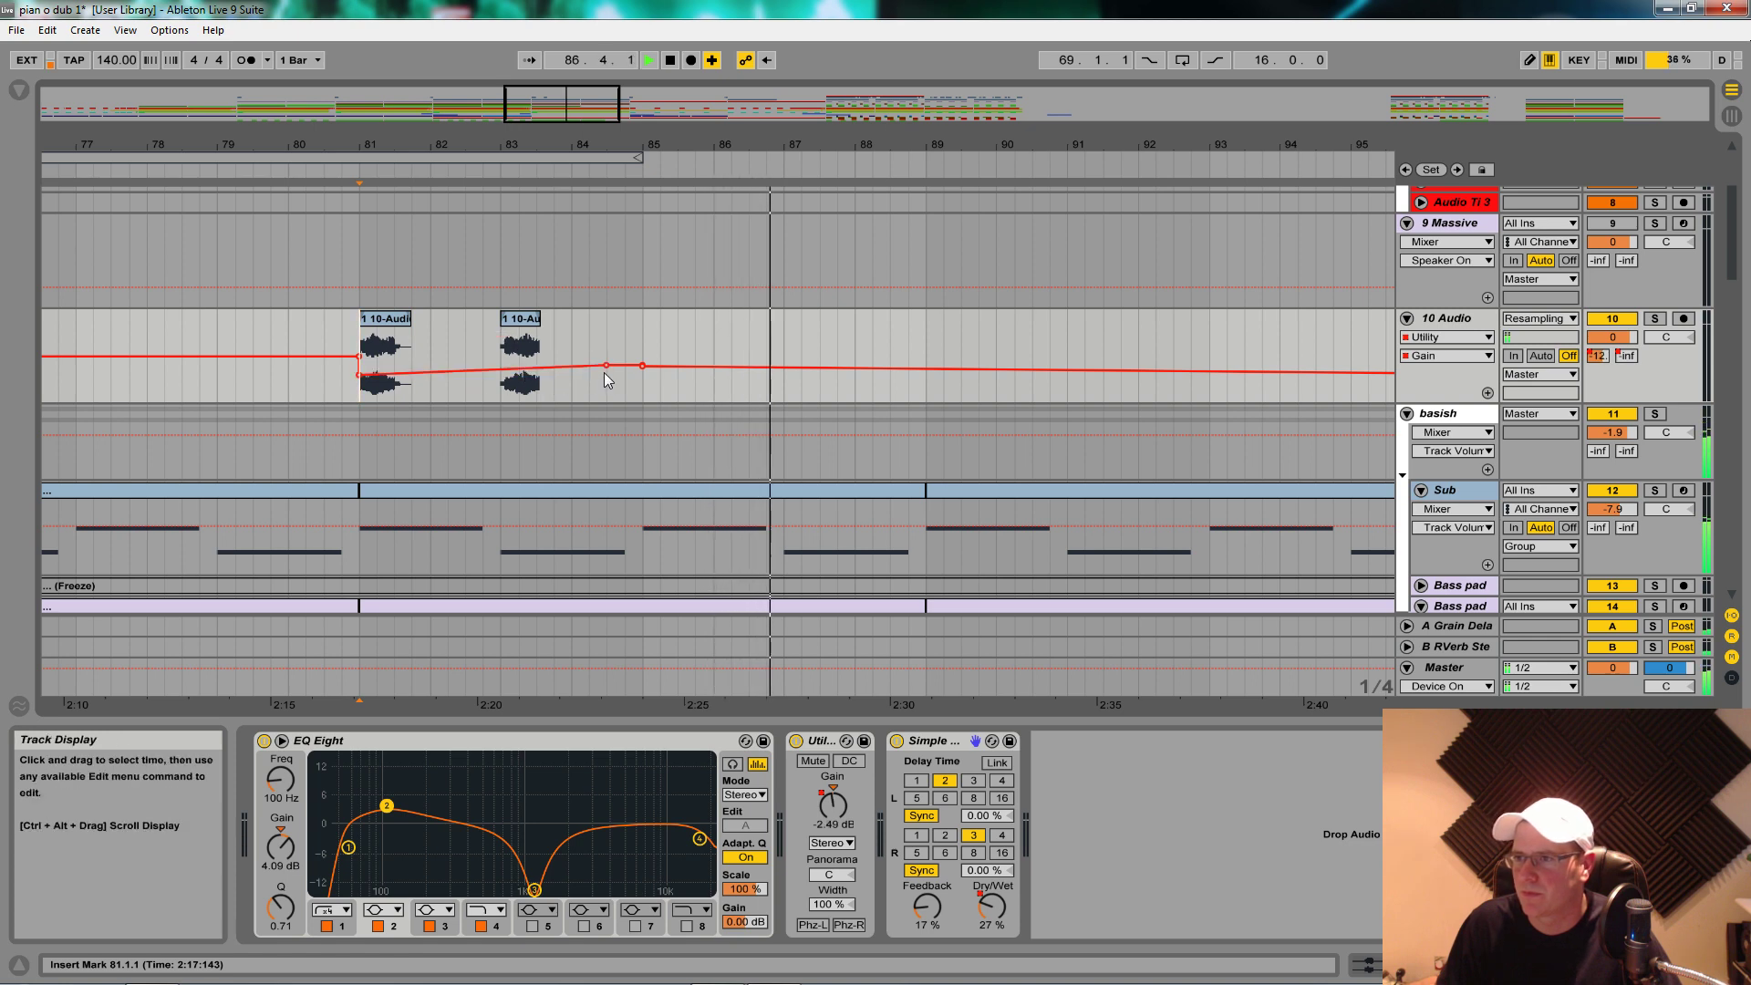
{"action": "left_click_drag", "start_coordinate": [606, 367], "coordinate": [648, 364]}
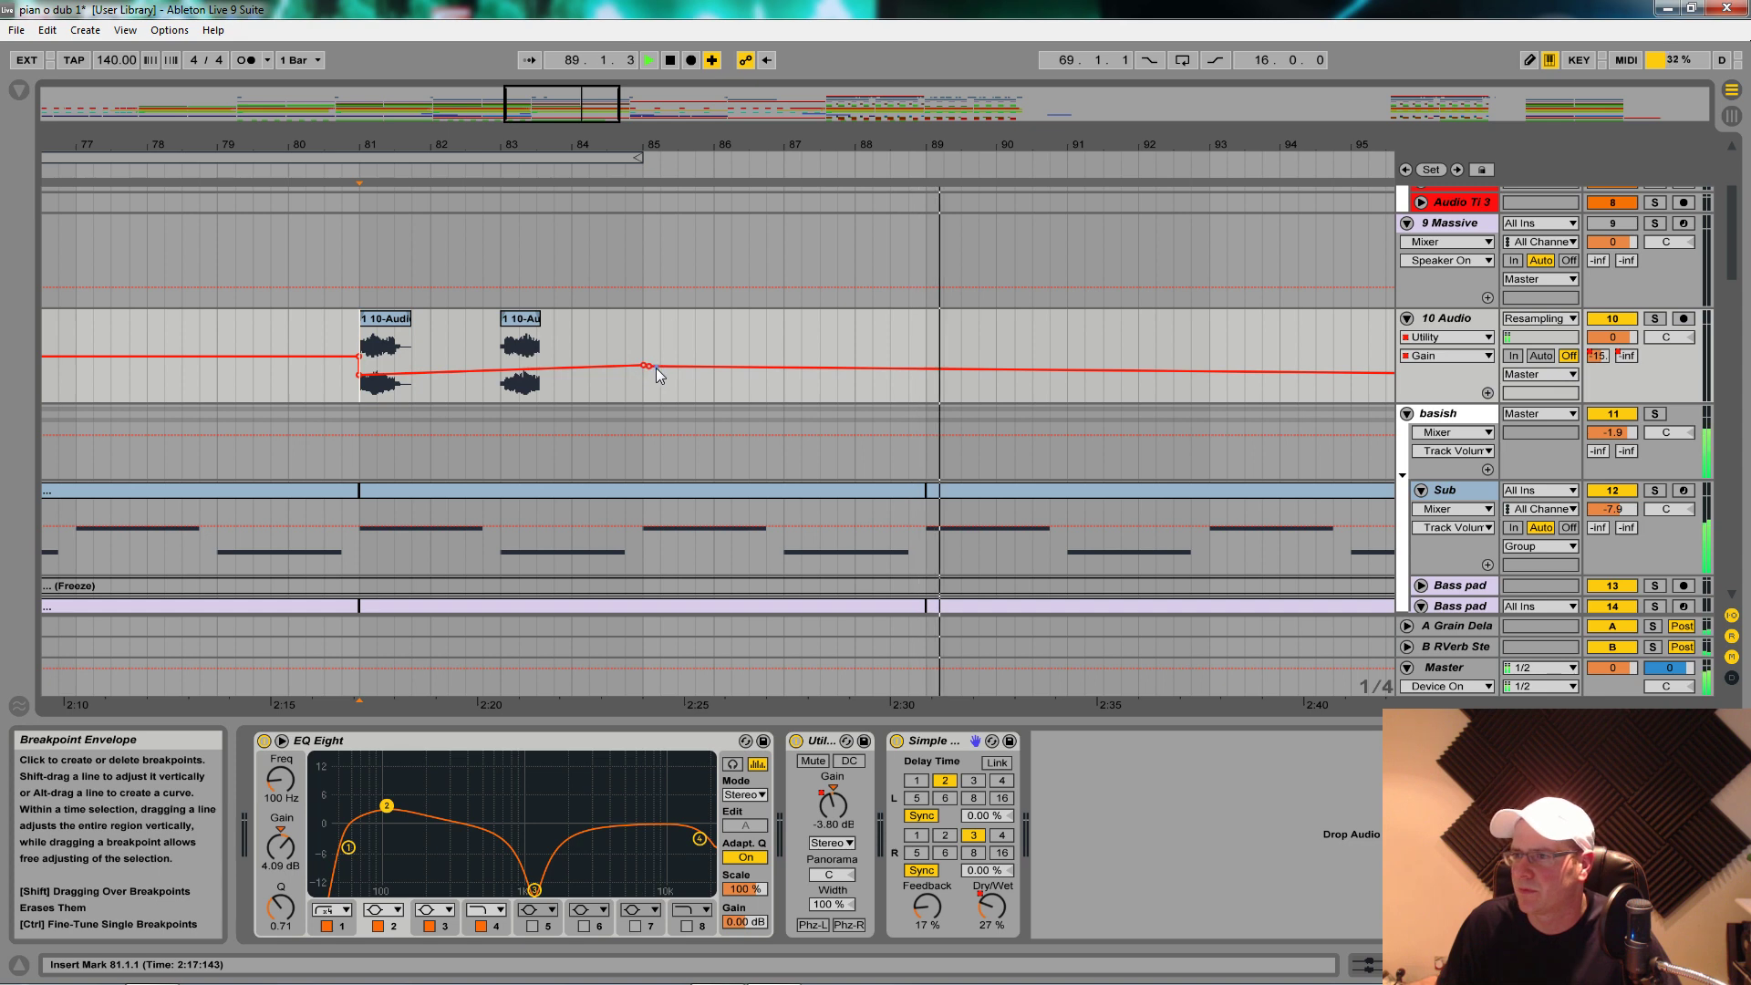
{"action": "left_click", "coordinate": [644, 365]}
{"action": "left_click", "coordinate": [649, 367]}
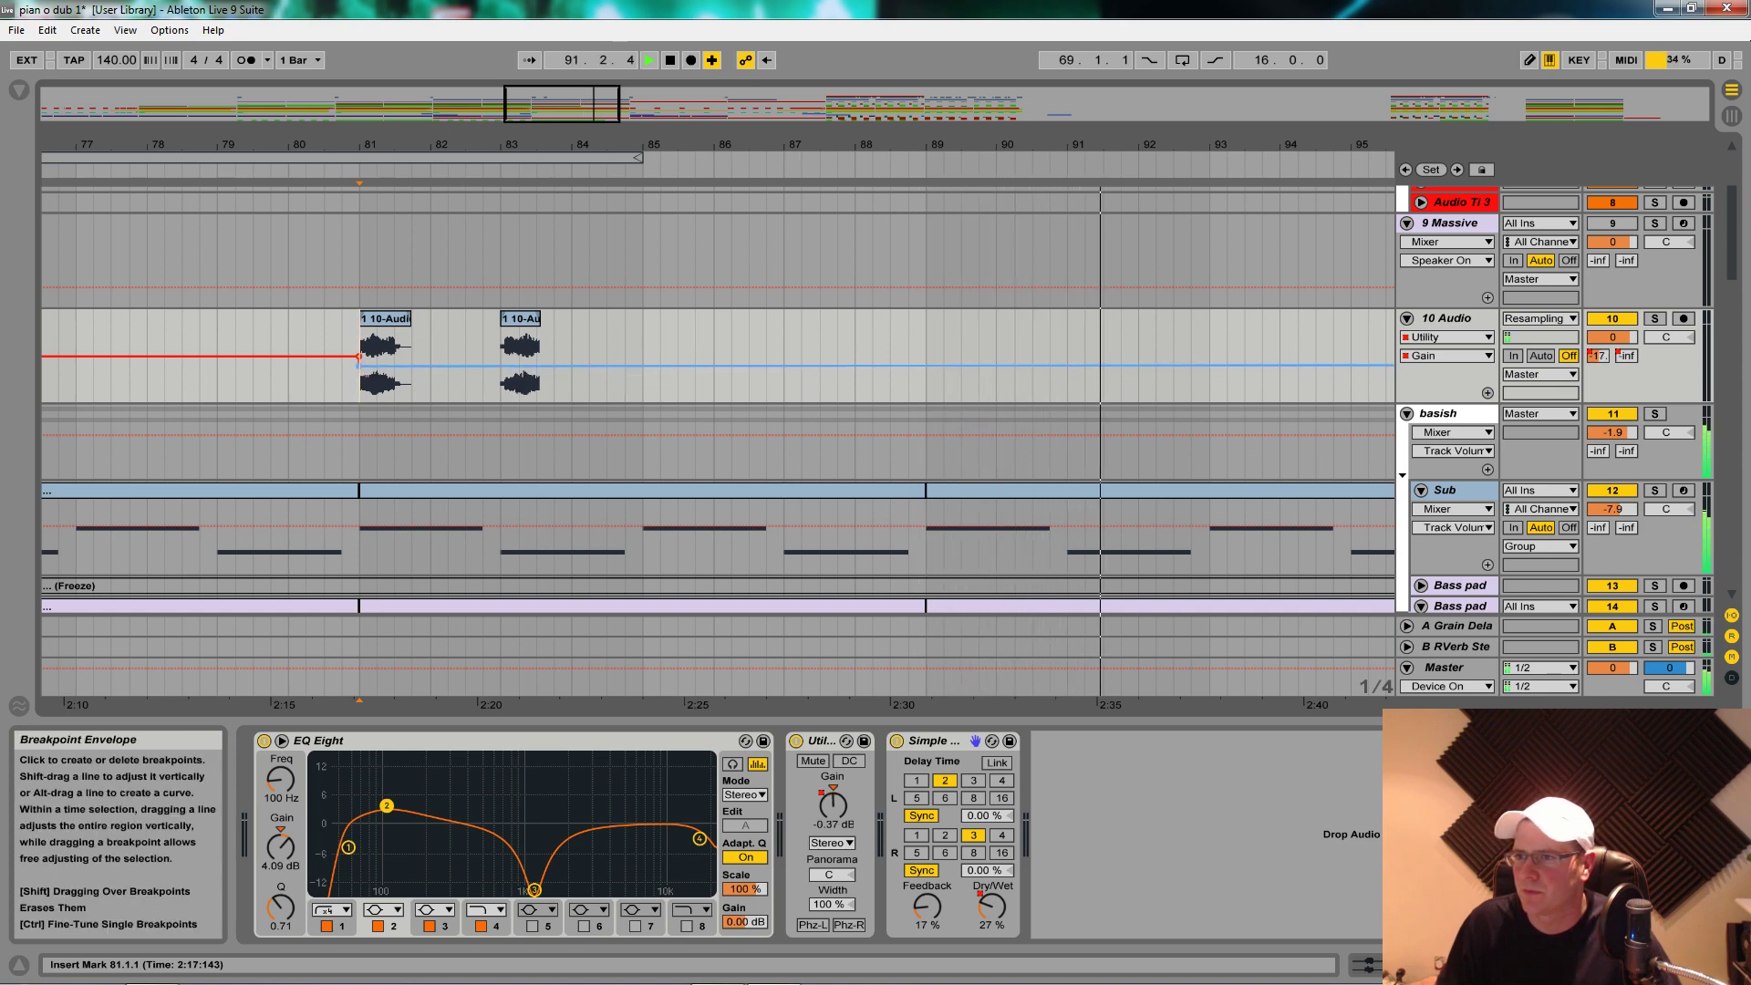
Step: Lower the 10 Audio track's Utility gain automation after 81.1.1 to about -6.3 dB and play it back
{"action": "key", "text": "space"}
{"action": "key", "text": "space"}
{"action": "left_click_drag", "start_coordinate": [468, 361], "coordinate": [473, 383]}
{"action": "key", "text": "space"}
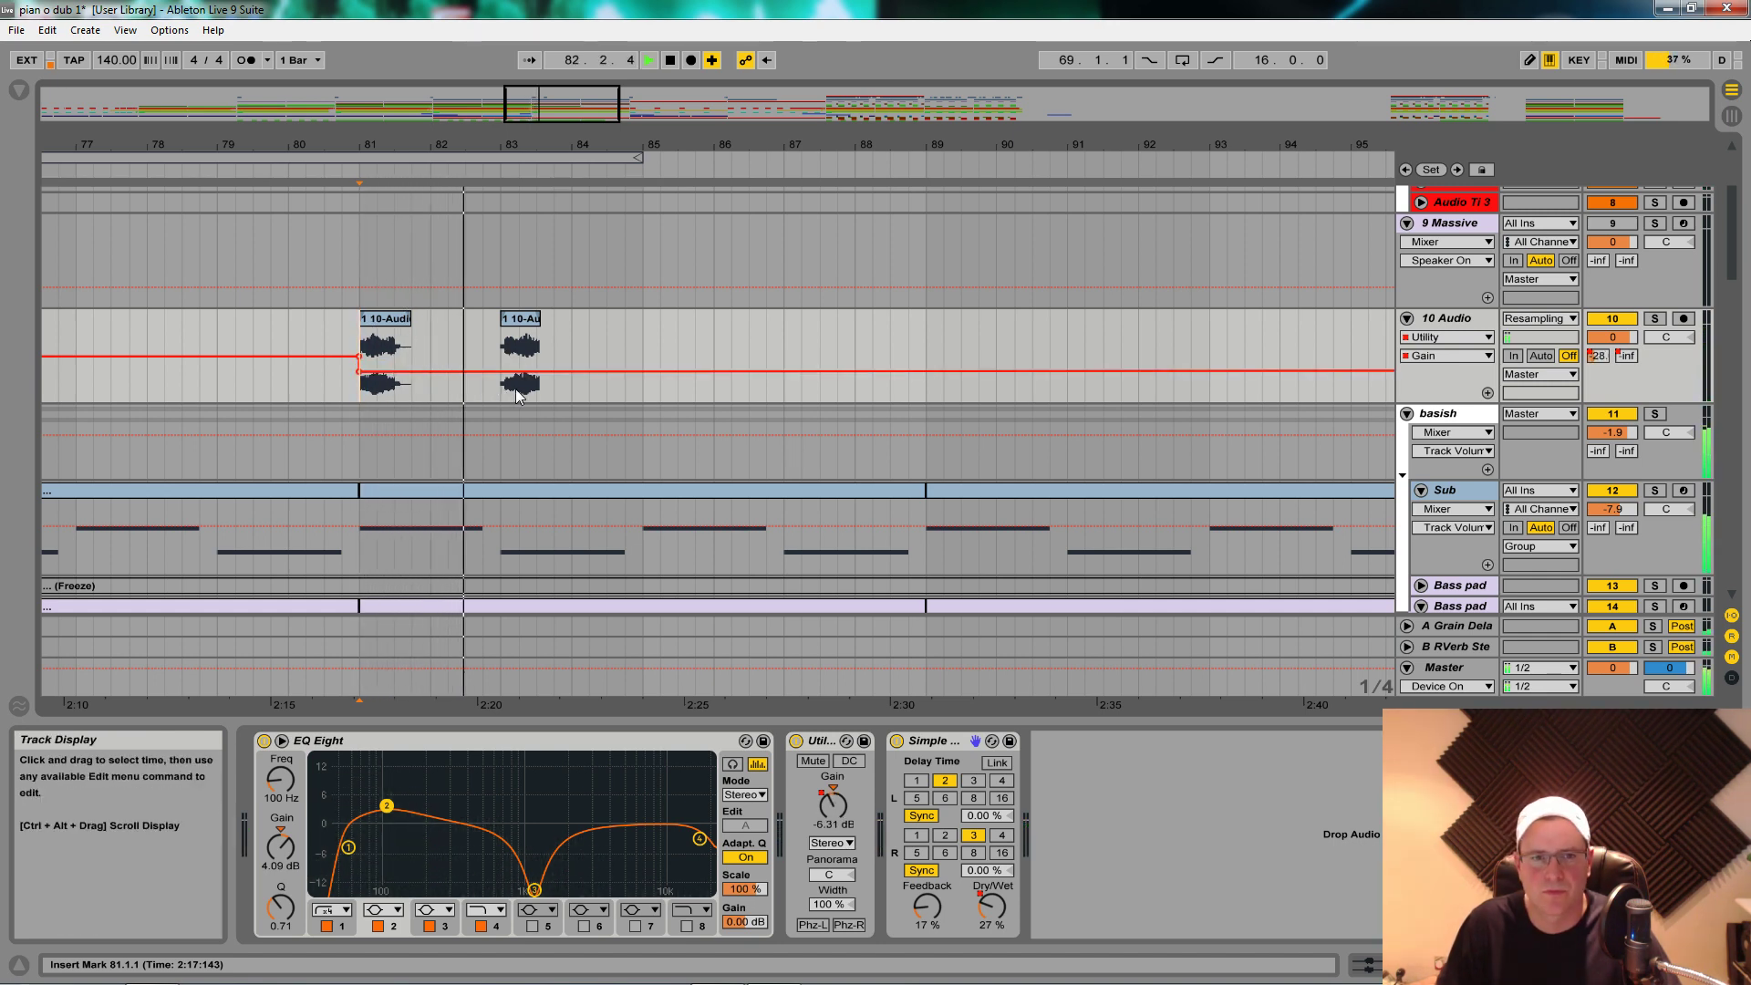
Step: Solo the 10 Audio track and listen to the short clip from 83.1.1
{"action": "left_click", "coordinate": [1655, 318]}
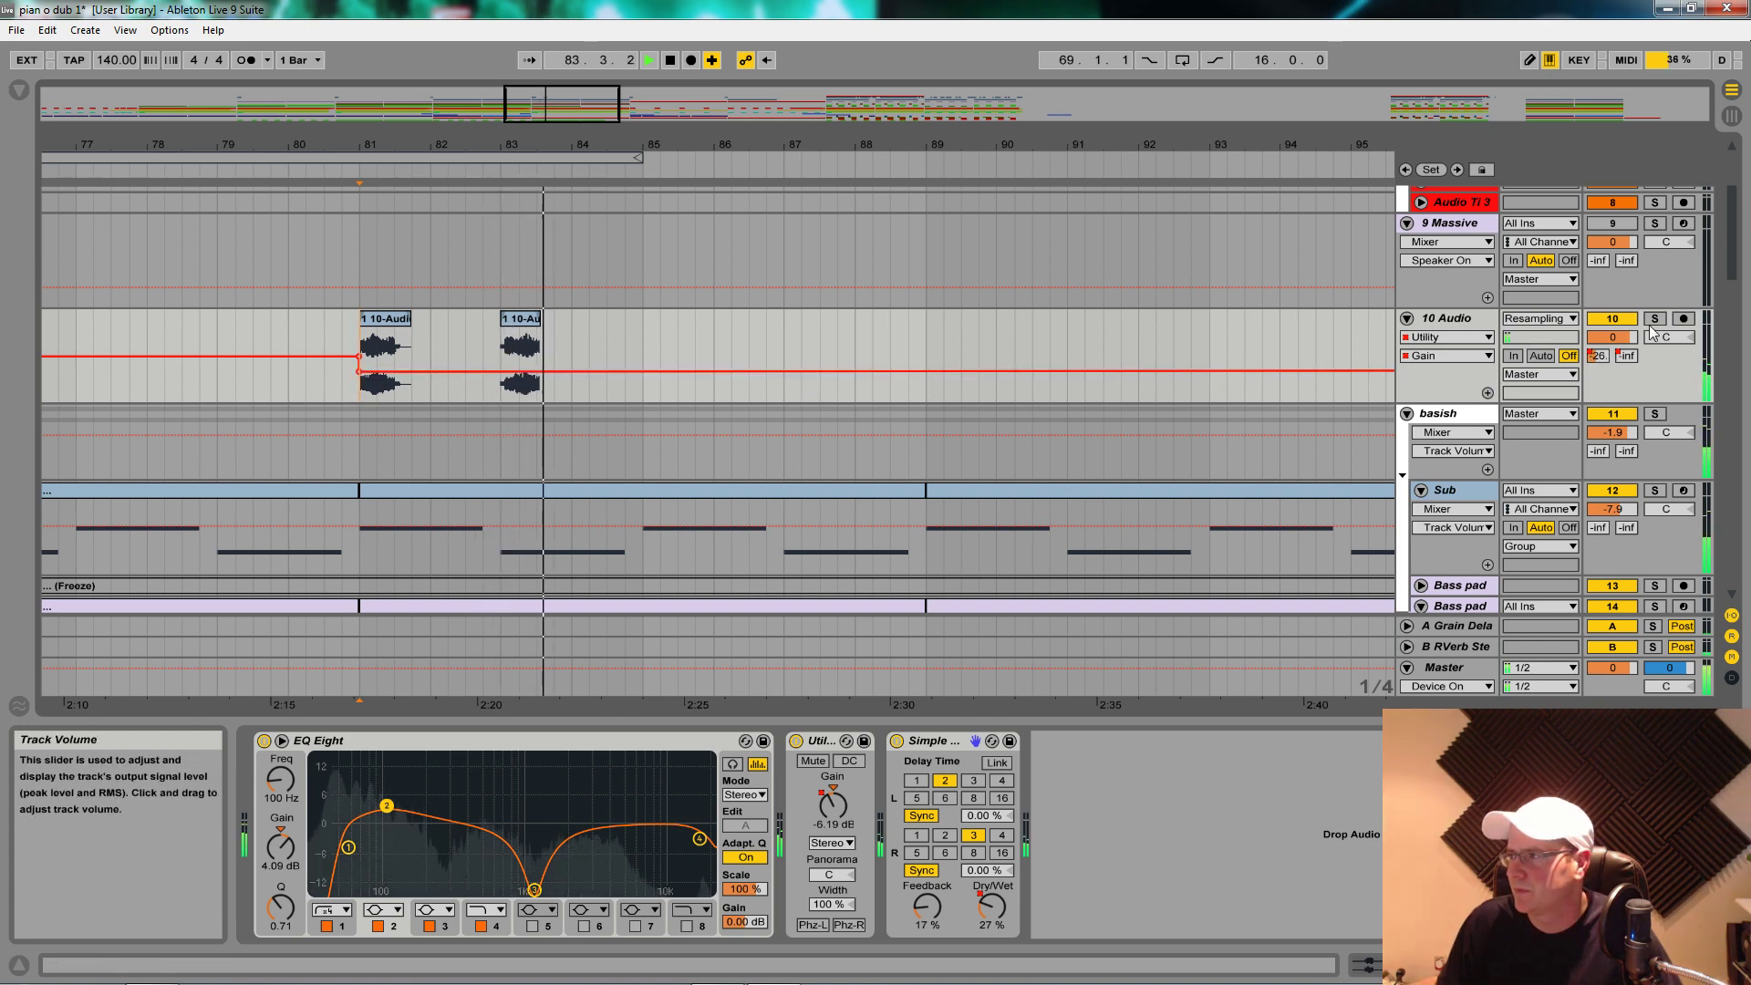
{"action": "key", "text": "space"}
{"action": "left_click", "coordinate": [501, 706]}
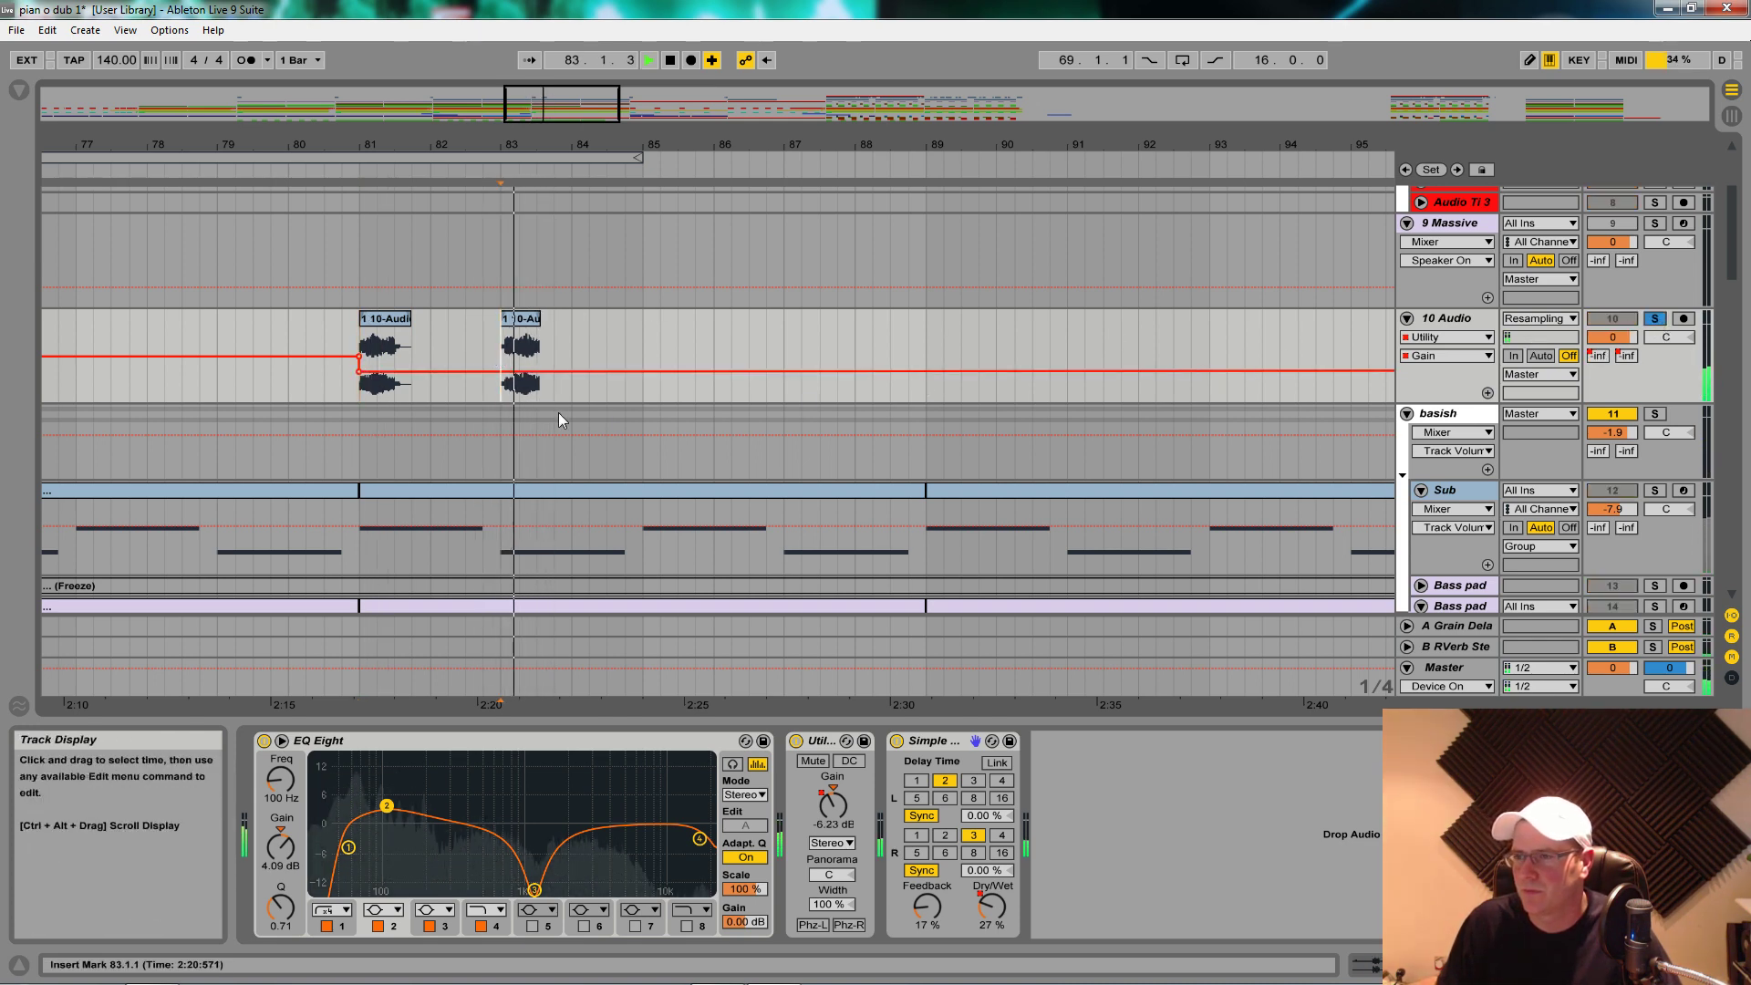
{"action": "key", "text": "space"}
Step: Set the warp mode of the 10 Audio clip at bar 83 to Complex Pro and play it back
{"action": "double_click", "coordinate": [527, 319]}
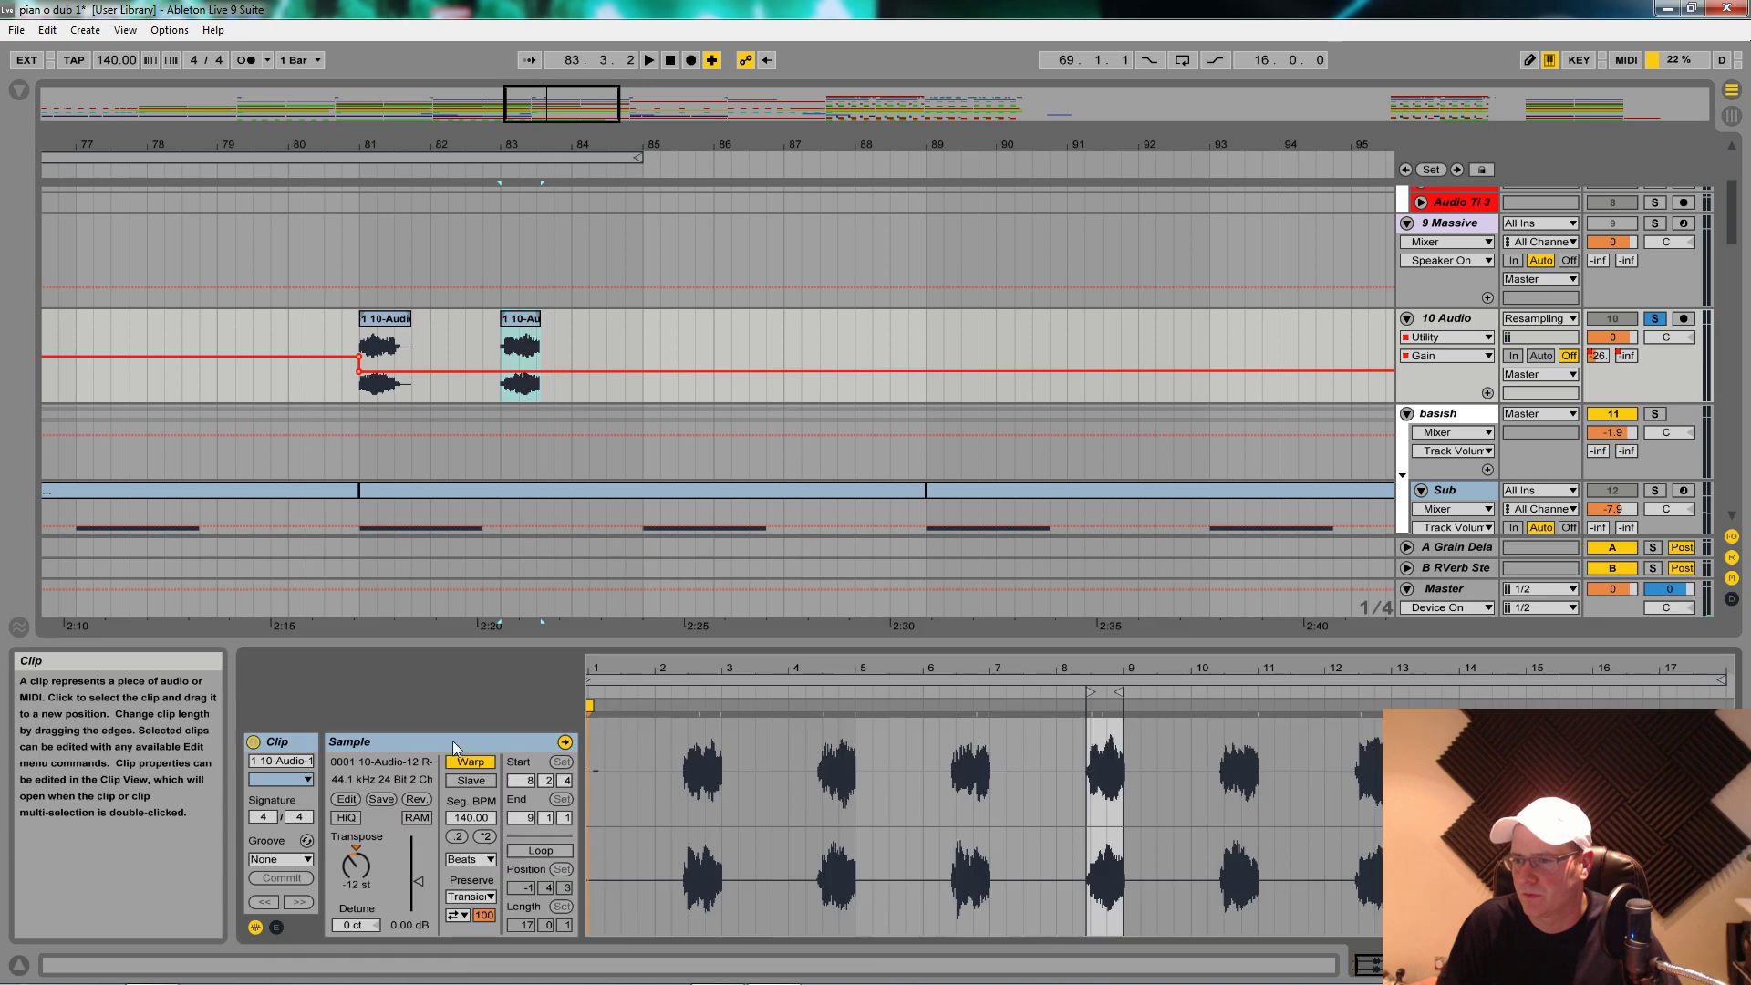
{"action": "left_click", "coordinate": [469, 859]}
{"action": "left_click", "coordinate": [479, 941]}
{"action": "key", "text": "space"}
{"action": "left_click", "coordinate": [470, 859]}
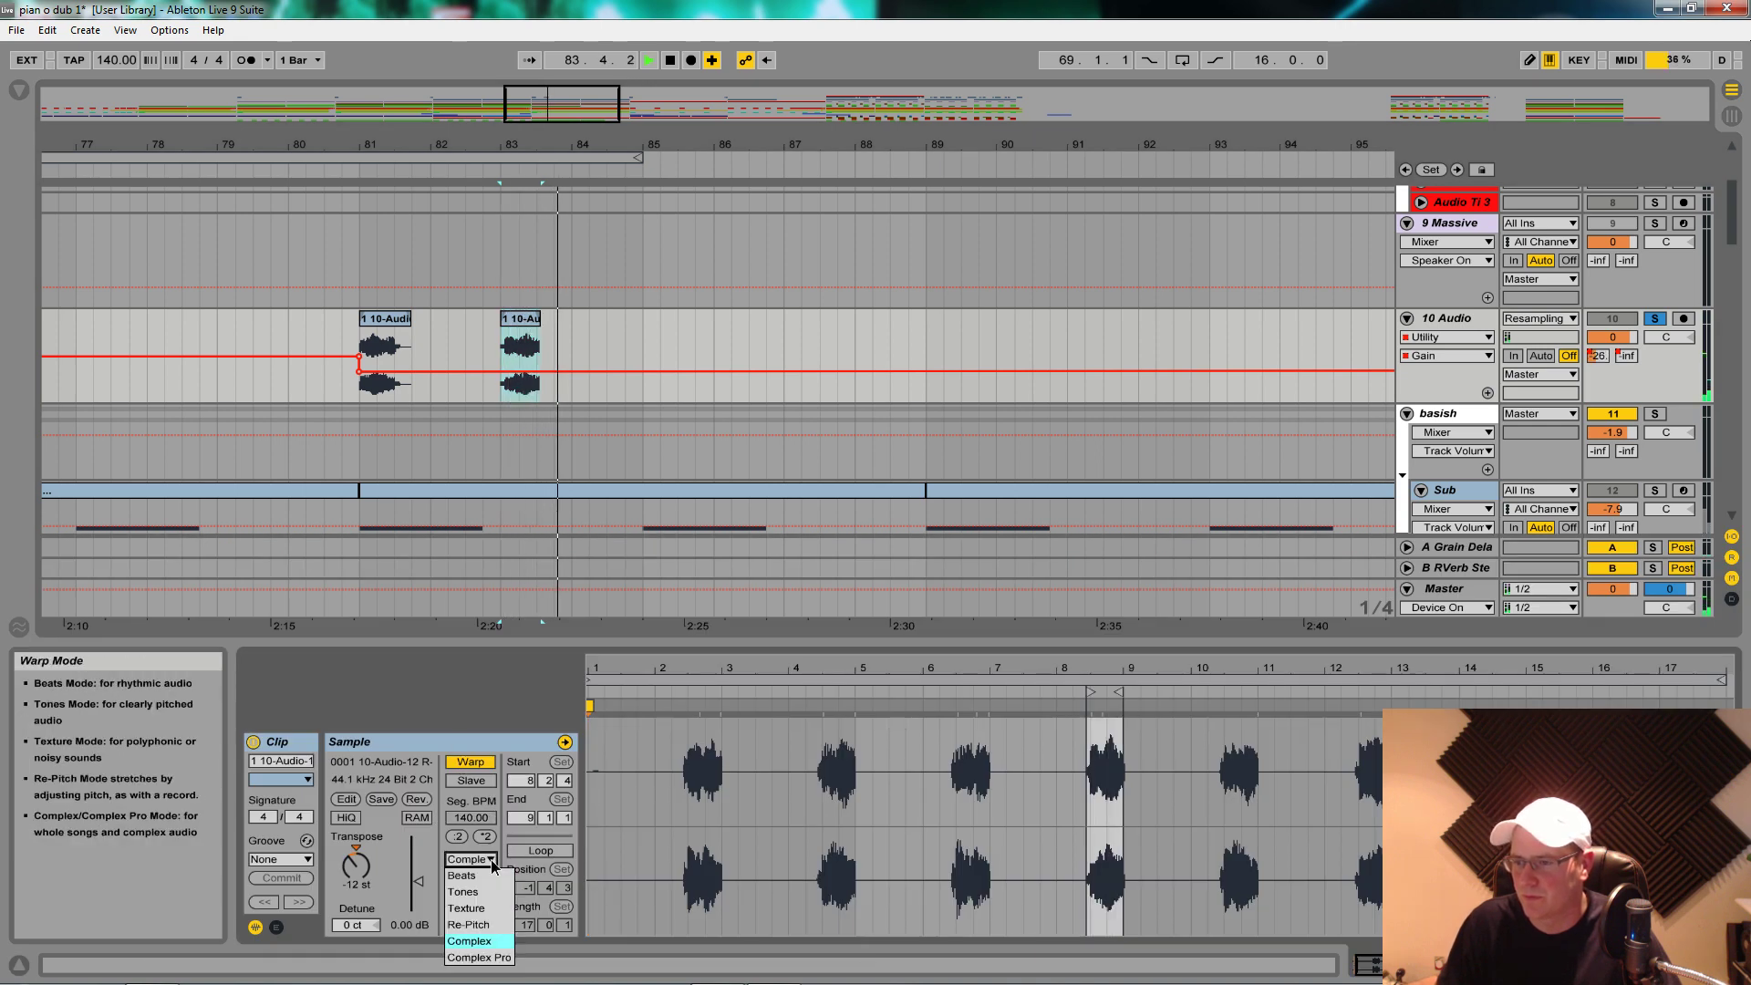
{"action": "left_click", "coordinate": [495, 951]}
{"action": "key", "text": "space"}
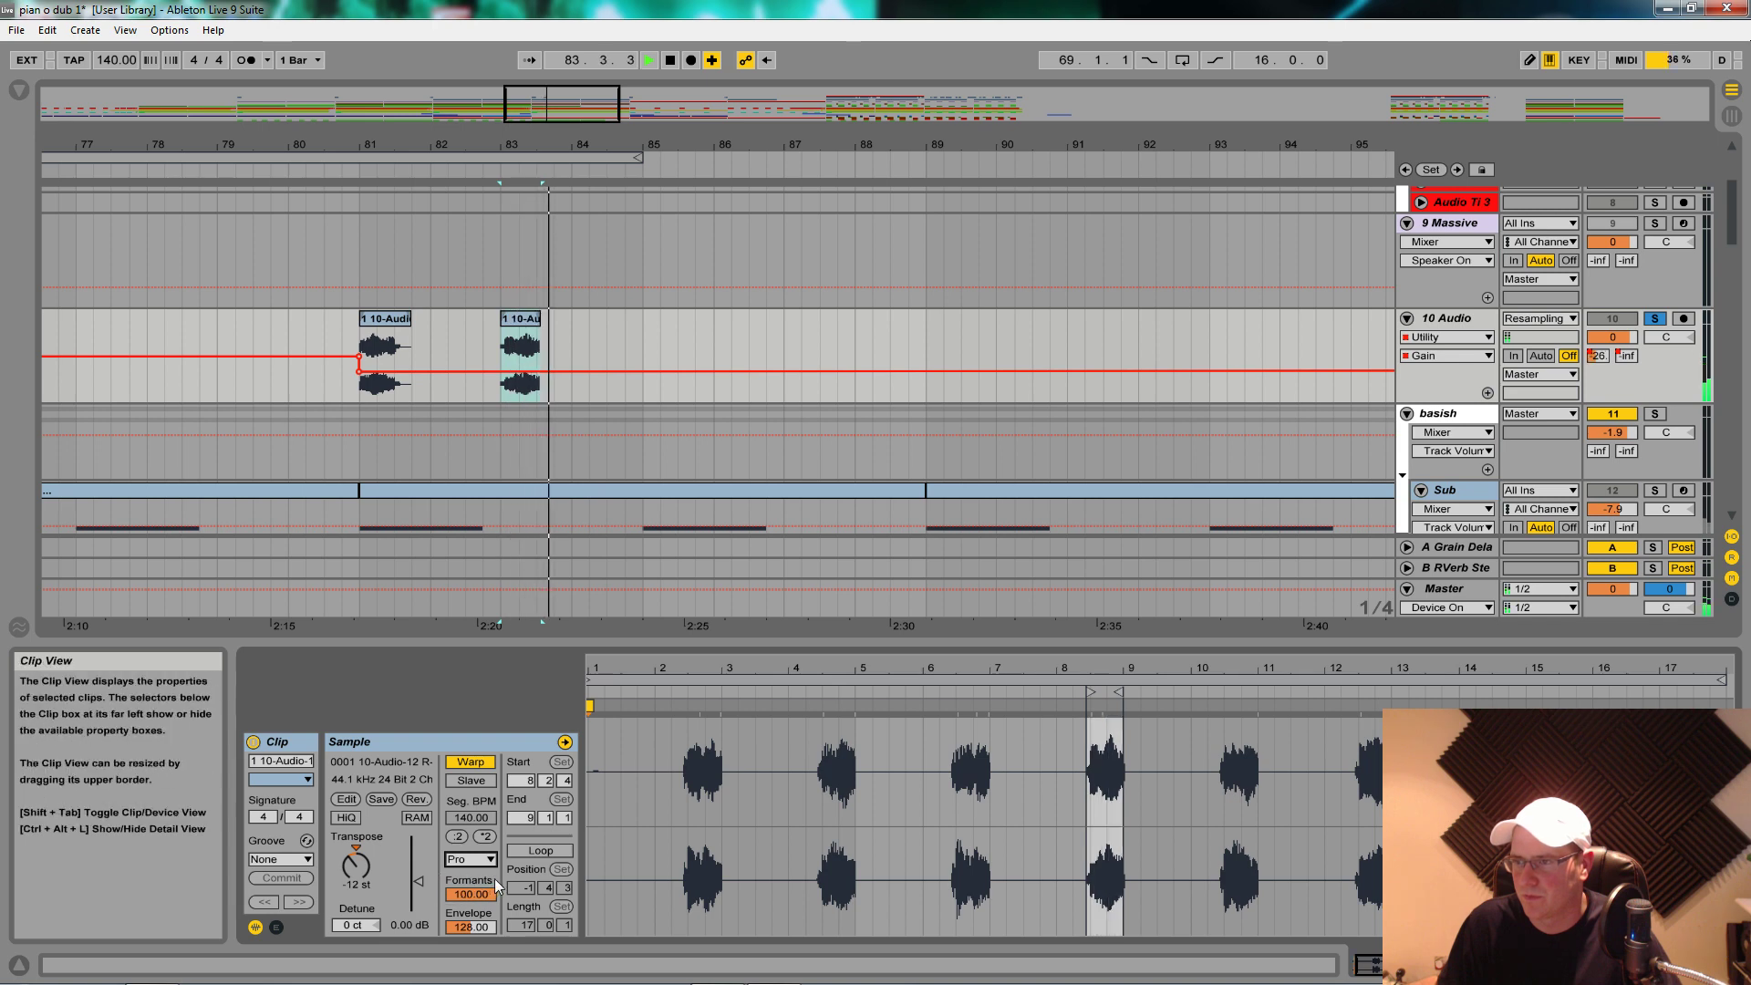
Step: Set the bar 83 clip's transpose to 0 st, unsolo 10 Audio and play the mix from 80.4.1
{"action": "key", "text": "space"}
{"action": "key", "text": "space"}
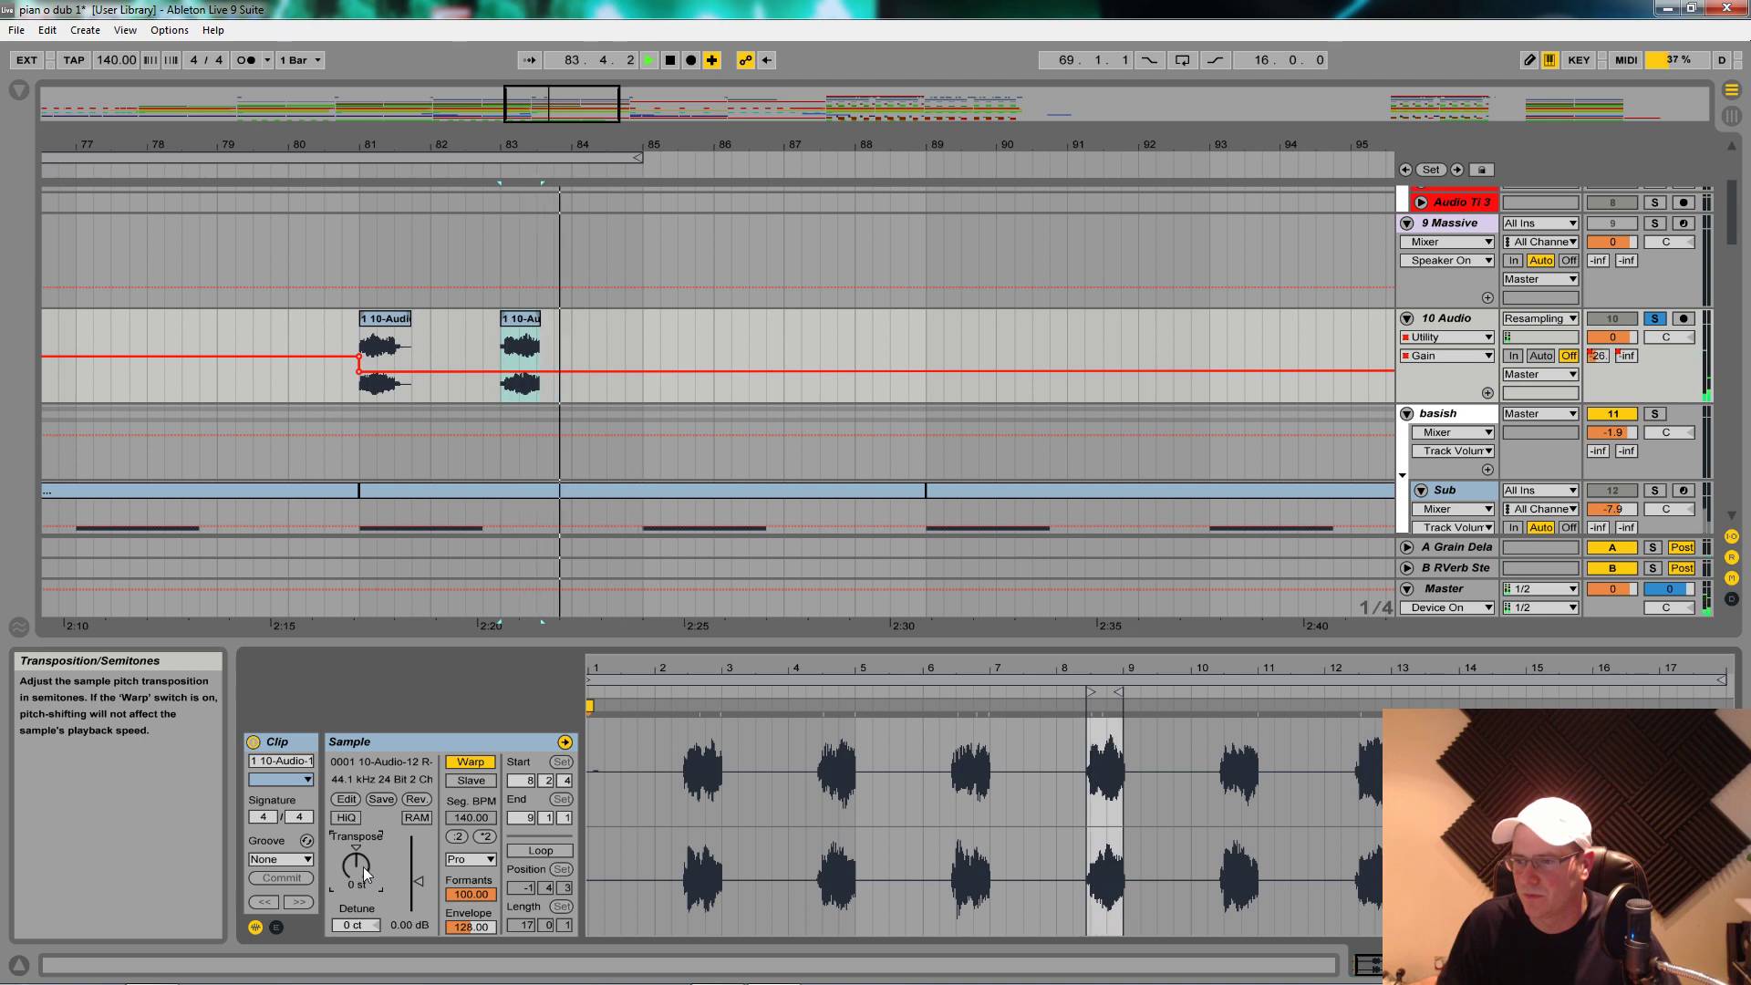
{"action": "key", "text": "space"}
{"action": "left_click", "coordinate": [349, 399]}
{"action": "key", "text": "space"}
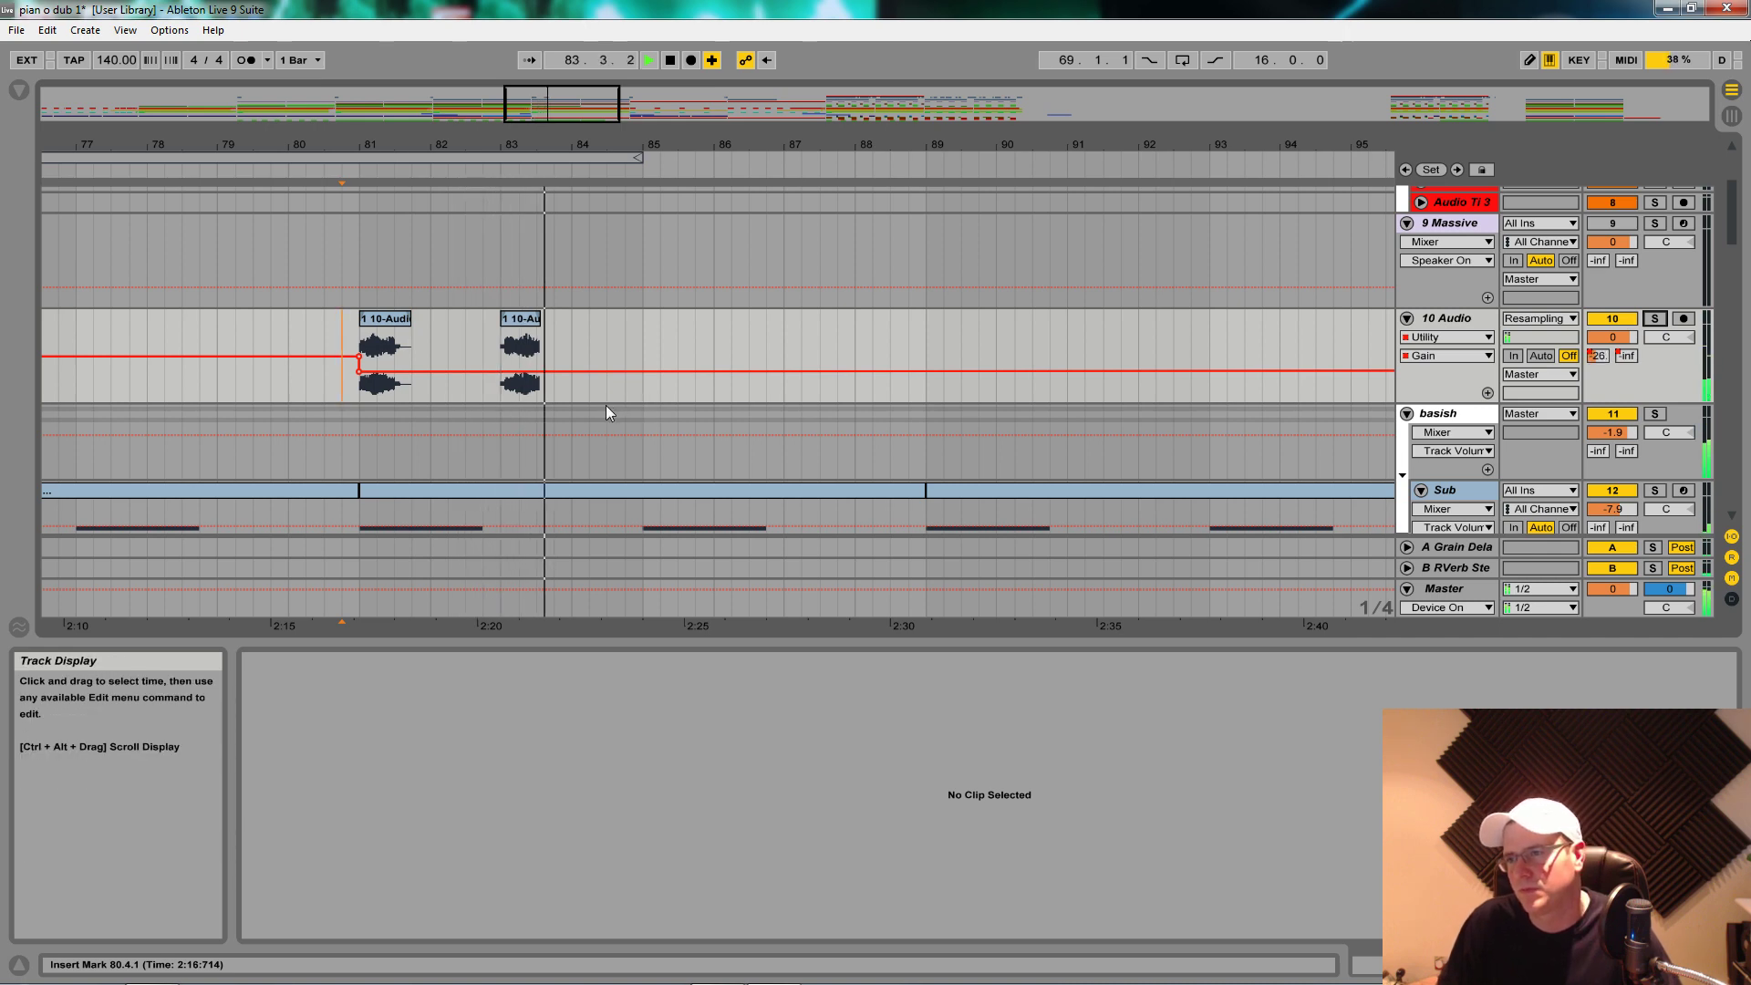
Step: Display the Simple Delay Dry/Wet automation on the 10 Audio track and restart playback from 80.4.1
{"action": "left_click", "coordinate": [1625, 356]}
{"action": "left_click_drag", "start_coordinate": [502, 144], "coordinate": [504, 15]}
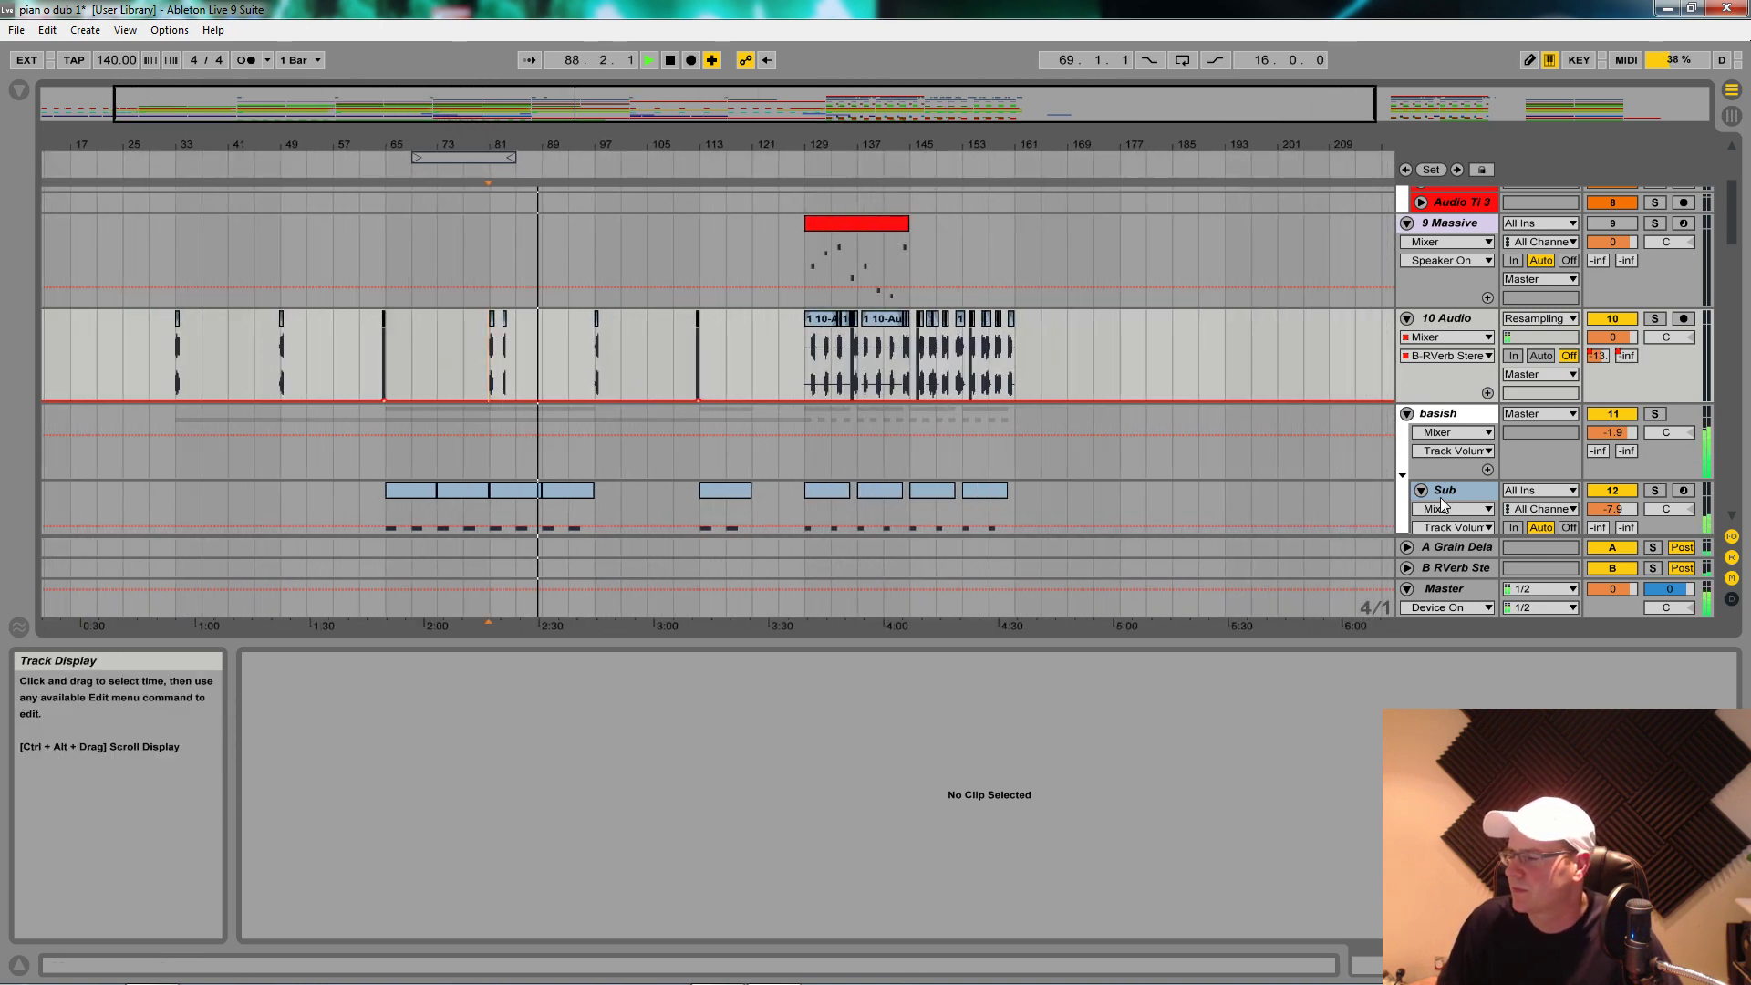
{"action": "double_click", "coordinate": [1453, 325]}
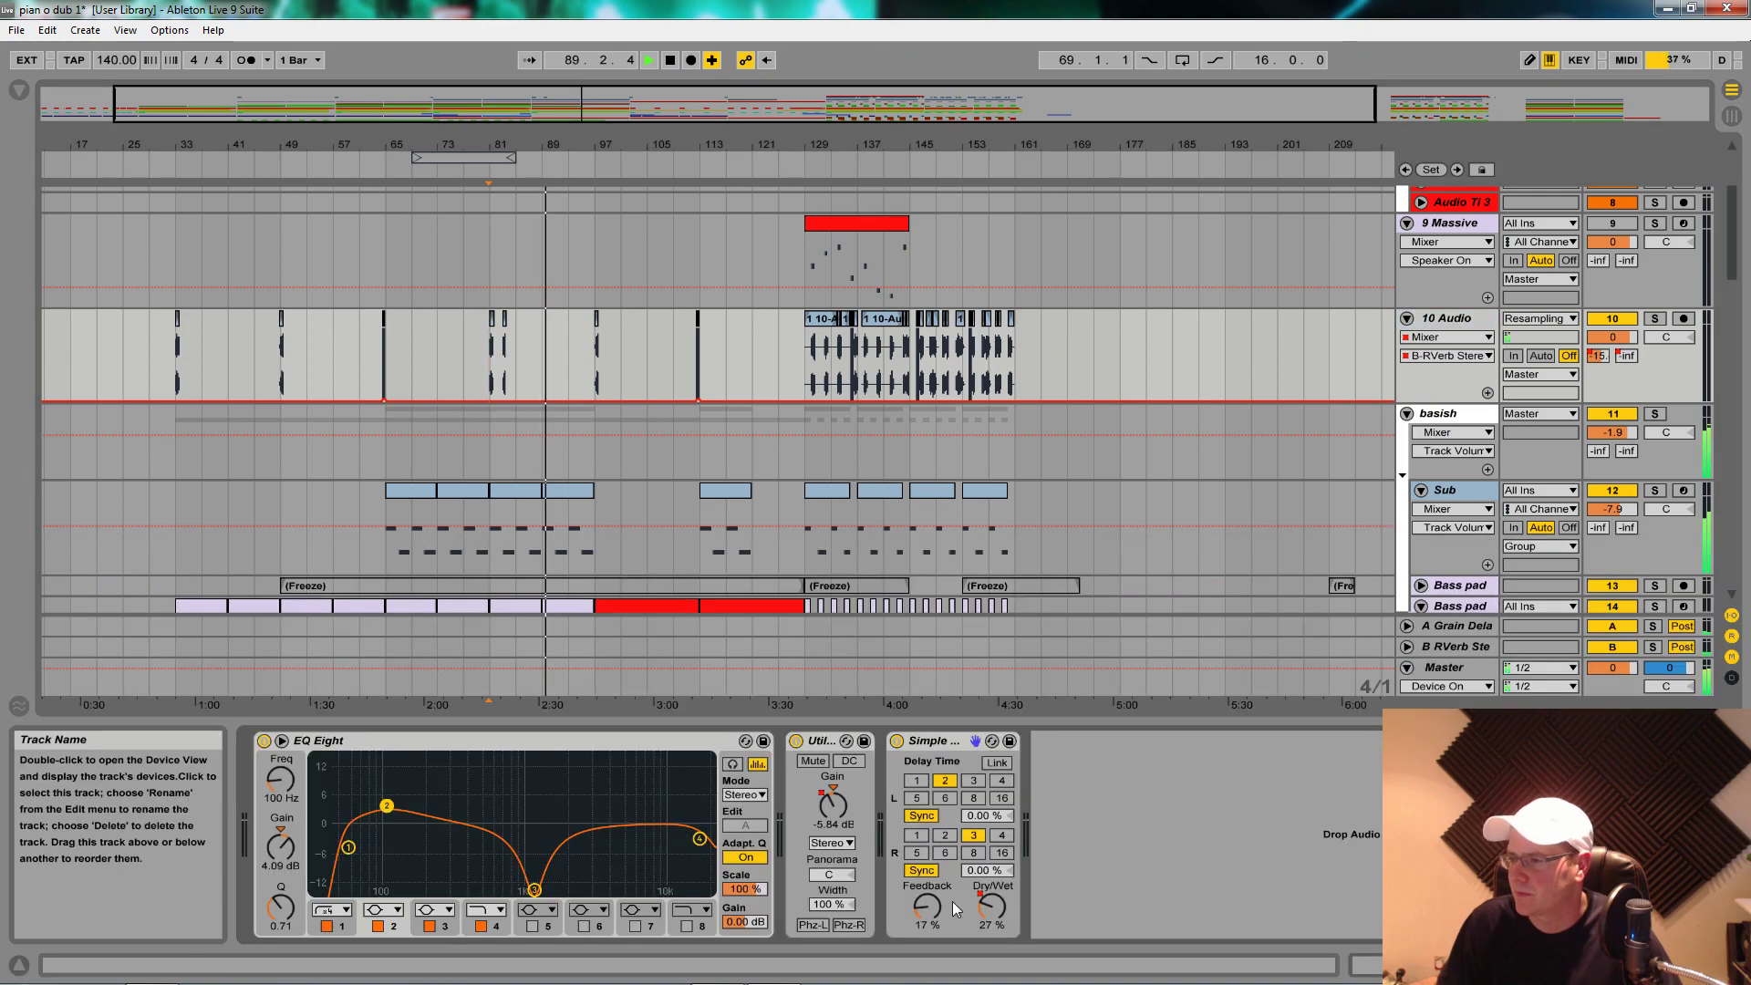
{"action": "left_click", "coordinate": [992, 905]}
{"action": "key", "text": "space"}
{"action": "key", "text": "space"}
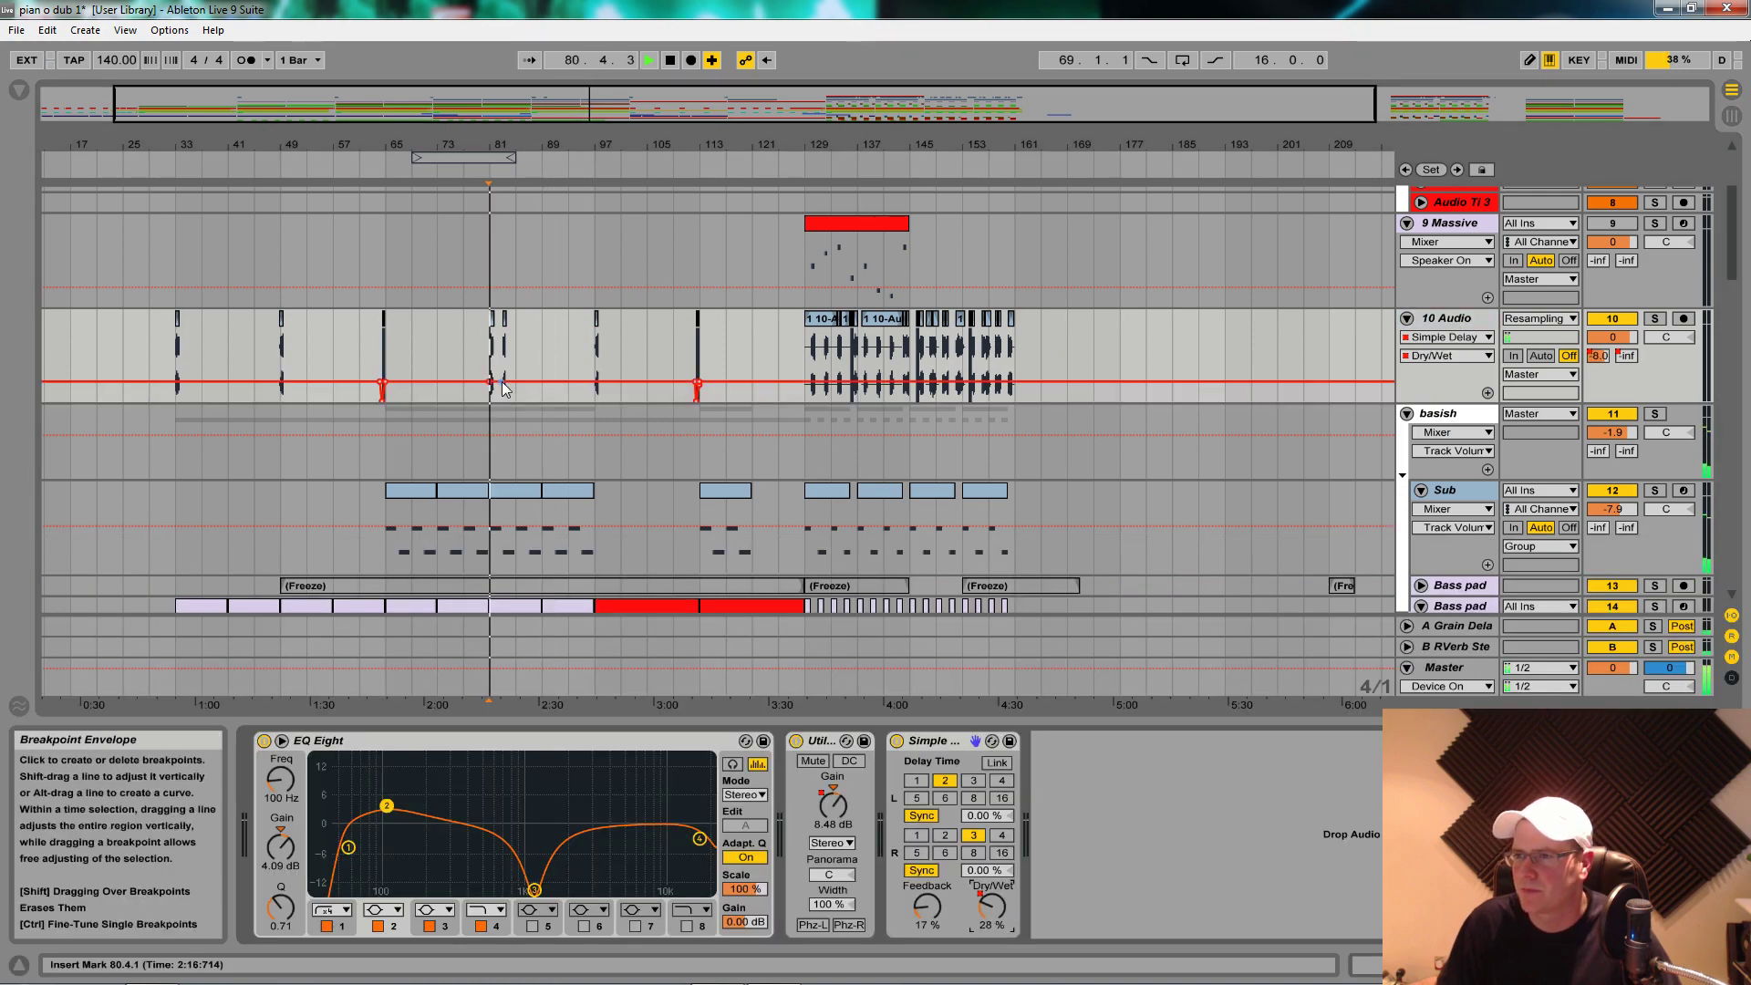
Step: Duplicate the two 10 Audio clips at bars 81 and 83 to bars 85 and 87, and play from 81.1.1
{"action": "mouse_move", "coordinate": [507, 145]}
{"action": "left_mouse_down"}
{"action": "mouse_move", "coordinate": [506, 296]}
{"action": "mouse_move", "coordinate": [501, 267]}
{"action": "left_mouse_up"}
{"action": "mouse_move", "coordinate": [446, 367]}
{"action": "left_mouse_down"}
{"action": "mouse_move", "coordinate": [516, 372]}
{"action": "mouse_move", "coordinate": [432, 357]}
{"action": "left_mouse_up"}
{"action": "key", "text": "ctrl+d"}
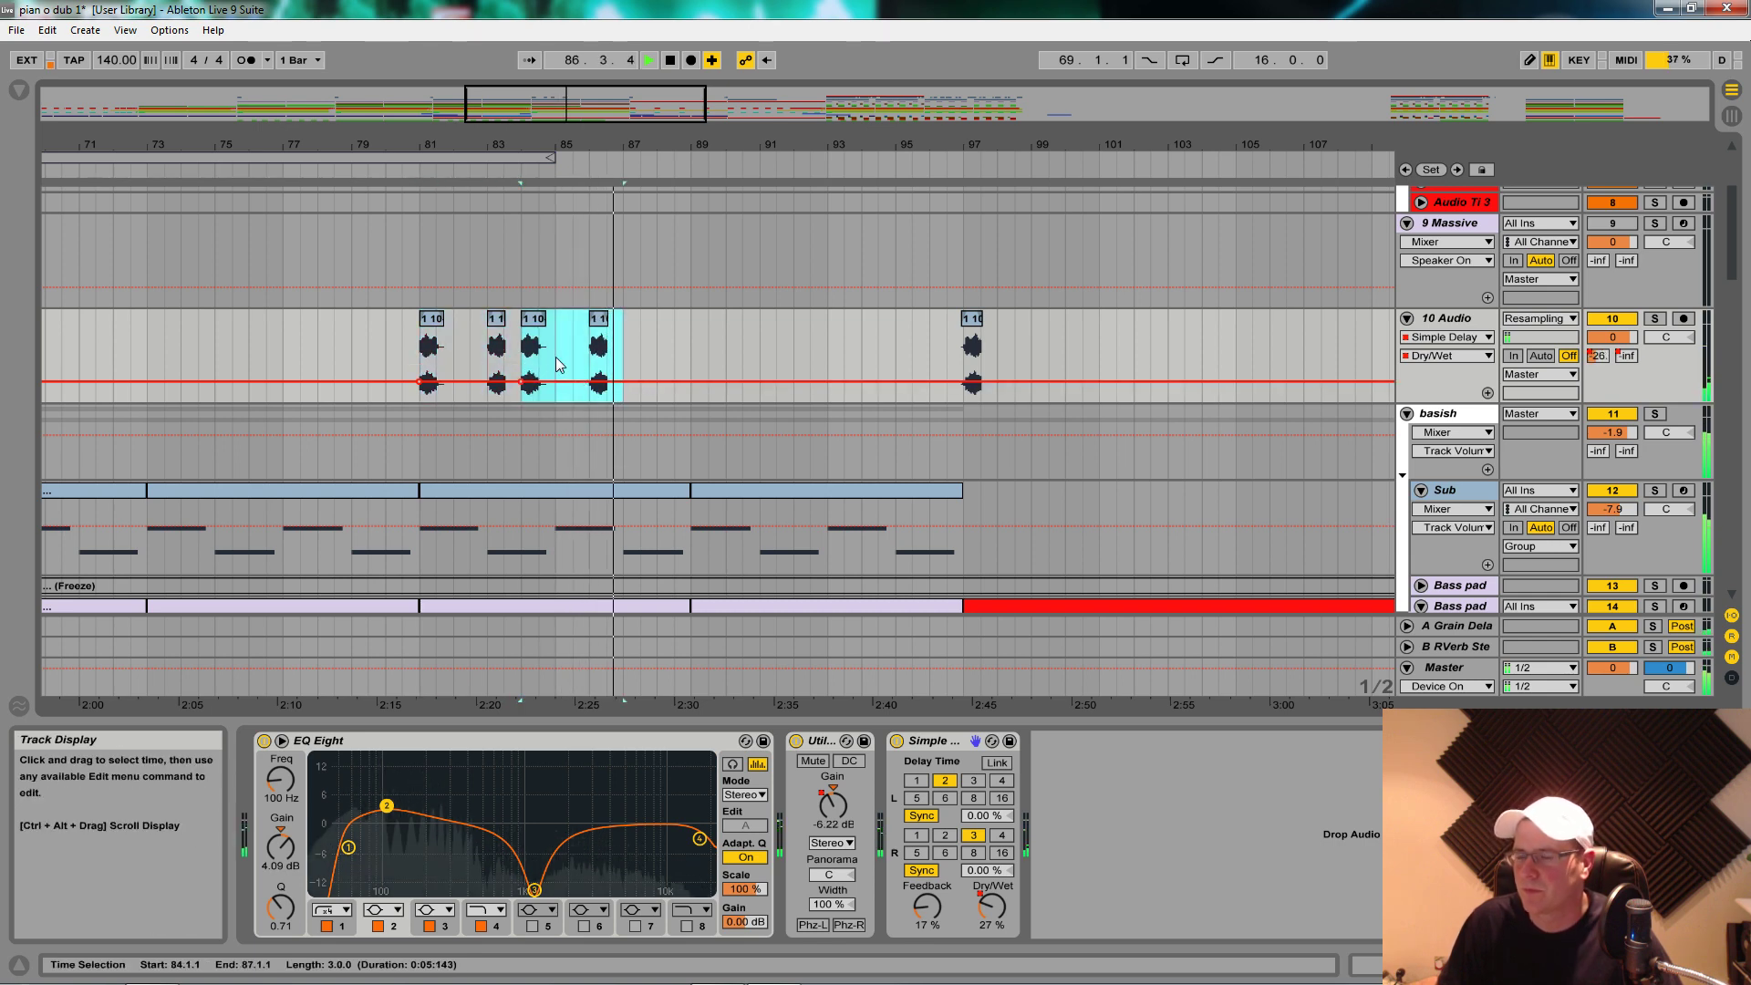
{"action": "left_click_drag", "start_coordinate": [538, 328], "coordinate": [580, 327]}
{"action": "left_click", "coordinate": [423, 368]}
{"action": "key", "text": "space"}
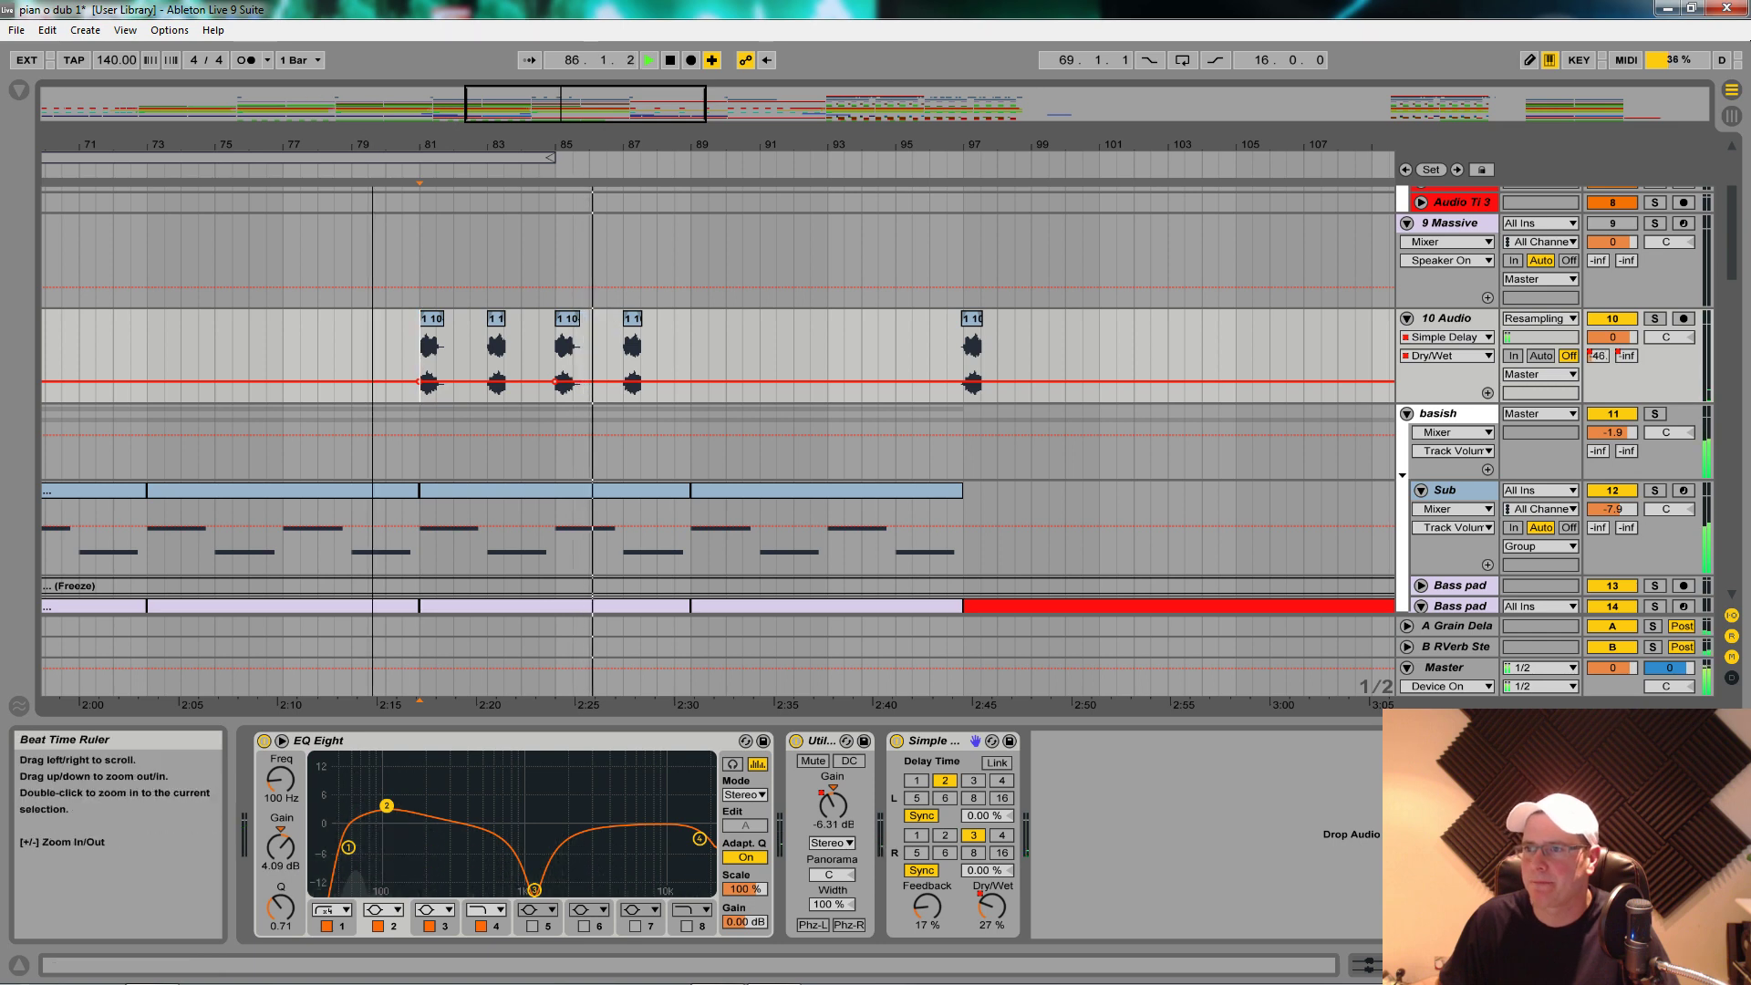
Step: Copy the chopped 10 Audio fill just before bar 65 to bar 89, and play from 81.1.1
{"action": "left_click_drag", "start_coordinate": [374, 144], "coordinate": [374, 77]}
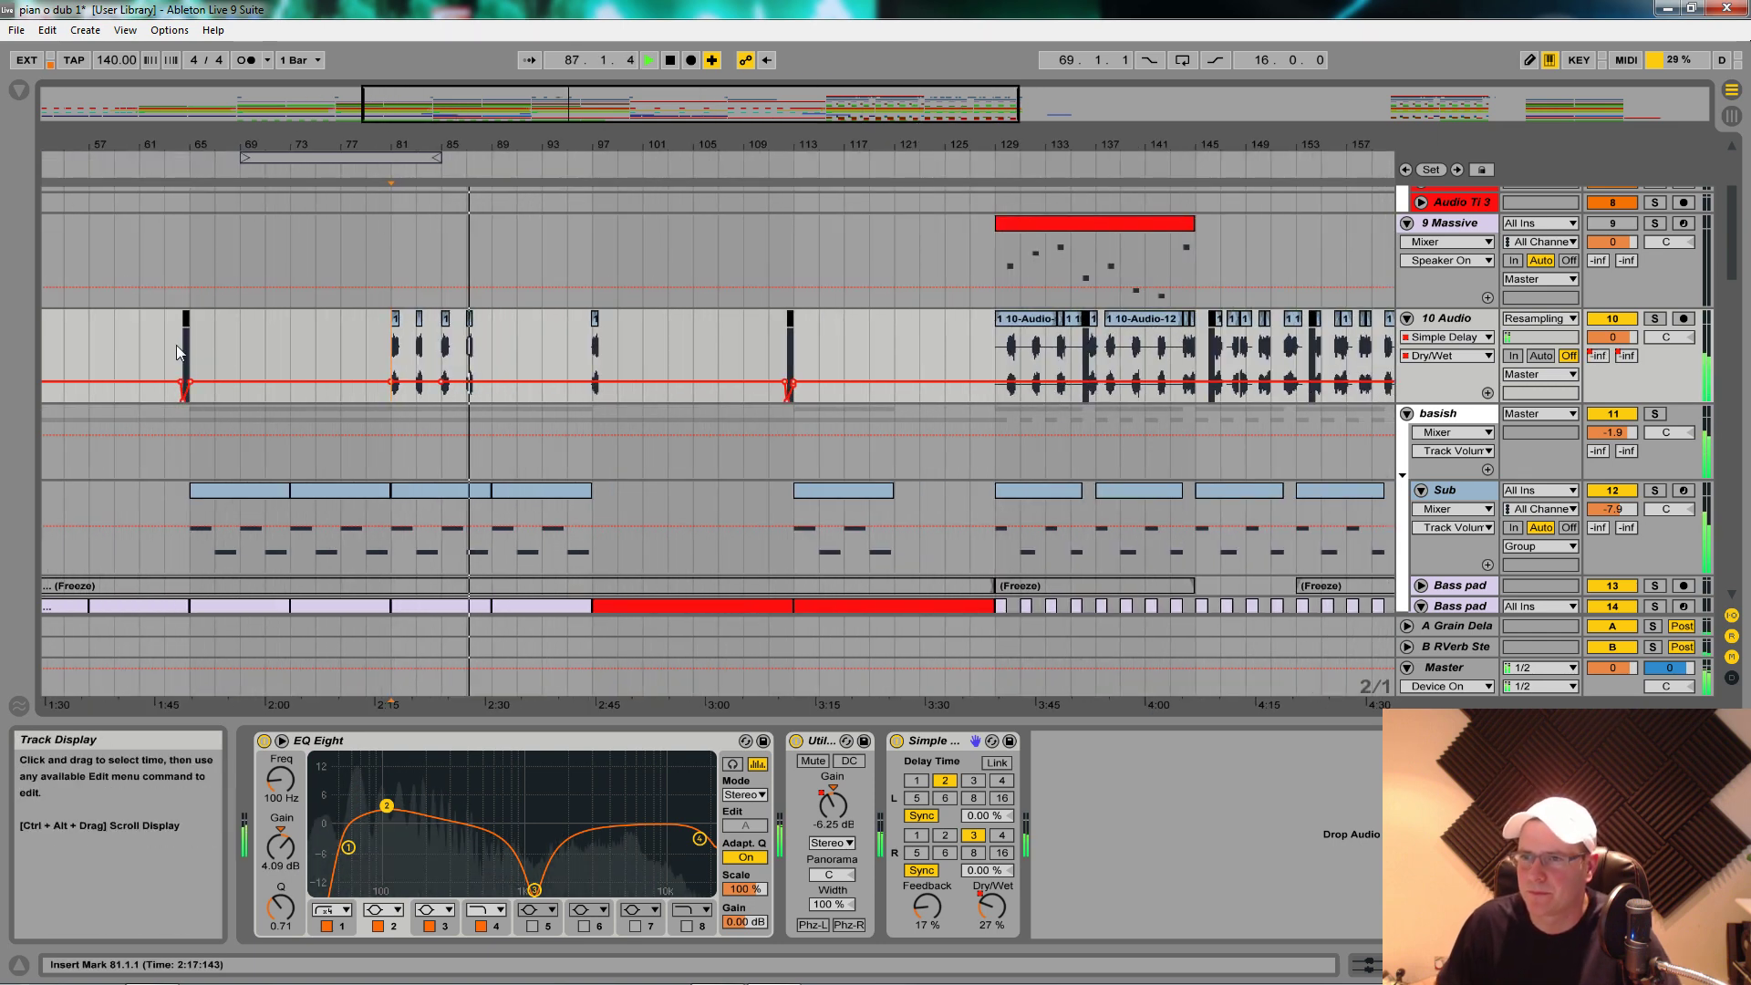
{"action": "left_click_drag", "start_coordinate": [168, 345], "coordinate": [478, 331]}
{"action": "left_click_drag", "start_coordinate": [253, 325], "coordinate": [498, 346]}
{"action": "key", "text": "space"}
{"action": "left_click", "coordinate": [389, 350]}
{"action": "key", "text": "space"}
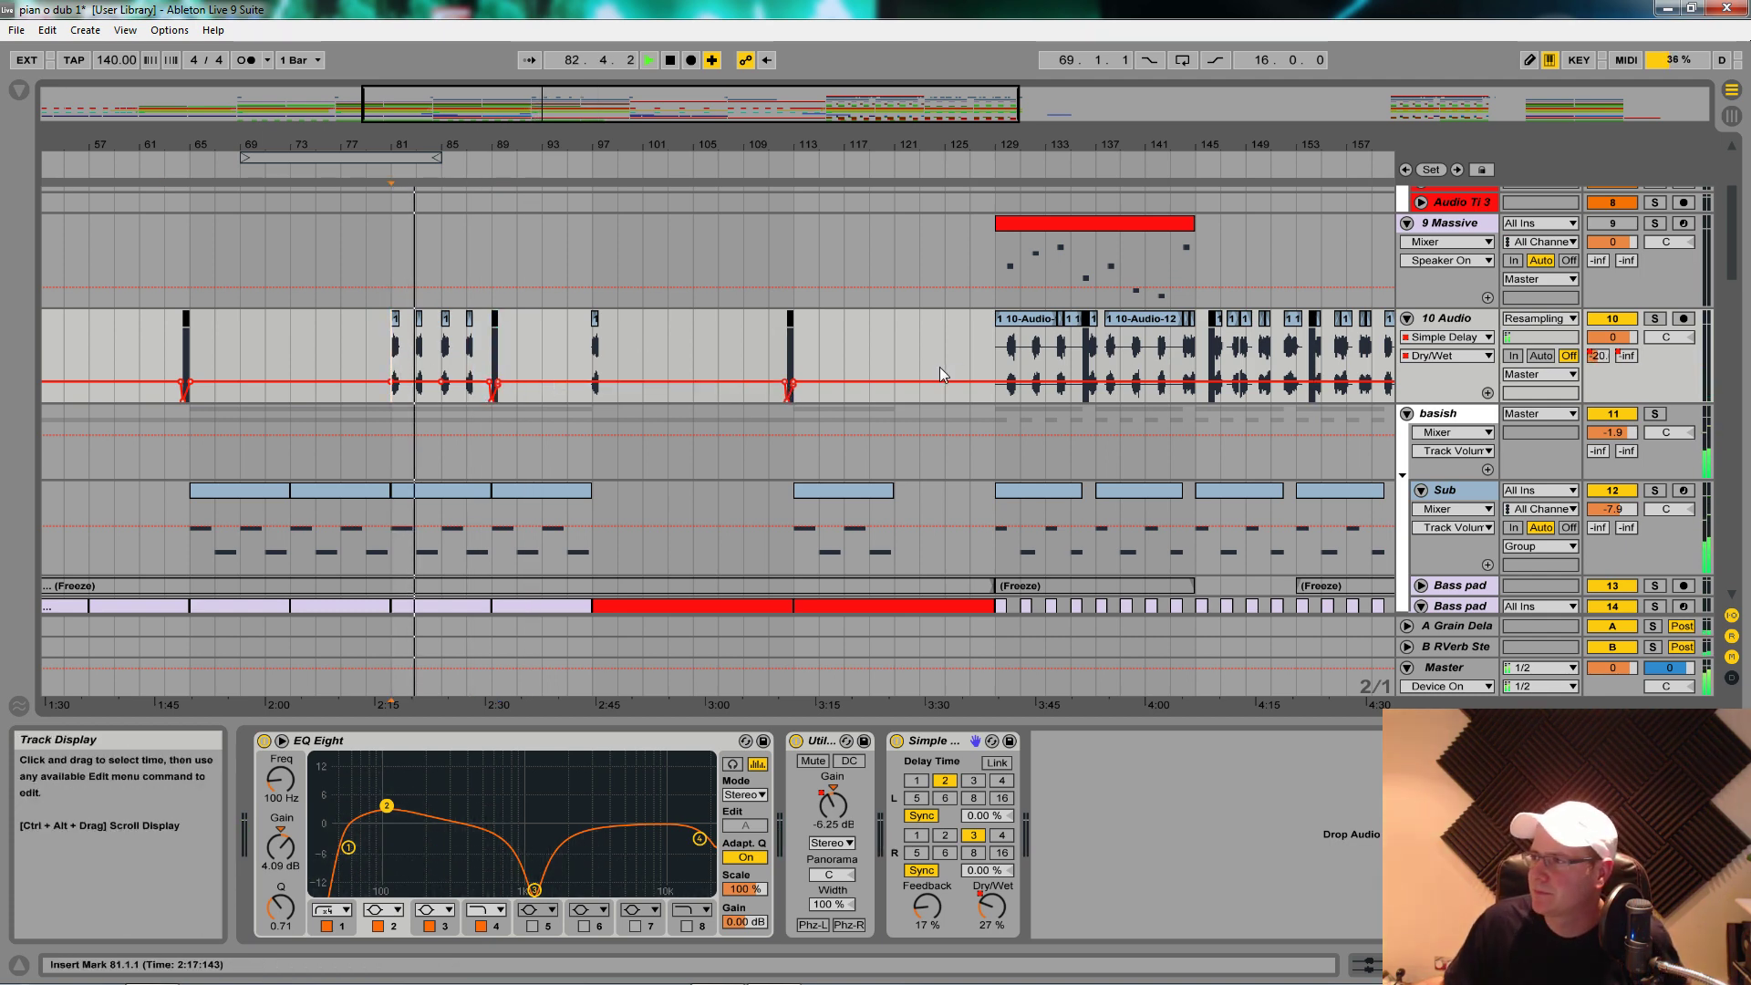
Step: Display the Utility gain automation and move the chopped fill earlier so it ends exactly at 89.1.1
{"action": "left_click", "coordinate": [831, 803]}
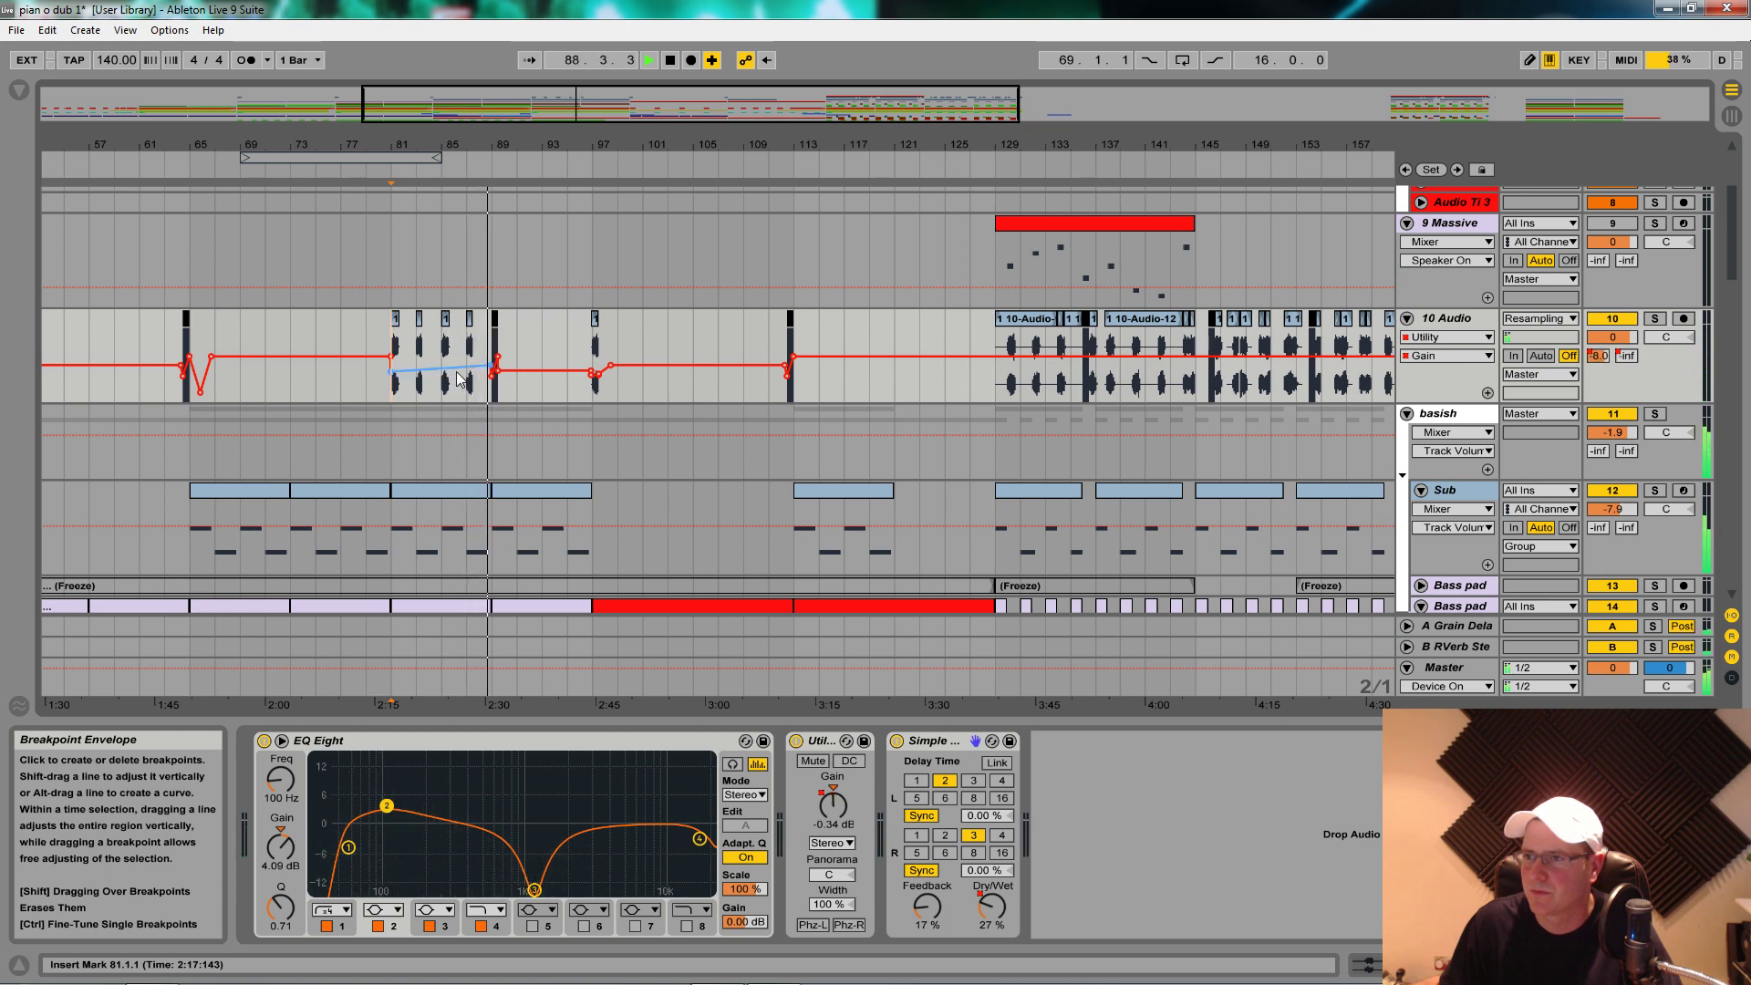
{"action": "key", "text": "space"}
{"action": "left_click_drag", "start_coordinate": [500, 146], "coordinate": [505, 156]}
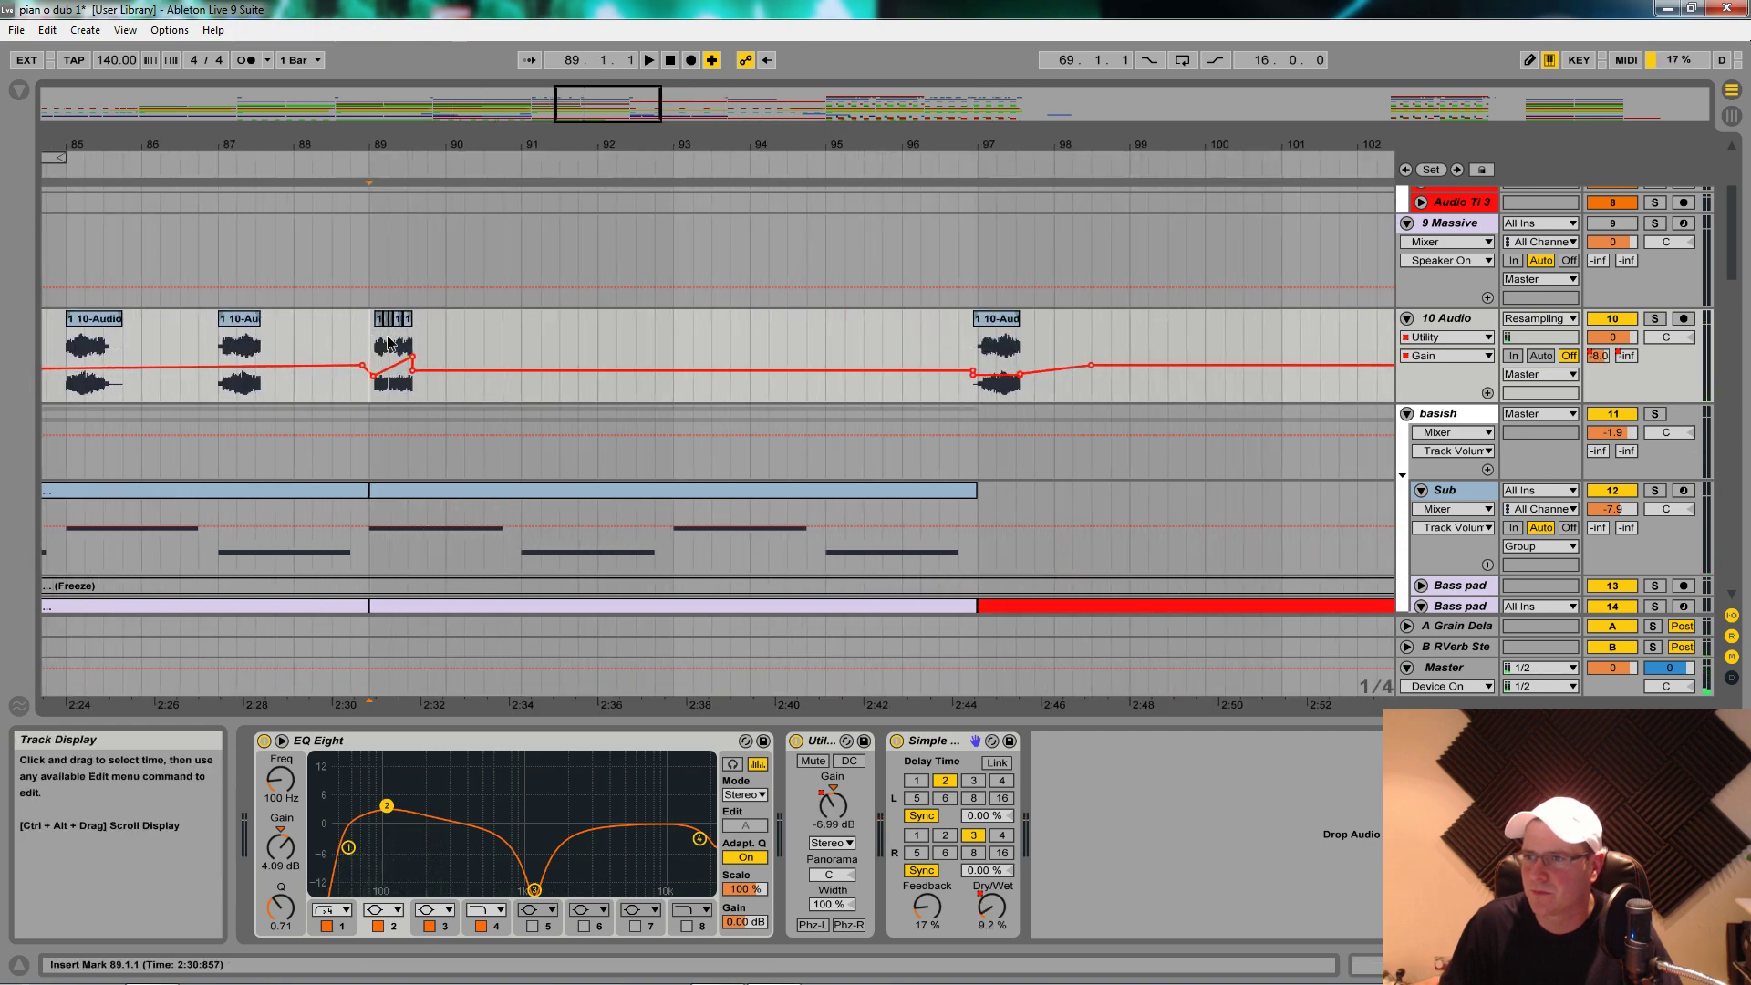
{"action": "left_click_drag", "start_coordinate": [394, 319], "coordinate": [361, 320]}
{"action": "left_click_drag", "start_coordinate": [360, 144], "coordinate": [387, 153]}
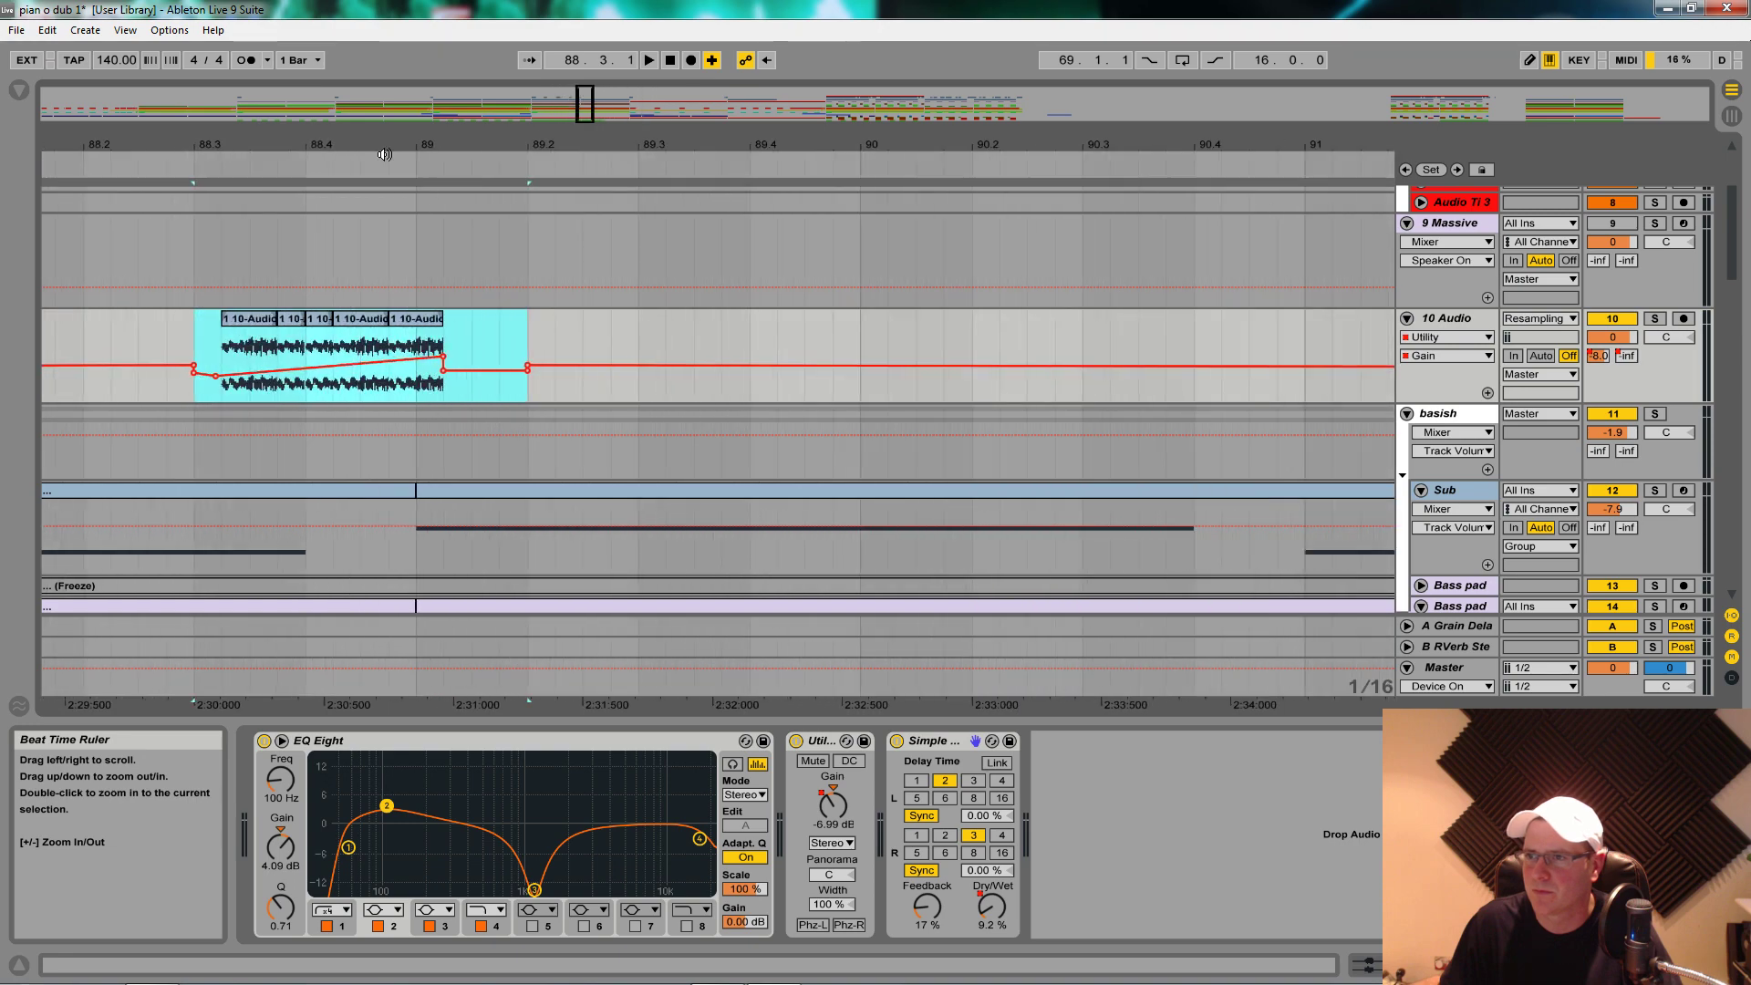
{"action": "left_click_drag", "start_coordinate": [430, 321], "coordinate": [402, 321]}
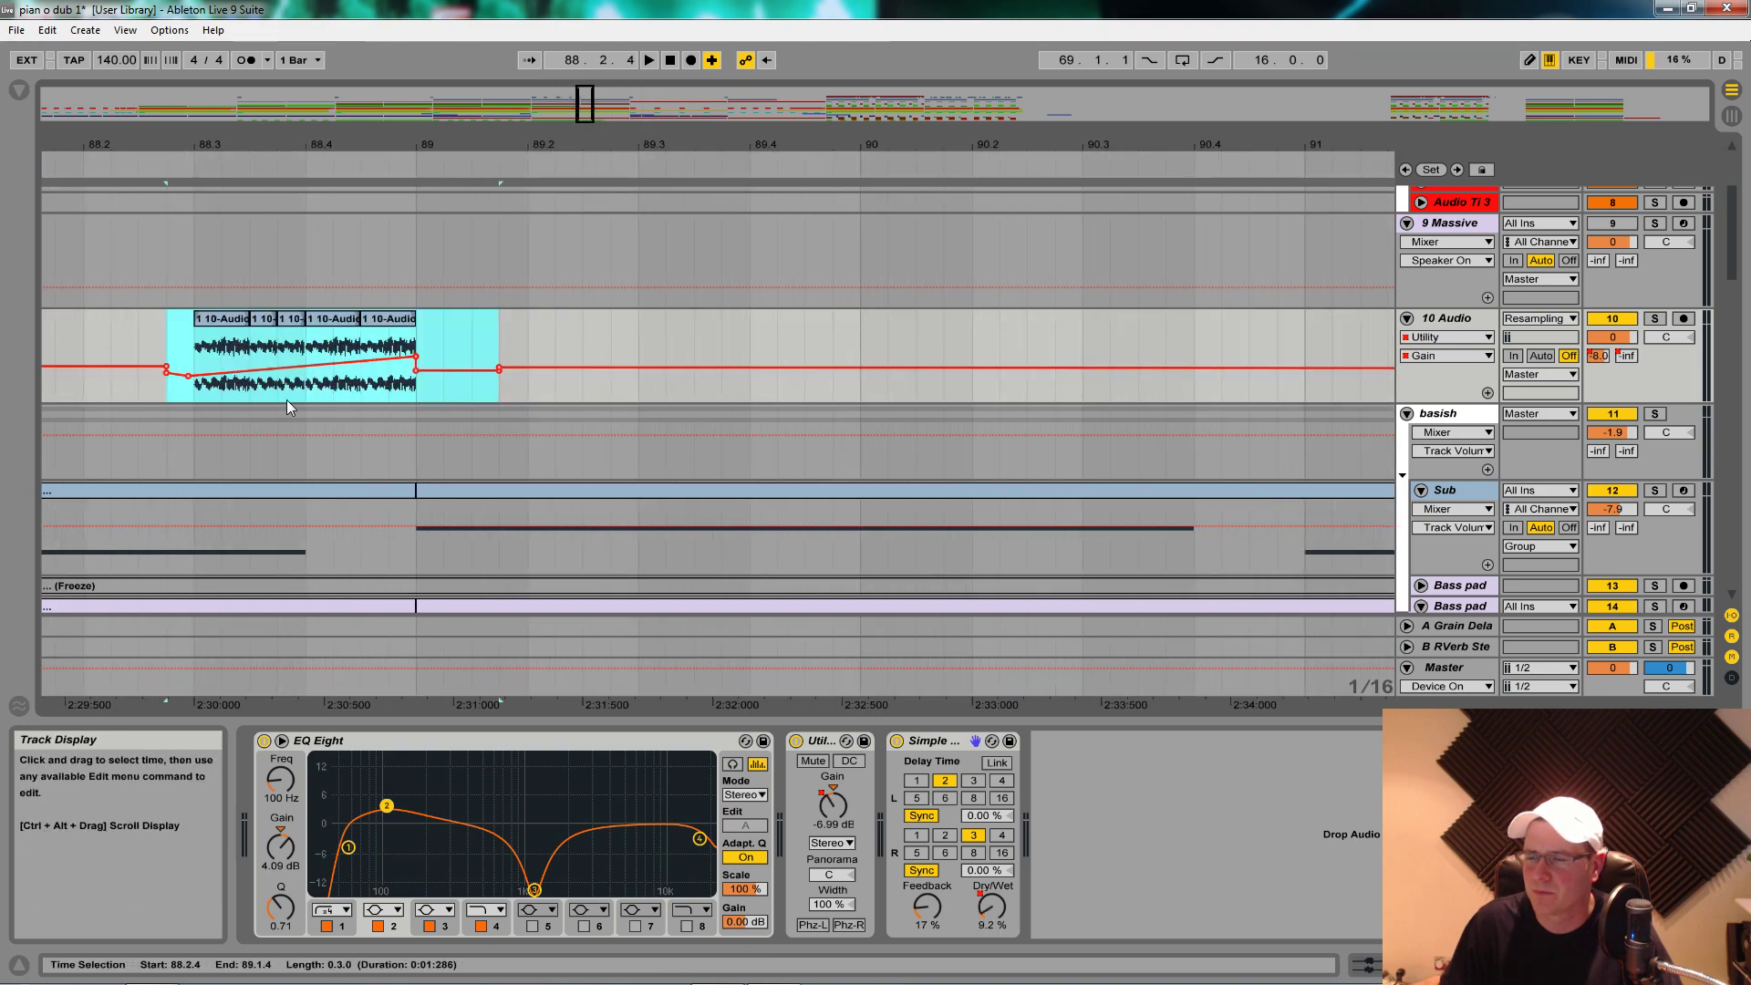
{"action": "key", "text": "space"}
Step: Reshape the Utility gain after the chopped fill so it falls gradually to a breakpoint midway through bar 89
{"action": "left_click_drag", "start_coordinate": [360, 145], "coordinate": [359, 126]}
{"action": "left_click", "coordinate": [376, 372]}
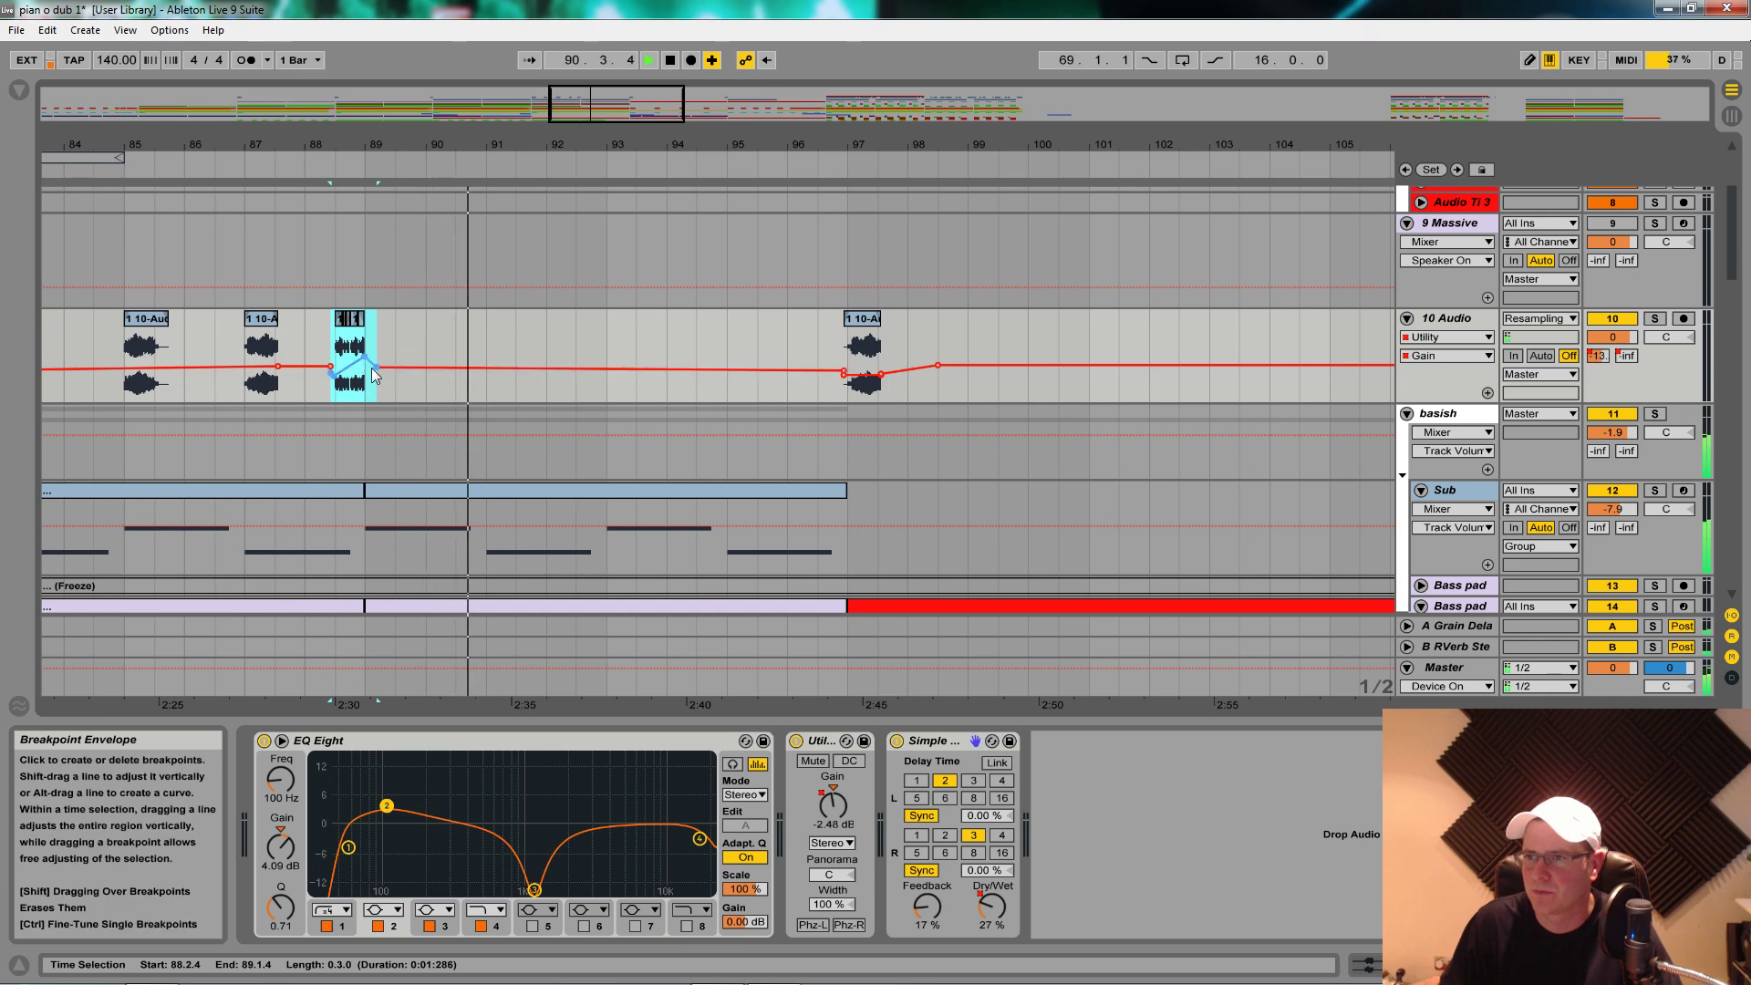
{"action": "left_click_drag", "start_coordinate": [380, 367], "coordinate": [404, 370]}
{"action": "key", "text": "space"}
{"action": "key", "text": "space"}
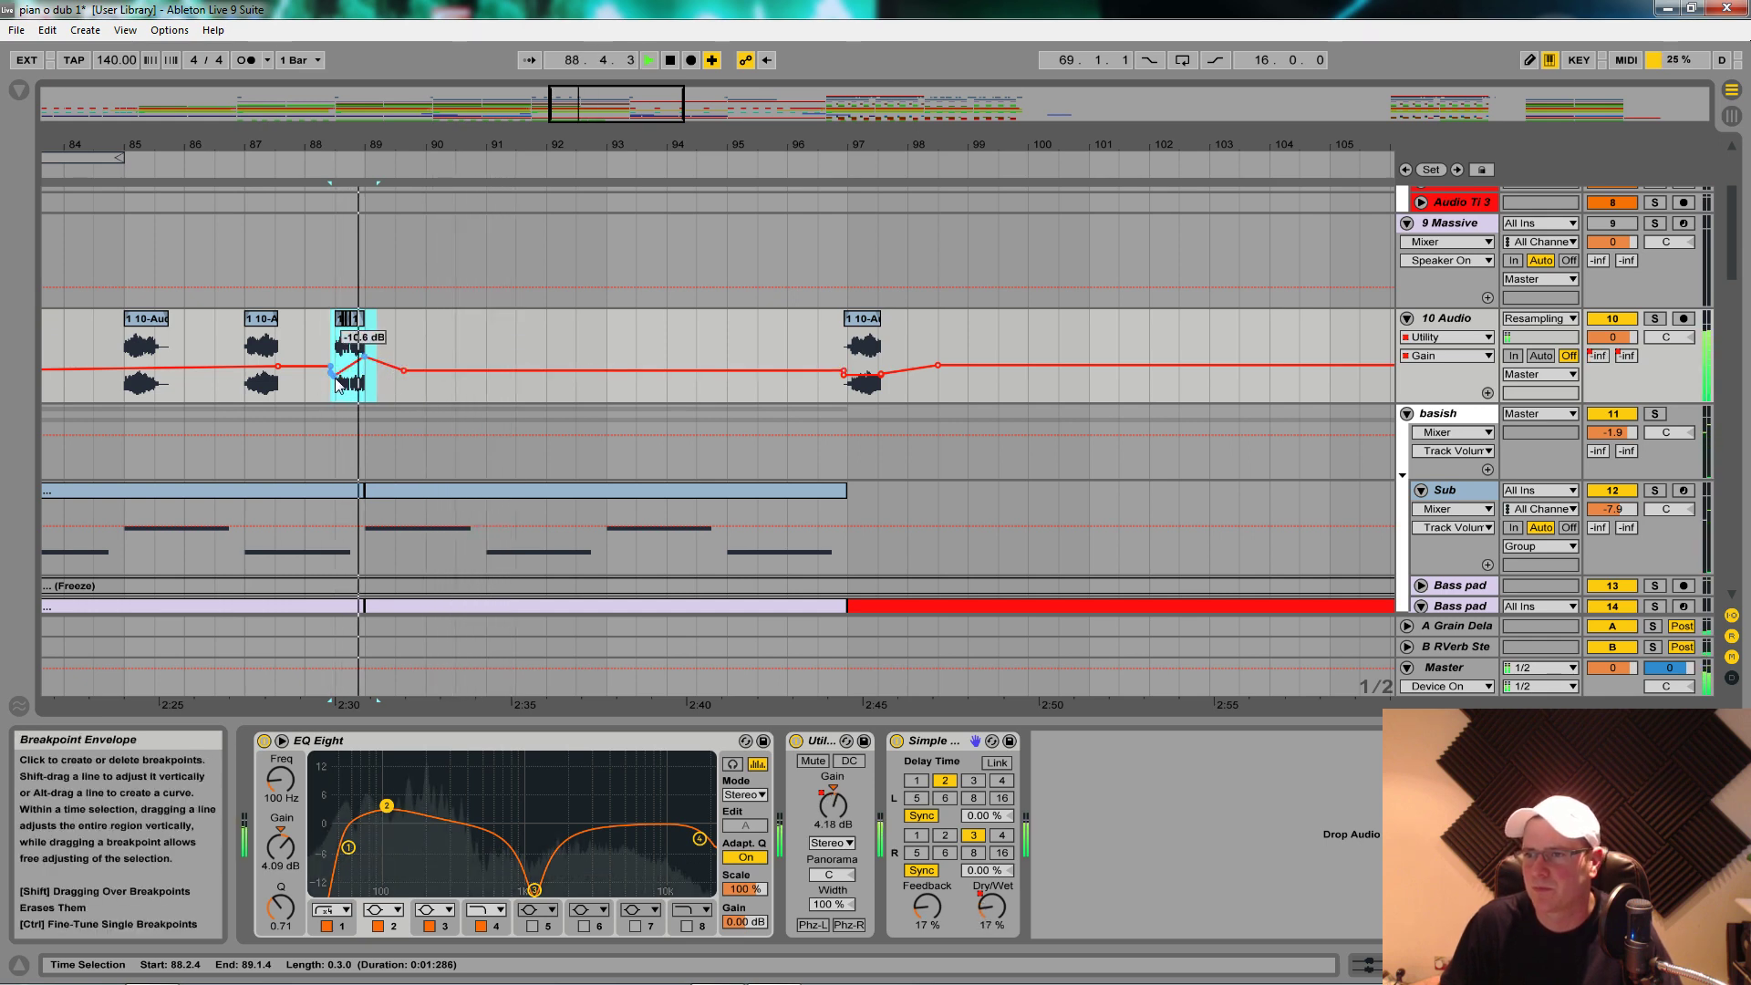
Step: Remove the extra Utility gain breakpoint just before the chopped fill in bar 88, and play from 85.1.1
{"action": "left_click", "coordinate": [331, 367]}
{"action": "left_click", "coordinate": [130, 379]}
{"action": "key", "text": "space"}
{"action": "key", "text": "space"}
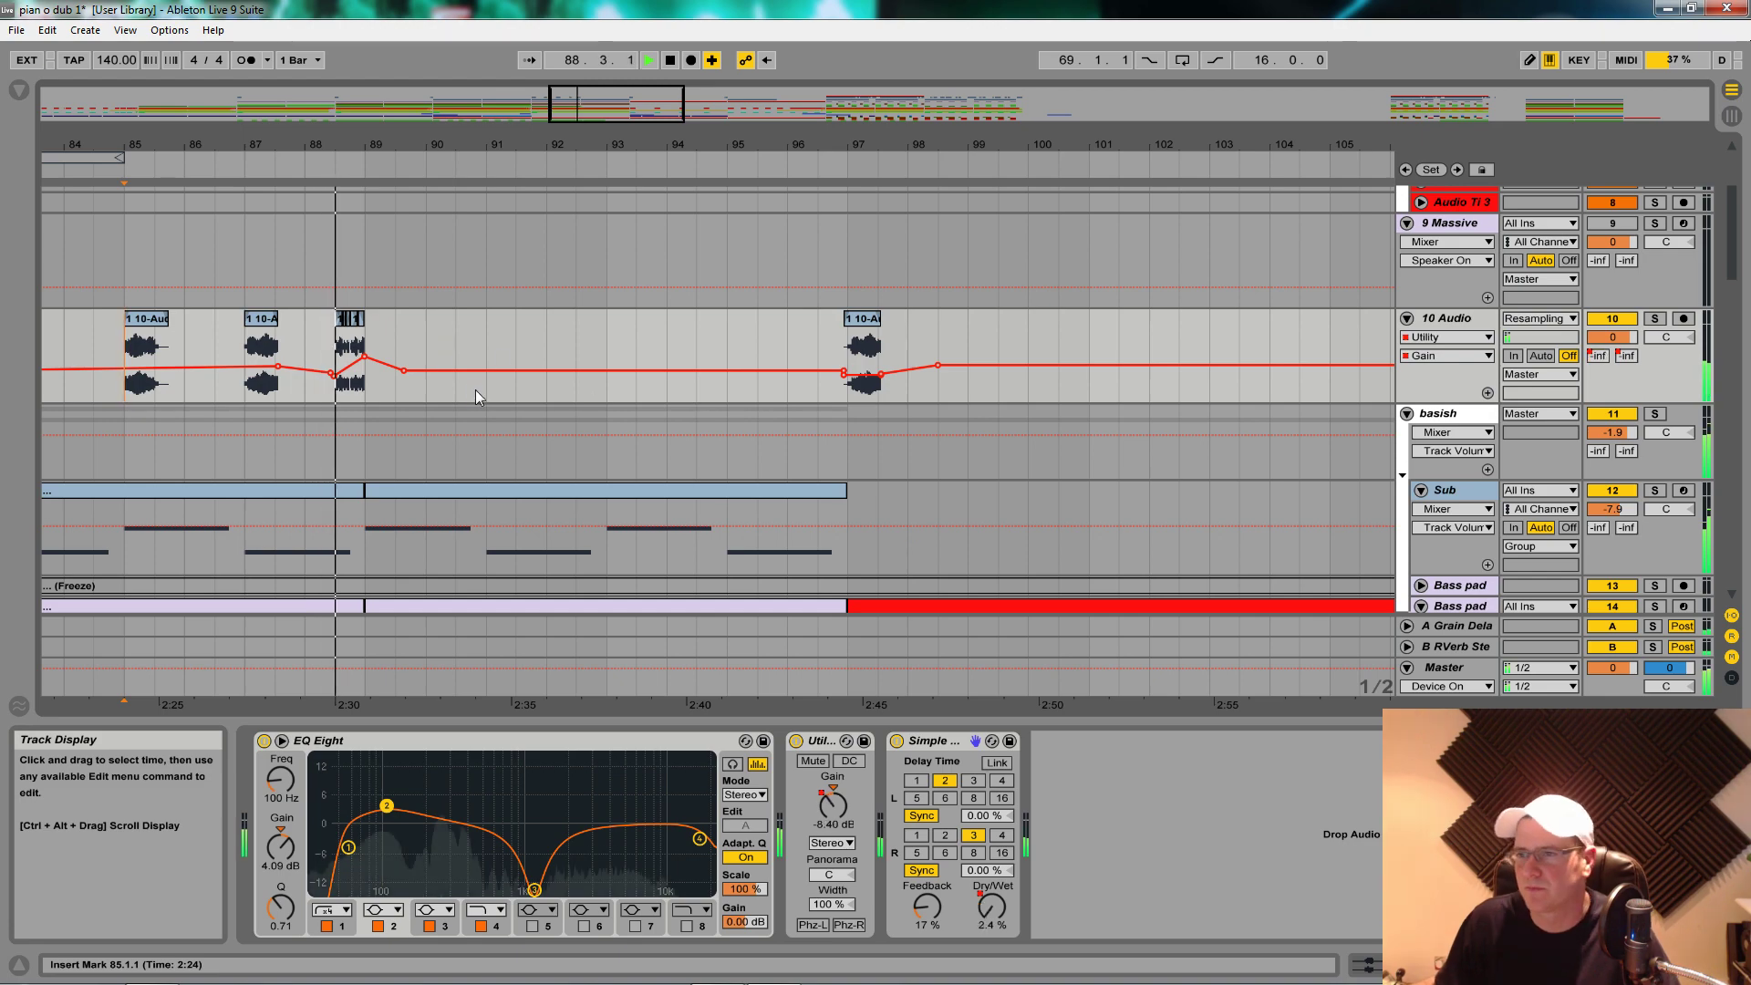
Step: Copy the Crash clip from 81.1.1 to 89.1.1 on the Crash track
{"action": "scroll", "coordinate": [438, 397], "scroll_direction": "down", "scroll_amount": 10}
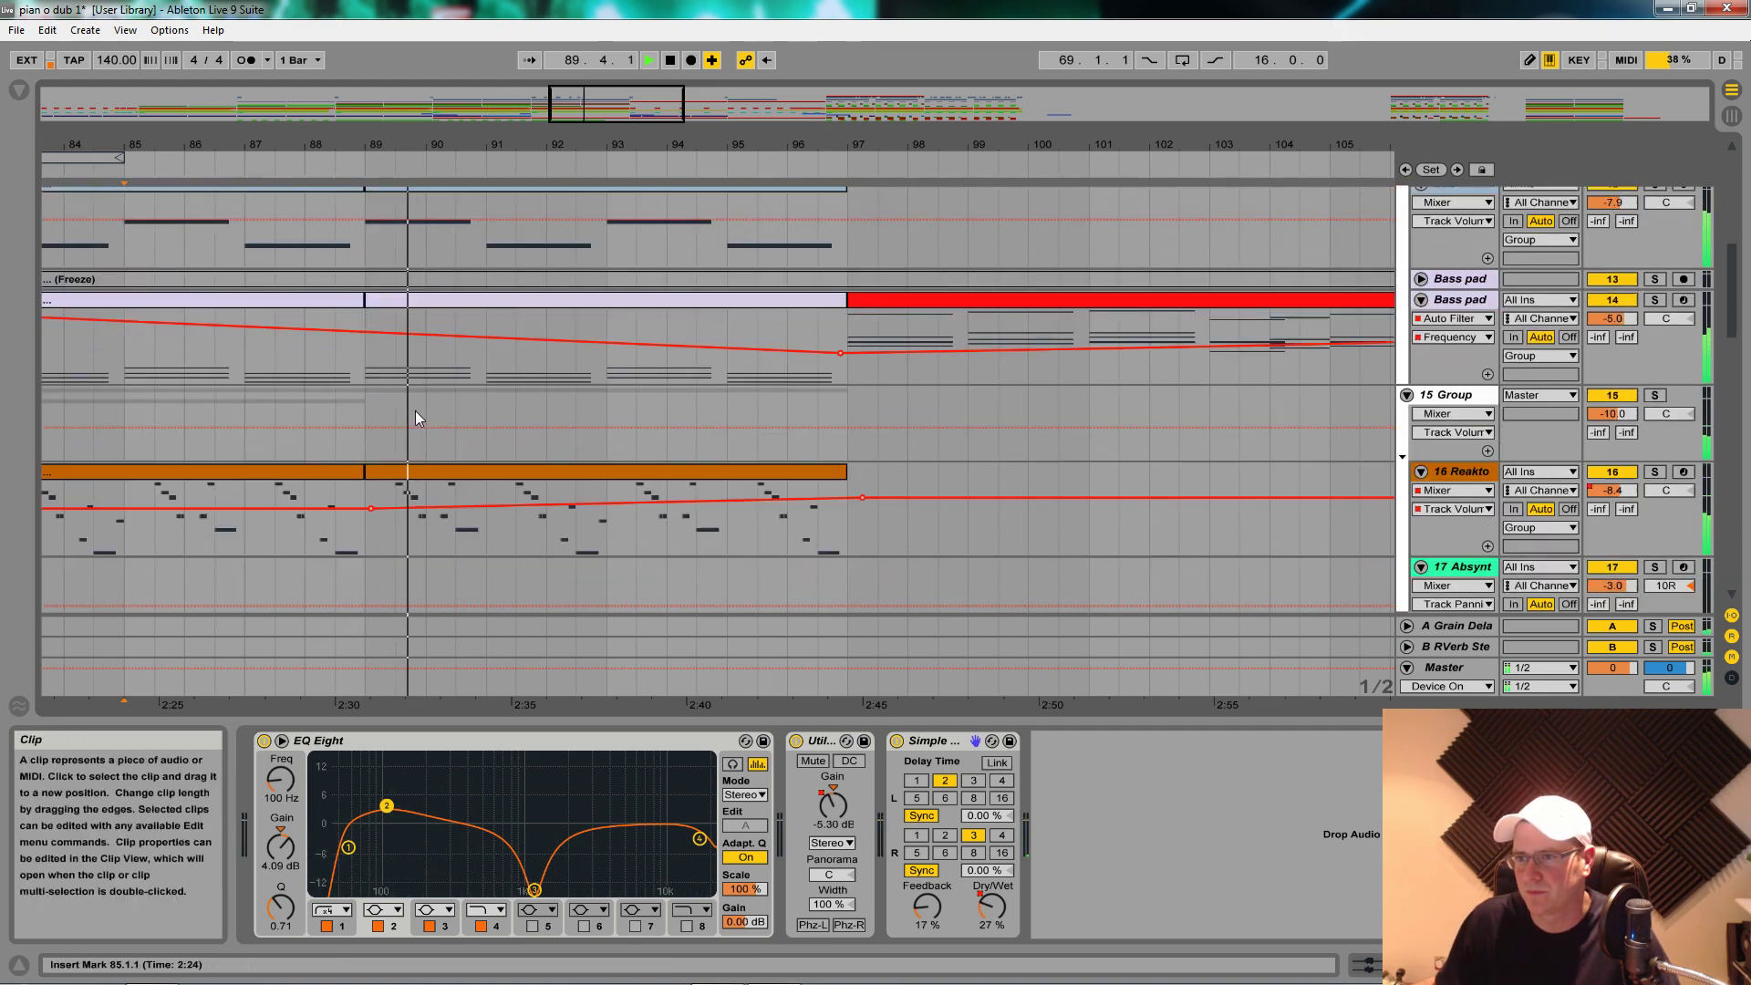
{"action": "key", "text": "minus"}
{"action": "key", "text": "minus"}
{"action": "key", "text": "minus"}
{"action": "scroll", "coordinate": [428, 411], "scroll_direction": "up", "scroll_amount": 5}
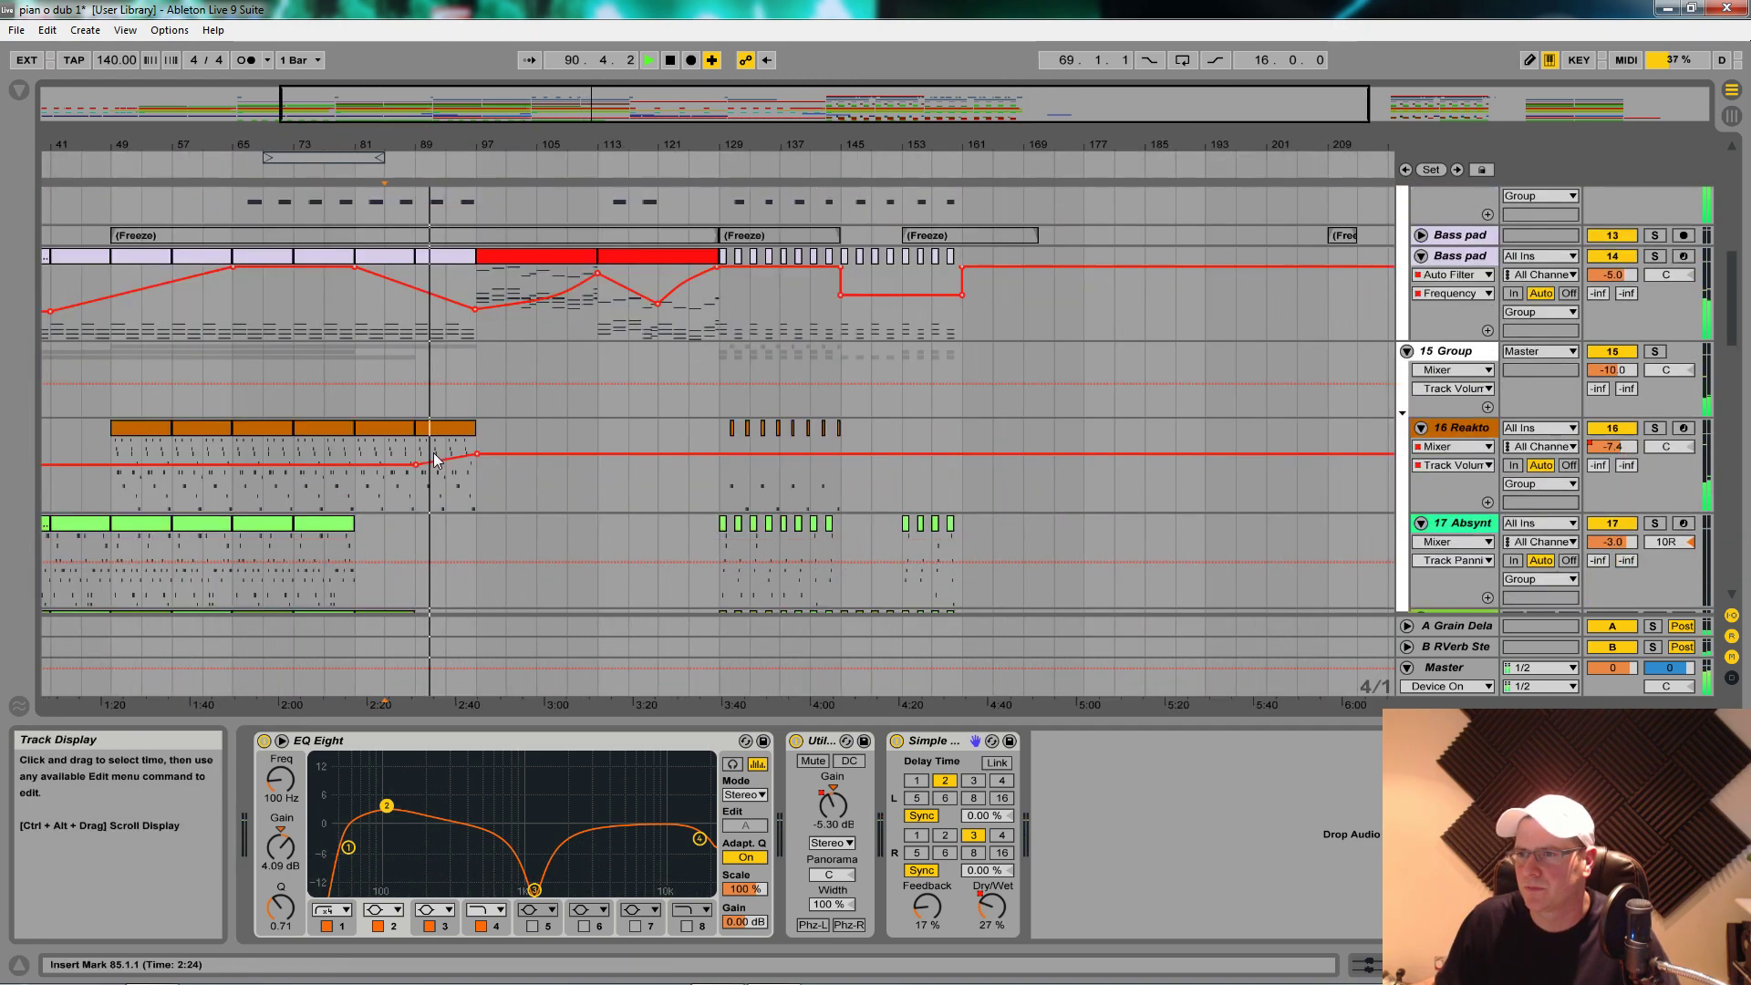
{"action": "scroll", "coordinate": [449, 495], "scroll_direction": "down", "scroll_amount": 12}
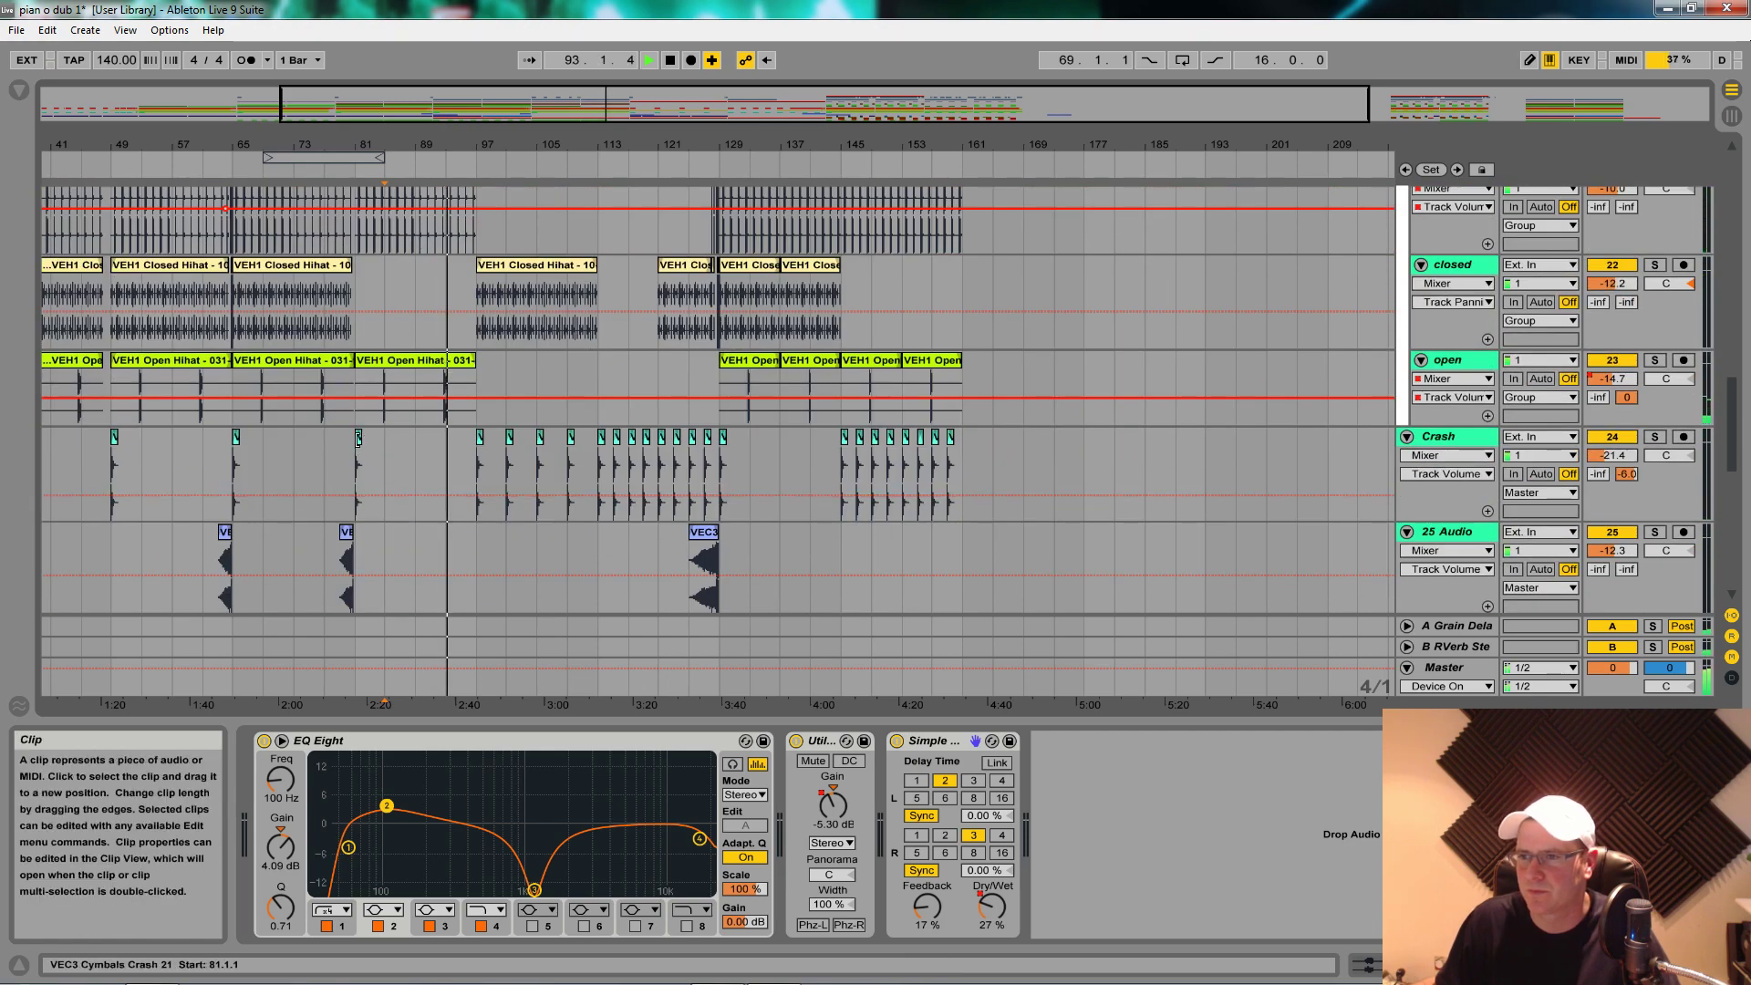
{"action": "left_click_drag", "start_coordinate": [359, 438], "coordinate": [416, 454]}
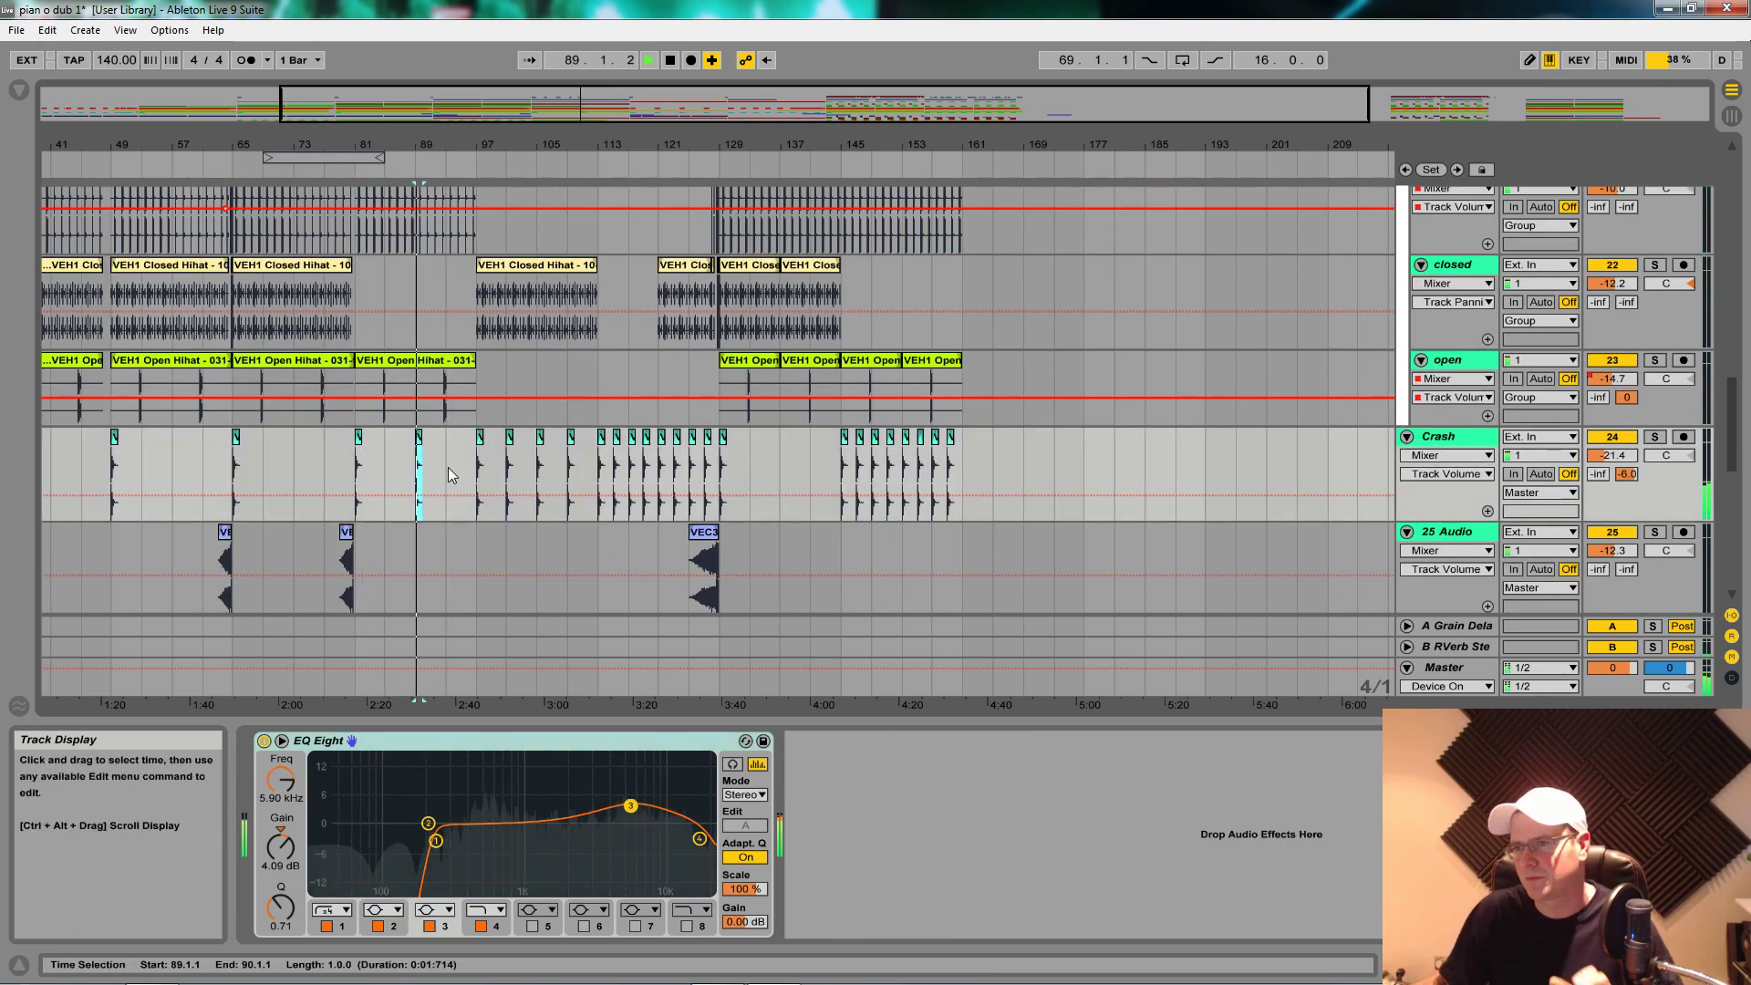
Step: Bend the second Bass pad track's Auto Filter Frequency automation down to about 71 Hz just before bar 97
{"action": "scroll", "coordinate": [465, 472], "scroll_direction": "up", "scroll_amount": 10}
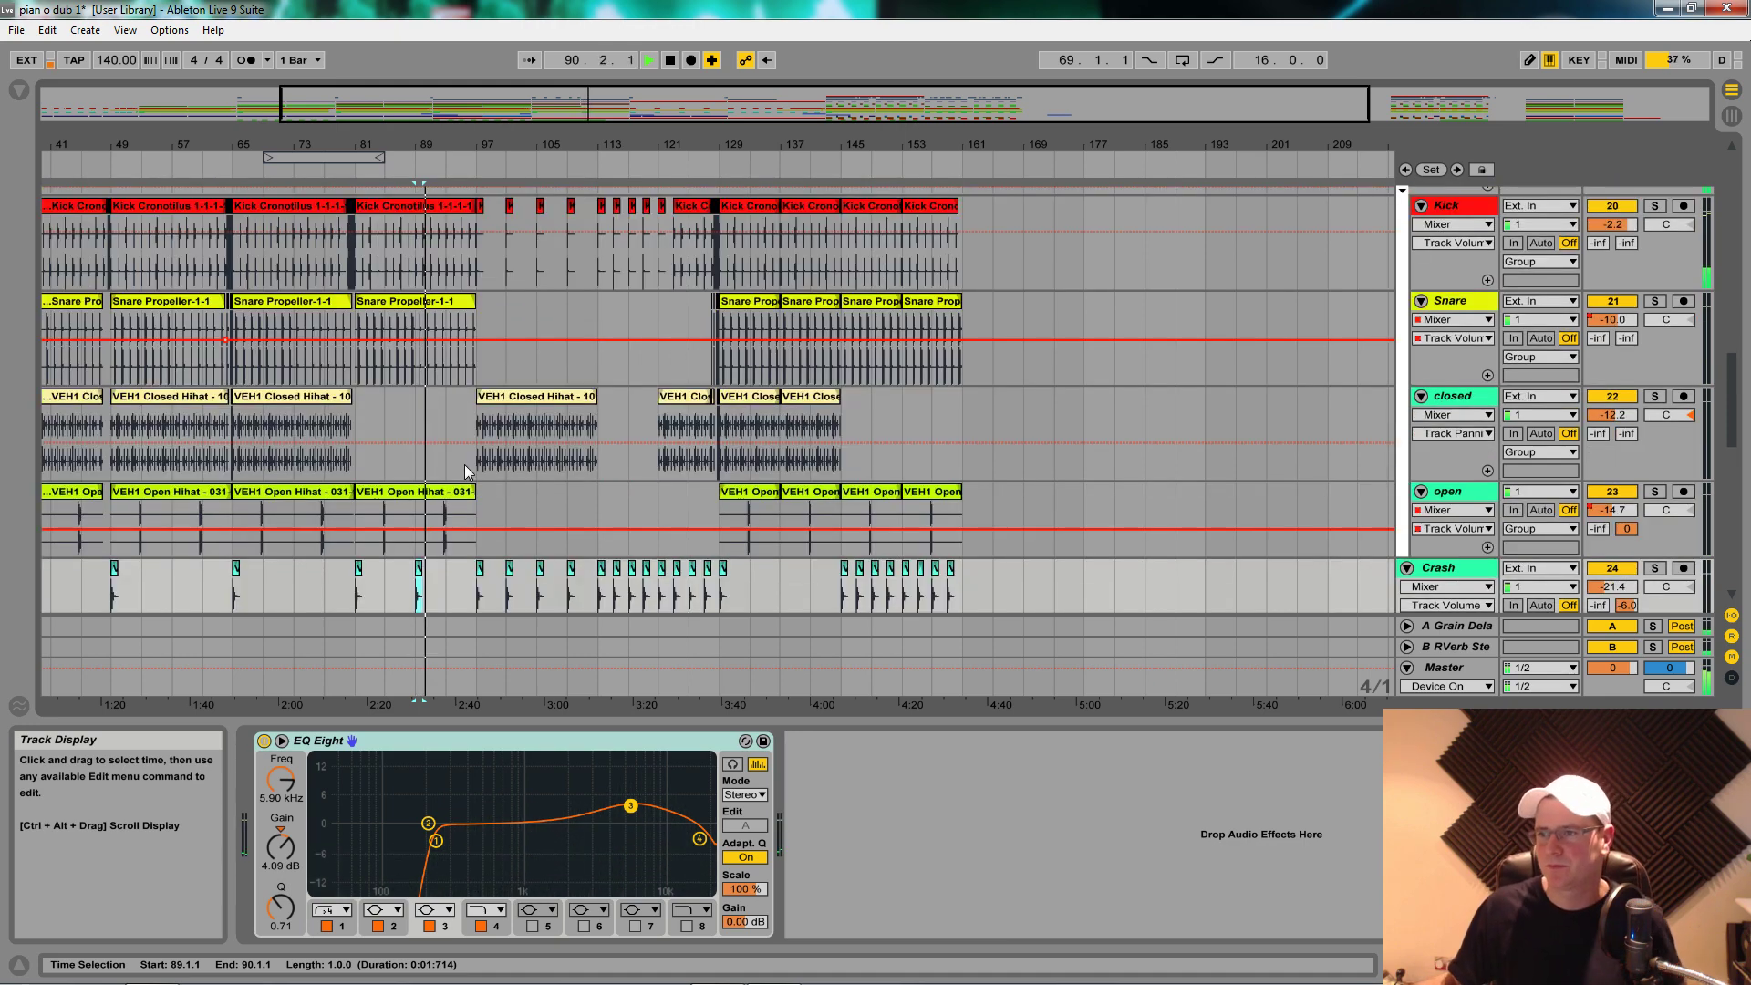
{"action": "scroll", "coordinate": [430, 480], "scroll_direction": "up", "scroll_amount": 4}
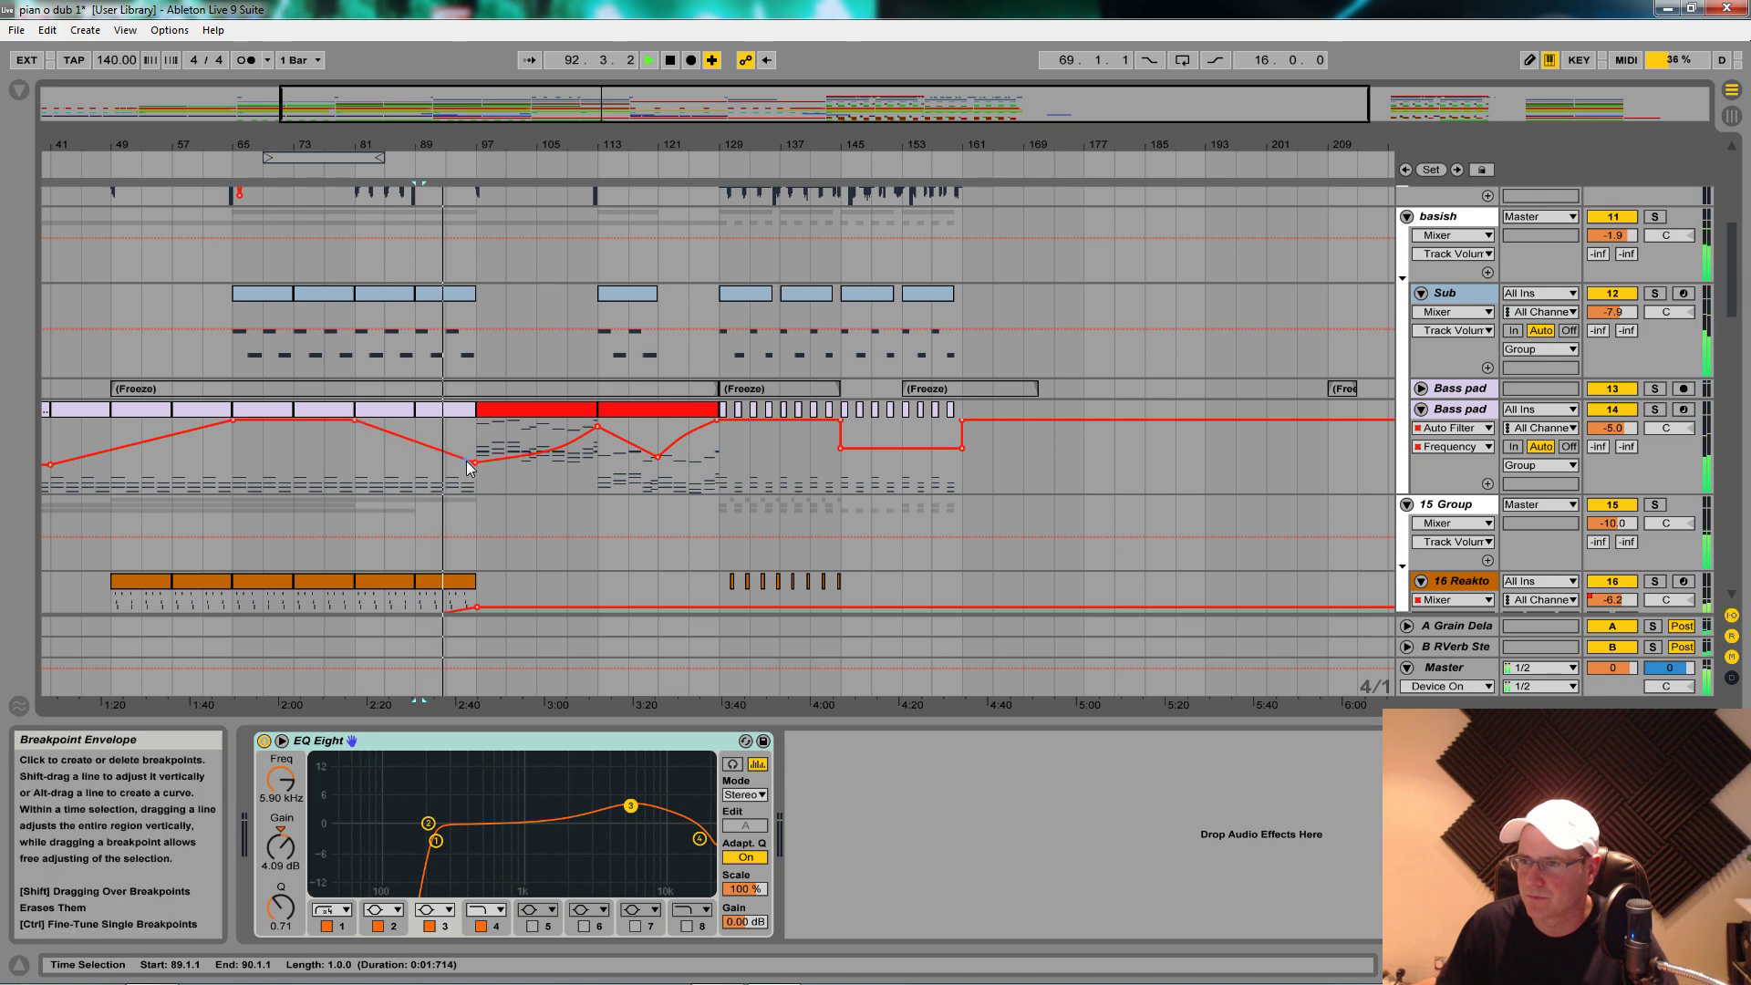
{"action": "left_click", "coordinate": [473, 467]}
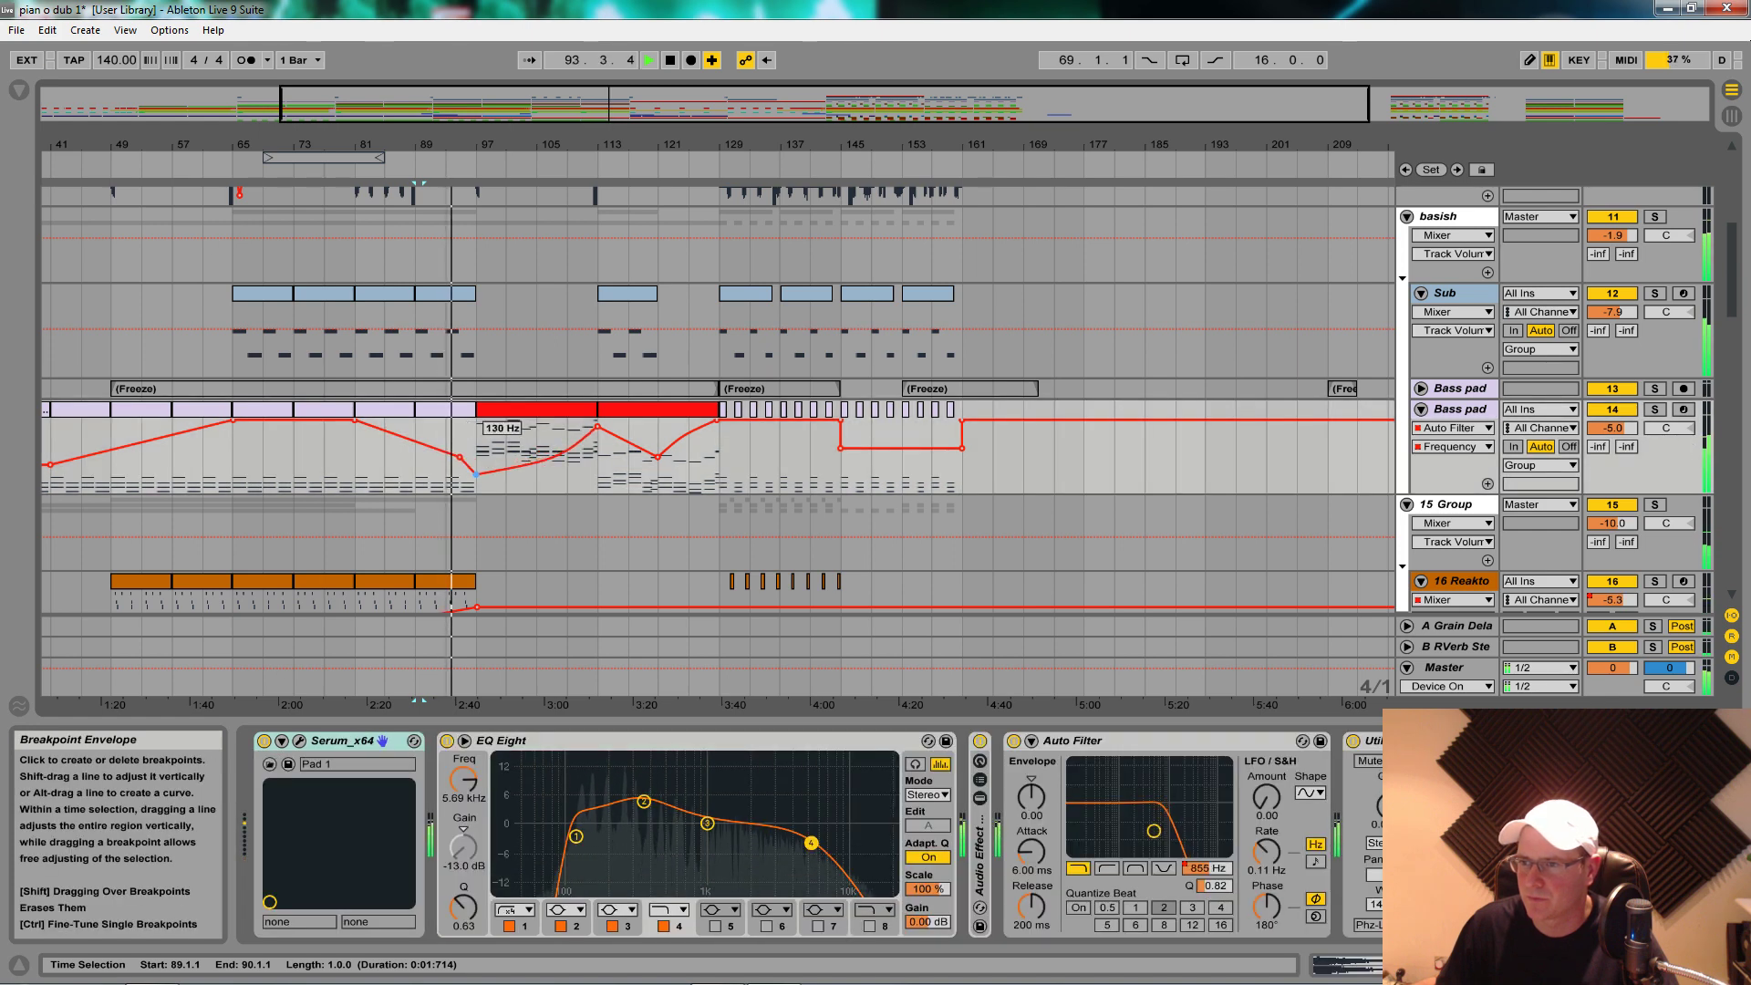
{"action": "left_click_drag", "start_coordinate": [475, 480], "coordinate": [472, 466]}
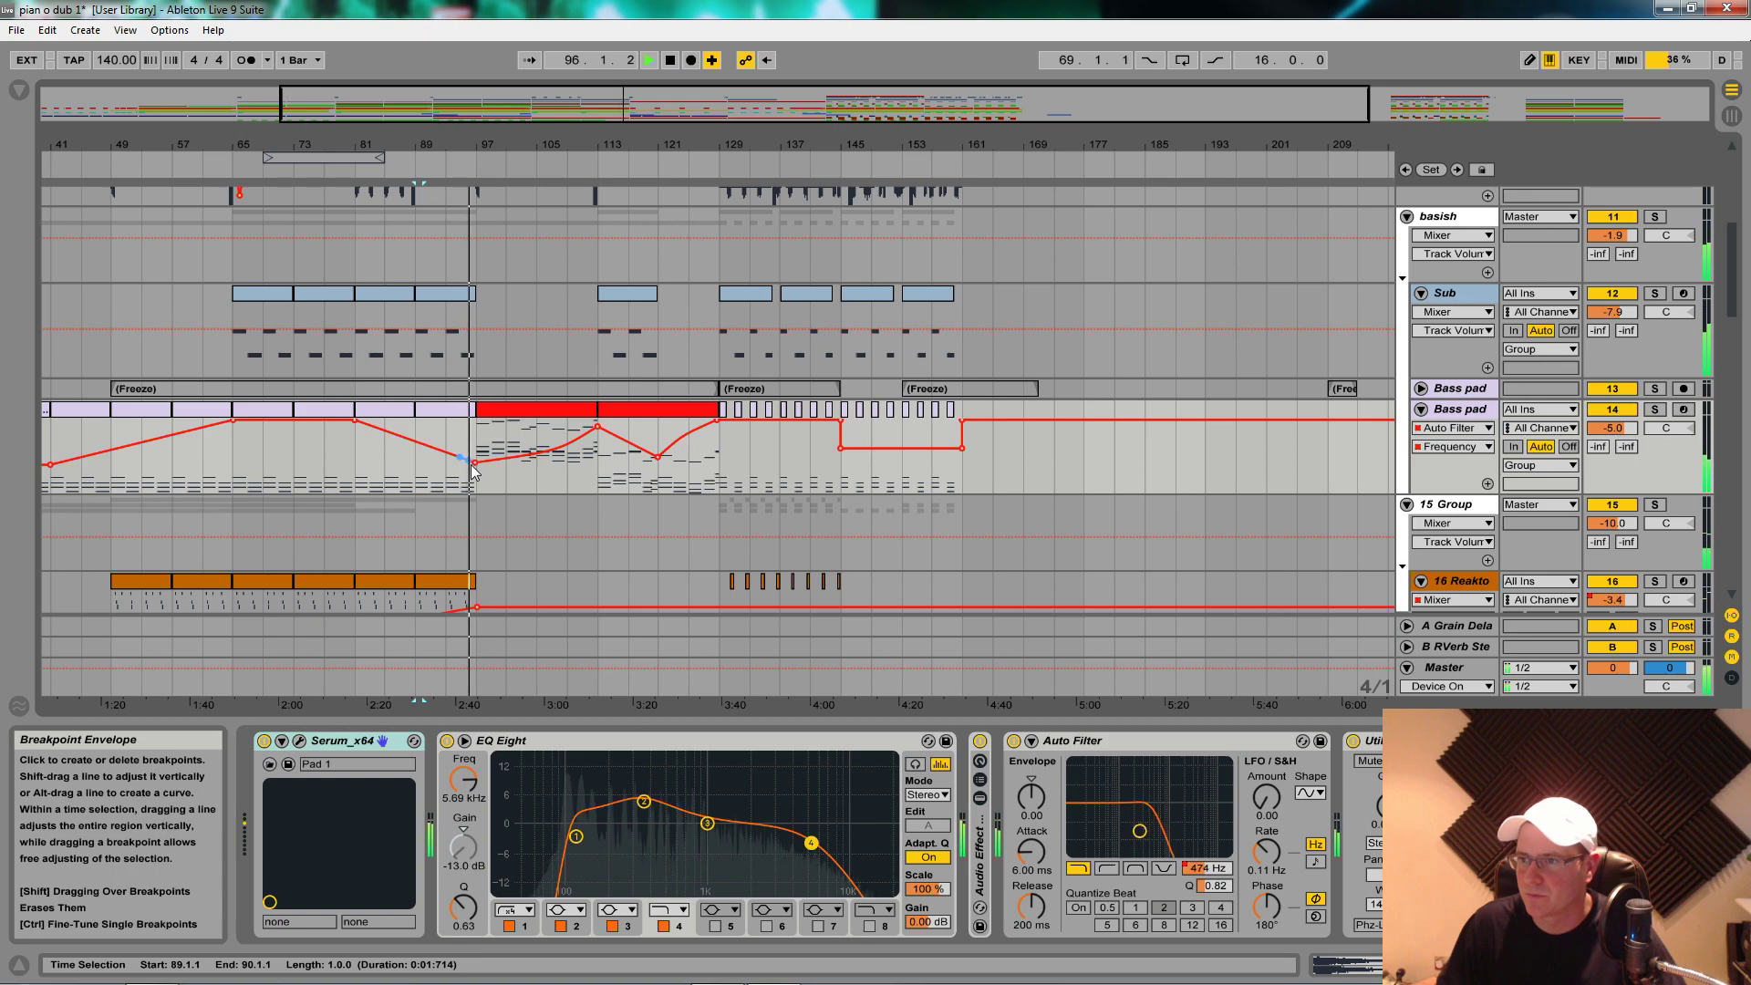
{"action": "left_click_drag", "start_coordinate": [468, 462], "coordinate": [475, 482]}
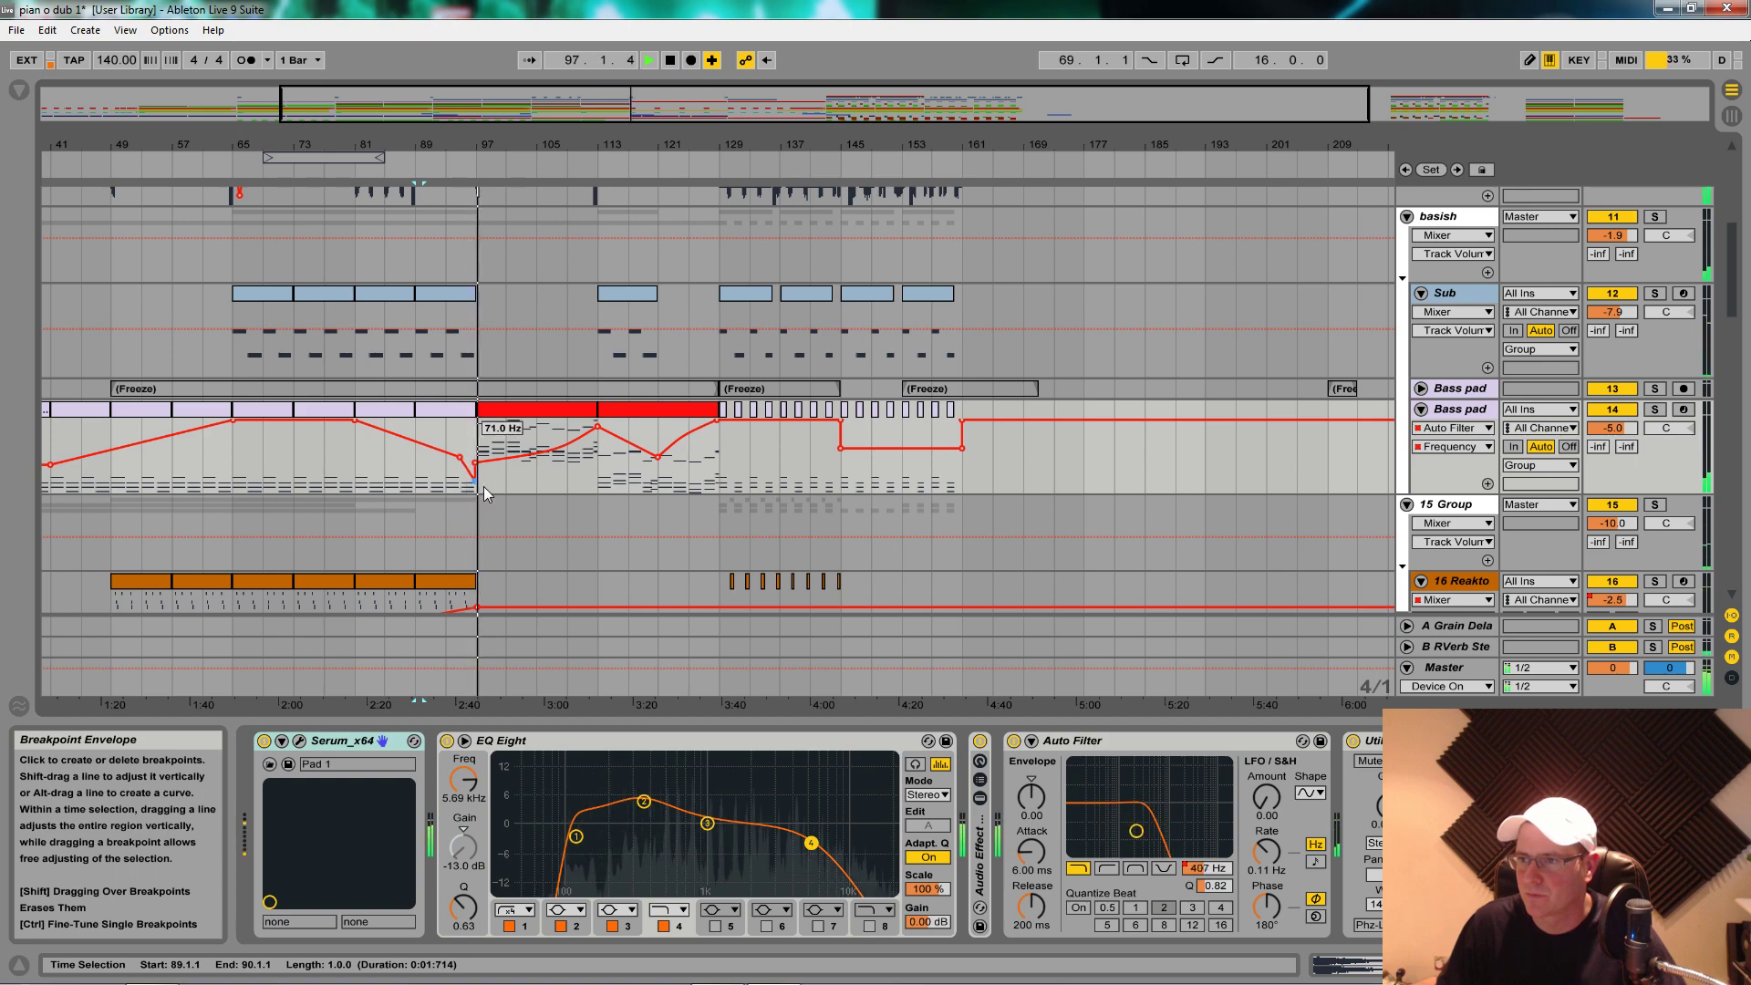
Step: Copy the short 10 Audio clip from bar 97 to 101.1.1 and flatten the Utility gain around the copy
{"action": "scroll", "coordinate": [647, 481], "scroll_direction": "up", "scroll_amount": 6}
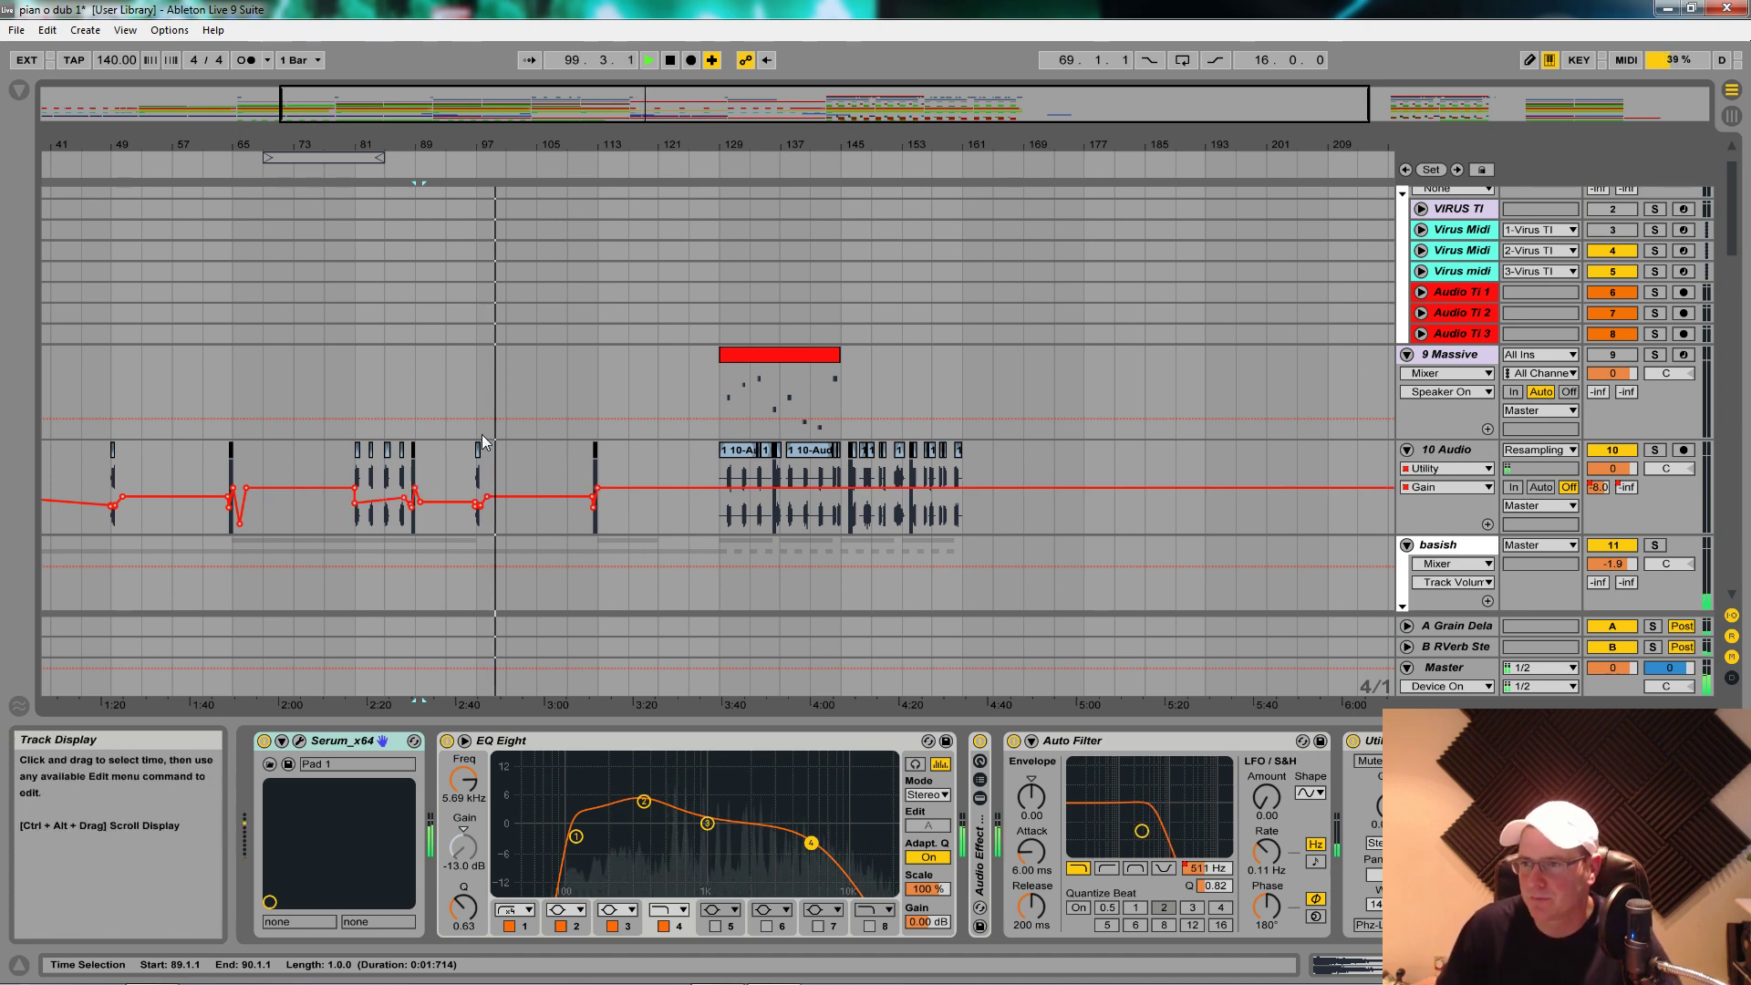
{"action": "left_click_drag", "start_coordinate": [498, 144], "coordinate": [485, 240]}
{"action": "left_click_drag", "start_coordinate": [360, 473], "coordinate": [496, 465]}
{"action": "key", "text": "space"}
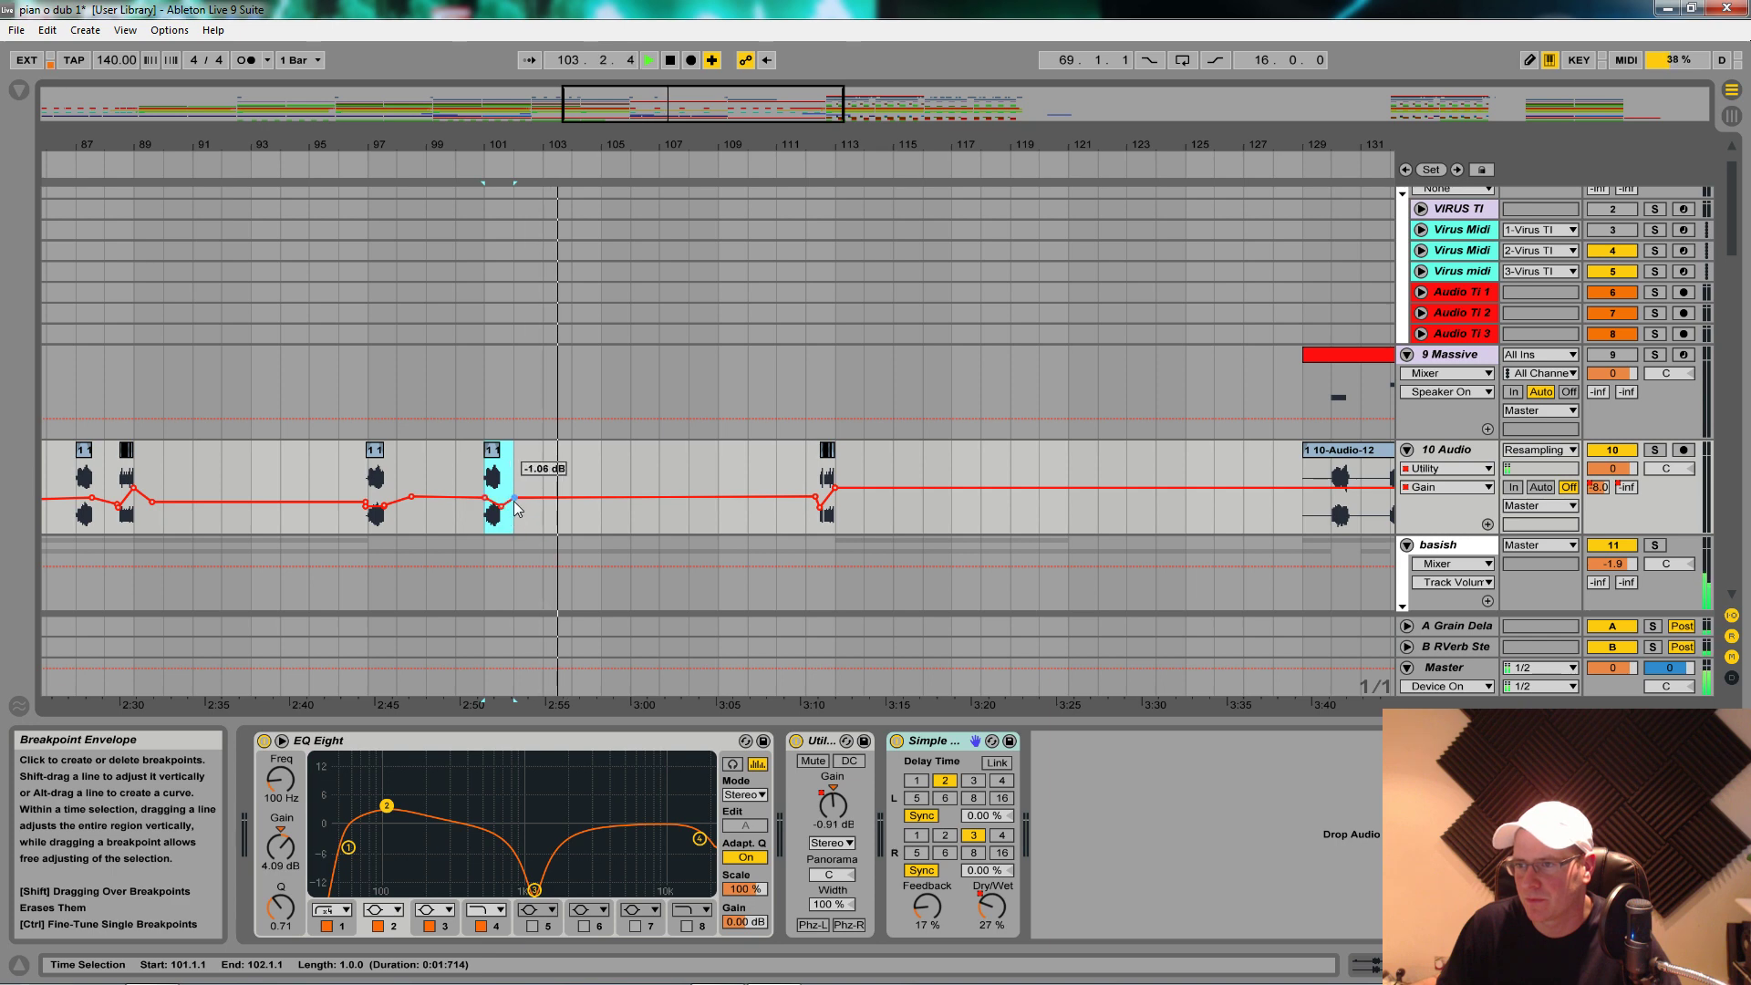
{"action": "left_click_drag", "start_coordinate": [491, 509], "coordinate": [492, 497]}
Step: Play the arrangement from 97.1.1 to audition the 10 Audio clips at bars 97 and 101
{"action": "left_click_drag", "start_coordinate": [589, 140], "coordinate": [588, 87]}
{"action": "scroll", "coordinate": [616, 446], "scroll_direction": "down", "scroll_amount": 5}
{"action": "scroll", "coordinate": [516, 357], "scroll_direction": "up", "scroll_amount": 2}
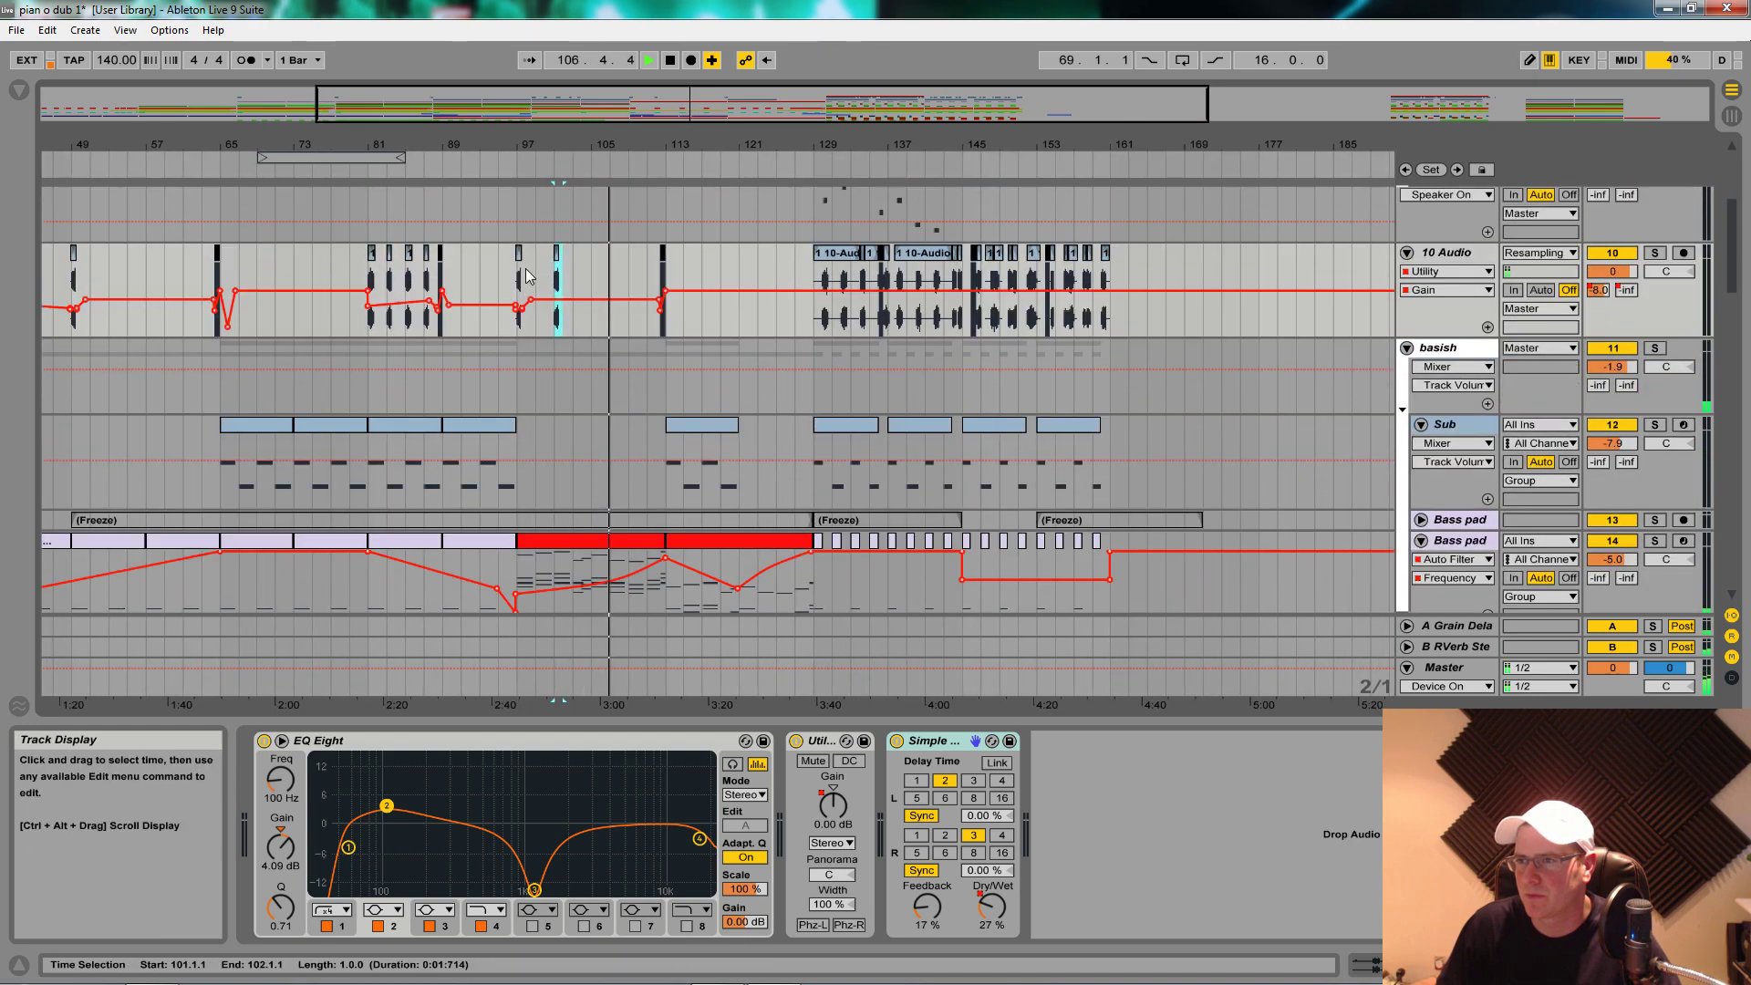
{"action": "left_click", "coordinate": [517, 360]}
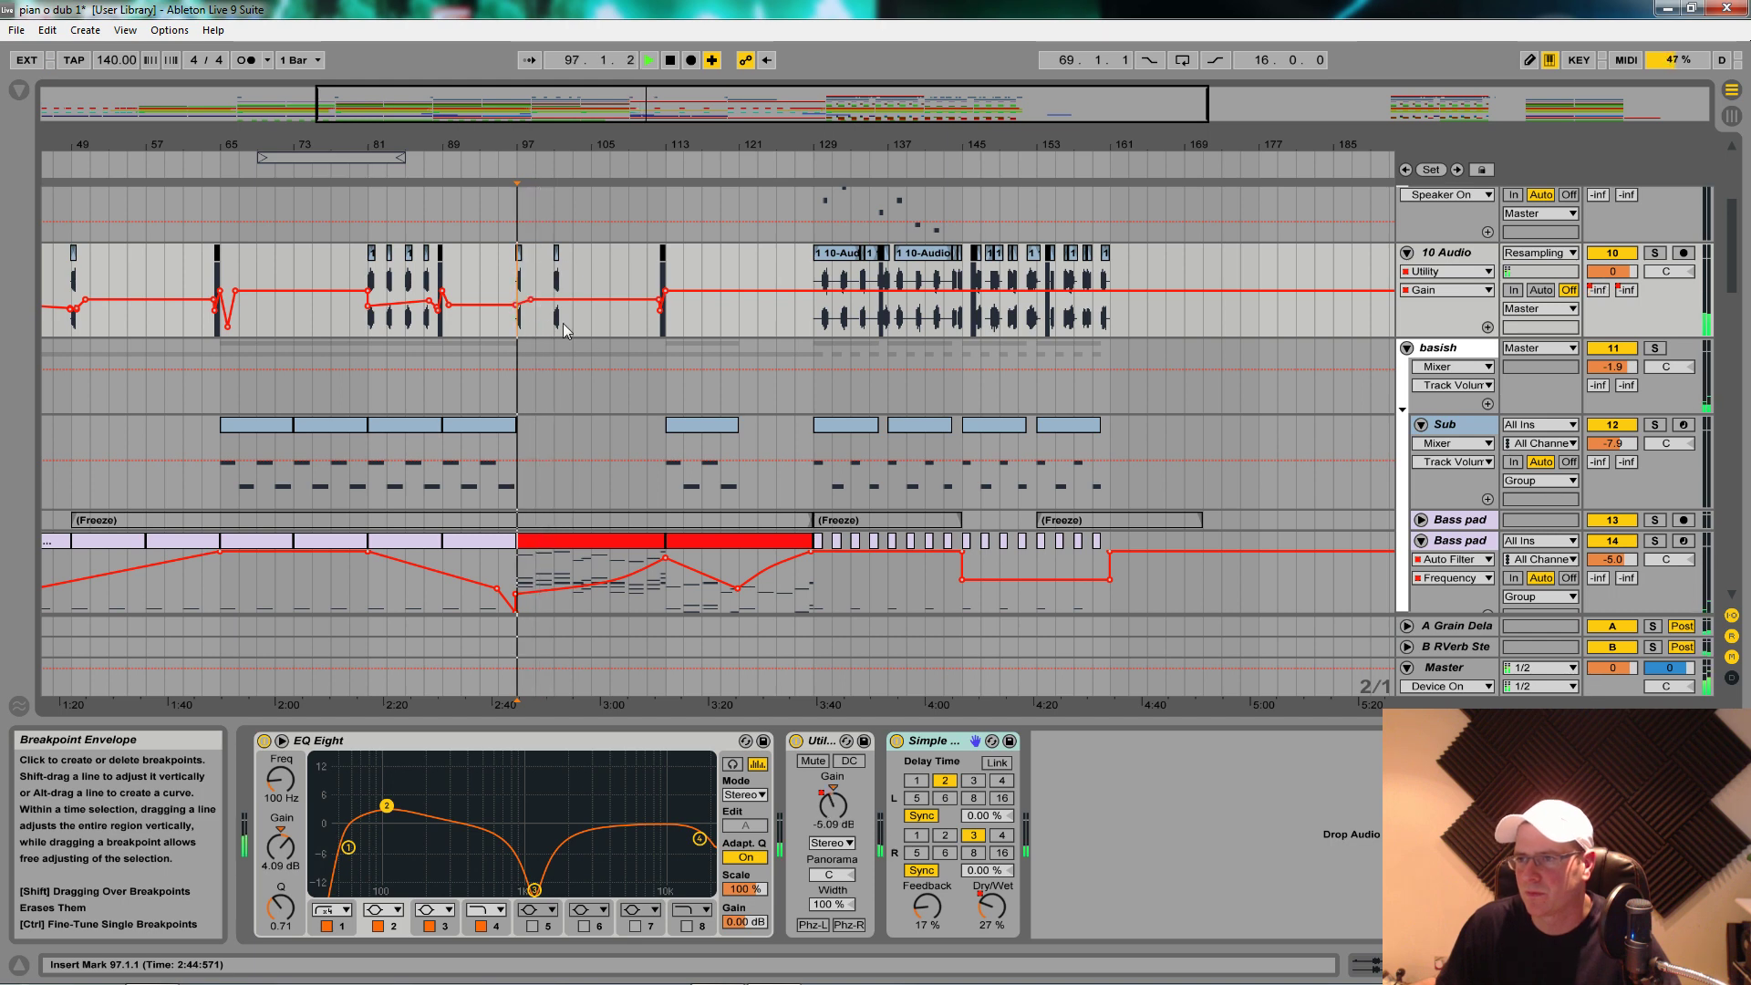
Step: Delete the 10 Audio copy at bar 101 and double the length of the clip at bar 97 by setting its segment tempo to 280 BPM
{"action": "left_click", "coordinate": [555, 272]}
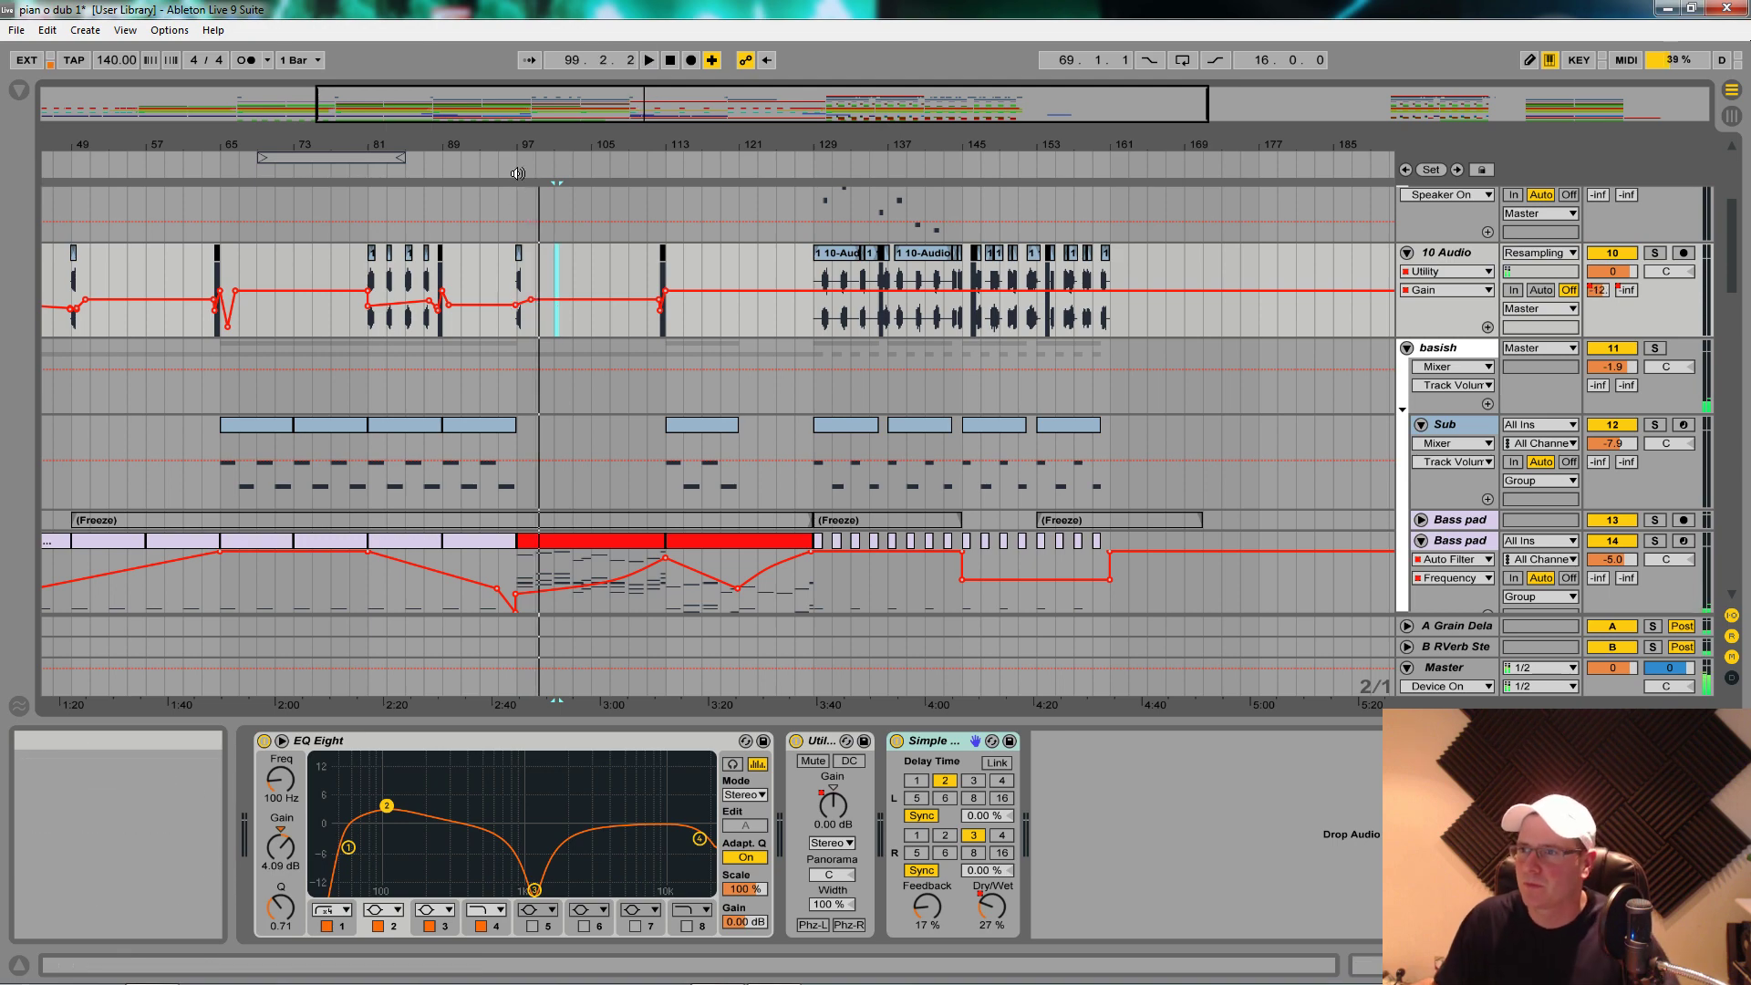
{"action": "left_click_drag", "start_coordinate": [517, 173], "coordinate": [428, 241]}
{"action": "left_click", "coordinate": [413, 258]}
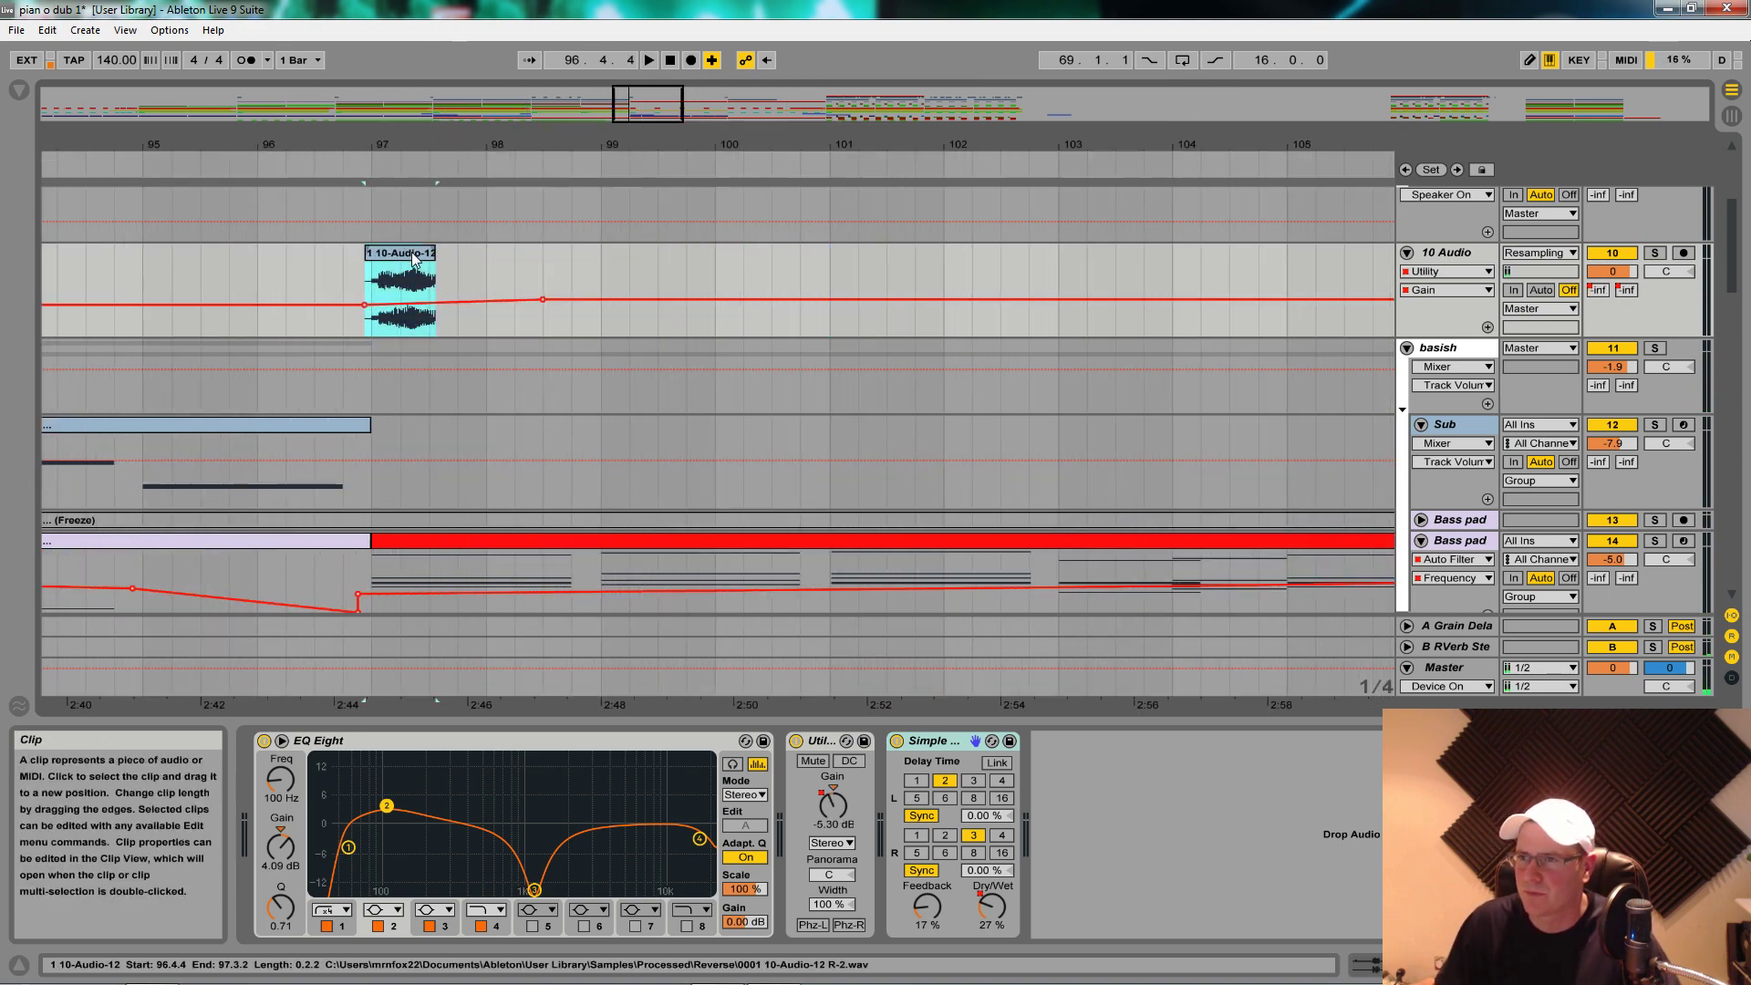
{"action": "double_click", "coordinate": [413, 258]}
{"action": "left_click", "coordinate": [485, 836]}
{"action": "key", "text": "space"}
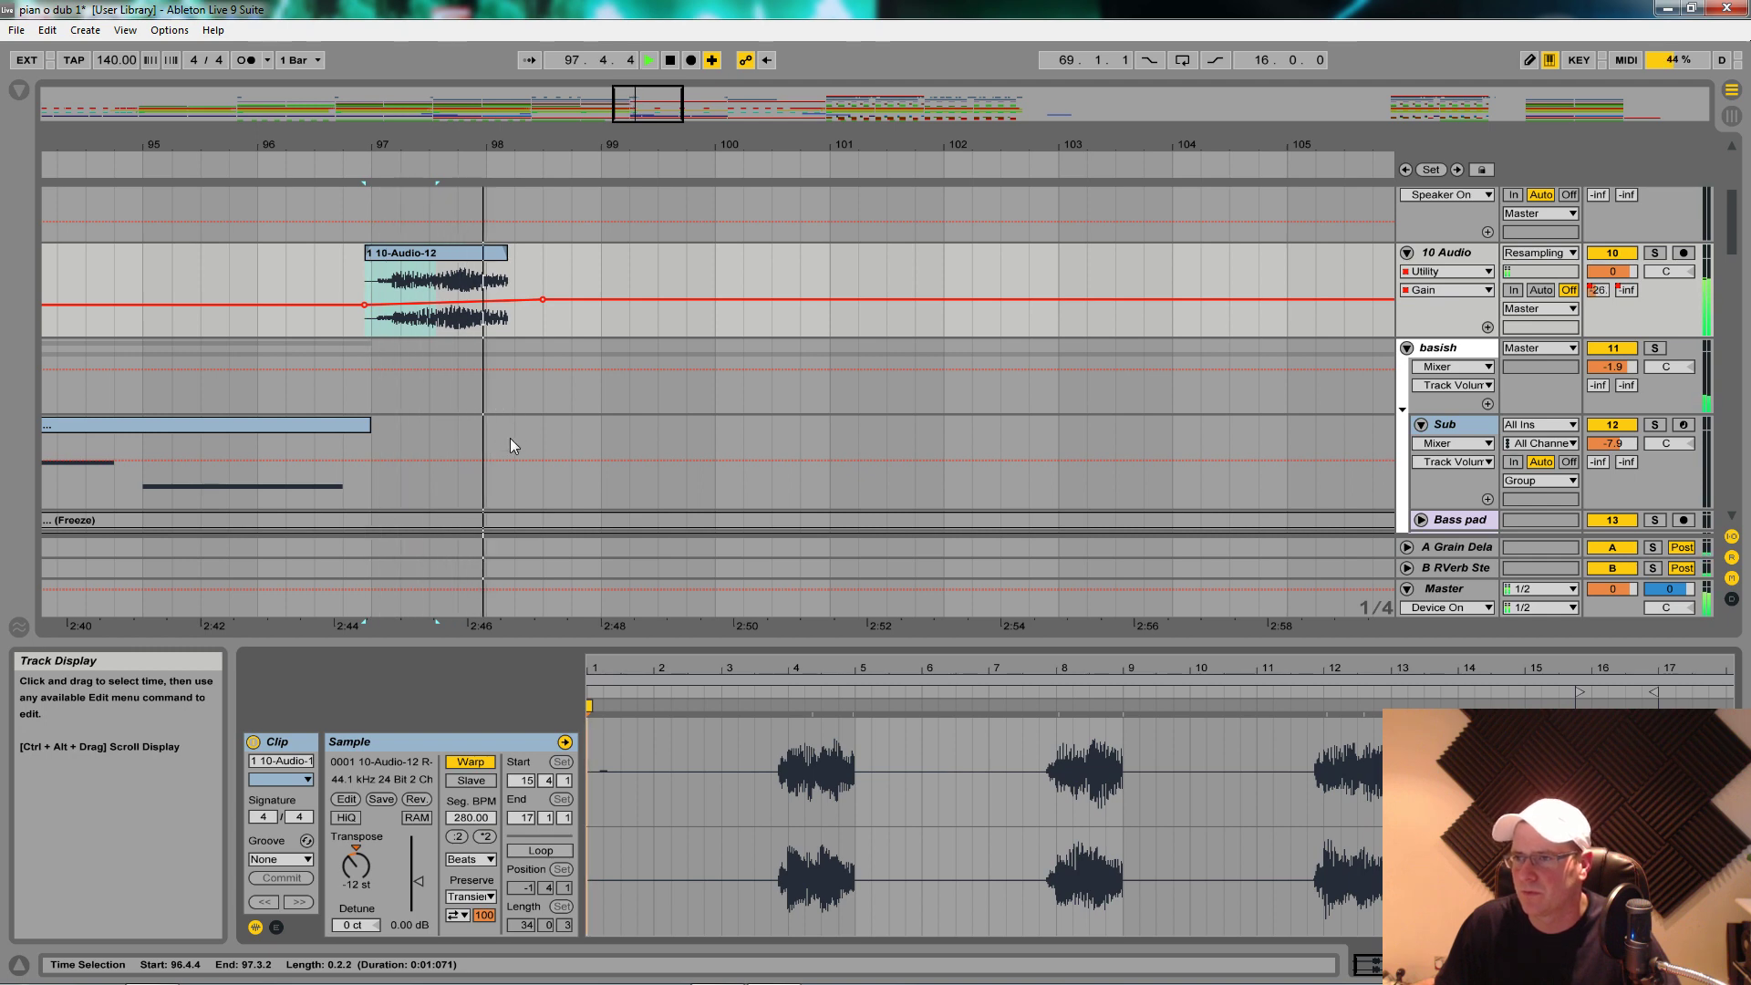
Step: Set the warp mode of the stretched 10 Audio clip at bar 97 to Complex Pro and audition it
{"action": "left_click", "coordinate": [483, 857]}
{"action": "left_click", "coordinate": [485, 965]}
{"action": "key", "text": "space"}
{"action": "key", "text": "space"}
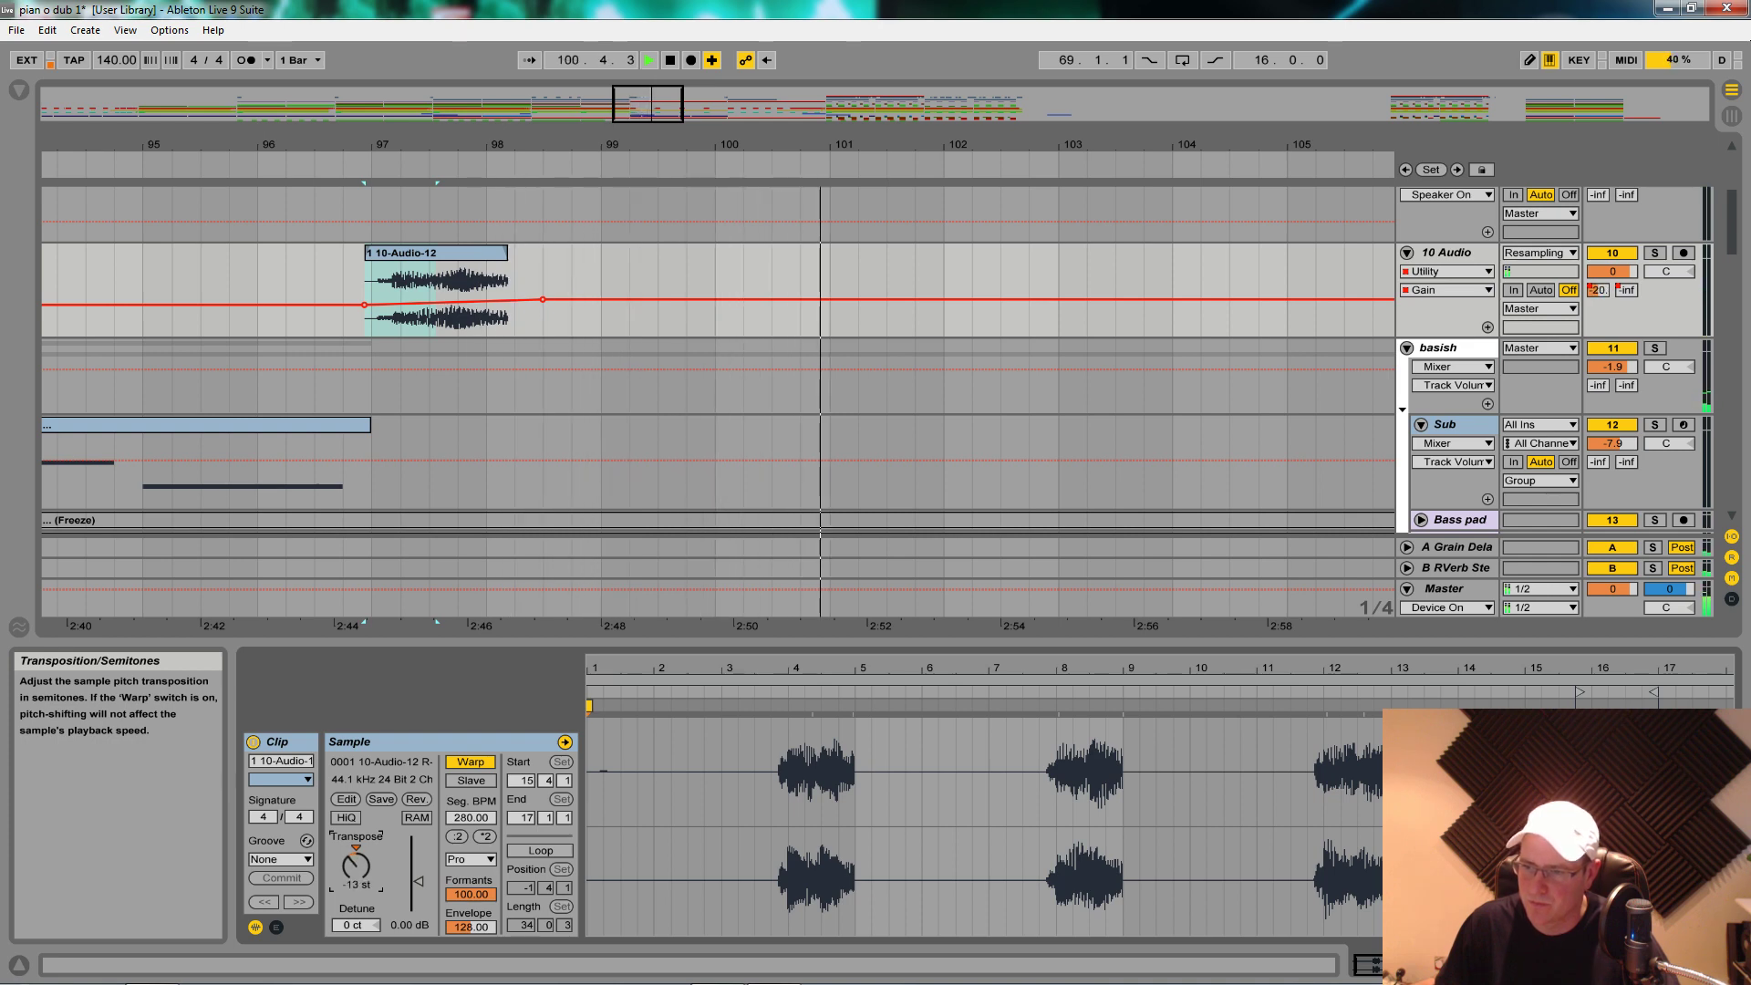
{"action": "key", "text": "space"}
{"action": "key", "text": "space"}
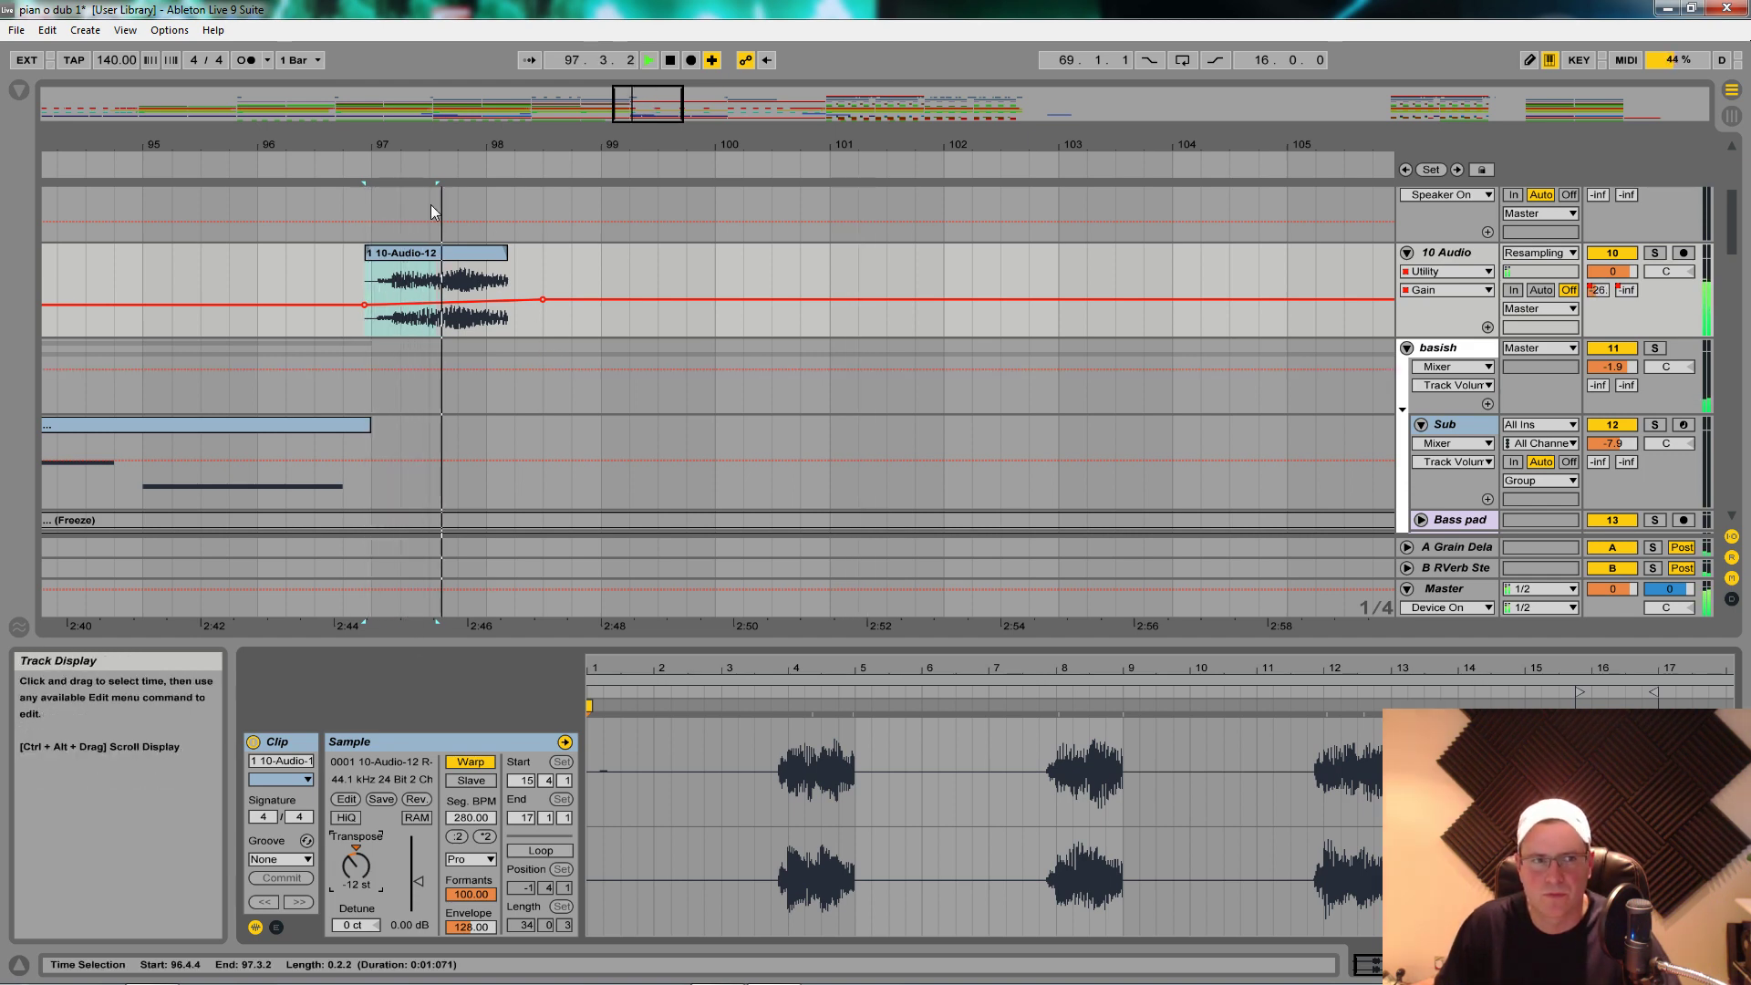
Step: Consolidate the stretched 10 Audio clip at bar 97 into a new sample and dismiss the Virus Control warning
{"action": "left_click", "coordinate": [478, 253]}
{"action": "key", "text": "space"}
{"action": "left_click", "coordinate": [1008, 667]}
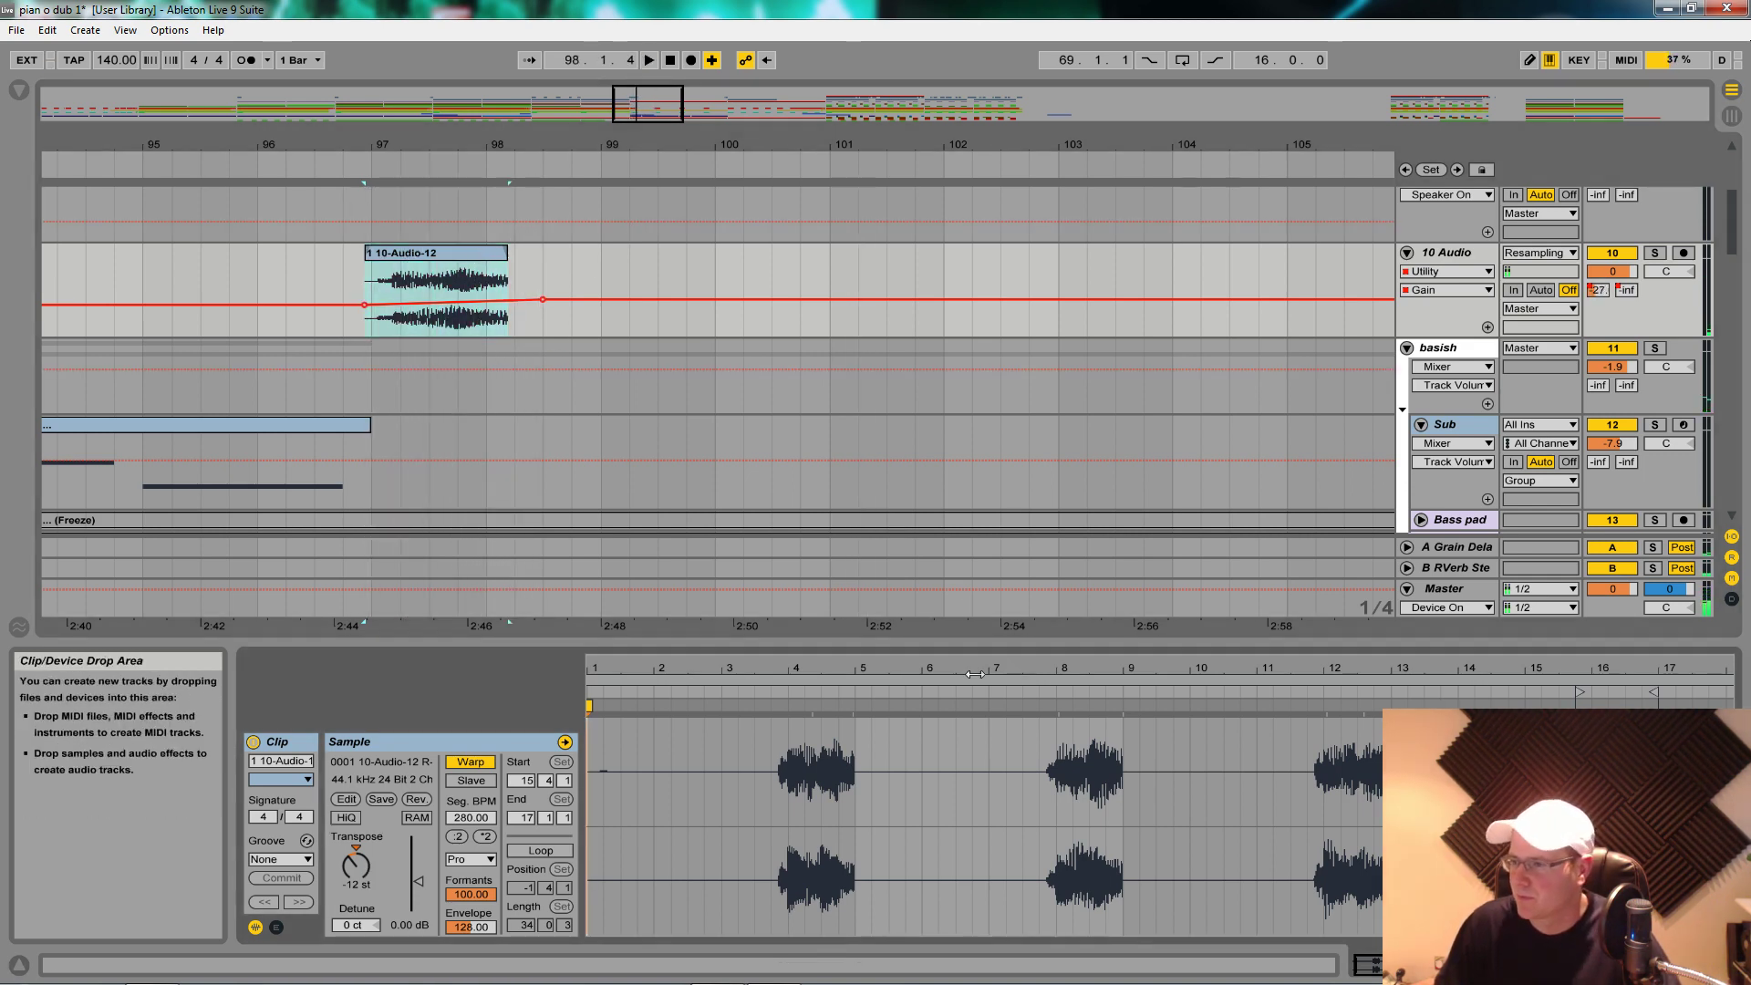
{"action": "right_click", "coordinate": [485, 252]}
{"action": "left_click", "coordinate": [578, 430]}
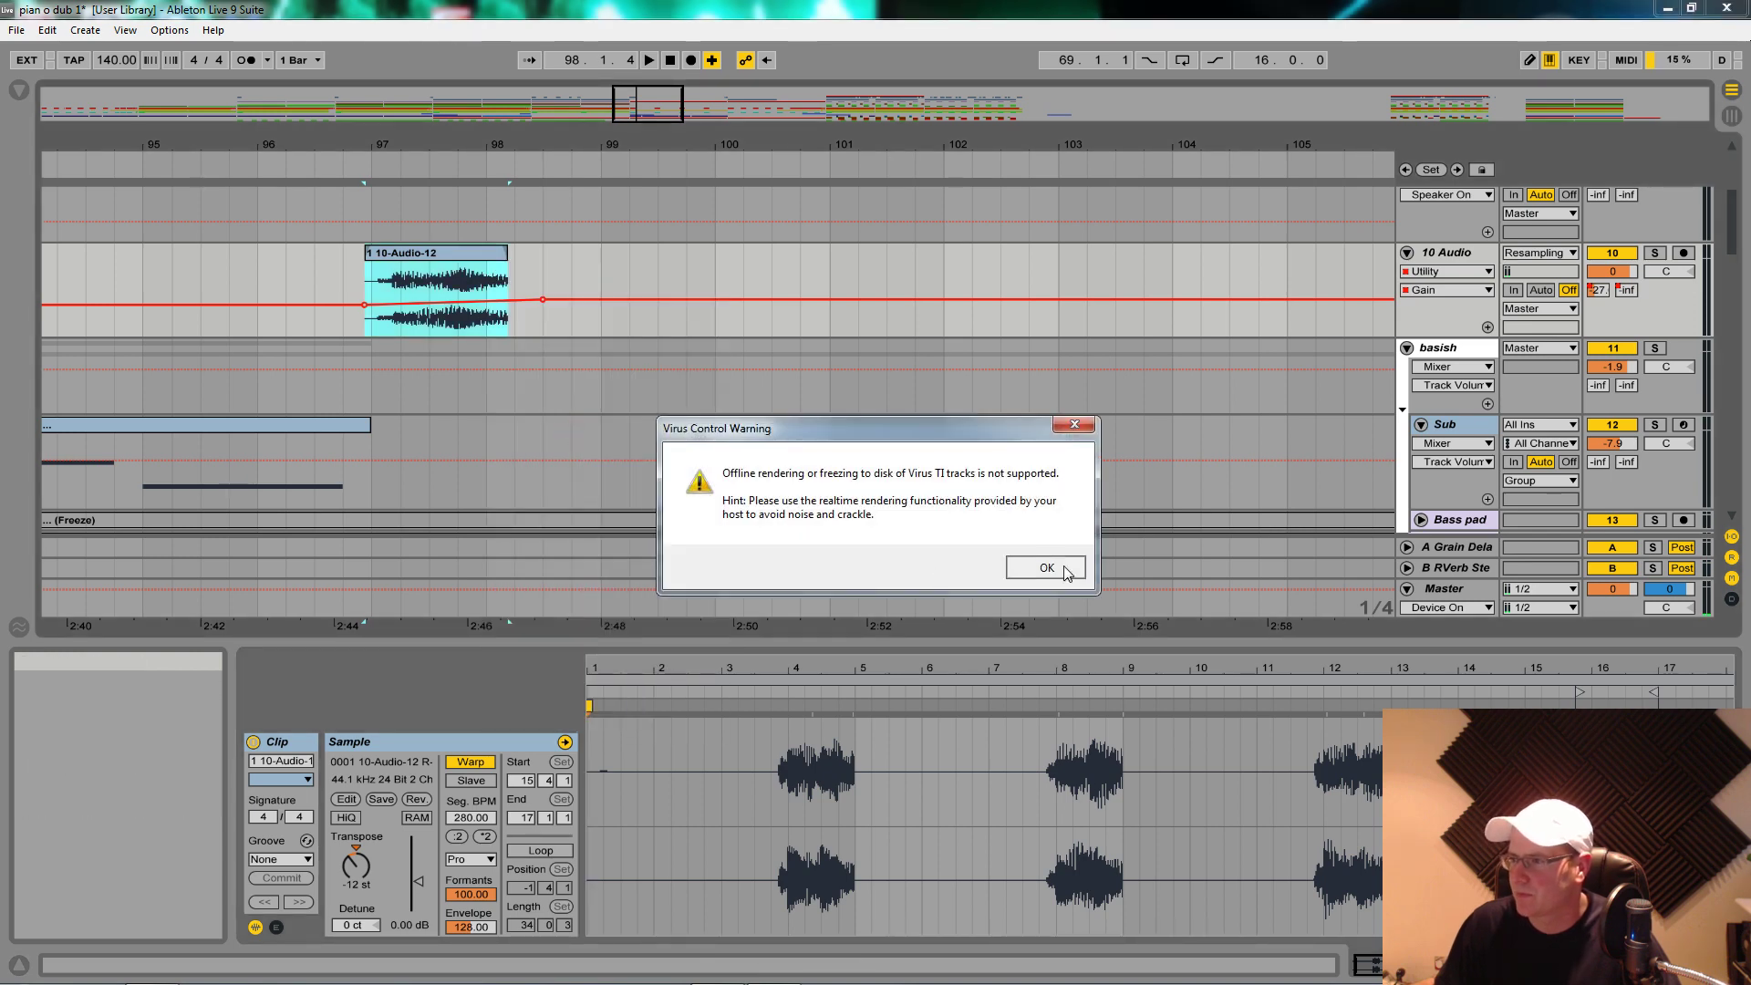
{"action": "left_click", "coordinate": [1045, 567]}
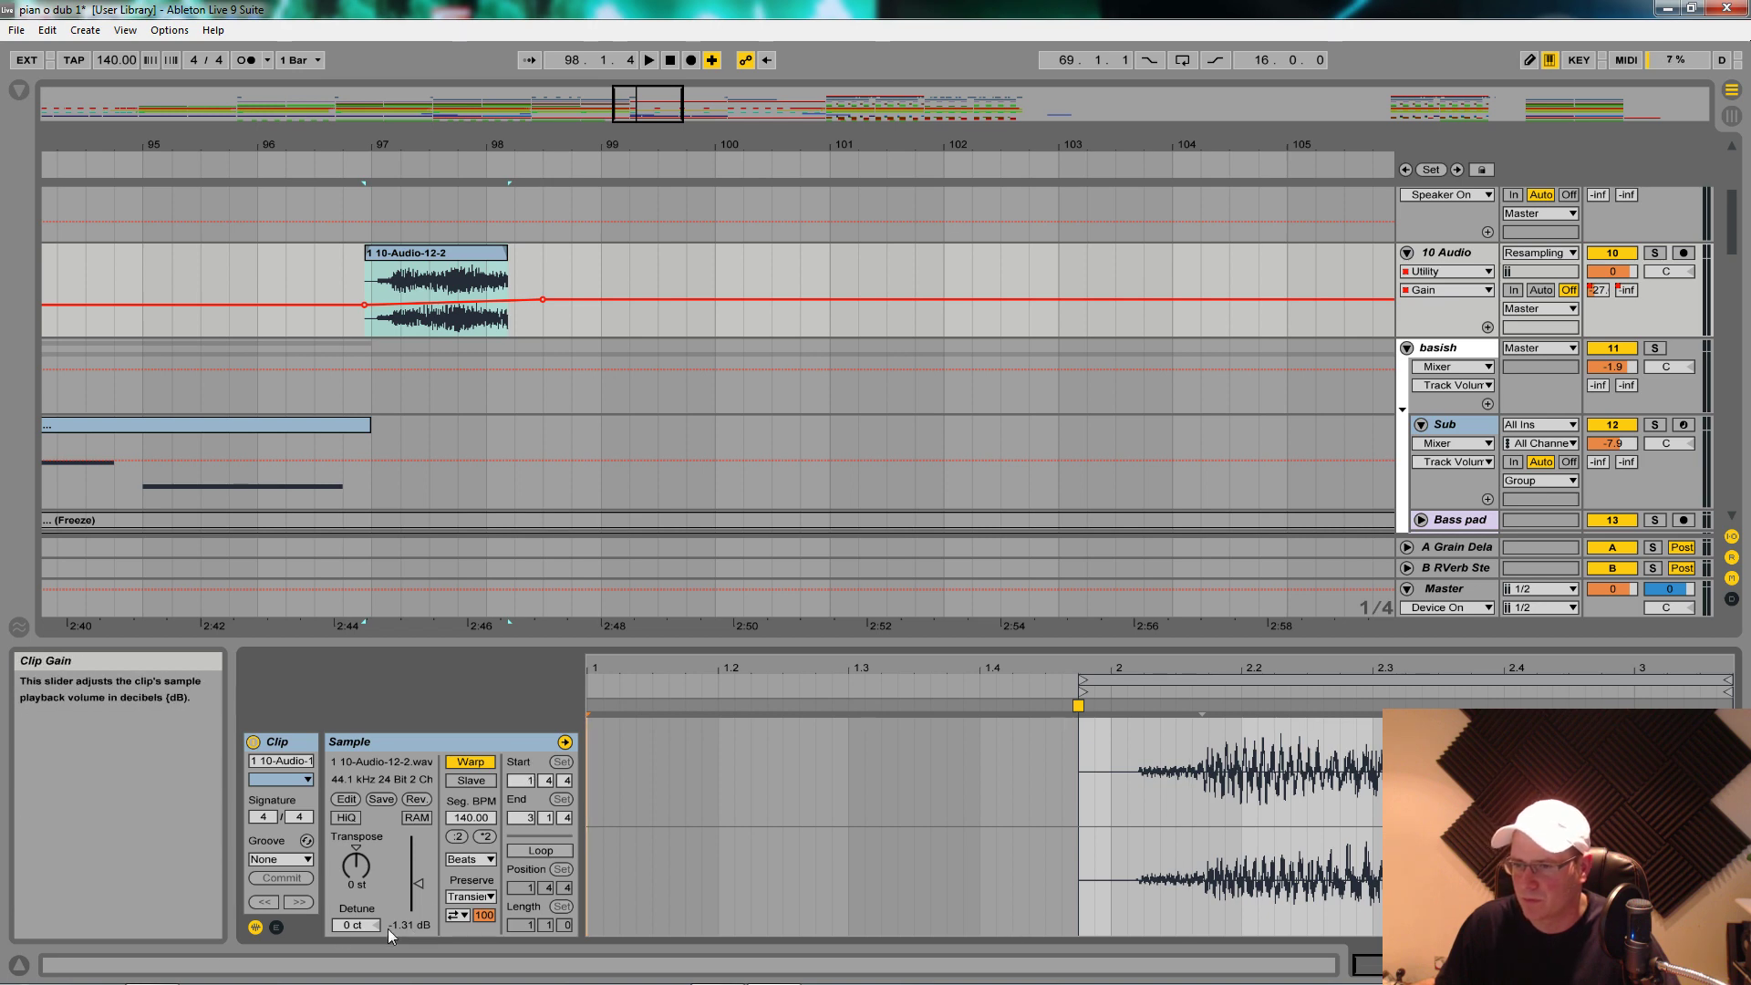
Step: Draw a rising Transposition envelope in the consolidated clip, starting from 0 at beat 2, and audition it
{"action": "left_click", "coordinate": [276, 927]}
{"action": "left_click", "coordinate": [641, 763]}
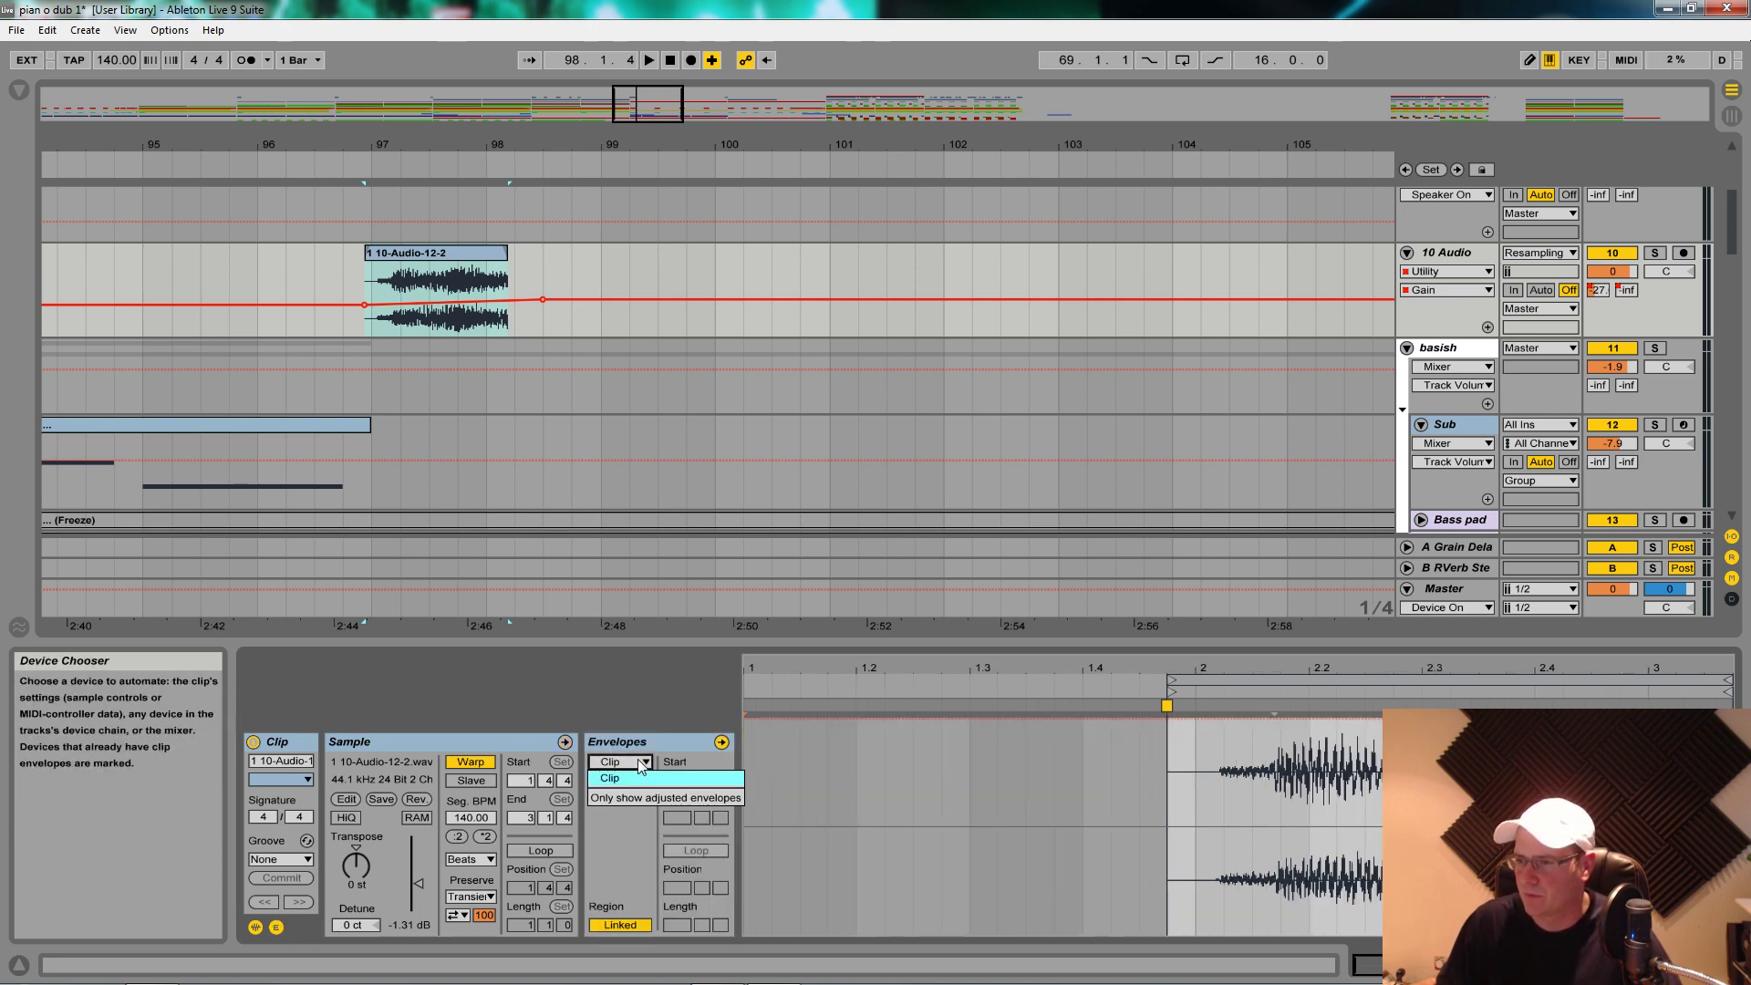
{"action": "left_click", "coordinate": [629, 778]}
{"action": "left_click", "coordinate": [620, 780]}
{"action": "left_click", "coordinate": [682, 817]}
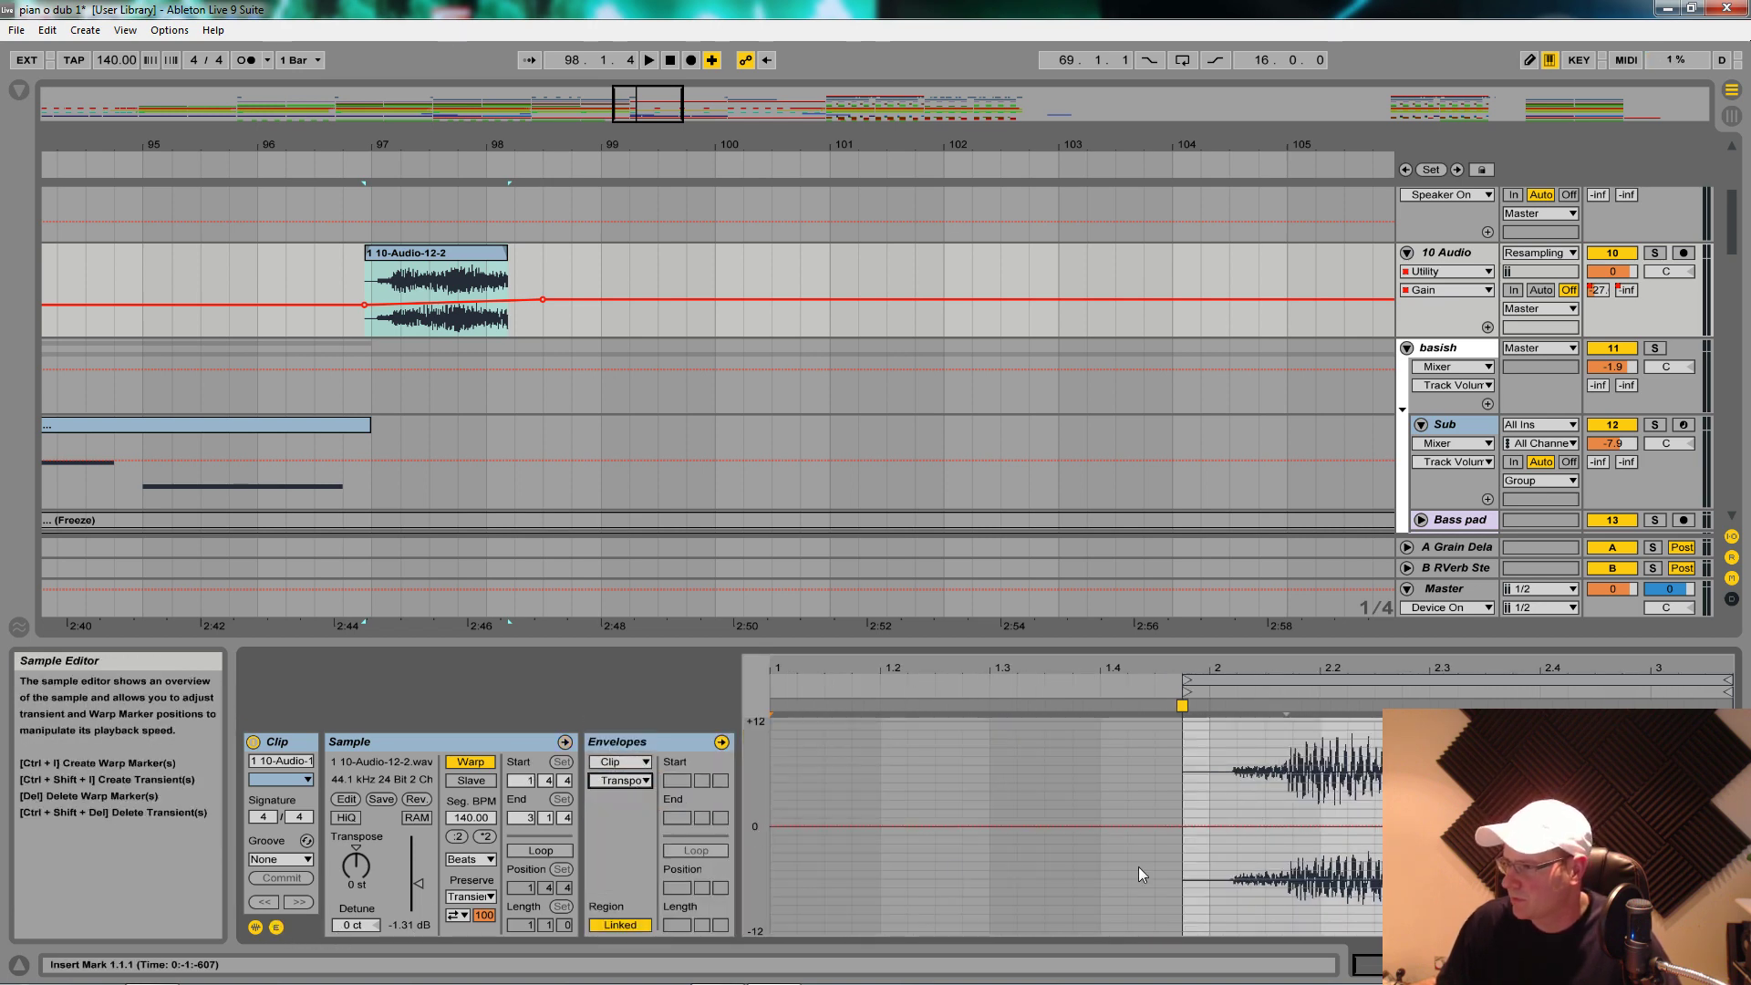
{"action": "left_click", "coordinate": [1729, 826]}
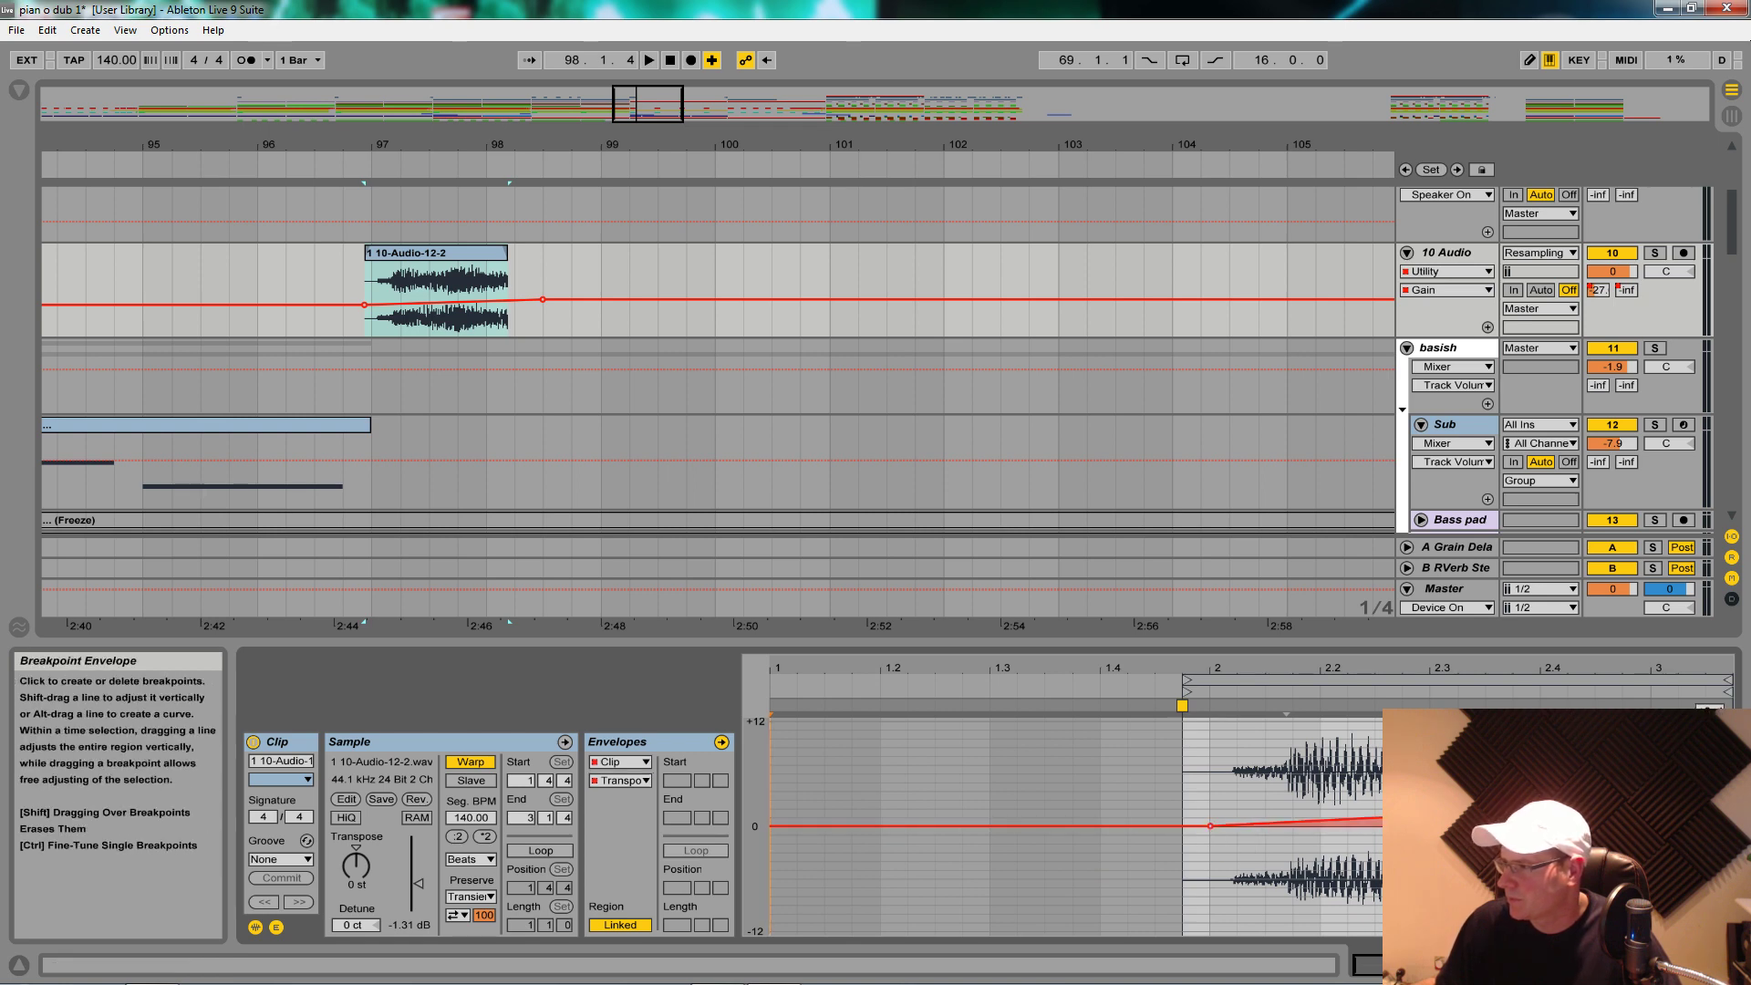
{"action": "key", "text": "space"}
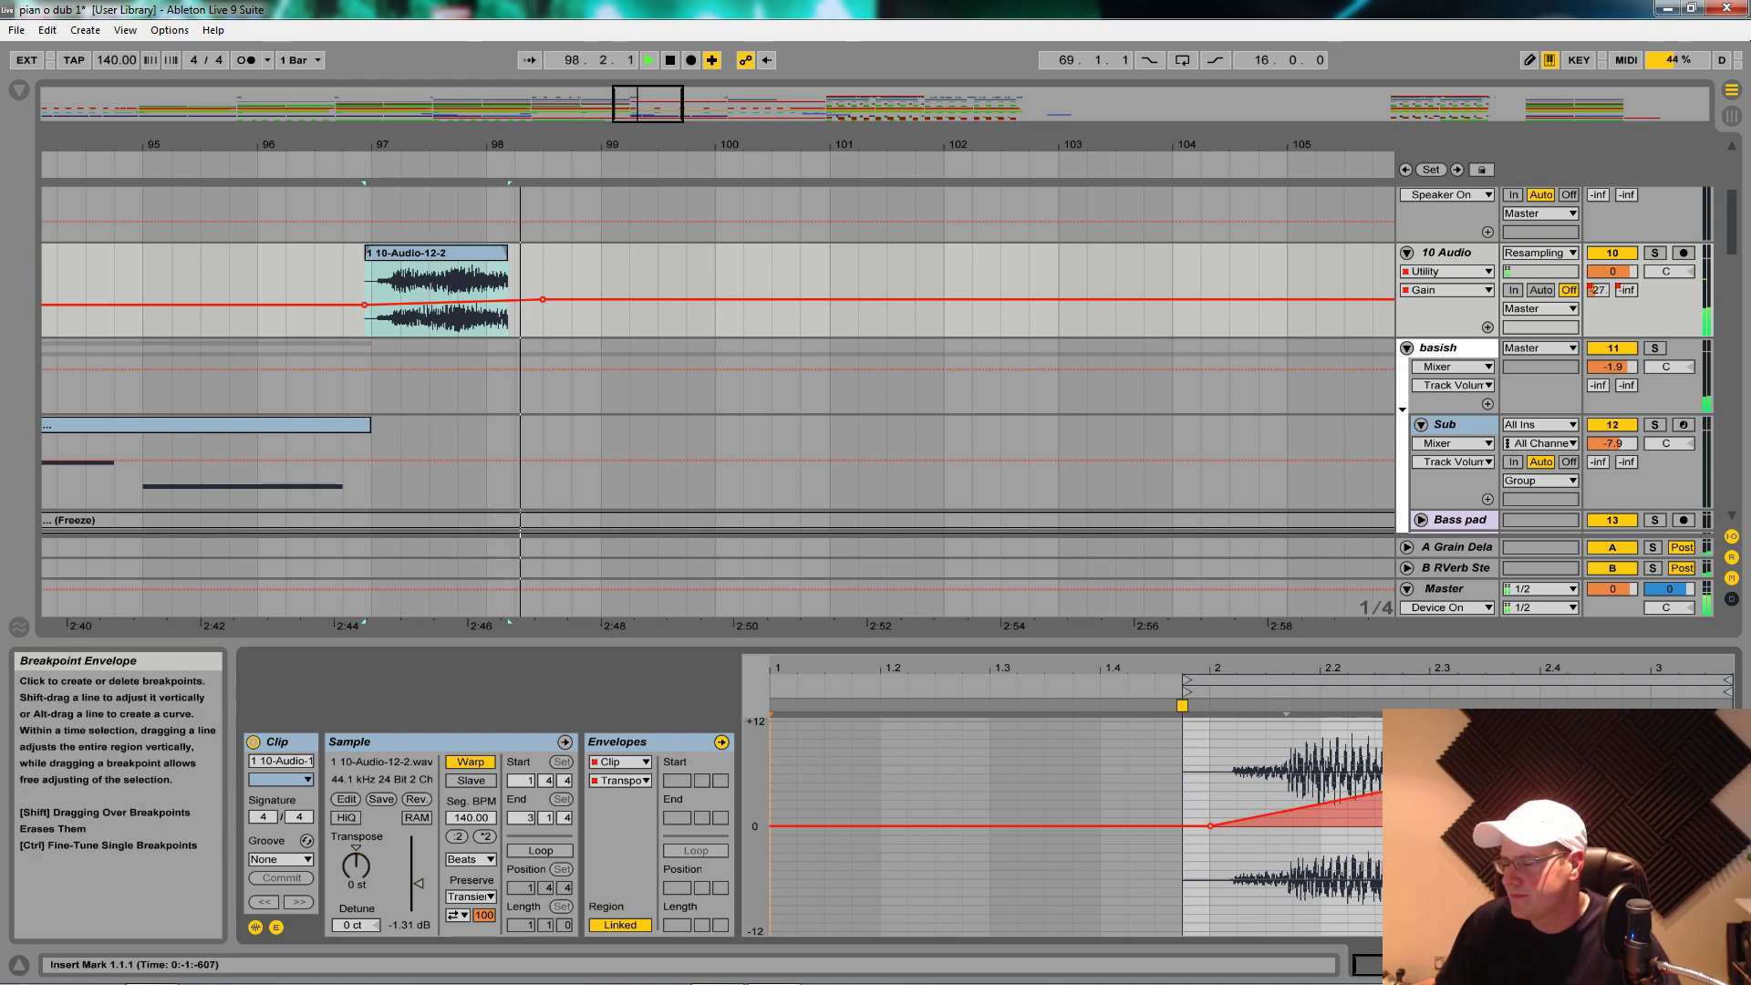
{"action": "key", "text": "space"}
{"action": "key", "text": "space"}
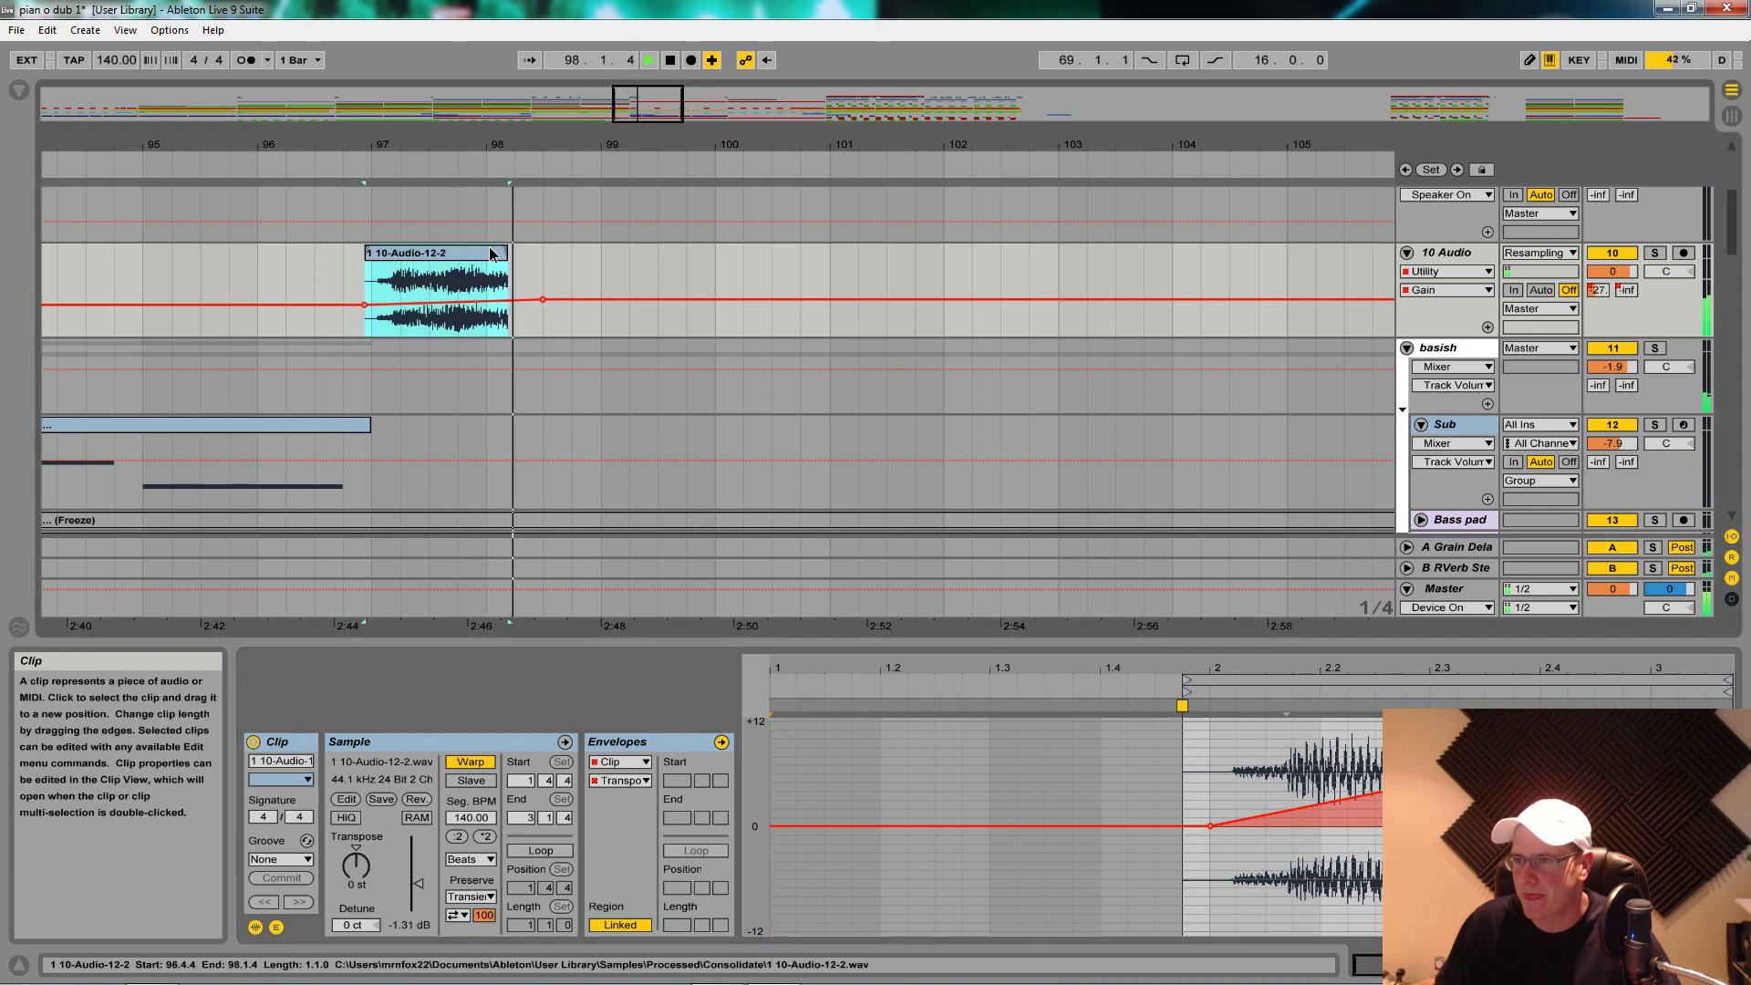
Step: Double the consolidated clip's length at 280 BPM and move the following Utility gain breakpoint to its end, keeping the gain nearly flat
{"action": "left_click", "coordinate": [489, 833]}
{"action": "key", "text": "space"}
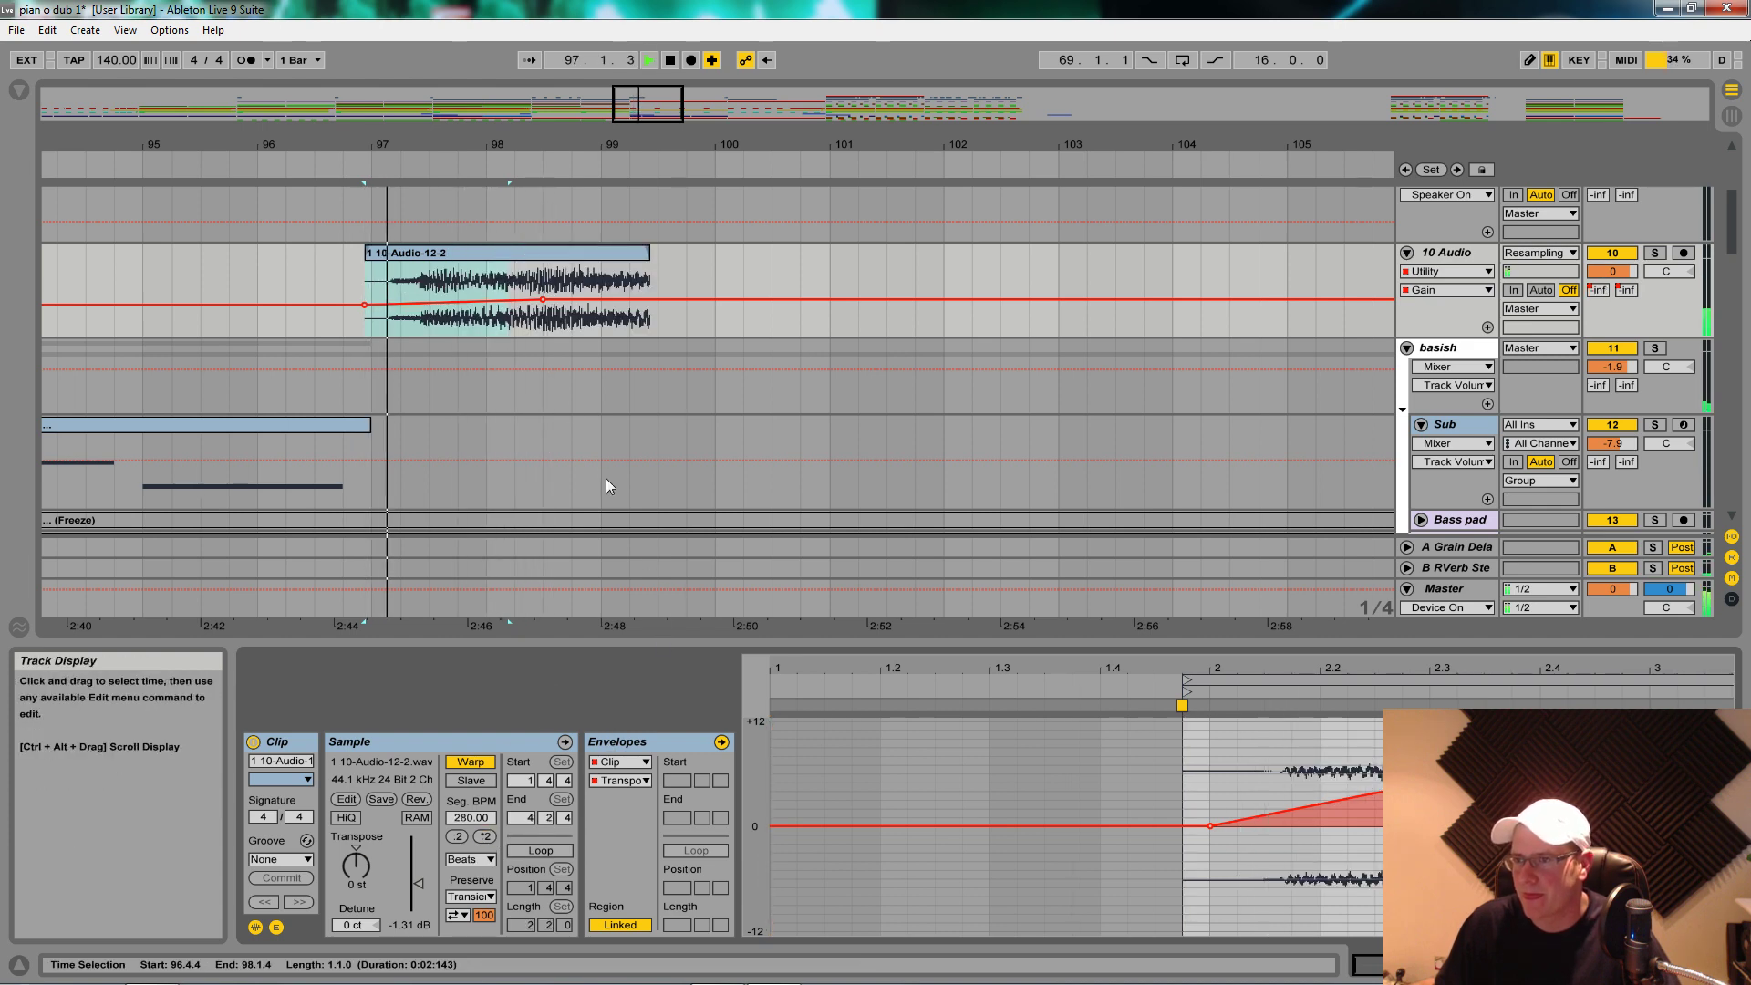
{"action": "left_click_drag", "start_coordinate": [544, 300], "coordinate": [651, 293]}
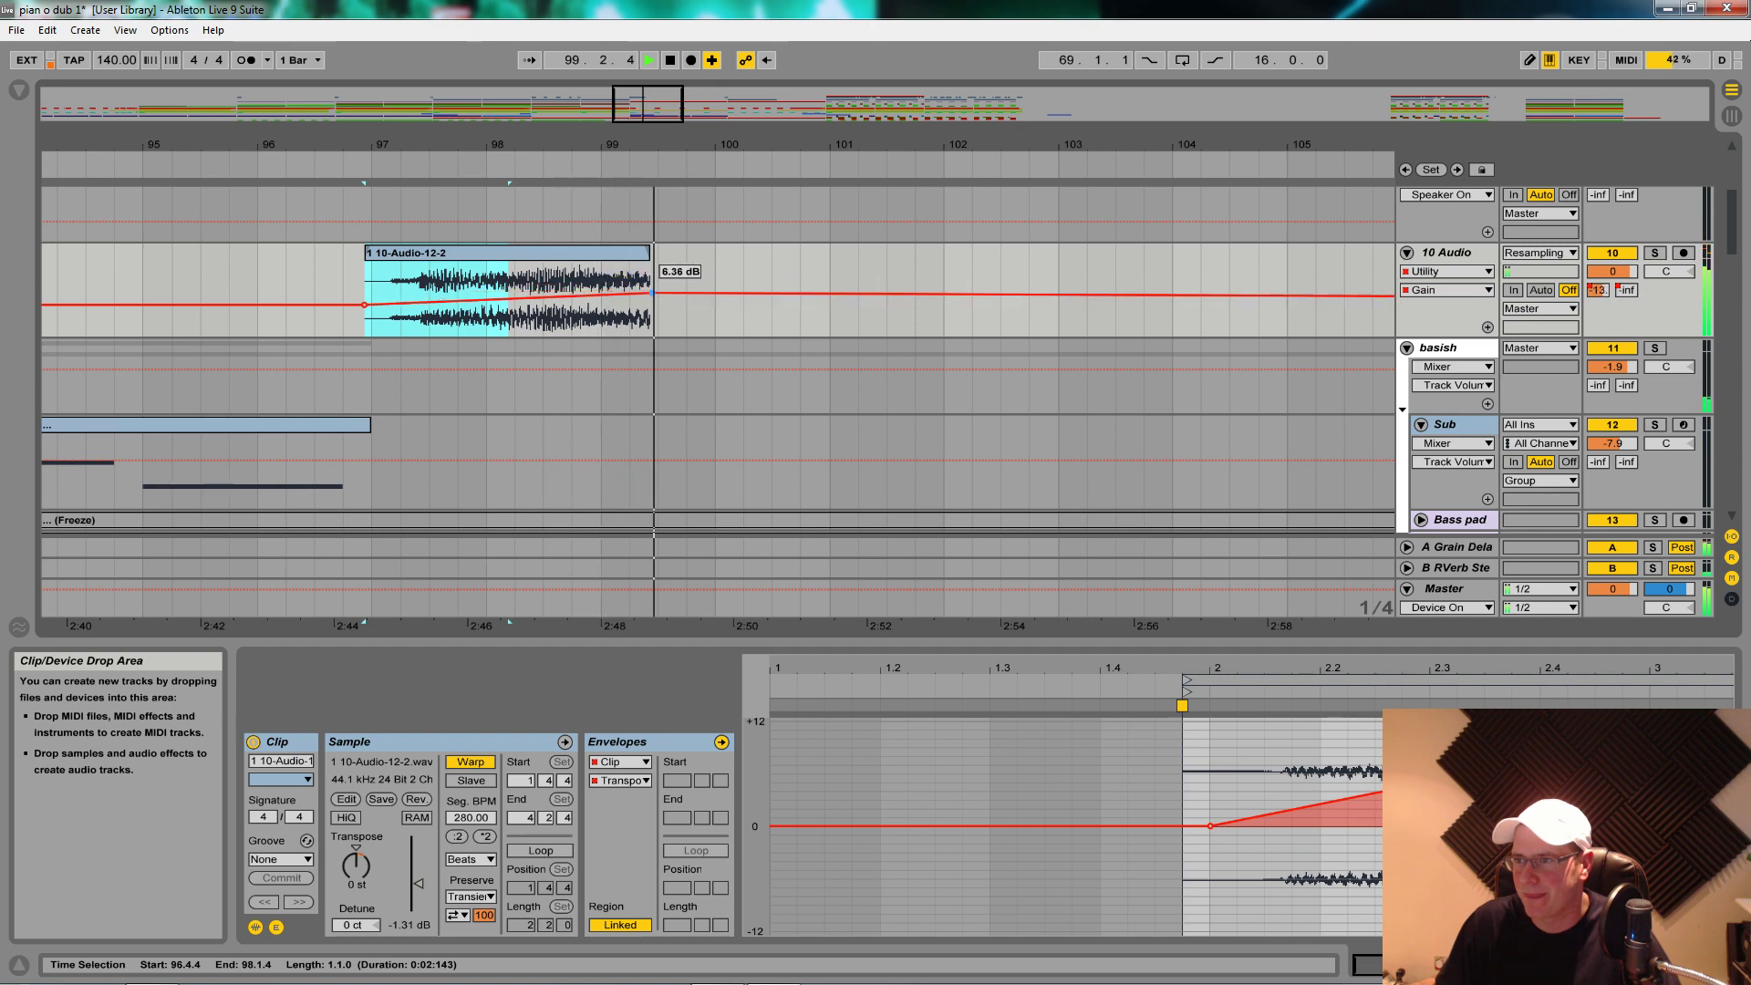
{"action": "key", "text": "space"}
{"action": "key", "text": "space"}
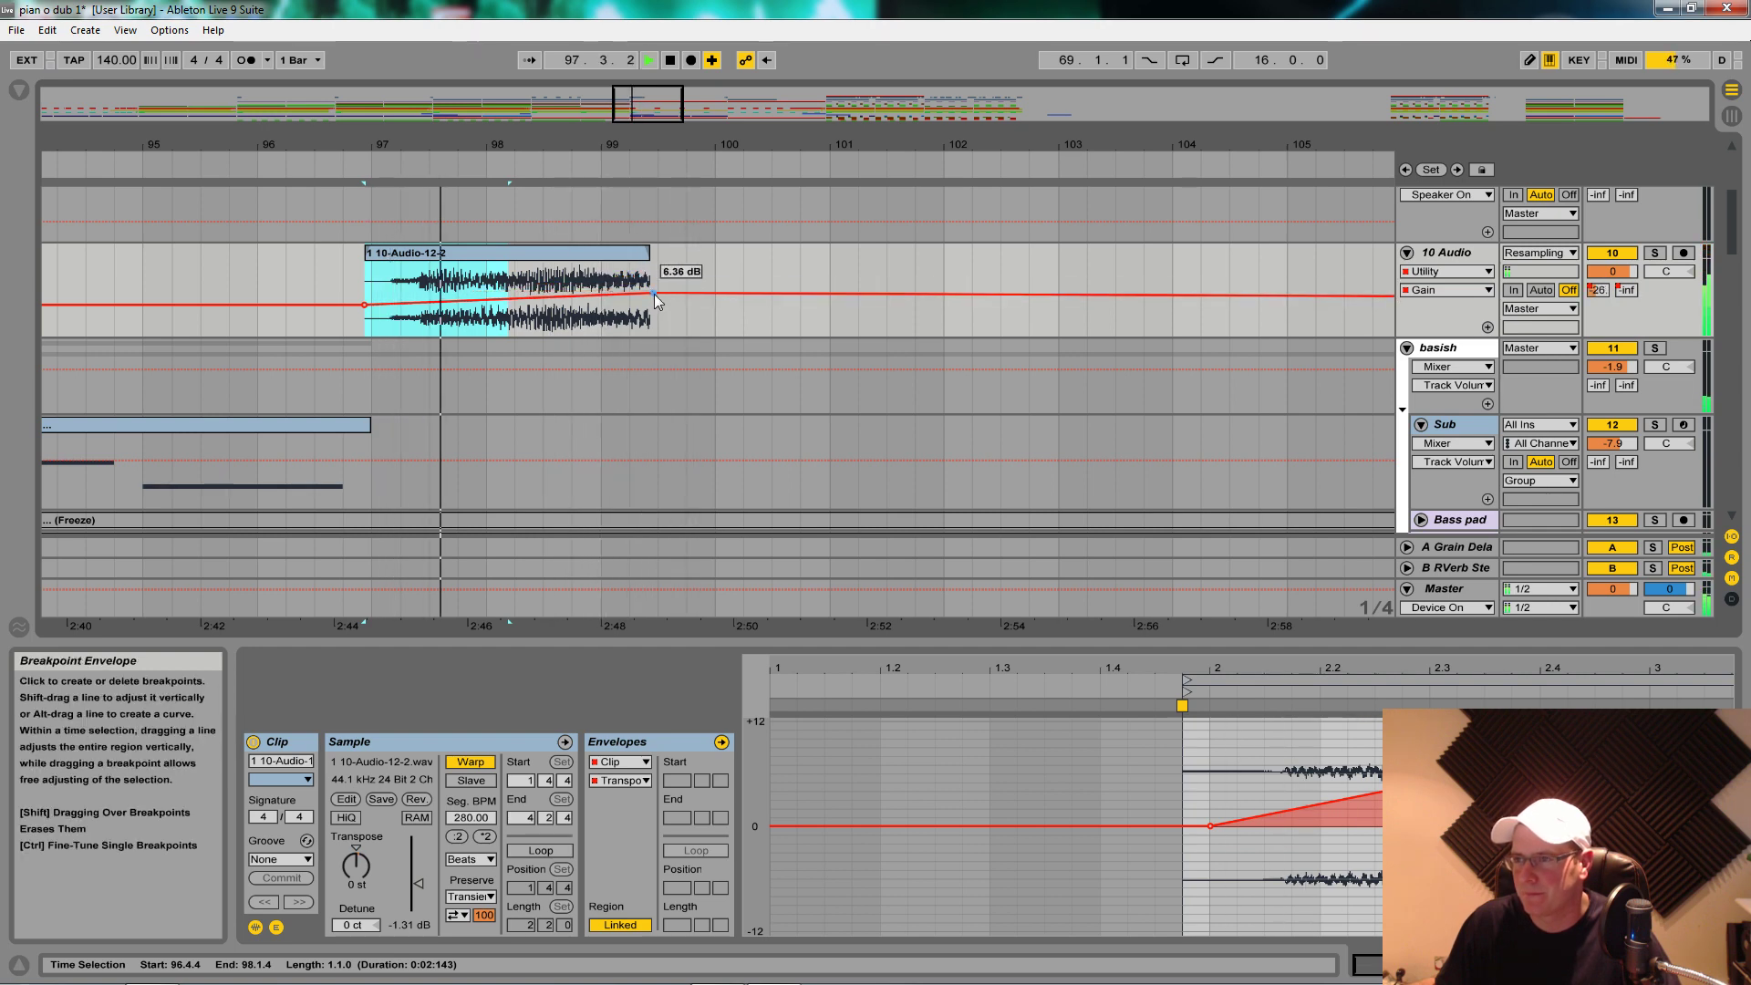
{"action": "left_click_drag", "start_coordinate": [654, 294], "coordinate": [656, 302]}
{"action": "key", "text": "space"}
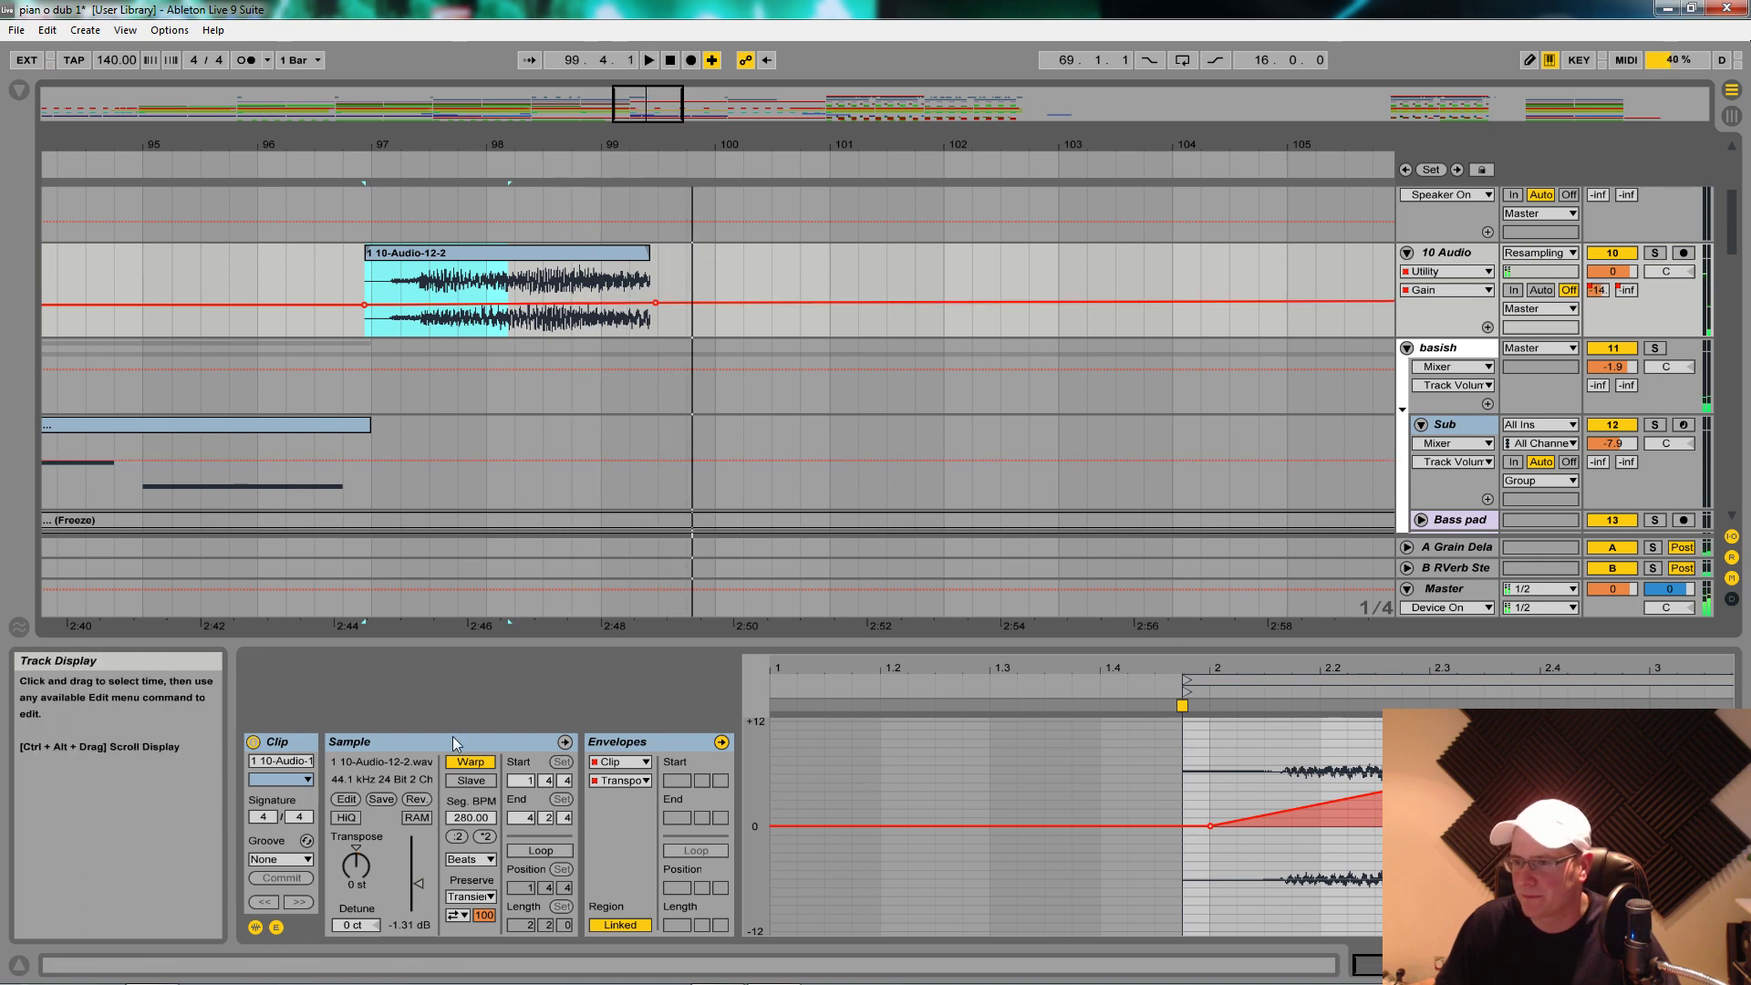
Step: Set the consolidated 10 Audio clip's warp mode to Complex Pro and audition the result
{"action": "left_click", "coordinate": [471, 859]}
{"action": "left_click", "coordinate": [493, 955]}
{"action": "key", "text": "space"}
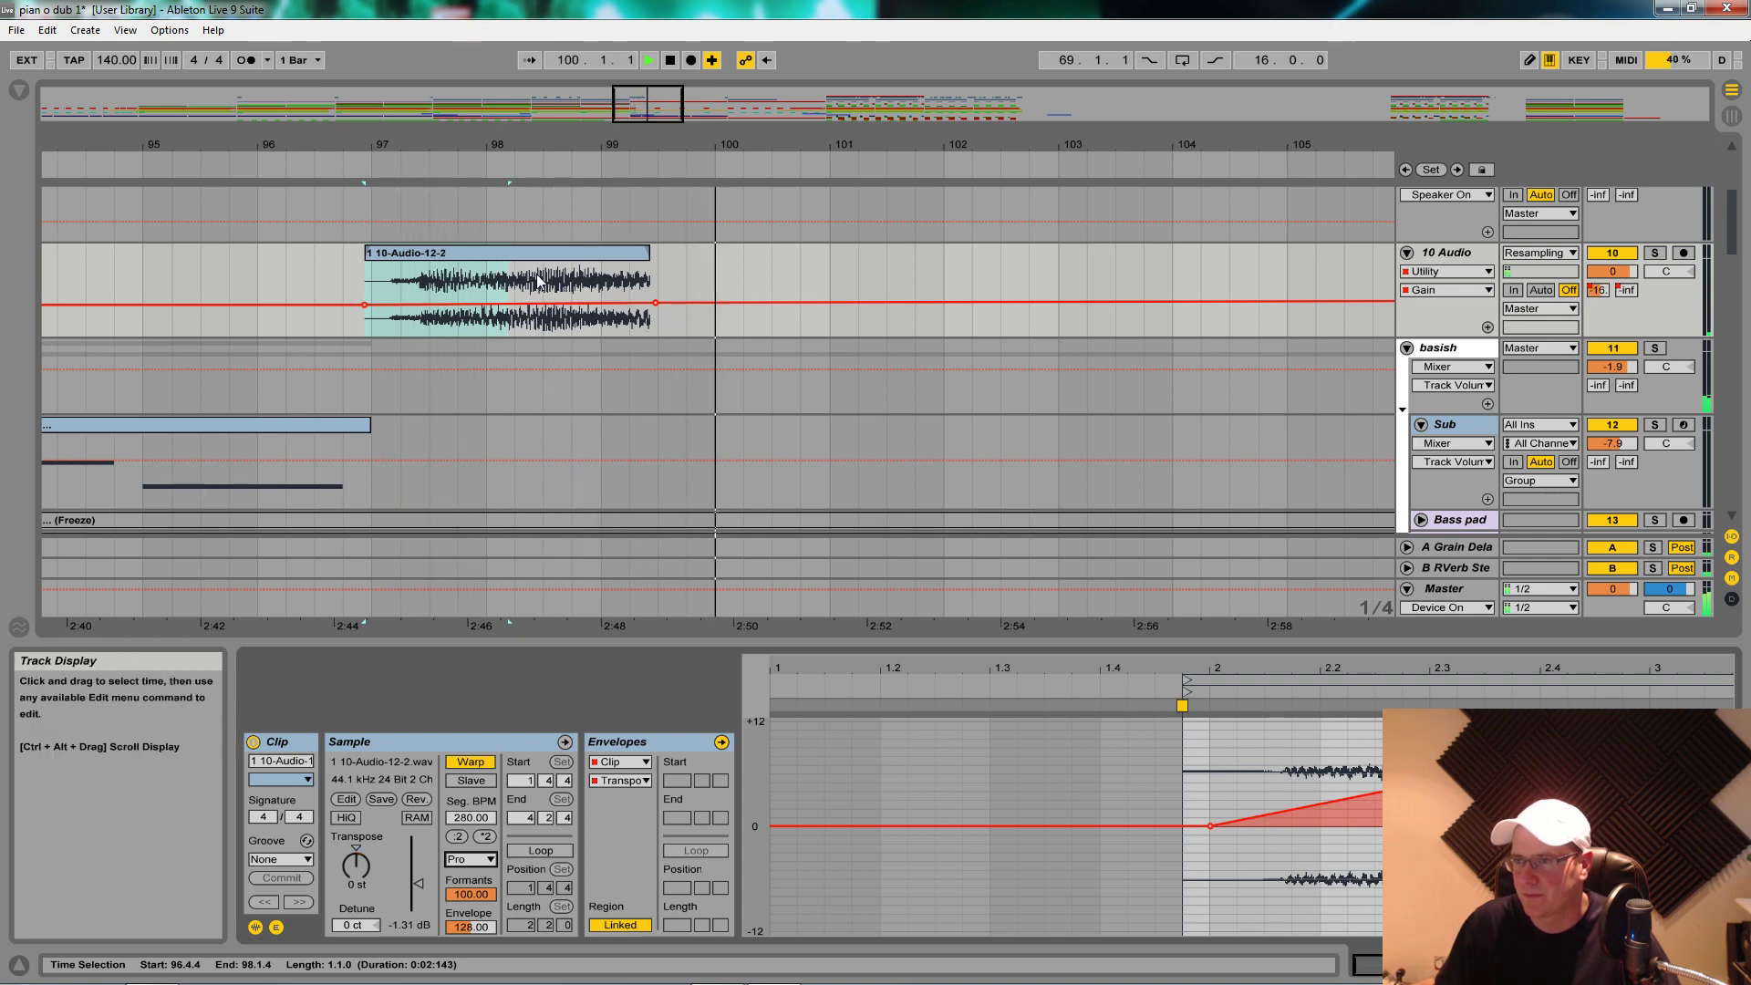
{"action": "key", "text": "space"}
Step: Move the consolidated 10 Audio clip earlier to span 94.3.1 to 97.1.1 and play it
{"action": "left_click_drag", "start_coordinate": [524, 148], "coordinate": [523, 92]}
{"action": "left_click_drag", "start_coordinate": [548, 278], "coordinate": [460, 279]}
{"action": "key", "text": "space"}
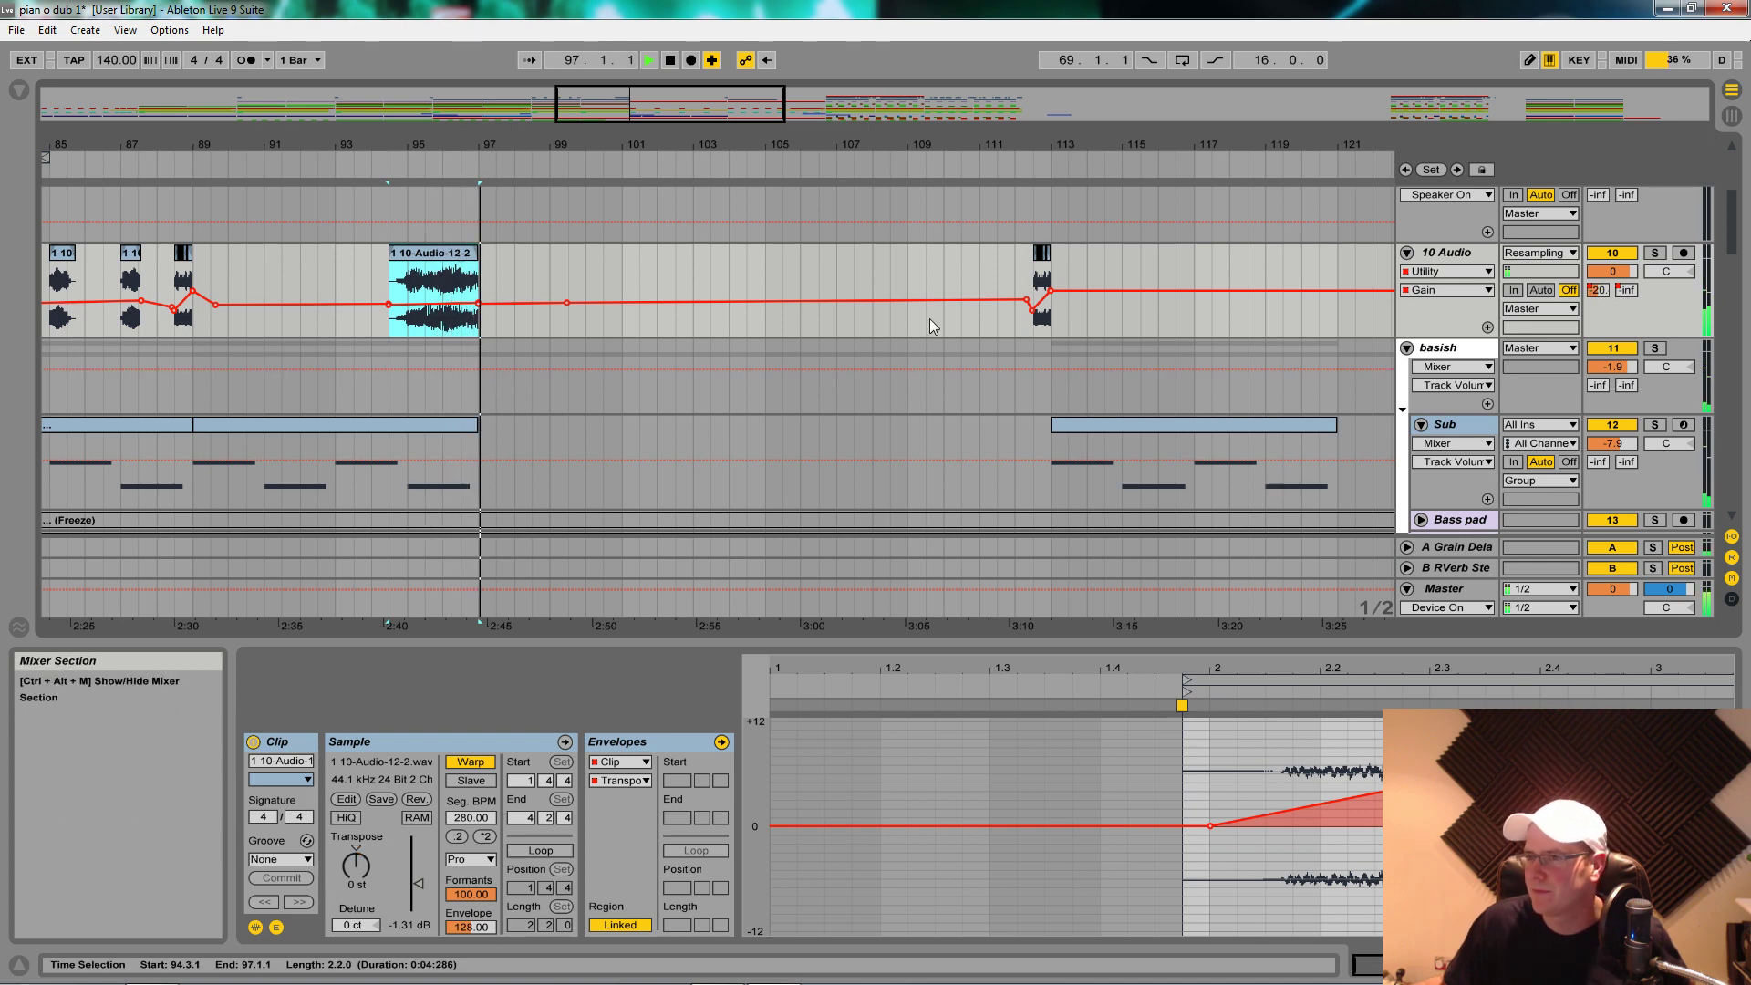
Step: Put the 10 Audio track's Utility Gain automation in its own lane and show the Simple Delay Dry/Wet automation on the clips
{"action": "left_click", "coordinate": [1450, 278]}
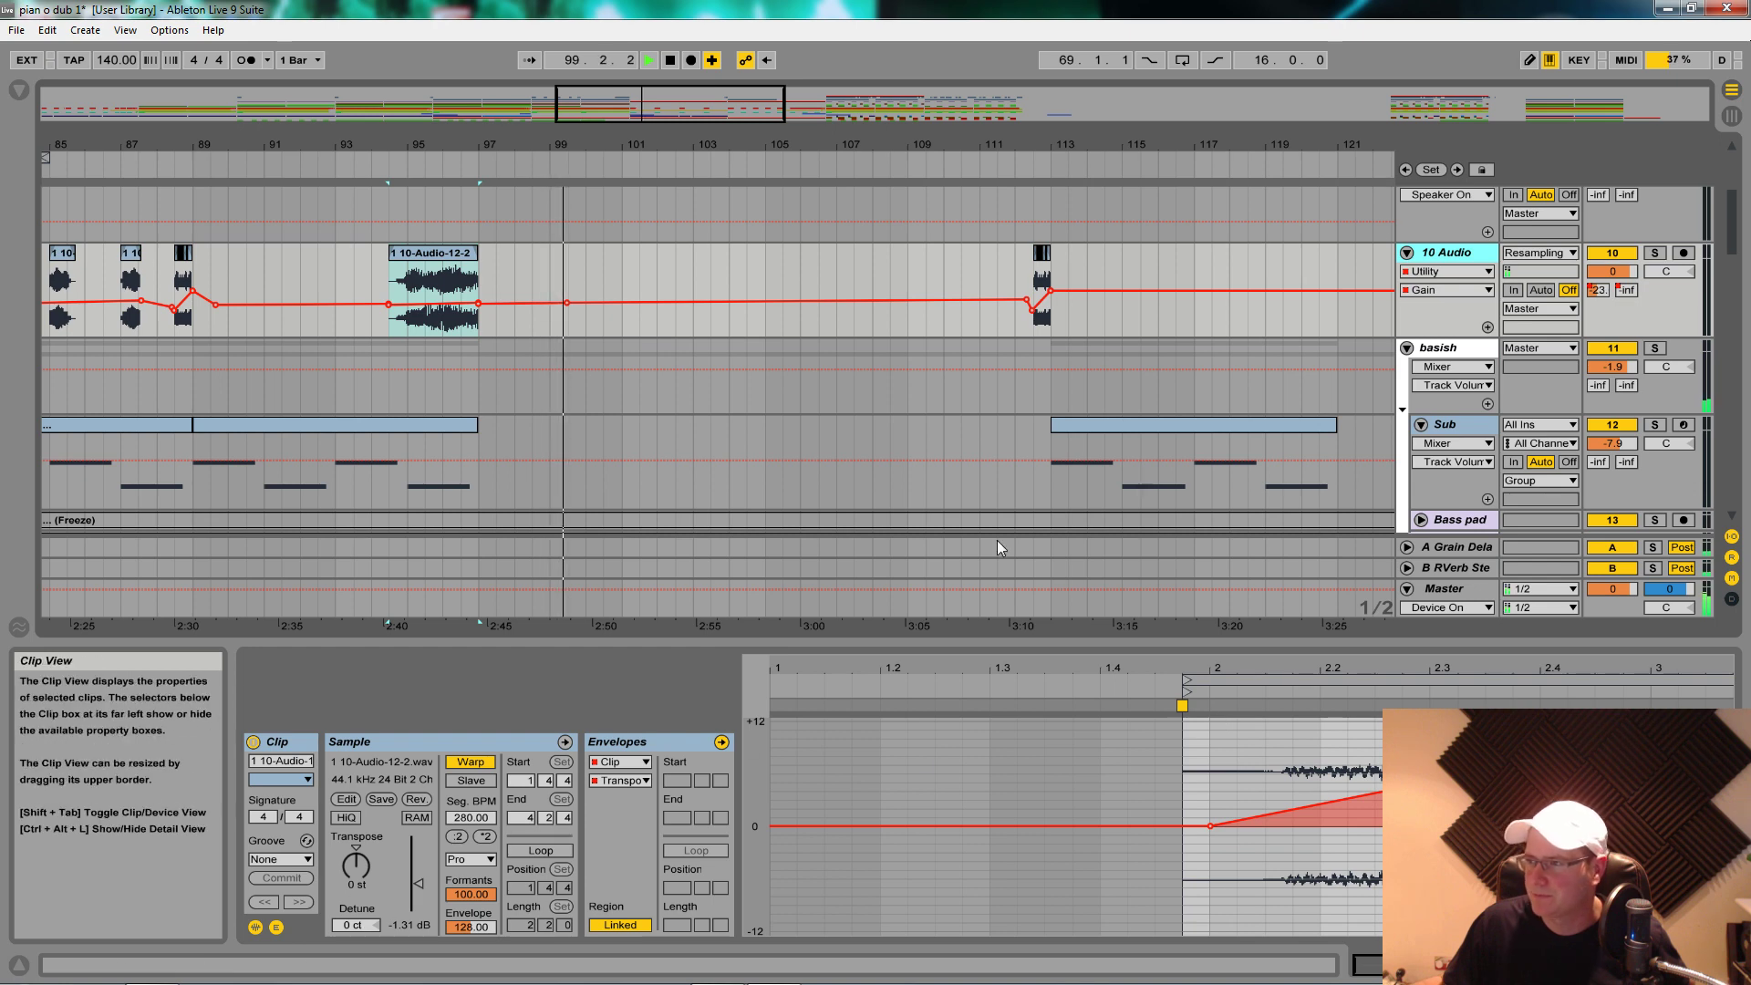
{"action": "left_click", "coordinate": [1488, 326]}
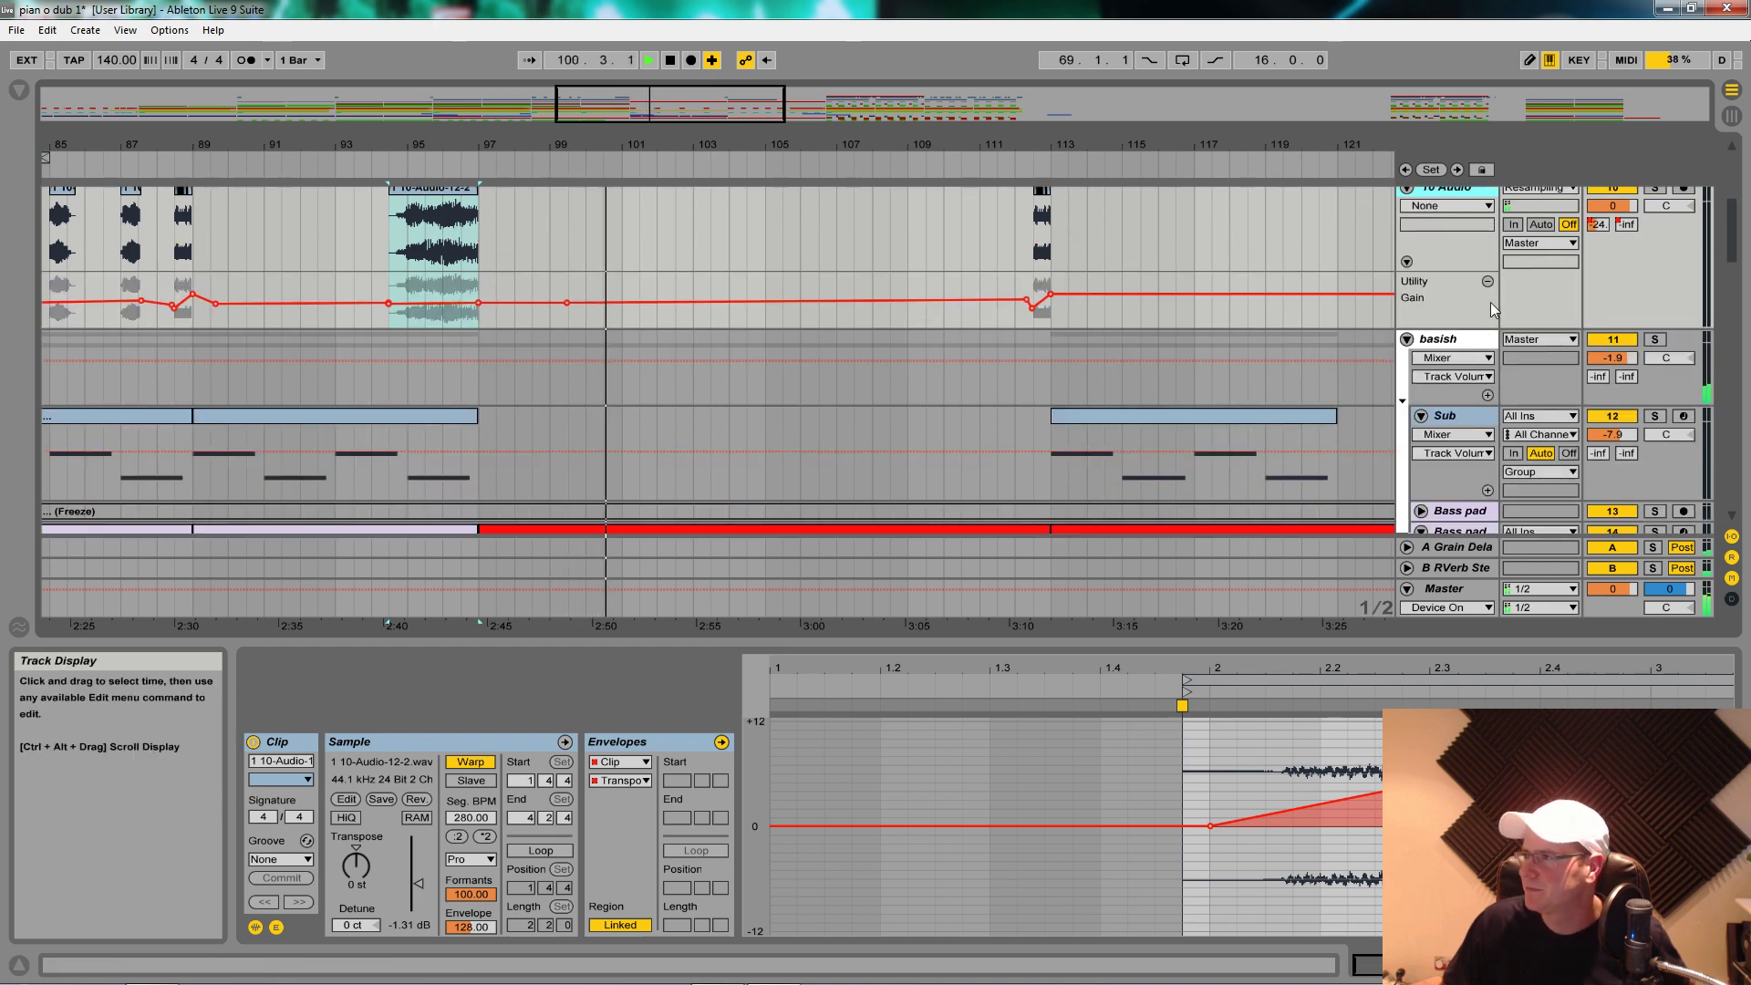
{"action": "scroll", "coordinate": [1428, 217], "scroll_direction": "up", "scroll_amount": 1}
{"action": "double_click", "coordinate": [1456, 256]}
{"action": "left_click", "coordinate": [992, 913]}
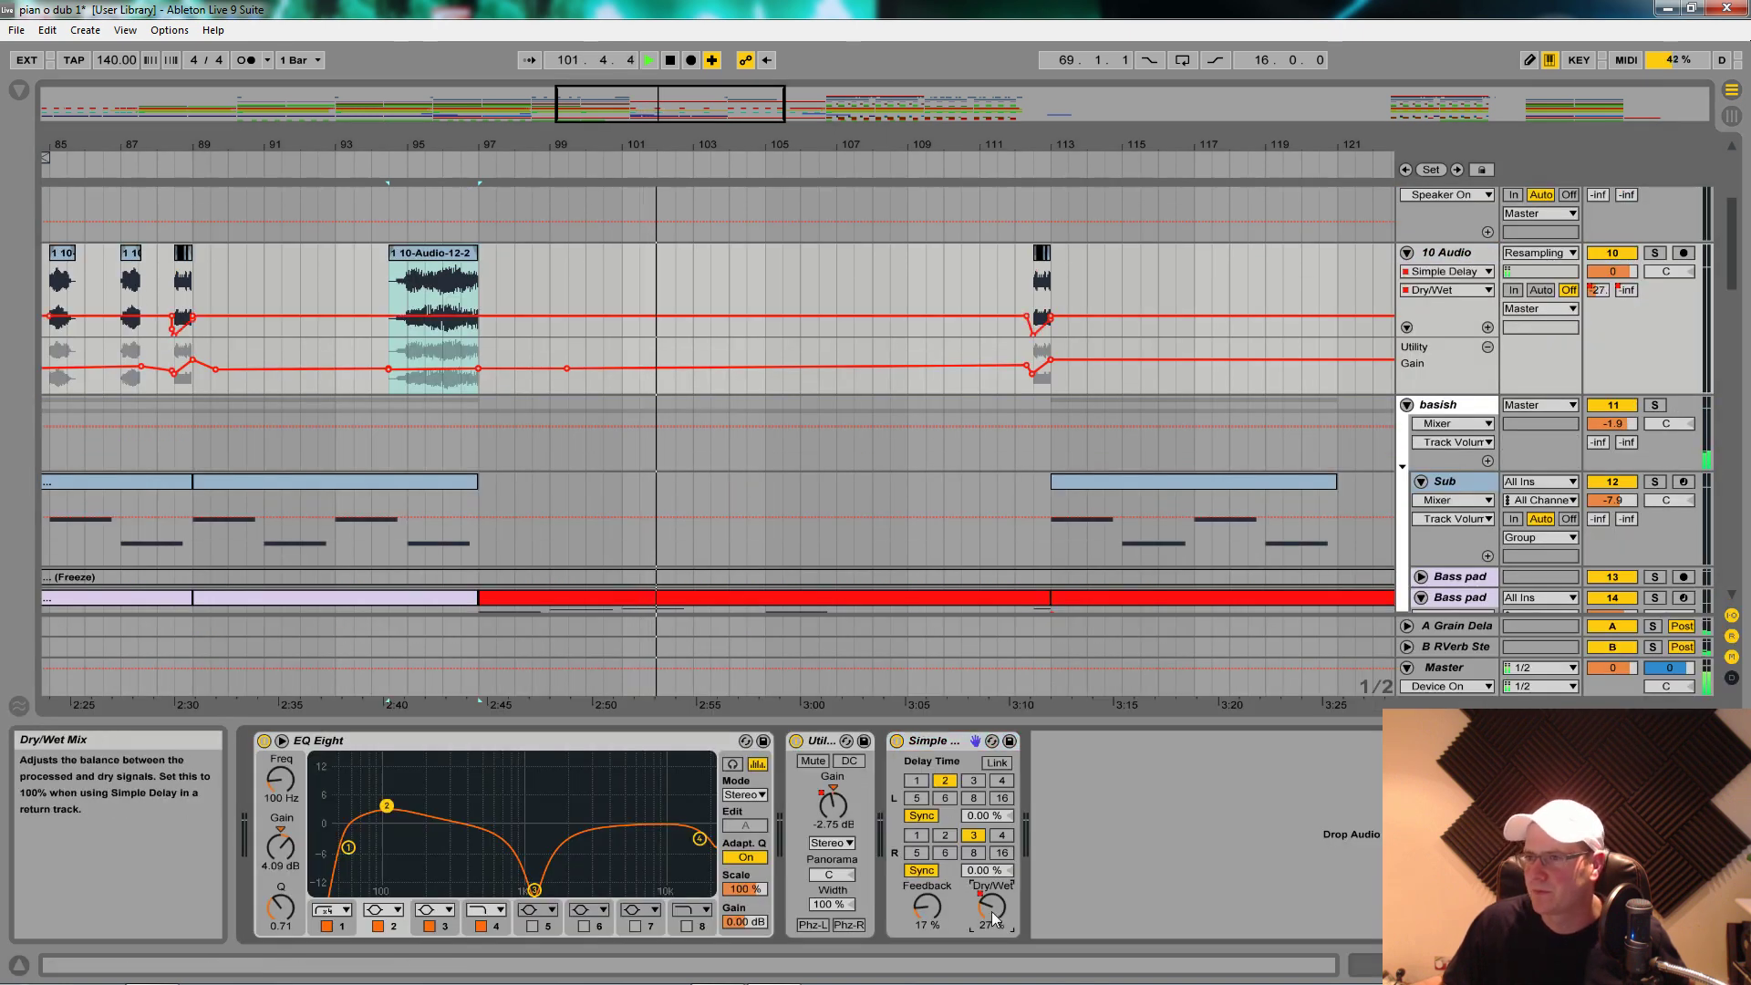
Step: Shape the Simple Delay Dry/Wet automation to dip at 94.3.1 and rise until bar 97, and solo 10 Audio to hear it
{"action": "left_click", "coordinate": [389, 319]}
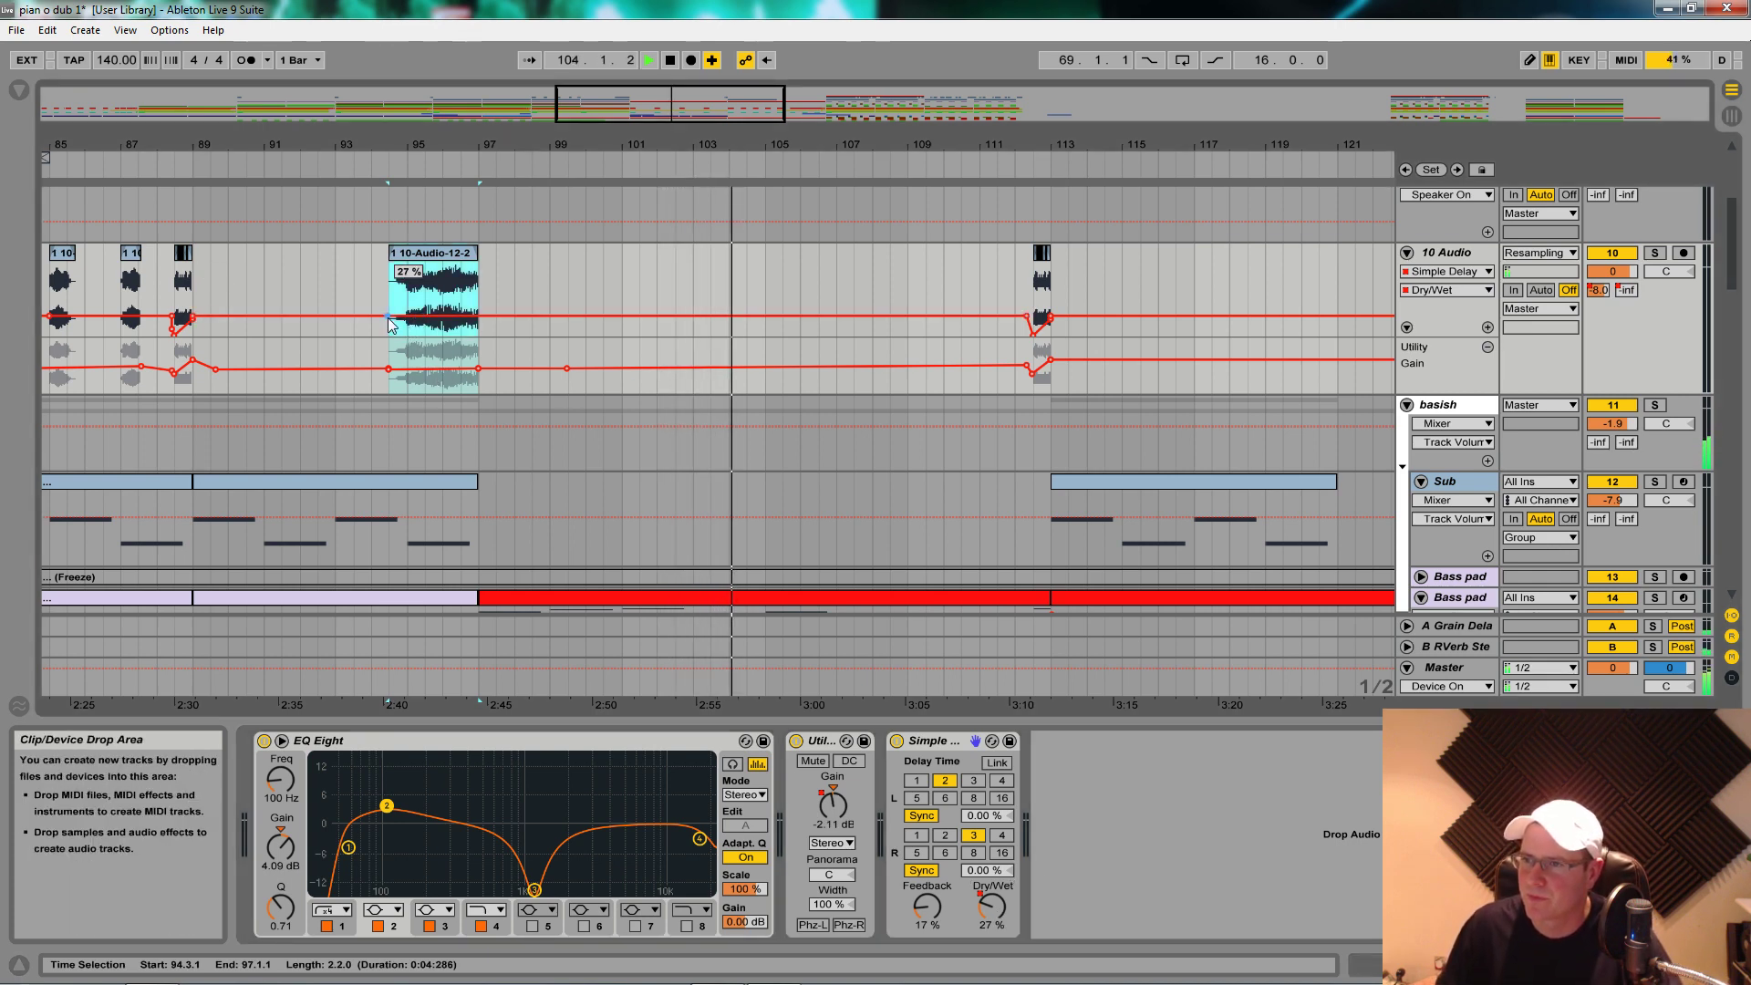
{"action": "left_click_drag", "start_coordinate": [384, 318], "coordinate": [479, 311]}
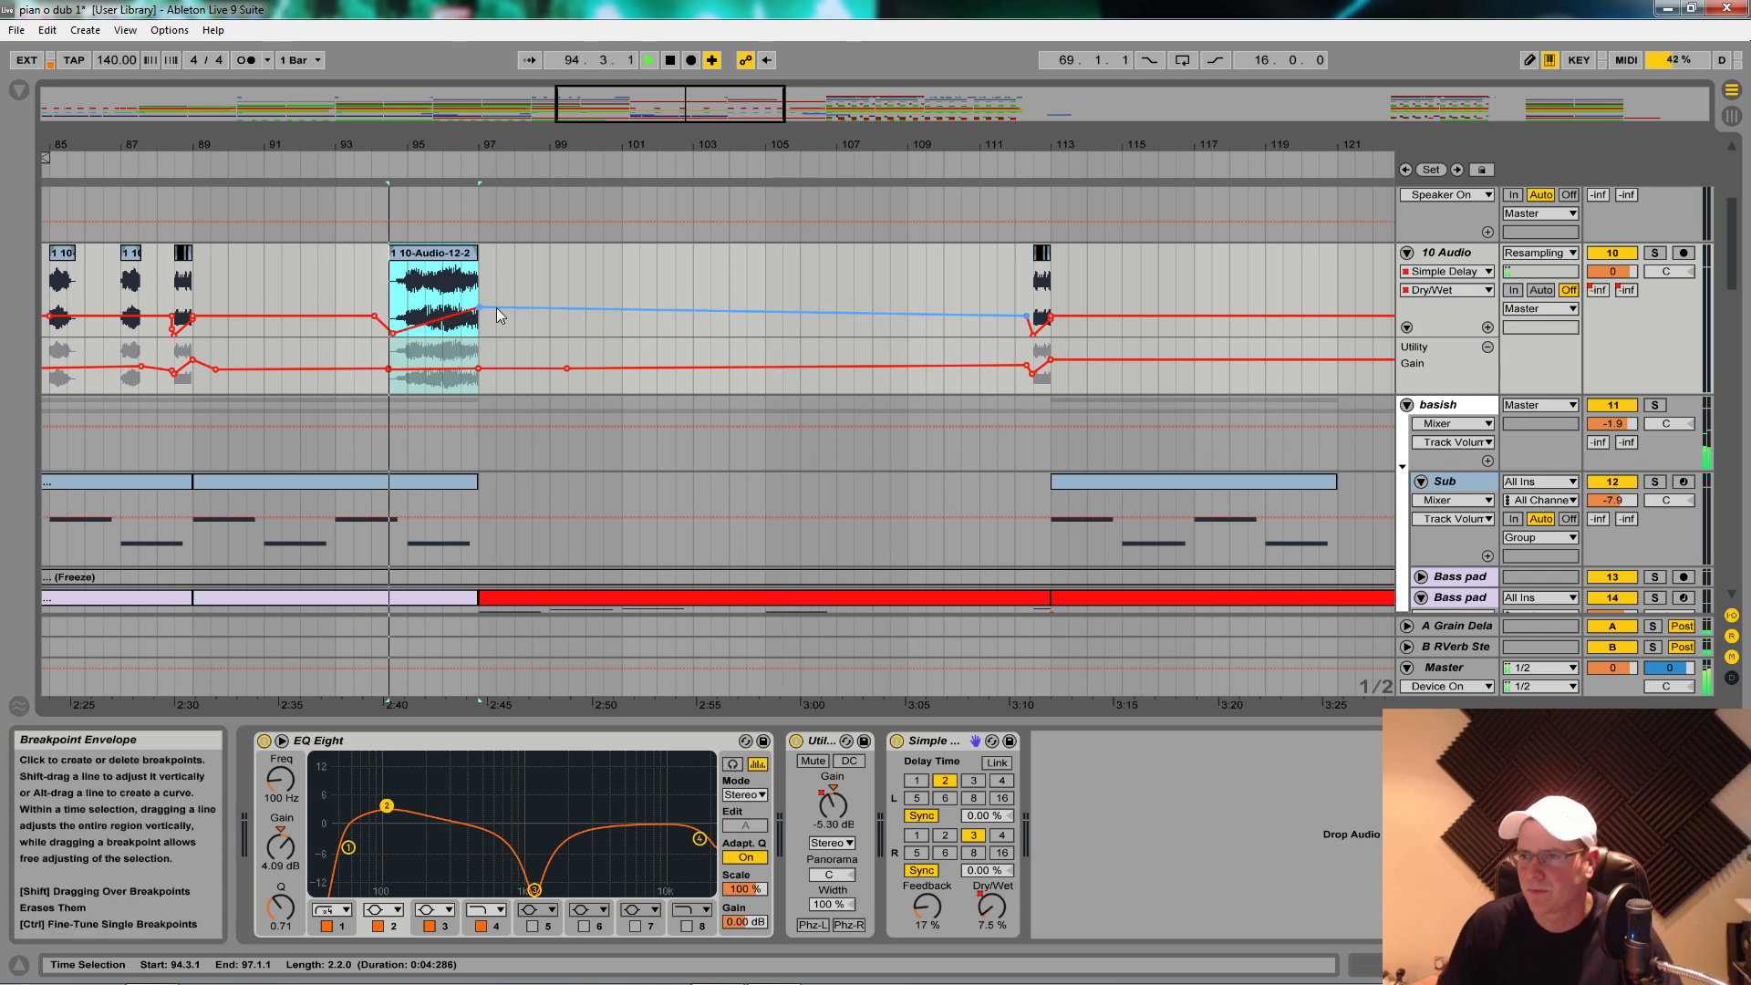
{"action": "left_click", "coordinate": [1655, 253]}
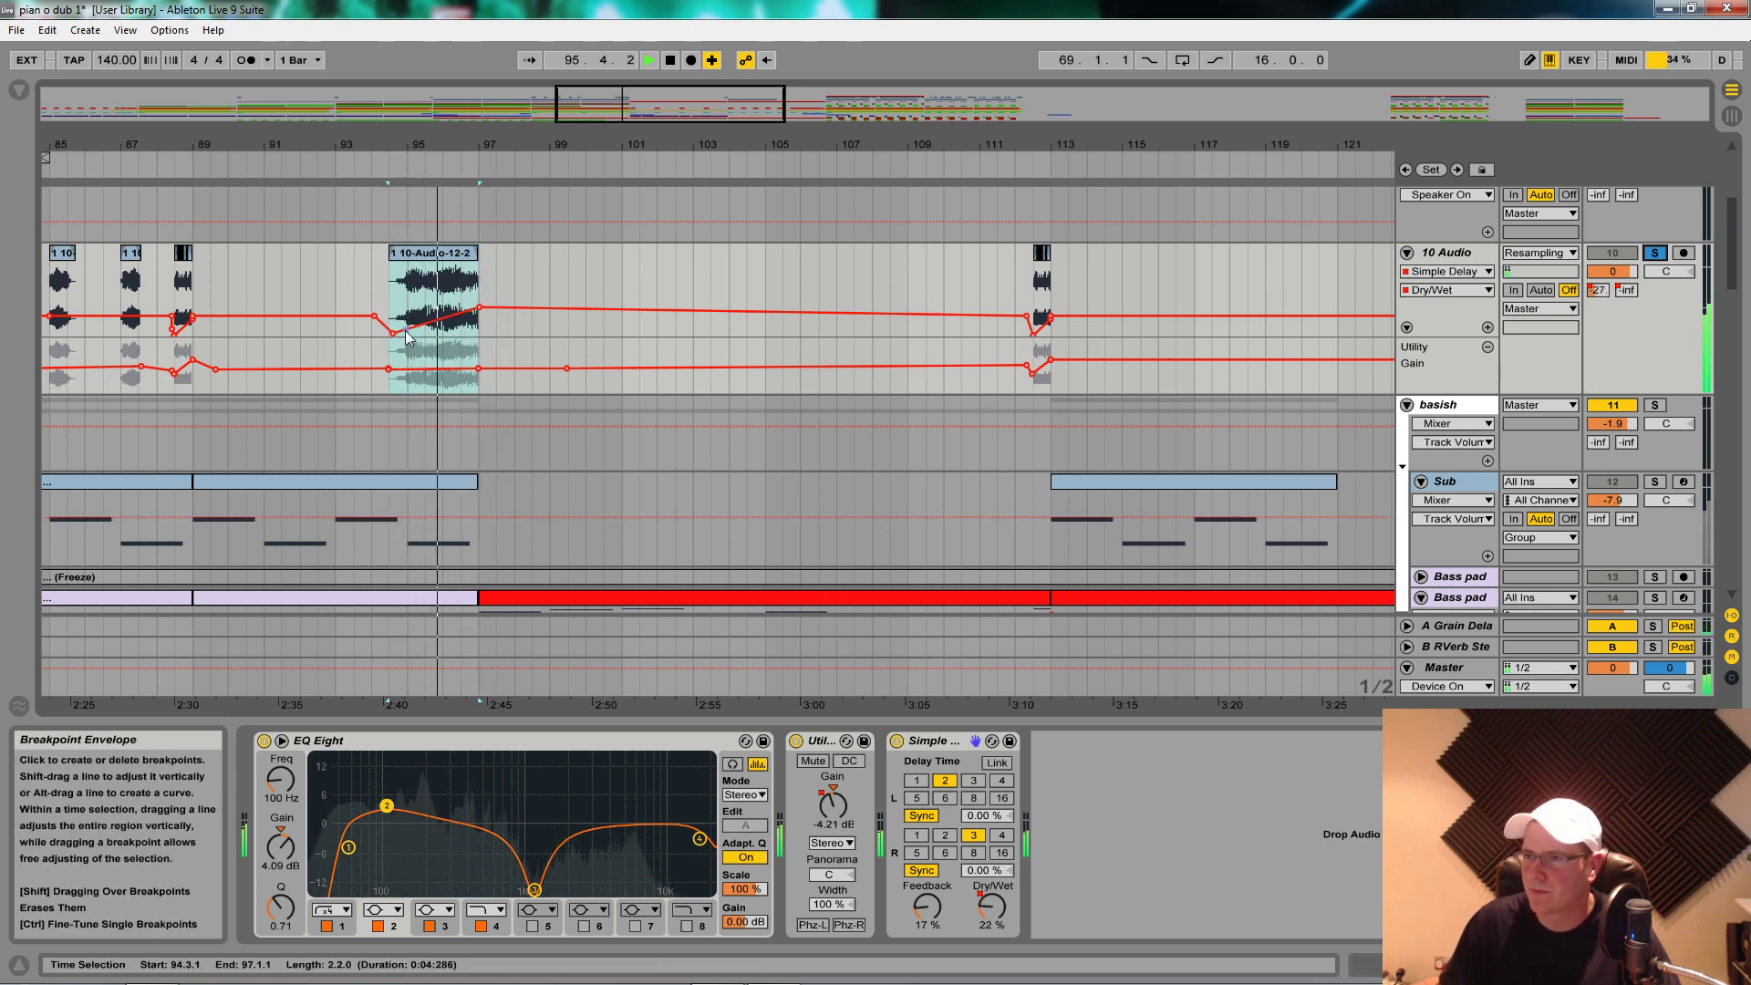
Step: Lower the Utility gain at the moved clip's start and raise it slightly at bar 97 to make a fade-in
{"action": "left_click_drag", "start_coordinate": [388, 368], "coordinate": [389, 377]}
{"action": "key", "text": "space"}
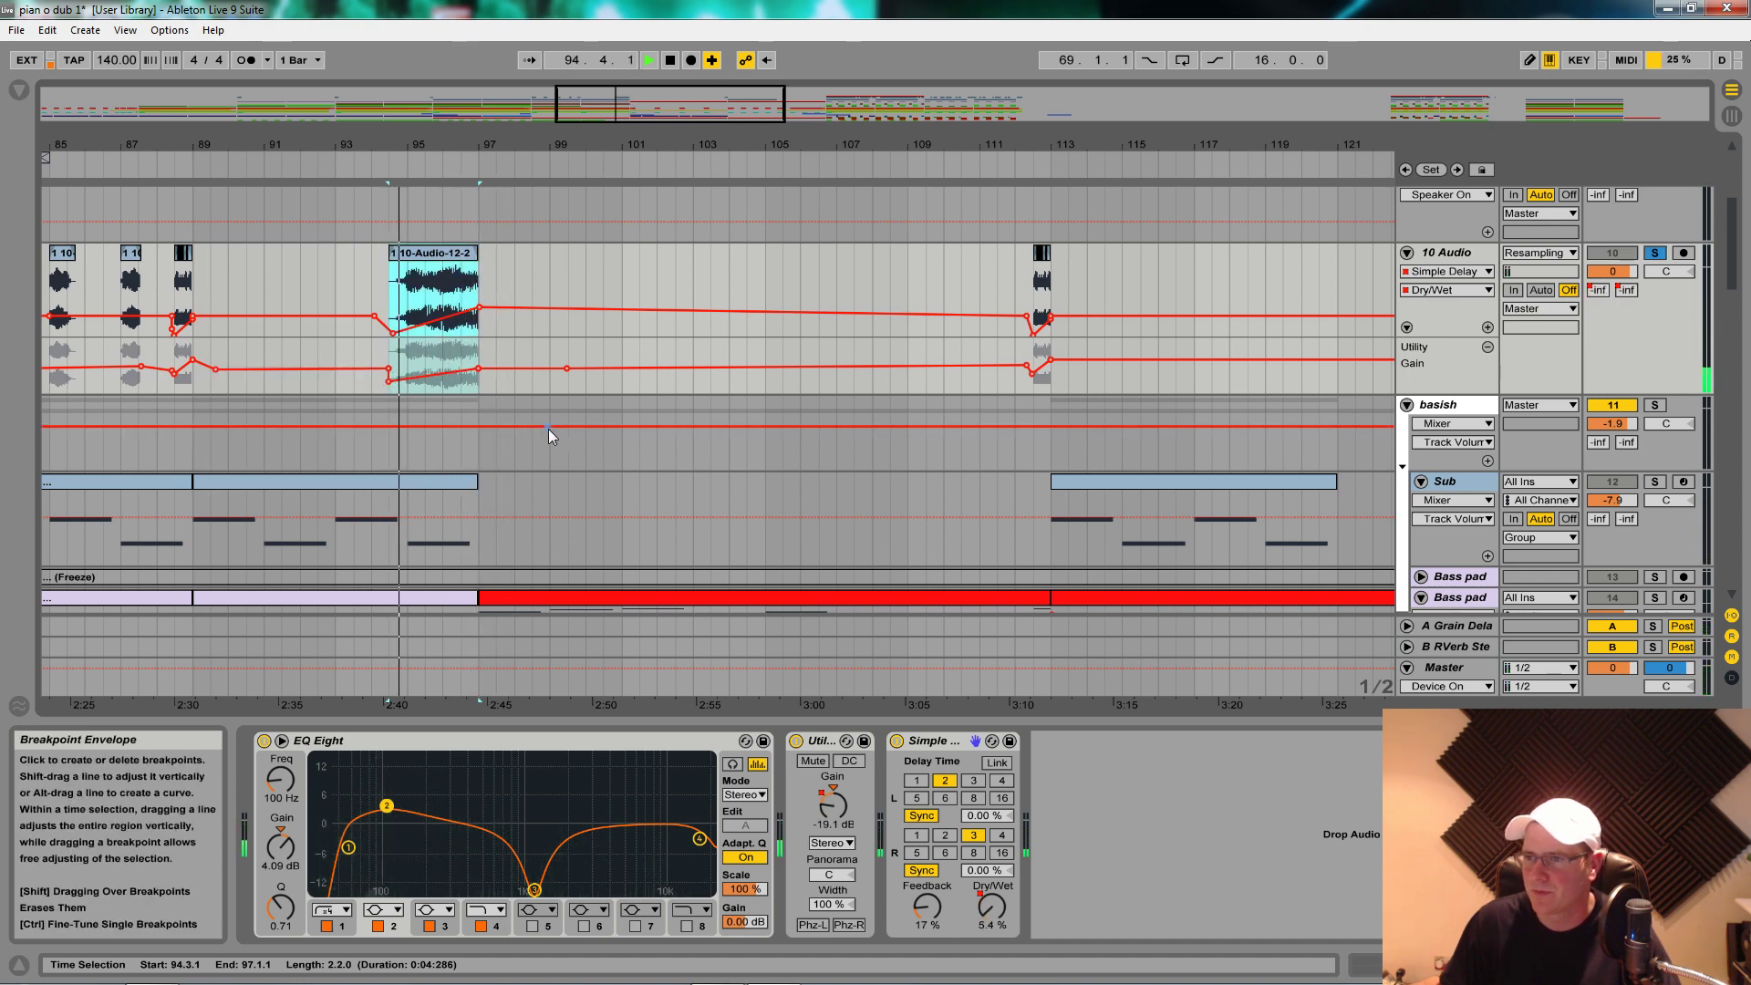
{"action": "left_click_drag", "start_coordinate": [478, 372], "coordinate": [478, 367]}
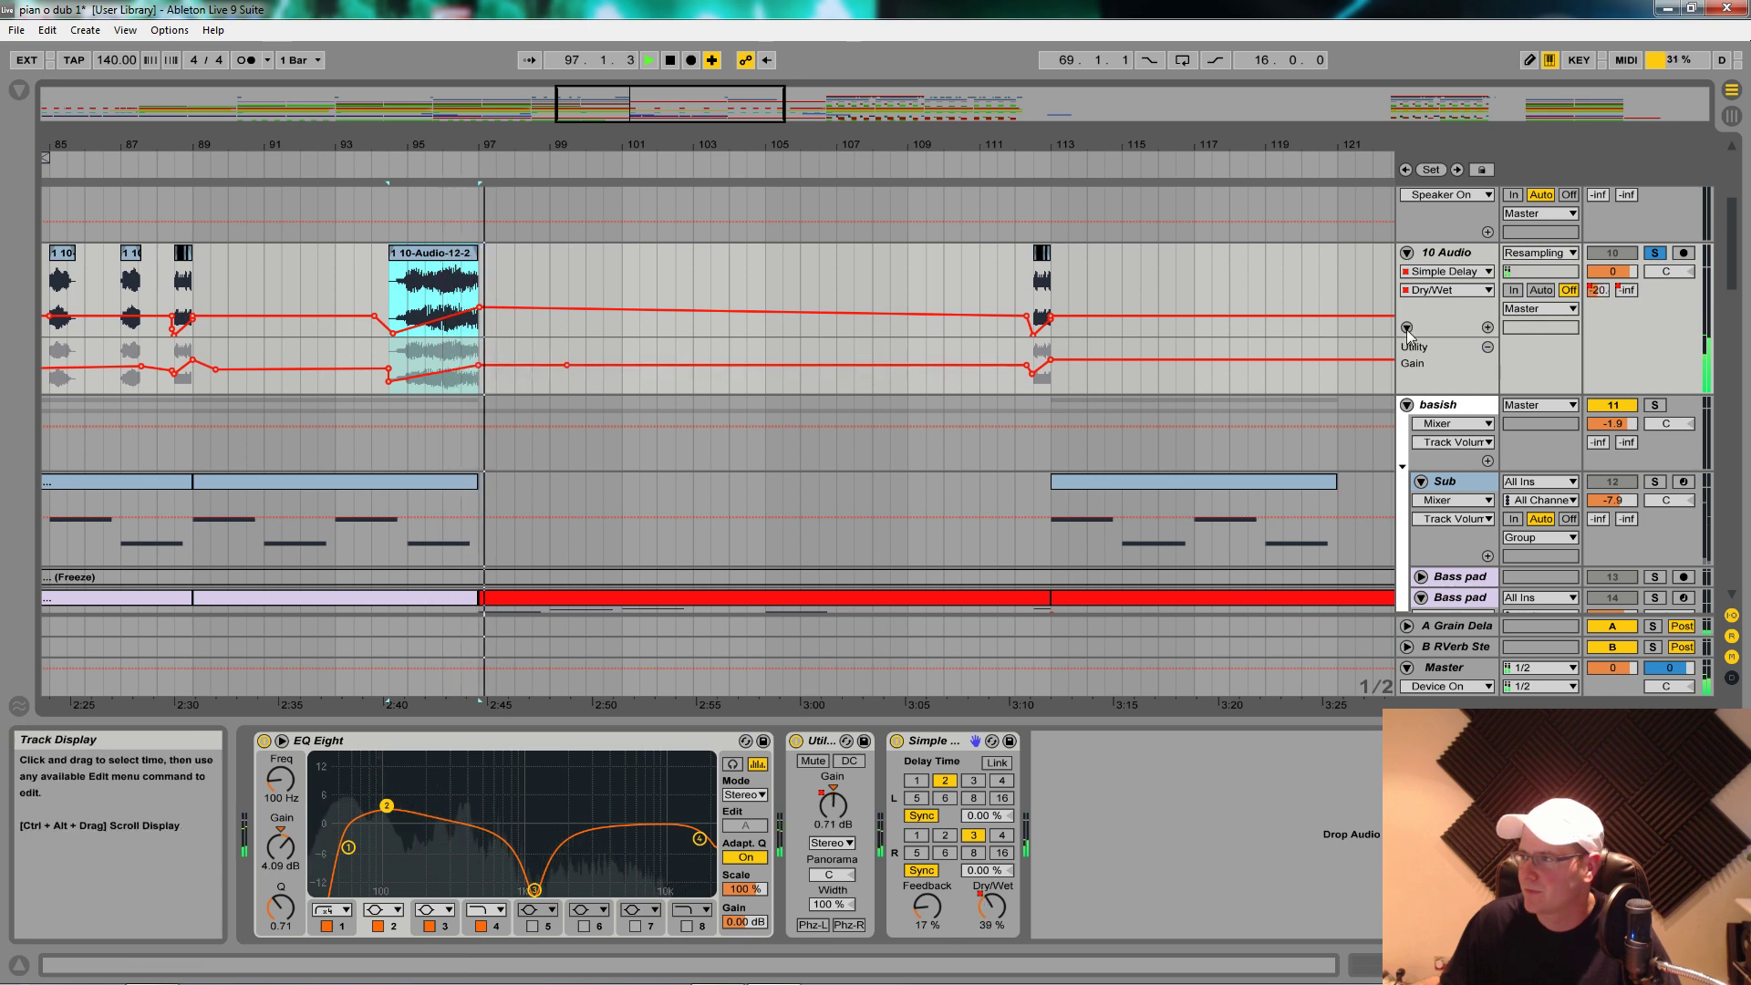
Step: Unsolo the 10 Audio track and play the transition into bar 97 with the full mix
{"action": "key", "text": "space"}
{"action": "left_click", "coordinate": [1654, 252]}
{"action": "key", "text": "space"}
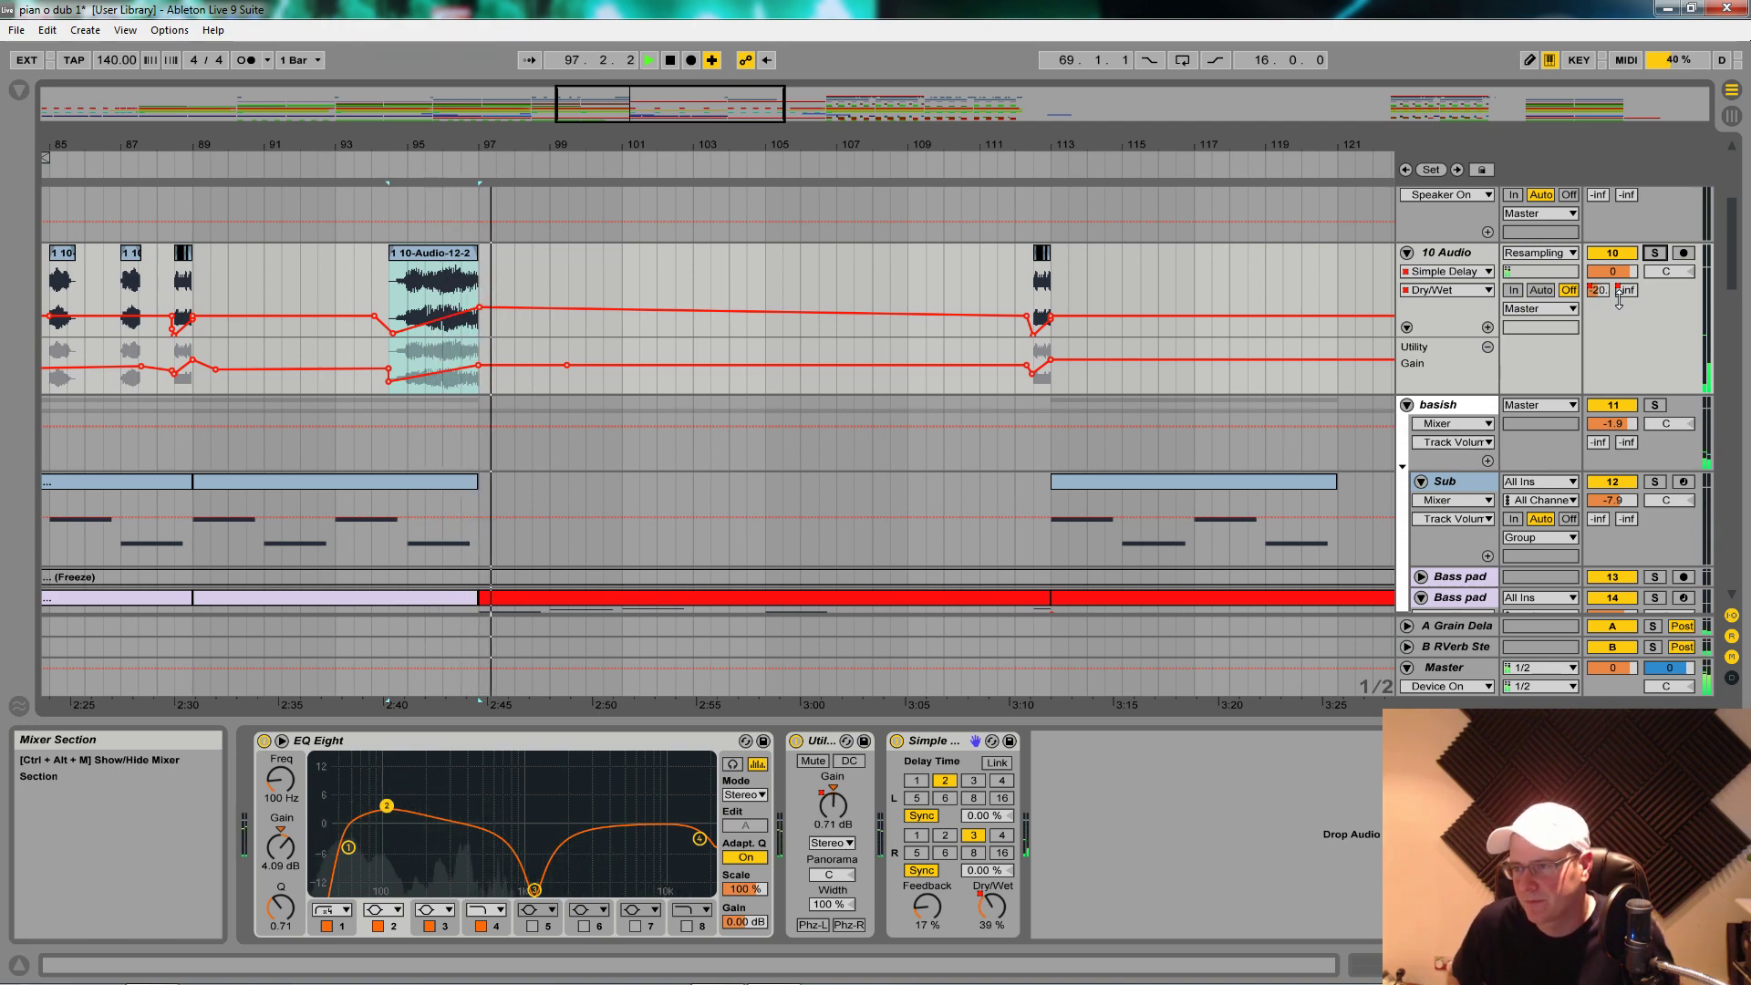
Step: Solo the second Bass pad track and play it from 94.3.1 to check its filter sweep before bar 97
{"action": "left_click_drag", "start_coordinate": [633, 138], "coordinate": [633, 52]}
{"action": "scroll", "coordinate": [633, 356], "scroll_direction": "down", "scroll_amount": 3}
{"action": "scroll", "coordinate": [632, 356], "scroll_direction": "down", "scroll_amount": 2}
{"action": "scroll", "coordinate": [688, 404], "scroll_direction": "up", "scroll_amount": 5}
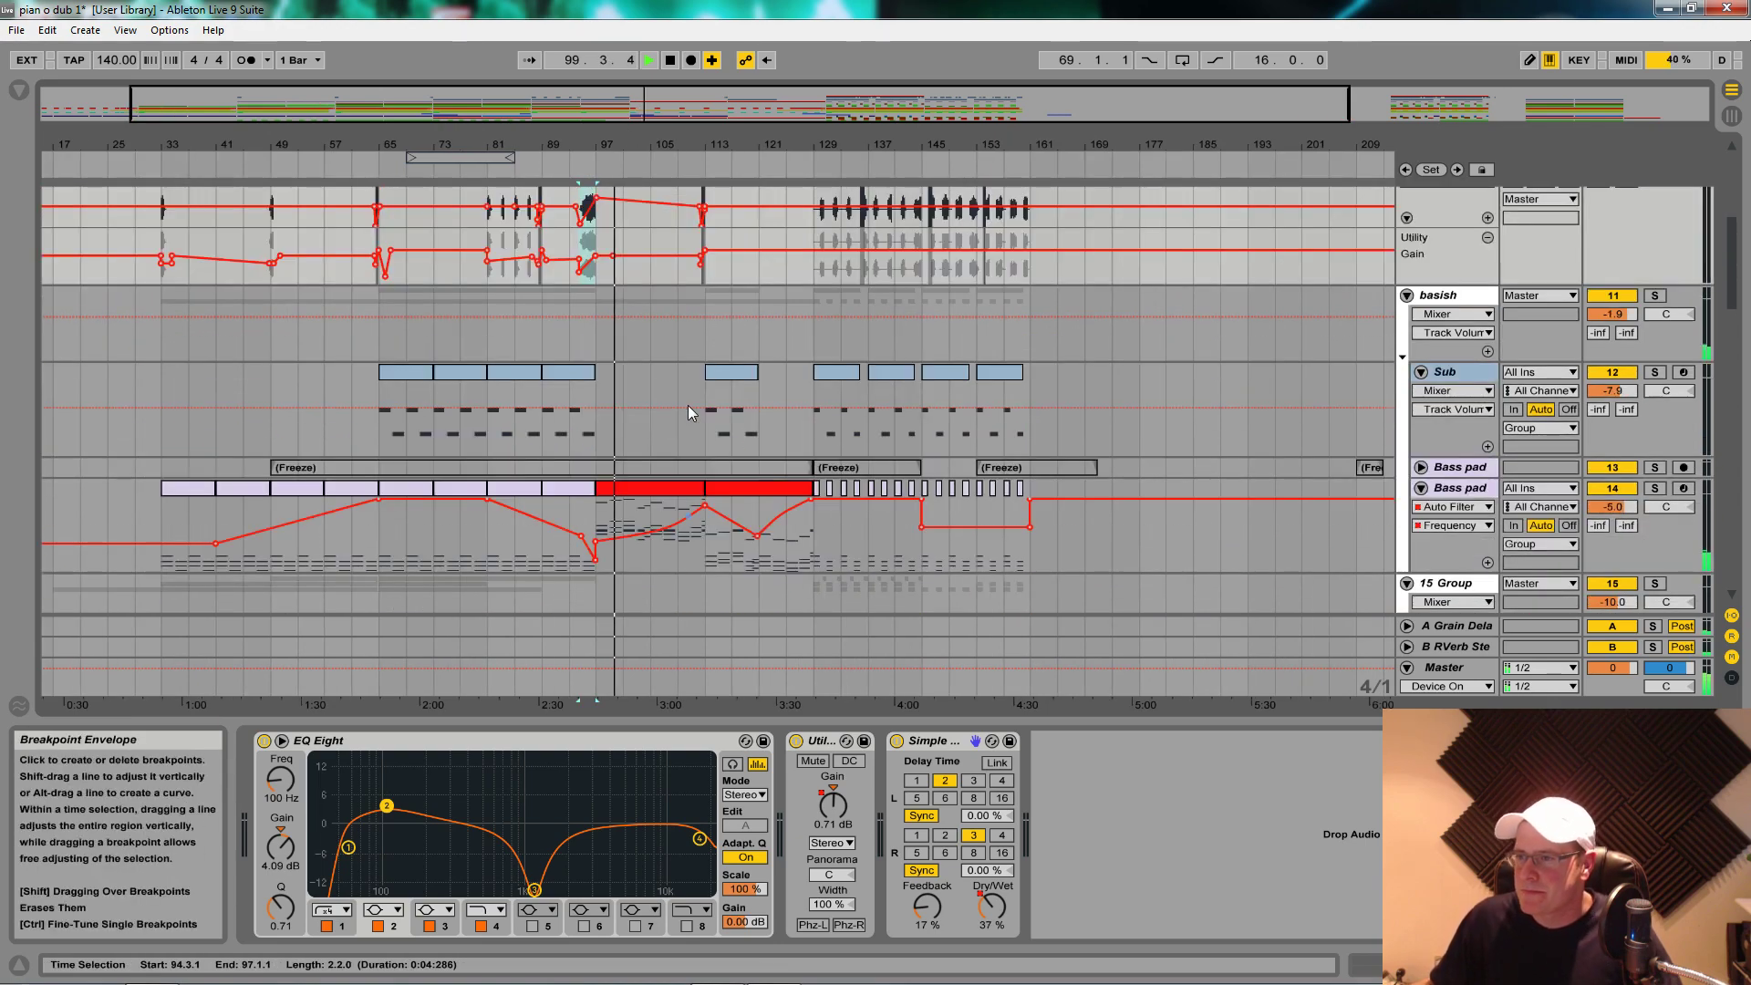
{"action": "scroll", "coordinate": [697, 420], "scroll_direction": "up", "scroll_amount": 3}
{"action": "scroll", "coordinate": [691, 490], "scroll_direction": "down", "scroll_amount": 6}
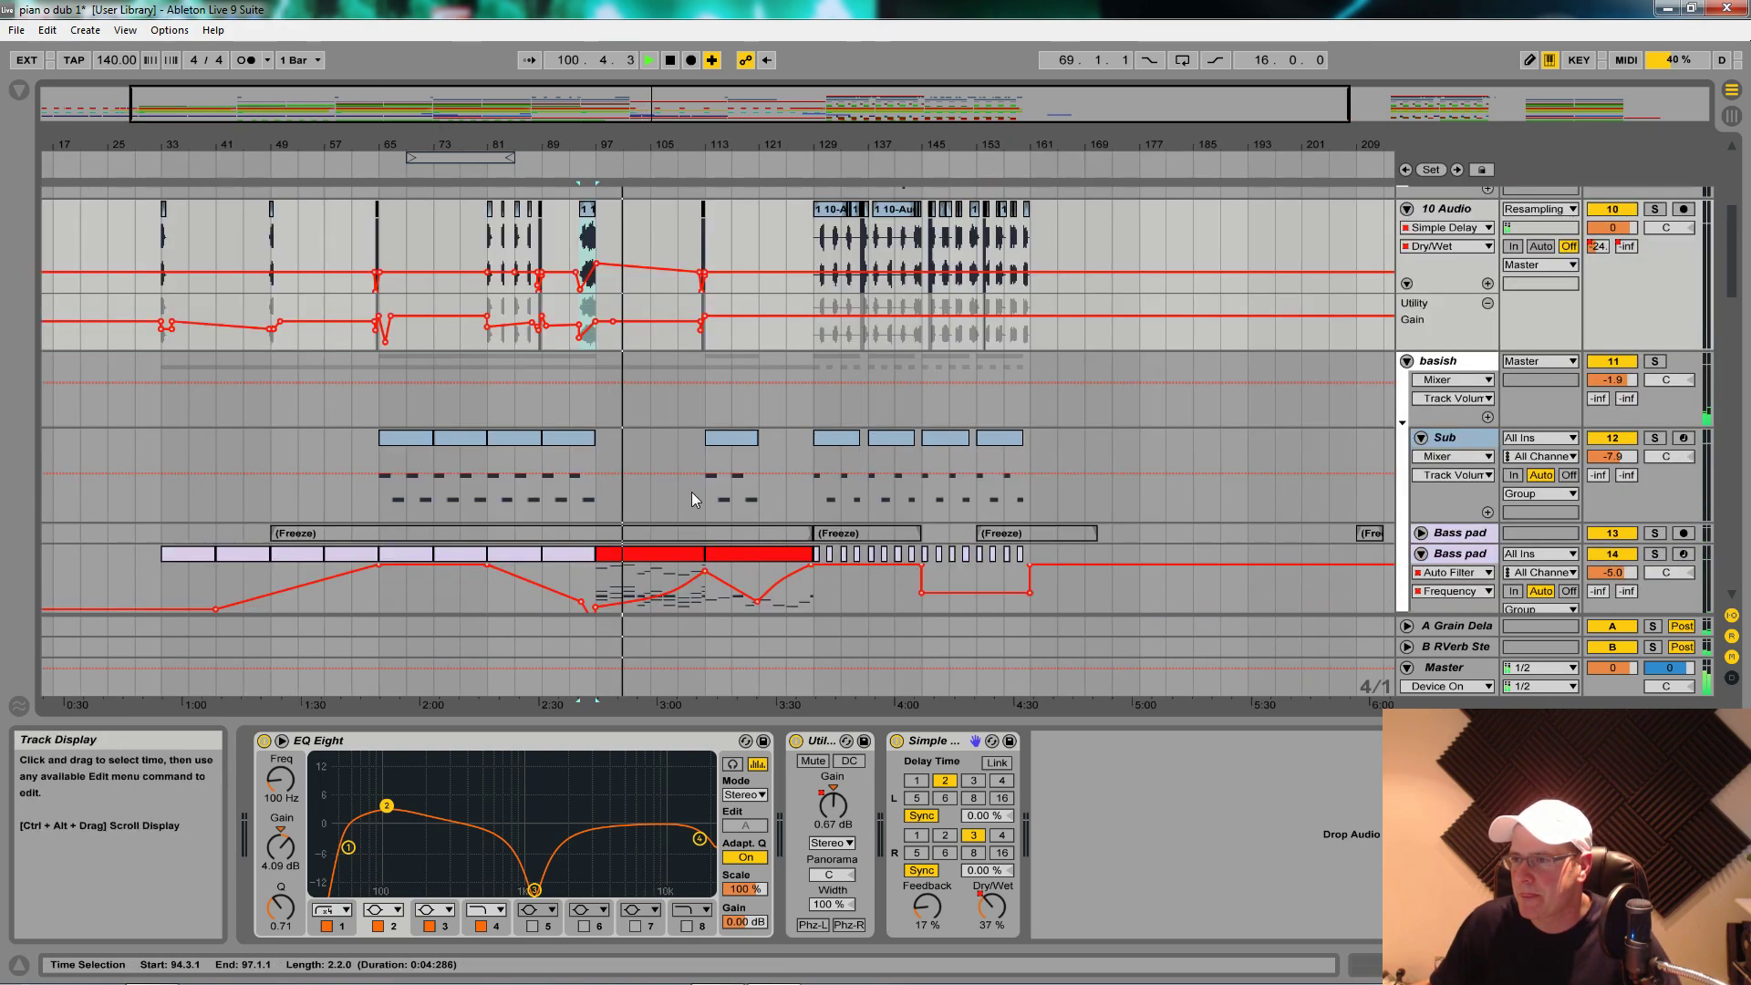
{"action": "left_click", "coordinate": [1654, 247]}
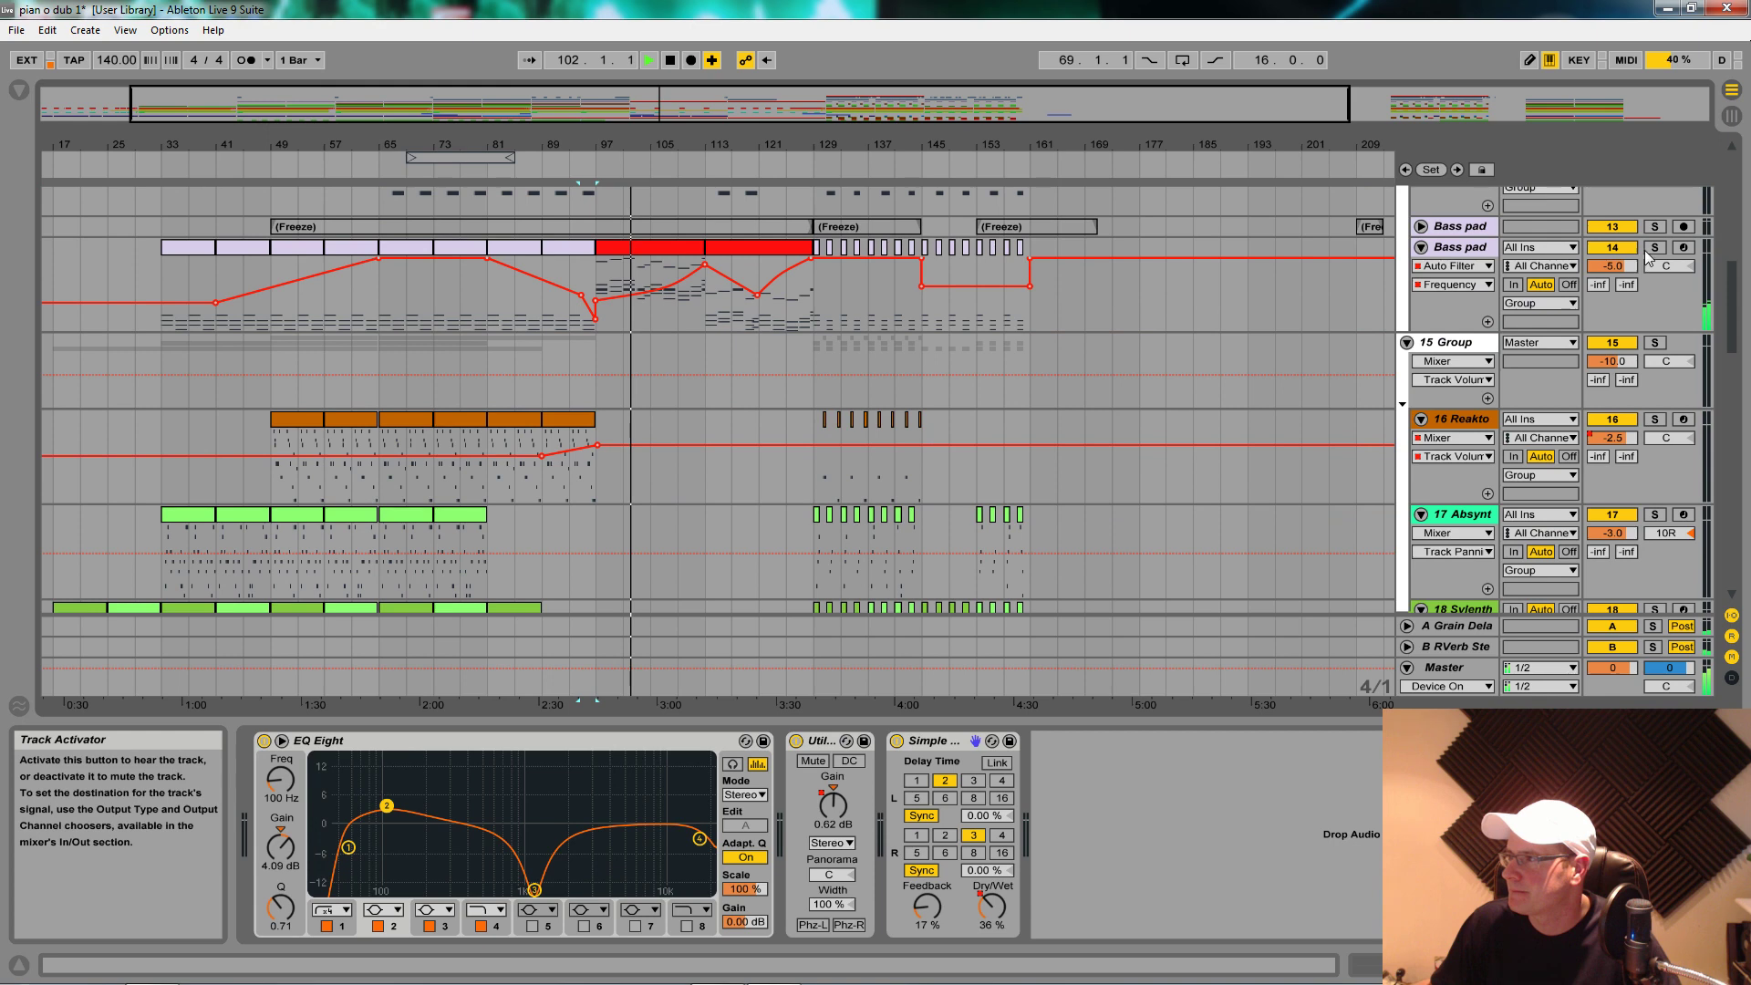
{"action": "left_click", "coordinate": [595, 297]}
{"action": "key", "text": "space"}
{"action": "key", "text": "space"}
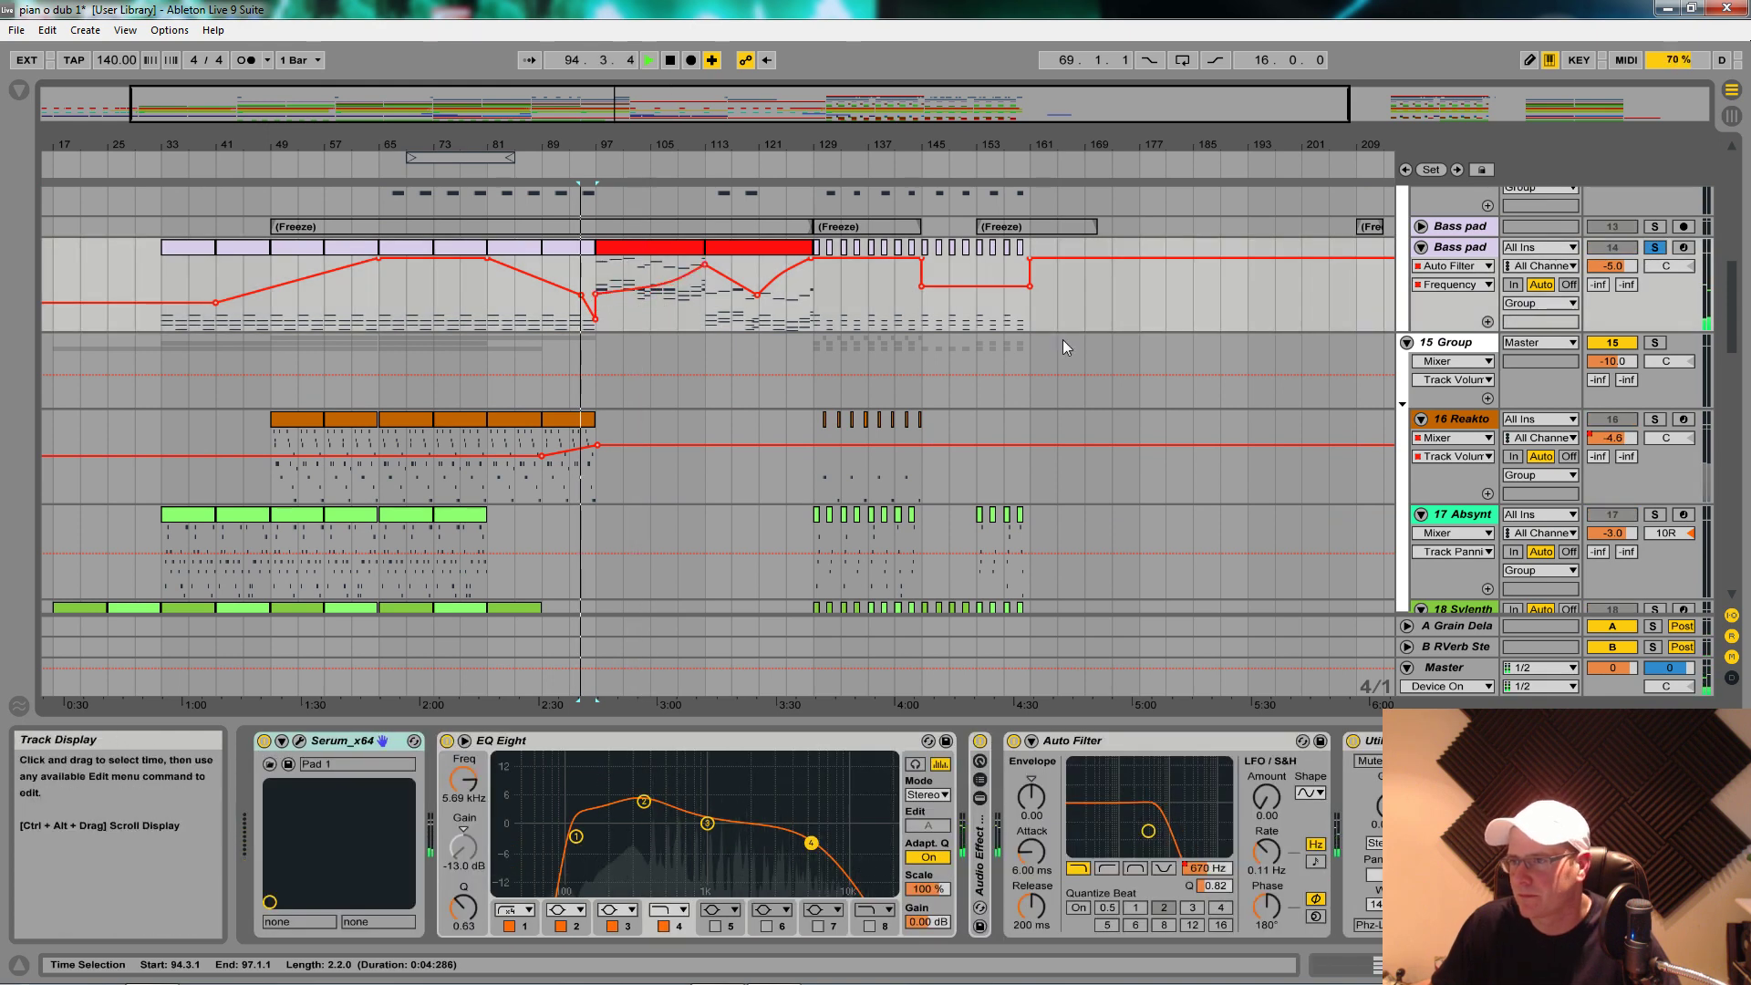
{"action": "key", "text": "space"}
Step: Play the soloed Bass pad track from 97.1.1 to check its filter automation through the following bars
{"action": "scroll", "coordinate": [648, 392], "scroll_direction": "down", "scroll_amount": 15}
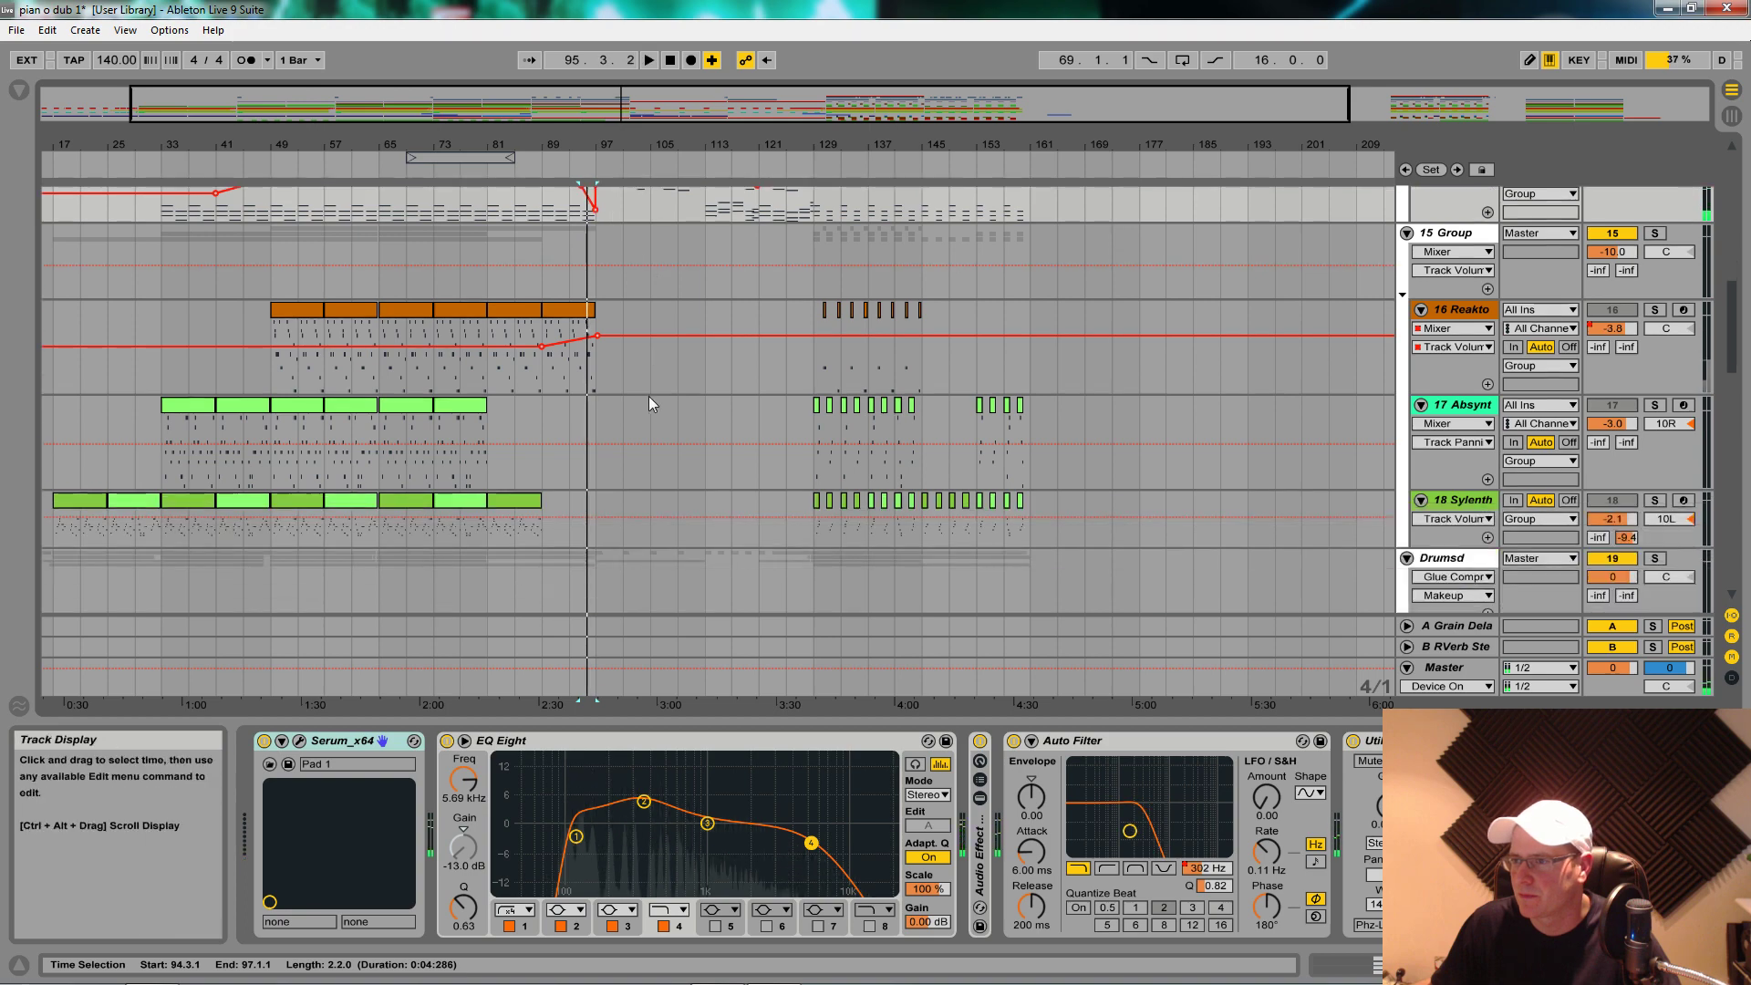
{"action": "scroll", "coordinate": [637, 383], "scroll_direction": "down", "scroll_amount": 5}
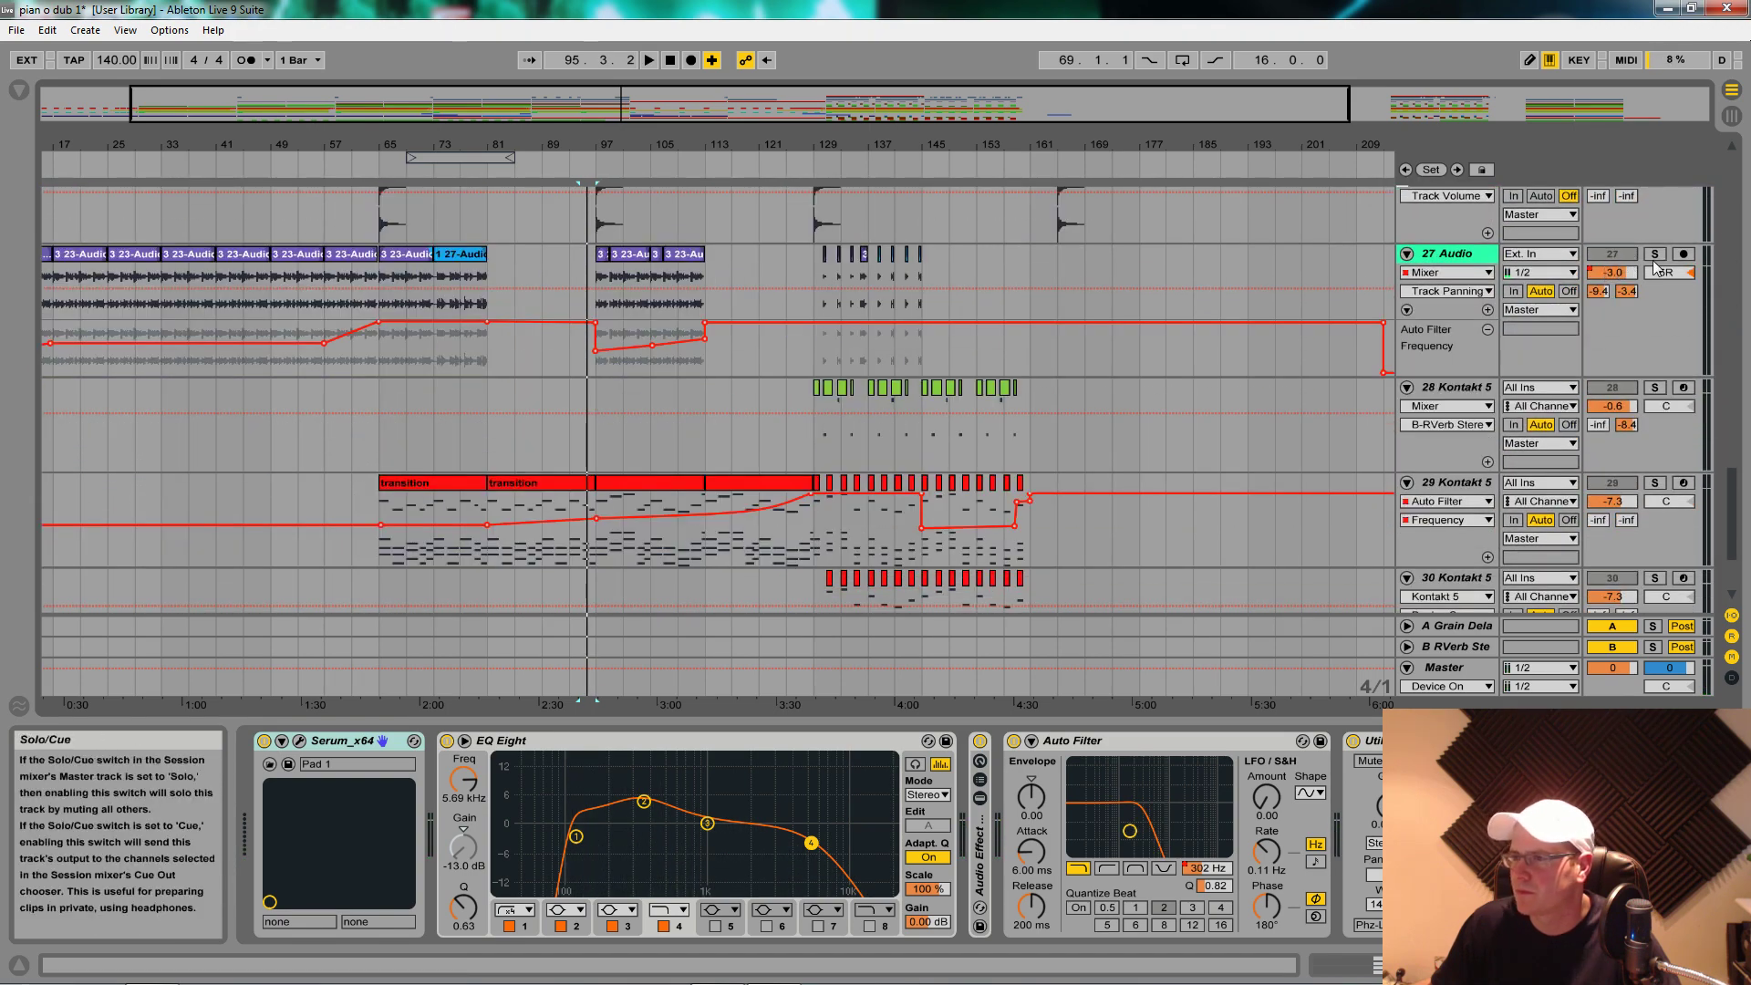
{"action": "scroll", "coordinate": [1659, 484], "scroll_direction": "up", "scroll_amount": 15}
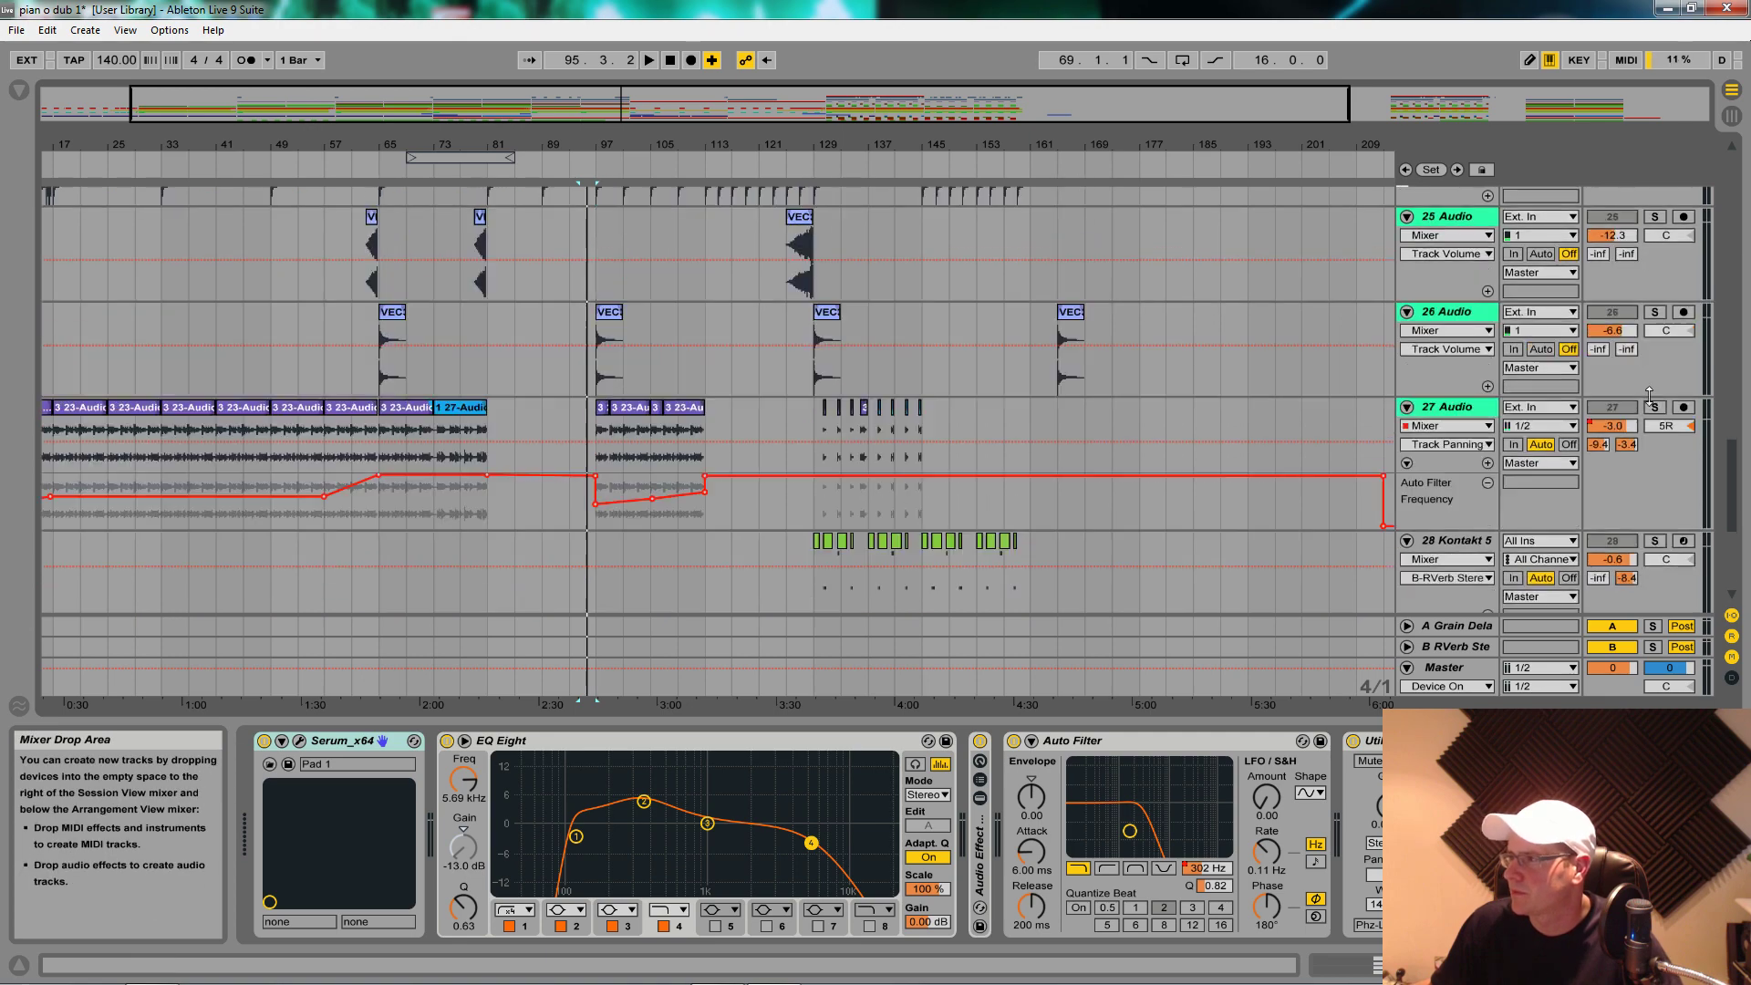
{"action": "scroll", "coordinate": [1678, 331], "scroll_direction": "up", "scroll_amount": 5}
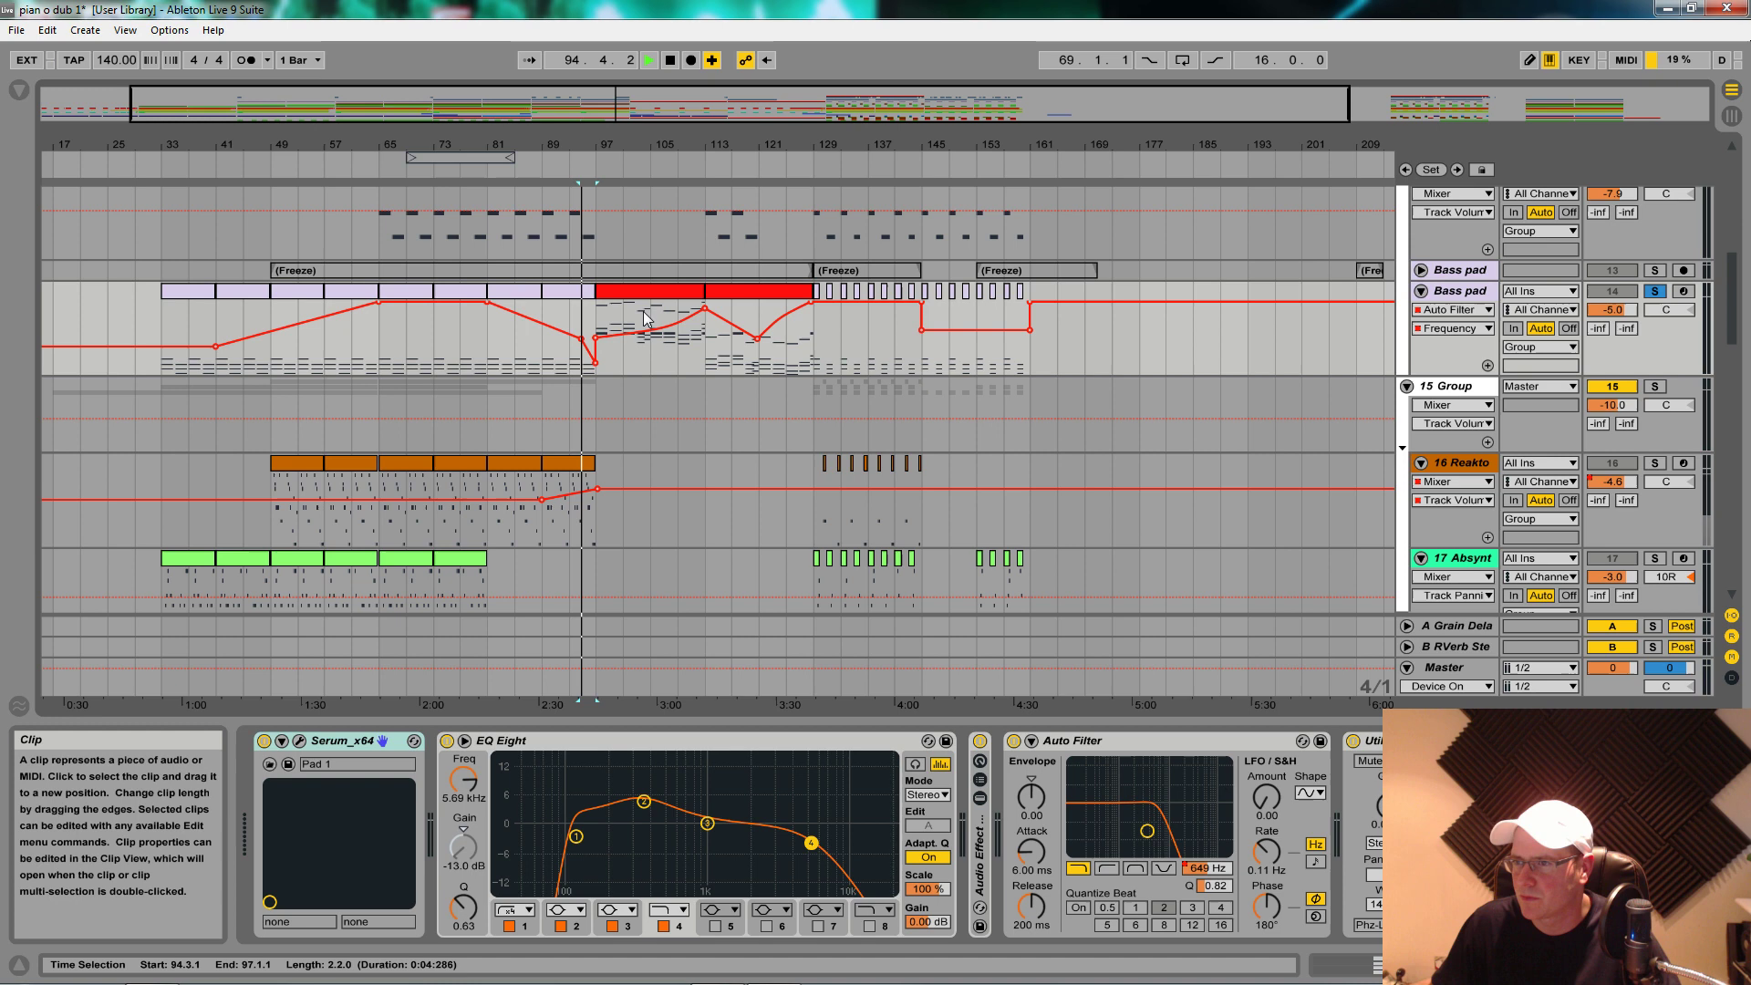
{"action": "left_click", "coordinate": [594, 320]}
{"action": "key", "text": "space"}
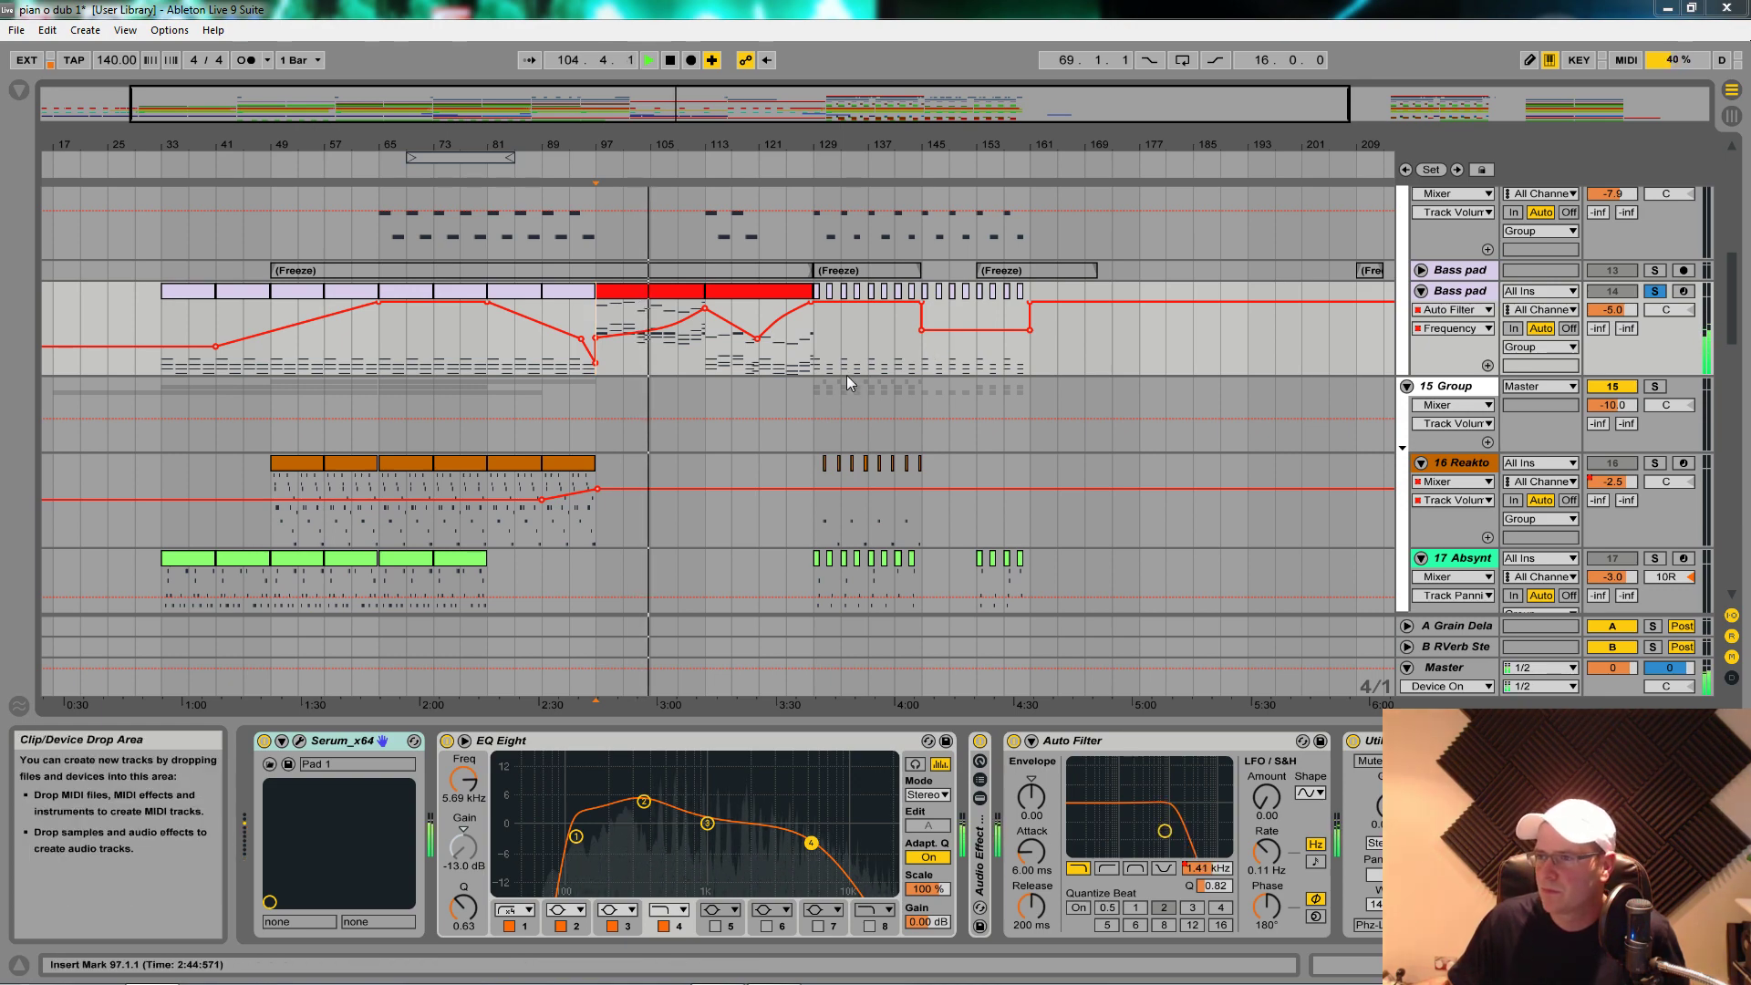
Step: Solo the 29 Kontakt 5 and 27 Audio tracks alongside the Bass pad during playback
{"action": "left_click", "coordinate": [620, 407]}
{"action": "scroll", "coordinate": [660, 417], "scroll_direction": "down", "scroll_amount": 9}
{"action": "scroll", "coordinate": [739, 436], "scroll_direction": "down", "scroll_amount": 12}
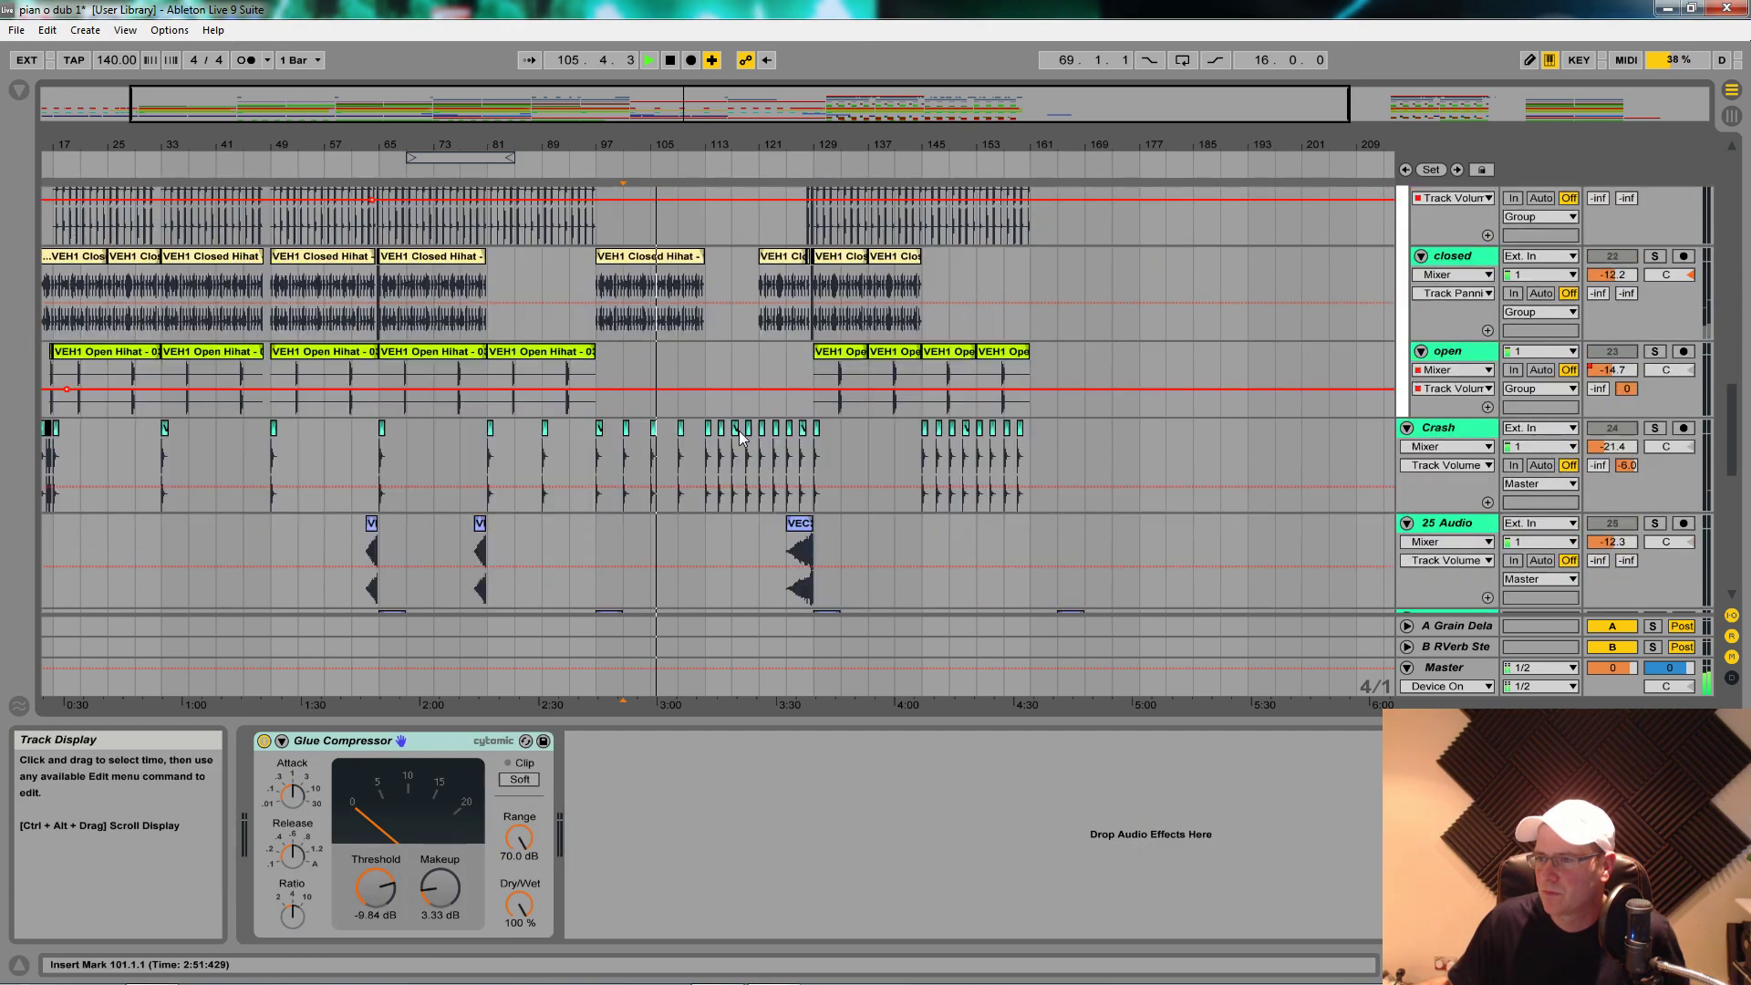
{"action": "scroll", "coordinate": [1383, 310], "scroll_direction": "up", "scroll_amount": 4}
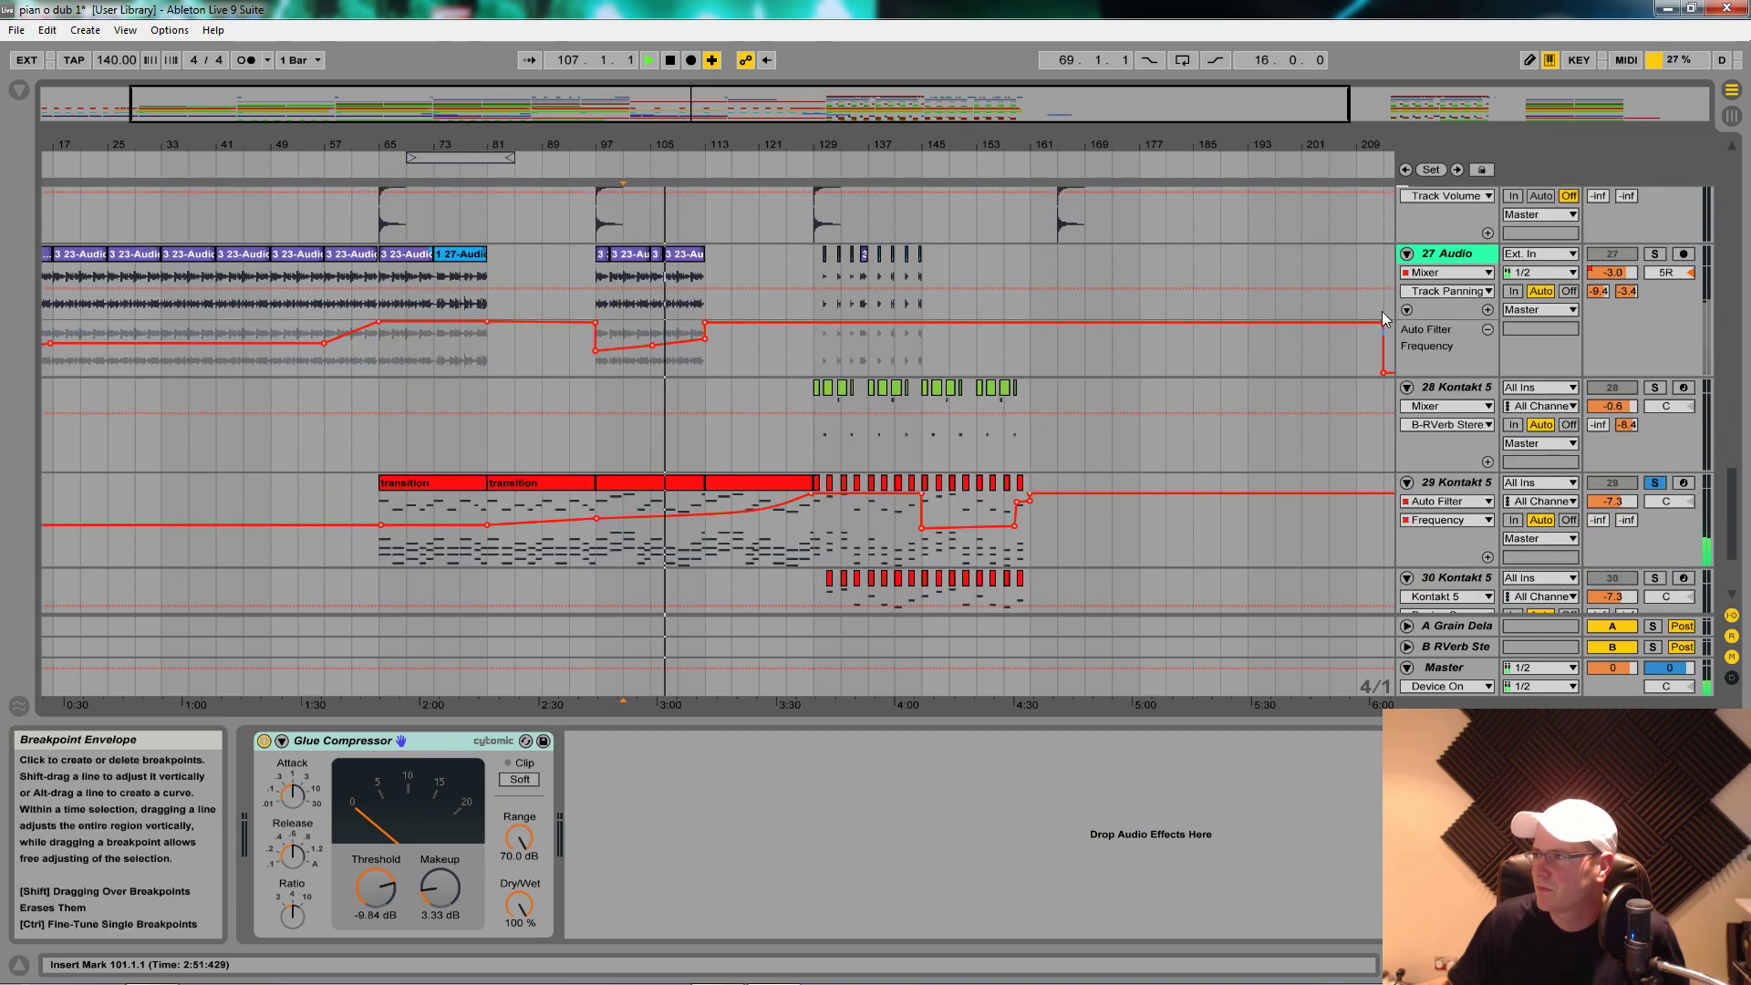
{"action": "left_click", "coordinate": [1655, 341]}
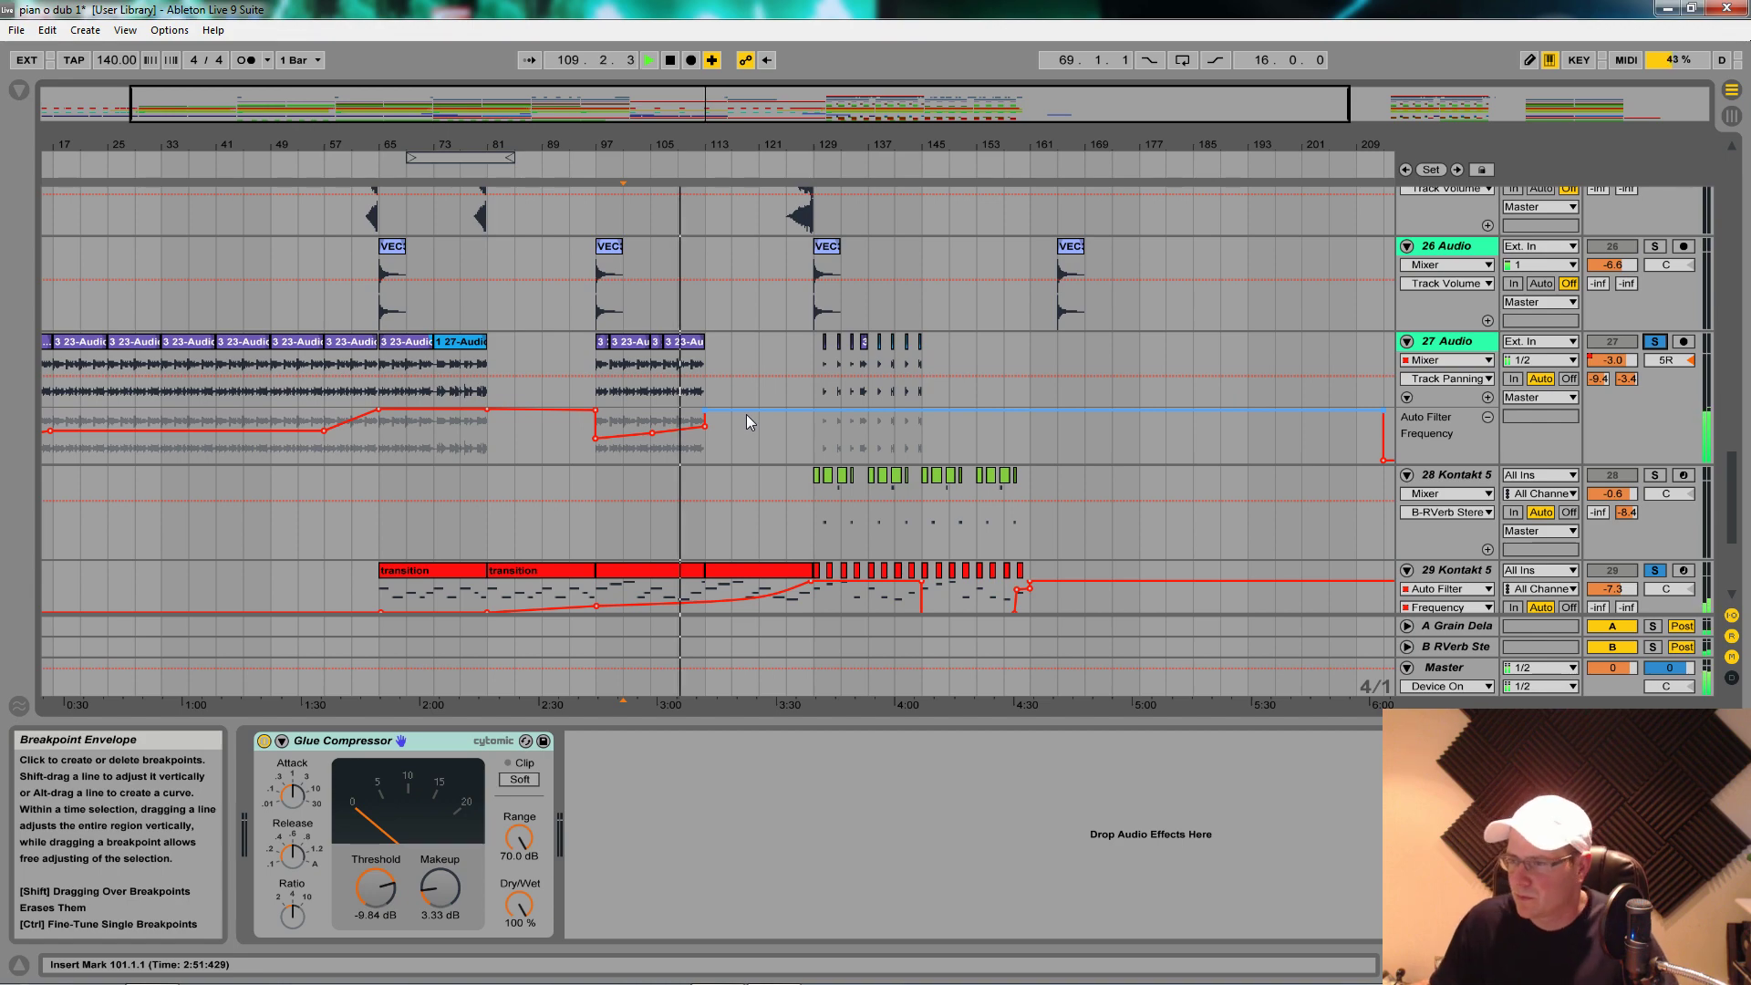
Step: Unsolo the soloed tracks and play the section around bar 113 with the full mix
{"action": "scroll", "coordinate": [746, 414], "scroll_direction": "up", "scroll_amount": 13}
{"action": "scroll", "coordinate": [747, 415], "scroll_direction": "up", "scroll_amount": 6}
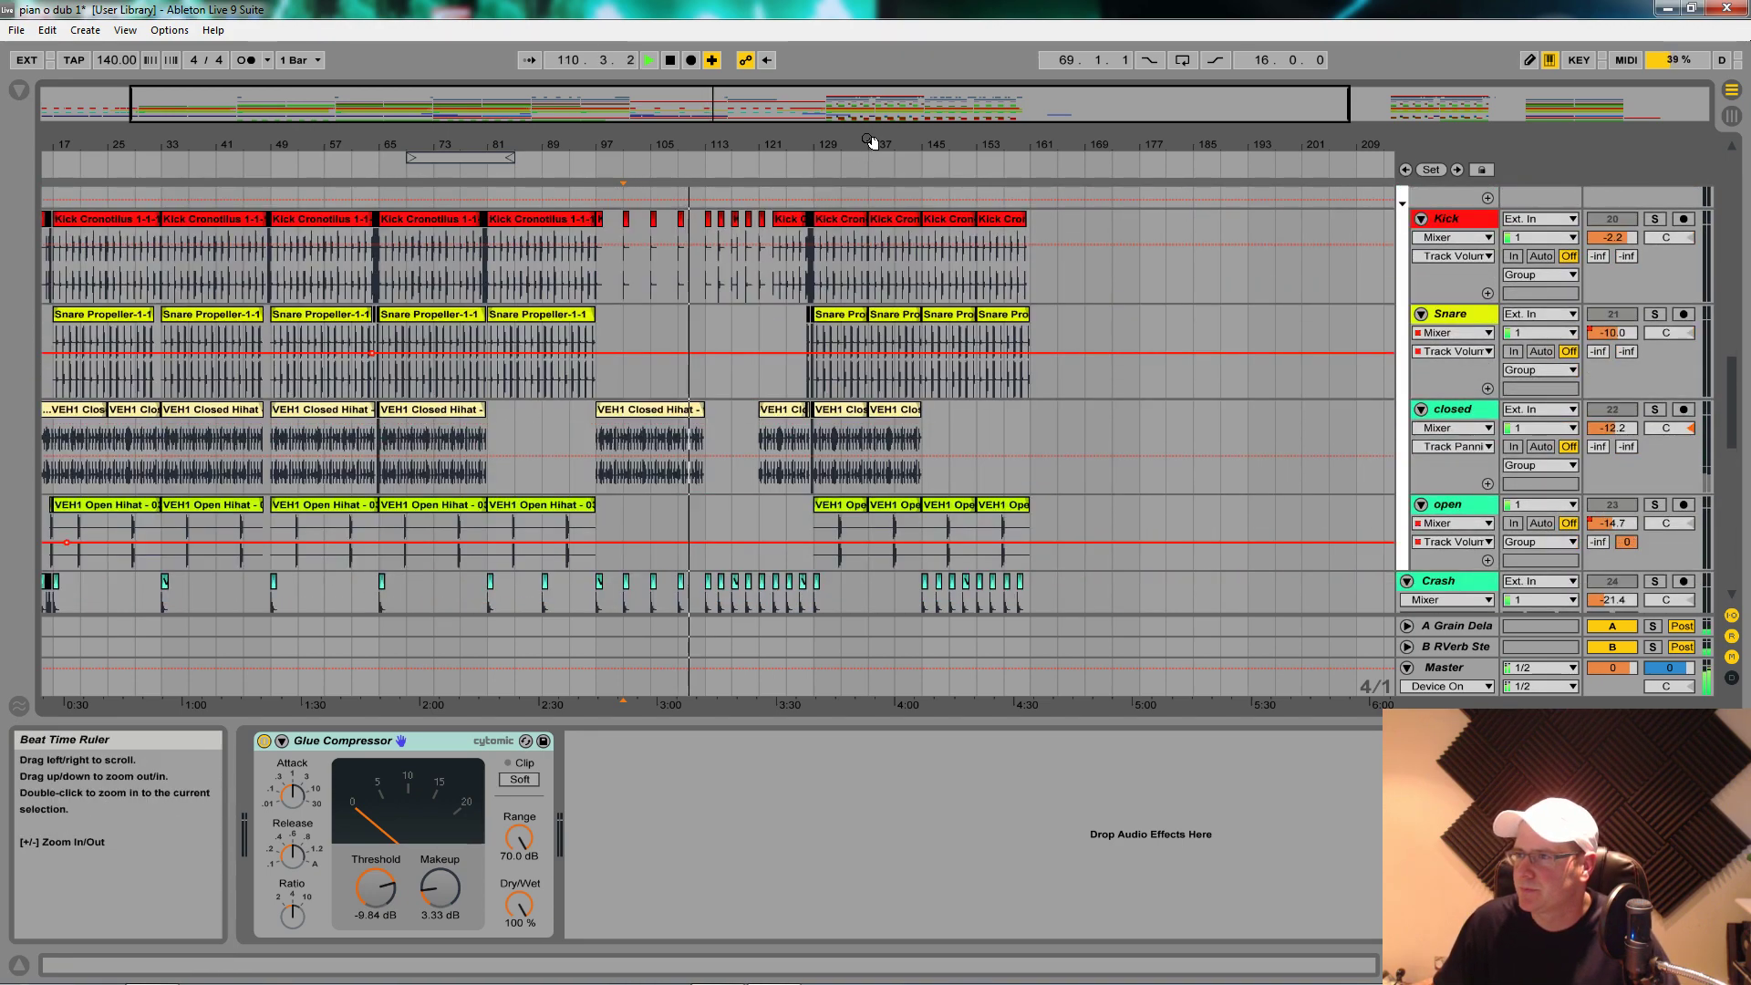
{"action": "double_click", "coordinate": [871, 143]}
{"action": "scroll", "coordinate": [683, 334], "scroll_direction": "up", "scroll_amount": 9}
{"action": "scroll", "coordinate": [689, 332], "scroll_direction": "up", "scroll_amount": 20}
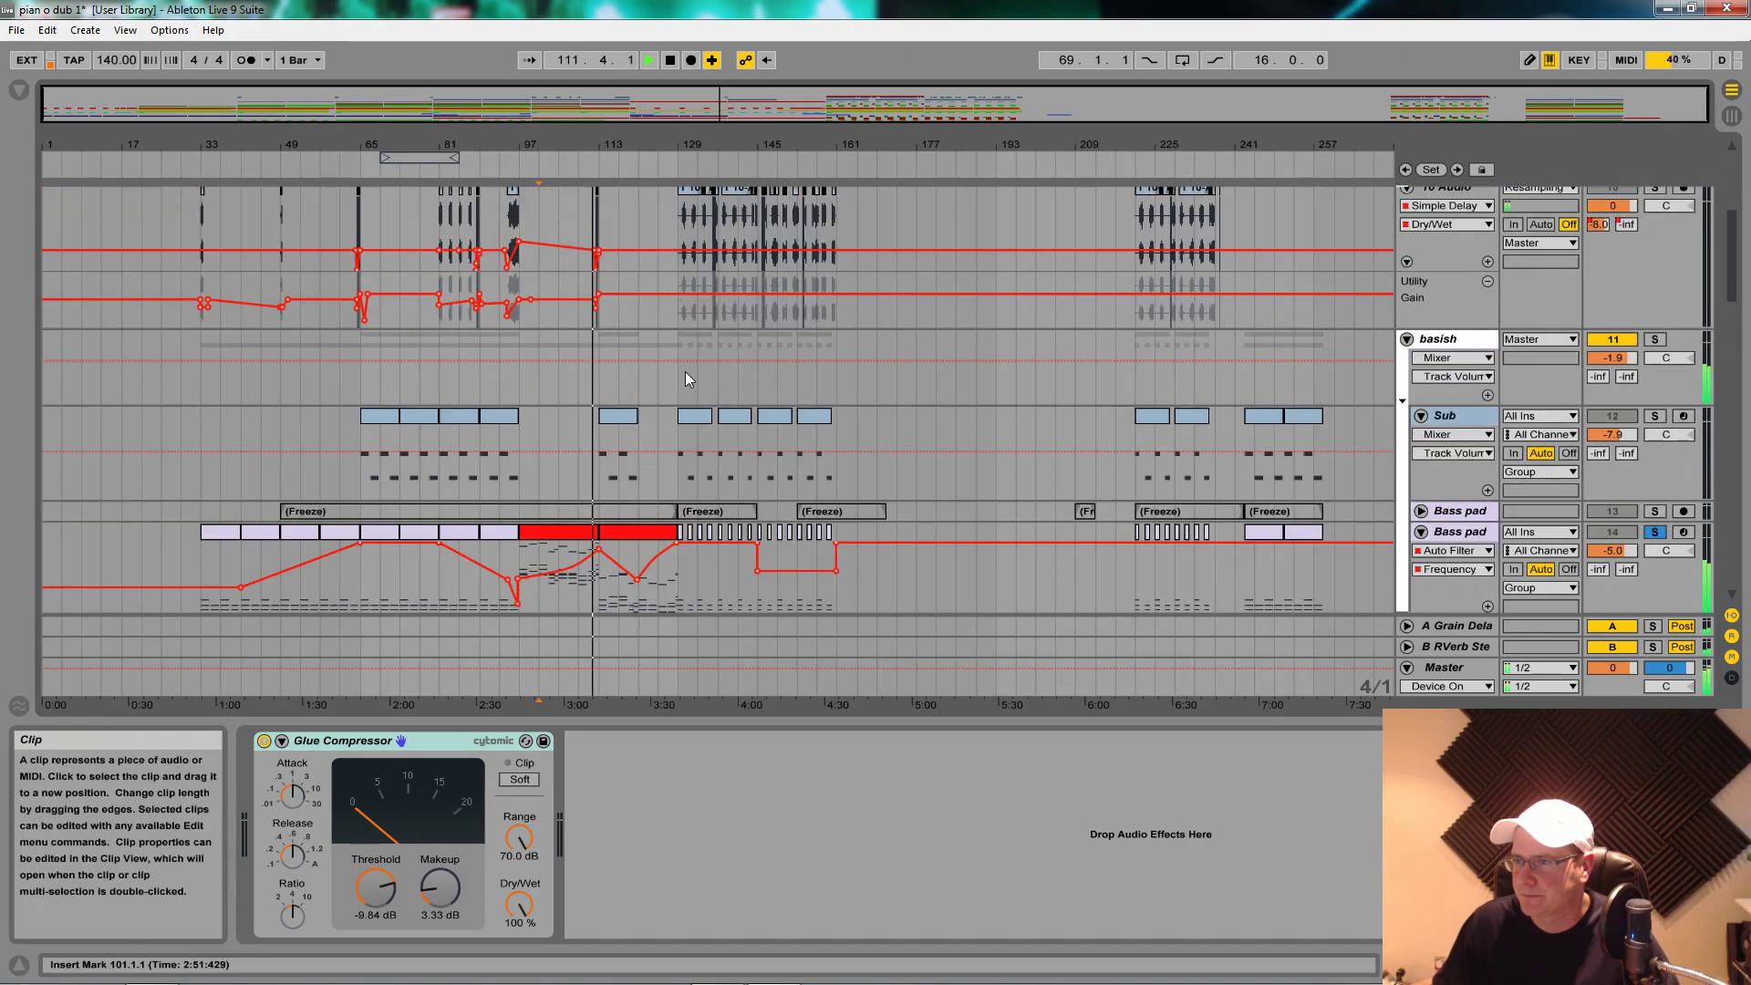
{"action": "scroll", "coordinate": [671, 413], "scroll_direction": "down", "scroll_amount": 10}
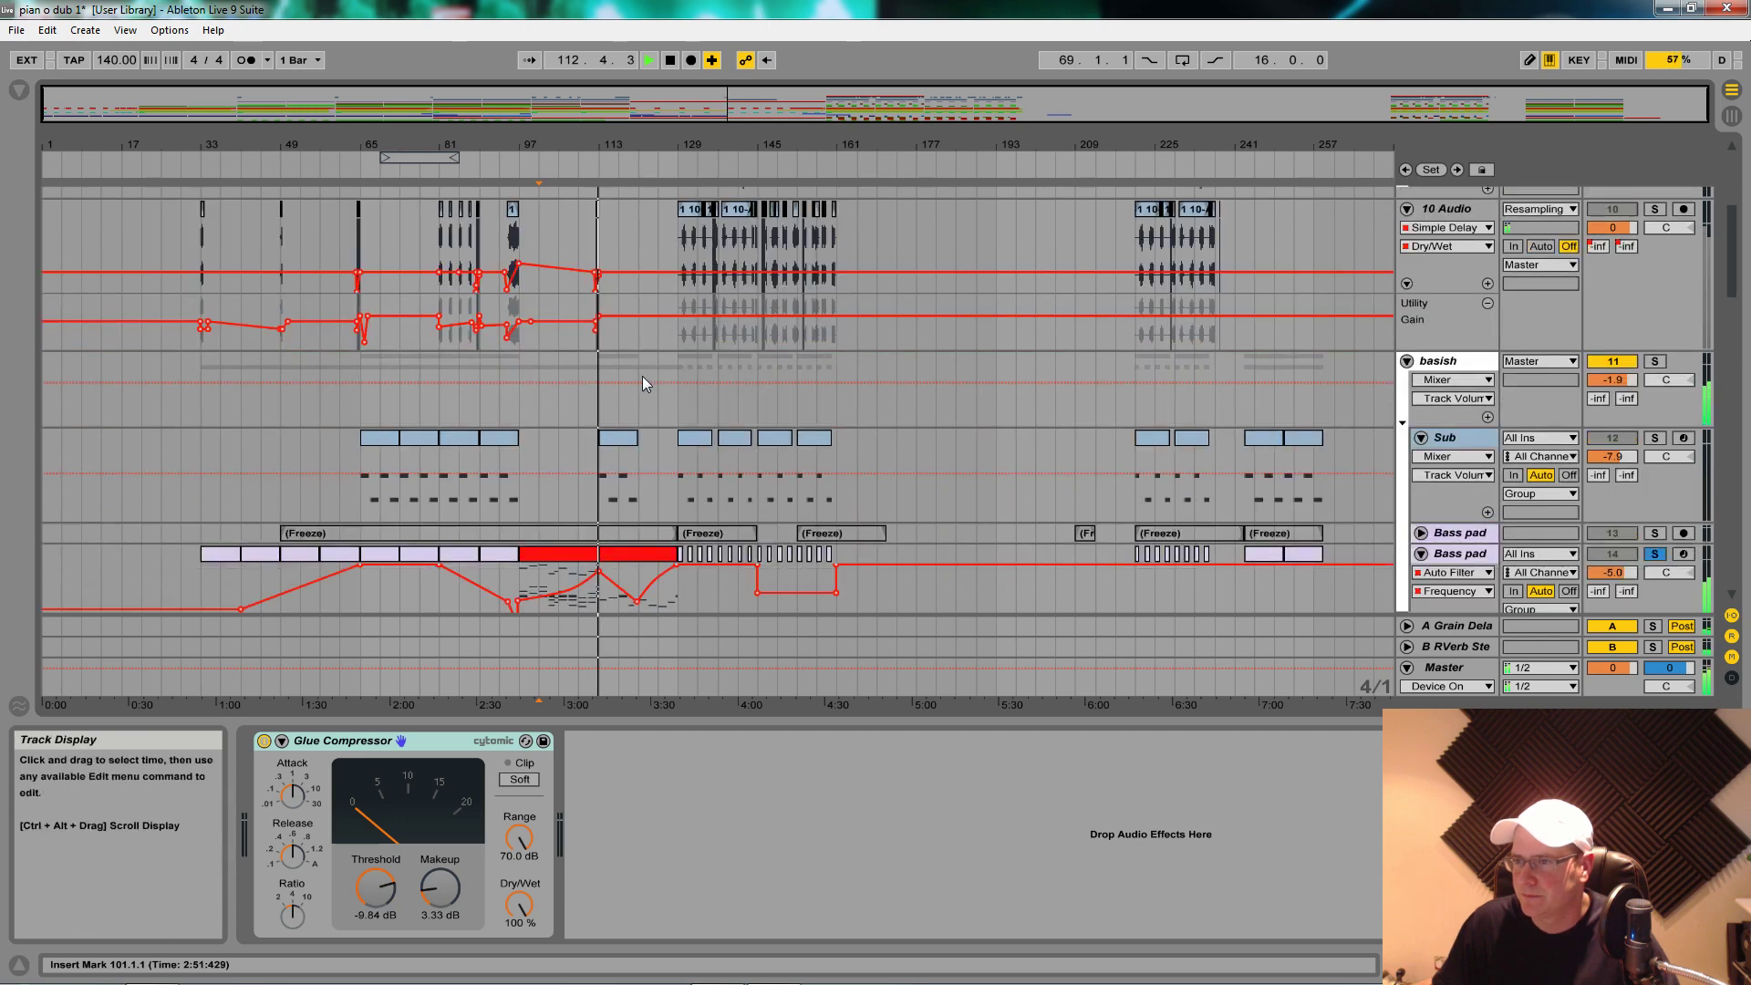
{"action": "scroll", "coordinate": [1566, 353], "scroll_direction": "up", "scroll_amount": 4}
{"action": "left_click", "coordinate": [1654, 576]}
{"action": "key", "text": "space"}
{"action": "key", "text": "space"}
Step: Copy the 10 Audio clips and their automation from bars 81 to 89 into bars 121 to 129
{"action": "scroll", "coordinate": [666, 438], "scroll_direction": "up", "scroll_amount": 7}
{"action": "left_click_drag", "start_coordinate": [599, 144], "coordinate": [492, 123]}
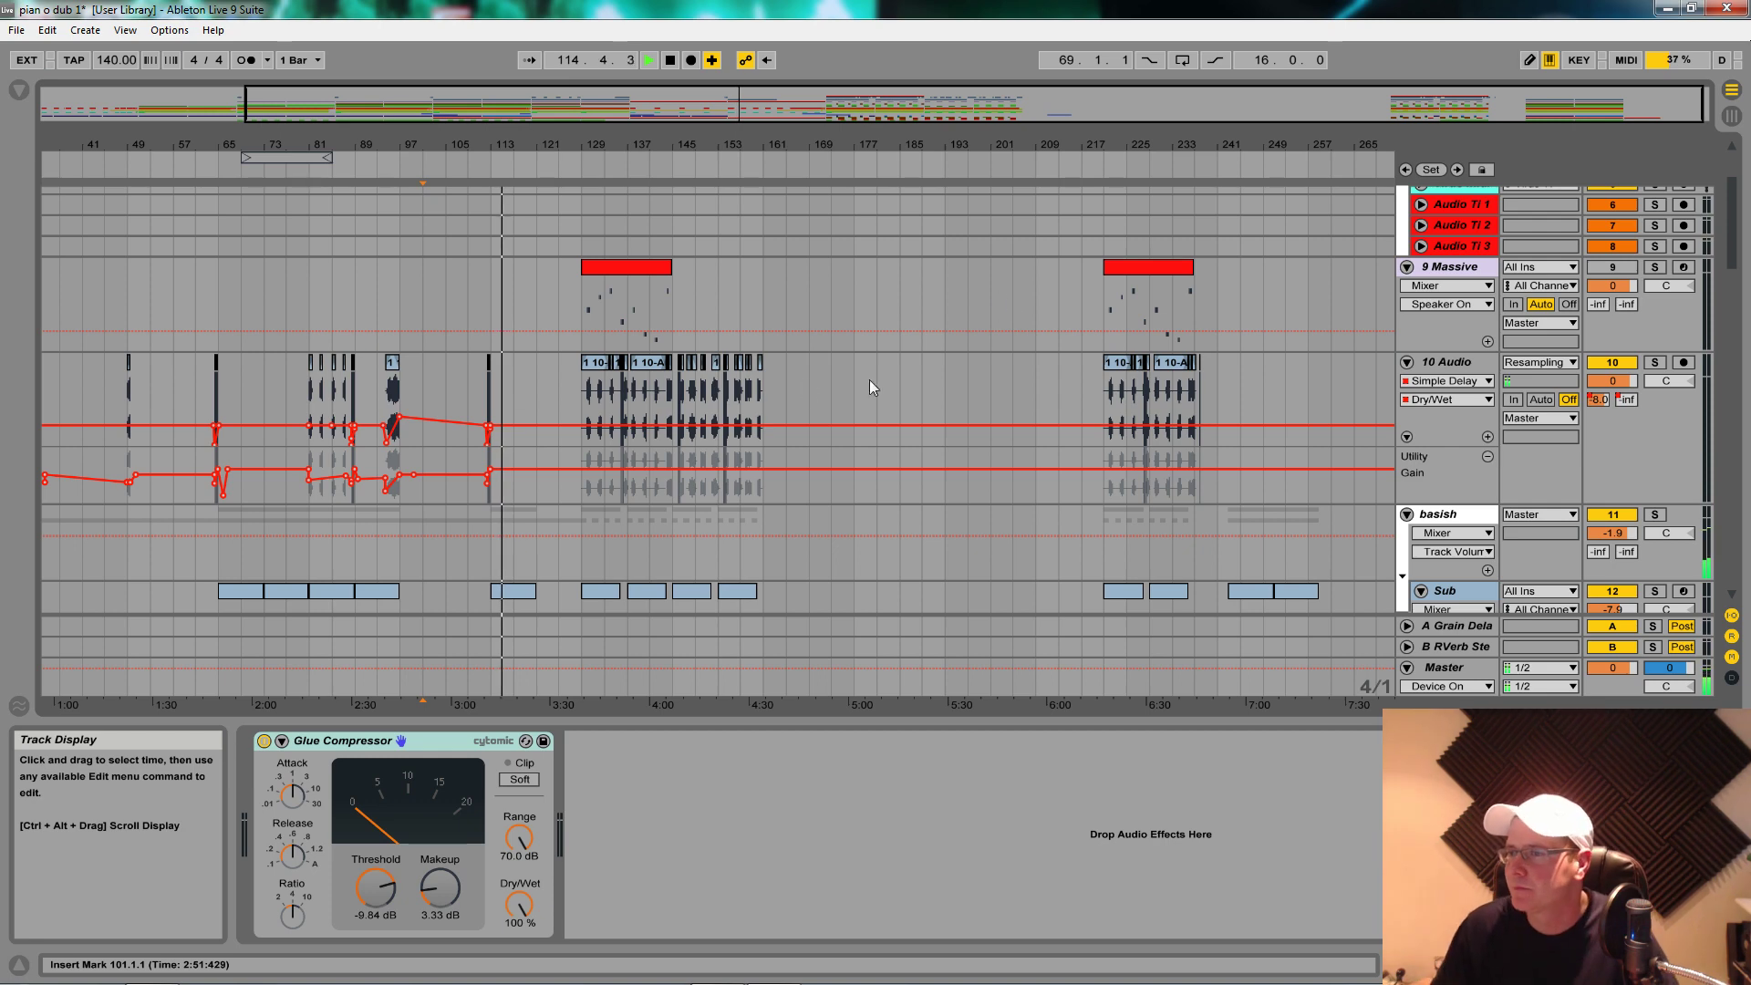
{"action": "left_click_drag", "start_coordinate": [309, 402], "coordinate": [541, 379]}
Step: Play the copied 10 Audio clips into bar 129 and slightly lower the Simple Delay Dry/Wet automation after it
{"action": "scroll", "coordinate": [615, 460], "scroll_direction": "down", "scroll_amount": 1}
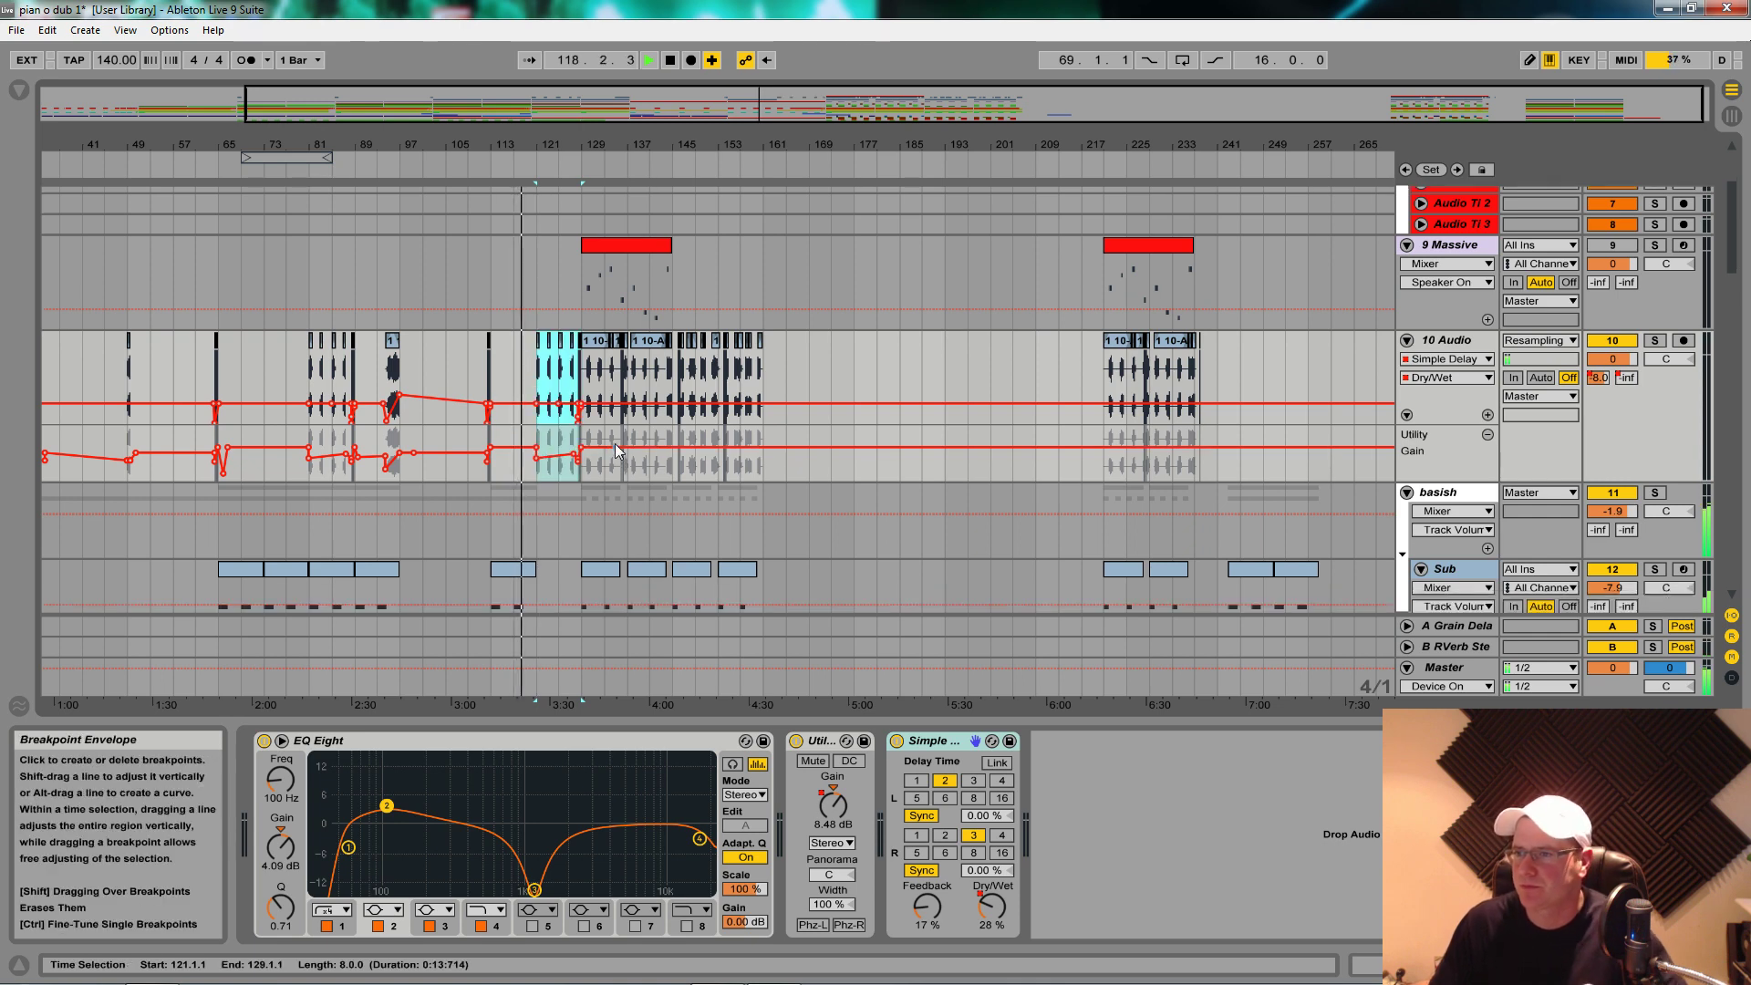
{"action": "scroll", "coordinate": [670, 447], "scroll_direction": "down", "scroll_amount": 4}
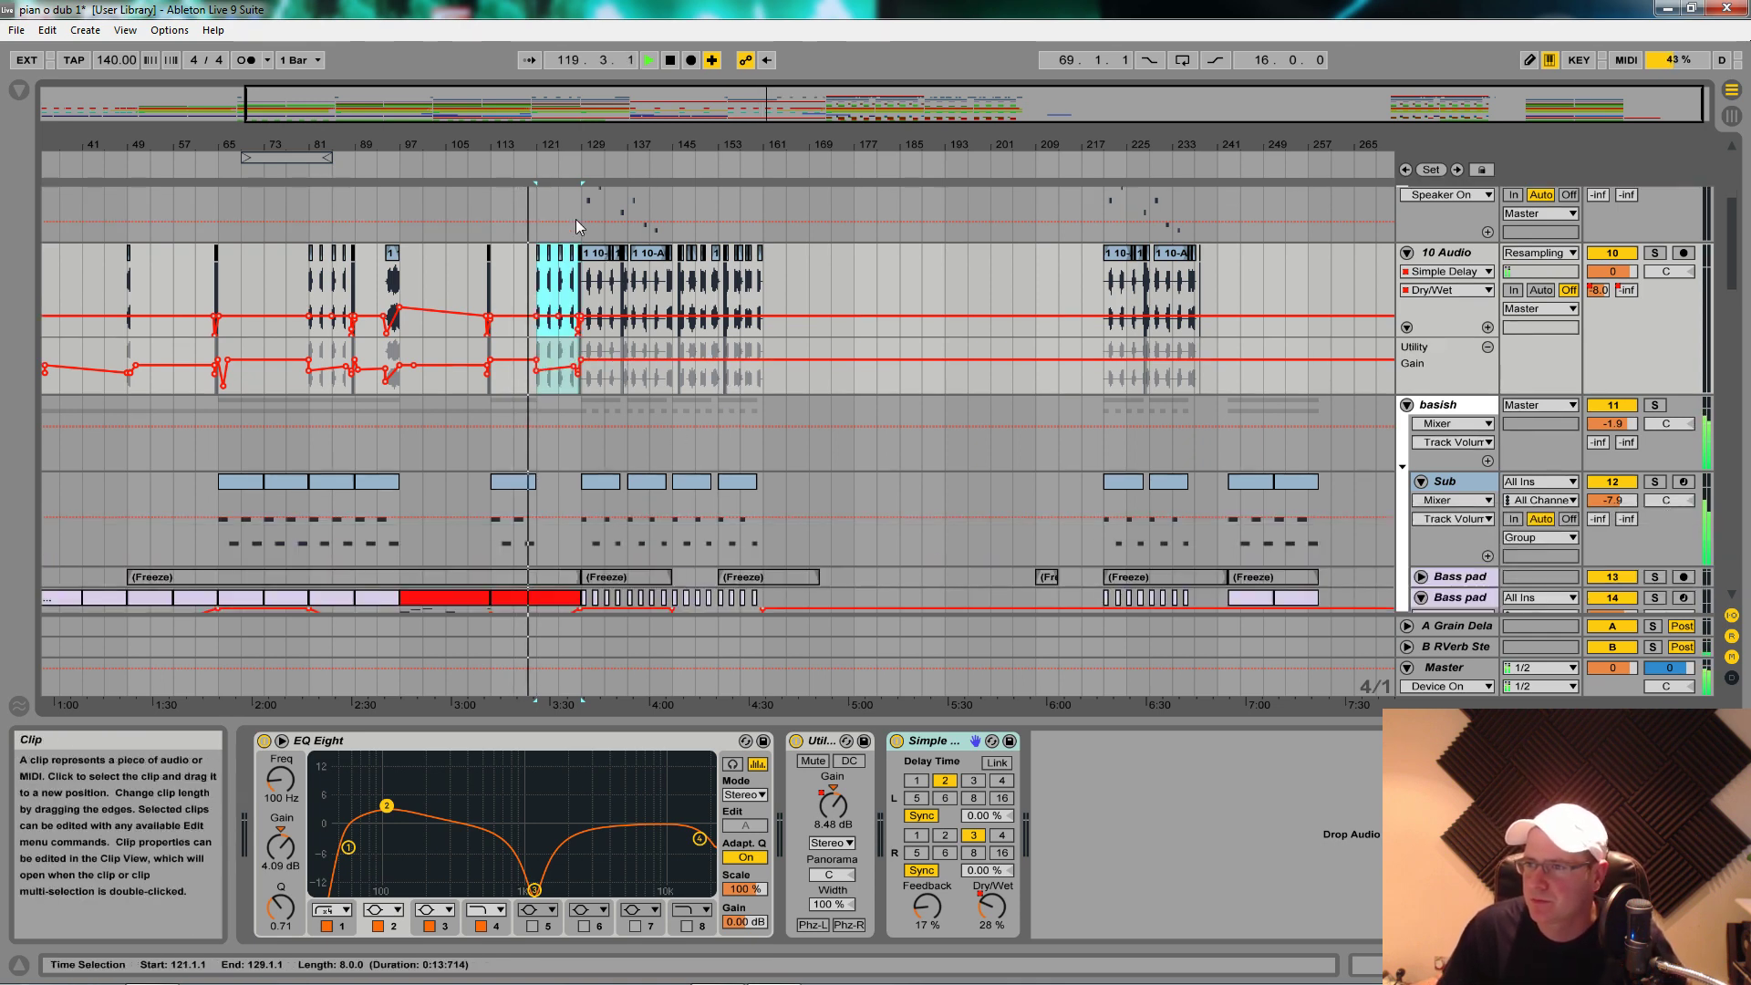
{"action": "scroll", "coordinate": [589, 376], "scroll_direction": "down", "scroll_amount": 3}
{"action": "scroll", "coordinate": [589, 376], "scroll_direction": "down", "scroll_amount": 5}
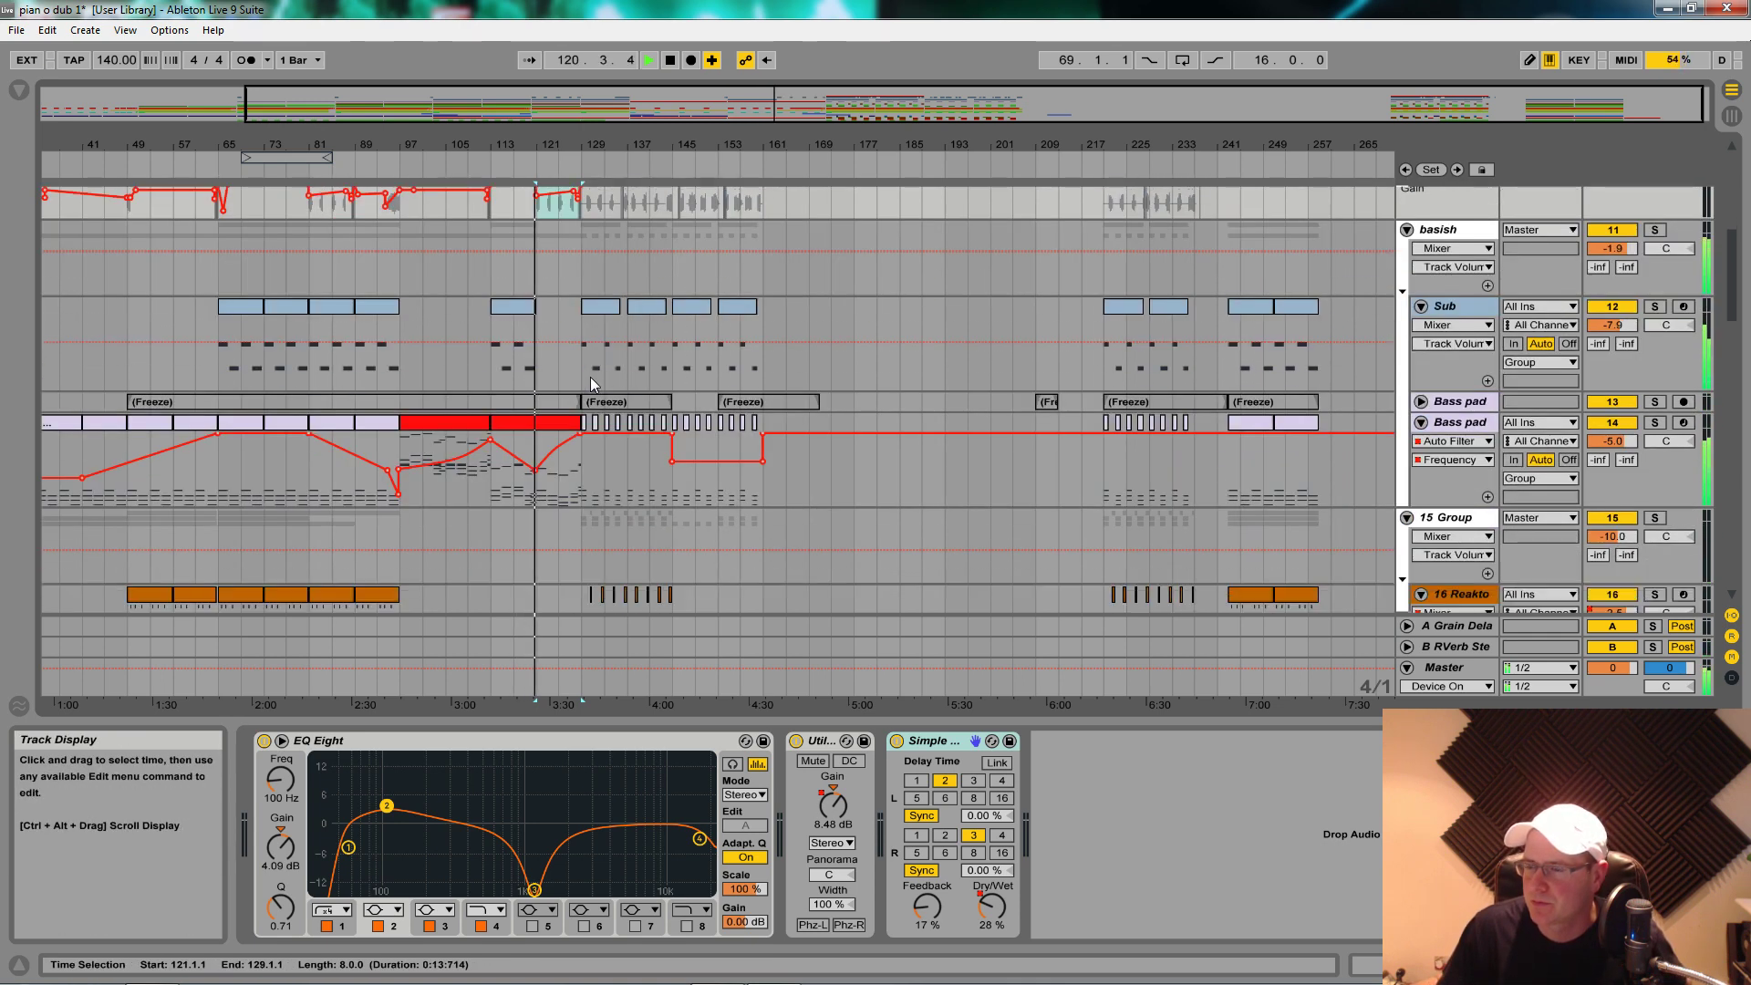
{"action": "scroll", "coordinate": [593, 381], "scroll_direction": "up", "scroll_amount": 10}
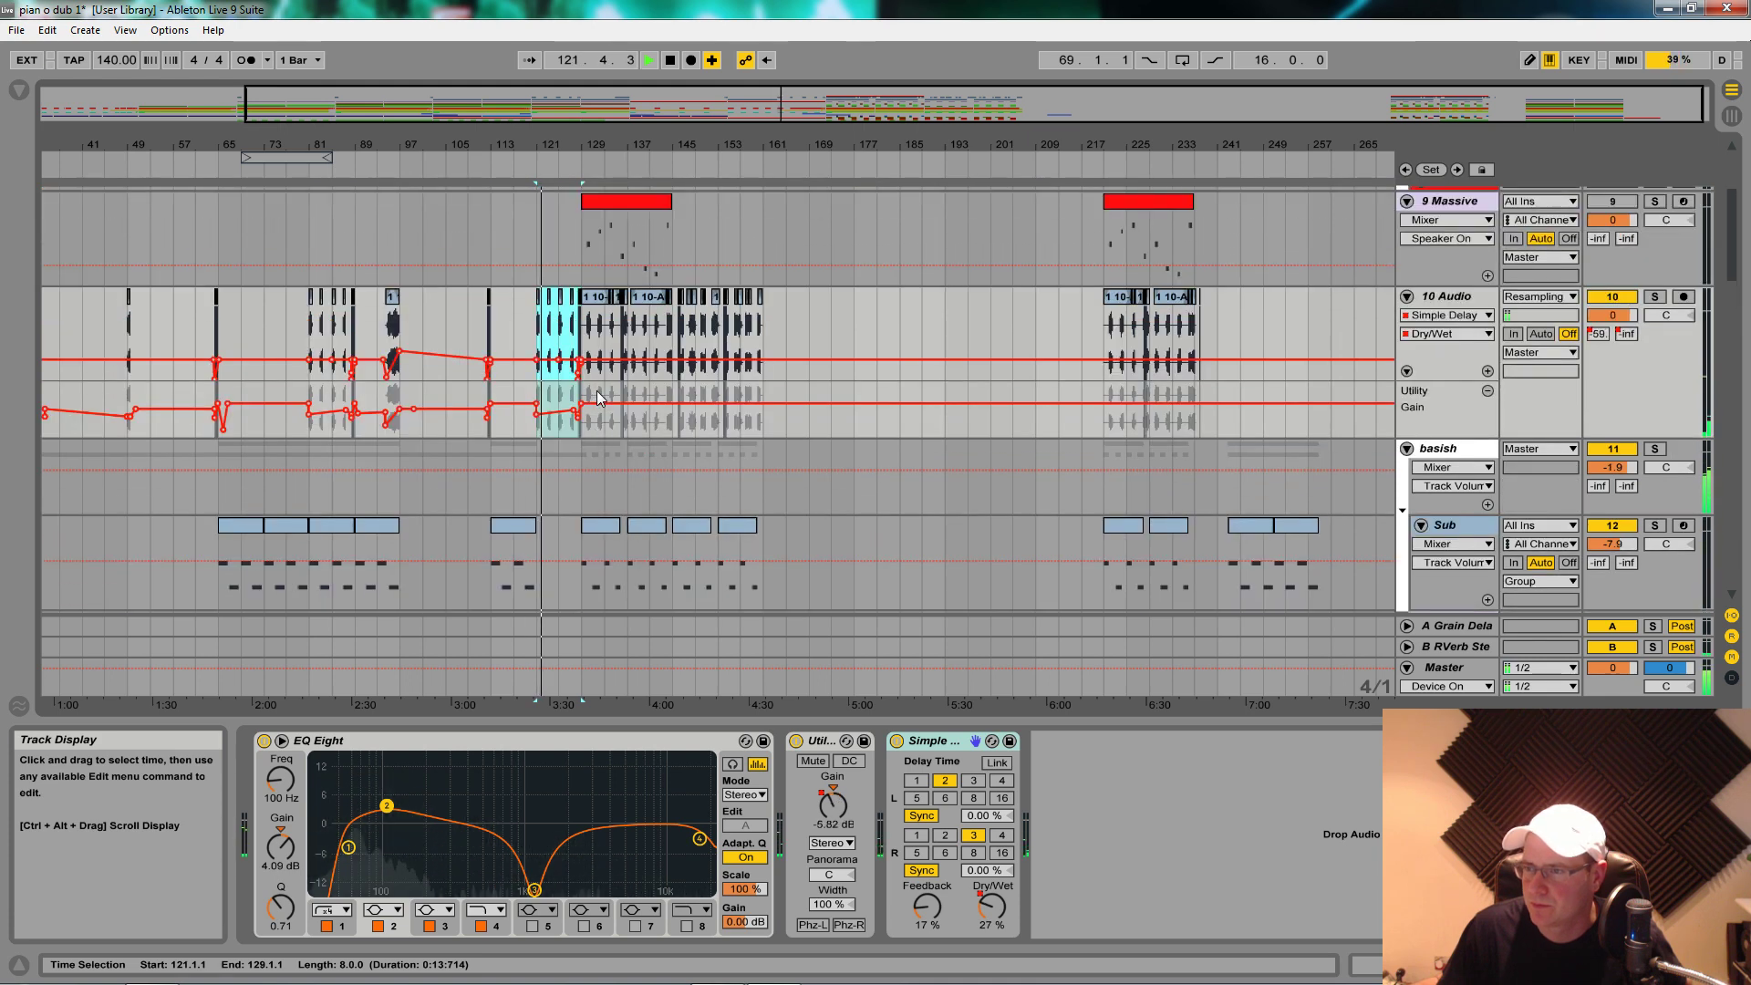
{"action": "scroll", "coordinate": [584, 383], "scroll_direction": "up", "scroll_amount": 1}
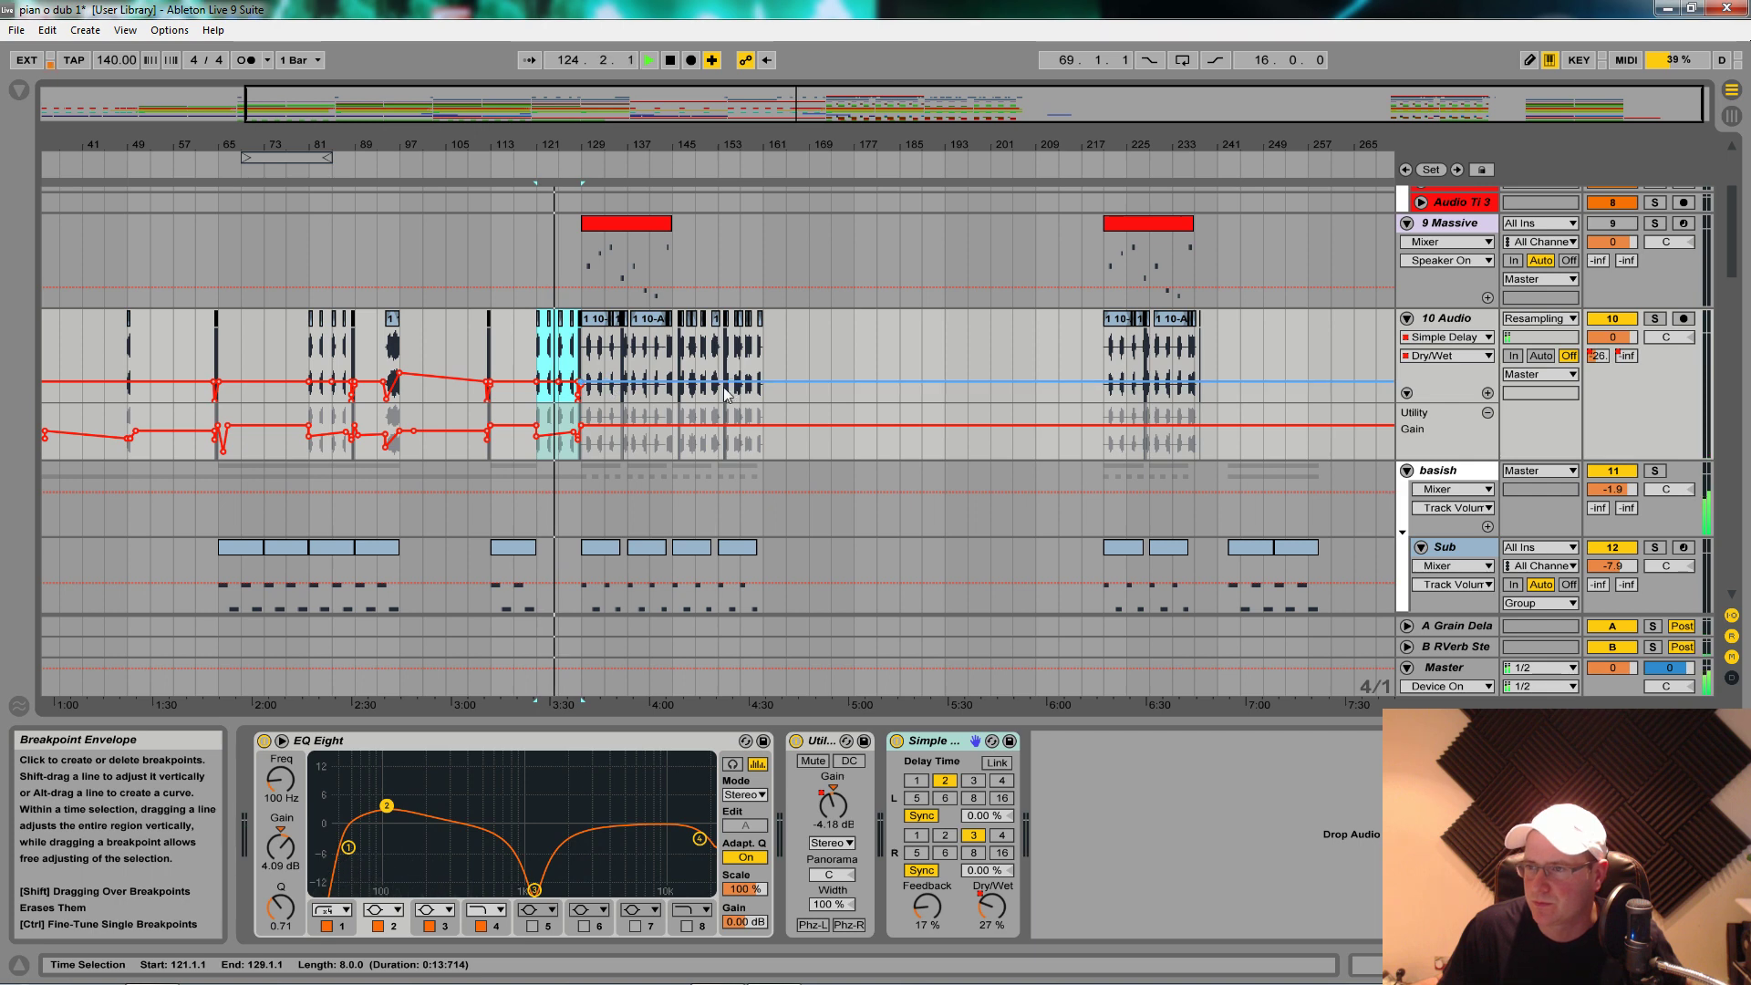
{"action": "scroll", "coordinate": [663, 390], "scroll_direction": "up", "scroll_amount": 2}
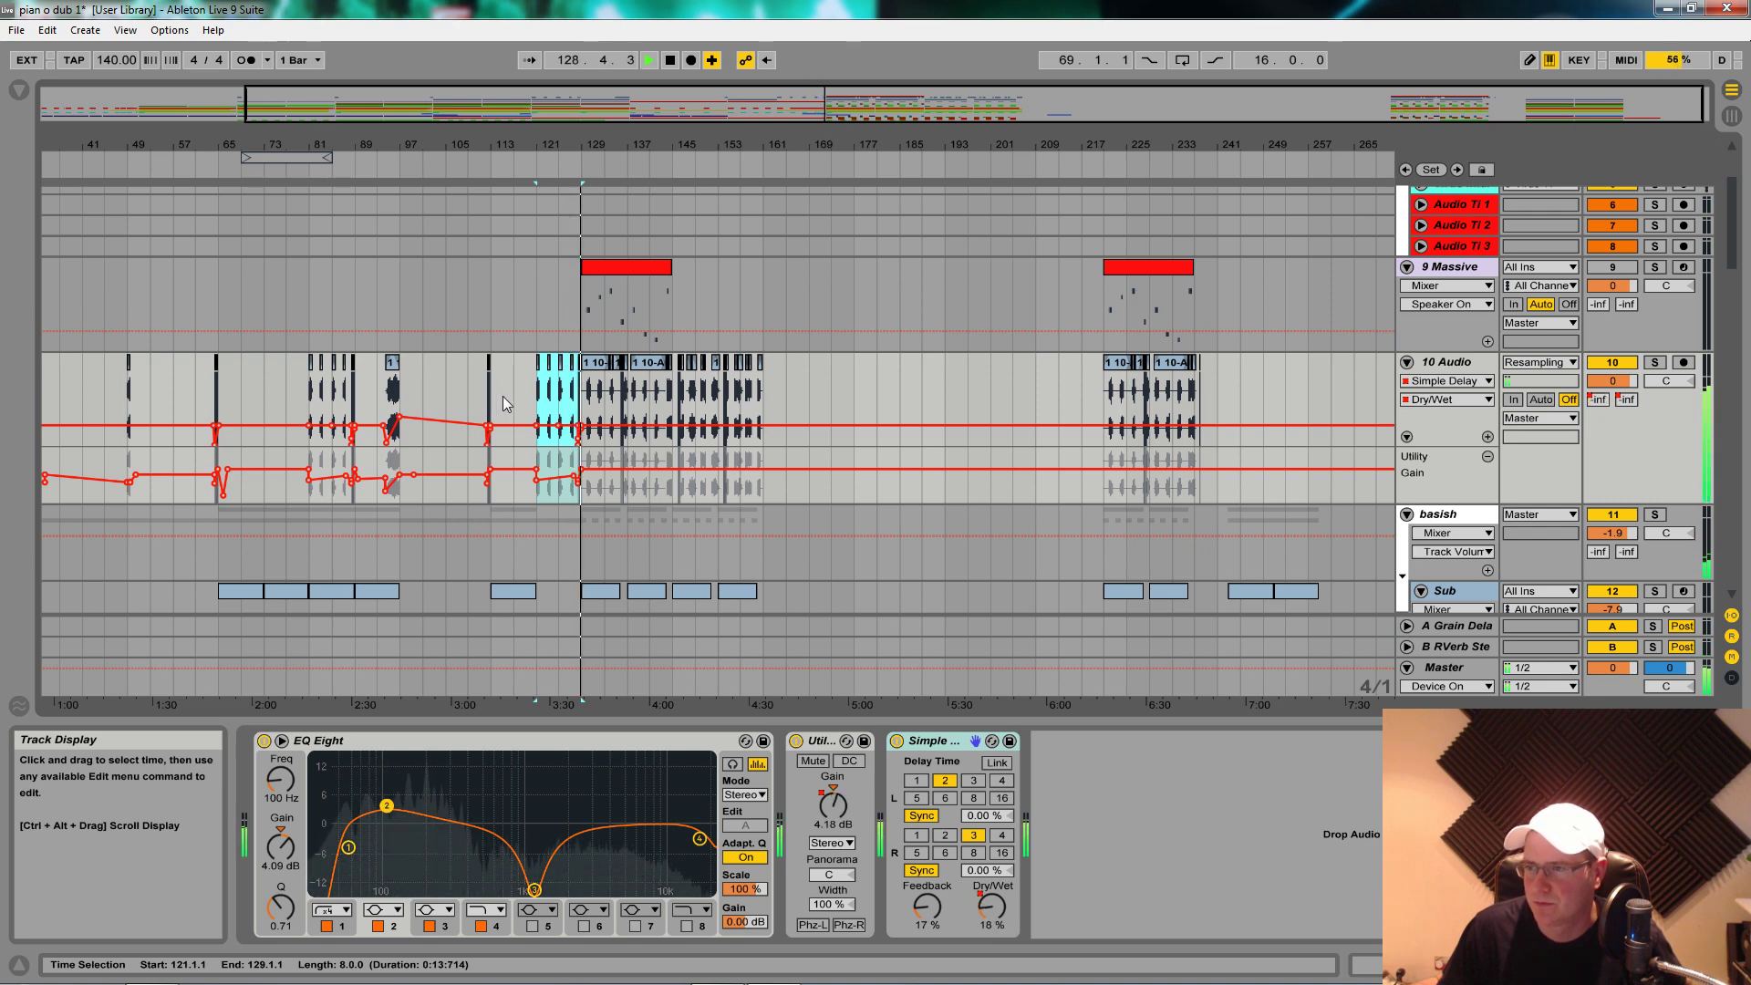
{"action": "left_click_drag", "start_coordinate": [716, 426], "coordinate": [715, 431]}
{"action": "key", "text": "space"}
Step: Copy the 10 Audio transition clip that starts at 94.3.1 to 126.3.1 and play it into bar 129
{"action": "left_click_drag", "start_coordinate": [393, 362], "coordinate": [553, 376]}
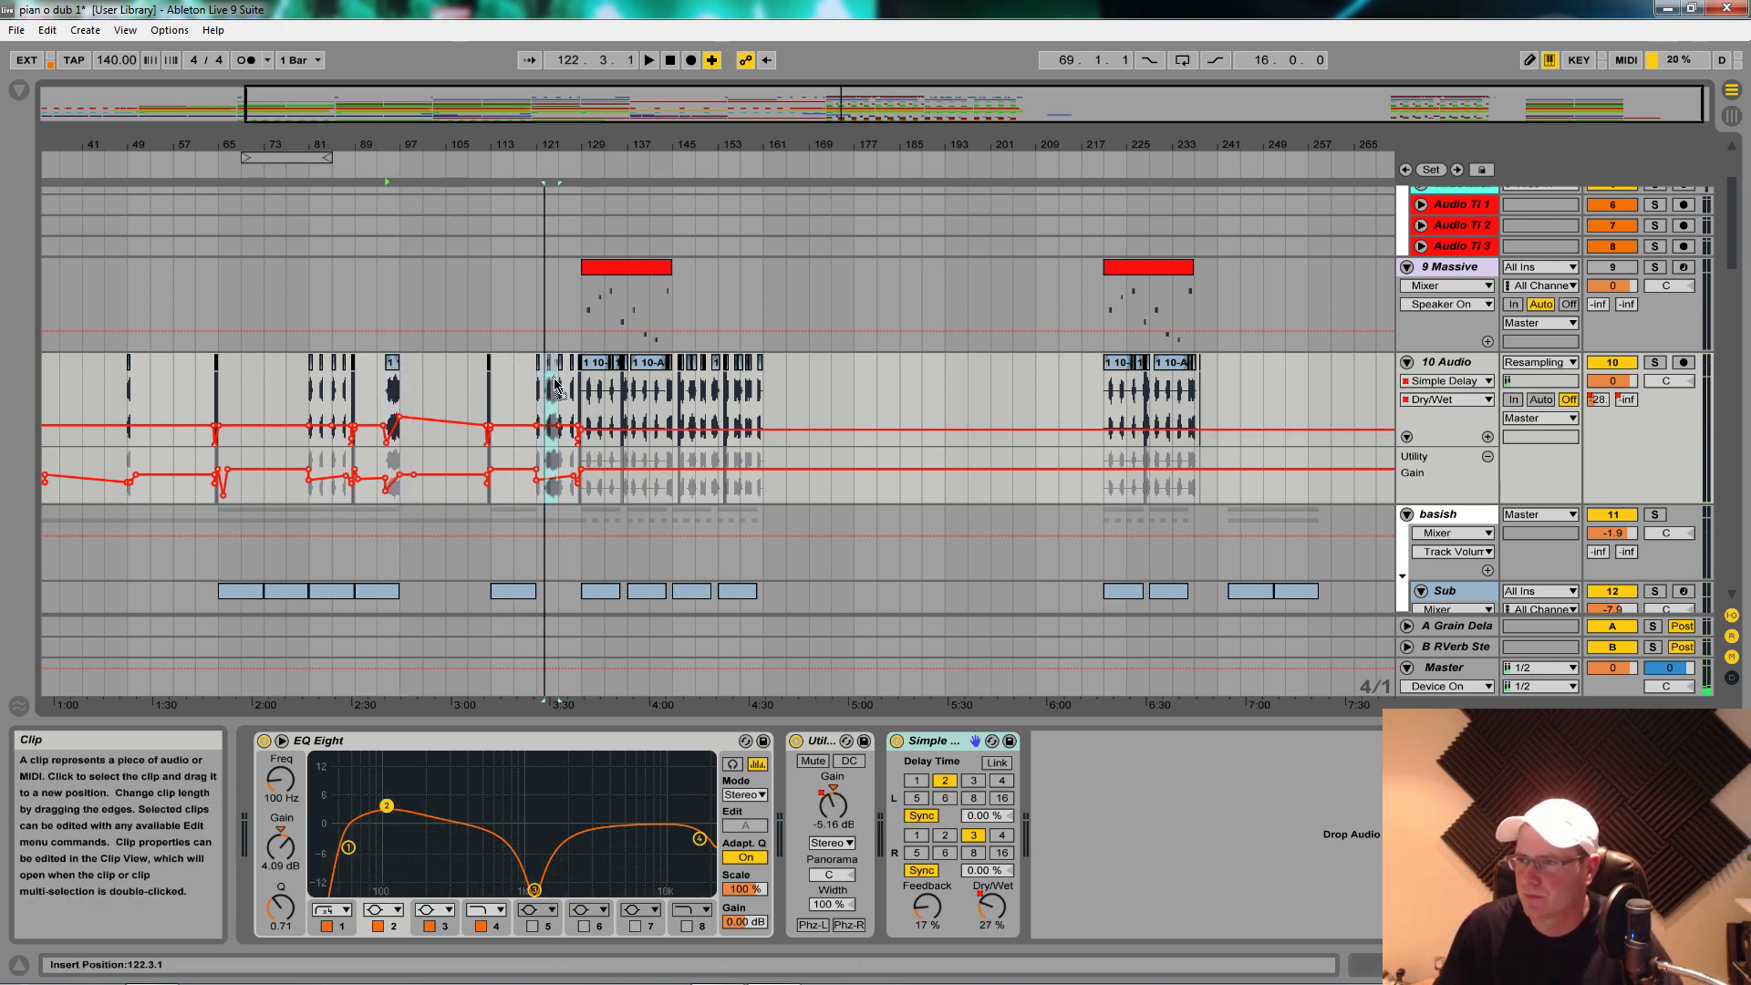
{"action": "key", "text": "space"}
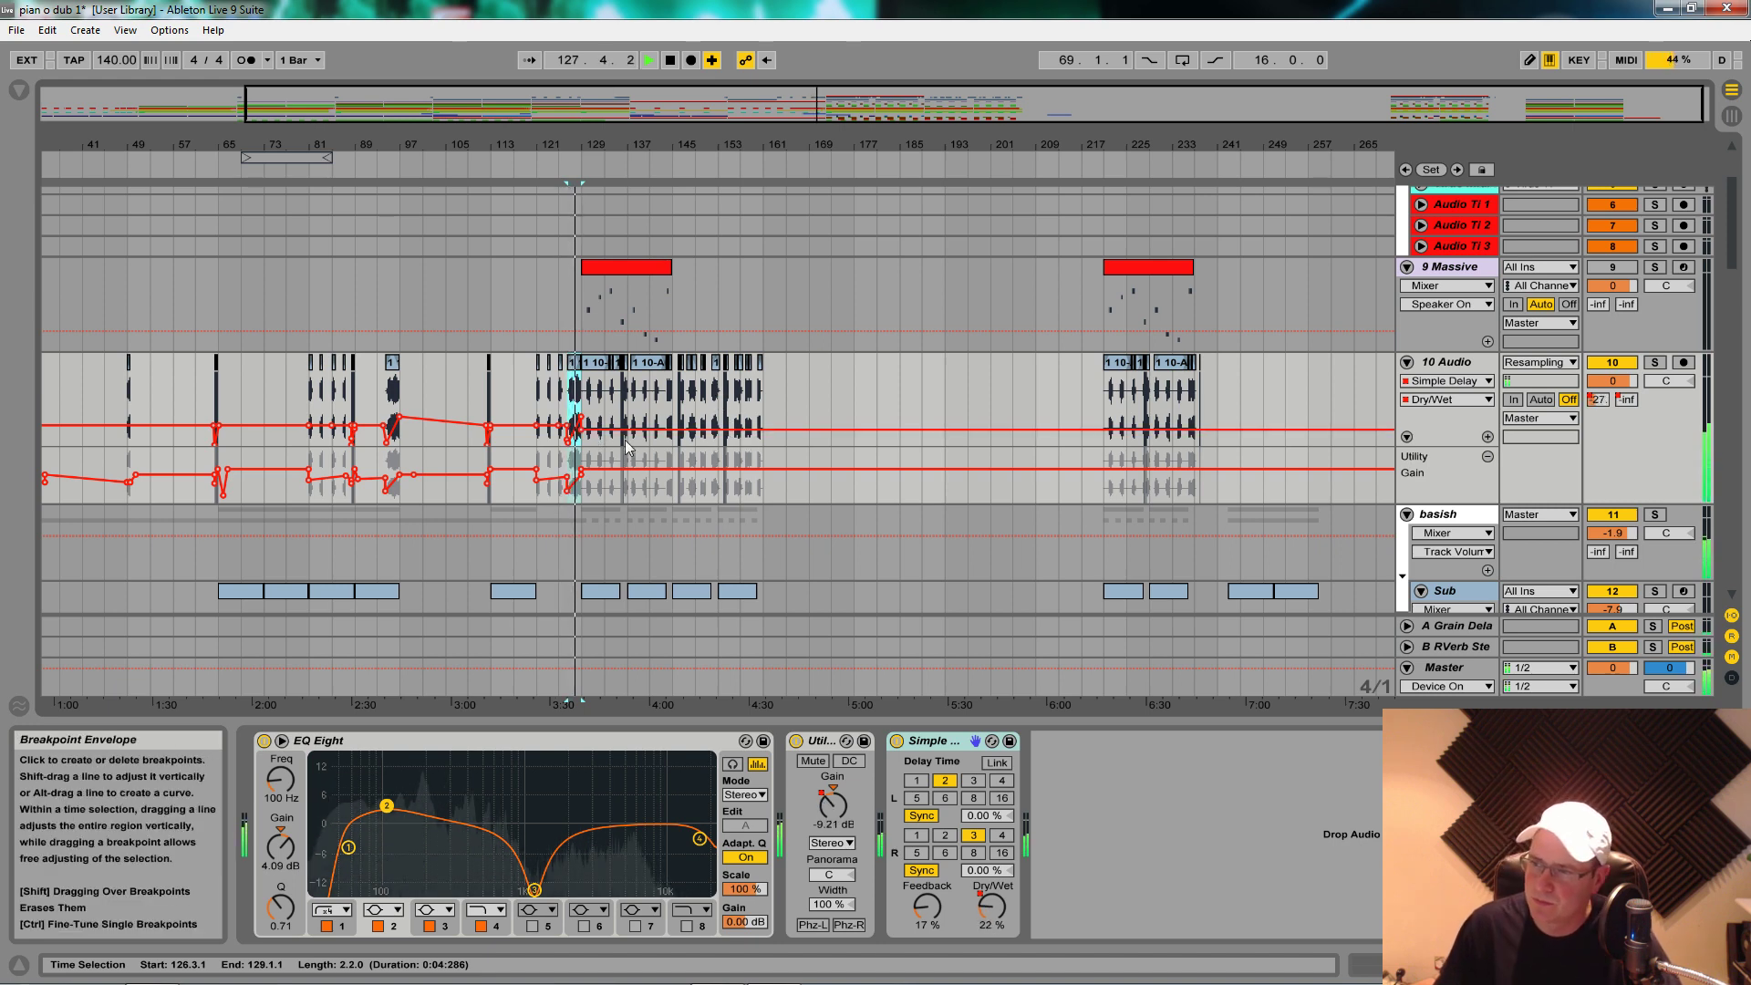
{"action": "scroll", "coordinate": [729, 418], "scroll_direction": "up", "scroll_amount": 2}
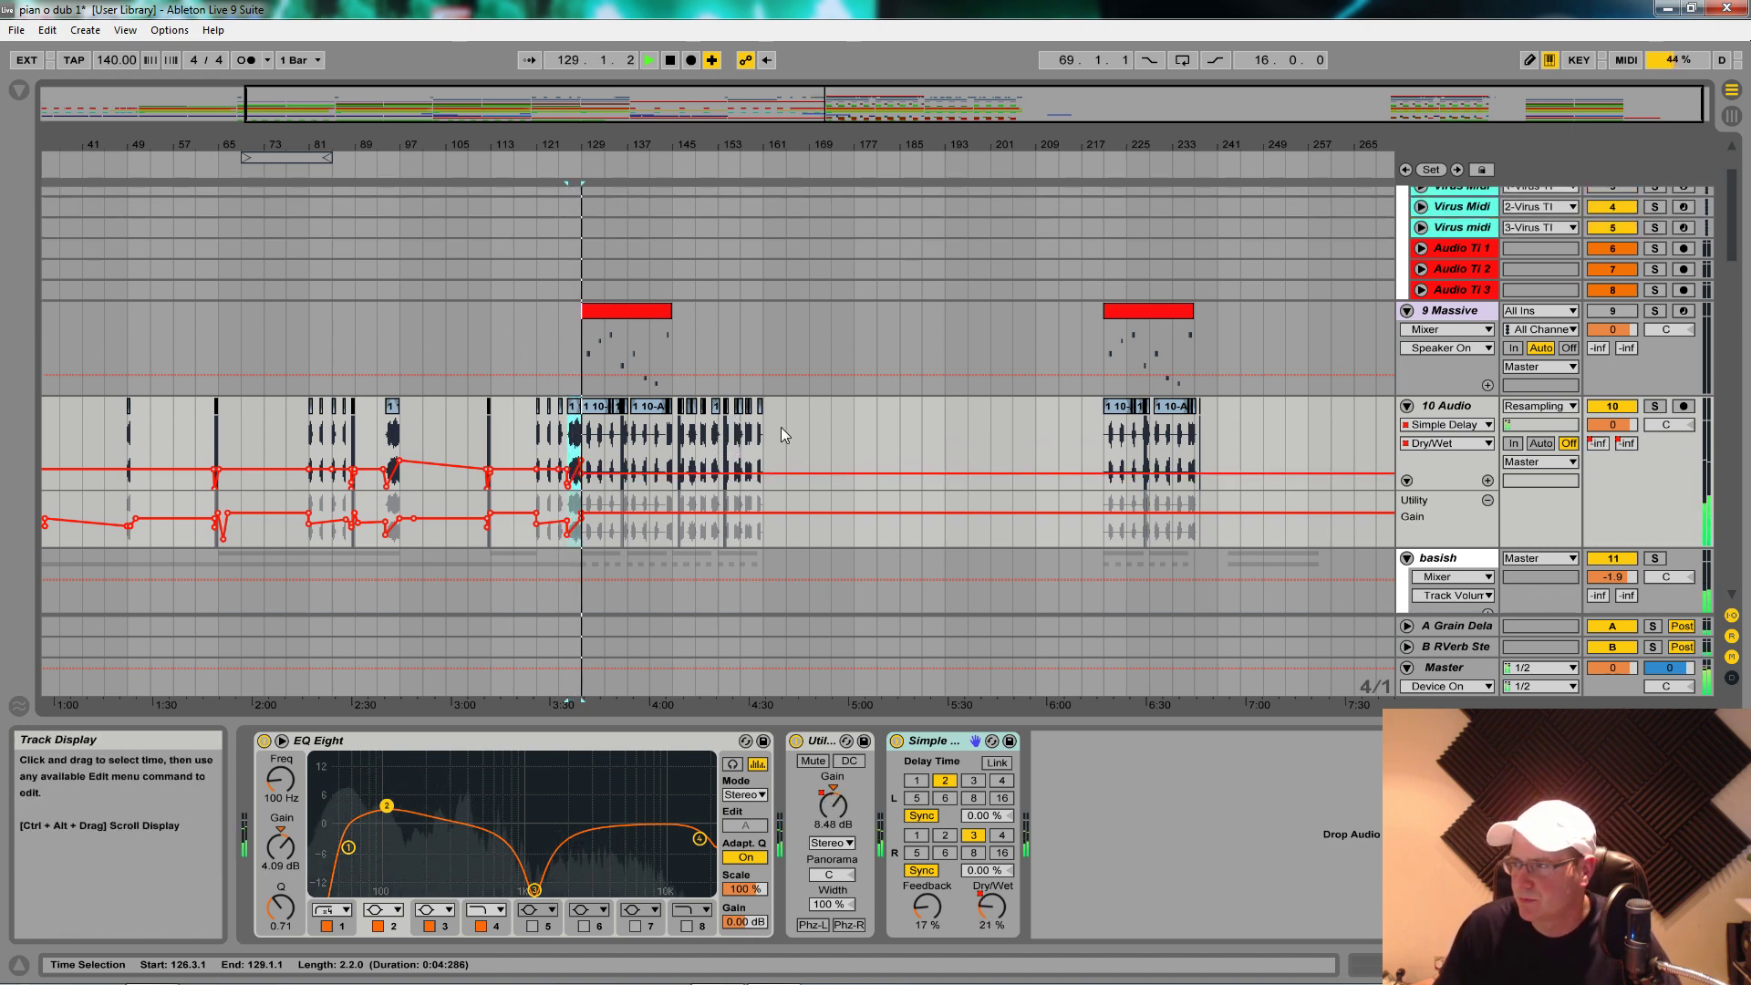
Step: Lower 10 Audio's automation after bar 129 to 0% Simple Delay Dry/Wet and 0.71 dB Utility gain
{"action": "left_click_drag", "start_coordinate": [633, 489], "coordinate": [717, 531]}
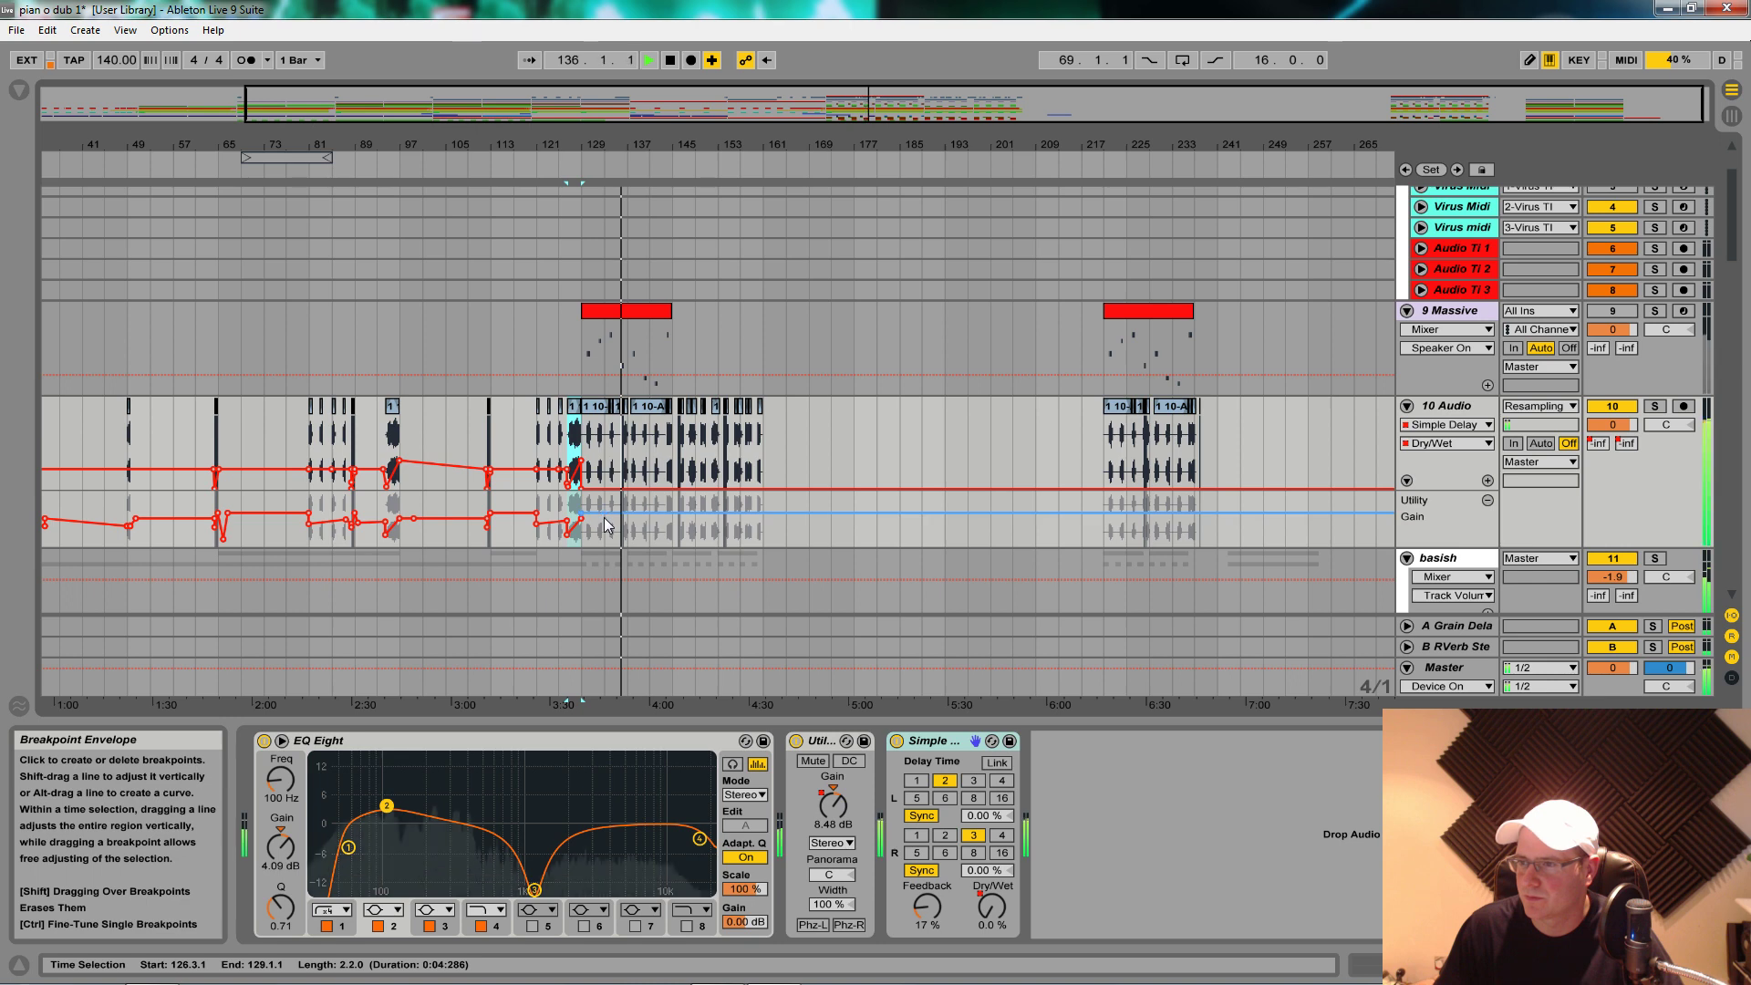
{"action": "left_click_drag", "start_coordinate": [605, 517], "coordinate": [604, 519]}
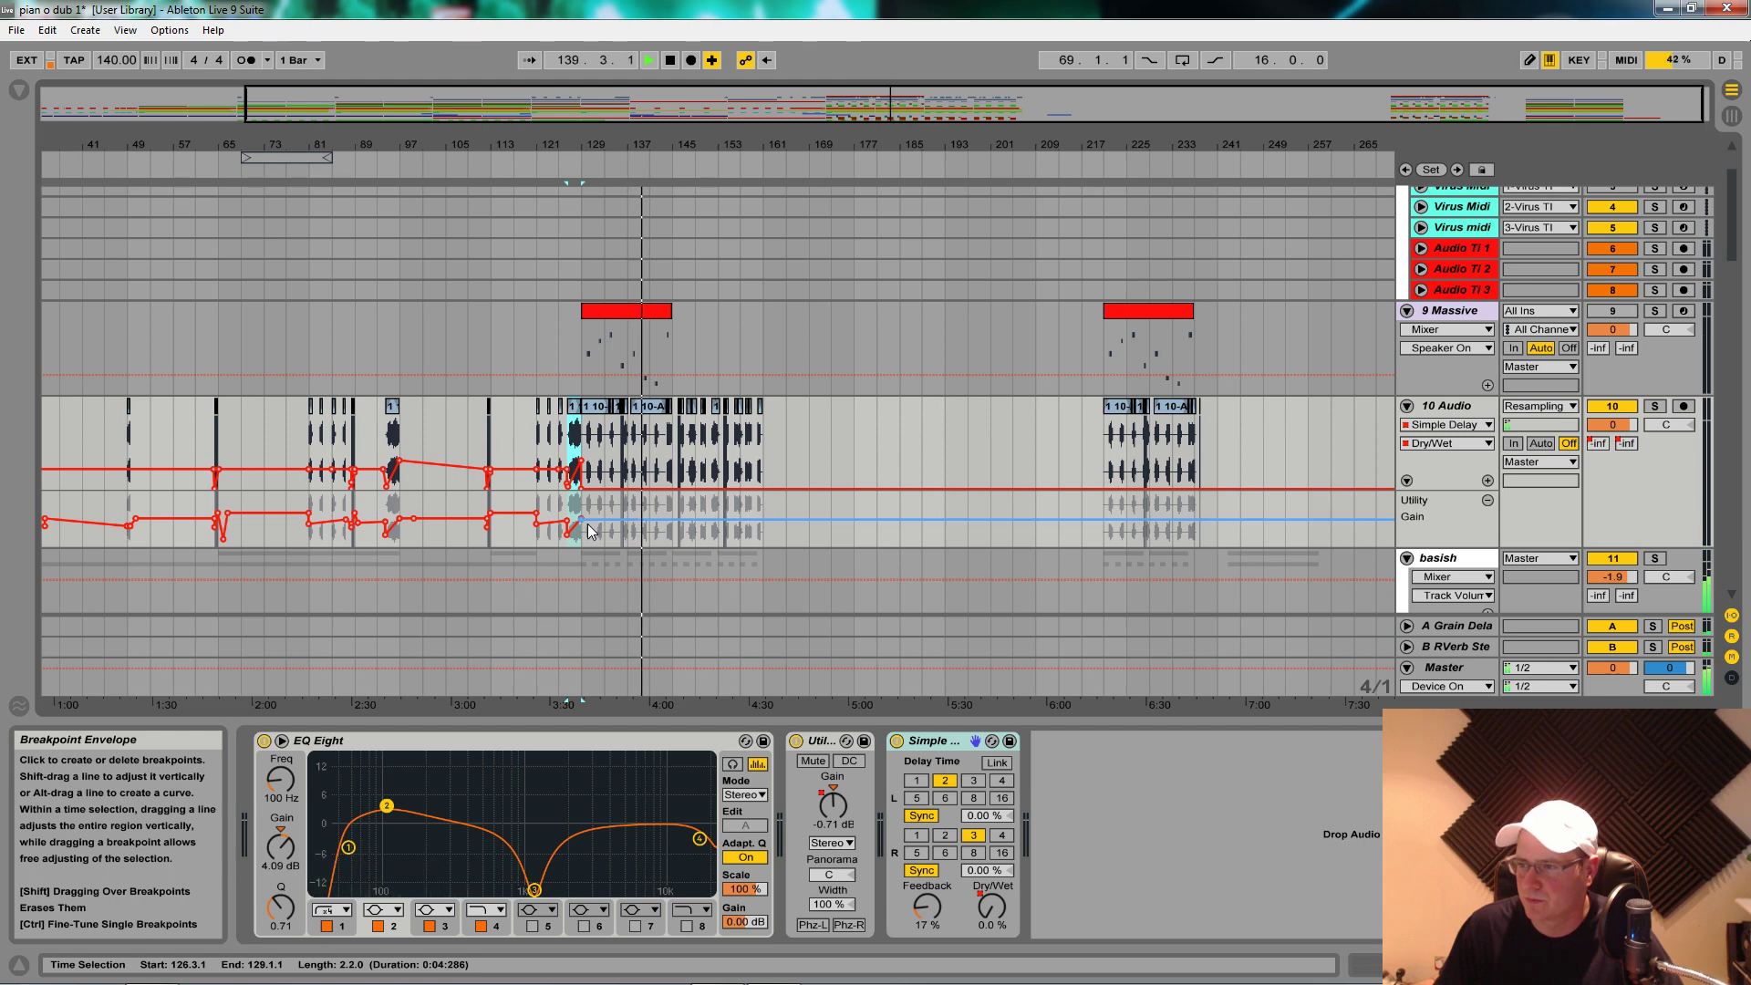
{"action": "left_click_drag", "start_coordinate": [605, 519], "coordinate": [604, 517]}
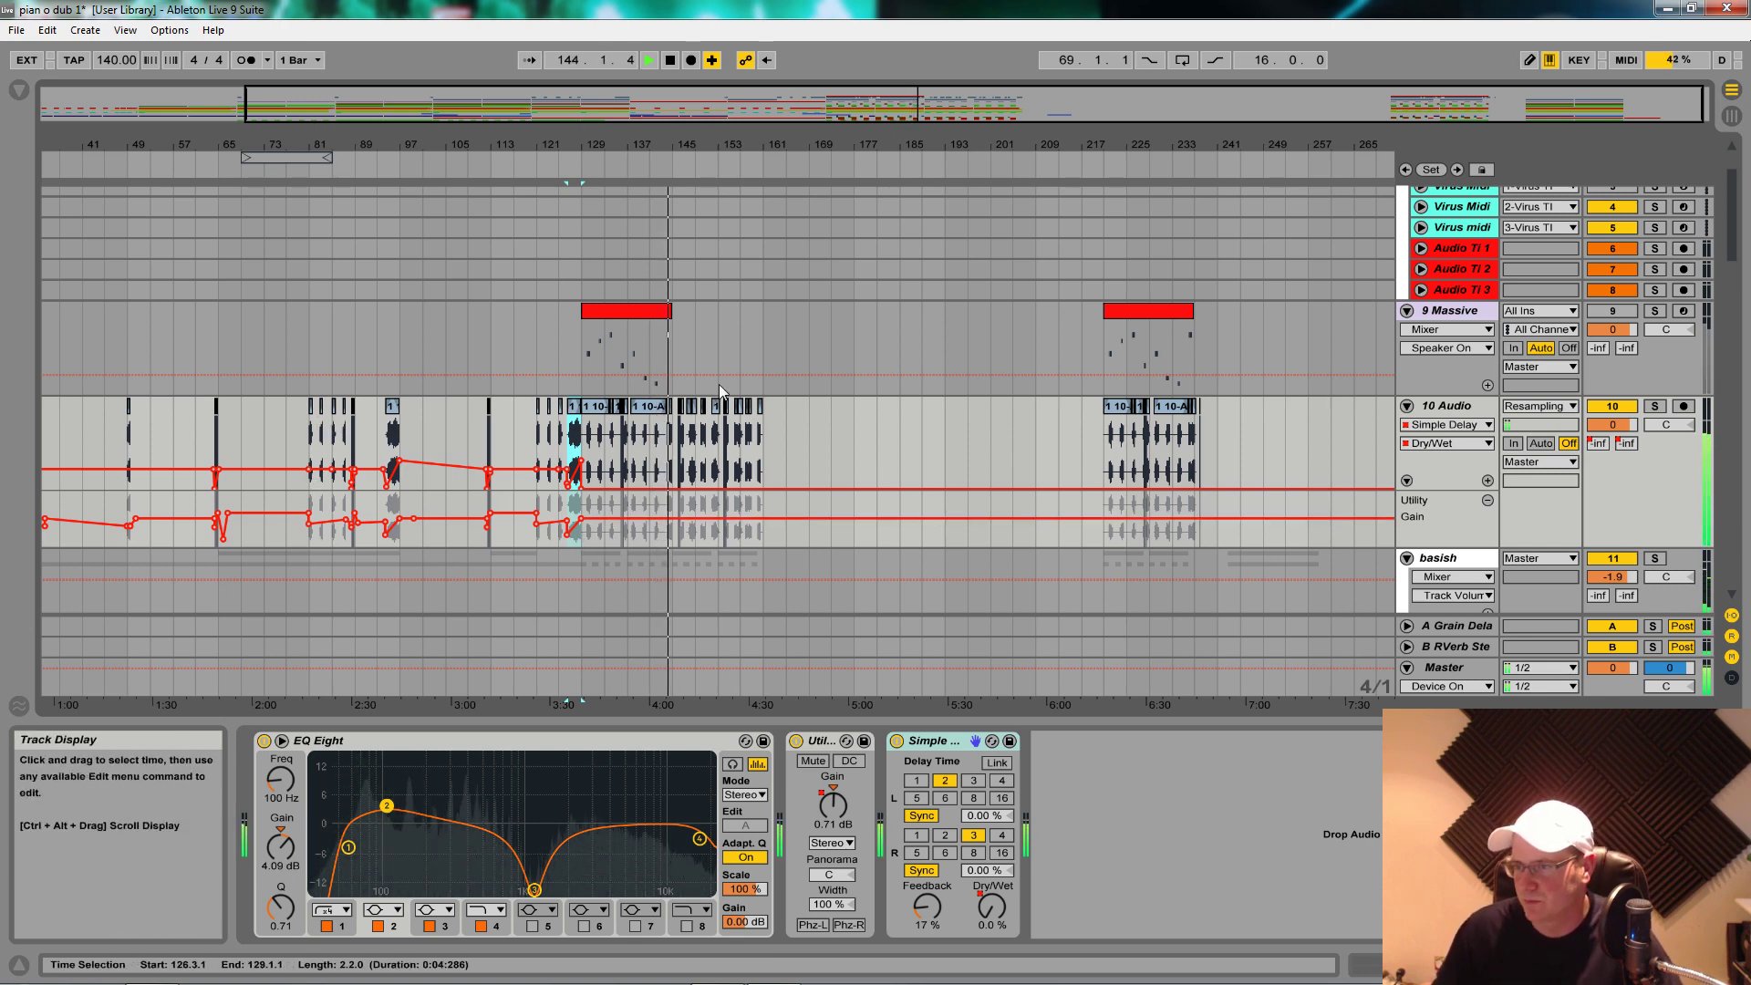
Step: Raise the Crash track's volume to -15.9 dB while the section after bar 145 plays
{"action": "left_click_drag", "start_coordinate": [642, 146], "coordinate": [732, 119]}
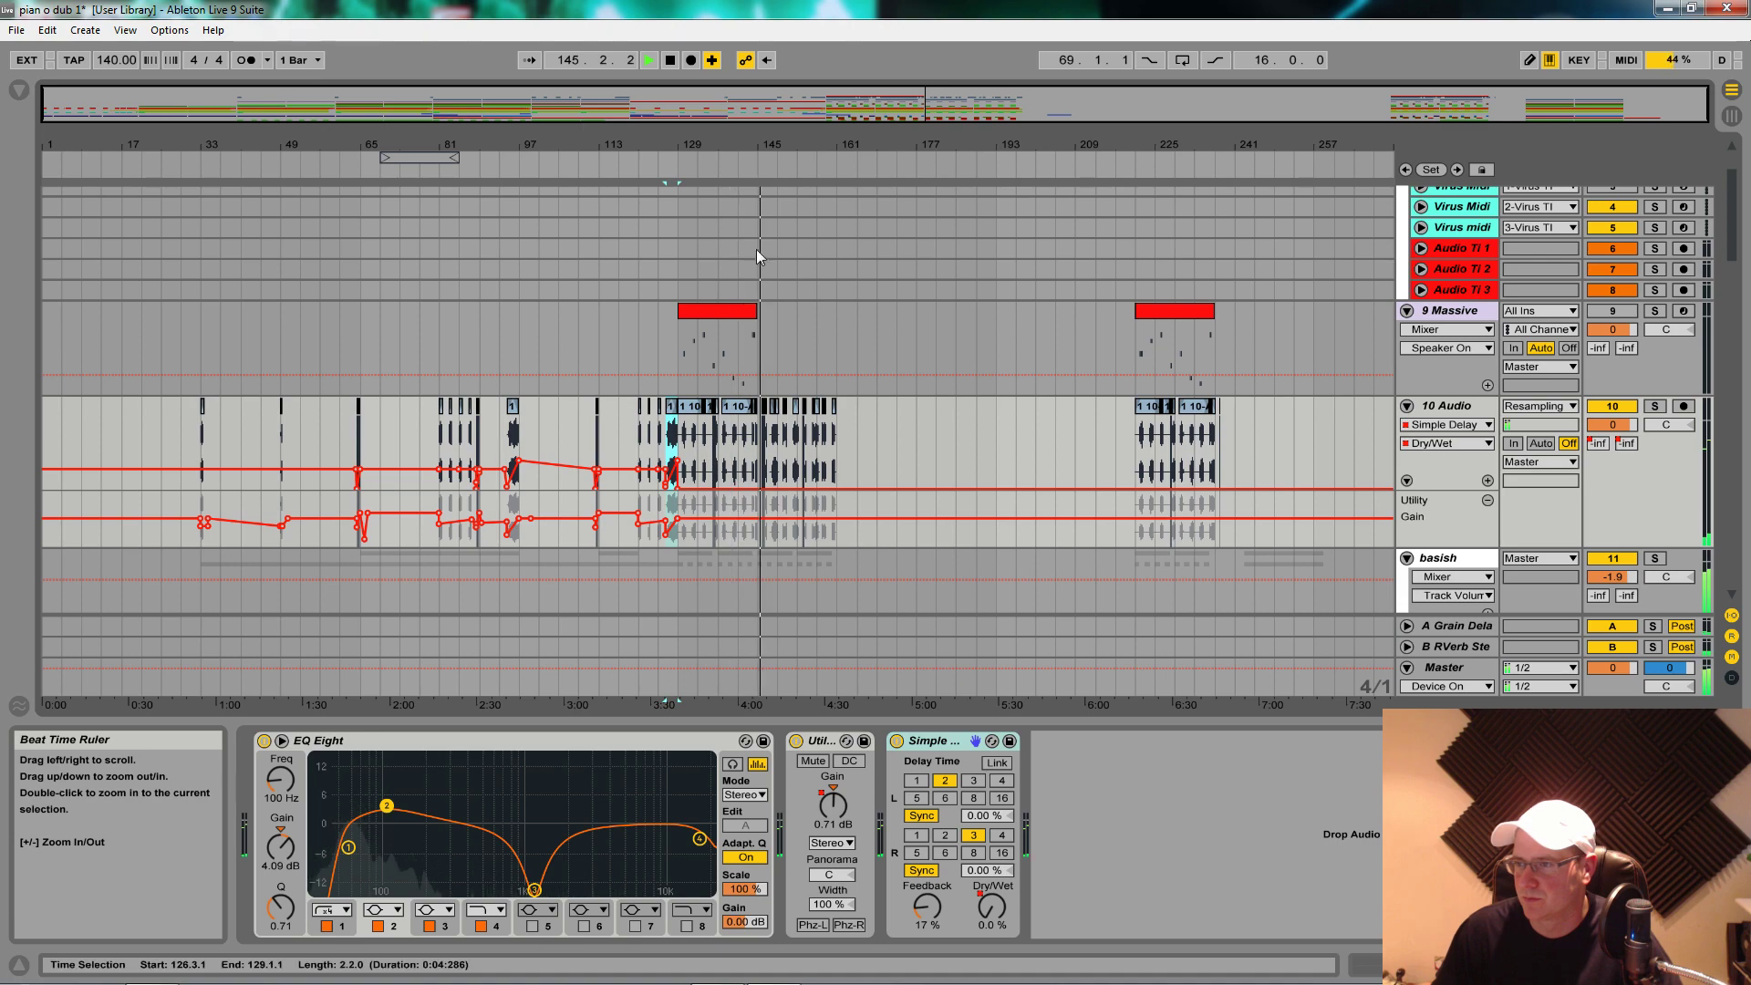
{"action": "scroll", "coordinate": [912, 461], "scroll_direction": "down", "scroll_amount": 5}
{"action": "scroll", "coordinate": [822, 403], "scroll_direction": "down", "scroll_amount": 10}
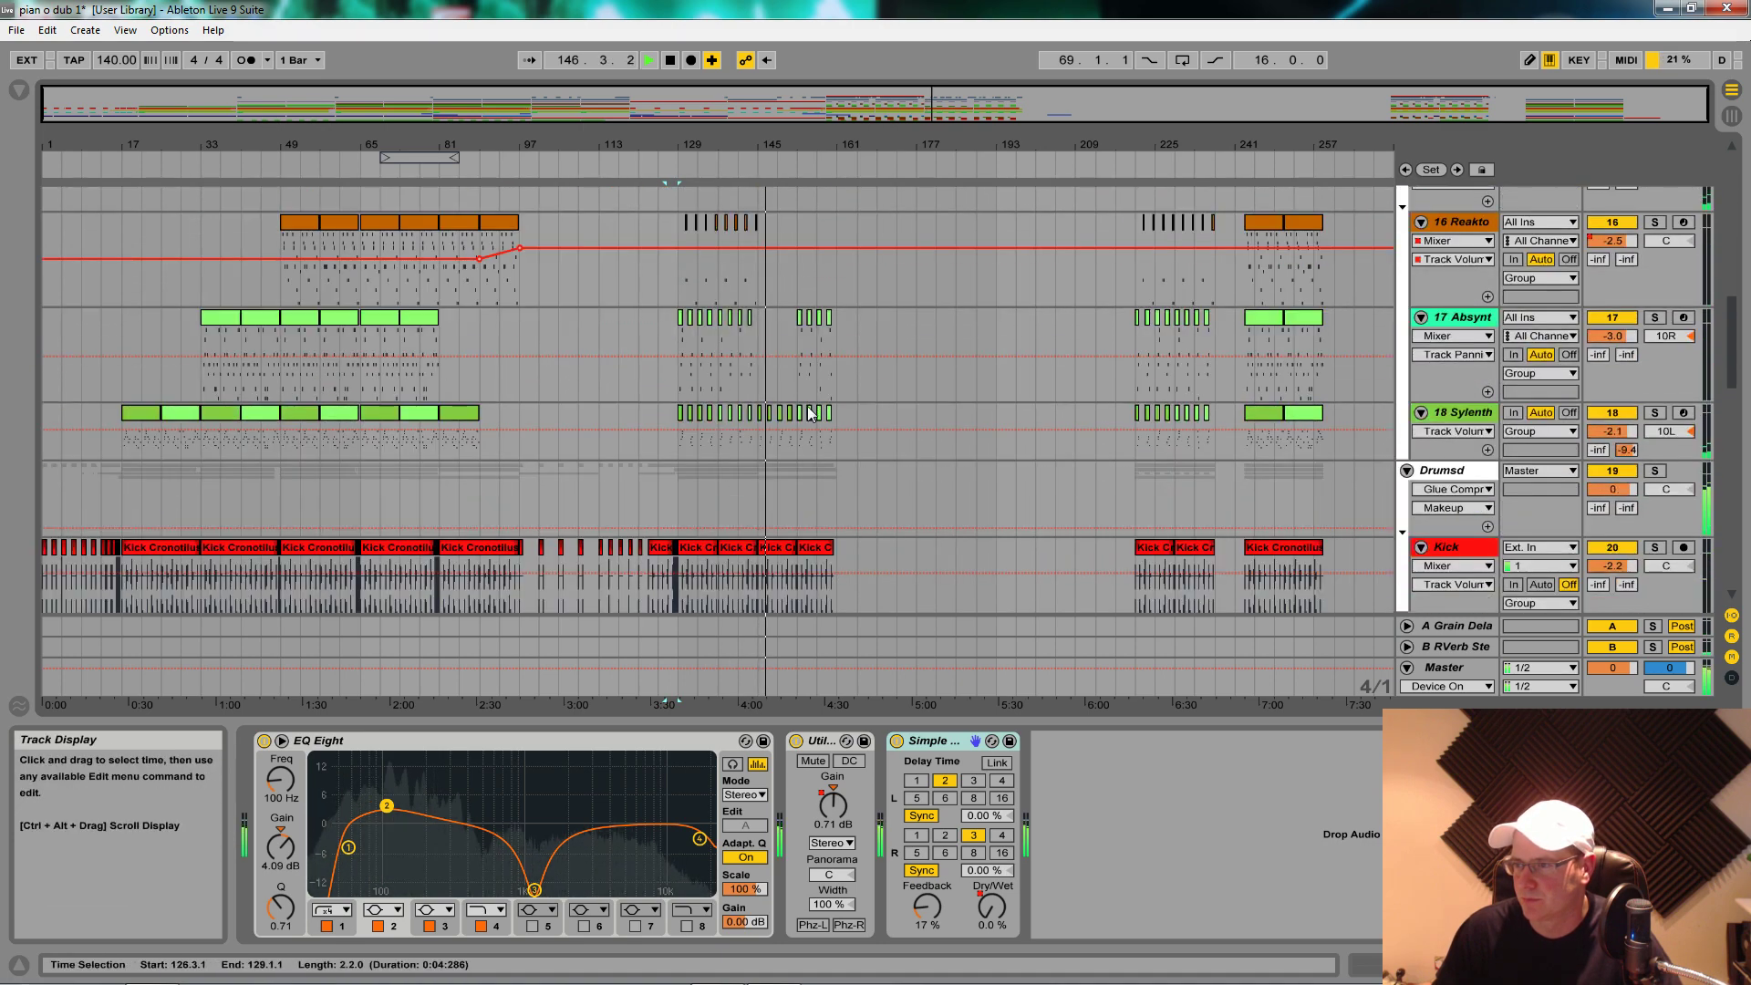
{"action": "scroll", "coordinate": [756, 483], "scroll_direction": "down", "scroll_amount": 5}
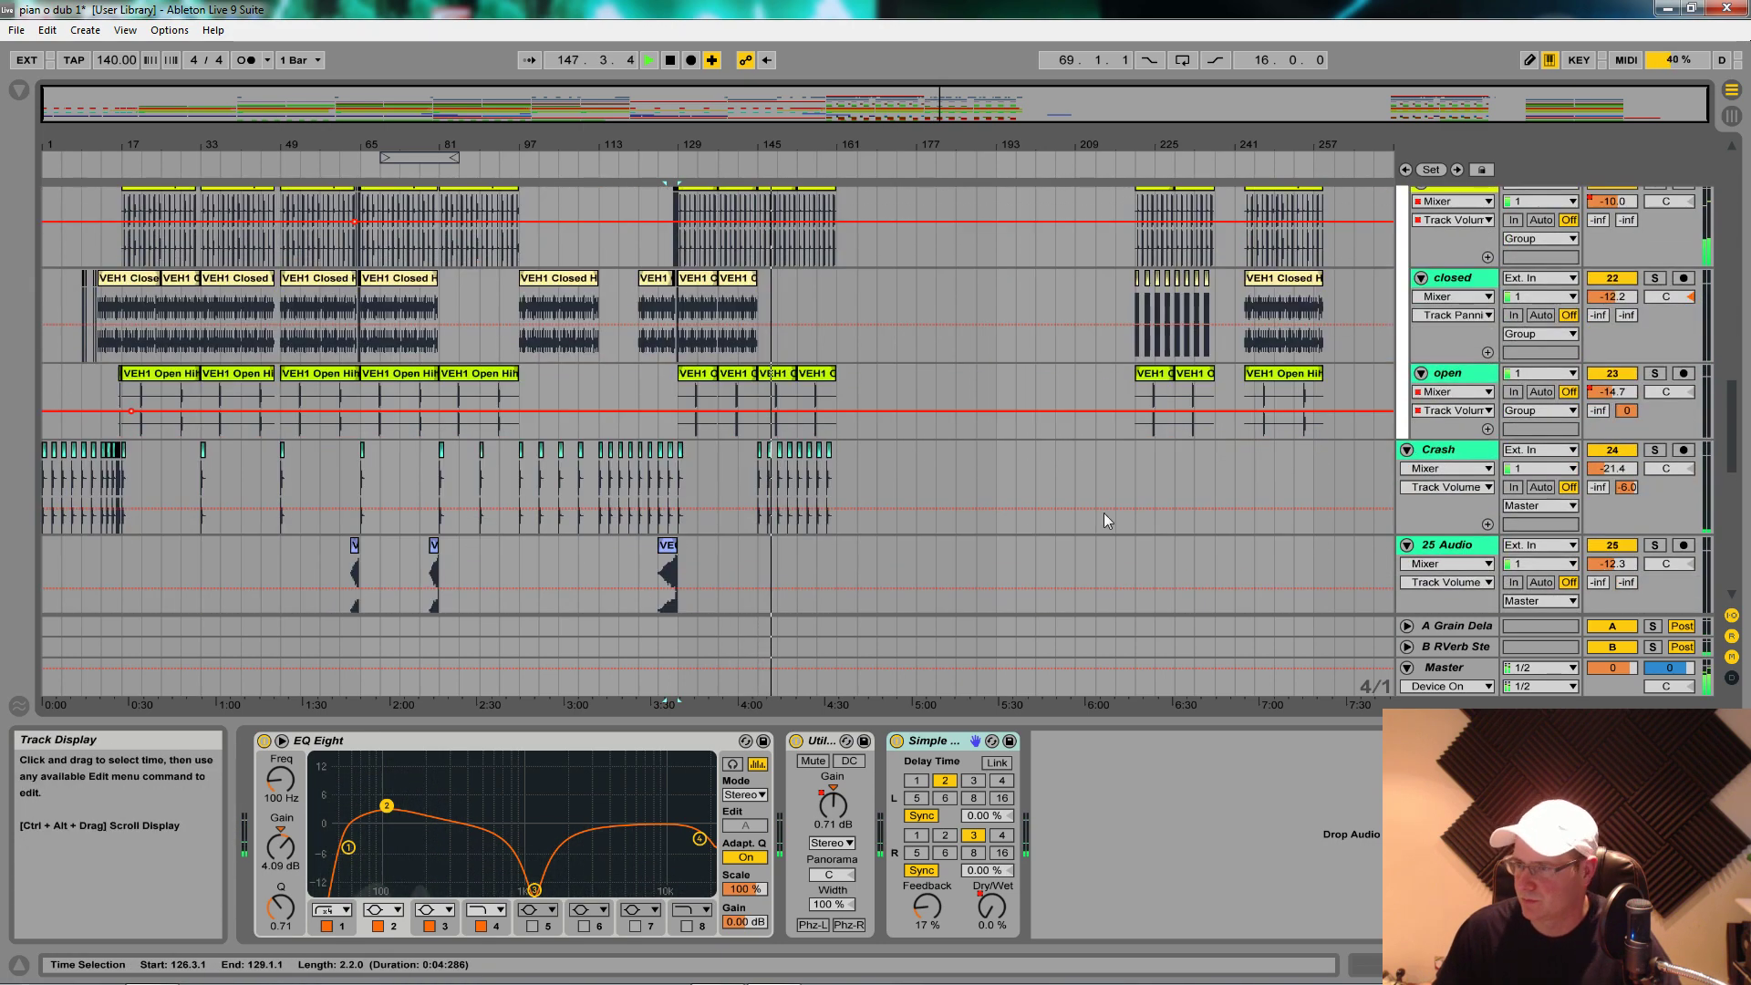
{"action": "left_click_drag", "start_coordinate": [1612, 469], "coordinate": [1613, 464]}
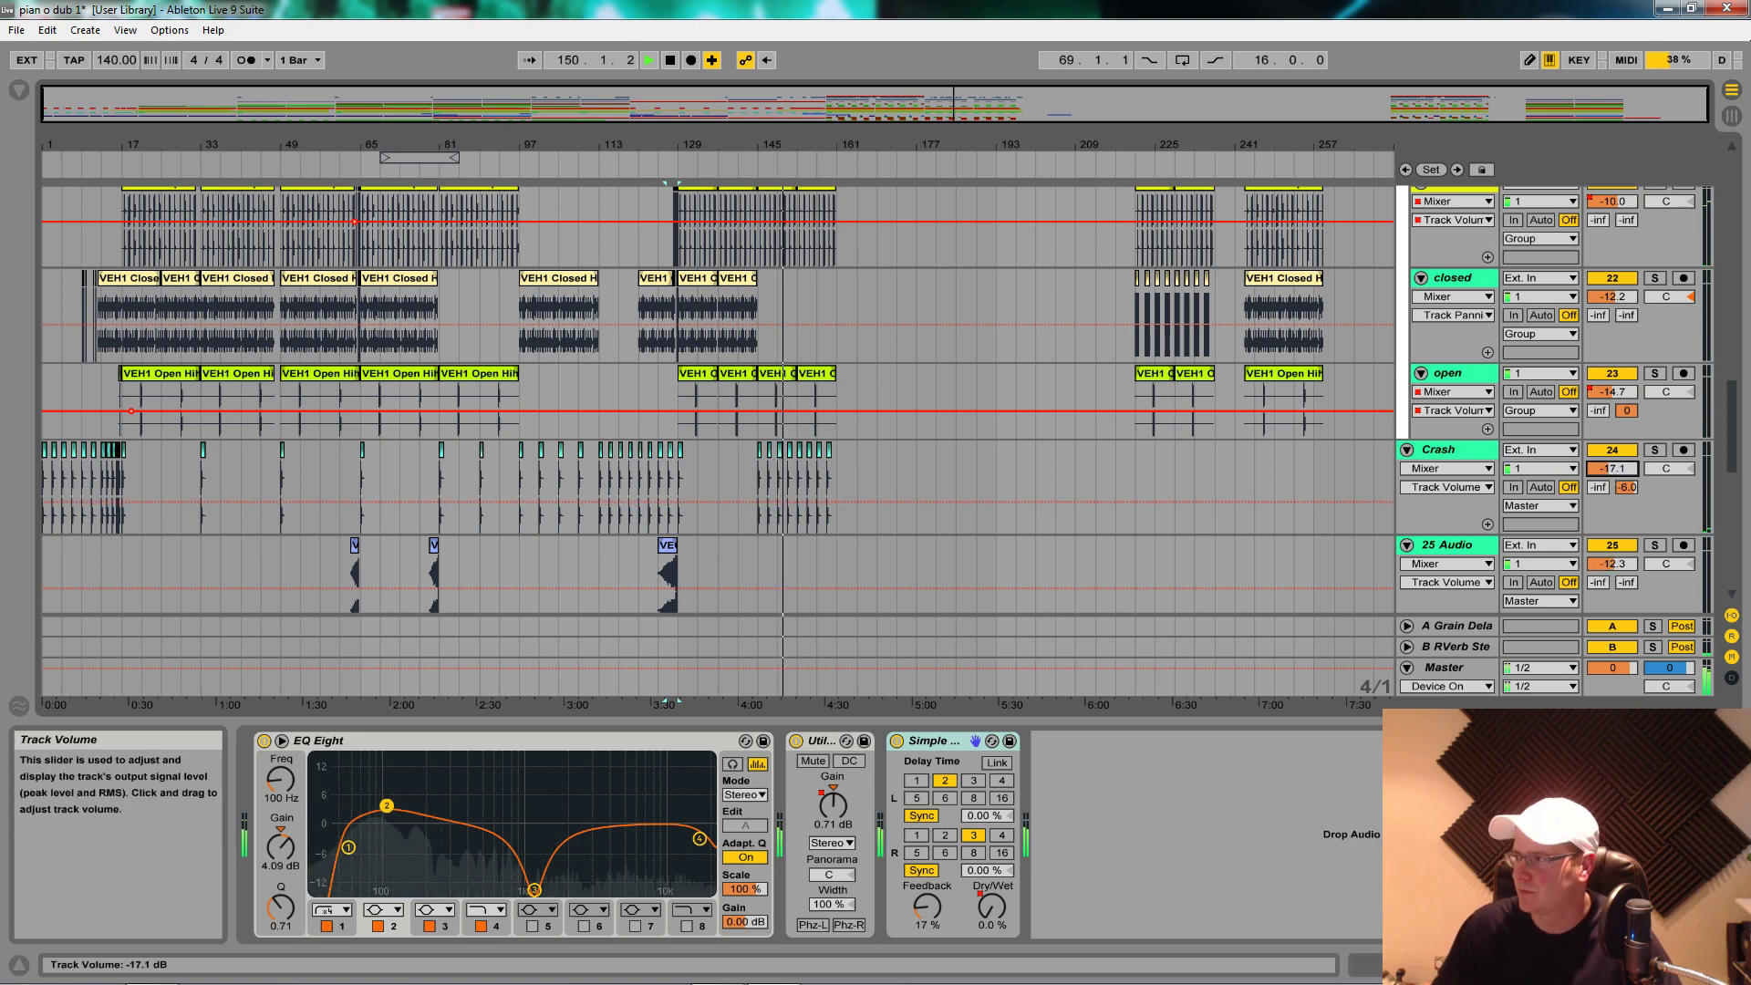
{"action": "scroll", "coordinate": [1010, 540], "scroll_direction": "up", "scroll_amount": 3}
{"action": "scroll", "coordinate": [1010, 540], "scroll_direction": "up", "scroll_amount": 1}
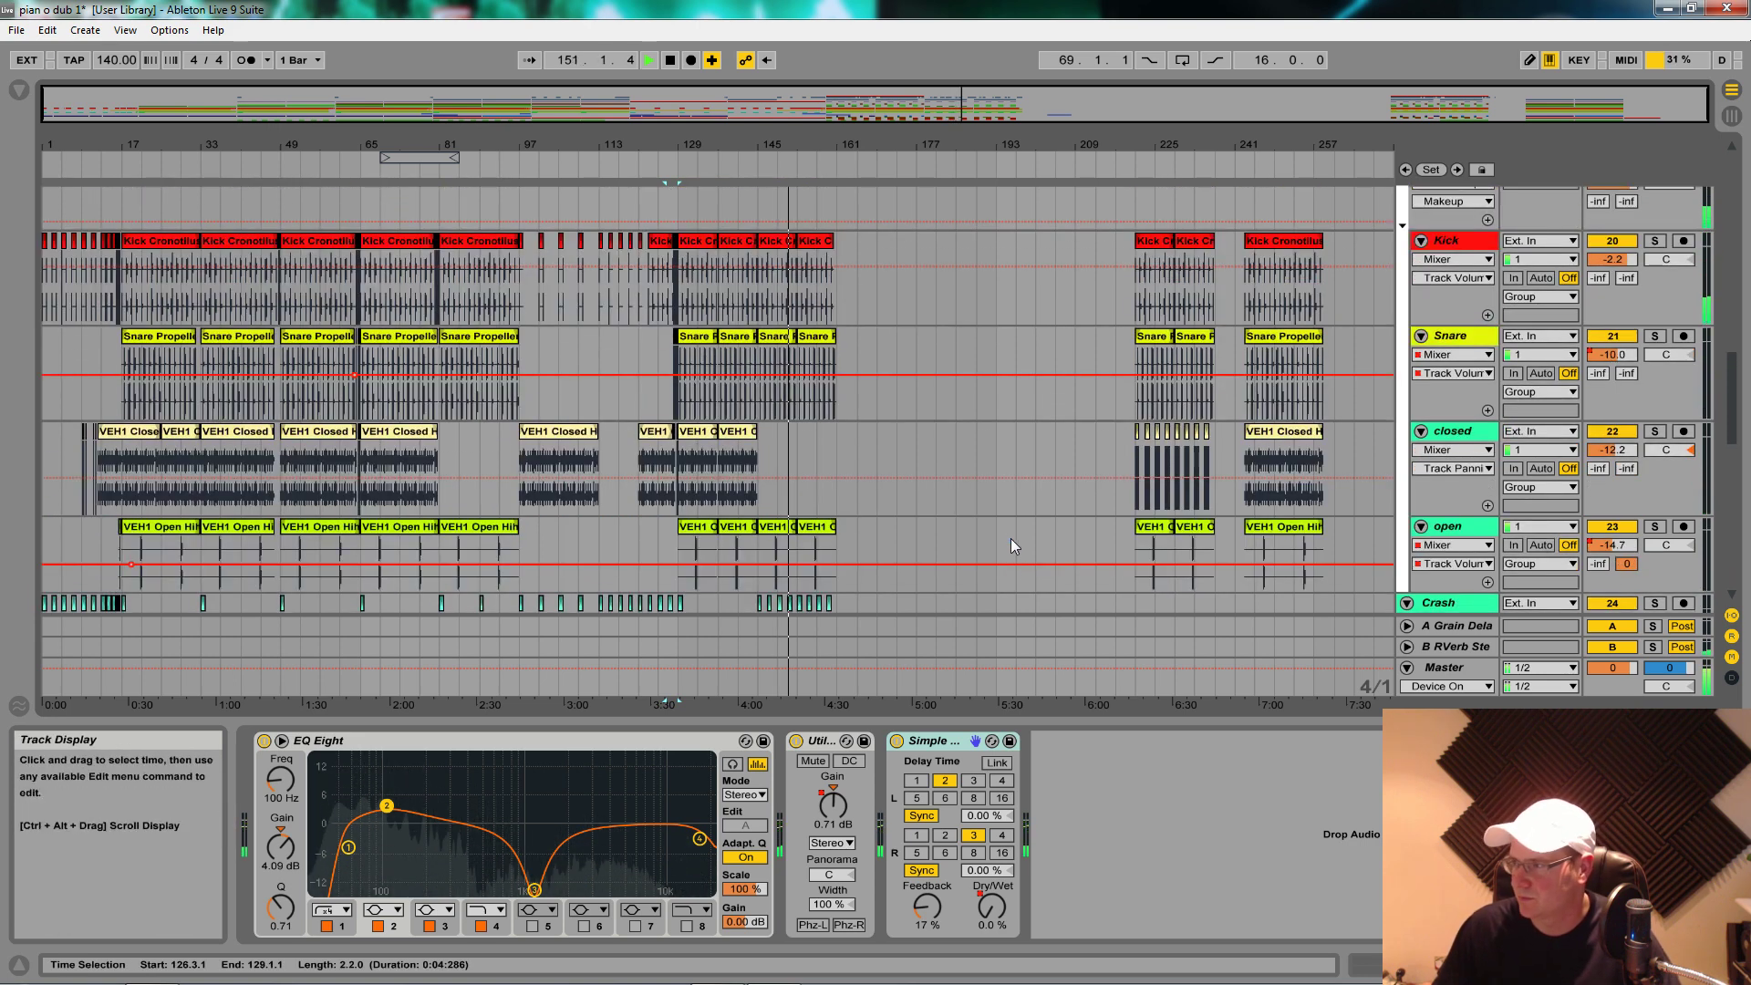
{"action": "scroll", "coordinate": [988, 526], "scroll_direction": "down", "scroll_amount": 2}
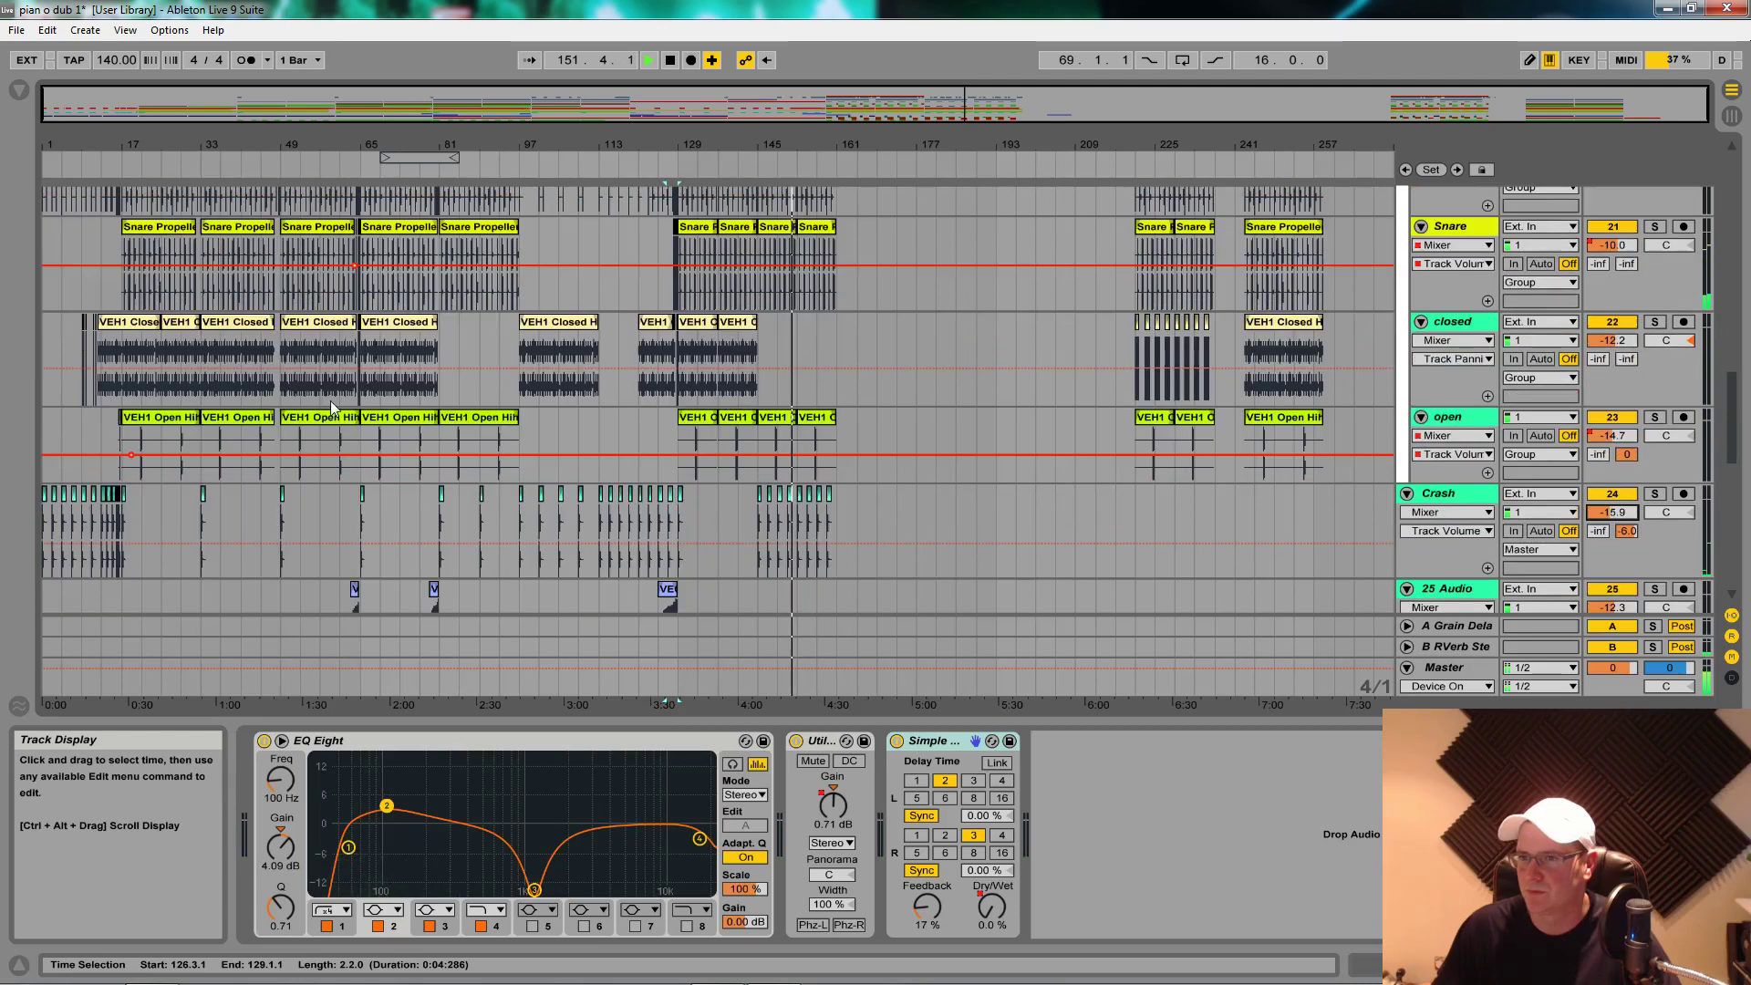
Step: Delete the volume automation breakpoint near bar 17 on the open hi-hat track
{"action": "left_click", "coordinate": [135, 454]}
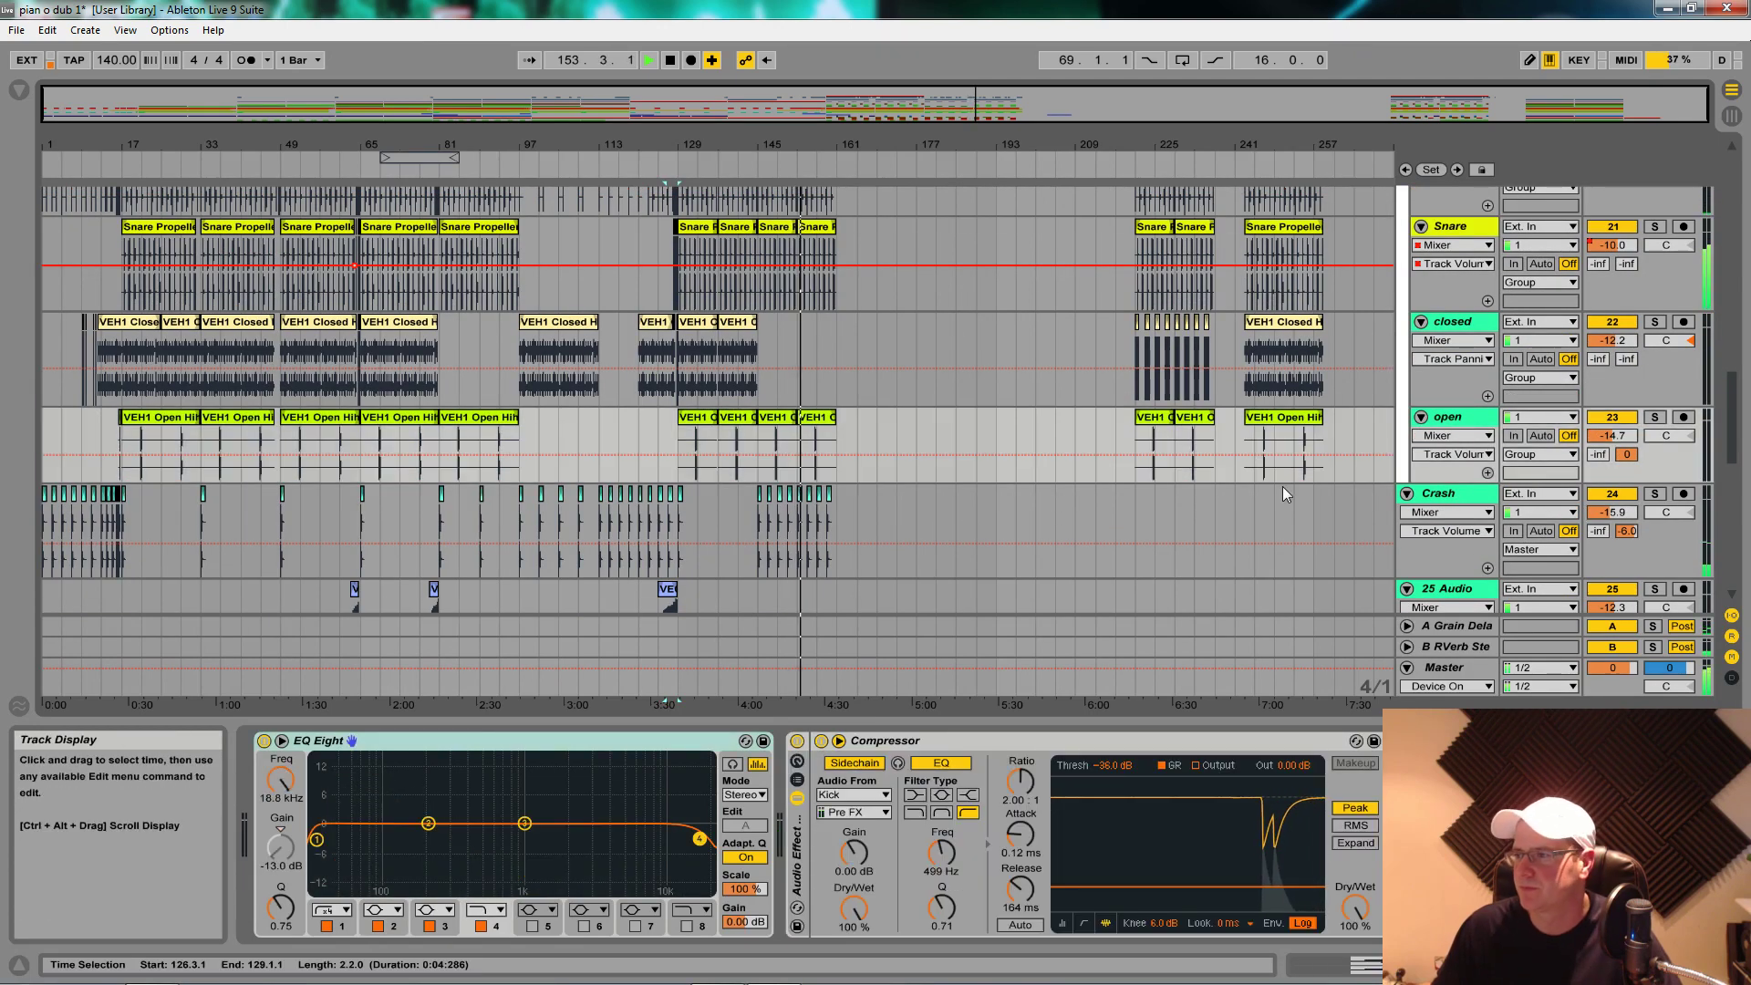
{"action": "scroll", "coordinate": [969, 458], "scroll_direction": "down", "scroll_amount": 3}
{"action": "scroll", "coordinate": [969, 456], "scroll_direction": "down", "scroll_amount": 2}
{"action": "scroll", "coordinate": [932, 376], "scroll_direction": "up", "scroll_amount": 5}
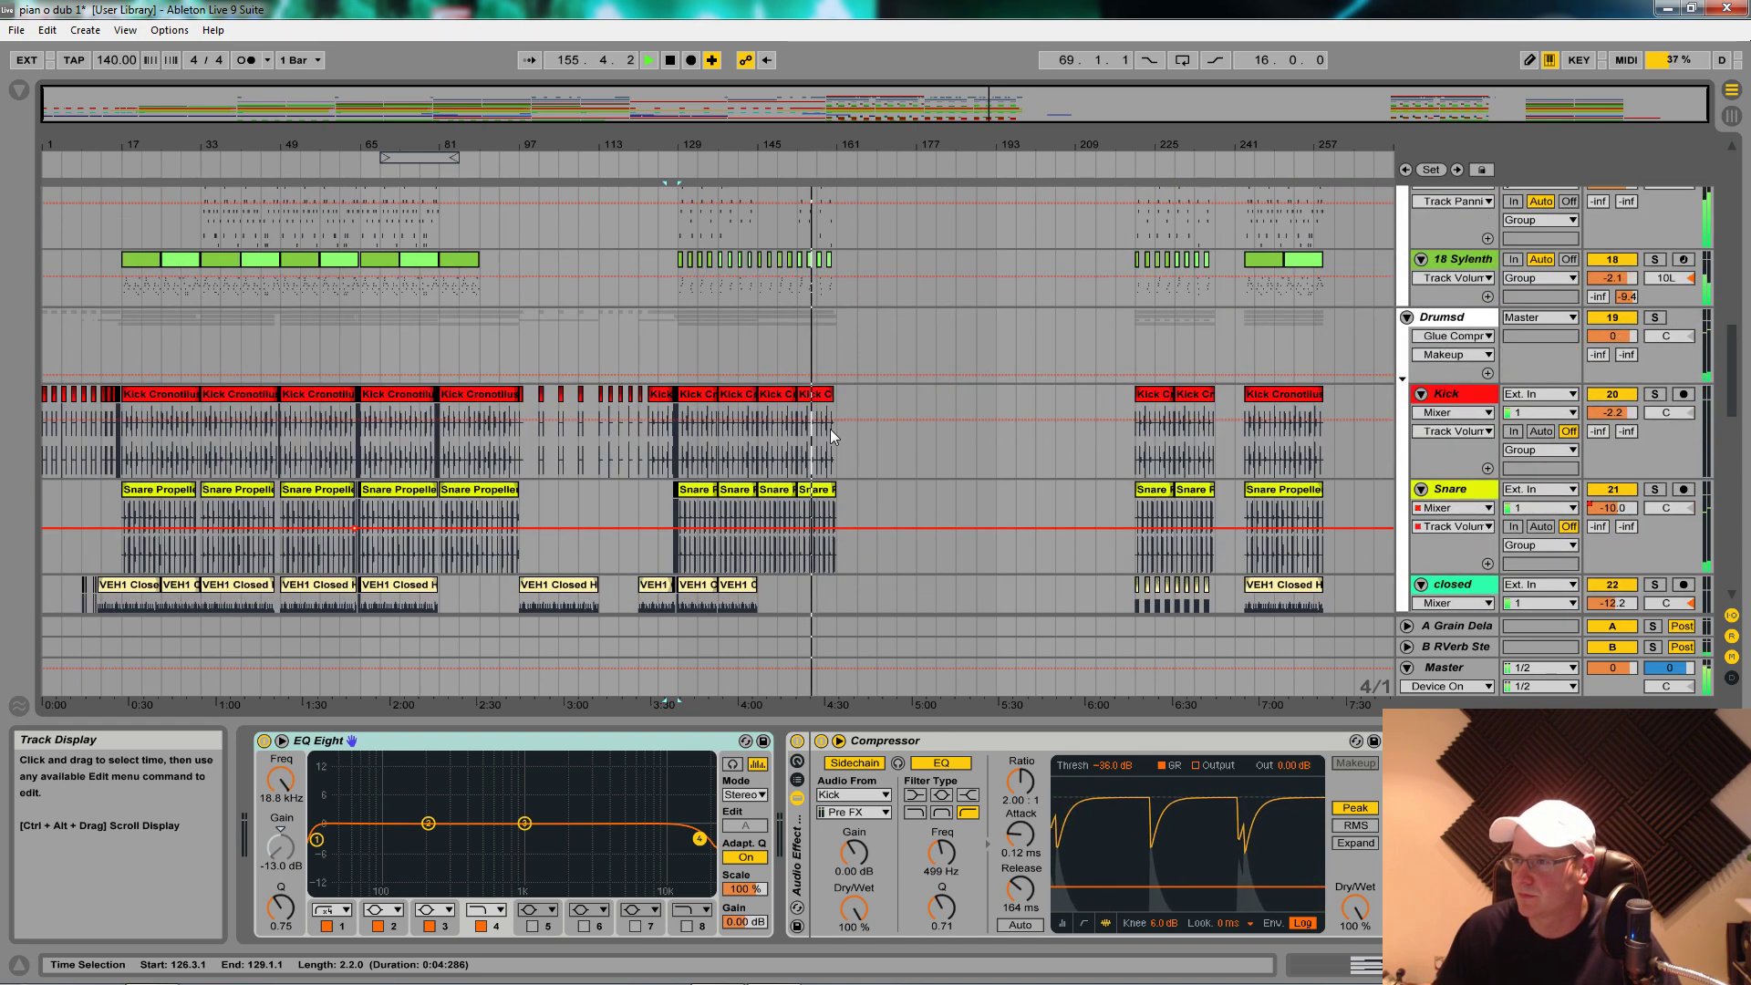
Step: Copy the one-bar kick fill before bar 129 to 160.1.1 at the end of the Kick track's section
{"action": "scroll", "coordinate": [834, 428], "scroll_direction": "up", "scroll_amount": 3}
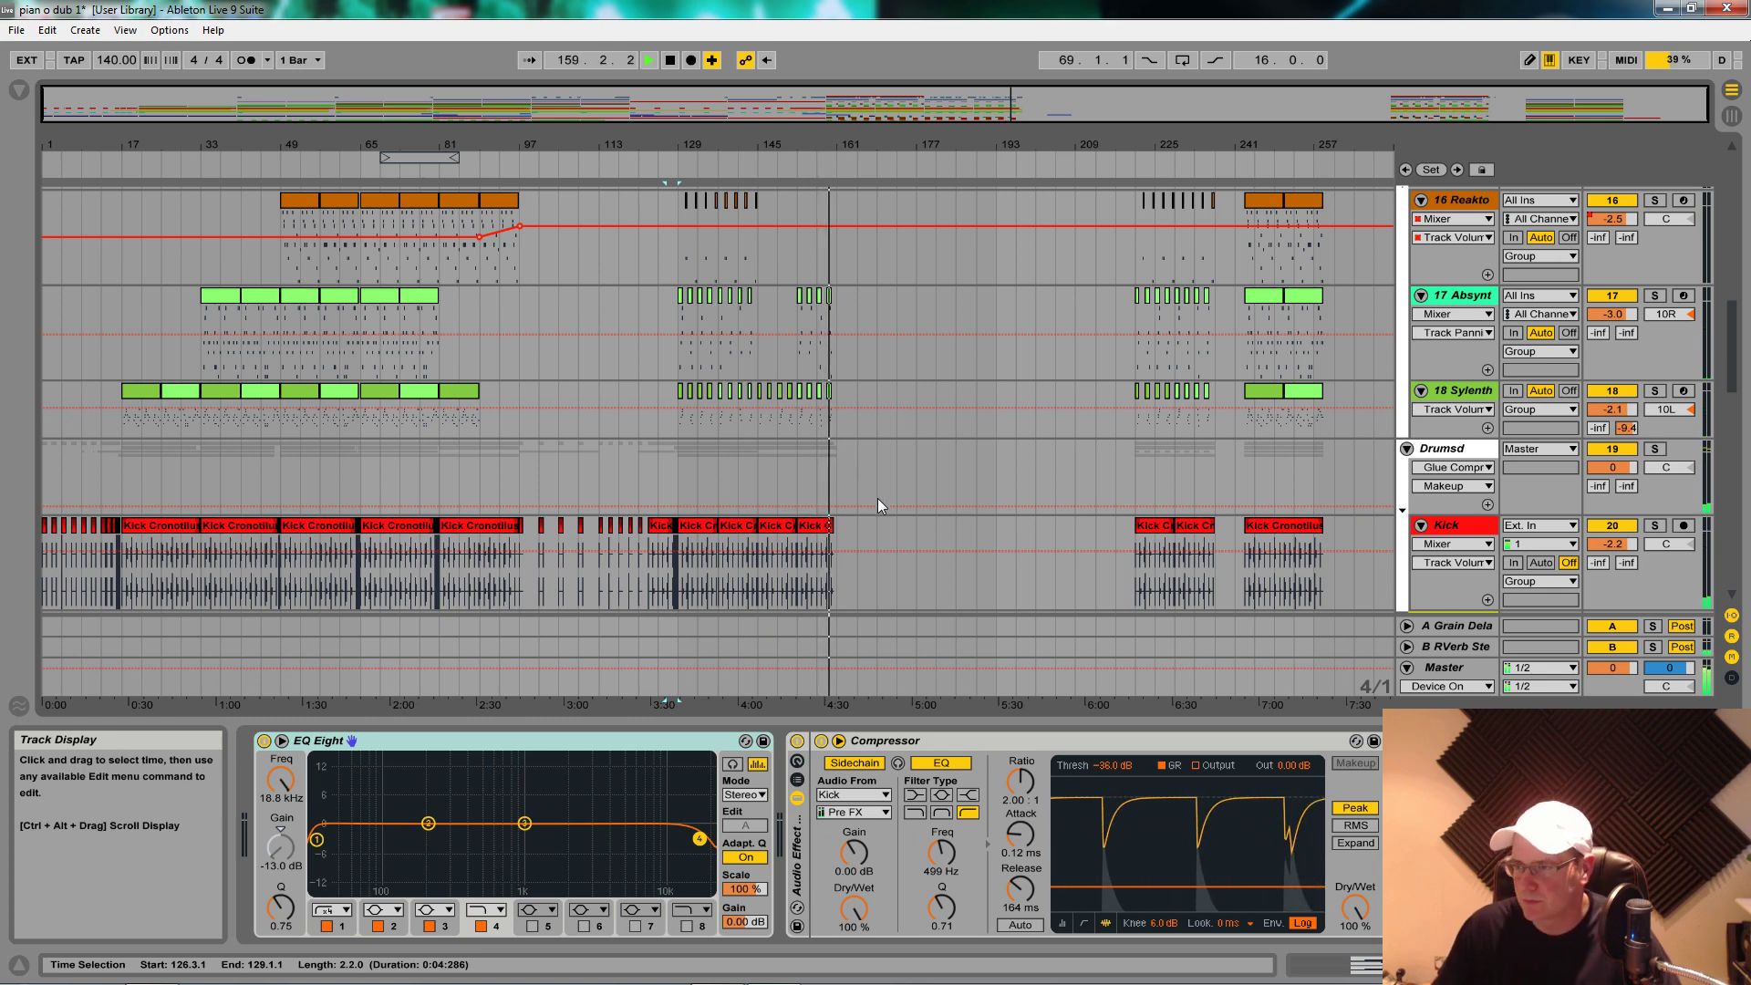
{"action": "left_click_drag", "start_coordinate": [850, 155], "coordinate": [662, 590]}
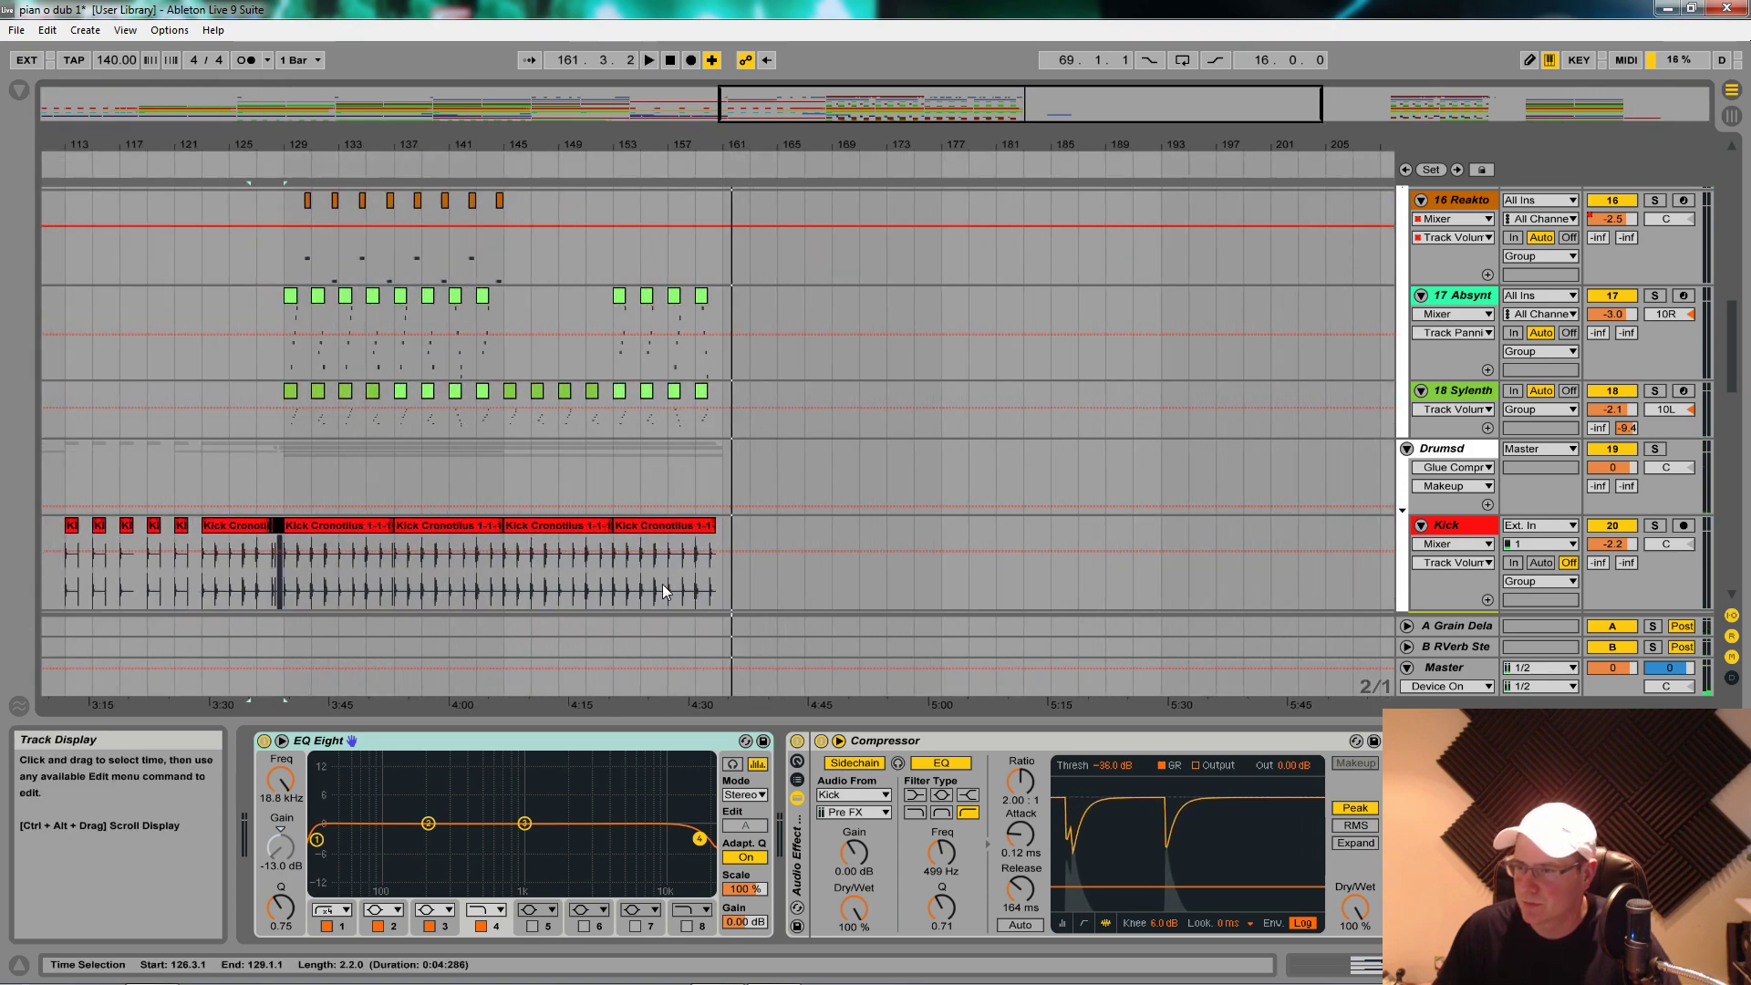
{"action": "left_click_drag", "start_coordinate": [271, 575], "coordinate": [709, 531]}
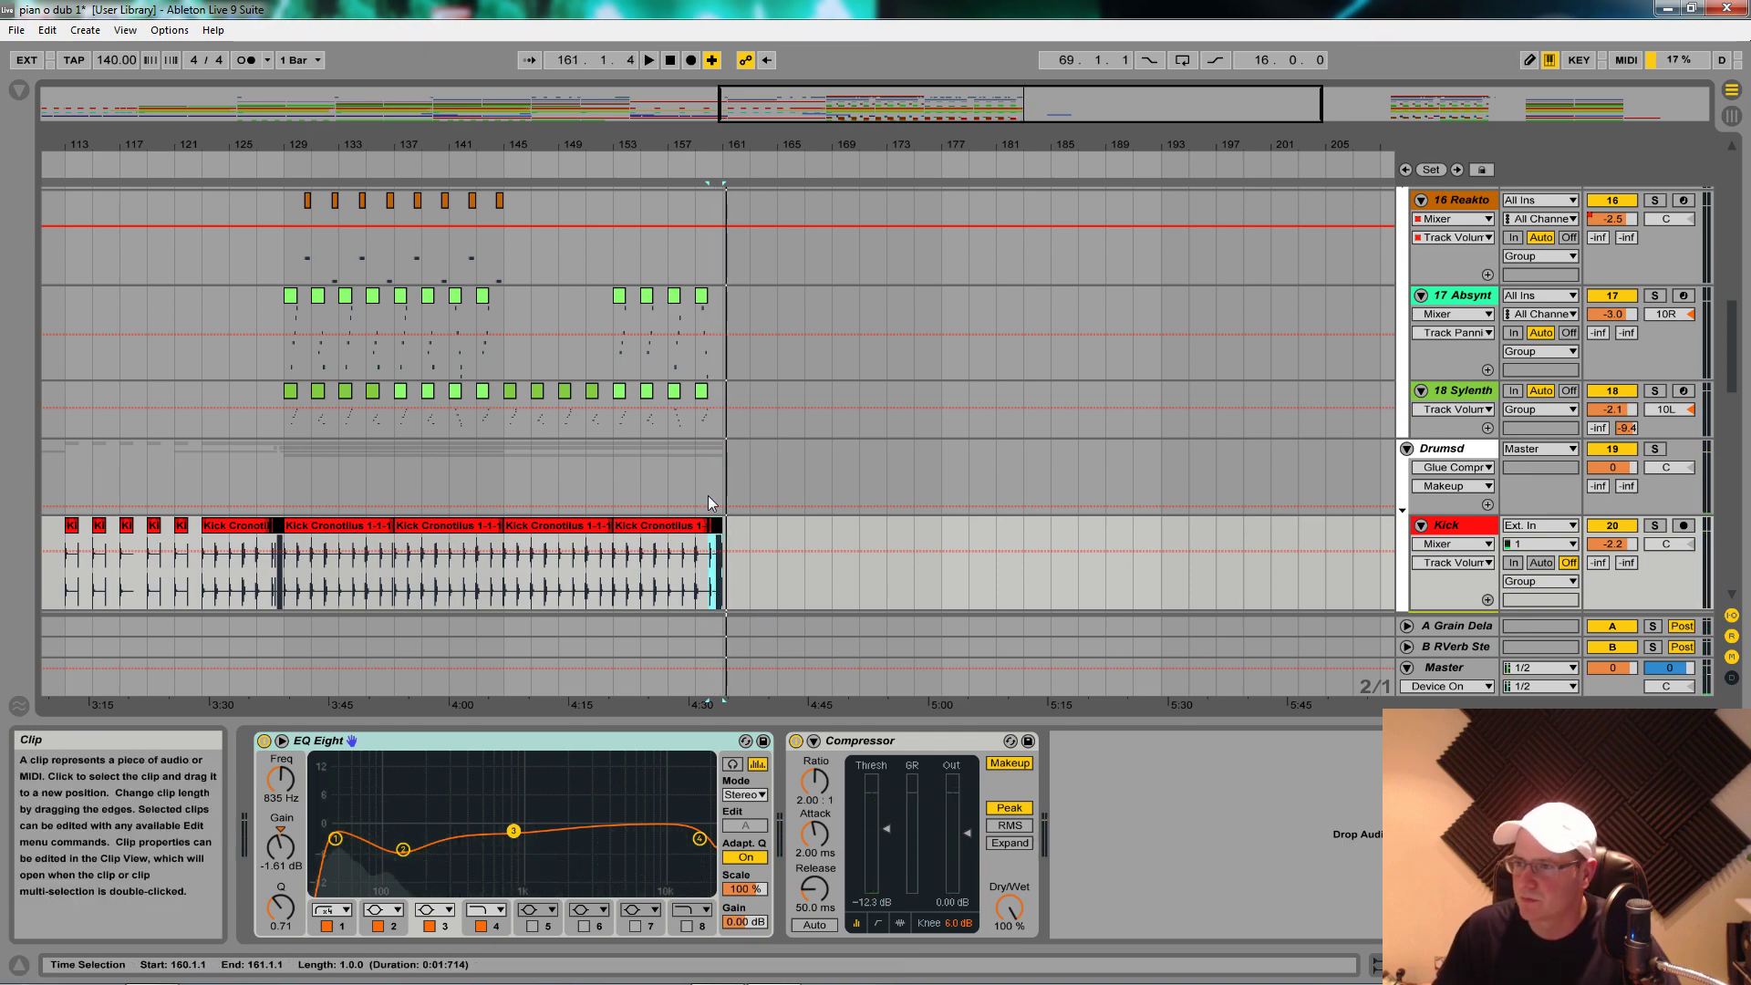
Step: Copy single kick hits to 161.1.1 and 161.4.1 on the Kick track and play them from 161.1.1
{"action": "left_click_drag", "start_coordinate": [768, 144], "coordinate": [766, 445]}
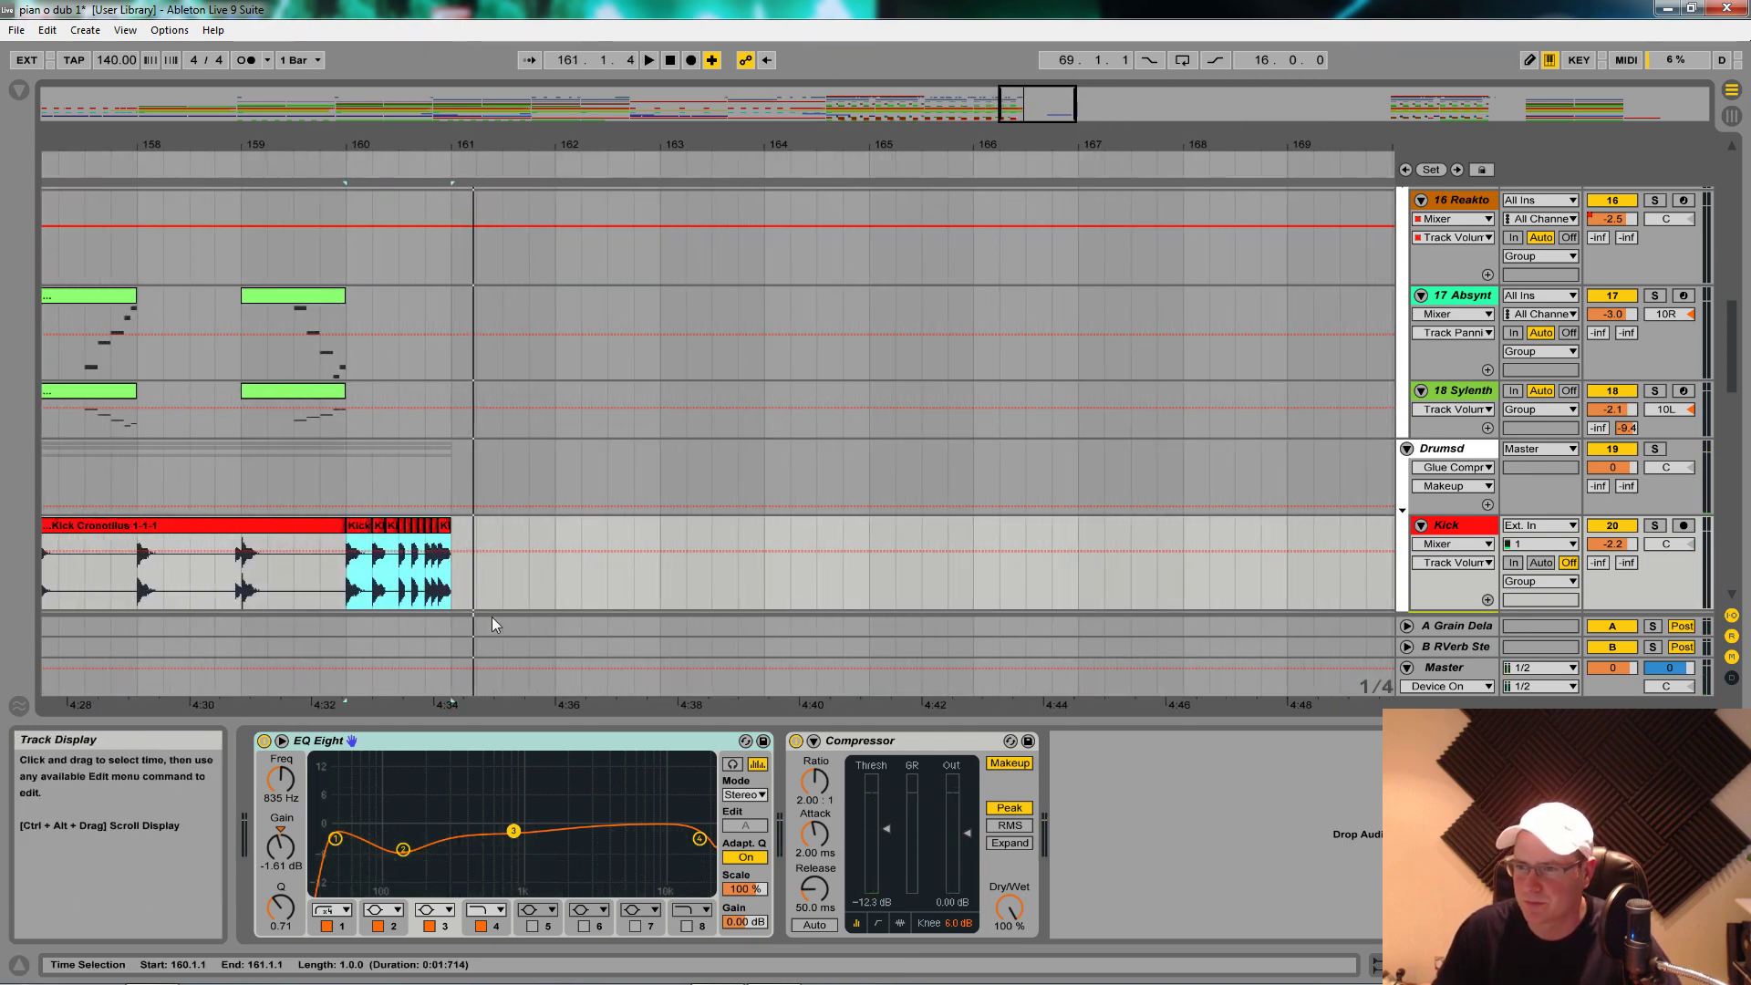
{"action": "left_click_drag", "start_coordinate": [356, 526], "coordinate": [539, 546]}
{"action": "left_click_drag", "start_coordinate": [558, 133], "coordinate": [558, 139]}
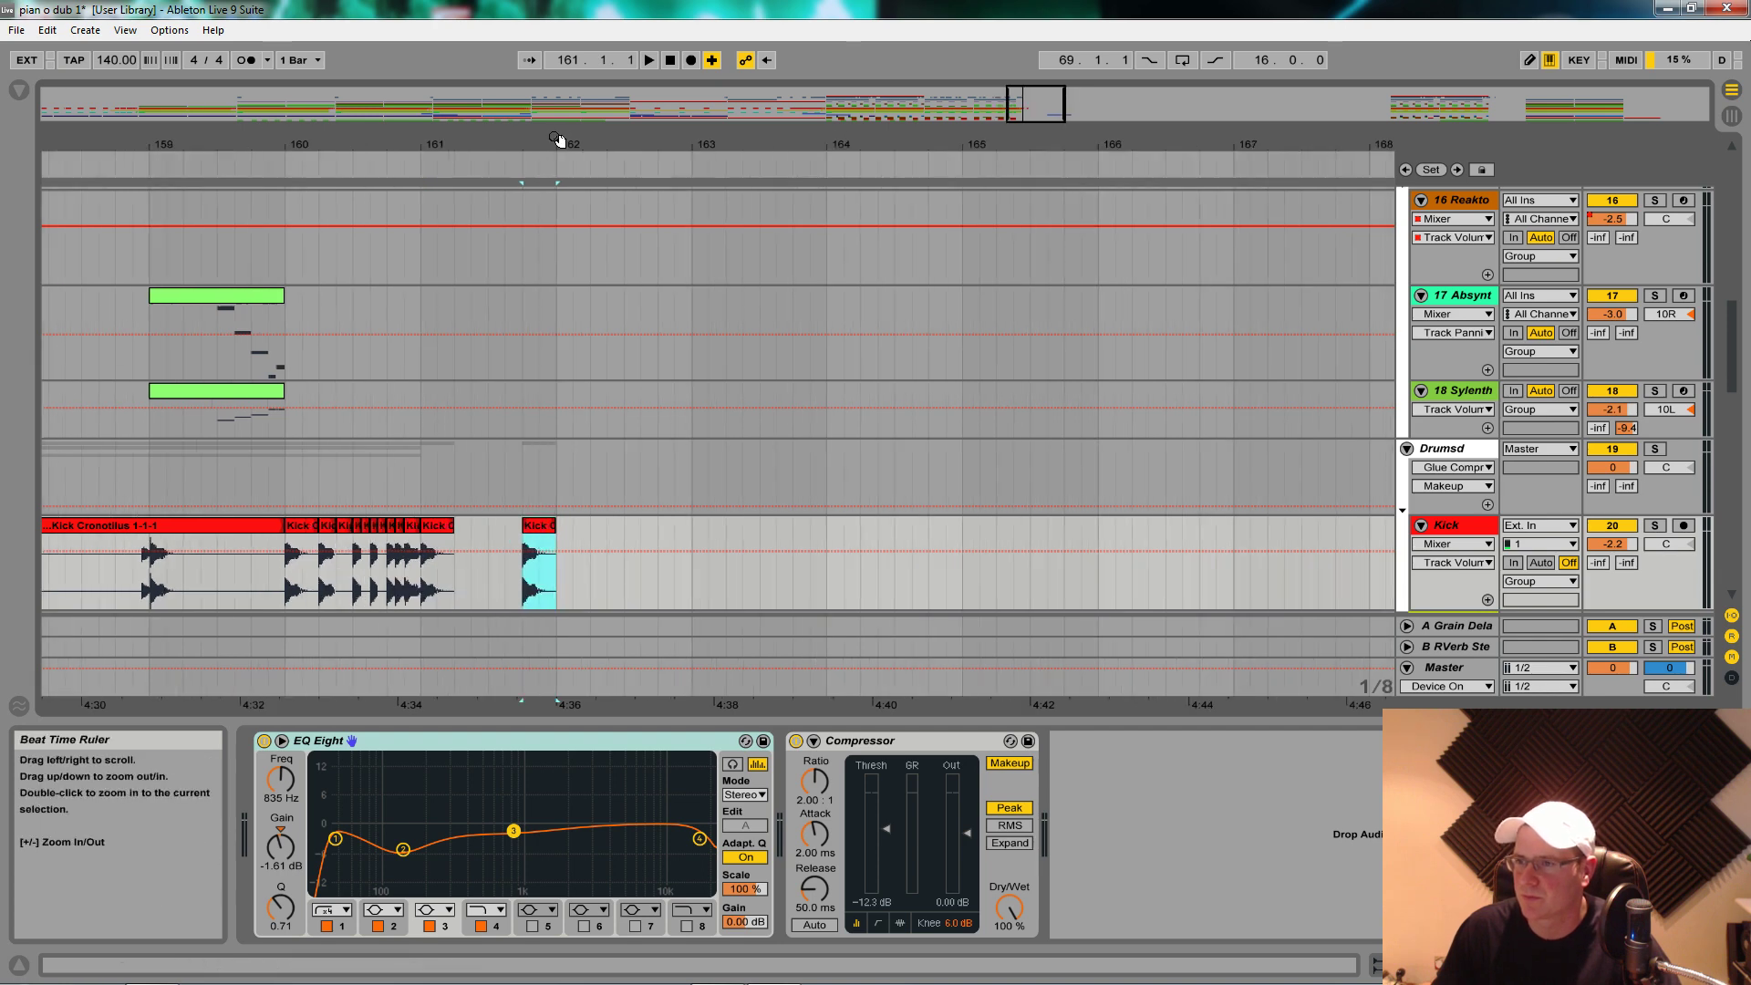
{"action": "key", "text": "space"}
{"action": "left_click", "coordinate": [424, 576]}
{"action": "key", "text": "space"}
{"action": "key", "text": "space"}
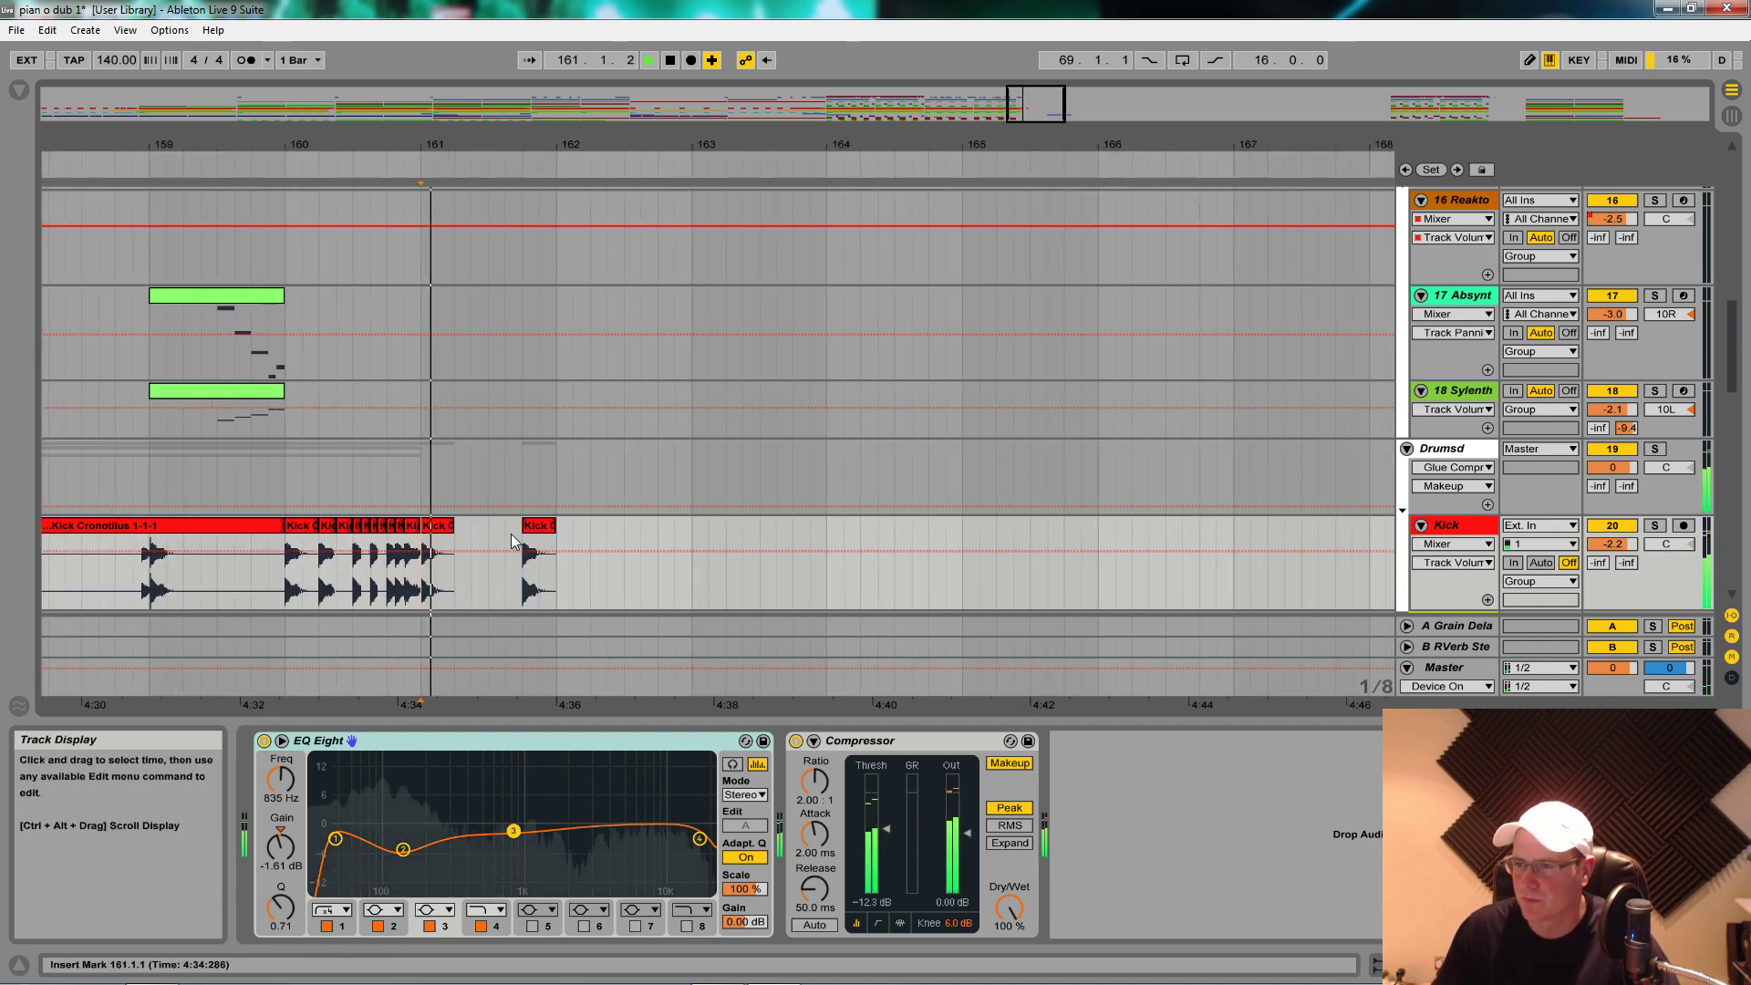
Step: Move the second kick hit in bar 161 to 161.3.3 and listen from 161.1.1
{"action": "left_click_drag", "start_coordinate": [537, 531], "coordinate": [519, 535]}
{"action": "left_click", "coordinate": [427, 575]}
{"action": "key", "text": "space"}
{"action": "key", "text": "space"}
Step: Copy a two-beat Snare Propeller hit to 161.2.1 on the Snare track and play it from 161.1.1
{"action": "scroll", "coordinate": [441, 572], "scroll_direction": "down", "scroll_amount": 6}
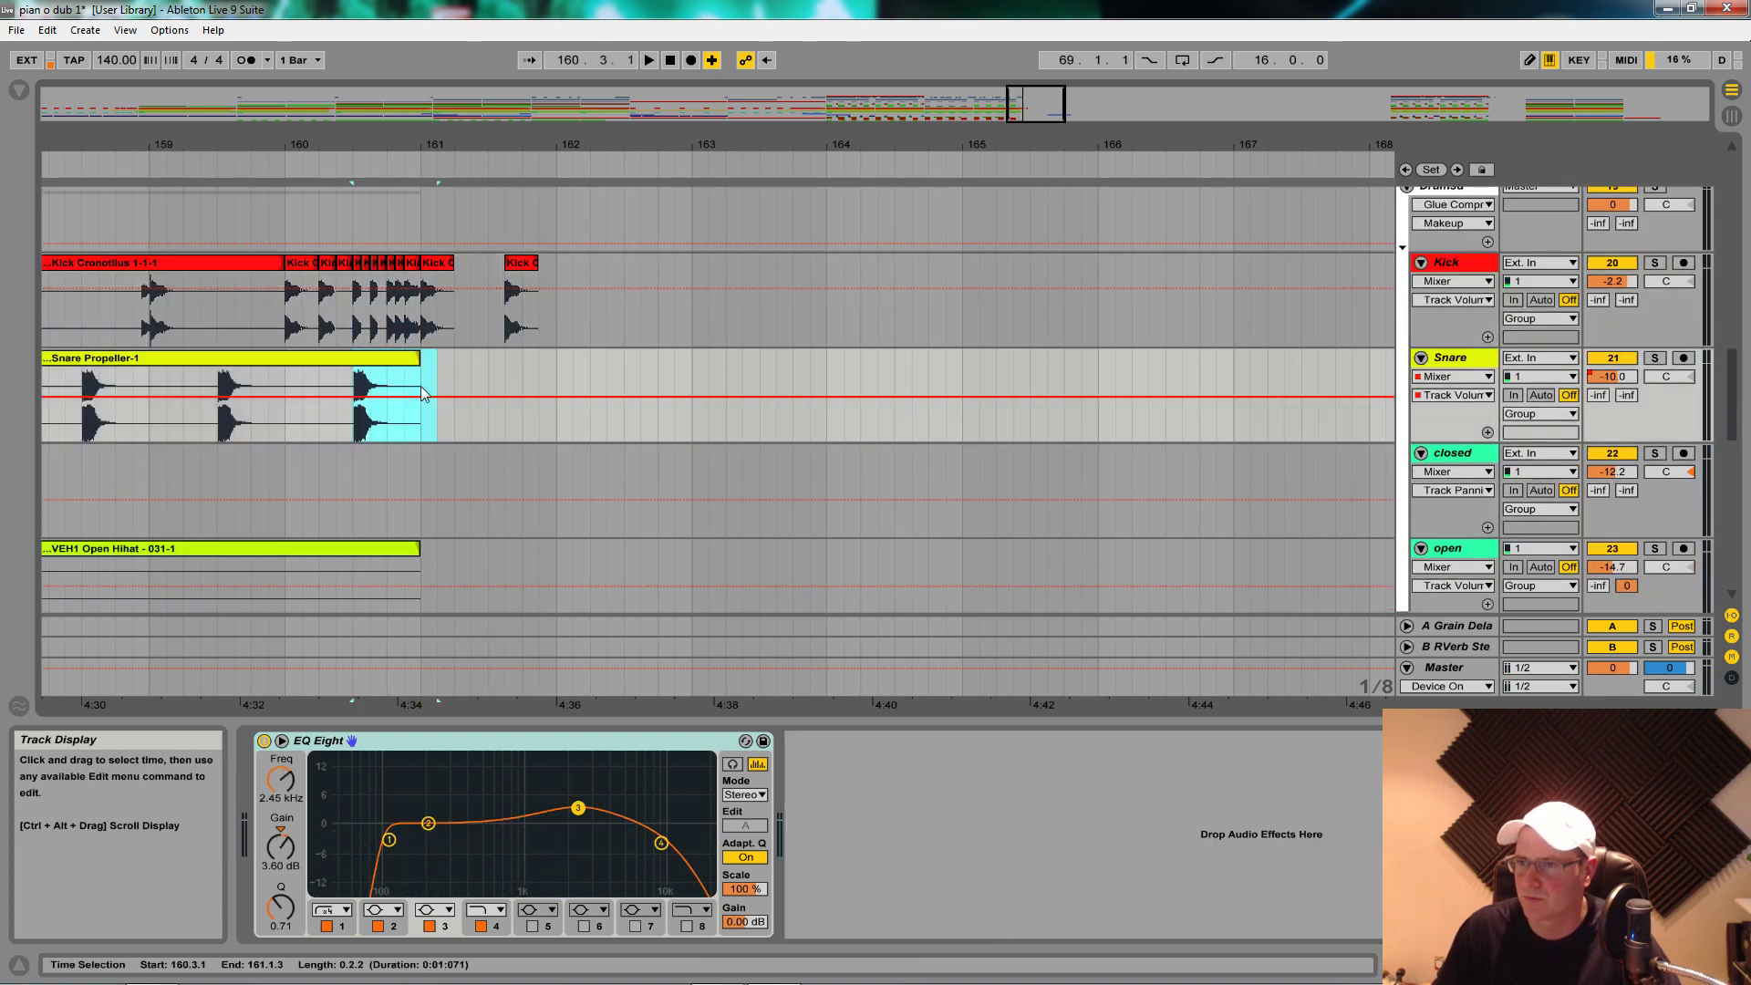
{"action": "key", "text": "ctrl+d"}
{"action": "left_click", "coordinate": [423, 381]}
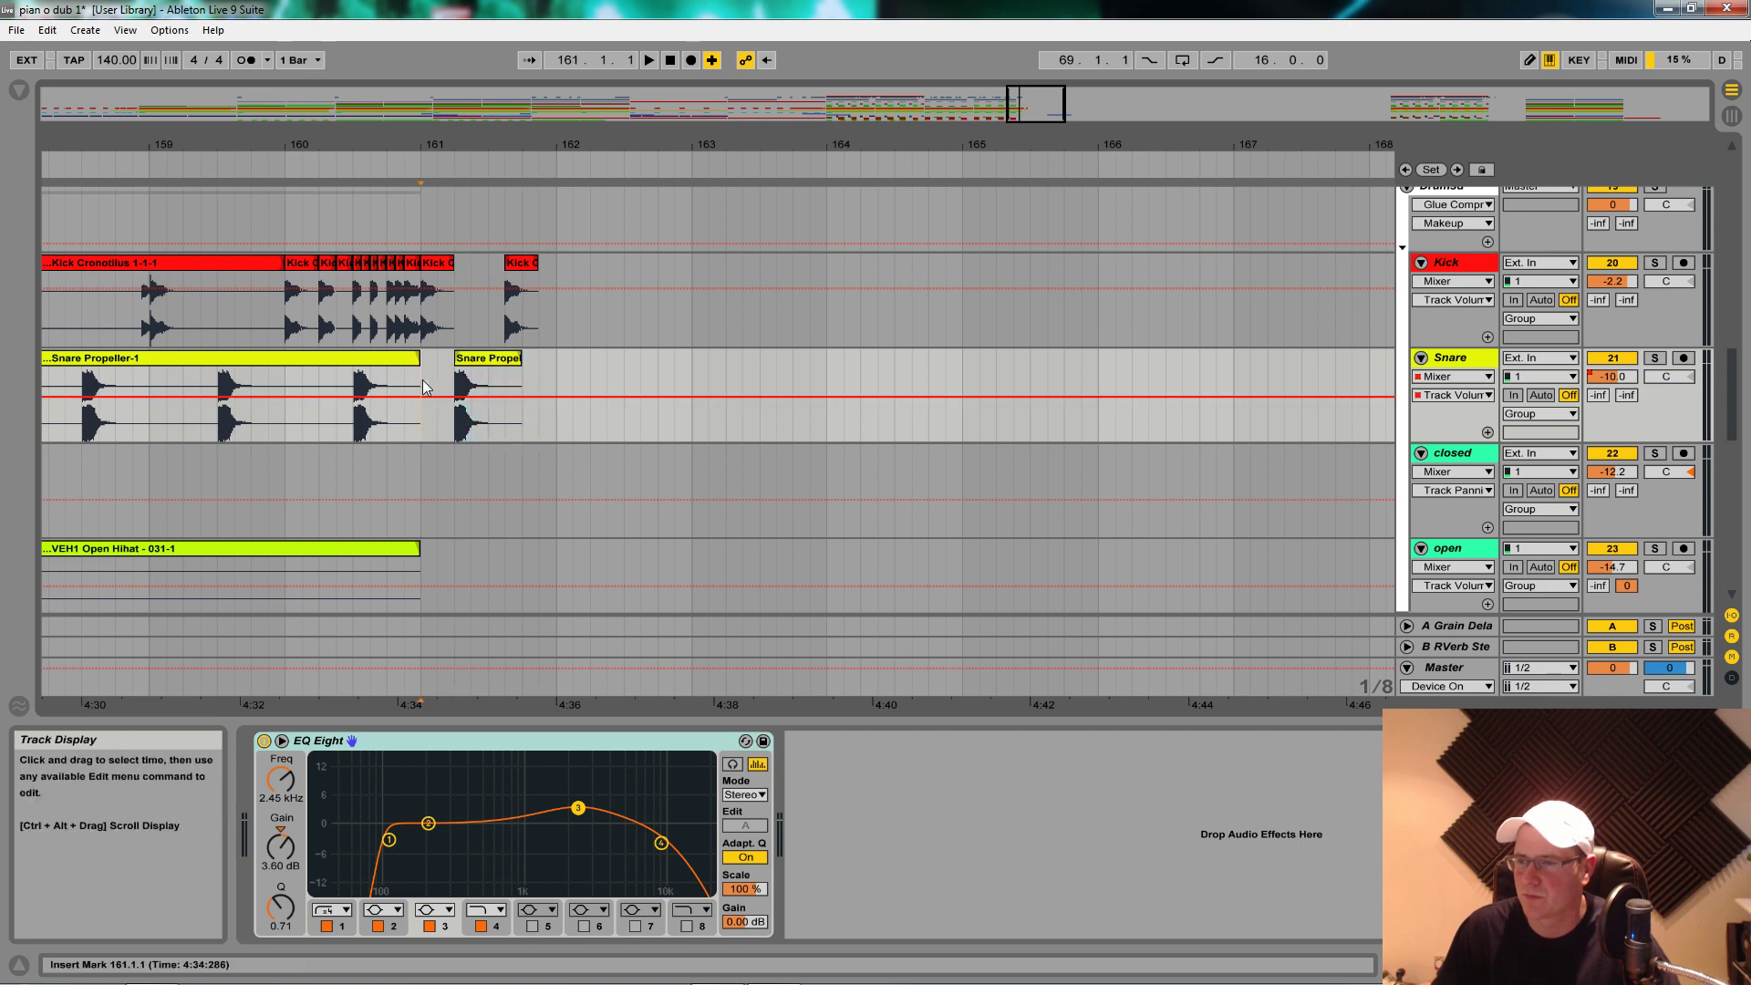
{"action": "key", "text": "space"}
Step: Try the second kick hit of bar 161 at 161.3.1 and at 161.4.1, listening to each position from 161.1.1
{"action": "left_click_drag", "start_coordinate": [536, 263], "coordinate": [506, 266]}
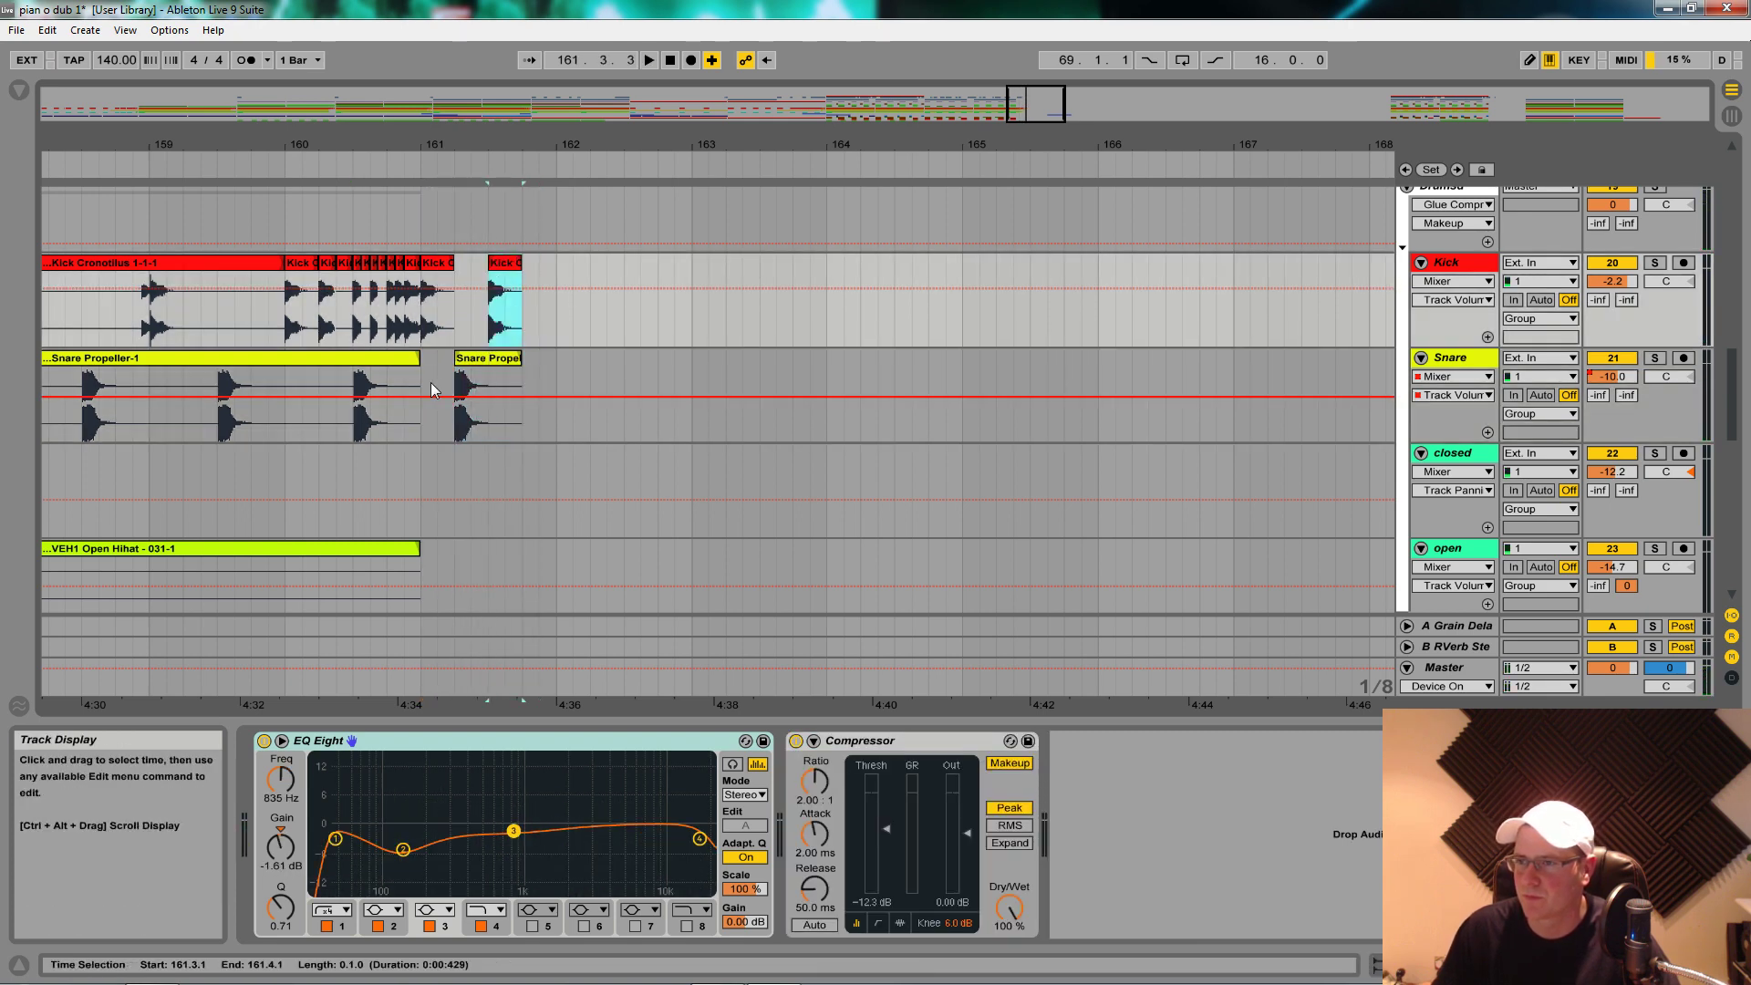
{"action": "left_click", "coordinate": [424, 388]}
{"action": "key", "text": "space"}
{"action": "left_click_drag", "start_coordinate": [508, 288], "coordinate": [542, 288]}
{"action": "key", "text": "space"}
{"action": "left_click", "coordinate": [428, 394]}
{"action": "key", "text": "space"}
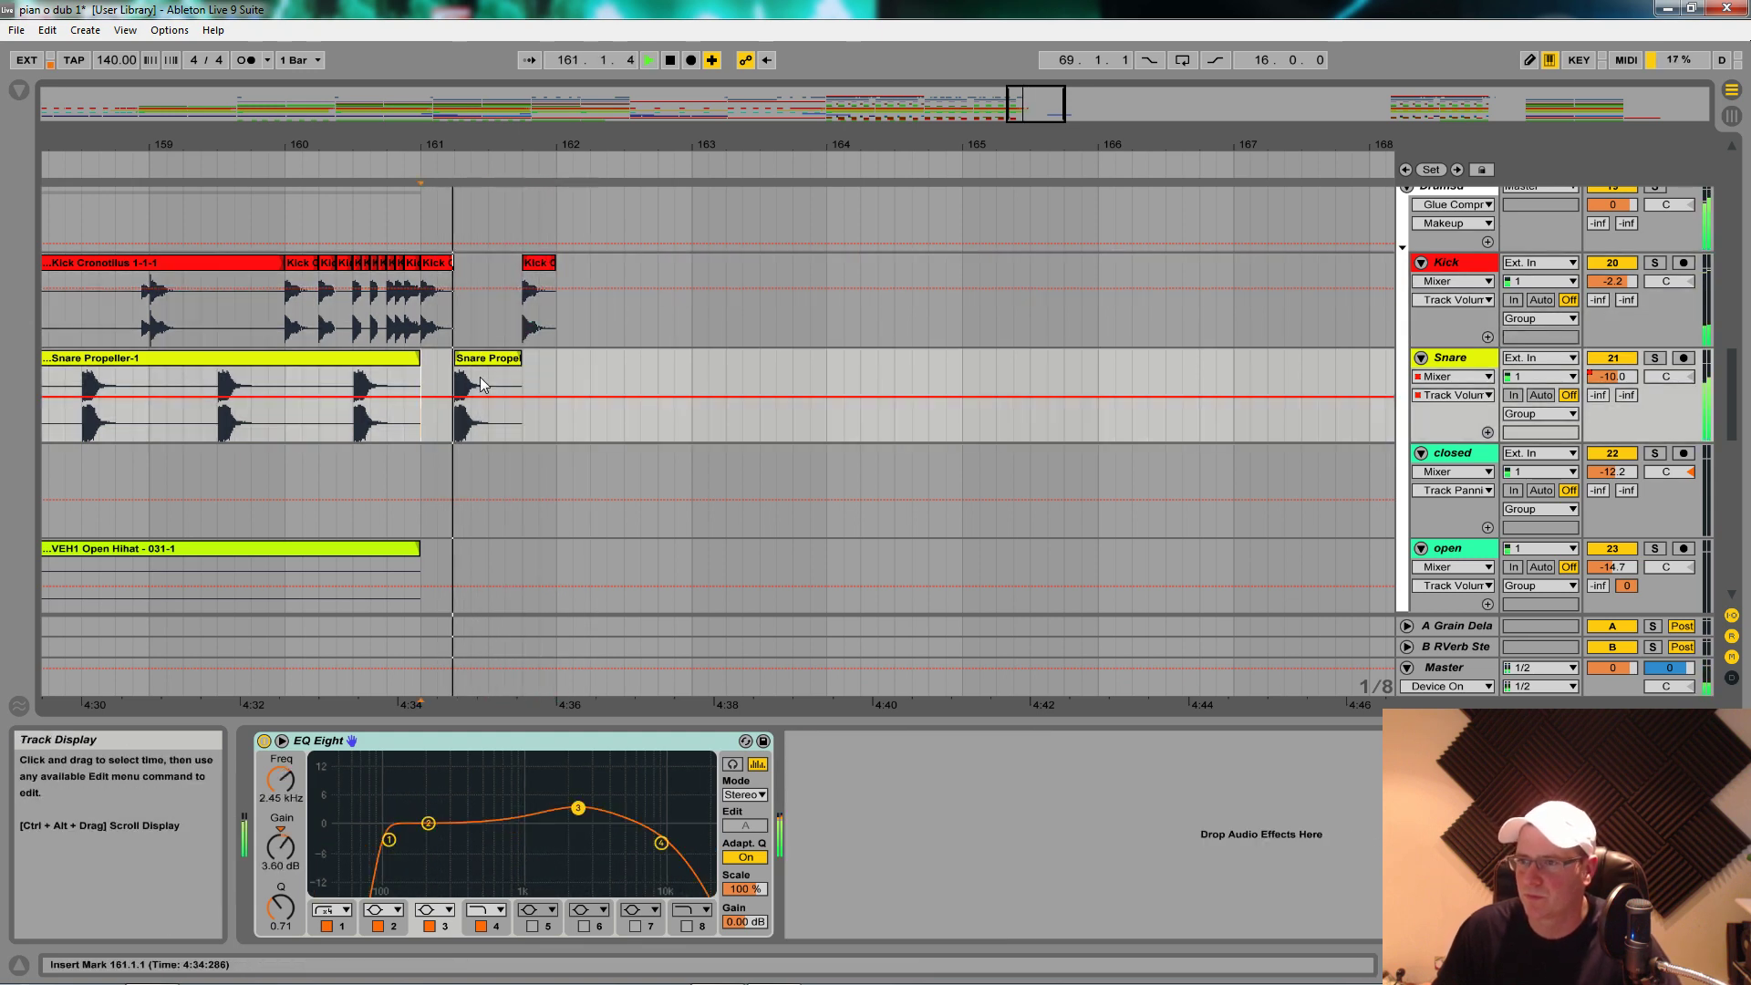
Step: Copy the snare hit to 161.4.1, move the second kick hit to 161.3.3 and play the pattern from 161.1.1
{"action": "mouse_move", "coordinate": [489, 361]}
{"action": "left_mouse_down"}
{"action": "mouse_move", "coordinate": [572, 360]}
{"action": "mouse_move", "coordinate": [429, 376]}
{"action": "mouse_move", "coordinate": [524, 364]}
{"action": "mouse_move", "coordinate": [489, 365]}
{"action": "left_mouse_up"}
{"action": "left_click", "coordinate": [436, 386]}
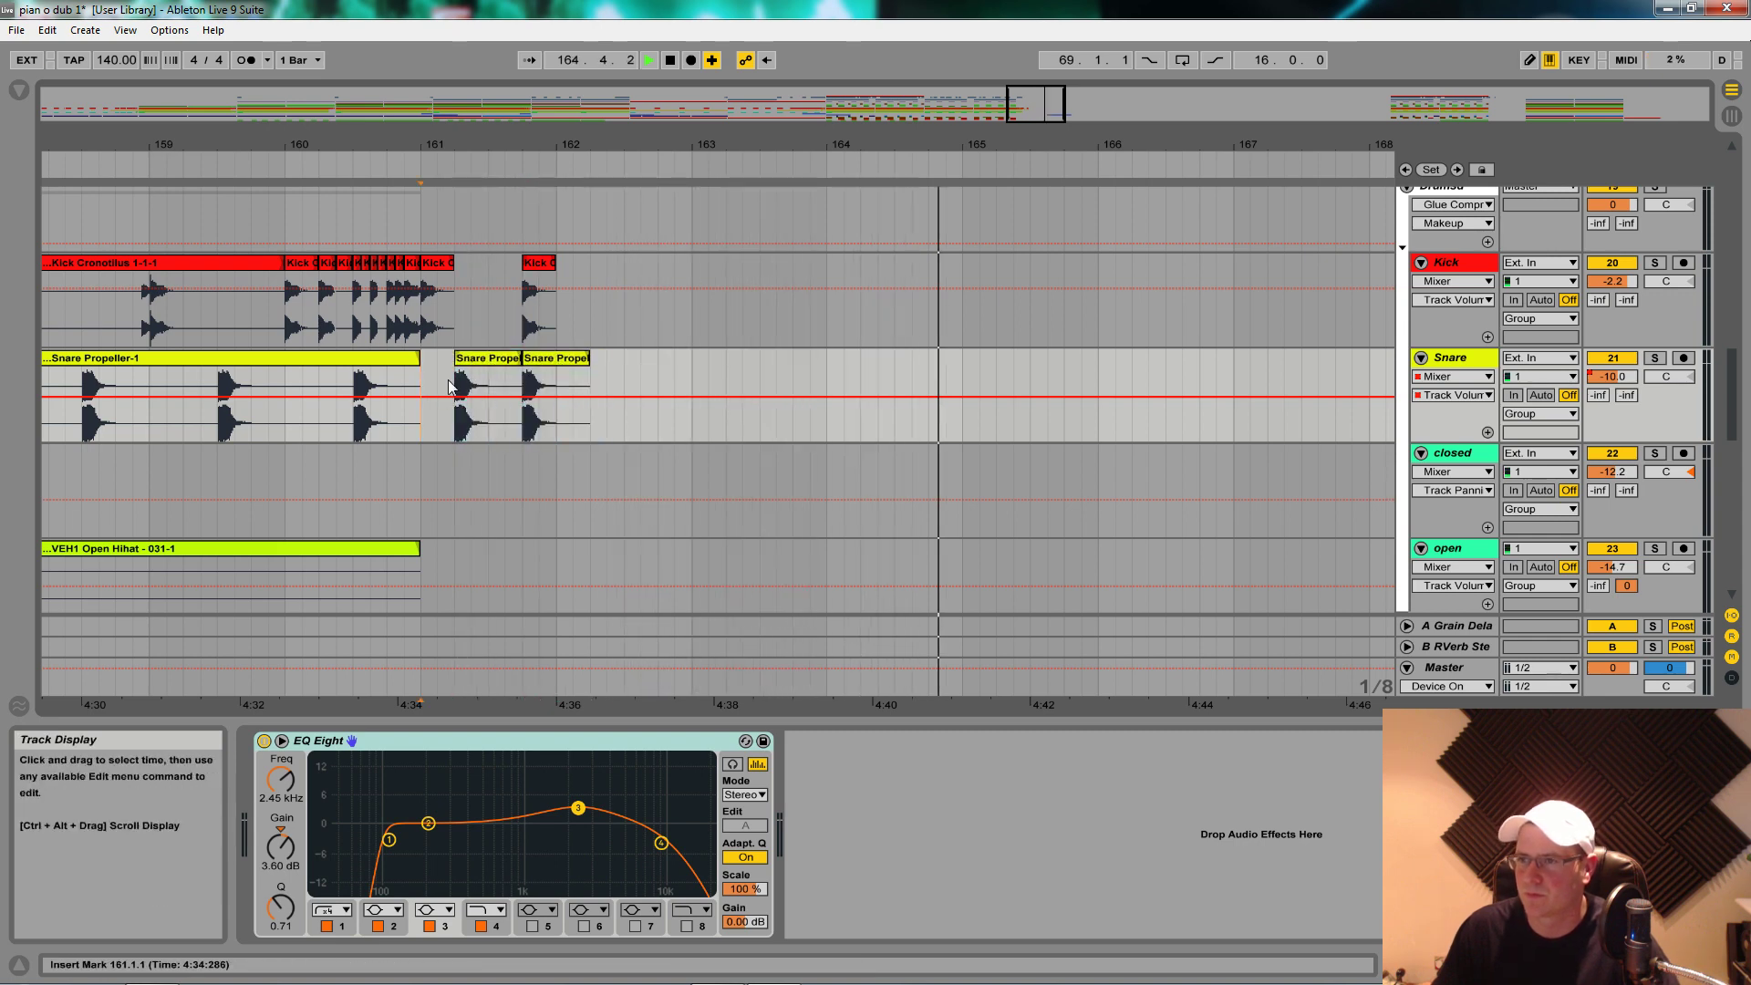
{"action": "key", "text": "space"}
{"action": "left_click_drag", "start_coordinate": [544, 263], "coordinate": [530, 265]}
{"action": "left_click", "coordinate": [423, 384]}
{"action": "key", "text": "space"}
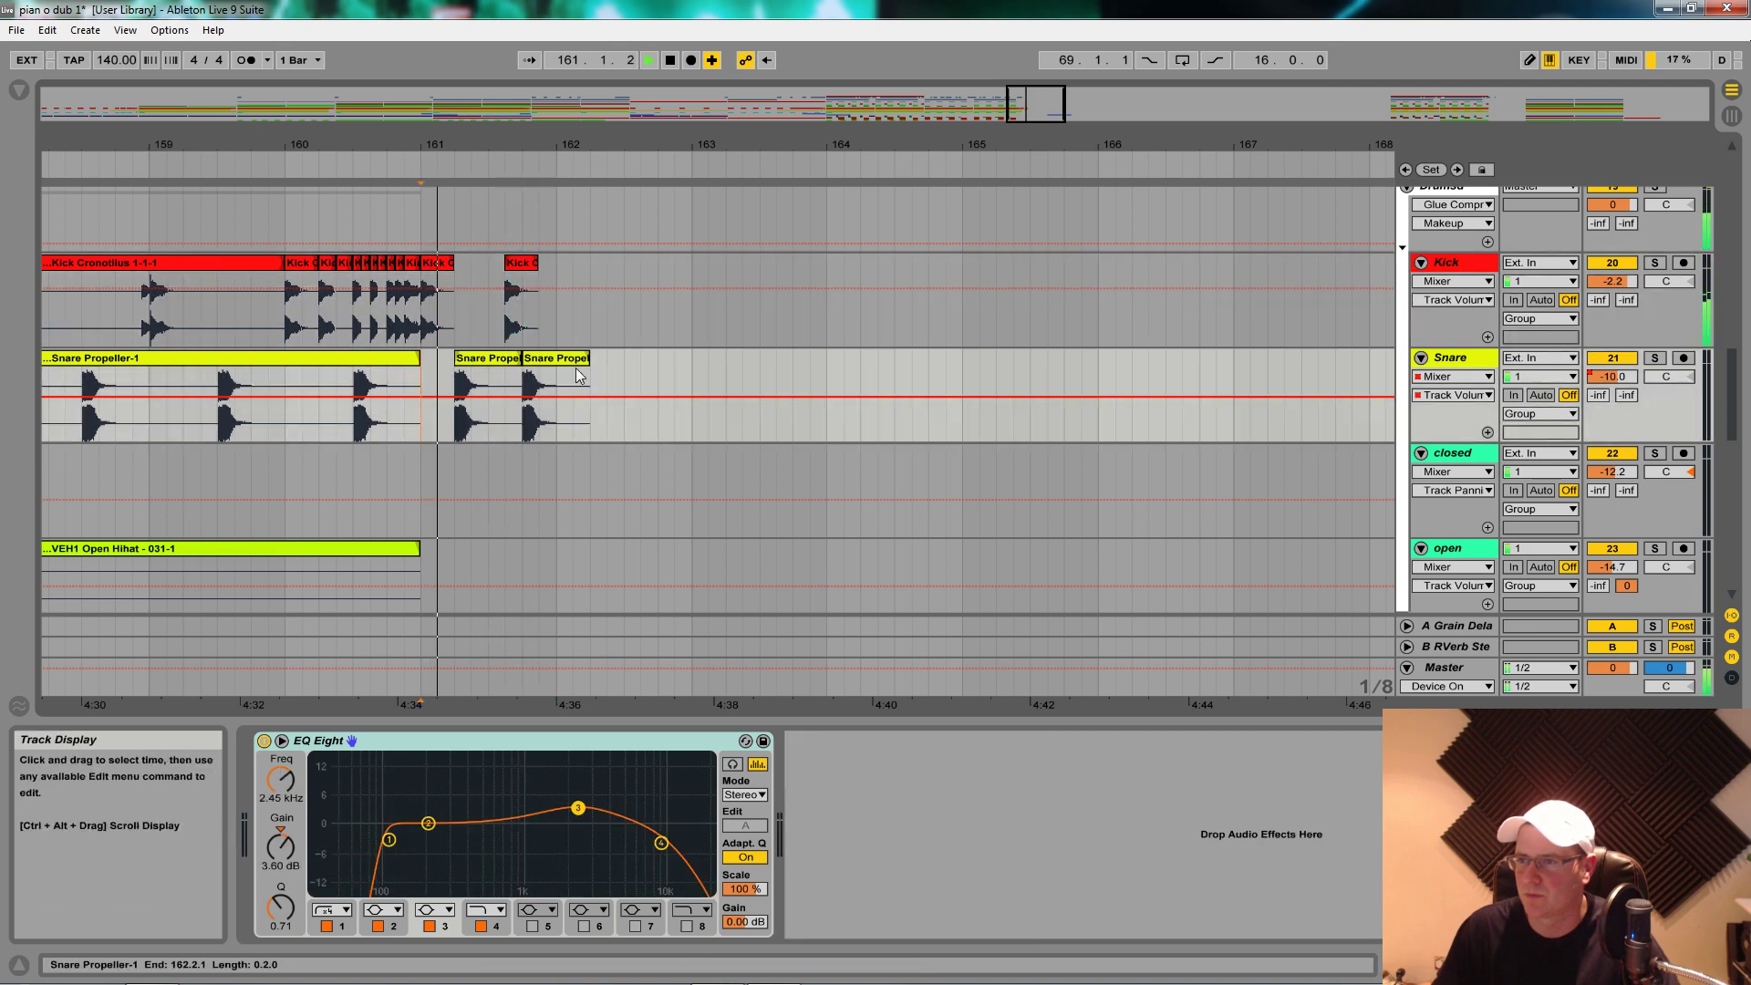
{"action": "key", "text": "space"}
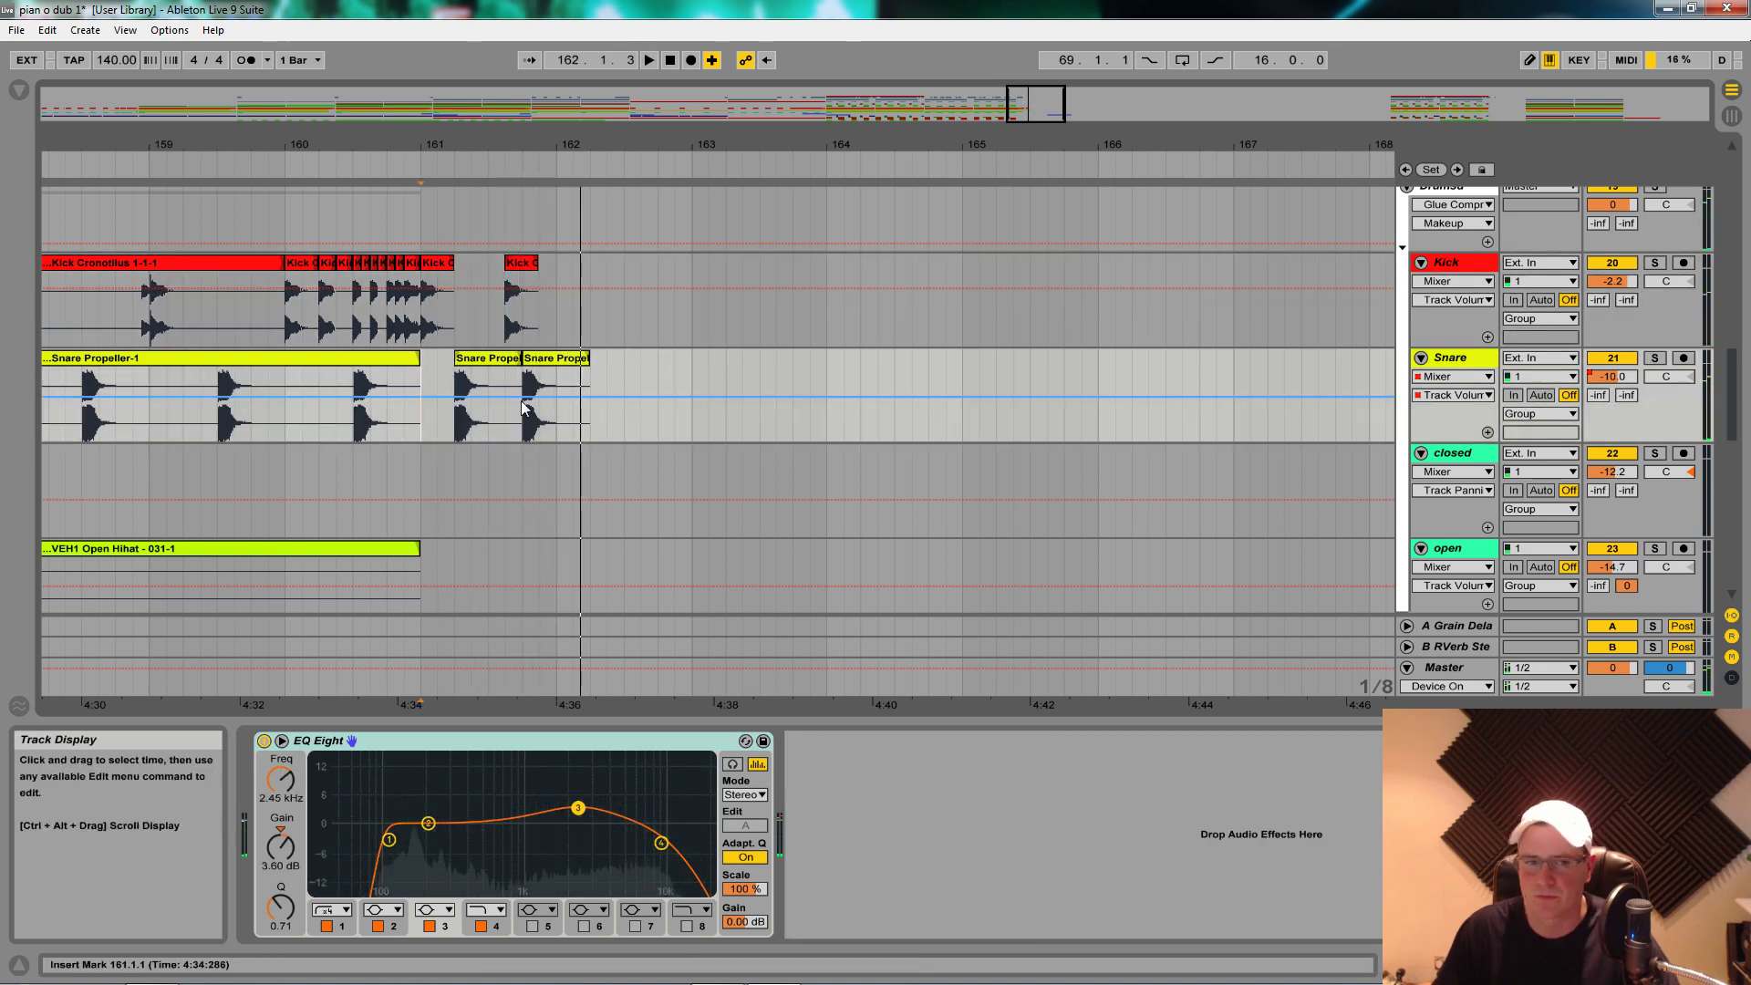
Step: Duplicate the one-bar Kick and Snare pattern of bar 161 three times up to 165.1.1 and play it
{"action": "left_click_drag", "start_coordinate": [476, 335], "coordinate": [548, 373]}
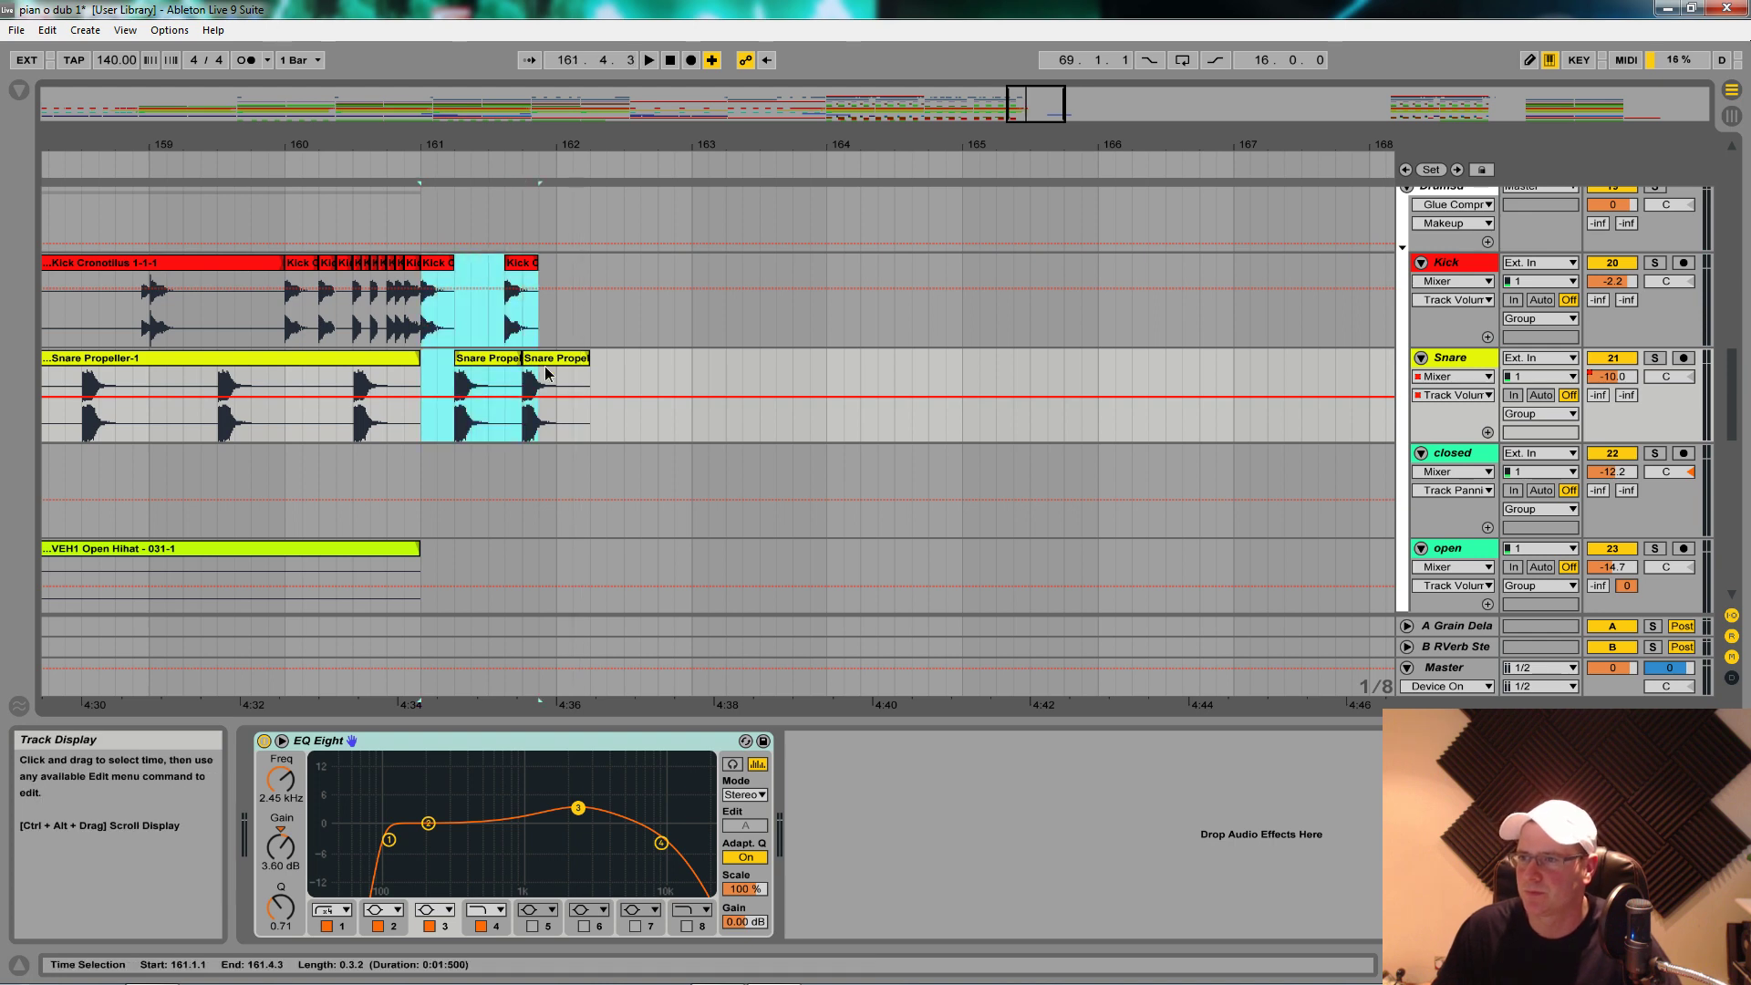
{"action": "key", "text": "ctrl+d"}
{"action": "key", "text": "ctrl+d"}
{"action": "key", "text": "ctrl+d"}
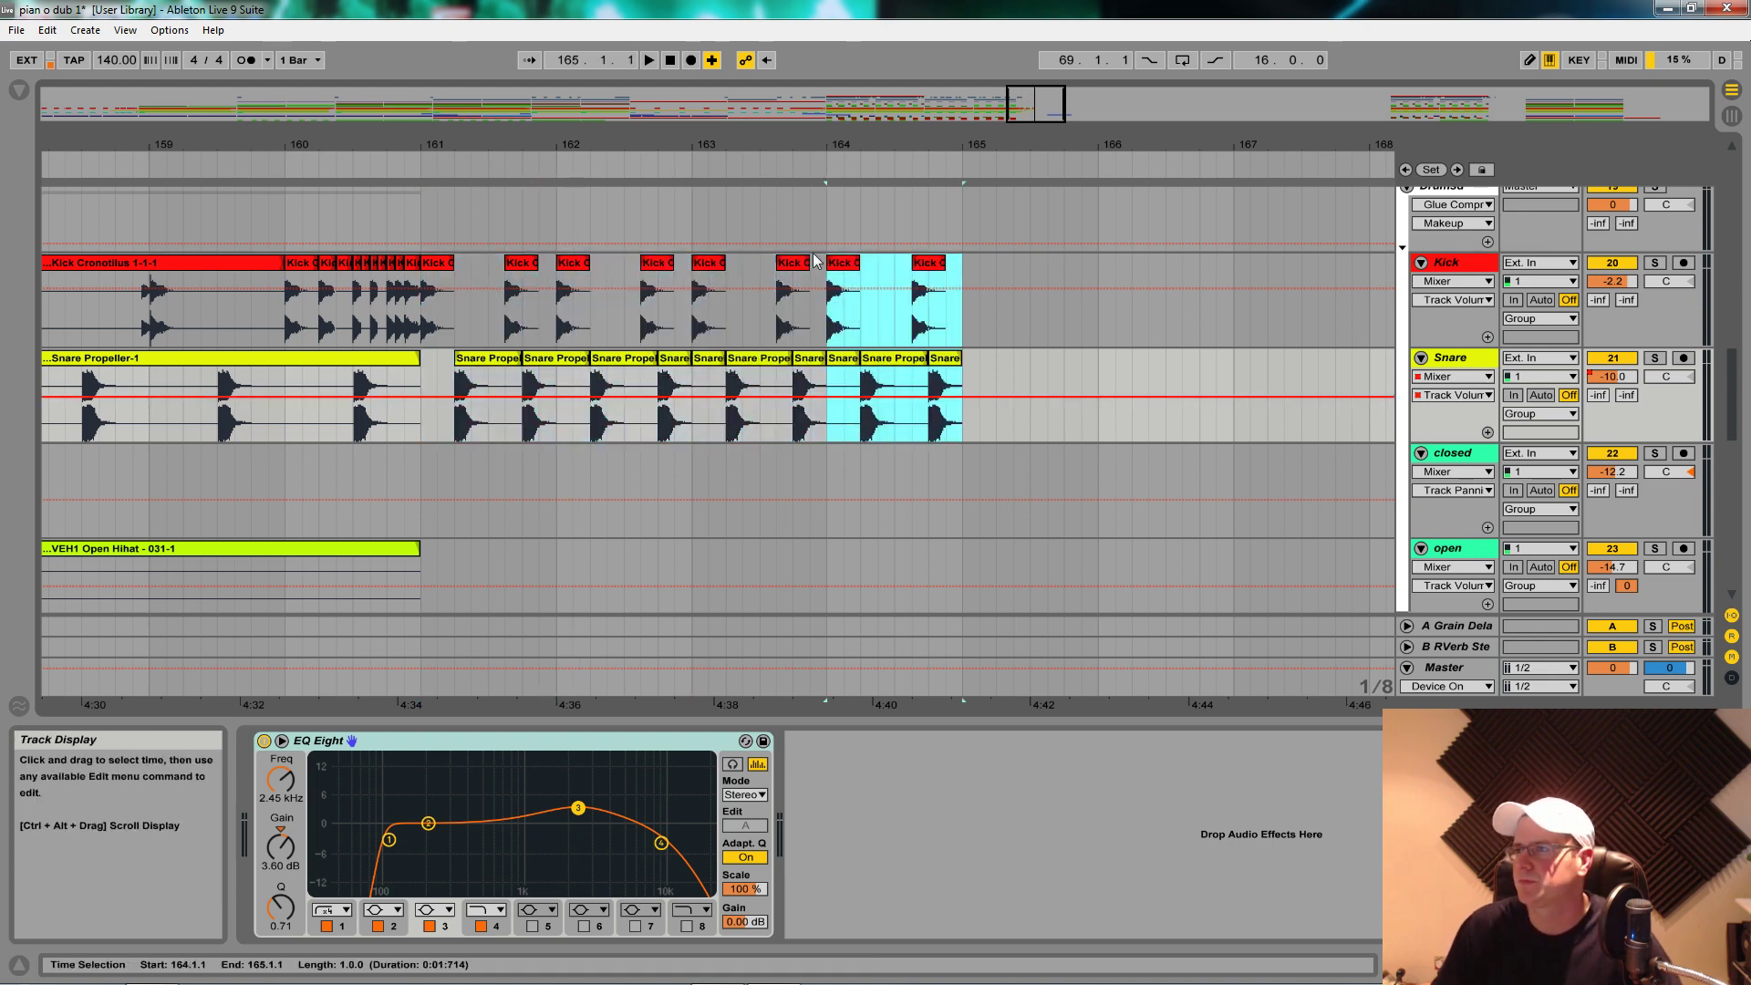
{"action": "left_click_drag", "start_coordinate": [740, 144], "coordinate": [740, 82]}
{"action": "left_click", "coordinate": [657, 395]}
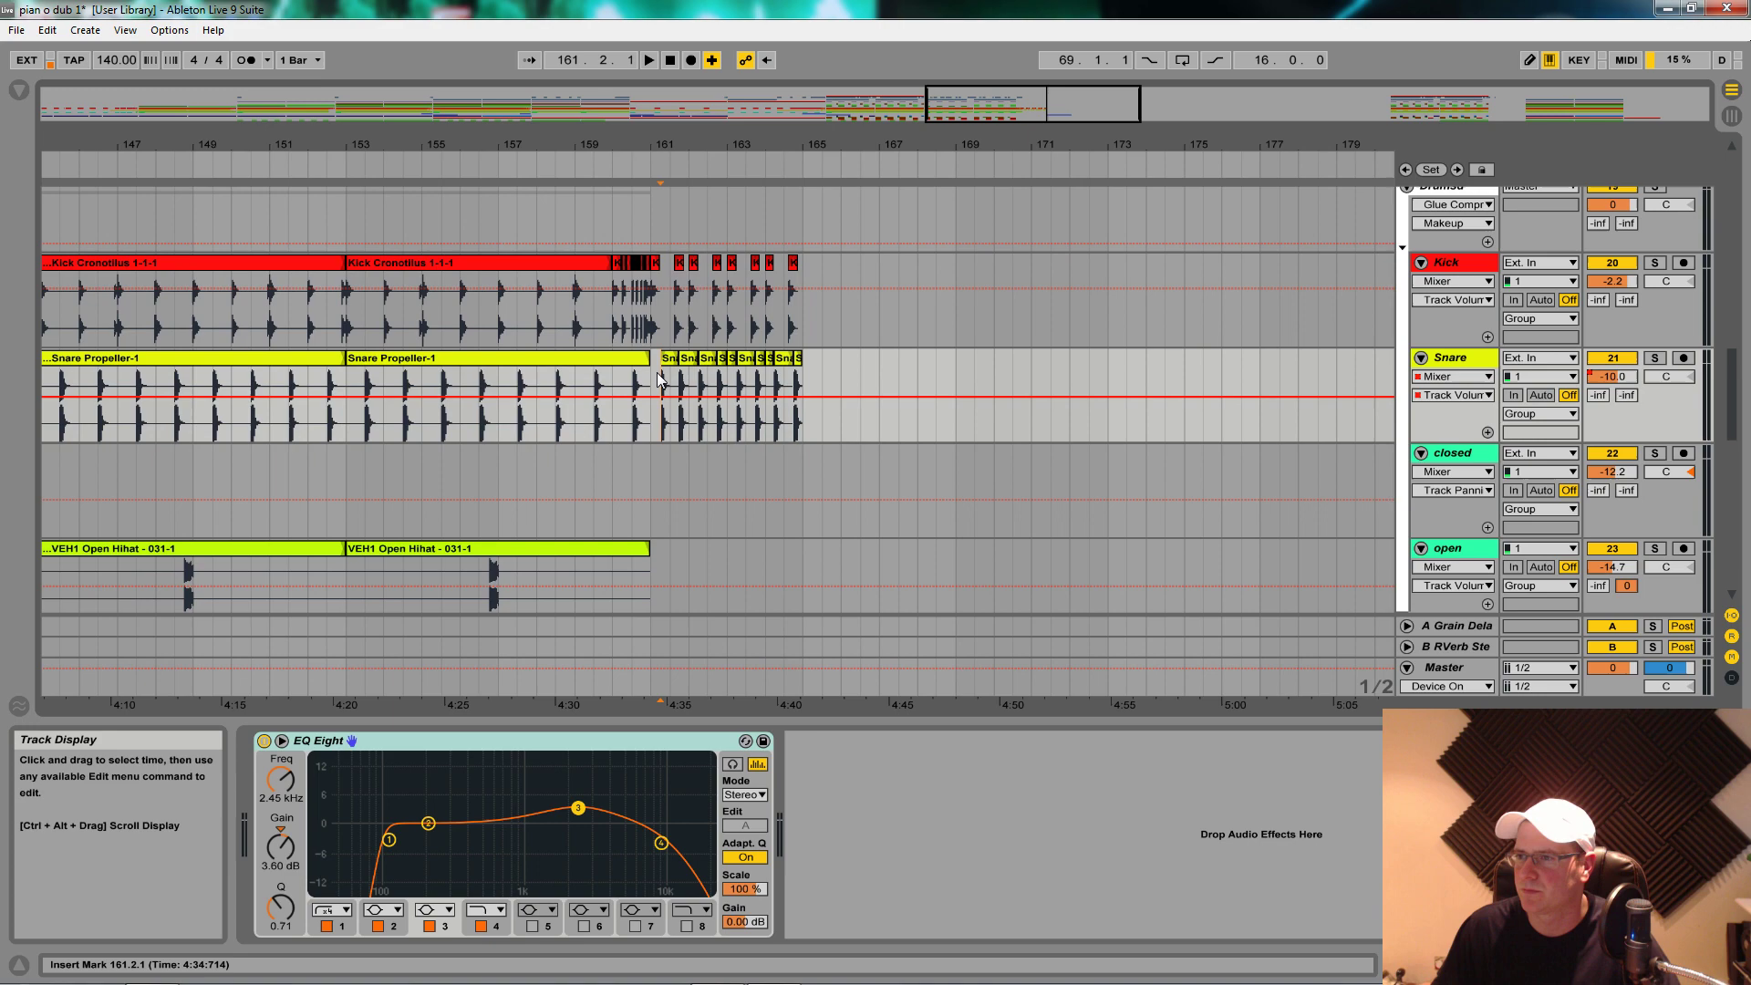
{"action": "key", "text": "space"}
Step: Copy the 16-bar block of 16 Reakto, 17 Absynt and 18 Sylenth clips after bar 241 to 161.1.1 and play from there
{"action": "scroll", "coordinate": [1071, 446], "scroll_direction": "down", "scroll_amount": 4}
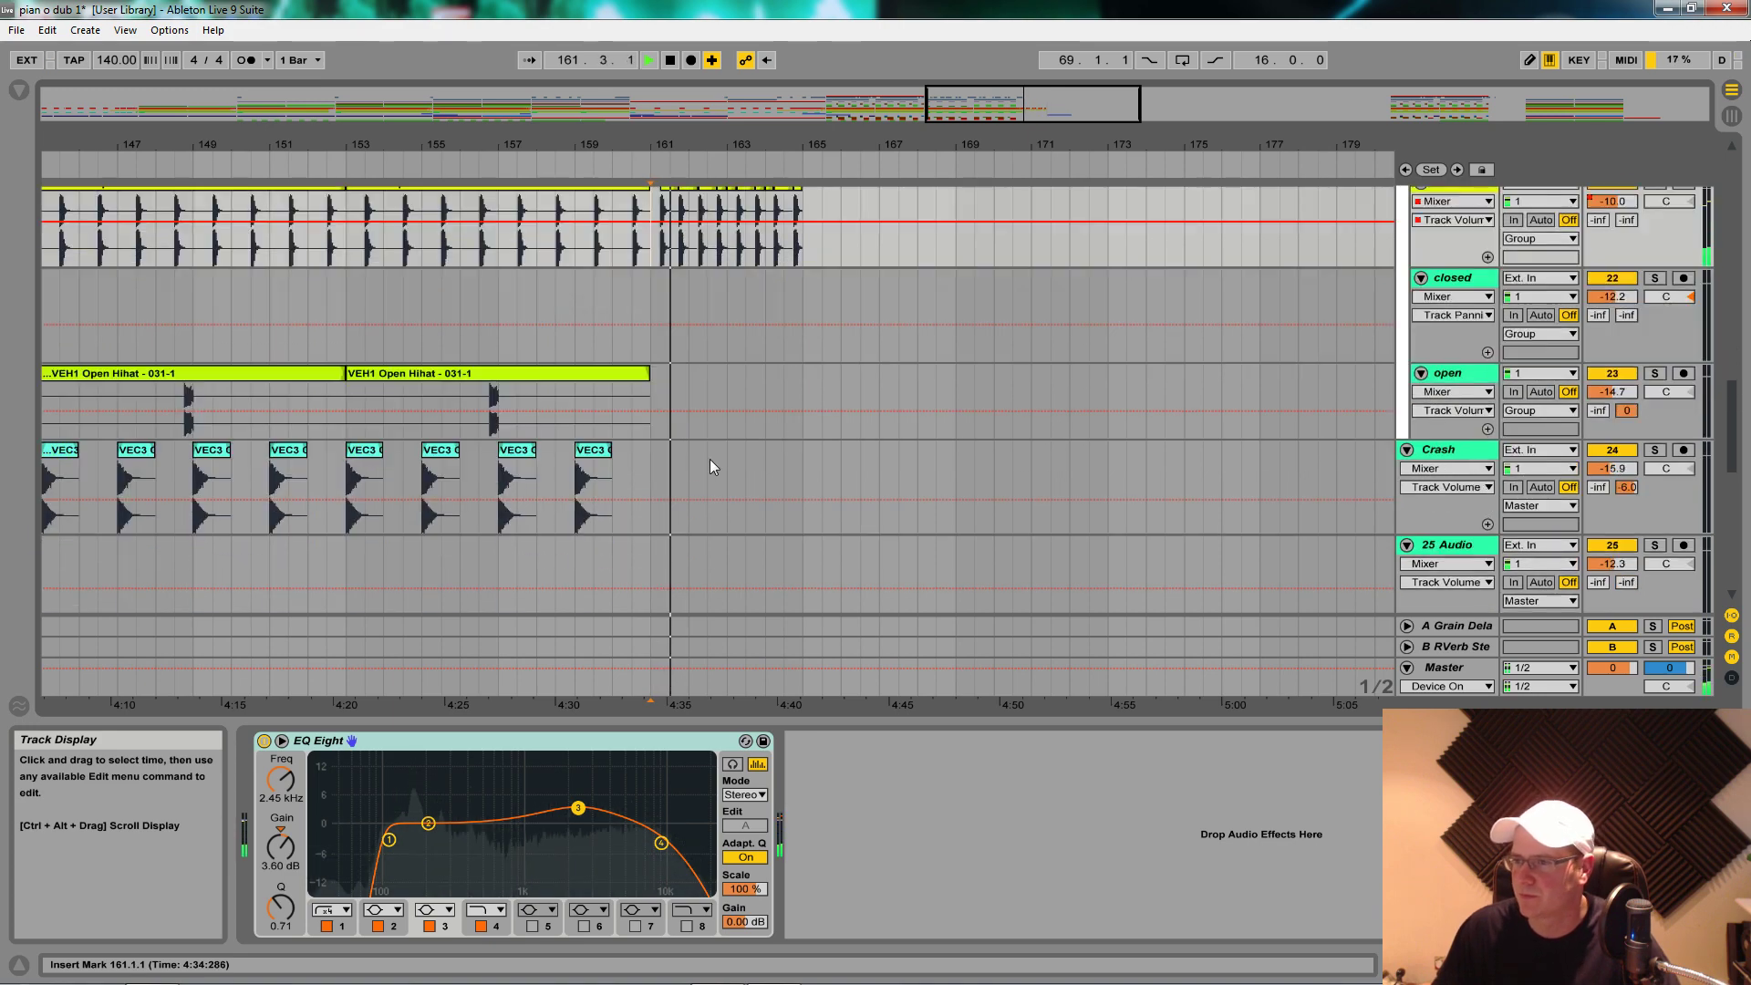
{"action": "scroll", "coordinate": [709, 457], "scroll_direction": "up", "scroll_amount": 1}
{"action": "scroll", "coordinate": [511, 497], "scroll_direction": "up", "scroll_amount": 3}
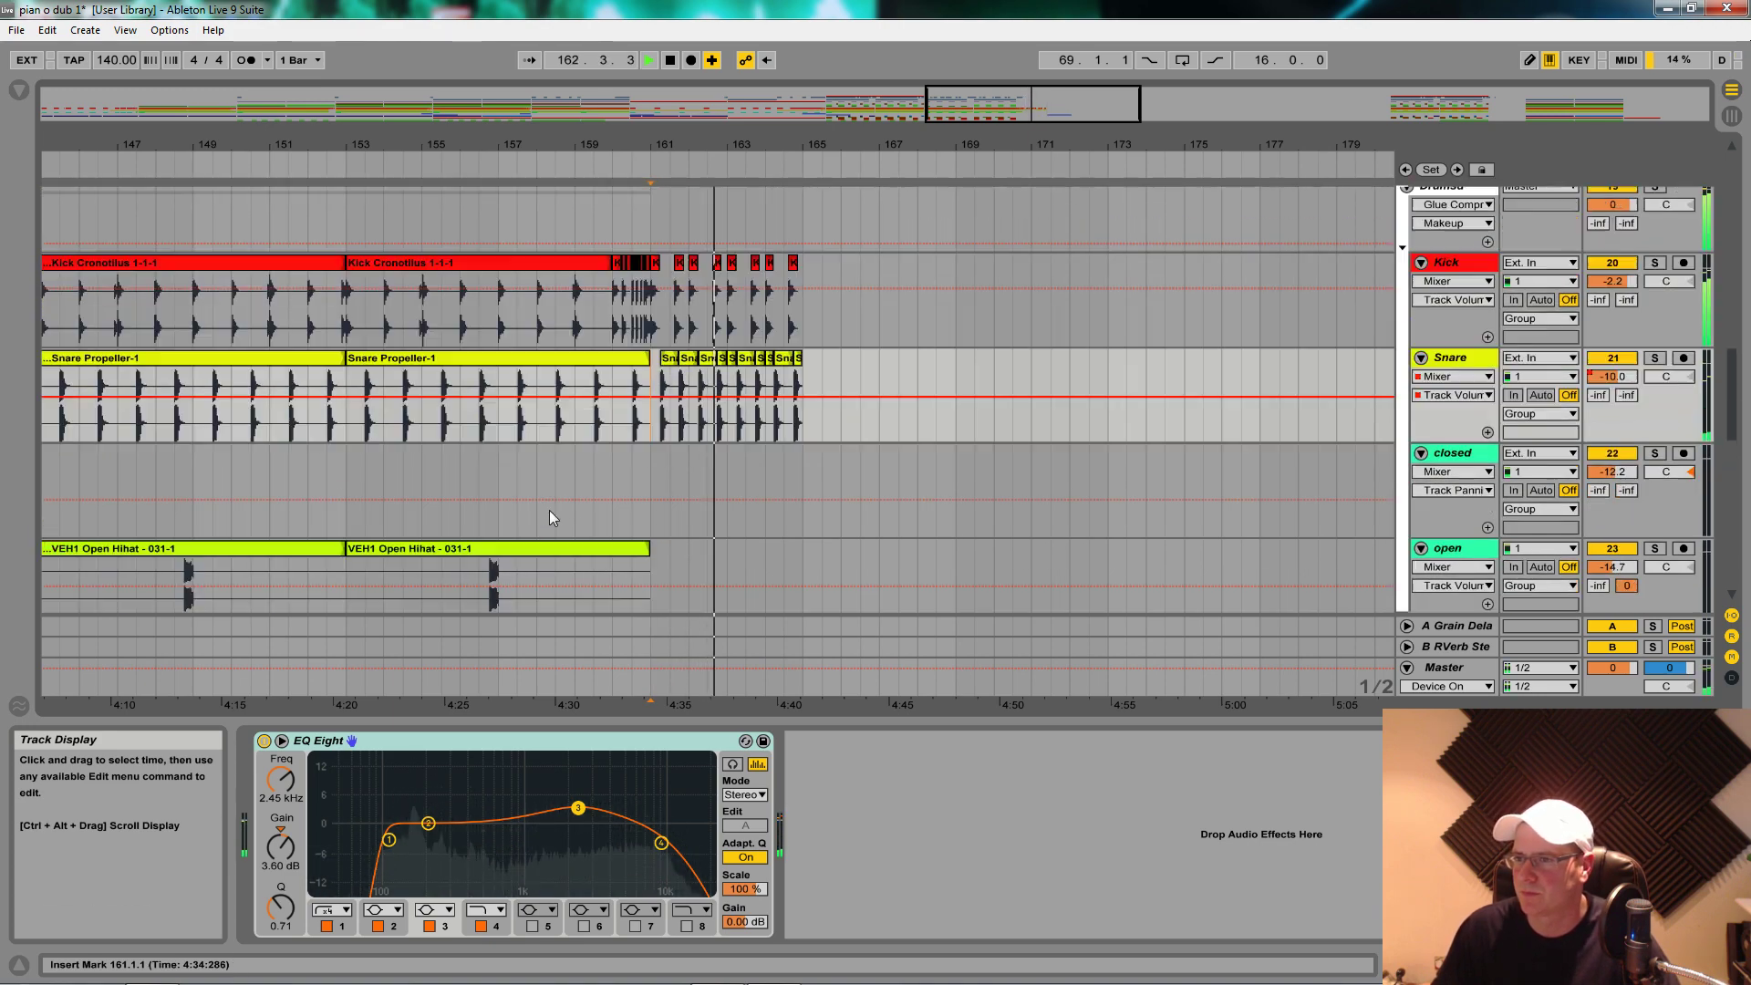
{"action": "scroll", "coordinate": [536, 509], "scroll_direction": "up", "scroll_amount": 6}
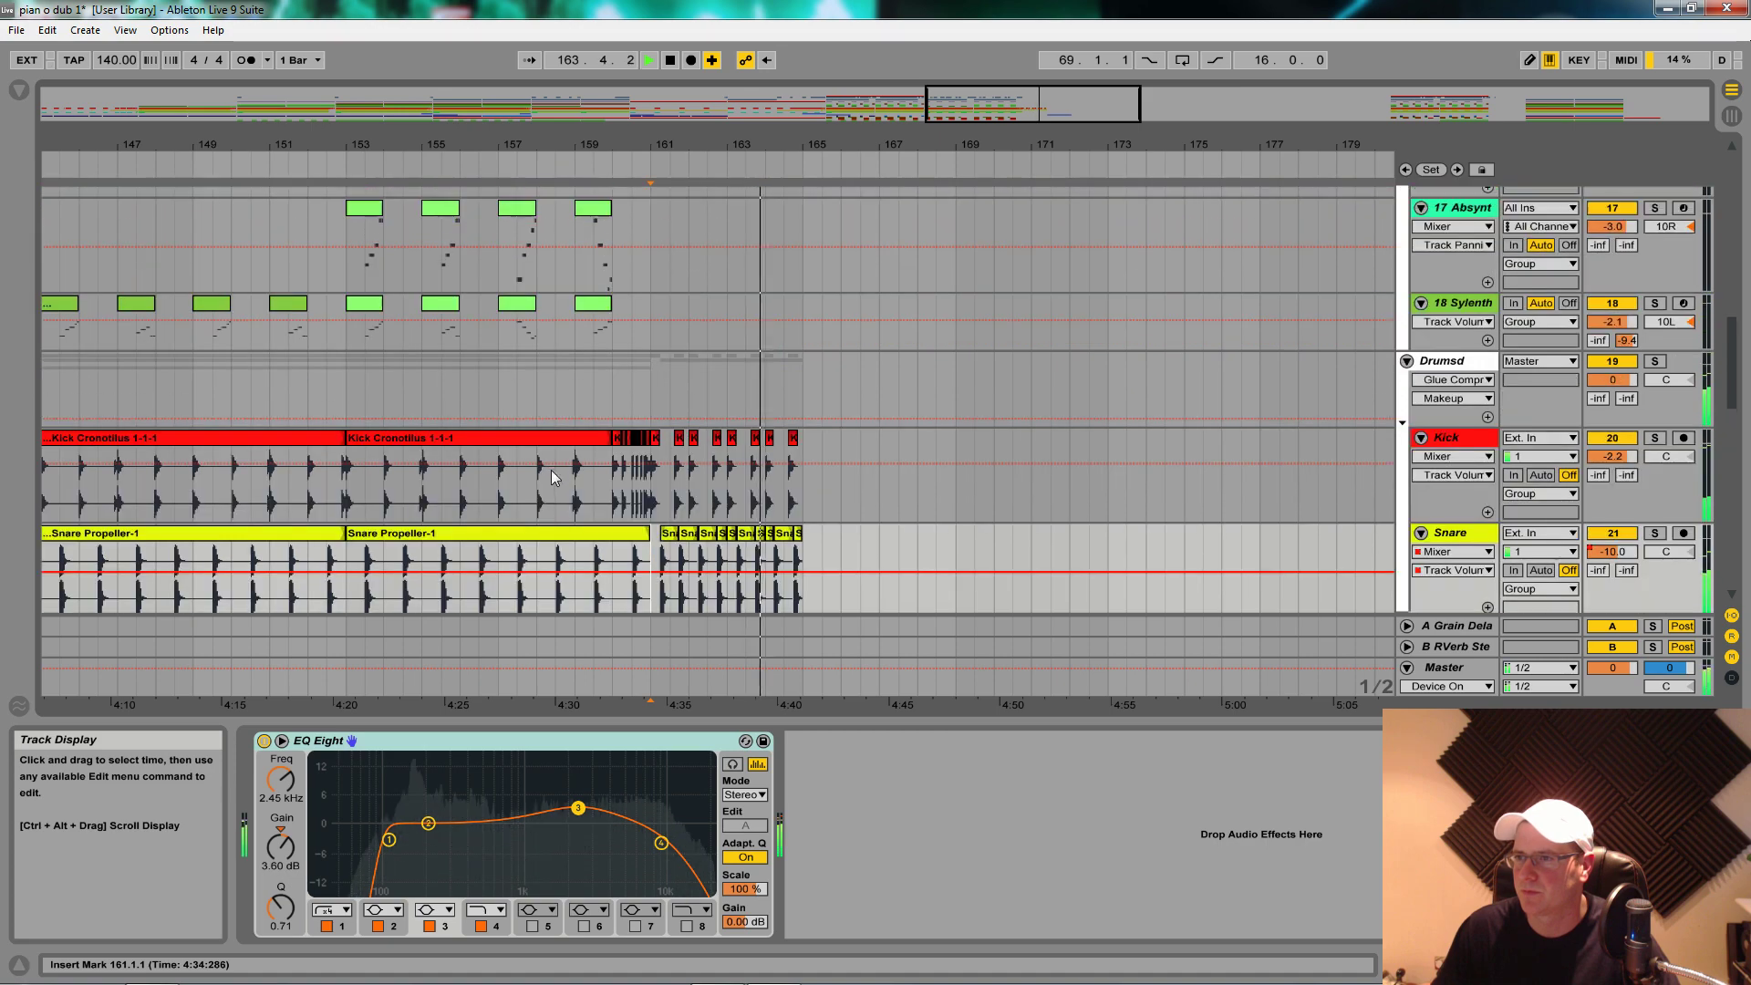
{"action": "scroll", "coordinate": [575, 440], "scroll_direction": "up", "scroll_amount": 2}
{"action": "scroll", "coordinate": [573, 468], "scroll_direction": "down", "scroll_amount": 1}
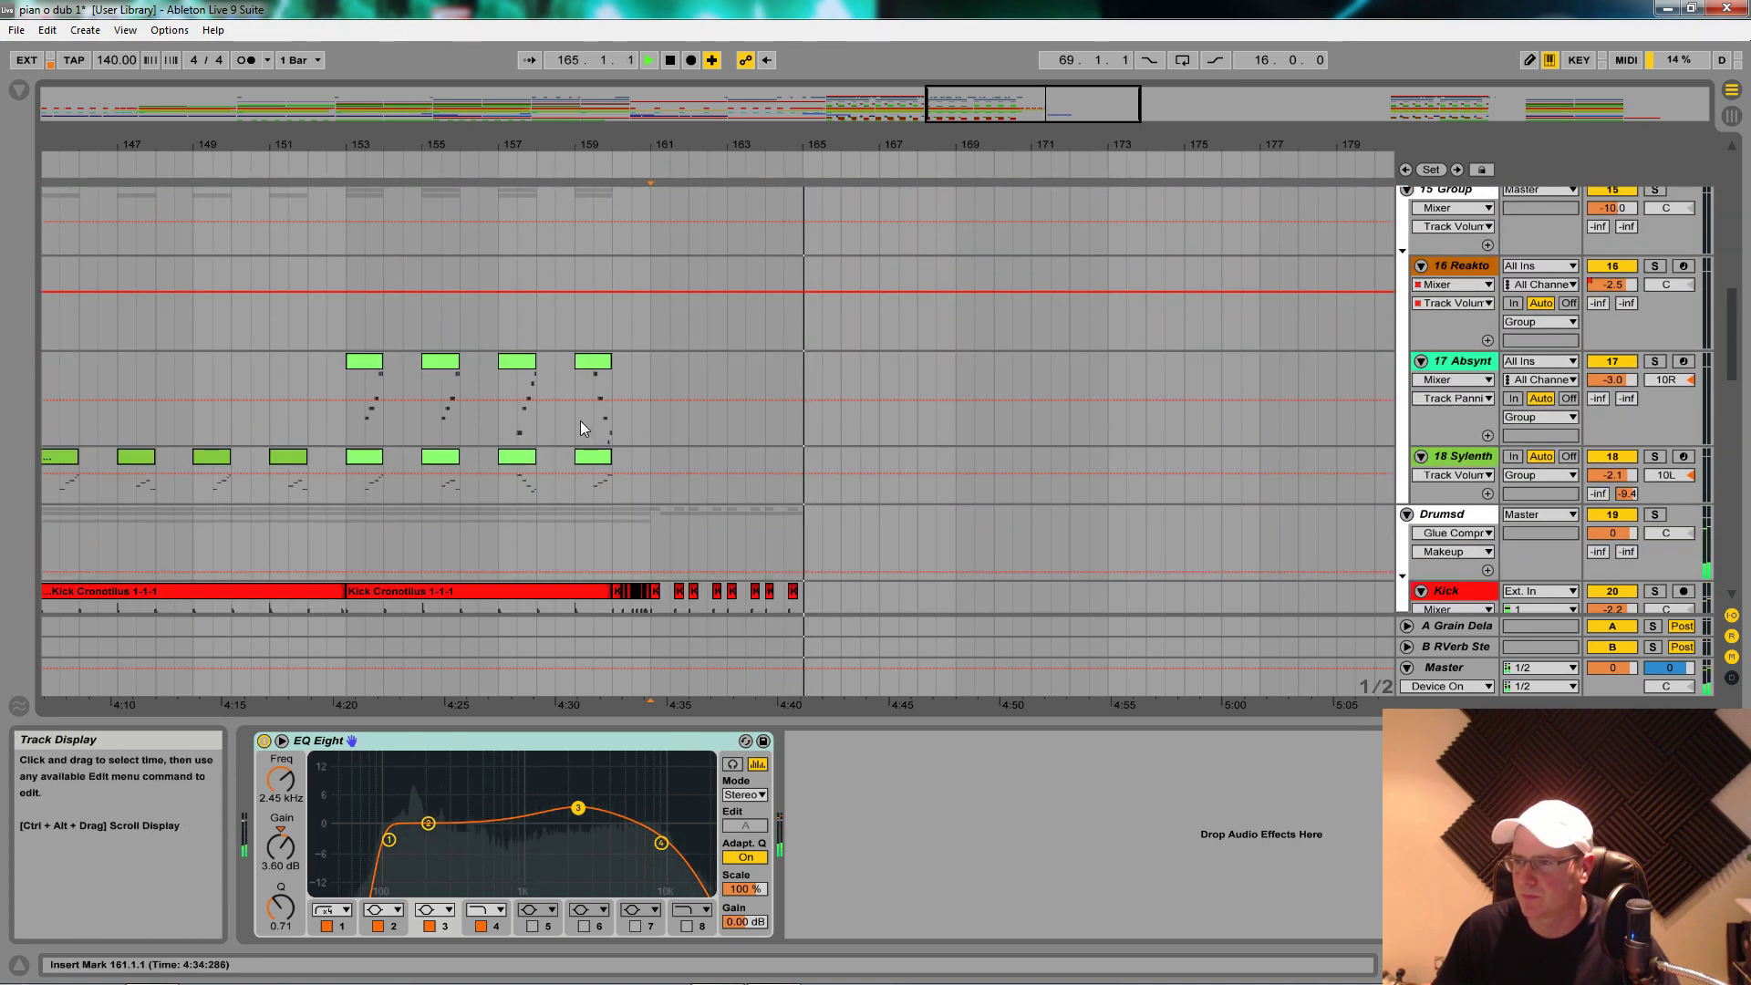
{"action": "key", "text": "space"}
{"action": "left_click_drag", "start_coordinate": [582, 392], "coordinate": [609, 458]}
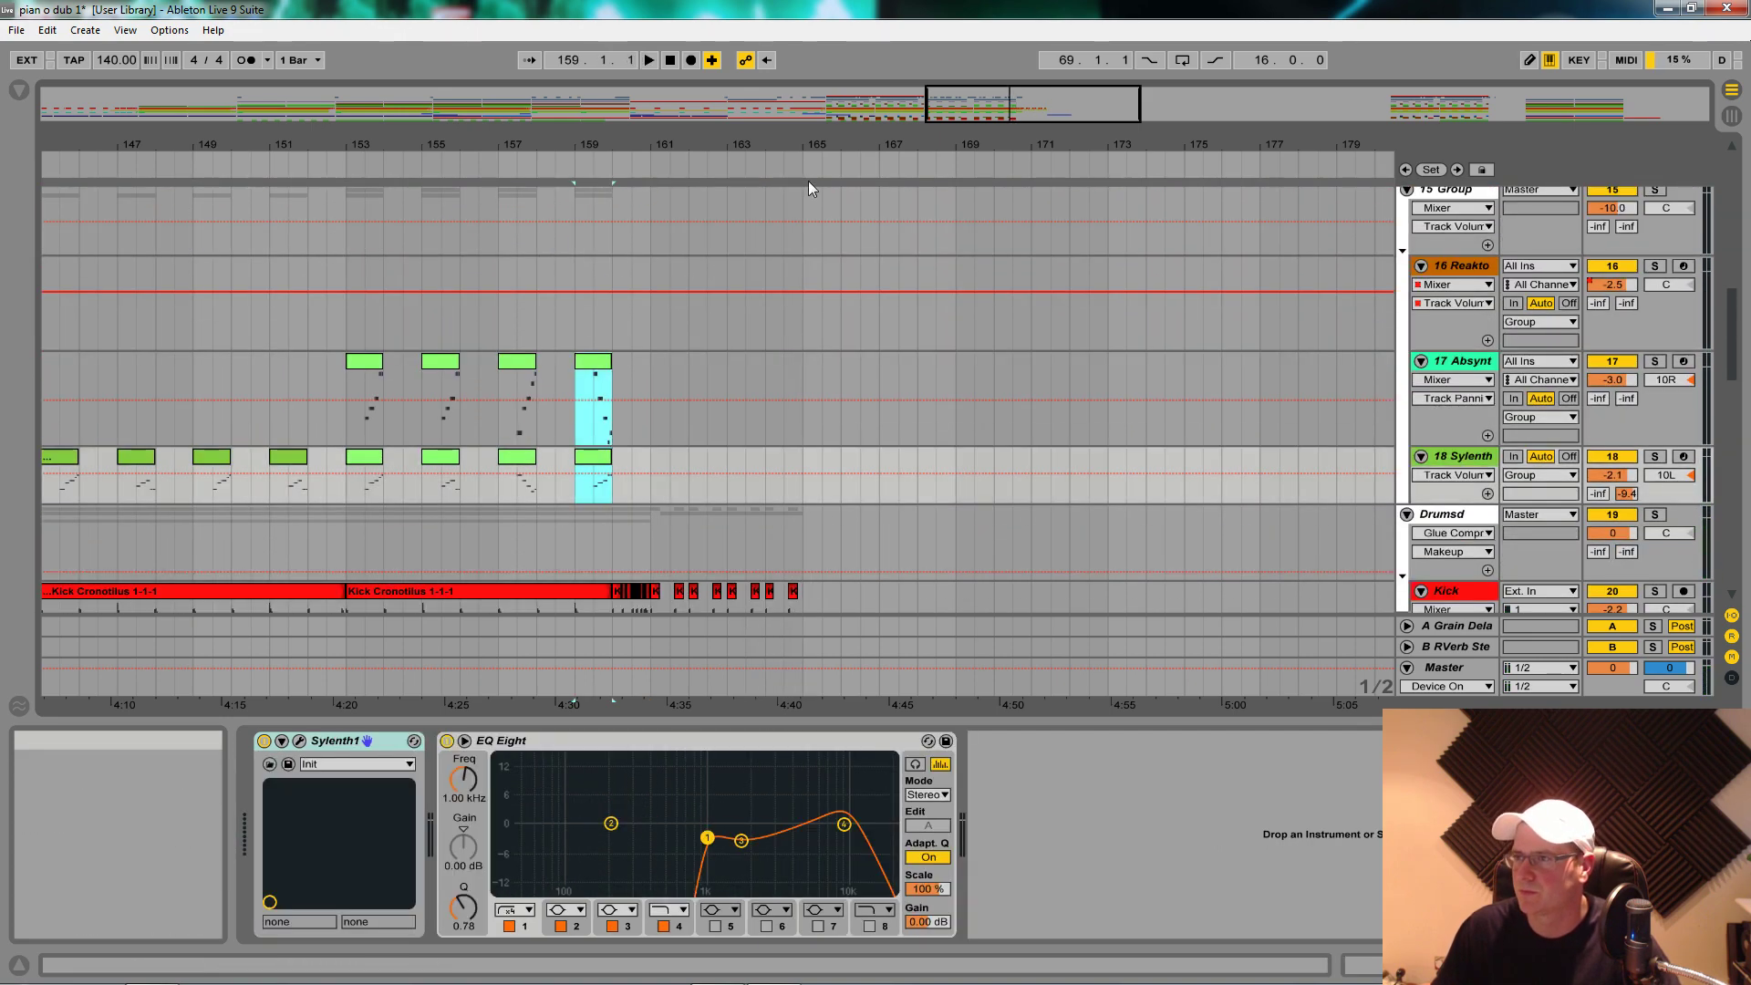
{"action": "left_click_drag", "start_coordinate": [808, 146], "coordinate": [854, 149]}
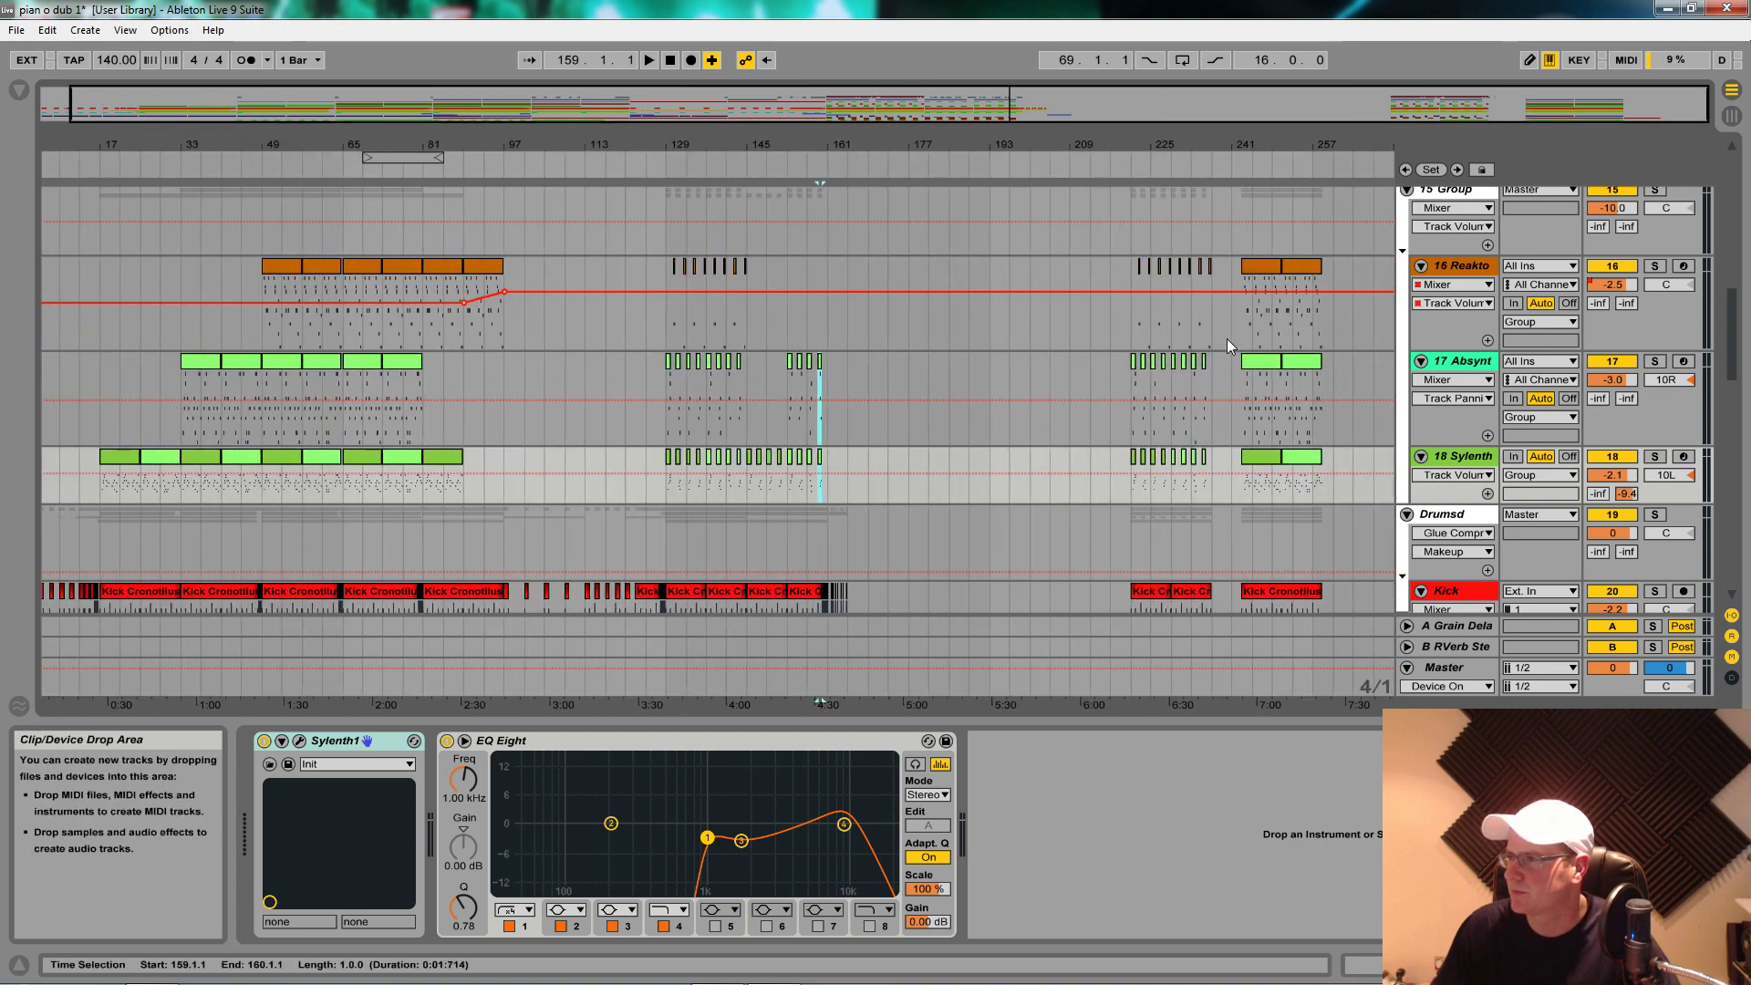
{"action": "left_click_drag", "start_coordinate": [1243, 302], "coordinate": [882, 421]}
{"action": "key", "text": "space"}
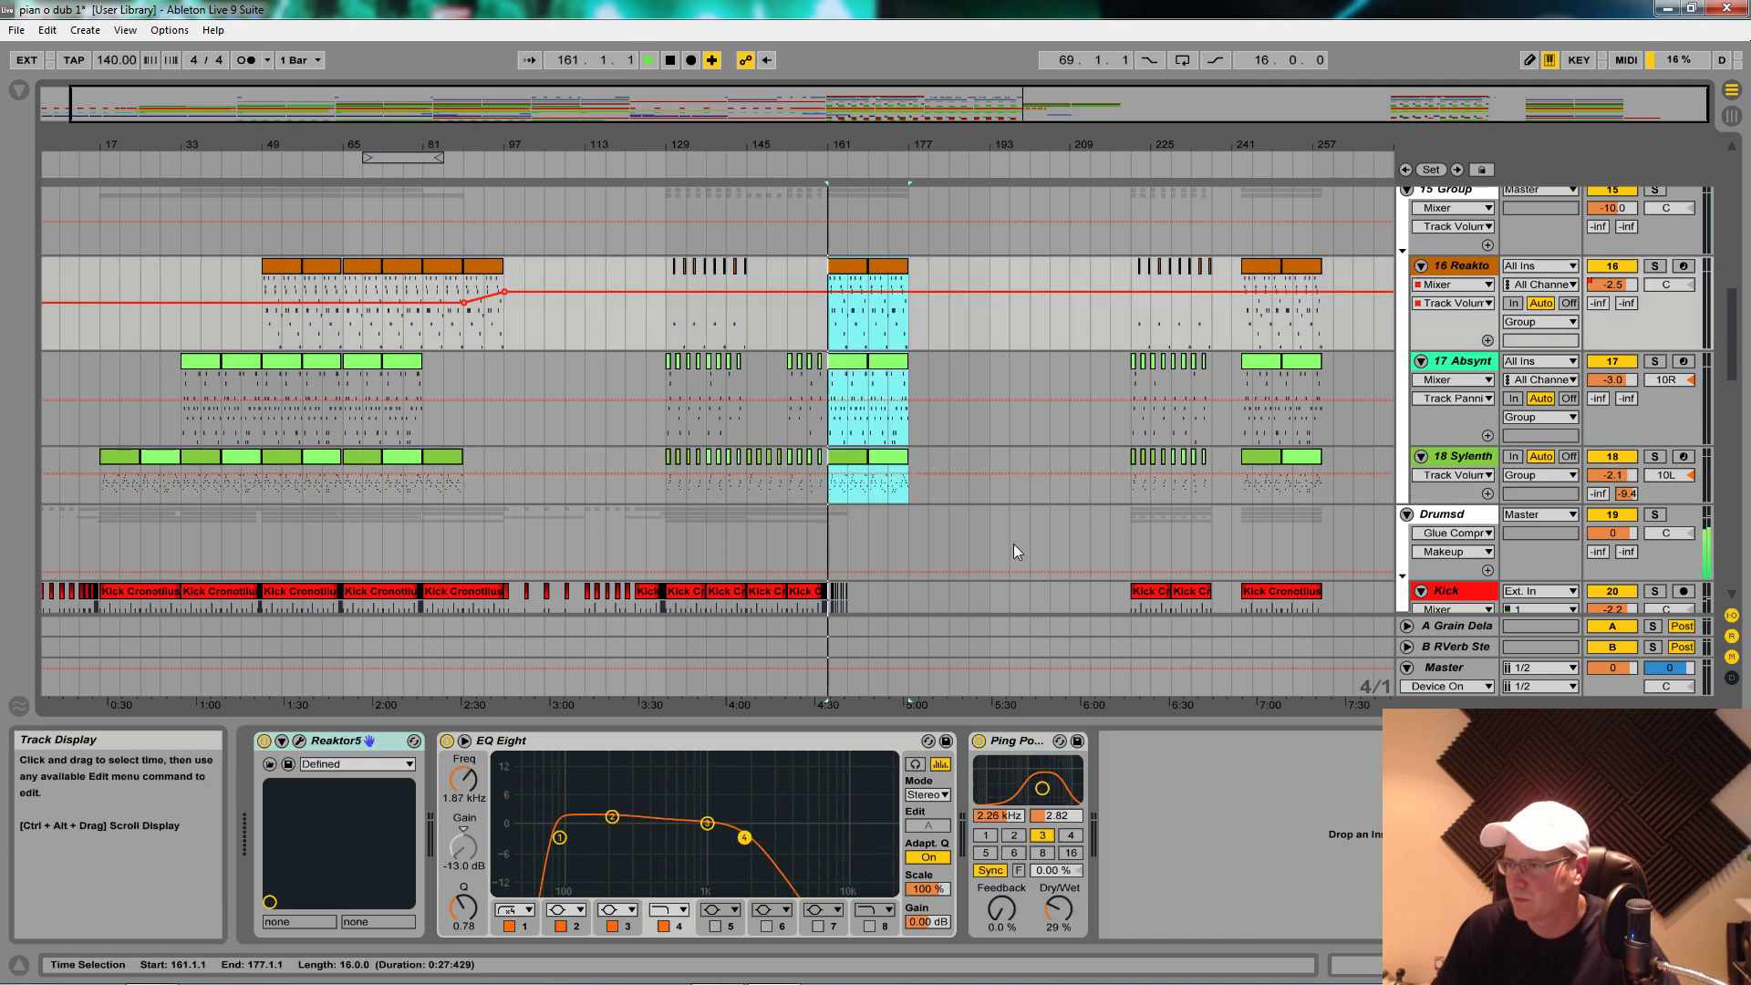
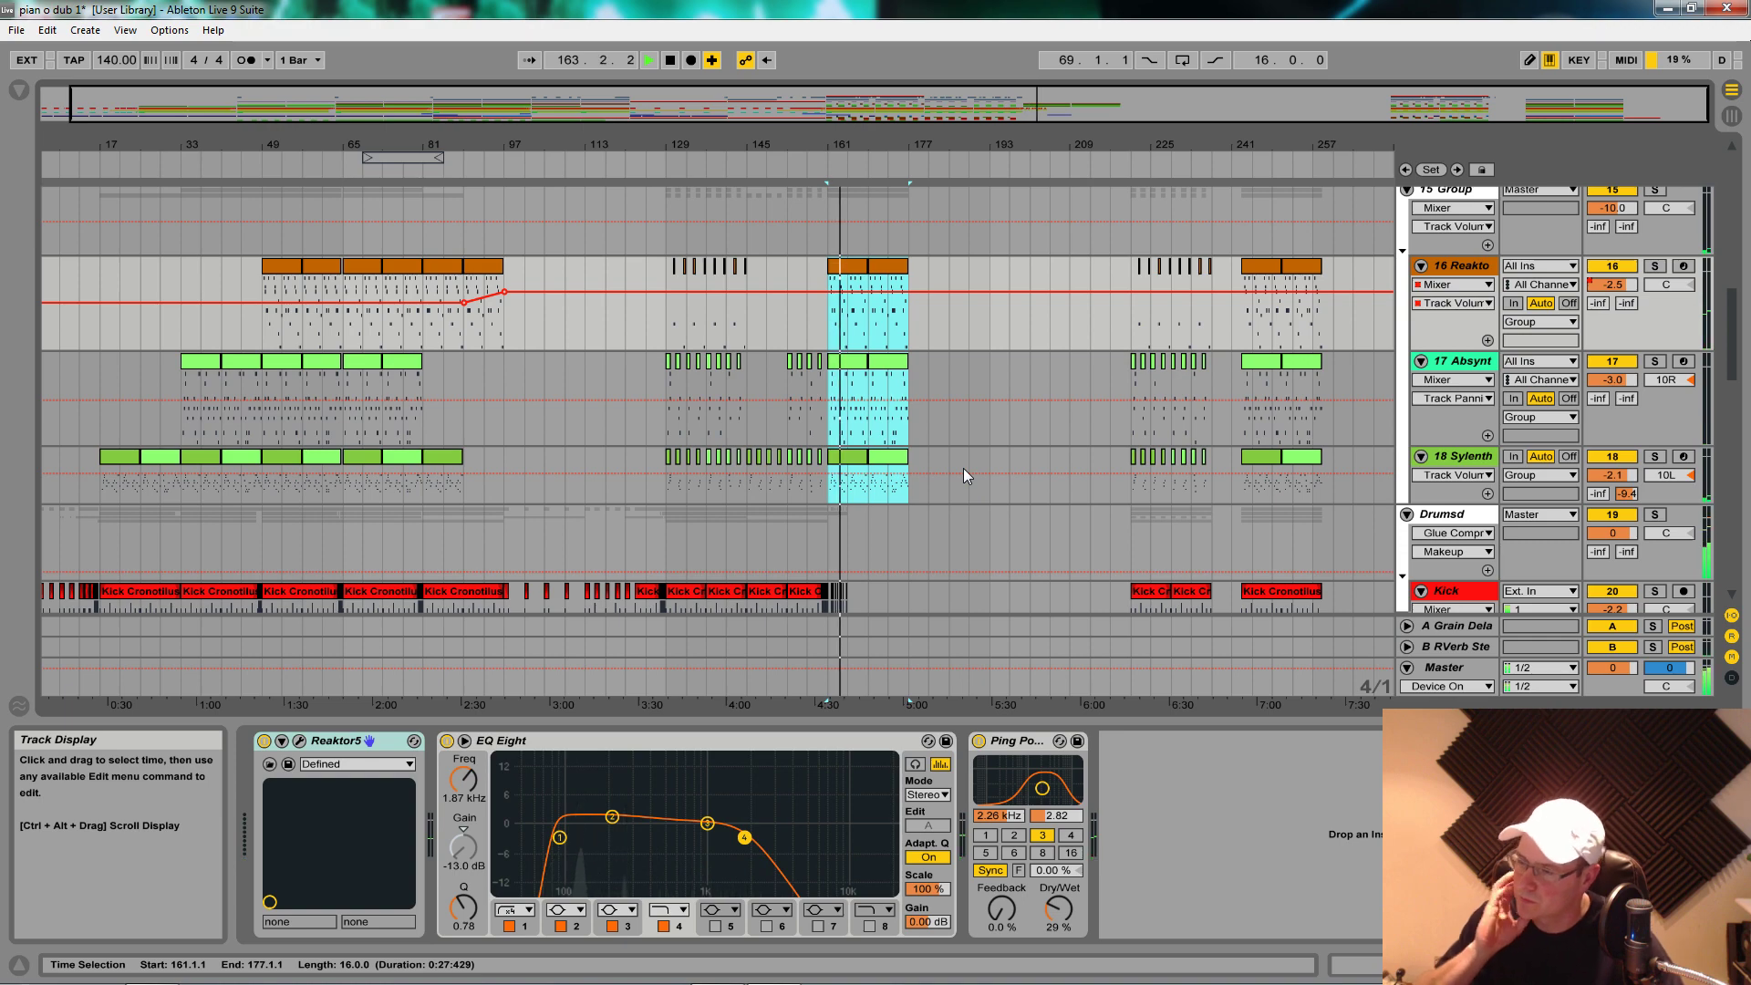
Step: Duplicate the four-bar Kick and Snare pattern from 161.1.1 three times, filling both tracks up to 177.1.1
{"action": "scroll", "coordinate": [998, 494], "scroll_direction": "down", "scroll_amount": 5}
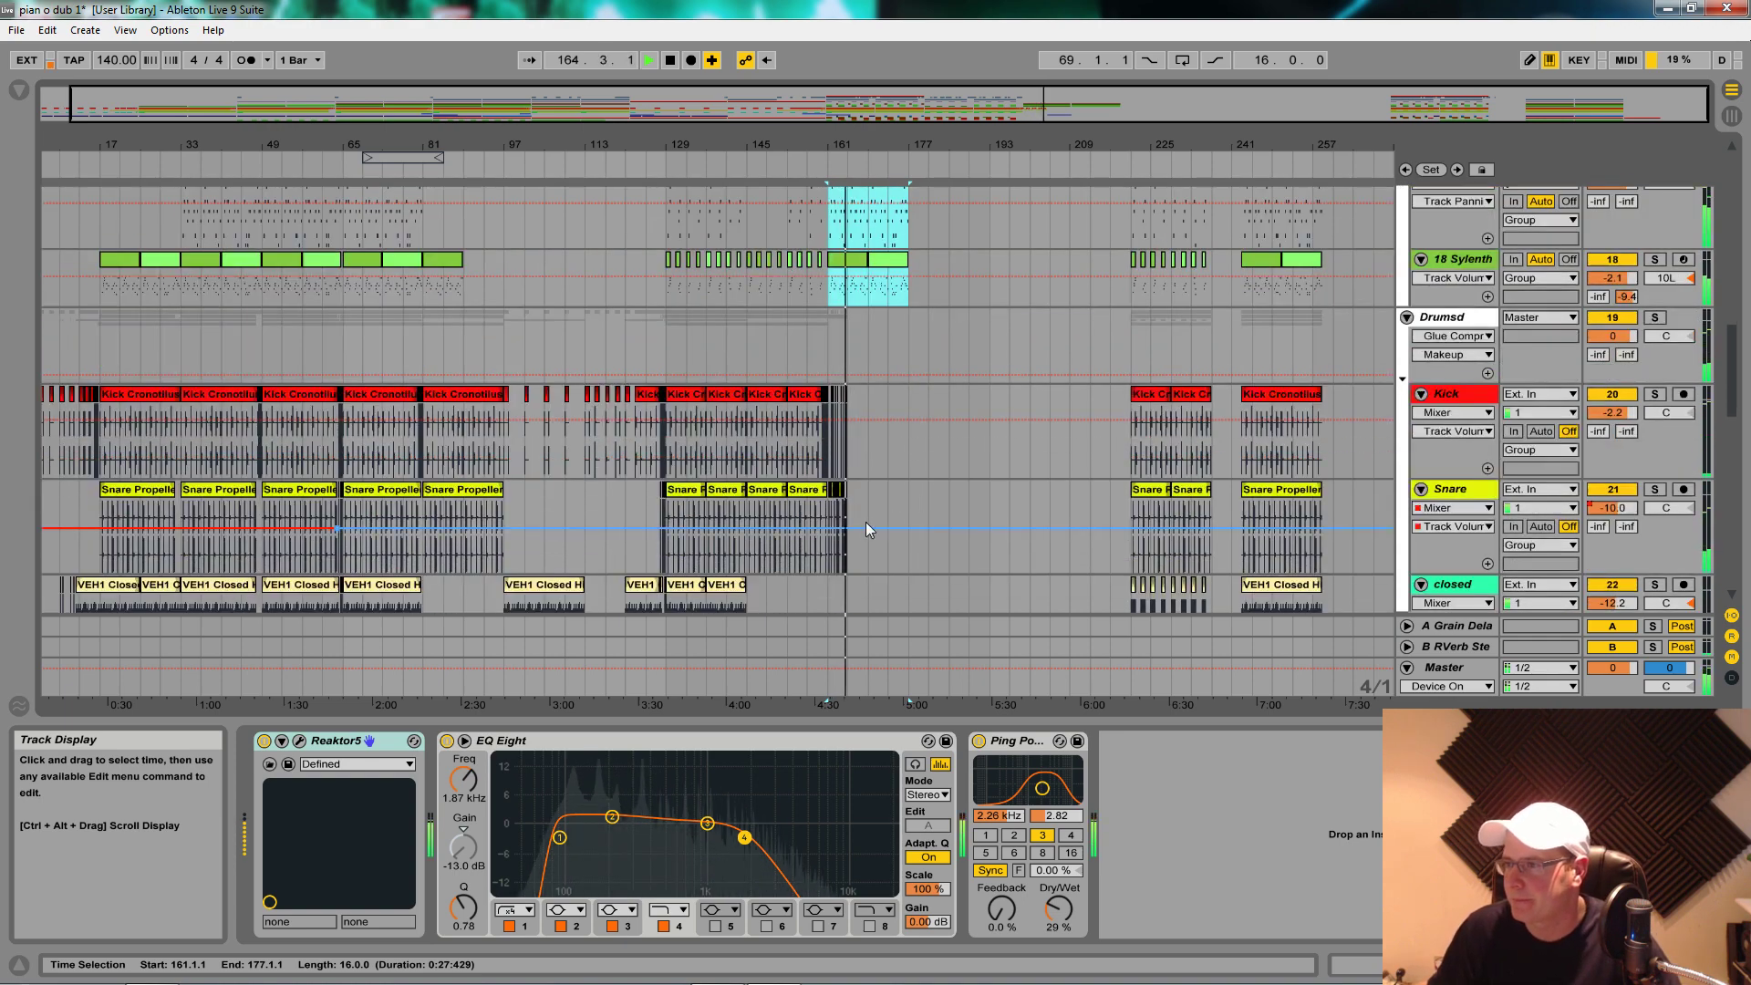
{"action": "left_click_drag", "start_coordinate": [851, 503], "coordinate": [828, 442]}
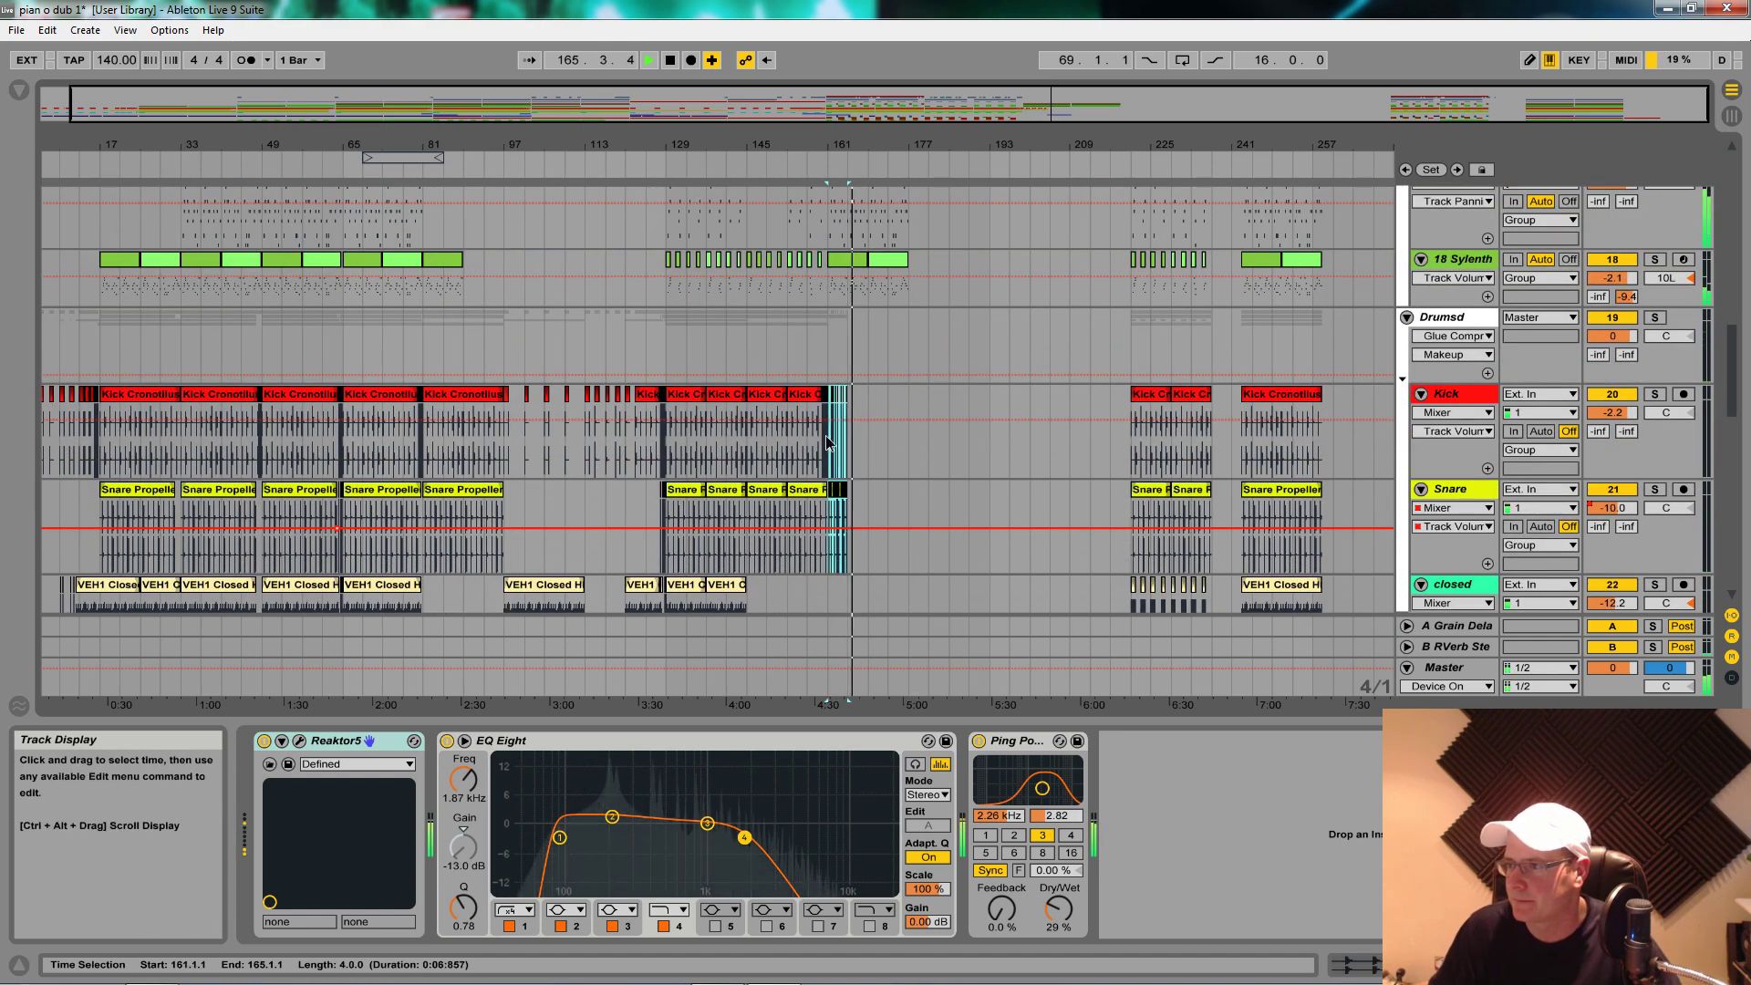
{"action": "key", "text": "ctrl+d"}
{"action": "key", "text": "ctrl+d"}
{"action": "key", "text": "ctrl+d"}
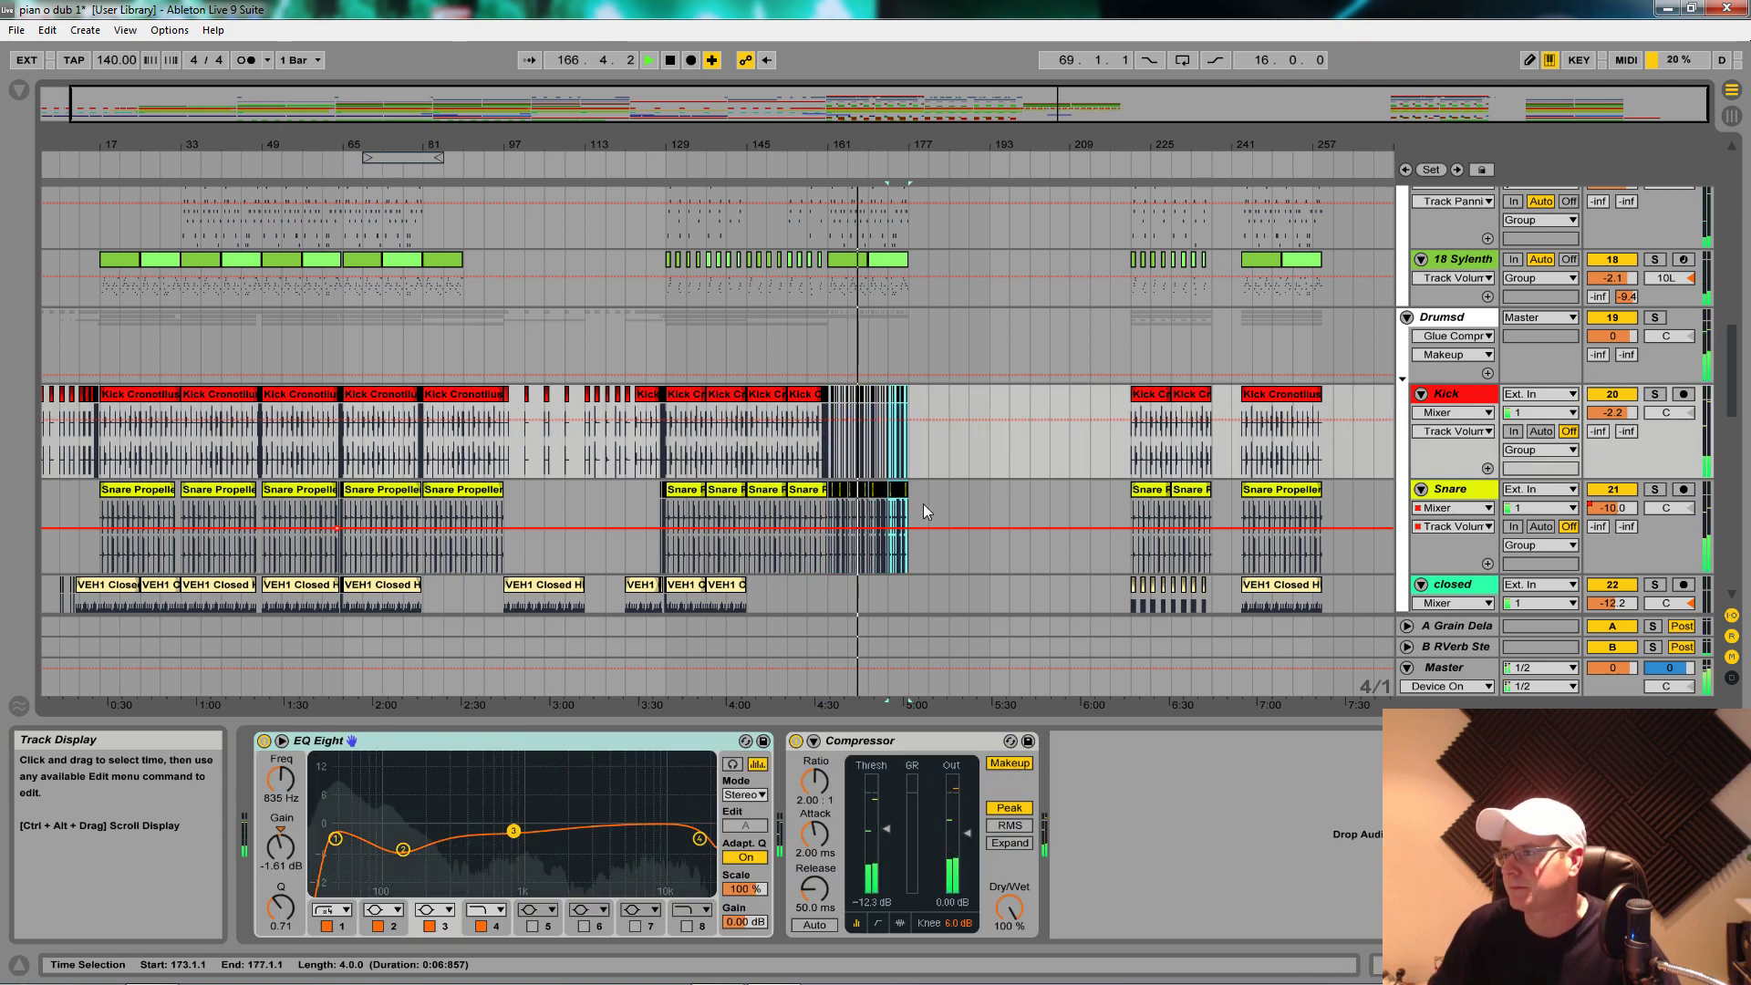
Step: Copy the eight-bar closed hi-hat clip that ends before bar 145 to 161.1.1 on the same track
{"action": "scroll", "coordinate": [903, 513], "scroll_direction": "down", "scroll_amount": 3}
{"action": "left_click_drag", "start_coordinate": [740, 453], "coordinate": [866, 454]}
{"action": "left_click", "coordinate": [881, 470]}
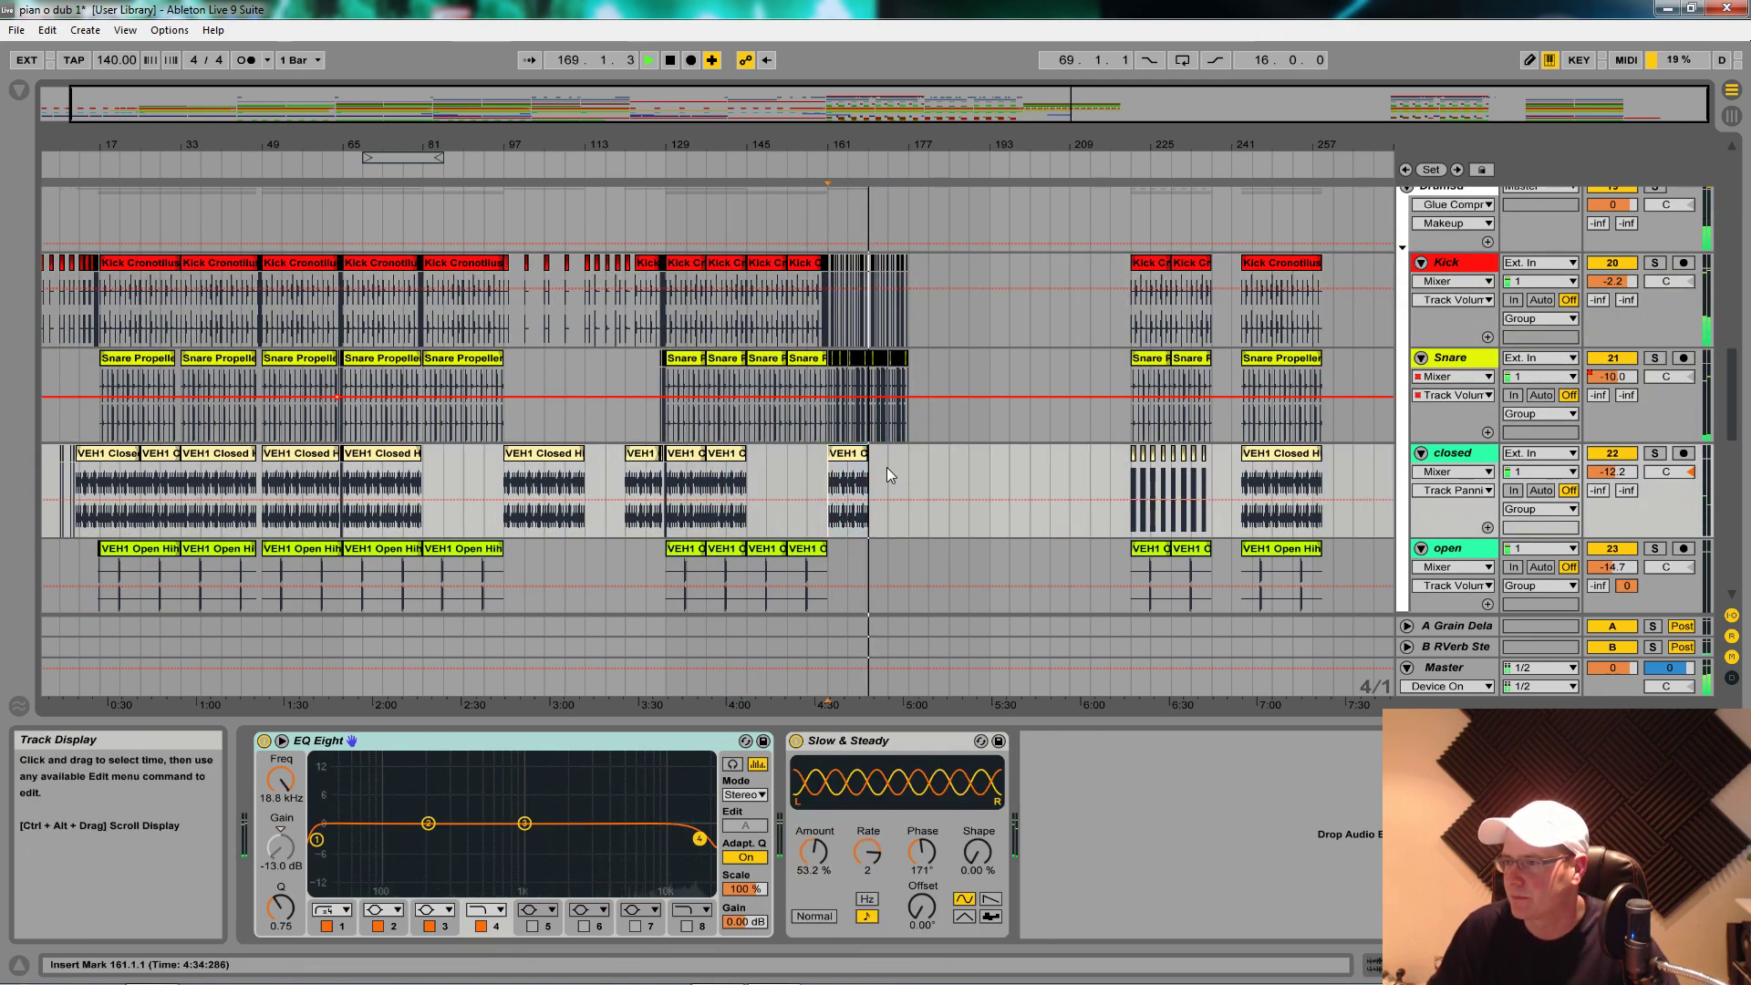
Step: Solo the closed hi-hat track, try the clip at bar 161 at 280 BPM and set its Seg. BPM to 70
{"action": "left_click", "coordinate": [848, 483]}
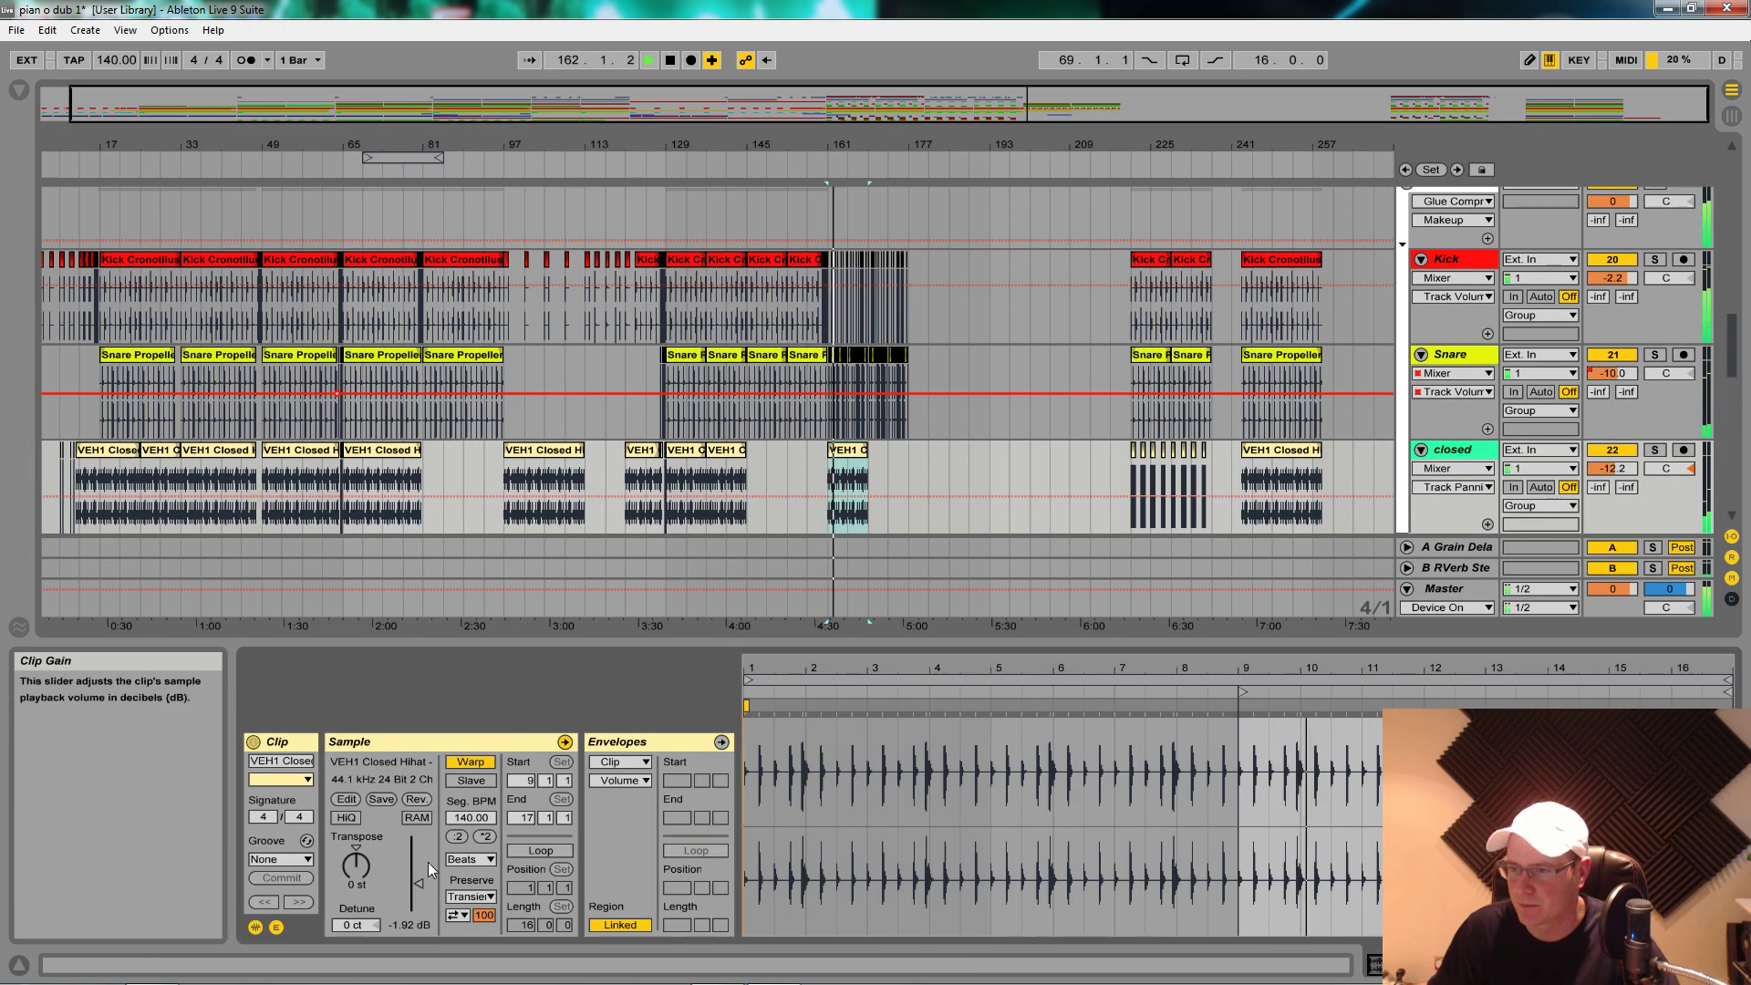
{"action": "left_click", "coordinate": [485, 836]}
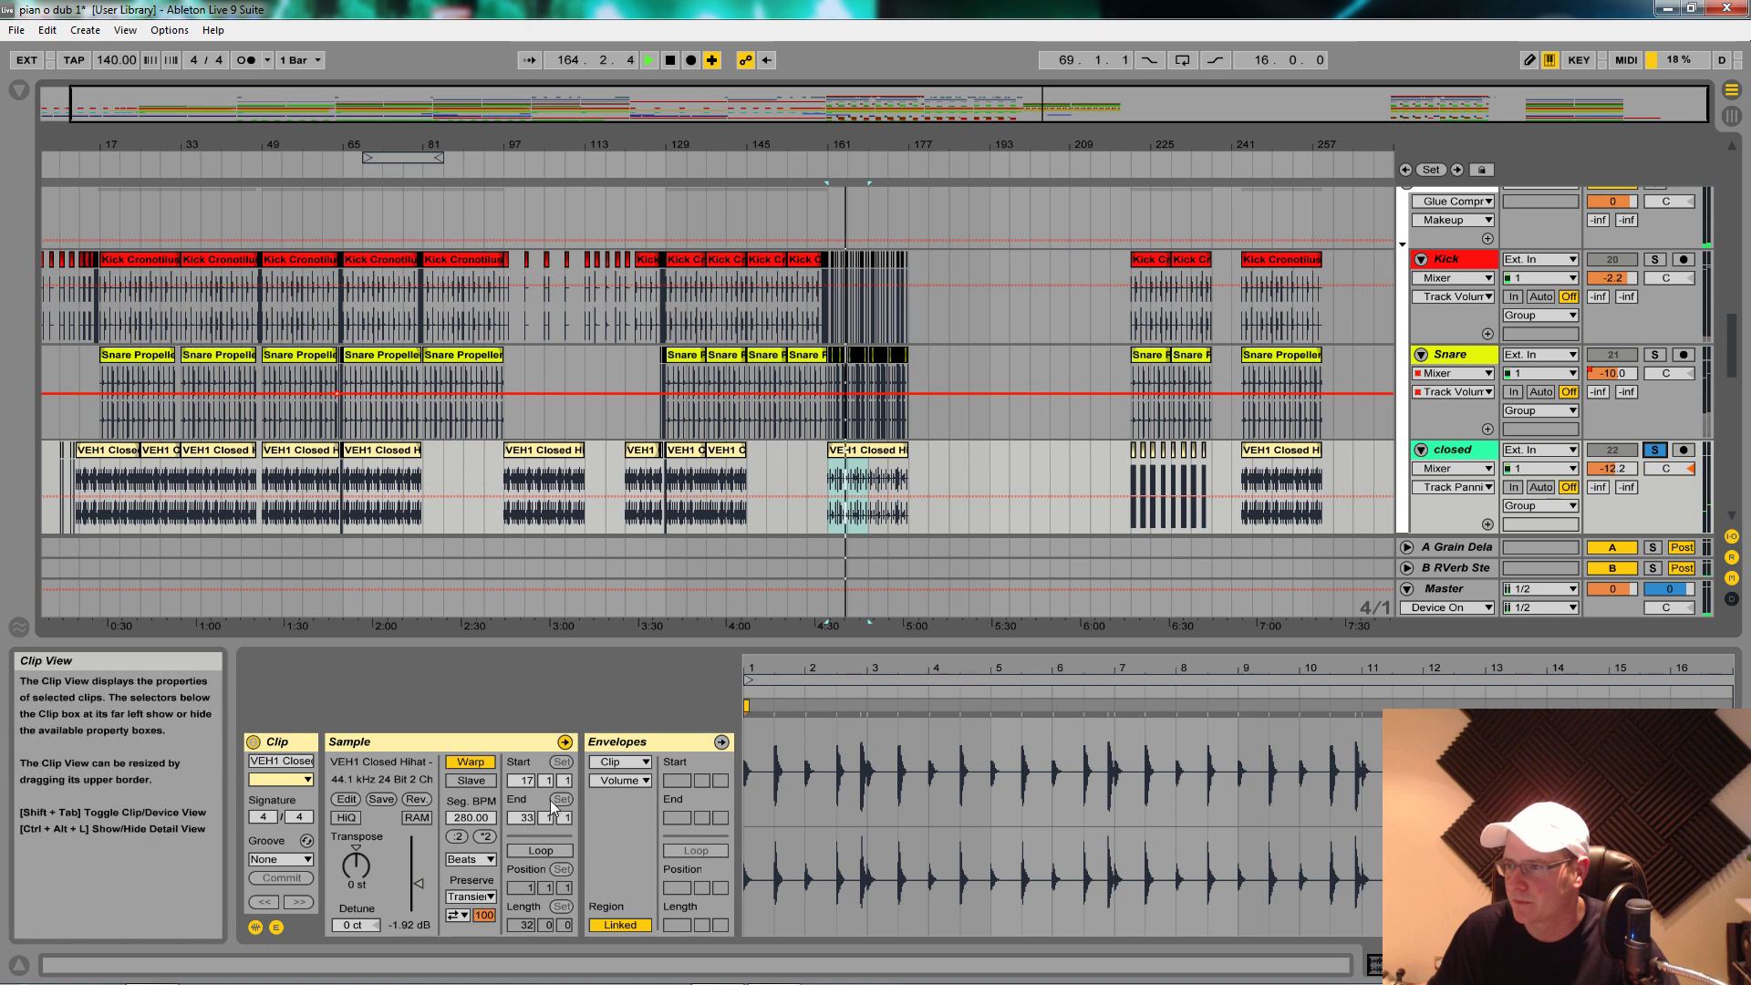
{"action": "left_click", "coordinate": [458, 836]}
{"action": "left_click", "coordinate": [458, 836]}
{"action": "left_click", "coordinate": [833, 525]}
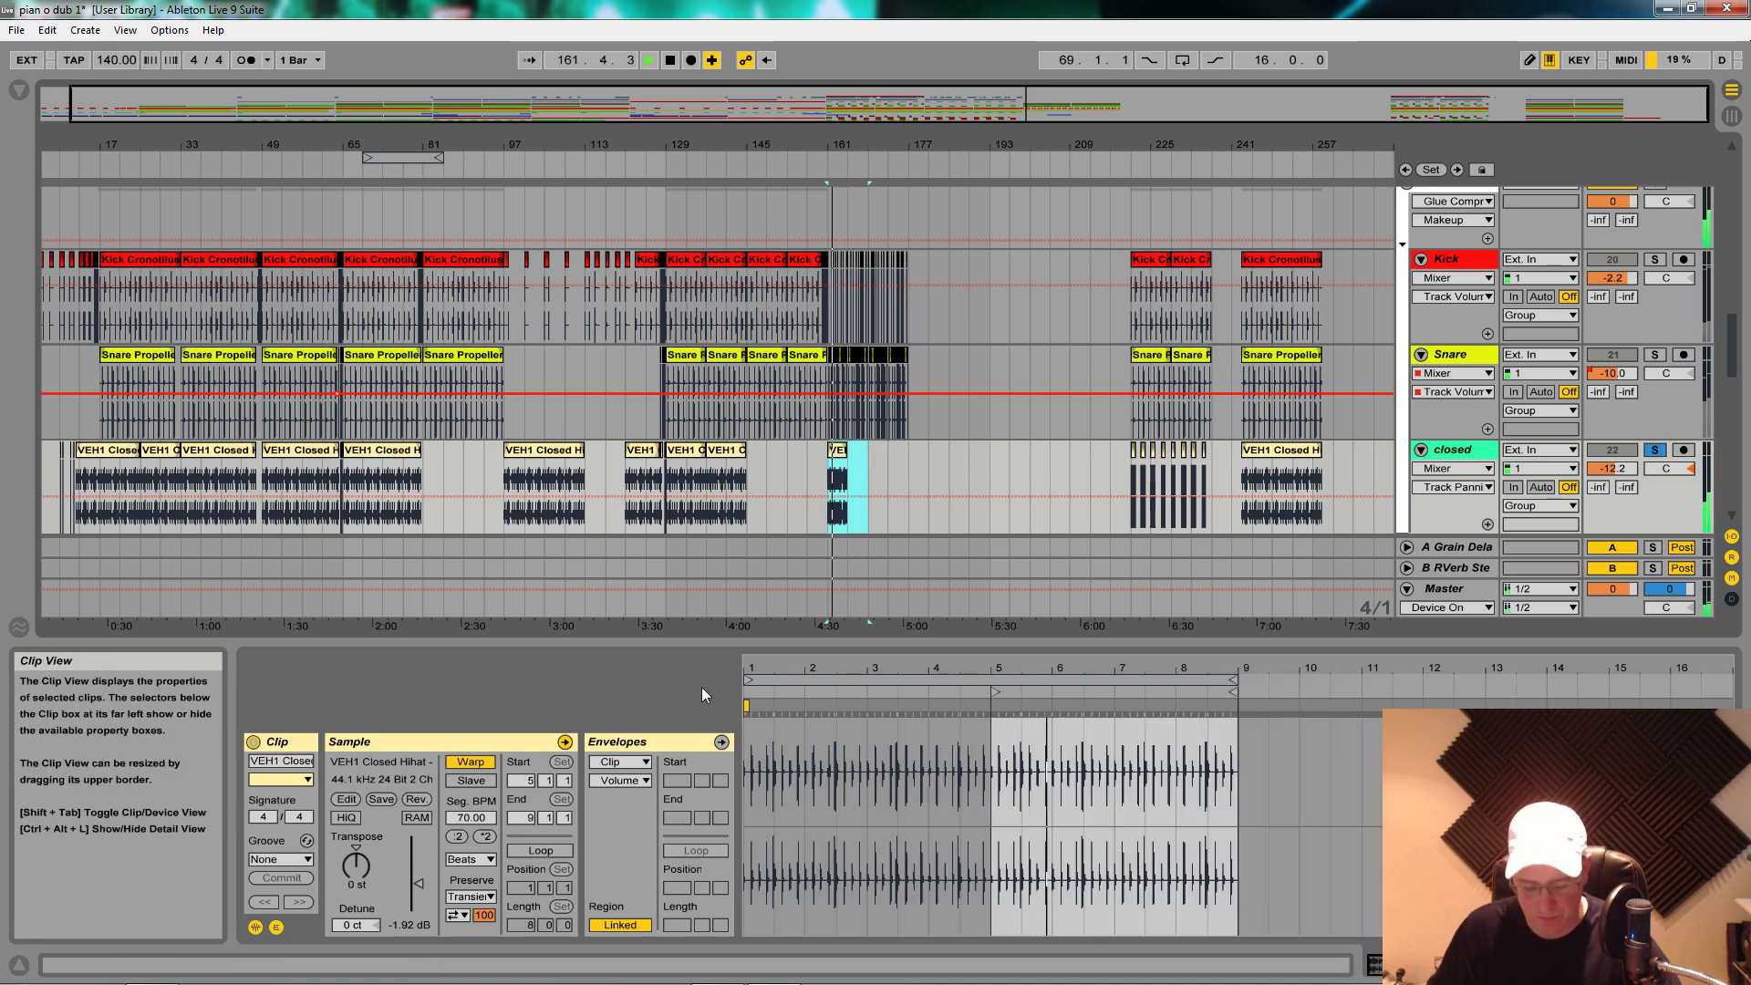
Step: Duplicate and align the shortened four-bar closed hi-hat clip to fill the track from bar 161 to 177.1.1
{"action": "key", "text": "ctrl+d"}
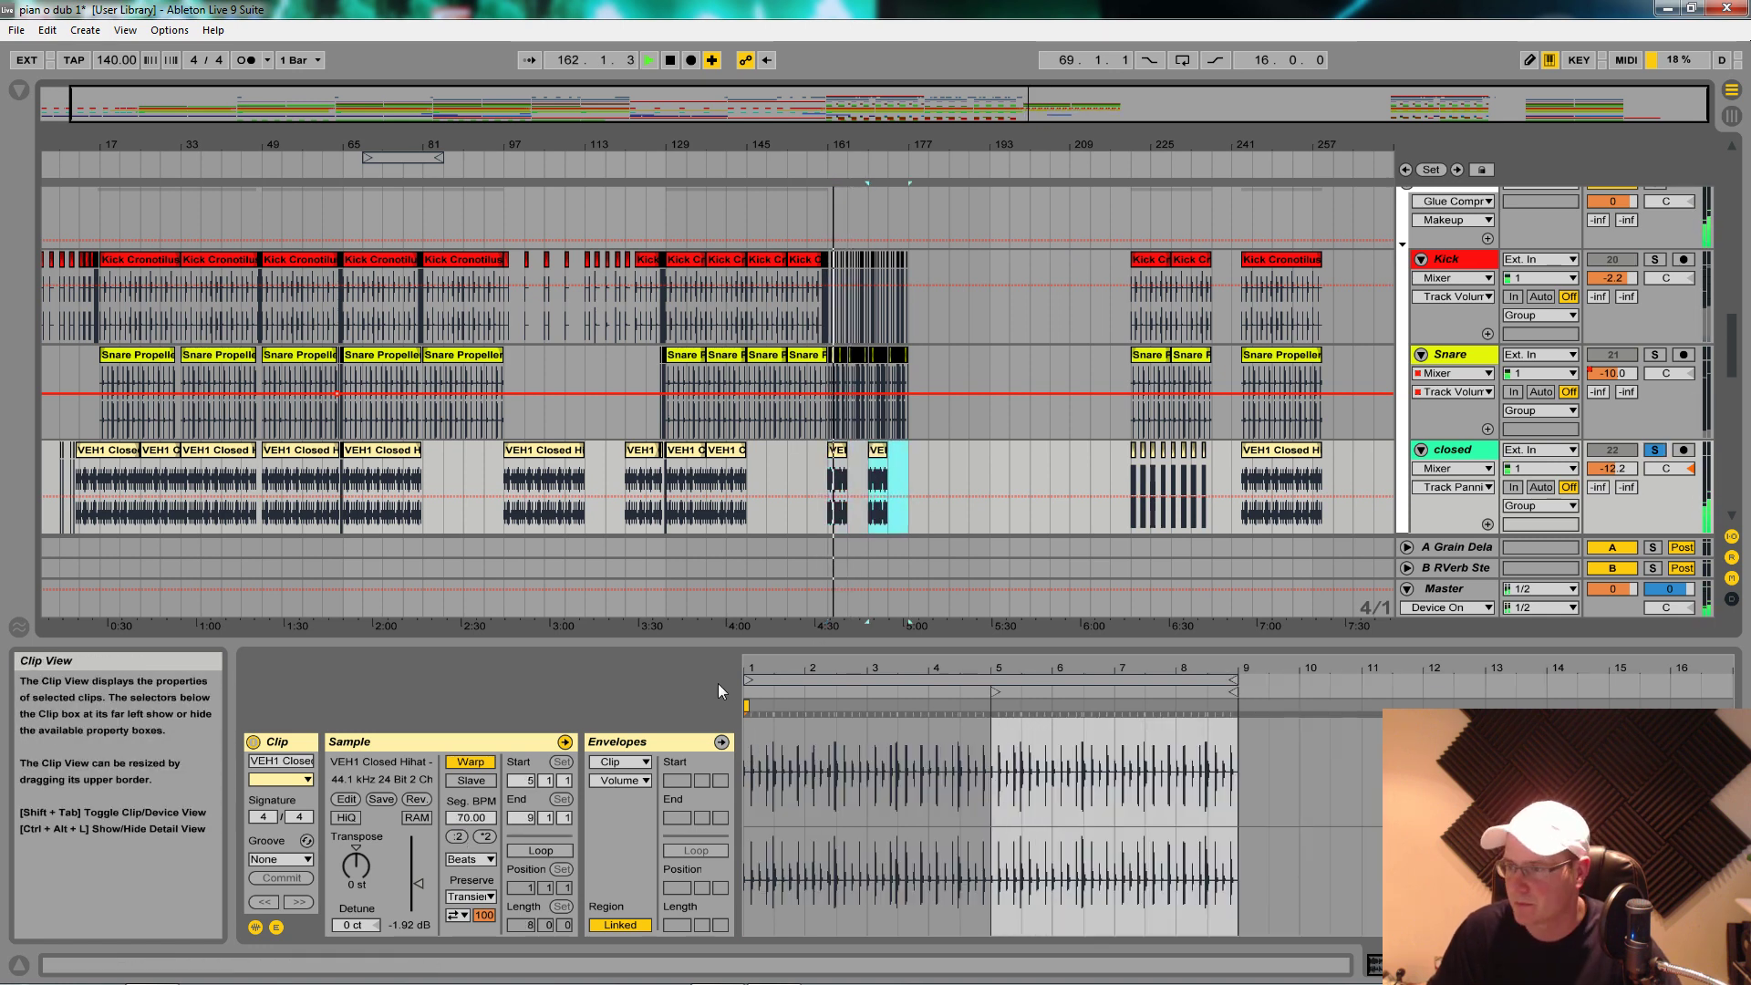
{"action": "left_click", "coordinate": [862, 464]}
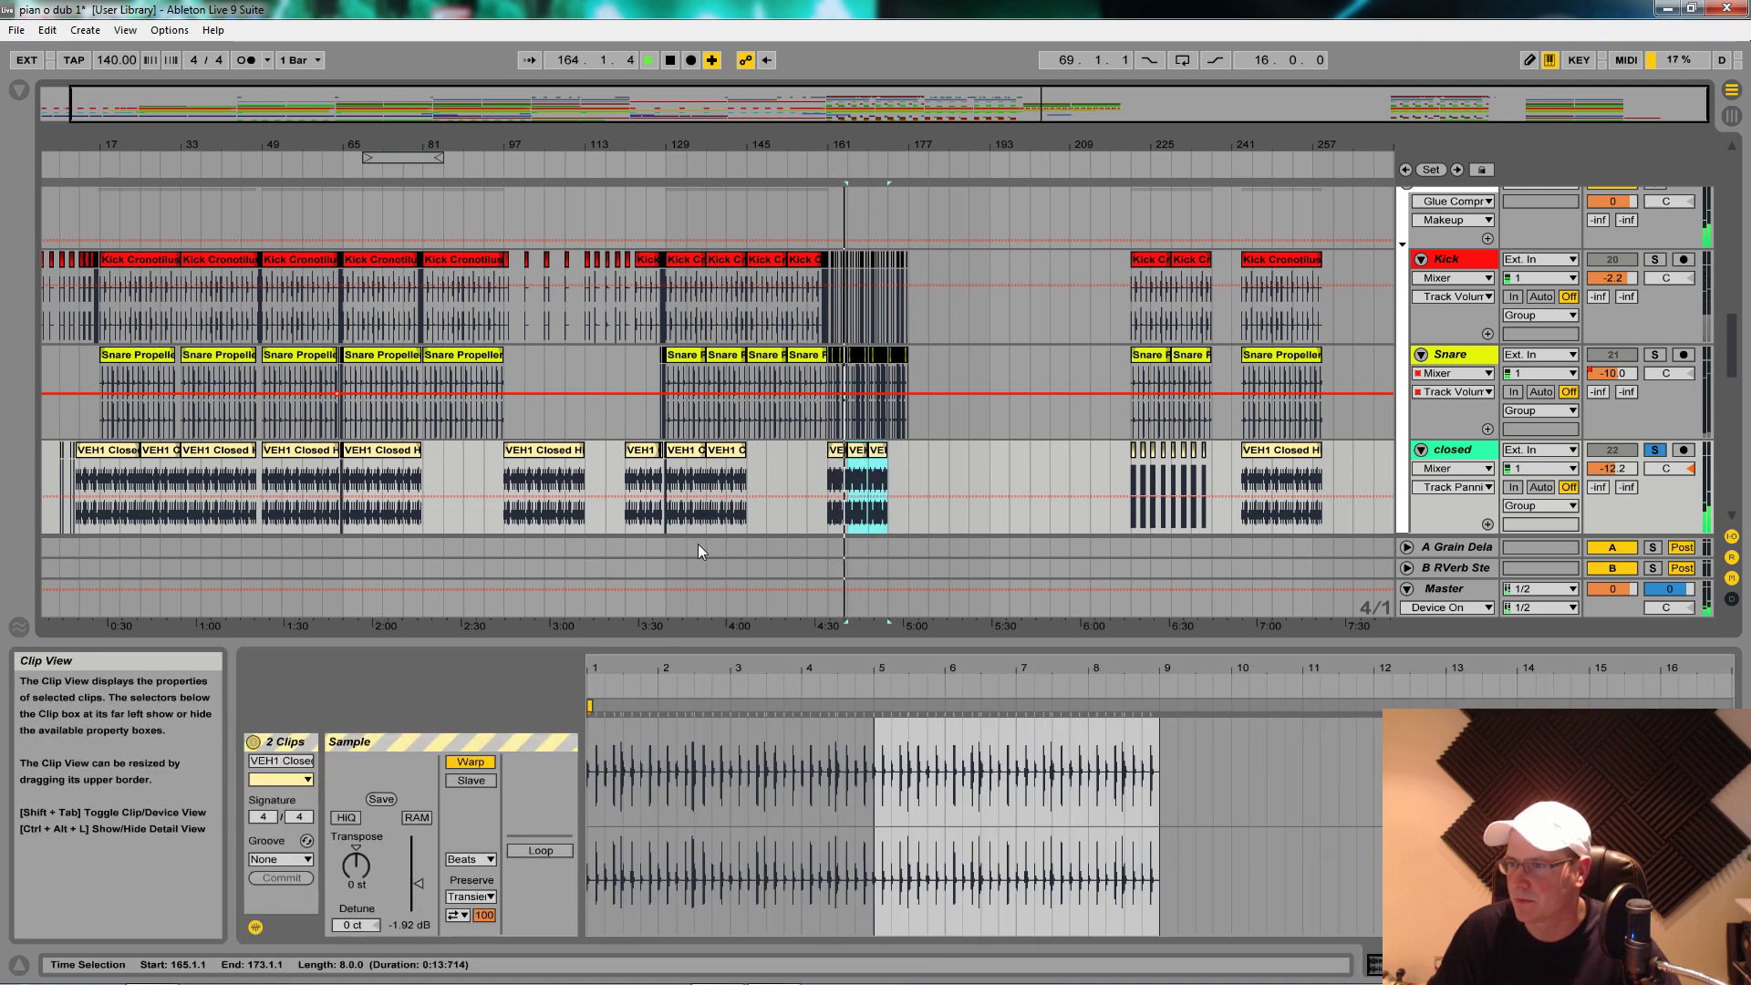
{"action": "left_click_drag", "start_coordinate": [829, 477], "coordinate": [886, 482]}
{"action": "key", "text": "ctrl+d"}
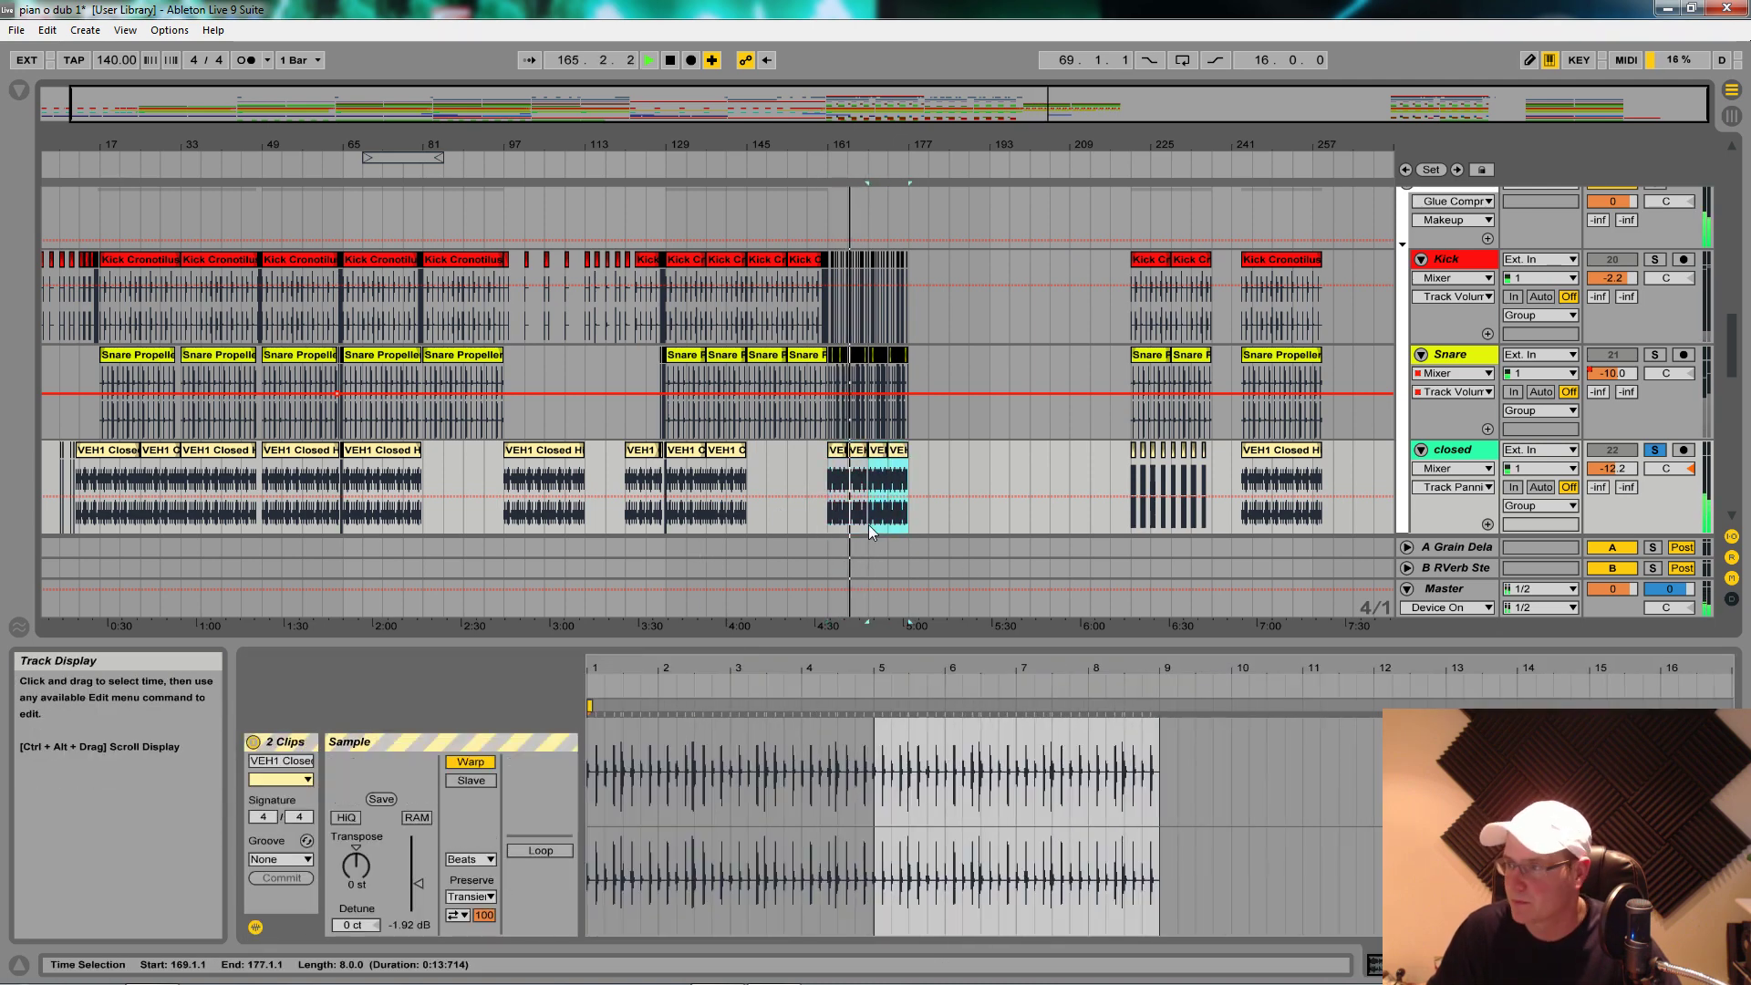
Step: Set the last two new closed hi-hat clips' warp mode to Texture, unsolo the track and play from 161.1.1
{"action": "left_click", "coordinate": [483, 861]}
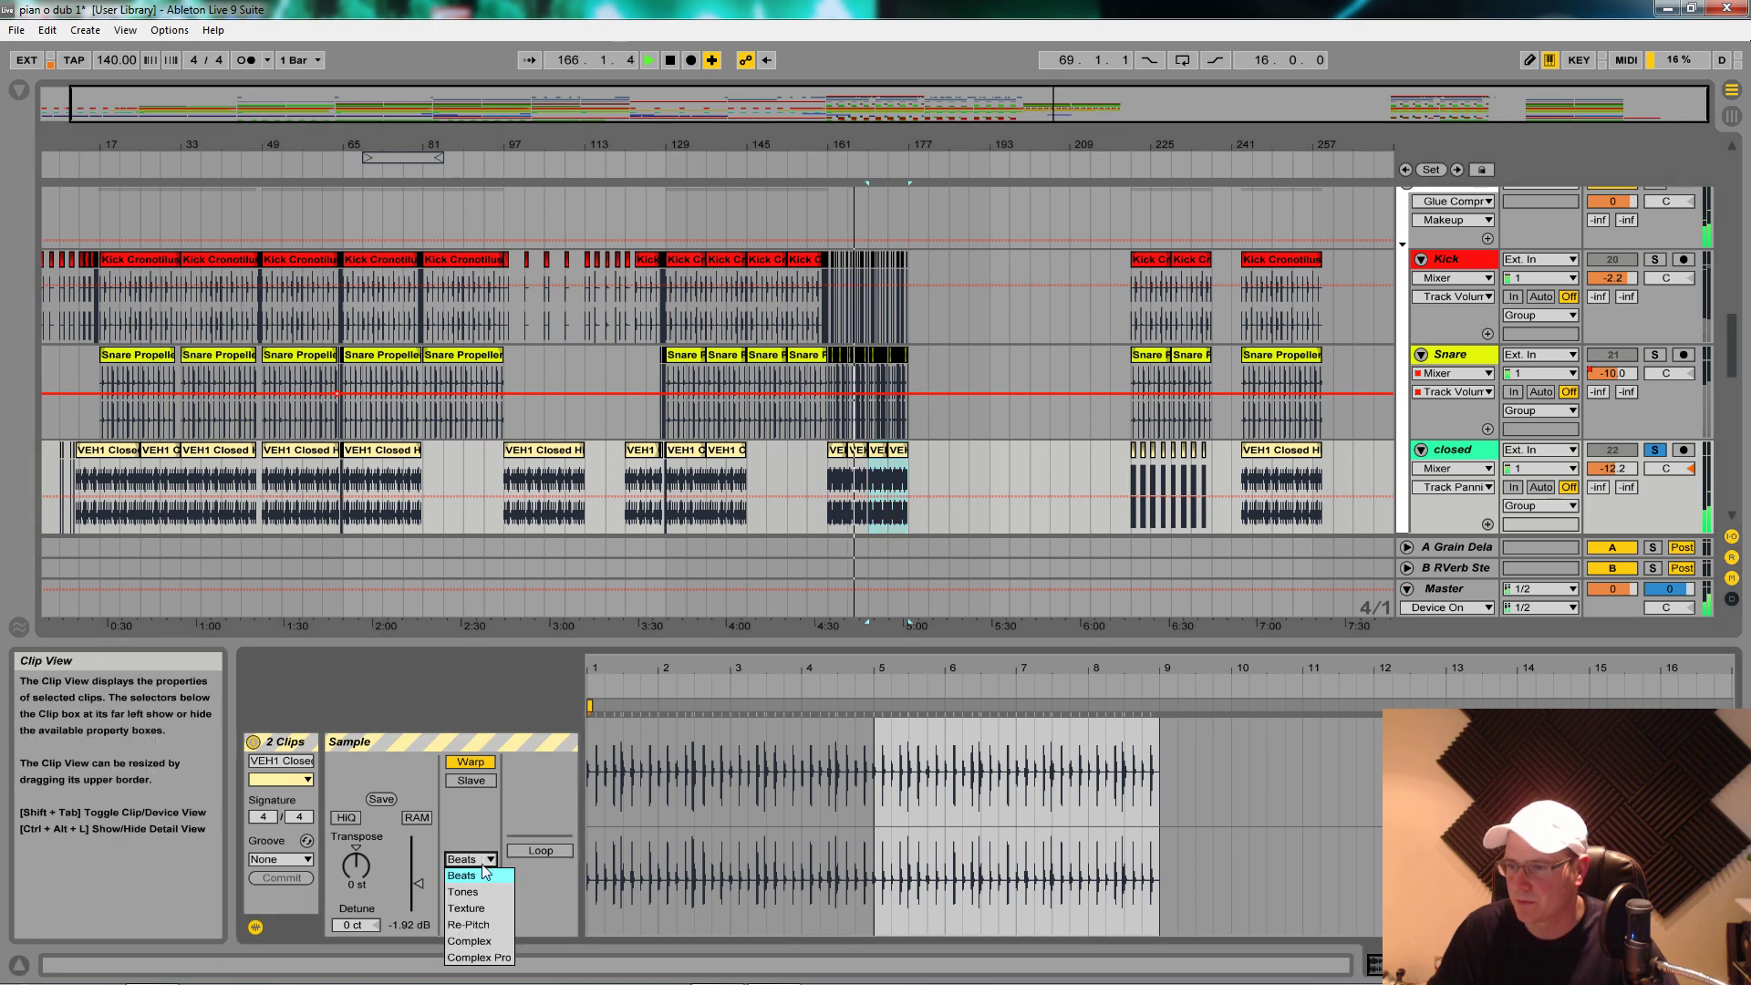
{"action": "left_click", "coordinate": [470, 908]}
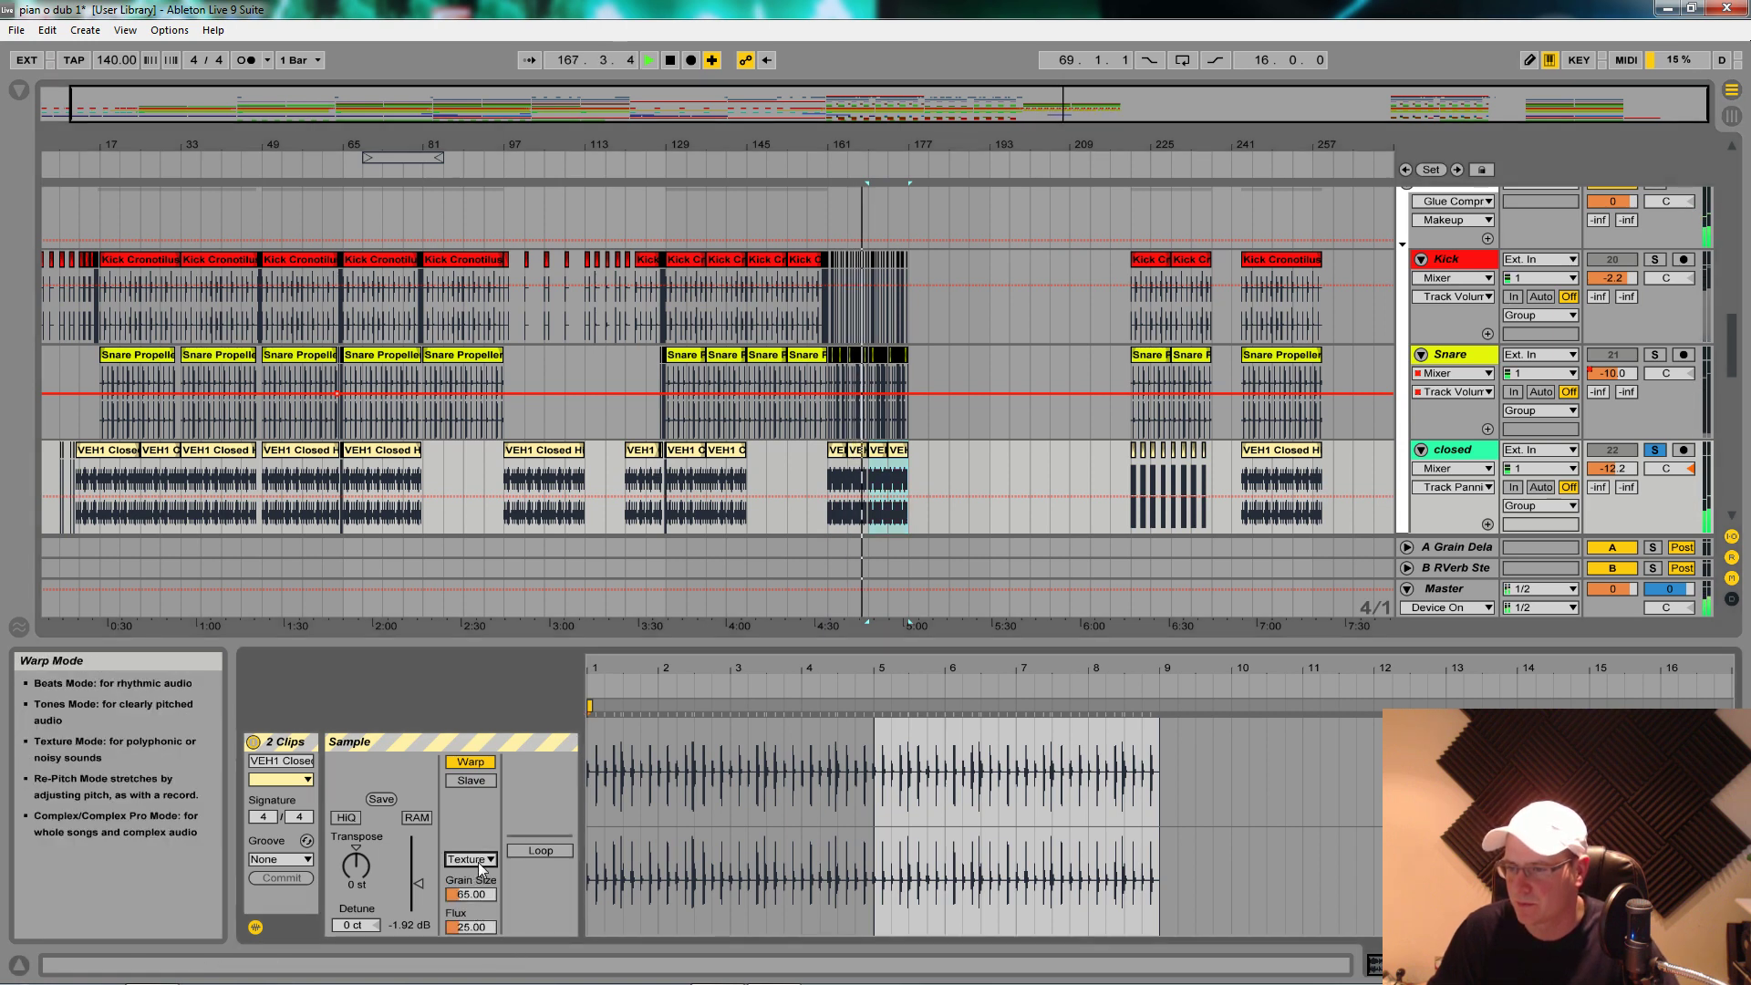
{"action": "key", "text": "space"}
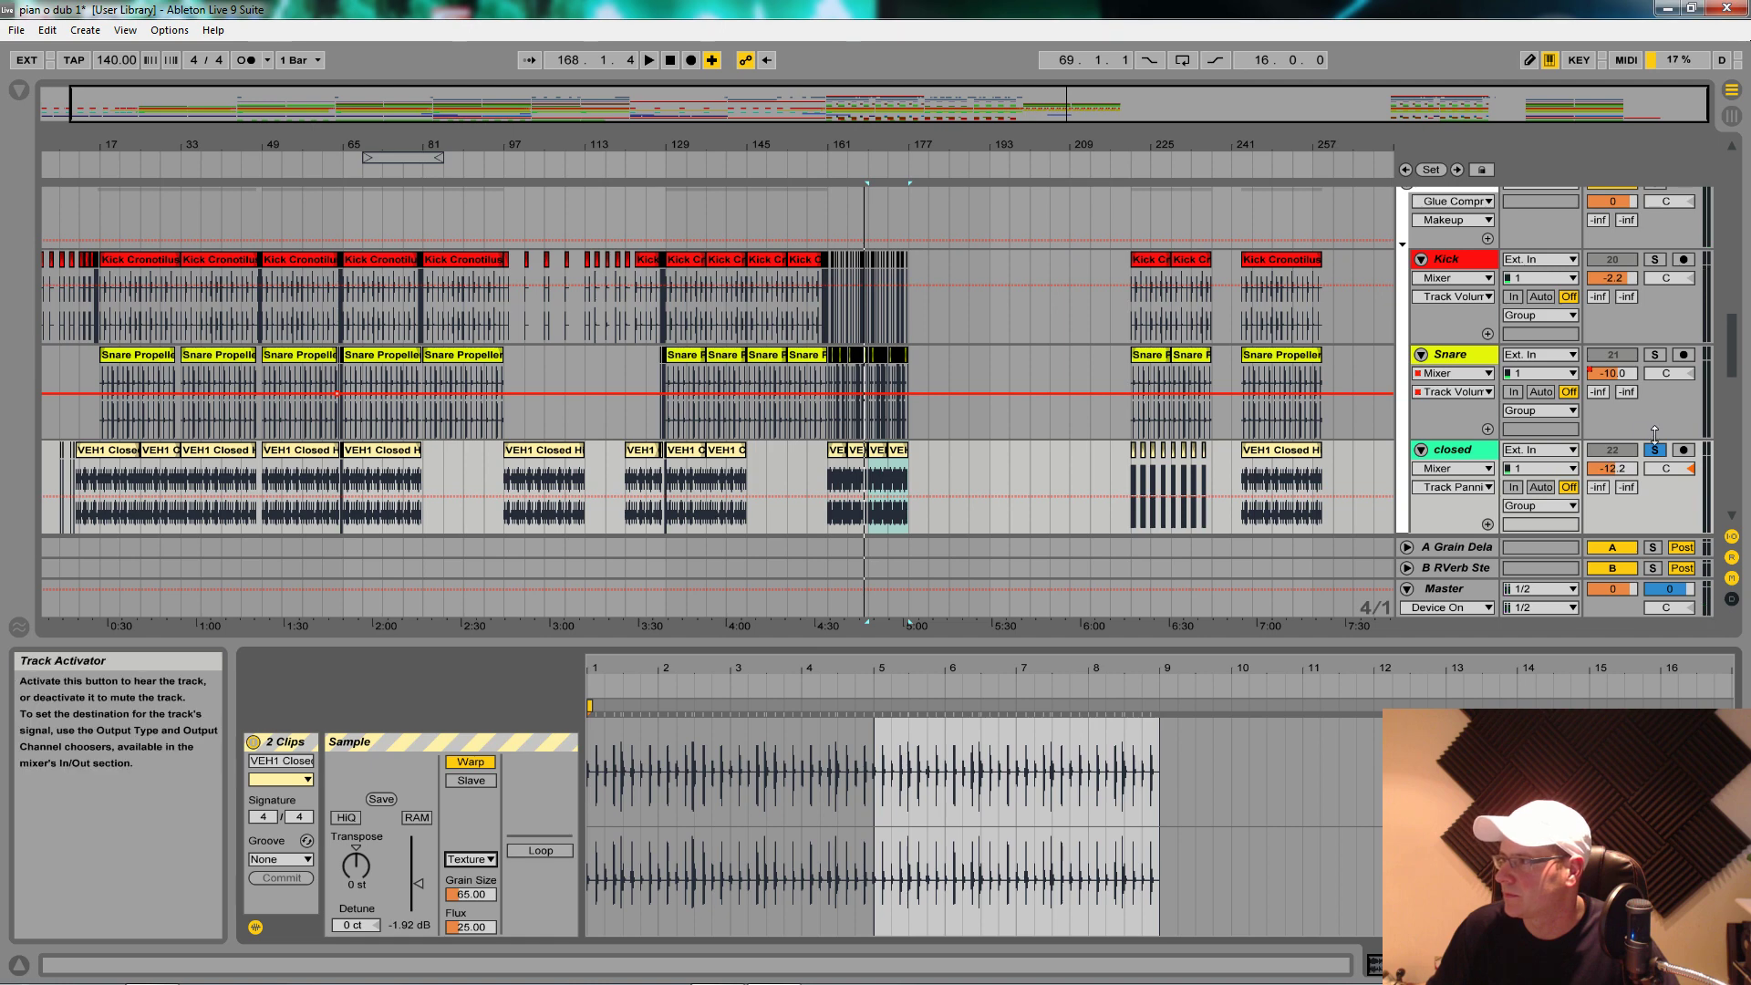
{"action": "key", "text": "space"}
{"action": "left_click", "coordinate": [834, 483]}
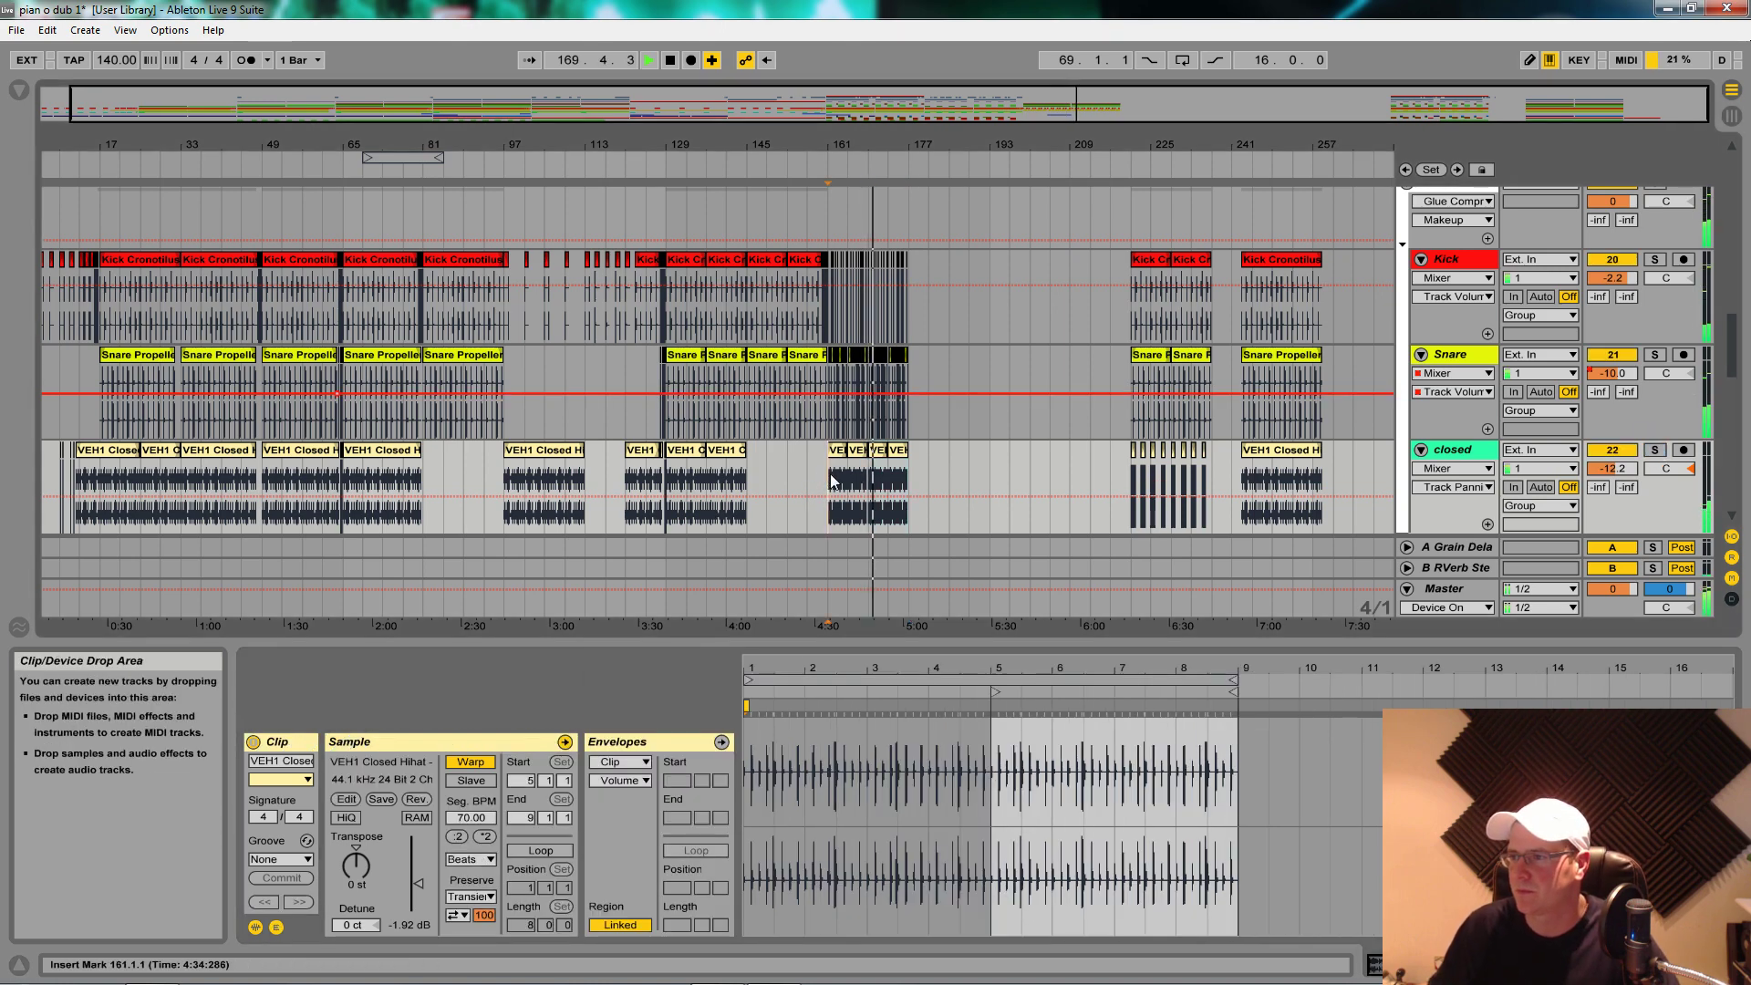
Step: Copy the two Bass pad clips from the final section around bar 241 to 161.1.1 on the same track and play them
{"action": "scroll", "coordinate": [839, 456], "scroll_direction": "up", "scroll_amount": 5}
{"action": "scroll", "coordinate": [851, 425], "scroll_direction": "up", "scroll_amount": 6}
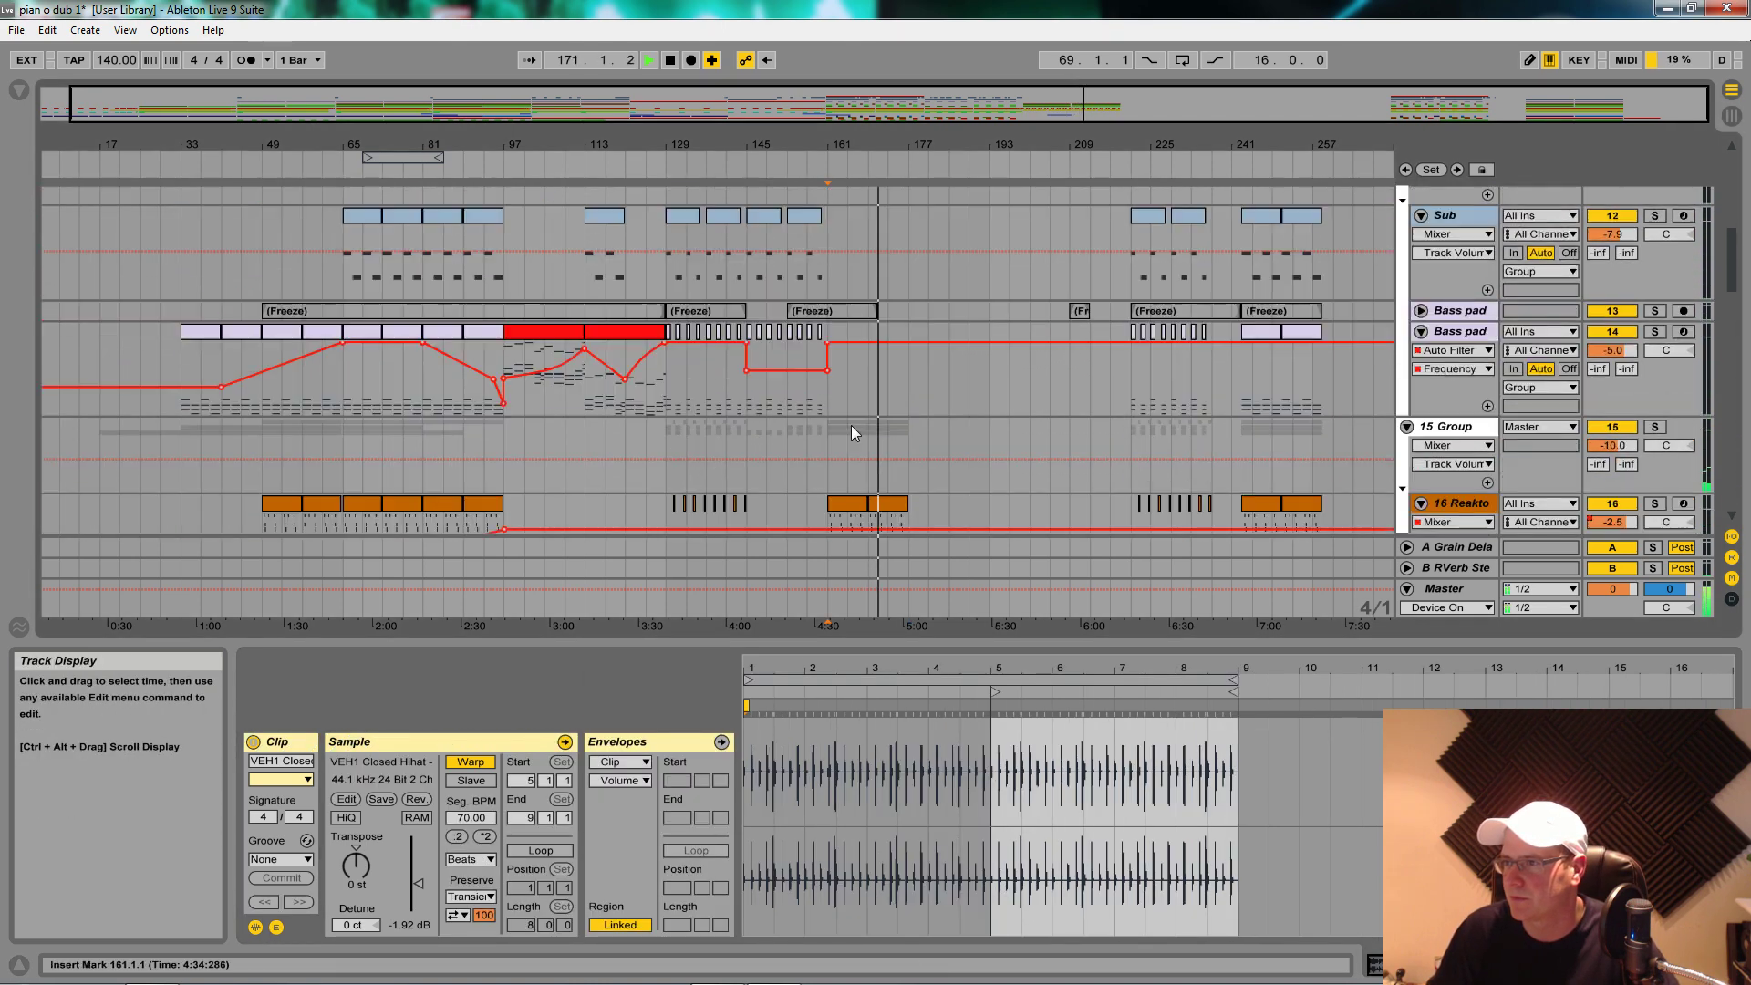
{"action": "left_click_drag", "start_coordinate": [1240, 474], "coordinate": [915, 472]}
{"action": "key", "text": "space"}
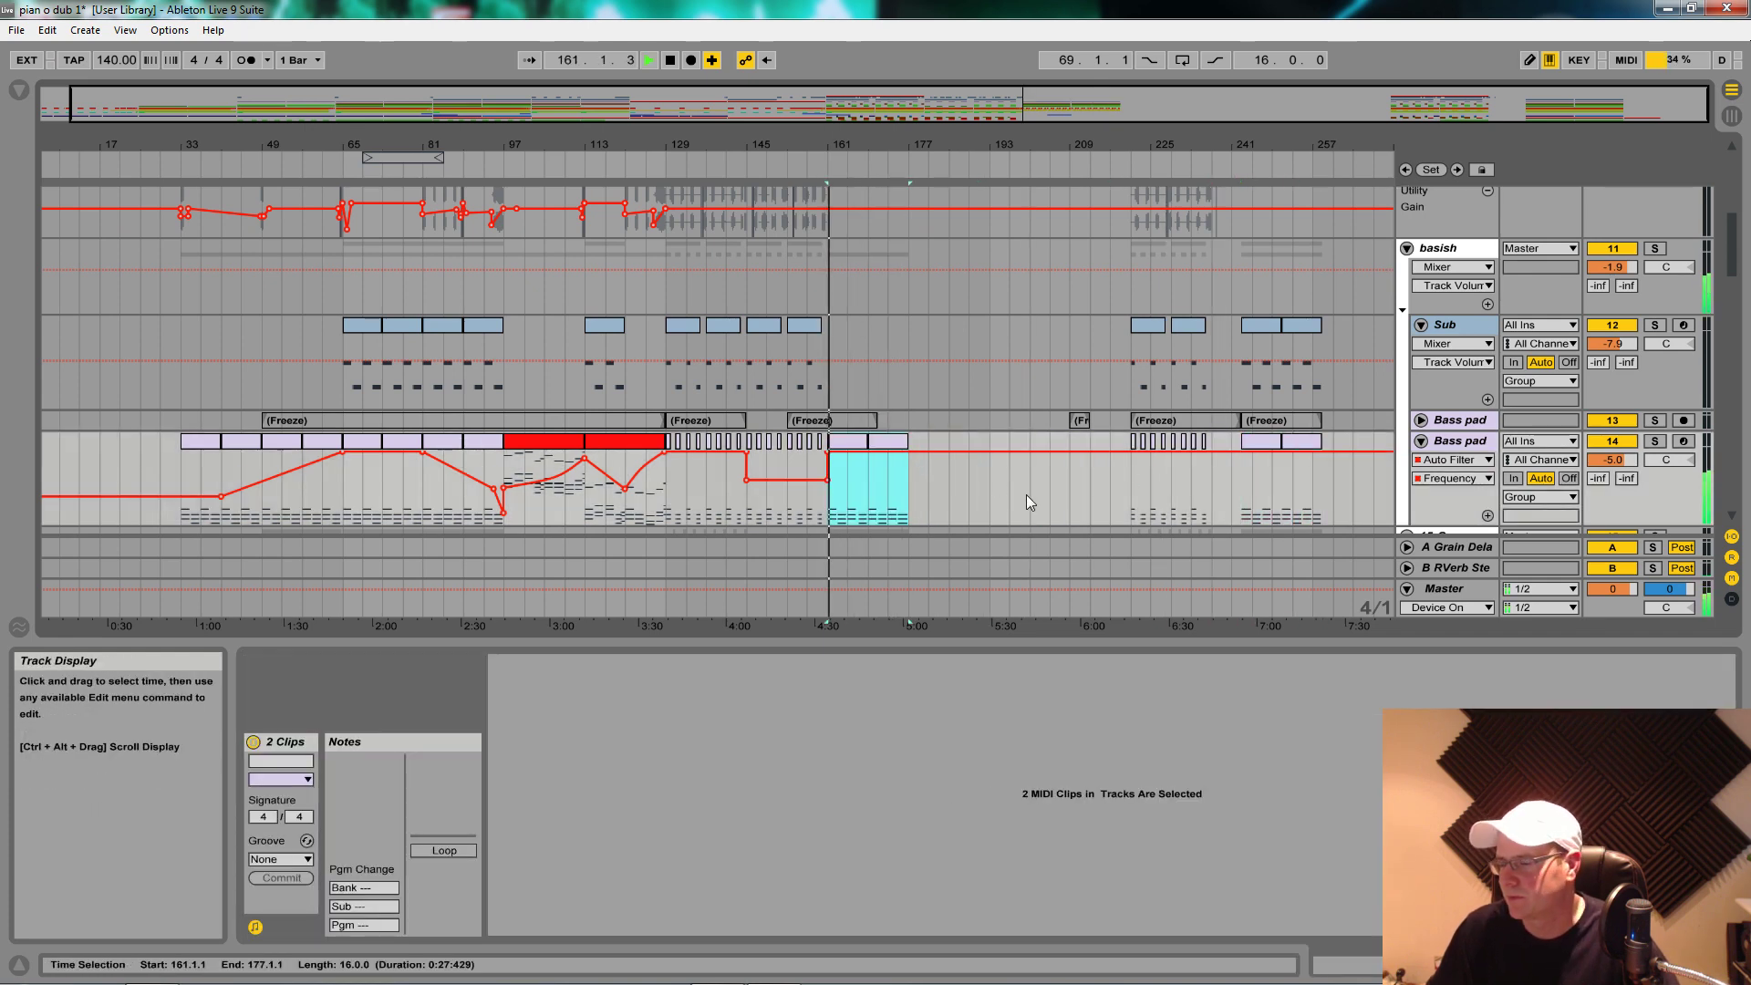
Step: Solo the Bass pad track during playback and examine the sidechain compressors in its audio effect rack
{"action": "scroll", "coordinate": [1026, 494], "scroll_direction": "down", "scroll_amount": 3}
{"action": "scroll", "coordinate": [1031, 489], "scroll_direction": "up", "scroll_amount": 1}
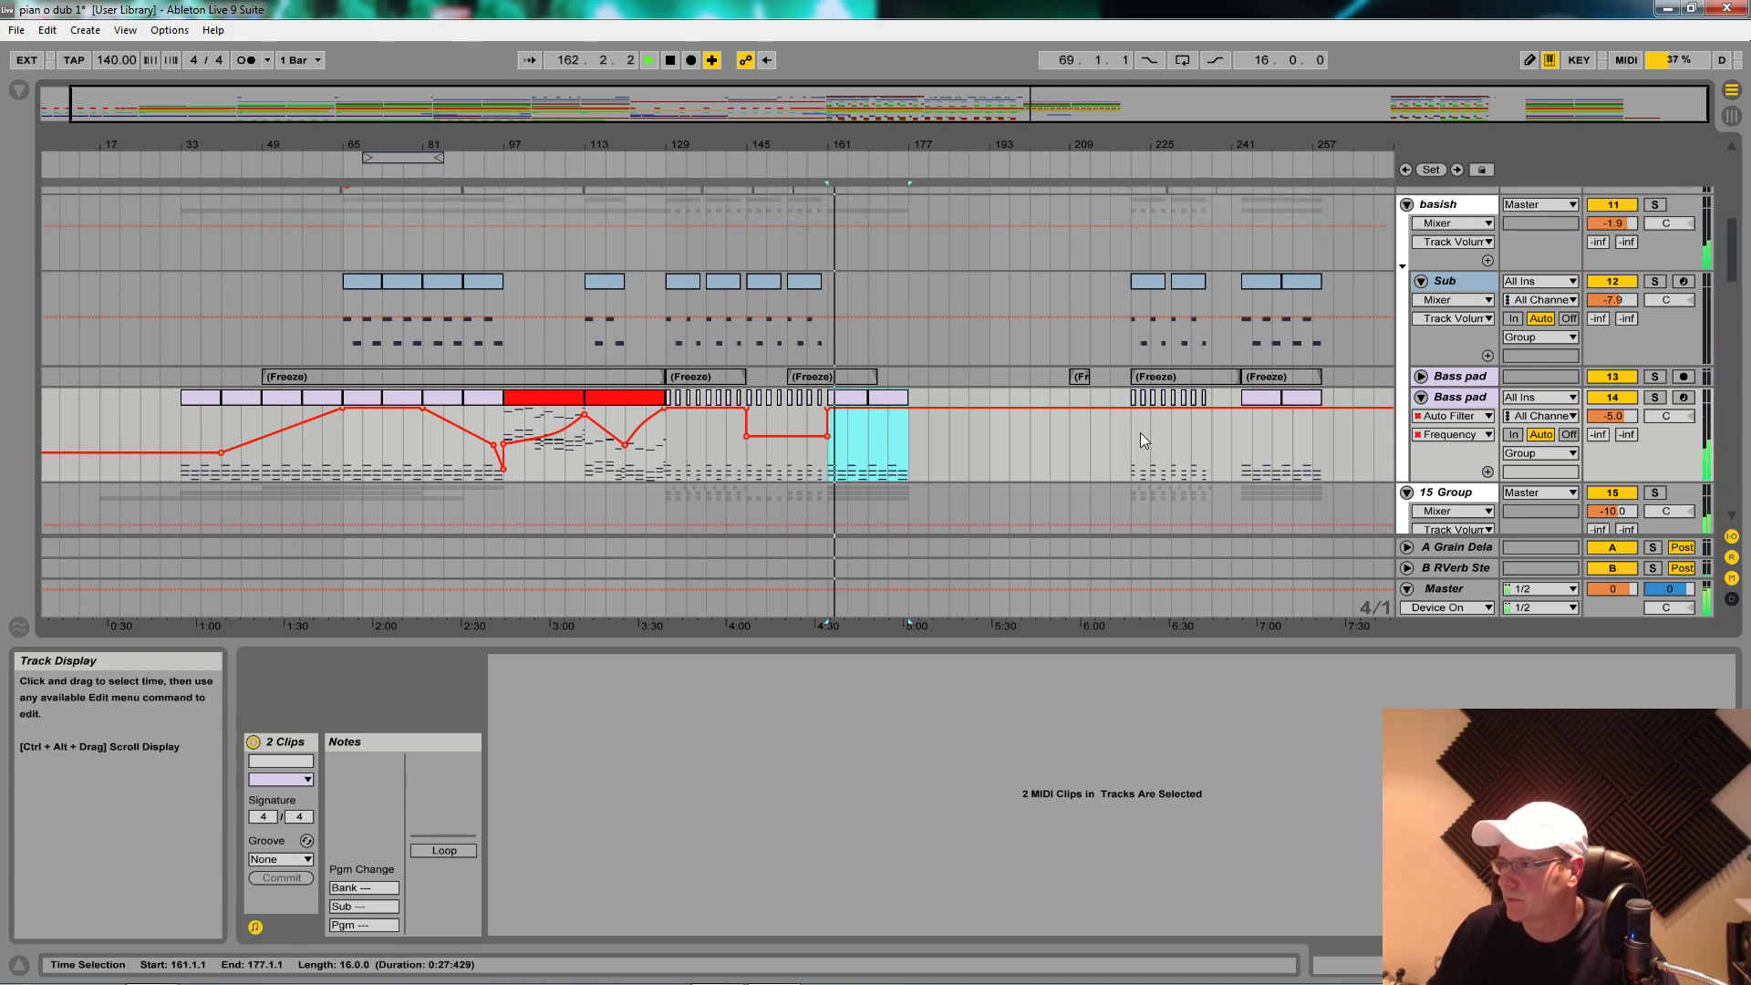
{"action": "double_click", "coordinate": [1458, 398]}
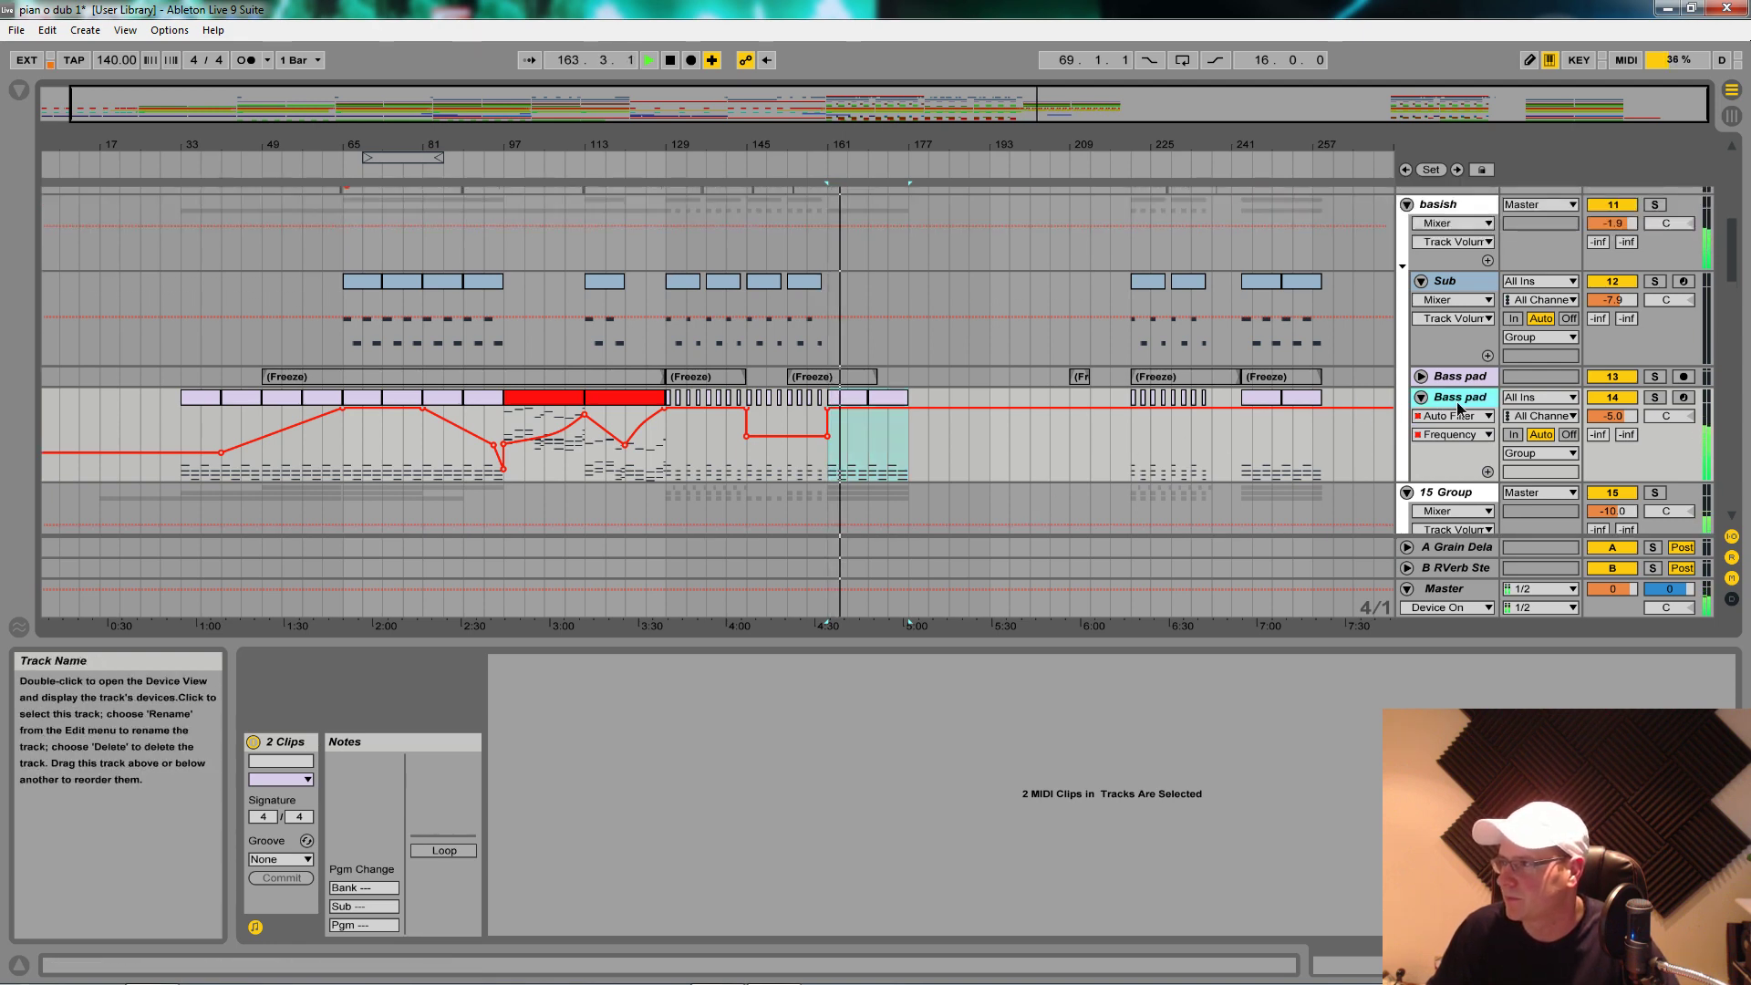
{"action": "left_click", "coordinate": [1654, 399]}
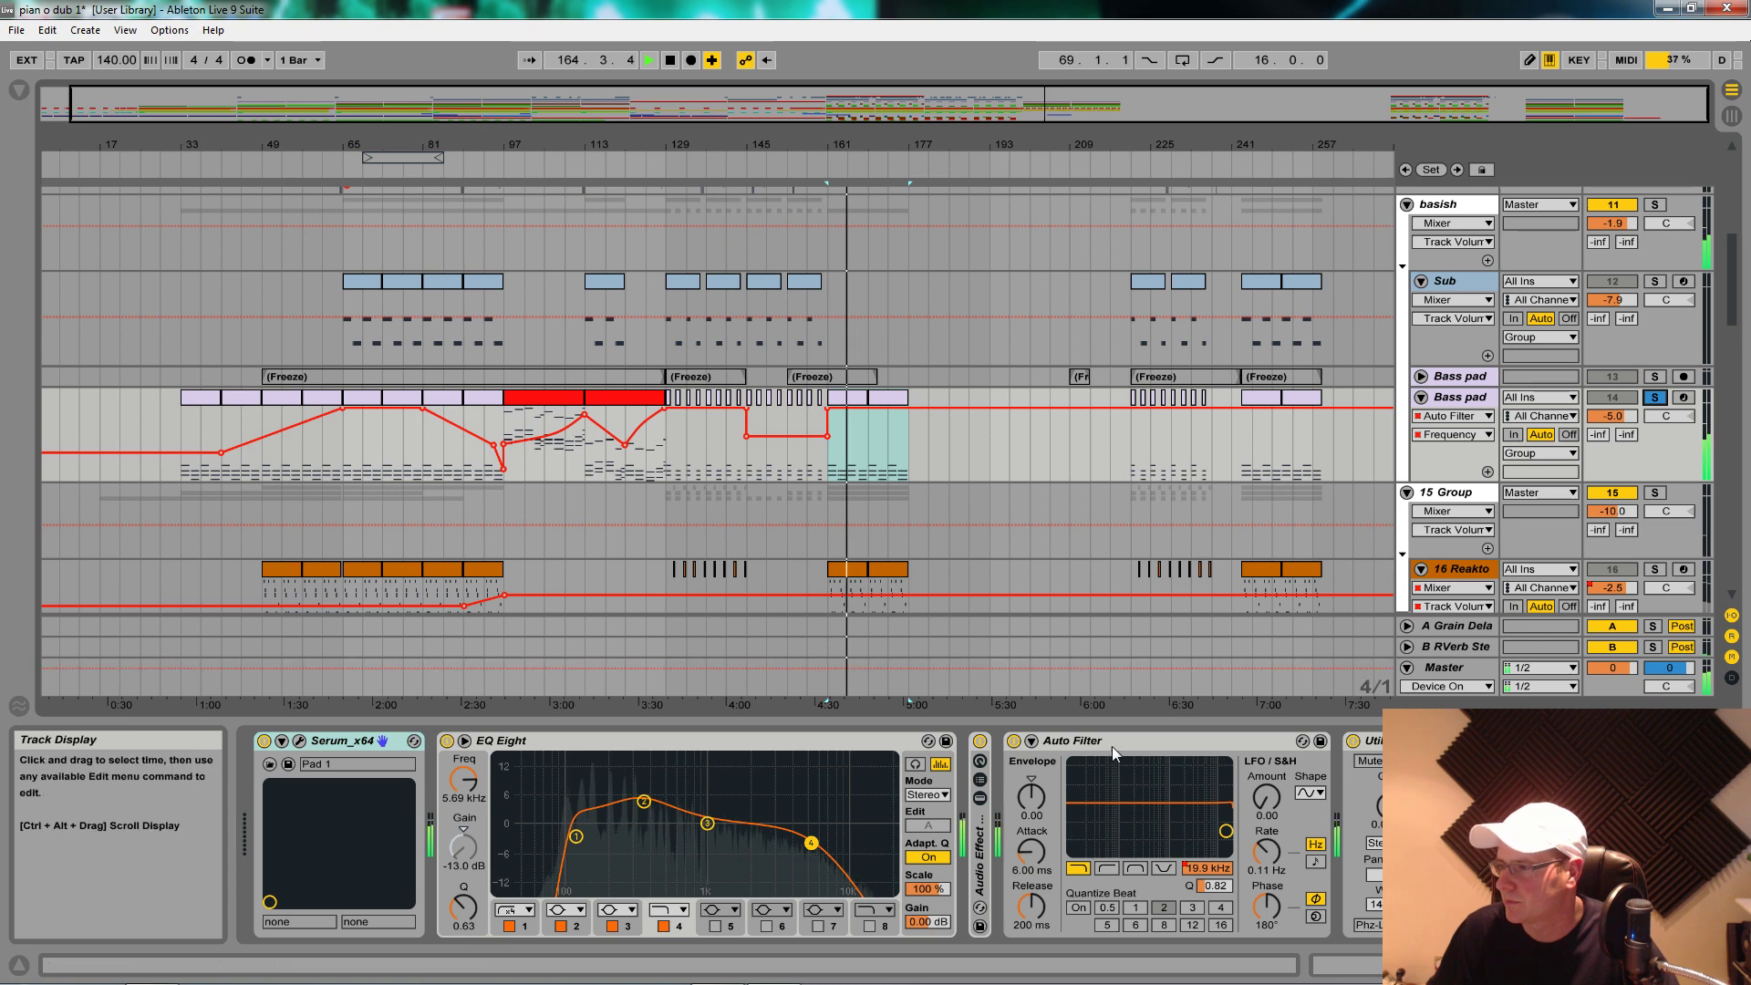
{"action": "left_click", "coordinate": [981, 798]}
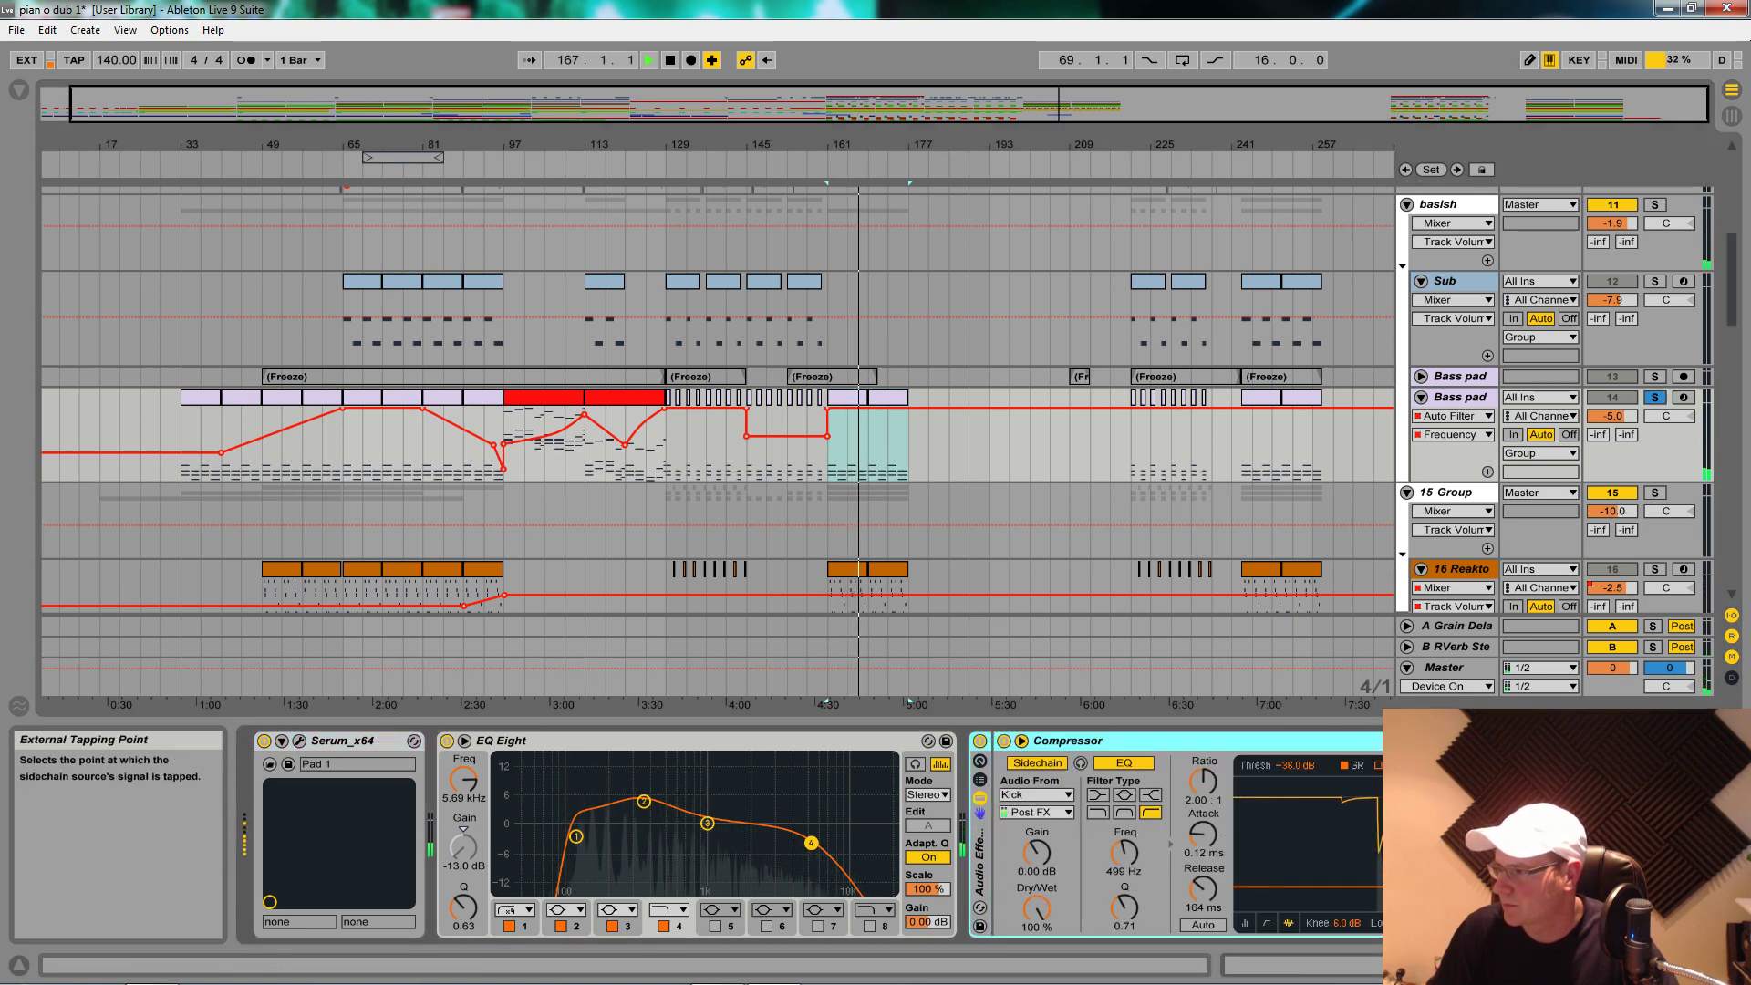
{"action": "mouse_move", "coordinate": [1541, 964]}
{"action": "left_mouse_down"}
{"action": "mouse_move", "coordinate": [1601, 965]}
{"action": "mouse_move", "coordinate": [1563, 965]}
{"action": "left_mouse_up"}
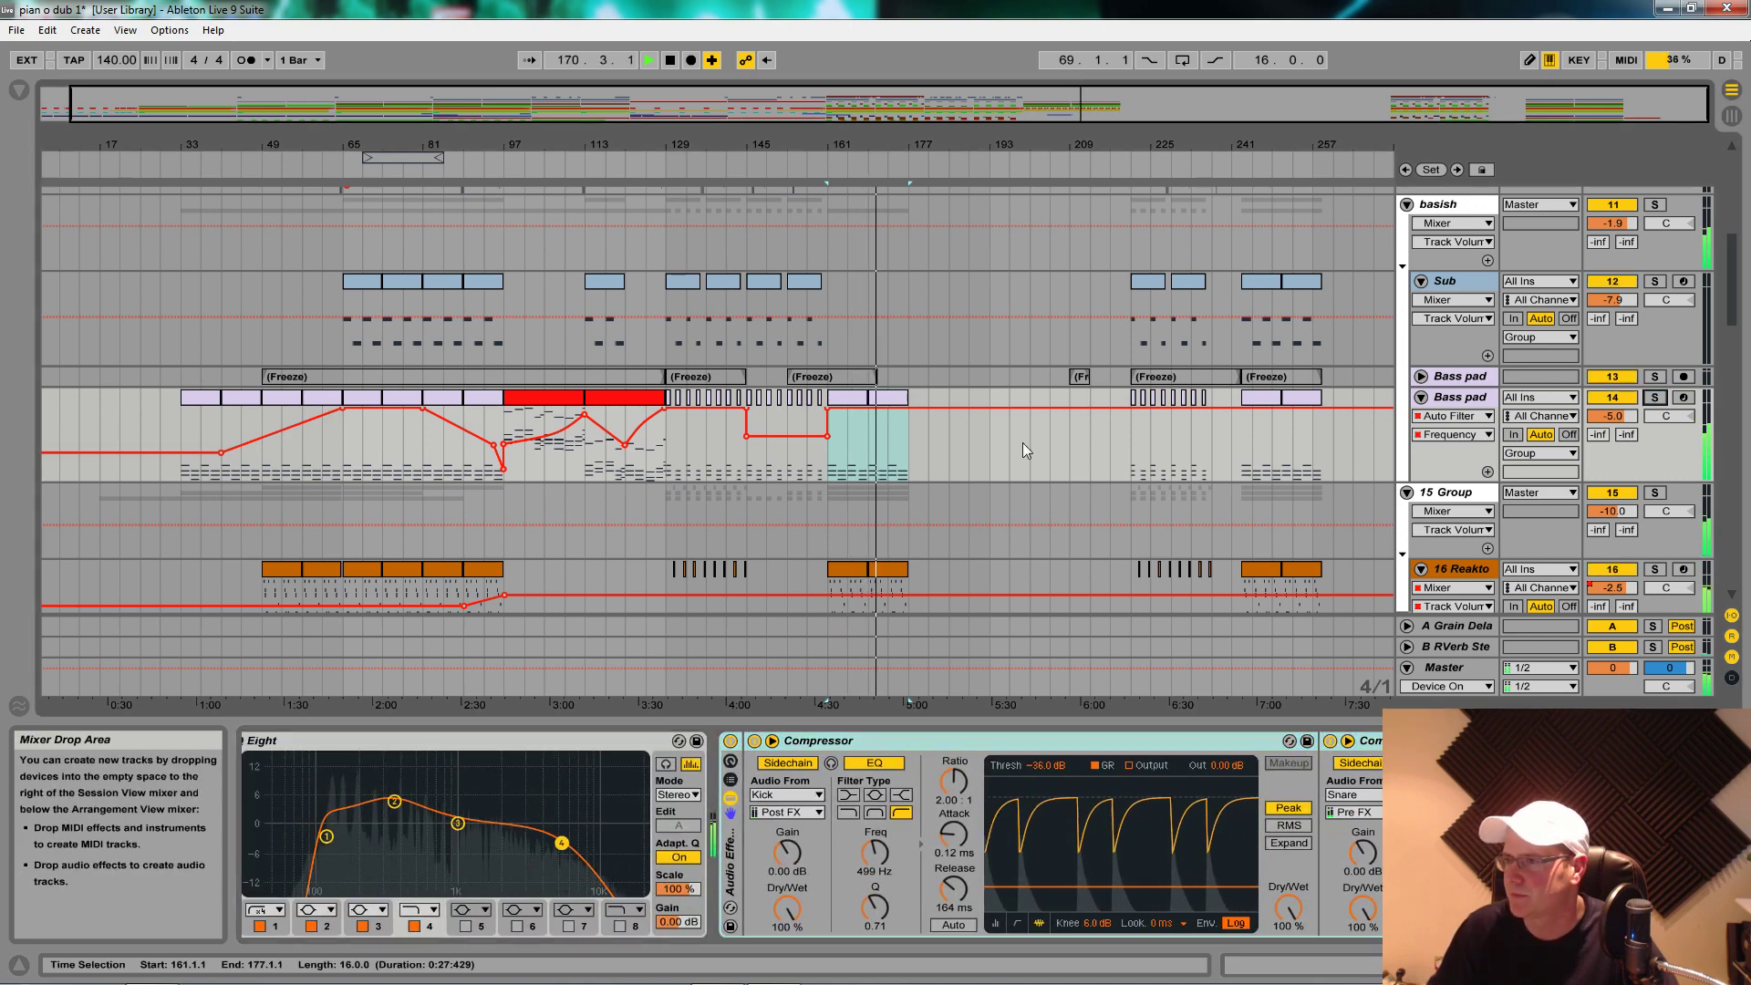
Step: Copy the 16-bar red Bass pad clip at bar 97 to 177.1.1 on the same track
{"action": "scroll", "coordinate": [1003, 446], "scroll_direction": "up", "scroll_amount": 2}
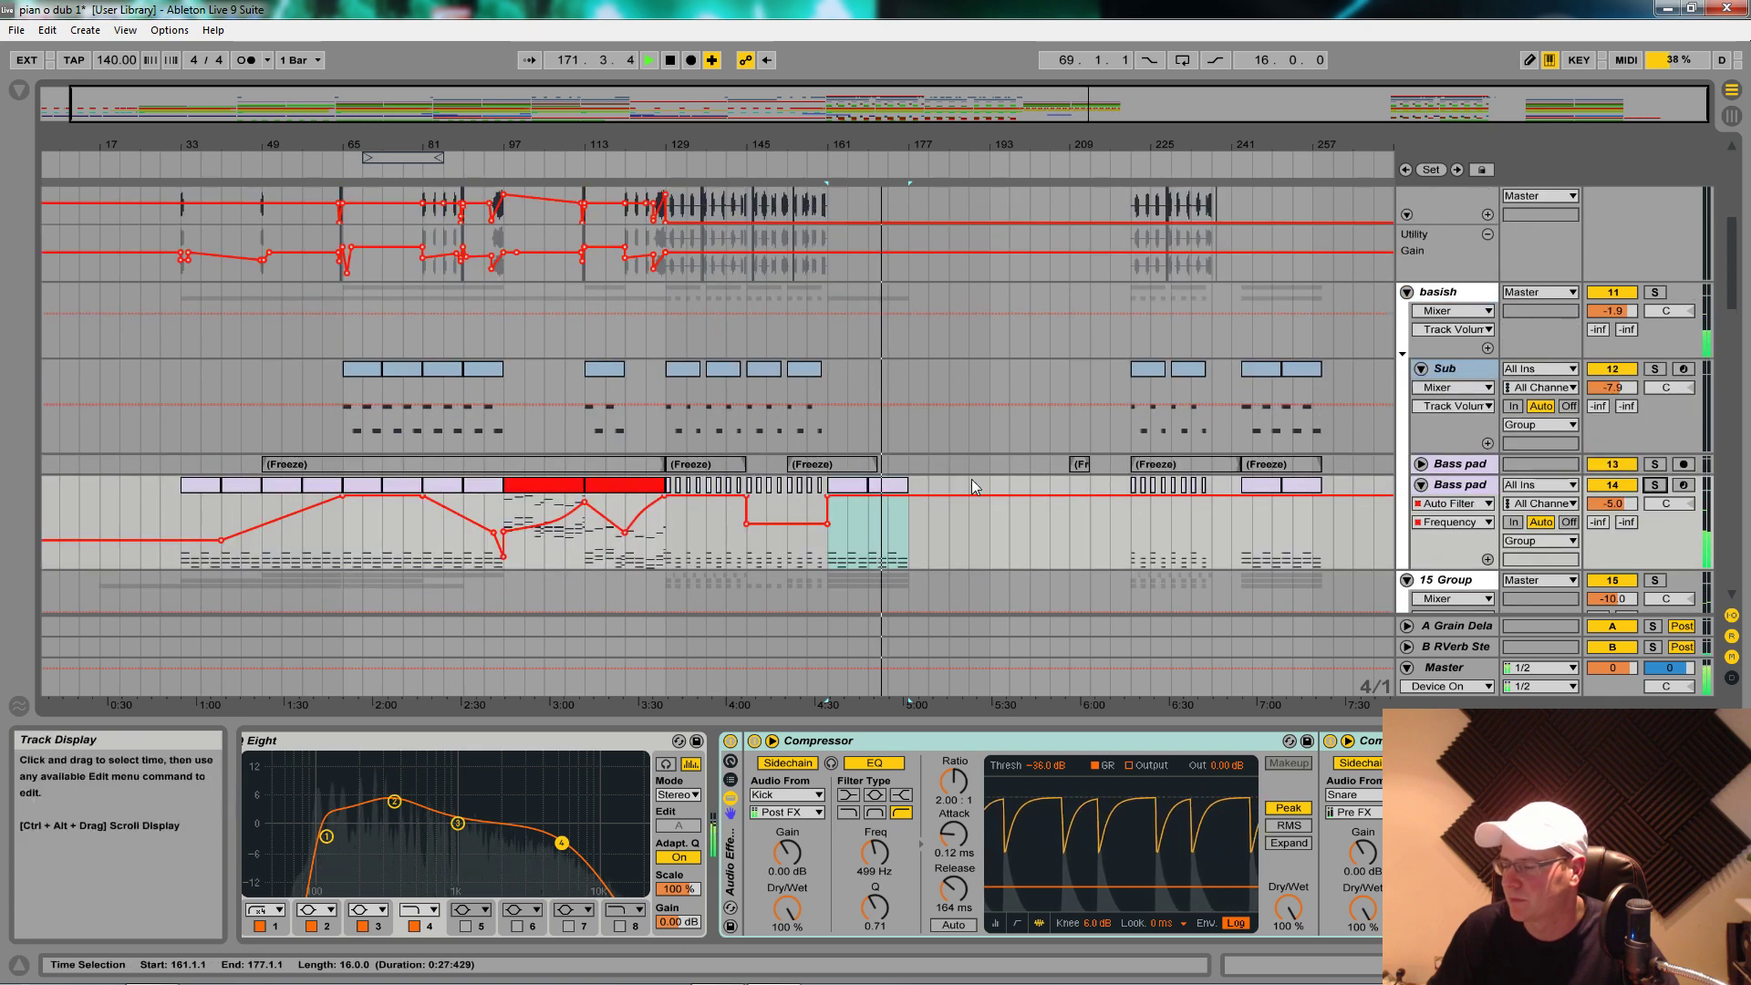
{"action": "scroll", "coordinate": [971, 473], "scroll_direction": "down", "scroll_amount": 5}
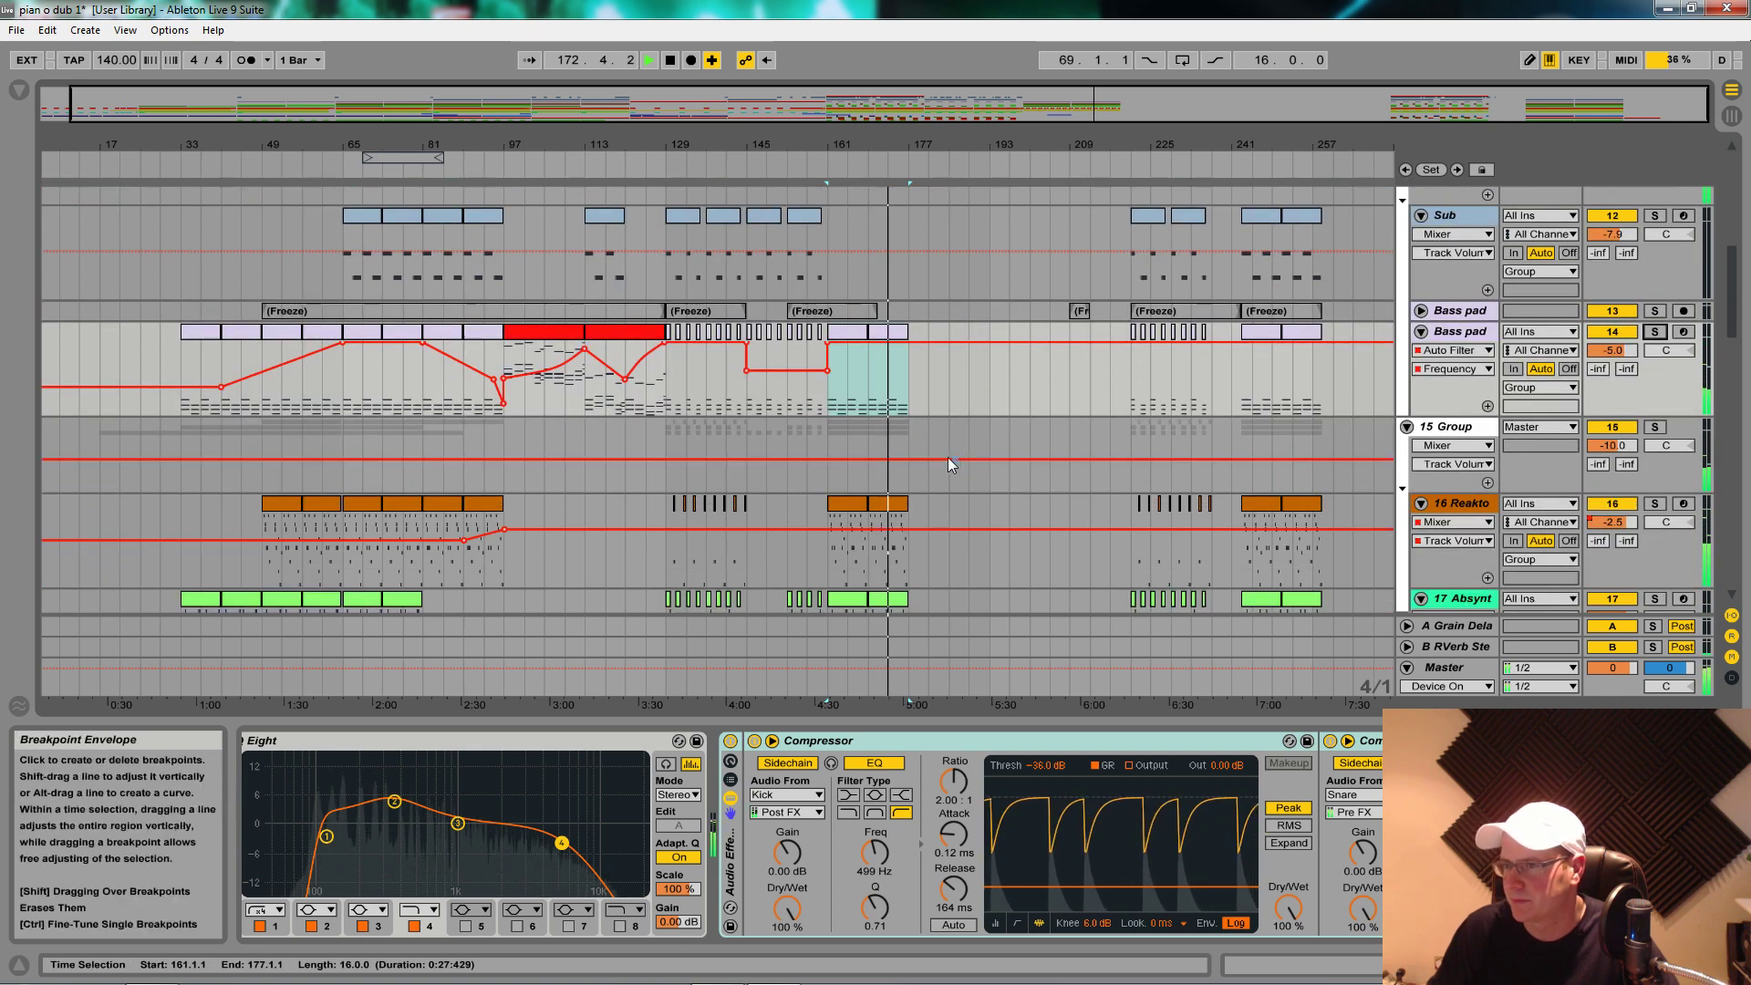
{"action": "scroll", "coordinate": [949, 457], "scroll_direction": "down", "scroll_amount": 1}
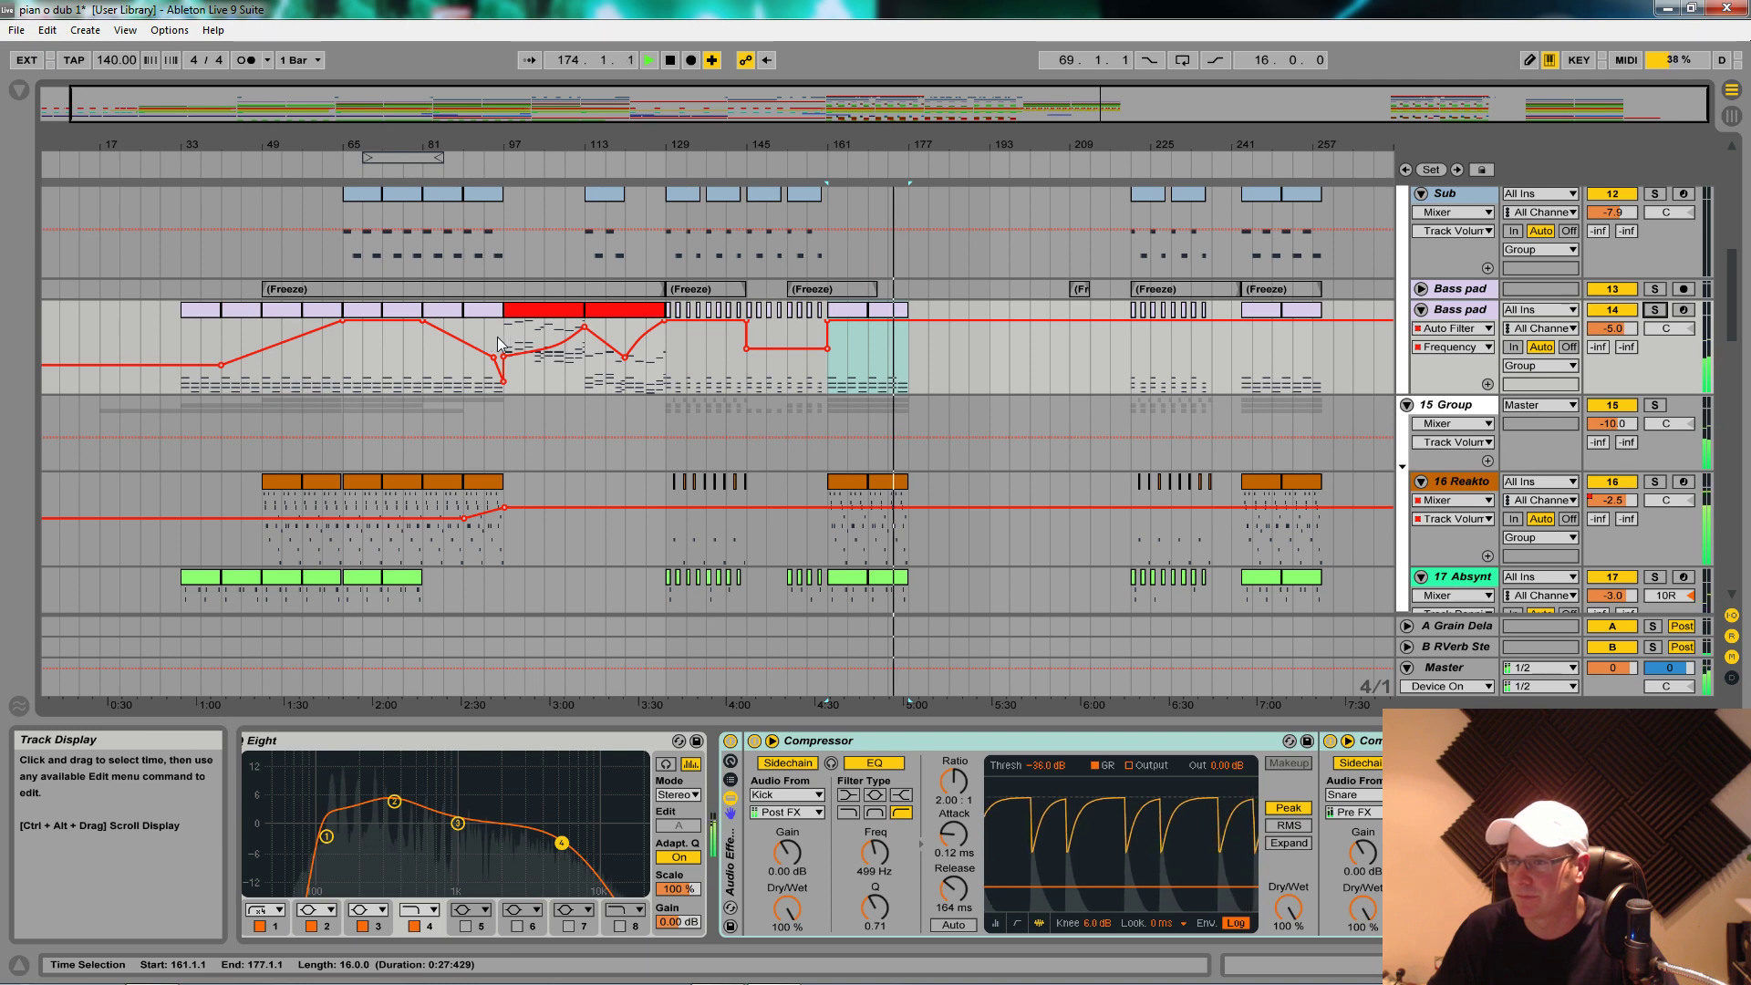
{"action": "left_click_drag", "start_coordinate": [502, 336], "coordinate": [973, 339]}
{"action": "key", "text": "Delete"}
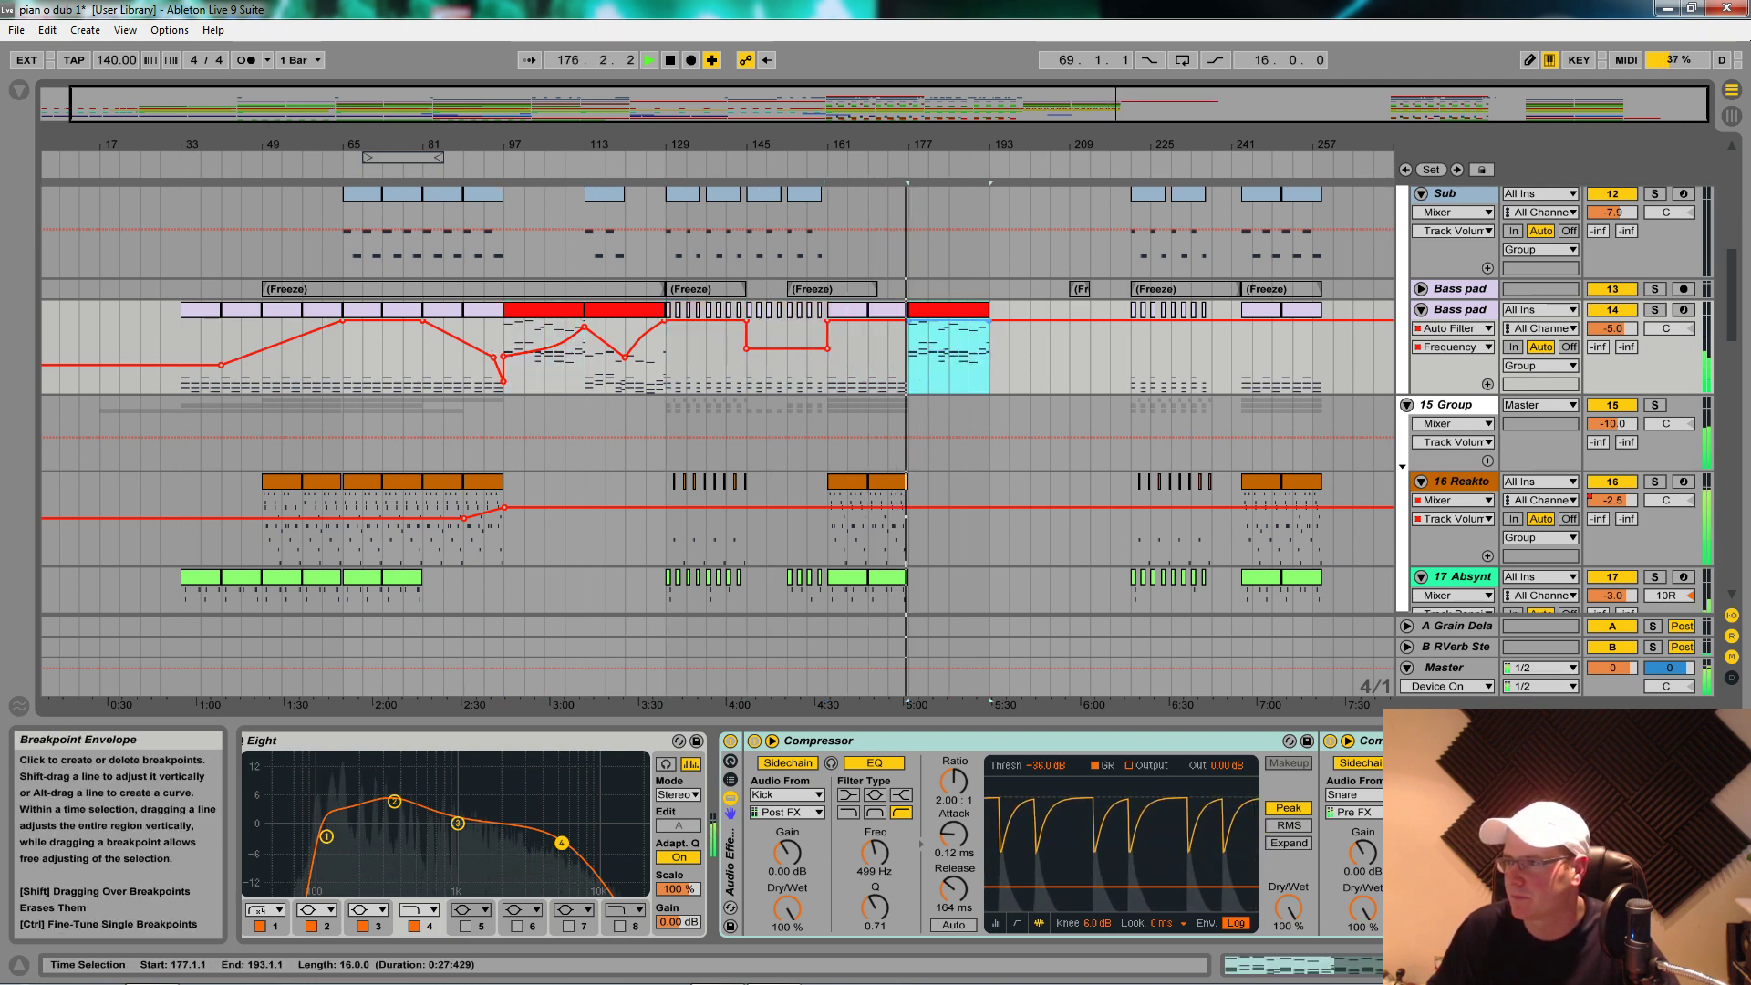
{"action": "scroll", "coordinate": [881, 540], "scroll_direction": "down", "scroll_amount": 1}
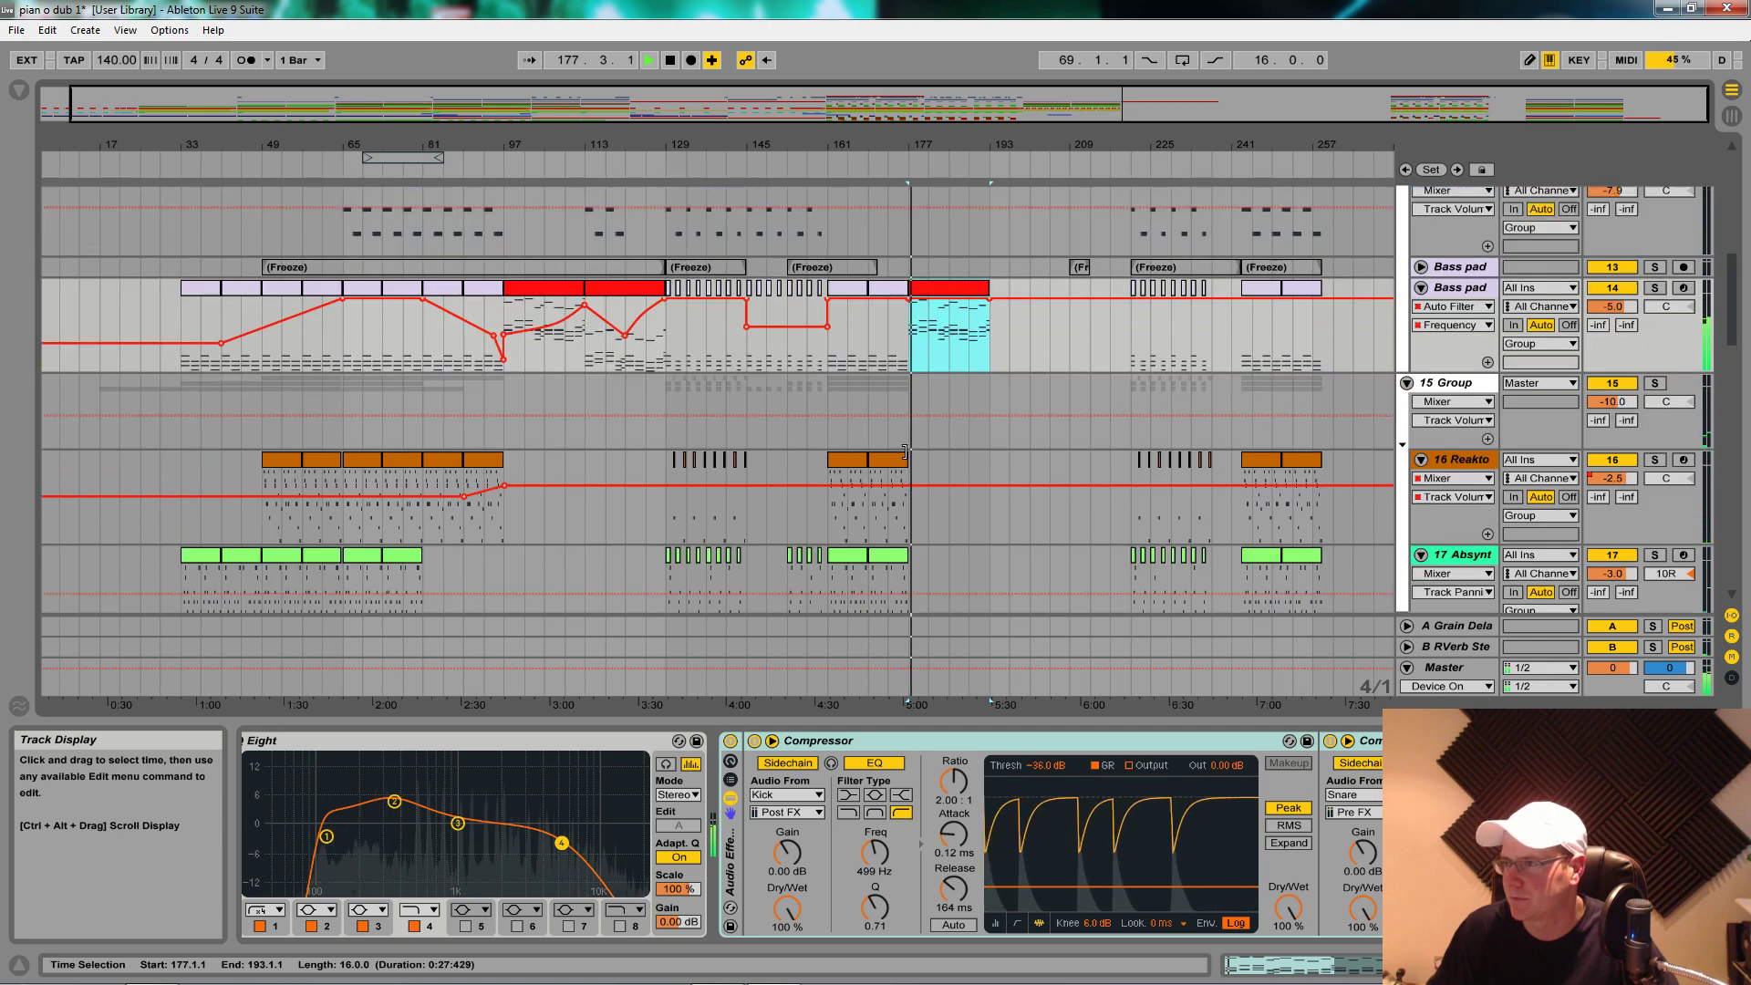
Step: Transpose all notes of the red Bass pad clip at bar 177 down two octaves and play from 177.1.1
{"action": "key", "text": "space"}
{"action": "double_click", "coordinate": [973, 288]}
{"action": "left_click", "coordinate": [980, 751]}
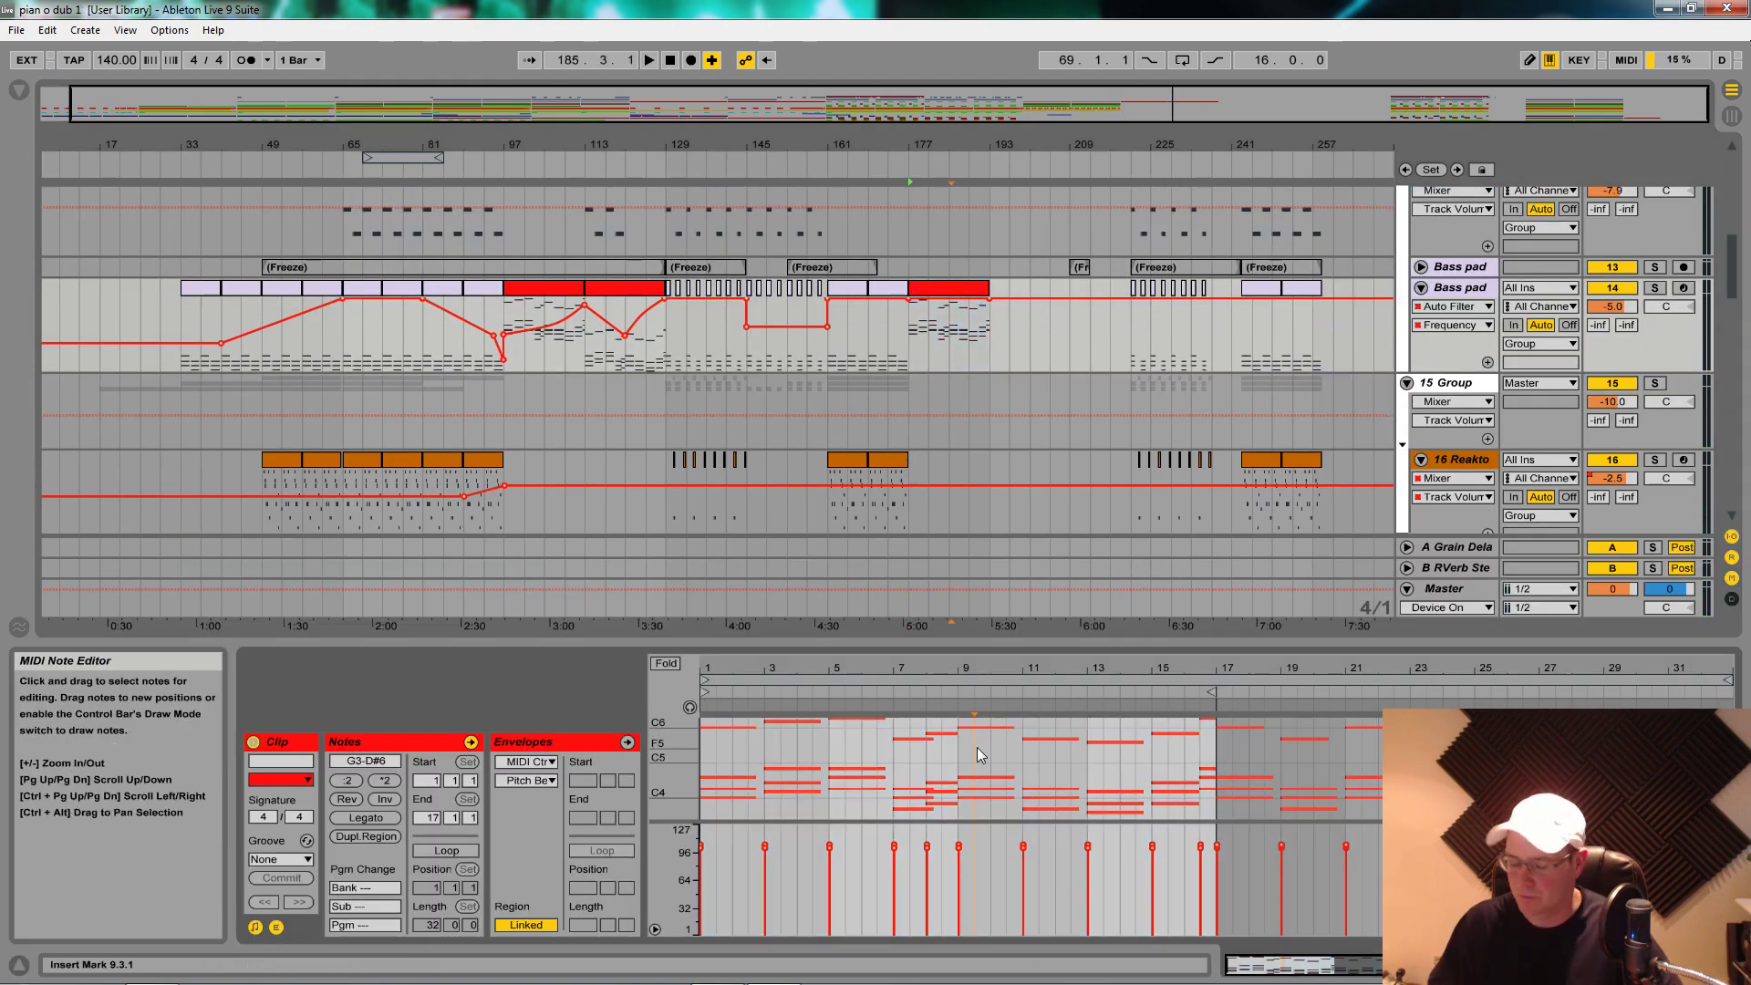
{"action": "key", "text": "ctrl+a"}
{"action": "key", "text": "shift+Down"}
{"action": "key", "text": "shift+Down"}
{"action": "key", "text": "space"}
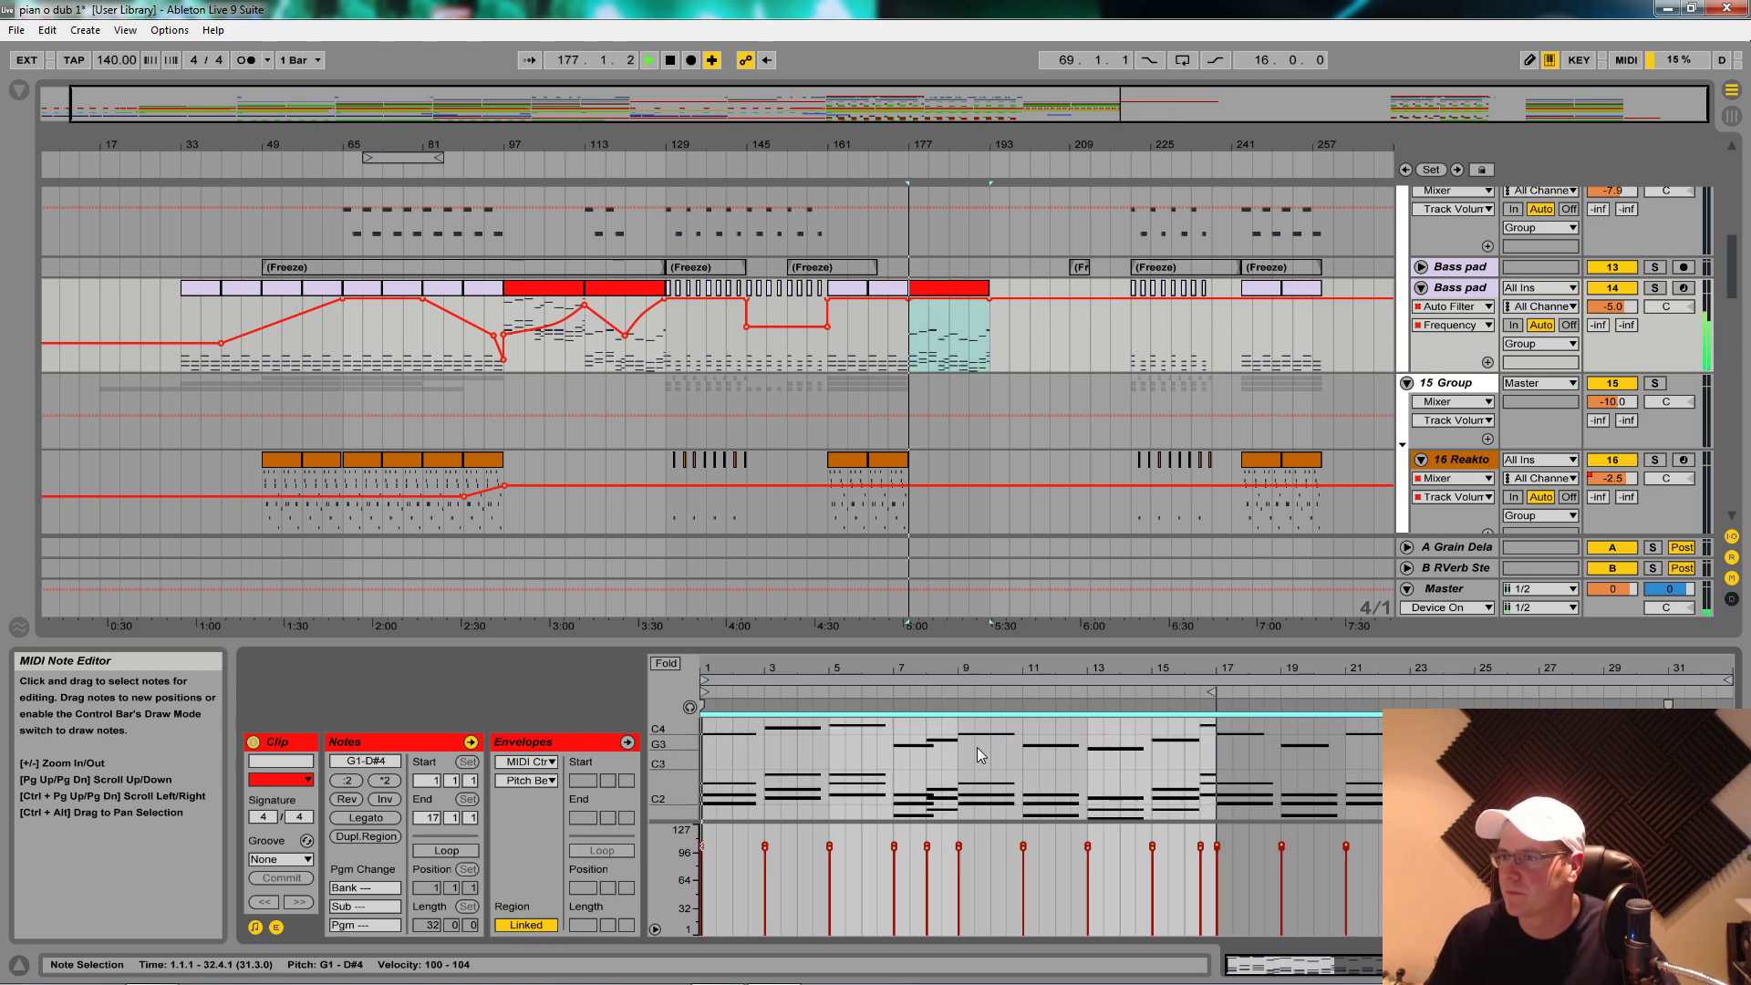
Step: Duplicate the two 16 Reakto clips between bars 161 and 177 so they fill 177.1.1 to 193.1.1
{"action": "scroll", "coordinate": [866, 483], "scroll_direction": "down", "scroll_amount": 2}
{"action": "scroll", "coordinate": [853, 456], "scroll_direction": "down", "scroll_amount": 2}
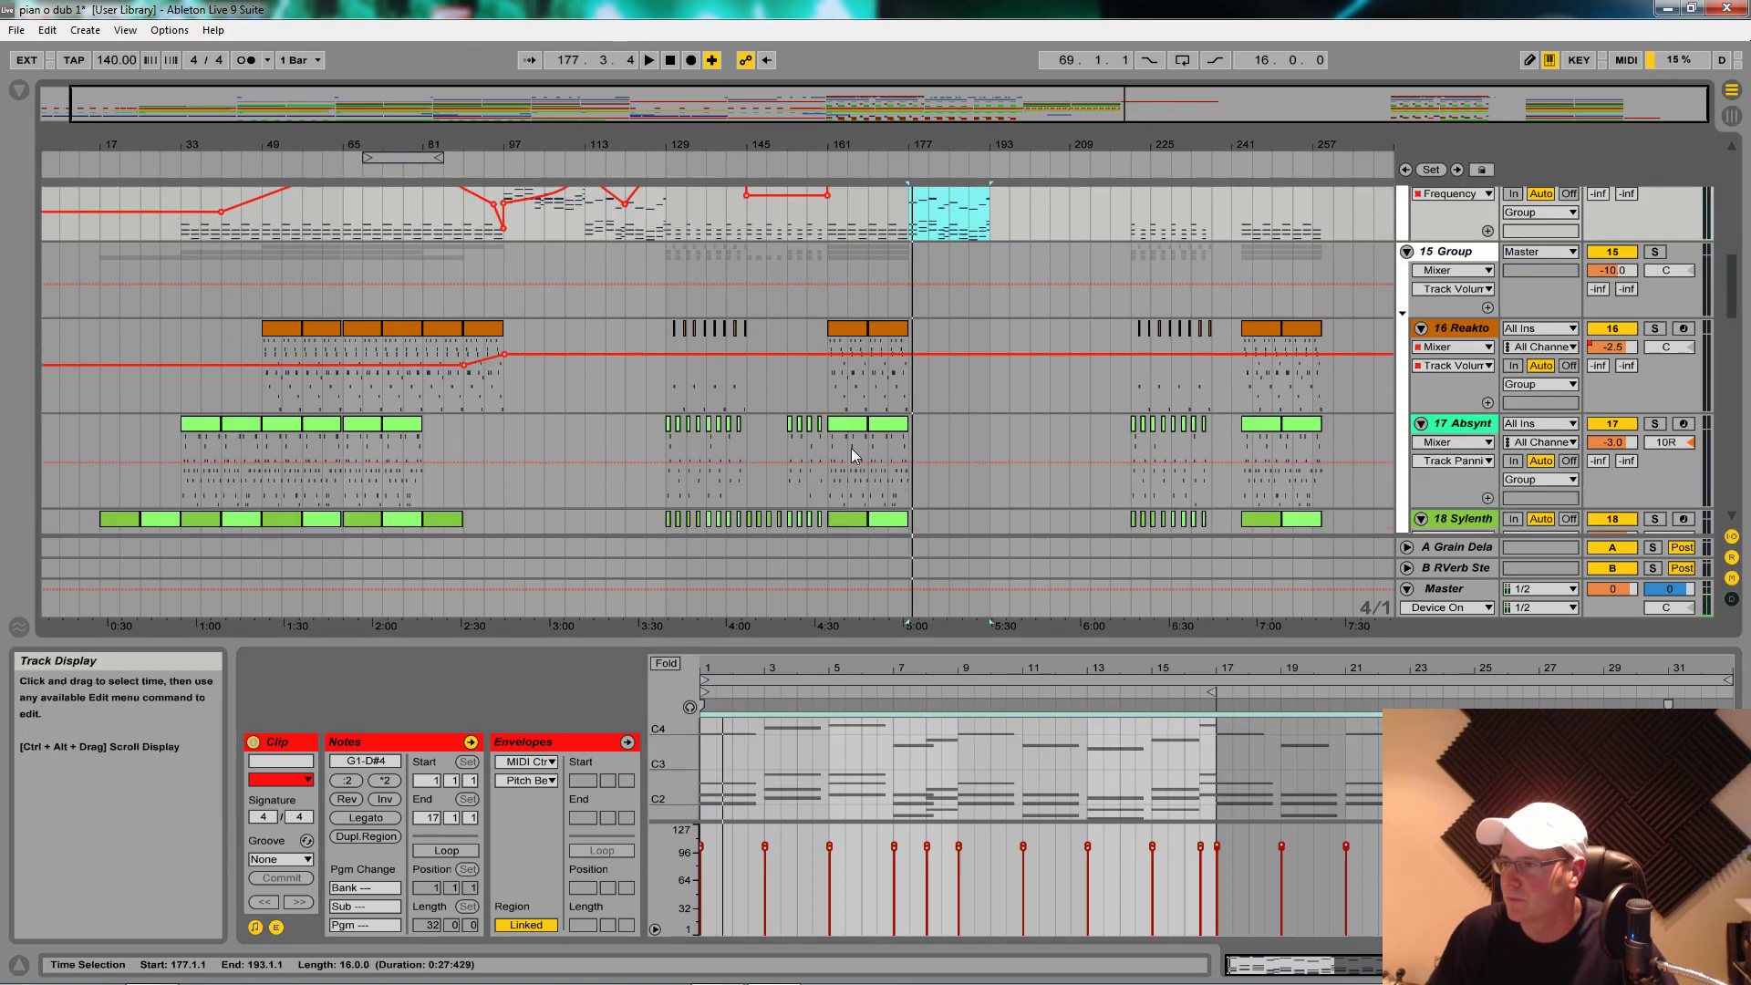
{"action": "left_click_drag", "start_coordinate": [835, 386], "coordinate": [906, 309]}
{"action": "key", "text": "ctrl+d"}
{"action": "scroll", "coordinate": [912, 369], "scroll_direction": "down", "scroll_amount": 2}
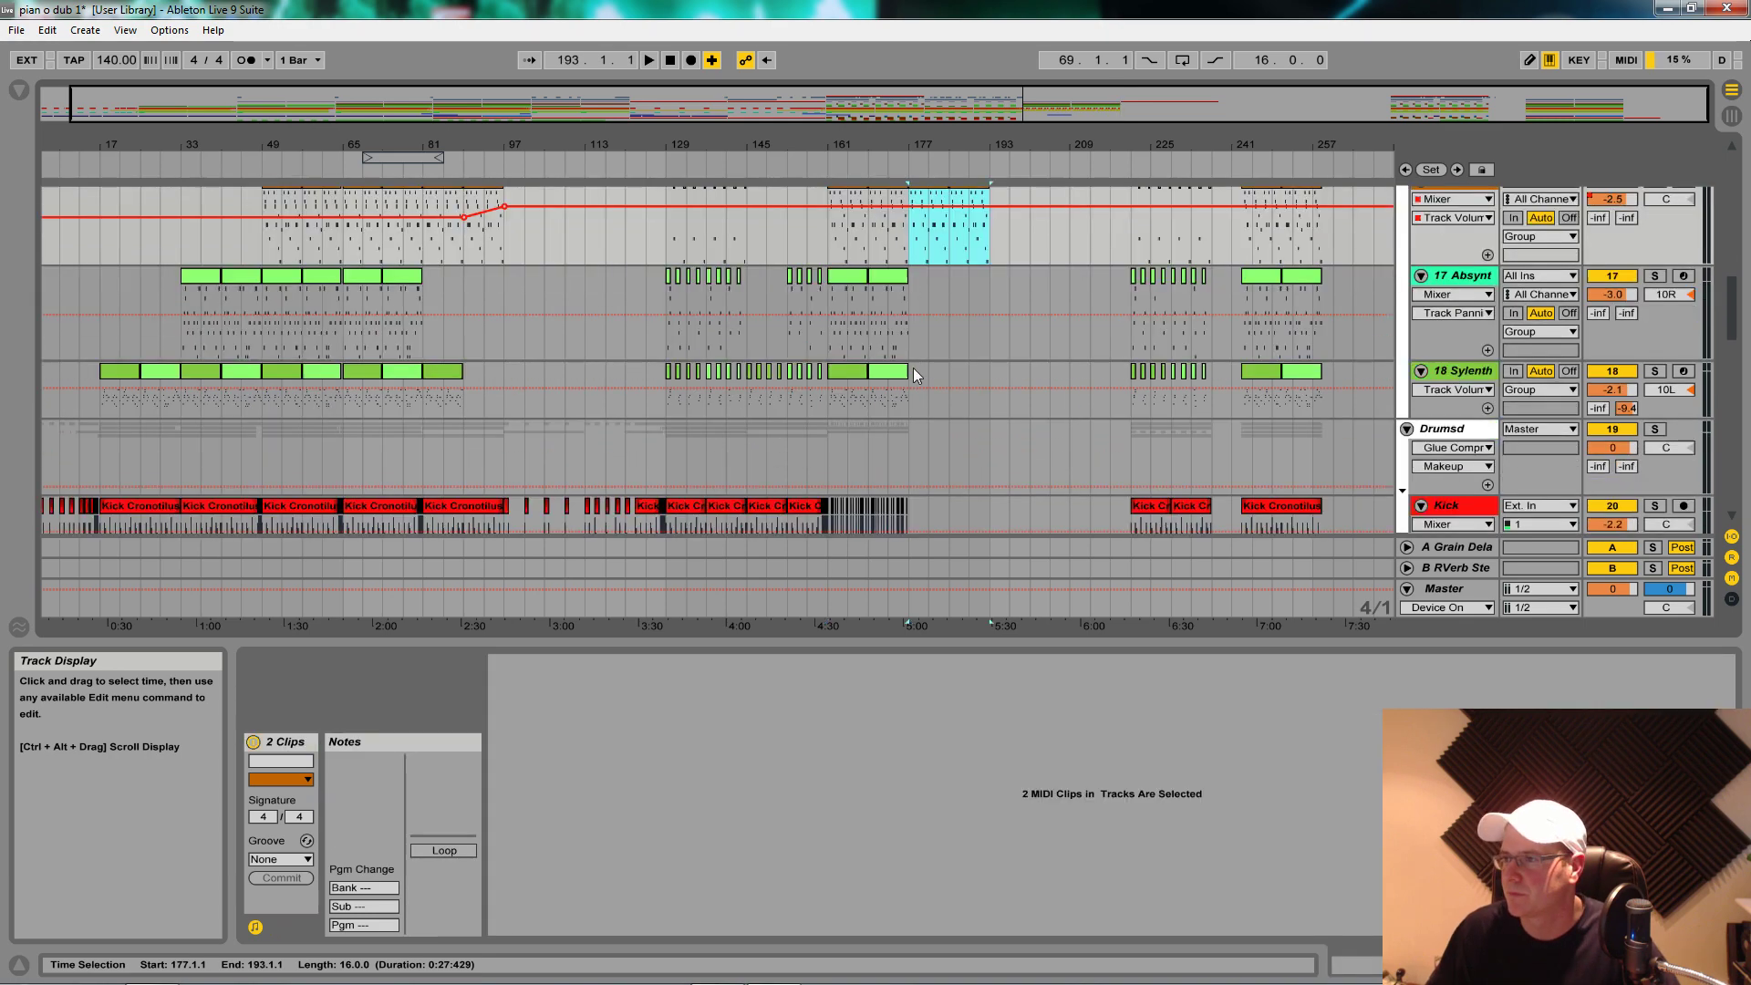
Step: Duplicate the Kick, Snare and closed hi-hat clips from bars 161–177 to 177.1.1 and play the extended section
{"action": "scroll", "coordinate": [912, 368], "scroll_direction": "down", "scroll_amount": 5}
{"action": "left_click_drag", "start_coordinate": [831, 381], "coordinate": [850, 387]}
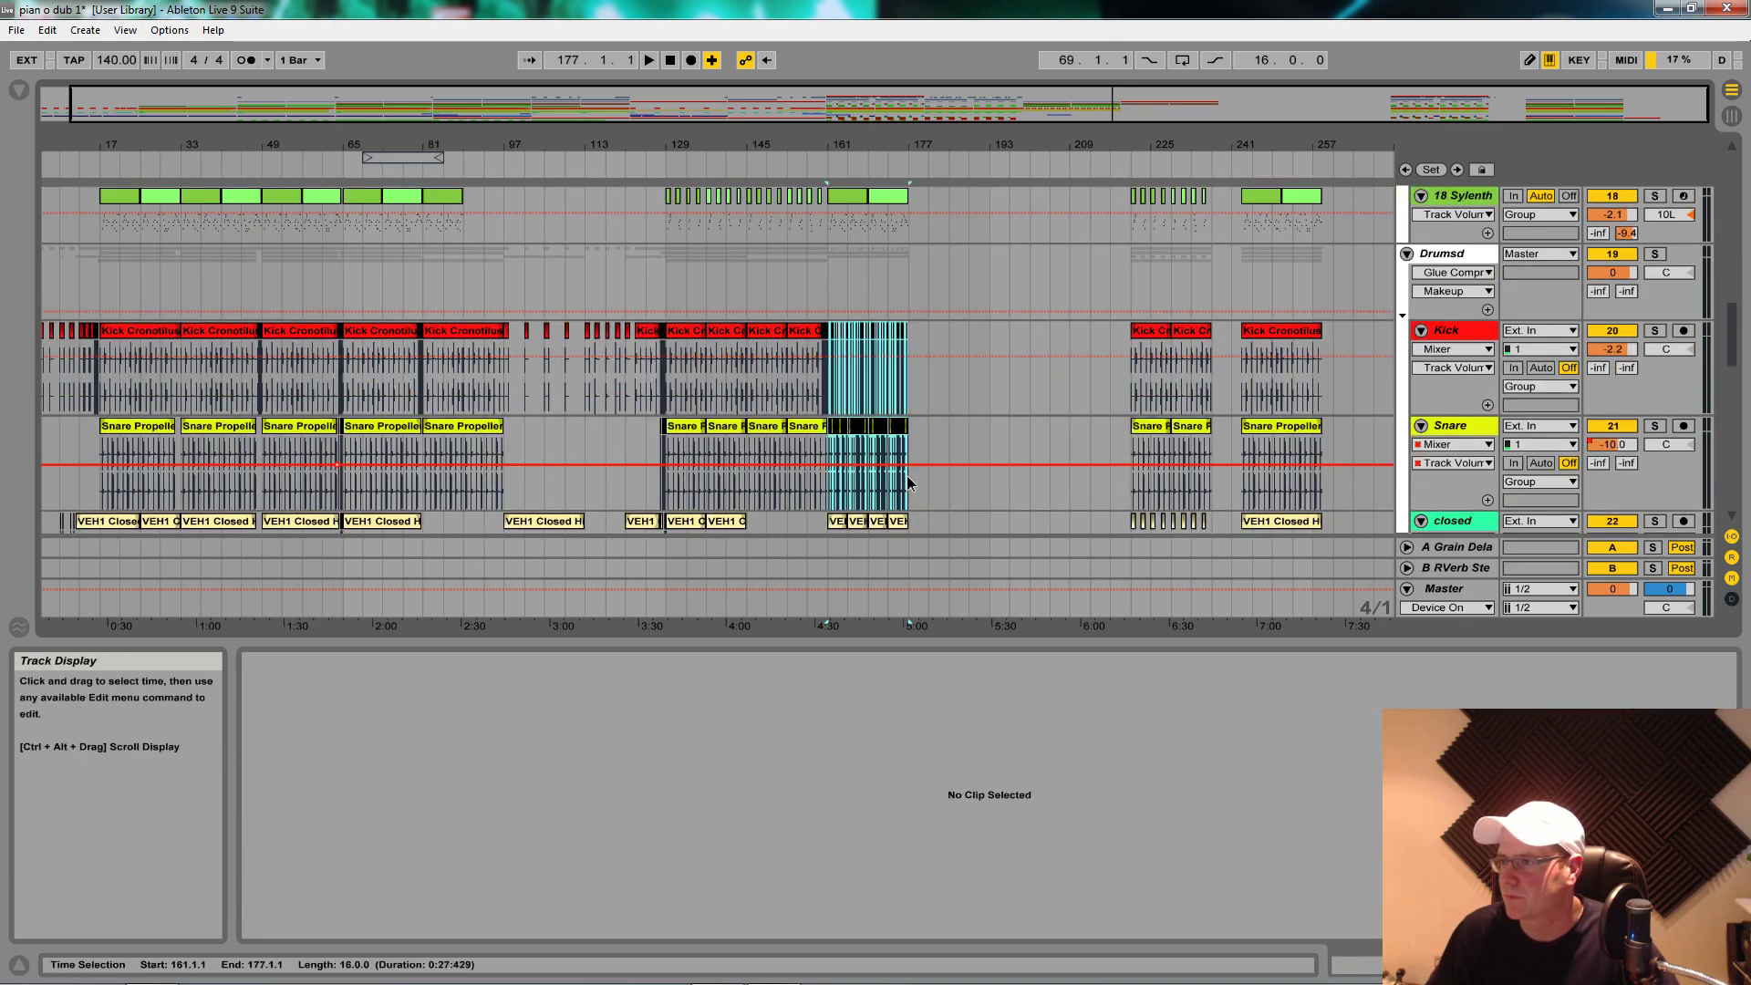
{"action": "left_click_drag", "start_coordinate": [910, 521], "coordinate": [912, 516]}
{"action": "key", "text": "ctrl+d"}
{"action": "scroll", "coordinate": [988, 452], "scroll_direction": "up", "scroll_amount": 3}
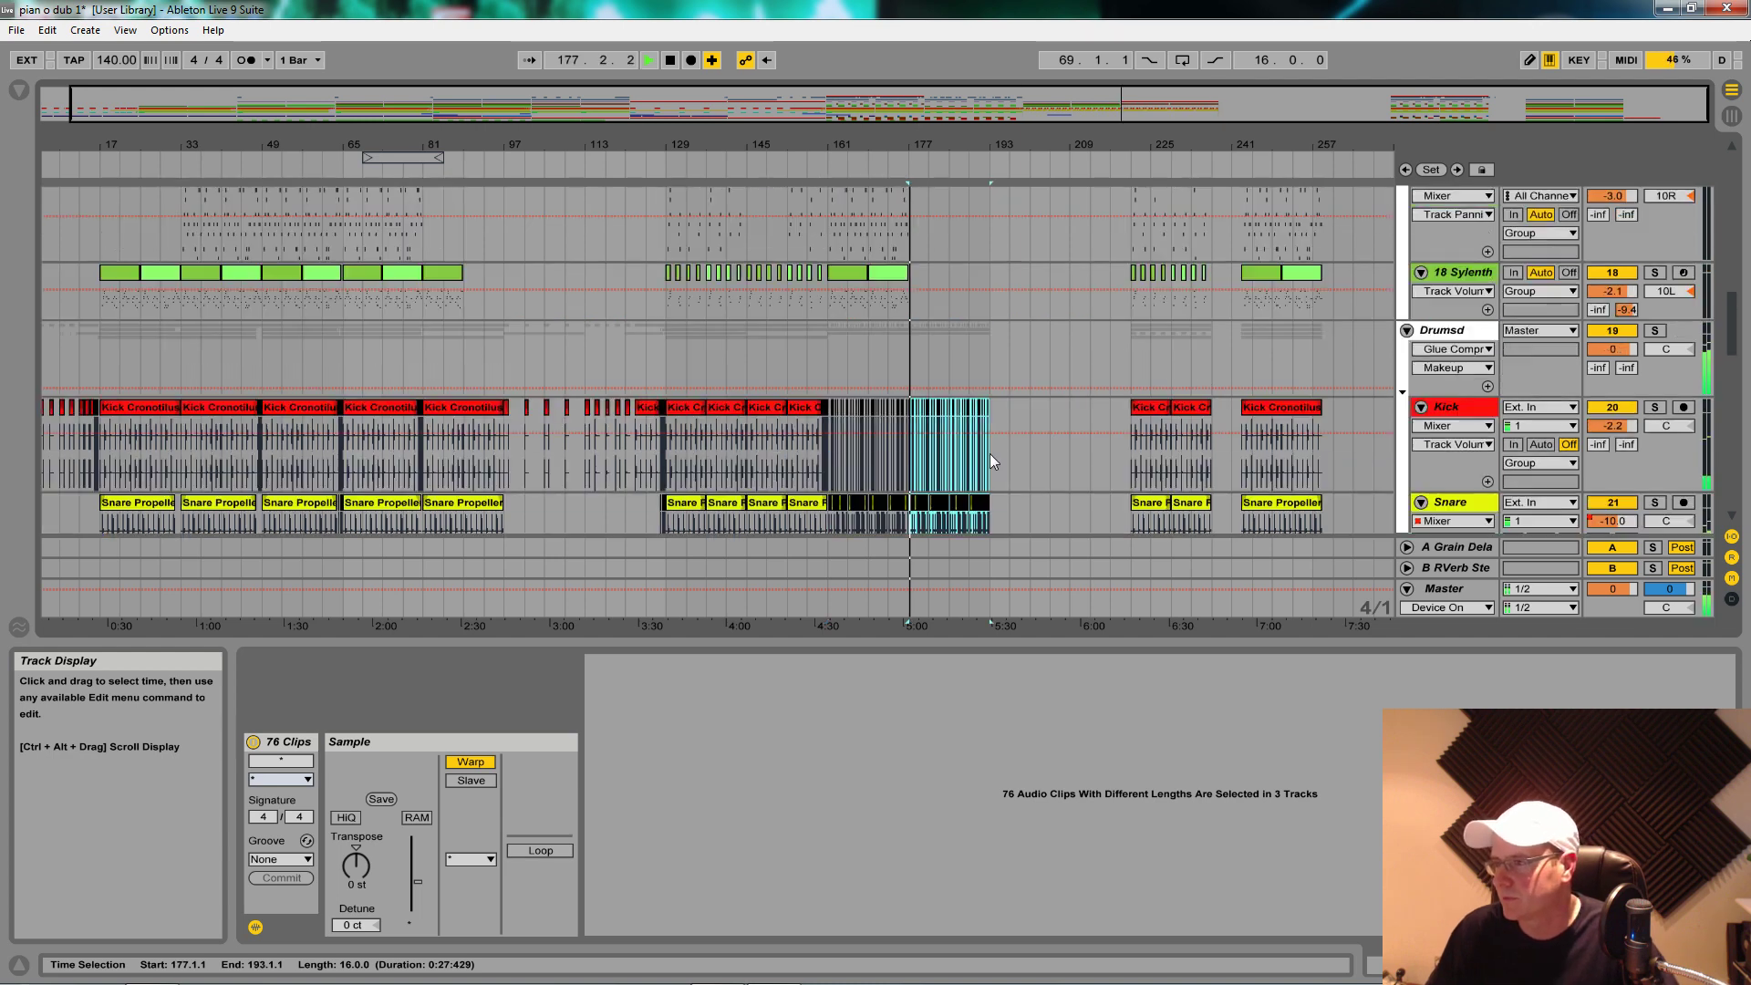
{"action": "scroll", "coordinate": [998, 418], "scroll_direction": "up", "scroll_amount": 5}
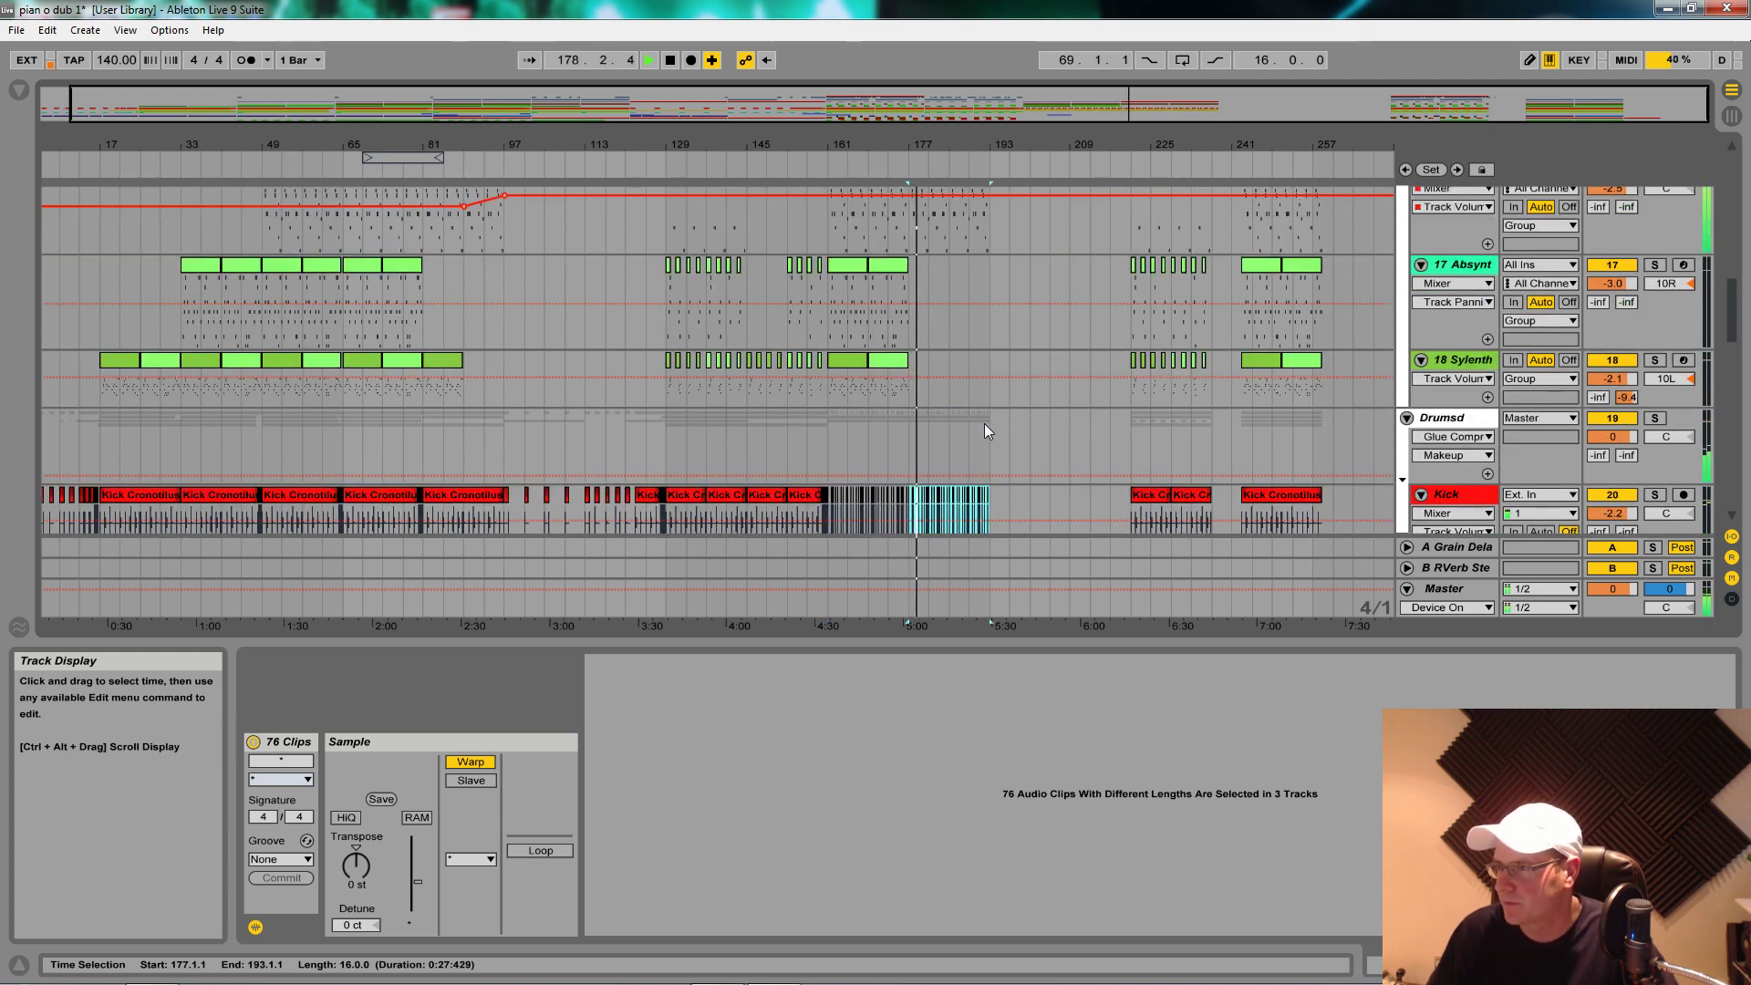
{"action": "scroll", "coordinate": [981, 425], "scroll_direction": "up", "scroll_amount": 6}
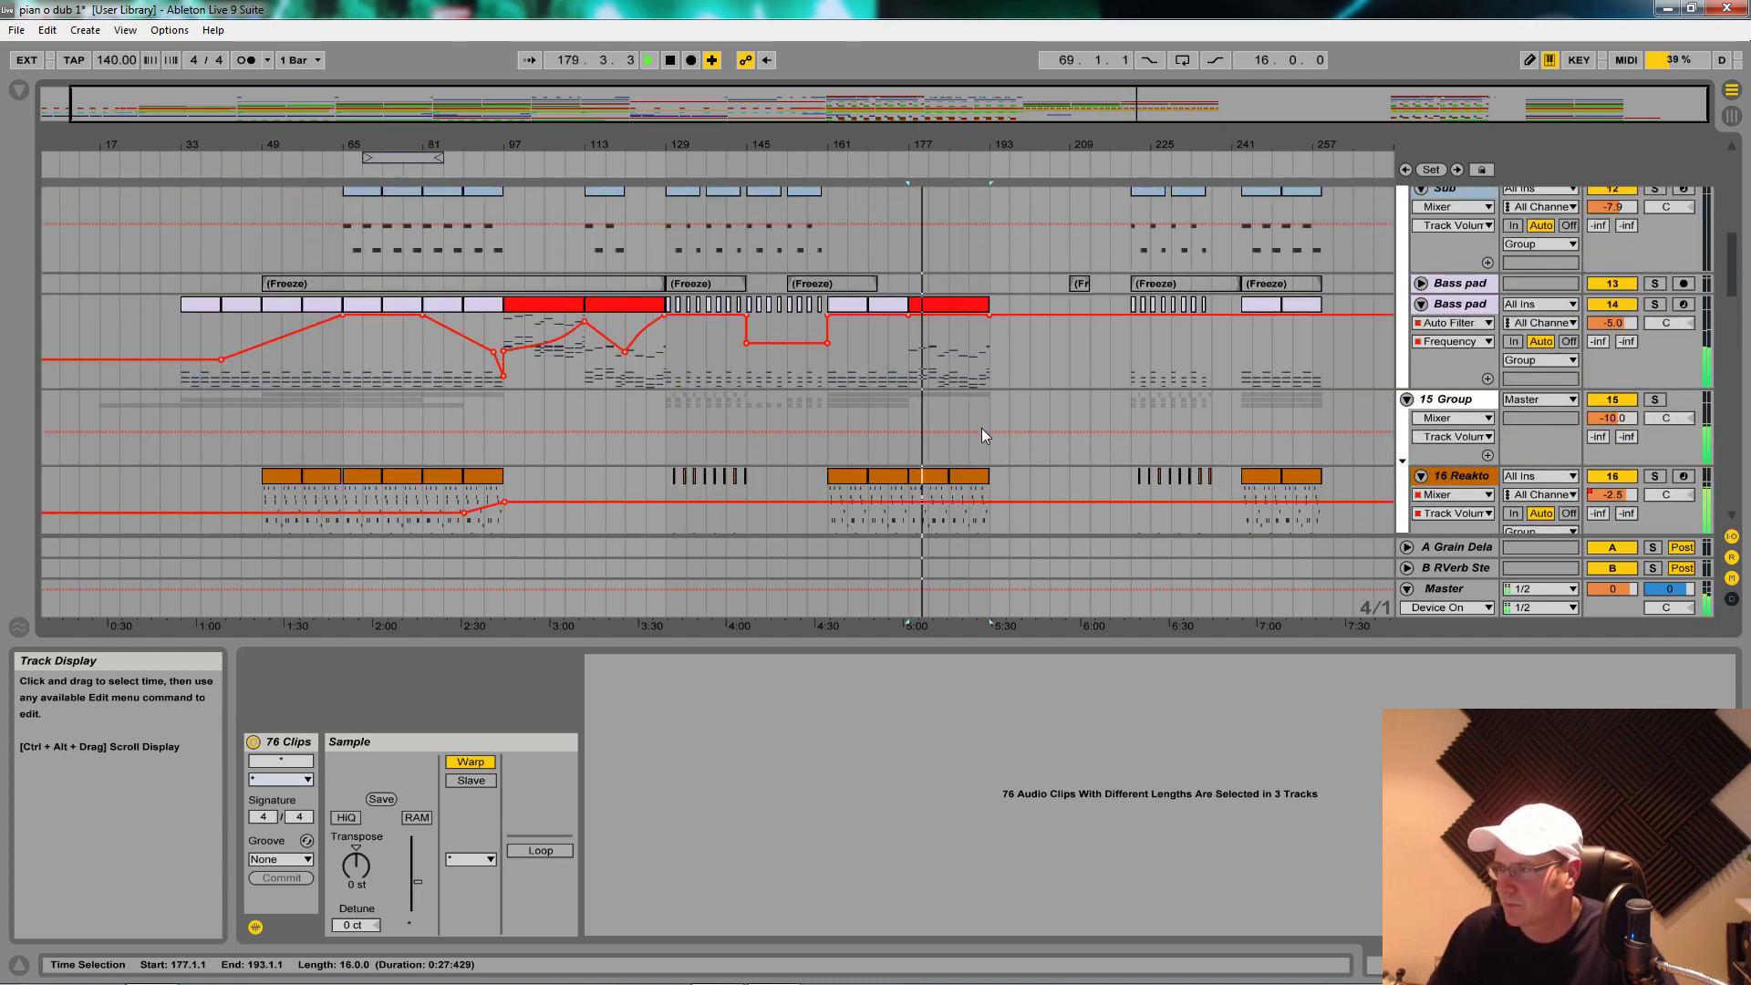
{"action": "scroll", "coordinate": [981, 428], "scroll_direction": "down", "scroll_amount": 4}
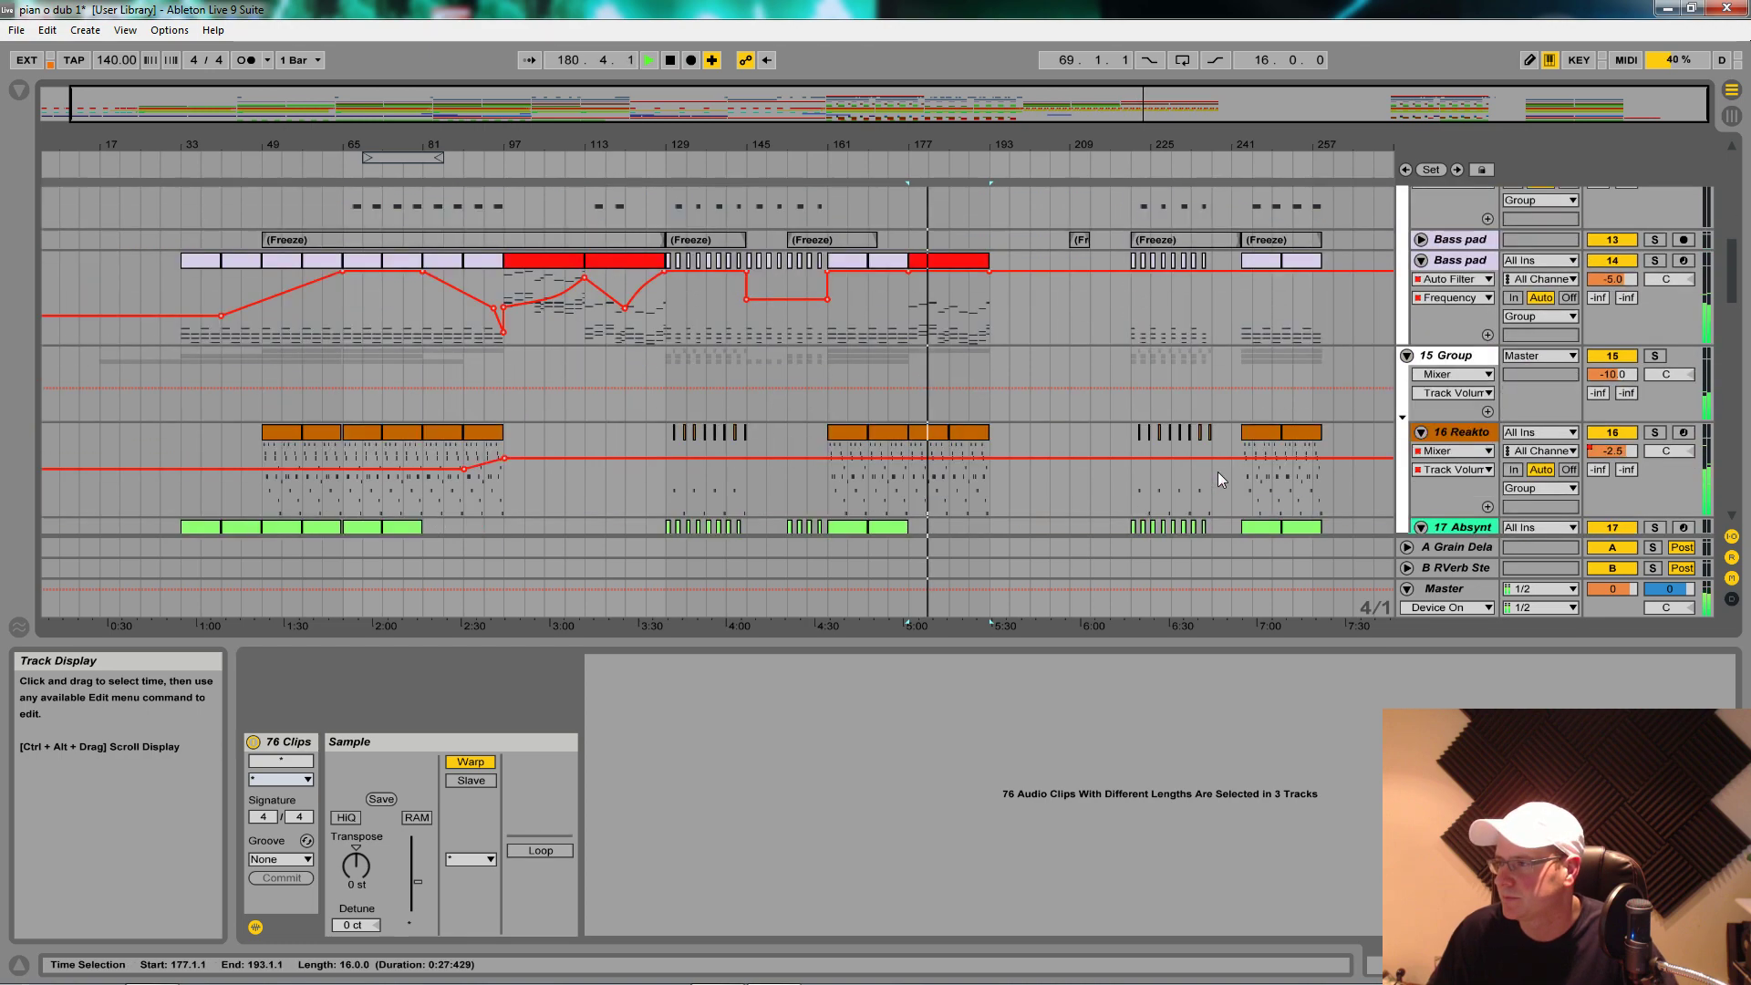
Step: Hide the clip view and move the block of clips between about bars 221 and 259 to start at 273.1.1
{"action": "left_click", "coordinate": [19, 965]}
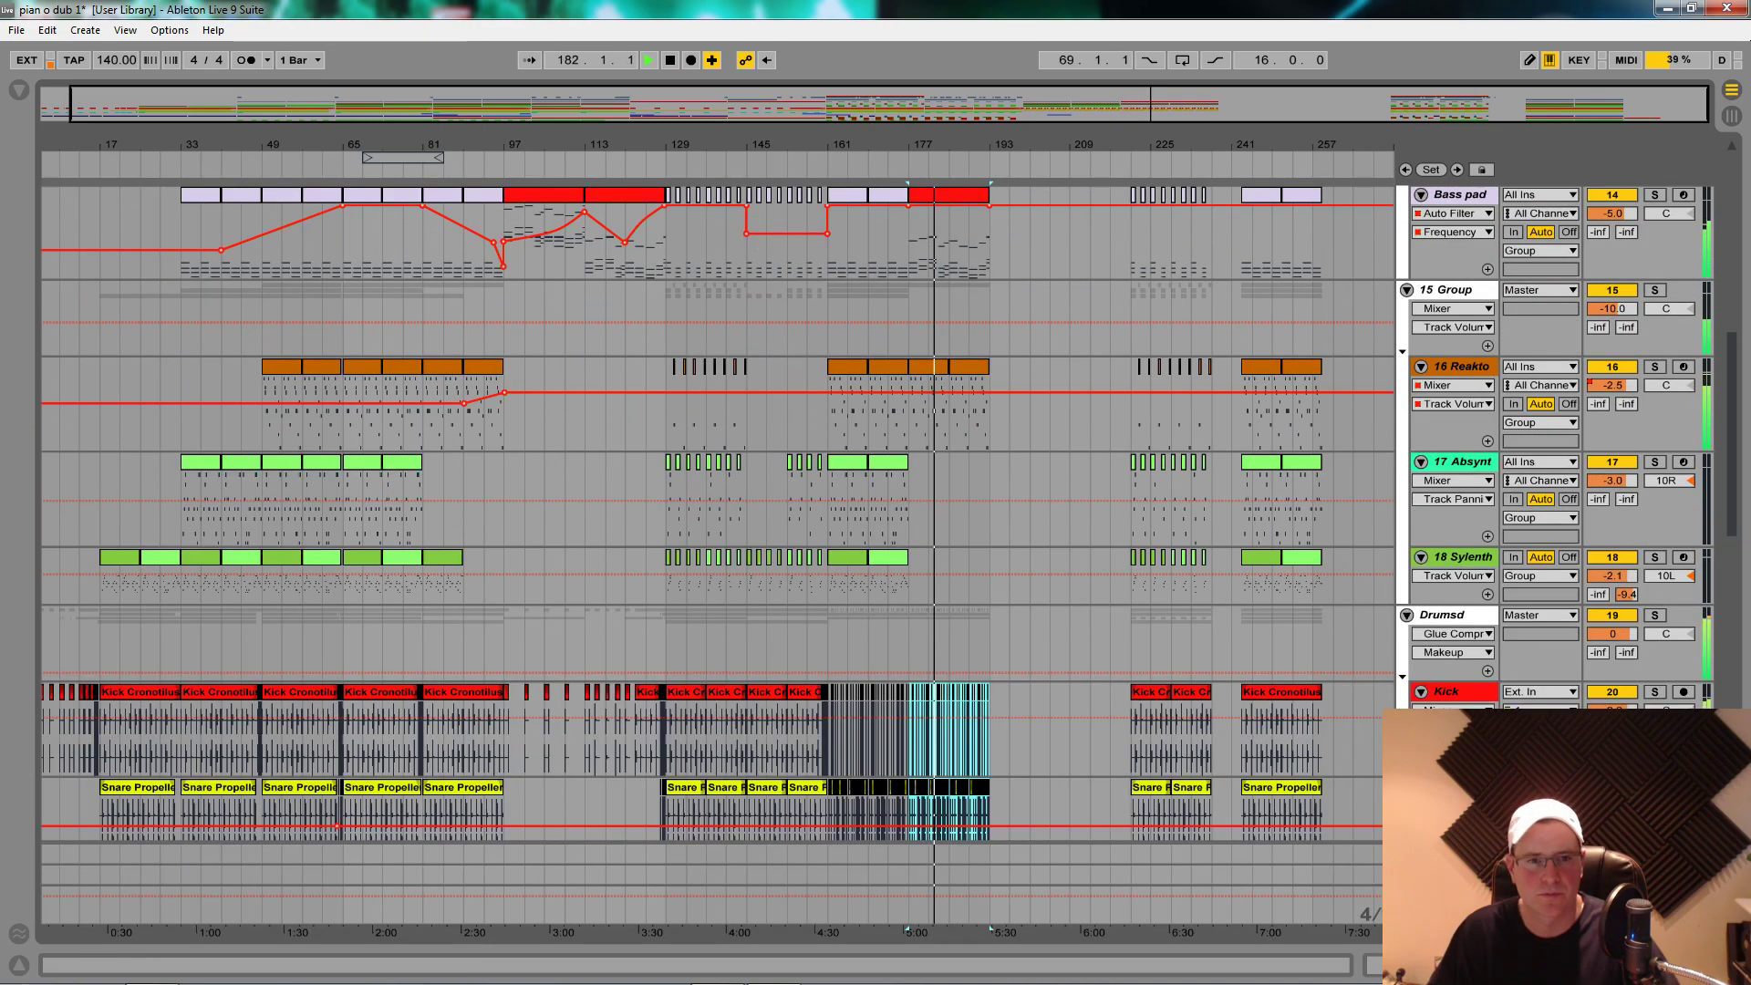
{"action": "scroll", "coordinate": [1327, 715], "scroll_direction": "down", "scroll_amount": 9}
{"action": "left_click_drag", "start_coordinate": [1322, 610], "coordinate": [1128, 132]}
{"action": "left_click_drag", "start_coordinate": [1171, 337], "coordinate": [1399, 359]}
{"action": "scroll", "coordinate": [912, 511], "scroll_direction": "down", "scroll_amount": 7}
{"action": "scroll", "coordinate": [739, 529], "scroll_direction": "up", "scroll_amount": 3}
Step: Audition the chopped fragments on the 10 Audio track from 146.1.1, 154.1.1, 136.1.1 and 144.1.1
{"action": "left_click_drag", "start_coordinate": [667, 135], "coordinate": [1127, 572]}
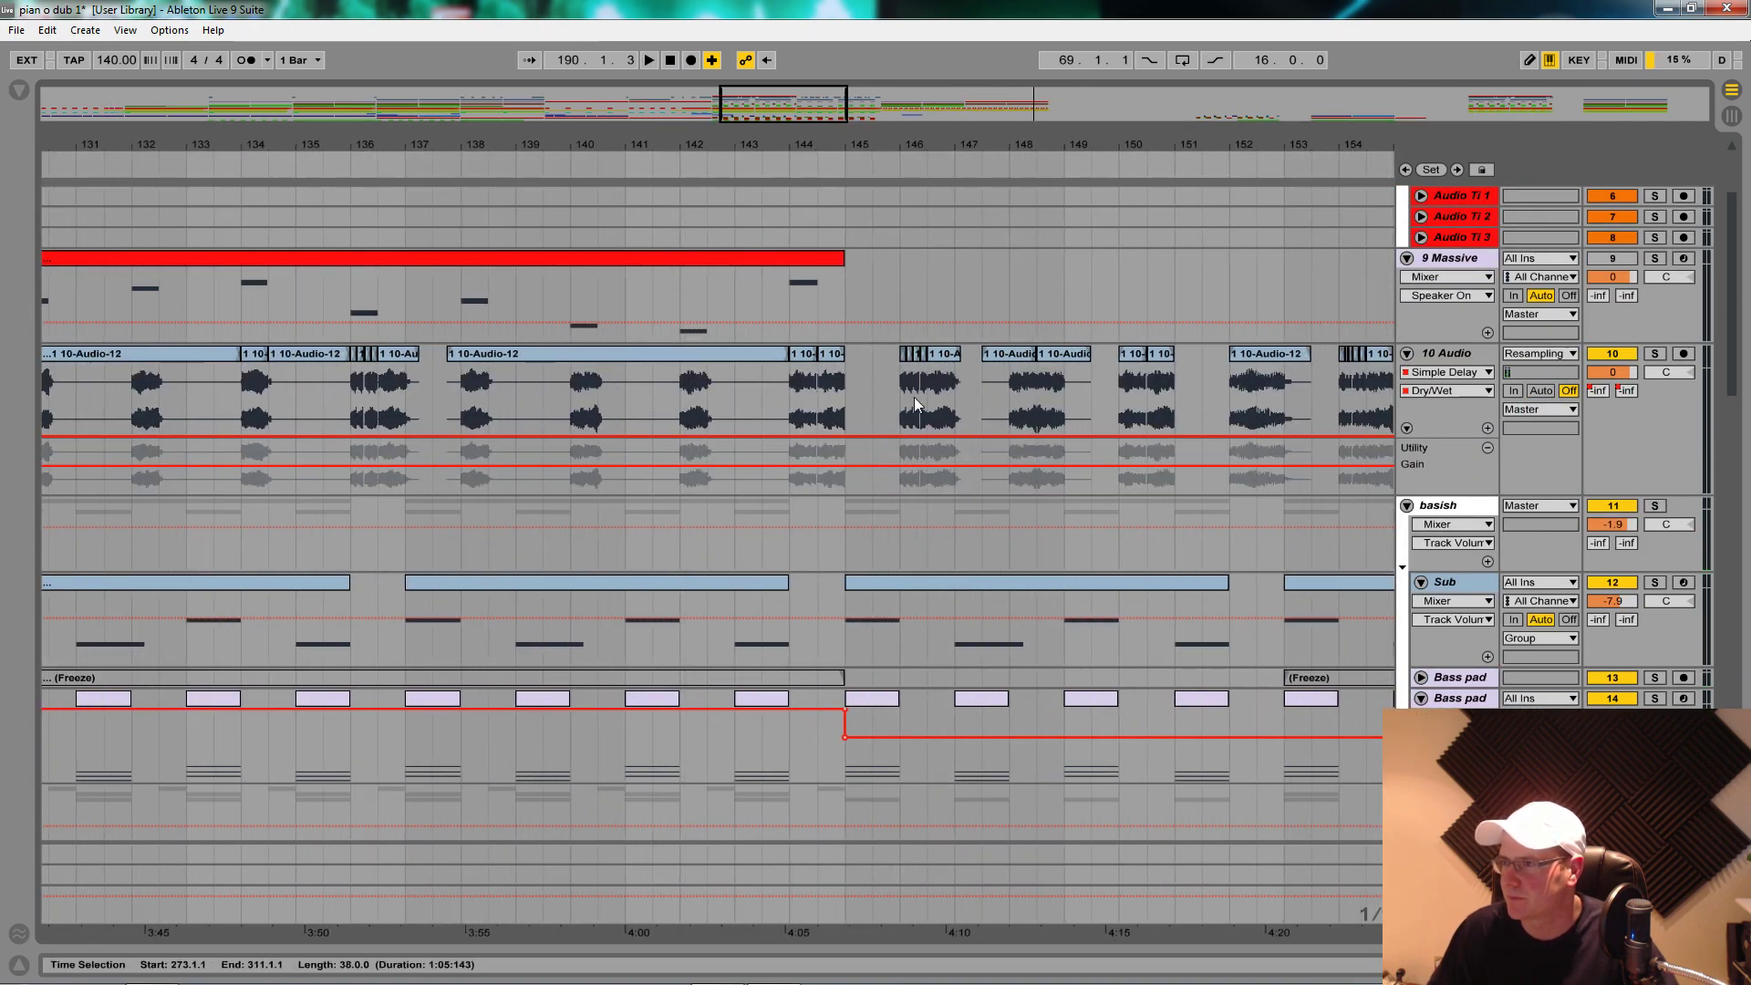
{"action": "key", "text": "space"}
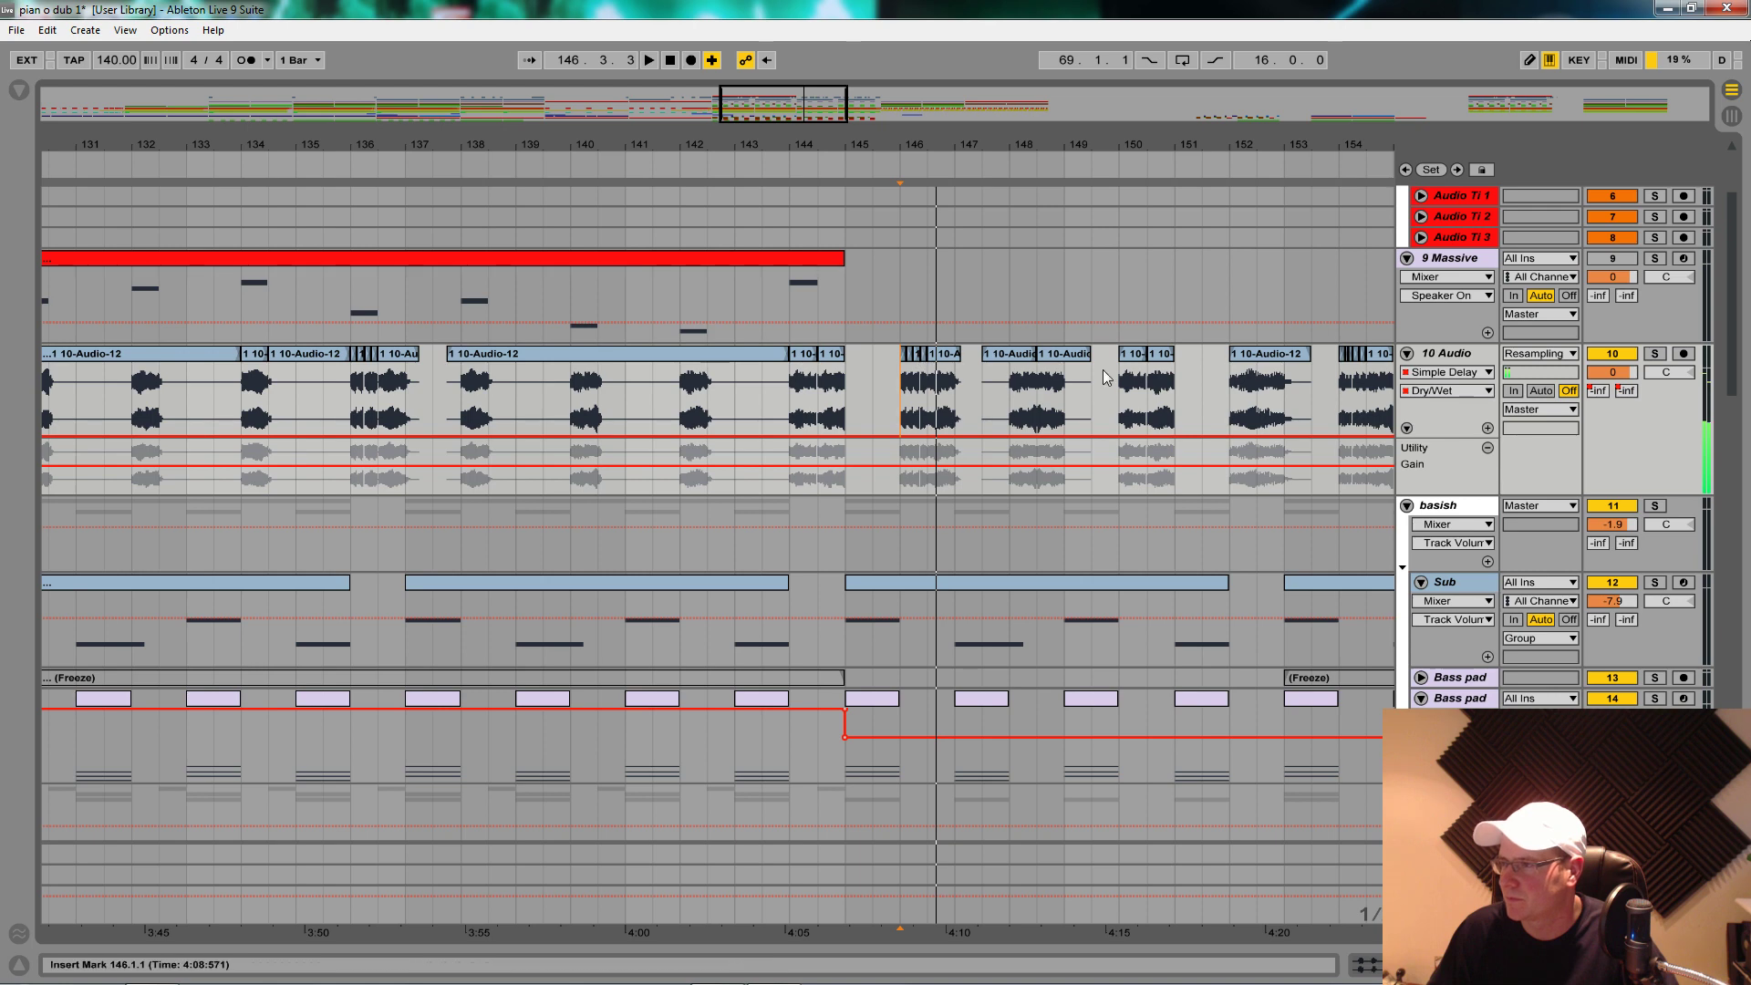
{"action": "left_click_drag", "start_coordinate": [1351, 398], "coordinate": [1341, 402]}
{"action": "key", "text": "space"}
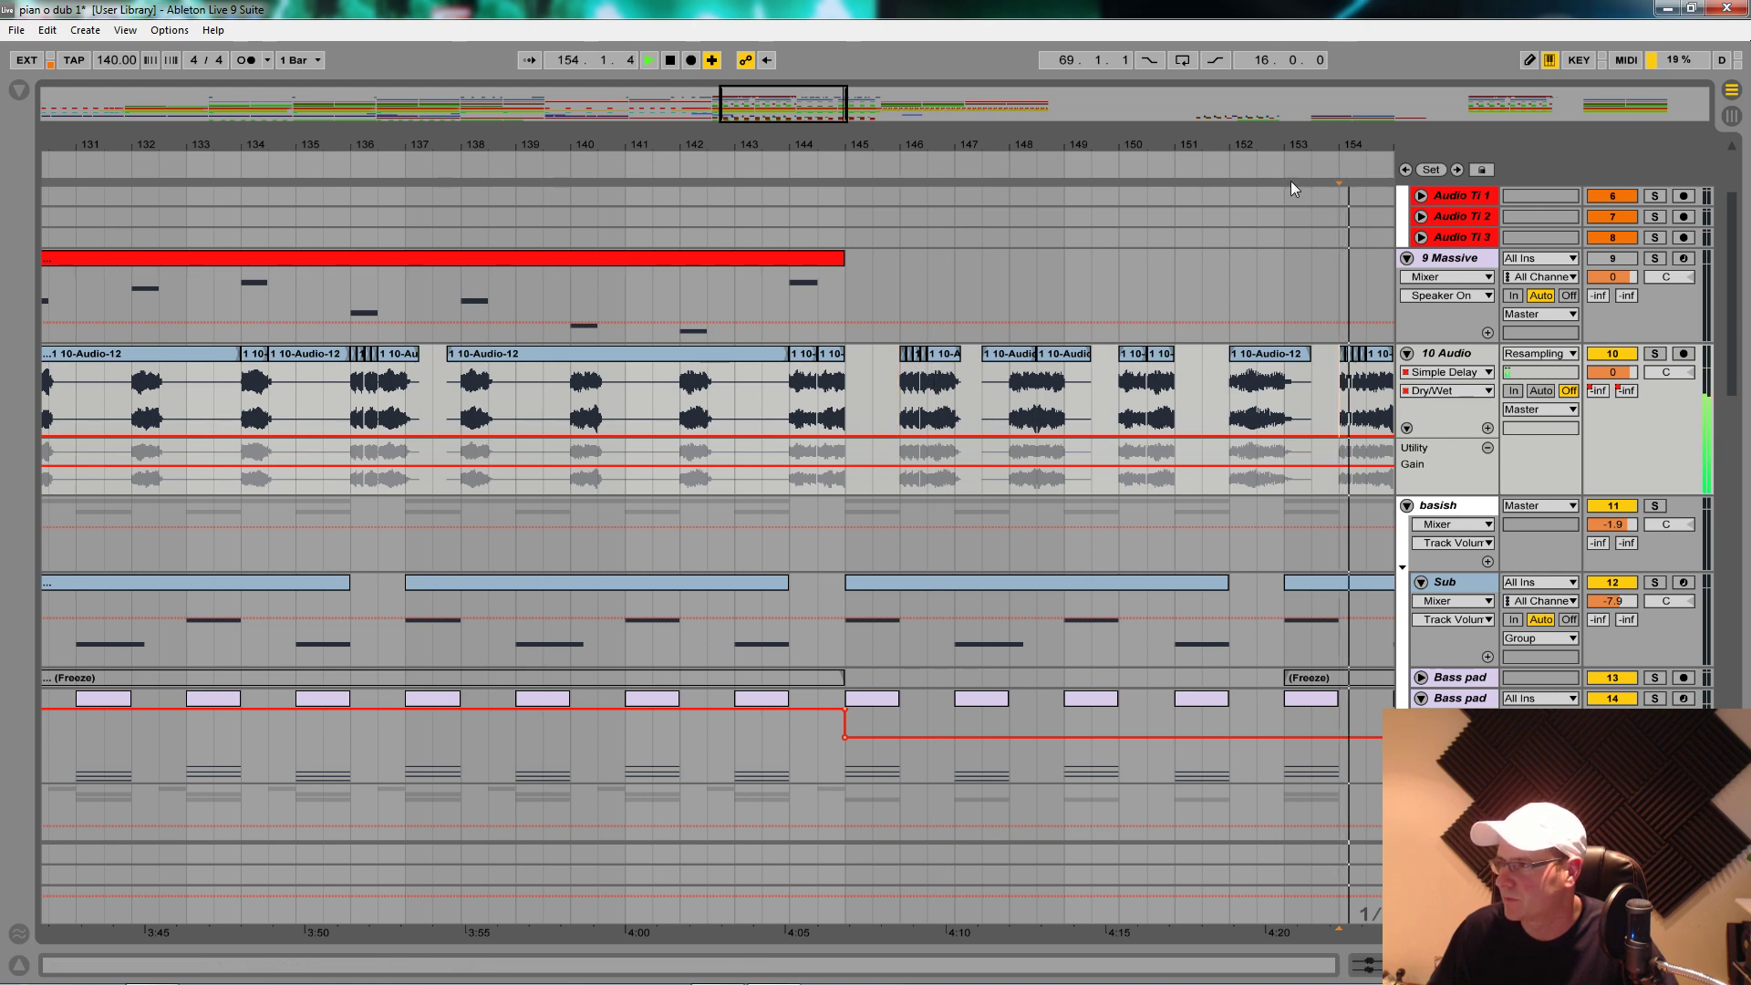
{"action": "left_click", "coordinate": [345, 397]}
{"action": "key", "text": "space"}
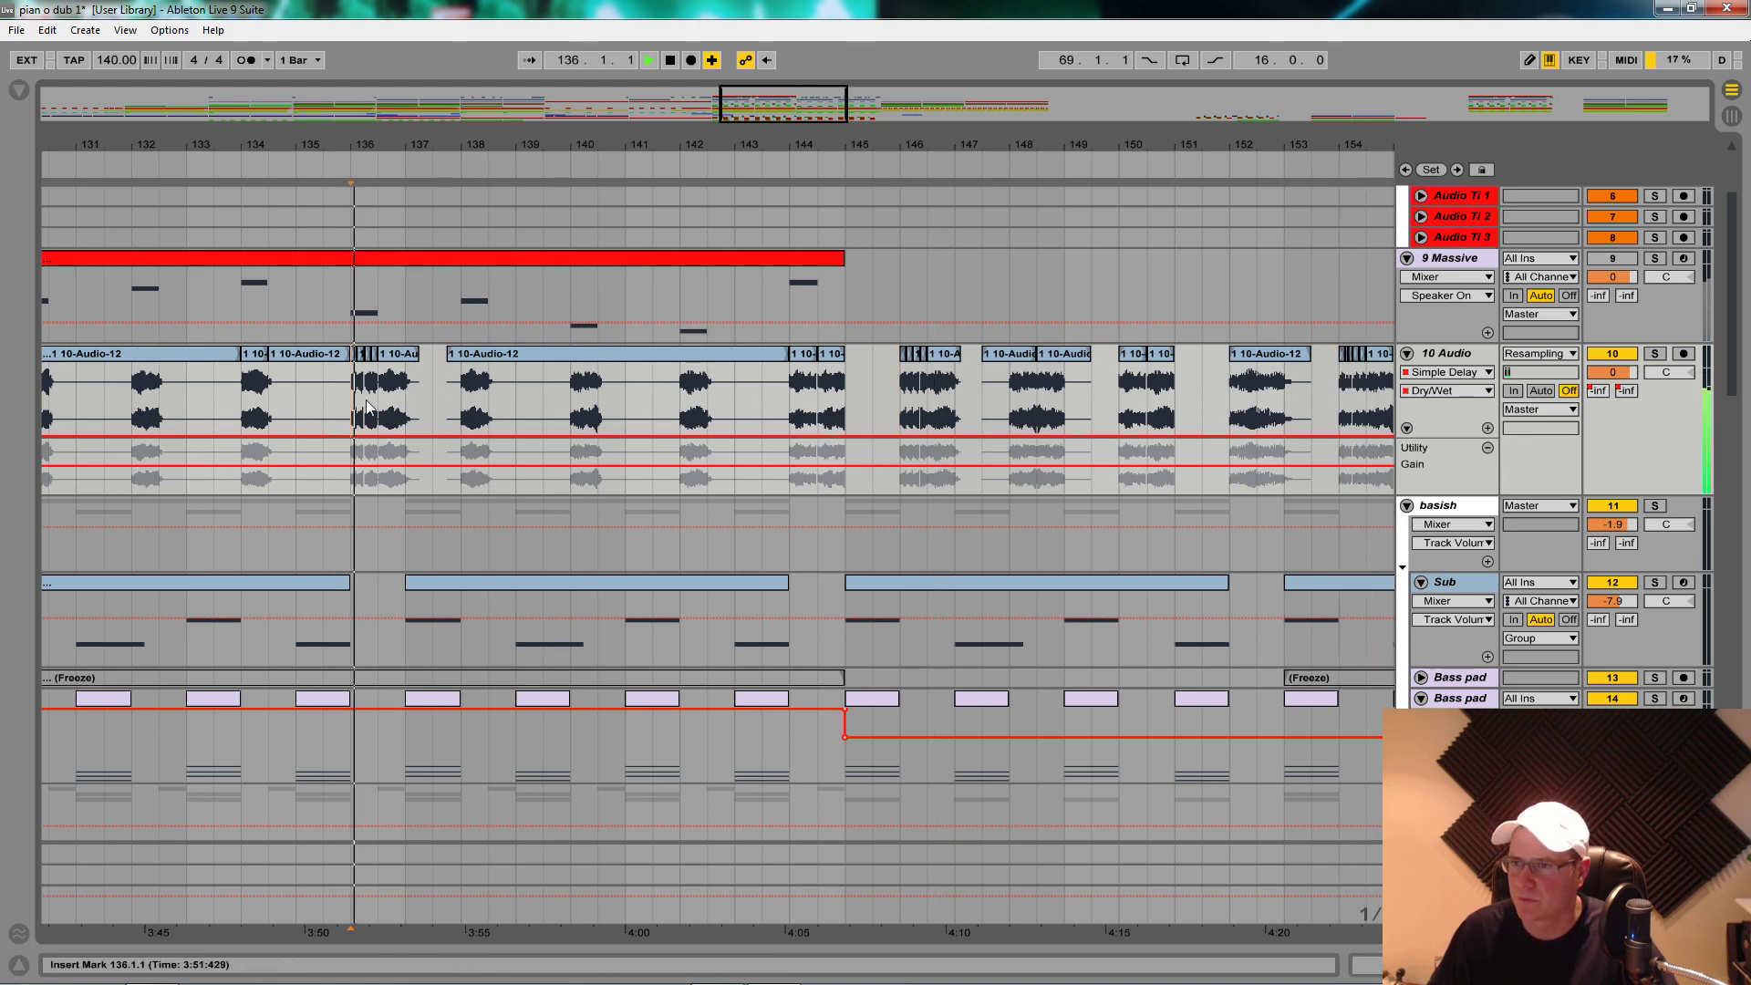
{"action": "key", "text": "space"}
{"action": "left_click_drag", "start_coordinate": [352, 145], "coordinate": [390, 148]}
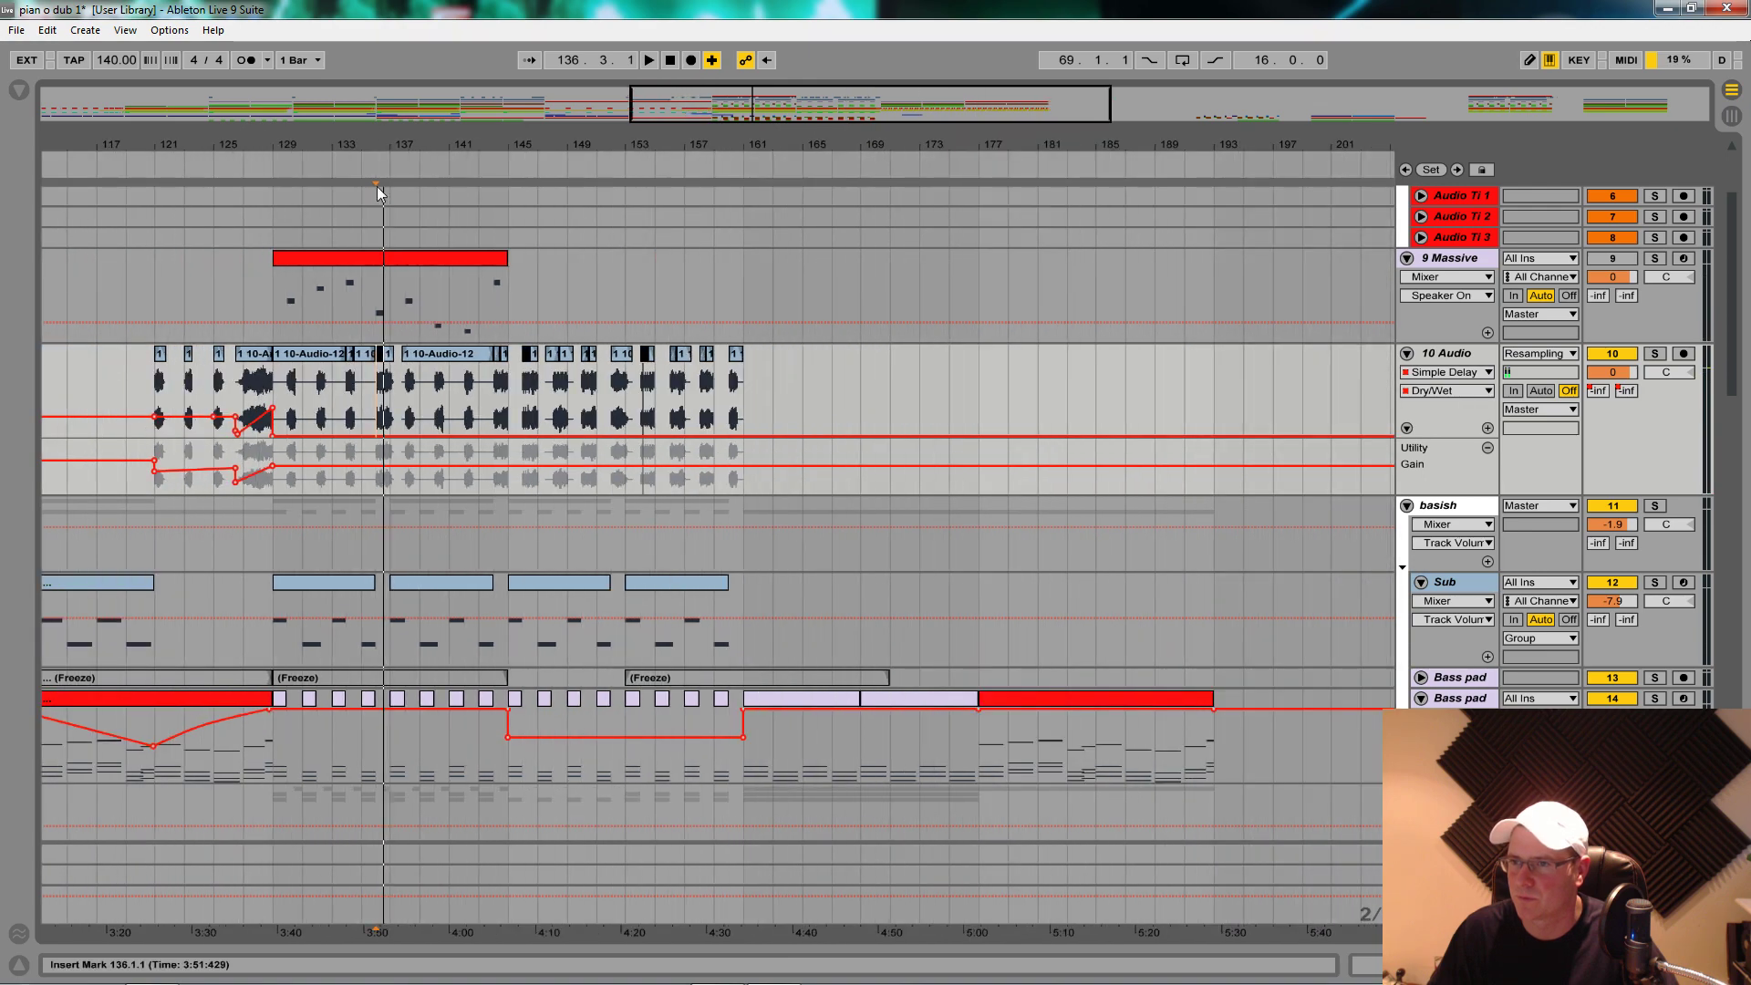
{"action": "left_click", "coordinate": [500, 391]}
{"action": "key", "text": "space"}
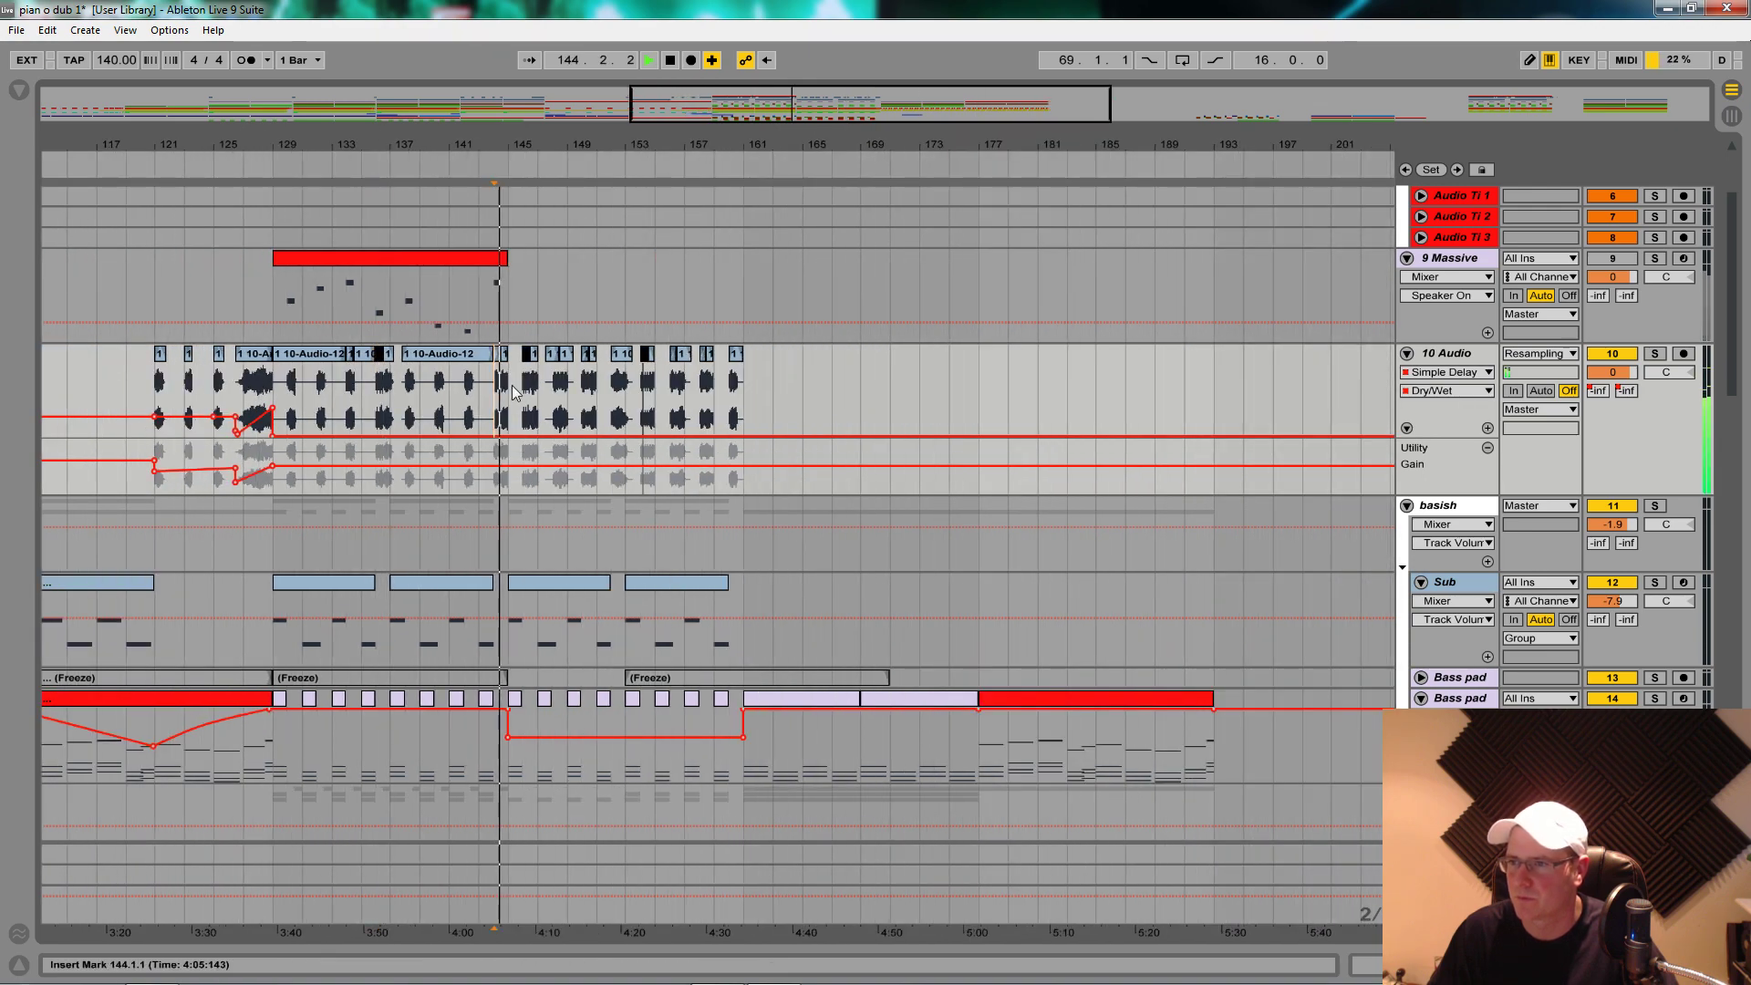
Step: Copy the two-beat 10 Audio fragment at 144.1.1 to 162.4.1, shorten it to one beat and play from 161.1.1
{"action": "key", "text": "space"}
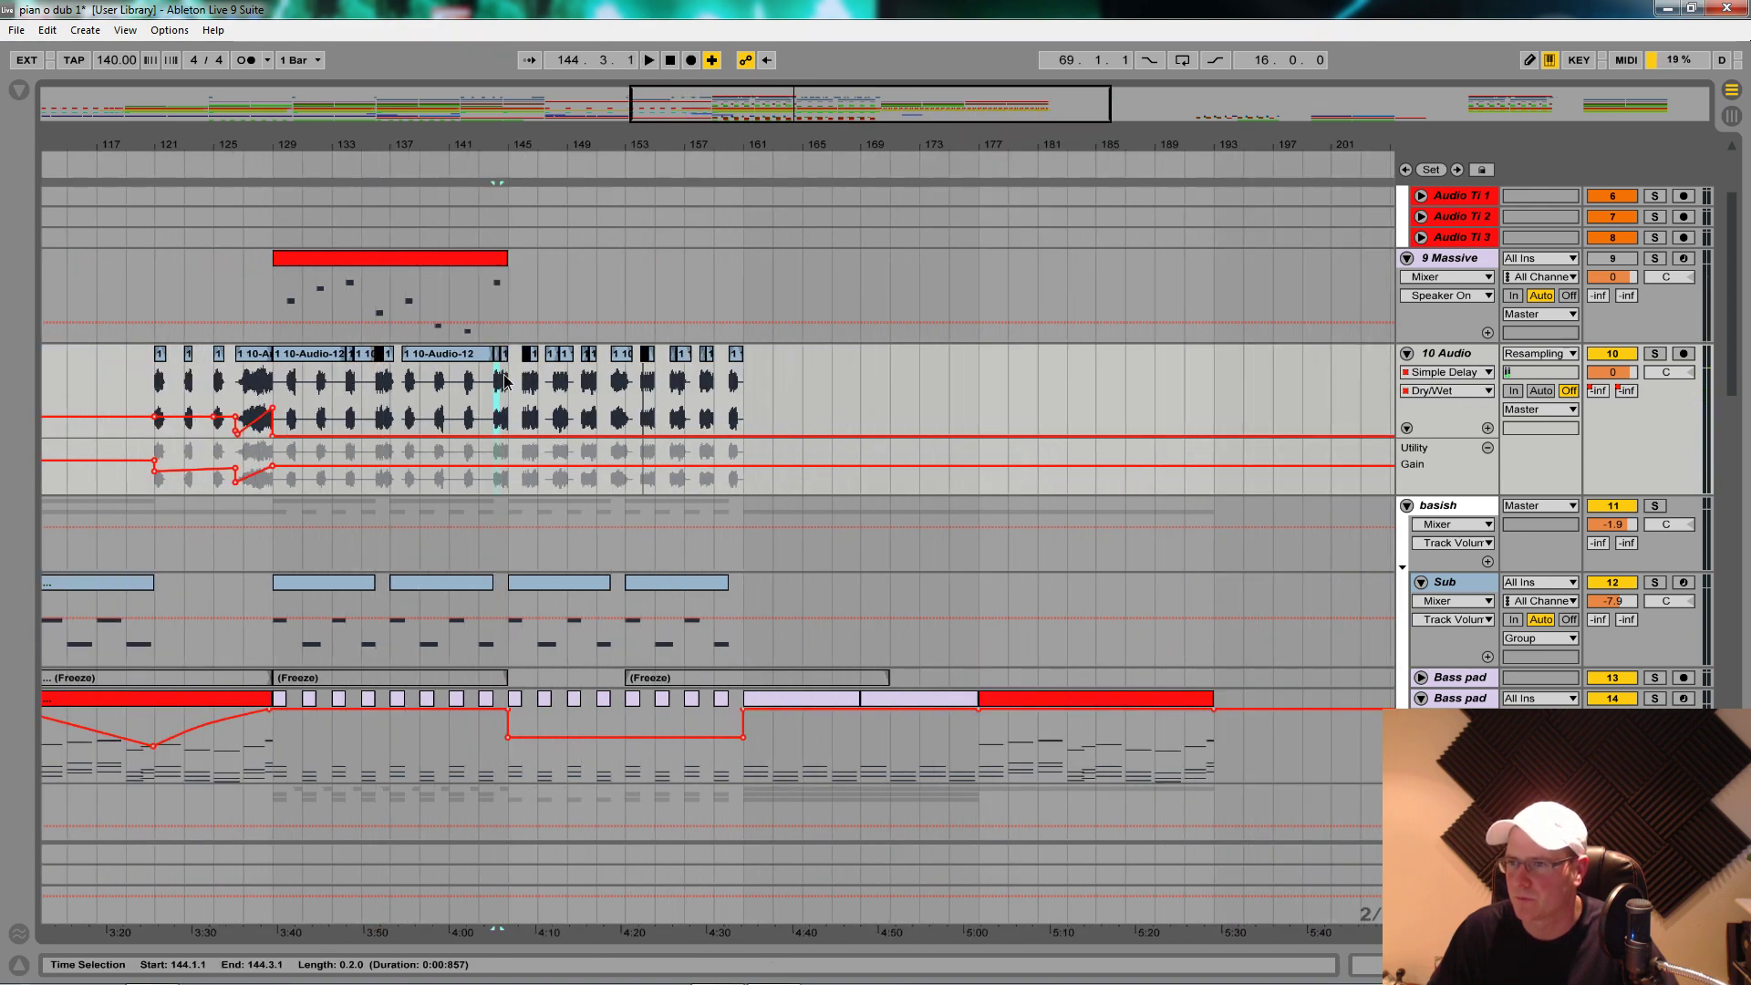
{"action": "left_click_drag", "start_coordinate": [500, 358], "coordinate": [779, 439]}
{"action": "left_click_drag", "start_coordinate": [754, 155], "coordinate": [800, 371]}
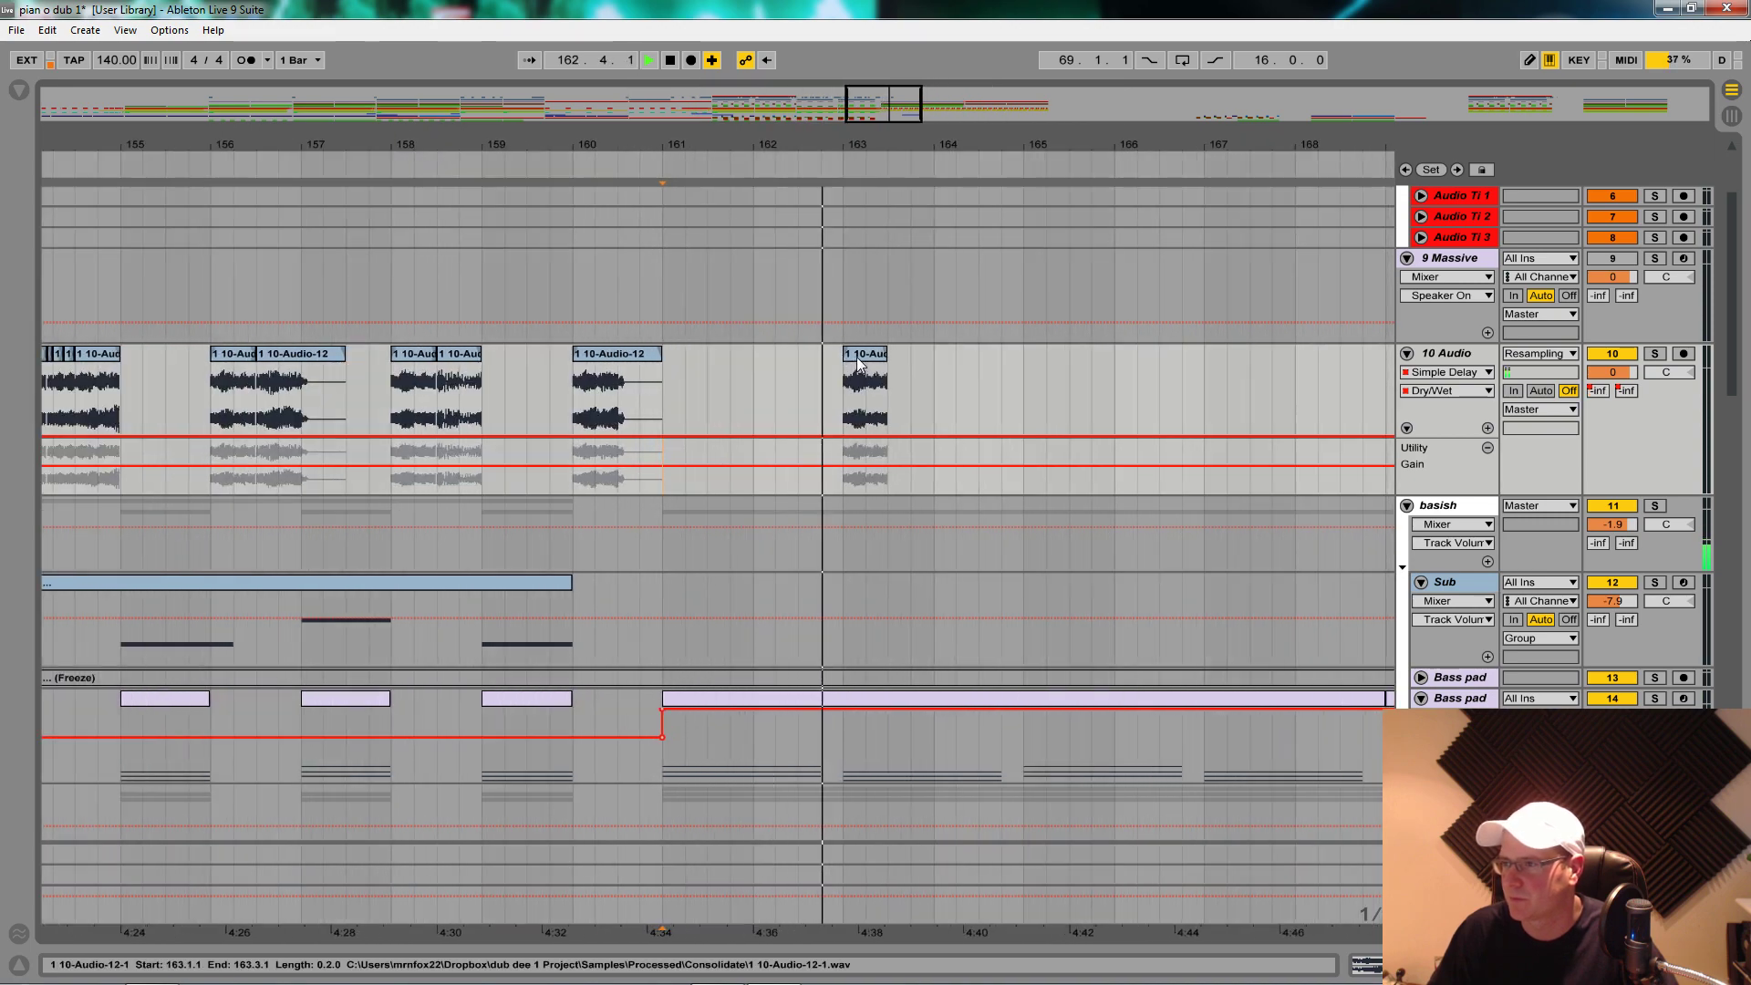
{"action": "left_click_drag", "start_coordinate": [855, 365], "coordinate": [833, 365]}
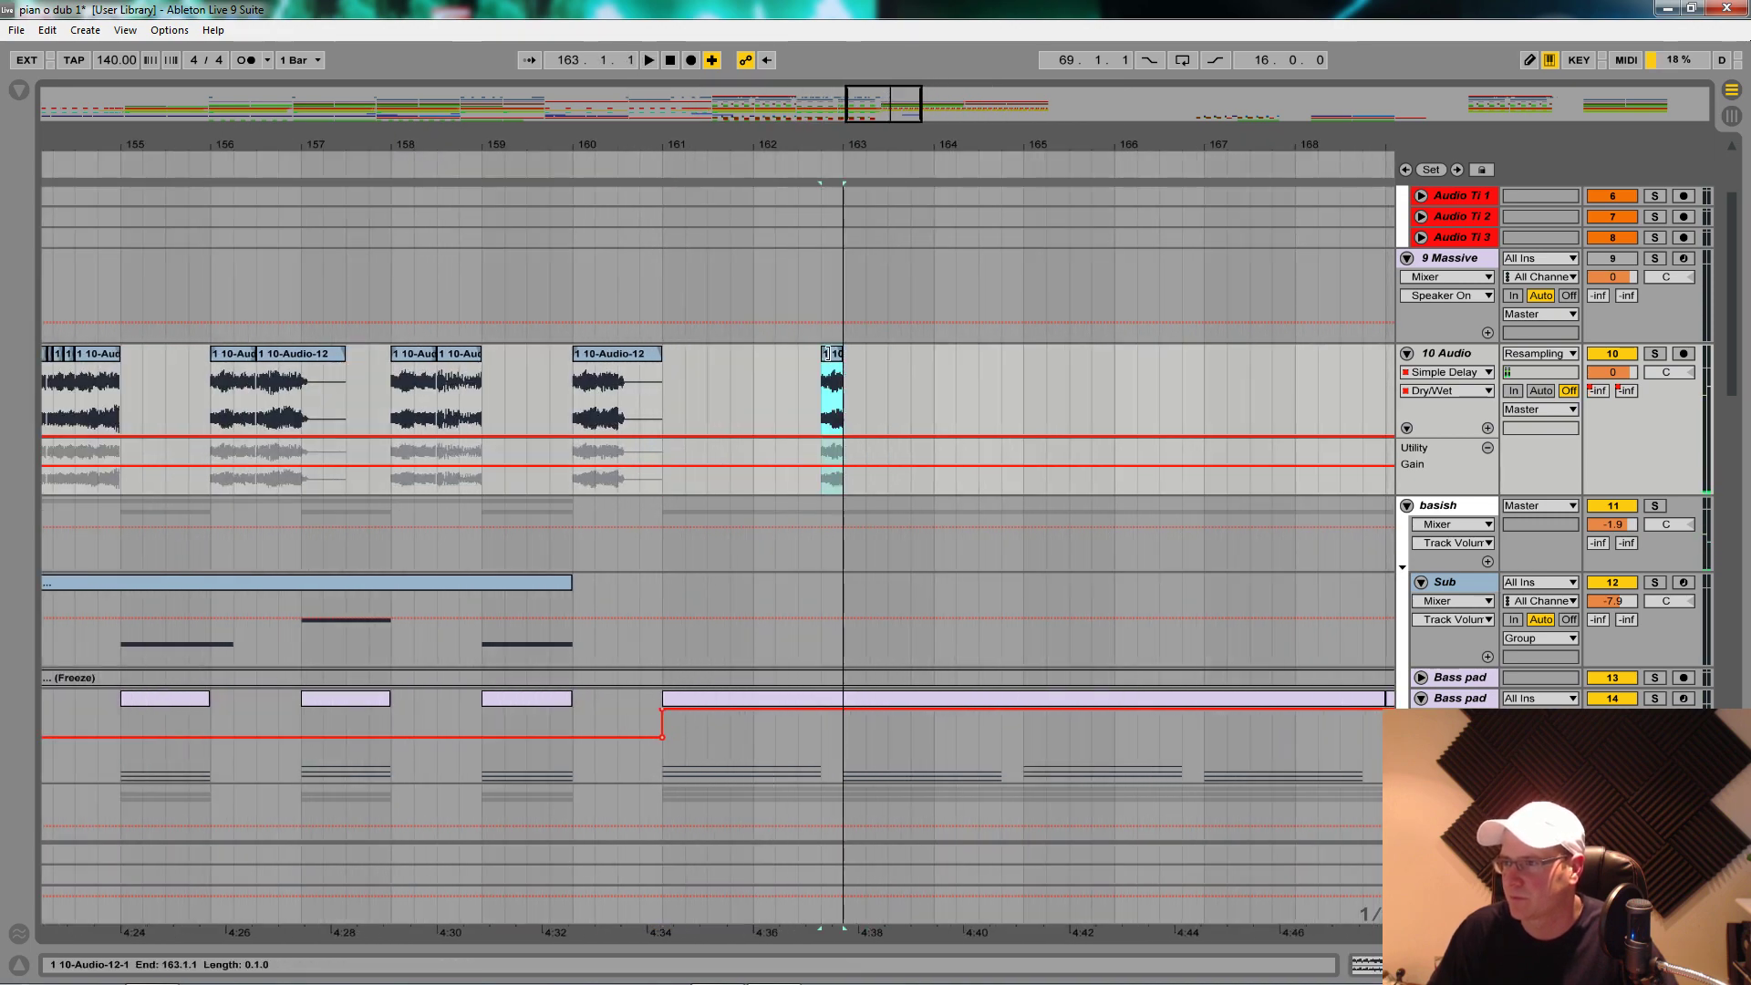
{"action": "left_click", "coordinate": [672, 387]}
{"action": "key", "text": "space"}
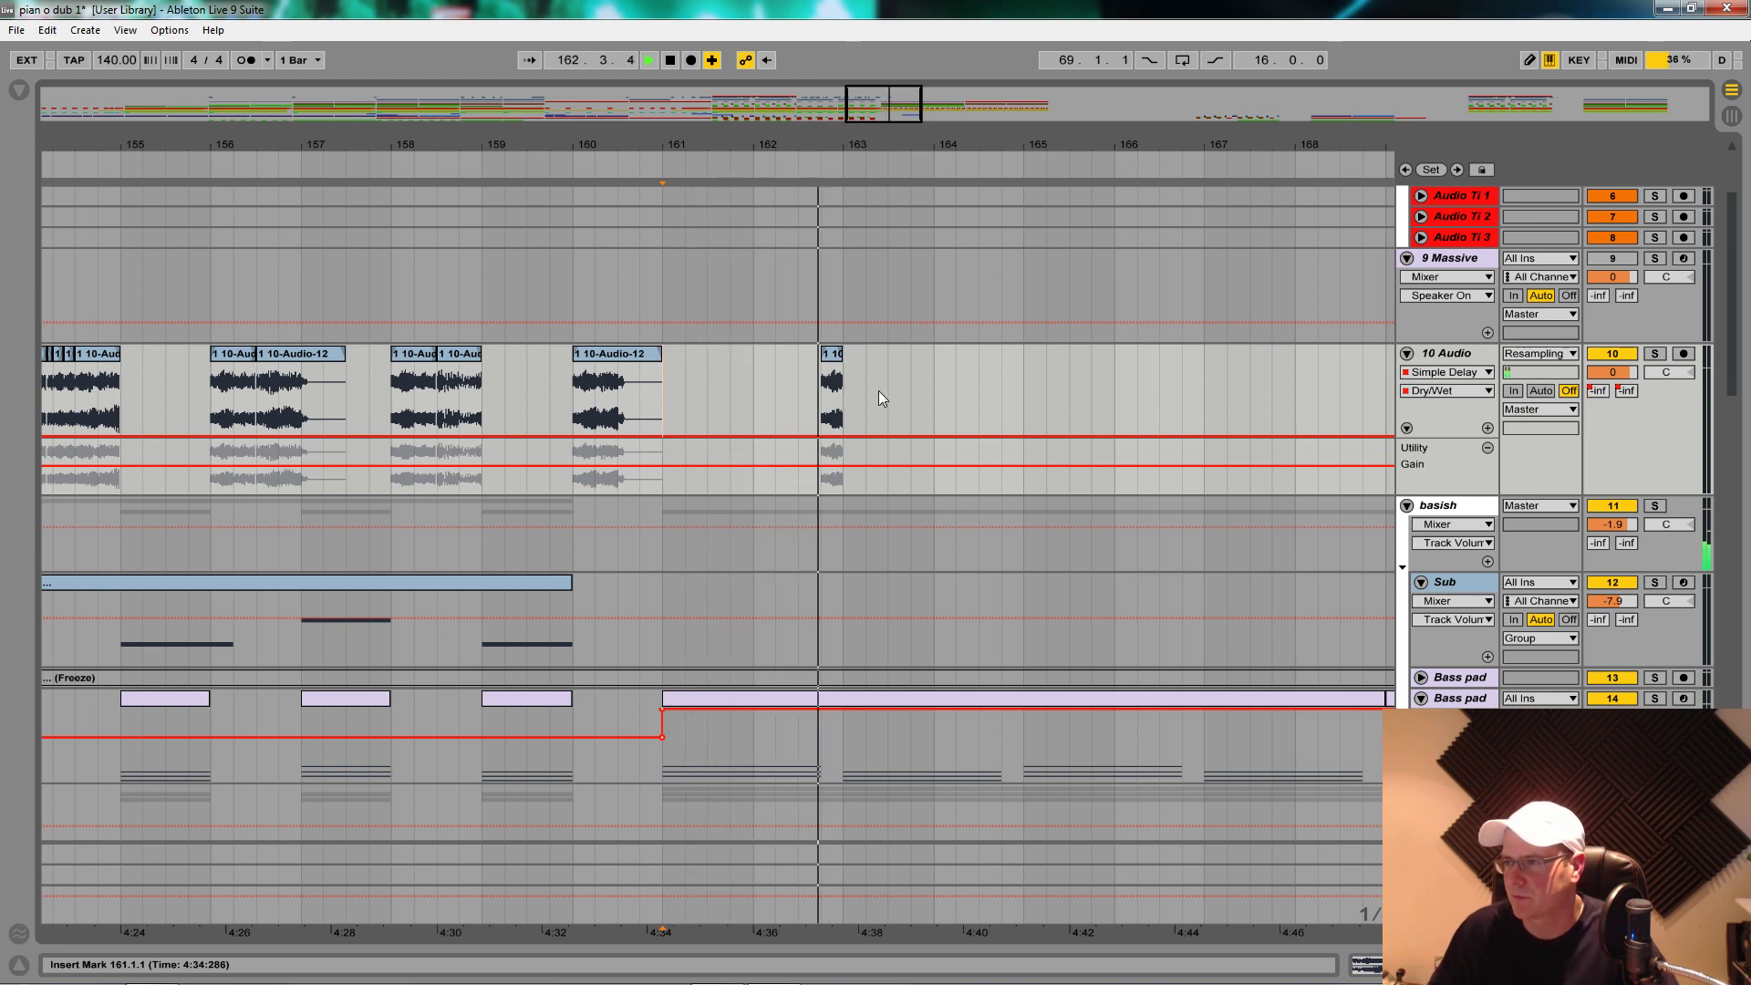
Step: Show and shape the fades of the one-beat 10 Audio clip at 162.4.1, copy it to 161.2.1 and play from 161.1.1
{"action": "left_click", "coordinate": [838, 355]}
{"action": "double_click", "coordinate": [835, 355]}
{"action": "right_click", "coordinate": [835, 355]}
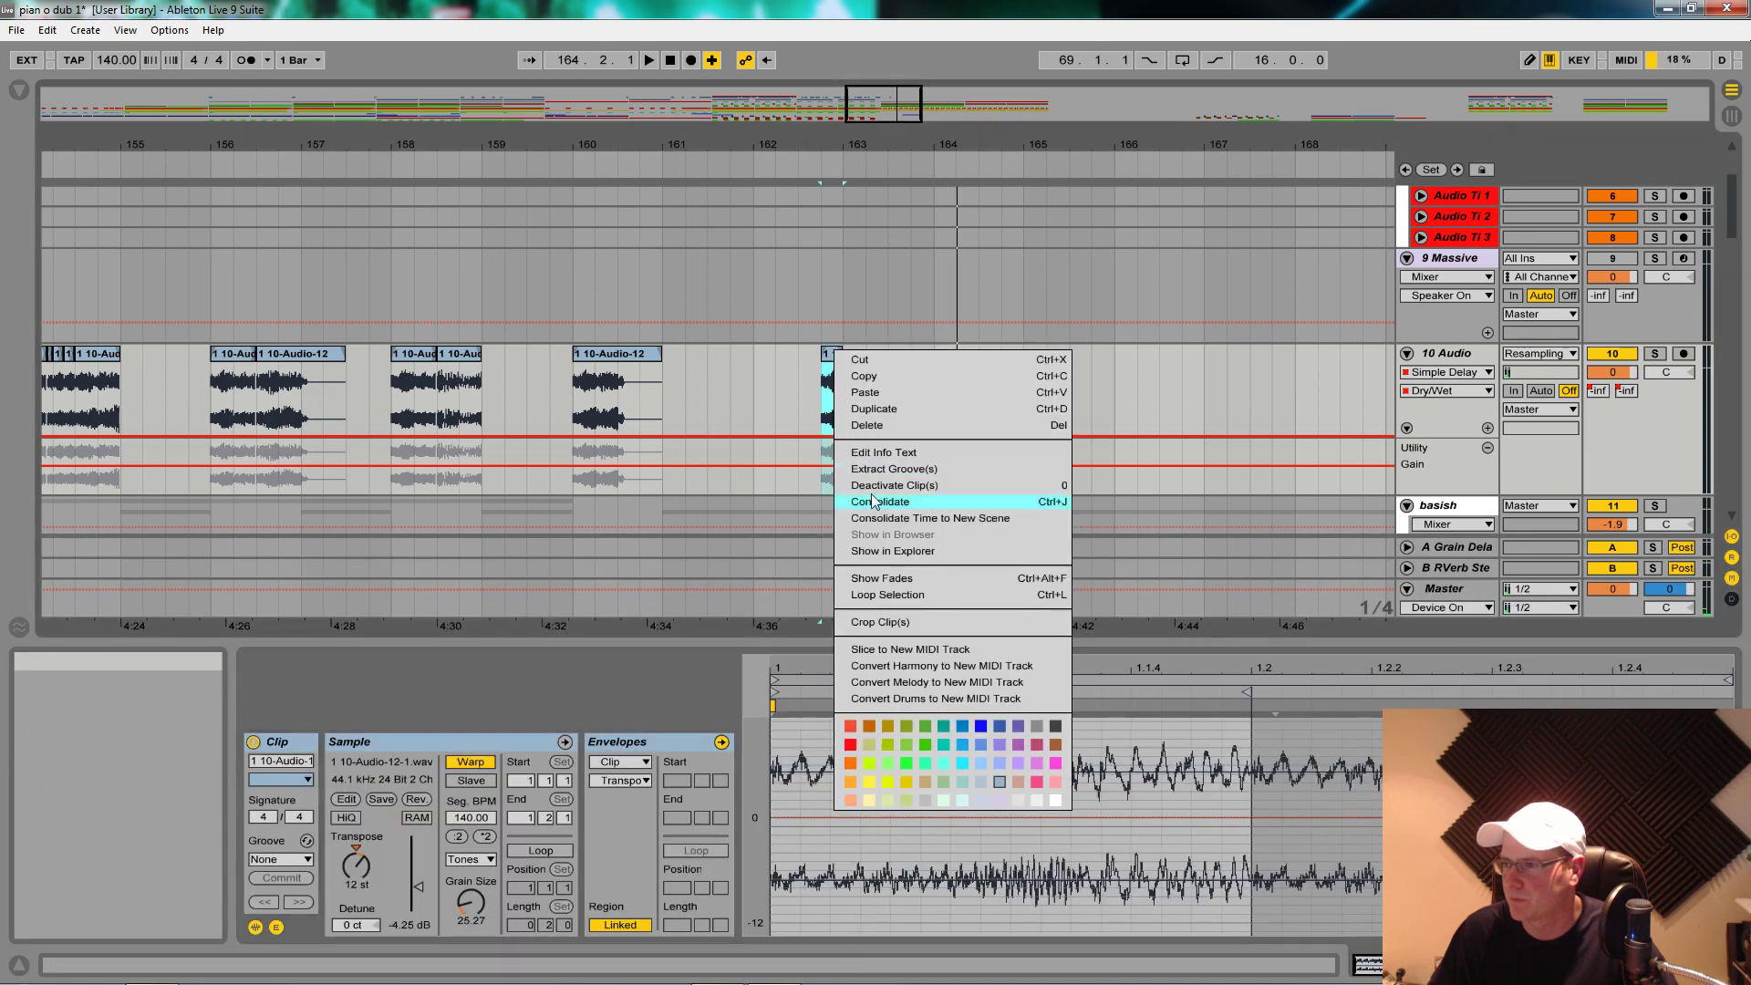
{"action": "left_click", "coordinate": [880, 580]}
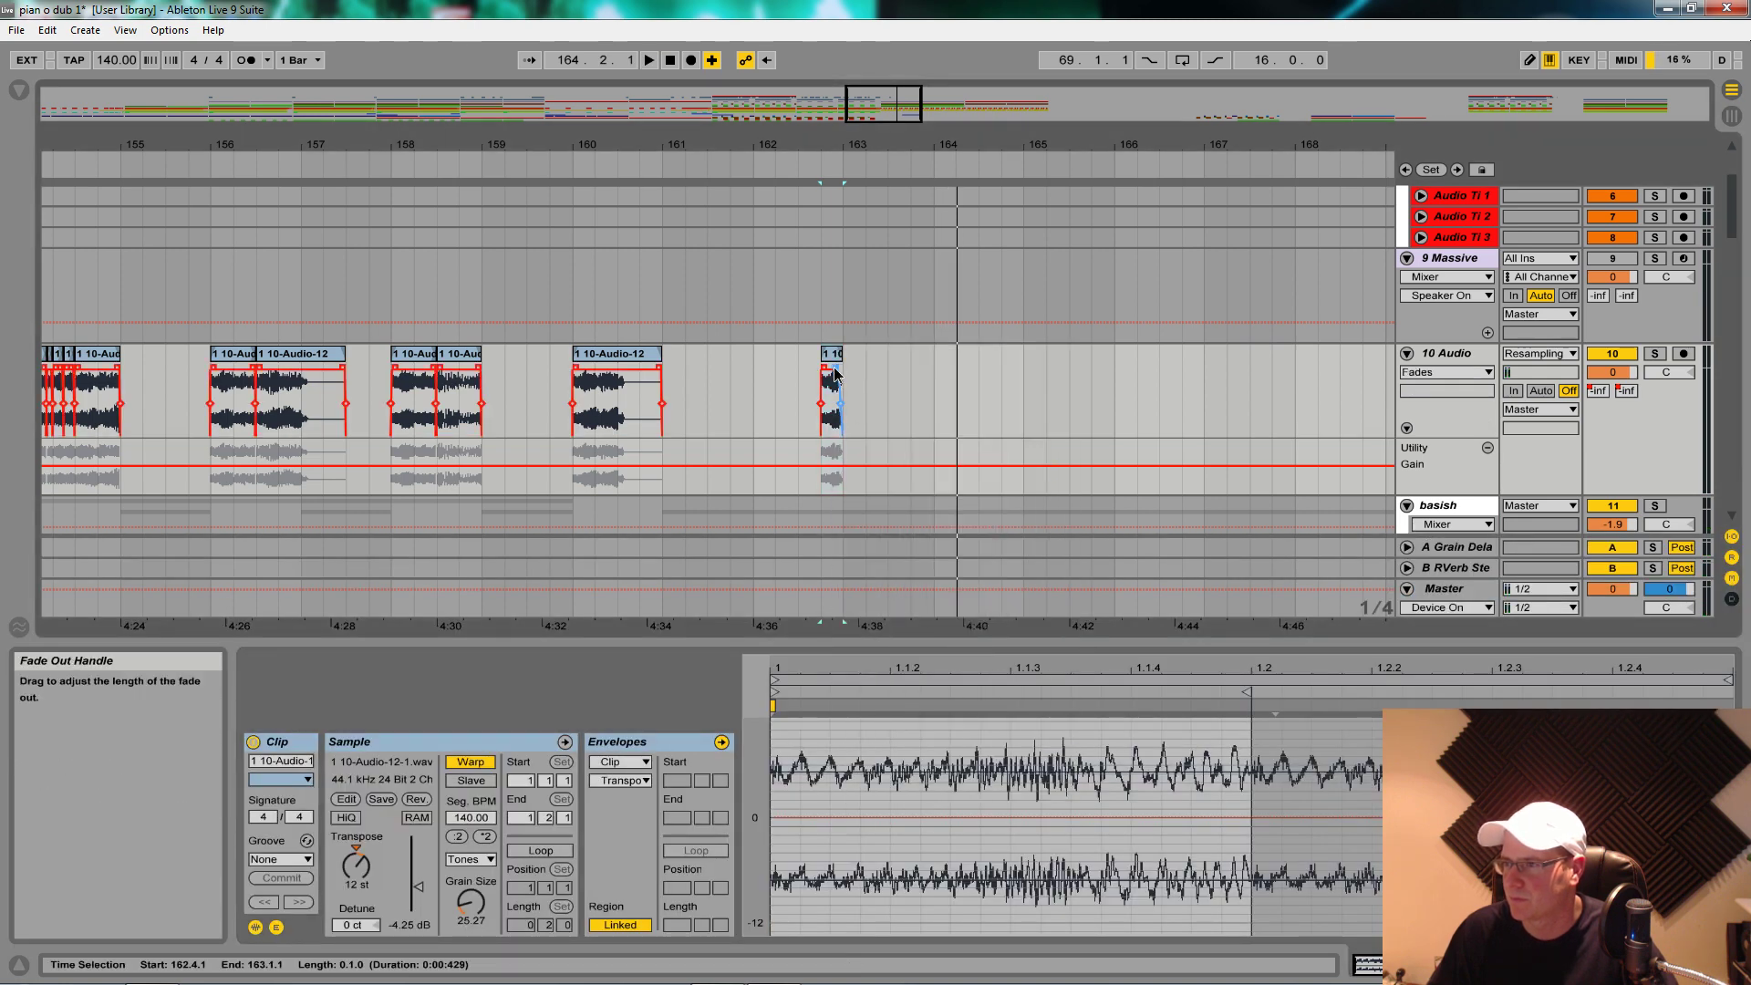
{"action": "mouse_move", "coordinate": [831, 383]}
{"action": "left_mouse_down"}
{"action": "mouse_move", "coordinate": [665, 373]}
{"action": "mouse_move", "coordinate": [682, 370]}
{"action": "left_mouse_up"}
{"action": "key", "text": "space"}
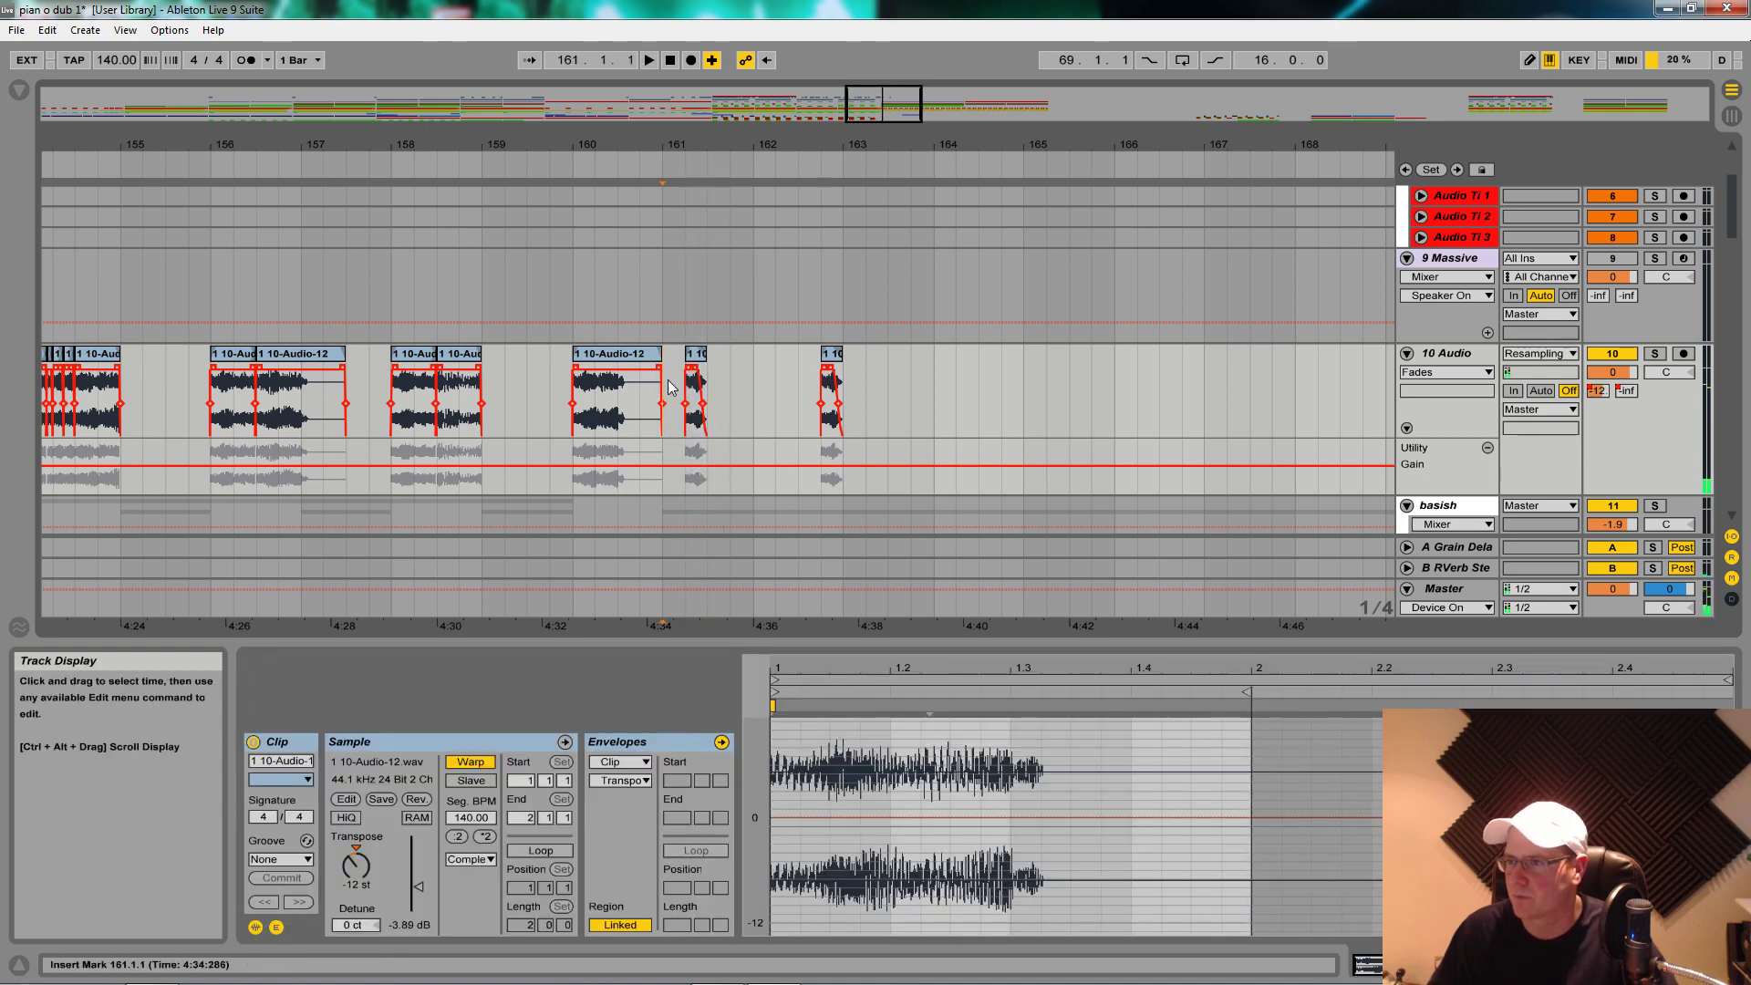
Step: Delete the one-beat 10 Audio clip at 161.2.1 and play the section back
{"action": "left_click", "coordinate": [675, 334]}
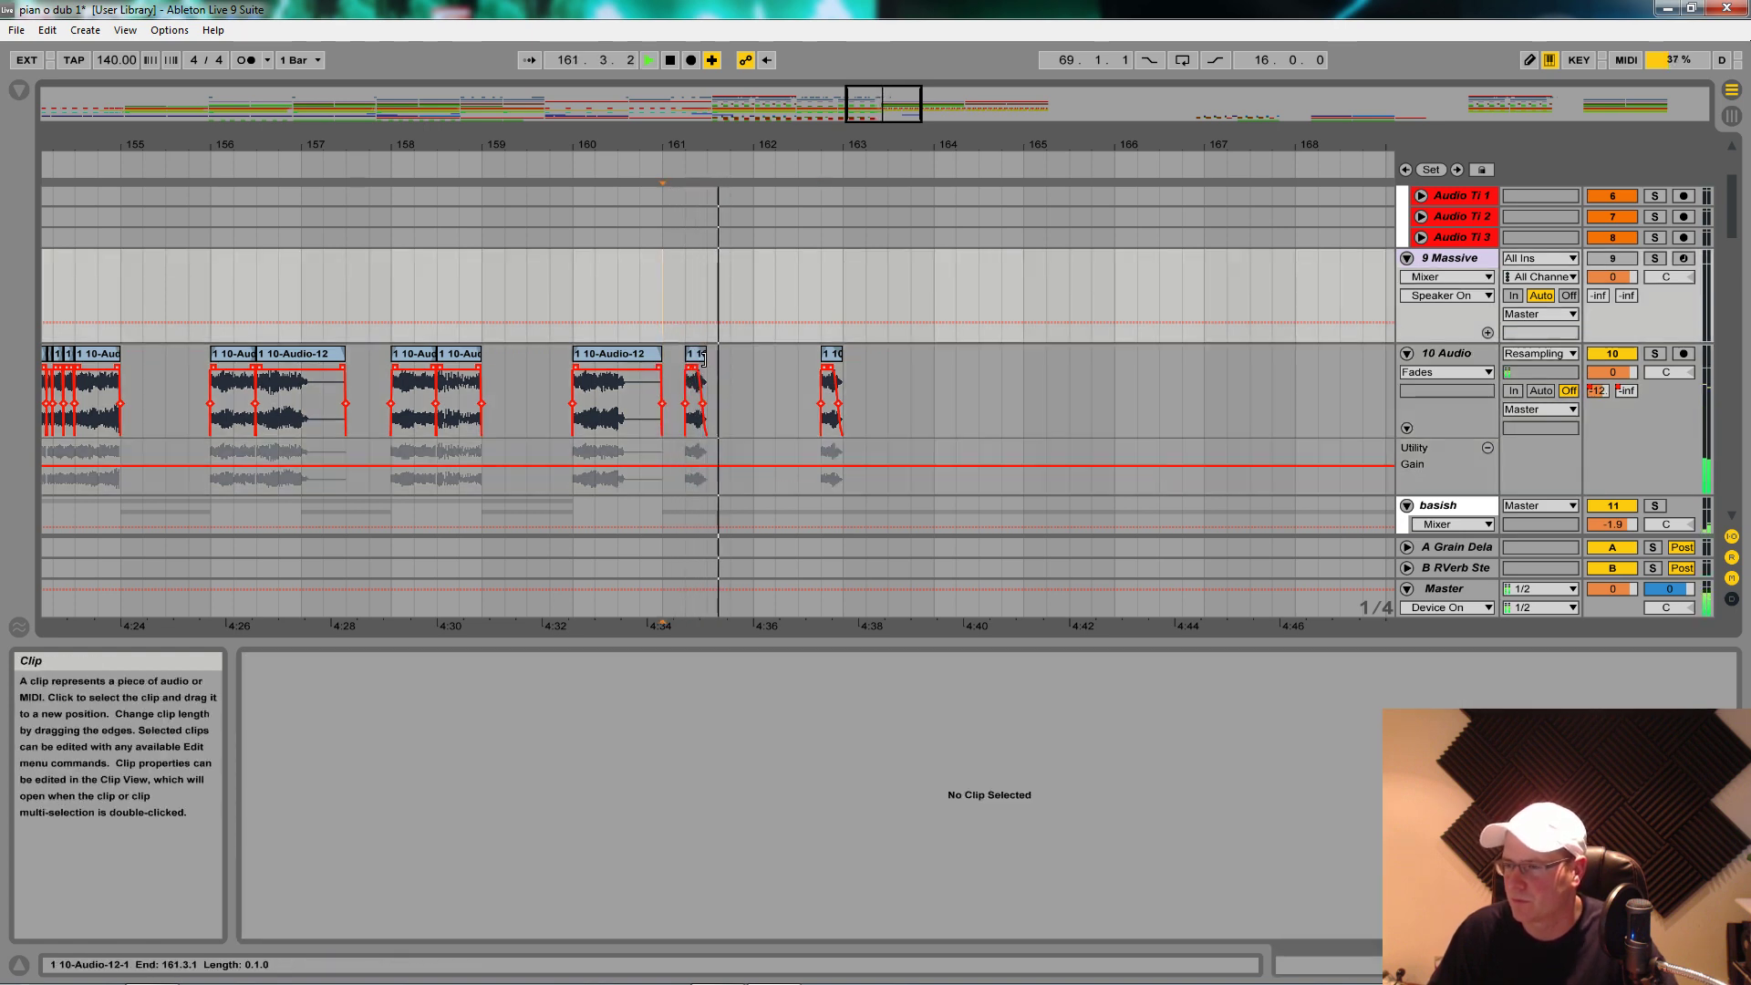
{"action": "left_click", "coordinate": [702, 356]}
{"action": "key", "text": "Delete"}
{"action": "key", "text": "space"}
{"action": "key", "text": "space"}
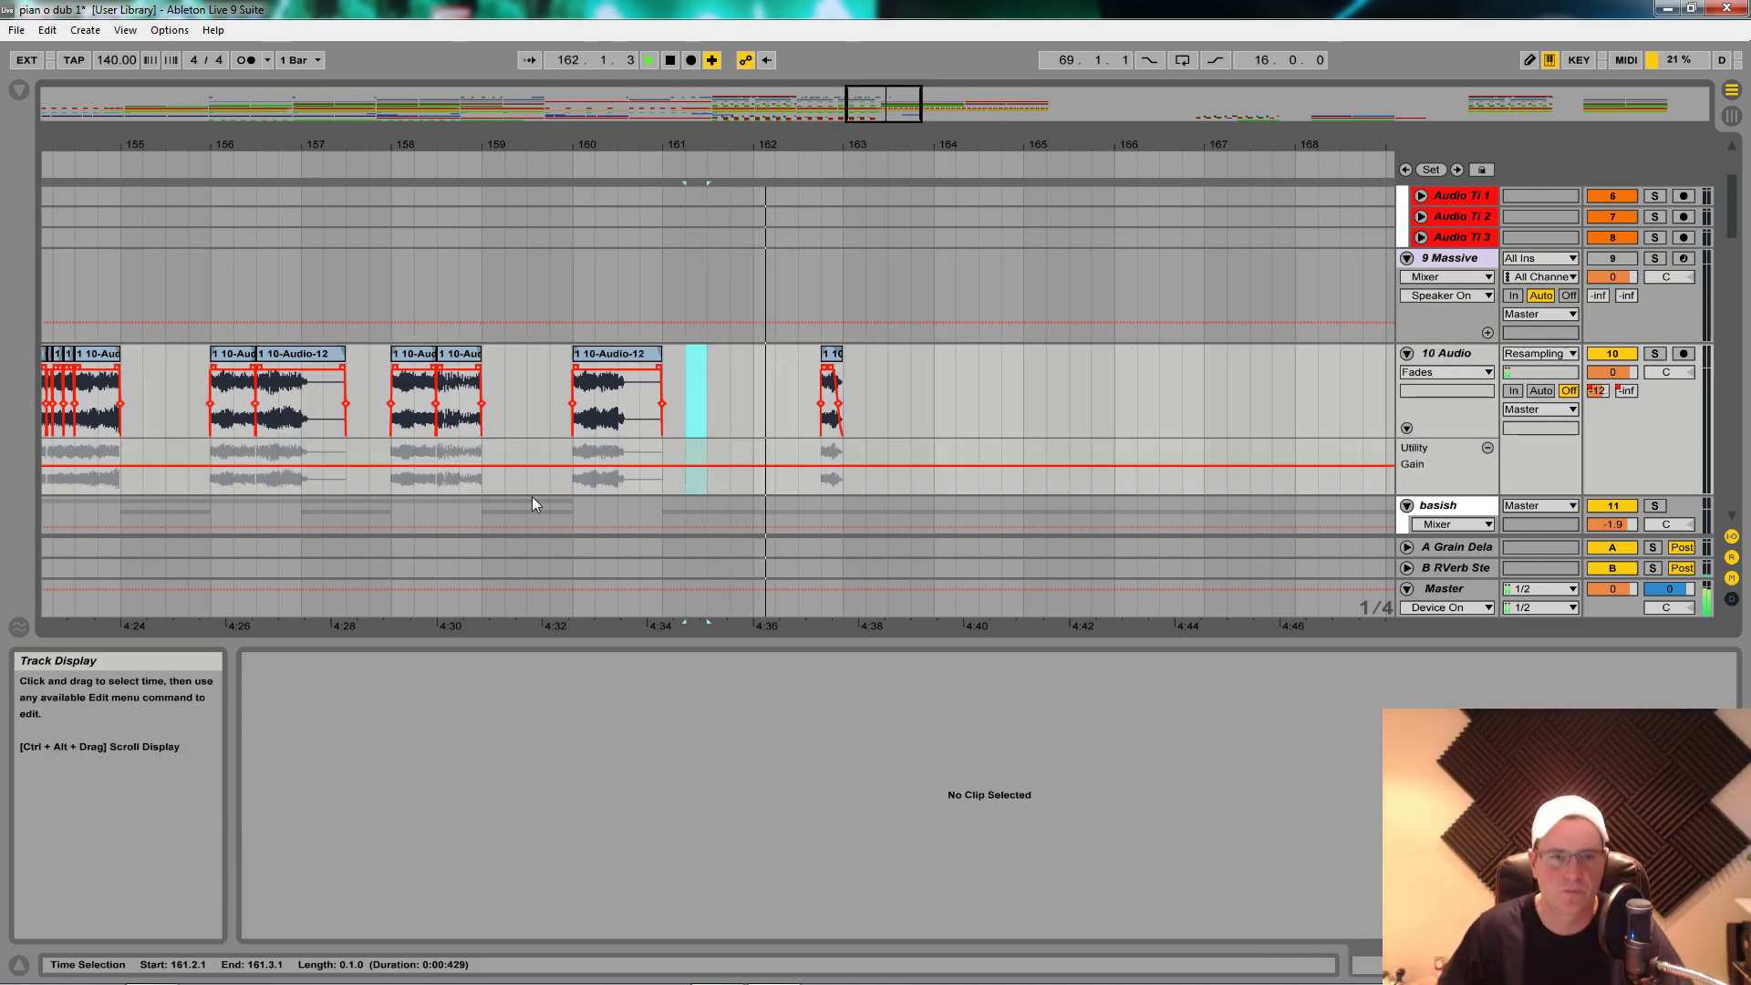
Step: Switch the 10 Audio track's automation lane to the Simple Delay Dry/Wet parameter
{"action": "scroll", "coordinate": [712, 441], "scroll_direction": "down", "scroll_amount": 2}
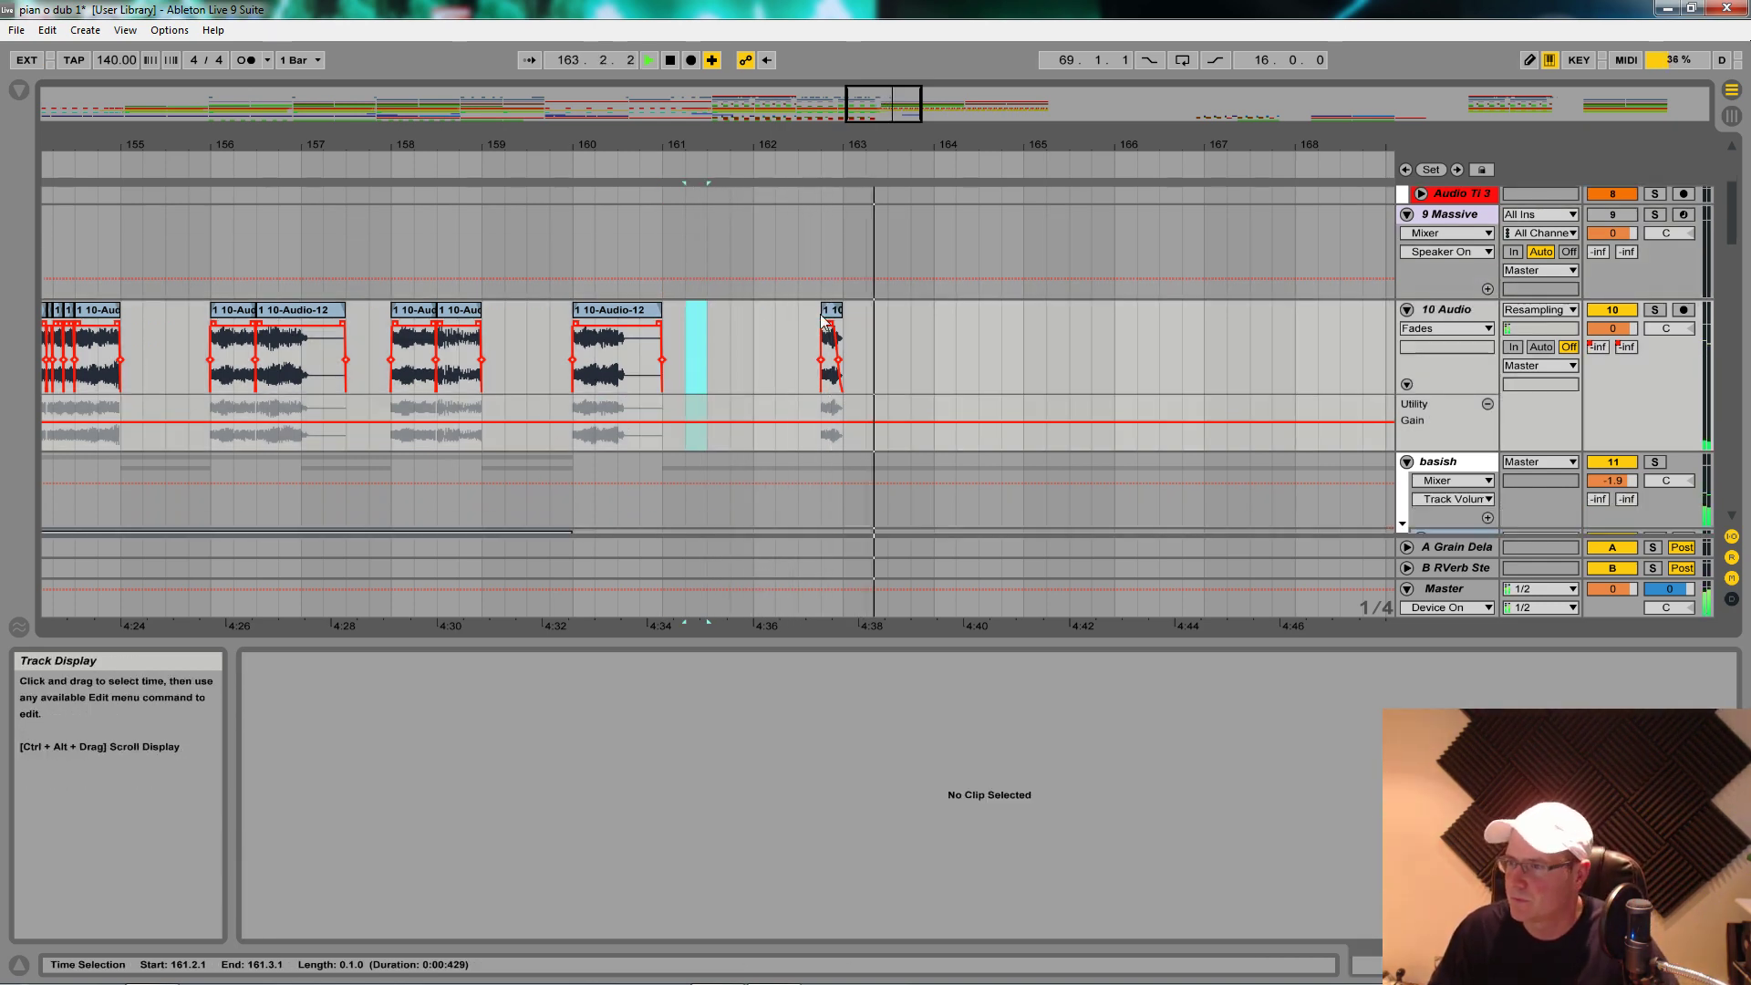
{"action": "left_click", "coordinate": [1626, 347]}
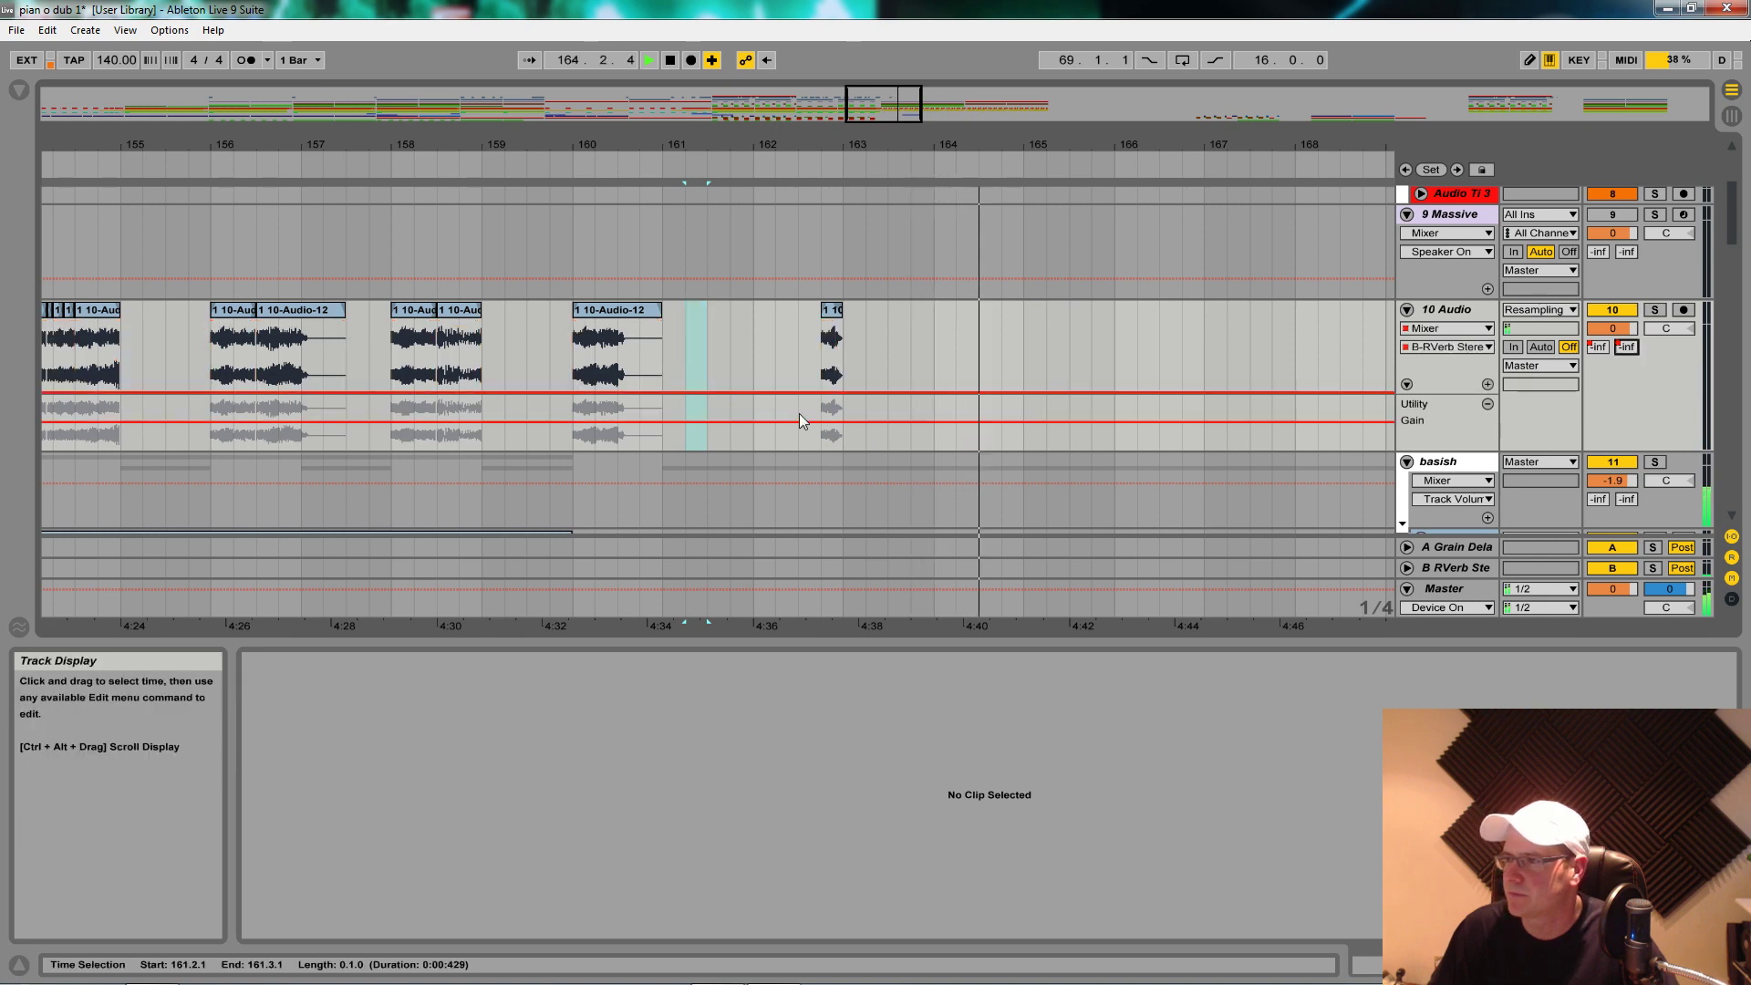
{"action": "scroll", "coordinate": [1331, 329], "scroll_direction": "down", "scroll_amount": 6}
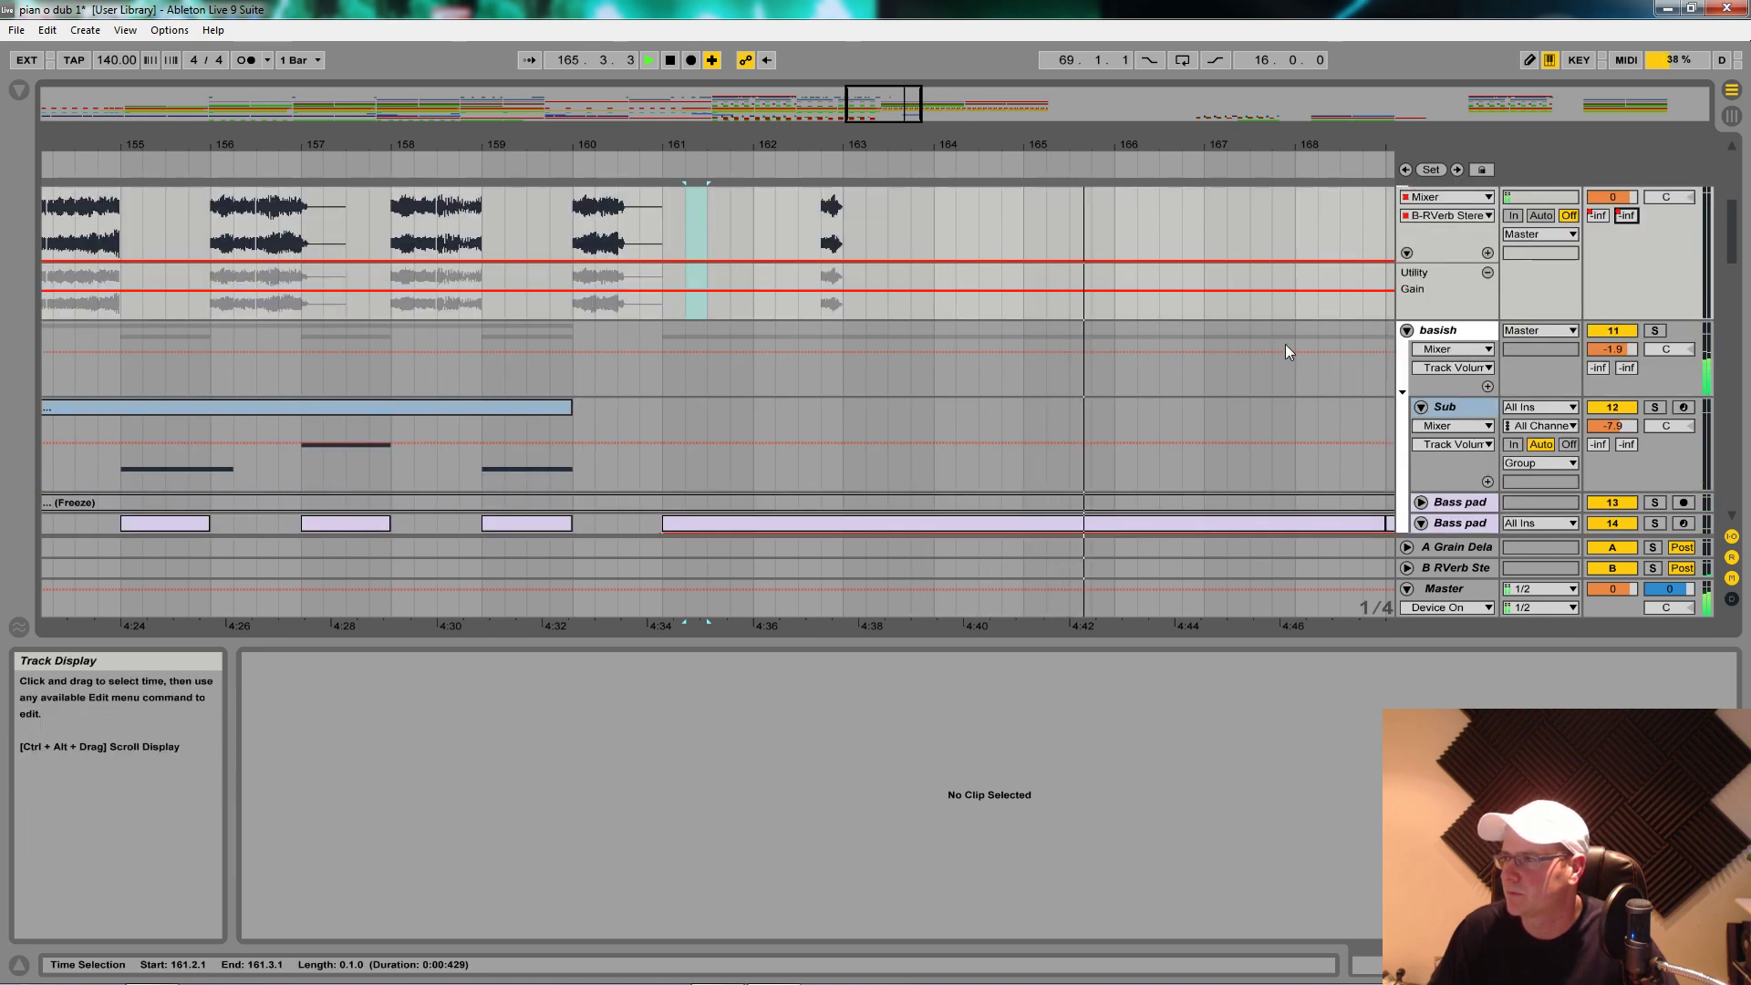
{"action": "scroll", "coordinate": [1219, 340], "scroll_direction": "up", "scroll_amount": 5}
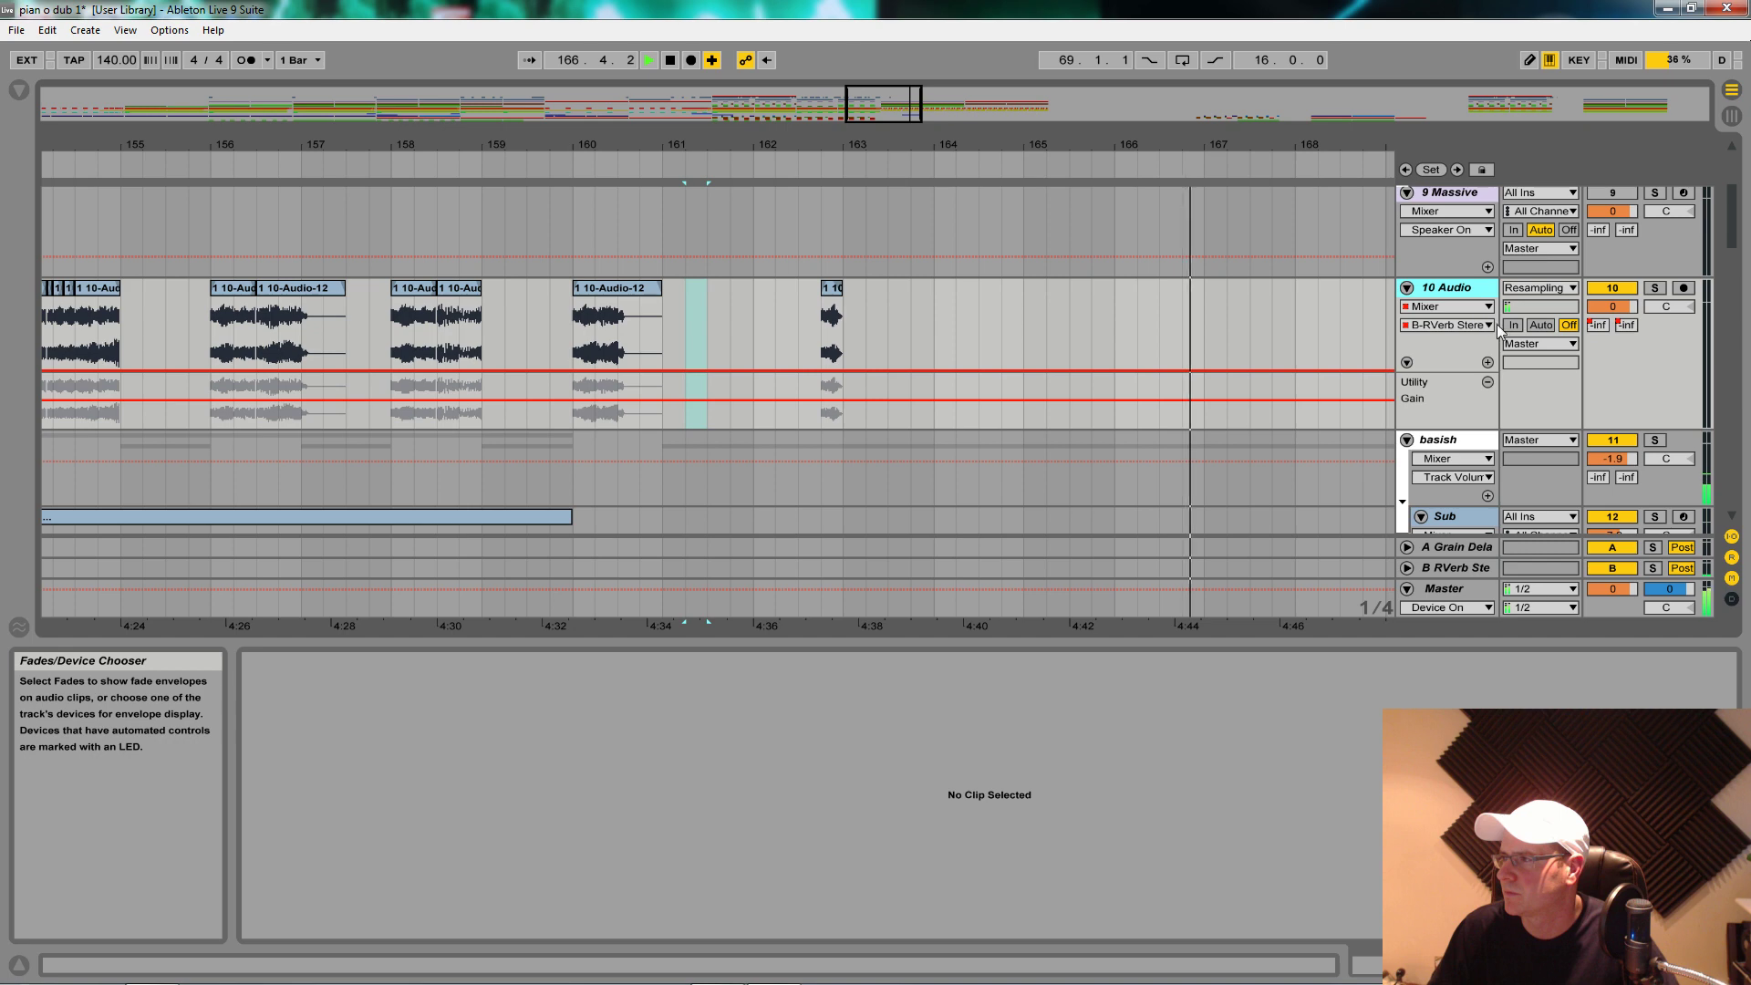
{"action": "mouse_move", "coordinate": [1732, 242]}
{"action": "left_mouse_down"}
{"action": "mouse_move", "coordinate": [1731, 310]}
{"action": "mouse_move", "coordinate": [1733, 255]}
{"action": "left_mouse_up"}
{"action": "left_click", "coordinate": [1448, 288]}
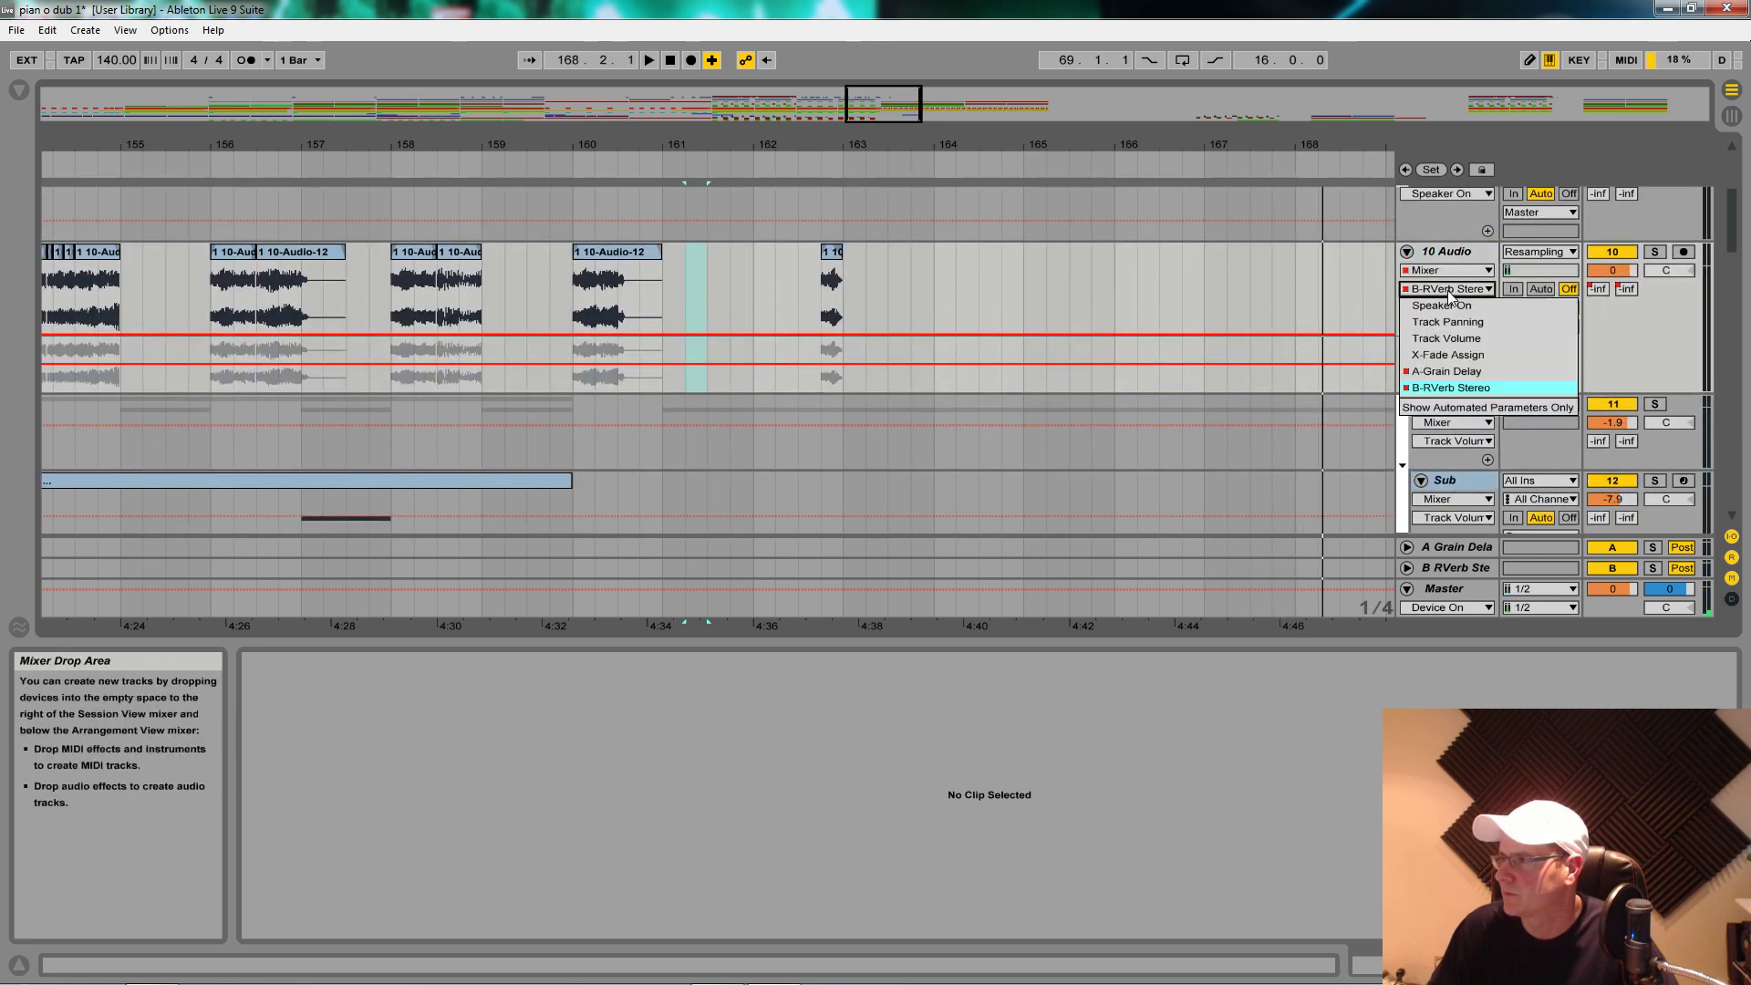
{"action": "left_click", "coordinate": [1419, 279]}
{"action": "left_click", "coordinate": [1418, 272]}
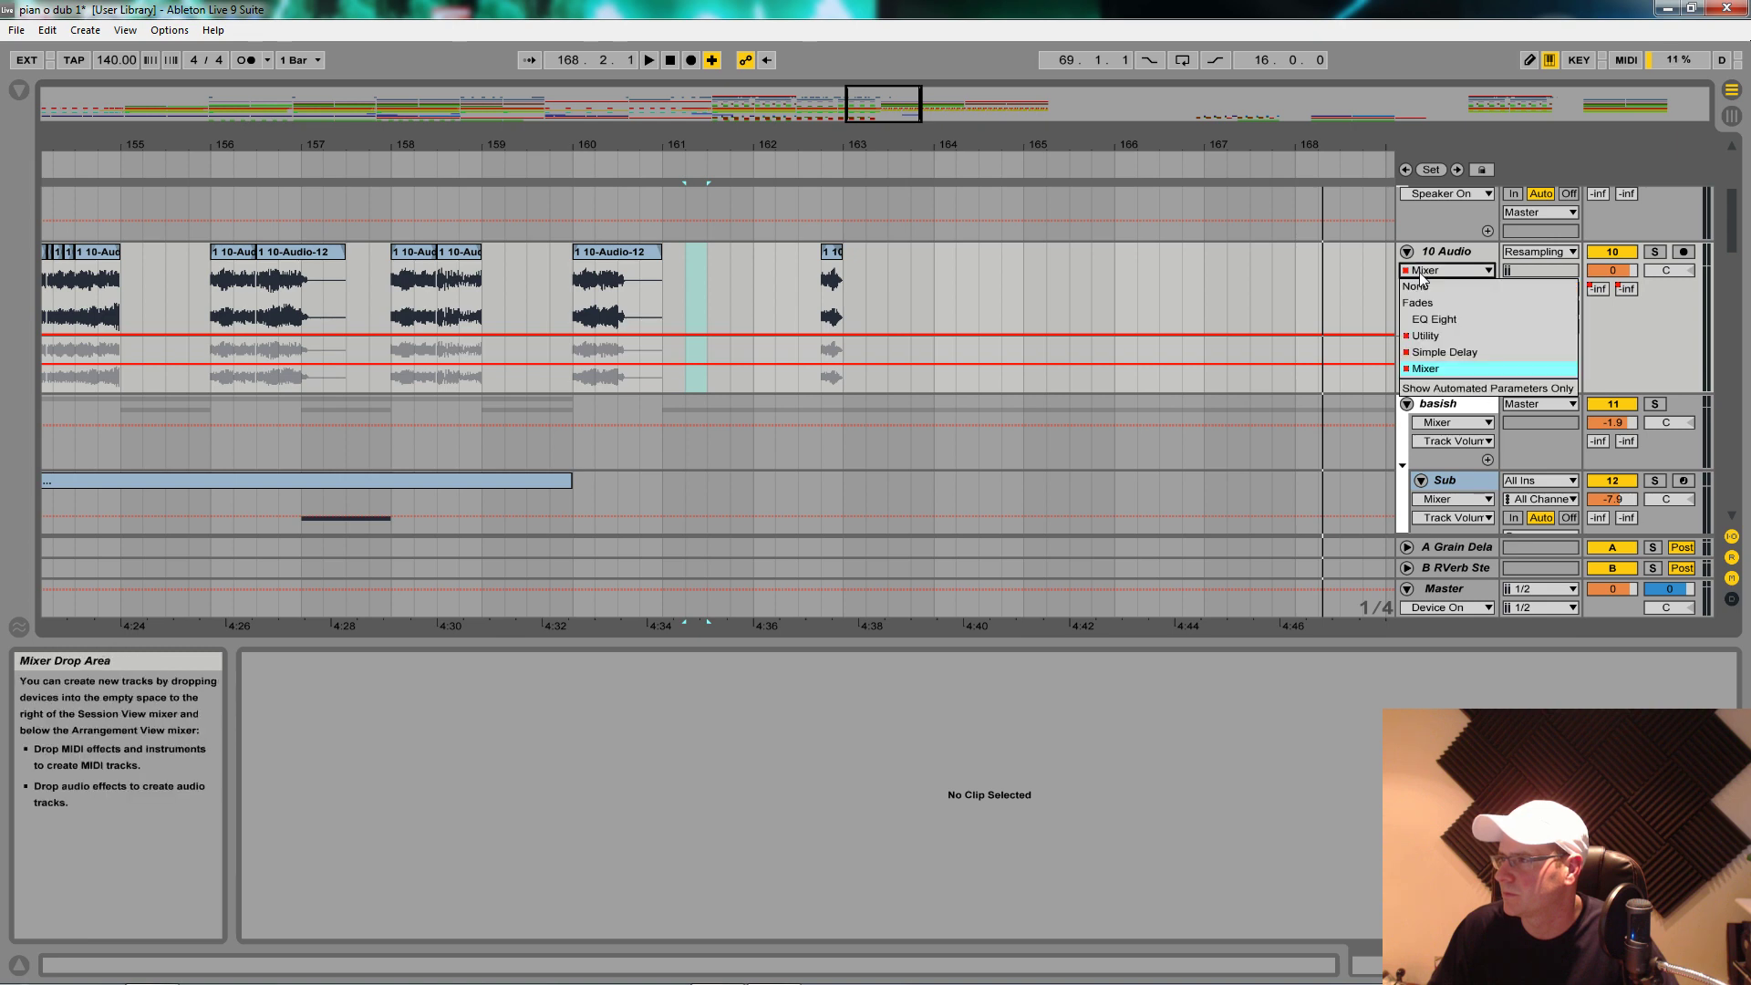
{"action": "left_click", "coordinate": [1423, 352]}
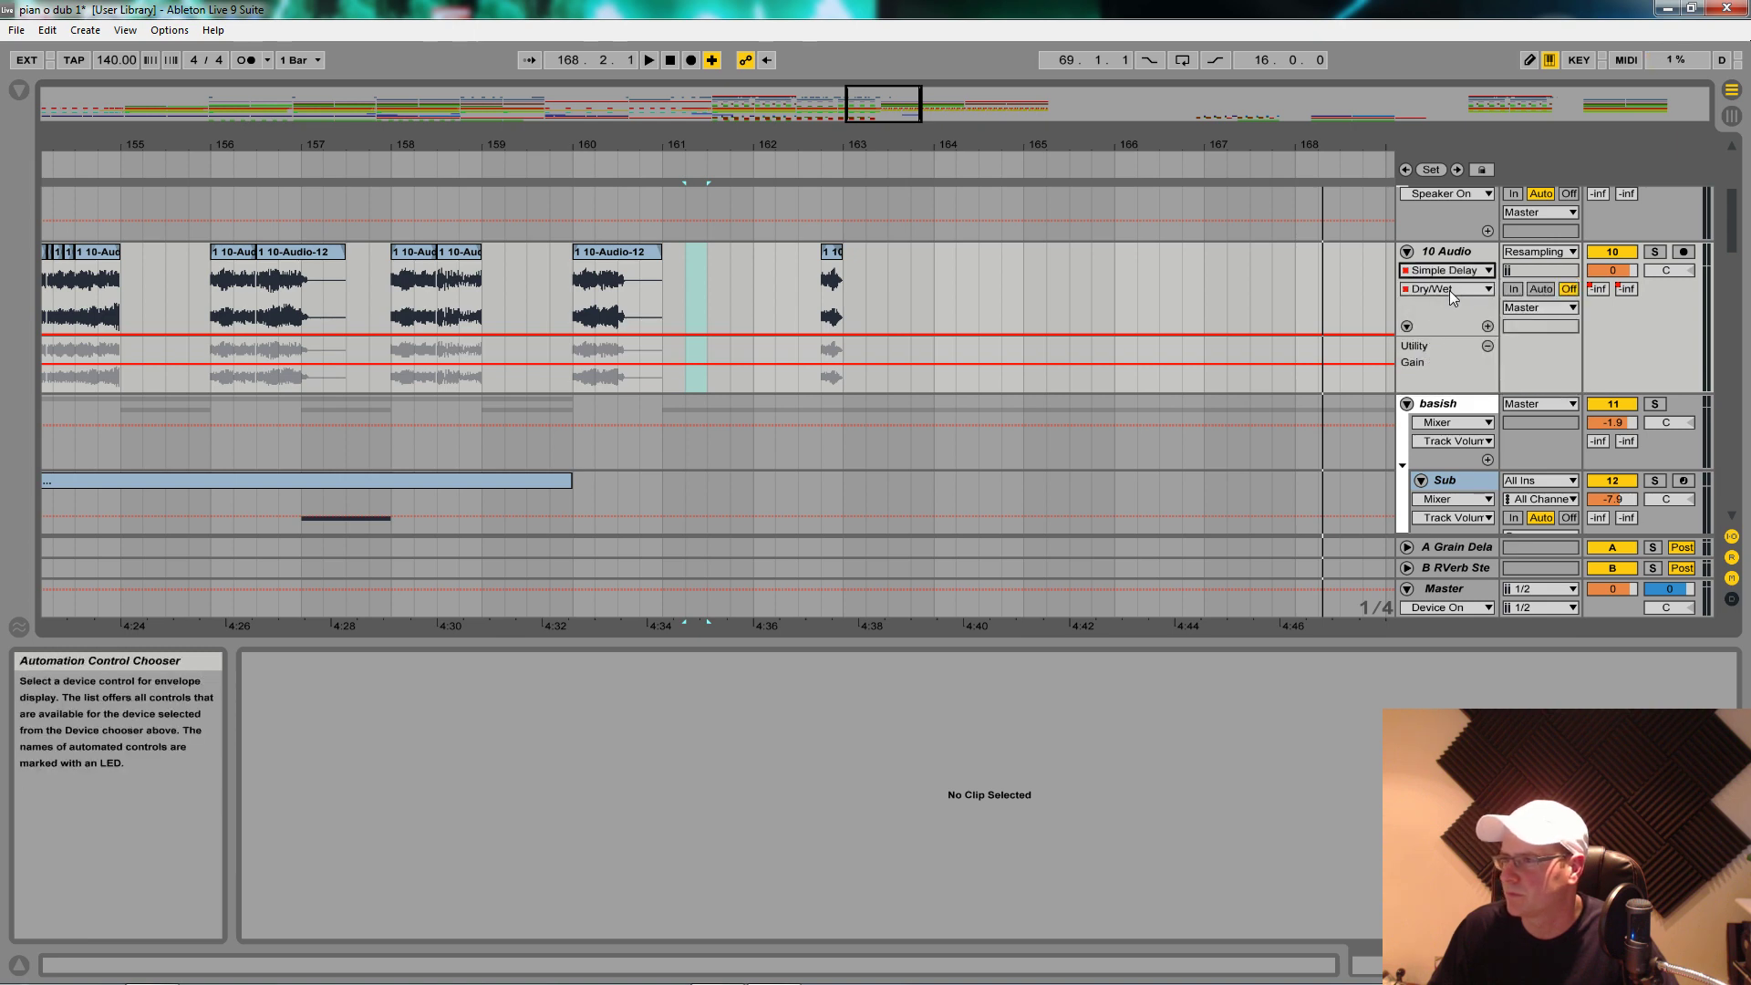
Step: Draw a falling Dry/Wet ramp from 162.4.1 to 164.1.1 on the 10 Audio track and audition it
{"action": "left_click_drag", "start_coordinate": [823, 314], "coordinate": [931, 334]}
{"action": "key", "text": "space"}
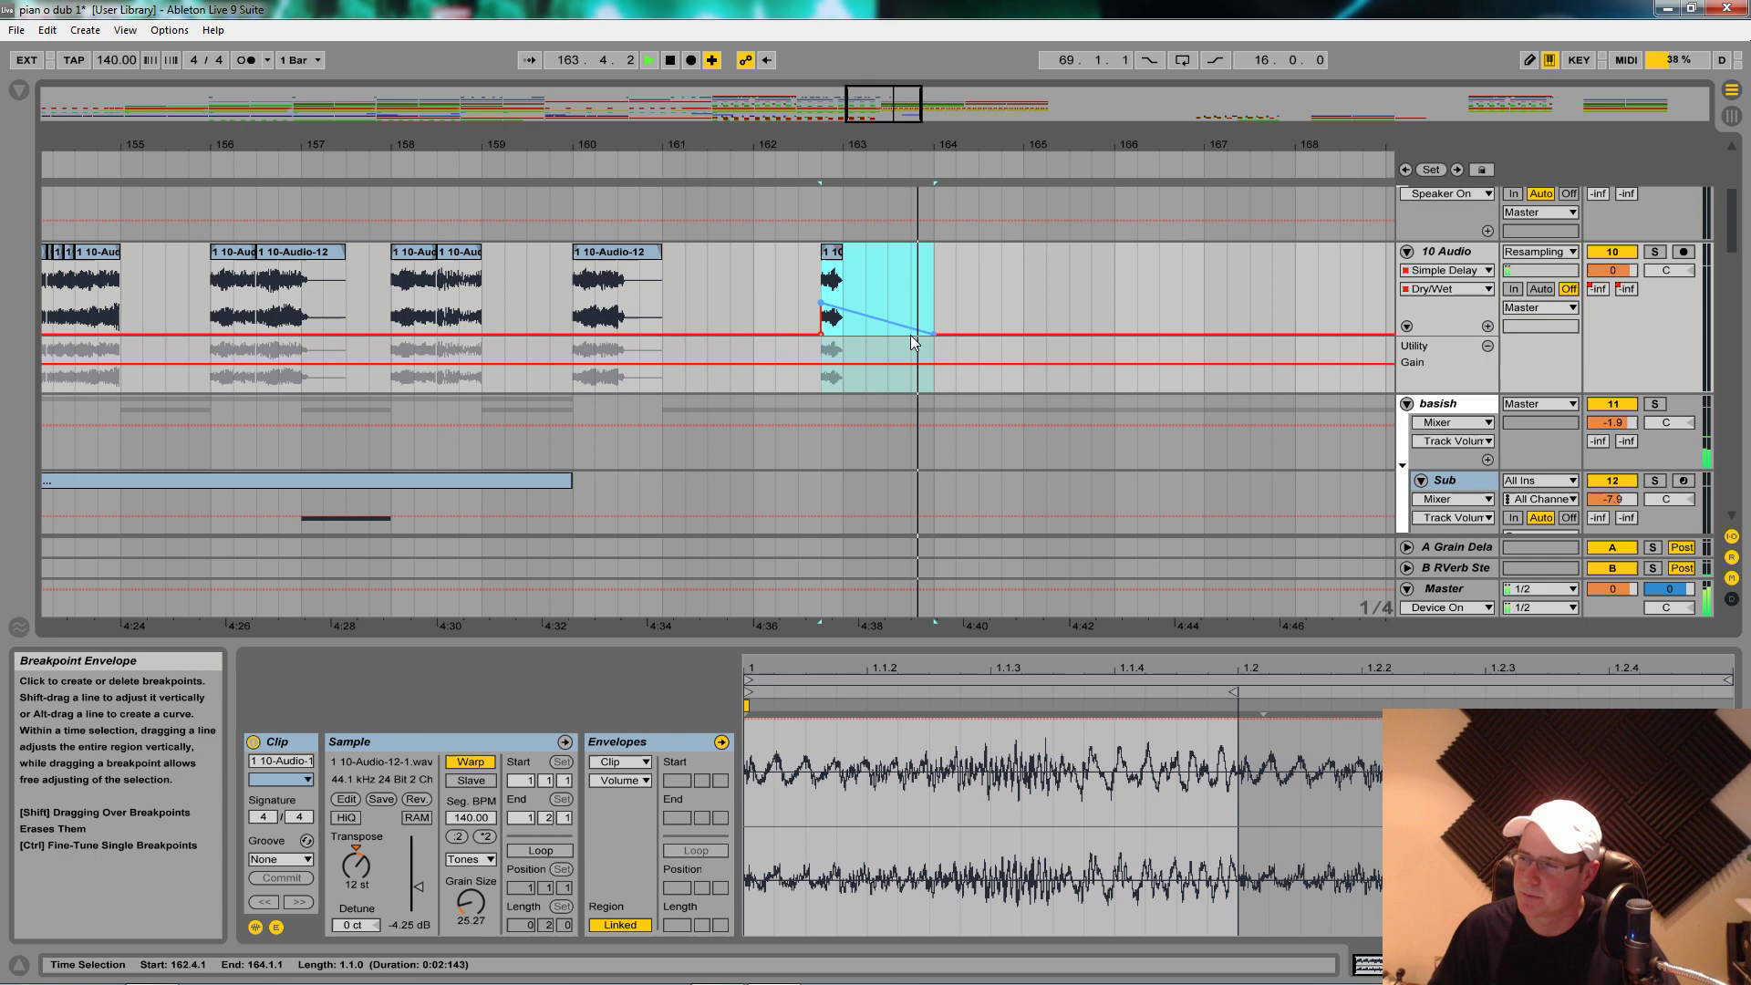
{"action": "key", "text": "space"}
Step: Try a copy of the one-beat 10 Audio clip at 165.1.1 transposed to 10 st, audition it and delete it
{"action": "left_click_drag", "start_coordinate": [832, 253], "coordinate": [1040, 266]}
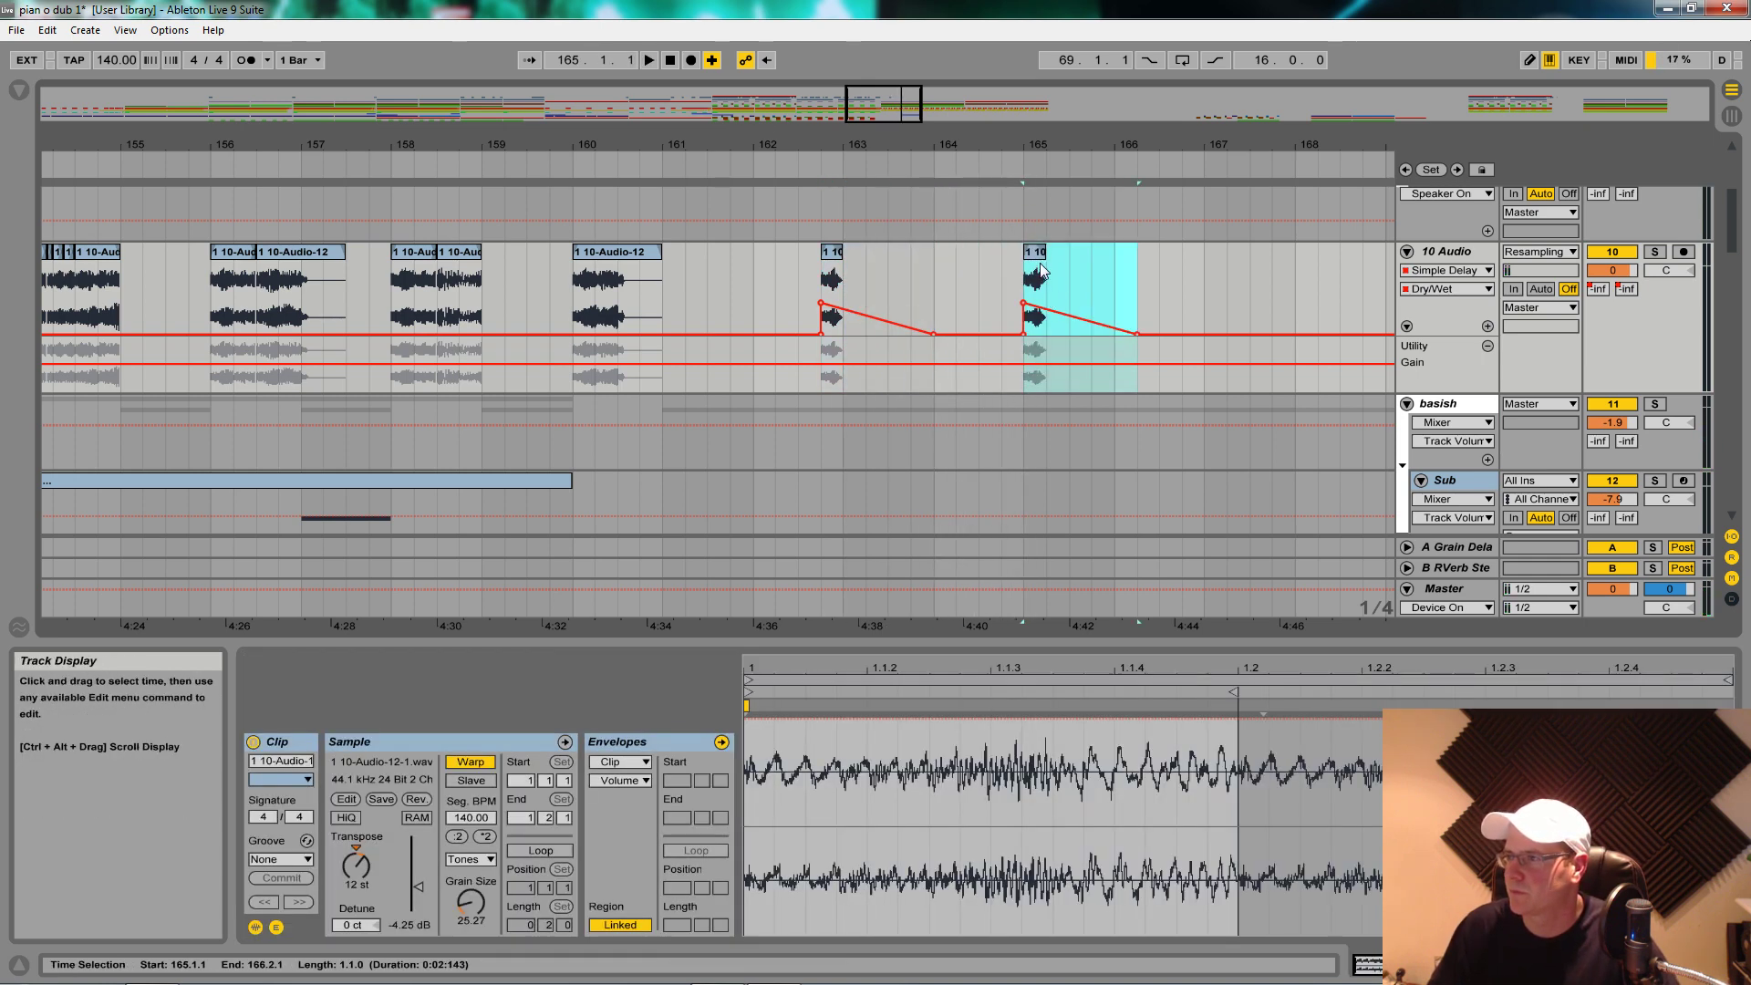
{"action": "left_click", "coordinate": [1040, 270]}
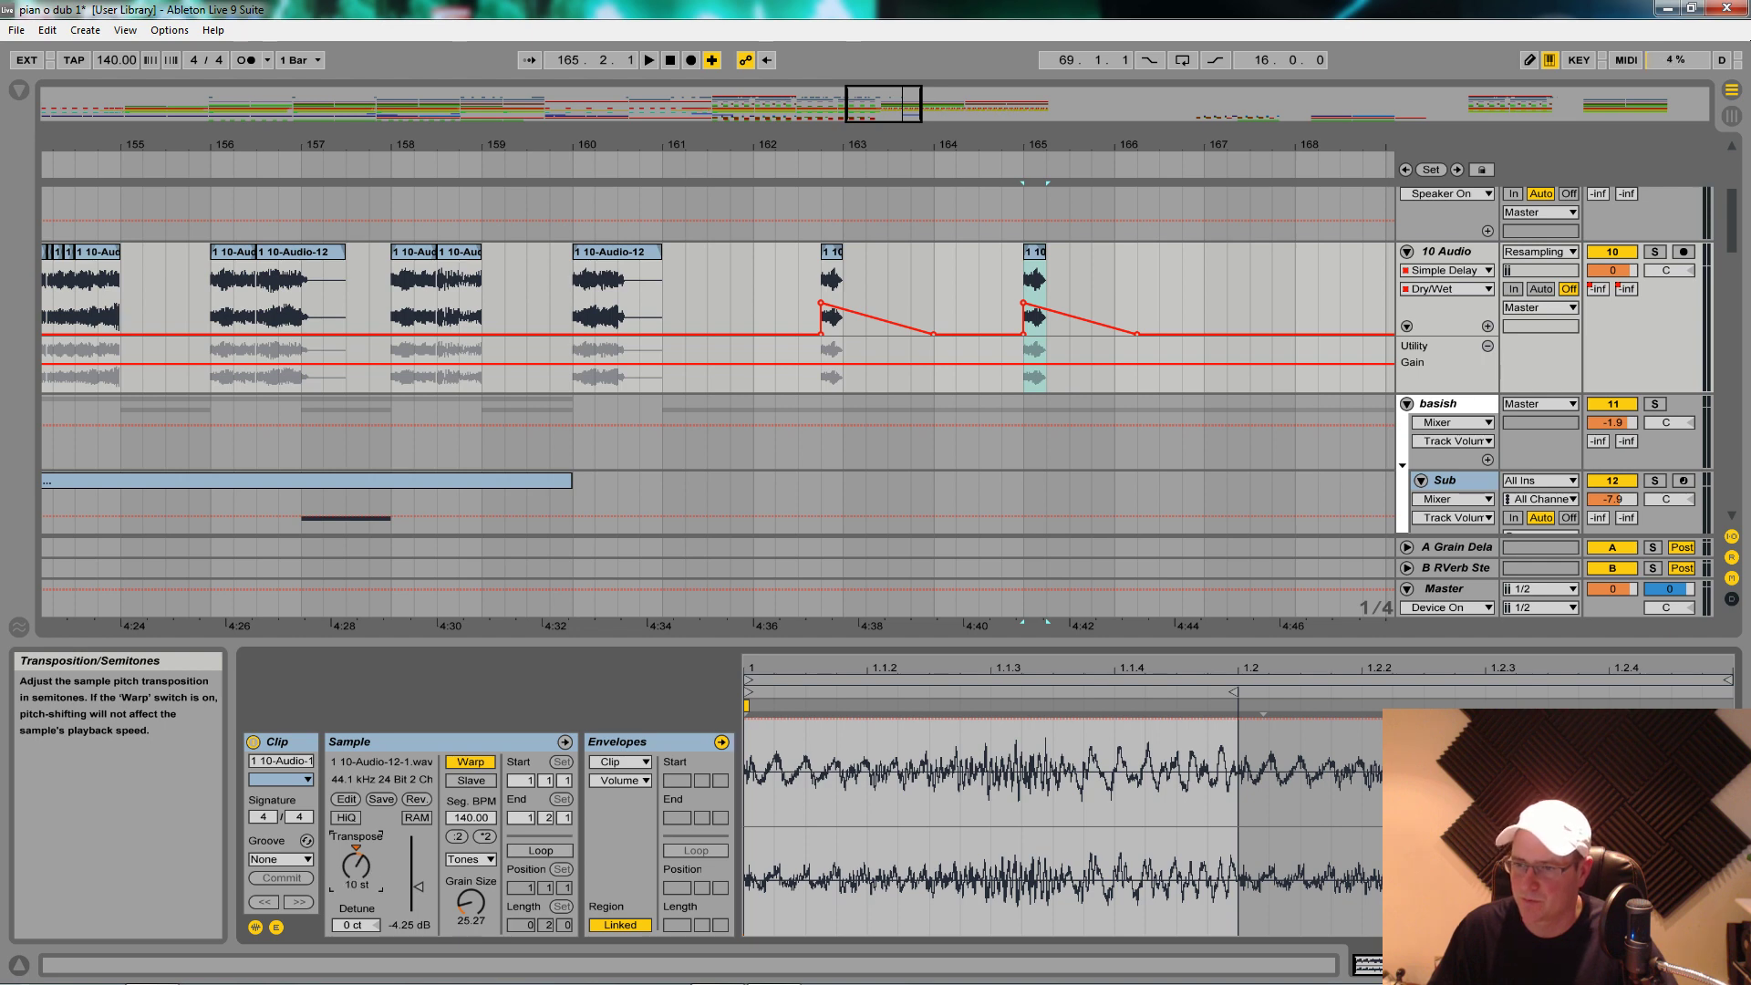
{"action": "key", "text": "space"}
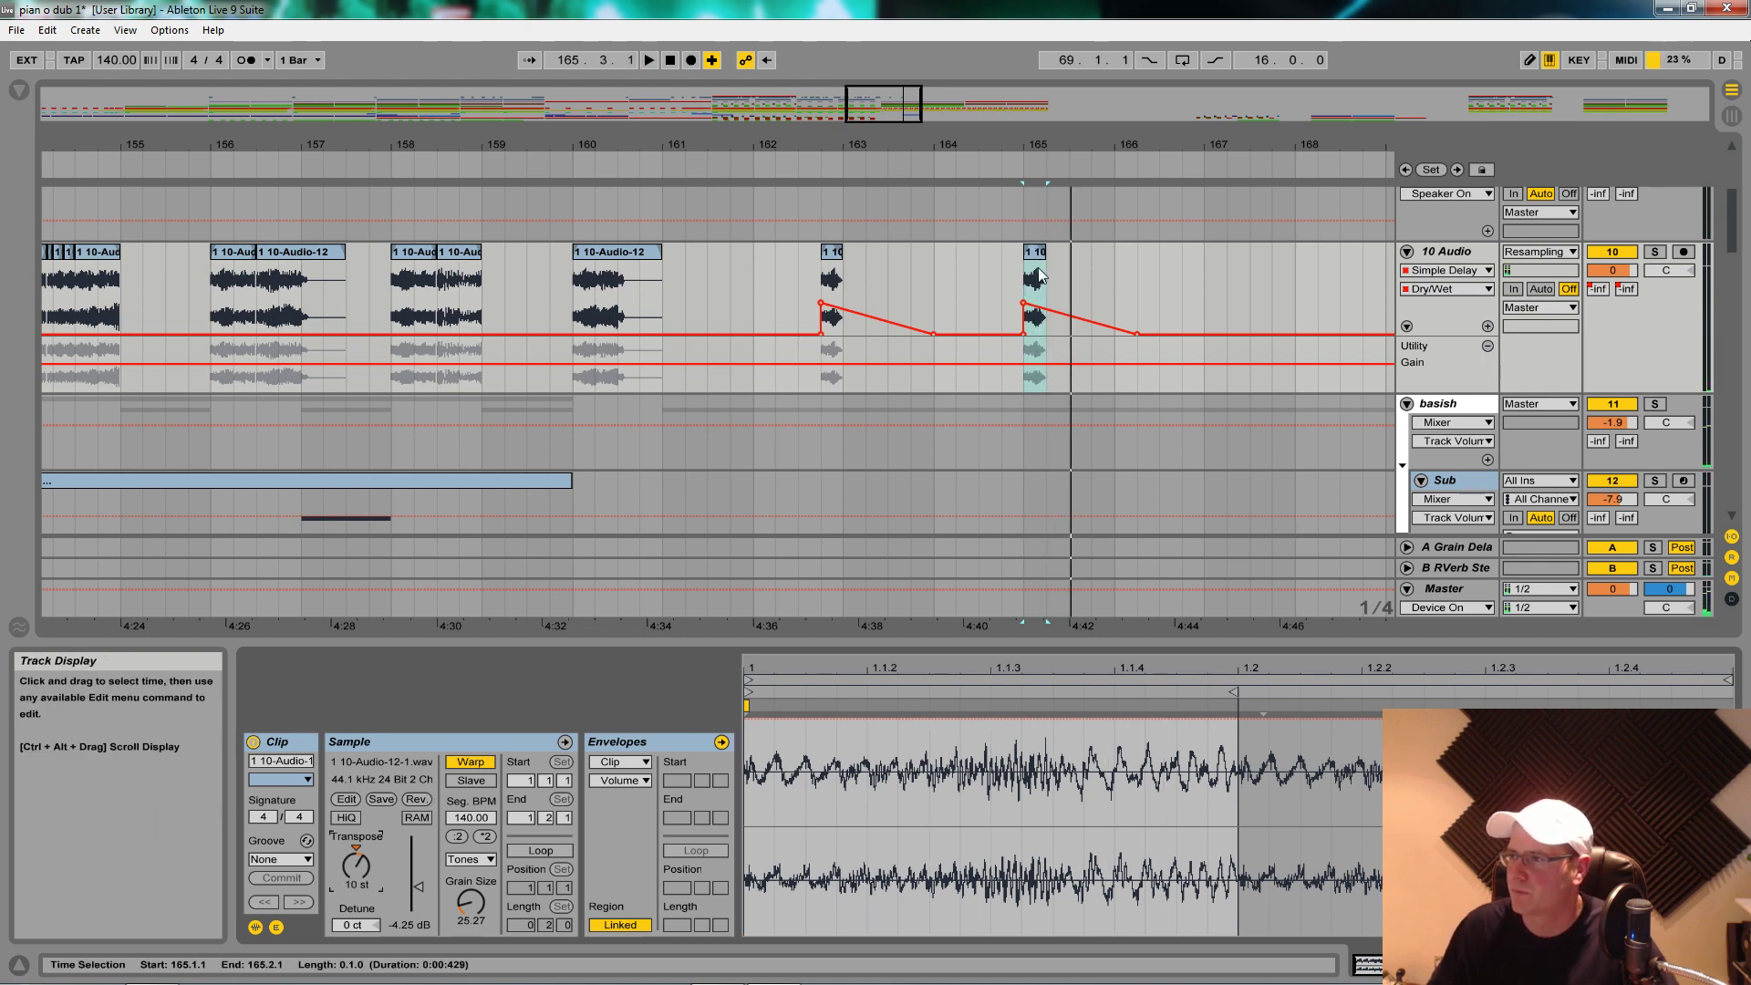
{"action": "key", "text": "Delete"}
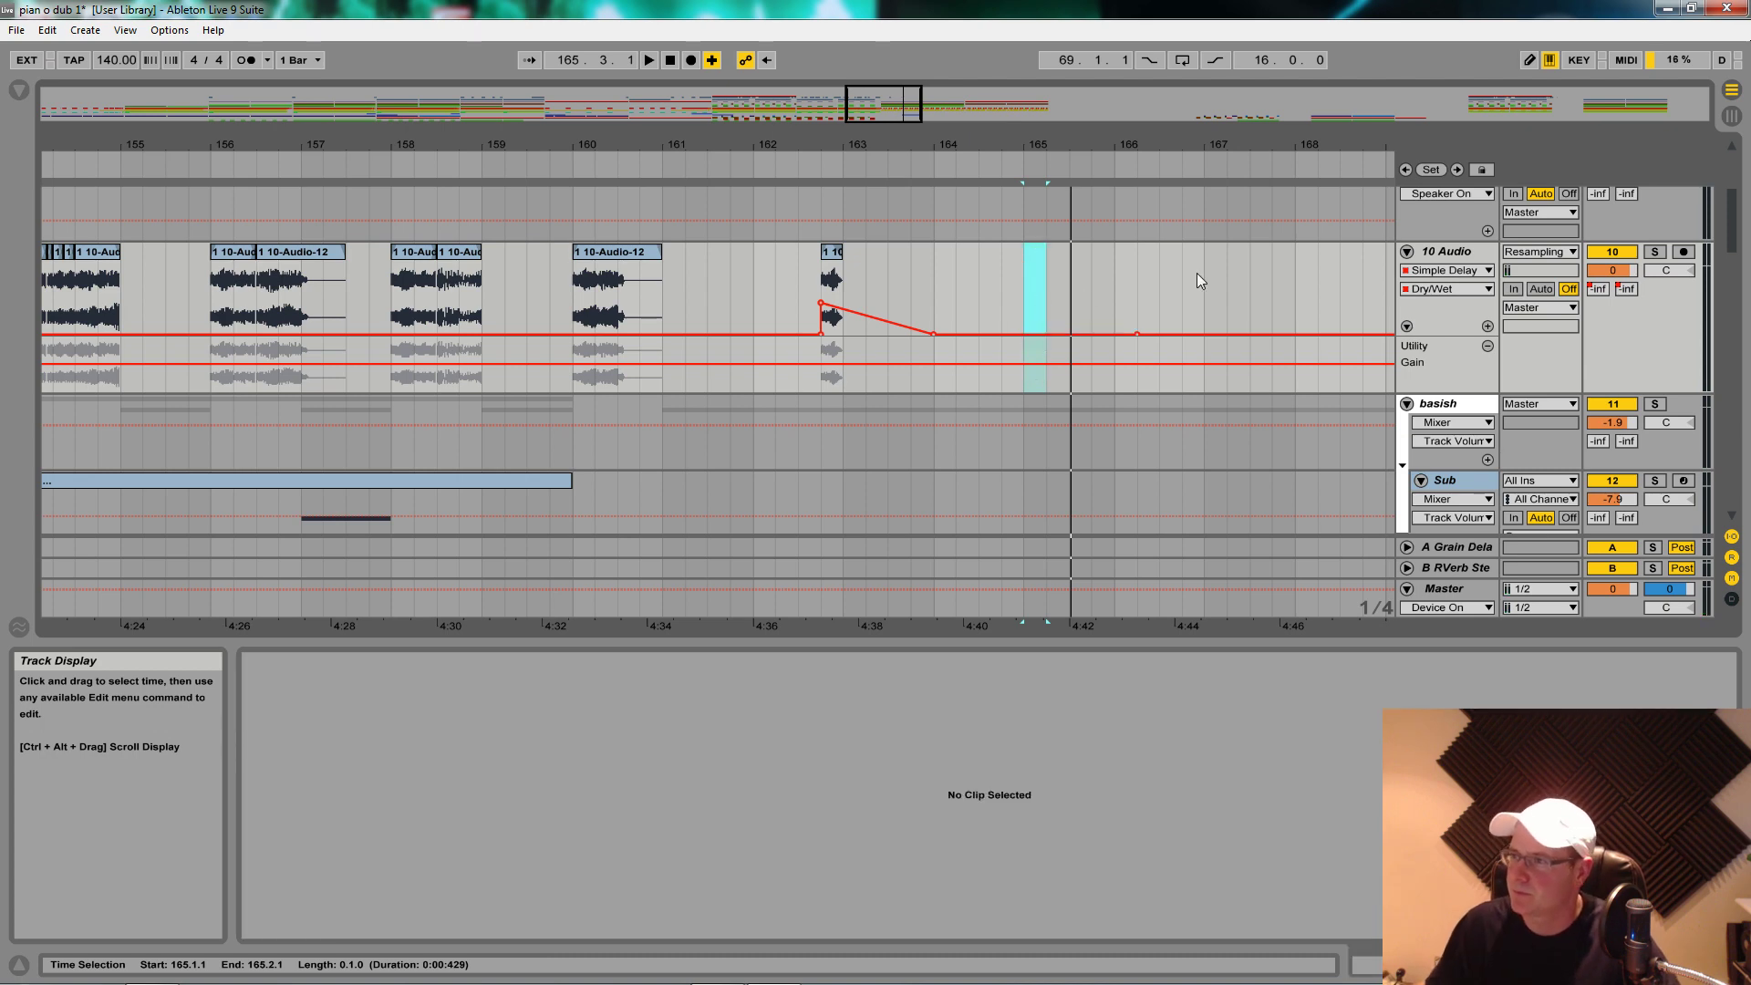
Step: Set the transposition of the 10 Audio clip at 162.4.1 to 0 st and audition it
{"action": "left_click", "coordinate": [845, 259]}
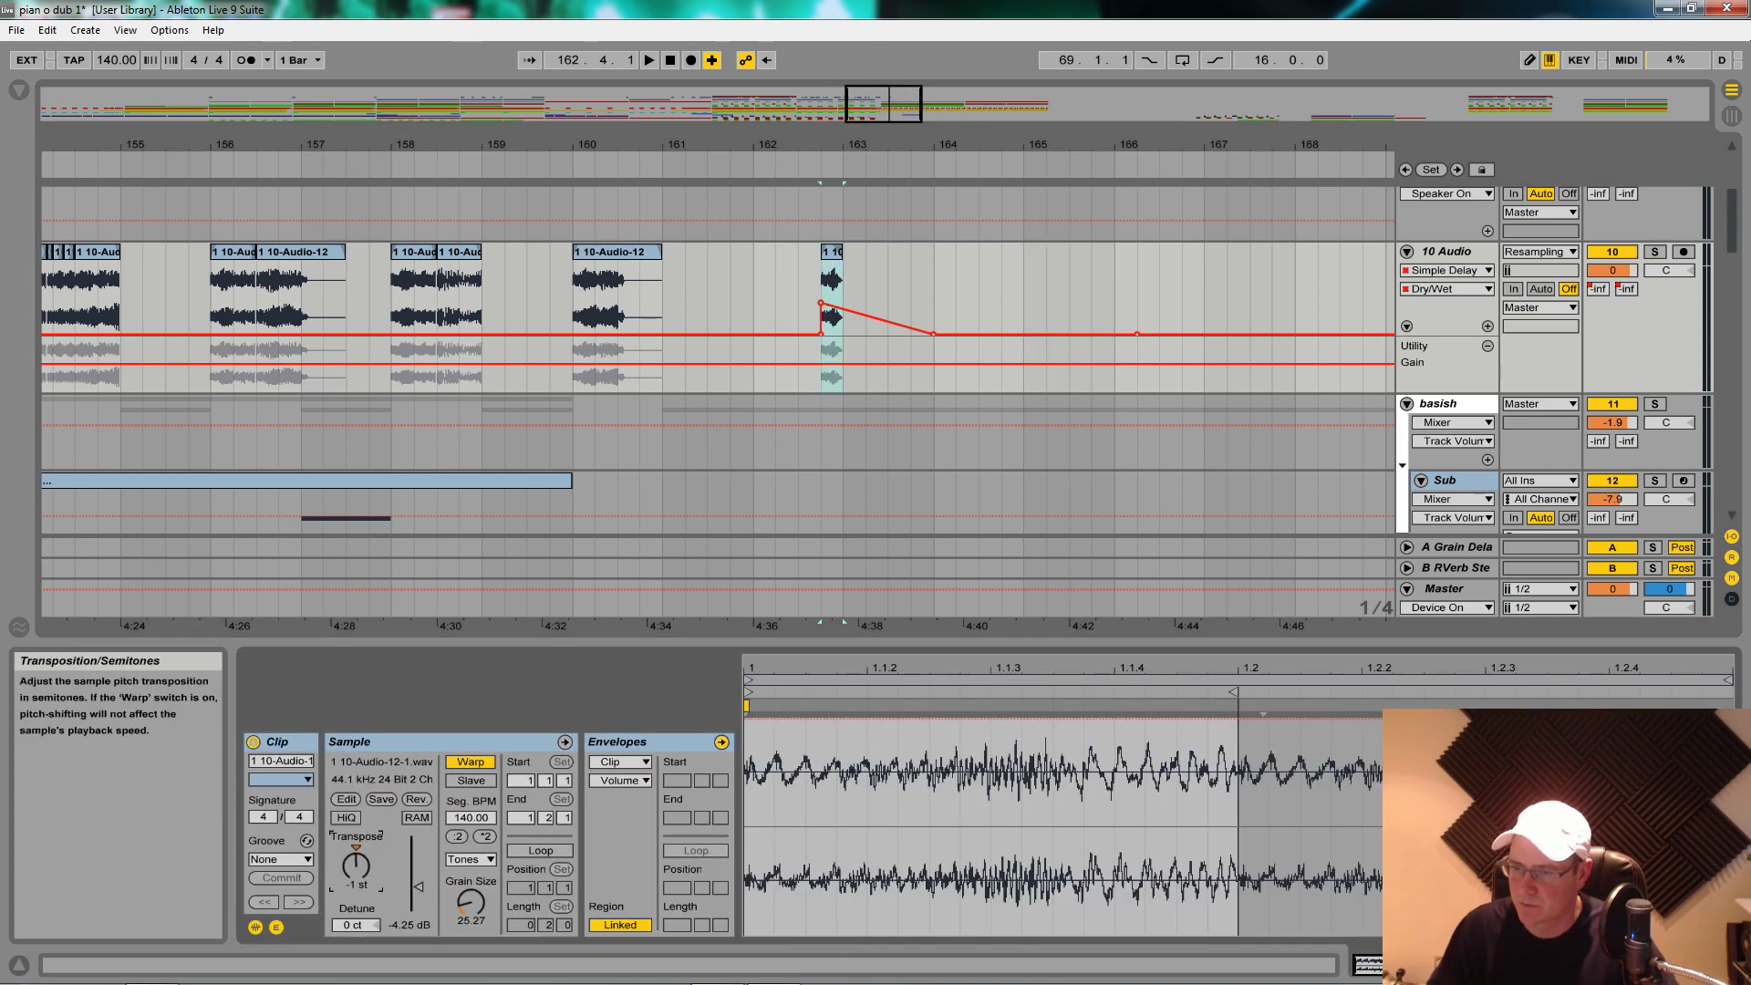
{"action": "key", "text": "space"}
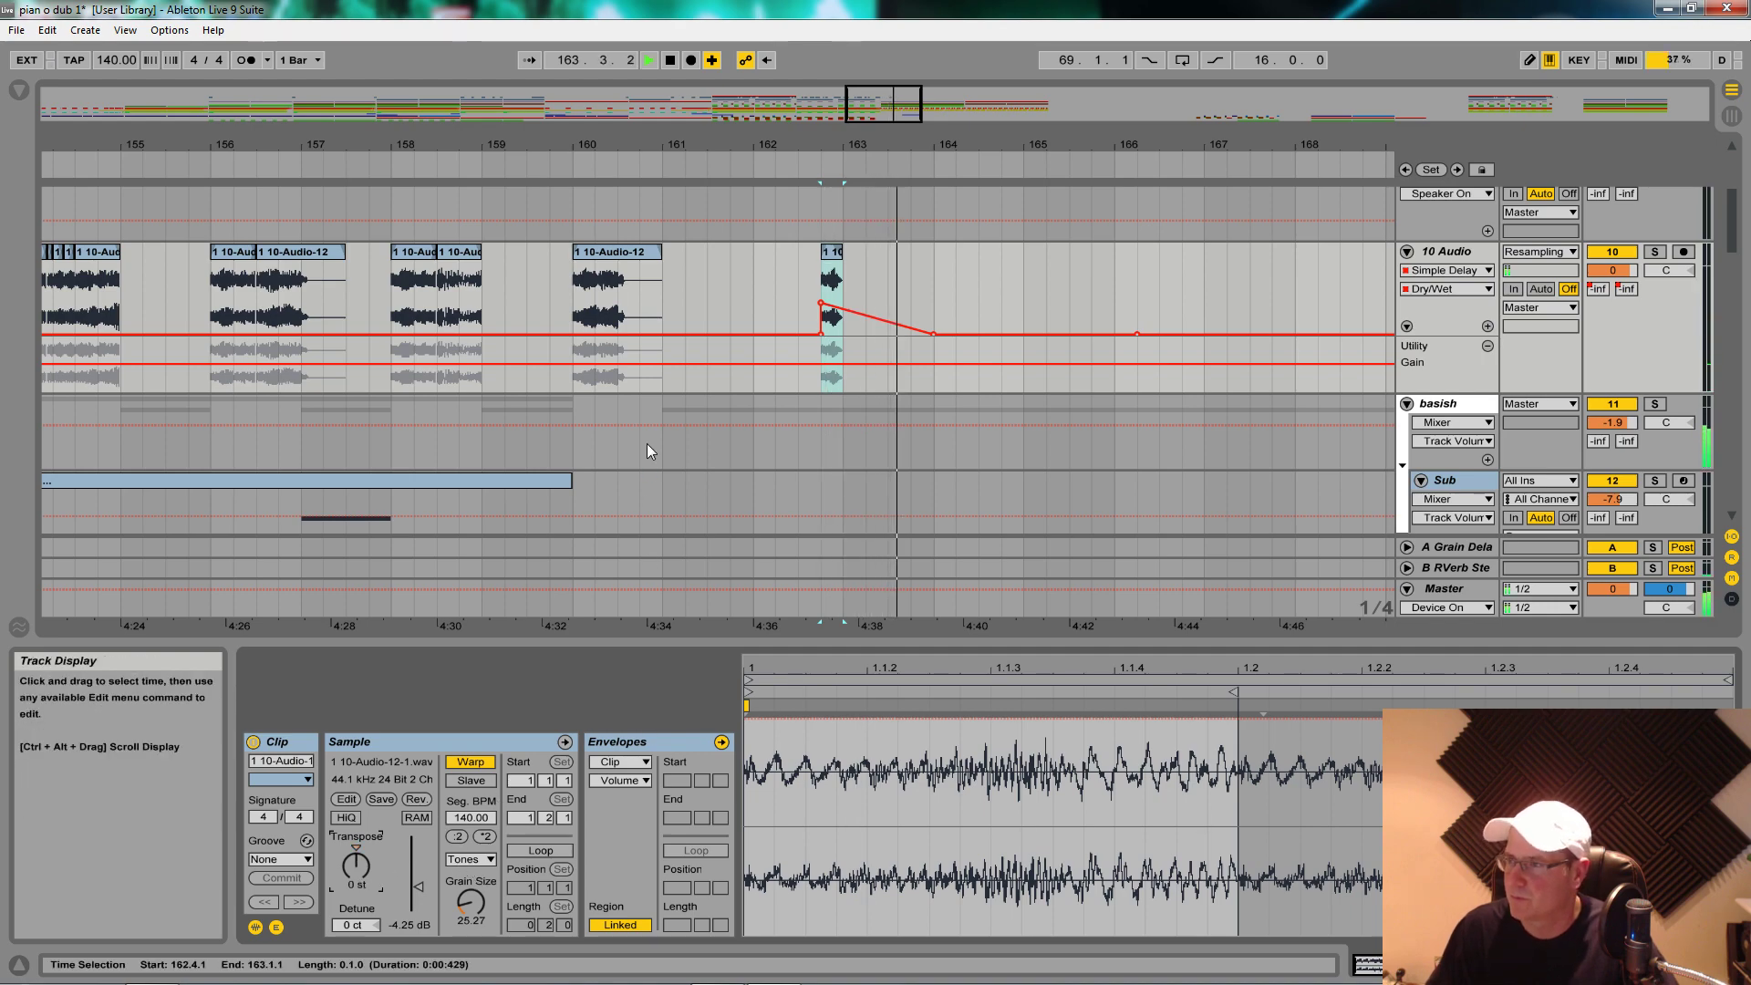
{"action": "key", "text": "space"}
Step: Copy the Sub clip at 153.1.1 to 161.1.1 and play the section from there
{"action": "left_click_drag", "start_coordinate": [798, 149], "coordinate": [798, 144]}
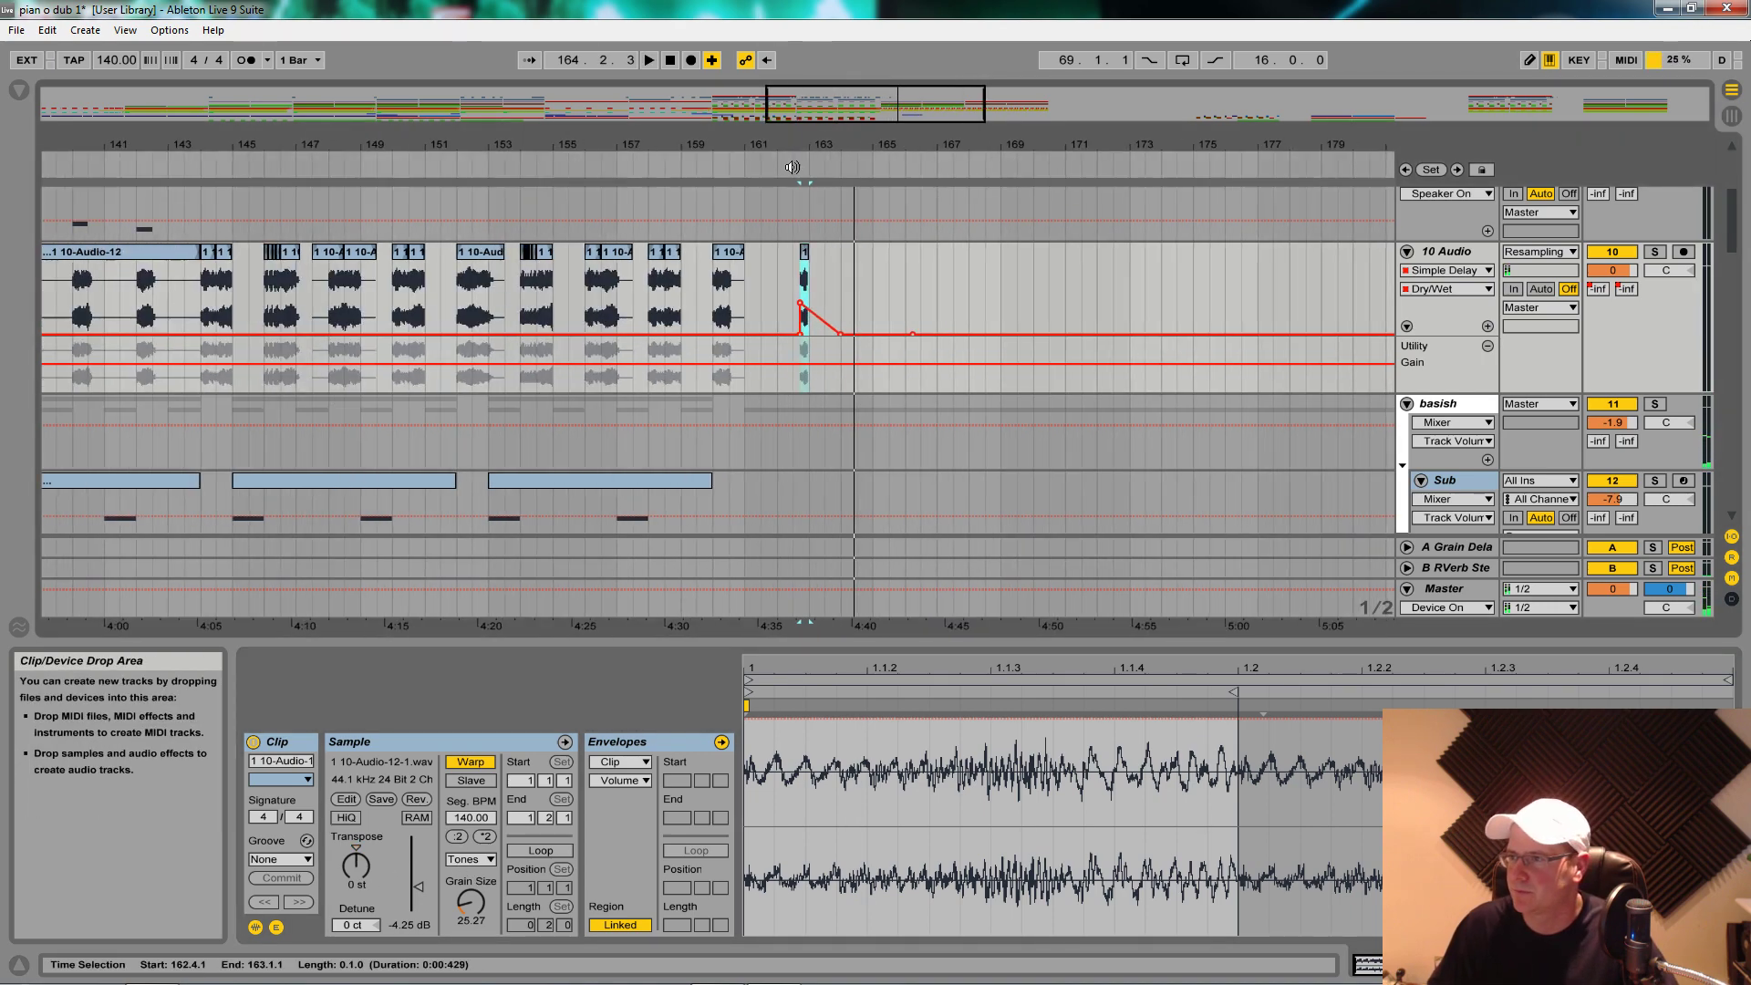
{"action": "scroll", "coordinate": [811, 351], "scroll_direction": "up", "scroll_amount": 5}
{"action": "scroll", "coordinate": [826, 336], "scroll_direction": "down", "scroll_amount": 8}
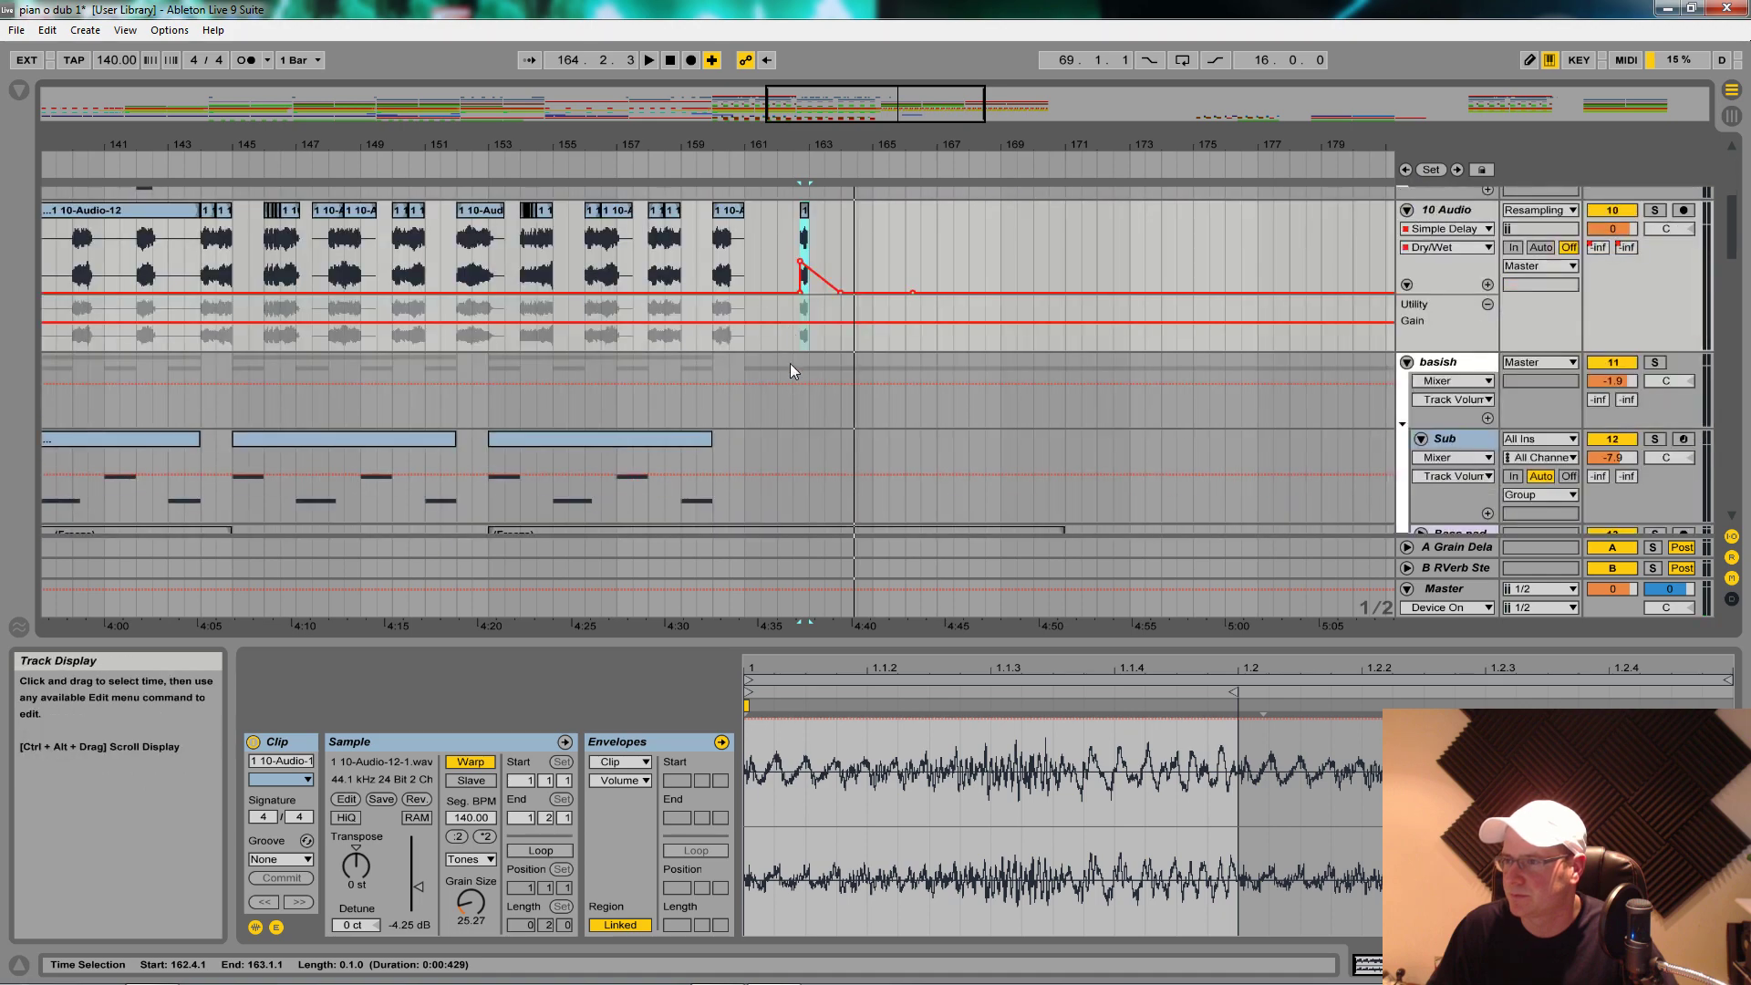
{"action": "scroll", "coordinate": [790, 352], "scroll_direction": "up", "scroll_amount": 7}
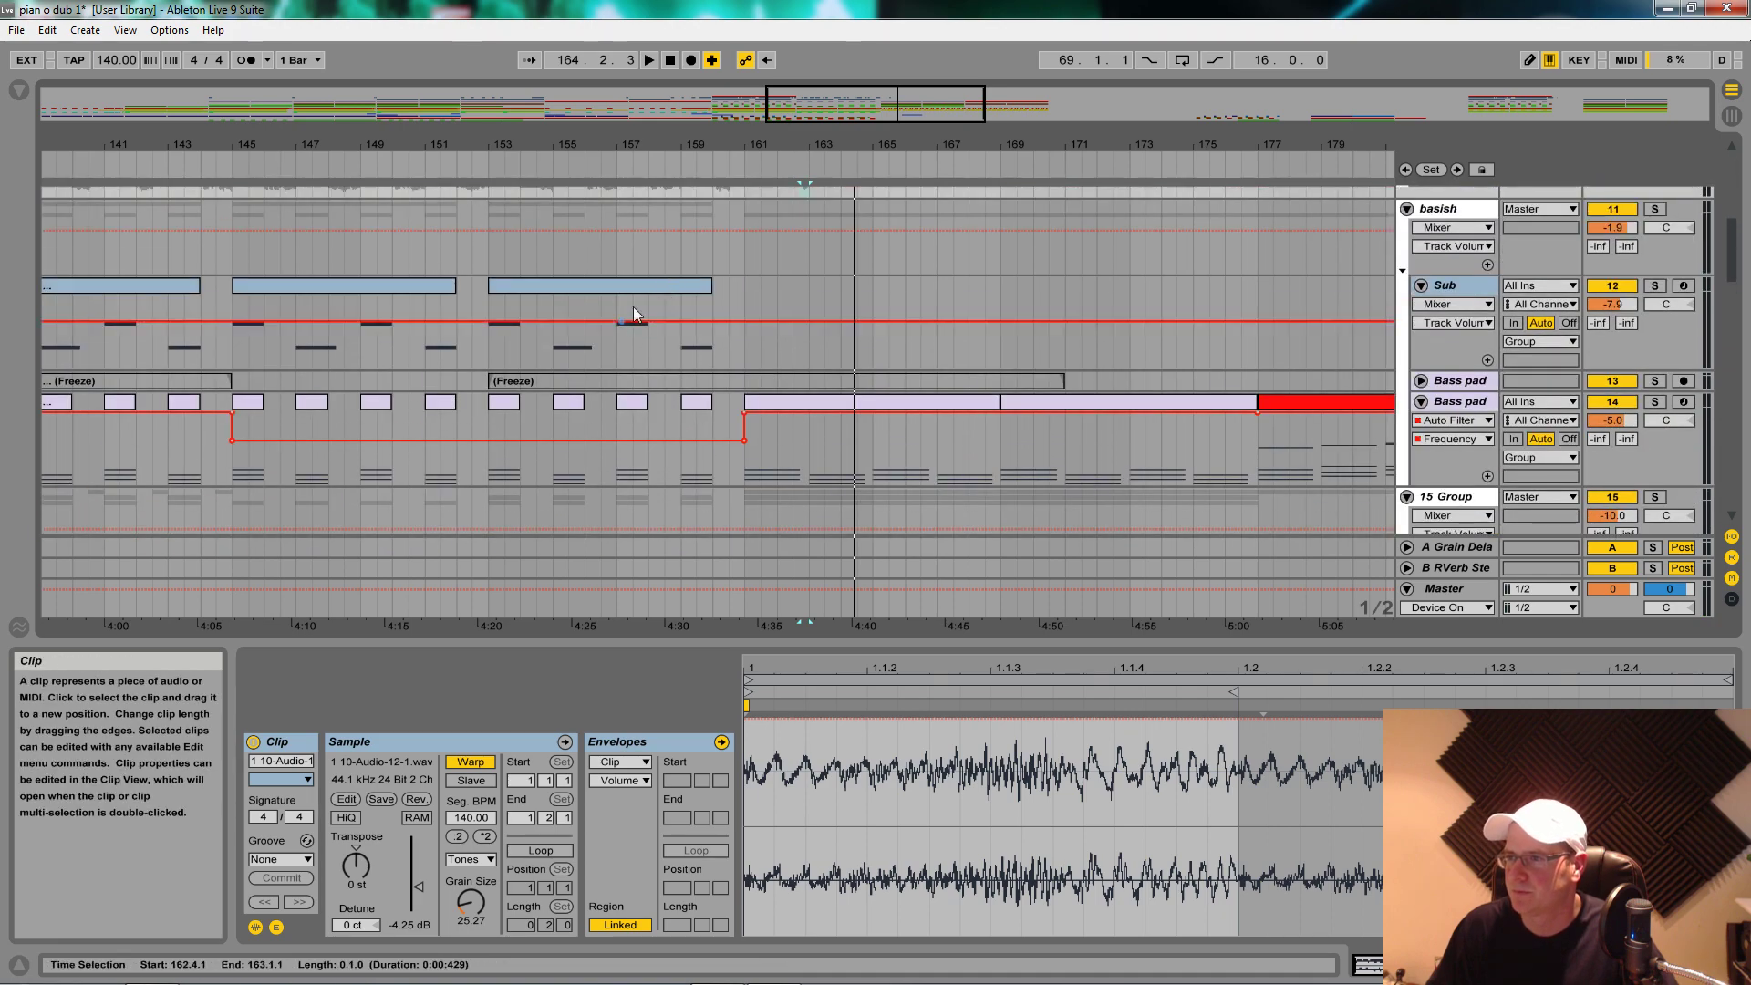
{"action": "left_click_drag", "start_coordinate": [637, 423], "coordinate": [899, 439]}
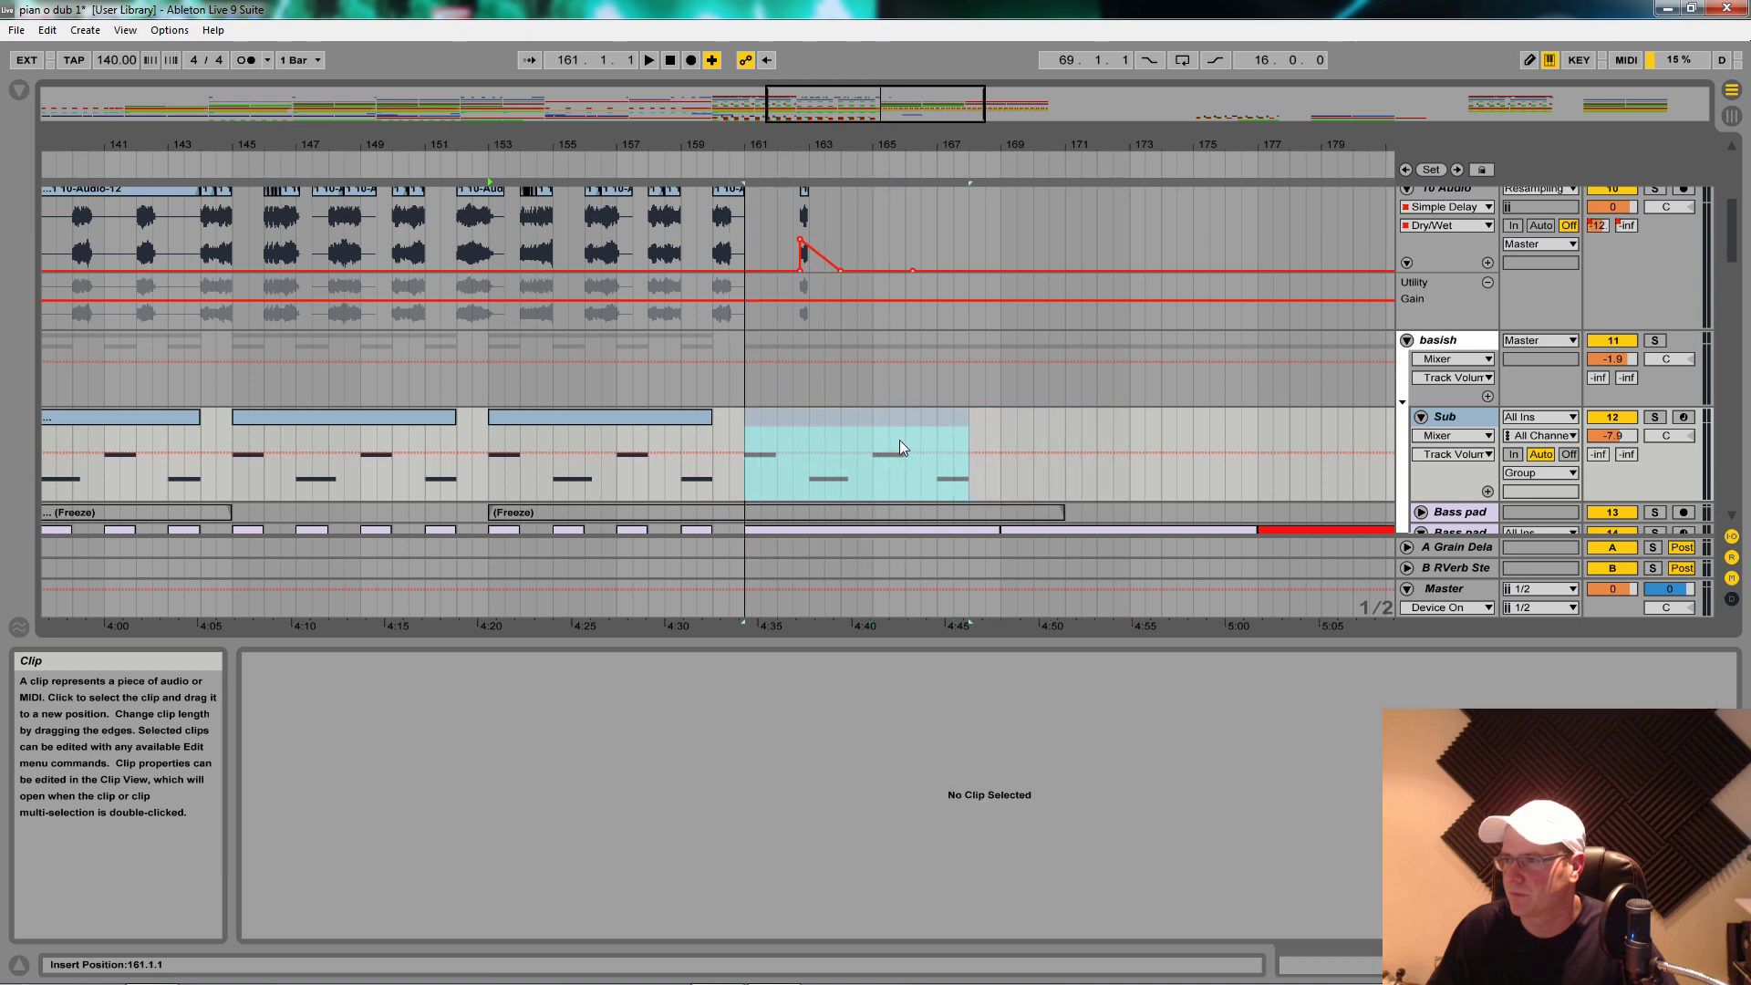
{"action": "key", "text": "space"}
Step: Lengthen the notes in the copied Sub clip so that each of the first three lasts until the next note begins
{"action": "scroll", "coordinate": [879, 487], "scroll_direction": "down", "scroll_amount": 2}
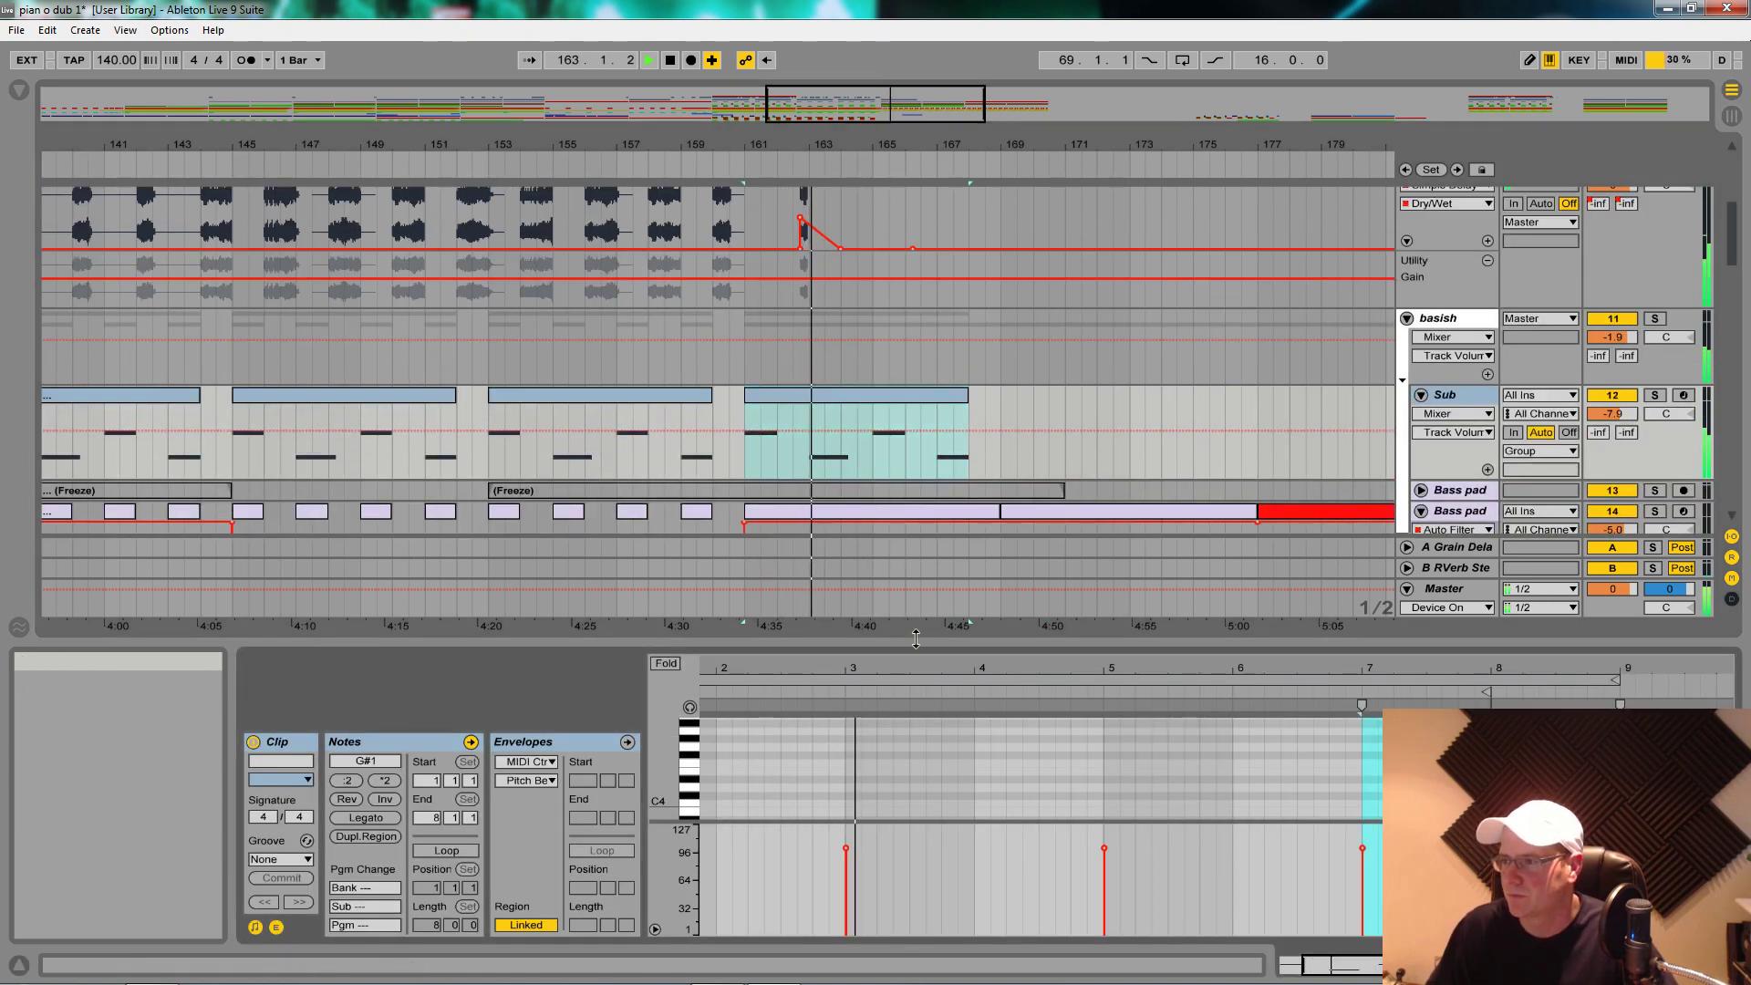
{"action": "left_click_drag", "start_coordinate": [802, 641], "coordinate": [802, 266]}
{"action": "key", "text": "space"}
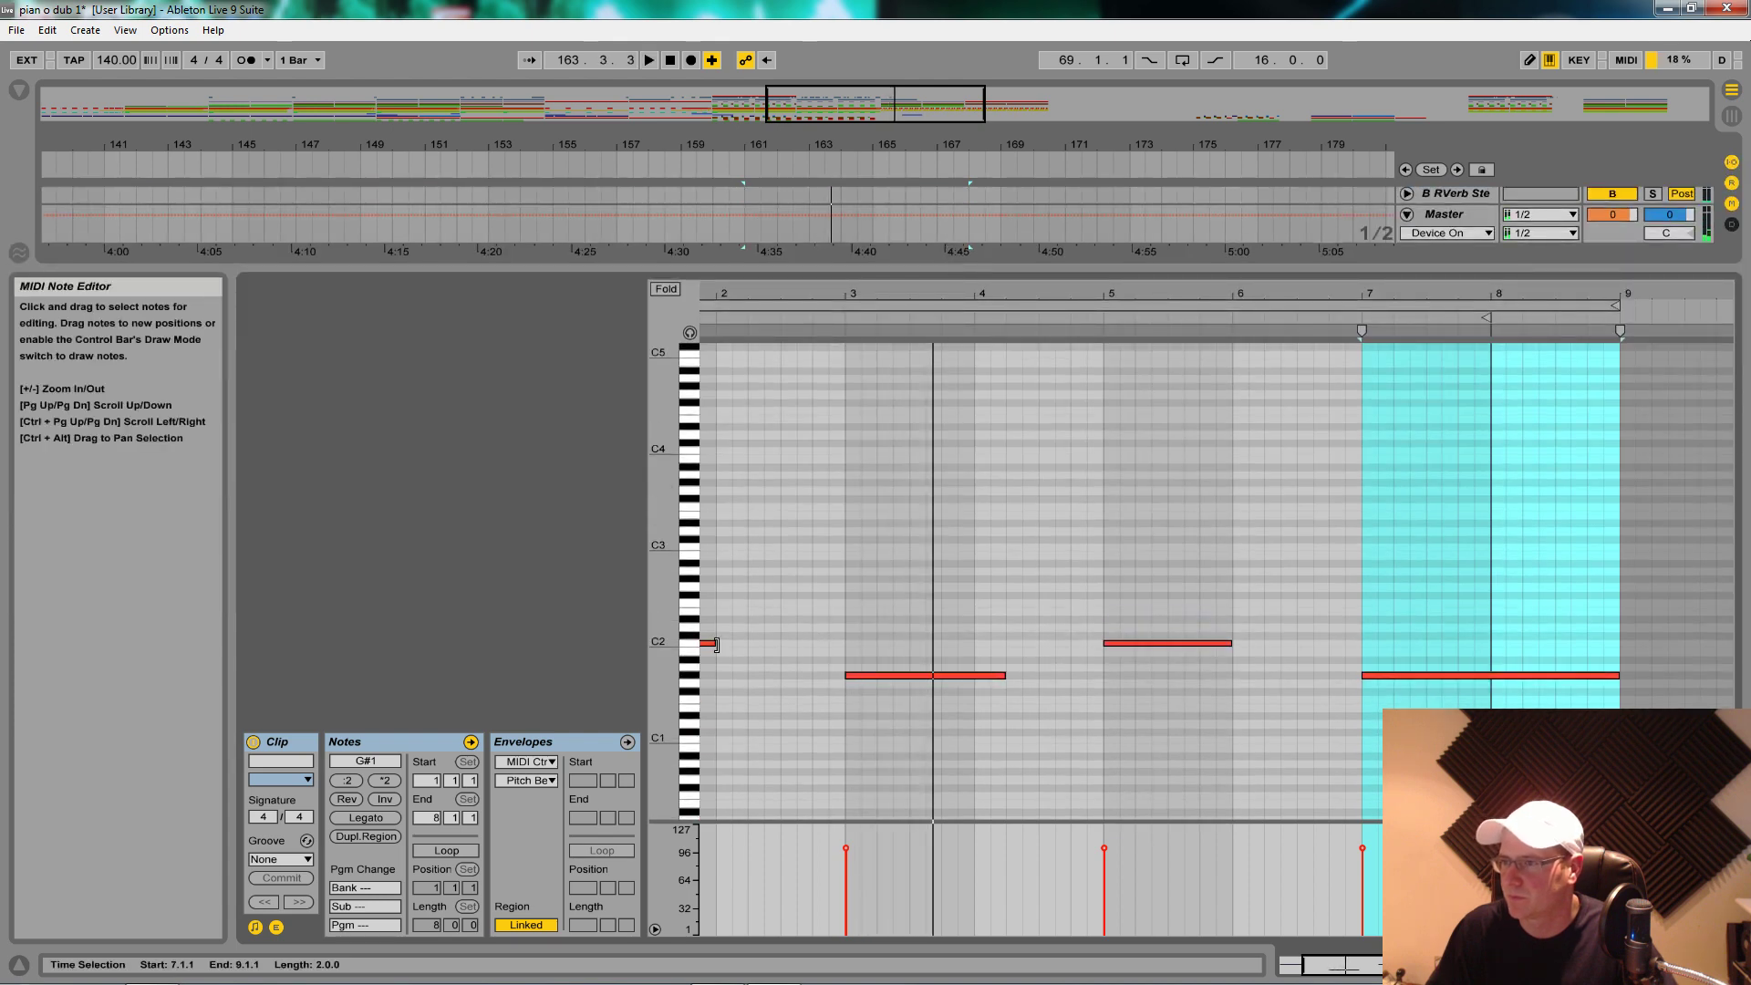
{"action": "left_click_drag", "start_coordinate": [717, 644], "coordinate": [795, 643]}
{"action": "left_click_drag", "start_coordinate": [955, 593], "coordinate": [1654, 819]}
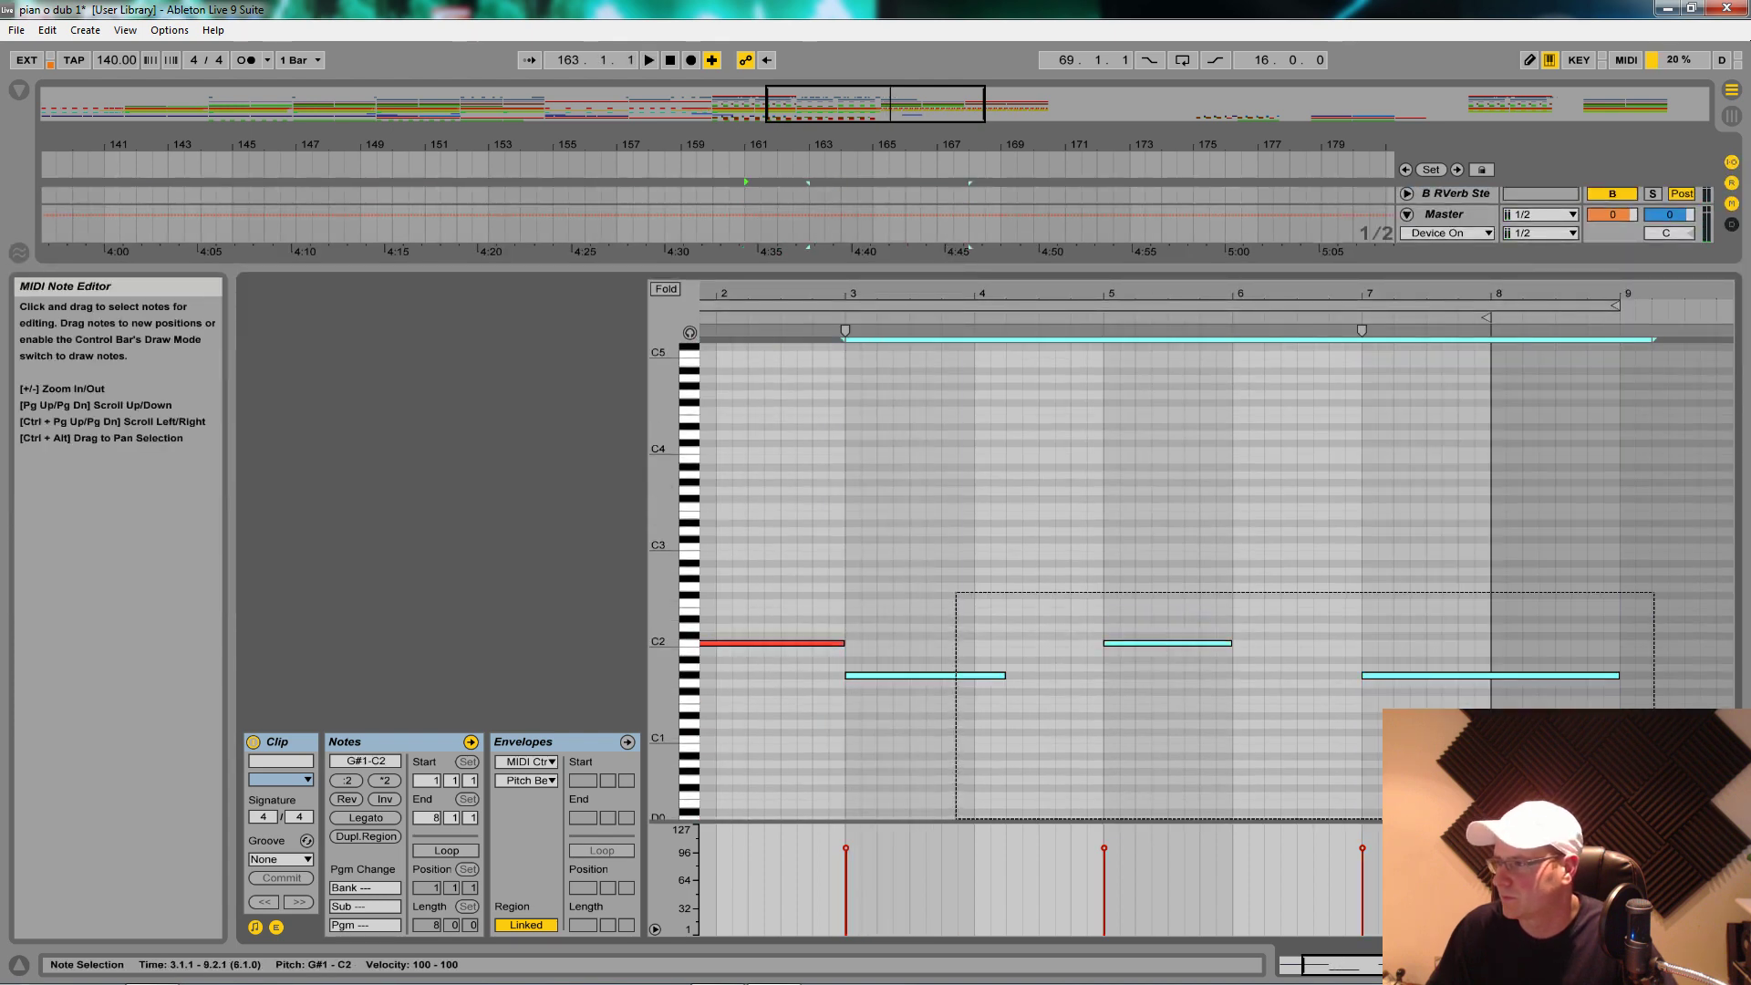
{"action": "left_click_drag", "start_coordinate": [1478, 802], "coordinate": [1249, 748]}
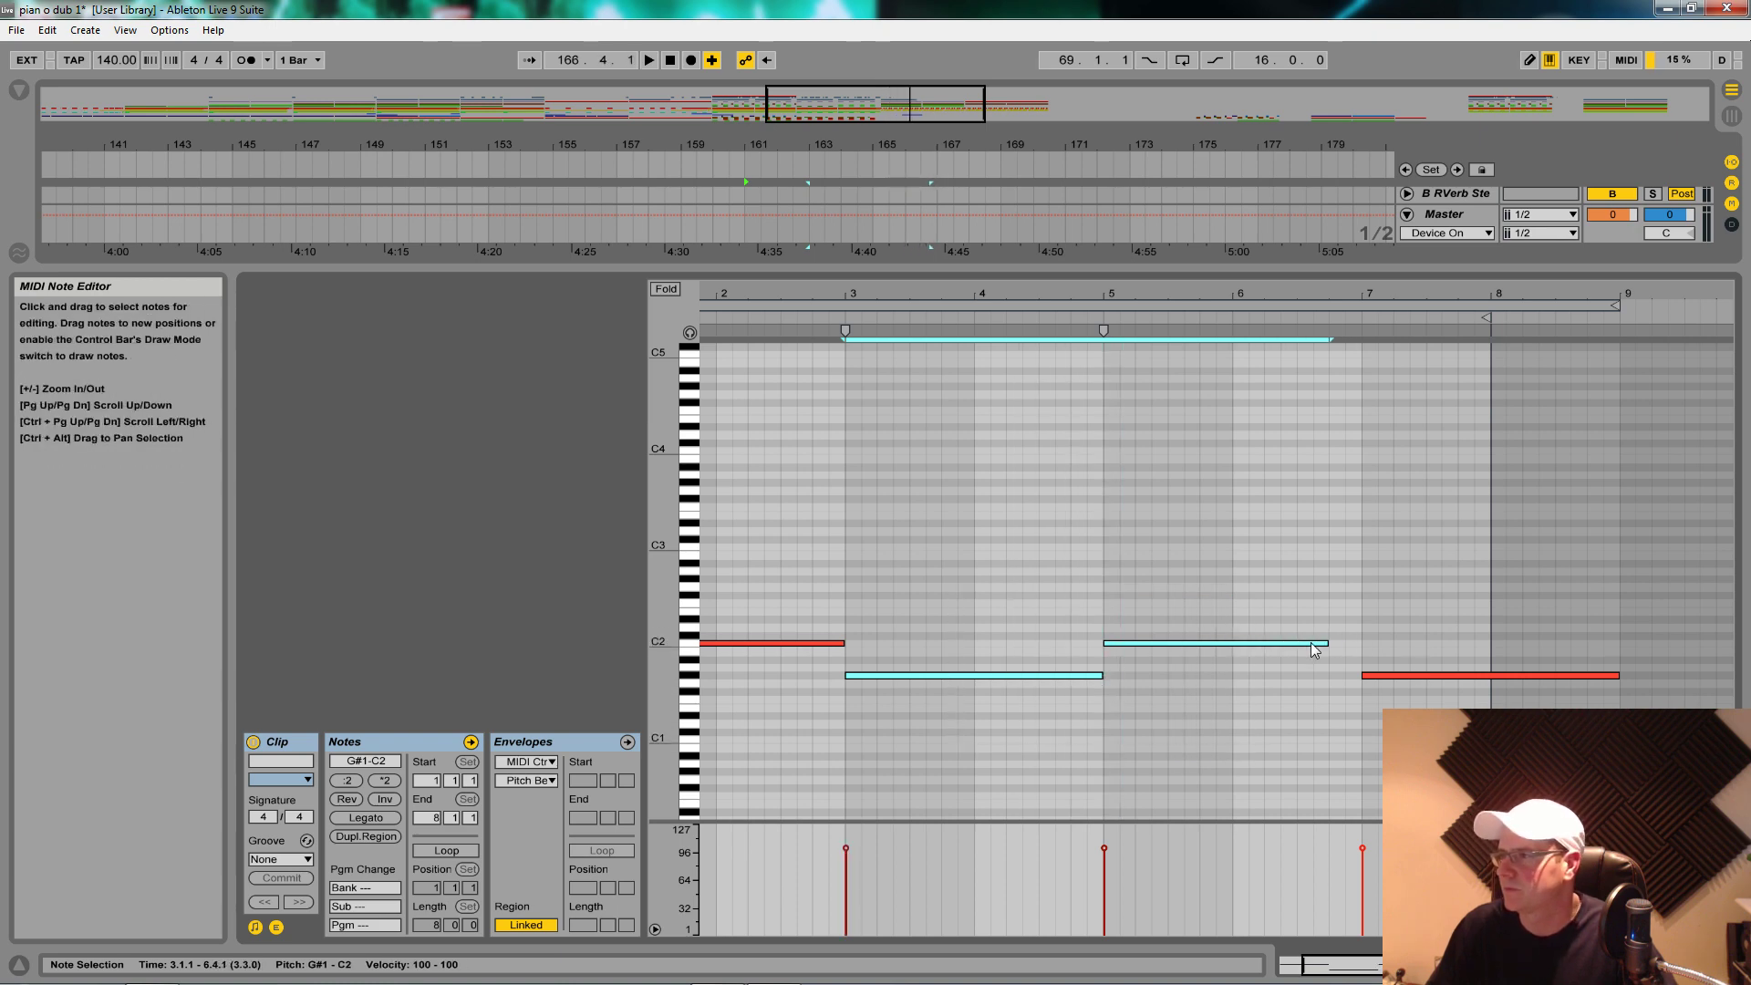
{"action": "left_click_drag", "start_coordinate": [1332, 643], "coordinate": [1355, 643]}
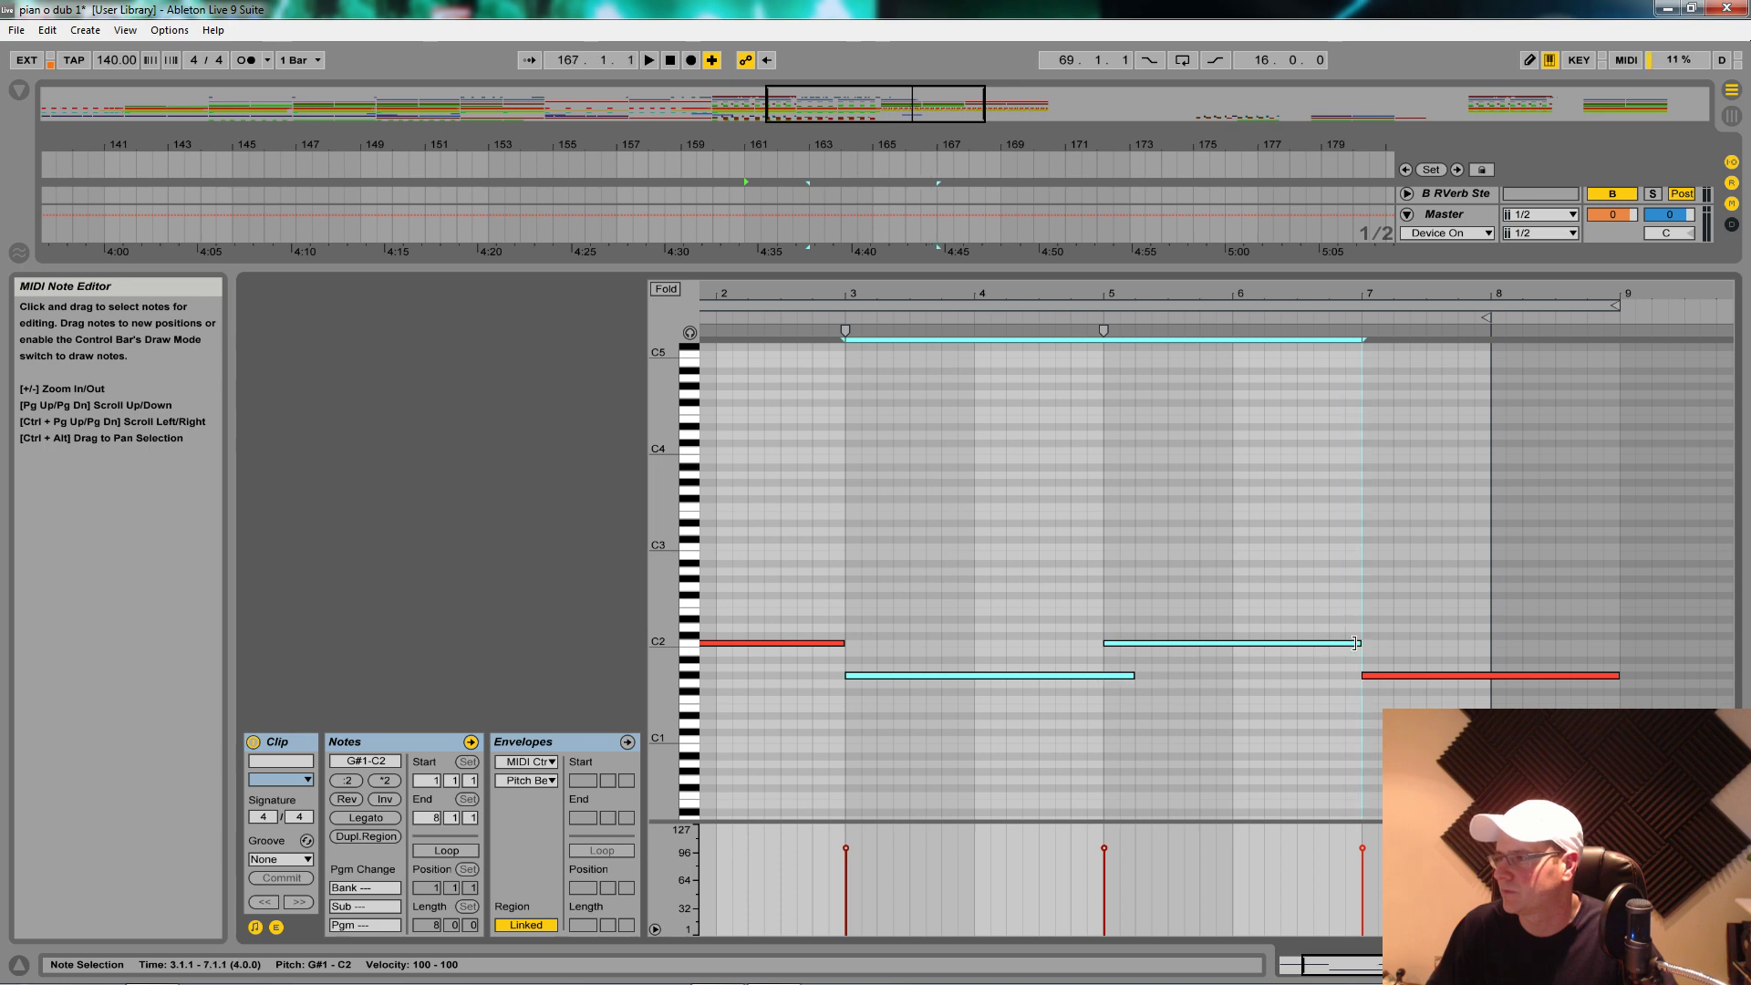
{"action": "left_click", "coordinate": [1336, 644]}
{"action": "left_click_drag", "start_coordinate": [1326, 643], "coordinate": [1358, 644]}
Step: Extend the Sub clip at 161.1.1 to end at 169.1.1 and play from 161.1.1
{"action": "left_click_drag", "start_coordinate": [919, 285], "coordinate": [912, 510]}
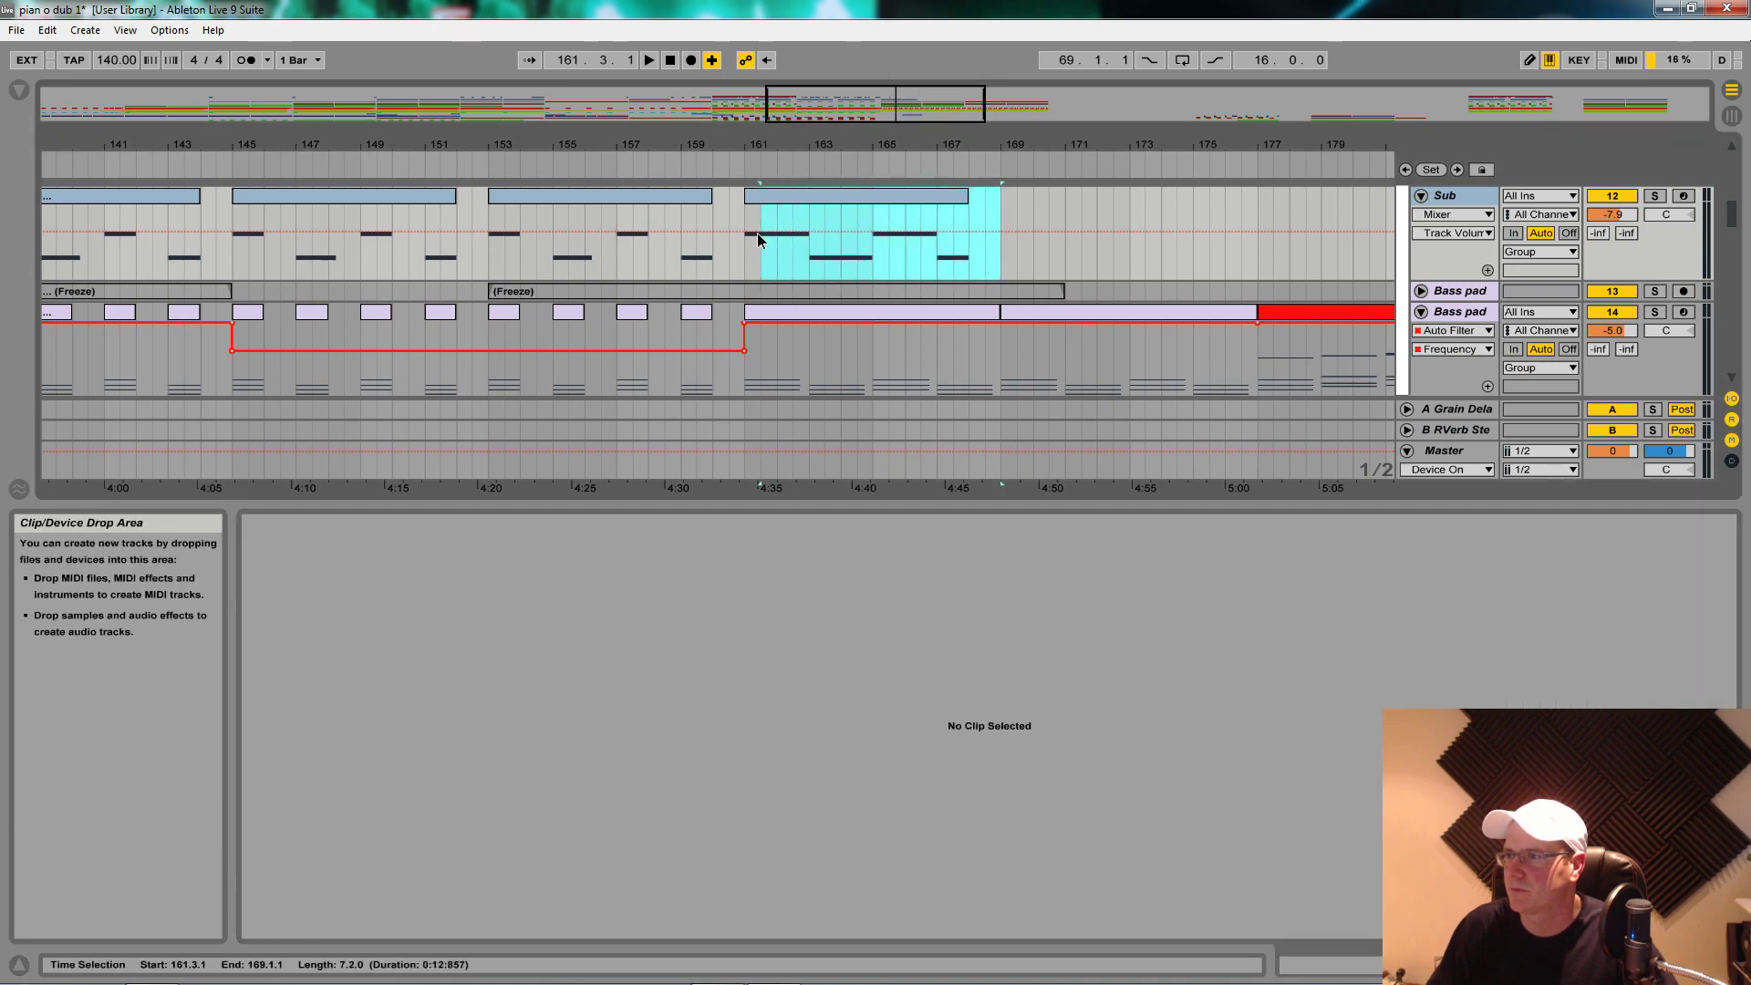
{"action": "left_click", "coordinate": [758, 239]}
{"action": "left_click_drag", "start_coordinate": [970, 199], "coordinate": [1000, 201]}
{"action": "left_click", "coordinate": [744, 267]}
{"action": "key", "text": "space"}
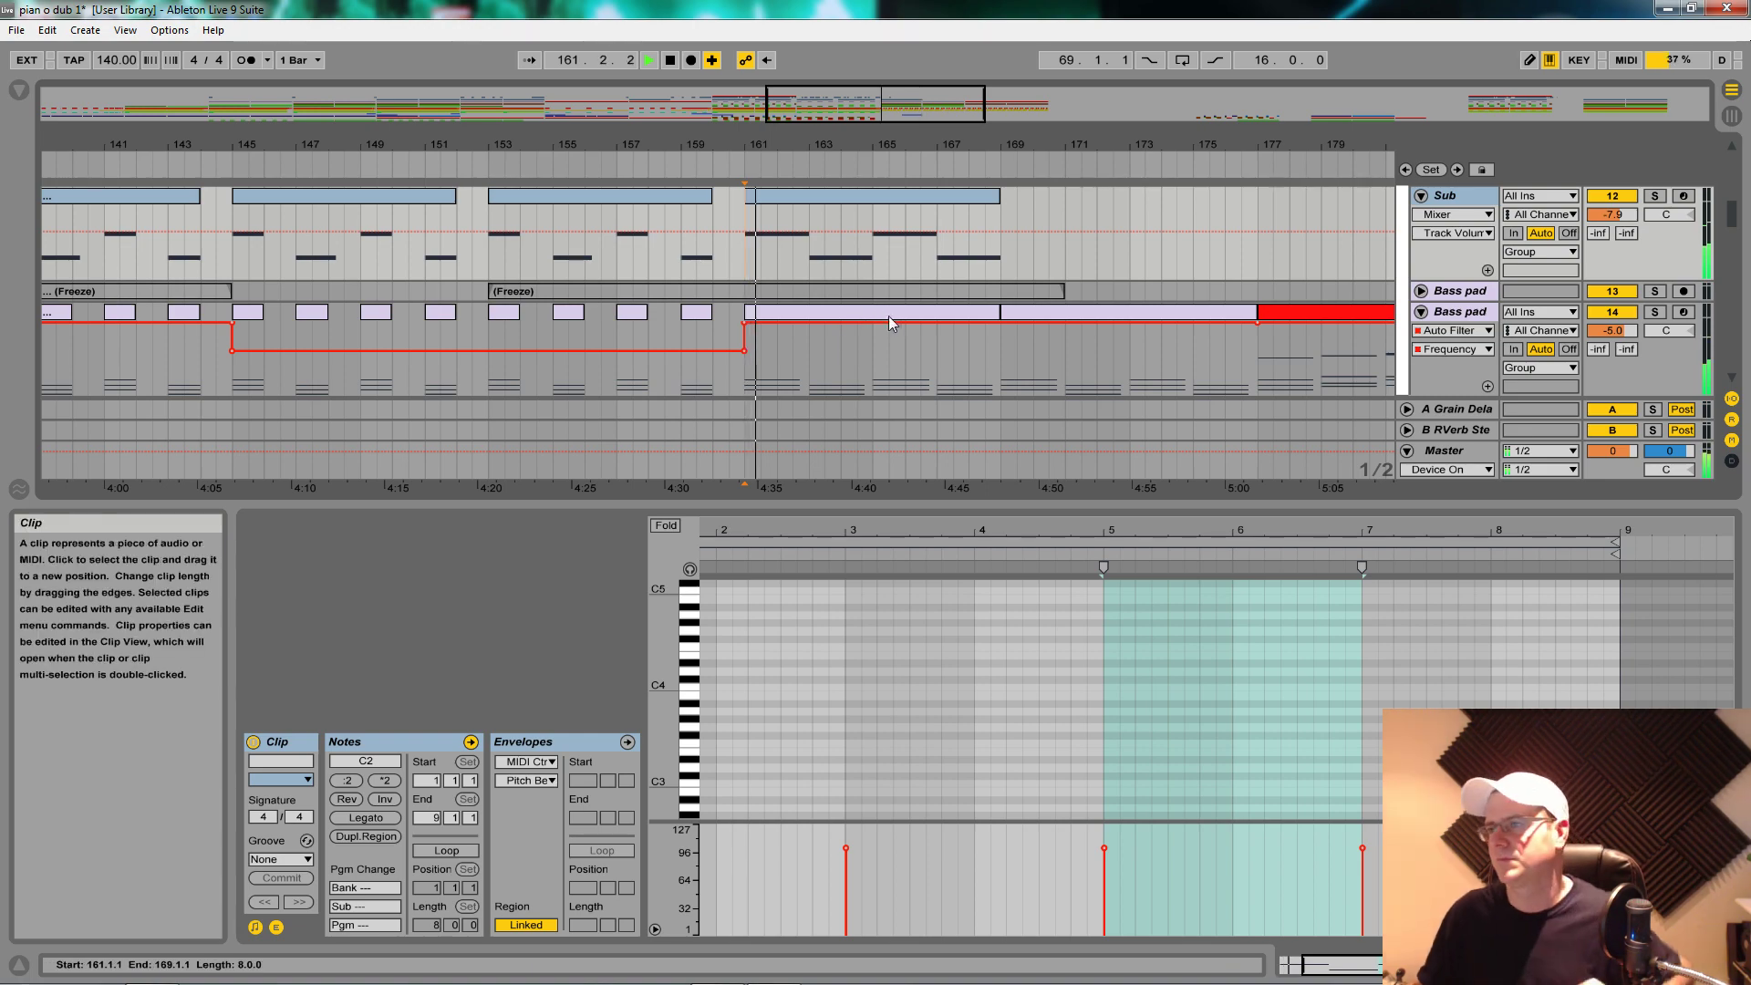
Step: Hide the clip view and duplicate the 10 Audio range from 161.1.1 to 163.1.1 three times, up to bar 169
{"action": "scroll", "coordinate": [996, 450], "scroll_direction": "down", "scroll_amount": 1}
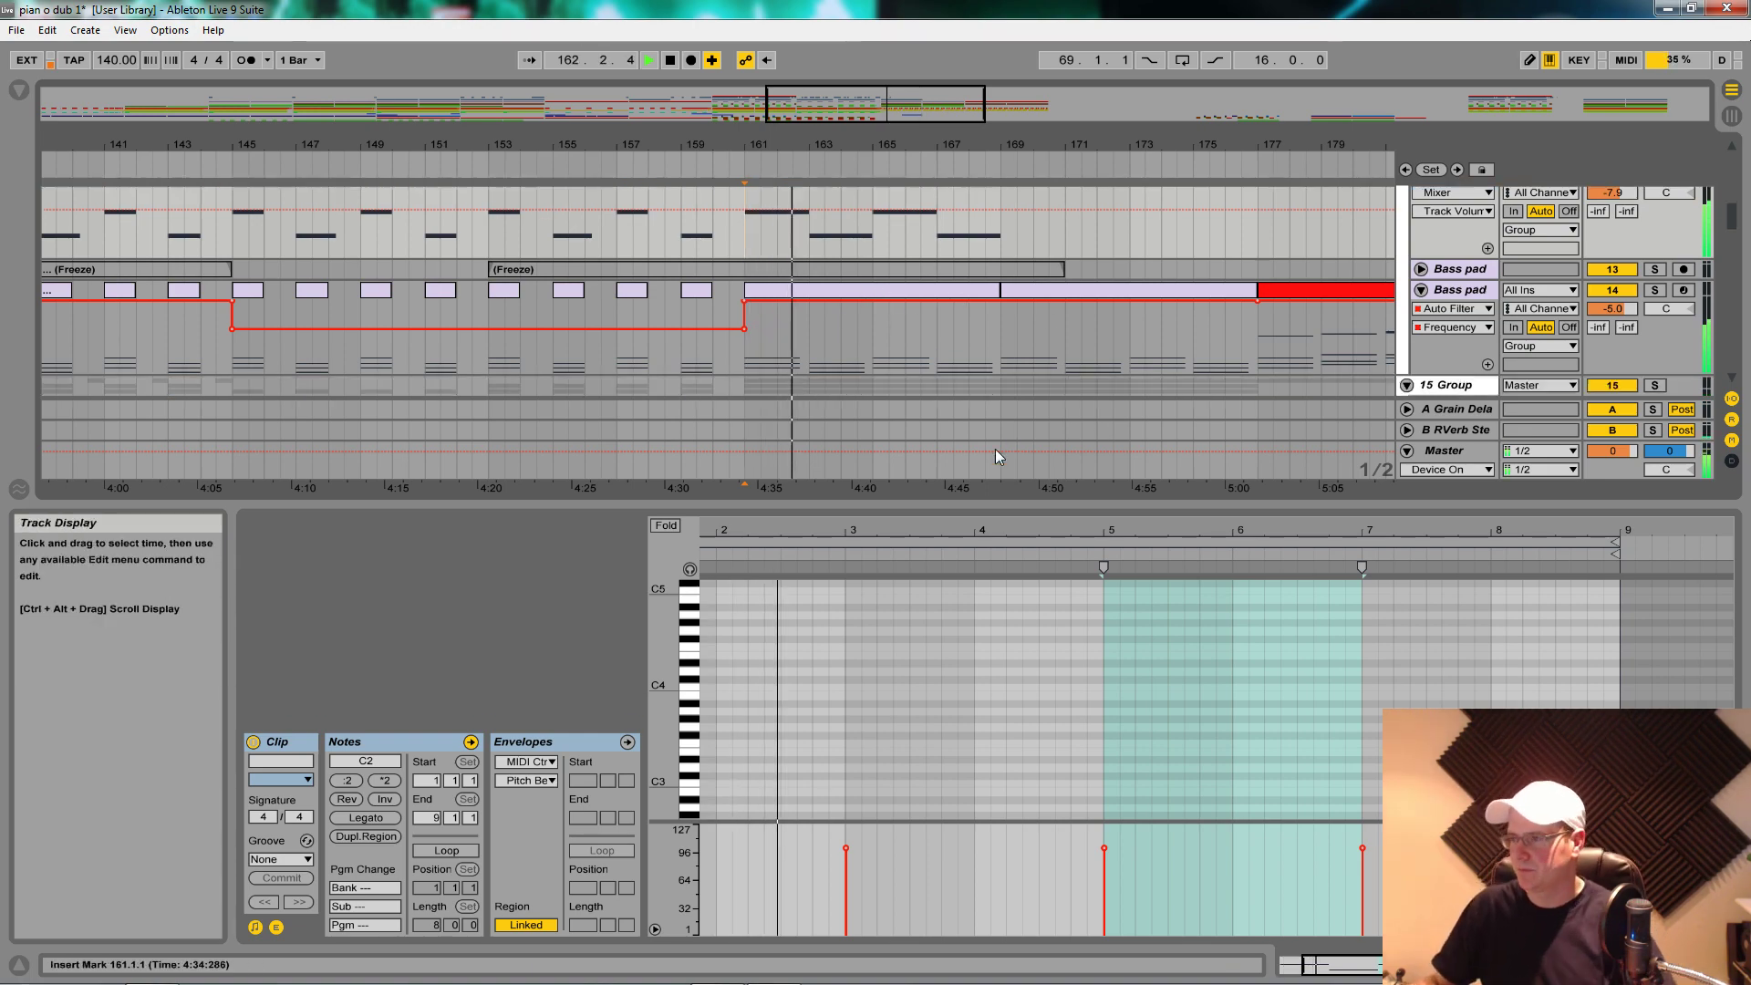
{"action": "left_click_drag", "start_coordinate": [983, 505], "coordinate": [985, 685]}
{"action": "scroll", "coordinate": [996, 532], "scroll_direction": "up", "scroll_amount": 2}
{"action": "scroll", "coordinate": [995, 532], "scroll_direction": "up", "scroll_amount": 3}
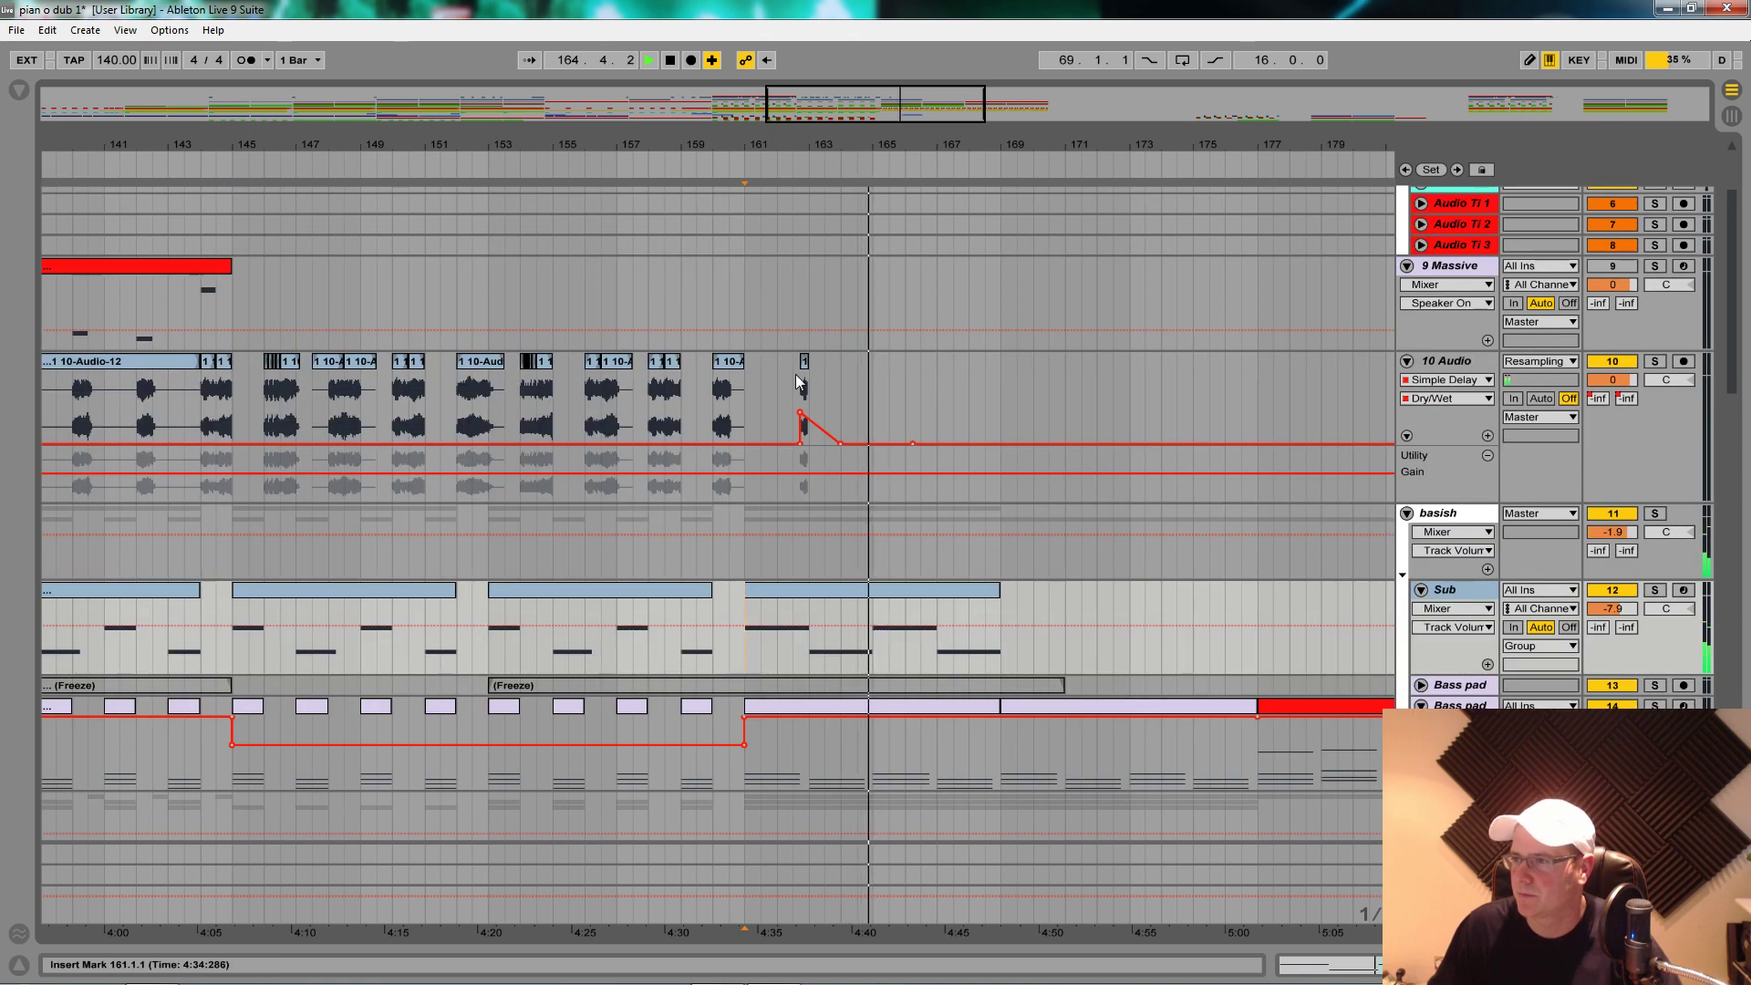
{"action": "left_click_drag", "start_coordinate": [748, 381], "coordinate": [807, 456]}
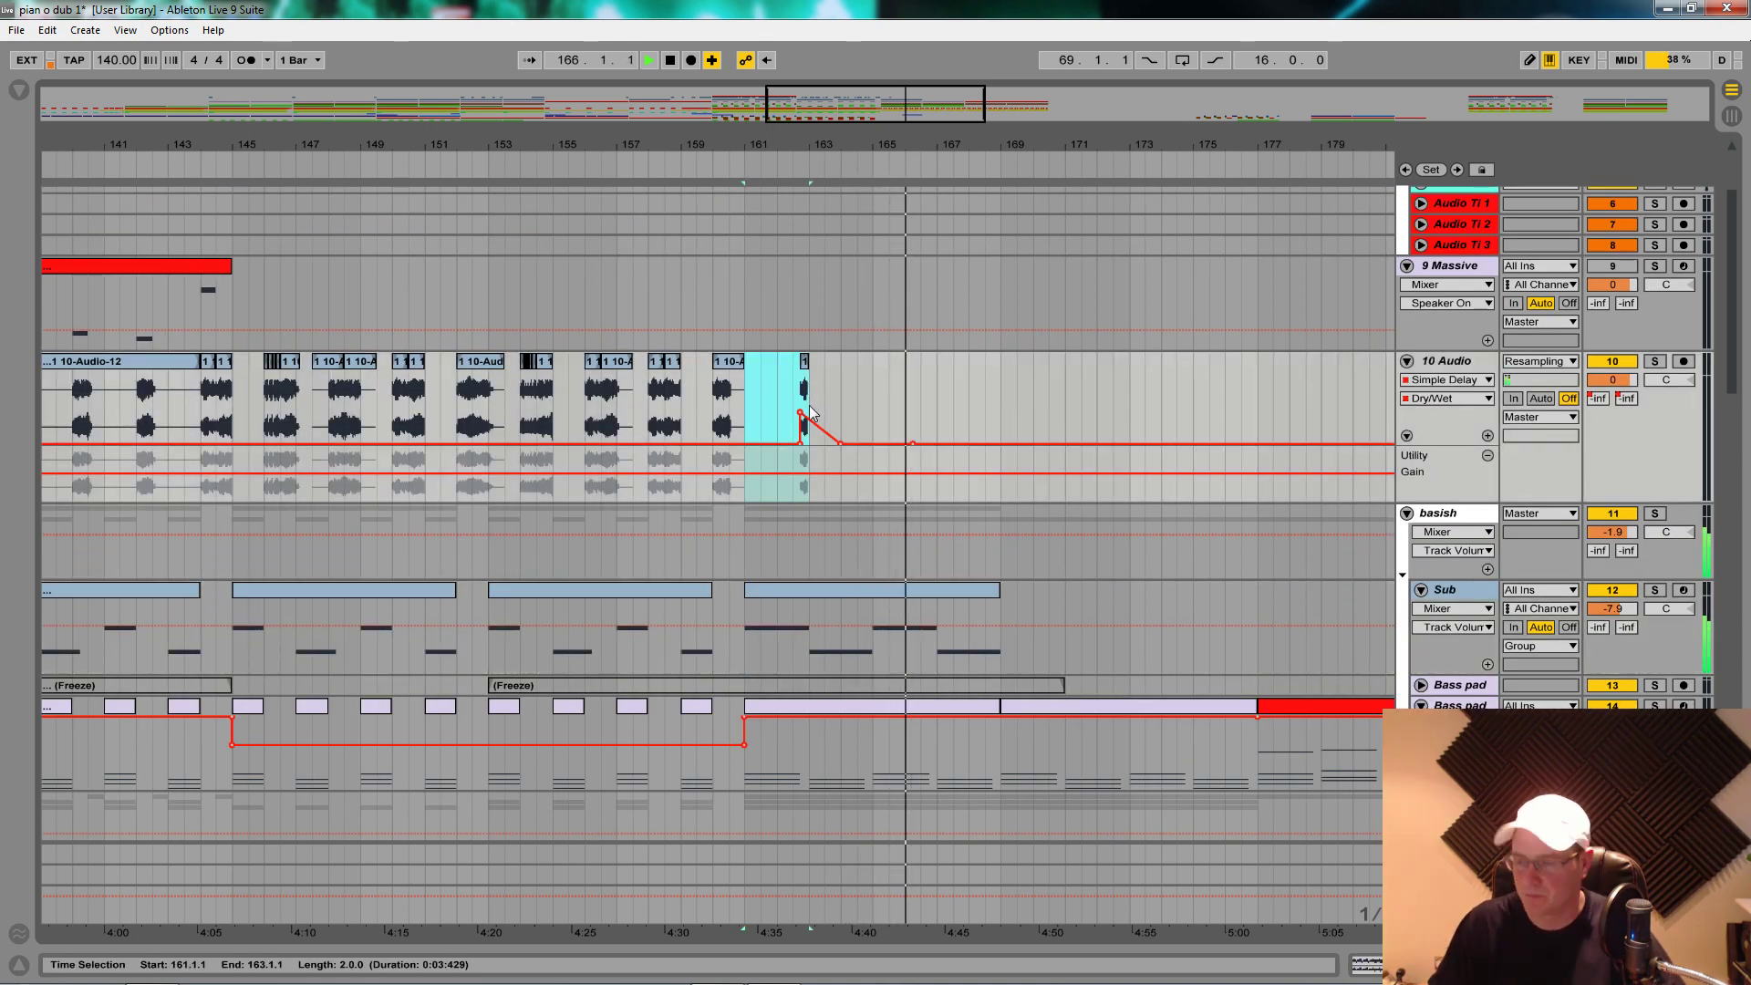
{"action": "key", "text": "ctrl+d"}
{"action": "key", "text": "ctrl+d"}
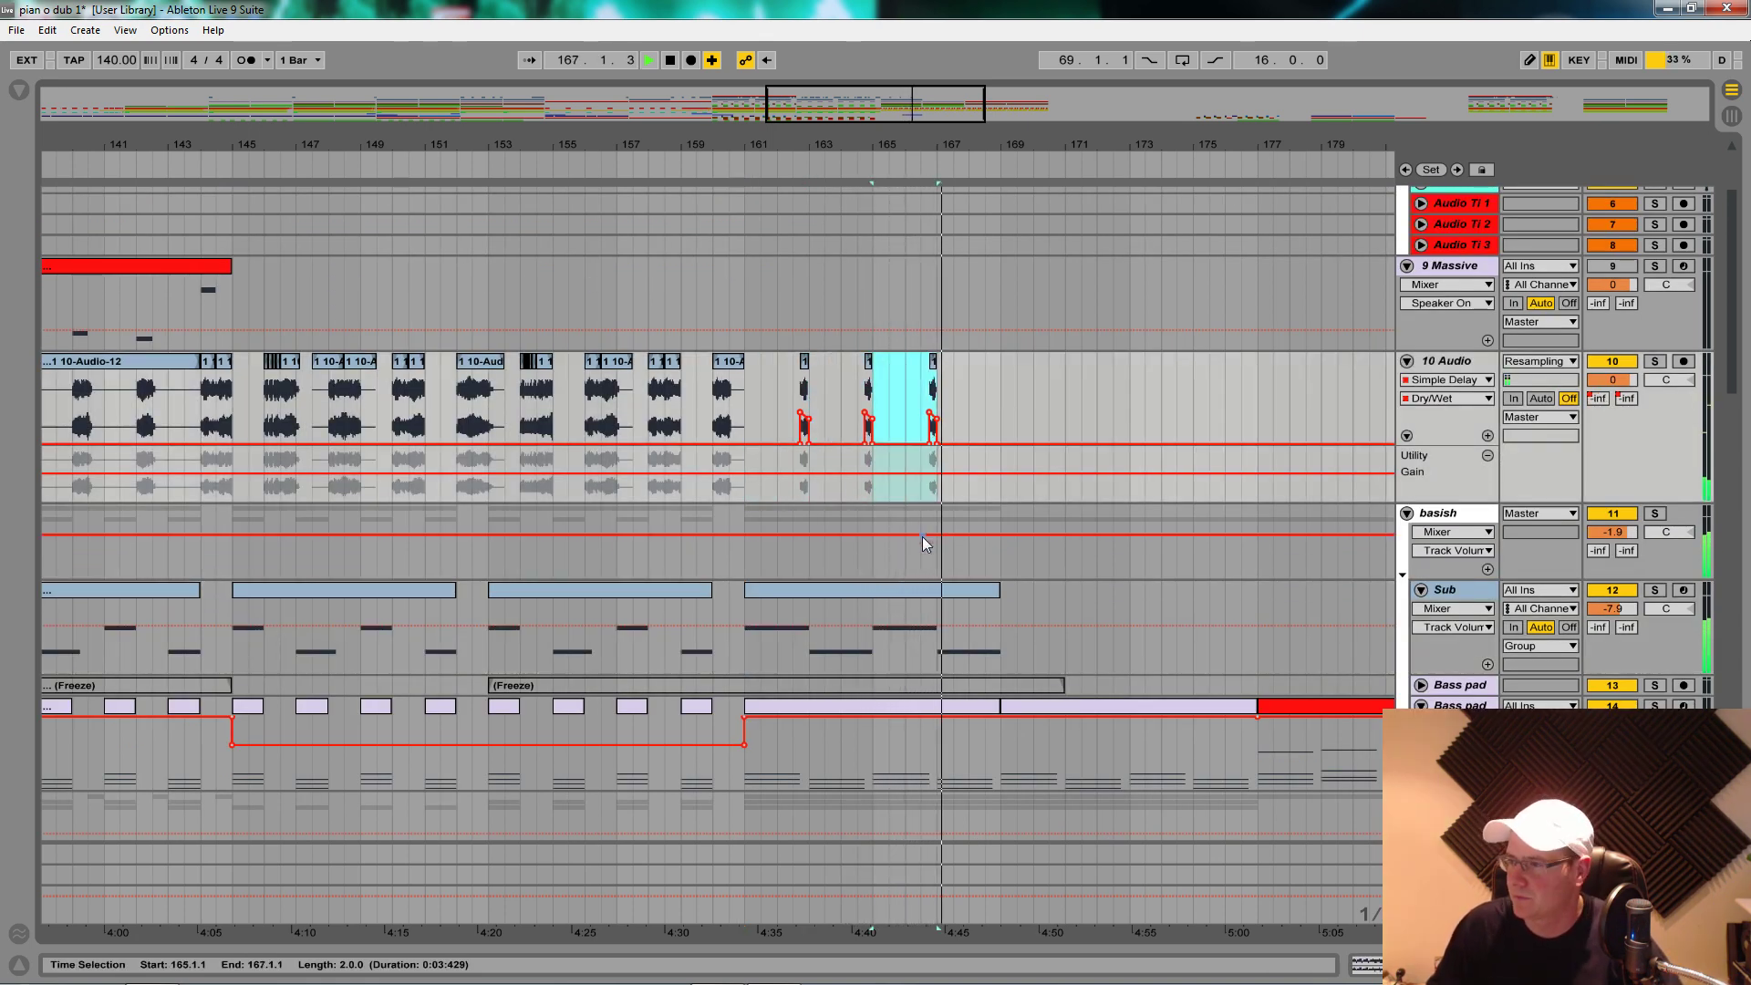
{"action": "key", "text": "ctrl+d"}
Step: Audition the chopped 10 Audio fragments from 154.1.1, 156.1.1 and 158.1.1
{"action": "key", "text": "space"}
{"action": "left_click", "coordinate": [521, 411]}
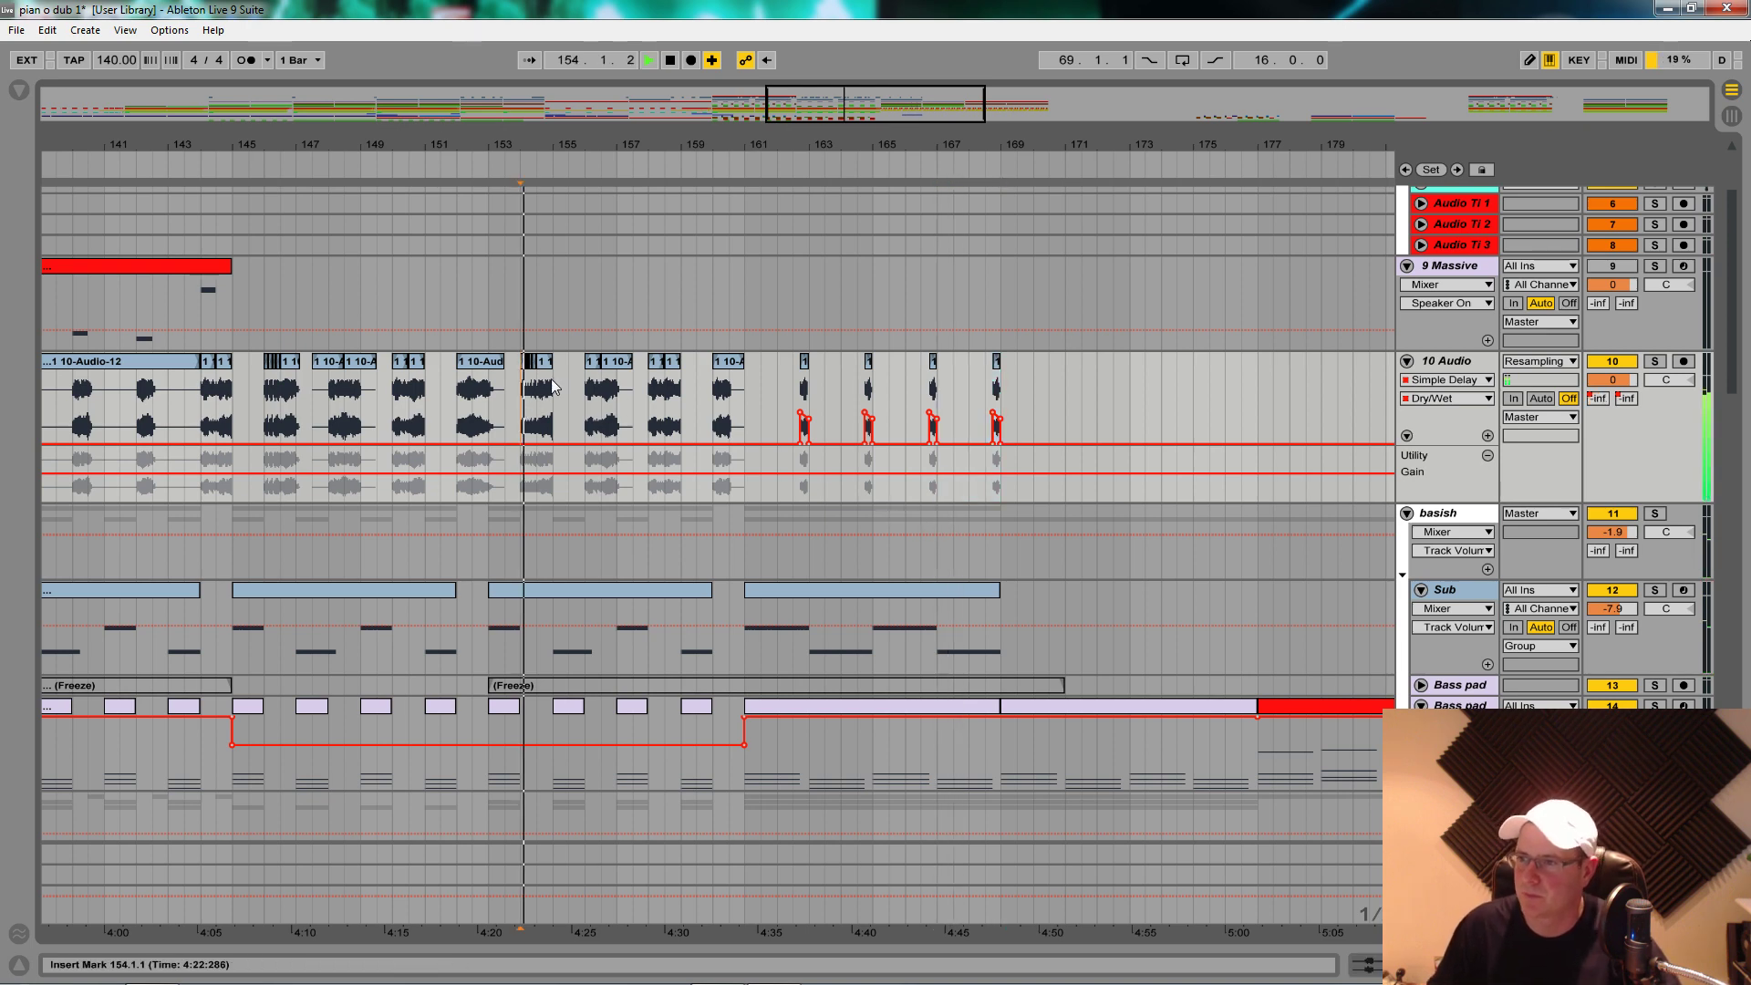
{"action": "left_click", "coordinate": [537, 401]}
{"action": "left_click", "coordinate": [588, 407]}
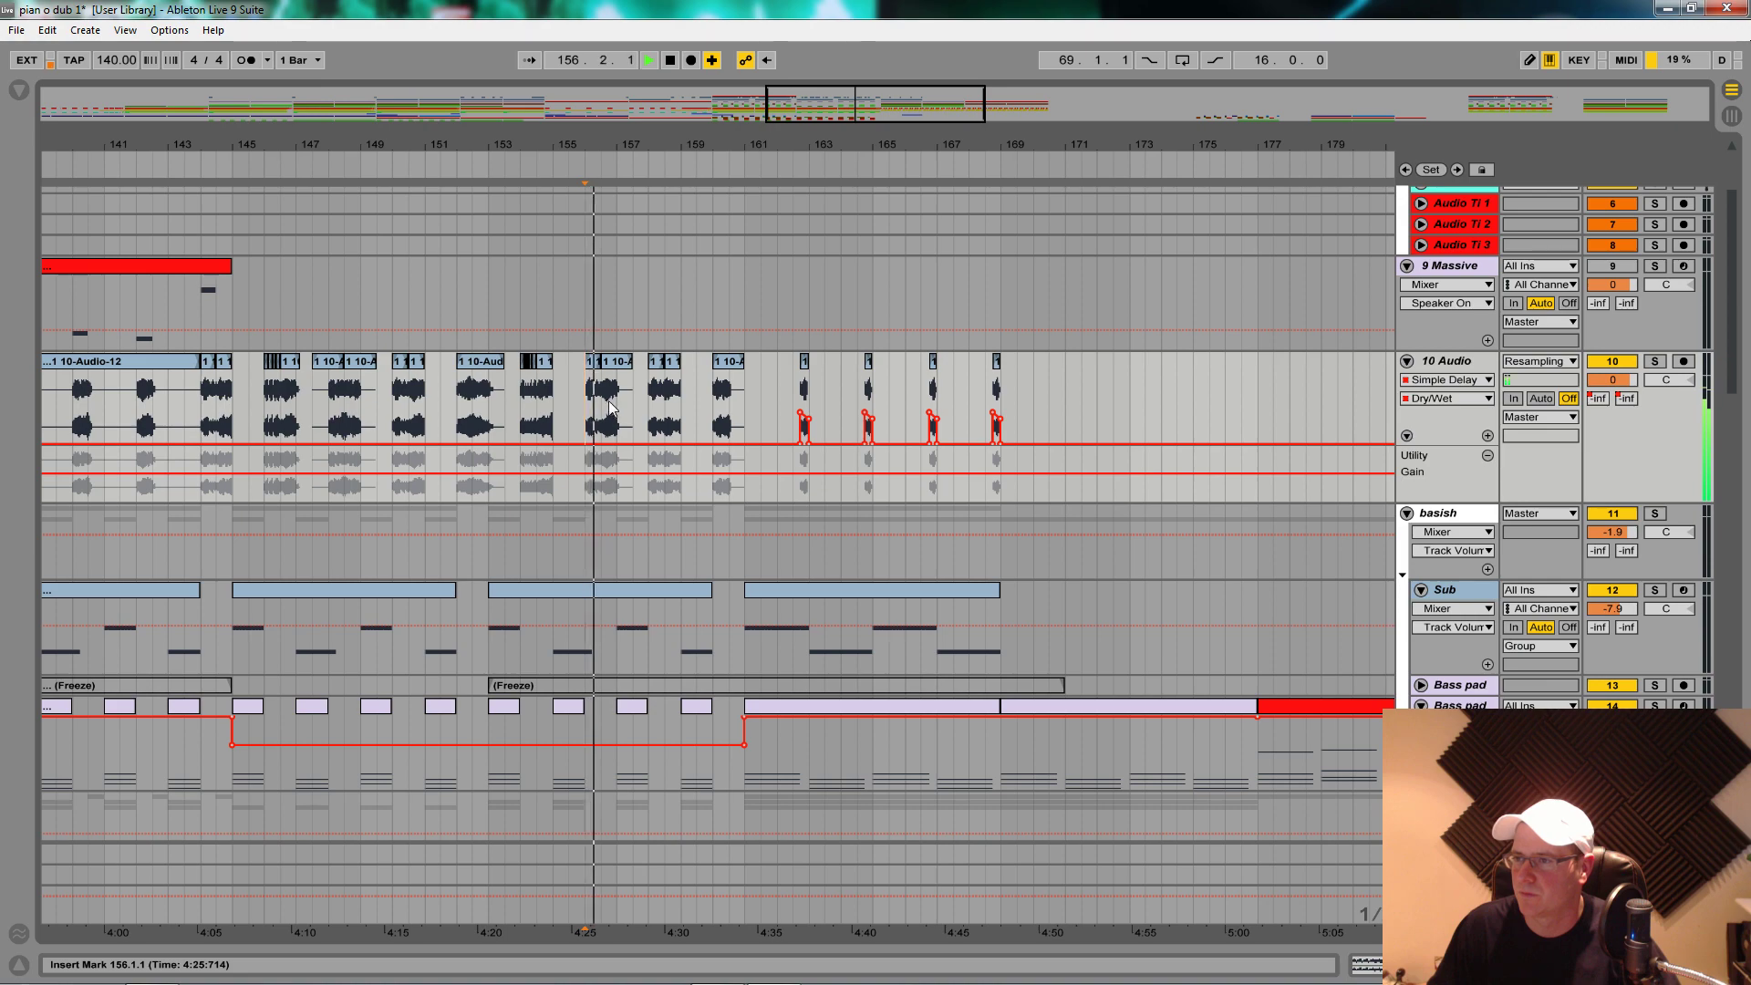
{"action": "left_click", "coordinate": [663, 410]}
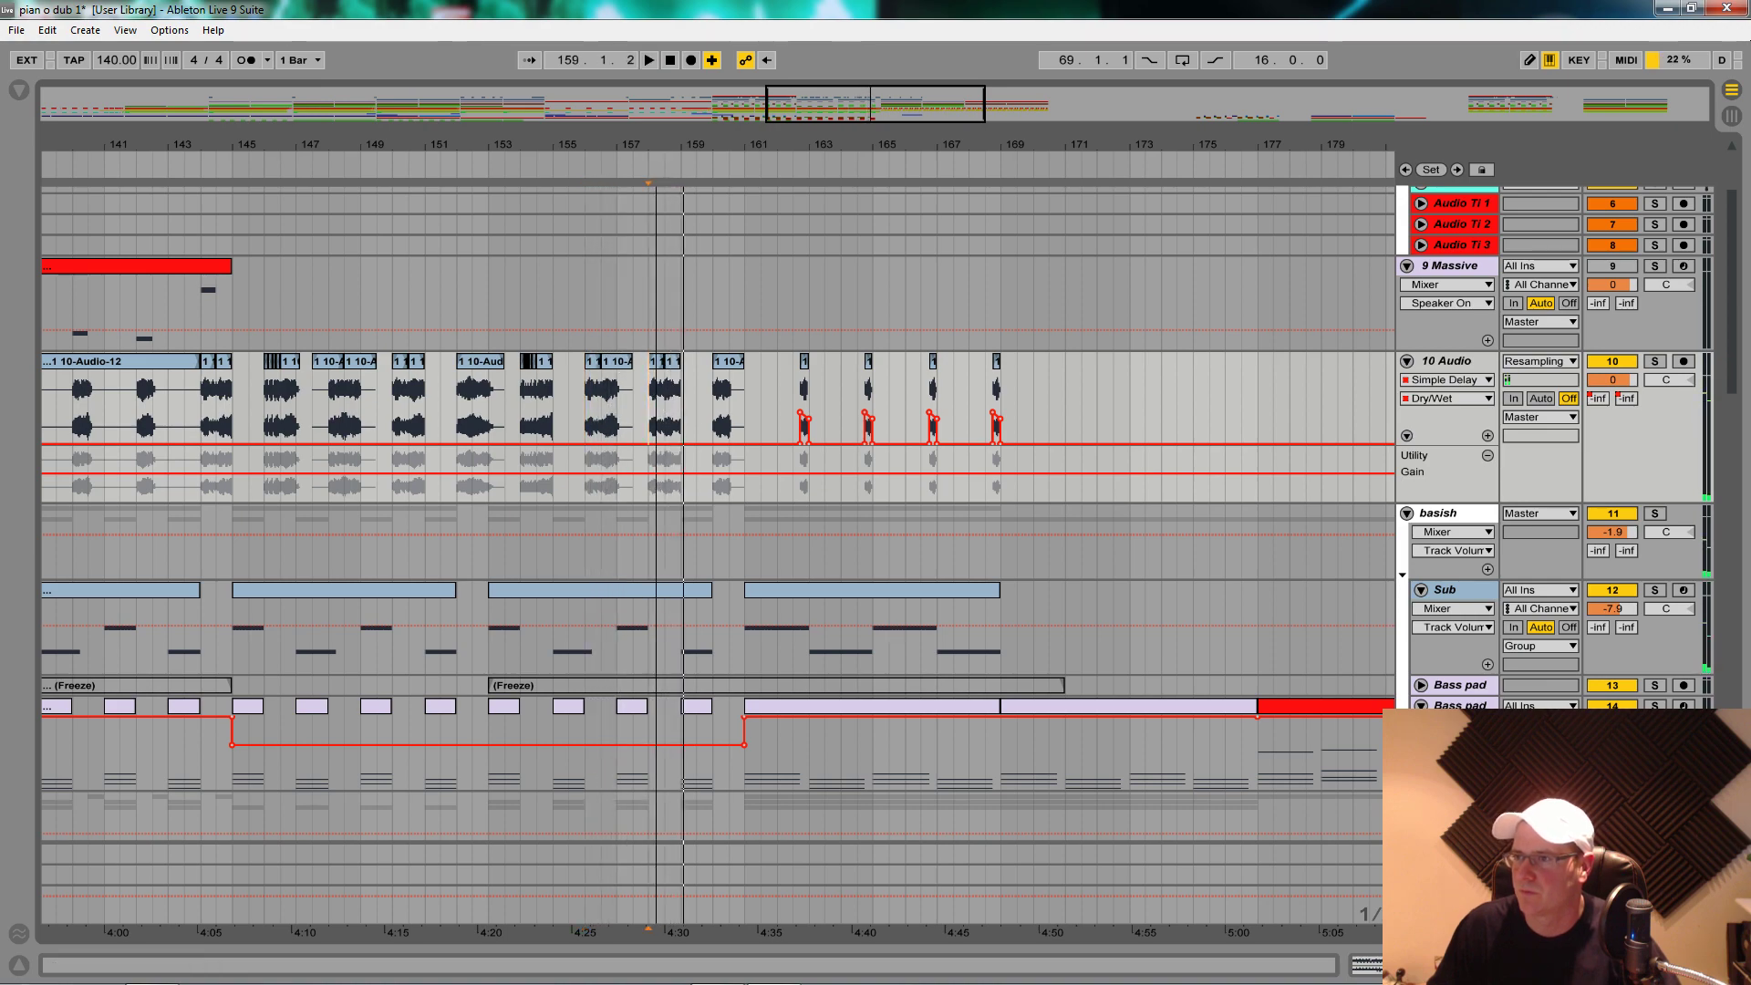
Step: Copy the 10 Audio range from 158.1.1 to 158.2.1 to 161.4.1 and to 163.4.1, auditioning from 161.1.1
{"action": "left_click_drag", "start_coordinate": [661, 148], "coordinate": [661, 273]}
{"action": "key", "text": "space"}
{"action": "key", "text": "space"}
{"action": "mouse_move", "coordinate": [721, 362]}
{"action": "left_mouse_down"}
{"action": "mouse_move", "coordinate": [618, 367]}
{"action": "mouse_move", "coordinate": [706, 367]}
{"action": "left_mouse_up"}
{"action": "left_click_drag", "start_coordinate": [613, 403], "coordinate": [670, 407]}
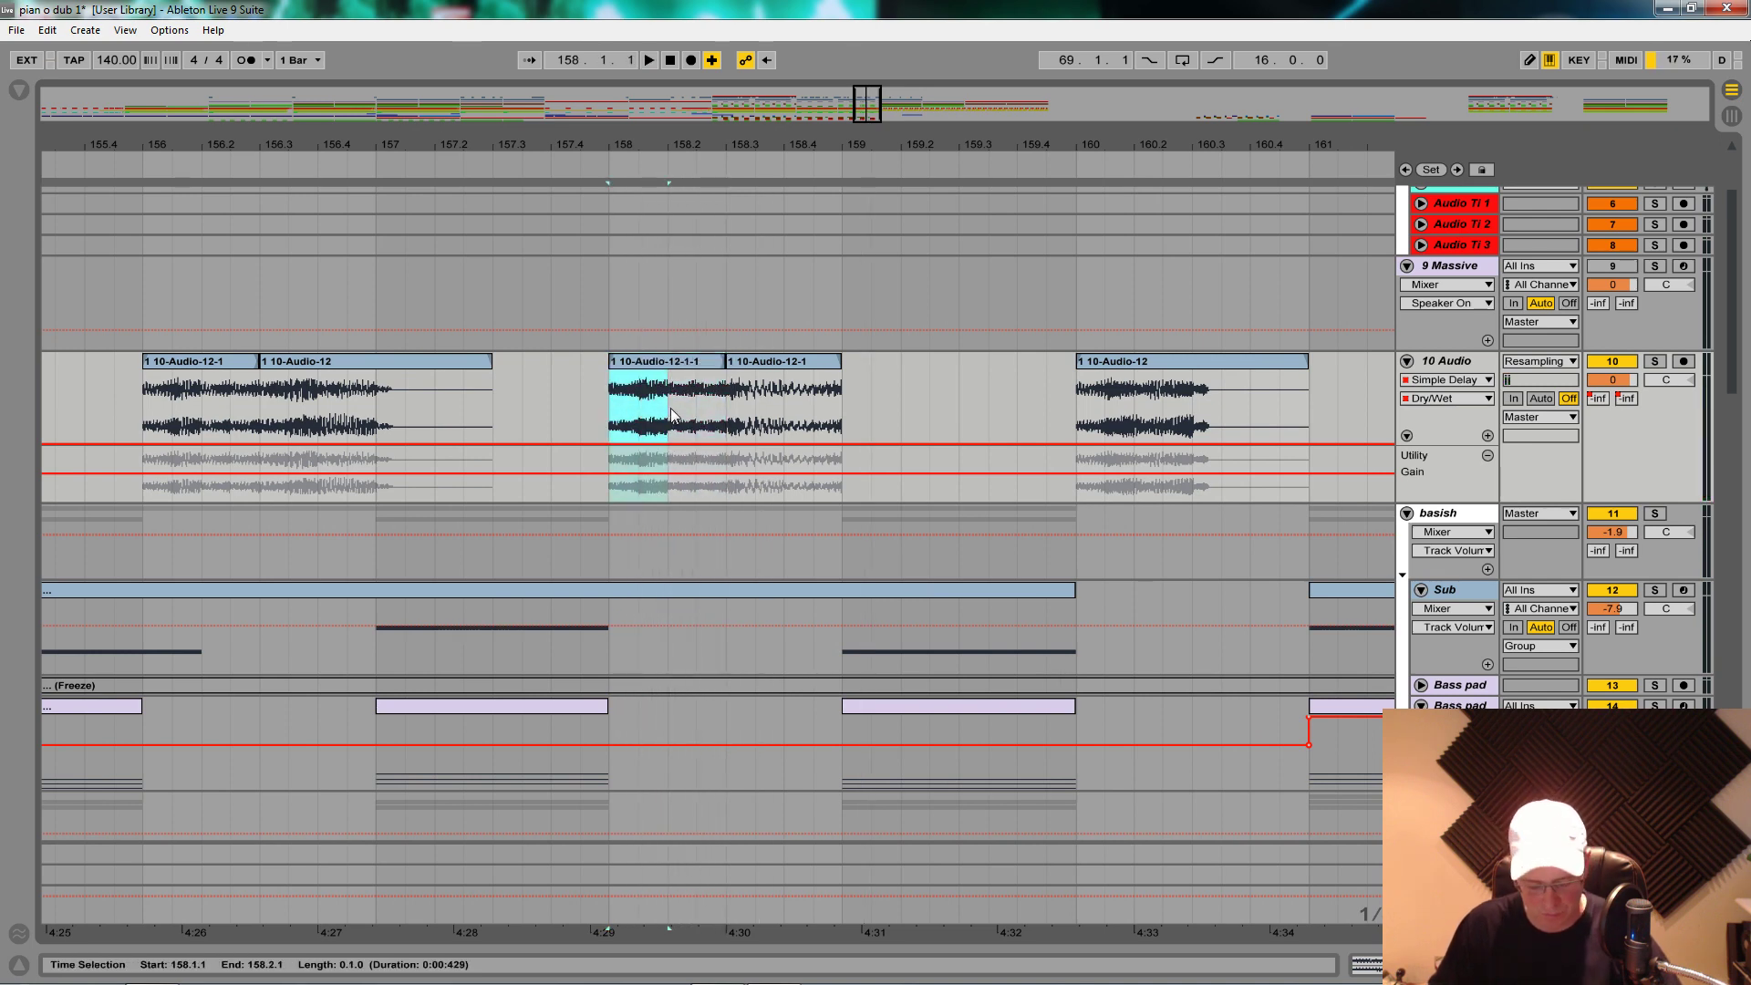
{"action": "left_click_drag", "start_coordinate": [1012, 148], "coordinate": [357, 63]}
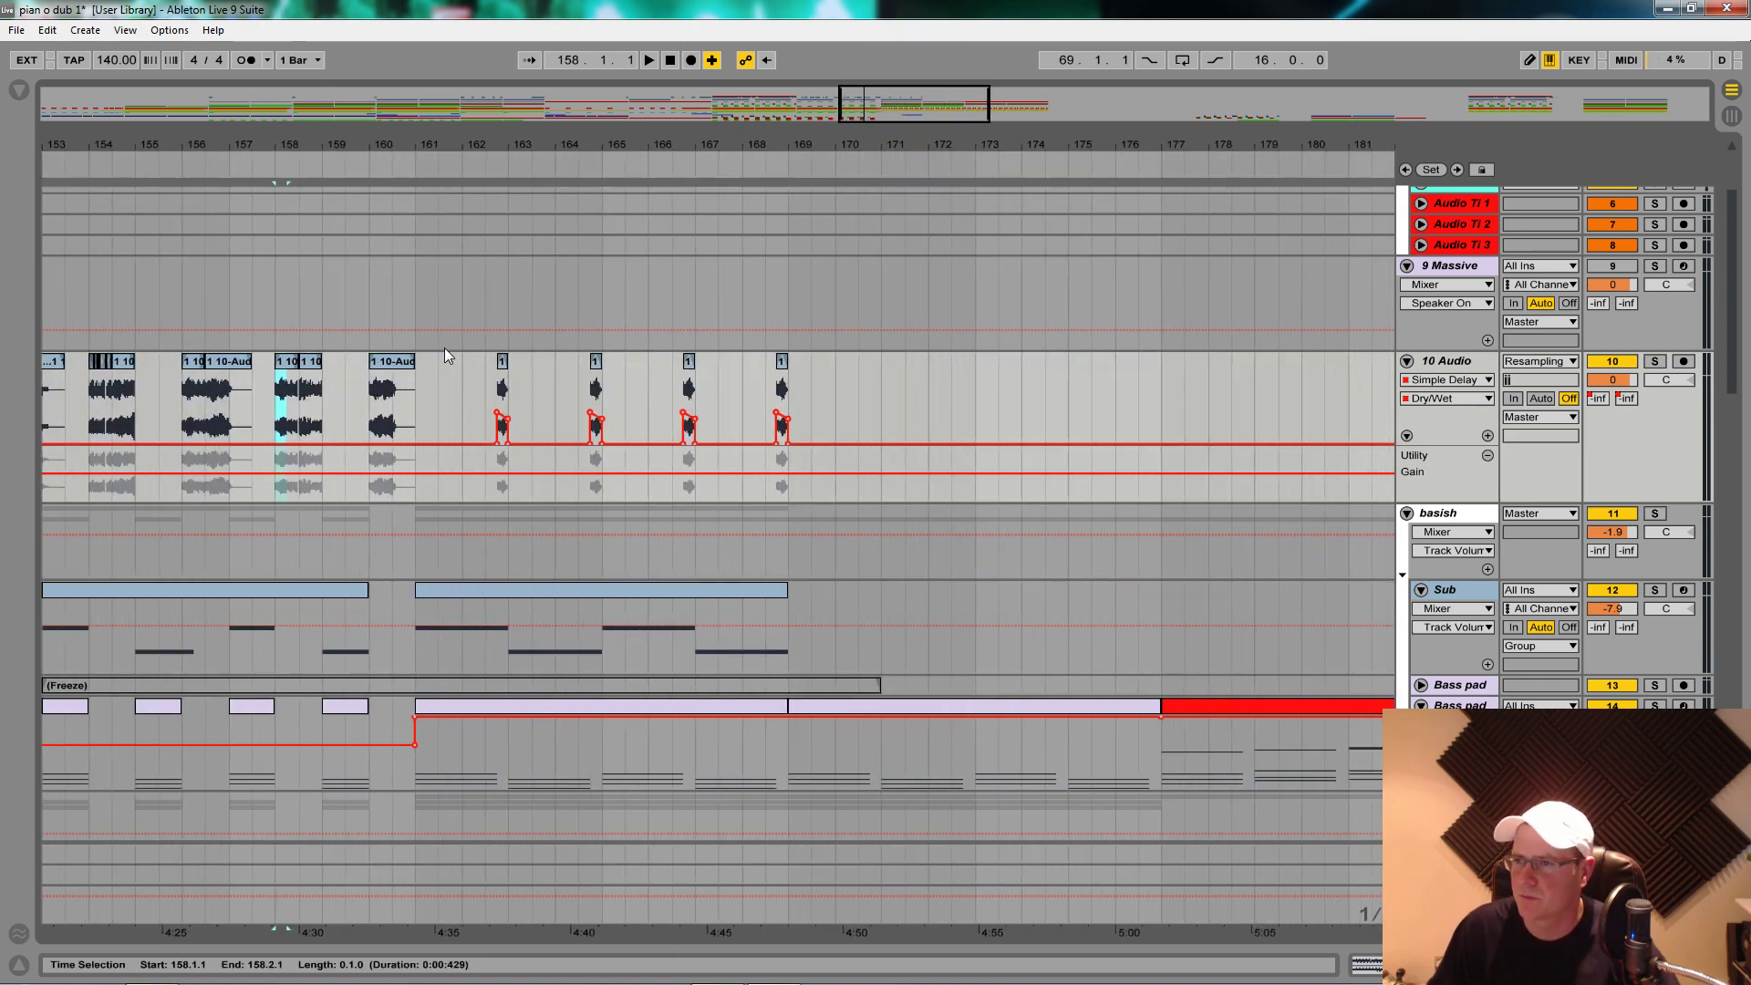
{"action": "left_click_drag", "start_coordinate": [467, 155], "coordinate": [446, 309]}
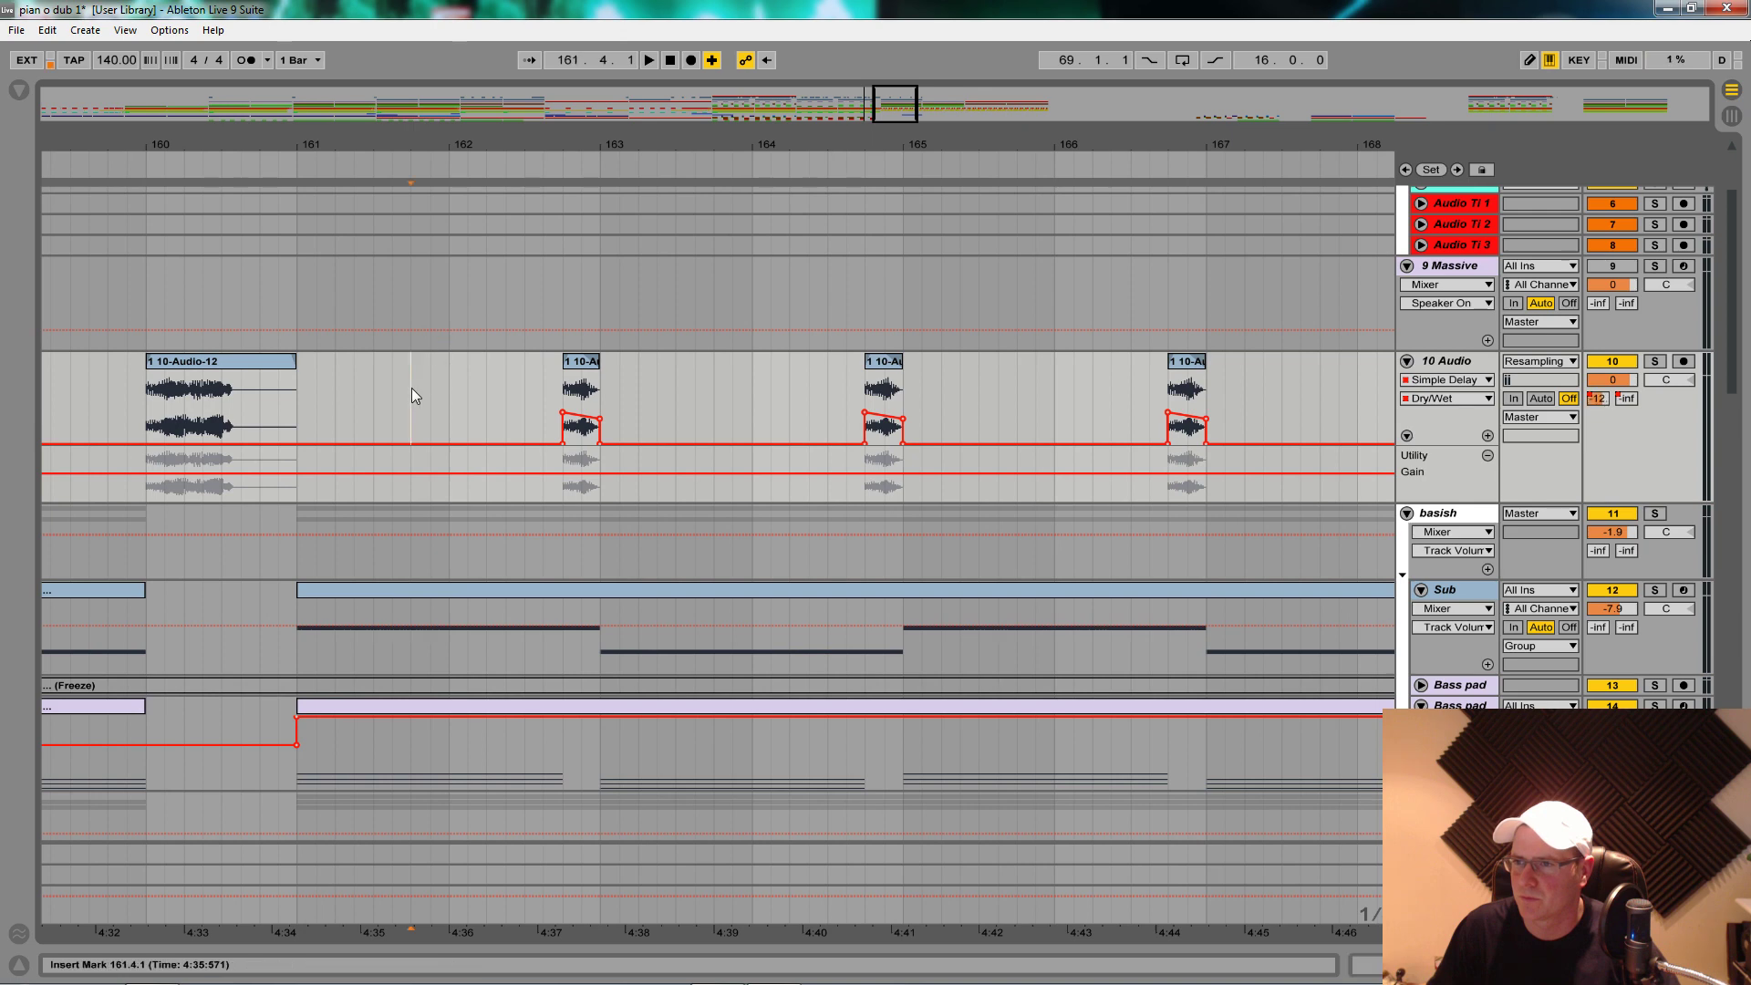
{"action": "key", "text": "ctrl+v"}
{"action": "left_click", "coordinate": [304, 404]}
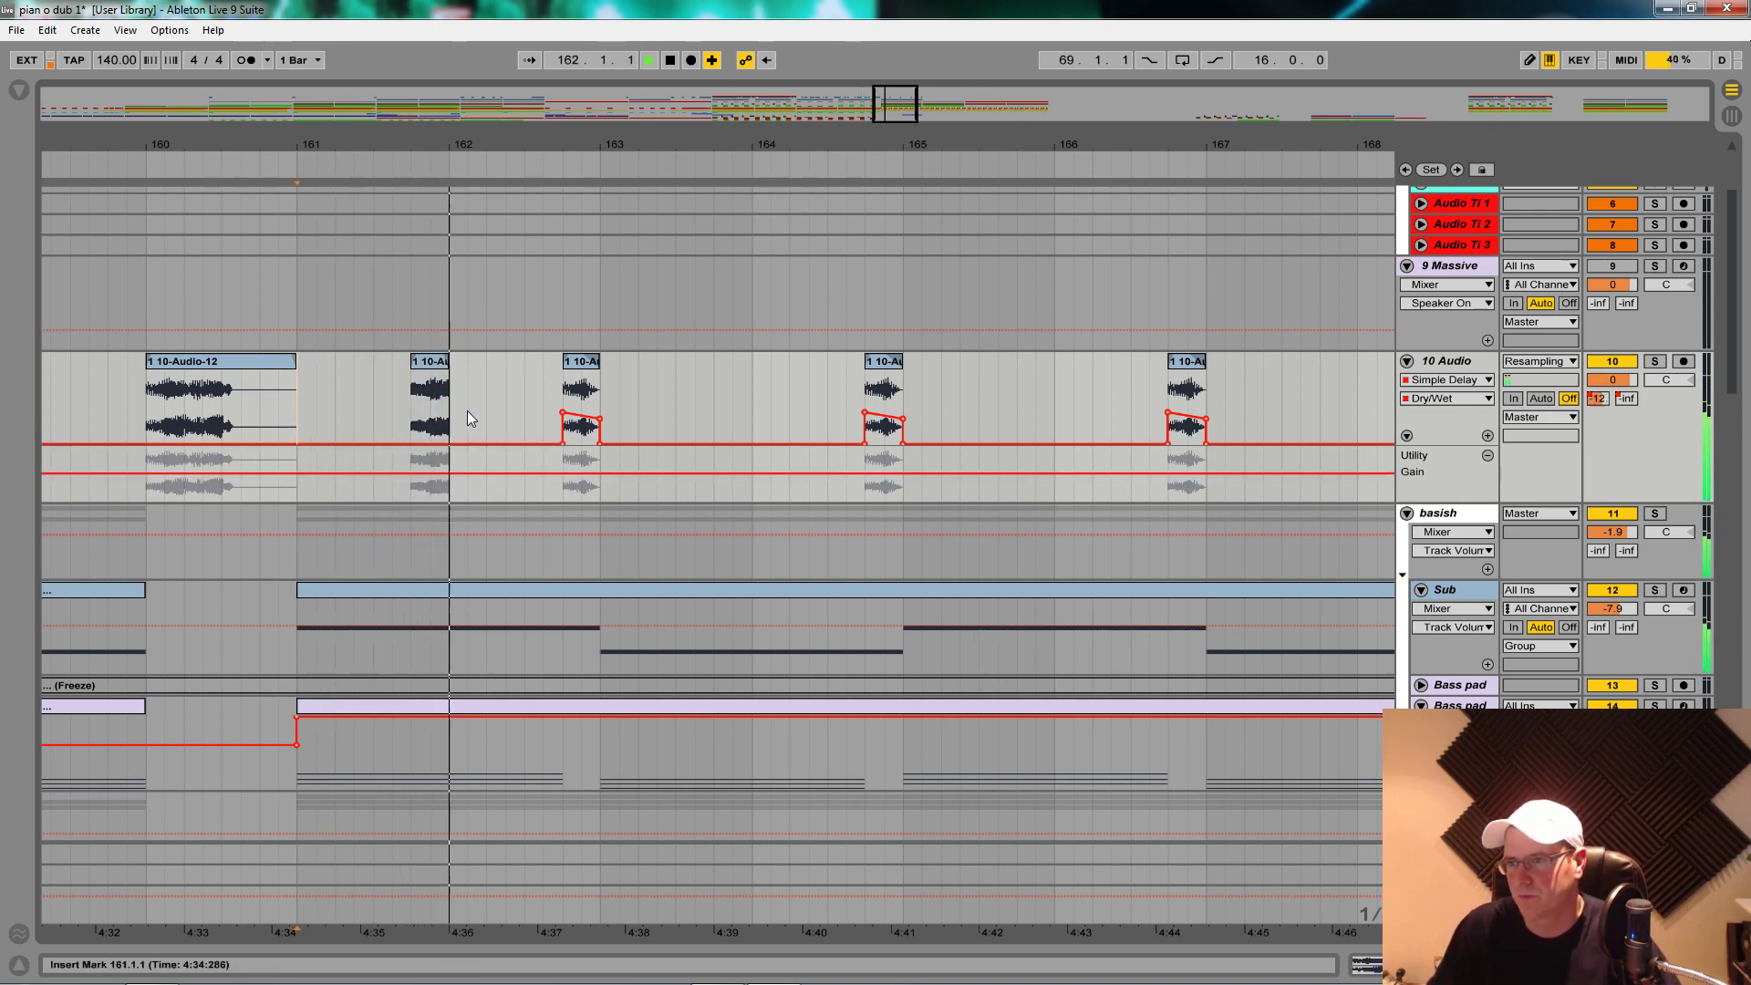
{"action": "left_click_drag", "start_coordinate": [897, 383], "coordinate": [741, 411]}
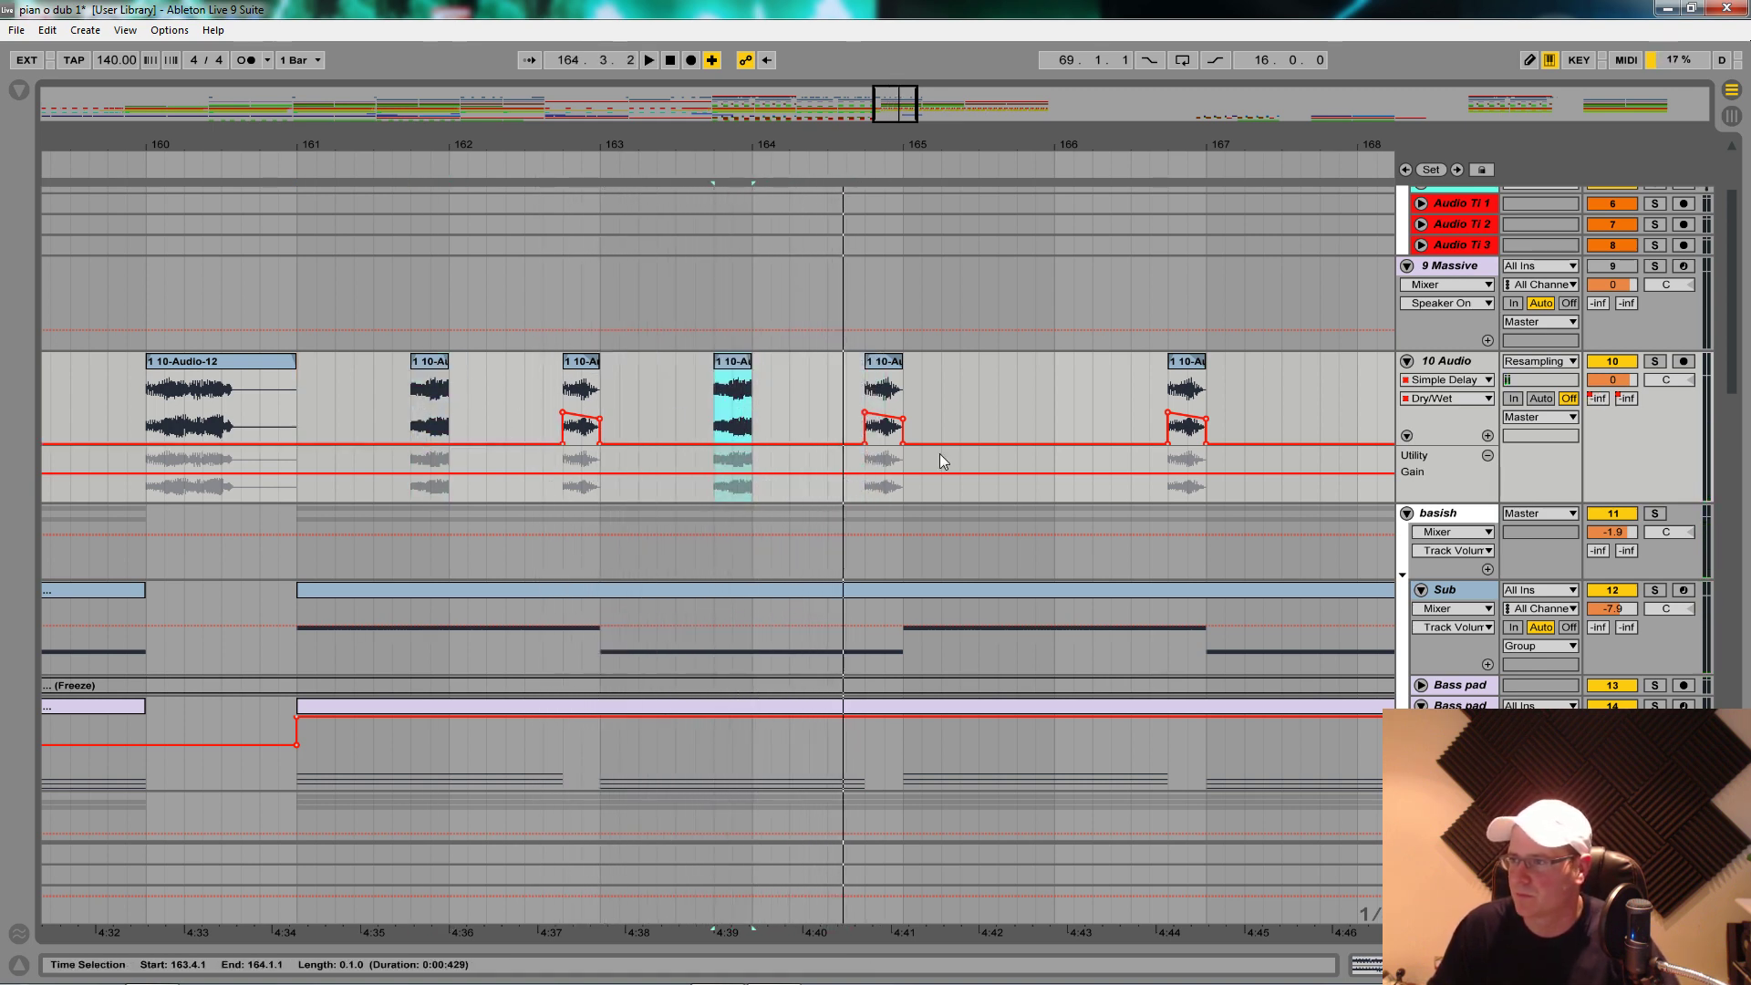
Step: Show the Simple Delay Dry/Wet automation separately, ramp it down after 163.1.1, and duplicate the 162.4.1 to 163.4.1 envelope four times
{"action": "left_click", "coordinate": [1487, 436]}
{"action": "left_click_drag", "start_coordinate": [563, 465], "coordinate": [597, 457]}
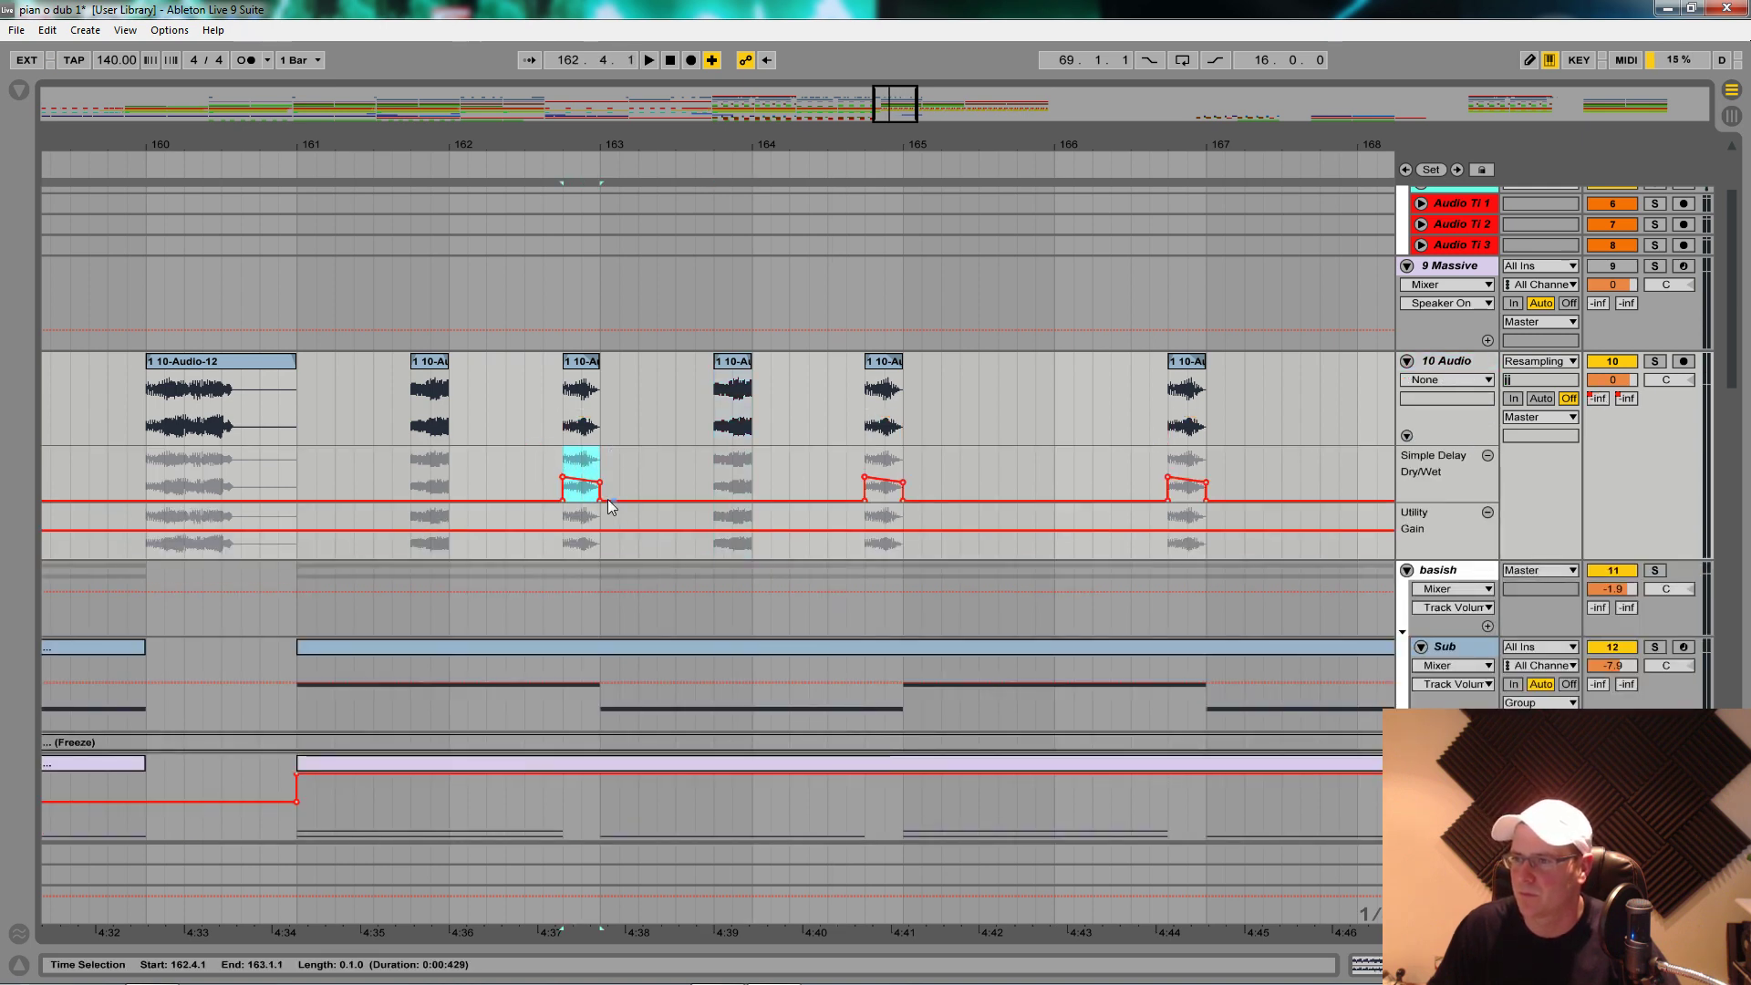
{"action": "left_click", "coordinate": [639, 500]}
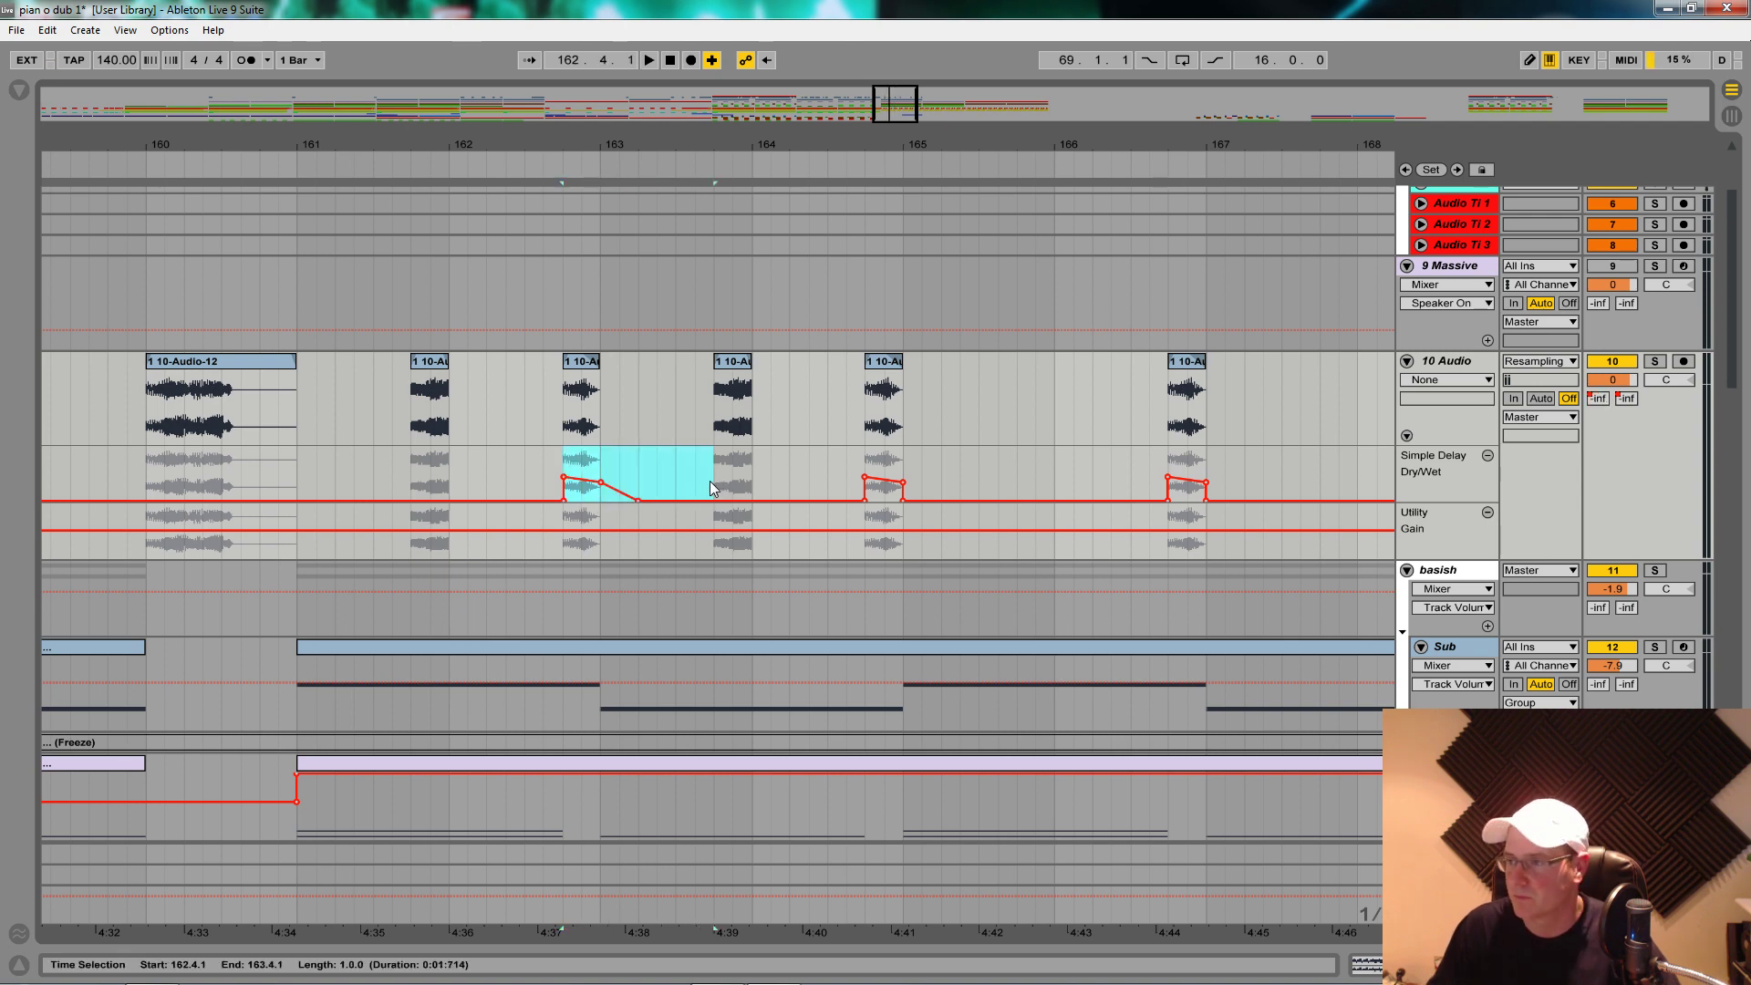
{"action": "key", "text": "ctrl+d"}
{"action": "key", "text": "ctrl+d"}
{"action": "key", "text": "ctrl+d"}
{"action": "key", "text": "ctrl+d"}
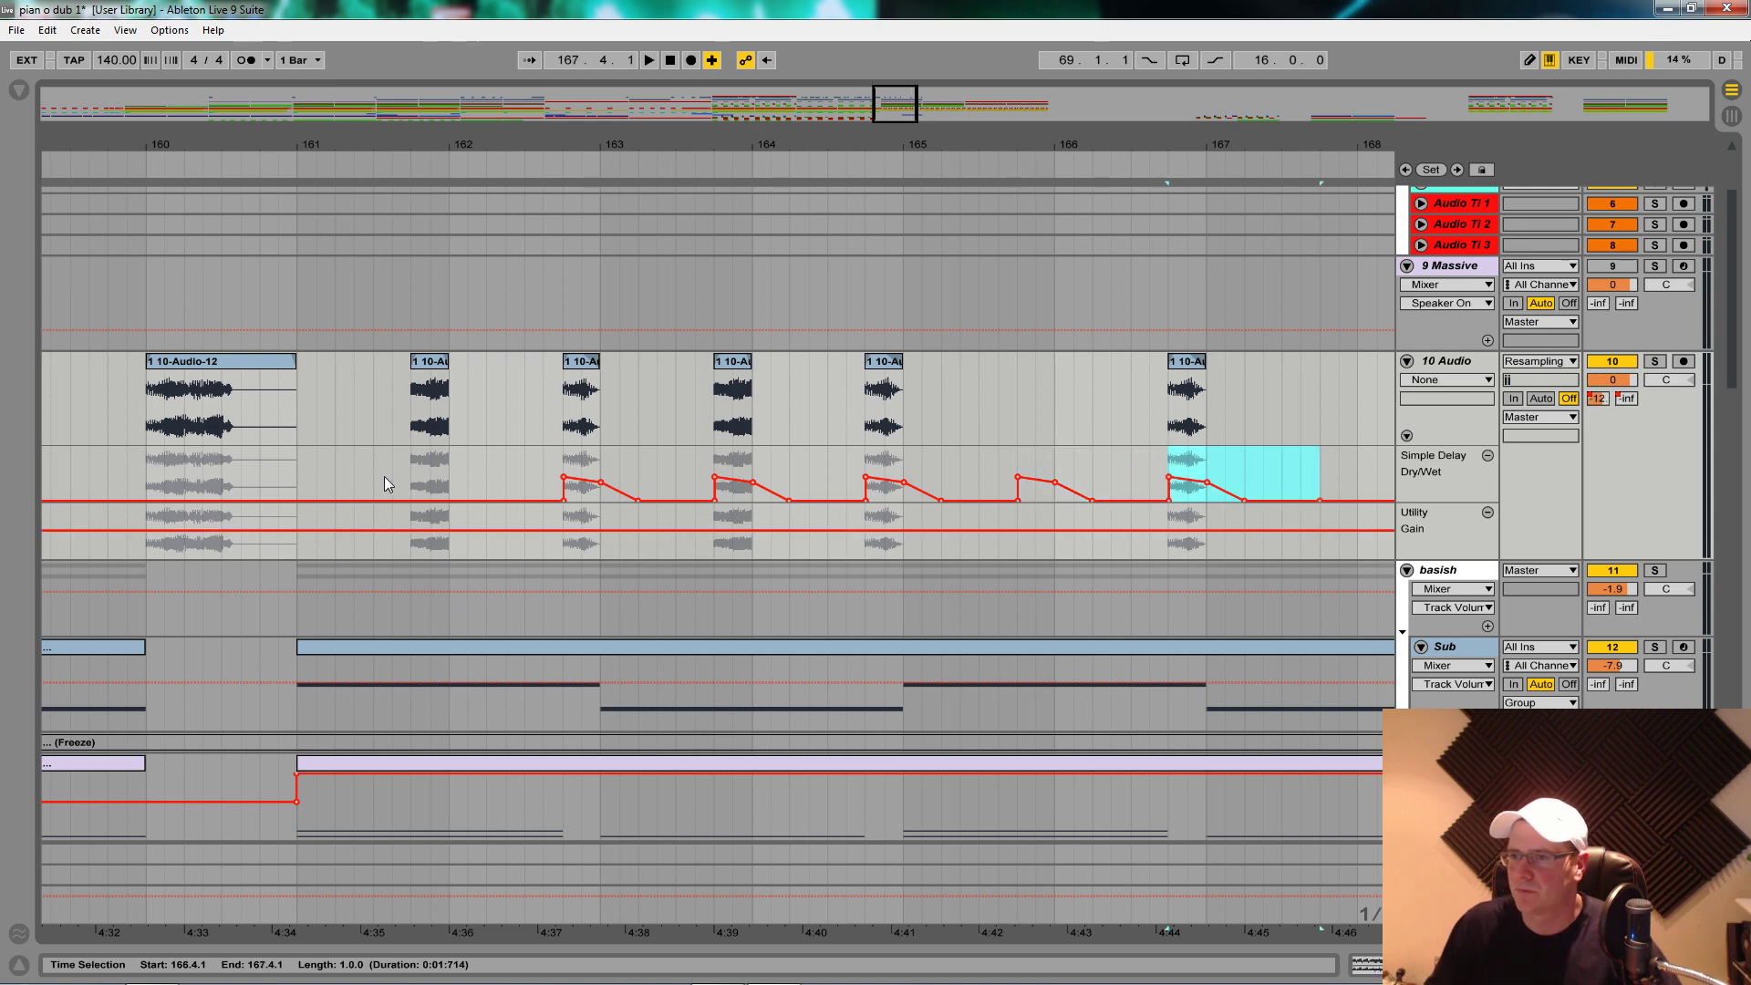
Step: Copy the Dry/Wet automation from 162.4.1 to 163.4.1 onto the fragment at 161.4.1 and play it back
{"action": "left_click_drag", "start_coordinate": [412, 469], "coordinate": [445, 511]}
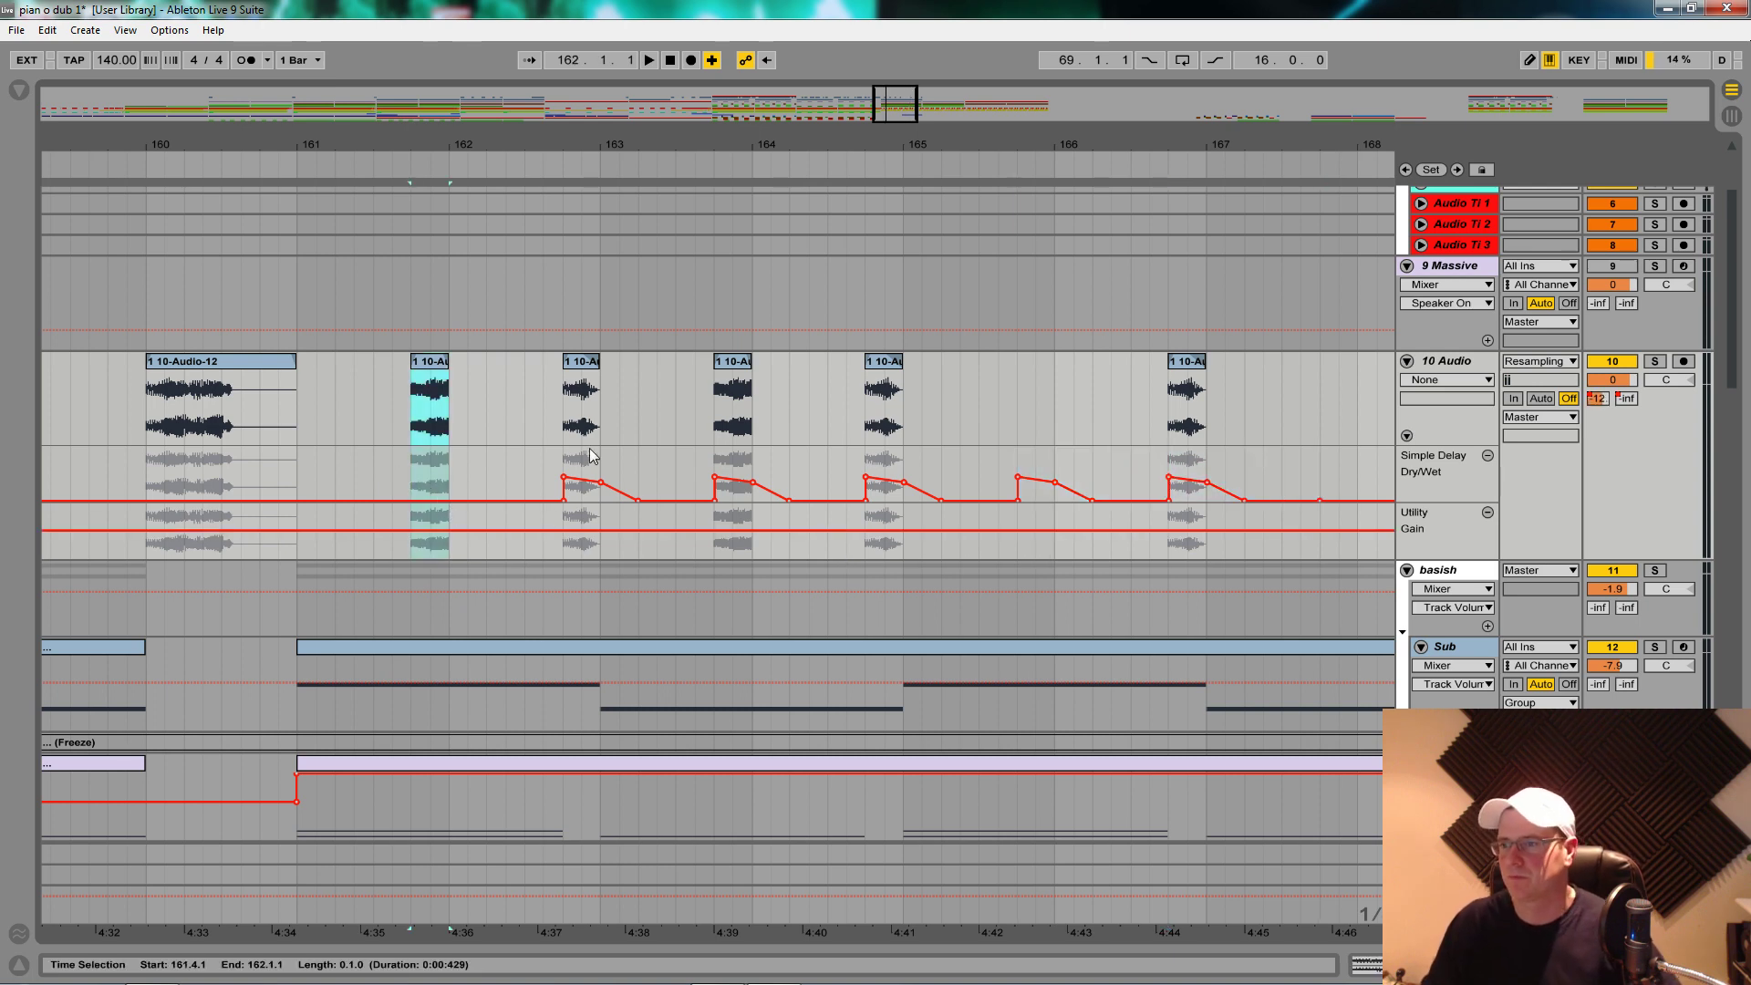
{"action": "left_click_drag", "start_coordinate": [564, 465], "coordinate": [691, 472]}
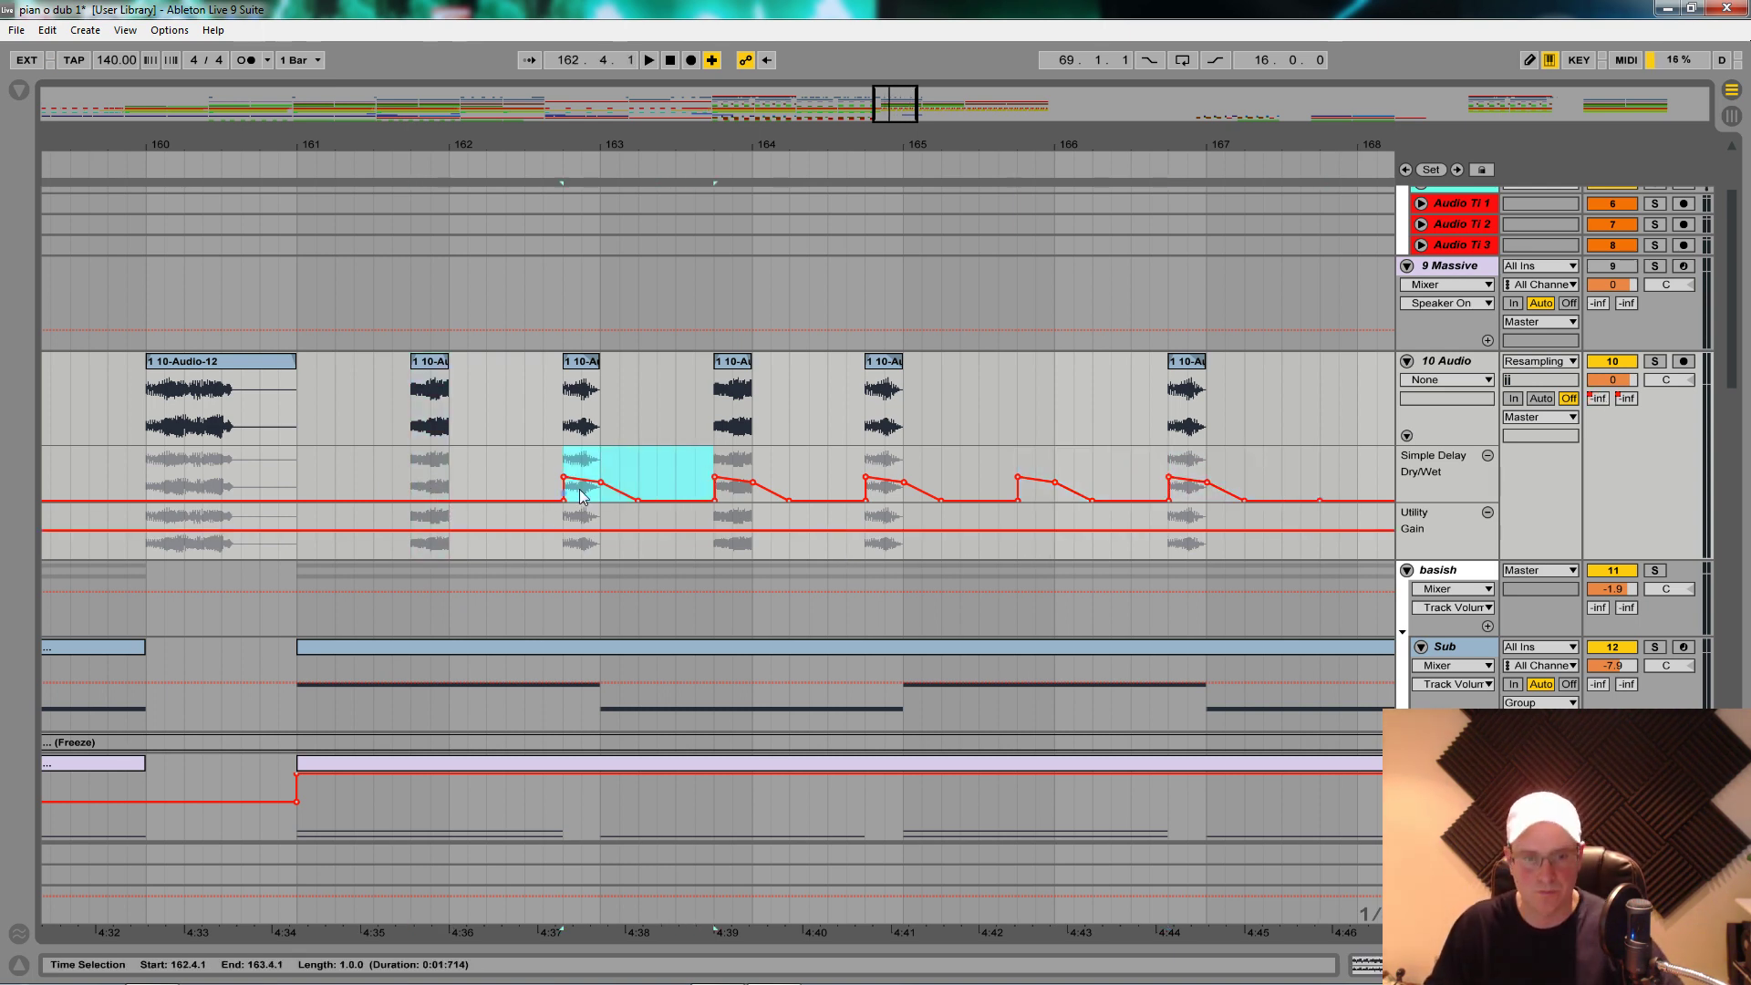
{"action": "left_click", "coordinate": [414, 482]}
{"action": "key", "text": "ctrl+v"}
{"action": "key", "text": "space"}
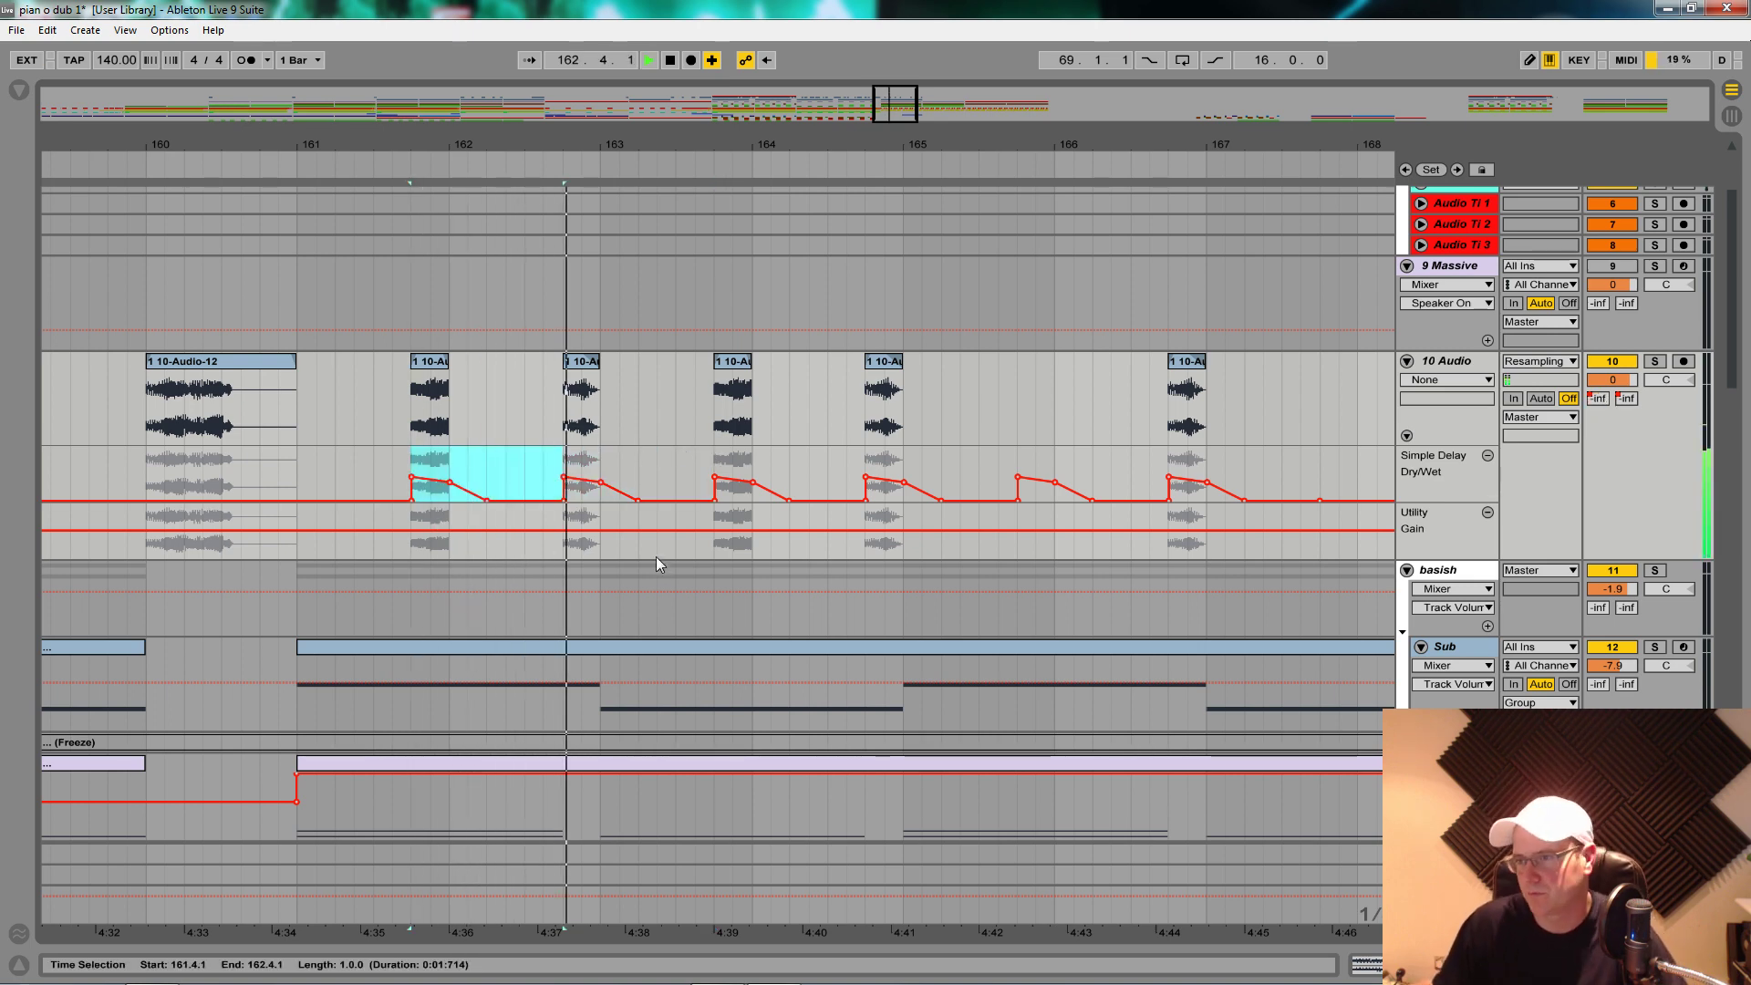
Step: Reverse the 10 Audio clip at 162.4.1 and toggle the reversal twice more to compare both versions in playback
{"action": "double_click", "coordinate": [589, 368]}
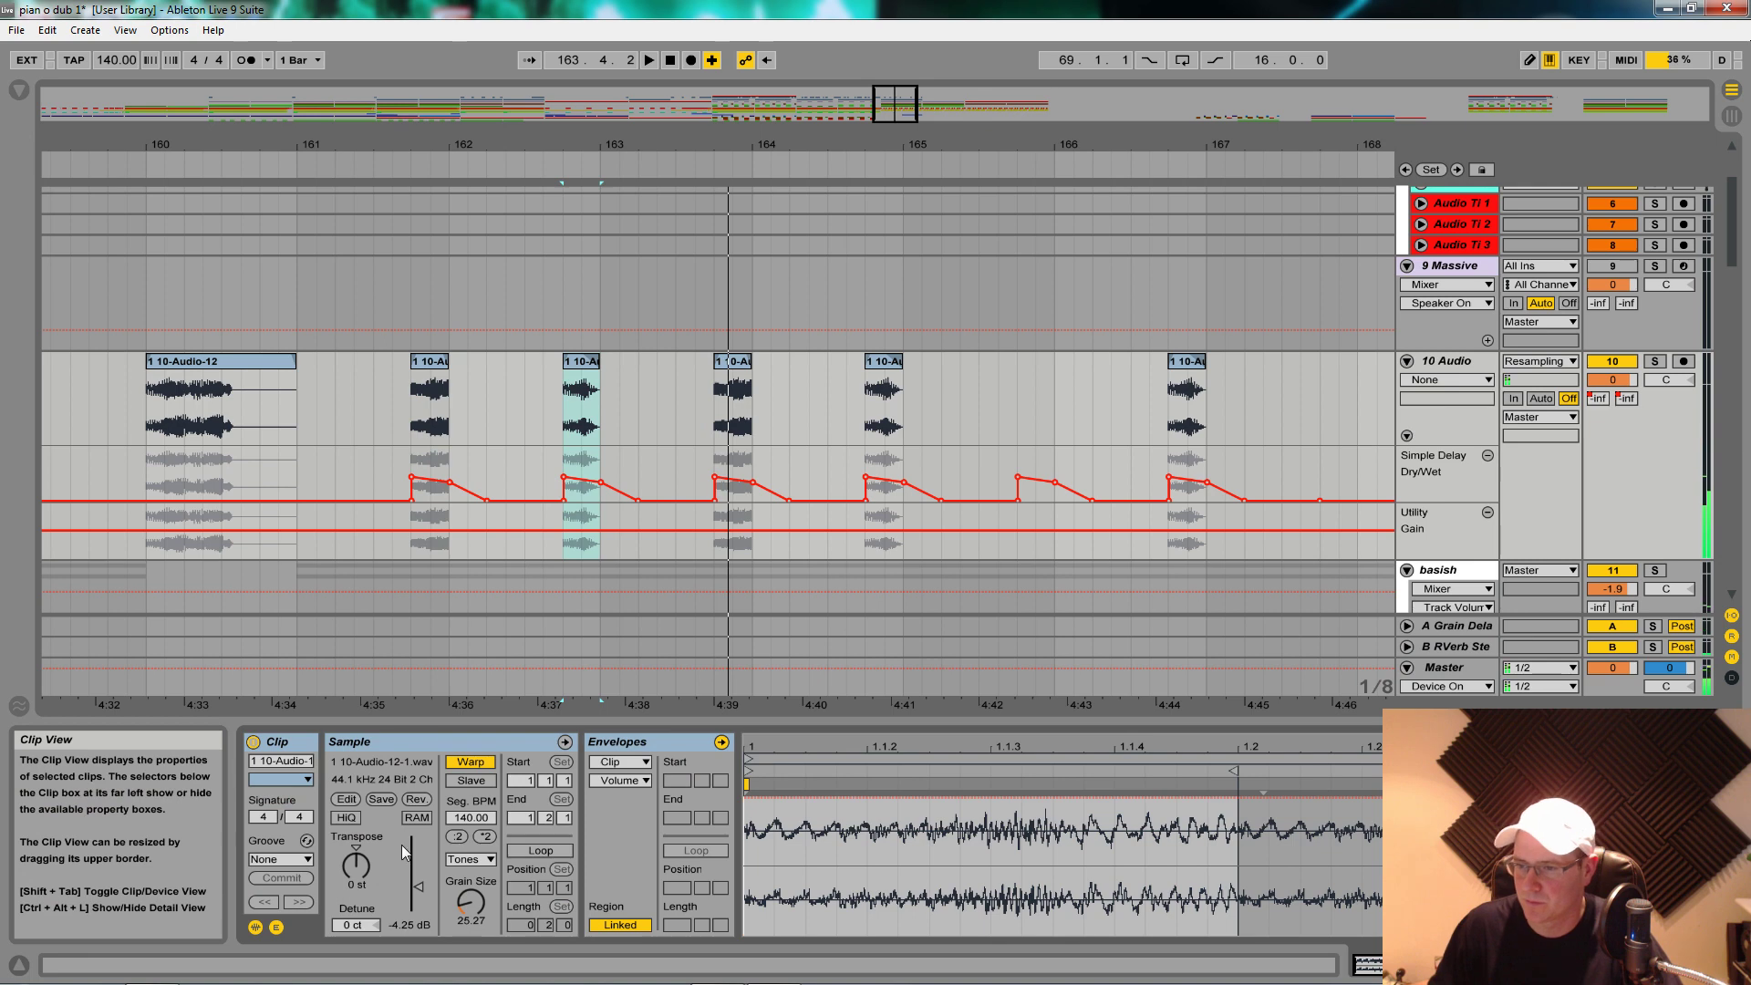
{"action": "left_click", "coordinate": [416, 798]}
{"action": "left_click", "coordinate": [586, 415]}
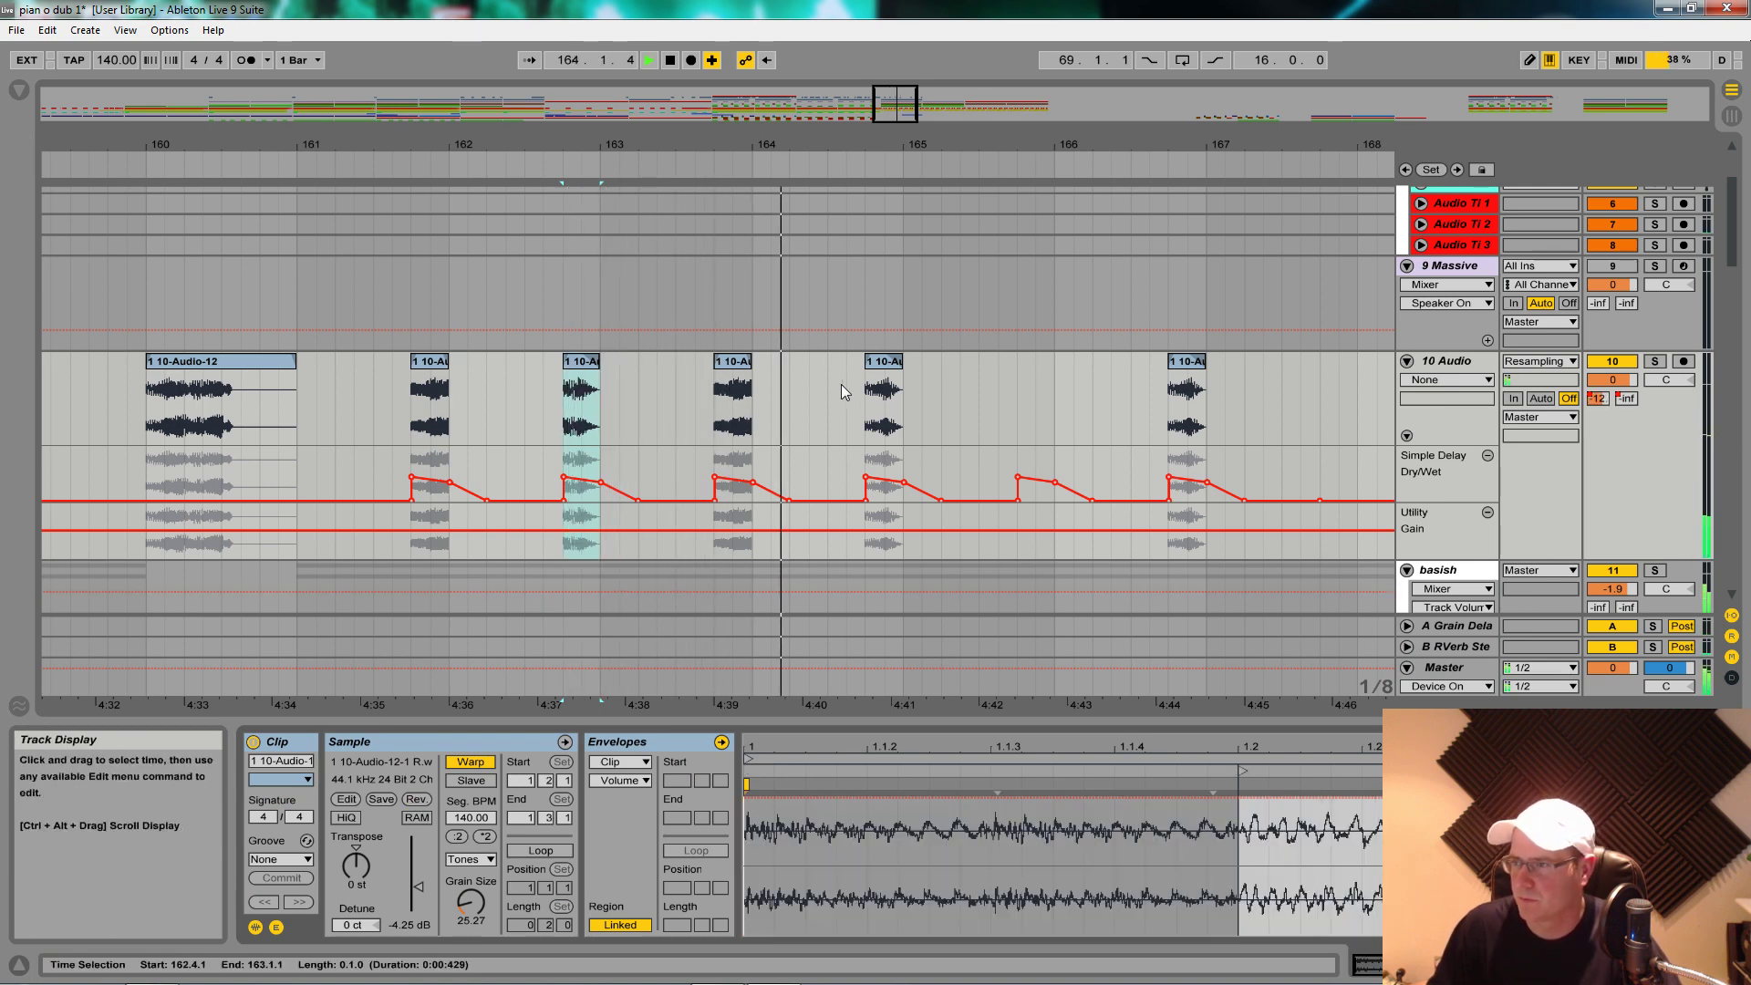
{"action": "left_click", "coordinate": [586, 365]}
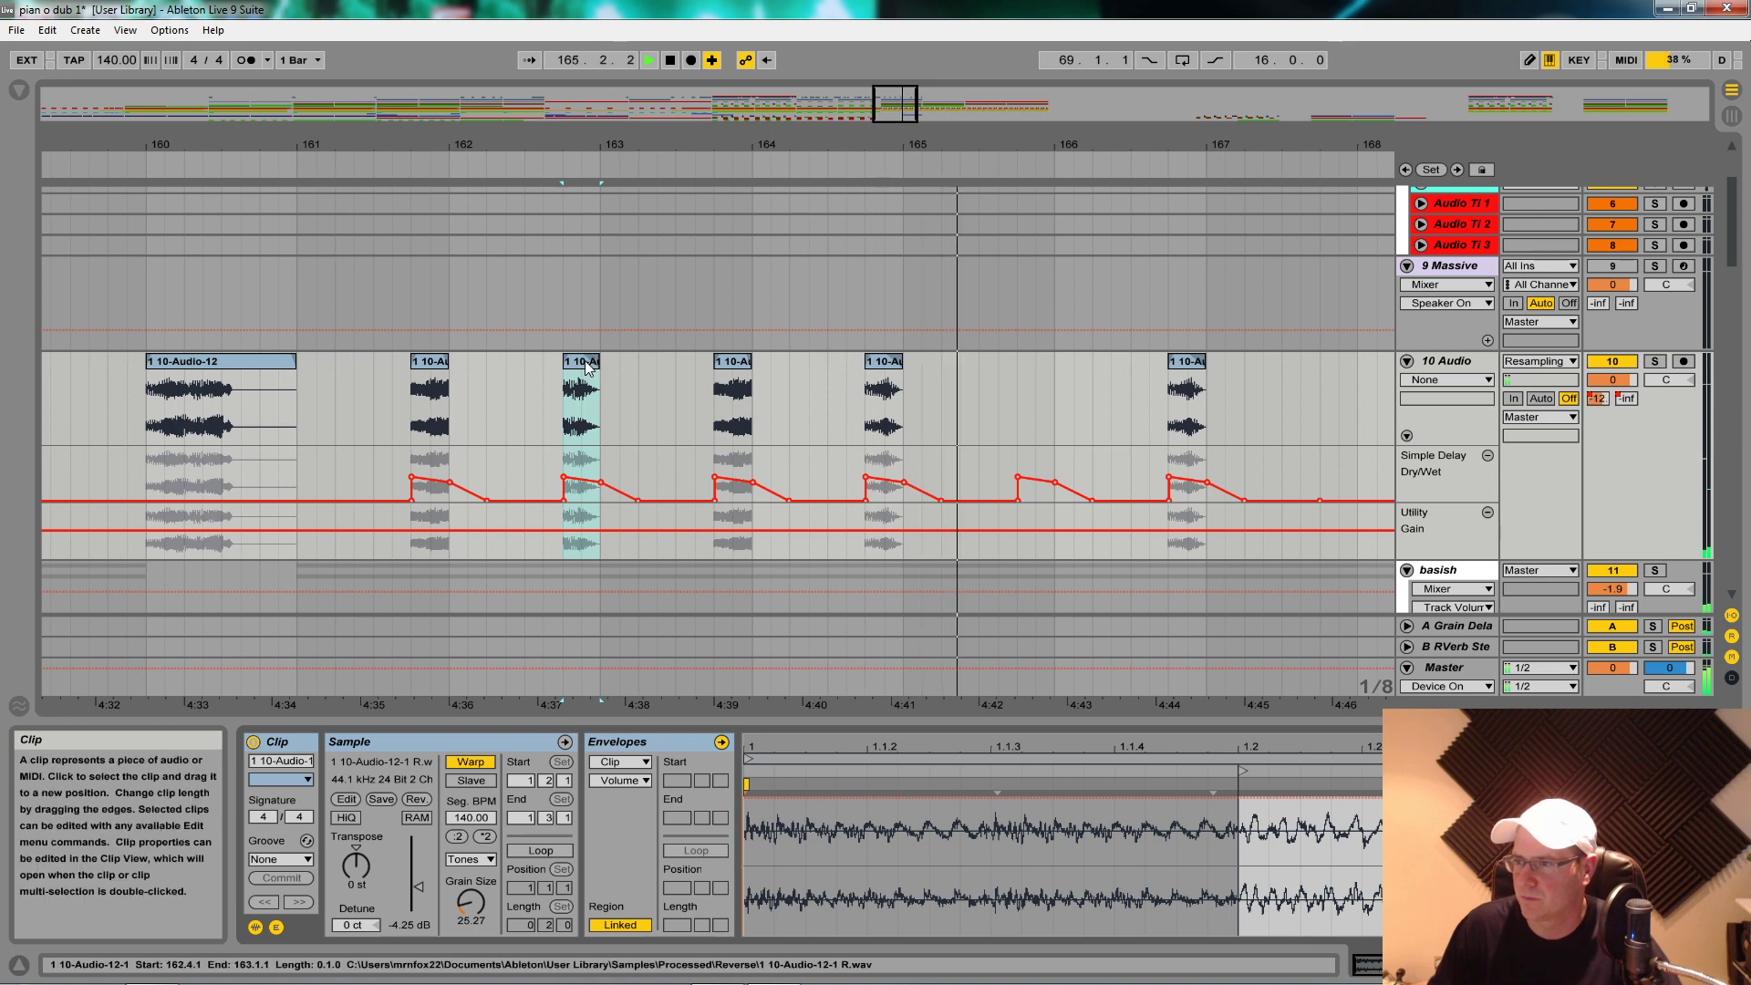
{"action": "left_click", "coordinate": [418, 799]}
{"action": "left_click", "coordinate": [417, 799]}
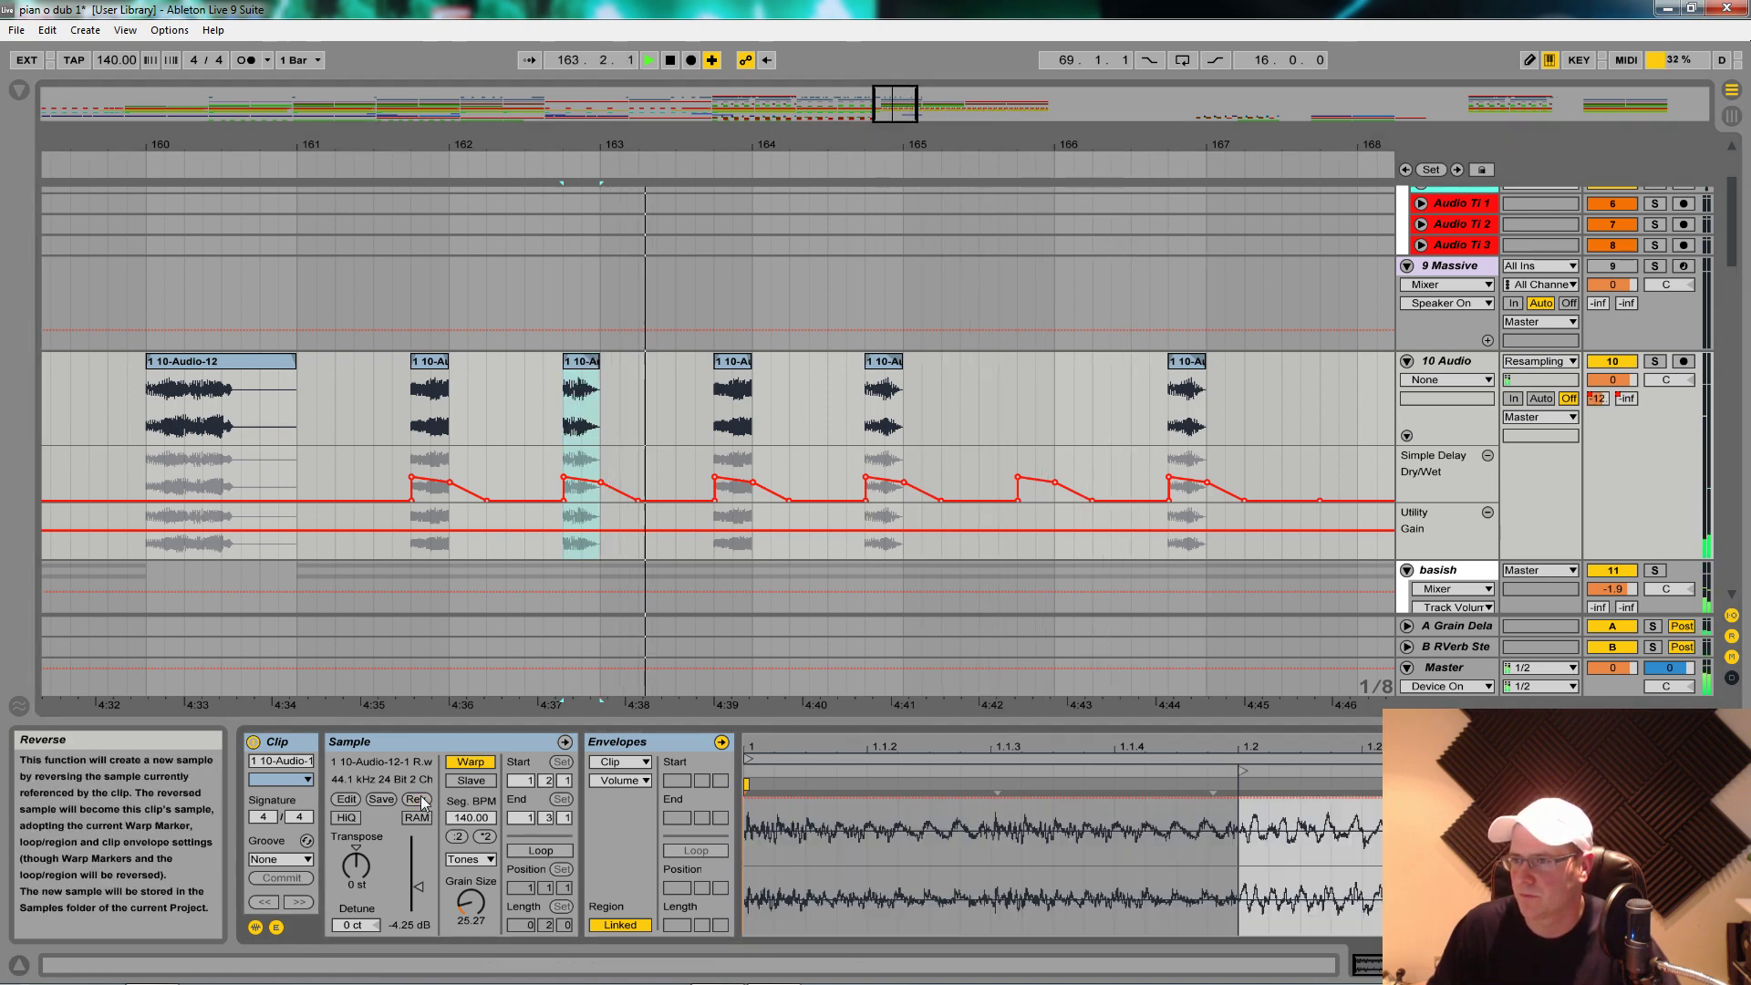
{"action": "key", "text": "space"}
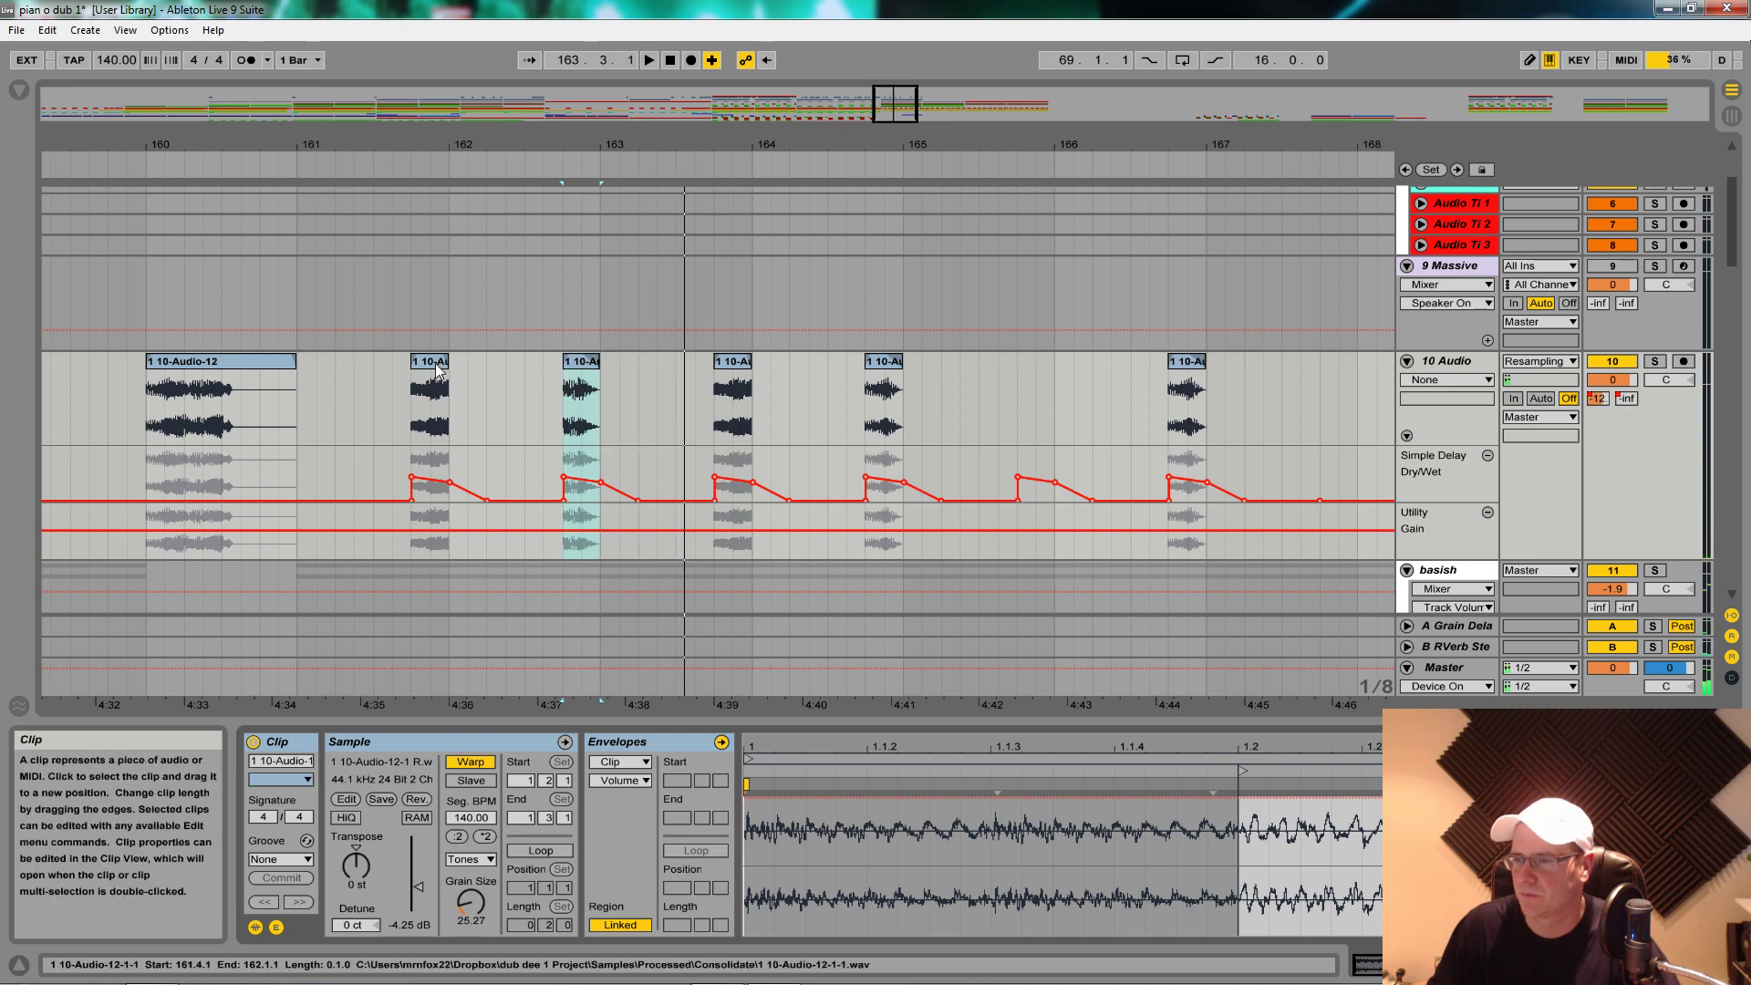
Step: Reverse the 10 Audio clip at 163.4.1, audition it, and copy it over the clip at 161.4.1
{"action": "left_click", "coordinate": [732, 361]}
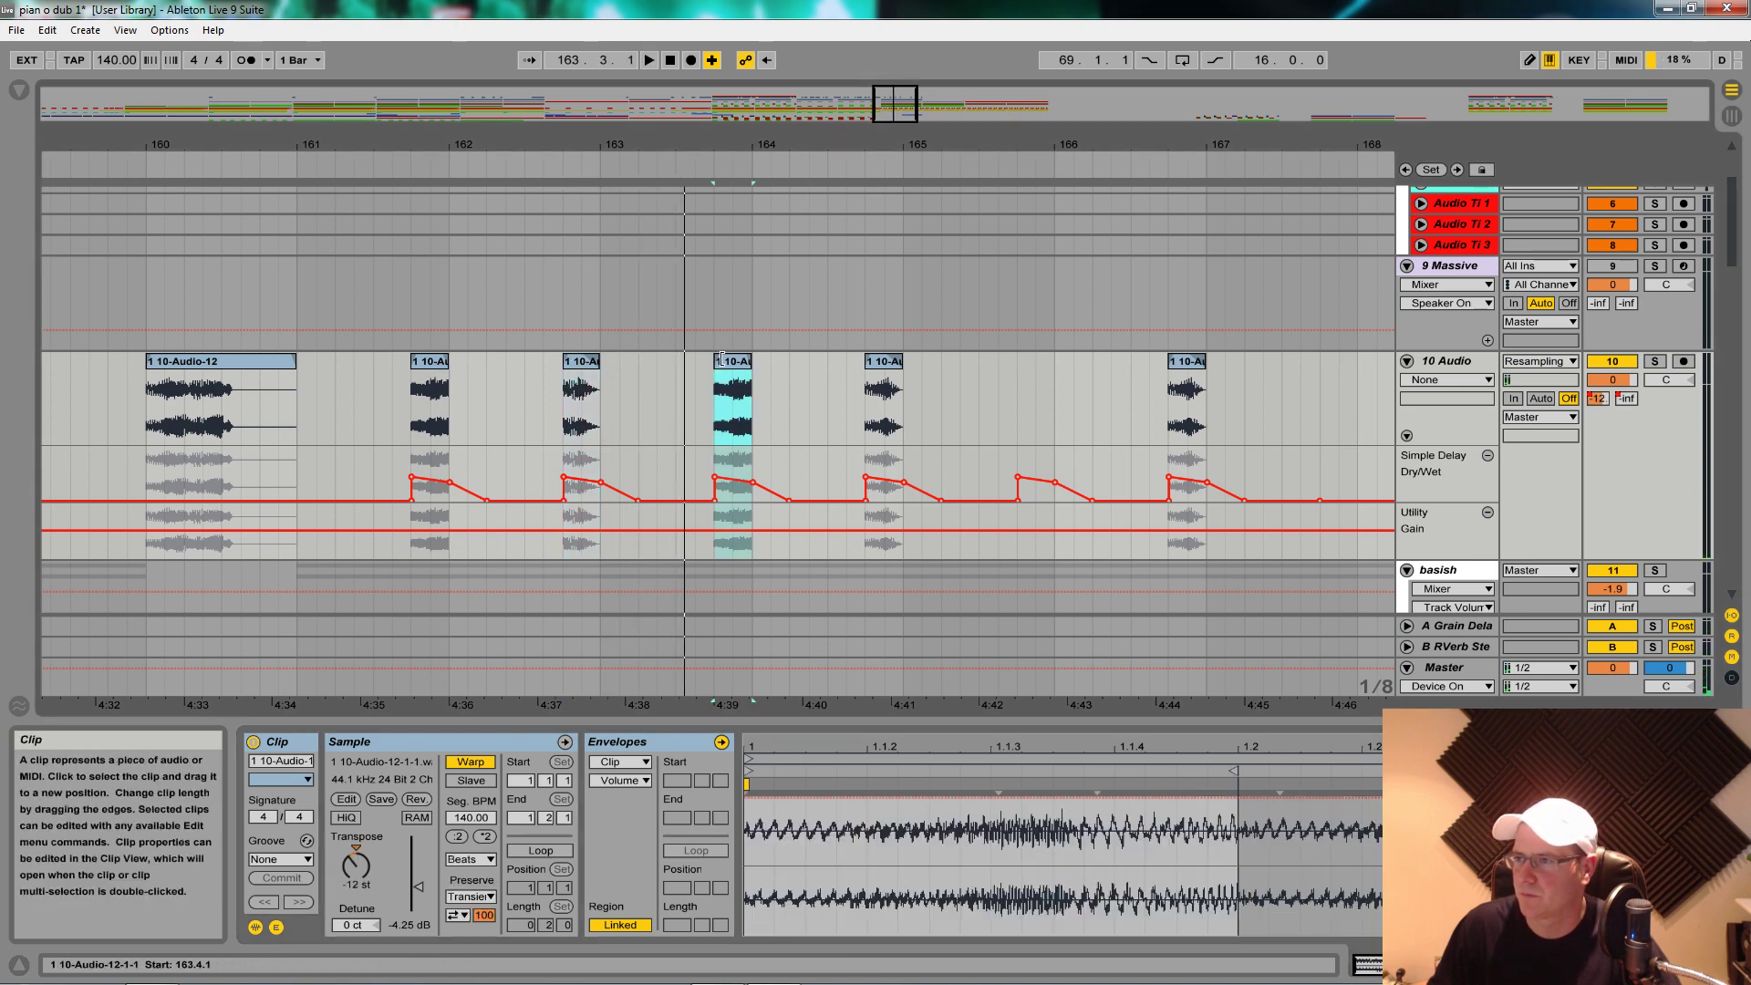
{"action": "left_click", "coordinate": [413, 800]}
{"action": "key", "text": "space"}
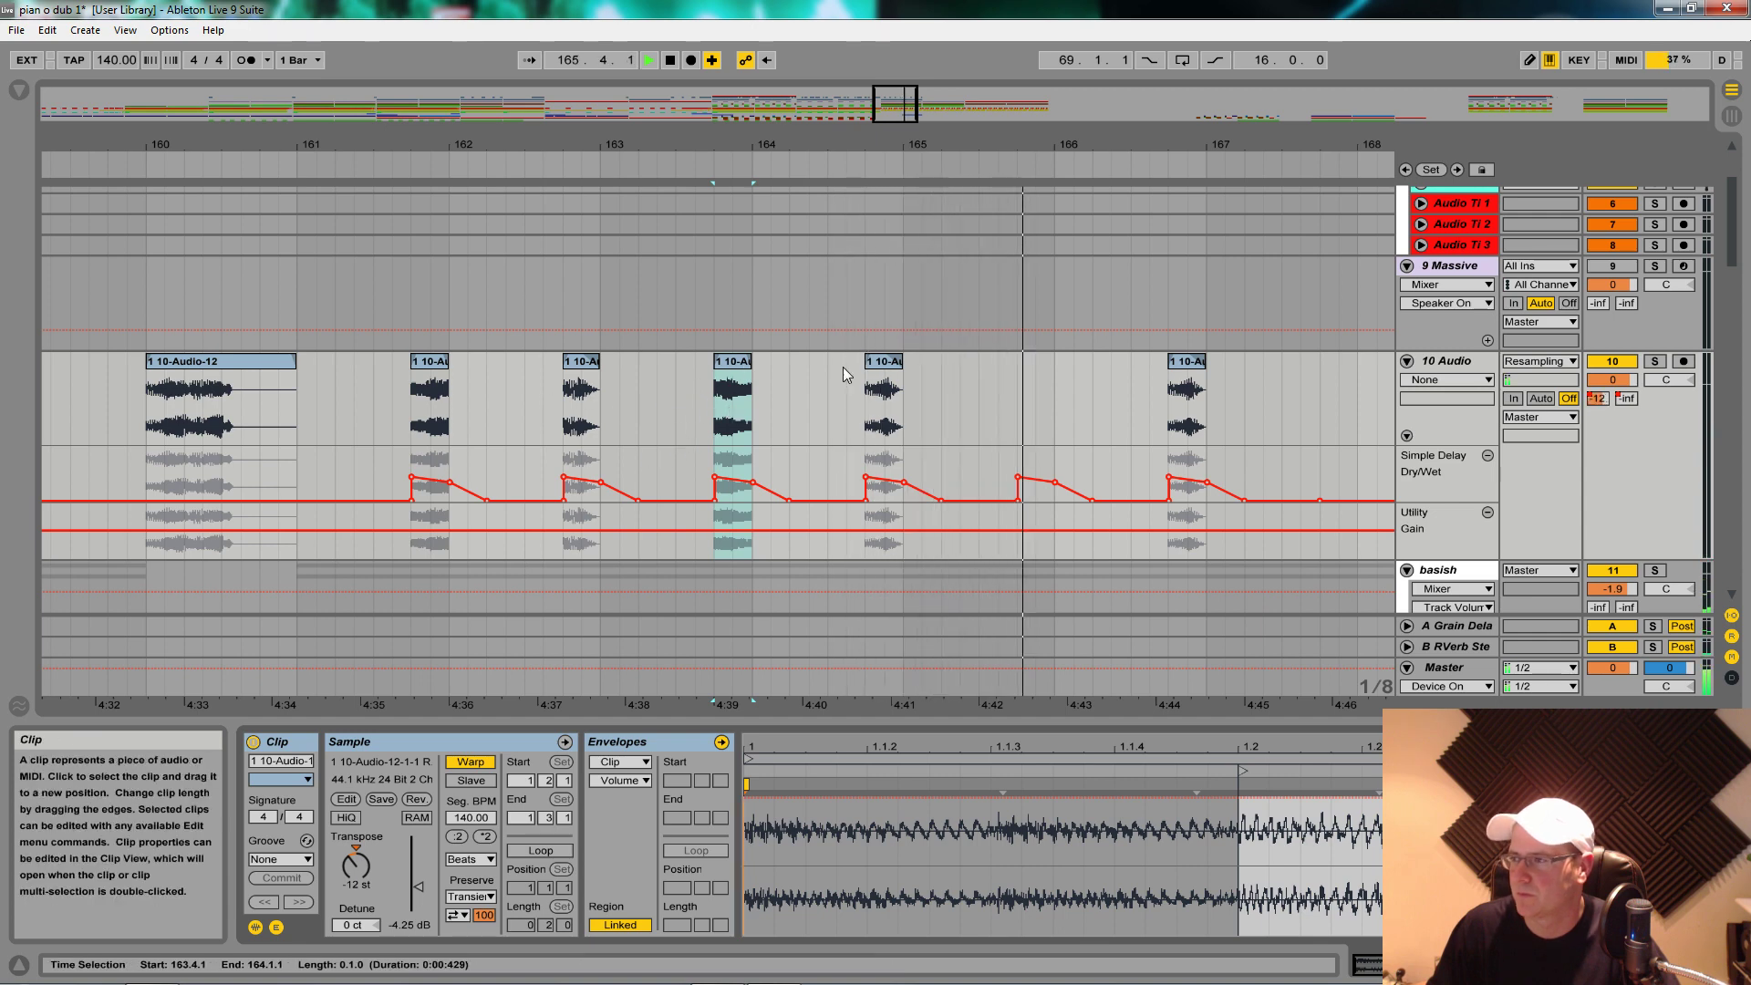
{"action": "left_click_drag", "start_coordinate": [734, 383], "coordinate": [427, 392]}
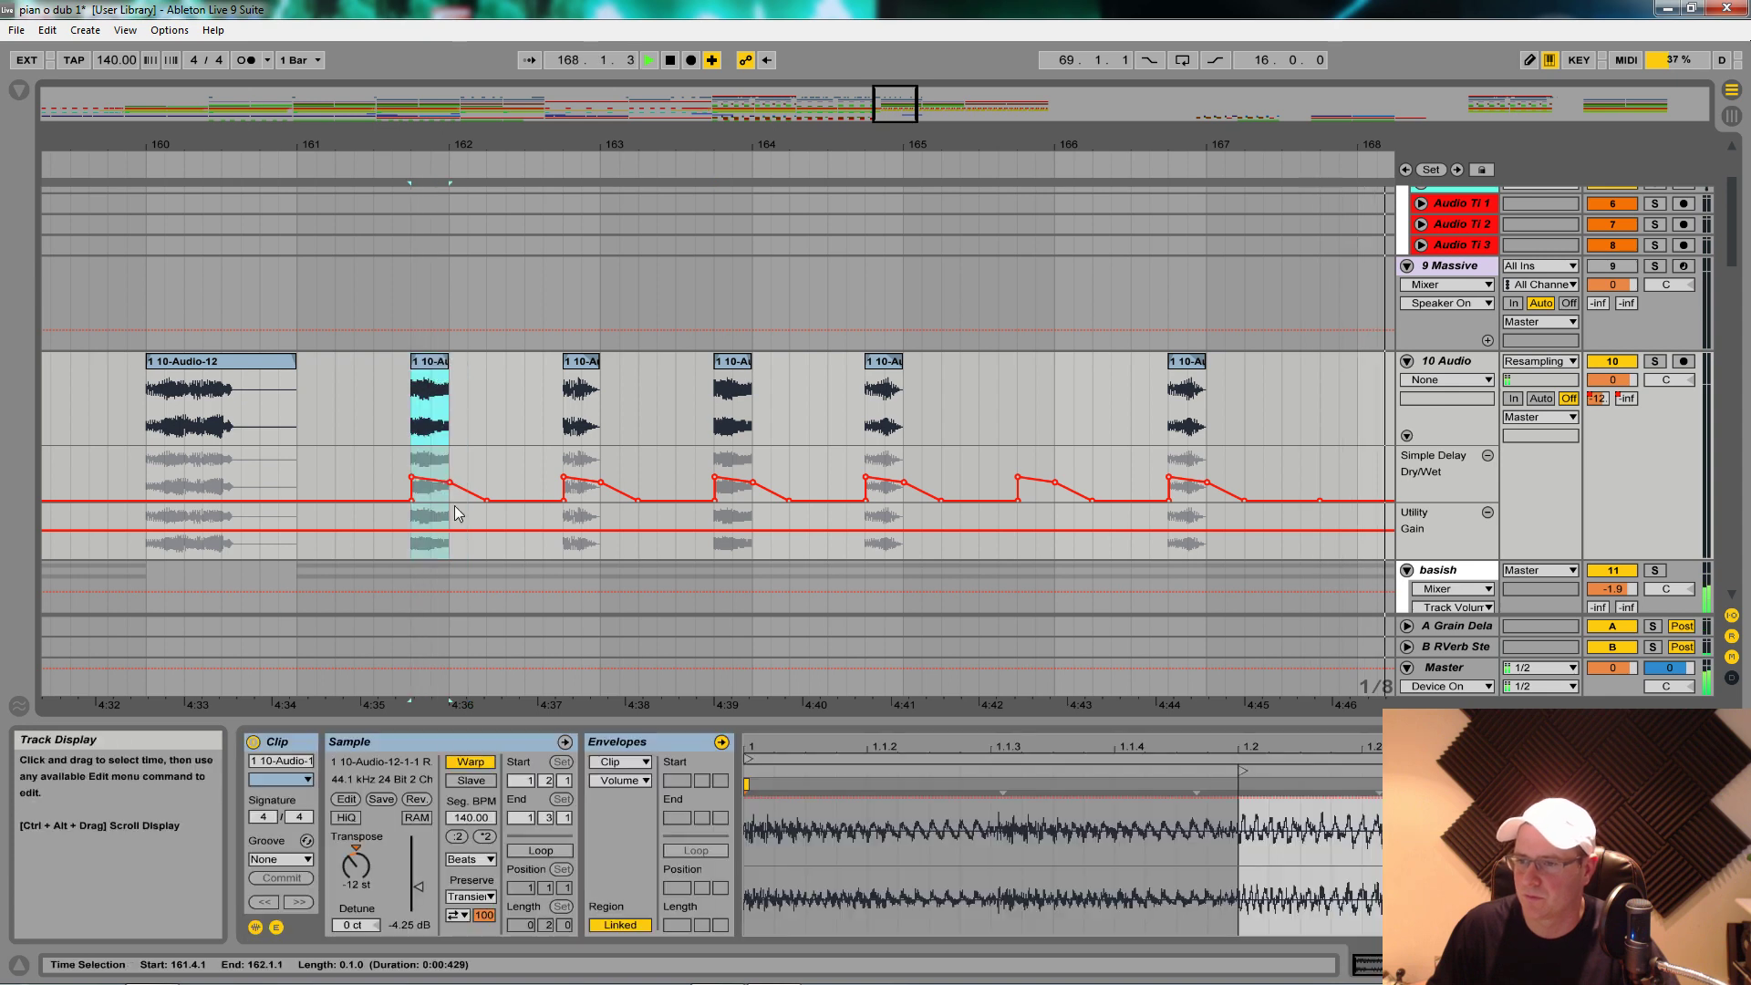
Step: Try a -23 st transposition on the clip at 161.4.1, then set its transpose to 1 st during playback
{"action": "key", "text": "space"}
{"action": "left_click_drag", "start_coordinate": [358, 862], "coordinate": [358, 885]}
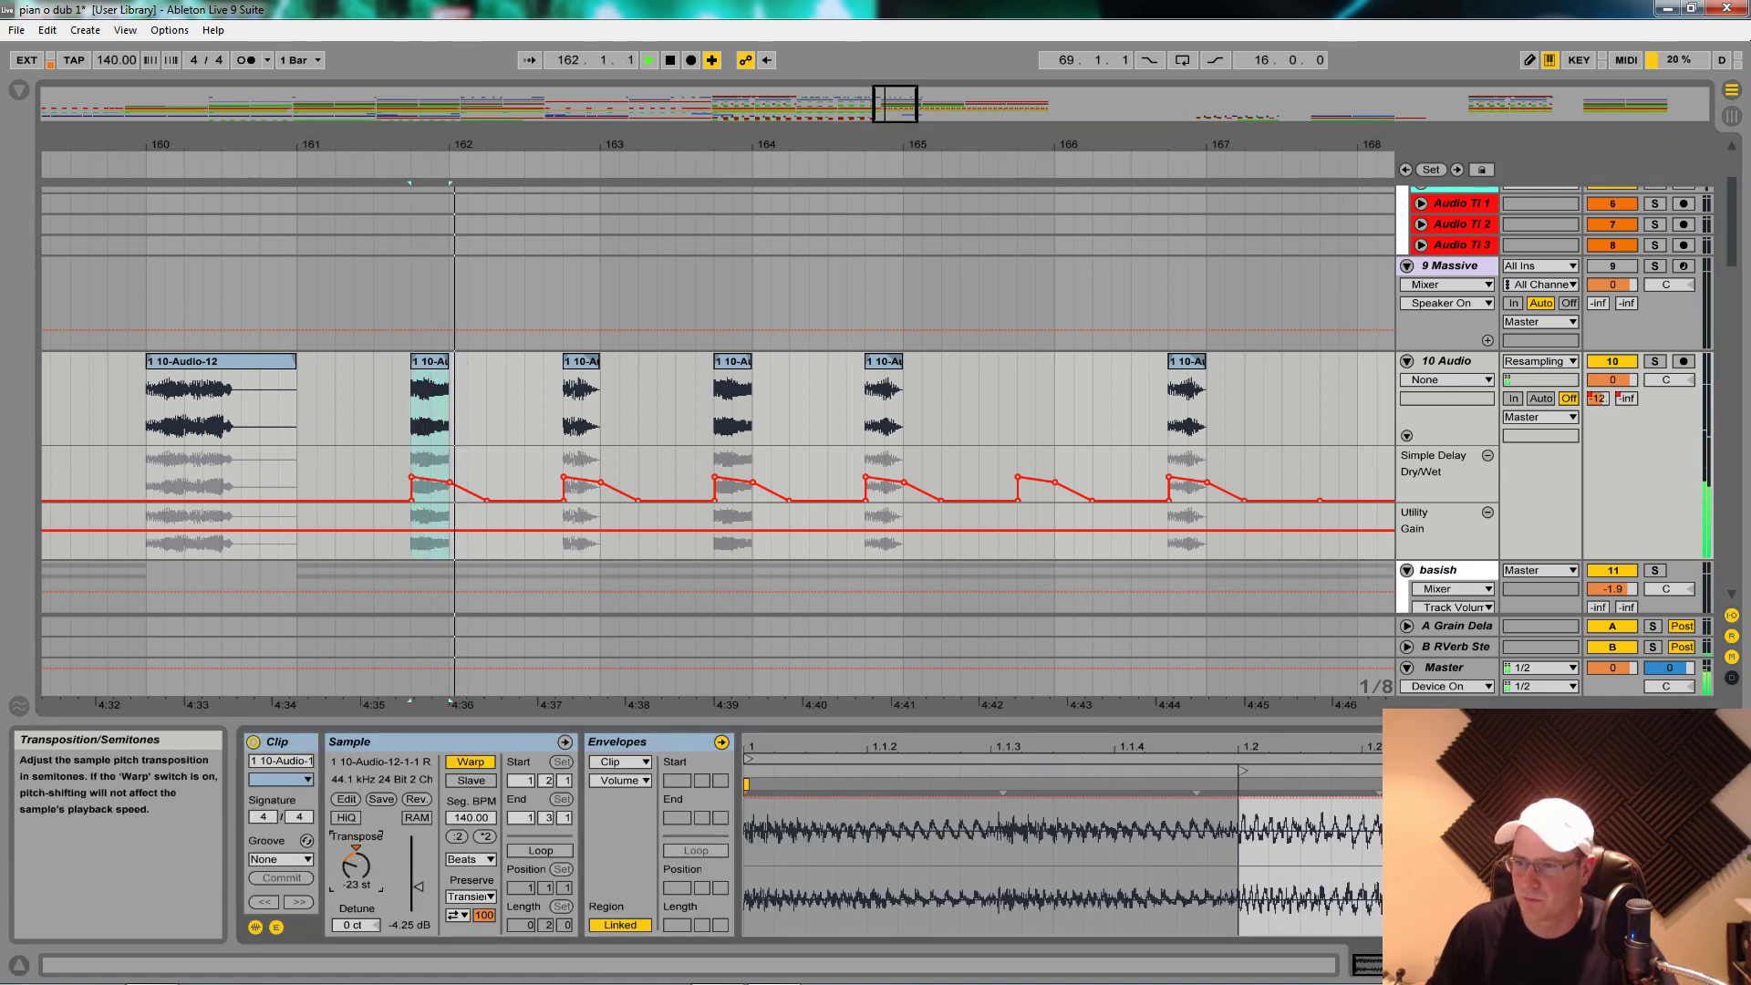
{"action": "mouse_move", "coordinate": [356, 865]}
{"action": "left_mouse_down"}
{"action": "mouse_move", "coordinate": [357, 837]}
{"action": "mouse_move", "coordinate": [360, 871]}
{"action": "left_mouse_up"}
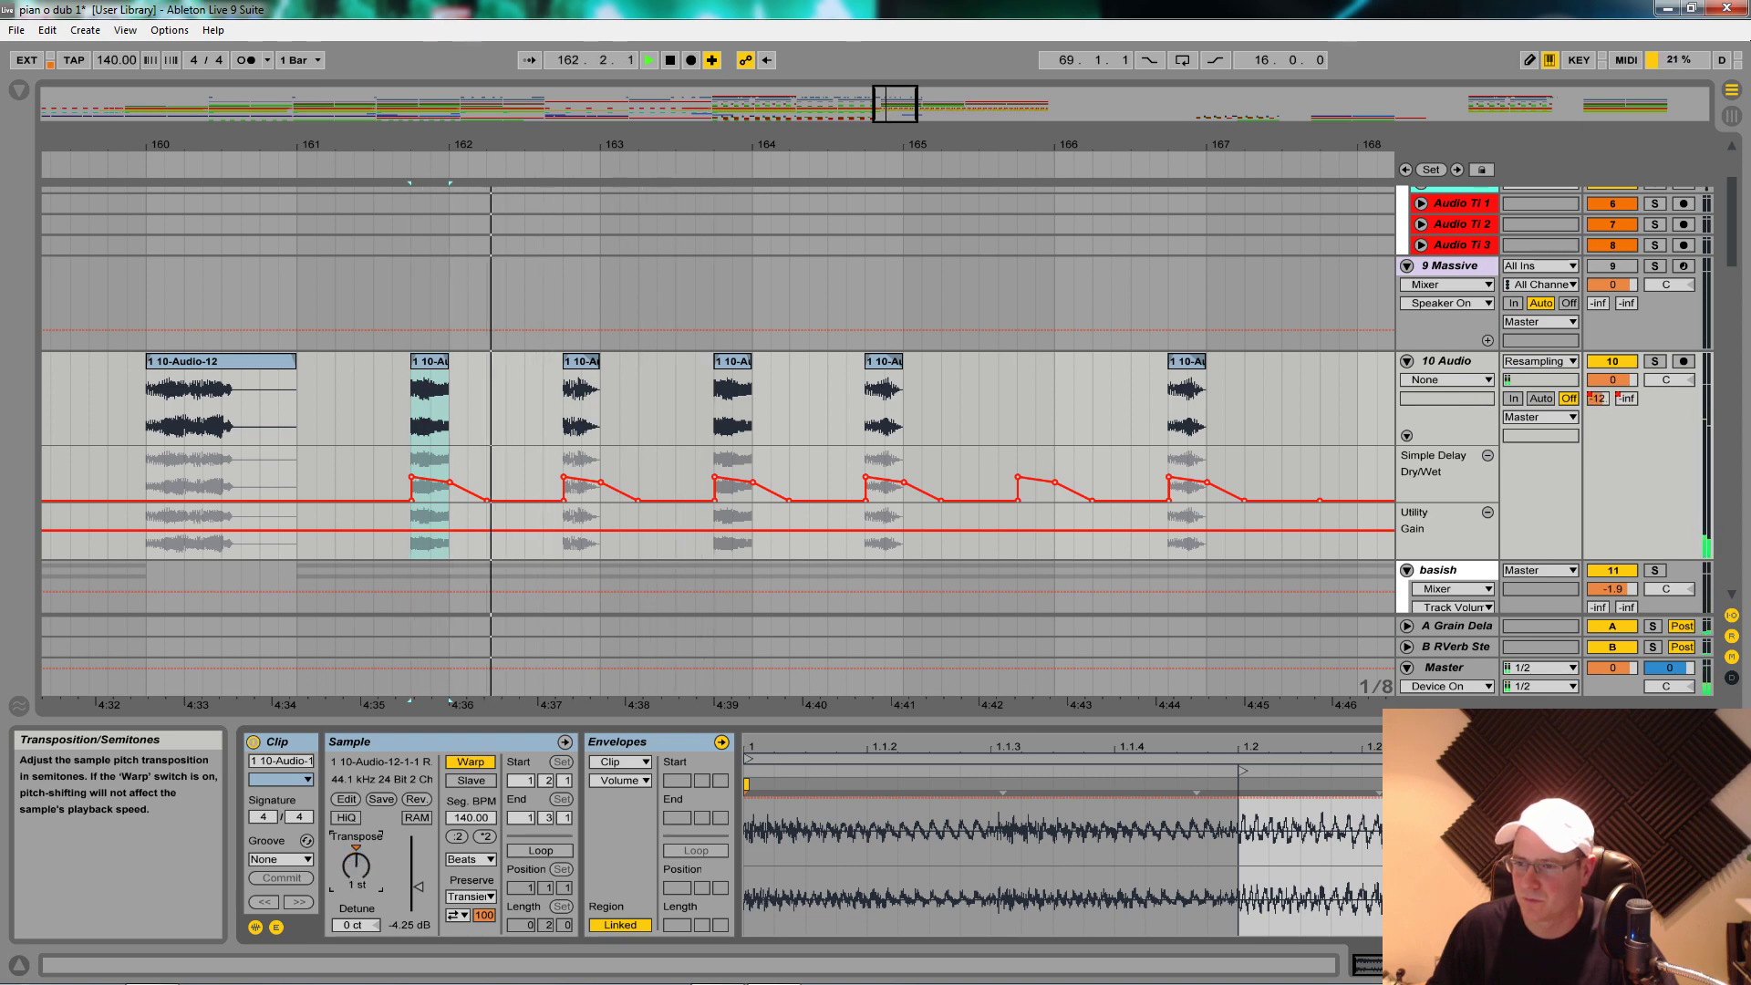
{"action": "key", "text": "space"}
Step: Audition the clip at 163.4.1 and the sequence of 10 Audio fragments from 161.1.1
{"action": "left_click", "coordinate": [737, 363]}
{"action": "left_click_drag", "start_coordinate": [735, 356], "coordinate": [735, 357]}
{"action": "key", "text": "space"}
{"action": "left_click", "coordinate": [311, 404]}
{"action": "key", "text": "space"}
{"action": "key", "text": "space"}
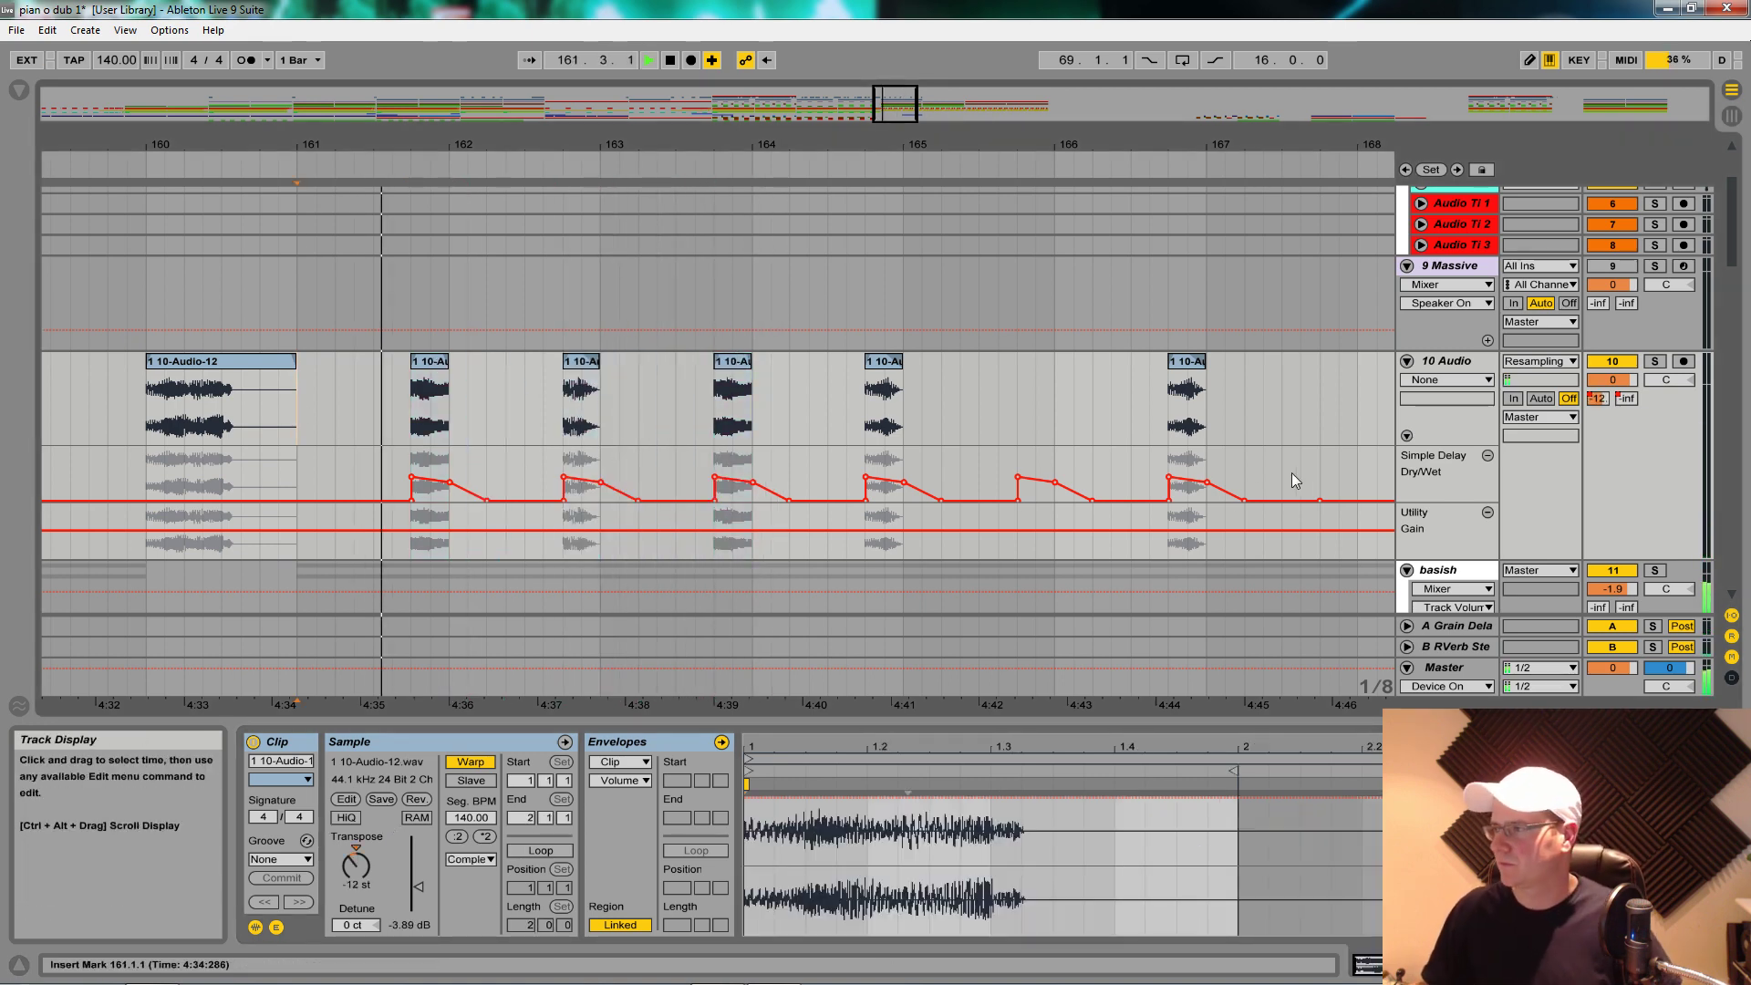
Step: Lower the Utility Gain automation from 161.4.1 to 162.1.1 and duplicate the dip to 163.4.1 and 165.4.1
{"action": "left_click", "coordinate": [423, 535]}
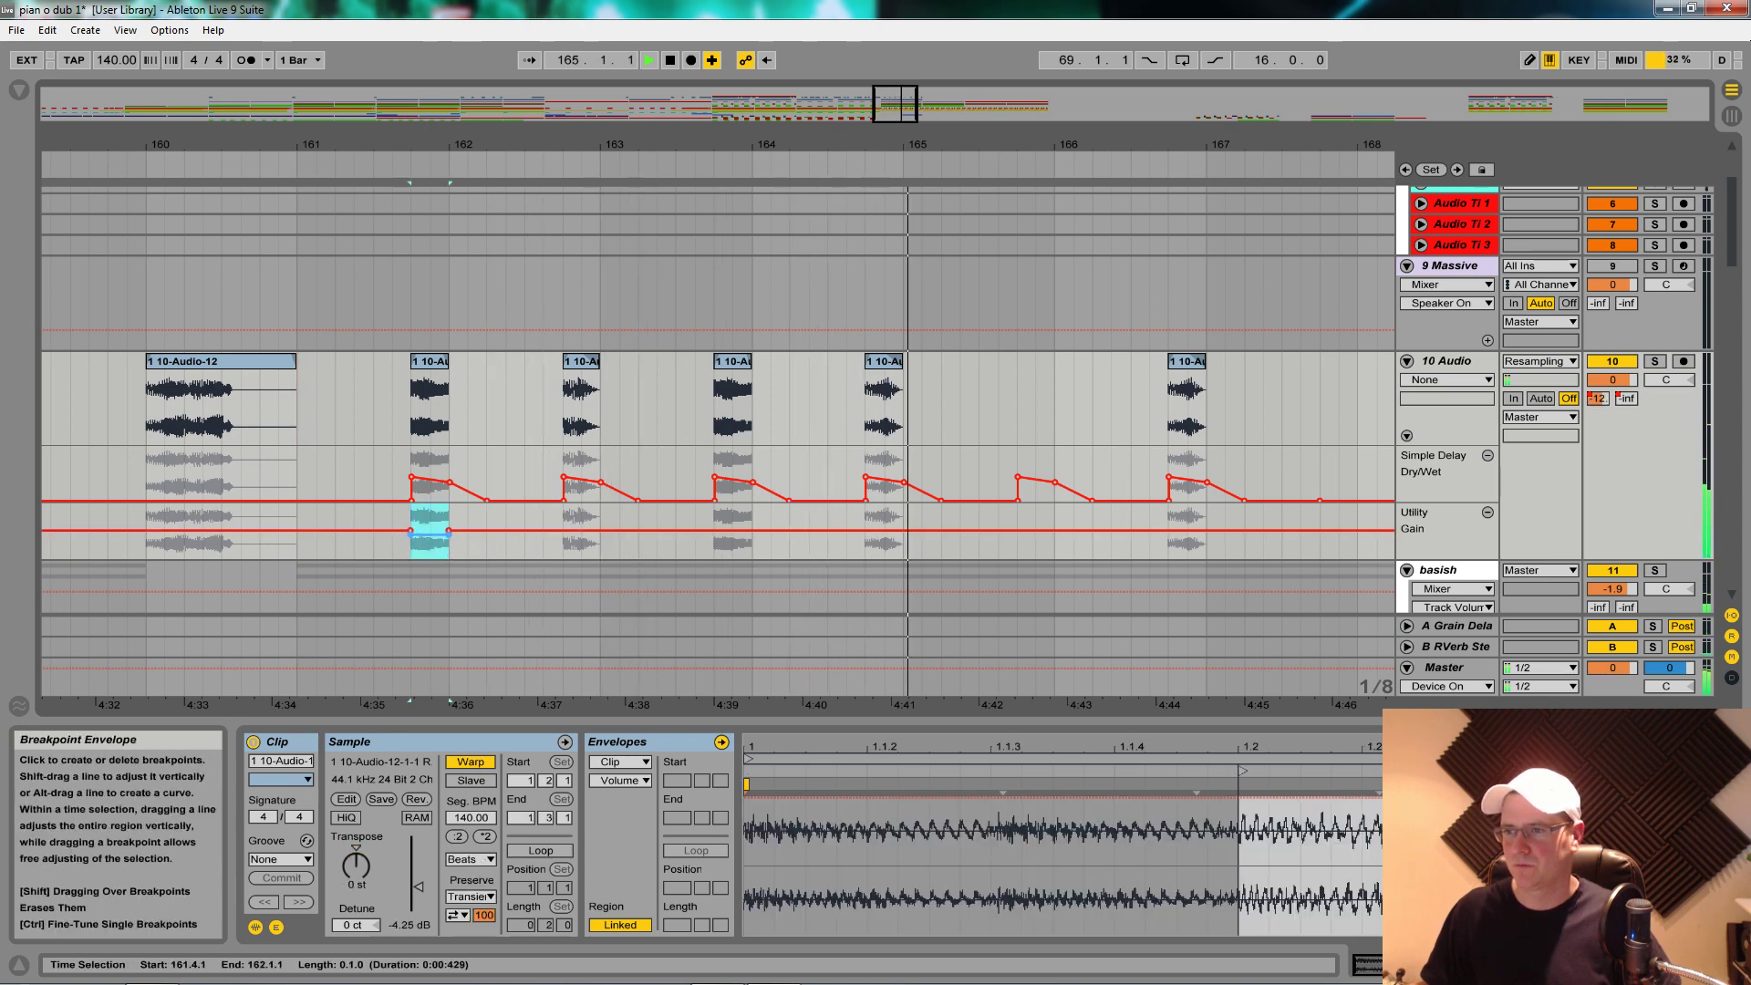
{"action": "left_click_drag", "start_coordinate": [406, 559], "coordinate": [786, 553]}
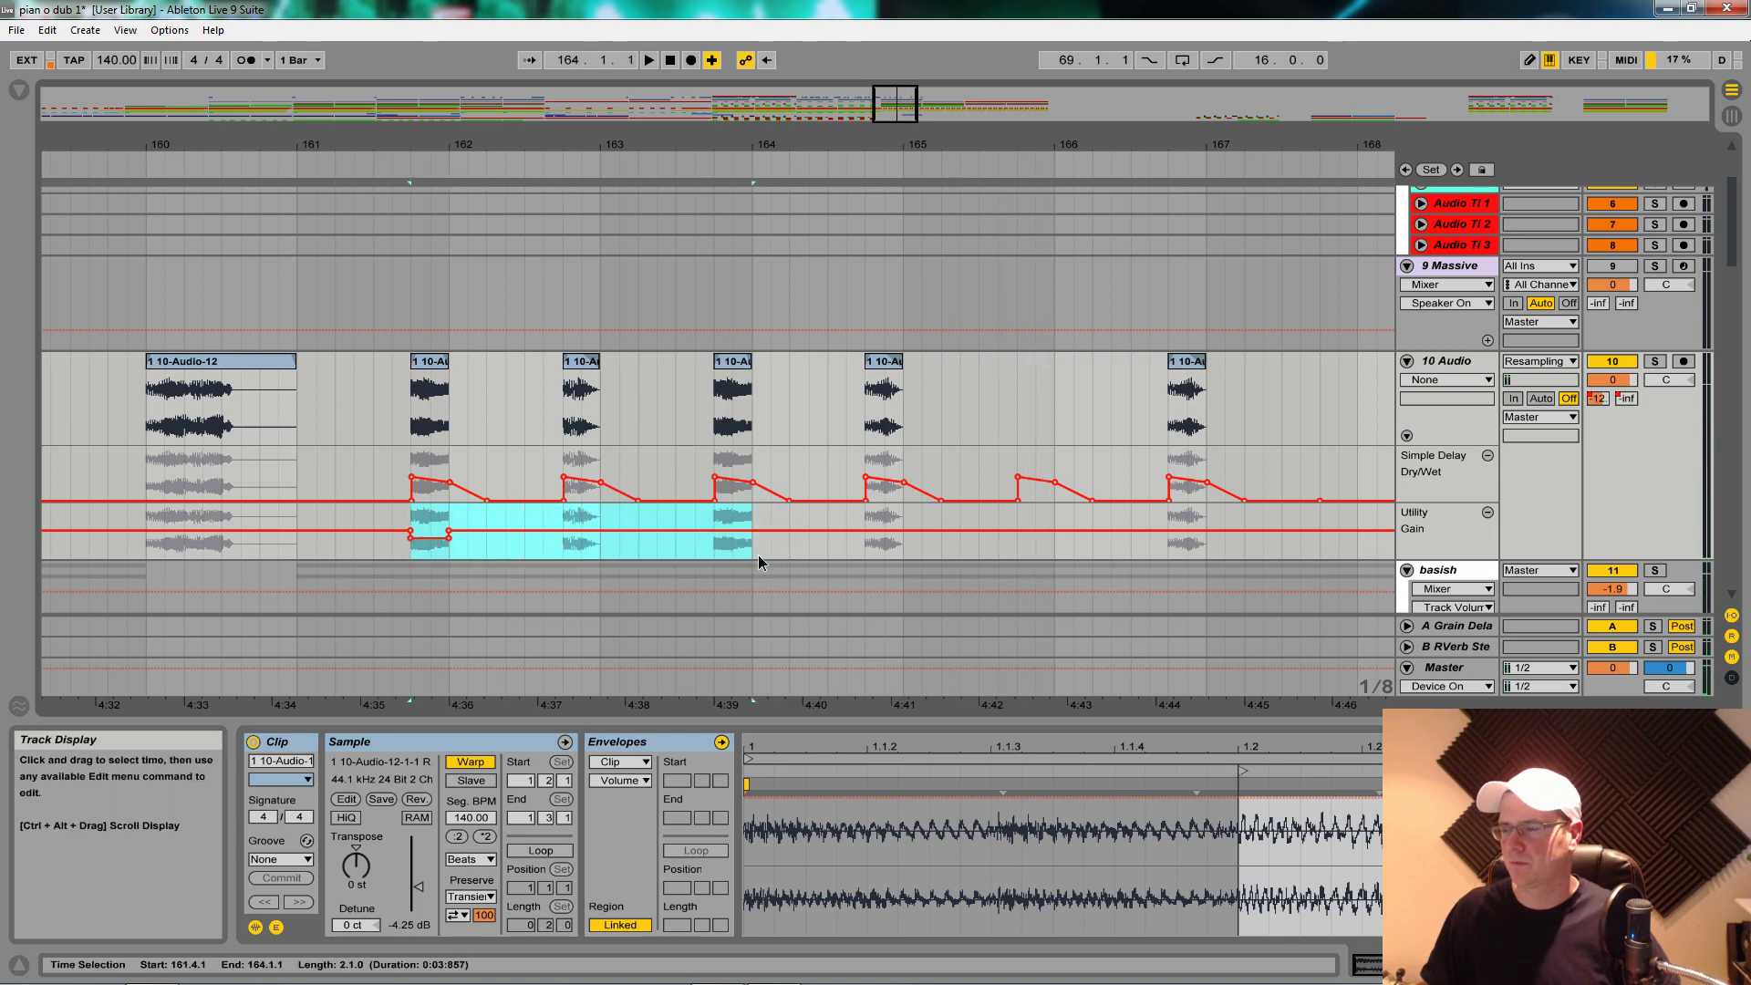
{"action": "key", "text": "ctrl+d"}
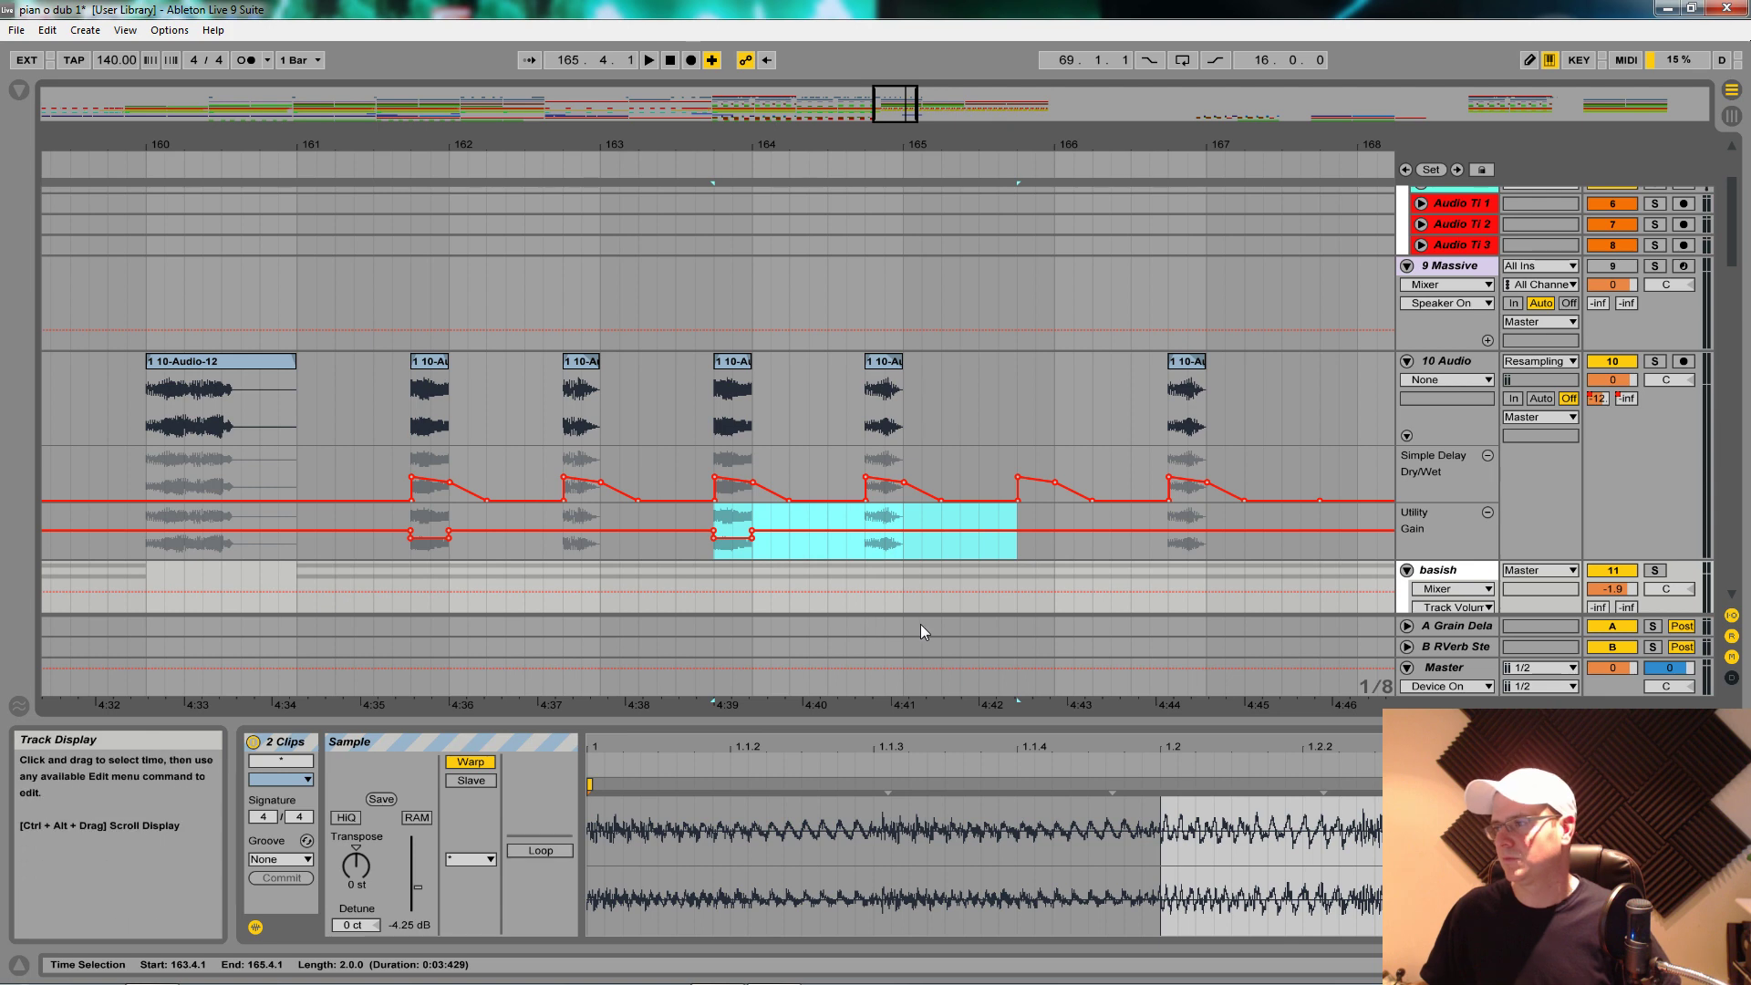
{"action": "key", "text": "ctrl+d"}
Step: Place a copy of the reversed fragment at 165.4.1 on 10 Audio and play the arrangement from 160.1.1
{"action": "left_click_drag", "start_coordinate": [881, 373], "coordinate": [1033, 374]}
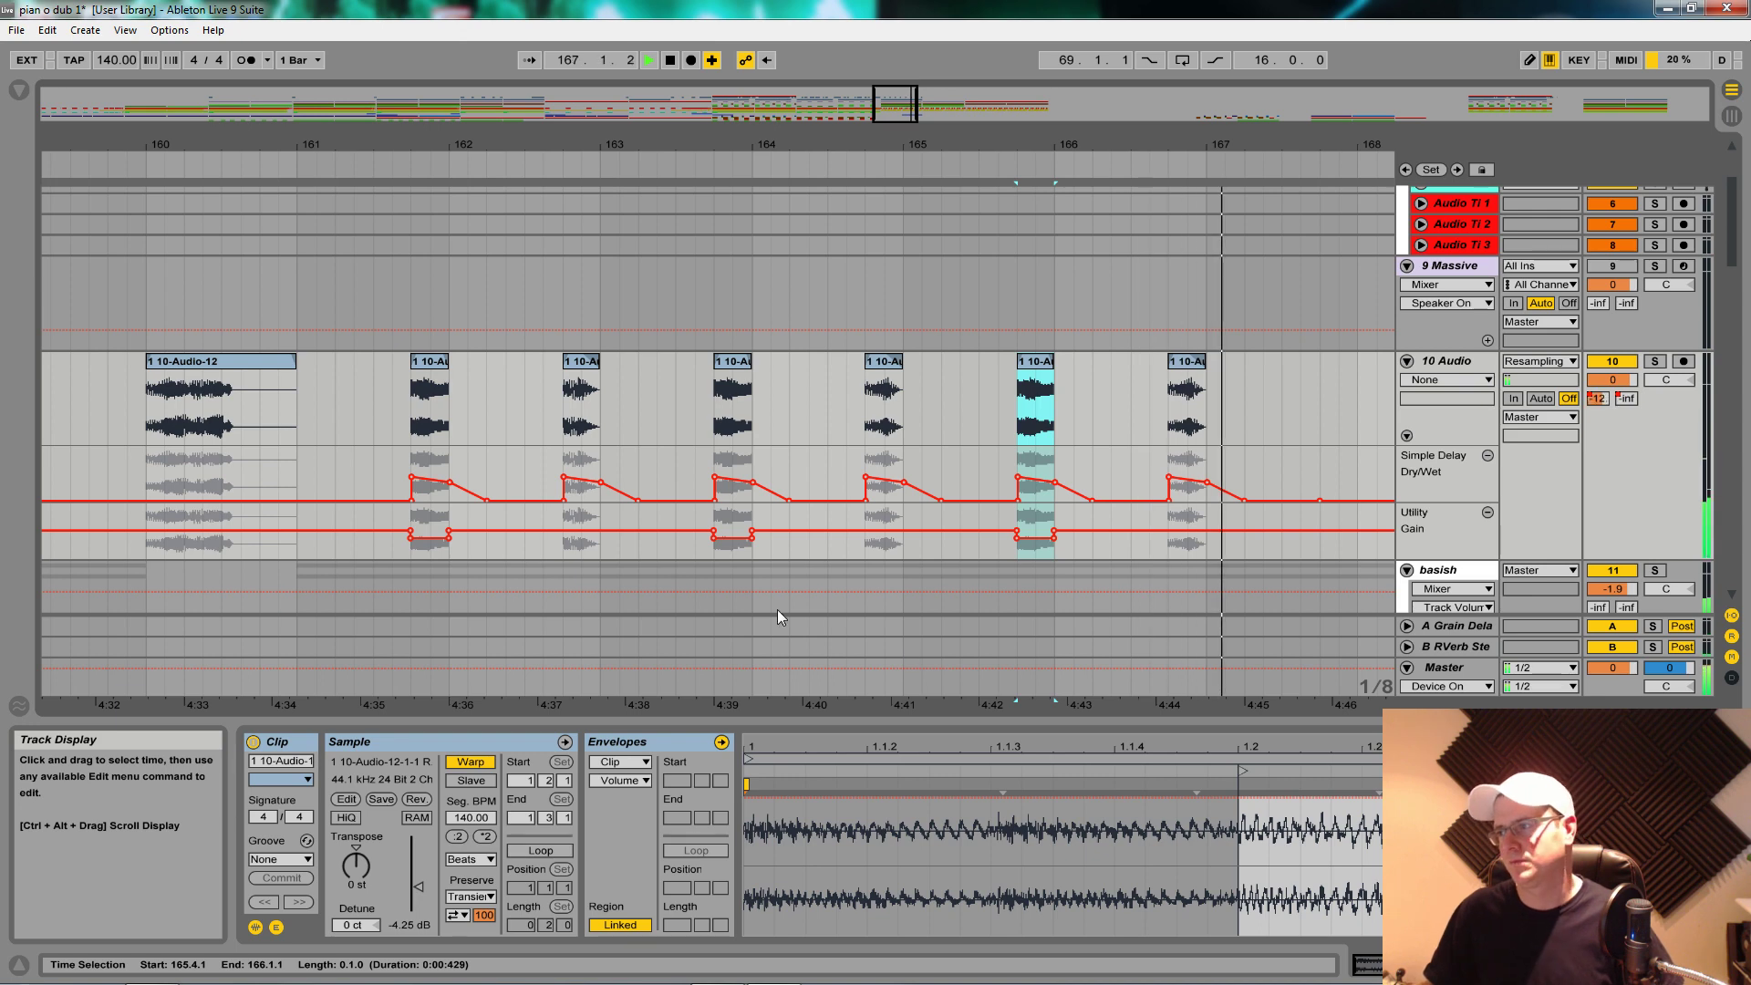
{"action": "key", "text": "space"}
{"action": "left_click_drag", "start_coordinate": [332, 159], "coordinate": [333, 365]}
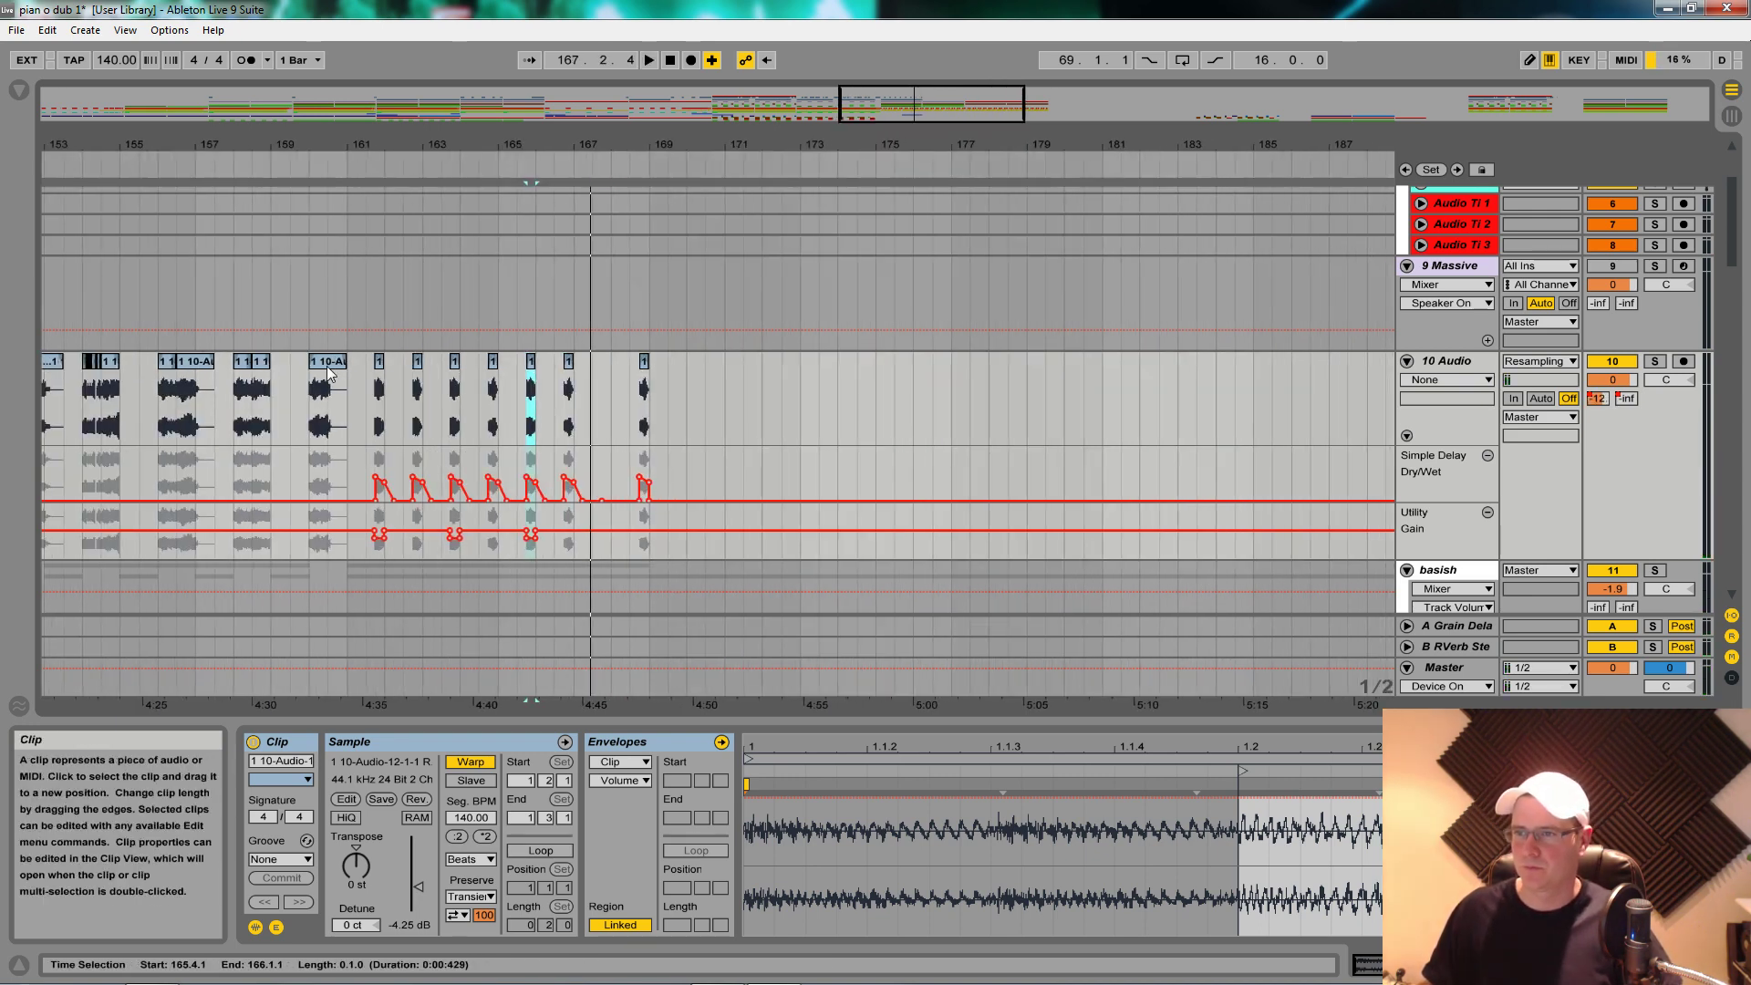
{"action": "left_click", "coordinate": [333, 365]}
{"action": "key", "text": "space"}
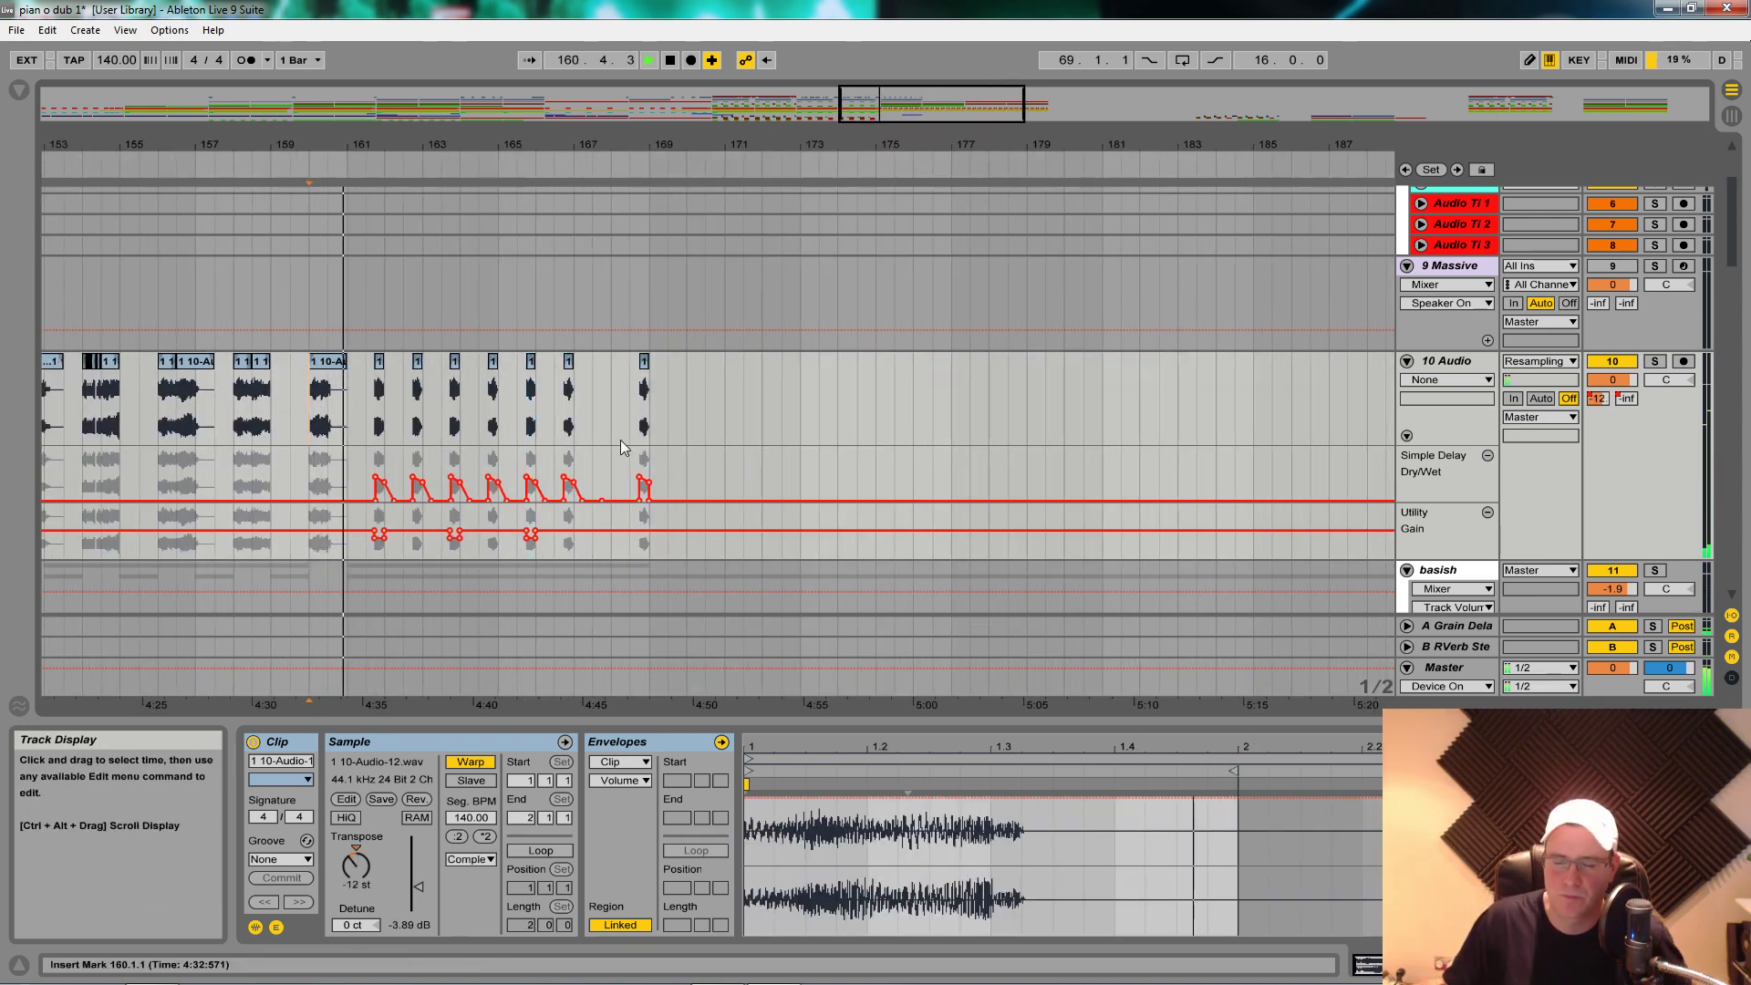
Step: Duplicate the 10 Audio and Sub range from 161.1.1 to 169.1.1 so it continues to 177.1.1
{"action": "scroll", "coordinate": [402, 548], "scroll_direction": "down", "scroll_amount": 5}
{"action": "scroll", "coordinate": [401, 558], "scroll_direction": "down", "scroll_amount": 5}
{"action": "scroll", "coordinate": [387, 565], "scroll_direction": "up", "scroll_amount": 3}
{"action": "scroll", "coordinate": [416, 576], "scroll_direction": "up", "scroll_amount": 2}
{"action": "scroll", "coordinate": [735, 573], "scroll_direction": "down", "scroll_amount": 5}
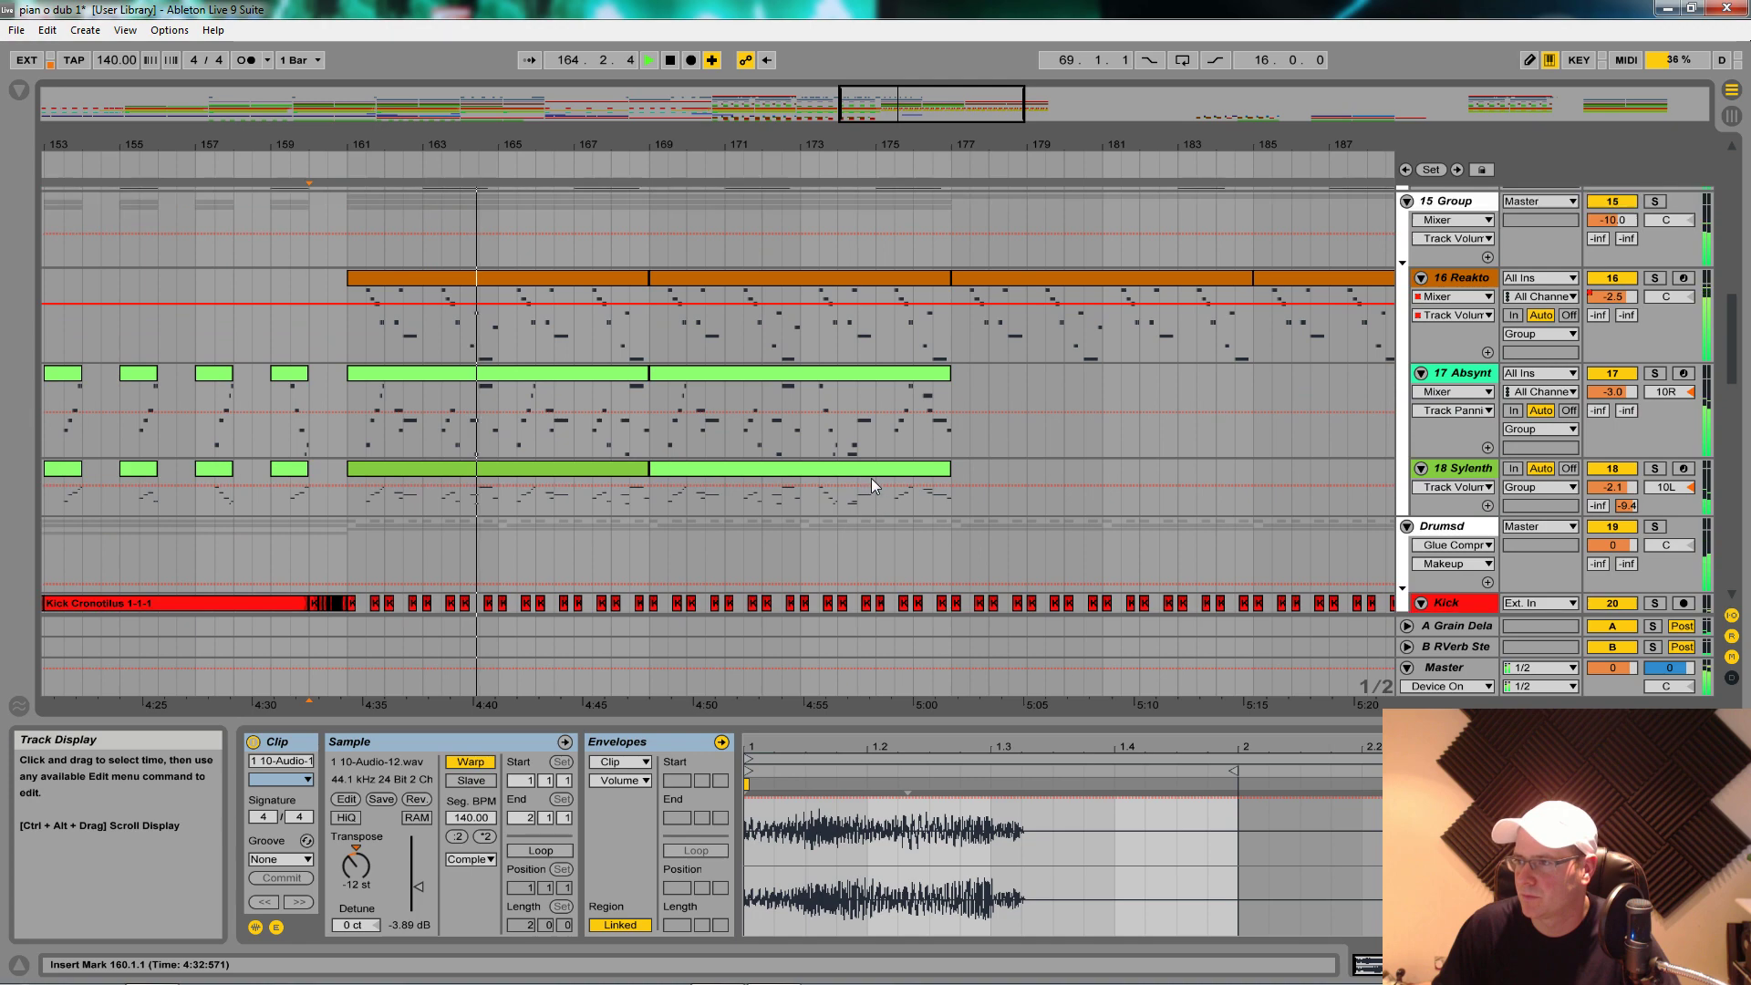
{"action": "scroll", "coordinate": [866, 438], "scroll_direction": "up", "scroll_amount": 3}
{"action": "left_click_drag", "start_coordinate": [780, 145], "coordinate": [532, 18]}
{"action": "scroll", "coordinate": [700, 533], "scroll_direction": "up", "scroll_amount": 3}
{"action": "scroll", "coordinate": [592, 410], "scroll_direction": "up", "scroll_amount": 5}
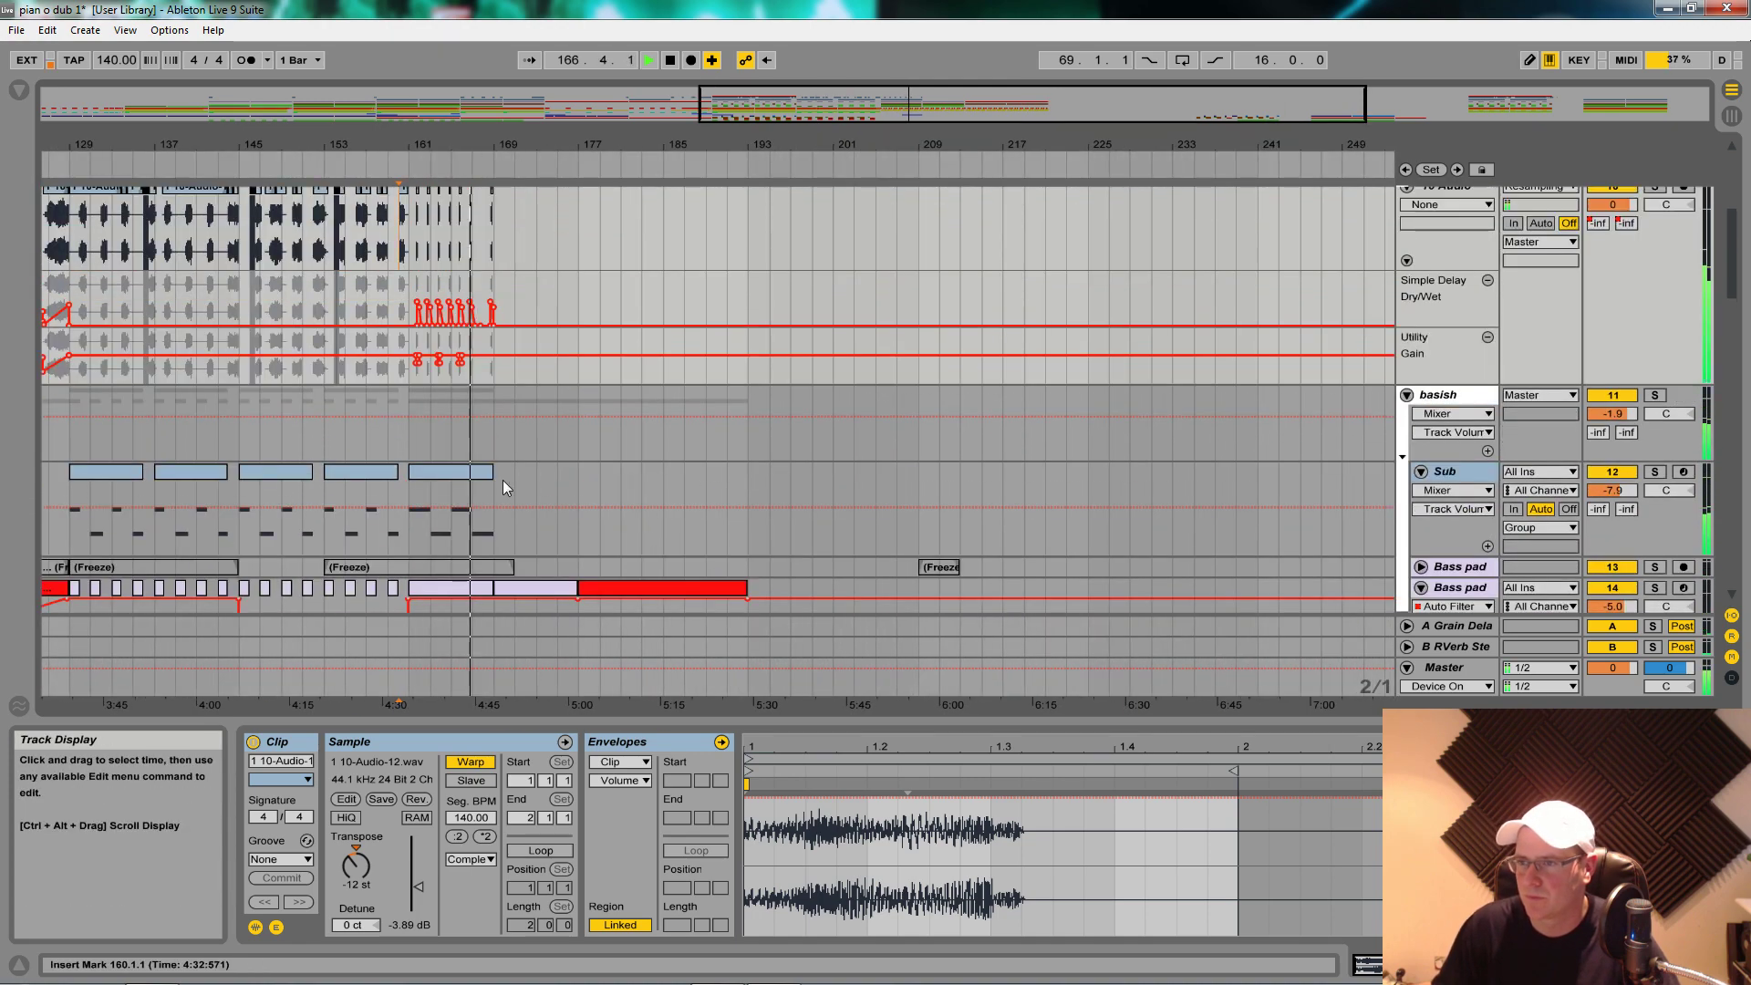
{"action": "left_click", "coordinate": [474, 472]}
{"action": "left_click", "coordinate": [396, 216], "text": "shift"}
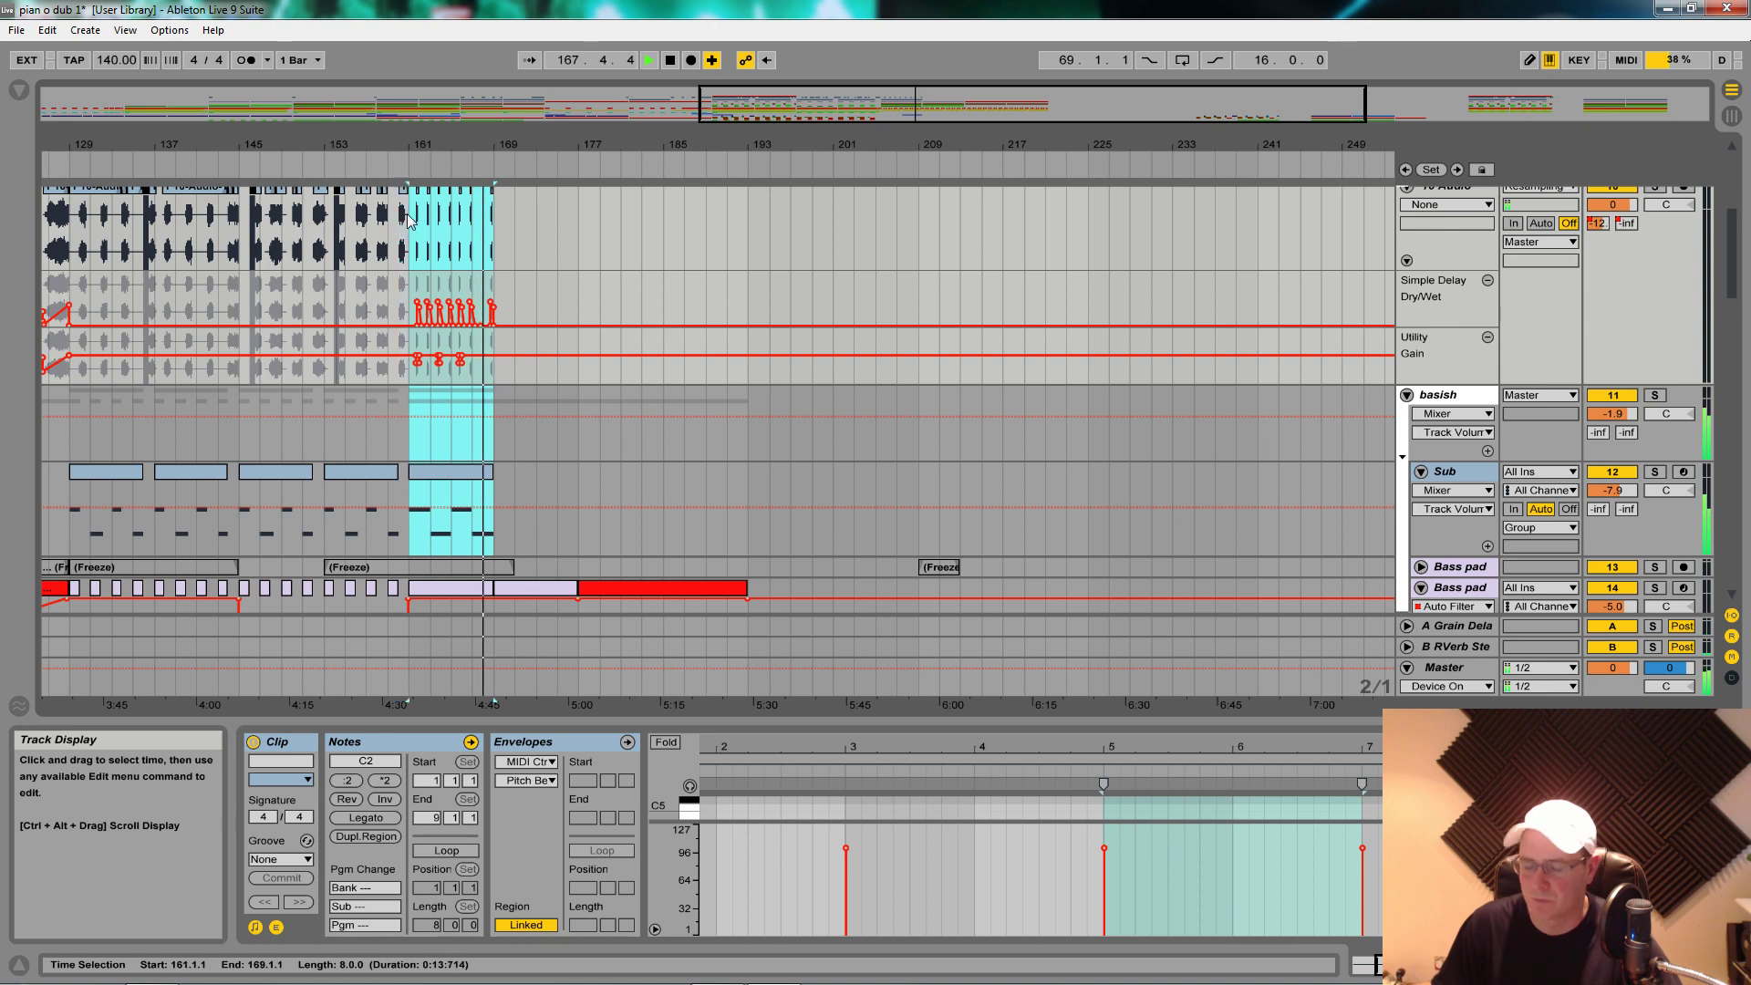
{"action": "key", "text": "ctrl+d"}
Step: Review all tracks down to the Kontakt 5 tracks during playback to see which parts are present after bar 161
{"action": "scroll", "coordinate": [550, 467], "scroll_direction": "up", "scroll_amount": 3}
{"action": "scroll", "coordinate": [604, 472], "scroll_direction": "down", "scroll_amount": 1}
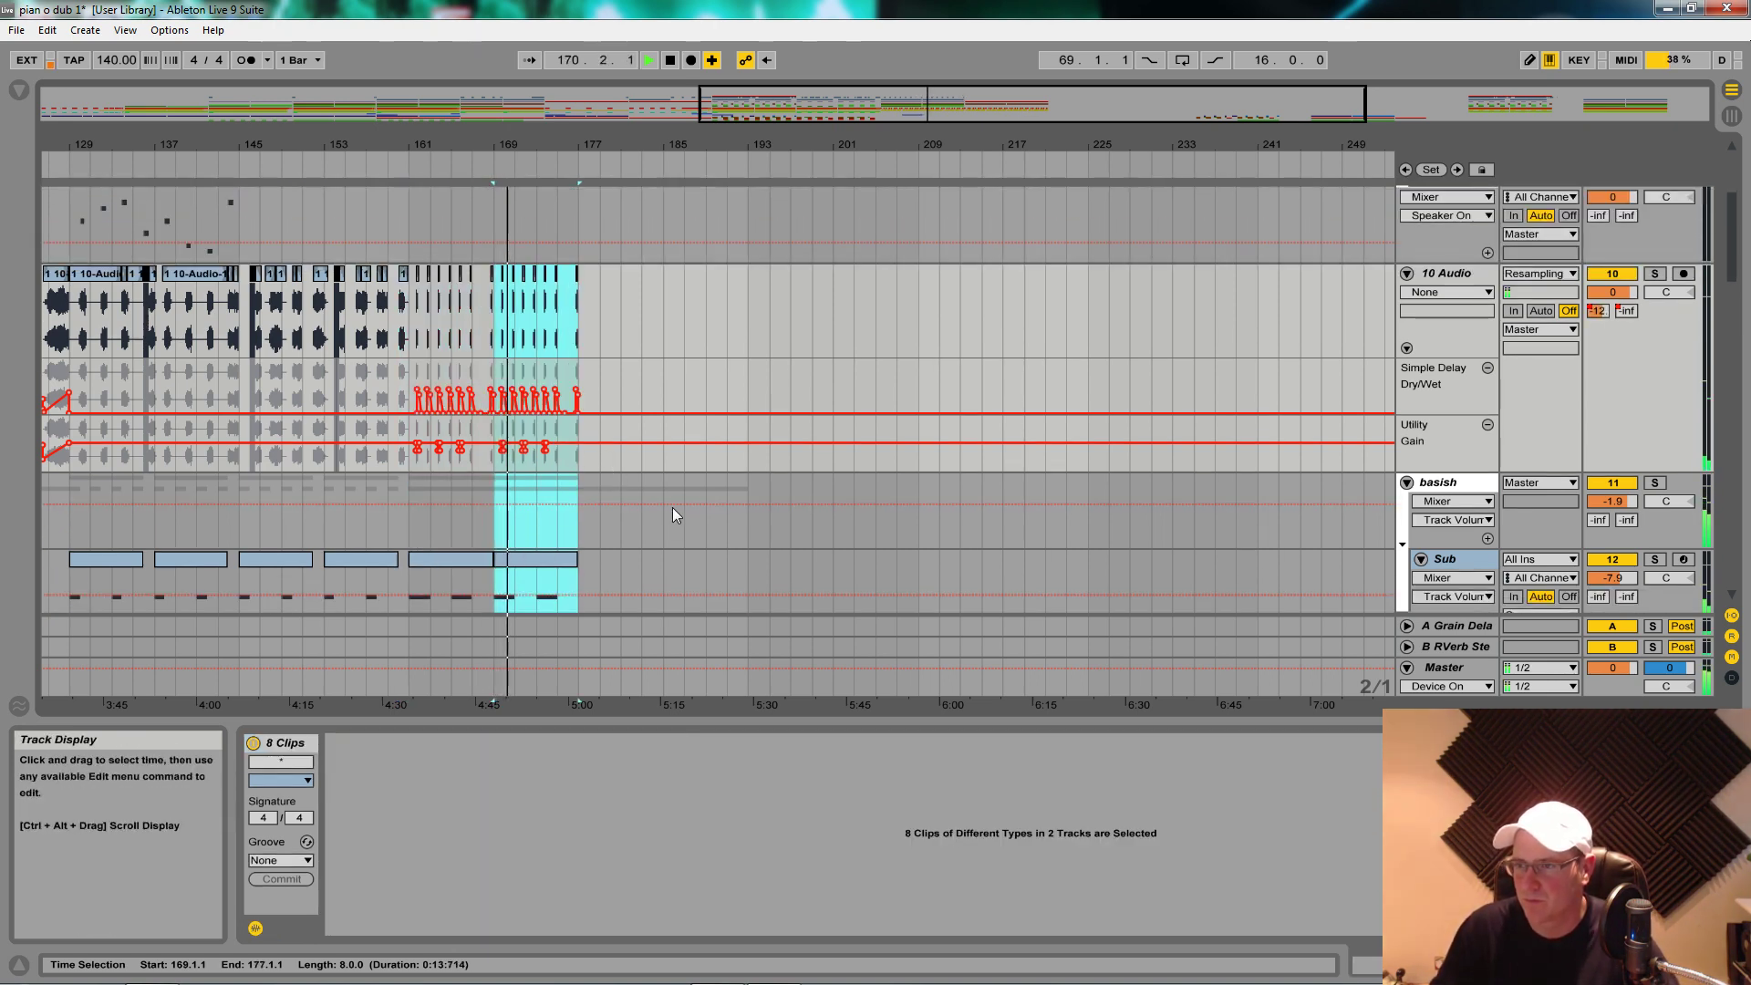
{"action": "scroll", "coordinate": [671, 507], "scroll_direction": "down", "scroll_amount": 1}
{"action": "scroll", "coordinate": [674, 511], "scroll_direction": "up", "scroll_amount": 2}
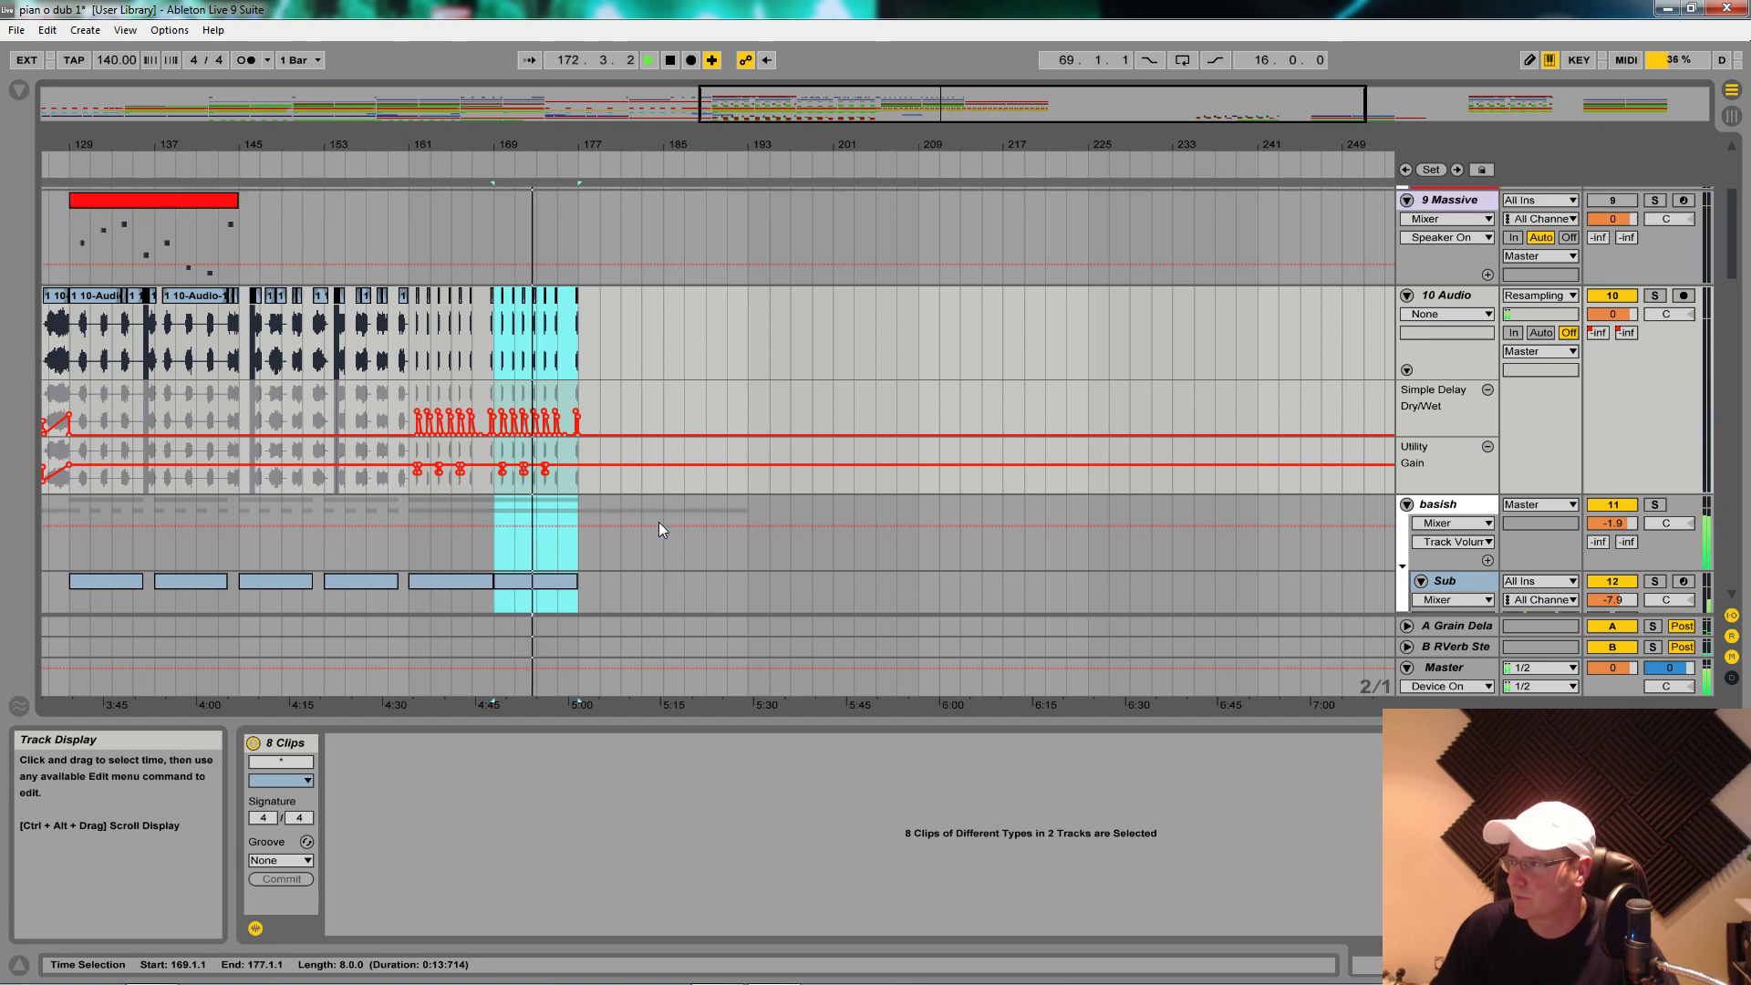
{"action": "scroll", "coordinate": [659, 524], "scroll_direction": "up", "scroll_amount": 5}
{"action": "scroll", "coordinate": [575, 556], "scroll_direction": "down", "scroll_amount": 7}
{"action": "scroll", "coordinate": [574, 556], "scroll_direction": "down", "scroll_amount": 12}
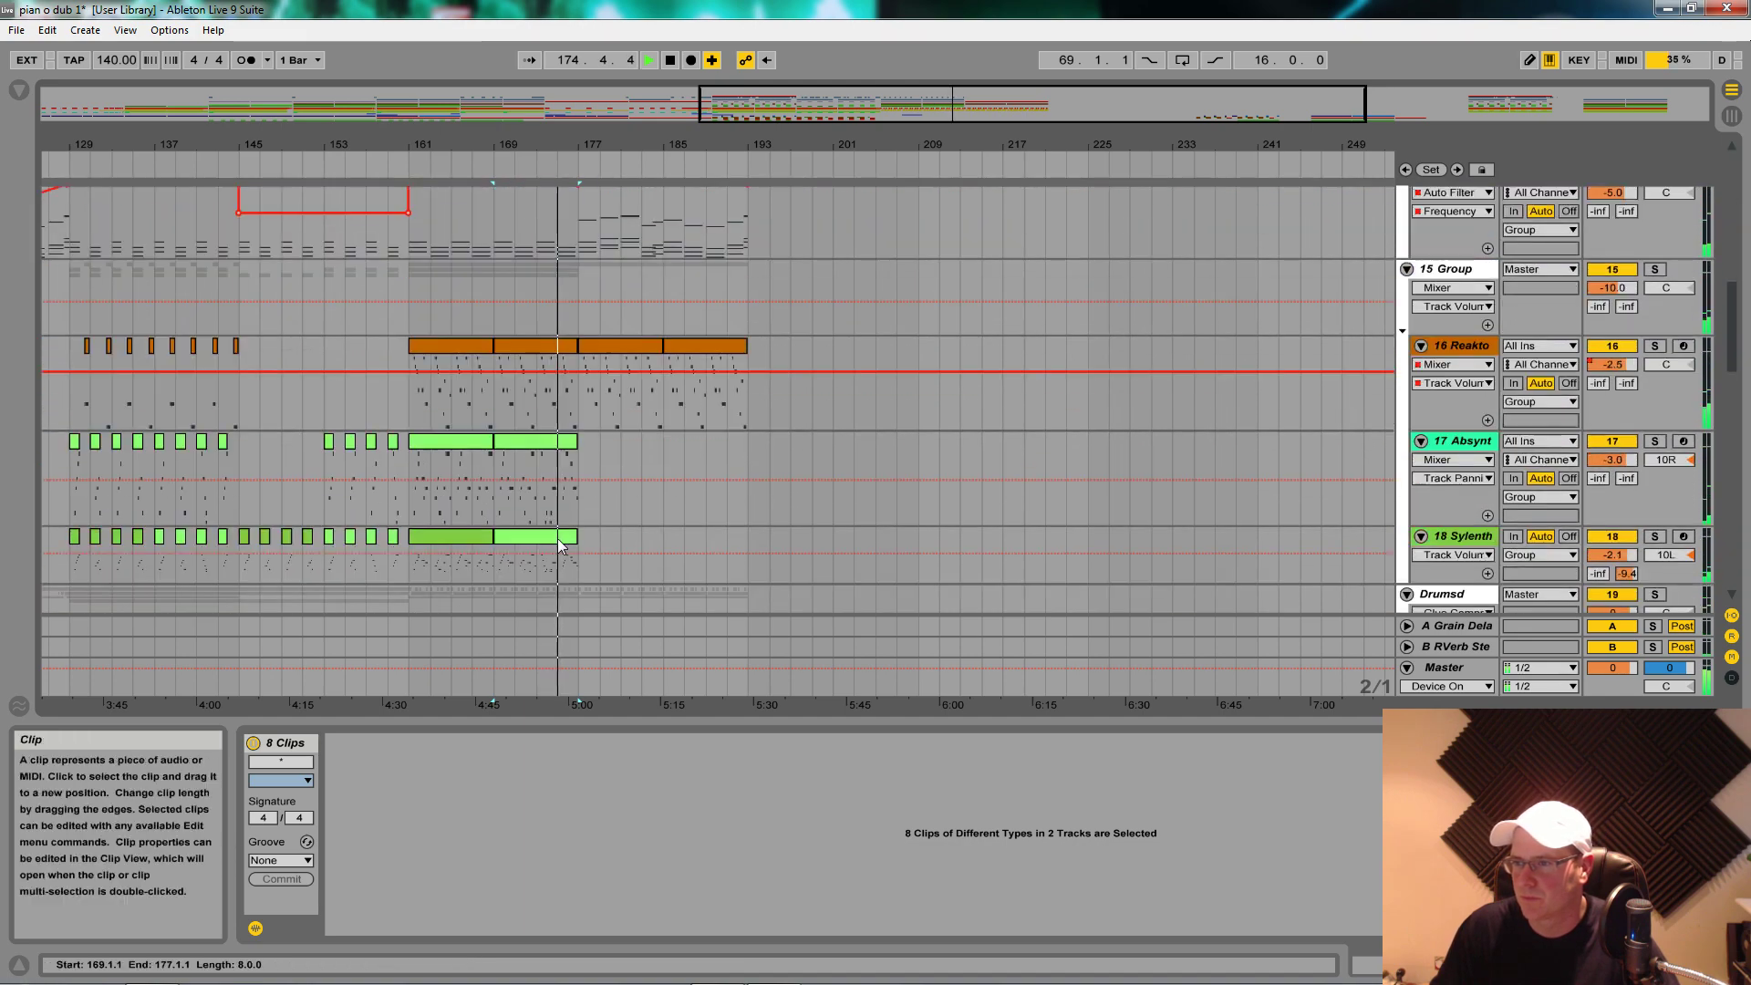
{"action": "scroll", "coordinate": [556, 527], "scroll_direction": "down", "scroll_amount": 15}
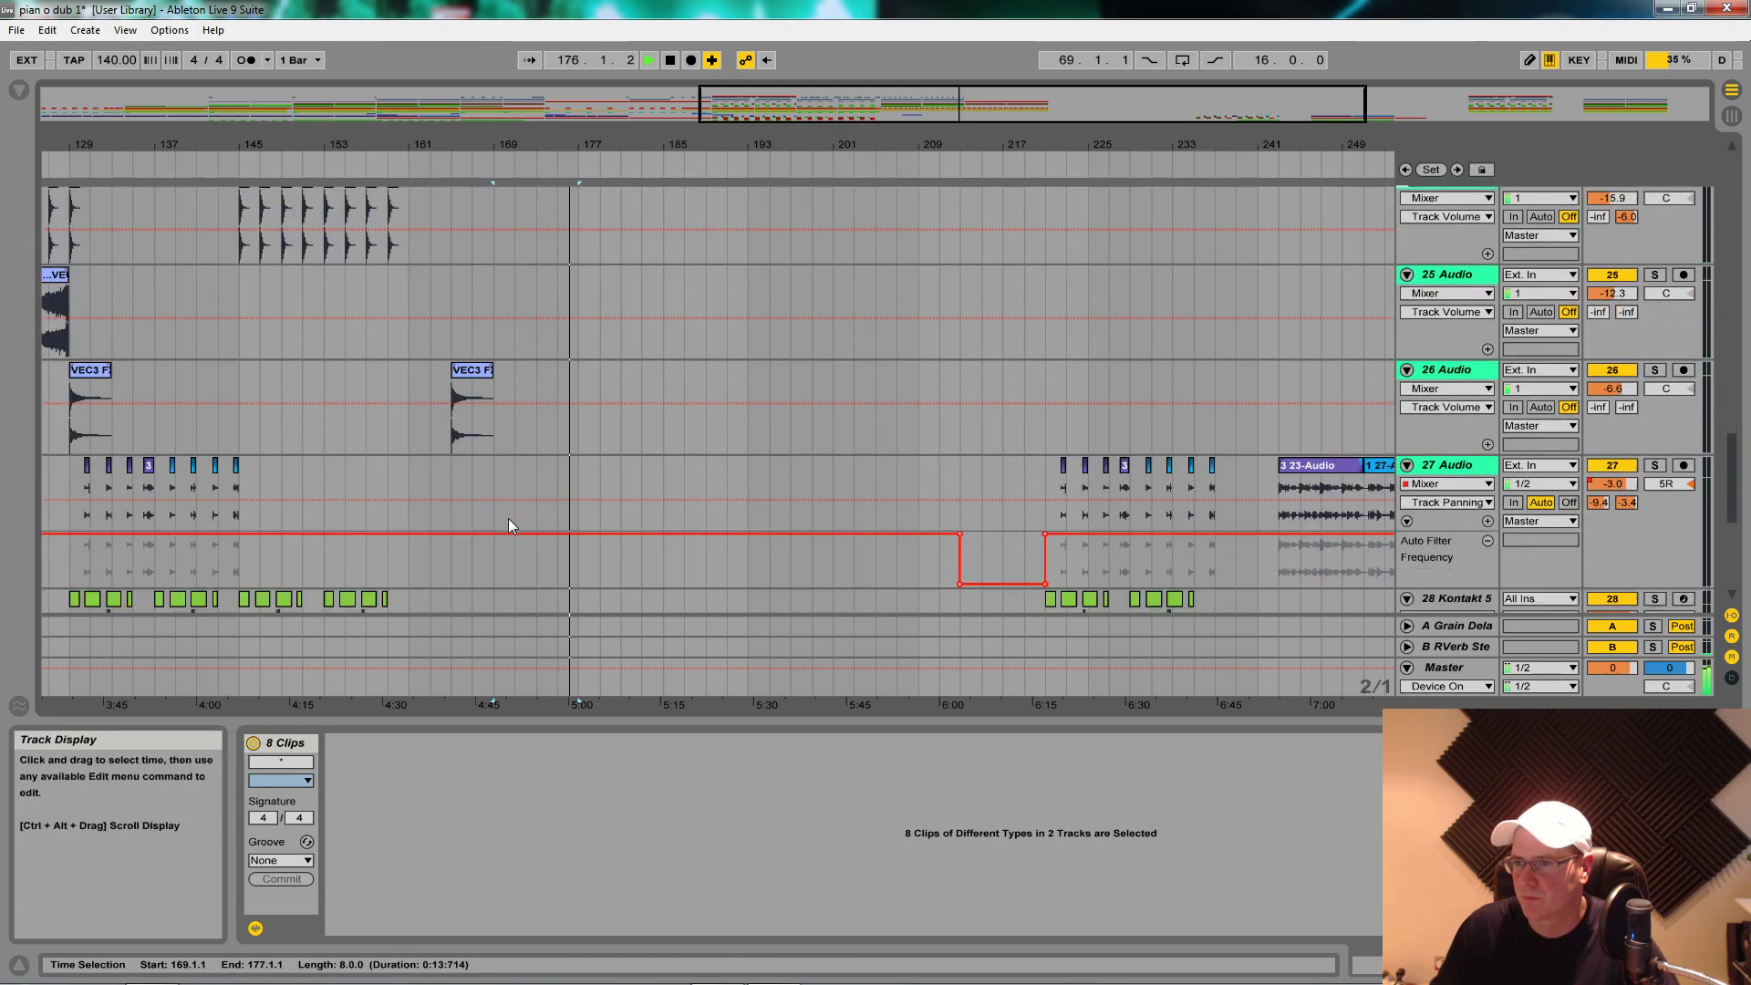
{"action": "scroll", "coordinate": [396, 537], "scroll_direction": "up", "scroll_amount": 4}
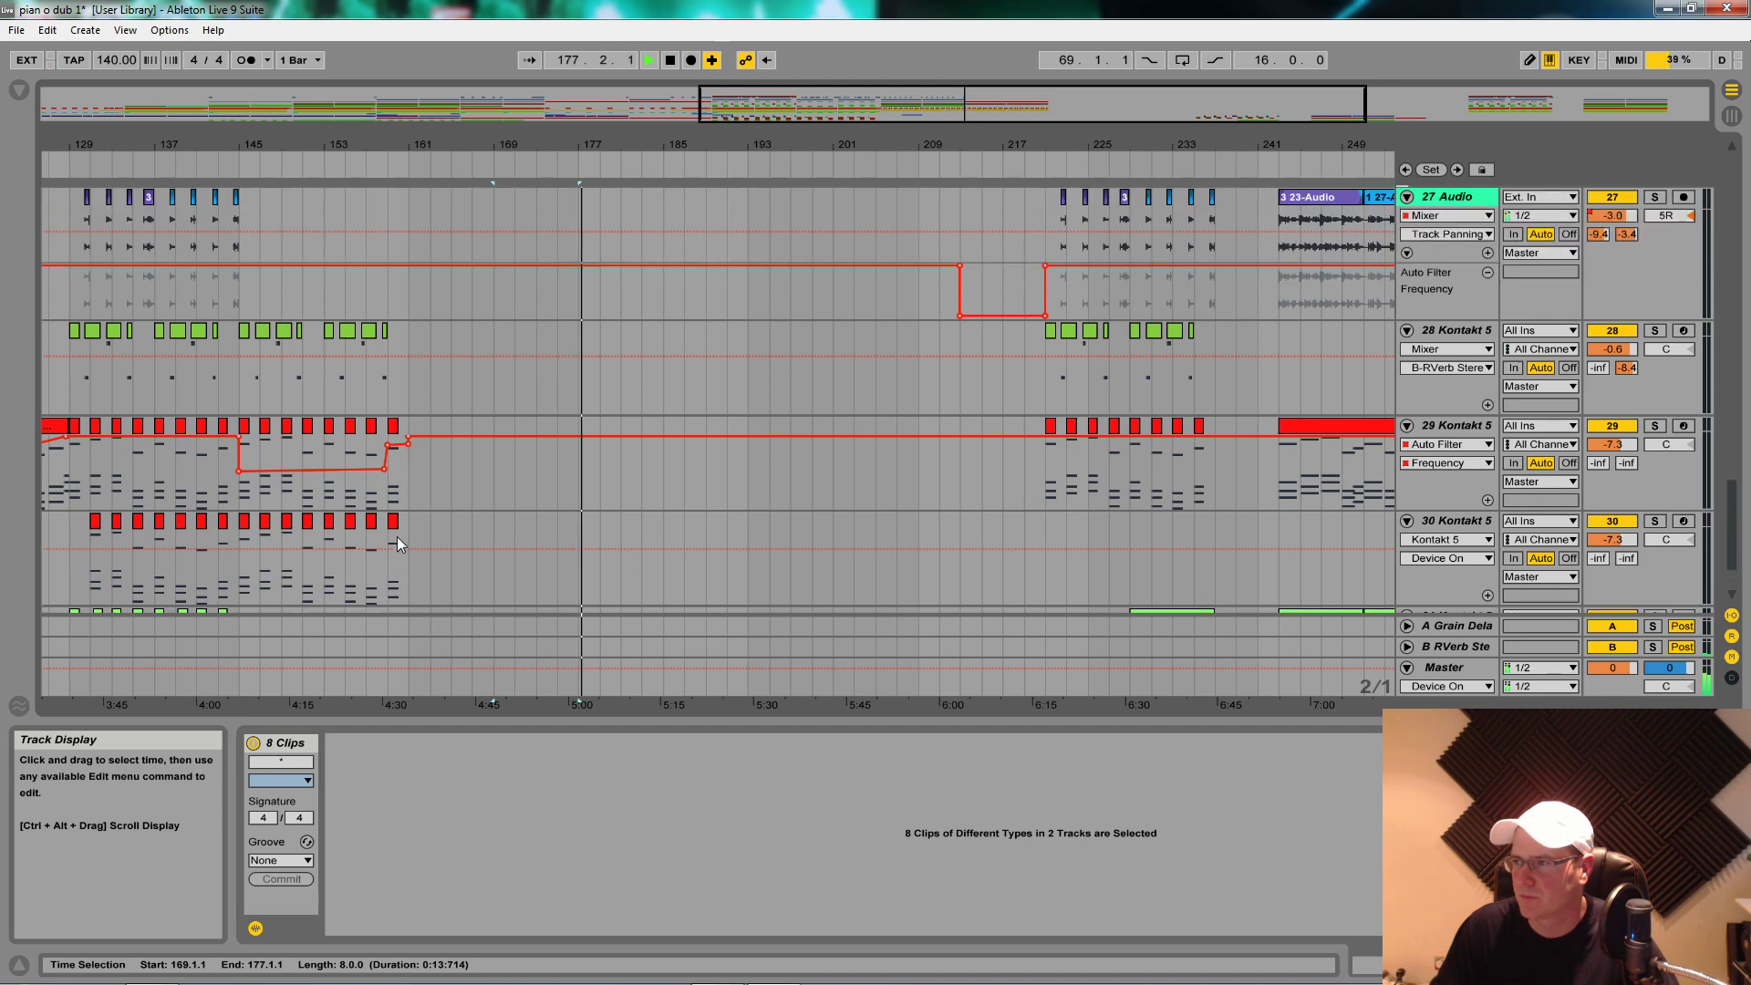
{"action": "scroll", "coordinate": [396, 536], "scroll_direction": "down", "scroll_amount": 3}
{"action": "scroll", "coordinate": [396, 534], "scroll_direction": "down", "scroll_amount": 1}
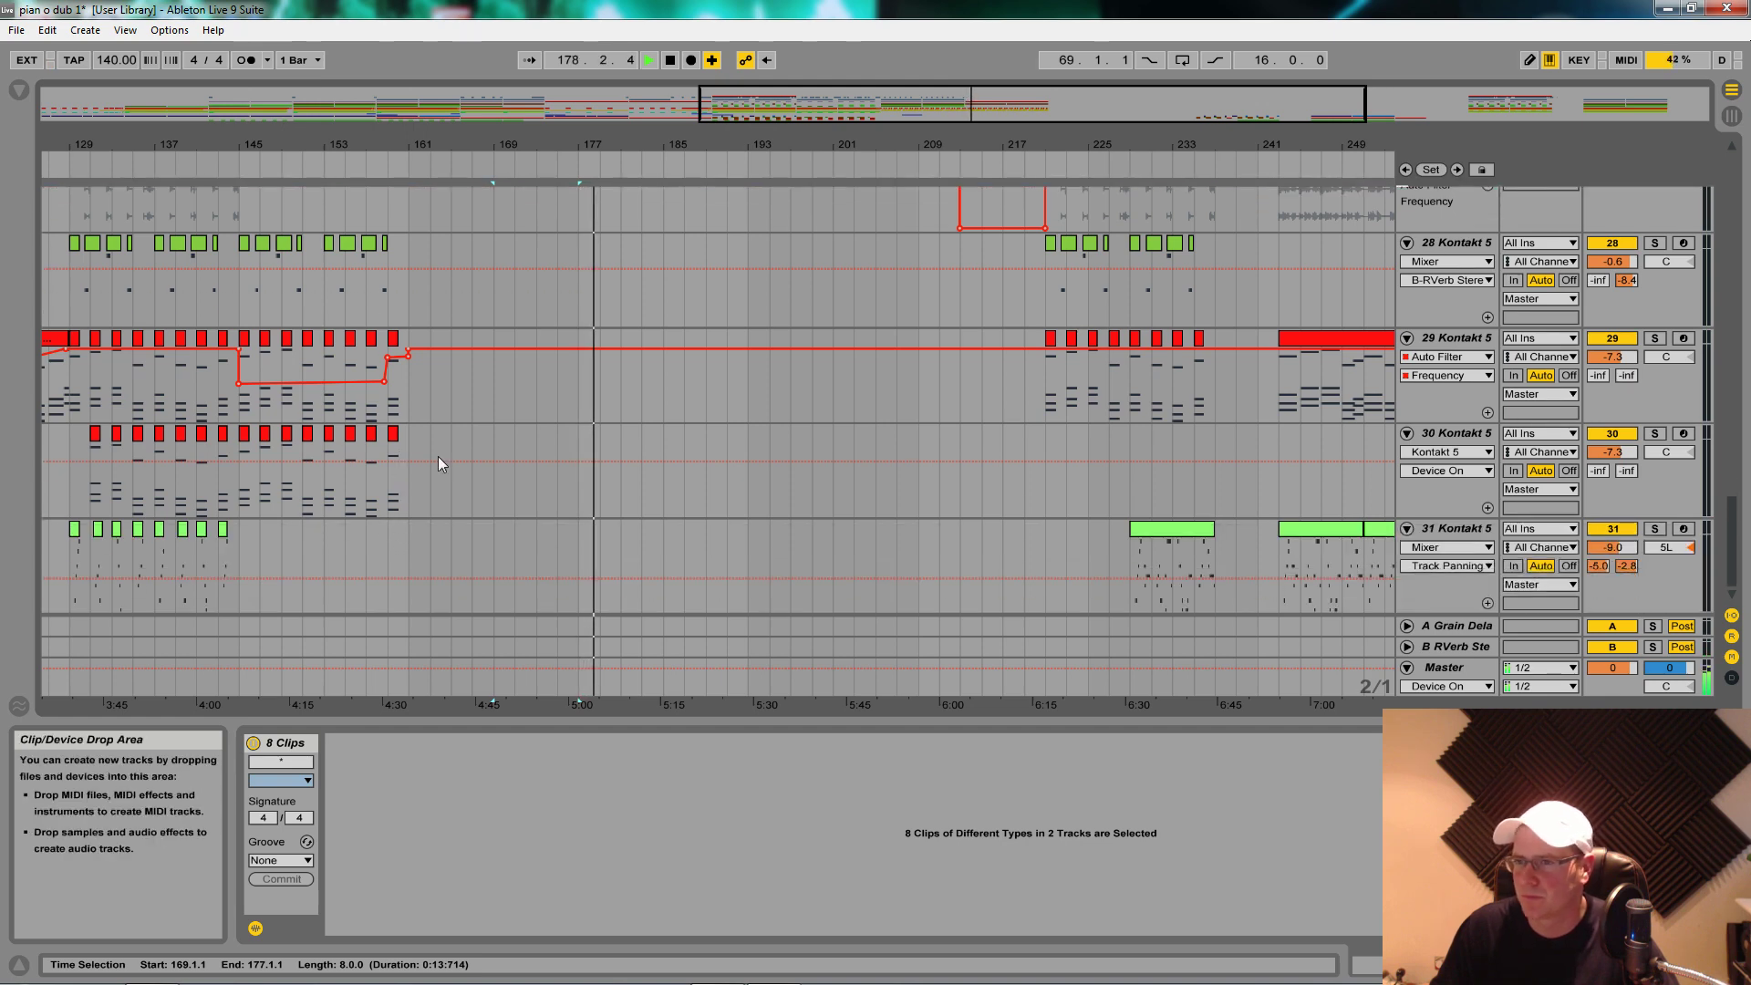
Step: Copy the red 16-bar MIDI clip at bar 241 on track 29 to bar 177 of the same track
{"action": "left_click_drag", "start_coordinate": [1310, 339], "coordinate": [611, 407]}
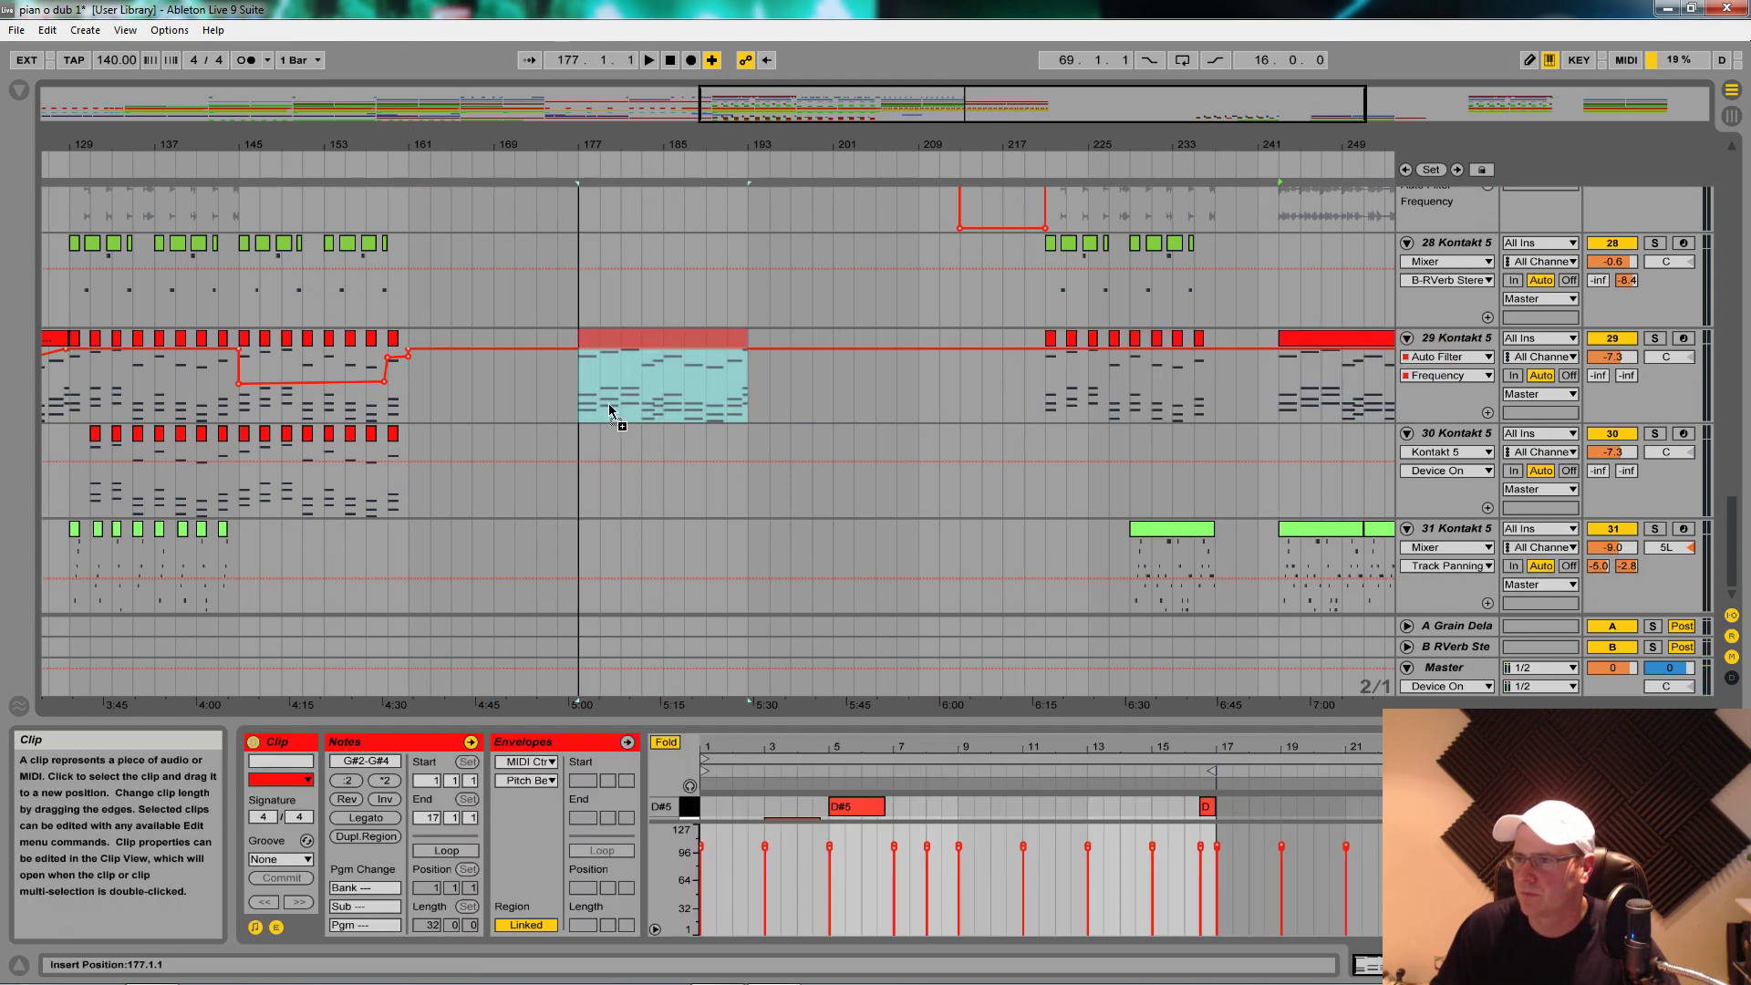
{"action": "scroll", "coordinate": [950, 461], "scroll_direction": "up", "scroll_amount": 4}
{"action": "scroll", "coordinate": [958, 469], "scroll_direction": "down", "scroll_amount": 4}
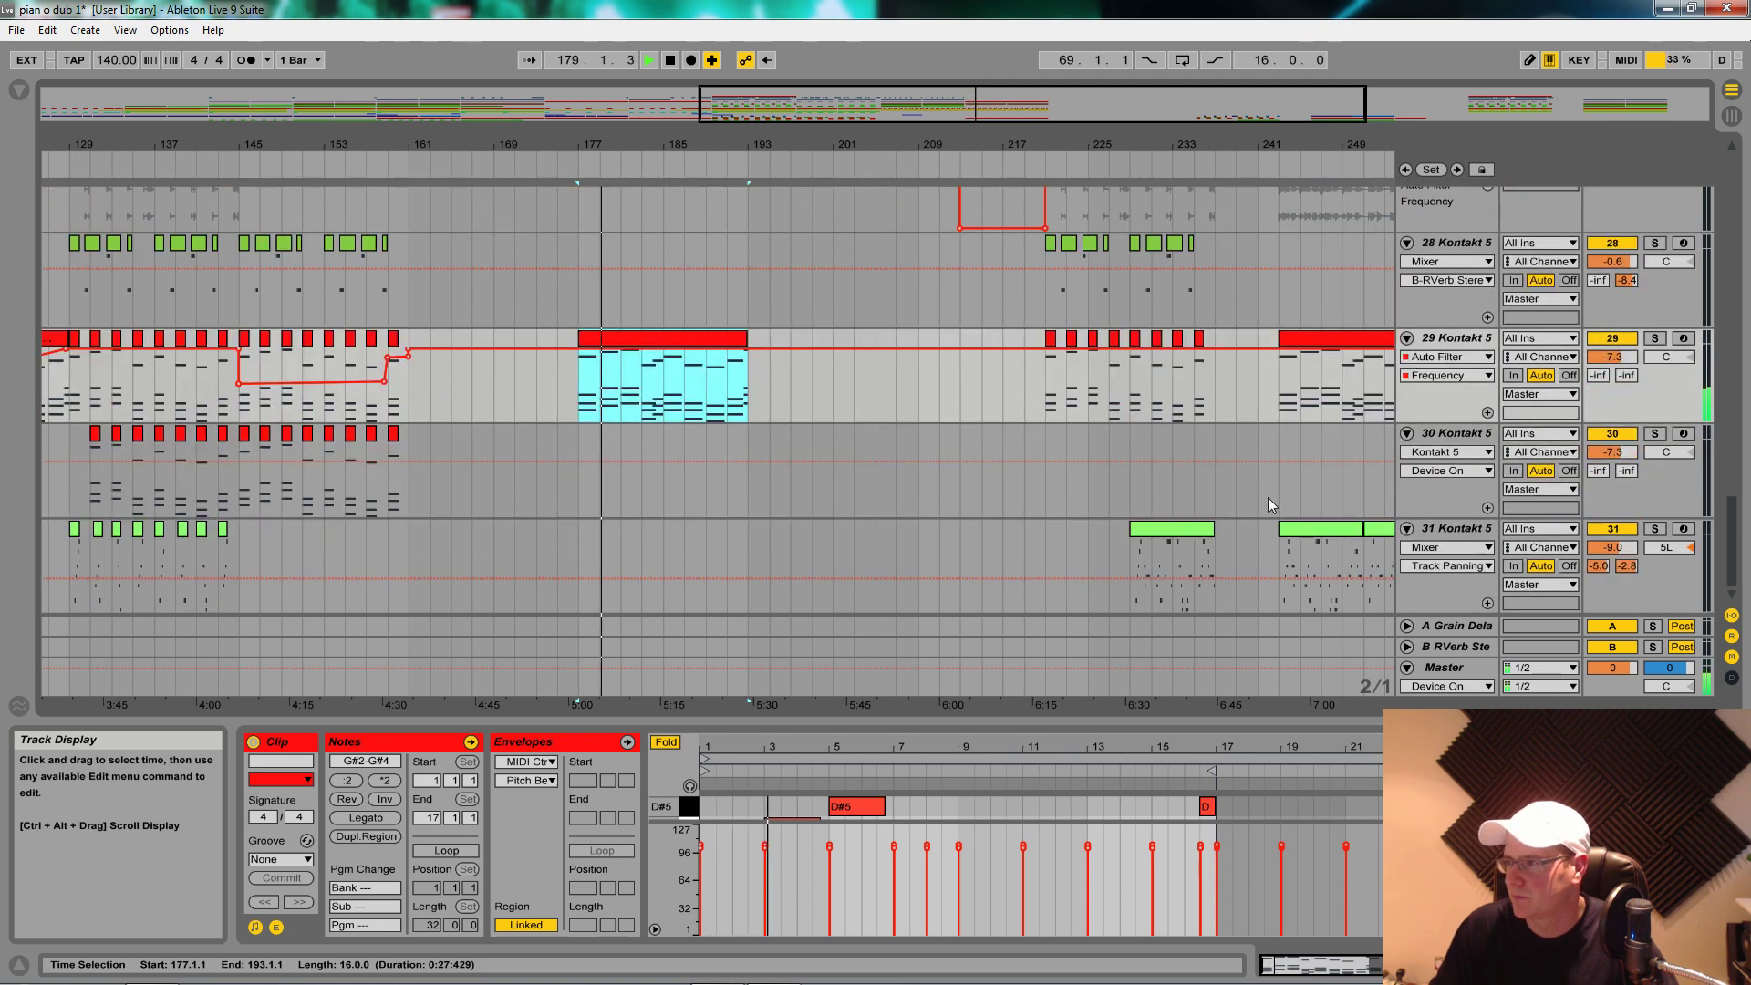
Step: Copy the first green clip at bar 241 on track 31 to bar 177 and duplicate it to bar 185
{"action": "left_click_drag", "start_coordinate": [1316, 561], "coordinate": [618, 563]}
{"action": "key", "text": "ctrl+d"}
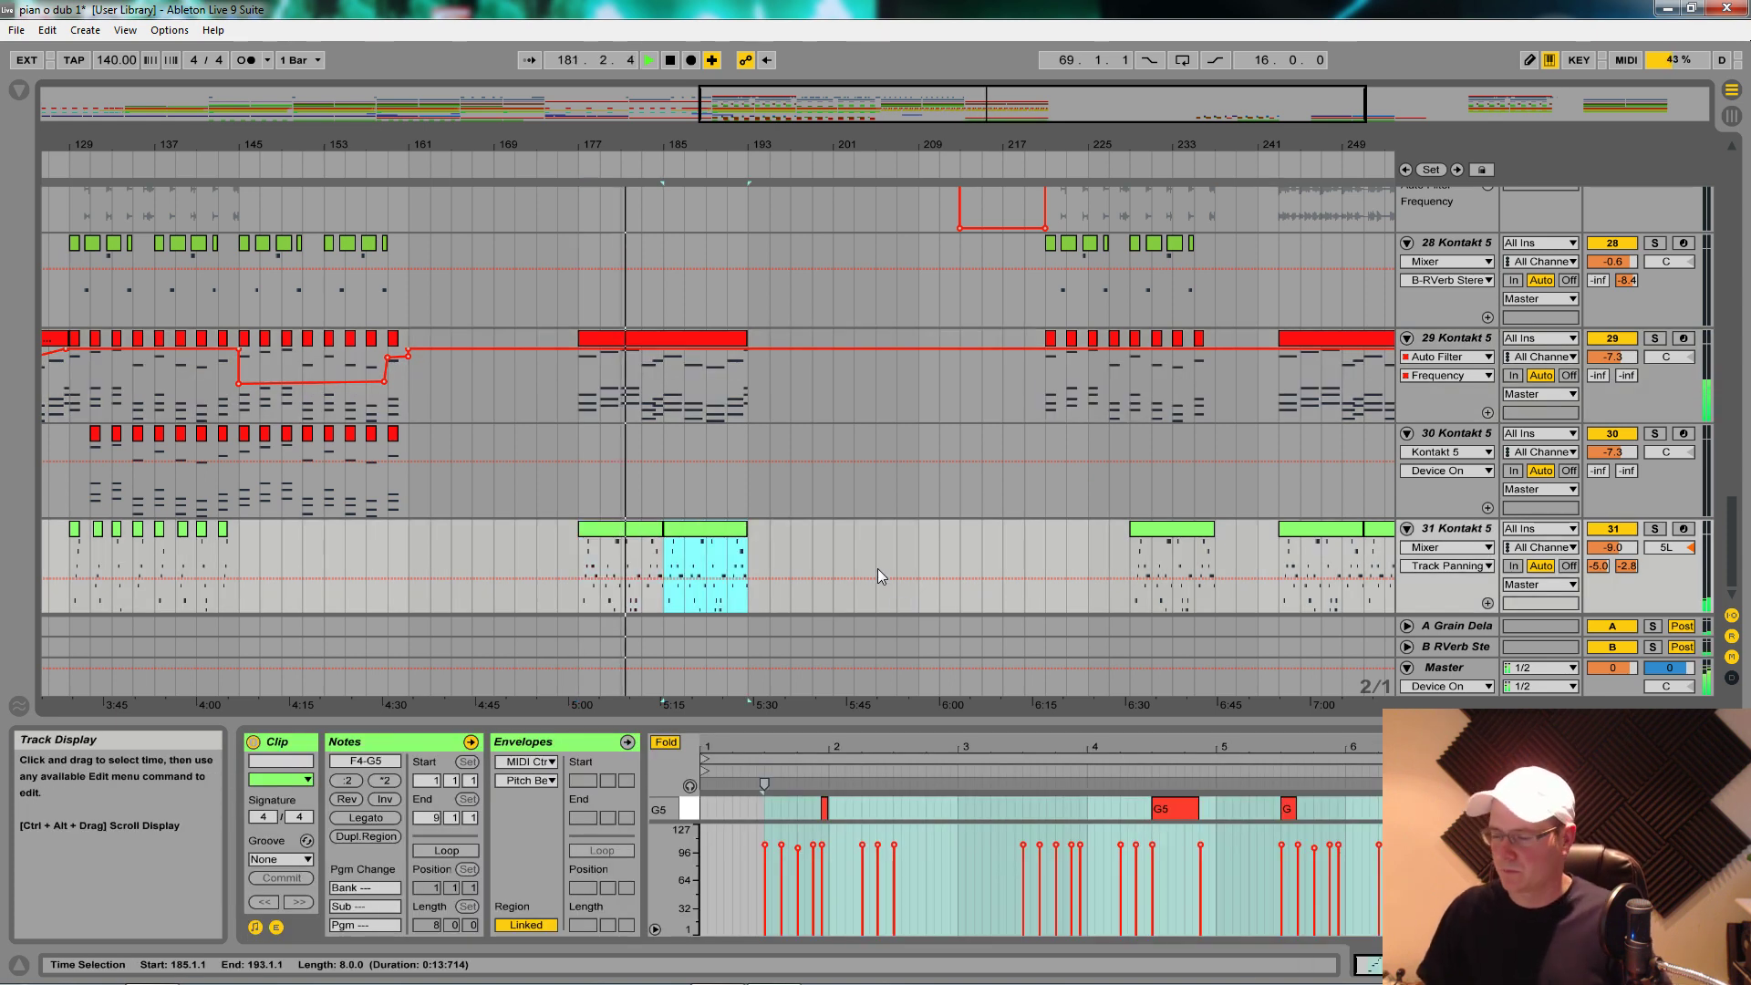
{"action": "scroll", "coordinate": [1188, 333], "scroll_direction": "up", "scroll_amount": 1}
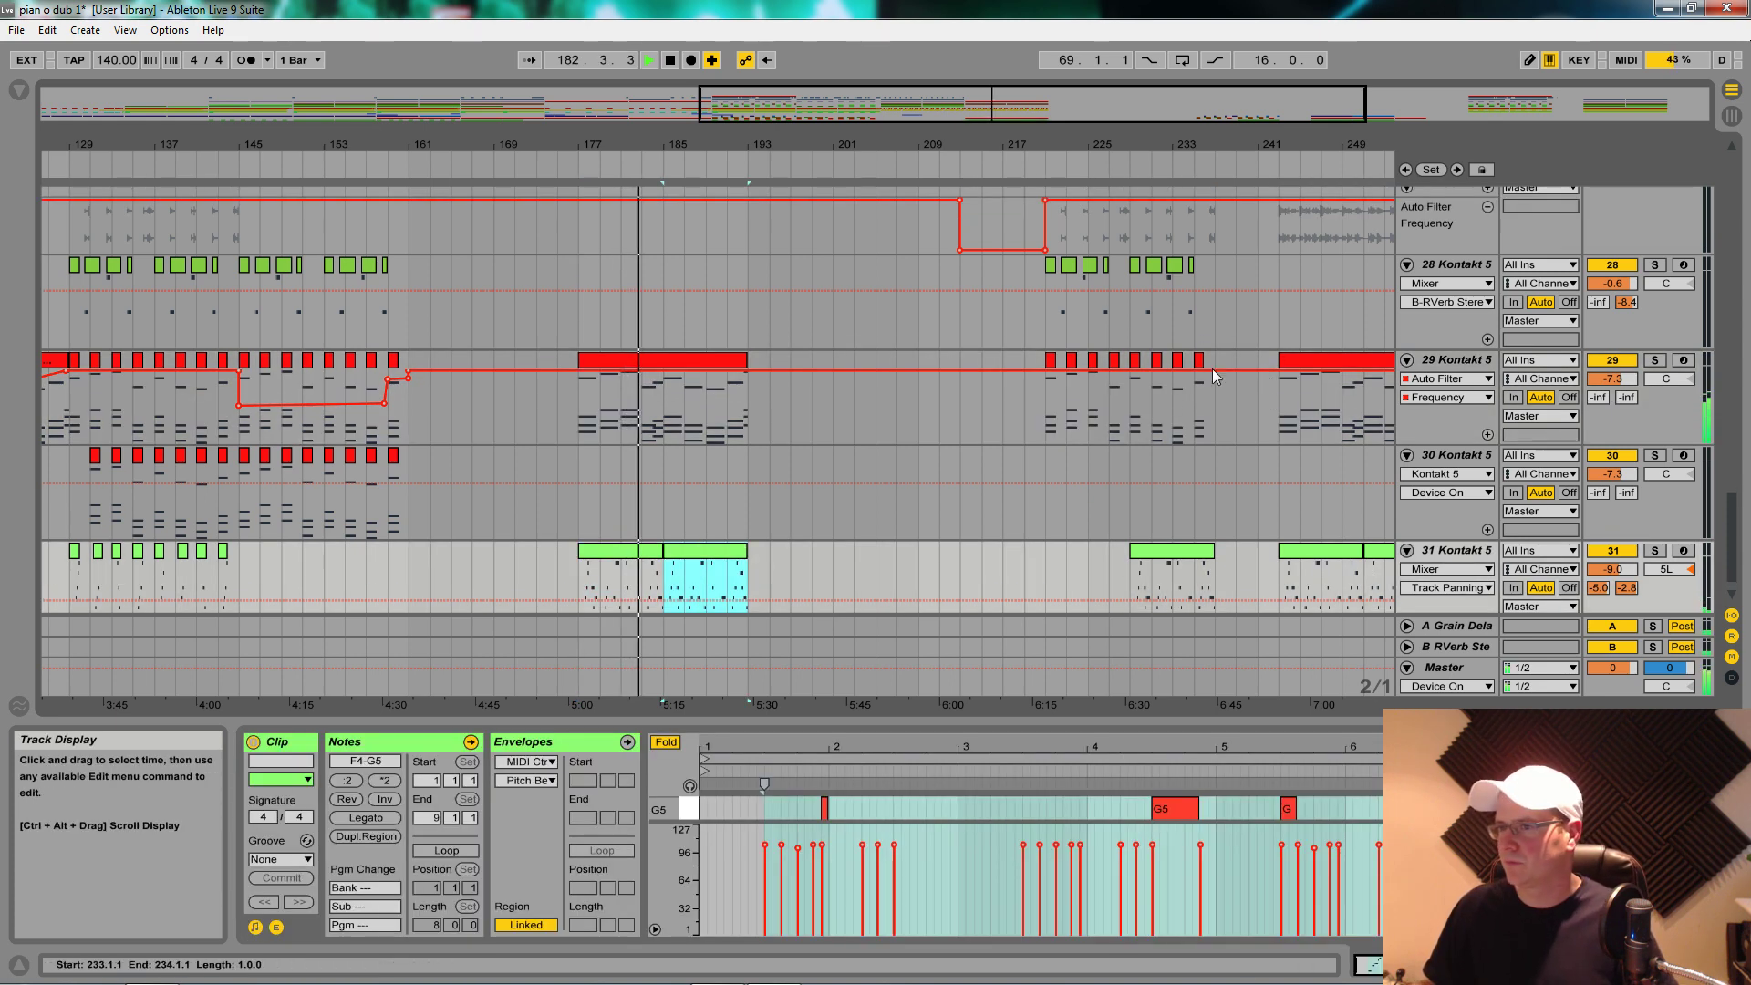
Step: Copy the red 16-bar clip at bar 241 on track 29 onto track 30 at bar 177
{"action": "left_click_drag", "start_coordinate": [598, 146], "coordinate": [802, 73]}
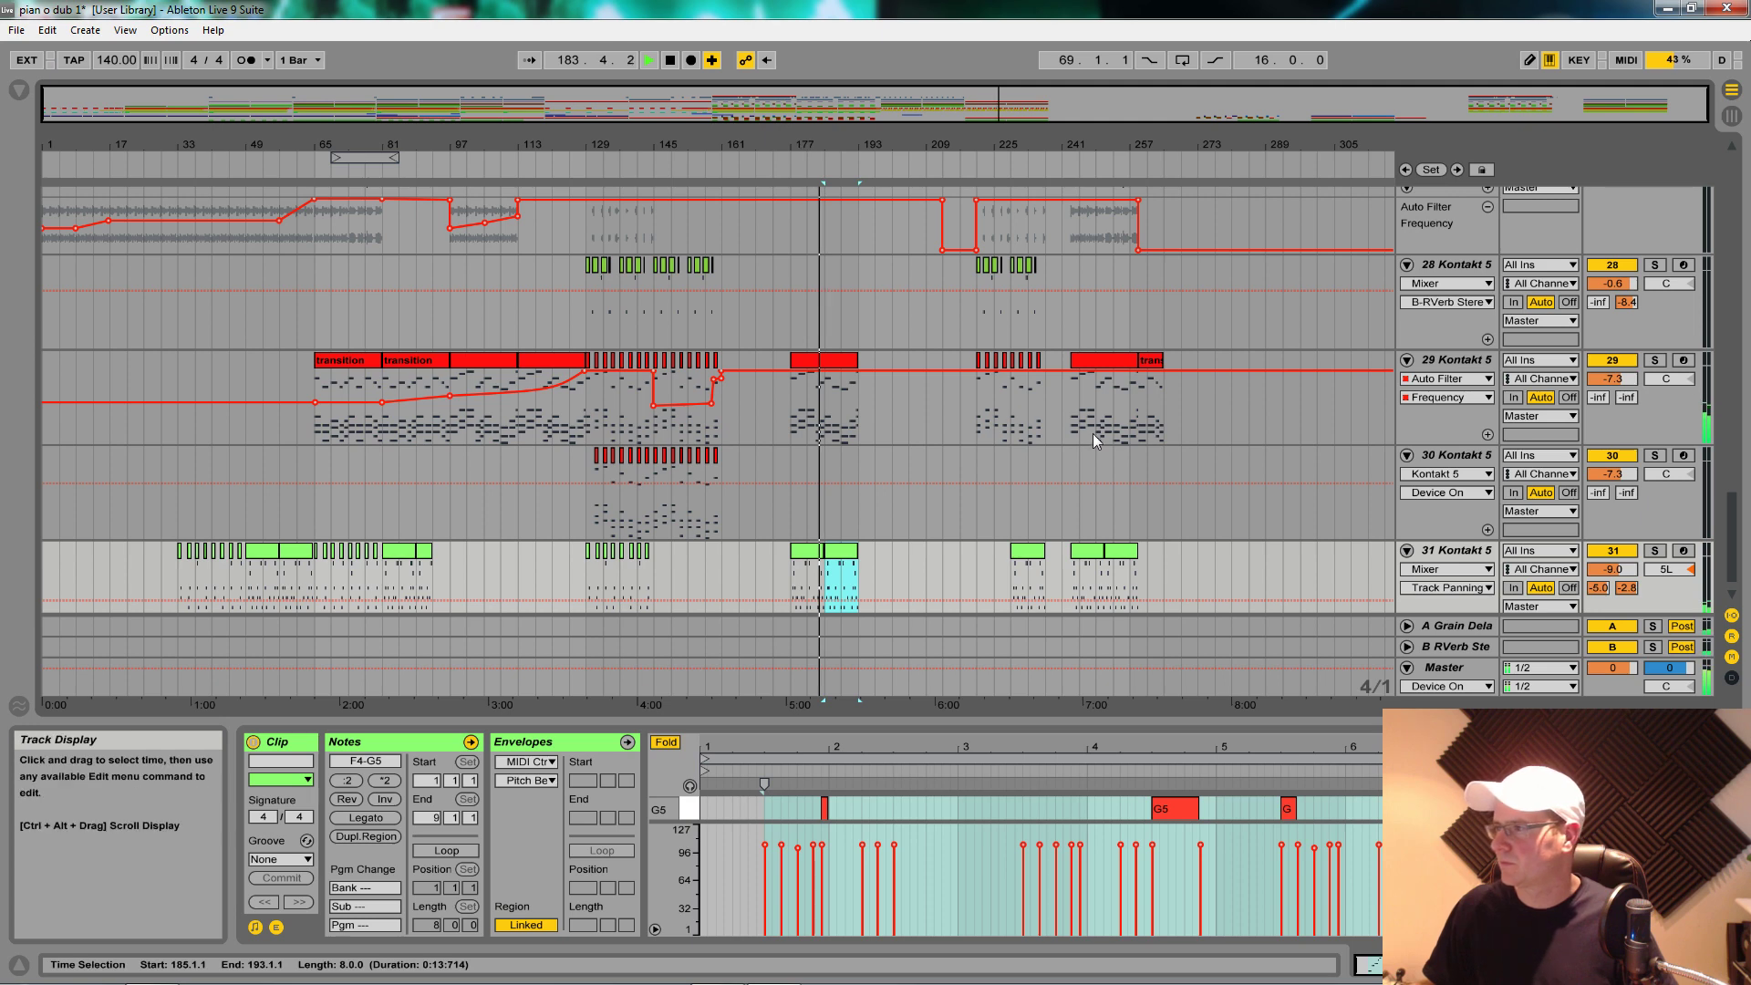
{"action": "left_click_drag", "start_coordinate": [597, 520], "coordinate": [724, 502]}
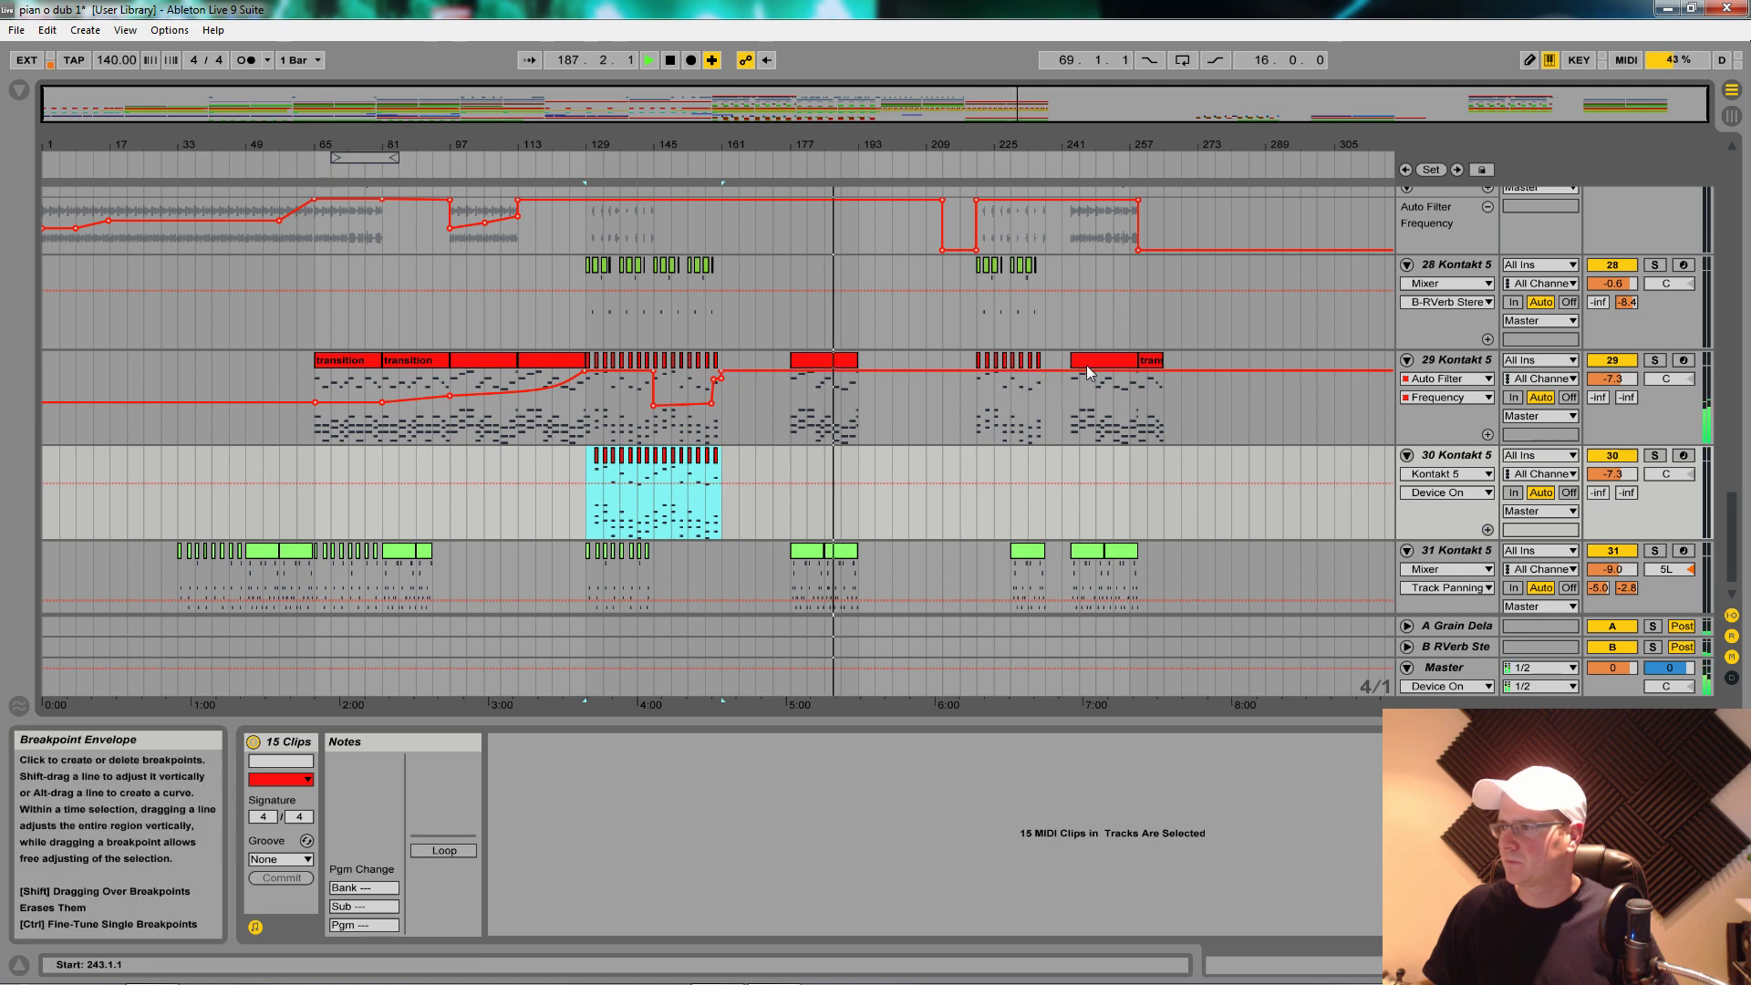
{"action": "left_click", "coordinate": [1111, 361]}
{"action": "left_click_drag", "start_coordinate": [1110, 361], "coordinate": [832, 488]}
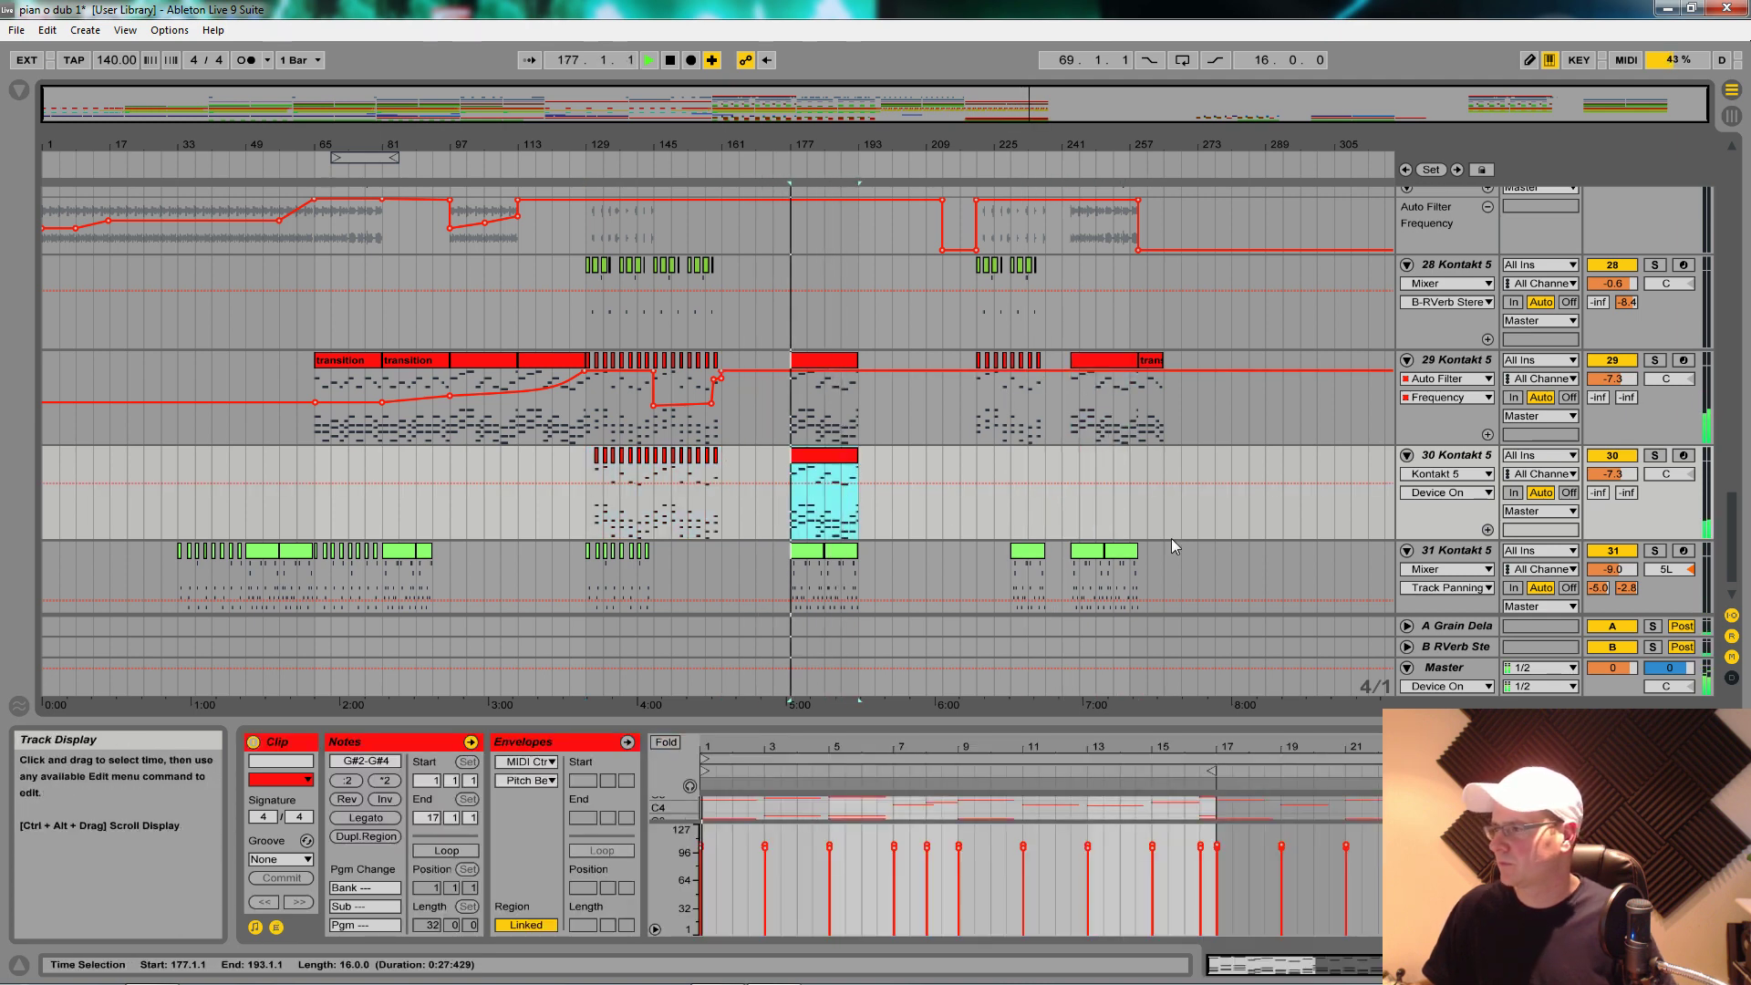
Step: Solo tracks 30 and 29 in turn and view their devices to compare how each instrument plays the copied clip
{"action": "left_click", "coordinate": [1655, 456]}
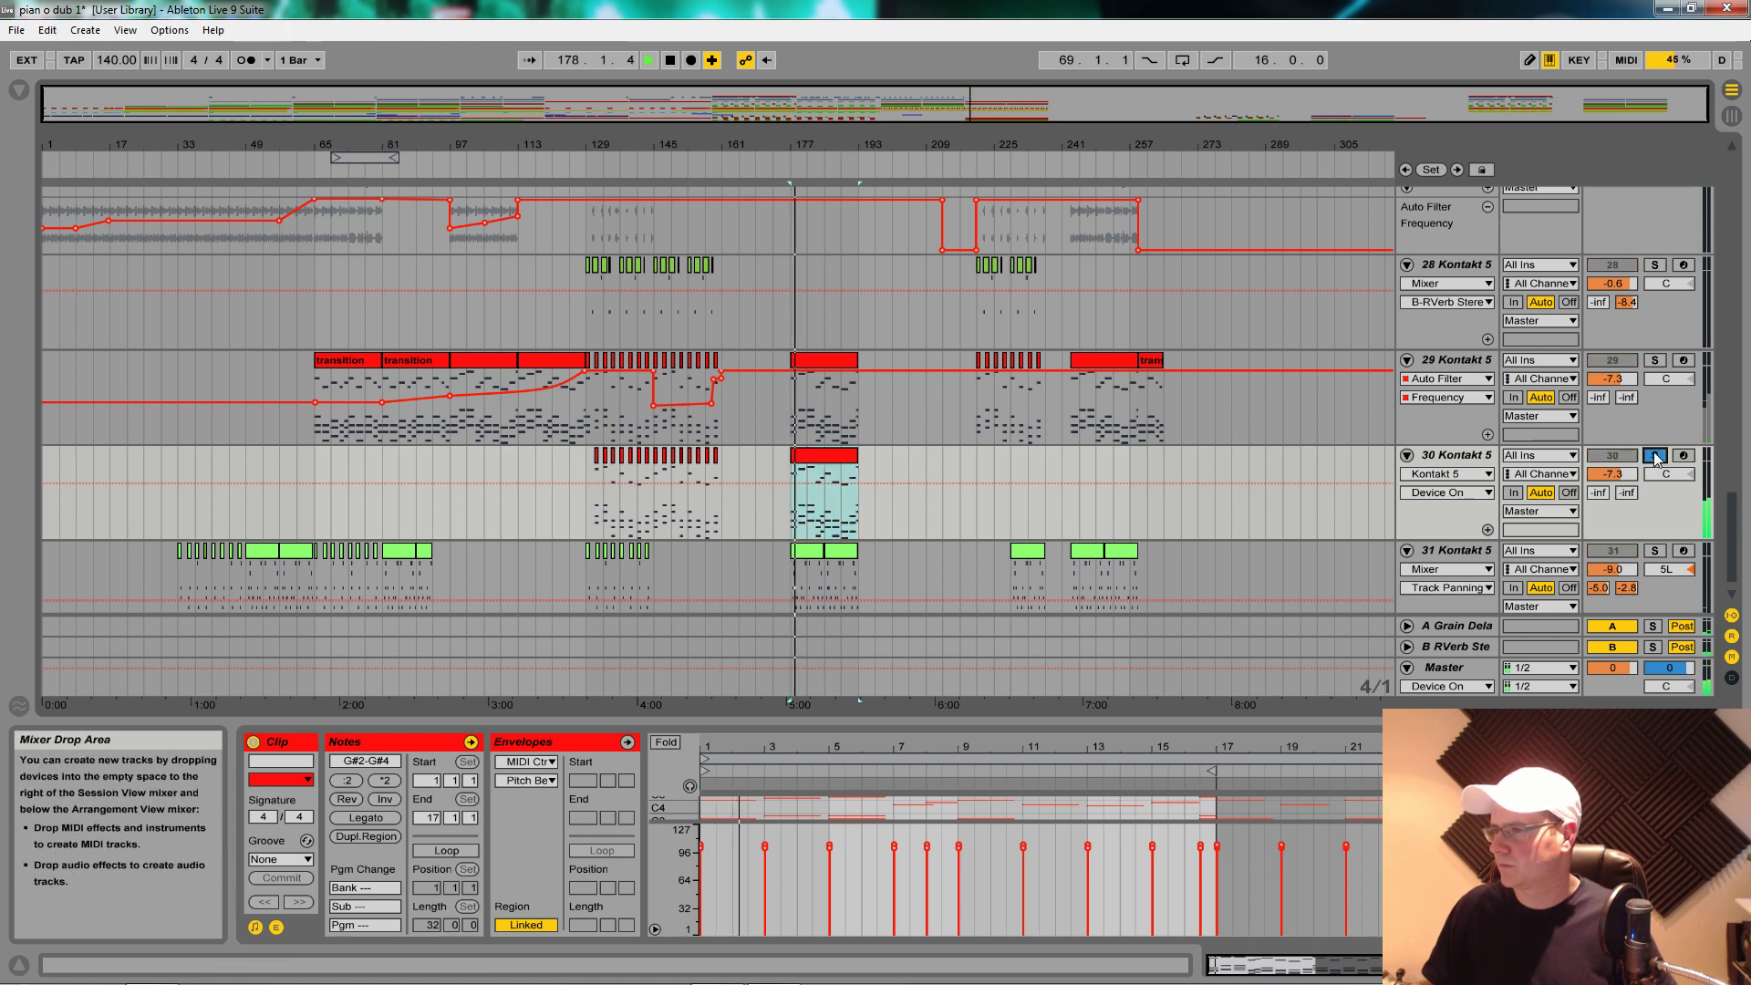
{"action": "left_click", "coordinate": [1655, 361]}
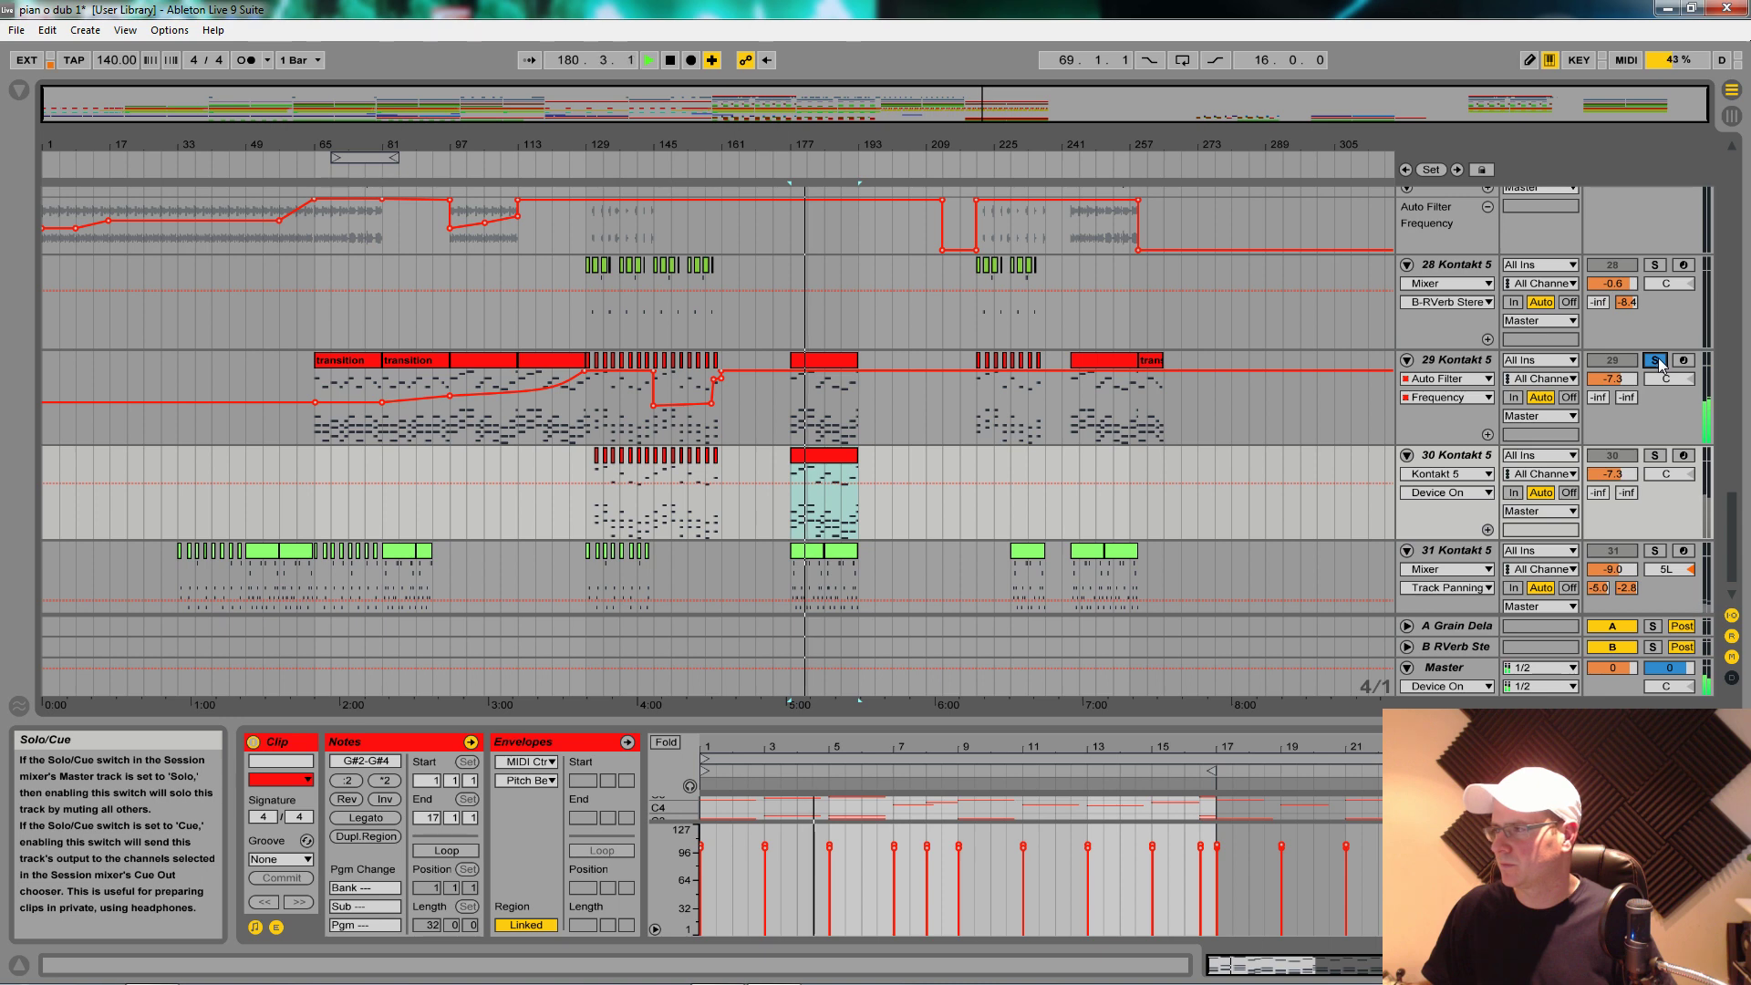
{"action": "left_click", "coordinate": [1493, 459]}
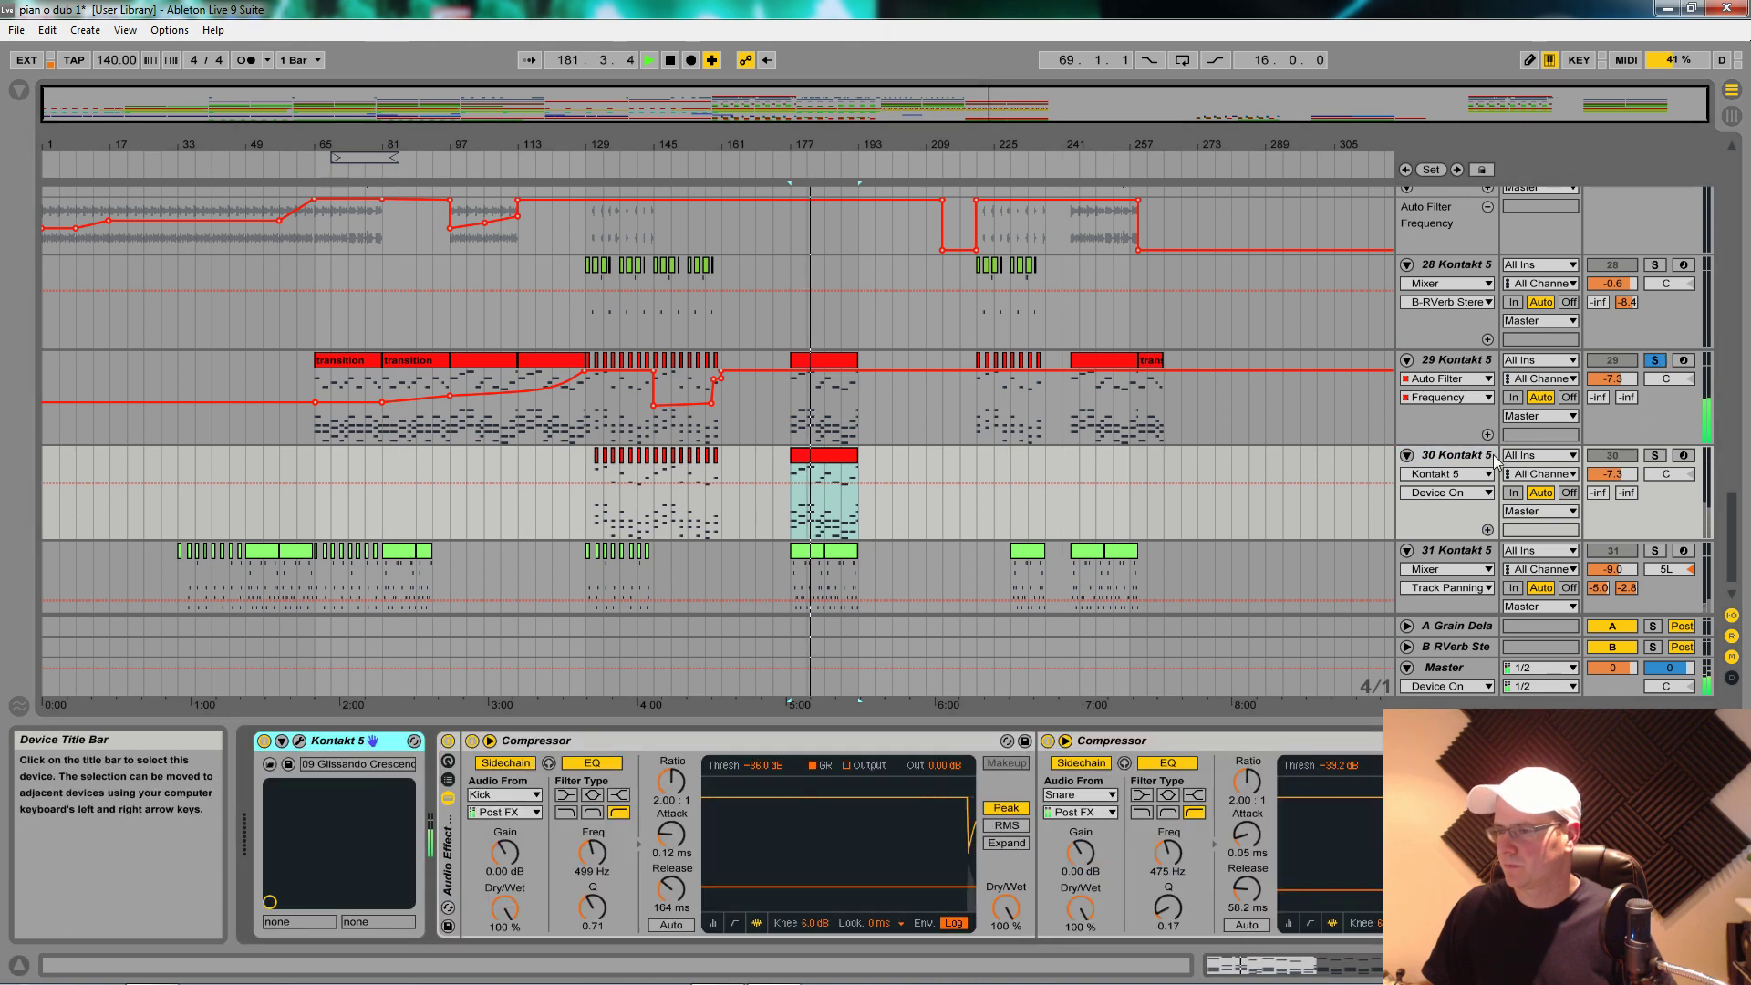
{"action": "left_click", "coordinate": [1455, 361]}
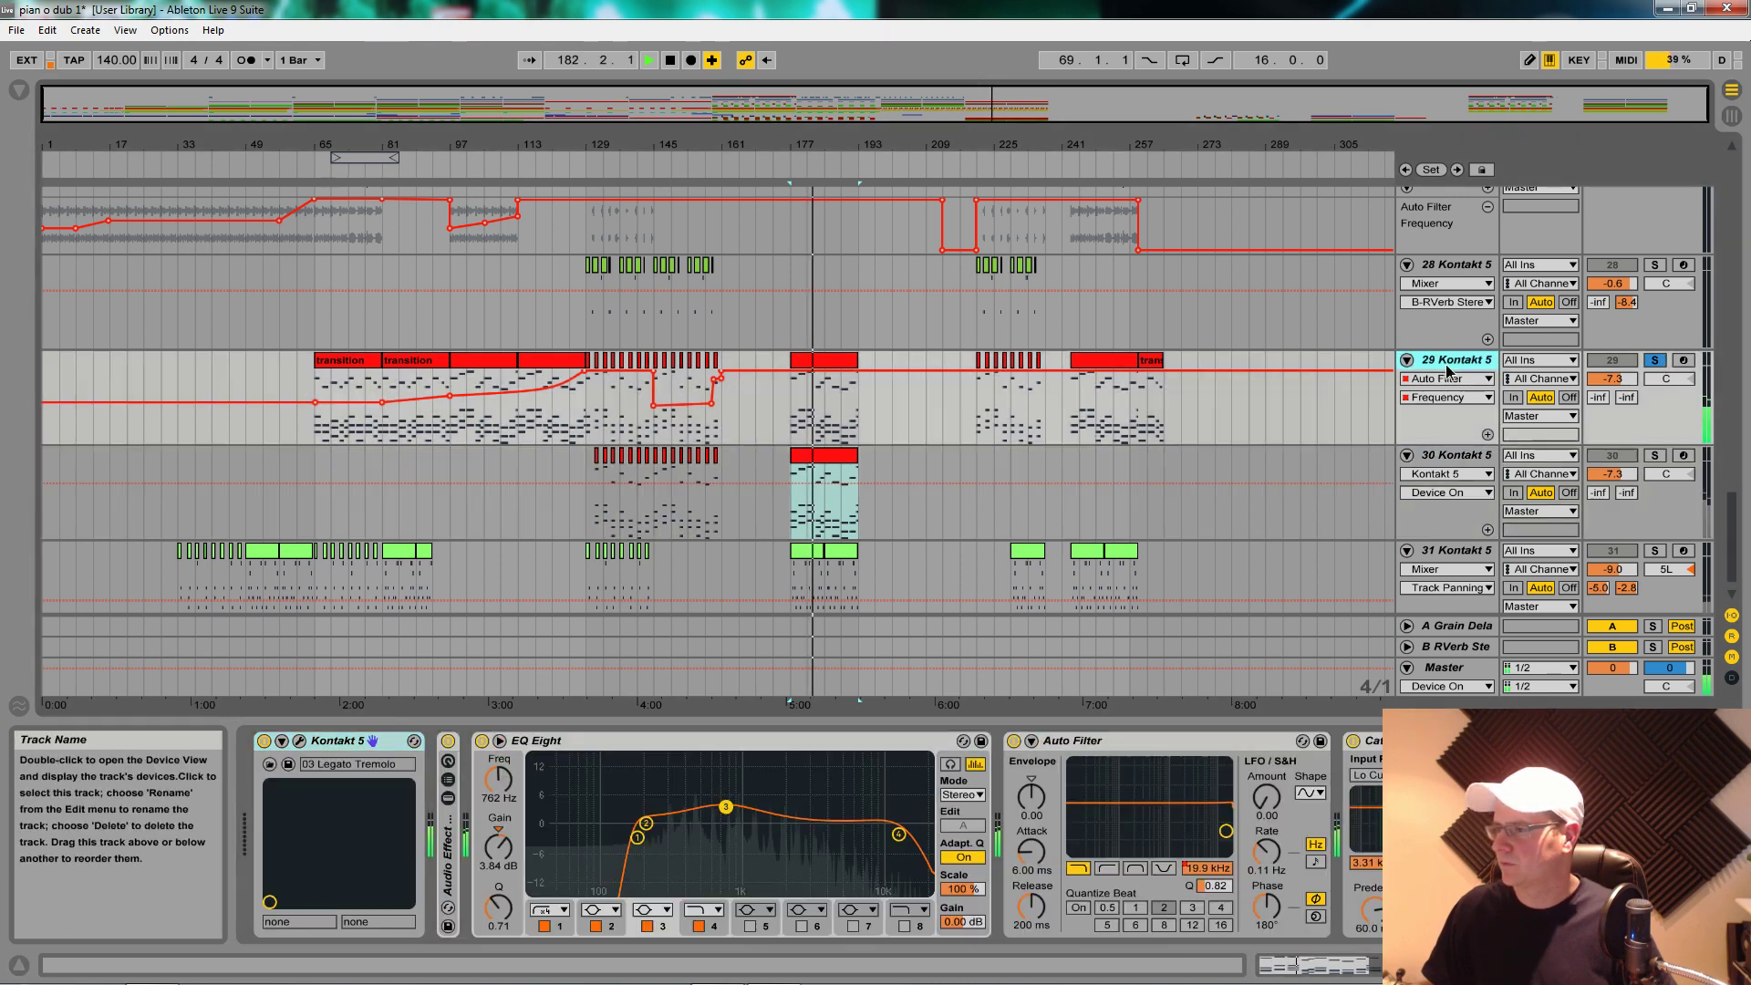
{"action": "left_click", "coordinate": [1568, 468]}
{"action": "left_click", "coordinate": [1654, 456]}
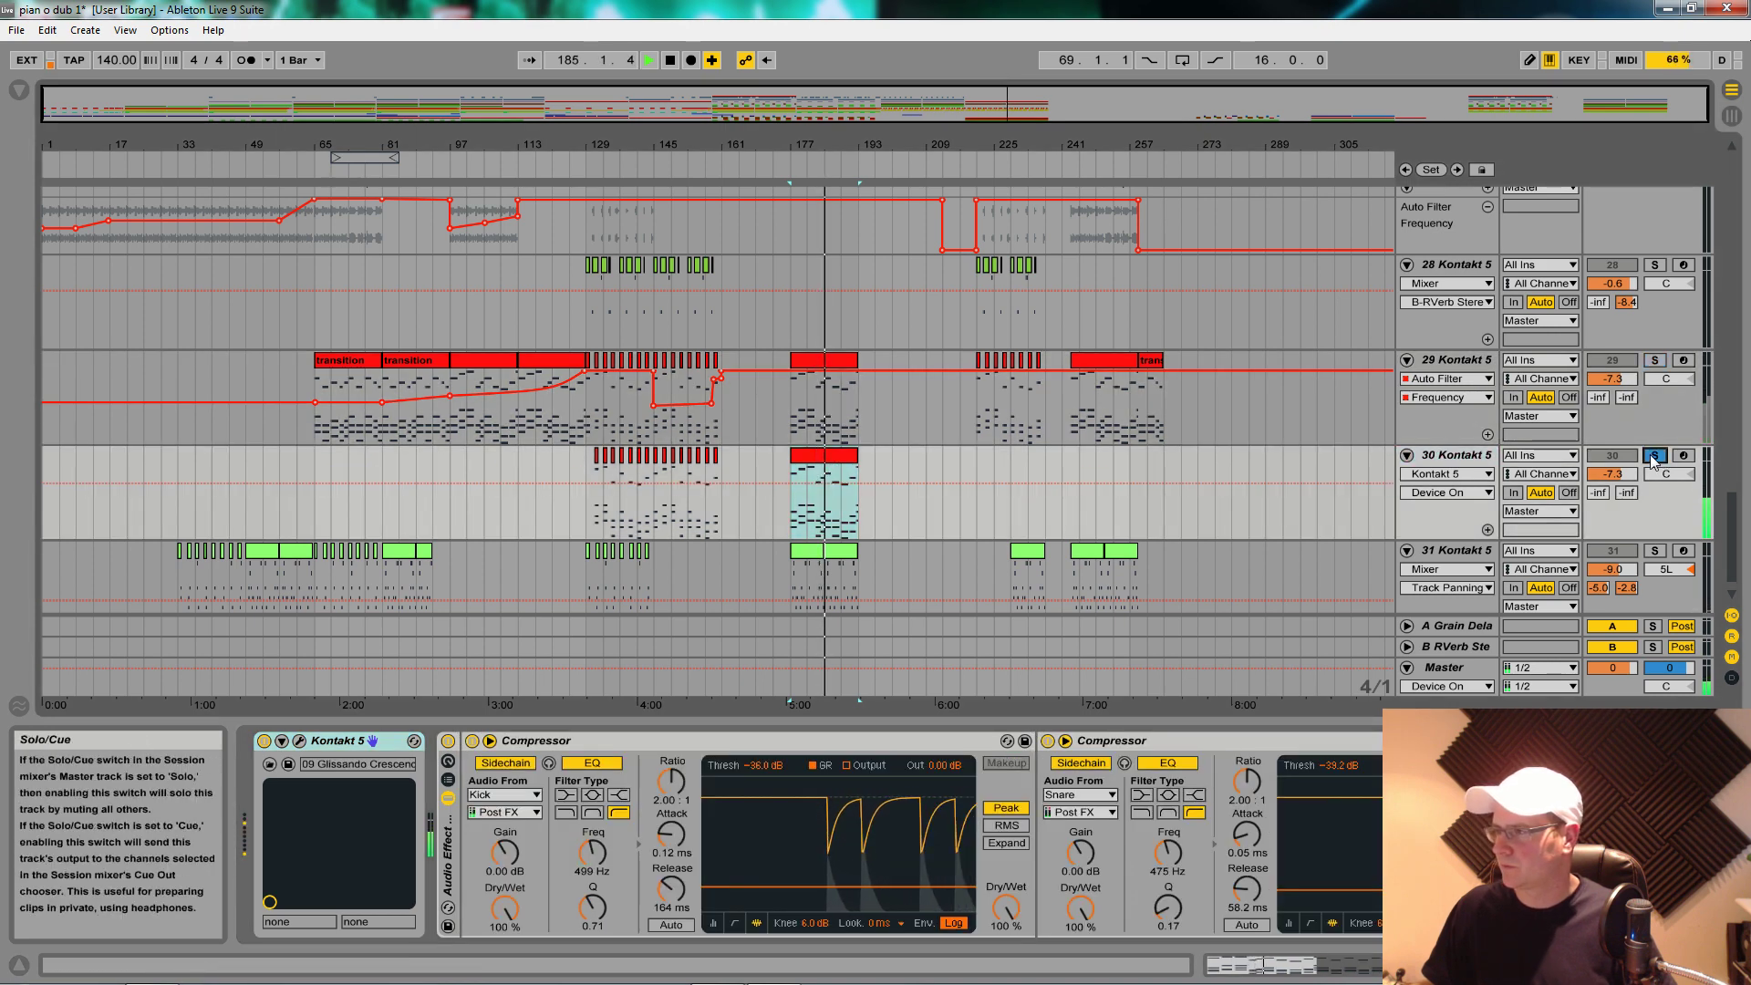
Step: Delete the clip at bar 177 on track 30 and turn off the track's solo
{"action": "left_click", "coordinate": [817, 465]}
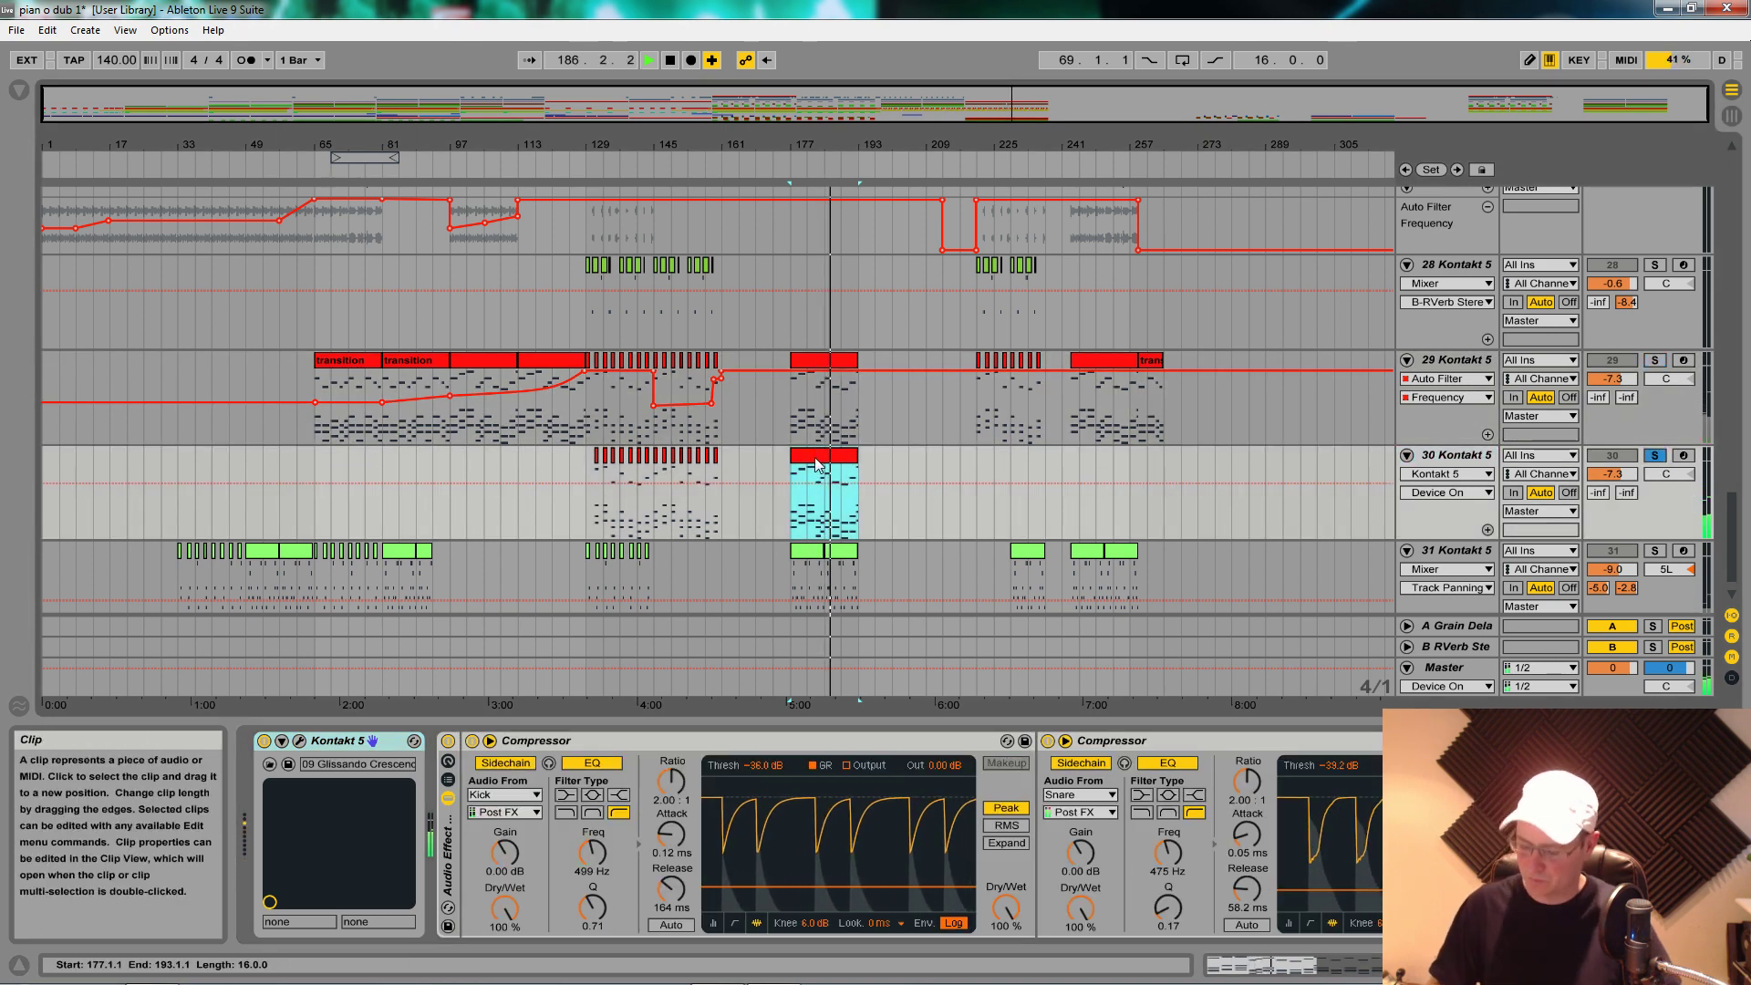
{"action": "key", "text": "space"}
{"action": "key", "text": "space"}
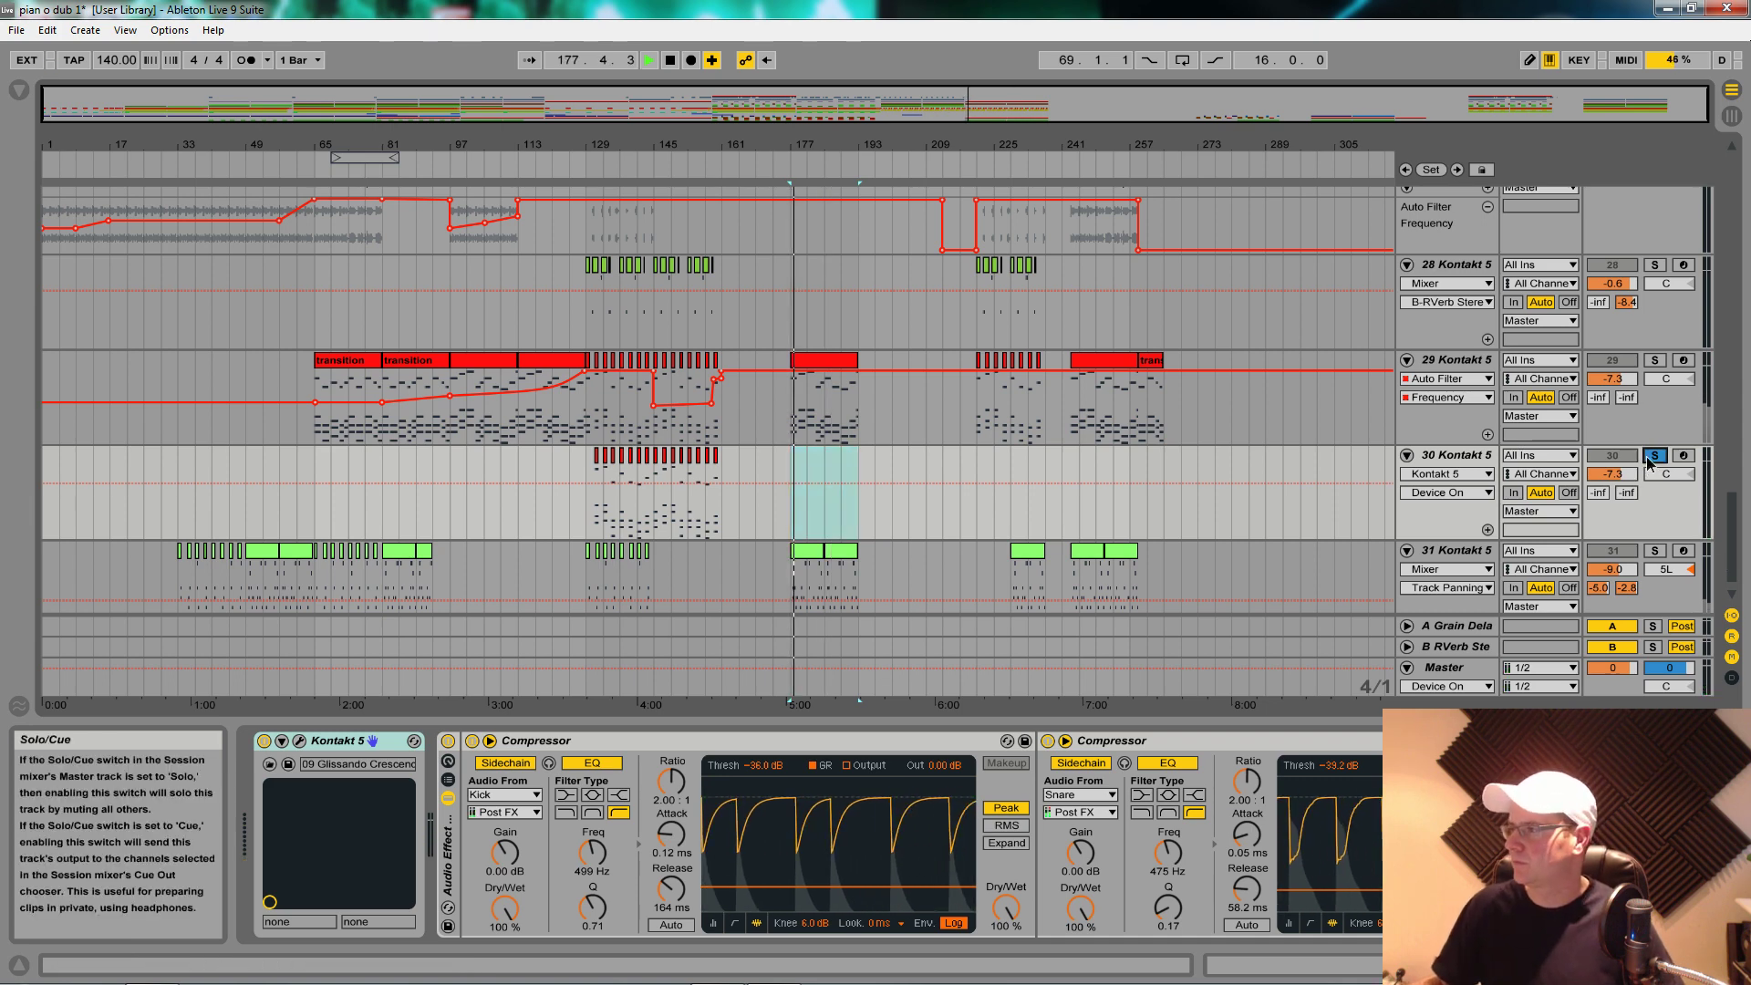
{"action": "key", "text": "space"}
{"action": "left_click", "coordinate": [1652, 455]}
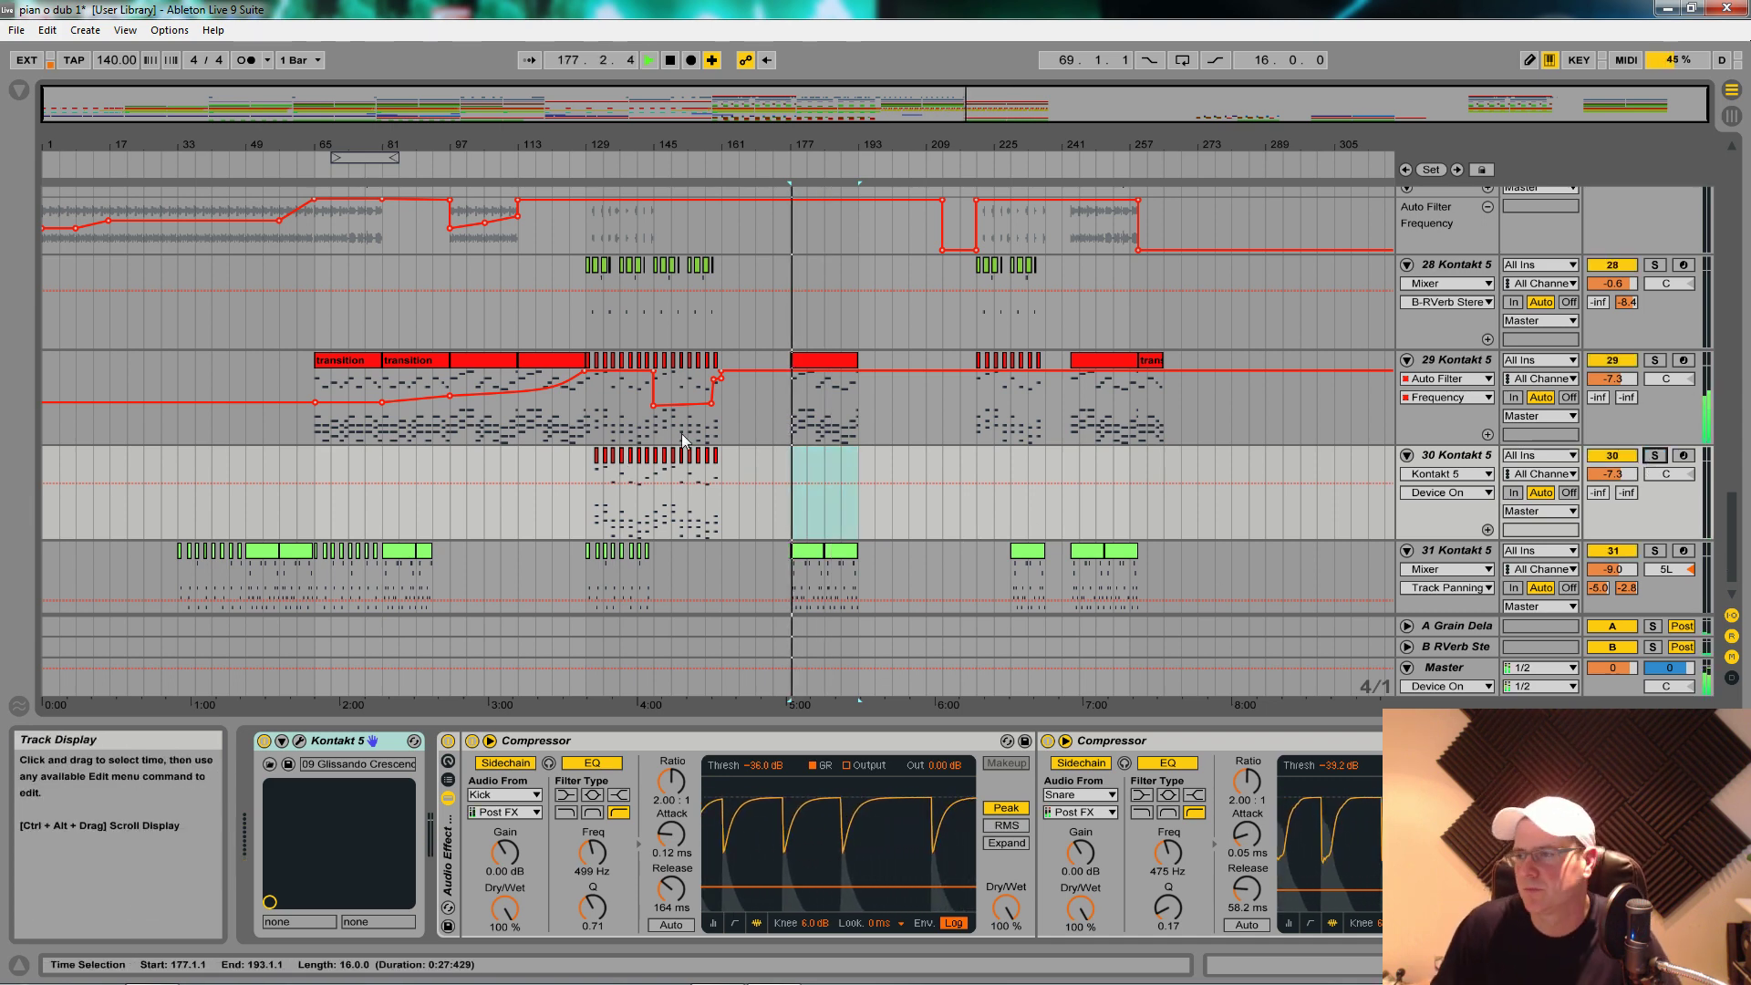
Step: Copy the pair of audio clips at bar 241 on track 27 to bar 165 and play from there
{"action": "scroll", "coordinate": [681, 434], "scroll_direction": "up", "scroll_amount": 8}
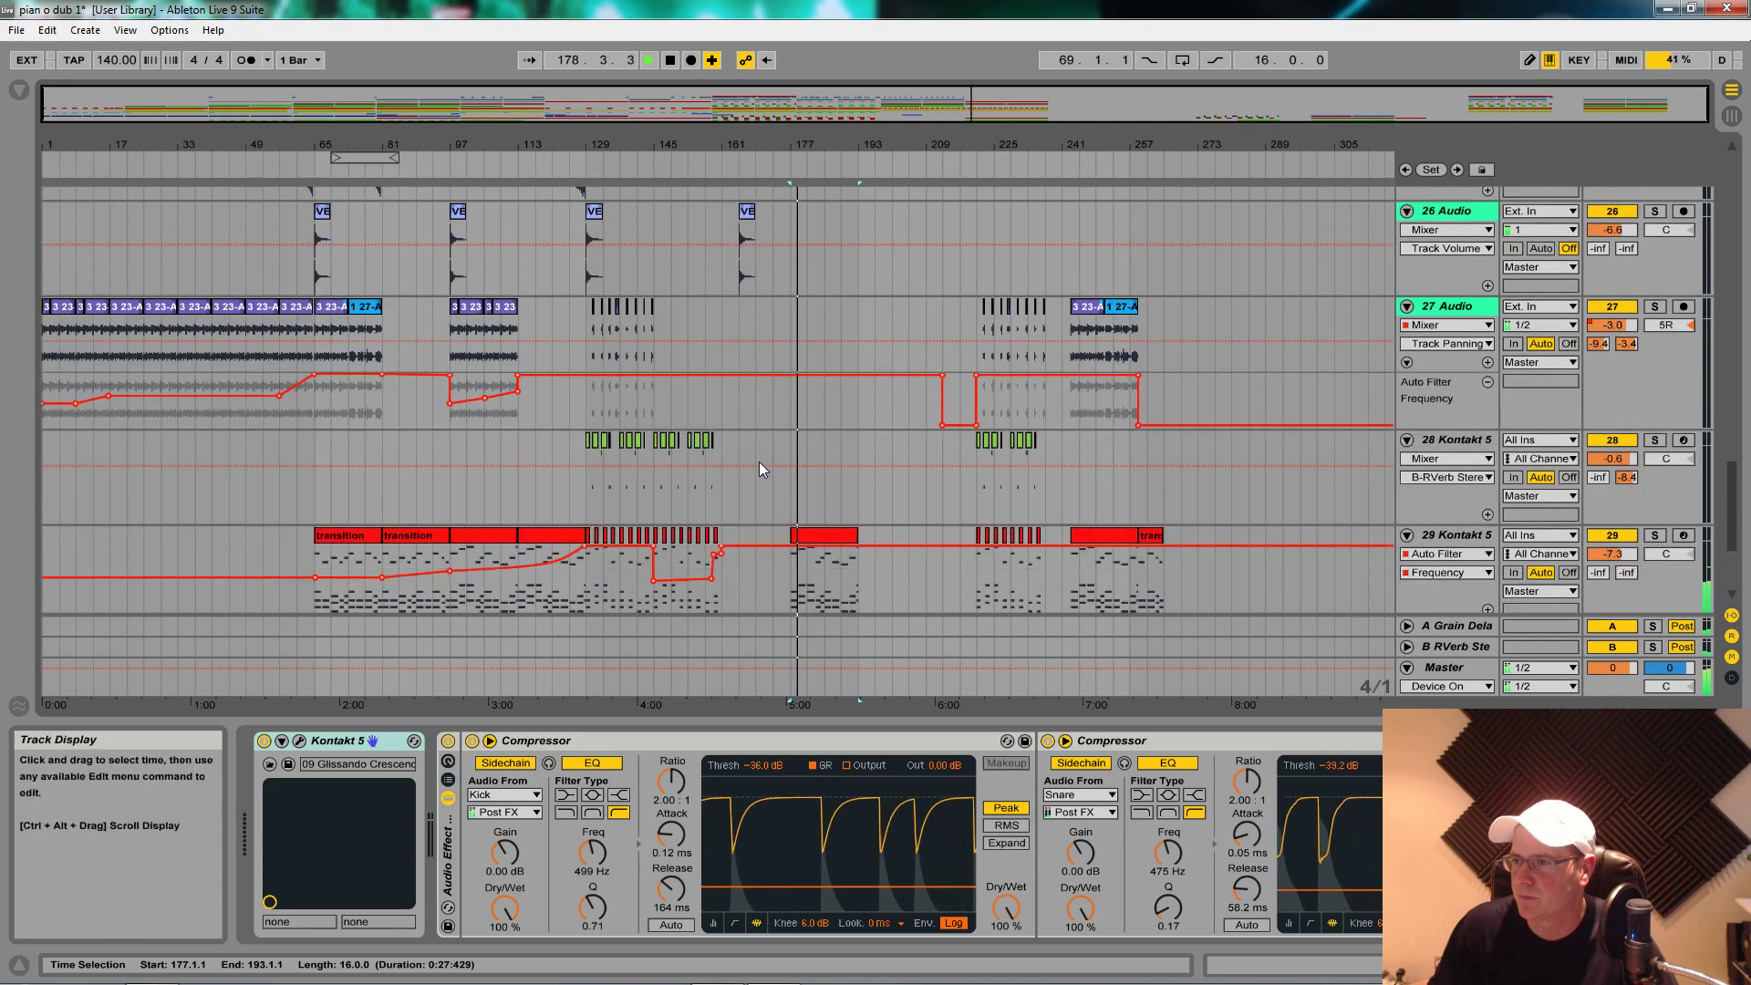
{"action": "scroll", "coordinate": [748, 456], "scroll_direction": "down", "scroll_amount": 6}
{"action": "scroll", "coordinate": [745, 447], "scroll_direction": "down", "scroll_amount": 3}
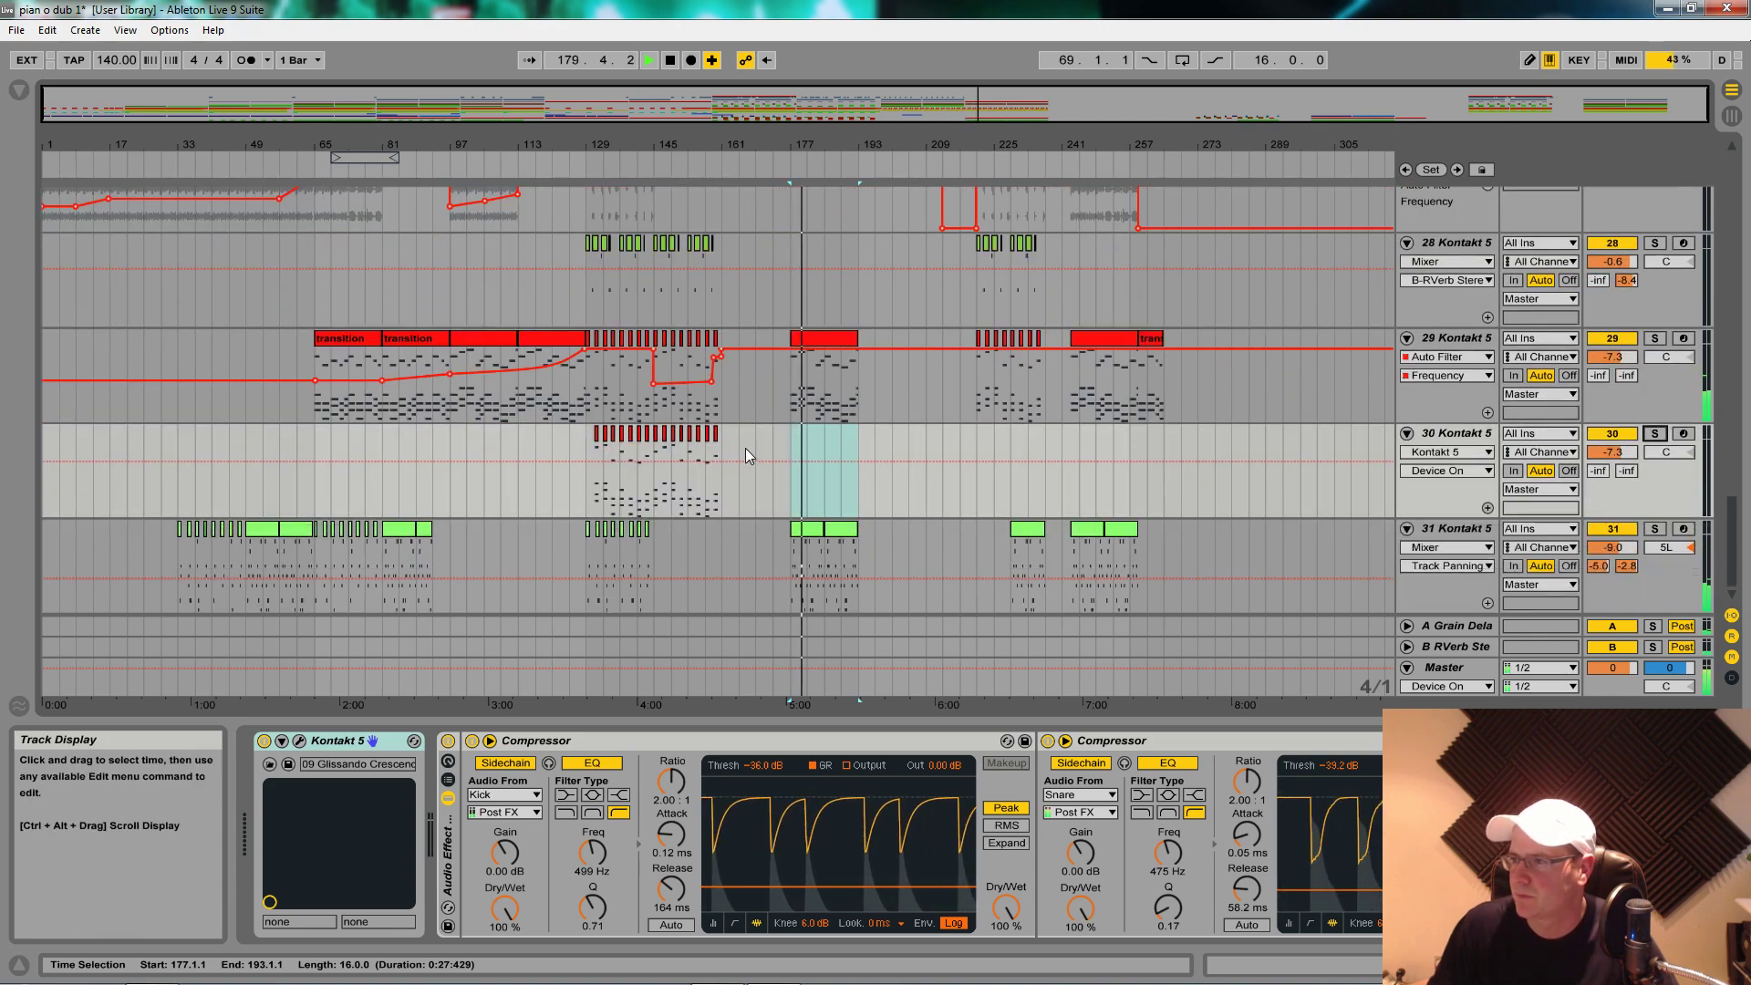
{"action": "scroll", "coordinate": [746, 447], "scroll_direction": "up", "scroll_amount": 14}
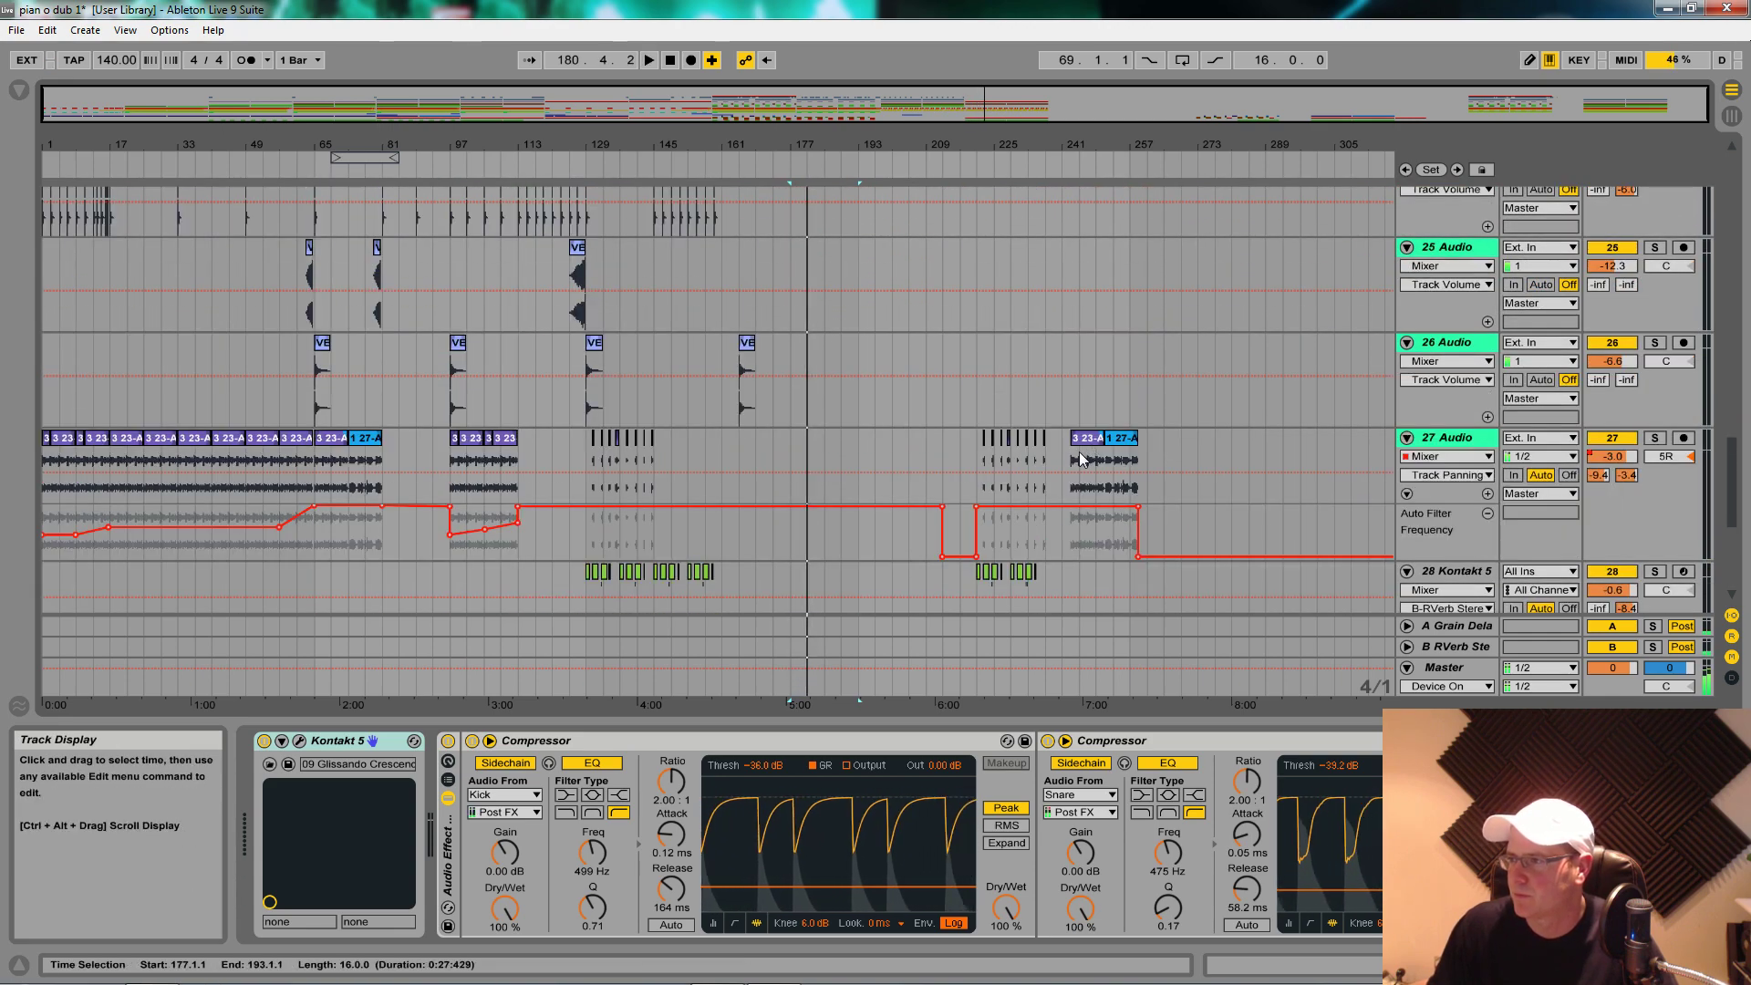
{"action": "left_click_drag", "start_coordinate": [1080, 458], "coordinate": [802, 445]}
{"action": "scroll", "coordinate": [814, 462], "scroll_direction": "down", "scroll_amount": 3}
{"action": "key", "text": "space"}
{"action": "scroll", "coordinate": [839, 461], "scroll_direction": "up", "scroll_amount": 2}
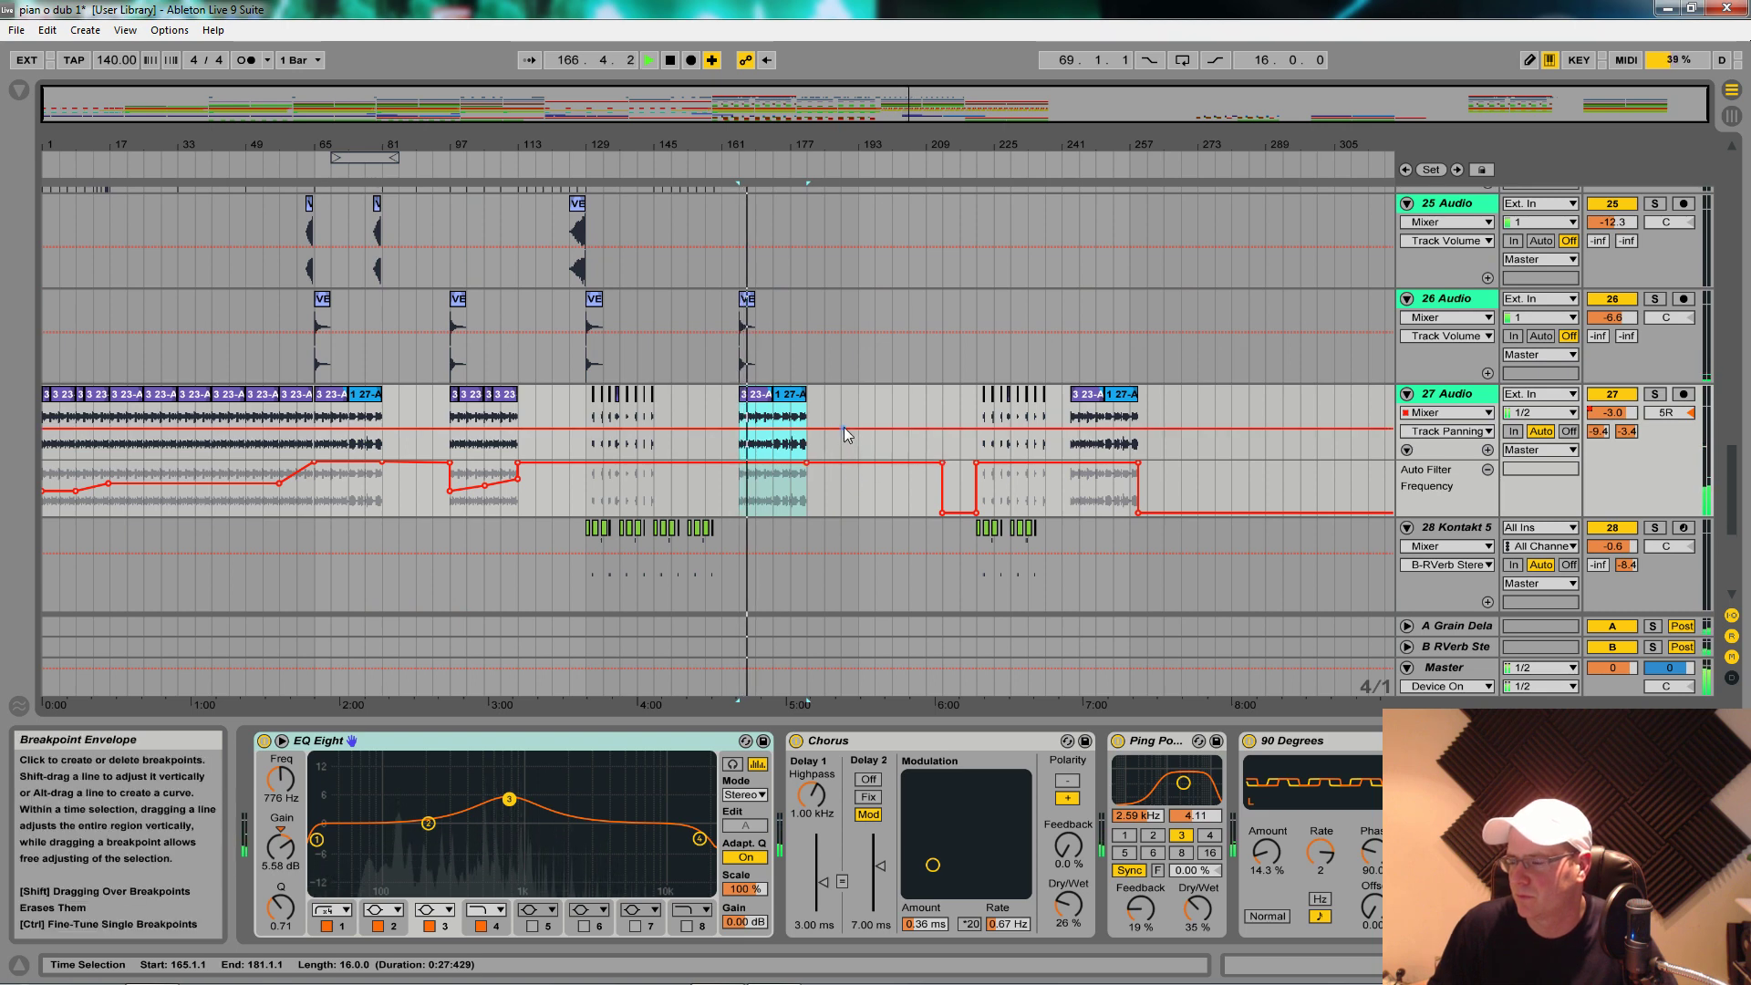
Step: Duplicate the copied audio clips on track 27 to bar 181 and delete the ones at bars 165 to 181
{"action": "scroll", "coordinate": [821, 429], "scroll_direction": "up", "scroll_amount": 1}
{"action": "key", "text": "ctrl+d"}
{"action": "left_click_drag", "start_coordinate": [740, 450], "coordinate": [808, 449]}
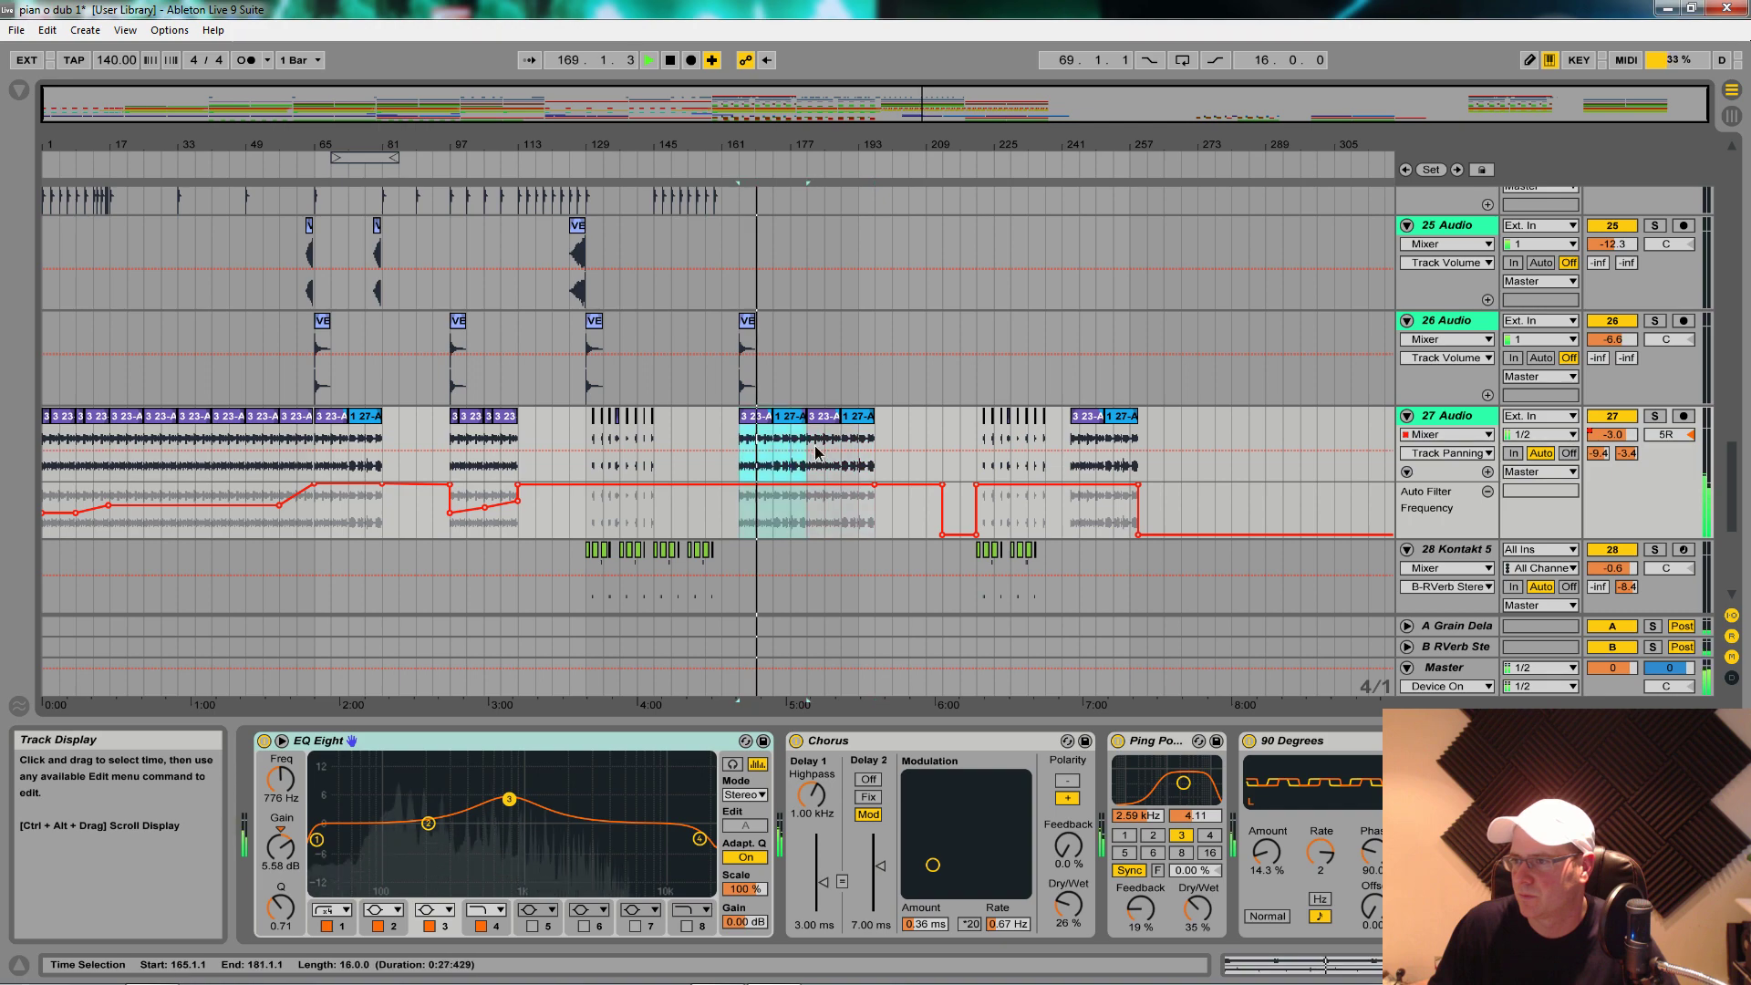
{"action": "key", "text": "Delete"}
{"action": "scroll", "coordinate": [834, 433], "scroll_direction": "up", "scroll_amount": 1}
{"action": "scroll", "coordinate": [832, 430], "scroll_direction": "down", "scroll_amount": 12}
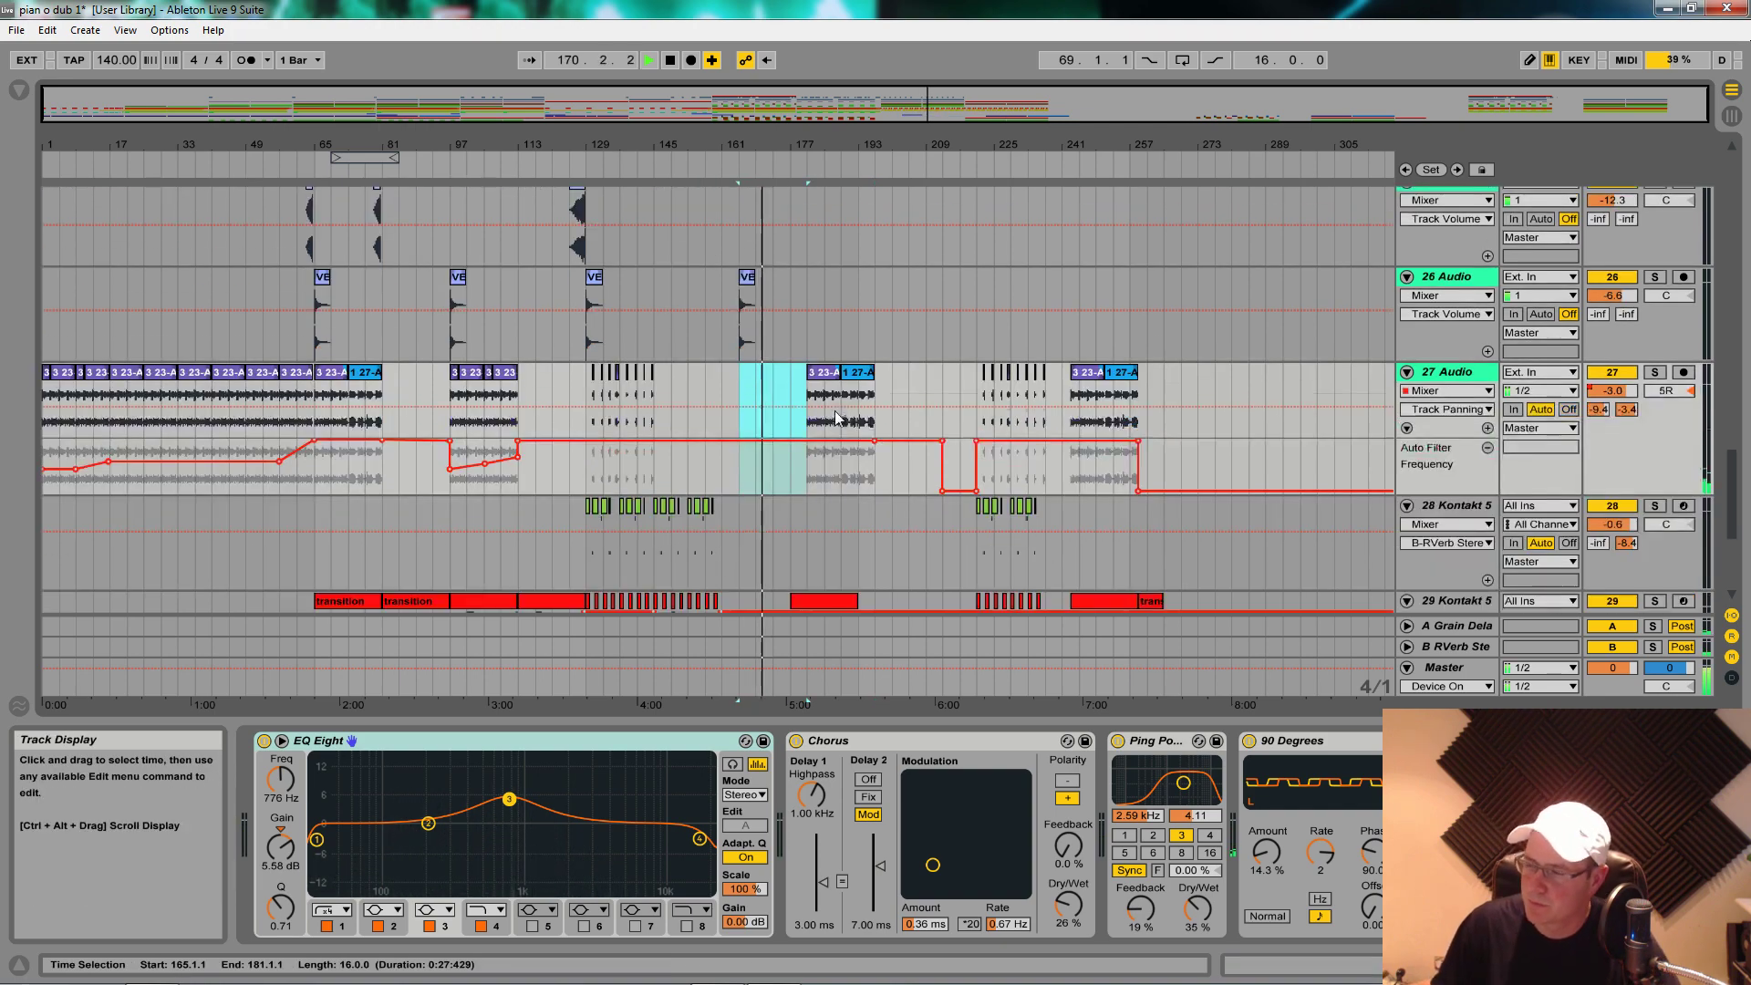
Step: Duplicate the short kick clip at 177.1.1 on the Kick track to 177.1.3 and play the result
{"action": "scroll", "coordinate": [841, 458], "scroll_direction": "up", "scroll_amount": 20}
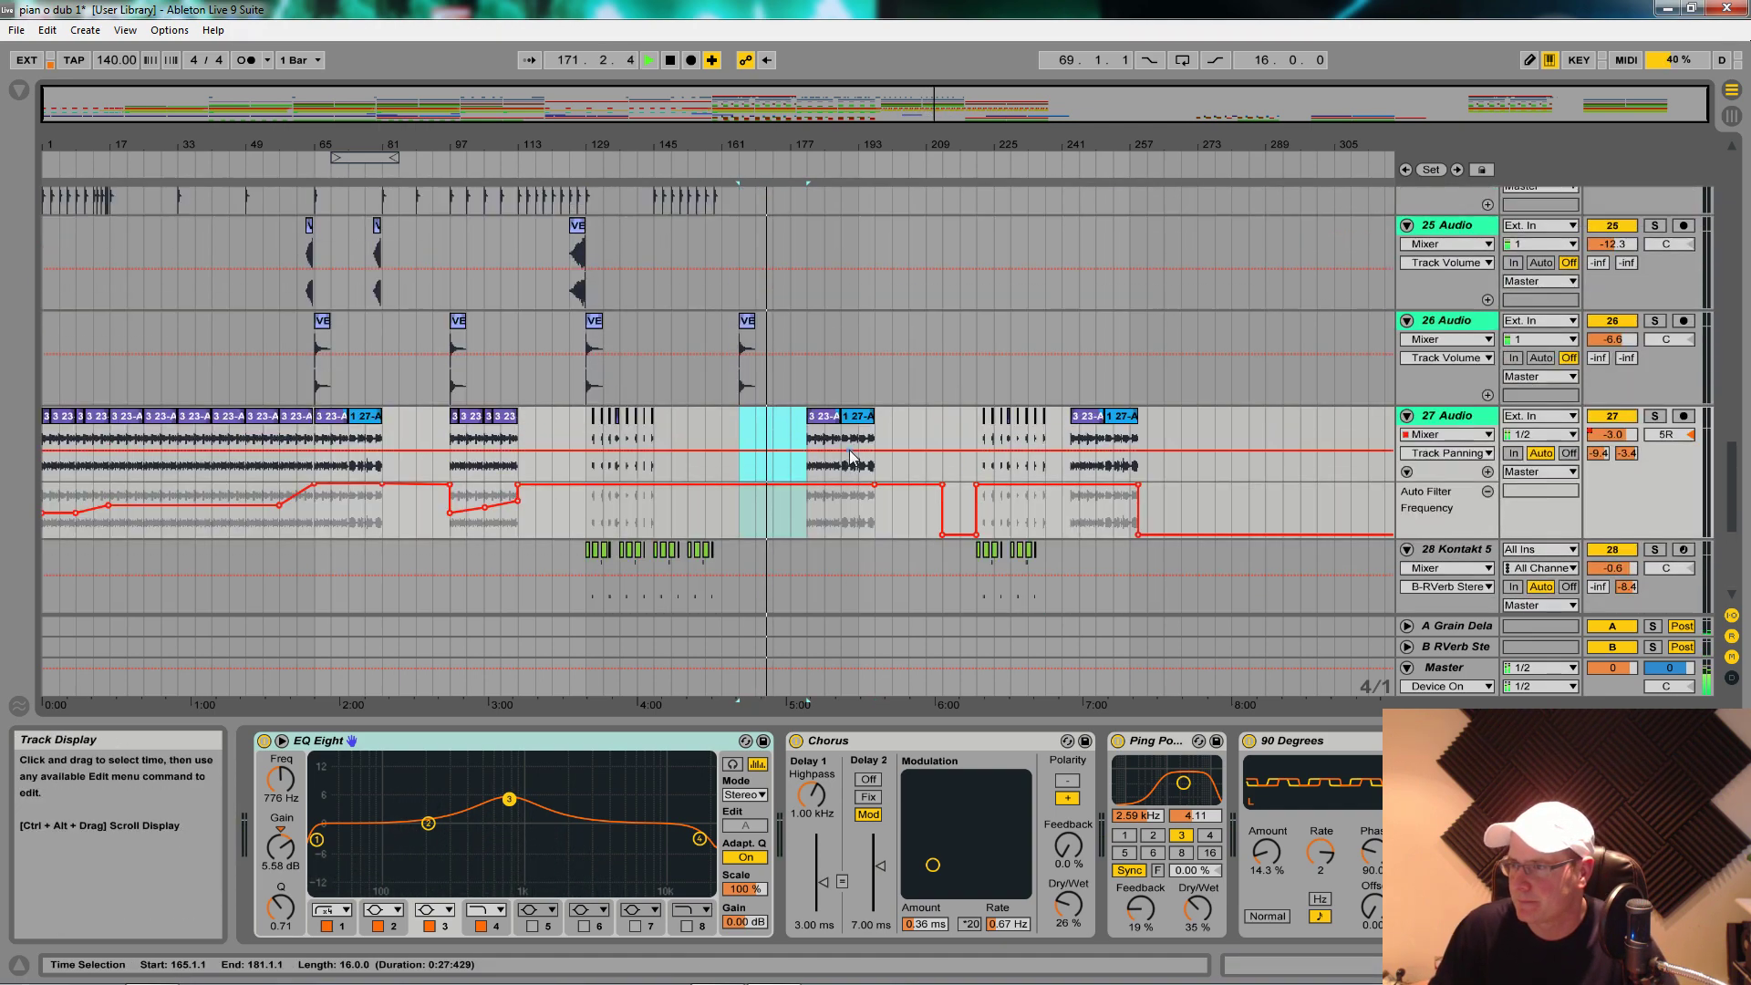
{"action": "scroll", "coordinate": [784, 296], "scroll_direction": "up", "scroll_amount": 6}
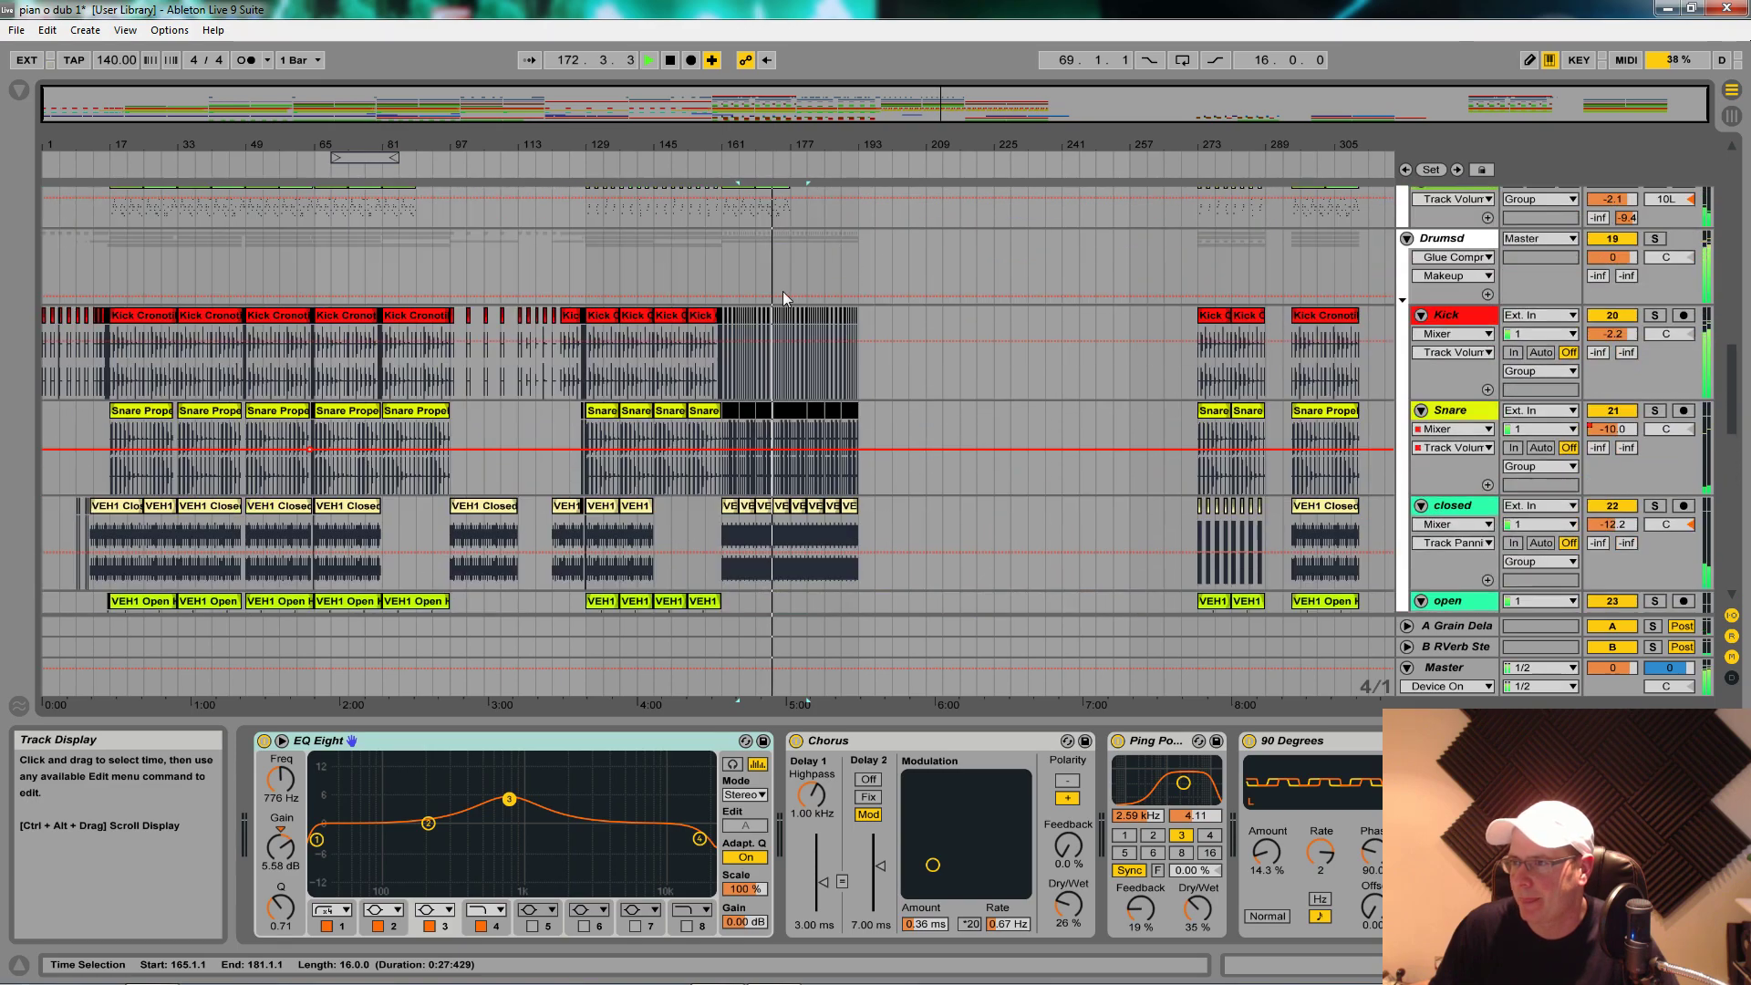
{"action": "left_click_drag", "start_coordinate": [797, 146], "coordinate": [799, 301]}
{"action": "left_click", "coordinate": [547, 333]}
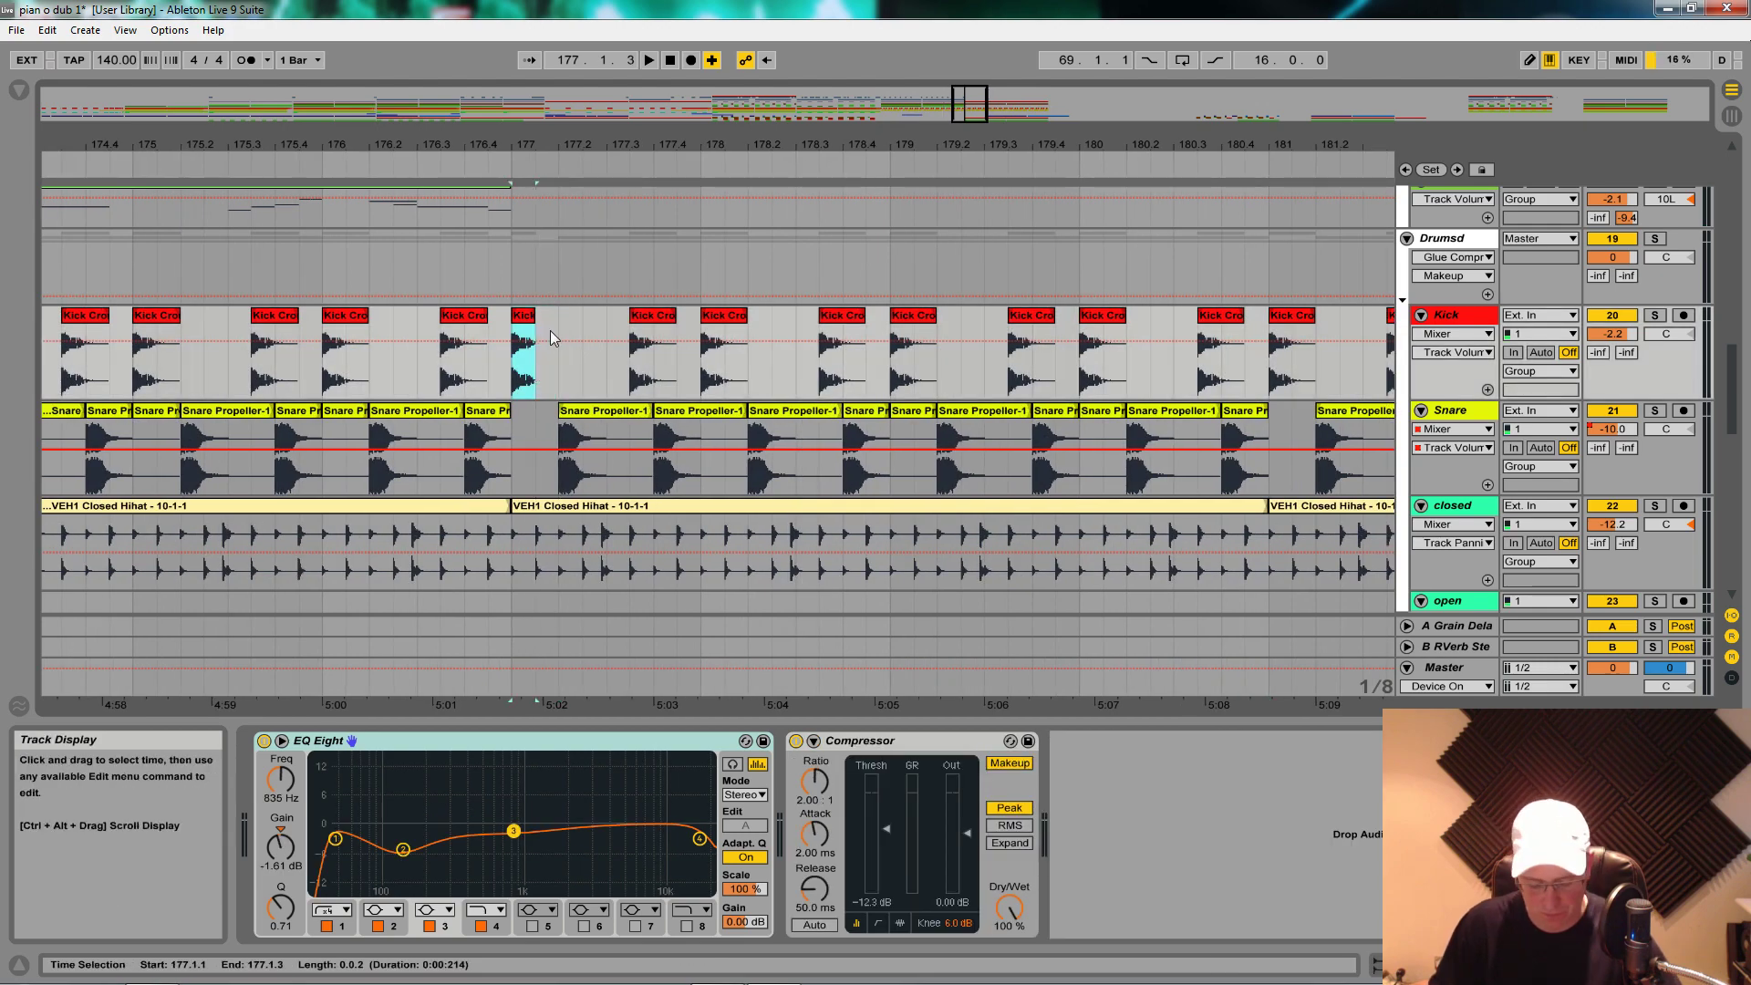
{"action": "key", "text": "space"}
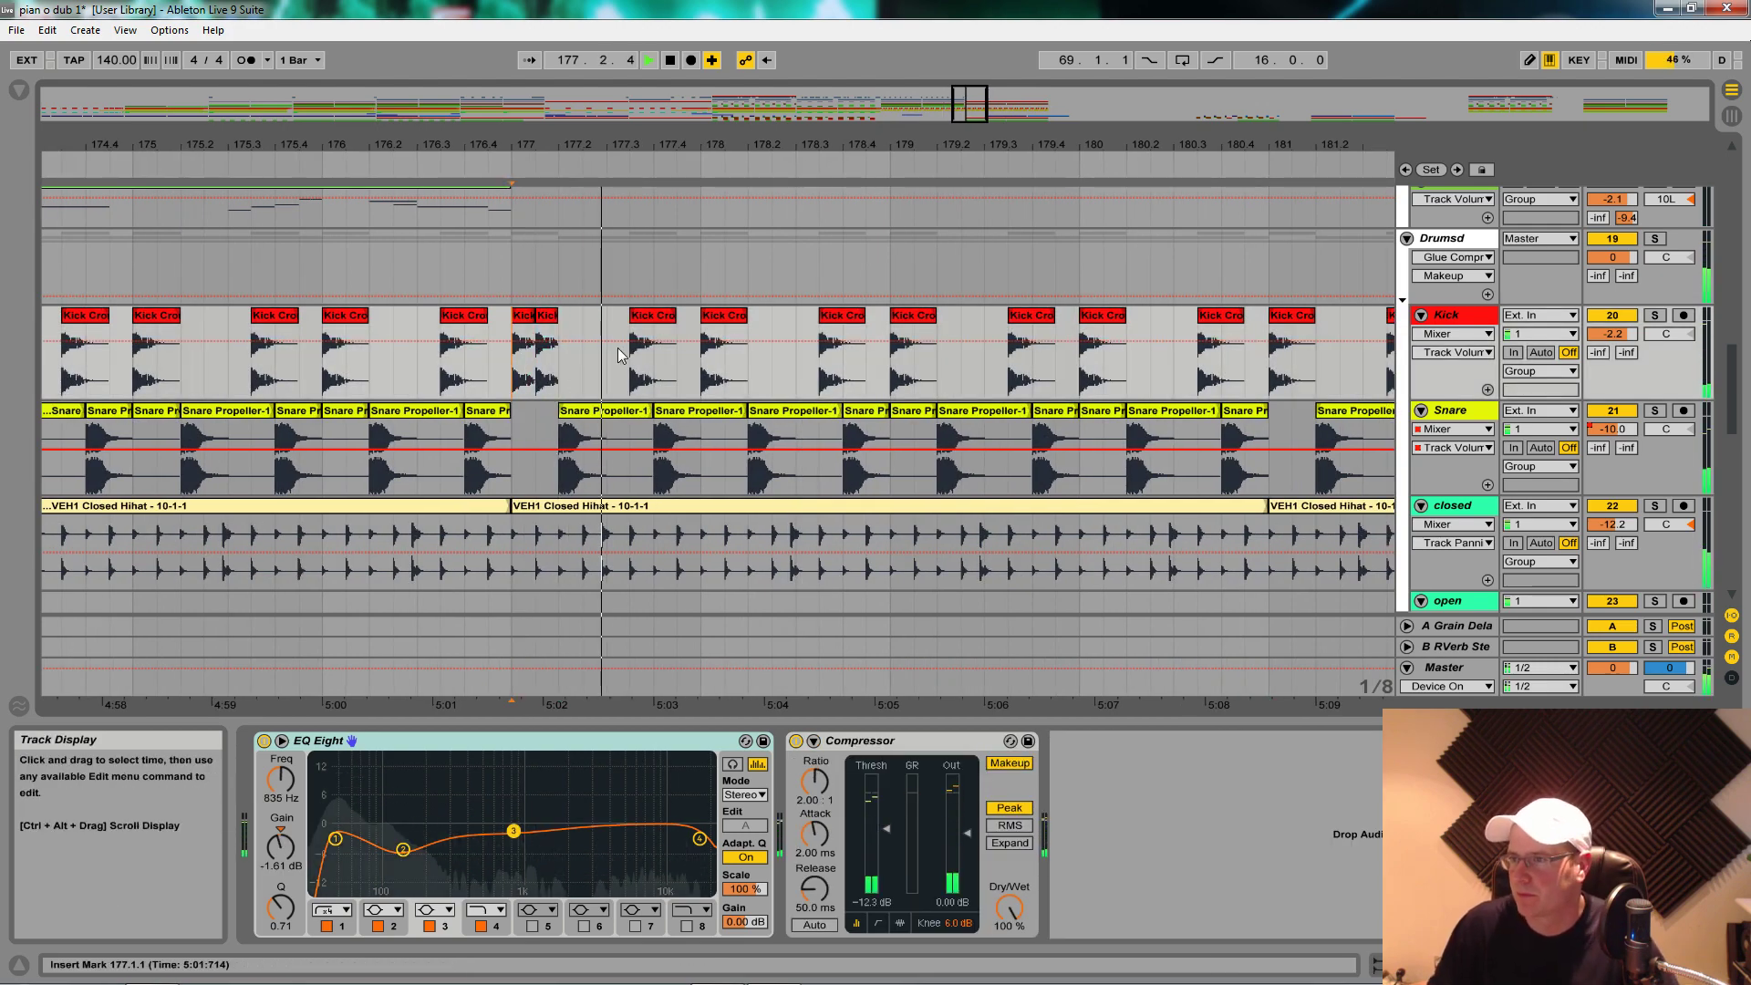
Step: Try placing a copy of the two short kick clips from bar 177 at 177.4.3, undo it, and replay bar 177
{"action": "left_click_drag", "start_coordinate": [511, 368], "coordinate": [686, 335]}
{"action": "key", "text": "ctrl+z"}
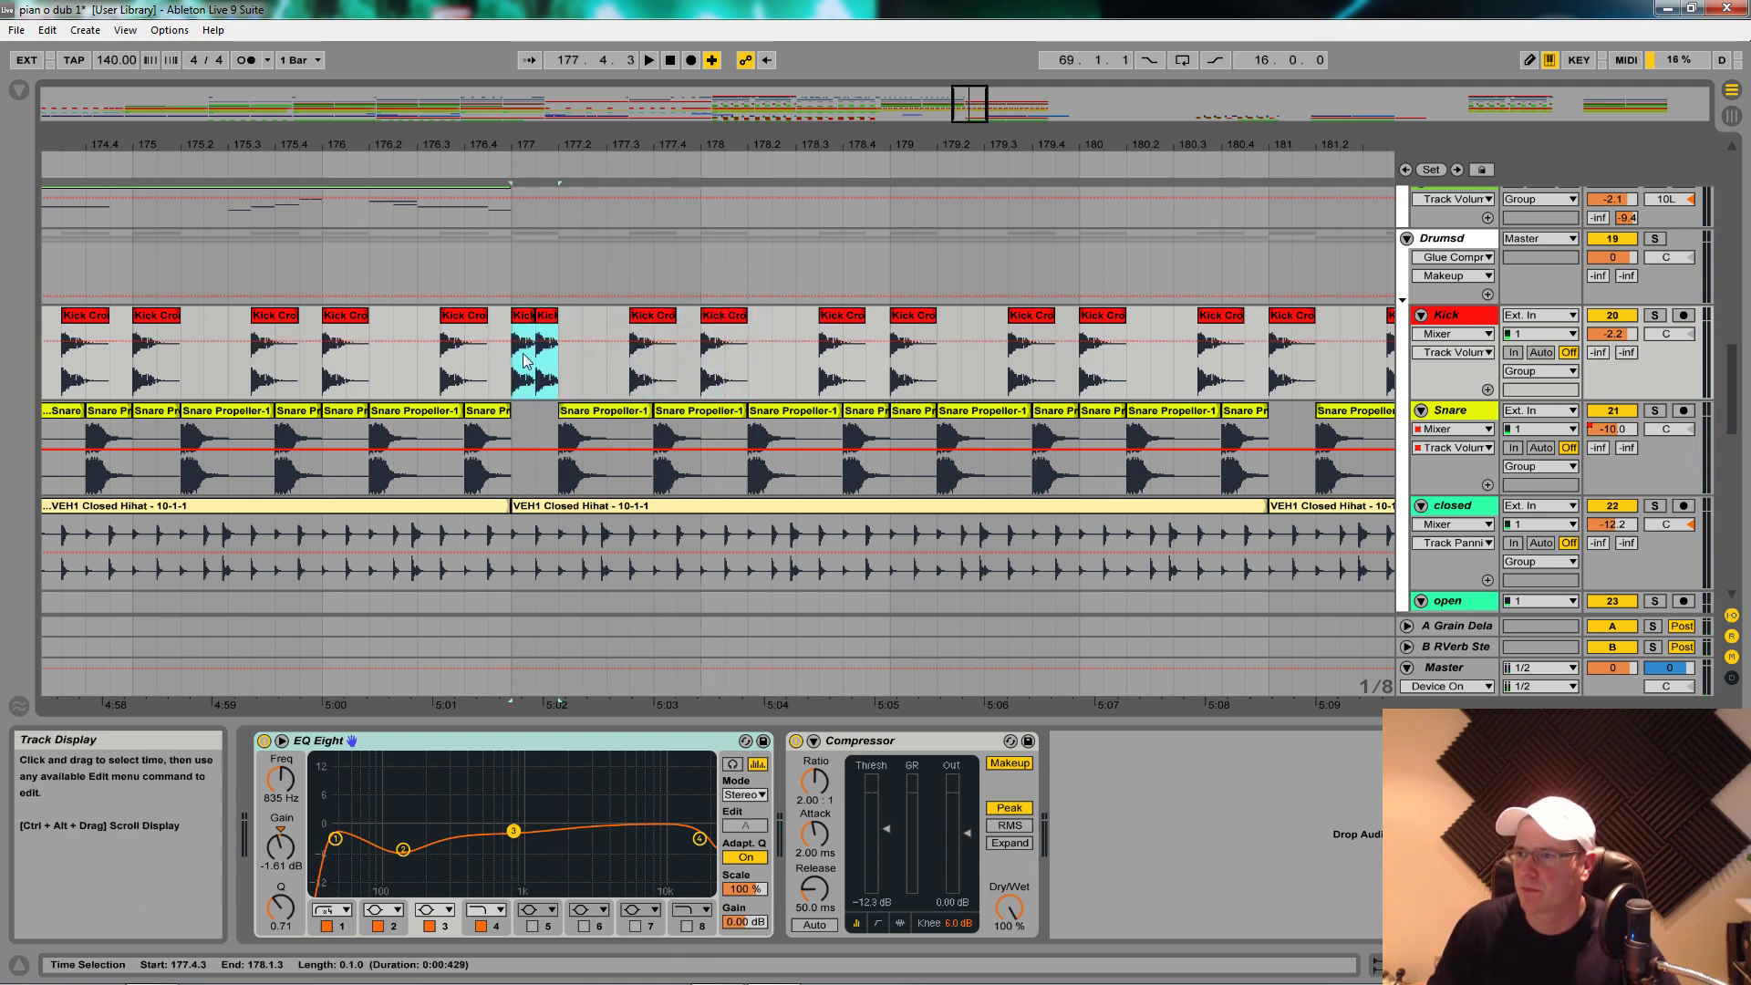
{"action": "left_click_drag", "start_coordinate": [536, 362], "coordinate": [608, 362]}
{"action": "left_click", "coordinate": [516, 369]}
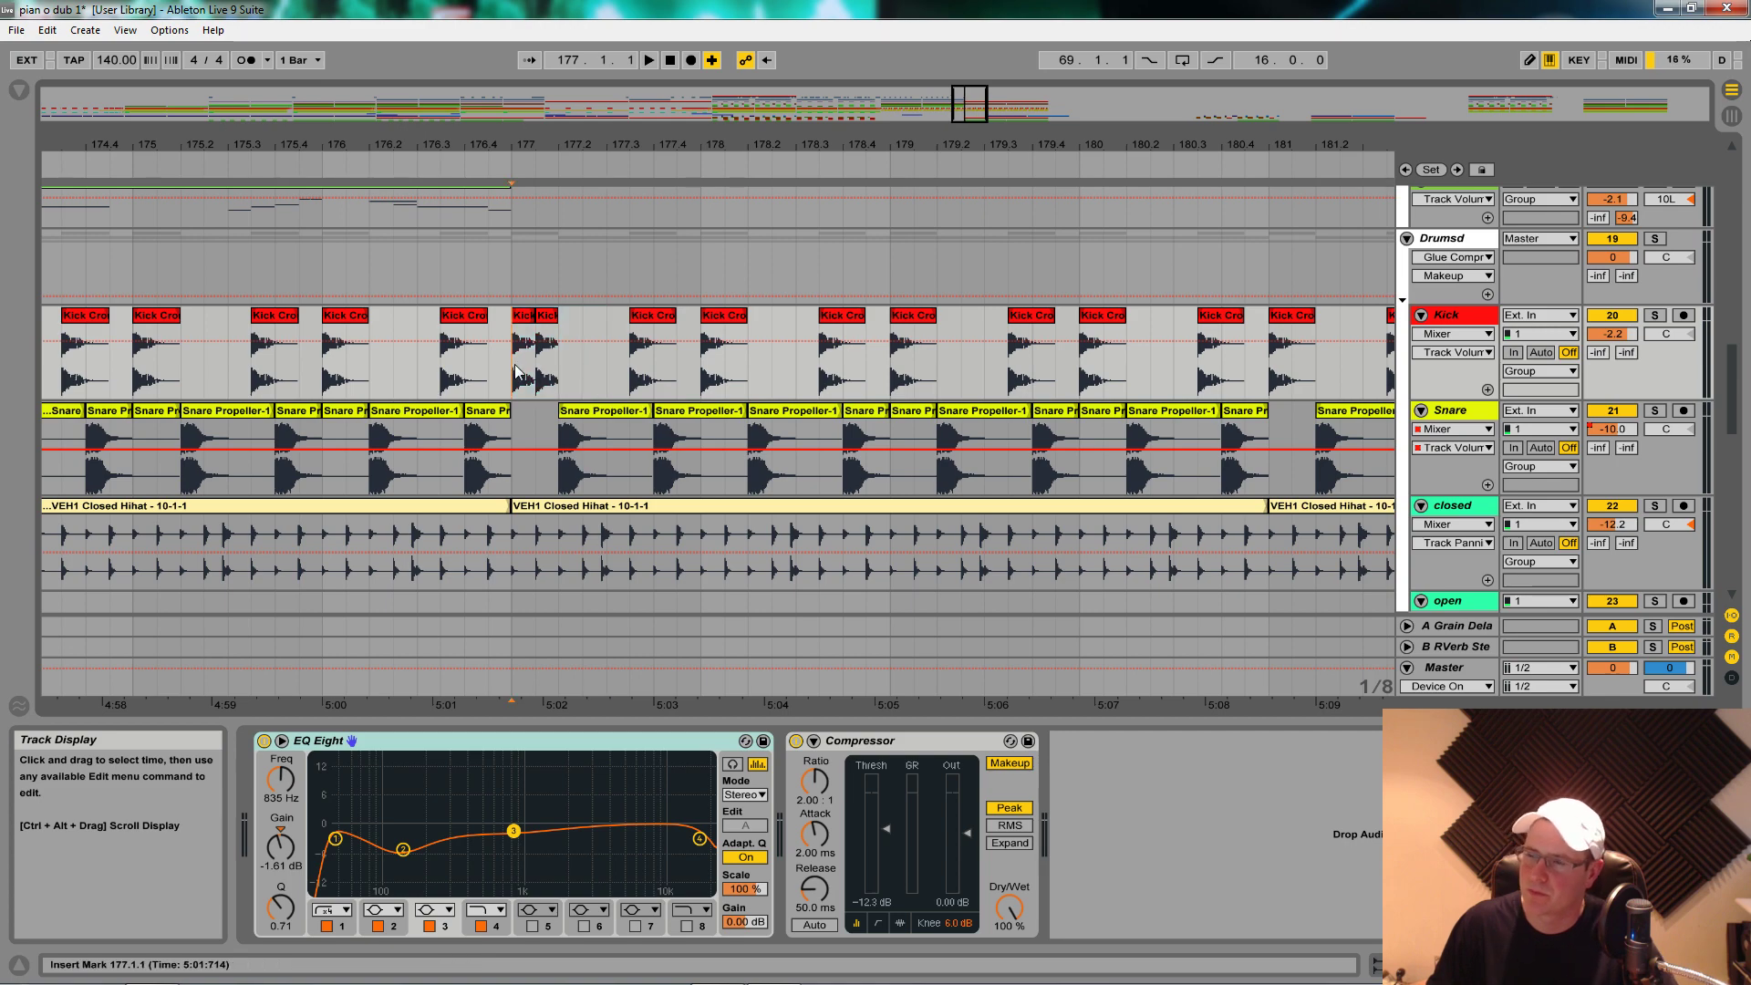
{"action": "key", "text": "space"}
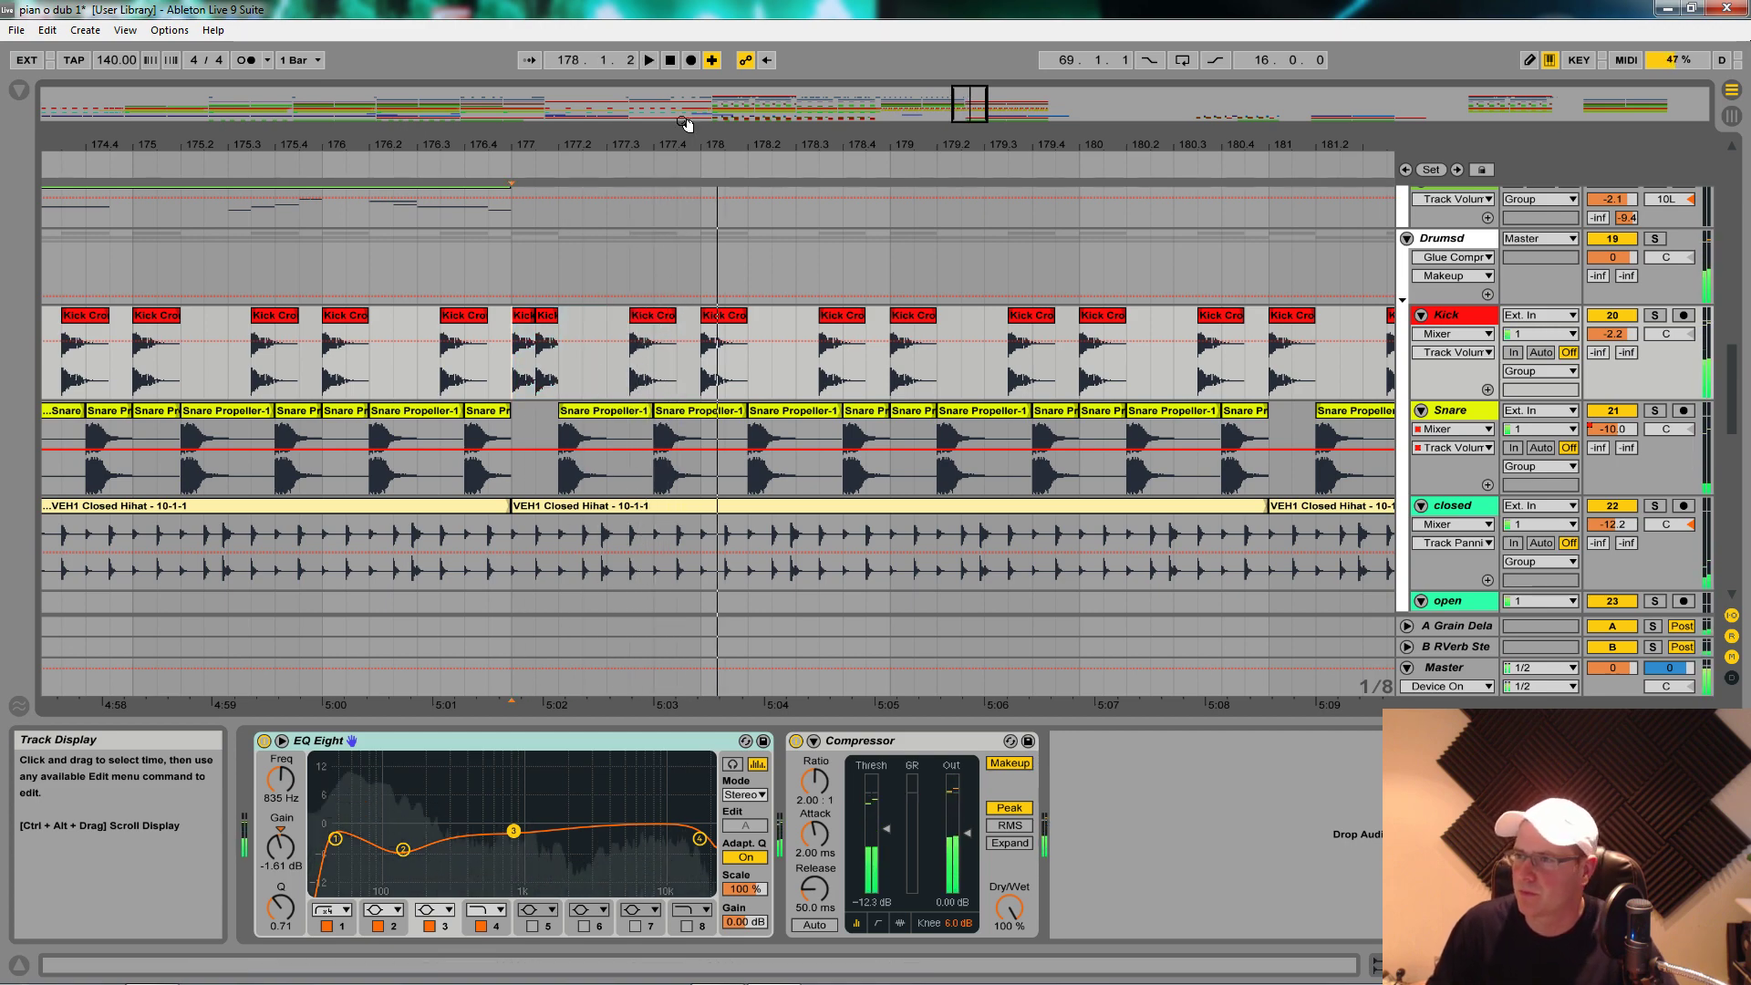
Step: Copy a sixteenth-note kick slice to 177.4.4 on the Kick track, lowering its clip gain to about -1.86 dB
{"action": "left_click_drag", "start_coordinate": [680, 128], "coordinate": [681, 173]}
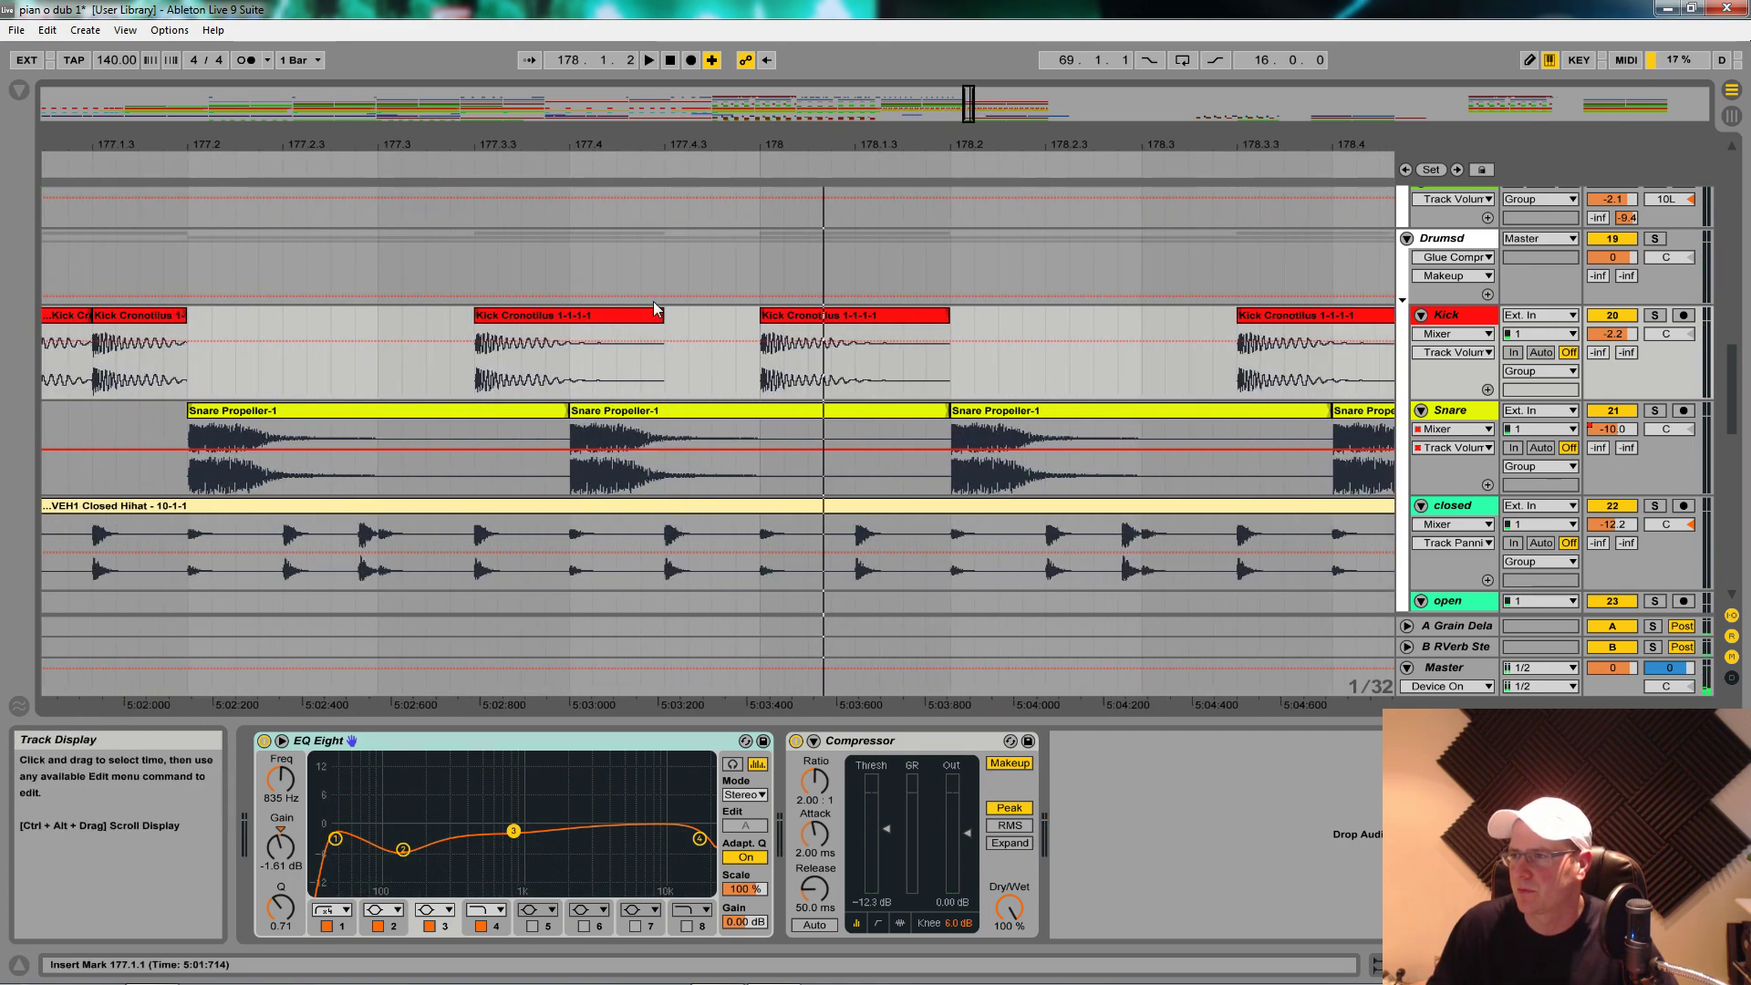
{"action": "left_click_drag", "start_coordinate": [497, 333], "coordinate": [734, 352]}
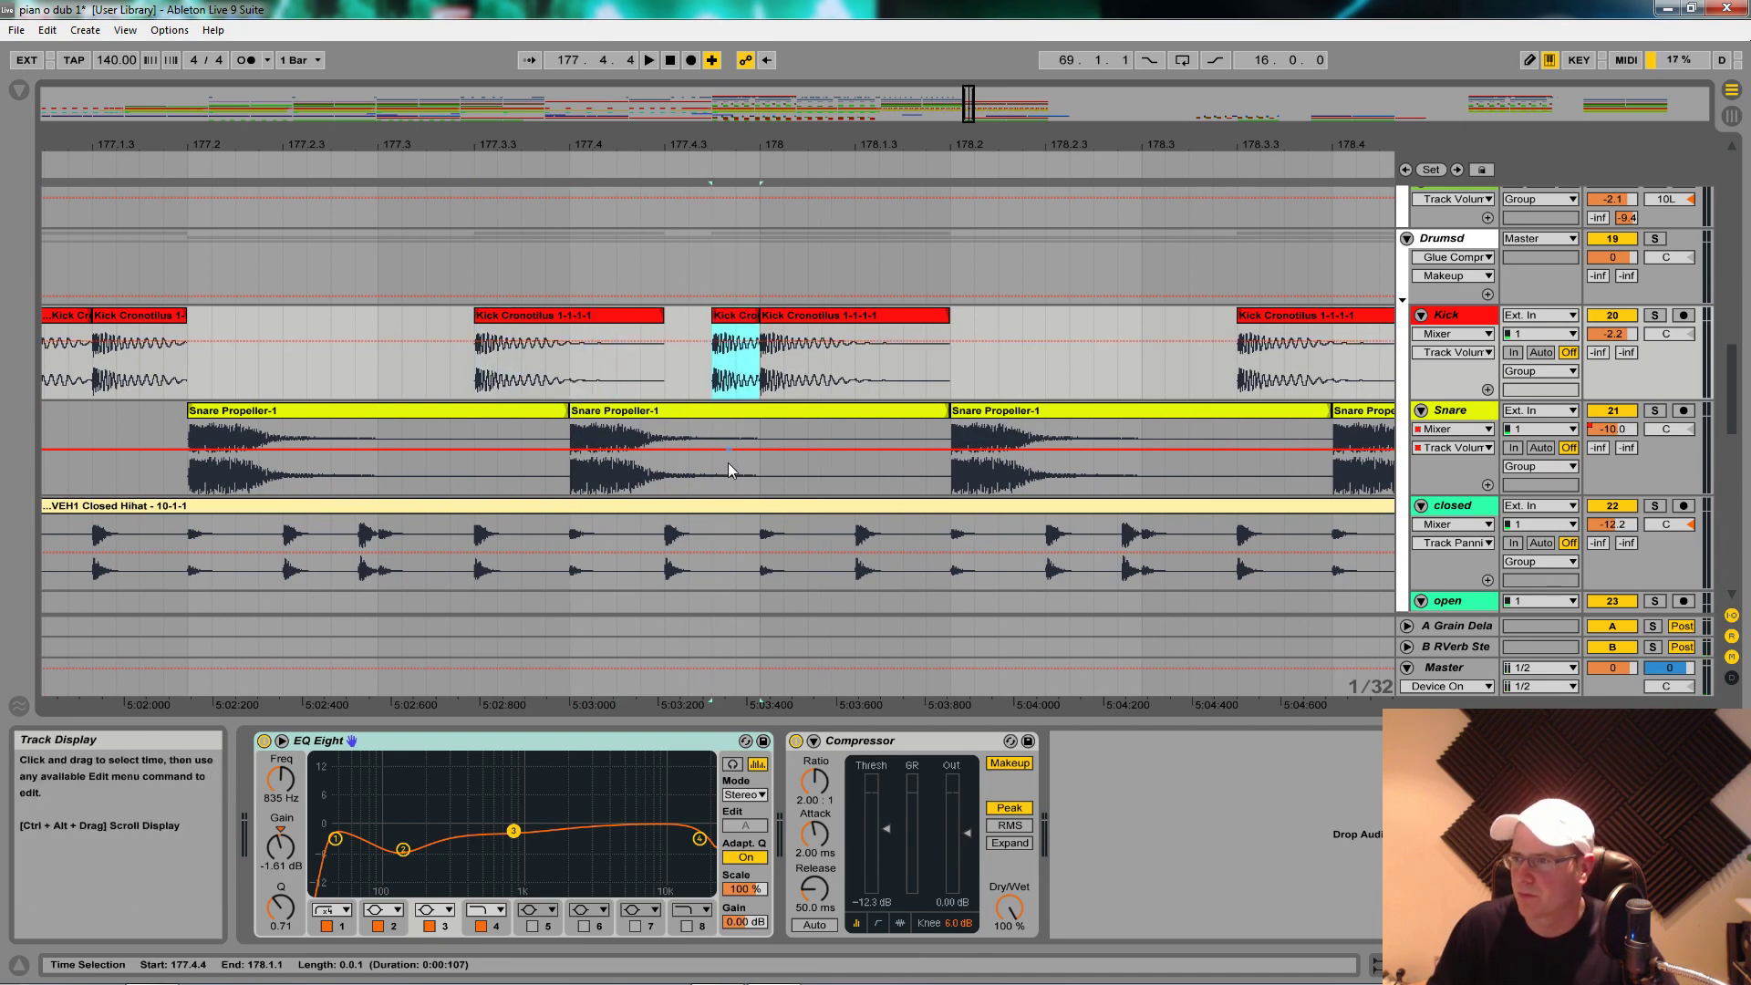
{"action": "double_click", "coordinate": [743, 333]}
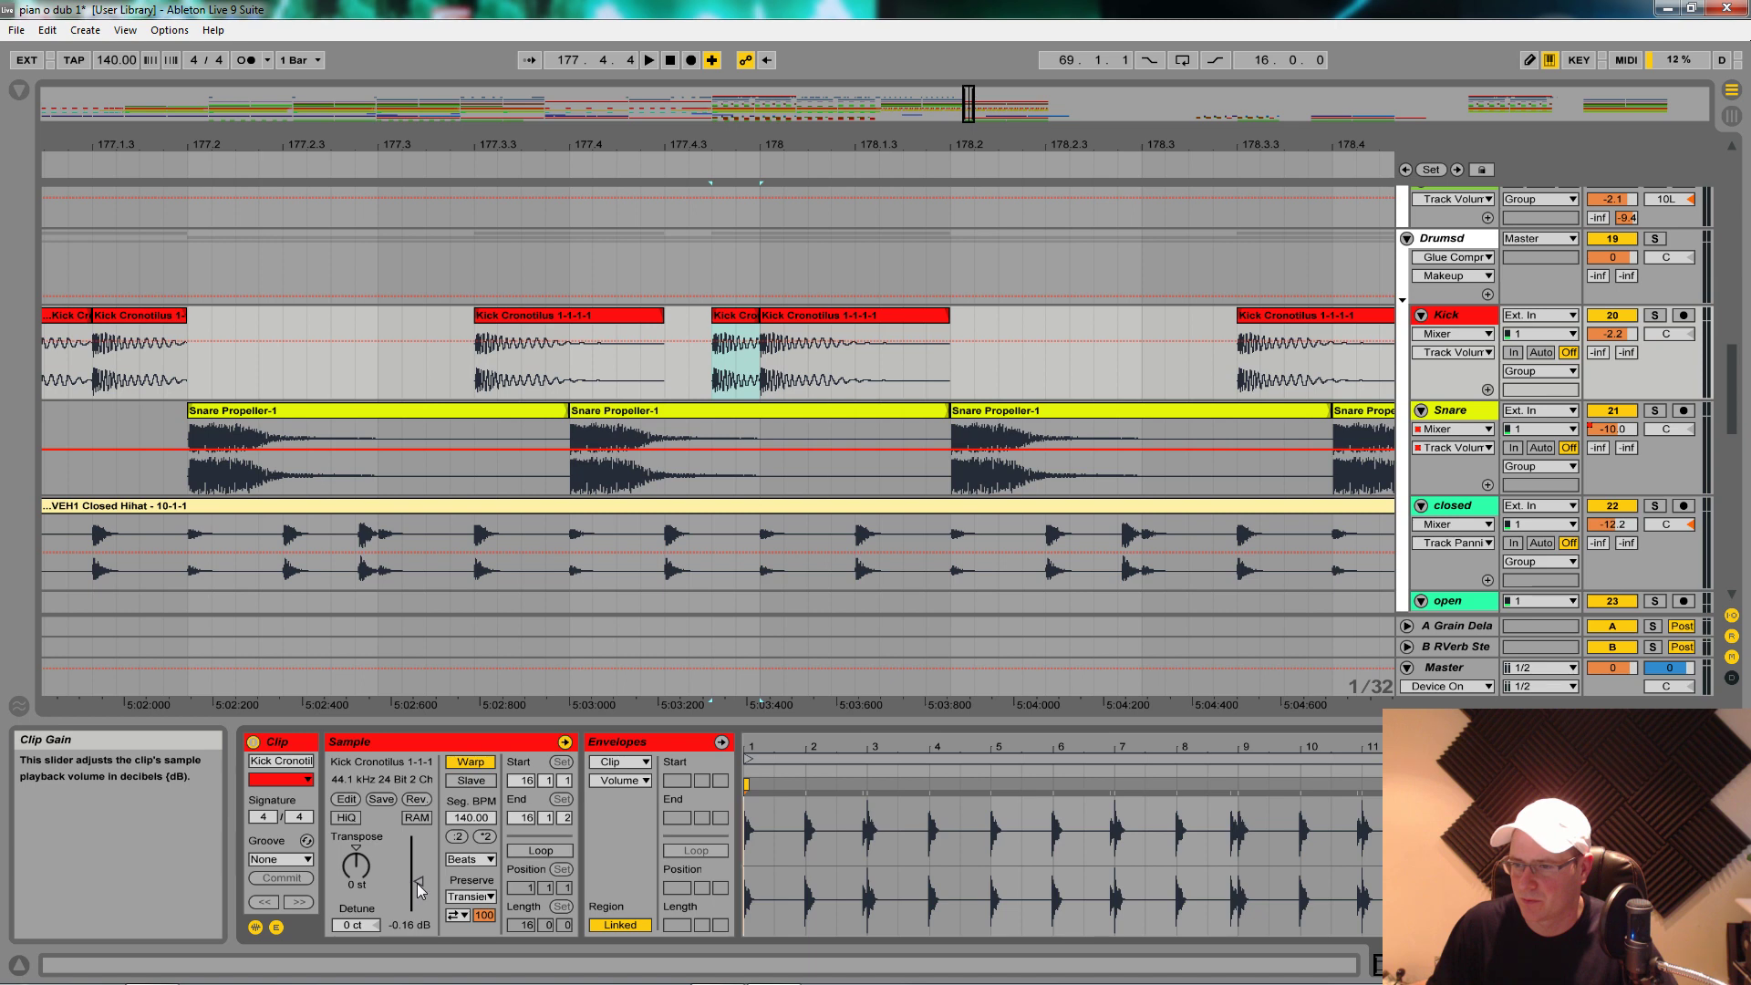
{"action": "key", "text": "space"}
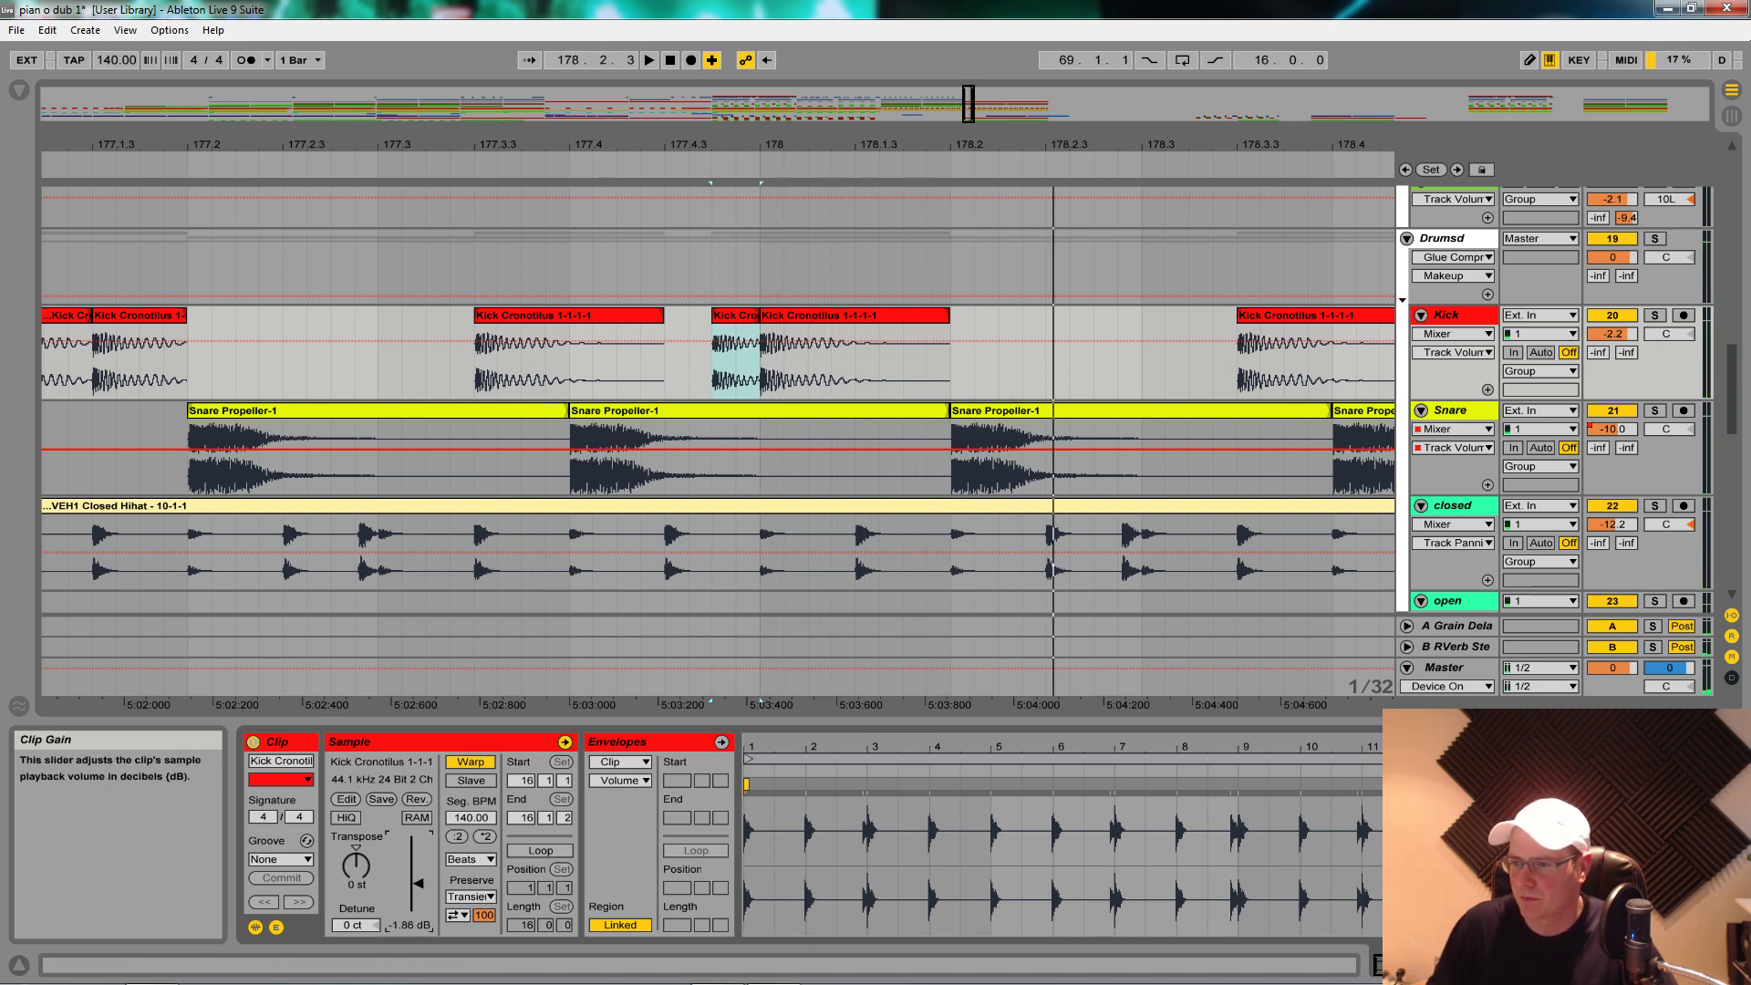
{"action": "key", "text": "space"}
{"action": "left_click_drag", "start_coordinate": [419, 889], "coordinate": [418, 891]}
{"action": "key", "text": "space"}
{"action": "key", "text": "space"}
Step: Duplicate the one-bar kick pattern at bar 177 repeatedly up to bar 193 and play it back from bar 177
{"action": "left_click_drag", "start_coordinate": [444, 146], "coordinate": [469, 56]}
{"action": "left_click_drag", "start_coordinate": [427, 355], "coordinate": [515, 355]}
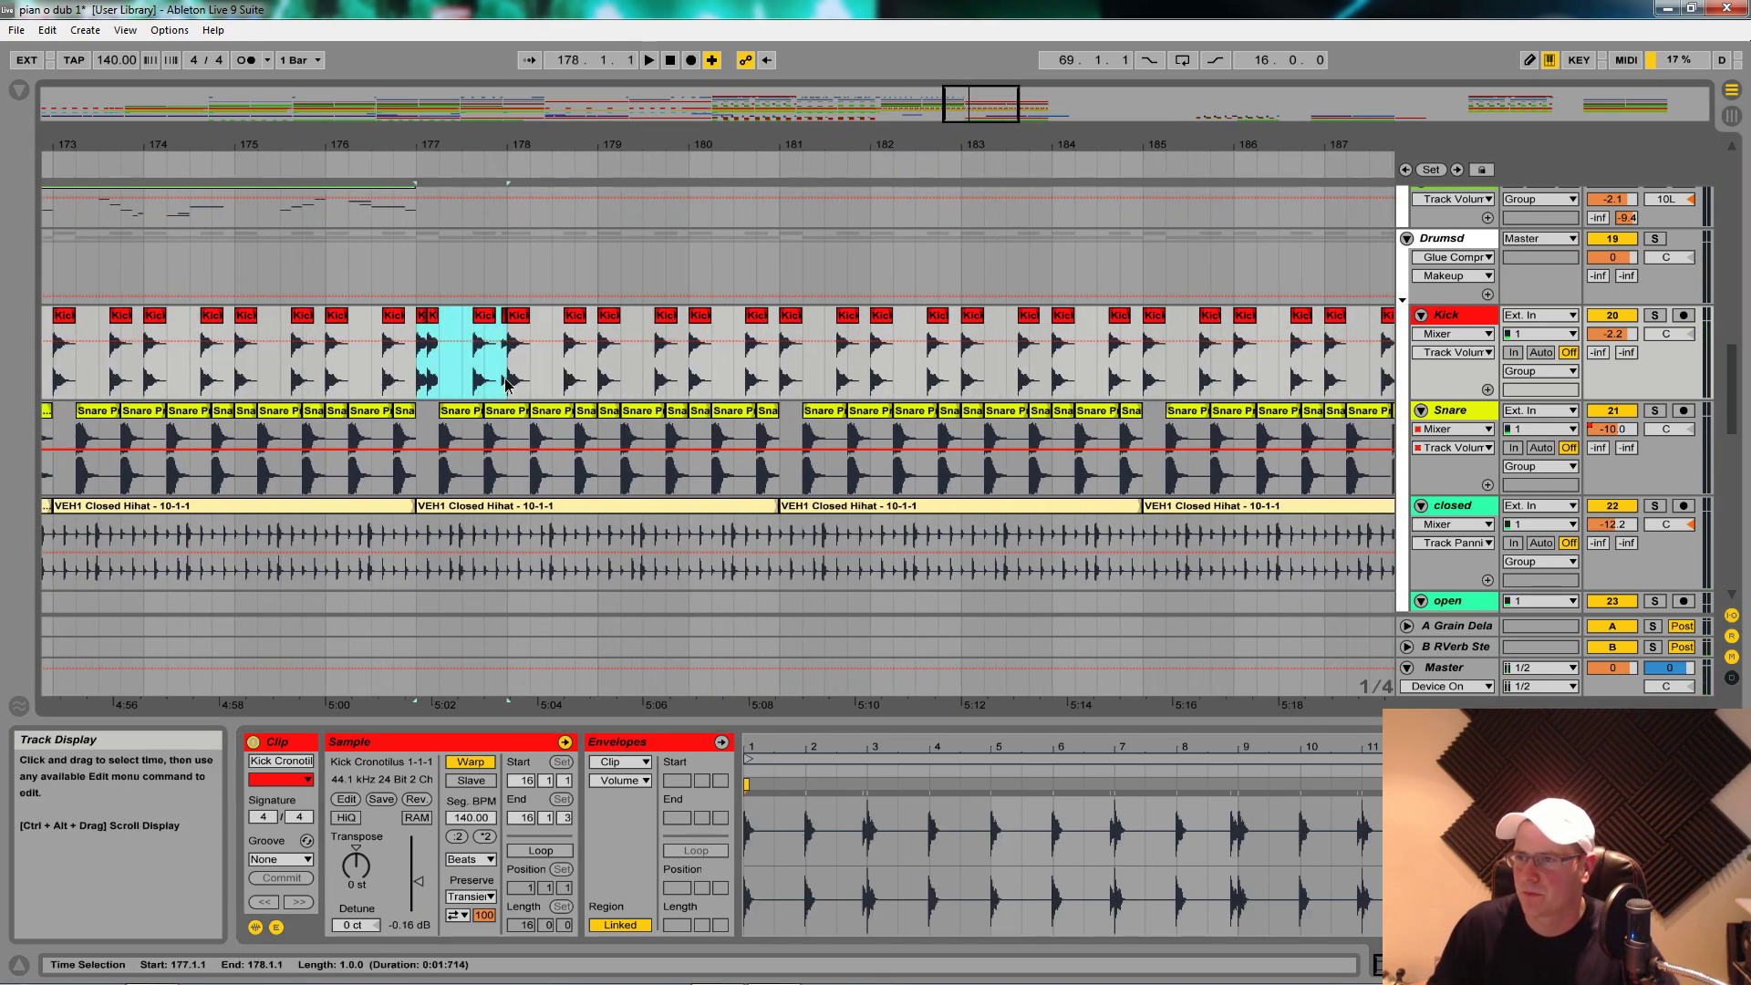
{"action": "key", "text": "ctrl+d"}
{"action": "key", "text": "ctrl+d"}
{"action": "key", "text": "ctrl+d"}
{"action": "key", "text": "ctrl+d"}
{"action": "key", "text": "ctrl+d"}
{"action": "key", "text": "ctrl+d"}
{"action": "key", "text": "ctrl+d"}
{"action": "left_click_drag", "start_coordinate": [973, 146], "coordinate": [967, 78]}
{"action": "key", "text": "ctrl+d"}
{"action": "key", "text": "ctrl+d"}
{"action": "key", "text": "ctrl+d"}
{"action": "key", "text": "ctrl+d"}
{"action": "key", "text": "ctrl+d"}
{"action": "key", "text": "ctrl+d"}
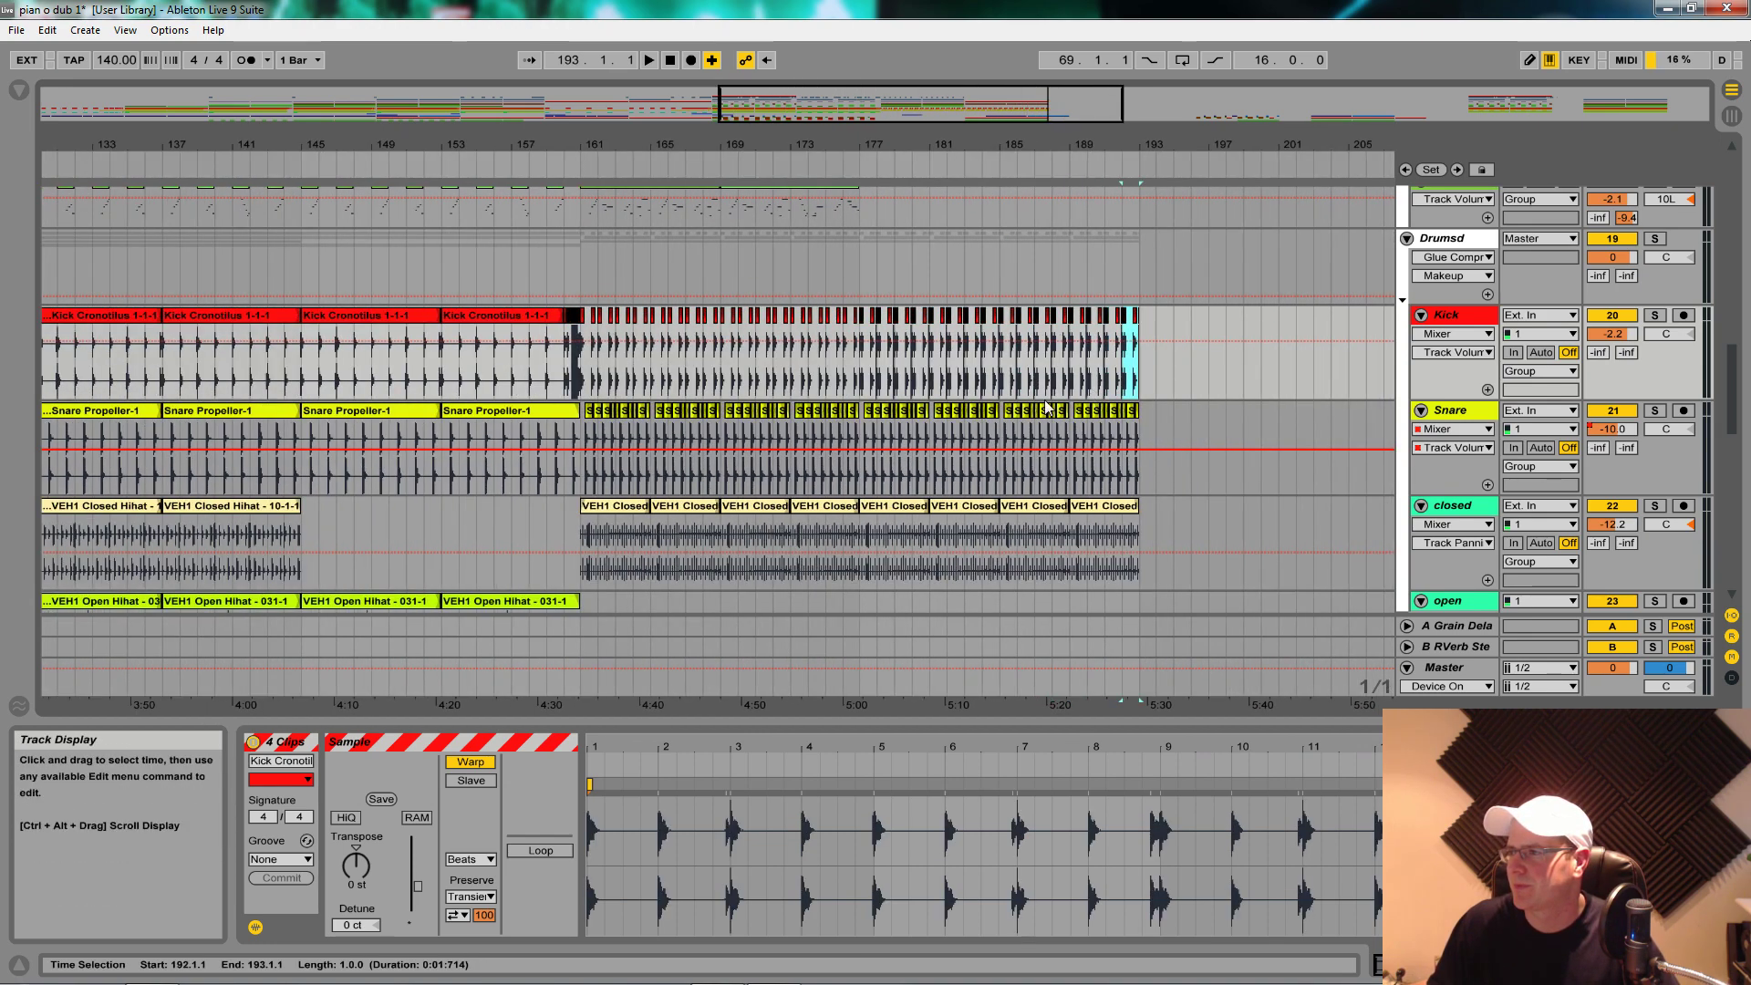
{"action": "left_click", "coordinate": [861, 363]}
{"action": "key", "text": "space"}
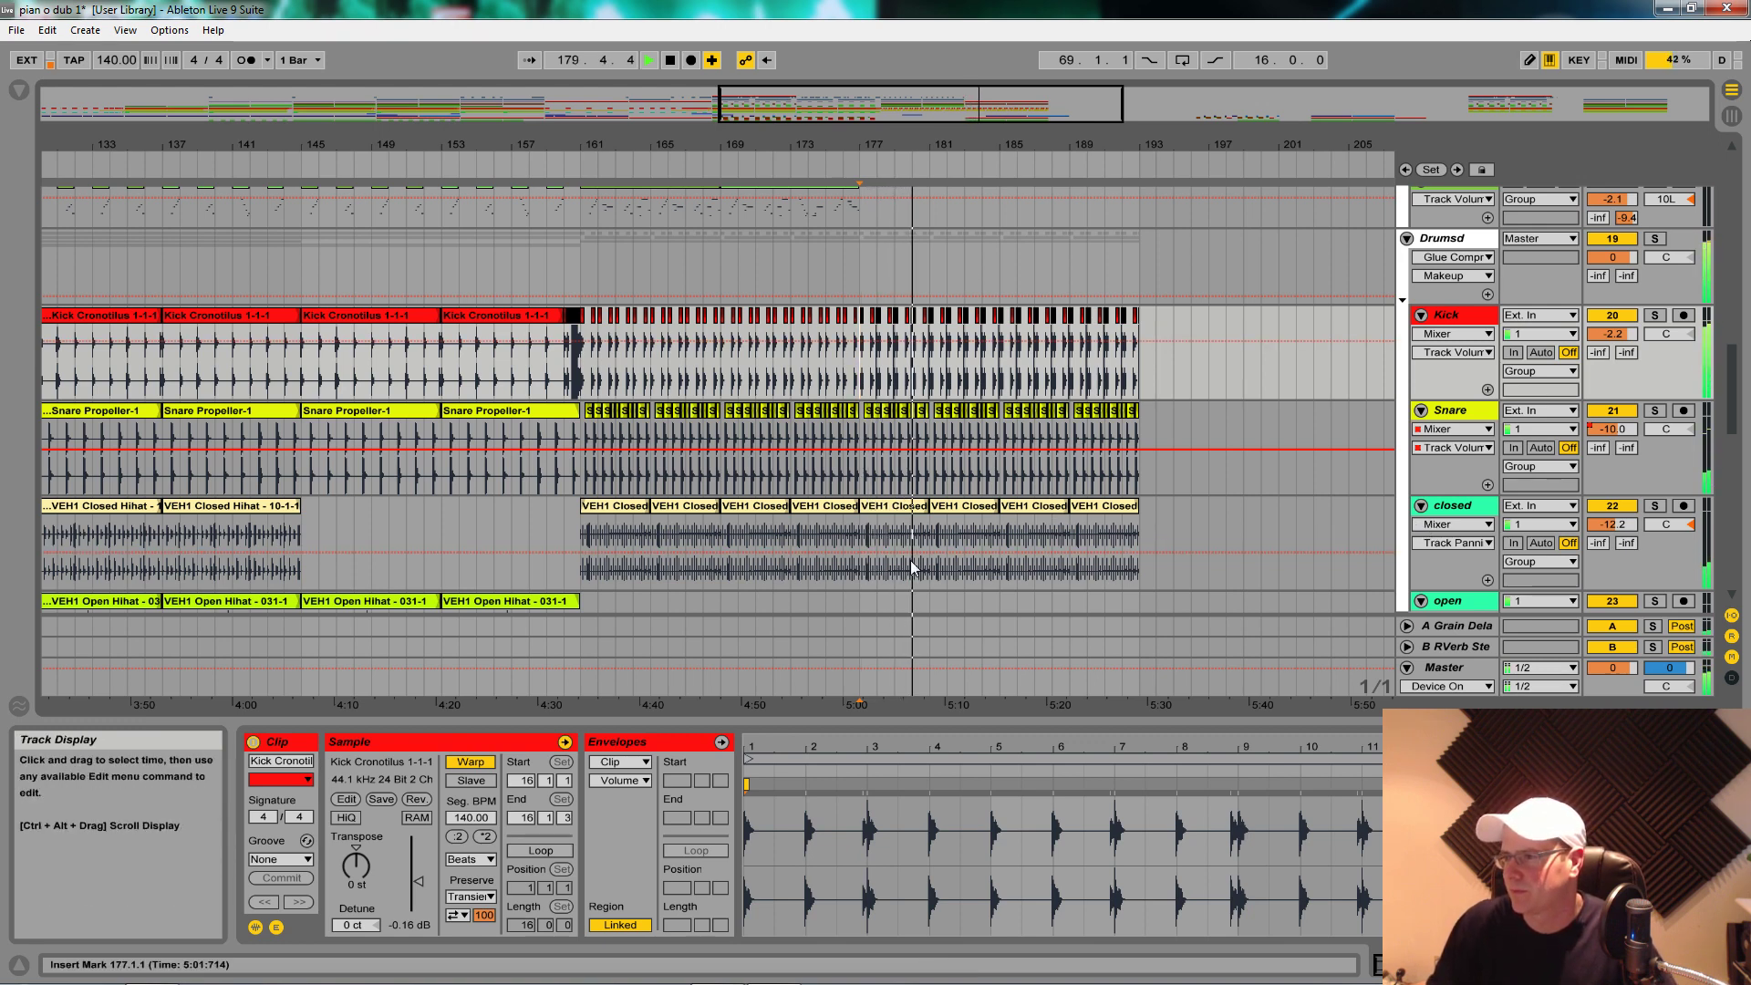
Step: Open the closed hi-hat clip at bar 161 and solo the closed track to play it from there
{"action": "left_click", "coordinate": [1452, 514]}
{"action": "double_click", "coordinate": [1449, 516]}
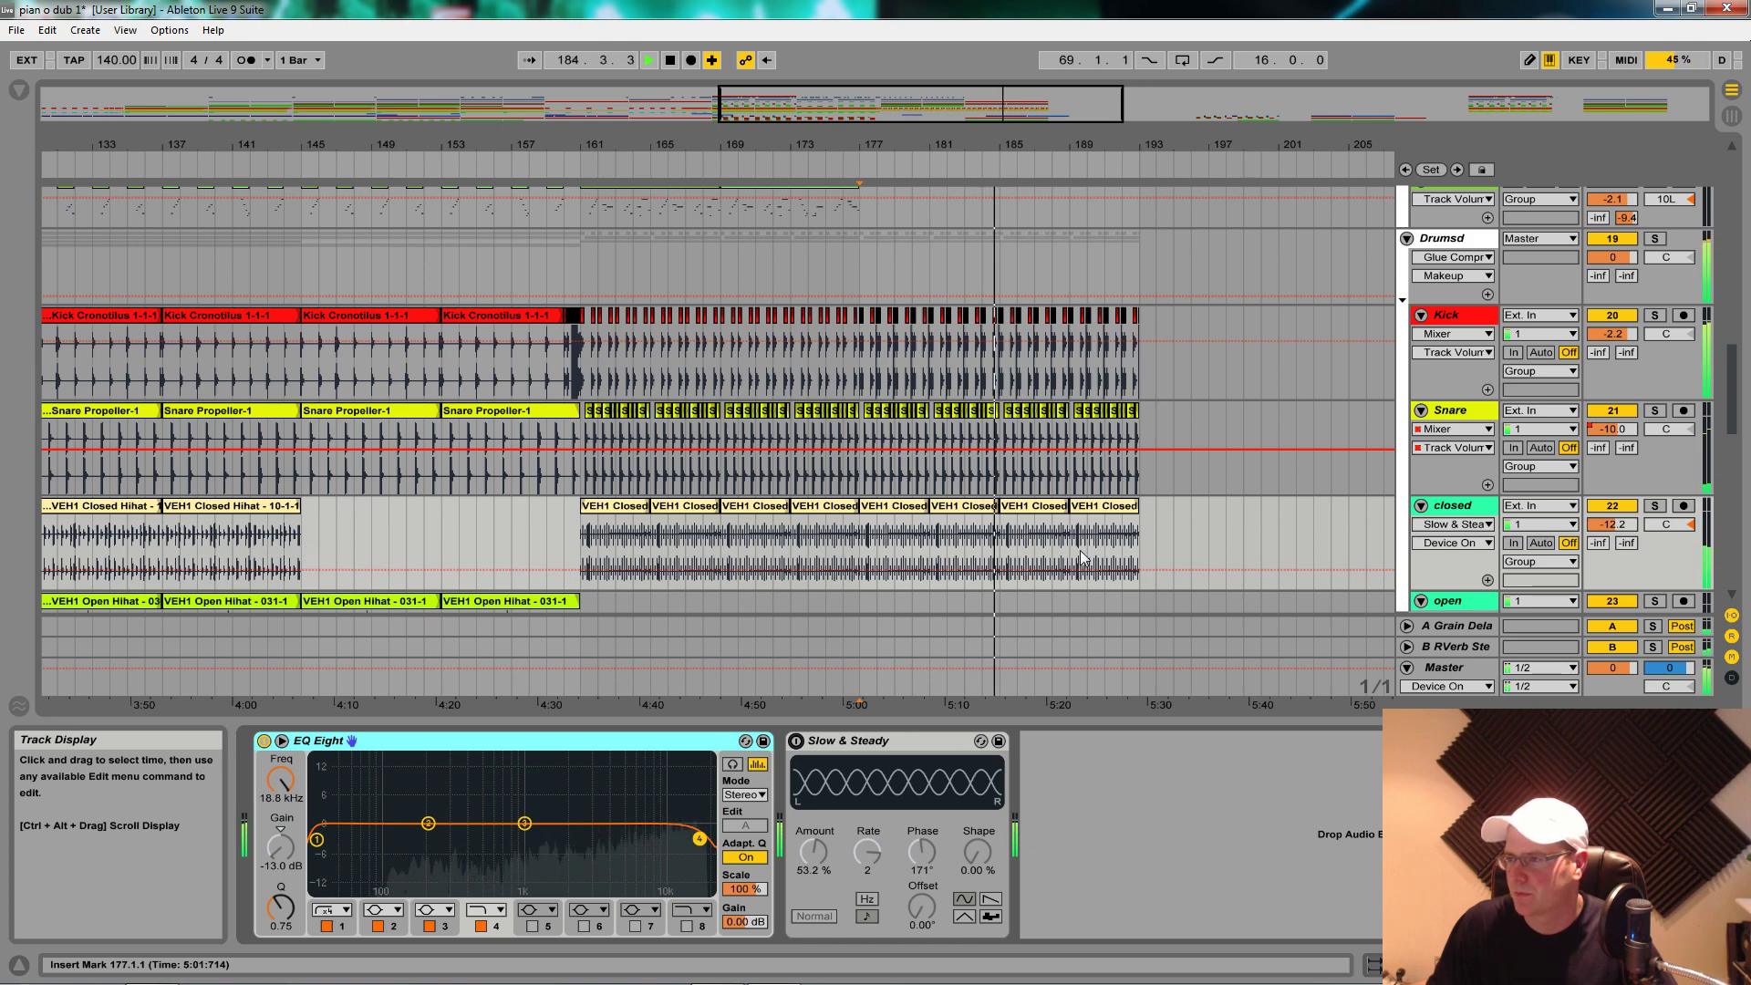
{"action": "double_click", "coordinate": [965, 537]}
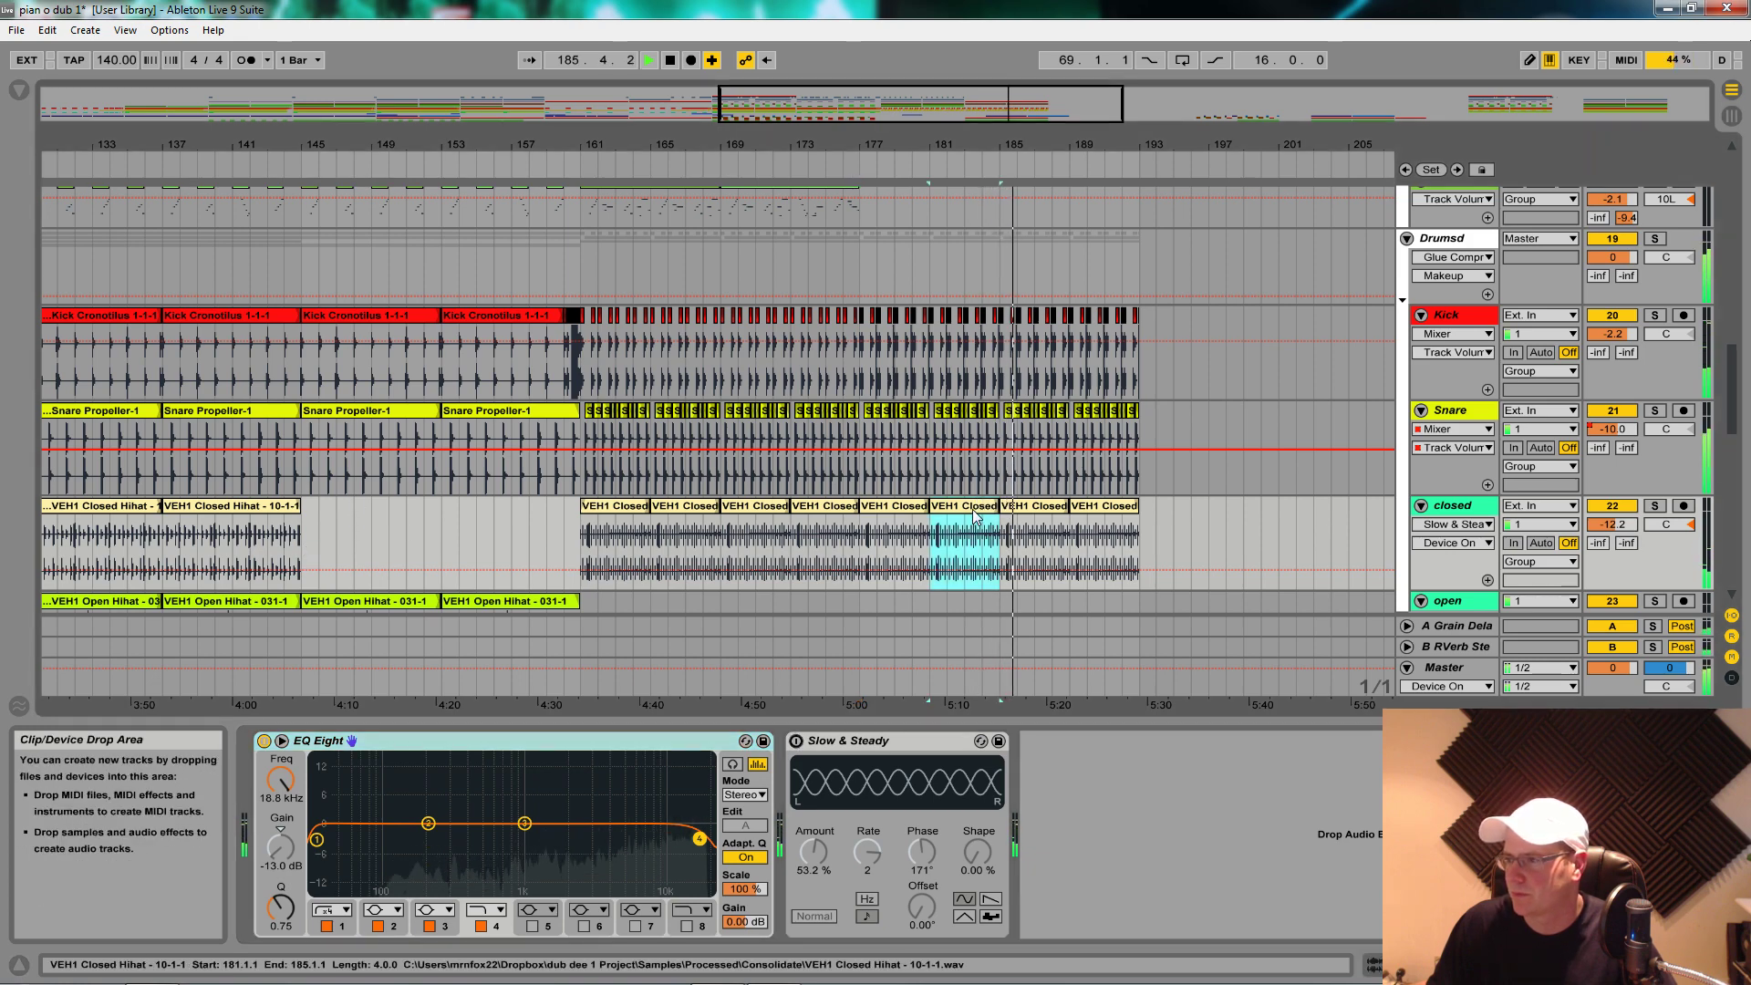
{"action": "left_click", "coordinate": [643, 538]}
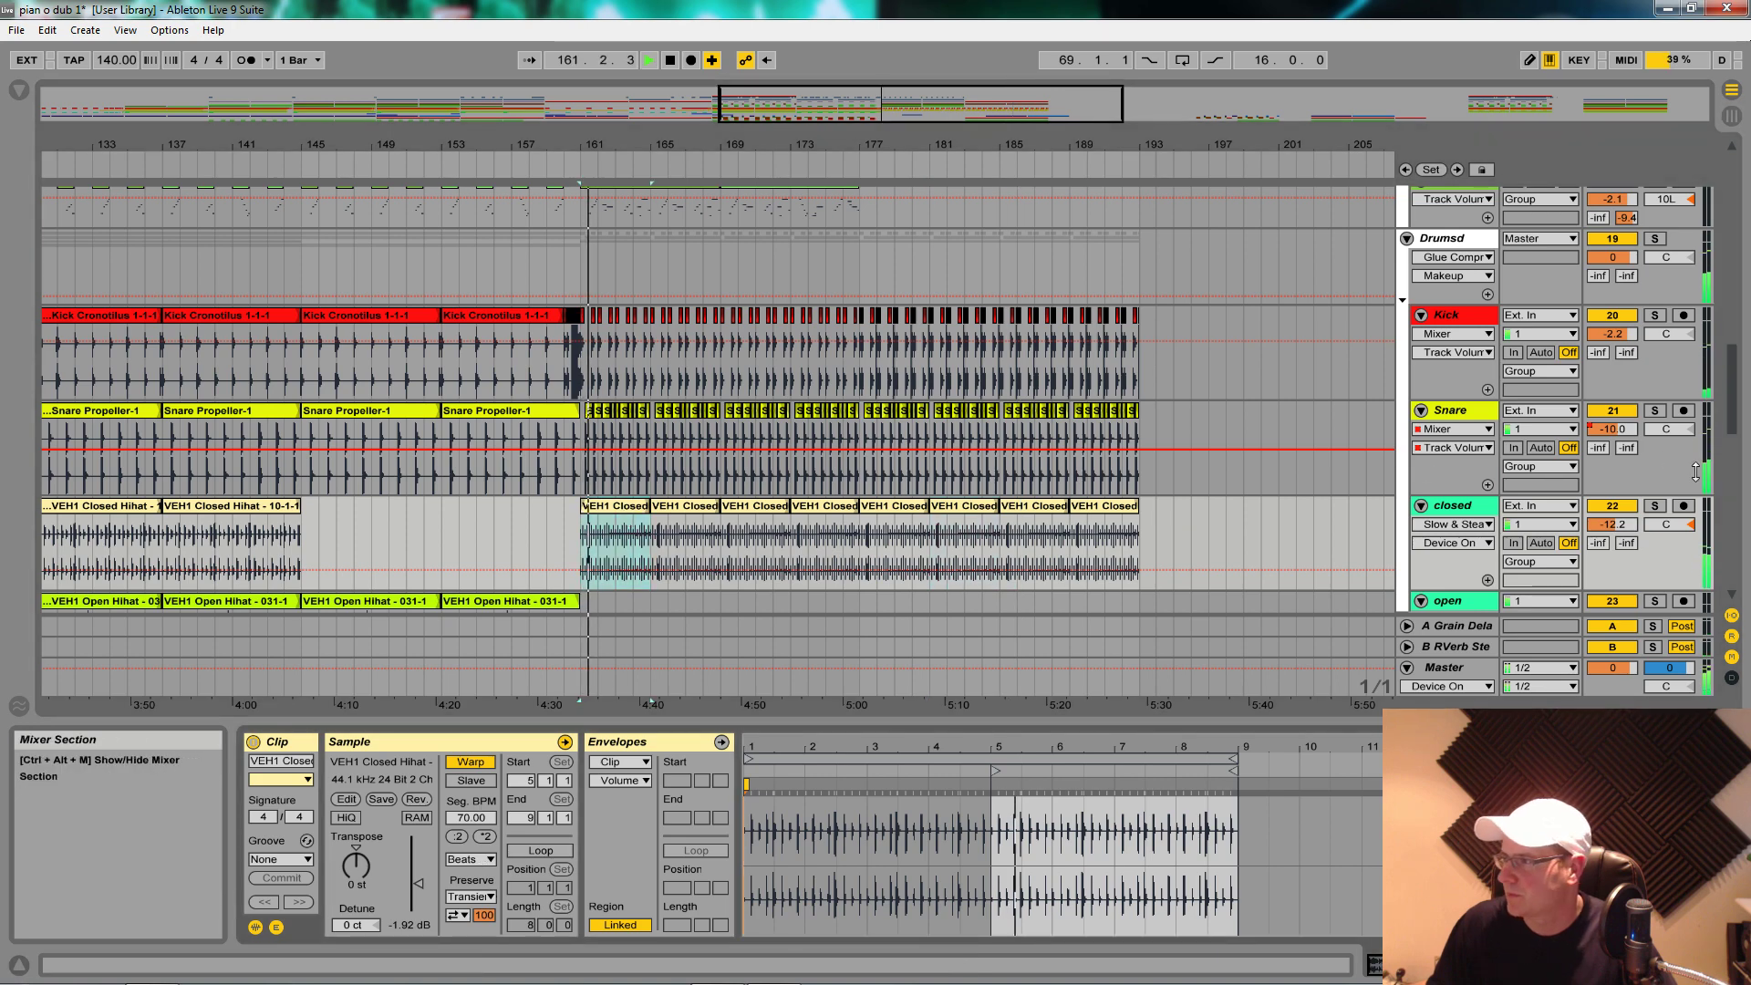
{"action": "left_click", "coordinate": [1655, 506]}
Step: Audition the Tones and Texture warp modes on the closed hi-hat clip at bar 161, settling on Re-Pitch
{"action": "left_click", "coordinate": [470, 858]}
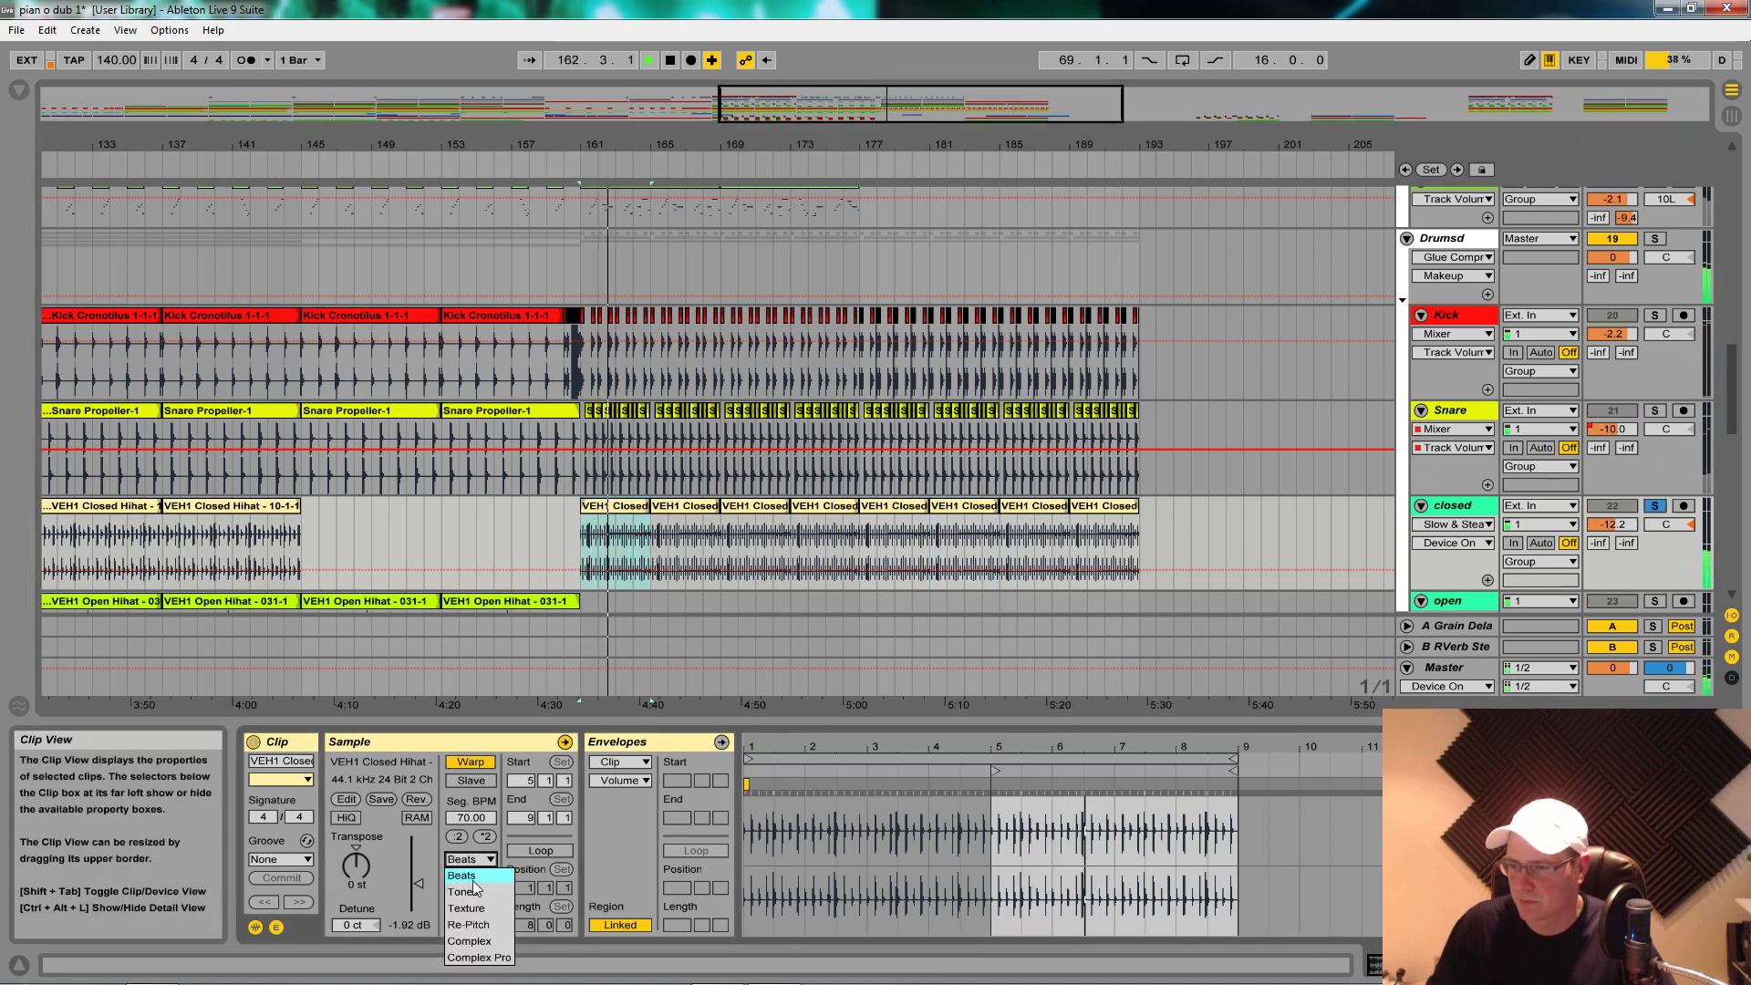
{"action": "left_click", "coordinate": [474, 893]}
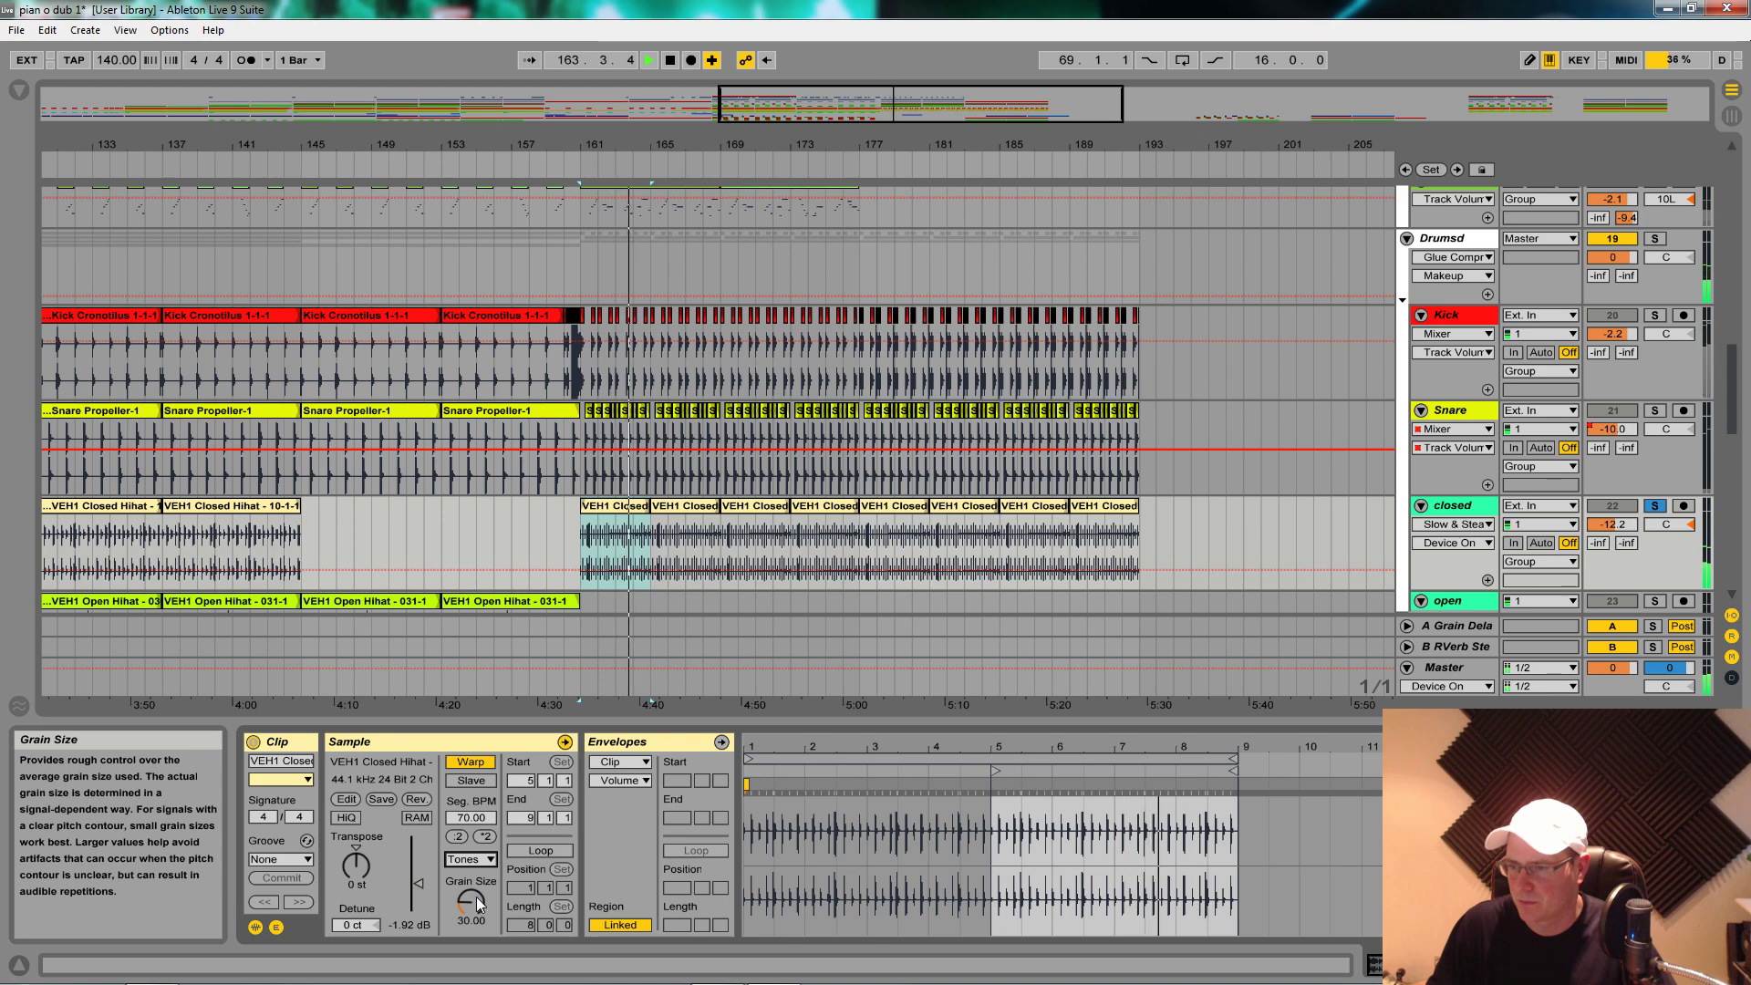
{"action": "left_click", "coordinate": [484, 859]}
{"action": "left_click", "coordinate": [477, 907]}
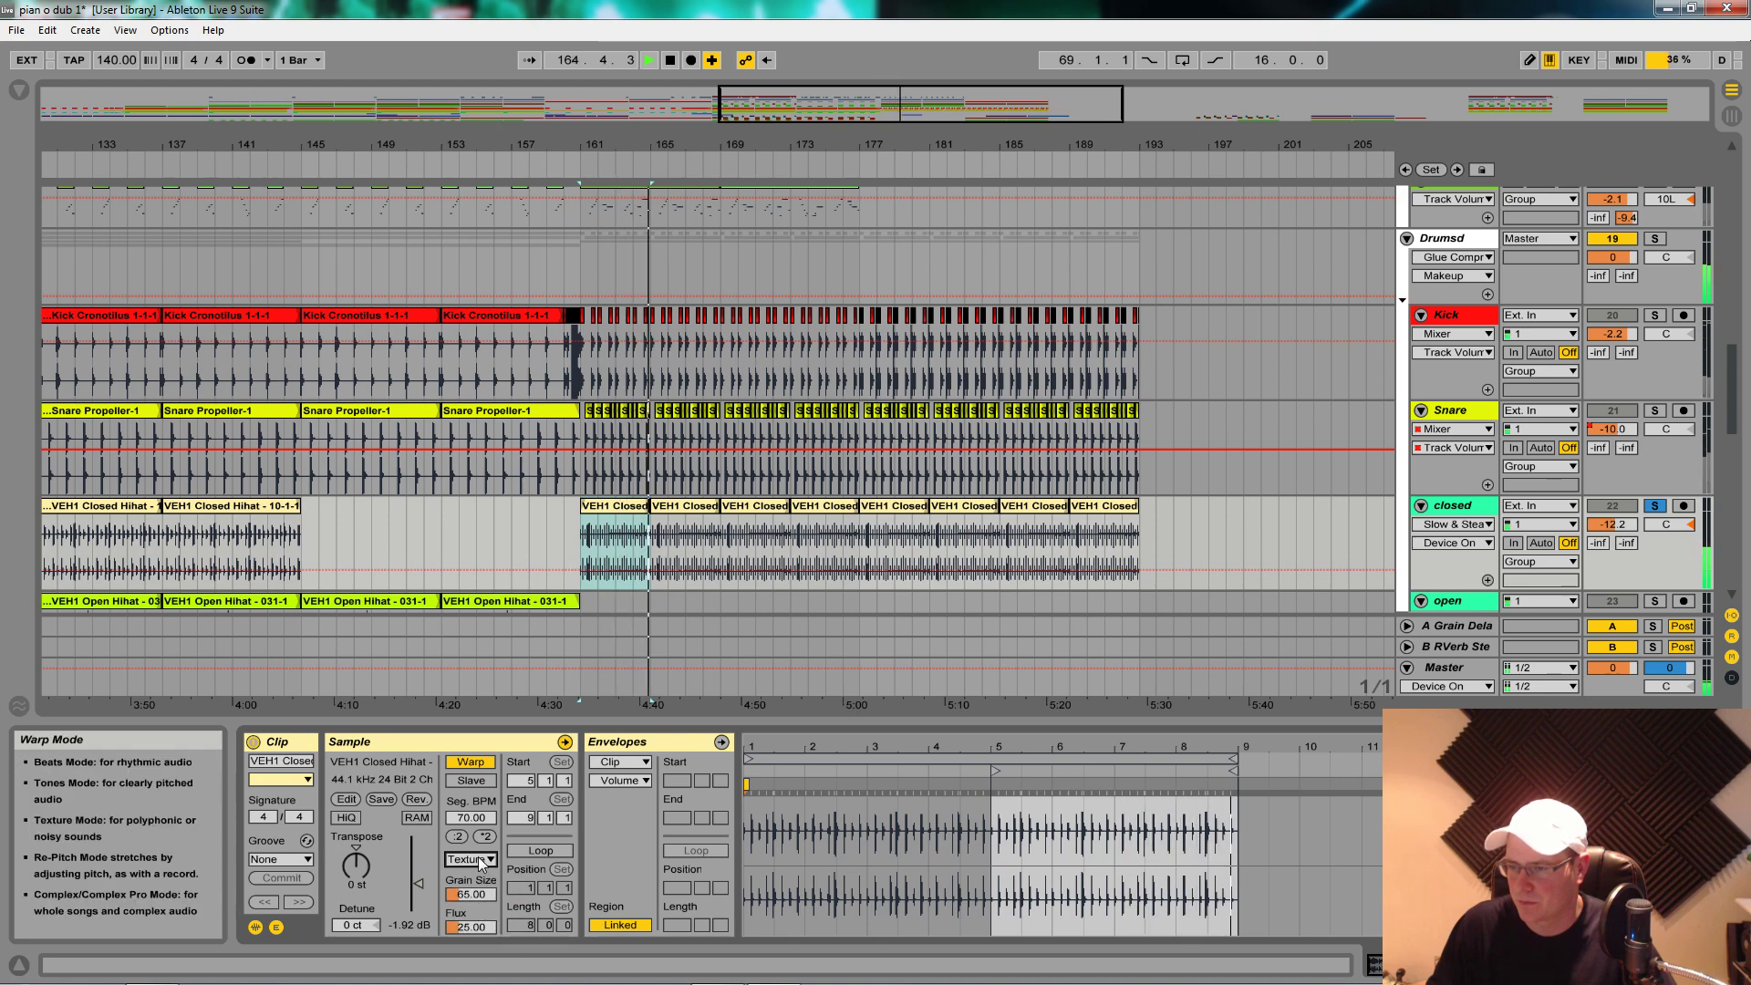
{"action": "left_click", "coordinate": [478, 859]}
{"action": "left_click", "coordinate": [486, 925]}
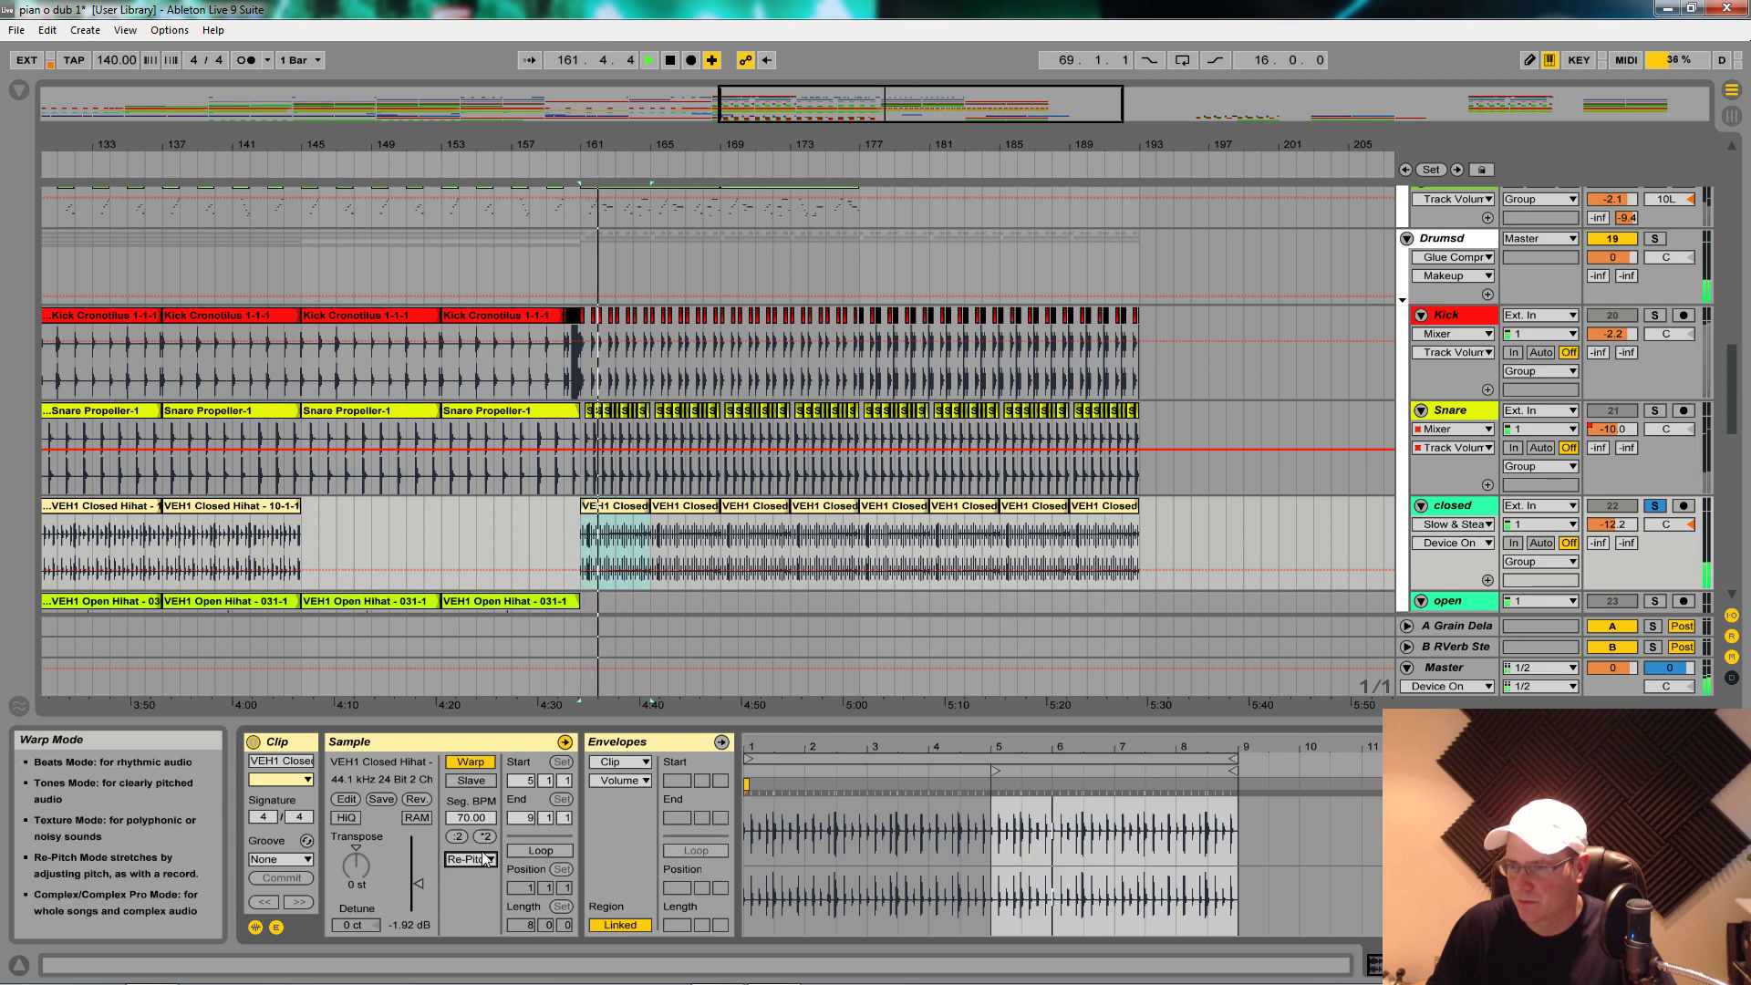
Step: Duplicate the Re-Pitch closed hi-hat clip seven times up to bar 193, and play all tracks from bar 161
{"action": "left_click", "coordinate": [611, 507]}
{"action": "key", "text": "ctrl+d"}
{"action": "key", "text": "ctrl+d"}
{"action": "key", "text": "ctrl+d"}
{"action": "key", "text": "ctrl+d"}
{"action": "key", "text": "ctrl+d"}
{"action": "key", "text": "ctrl+d"}
{"action": "key", "text": "ctrl+d"}
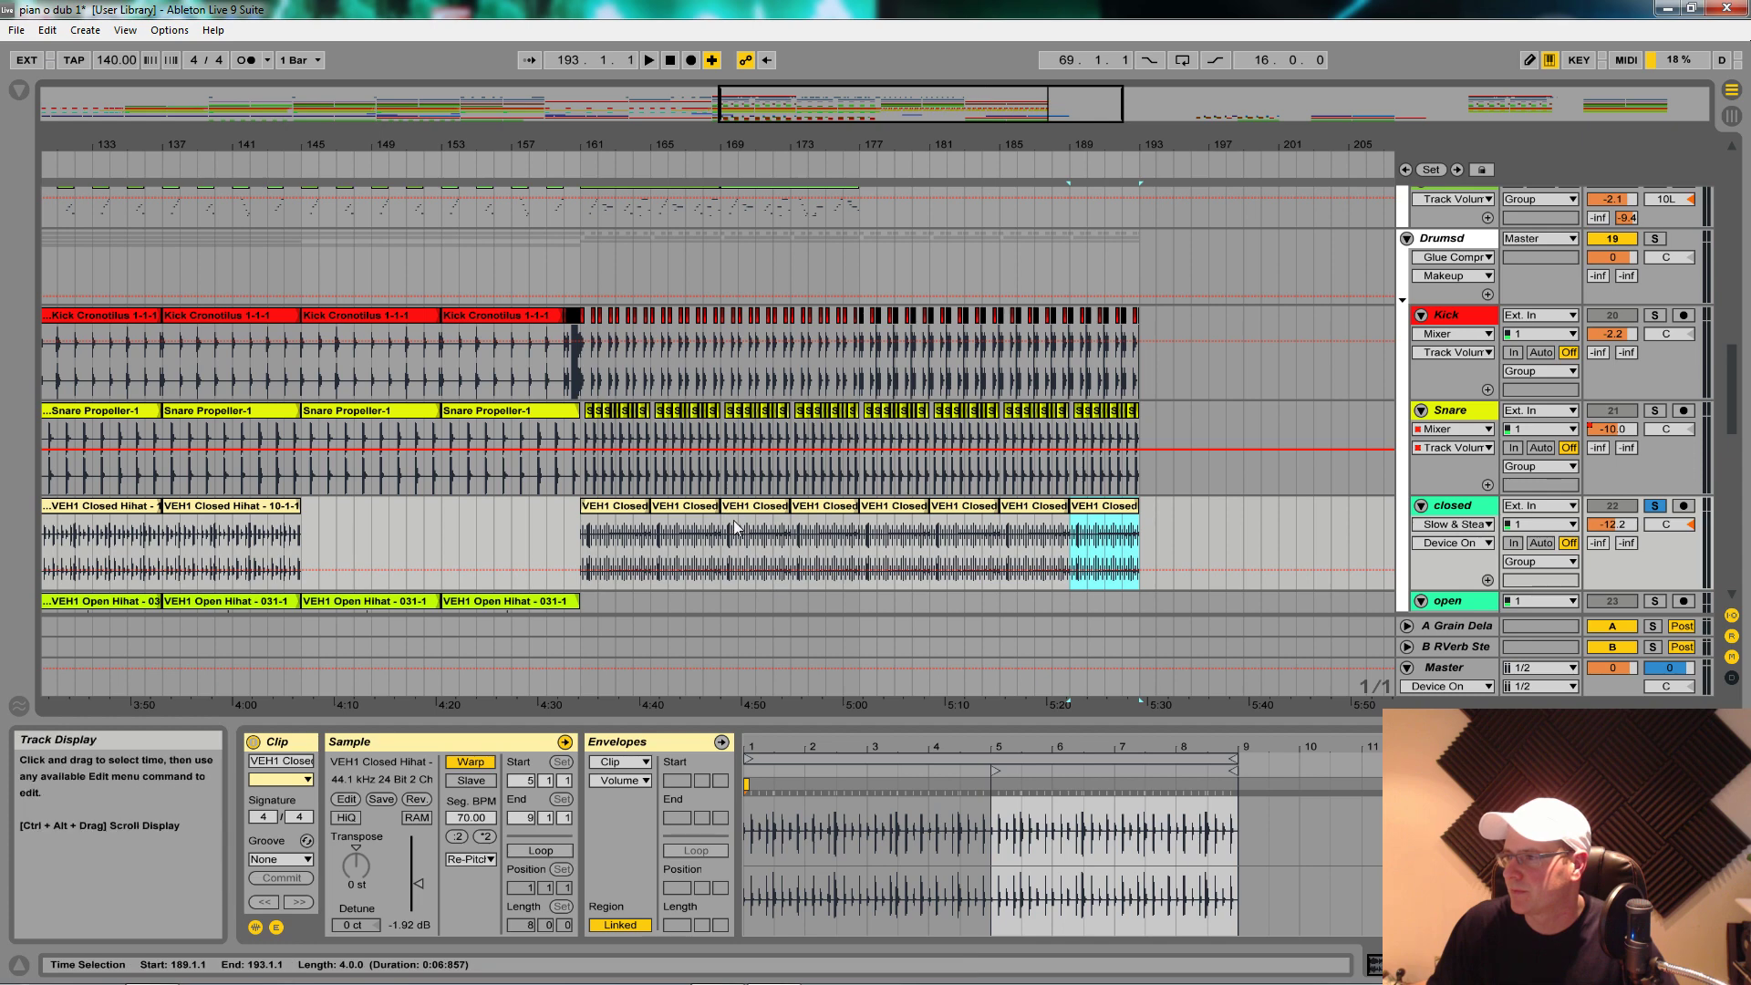
{"action": "left_click", "coordinate": [580, 551]}
{"action": "key", "text": "space"}
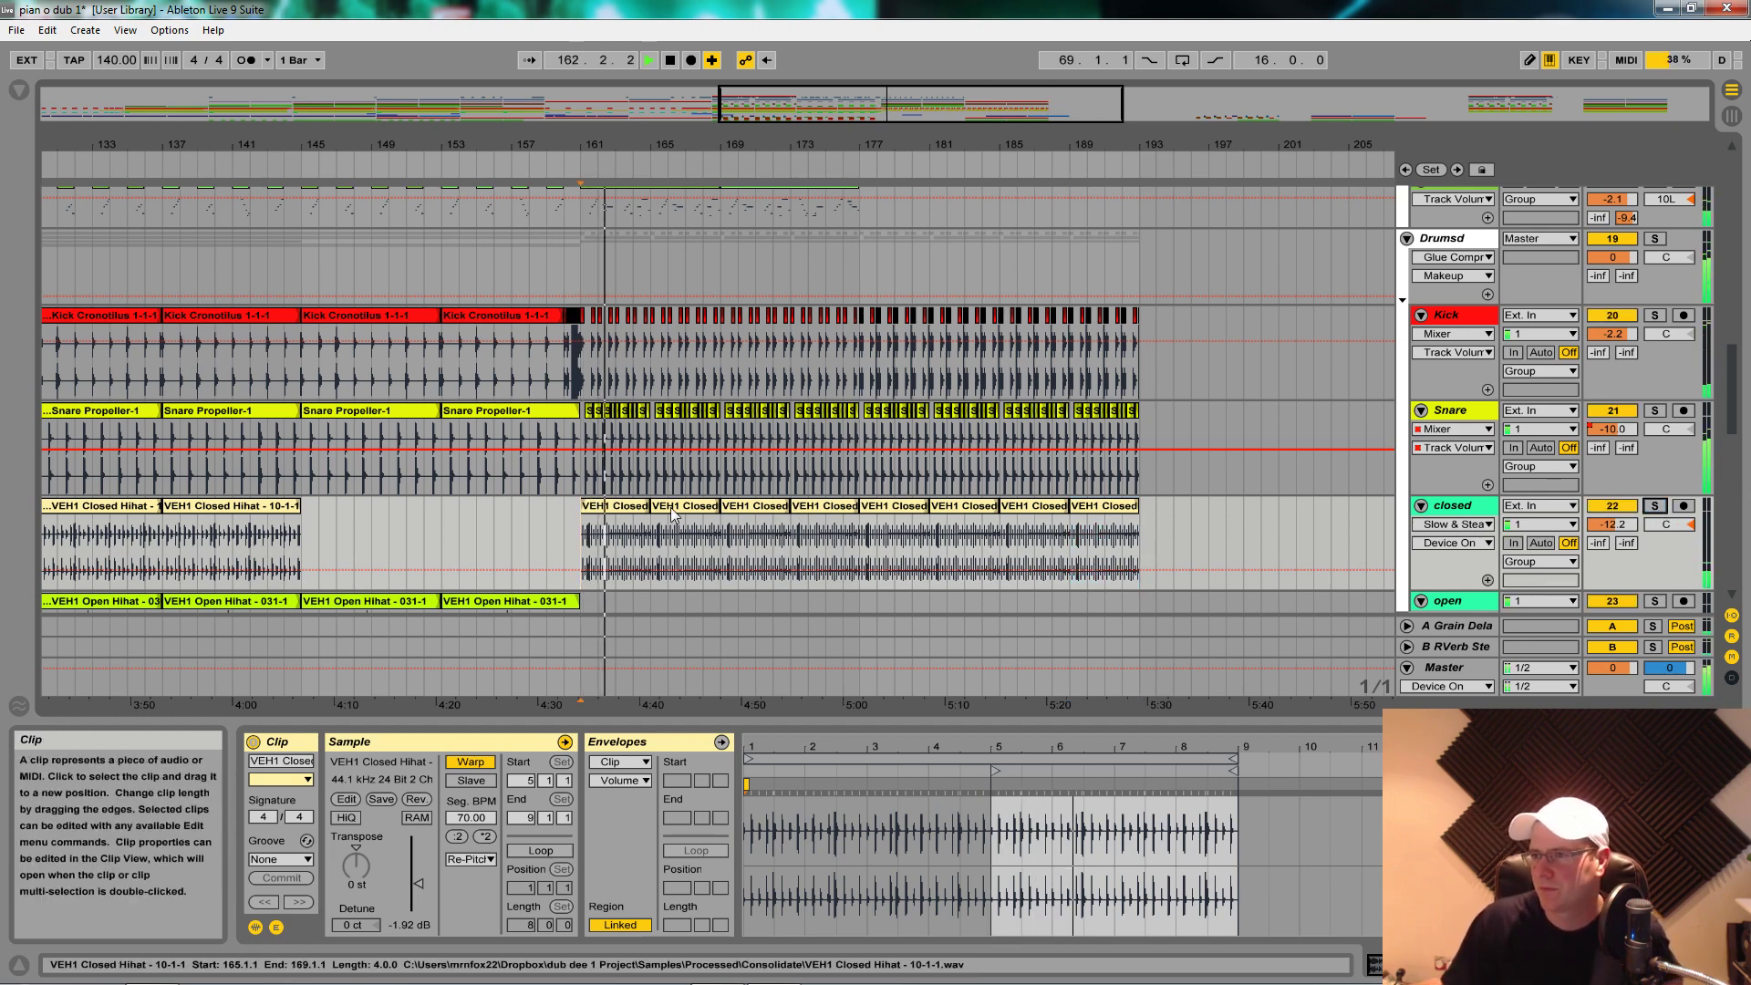
Step: Copy the rising track volume automation of bars 89 to 97 on the Reaktor track to bars 185 to 193
{"action": "left_click_drag", "start_coordinate": [715, 142], "coordinate": [716, 55]}
{"action": "scroll", "coordinate": [755, 292], "scroll_direction": "up", "scroll_amount": 3}
{"action": "scroll", "coordinate": [758, 291], "scroll_direction": "up", "scroll_amount": 2}
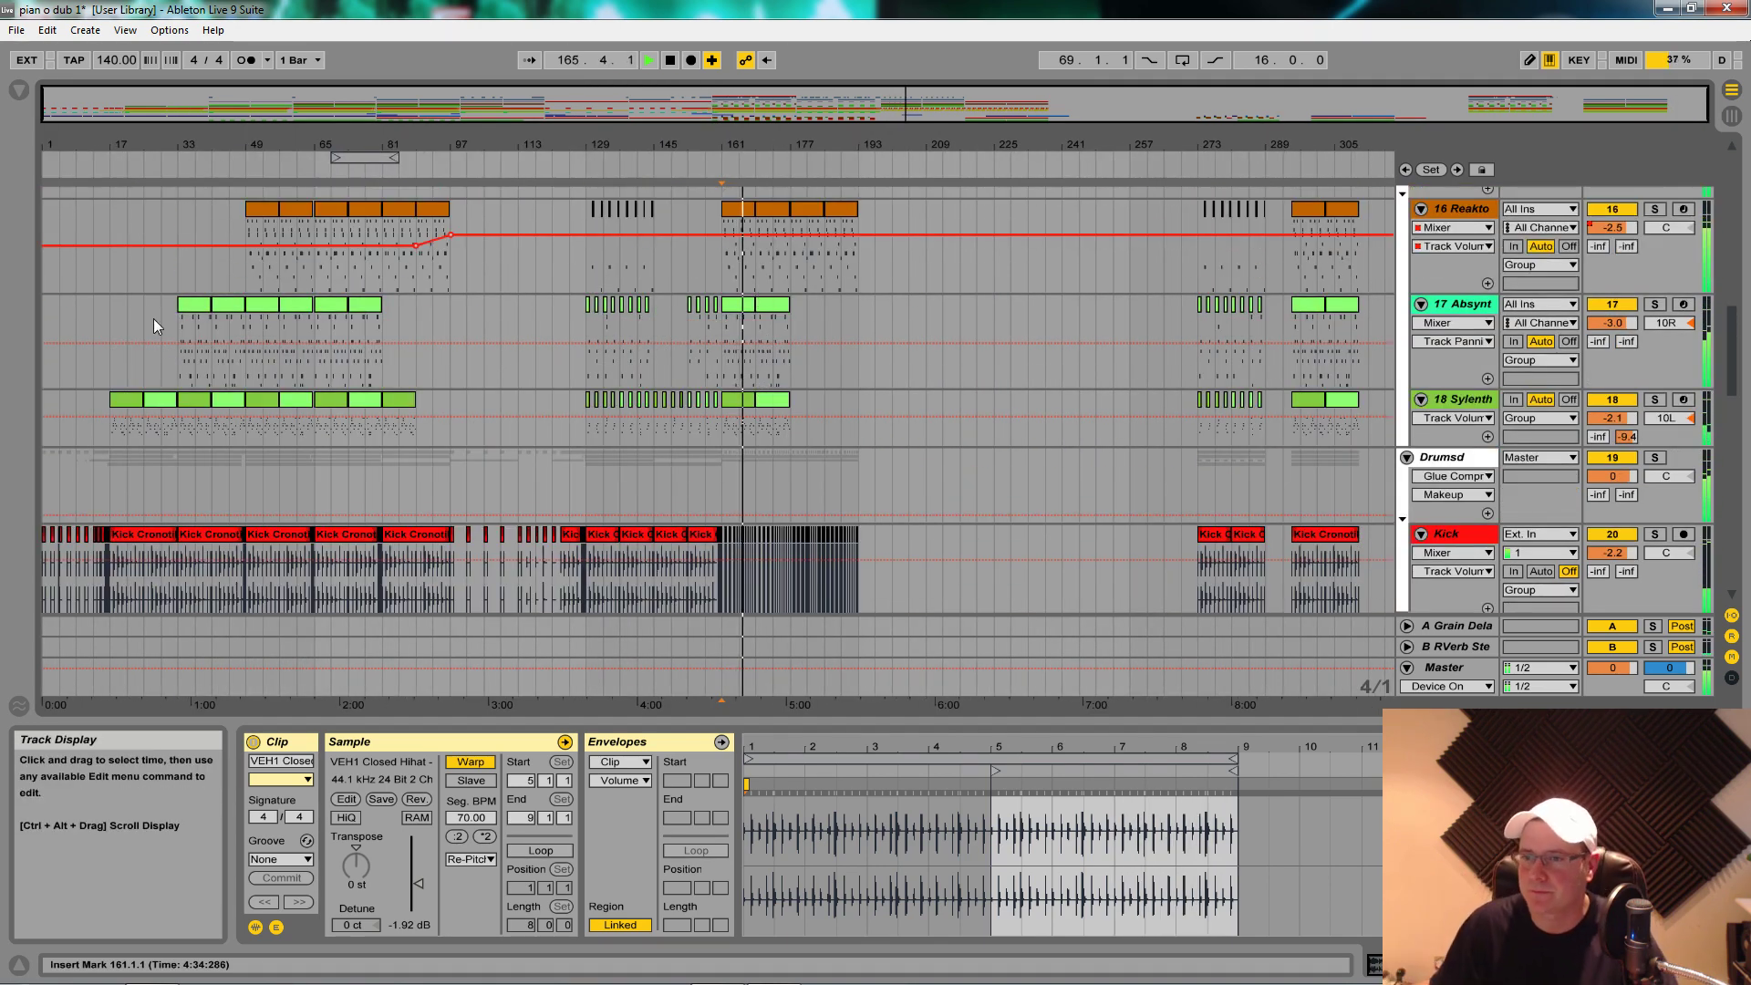
{"action": "scroll", "coordinate": [523, 227], "scroll_direction": "down", "scroll_amount": 2}
{"action": "scroll", "coordinate": [629, 396], "scroll_direction": "down", "scroll_amount": 1}
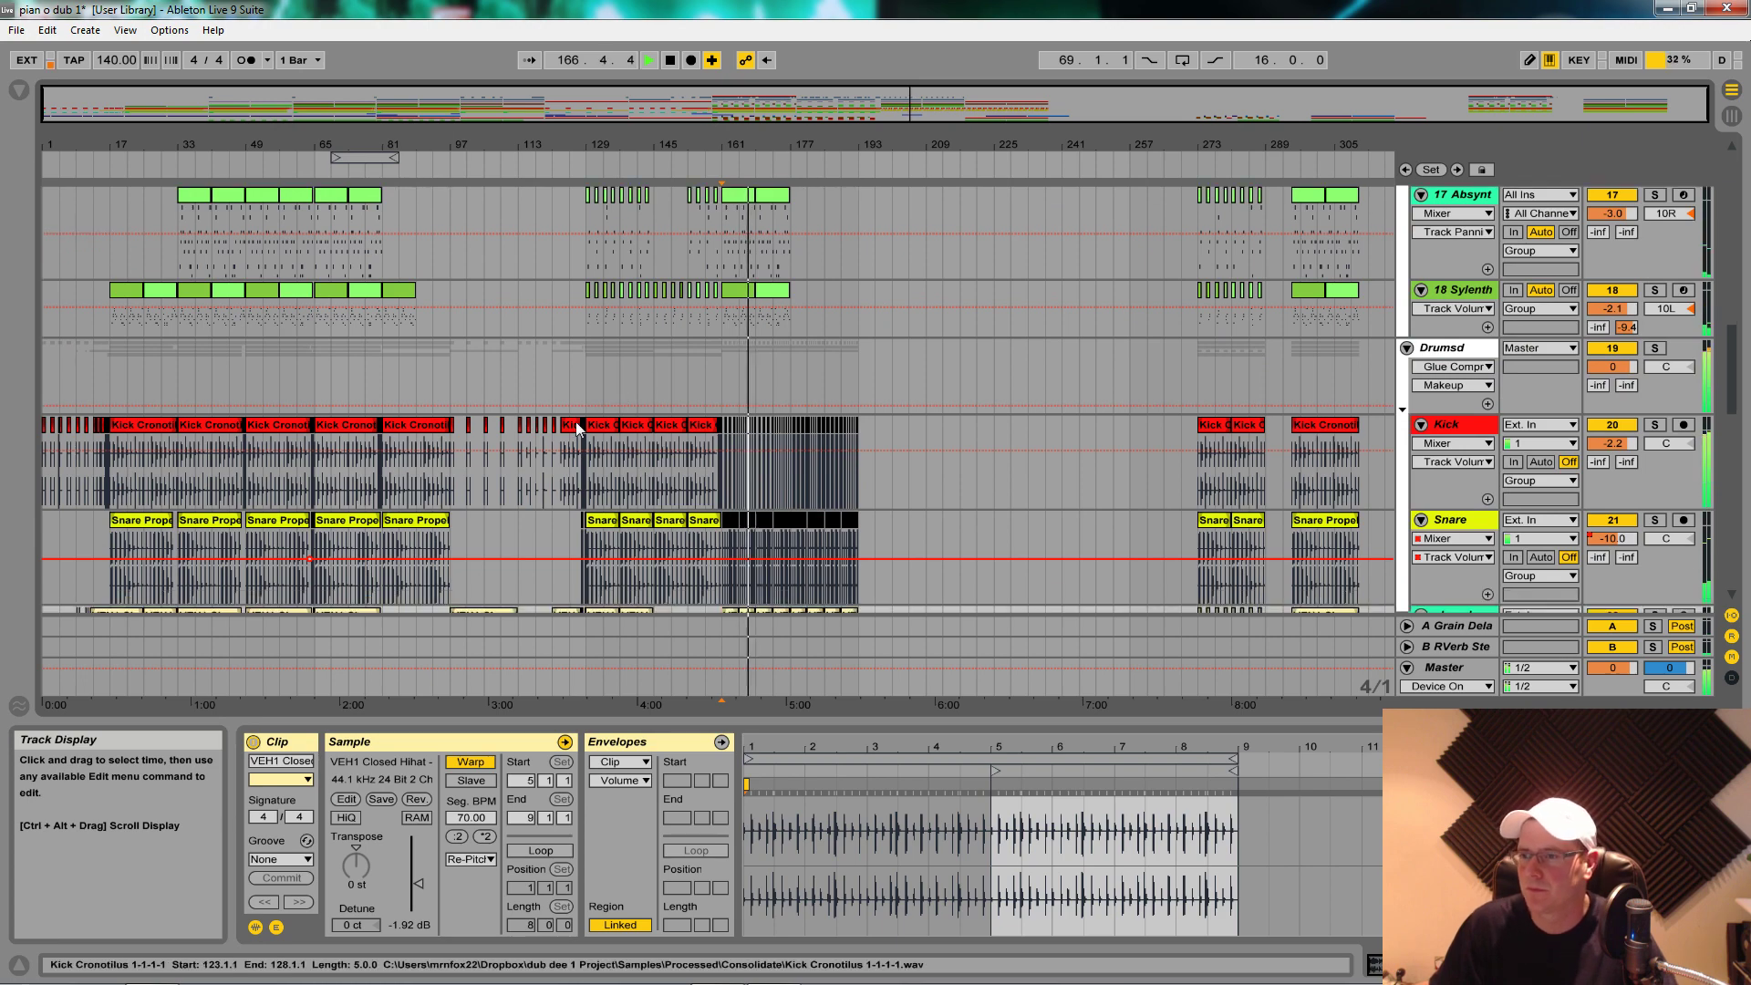
{"action": "scroll", "coordinate": [547, 438], "scroll_direction": "down", "scroll_amount": 4}
{"action": "scroll", "coordinate": [479, 460], "scroll_direction": "down", "scroll_amount": 2}
{"action": "scroll", "coordinate": [487, 403], "scroll_direction": "up", "scroll_amount": 6}
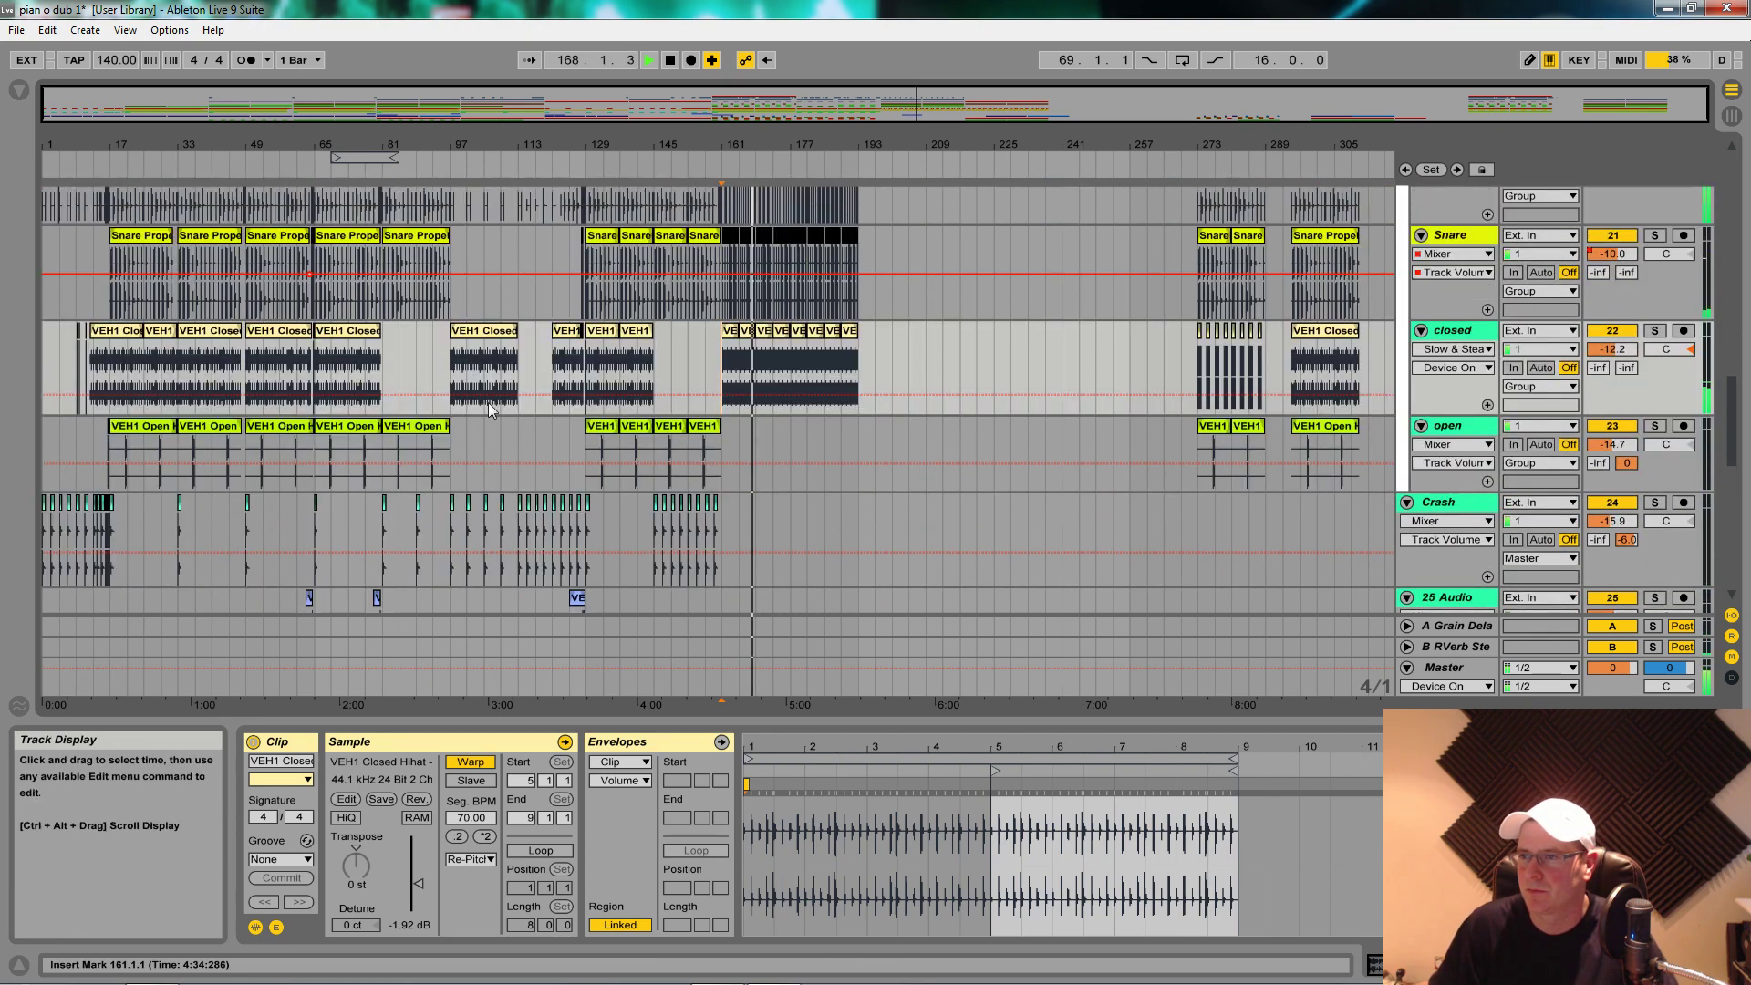
{"action": "scroll", "coordinate": [489, 402], "scroll_direction": "up", "scroll_amount": 4}
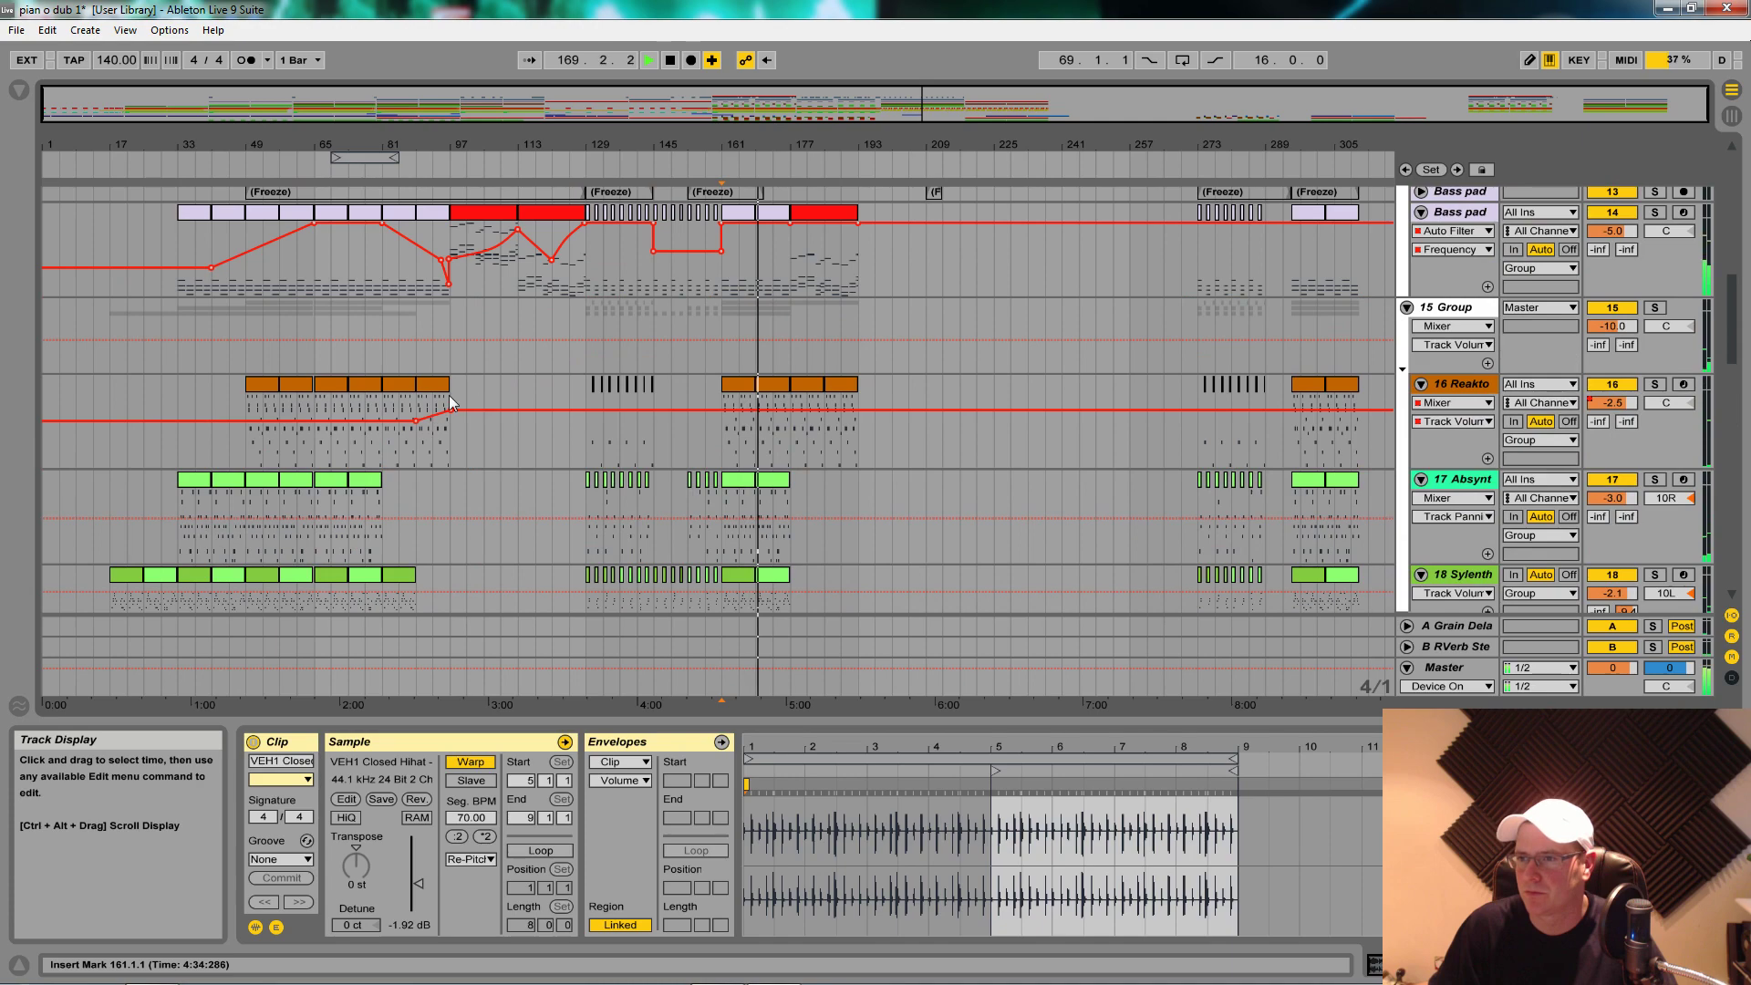
{"action": "left_click_drag", "start_coordinate": [421, 407], "coordinate": [855, 415]}
Step: Show the Bass pad's Auto Filter Frequency automation in its own lane and copy bars 81 to 97 of it to bar 177
{"action": "scroll", "coordinate": [743, 374], "scroll_direction": "up", "scroll_amount": 2}
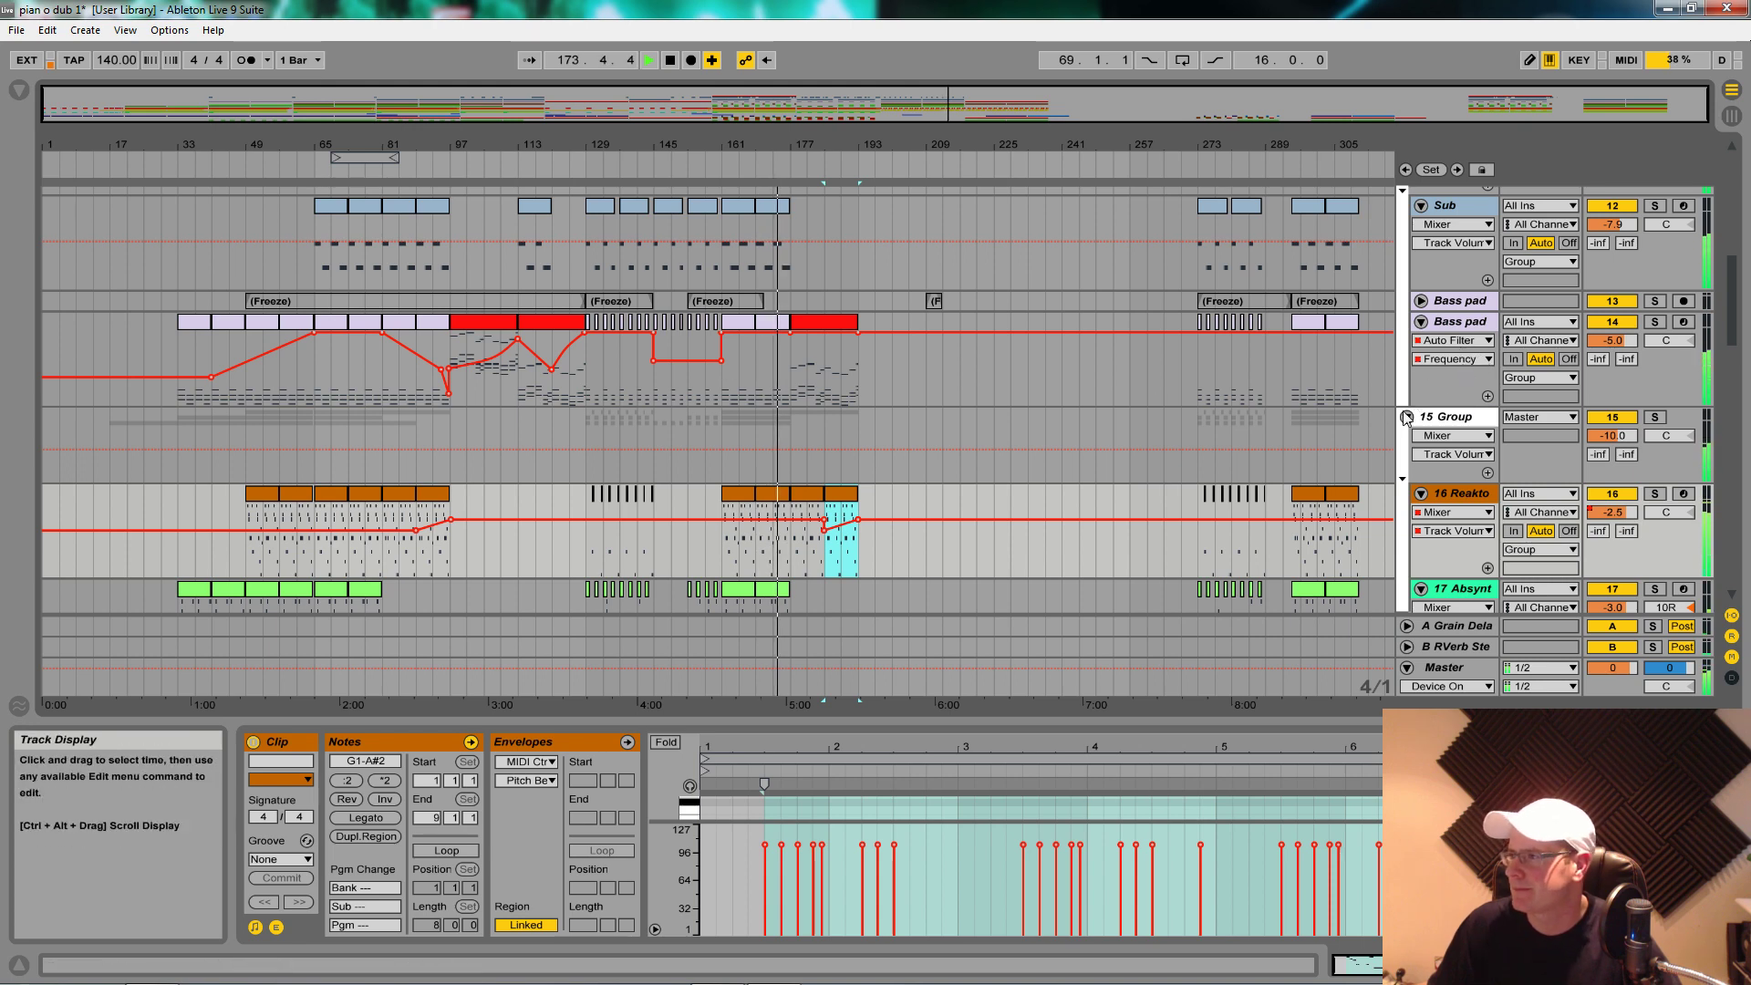
{"action": "left_click", "coordinate": [1487, 397]}
{"action": "left_click_drag", "start_coordinate": [378, 443], "coordinate": [450, 447]}
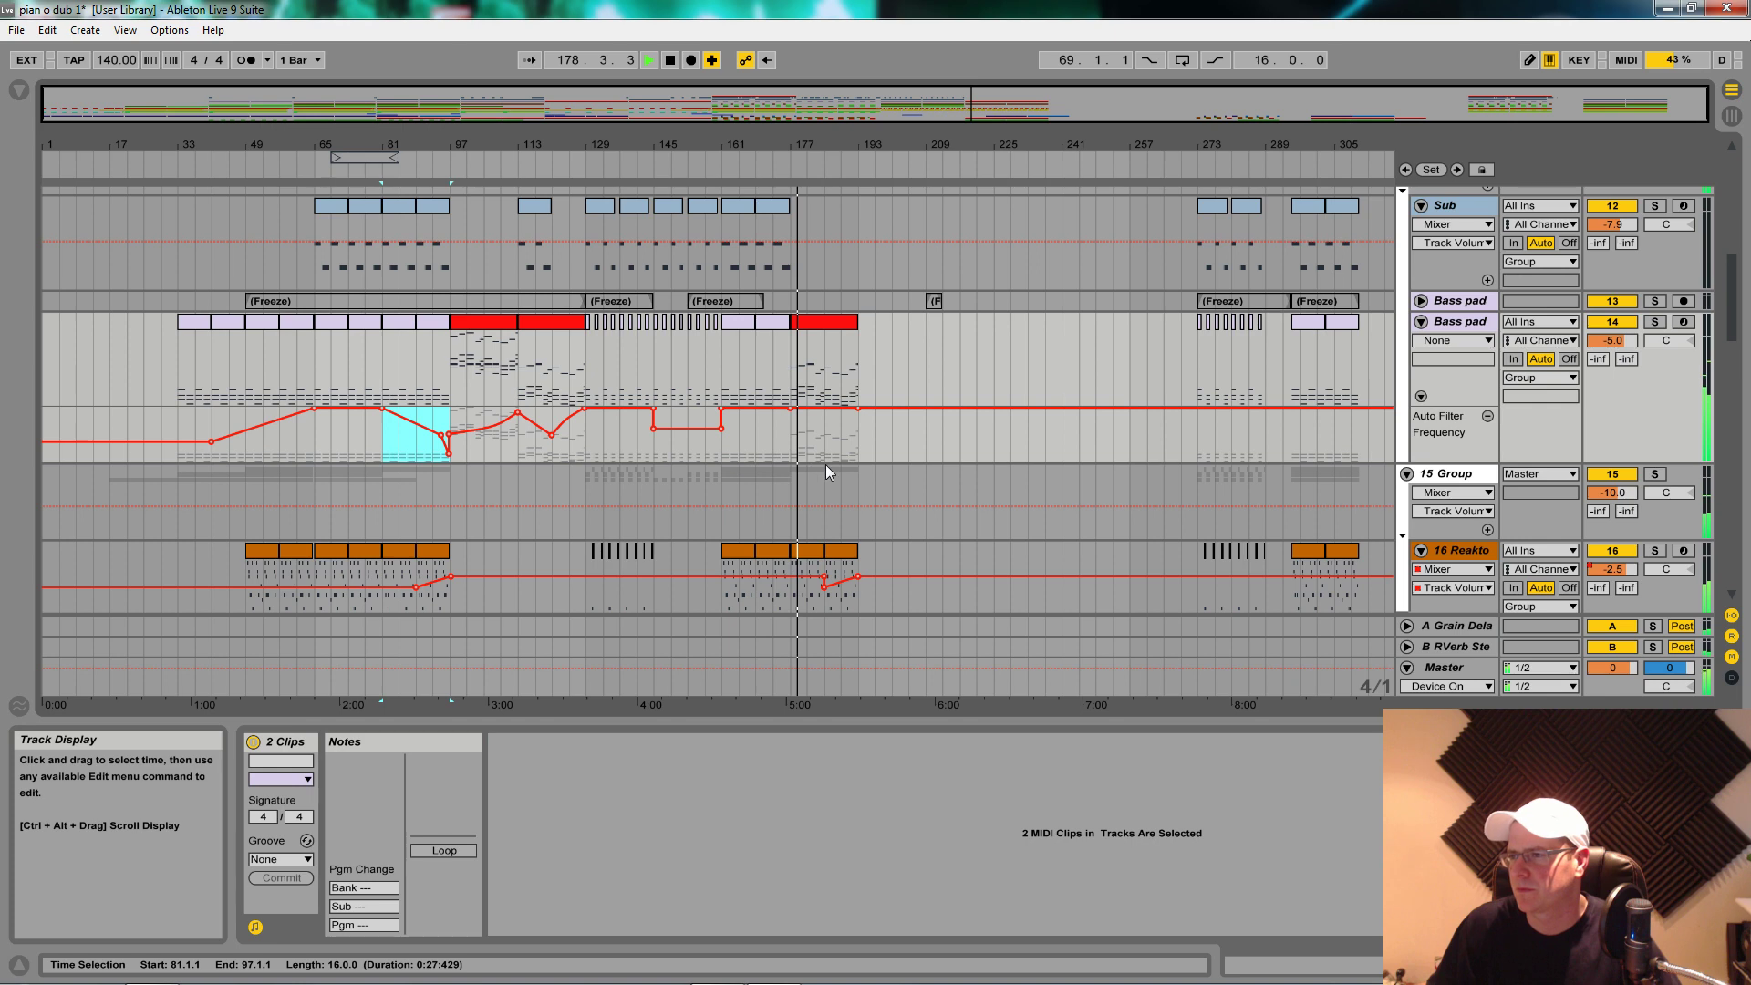
{"action": "left_click", "coordinate": [795, 442]}
{"action": "key", "text": "ctrl+v"}
Step: Check the Reaktor track's devices for other automated parameters
{"action": "scroll", "coordinate": [807, 467], "scroll_direction": "down", "scroll_amount": 7}
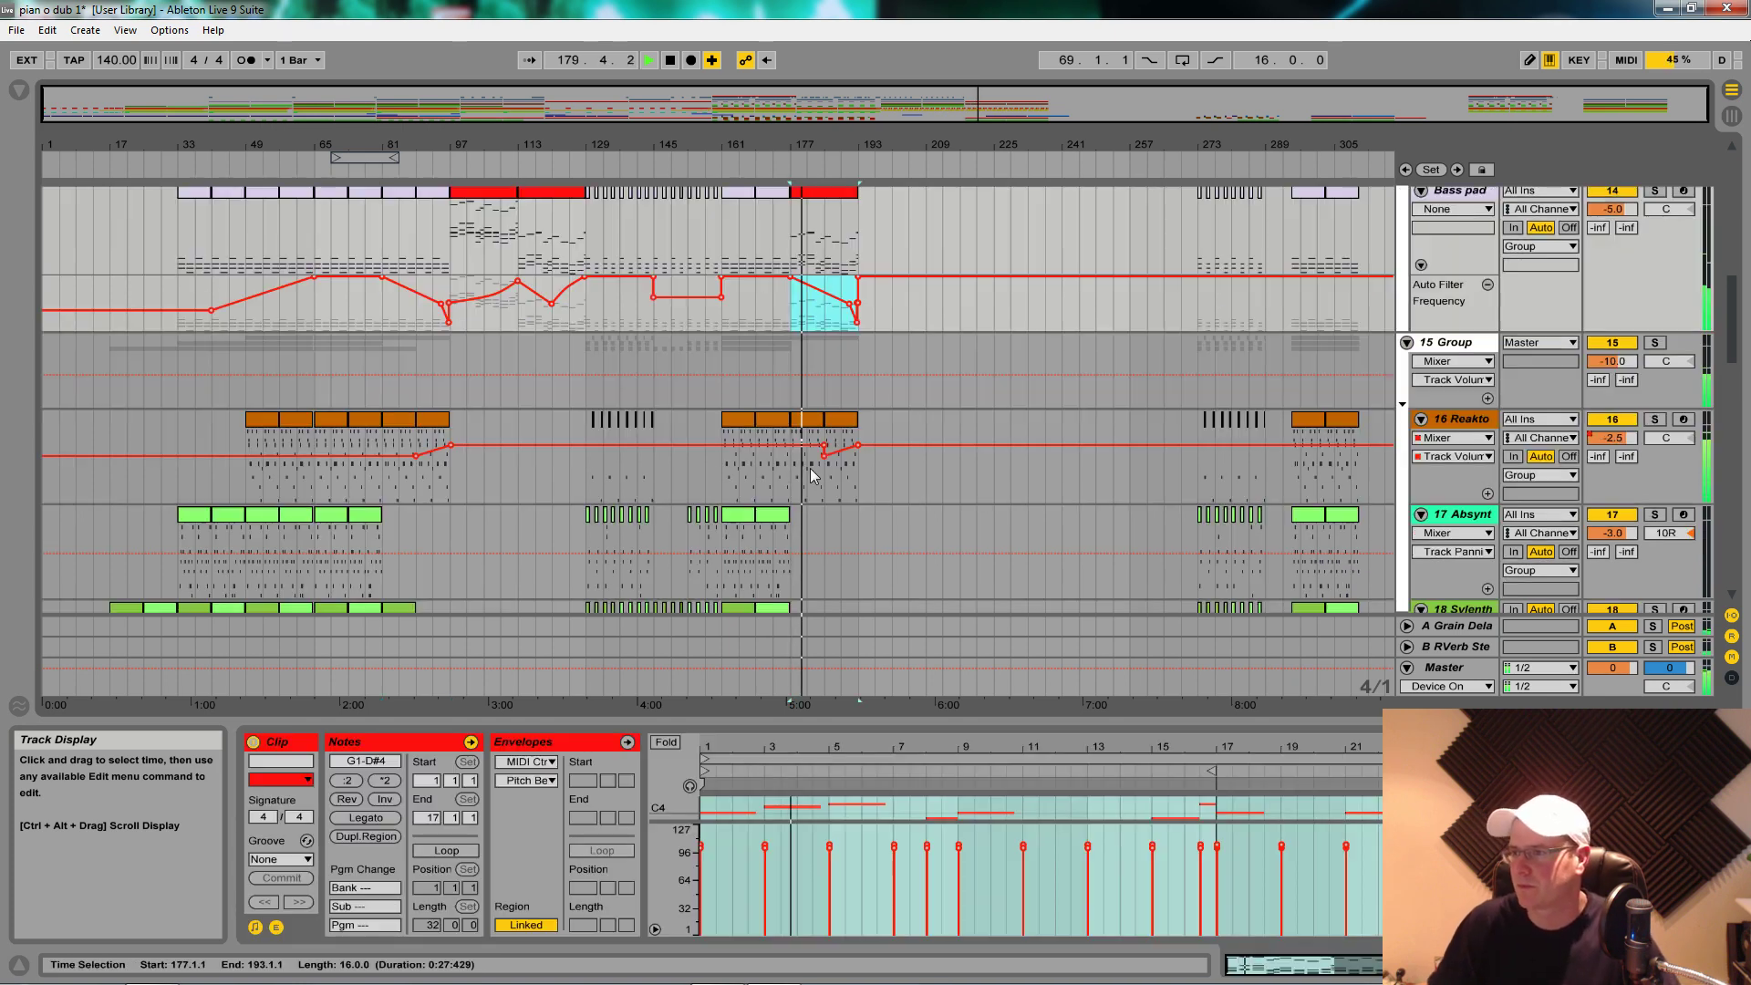
{"action": "scroll", "coordinate": [810, 468], "scroll_direction": "down", "scroll_amount": 3}
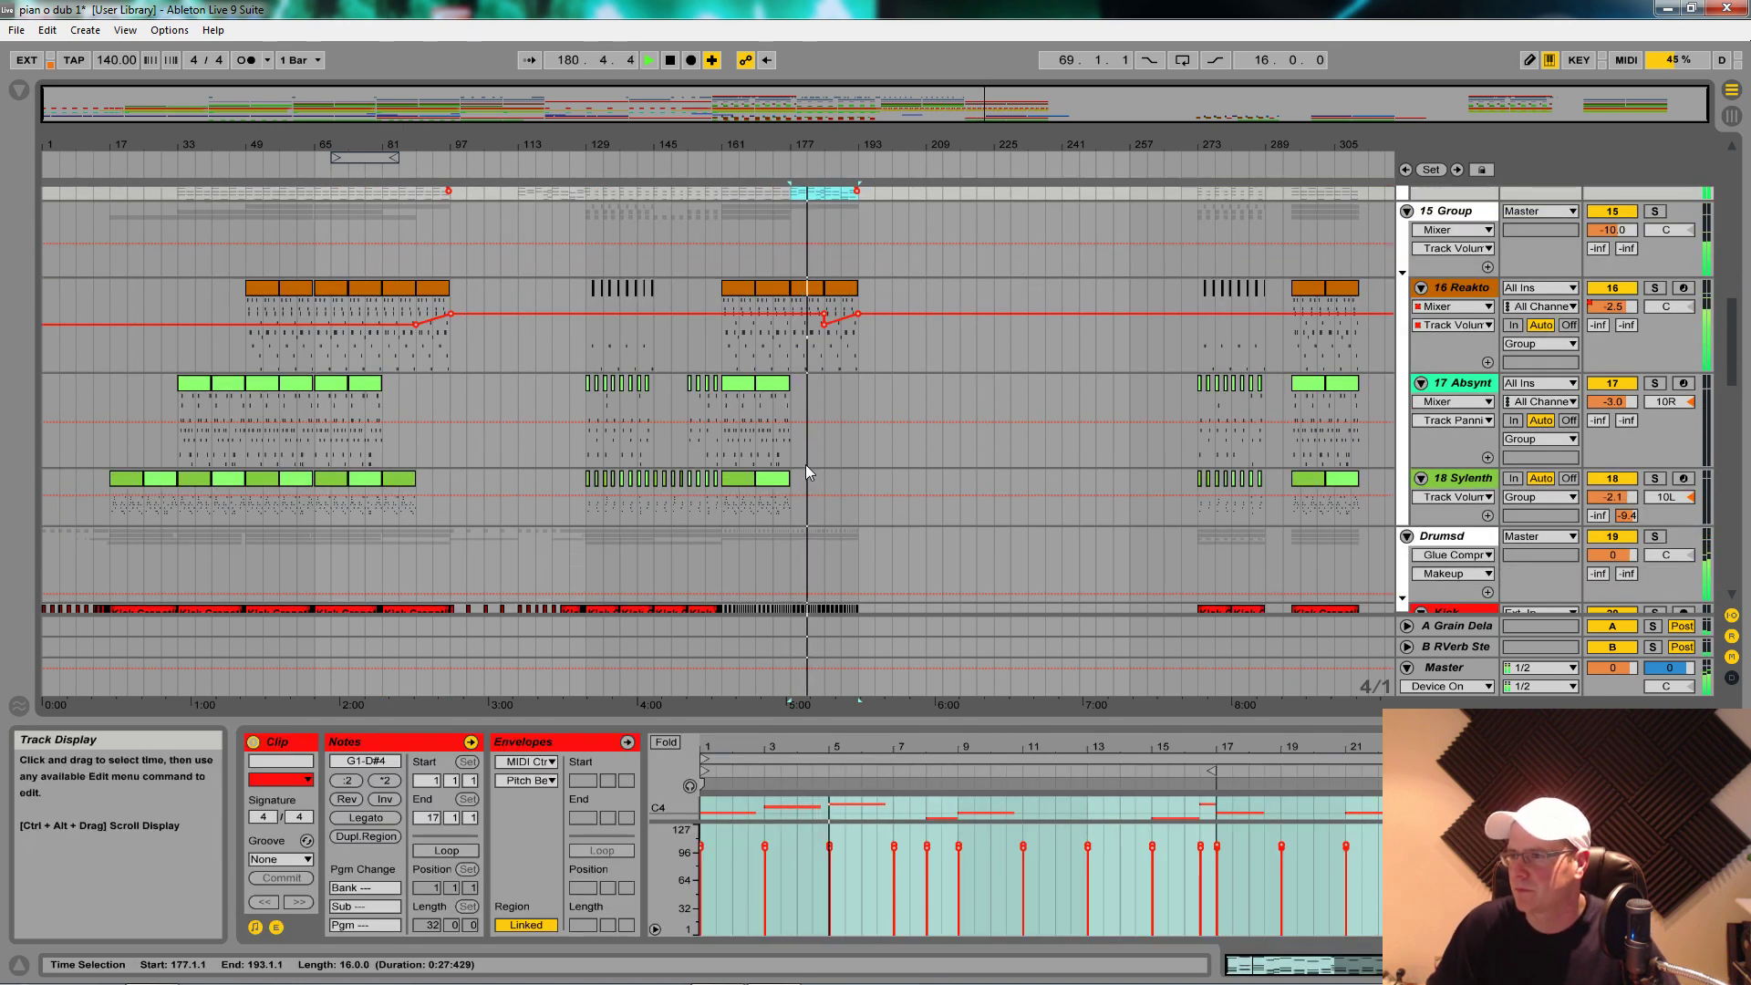
{"action": "scroll", "coordinate": [806, 463], "scroll_direction": "down", "scroll_amount": 1}
{"action": "scroll", "coordinate": [806, 463], "scroll_direction": "up", "scroll_amount": 2}
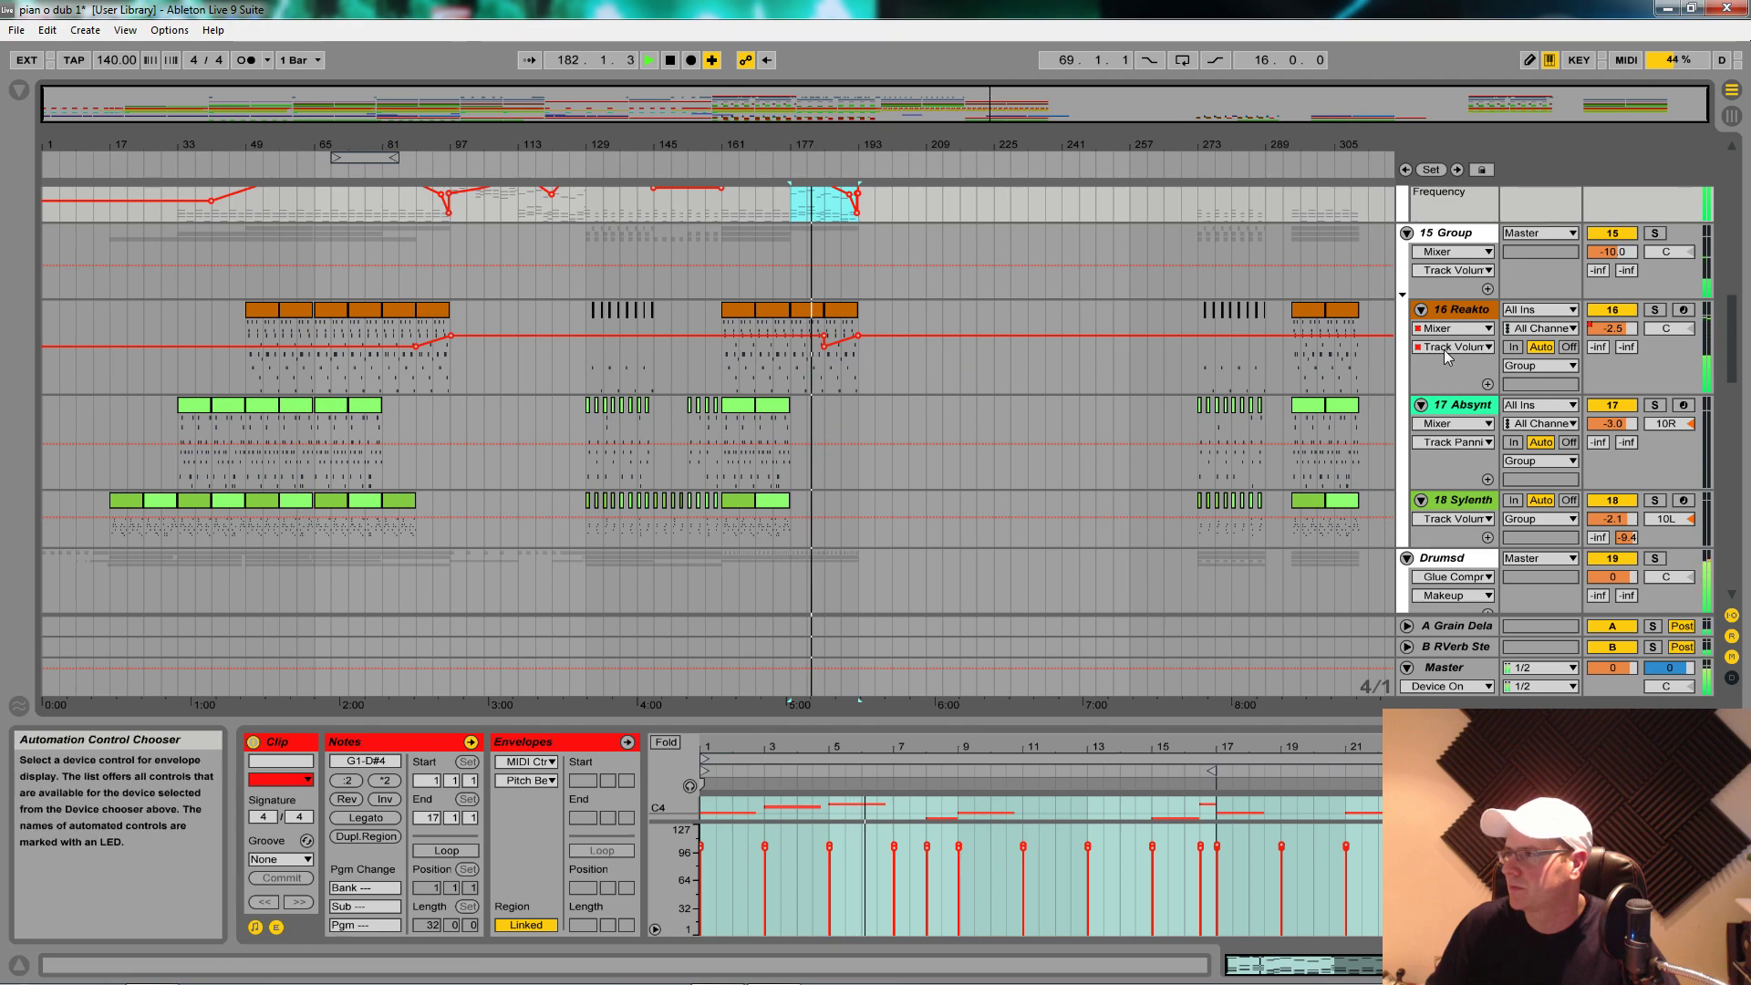
{"action": "left_click", "coordinate": [1456, 328]}
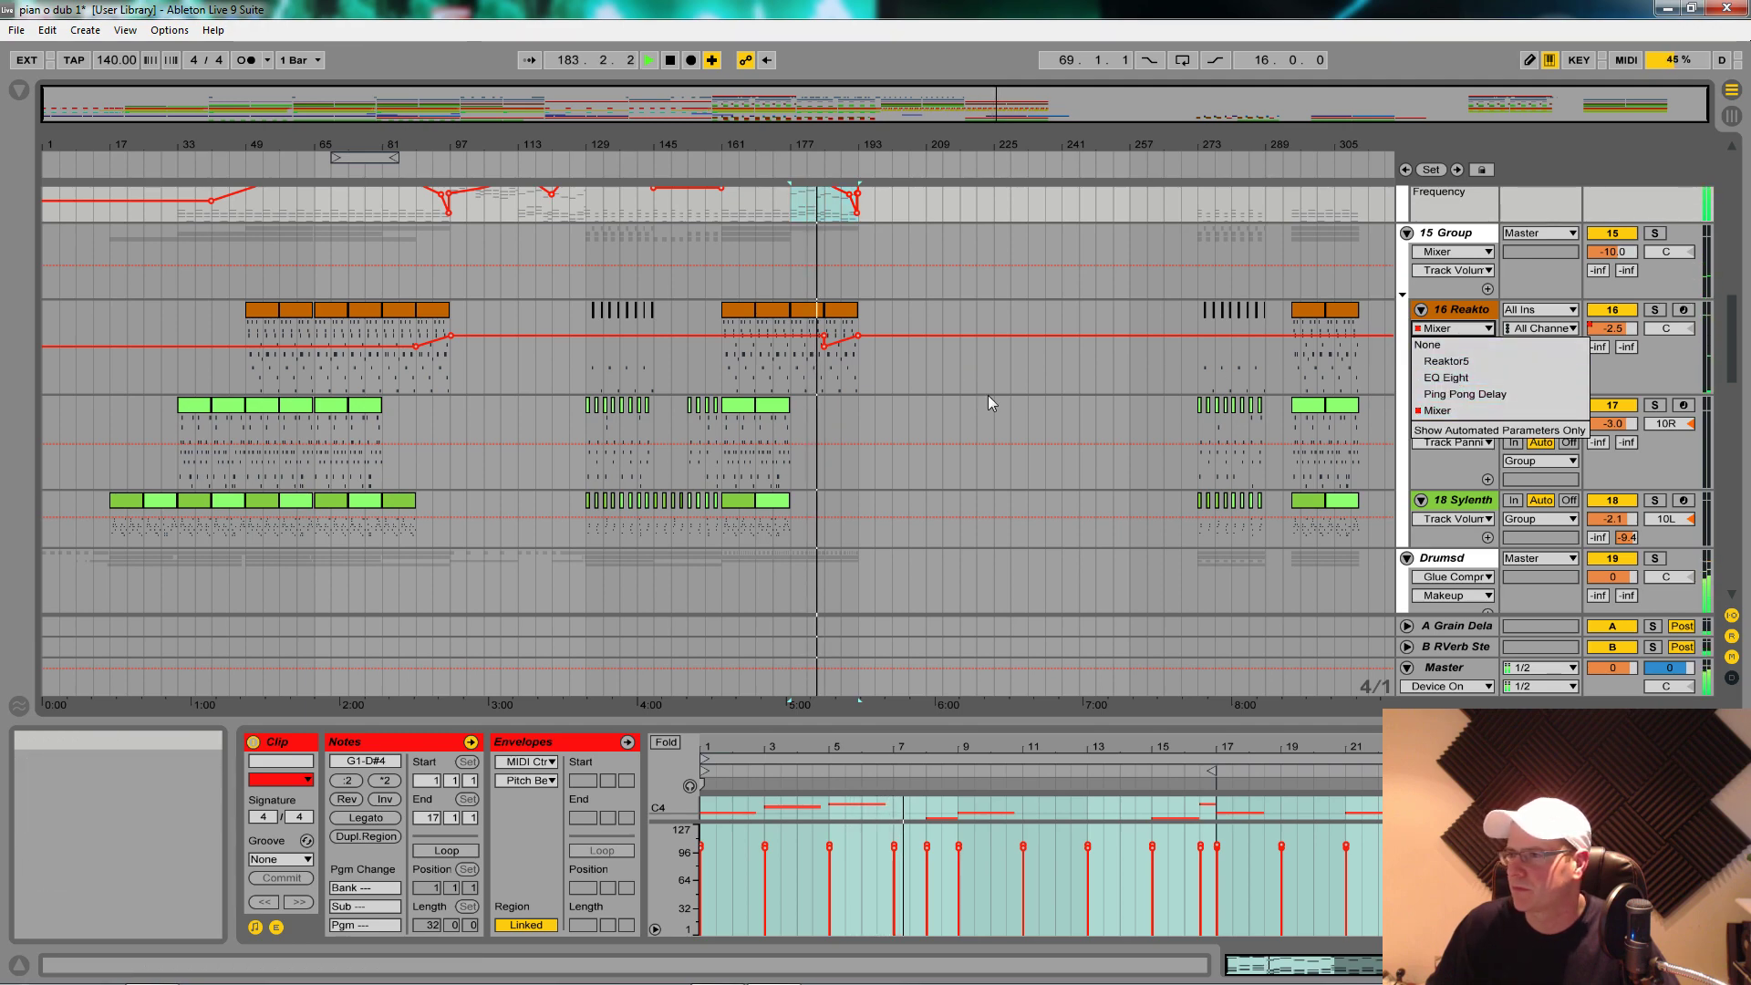
{"action": "left_click", "coordinate": [950, 442]}
Step: Copy the four crash clips from bars 97 to 113 to bars 161 and 177 on the Crash track, and replay from bar 161
{"action": "scroll", "coordinate": [952, 408], "scroll_direction": "down", "scroll_amount": 10}
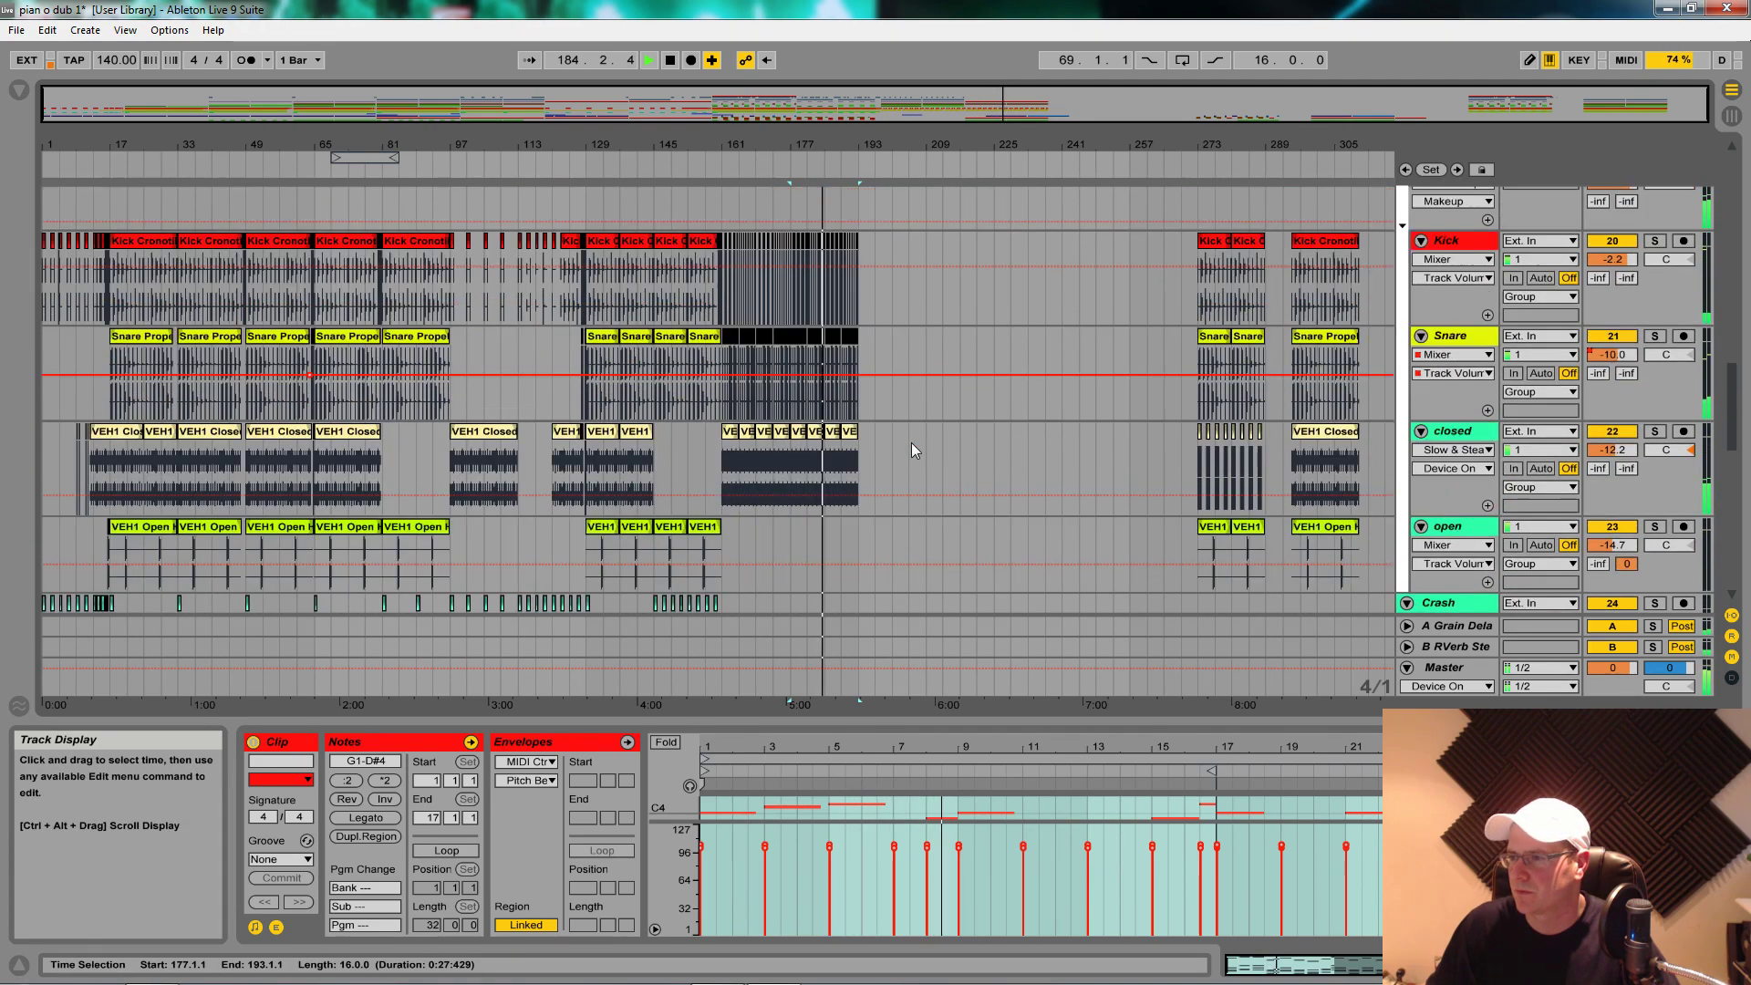
{"action": "scroll", "coordinate": [876, 438], "scroll_direction": "down", "scroll_amount": 5}
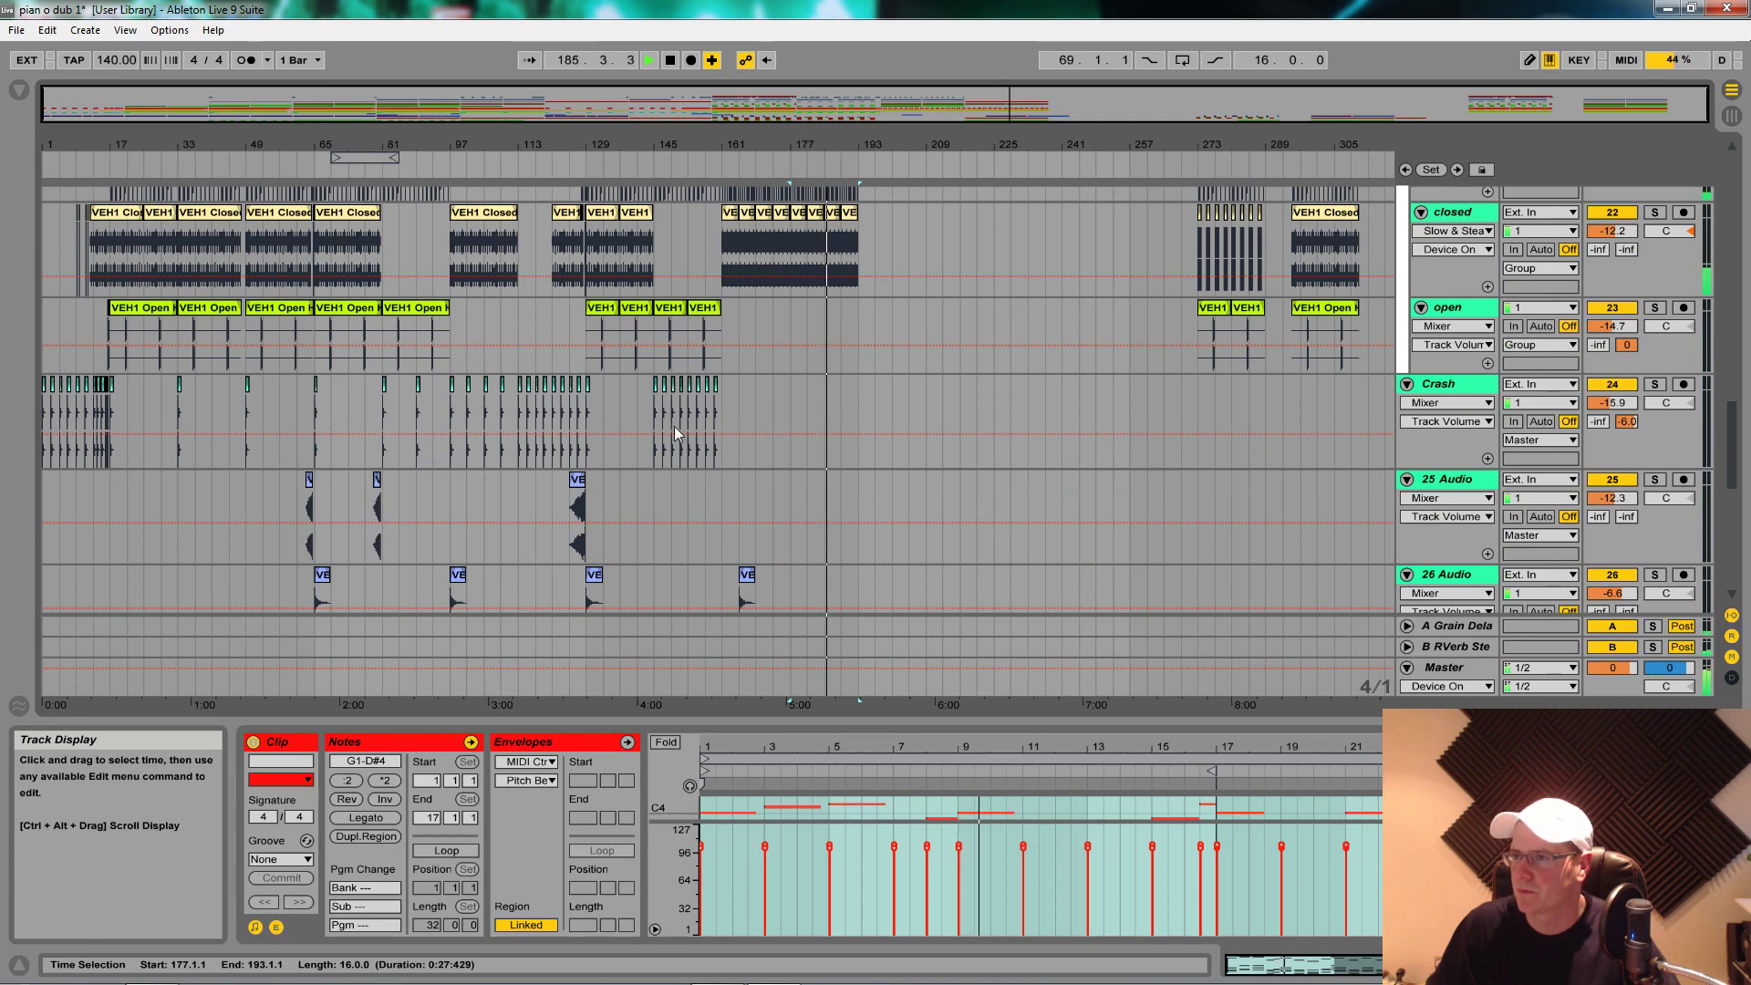
{"action": "left_click_drag", "start_coordinate": [451, 415], "coordinate": [514, 412]}
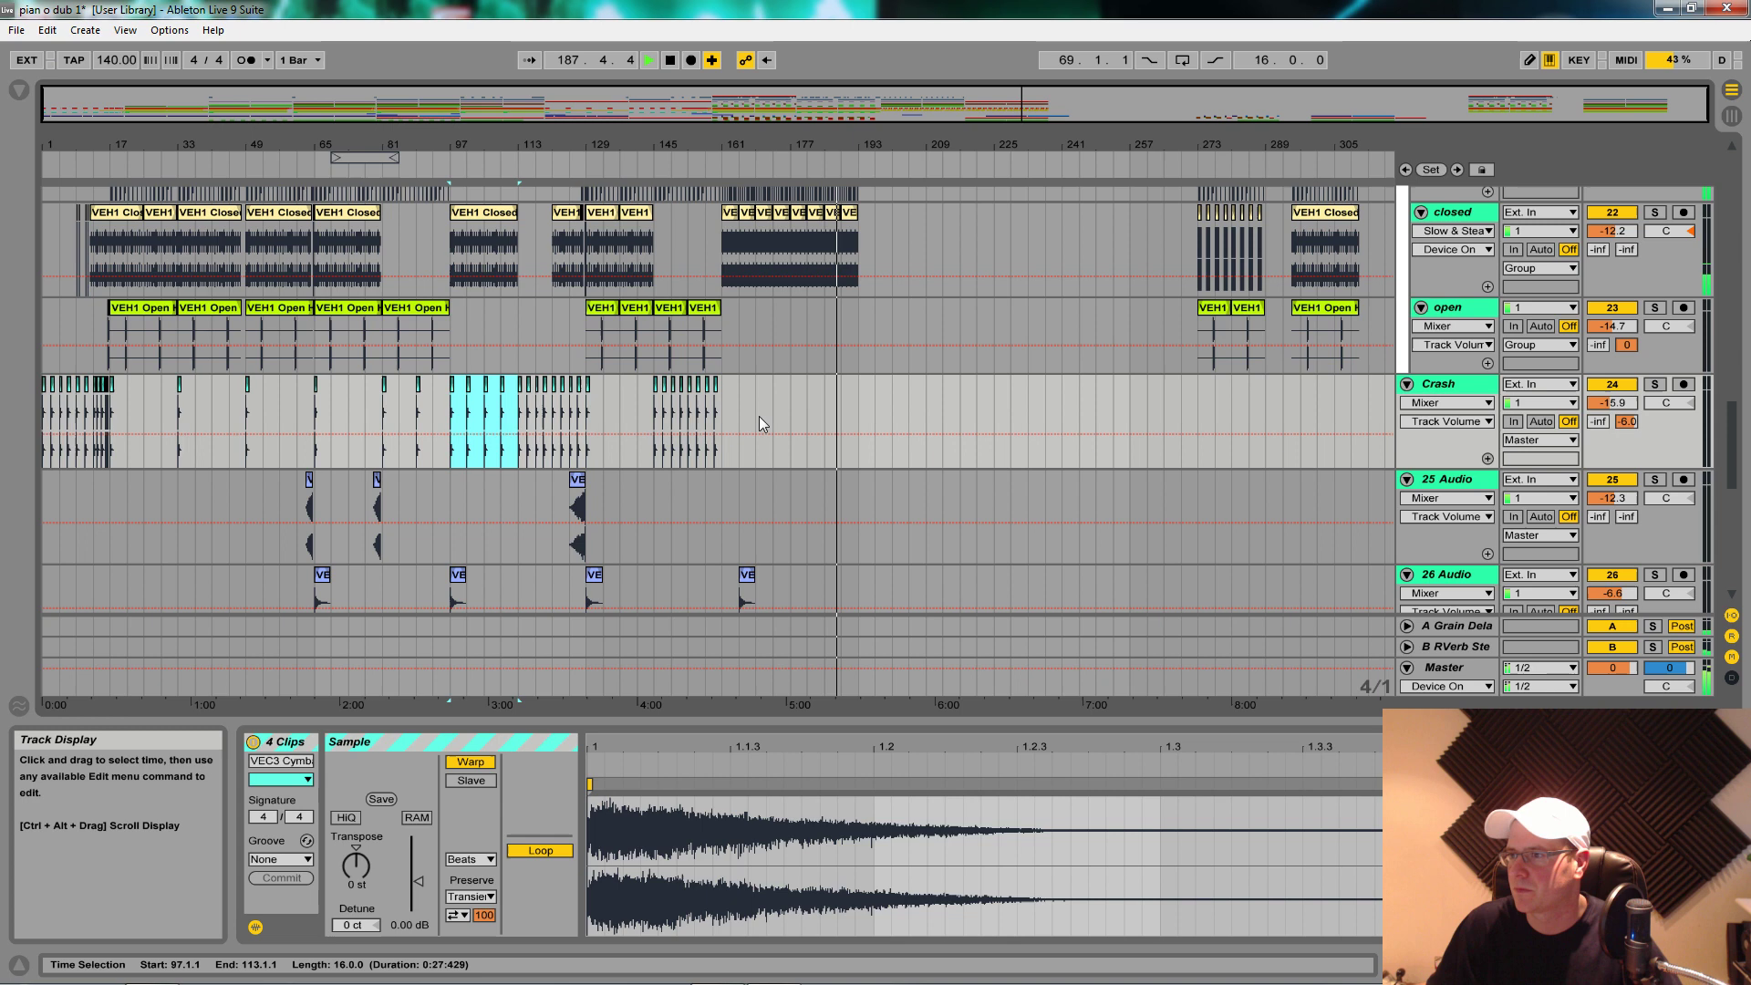
{"action": "left_click", "coordinate": [726, 415]}
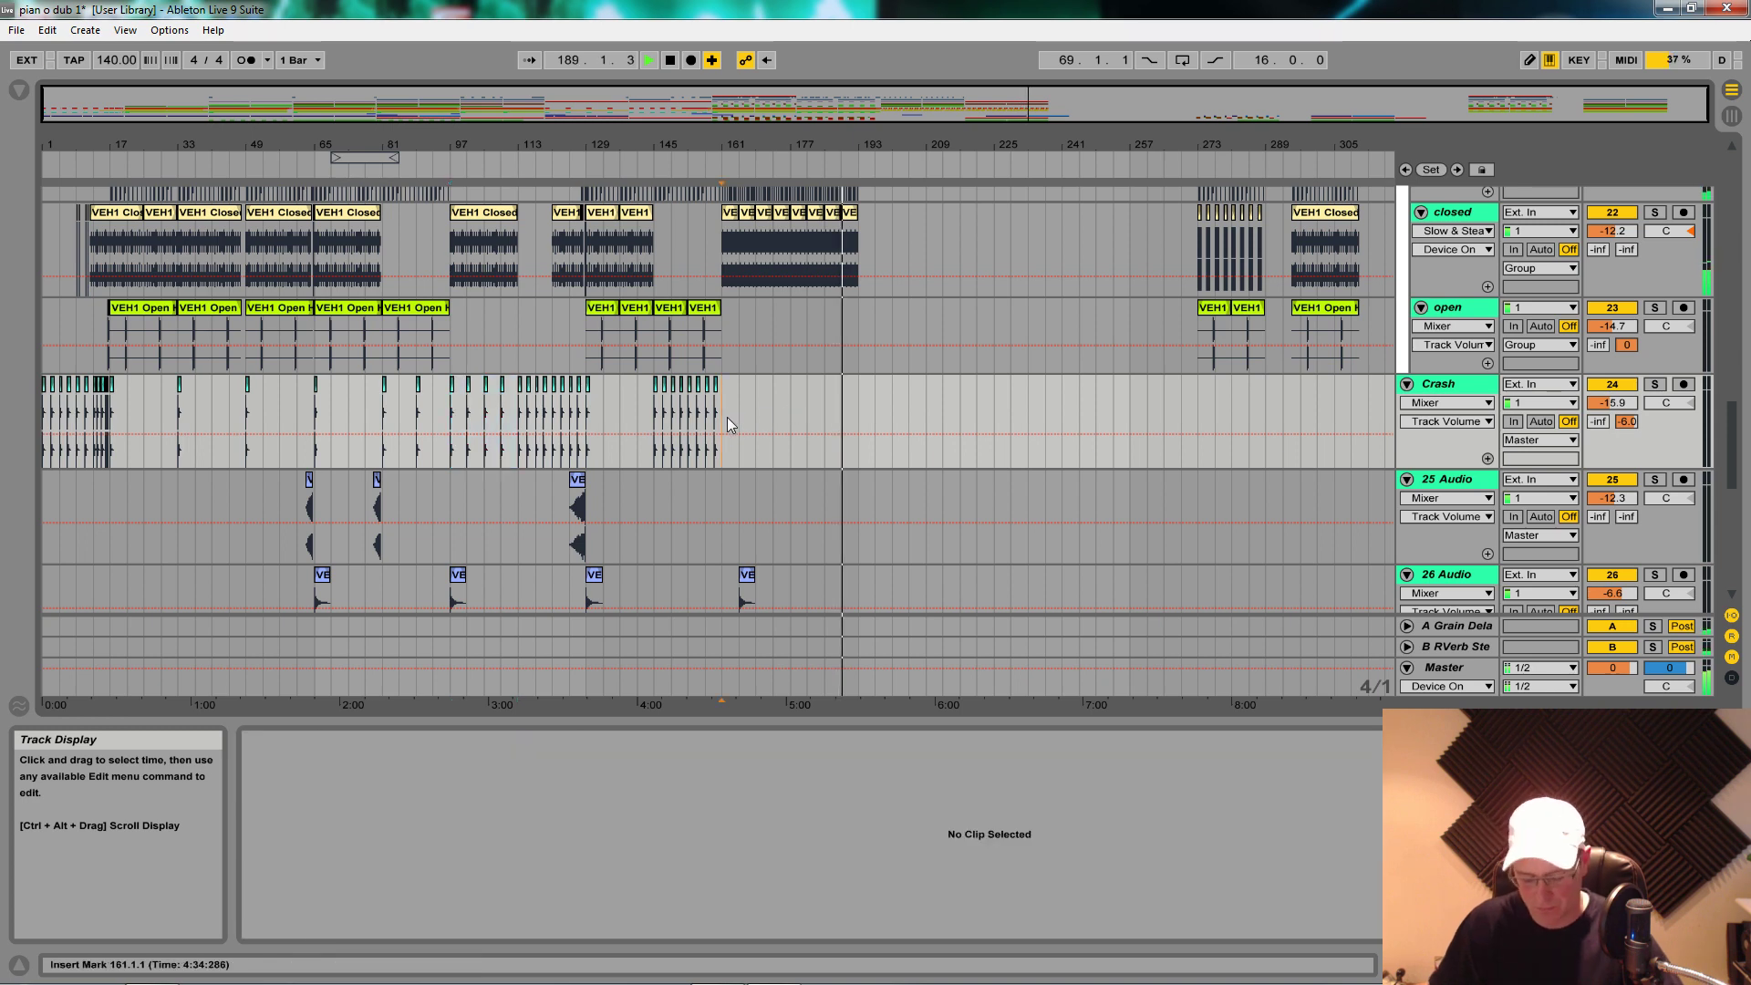
{"action": "key", "text": "ctrl+v"}
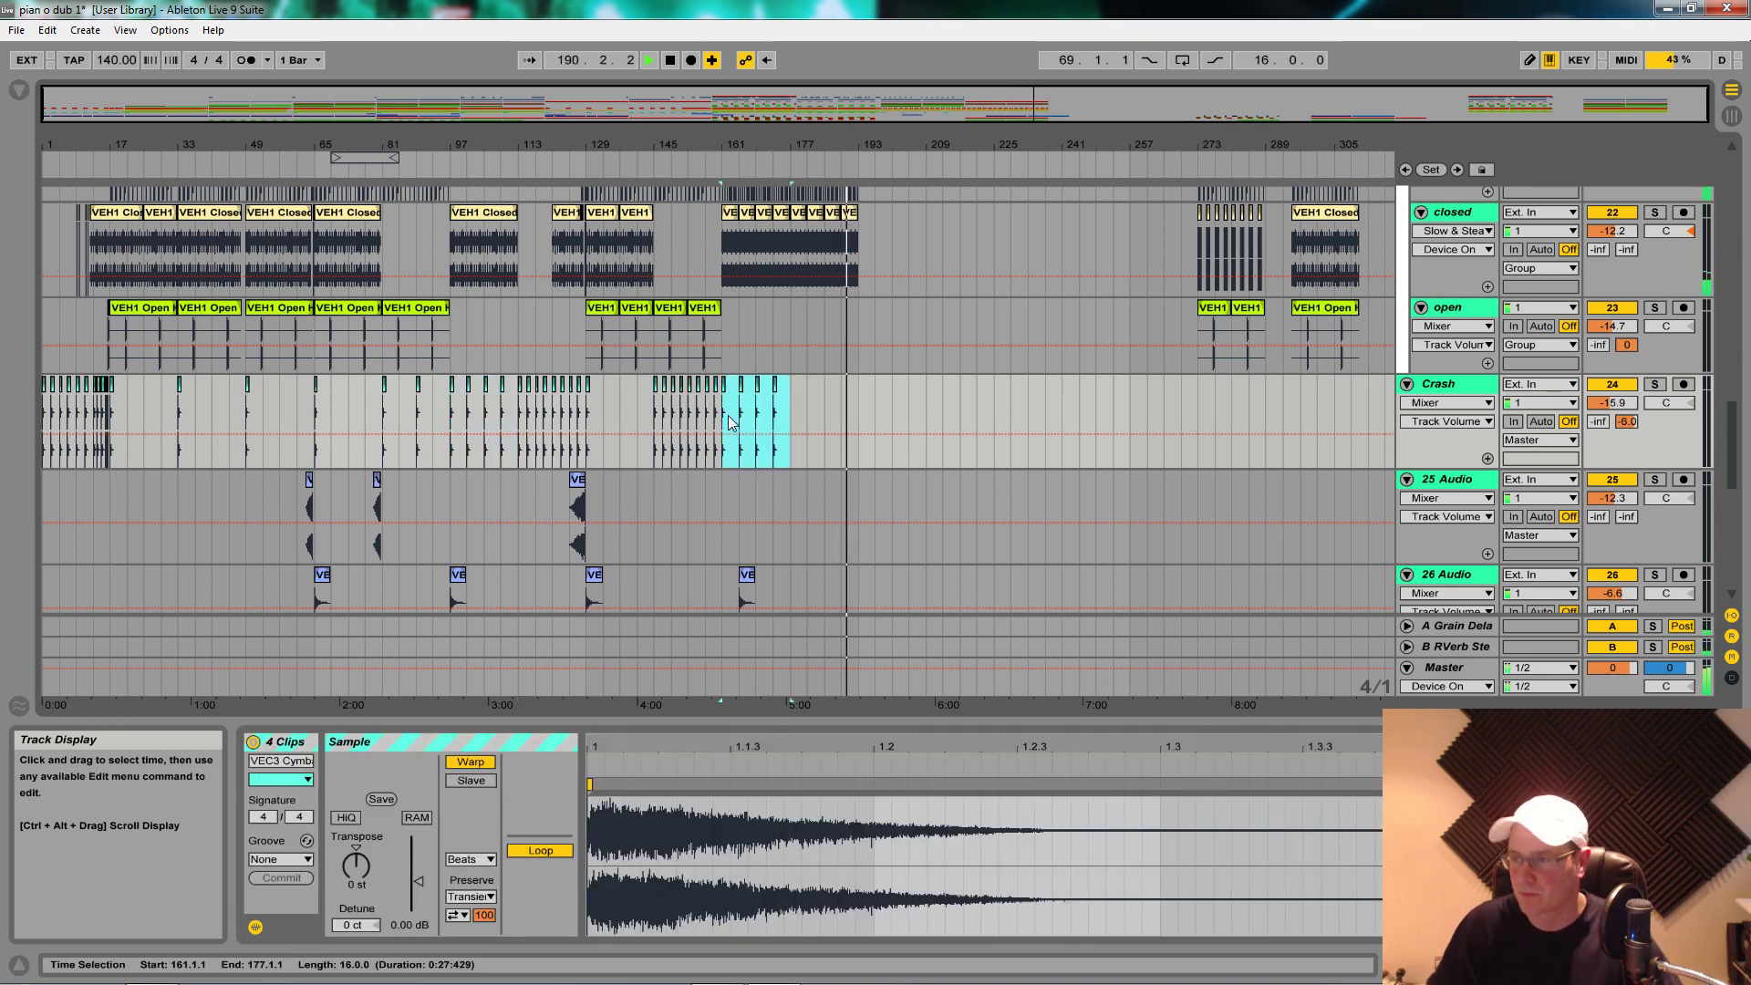
{"action": "key", "text": "ctrl+v"}
{"action": "left_click", "coordinate": [722, 428]}
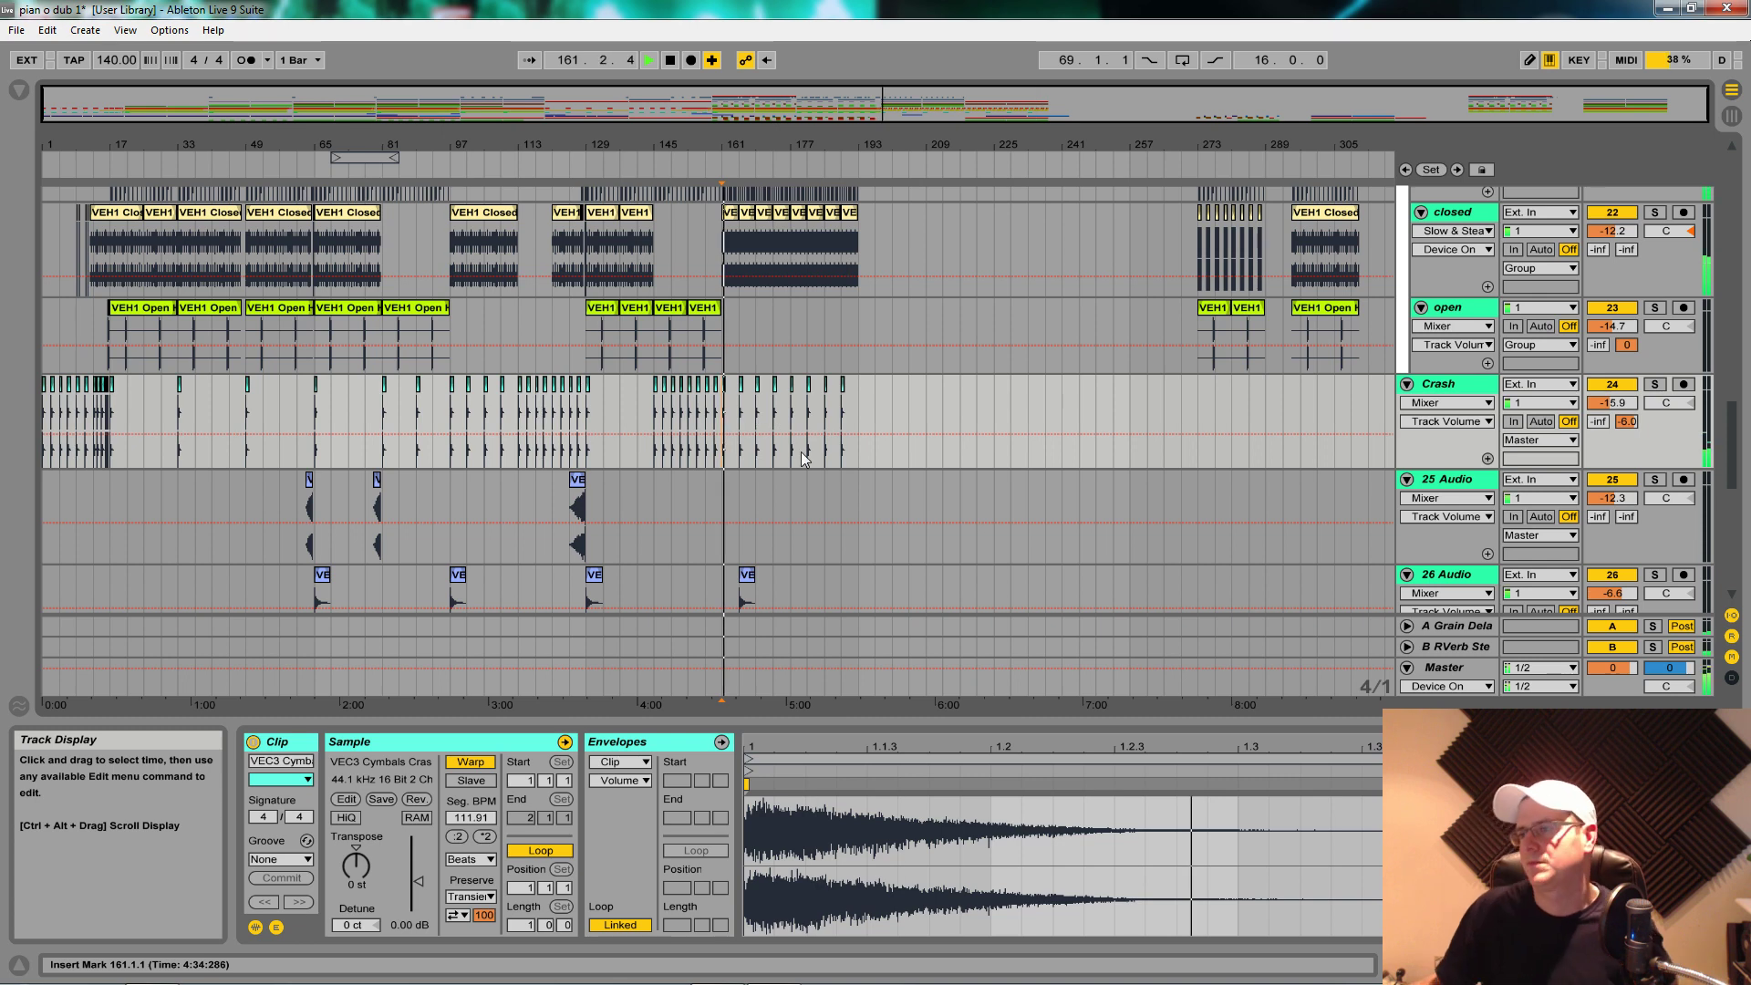
Step: Place a copy of the bar 165 VEC3 FX Impact 33 clip at bar 193 on the 26 Audio track
{"action": "scroll", "coordinate": [775, 461], "scroll_direction": "down", "scroll_amount": 2}
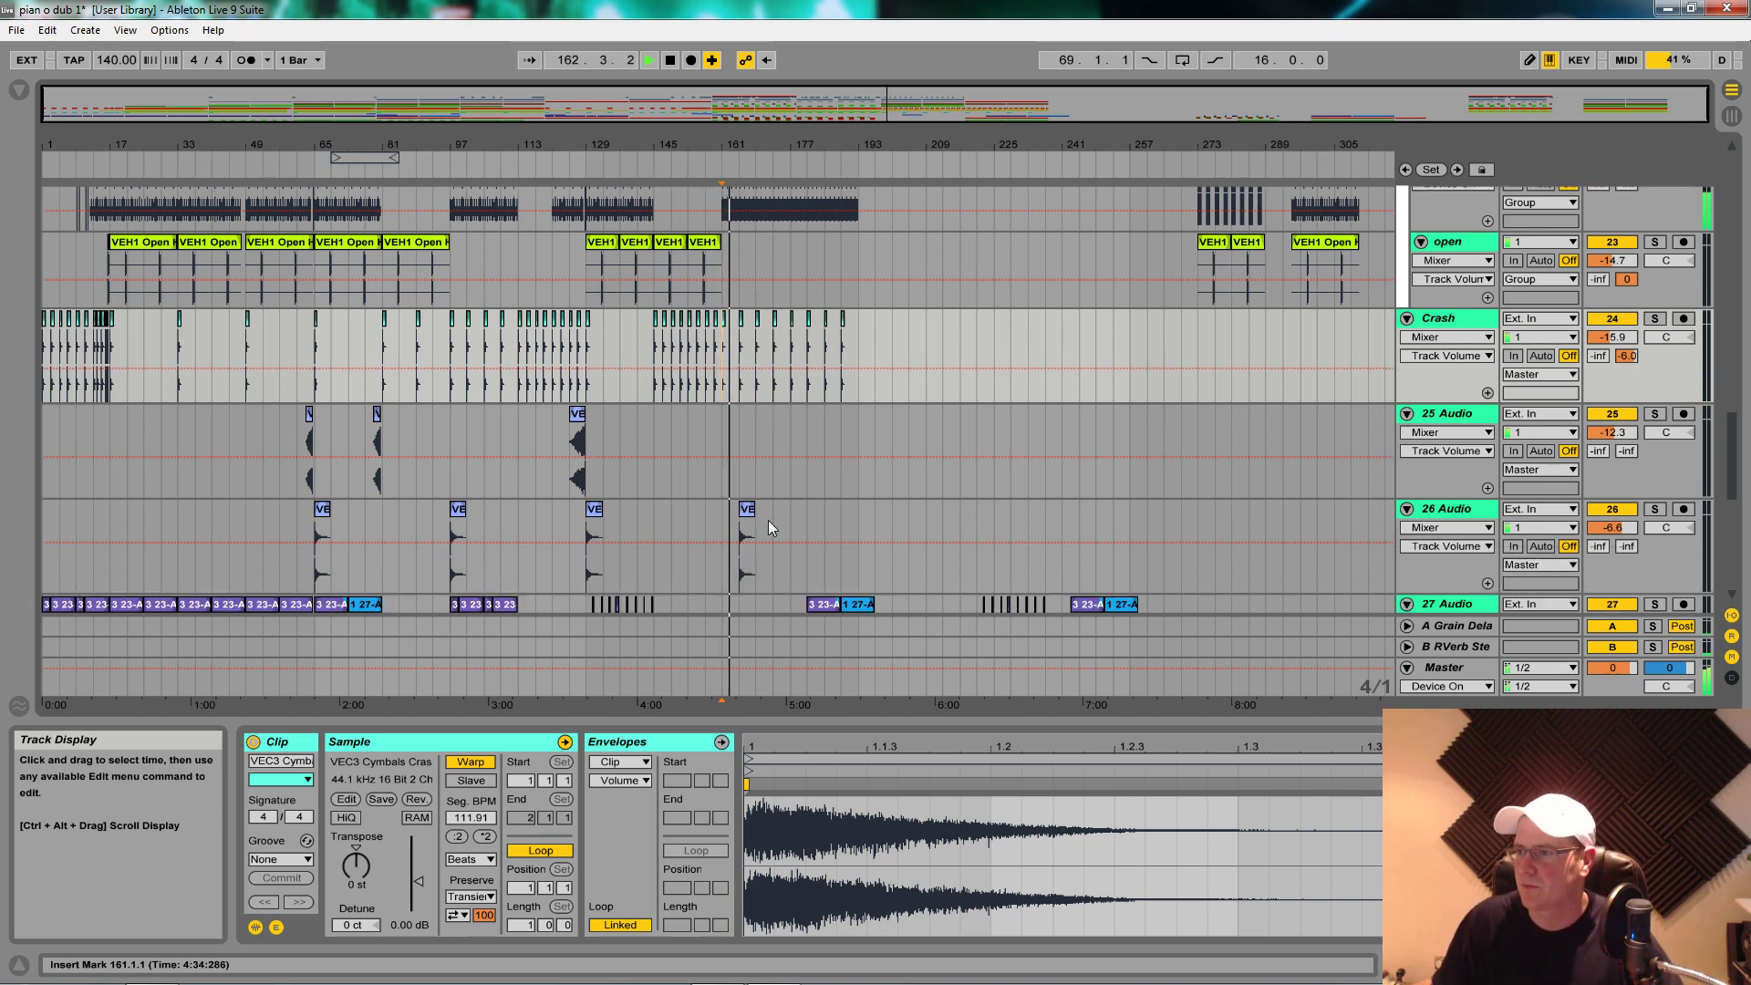
{"action": "left_click", "coordinate": [748, 511]}
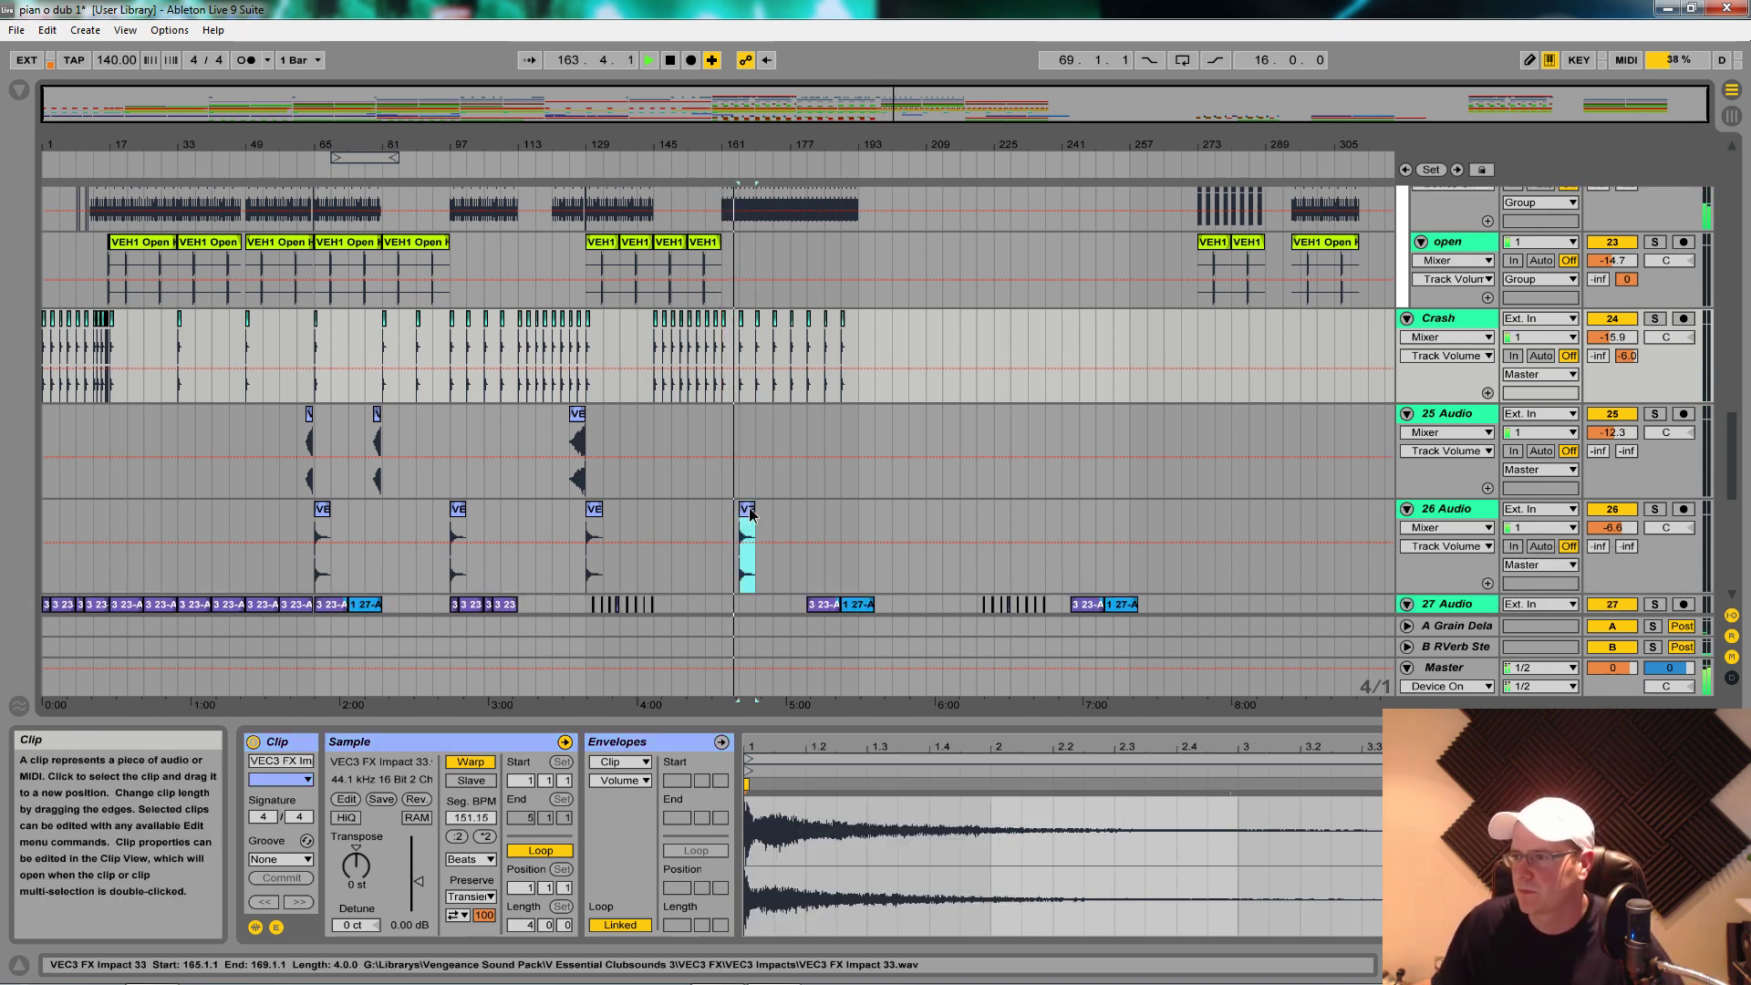
{"action": "left_click_drag", "start_coordinate": [749, 513], "coordinate": [815, 516]}
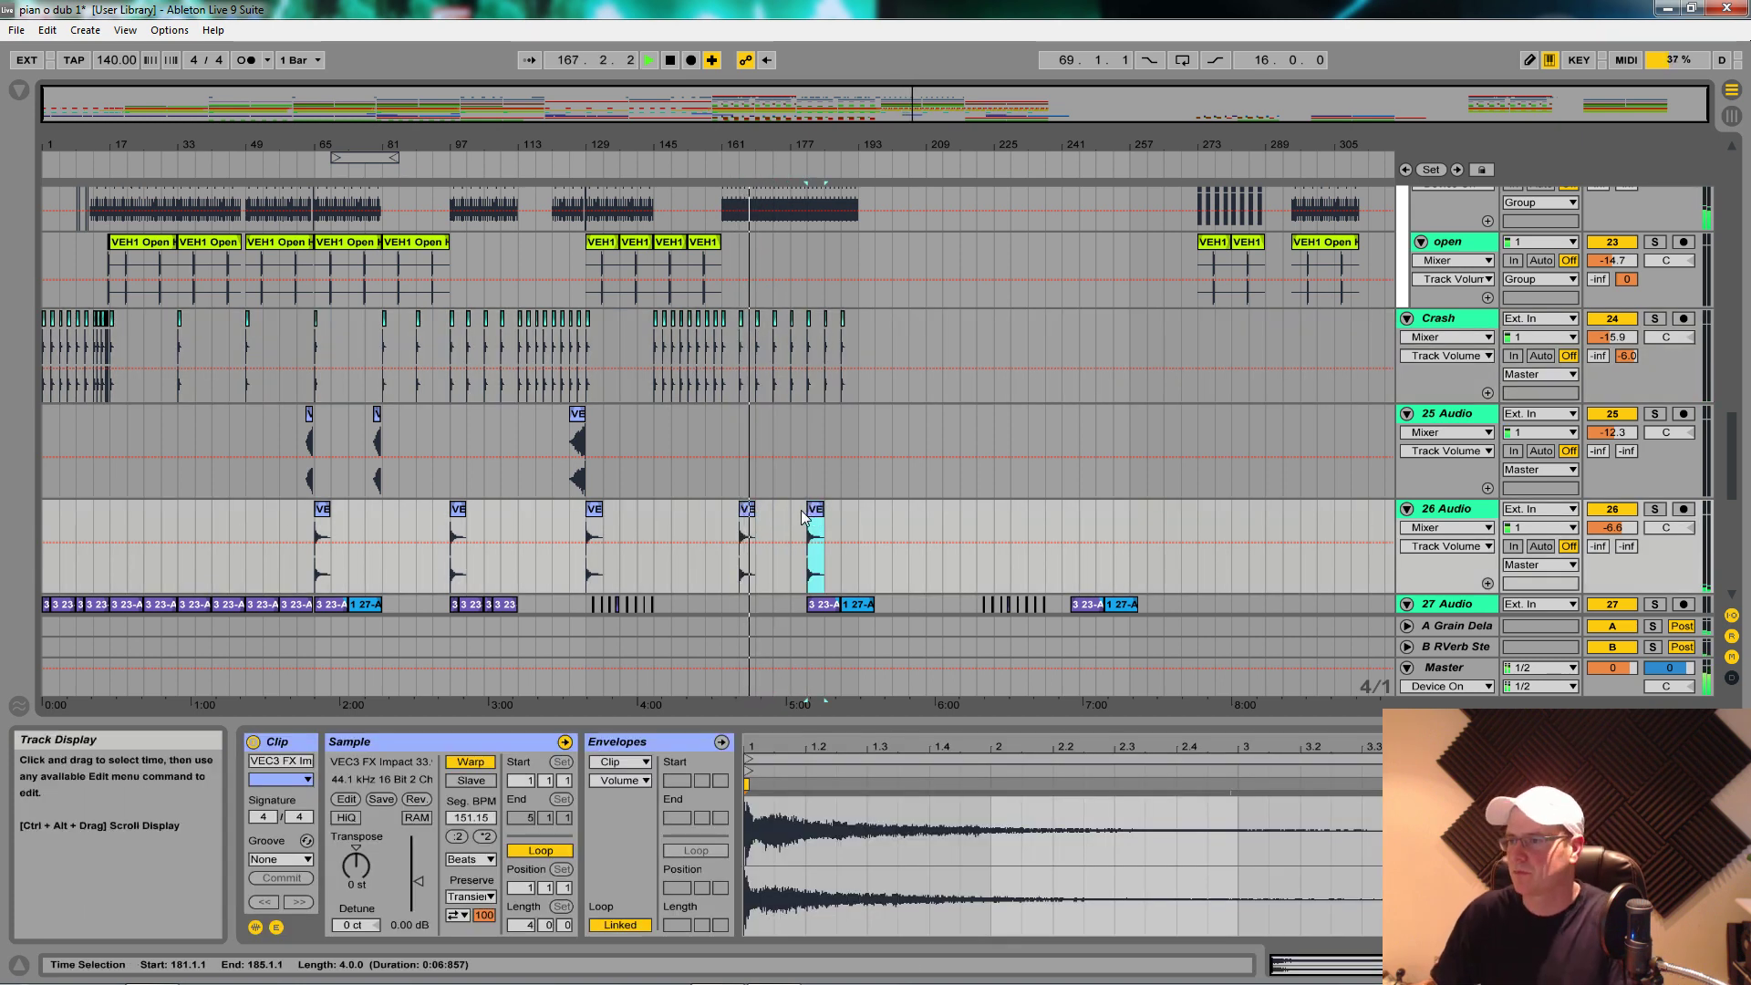
{"action": "left_click_drag", "start_coordinate": [811, 518], "coordinate": [873, 527]}
{"action": "scroll", "coordinate": [858, 547], "scroll_direction": "down", "scroll_amount": 2}
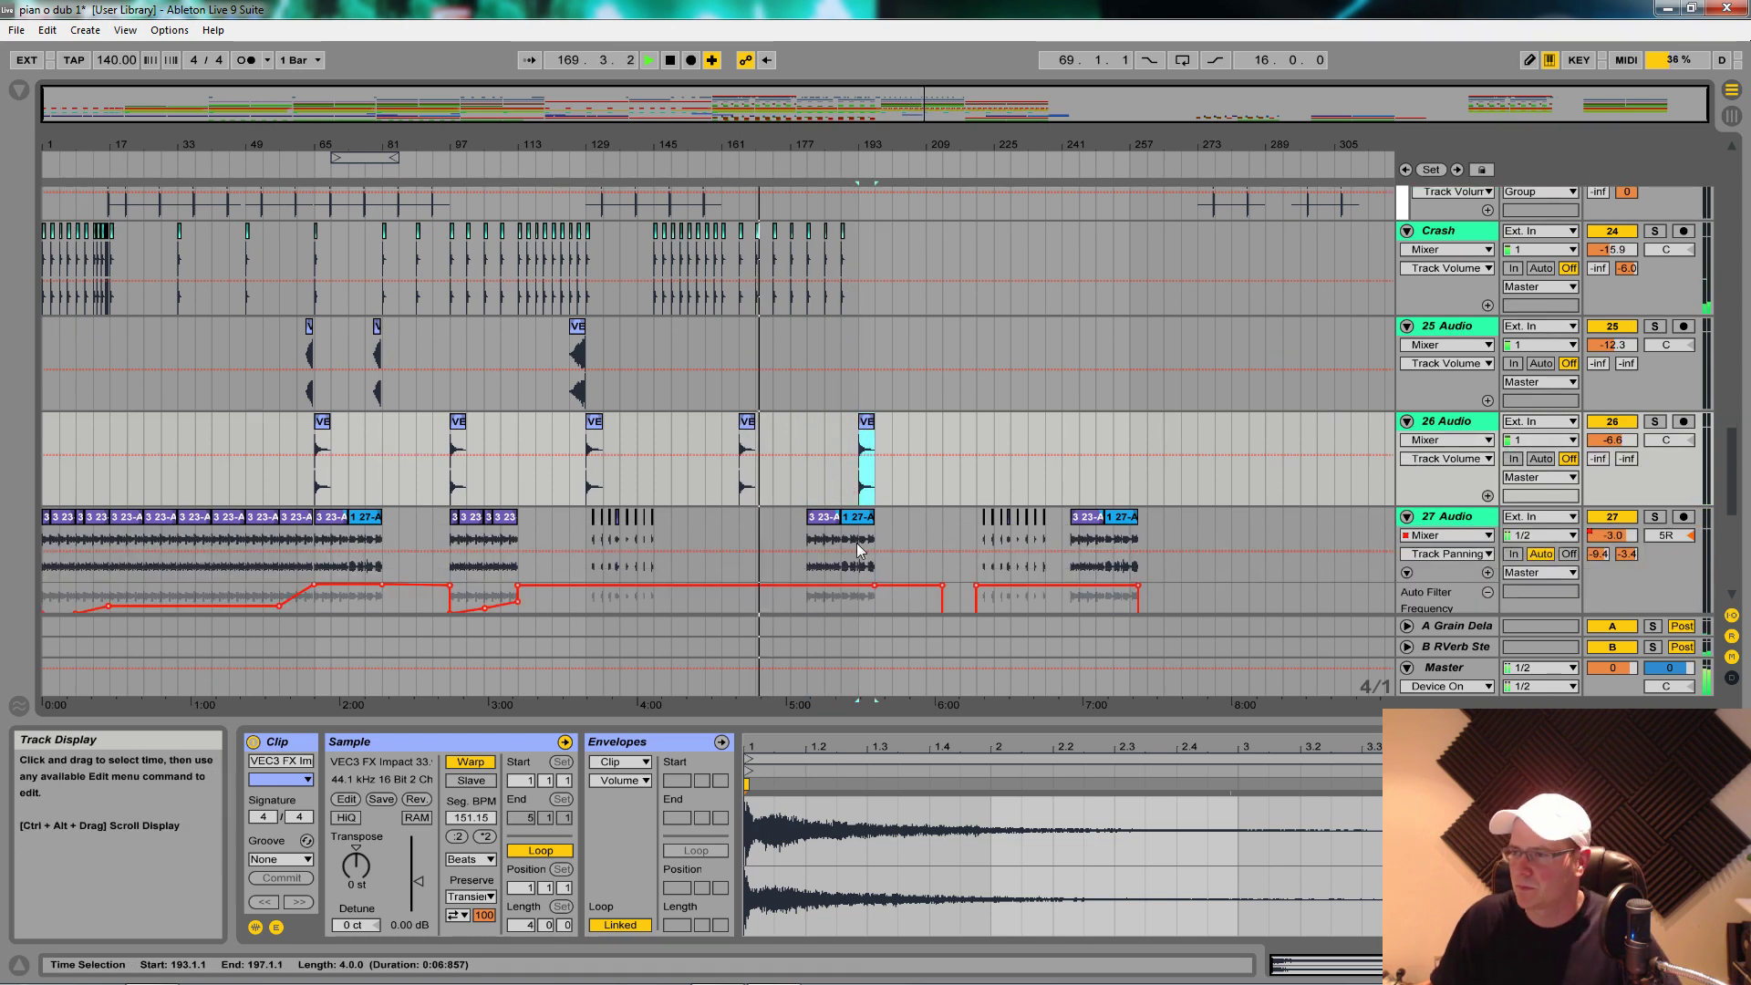
{"action": "scroll", "coordinate": [863, 533], "scroll_direction": "up", "scroll_amount": 2}
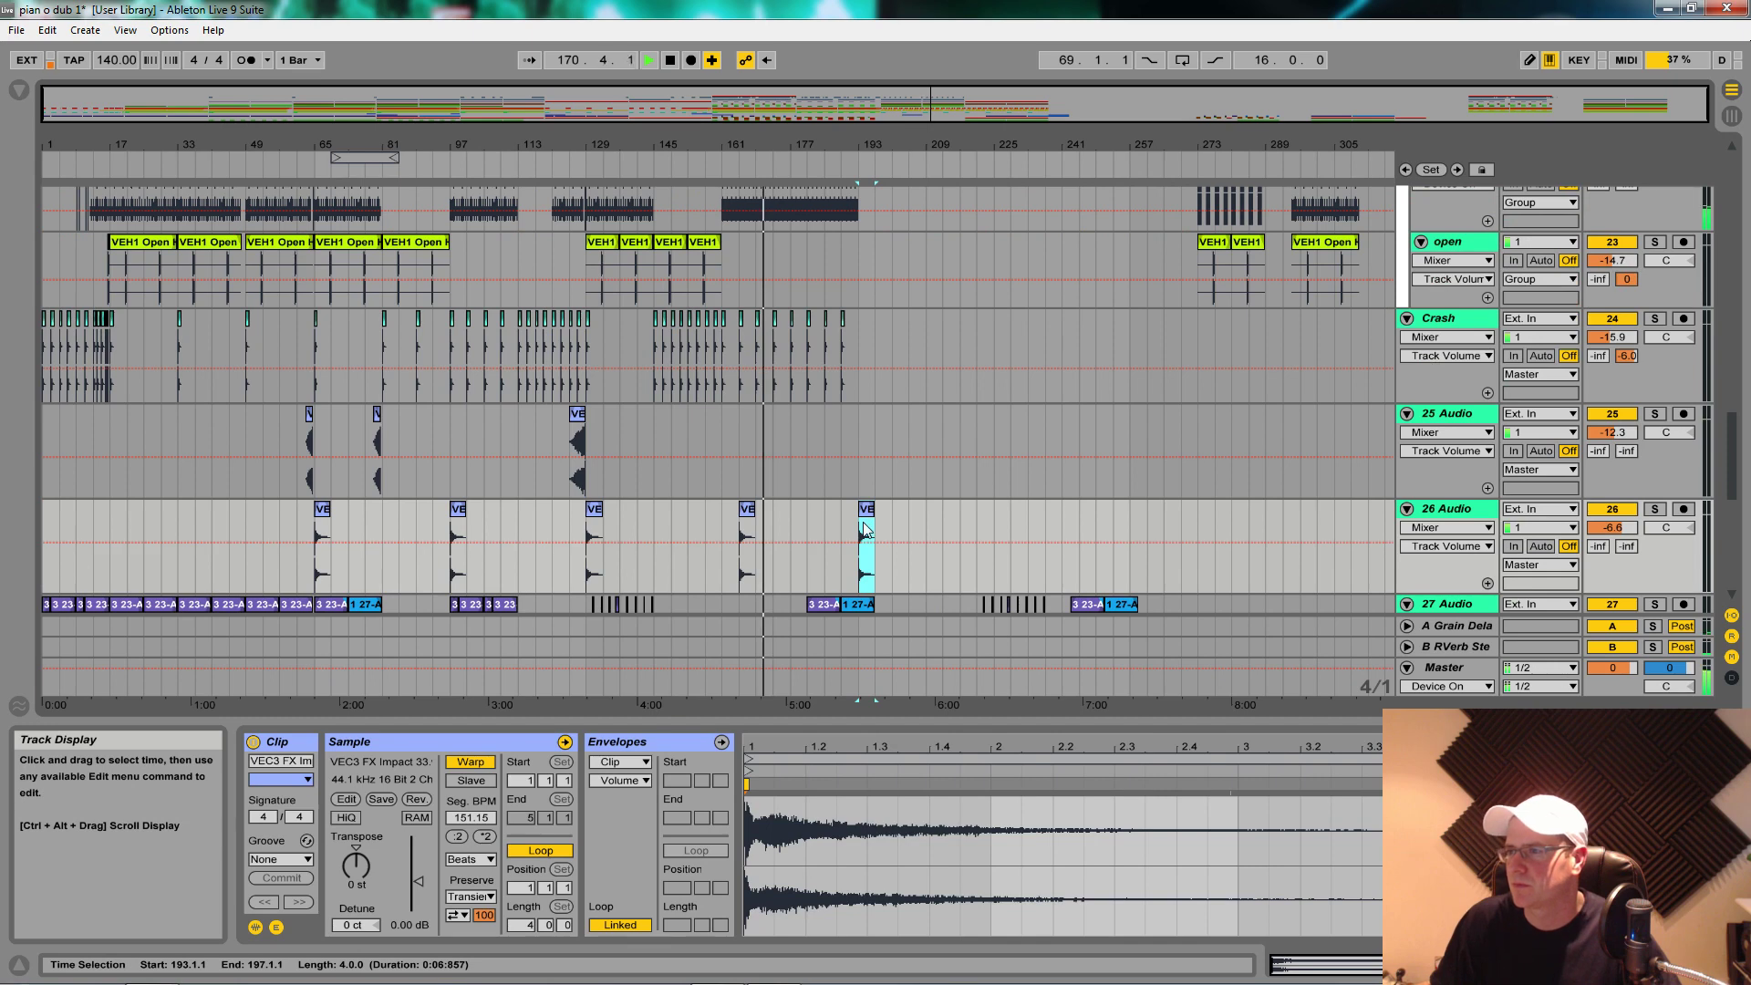
{"action": "scroll", "coordinate": [864, 529], "scroll_direction": "up", "scroll_amount": 1}
{"action": "scroll", "coordinate": [863, 529], "scroll_direction": "down", "scroll_amount": 4}
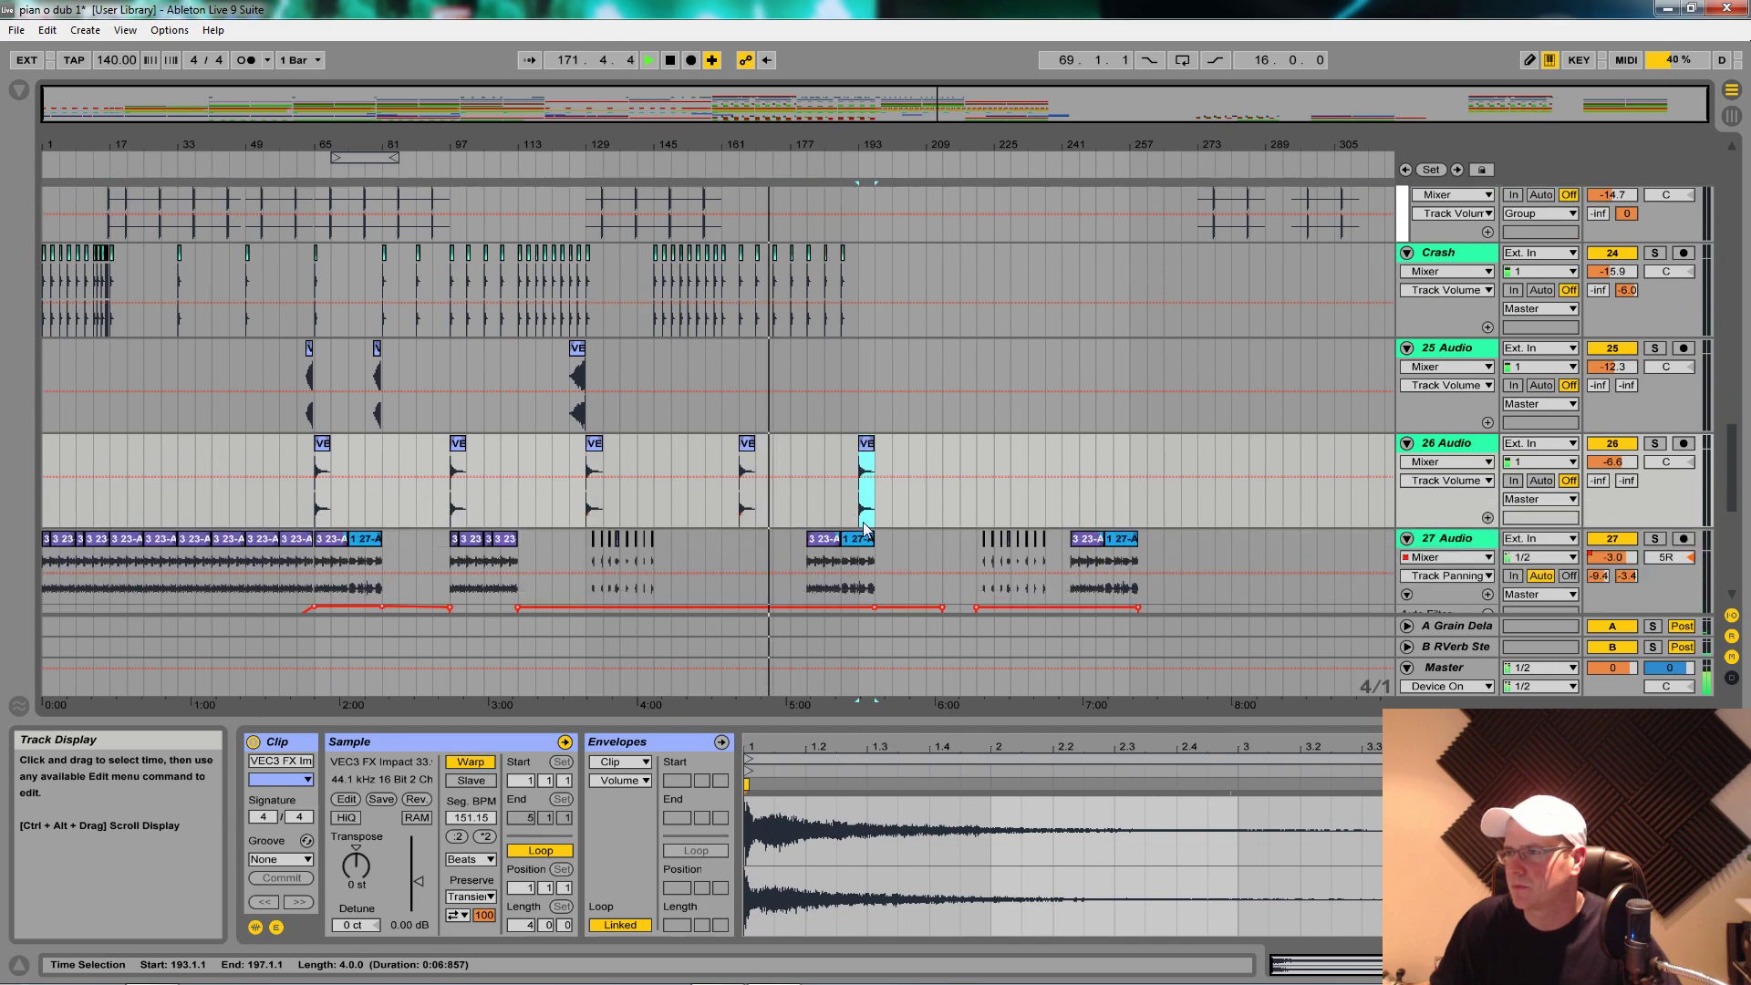
Step: Move the two adjoining clips at bar 181 on the 27 Audio track to bar 177, and check the section across all tracks
{"action": "left_click_drag", "start_coordinate": [804, 517], "coordinate": [857, 538]}
{"action": "scroll", "coordinate": [856, 538], "scroll_direction": "down", "scroll_amount": 10}
{"action": "scroll", "coordinate": [855, 528], "scroll_direction": "up", "scroll_amount": 8}
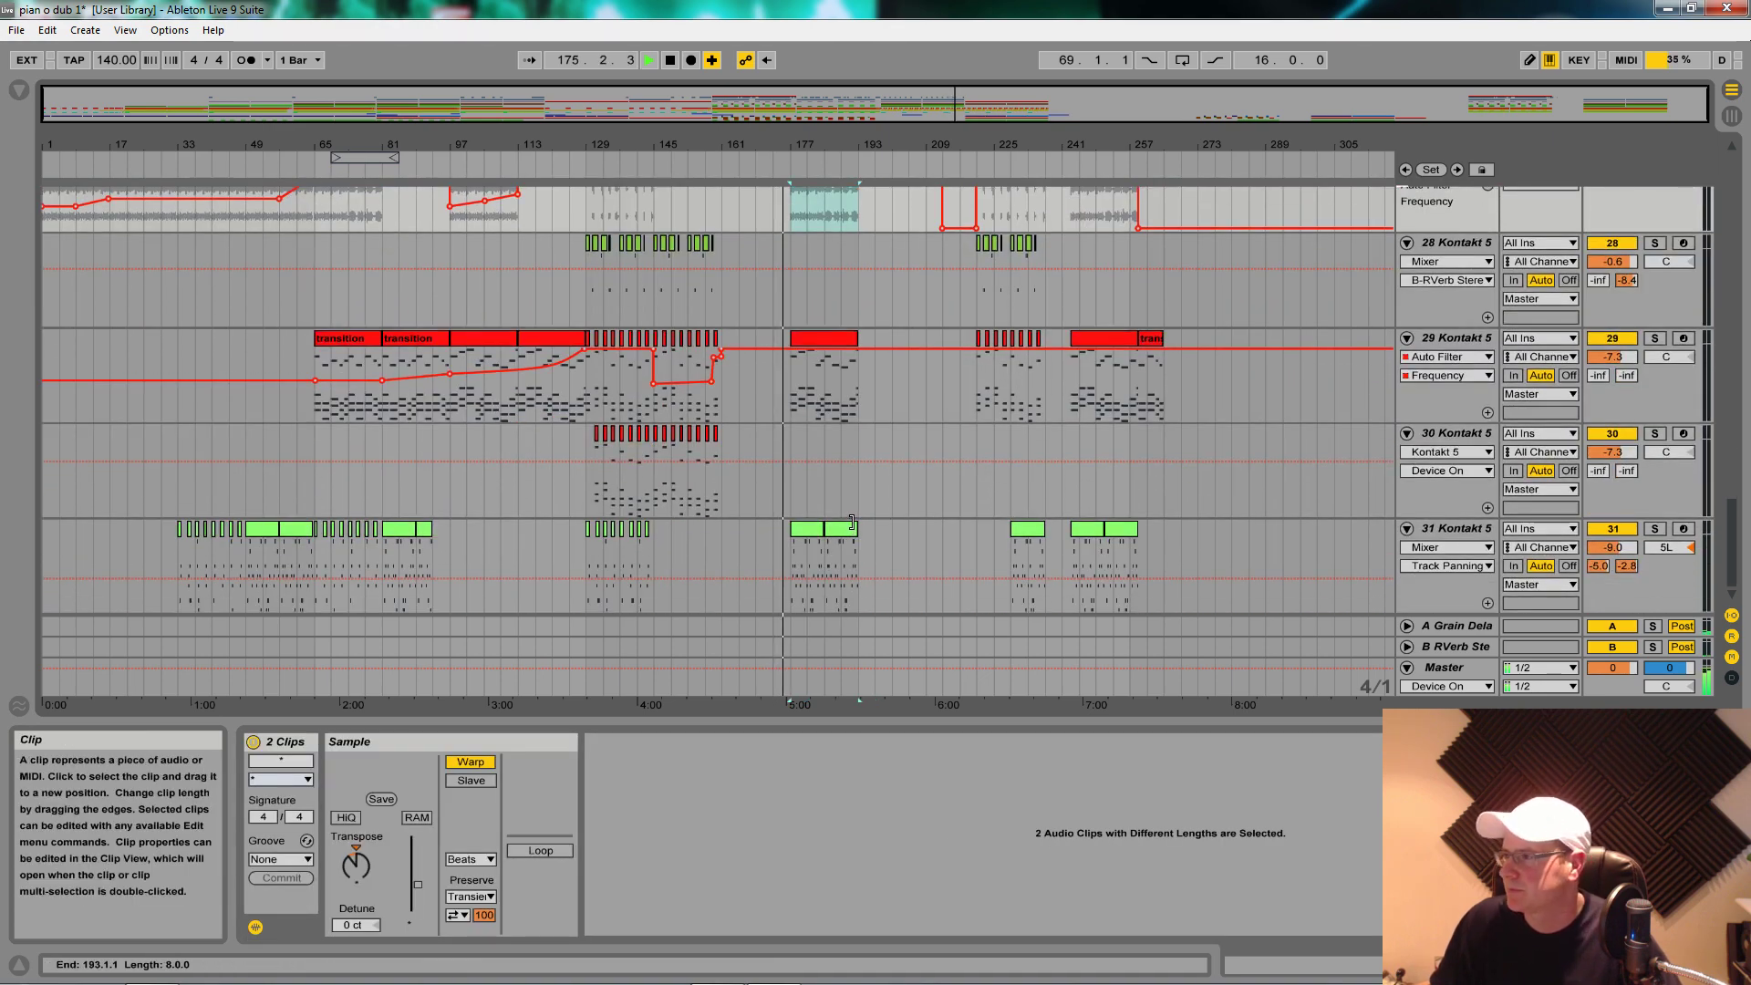
{"action": "scroll", "coordinate": [878, 507], "scroll_direction": "up", "scroll_amount": 12}
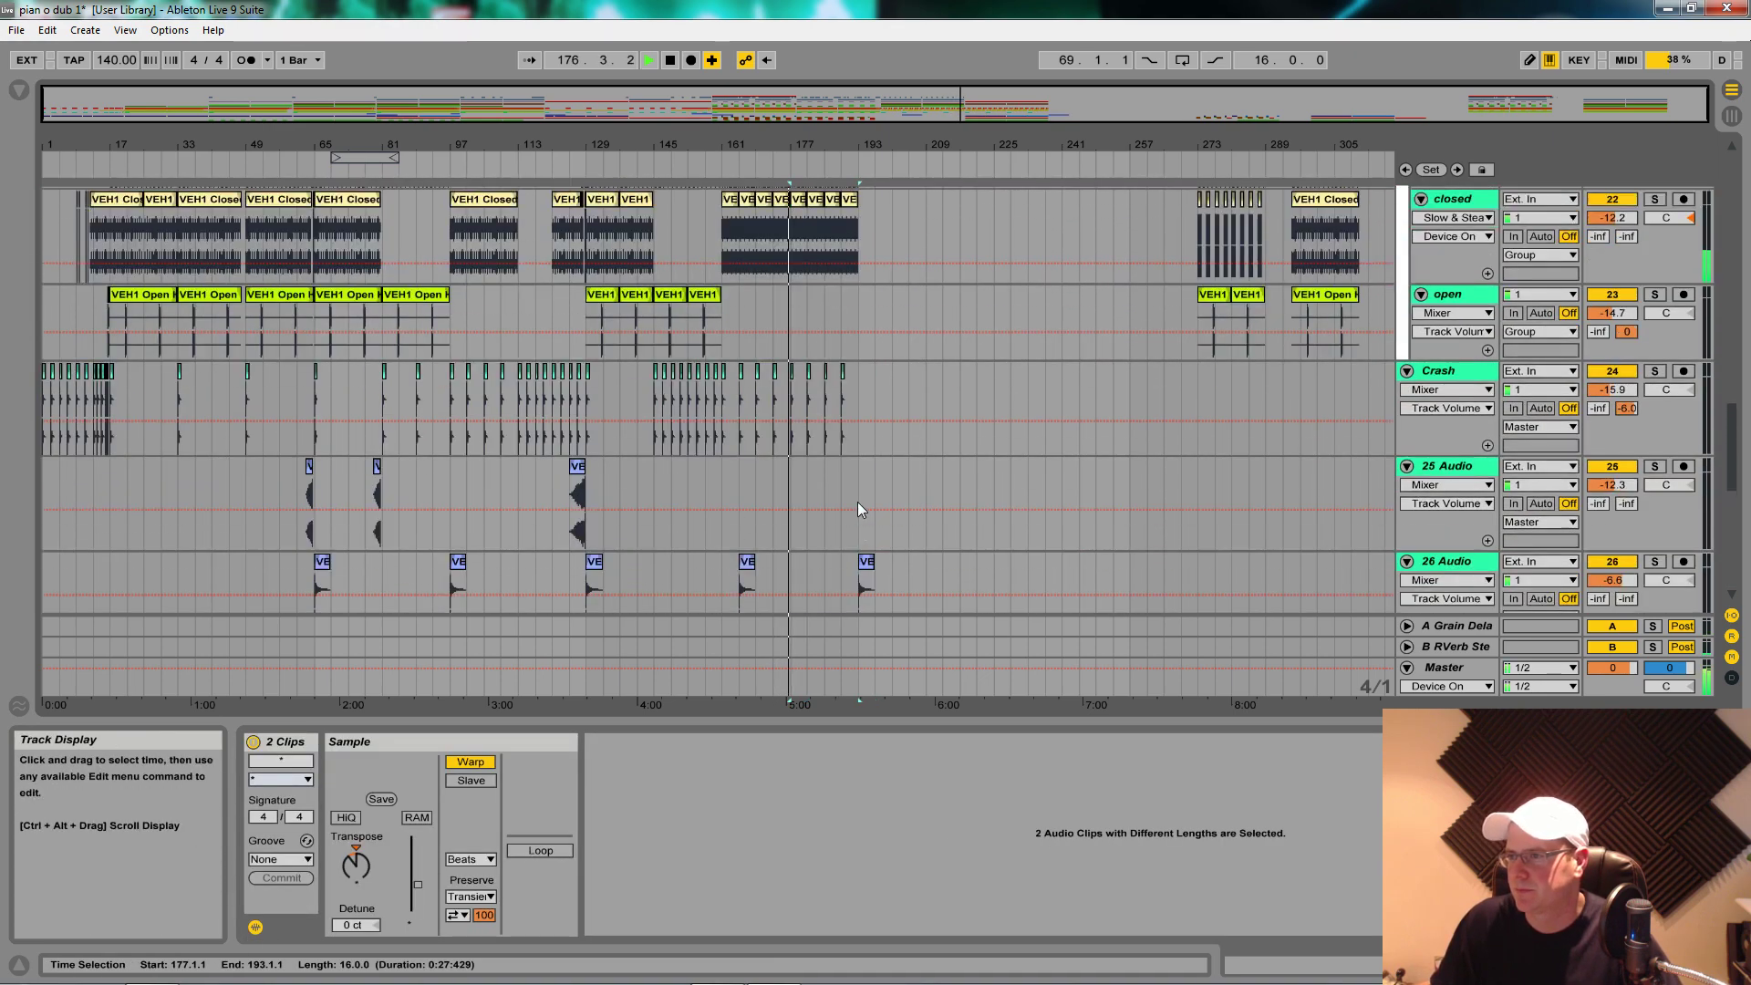
{"action": "scroll", "coordinate": [860, 506], "scroll_direction": "up", "scroll_amount": 8}
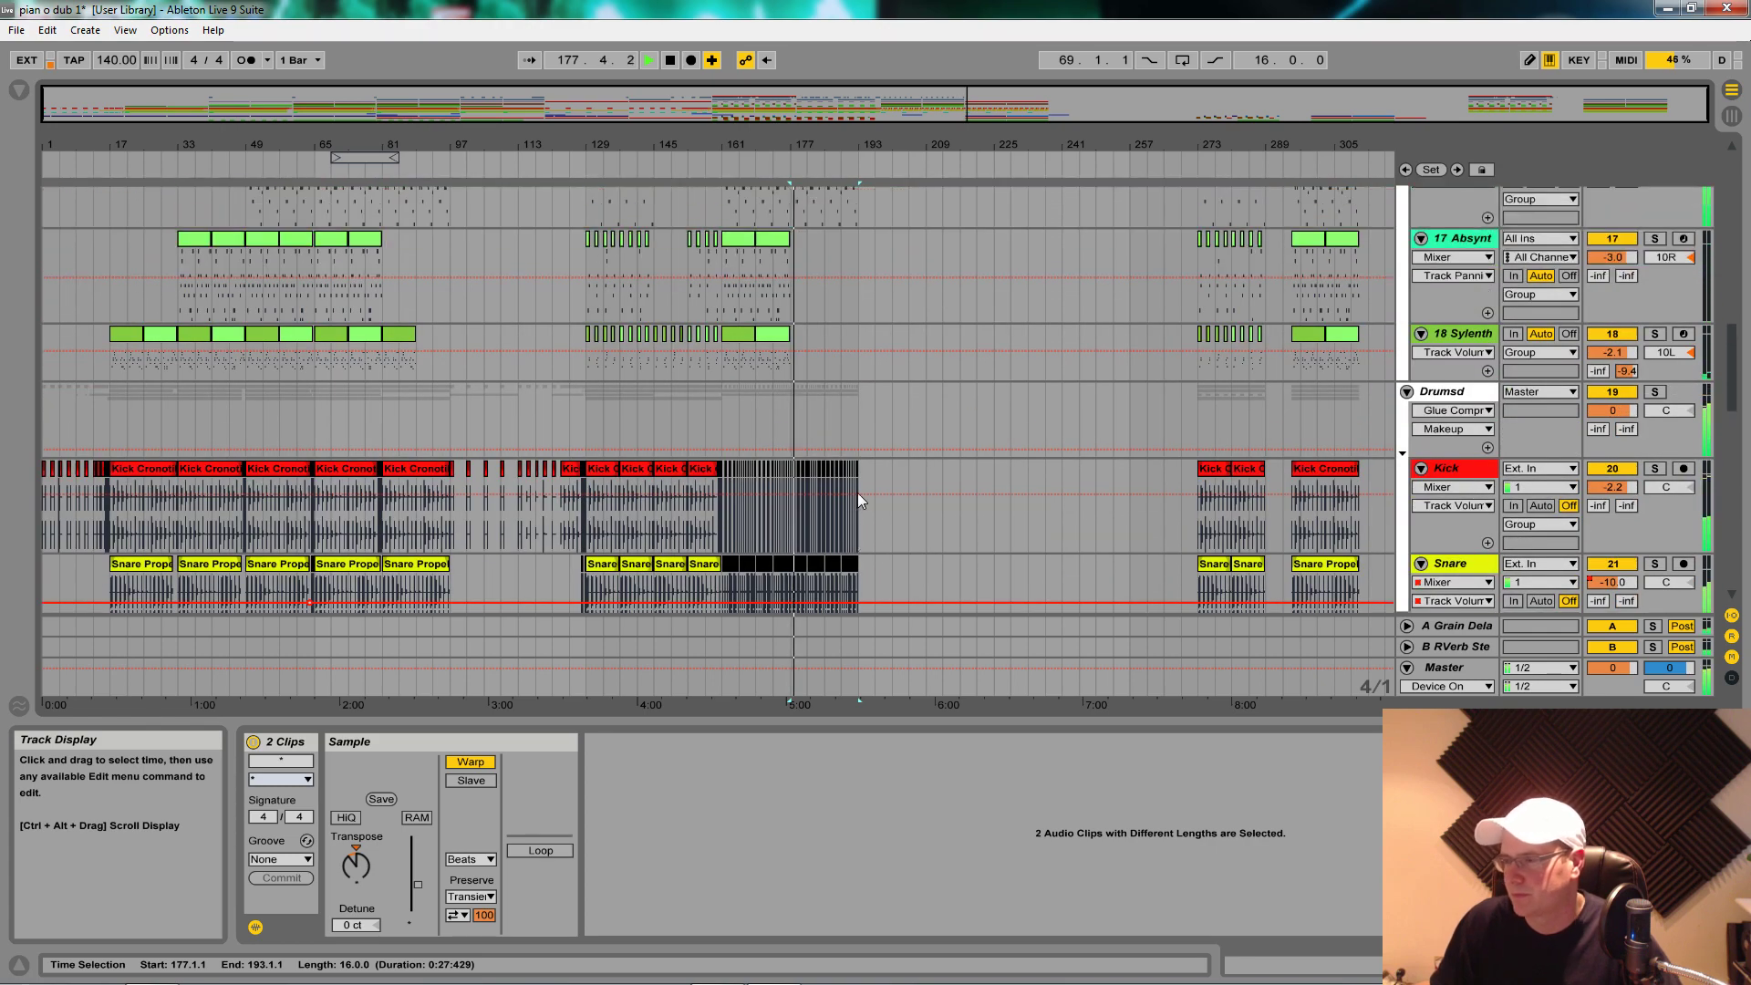
{"action": "scroll", "coordinate": [857, 492], "scroll_direction": "down", "scroll_amount": 10}
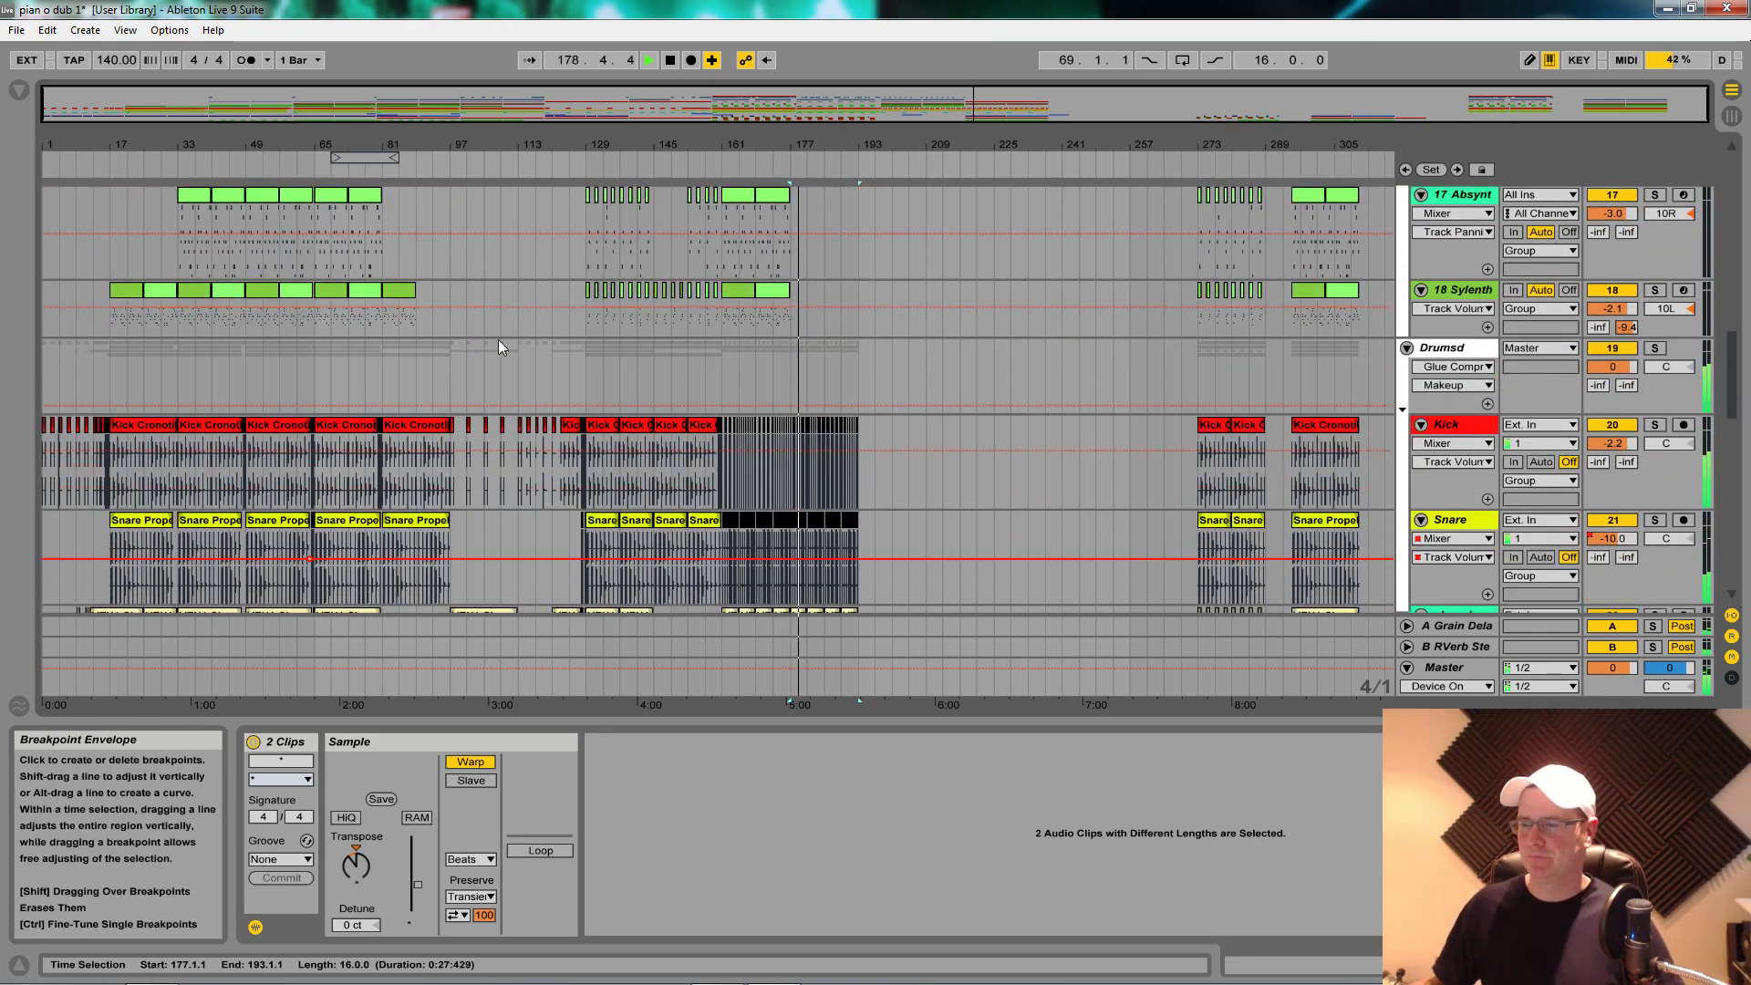
Step: Copy the Bass pad clip at bars 97 to 113, with its filter automation, to bar 193 on the same track
{"action": "scroll", "coordinate": [489, 320], "scroll_direction": "up", "scroll_amount": 13}
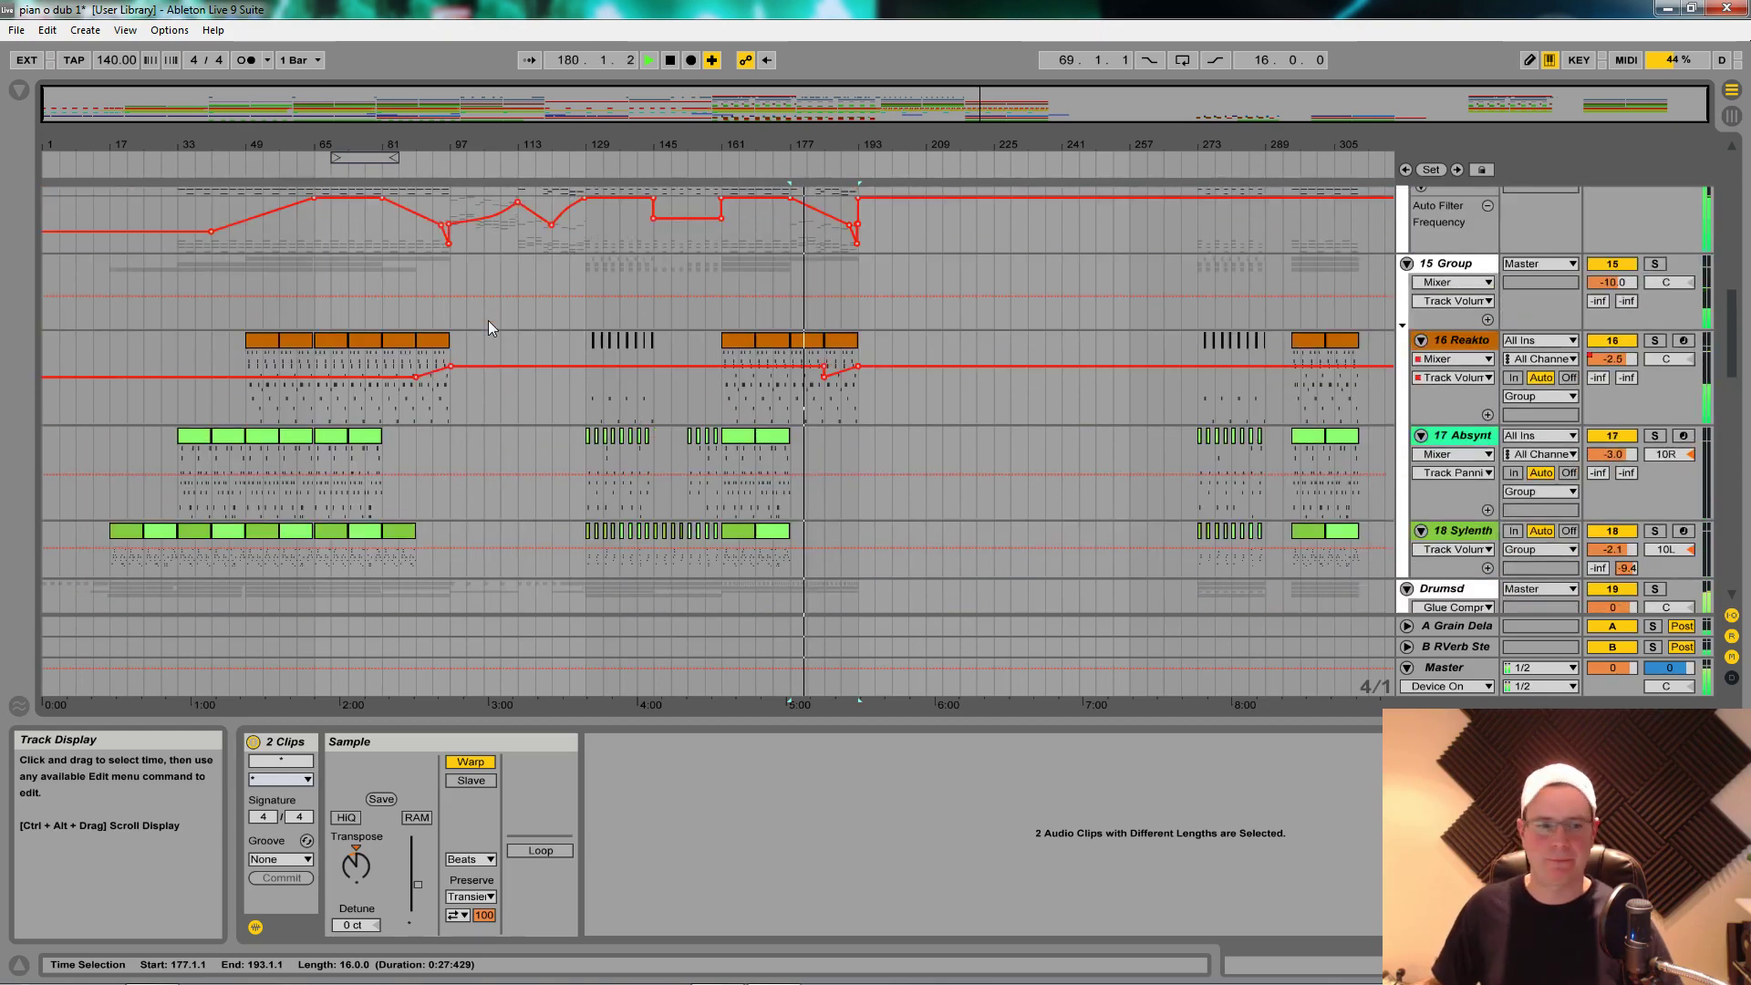
{"action": "scroll", "coordinate": [482, 326], "scroll_direction": "up", "scroll_amount": 14}
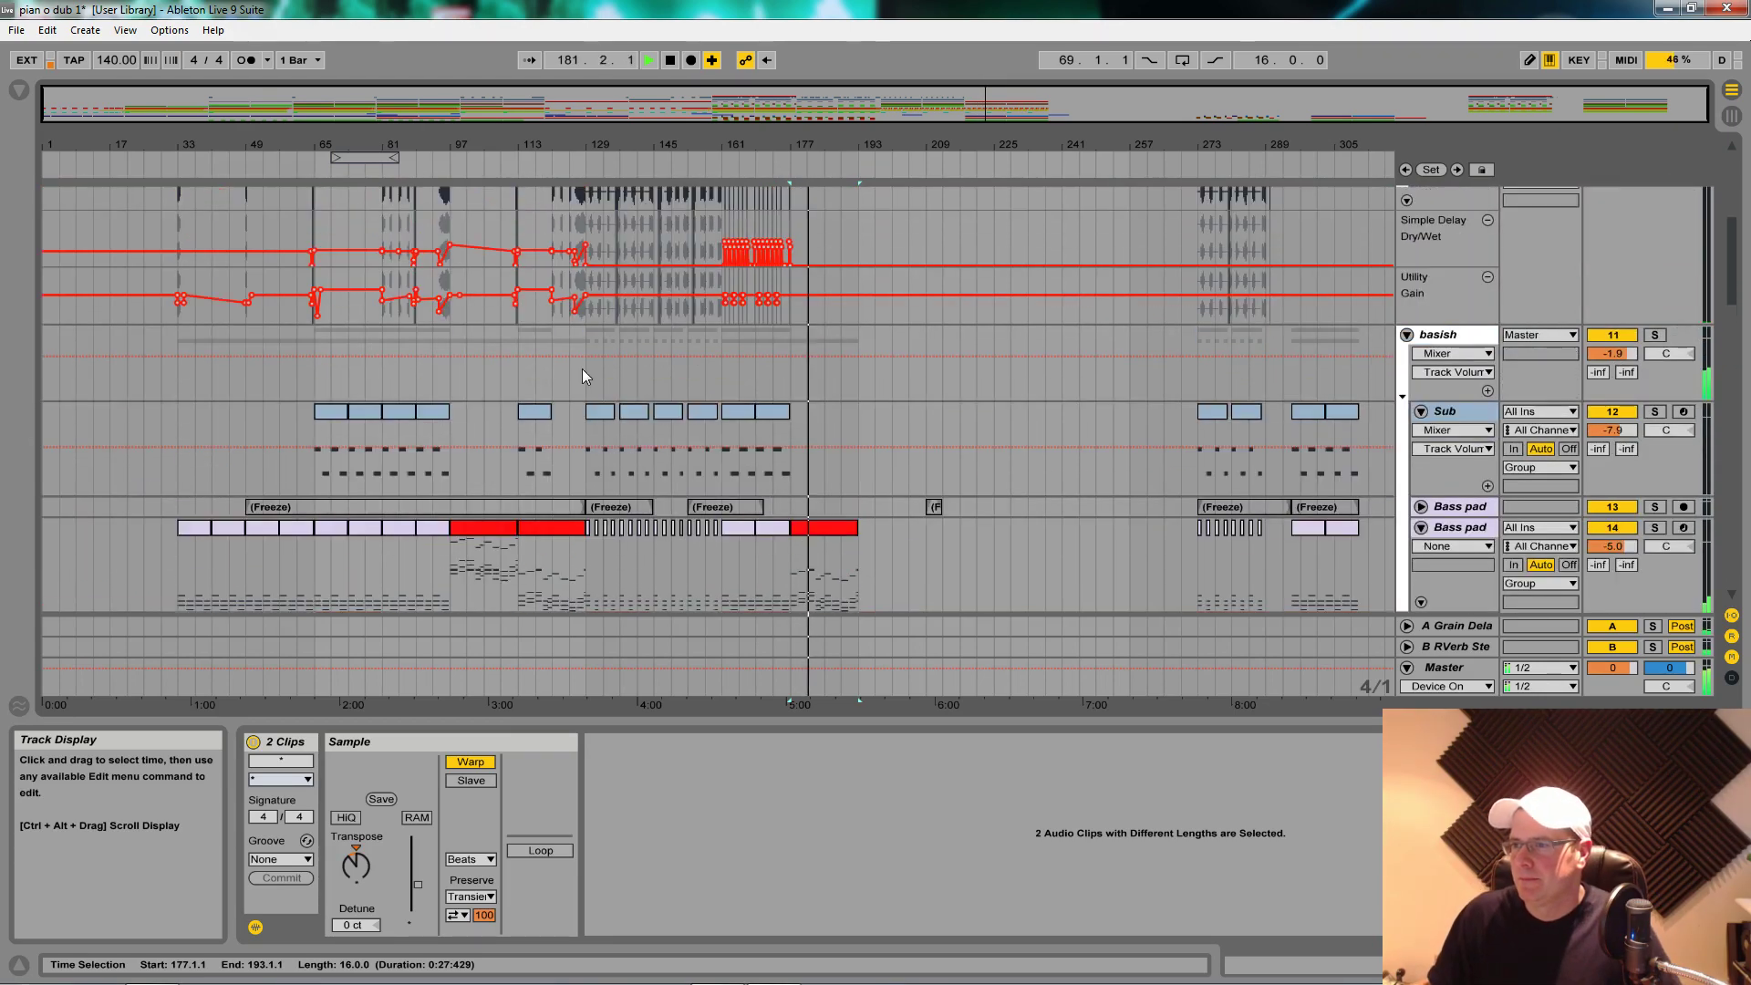
{"action": "scroll", "coordinate": [643, 403], "scroll_direction": "down", "scroll_amount": 3}
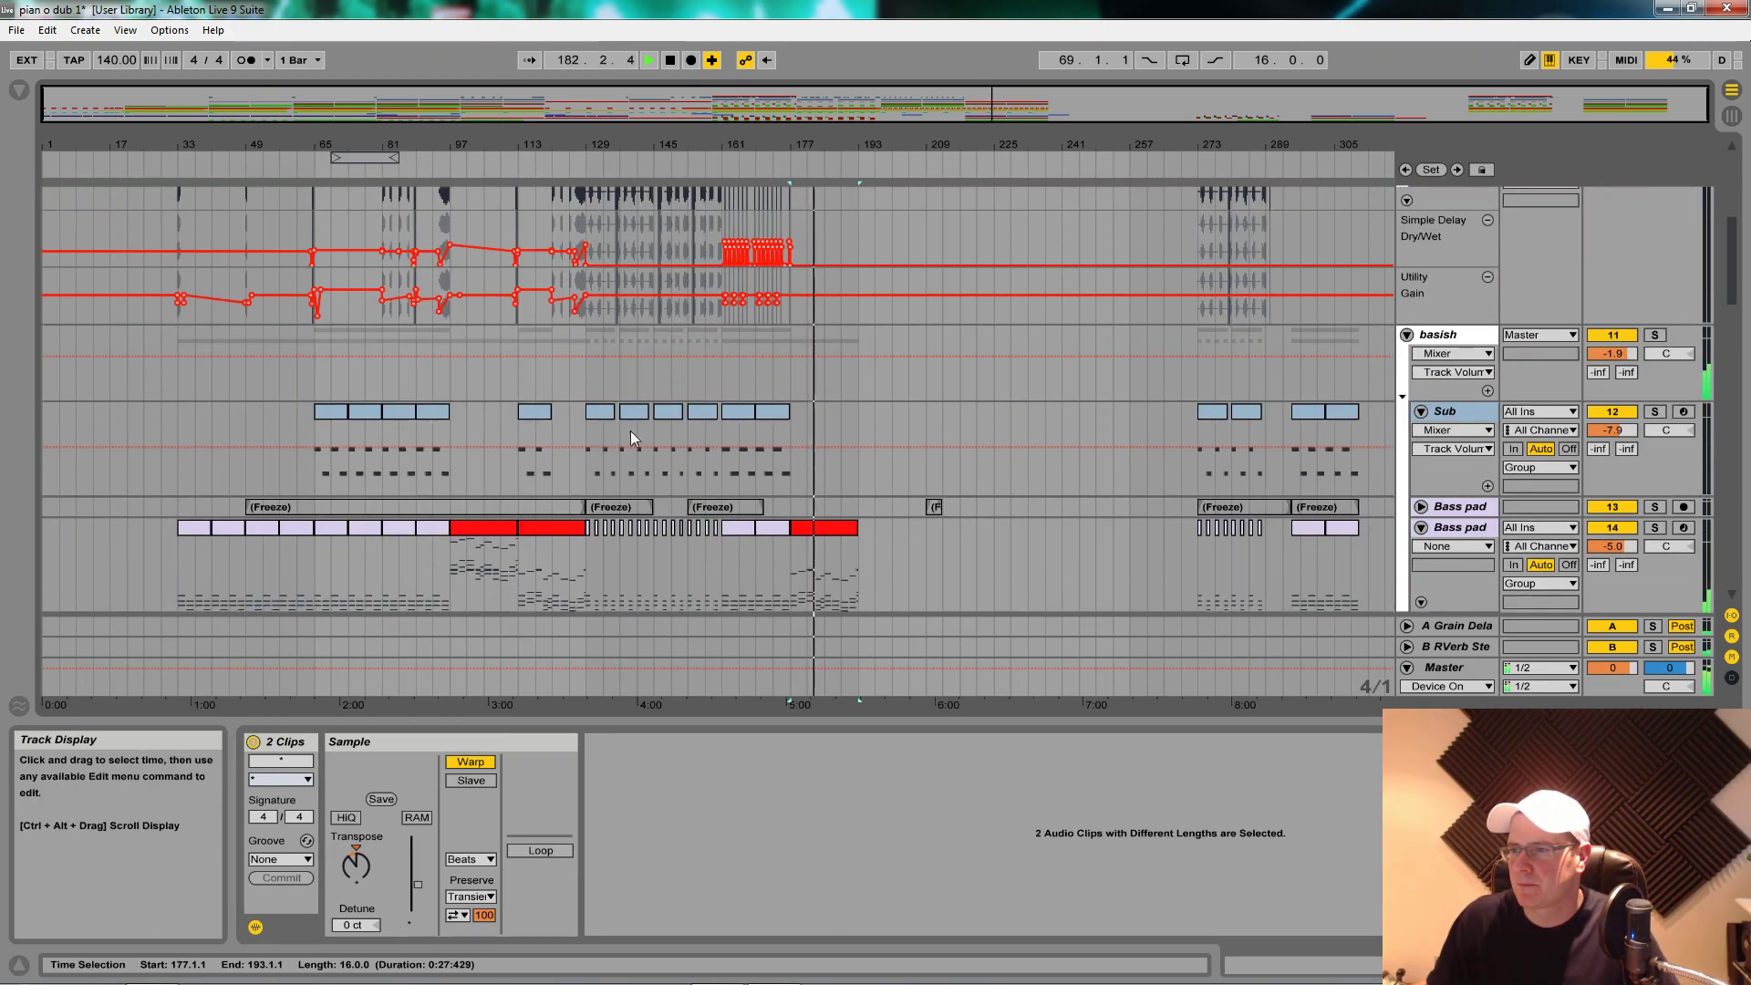
{"action": "left_click_drag", "start_coordinate": [469, 532], "coordinate": [887, 571]}
{"action": "scroll", "coordinate": [888, 547], "scroll_direction": "down", "scroll_amount": 7}
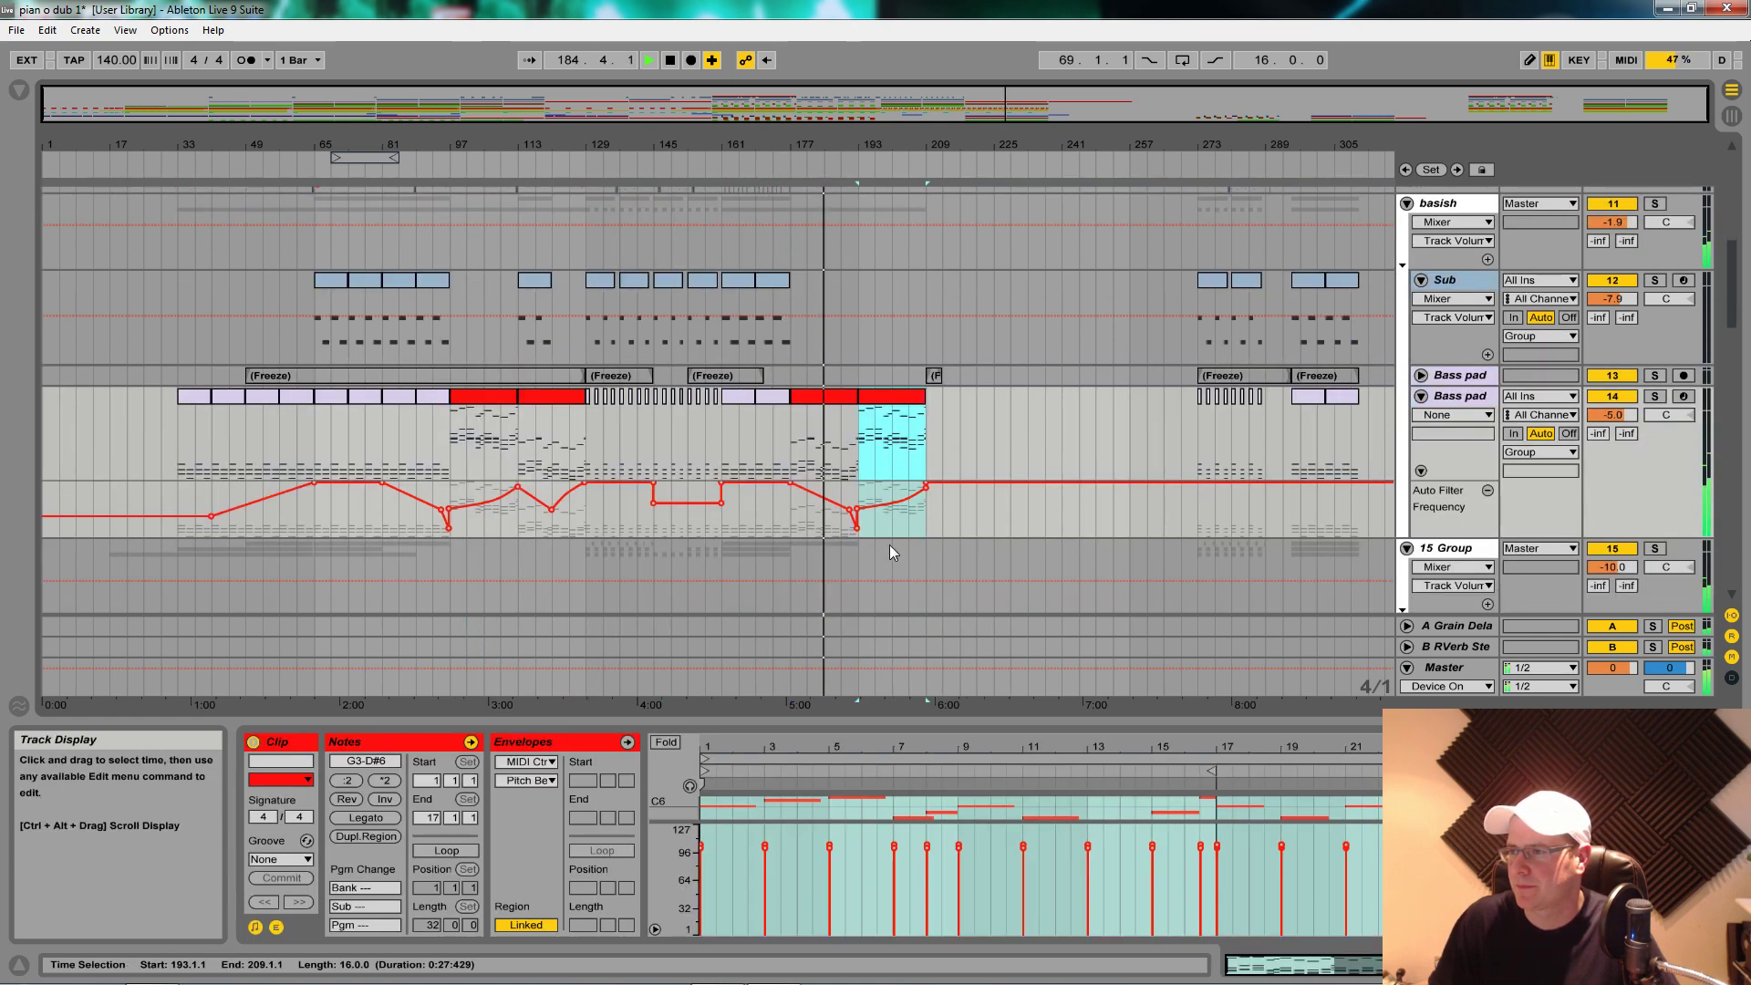
Step: Solo the 27 Audio track, lower its Auto Filter frequency automation over bars 177 to 193, and replay from bar 177
{"action": "scroll", "coordinate": [890, 507], "scroll_direction": "down", "scroll_amount": 1}
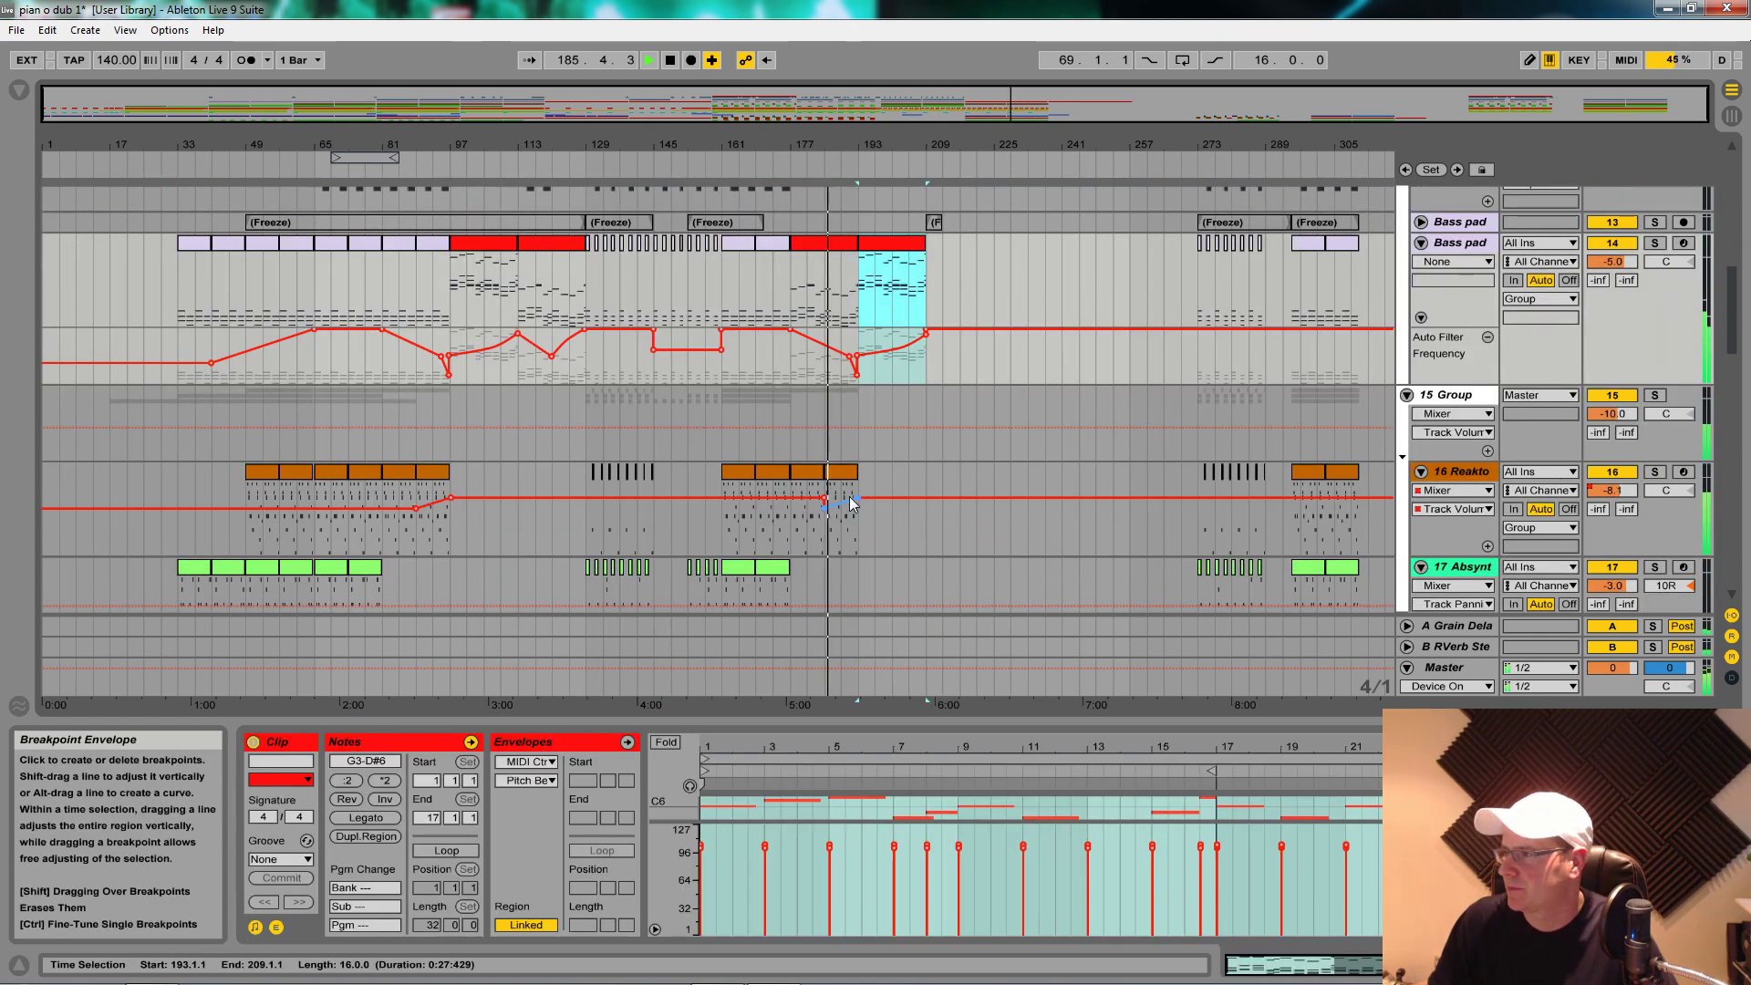
{"action": "left_click", "coordinate": [1380, 470]}
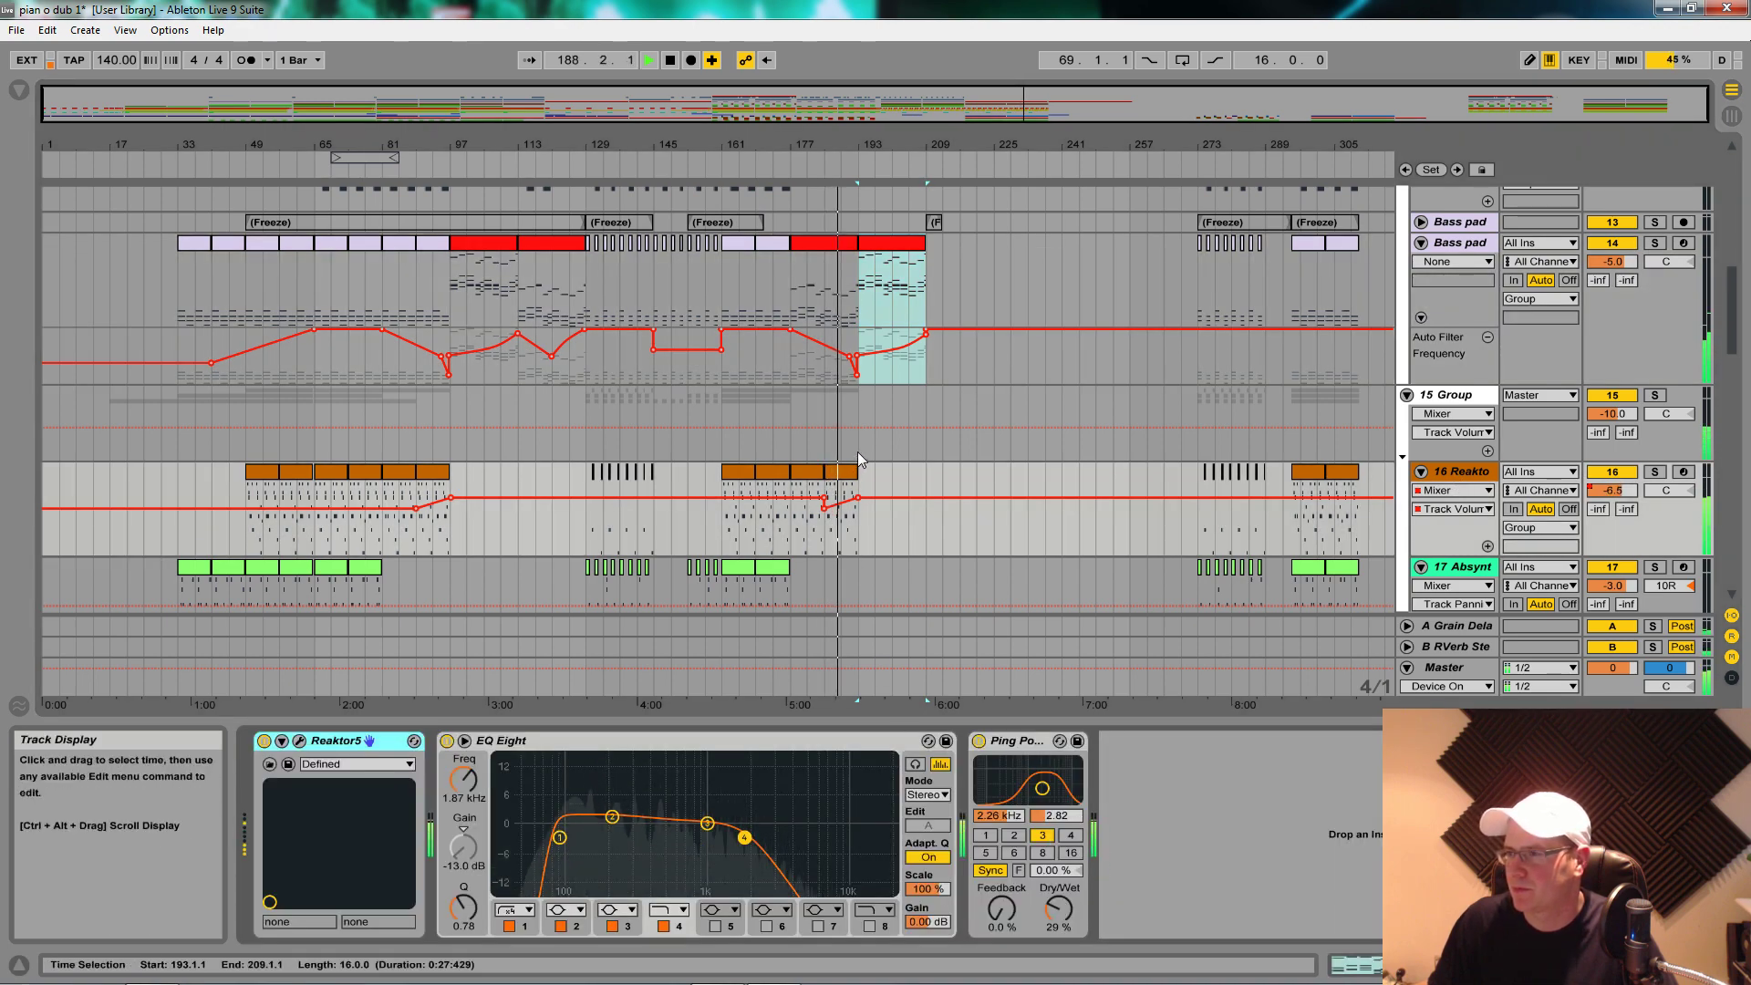
{"action": "scroll", "coordinate": [861, 456], "scroll_direction": "down", "scroll_amount": 8}
{"action": "scroll", "coordinate": [874, 478], "scroll_direction": "down", "scroll_amount": 10}
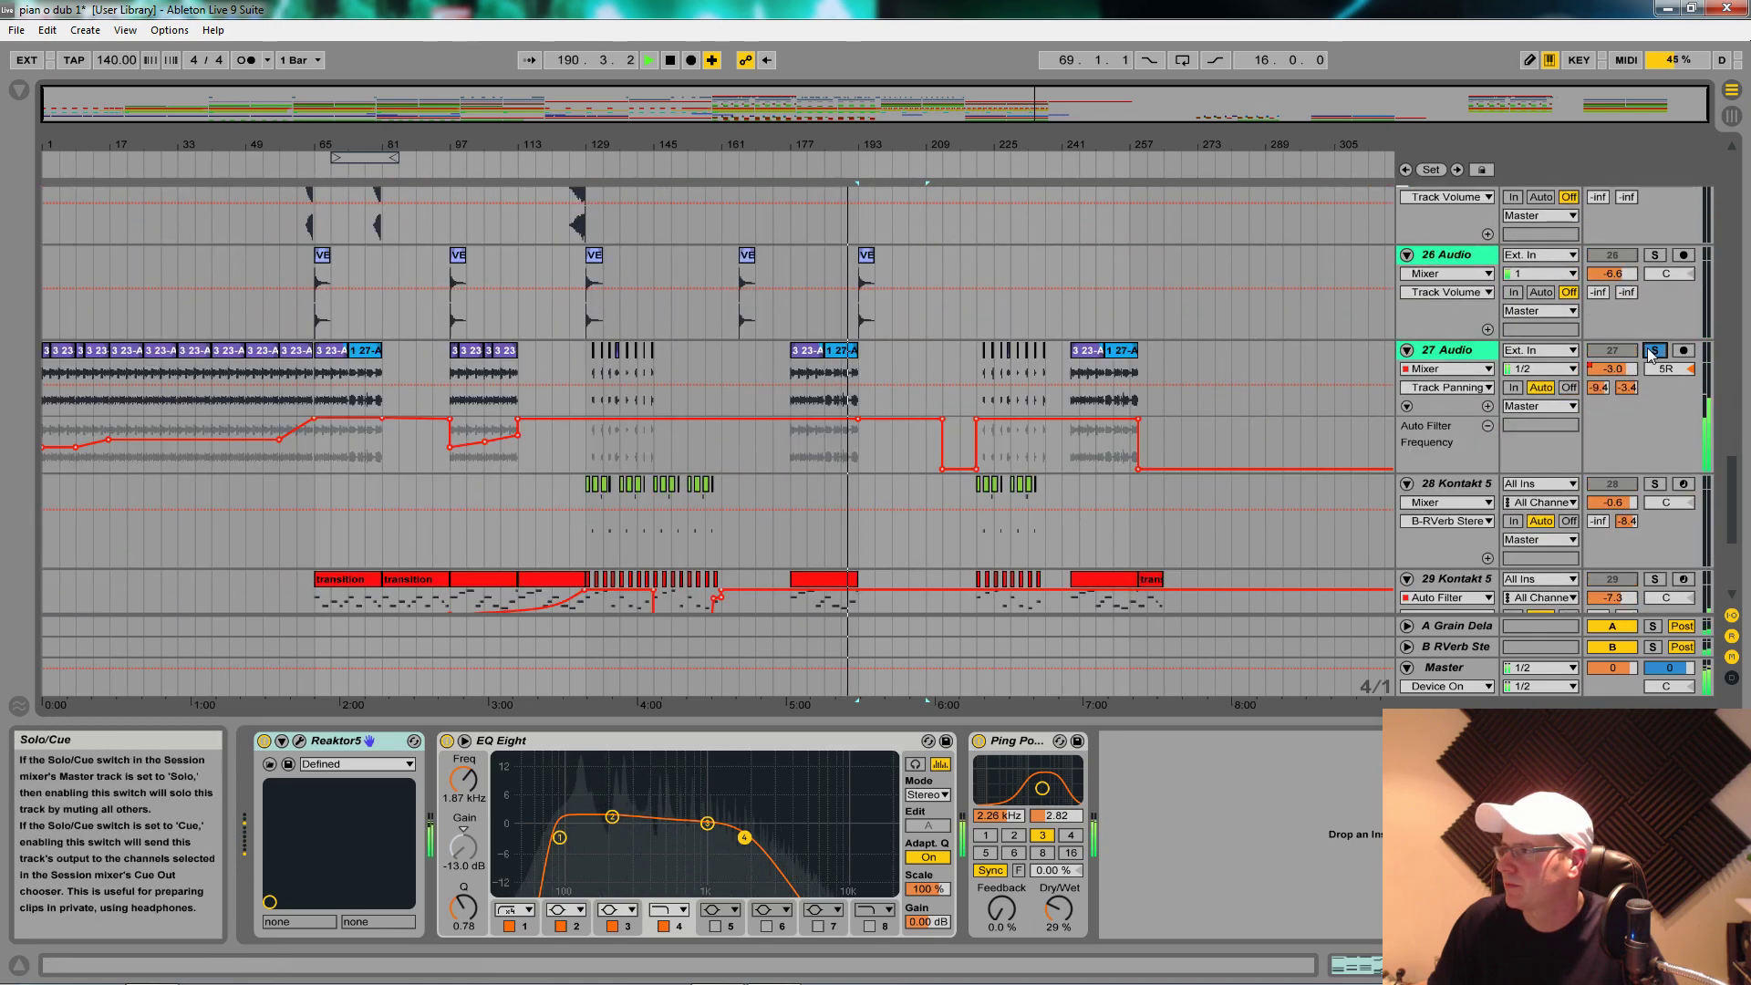
{"action": "left_click", "coordinate": [1654, 351]}
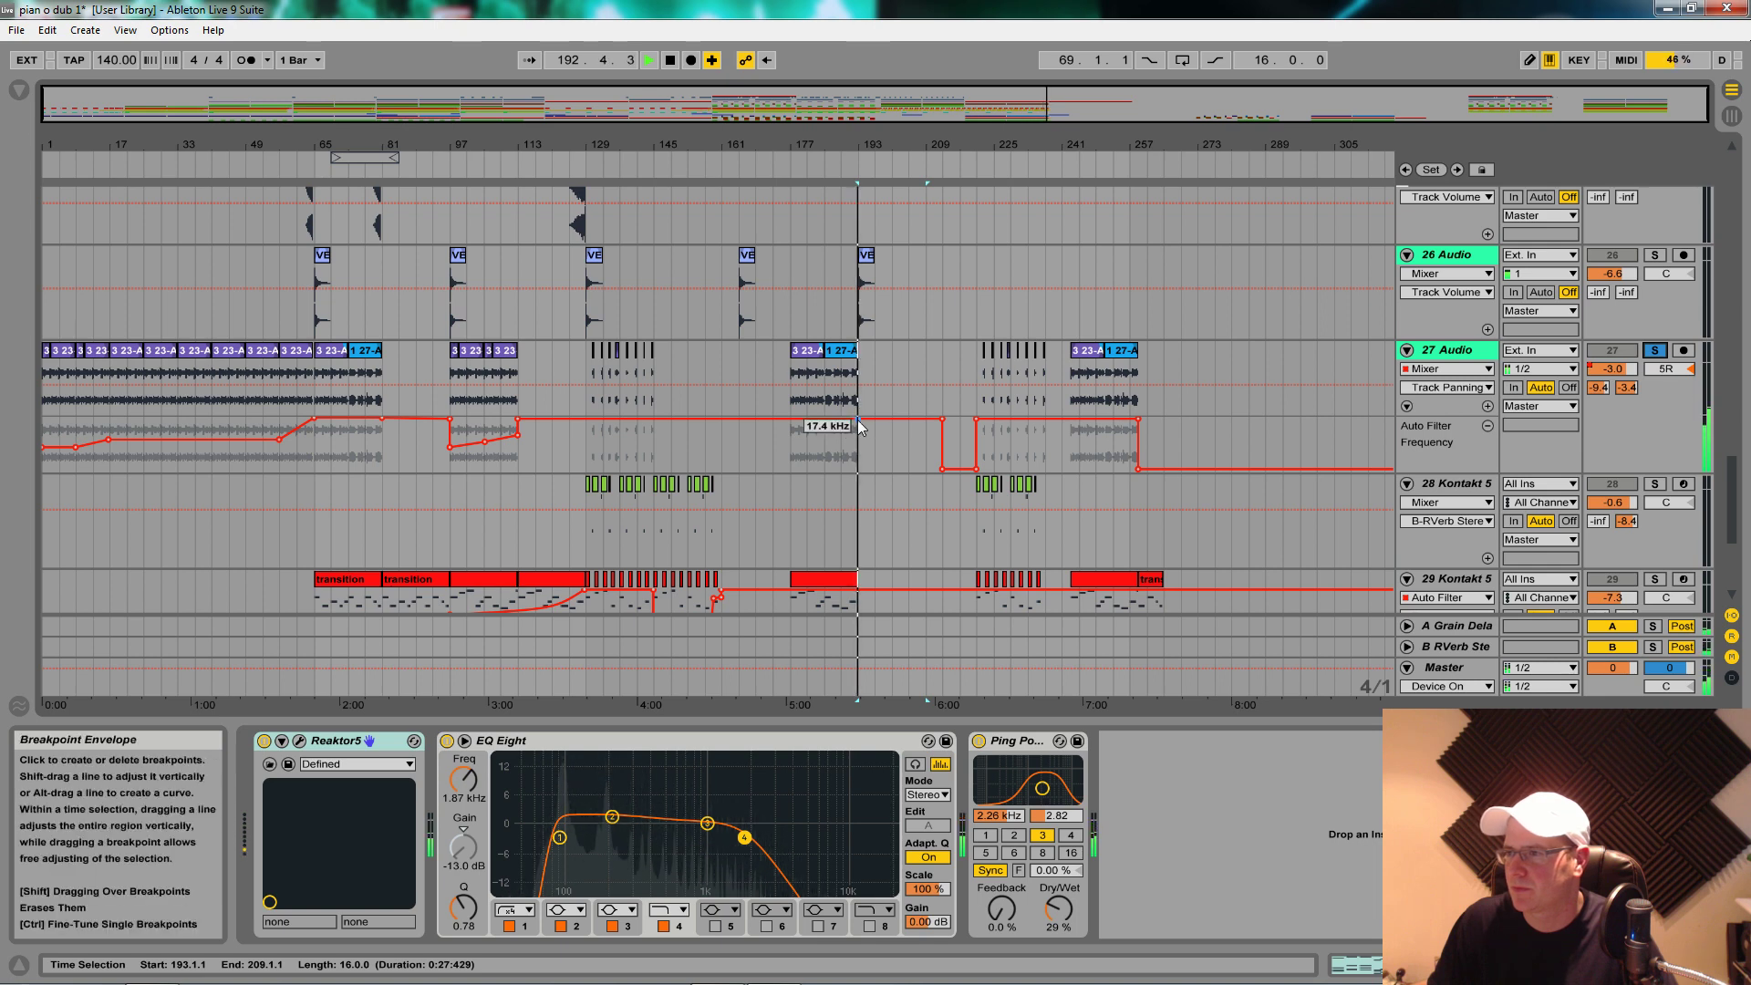
{"action": "left_click_drag", "start_coordinate": [786, 430], "coordinate": [857, 433]}
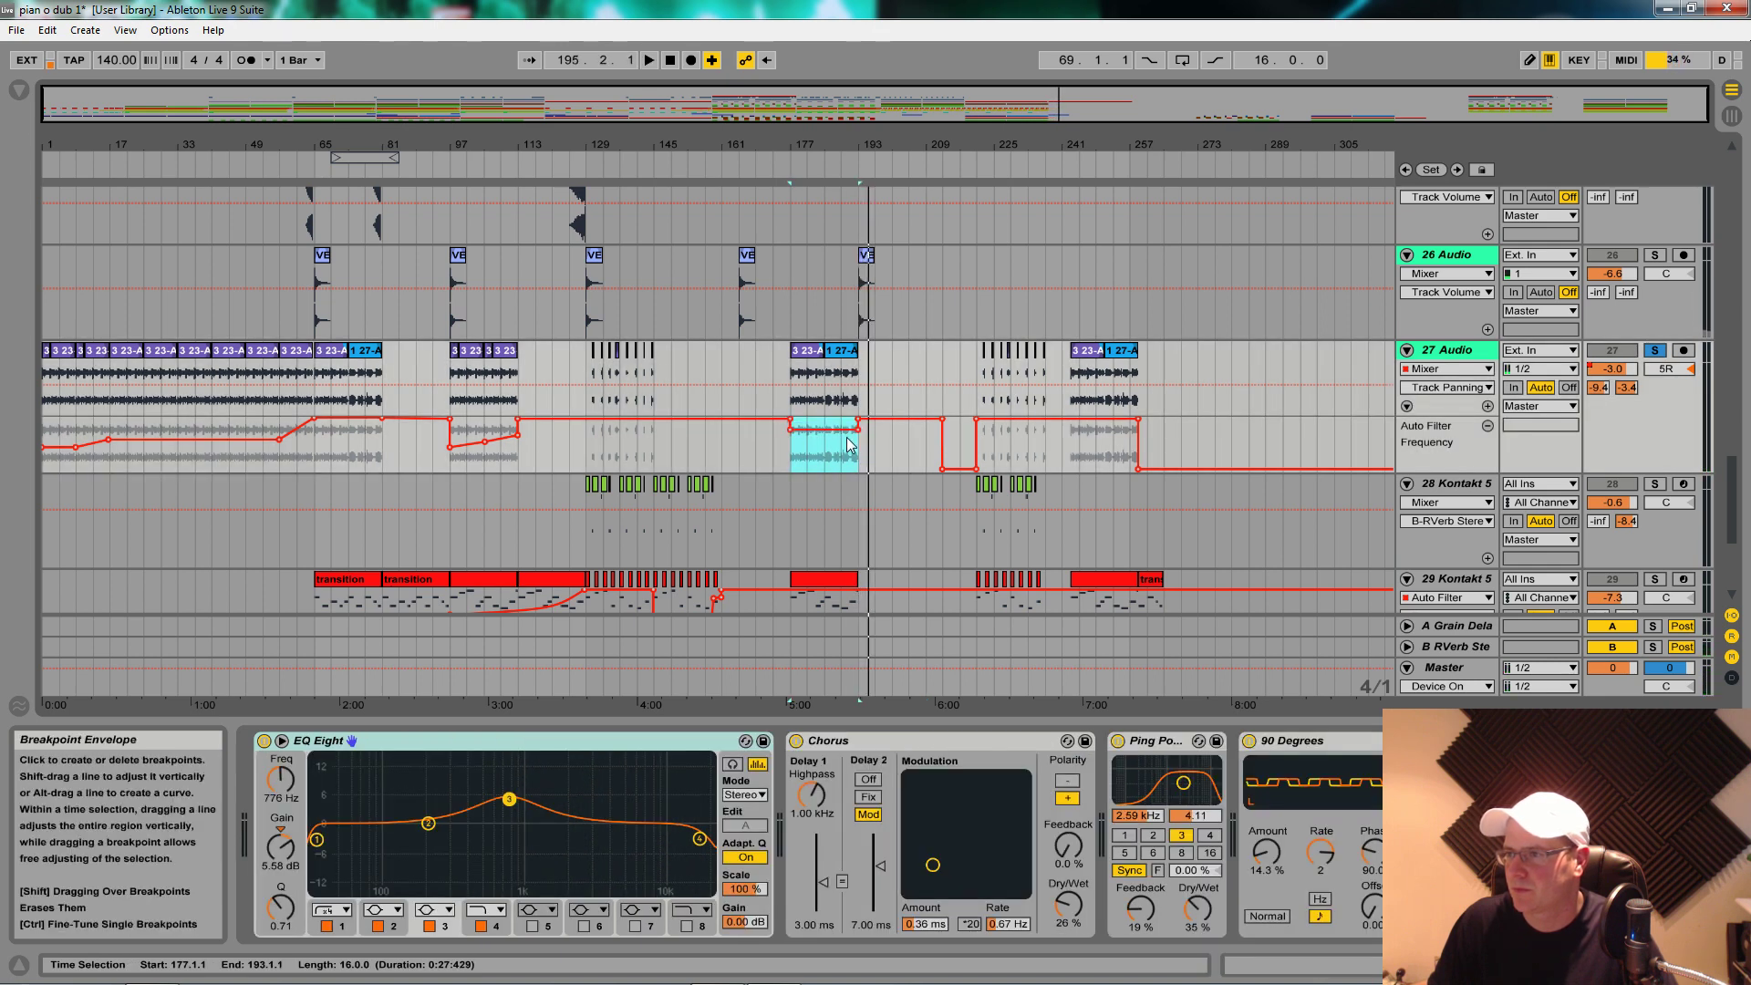
{"action": "key", "text": "space"}
{"action": "key", "text": "space"}
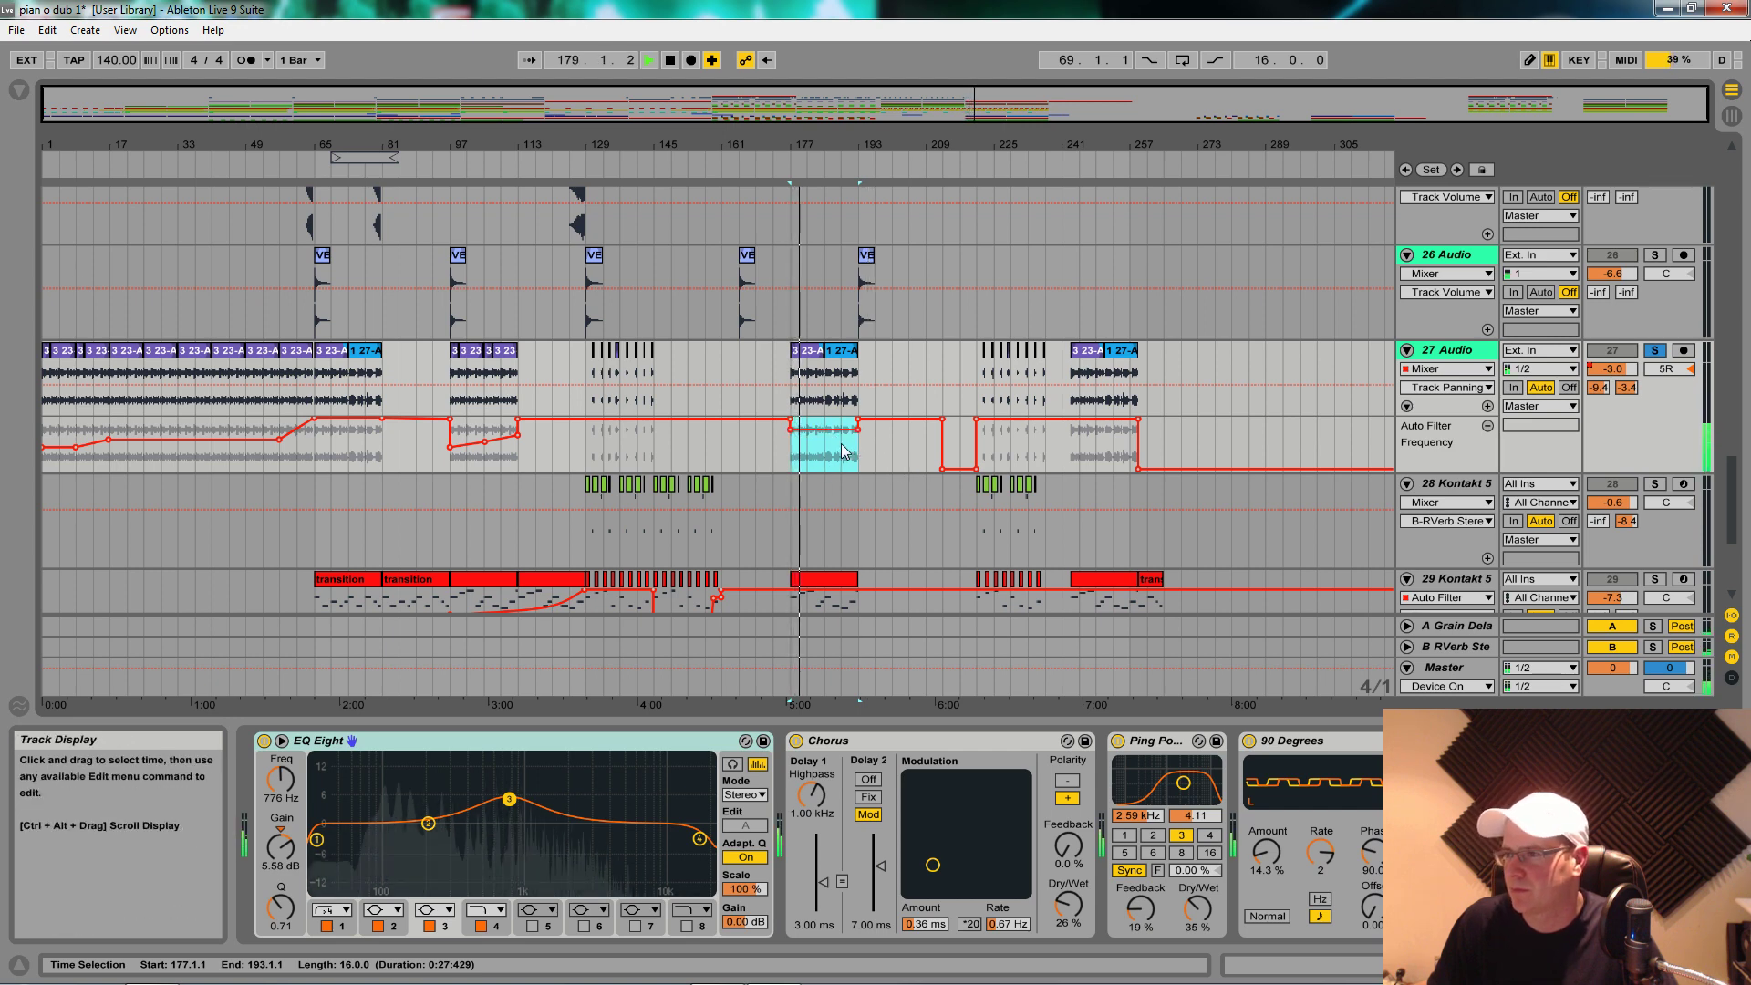
Step: Show the Auto Filter Frequency envelope in the 27 Audio track's main lane and readjust its level over bars 177 to 193
{"action": "left_click", "coordinate": [1448, 368]}
{"action": "left_click", "coordinate": [1436, 615]}
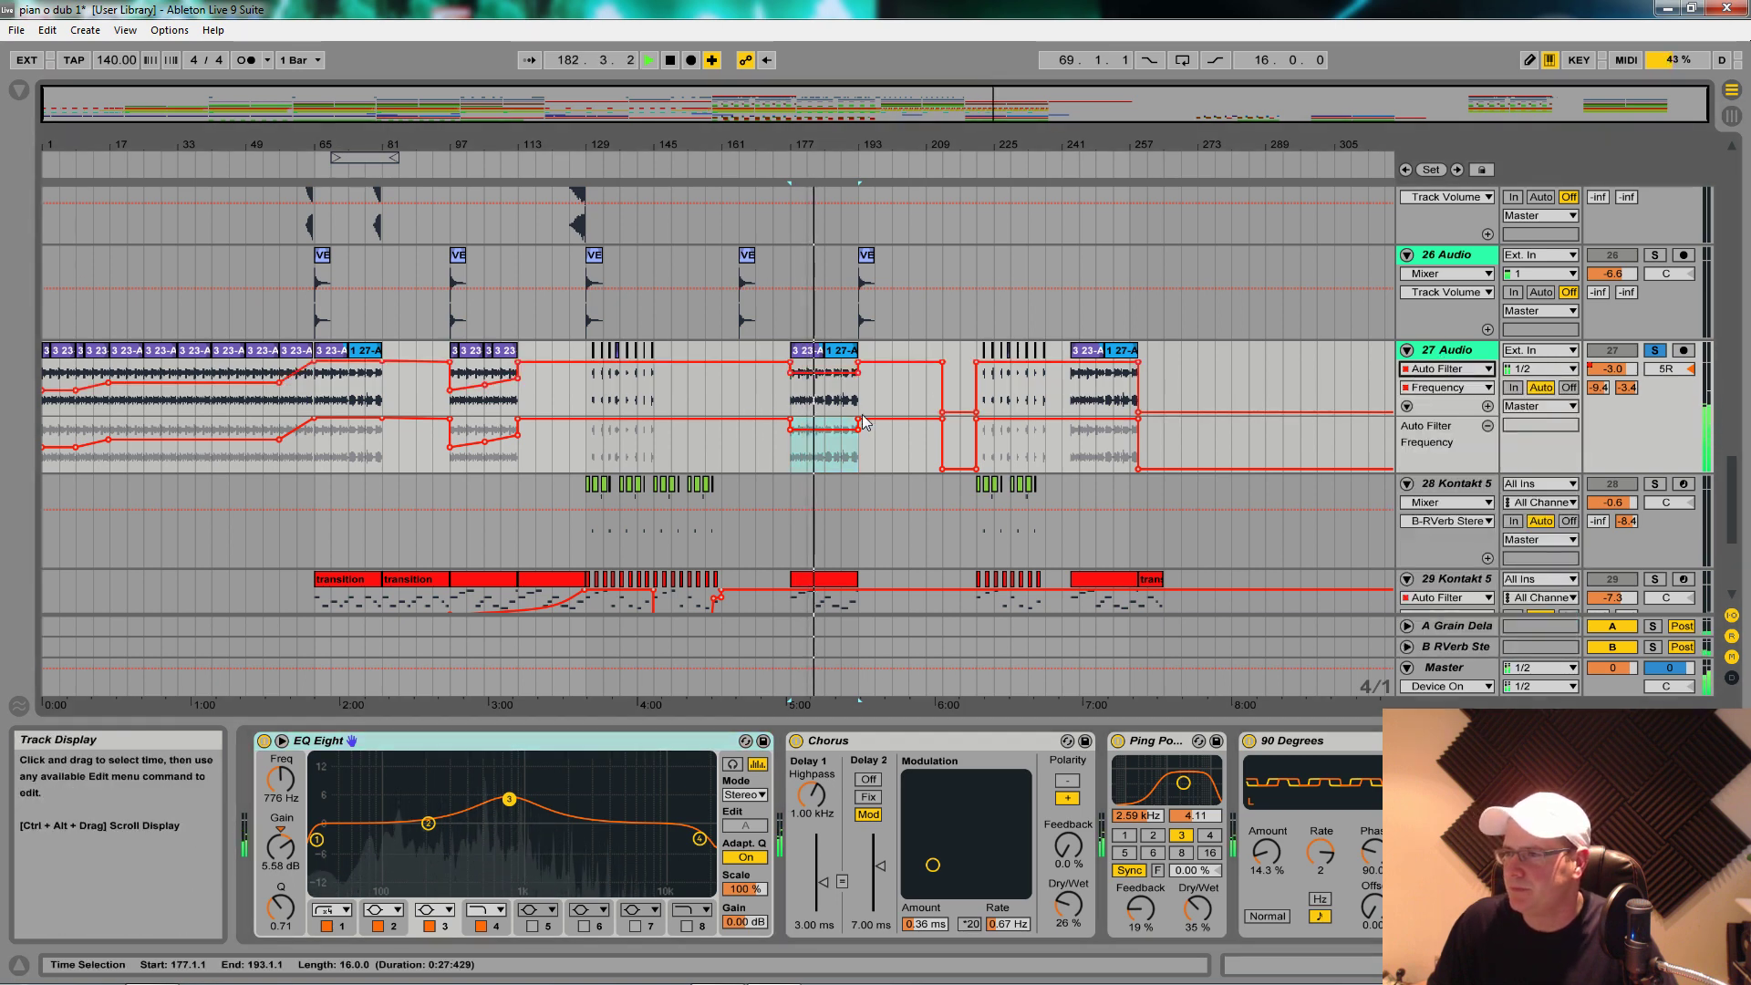
{"action": "left_click", "coordinate": [839, 383]}
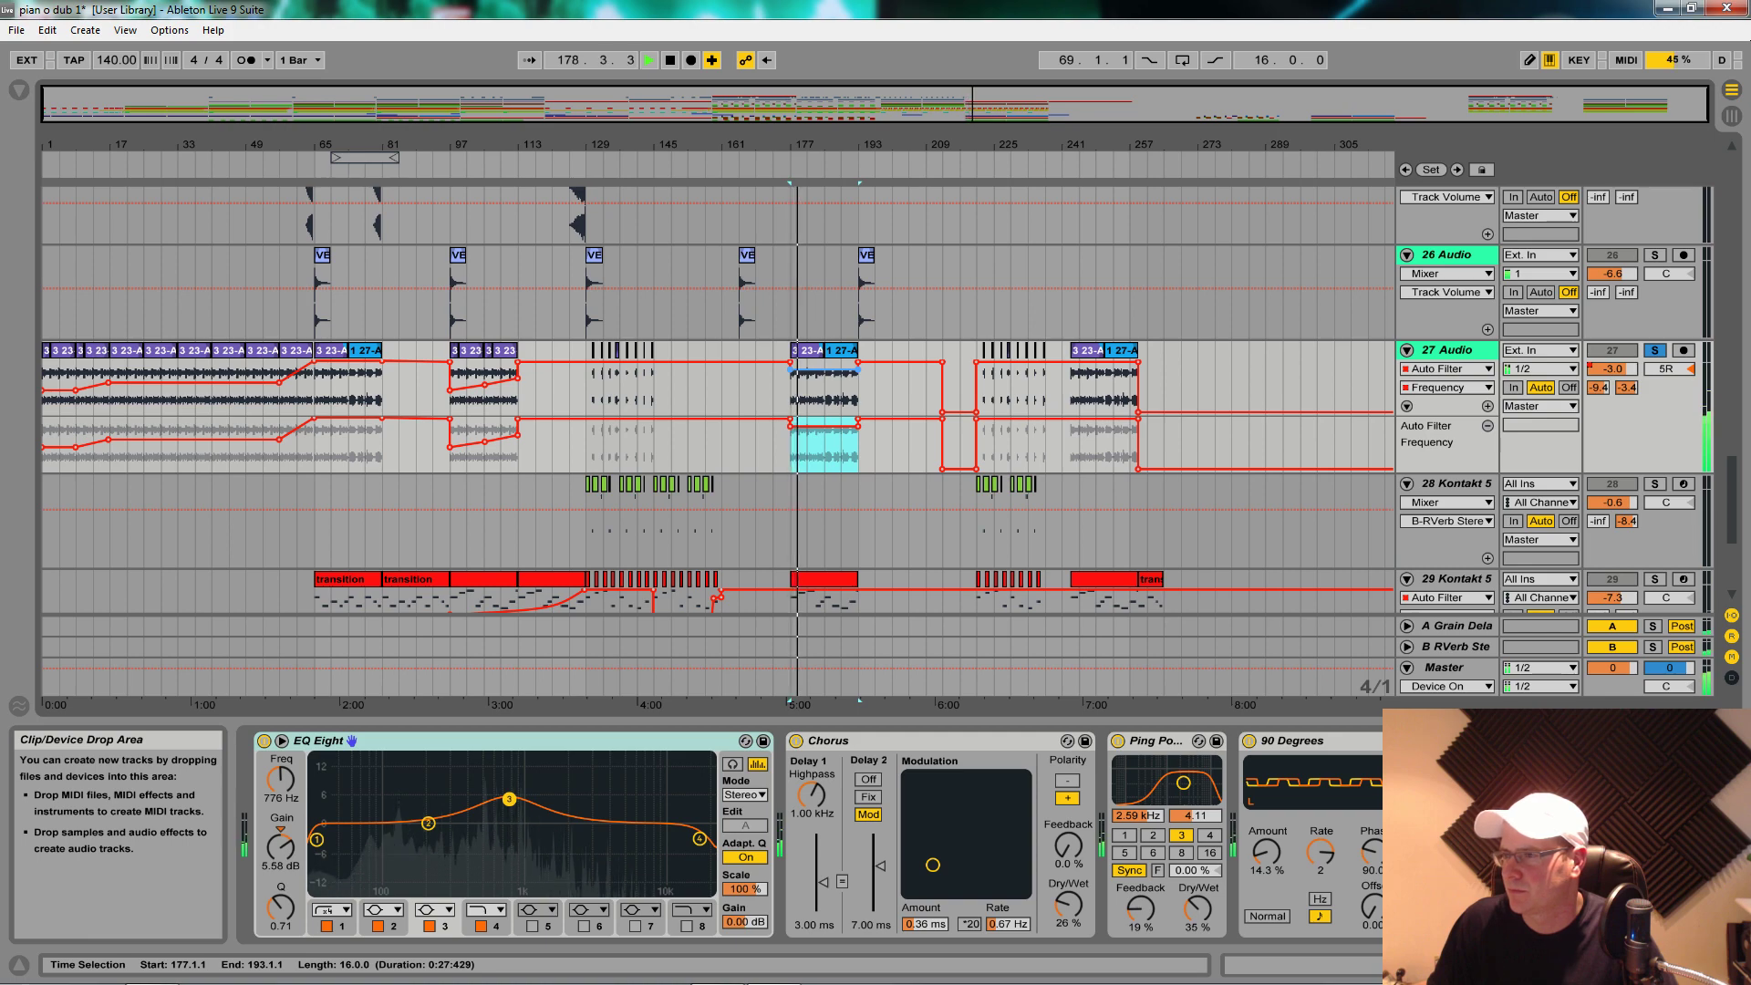
Step: Duplicate the two clips at bars 177 to 193 on the 31 Kontakt 5 track to bar 193
{"action": "scroll", "coordinate": [998, 510], "scroll_direction": "up", "scroll_amount": 2}
{"action": "scroll", "coordinate": [912, 492], "scroll_direction": "down", "scroll_amount": 5}
{"action": "scroll", "coordinate": [846, 476], "scroll_direction": "down", "scroll_amount": 3}
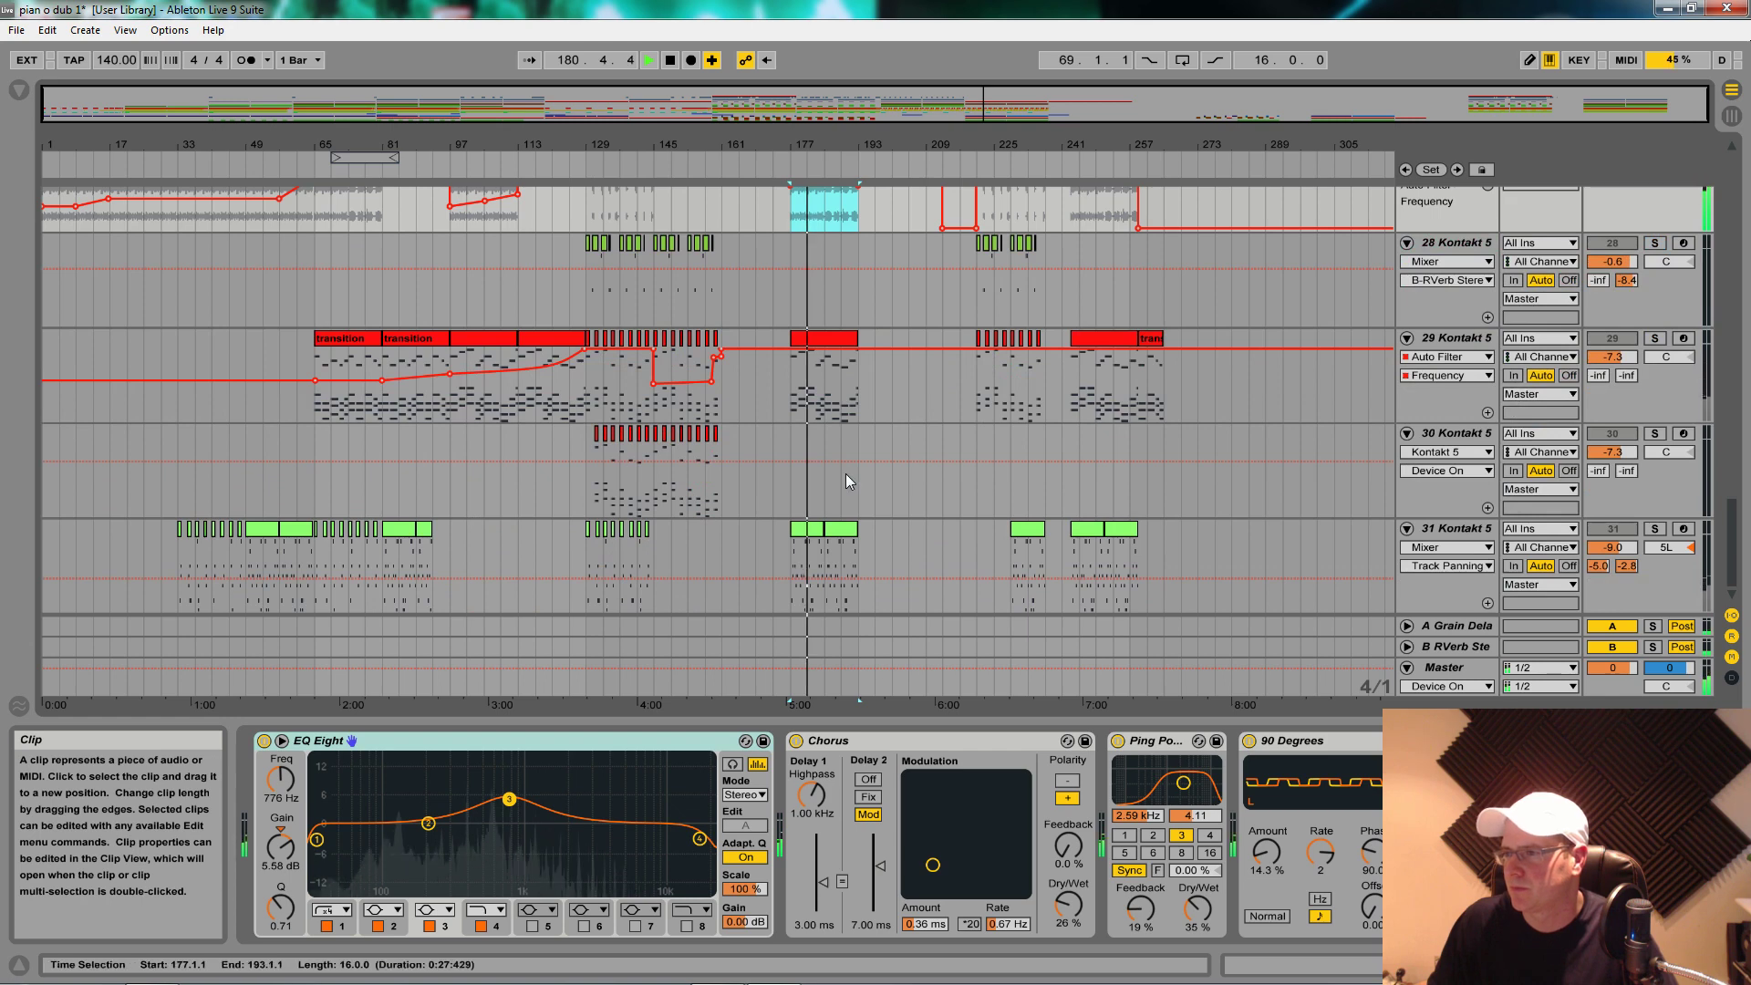
{"action": "left_click", "coordinate": [792, 560]}
{"action": "left_click_drag", "start_coordinate": [791, 561], "coordinate": [913, 536]}
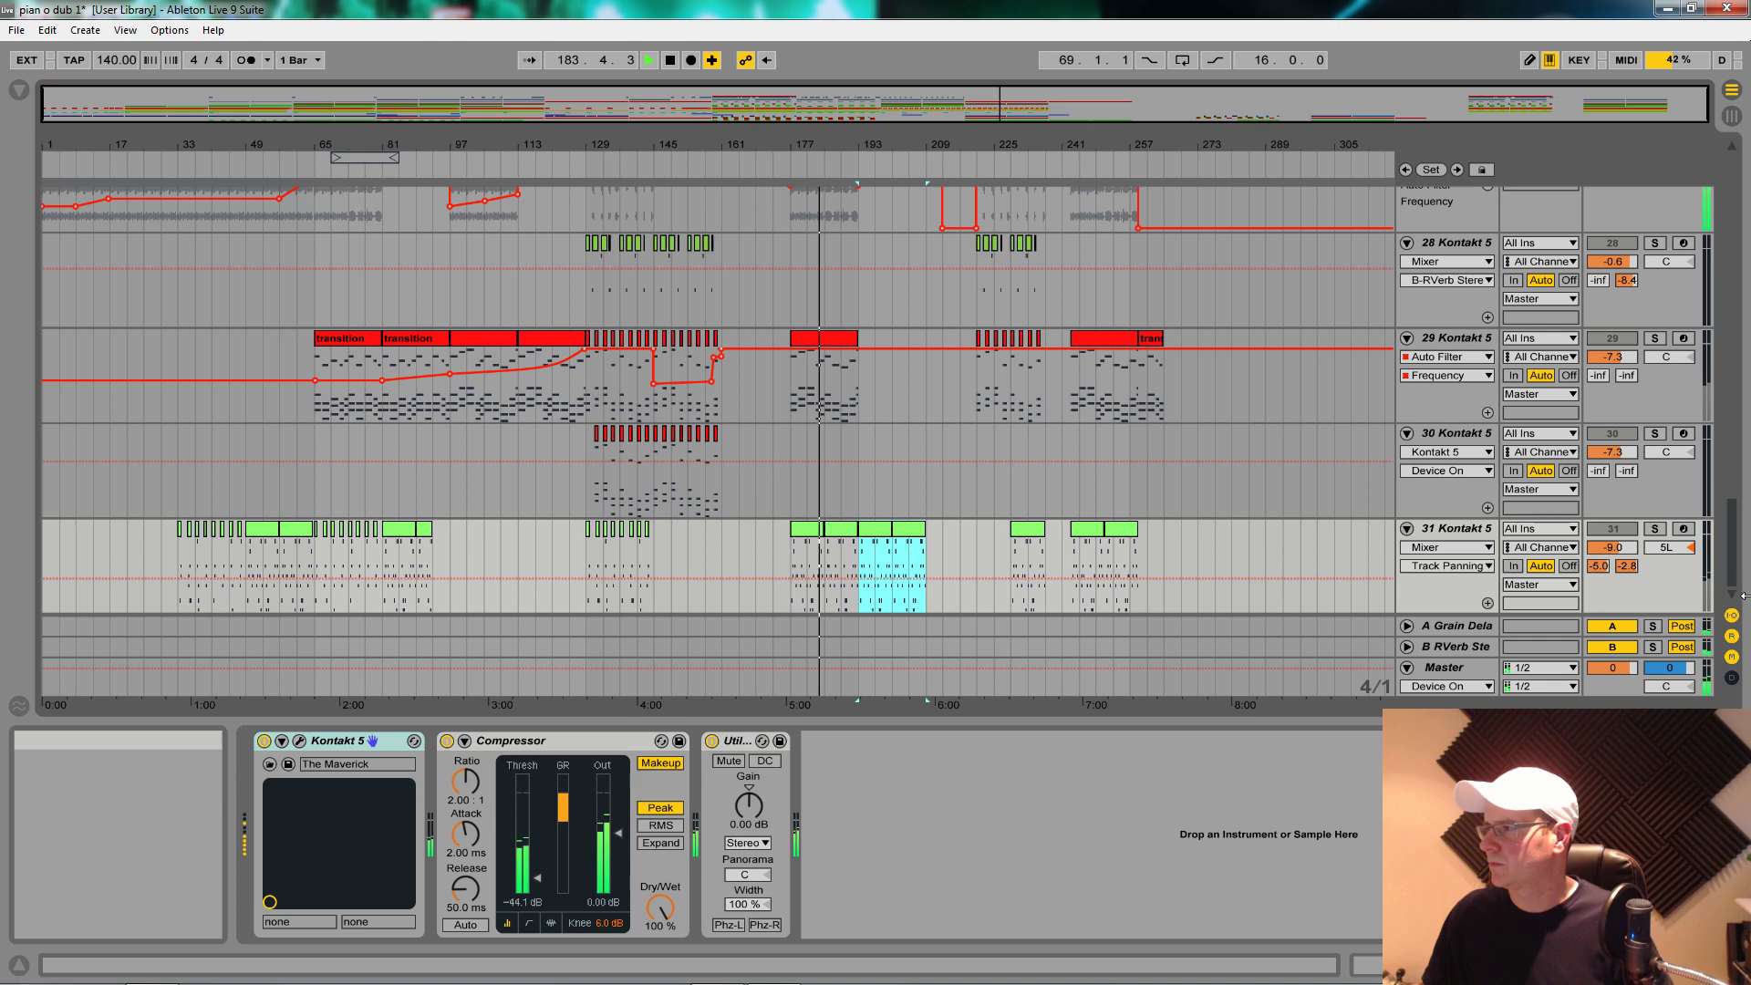
Step: Solo the 31 Kontakt 5 track, audition it from bar 193, and set its Grain Delay send to 0
{"action": "left_click", "coordinate": [1660, 516]}
{"action": "left_click", "coordinate": [1655, 529]}
{"action": "key", "text": "space"}
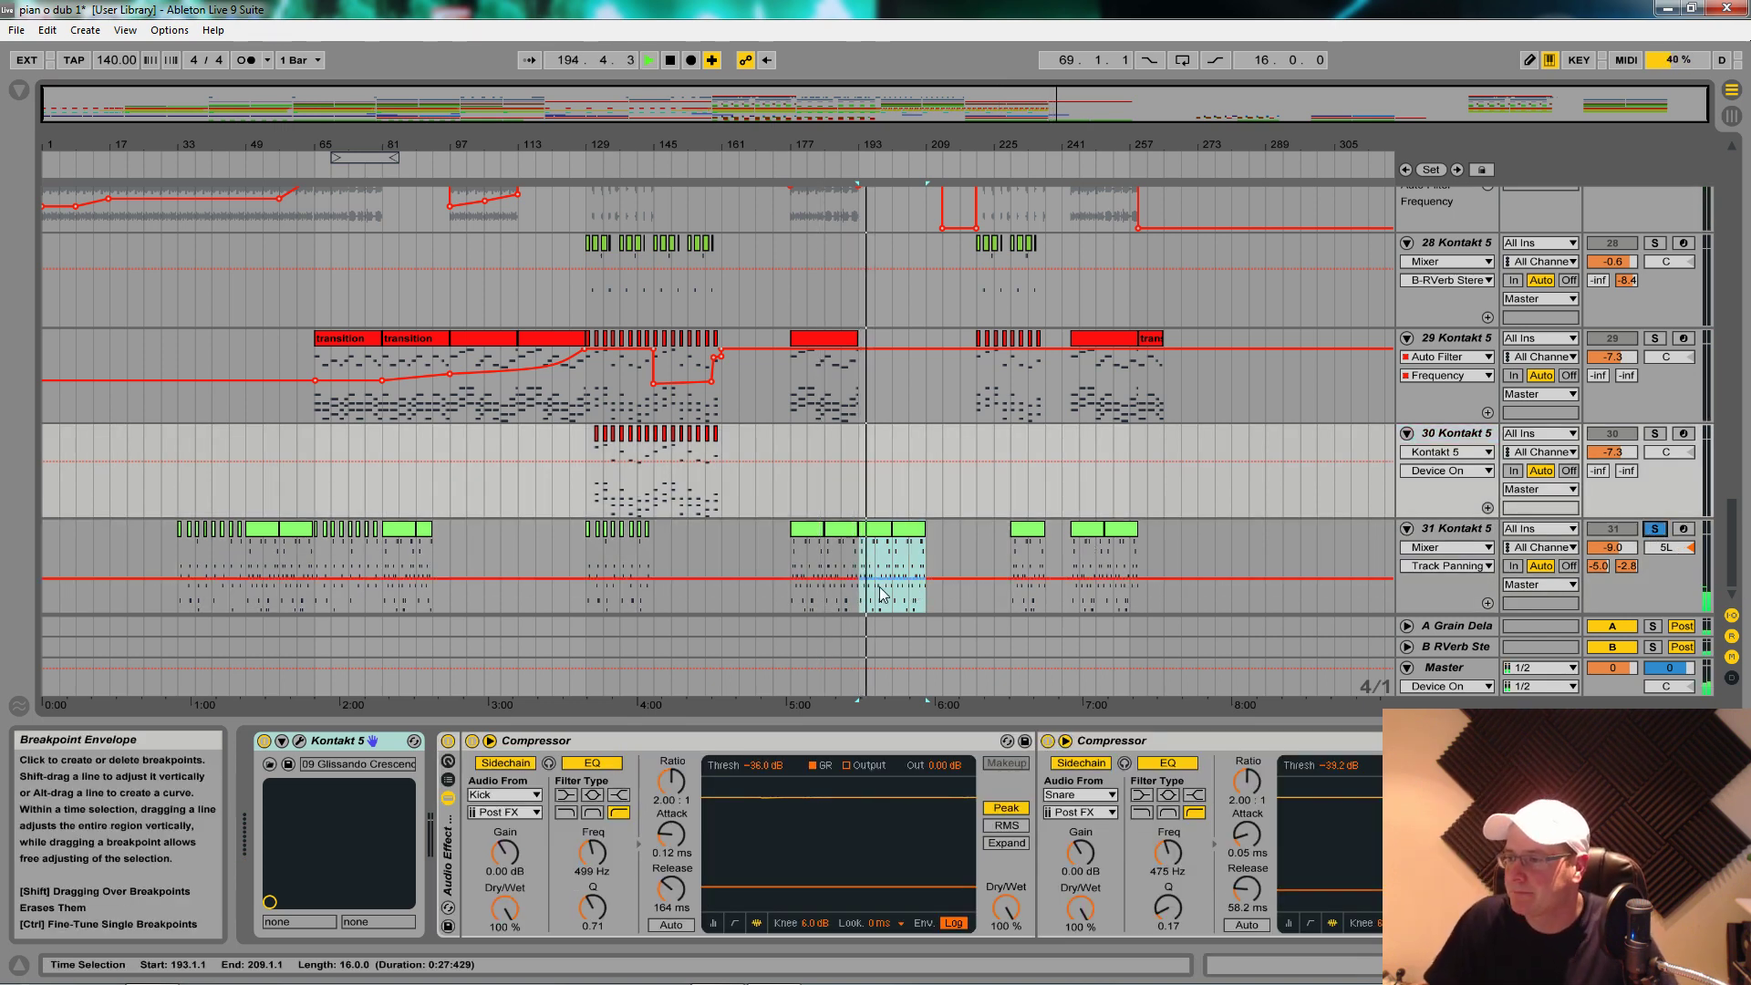
{"action": "key", "text": "space"}
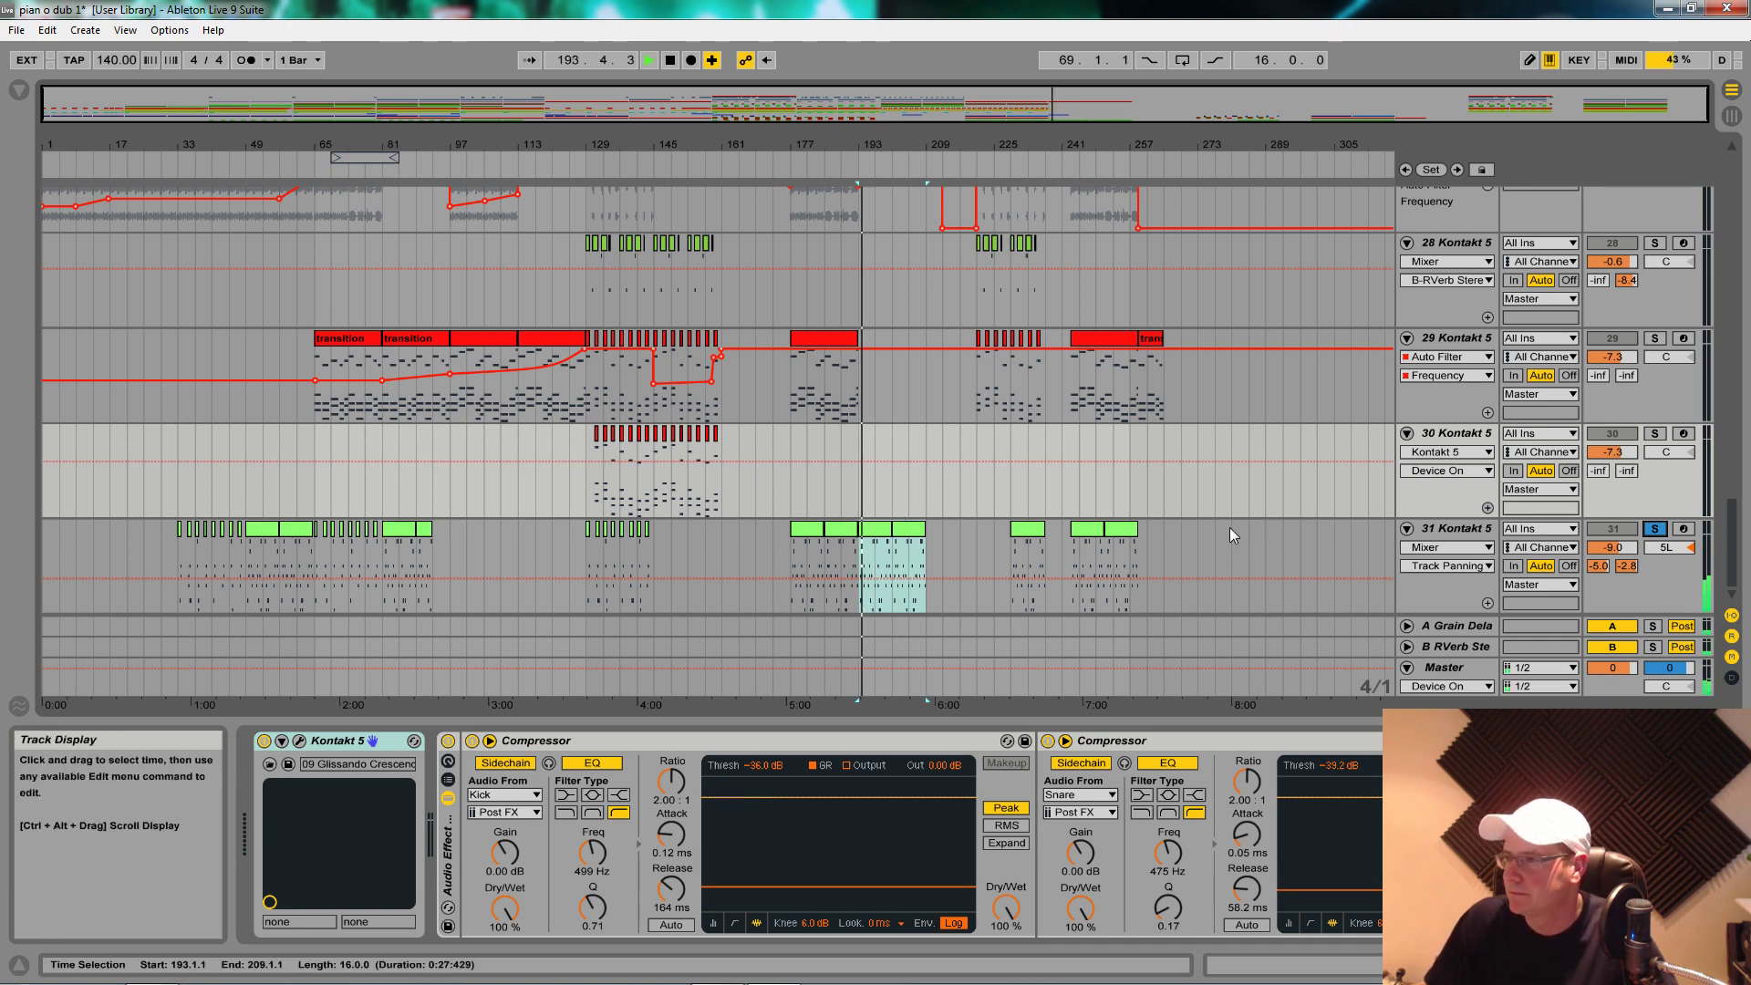
{"action": "left_click_drag", "start_coordinate": [1597, 566], "coordinate": [1601, 522]}
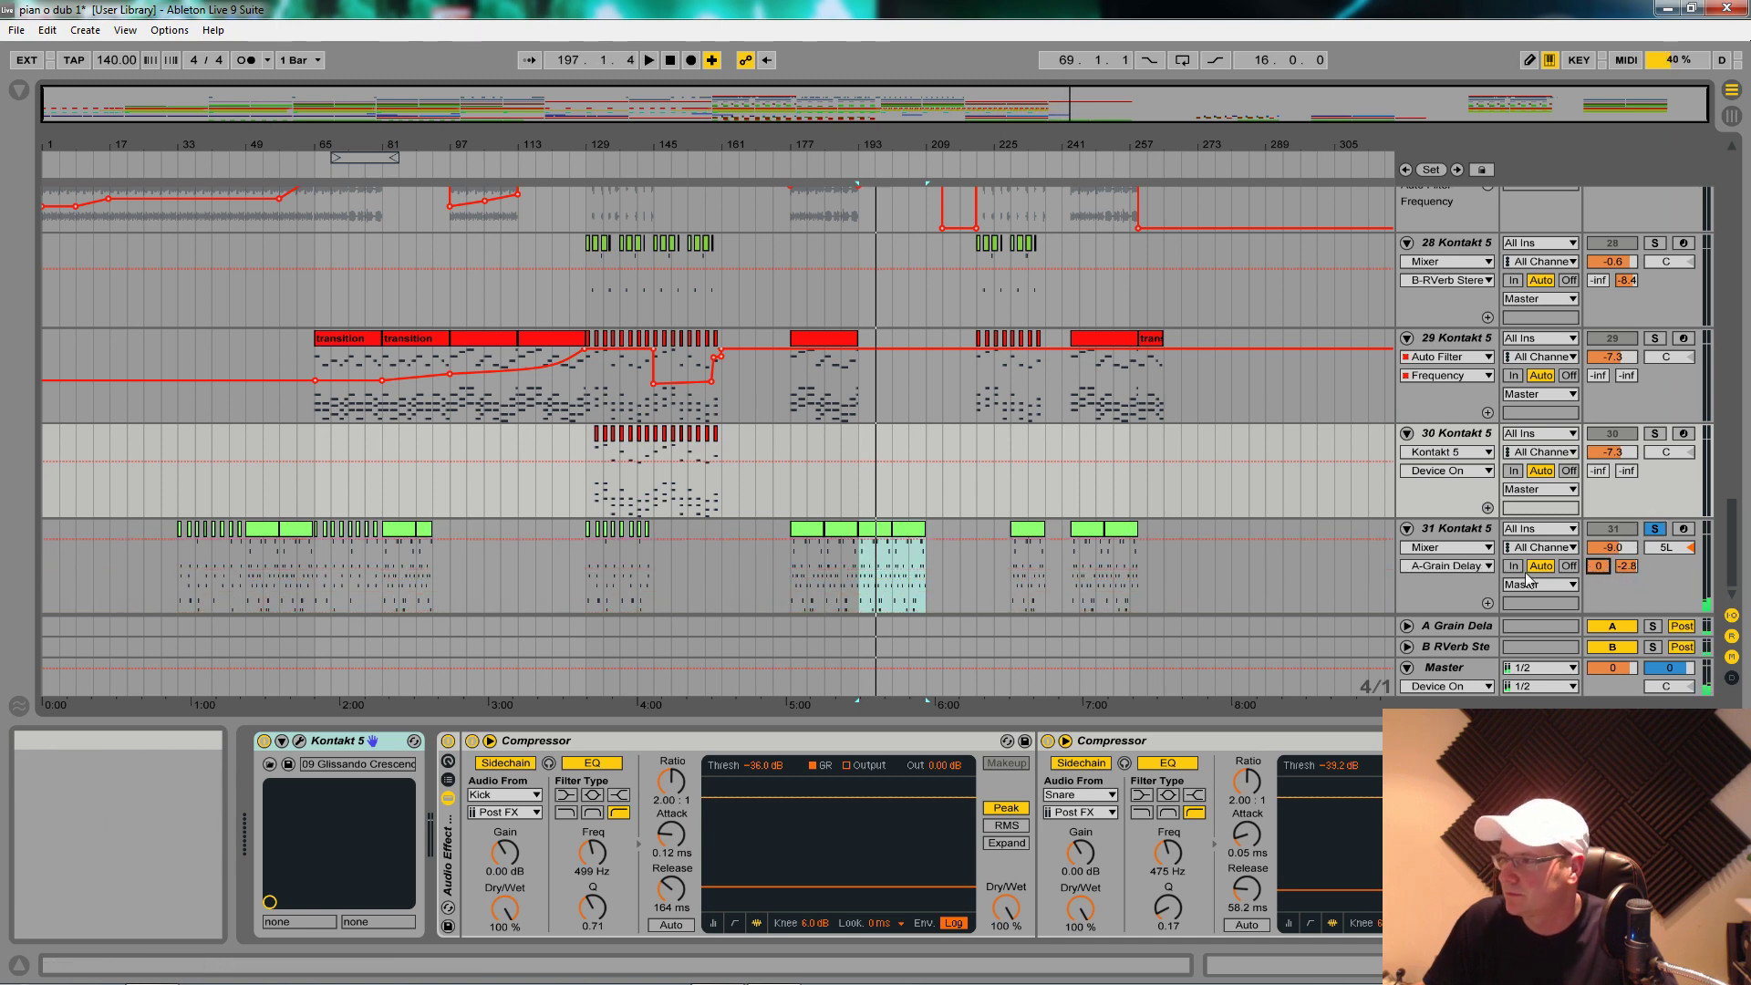
Step: Lower the 31 Kontakt 5 track's Grain Delay send automation over bars 177 to 193, unsolo the track, and replay from bar 177
{"action": "left_click", "coordinate": [779, 565]}
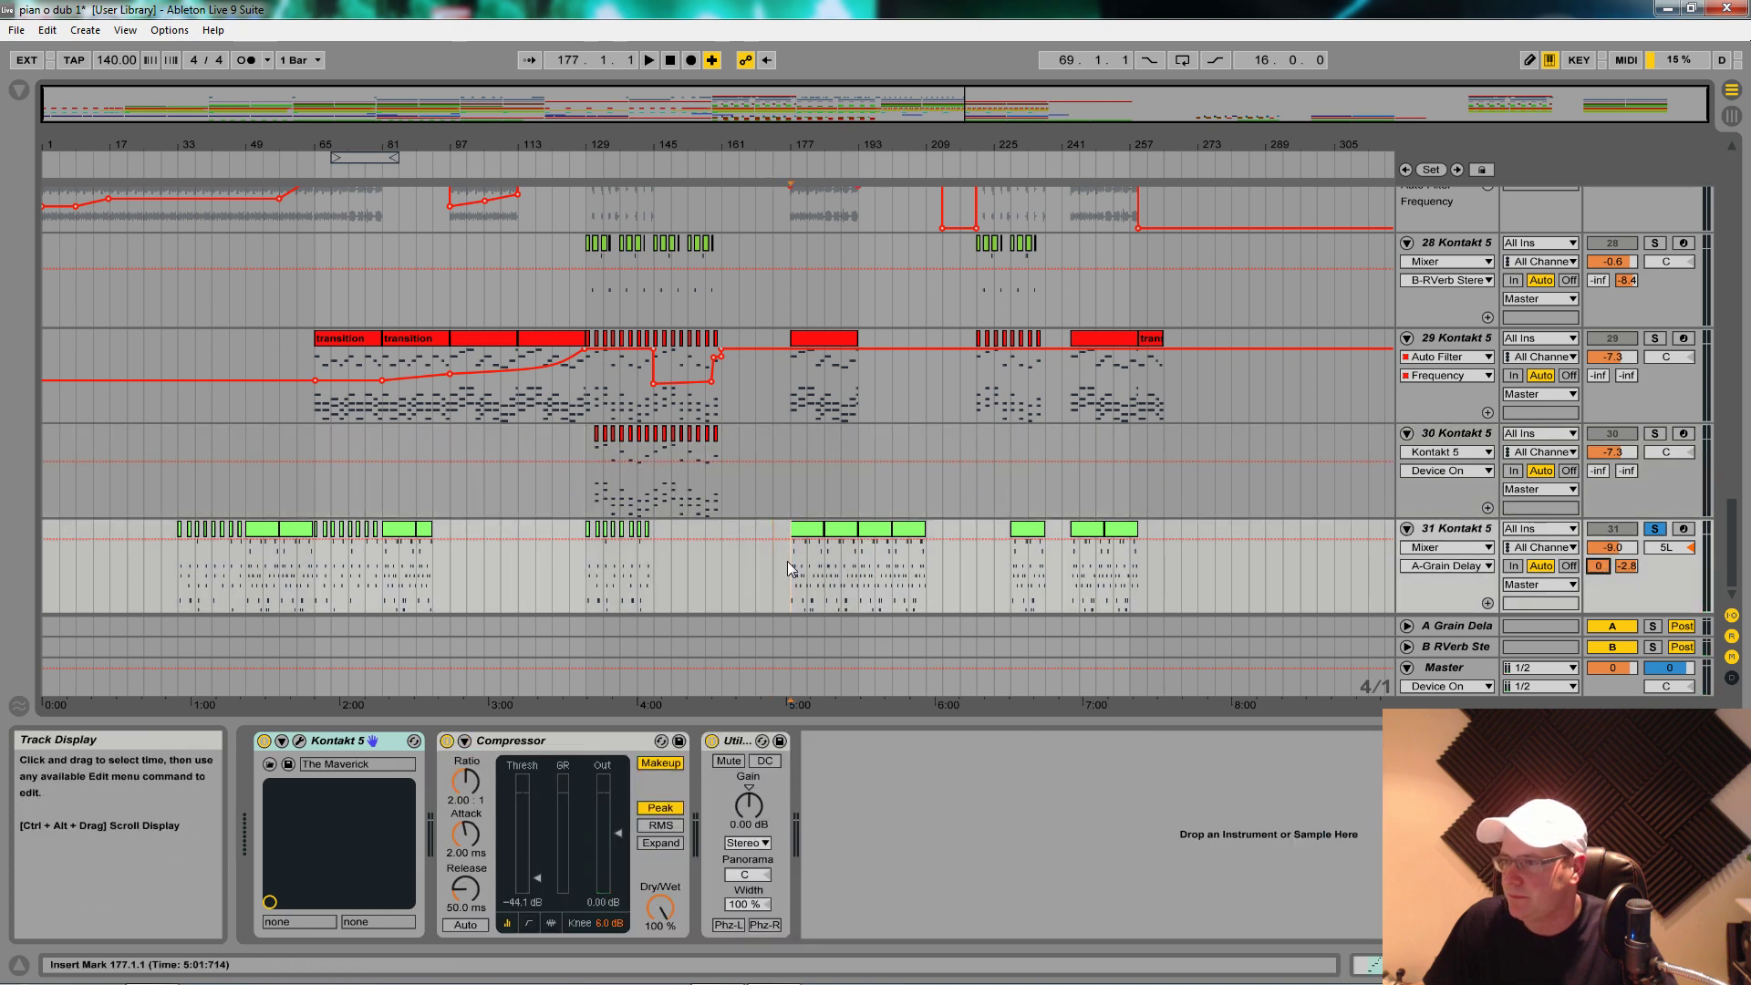
{"action": "left_click_drag", "start_coordinate": [792, 567], "coordinate": [844, 569]}
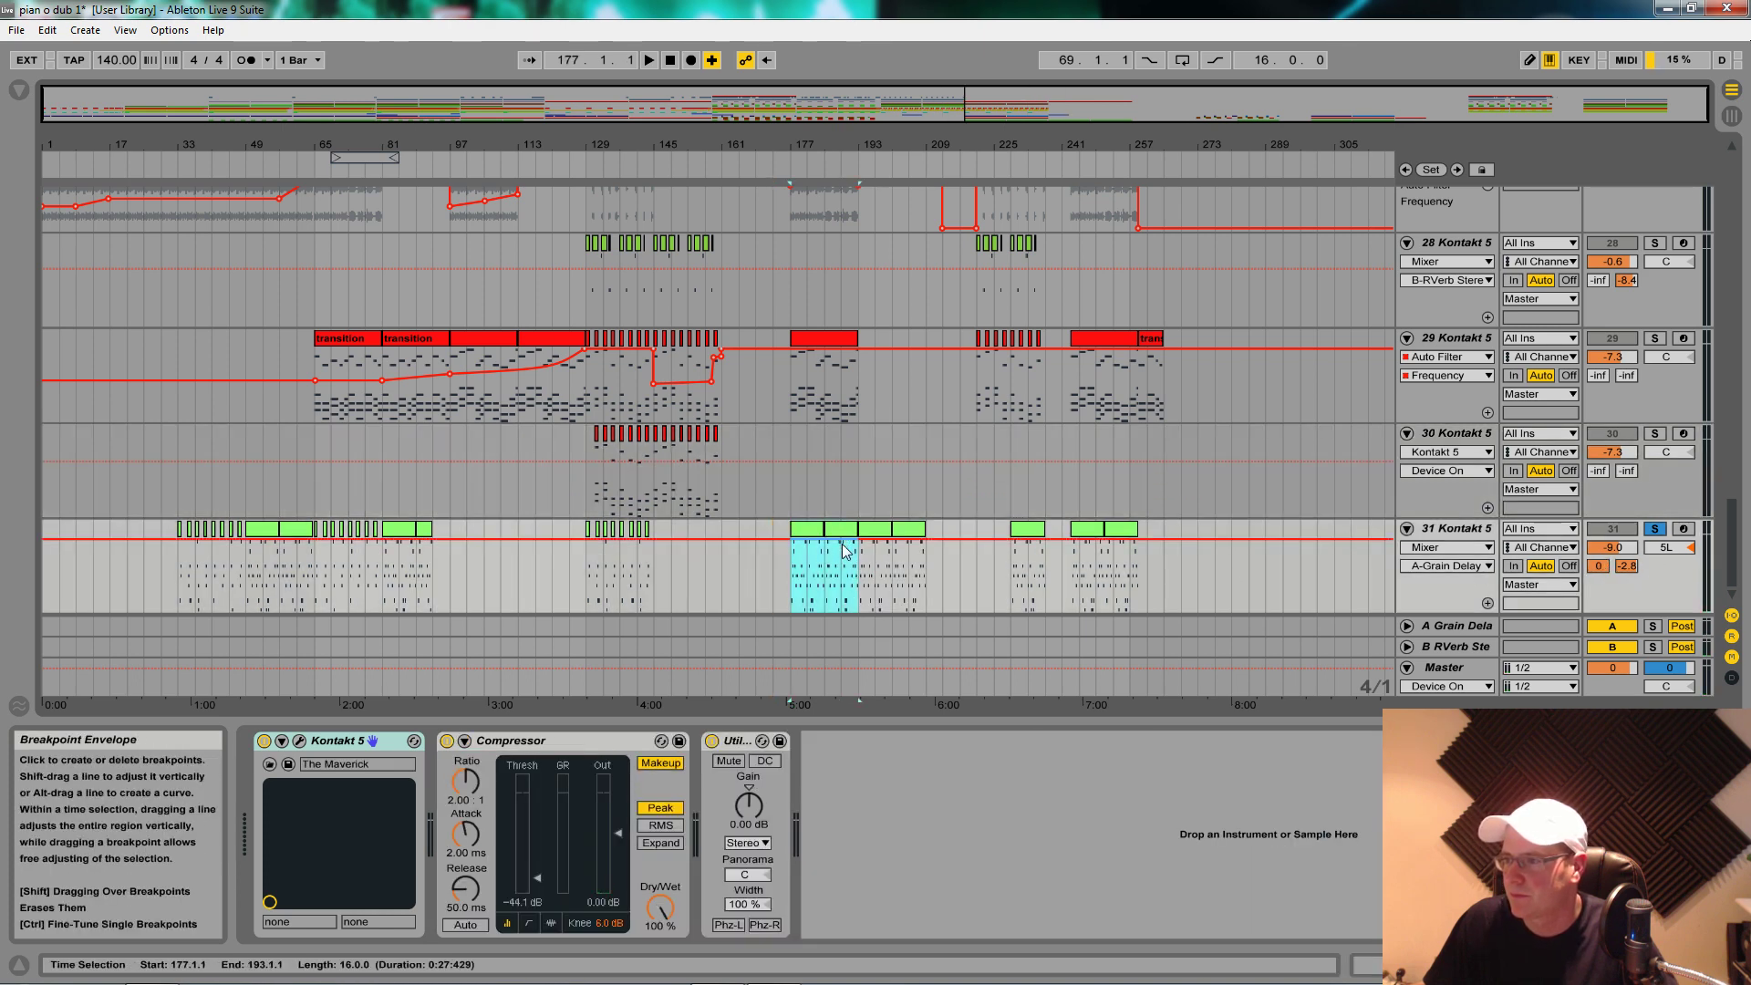
{"action": "left_click", "coordinate": [1657, 531]}
{"action": "key", "text": "space"}
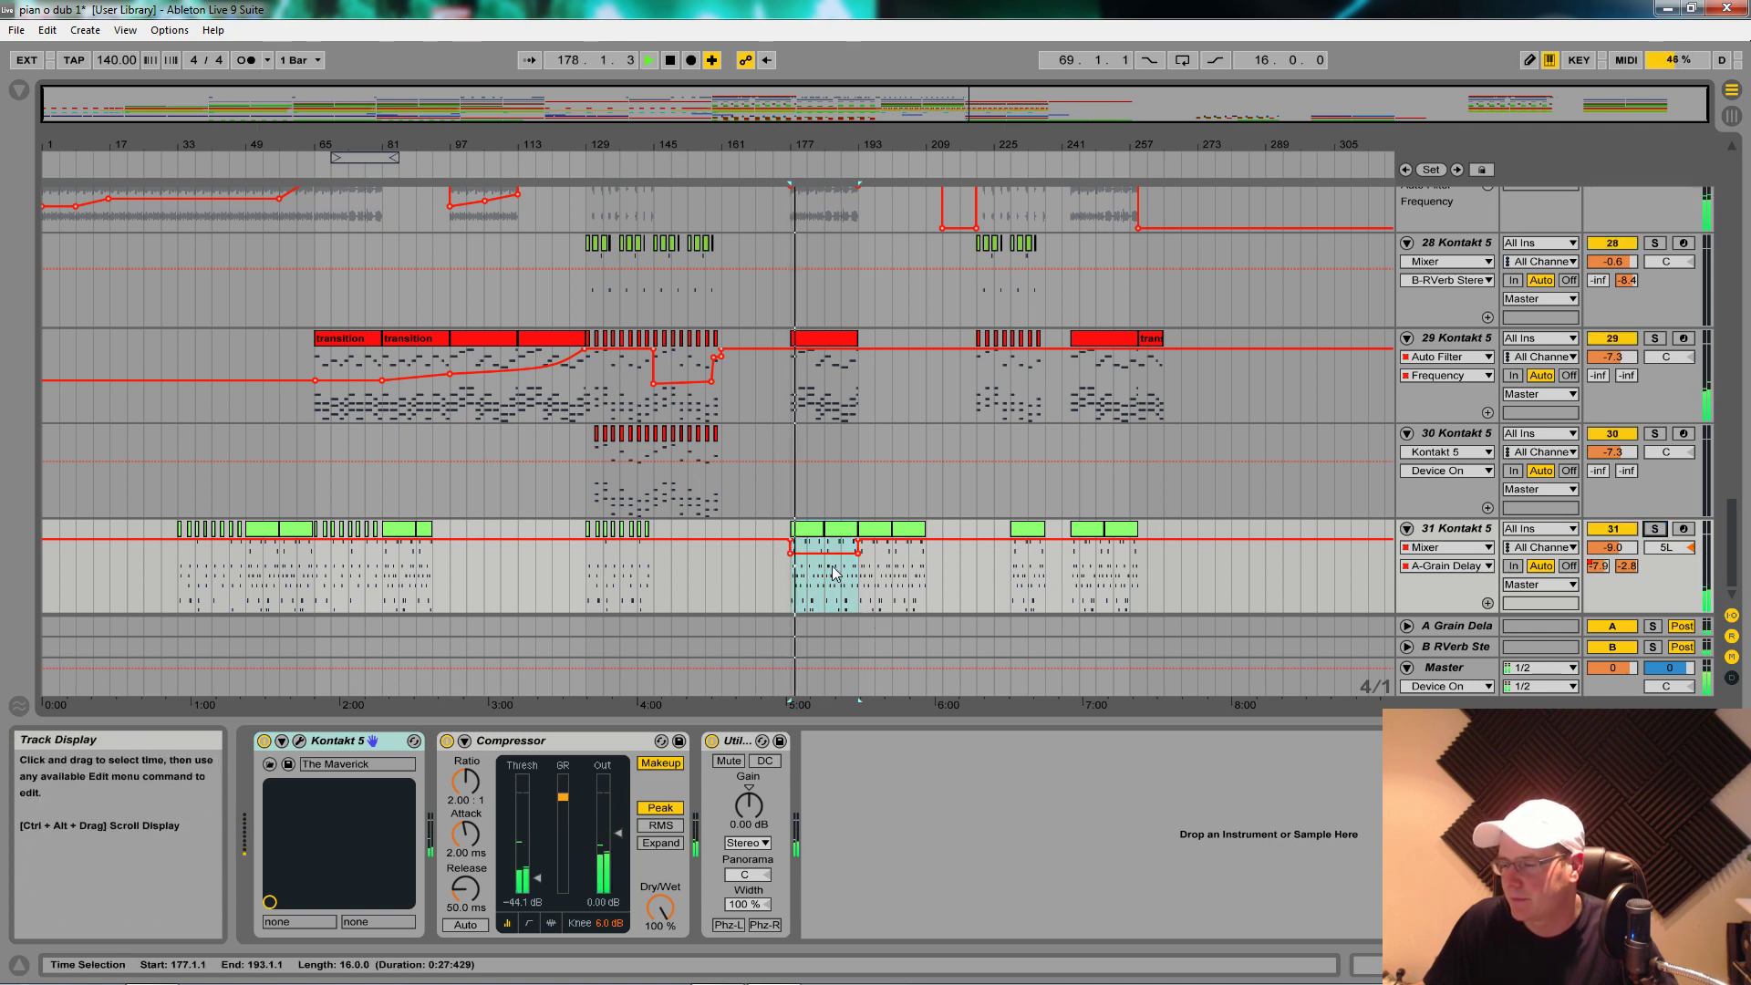
Step: Drop the 31 Kontakt 5 track's Grain Delay send automation to its minimum over bars 193 to 209
{"action": "left_click_drag", "start_coordinate": [923, 558], "coordinate": [883, 561]}
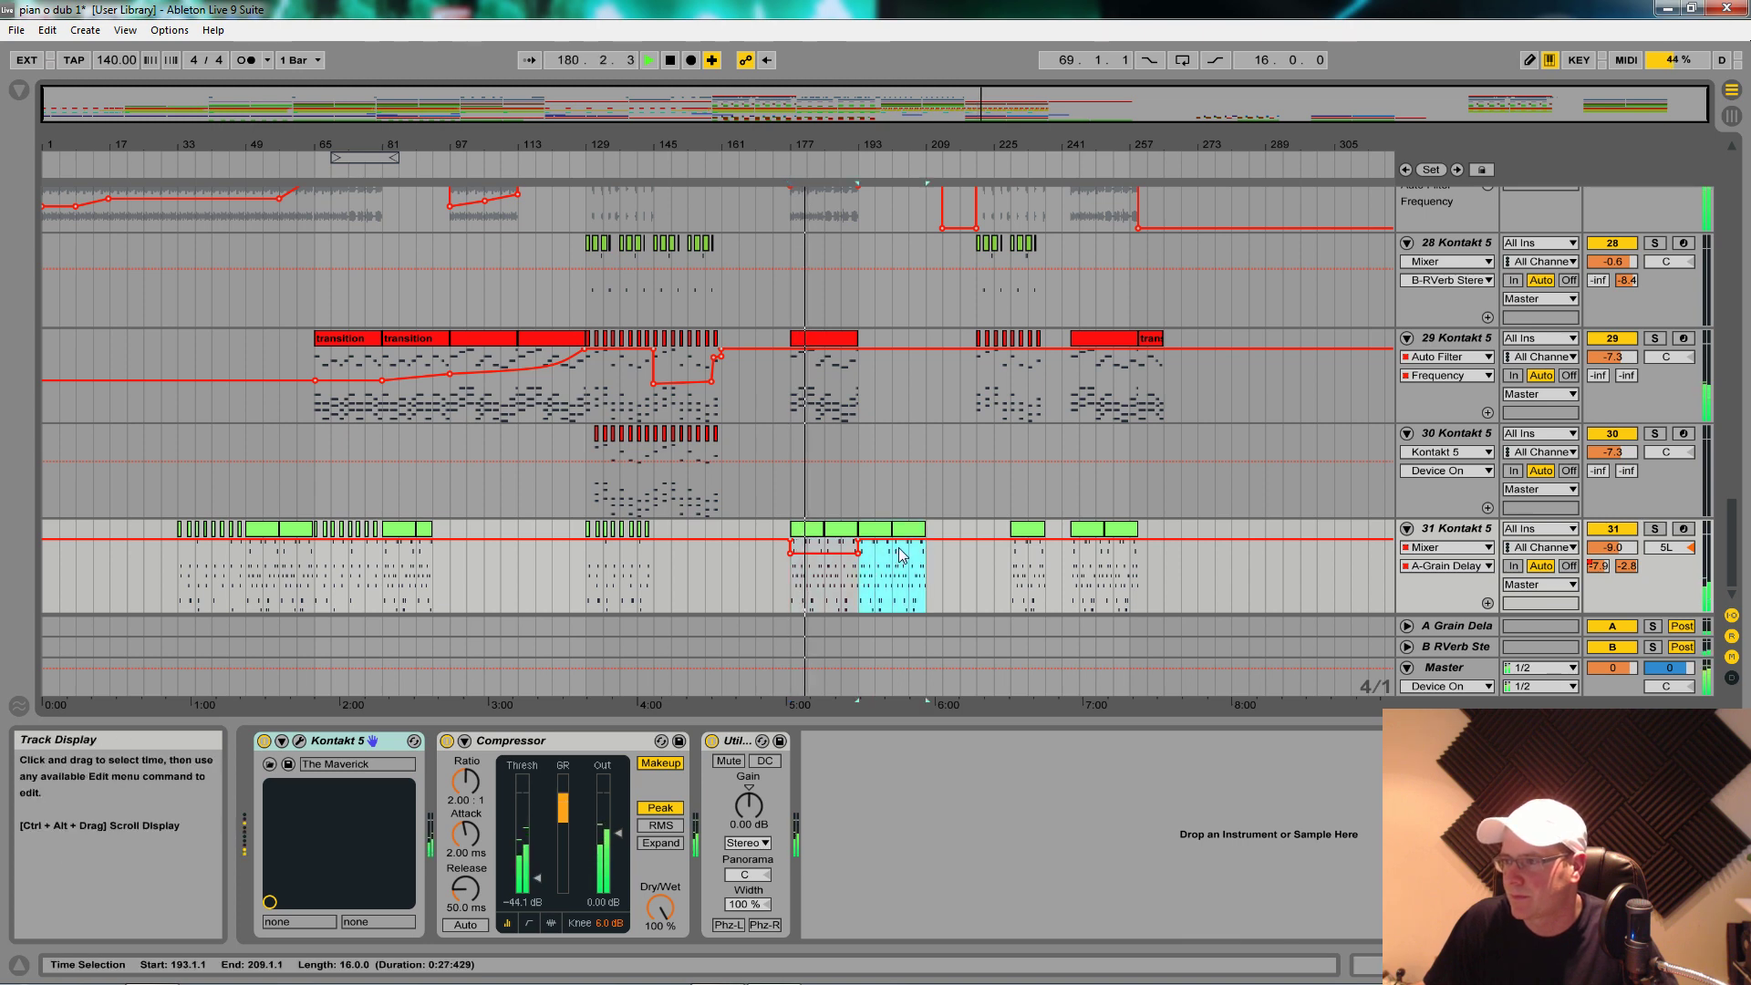
{"action": "scroll", "coordinate": [785, 331], "scroll_direction": "up", "scroll_amount": 5}
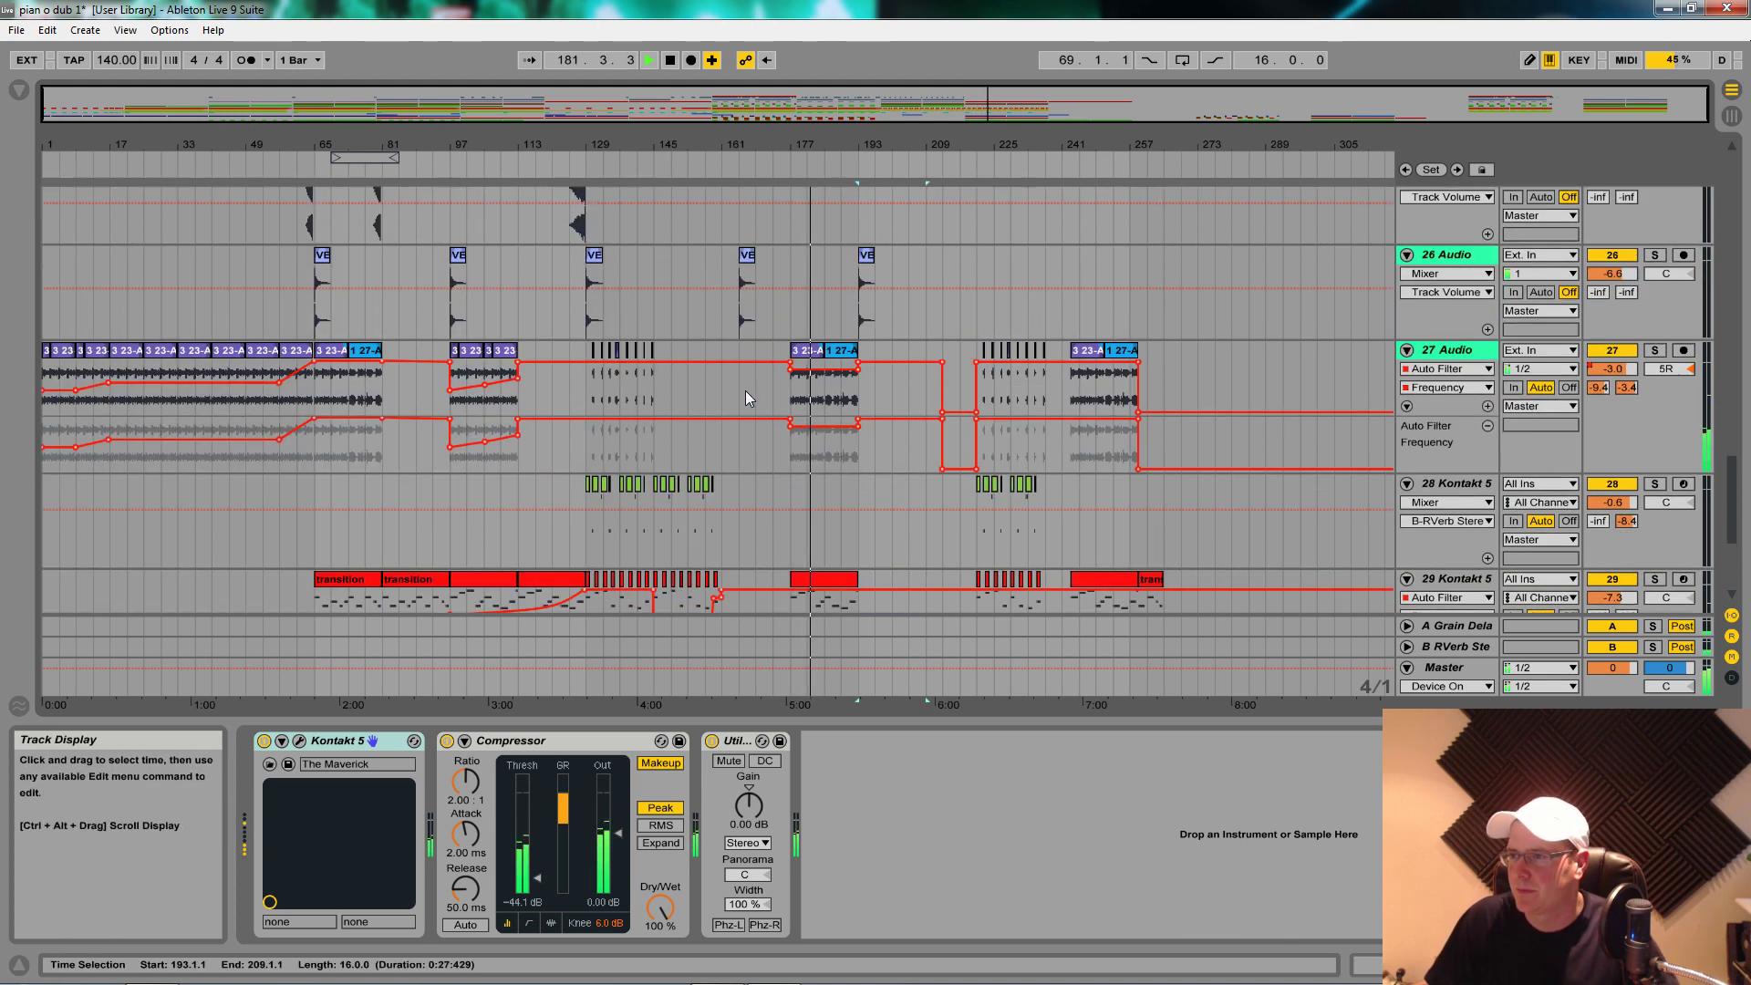
{"action": "scroll", "coordinate": [784, 403], "scroll_direction": "up", "scroll_amount": 1}
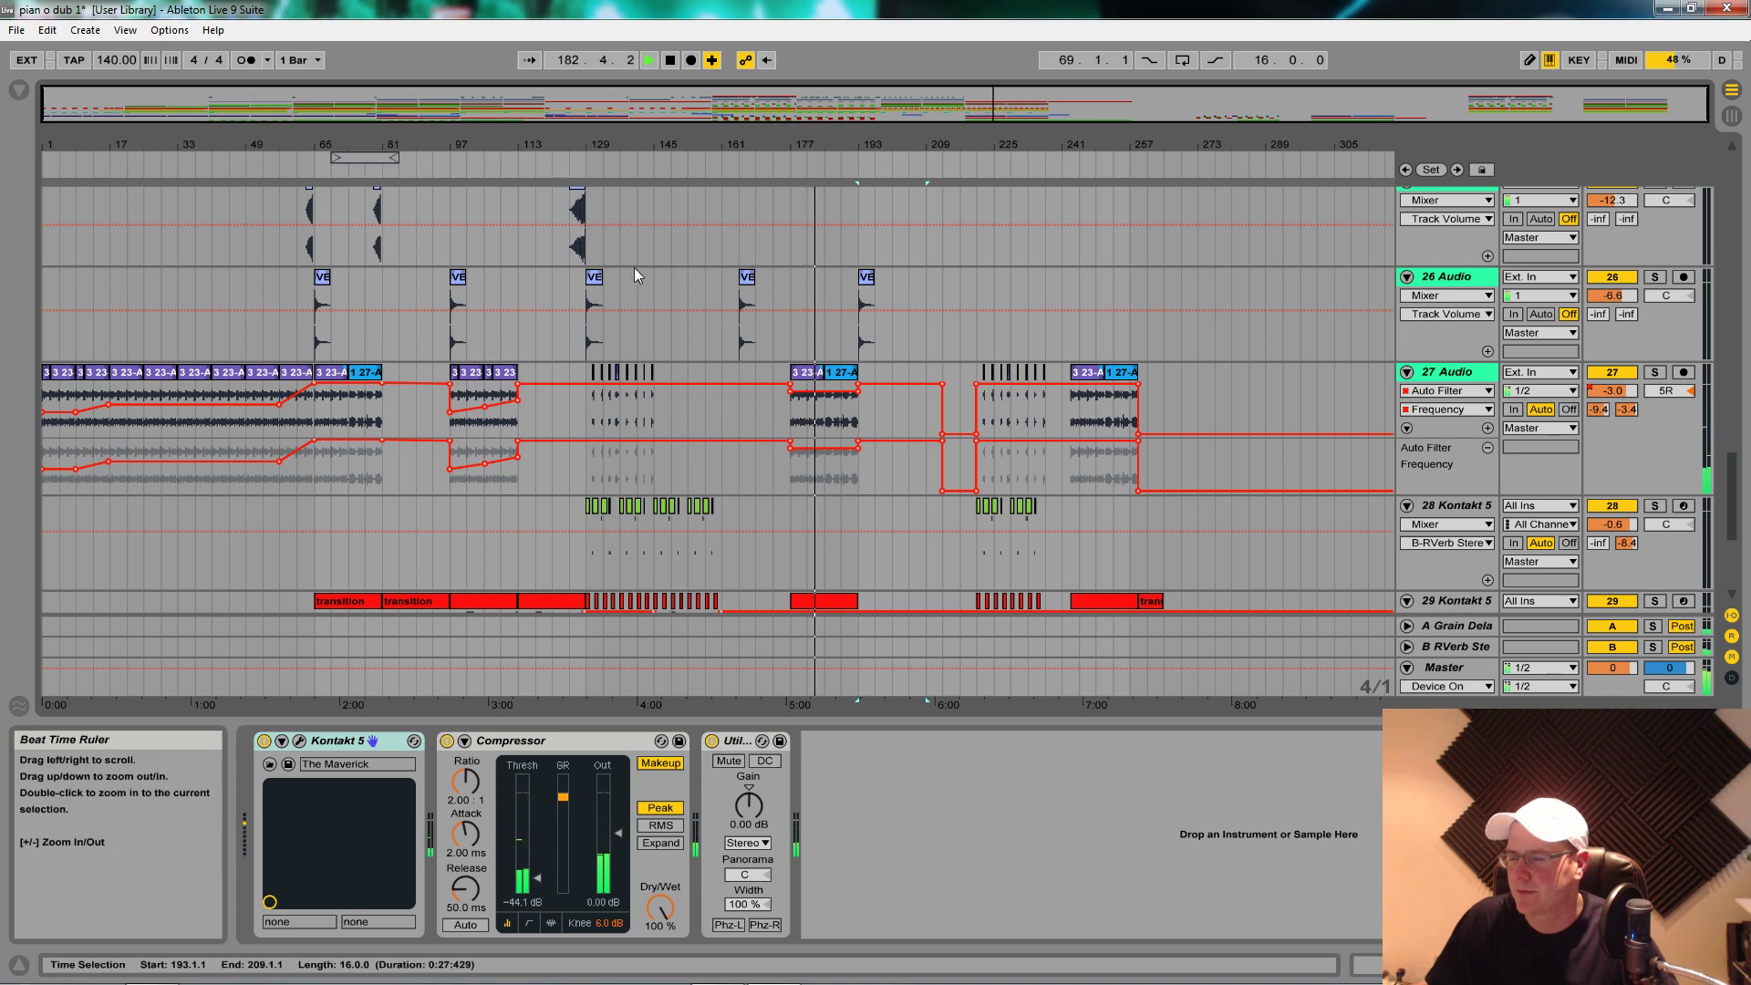
Step: Place the run of short clips from bar 221 on the 29 Kontakt 5 track at bar 193
{"action": "scroll", "coordinate": [638, 291], "scroll_direction": "down", "scroll_amount": 12}
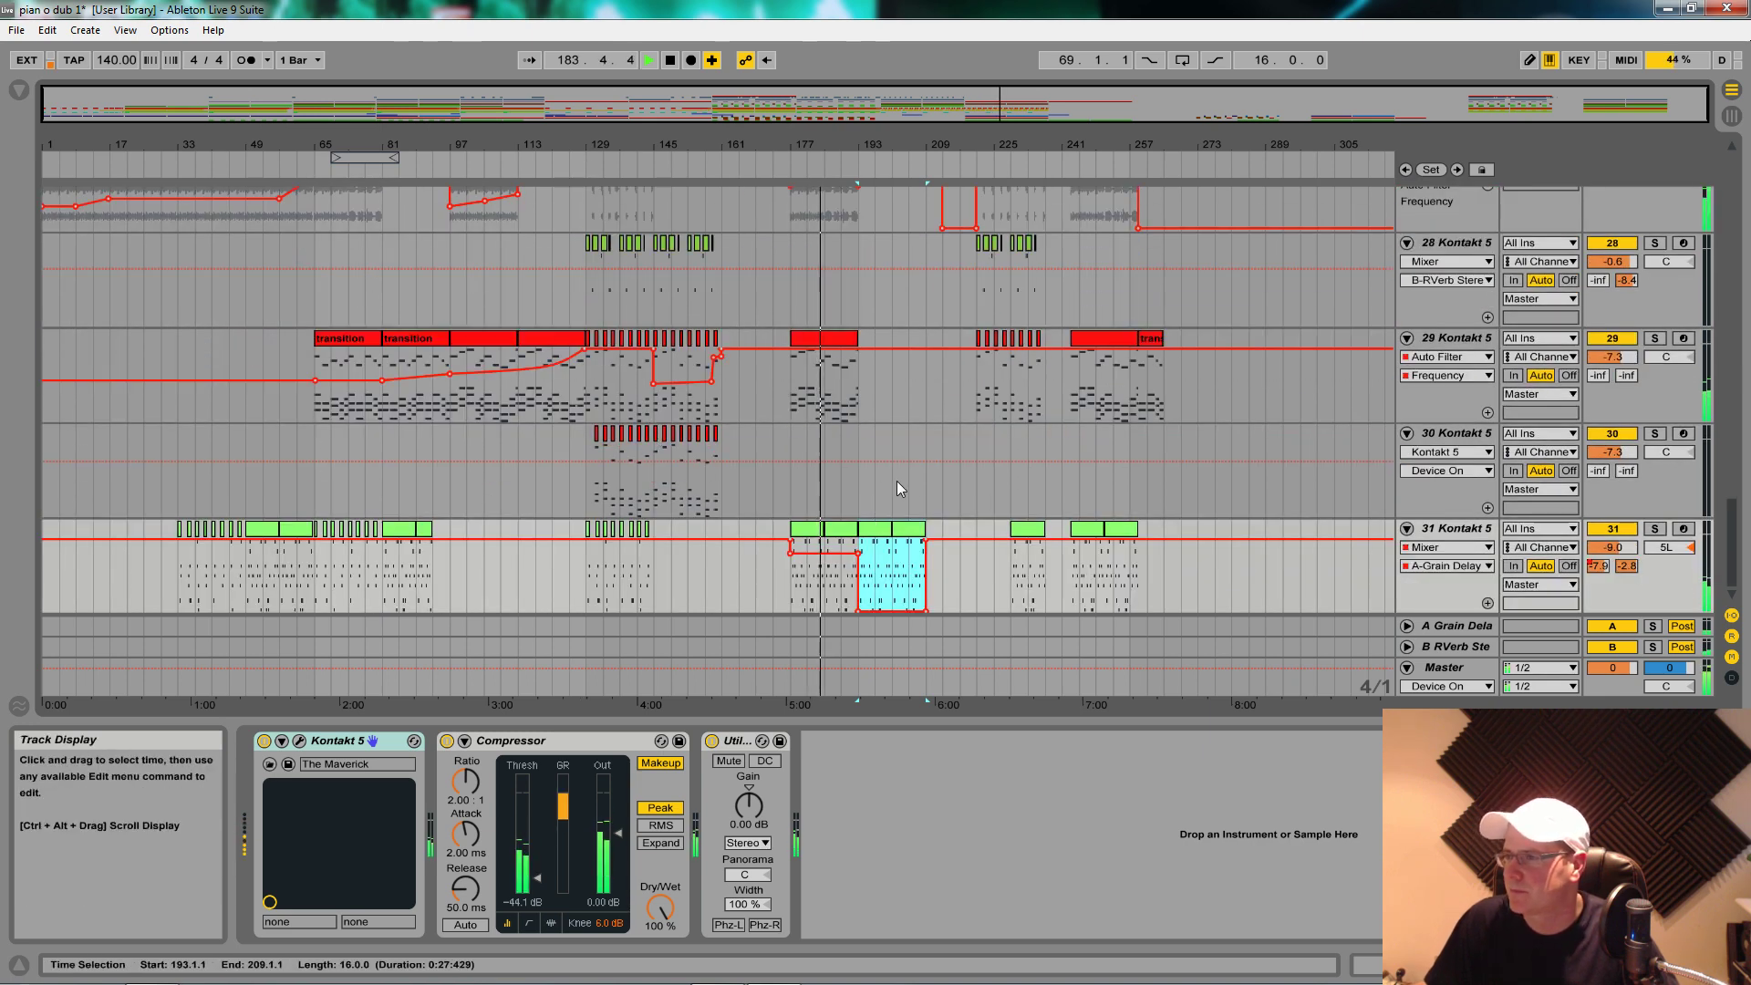
{"action": "left_click", "coordinate": [981, 344]}
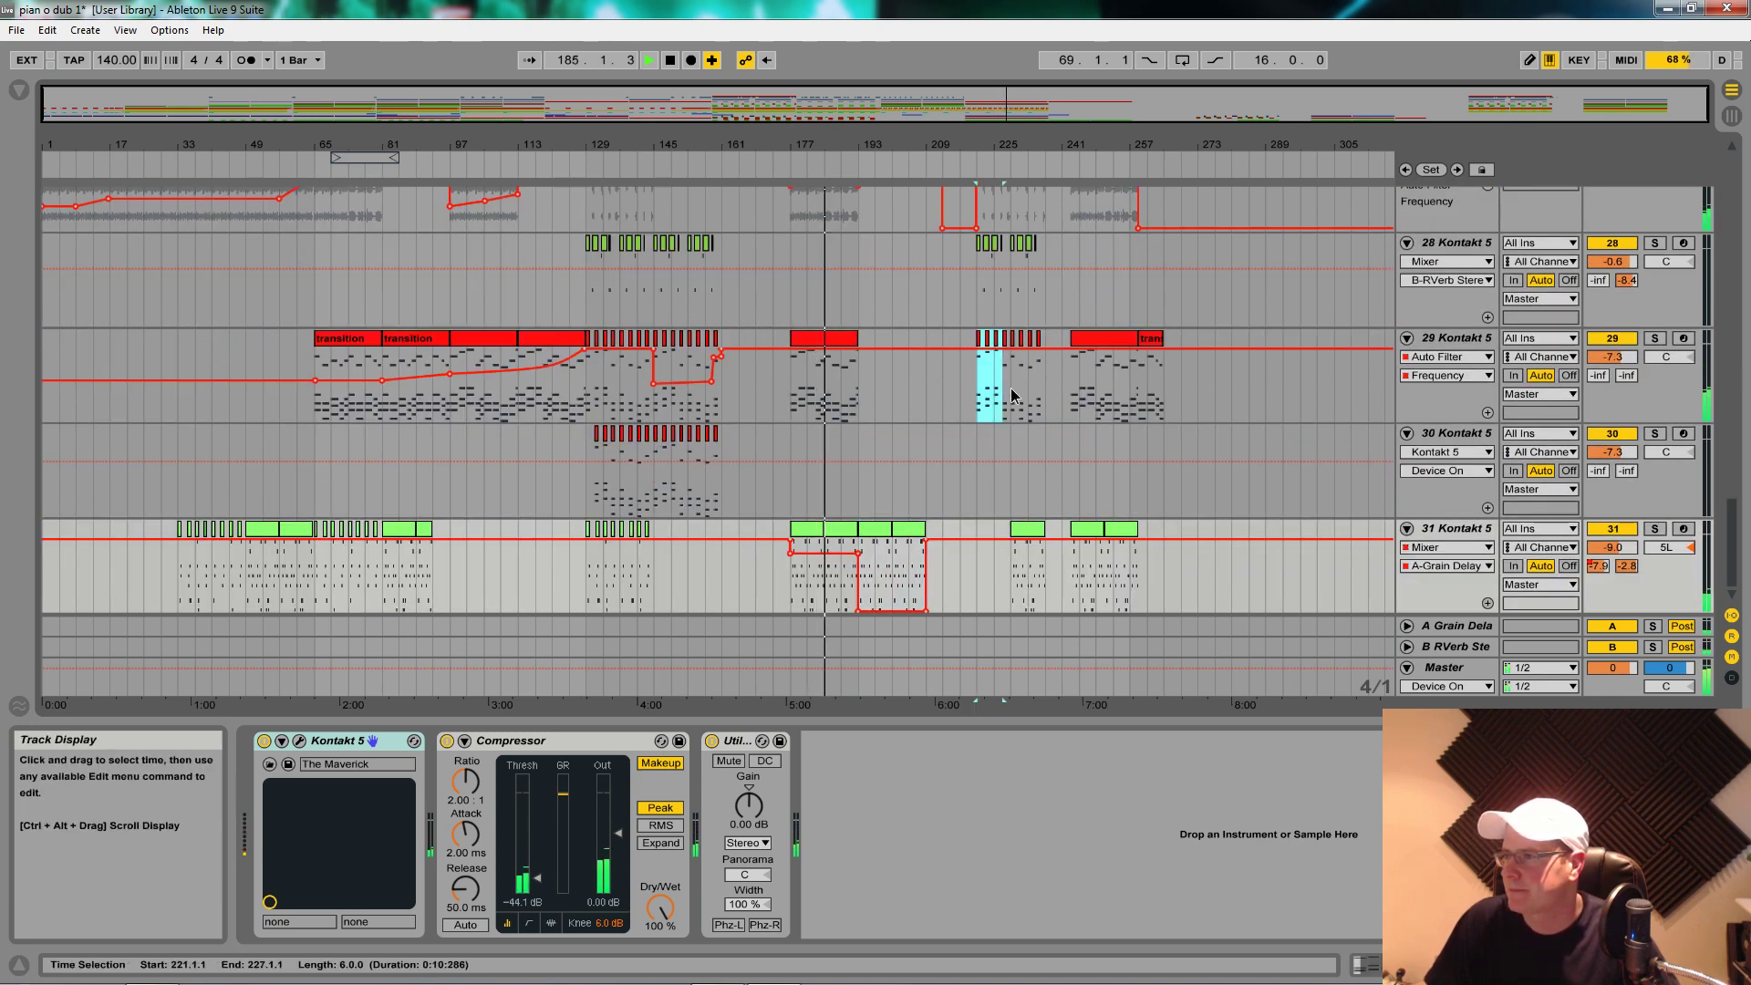
{"action": "left_click_drag", "start_coordinate": [980, 344], "coordinate": [862, 378]}
Step: Check the tracks around bar 193 for missing parts and audition the 10 Audio track from bar 160
{"action": "scroll", "coordinate": [916, 420], "scroll_direction": "up", "scroll_amount": 15}
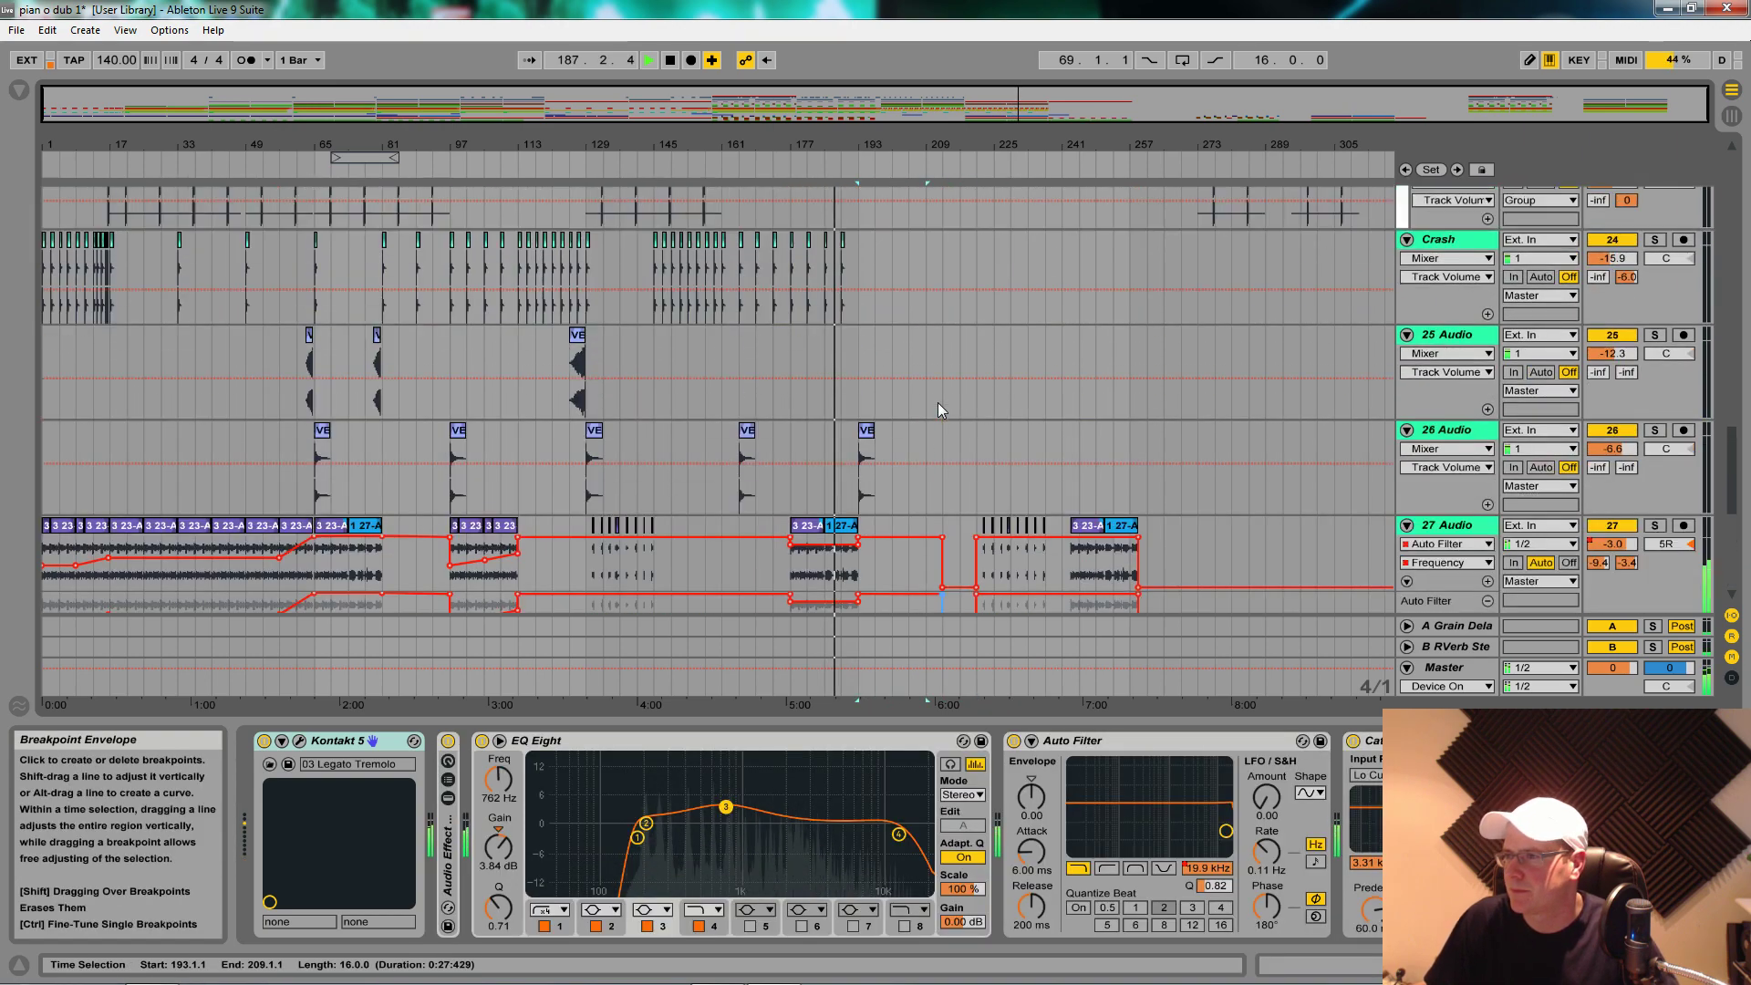
{"action": "scroll", "coordinate": [911, 425], "scroll_direction": "up", "scroll_amount": 8}
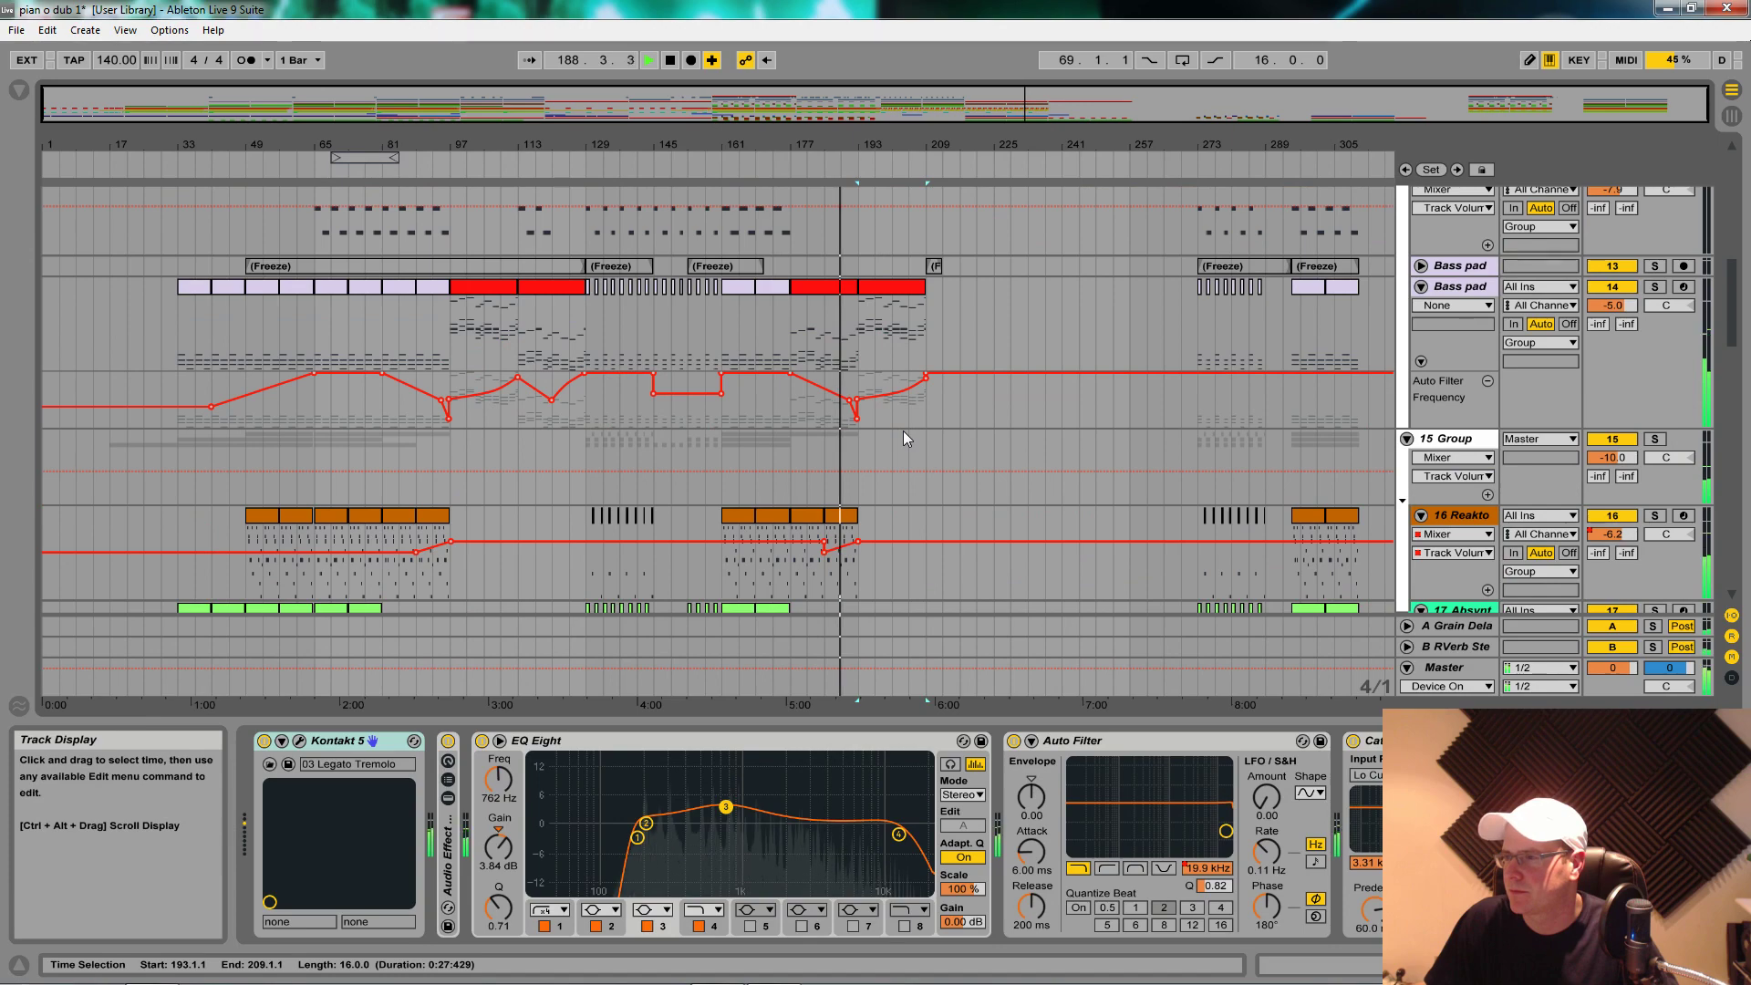
{"action": "left_click", "coordinate": [906, 390]}
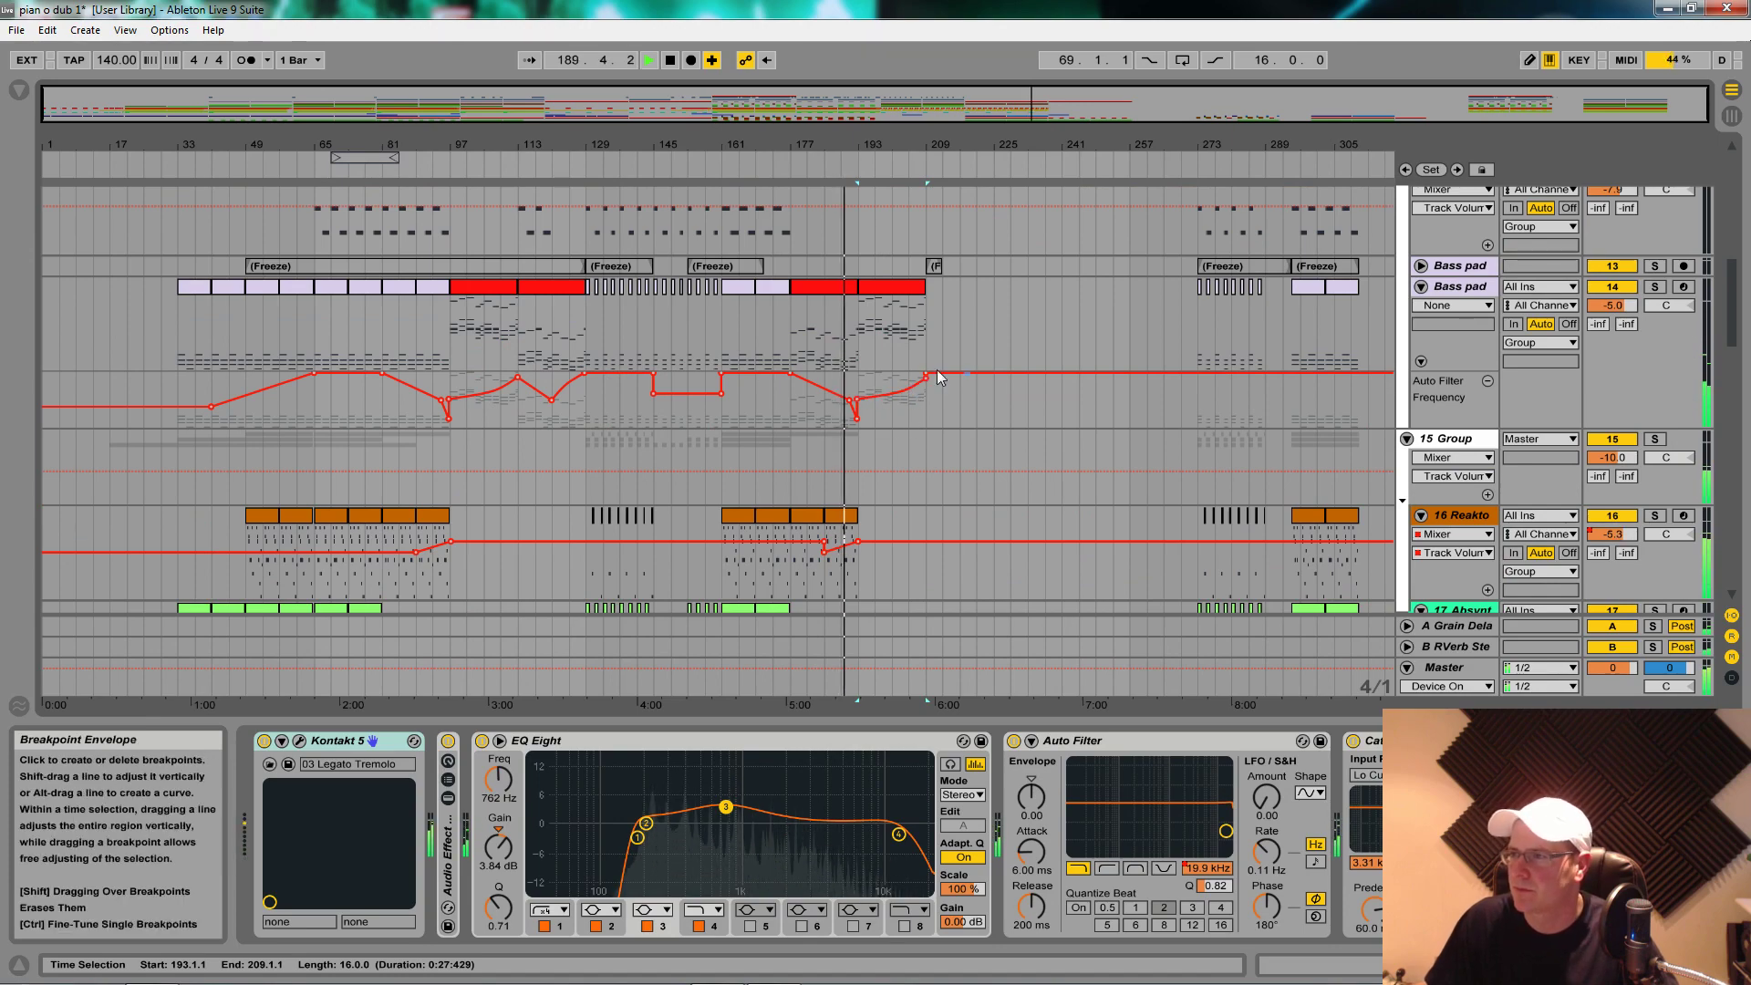
{"action": "scroll", "coordinate": [469, 496], "scroll_direction": "up", "scroll_amount": 10}
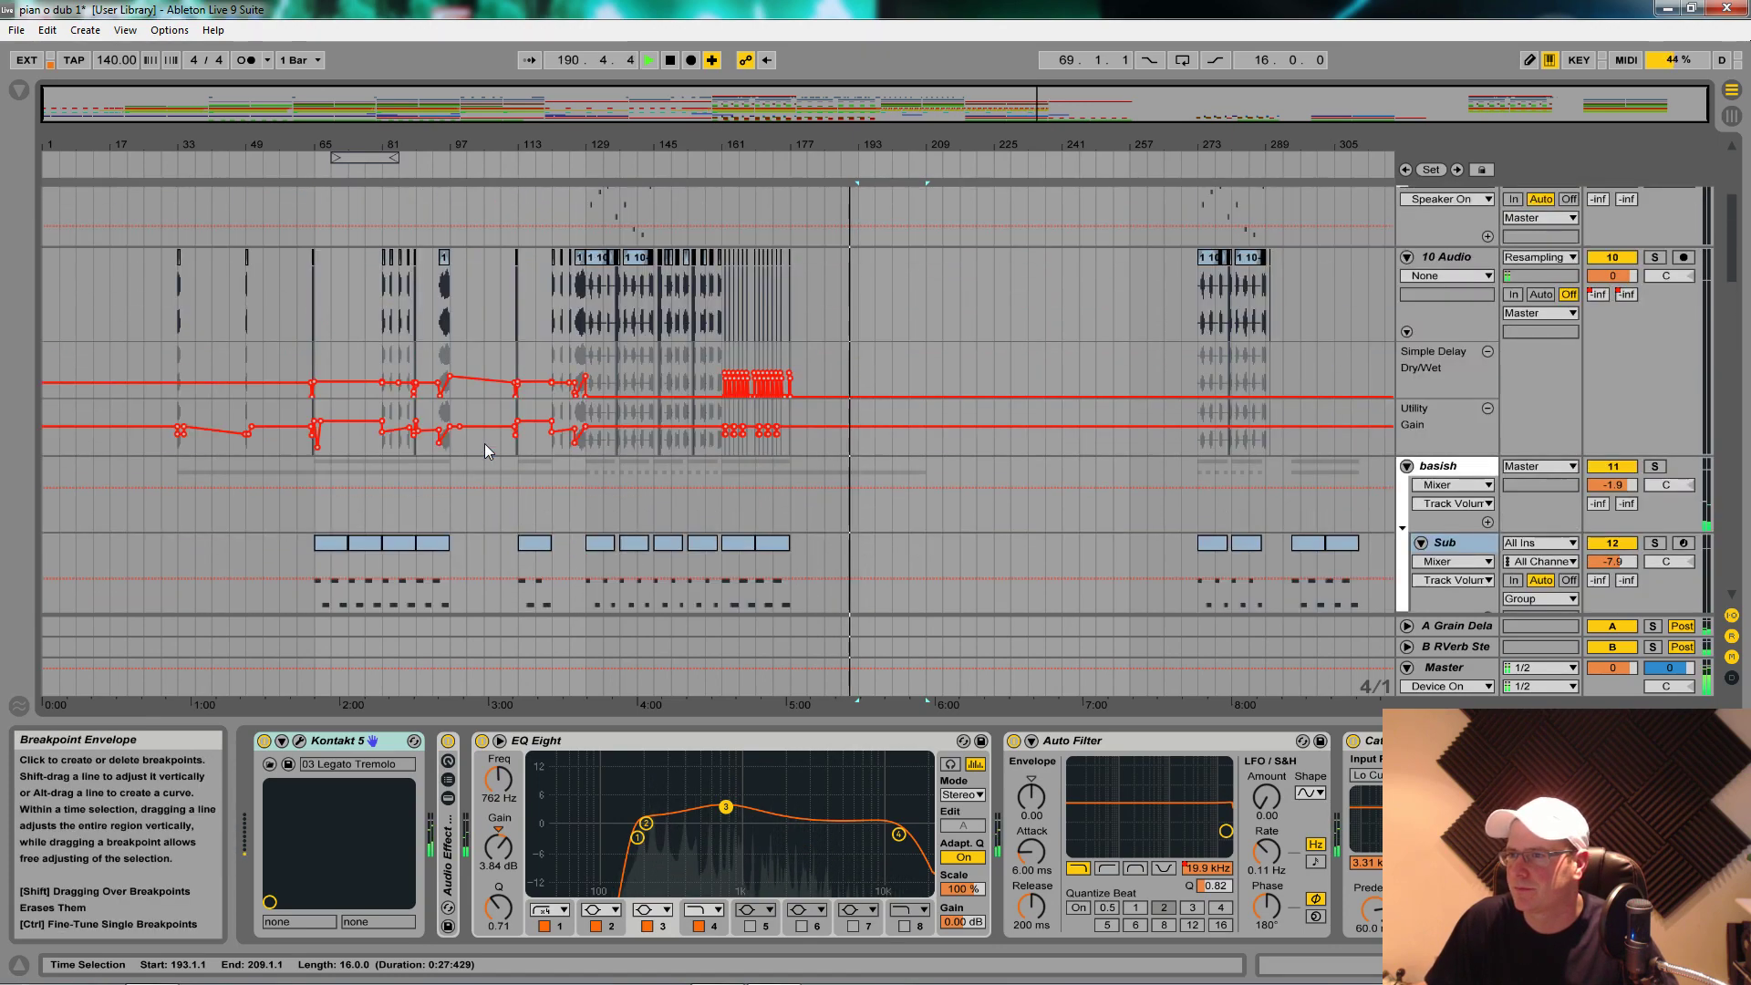
{"action": "scroll", "coordinate": [643, 446], "scroll_direction": "down", "scroll_amount": 5}
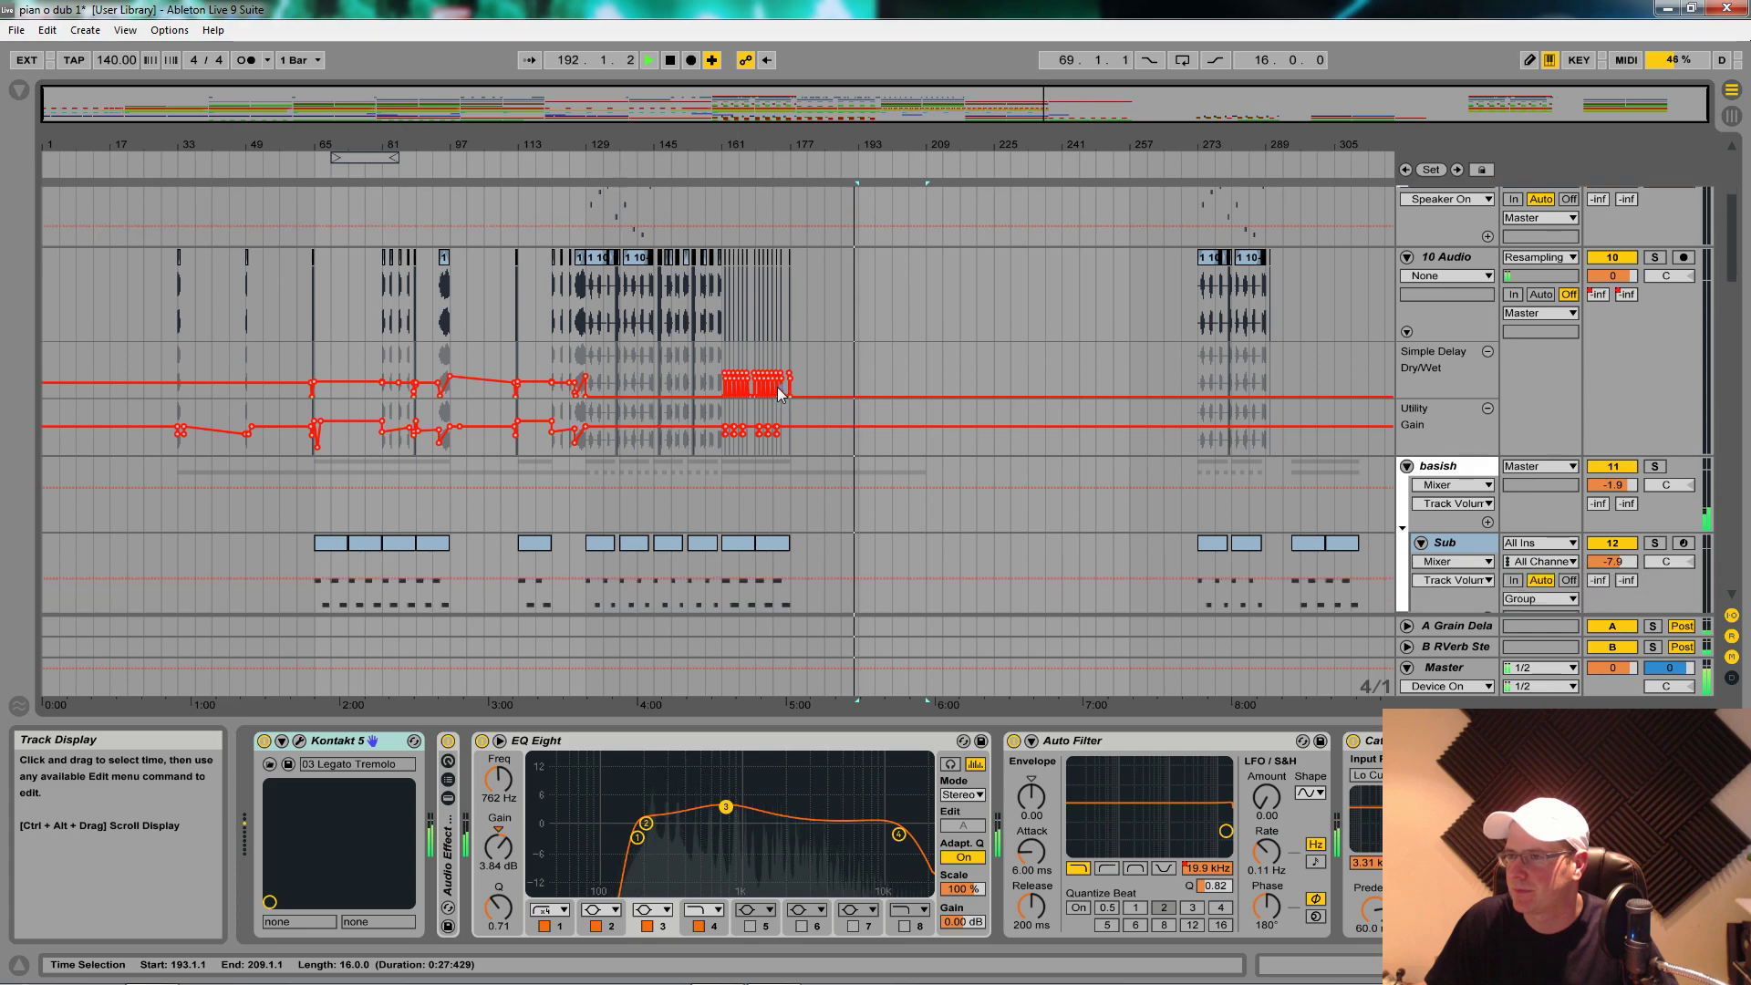
{"action": "key", "text": "space"}
{"action": "left_click_drag", "start_coordinate": [745, 142], "coordinate": [745, 237]}
{"action": "left_click", "coordinate": [585, 314]}
{"action": "key", "text": "space"}
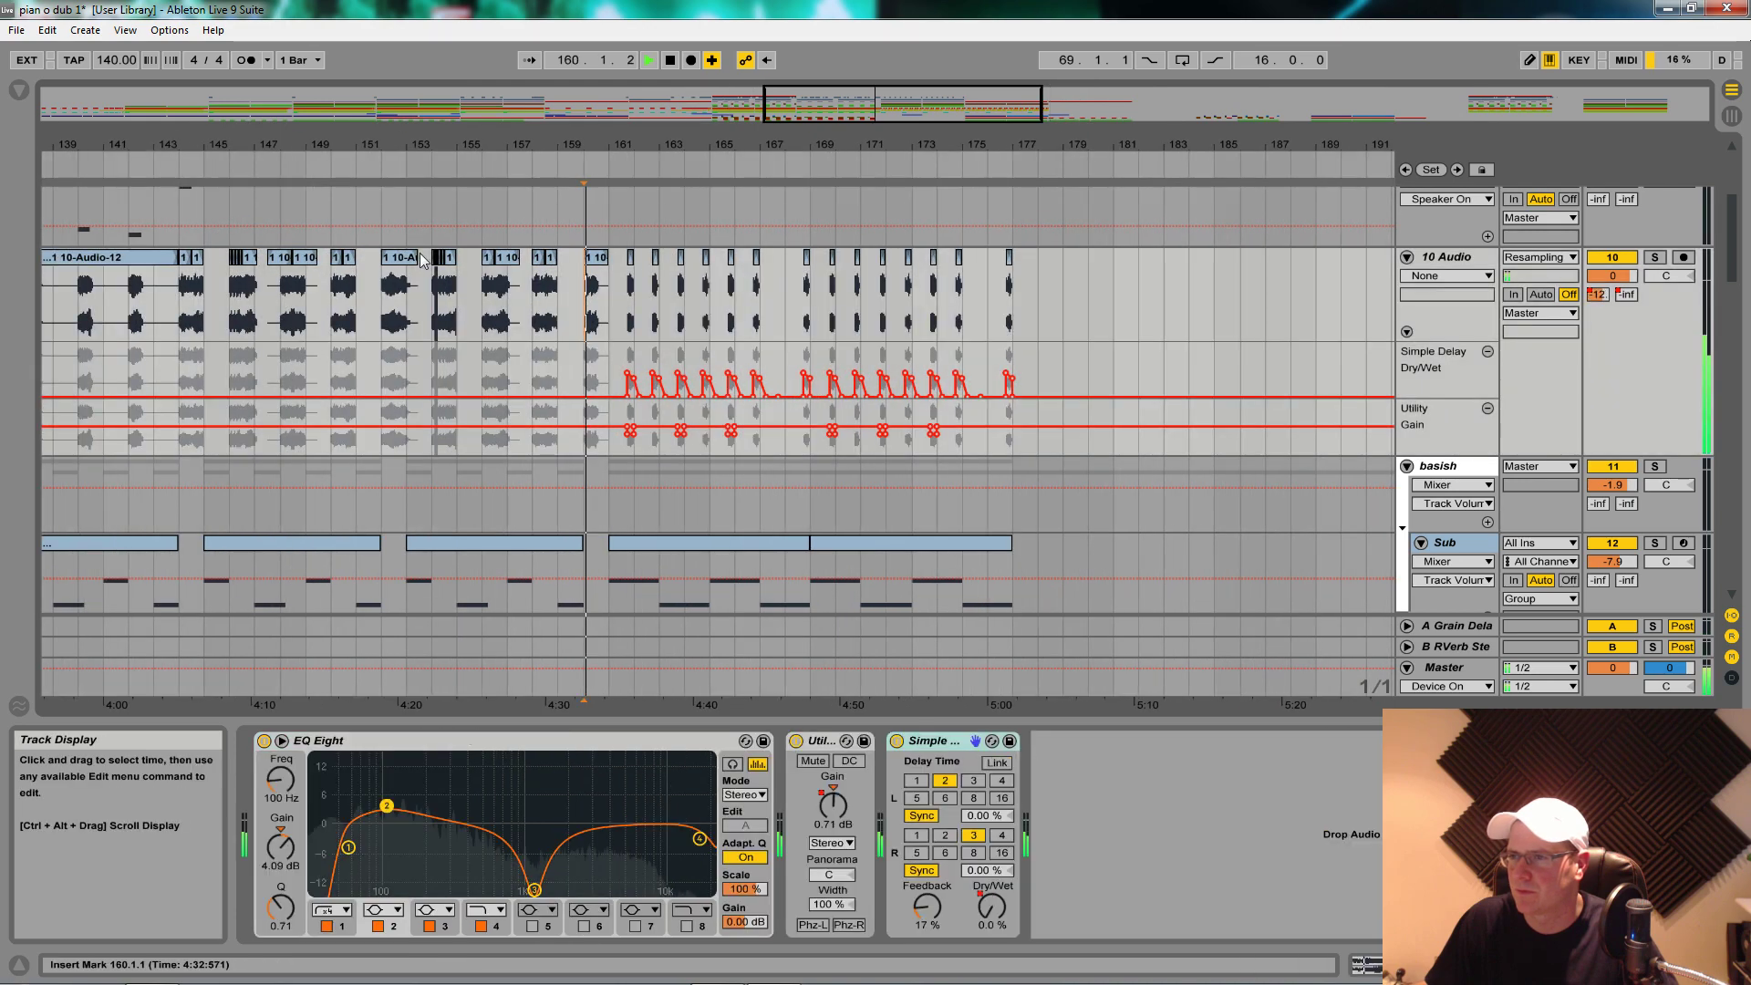
{"action": "key", "text": "space"}
Step: Place a copy of an earlier one-bar audio clip at bar 192 on the 10 Audio track and start playback there
{"action": "left_click_drag", "start_coordinate": [449, 143], "coordinate": [450, 57]}
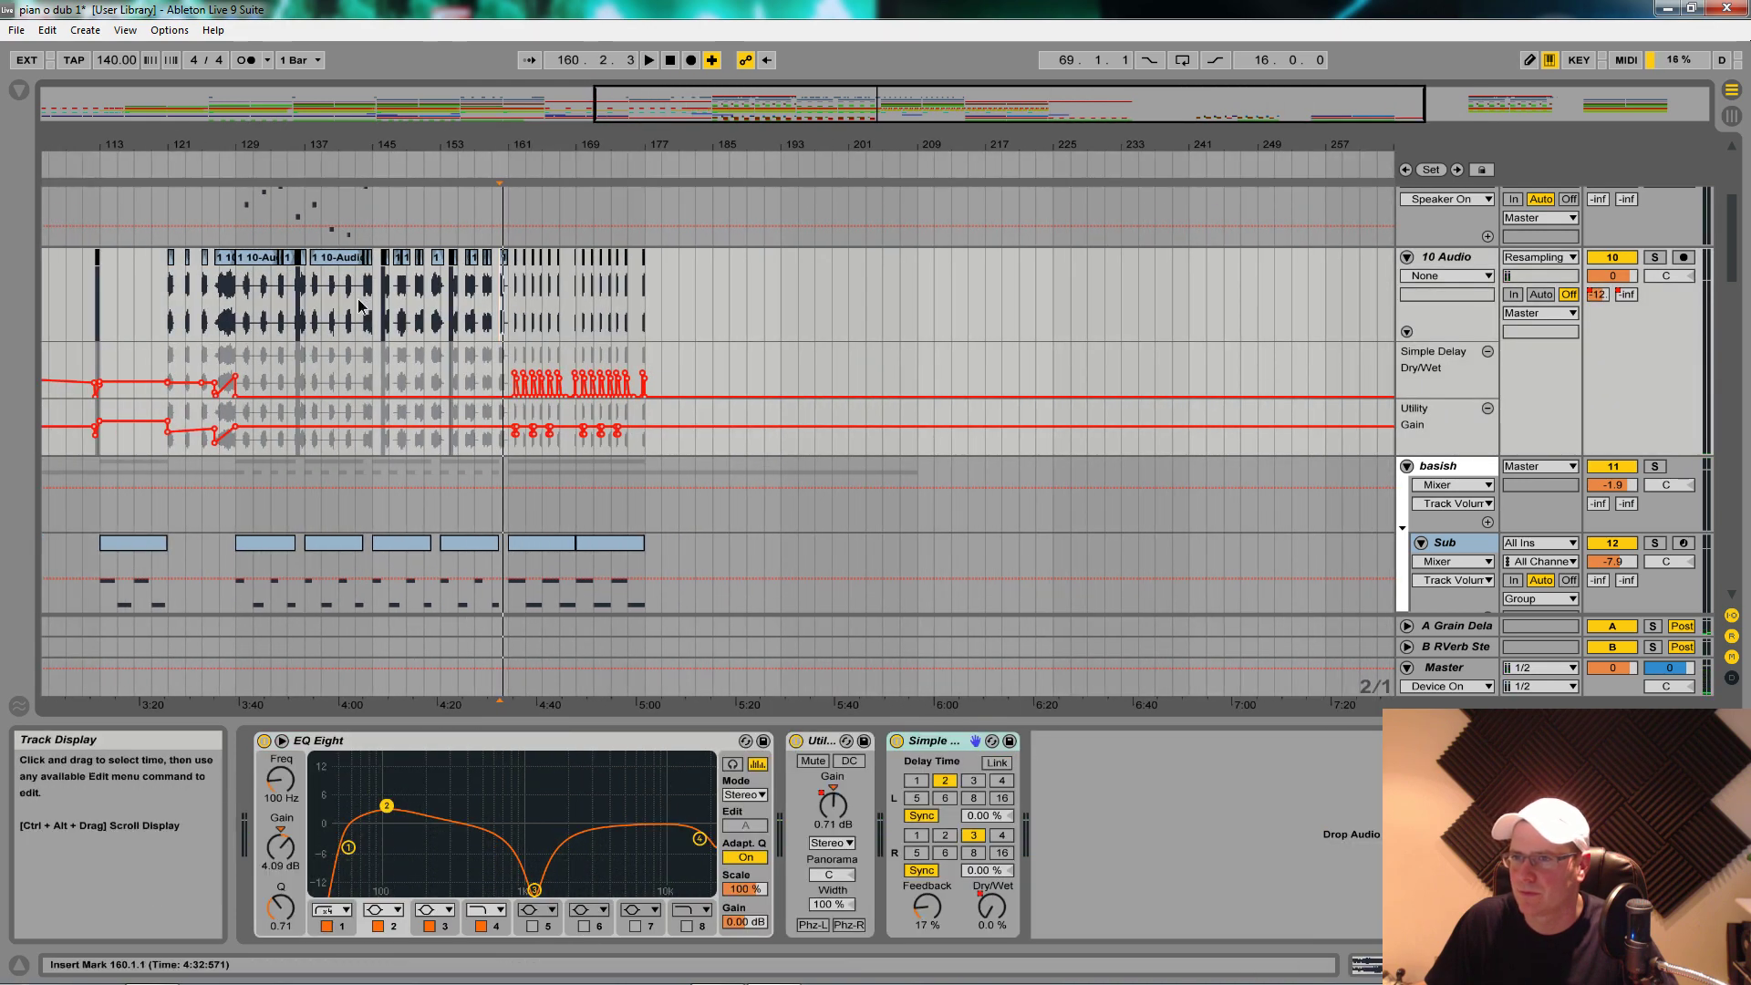
{"action": "left_click_drag", "start_coordinate": [383, 140], "coordinate": [1205, 319]}
{"action": "key", "text": "space"}
Step: Replay from bar 192 and check the transition into bar 193 across the bass and synth tracks
{"action": "scroll", "coordinate": [1266, 365], "scroll_direction": "down", "scroll_amount": 5}
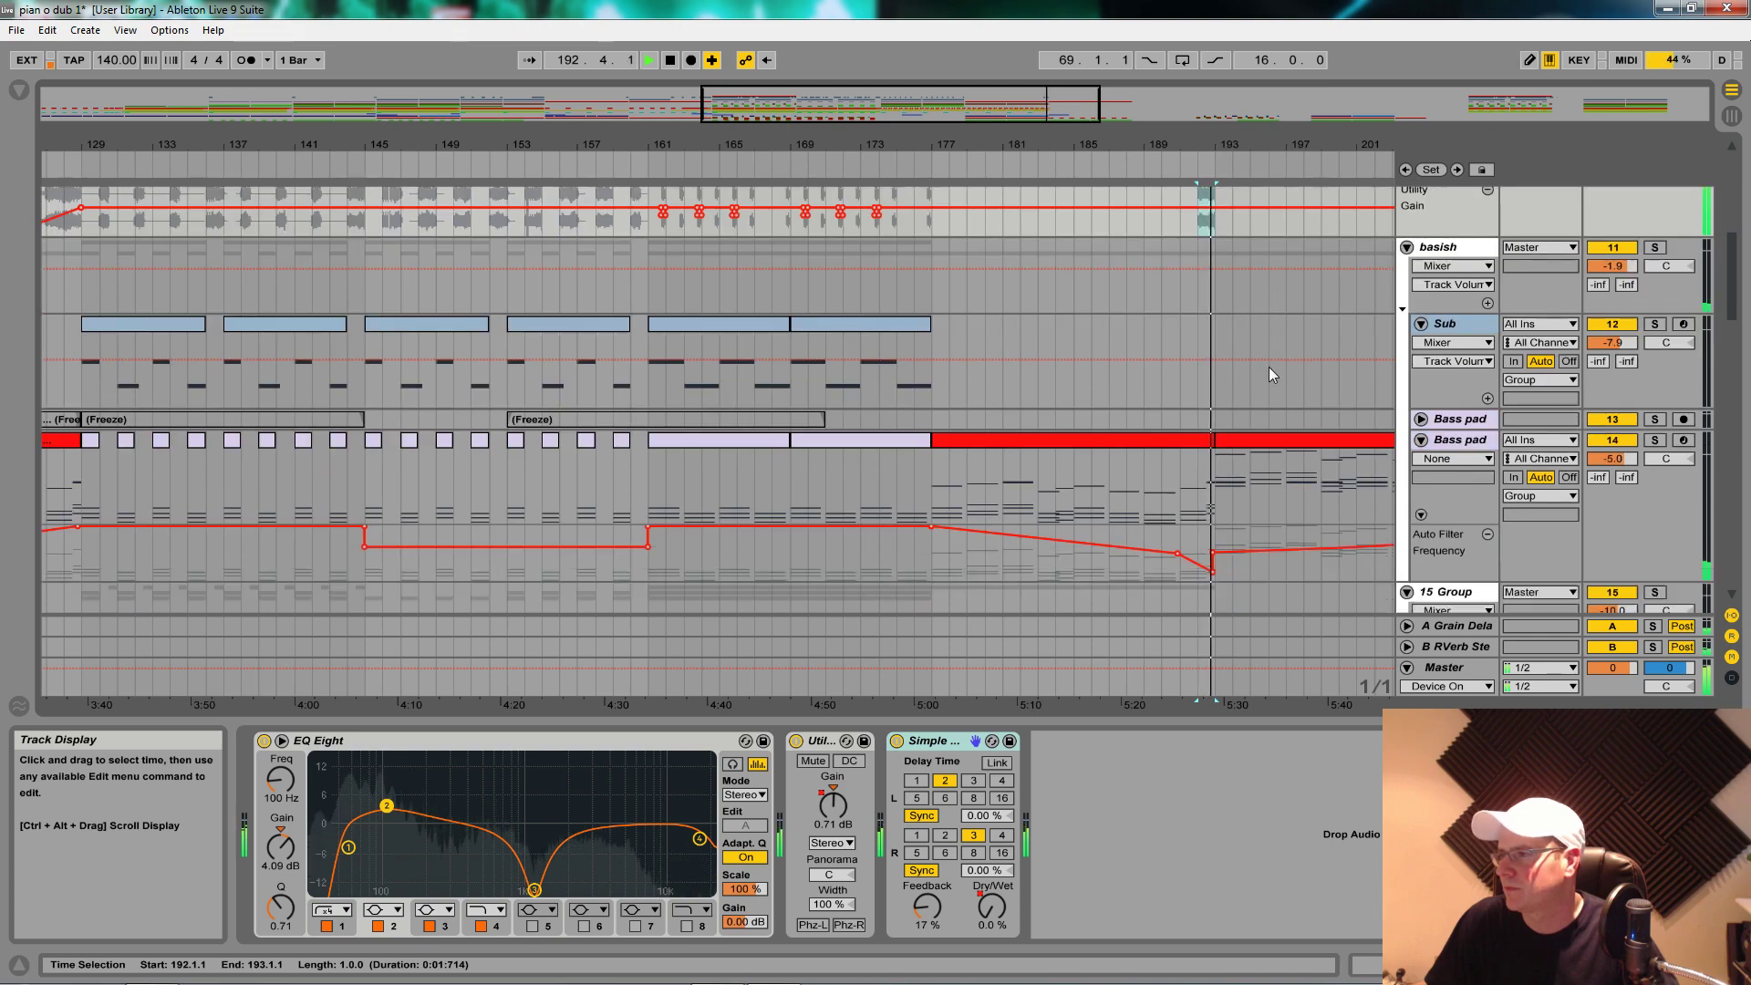
{"action": "scroll", "coordinate": [1267, 366], "scroll_direction": "up", "scroll_amount": 1}
{"action": "left_click_drag", "start_coordinate": [1216, 143], "coordinate": [751, 147]}
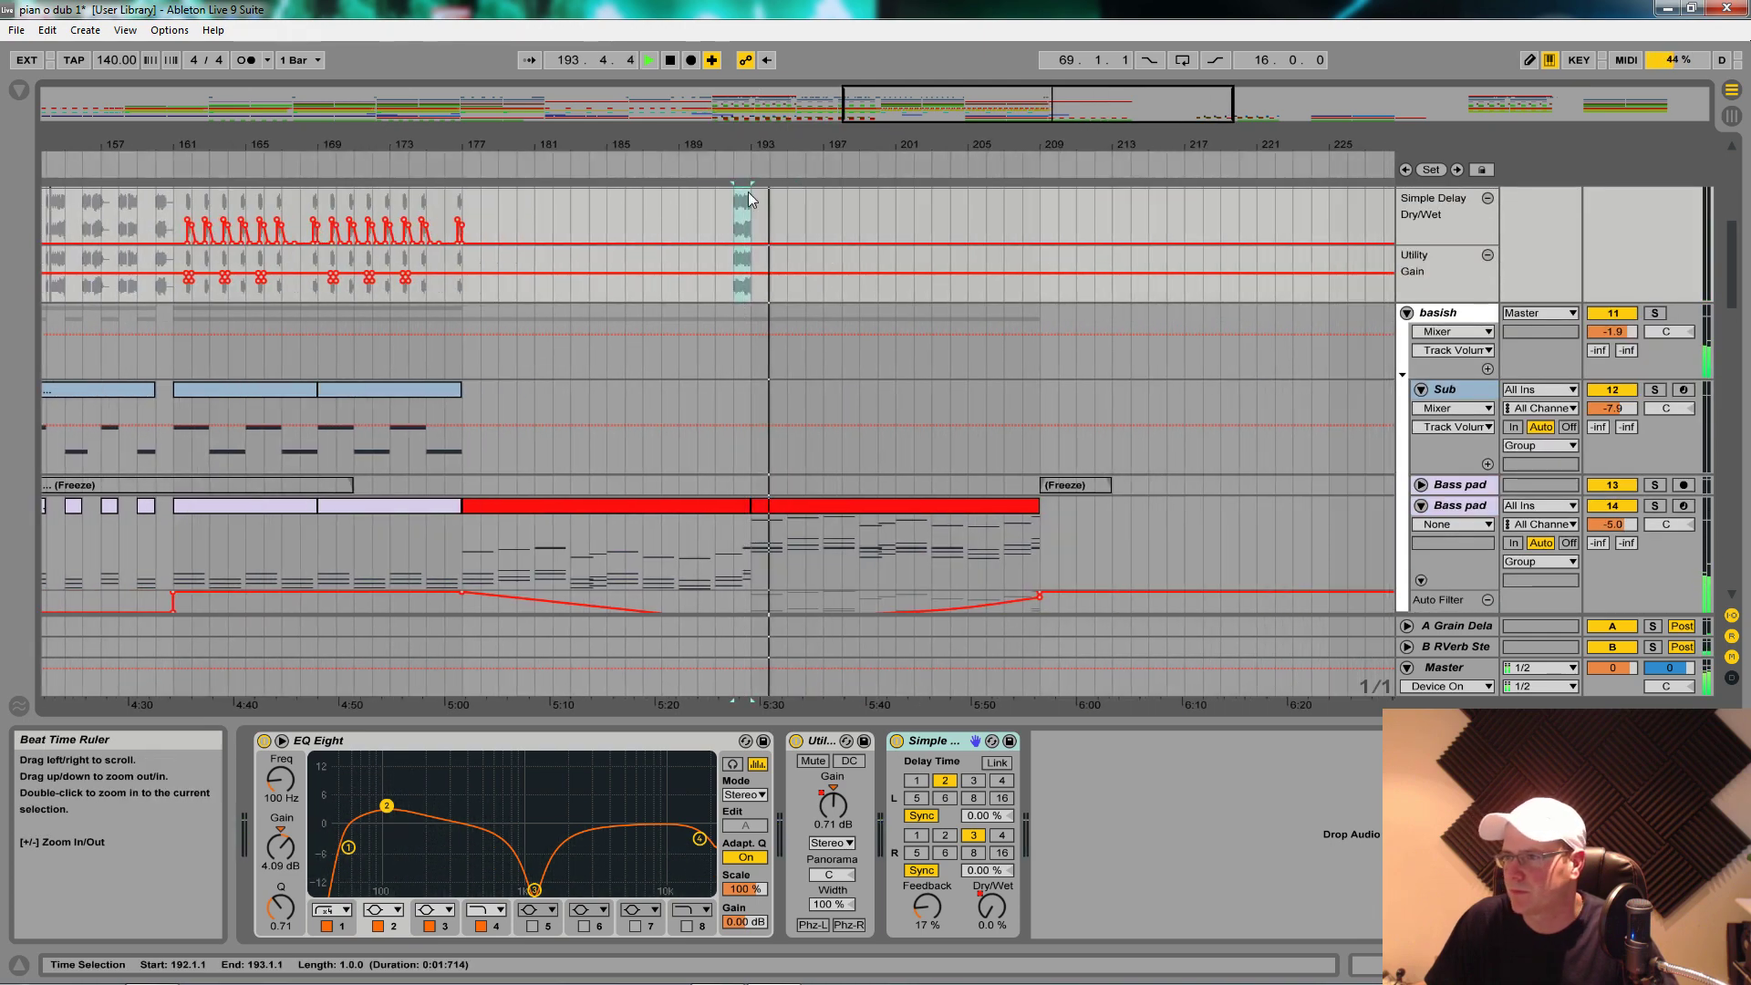
{"action": "key", "text": "space"}
{"action": "key", "text": "space"}
{"action": "scroll", "coordinate": [782, 380], "scroll_direction": "down", "scroll_amount": 6}
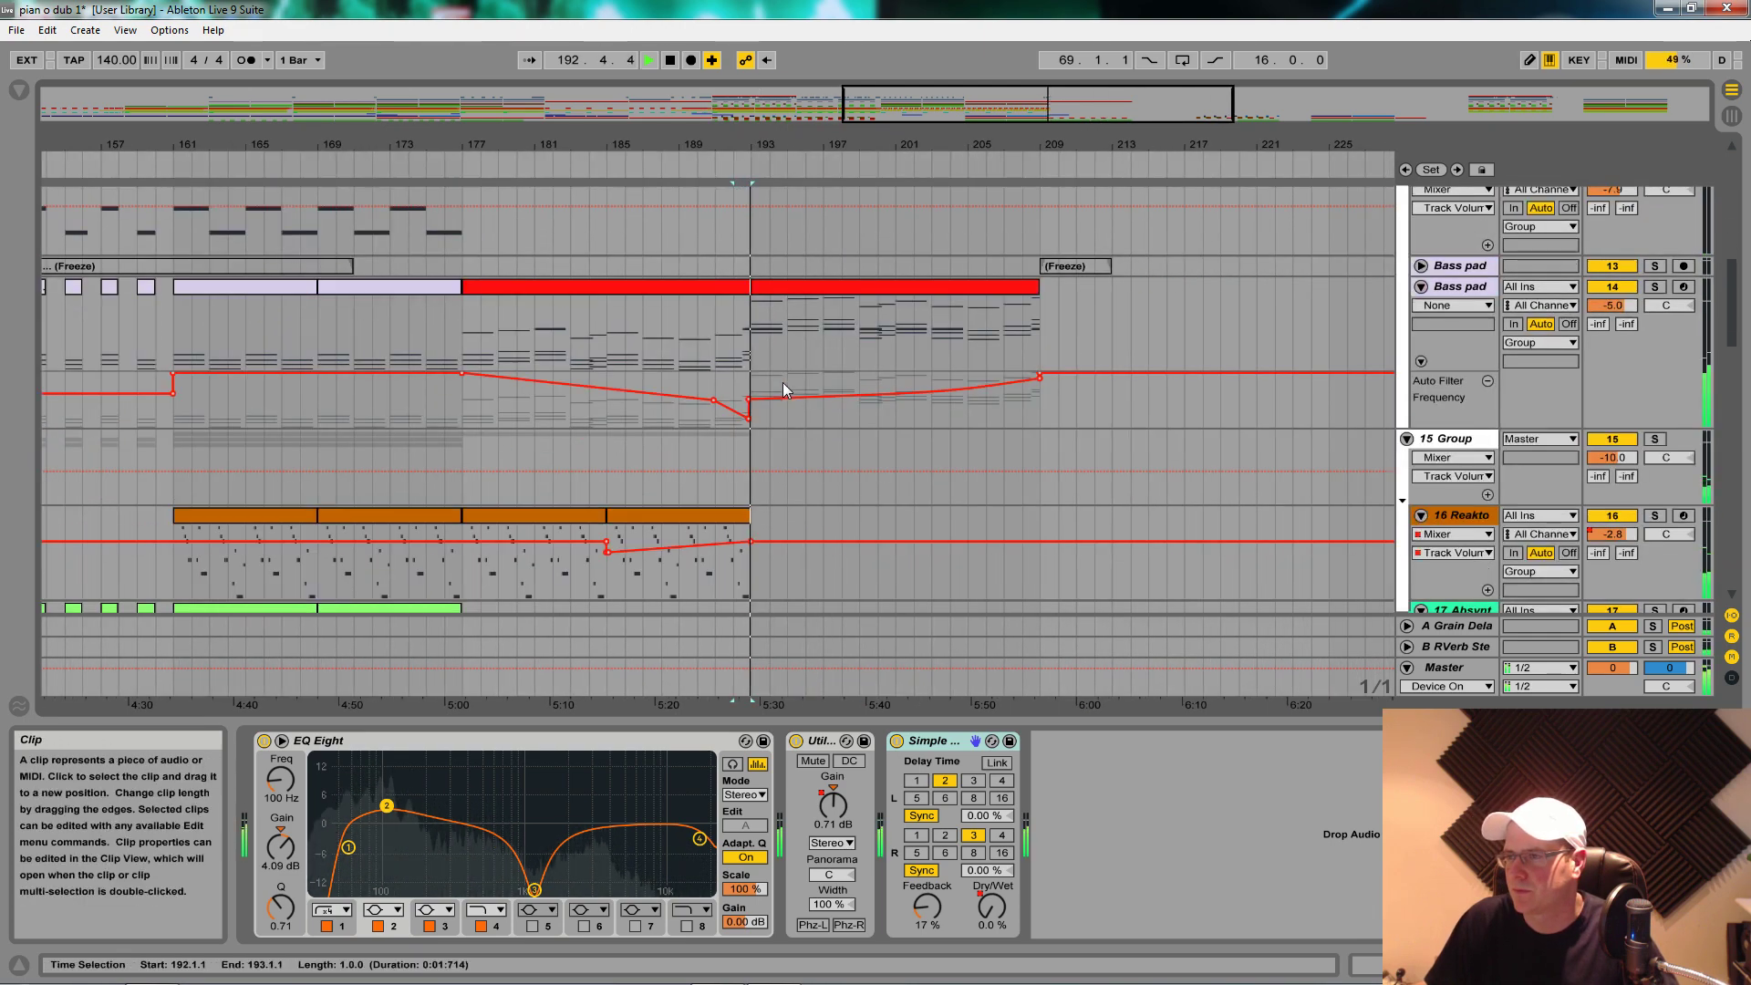
Step: Dip the Utility Gain automation over bar 192 on the 10 Audio track to about -17.9 dB and audition it
{"action": "scroll", "coordinate": [783, 381], "scroll_direction": "up", "scroll_amount": 6}
{"action": "key", "text": "space"}
{"action": "scroll", "coordinate": [782, 381], "scroll_direction": "up", "scroll_amount": 7}
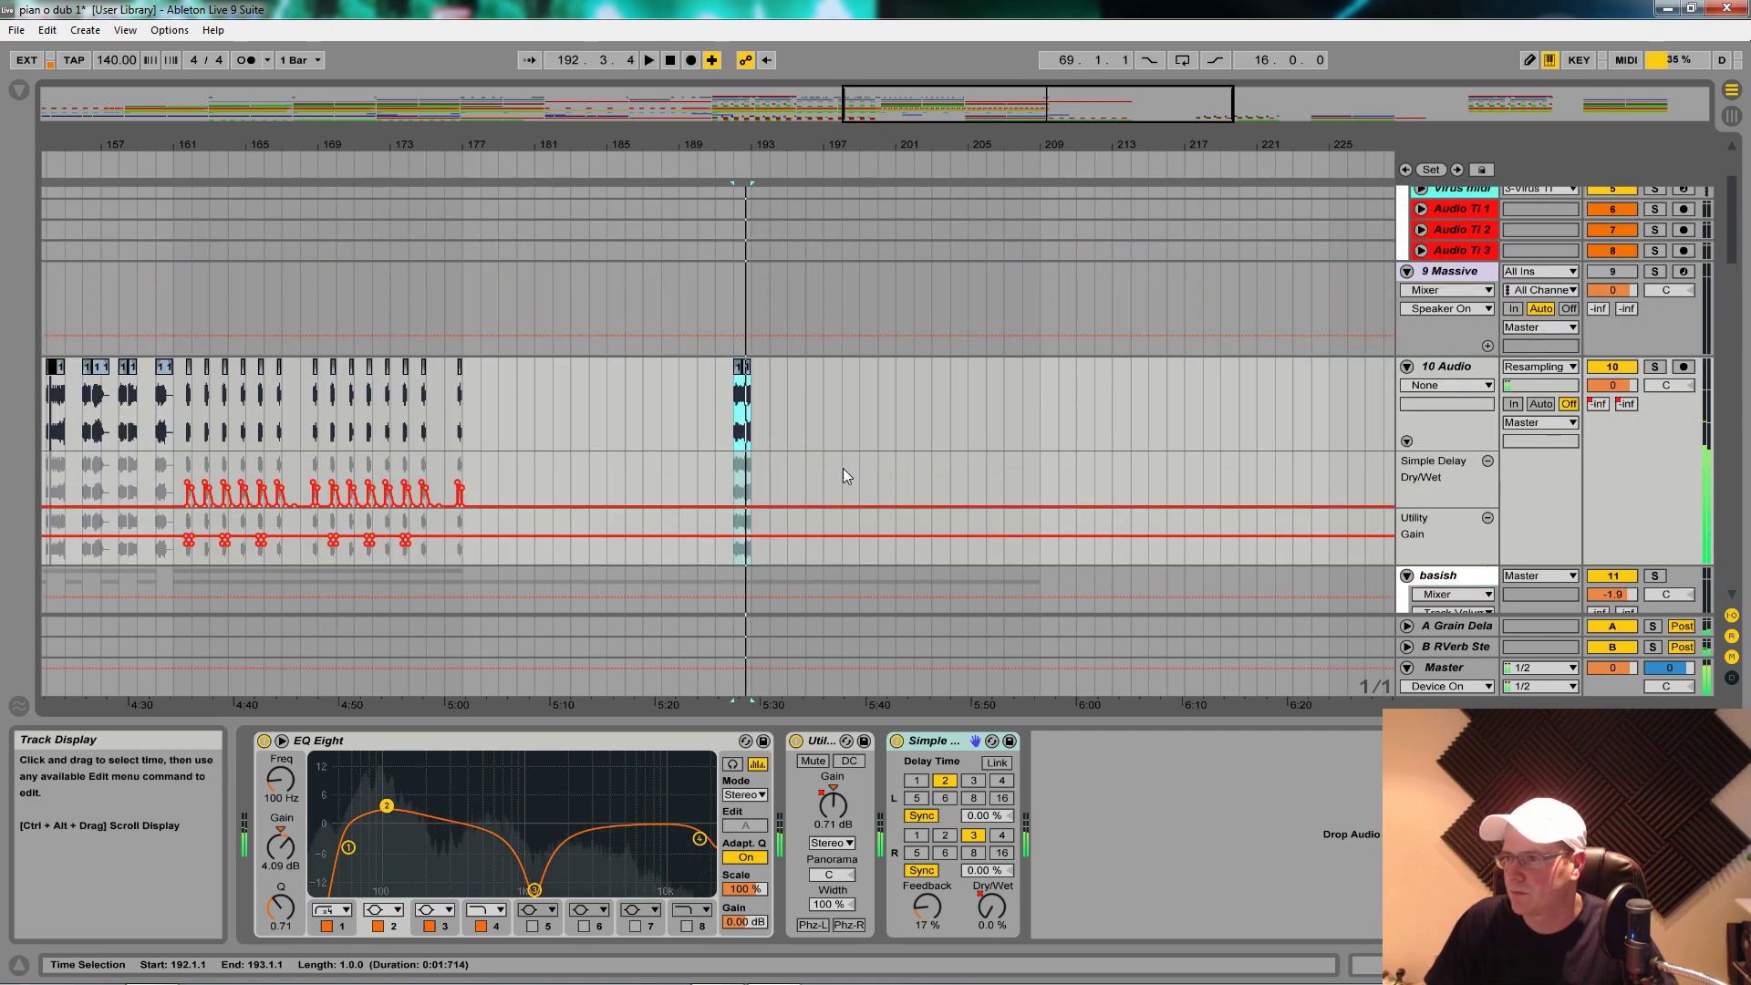
{"action": "left_click", "coordinate": [752, 550]}
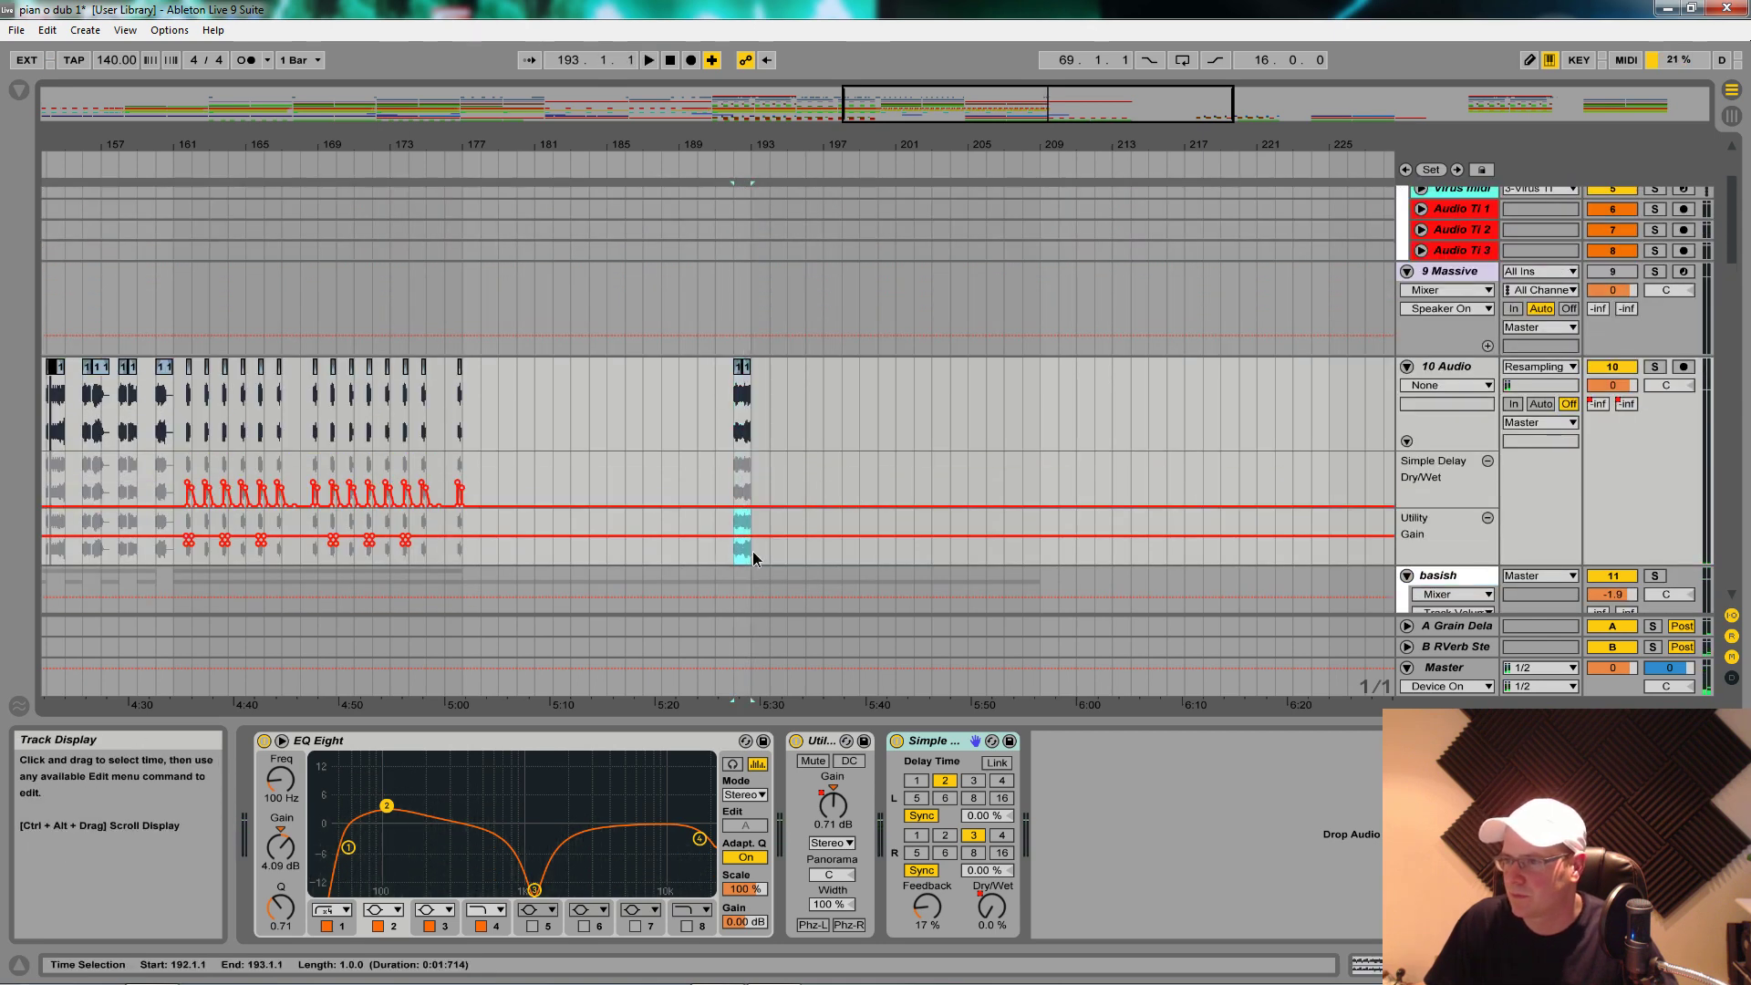
{"action": "left_click_drag", "start_coordinate": [748, 544], "coordinate": [748, 556]}
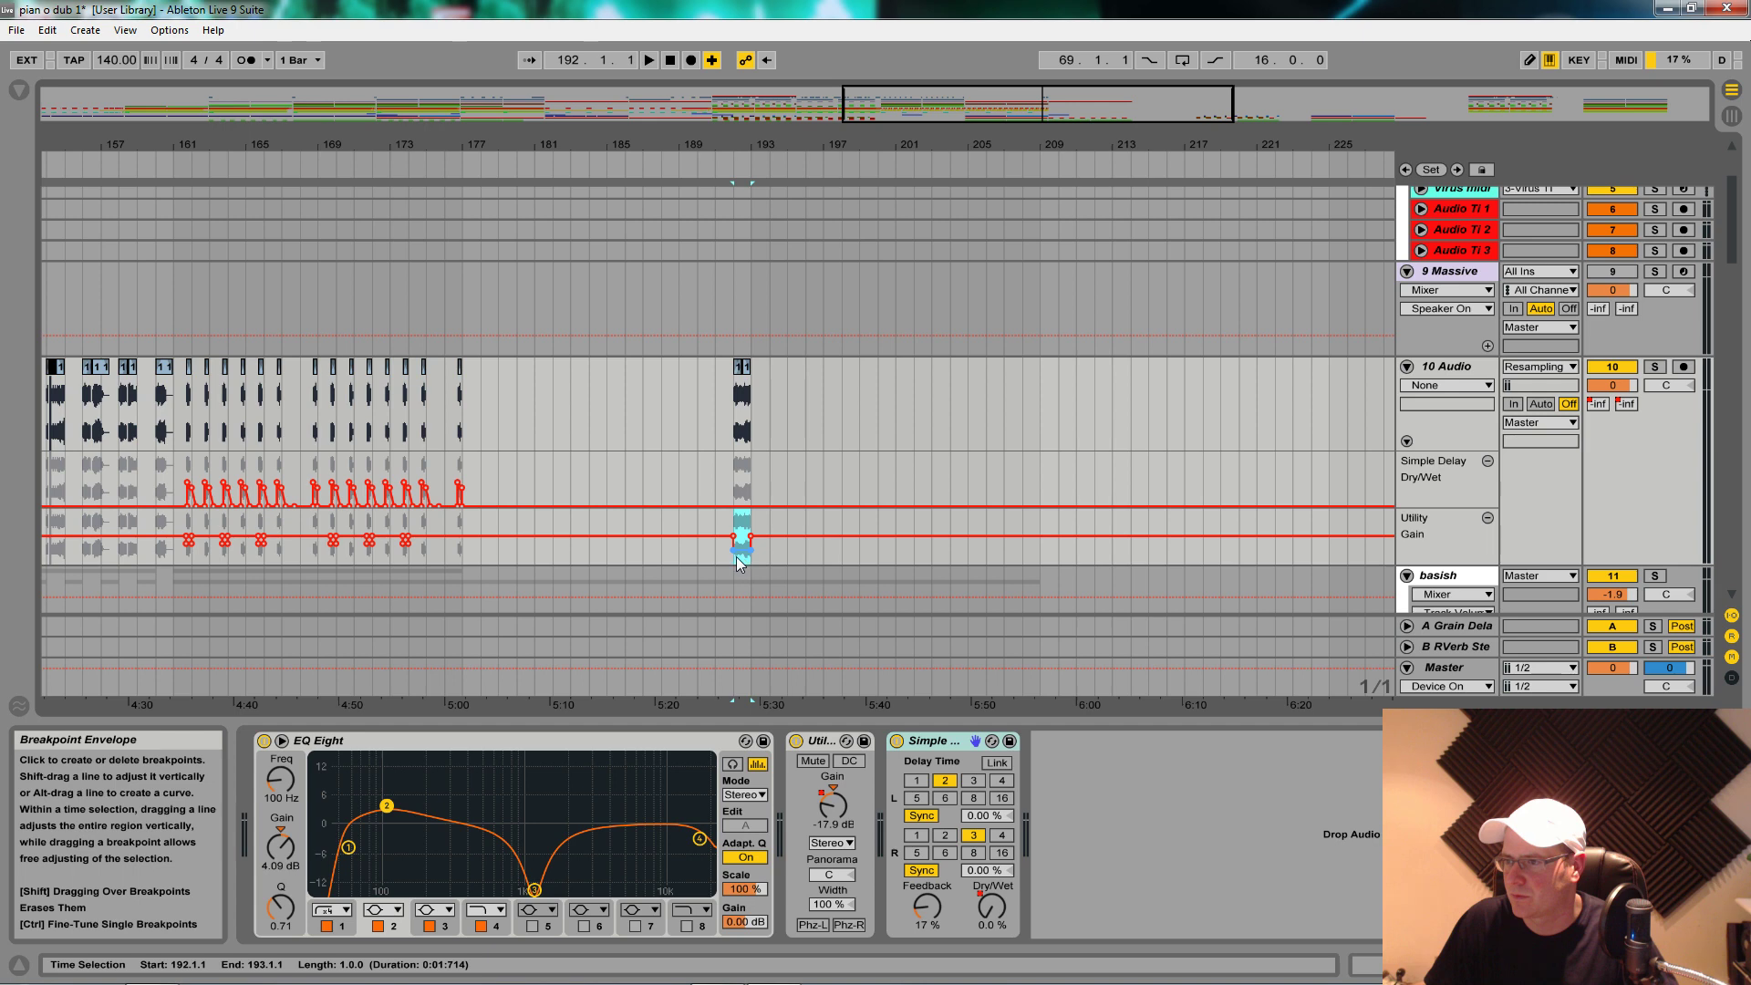
{"action": "key", "text": "space"}
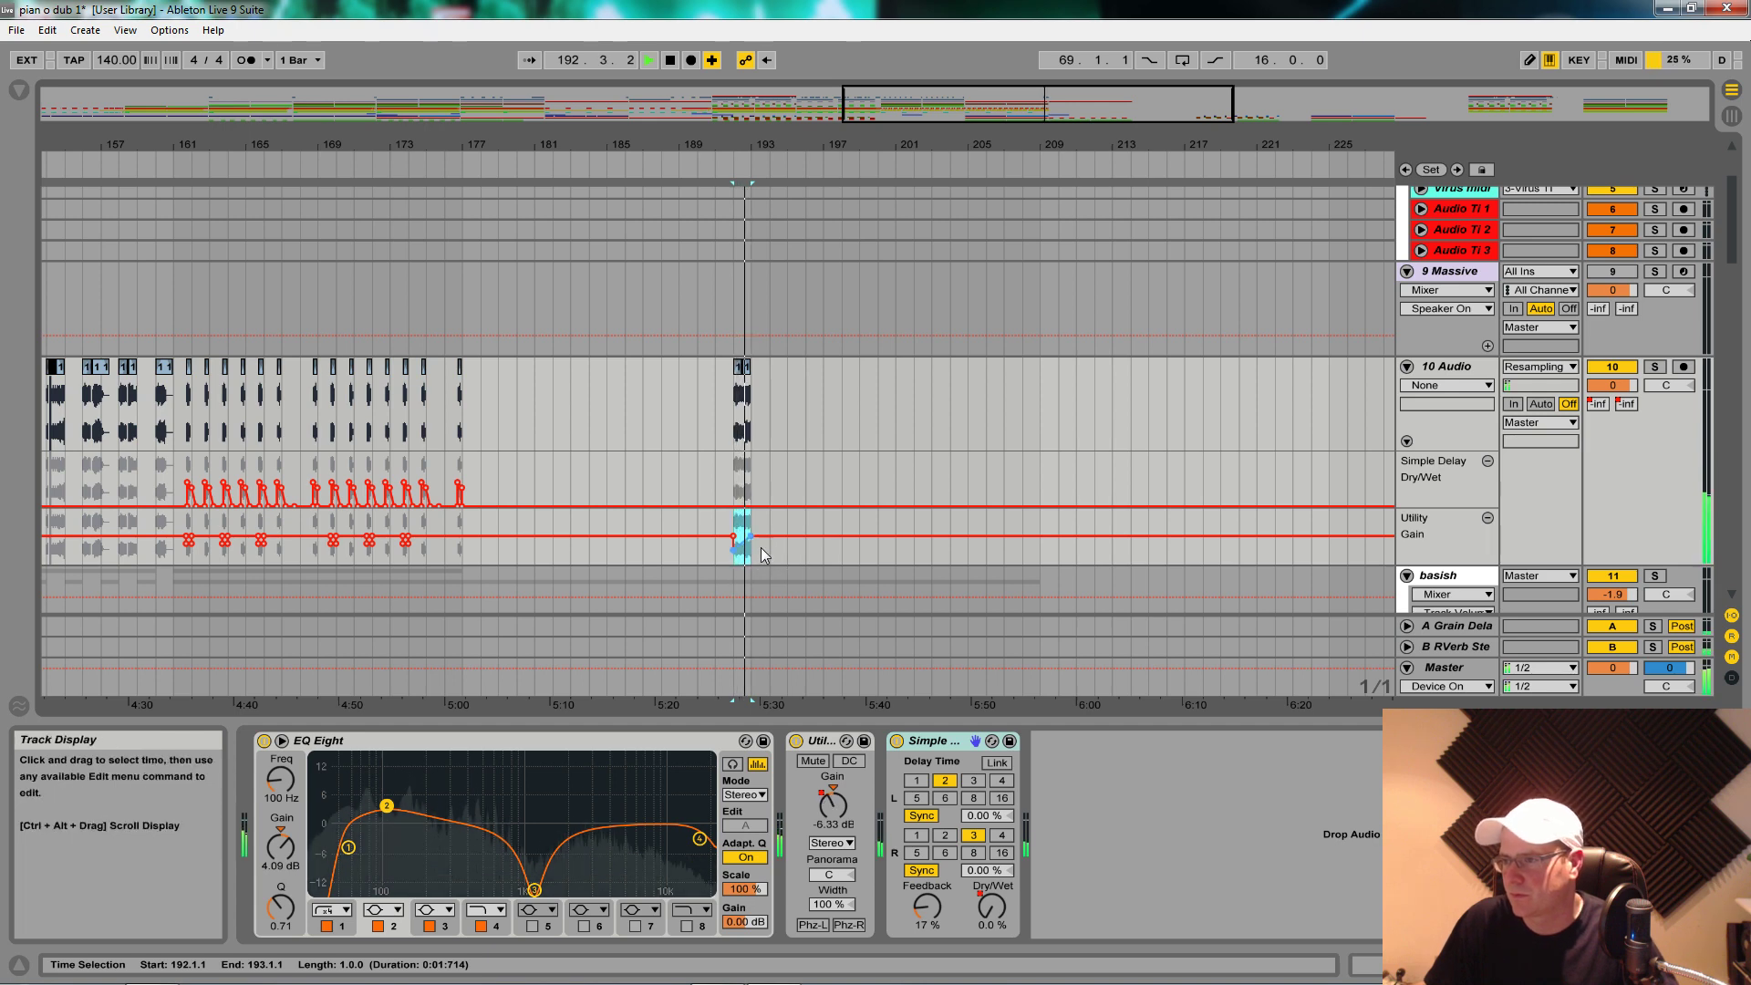
Step: Reshape the Utility Gain dip at bar 192 on the 10 Audio track into a ramp rising from about -13.6 dB, replaying it
{"action": "left_click_drag", "start_coordinate": [734, 551], "coordinate": [735, 544]}
{"action": "key", "text": "space"}
{"action": "key", "text": "space"}
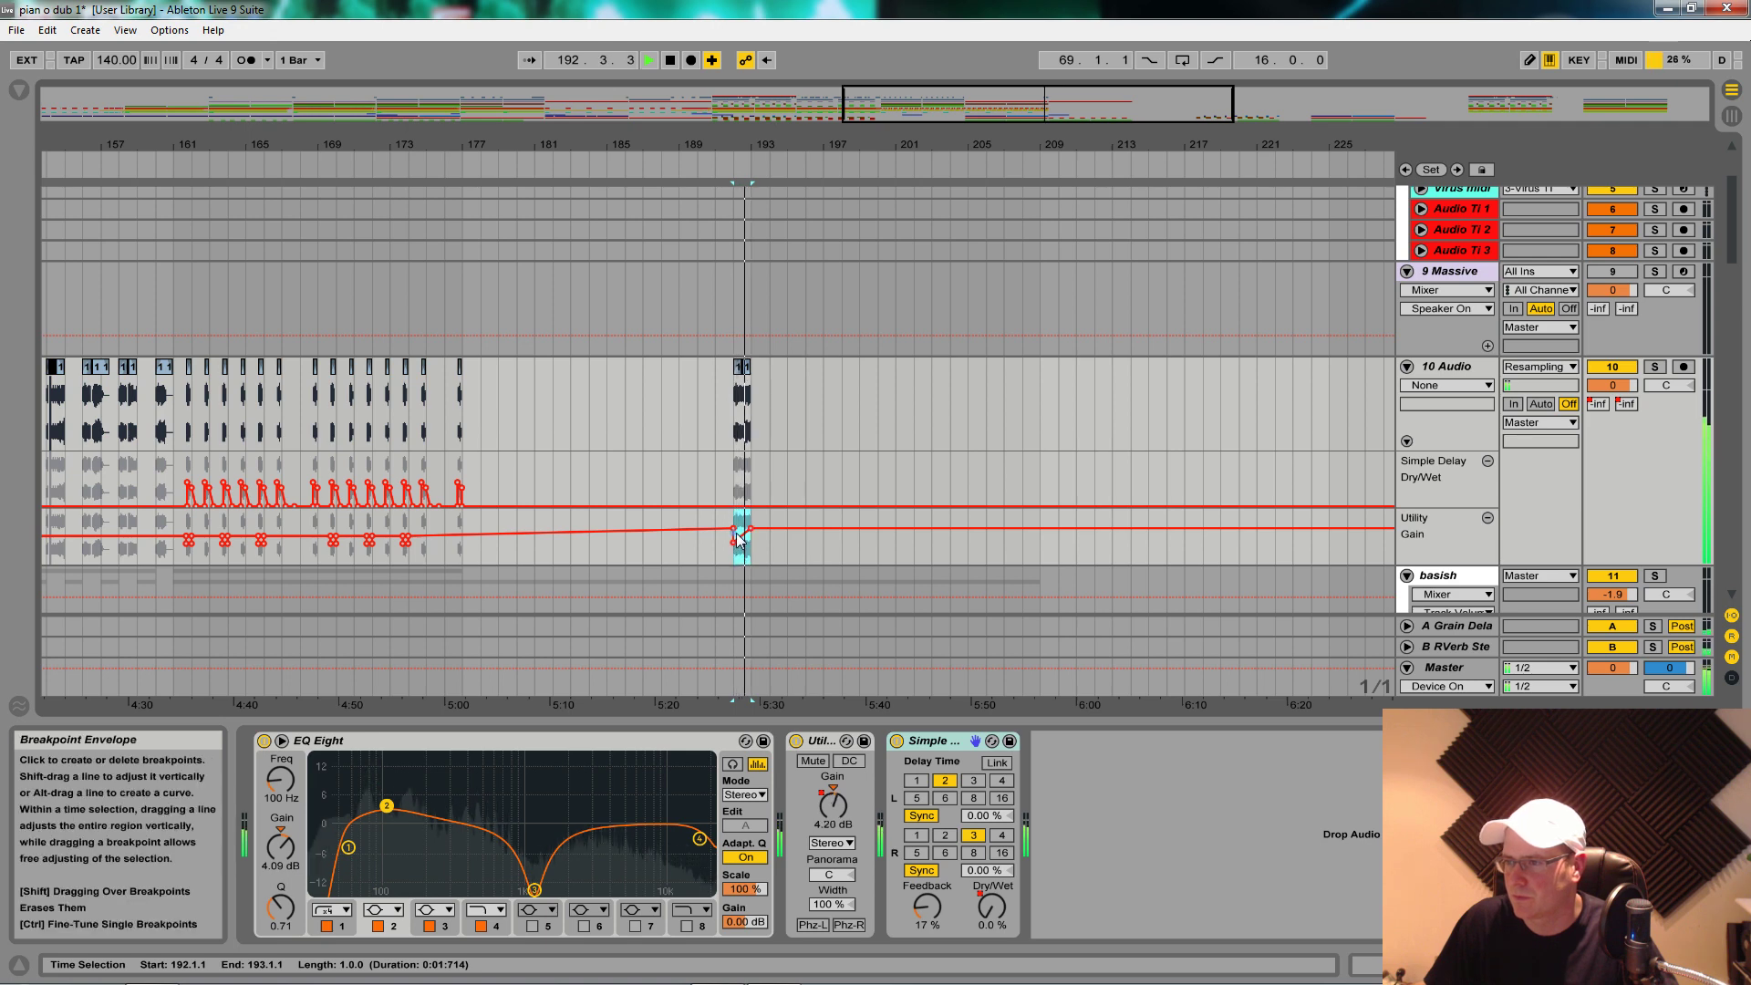
{"action": "key", "text": "ctrl+z"}
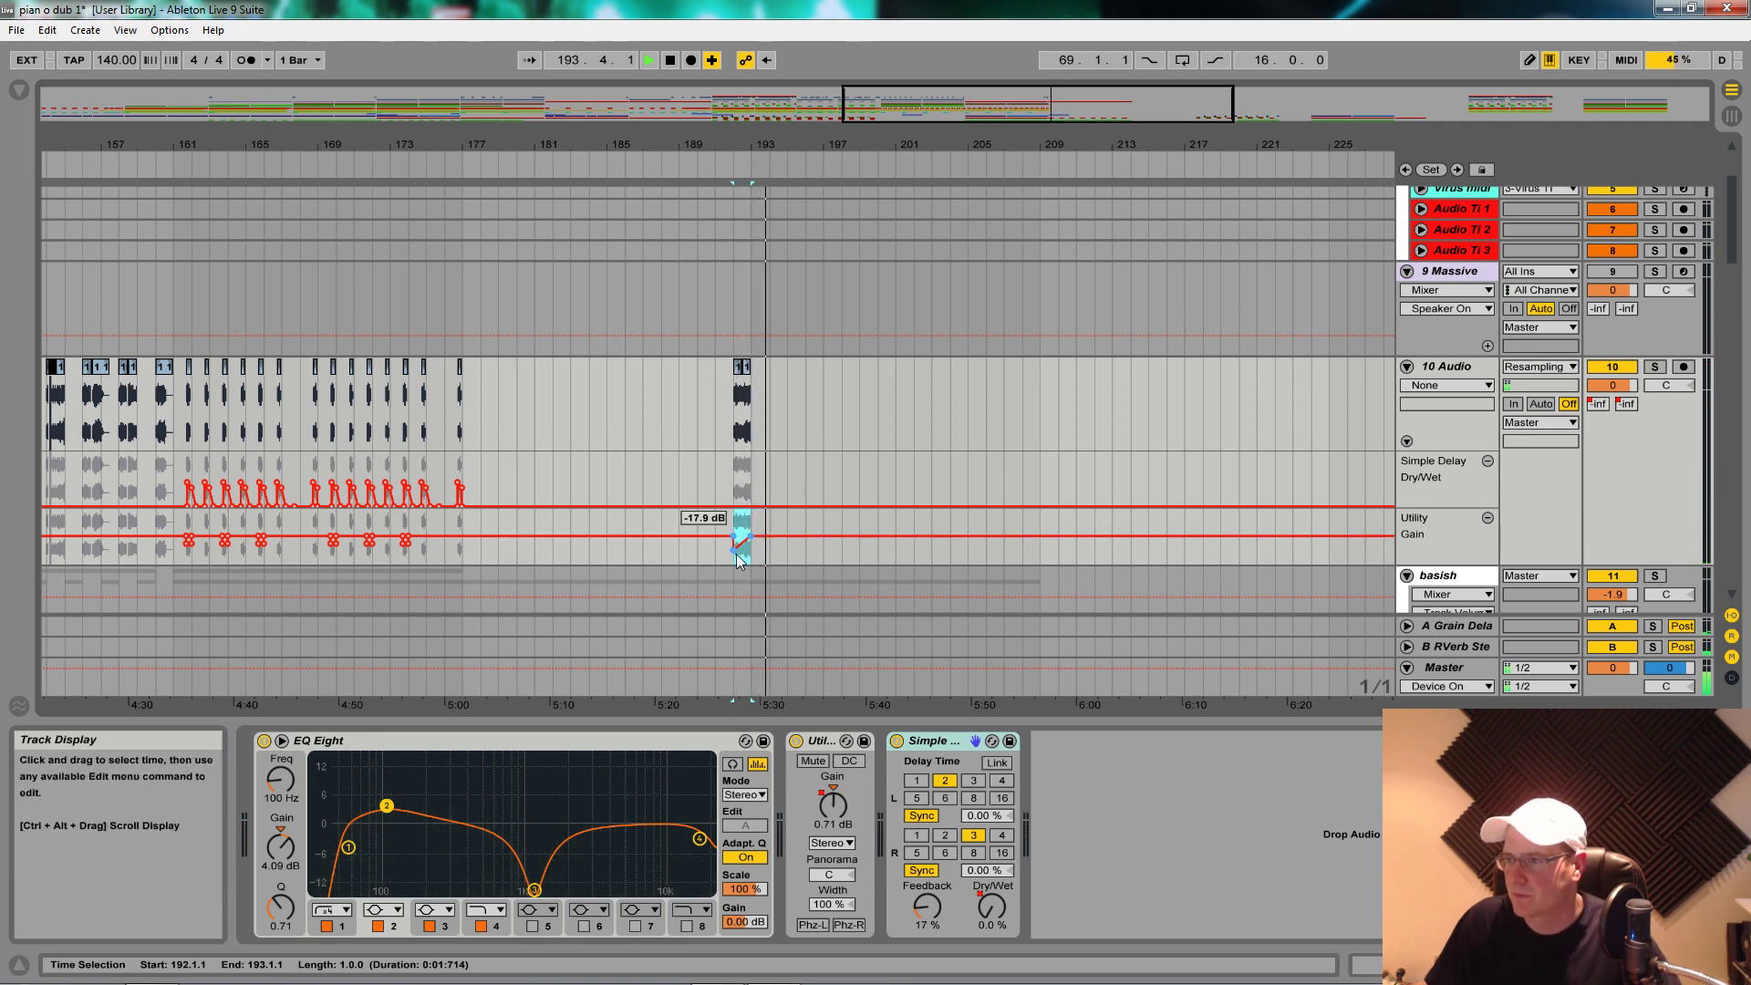
{"action": "left_click", "coordinate": [734, 555]}
{"action": "key", "text": "space"}
{"action": "key", "text": "space"}
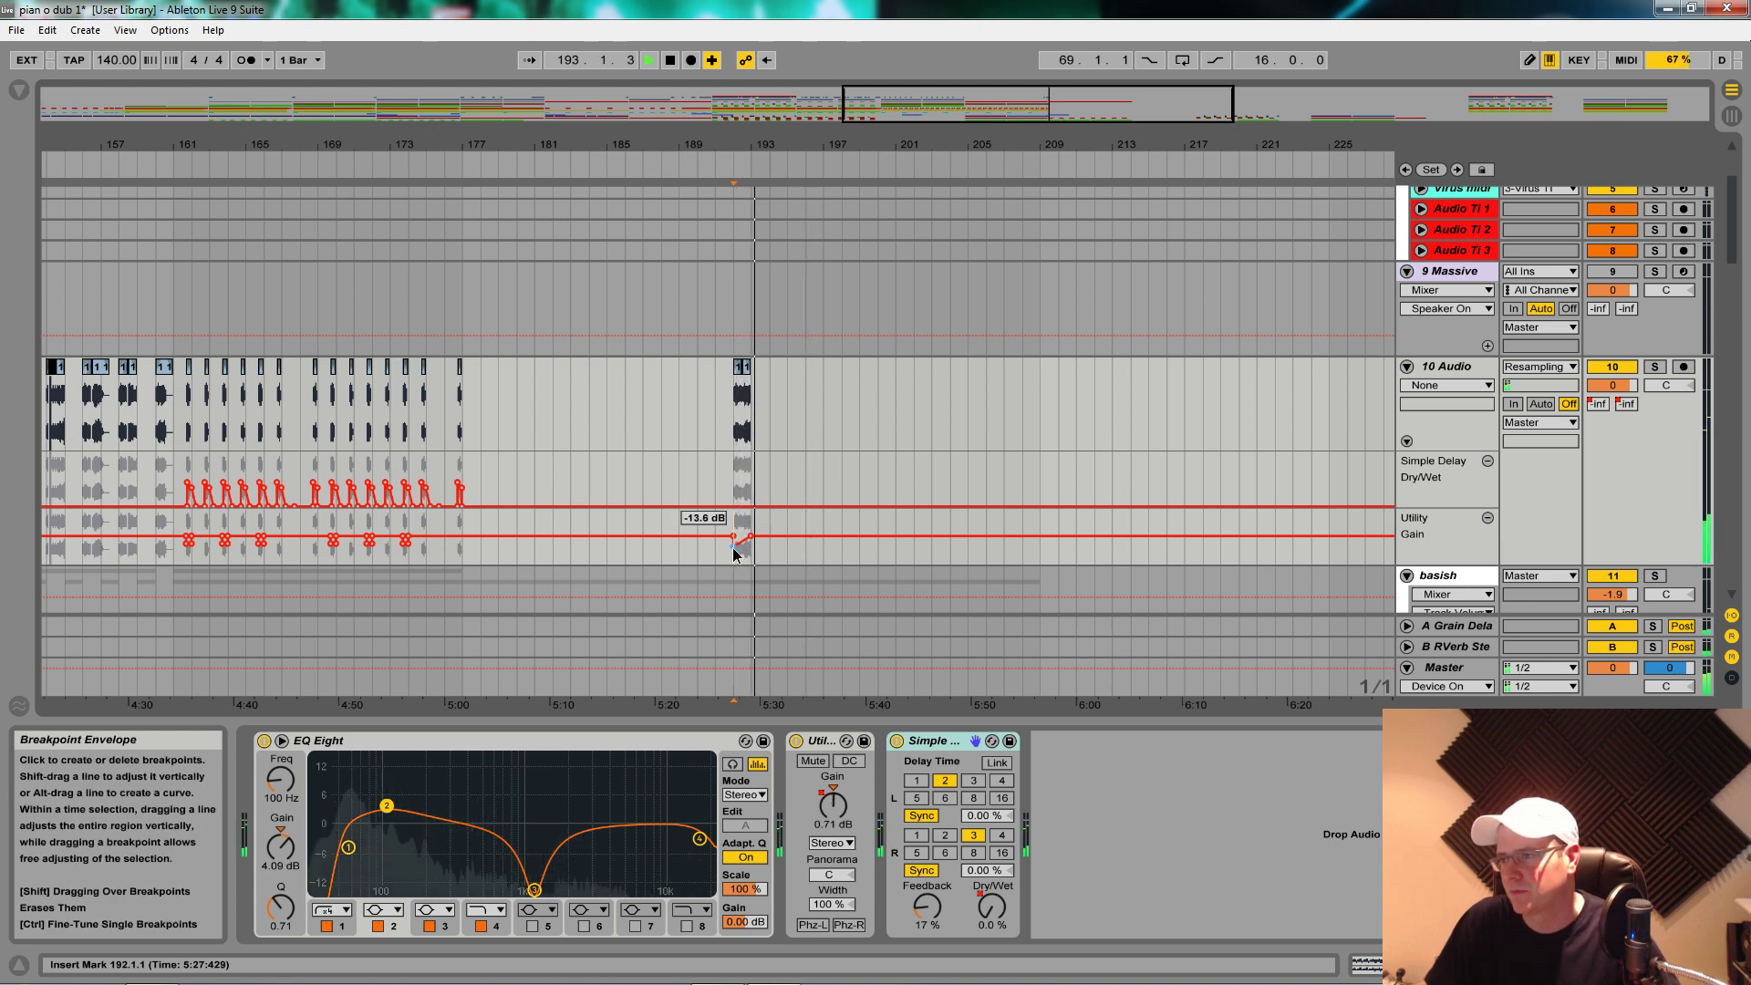
{"action": "key", "text": "space"}
{"action": "key", "text": "space"}
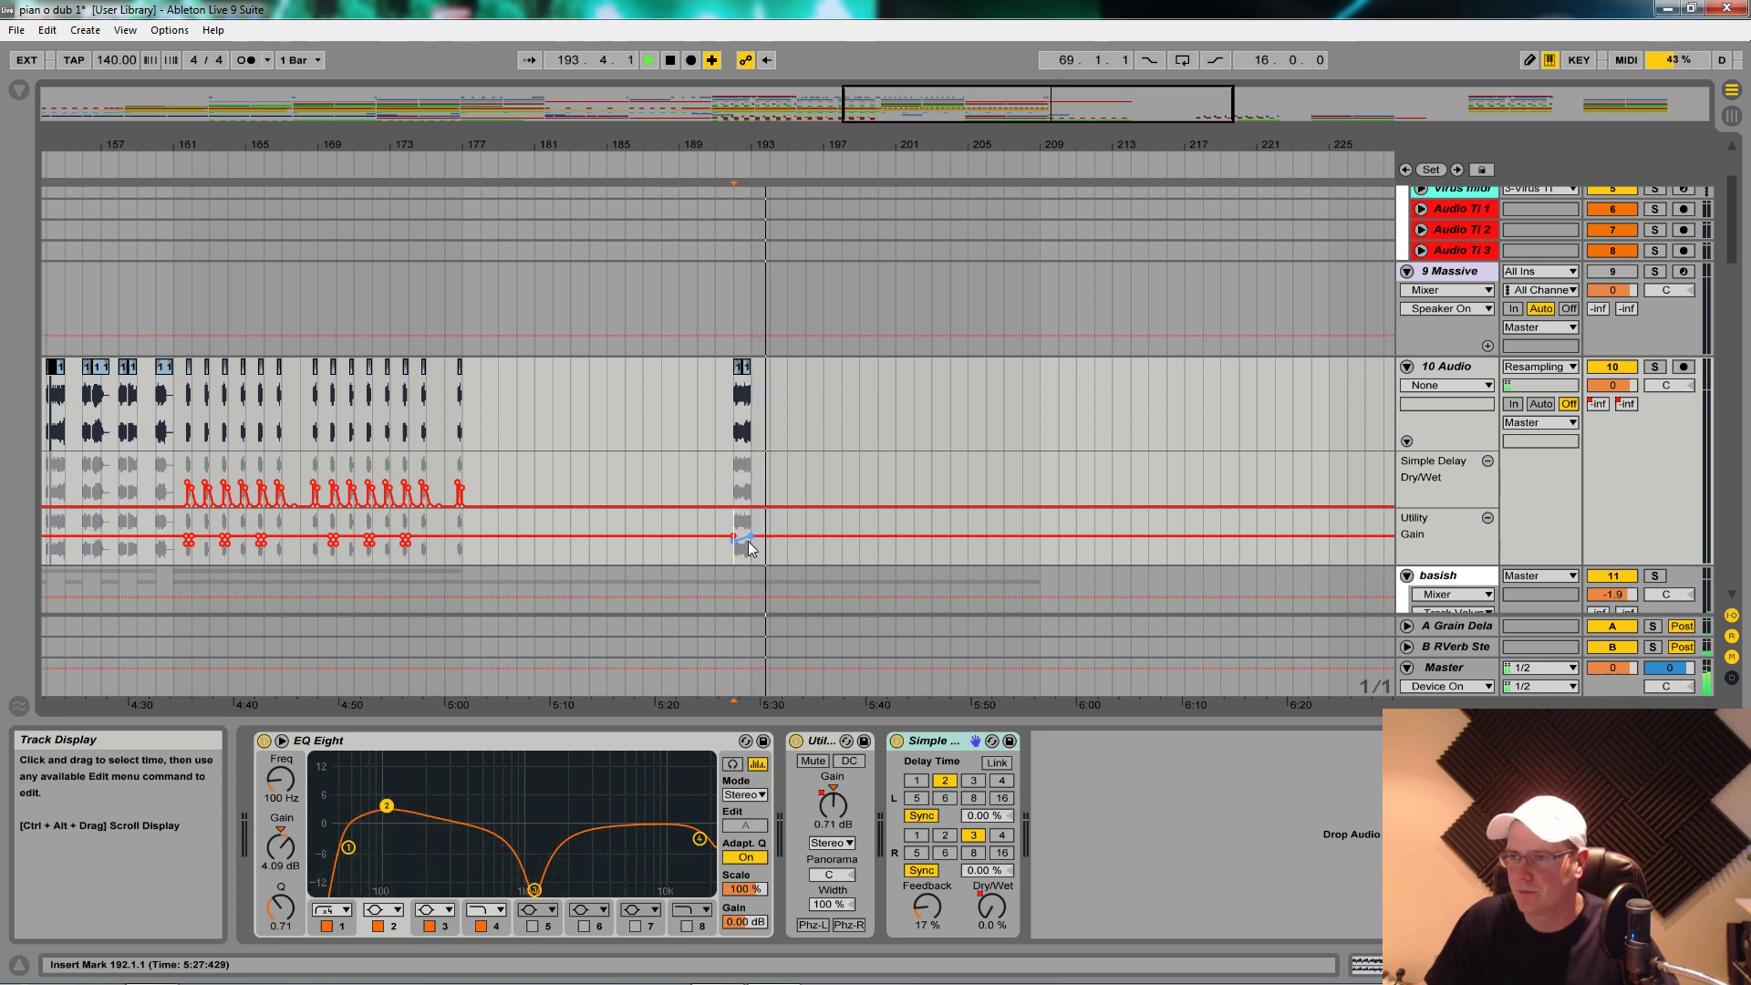
Step: Raise the Simple Delay Dry/Wet automation on the 10 Audio track to about 47% at bar 192, ramping down to zero by bar 196
{"action": "left_click_drag", "start_coordinate": [735, 474], "coordinate": [791, 480]}
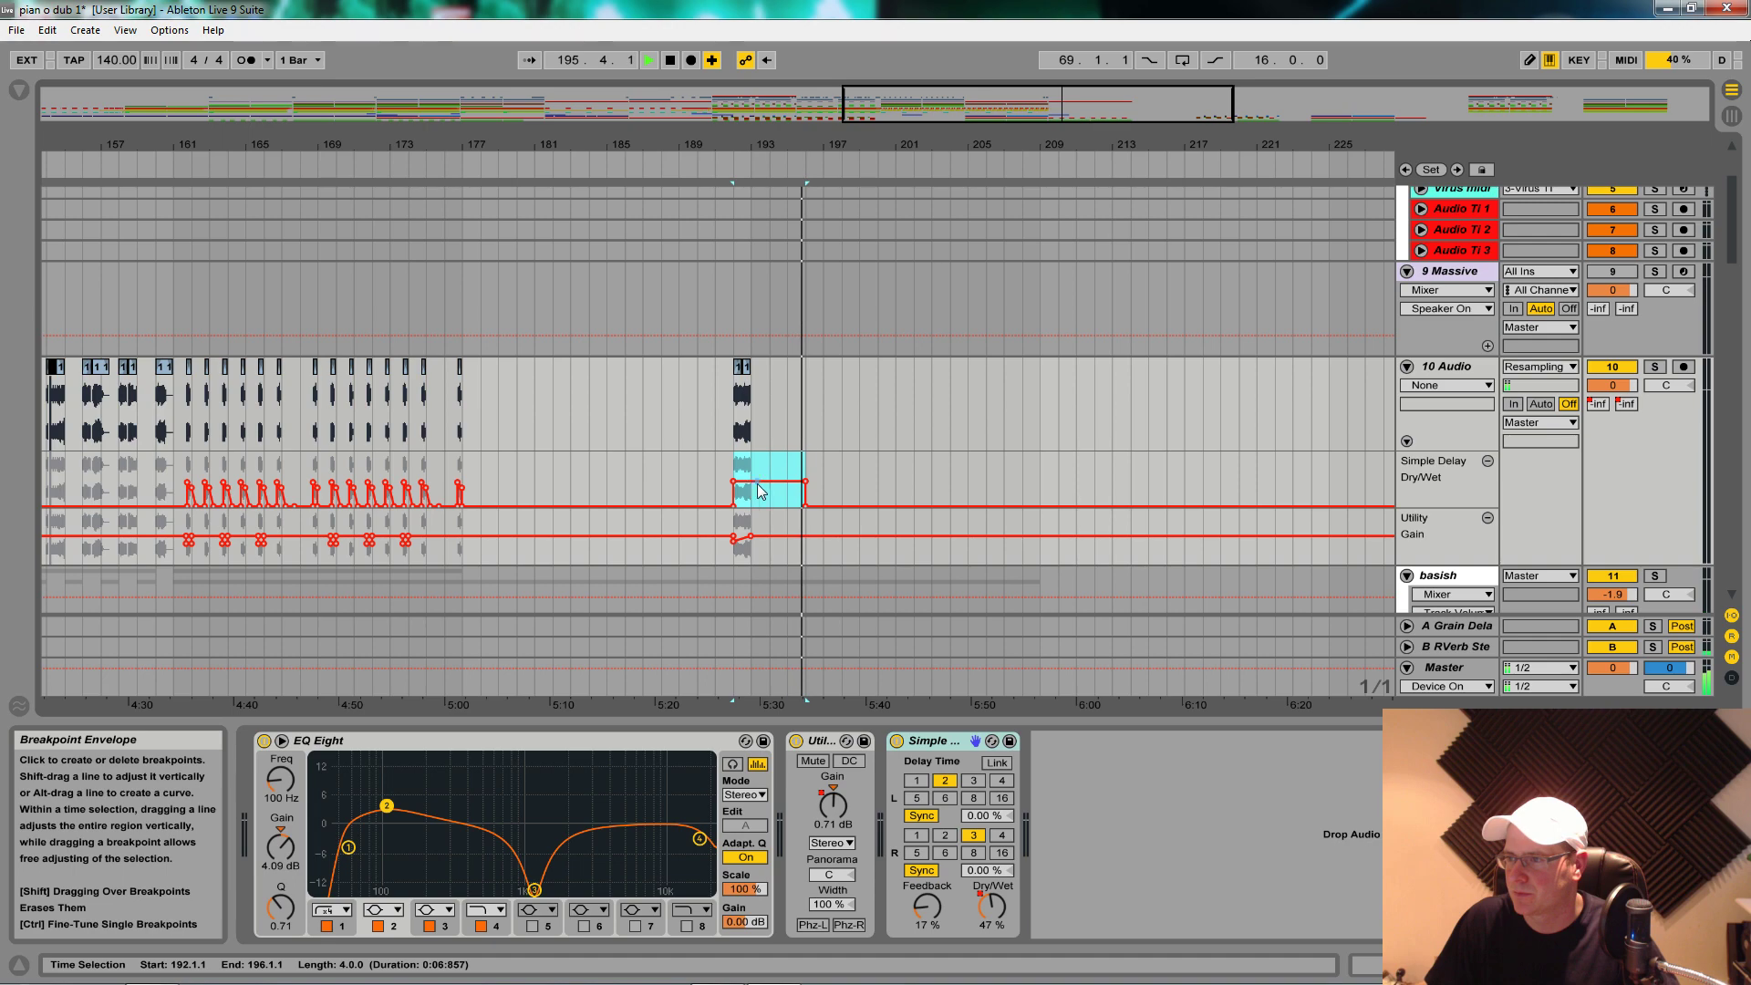
{"action": "left_click", "coordinate": [807, 482]}
Step: Raise the Utility Gain automation on the 31 Kontakt 5 track to about 9.55 dB from bar 193 to bar 209 and audition it
{"action": "scroll", "coordinate": [939, 494], "scroll_direction": "down", "scroll_amount": 5}
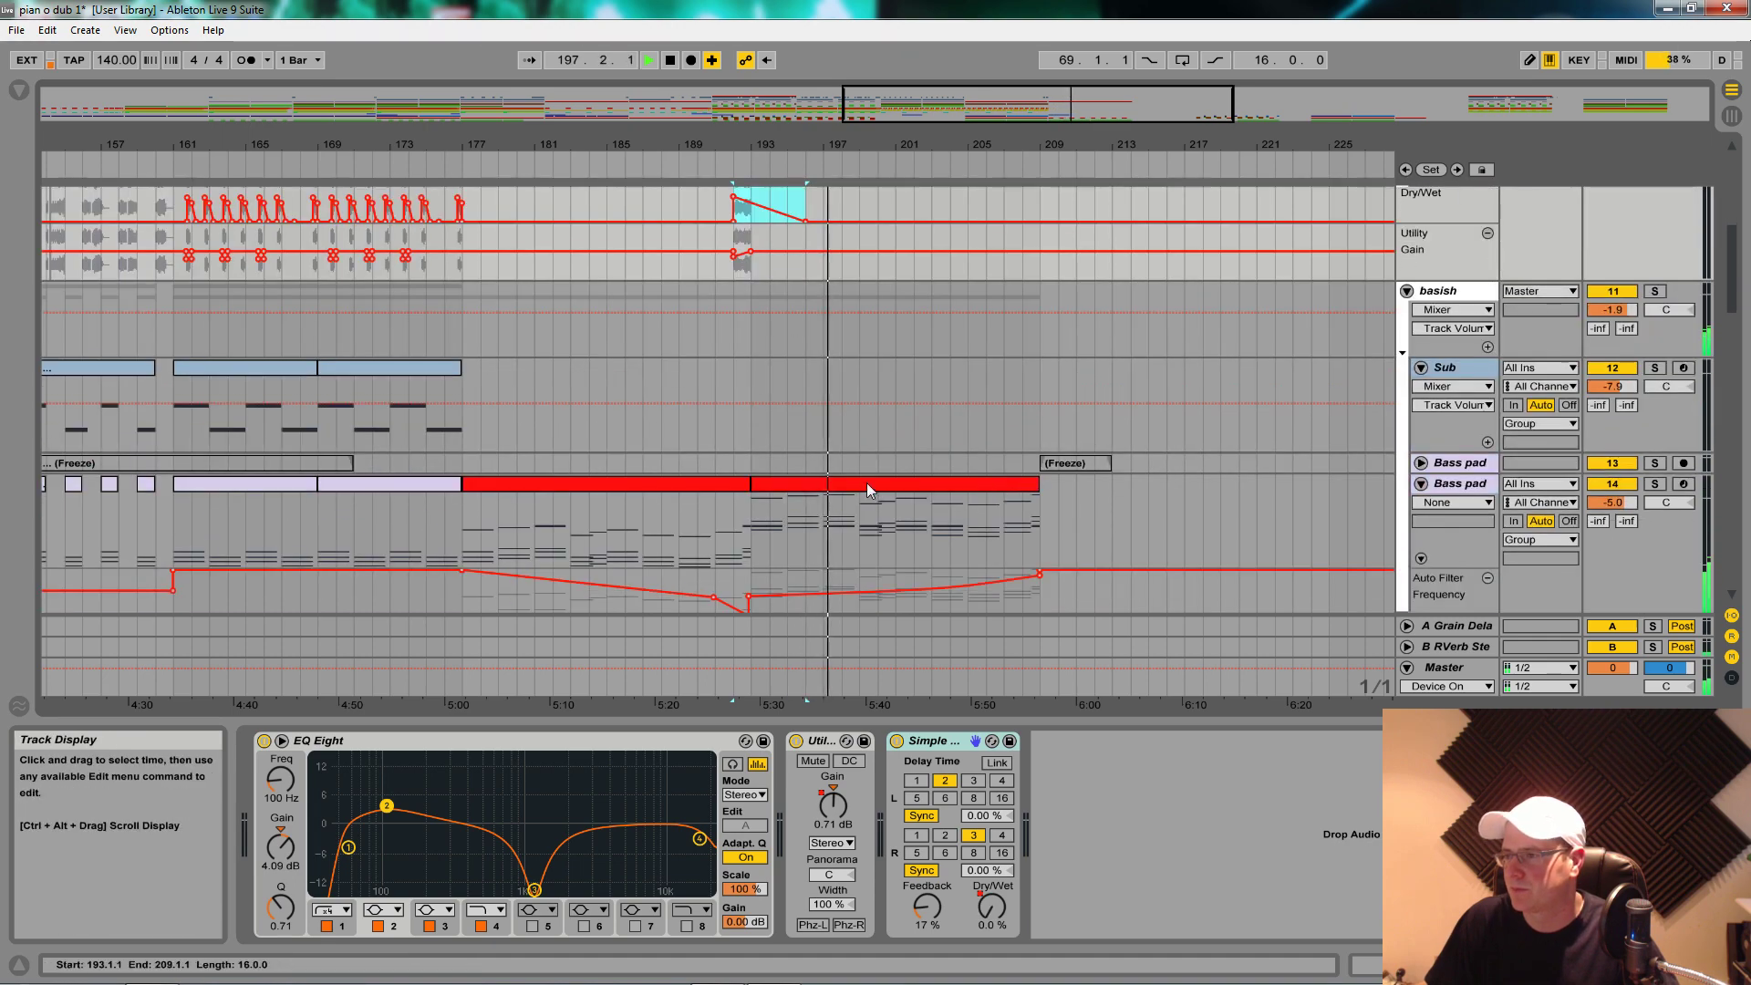
{"action": "scroll", "coordinate": [876, 491], "scroll_direction": "down", "scroll_amount": 15}
{"action": "scroll", "coordinate": [926, 490], "scroll_direction": "down", "scroll_amount": 5}
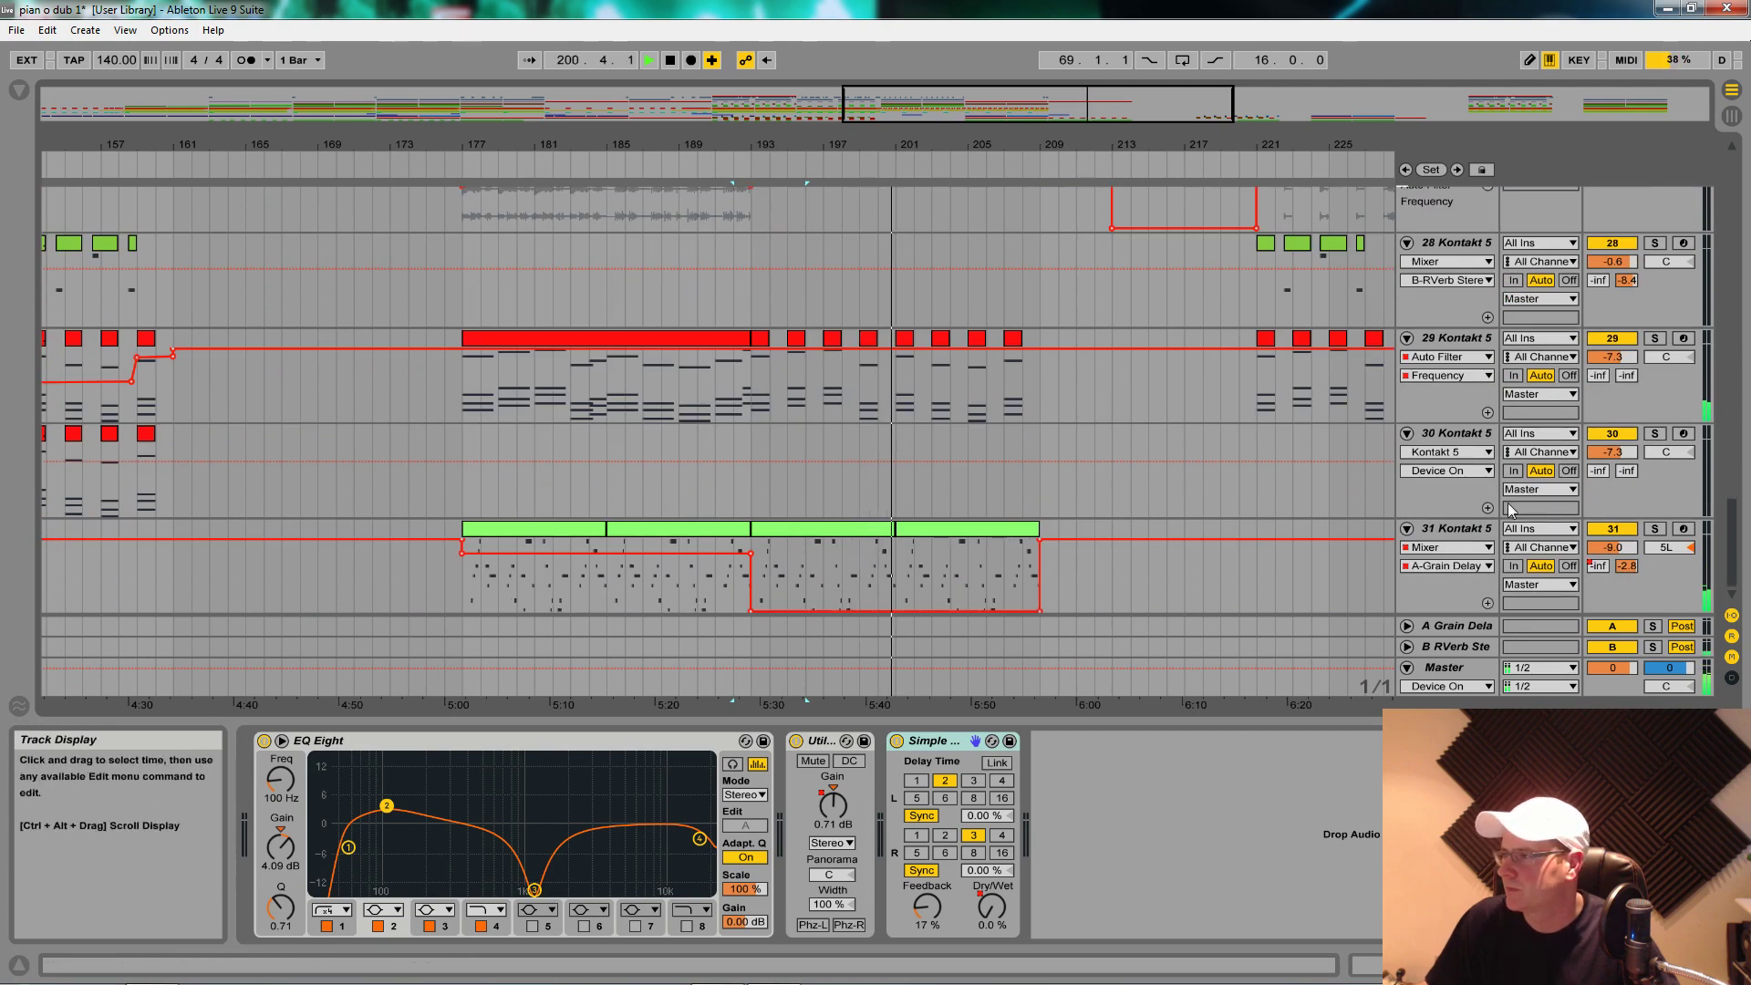
{"action": "left_click", "coordinate": [1454, 529]}
{"action": "left_click", "coordinate": [748, 806]}
{"action": "left_click_drag", "start_coordinate": [756, 590], "coordinate": [1003, 566]}
{"action": "key", "text": "space"}
{"action": "key", "text": "space"}
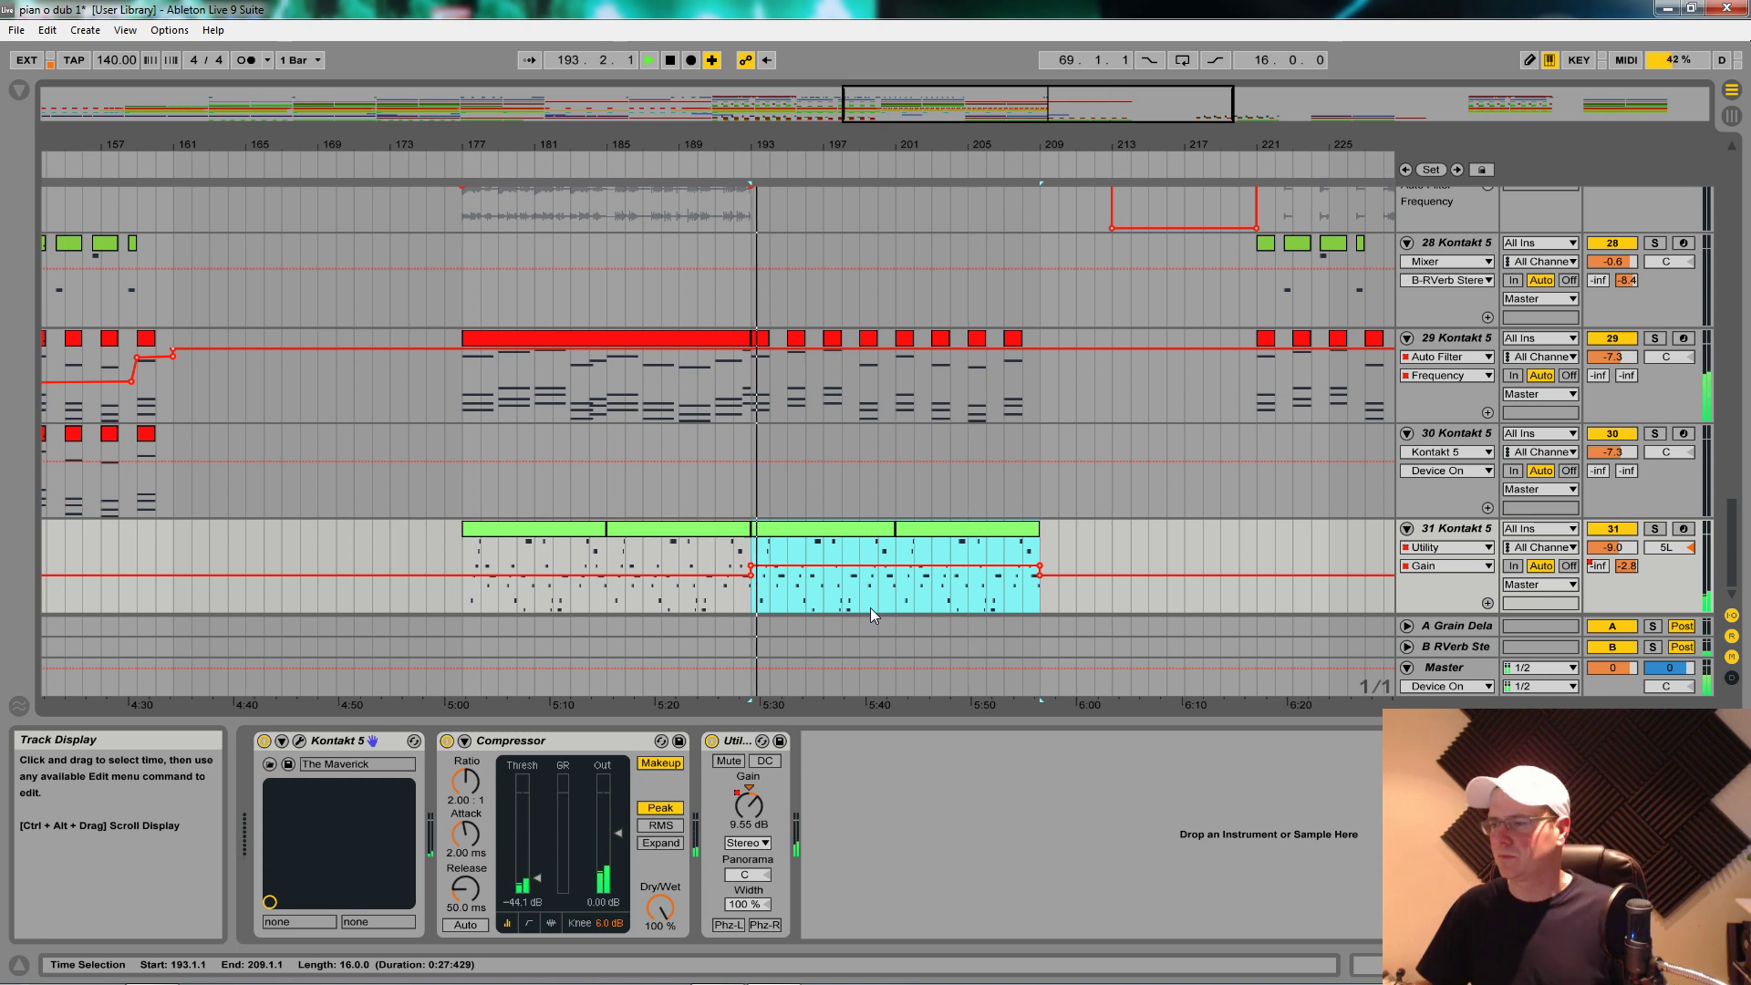
Step: Draw a falling Auto Filter Frequency ramp on the 29 Kontakt 5 track from bar 193 to about bar 208
{"action": "scroll", "coordinate": [1081, 502], "scroll_direction": "up", "scroll_amount": 2}
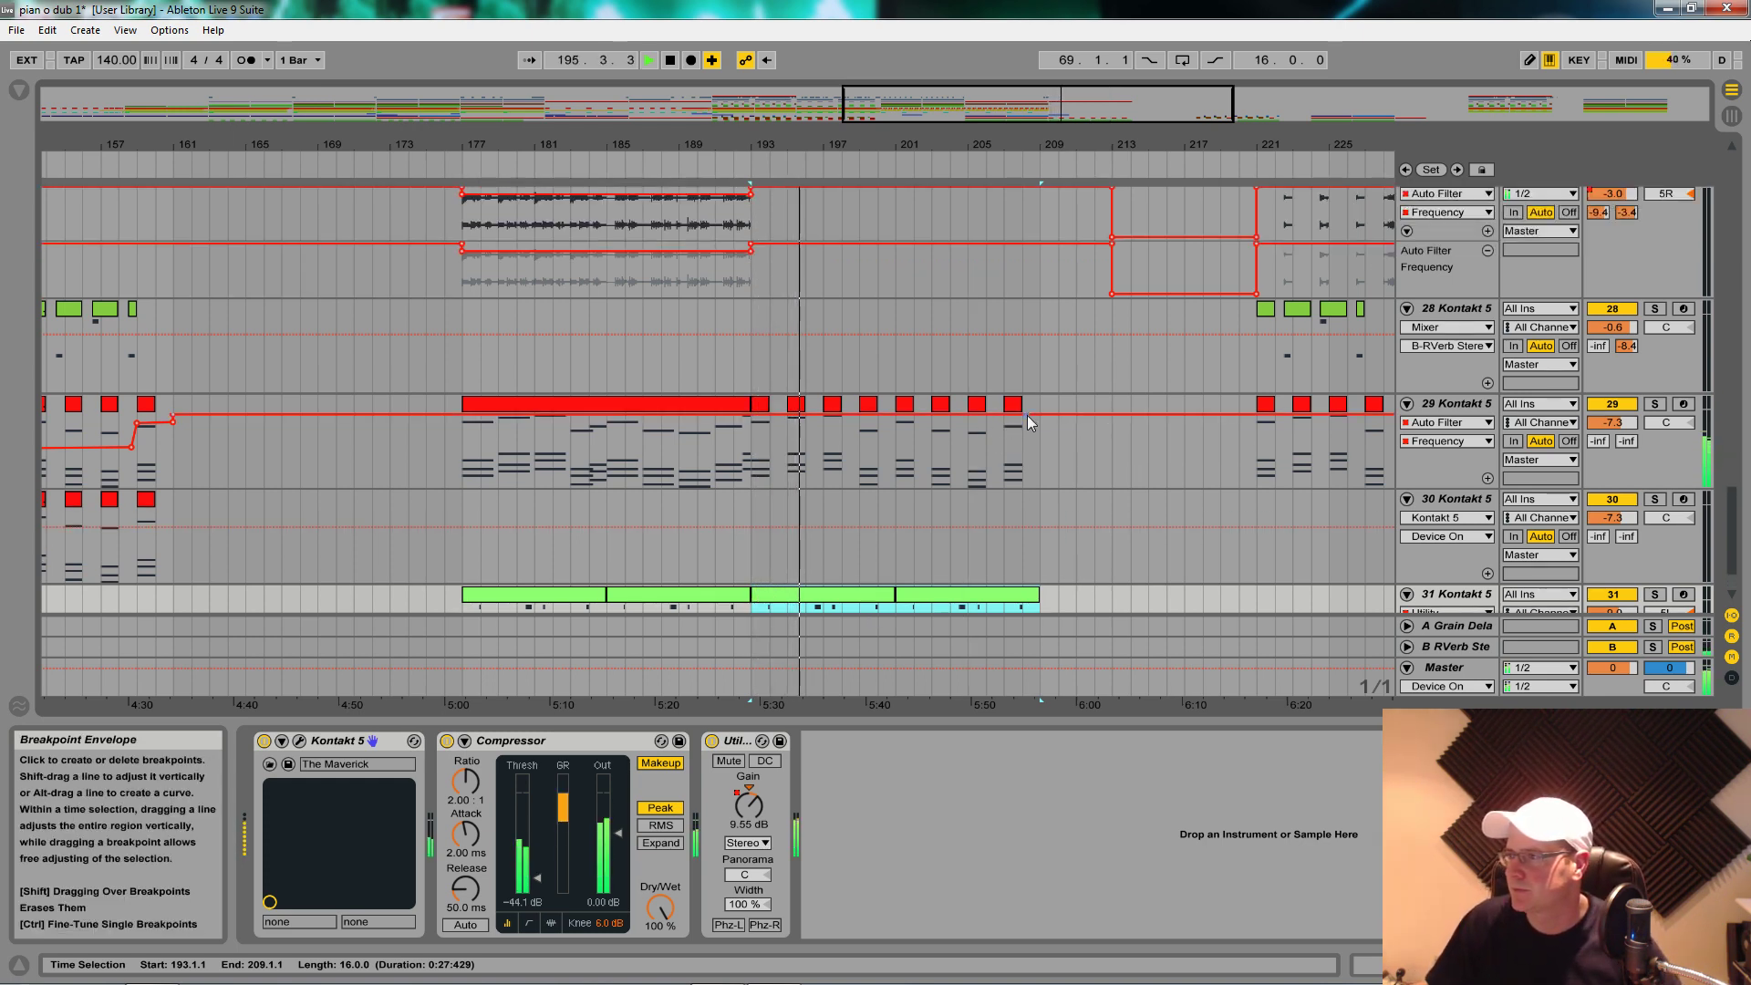
{"action": "left_click", "coordinate": [1021, 414]}
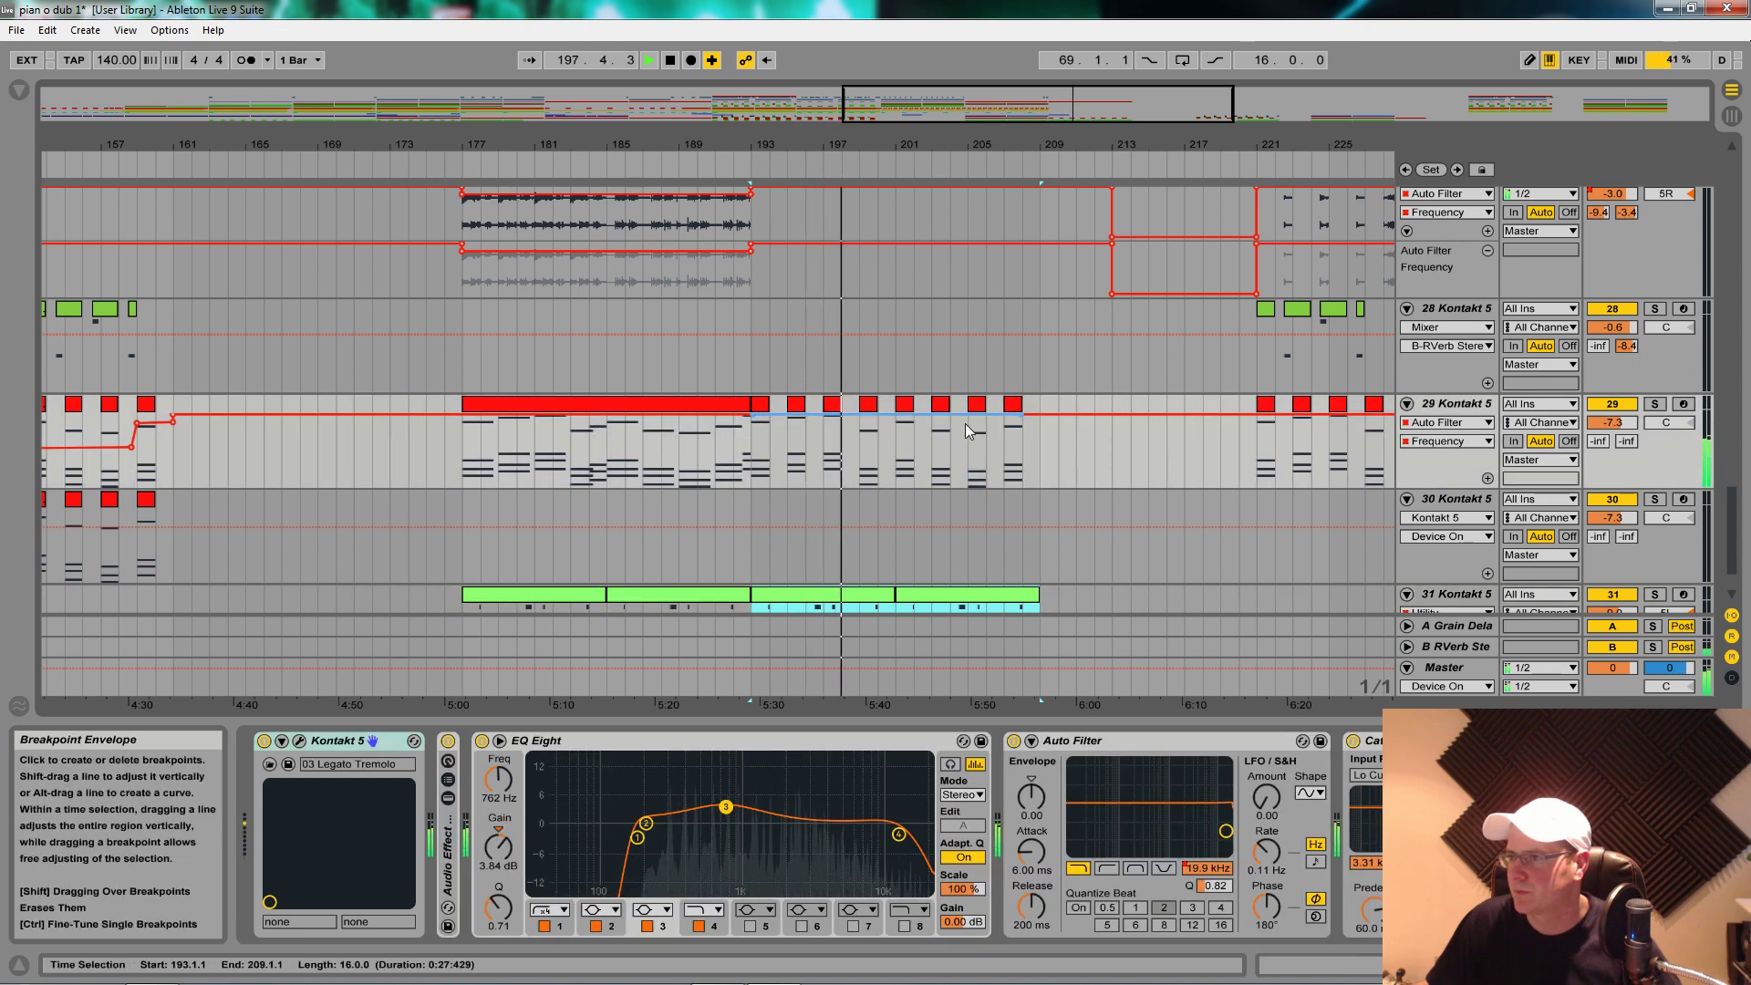
{"action": "left_click", "coordinate": [1017, 423]}
{"action": "left_click_drag", "start_coordinate": [1018, 415], "coordinate": [1029, 446]}
Step: Make track 14 Bass pad's Auto Filter Frequency fall from a breakpoint near bar 201 to bar 209, recovering by about bar 210
{"action": "scroll", "coordinate": [1025, 505], "scroll_direction": "up", "scroll_amount": 1}
{"action": "scroll", "coordinate": [939, 409], "scroll_direction": "up", "scroll_amount": 10}
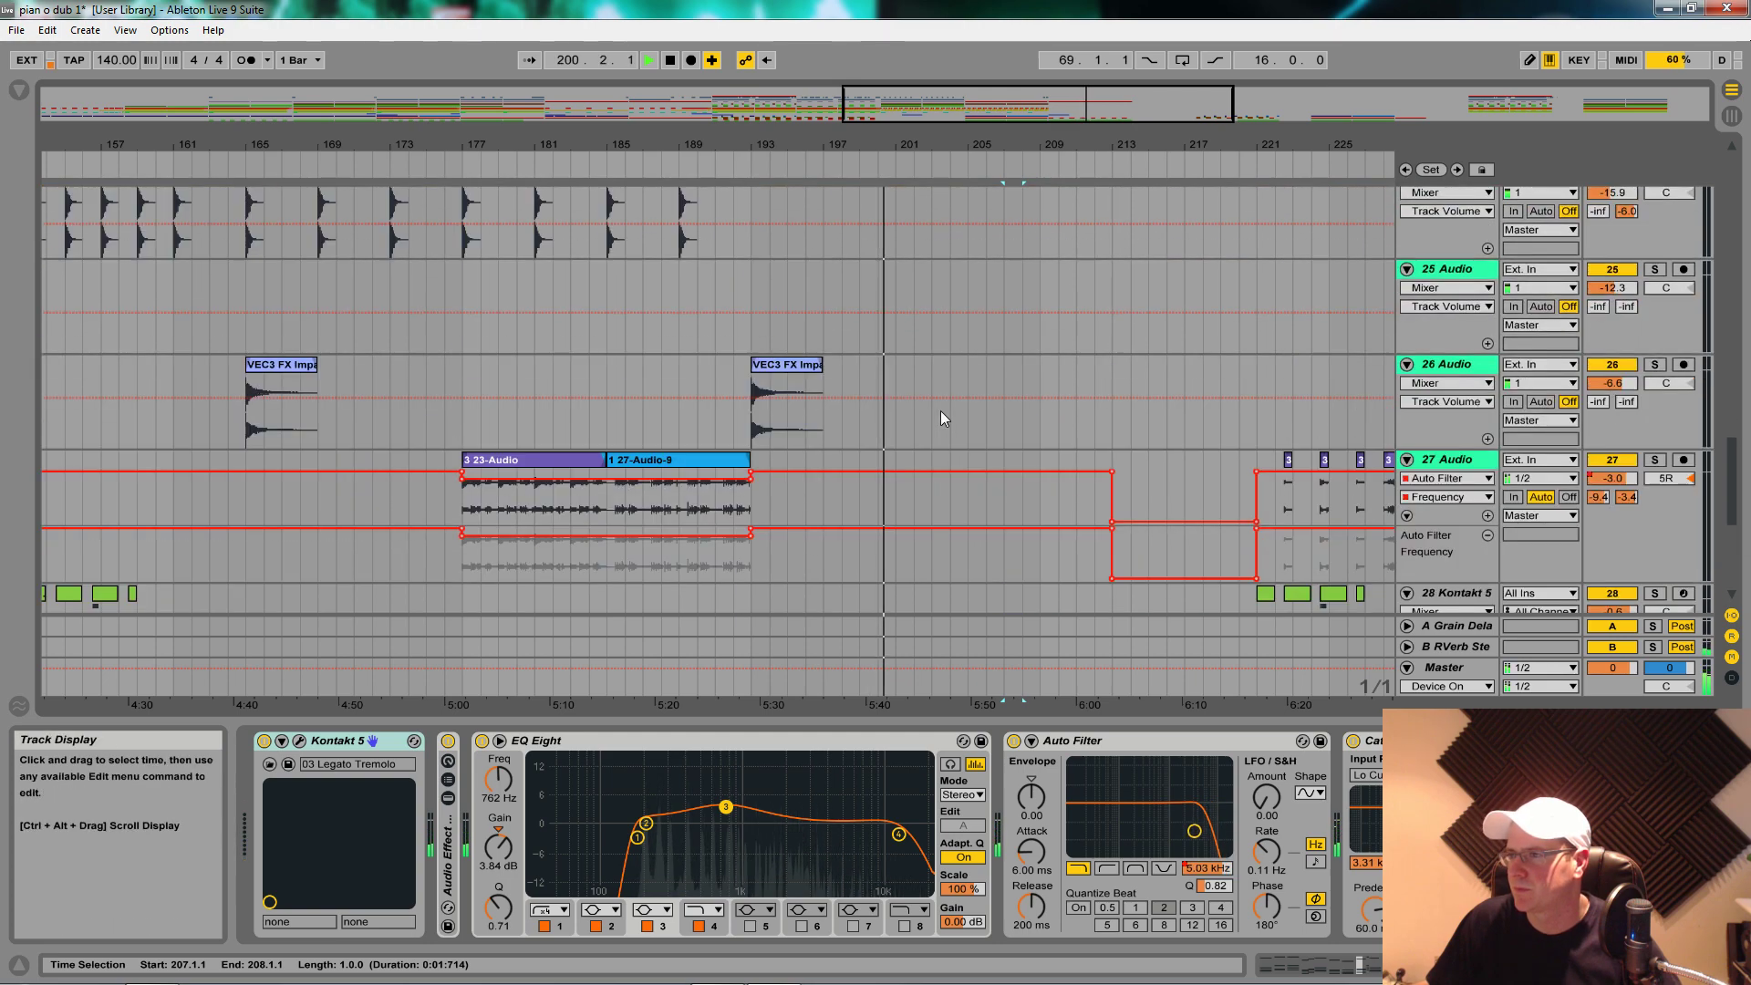
{"action": "scroll", "coordinate": [890, 388], "scroll_direction": "up", "scroll_amount": 3}
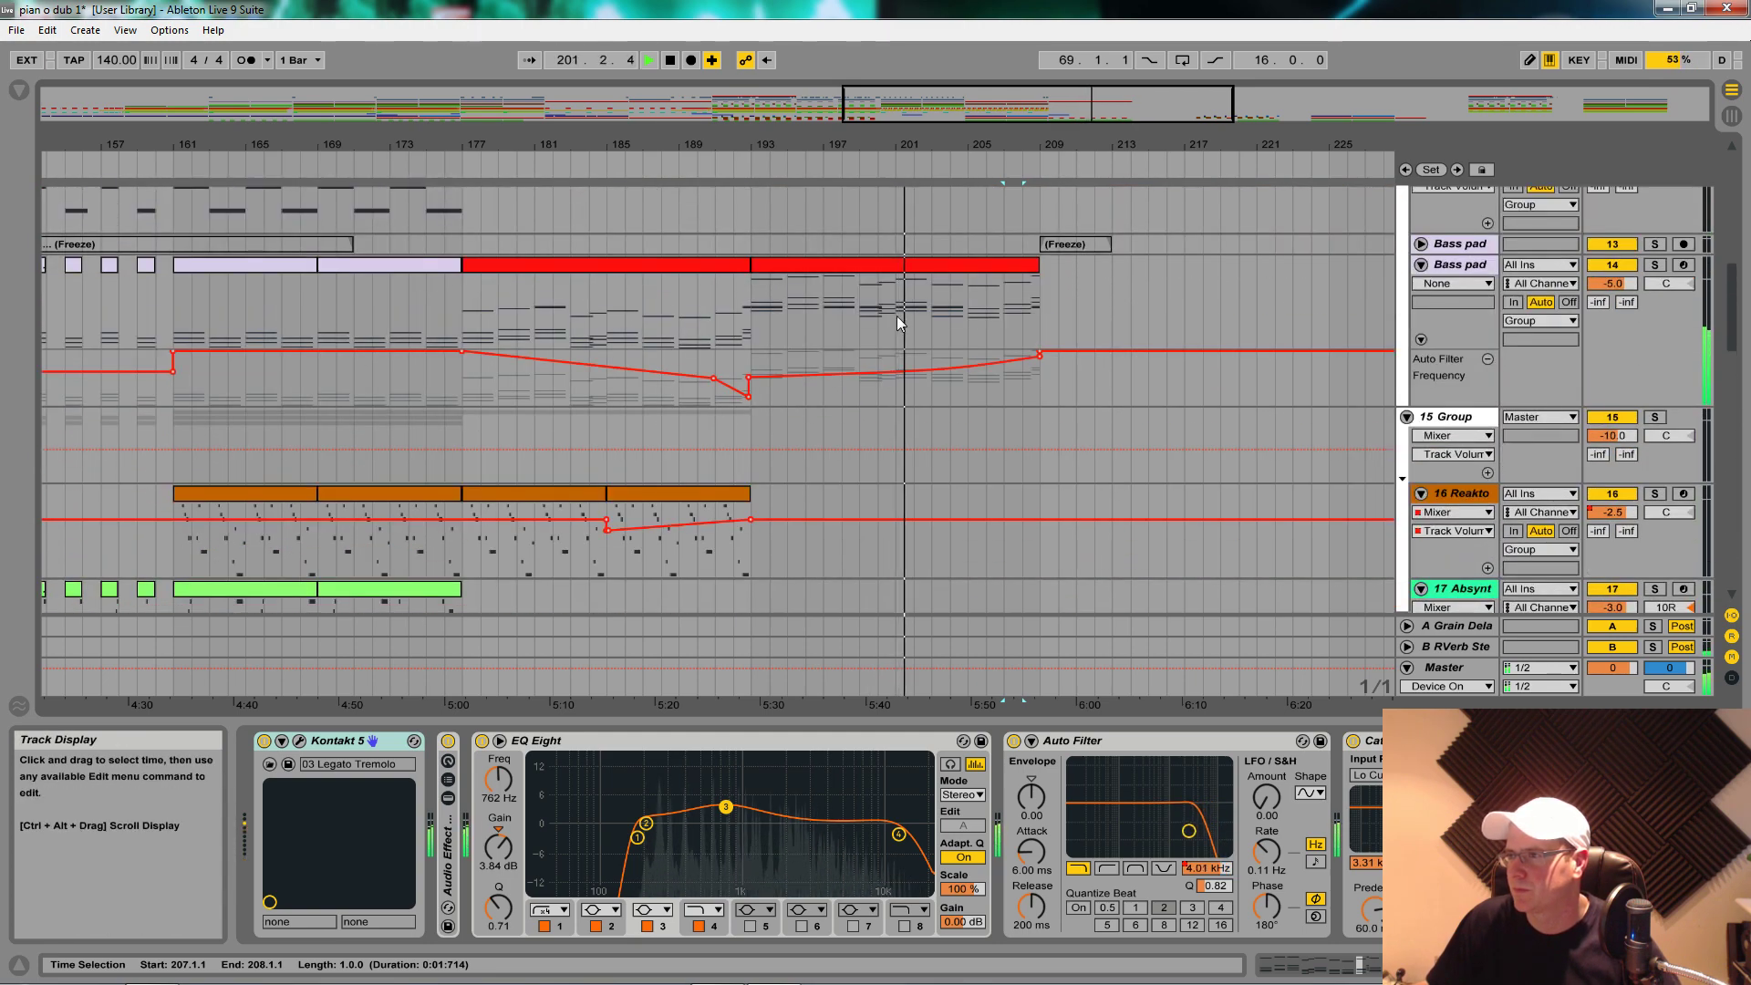
{"action": "left_click", "coordinate": [895, 372]}
{"action": "left_click_drag", "start_coordinate": [1040, 362], "coordinate": [1040, 370]}
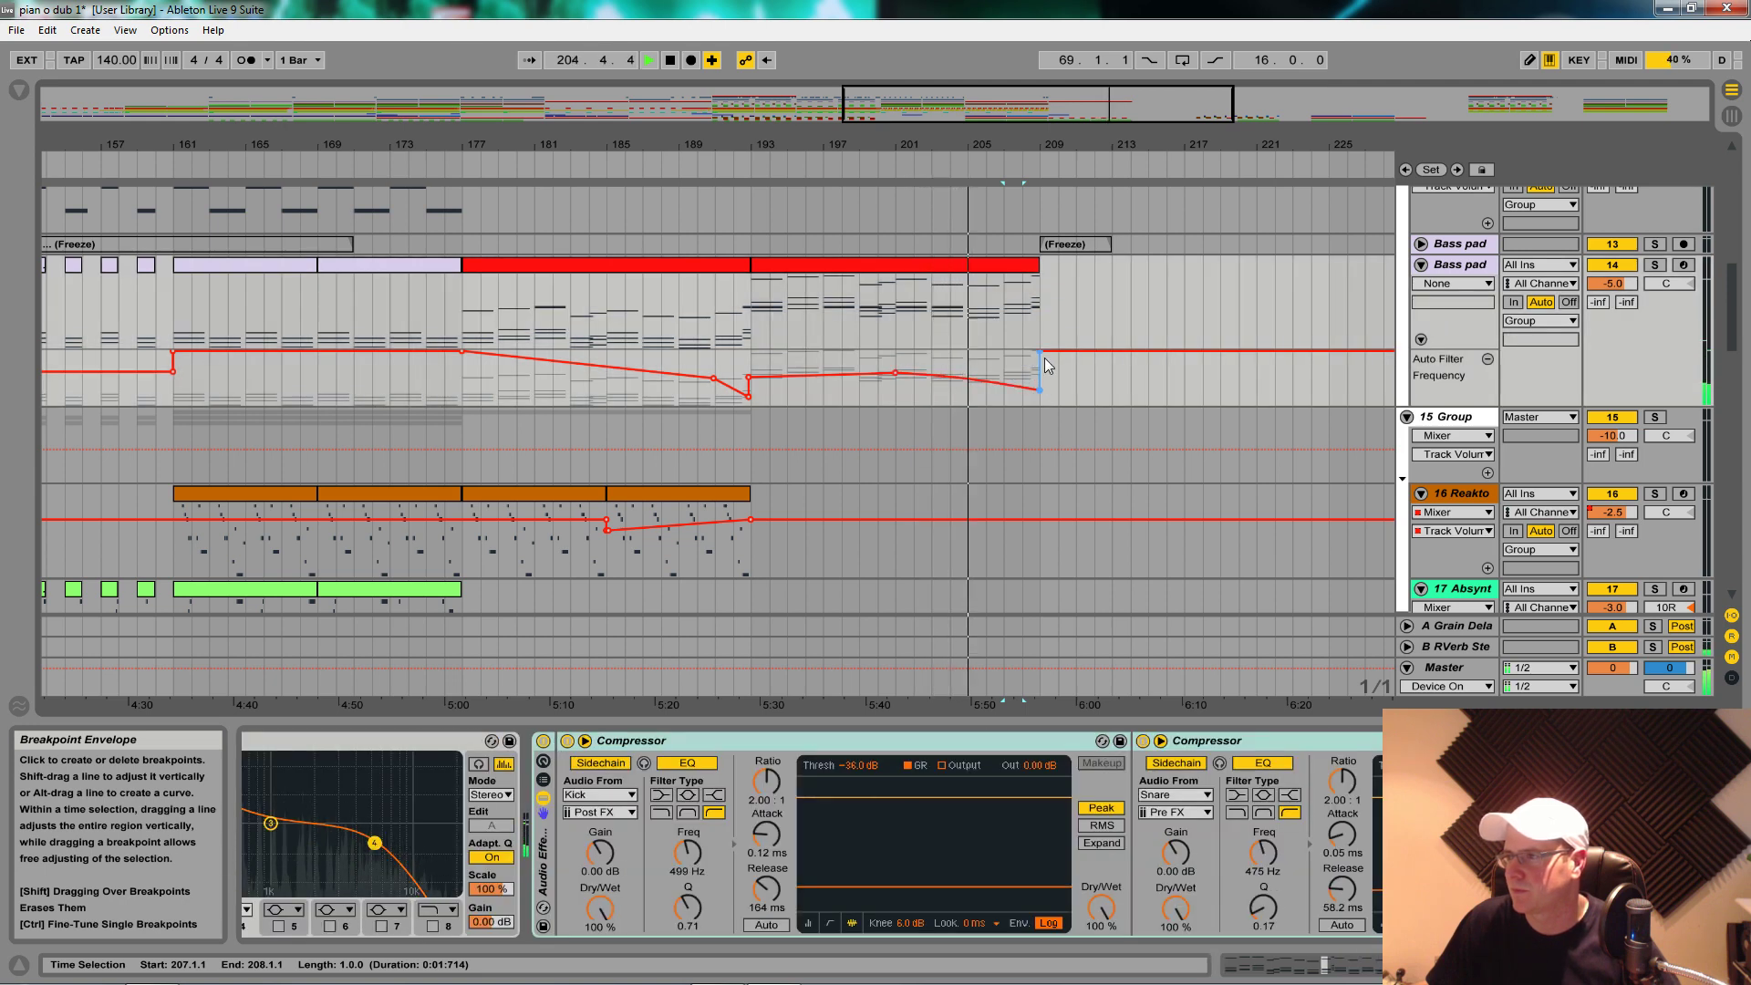
{"action": "left_click_drag", "start_coordinate": [1041, 352], "coordinate": [1058, 358]}
Step: Copy the VEC3 FX impact clip from bar 193 to bar 209 on the 26 Audio track
{"action": "scroll", "coordinate": [1048, 411], "scroll_direction": "down", "scroll_amount": 10}
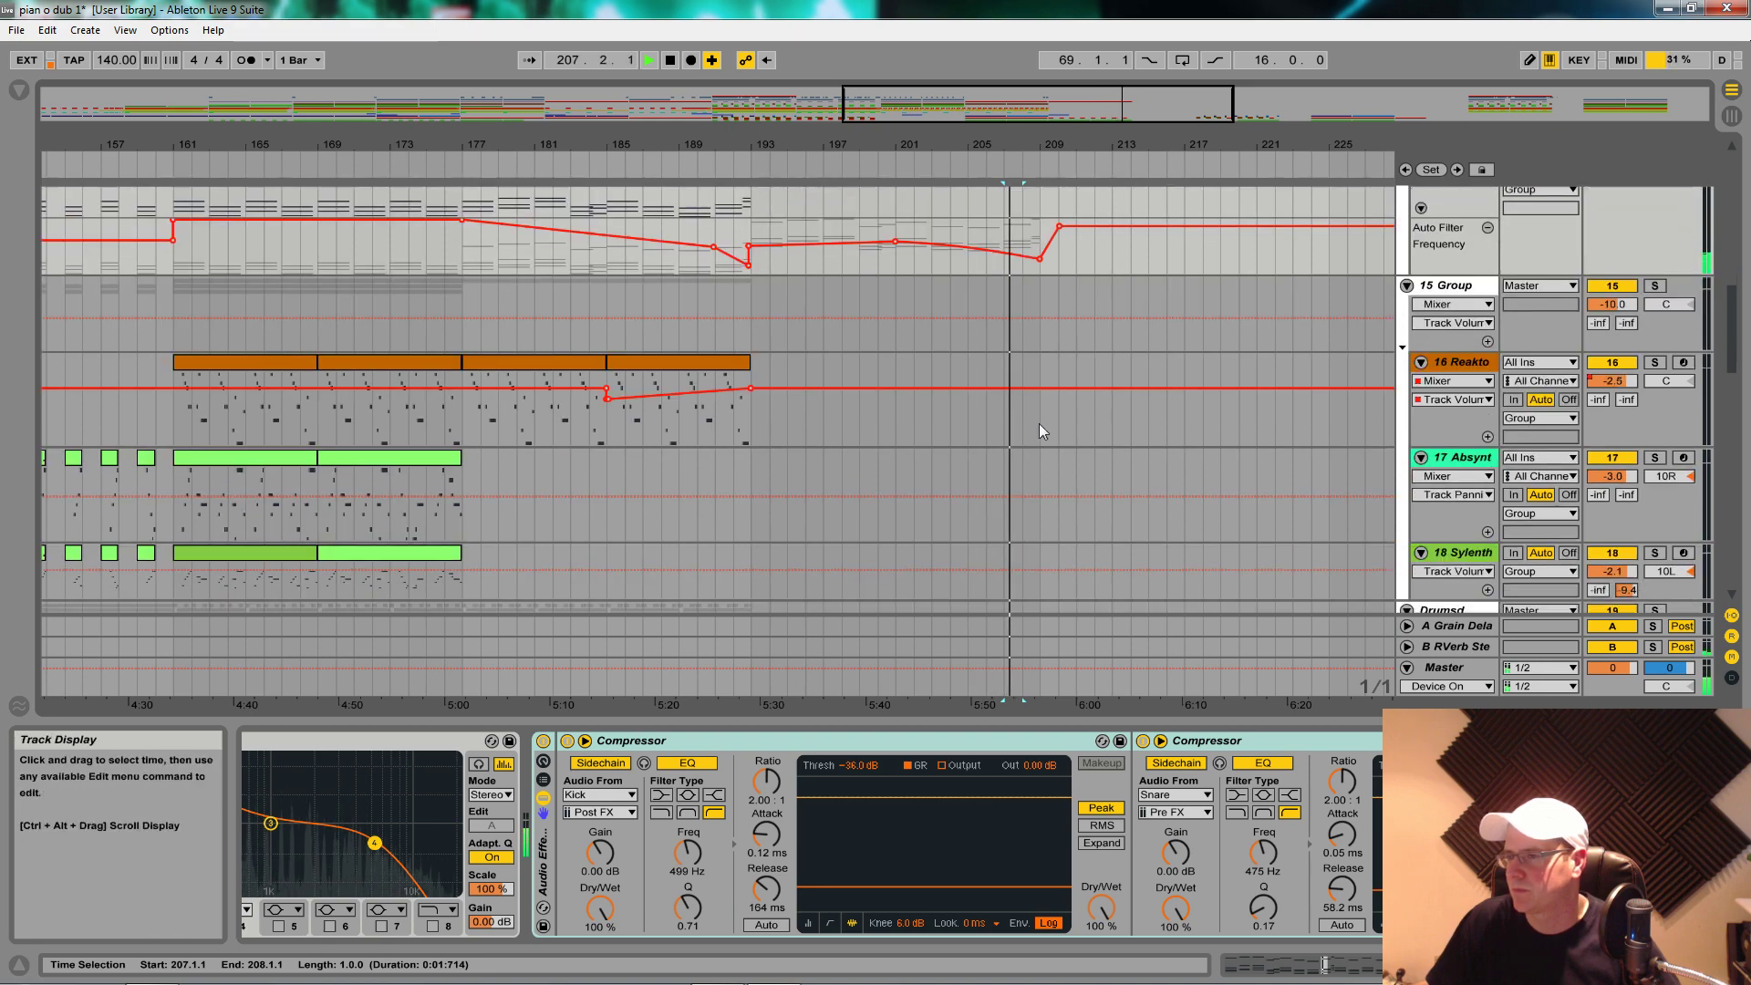
{"action": "scroll", "coordinate": [998, 456], "scroll_direction": "down", "scroll_amount": 6}
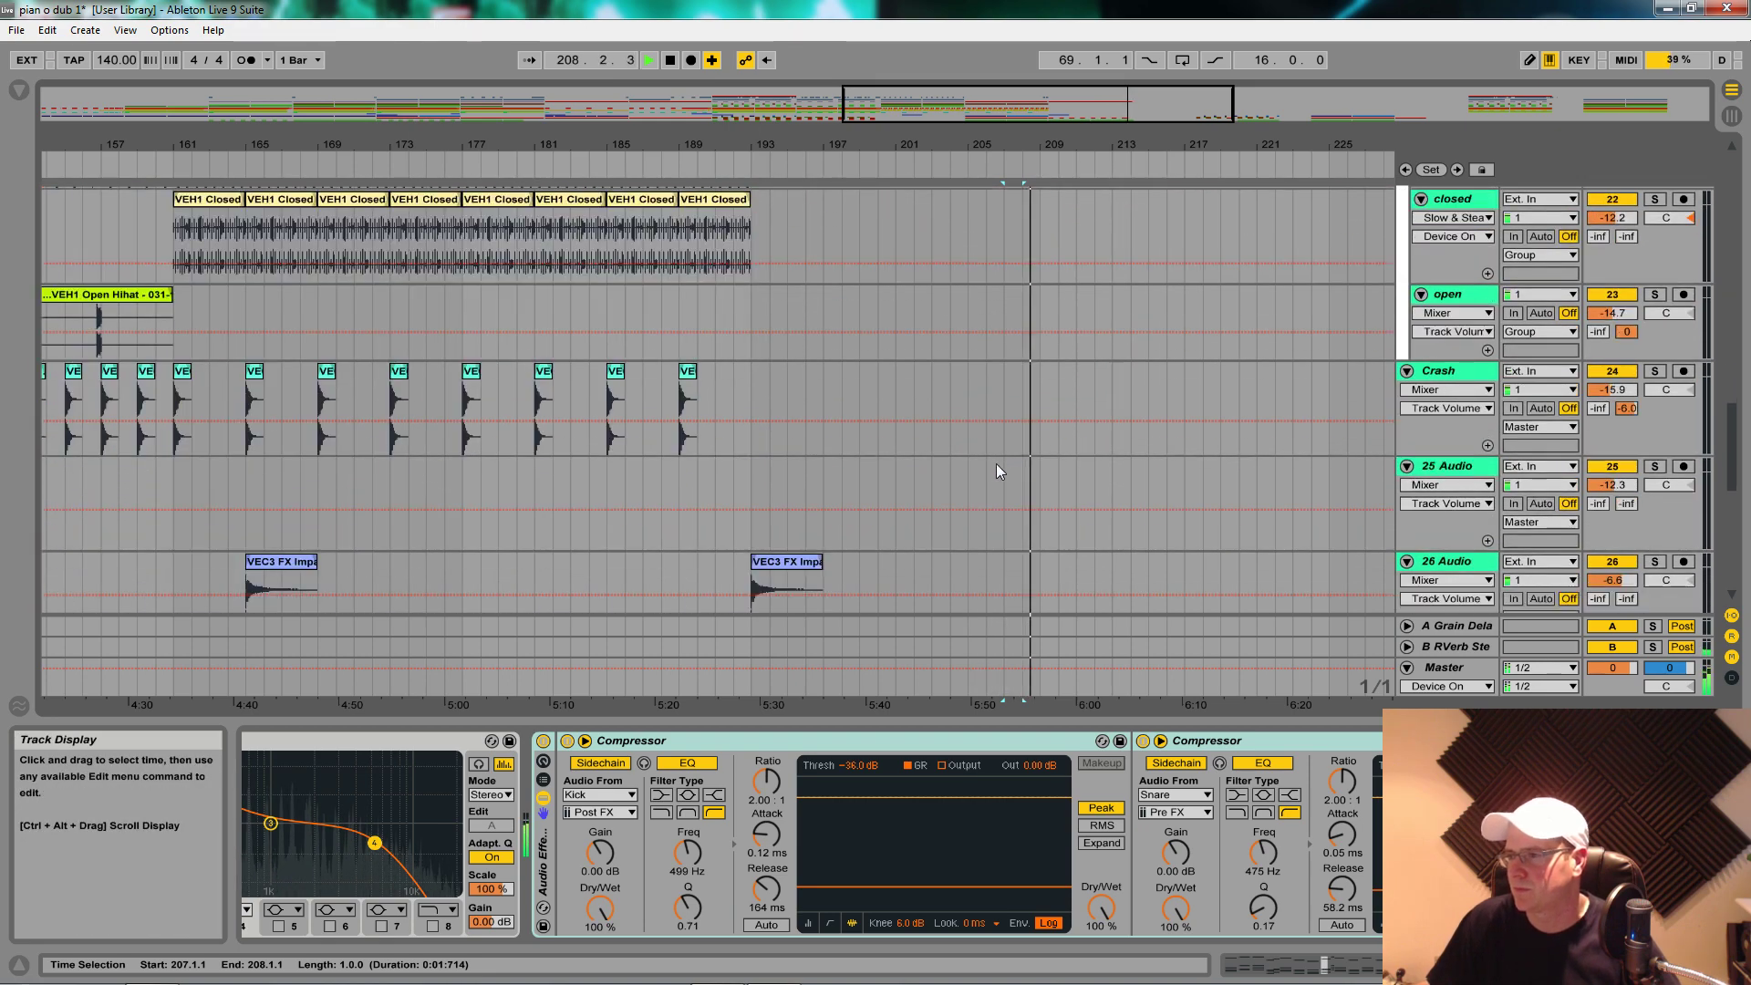
{"action": "scroll", "coordinate": [809, 443], "scroll_direction": "down", "scroll_amount": 2}
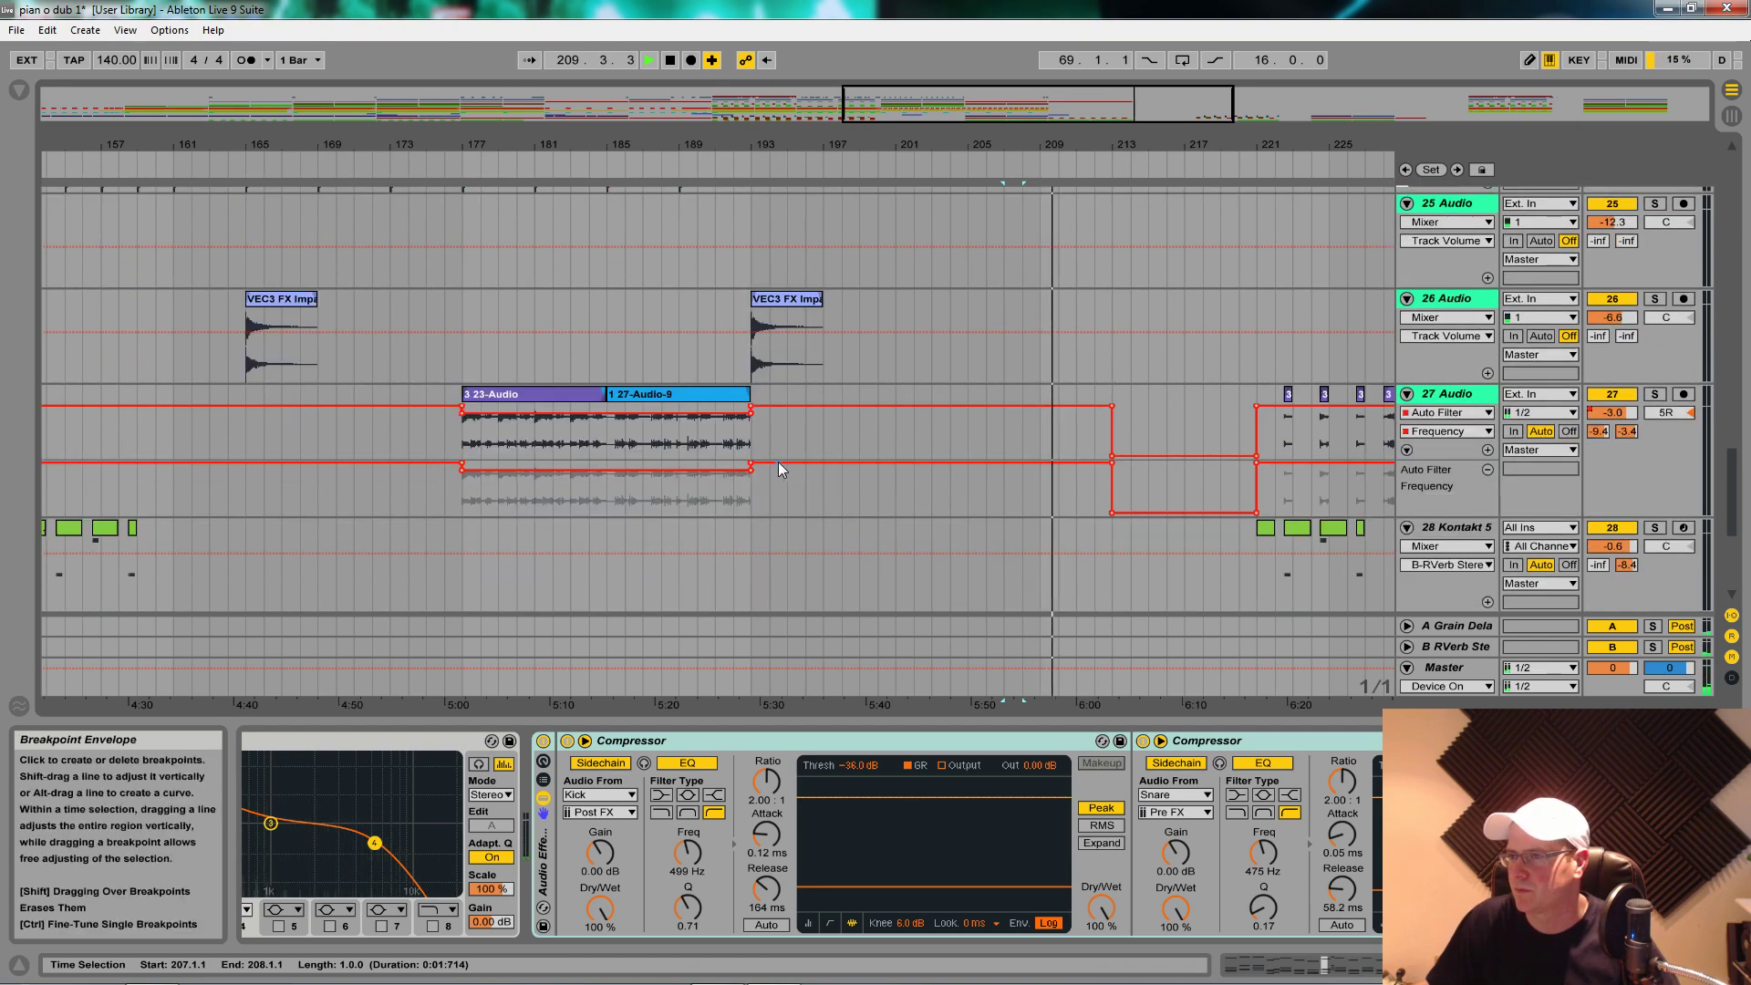
{"action": "left_click_drag", "start_coordinate": [791, 316], "coordinate": [1074, 353]}
{"action": "scroll", "coordinate": [1080, 409], "scroll_direction": "down", "scroll_amount": 3}
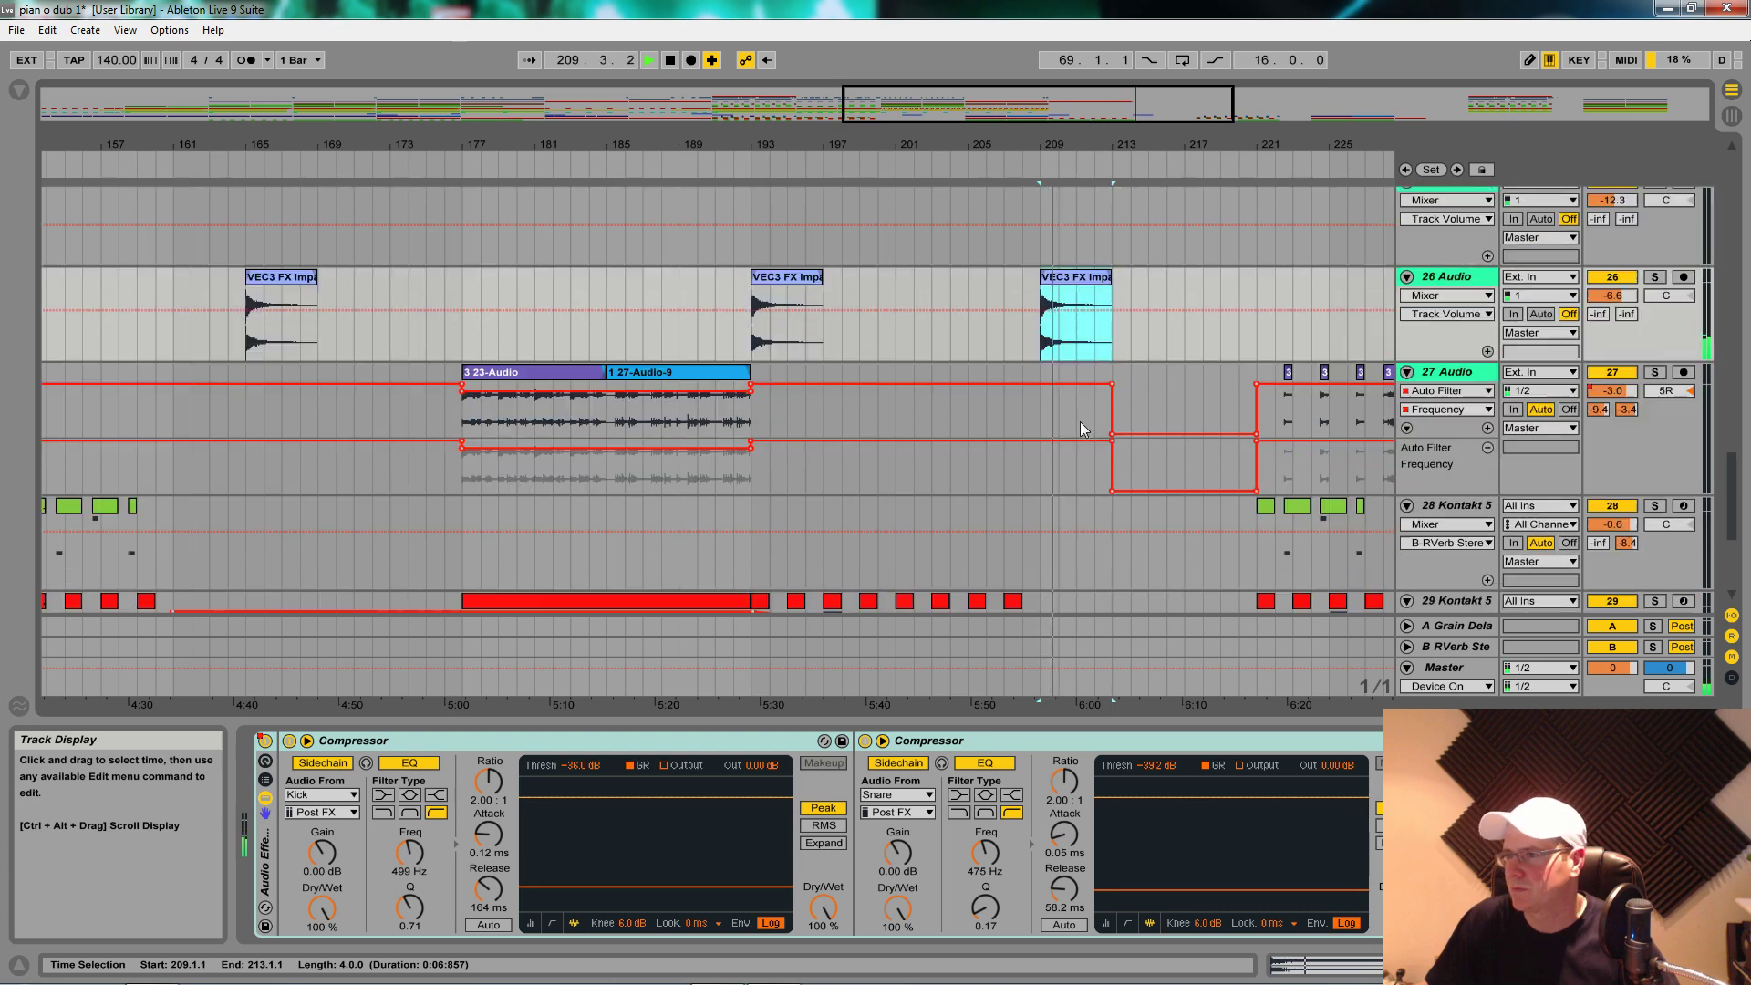
{"action": "scroll", "coordinate": [1036, 434], "scroll_direction": "down", "scroll_amount": 3}
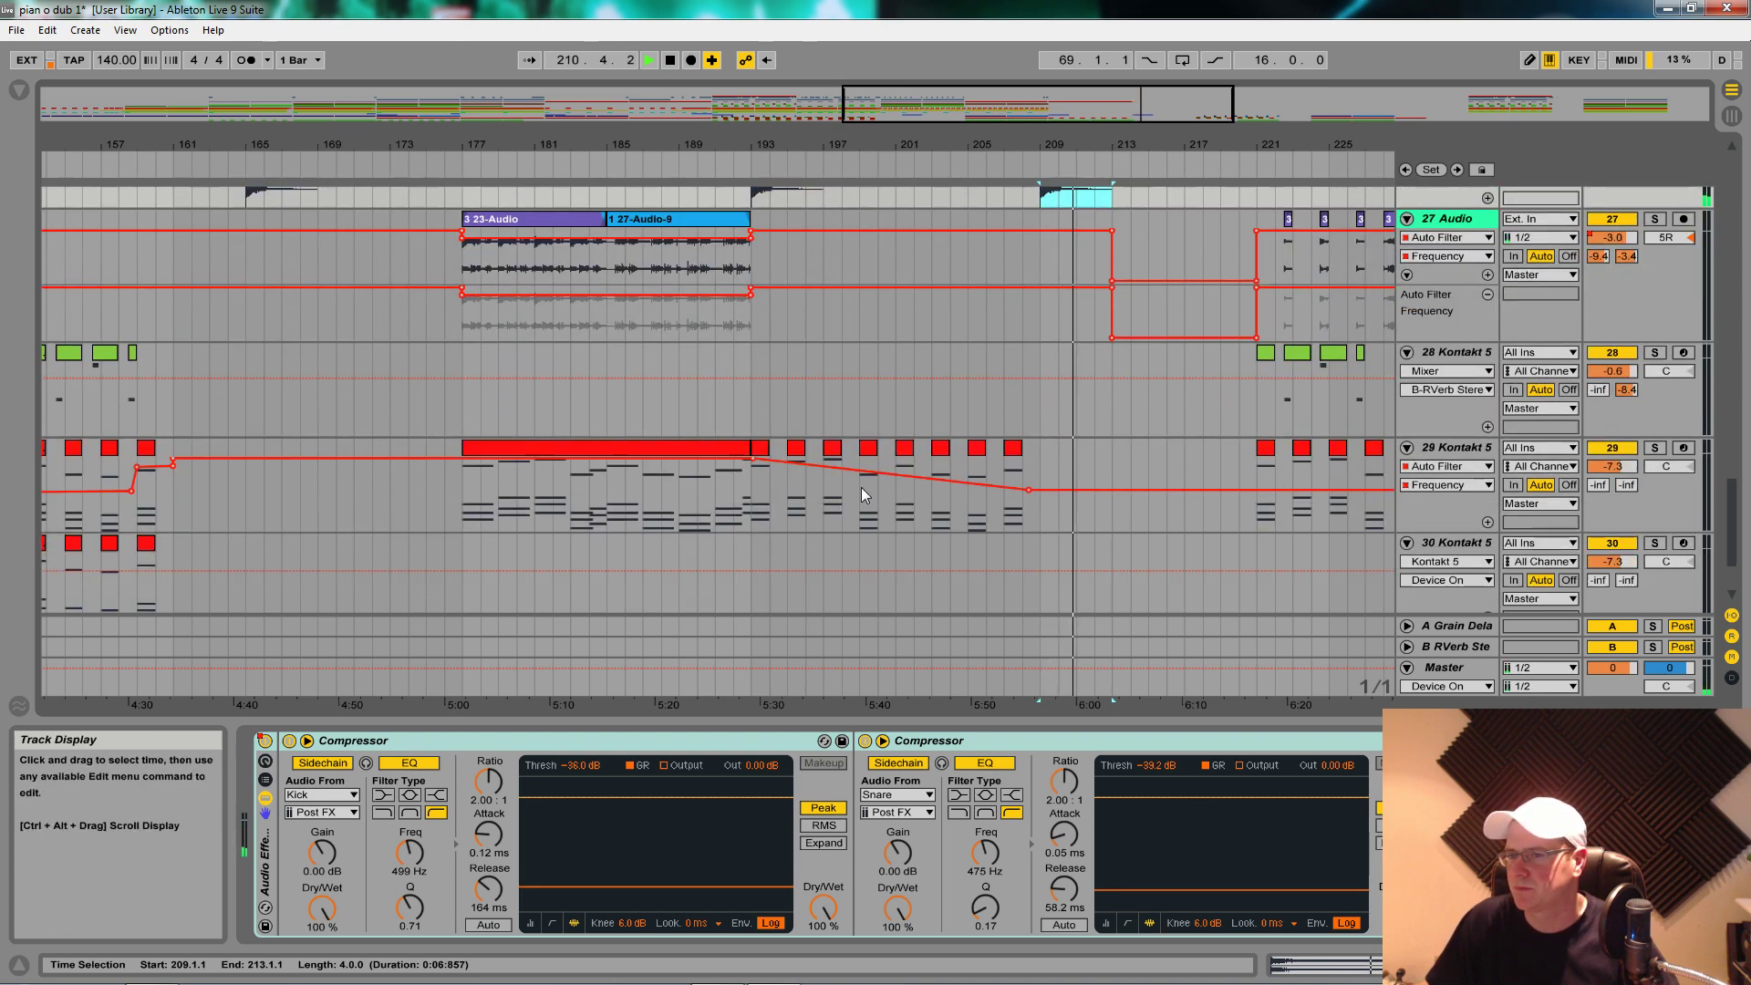
Step: Restart playback from the song's beginning, hide the device view and fold tracks 26 to 31
{"action": "left_click", "coordinate": [672, 61]}
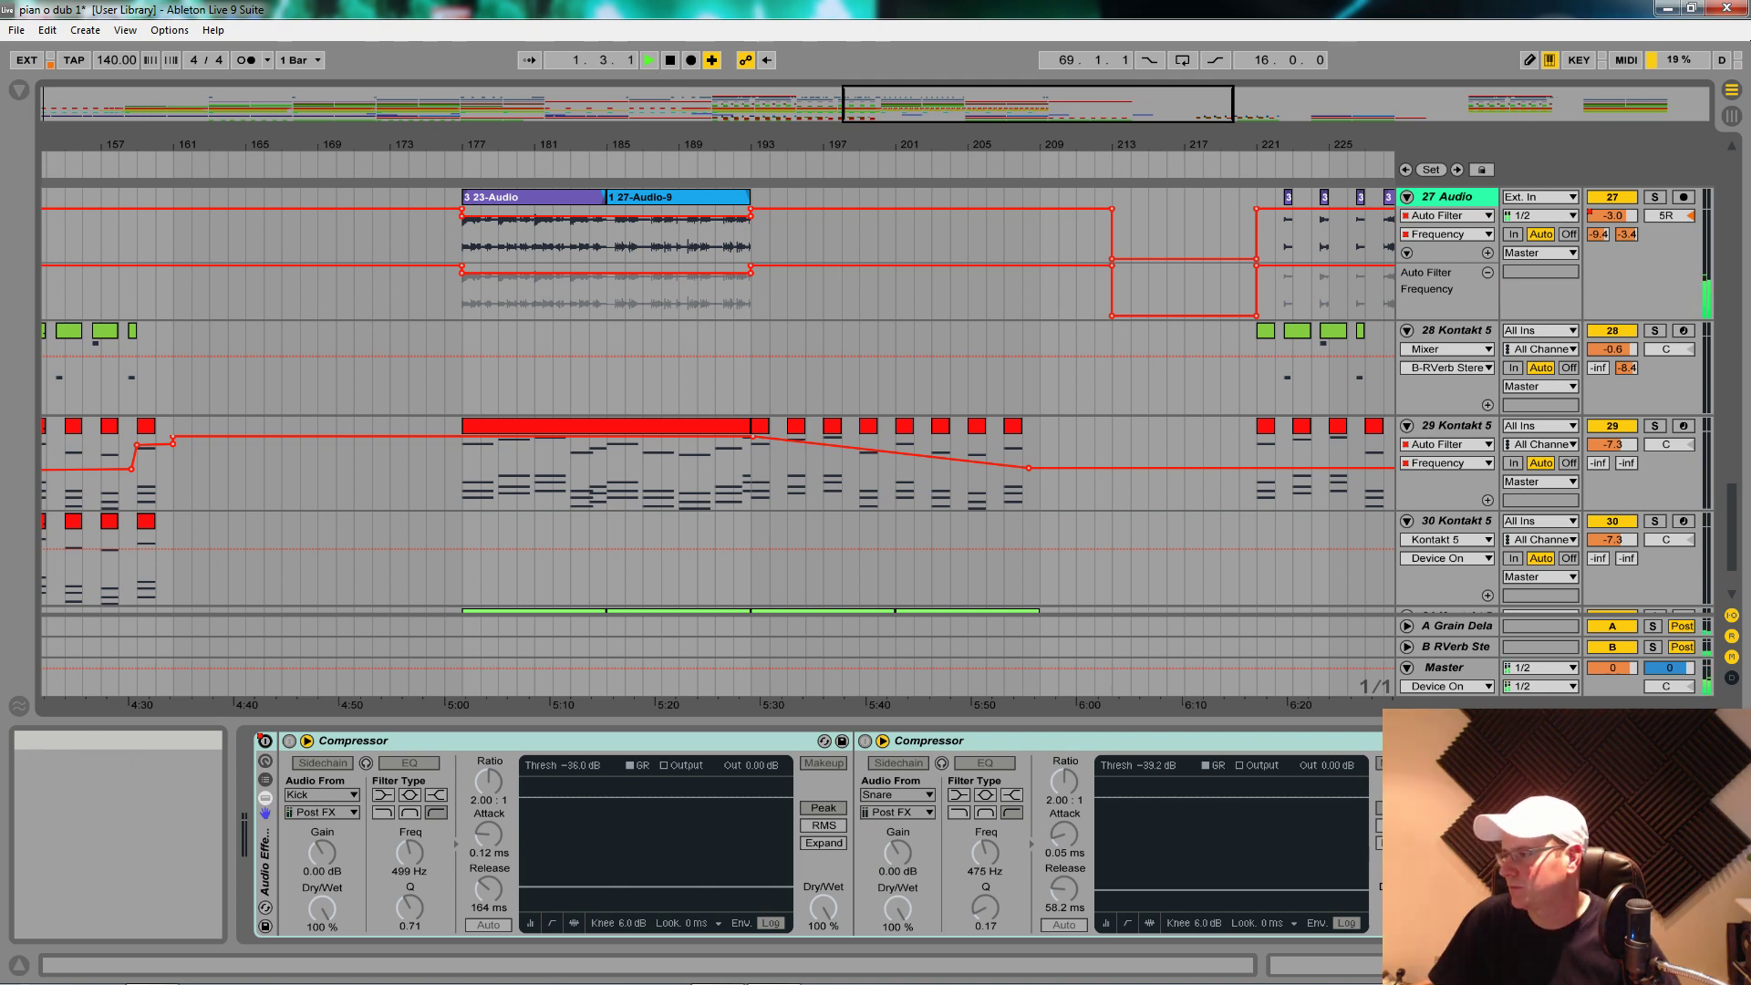
{"action": "left_click", "coordinate": [1732, 964]}
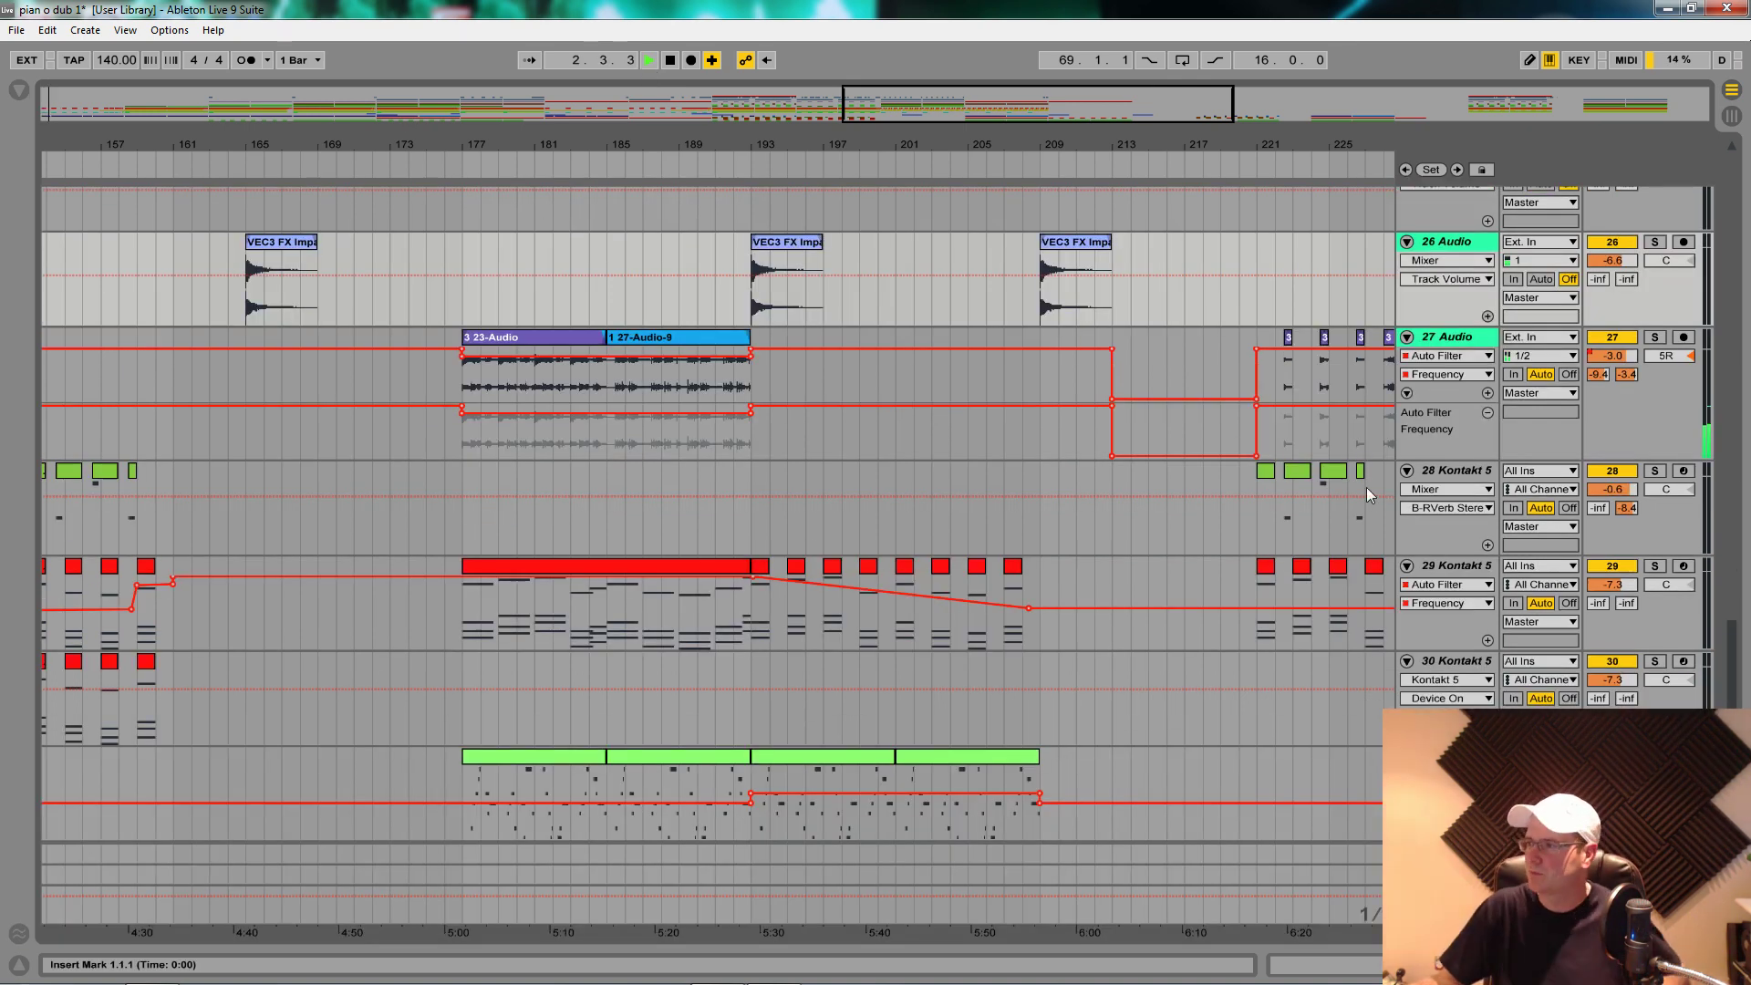
{"action": "left_click", "coordinate": [1406, 471]}
{"action": "left_click", "coordinate": [1406, 491]}
{"action": "left_click", "coordinate": [1406, 512]}
{"action": "left_click", "coordinate": [1406, 534]}
{"action": "left_click", "coordinate": [1407, 447]}
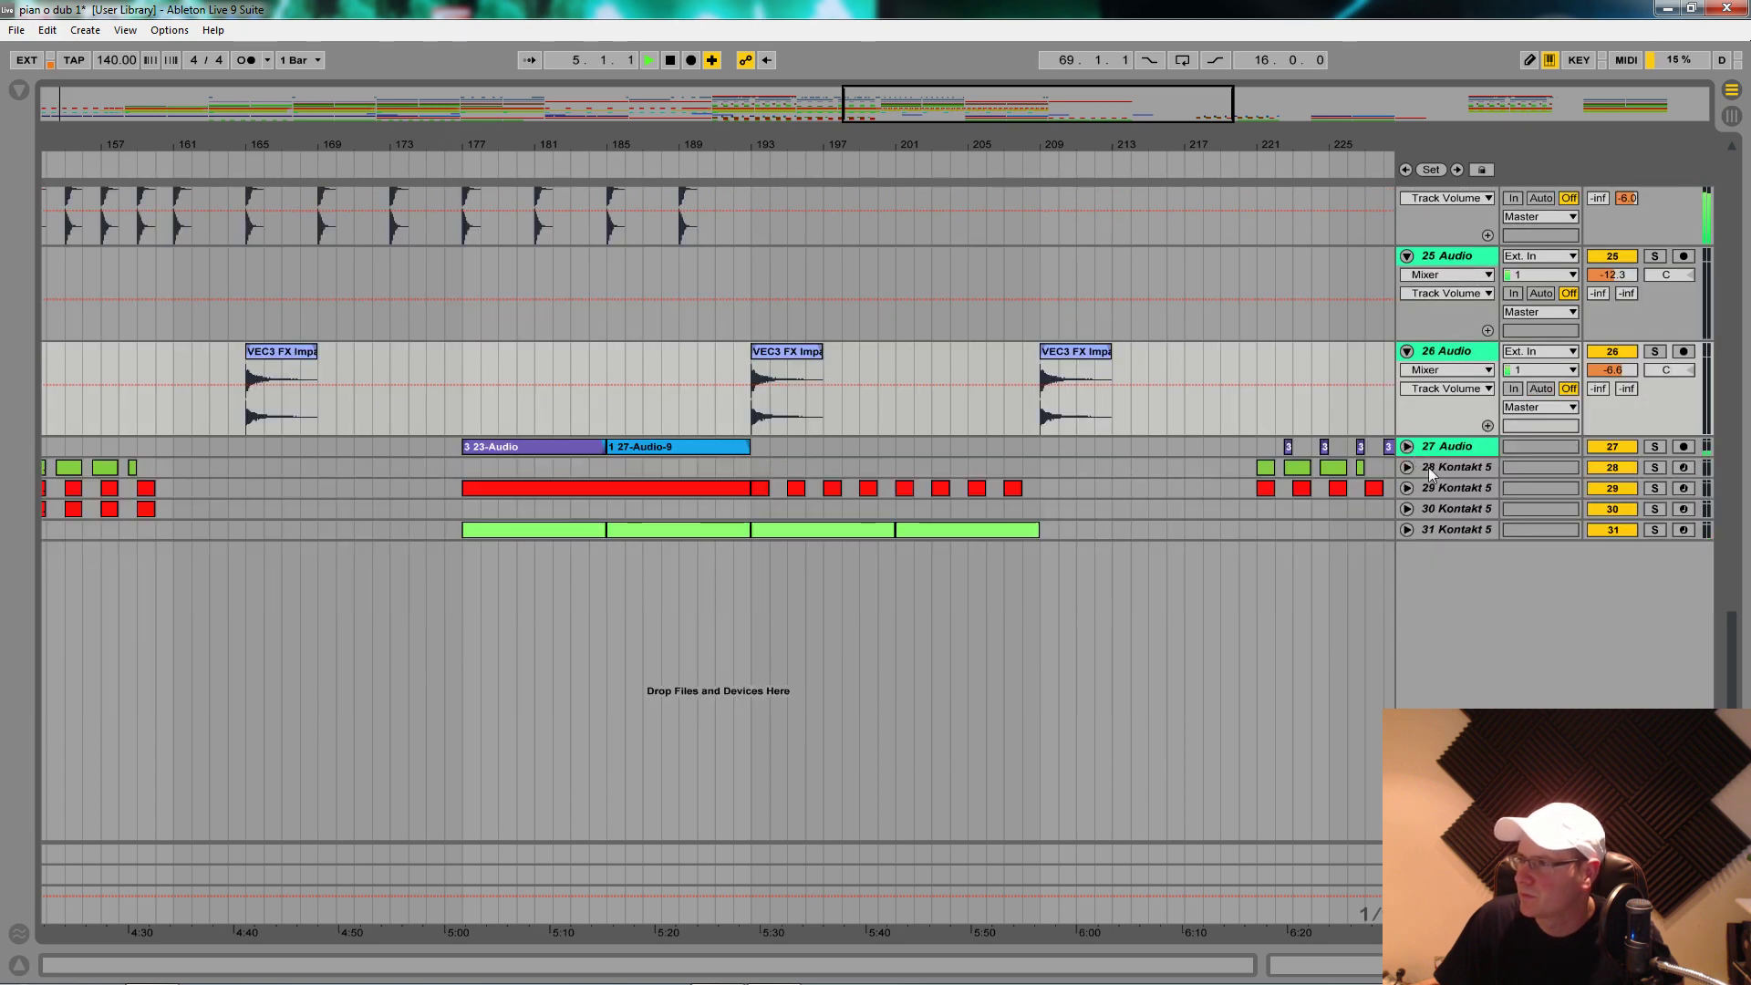
{"action": "left_click", "coordinate": [1407, 461]}
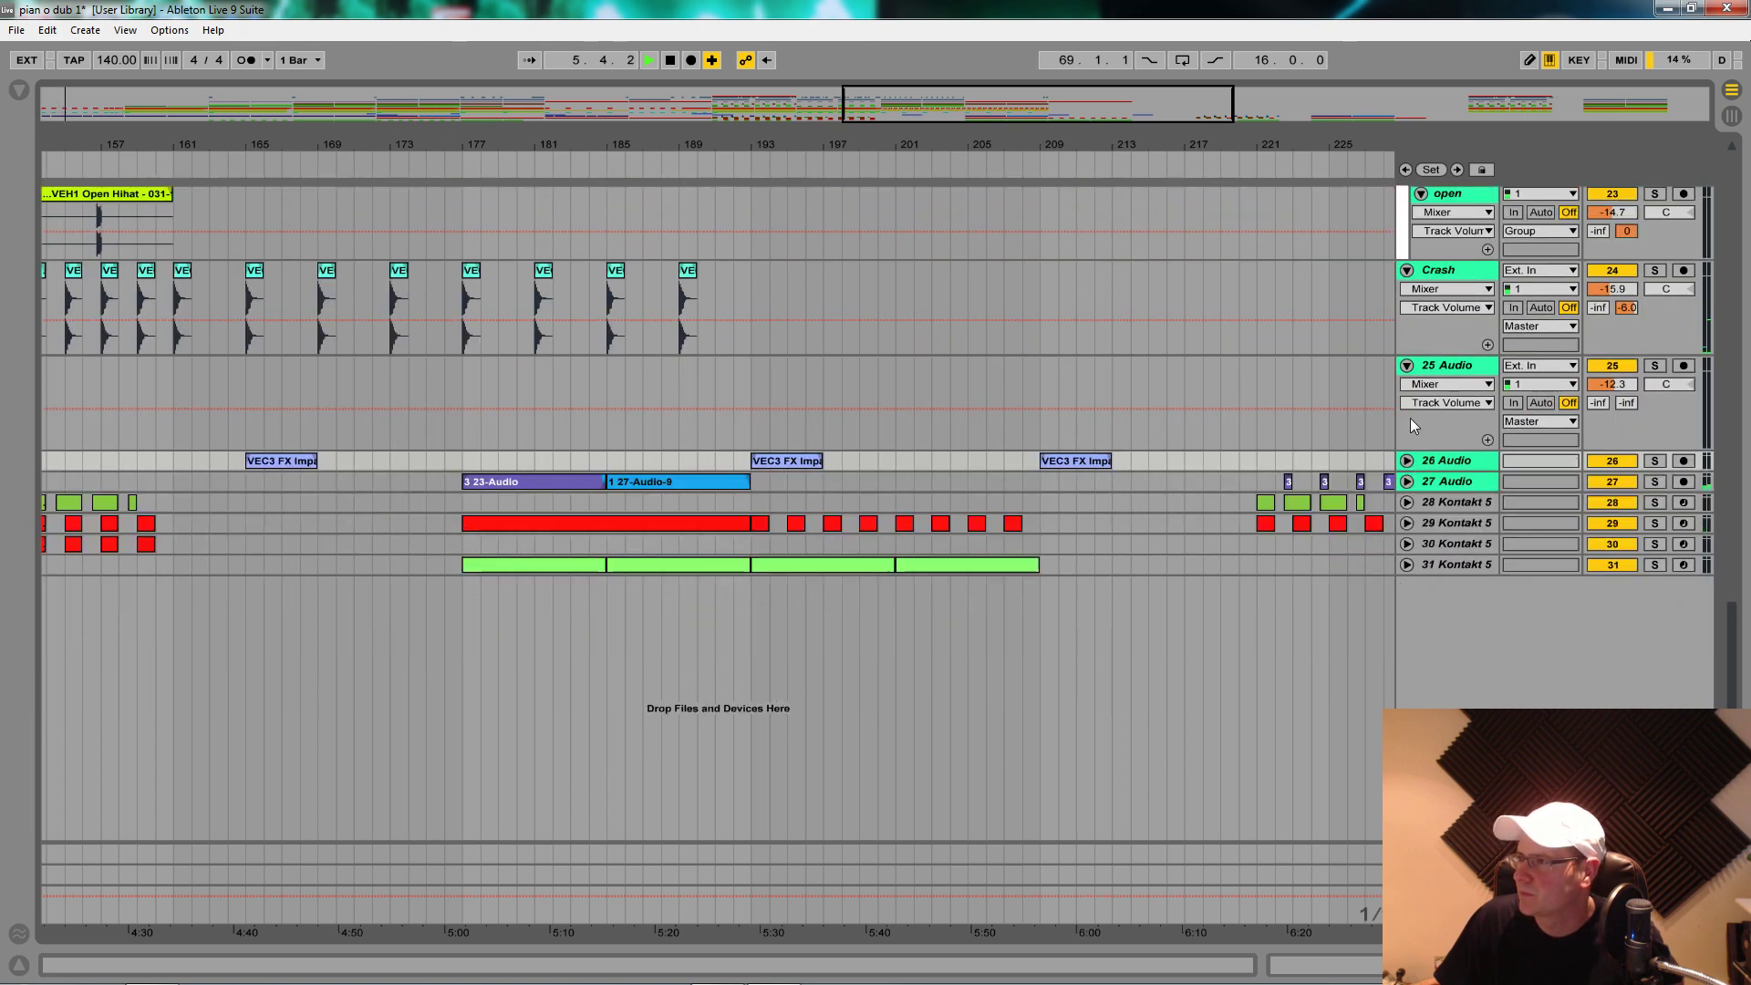
Step: Fold the 25 Audio and Crash tracks and the open, closed, Snare and Kick drum tracks
{"action": "left_click", "coordinate": [1407, 366]}
{"action": "left_click", "coordinate": [1406, 270]}
{"action": "left_click", "coordinate": [1421, 303]}
{"action": "left_click", "coordinate": [1420, 319]}
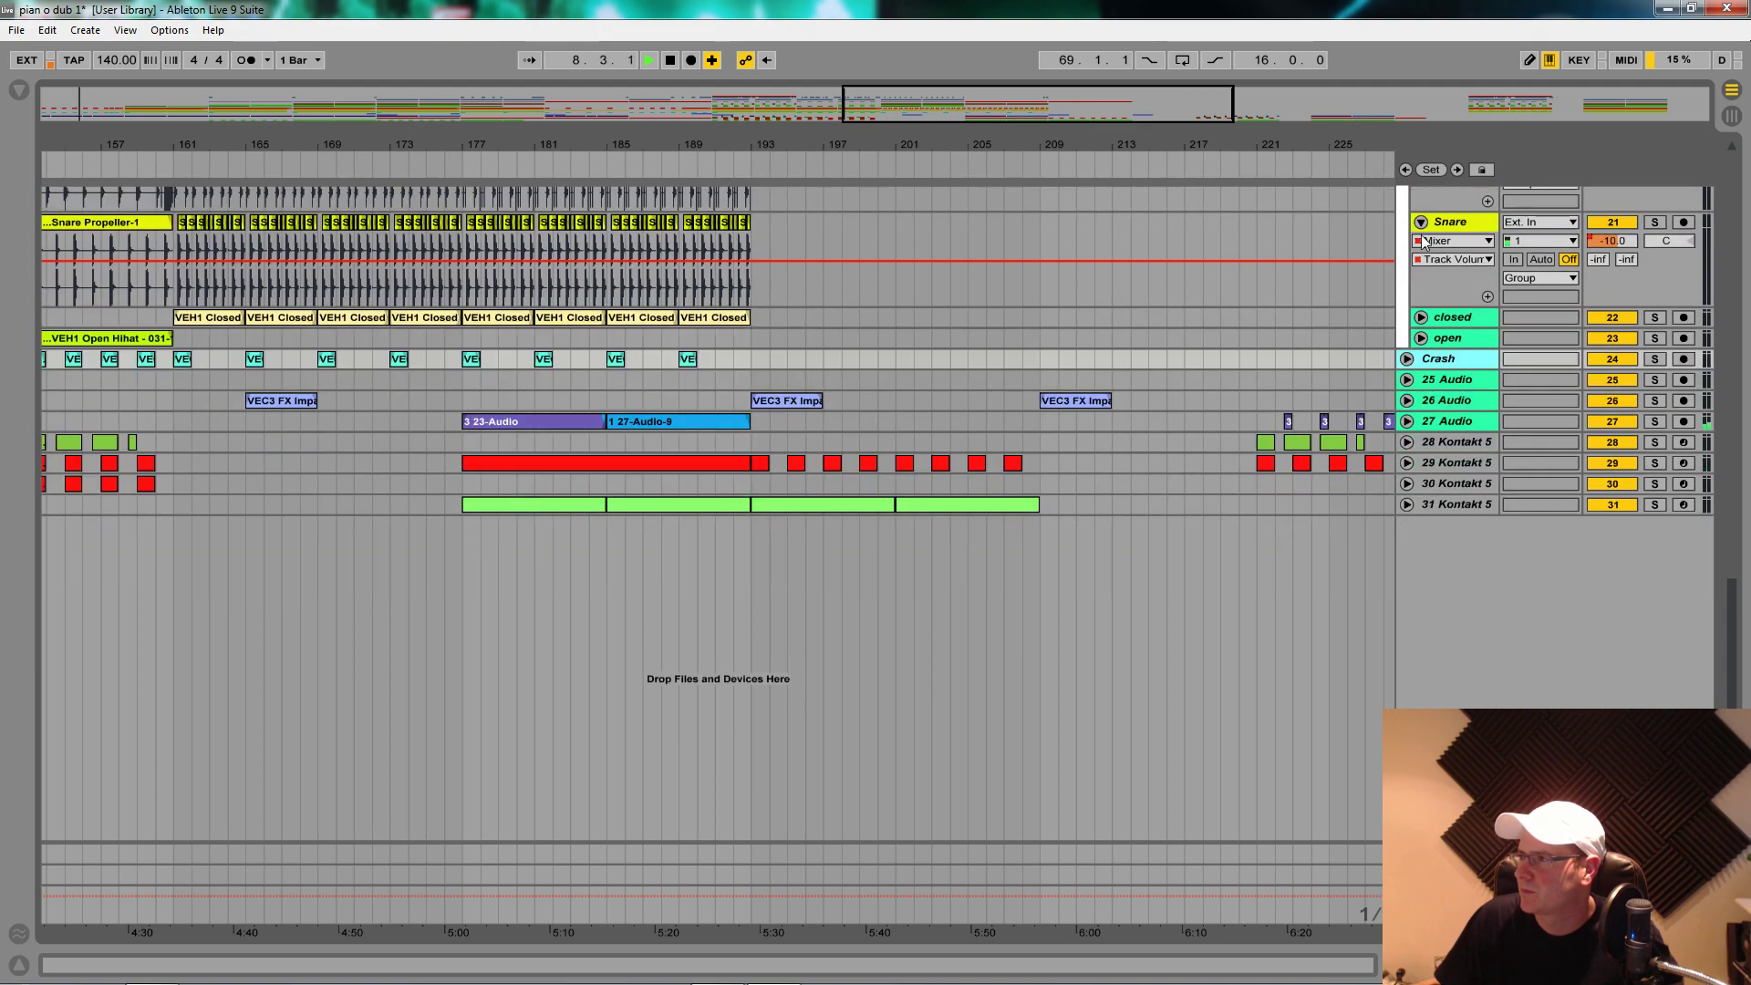
{"action": "left_click", "coordinate": [1420, 221]}
{"action": "left_click", "coordinate": [1421, 259]}
{"action": "left_click", "coordinate": [1421, 259]}
Step: Fold the Sylenth, Absynth and Reaktor tracks in the 15 Group, plus the unfolded Bass pad and Sub tracks
{"action": "scroll", "coordinate": [1419, 310], "scroll_direction": "up", "scroll_amount": 3}
{"action": "scroll", "coordinate": [1416, 351], "scroll_direction": "up", "scroll_amount": 2}
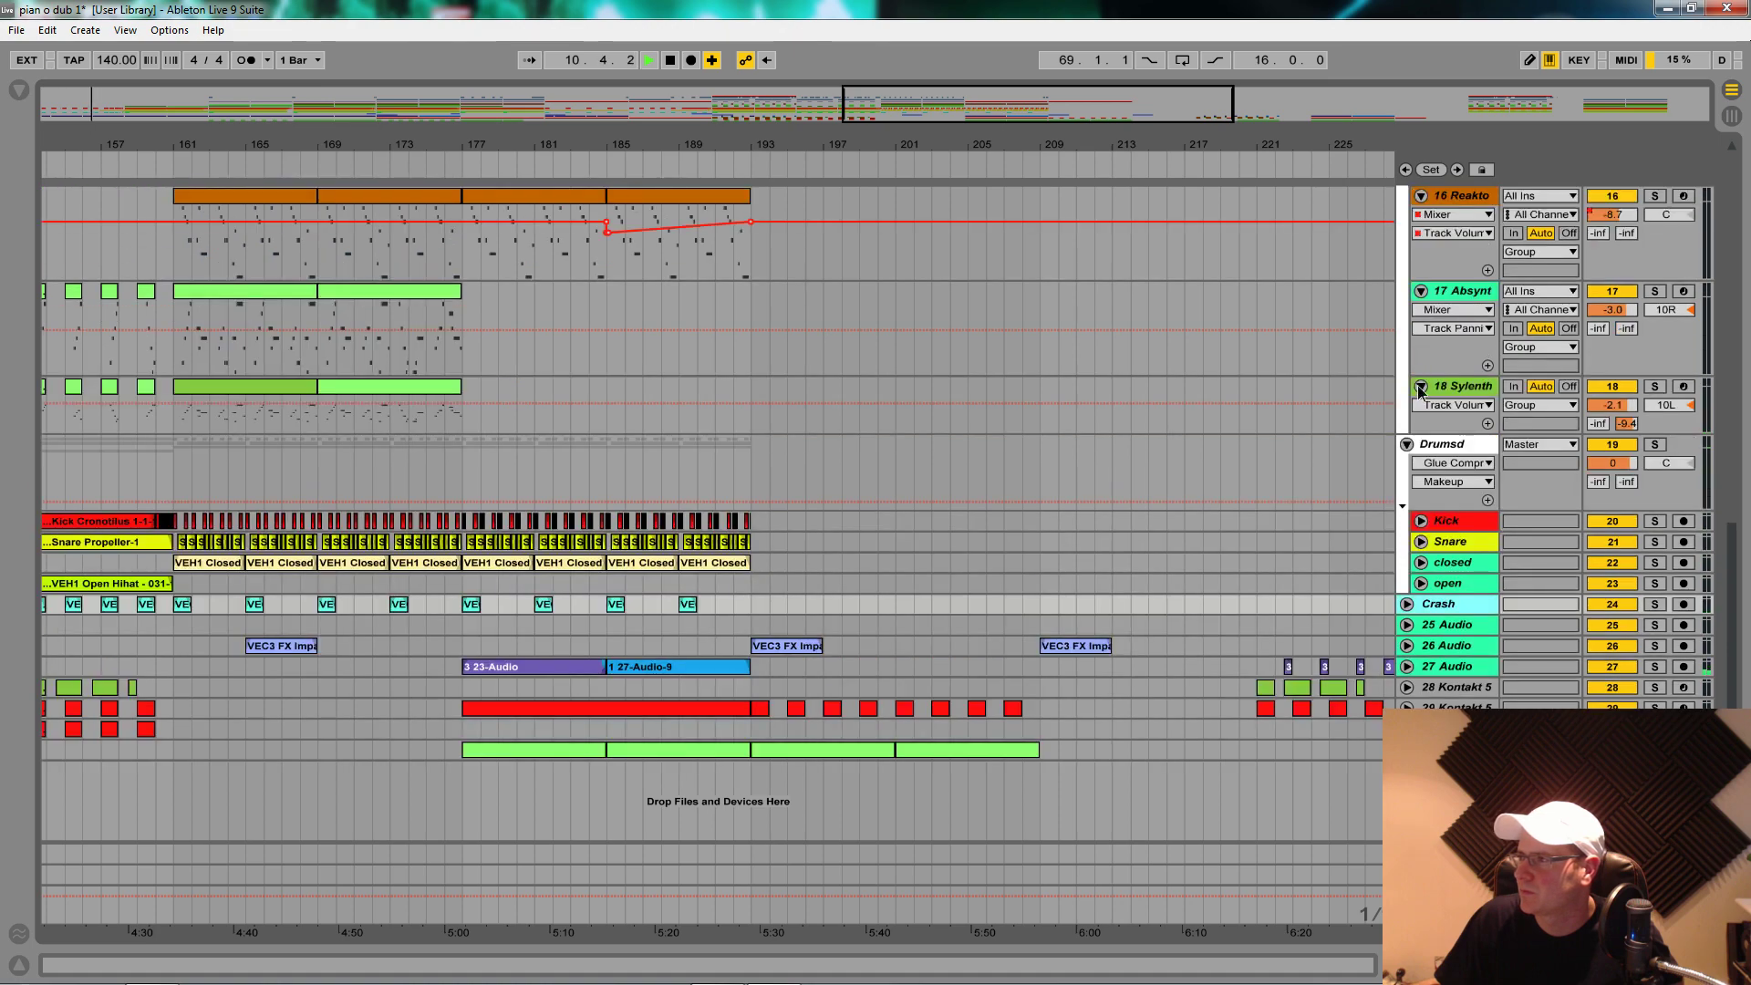
{"action": "left_click", "coordinate": [1420, 388]}
{"action": "left_click", "coordinate": [1421, 291]}
{"action": "scroll", "coordinate": [1428, 234], "scroll_direction": "up", "scroll_amount": 2}
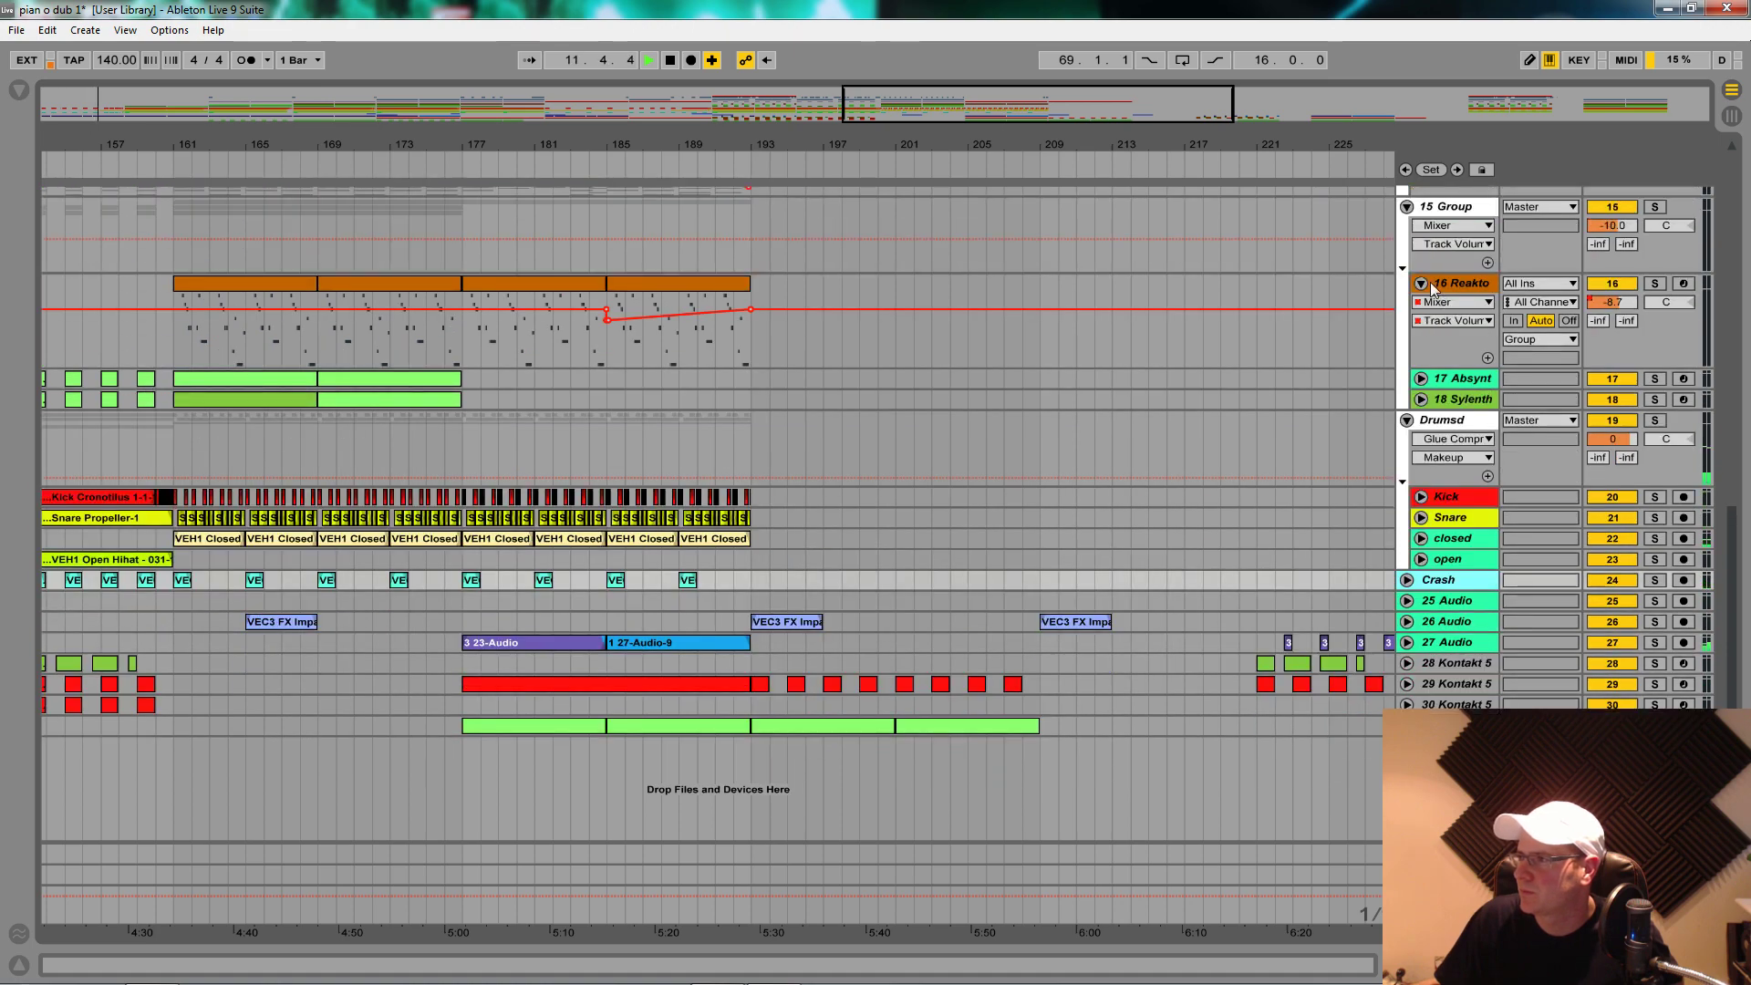
{"action": "left_click", "coordinate": [1420, 283]}
{"action": "scroll", "coordinate": [1428, 376], "scroll_direction": "up", "scroll_amount": 5}
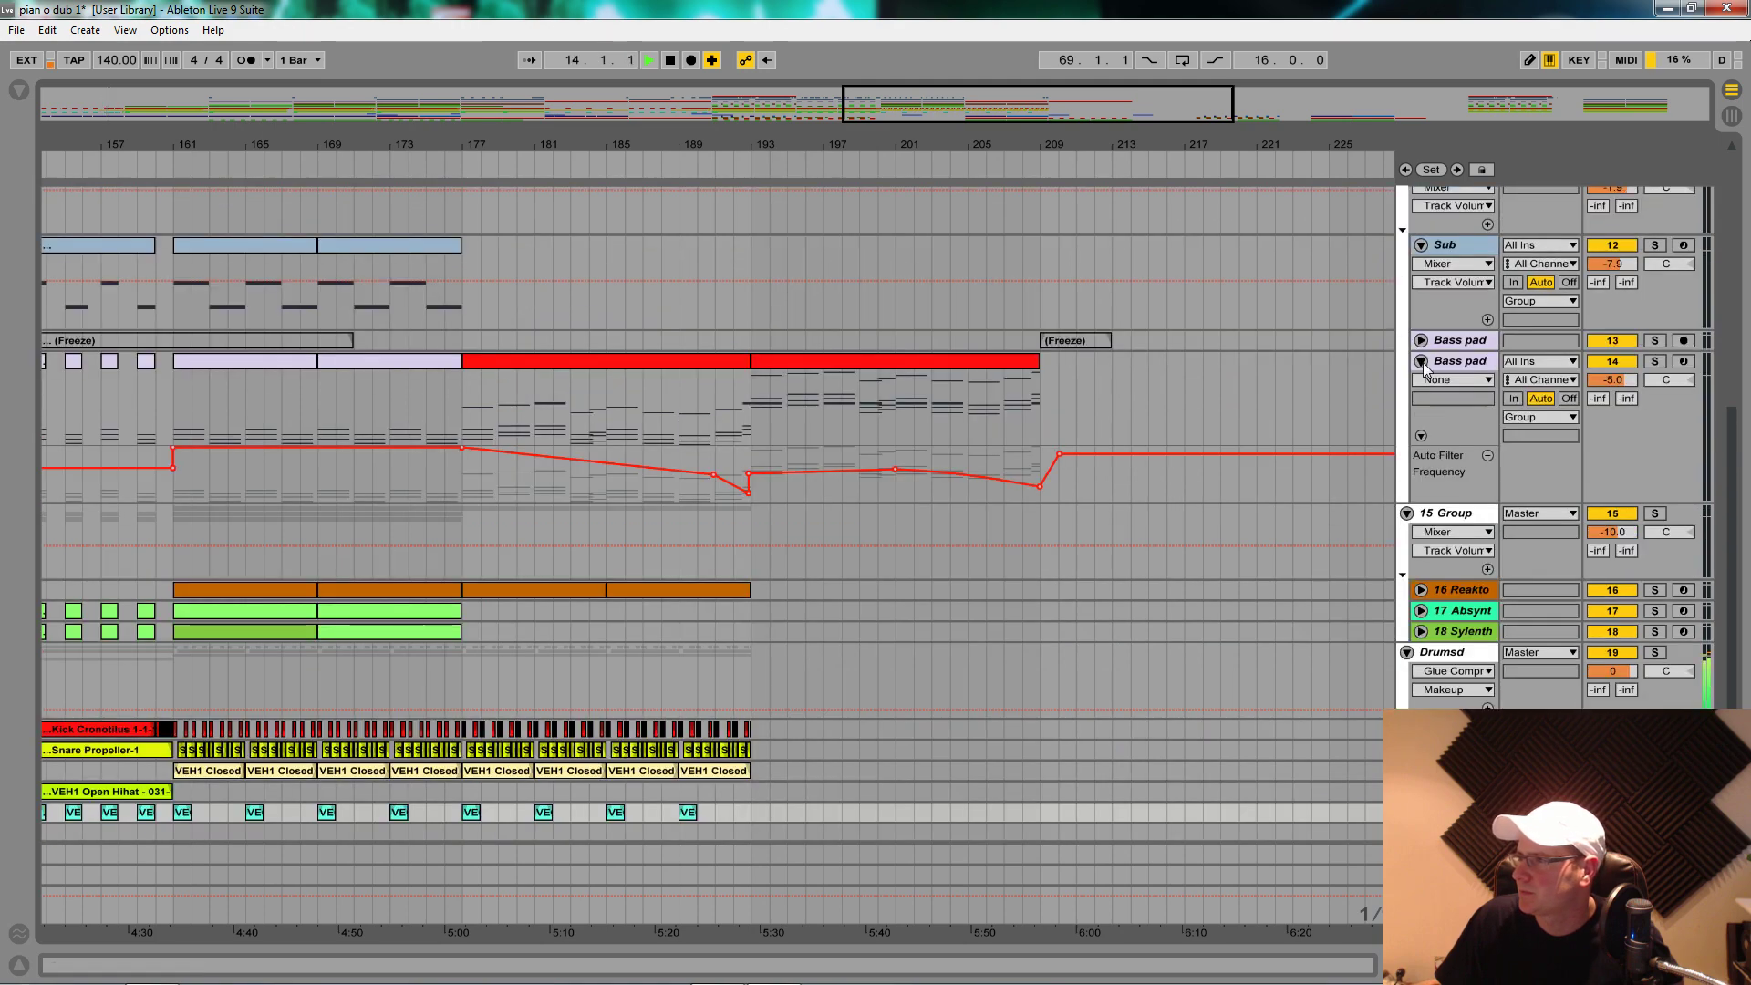
{"action": "left_click", "coordinate": [1421, 362]}
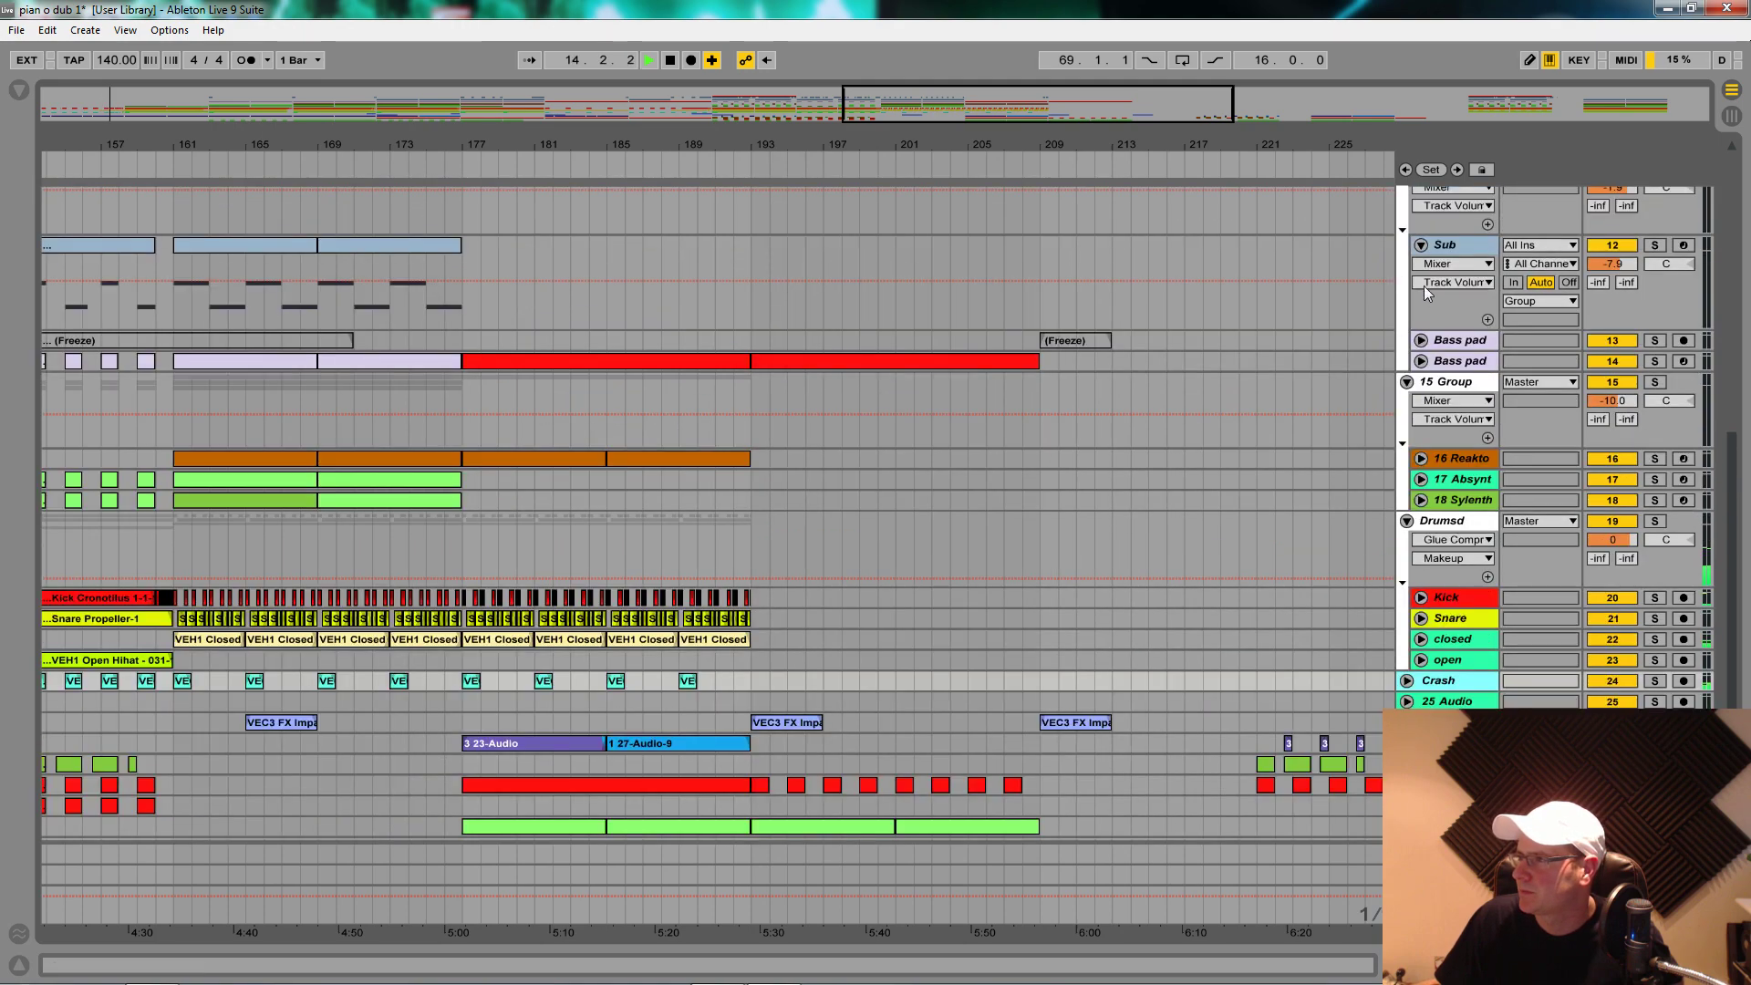
{"action": "left_click", "coordinate": [1419, 246]}
Step: Fold the 10 Audio track and rename it "bounced bas"
{"action": "scroll", "coordinate": [1432, 313], "scroll_direction": "up", "scroll_amount": 6}
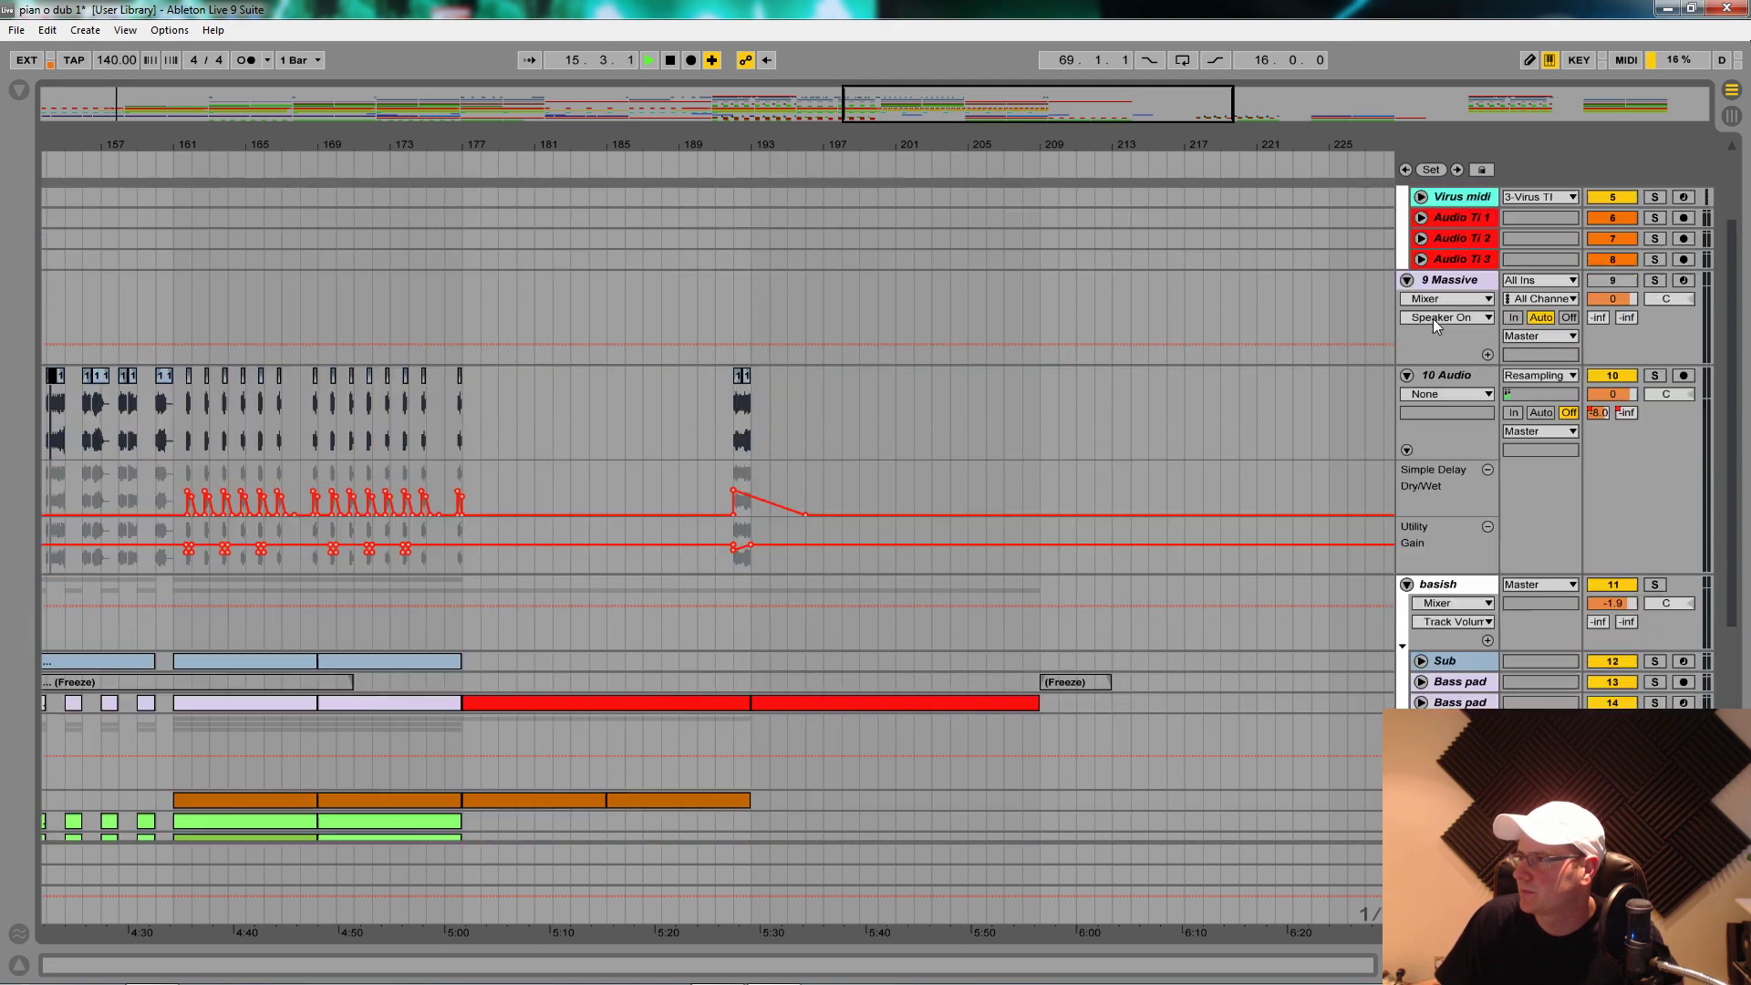
{"action": "left_click", "coordinate": [1408, 398]}
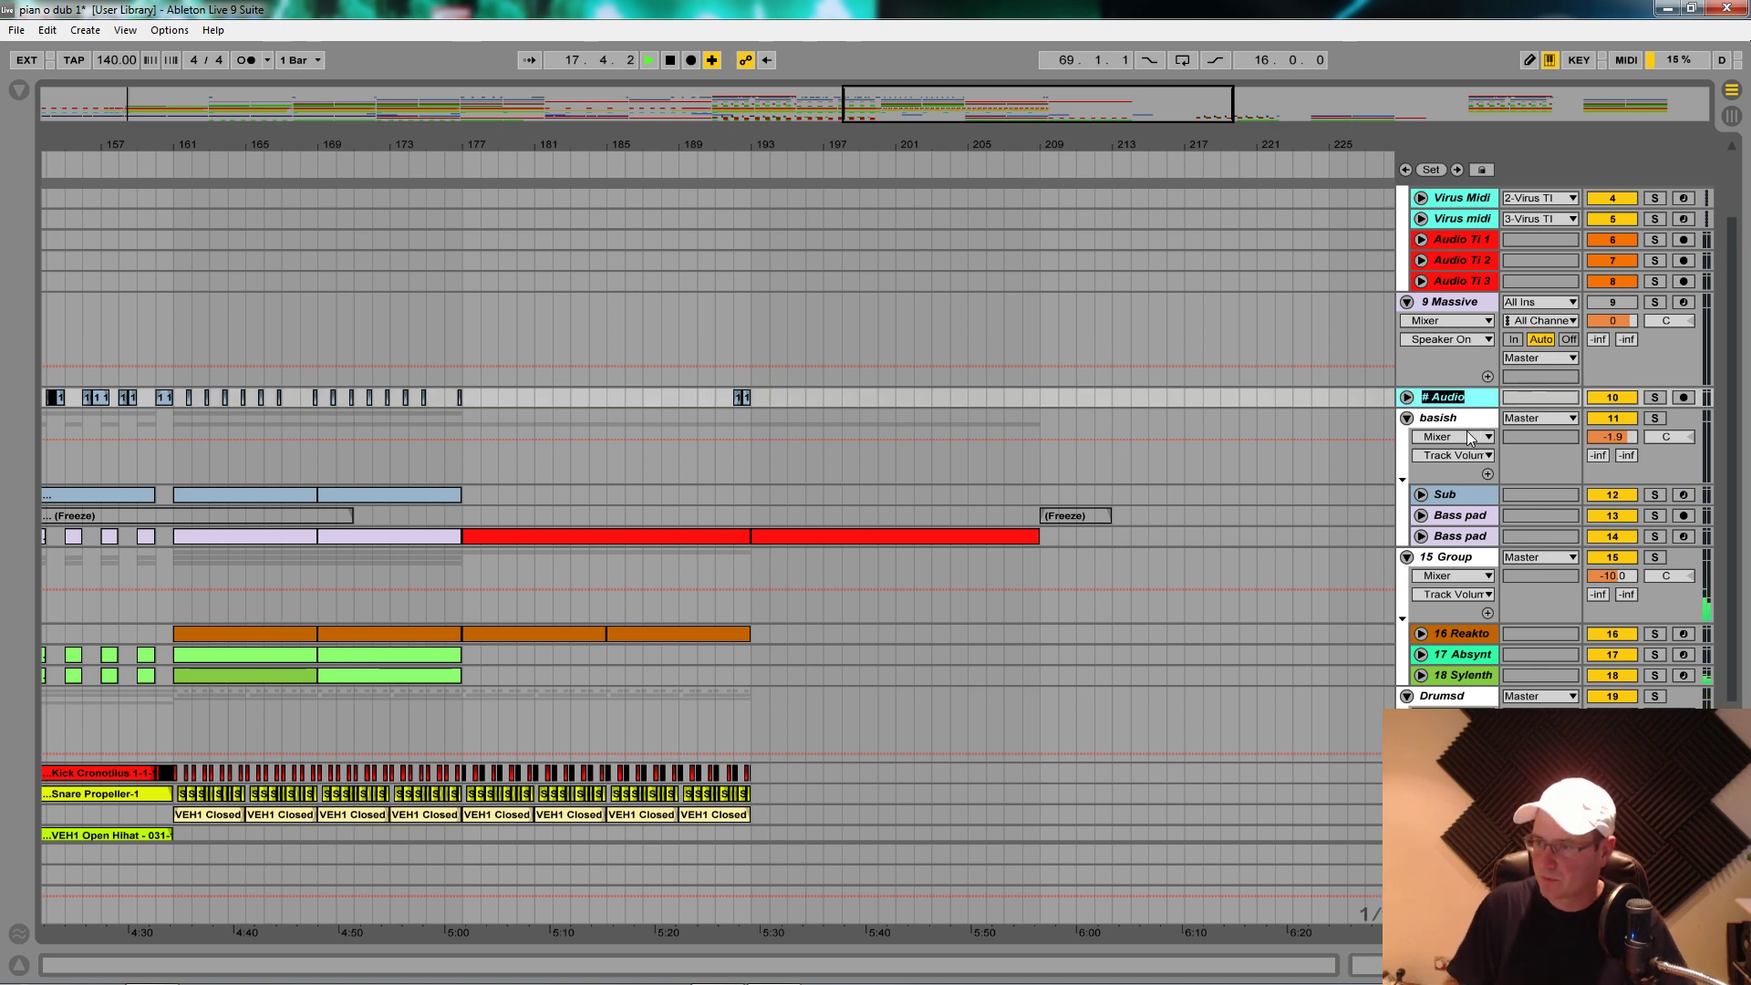
{"action": "type", "text": "bounced"}
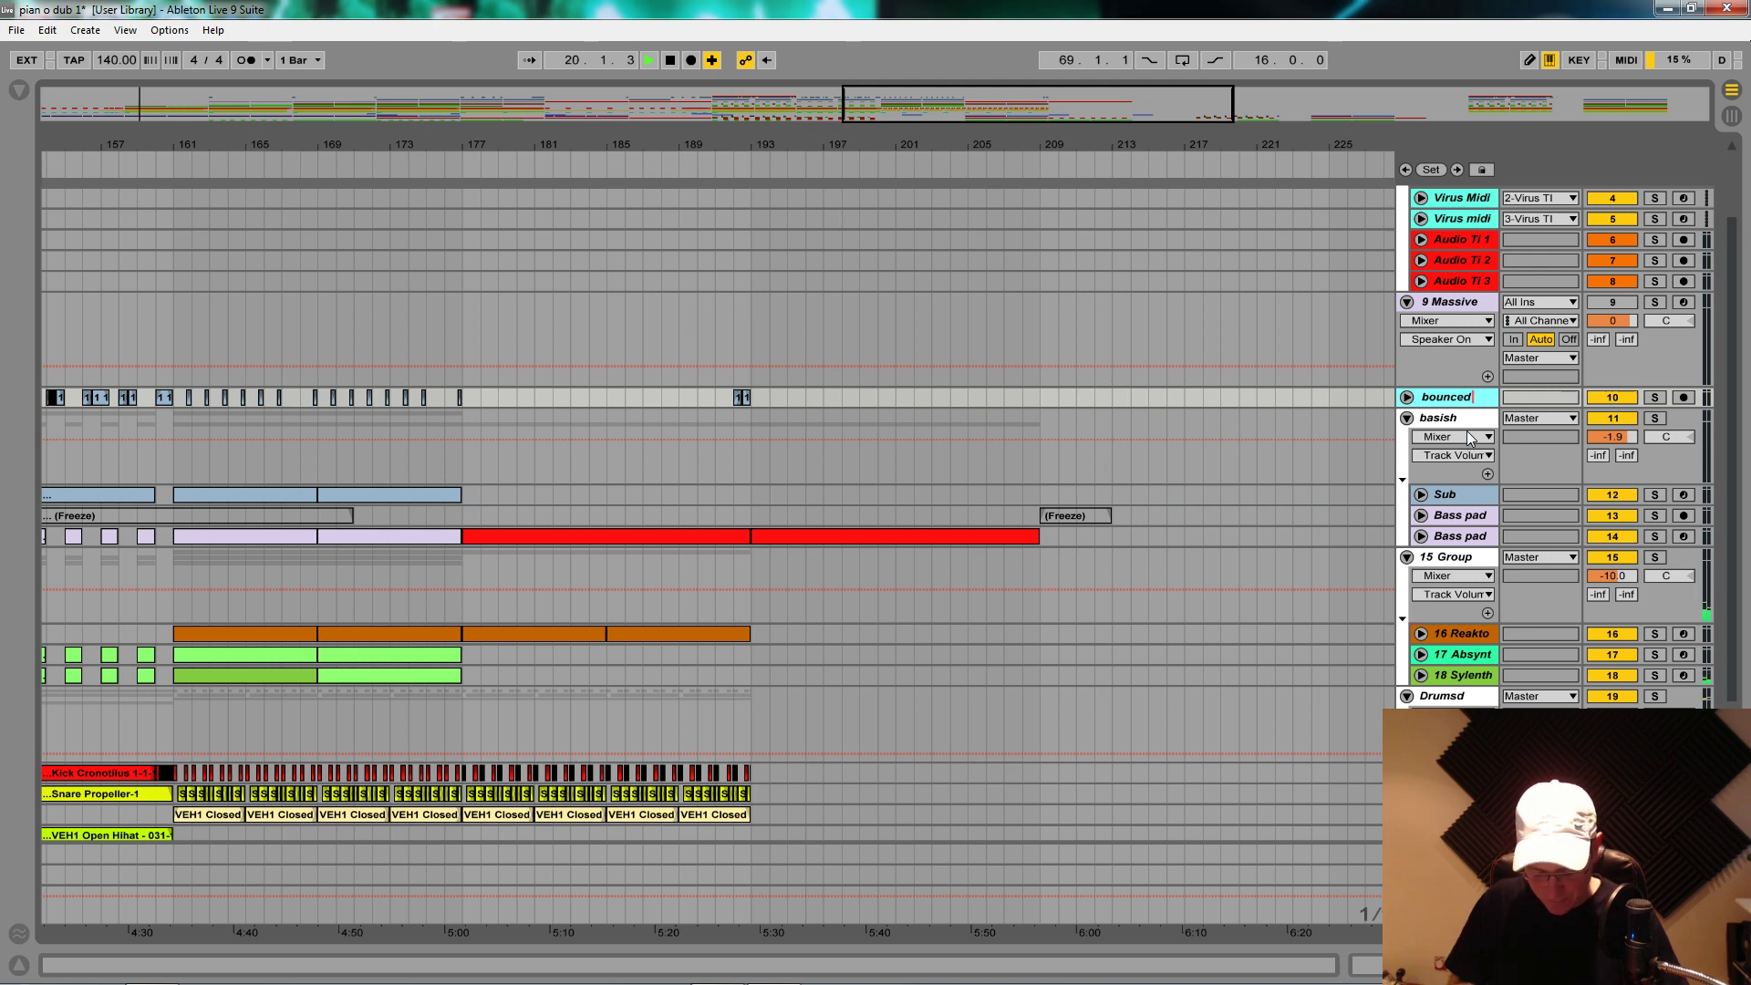
{"action": "key", "text": "Return"}
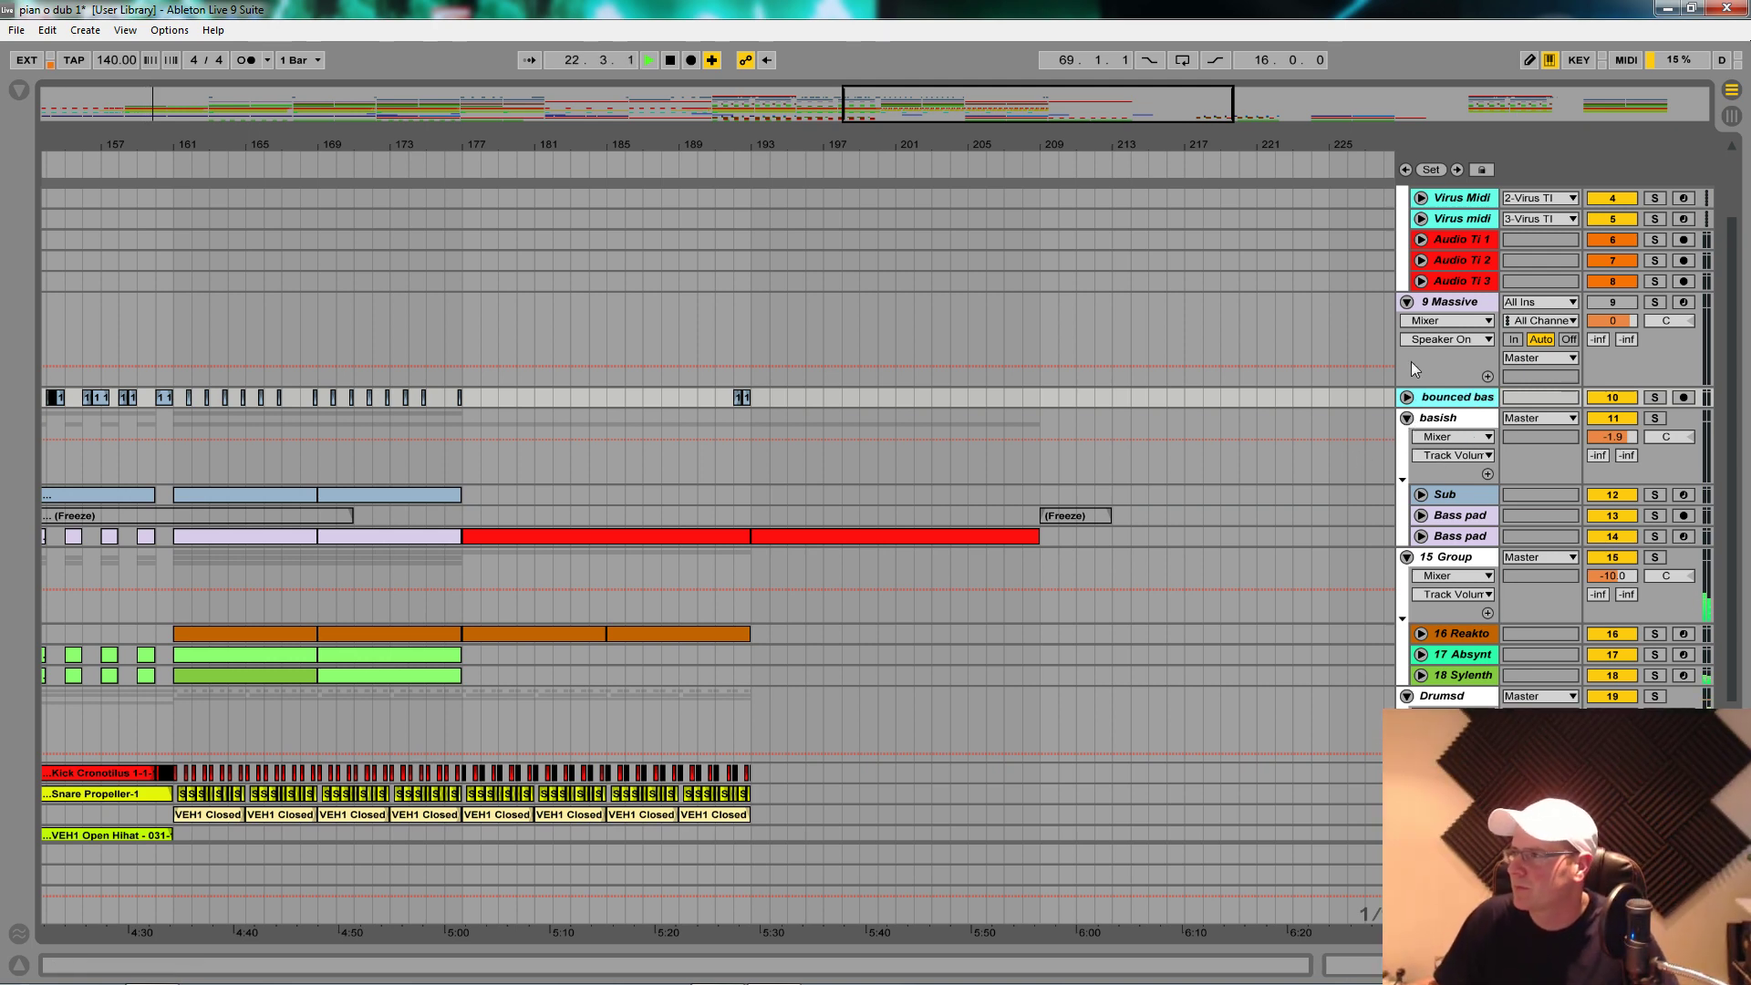
Step: Show the whole arrangement and unfold the Reaktor, Absynth and Sylenth tracks in the 15 Group
{"action": "scroll", "coordinate": [1409, 373], "scroll_direction": "down", "scroll_amount": 6}
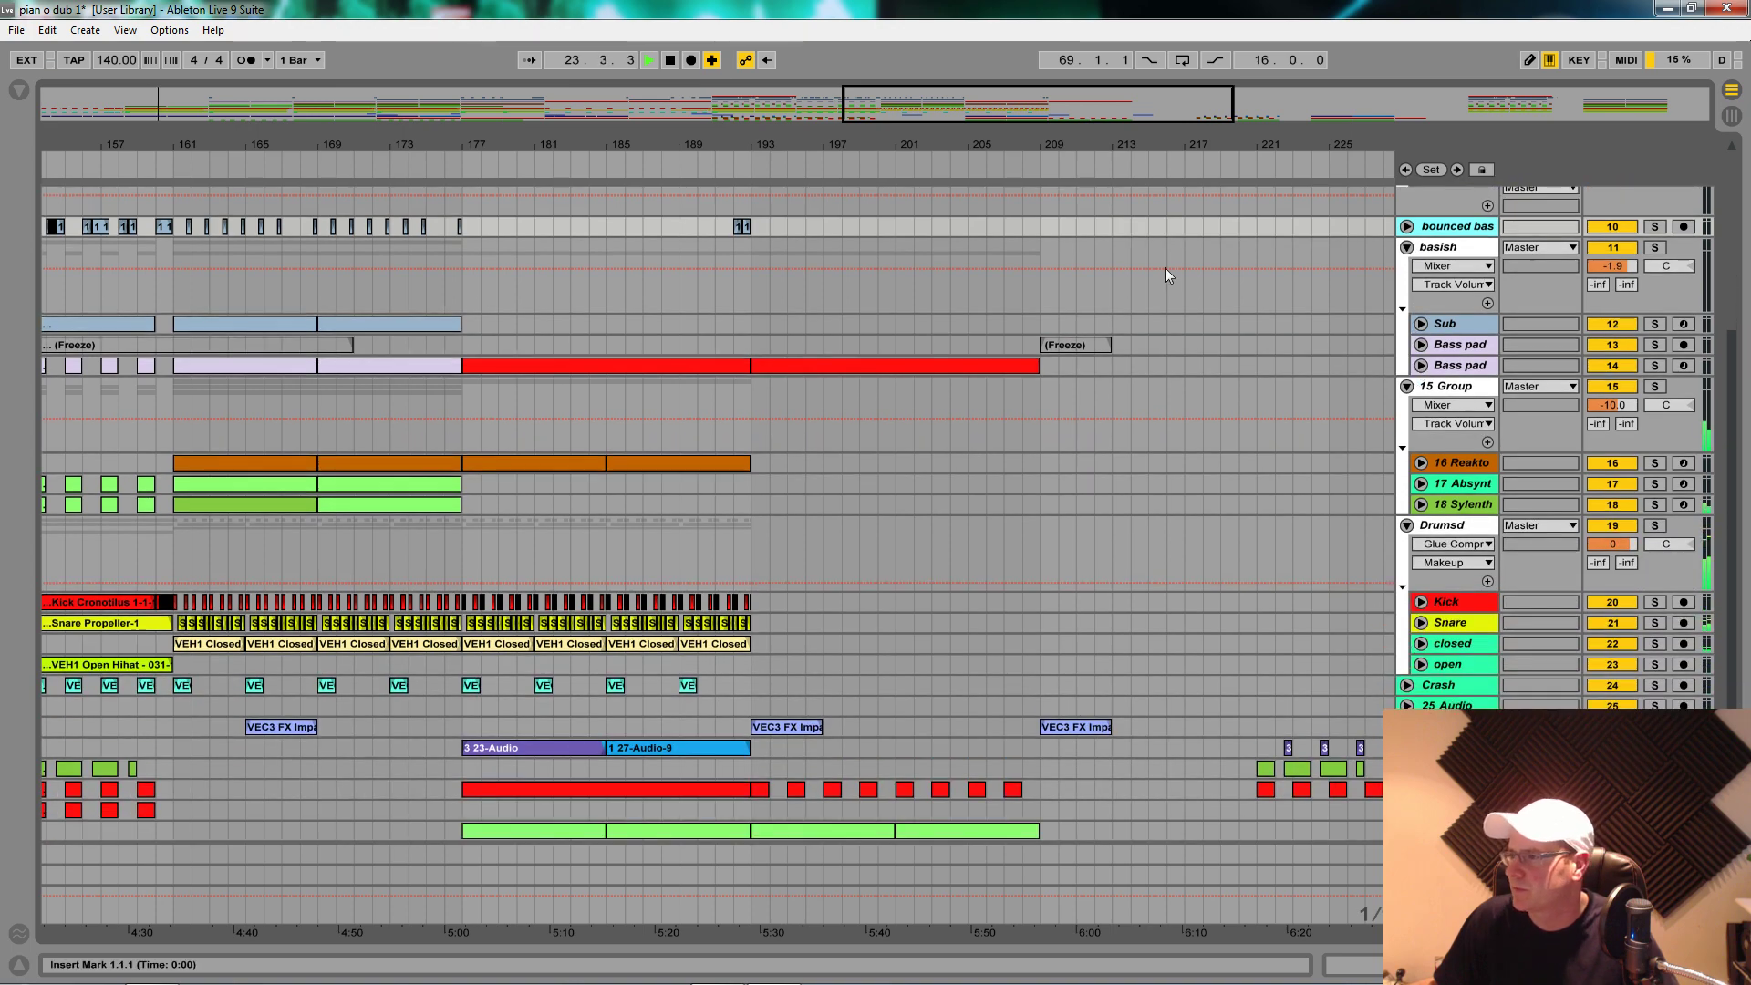
{"action": "left_click_drag", "start_coordinate": [630, 133], "coordinate": [831, 135]}
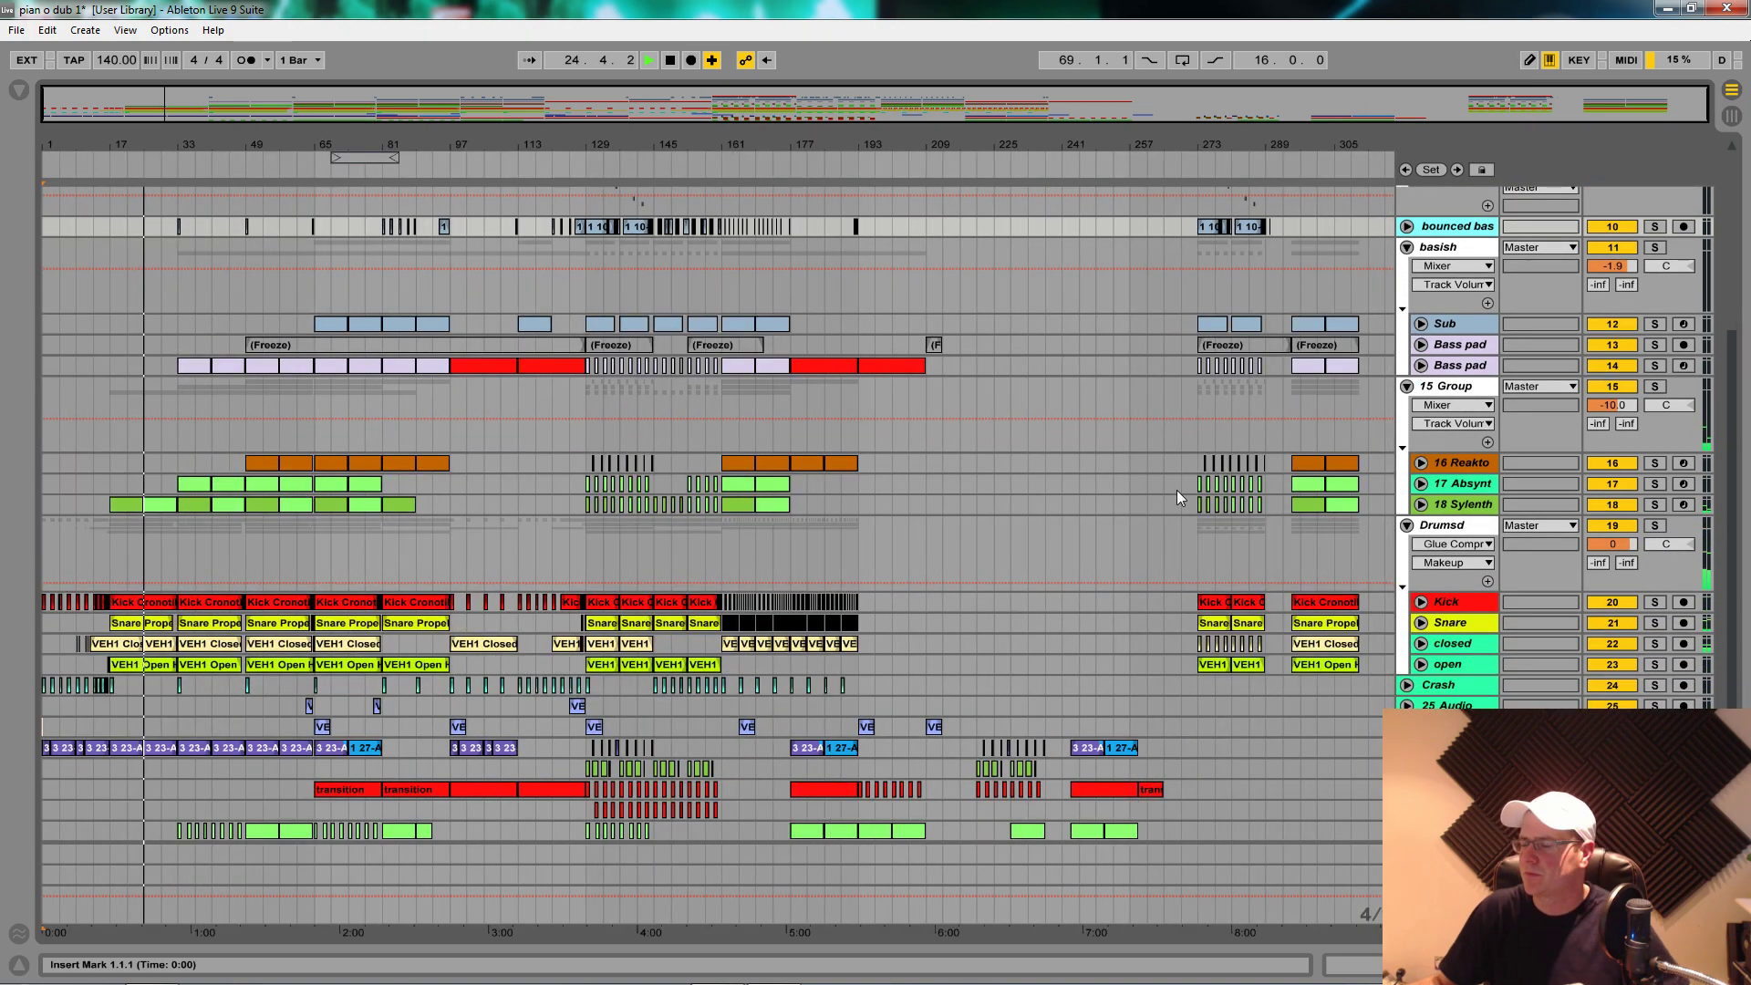
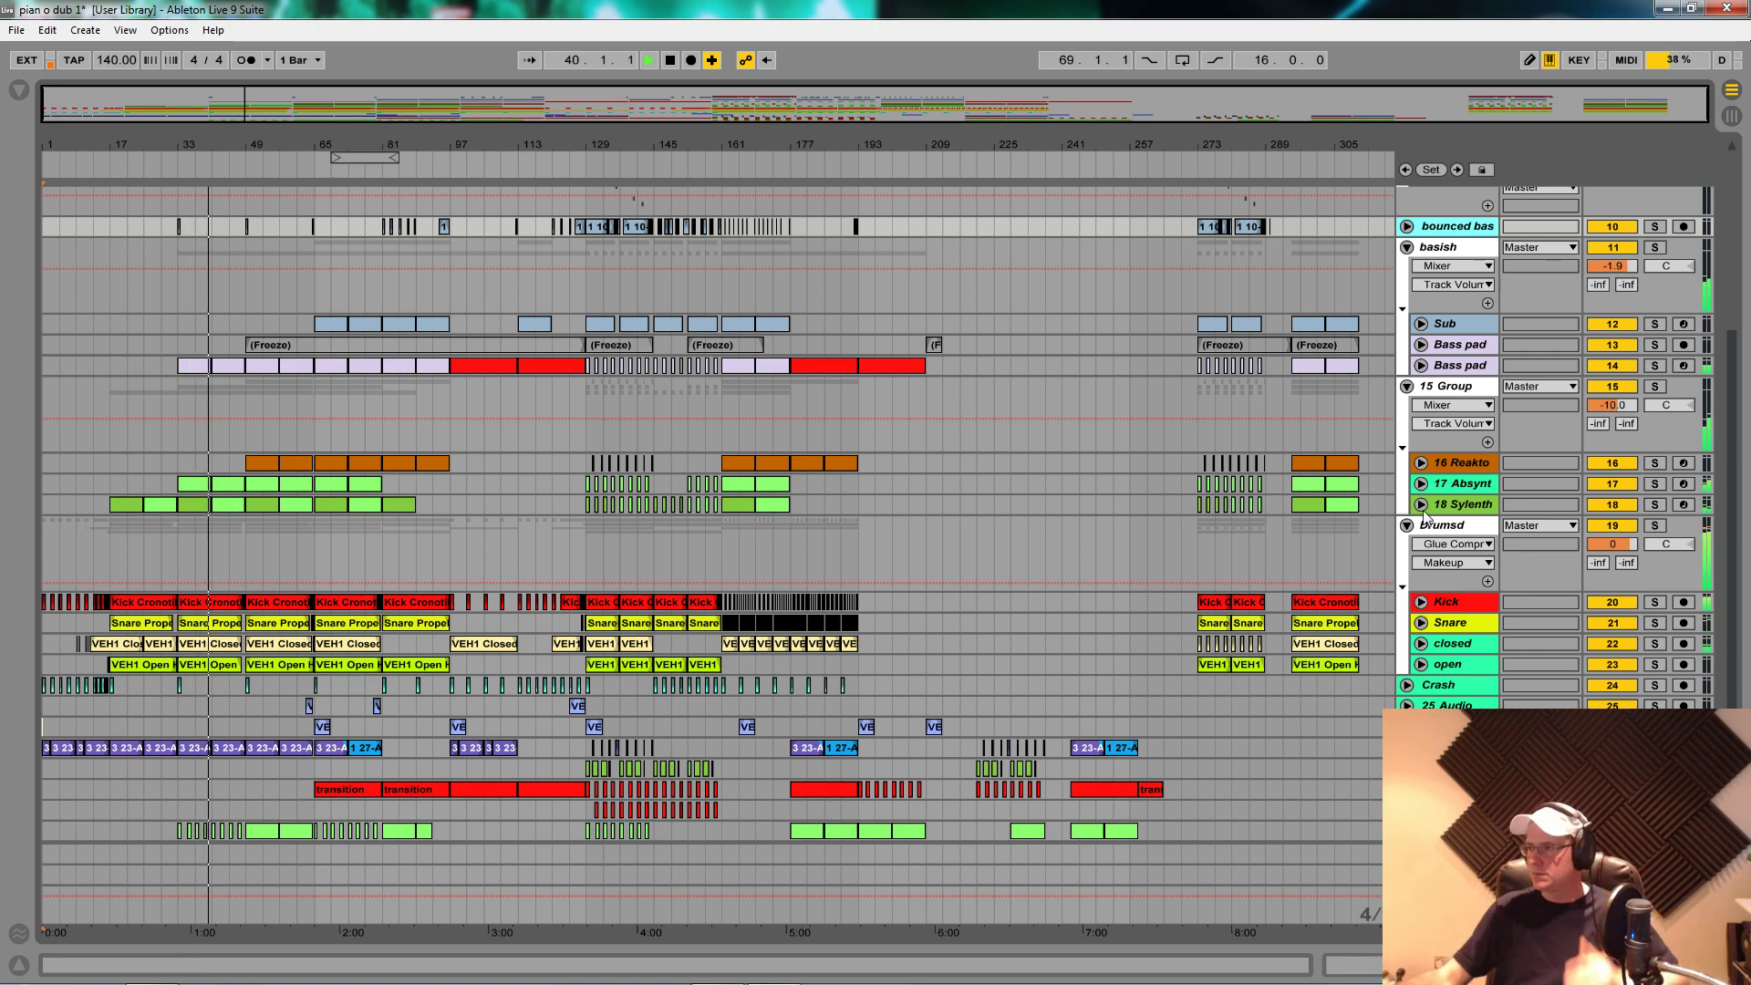
{"action": "left_click", "coordinate": [1421, 464]}
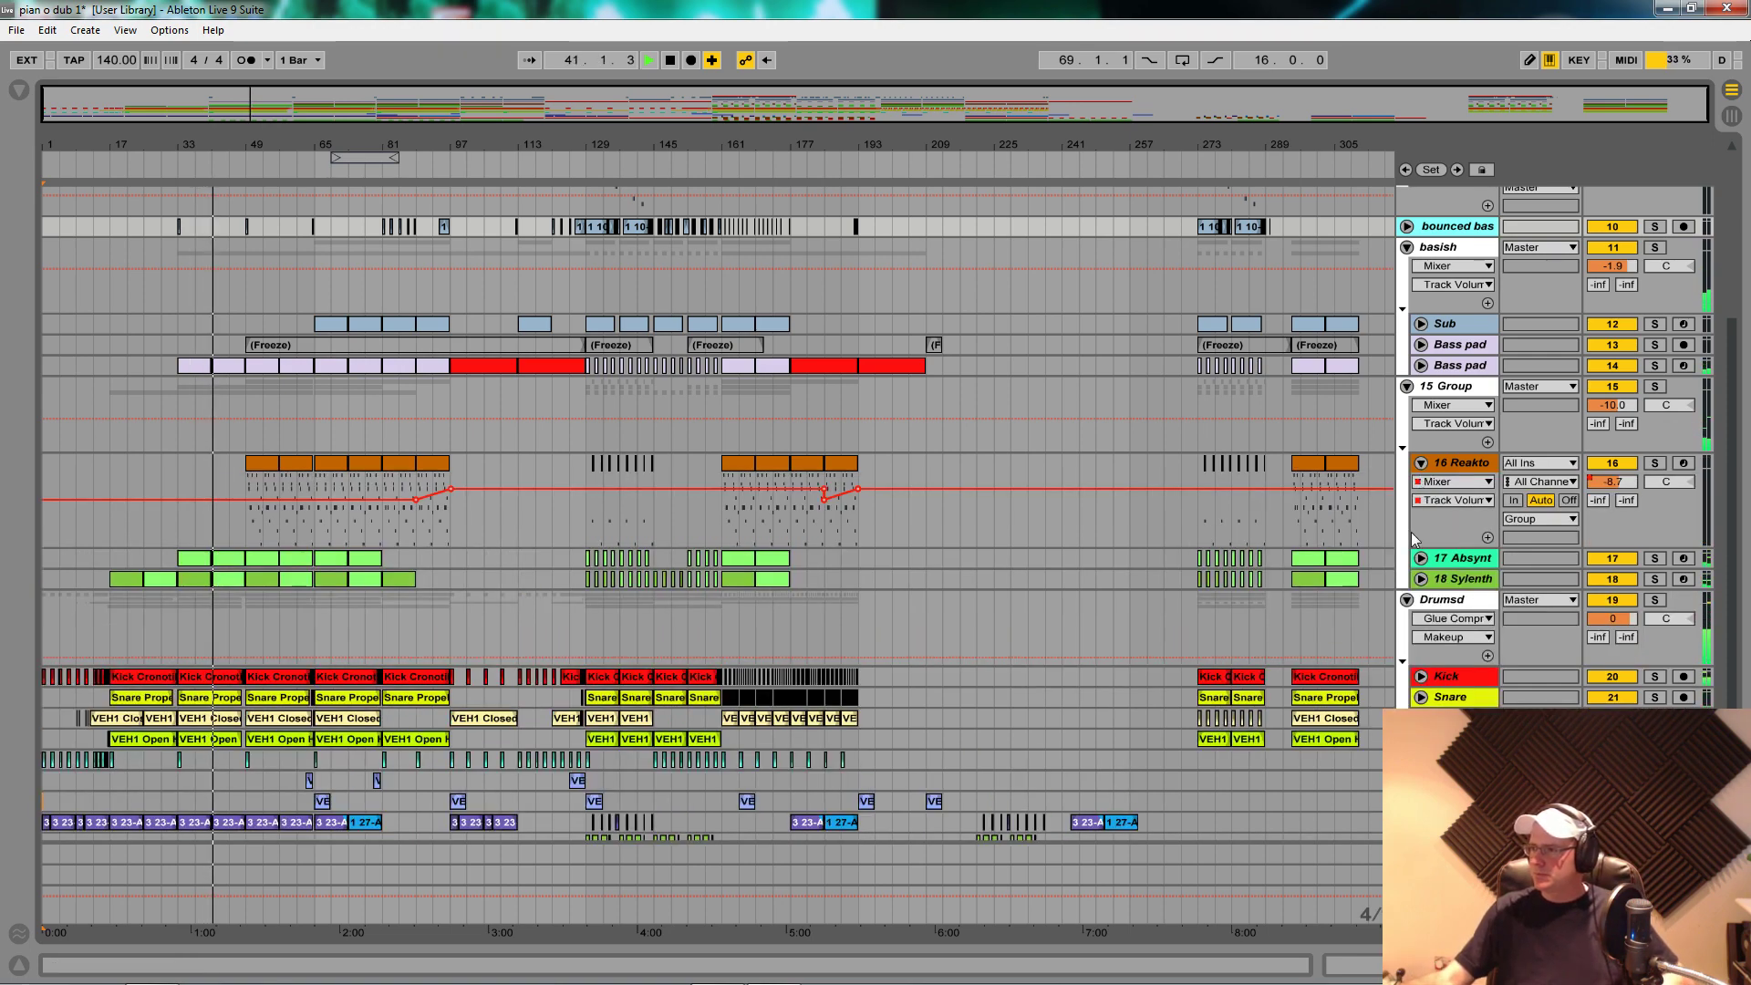
{"action": "left_click", "coordinate": [1421, 558]}
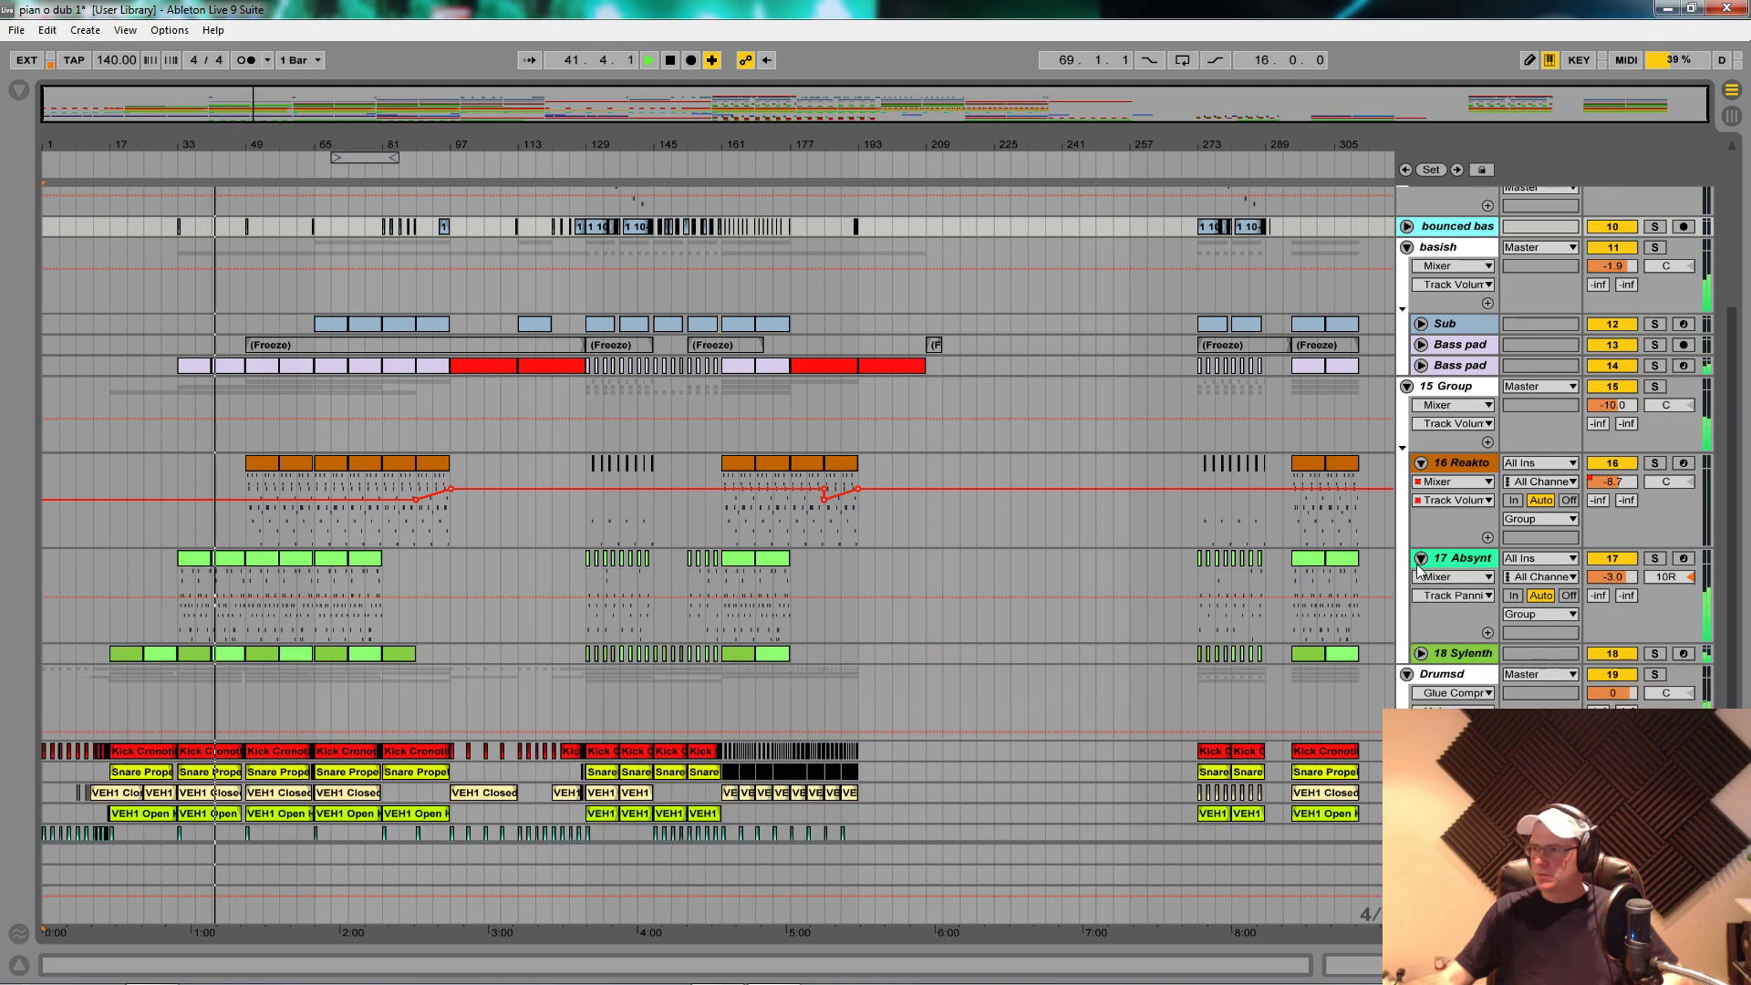
{"action": "left_click", "coordinate": [1421, 653]}
{"action": "scroll", "coordinate": [1418, 547], "scroll_direction": "up", "scroll_amount": 1}
{"action": "scroll", "coordinate": [1418, 547], "scroll_direction": "up", "scroll_amount": 1}
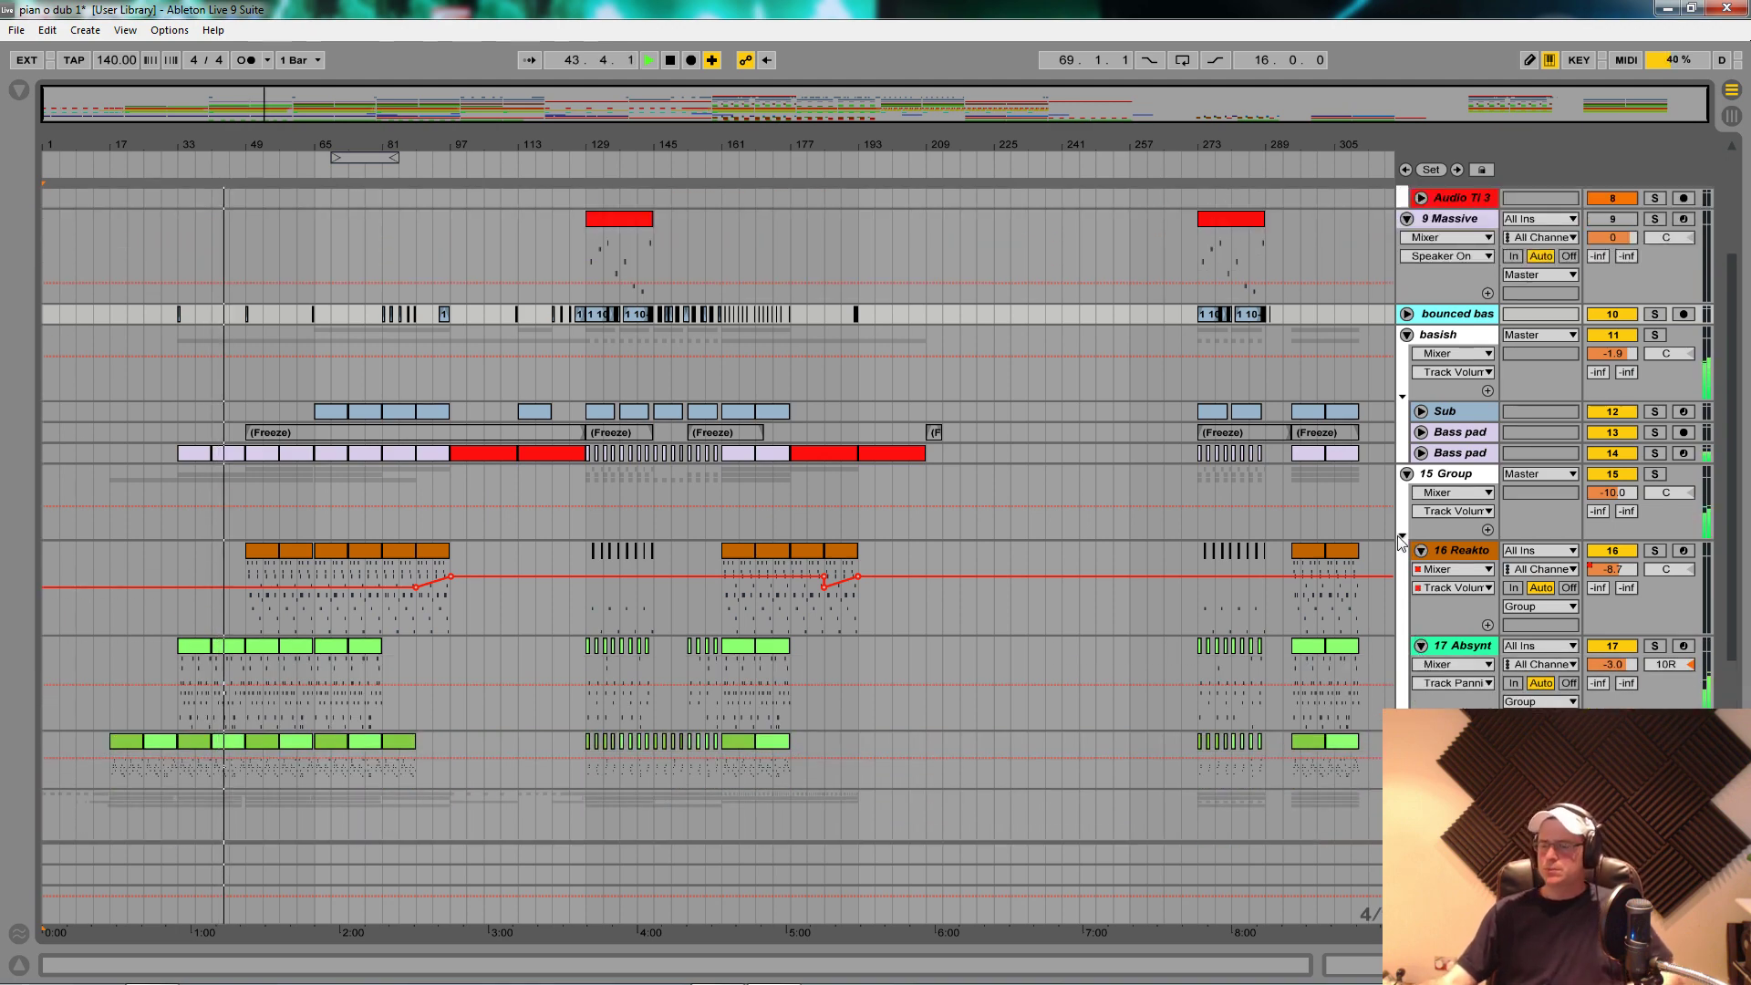
Step: Unfold the Bass pad track 14 and bring up its Compressor and Auto Filter devices
{"action": "left_click", "coordinate": [1420, 453]}
{"action": "double_click", "coordinate": [1496, 456]}
{"action": "left_click_drag", "start_coordinate": [1541, 964], "coordinate": [1587, 965]}
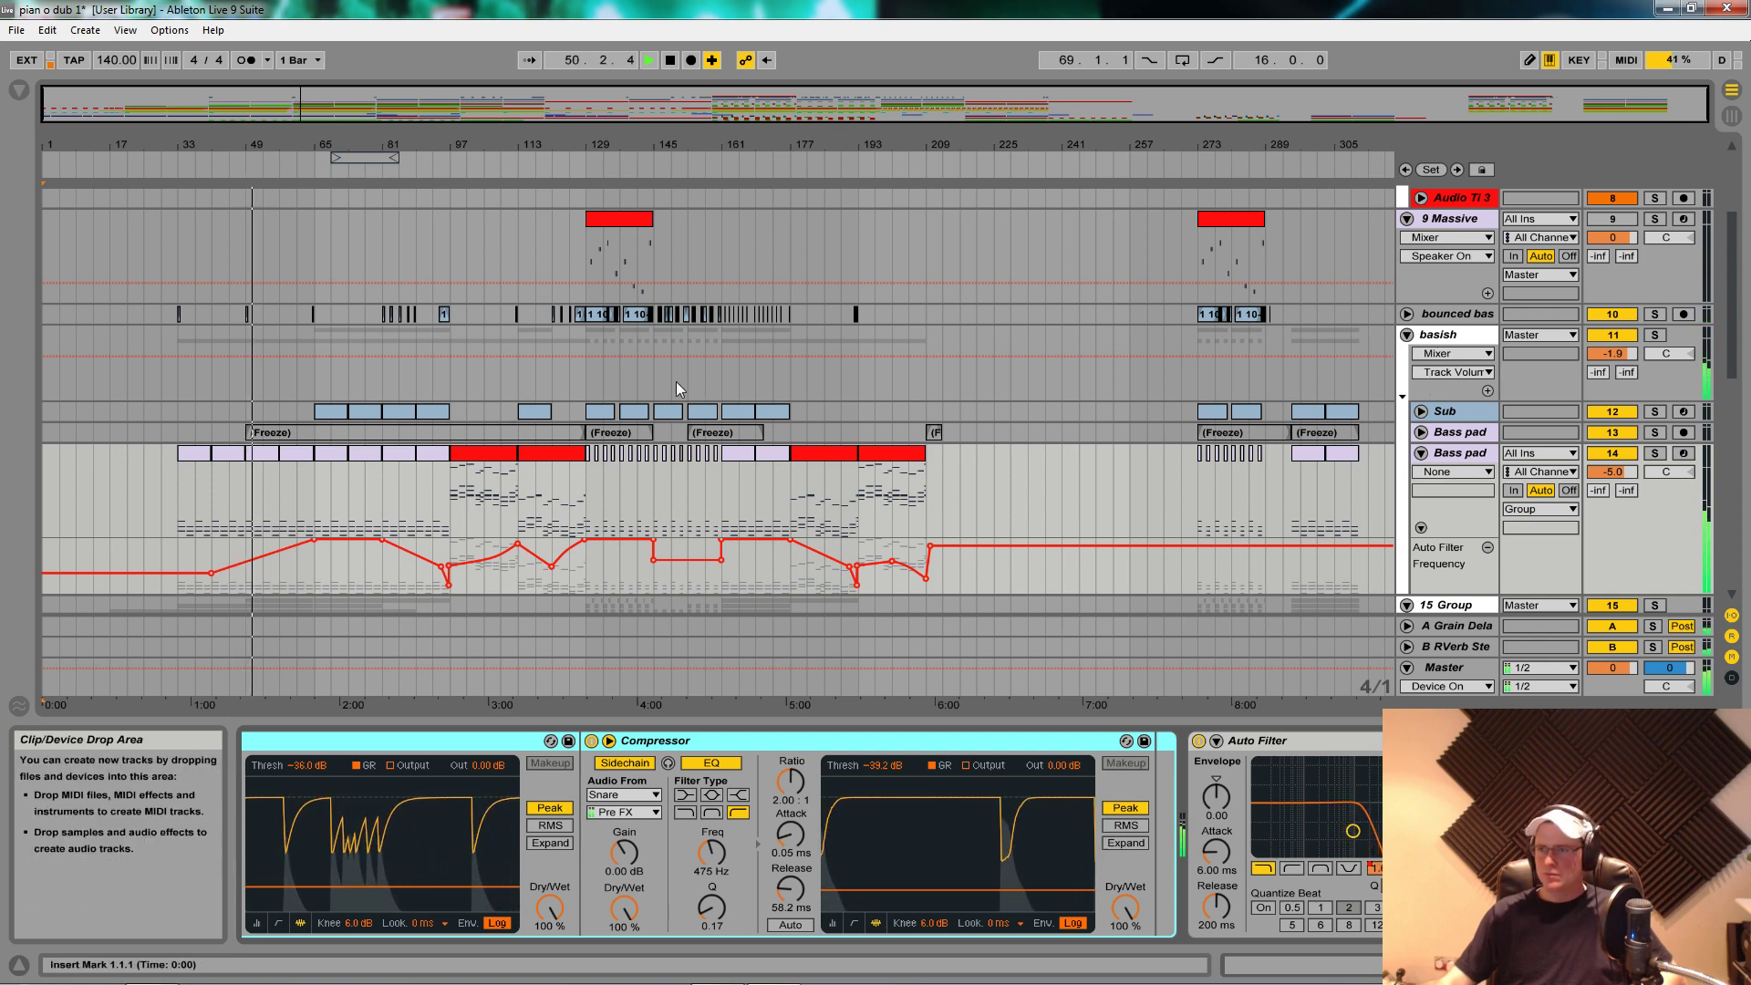
Step: Solo the 31 Kontakt 5 track briefly to audition it, and unsolo it
{"action": "scroll", "coordinate": [782, 363], "scroll_direction": "down", "scroll_amount": 3}
{"action": "scroll", "coordinate": [782, 363], "scroll_direction": "down", "scroll_amount": 10}
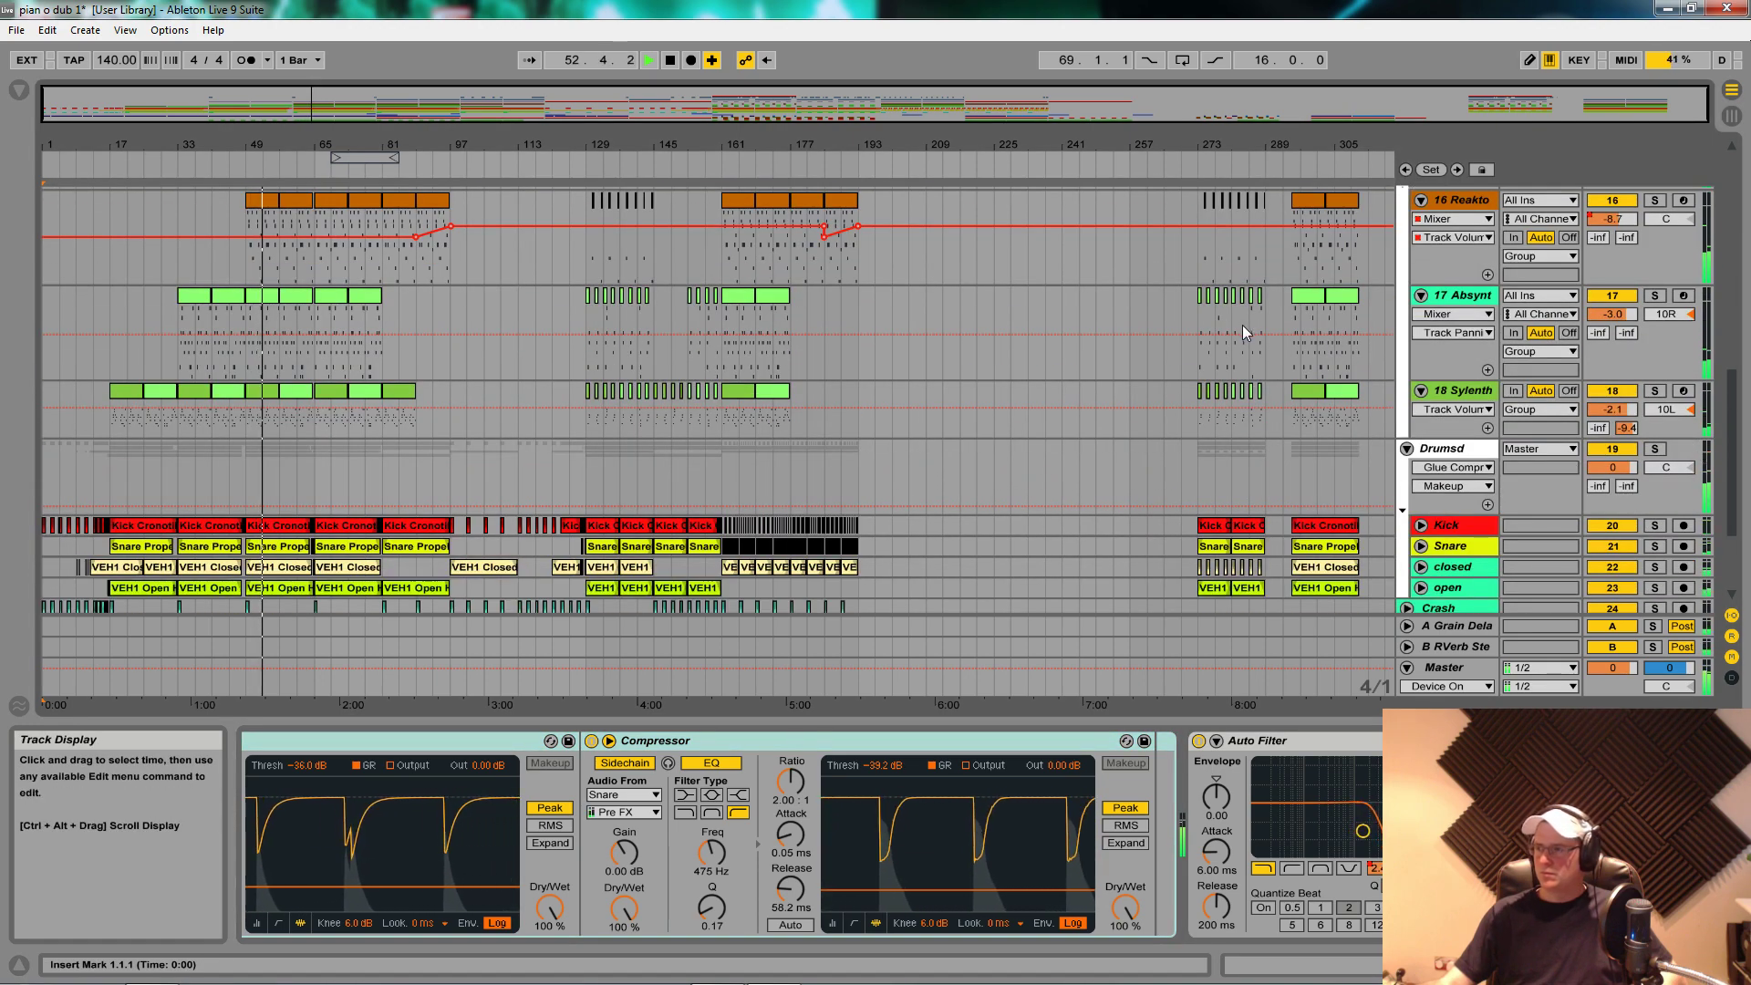
{"action": "scroll", "coordinate": [678, 355], "scroll_direction": "down", "scroll_amount": 7}
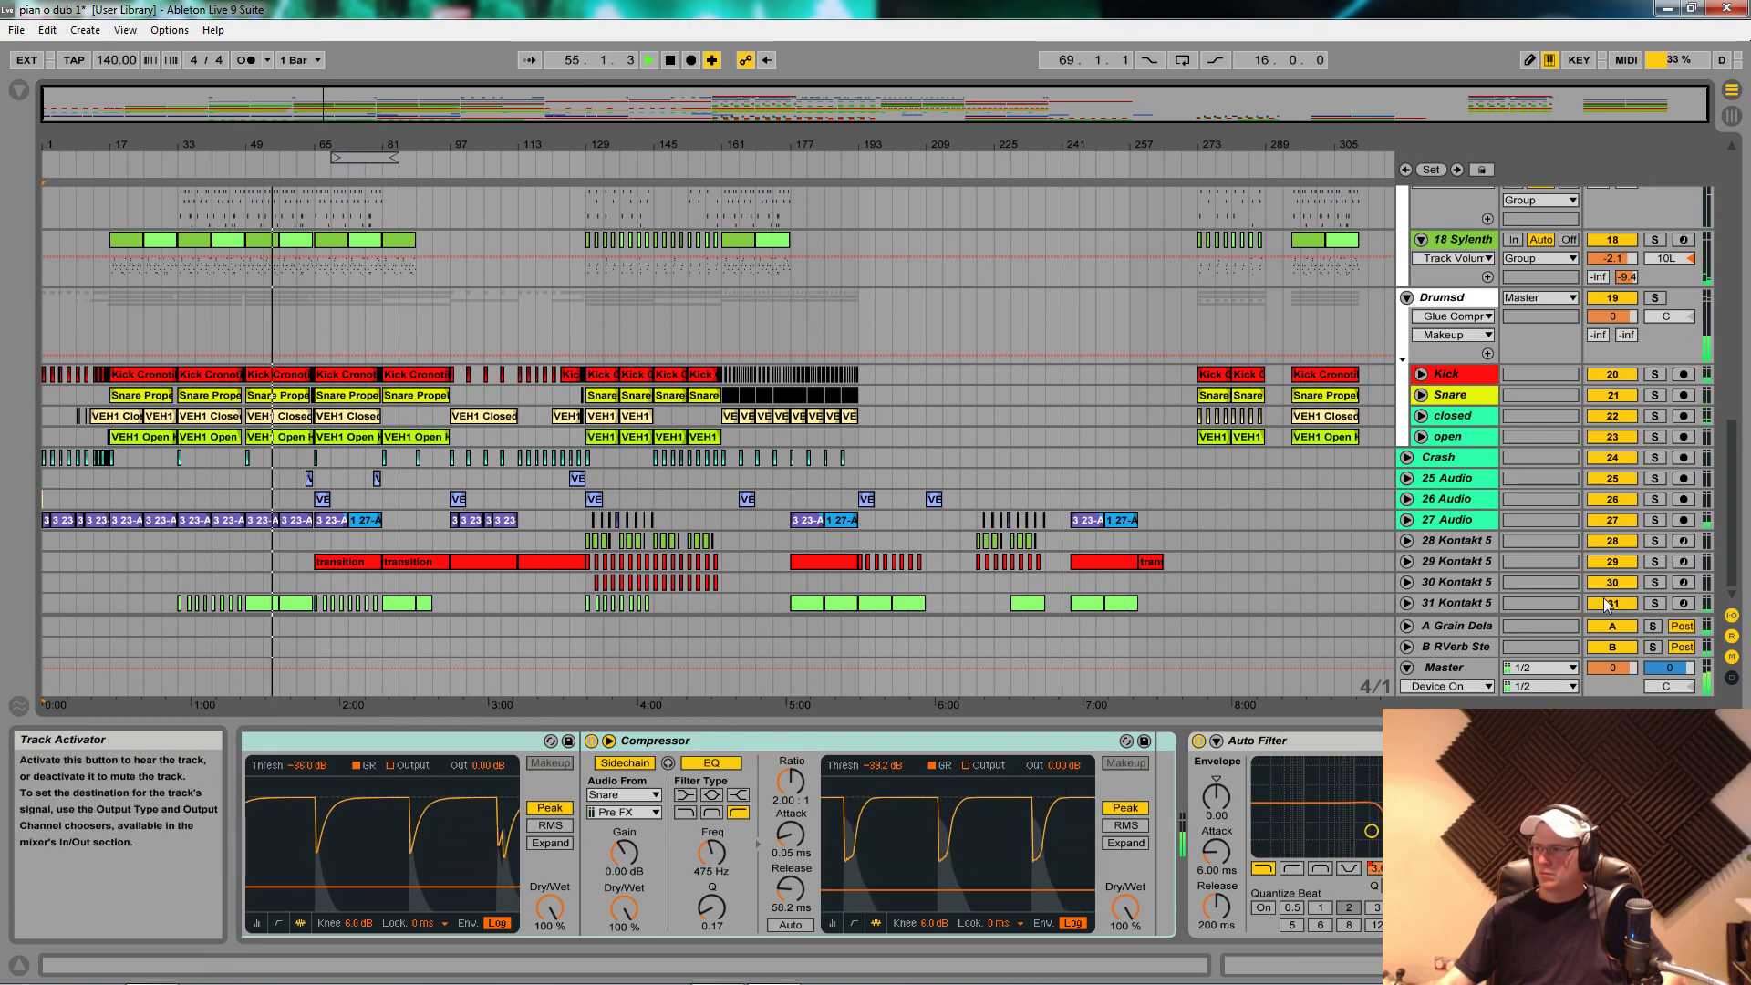
{"action": "left_click", "coordinate": [1654, 603]}
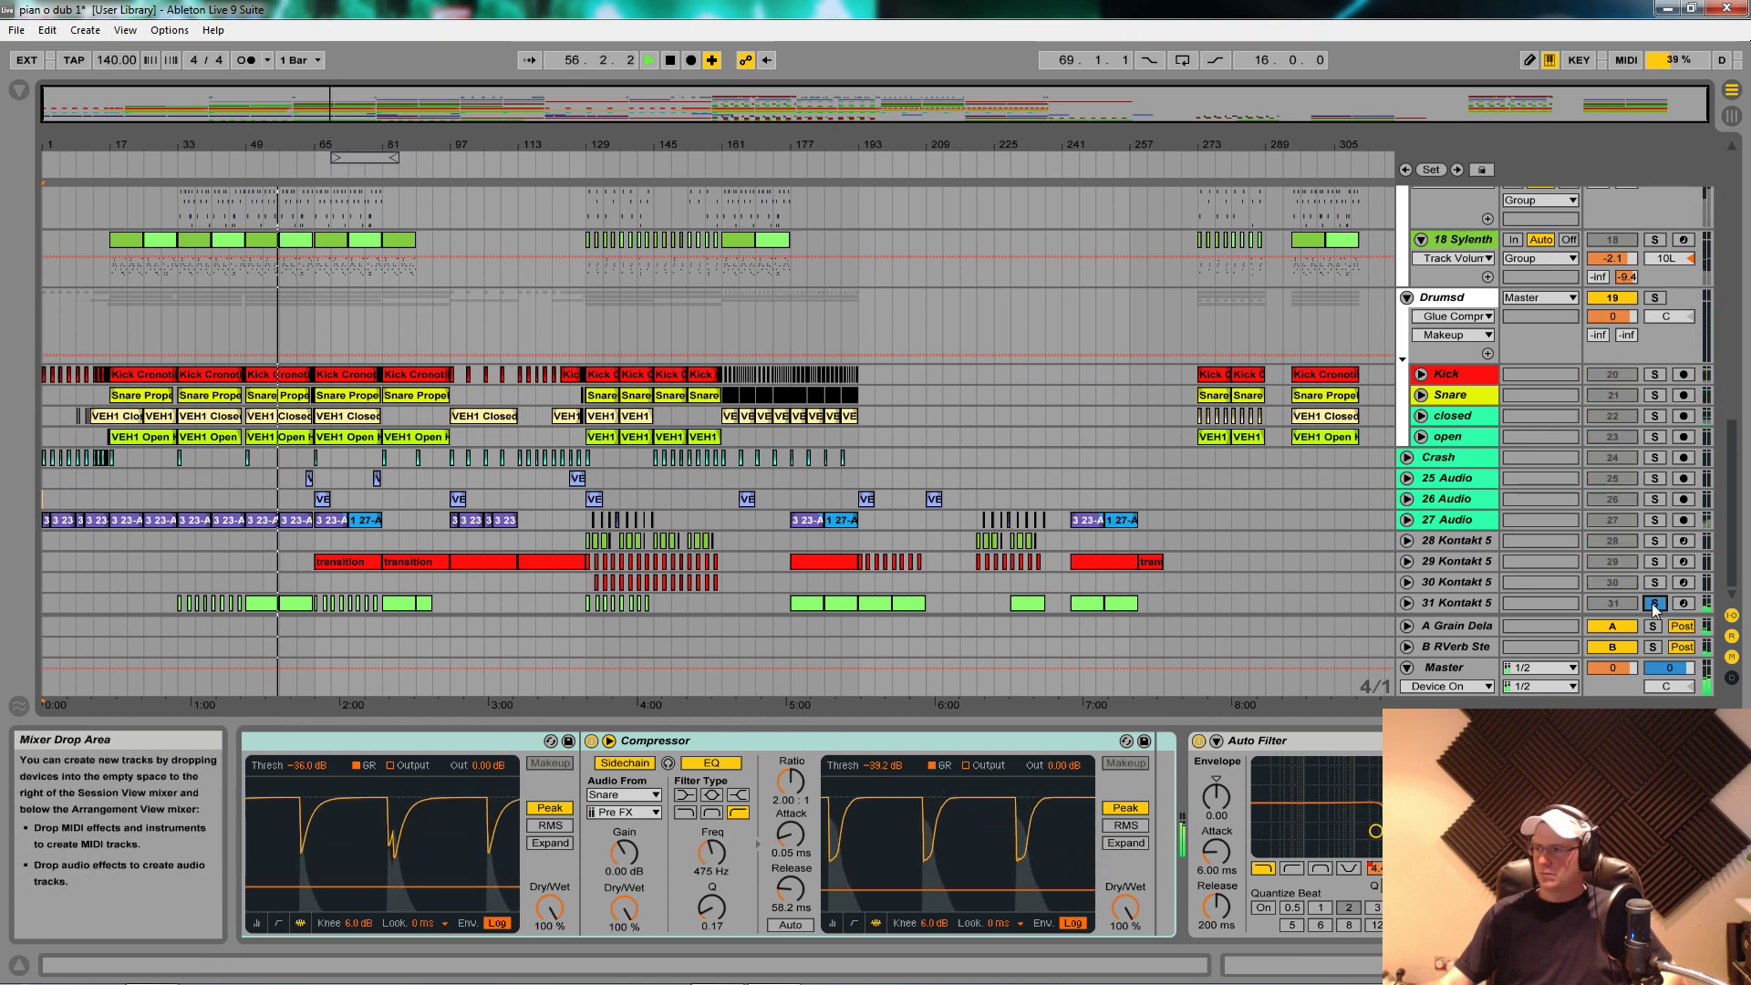
{"action": "left_click", "coordinate": [1654, 602]}
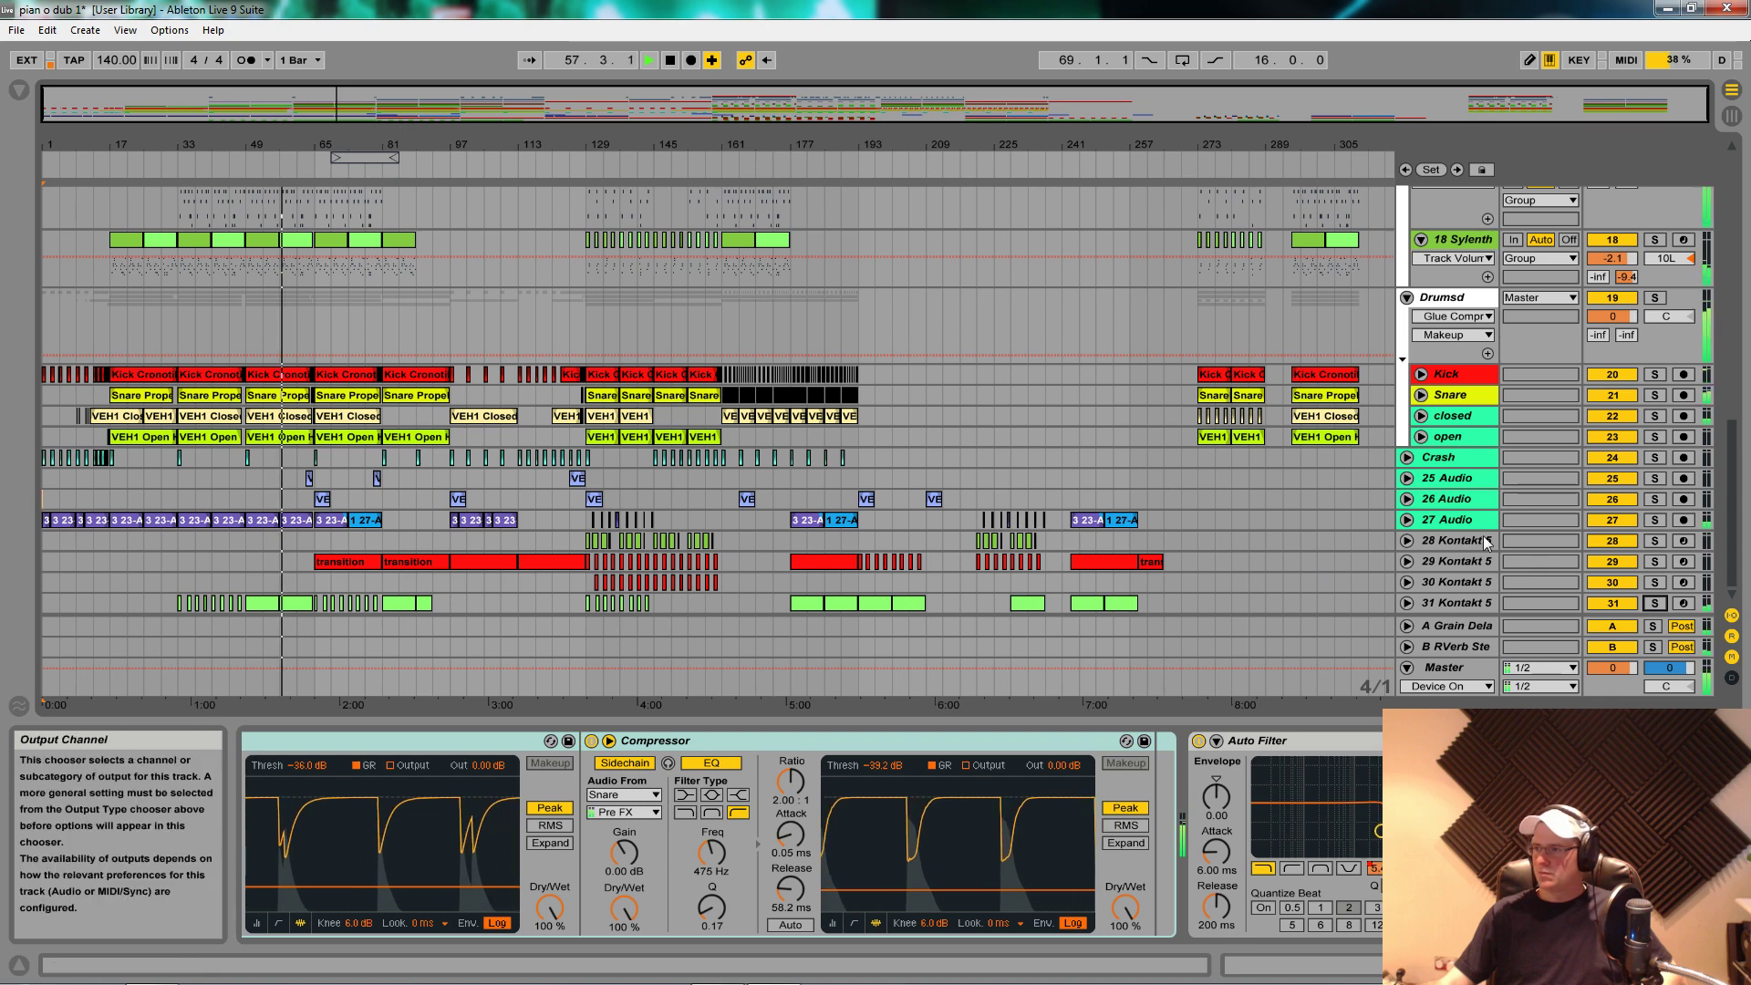
Step: Unfold the 27 Audio and 31 Kontakt 5 tracks to show their automation
{"action": "left_click", "coordinate": [1407, 519]}
{"action": "scroll", "coordinate": [1392, 551], "scroll_direction": "down", "scroll_amount": 3}
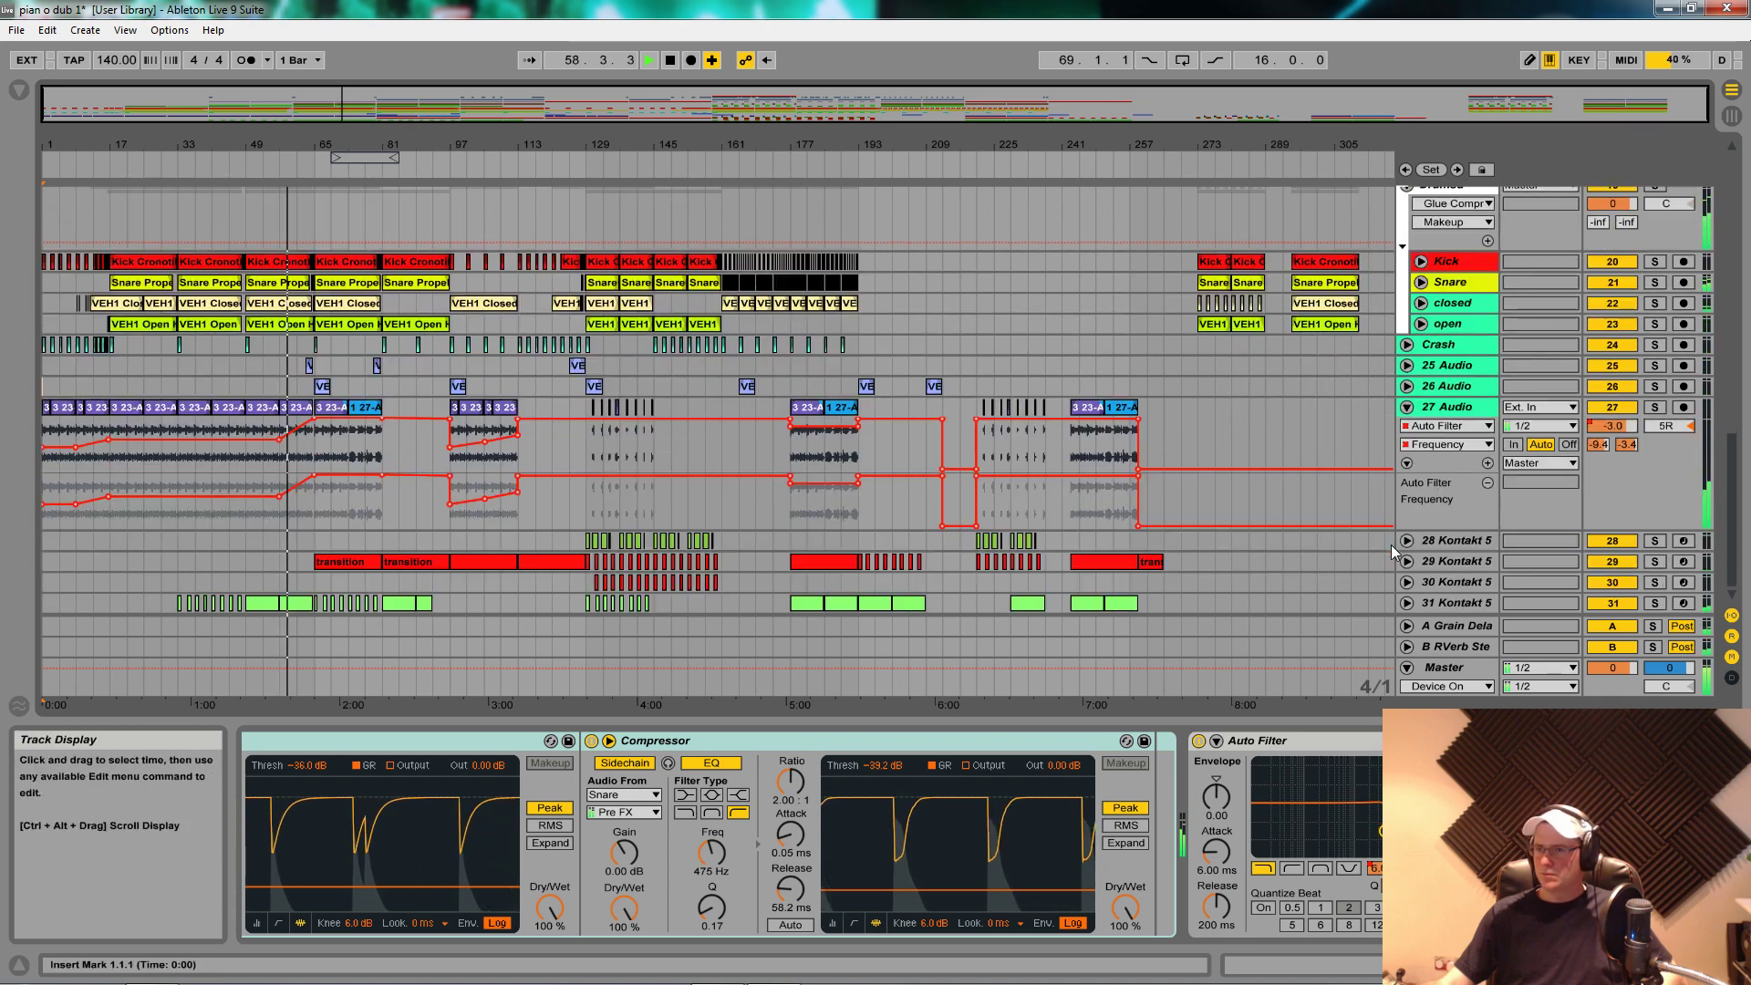
{"action": "left_click", "coordinate": [1407, 603]}
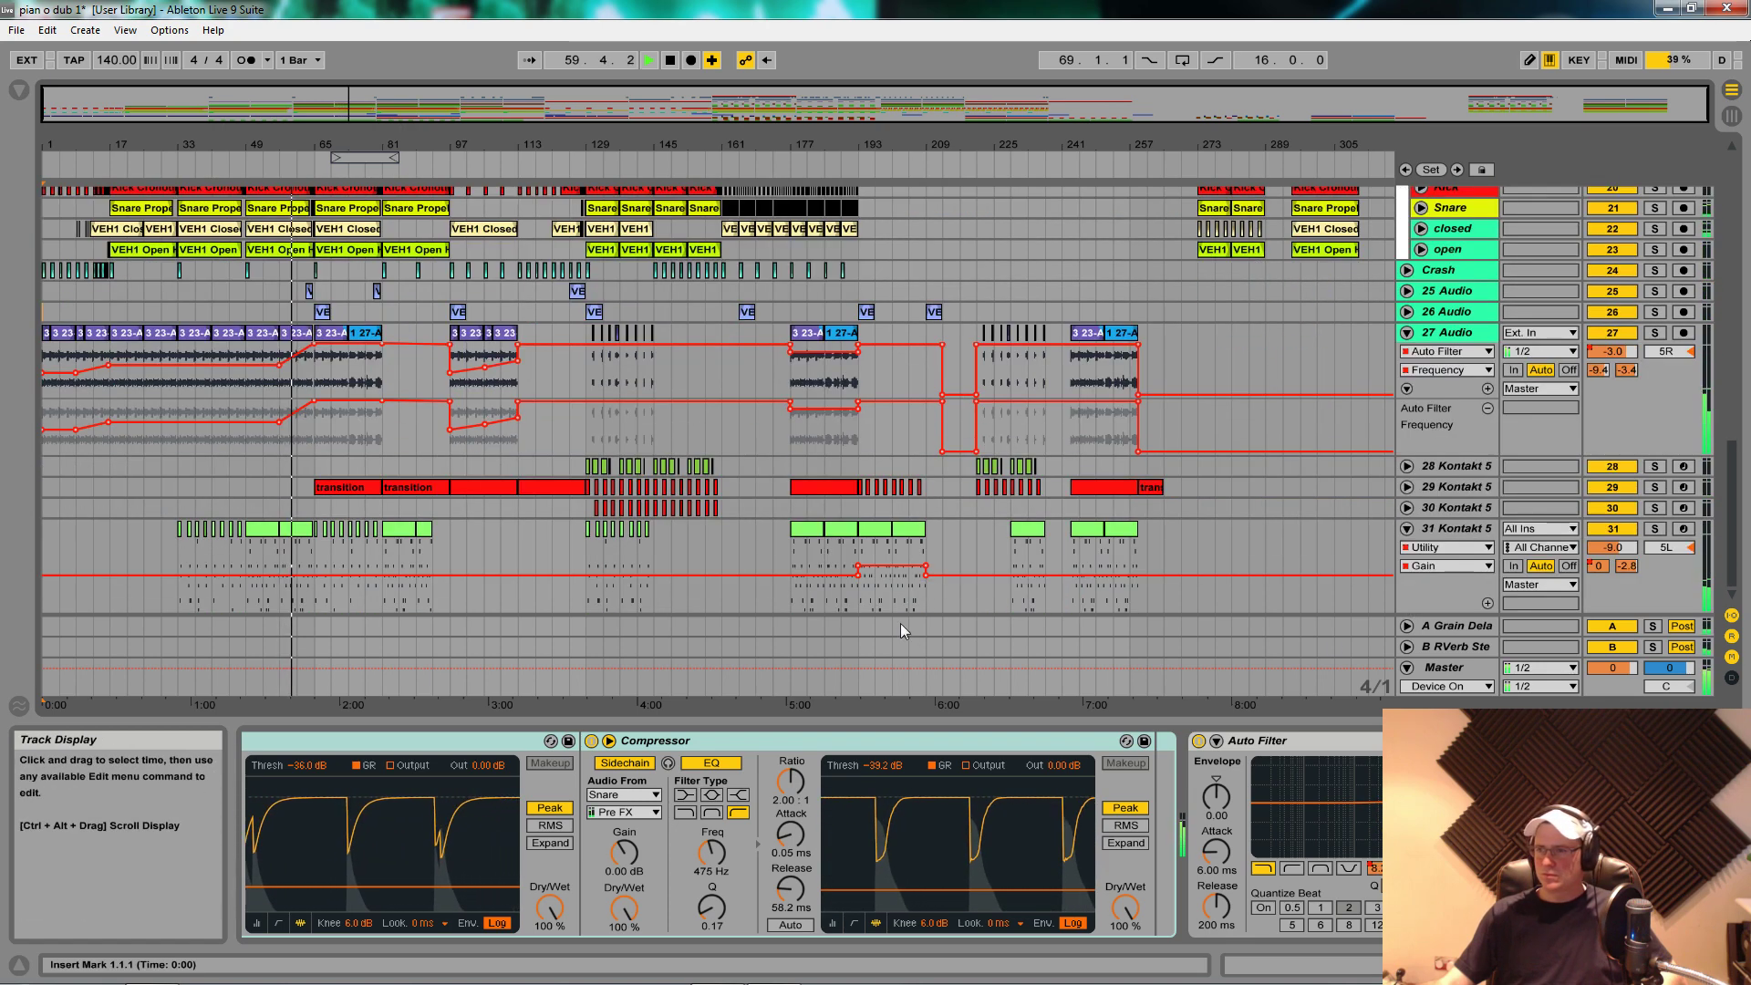
Step: Automate the 31 Kontakt 5 track's A-Grain Delay send to rise in a curve from about -18 dB at bar 33 to bar 65, auditioning from bar 33
{"action": "left_click", "coordinate": [1596, 567]}
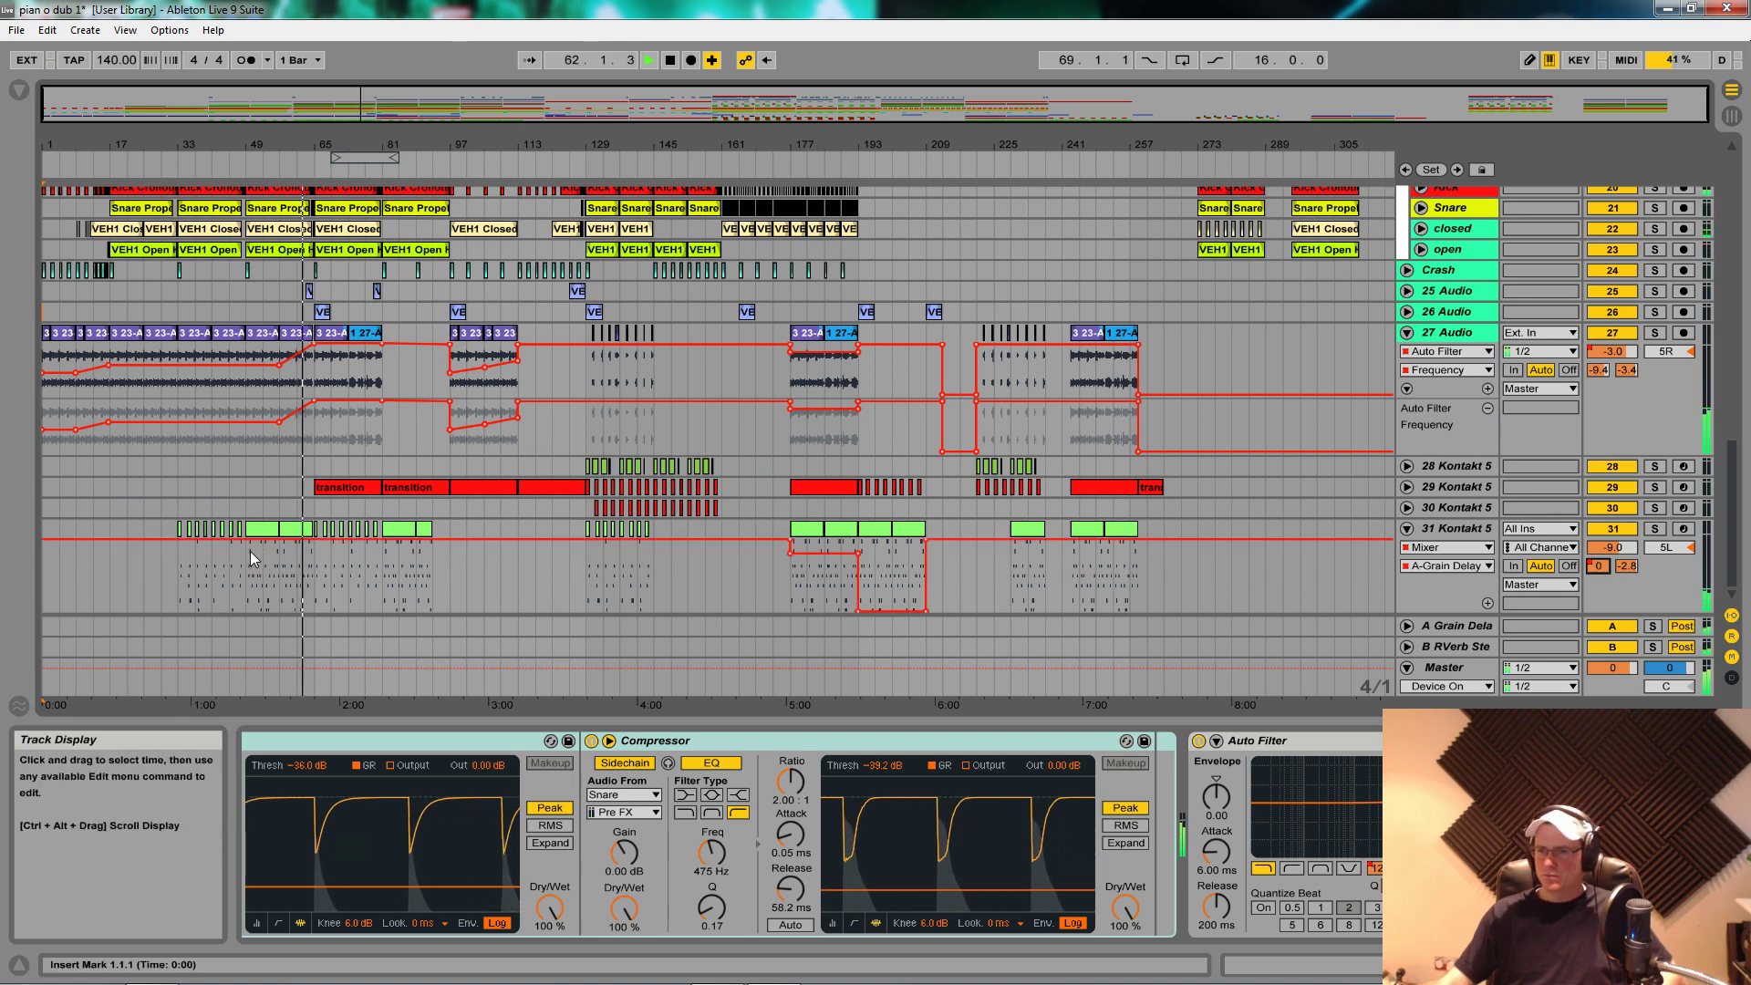
{"action": "left_click_drag", "start_coordinate": [179, 561], "coordinate": [297, 572]}
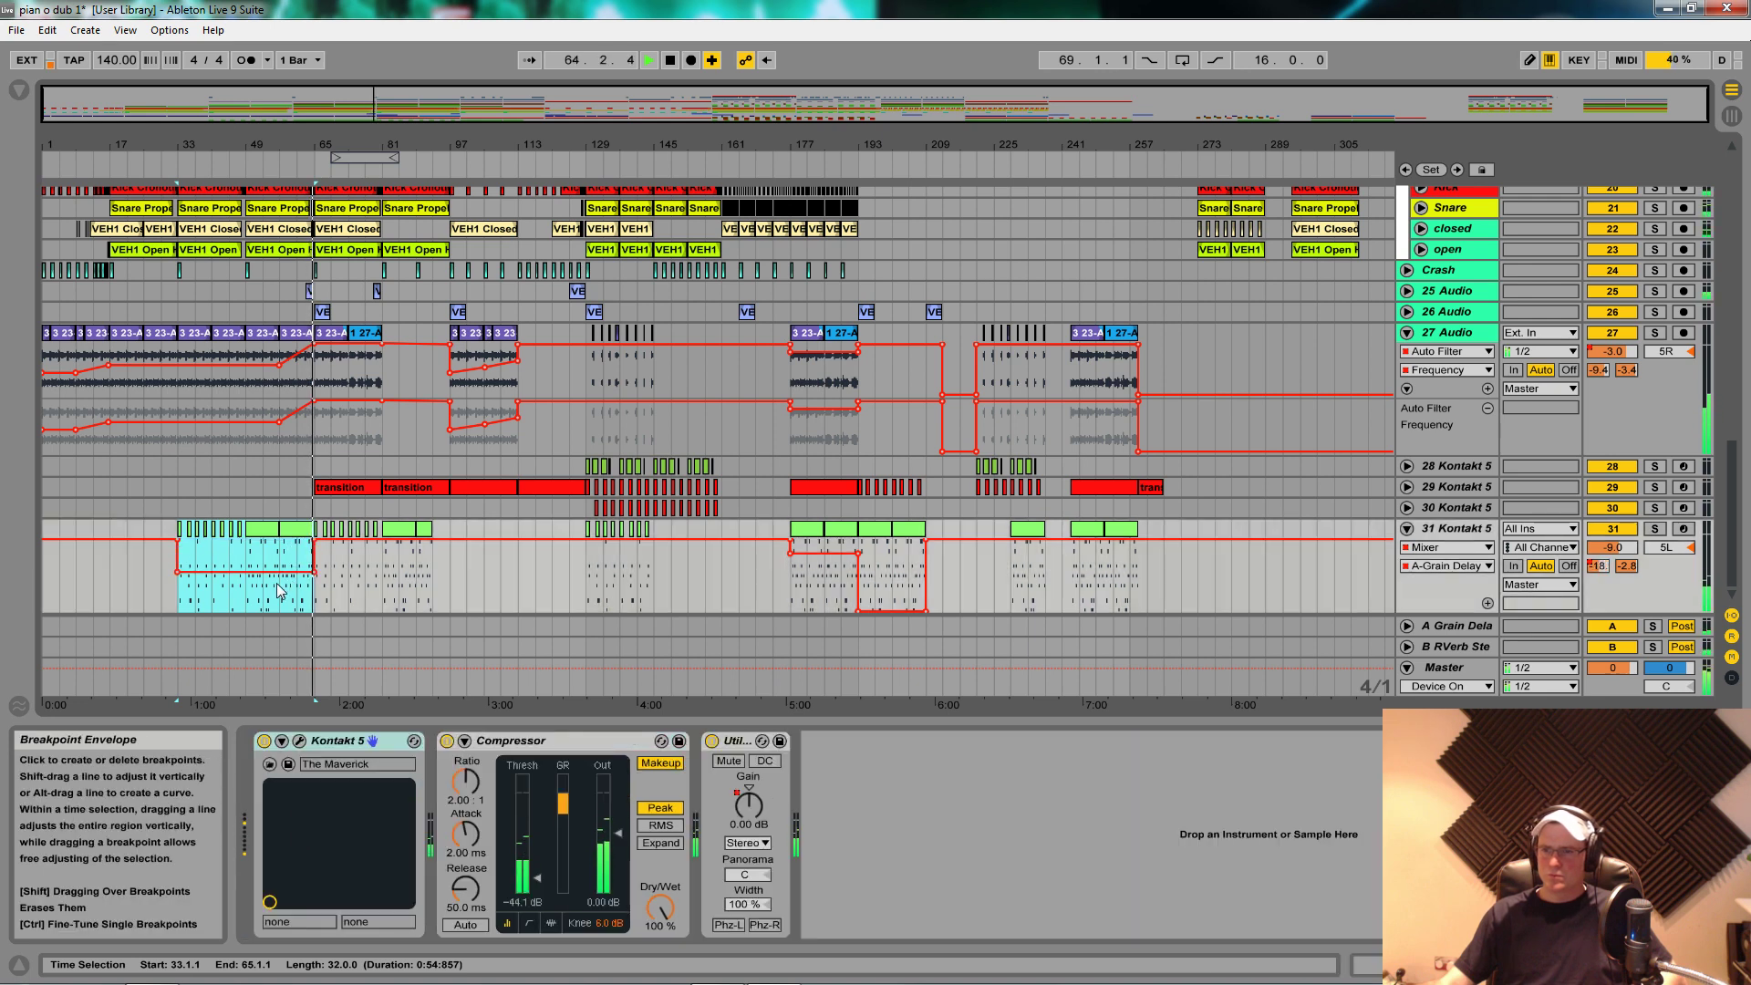
{"action": "left_click", "coordinate": [226, 599]}
{"action": "key", "text": "space"}
{"action": "key", "text": "space"}
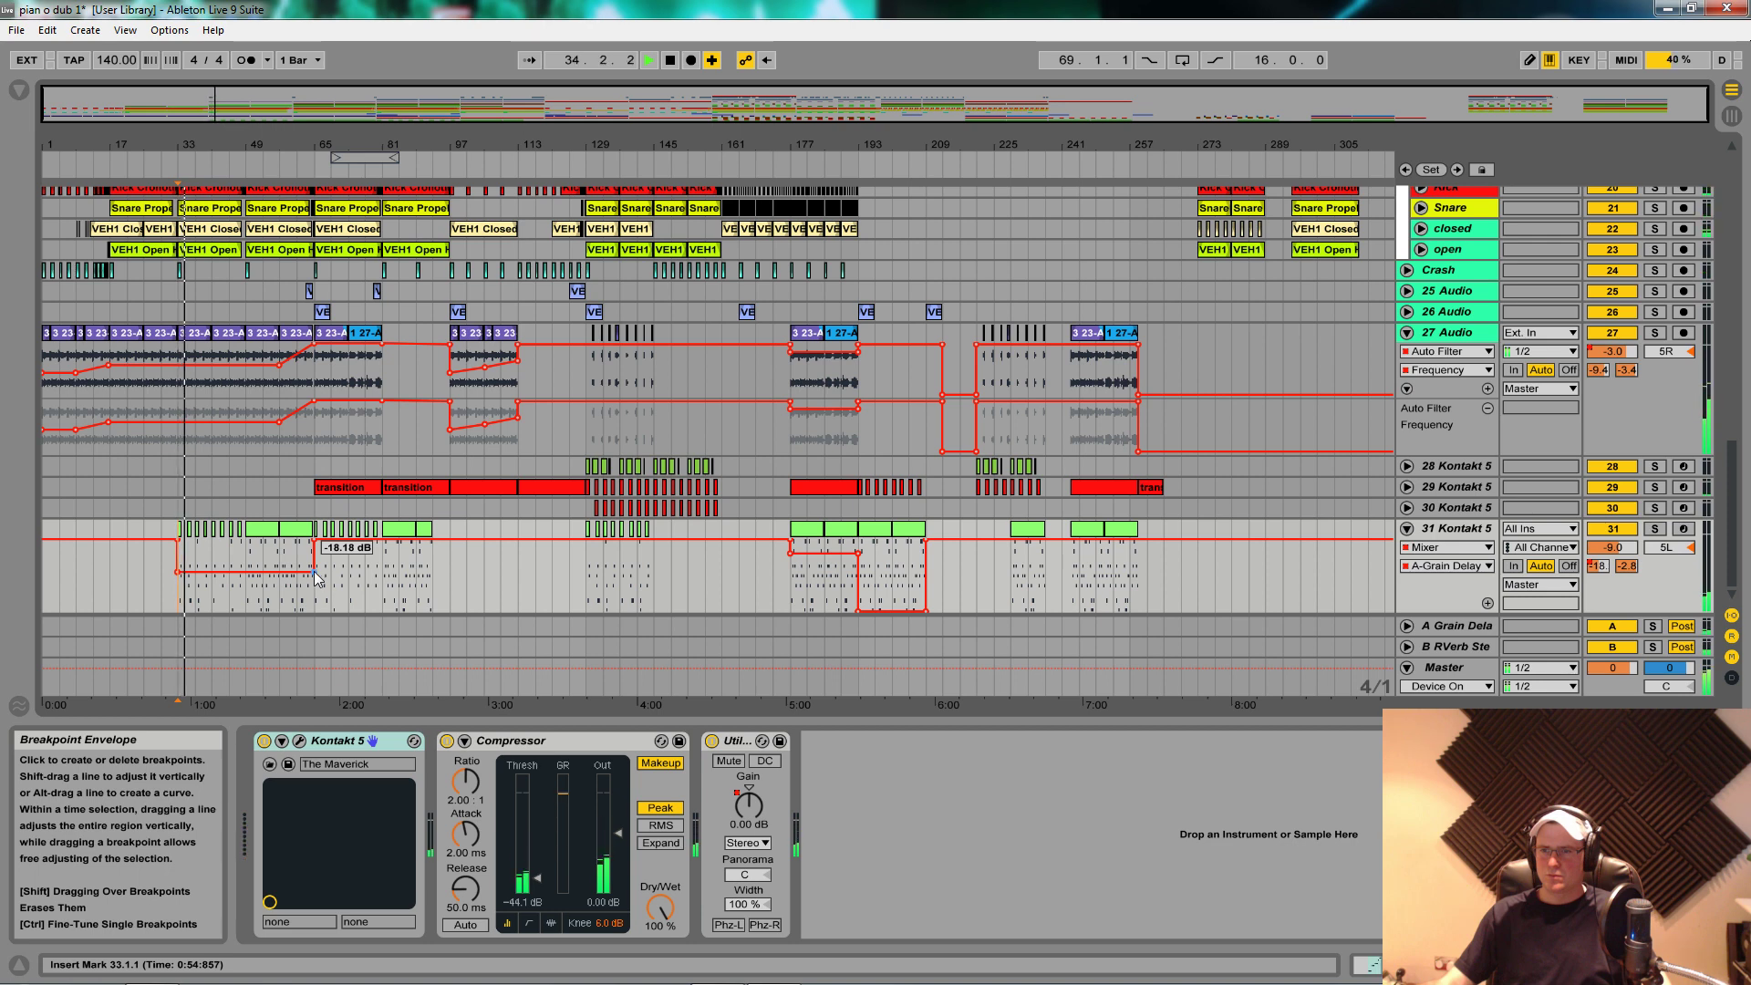
{"action": "left_click", "coordinate": [316, 572]}
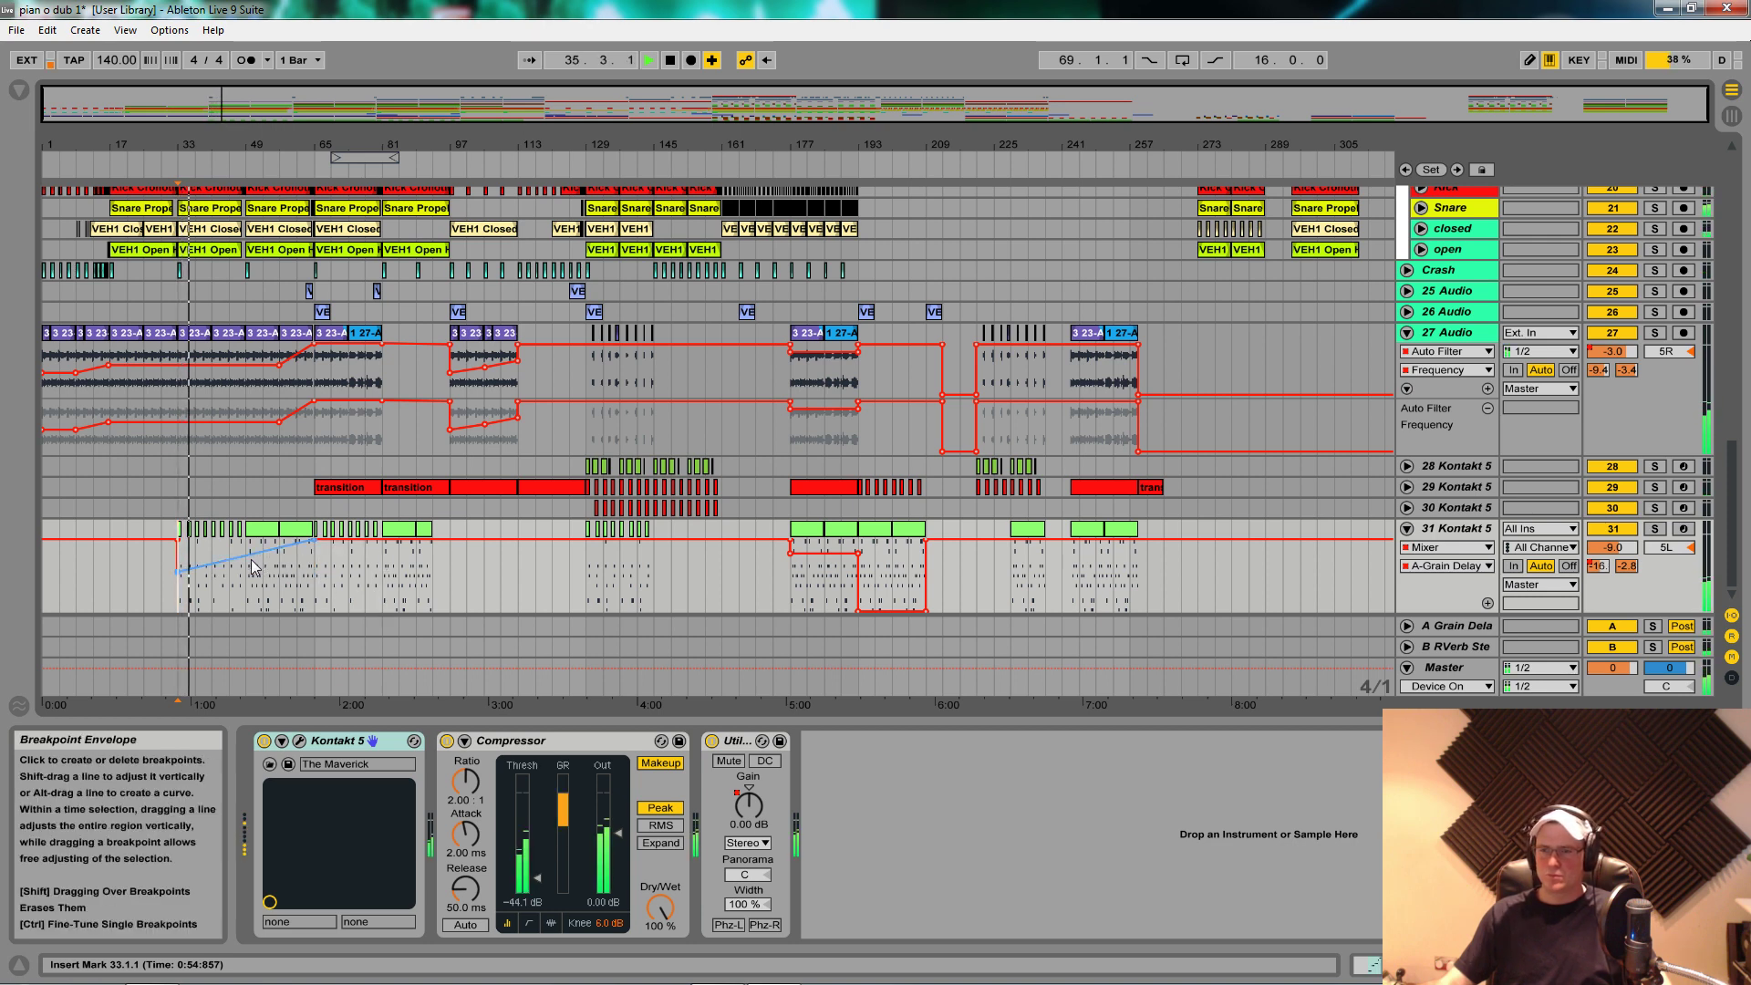
{"action": "left_click_drag", "start_coordinate": [247, 560], "coordinate": [247, 567]}
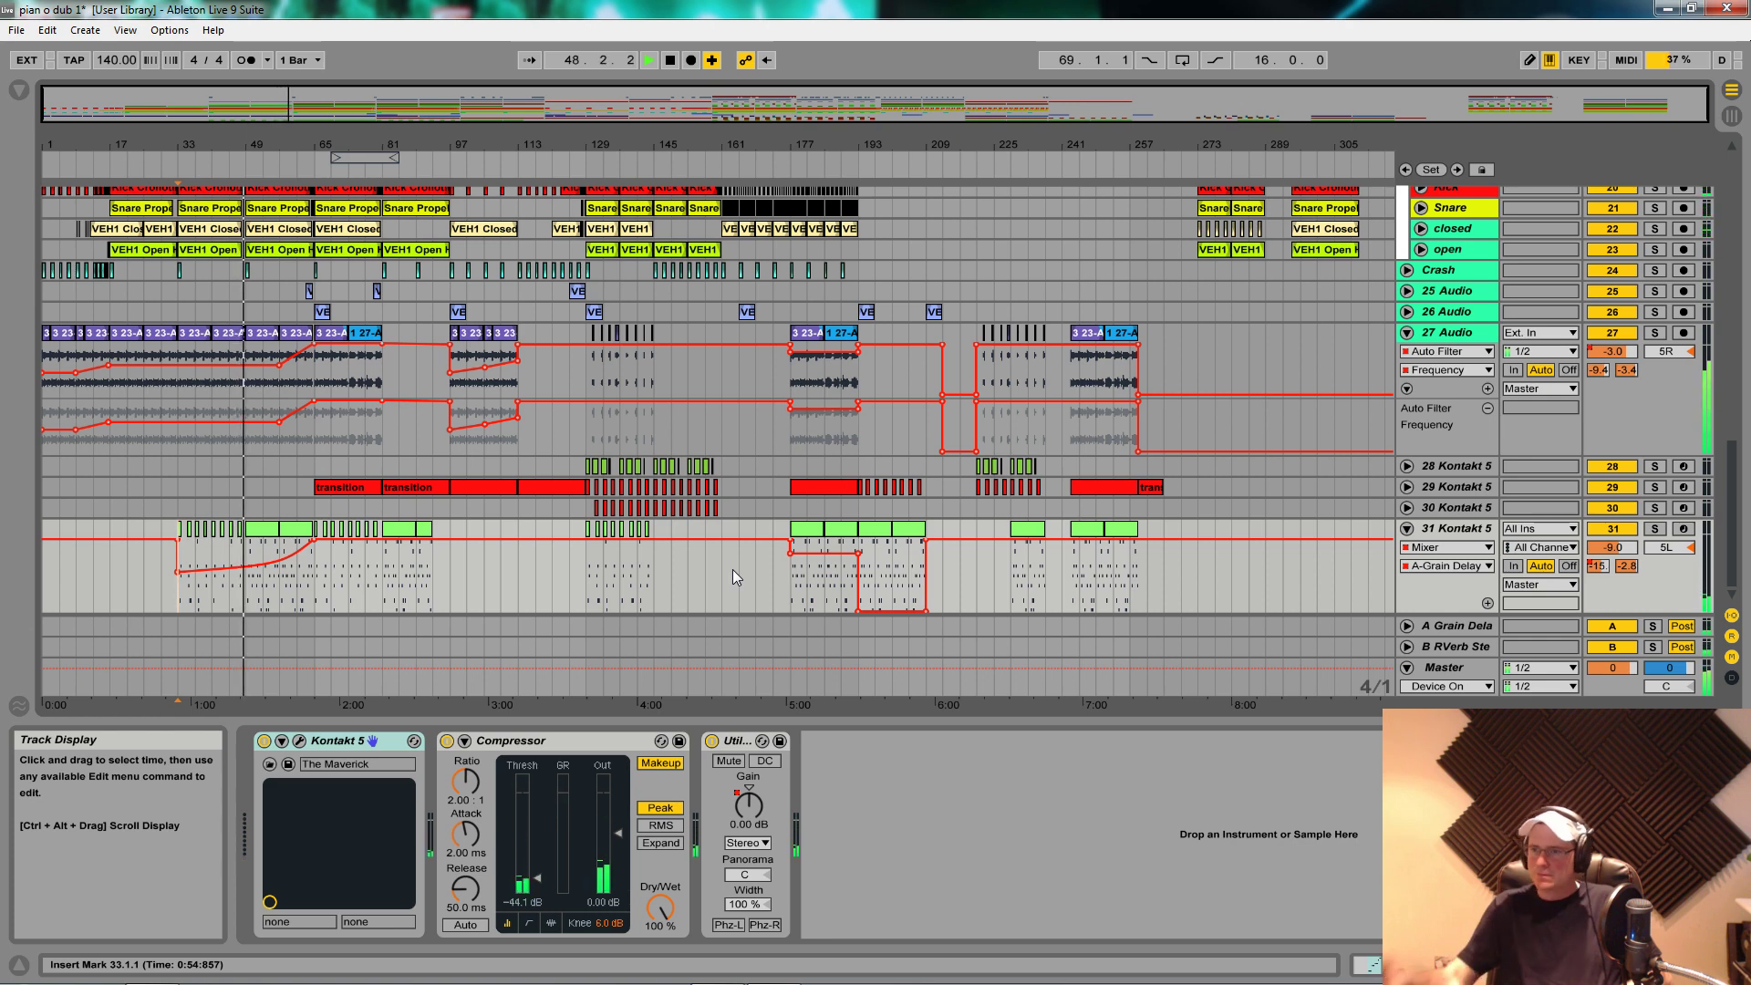
Step: Pan the 27 Audio track to 17R and the 31 Kontakt 5 track to 17L, automating the latter to about centre over bars 193 to 209
{"action": "left_click_drag", "start_coordinate": [1659, 362], "coordinate": [1660, 351]}
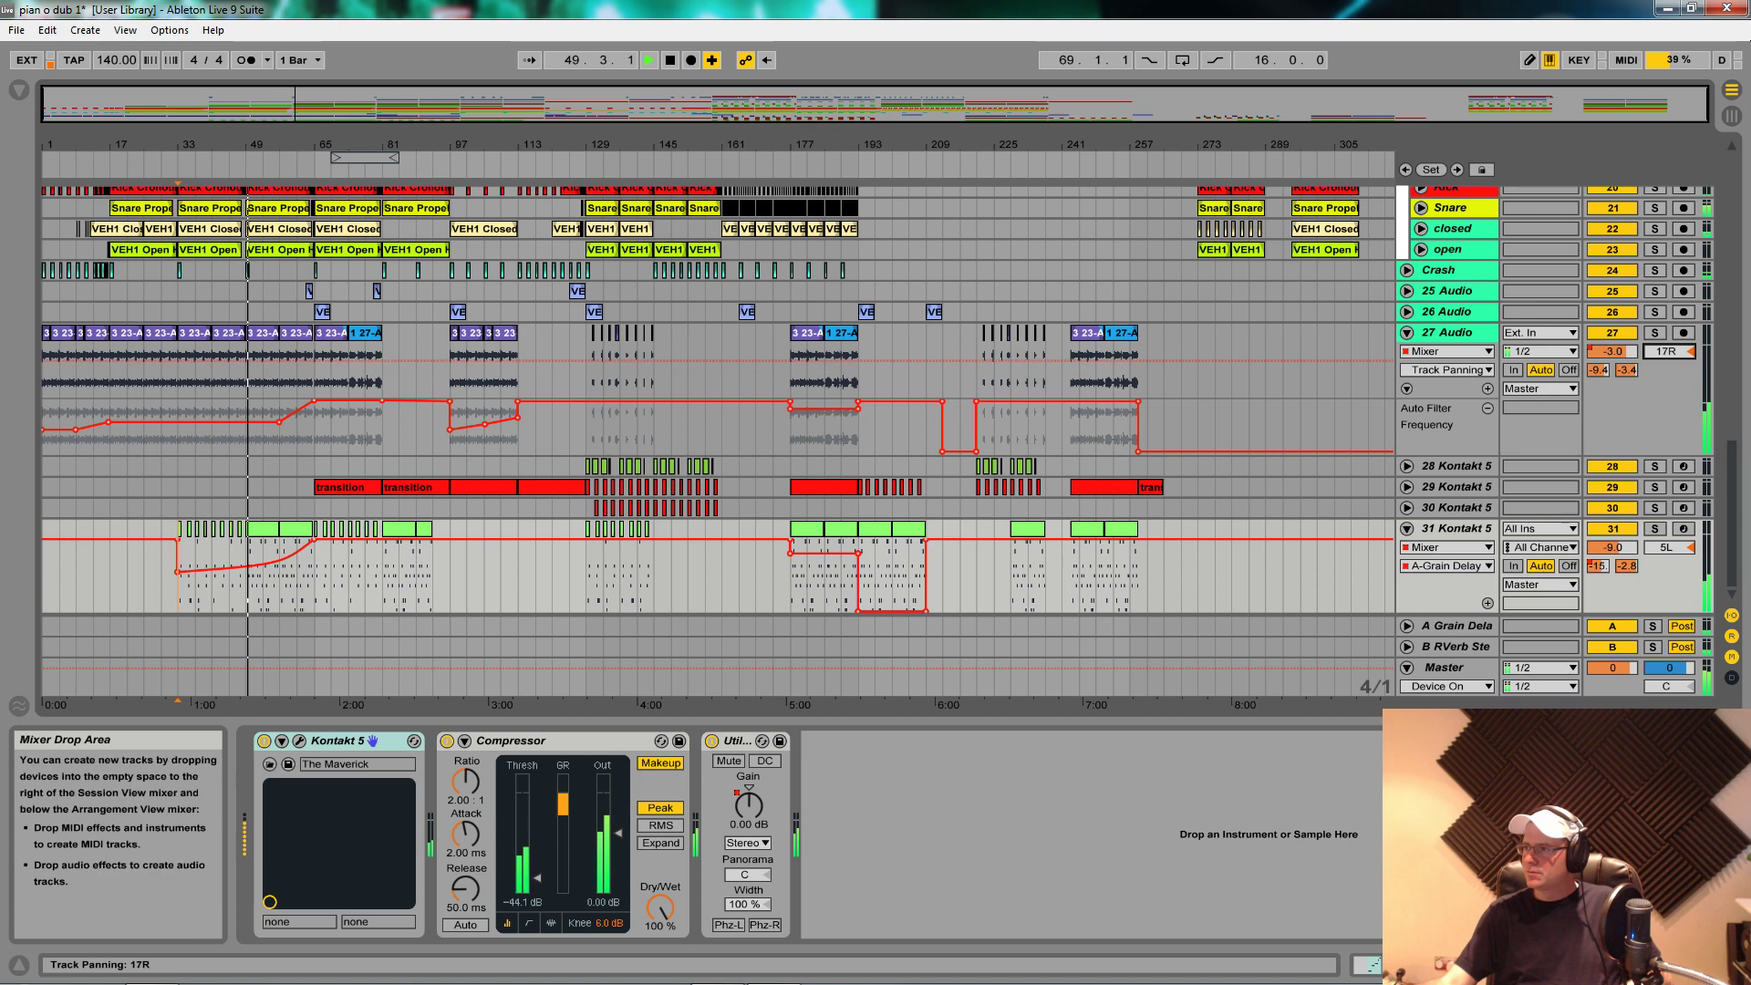
{"action": "left_click_drag", "start_coordinate": [1668, 552], "coordinate": [1649, 562]}
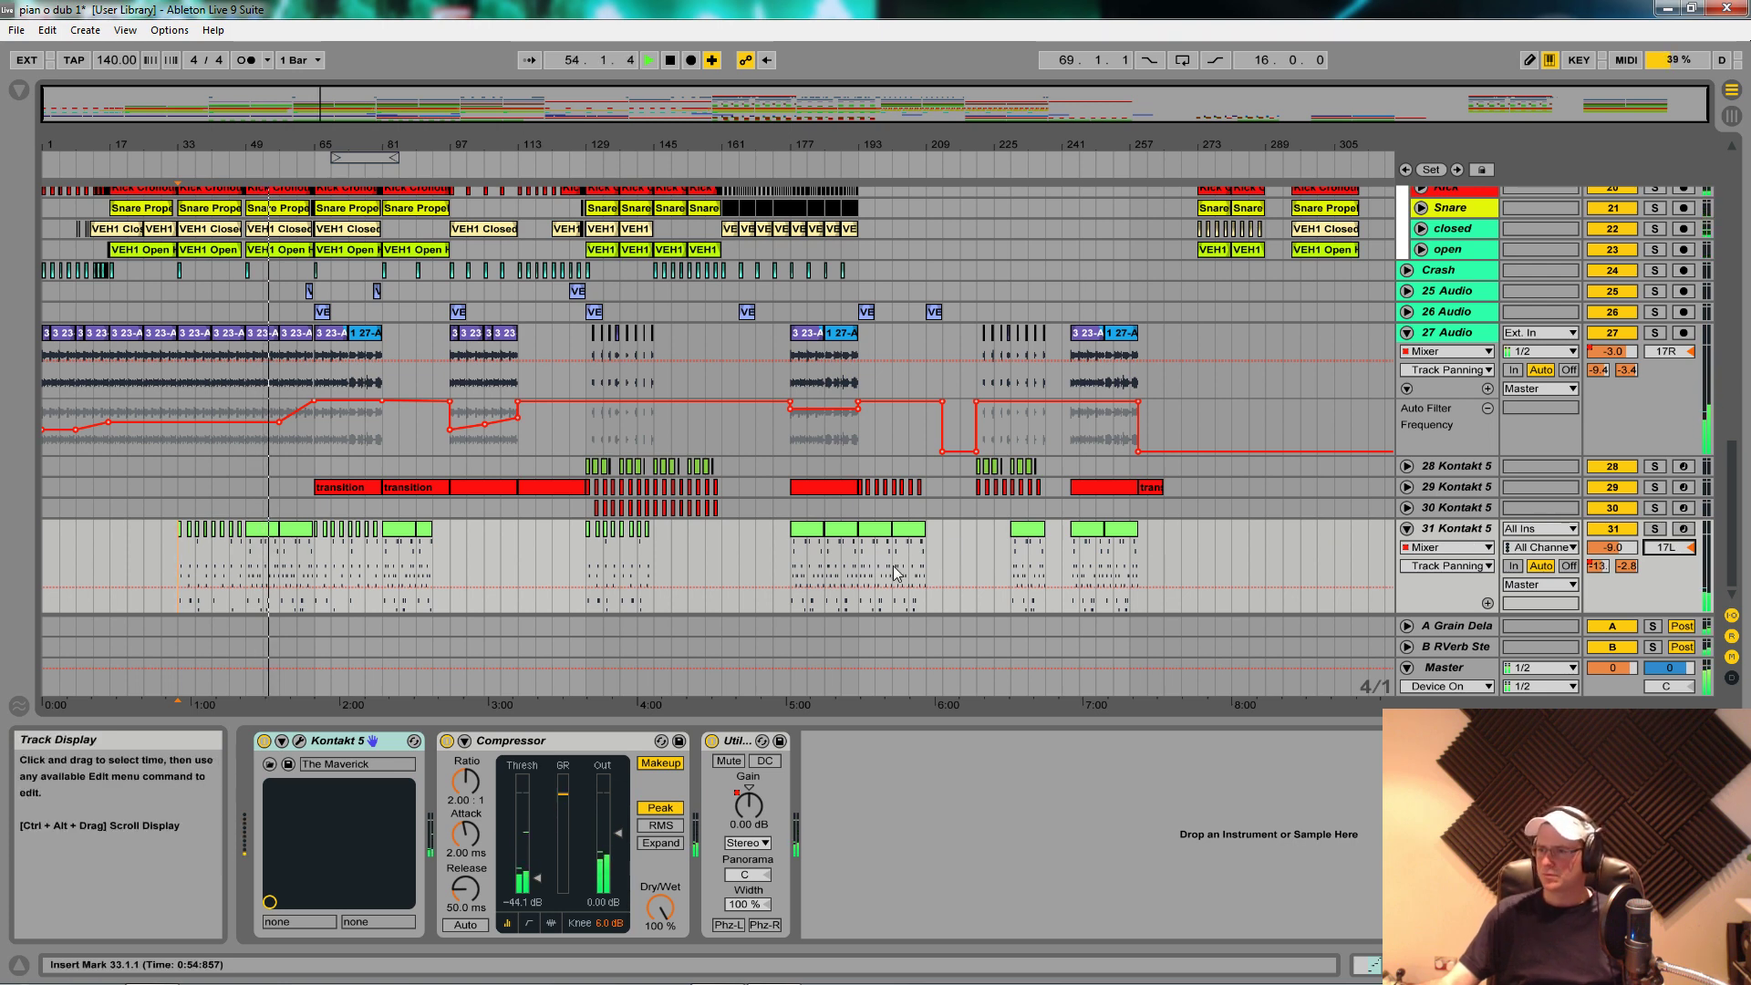
{"action": "left_click_drag", "start_coordinate": [864, 576], "coordinate": [912, 578]}
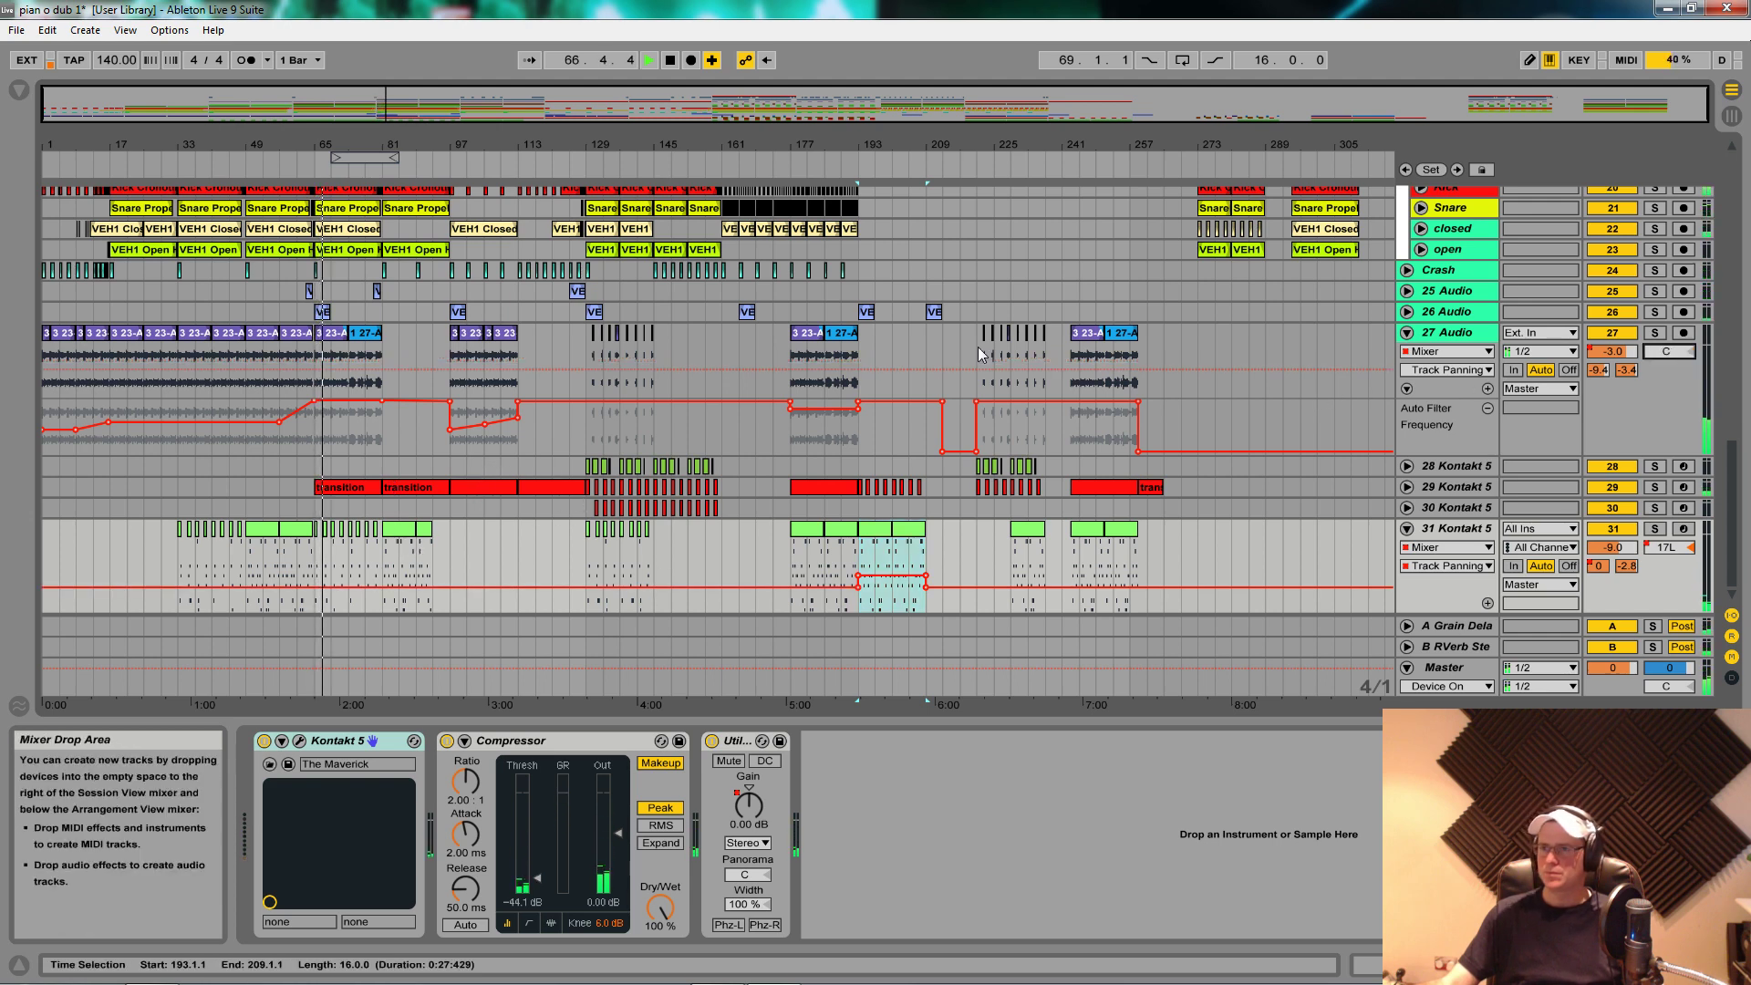
Step: Try to automate the 27 Audio track's panning over bars 97 to 113, and remove the leftover breakpoint
{"action": "left_click_drag", "start_coordinate": [451, 386], "coordinate": [509, 382]}
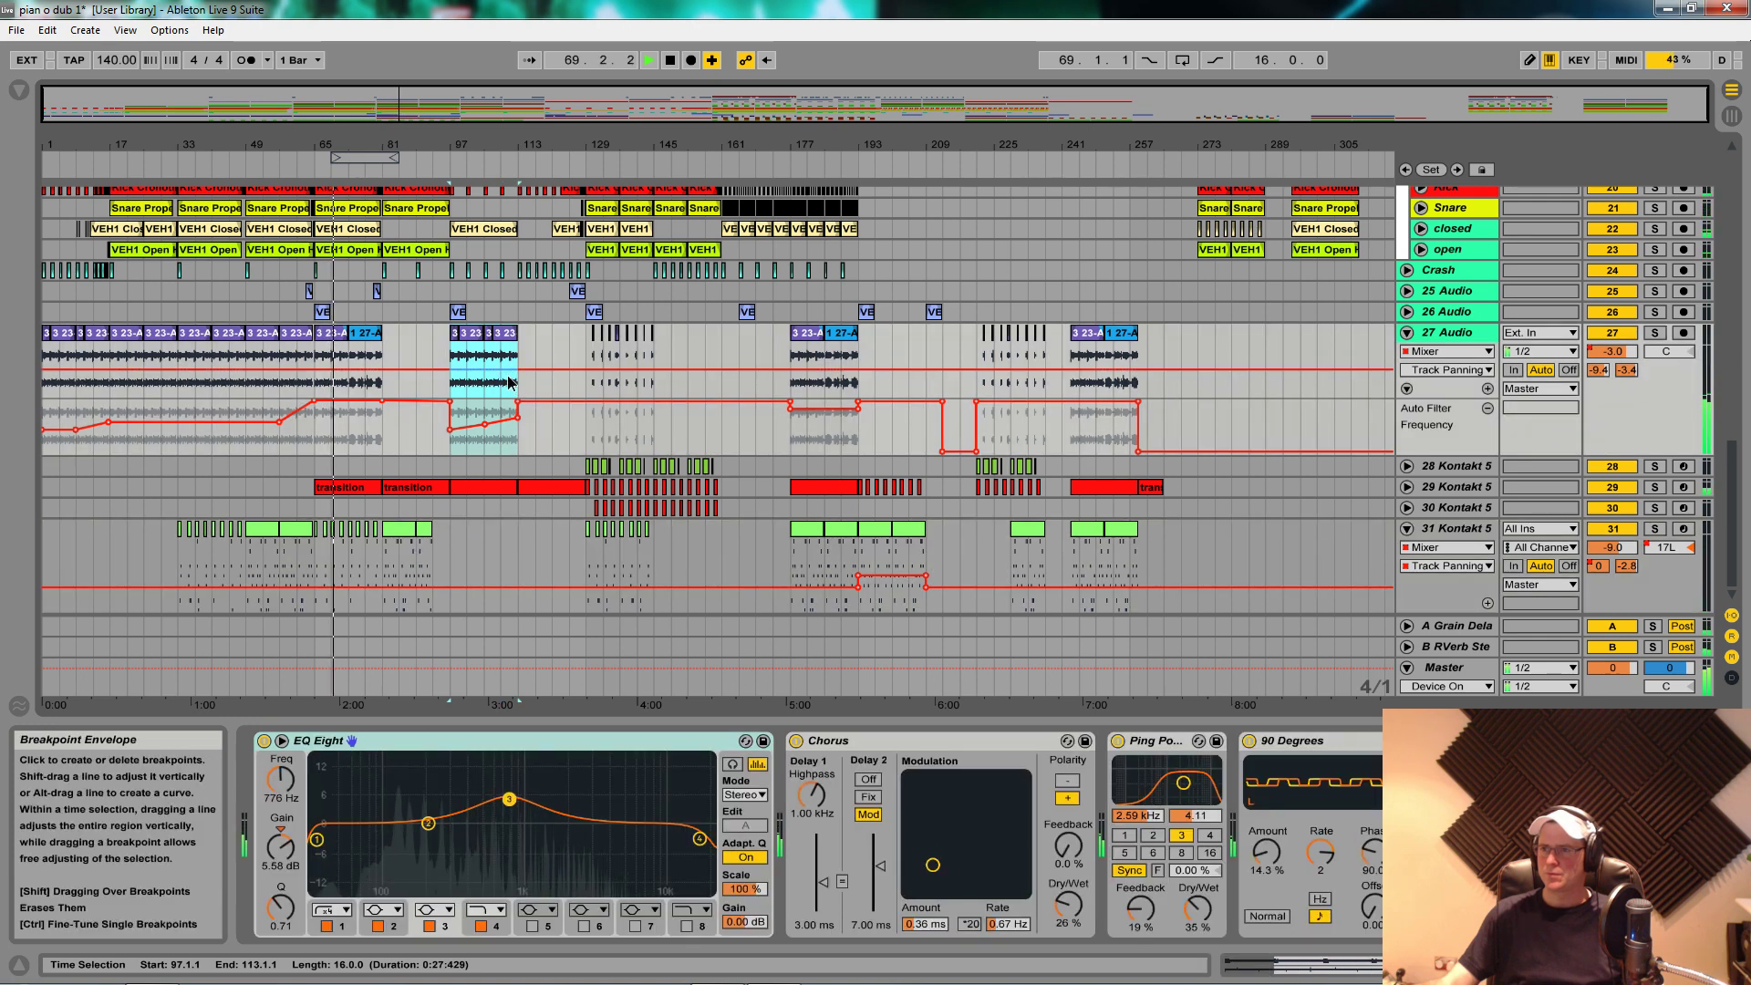
{"action": "left_click_drag", "start_coordinate": [512, 374], "coordinate": [513, 377]}
{"action": "left_click", "coordinate": [508, 383]}
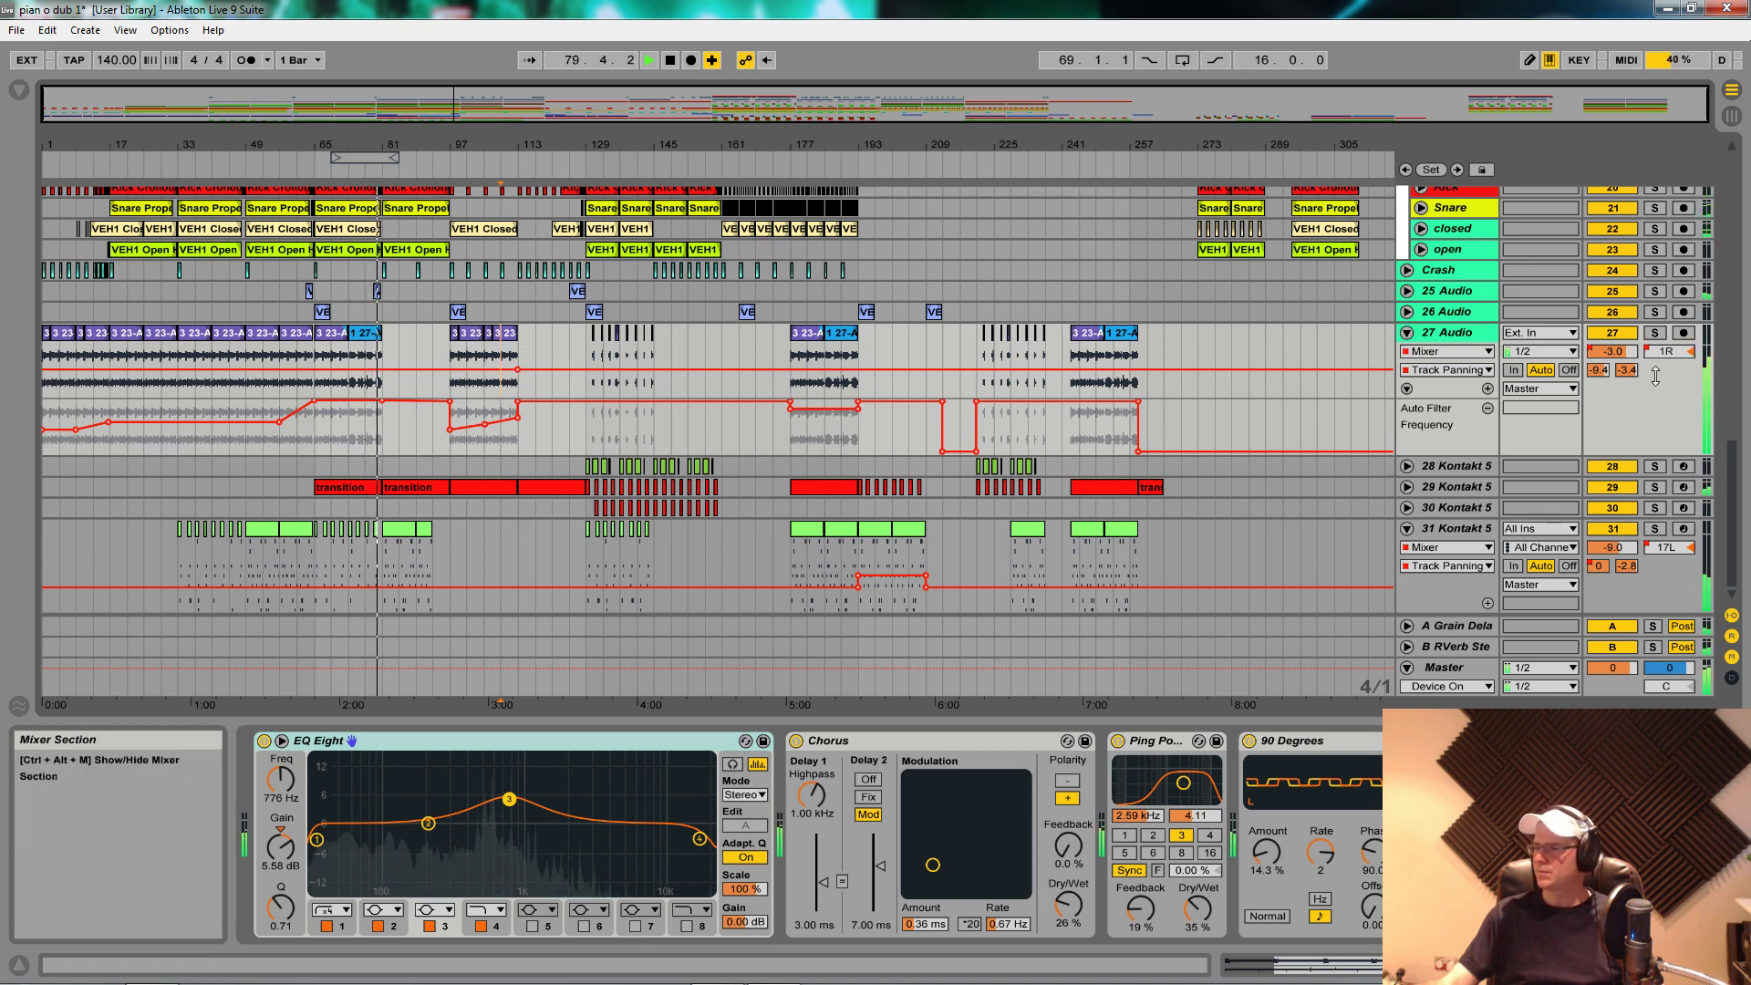
{"action": "left_click", "coordinate": [519, 369]}
Step: Pan the 27 Audio track to 17R and automate its panning to about centre over bars 1 to 33
{"action": "left_click_drag", "start_coordinate": [1666, 351], "coordinate": [1666, 336]}
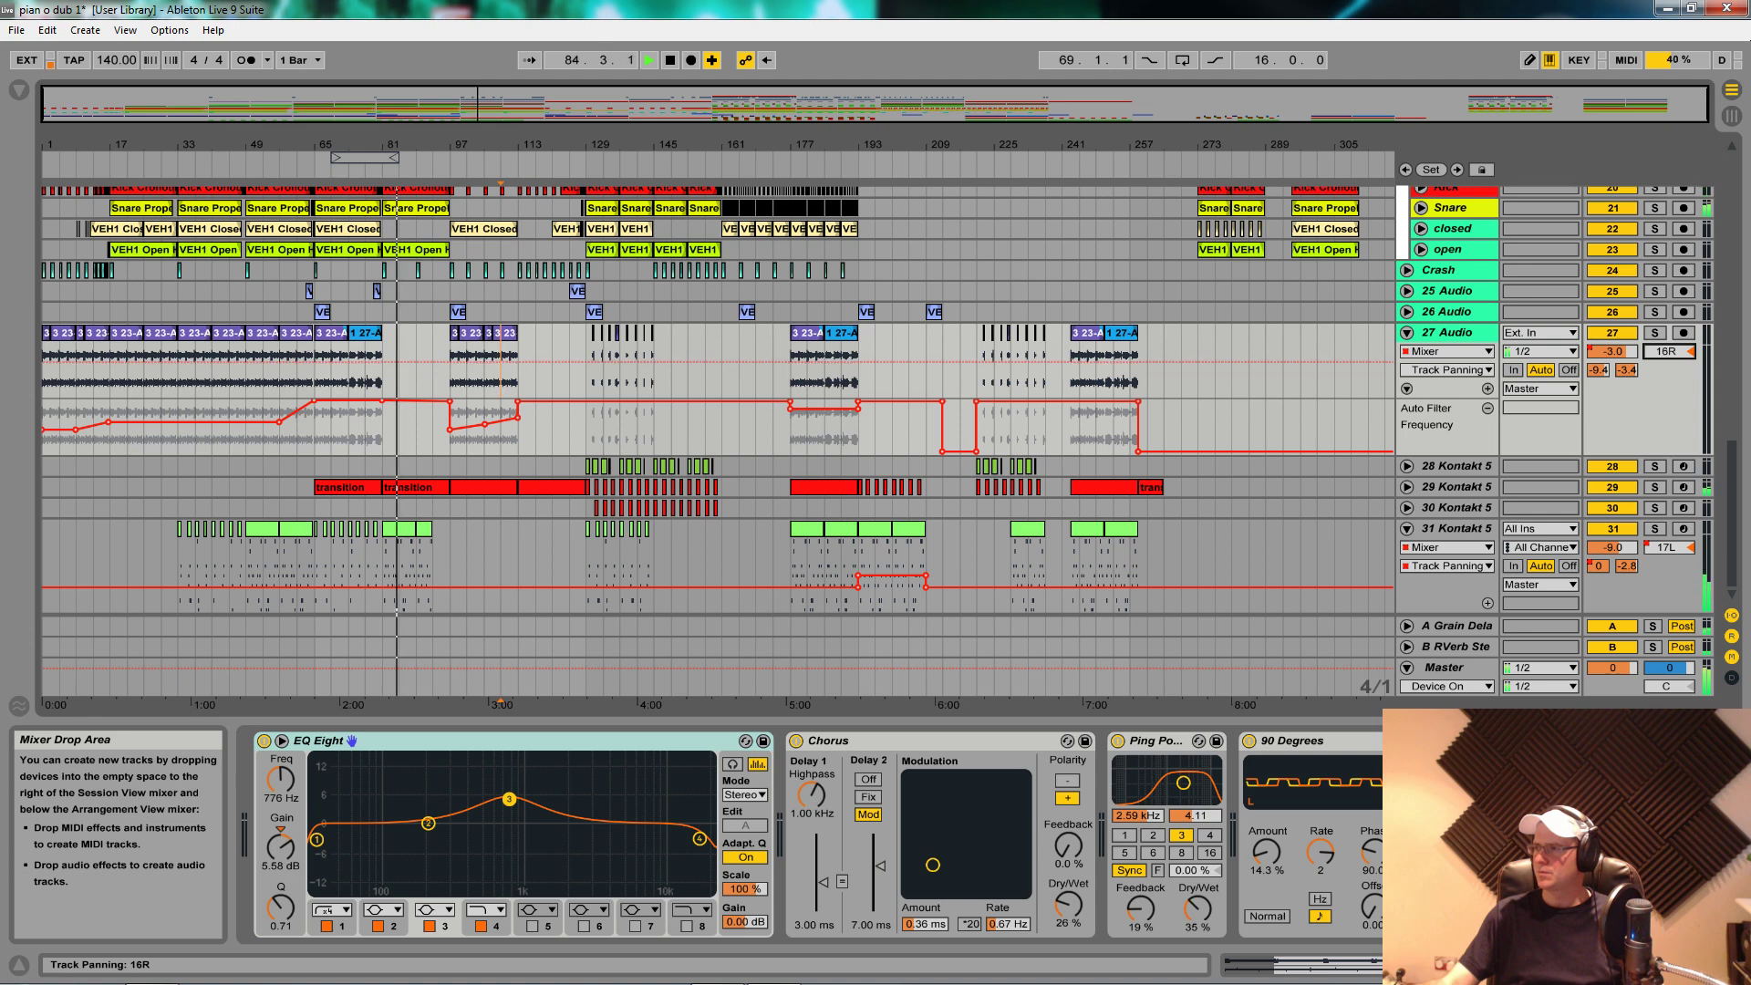
{"action": "left_click_drag", "start_coordinate": [1667, 336], "coordinate": [1666, 334]}
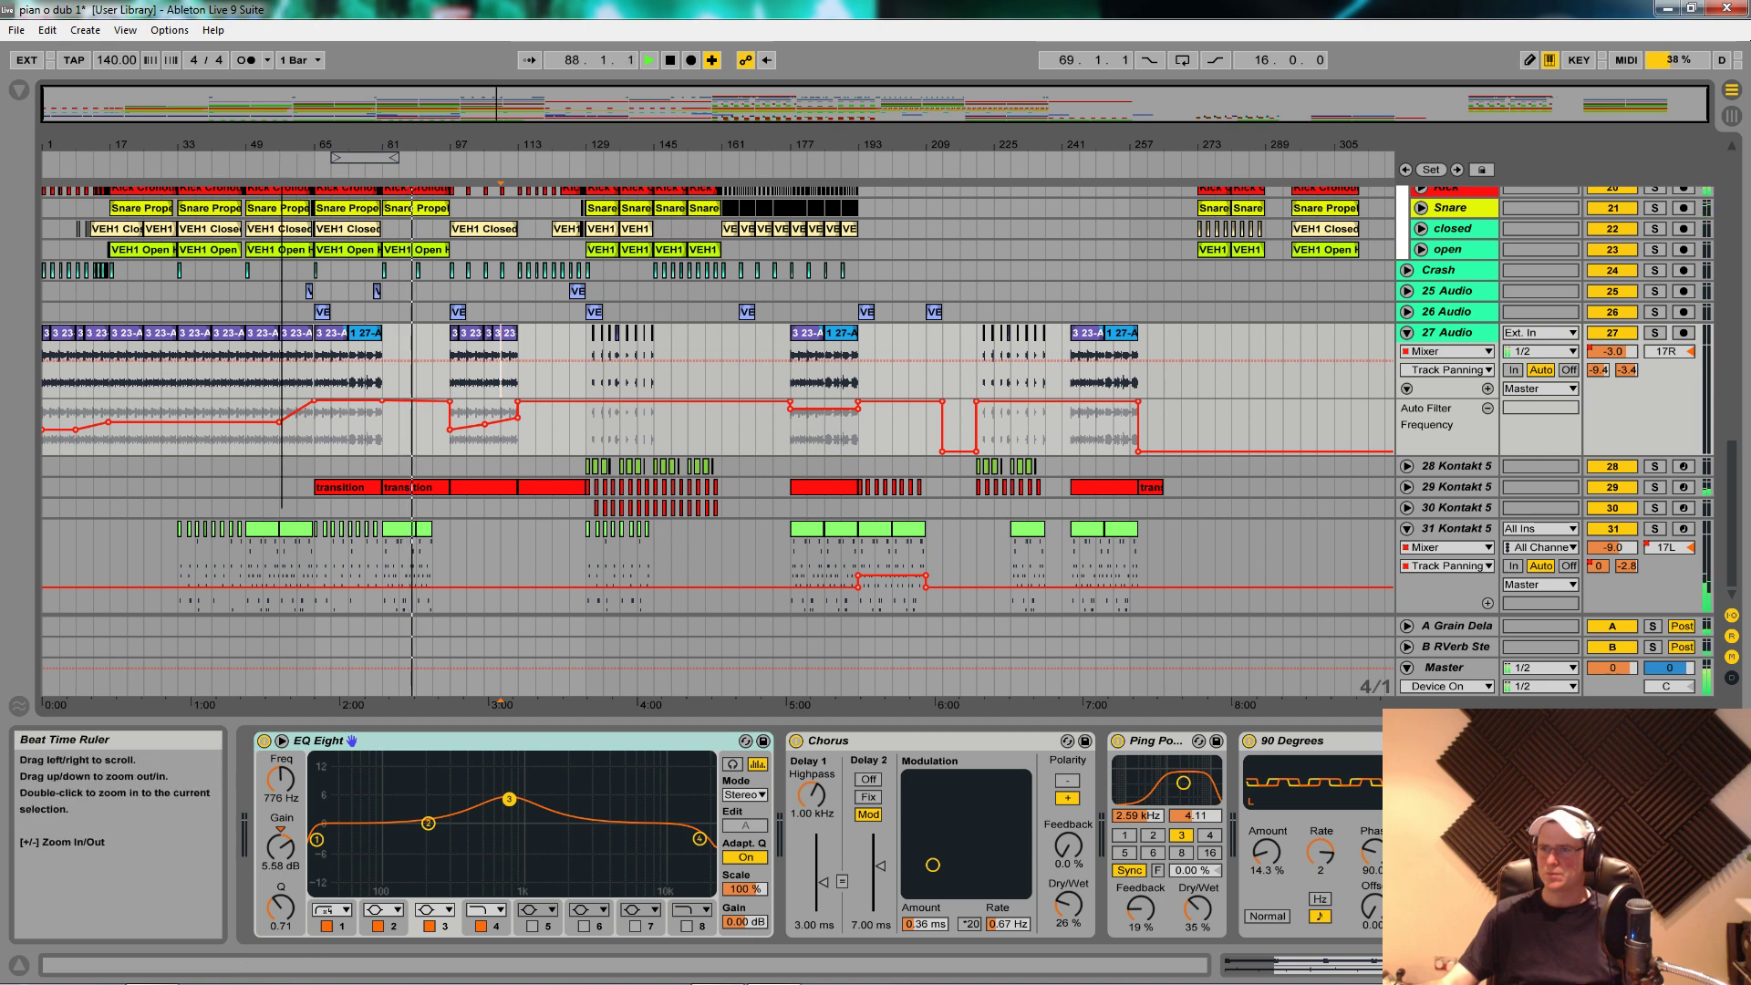
{"action": "left_click", "coordinate": [123, 373]}
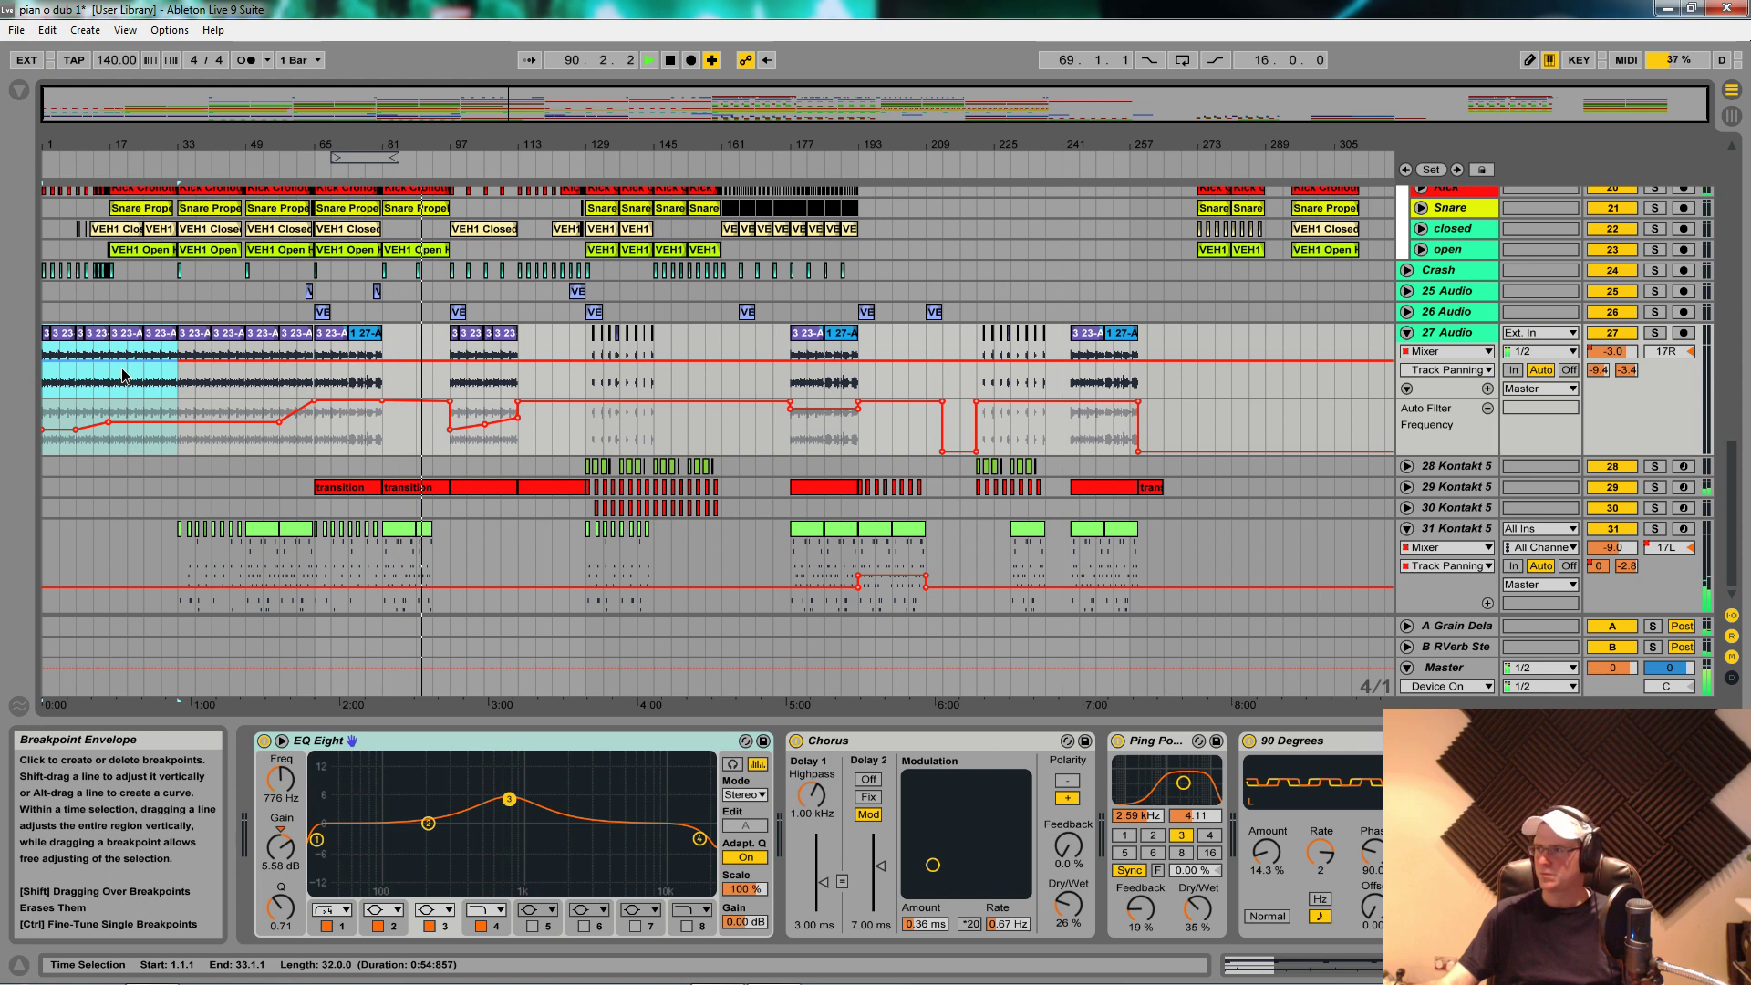
{"action": "left_click_drag", "start_coordinate": [128, 362], "coordinate": [157, 382]}
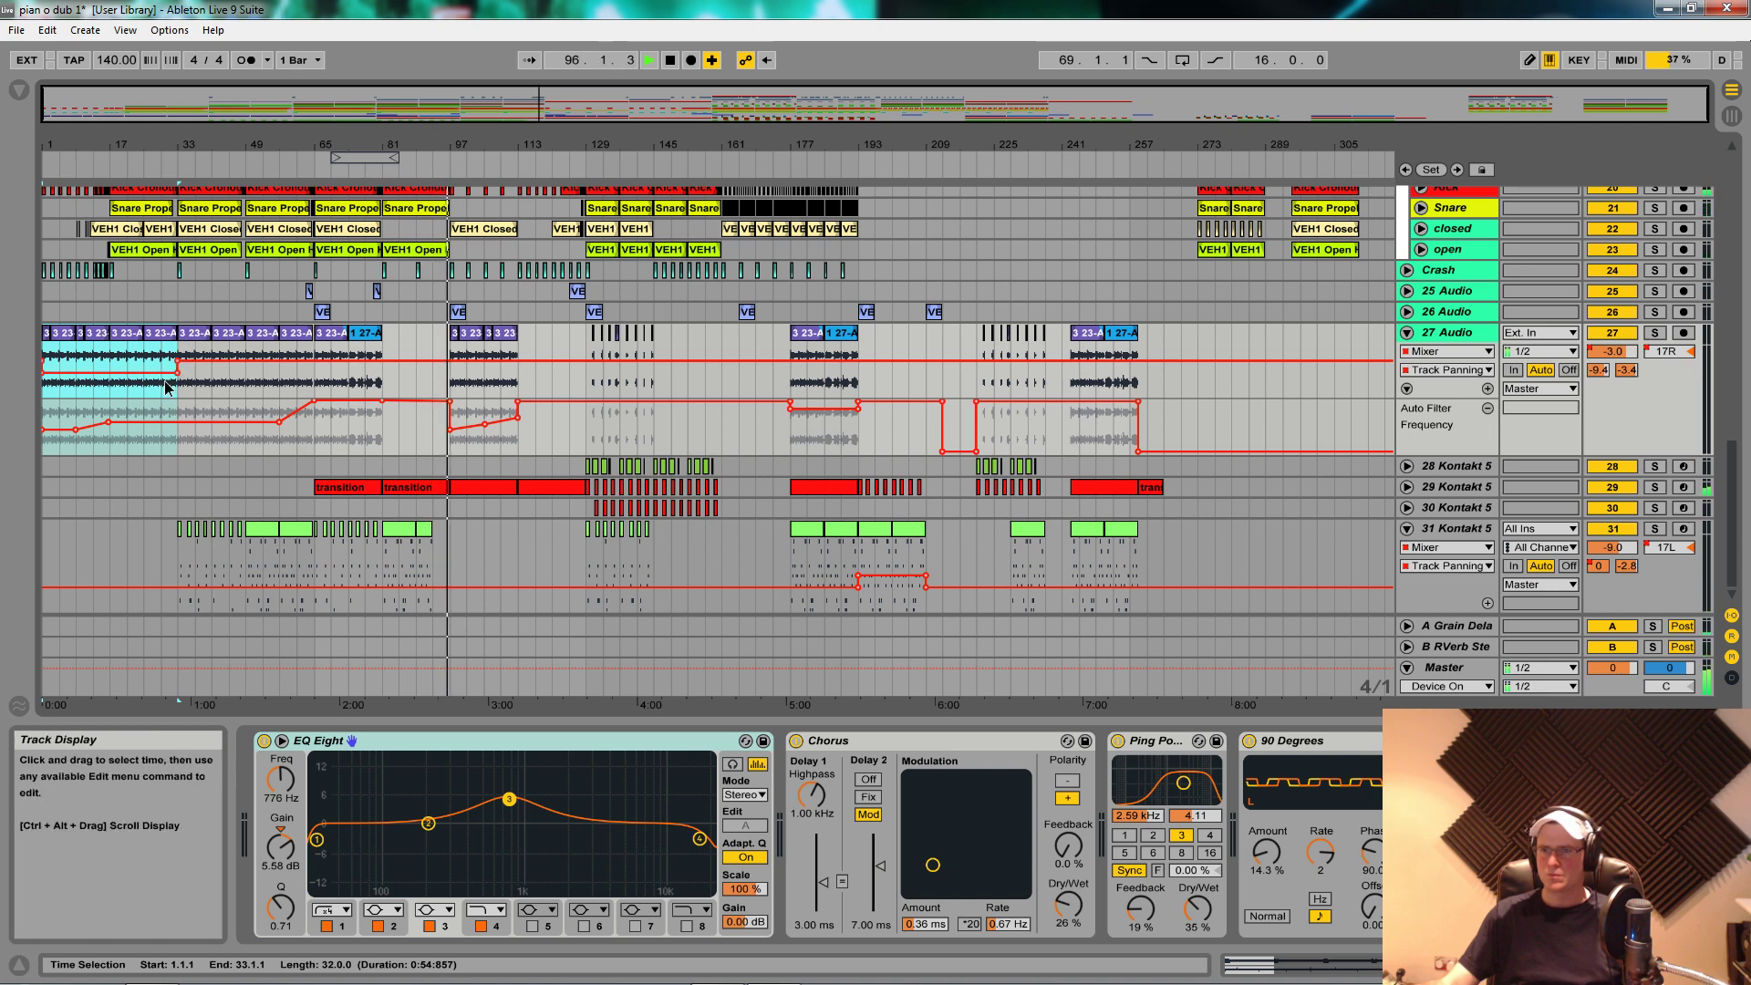
{"action": "left_click", "coordinate": [162, 383]}
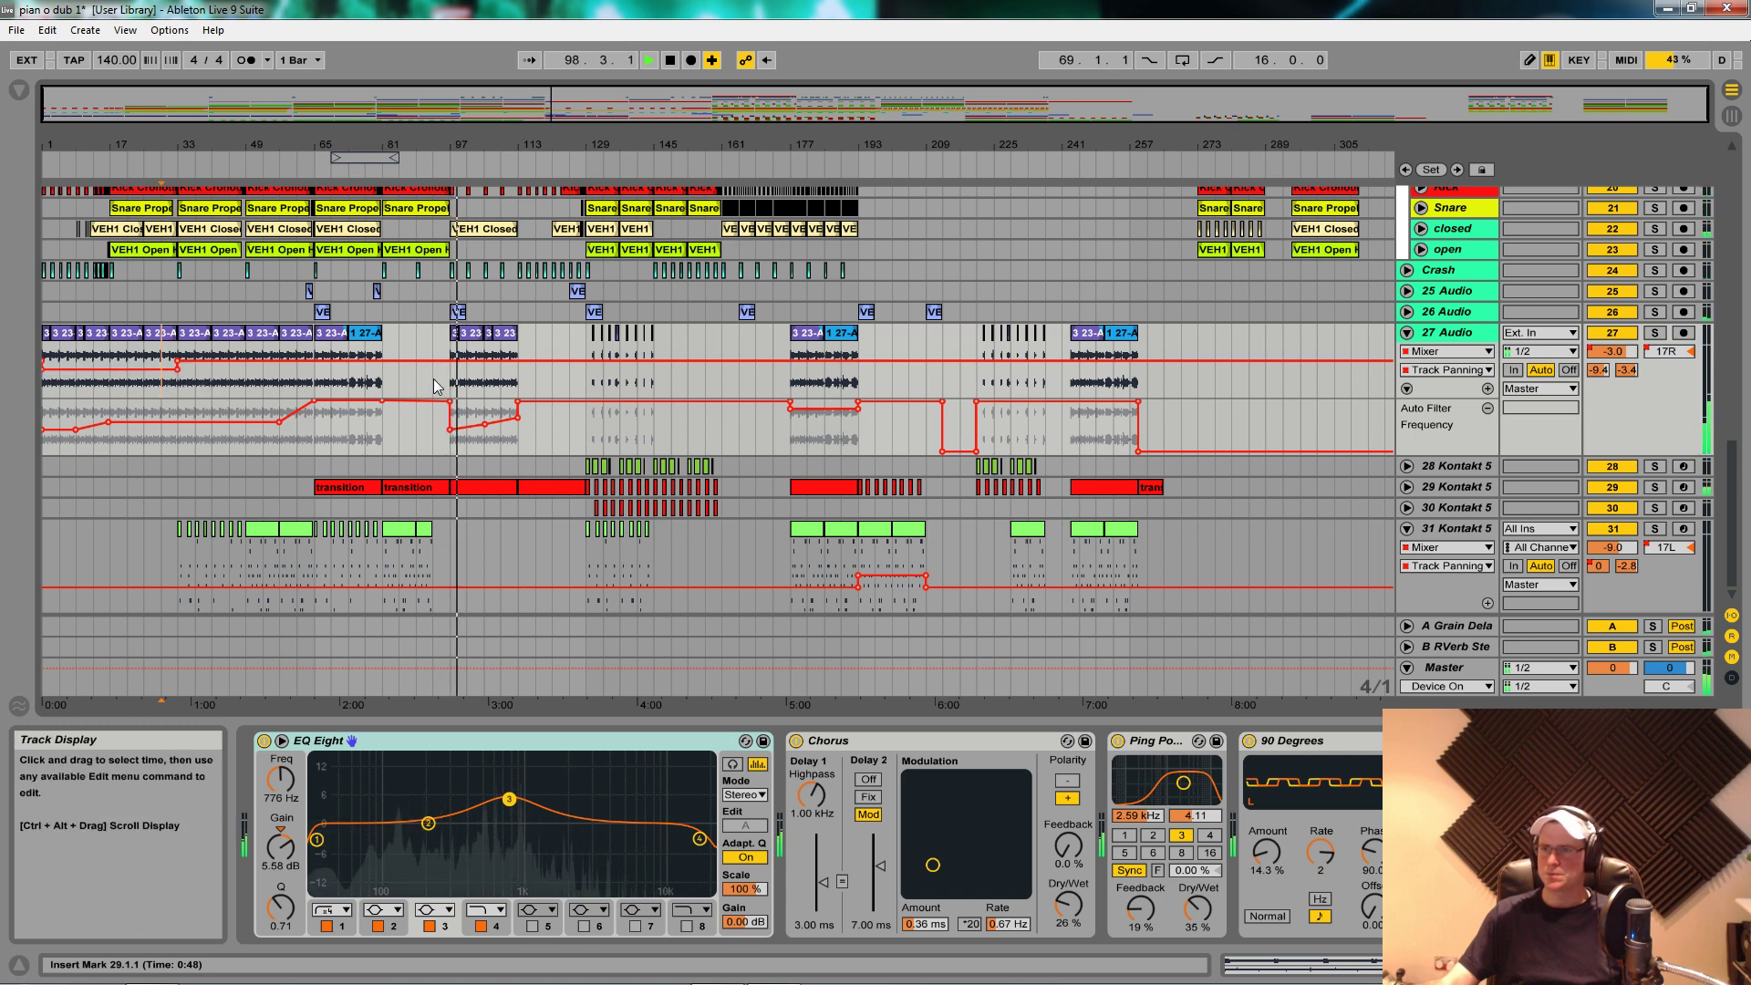
Step: Automate the 27 Audio track's panning to about 1L over bars 97 to 113
{"action": "left_click_drag", "start_coordinate": [453, 383], "coordinate": [489, 384]}
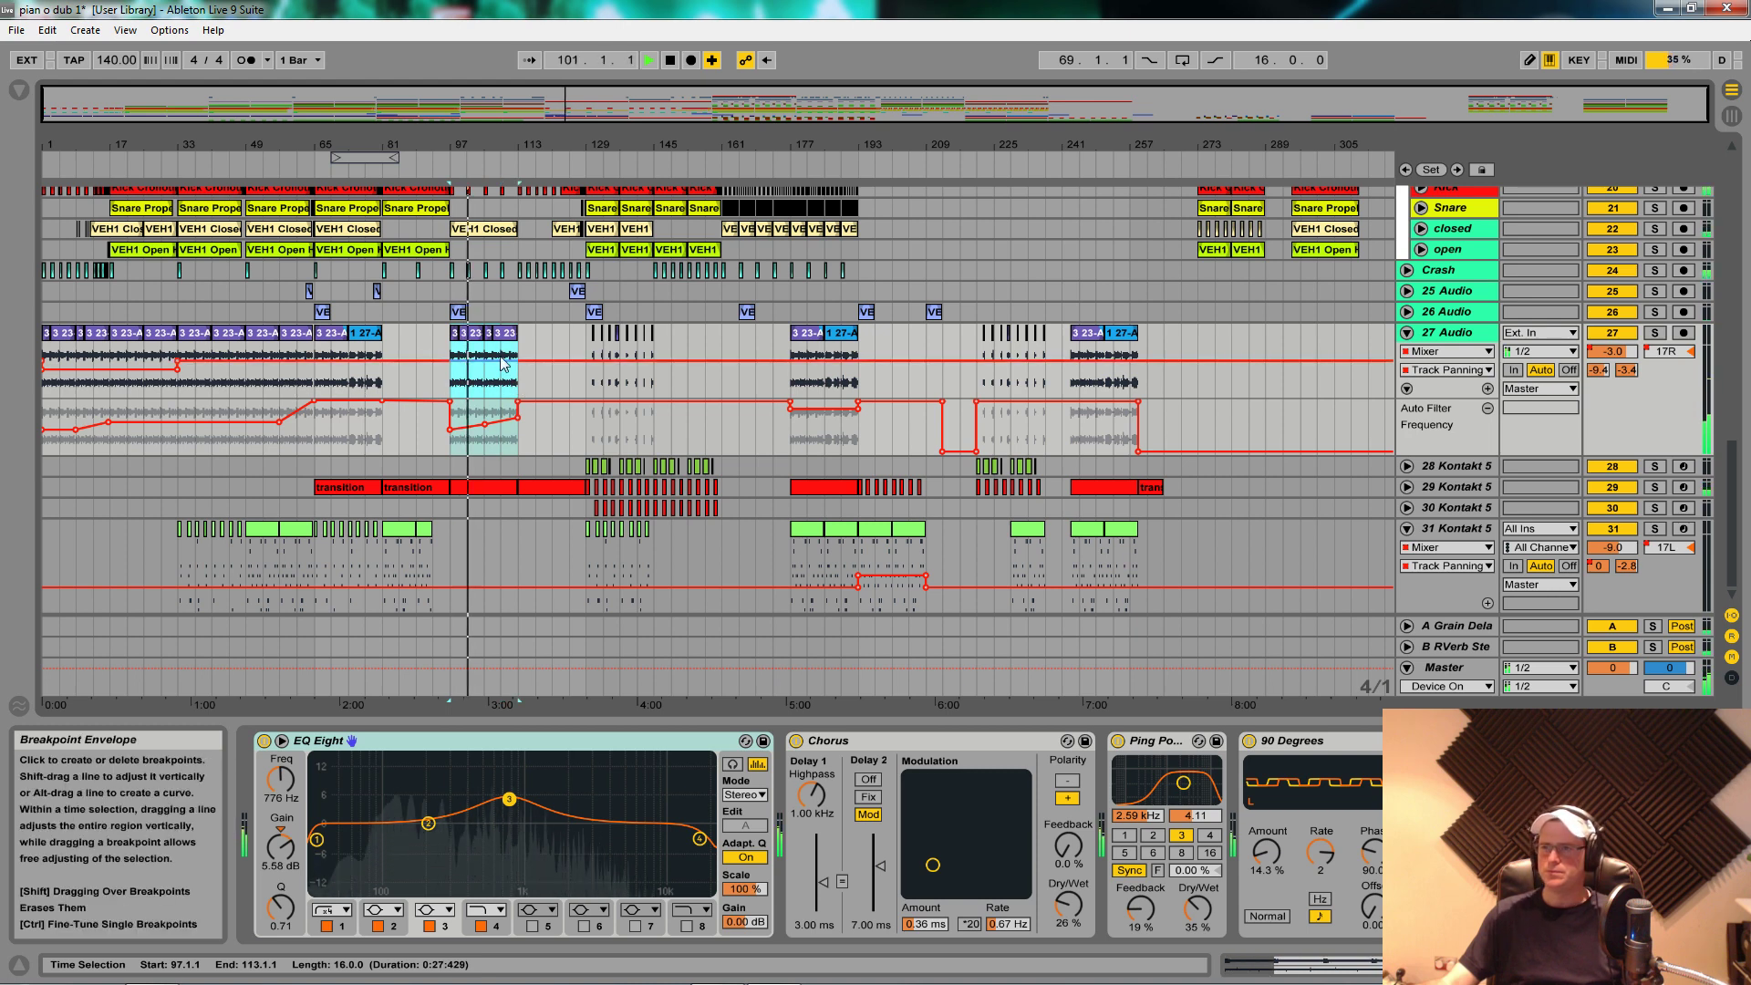
{"action": "left_click_drag", "start_coordinate": [498, 361], "coordinate": [499, 364]}
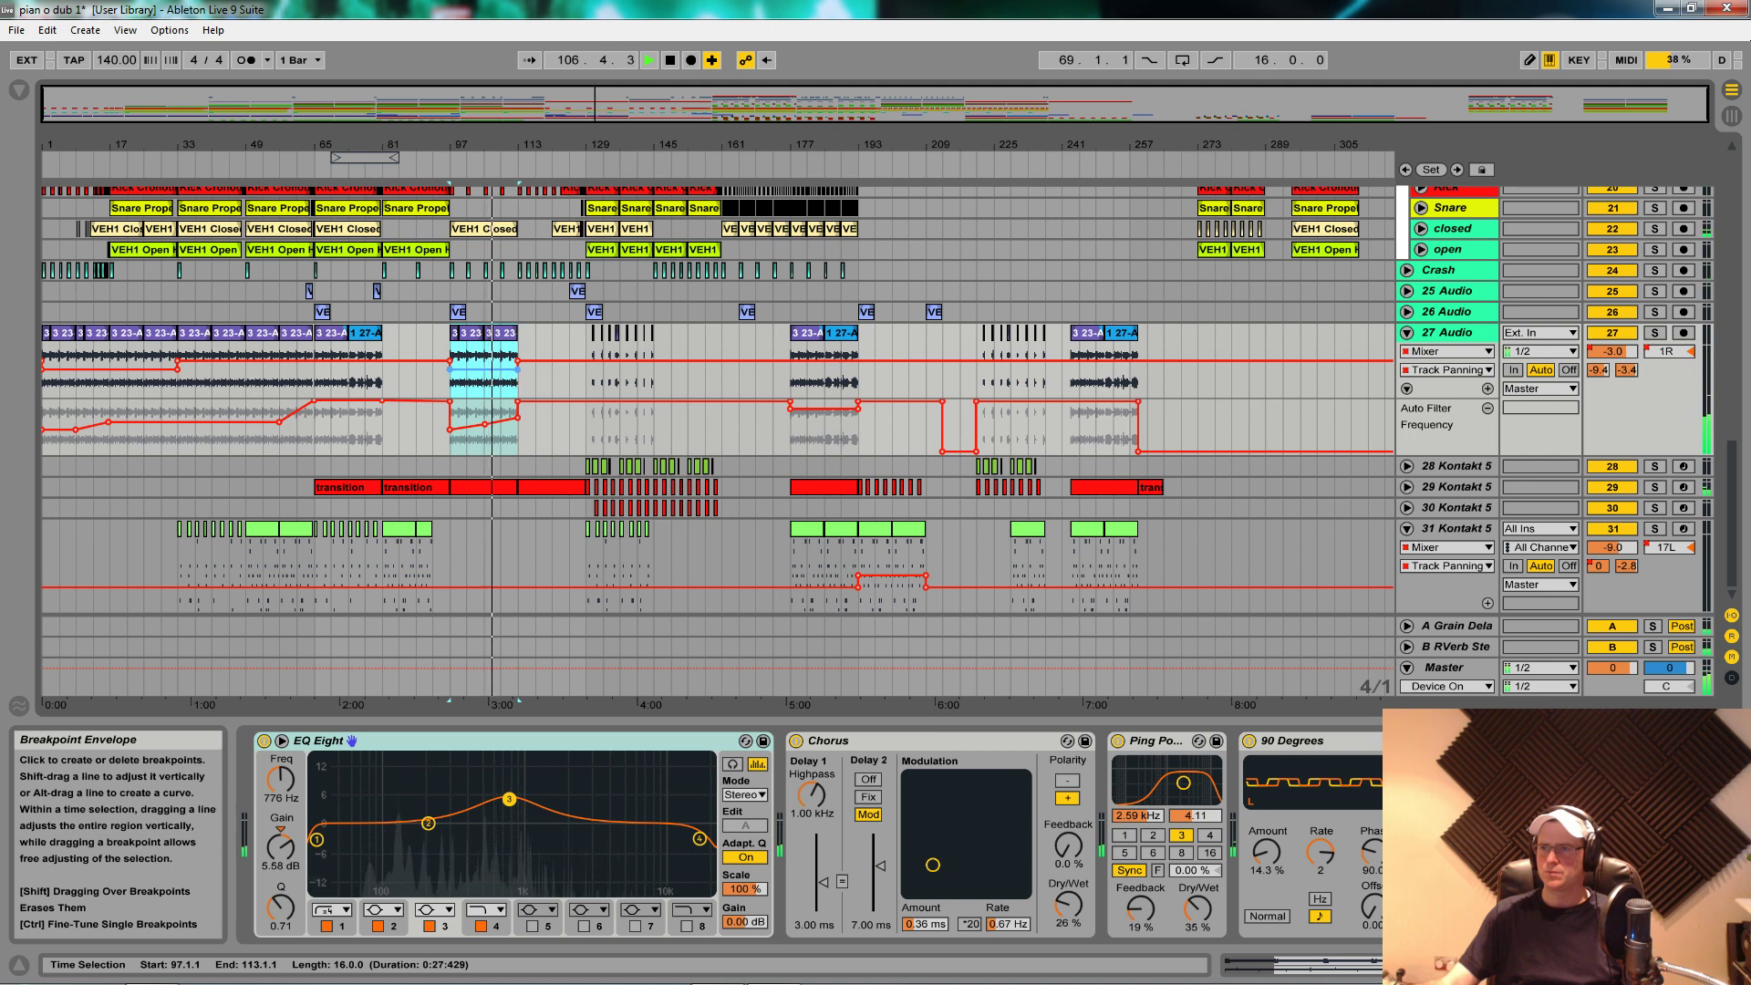
{"action": "left_click", "coordinate": [508, 383]}
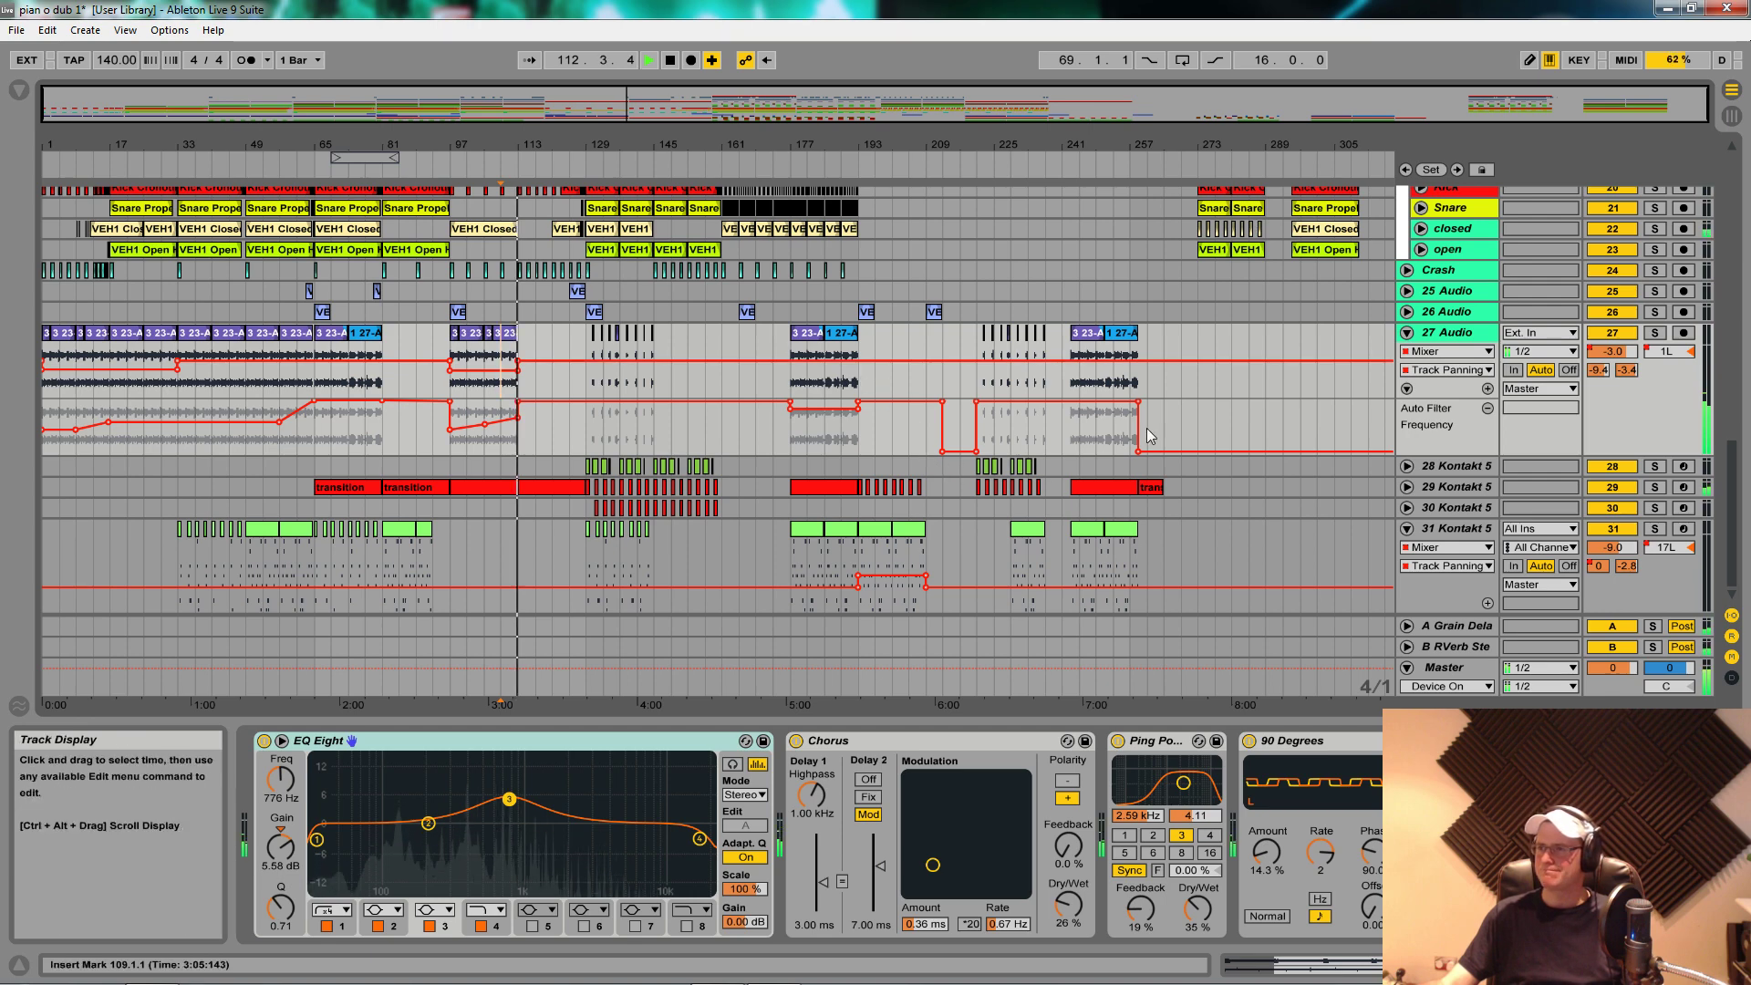
{"action": "scroll", "coordinate": [1141, 456], "scroll_direction": "up", "scroll_amount": 3}
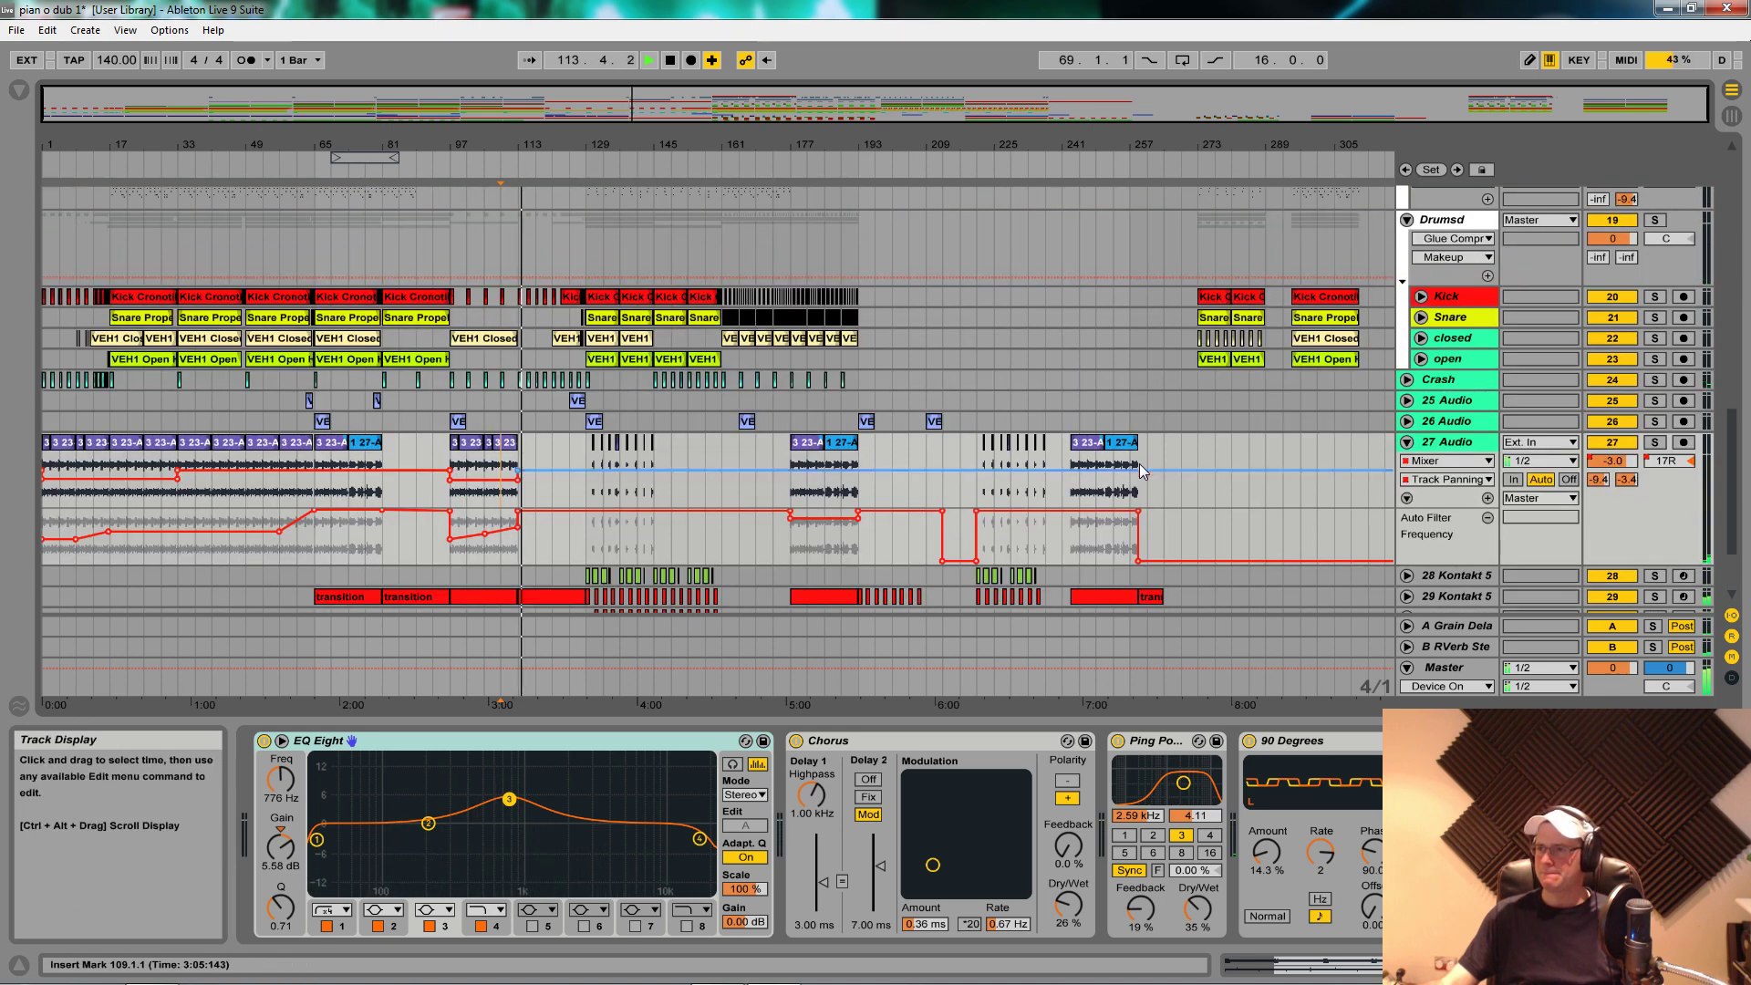
{"action": "scroll", "coordinate": [1140, 467], "scroll_direction": "up", "scroll_amount": 7}
{"action": "scroll", "coordinate": [1129, 469], "scroll_direction": "down", "scroll_amount": 8}
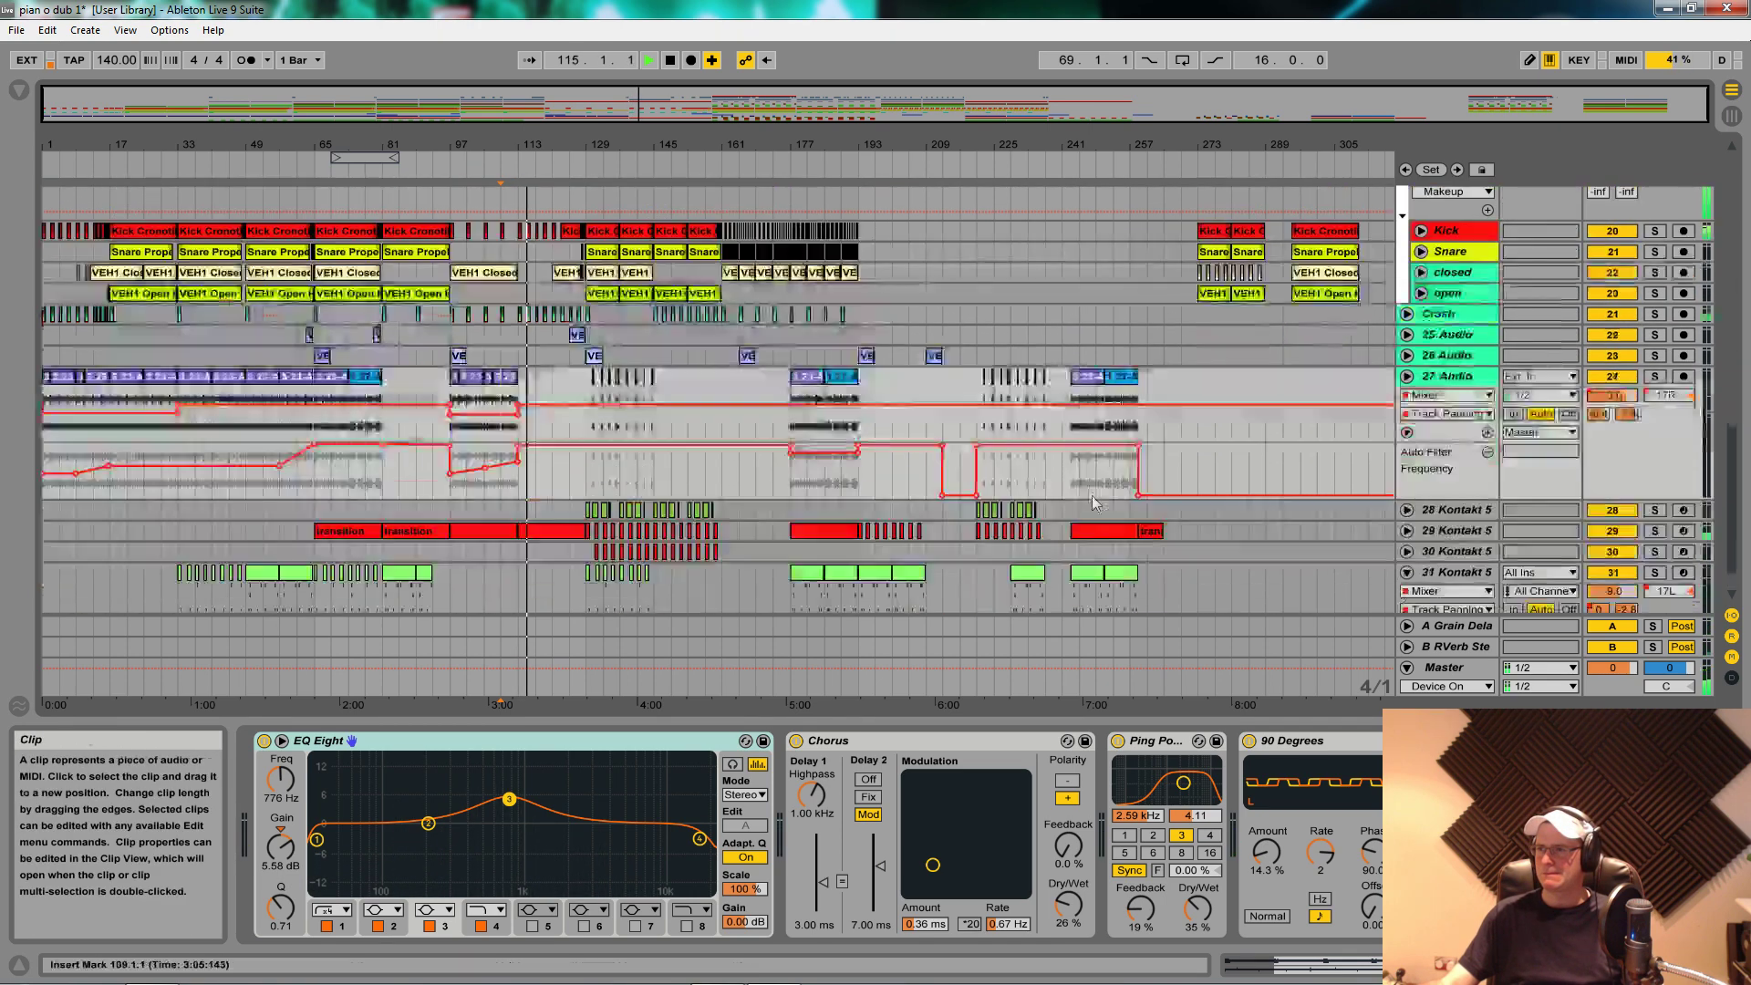
{"action": "scroll", "coordinate": [1092, 495], "scroll_direction": "down", "scroll_amount": 1}
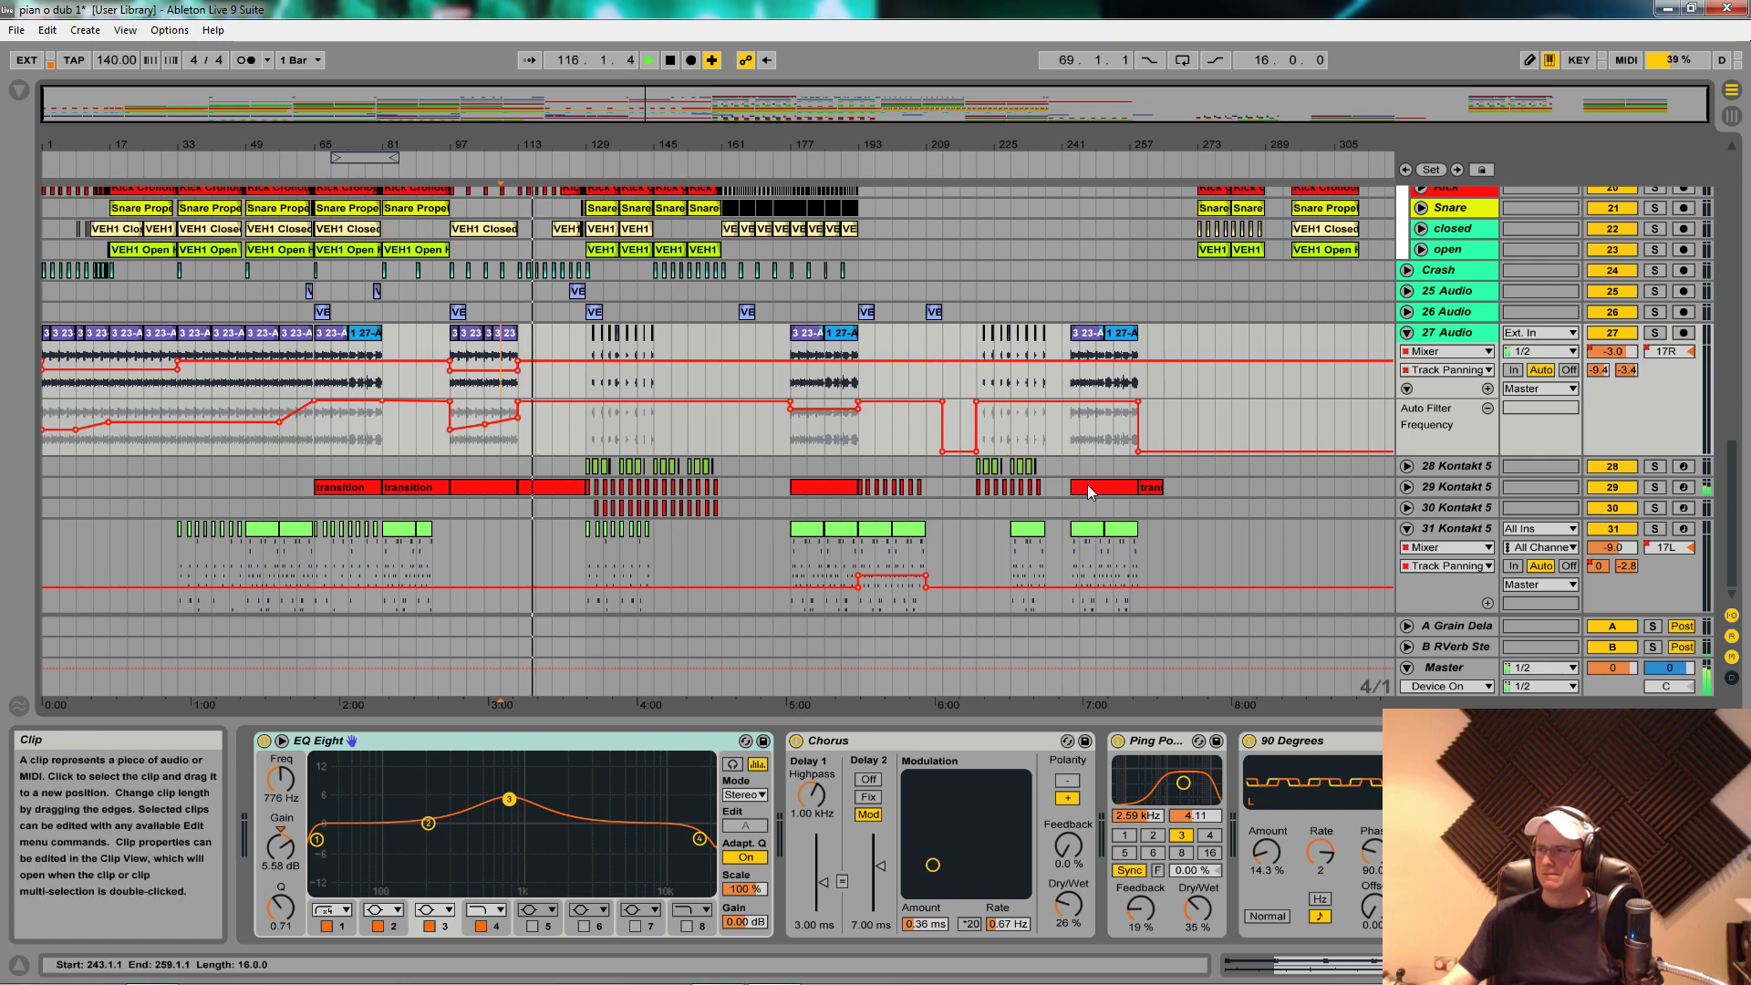
{"action": "scroll", "coordinate": [976, 499], "scroll_direction": "up", "scroll_amount": 8}
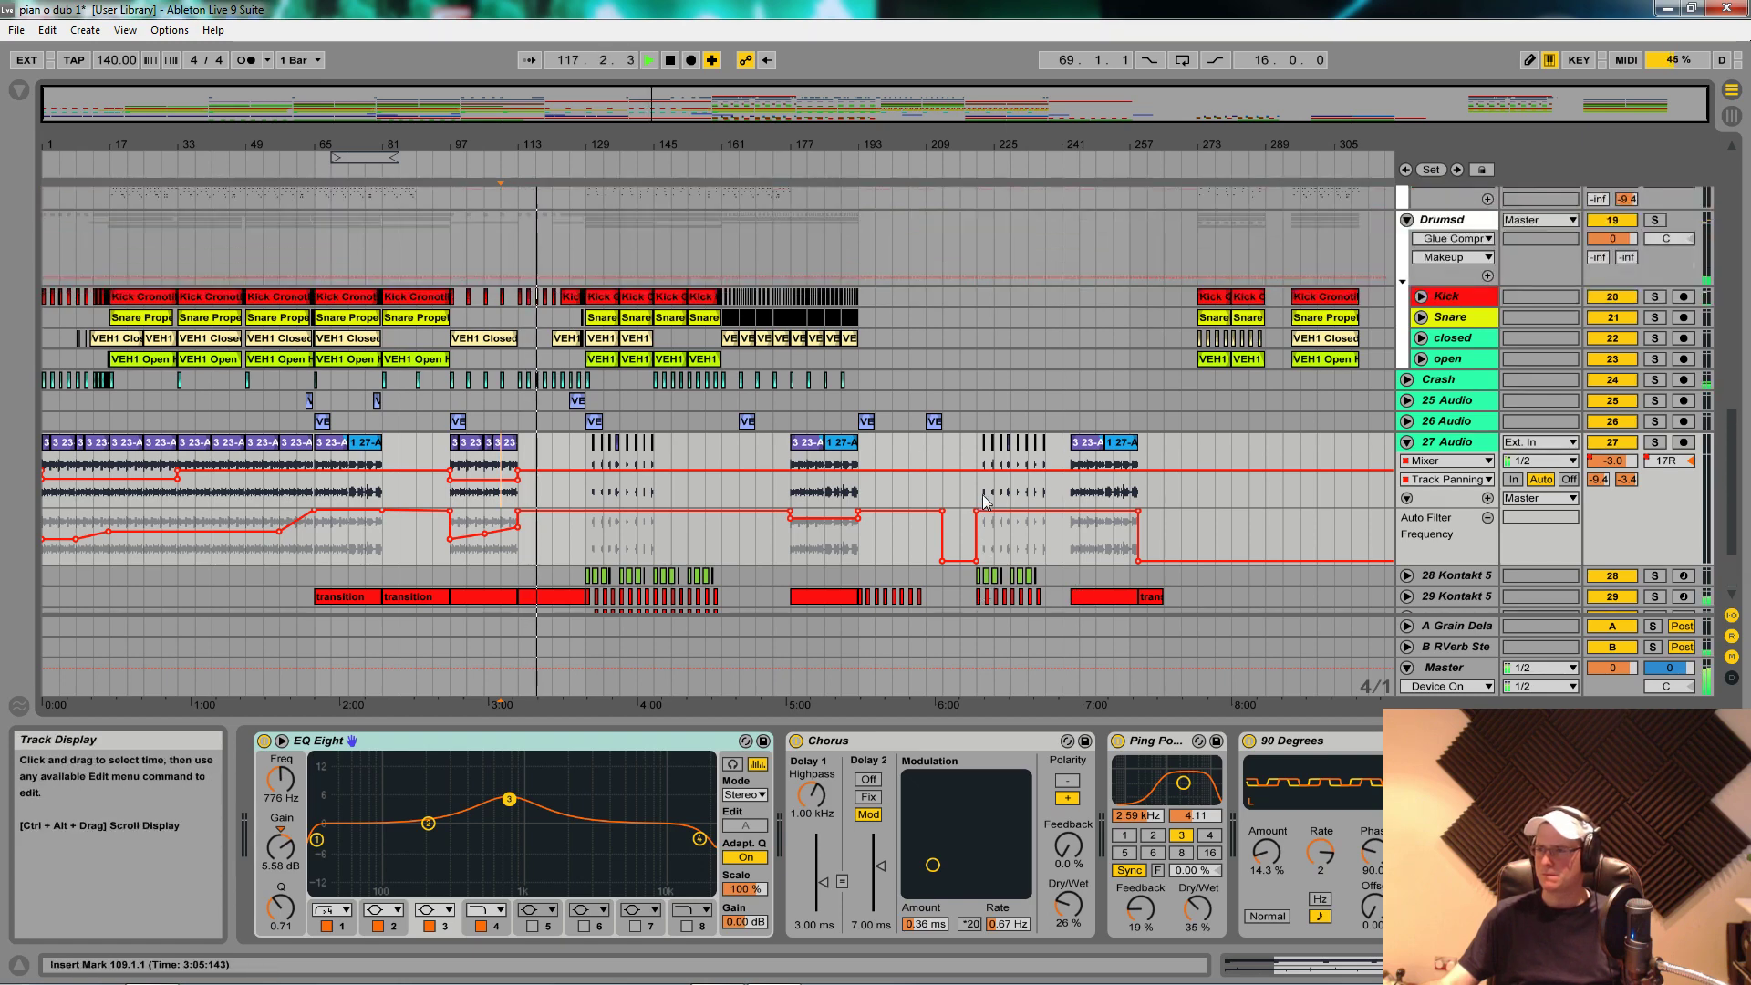
Step: Move the clips and automation on tracks 27 to 31 from bars 221 to 265 so they start at bar 273
{"action": "scroll", "coordinate": [982, 494], "scroll_direction": "up", "scroll_amount": 7}
{"action": "scroll", "coordinate": [975, 509], "scroll_direction": "down", "scroll_amount": 10}
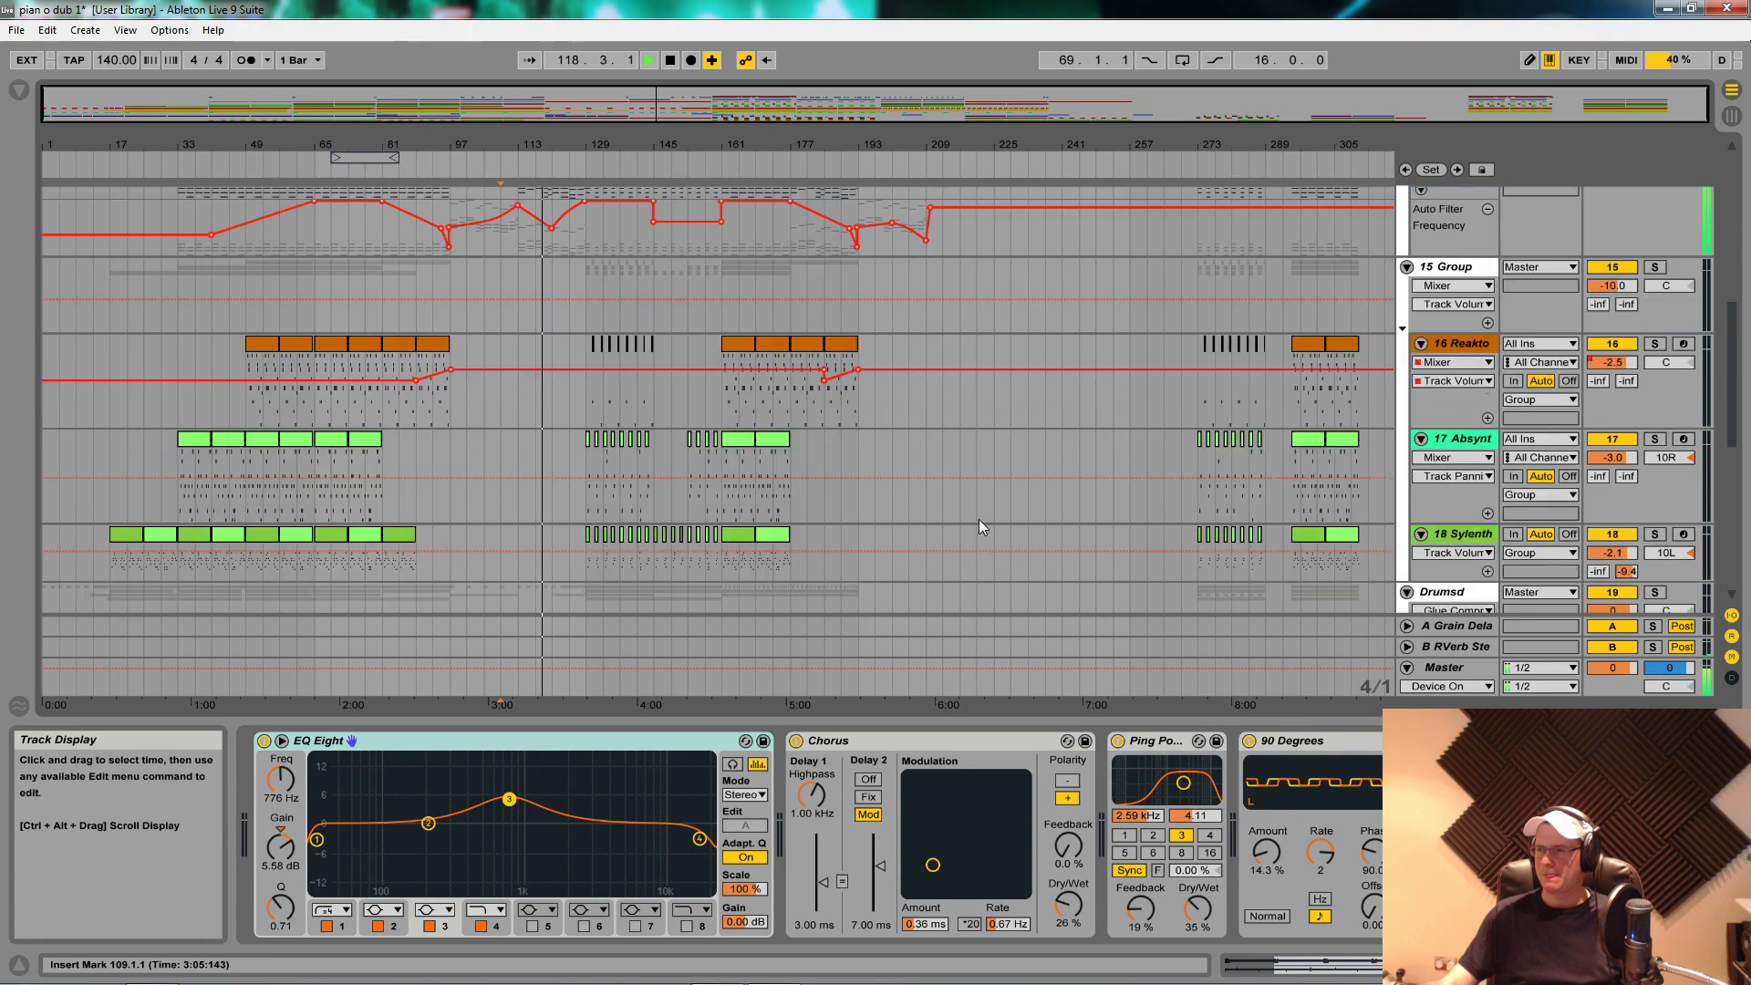
{"action": "scroll", "coordinate": [982, 526], "scroll_direction": "down", "scroll_amount": 5}
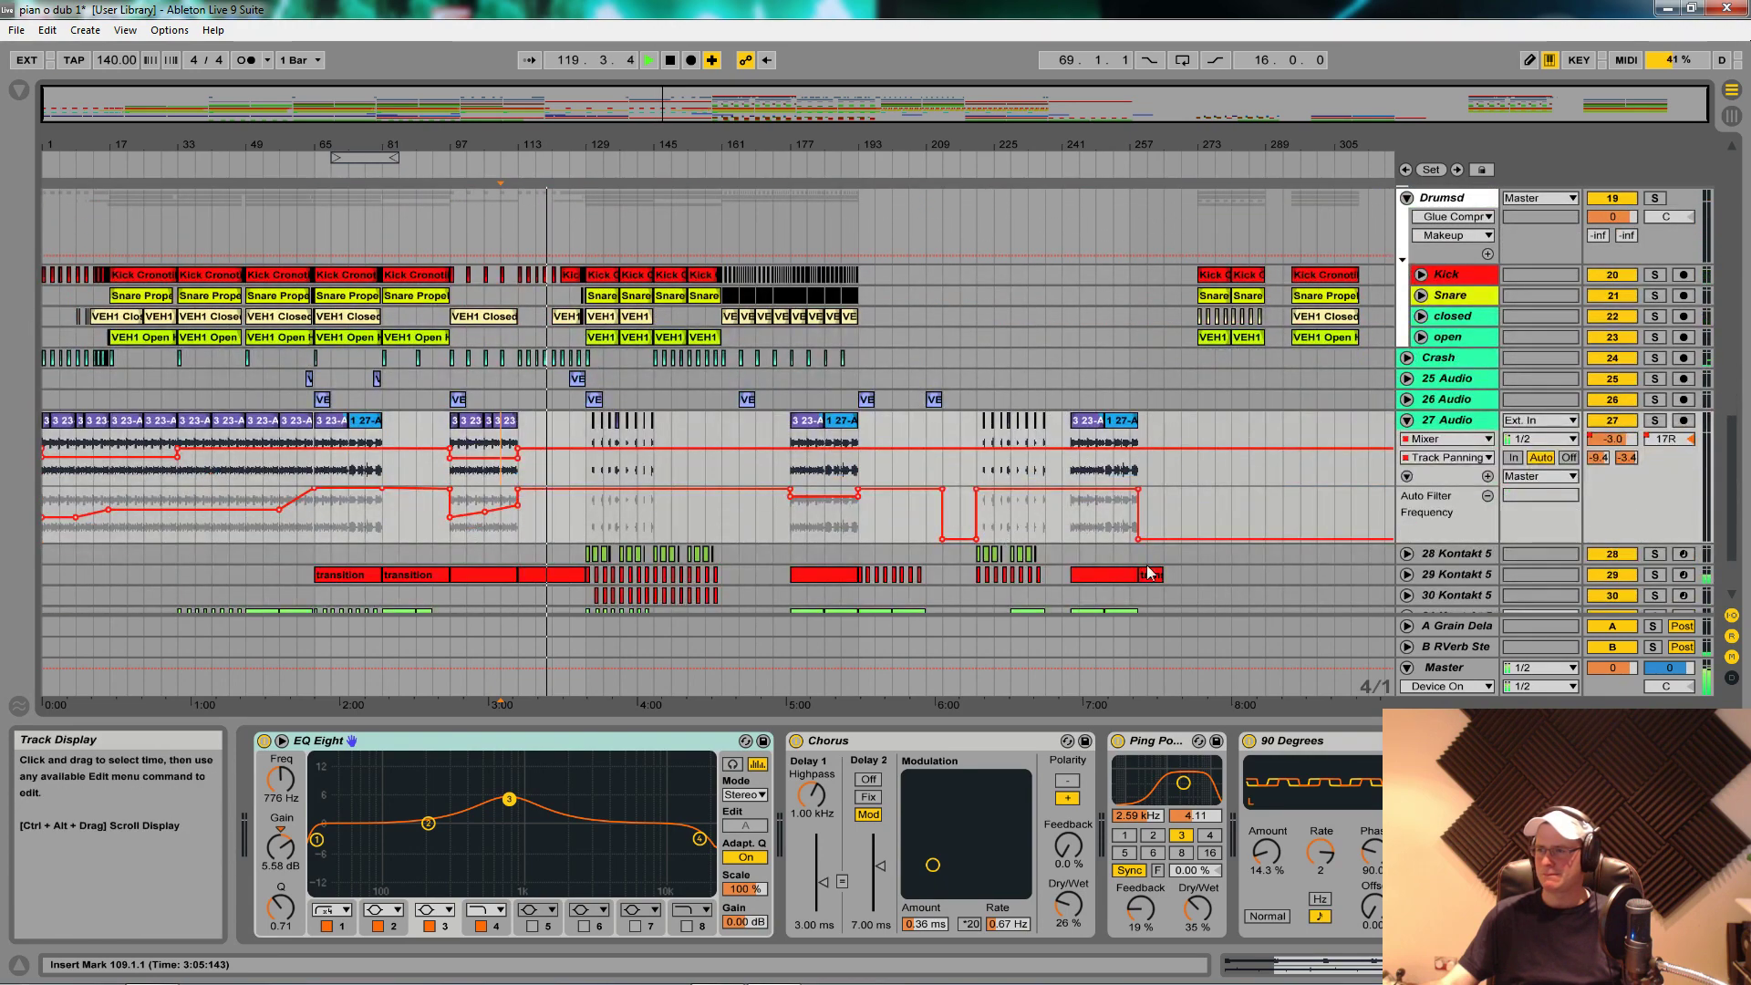
{"action": "scroll", "coordinate": [978, 402], "scroll_direction": "down", "scroll_amount": 2}
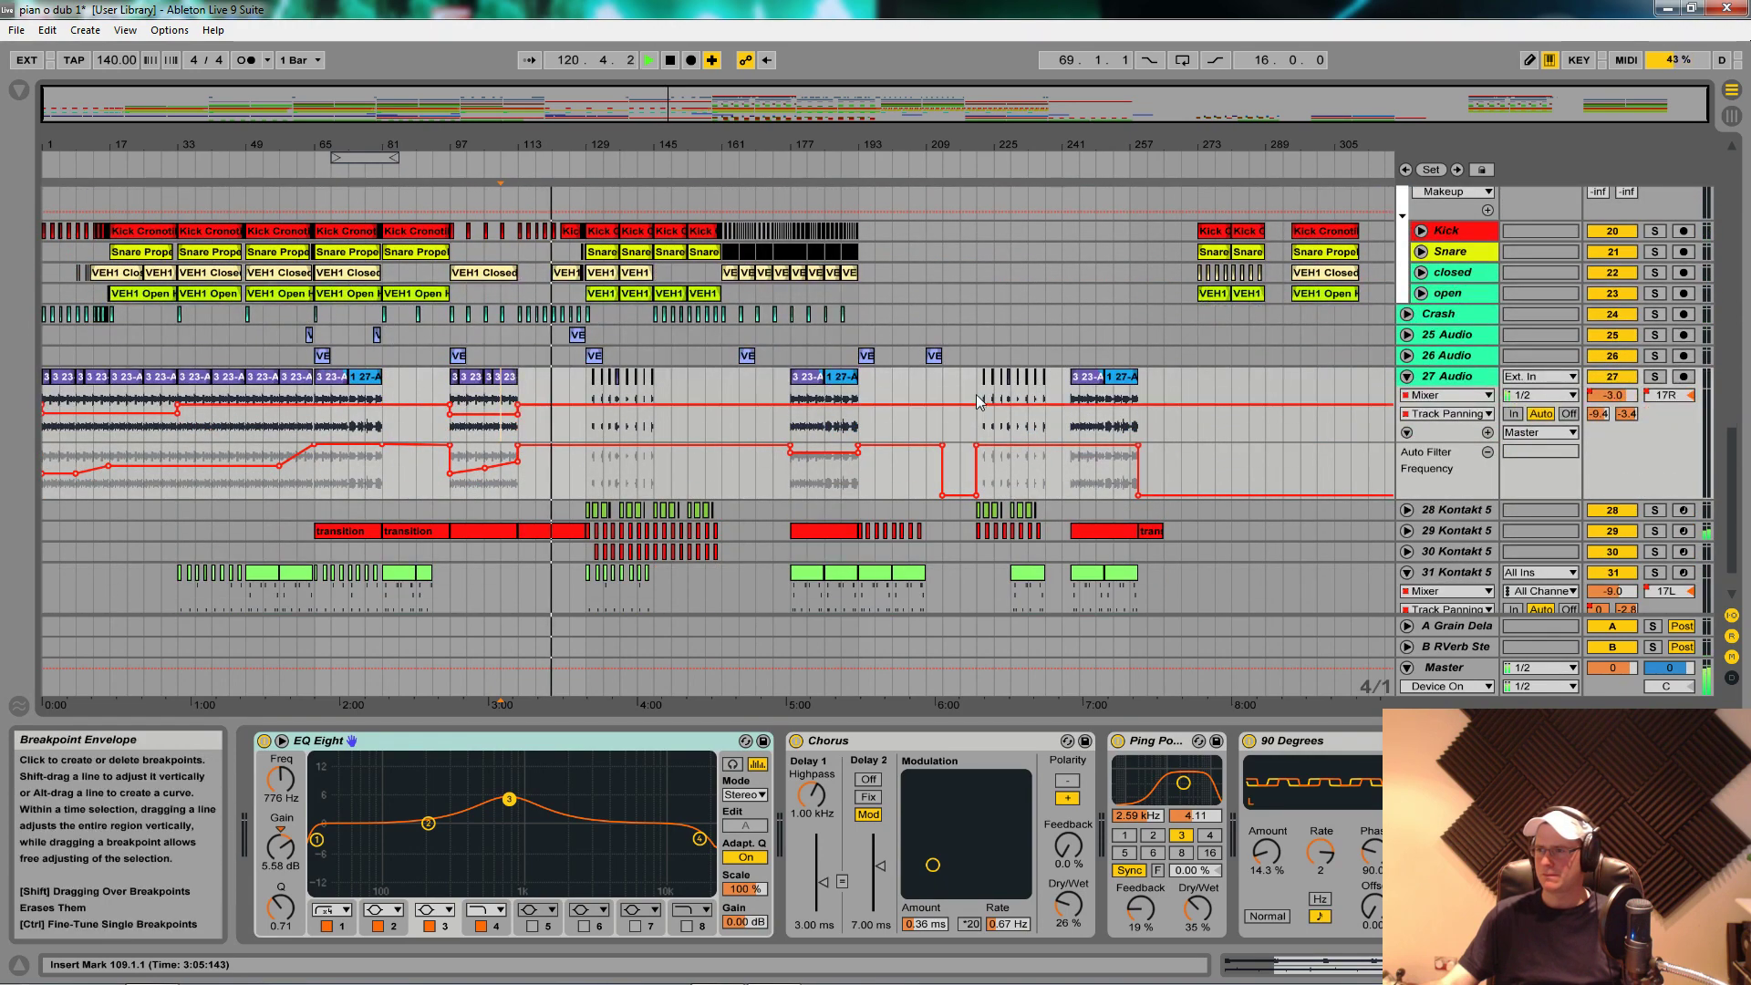
{"action": "left_click_drag", "start_coordinate": [978, 401], "coordinate": [1348, 566]}
{"action": "scroll", "coordinate": [951, 455], "scroll_direction": "down", "scroll_amount": 2}
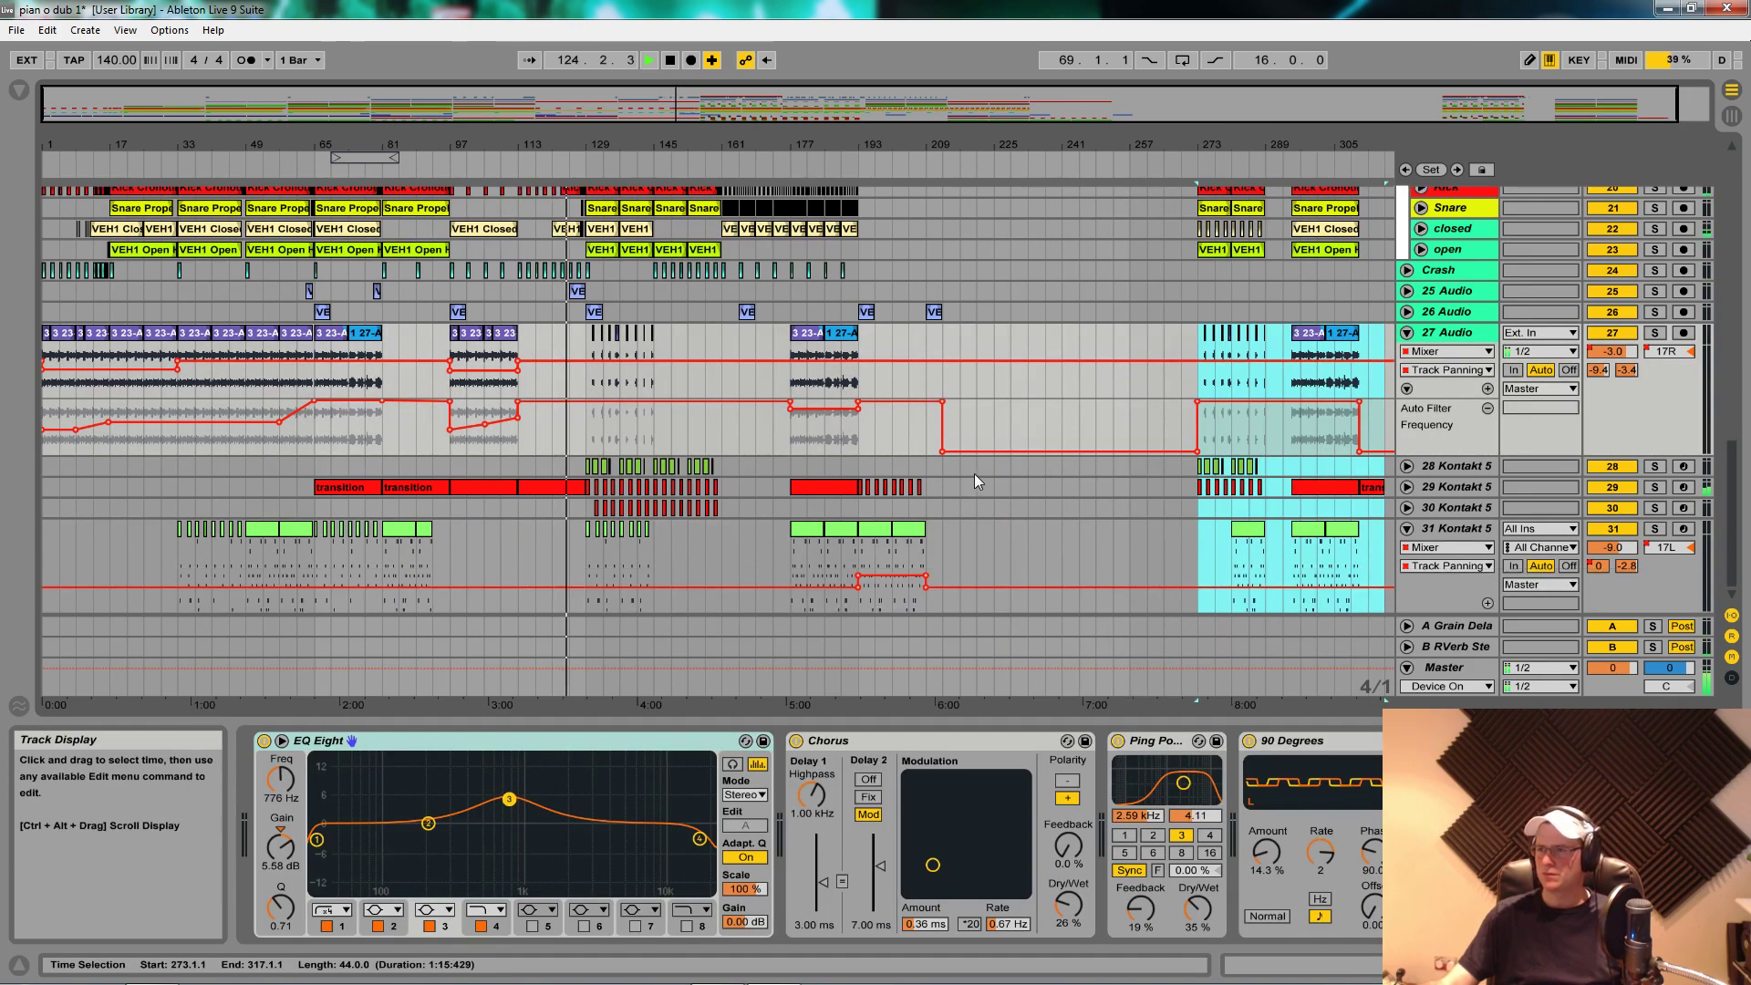
Step: Unfold the 25 and 26 Audio tracks and copy 25 Audio's sweep clips so the copies end at about bars 97, 161 and 193
{"action": "scroll", "coordinate": [533, 393], "scroll_direction": "up", "scroll_amount": 3}
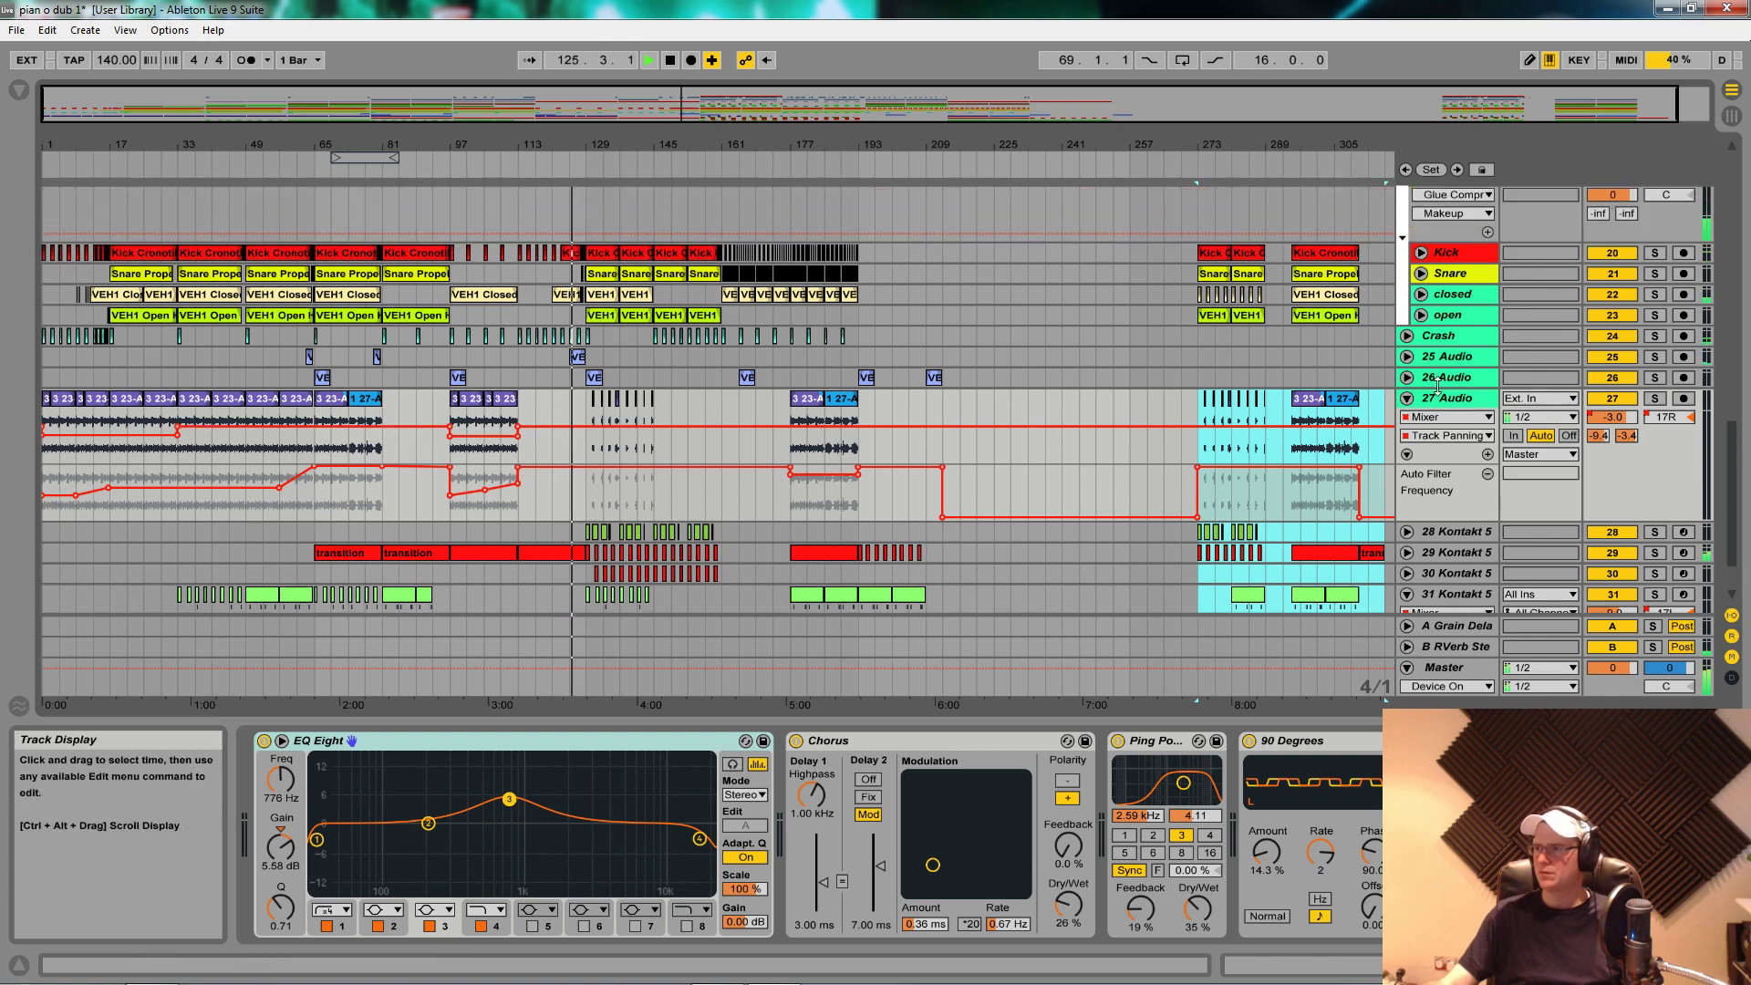
{"action": "left_click", "coordinate": [1407, 374]}
{"action": "left_click", "coordinate": [1407, 356]}
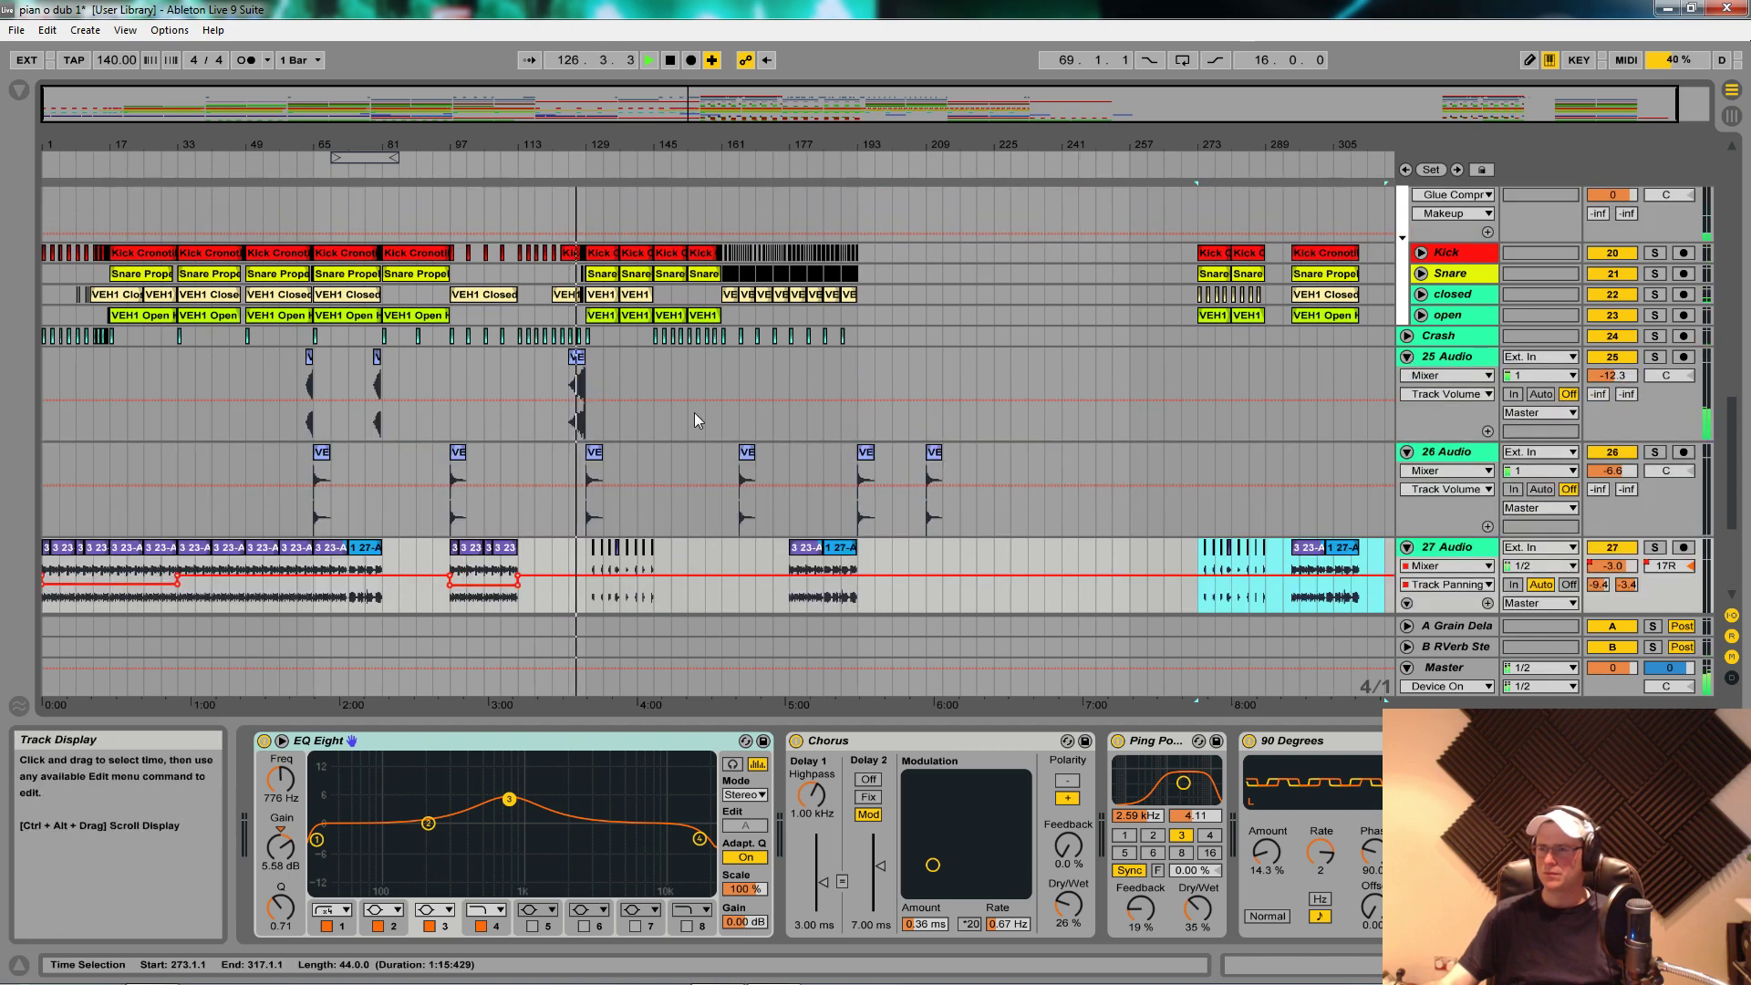
{"action": "left_click_drag", "start_coordinate": [579, 365], "coordinate": [446, 365]}
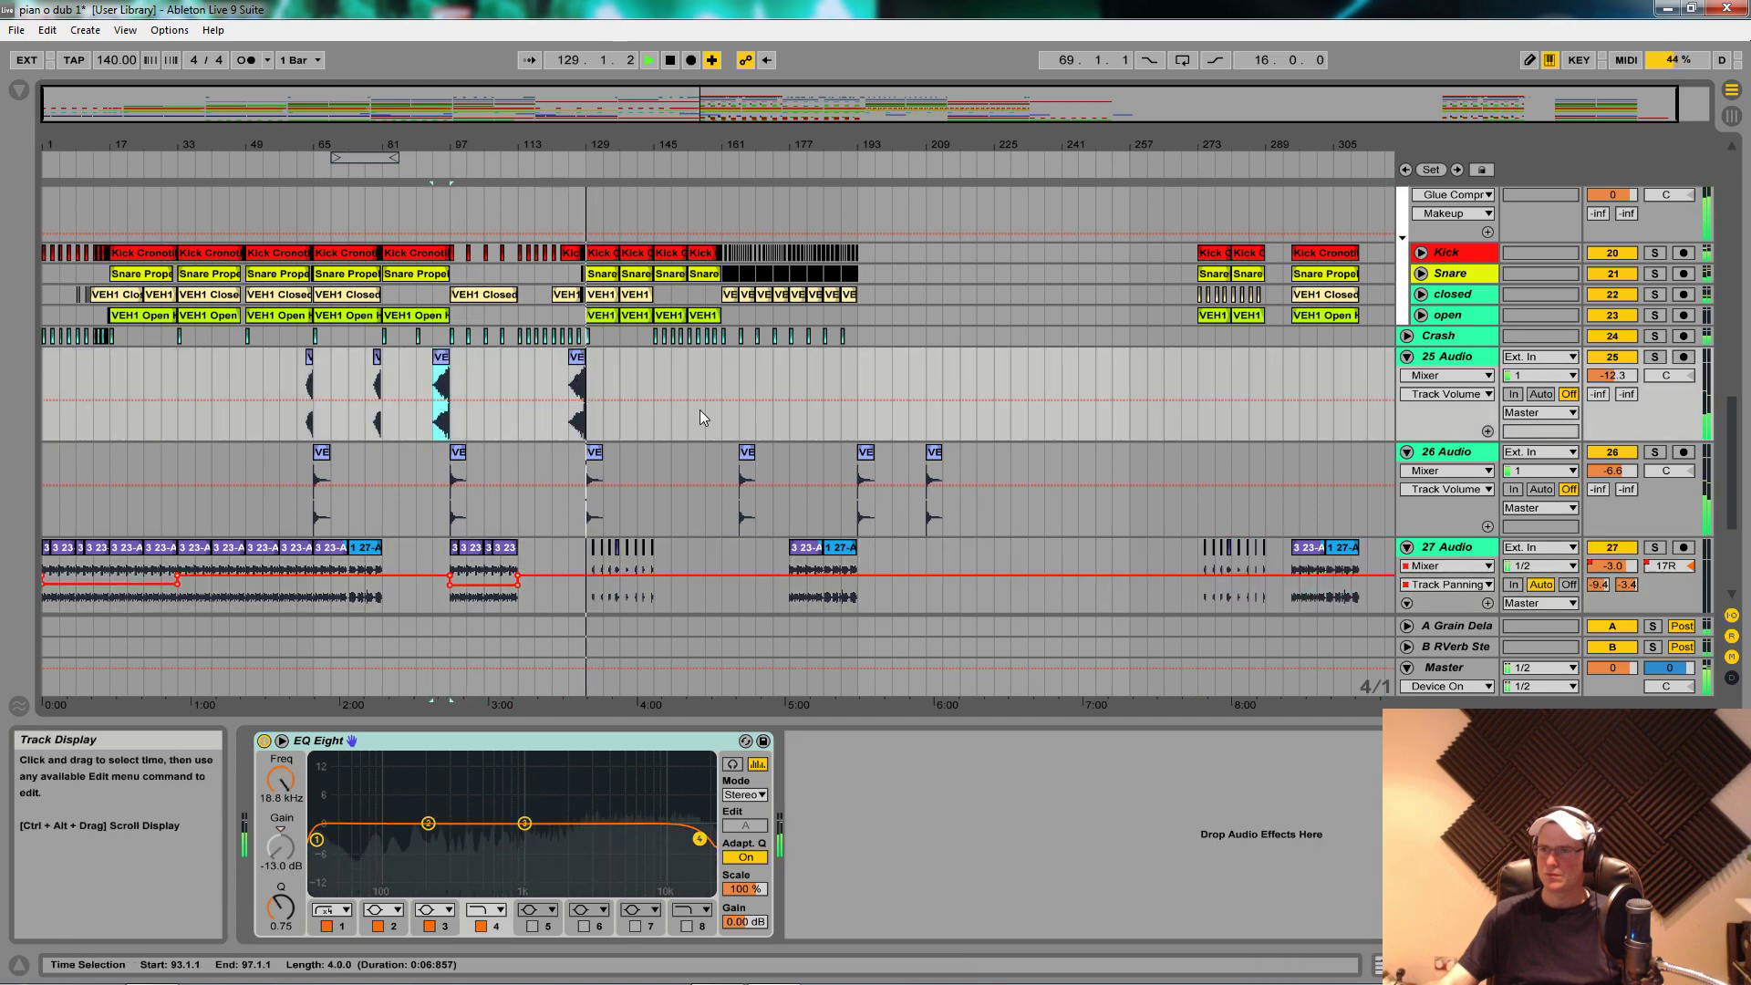
{"action": "left_click_drag", "start_coordinate": [378, 365], "coordinate": [719, 398]}
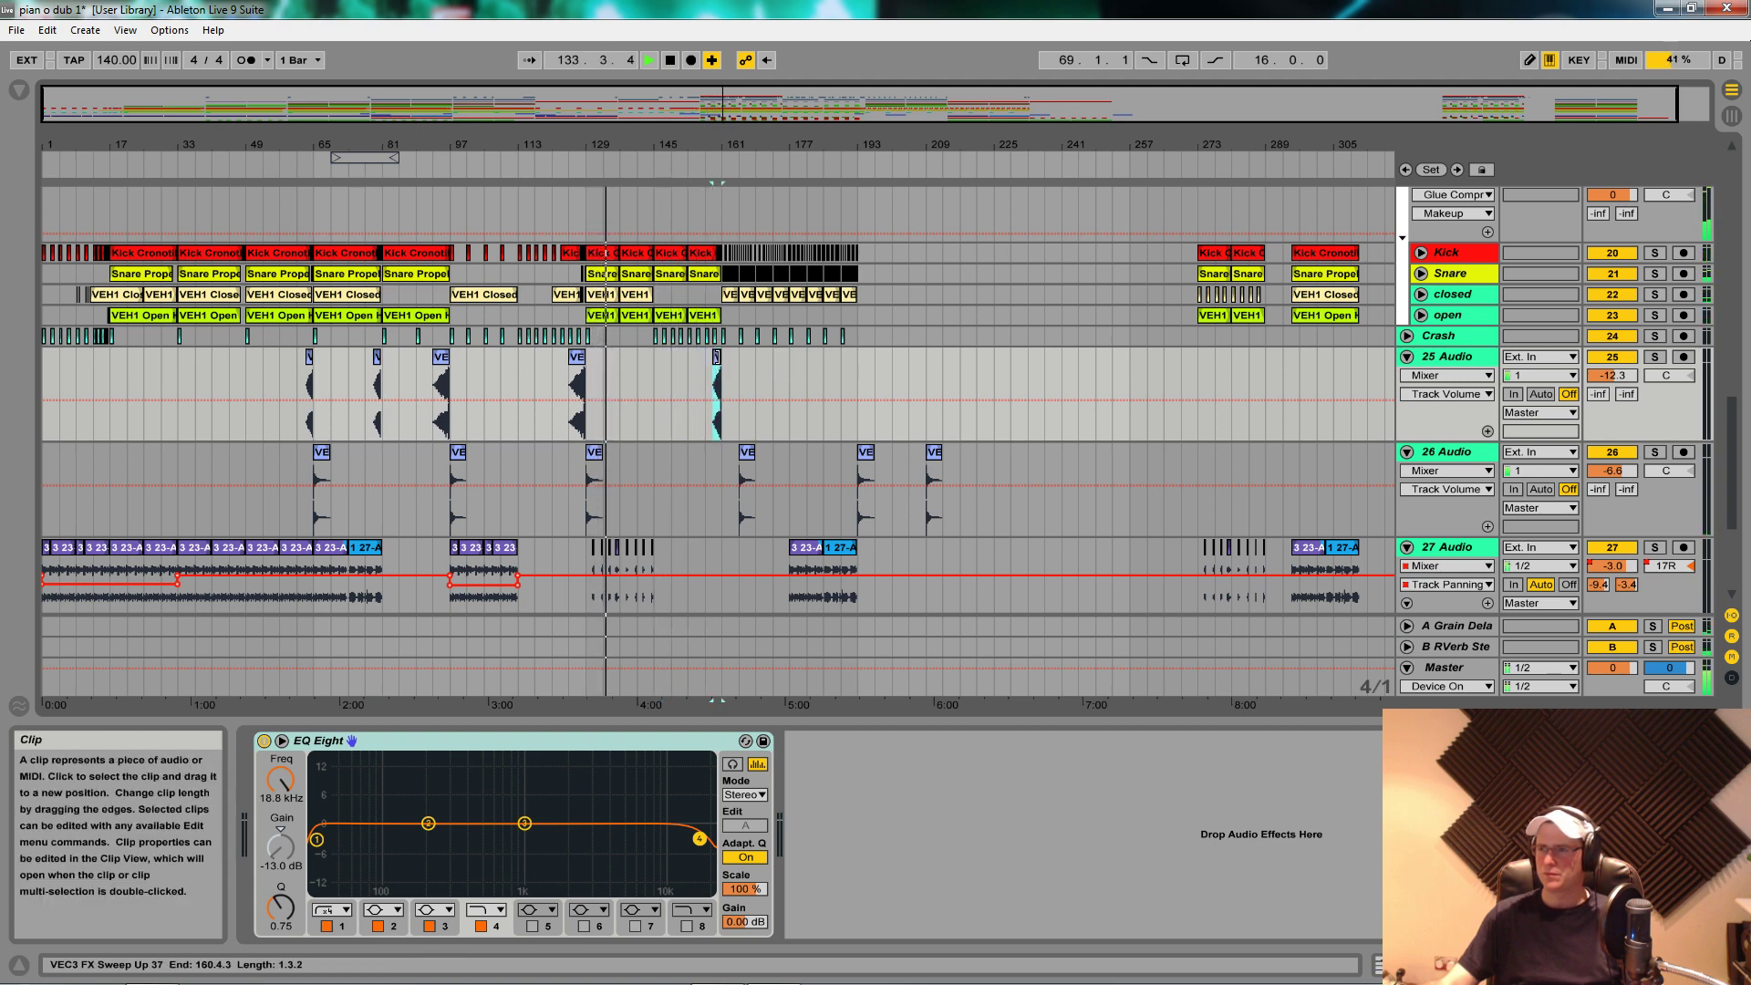
{"action": "left_click_drag", "start_coordinate": [717, 357], "coordinate": [872, 385]}
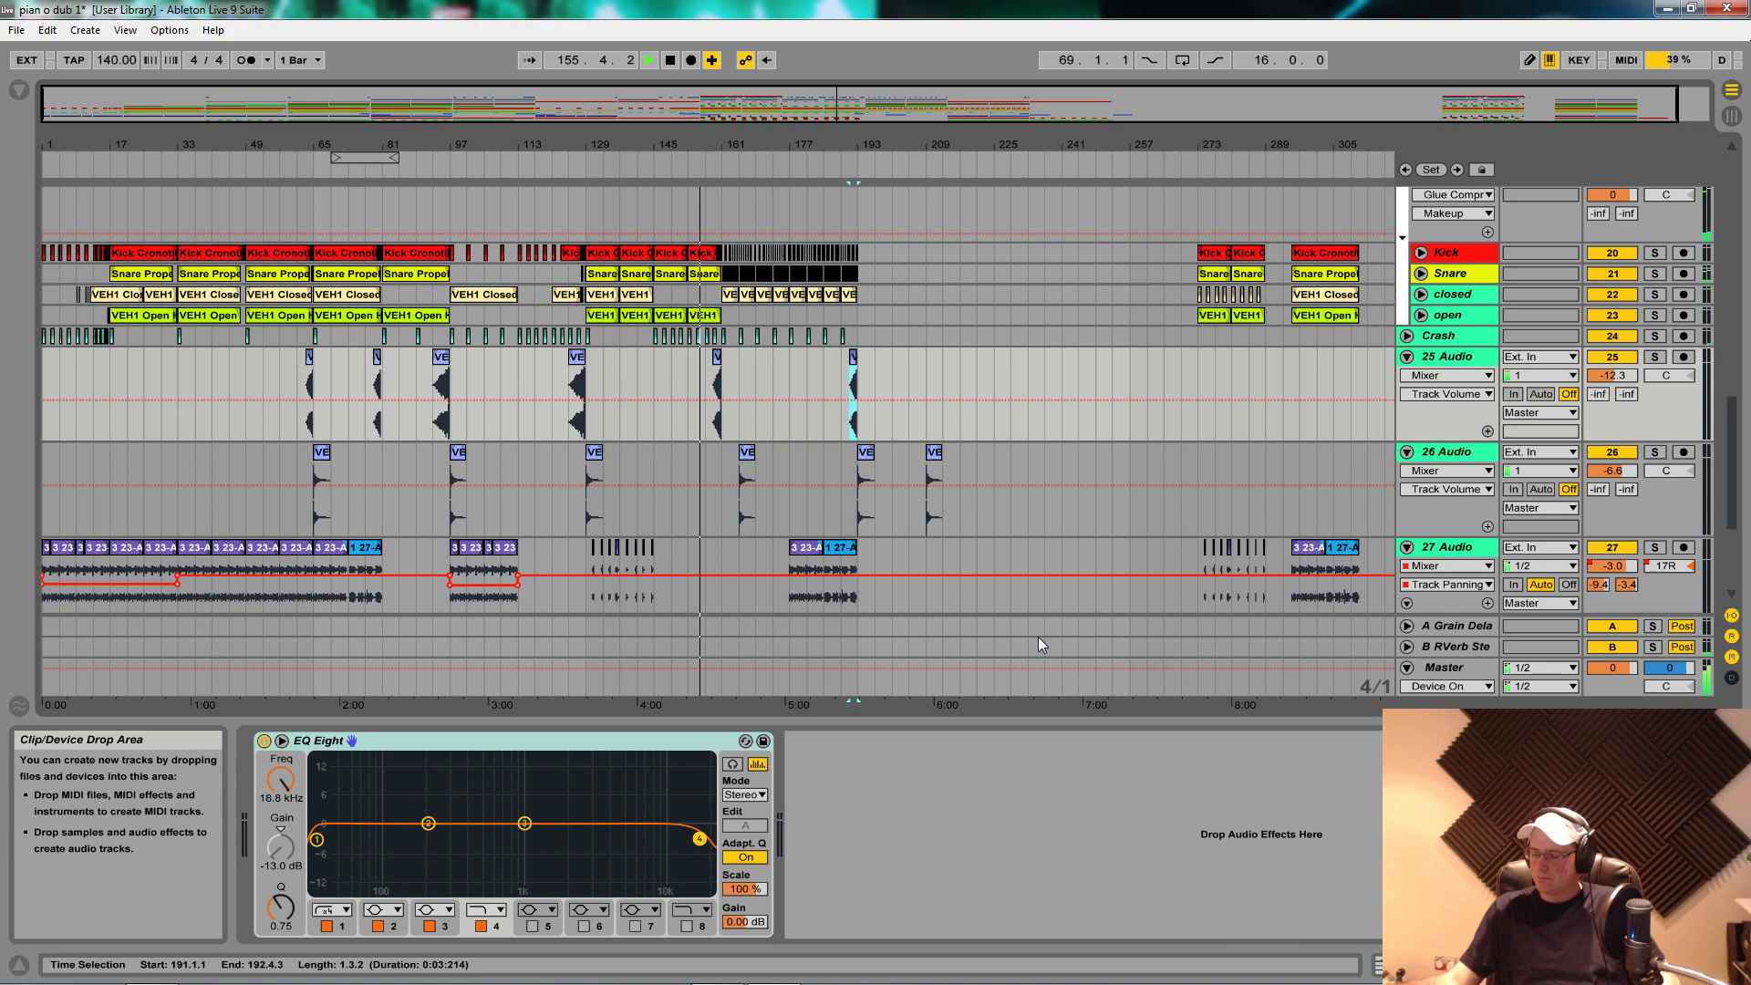
Step: Unfold the bounced bass track and show its Utility gain automation
{"action": "scroll", "coordinate": [578, 310], "scroll_direction": "up", "scroll_amount": 5}
{"action": "scroll", "coordinate": [644, 294], "scroll_direction": "up", "scroll_amount": 10}
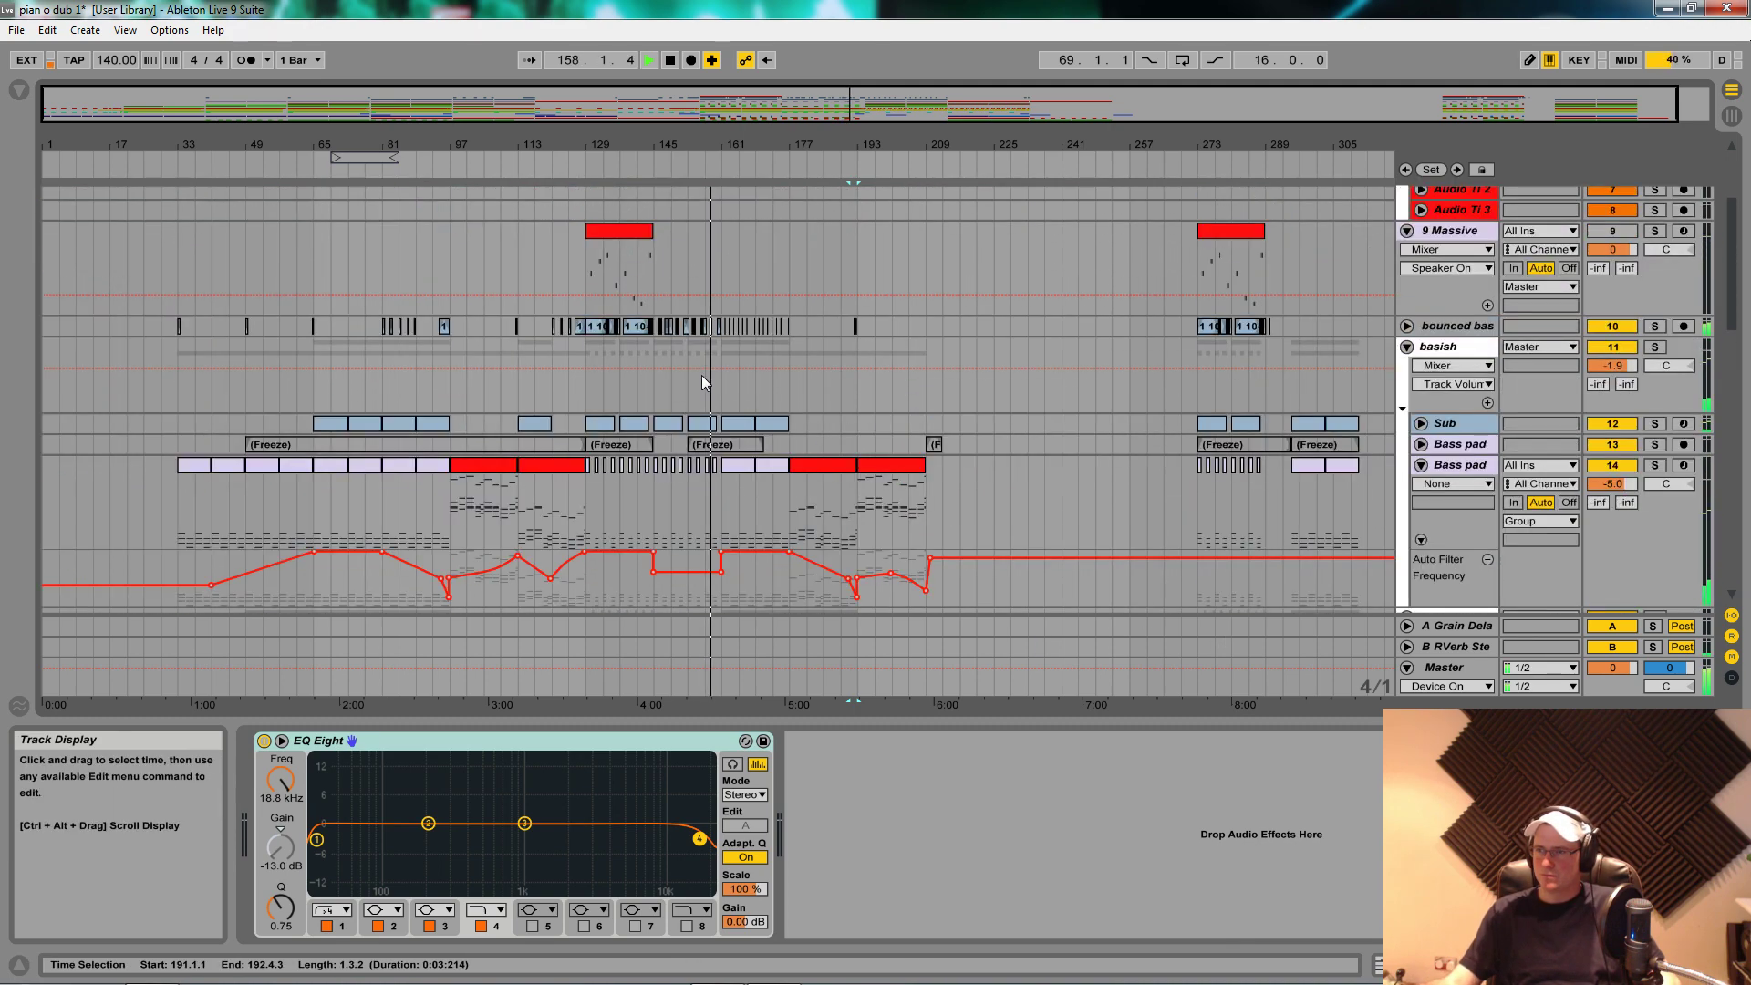
{"action": "left_click_drag", "start_coordinate": [704, 147], "coordinate": [752, 370]}
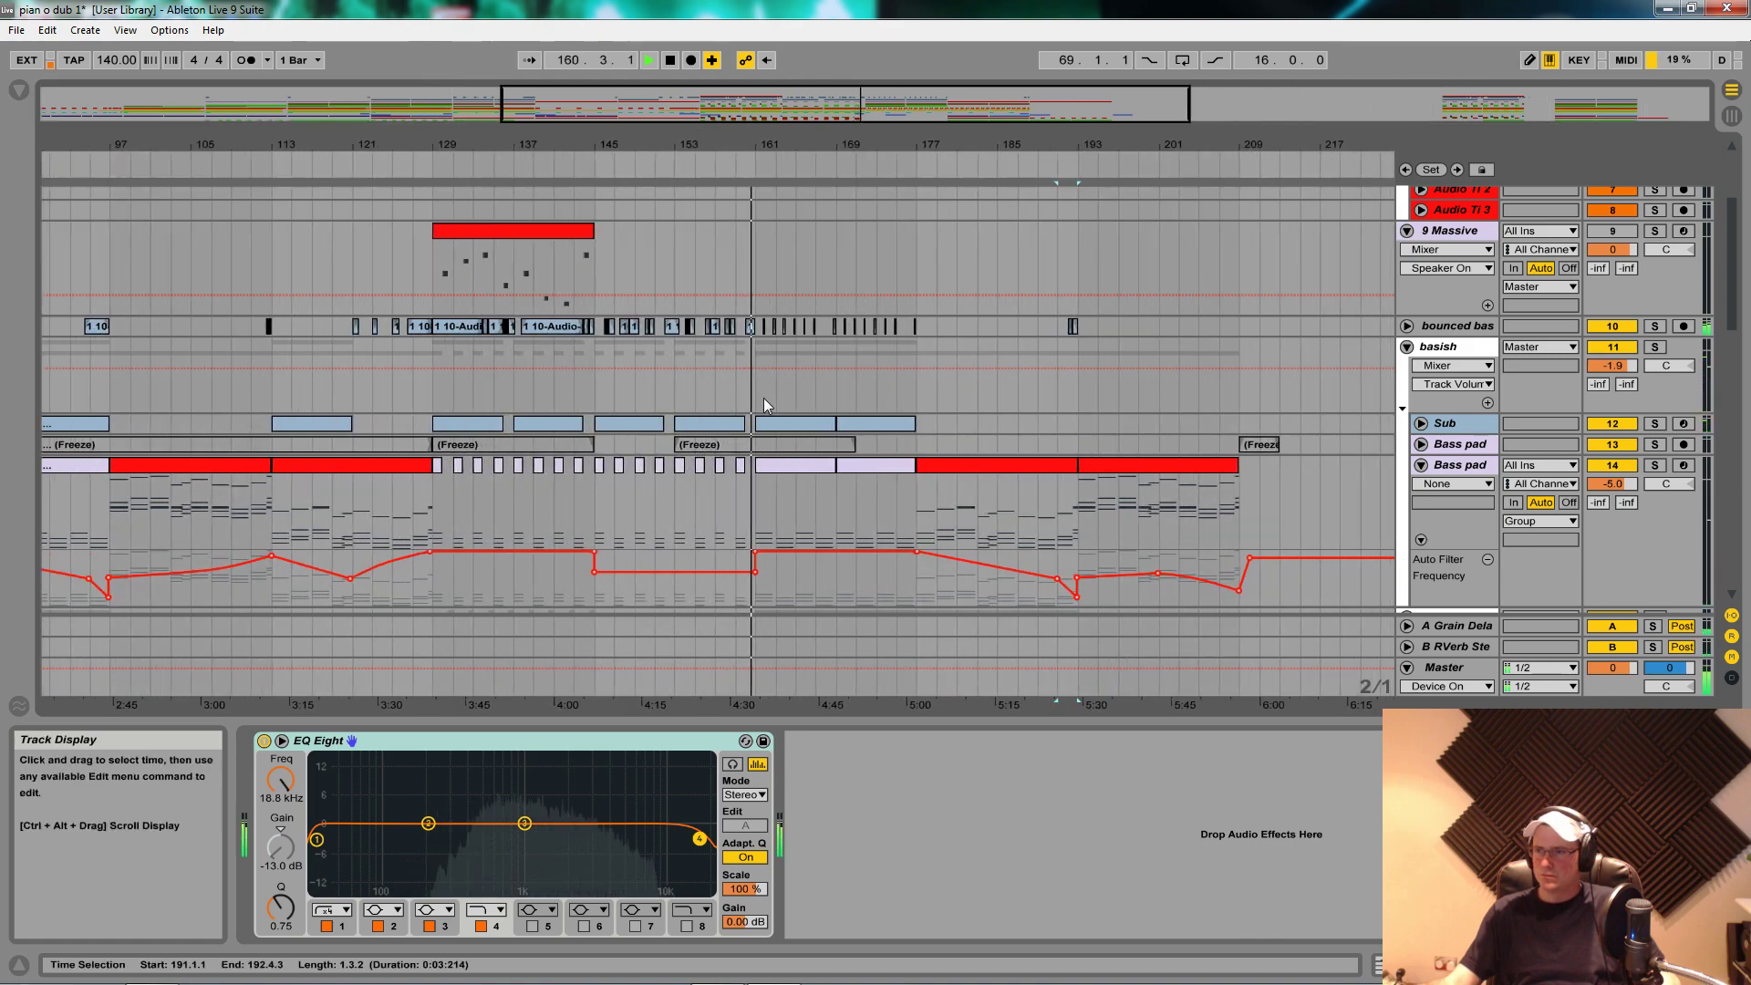
{"action": "scroll", "coordinate": [766, 429], "scroll_direction": "down", "scroll_amount": 3}
{"action": "scroll", "coordinate": [773, 451], "scroll_direction": "down", "scroll_amount": 7}
{"action": "scroll", "coordinate": [886, 448], "scroll_direction": "down", "scroll_amount": 3}
{"action": "scroll", "coordinate": [883, 446], "scroll_direction": "up", "scroll_amount": 2}
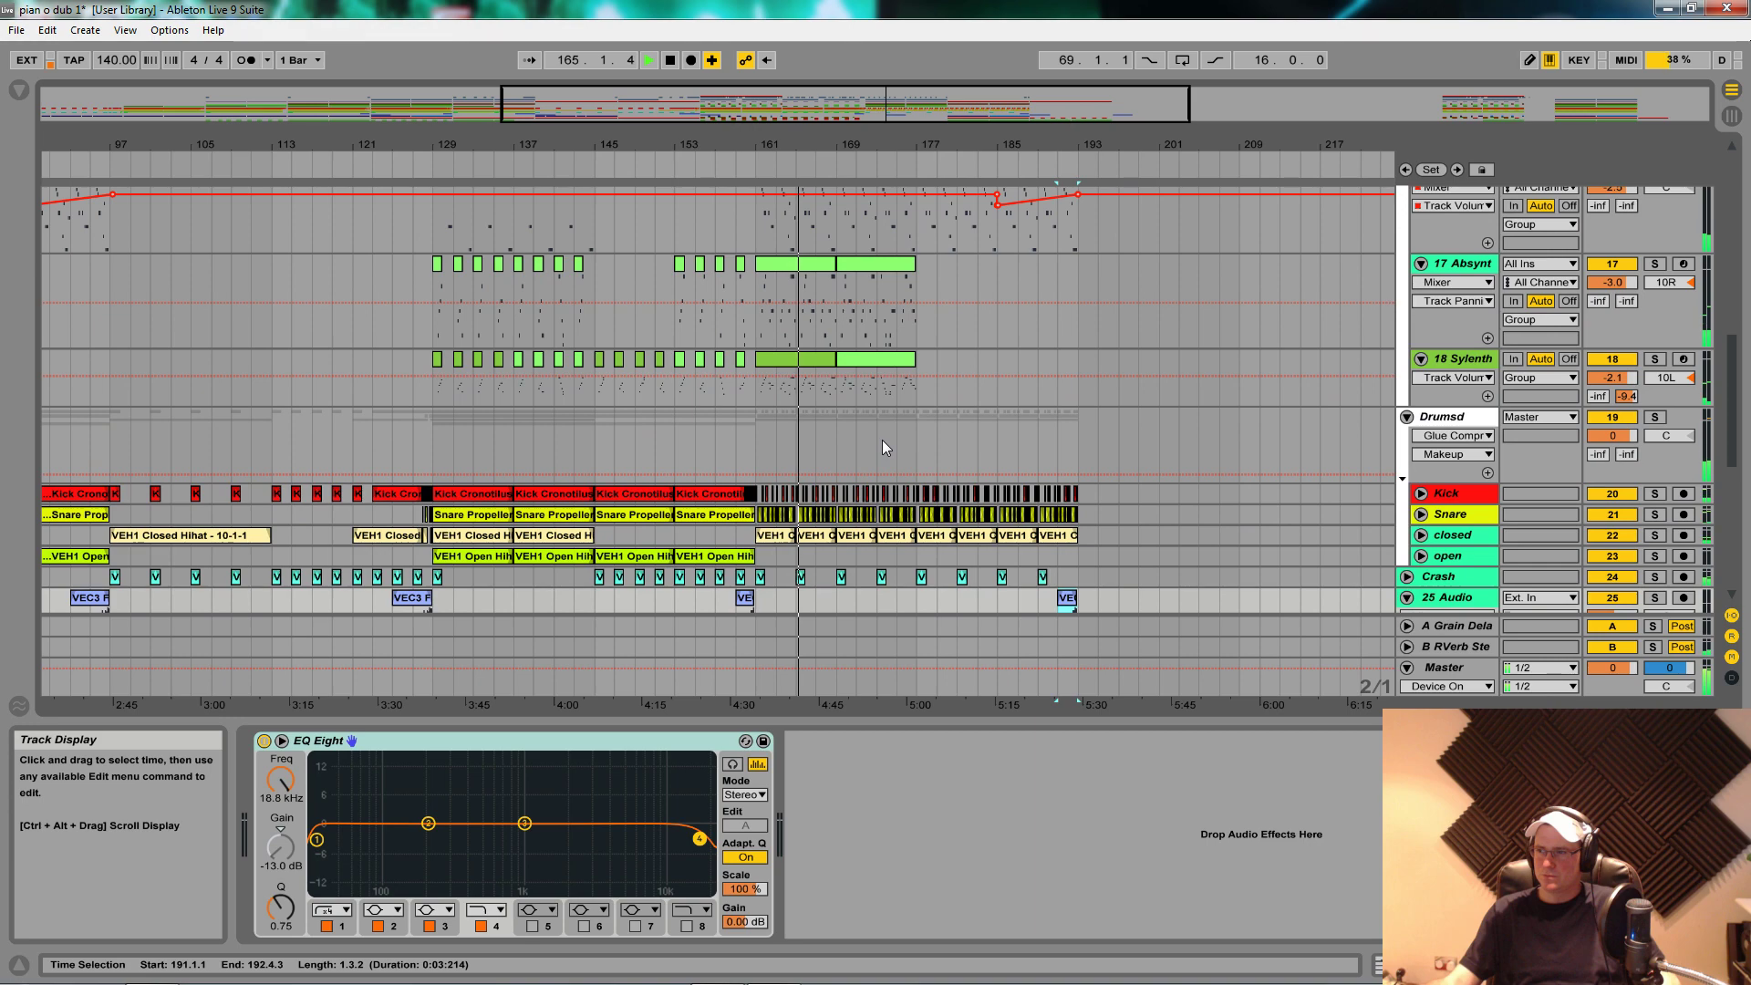
{"action": "scroll", "coordinate": [883, 441], "scroll_direction": "up", "scroll_amount": 12}
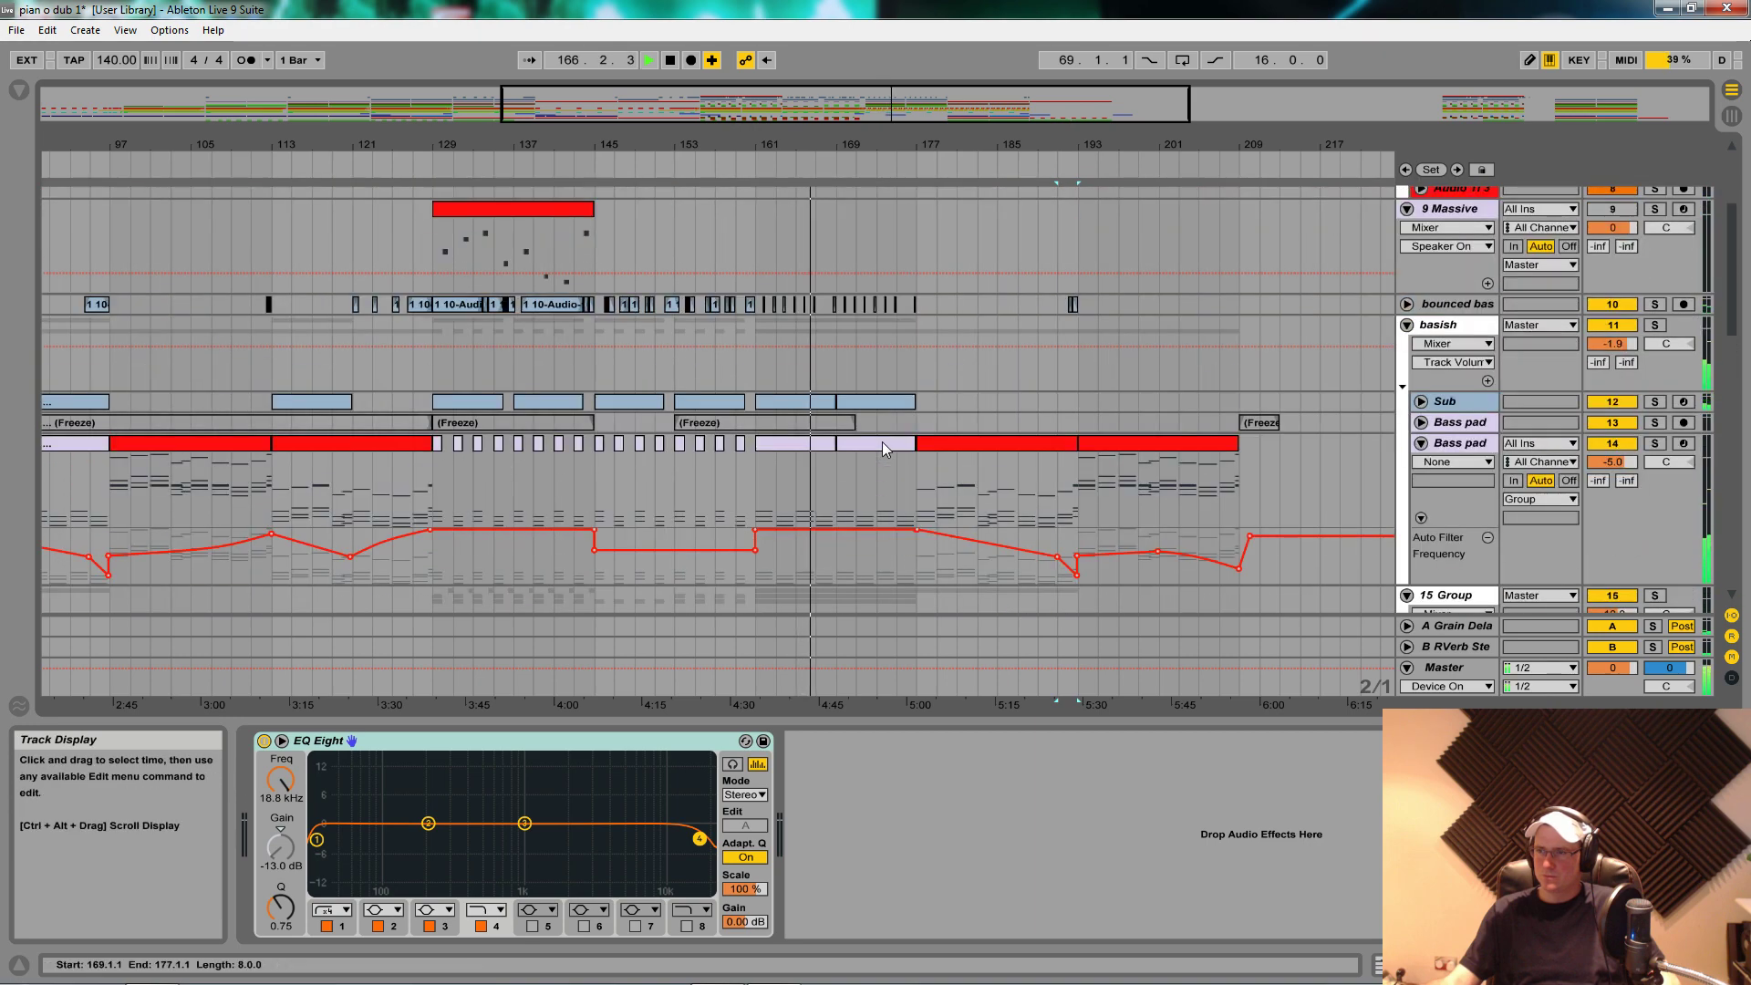
{"action": "scroll", "coordinate": [882, 442], "scroll_direction": "up", "scroll_amount": 2}
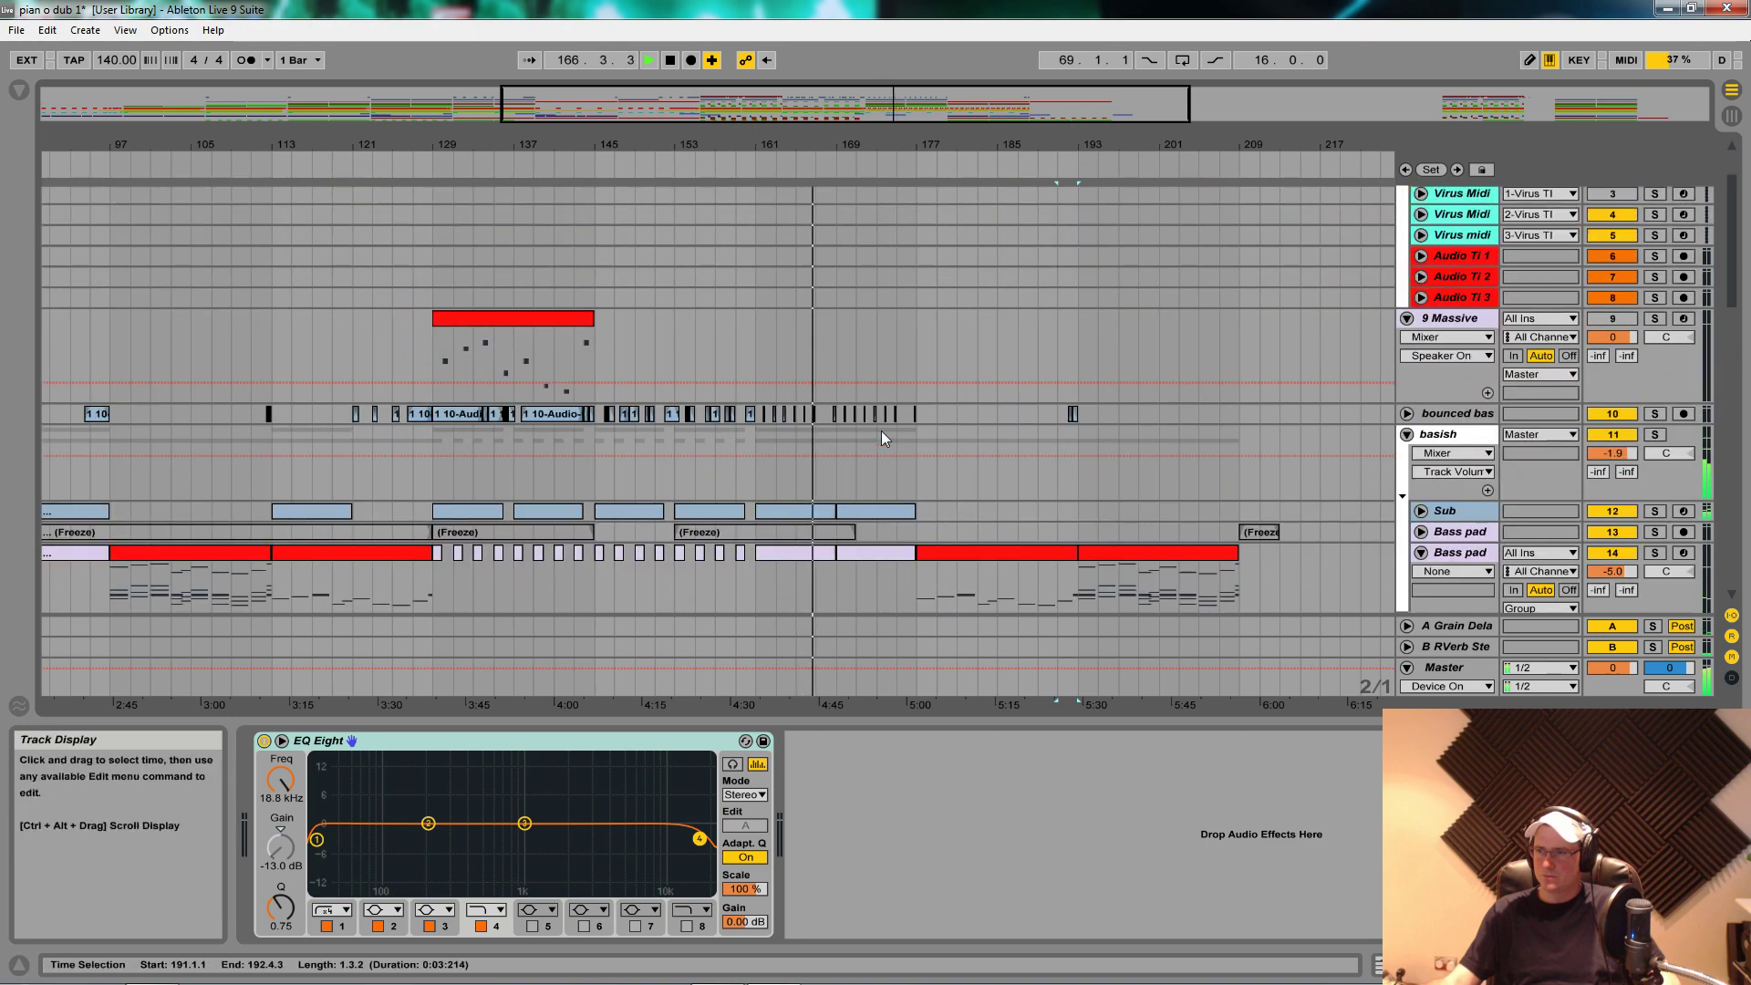
{"action": "left_click", "coordinate": [1430, 416]}
{"action": "left_click", "coordinate": [1405, 413]}
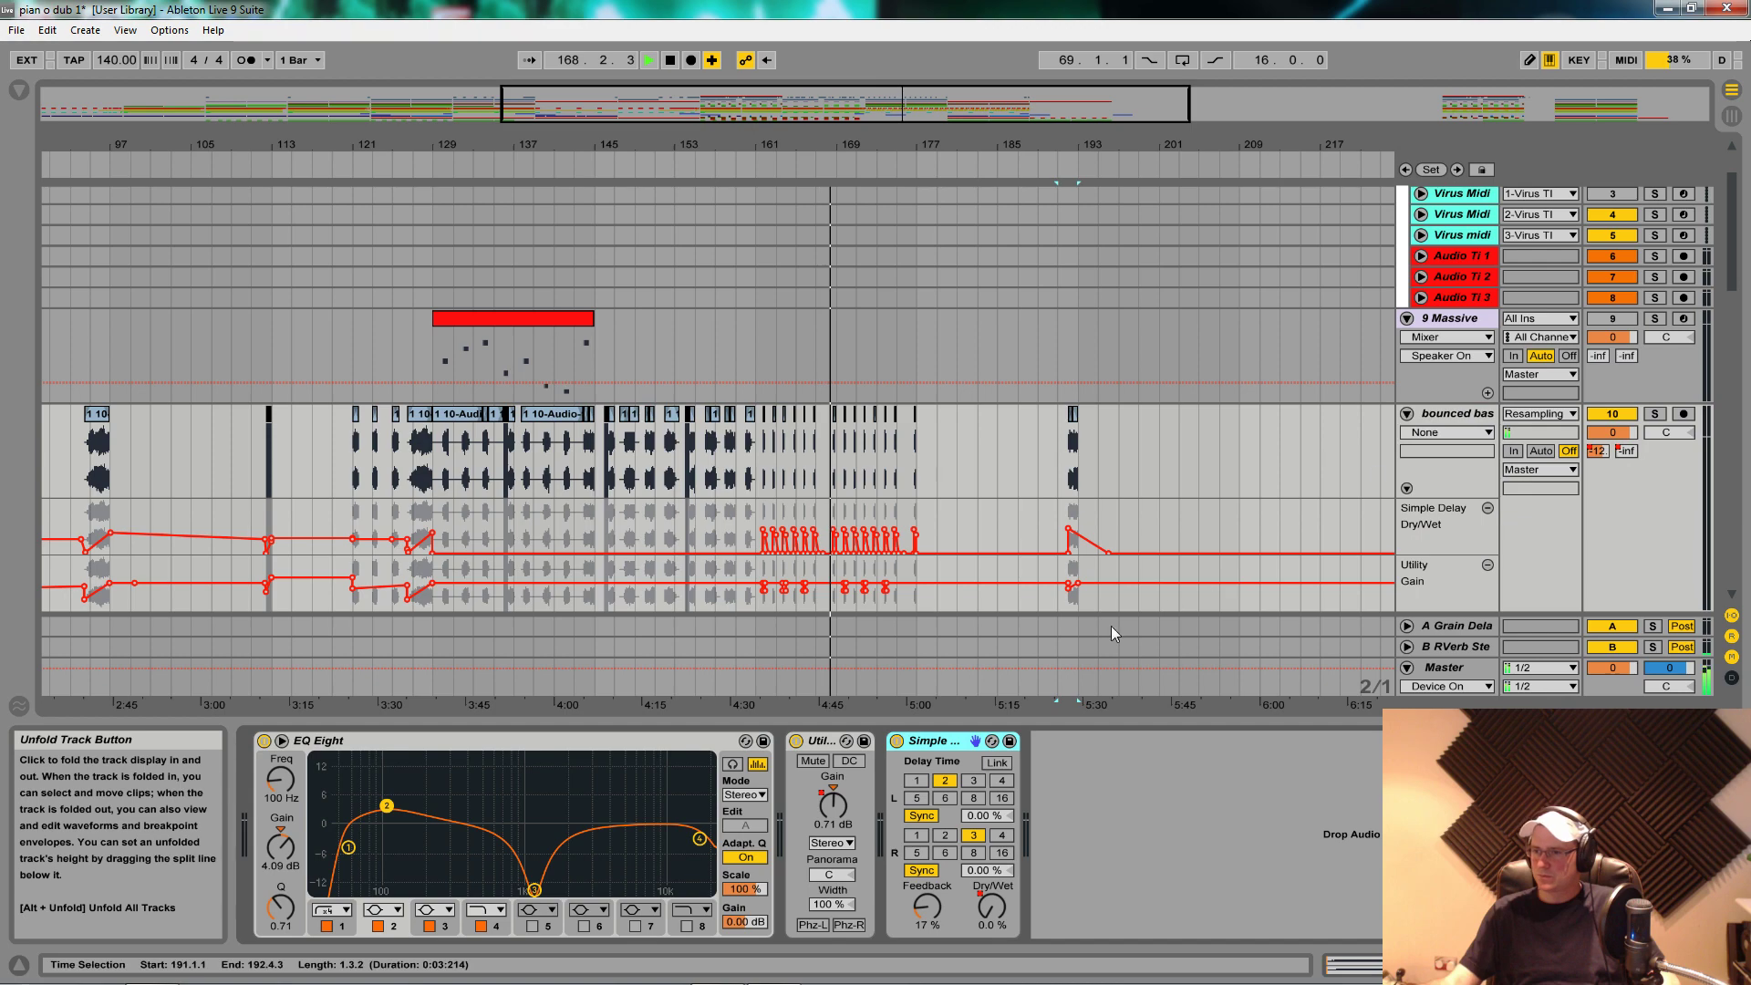
{"action": "left_click", "coordinate": [835, 805]}
Step: Raise the bounced bass track's gain dip over bars 161.4 to 162.1 to about -2.1 dB, auditioning the change
{"action": "left_click_drag", "start_coordinate": [763, 144], "coordinate": [537, 429]}
{"action": "left_click_drag", "start_coordinate": [674, 471], "coordinate": [674, 466]}
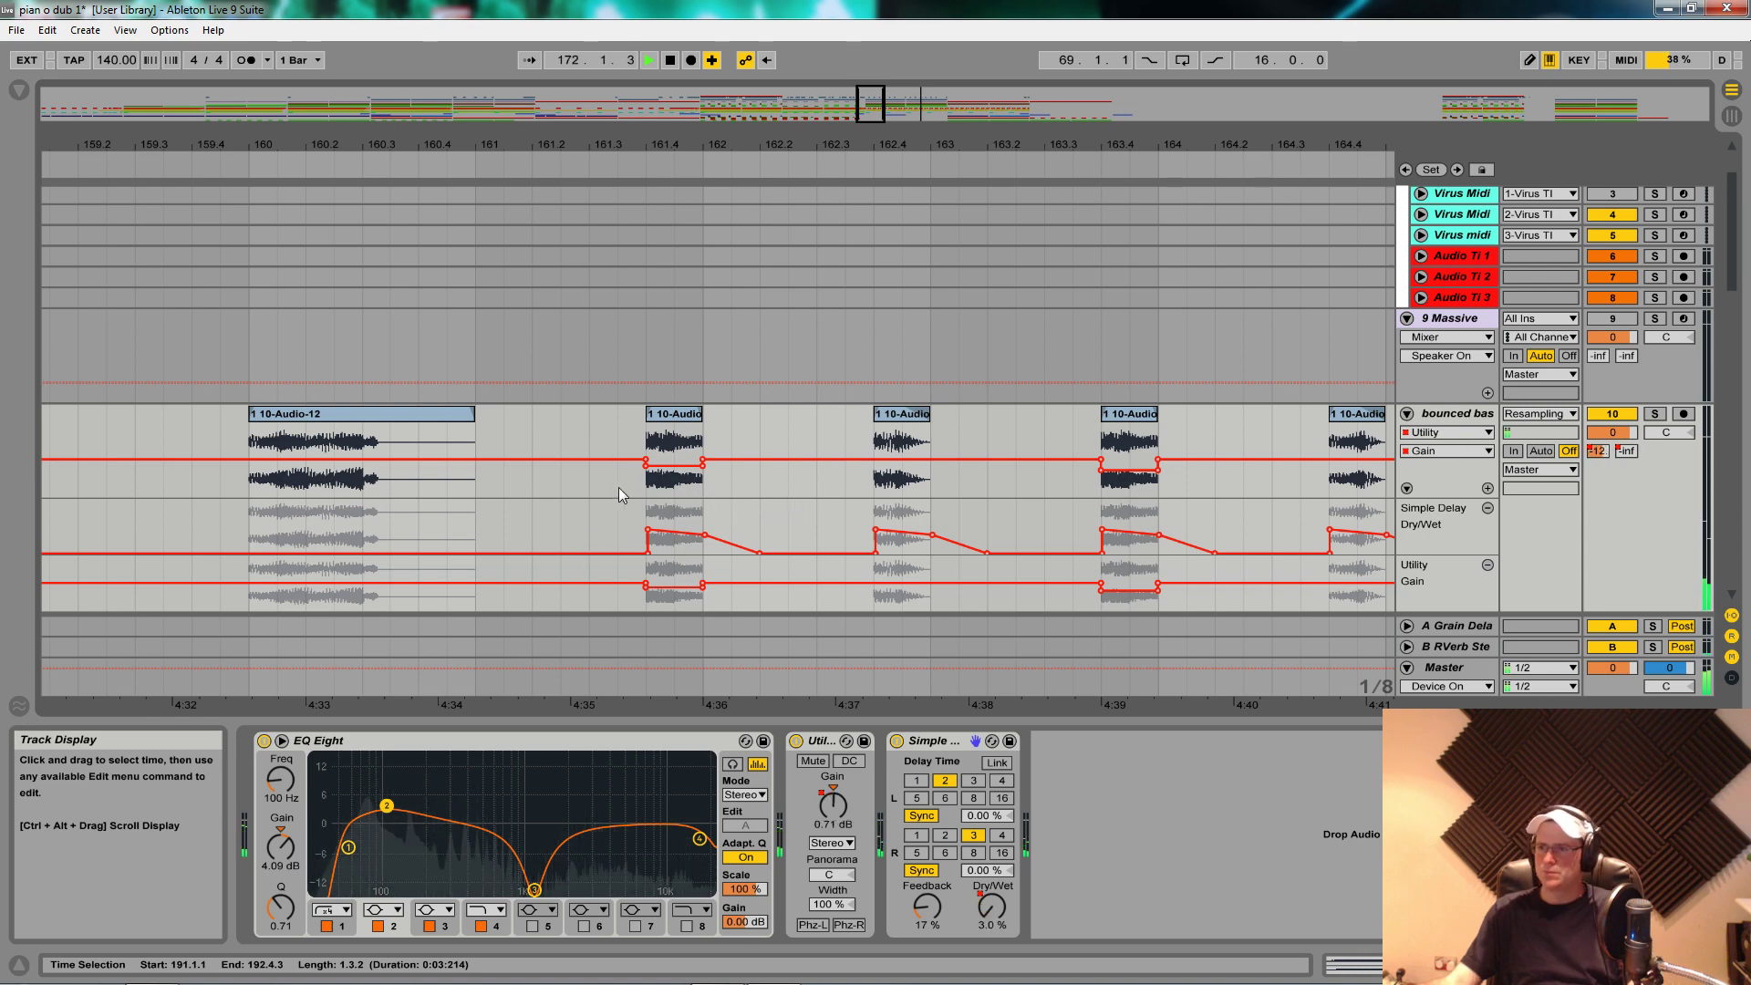
{"action": "left_click", "coordinate": [660, 492]}
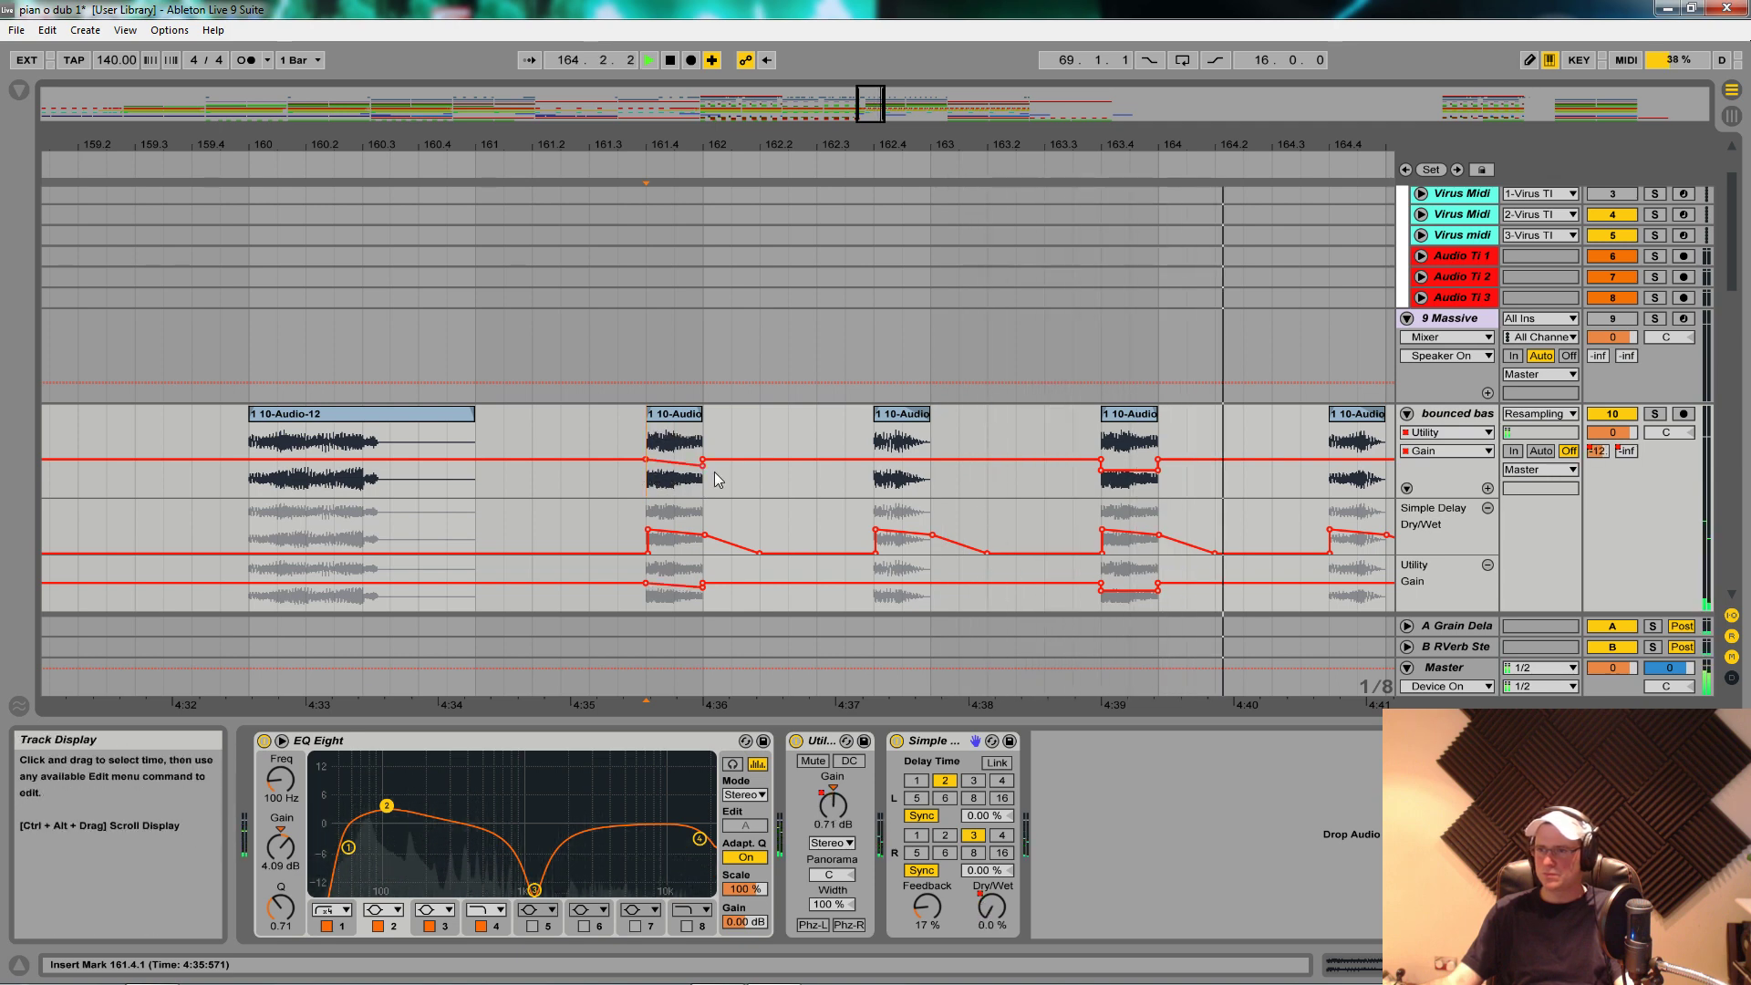
{"action": "key", "text": "space"}
{"action": "key", "text": "space"}
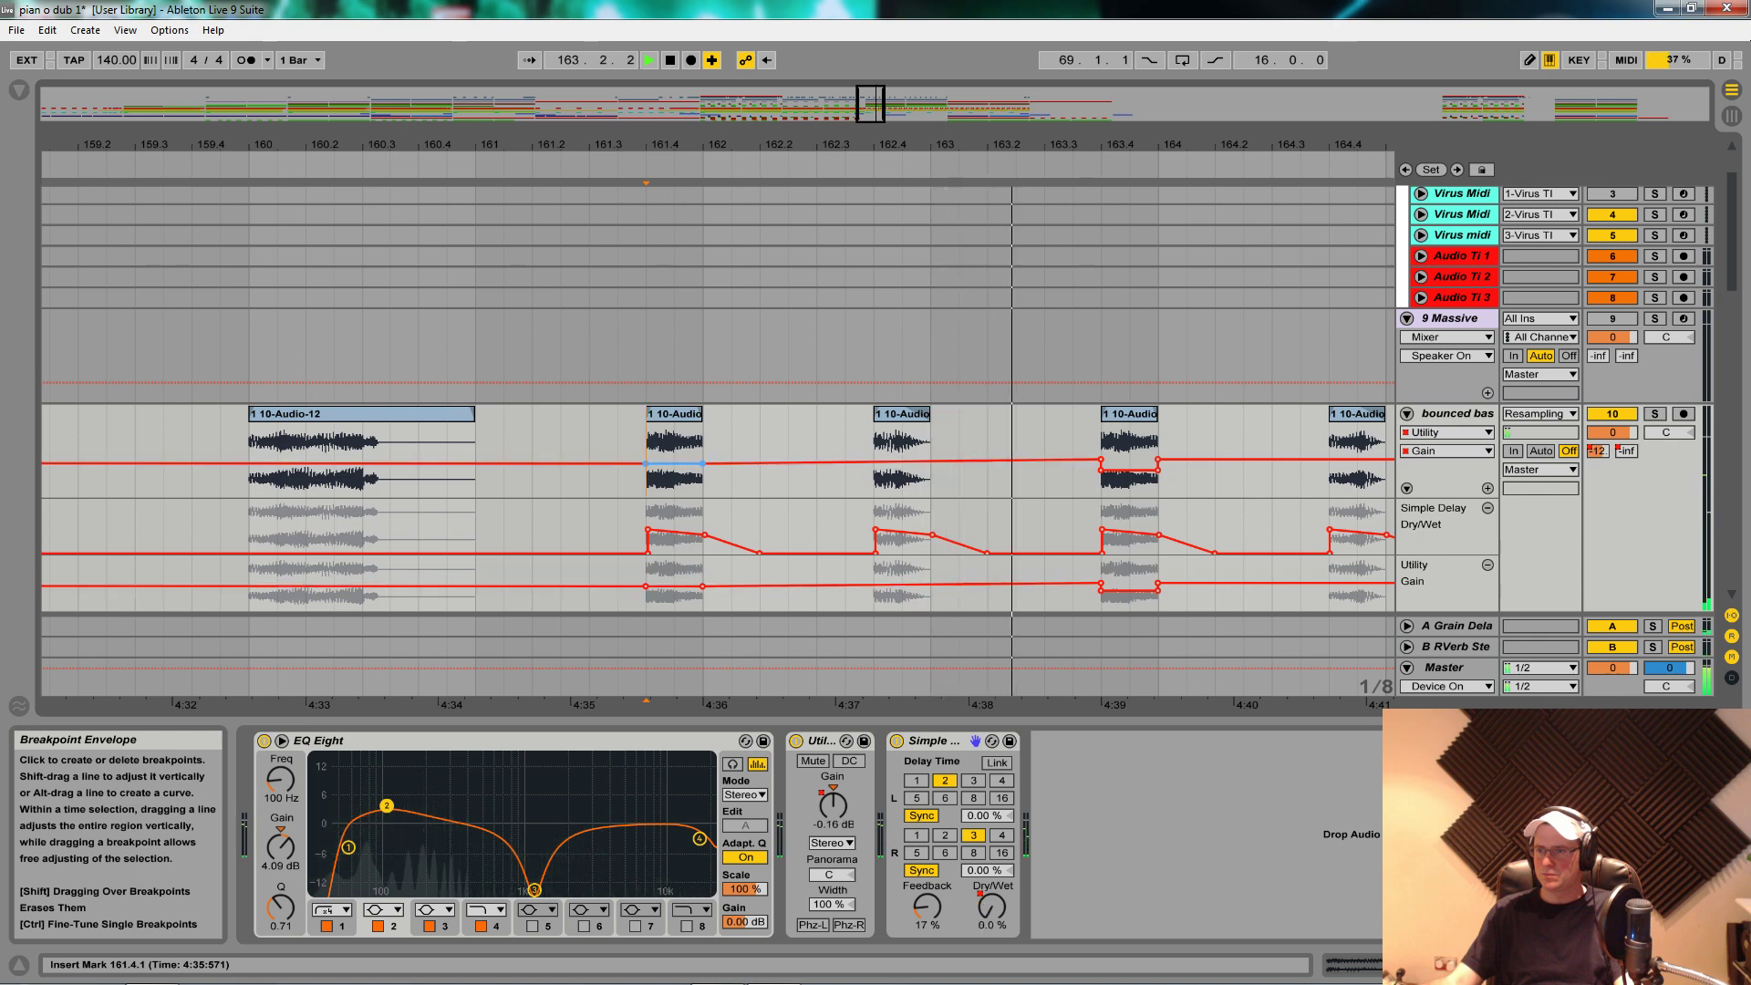
{"action": "left_click", "coordinate": [673, 453]}
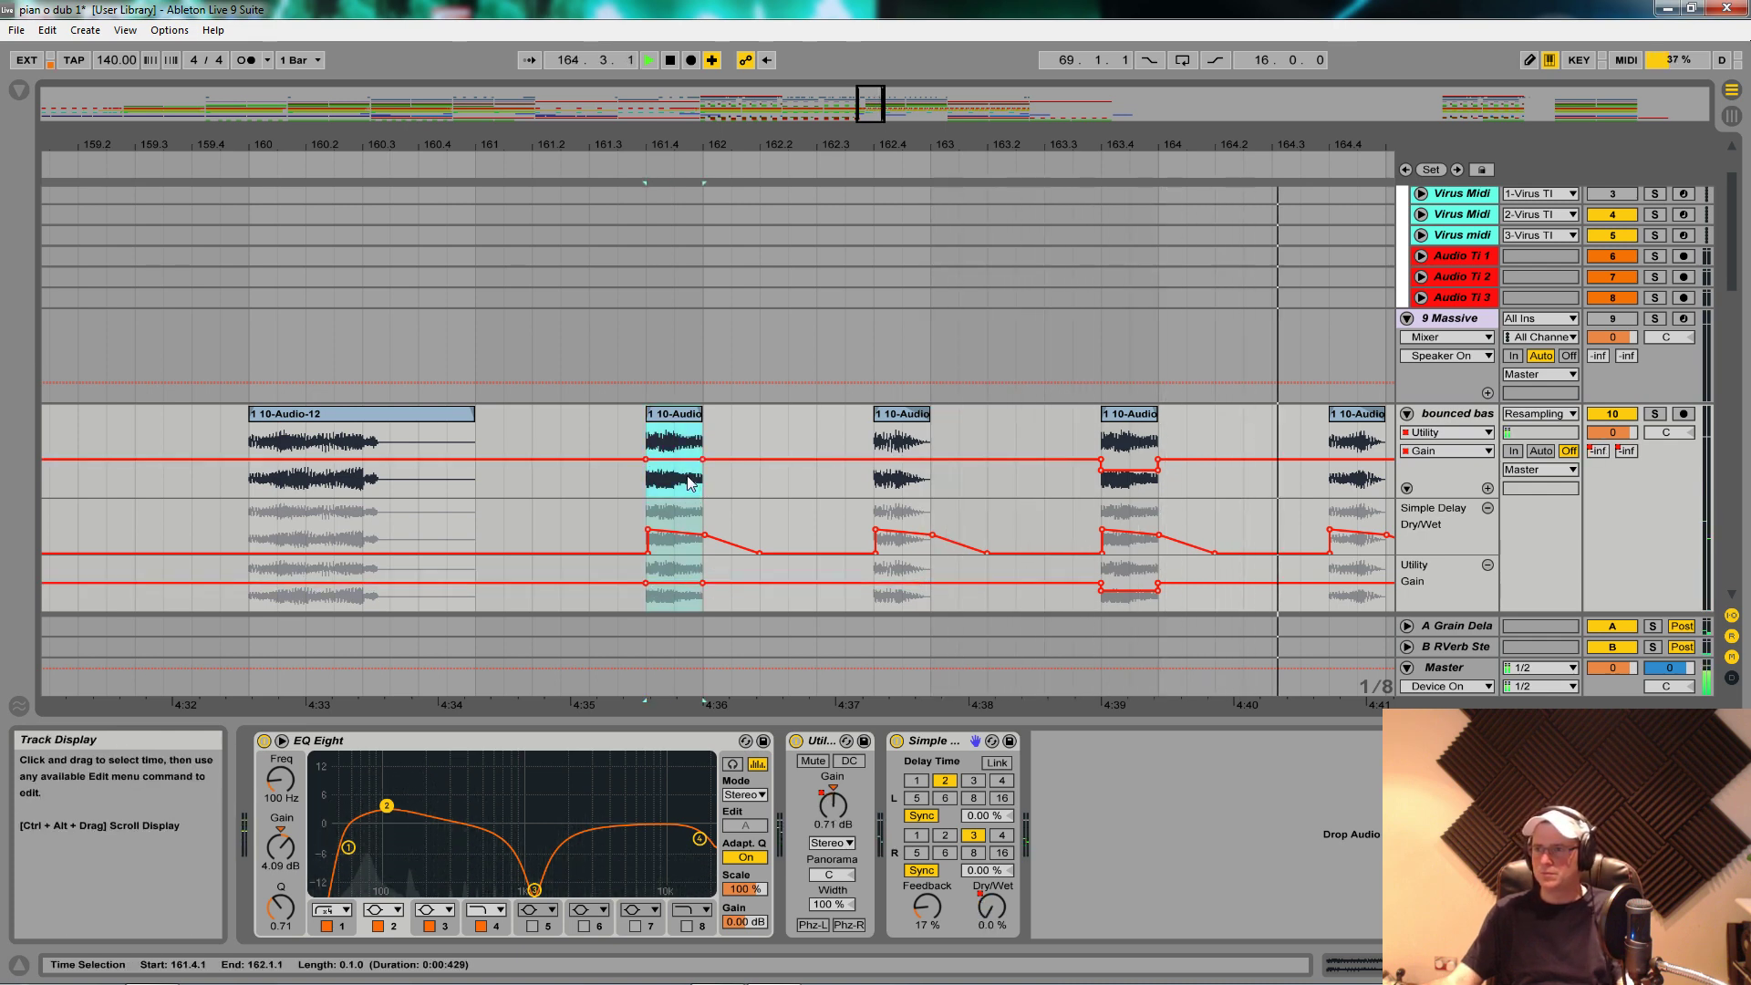
{"action": "key", "text": "space"}
{"action": "key", "text": "space"}
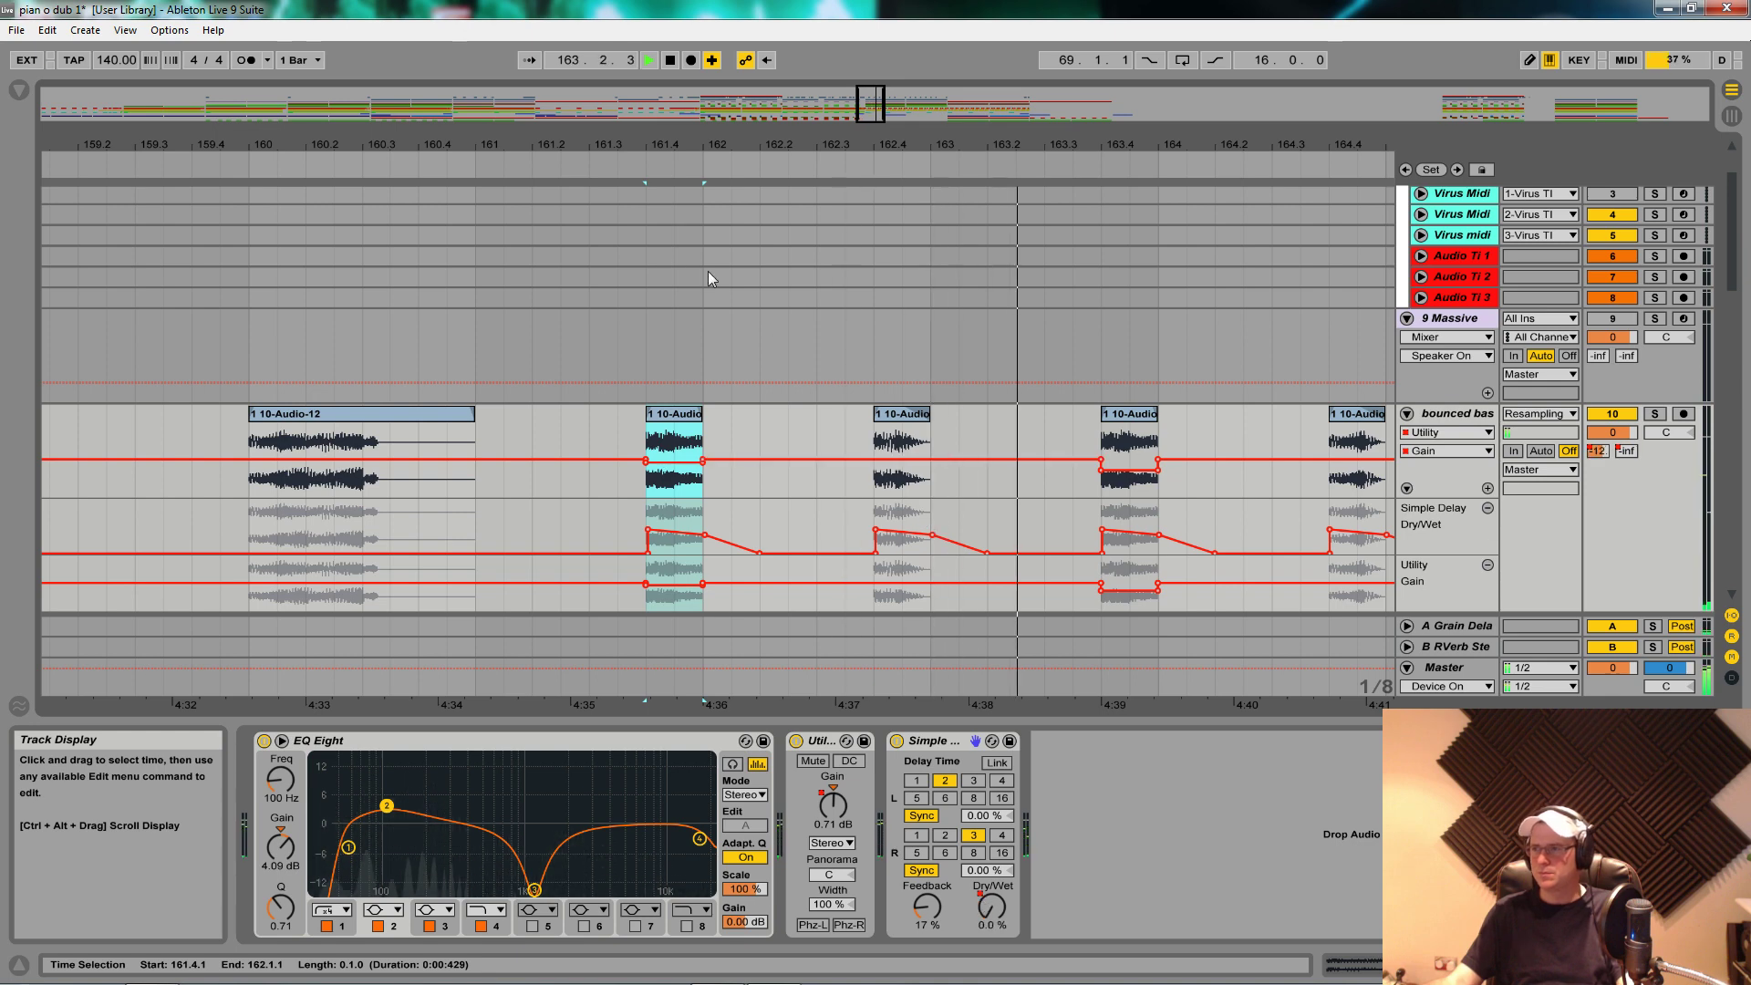
{"action": "left_click_drag", "start_coordinate": [739, 146], "coordinate": [739, 100]}
{"action": "left_click_drag", "start_coordinate": [618, 484], "coordinate": [788, 493]}
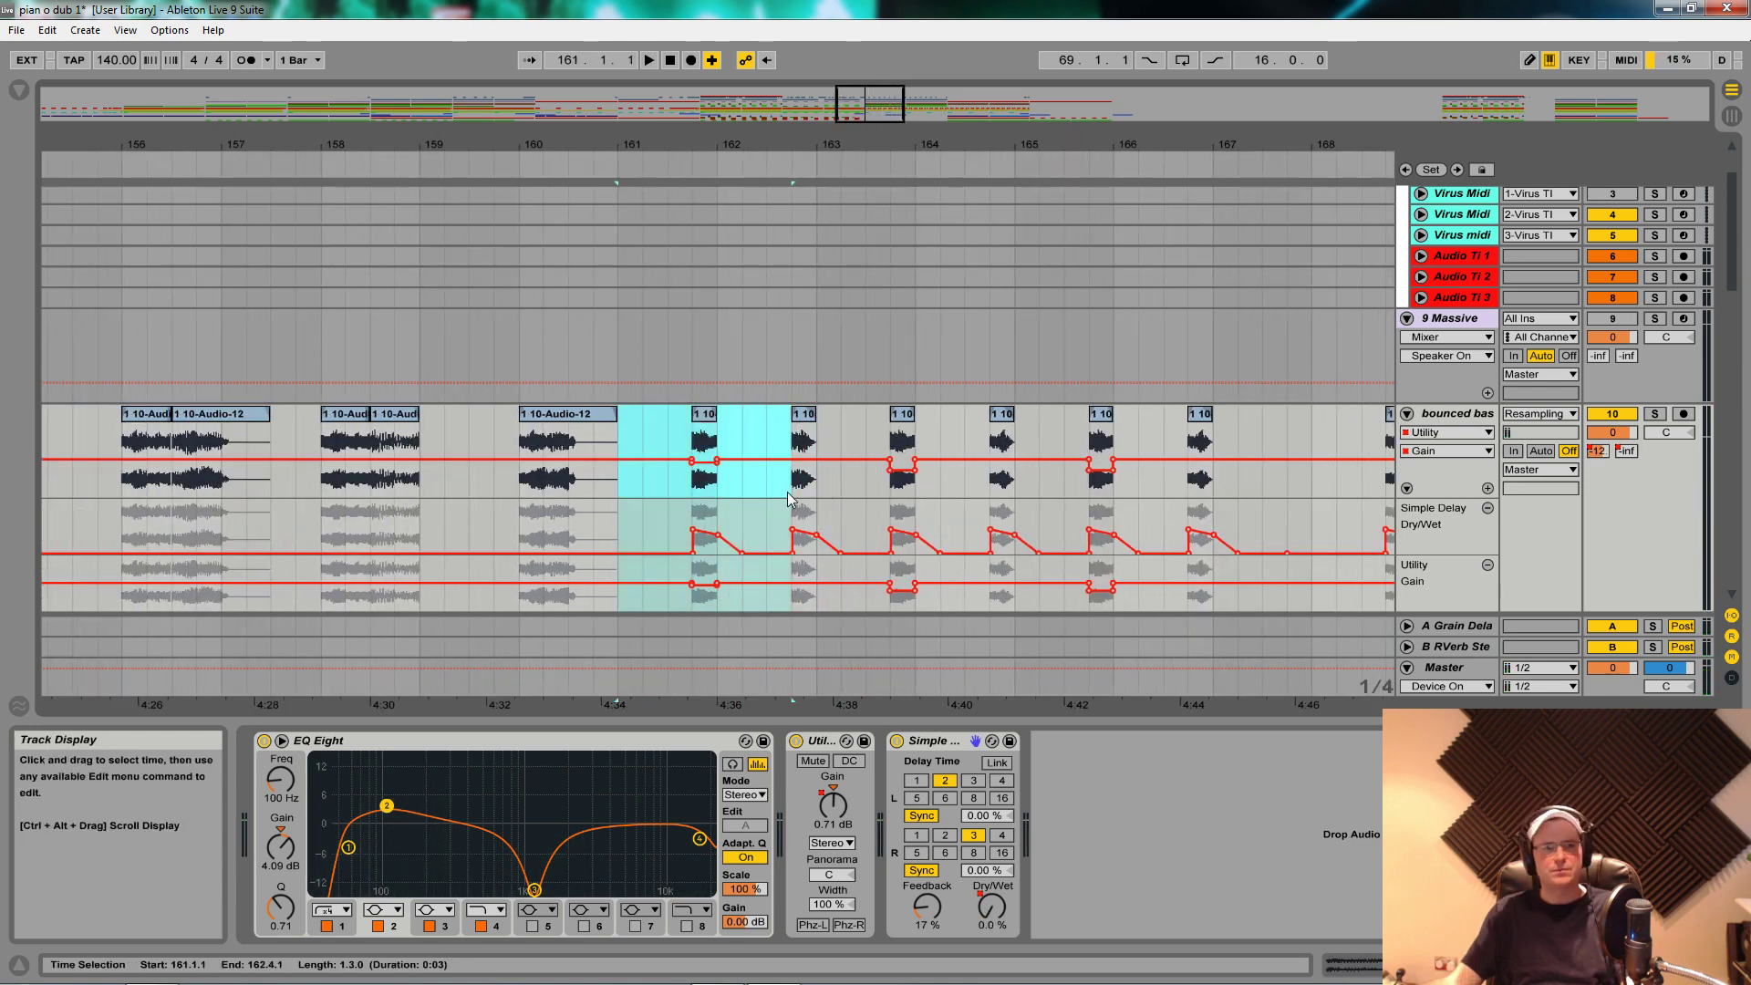
{"action": "key", "text": "ctrl+d"}
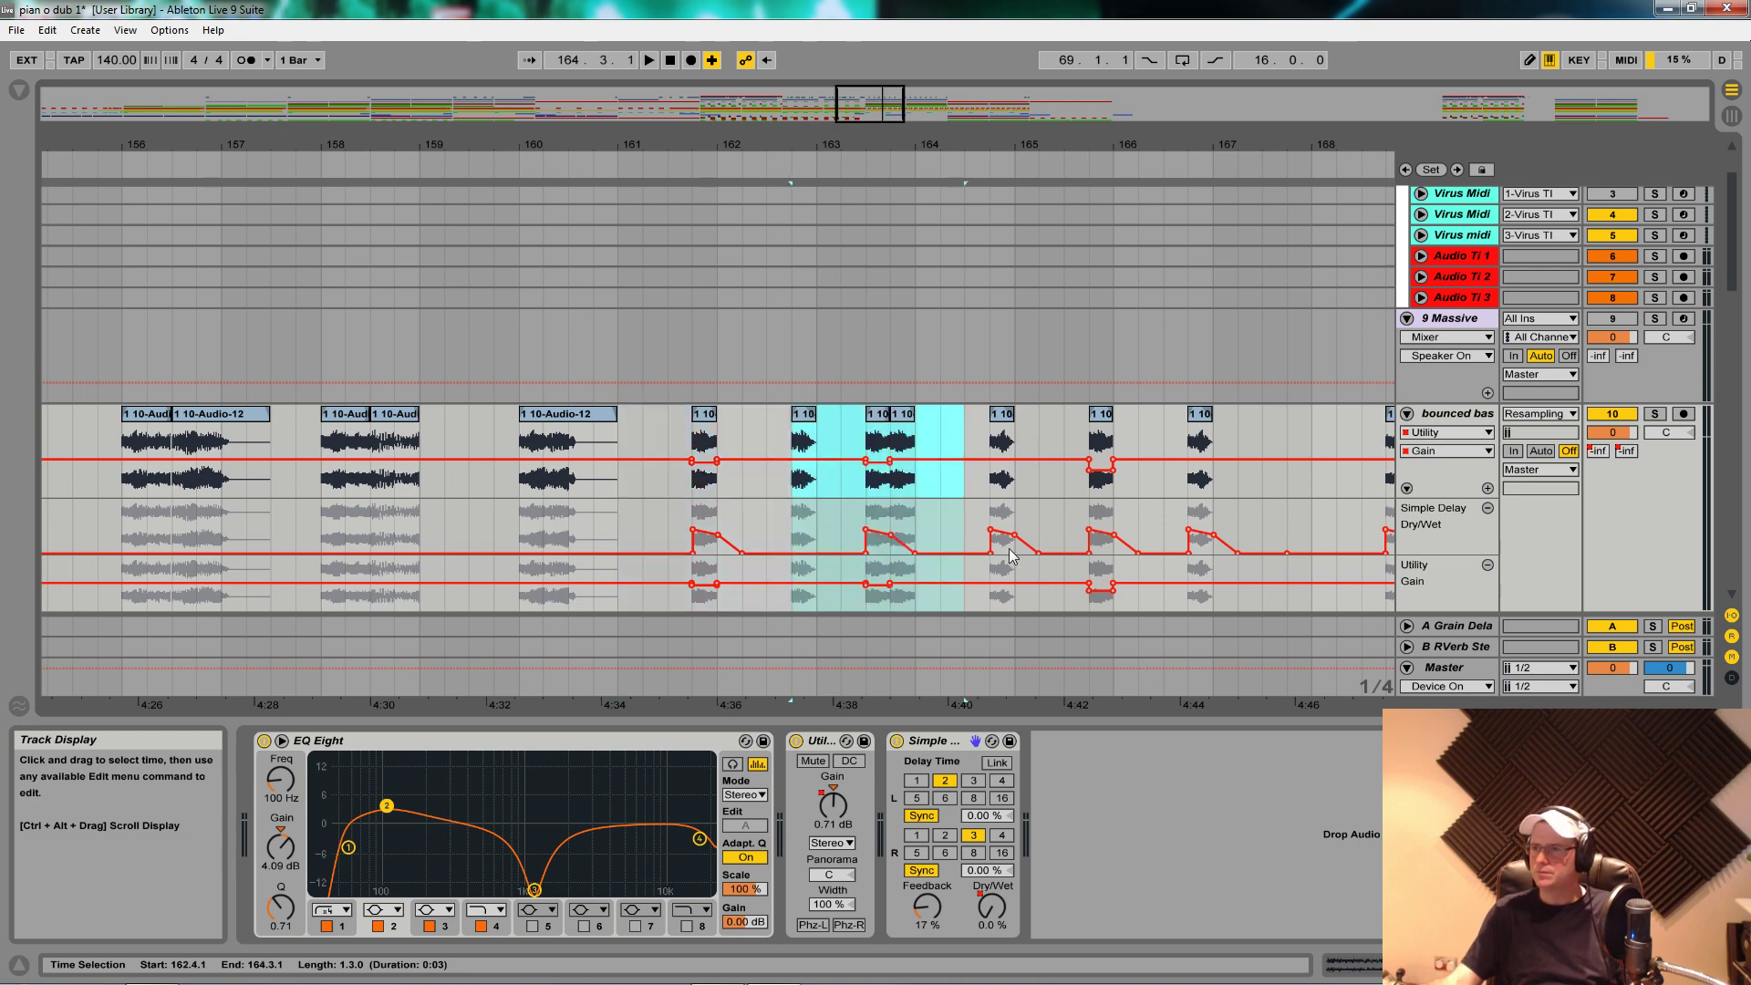
{"action": "key", "text": "ctrl+z"}
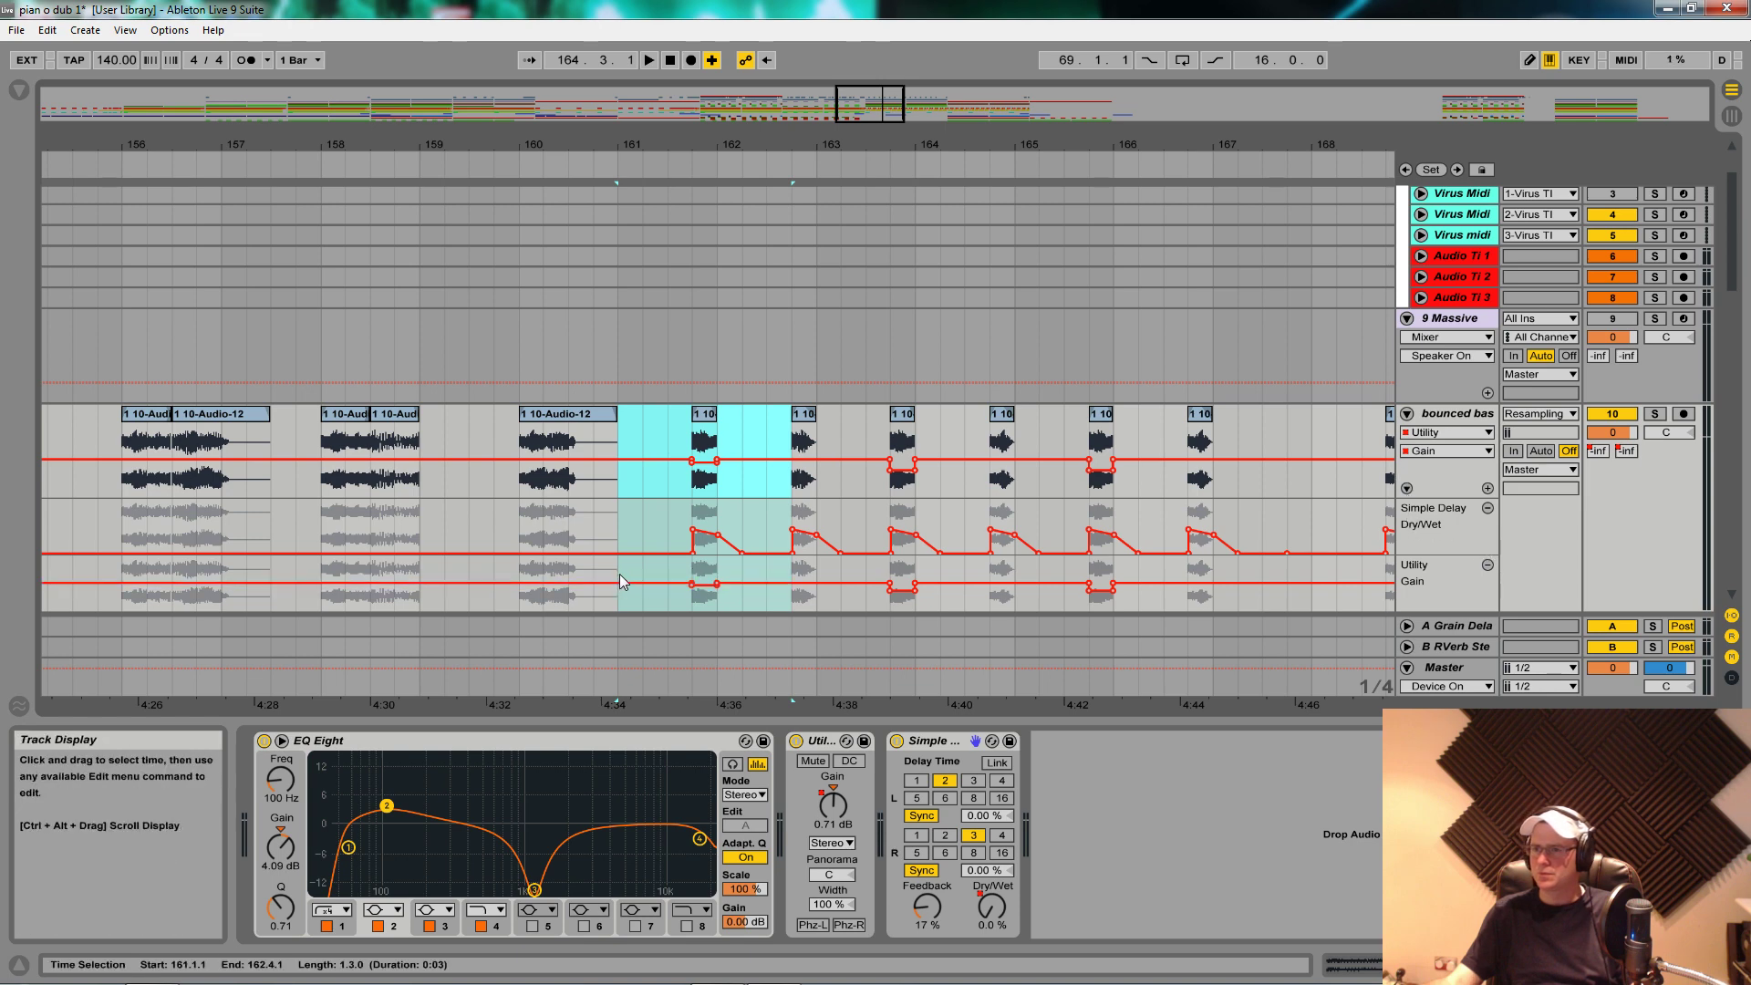
Step: Duplicate the bounced bass track's Utility gain envelope of bars 161 to 163 repeatedly up to bar 177
{"action": "left_click_drag", "start_coordinate": [617, 584], "coordinate": [784, 587]}
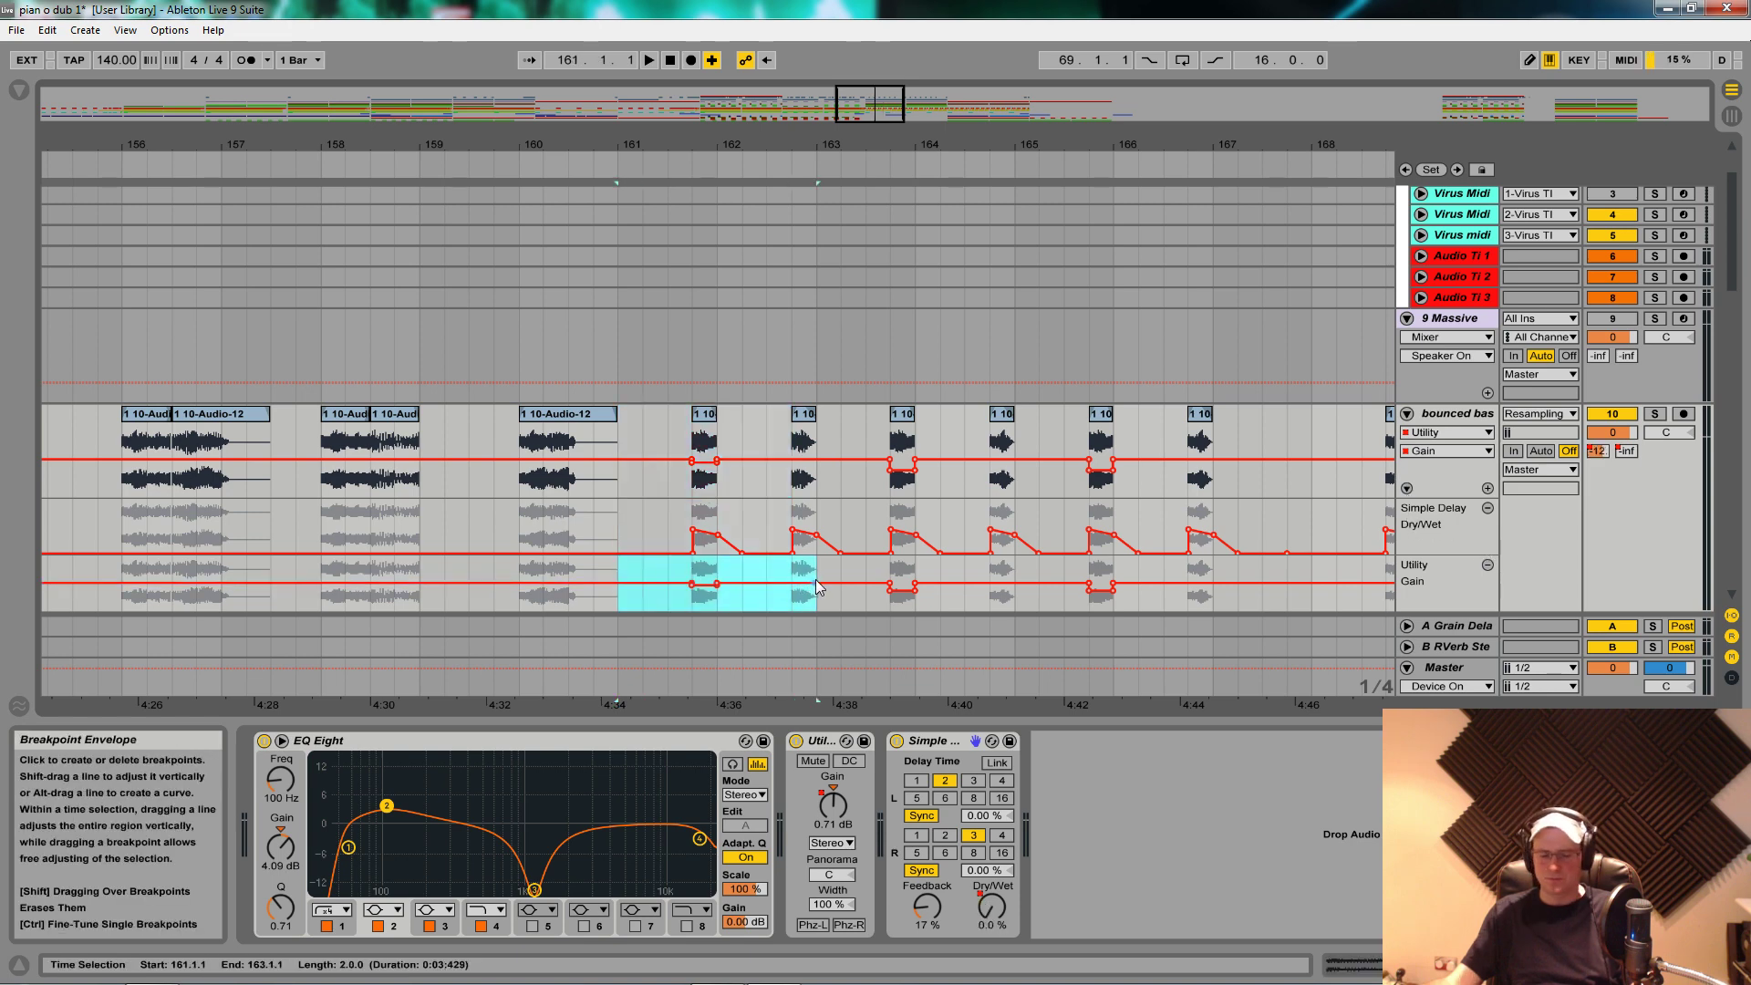
{"action": "key", "text": "ctrl+d"}
{"action": "key", "text": "ctrl+d"}
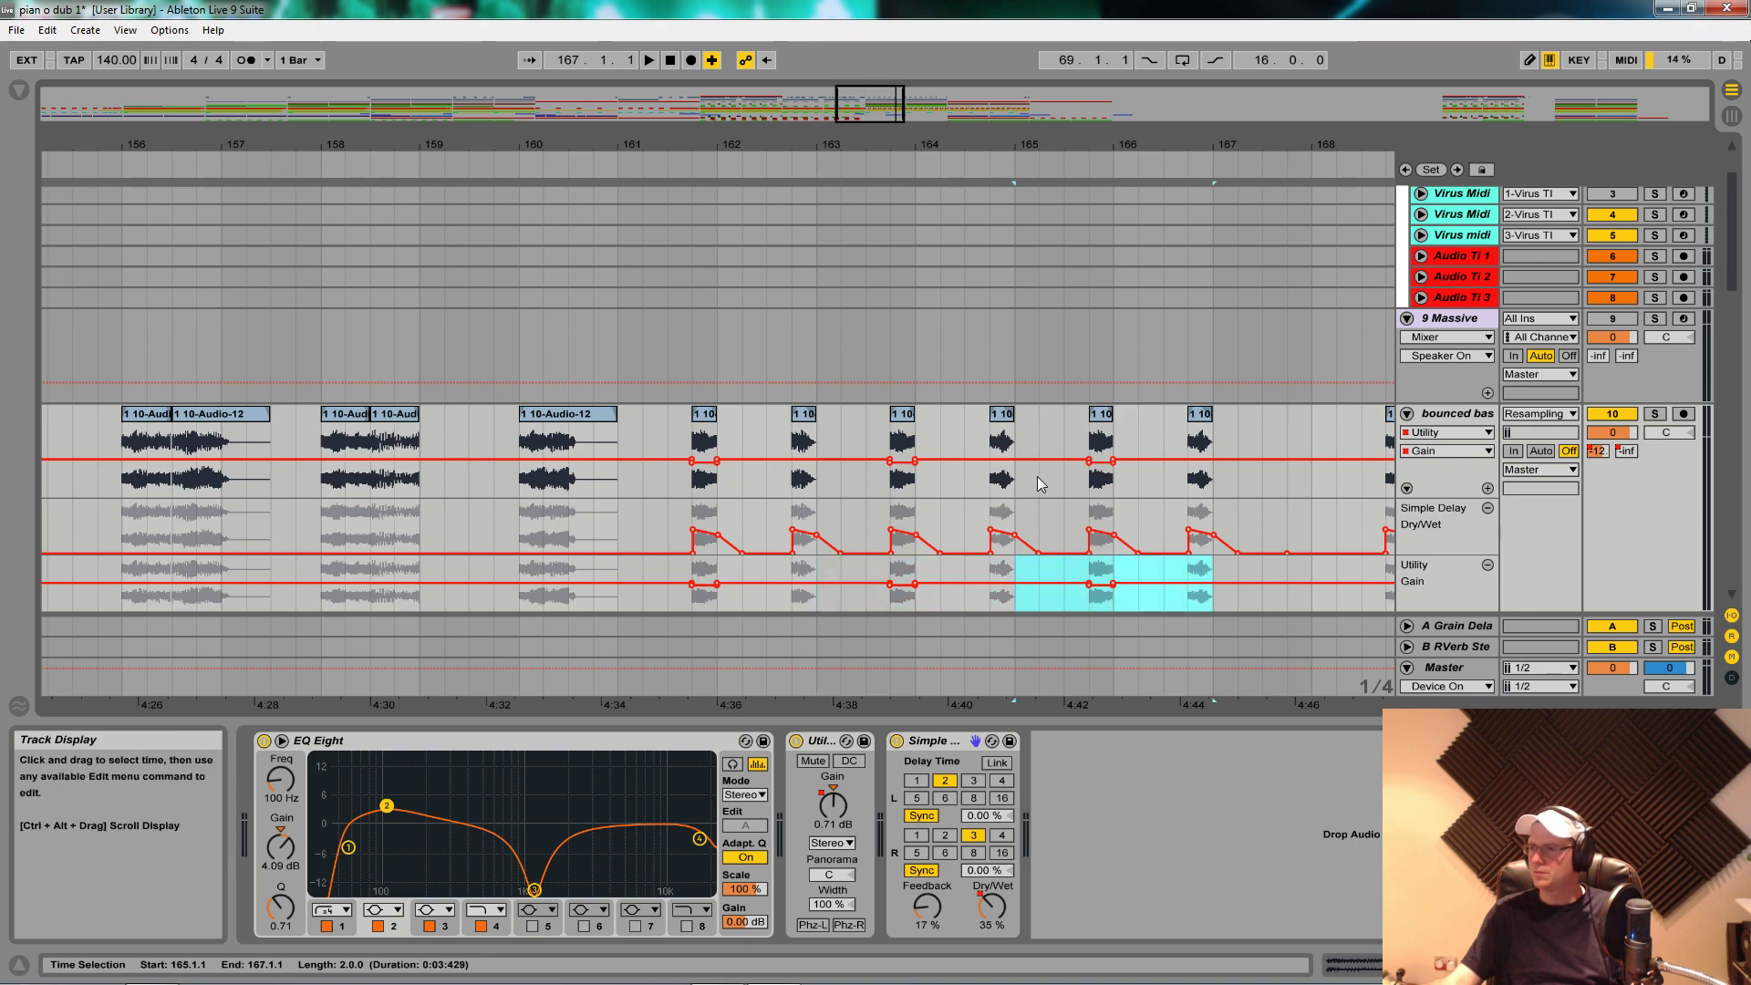
{"action": "key", "text": "ctrl+d"}
{"action": "left_click_drag", "start_coordinate": [934, 142], "coordinate": [911, 61]}
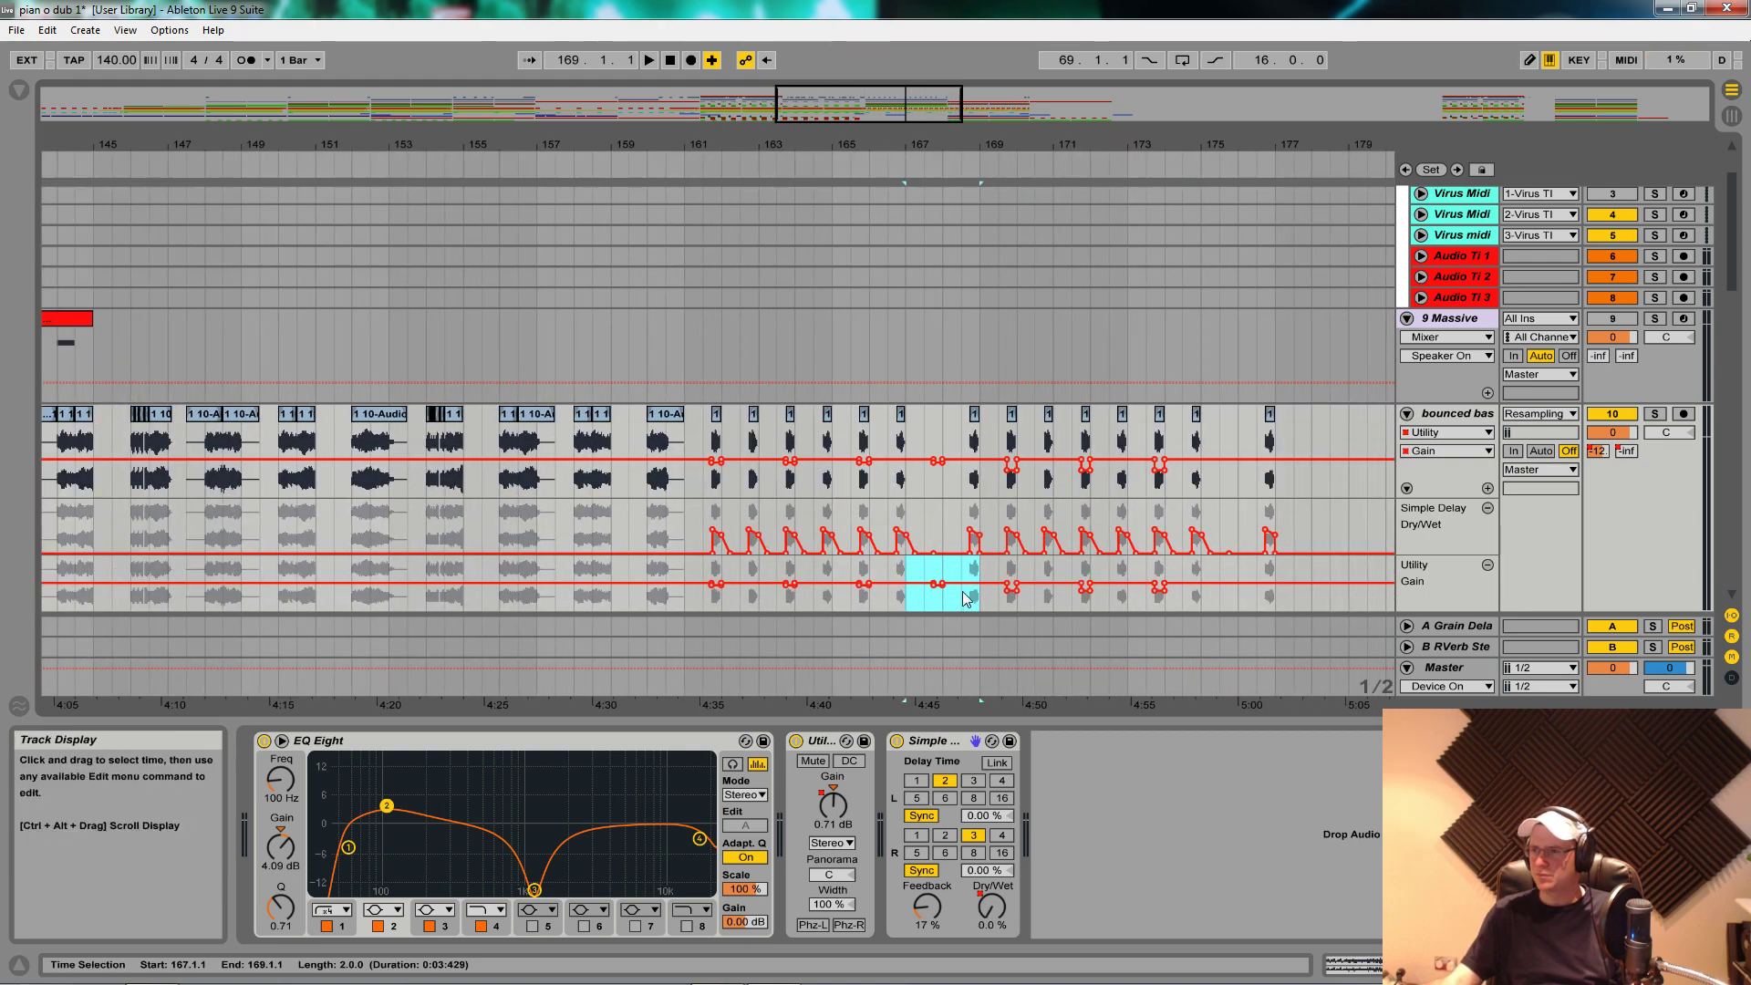
{"action": "key", "text": "ctrl+d"}
{"action": "key", "text": "ctrl+d"}
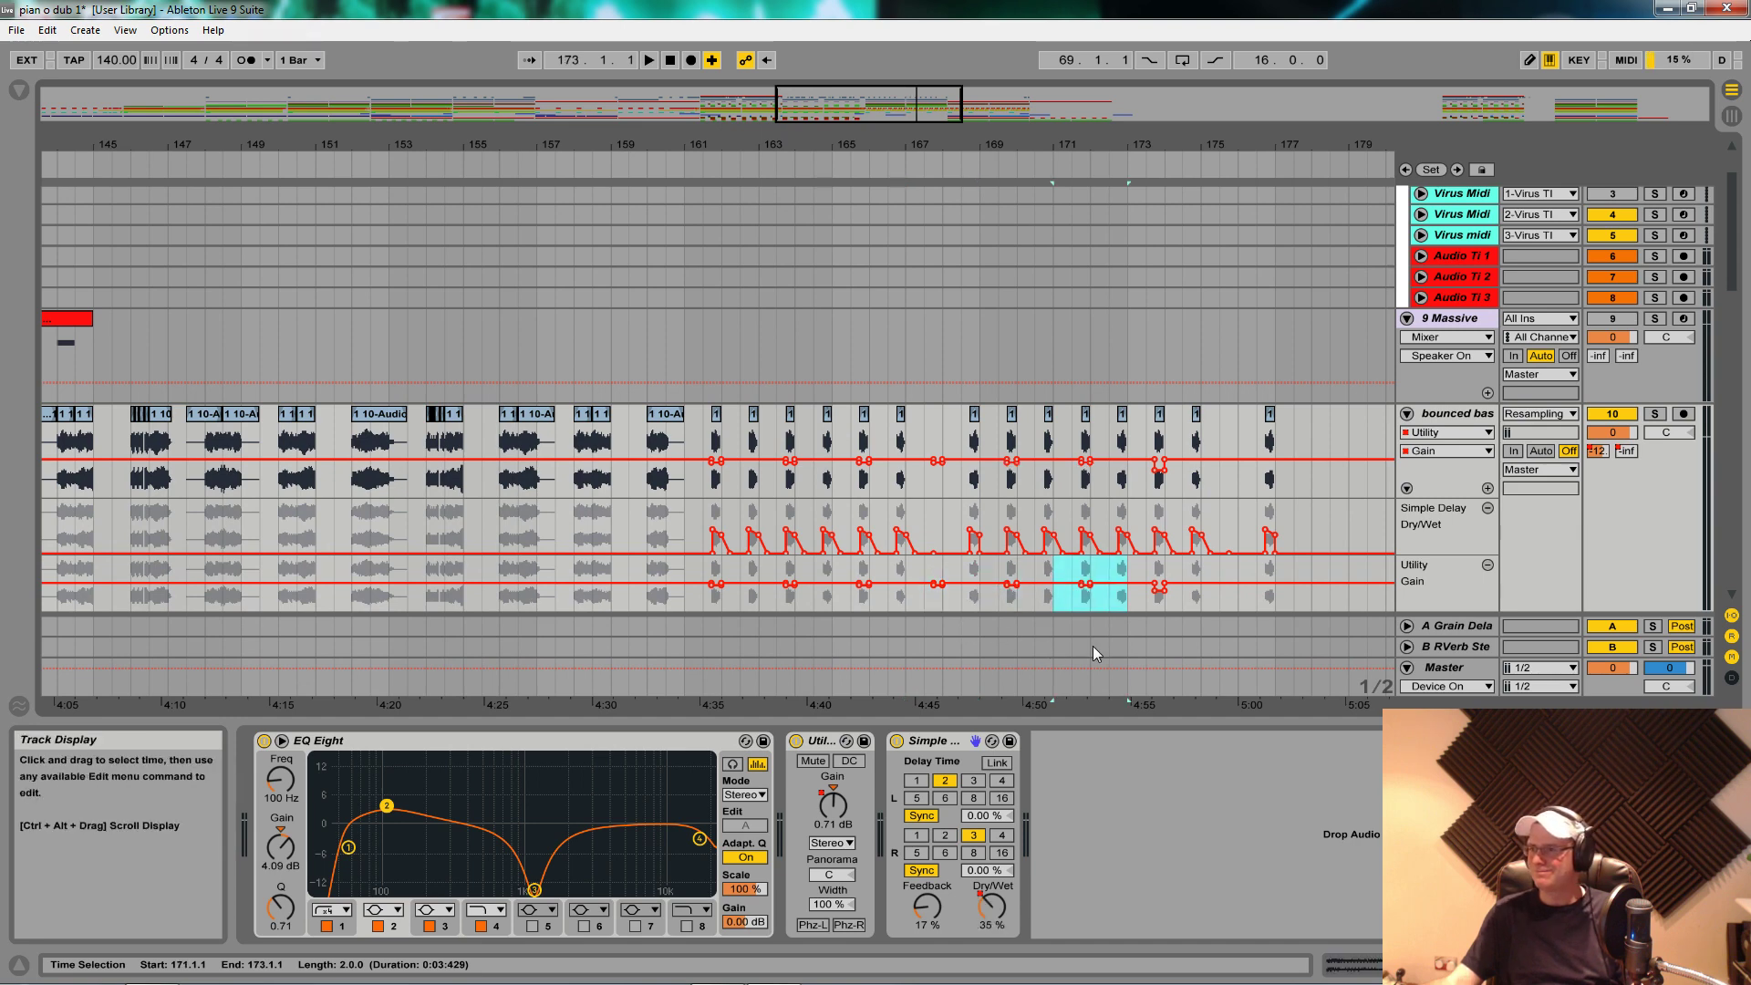
{"action": "key", "text": "ctrl+d"}
{"action": "key", "text": "ctrl+d"}
Step: Play the arrangement from bar 125 to review the bounced bass section
{"action": "key", "text": "space"}
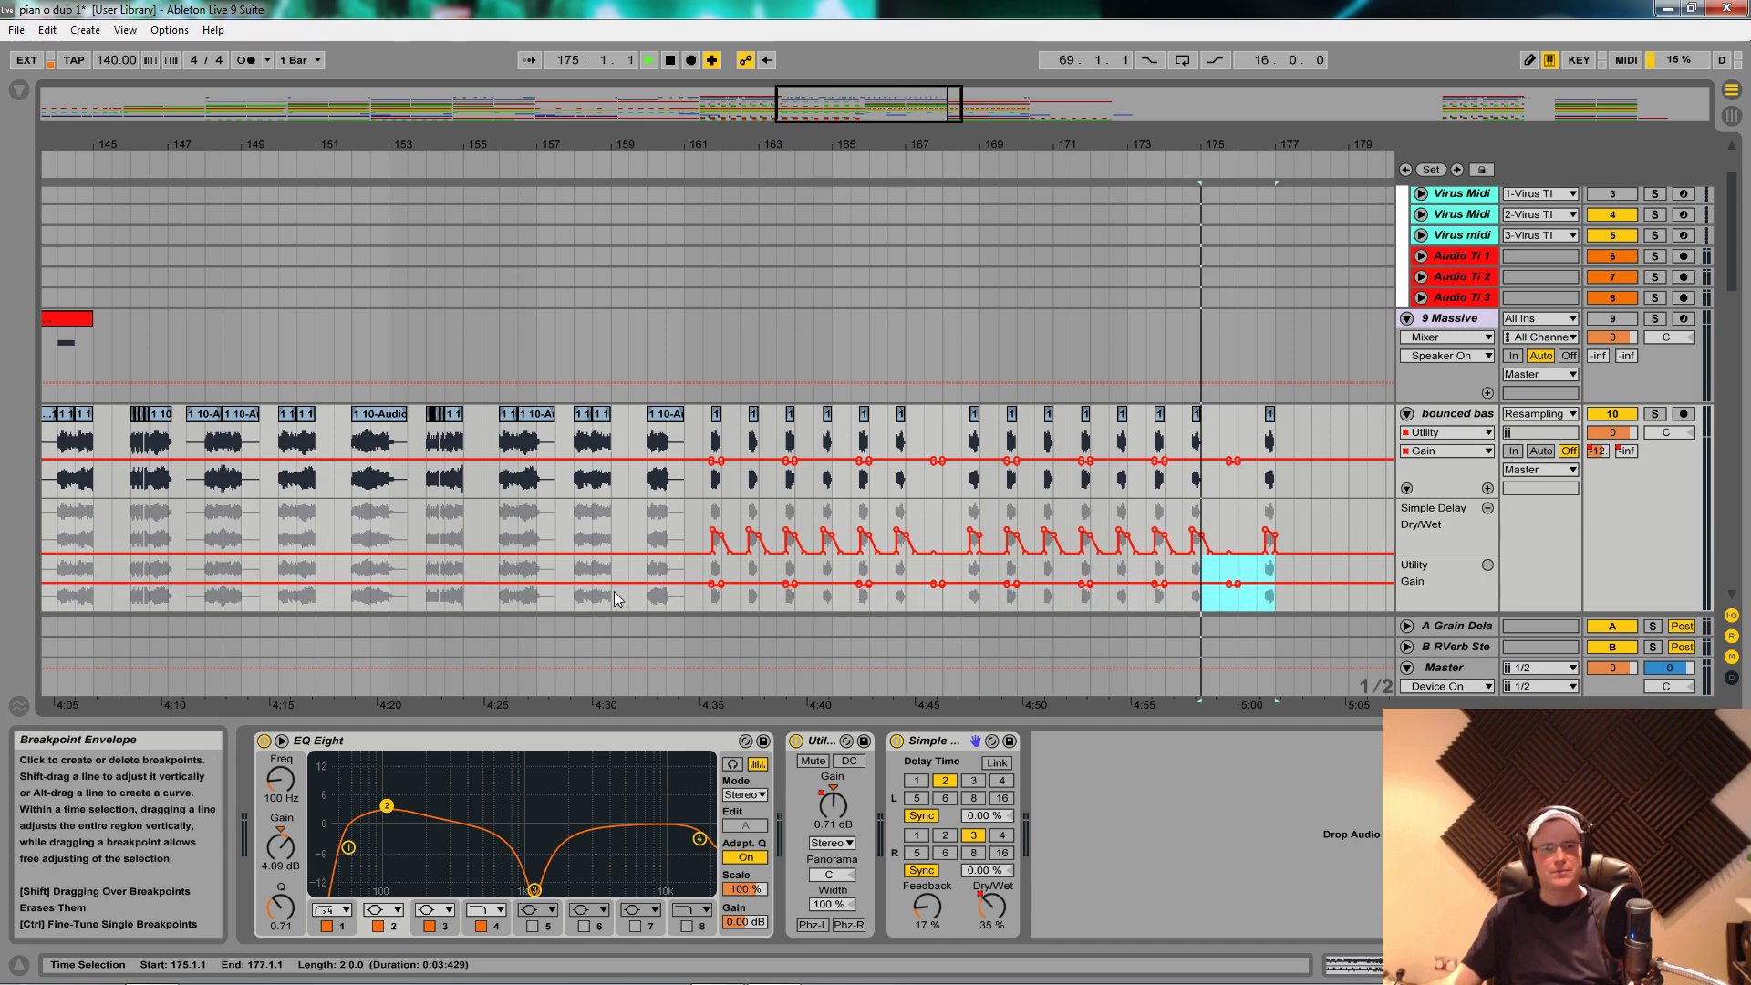
{"action": "key", "text": "space"}
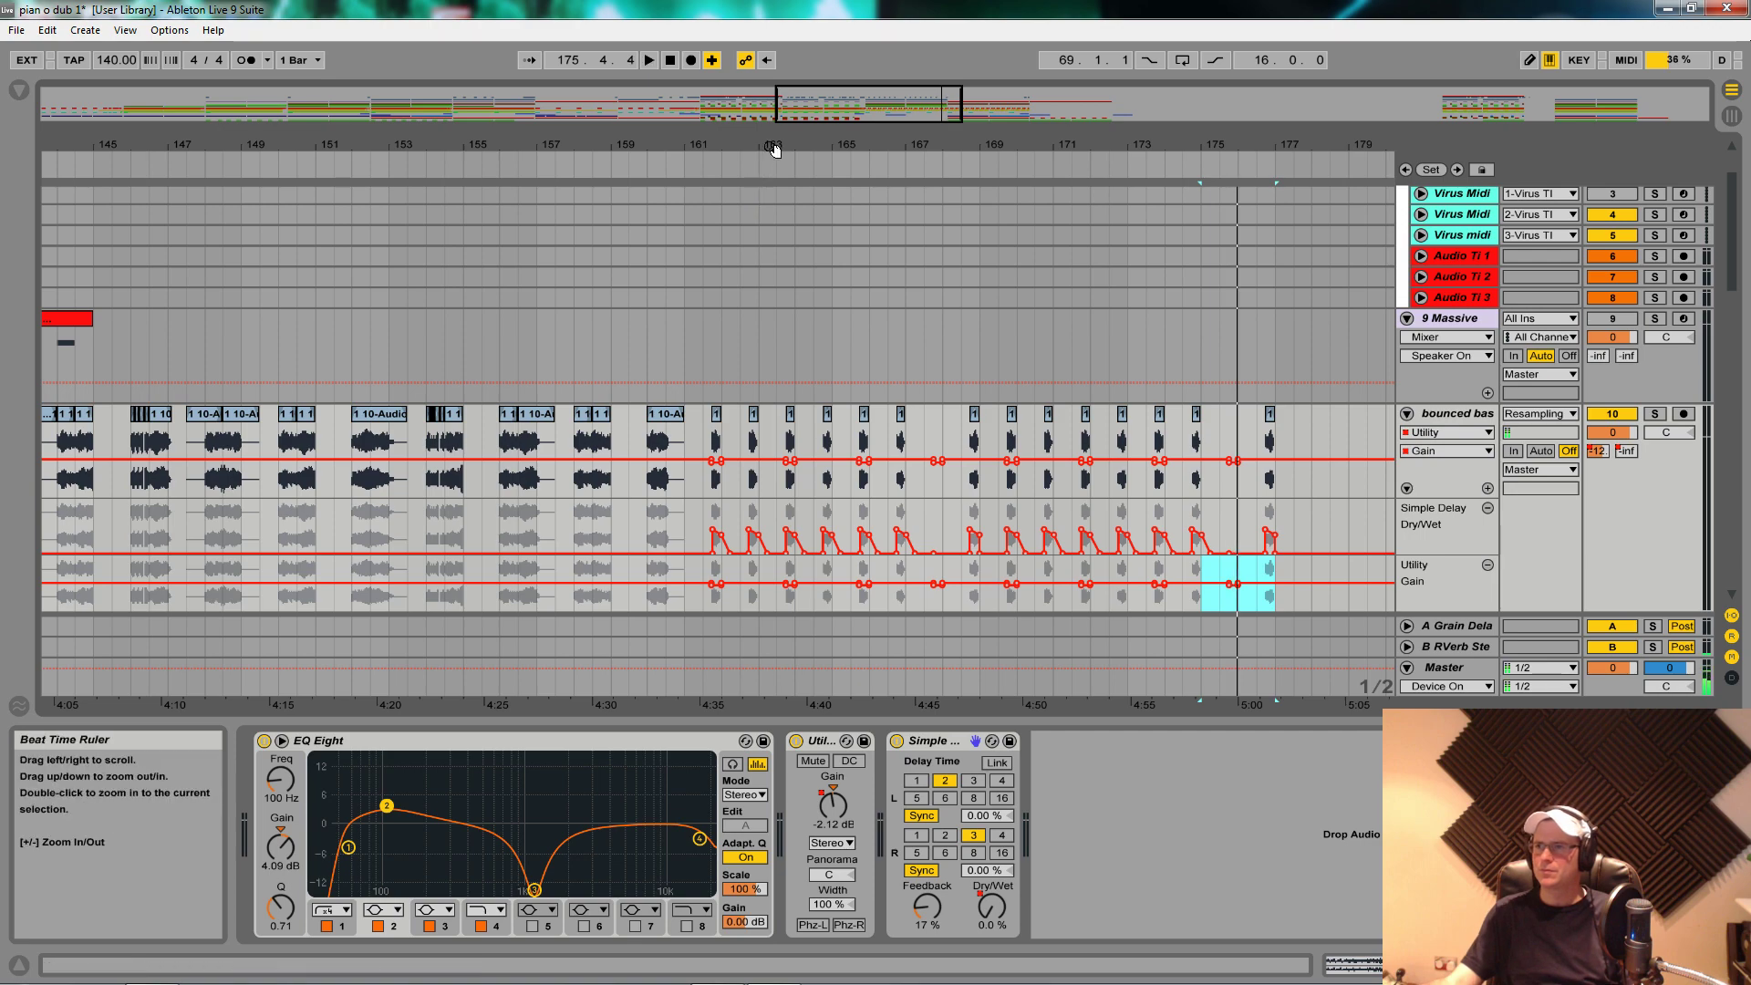
{"action": "left_click_drag", "start_coordinate": [773, 147], "coordinate": [772, 63]}
{"action": "left_click", "coordinate": [558, 378]}
{"action": "key", "text": "space"}
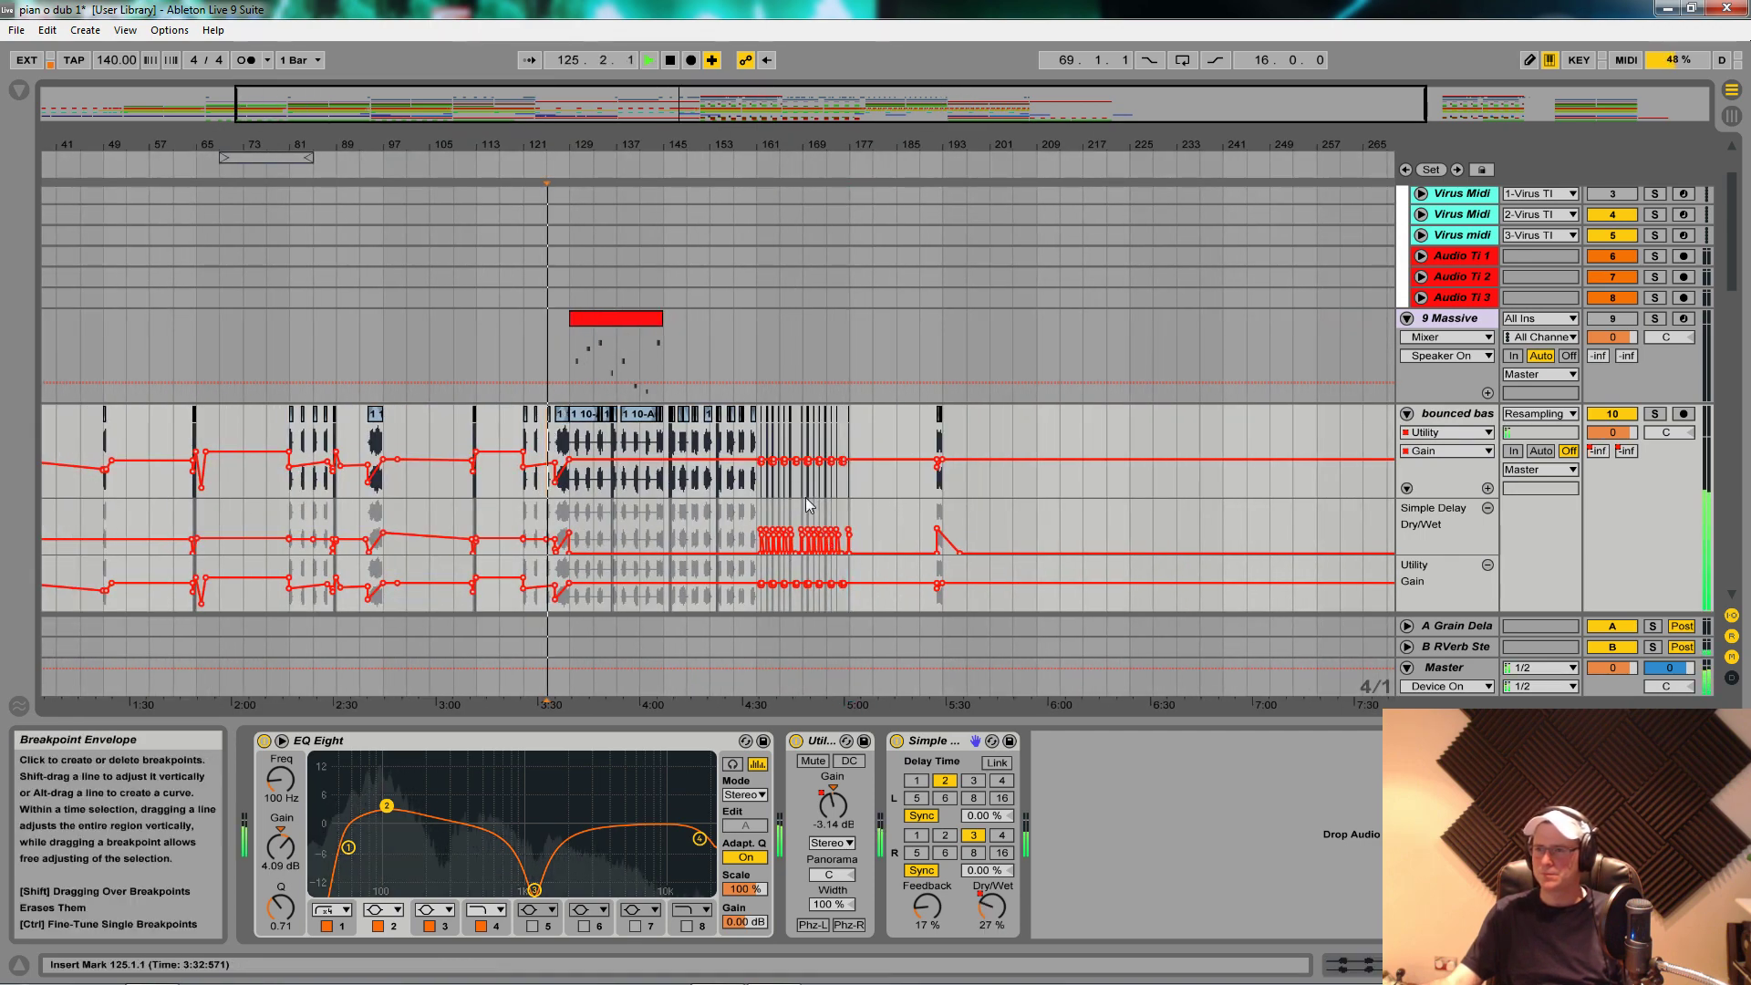
{"action": "left_click_drag", "start_coordinate": [582, 146], "coordinate": [582, 87]}
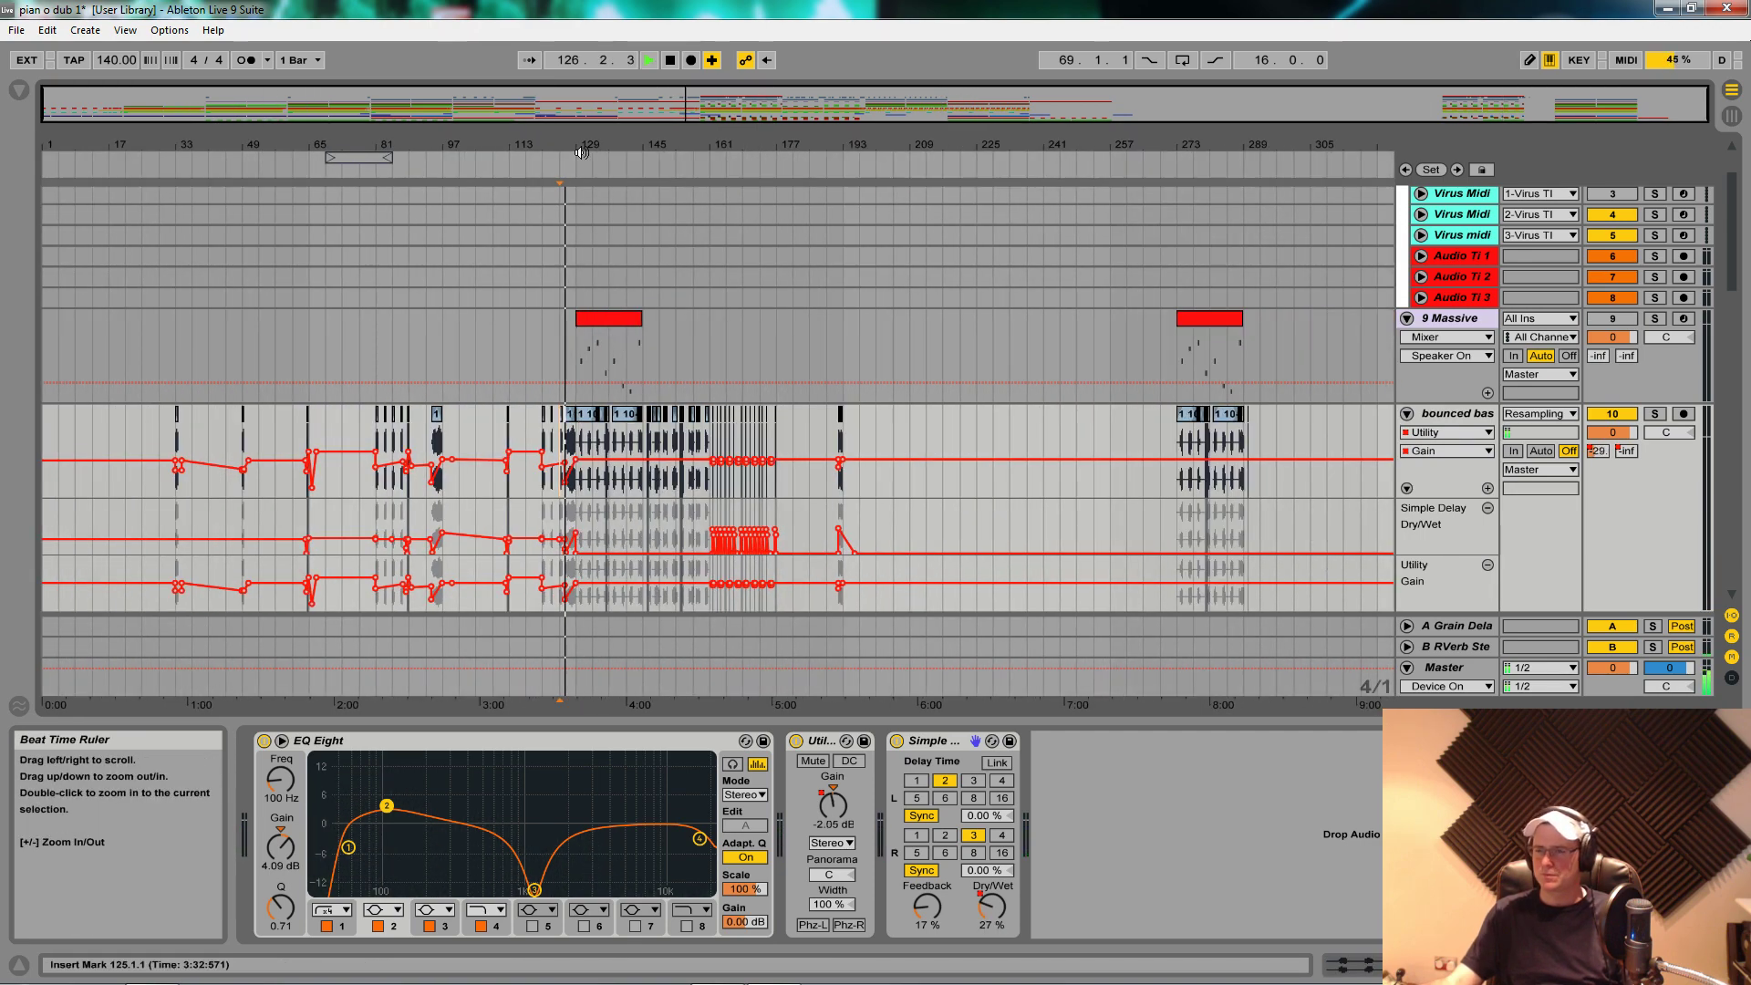
Step: Hide the detail view and lower the 9 Massive track's volume to -11.6 dB
{"action": "scroll", "coordinate": [730, 401], "scroll_direction": "down", "scroll_amount": 3}
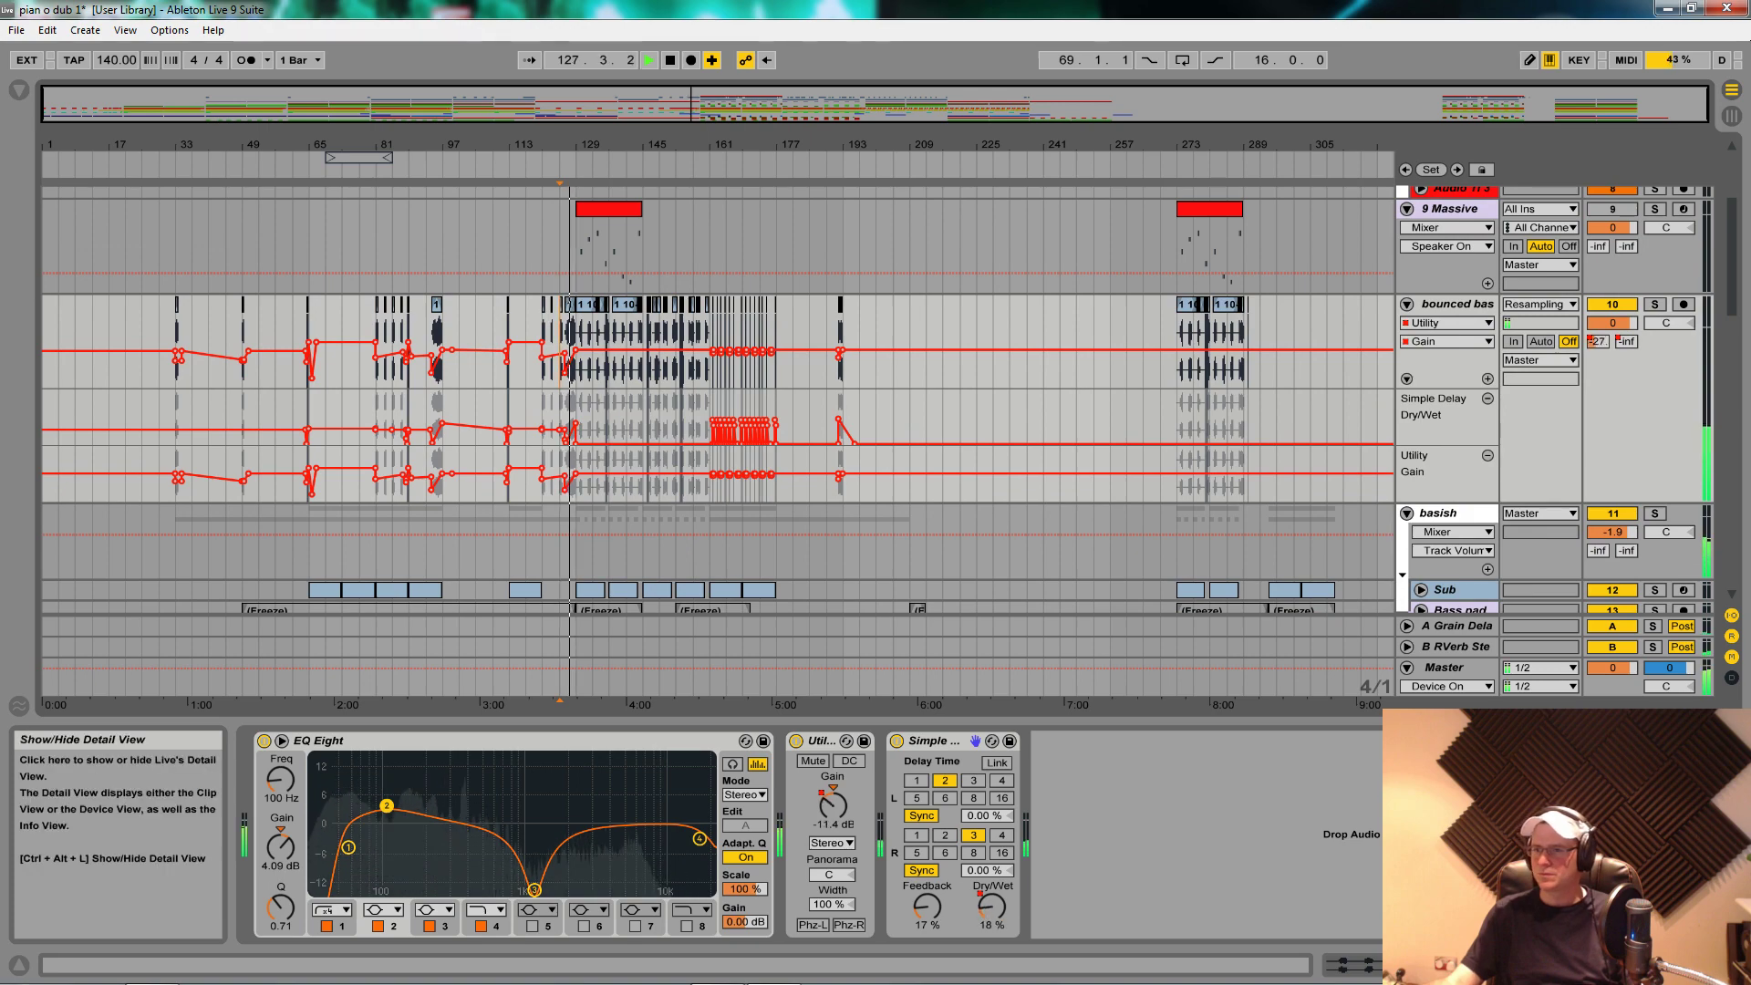
{"action": "left_click", "coordinate": [1732, 965]}
{"action": "scroll", "coordinate": [702, 658], "scroll_direction": "up", "scroll_amount": 5}
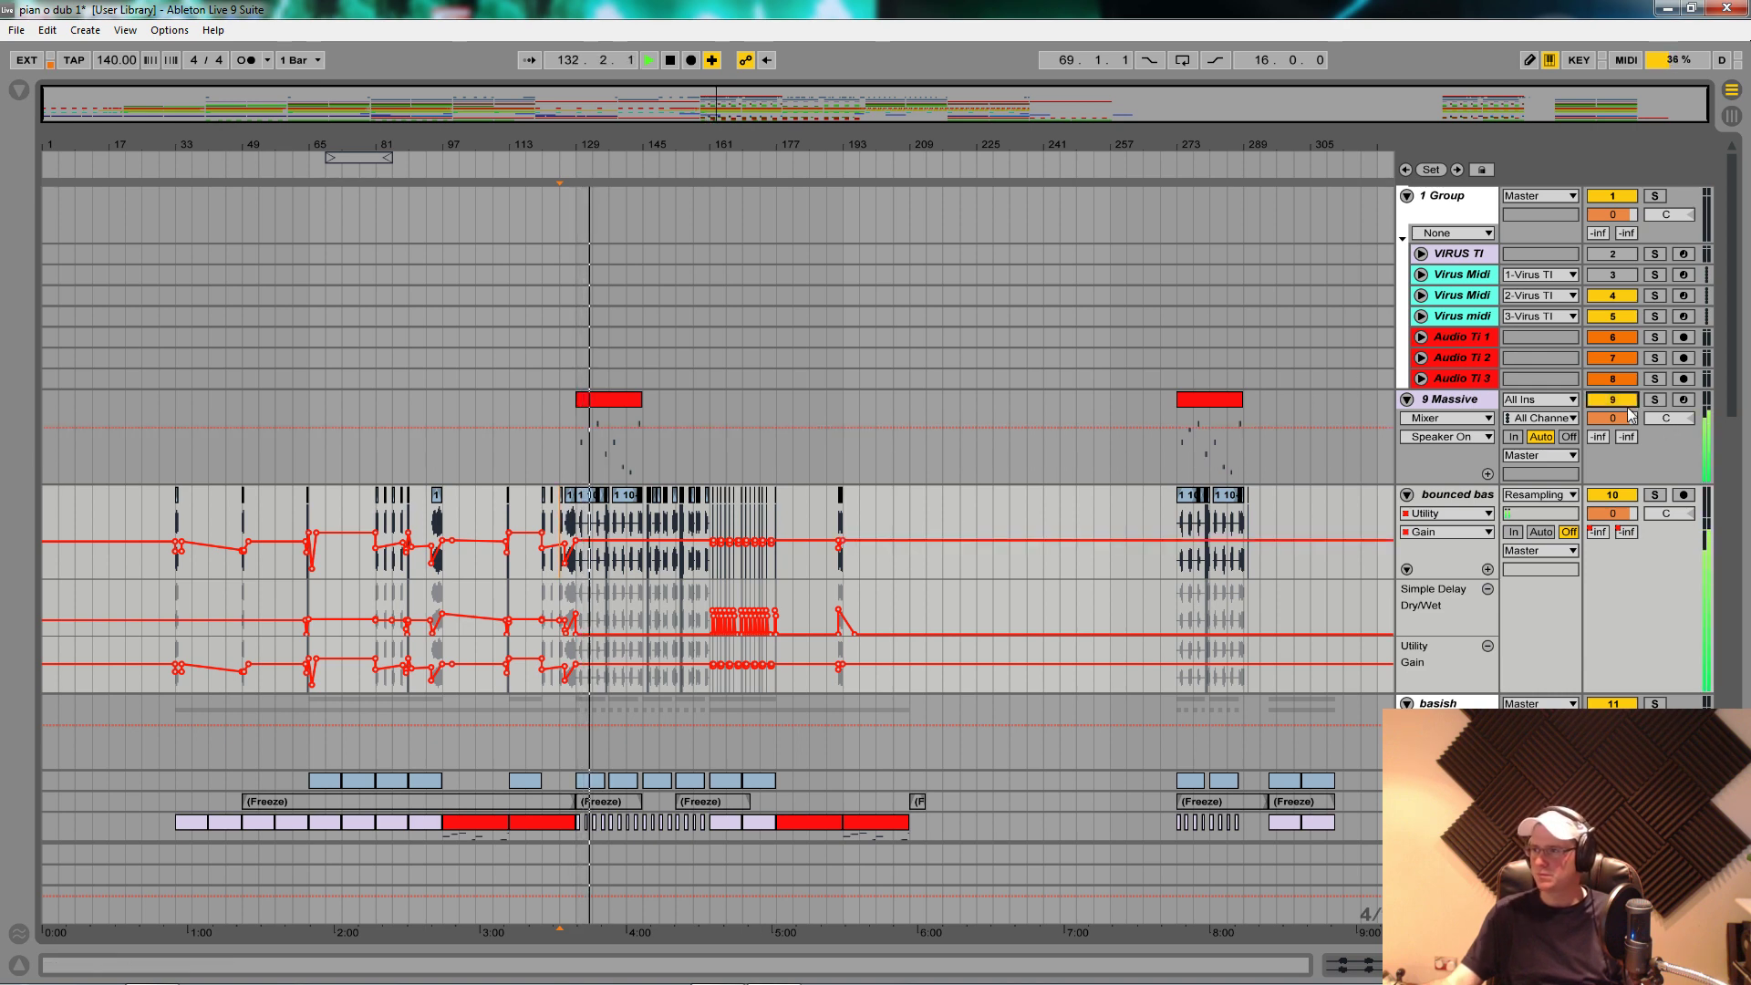
{"action": "left_click_drag", "start_coordinate": [1614, 417], "coordinate": [1614, 432]}
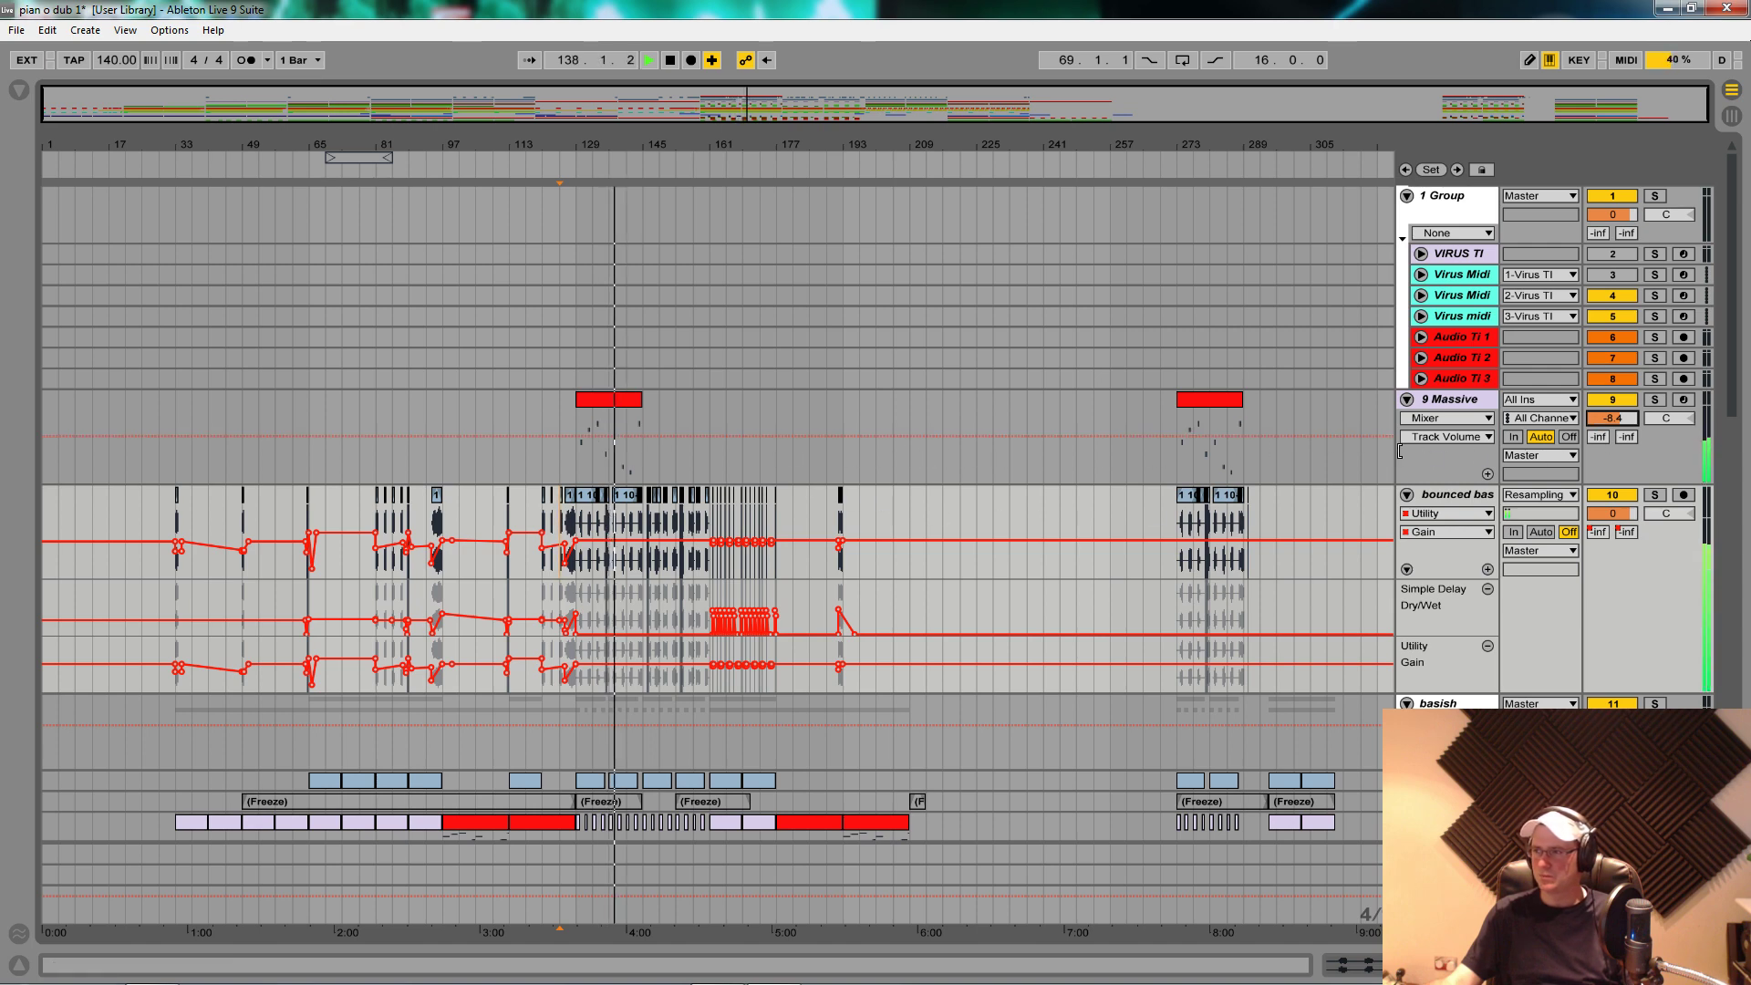
{"action": "left_click_drag", "start_coordinate": [1638, 416], "coordinate": [1639, 421]}
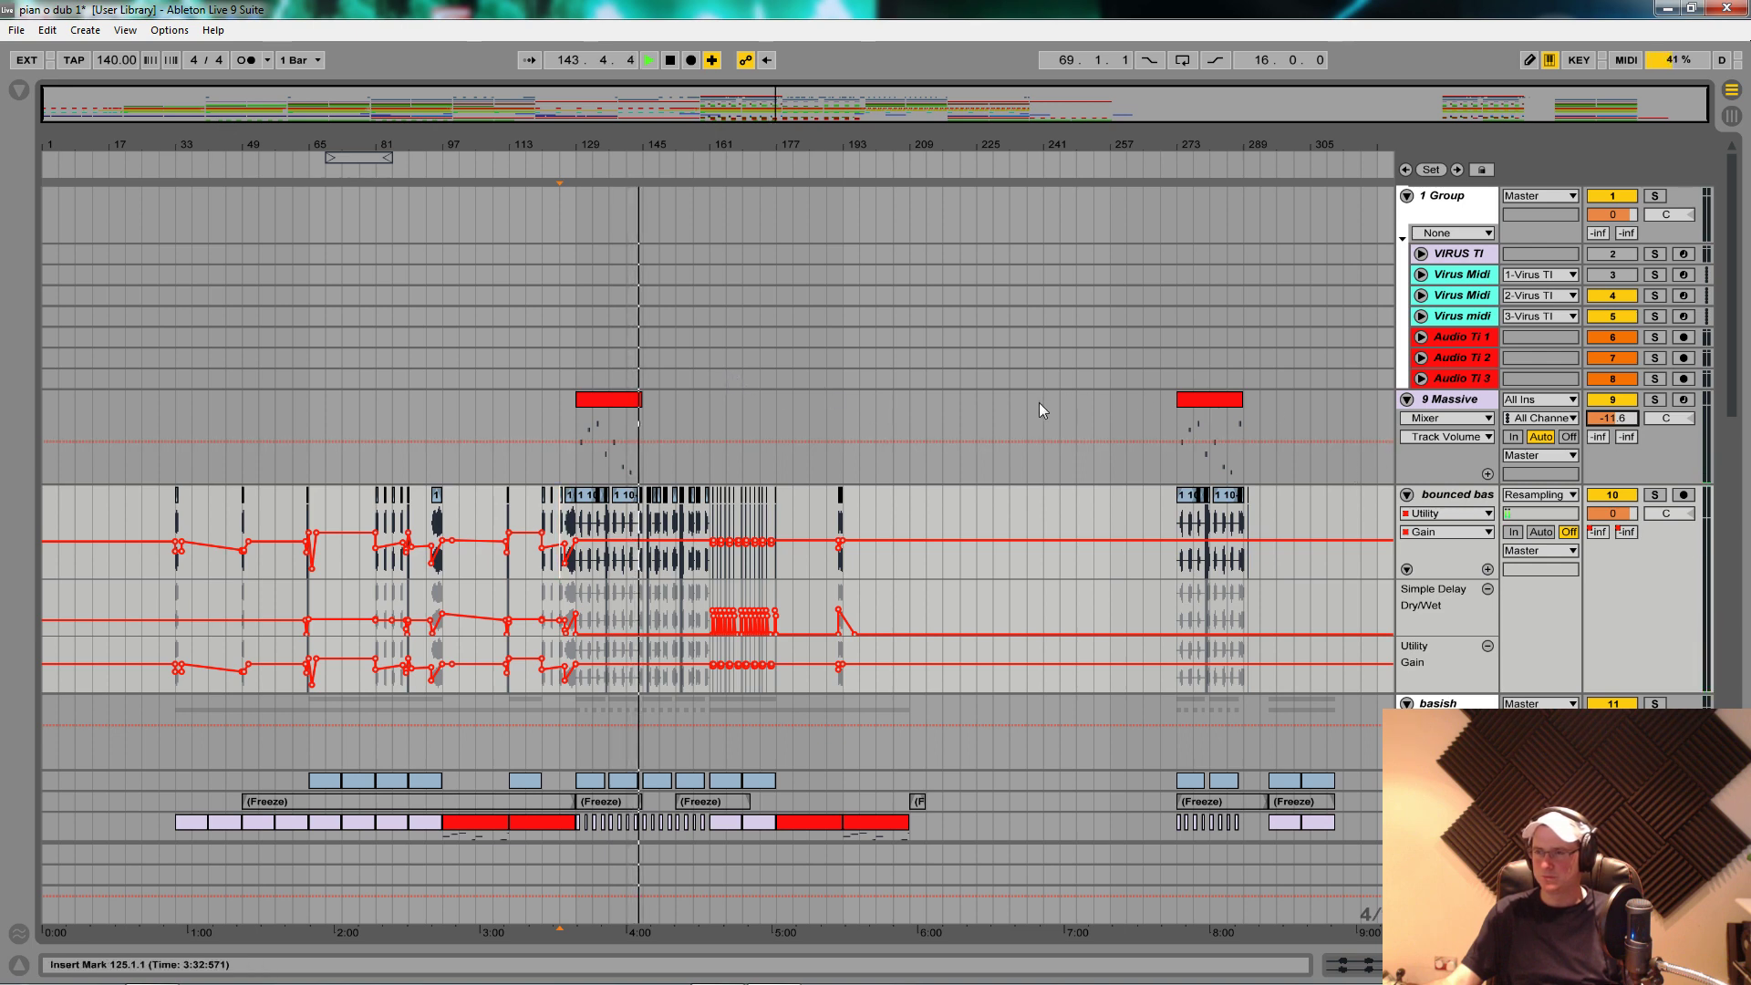
Step: Deactivate the 9 Massive track while the arrangement keeps playing
{"action": "left_click", "coordinate": [1619, 403]}
{"action": "scroll", "coordinate": [706, 483], "scroll_direction": "down", "scroll_amount": 5}
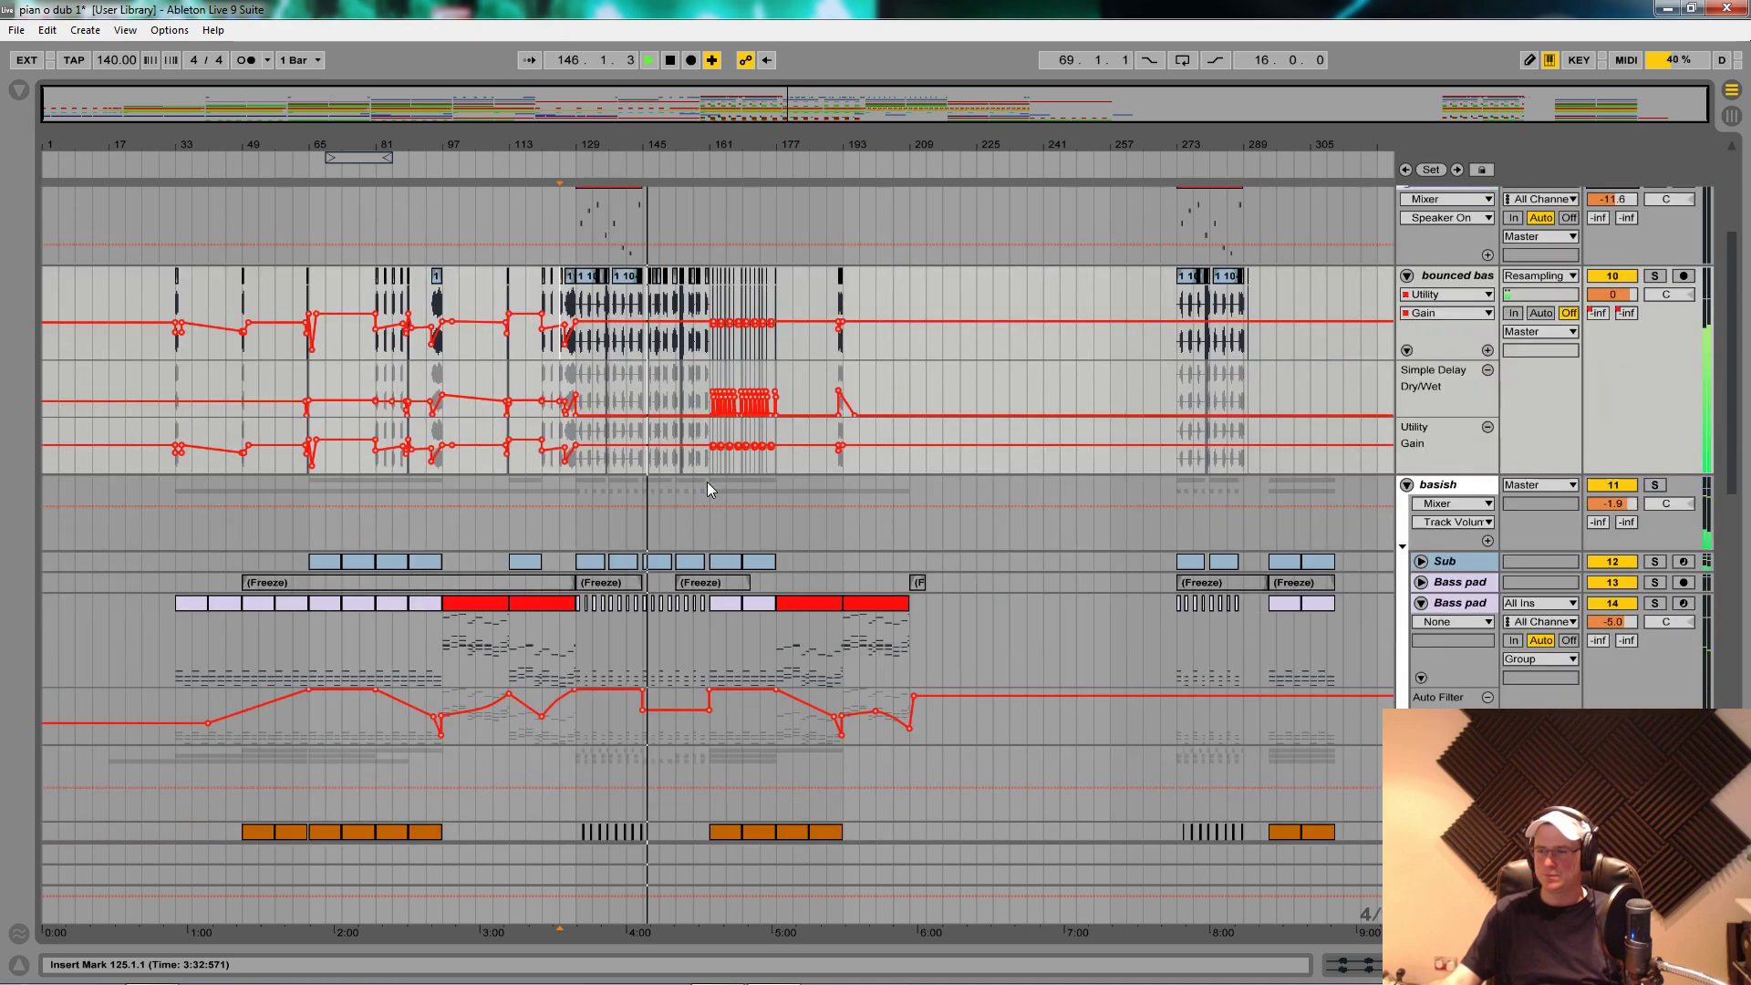
{"action": "scroll", "coordinate": [704, 485], "scroll_direction": "down", "scroll_amount": 4}
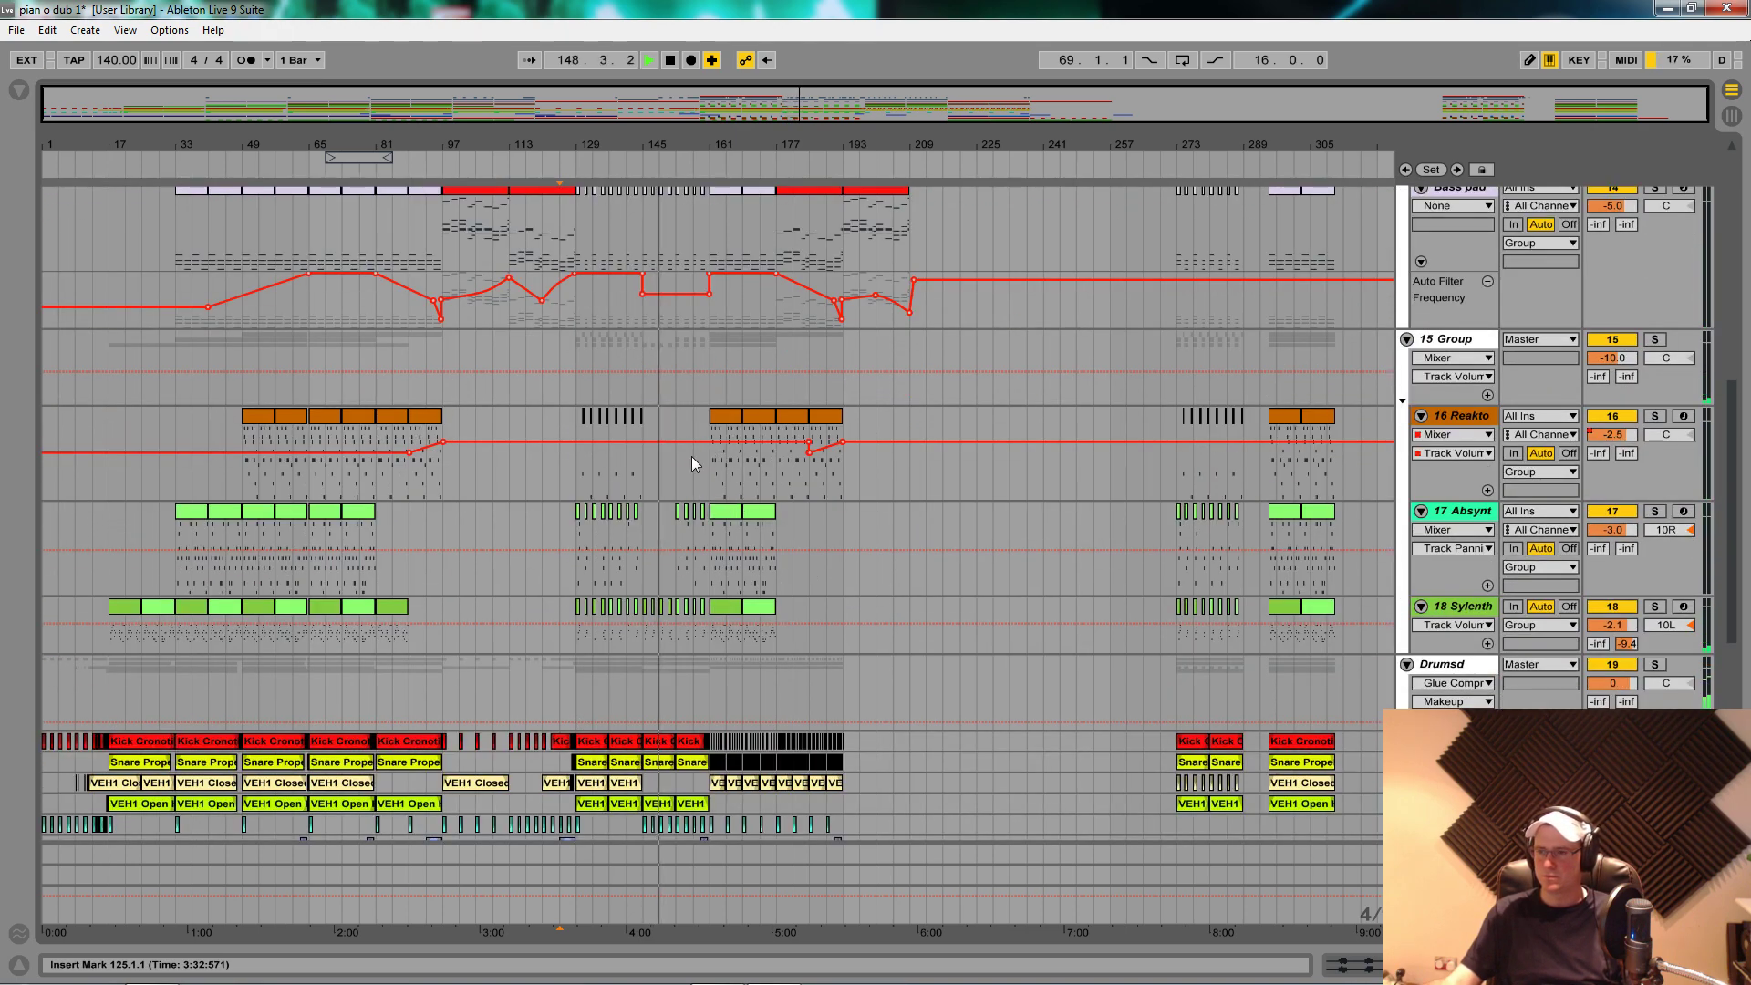
Step: Copy the closed hi-hat clip at bar 161 back to bar 157 and play the transition from bar 156
{"action": "left_click", "coordinate": [687, 511]}
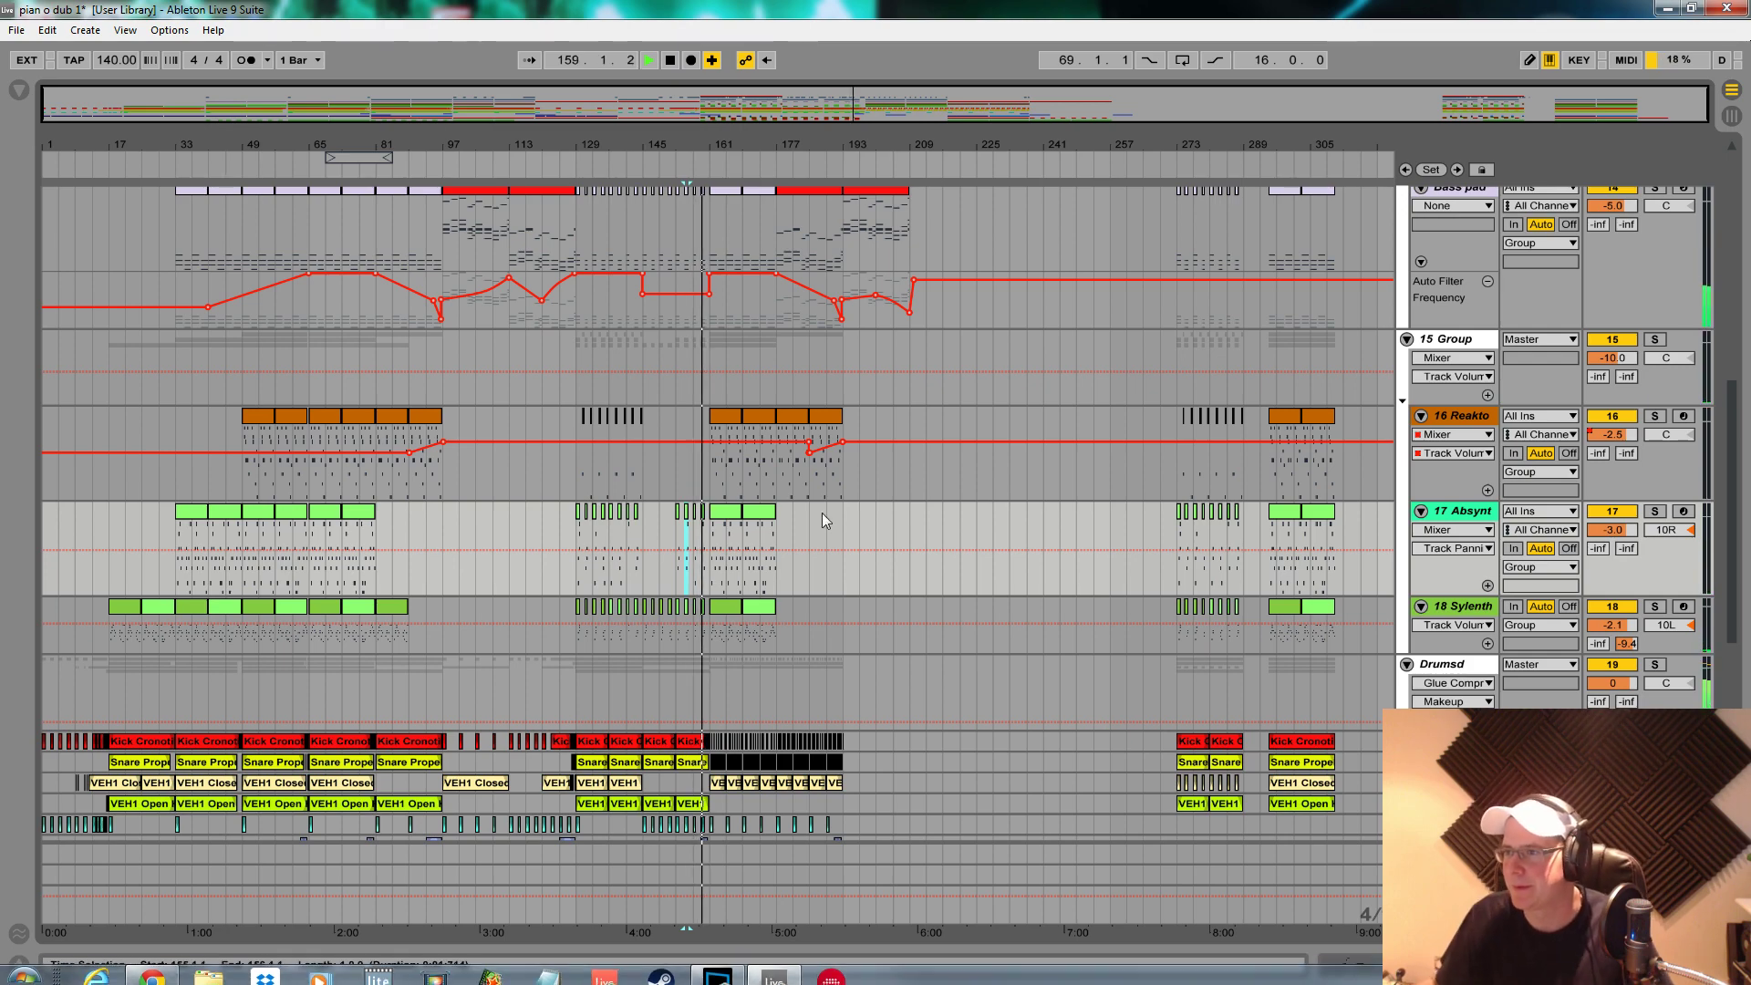
{"action": "scroll", "coordinate": [864, 651], "scroll_direction": "down", "scroll_amount": 5}
{"action": "left_click_drag", "start_coordinate": [734, 145], "coordinate": [828, 320]}
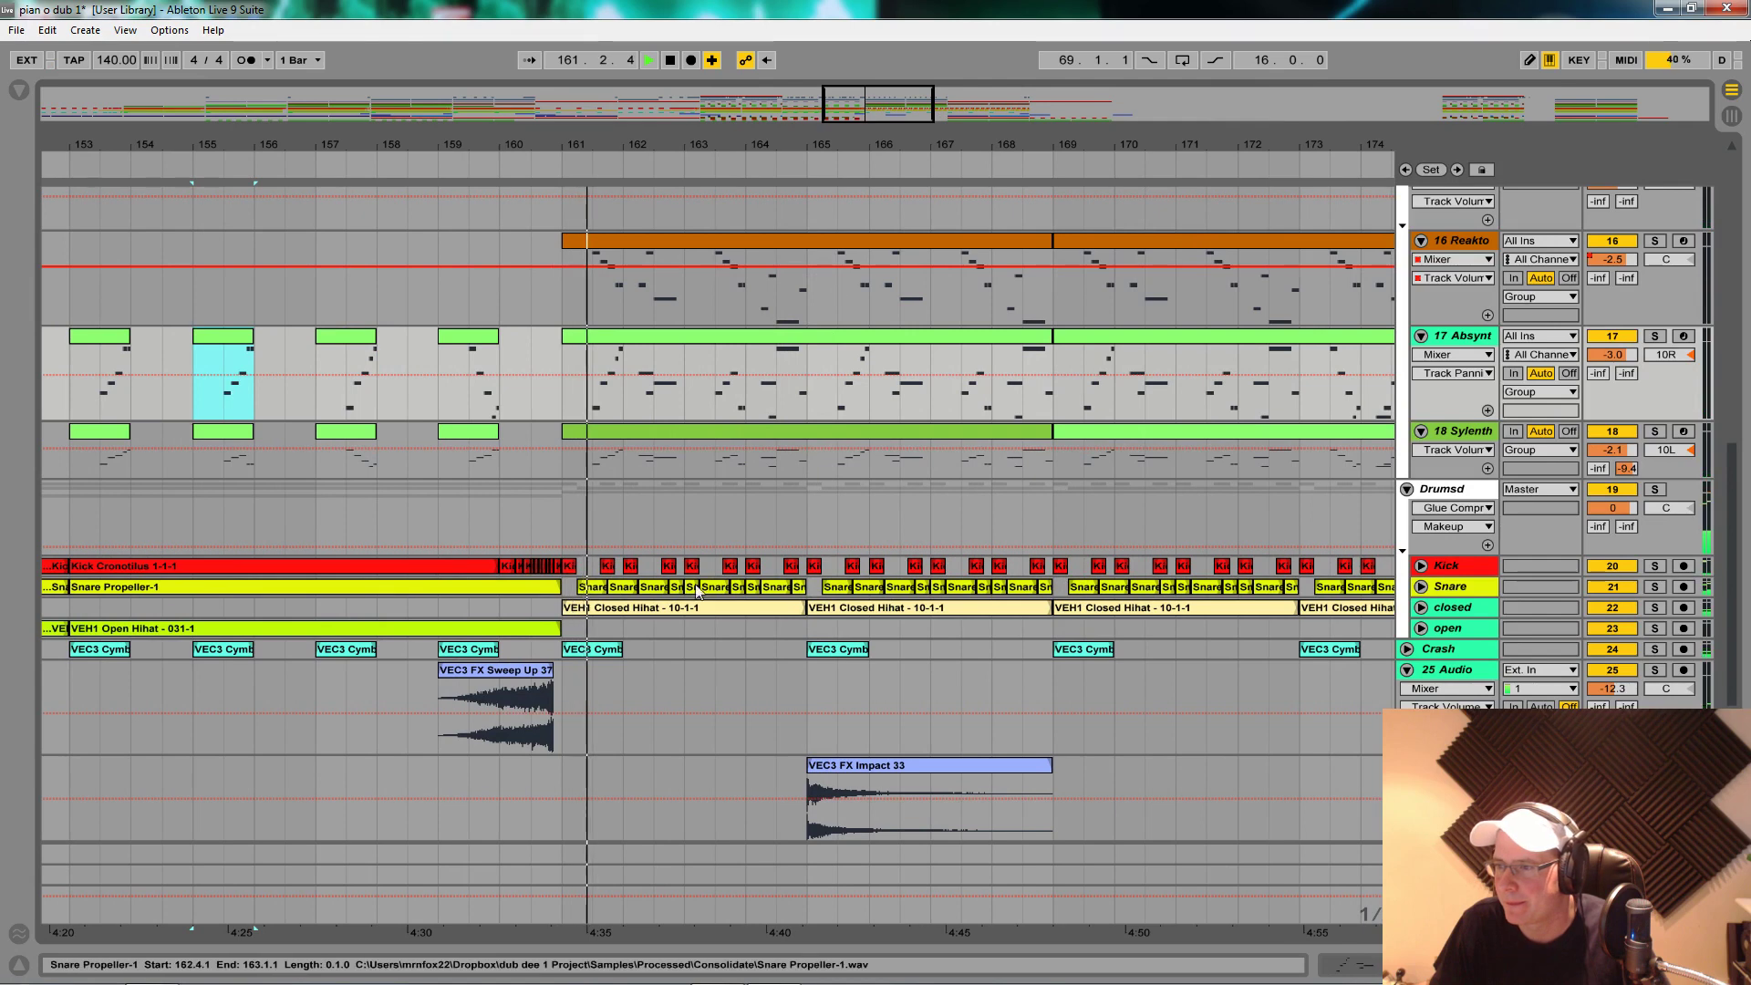
{"action": "left_click_drag", "start_coordinate": [583, 608], "coordinate": [353, 610]}
{"action": "left_click", "coordinate": [285, 602]}
{"action": "key", "text": "space"}
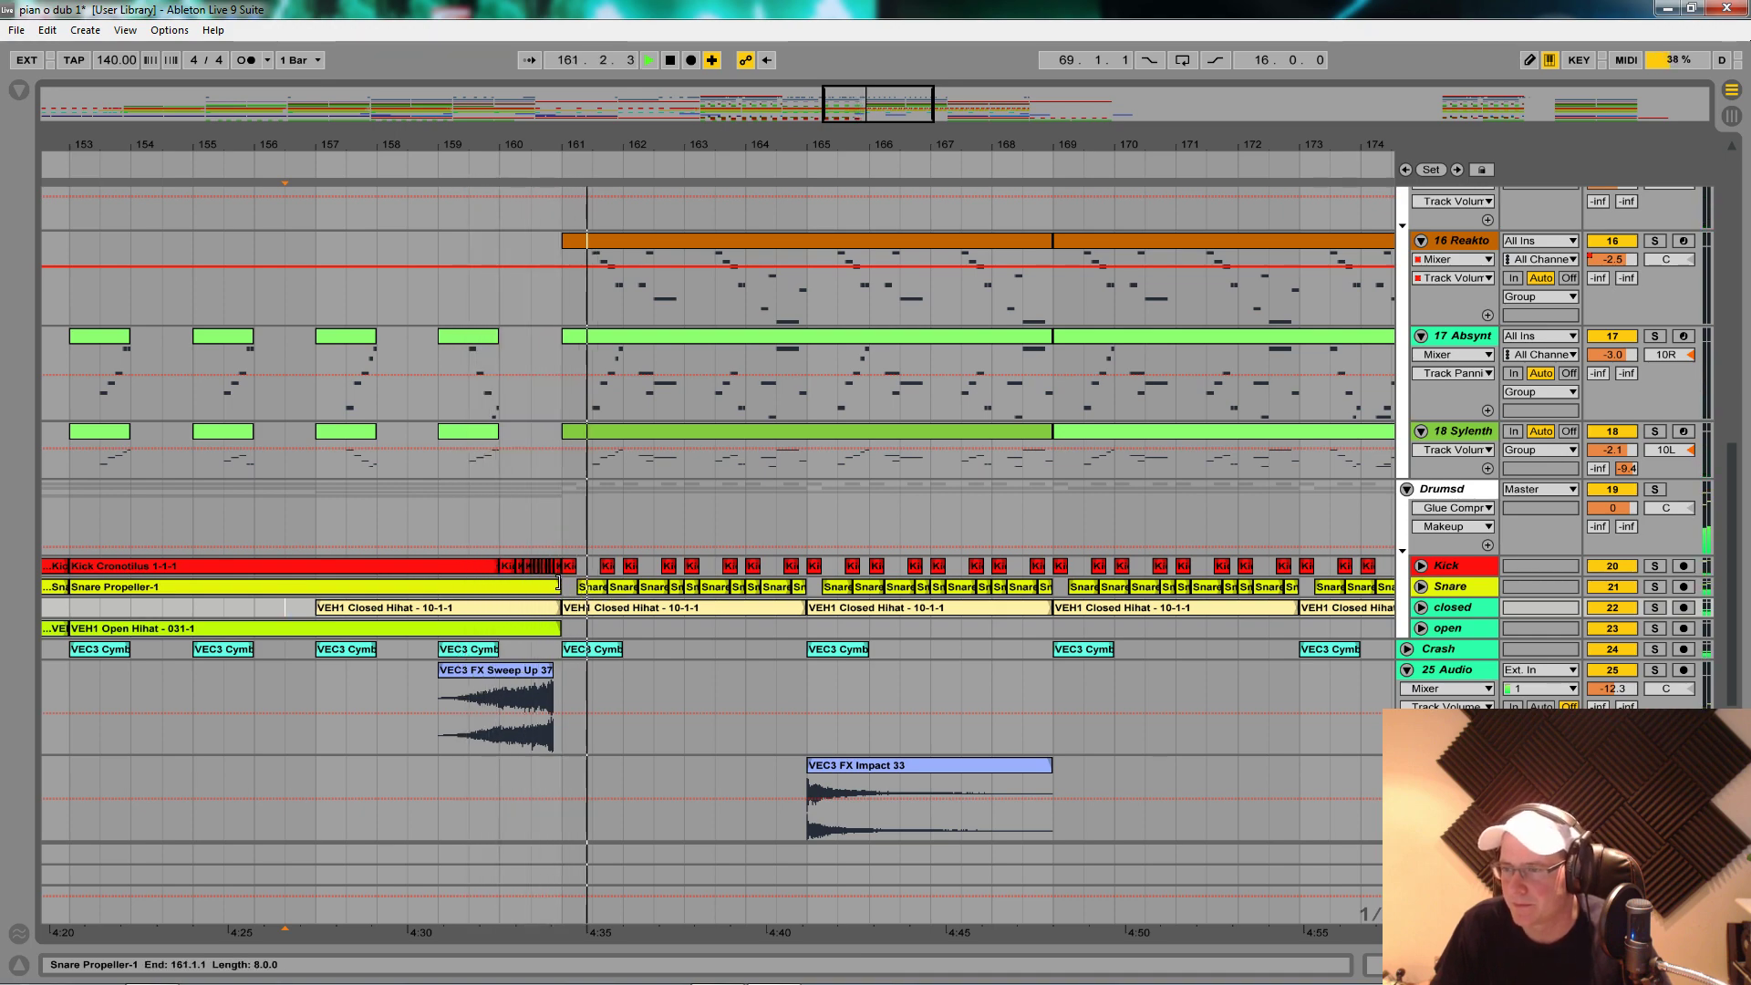
Step: Insert an empty MIDI track below the bounced bass track and set the playback start to bar 161
{"action": "scroll", "coordinate": [637, 635], "scroll_direction": "down", "scroll_amount": 4}
{"action": "scroll", "coordinate": [652, 623], "scroll_direction": "up", "scroll_amount": 6}
{"action": "scroll", "coordinate": [638, 571], "scroll_direction": "up", "scroll_amount": 15}
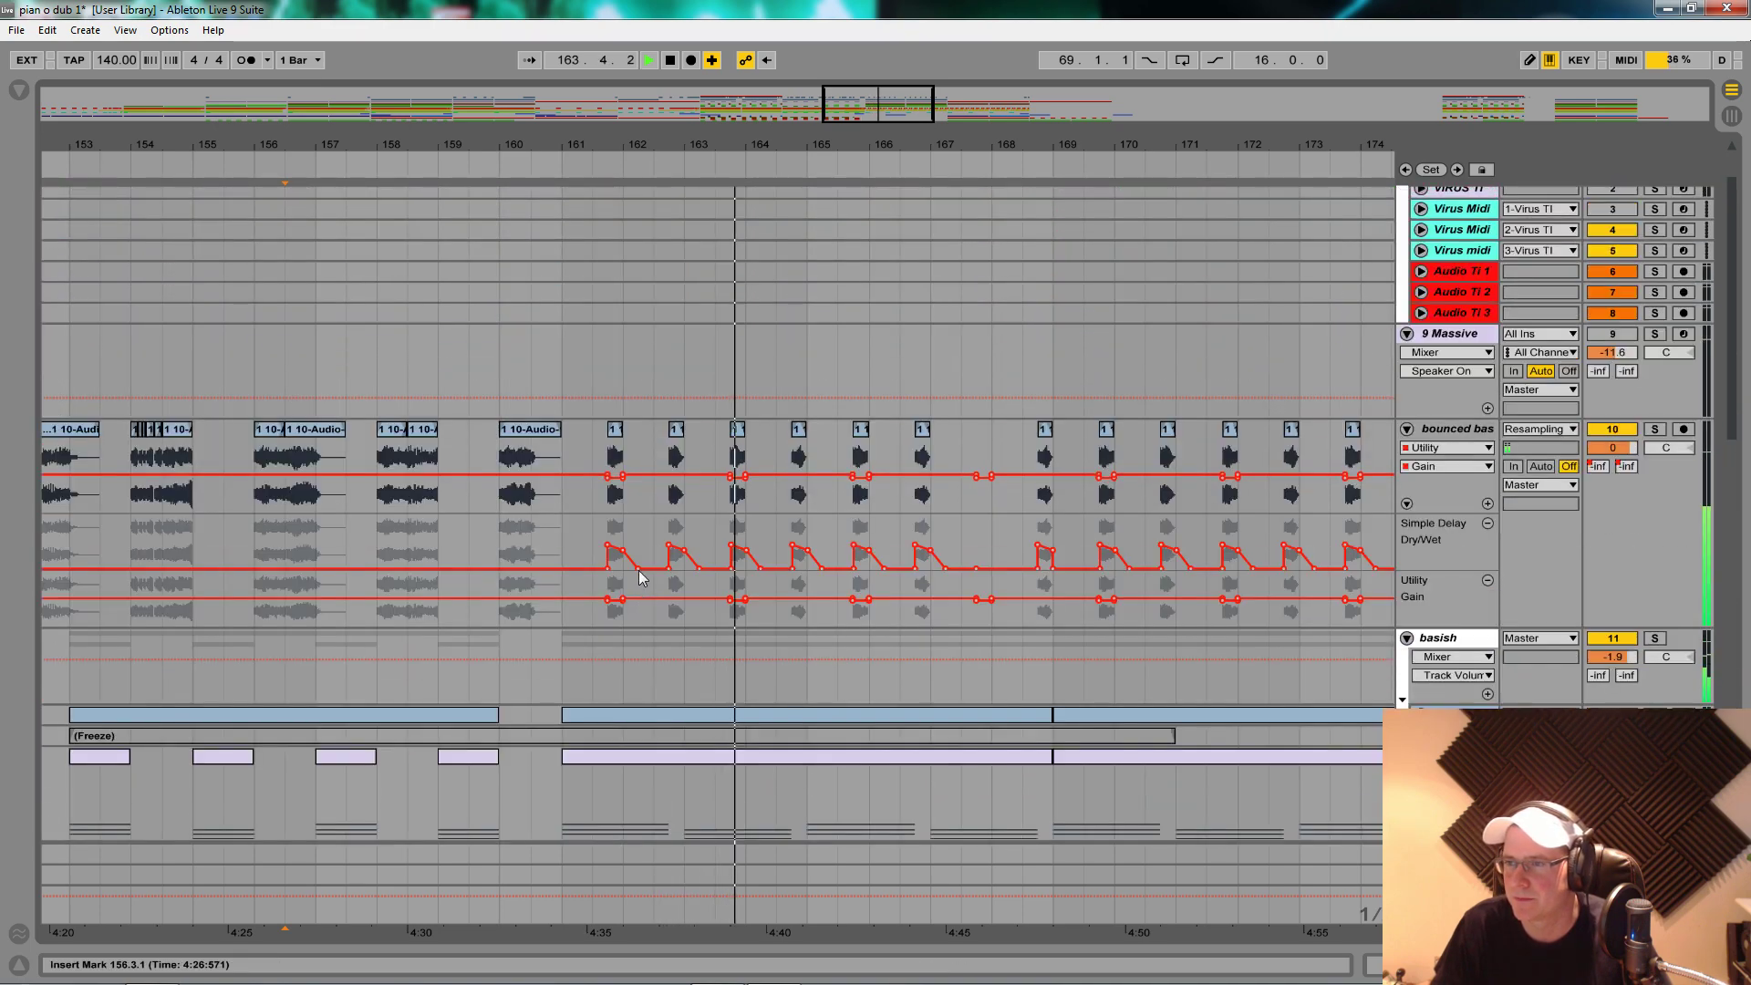
{"action": "left_click_drag", "start_coordinate": [689, 140], "coordinate": [573, 64]}
{"action": "scroll", "coordinate": [674, 410], "scroll_direction": "down", "scroll_amount": 1}
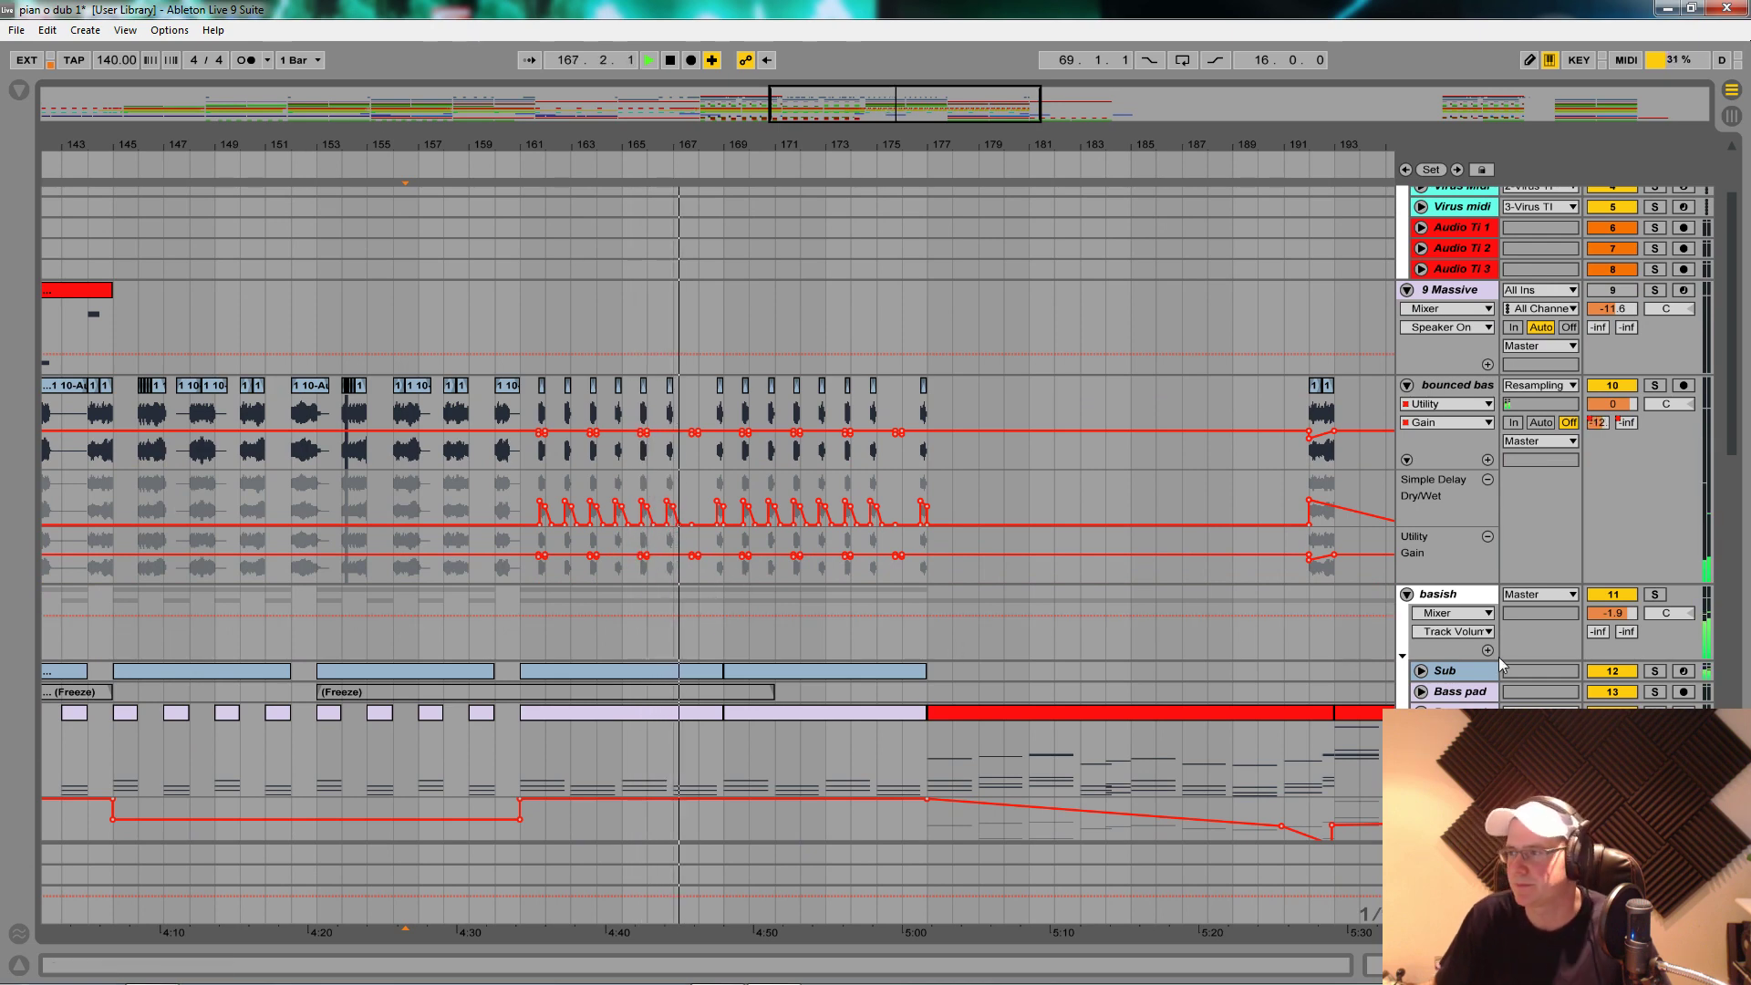
{"action": "left_click", "coordinate": [1457, 386]}
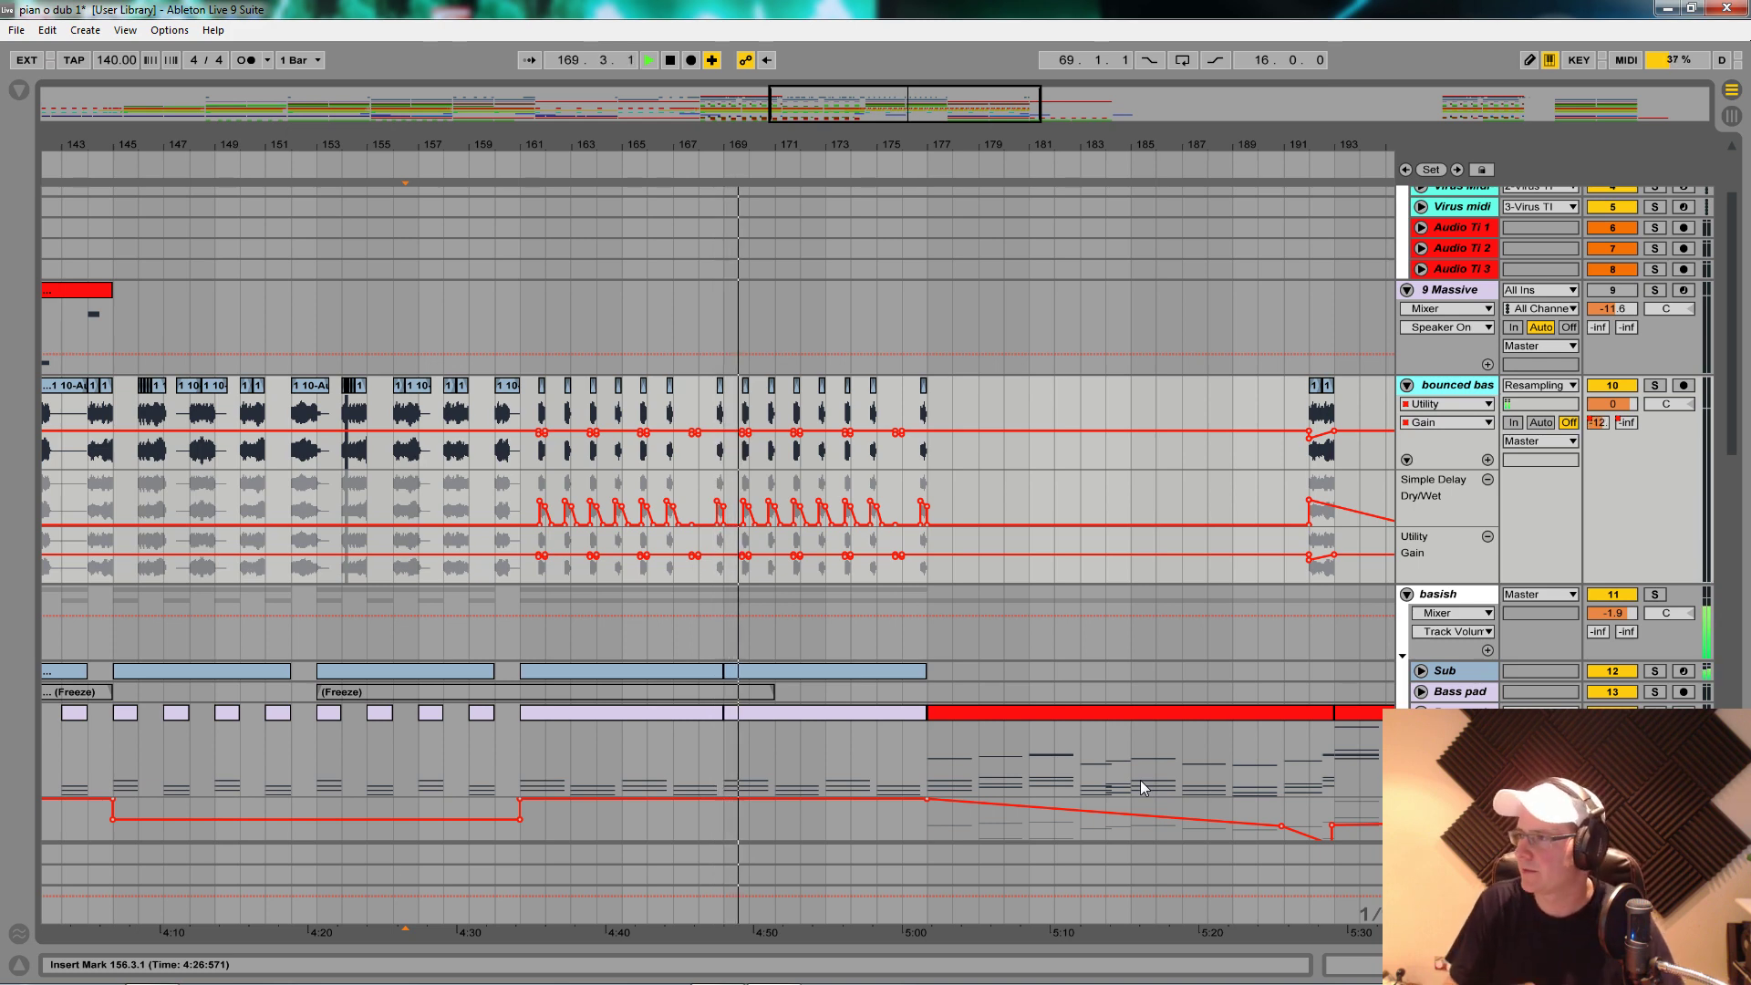
{"action": "key", "text": "ctrl+shift+t"}
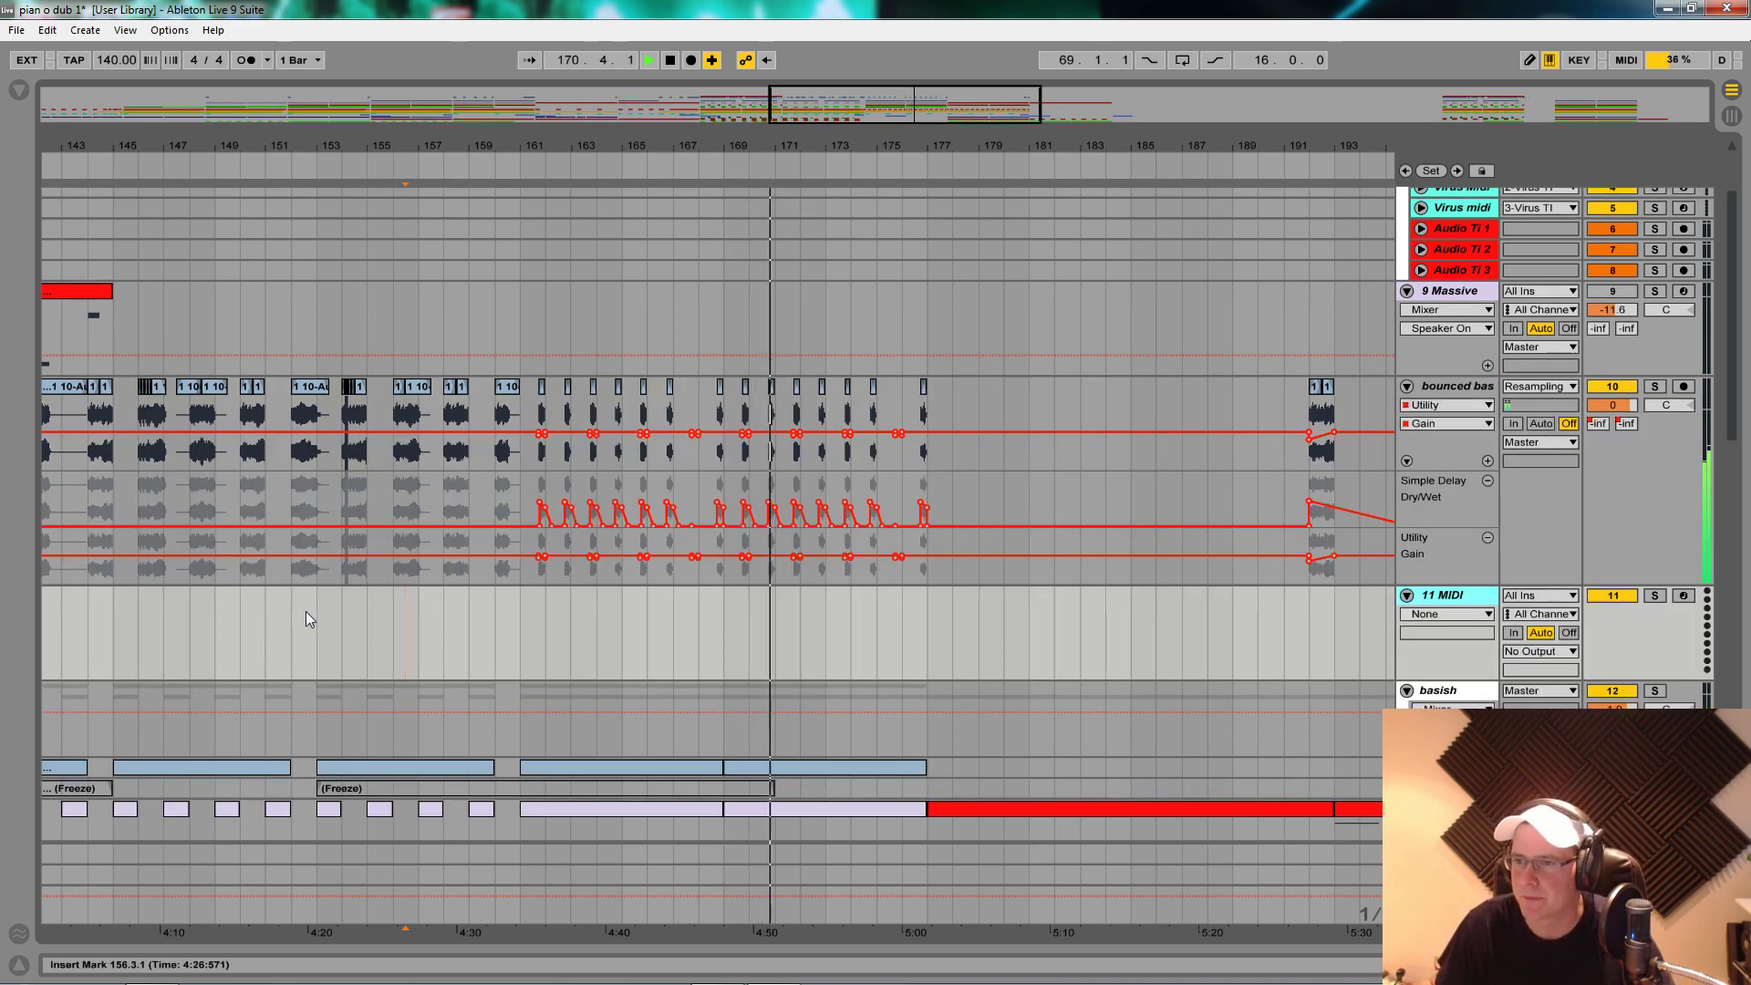
{"action": "left_click", "coordinate": [520, 617]}
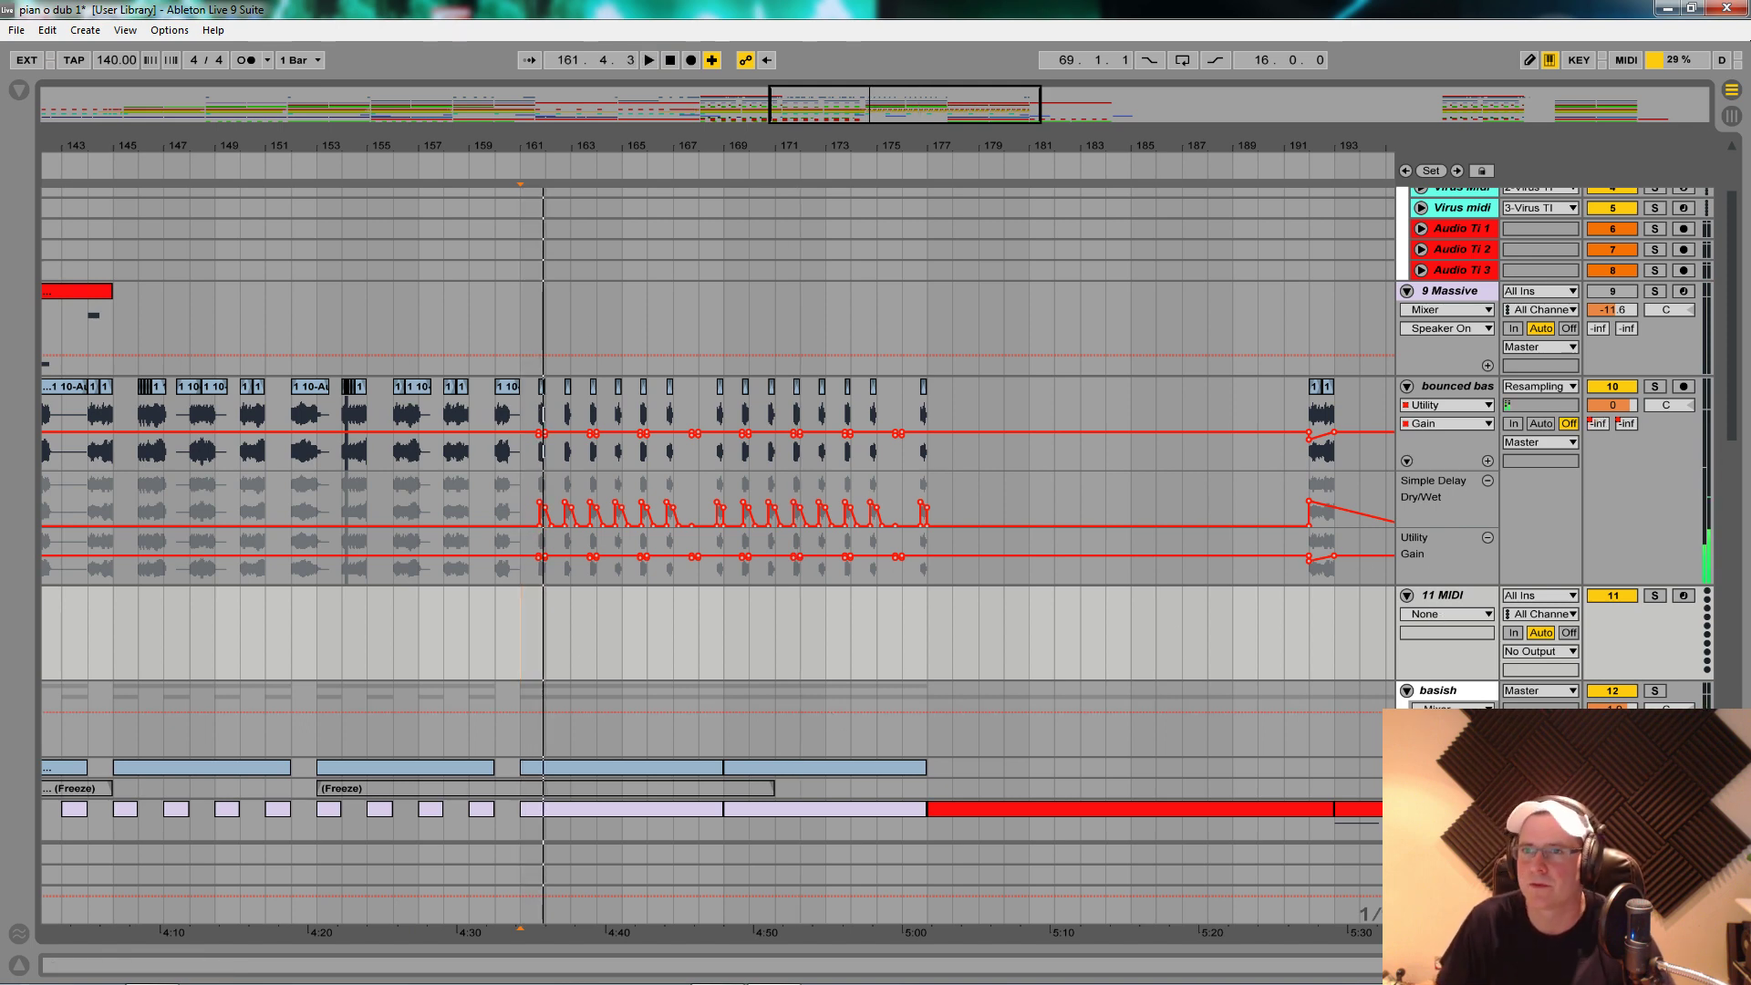
Step: Load the xfer Serum_x64 plug-in onto the empty MIDI track 11
{"action": "left_click", "coordinate": [13, 94]}
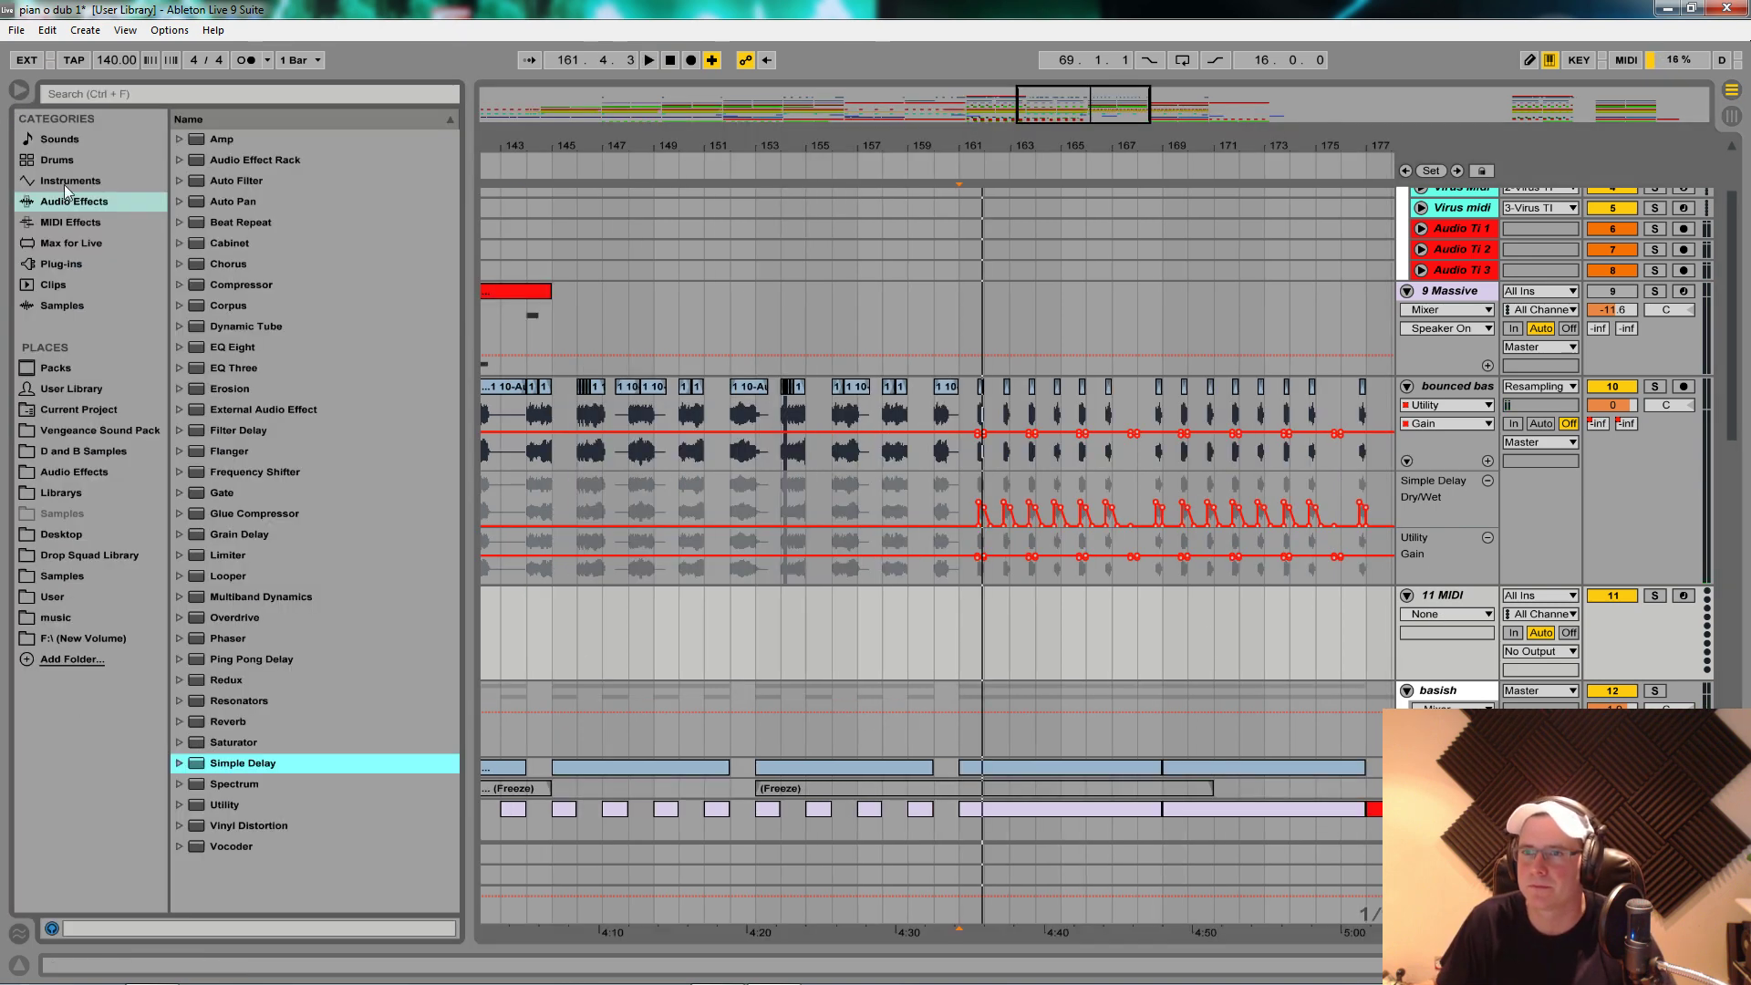
{"action": "left_click", "coordinate": [61, 264]}
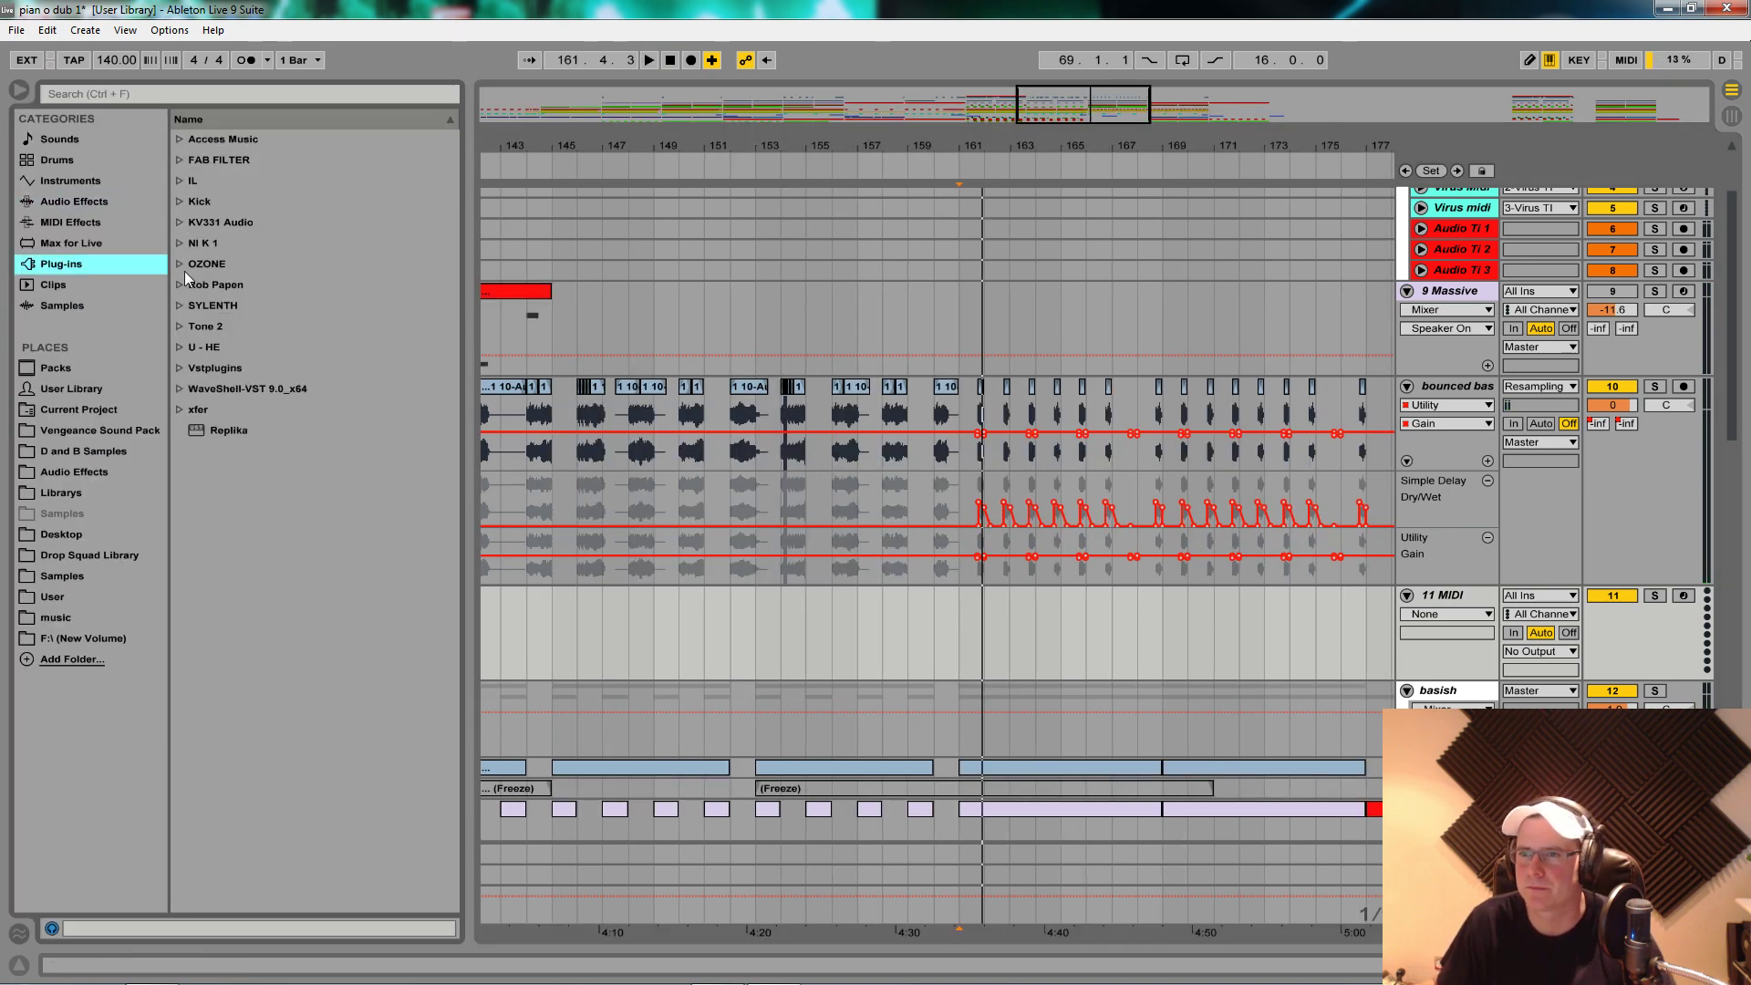
{"action": "left_click", "coordinate": [180, 410]}
{"action": "left_click", "coordinate": [208, 430]}
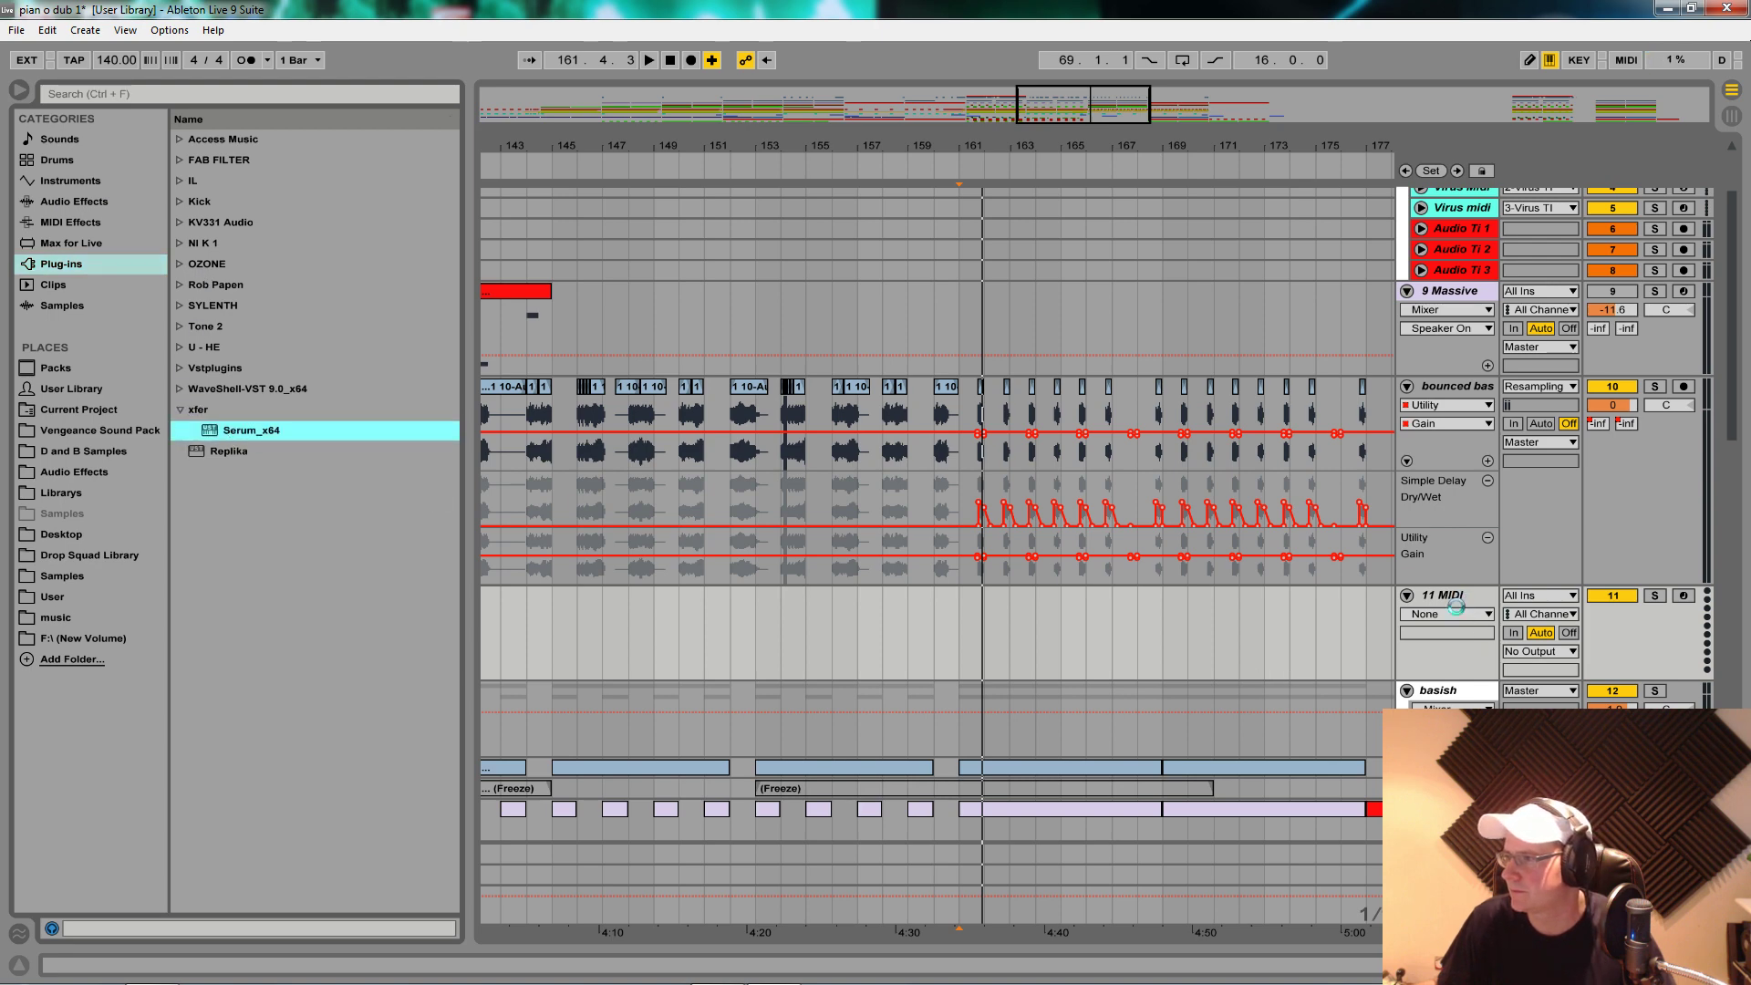
Step: Copy the Sub track's two MIDI clips of bars 161 to 177 onto the Serum track and play them
{"action": "scroll", "coordinate": [994, 445], "scroll_direction": "down", "scroll_amount": 5}
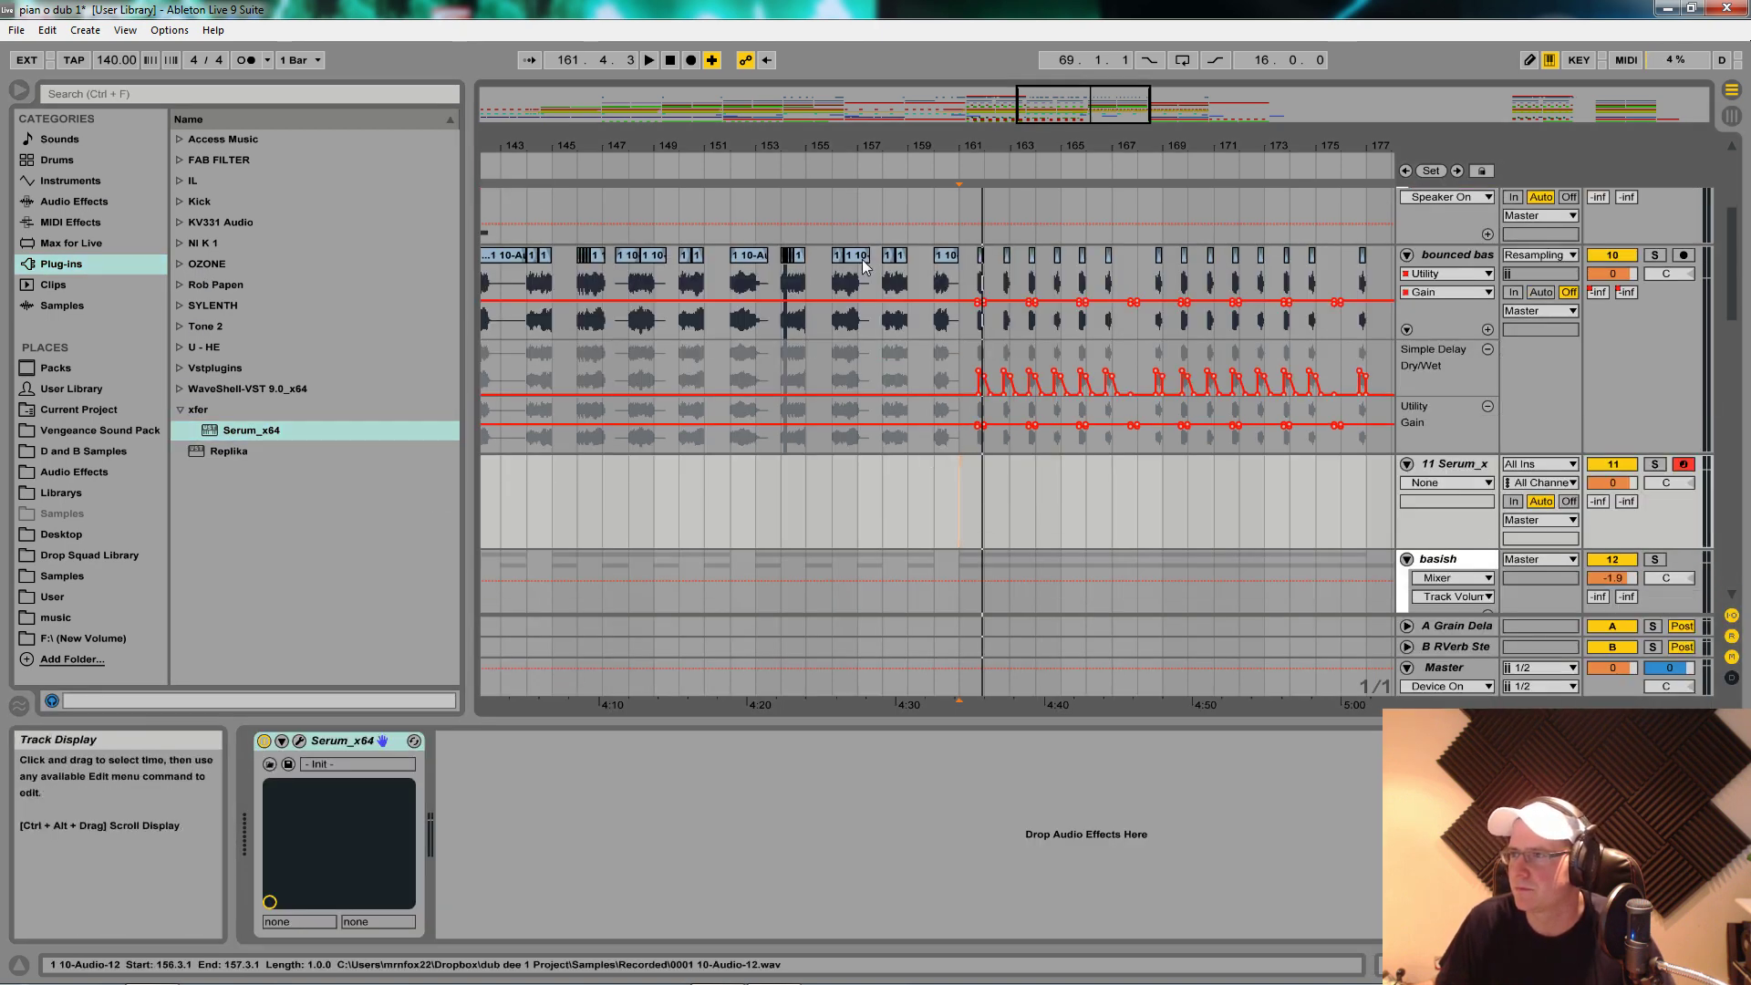
{"action": "left_click_drag", "start_coordinate": [862, 144], "coordinate": [863, 75]}
{"action": "scroll", "coordinate": [889, 437], "scroll_direction": "down", "scroll_amount": 6}
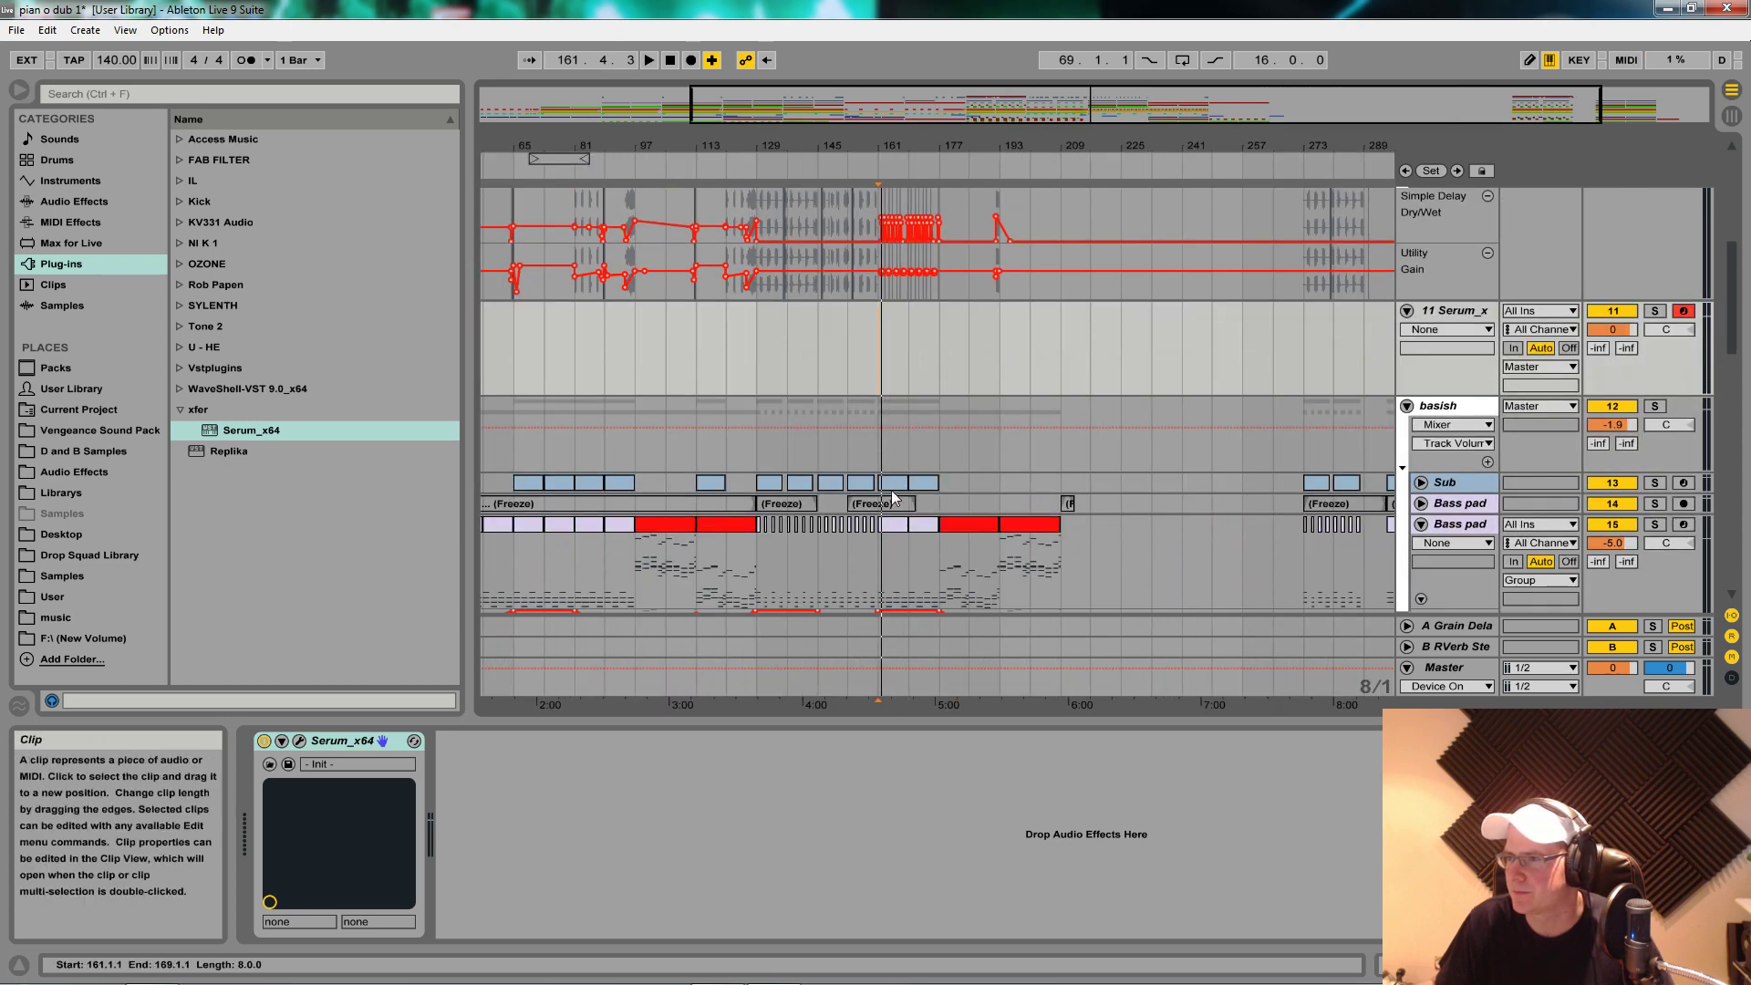
{"action": "left_click", "coordinate": [1421, 482]}
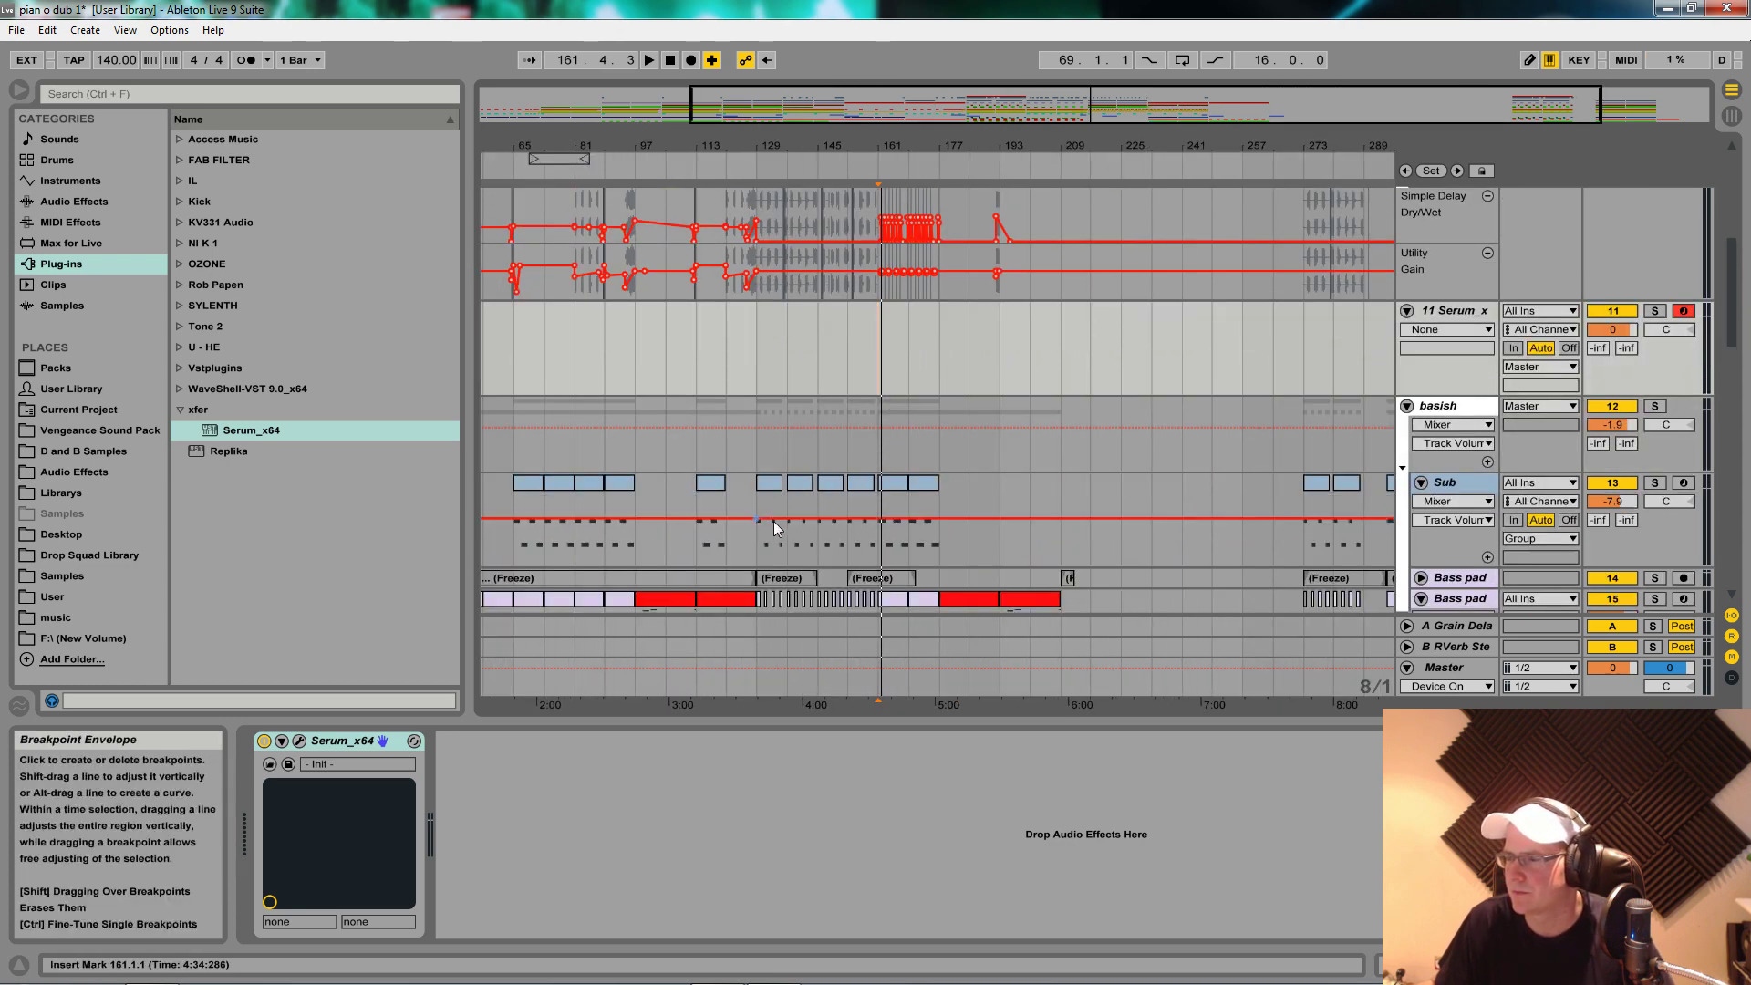
{"action": "left_click_drag", "start_coordinate": [887, 500], "coordinate": [933, 387]}
{"action": "key", "text": "space"}
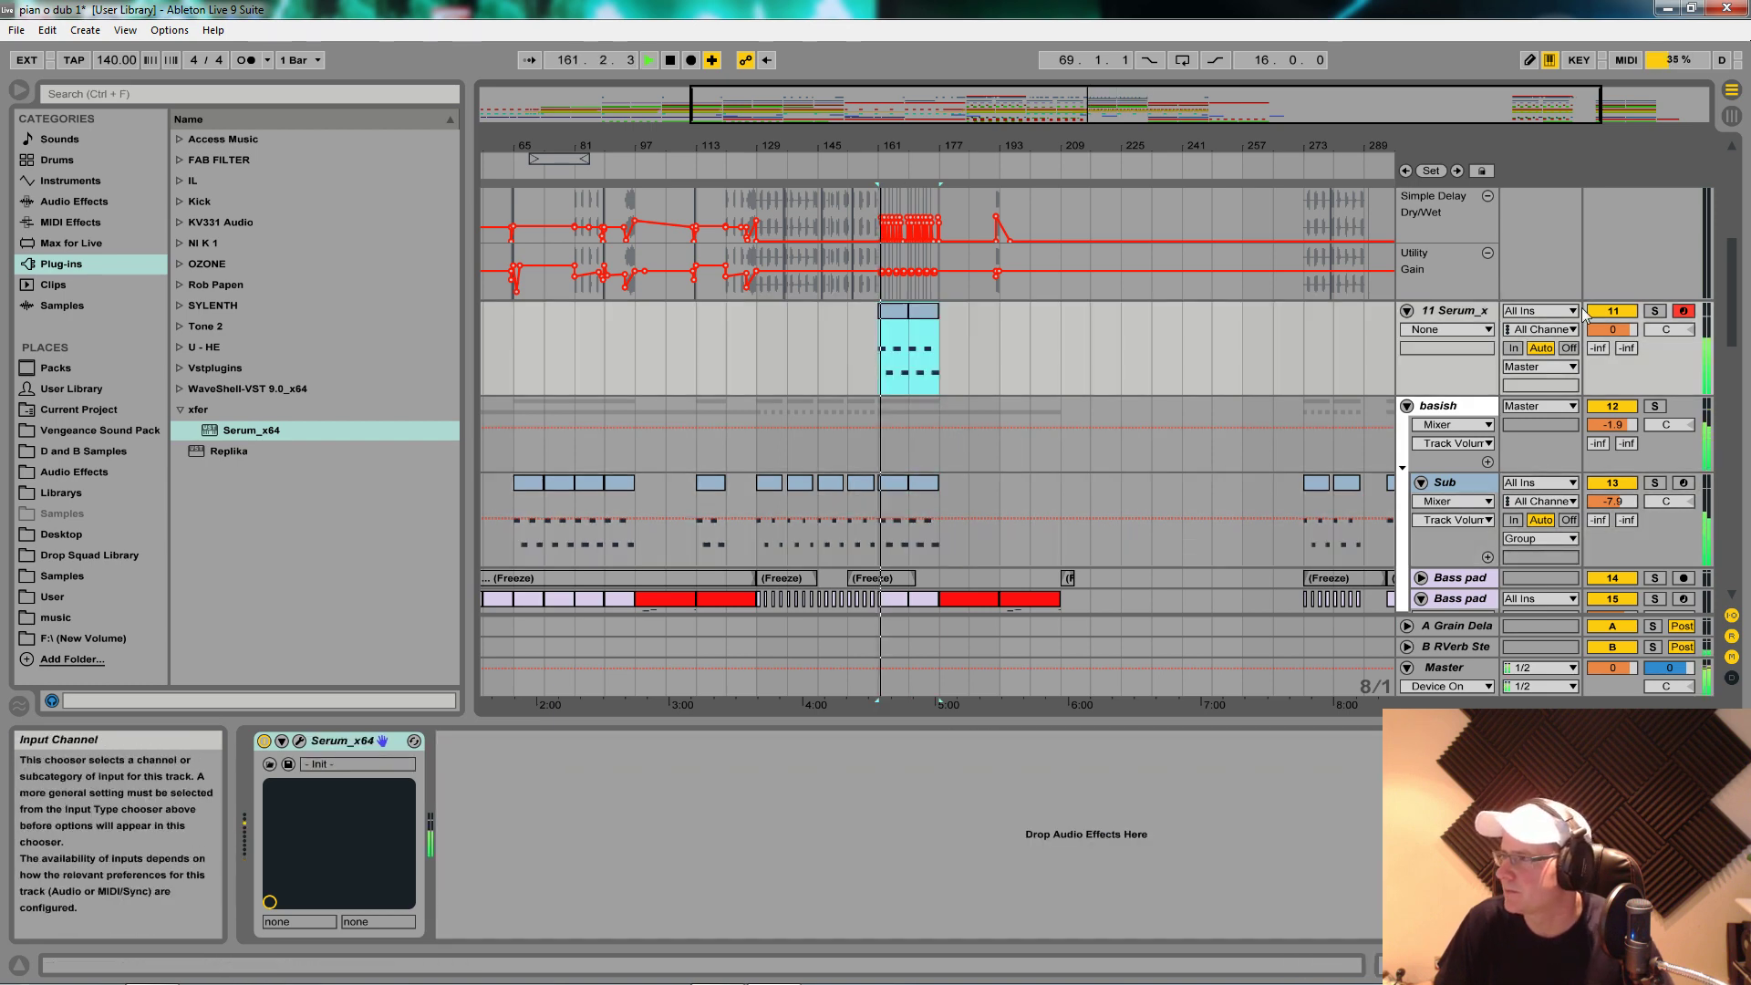
Step: Load the user preset GROWL.fxp into Serum on track 11
{"action": "double_click", "coordinate": [1453, 312]}
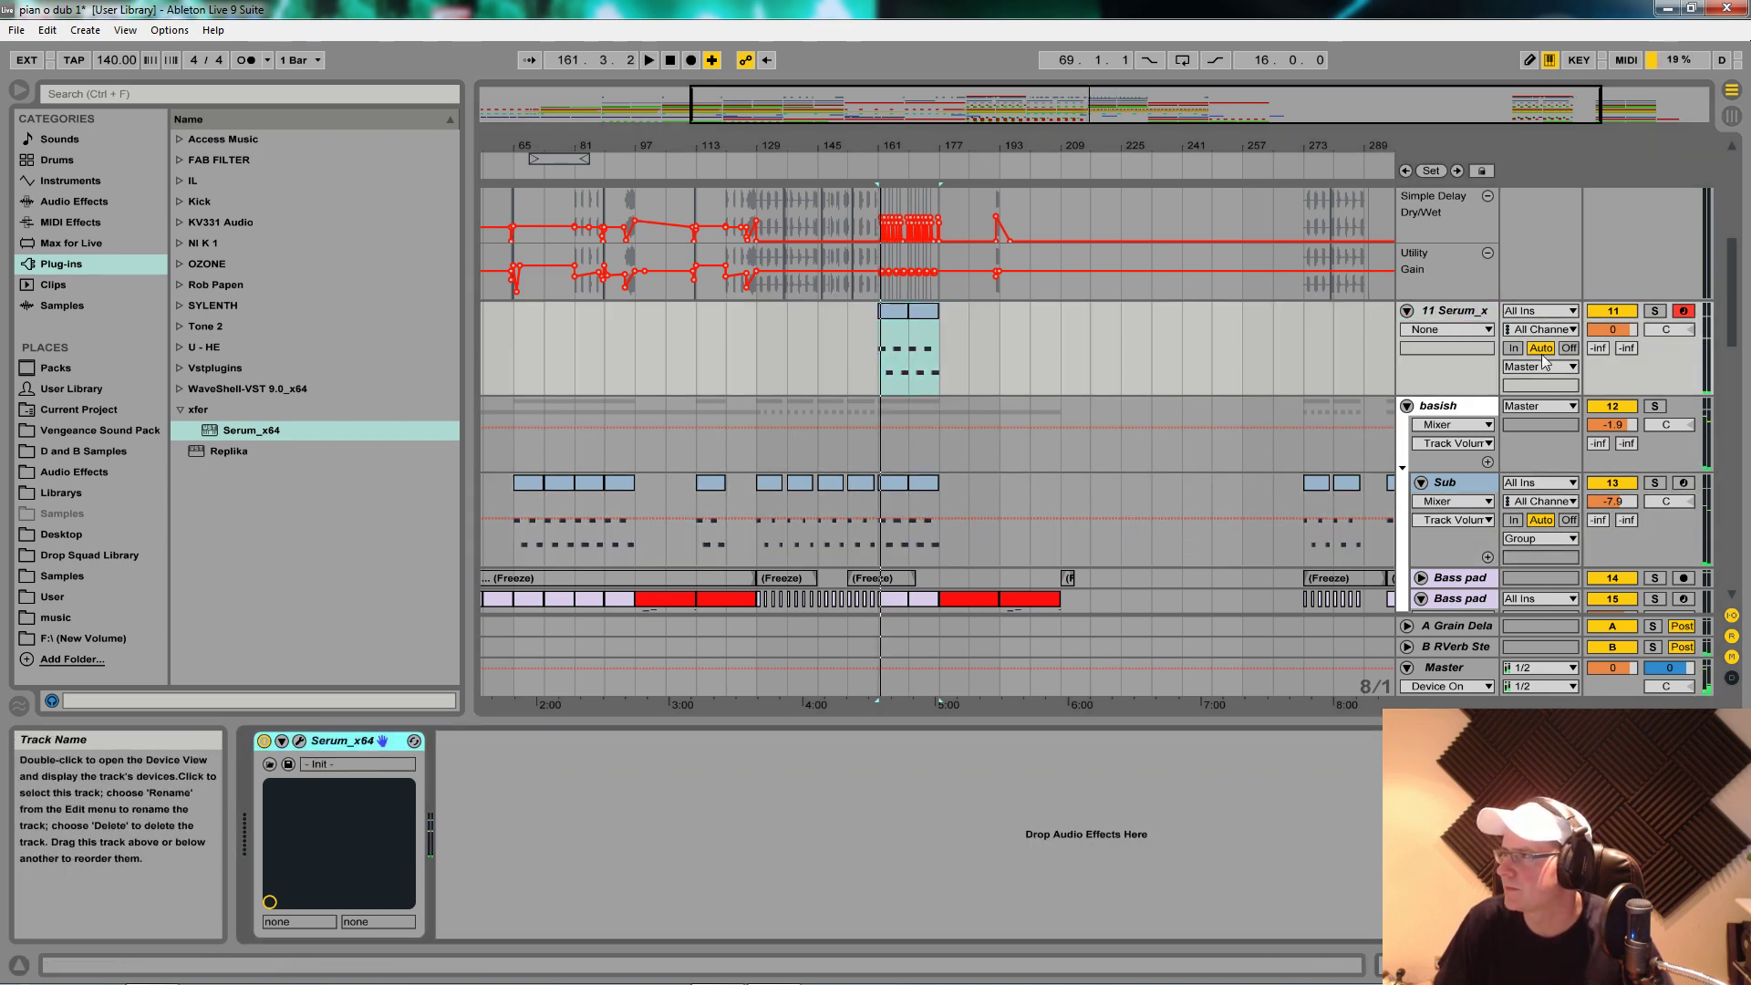
{"action": "left_click", "coordinate": [299, 741]}
{"action": "left_click", "coordinate": [737, 79]}
{"action": "left_click", "coordinate": [775, 156]}
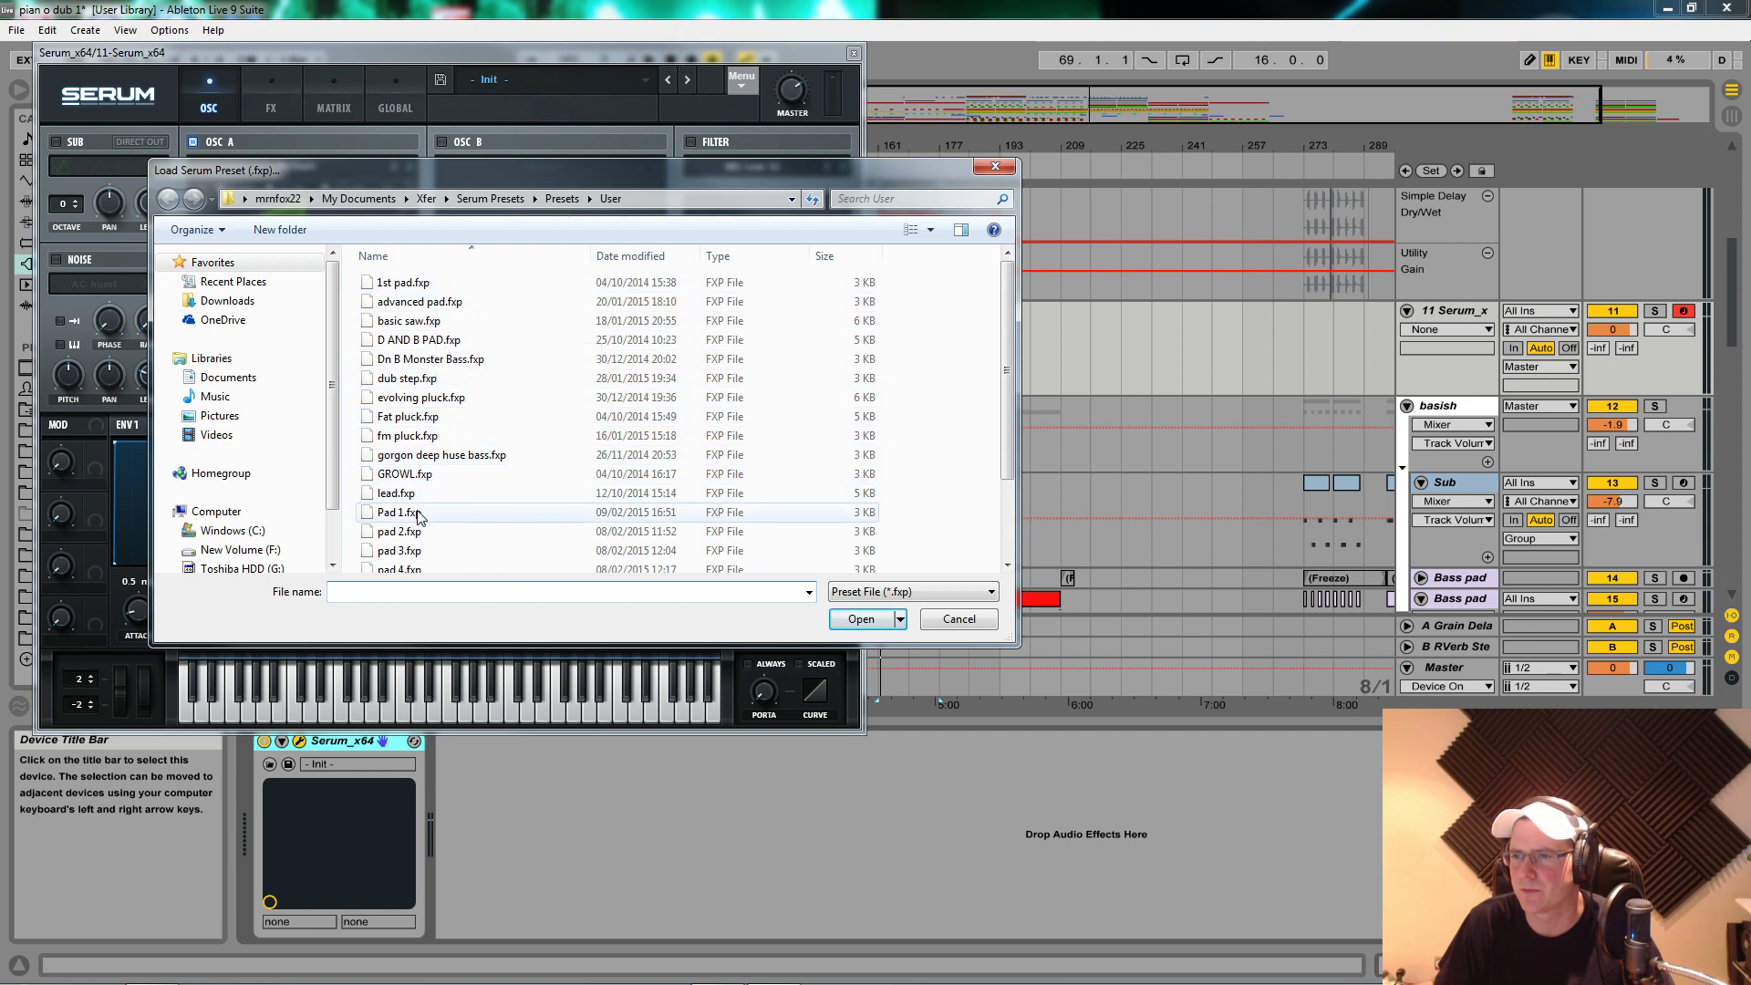
{"action": "left_click_drag", "start_coordinate": [1007, 360], "coordinate": [1000, 440]}
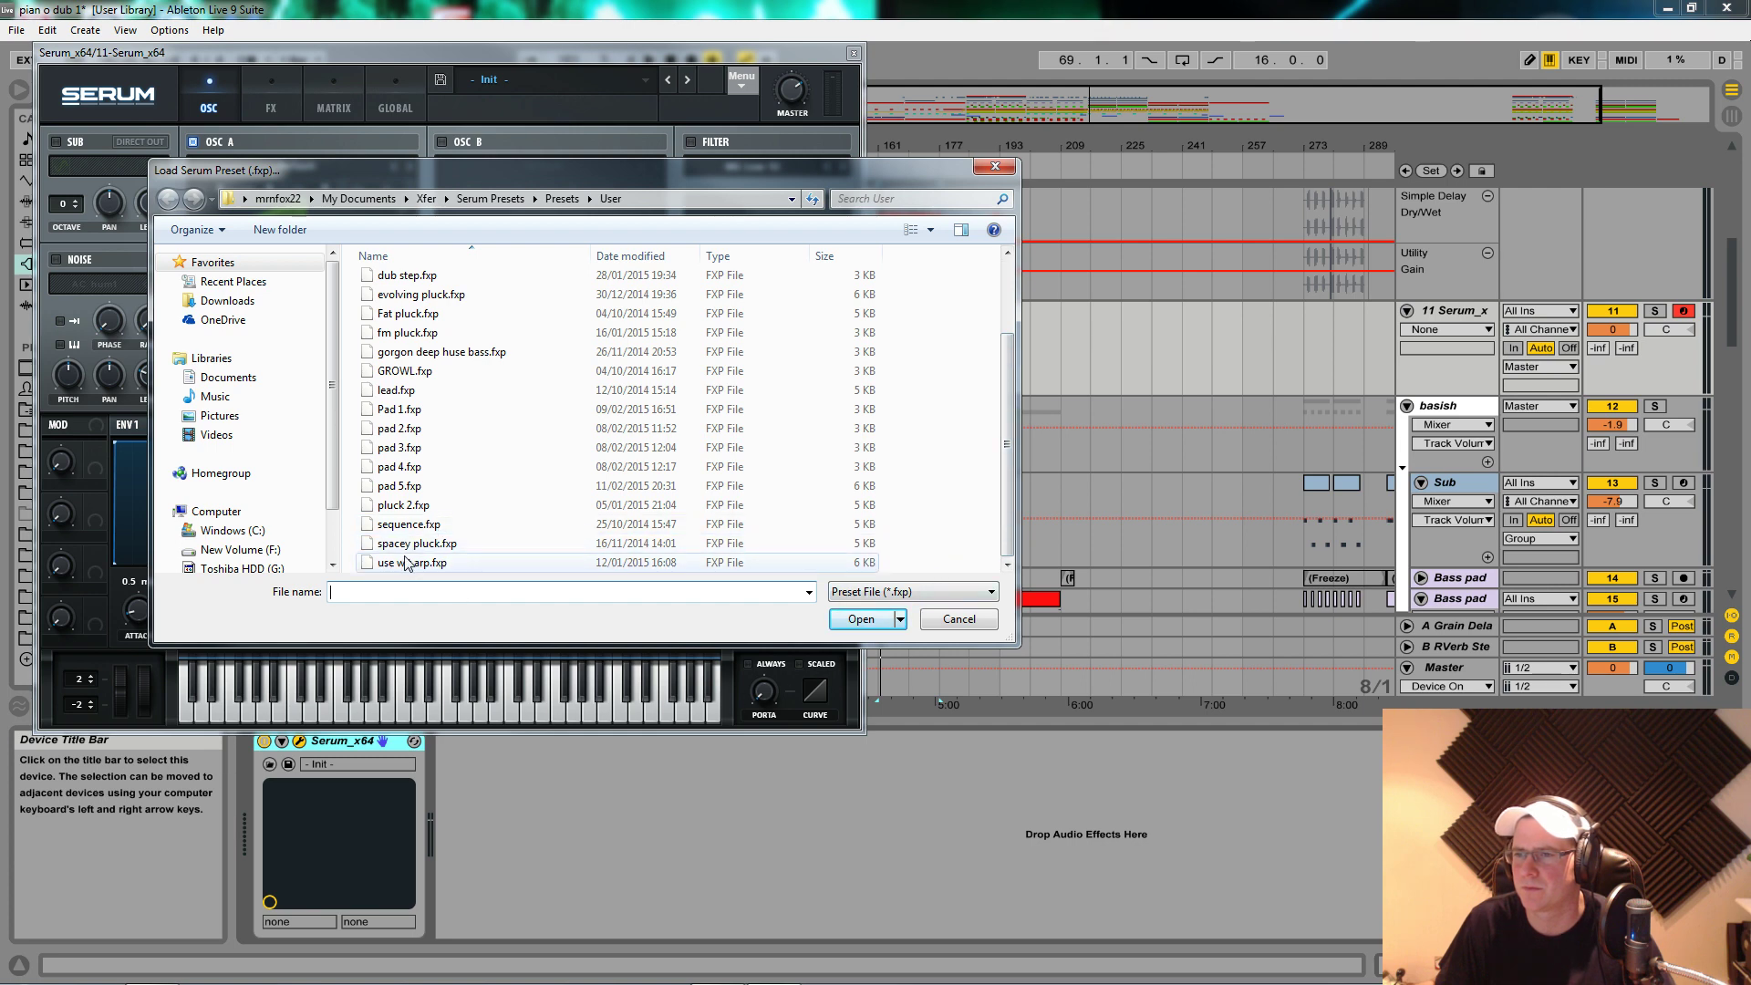
{"action": "left_click", "coordinate": [412, 373]}
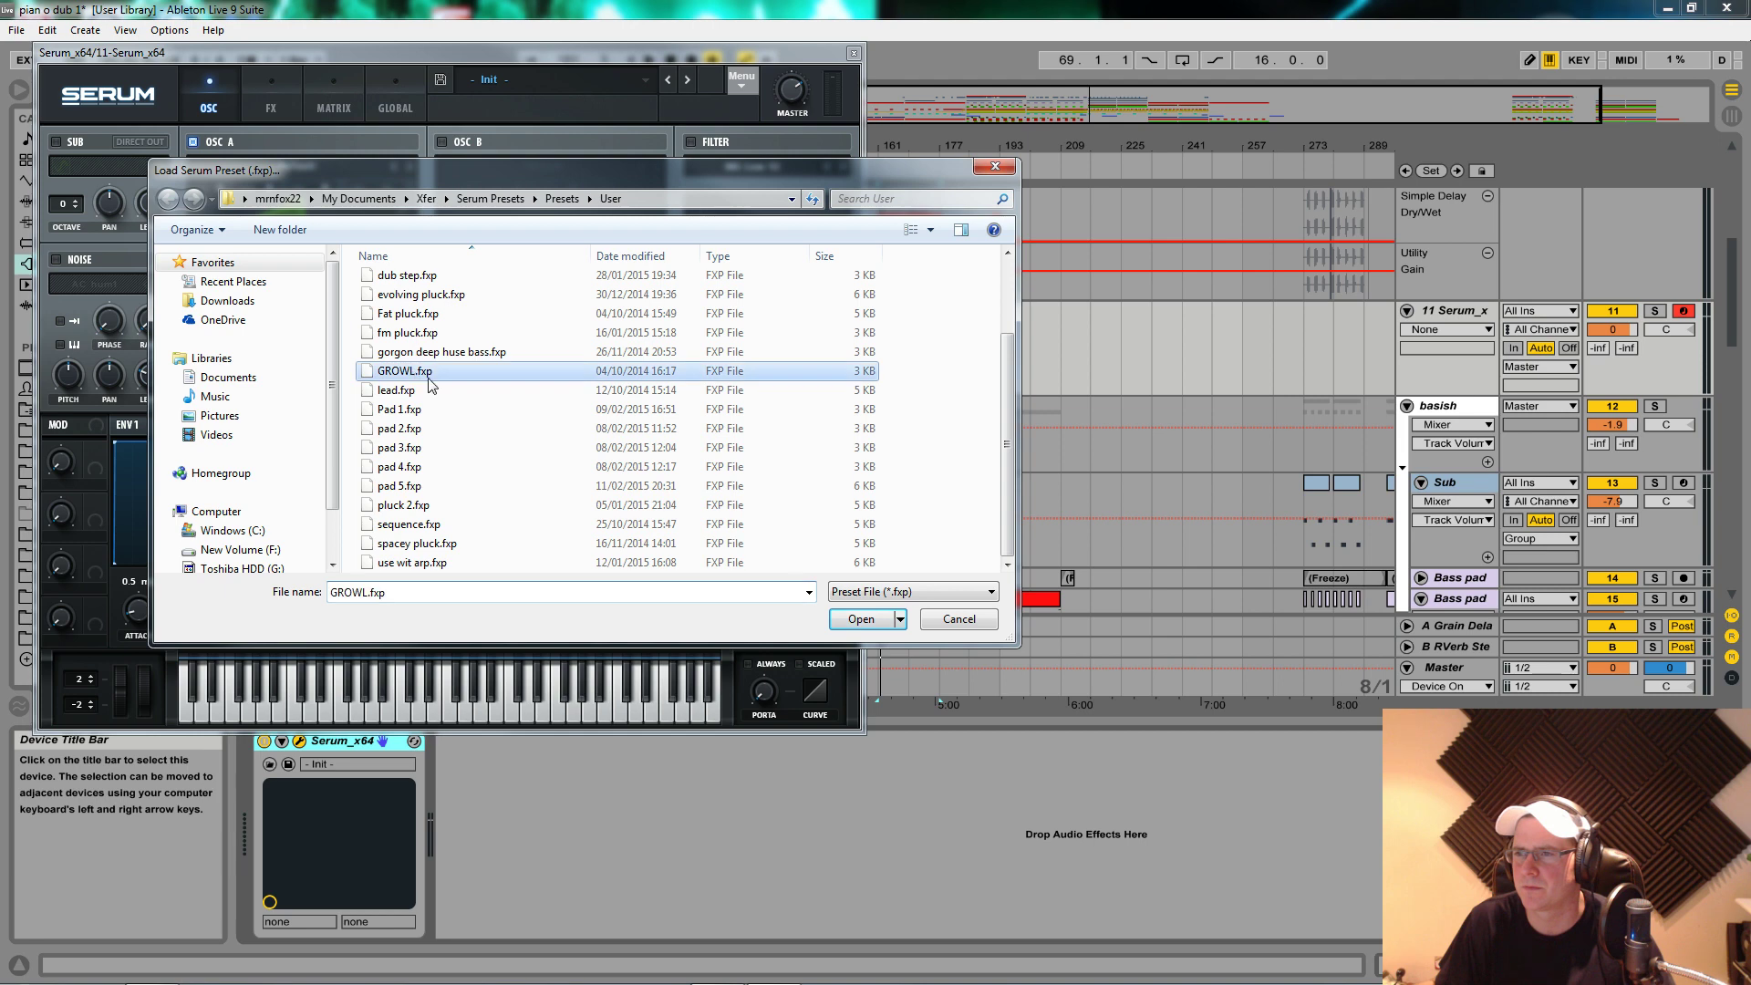
{"action": "left_click", "coordinate": [862, 619]}
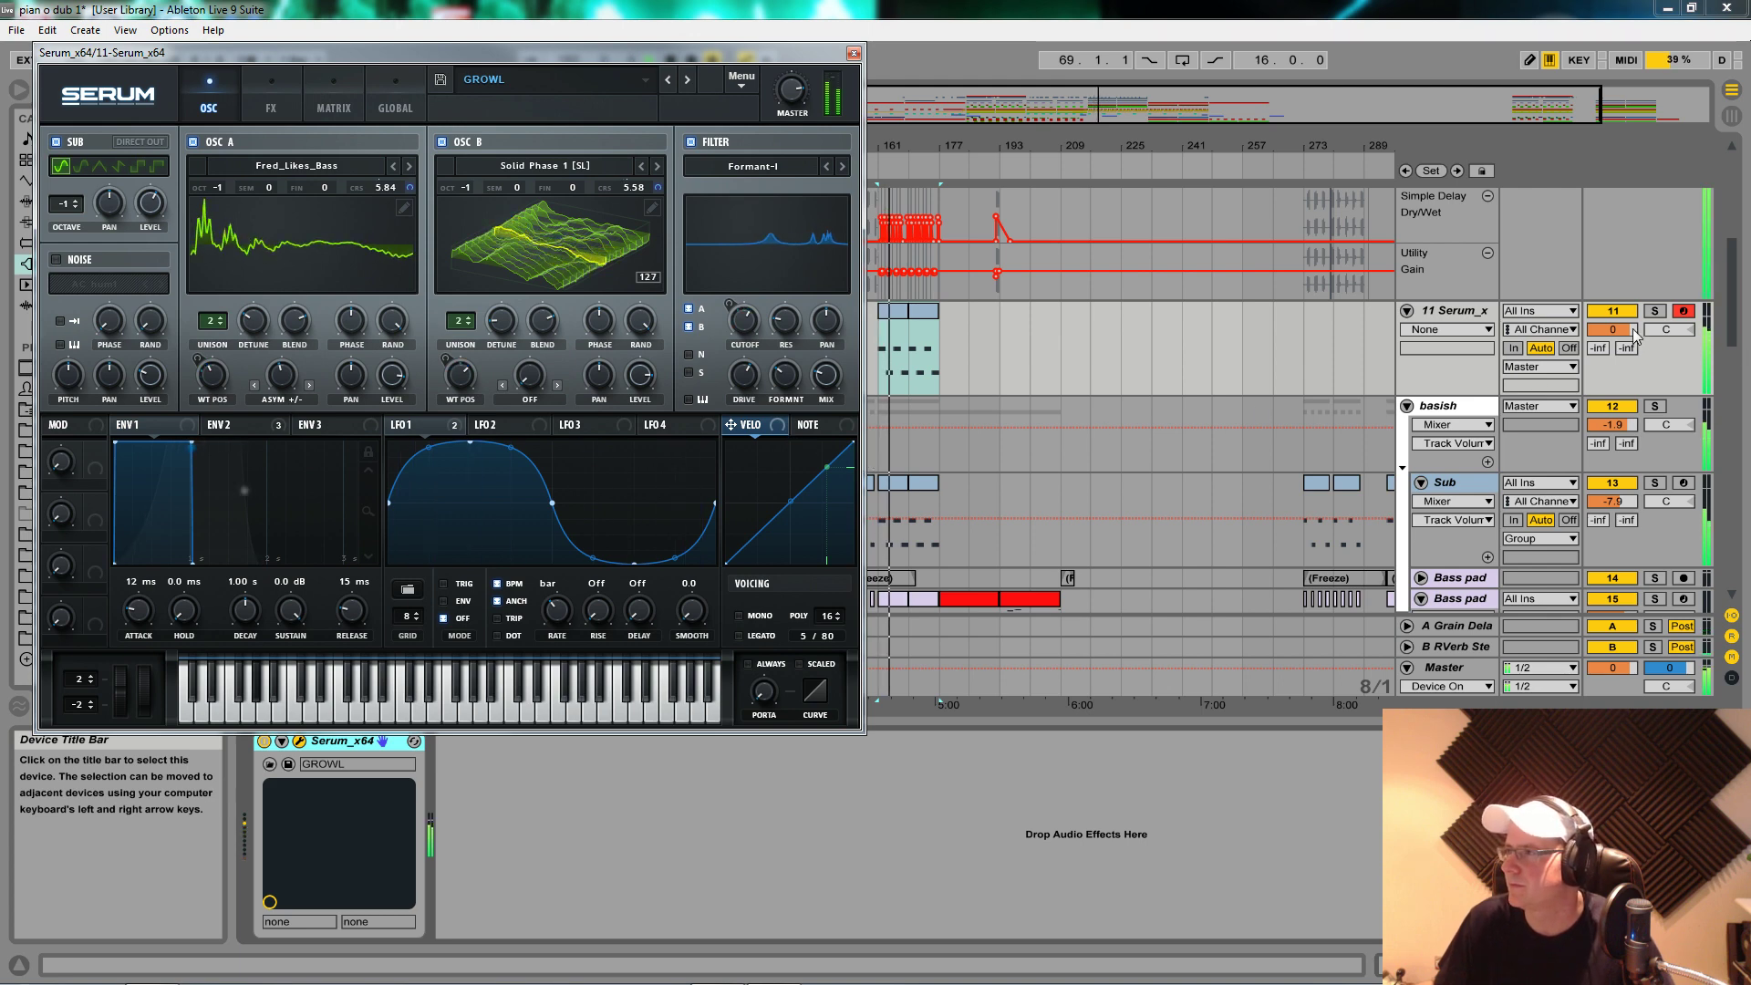
Step: Lower the Serum track's volume to -9.2 dB and replay the section from bar 161 with the plug-in window moved aside
{"action": "left_click_drag", "start_coordinate": [1612, 330], "coordinate": [1612, 408]}
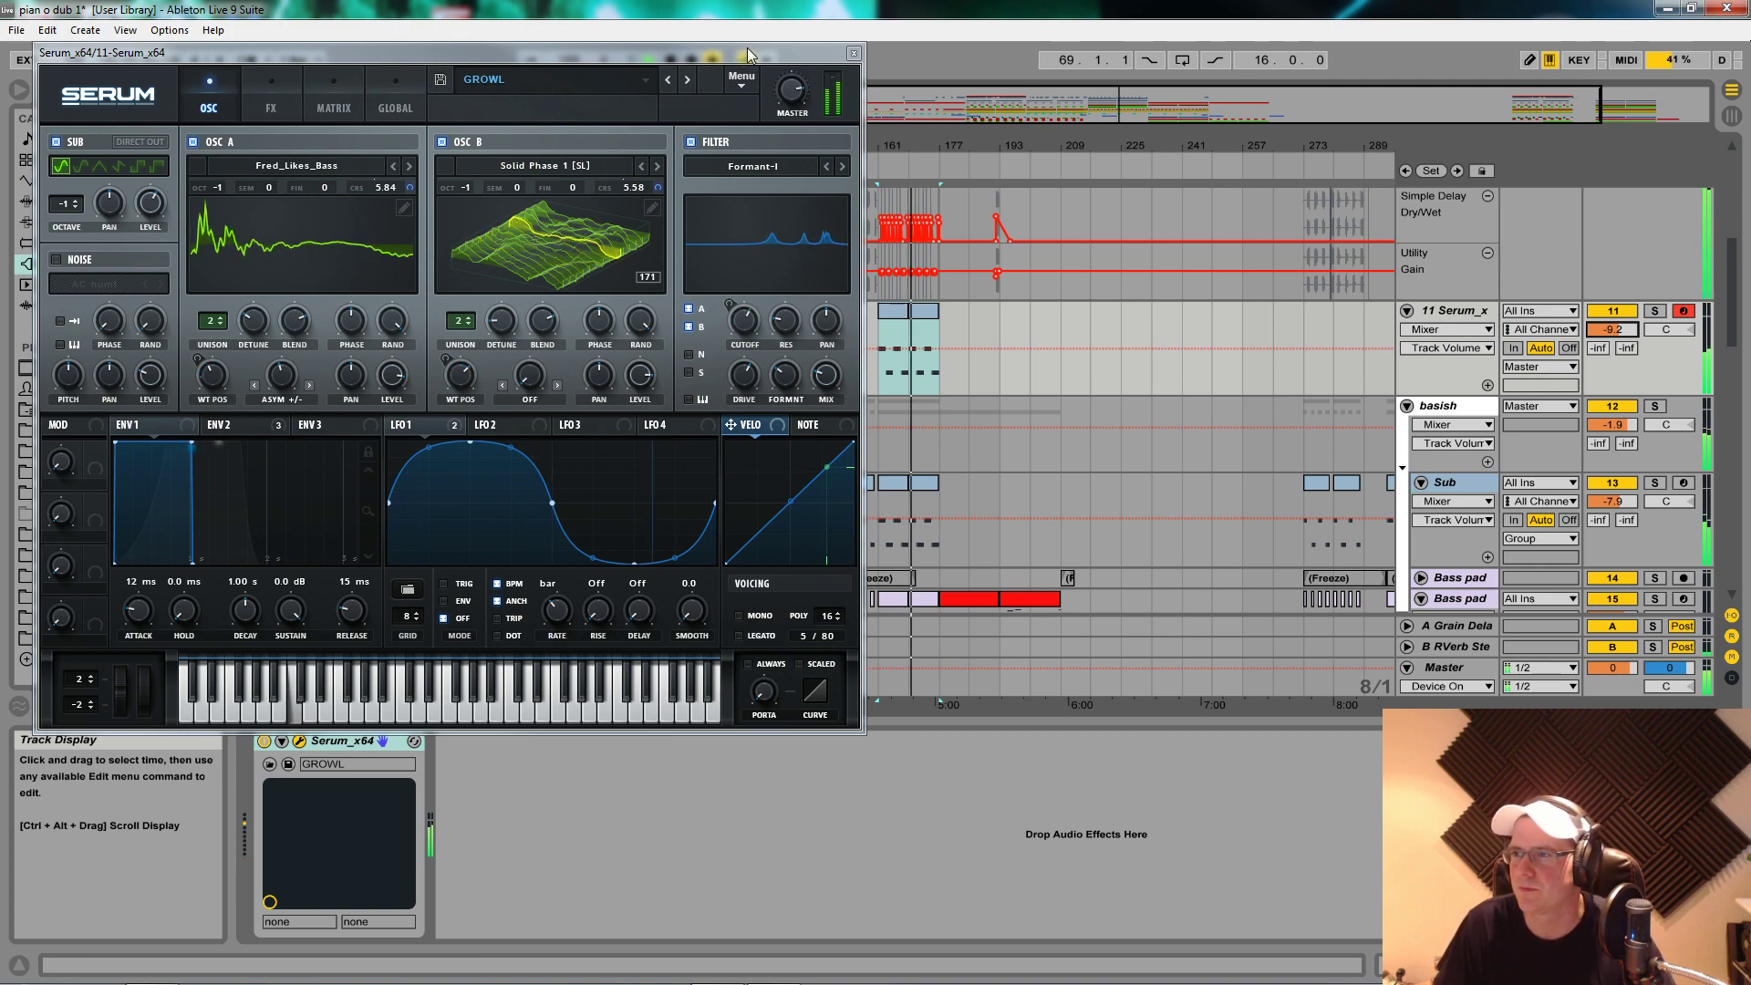
{"action": "left_click_drag", "start_coordinate": [748, 56], "coordinate": [495, 157]}
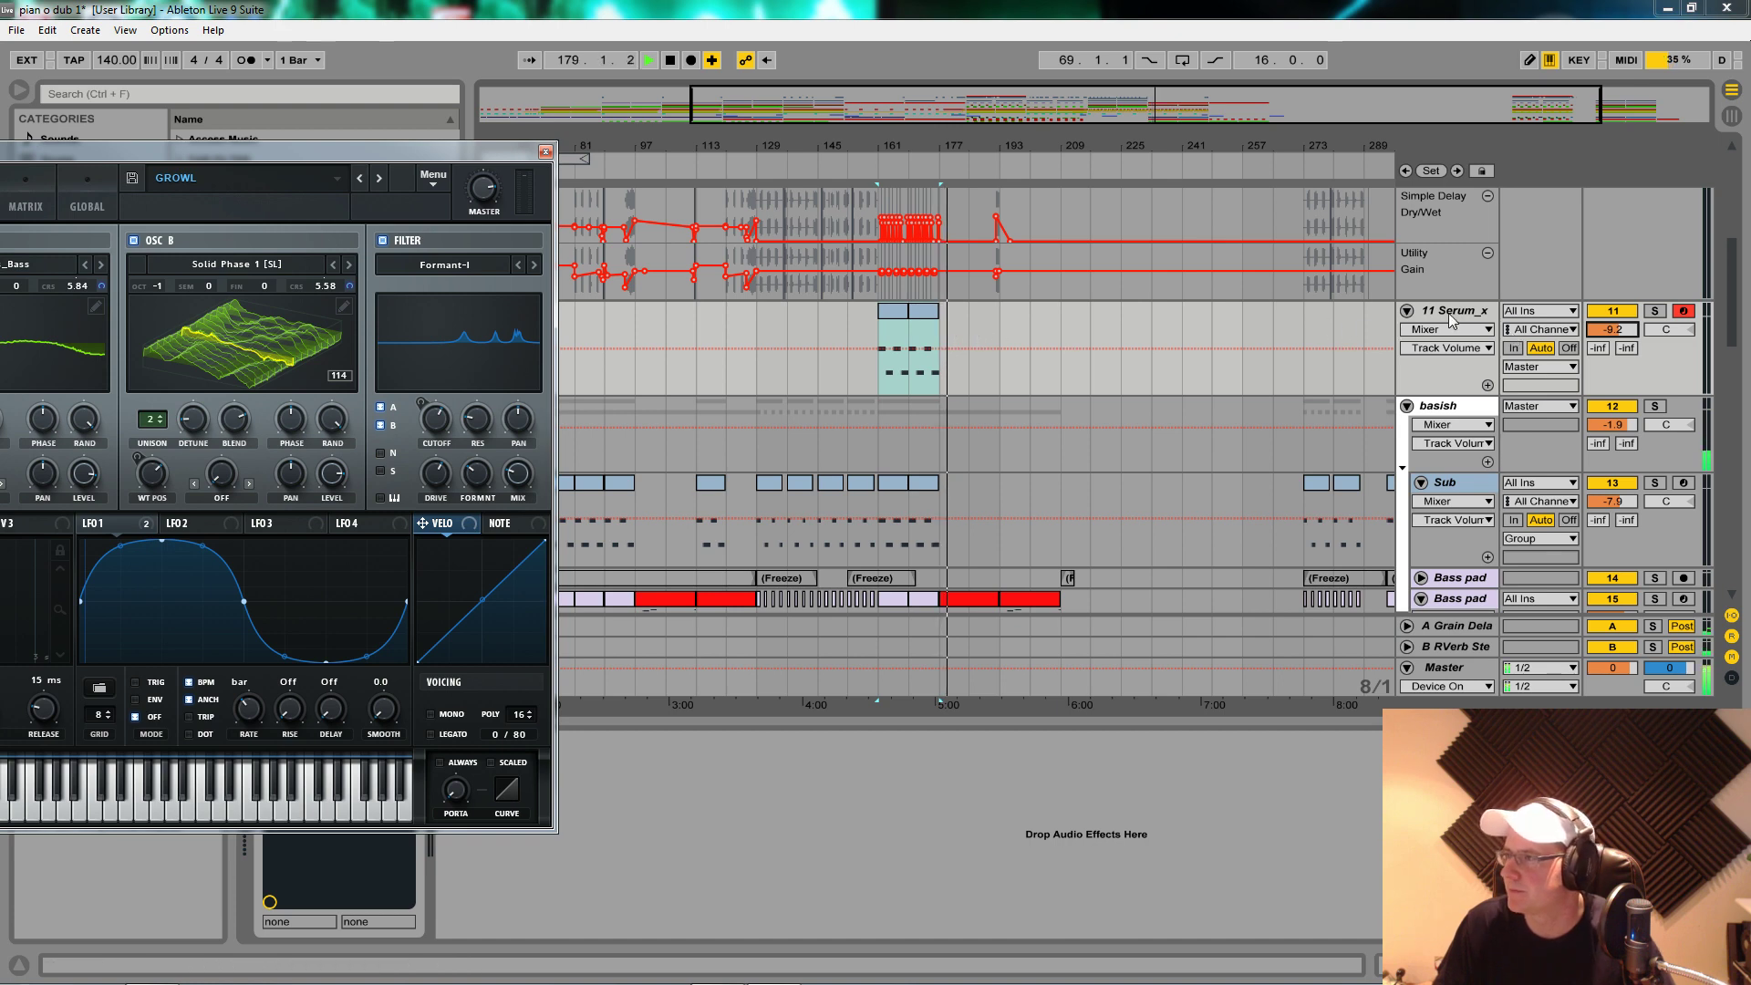
{"action": "key", "text": "space"}
{"action": "key", "text": "space"}
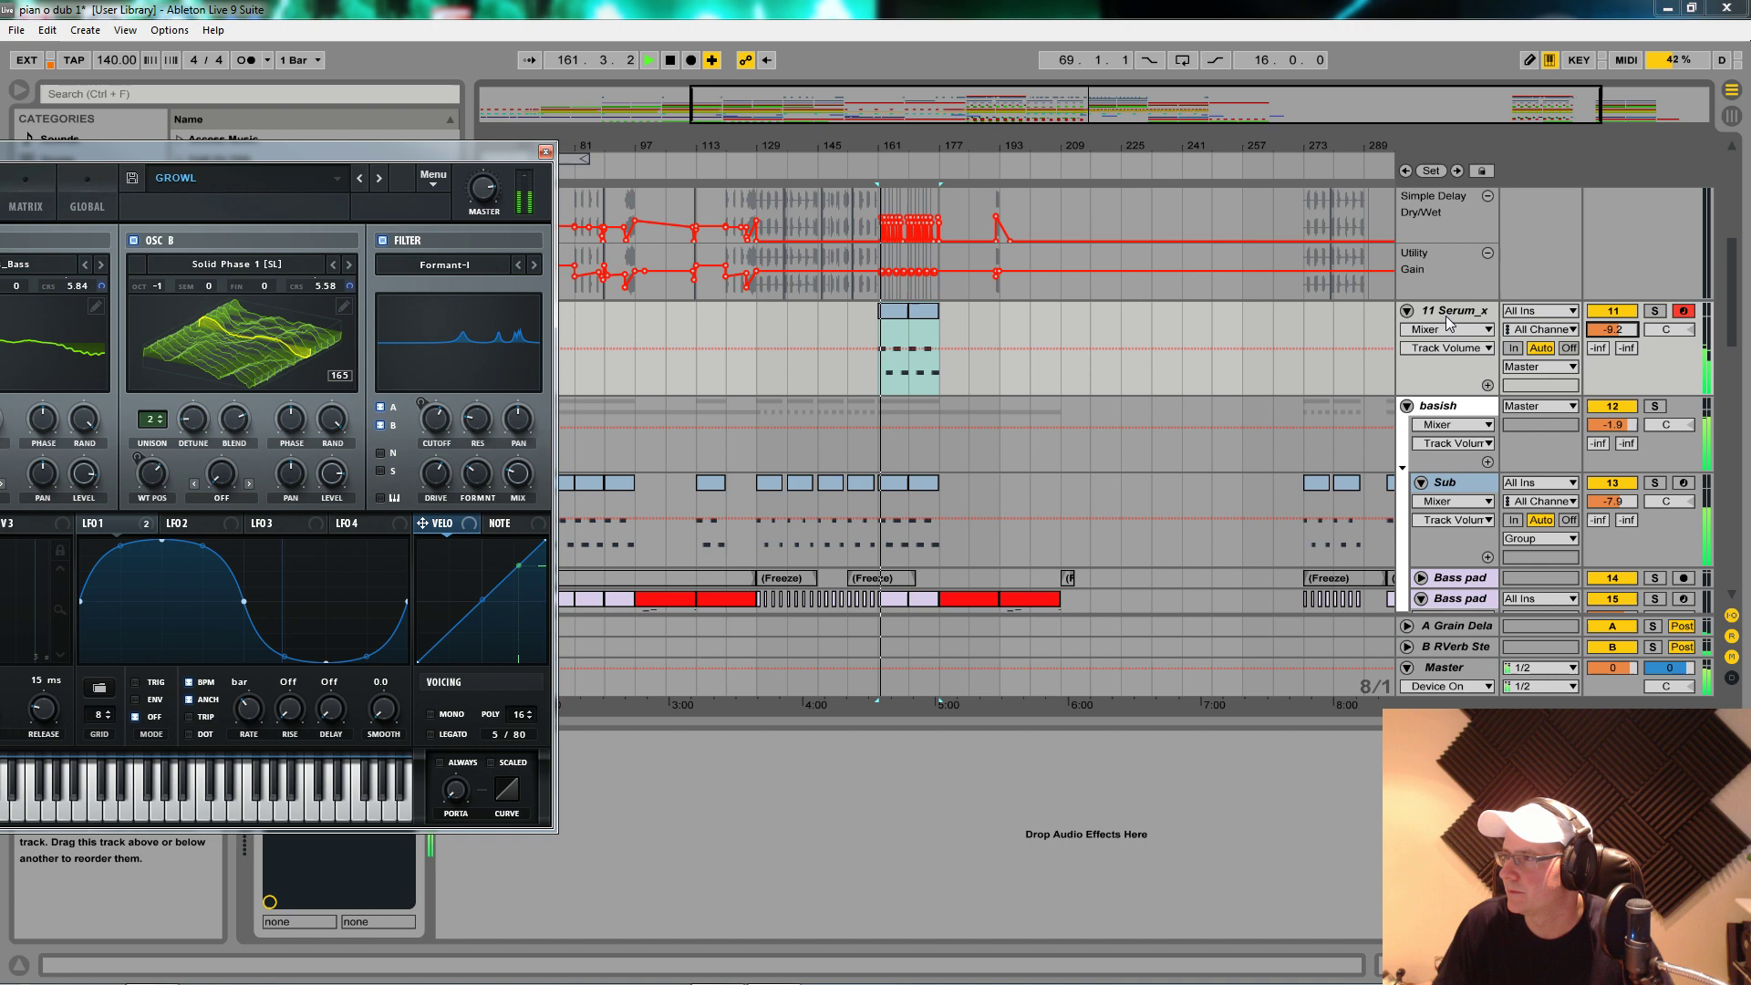
Step: Copy the Sub track's kick-sidechained Compressor onto the Serum track, then close the plug-in window and audition from bar 161
{"action": "left_click", "coordinate": [1456, 495]}
{"action": "left_click", "coordinate": [1179, 746]}
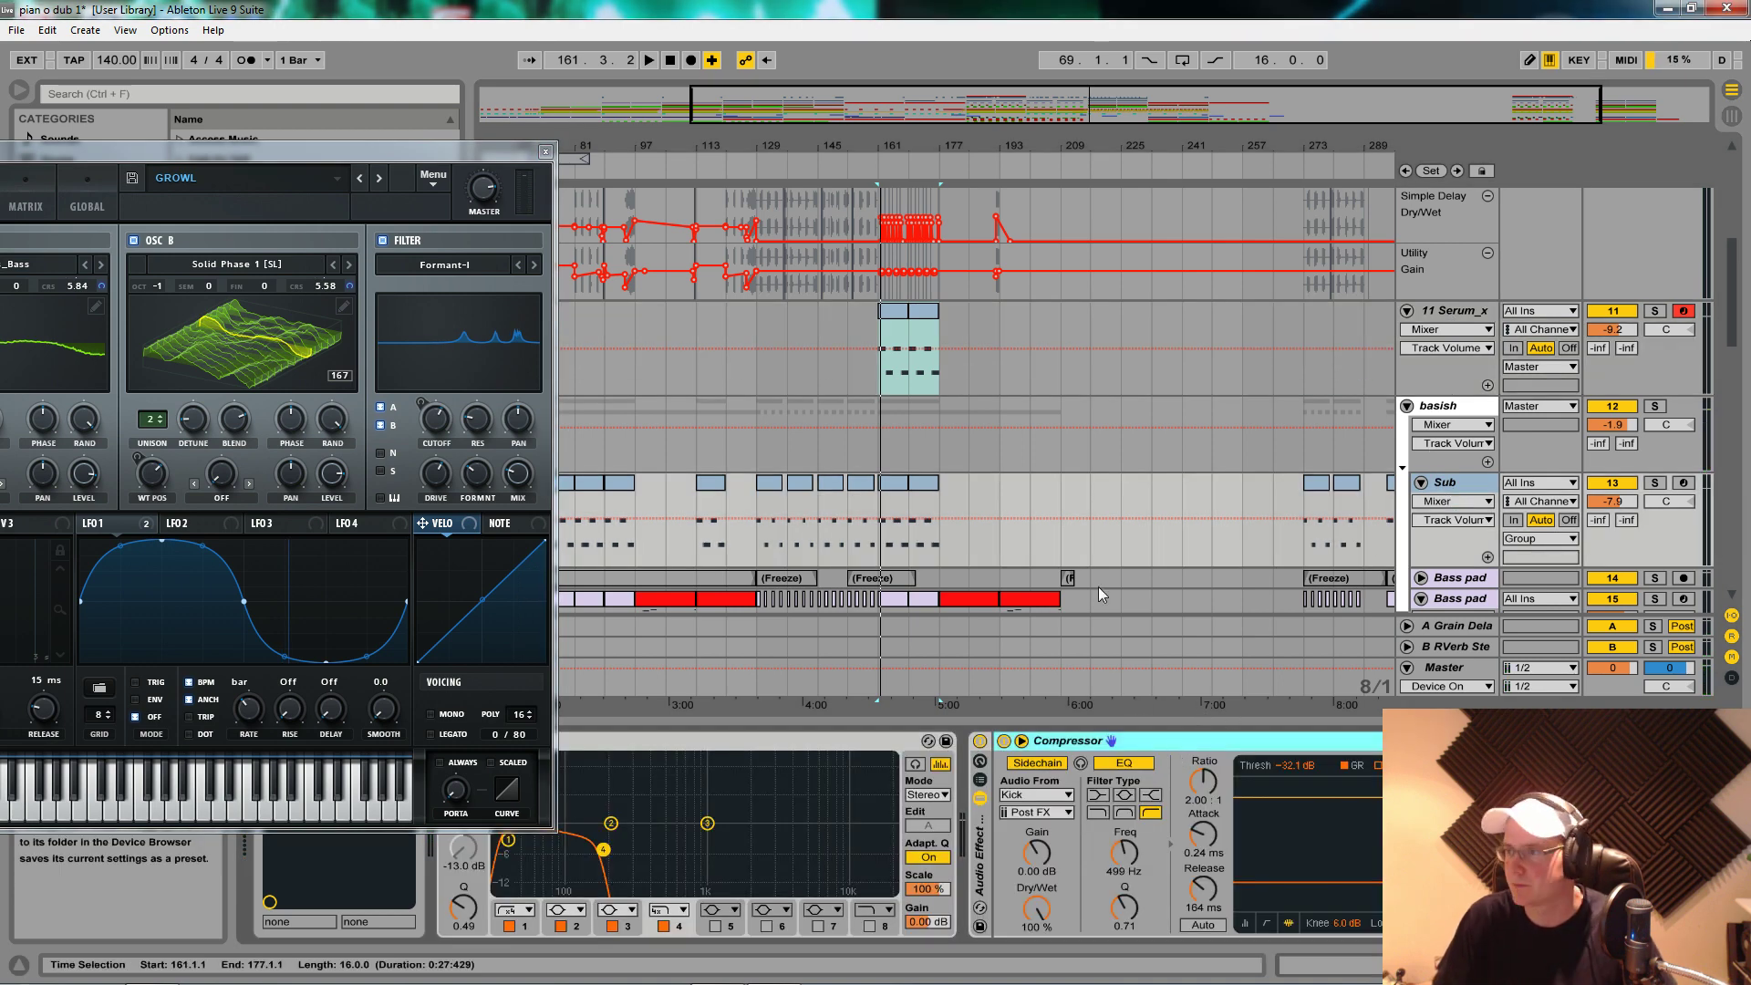
{"action": "left_click", "coordinate": [1435, 312]}
{"action": "left_click", "coordinate": [868, 795]}
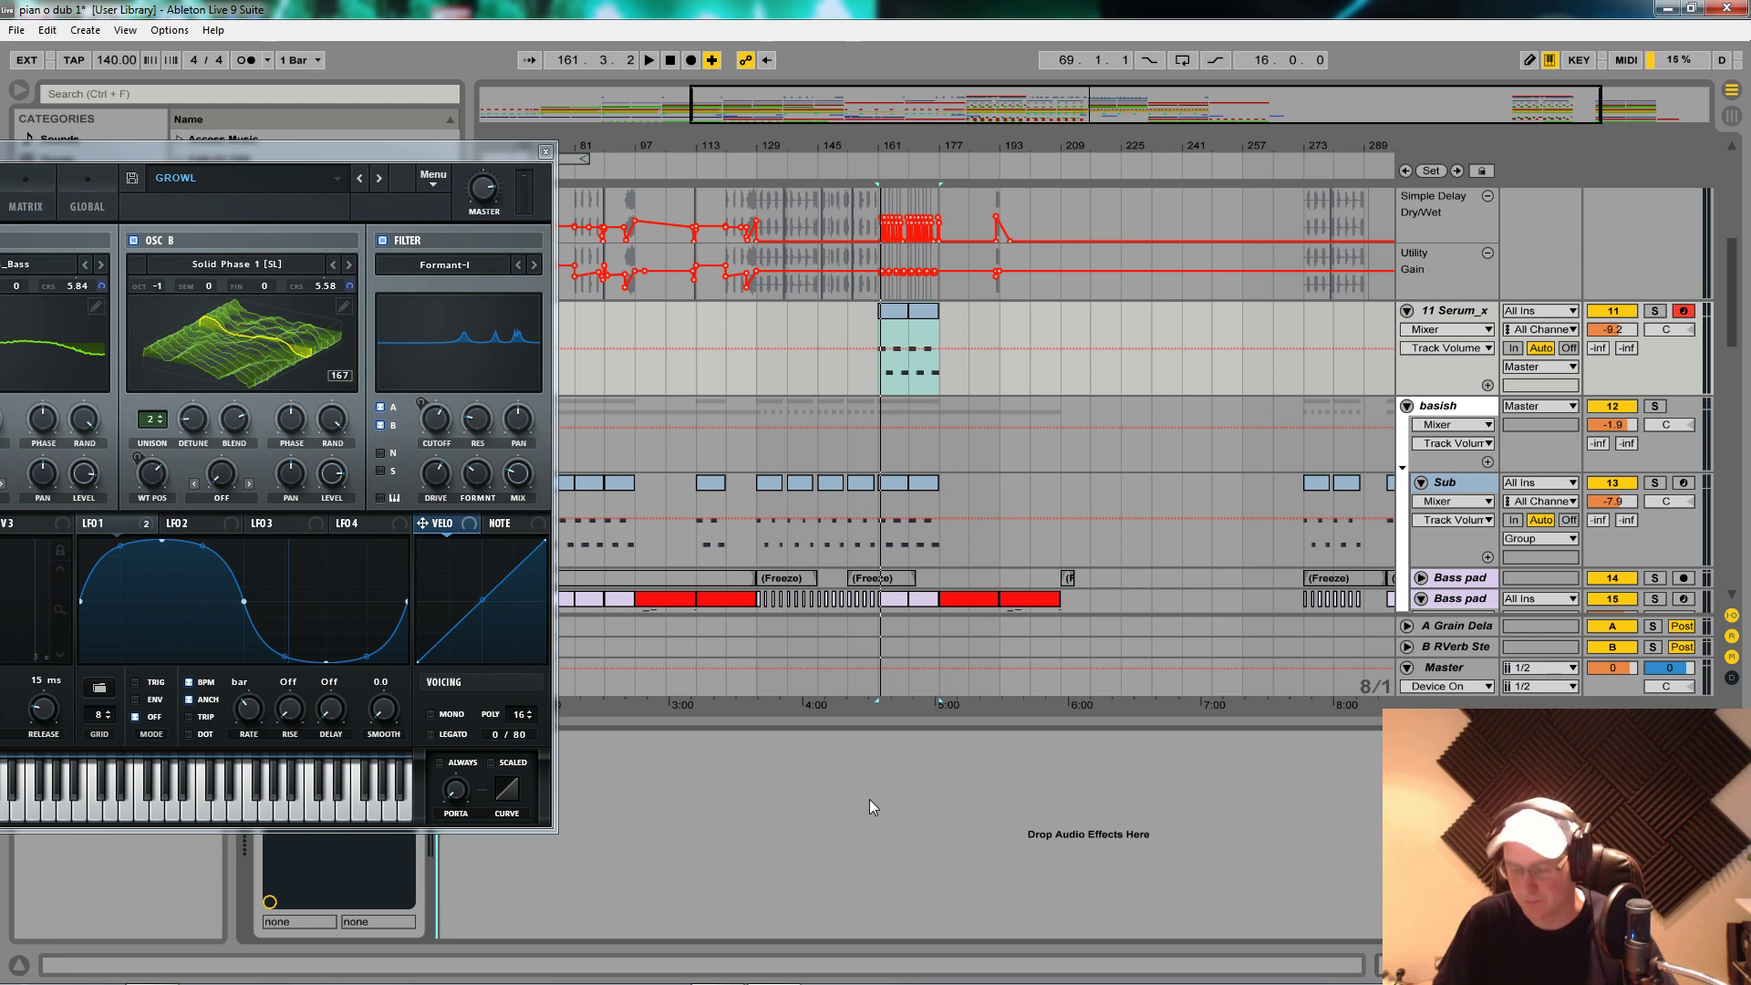
{"action": "key", "text": "ctrl+v"}
{"action": "key", "text": "space"}
{"action": "key", "text": "space"}
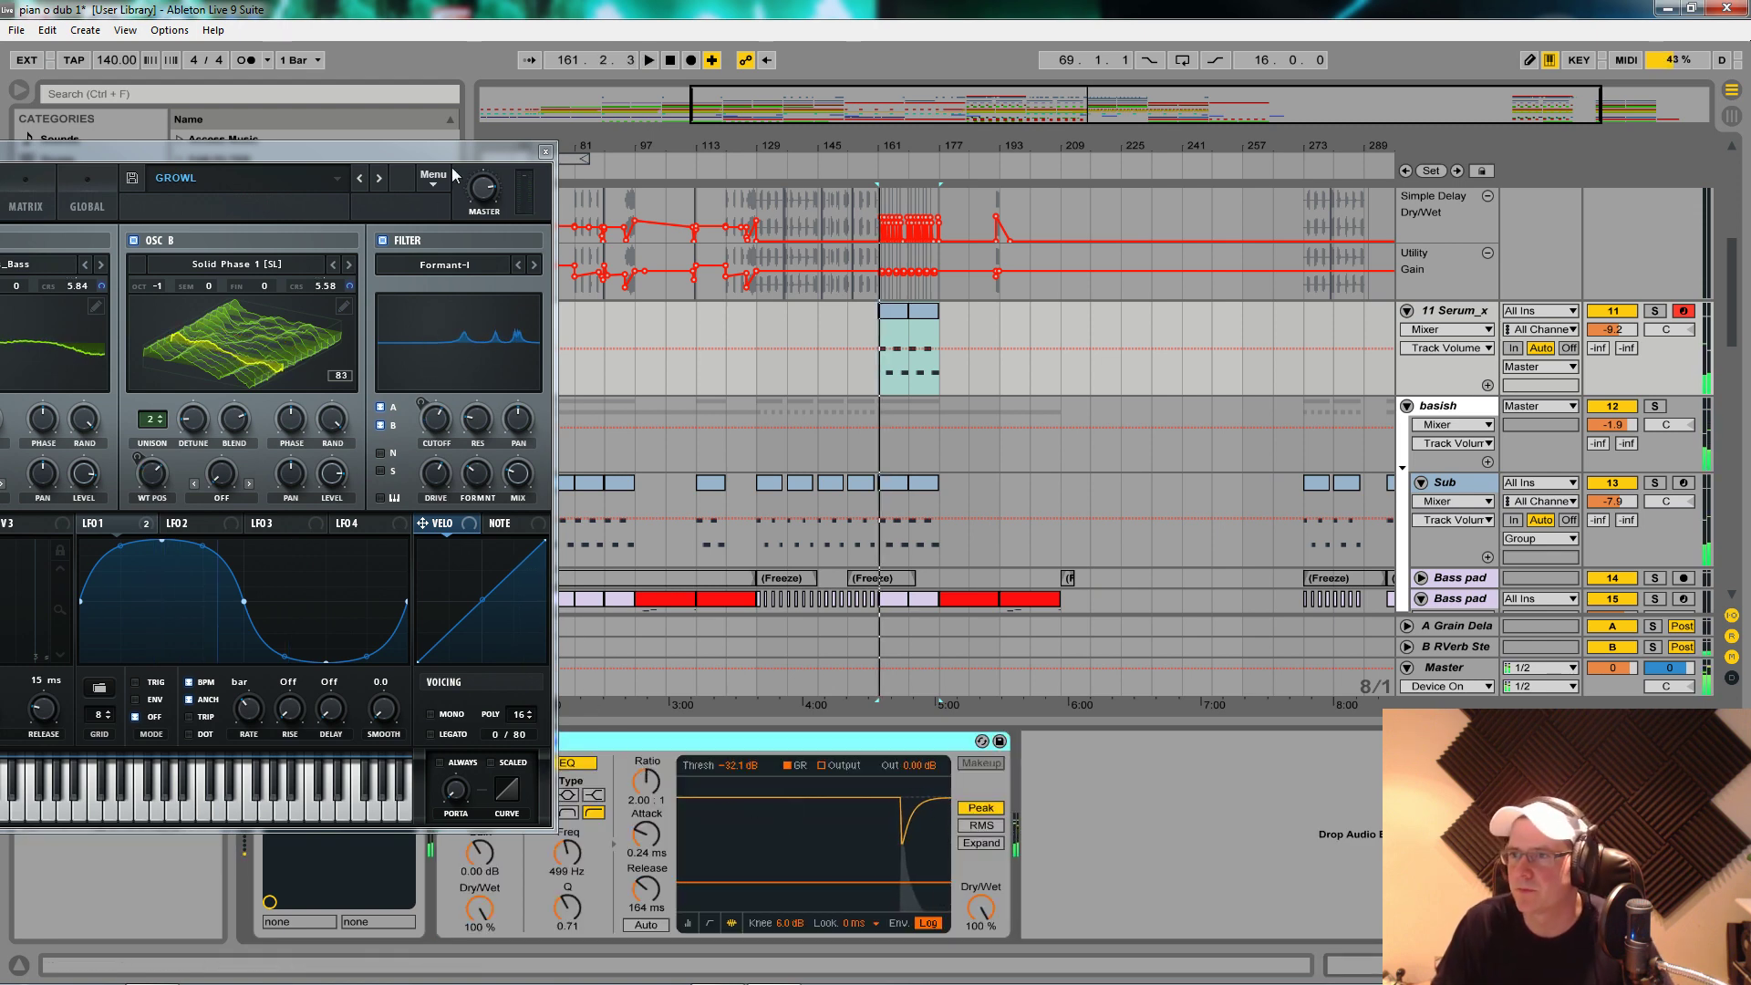
{"action": "left_click", "coordinate": [545, 151]}
{"action": "key", "text": "space"}
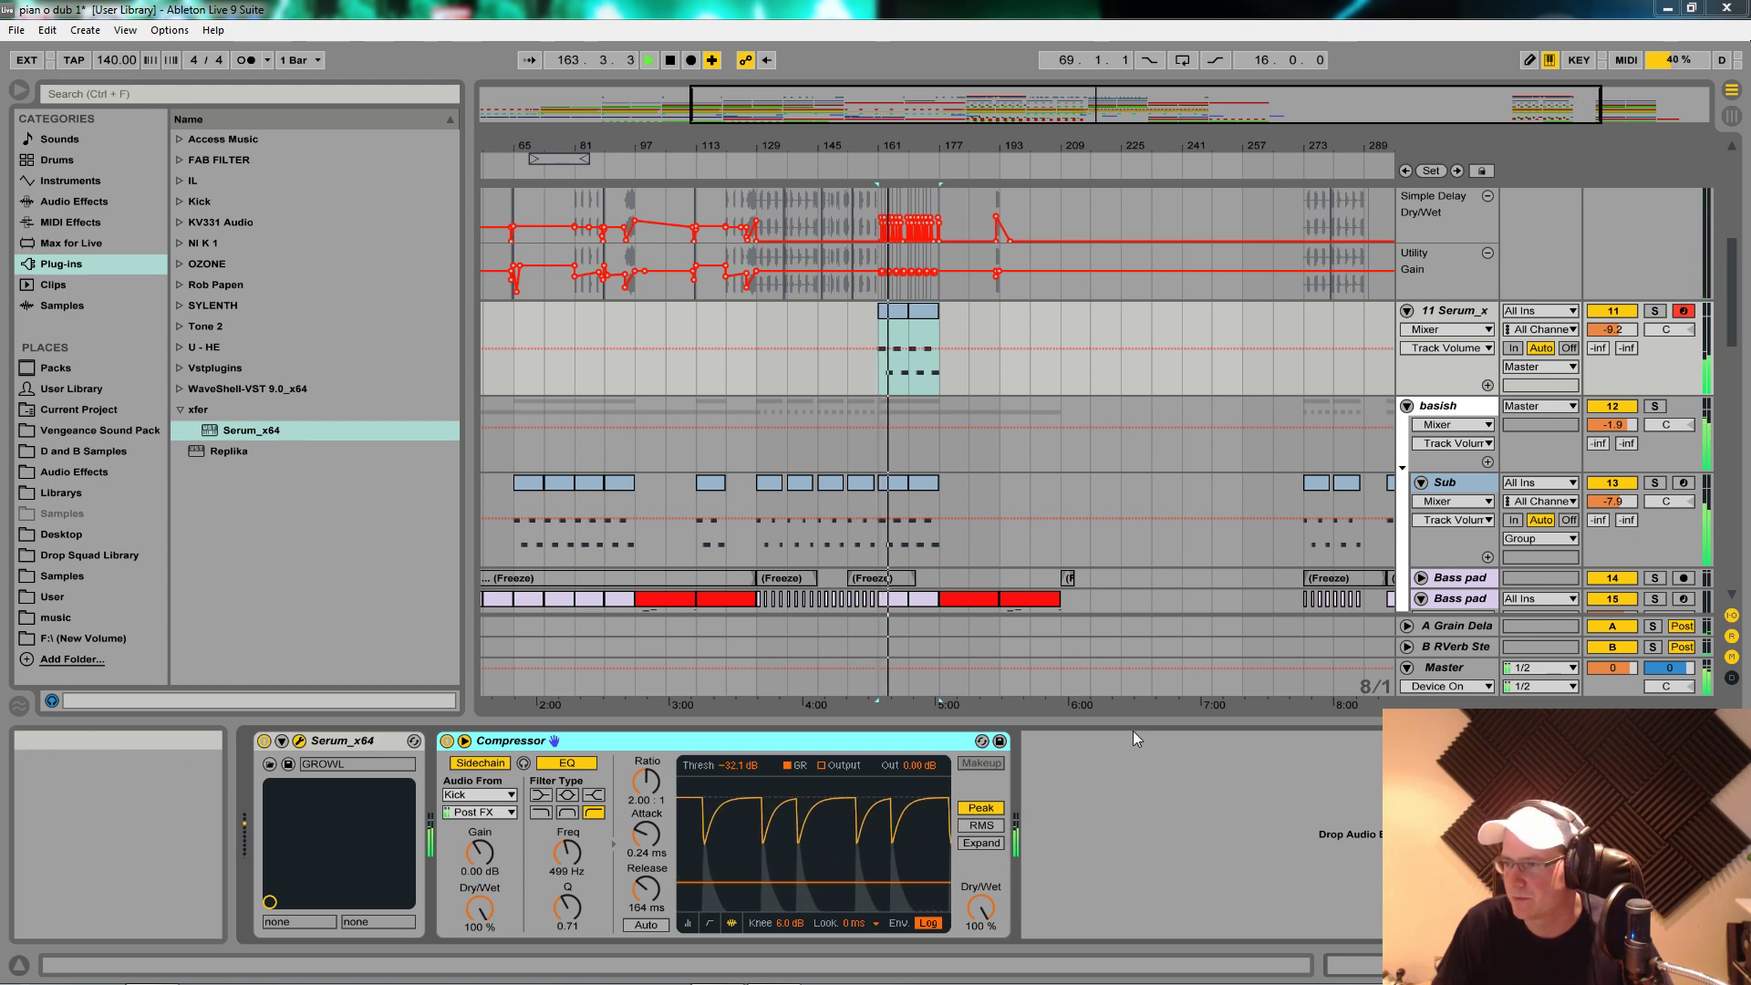
Step: Copy the Sub track's snare-sidechained Compressor onto the Serum track after its kick-sidechained one
{"action": "left_click", "coordinate": [1457, 485]}
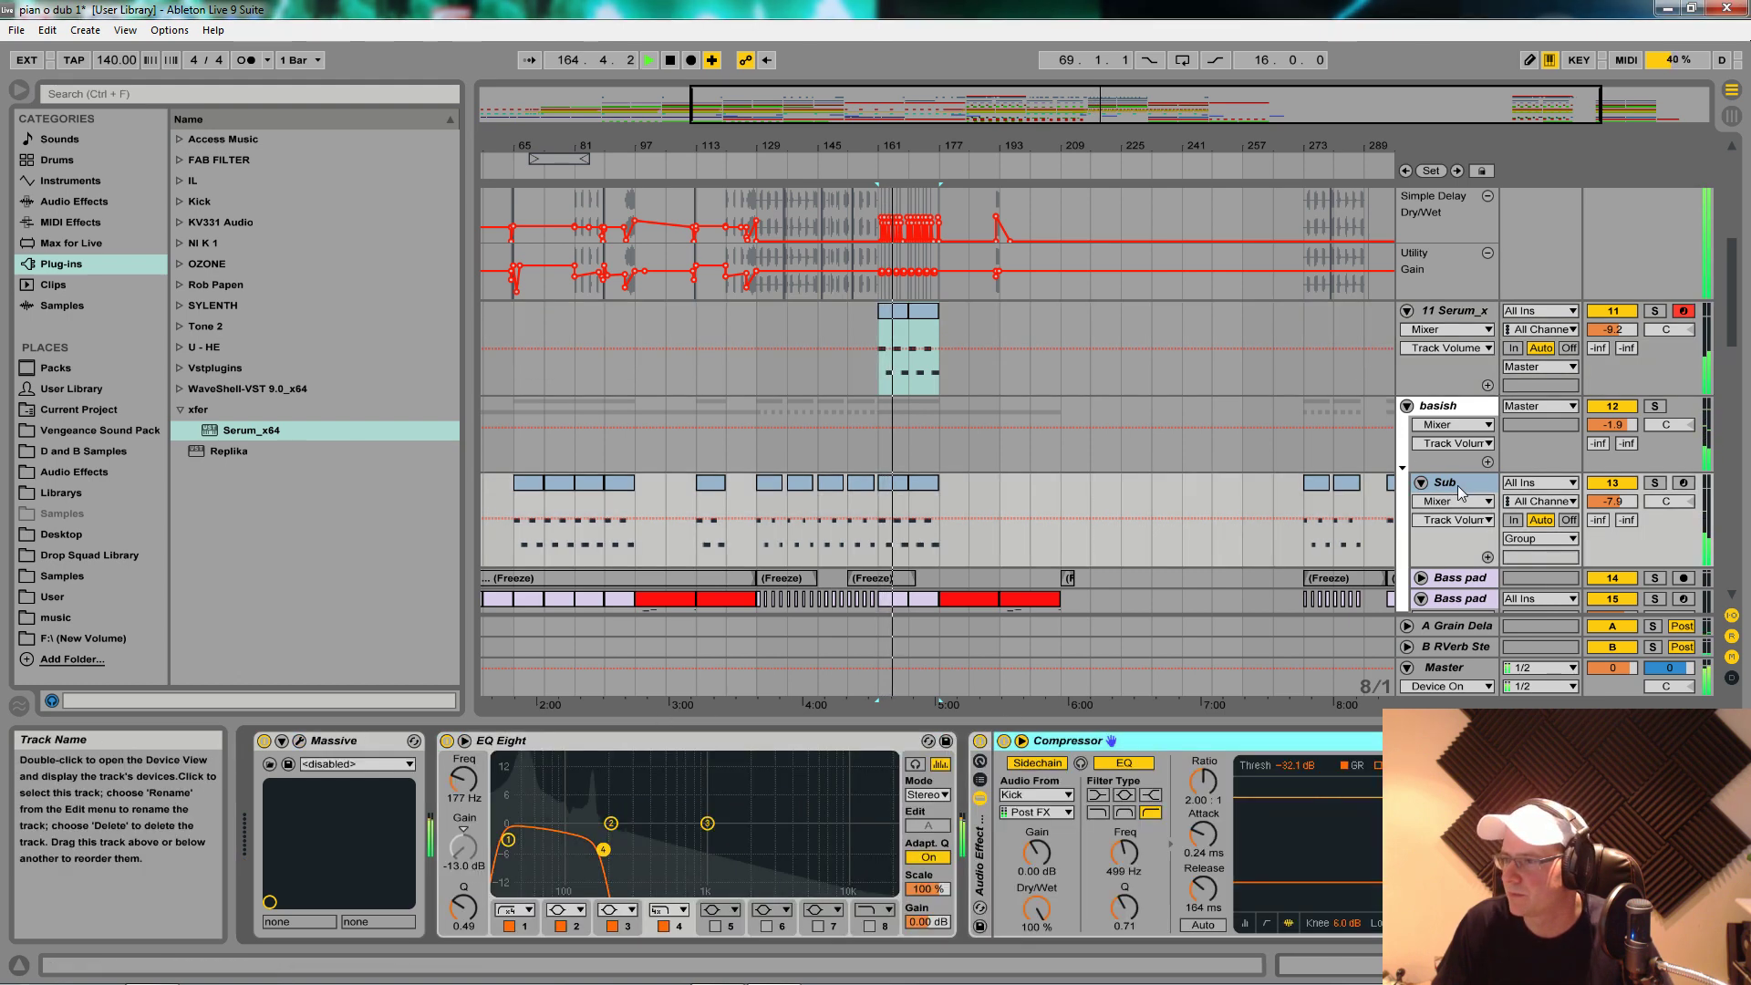
{"action": "left_click", "coordinate": [1550, 741]}
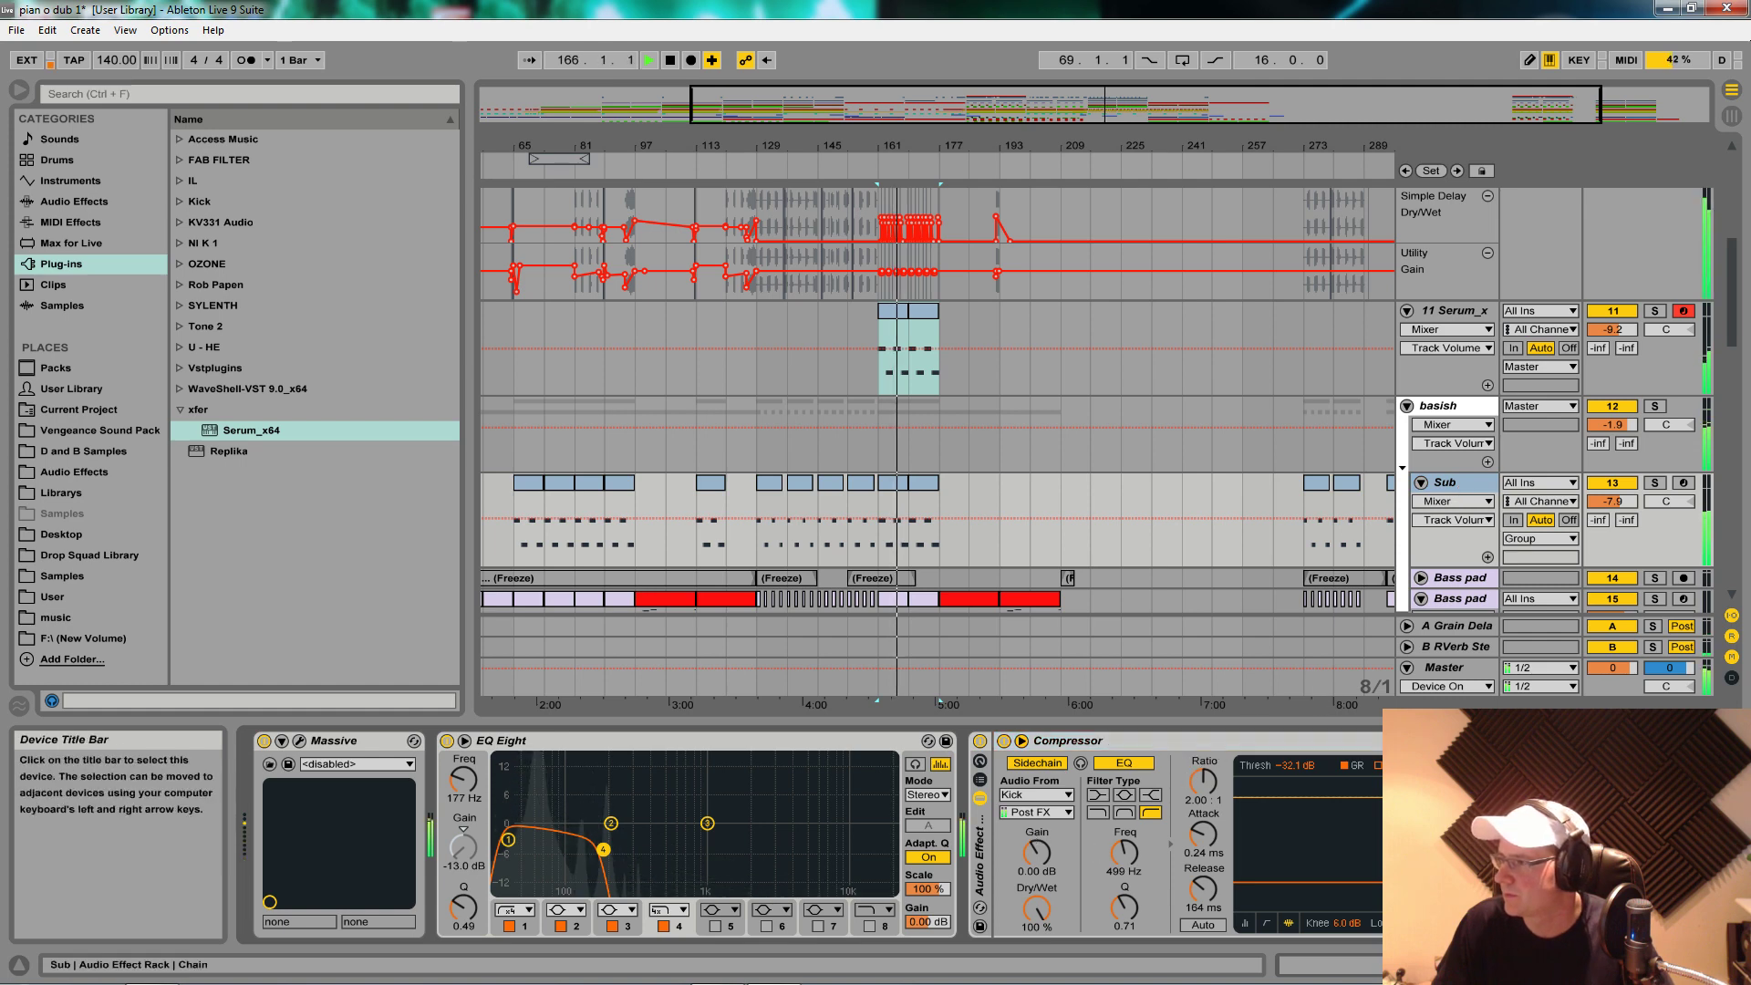
{"action": "left_click", "coordinate": [1451, 315]}
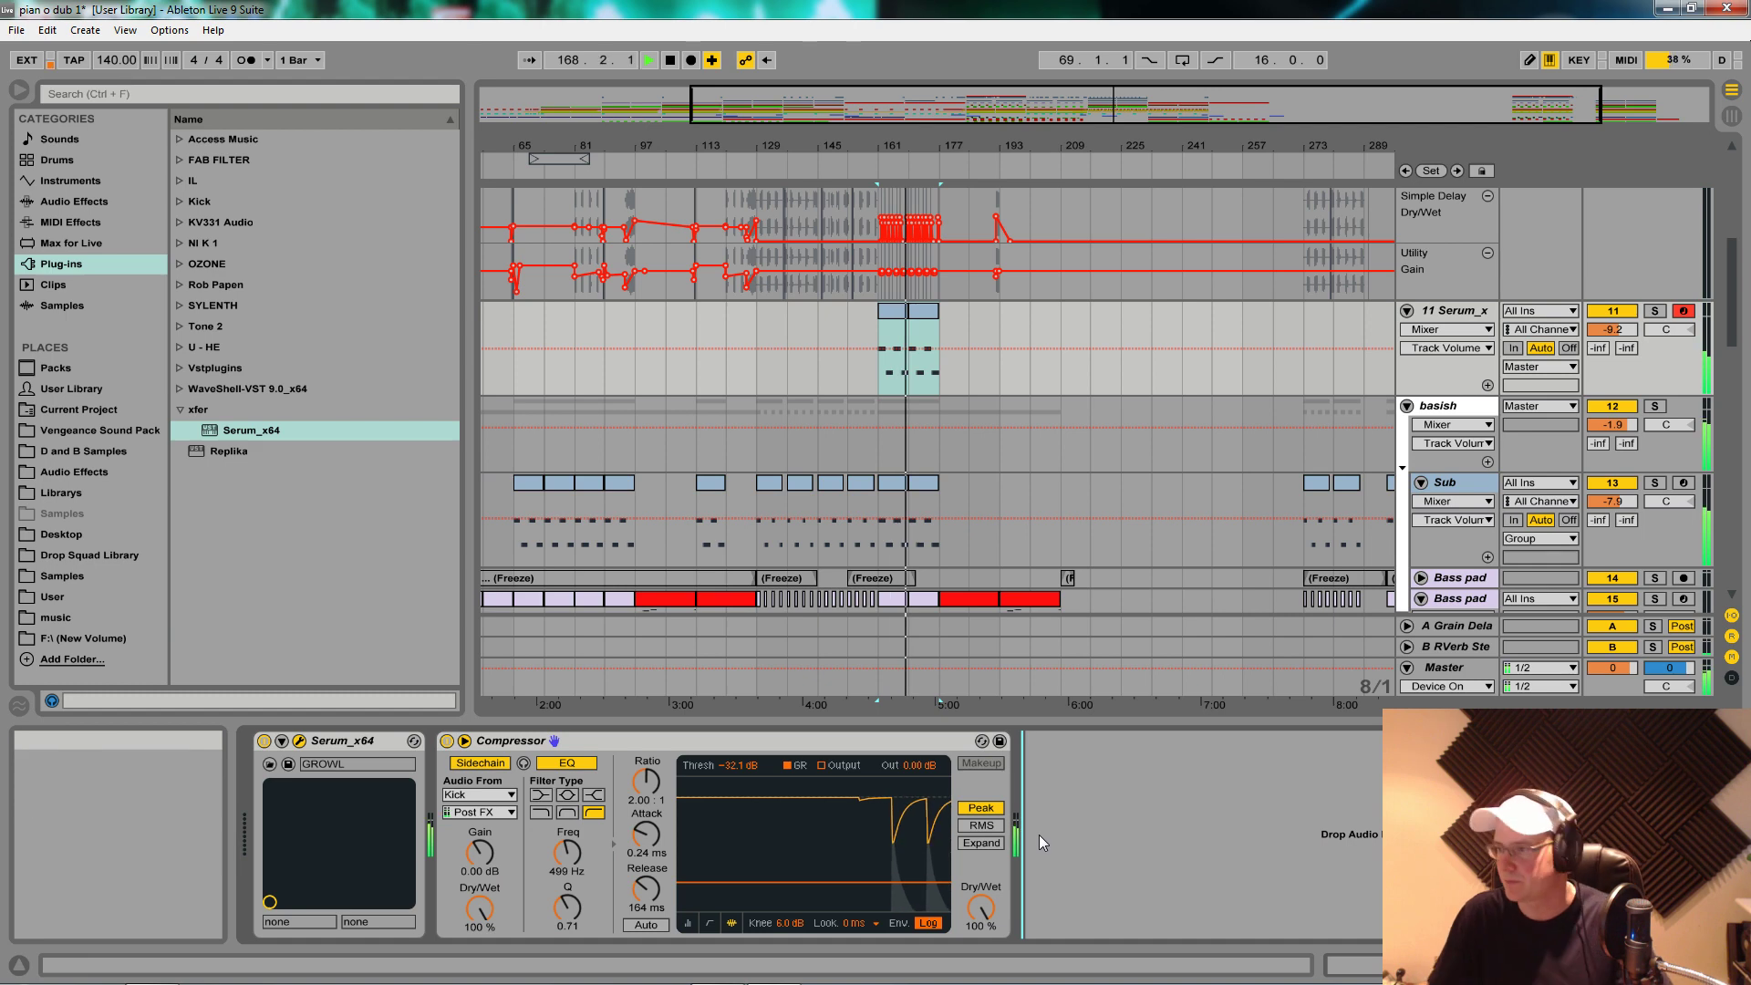
{"action": "key", "text": "ctrl+t"}
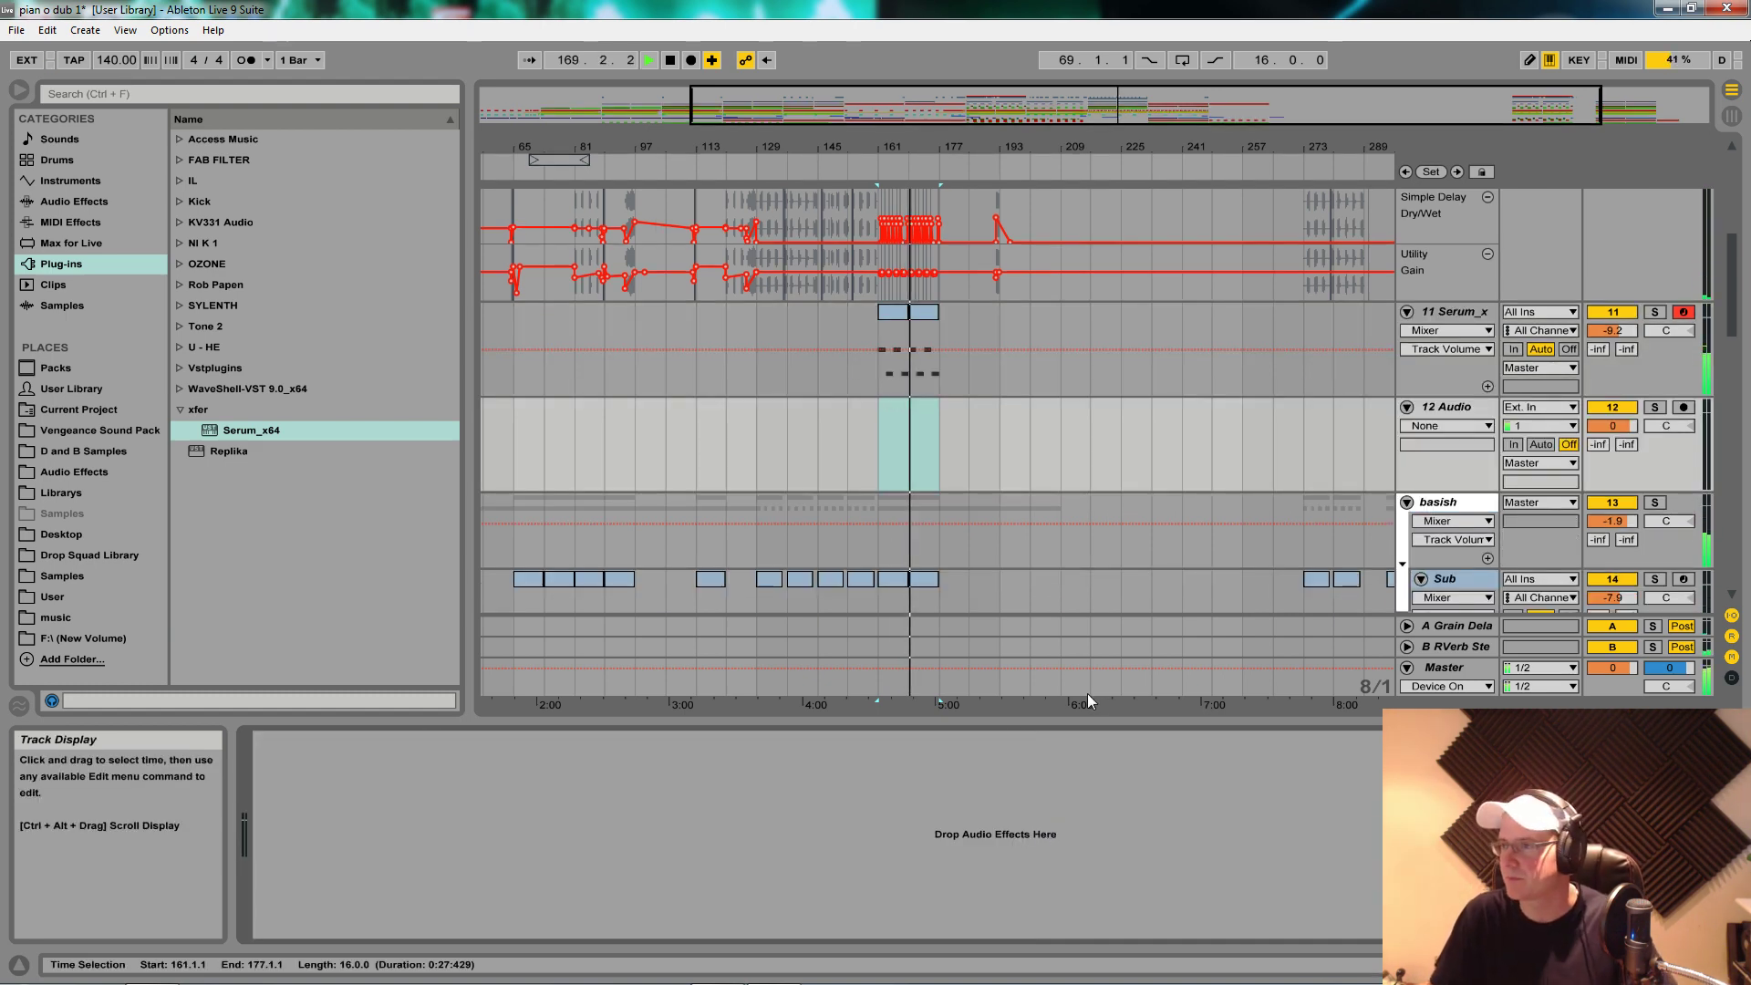
{"action": "key", "text": "ctrl+z"}
{"action": "left_click", "coordinate": [1459, 310]}
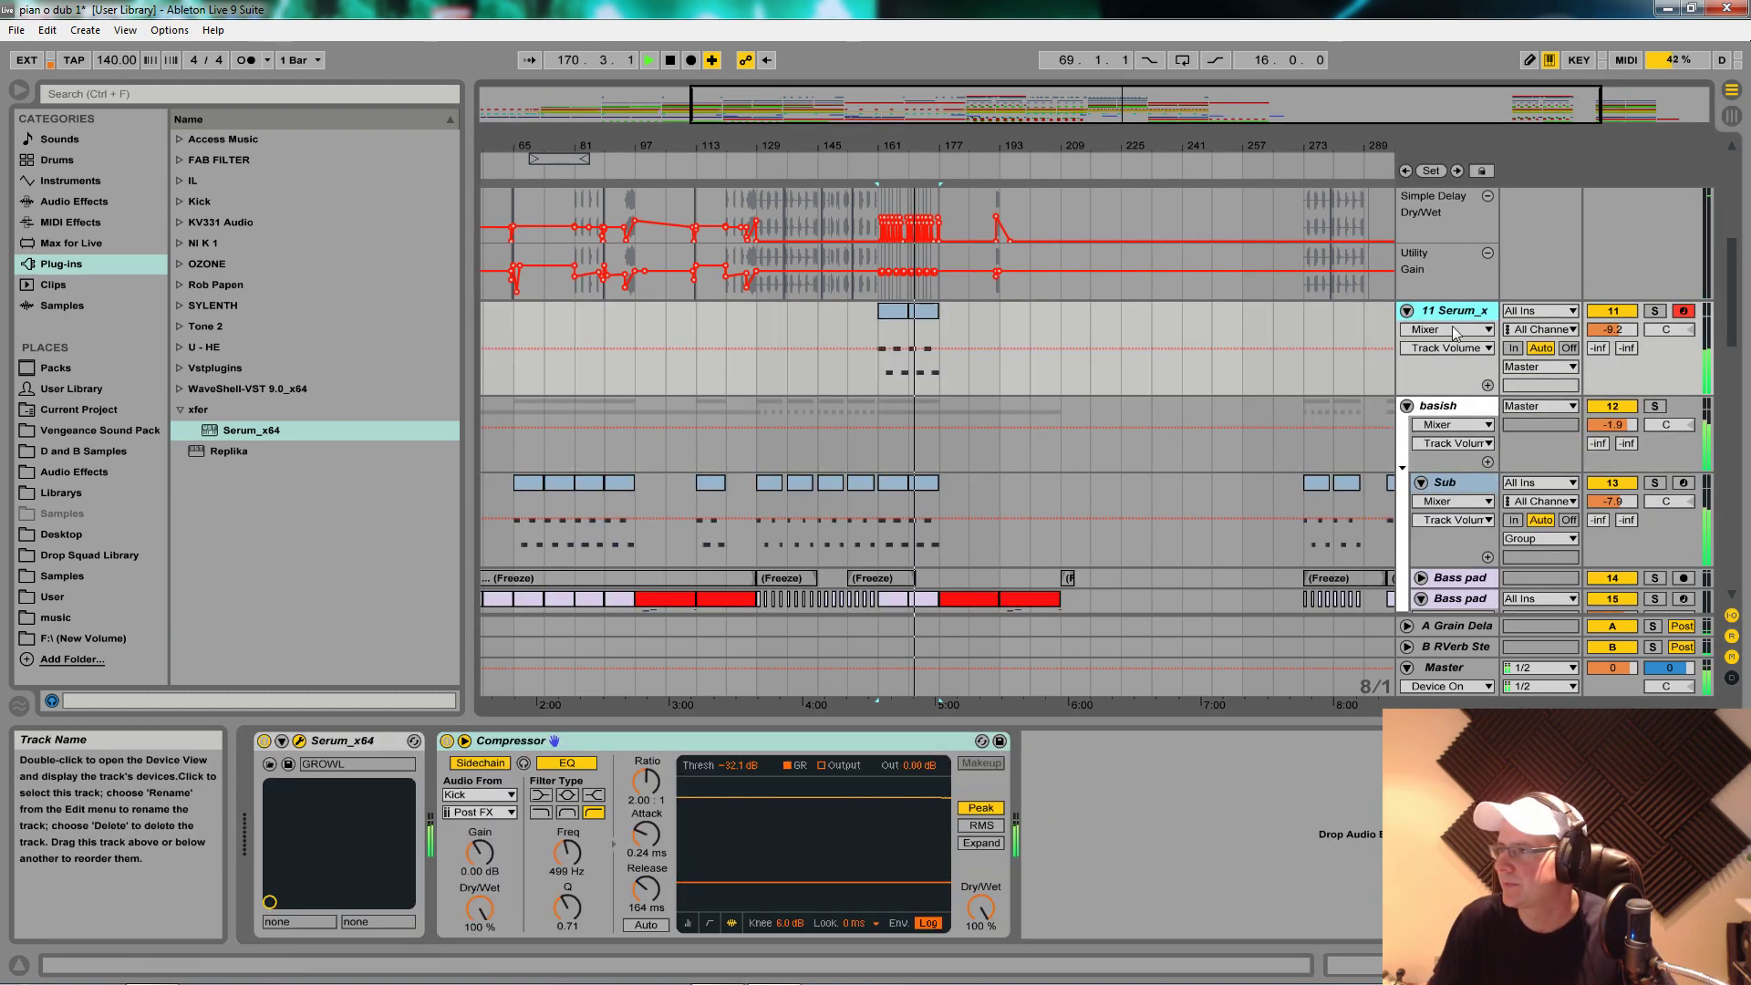
{"action": "key", "text": "ctrl+v"}
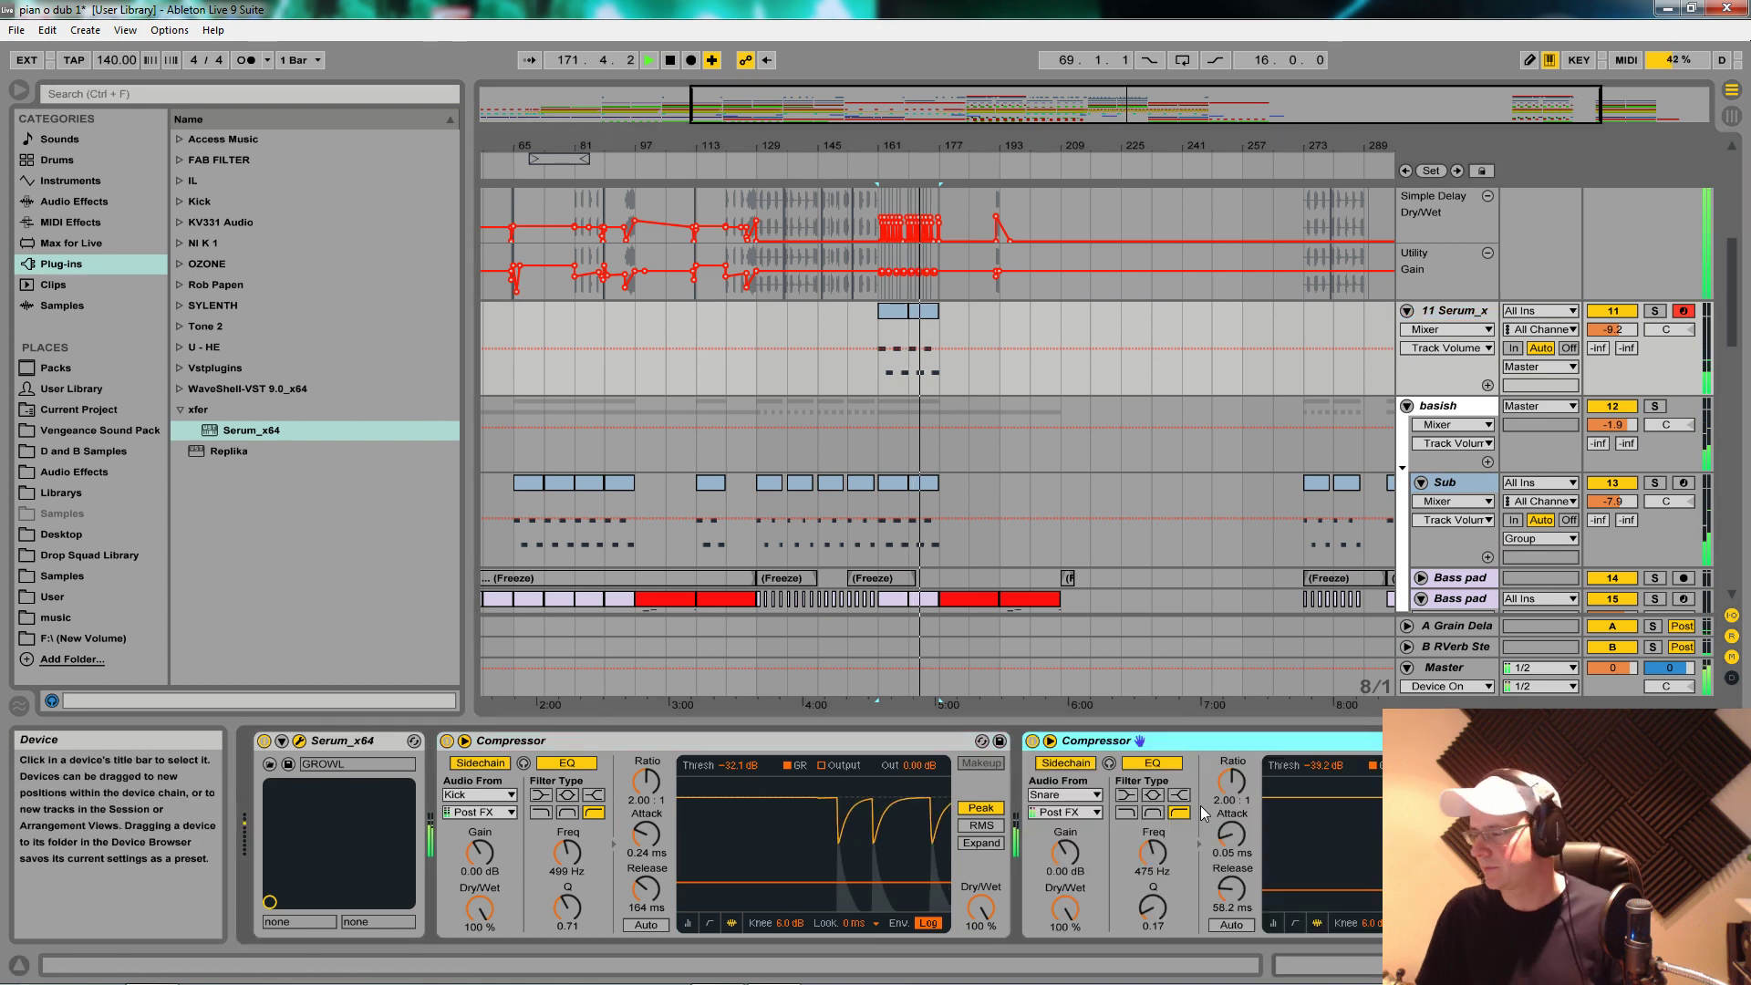
Step: Solo the Serum track to audition the section from bar 161 repeatedly, then unsolo it and replay the section in the full mix
{"action": "left_click", "coordinate": [1654, 311]}
{"action": "key", "text": "space"}
{"action": "key", "text": "space"}
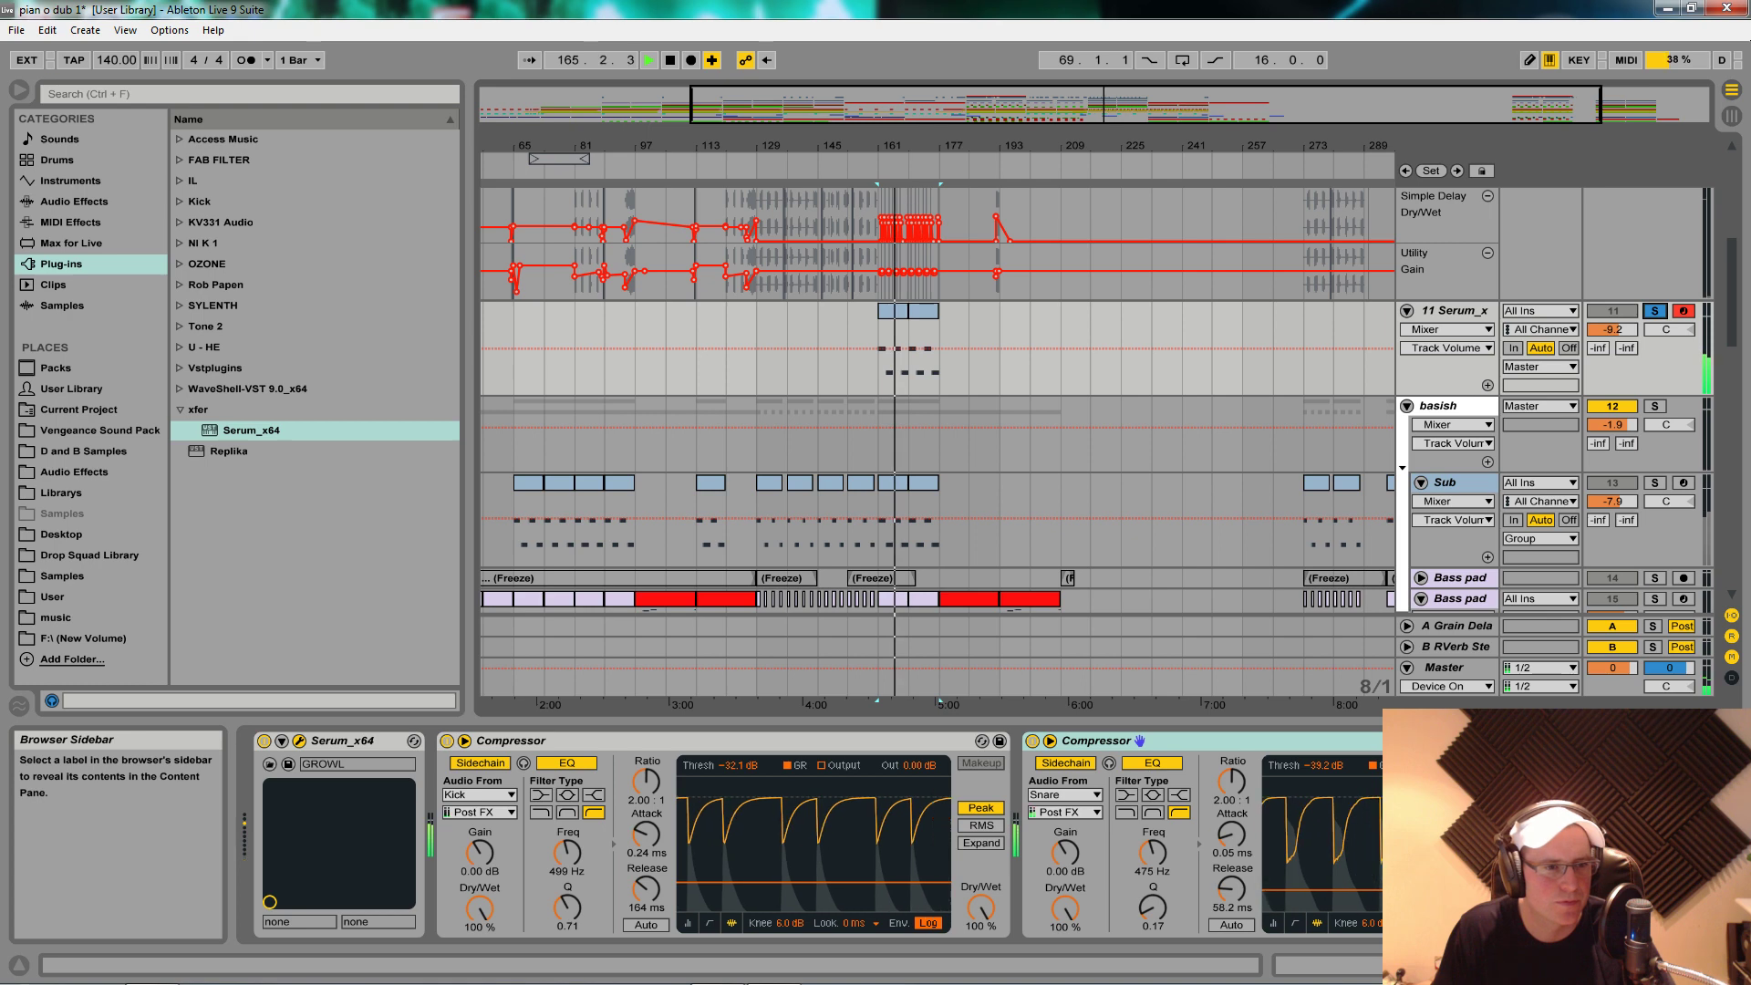
{"action": "key", "text": "space"}
{"action": "key", "text": "space"}
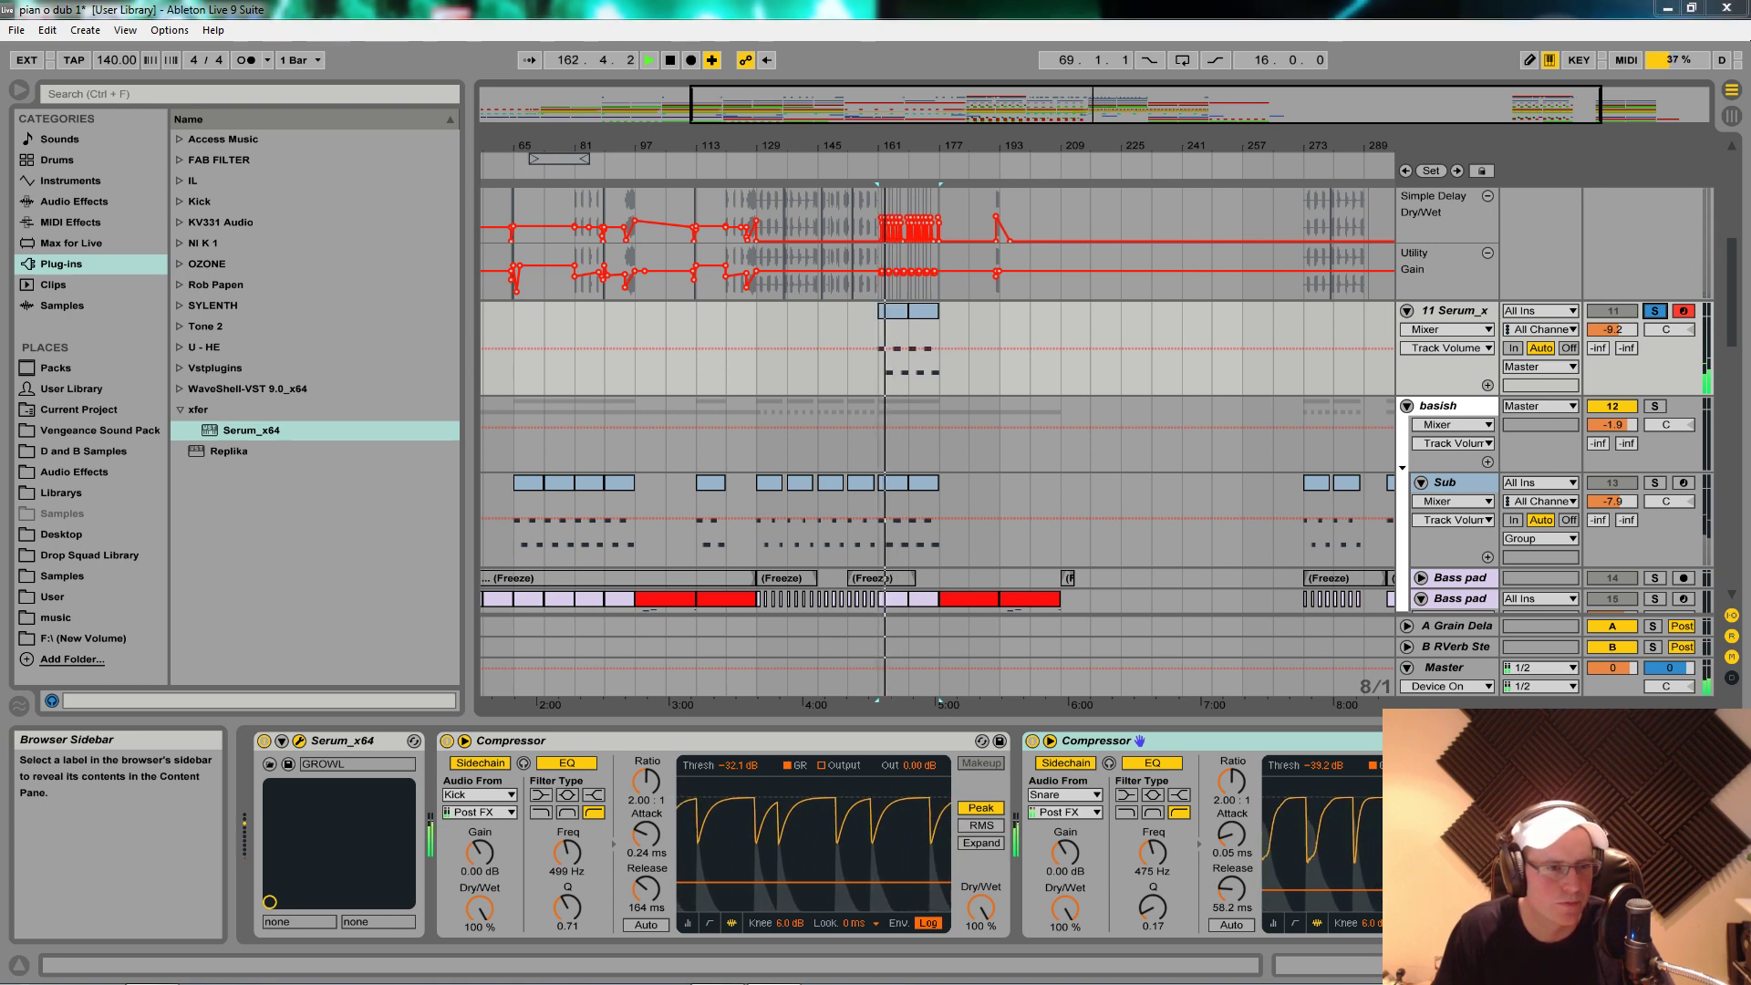
{"action": "key", "text": "space"}
{"action": "key", "text": "space"}
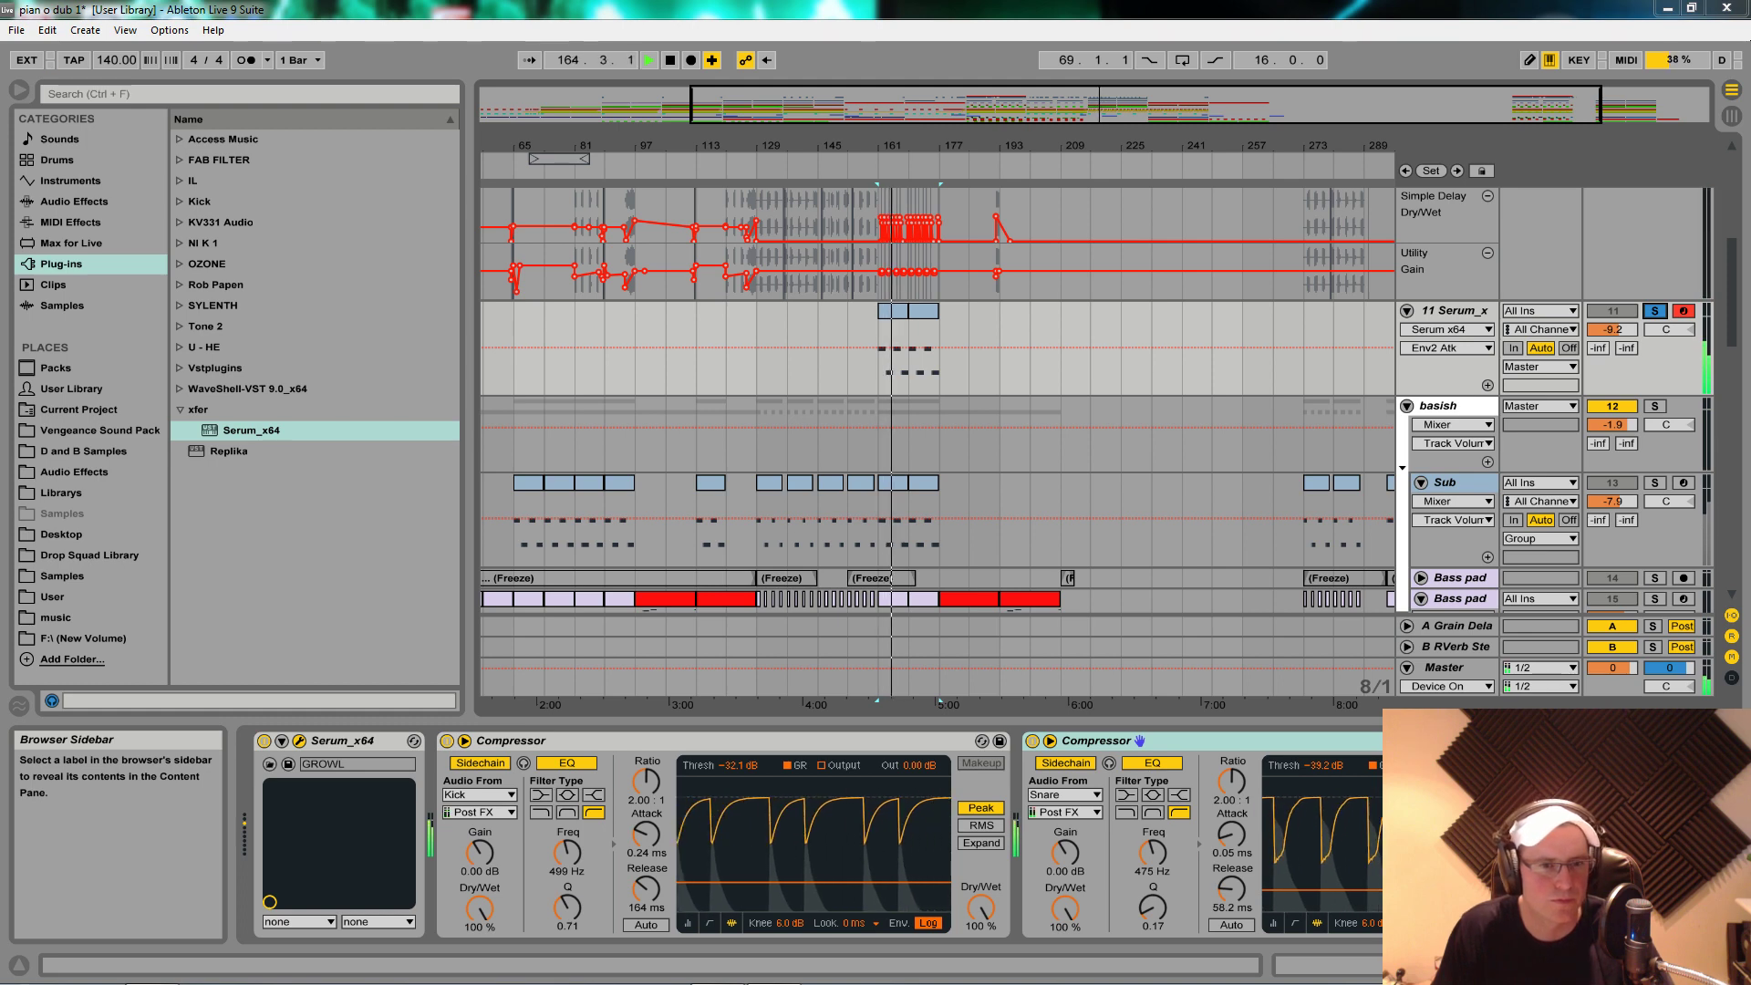
{"action": "key", "text": "space"}
{"action": "left_click", "coordinate": [1655, 313]}
{"action": "key", "text": "space"}
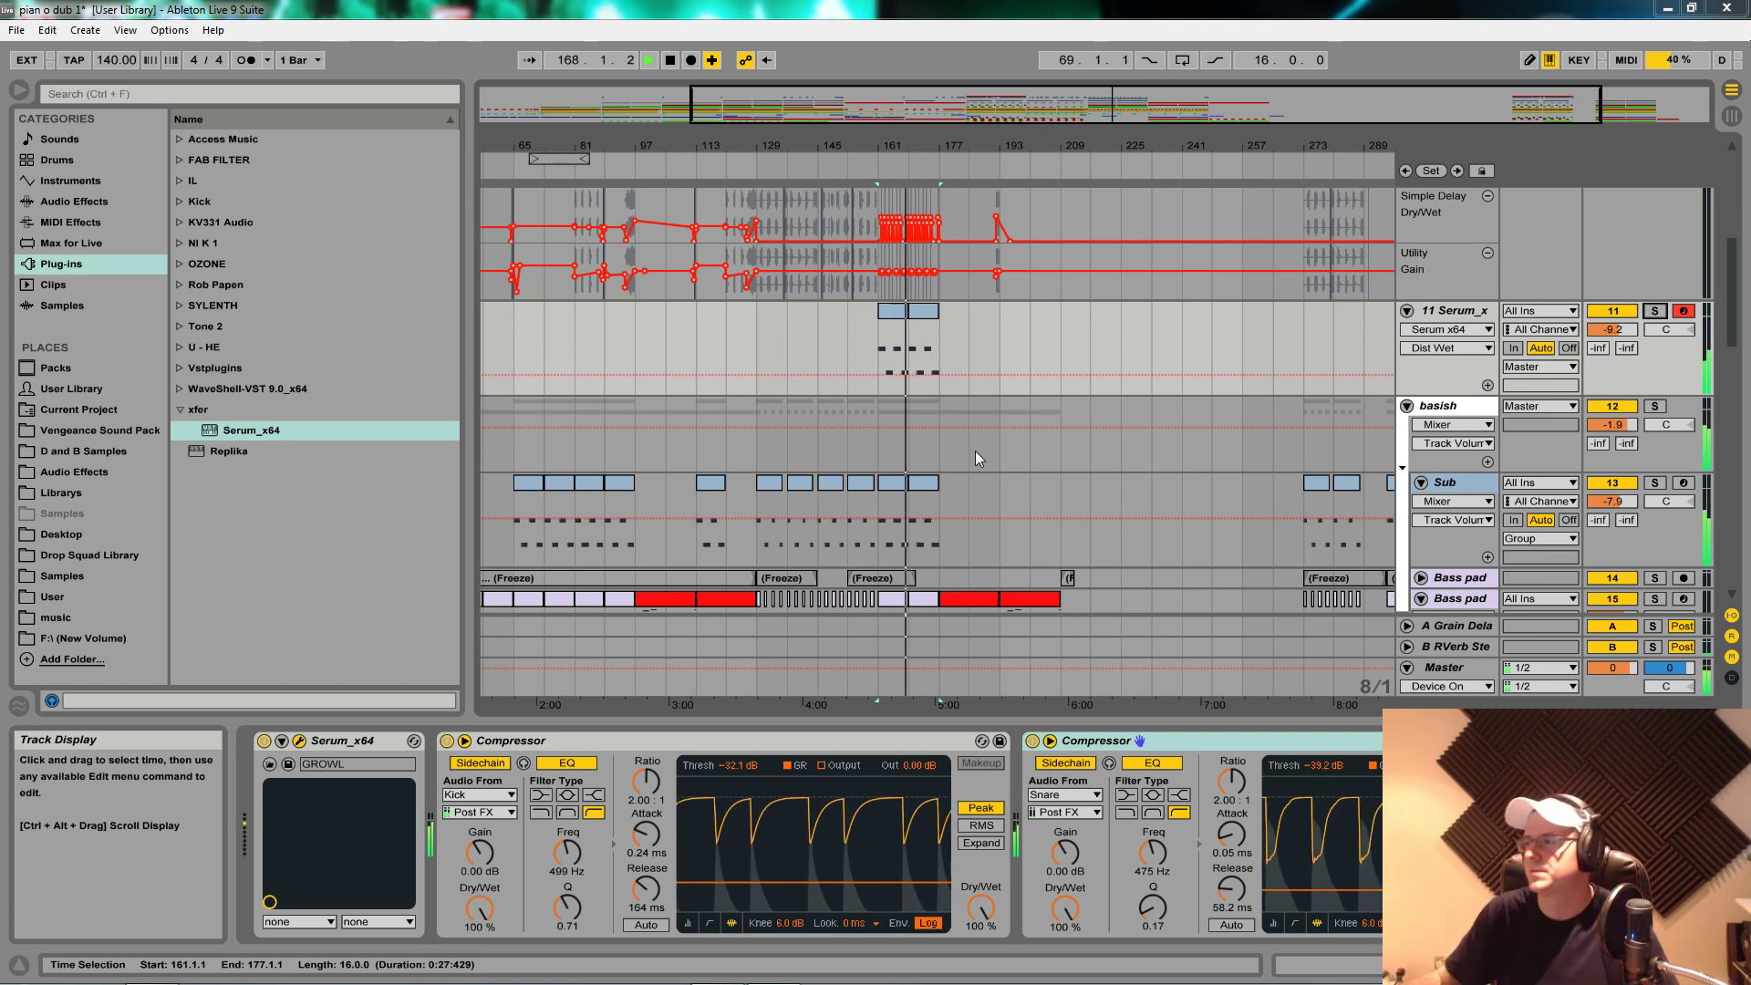
Step: Solo the Serum track, bypass both of its sidechained Compressors and replay the section from bar 161
{"action": "left_click", "coordinate": [1654, 311]}
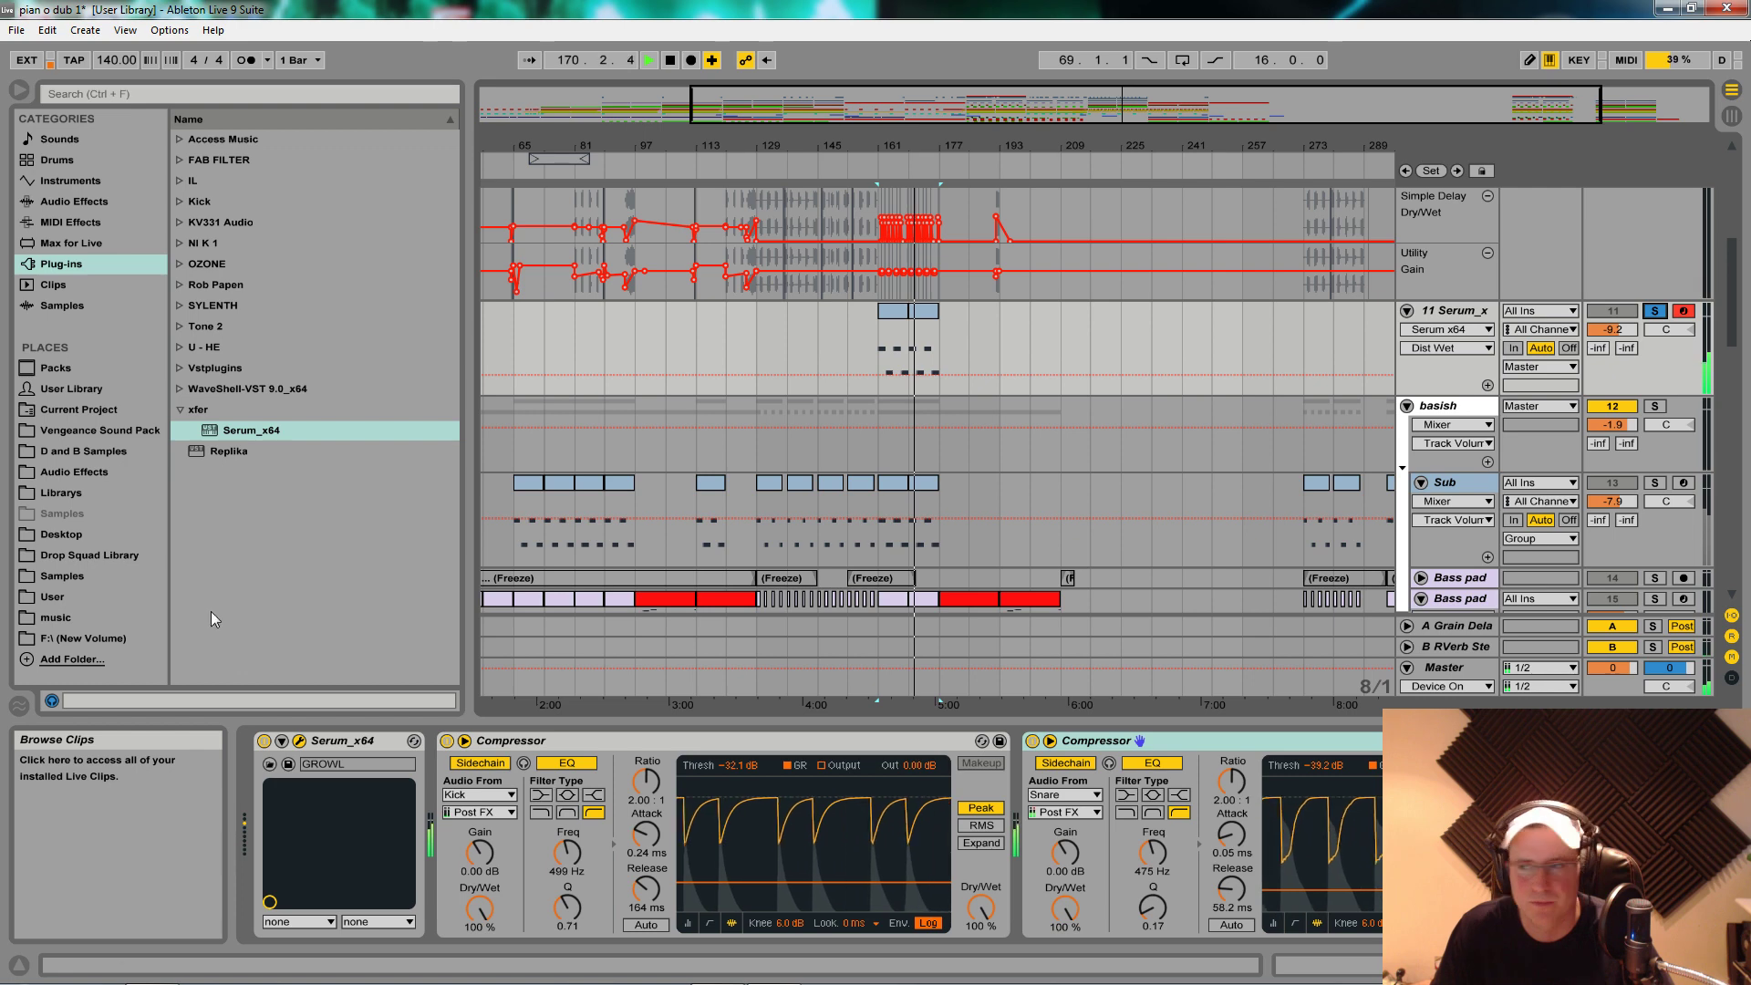
{"action": "left_click", "coordinate": [1032, 740]}
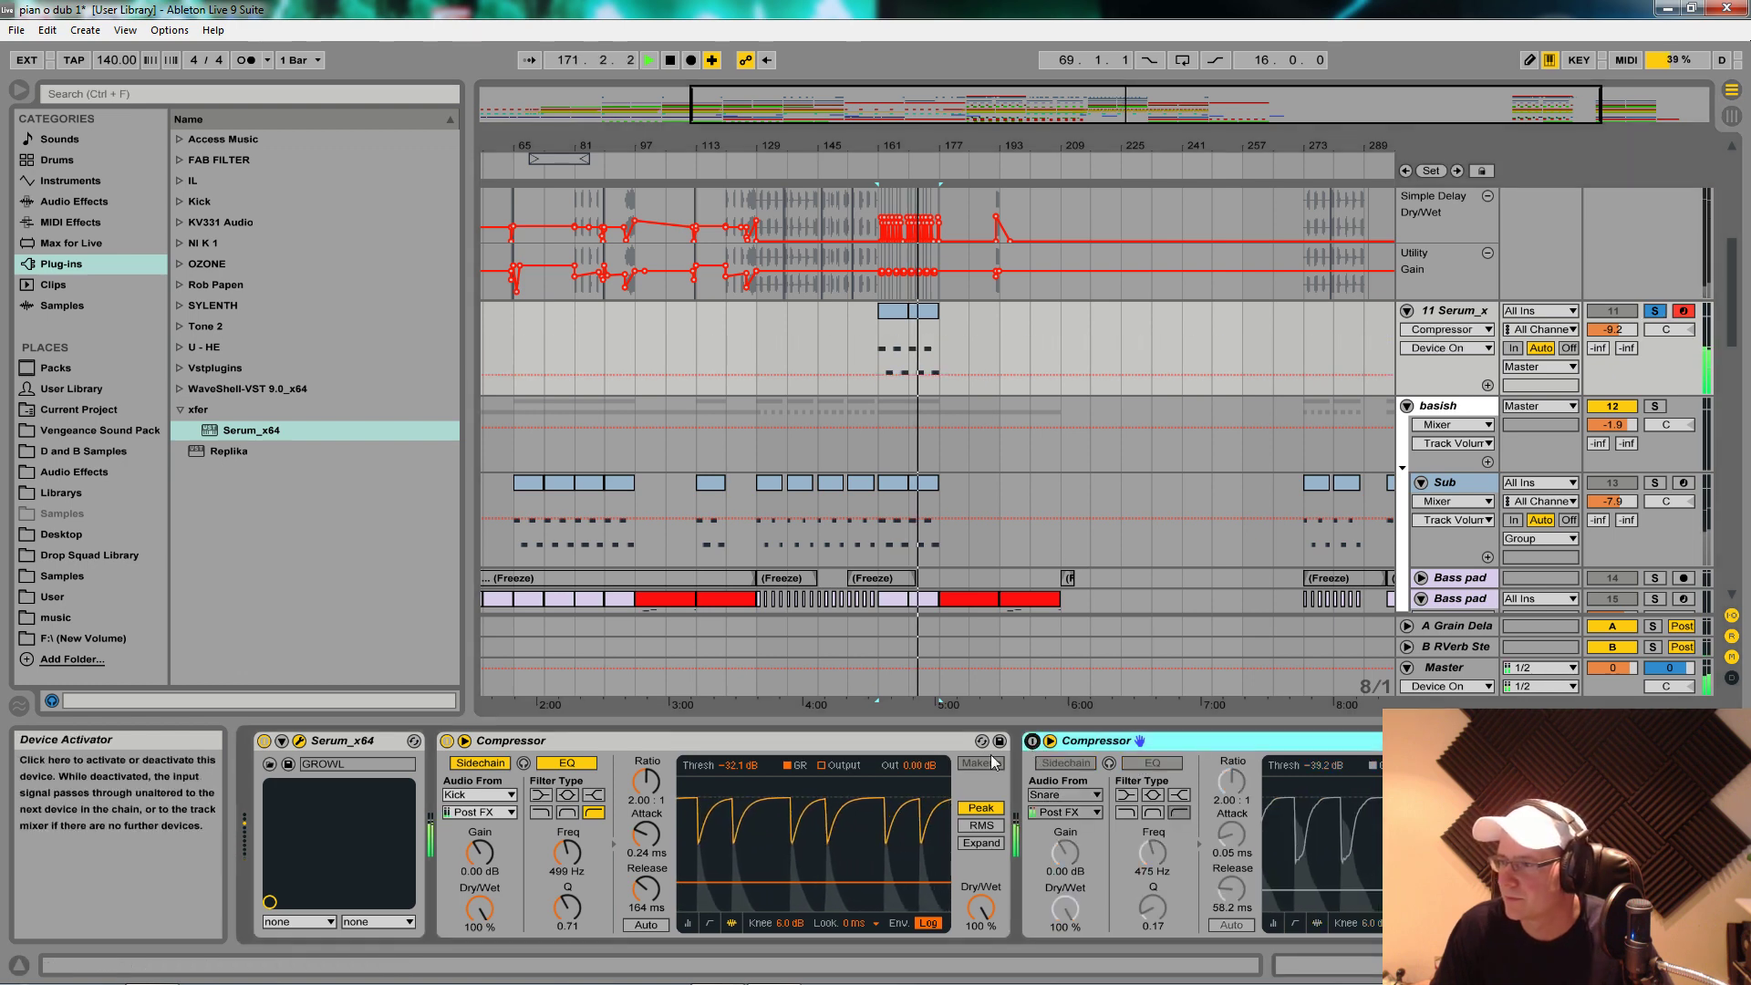
{"action": "left_click", "coordinate": [446, 740]}
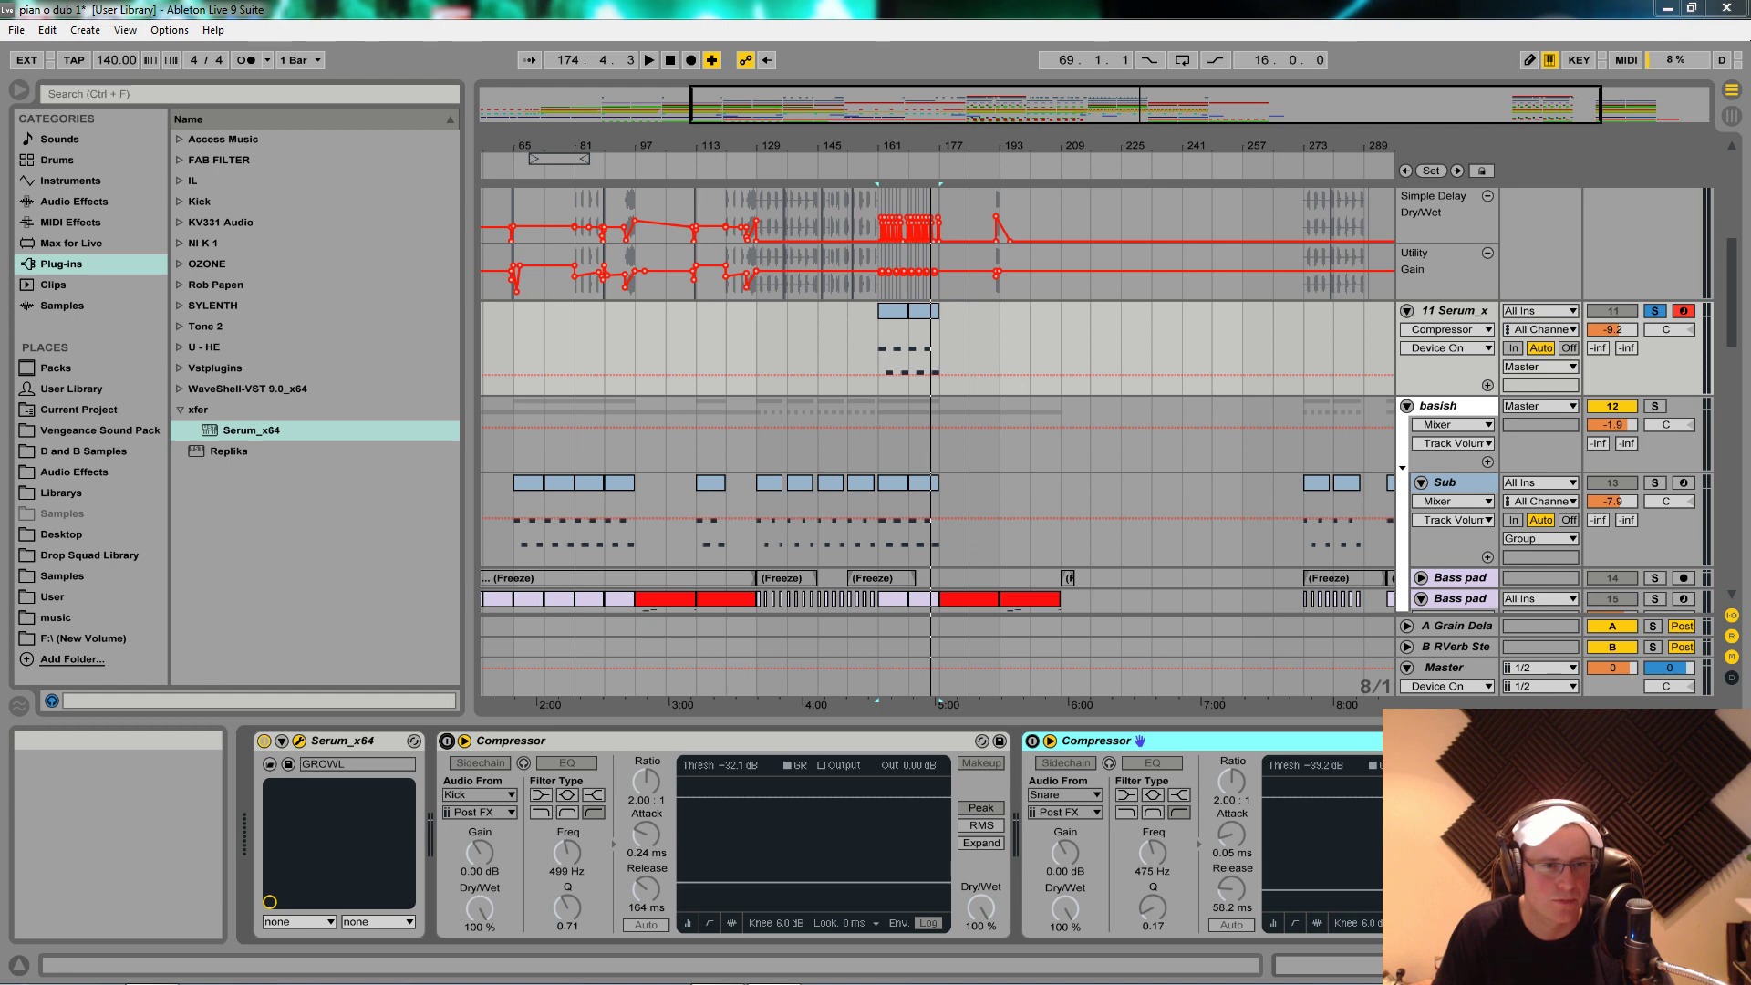
{"action": "key", "text": "space"}
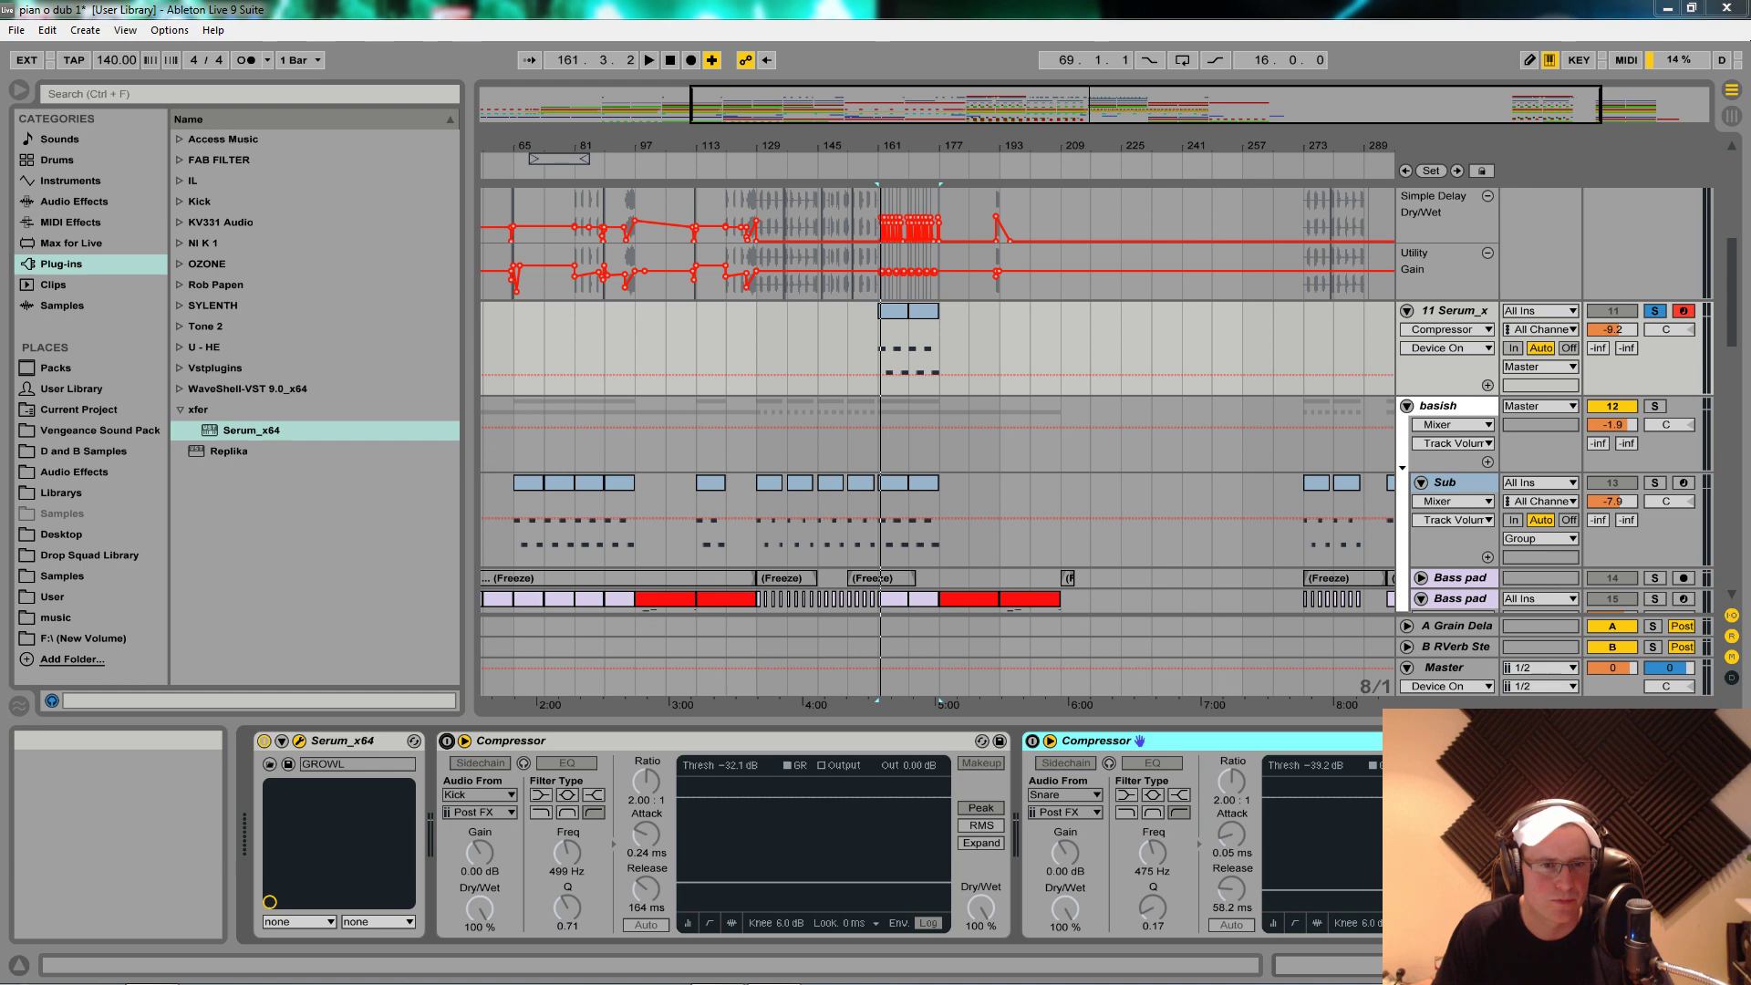
{"action": "key", "text": "space"}
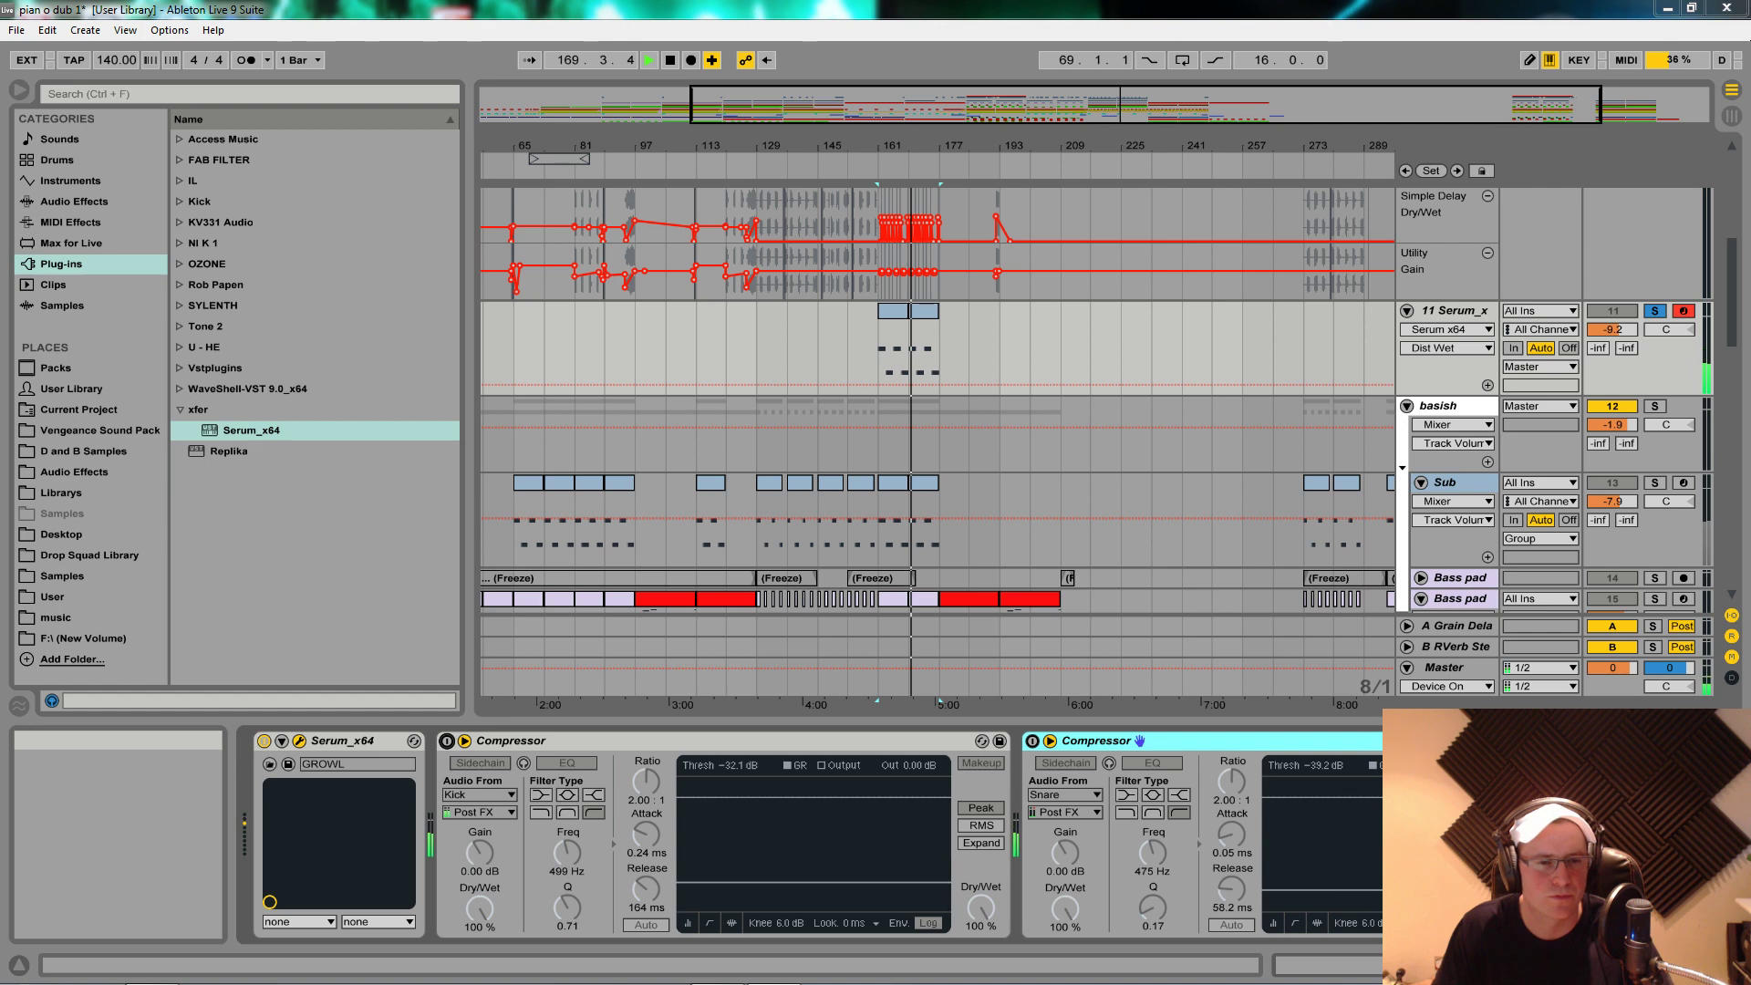
Step: Compare the Serum bass soloed and in the full mix by replaying the section from bar 161
{"action": "key", "text": "space"}
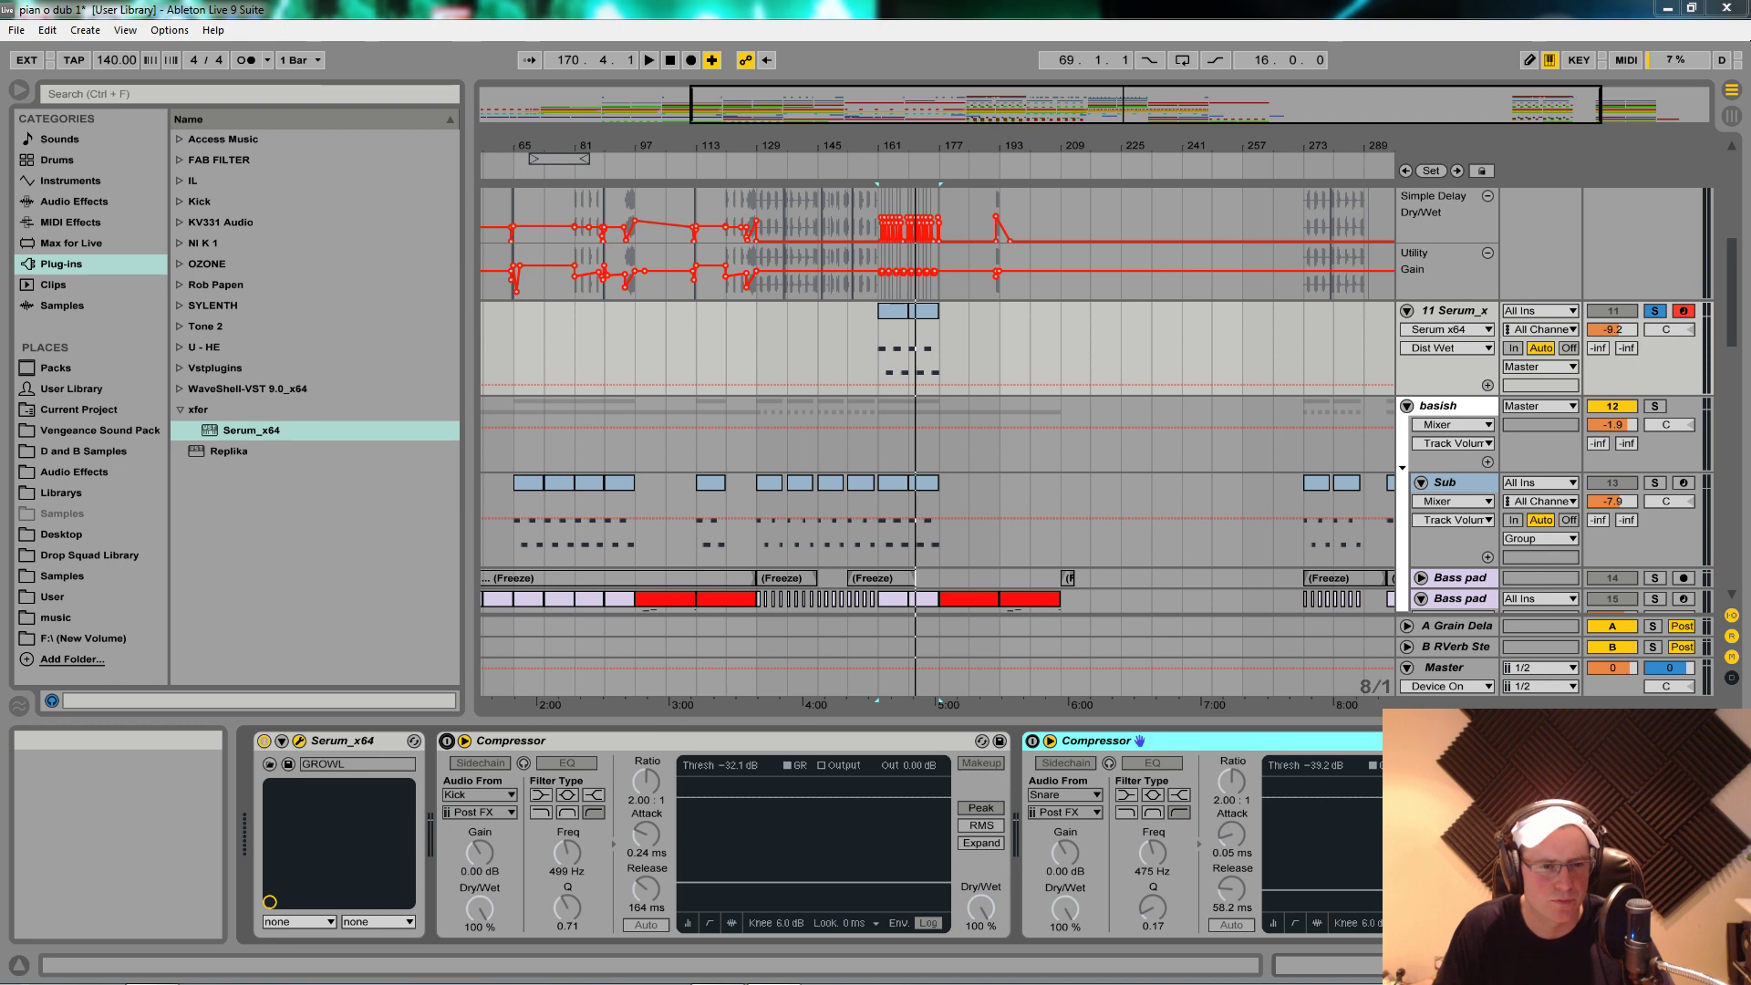
{"action": "key", "text": "space"}
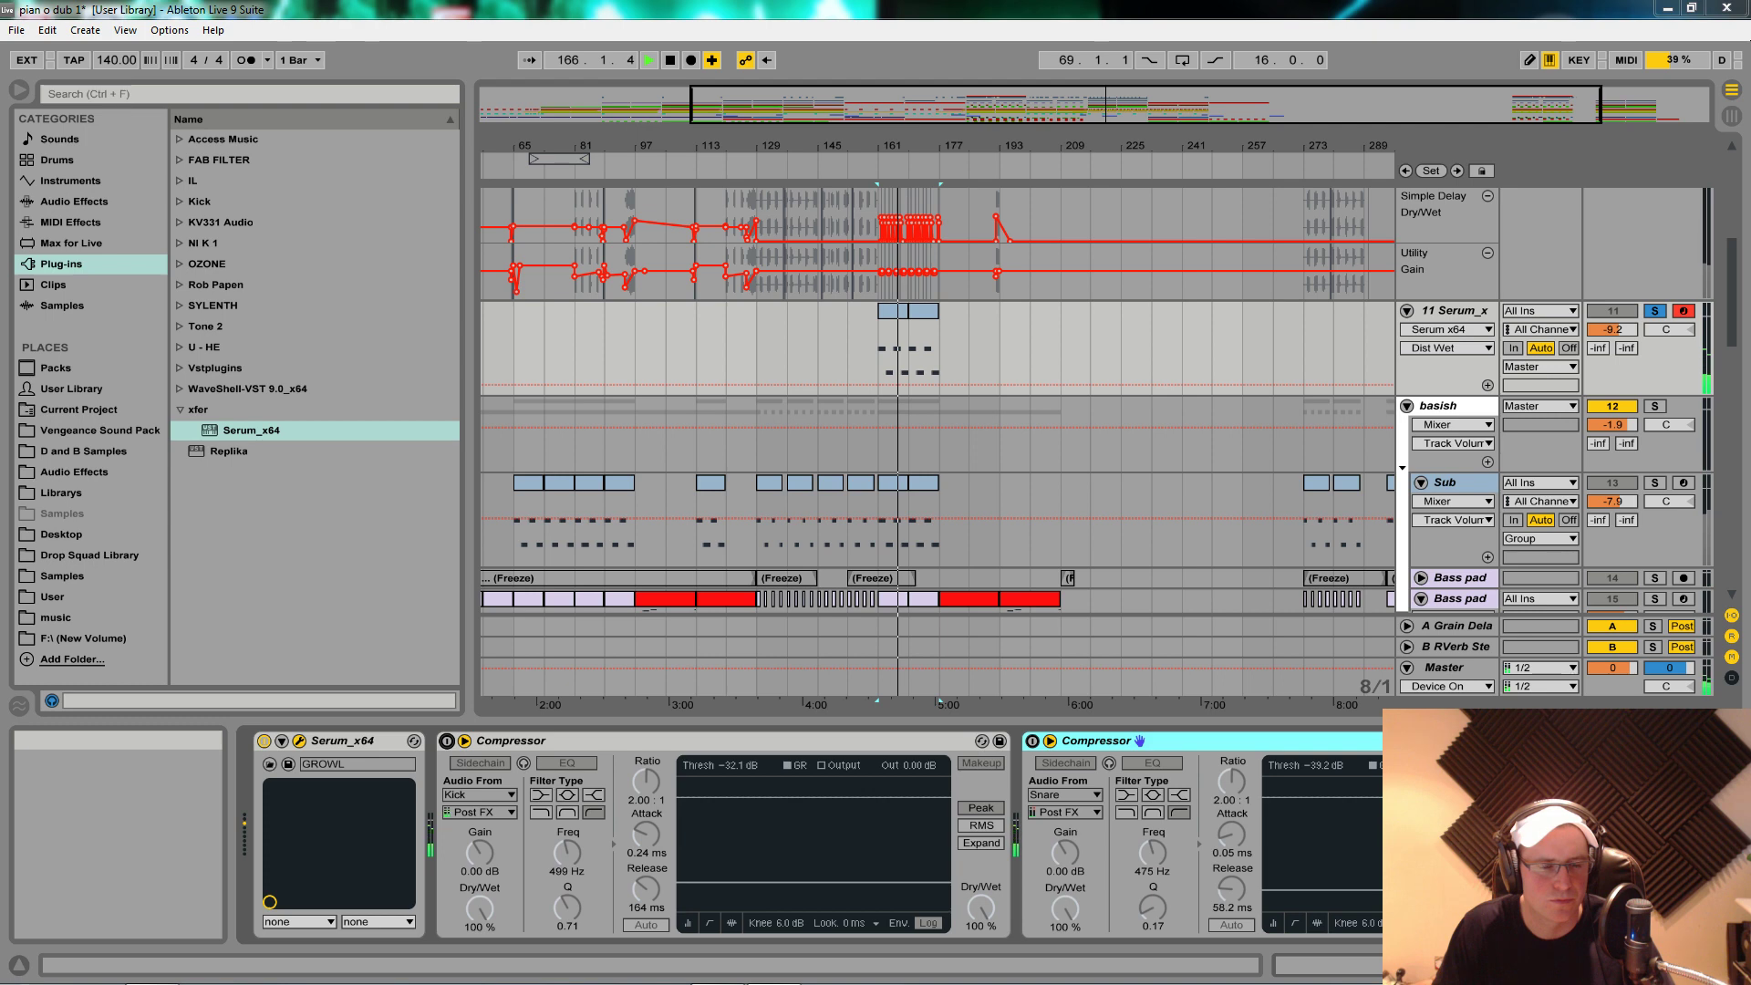
{"action": "key", "text": "space"}
{"action": "key", "text": "space"}
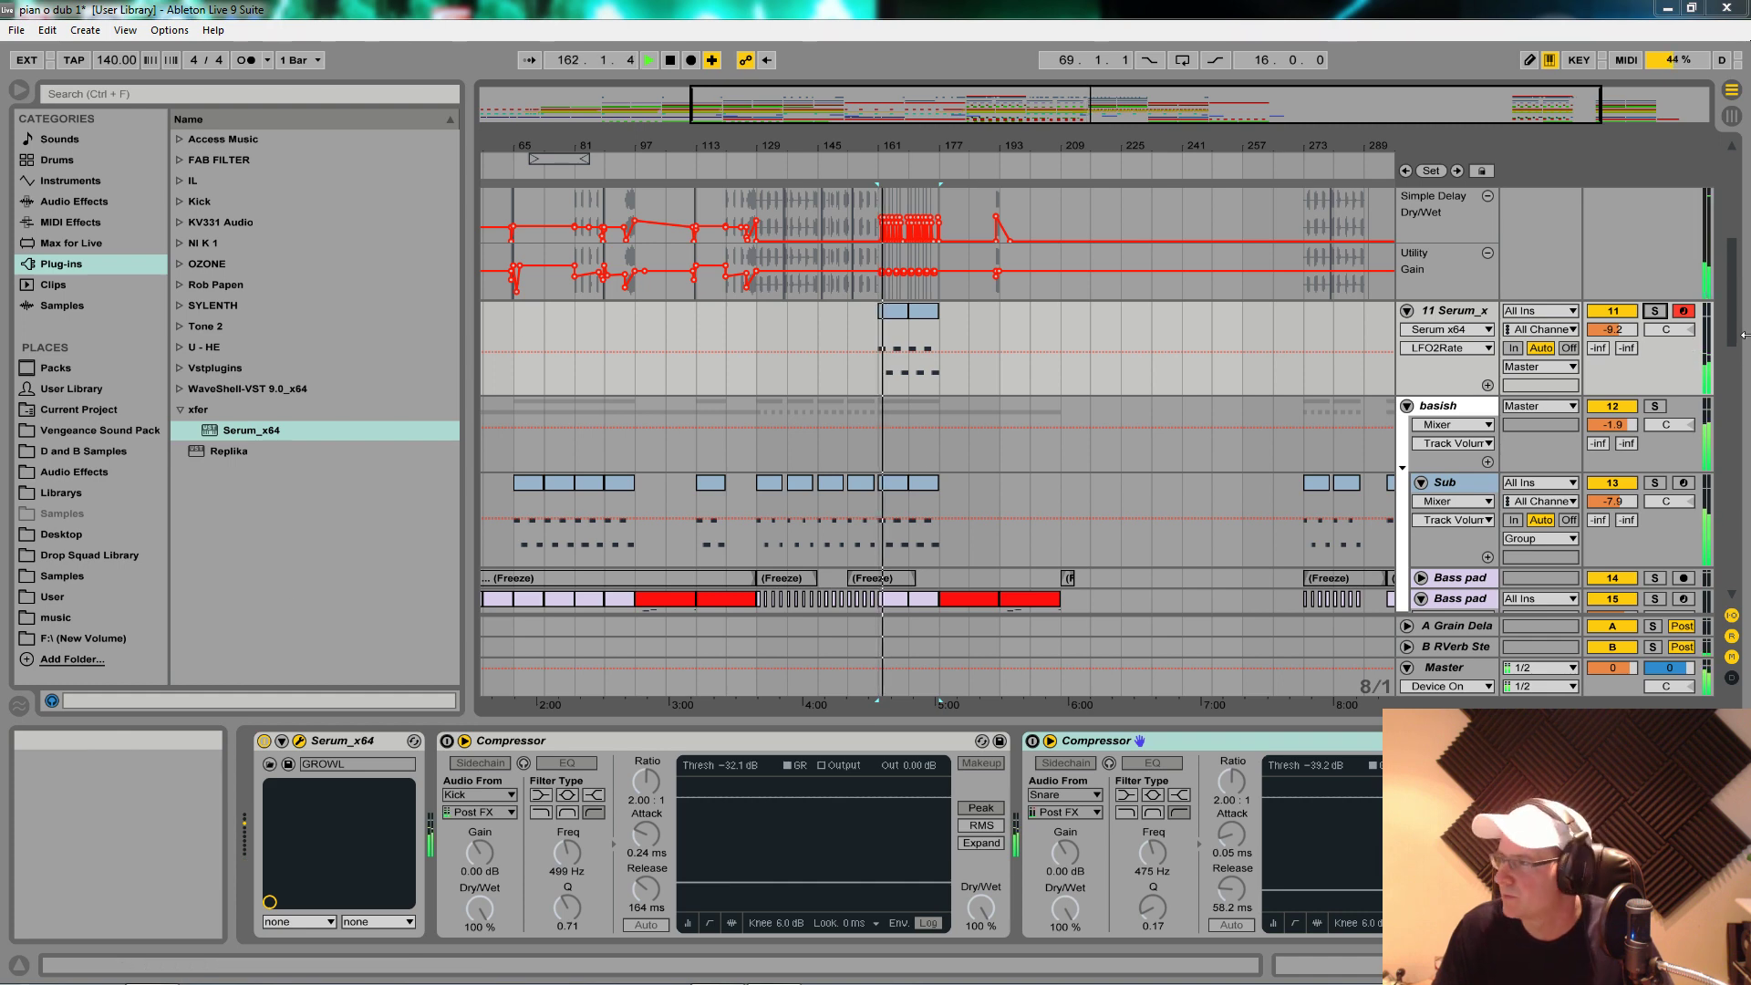
{"action": "left_click", "coordinate": [1653, 312]}
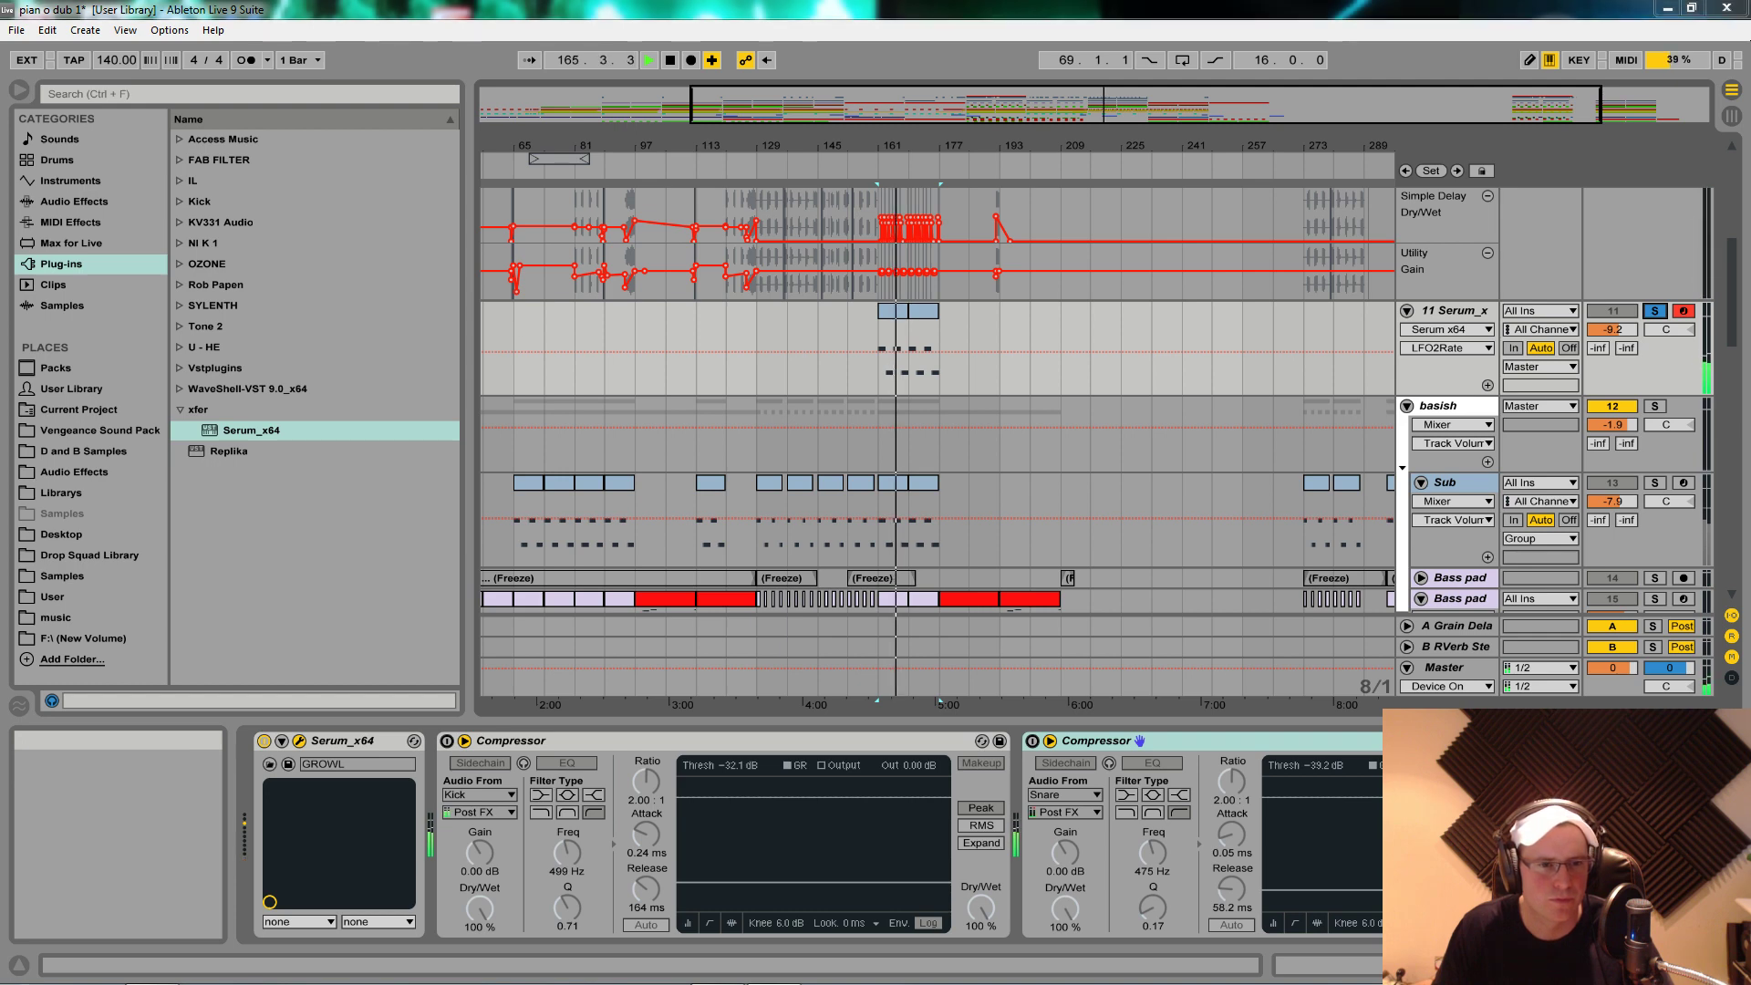
{"action": "key", "text": "space"}
{"action": "key", "text": "space"}
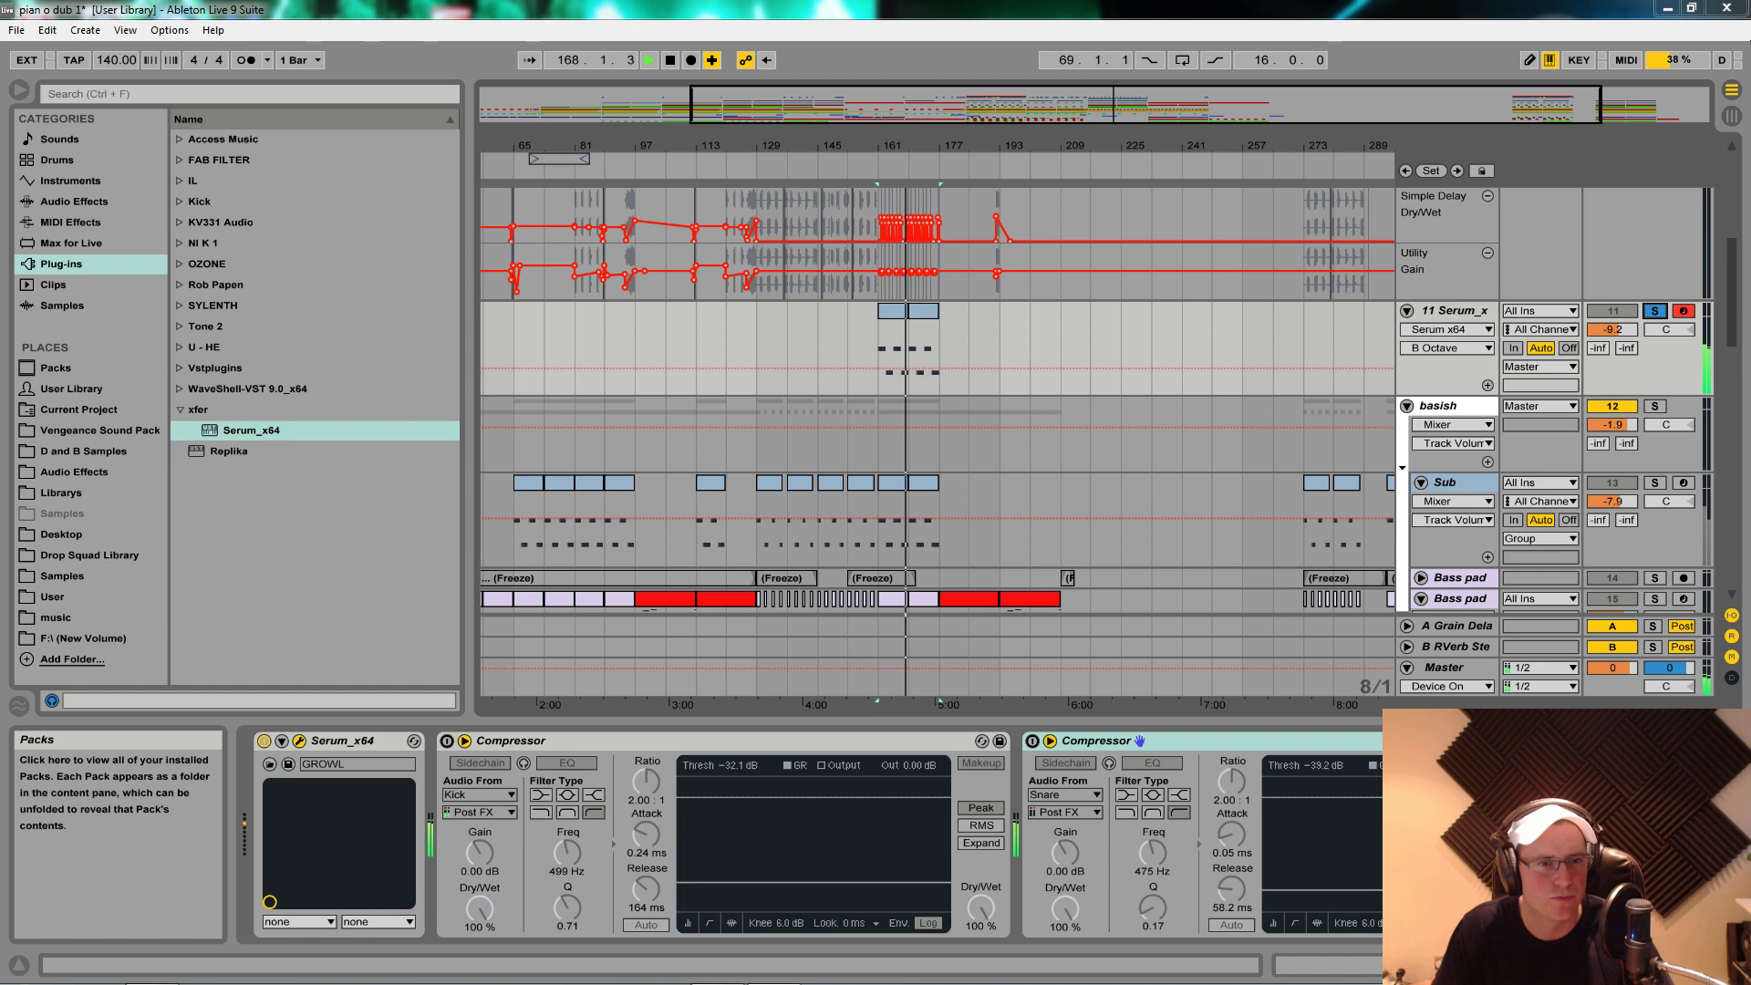
{"action": "left_click", "coordinate": [1655, 311]}
{"action": "key", "text": "space"}
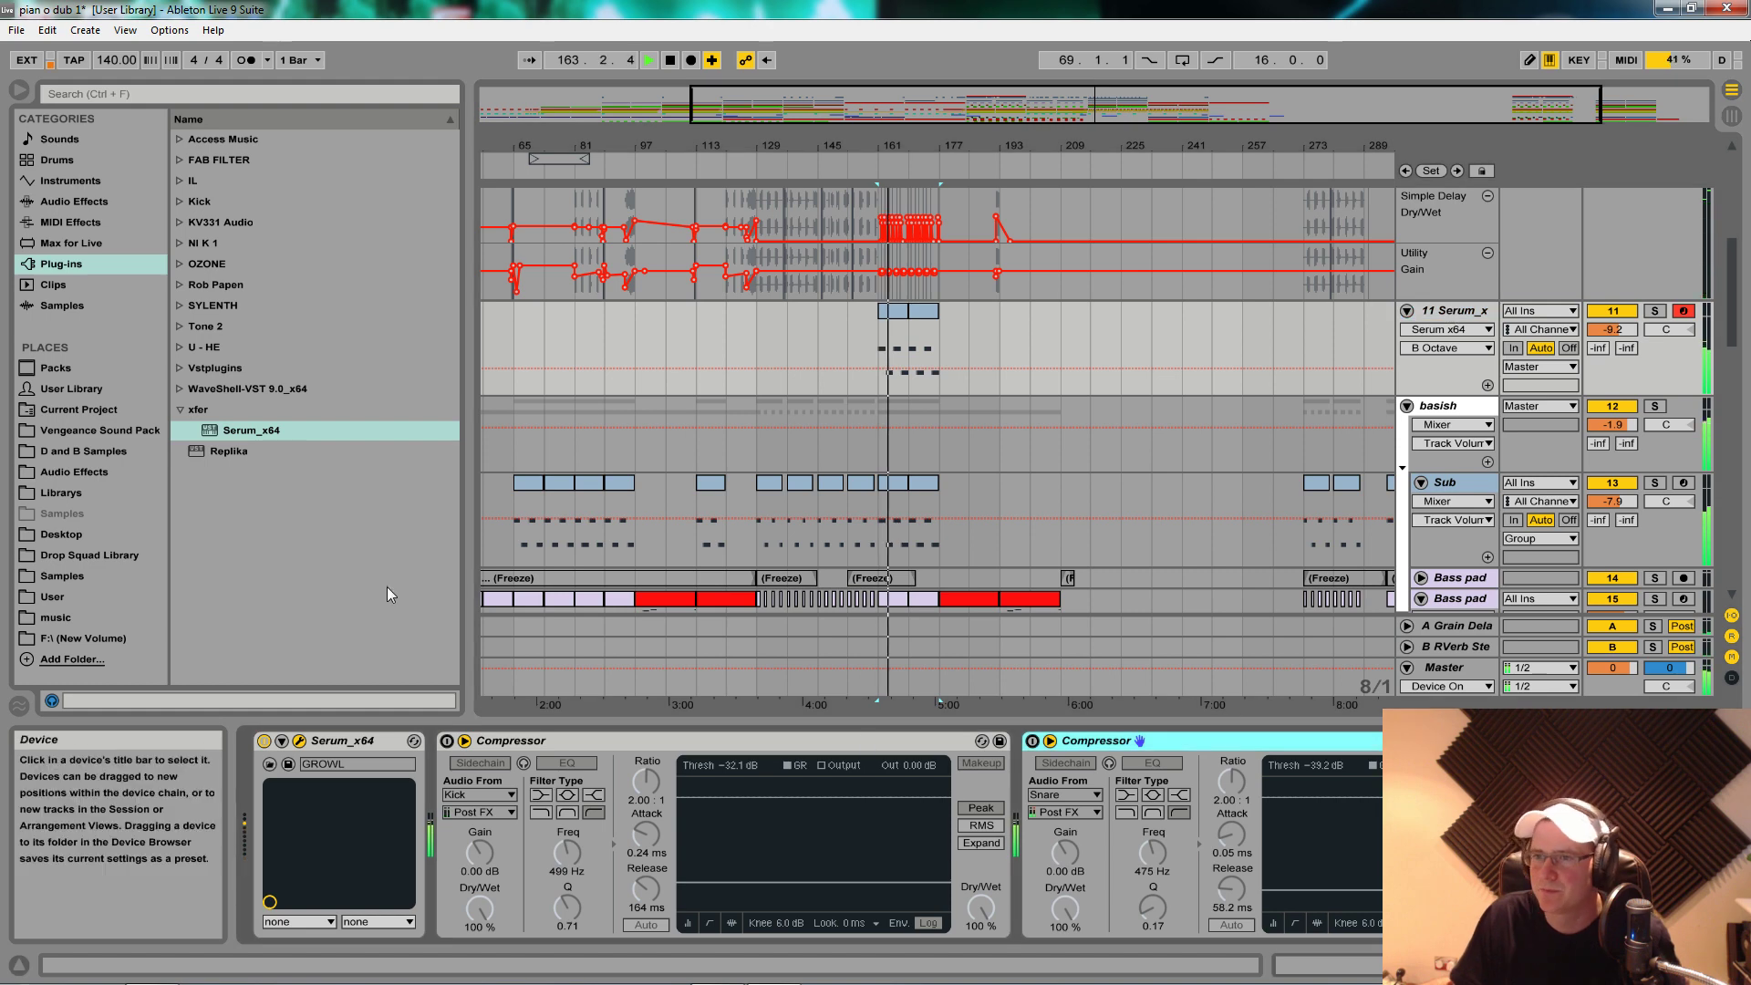
Step: Add an EQ Eight after the Serum track's Compressors and set a 3.35 dB boost at 417 Hz
{"action": "left_click", "coordinate": [73, 202]}
{"action": "double_click", "coordinate": [256, 352]}
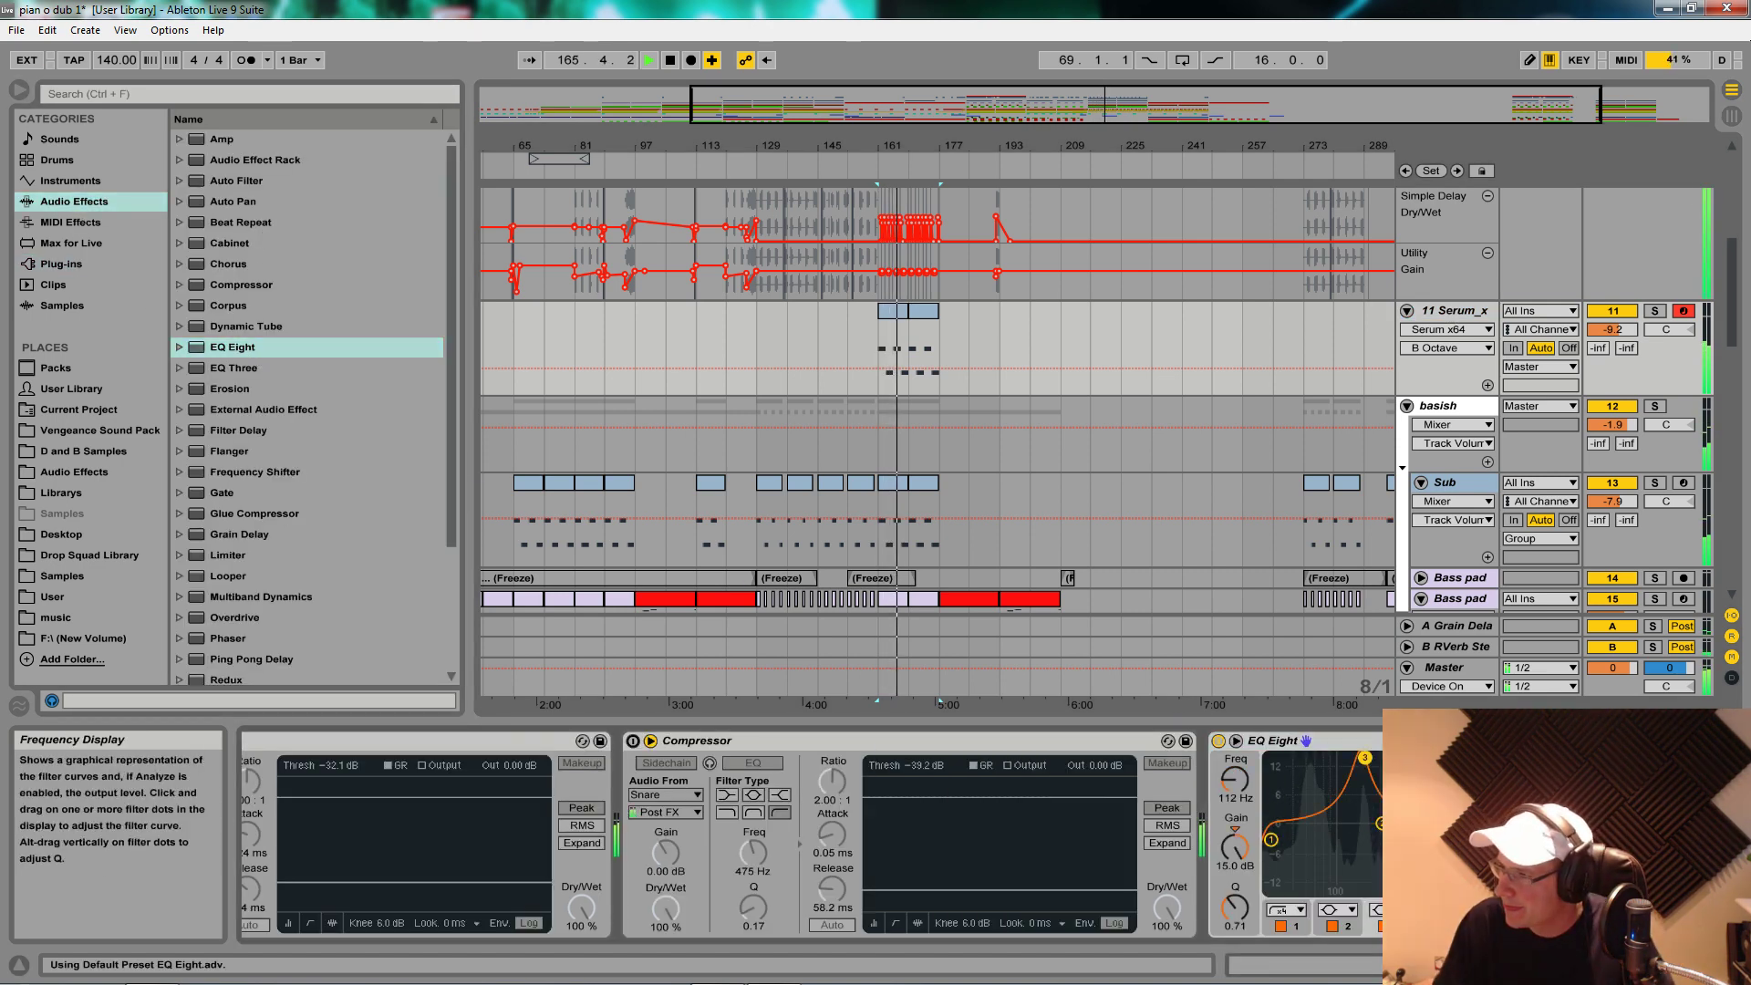
{"action": "left_click_drag", "start_coordinate": [1485, 823], "coordinate": [1426, 793]}
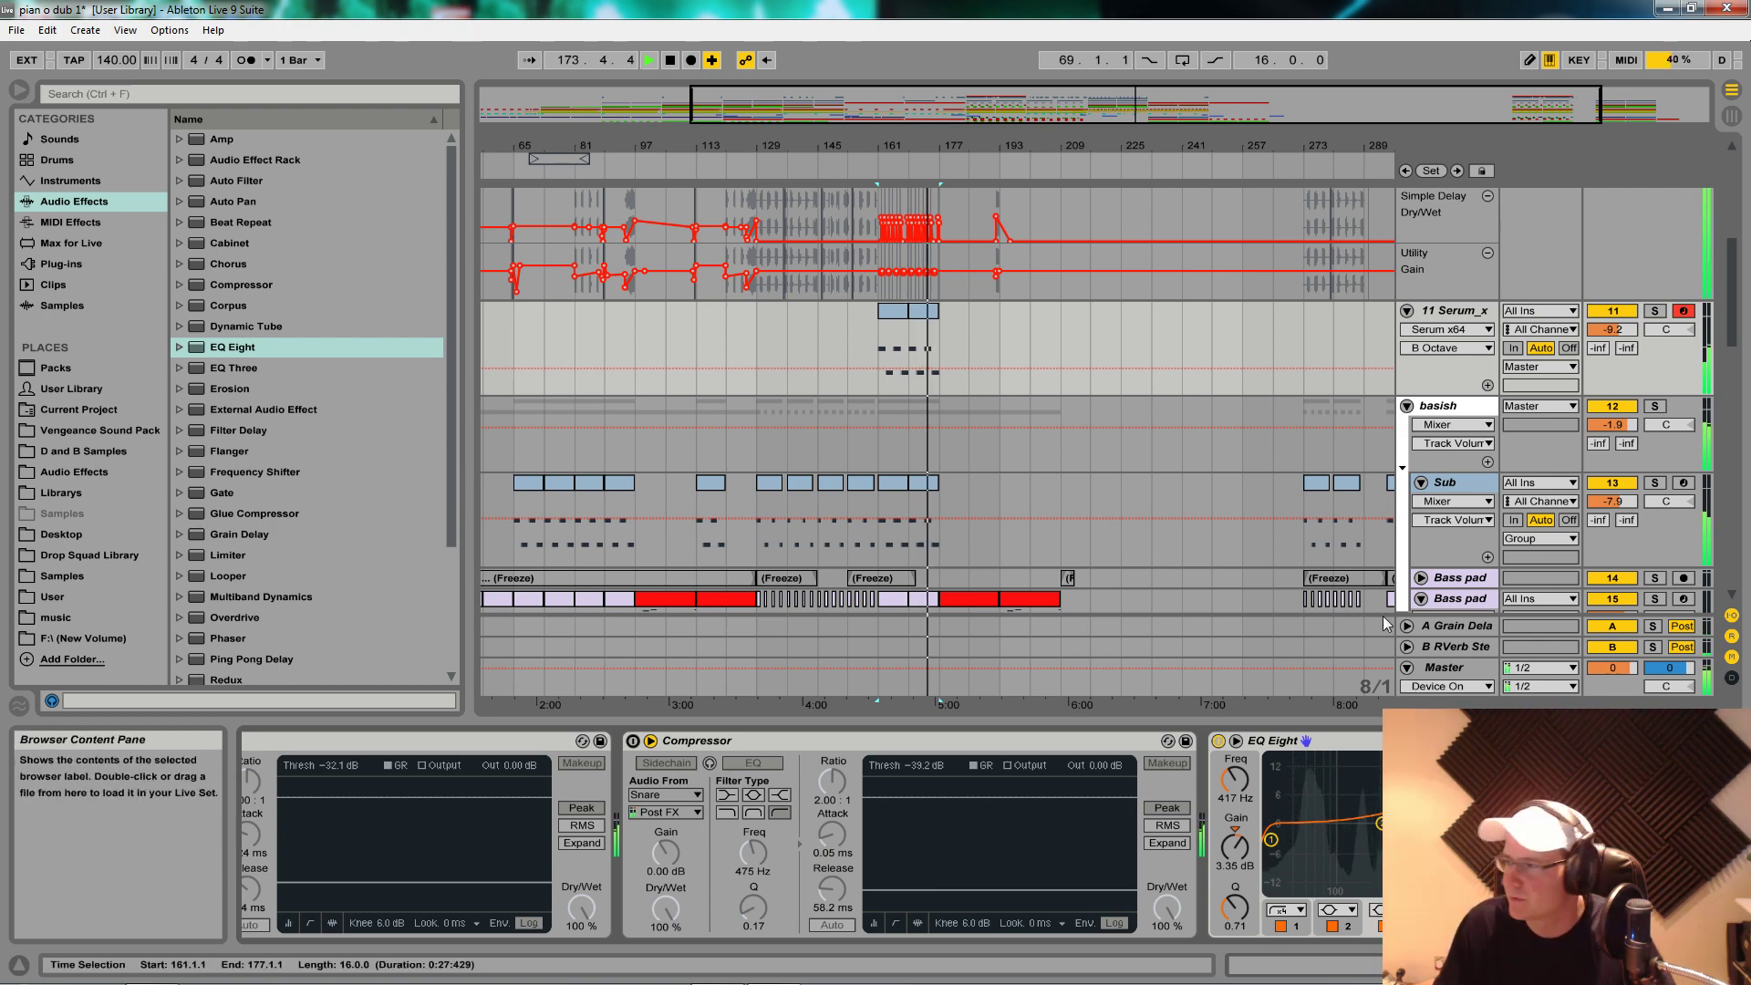
Step: Lower the Serum track's volume to -12.4 dB, then zoom the arrangement out and hide the browser
{"action": "left_click_drag", "start_coordinate": [1626, 343], "coordinate": [1625, 373]}
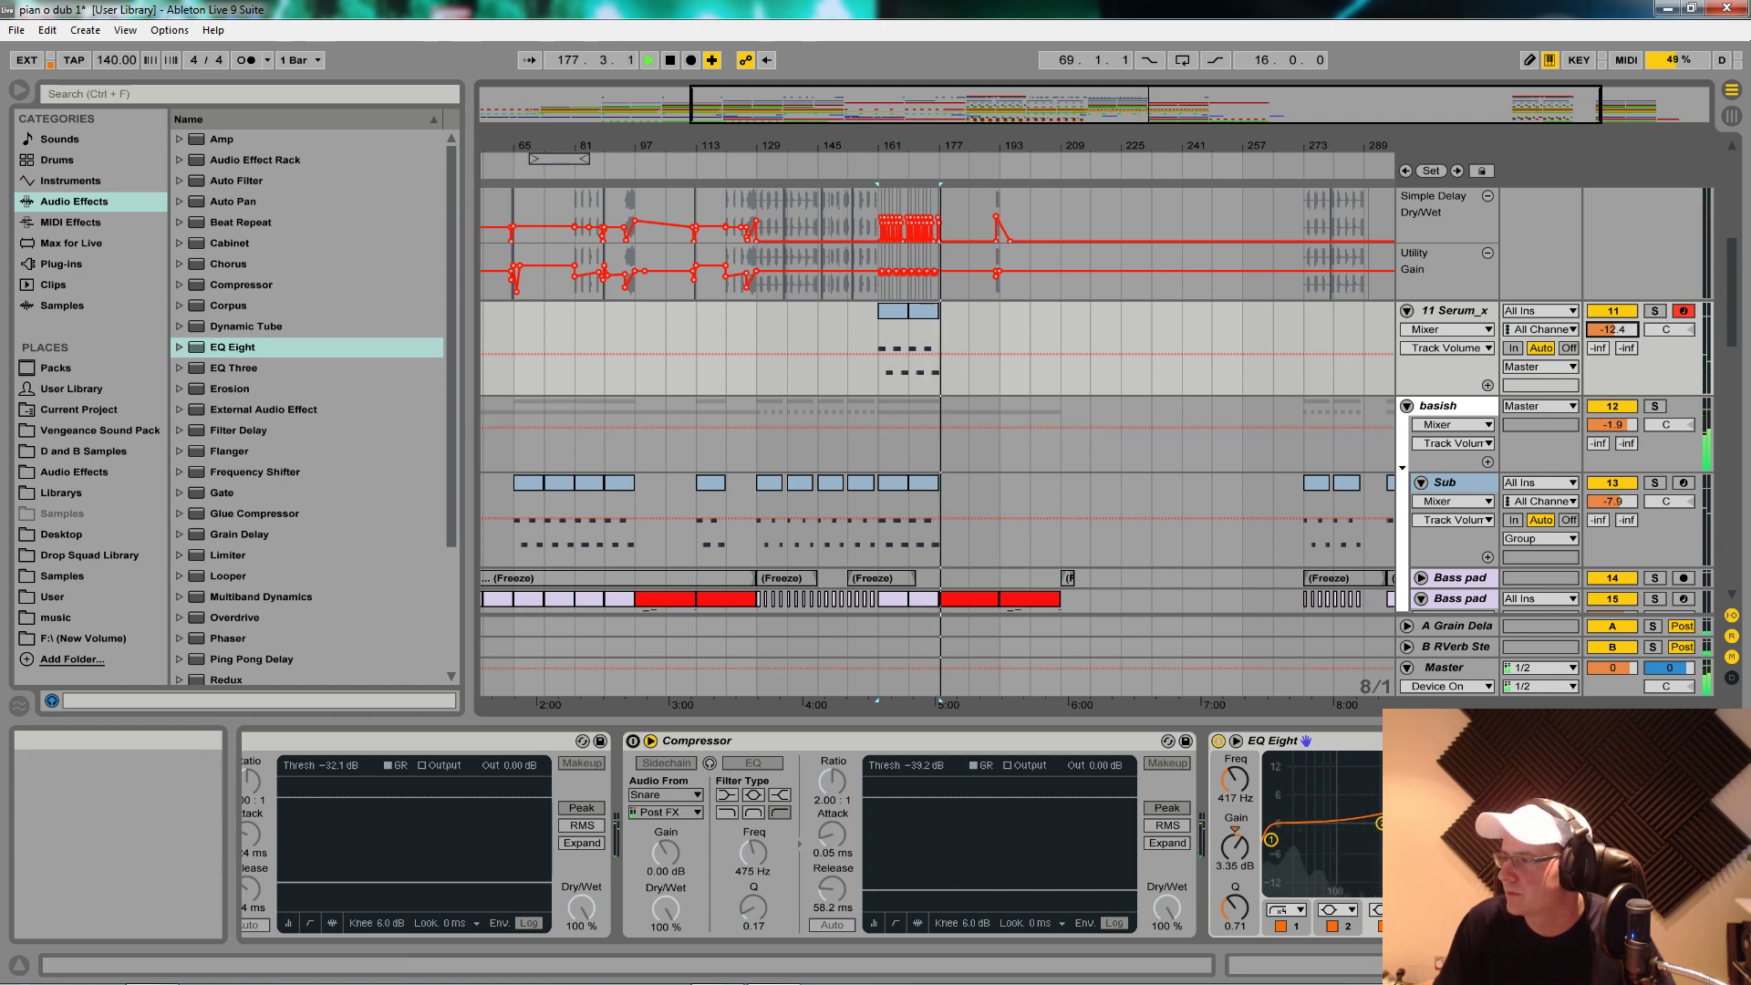
{"action": "left_click_drag", "start_coordinate": [946, 143], "coordinate": [945, 92]}
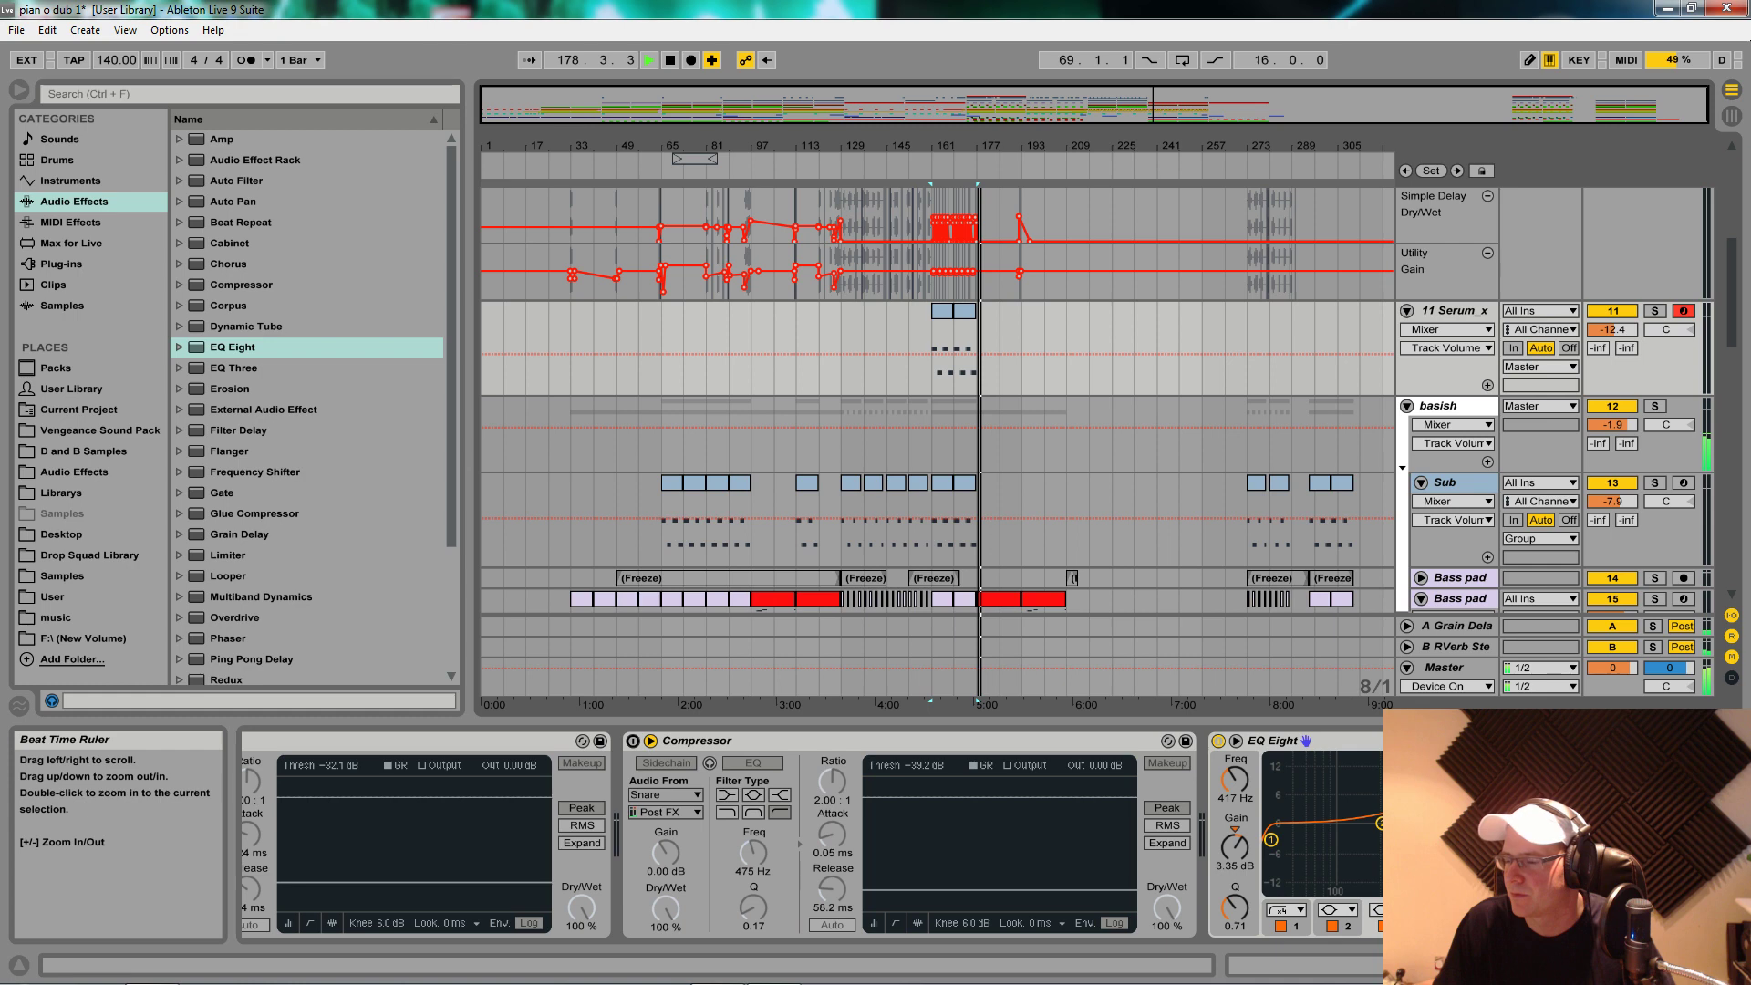
{"action": "left_click", "coordinate": [18, 91]}
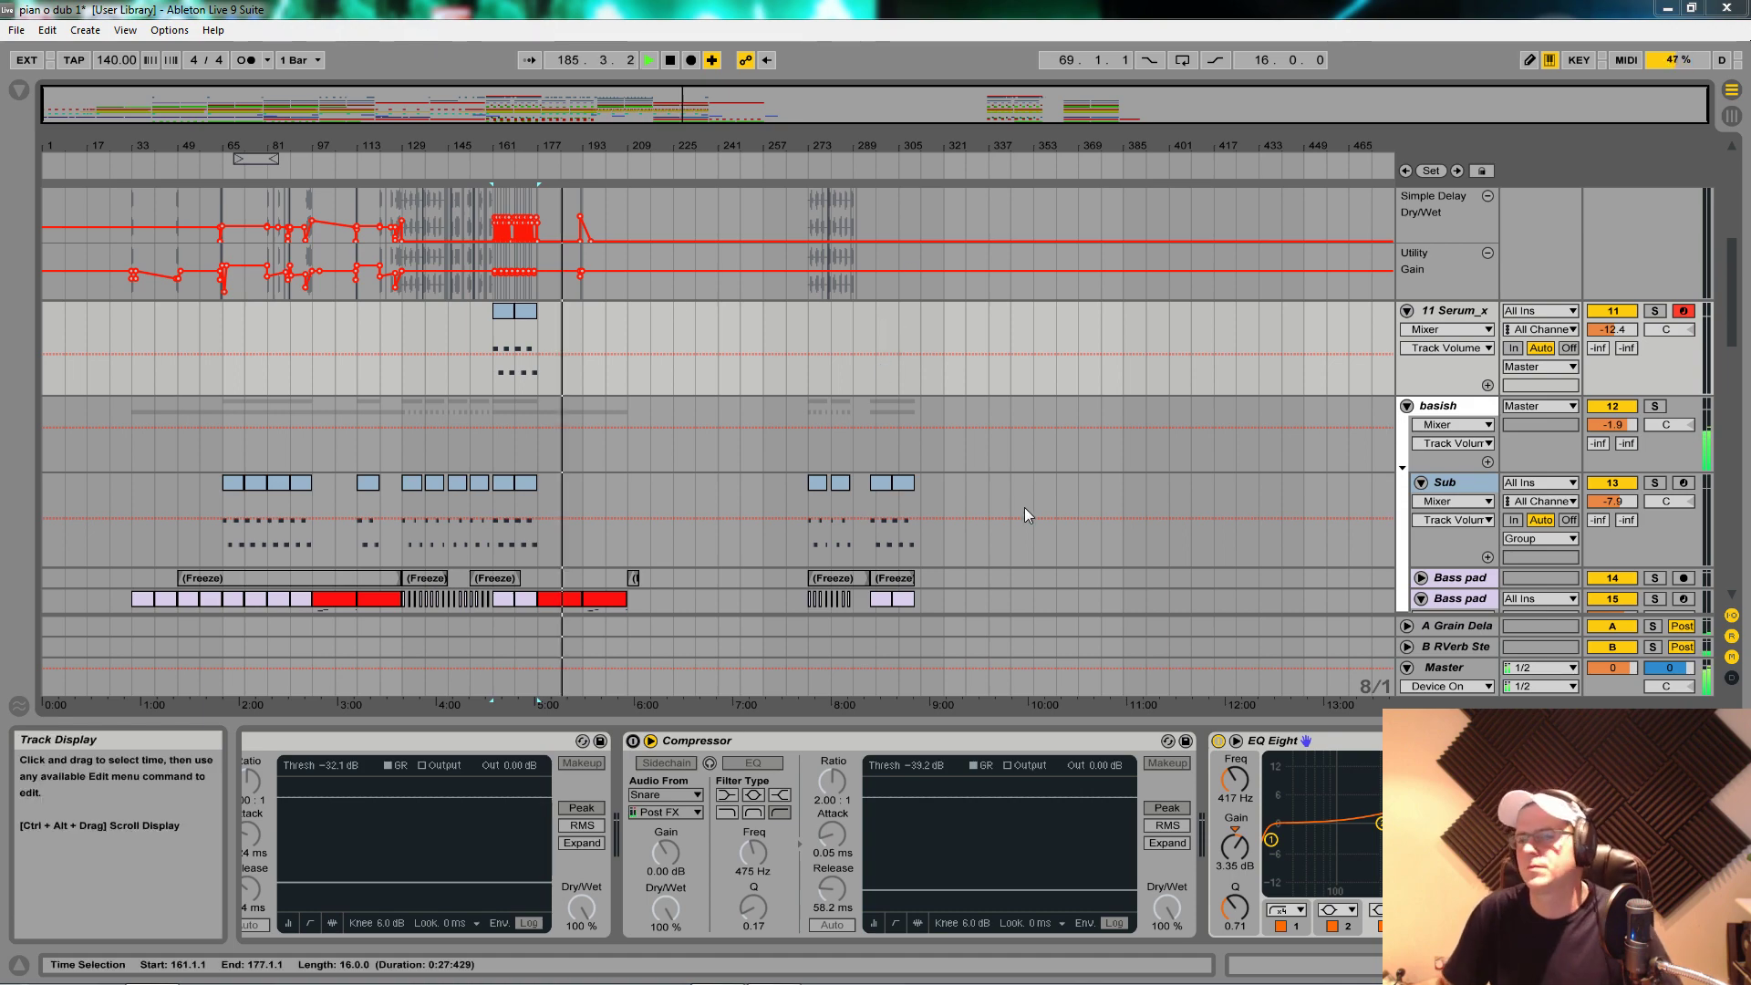
Step: Examine the clips, automation and devices of the lower tracks, including 17 Reaktor, as the song plays past bar 185
{"action": "left_click", "coordinate": [741, 469]}
{"action": "scroll", "coordinate": [740, 469], "scroll_direction": "down", "scroll_amount": 6}
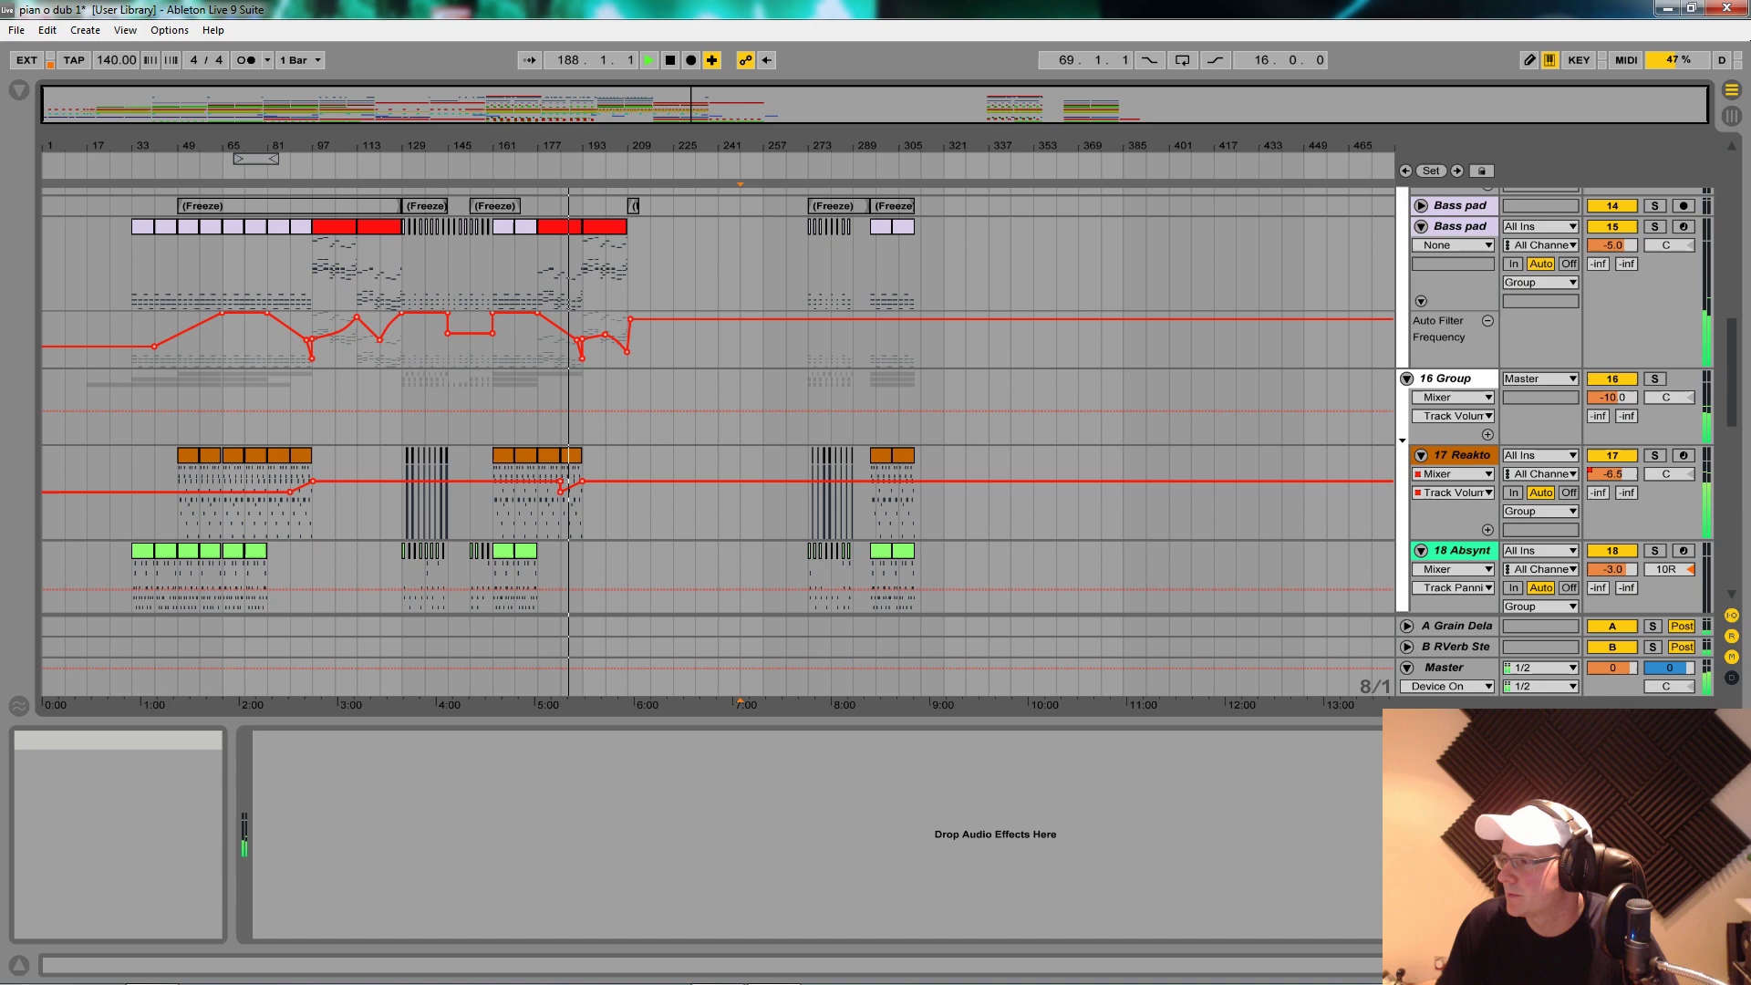
{"action": "left_click", "coordinate": [19, 964]}
{"action": "scroll", "coordinate": [676, 496], "scroll_direction": "down", "scroll_amount": 5}
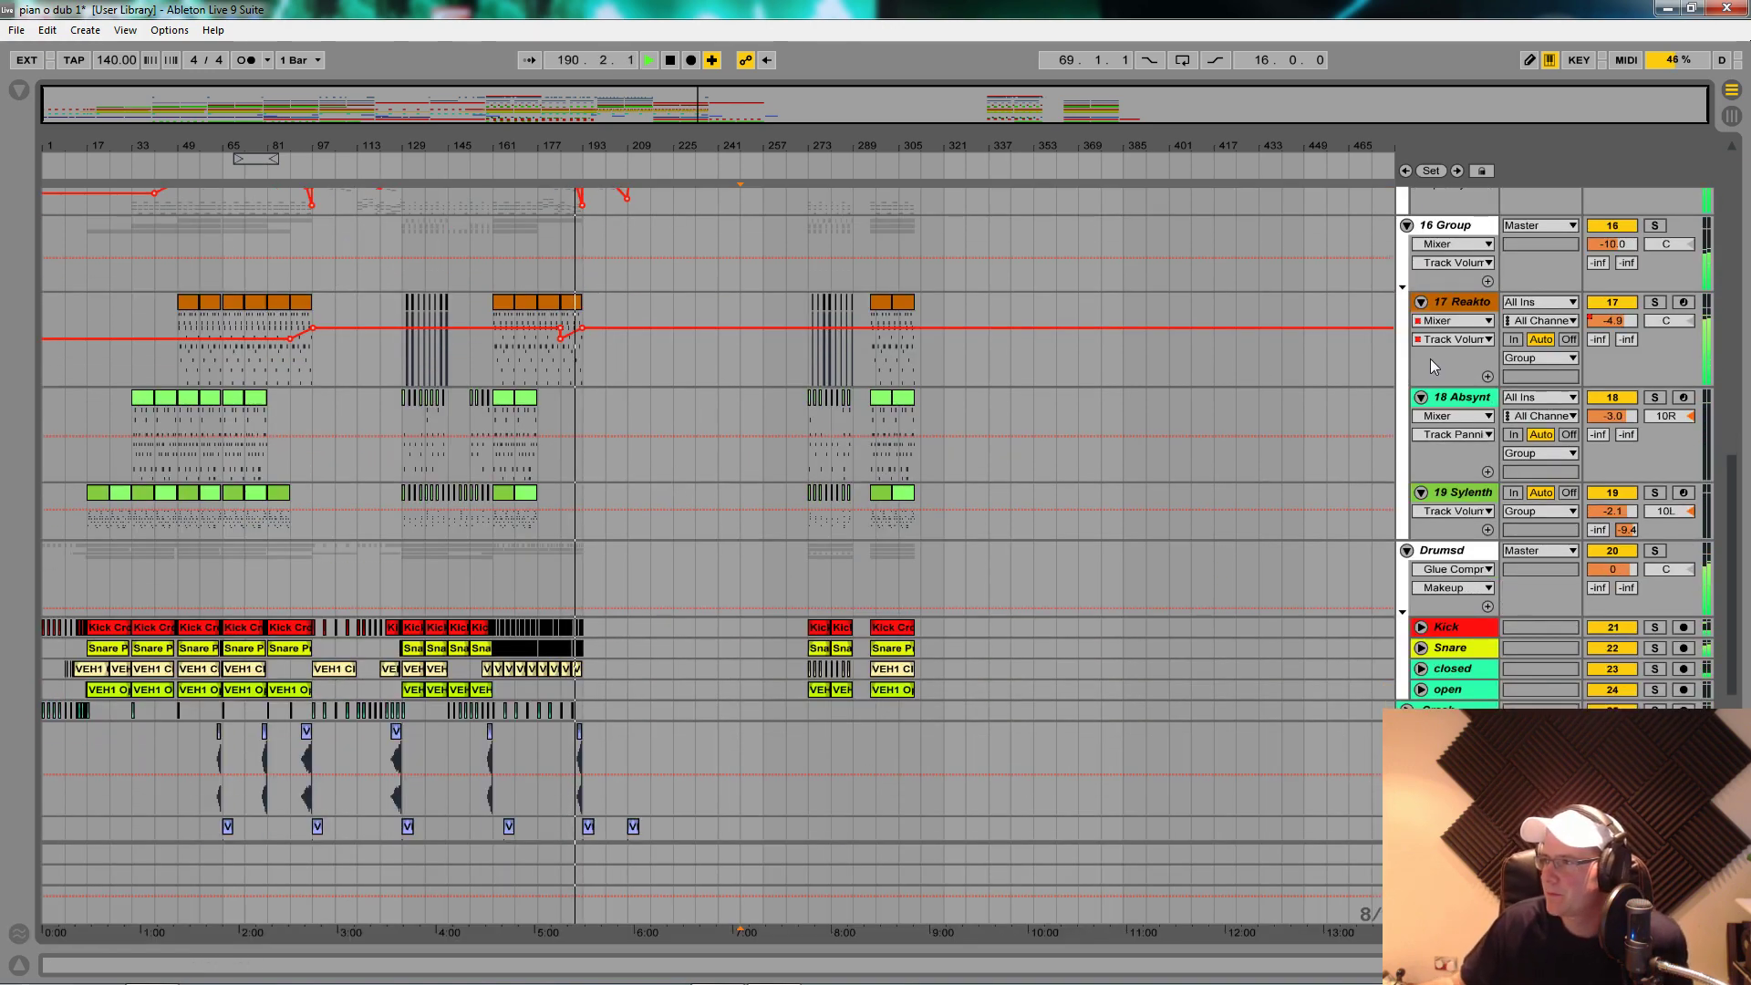
{"action": "double_click", "coordinate": [1464, 302]}
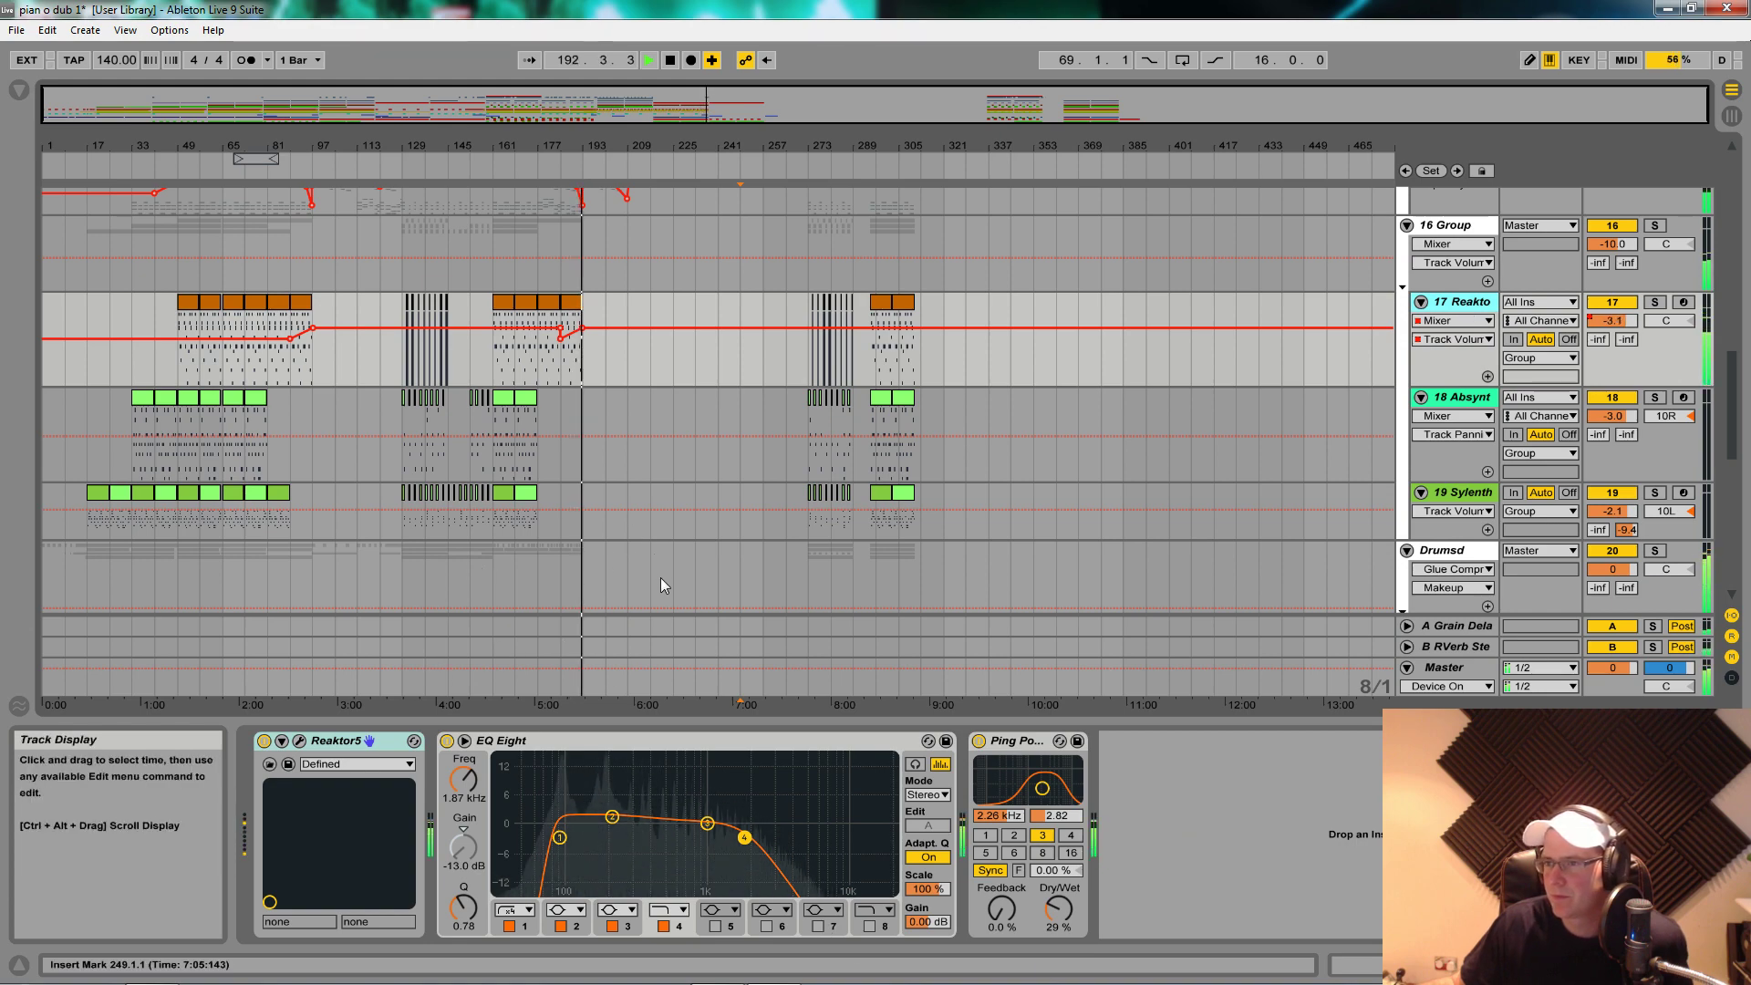
{"action": "scroll", "coordinate": [681, 501], "scroll_direction": "down", "scroll_amount": 3}
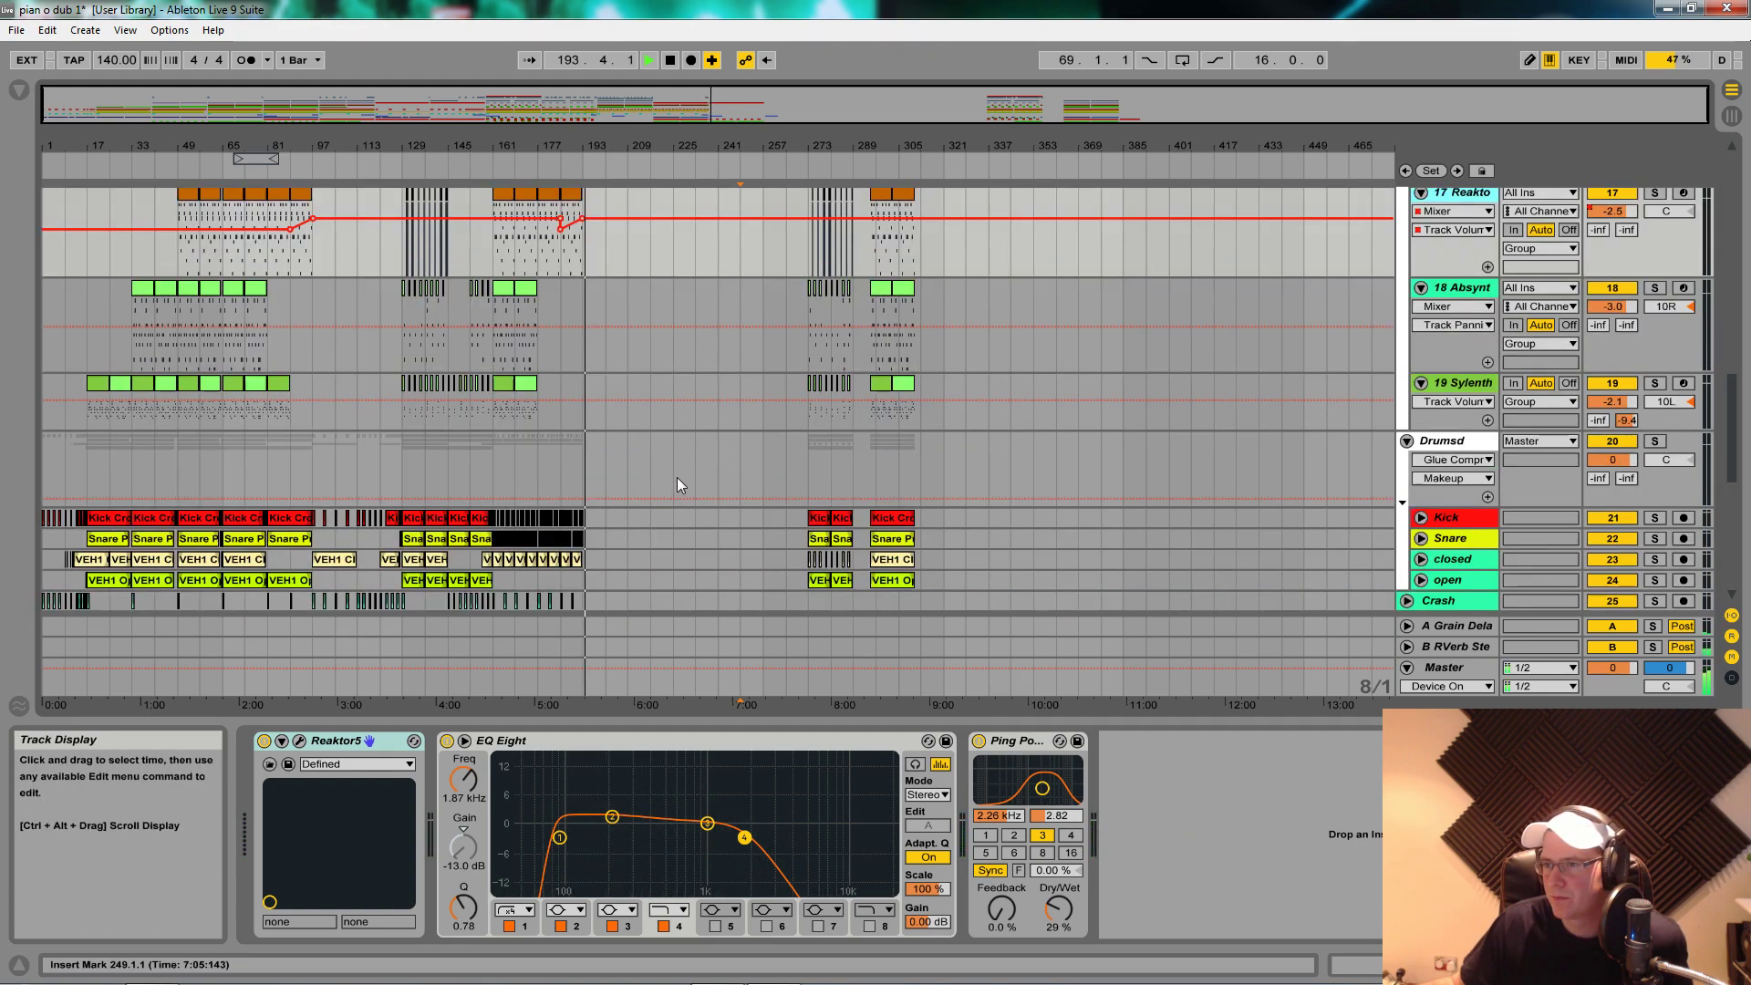
{"action": "scroll", "coordinate": [676, 479], "scroll_direction": "down", "scroll_amount": 7}
{"action": "scroll", "coordinate": [691, 513], "scroll_direction": "down", "scroll_amount": 6}
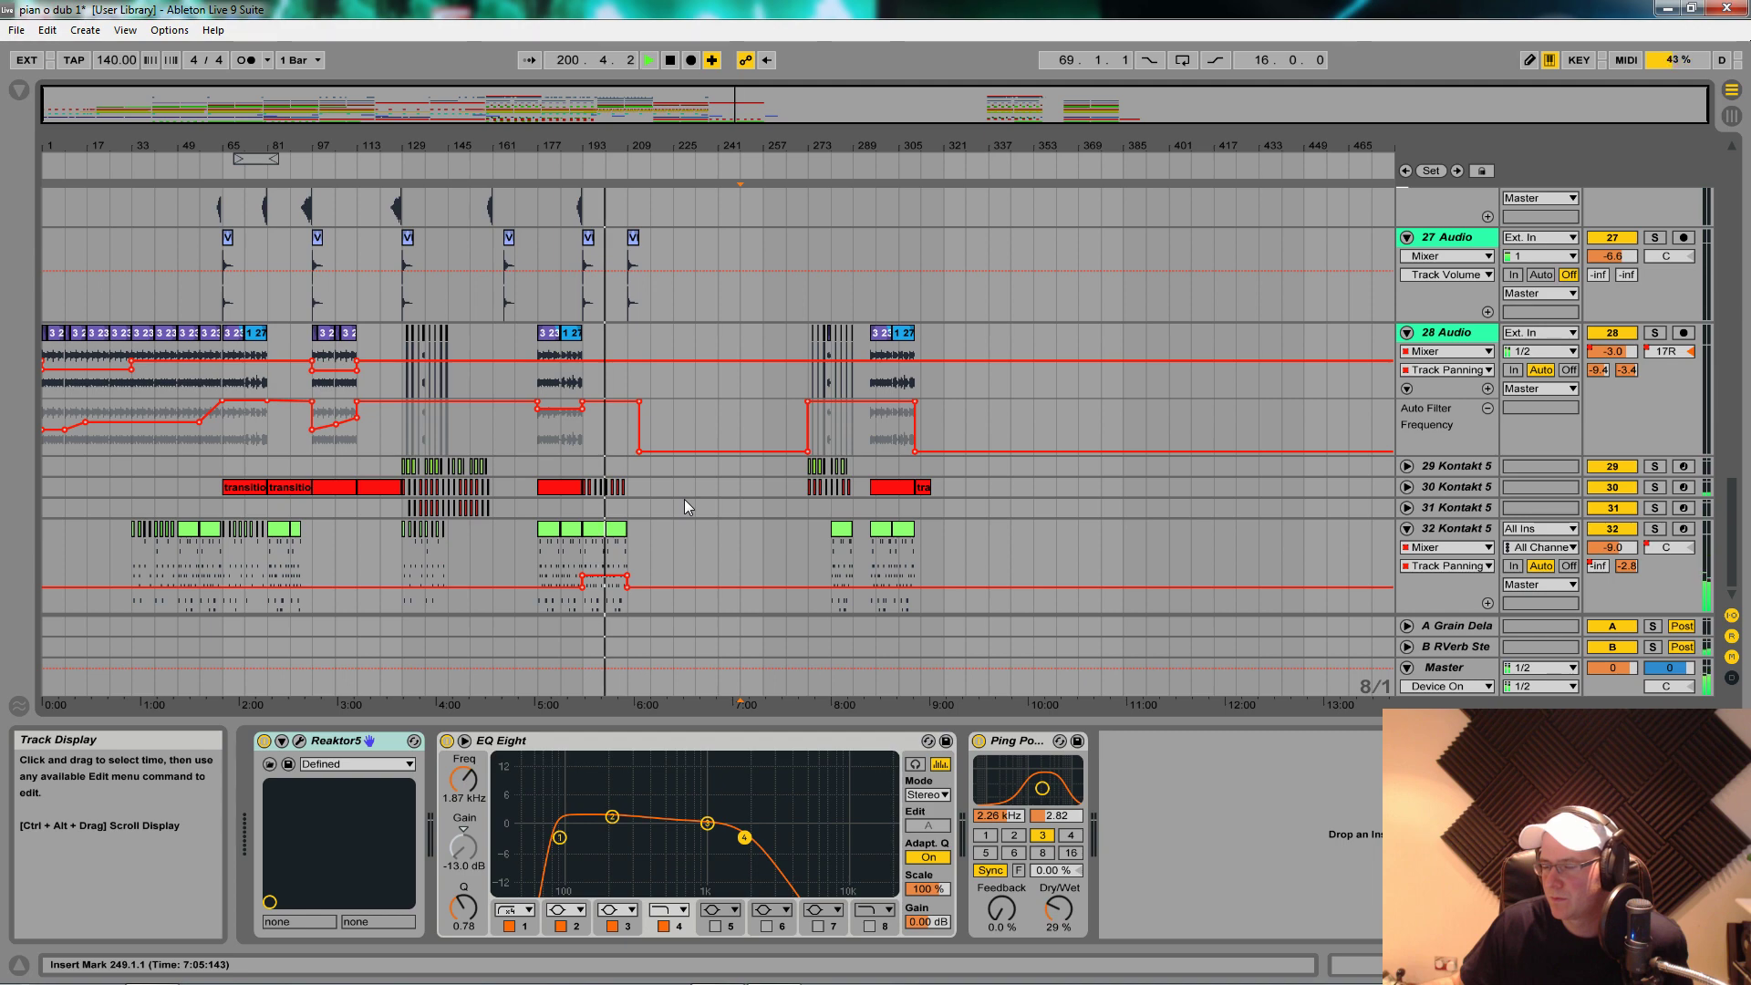
{"action": "scroll", "coordinate": [669, 493], "scroll_direction": "up", "scroll_amount": 5}
{"action": "scroll", "coordinate": [680, 478], "scroll_direction": "up", "scroll_amount": 8}
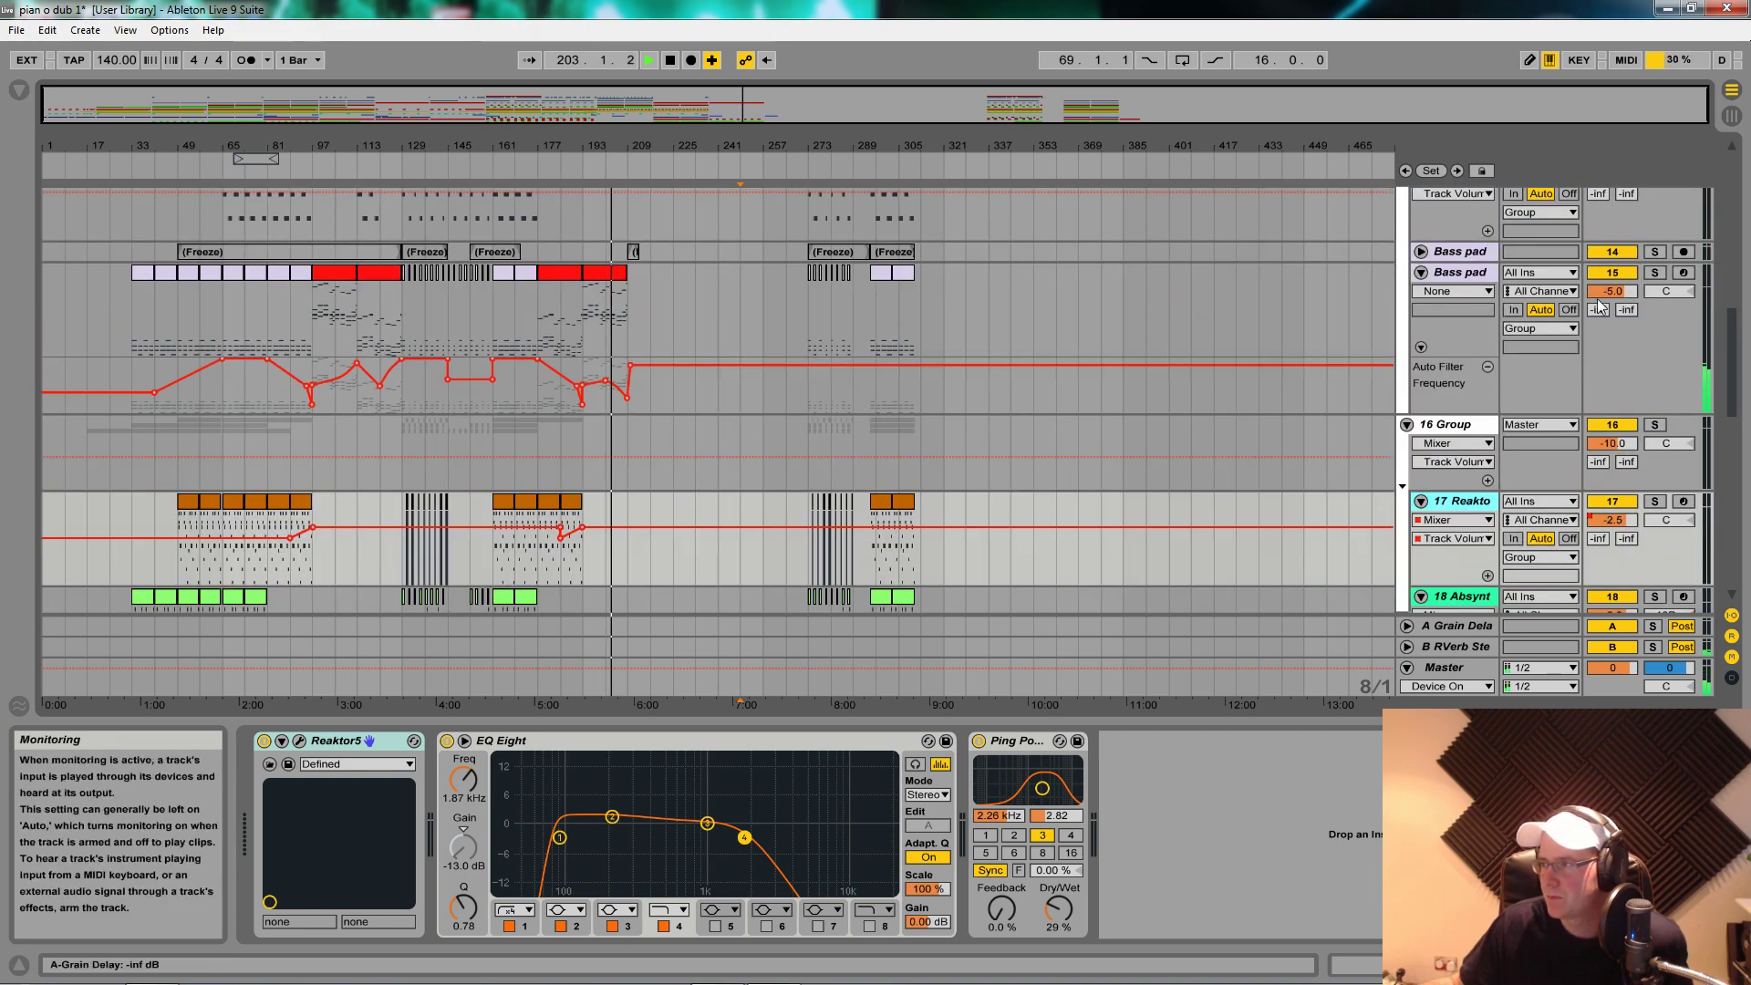
Step: Check track 15 Bass pad in solo, then raise the low Auto Filter Frequency automation point just before bar 209
{"action": "left_click", "coordinate": [1655, 272]}
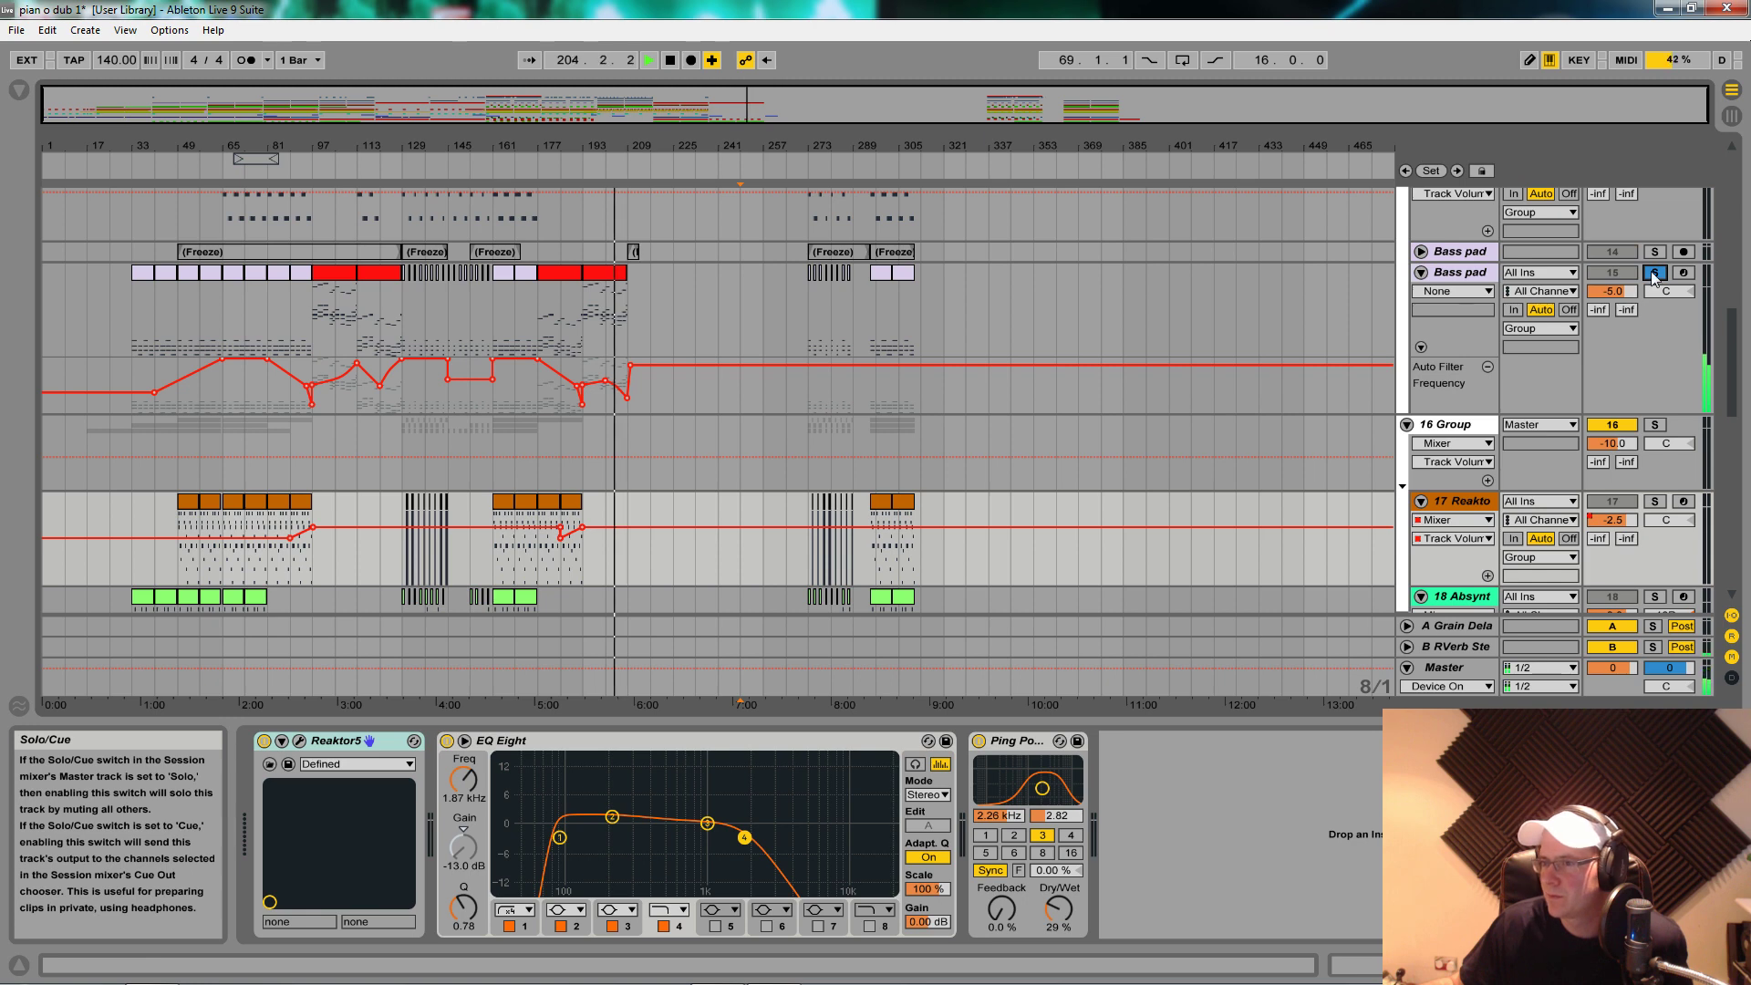
{"action": "left_click", "coordinate": [1655, 272]}
{"action": "left_click", "coordinate": [623, 394]}
{"action": "left_click_drag", "start_coordinate": [623, 393], "coordinate": [631, 390]}
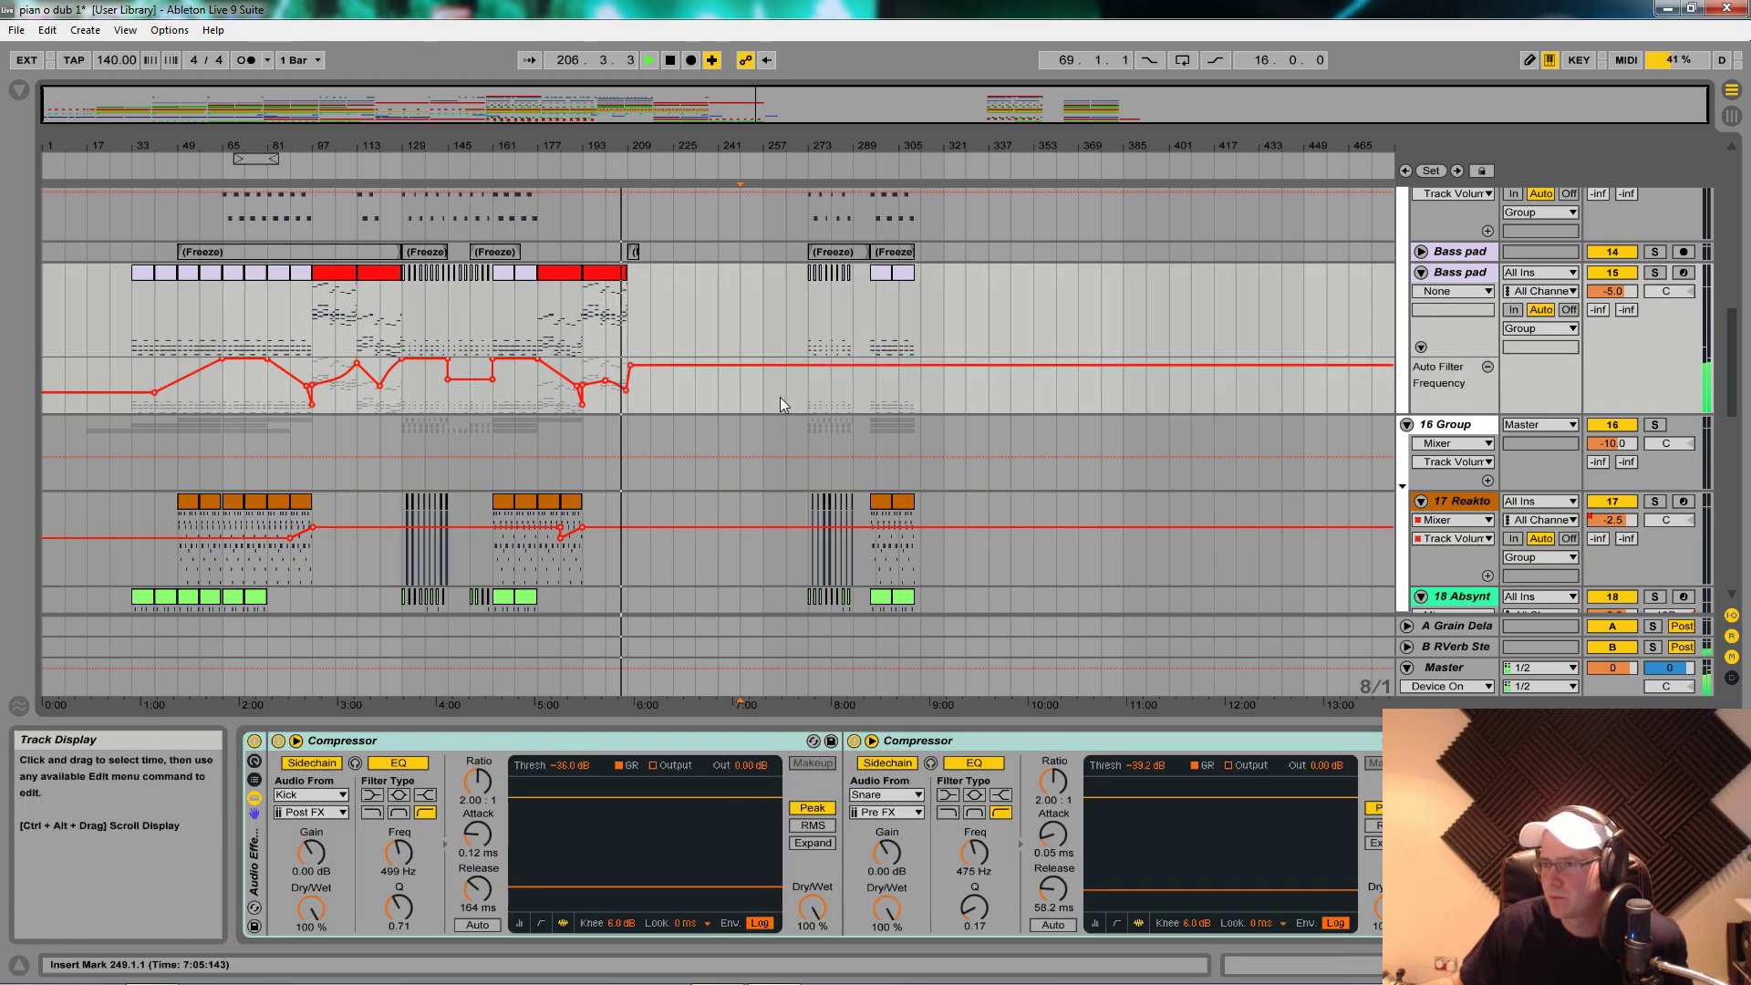
Step: Place a copy of the short swelling audio clip on track 26 Audio at bar 207, leading into the impact at bar 209
{"action": "scroll", "coordinate": [753, 418], "scroll_direction": "down", "scroll_amount": 12}
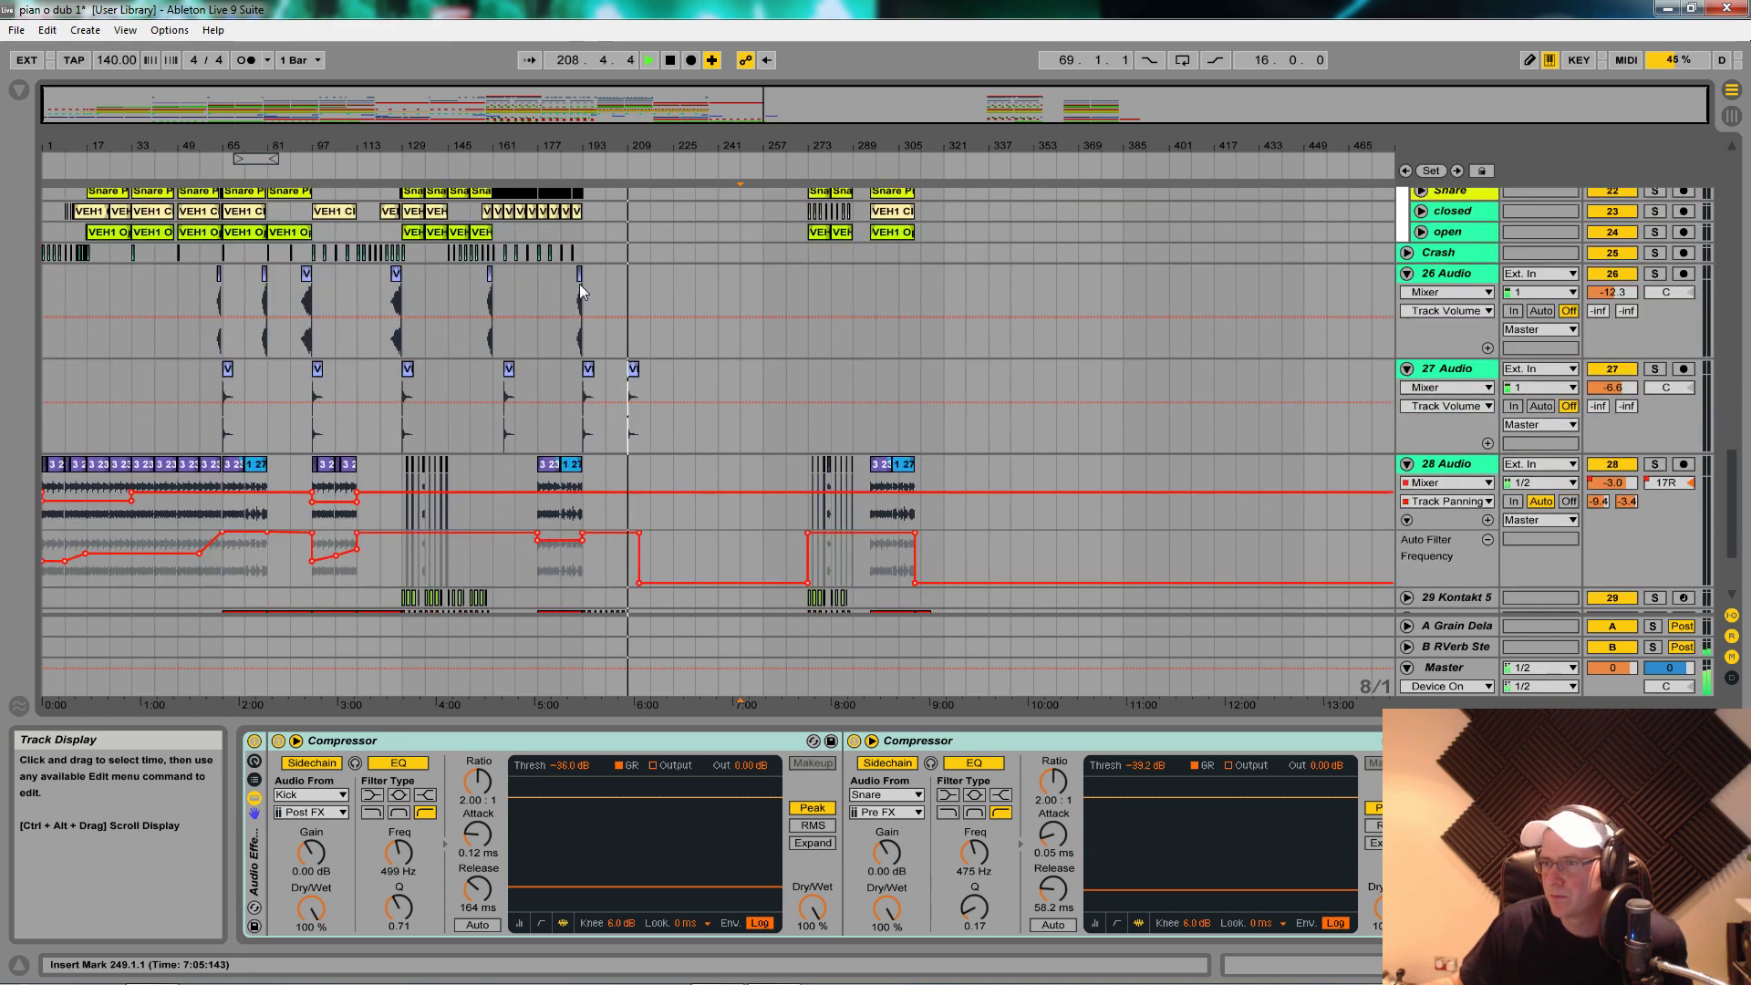
{"action": "left_click", "coordinate": [624, 290]}
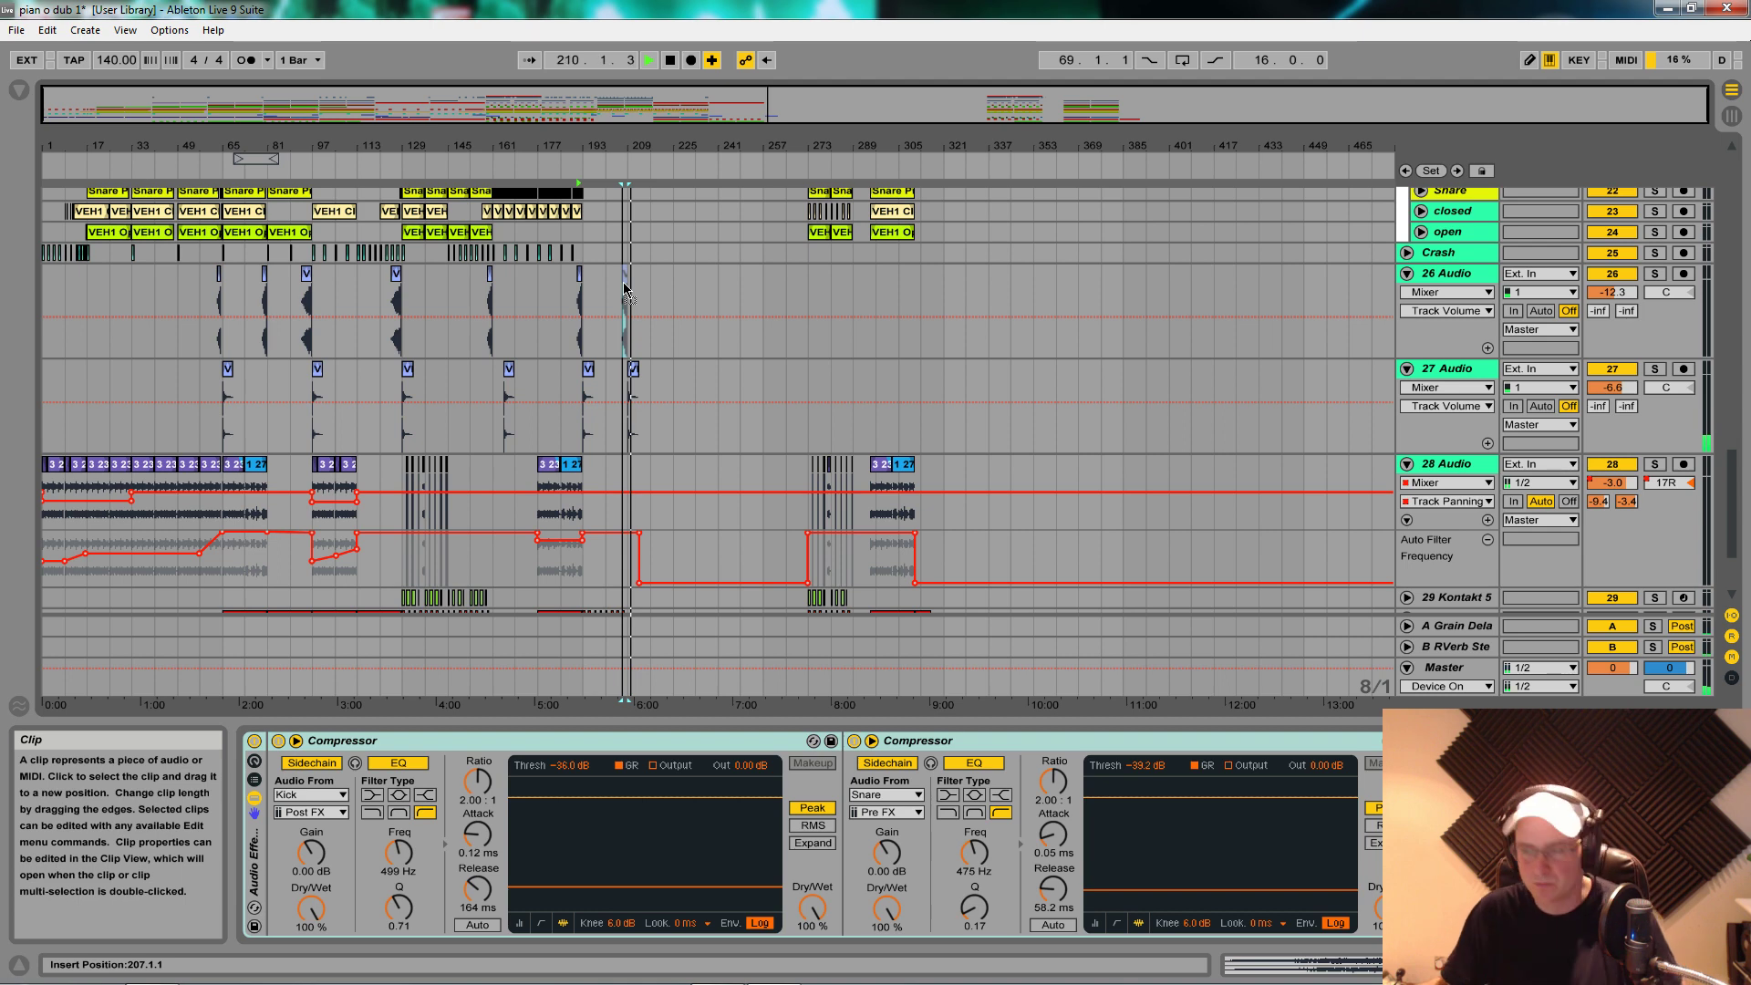
{"action": "left_click", "coordinate": [629, 310]}
Step: Stop playback, restart the song from bar 1 and hide the device view
{"action": "left_click", "coordinate": [671, 60]}
{"action": "left_click", "coordinate": [670, 61]}
{"action": "left_click", "coordinate": [648, 60]}
{"action": "key", "text": "ctrl+alt+l"}
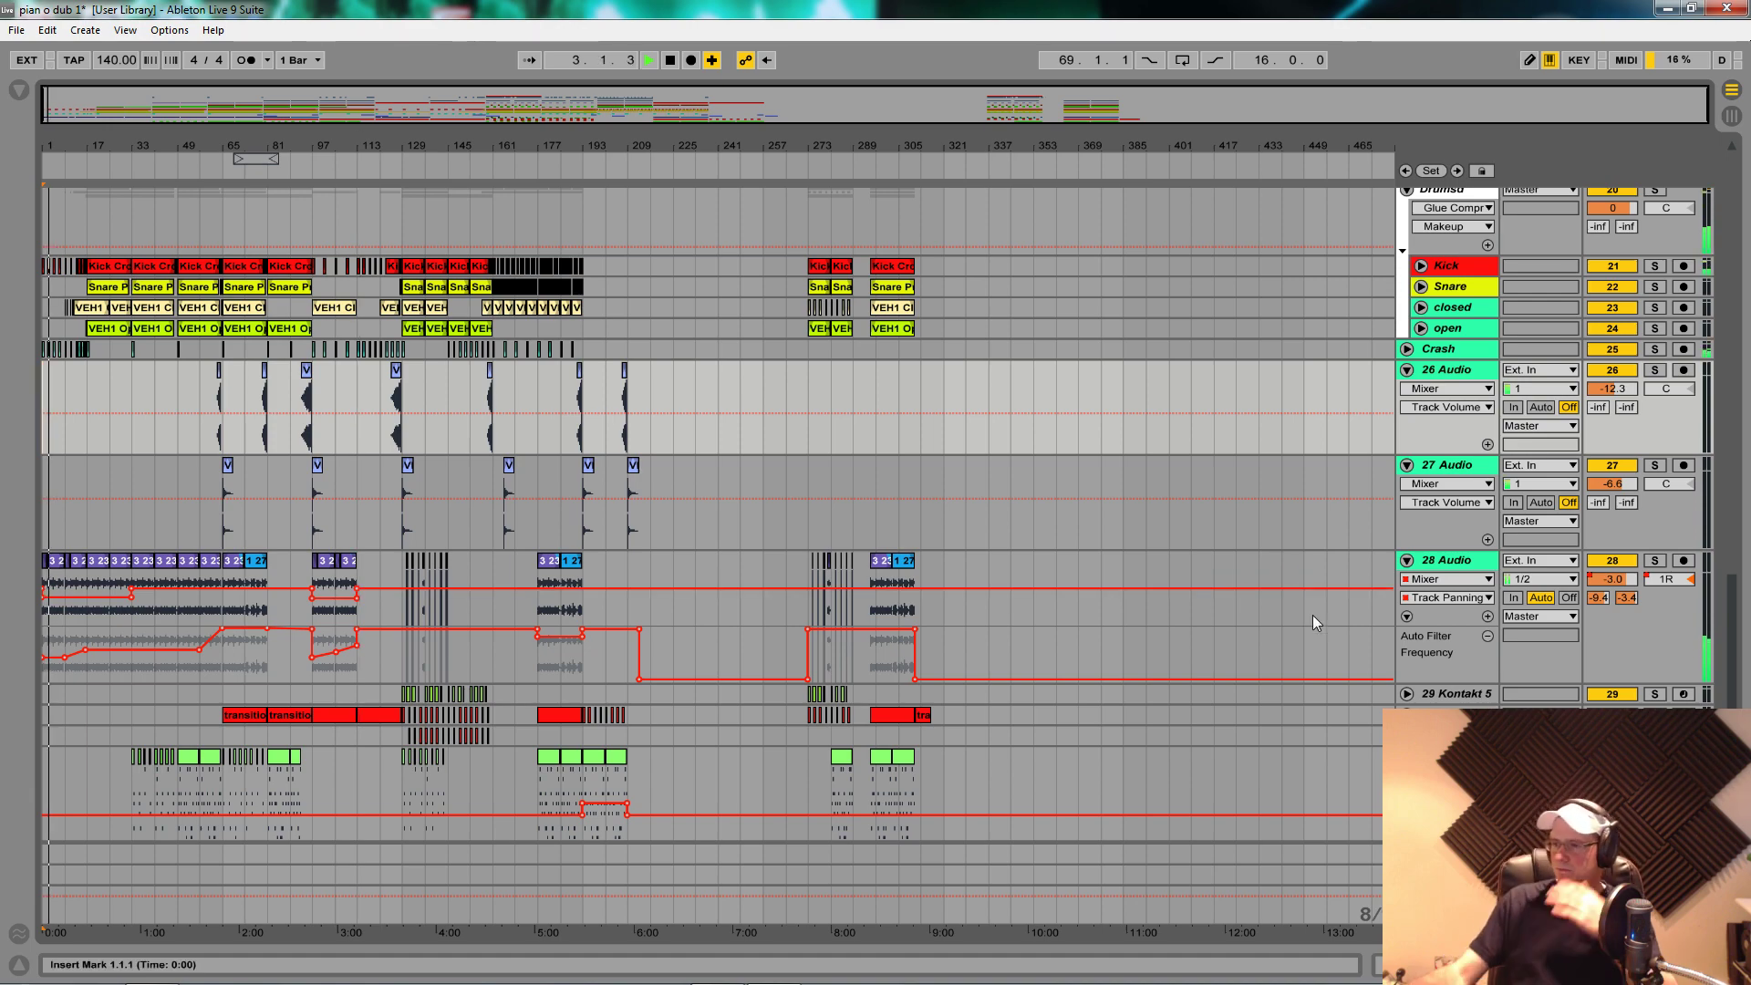
Step: Reduce the heights of tracks 17 Reaktor, 18 Absynth and 19 Sylenth to fit more of the arrangement on screen
{"action": "scroll", "coordinate": [1311, 615], "scroll_direction": "up", "scroll_amount": 8}
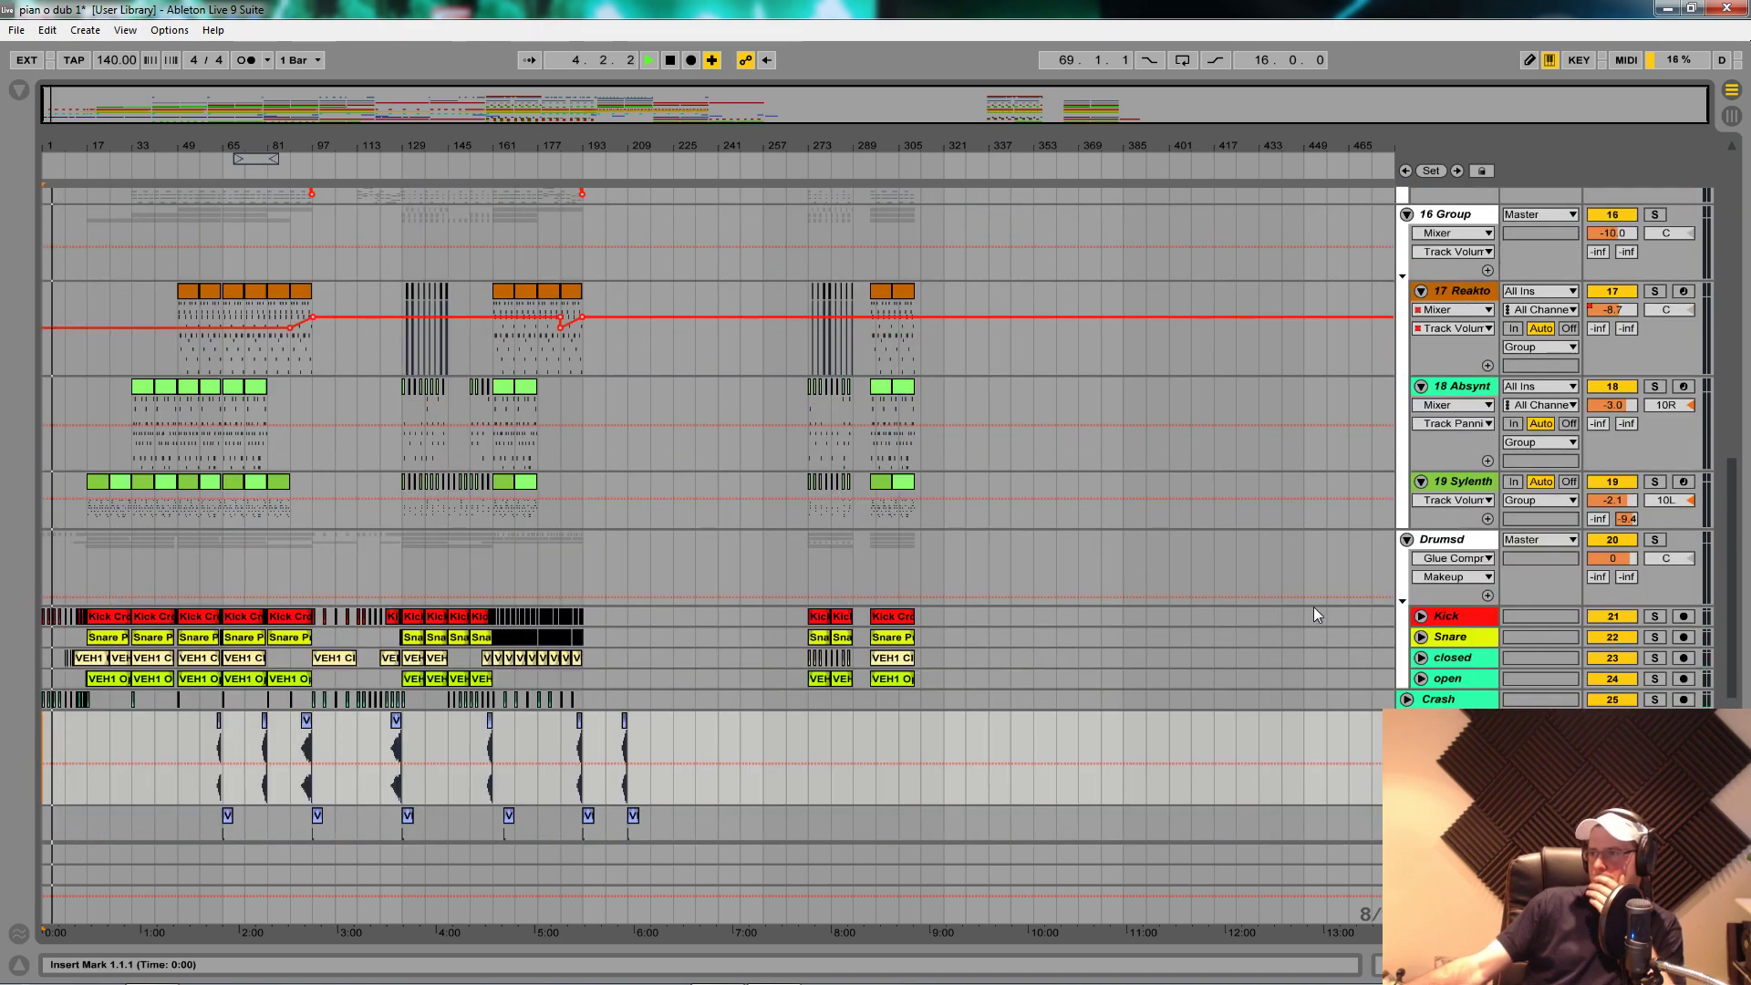
{"action": "left_click", "coordinate": [1463, 481]}
{"action": "left_click_drag", "start_coordinate": [1460, 470], "coordinate": [1444, 429]}
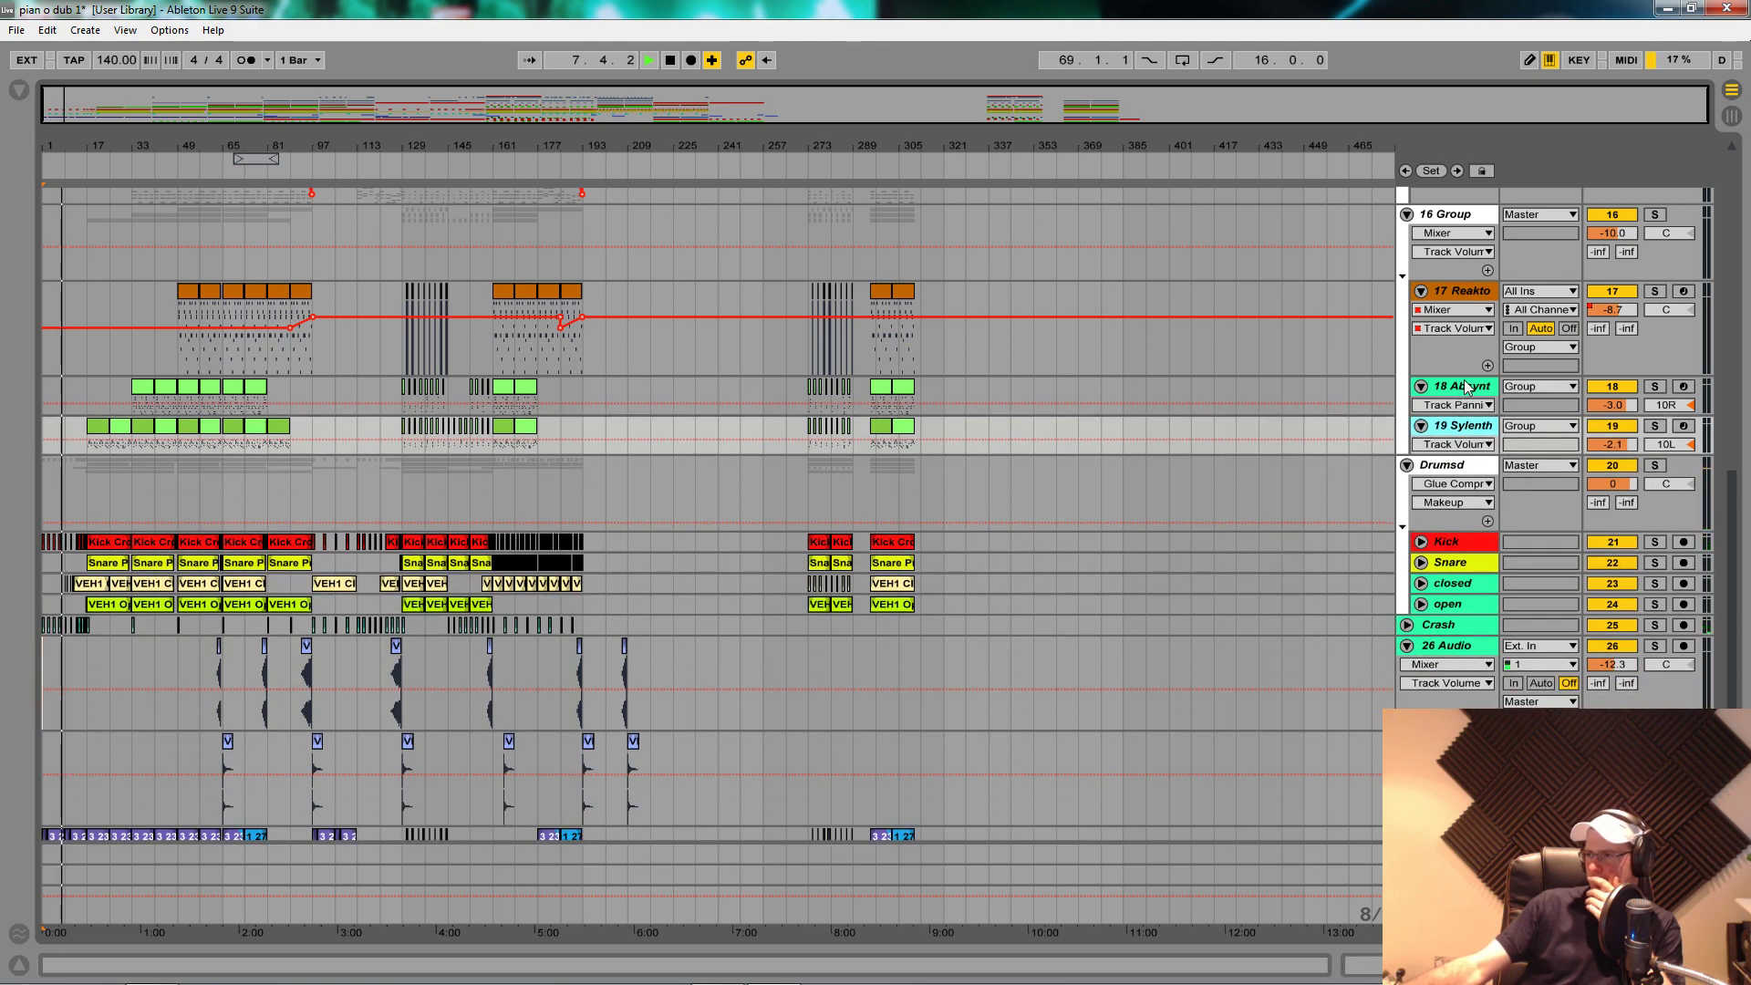
{"action": "left_click_drag", "start_coordinate": [1463, 376], "coordinate": [1453, 322]}
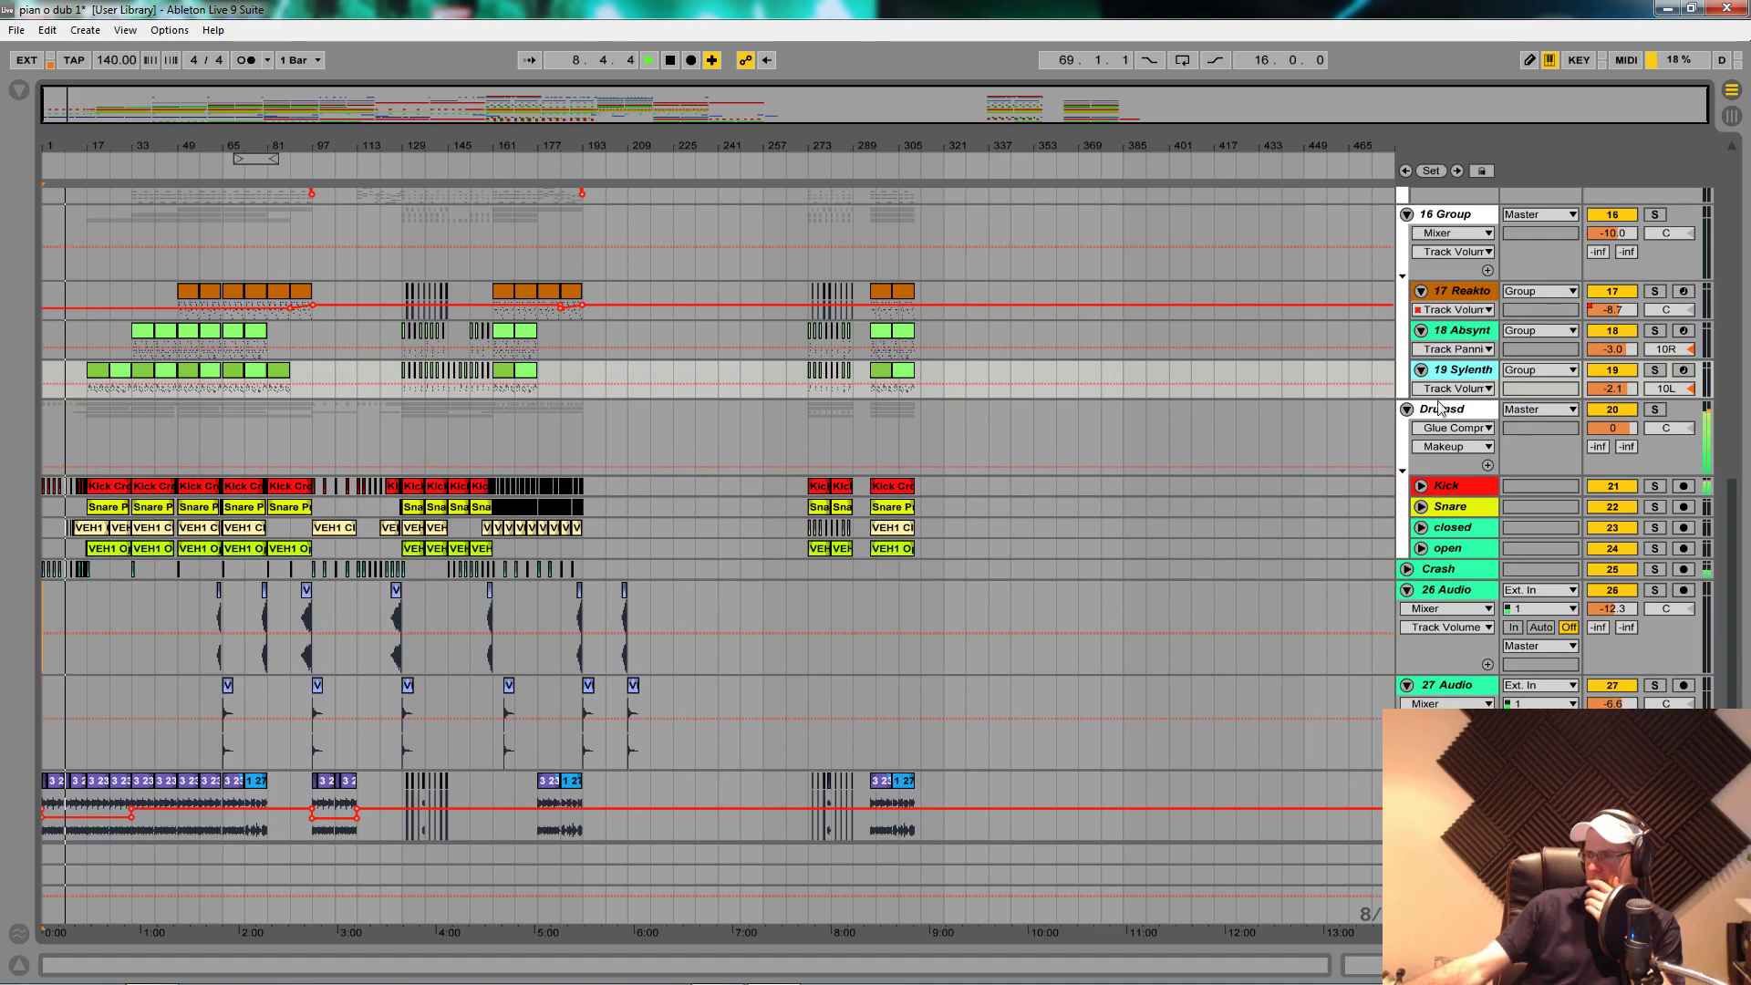
{"action": "scroll", "coordinate": [1397, 506], "scroll_direction": "down", "scroll_amount": 5}
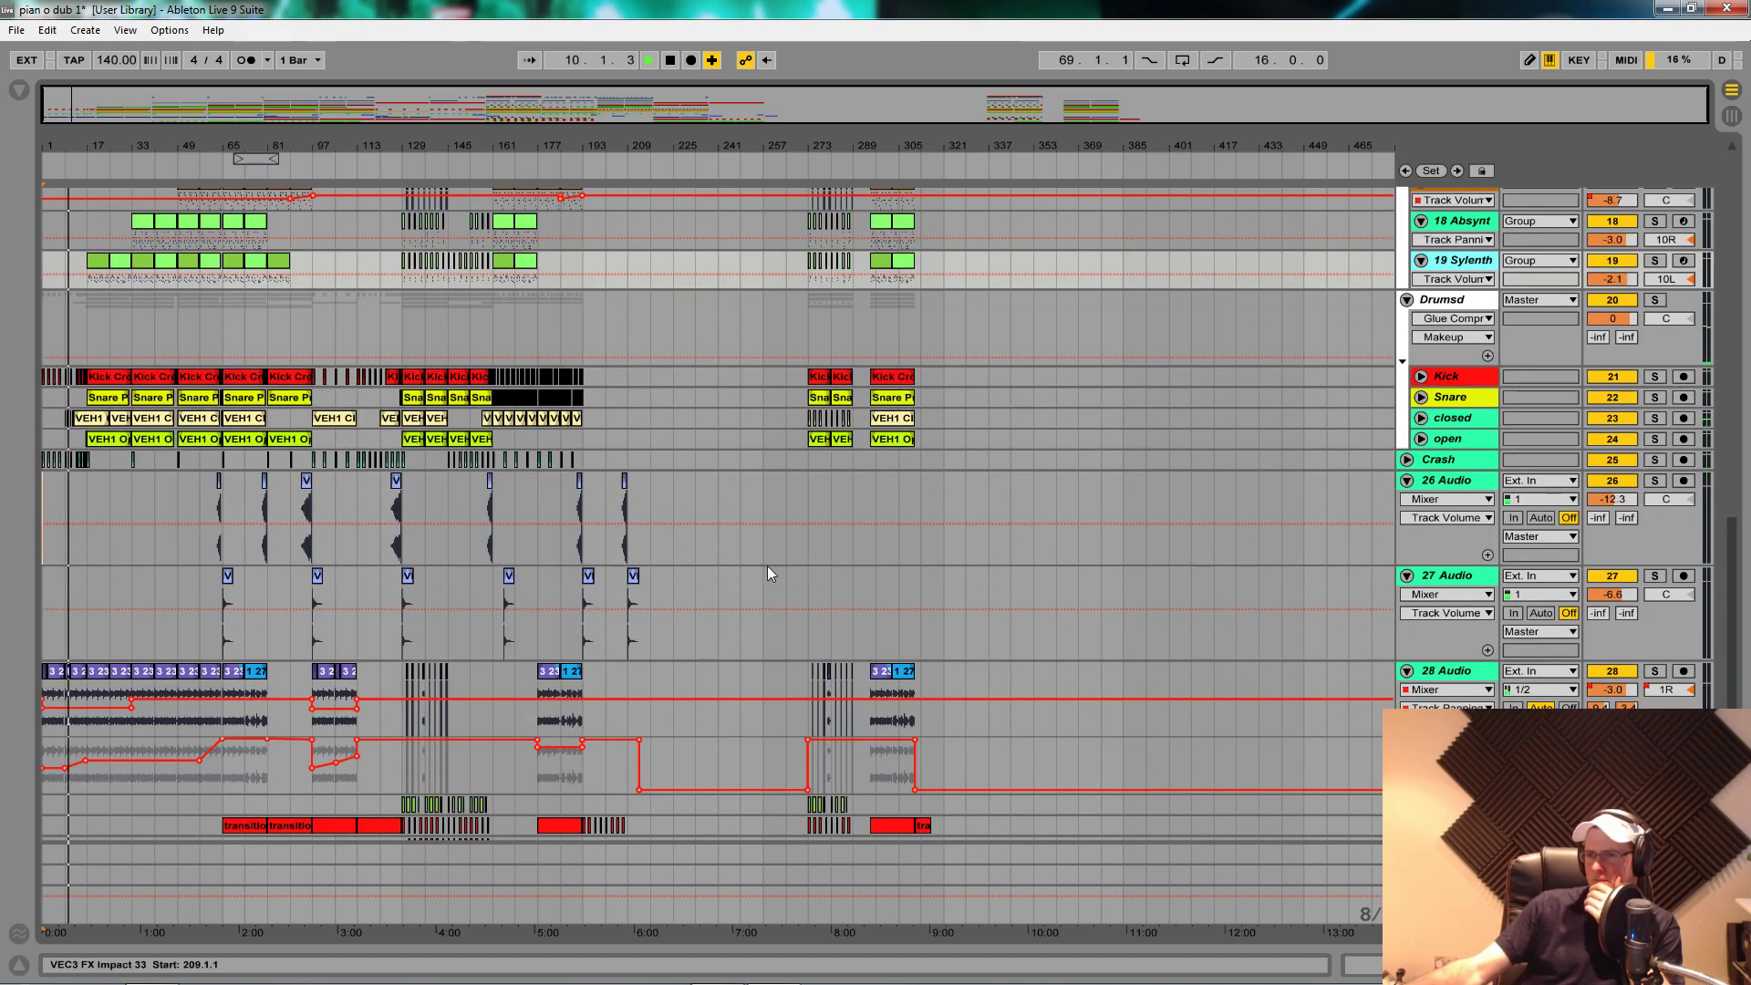
Step: Rename track 26 Audio as riser 1 and track 27 Audio as Big crash
{"action": "double_click", "coordinate": [1451, 487]}
{"action": "type", "text": "riser 1"}
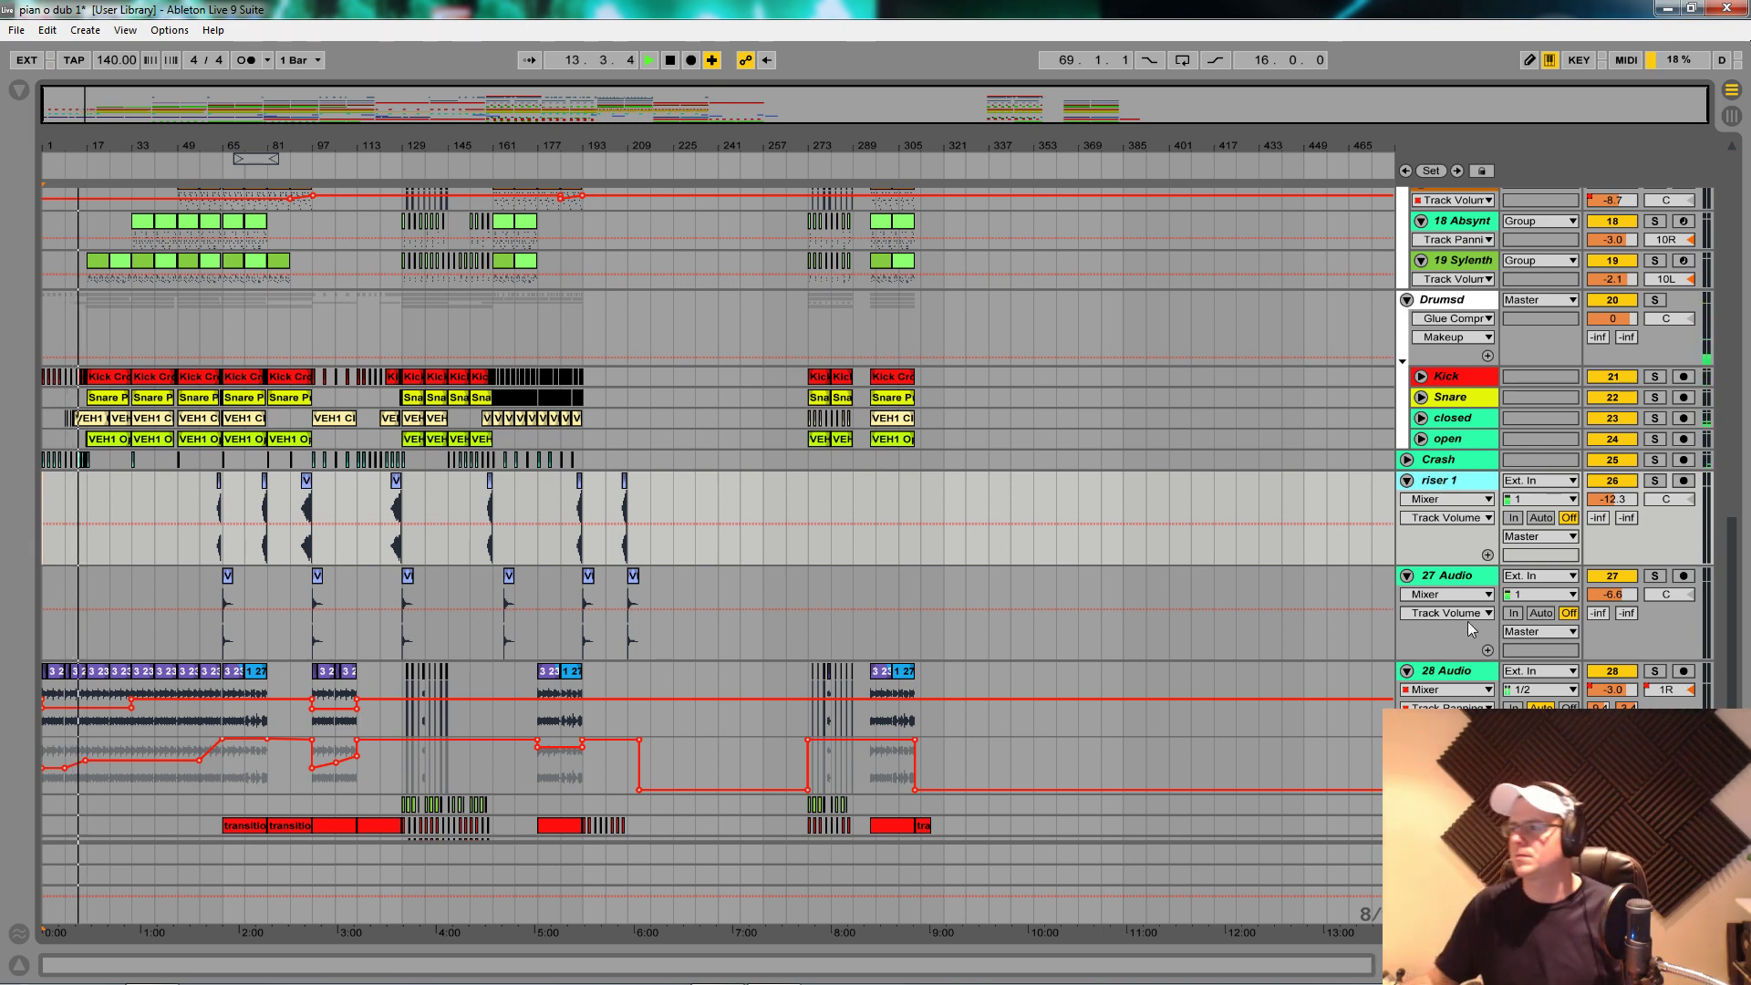
{"action": "left_click", "coordinate": [1460, 584]}
{"action": "key", "text": "ctrl+r"}
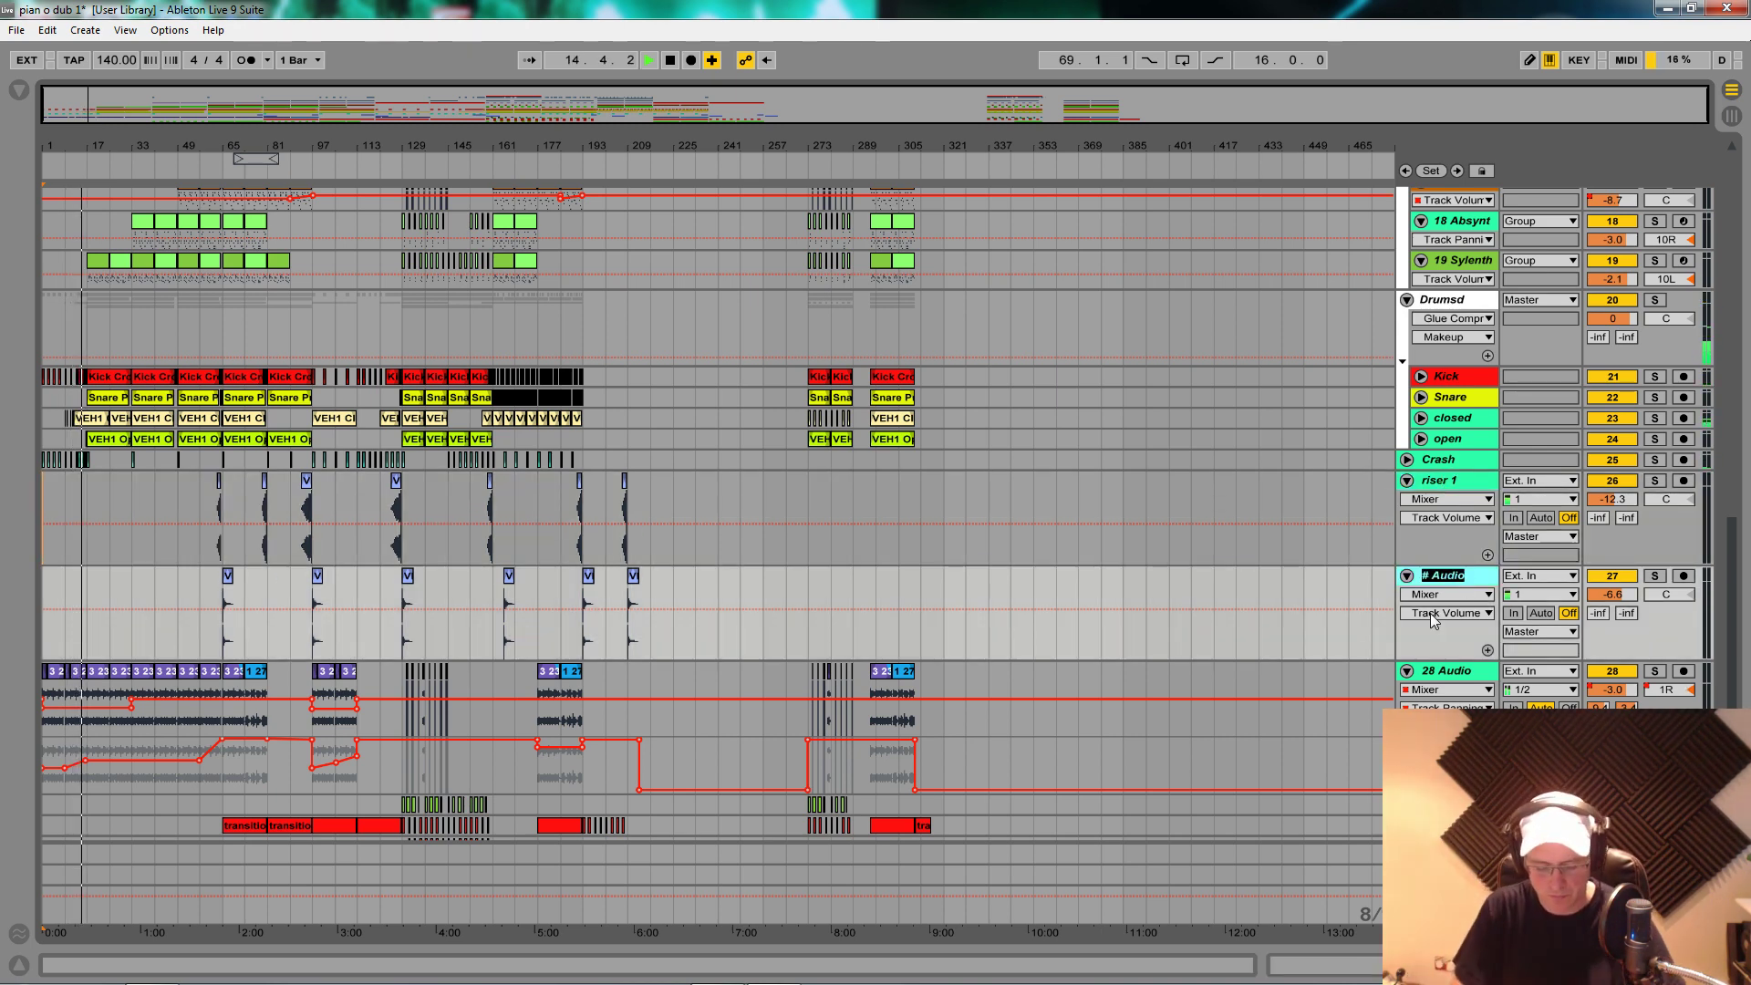
{"action": "type", "text": "Big cras"}
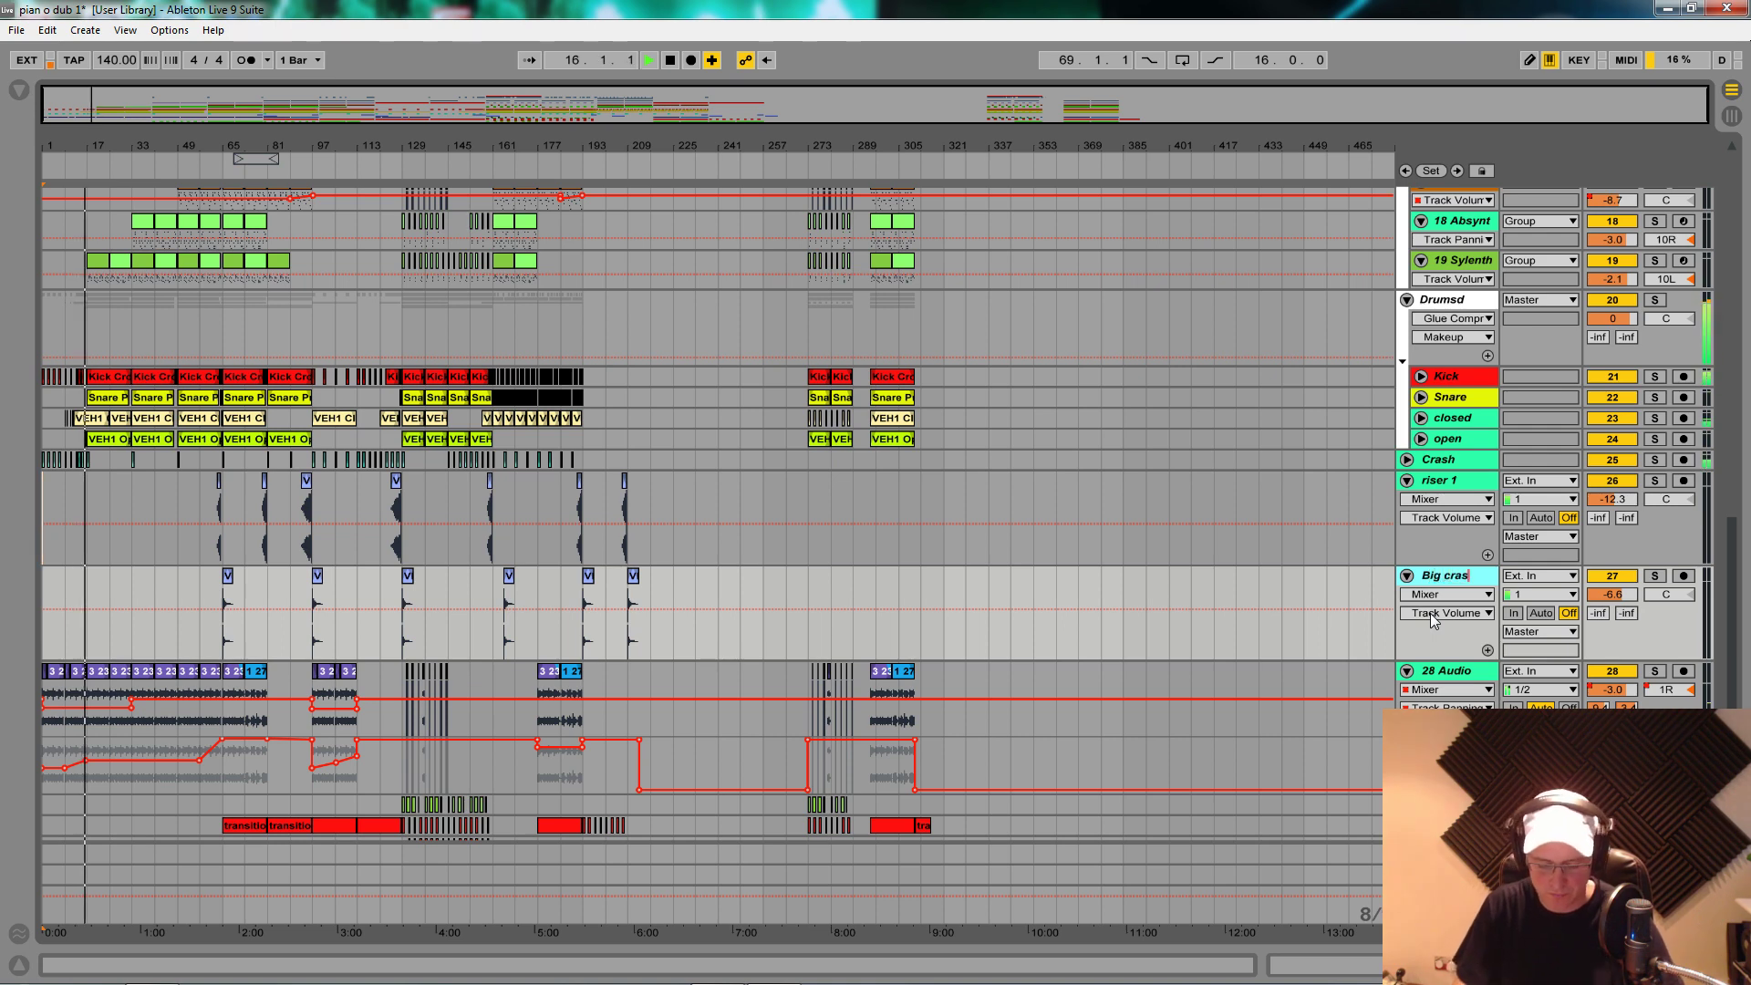
{"action": "type", "text": "h"}
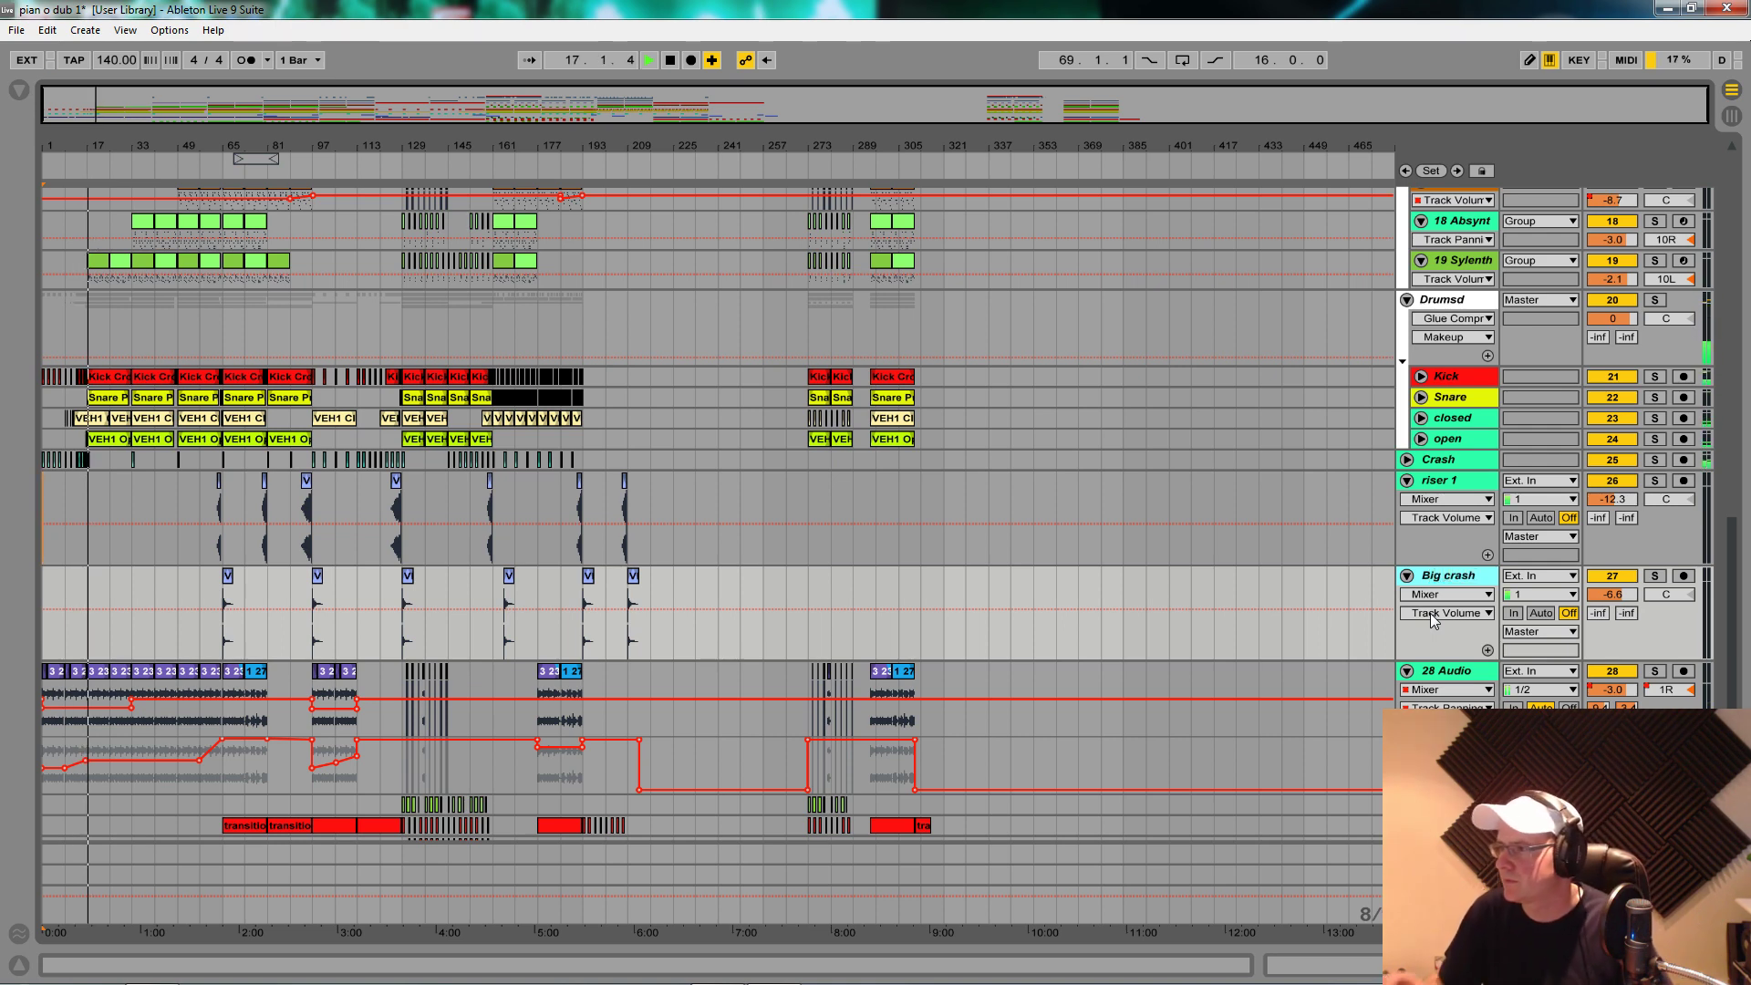
Step: Group the Crash, riser 1 and Big crash tracks and name the group exf
{"action": "left_click", "coordinate": [1450, 463]}
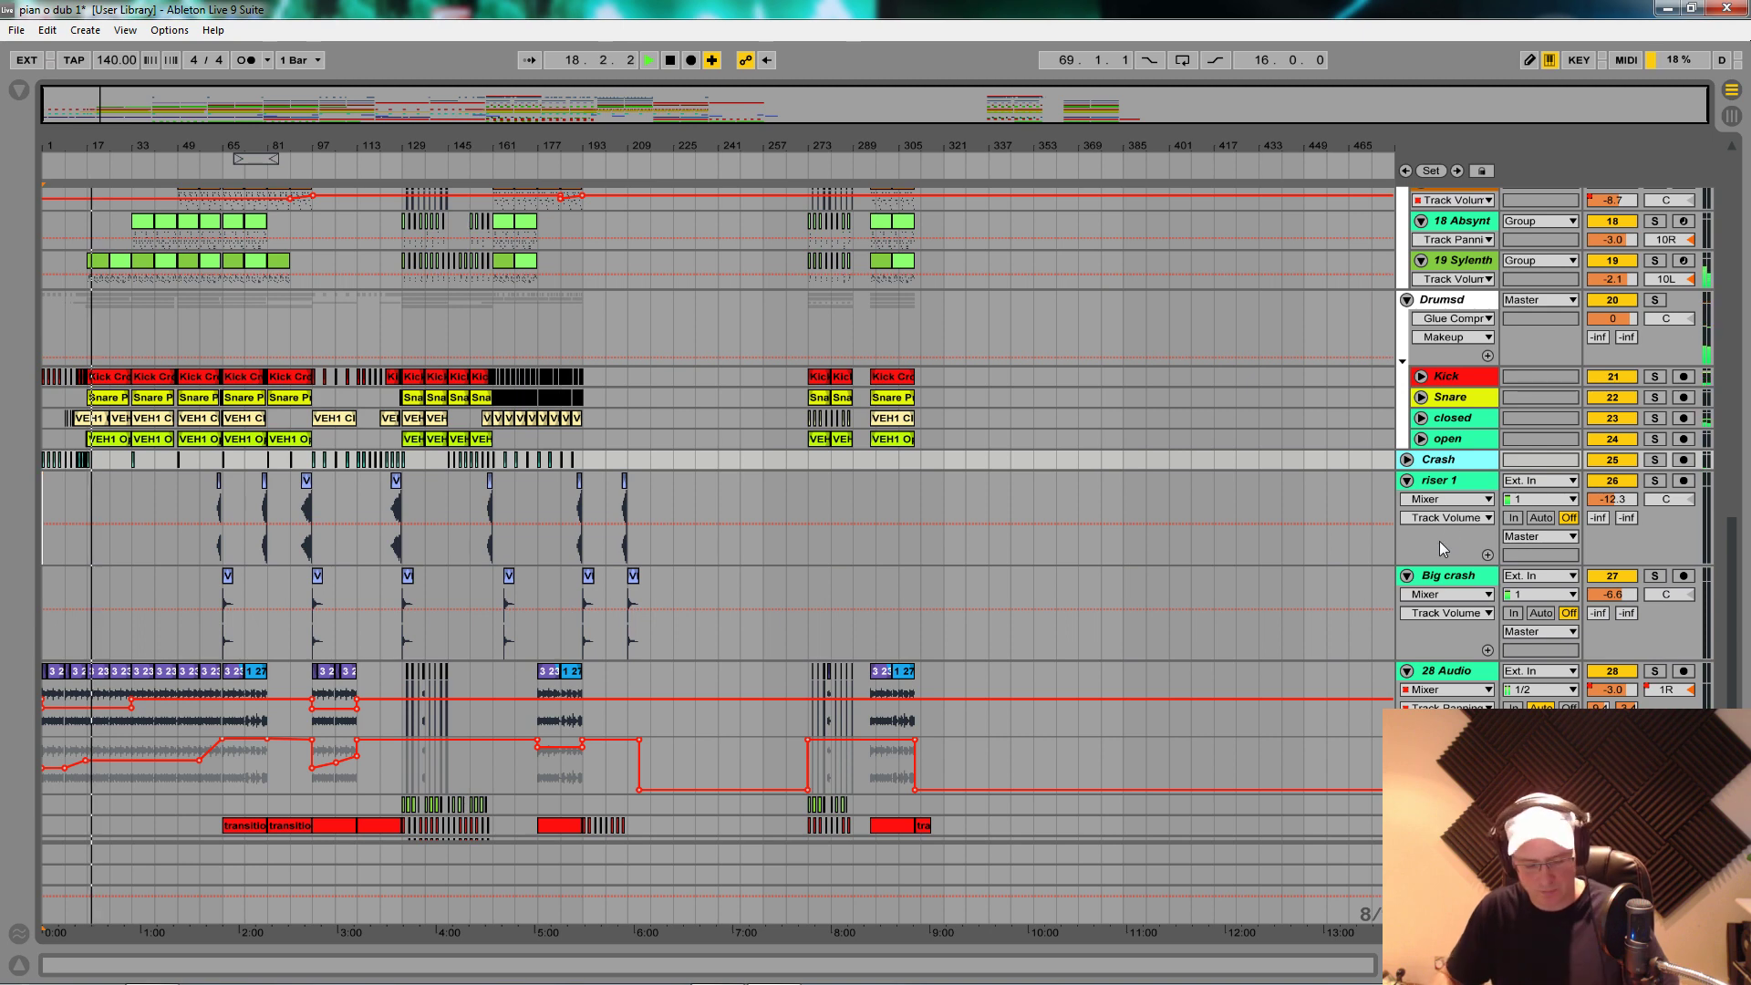
{"action": "key", "text": "Down"}
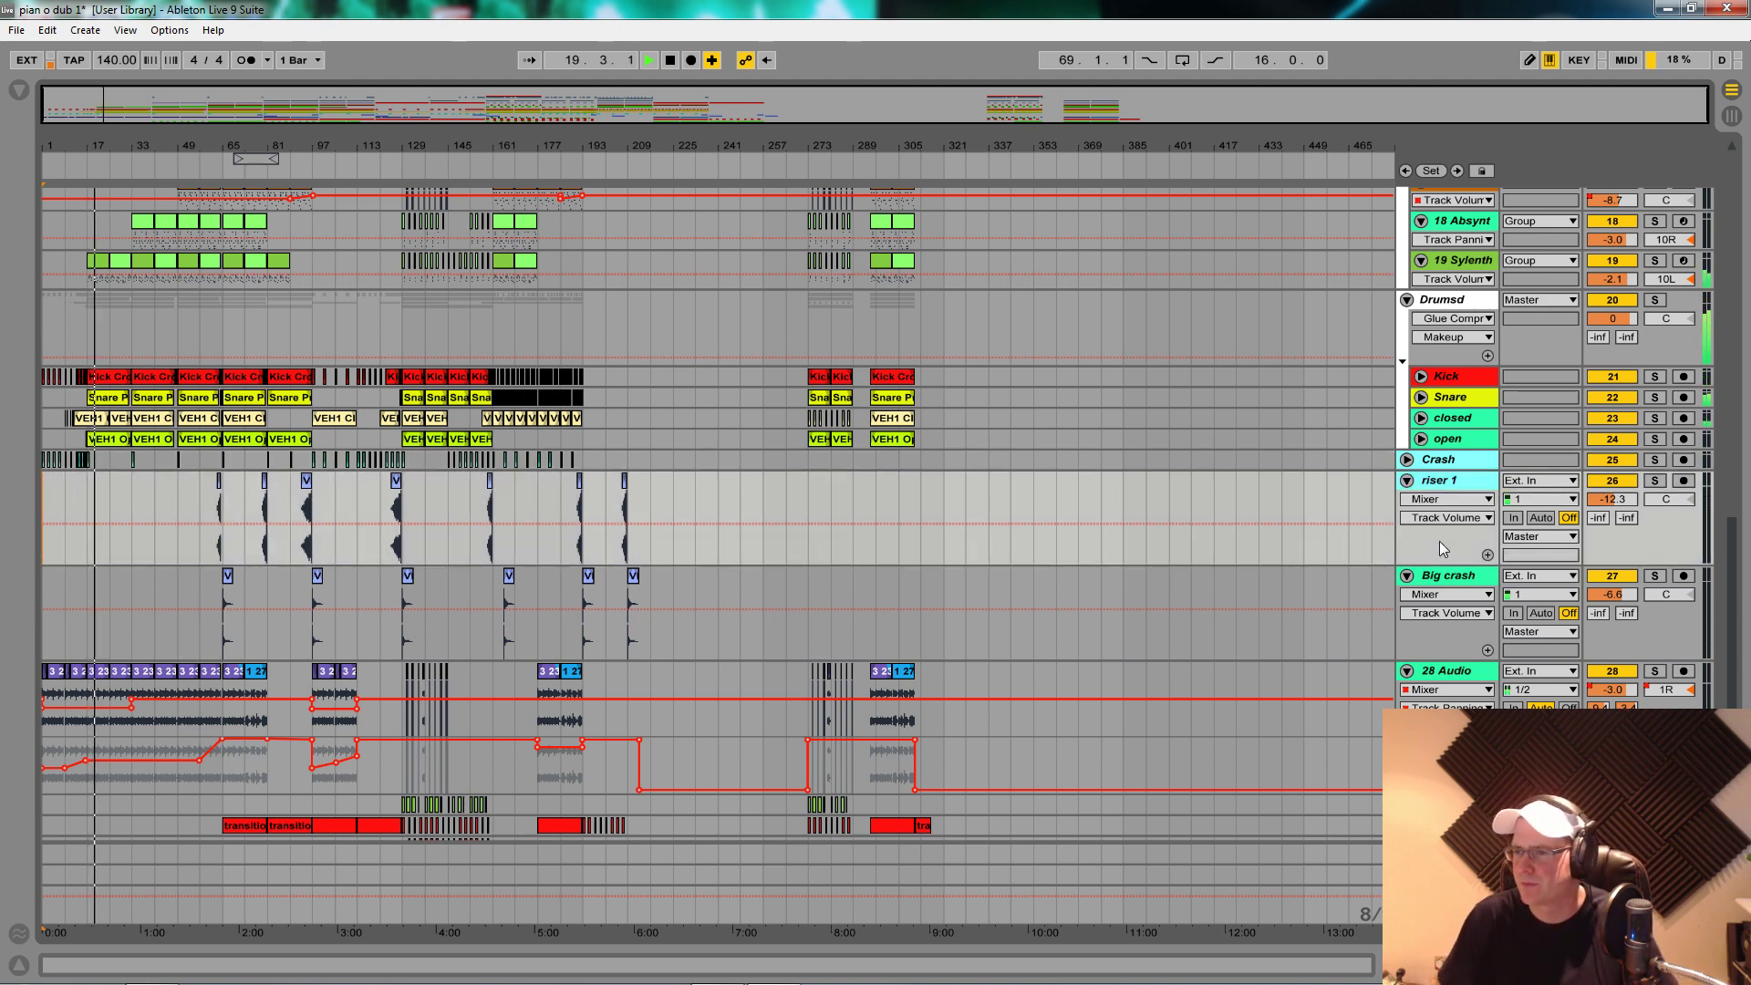
{"action": "key", "text": "Down"}
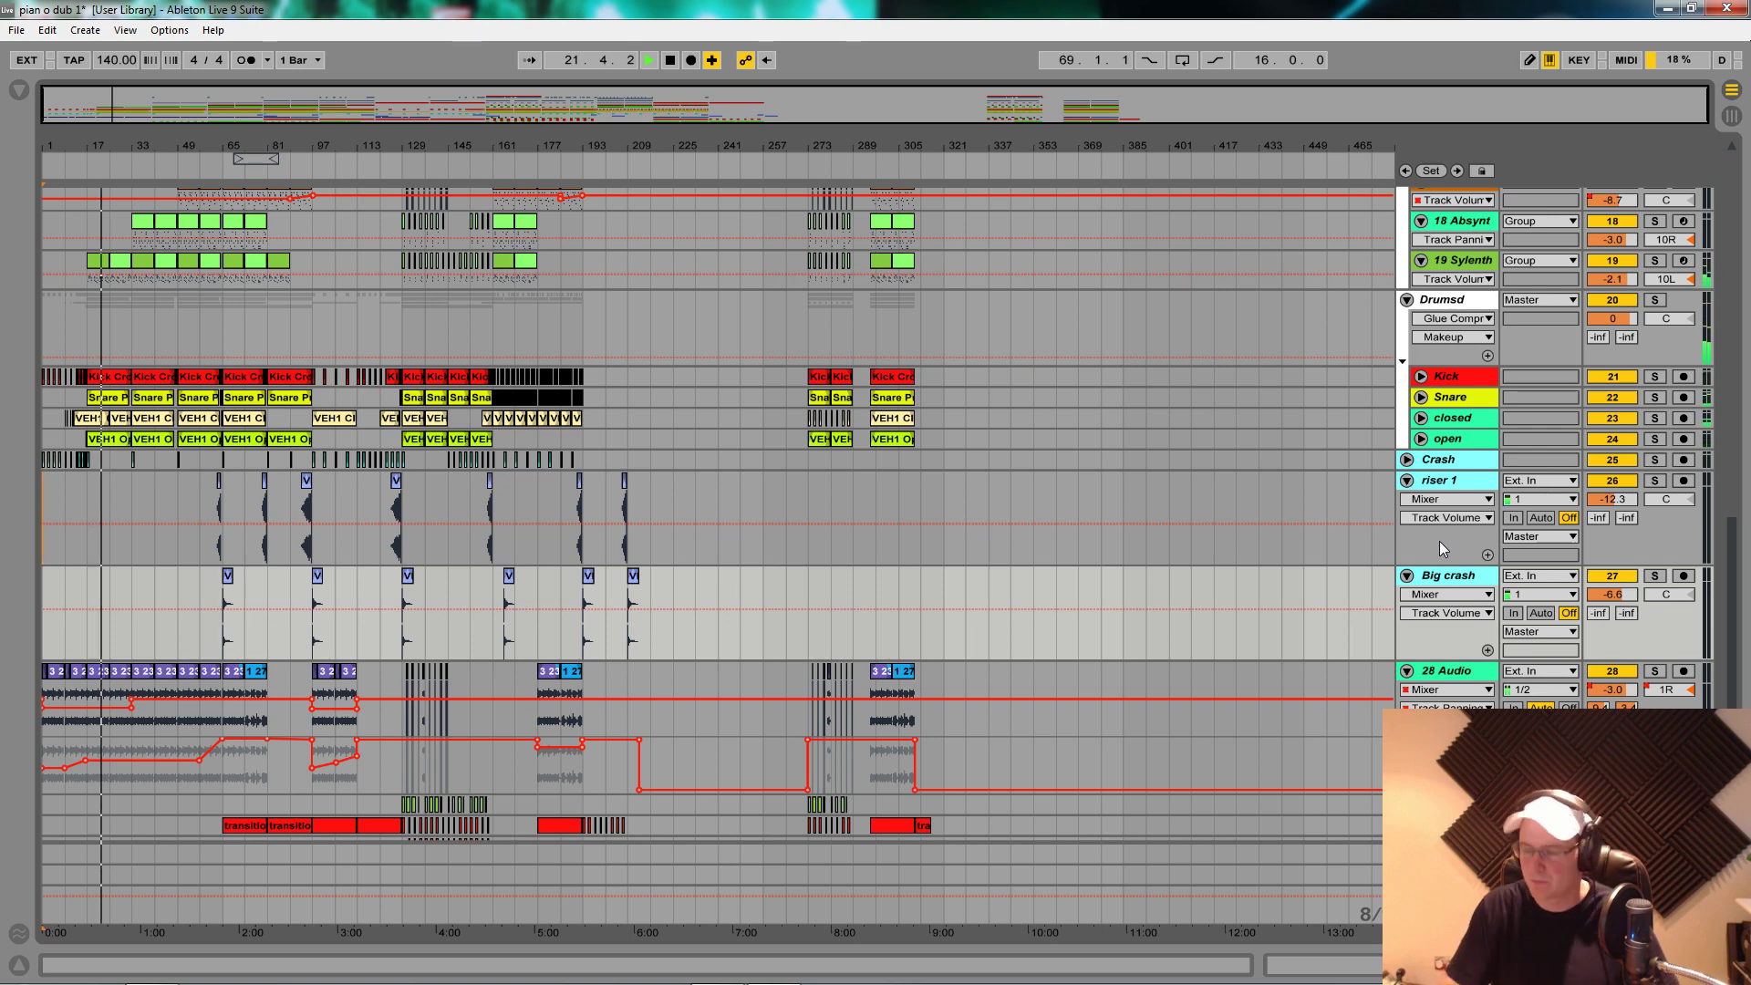
{"action": "key", "text": "ctrl+g"}
{"action": "key", "text": "x"}
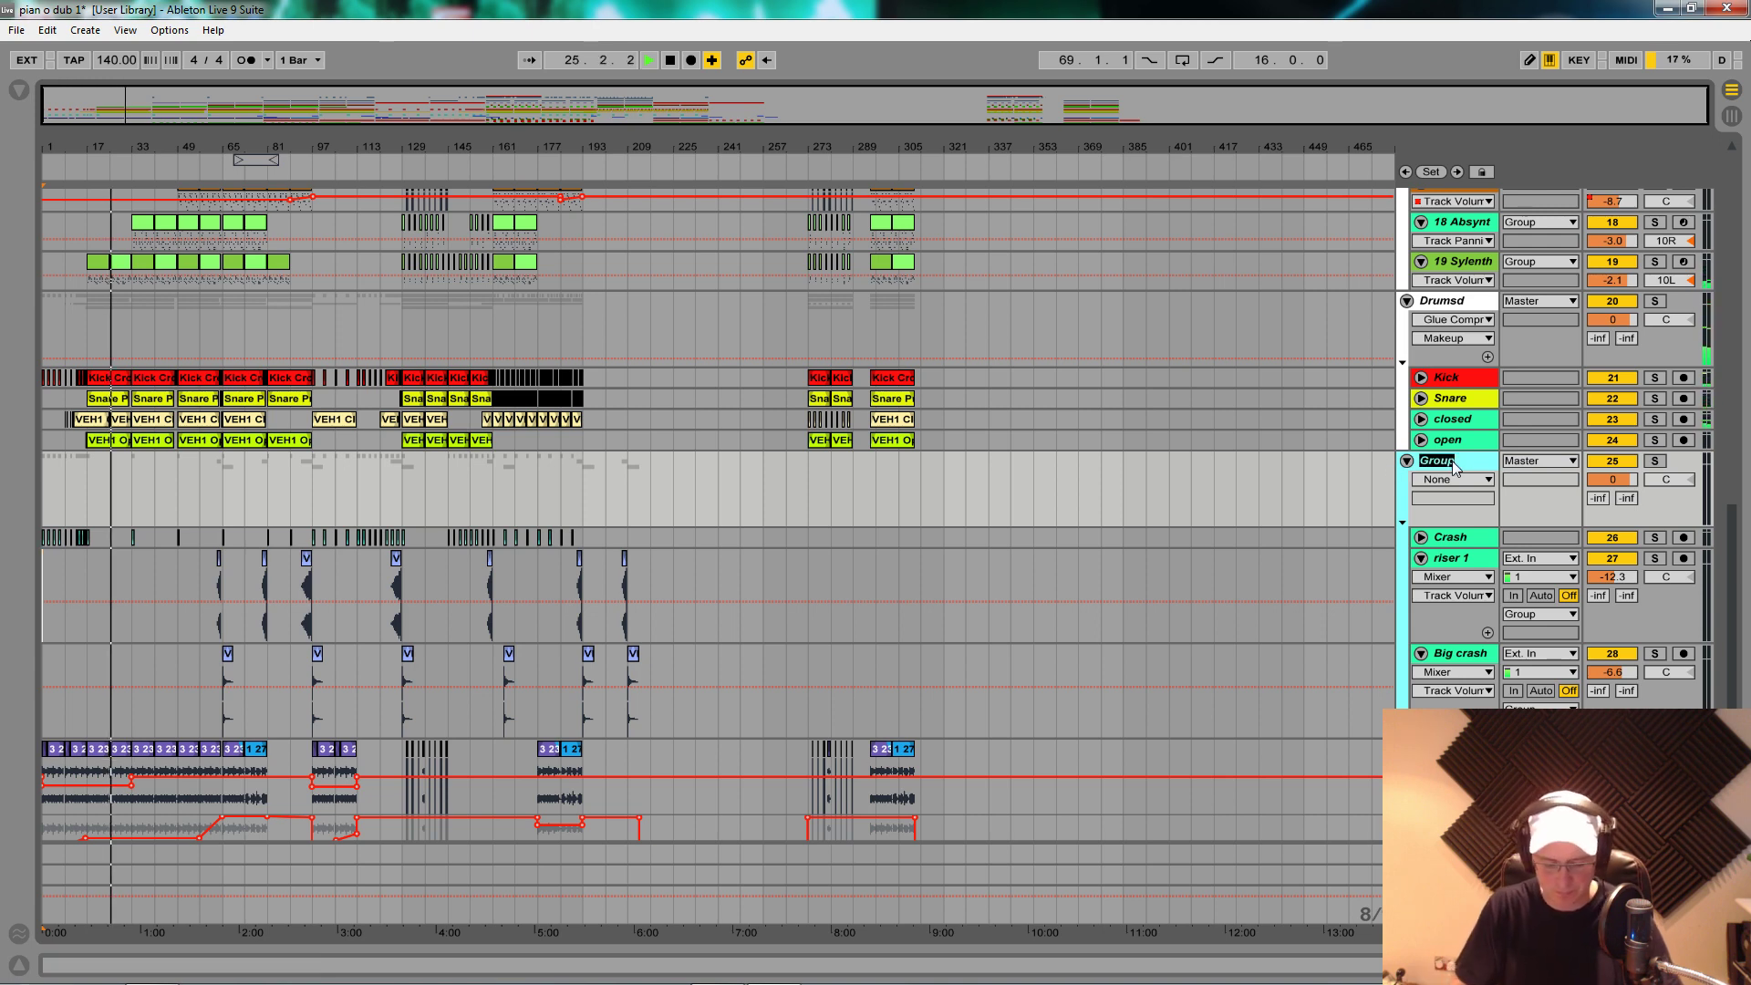
{"action": "type", "text": "f"}
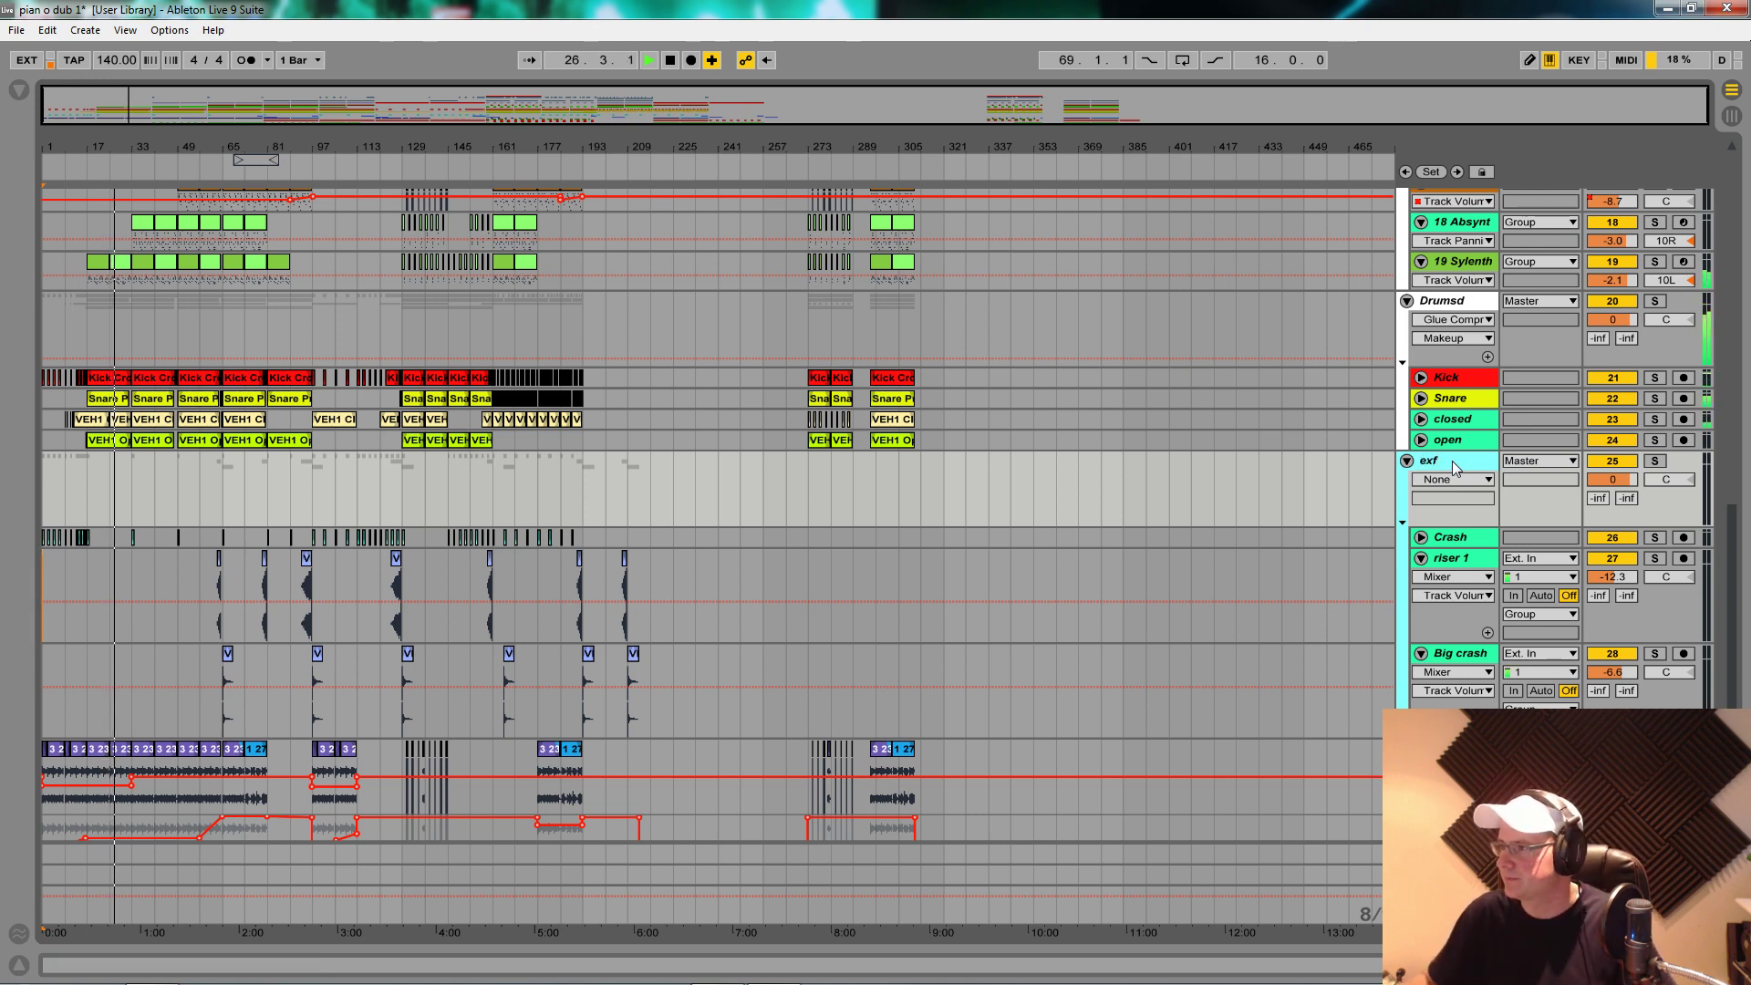
{"action": "right_click", "coordinate": [1452, 461]}
{"action": "key", "text": "Escape"}
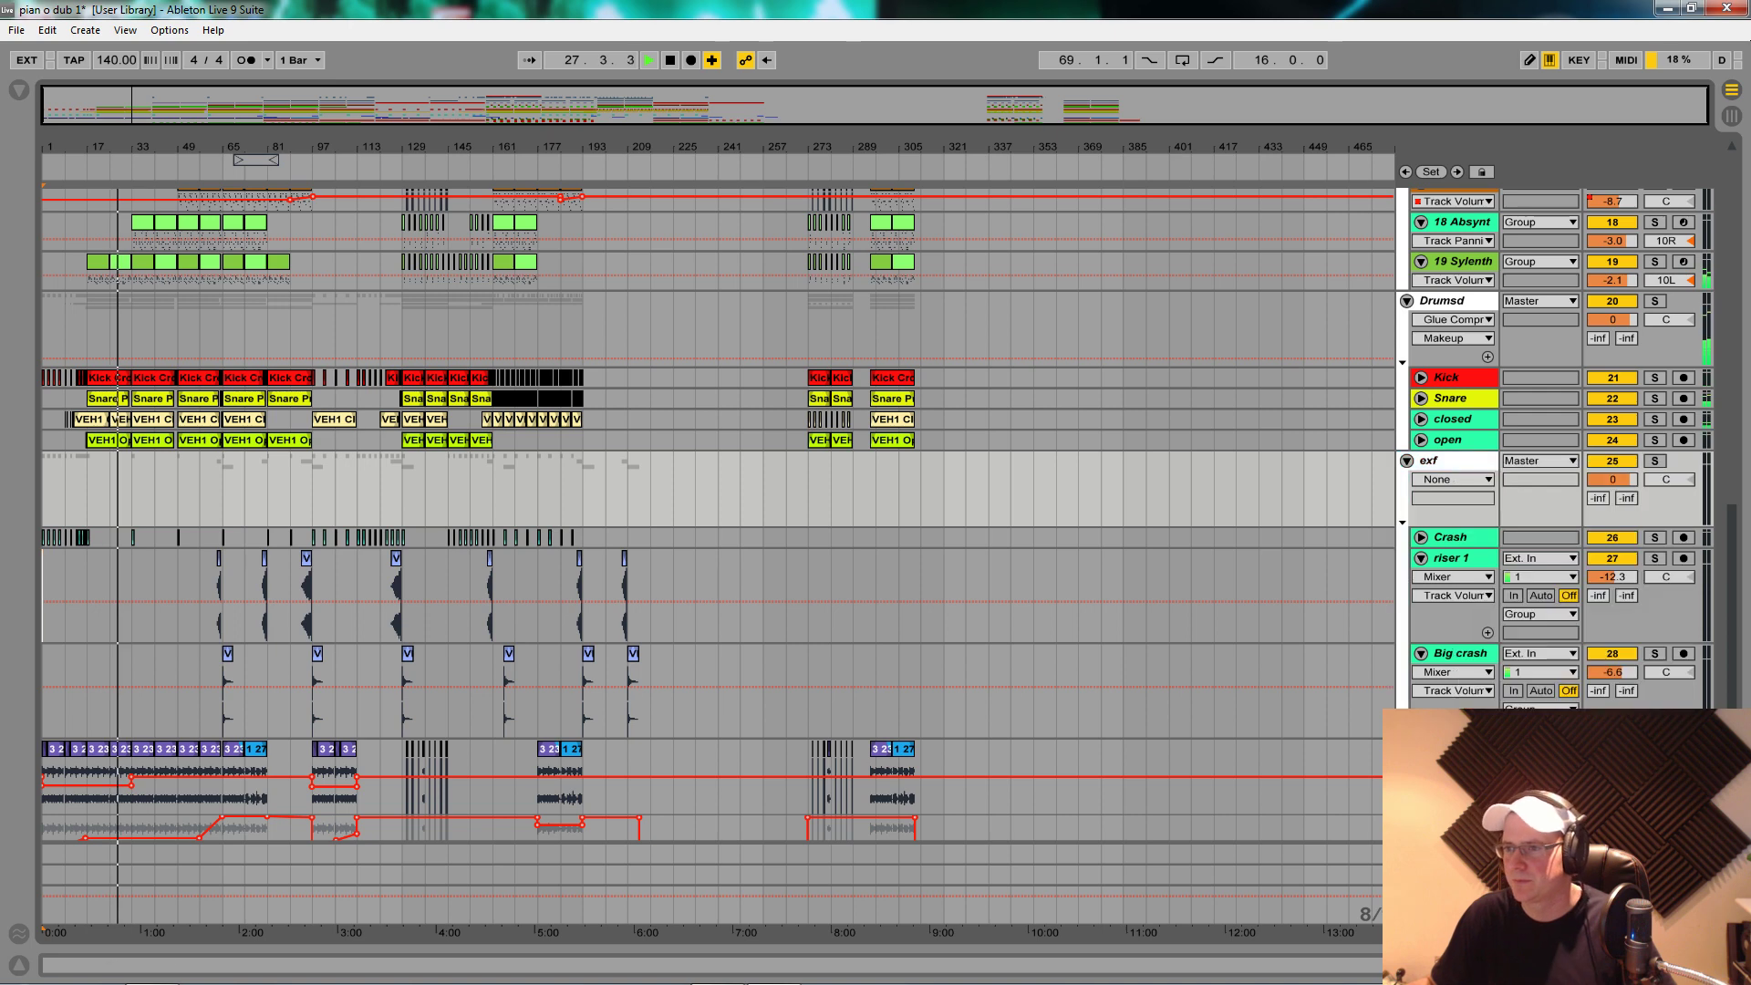
Step: Collapse the riser 1 and Big crash tracks and expand track 31 Kontakt 5
{"action": "left_click", "coordinate": [1420, 558]}
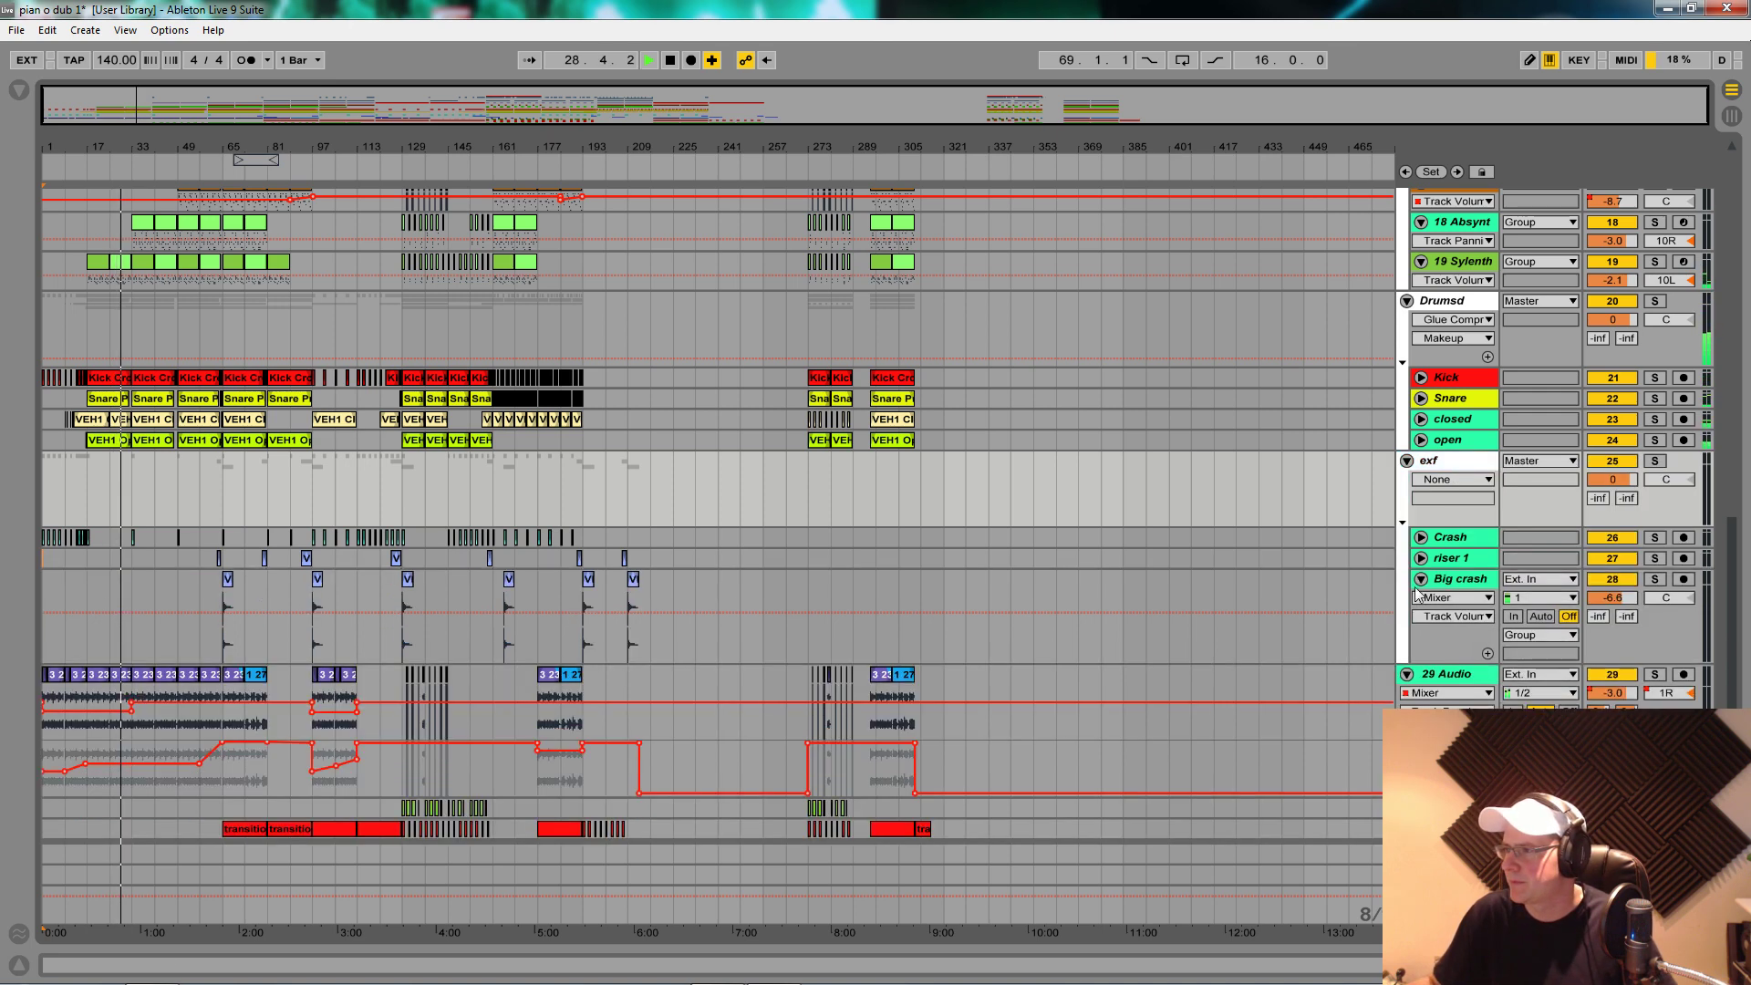
{"action": "left_click", "coordinate": [1420, 580]}
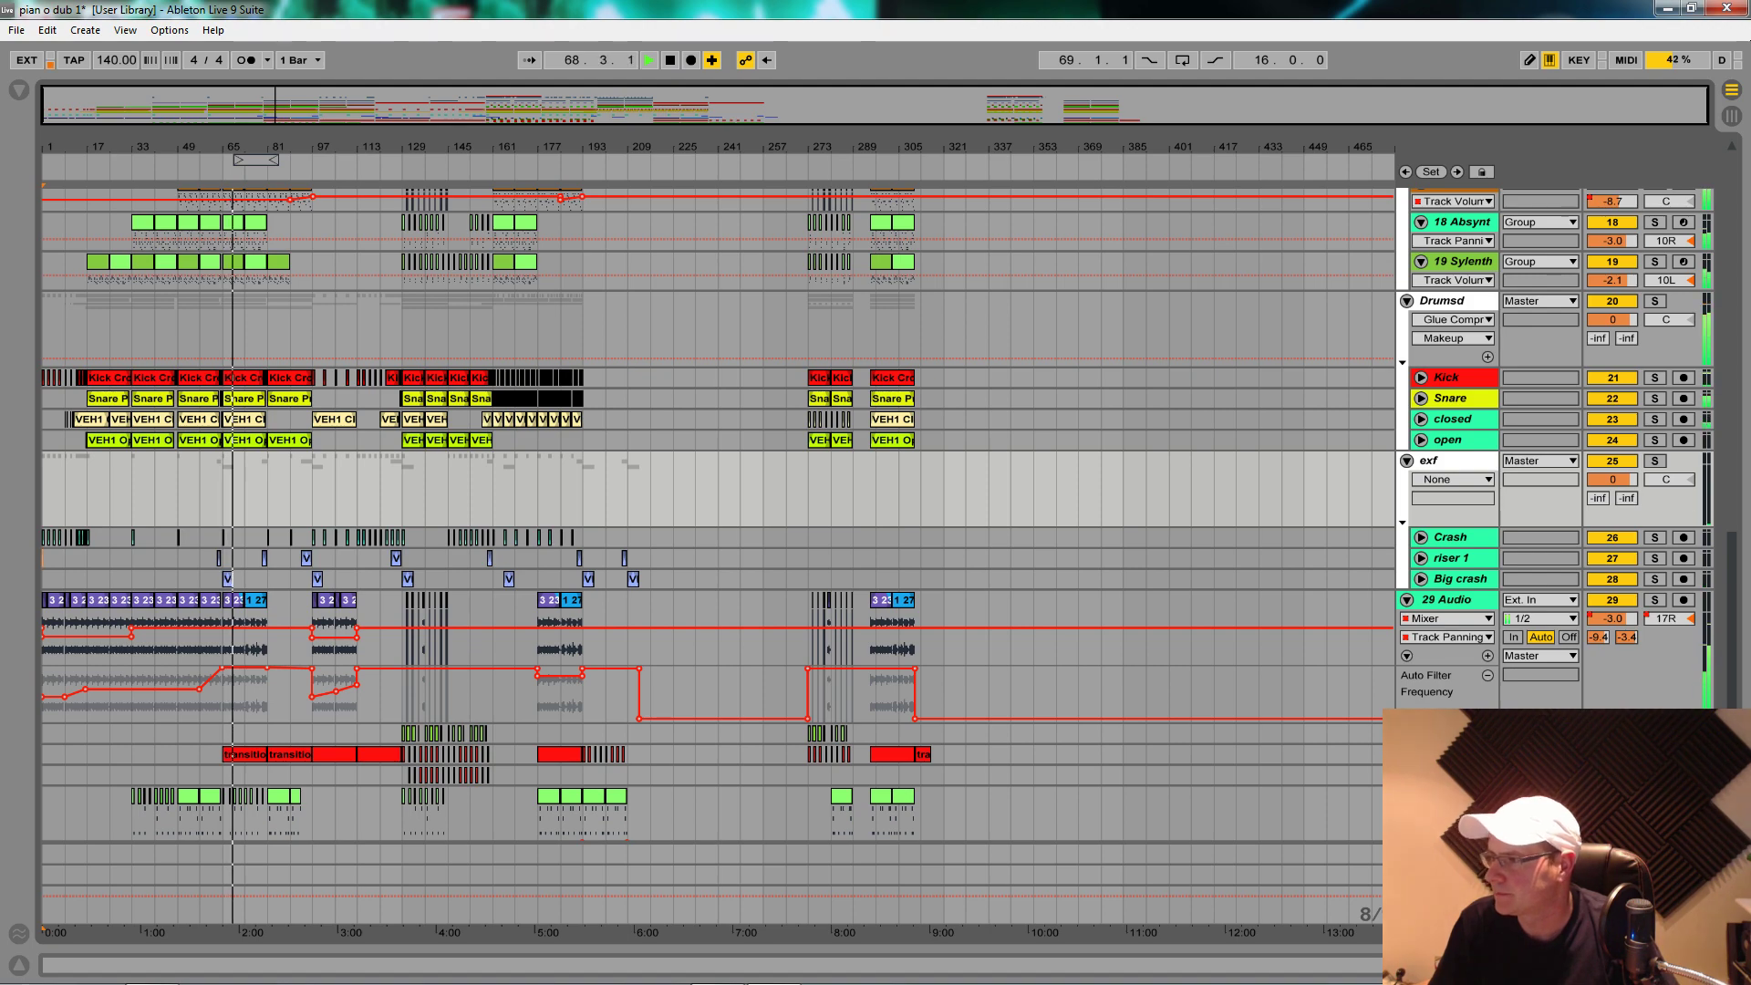
{"action": "left_click", "coordinate": [1407, 754]}
Step: Stop playback and place a copy of the transition clip's first two bars at bar 63 on track 31 Kontakt 5
{"action": "scroll", "coordinate": [639, 658], "scroll_direction": "down", "scroll_amount": 3}
{"action": "left_click_drag", "start_coordinate": [199, 148], "coordinate": [225, 278]}
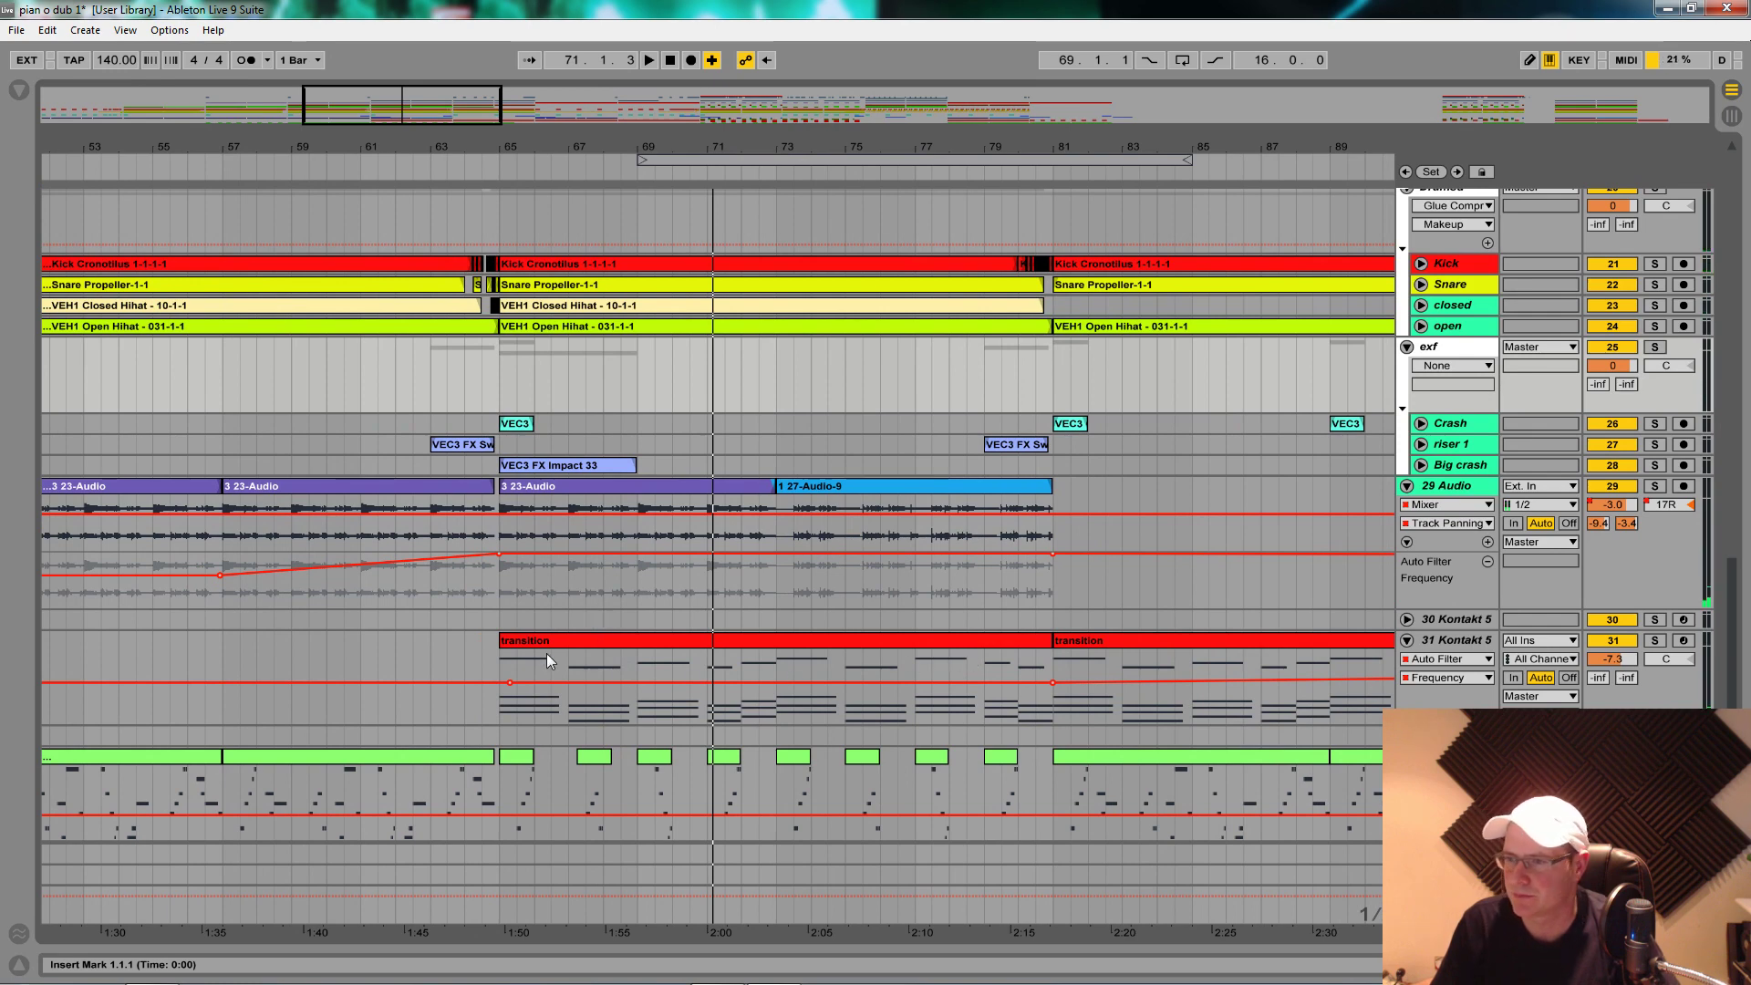
{"action": "key", "text": "space"}
{"action": "left_click_drag", "start_coordinate": [509, 658], "coordinate": [479, 634]}
{"action": "left_click_drag", "start_coordinate": [1208, 722], "coordinate": [1208, 405]}
Step: Lengthen the C3, D#3, G3 and C5 notes to fill the whole two-bar transition clip at bar 63
{"action": "right_click", "coordinate": [1241, 592]}
{"action": "left_click", "coordinate": [1282, 679]}
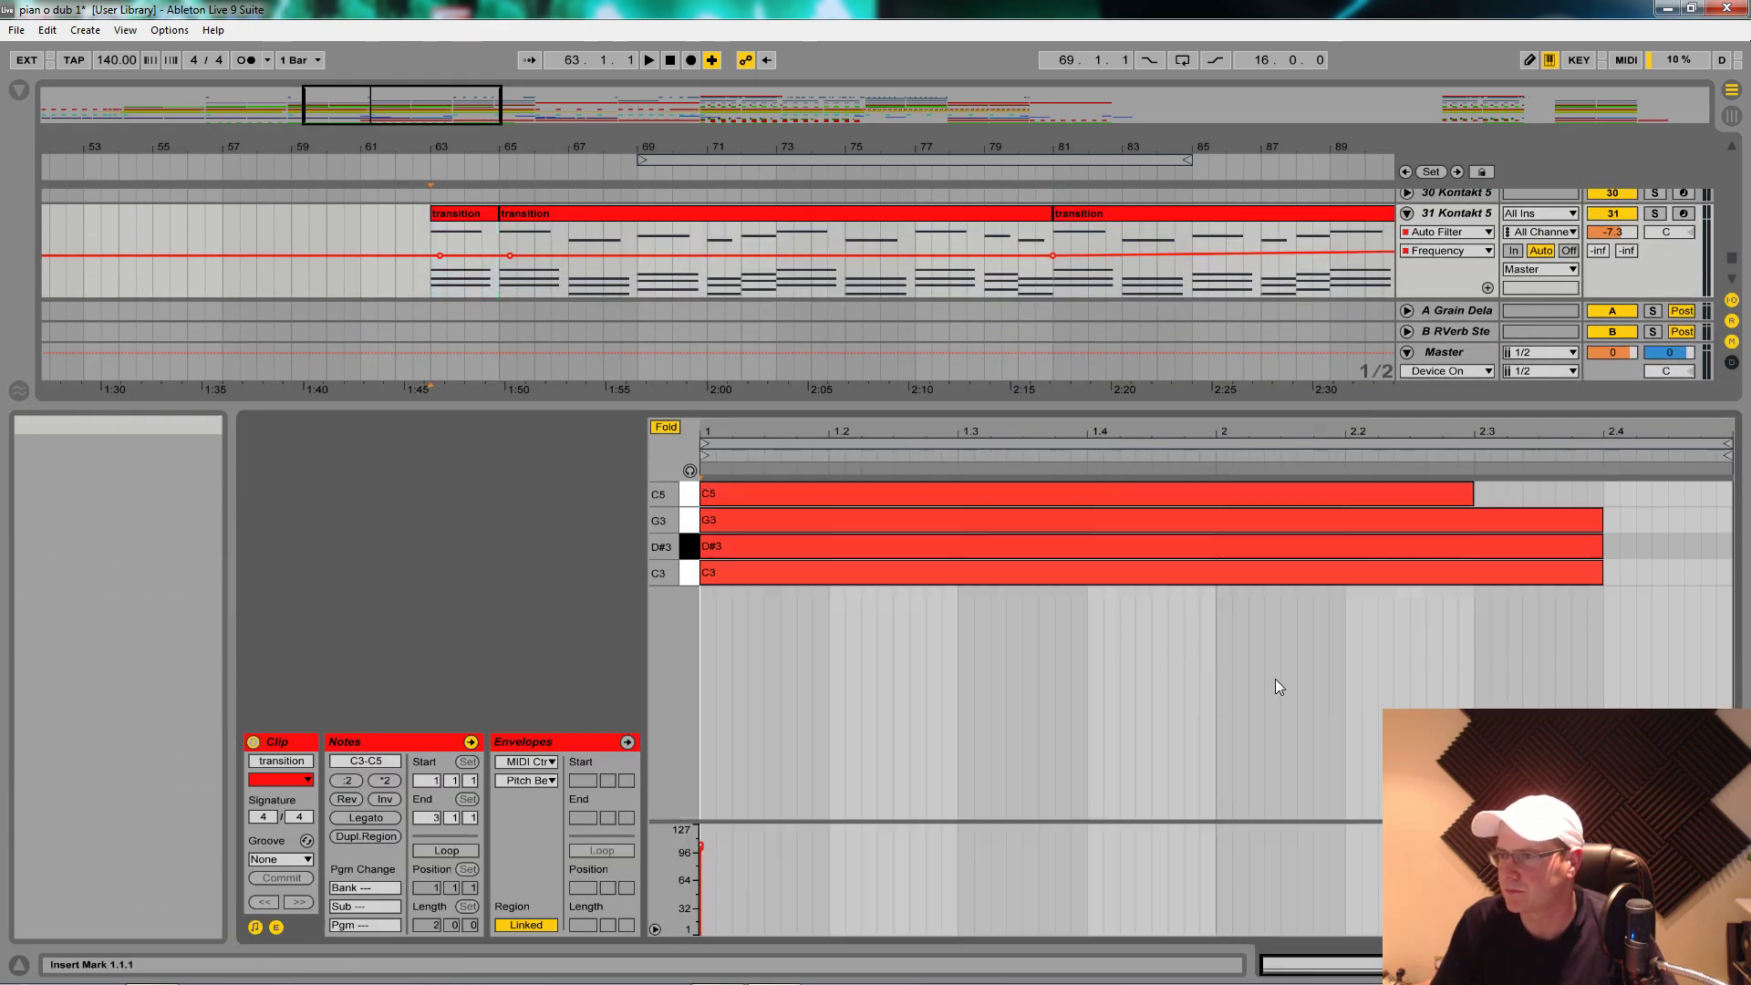
{"action": "left_click_drag", "start_coordinate": [1623, 610], "coordinate": [1589, 512]}
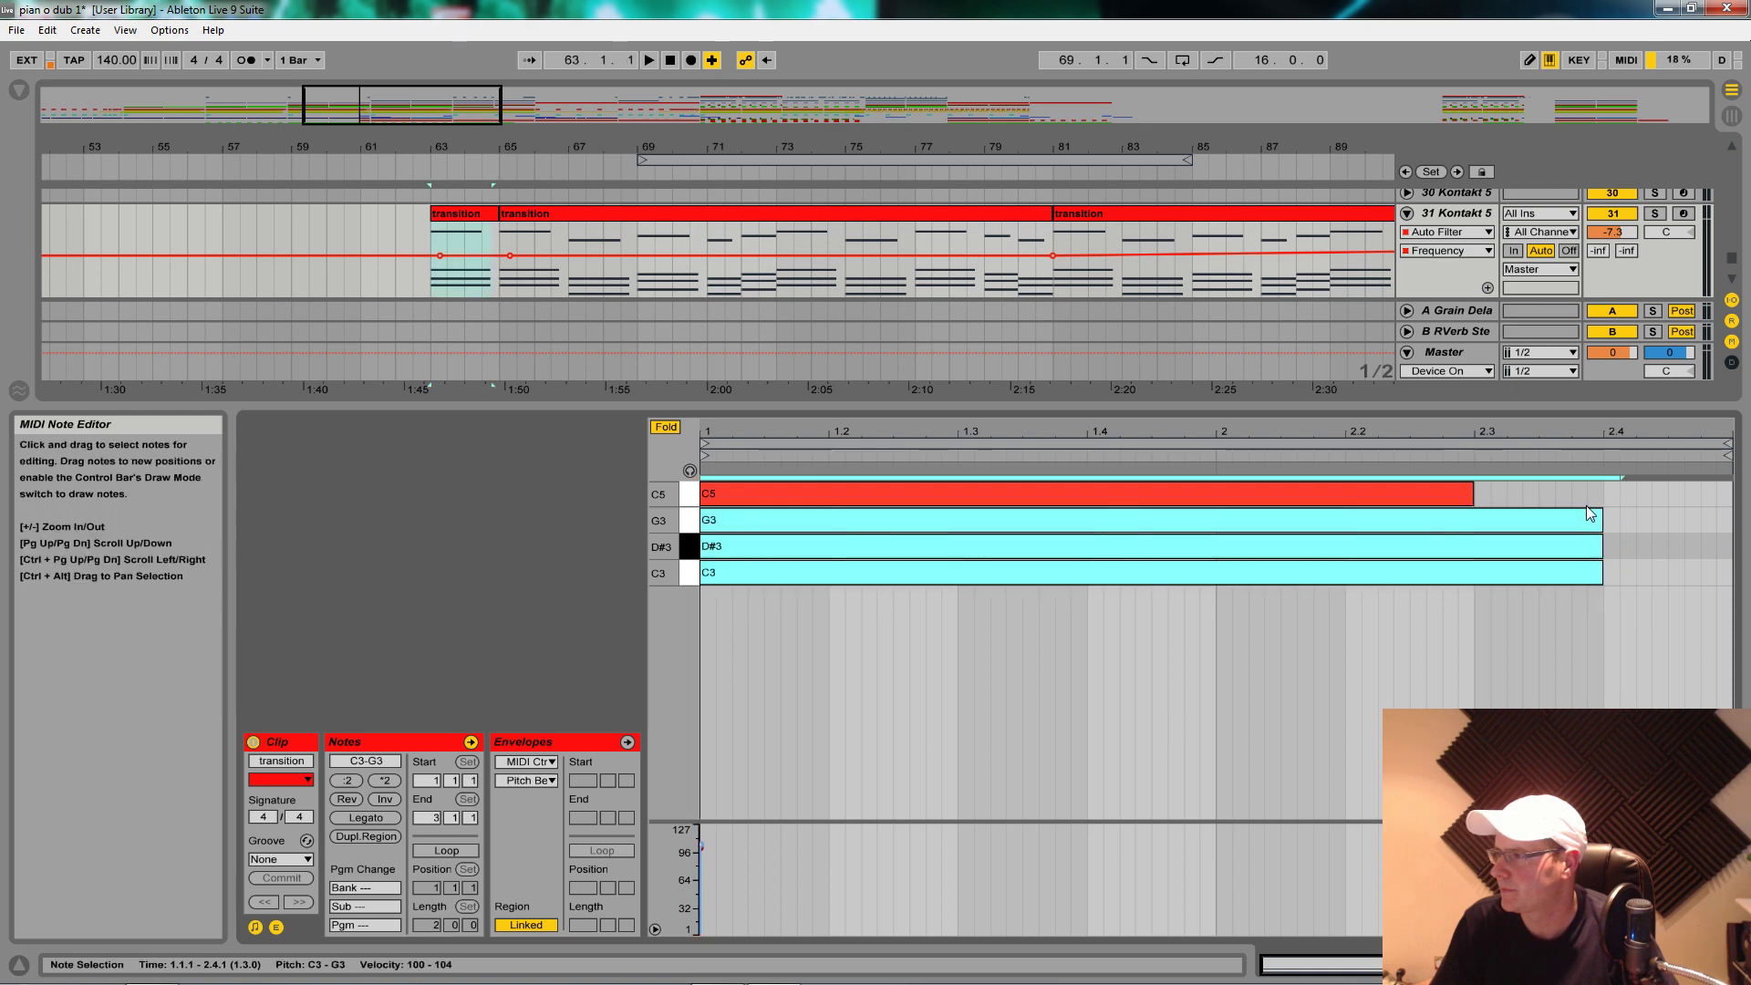
{"action": "left_click_drag", "start_coordinate": [1602, 573], "coordinate": [1730, 573]}
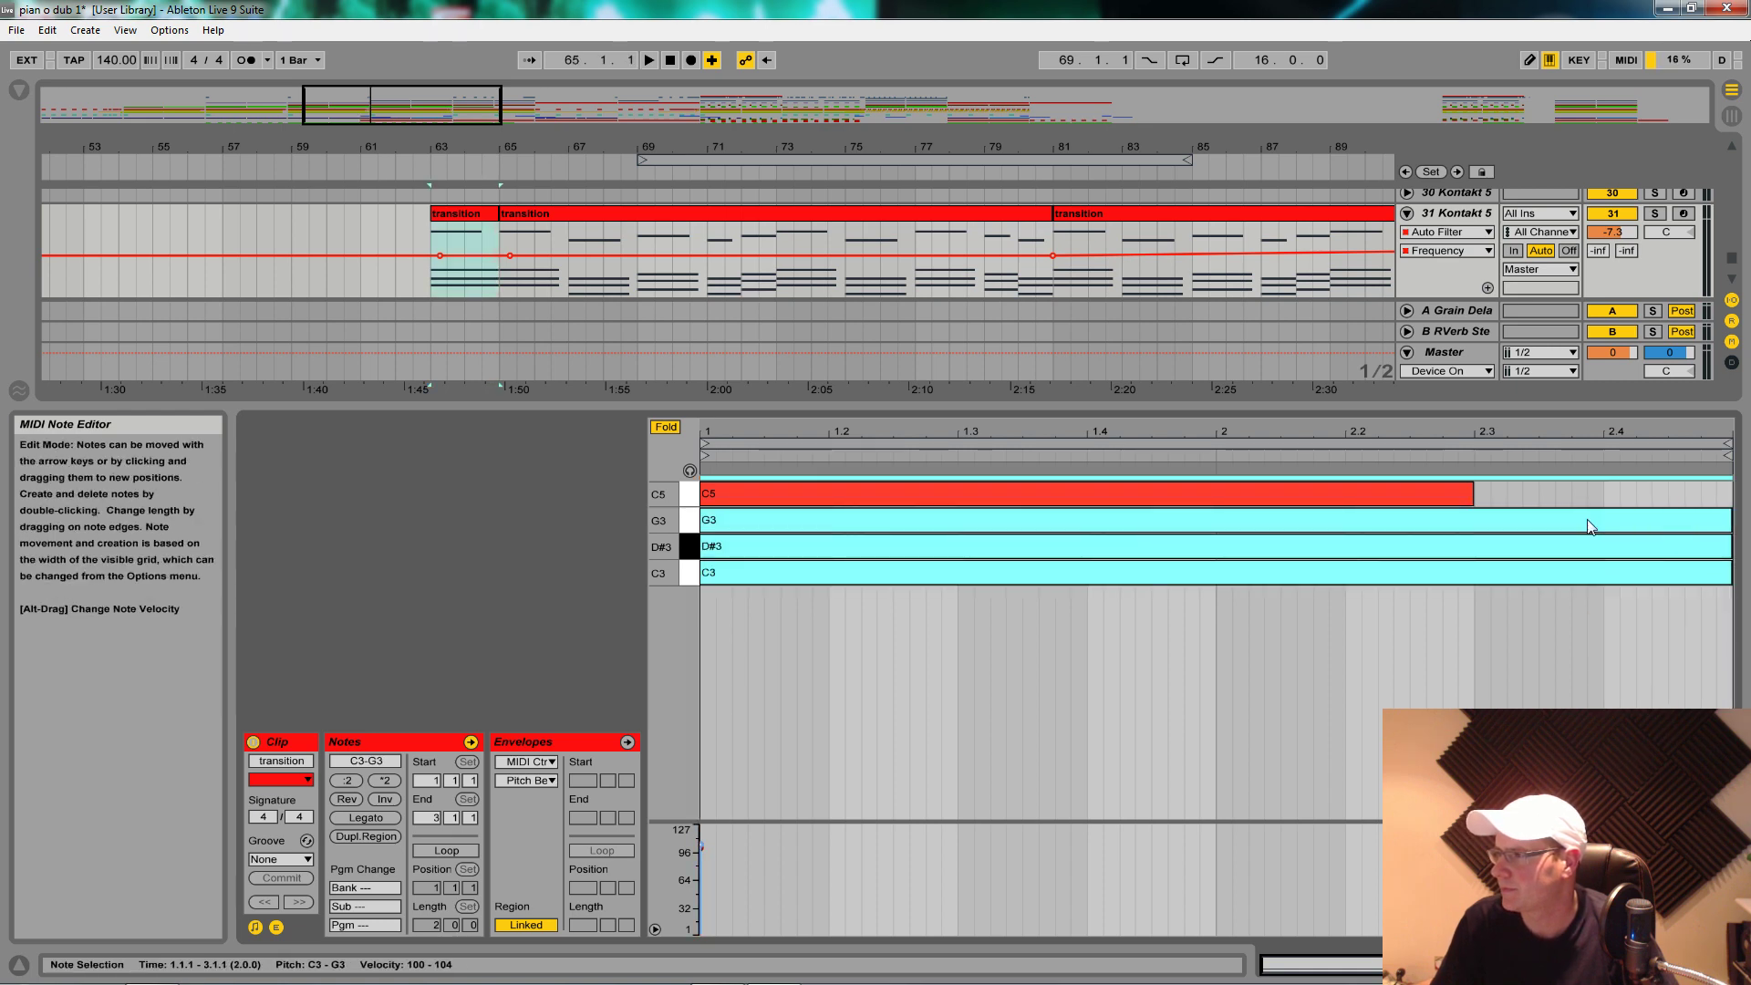
{"action": "left_click_drag", "start_coordinate": [1465, 493], "coordinate": [1716, 501]}
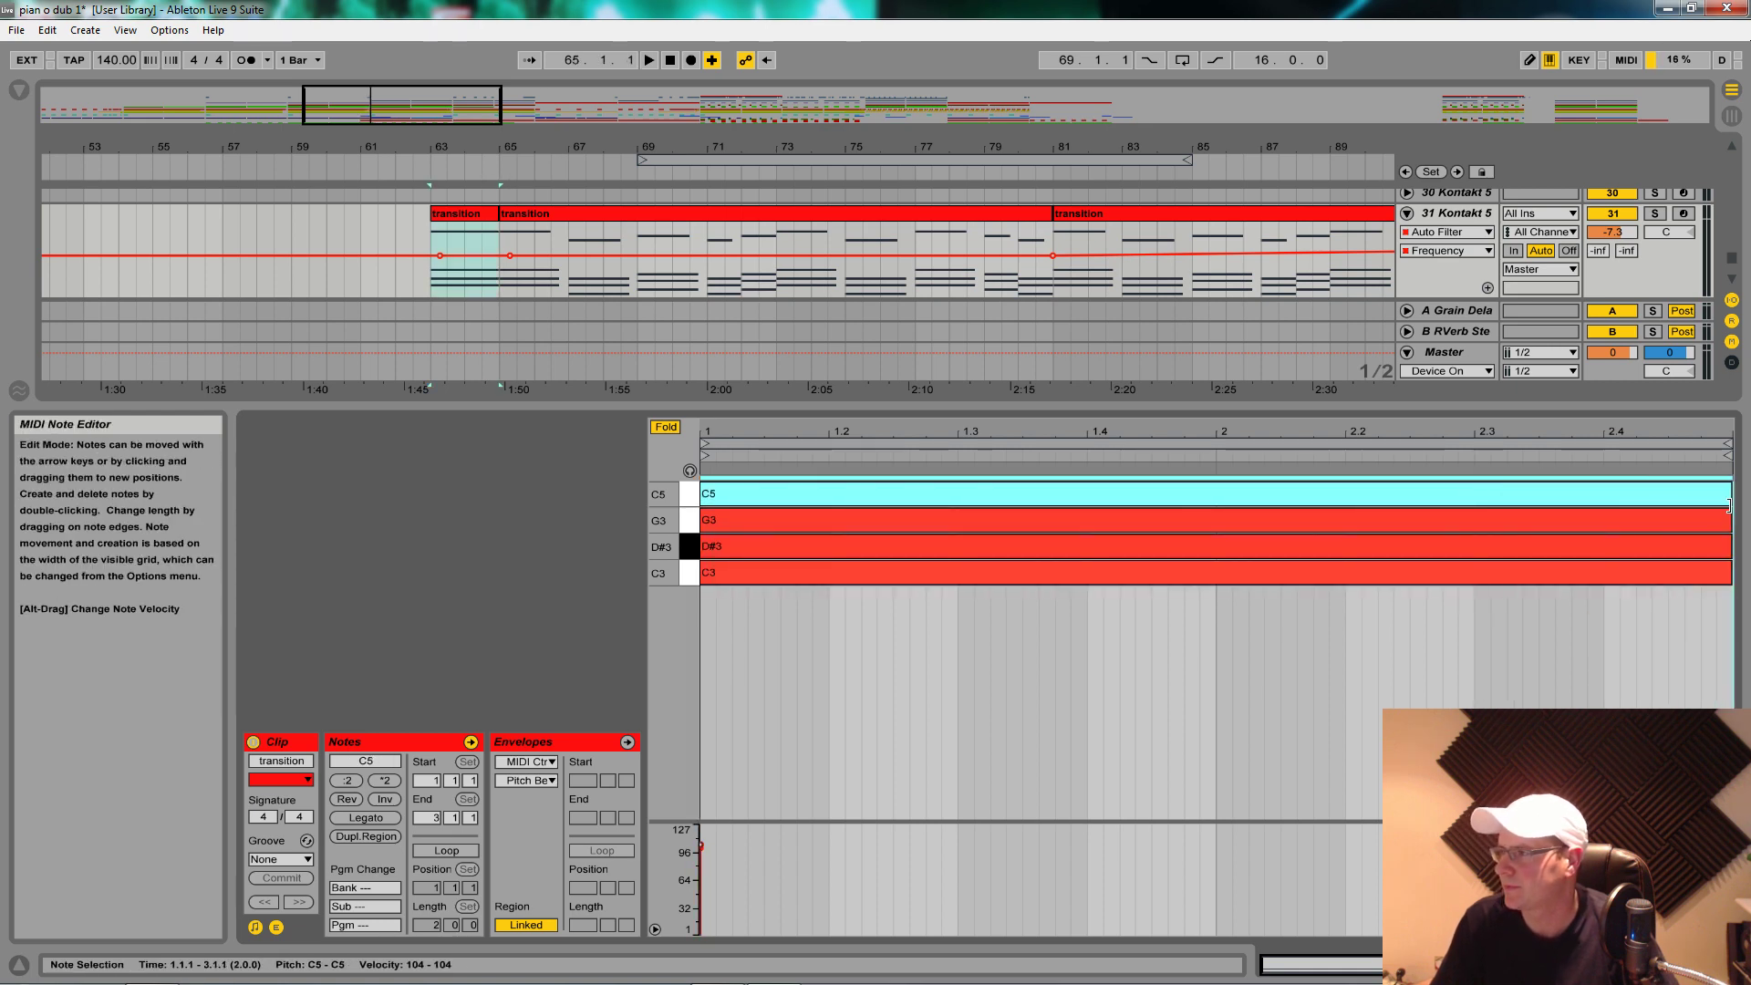
{"action": "left_click_drag", "start_coordinate": [787, 405], "coordinate": [775, 641]}
Step: Lower track 31's Auto Filter Frequency automation across bars 63 to 65 and play the section with the track soloed
{"action": "key", "text": "space"}
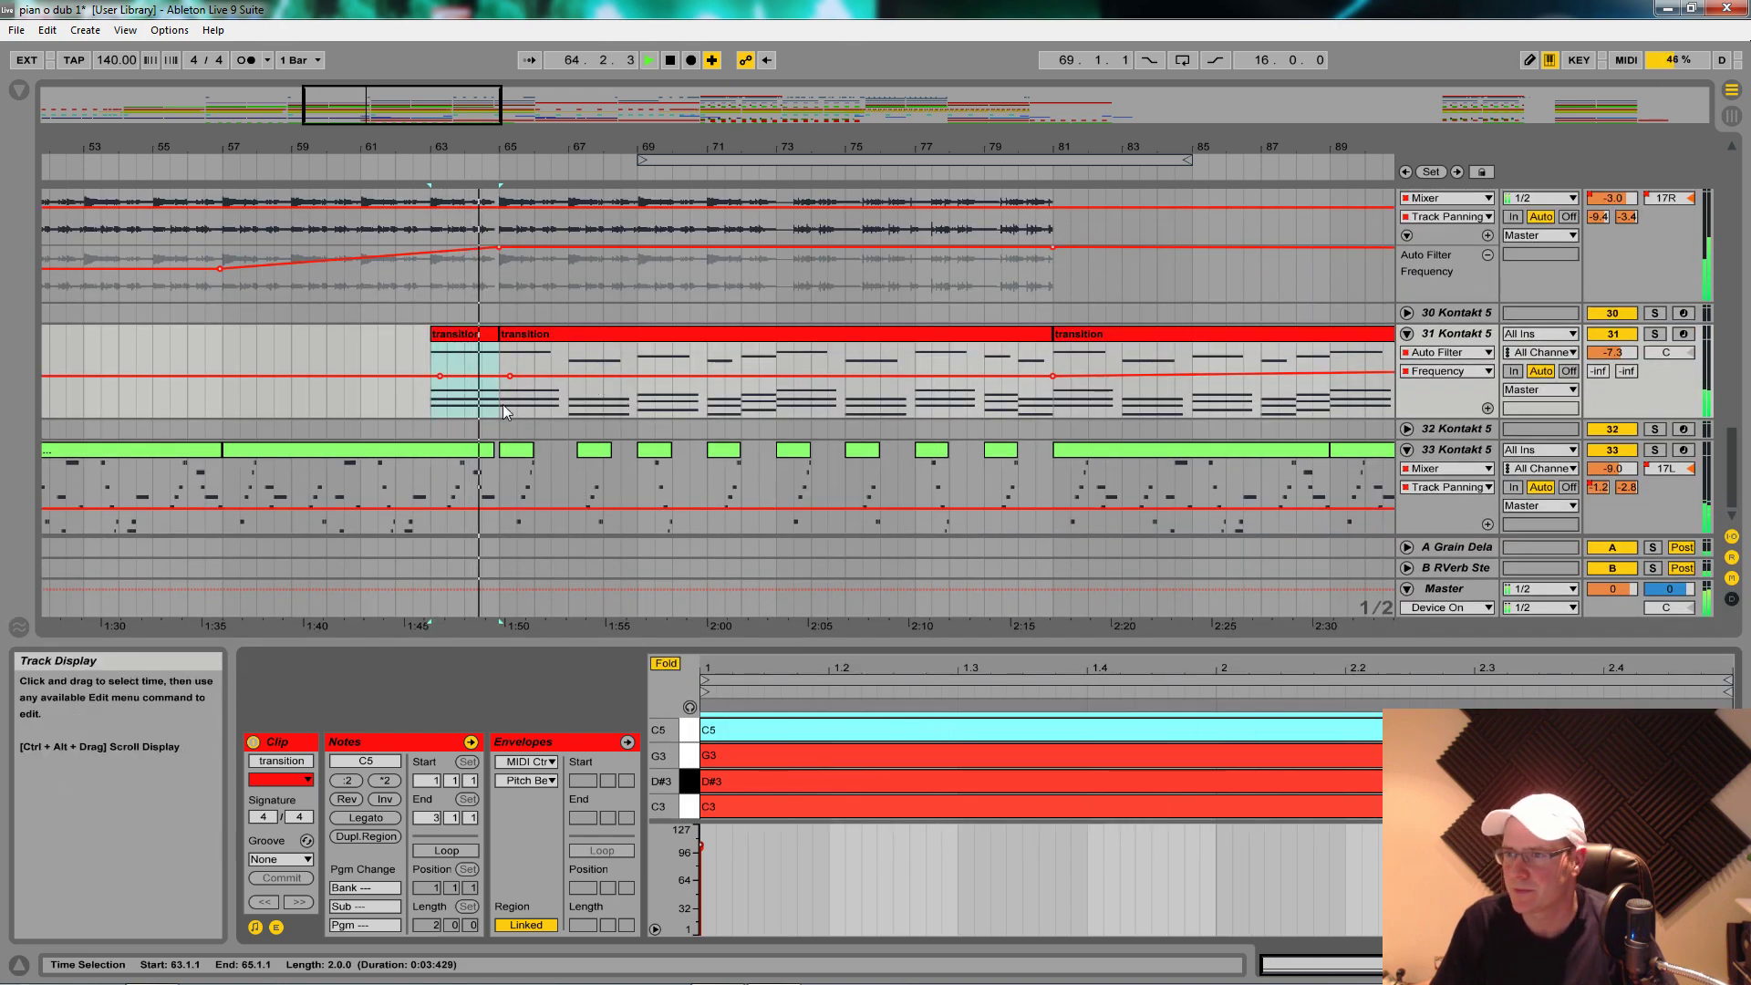
{"action": "left_click", "coordinate": [430, 376]}
{"action": "left_click_drag", "start_coordinate": [435, 378], "coordinate": [478, 379]}
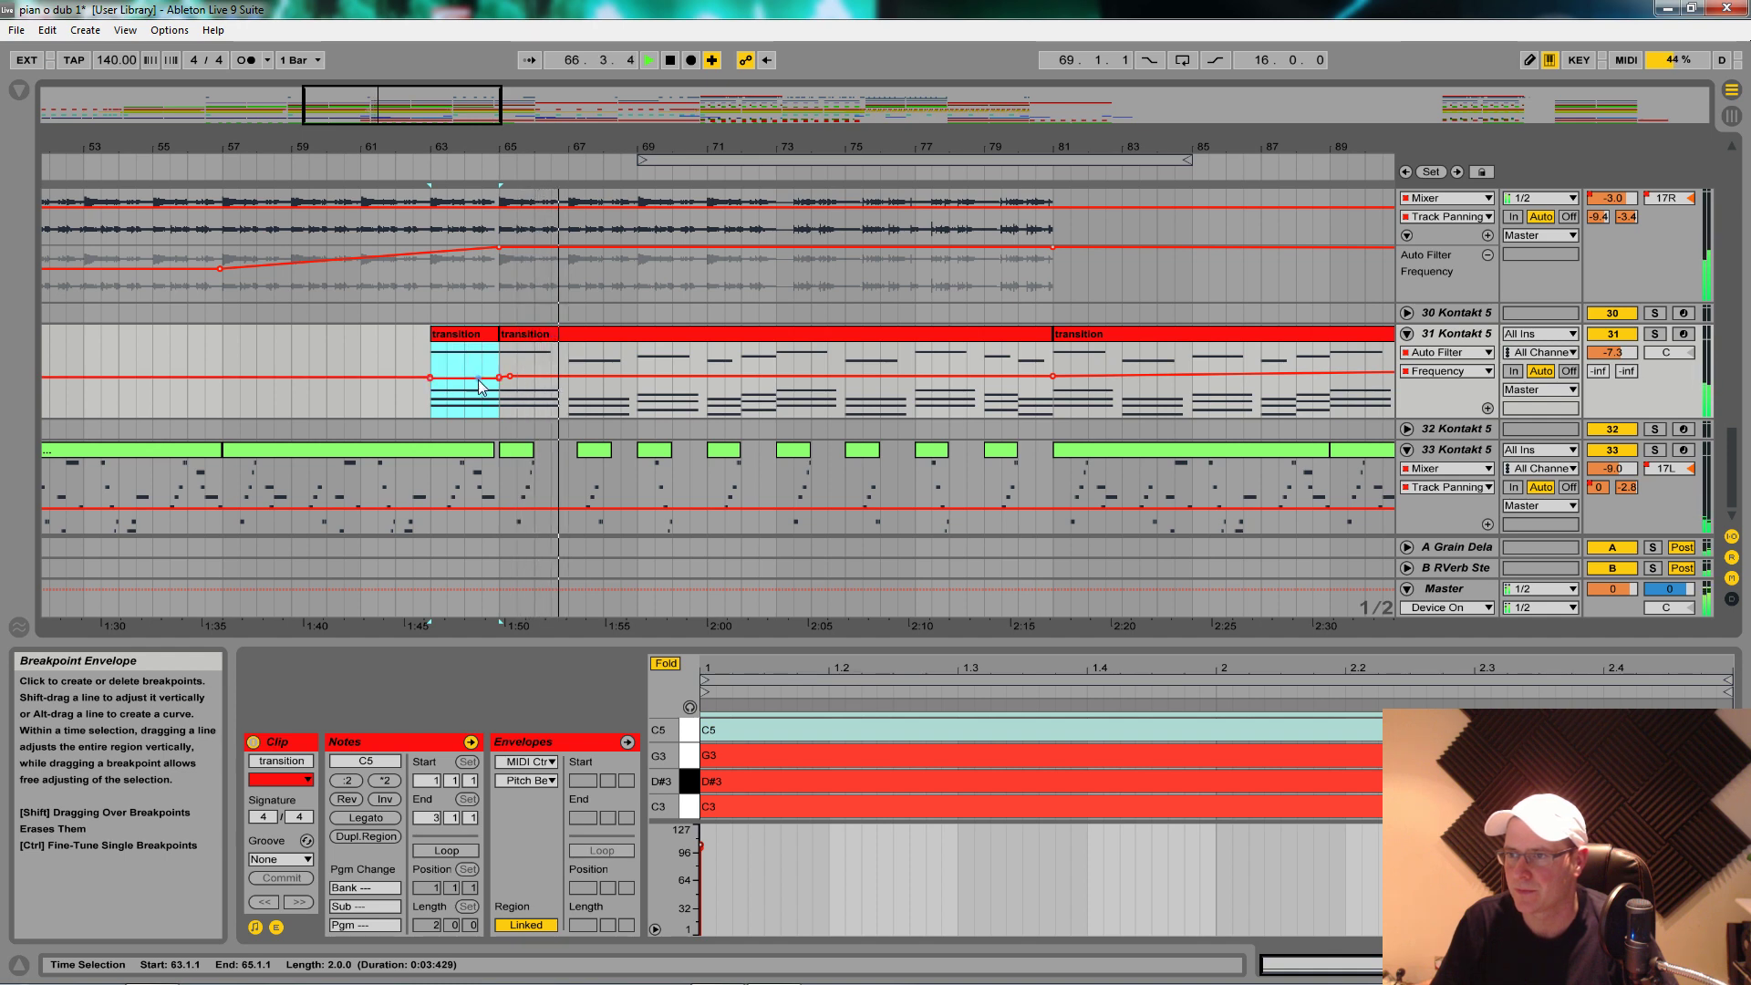
{"action": "left_click_drag", "start_coordinate": [439, 380], "coordinate": [440, 401]}
{"action": "left_click", "coordinate": [1655, 333]}
{"action": "key", "text": "space"}
{"action": "key", "text": "space"}
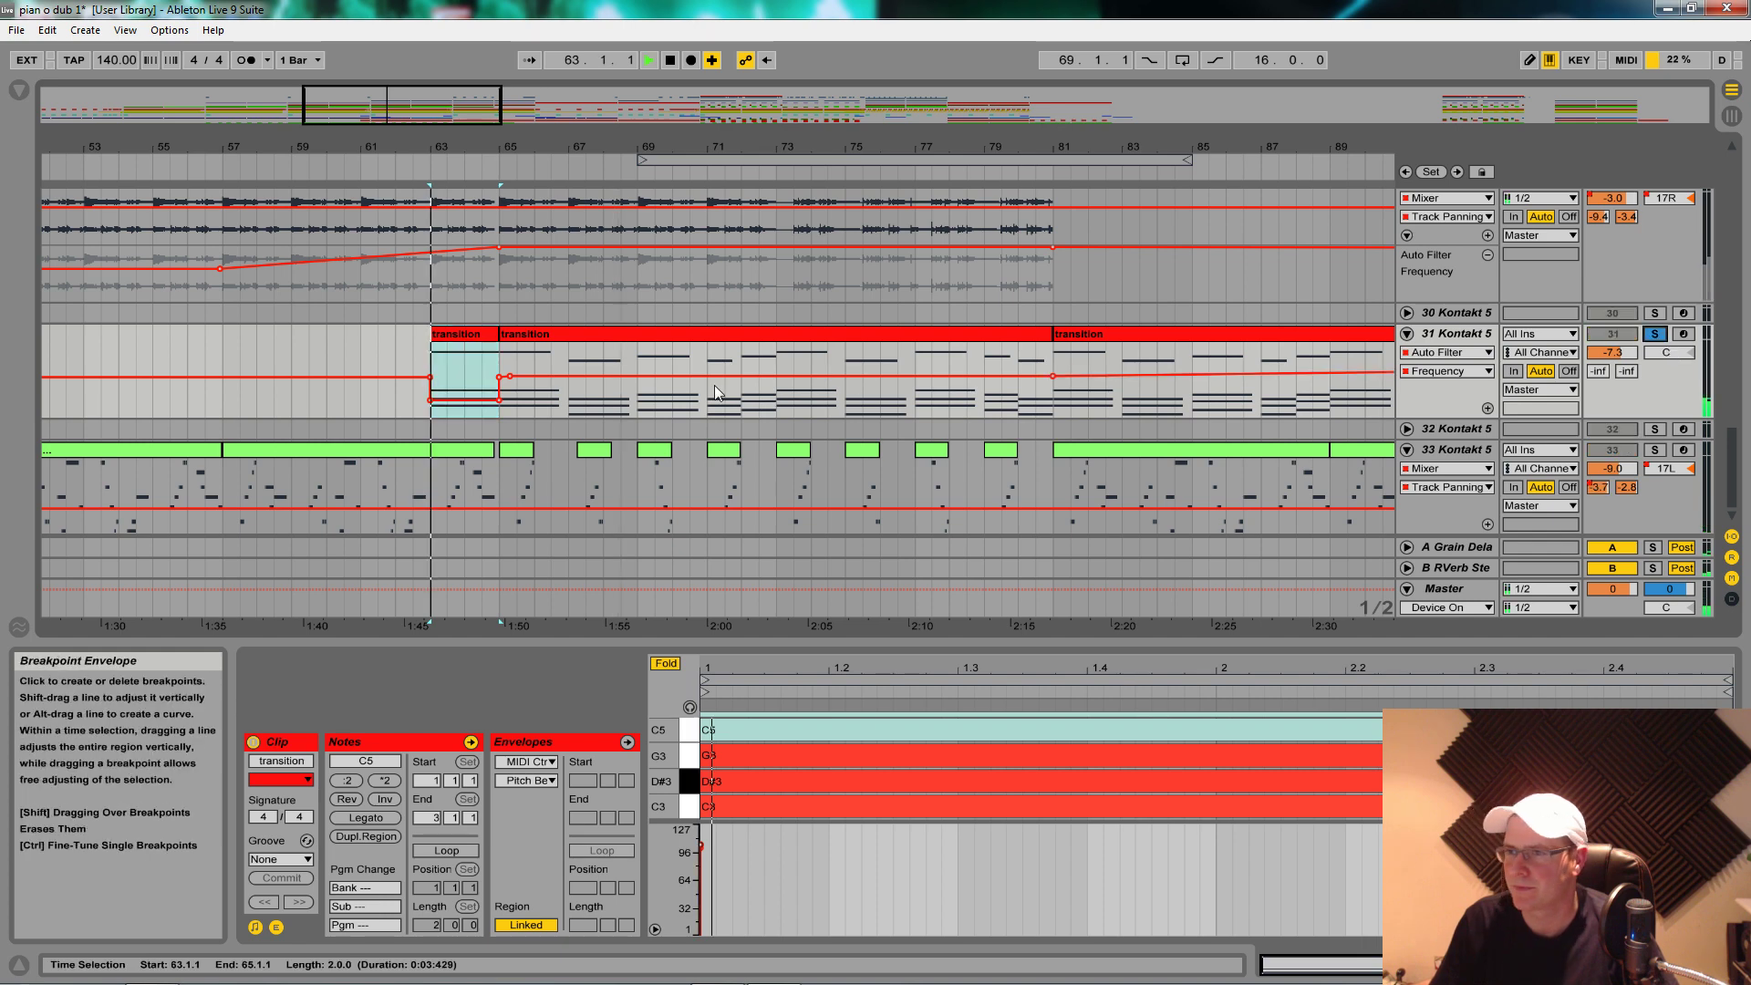
Step: Reshape the Frequency automation into a ramp rising from bar 63 to about 19.9 kHz at bar 65, and audition it
{"action": "left_click", "coordinate": [499, 399]}
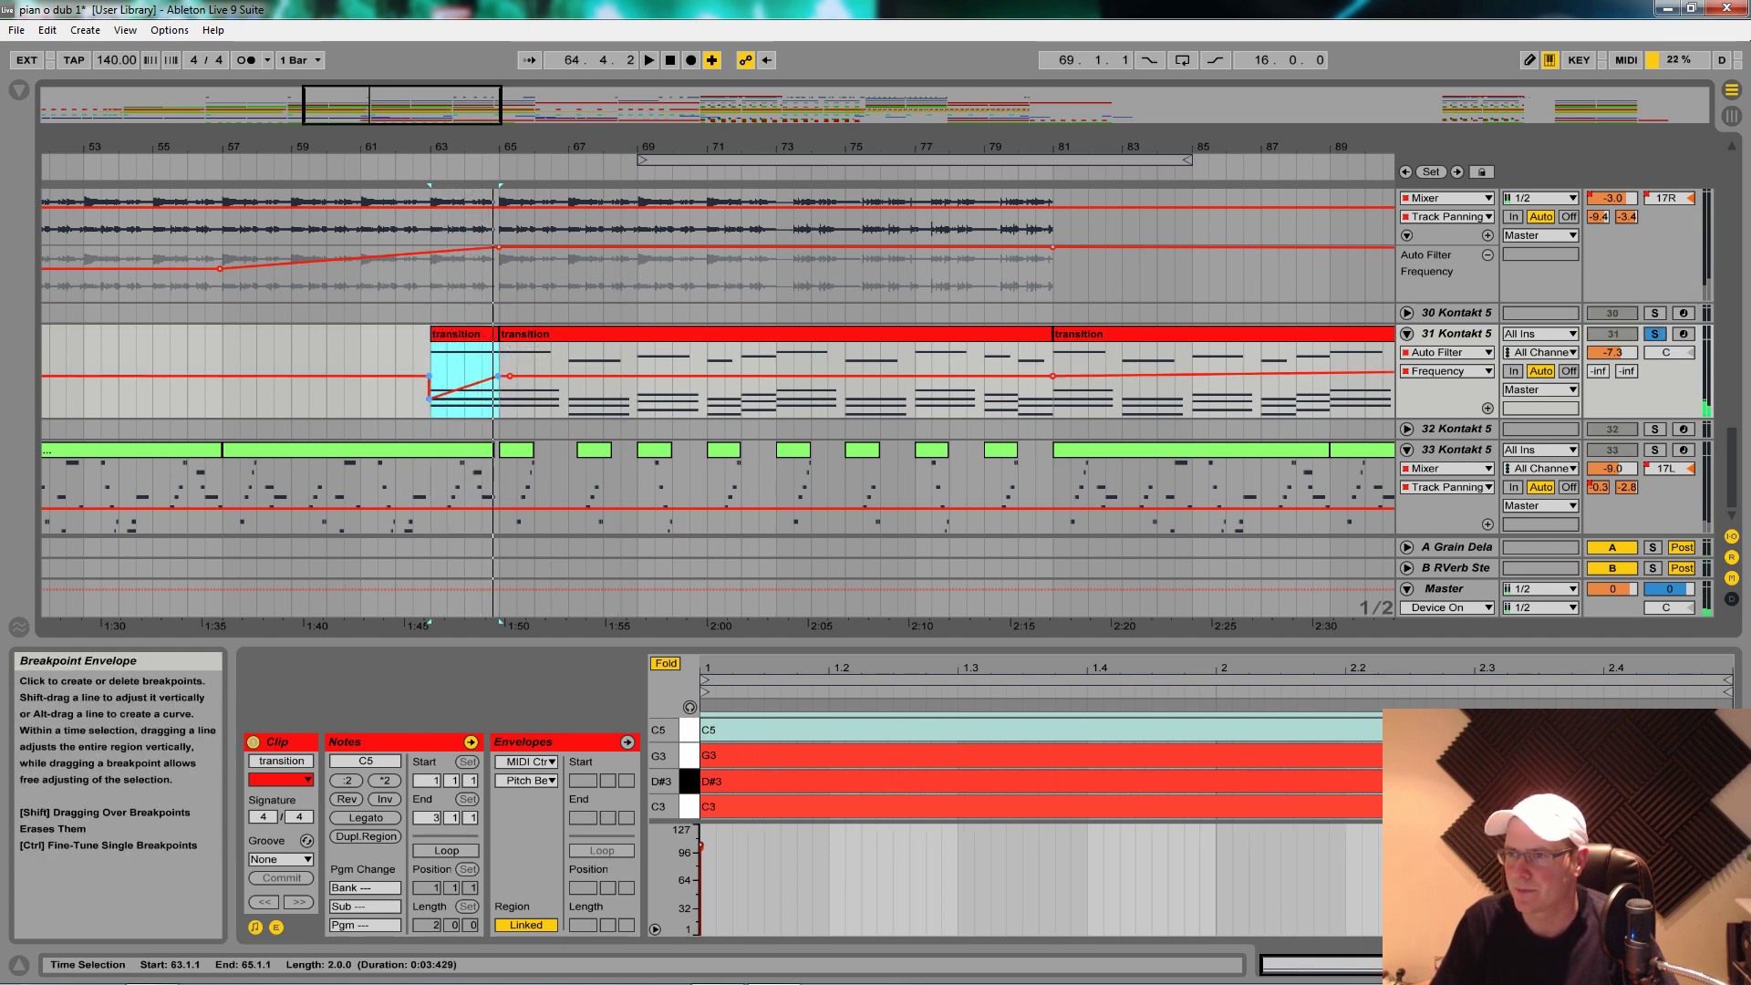
{"action": "left_click_drag", "start_coordinate": [463, 386], "coordinate": [463, 382]}
{"action": "left_click", "coordinate": [490, 388]}
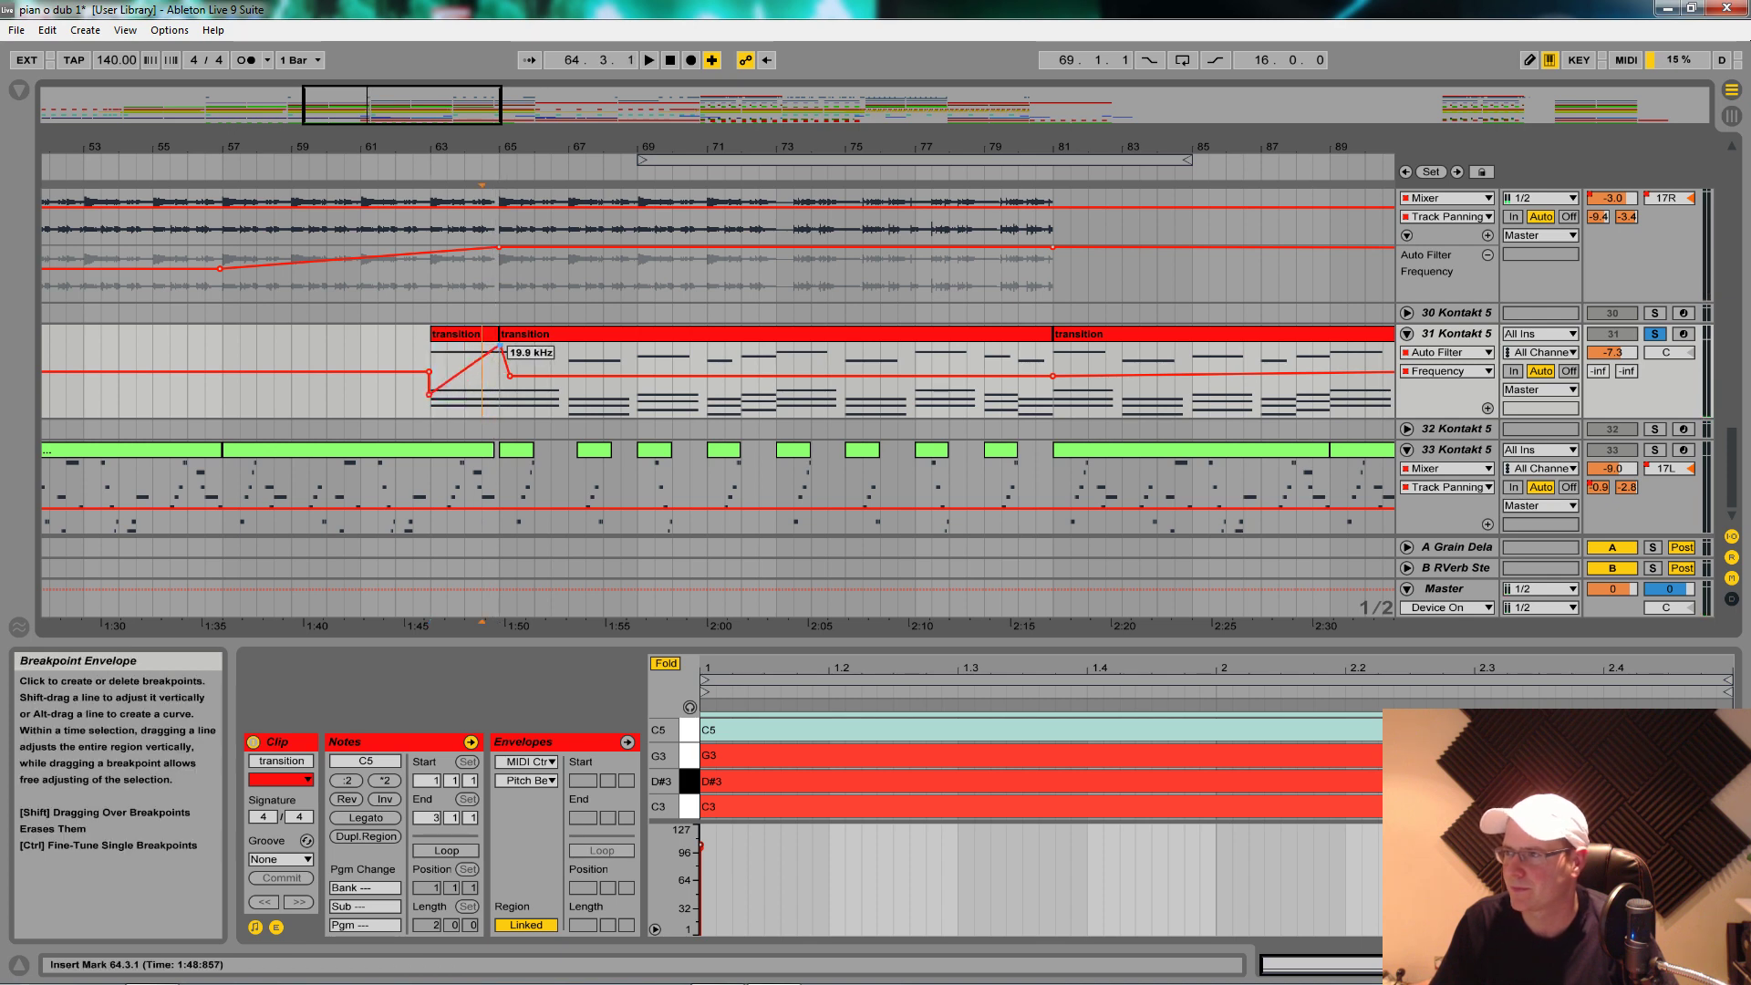
{"action": "left_click", "coordinate": [430, 407]}
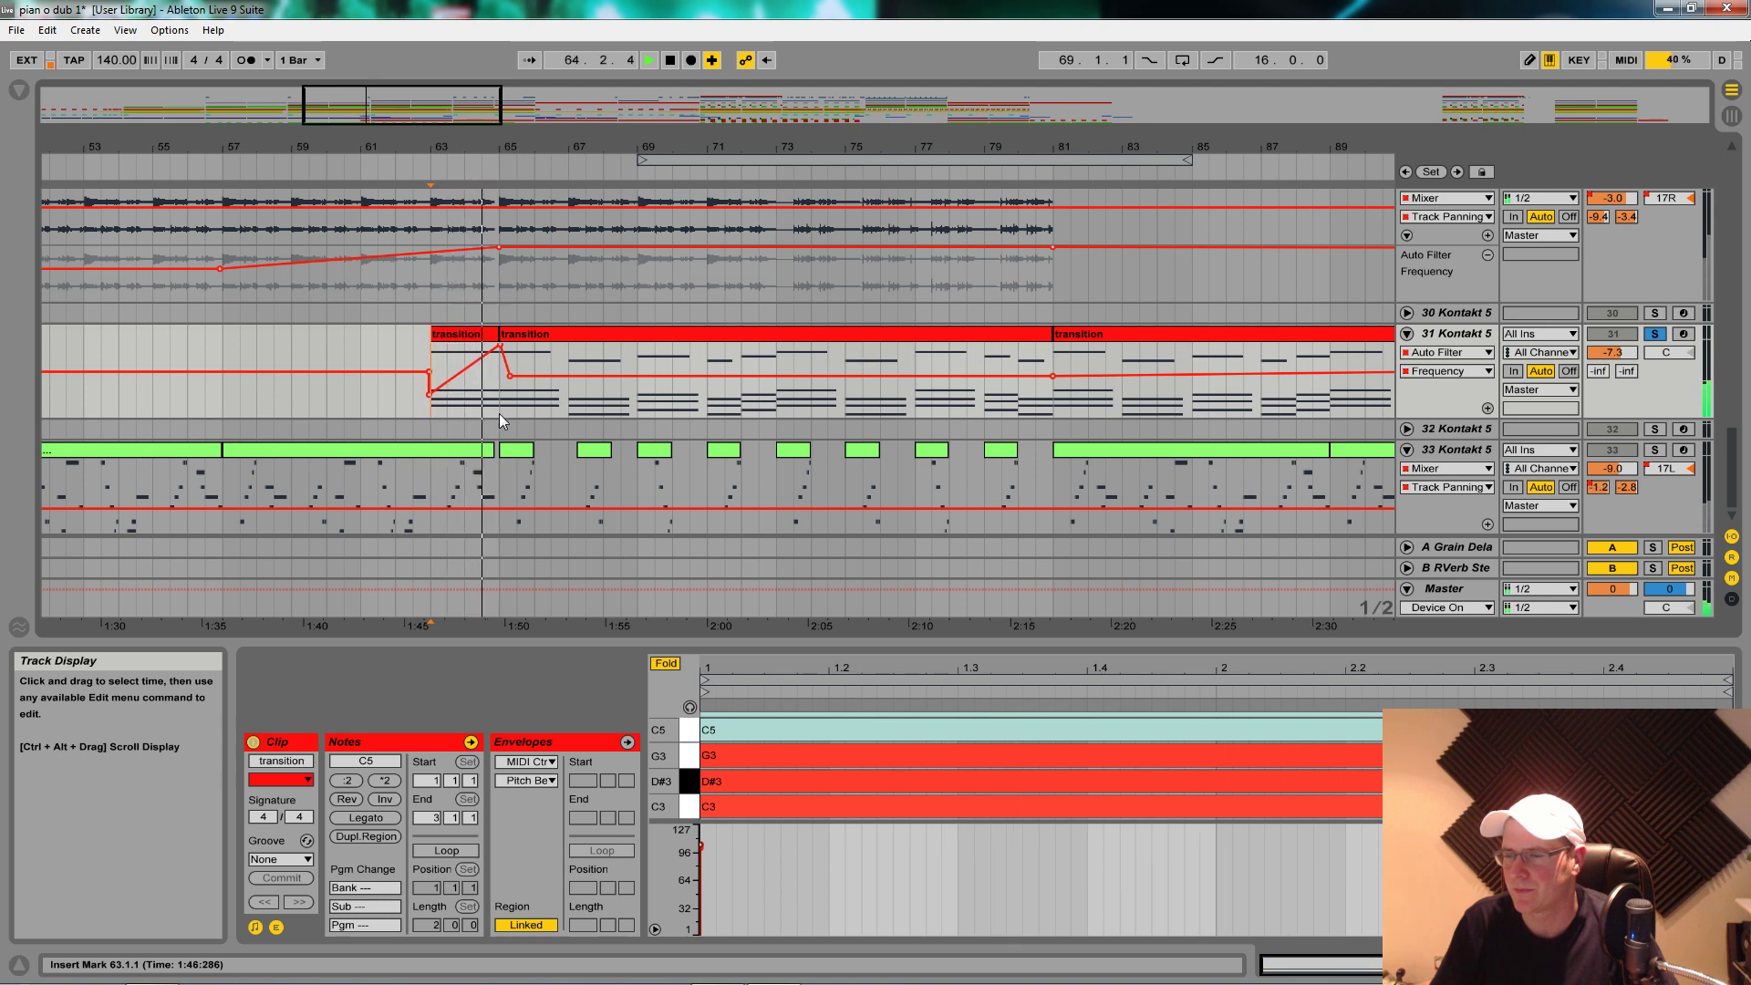
{"action": "key", "text": "space"}
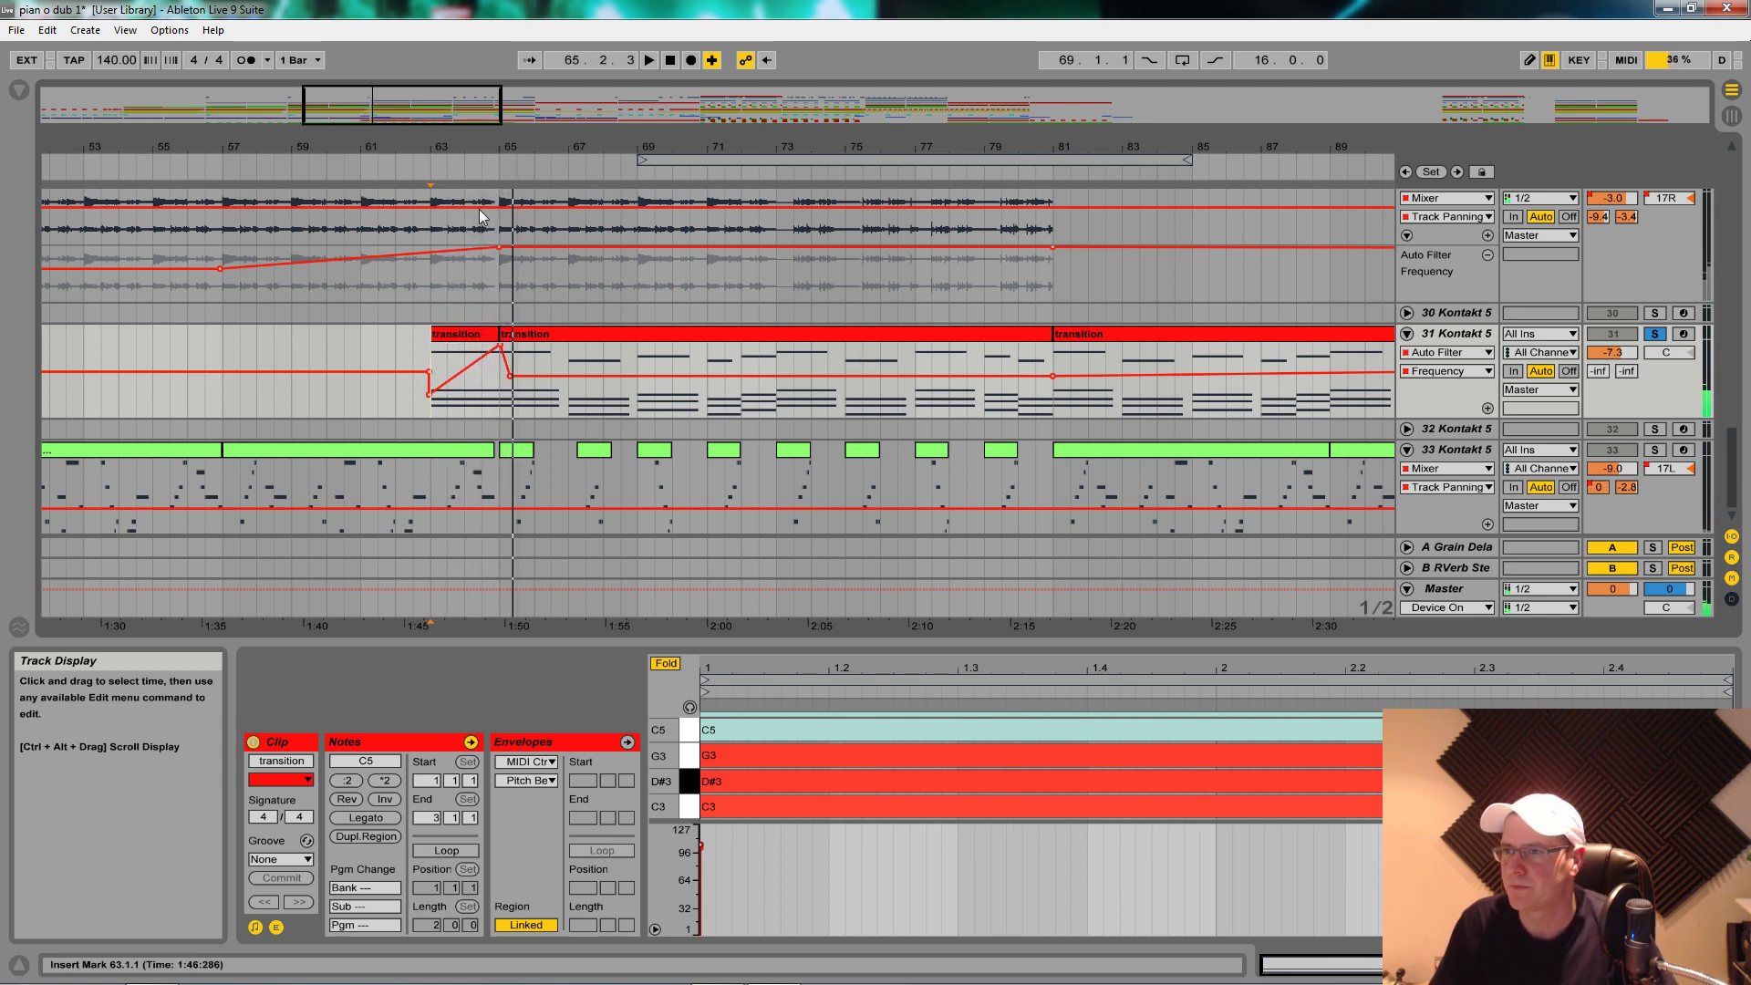
Step: Automate track 31's Audio Effect Rack to be off from bar 63 to 65, and check it soloed and in the full mix
{"action": "left_click", "coordinate": [1450, 333]}
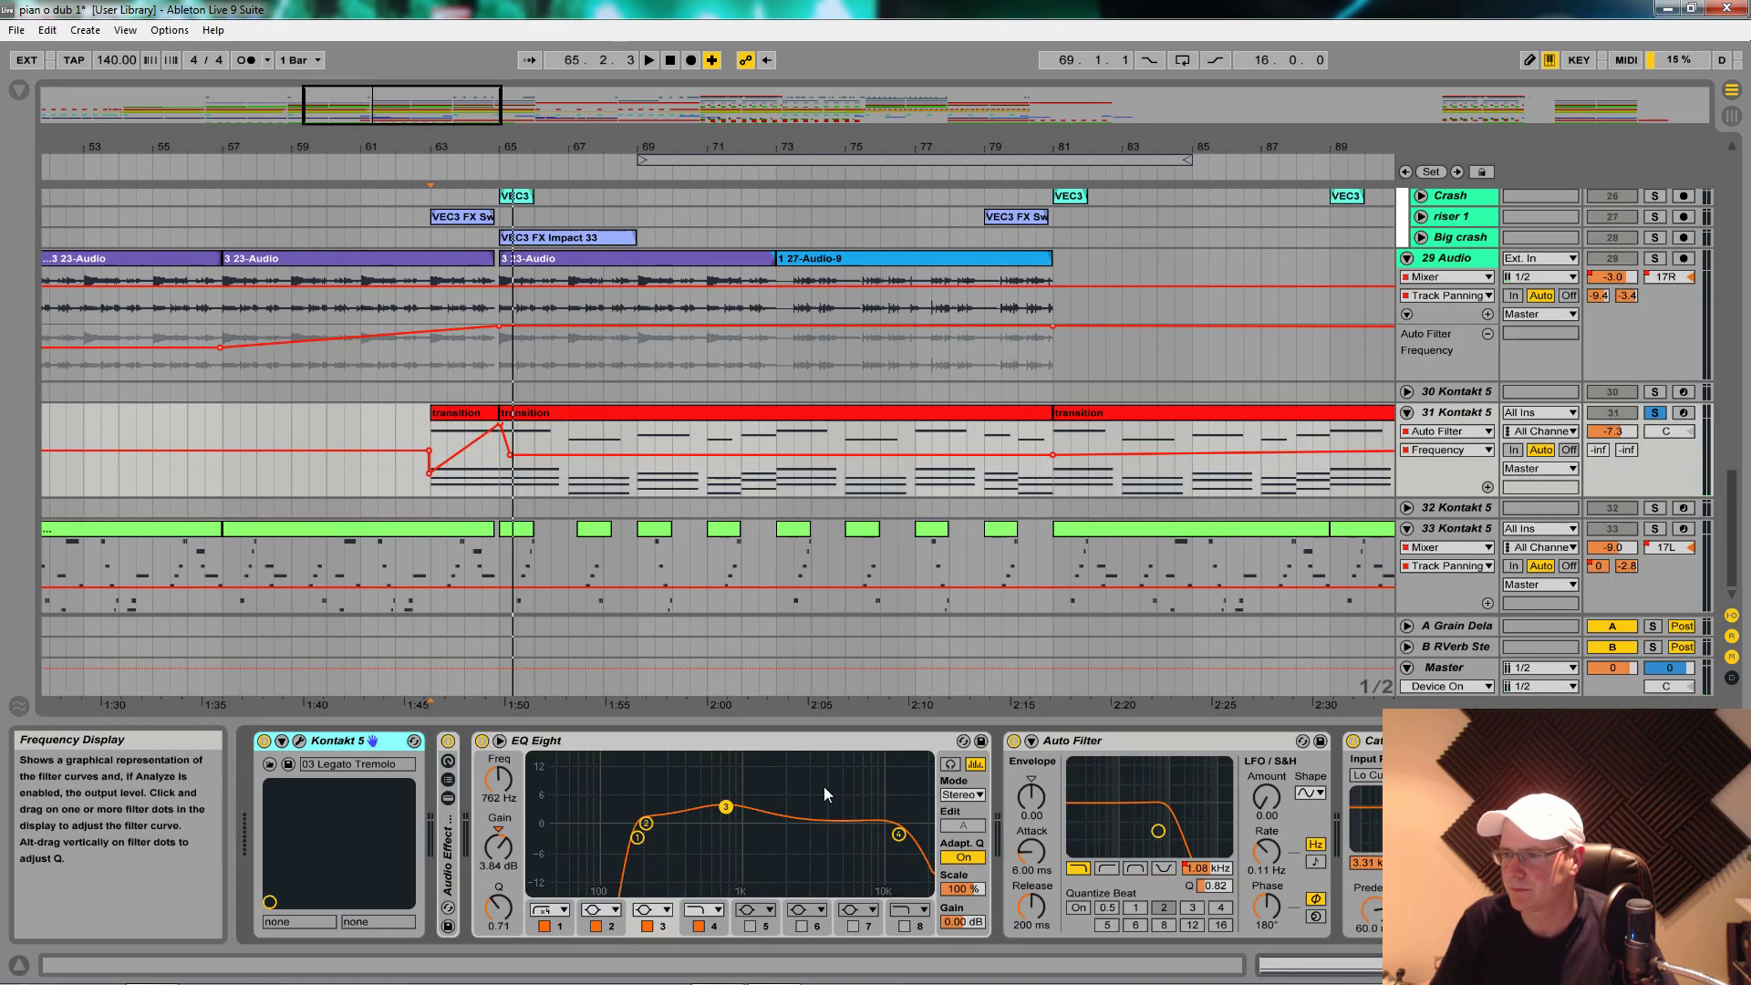
{"action": "left_click", "coordinate": [448, 742]}
{"action": "left_click", "coordinate": [448, 743]}
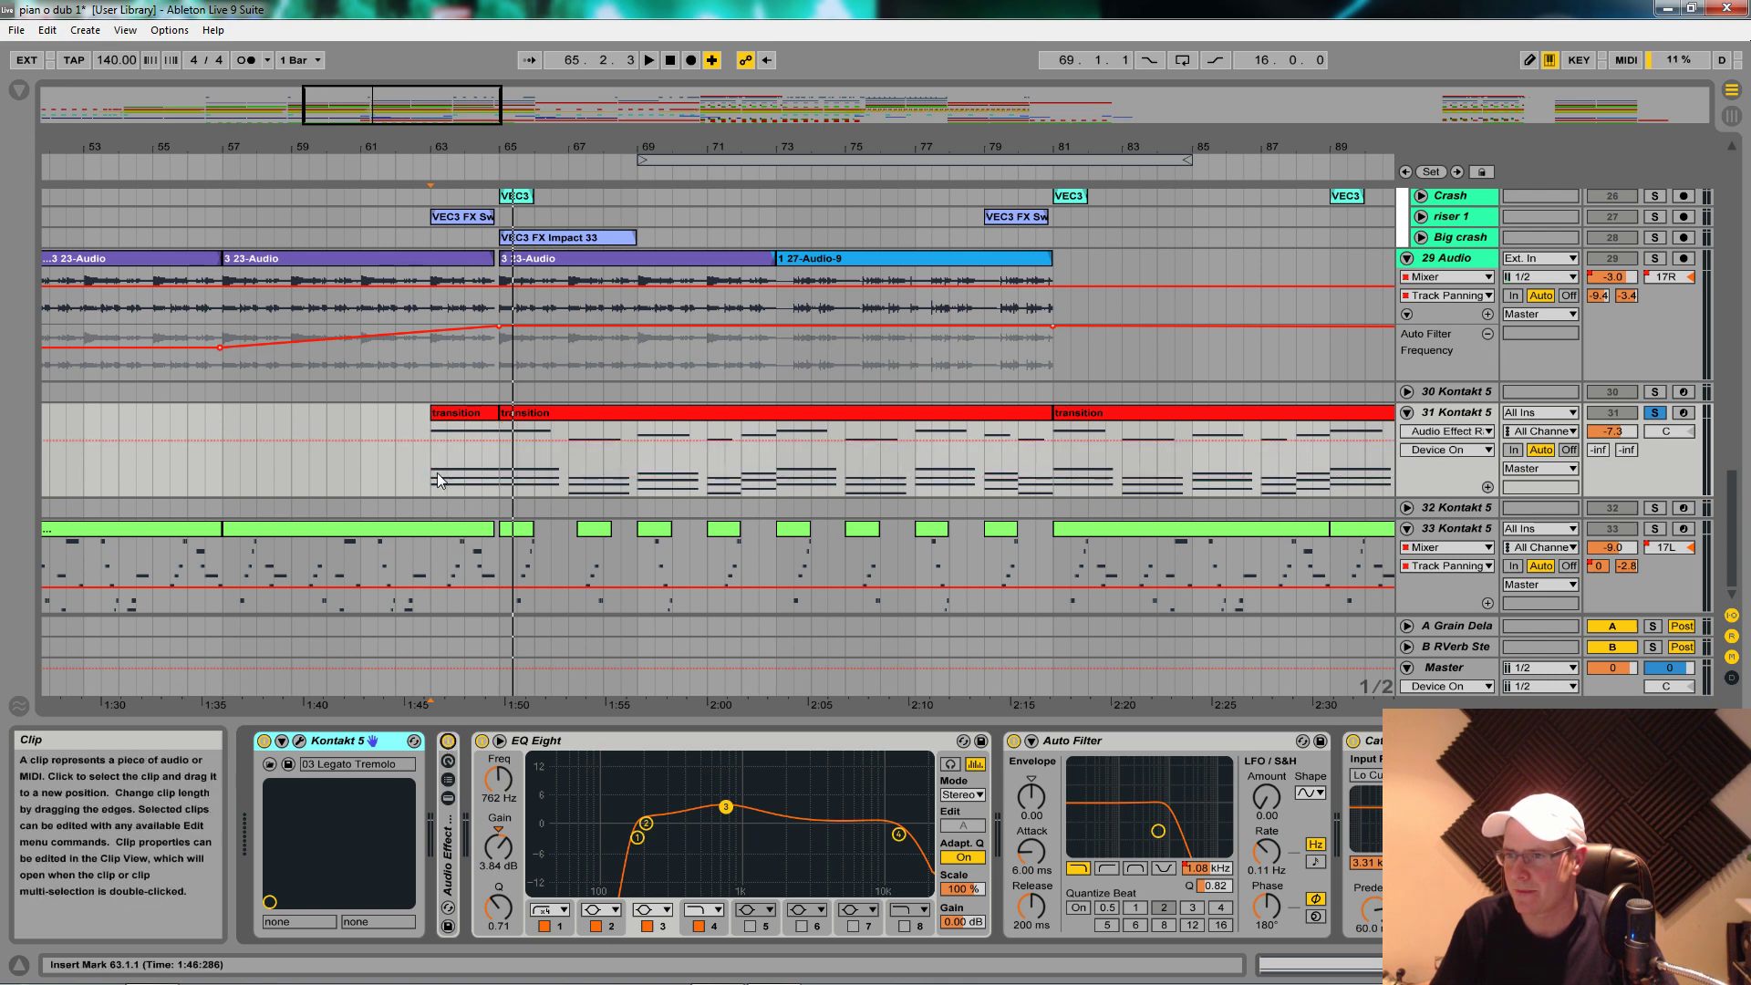
{"action": "left_click_drag", "start_coordinate": [434, 462], "coordinate": [491, 475]}
{"action": "key", "text": "space"}
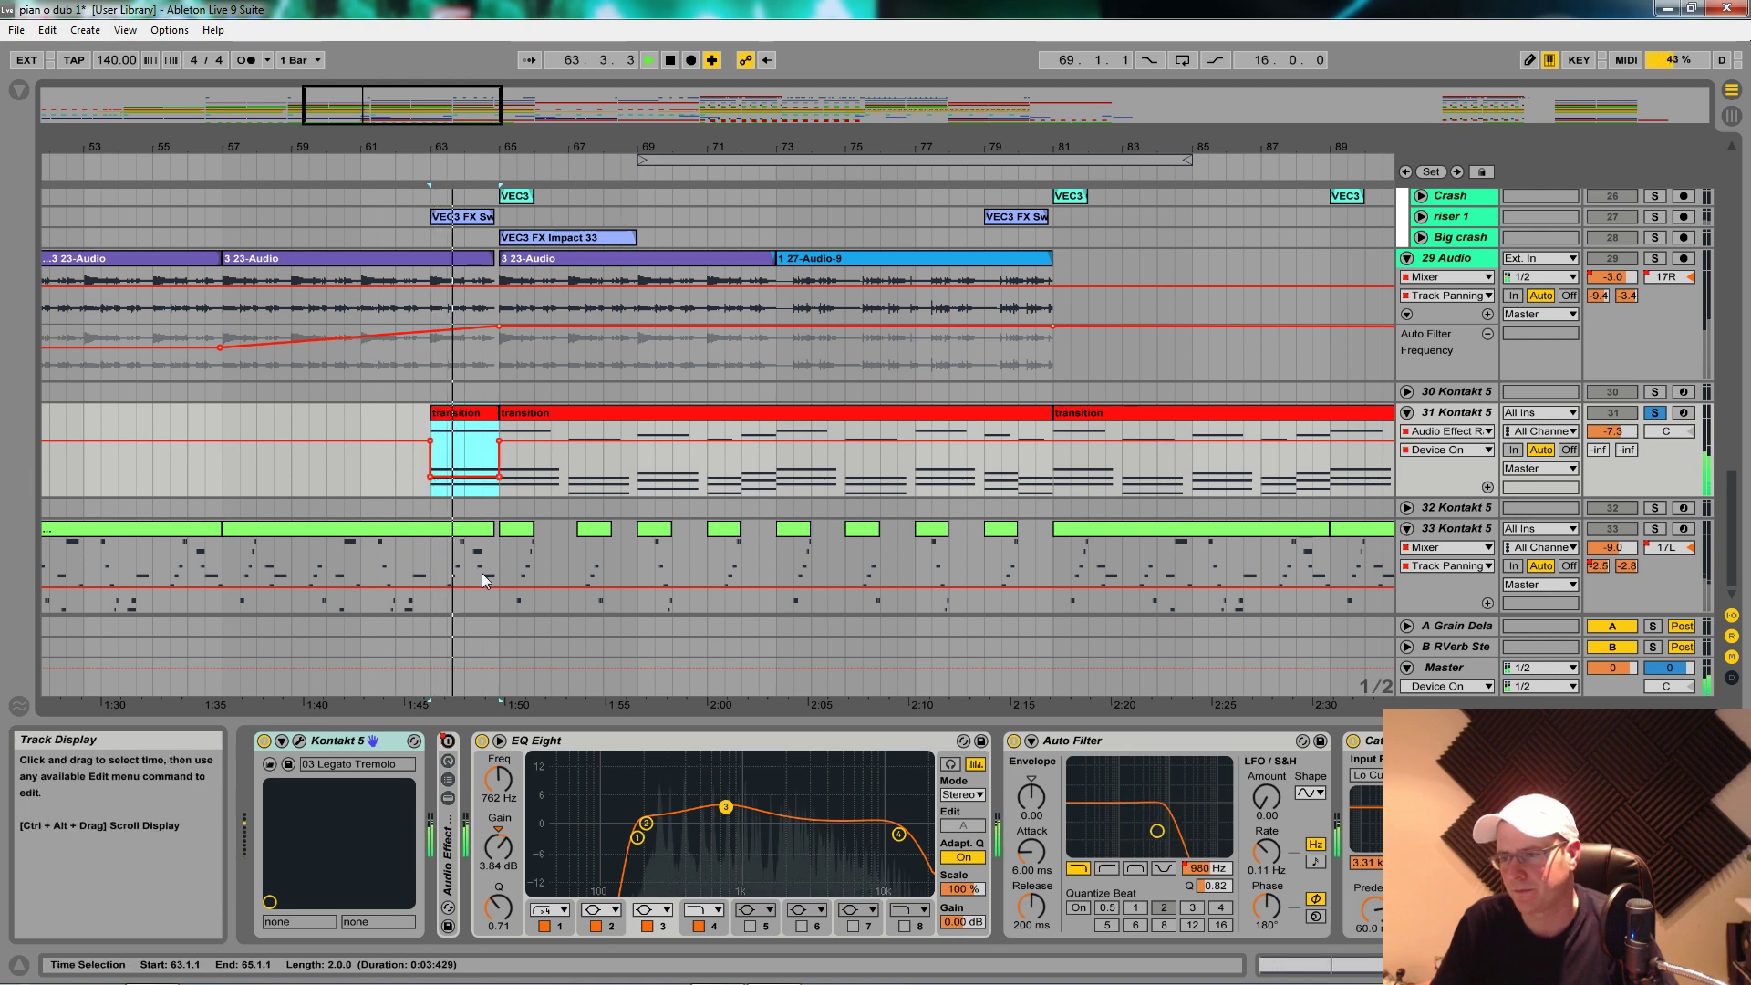
{"action": "key", "text": "space"}
{"action": "left_click", "coordinate": [1655, 413]}
{"action": "key", "text": "space"}
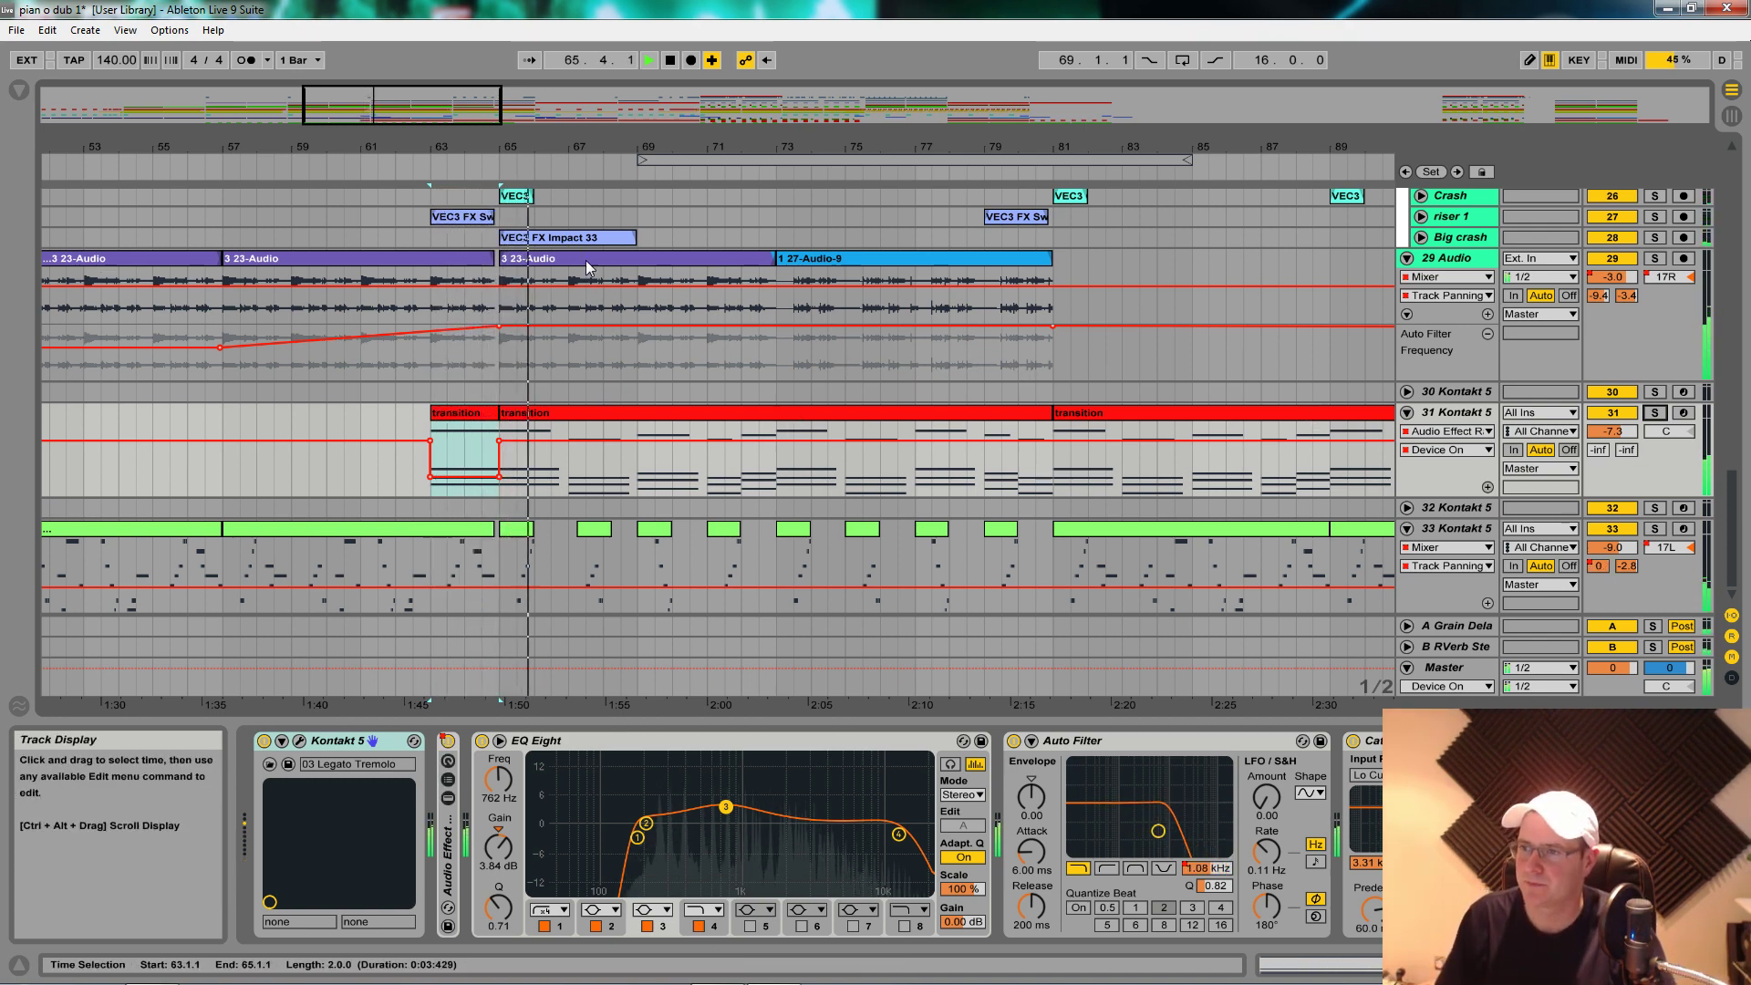
Step: Slightly raise track 31's Auto Filter Frequency automation between bars 65 and 81
{"action": "left_click_drag", "start_coordinate": [1070, 147], "coordinate": [423, 25]}
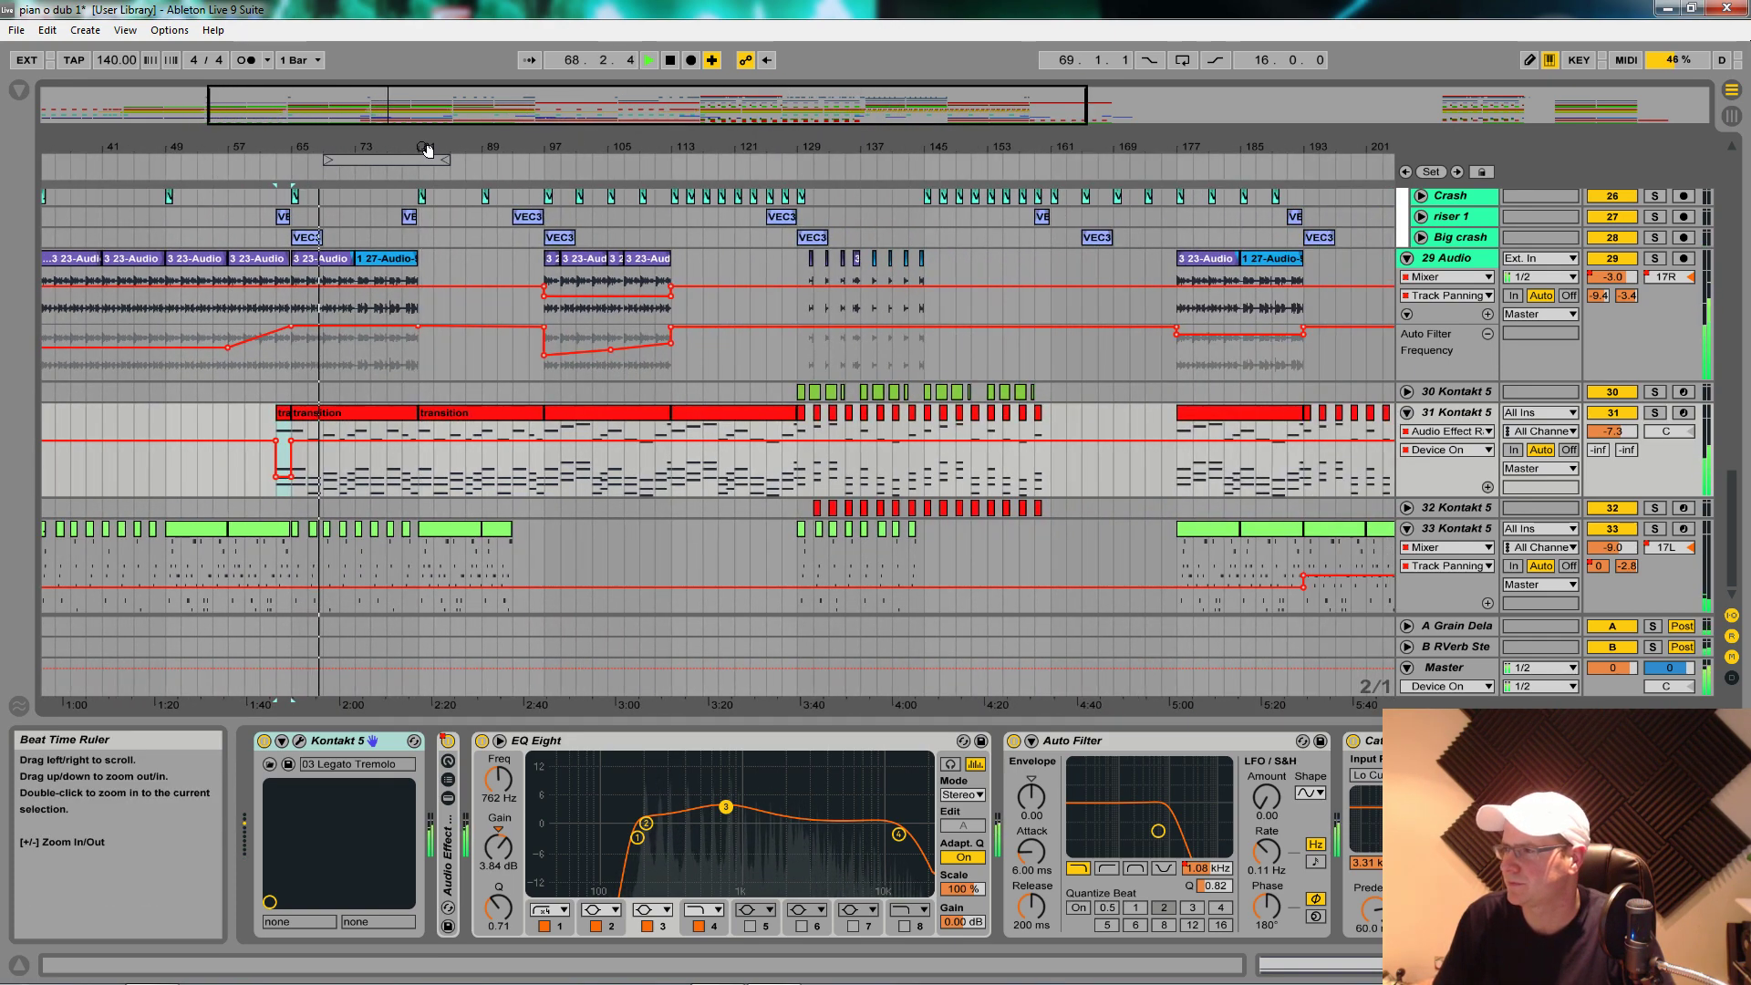
{"action": "left_click", "coordinate": [415, 463]}
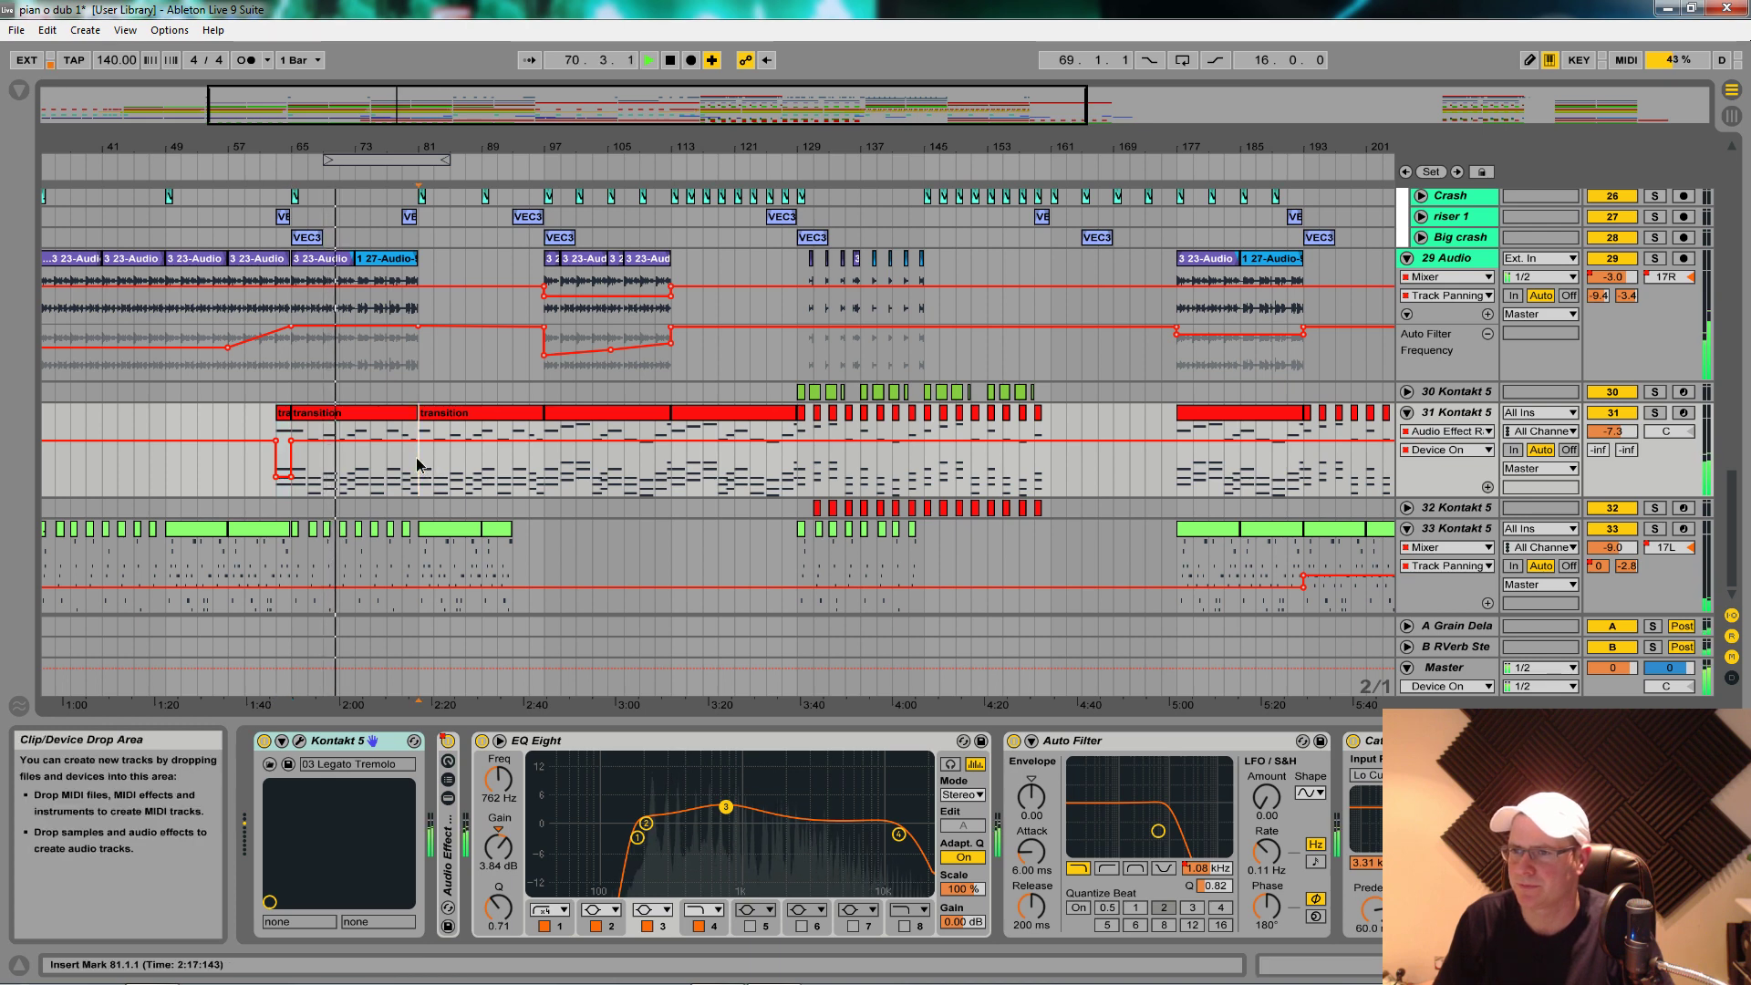
{"action": "left_click", "coordinate": [1206, 868]}
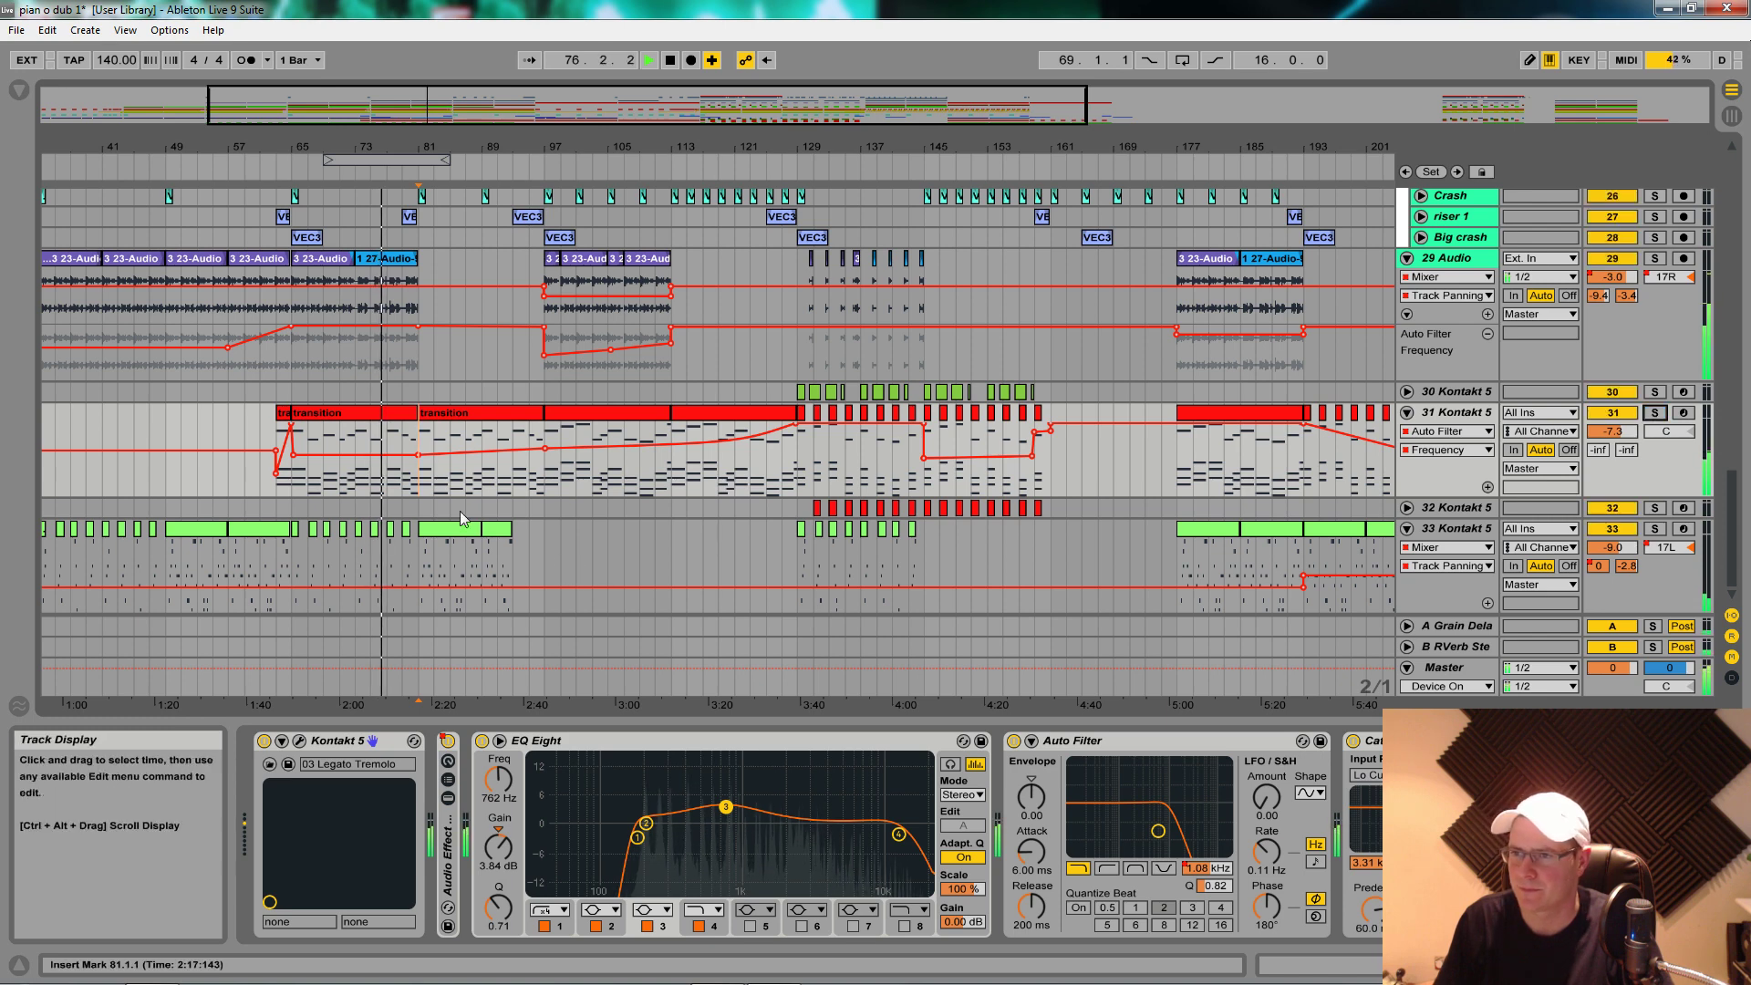
{"action": "left_click_drag", "start_coordinate": [402, 462], "coordinate": [403, 456]}
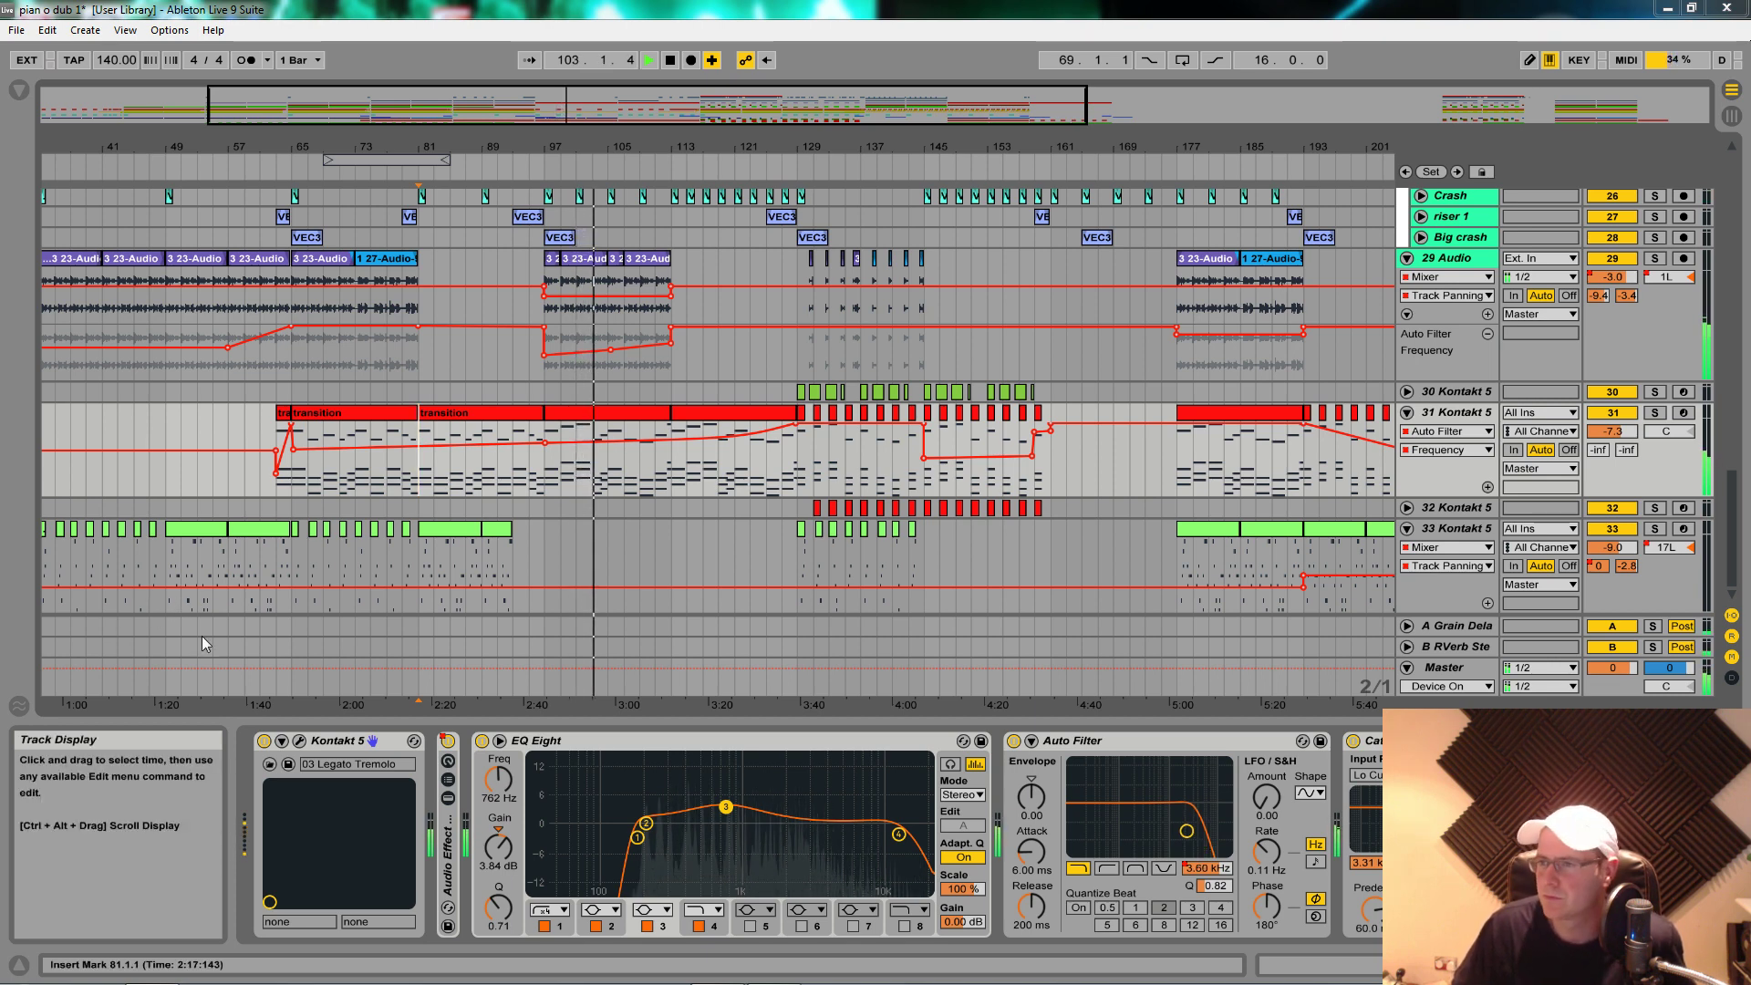
{"action": "left_click_drag", "start_coordinate": [455, 148], "coordinate": [399, 149]}
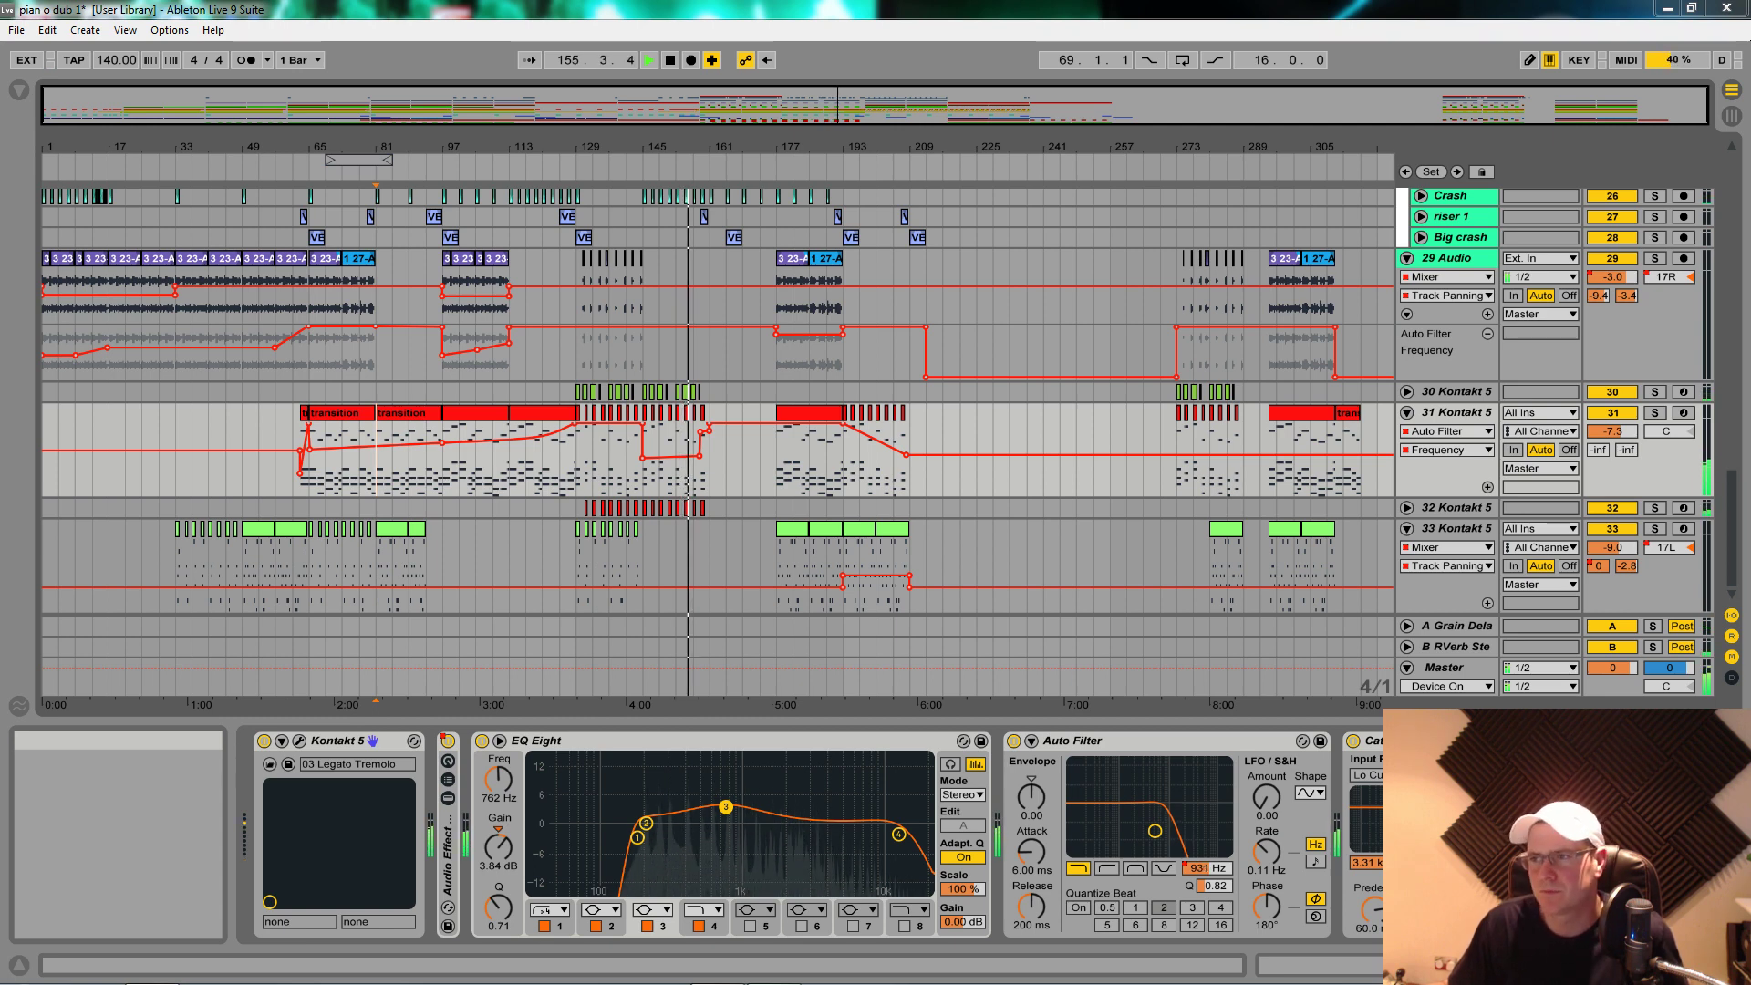
{"action": "left_click", "coordinate": [807, 173]}
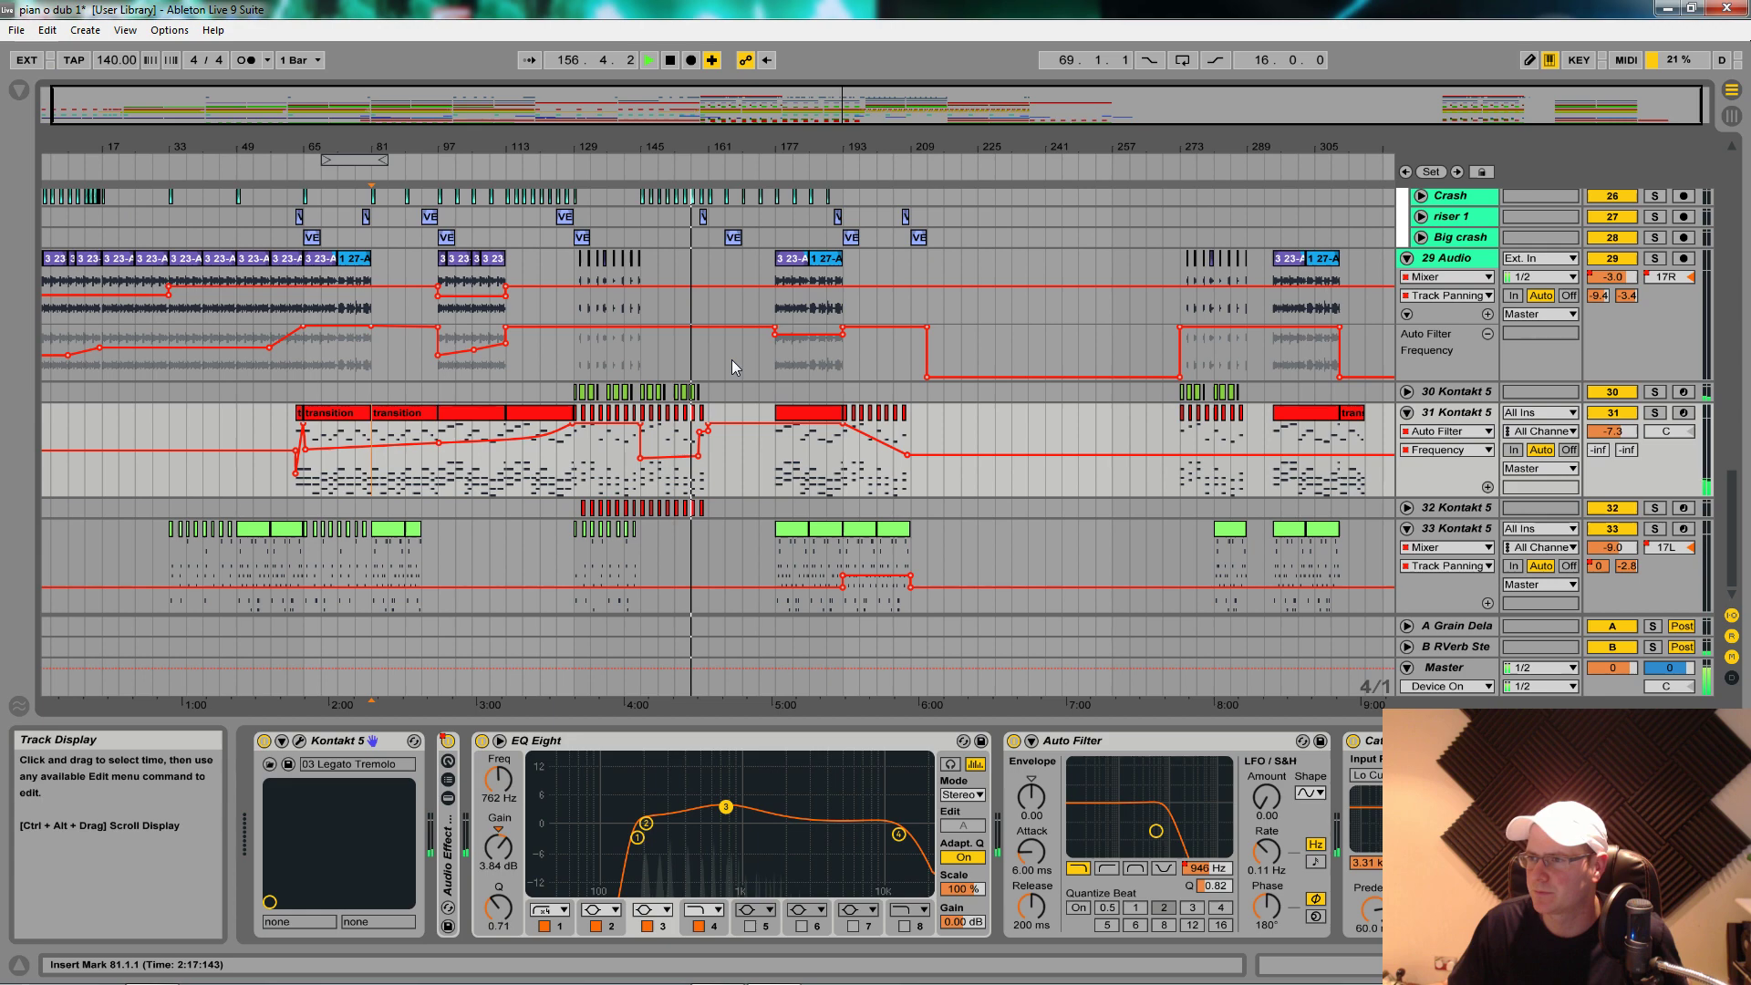
{"action": "scroll", "coordinate": [730, 419], "scroll_direction": "up", "scroll_amount": 6}
{"action": "scroll", "coordinate": [730, 423], "scroll_direction": "down", "scroll_amount": 6}
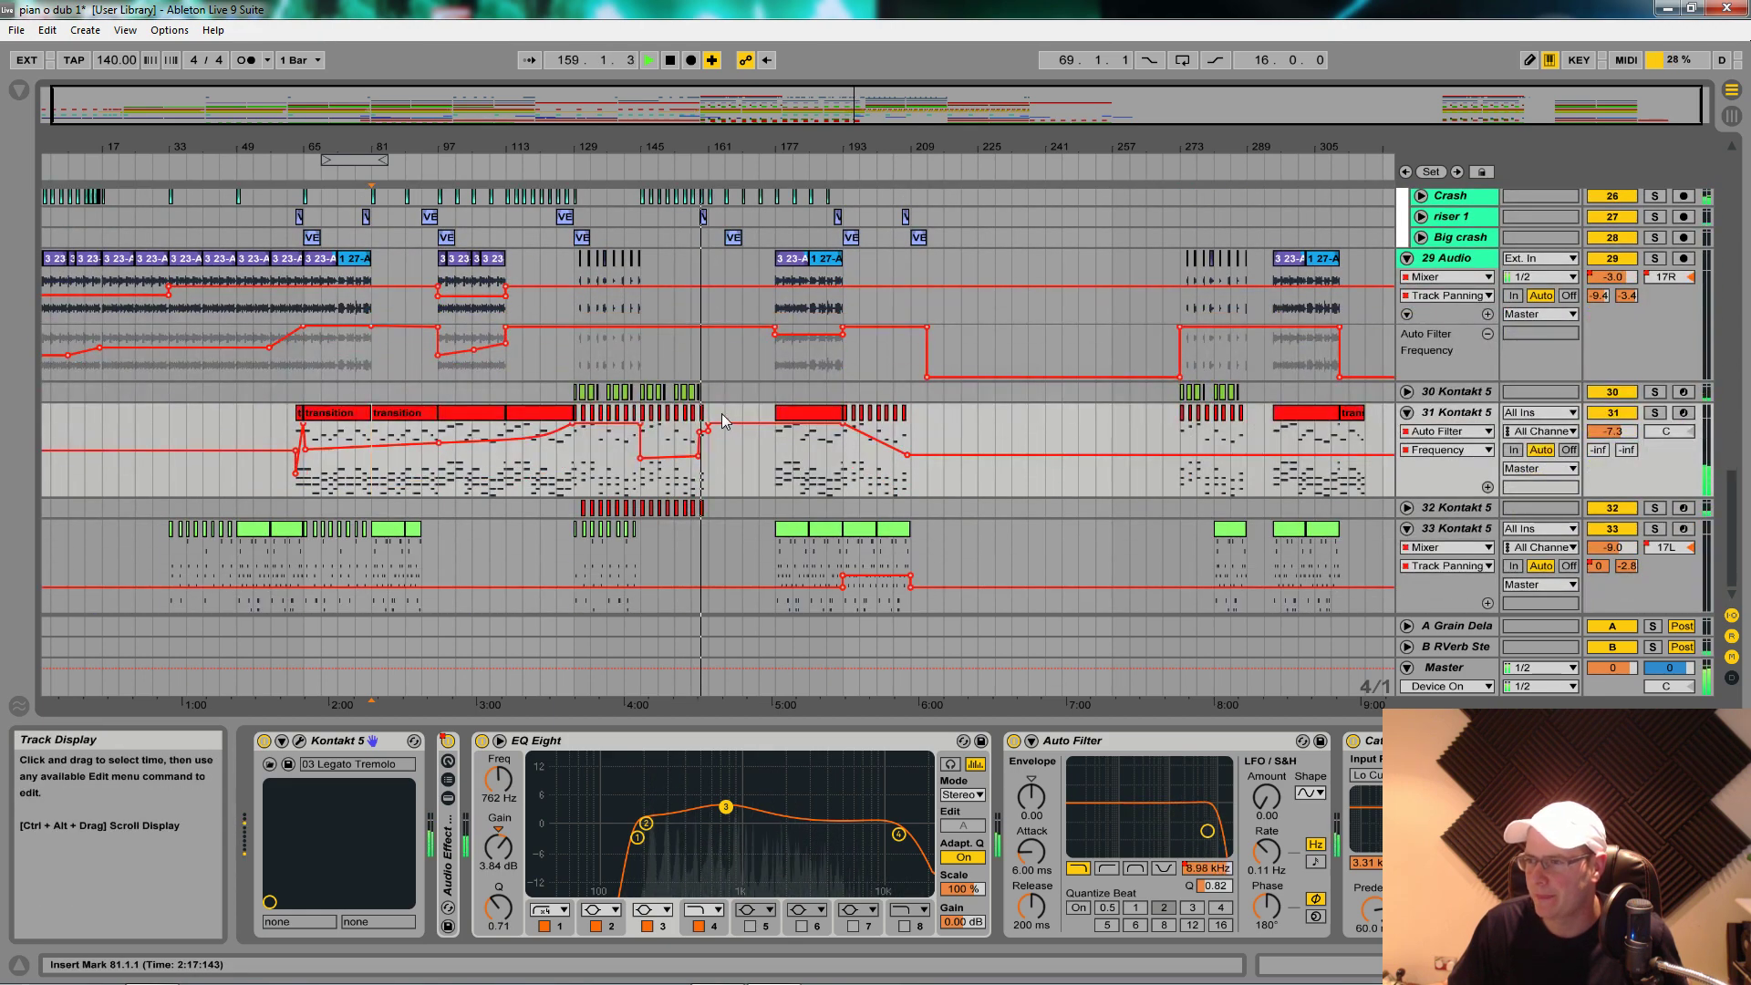
Step: Copy track 31's transition clip and Frequency automation from bars 61 to 65 to bars 157 to 161 and audition it
{"action": "scroll", "coordinate": [723, 421], "scroll_direction": "up", "scroll_amount": 6}
{"action": "scroll", "coordinate": [723, 421], "scroll_direction": "down", "scroll_amount": 6}
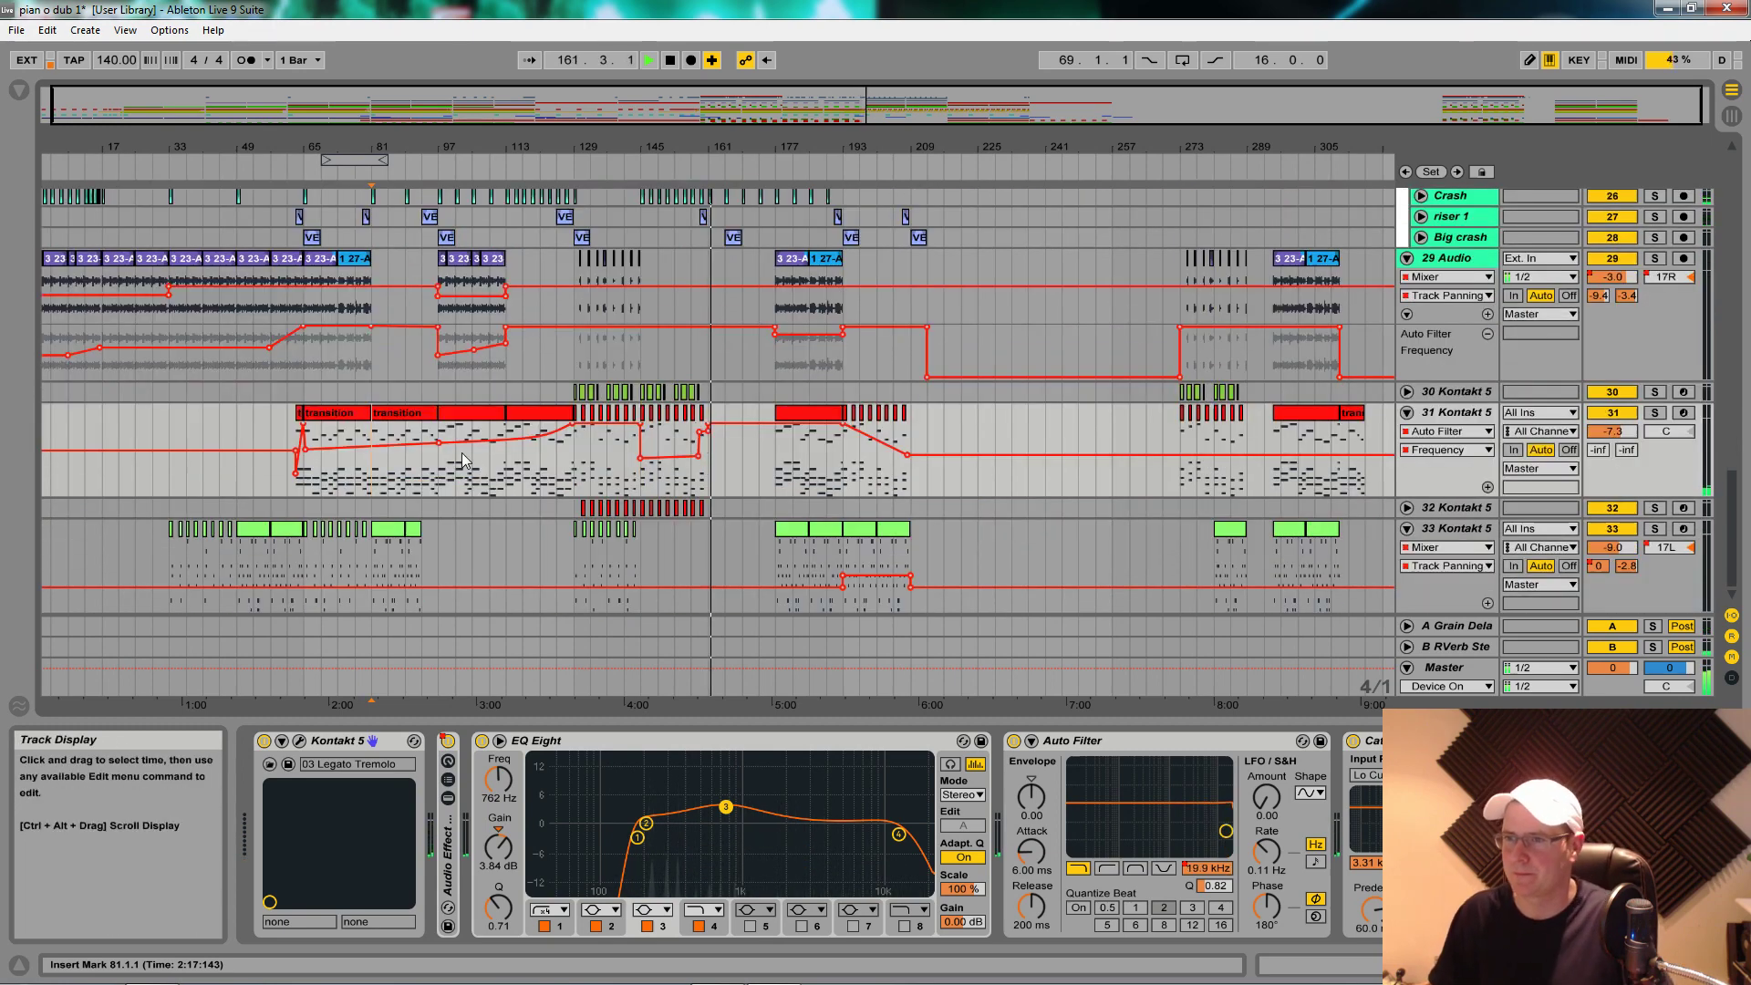
{"action": "key", "text": "space"}
{"action": "left_click_drag", "start_coordinate": [288, 483], "coordinate": [303, 489]}
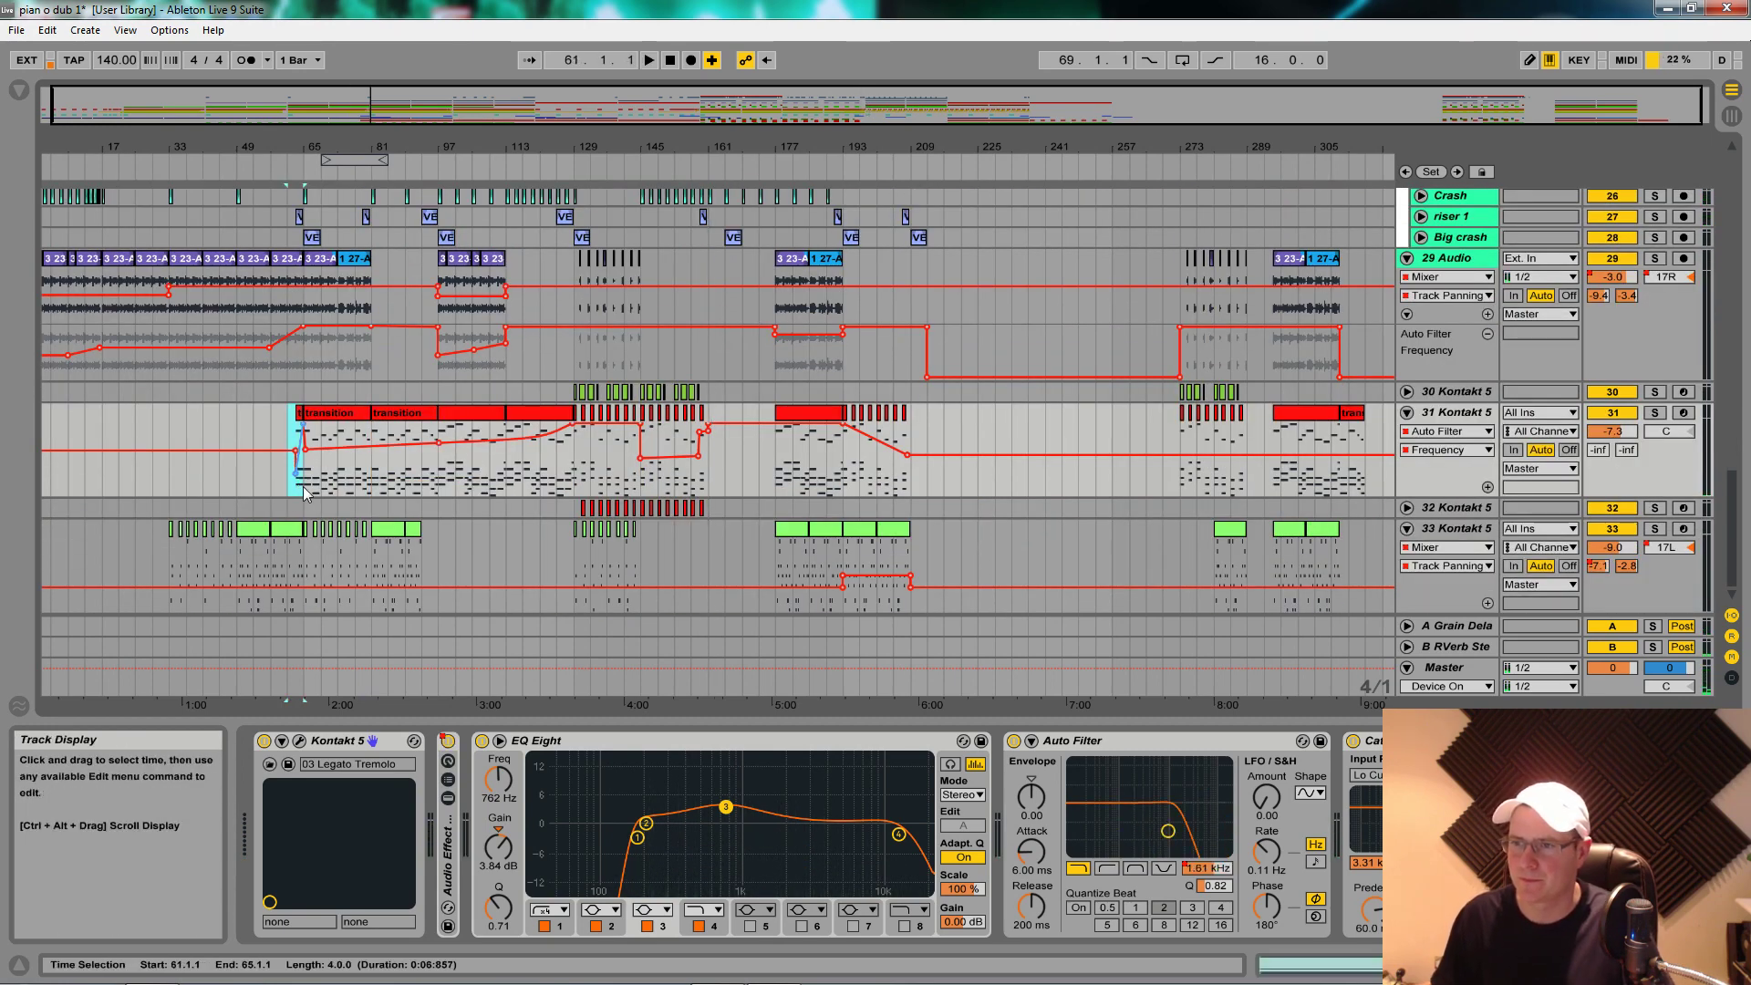
{"action": "left_click_drag", "start_coordinate": [300, 416], "coordinate": [703, 446]}
{"action": "key", "text": "space"}
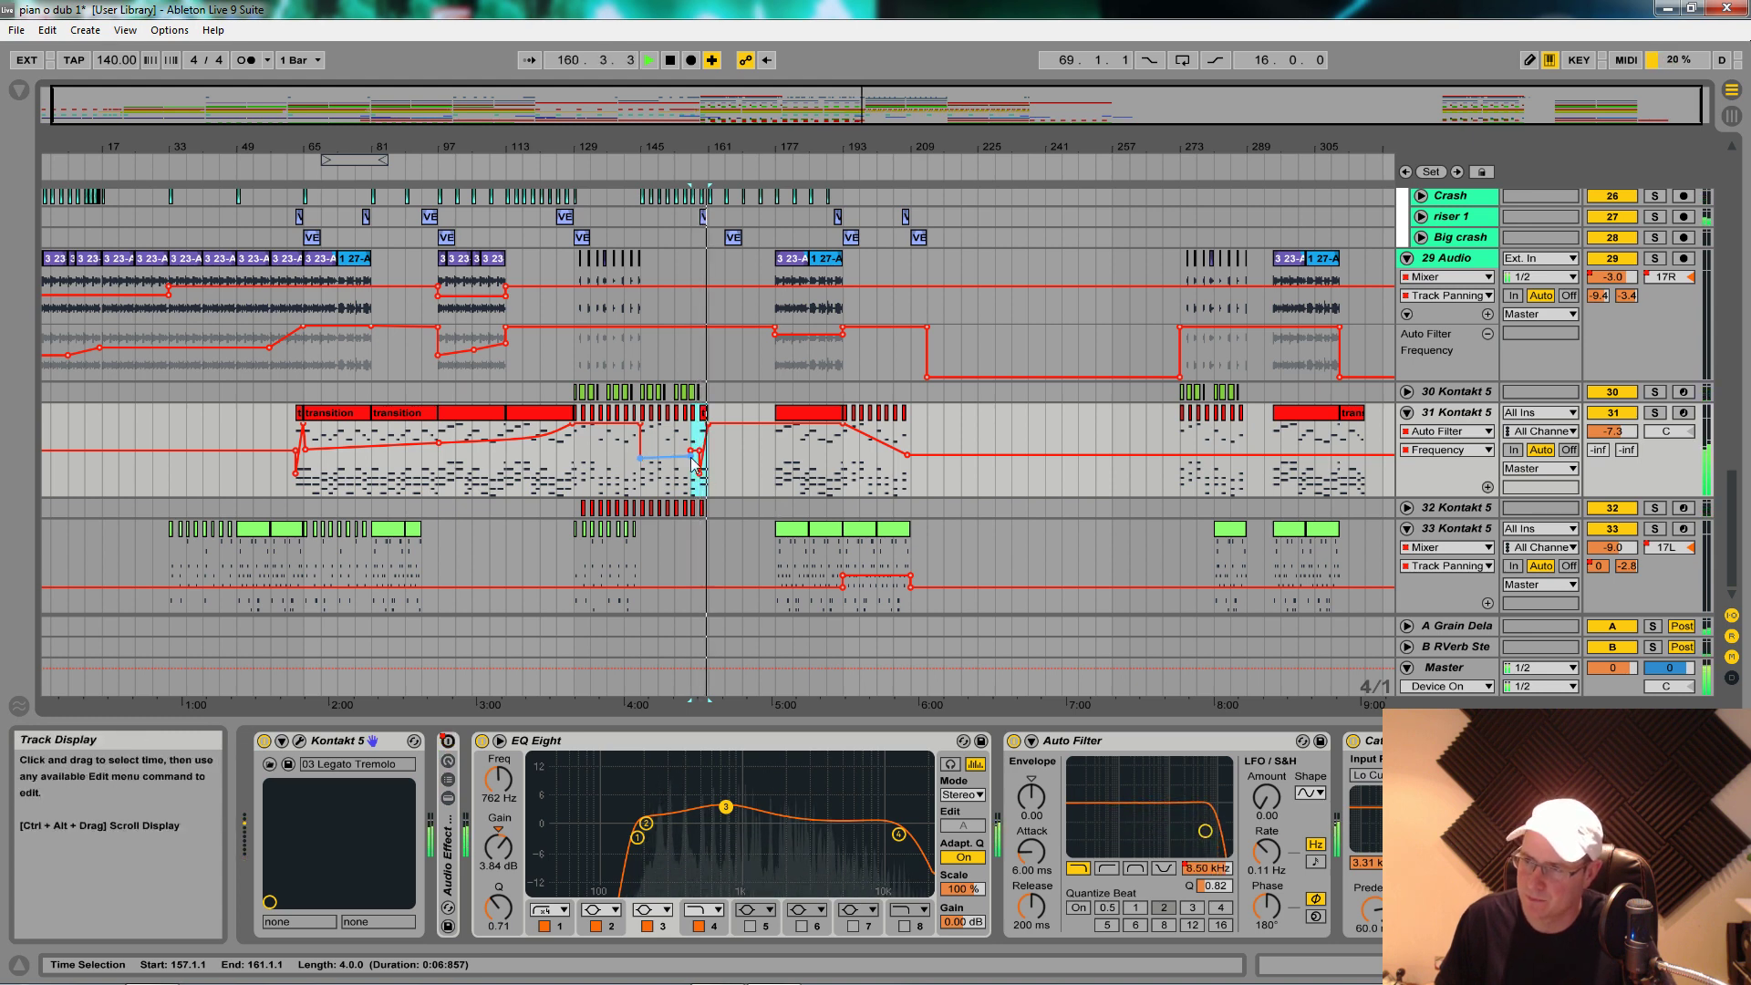
{"action": "key", "text": "space"}
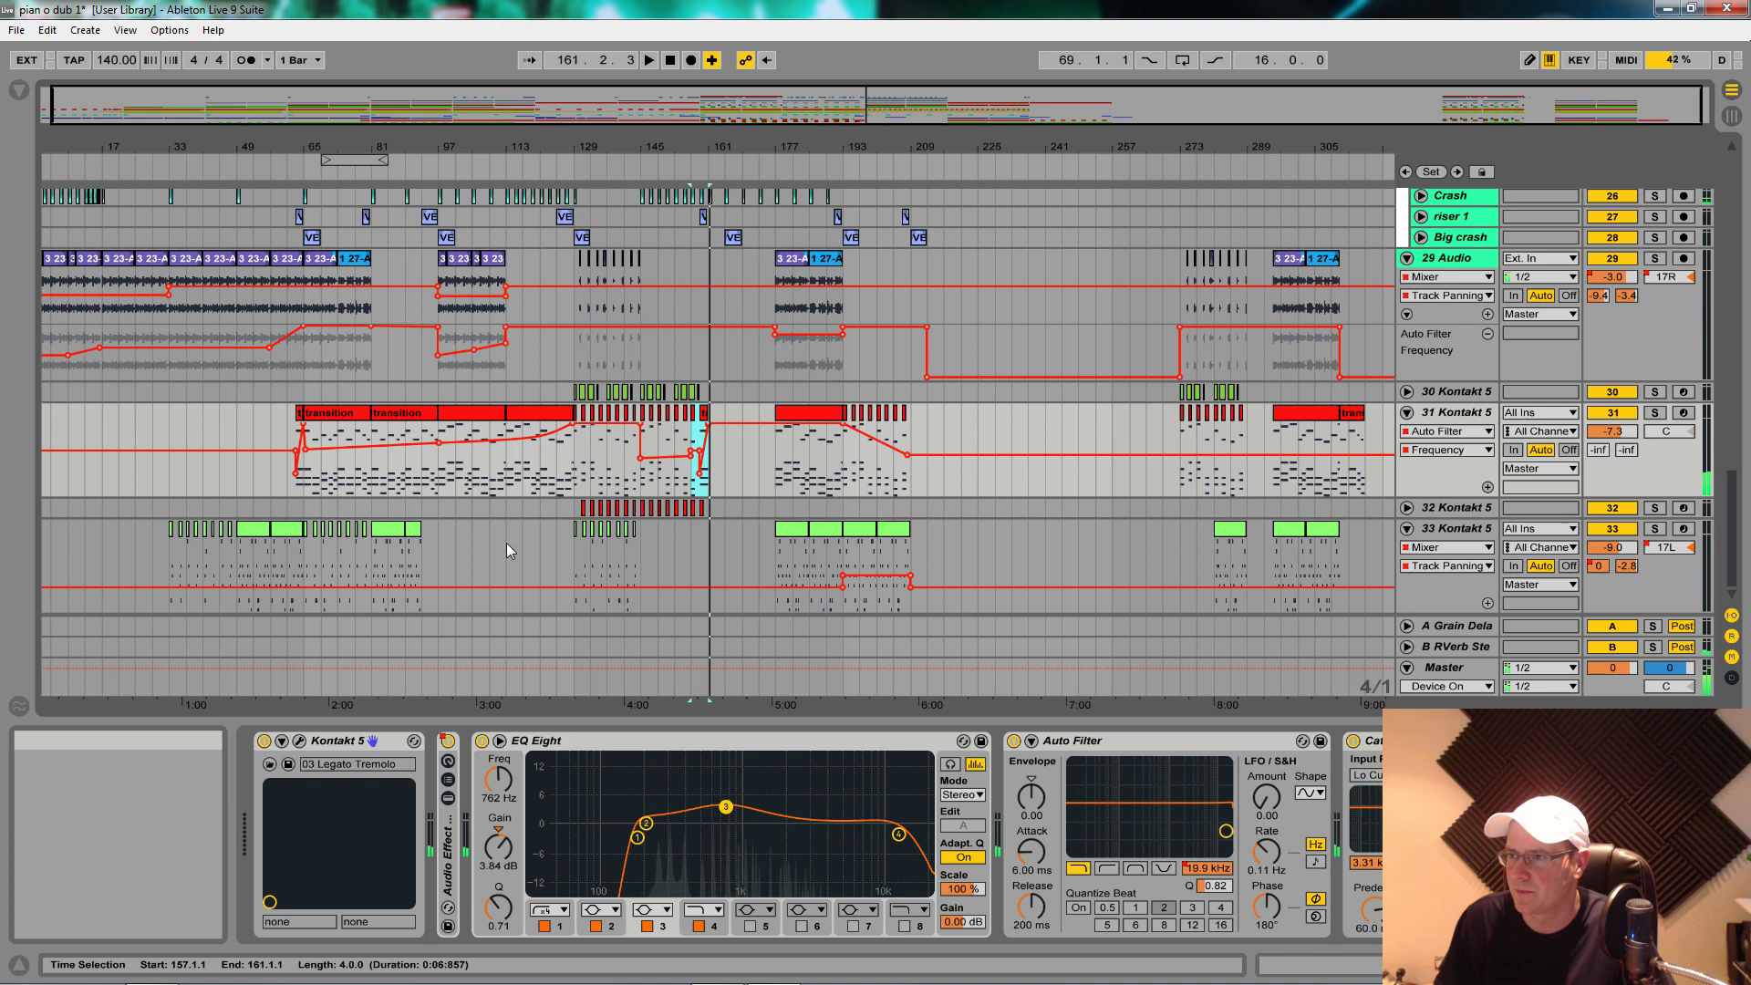
Step: Open the copied transition clip at bar 159 on track 31 and listen to the arrangement from there
{"action": "double_click", "coordinate": [701, 420]}
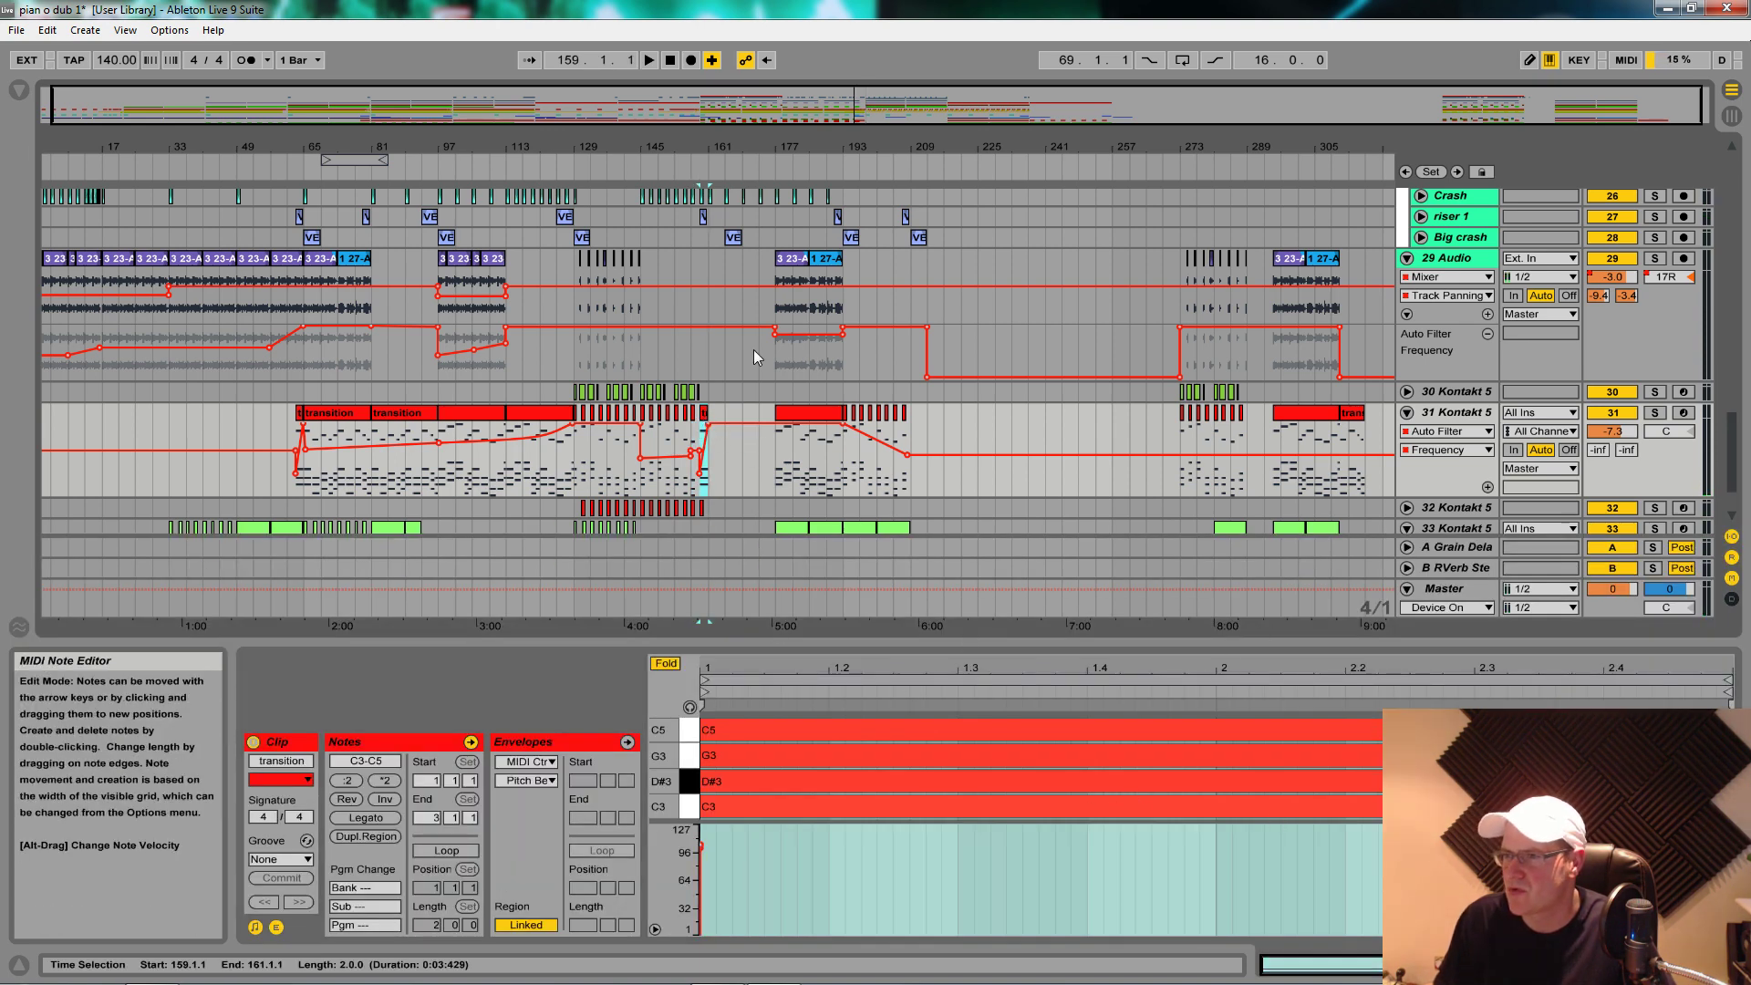
{"action": "key", "text": "space"}
{"action": "left_click_drag", "start_coordinate": [720, 144], "coordinate": [594, 439]}
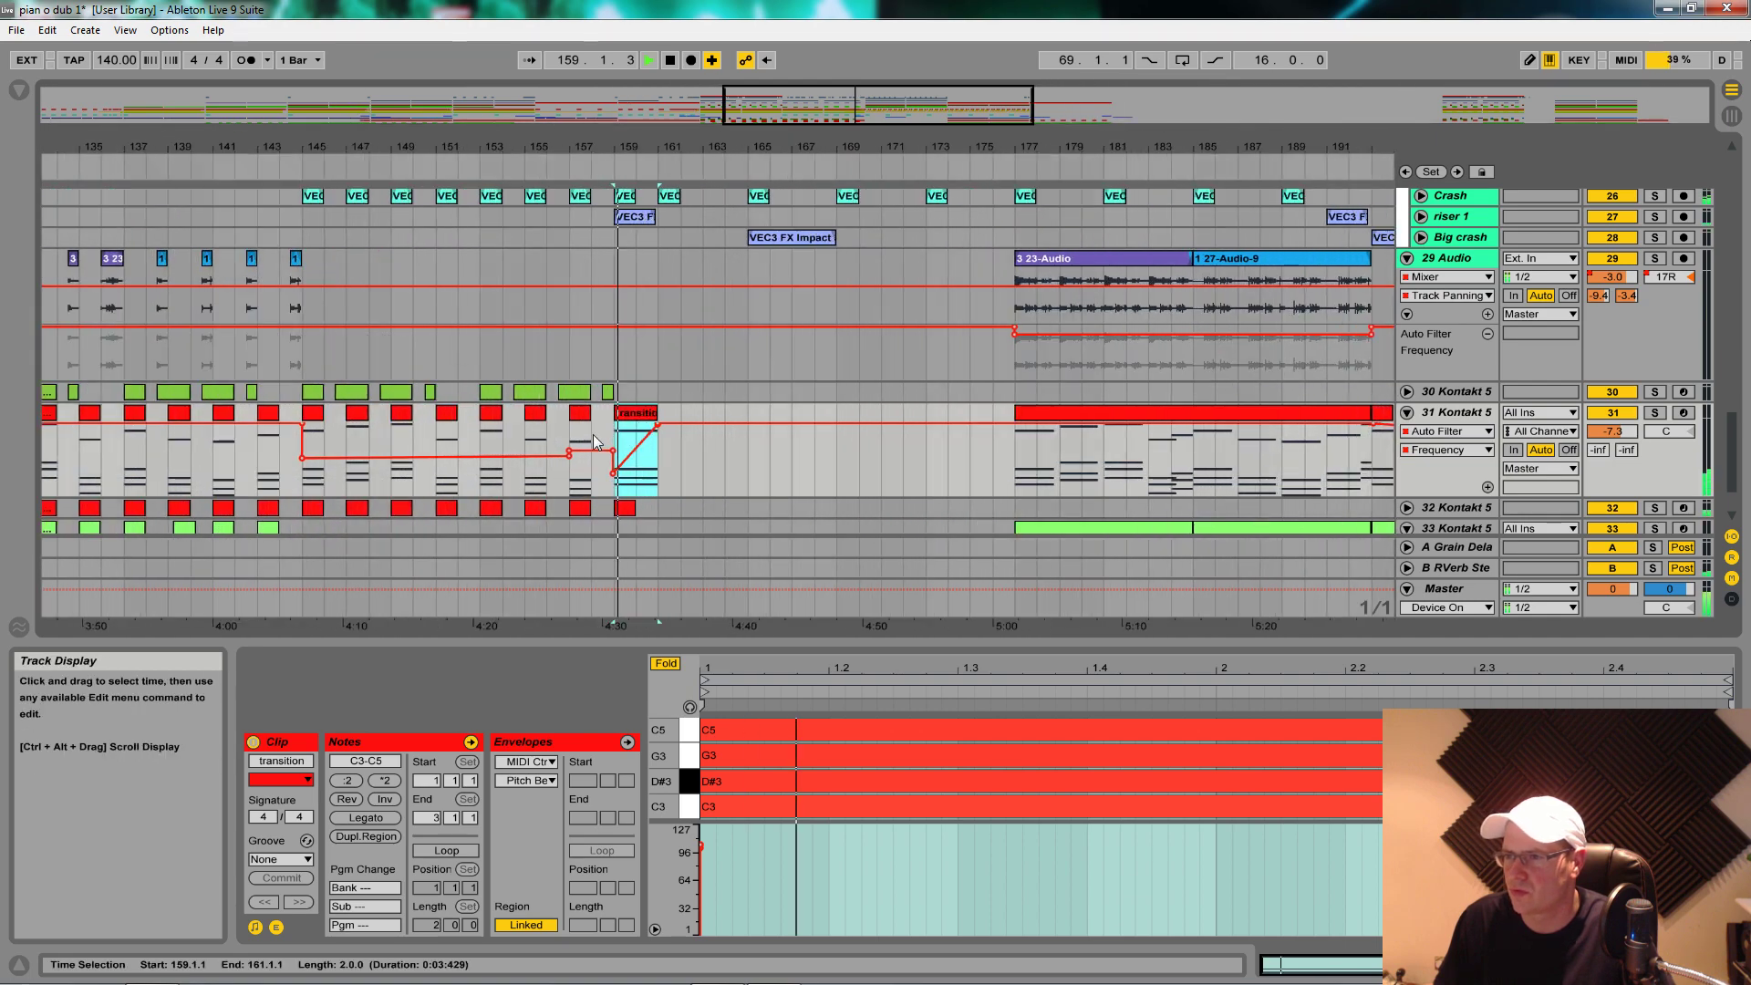
{"action": "scroll", "coordinate": [720, 558], "scroll_direction": "up", "scroll_amount": 2}
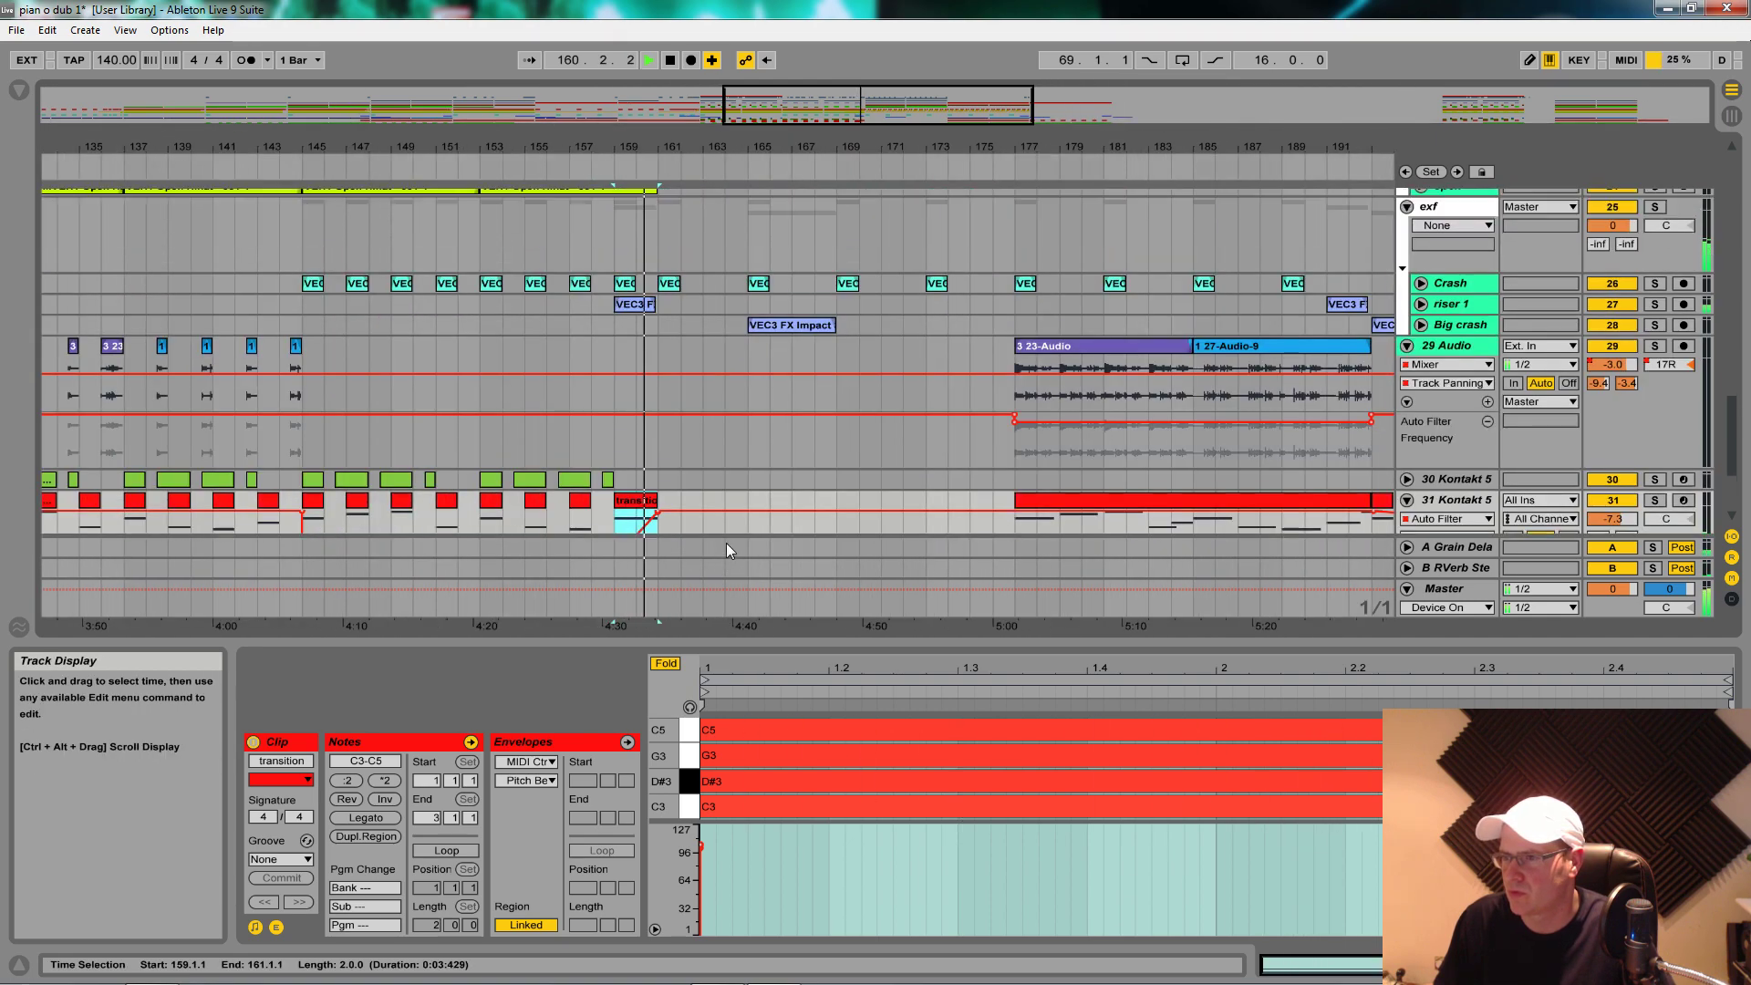
{"action": "scroll", "coordinate": [726, 544], "scroll_direction": "up", "scroll_amount": 6}
{"action": "scroll", "coordinate": [706, 475], "scroll_direction": "down", "scroll_amount": 7}
{"action": "left_click_drag", "start_coordinate": [696, 147], "coordinate": [696, 18]}
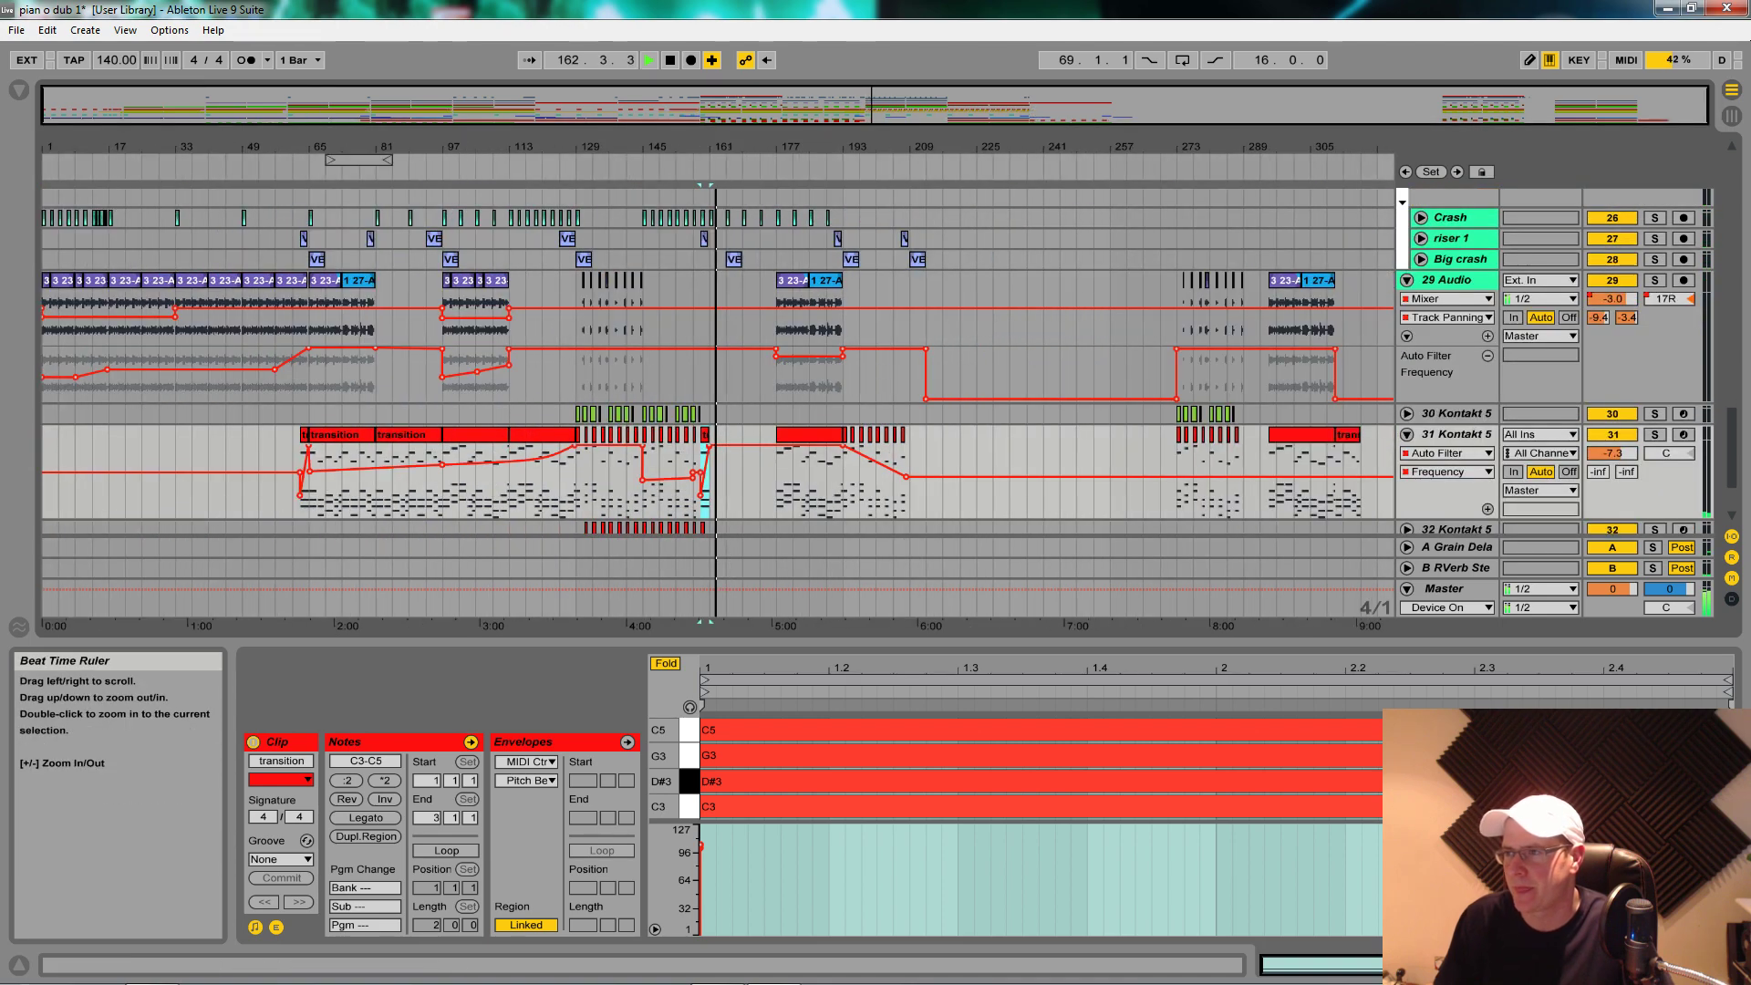
{"action": "scroll", "coordinate": [684, 273], "scroll_direction": "down", "scroll_amount": 2}
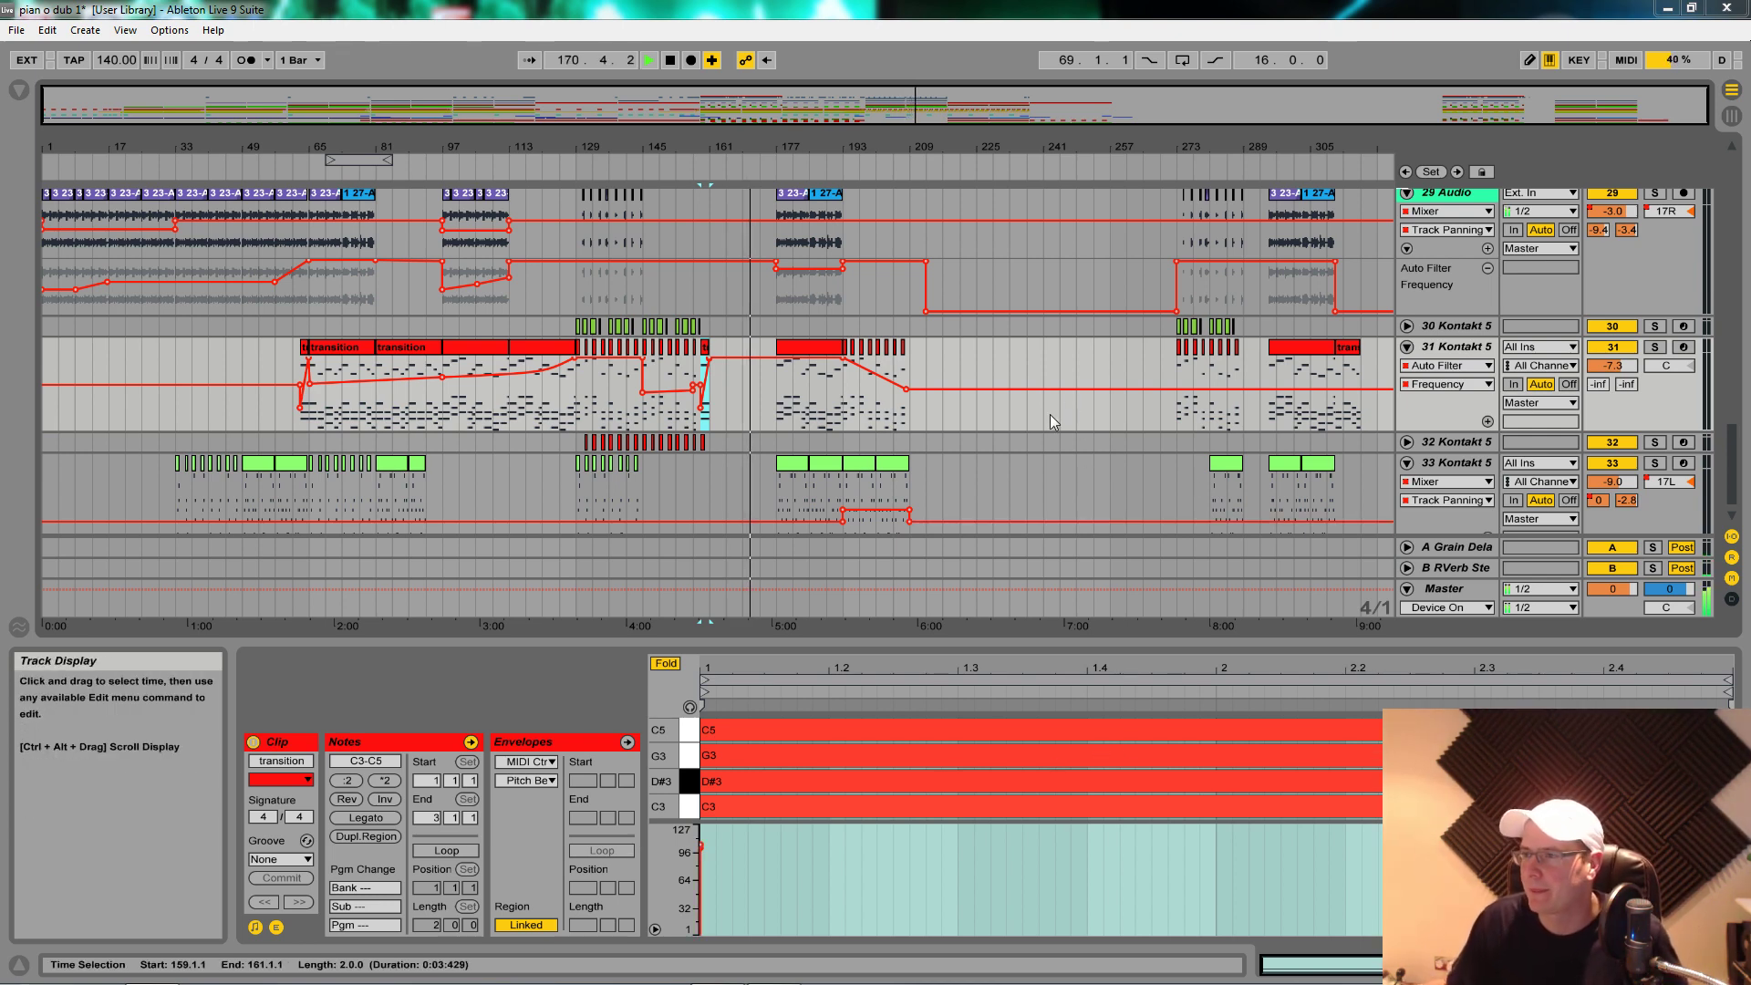
Step: Look over the bass, synth, drum and effect tracks during playback and hide the Detail View
{"action": "left_click", "coordinate": [993, 368]}
{"action": "scroll", "coordinate": [993, 364], "scroll_direction": "up", "scroll_amount": 3}
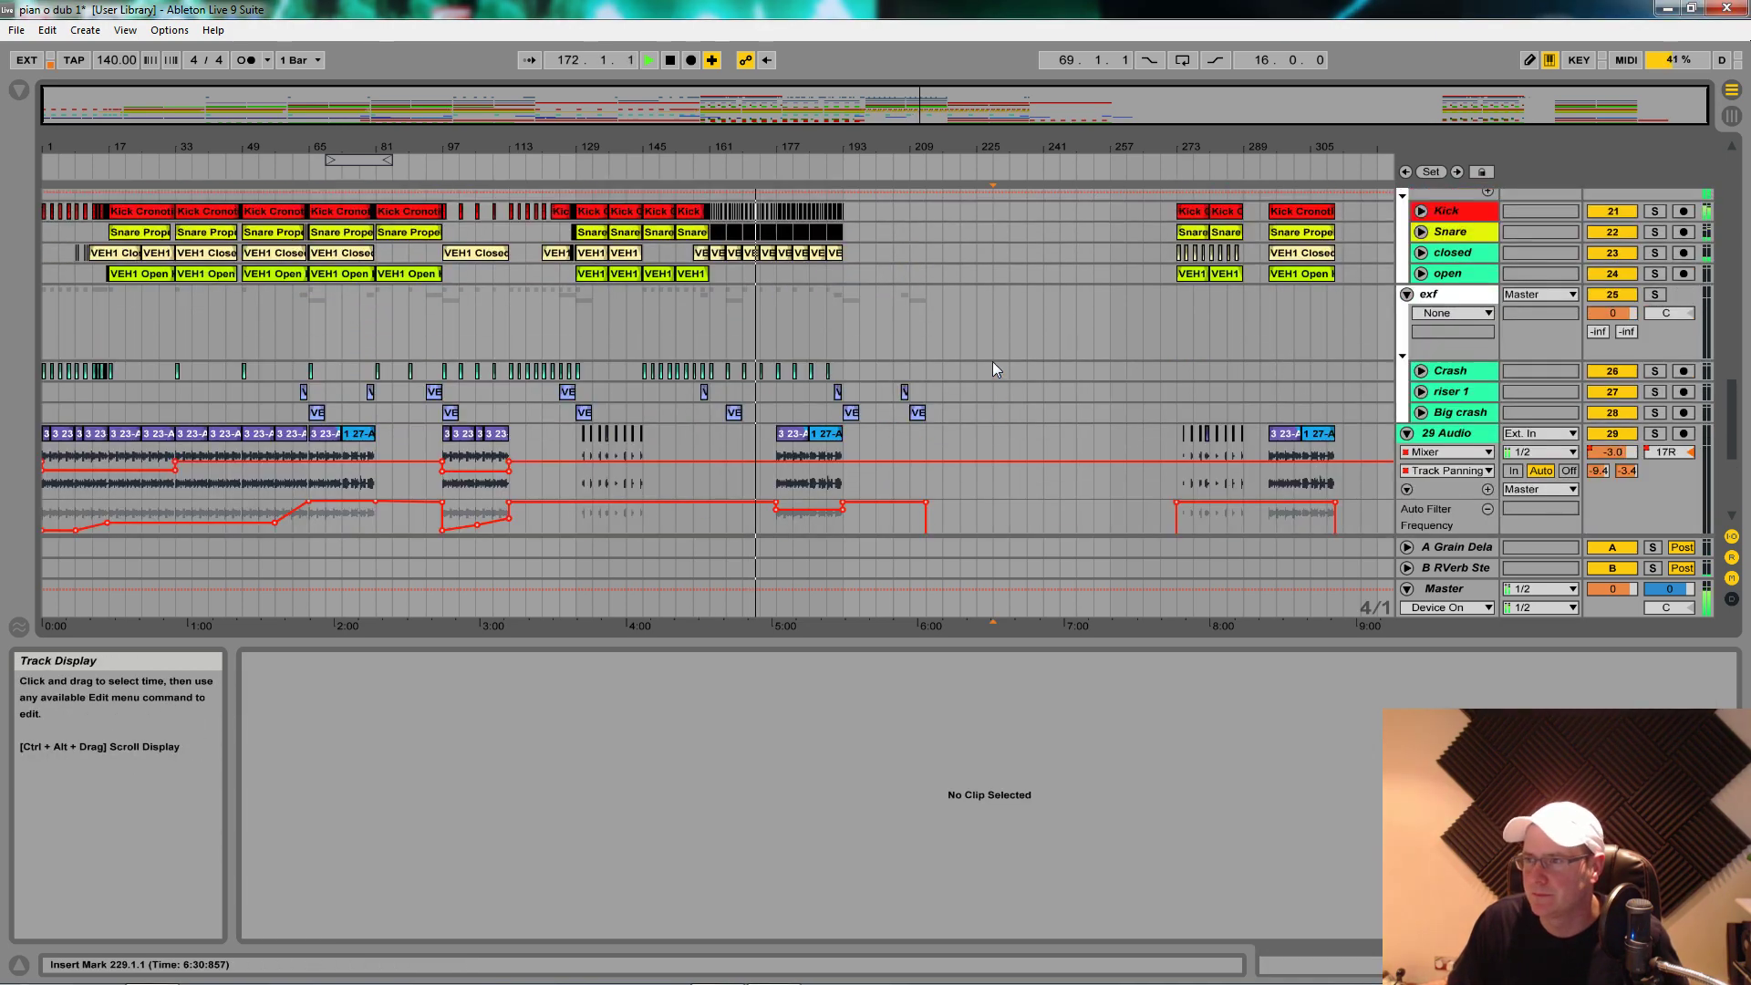
{"action": "scroll", "coordinate": [990, 360], "scroll_direction": "up", "scroll_amount": 6}
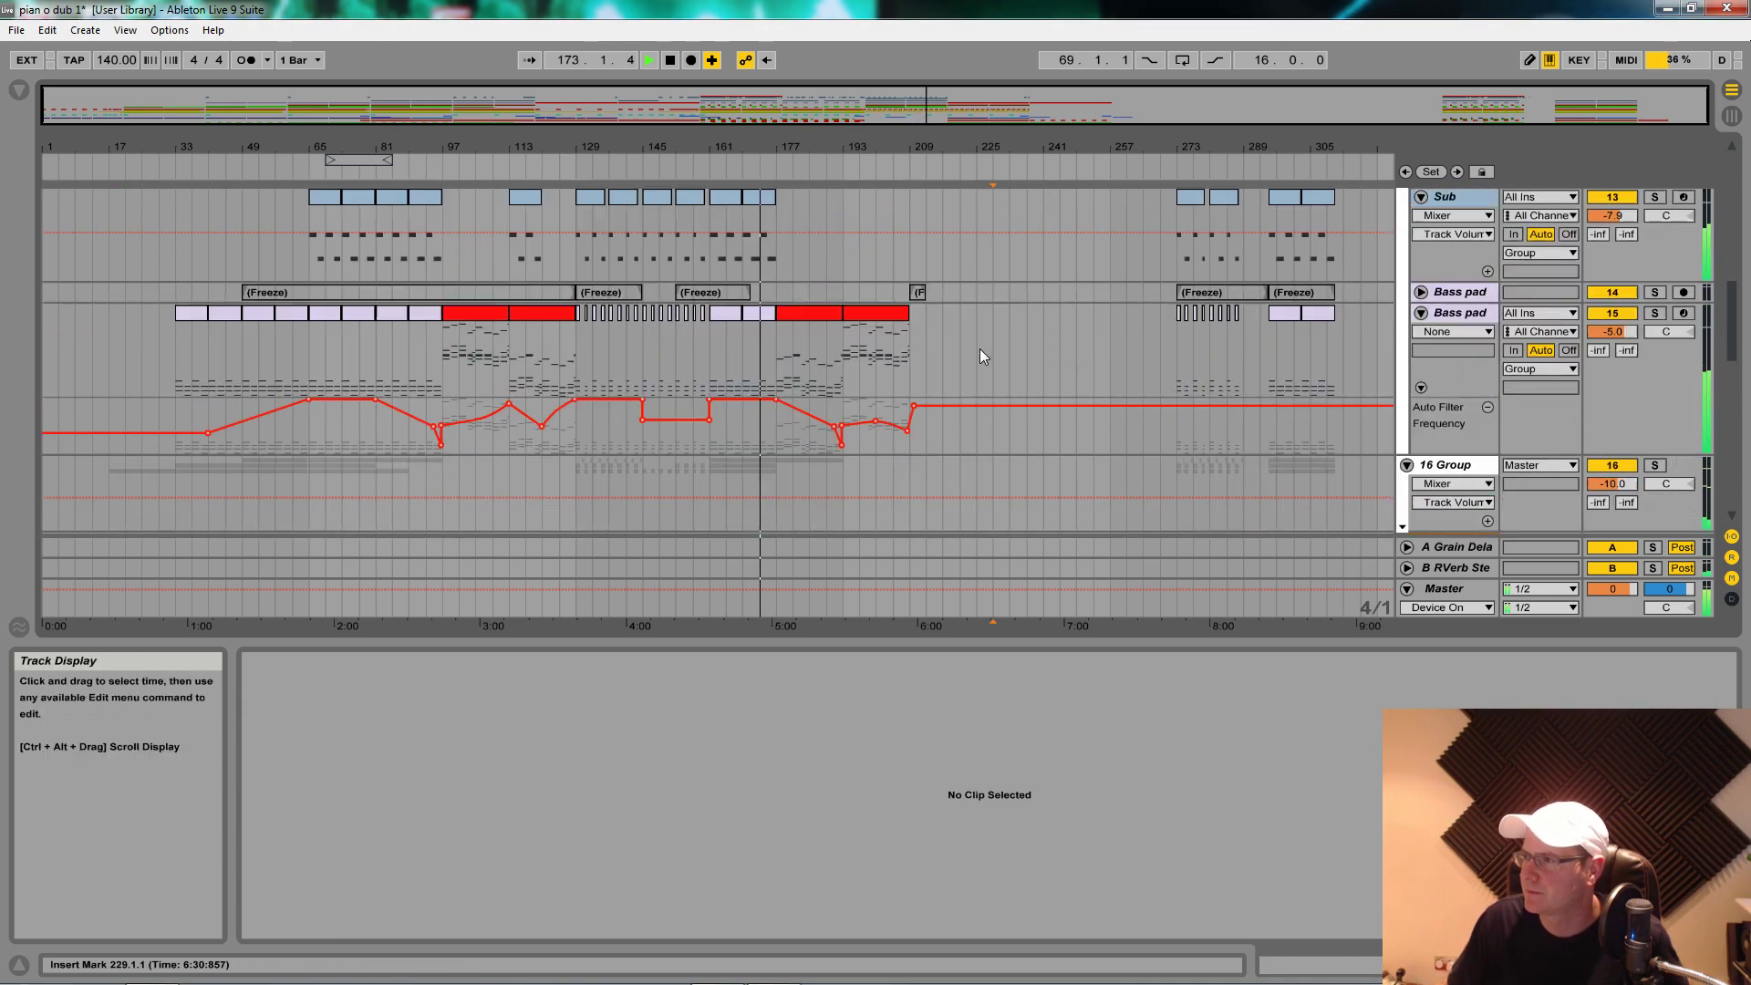
{"action": "scroll", "coordinate": [982, 354], "scroll_direction": "down", "scroll_amount": 6}
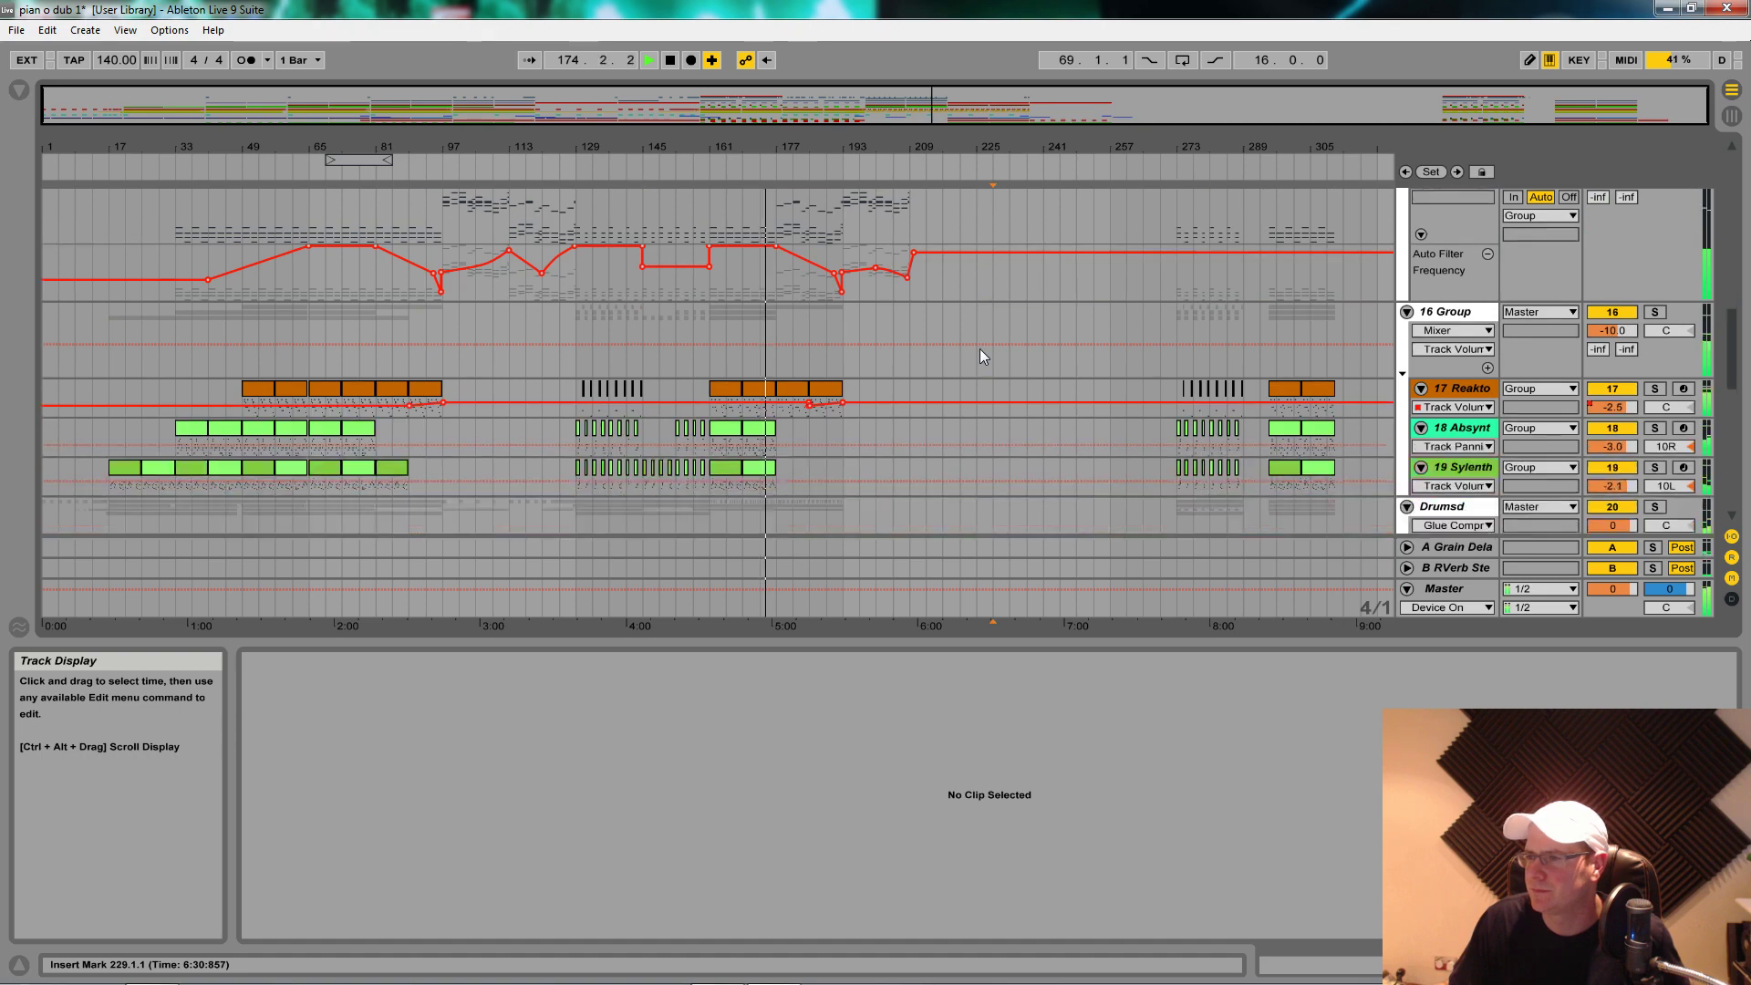
{"action": "scroll", "coordinate": [979, 348], "scroll_direction": "down", "scroll_amount": 10}
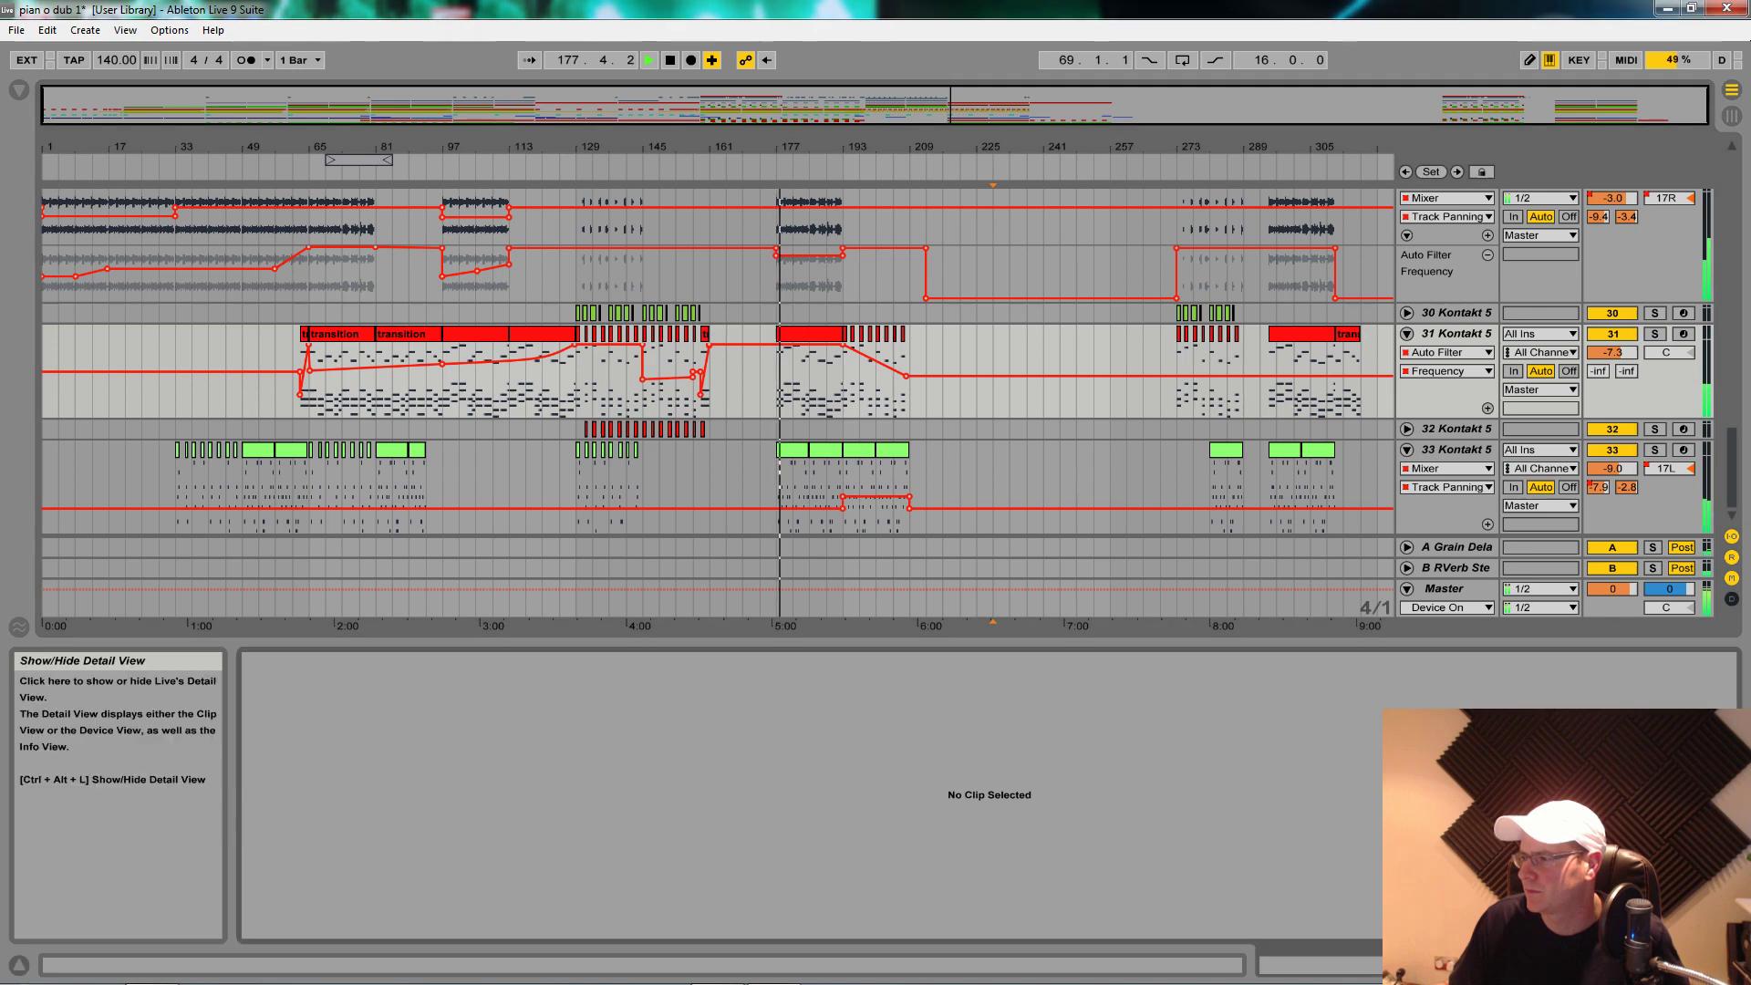
{"action": "left_click", "coordinate": [19, 964]}
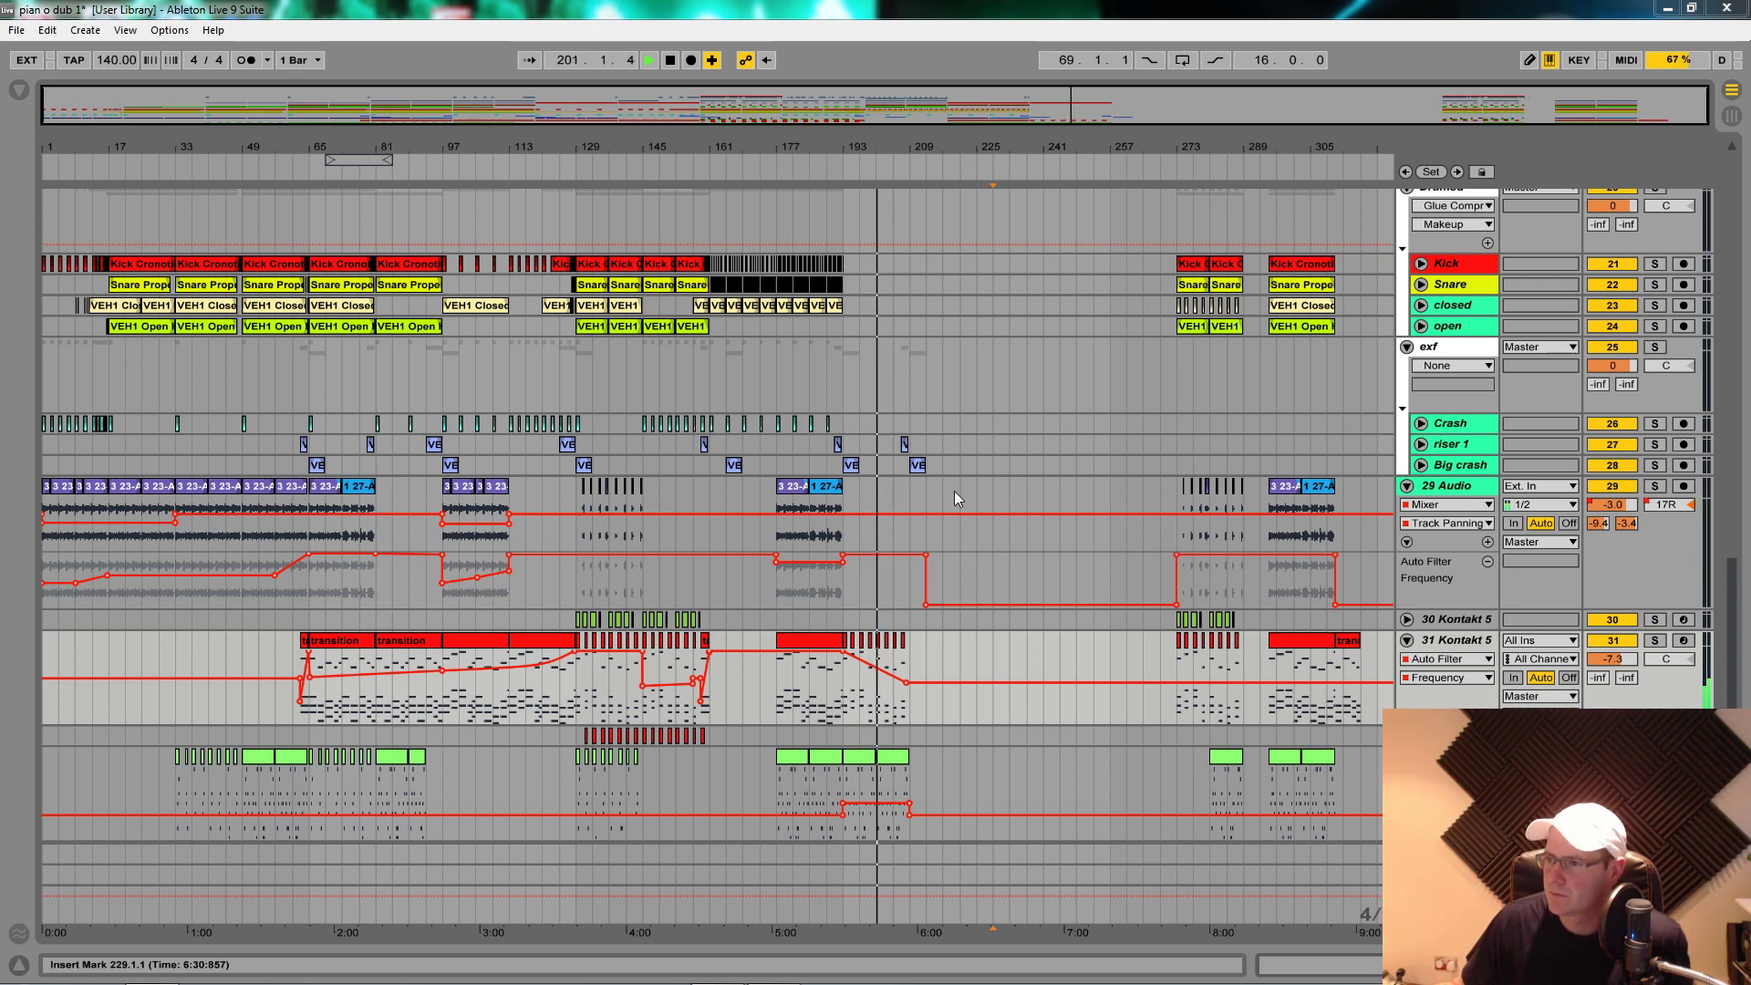
Step: Delete track 31's clips and automation between bars 205 and 209
{"action": "left_click", "coordinate": [902, 704]}
{"action": "key", "text": "Delete"}
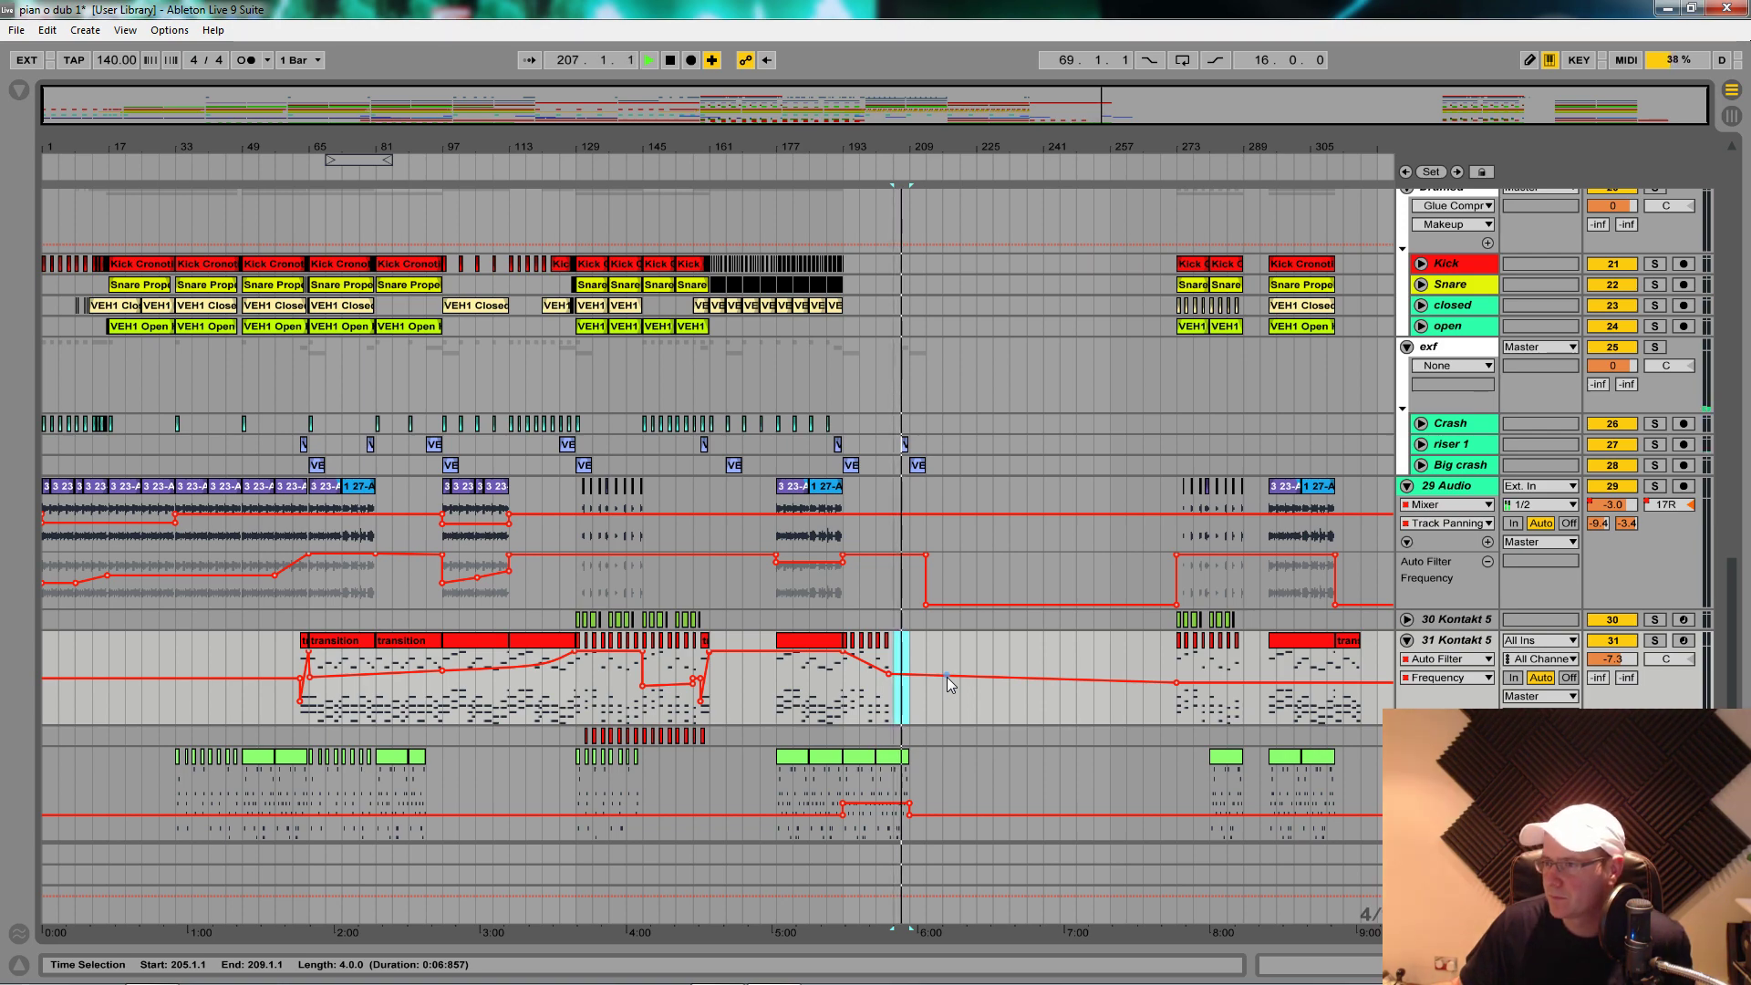
{"action": "scroll", "coordinate": [947, 677], "scroll_direction": "up", "scroll_amount": 1}
{"action": "scroll", "coordinate": [948, 684], "scroll_direction": "up", "scroll_amount": 8}
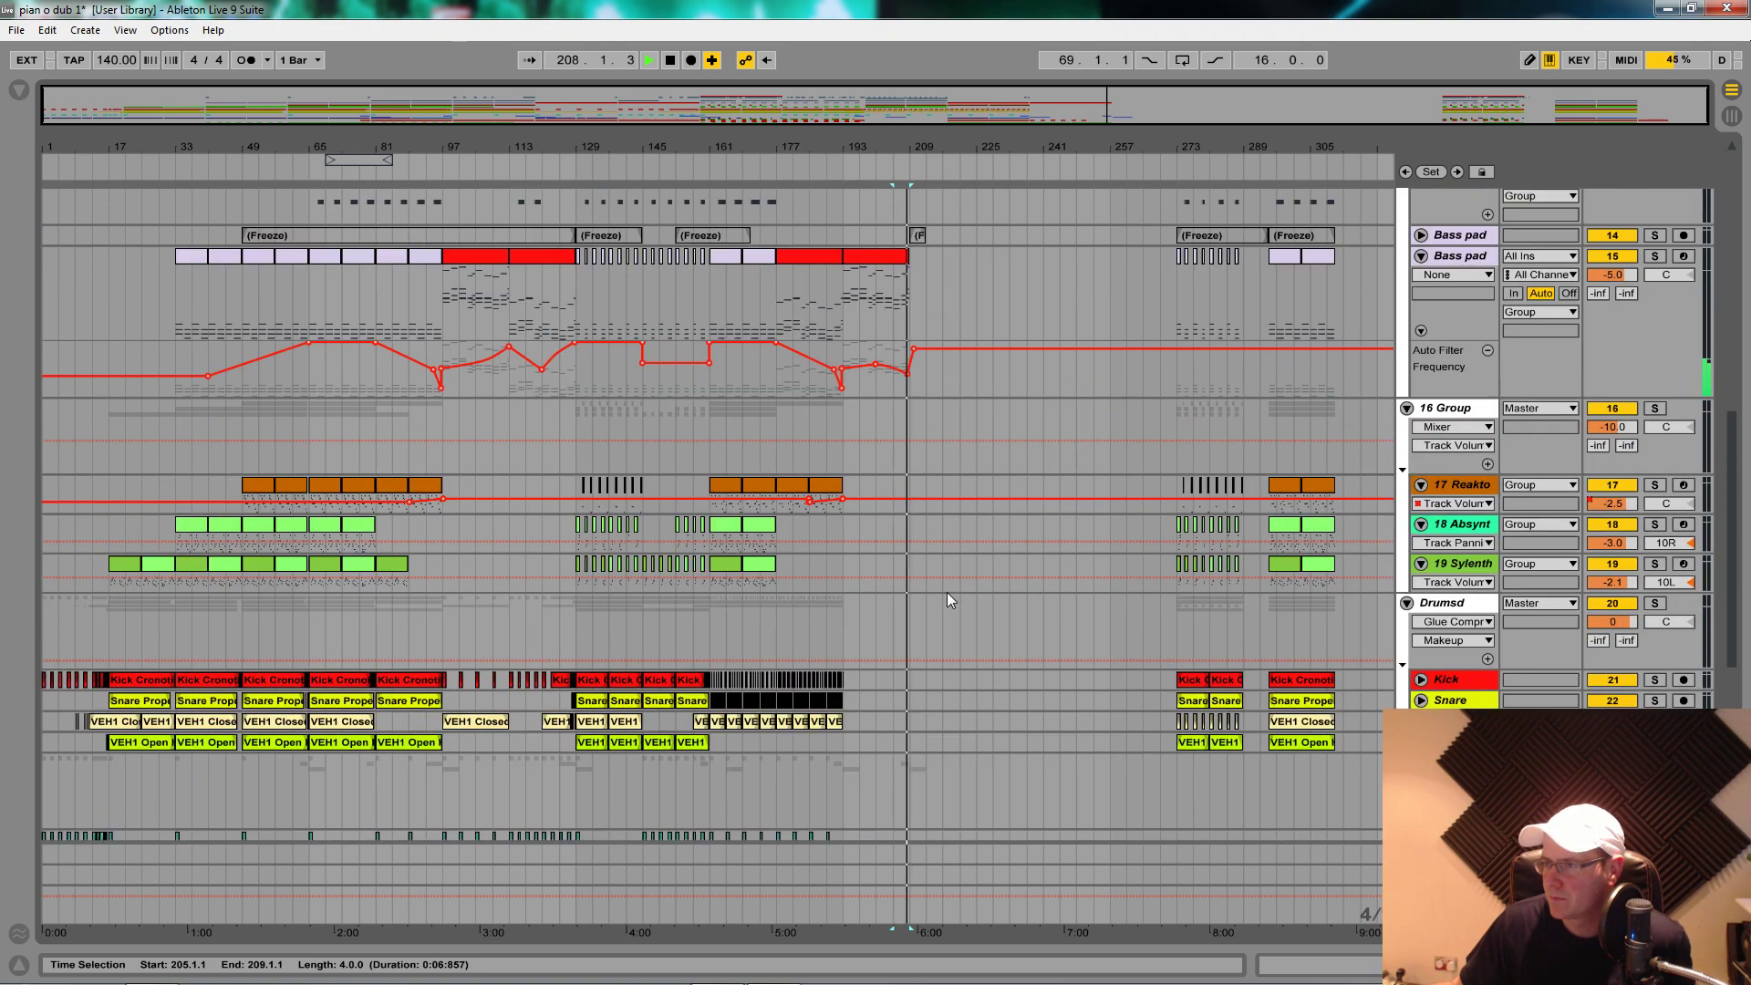
{"action": "scroll", "coordinate": [915, 638], "scroll_direction": "down", "scroll_amount": 8}
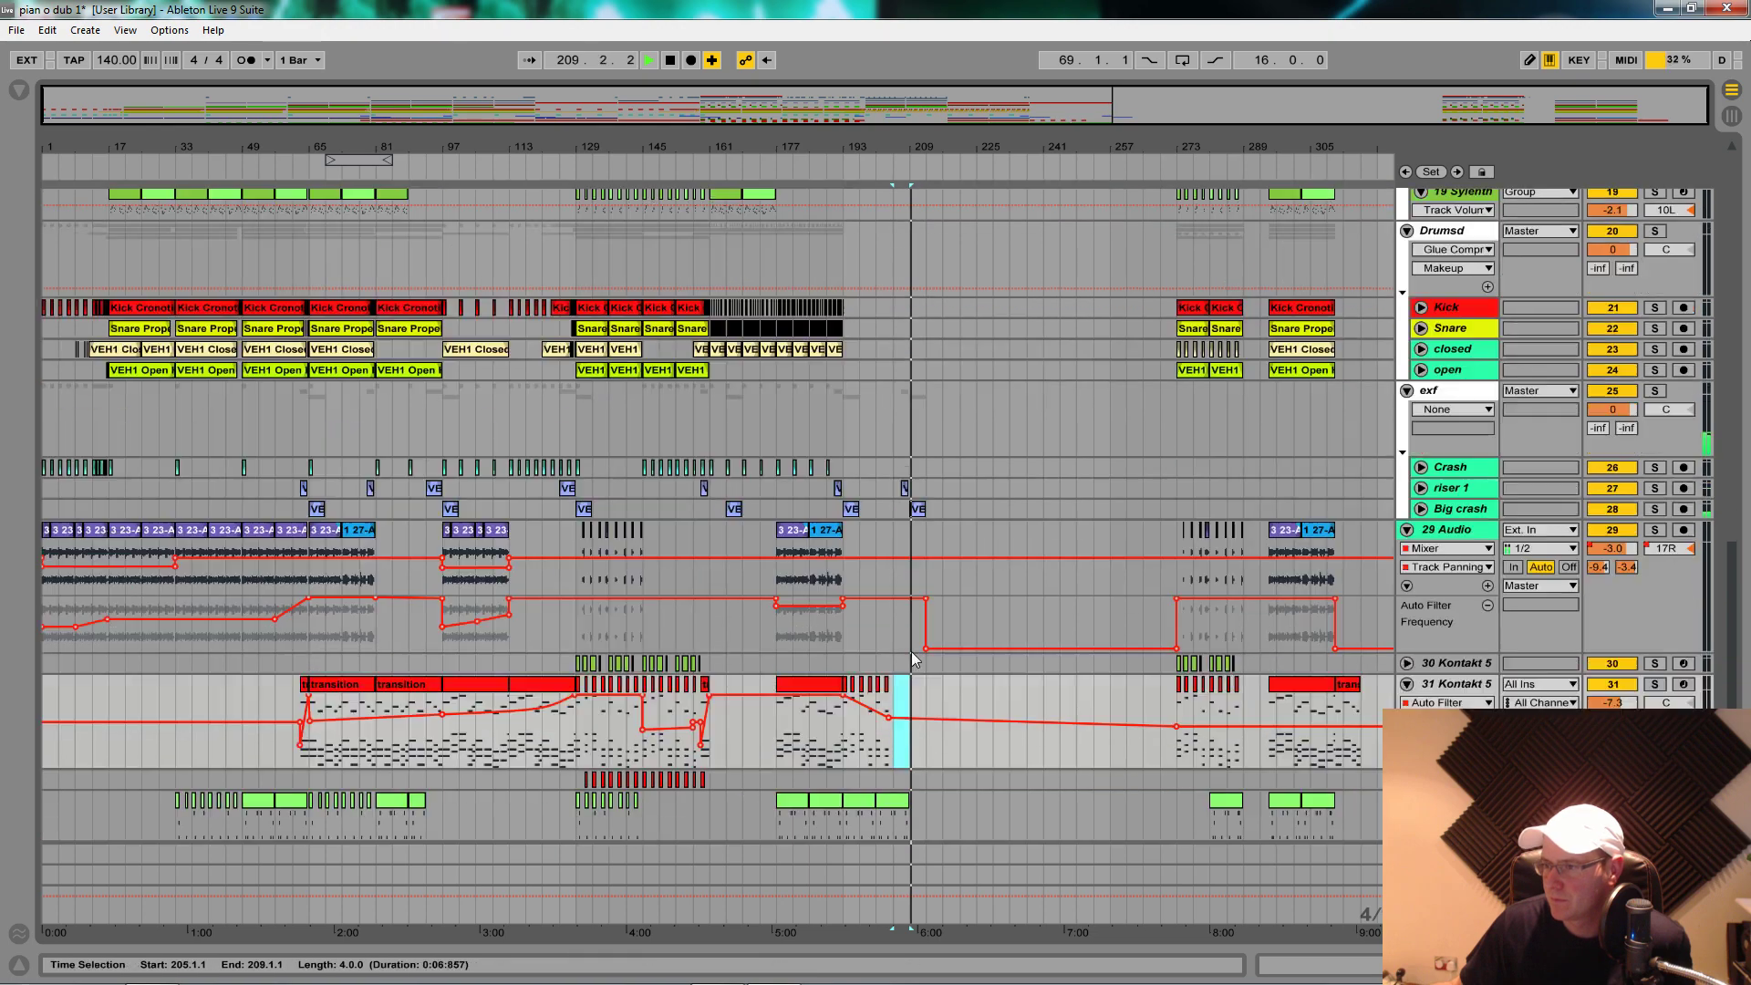
Step: Copy the one-bar Kick clip near bar 113 onto the closed track at bar 209 and audition it
{"action": "scroll", "coordinate": [910, 649], "scroll_direction": "up", "scroll_amount": 3}
{"action": "left_click", "coordinate": [517, 428]}
{"action": "left_click", "coordinate": [915, 461]}
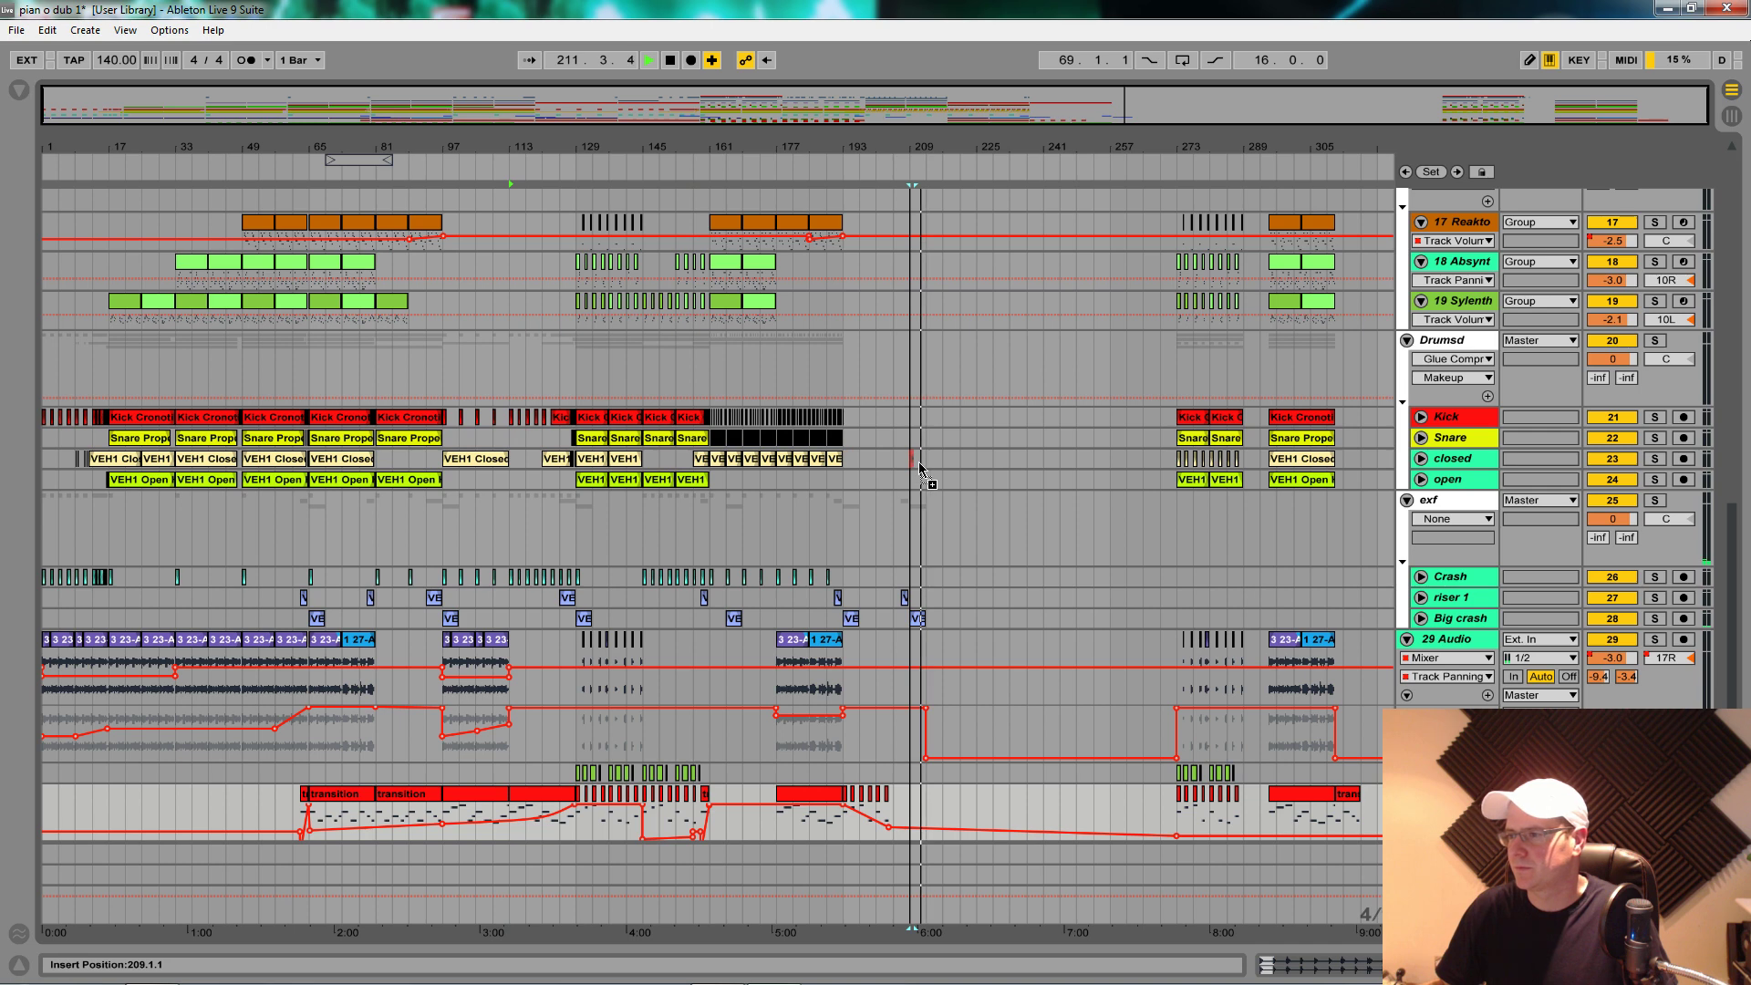
{"action": "left_click_drag", "start_coordinate": [919, 463], "coordinate": [920, 462]}
{"action": "key", "text": "space"}
{"action": "key", "text": "space"}
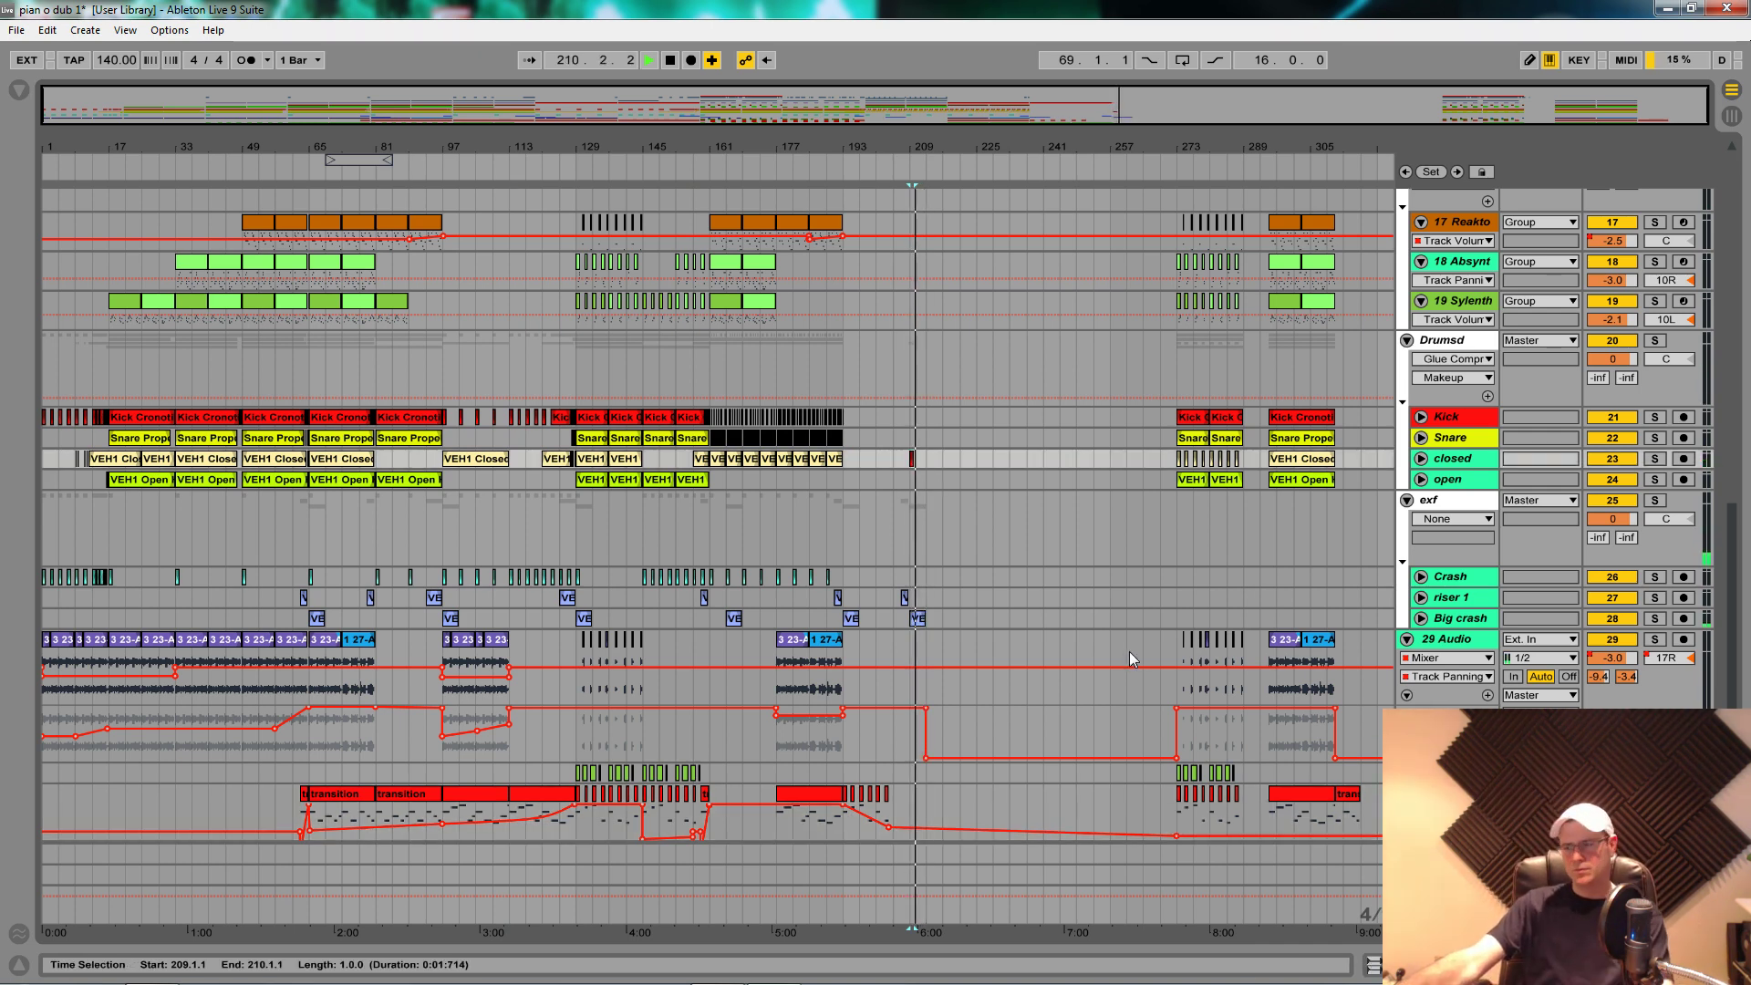
{"action": "key", "text": "space"}
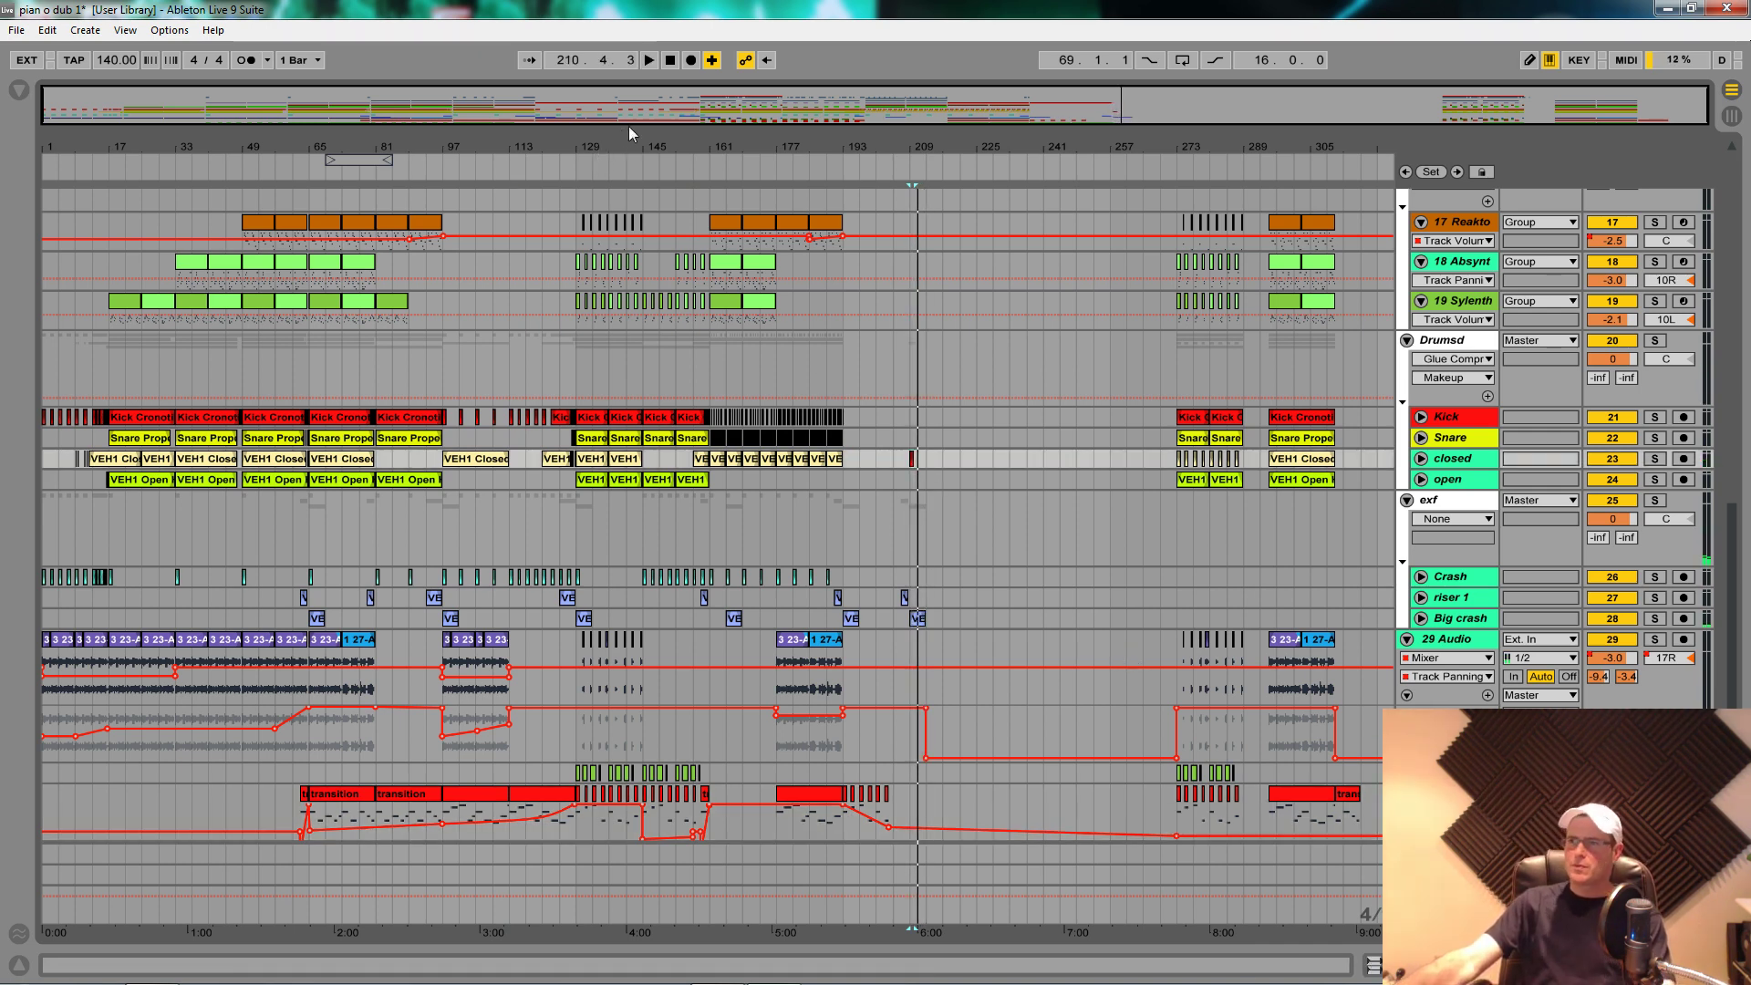
Step: Return to the start of the arrangement and play it through
{"action": "left_click", "coordinate": [668, 62]}
{"action": "key", "text": "space"}
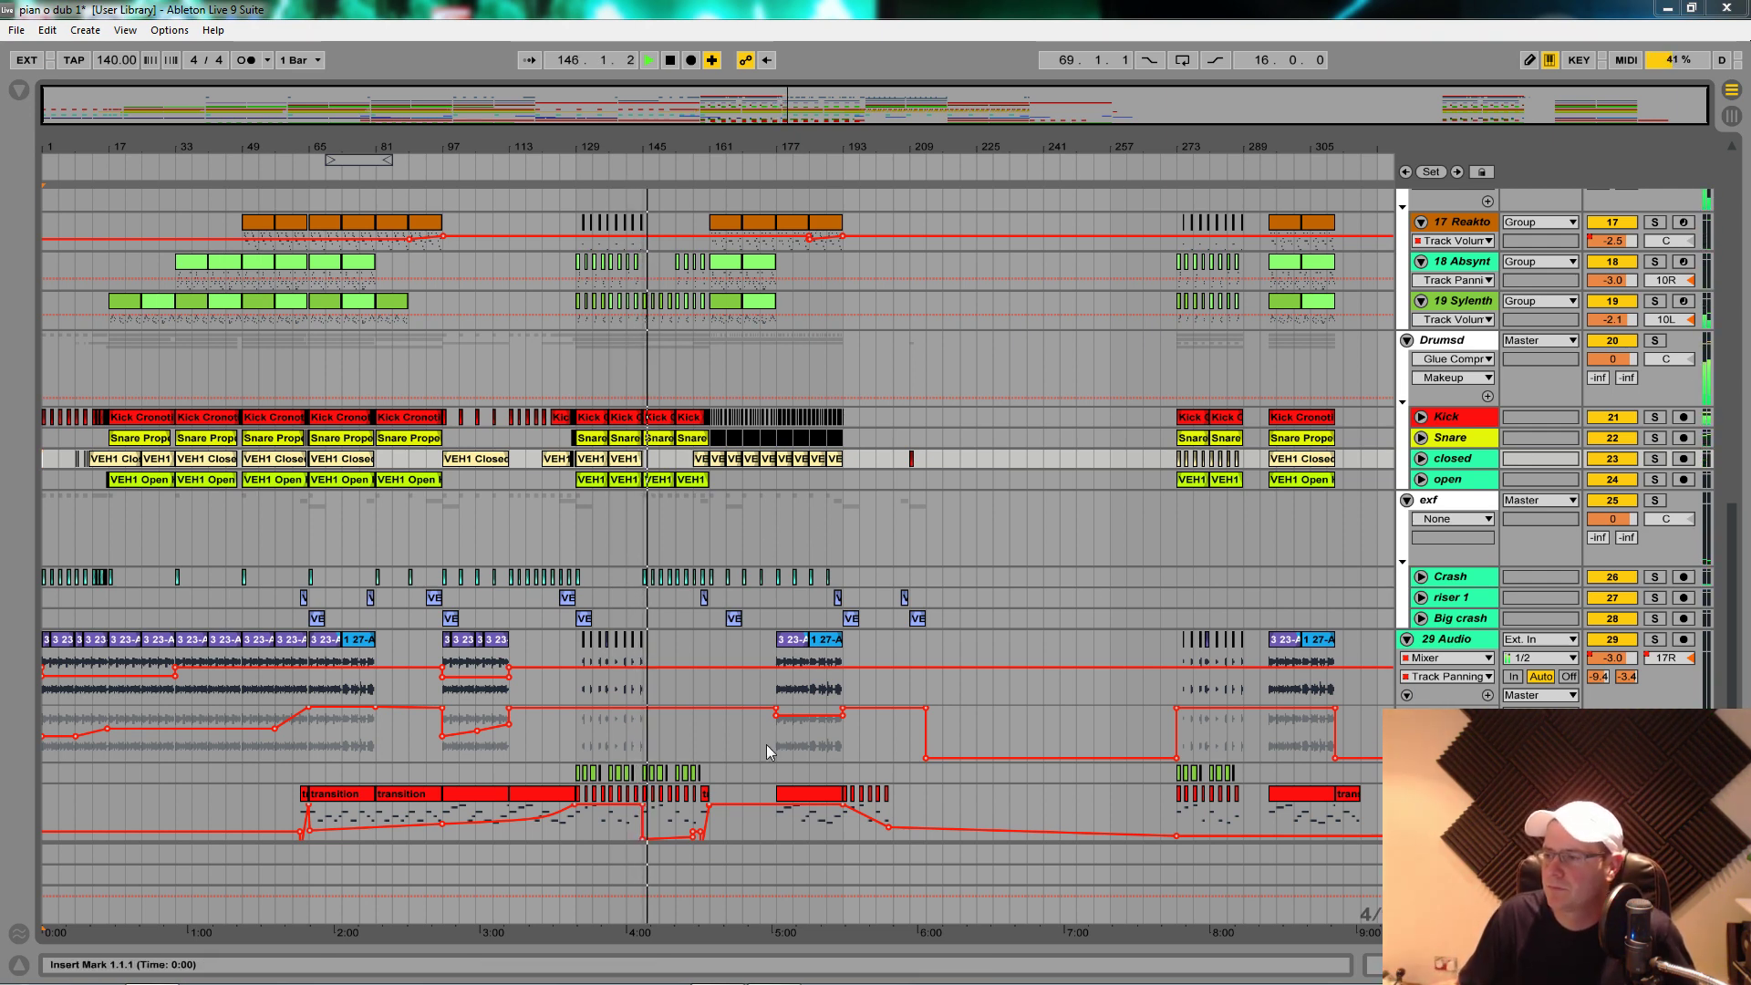
{"action": "mouse_move", "coordinate": [976, 983]}
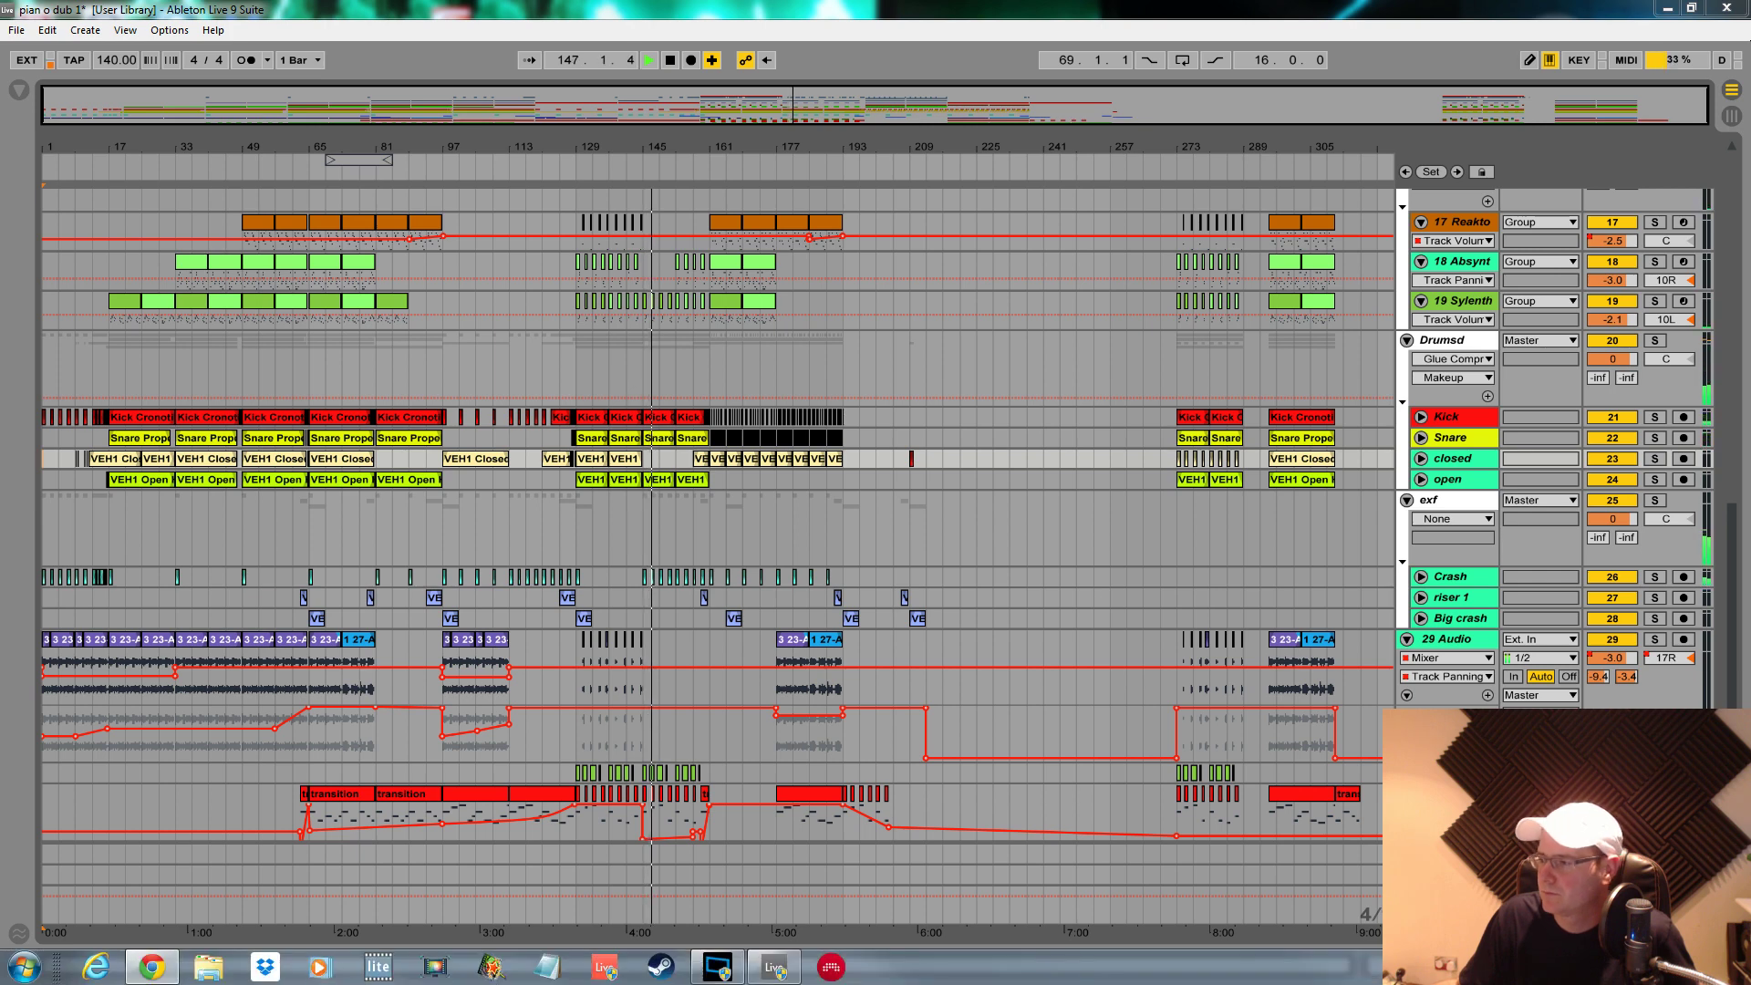
{"action": "mouse_move", "coordinate": [1242, 983]}
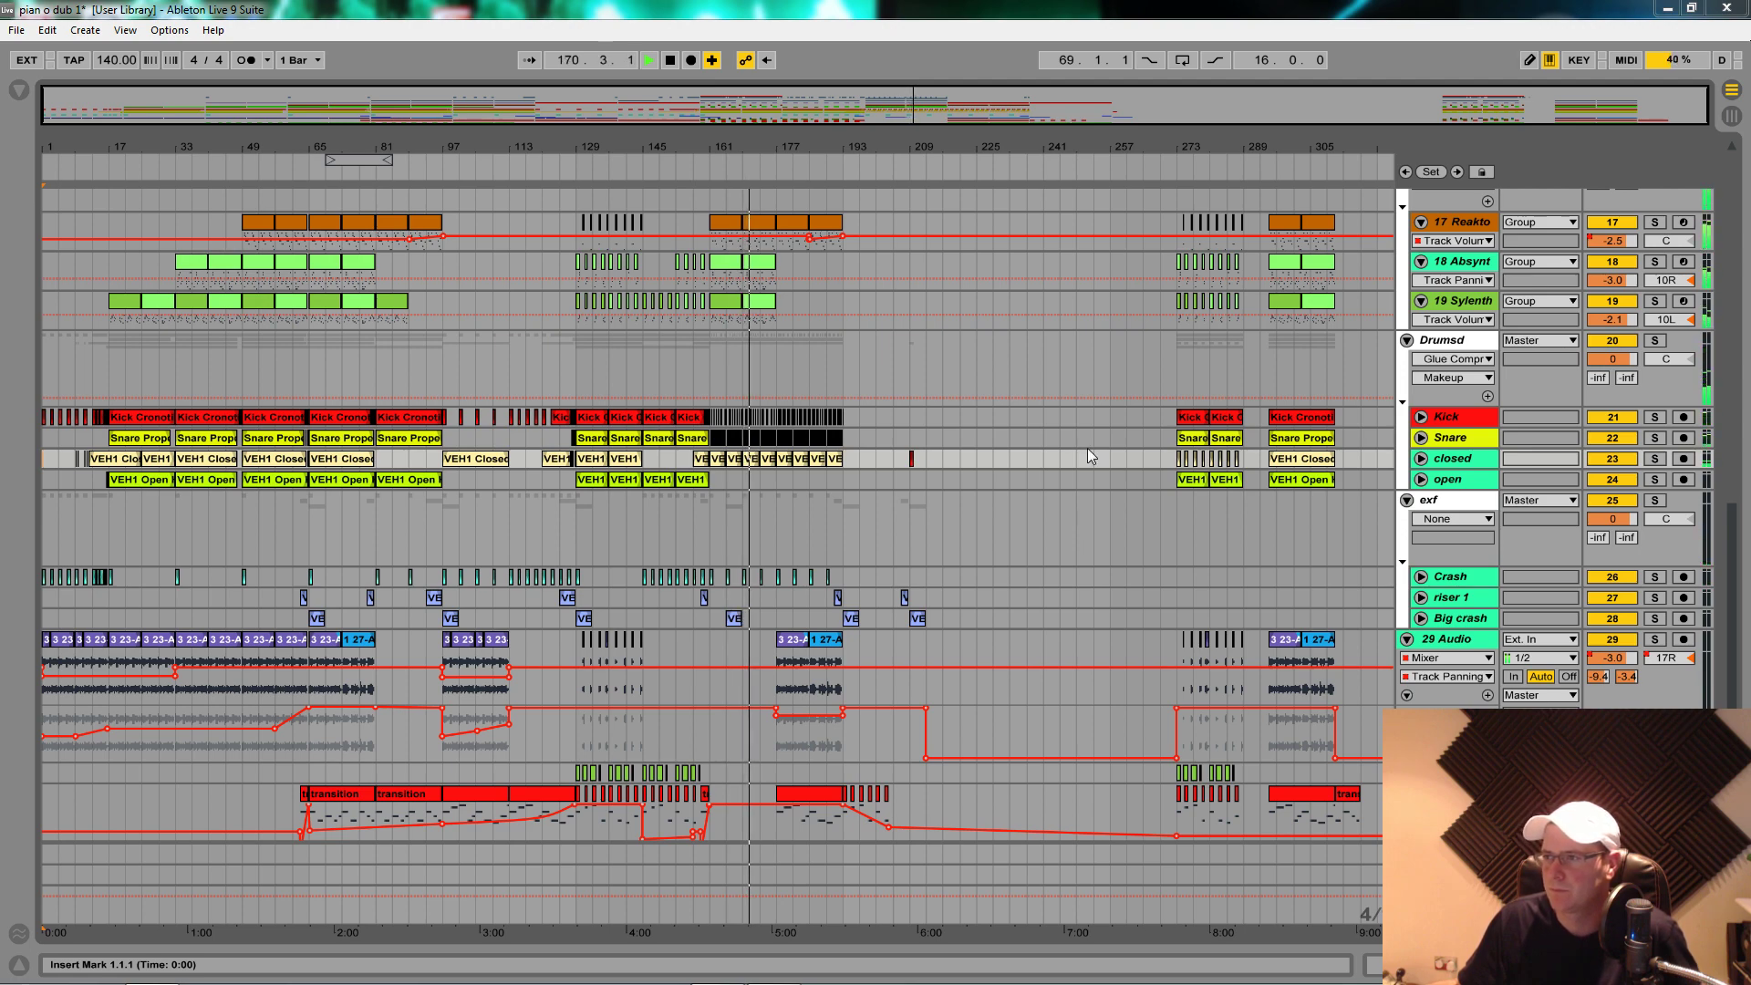
Step: Bring the bass pad and 16 Group tracks into view during playback and save the set
{"action": "left_click", "coordinate": [1027, 345]}
{"action": "scroll", "coordinate": [1027, 343], "scroll_direction": "up", "scroll_amount": 5}
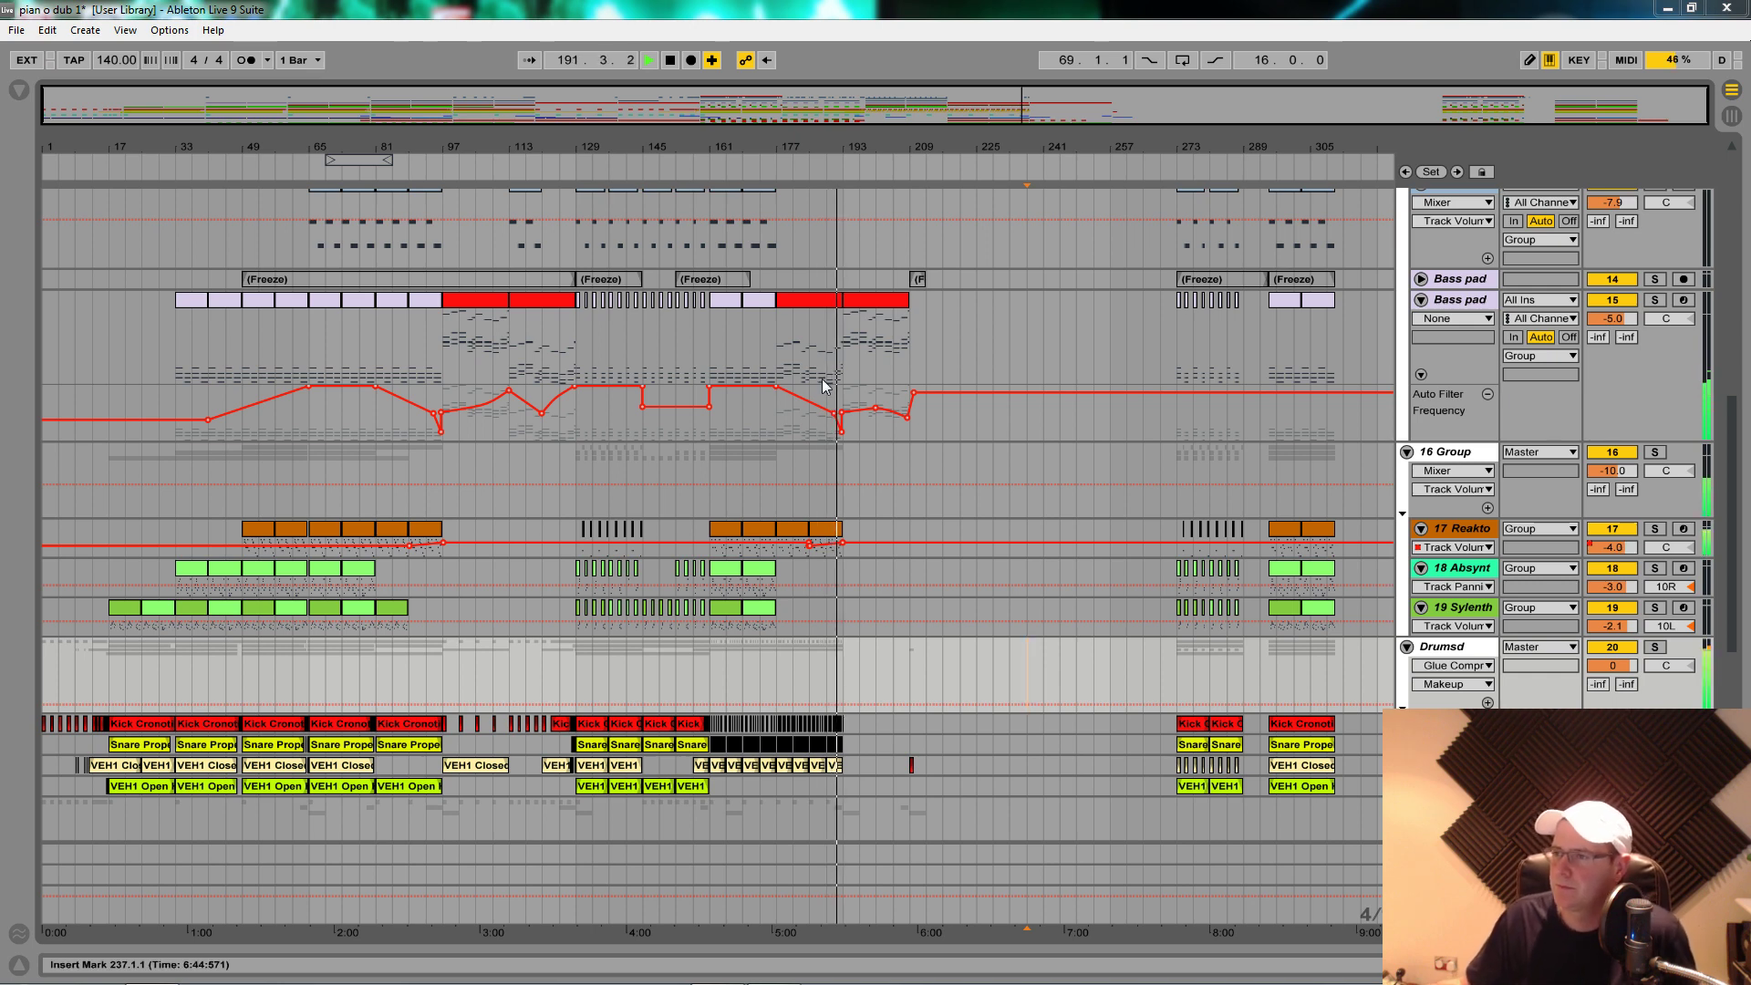
{"action": "left_click", "coordinate": [894, 512]}
{"action": "key", "text": "ctrl+s"}
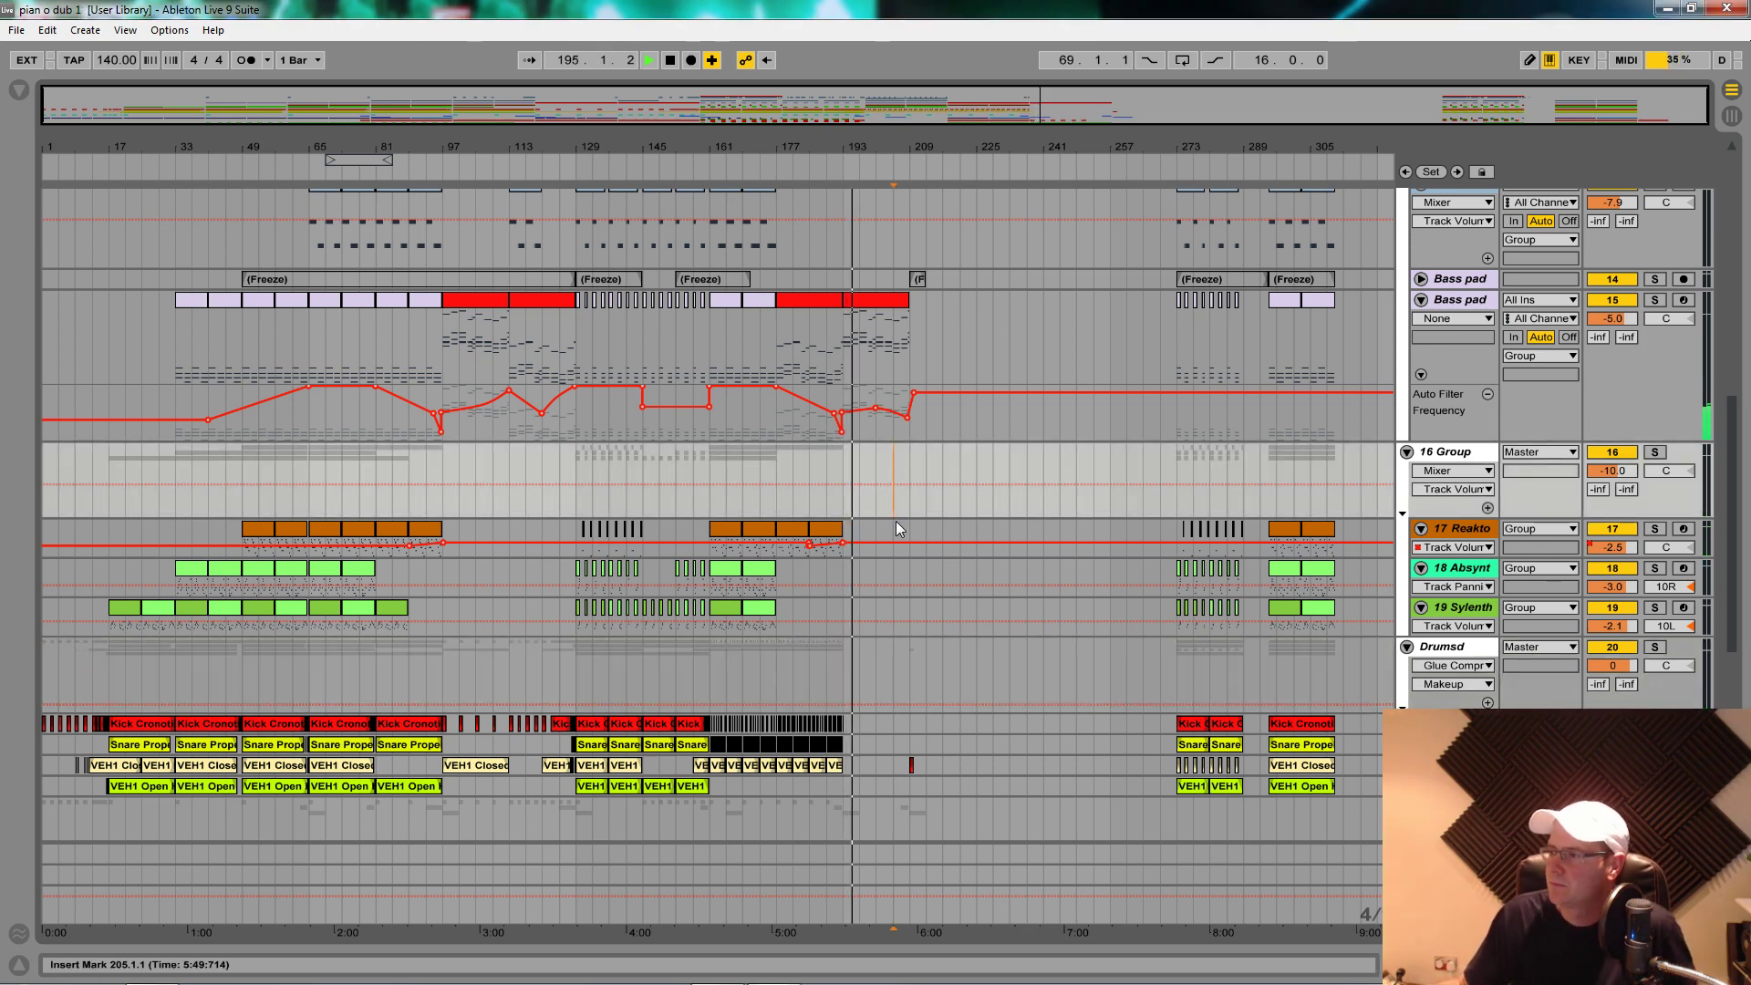
Step: Inspect the Master track's C6 Stereo and iZotope Ozone 5 plug-ins during playback, dismissing Ozone's Preset Manager, and close their windows
{"action": "double_click", "coordinate": [1444, 896]}
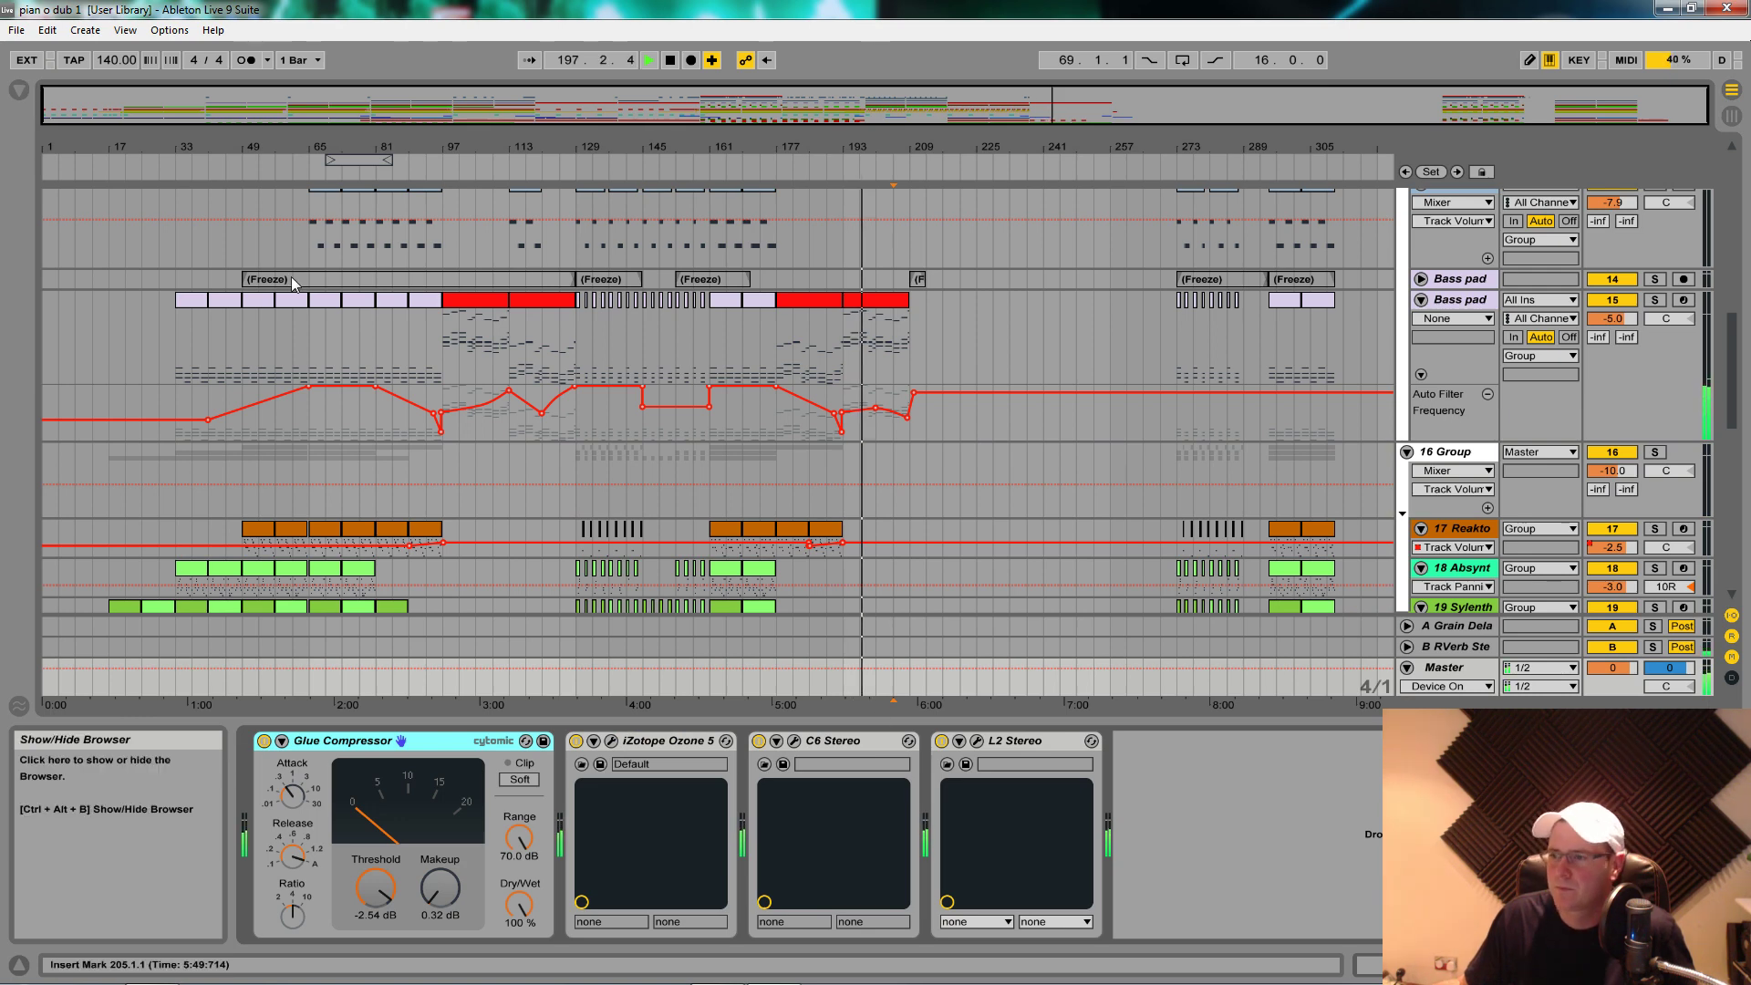
{"action": "left_click", "coordinate": [793, 740]}
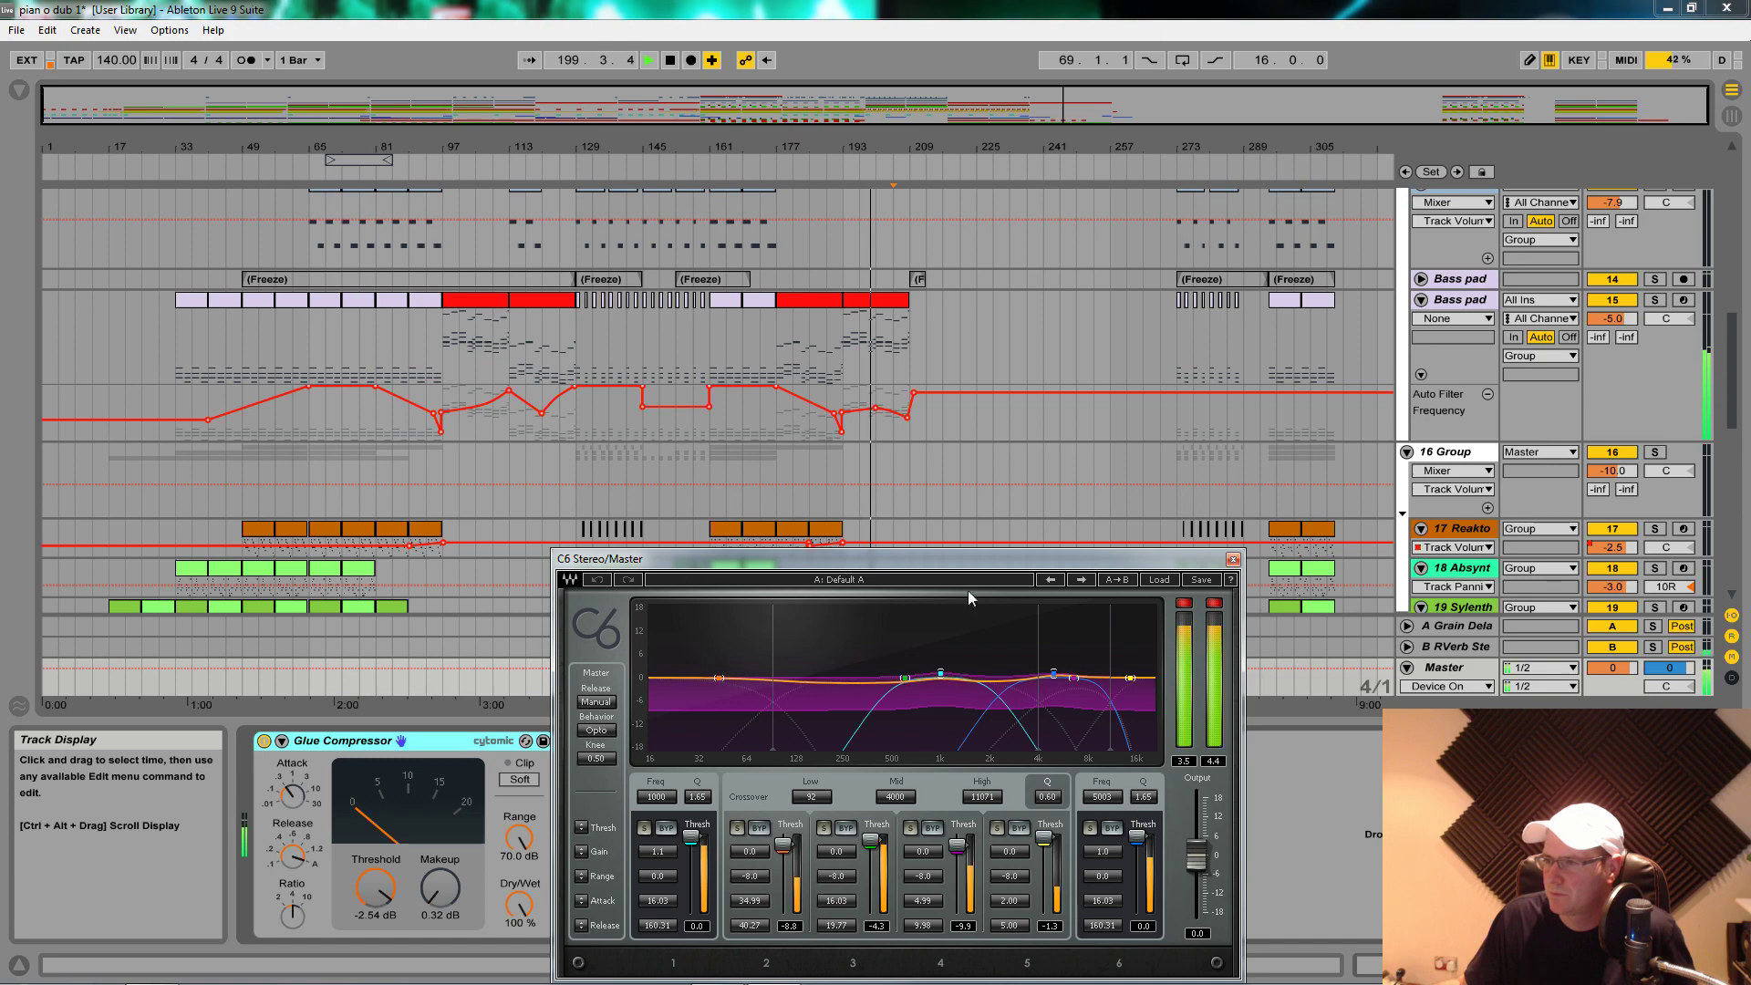
{"action": "left_click", "coordinate": [1232, 559]}
{"action": "left_click", "coordinate": [611, 741]}
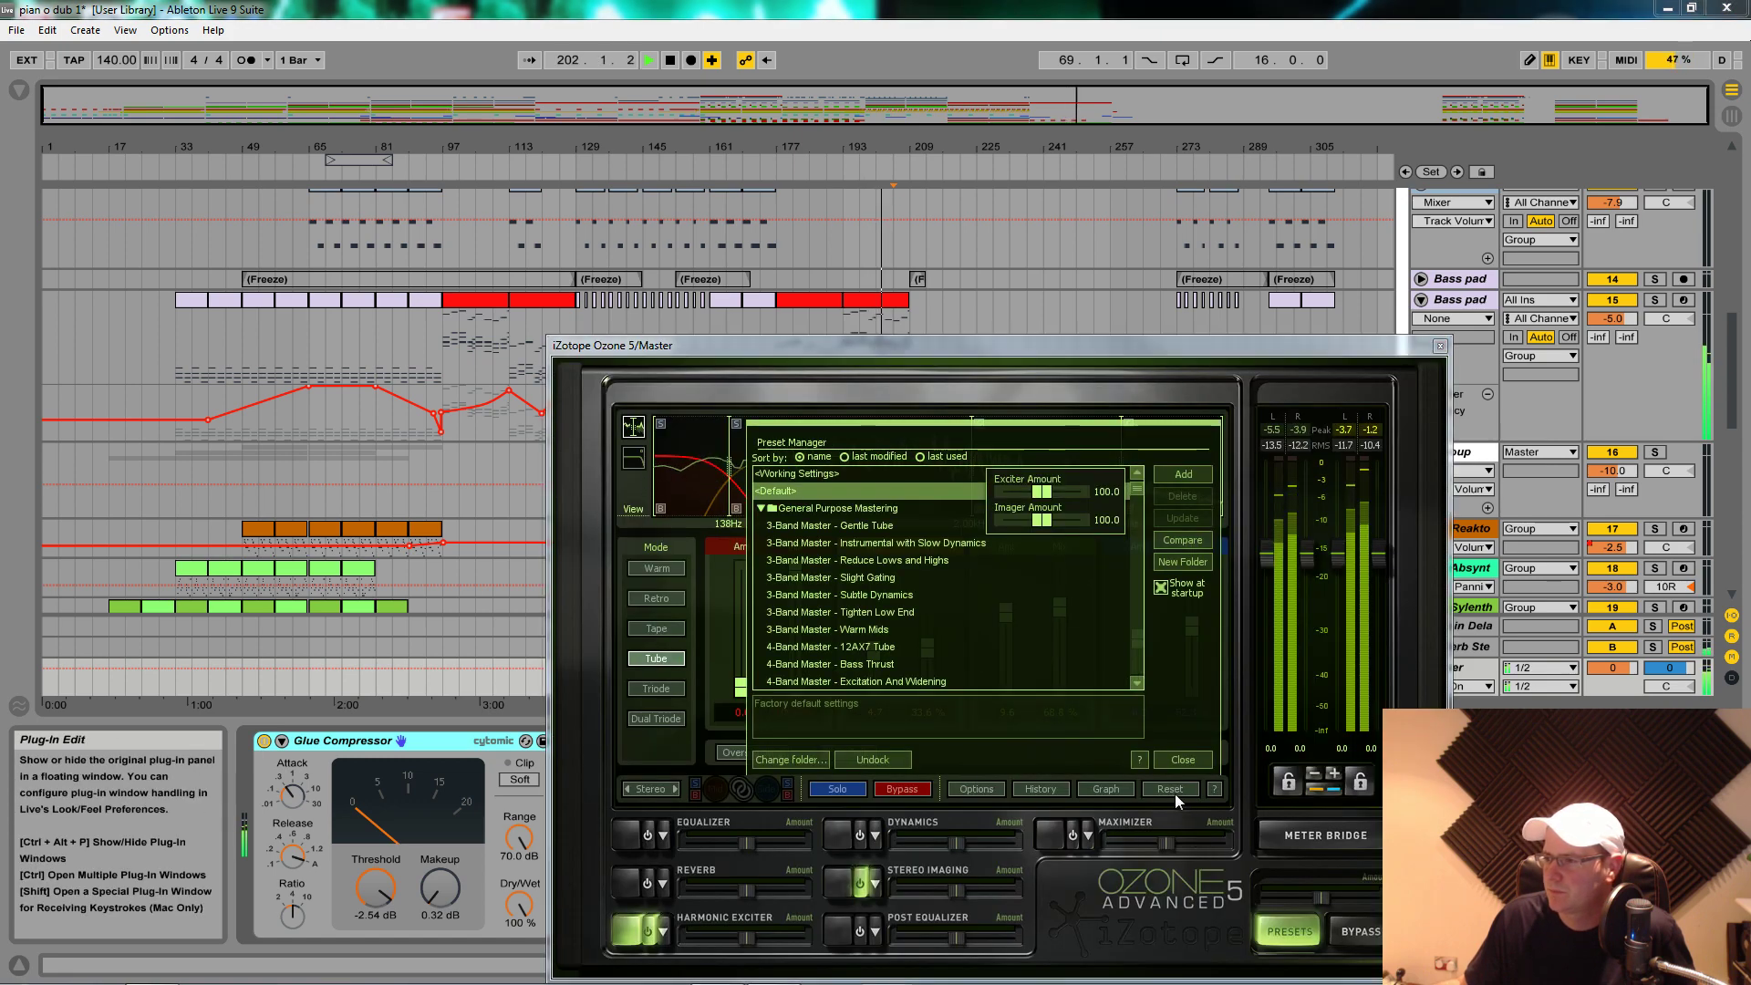
{"action": "left_click", "coordinate": [885, 582]}
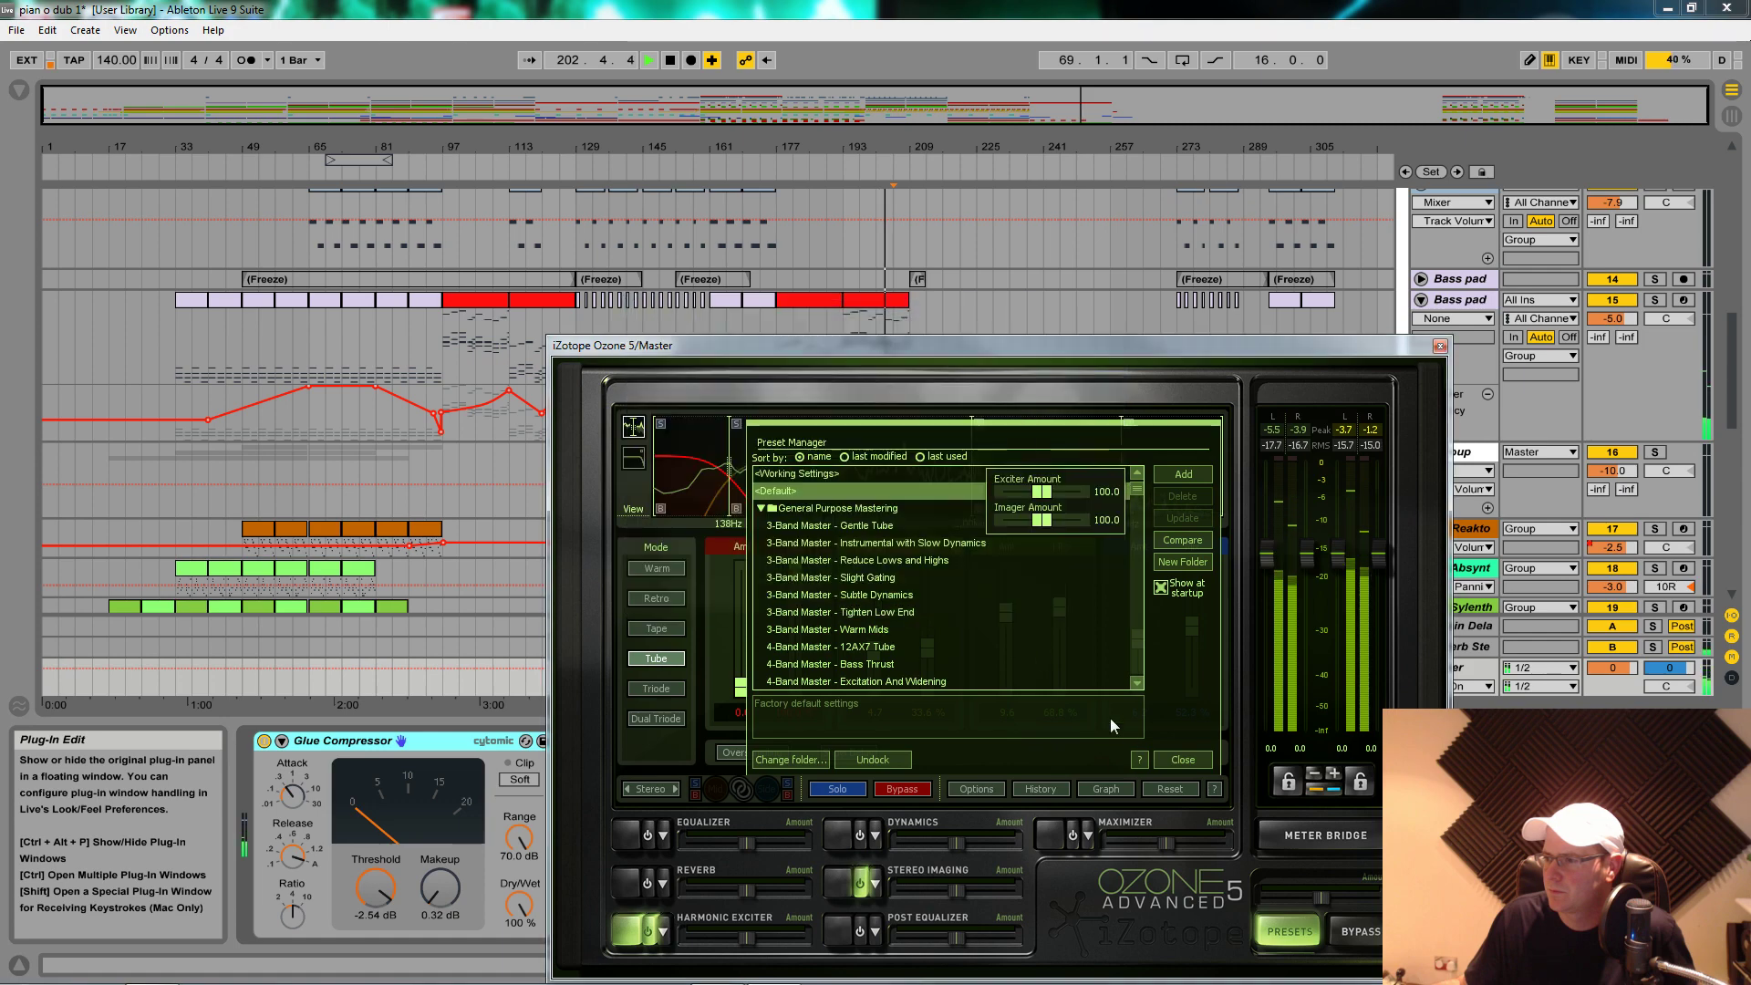
{"action": "left_click", "coordinate": [1210, 759]}
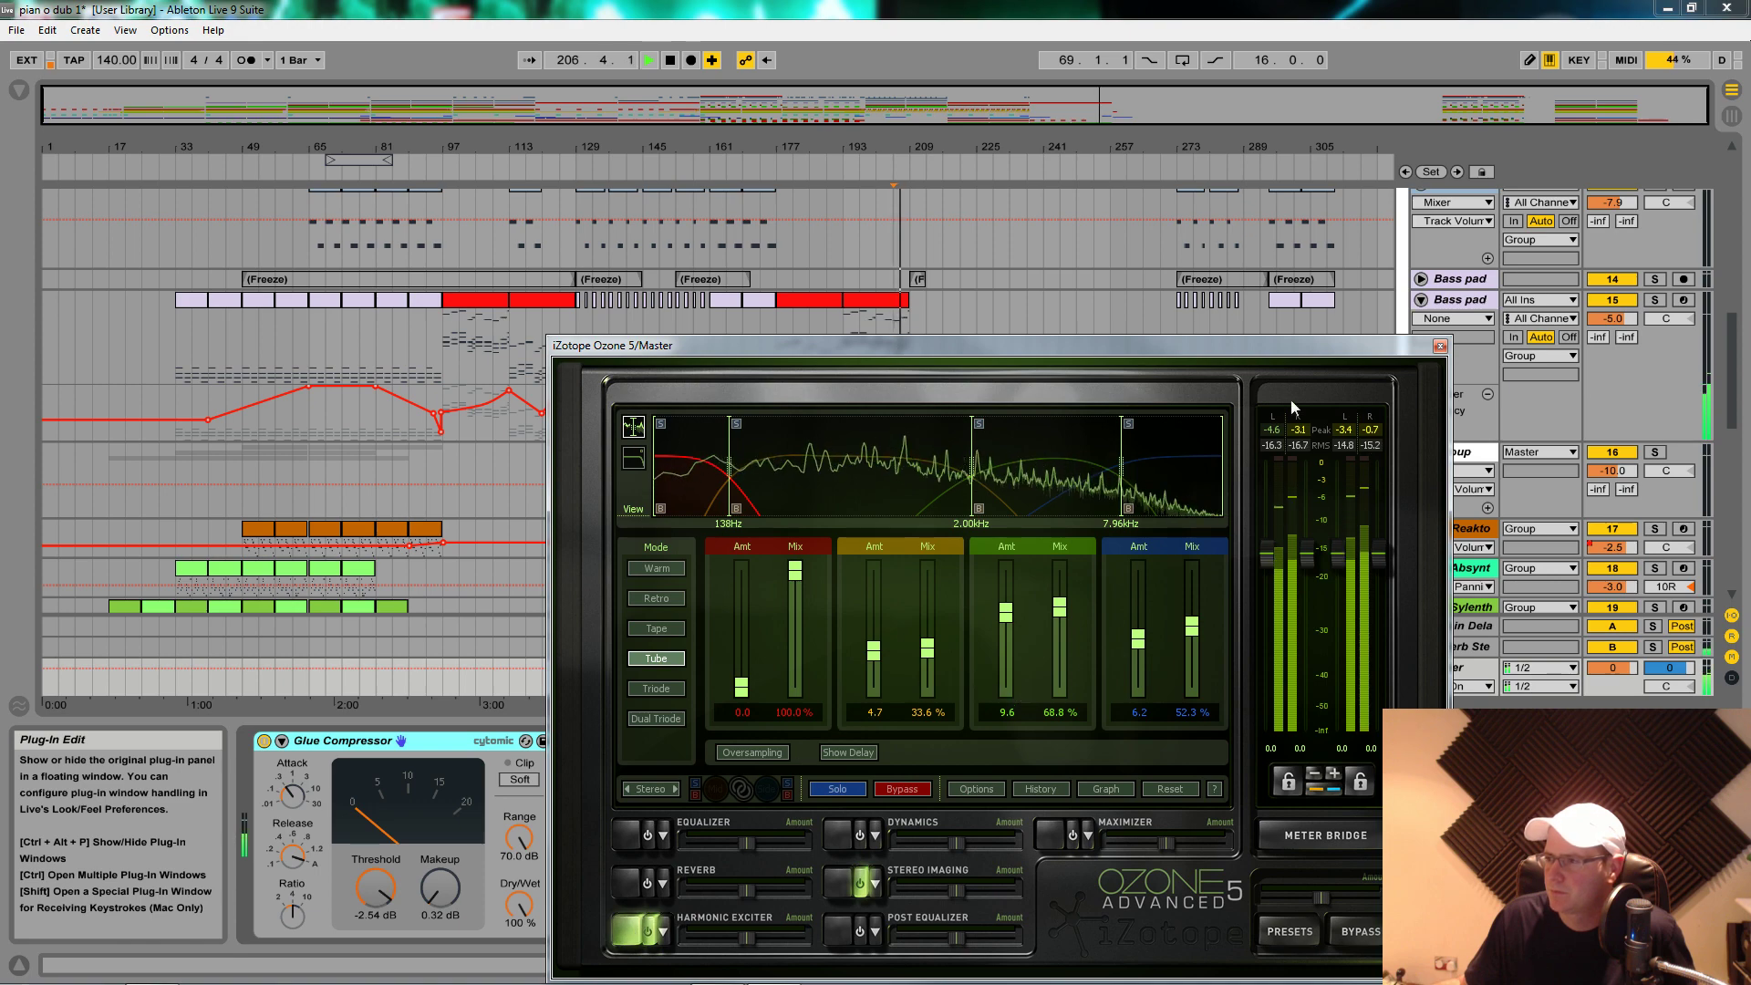
{"action": "left_click", "coordinate": [1440, 345]}
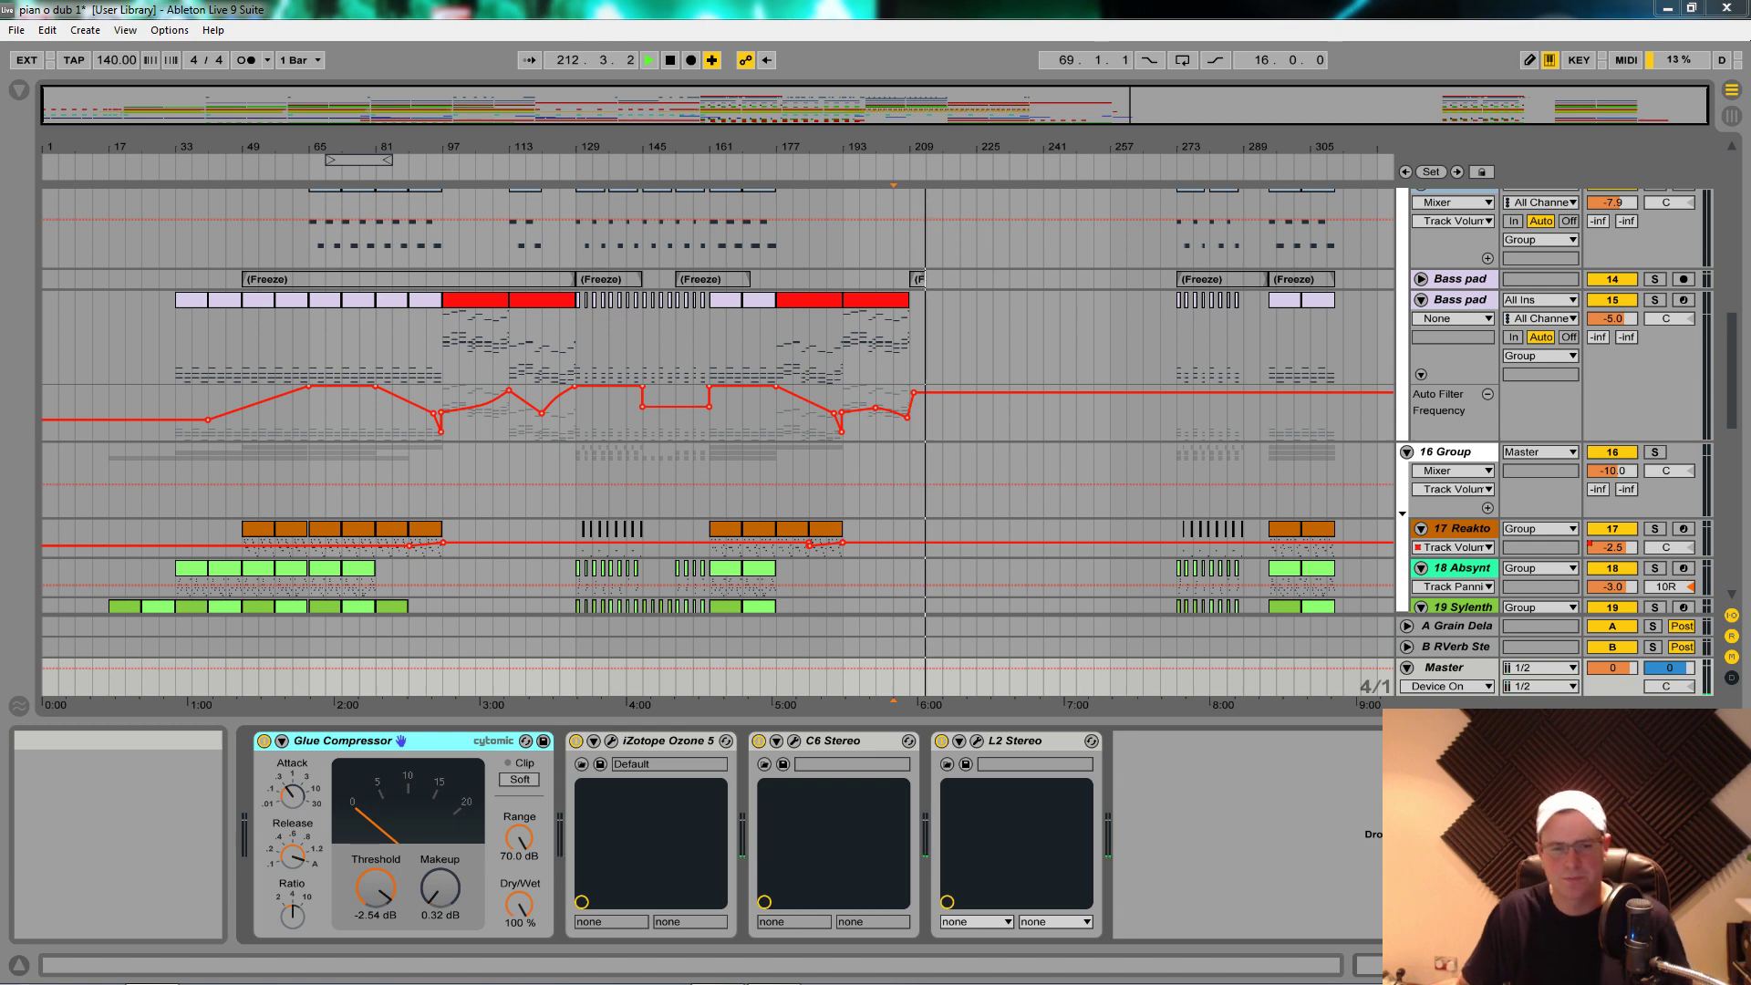
Step: Select the 16 Group track and stop playback
{"action": "left_click", "coordinate": [944, 456]}
{"action": "key", "text": "space"}
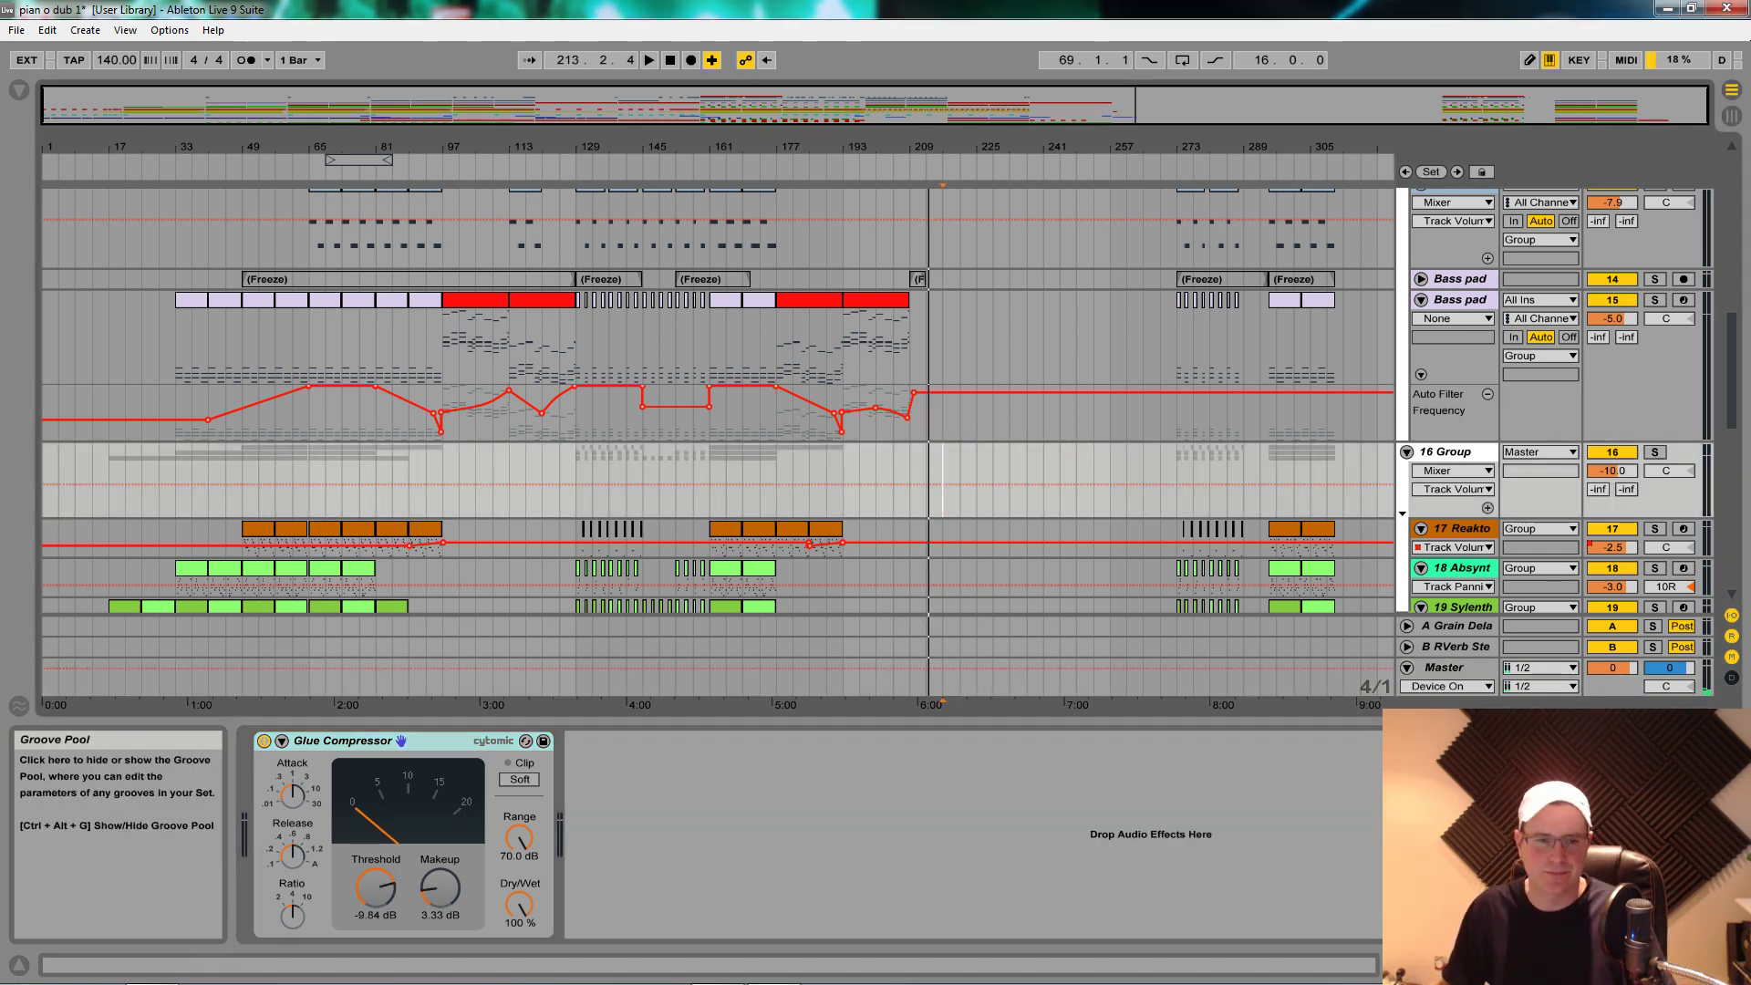